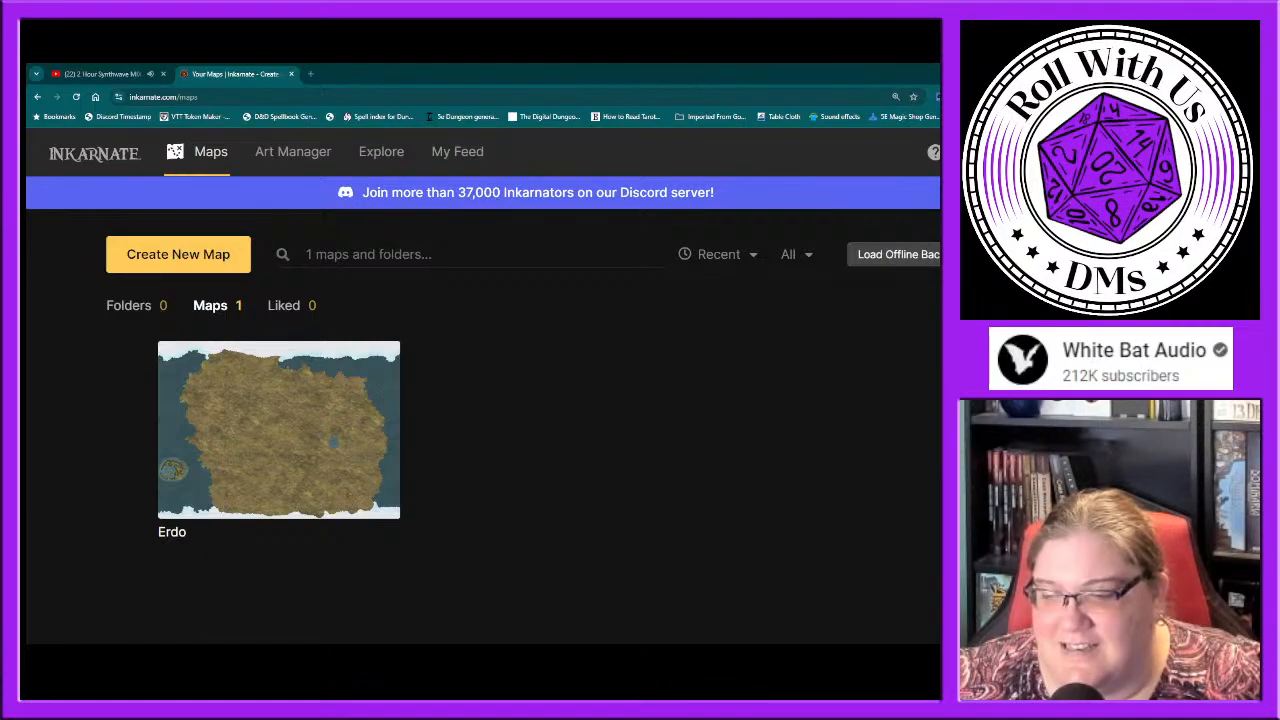
Step: Bring up the Discord window and move it off the shared screen area
{"action": "key", "text": "alt+Tab"}
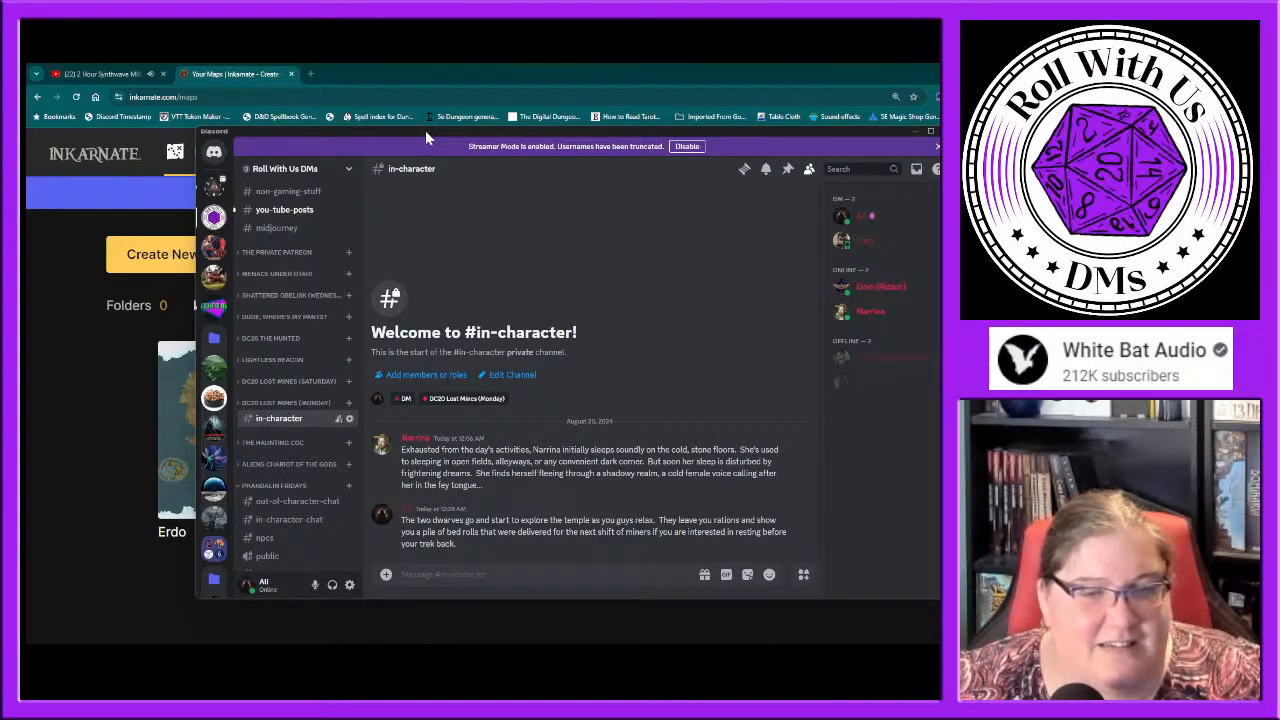
{"action": "left_click_drag", "start_coordinate": [425, 130], "coordinate": [1200, 135]}
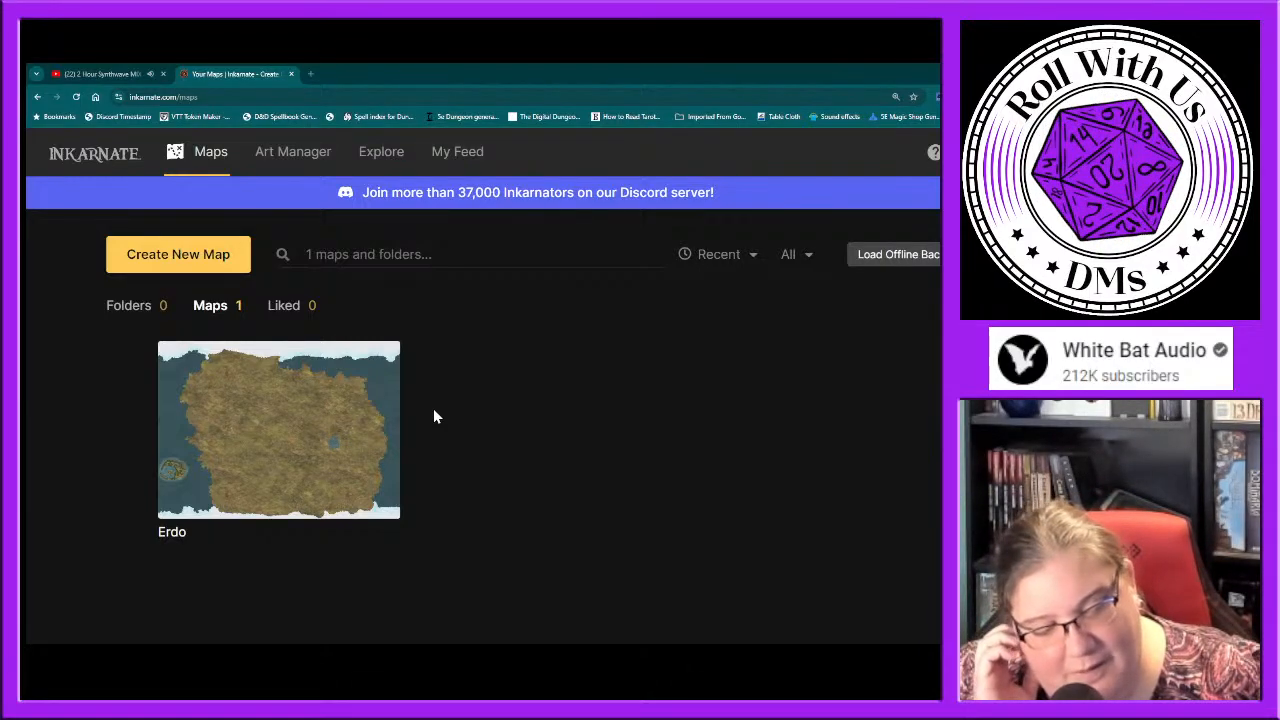
Step: Launch The Scarlet Inn game from Roll20 in a new browser tab and look over its hex map
{"action": "left_click", "coordinate": [309, 74]}
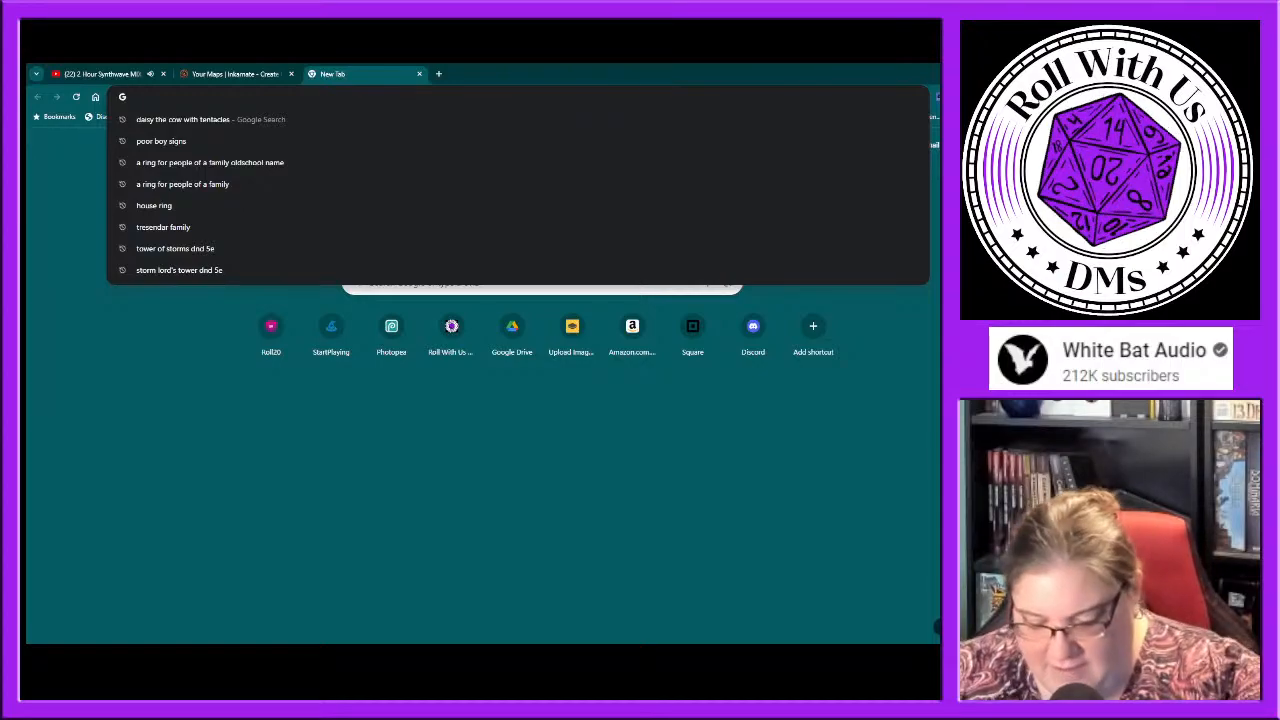
{"action": "type", "text": "roll20"}
{"action": "key", "text": "Return"}
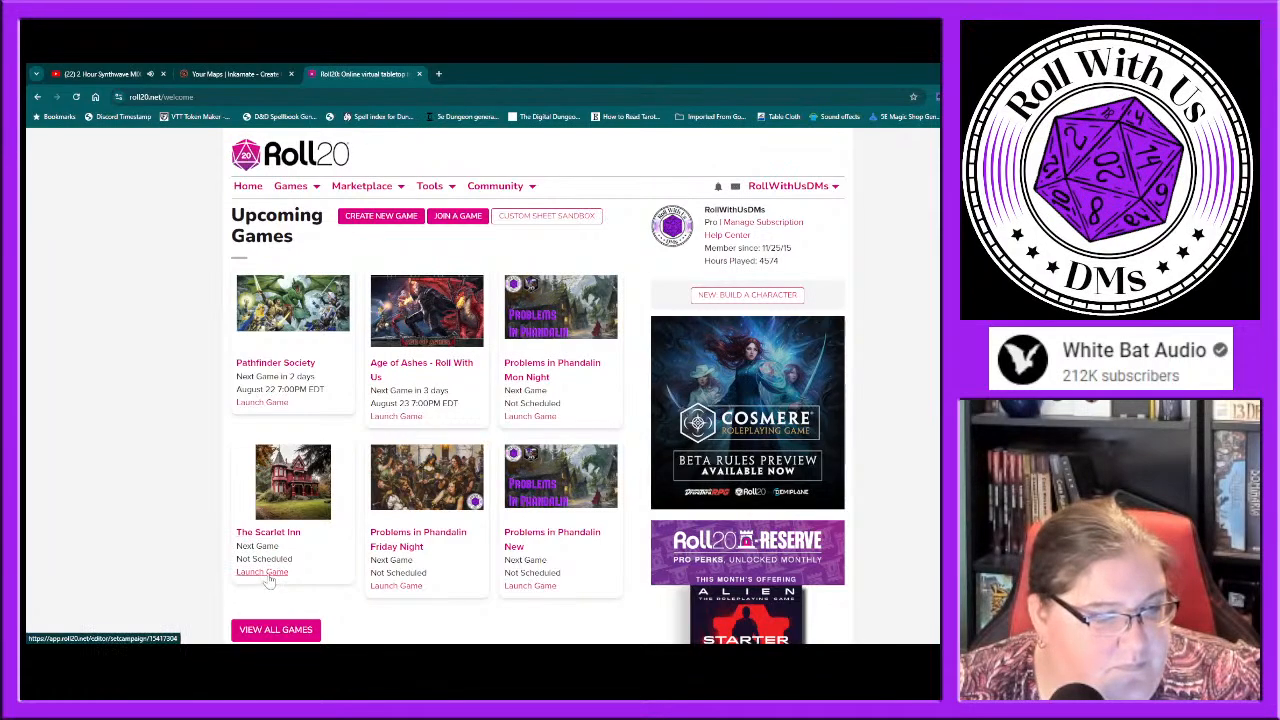
{"action": "left_click", "coordinate": [266, 574]}
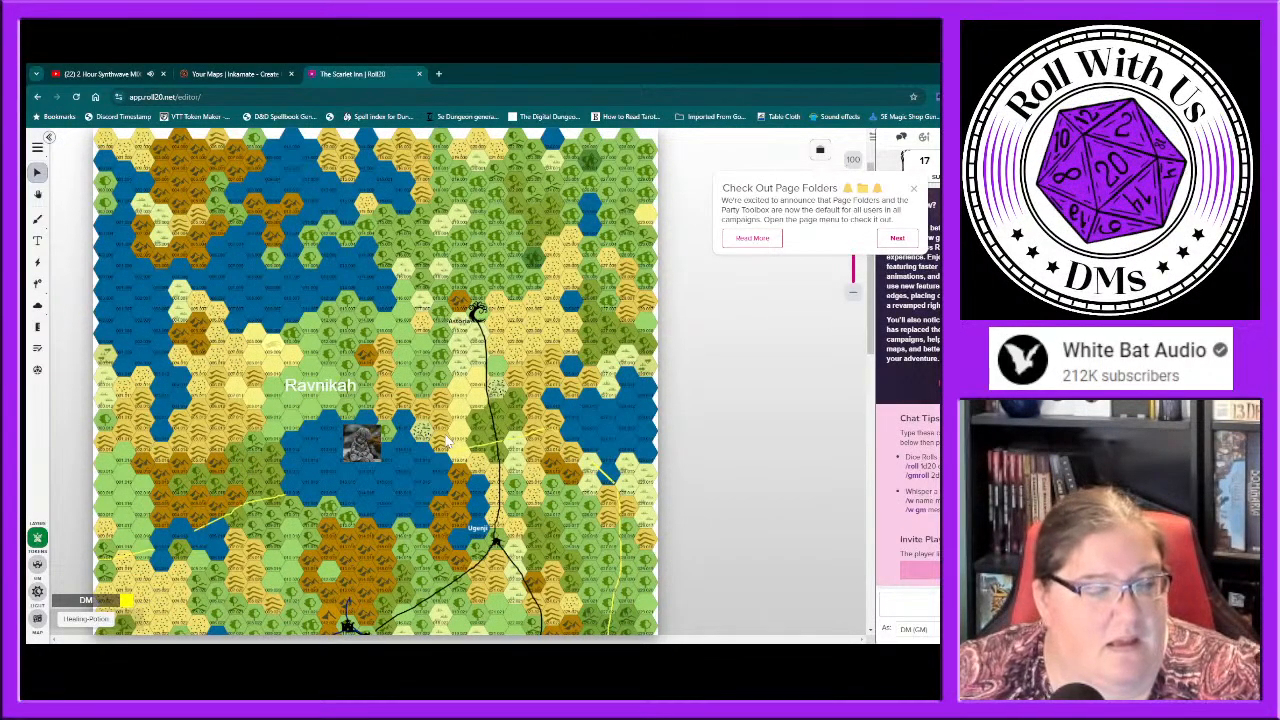
{"action": "scroll", "coordinate": [327, 448], "scroll_direction": "down", "scroll_amount": 10}
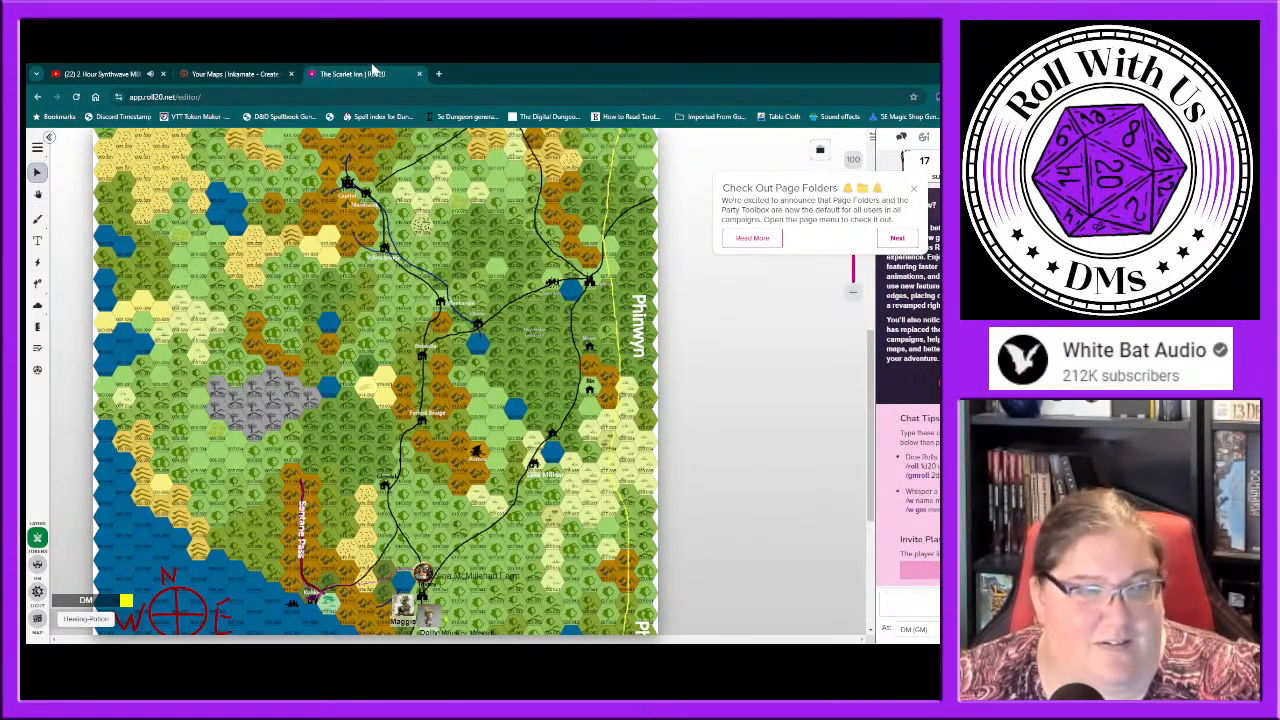
{"action": "left_click", "coordinate": [440, 76]}
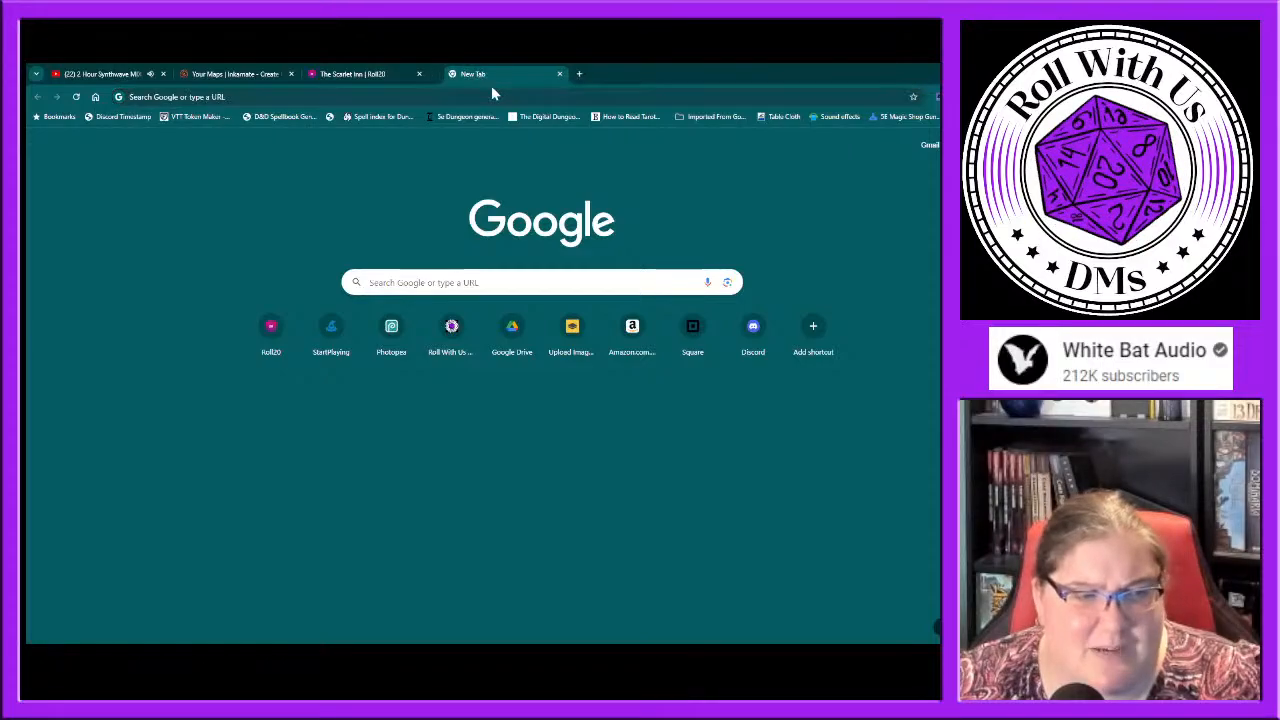
{"action": "key", "text": "ctrl+w"}
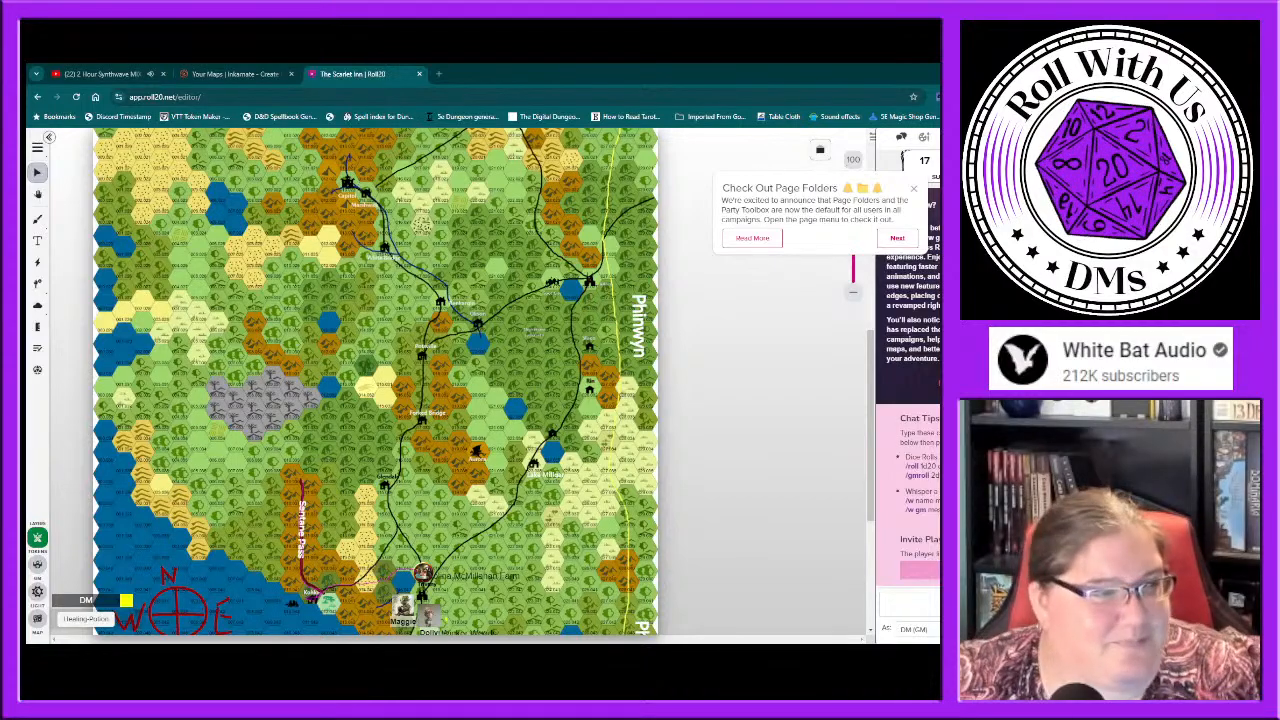
Step: Return to the Inkarnate map list and open the Erdo map at Ultra (4K) resolution
{"action": "left_click", "coordinate": [254, 75]}
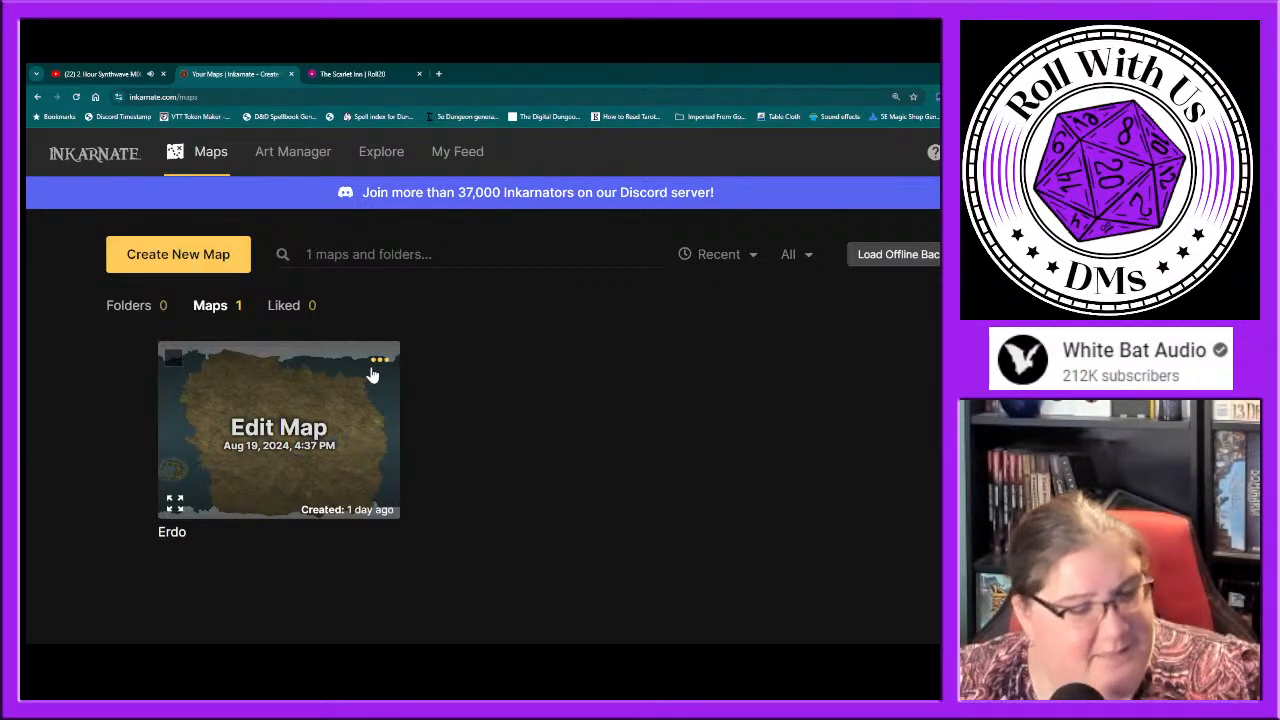
{"action": "left_click", "coordinate": [373, 362]}
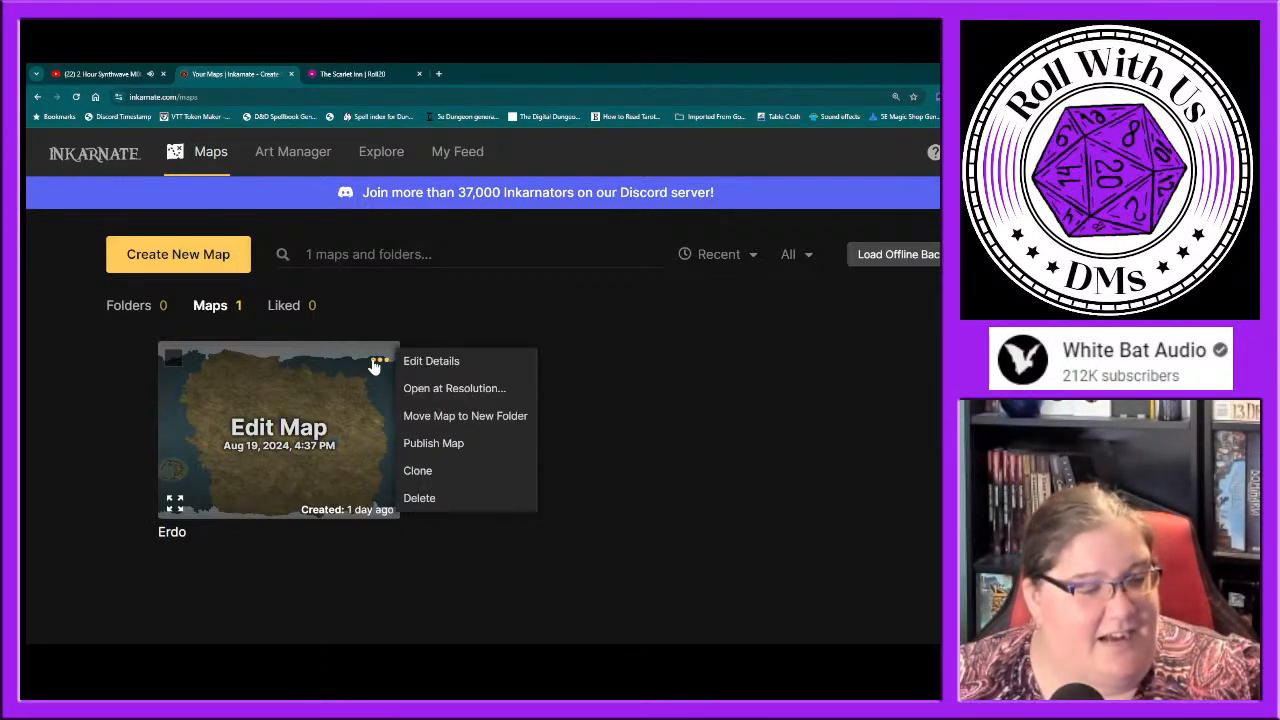
{"action": "left_click", "coordinate": [425, 395]}
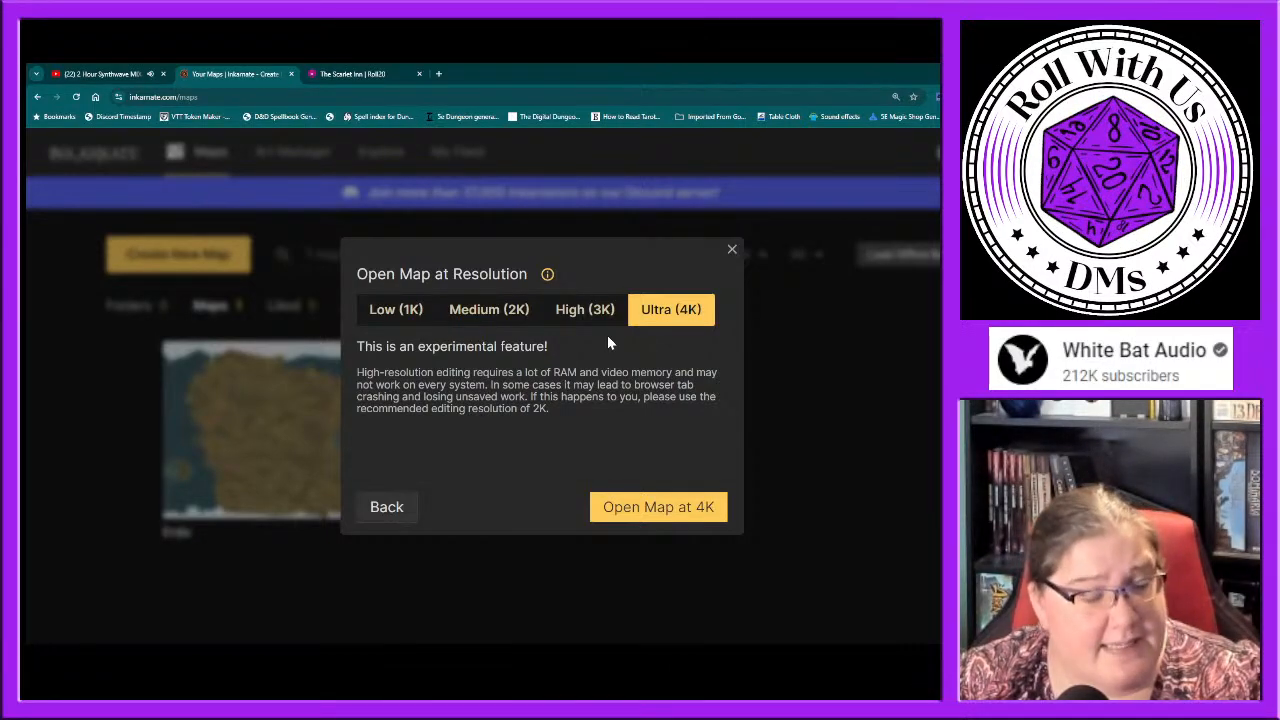
{"action": "left_click", "coordinate": [651, 510]}
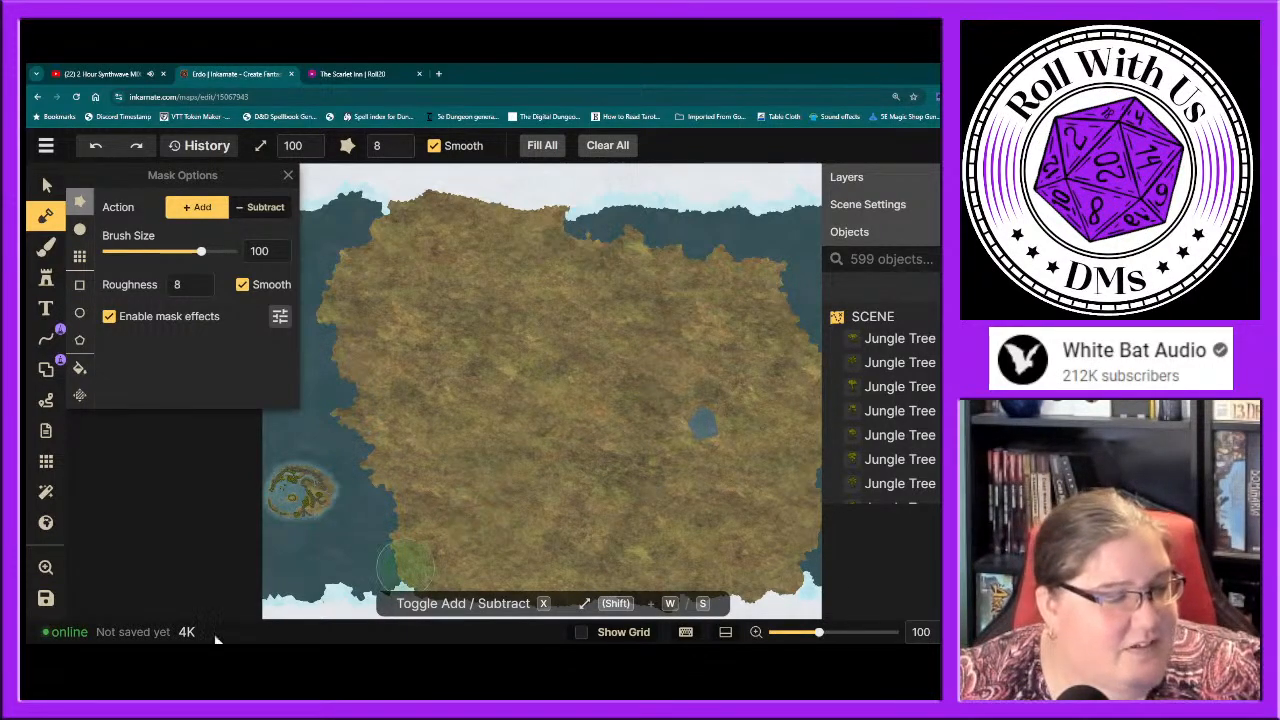
Step: Close the mask options, switch to the Select tool and examine the small island off the continent's west coast
{"action": "left_click", "coordinate": [288, 175]}
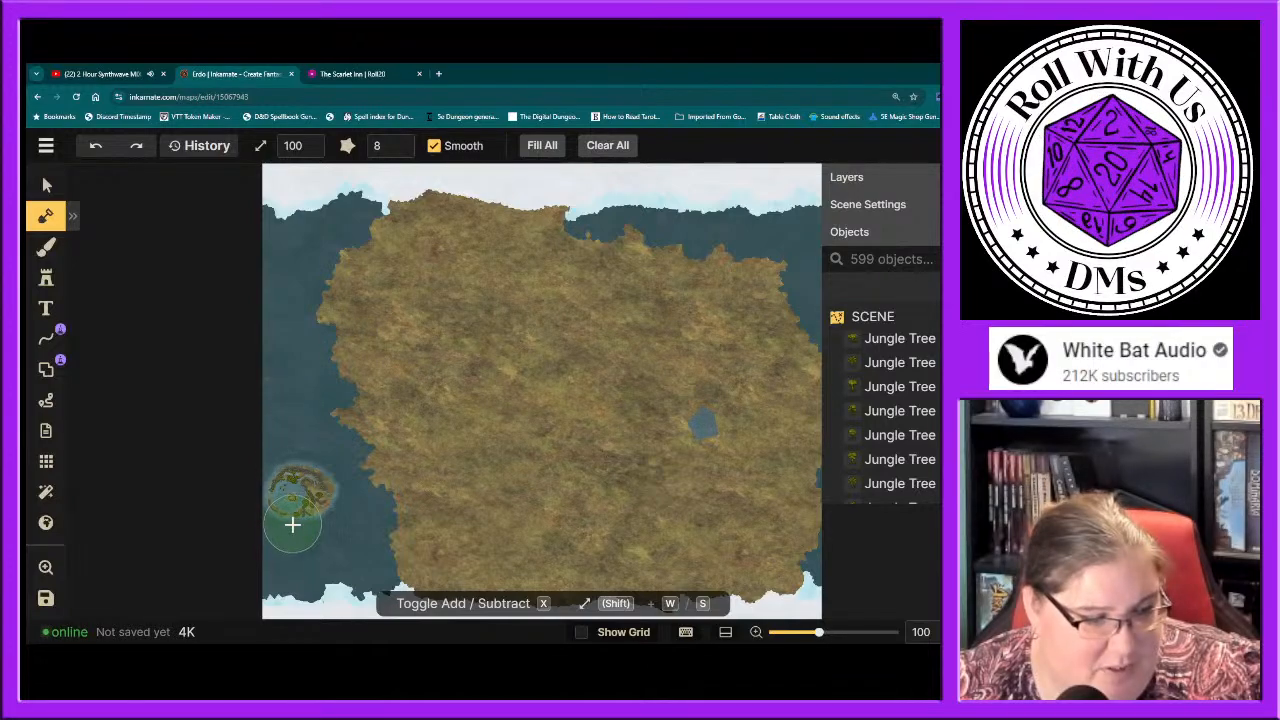
{"action": "scroll", "coordinate": [292, 524], "scroll_direction": "up", "scroll_amount": 3}
{"action": "scroll", "coordinate": [292, 524], "scroll_direction": "up", "scroll_amount": 8}
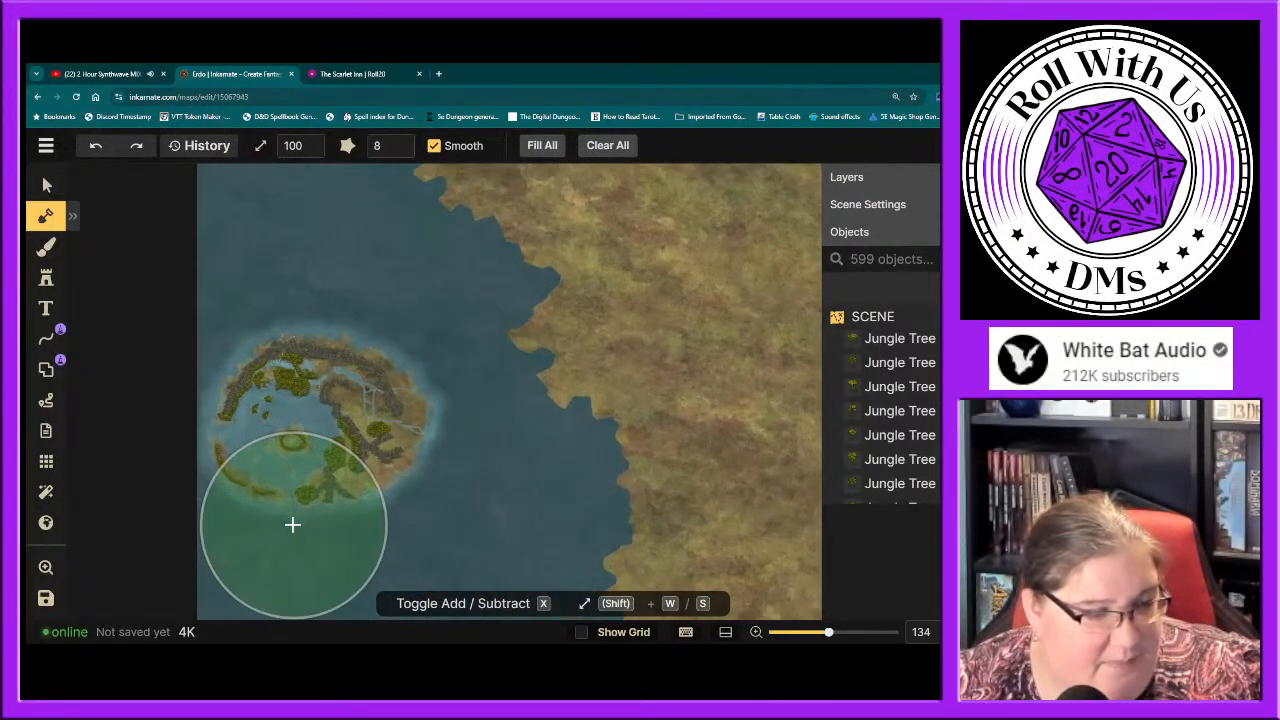
{"action": "scroll", "coordinate": [292, 524], "scroll_direction": "up", "scroll_amount": 1}
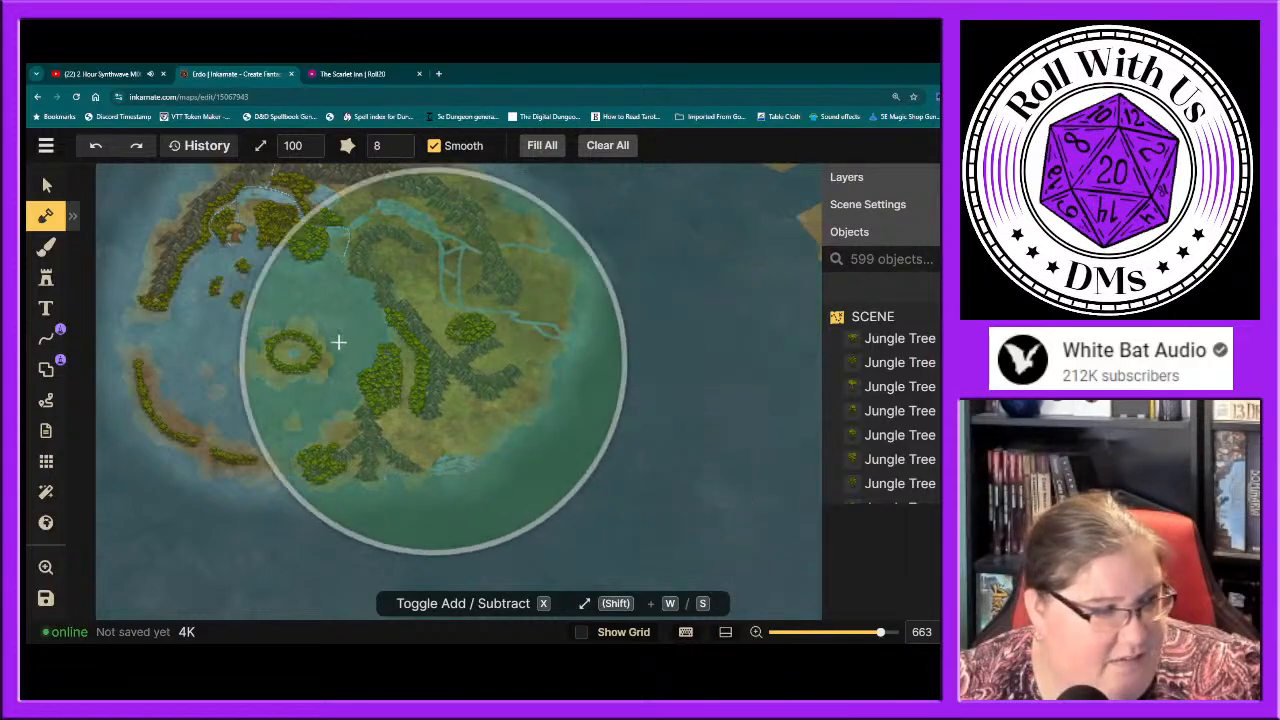
{"action": "left_click", "coordinate": [45, 188]}
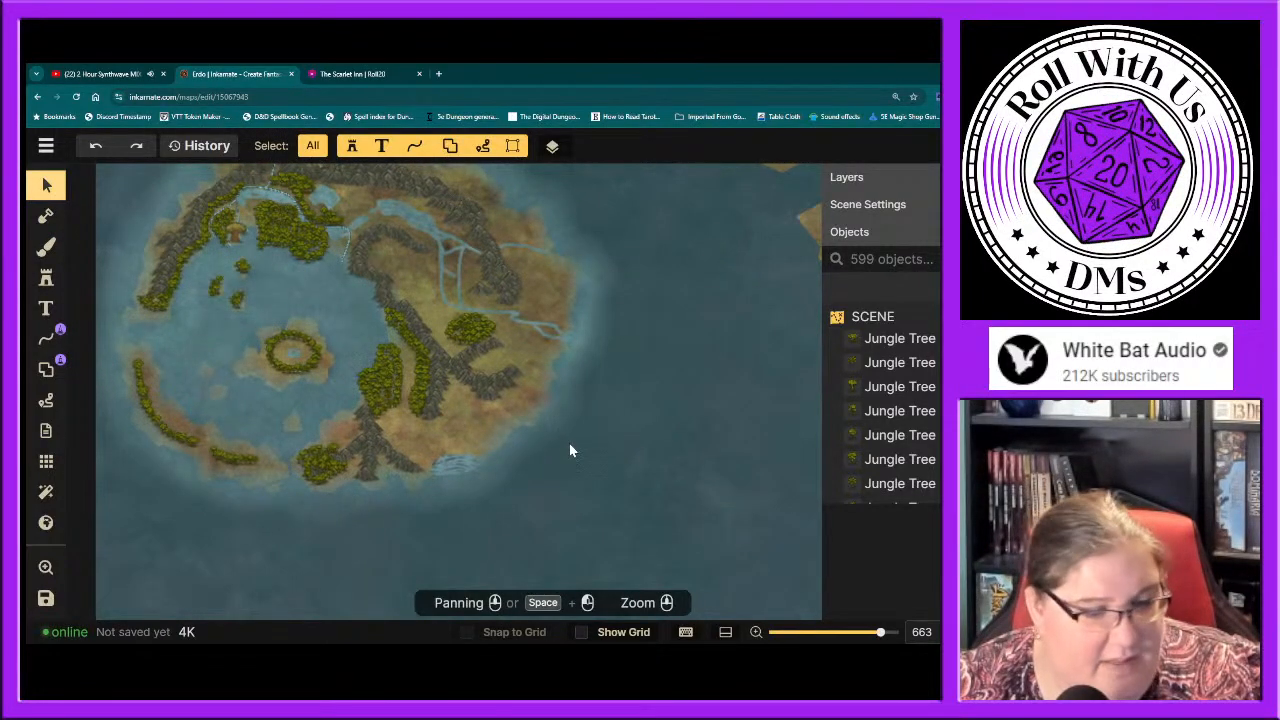
{"action": "left_click_drag", "start_coordinate": [559, 442], "coordinate": [673, 520]}
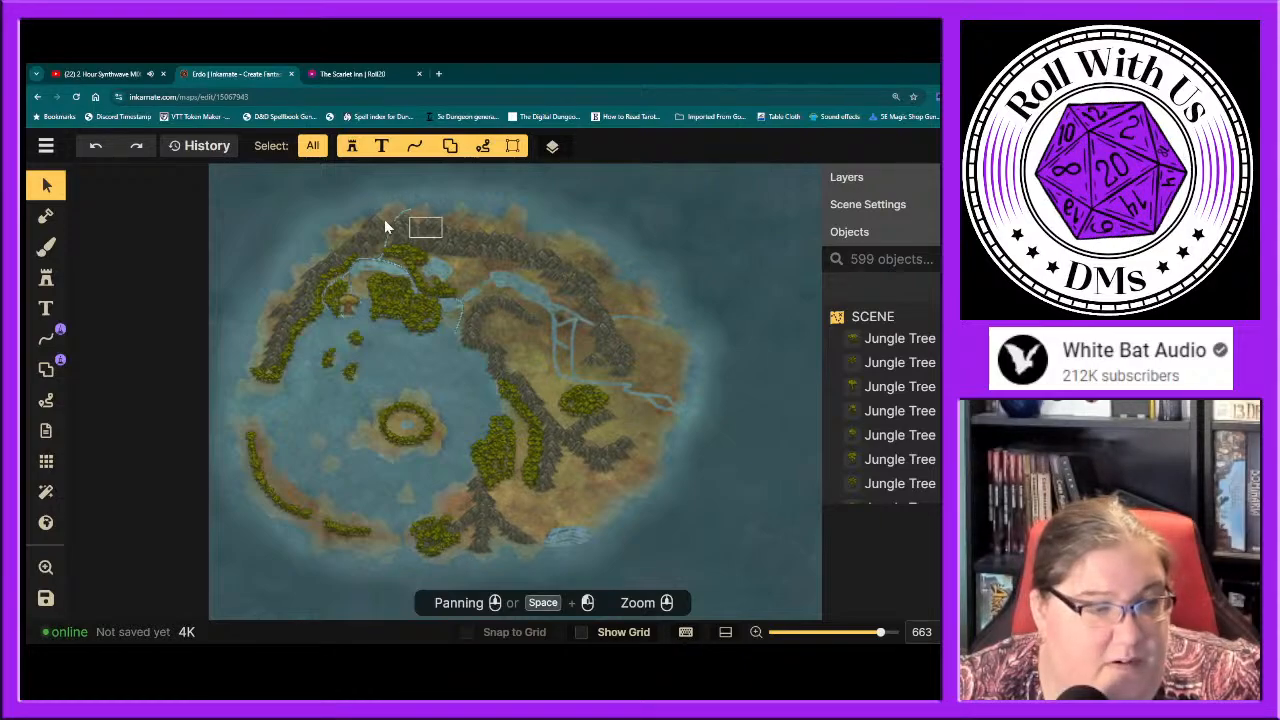
{"action": "left_click_drag", "start_coordinate": [243, 497], "coordinate": [308, 551]}
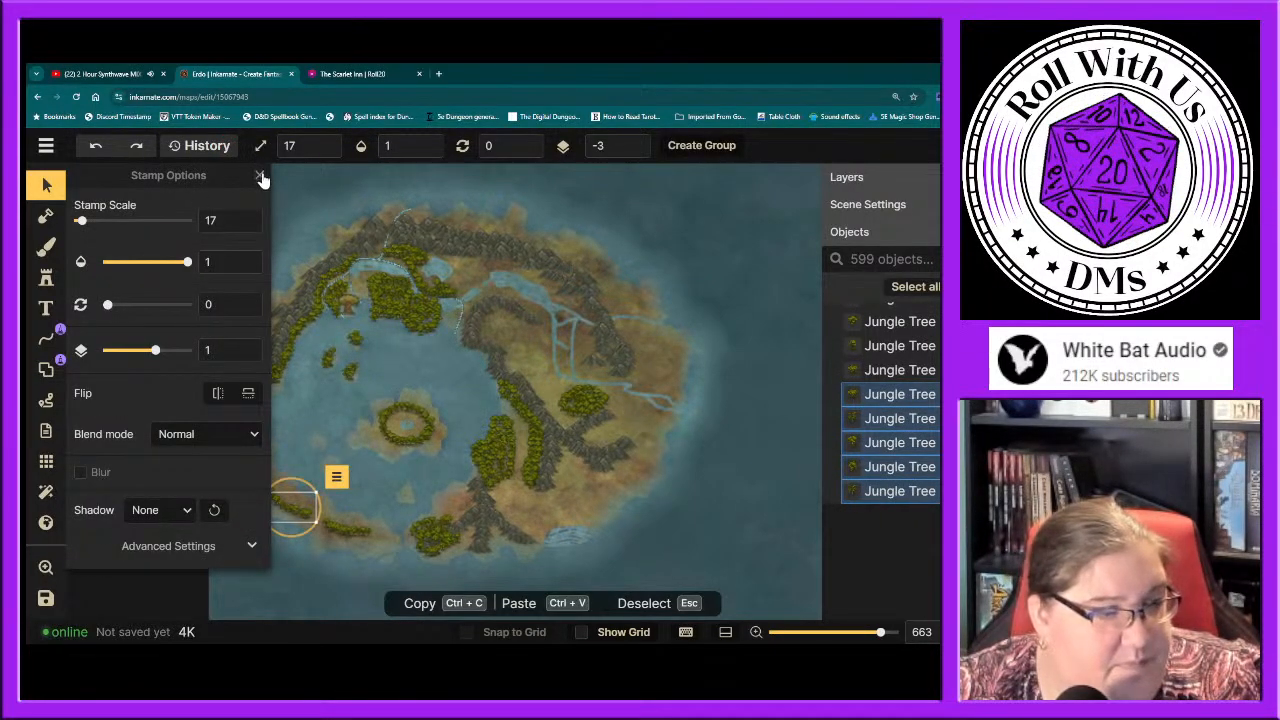
{"action": "left_click", "coordinate": [320, 585]}
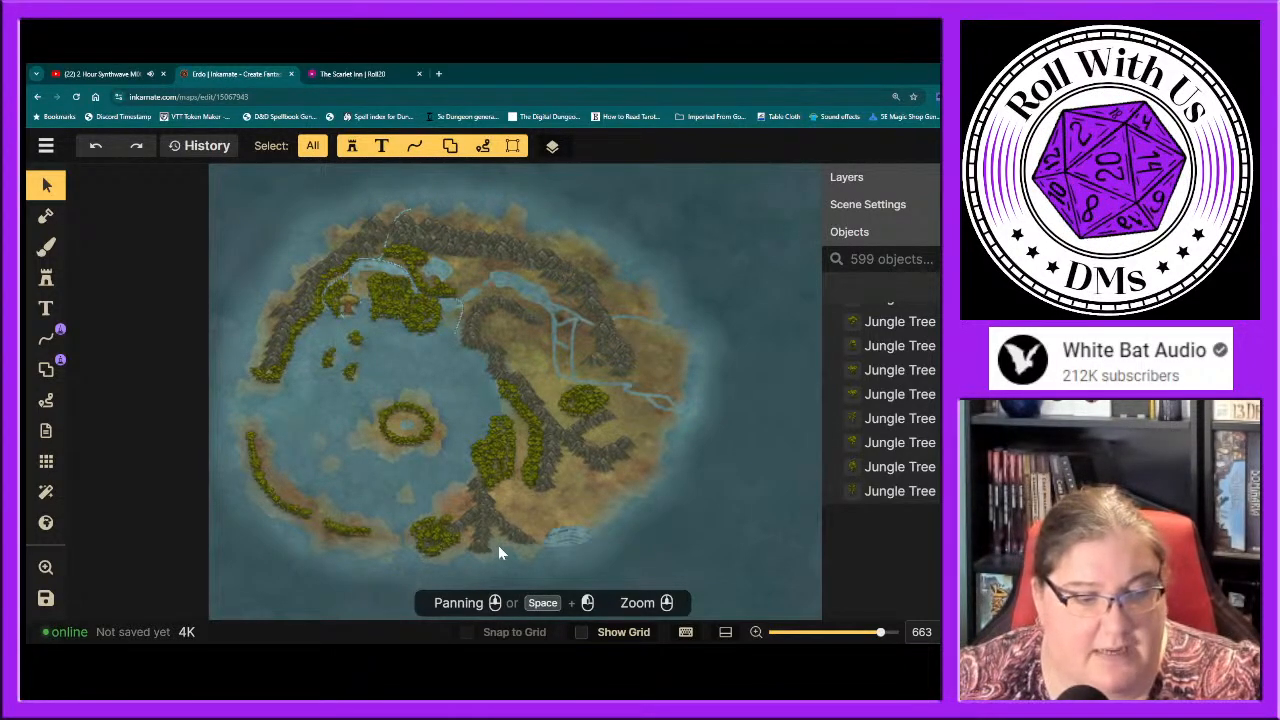
Step: Compare the small island with the whole continent and return to a close view of the island
{"action": "scroll", "coordinate": [692, 476], "scroll_direction": "down", "scroll_amount": 3}
{"action": "scroll", "coordinate": [692, 474], "scroll_direction": "down", "scroll_amount": 5}
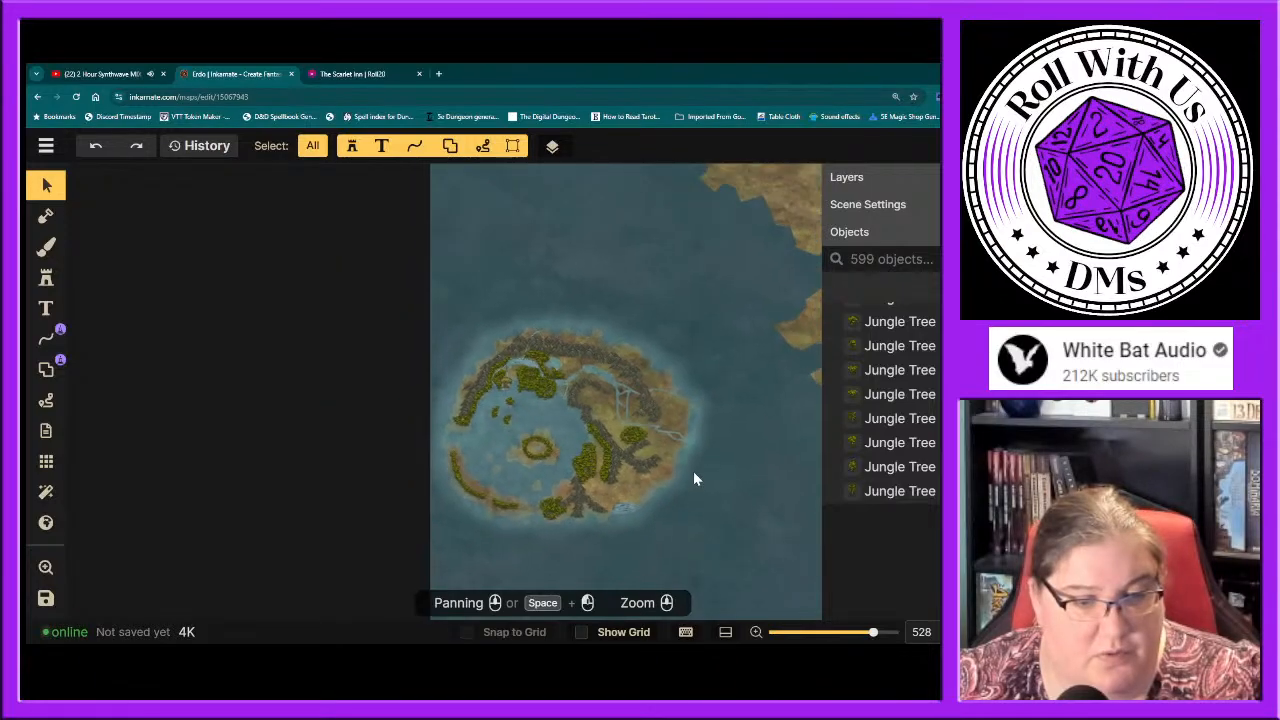
{"action": "left_click_drag", "start_coordinate": [733, 440], "coordinate": [504, 450]}
{"action": "scroll", "coordinate": [504, 443], "scroll_direction": "down", "scroll_amount": 4}
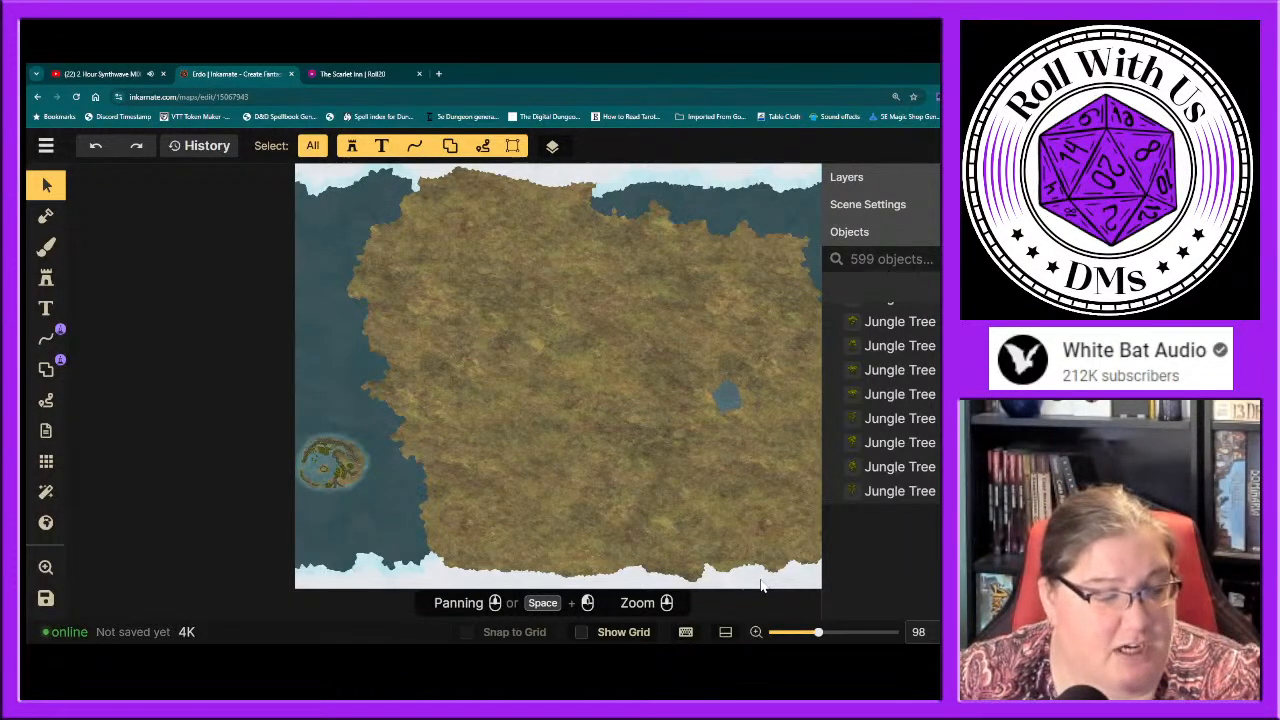
{"action": "scroll", "coordinate": [339, 490], "scroll_direction": "up", "scroll_amount": 6}
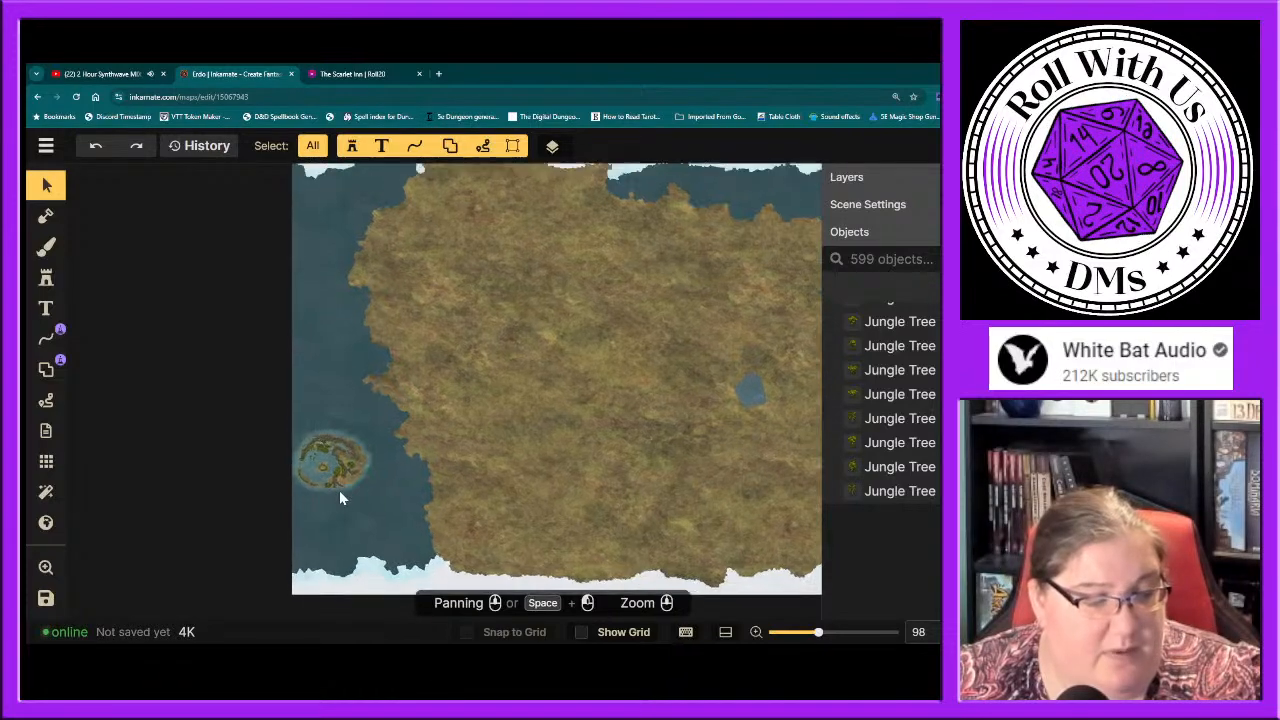
{"action": "scroll", "coordinate": [341, 494], "scroll_direction": "up", "scroll_amount": 4}
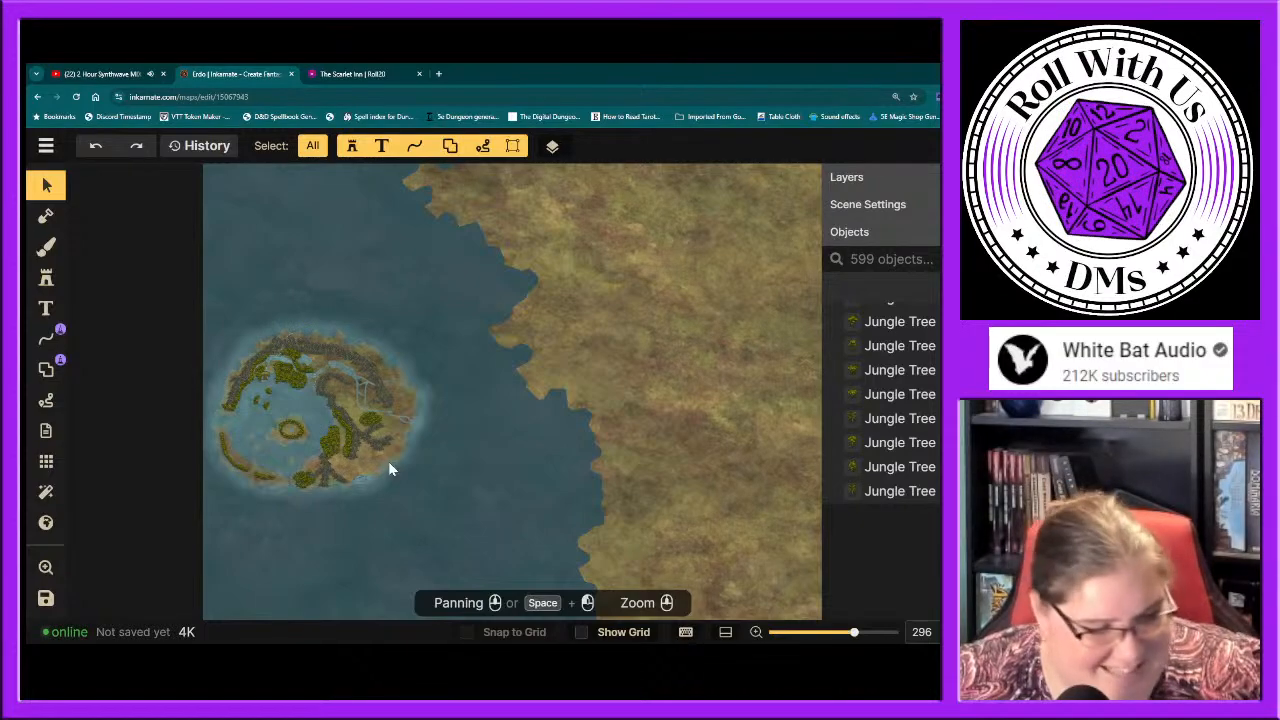
{"action": "scroll", "coordinate": [257, 477], "scroll_direction": "up", "scroll_amount": 2}
{"action": "scroll", "coordinate": [257, 477], "scroll_direction": "up", "scroll_amount": 4}
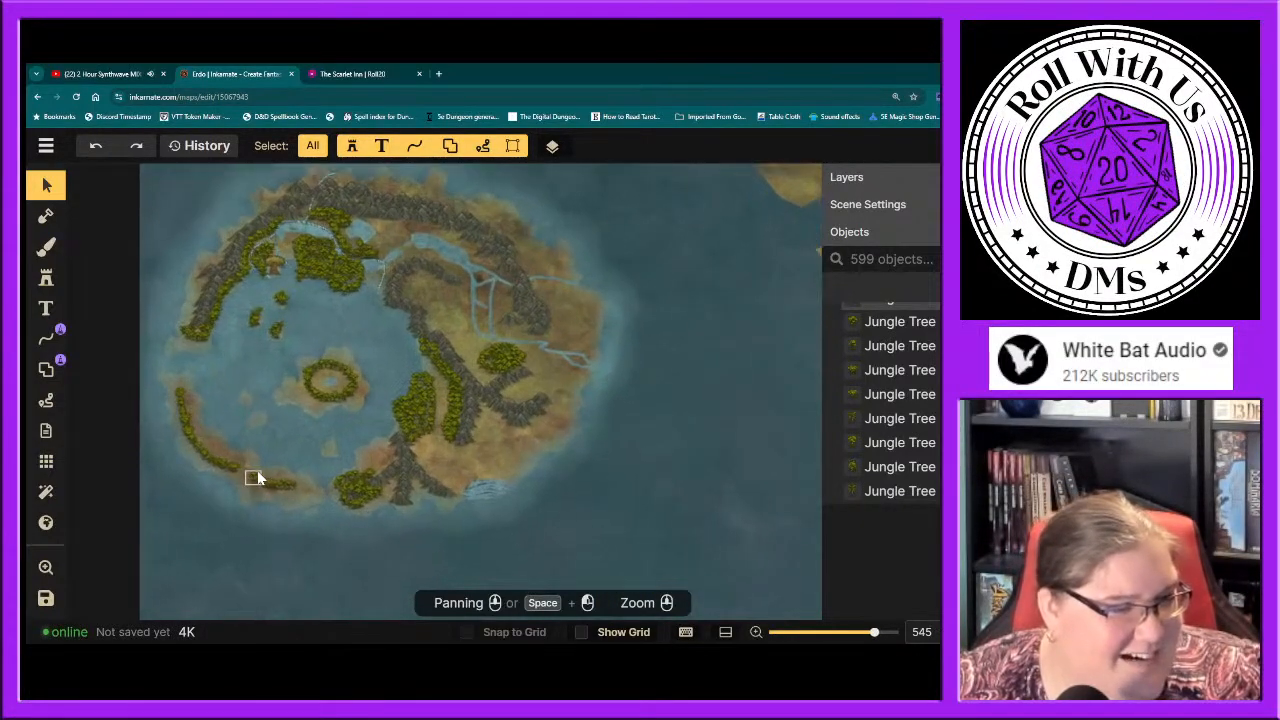
Step: Set up the foreground brush with the mottled brown-green ground texture, the rough-edged mode and a brush size of 3
{"action": "left_click", "coordinate": [45, 246]}
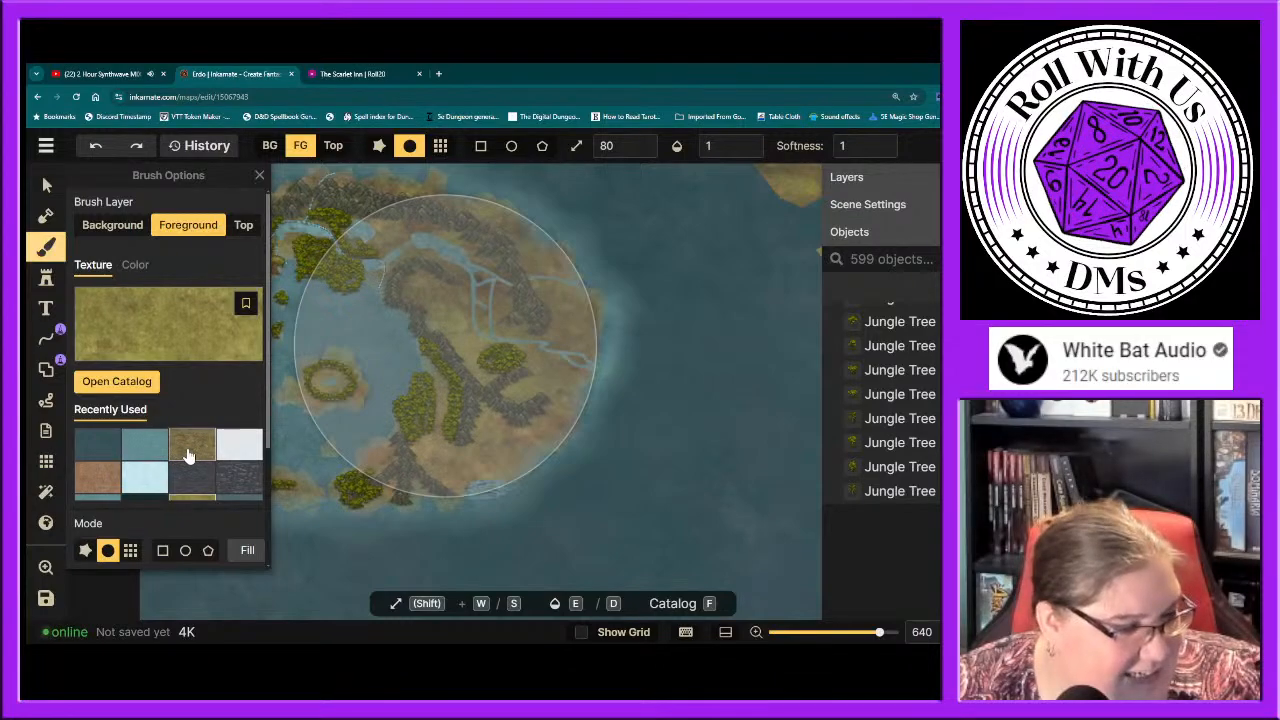
{"action": "left_click", "coordinate": [189, 451]}
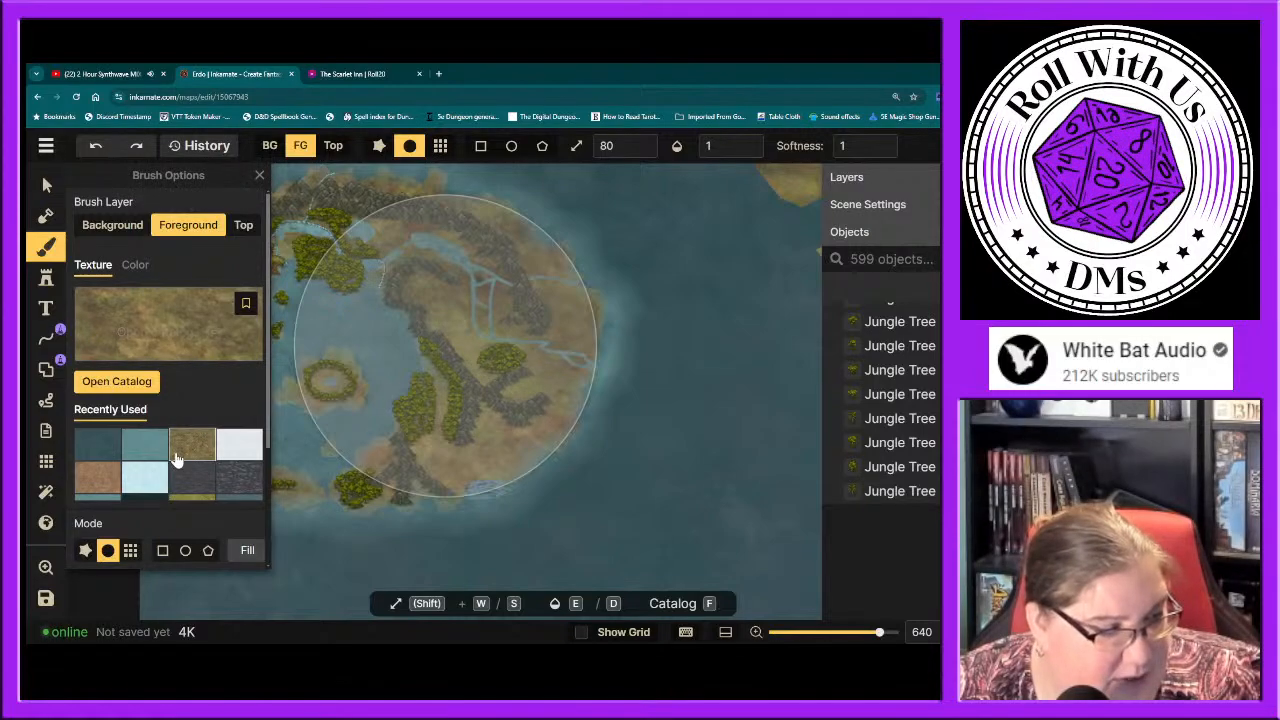
{"action": "scroll", "coordinate": [175, 458], "scroll_direction": "down", "scroll_amount": 2}
{"action": "scroll", "coordinate": [175, 458], "scroll_direction": "down", "scroll_amount": 3}
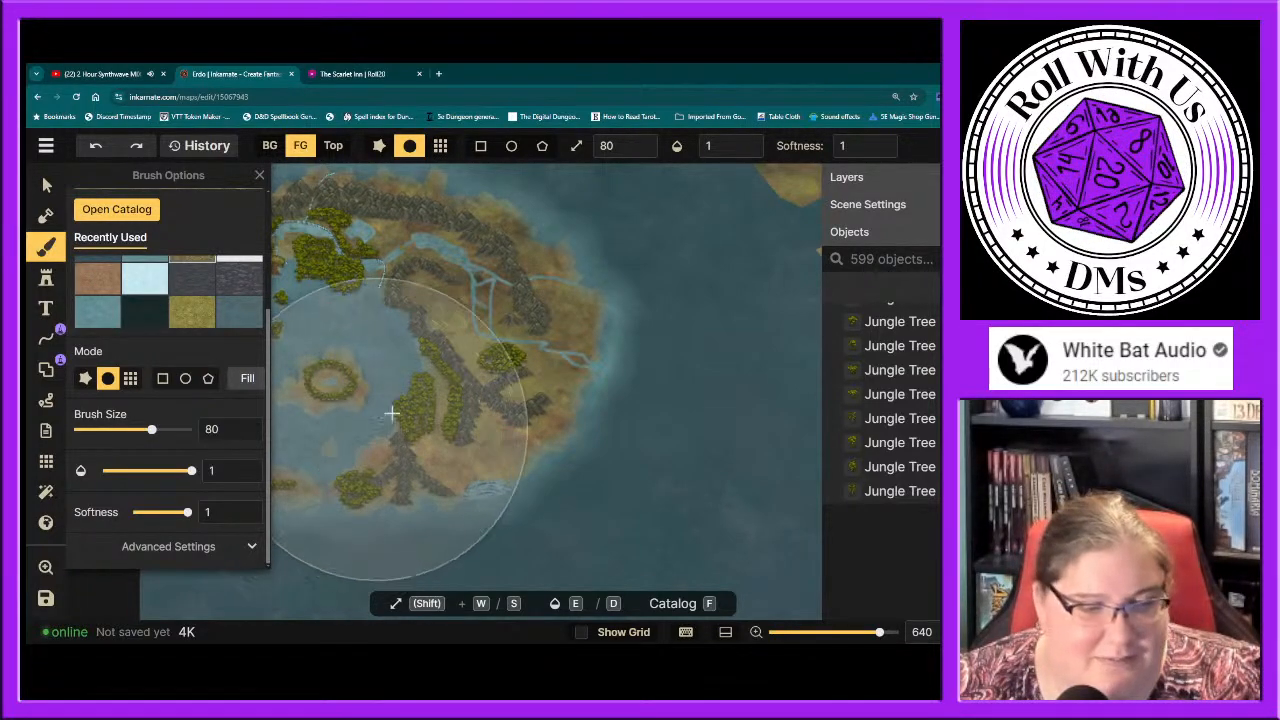
{"action": "scroll", "coordinate": [399, 407], "scroll_direction": "up", "scroll_amount": 3}
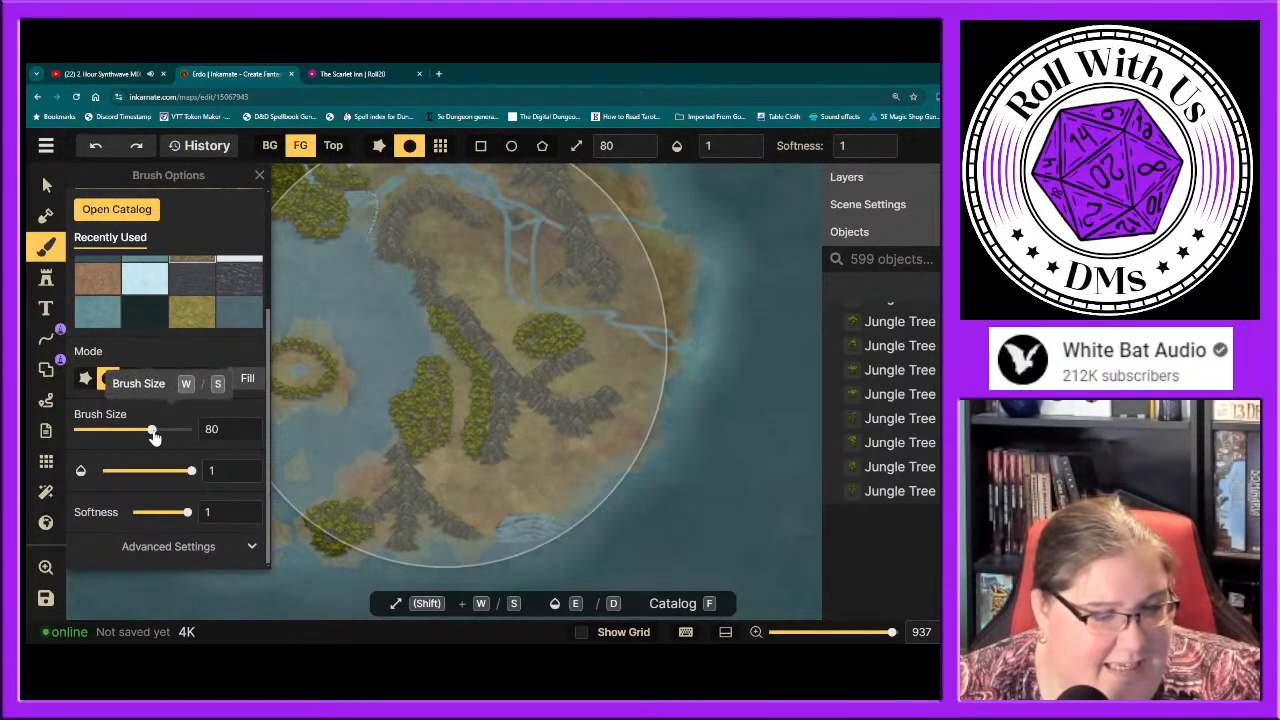
{"action": "left_click_drag", "start_coordinate": [153, 430], "coordinate": [77, 437]}
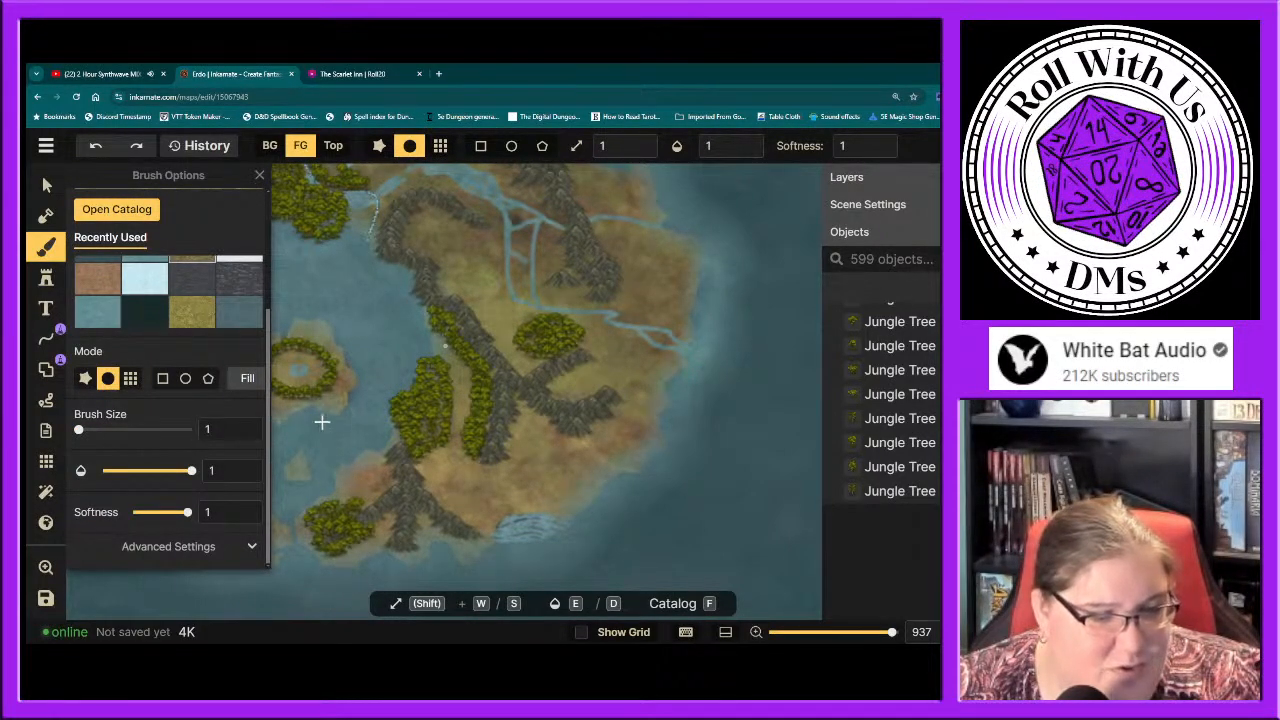
{"action": "left_click", "coordinate": [85, 380]}
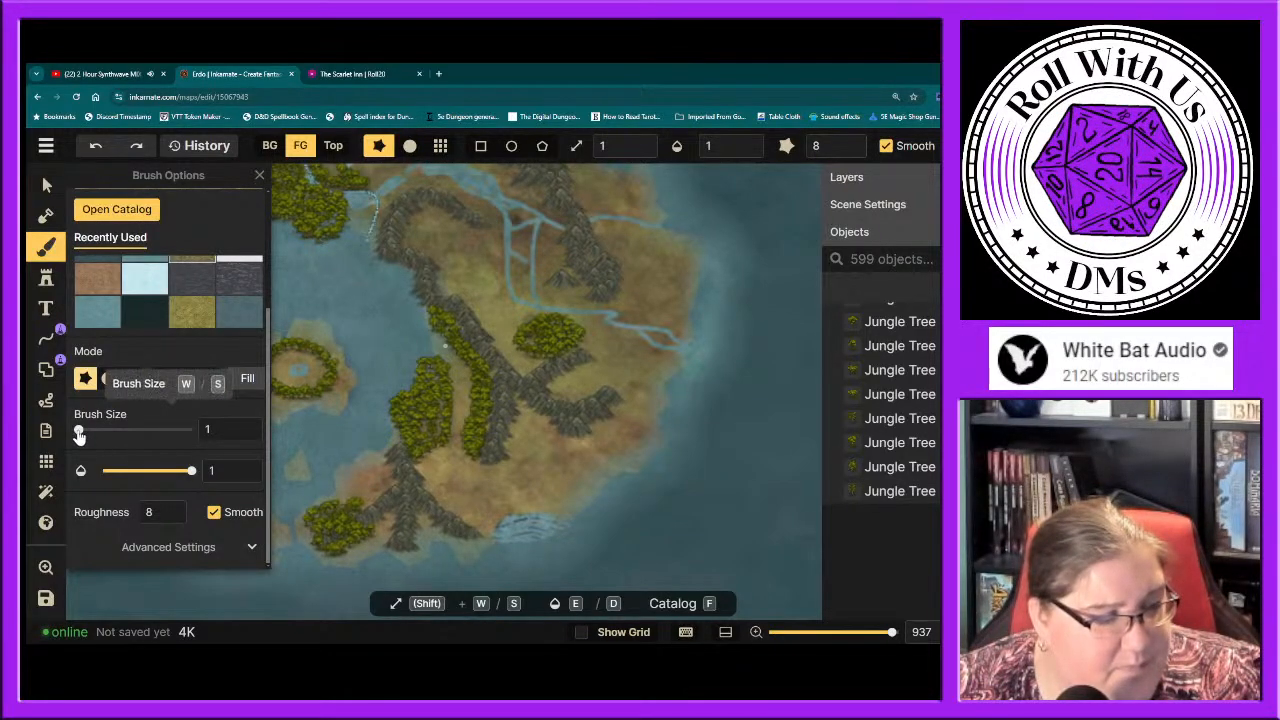
{"action": "left_click", "coordinate": [81, 430]}
{"action": "left_click_drag", "start_coordinate": [81, 430], "coordinate": [84, 430]}
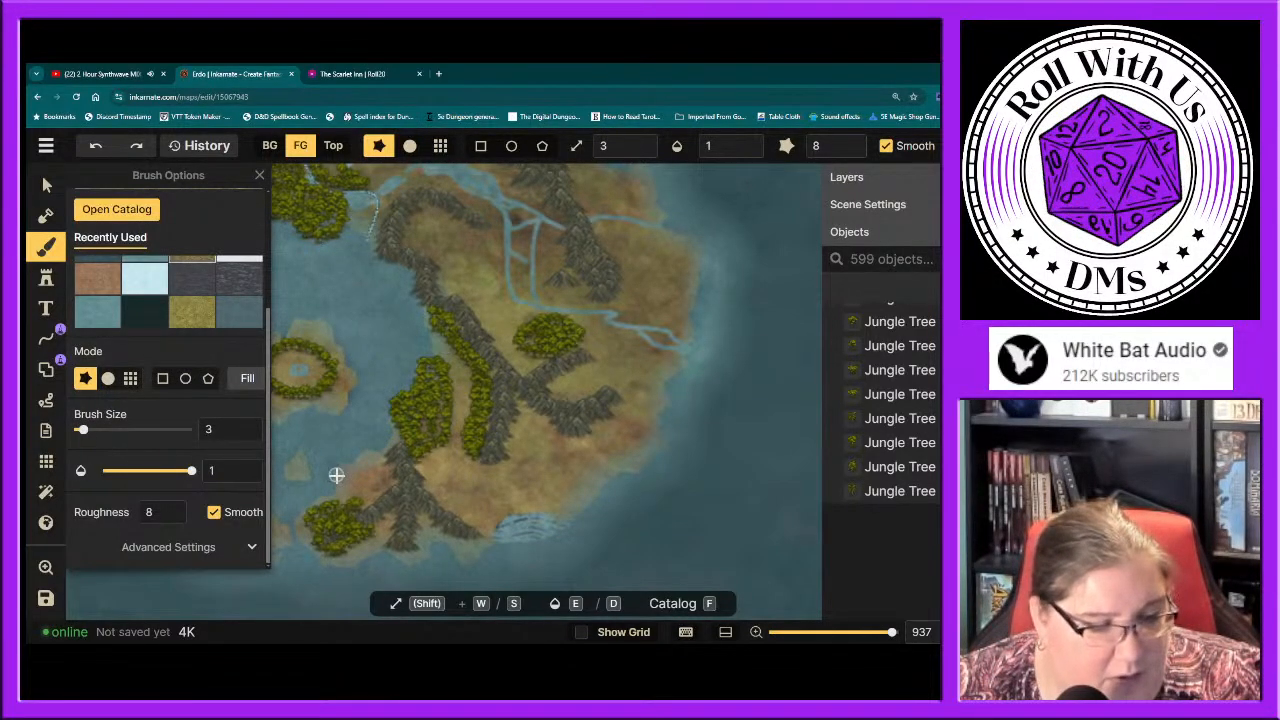
Step: Try a small brush dab on the island's southern coast and inspect the brush's advanced placement settings
{"action": "left_click", "coordinate": [561, 510]}
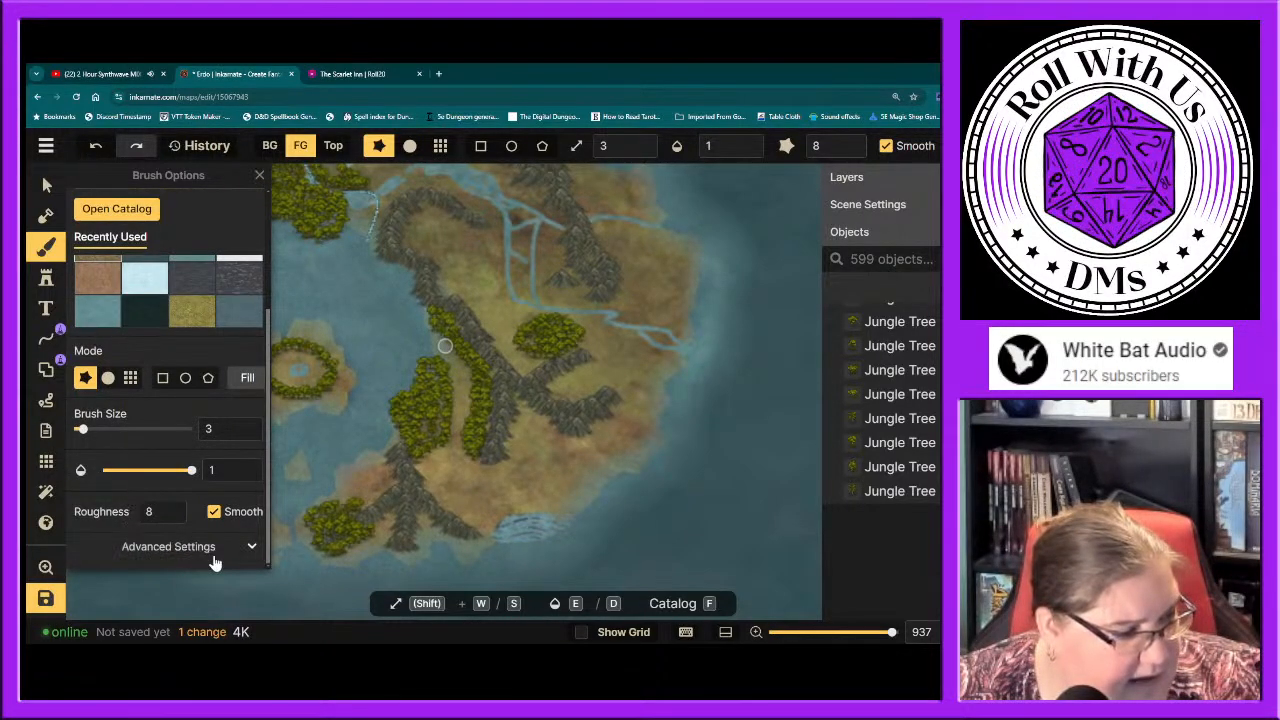
{"action": "left_click", "coordinate": [249, 553]}
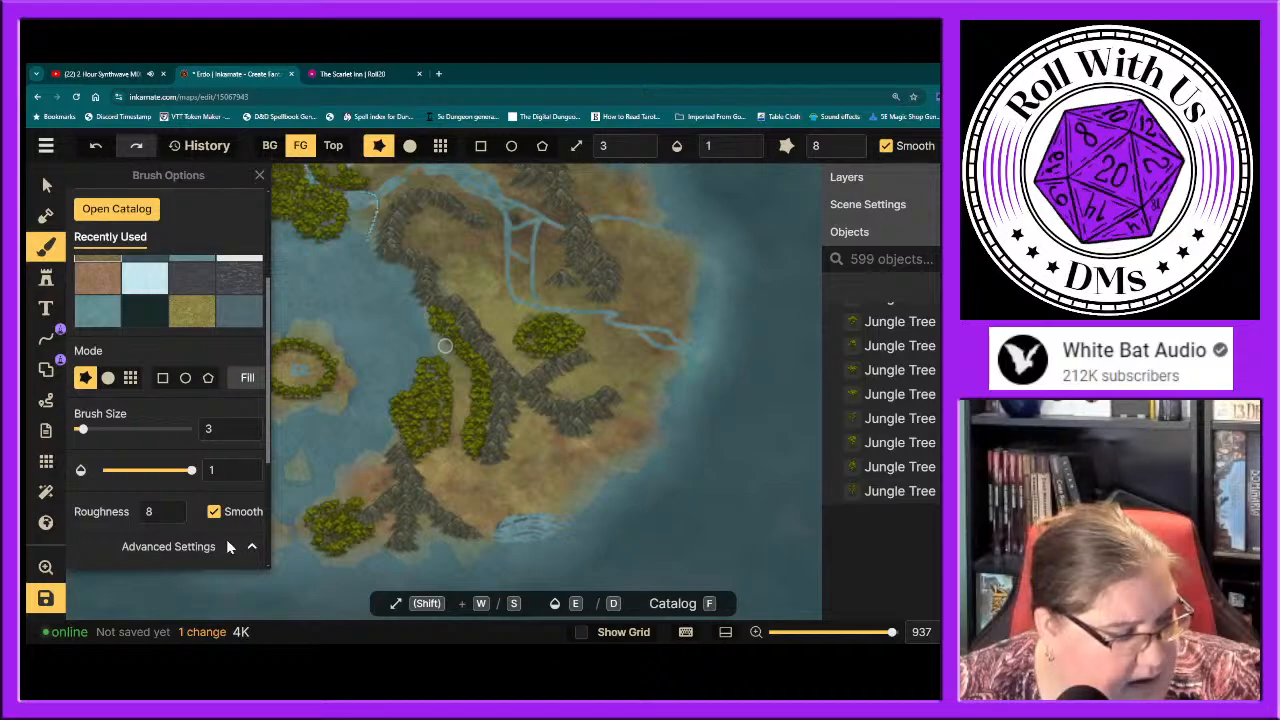
{"action": "scroll", "coordinate": [228, 541], "scroll_direction": "down", "scroll_amount": 2}
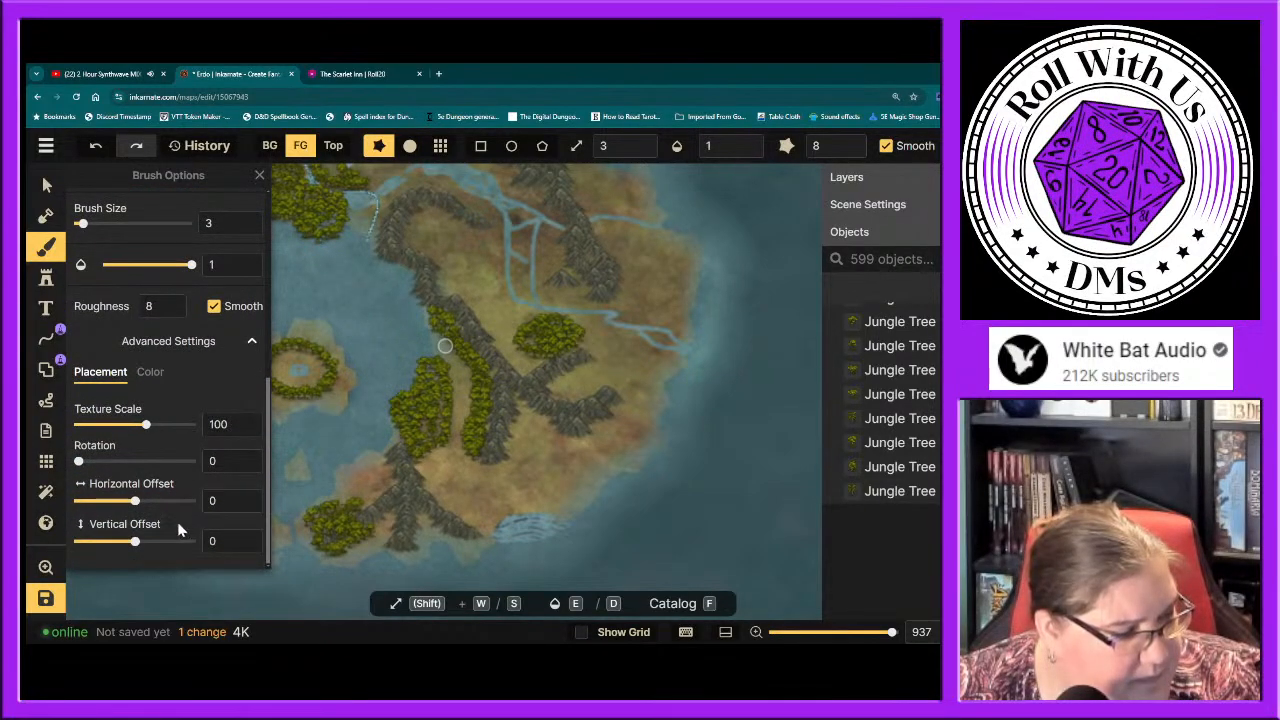
{"action": "scroll", "coordinate": [179, 530], "scroll_direction": "up", "scroll_amount": 3}
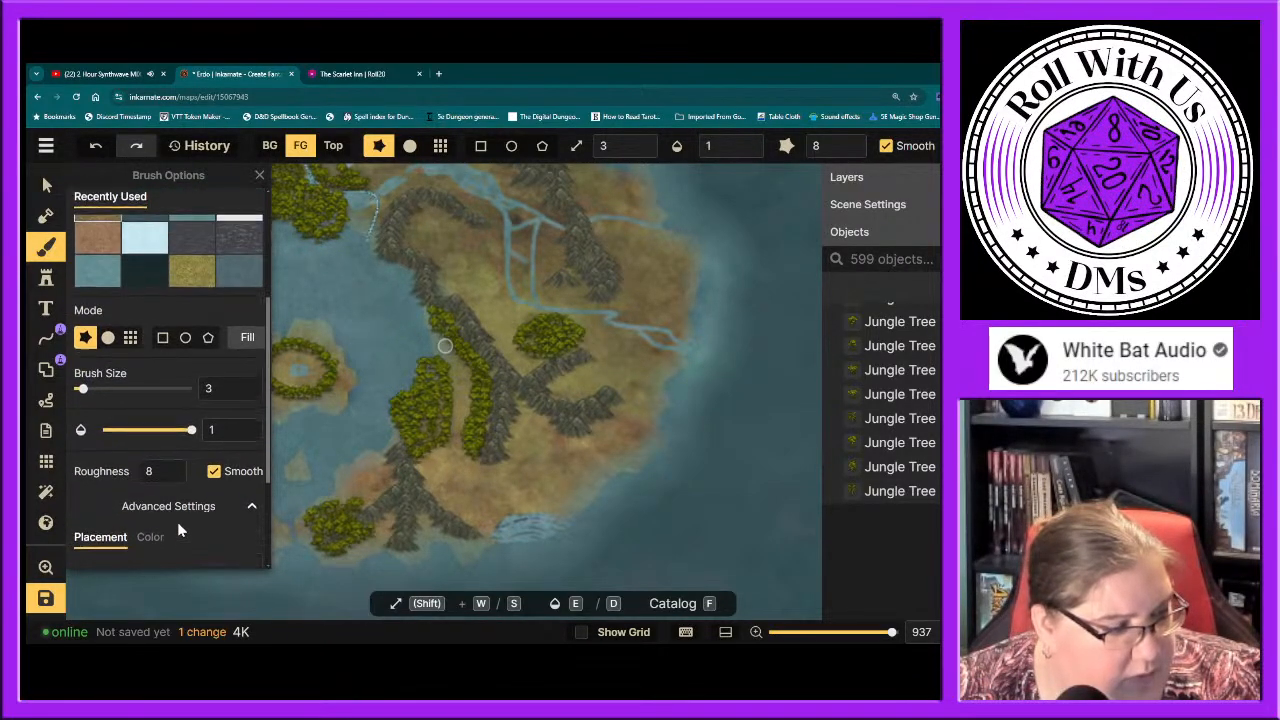
Step: Review the foreground brush's texture, mode, size, opacity, roughness and advanced placement settings
{"action": "scroll", "coordinate": [179, 530], "scroll_direction": "up", "scroll_amount": 5}
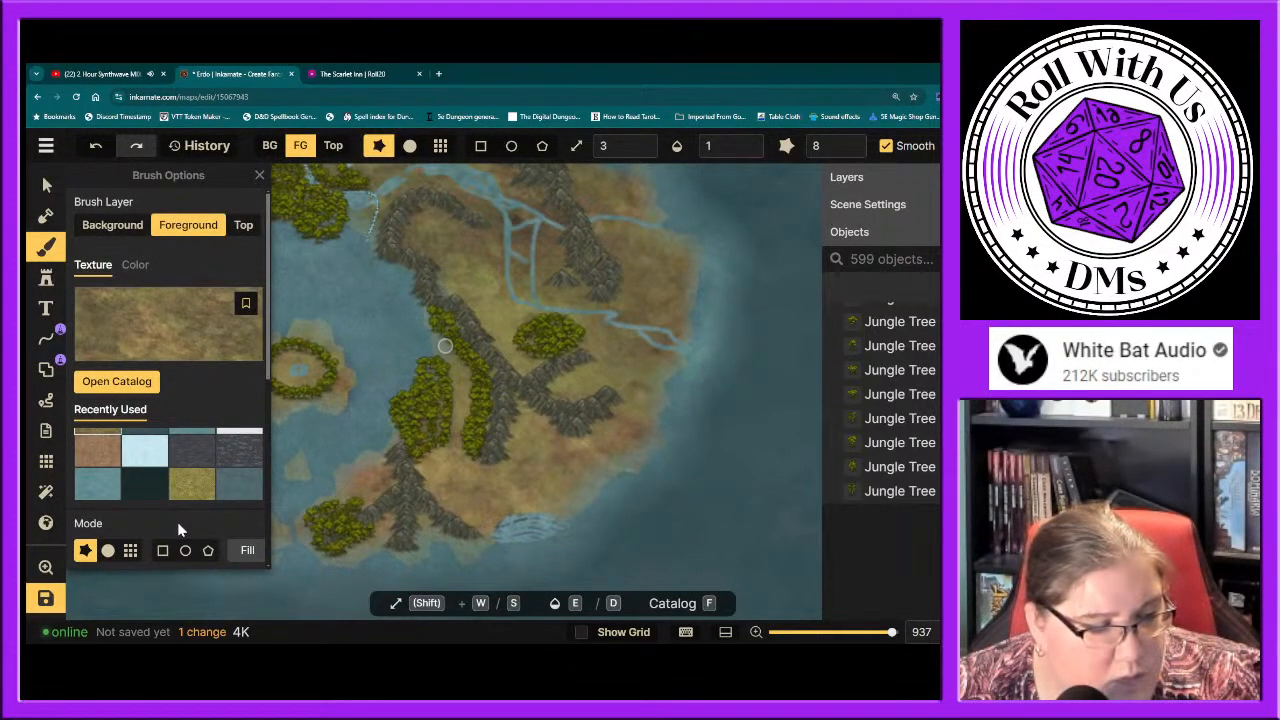
{"action": "scroll", "coordinate": [179, 530], "scroll_direction": "down", "scroll_amount": 6}
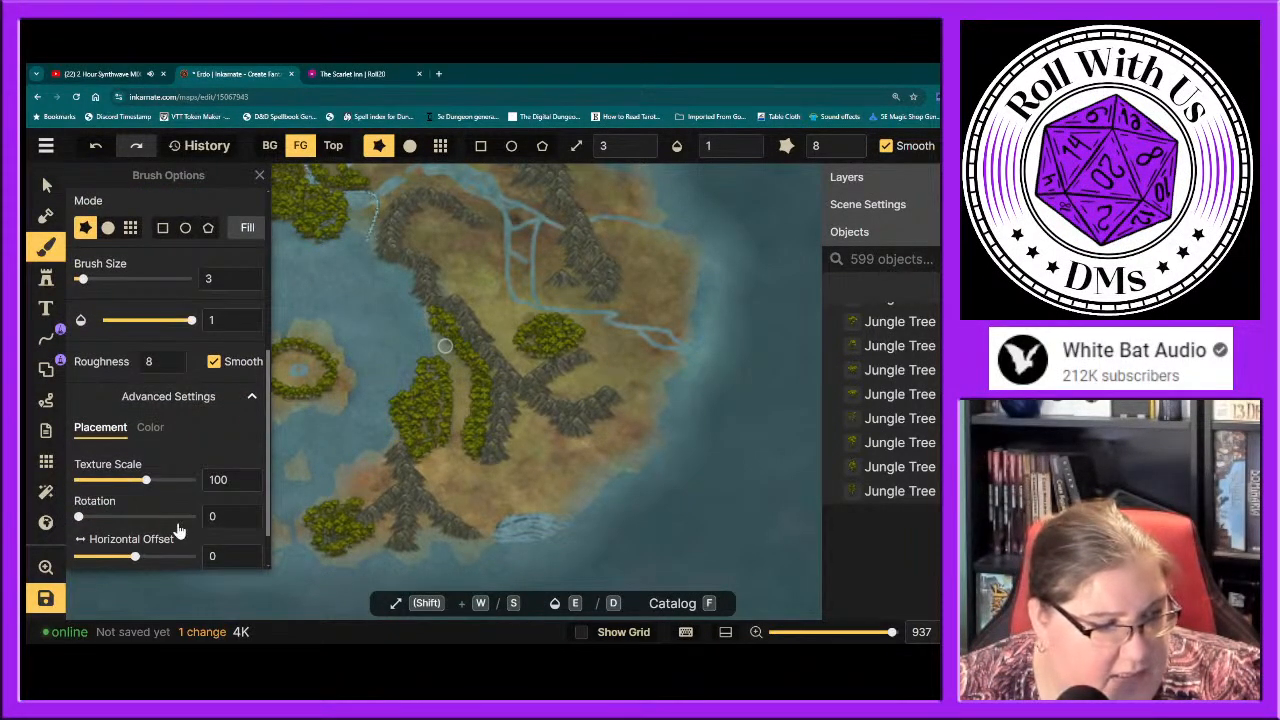
{"action": "scroll", "coordinate": [179, 530], "scroll_direction": "up", "scroll_amount": 2}
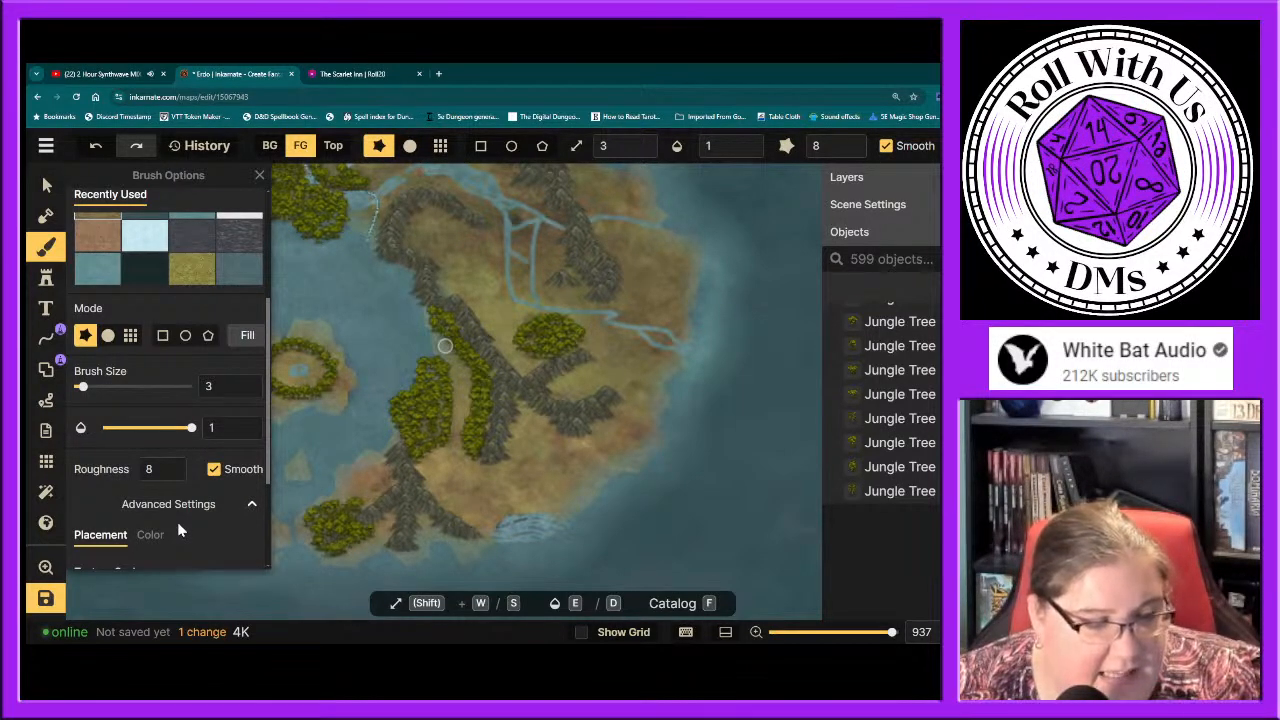
{"action": "scroll", "coordinate": [178, 530], "scroll_direction": "down", "scroll_amount": 1}
{"action": "scroll", "coordinate": [178, 530], "scroll_direction": "down", "scroll_amount": 2}
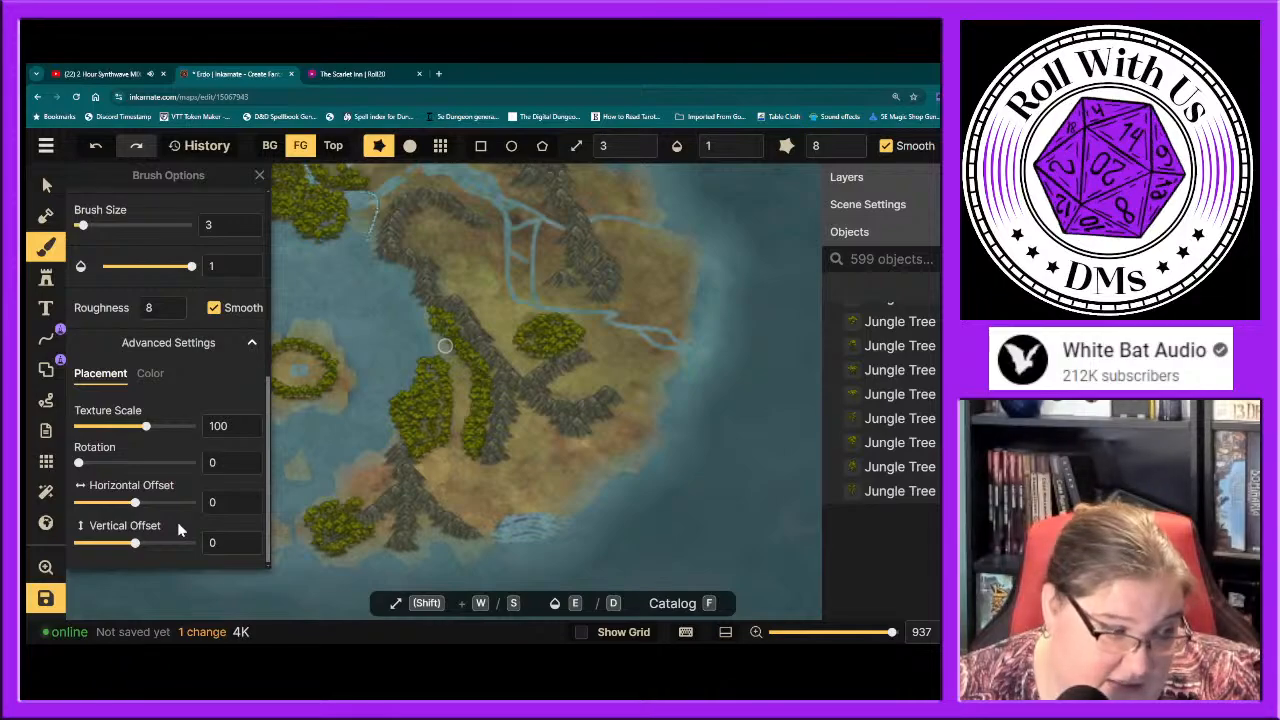
{"action": "scroll", "coordinate": [179, 530], "scroll_direction": "down", "scroll_amount": 1}
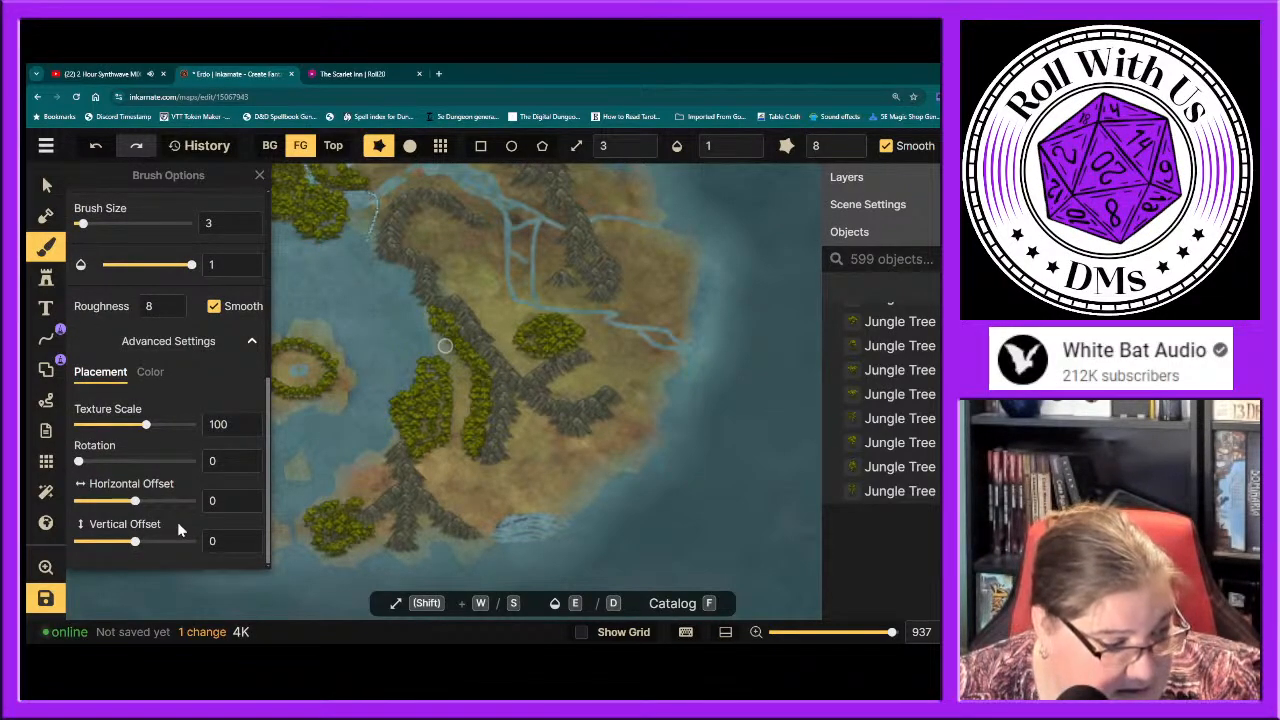
{"action": "scroll", "coordinate": [177, 521], "scroll_direction": "up", "scroll_amount": 2}
{"action": "scroll", "coordinate": [182, 517], "scroll_direction": "down", "scroll_amount": 2}
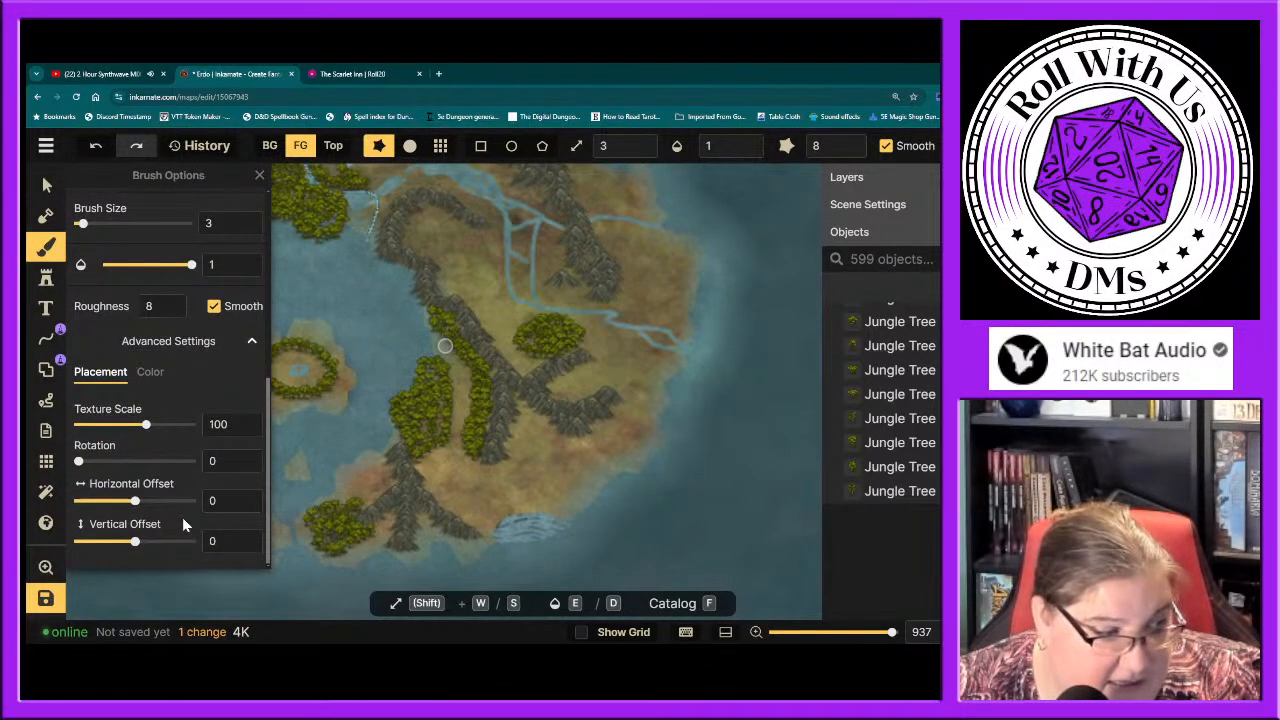
{"action": "scroll", "coordinate": [182, 517], "scroll_direction": "up", "scroll_amount": 3}
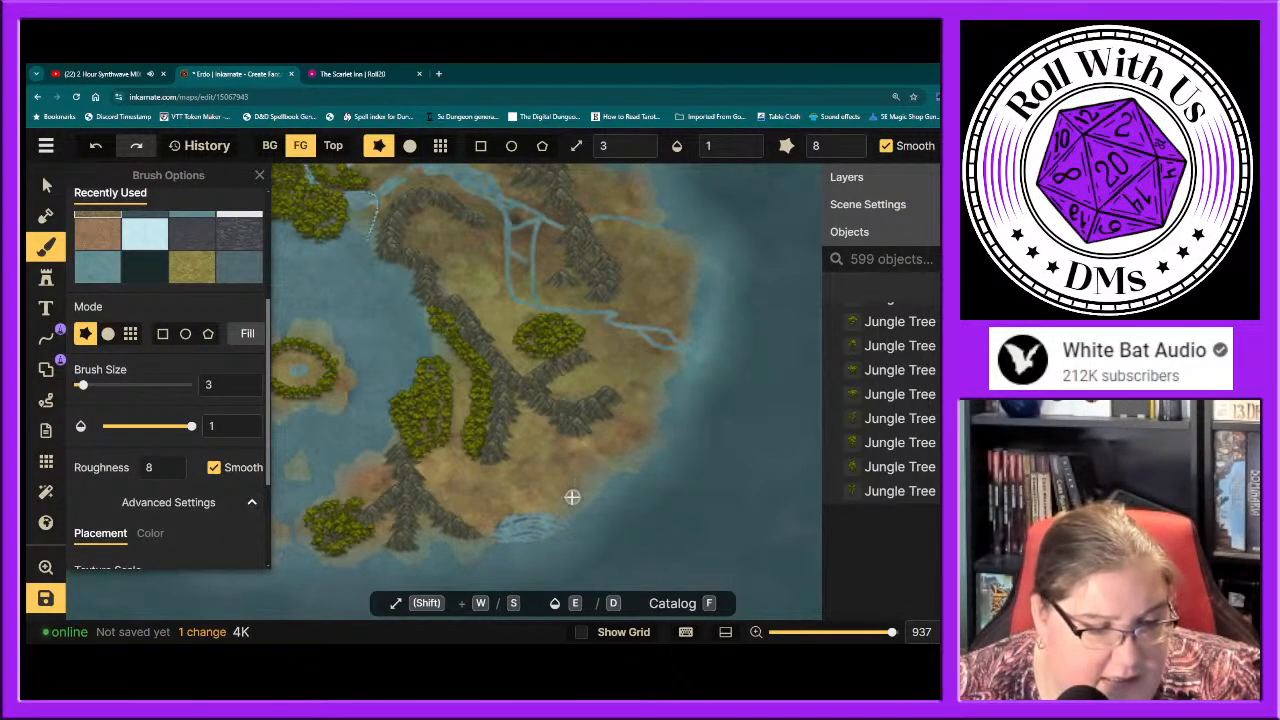
Step: Paint small dabs of the brown-green texture along the island's southeastern coast with the rough-edged foreground brush, rechecking the placement settings between dabs
{"action": "left_click_drag", "start_coordinate": [606, 474], "coordinate": [600, 474]}
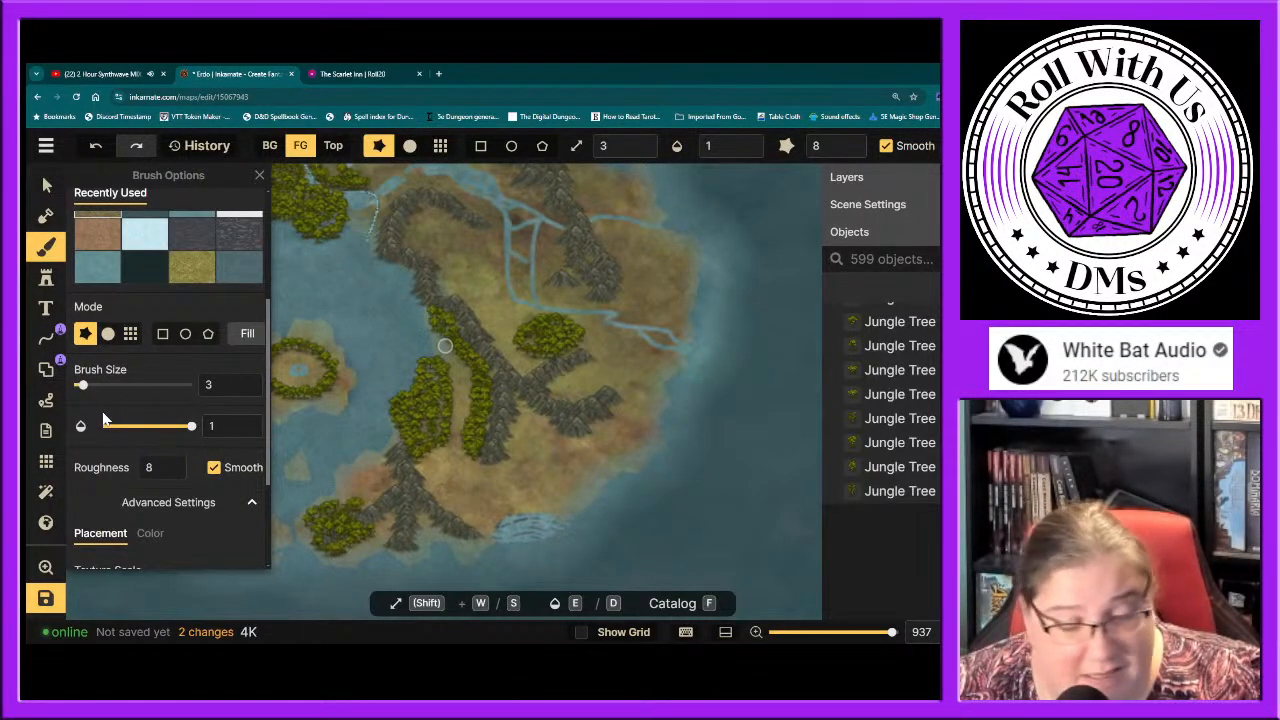
{"action": "scroll", "coordinate": [104, 418], "scroll_direction": "down", "scroll_amount": 3}
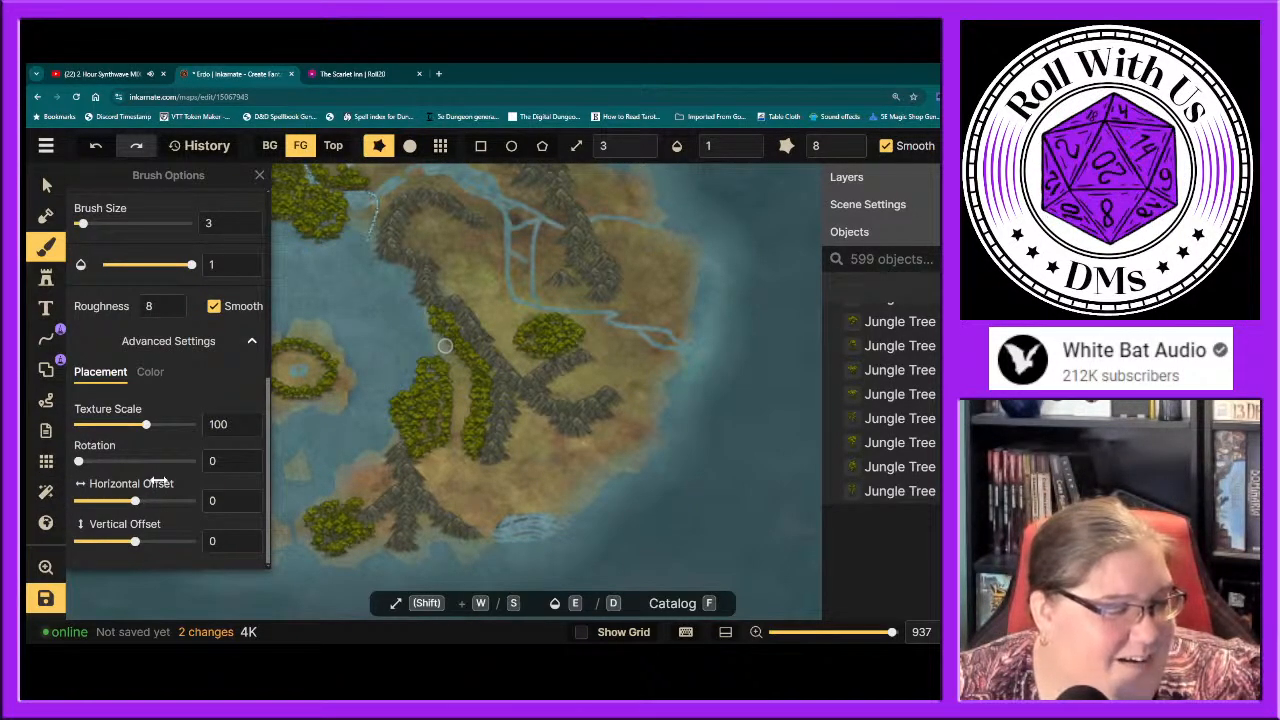
{"action": "scroll", "coordinate": [157, 505], "scroll_direction": "up", "scroll_amount": 3}
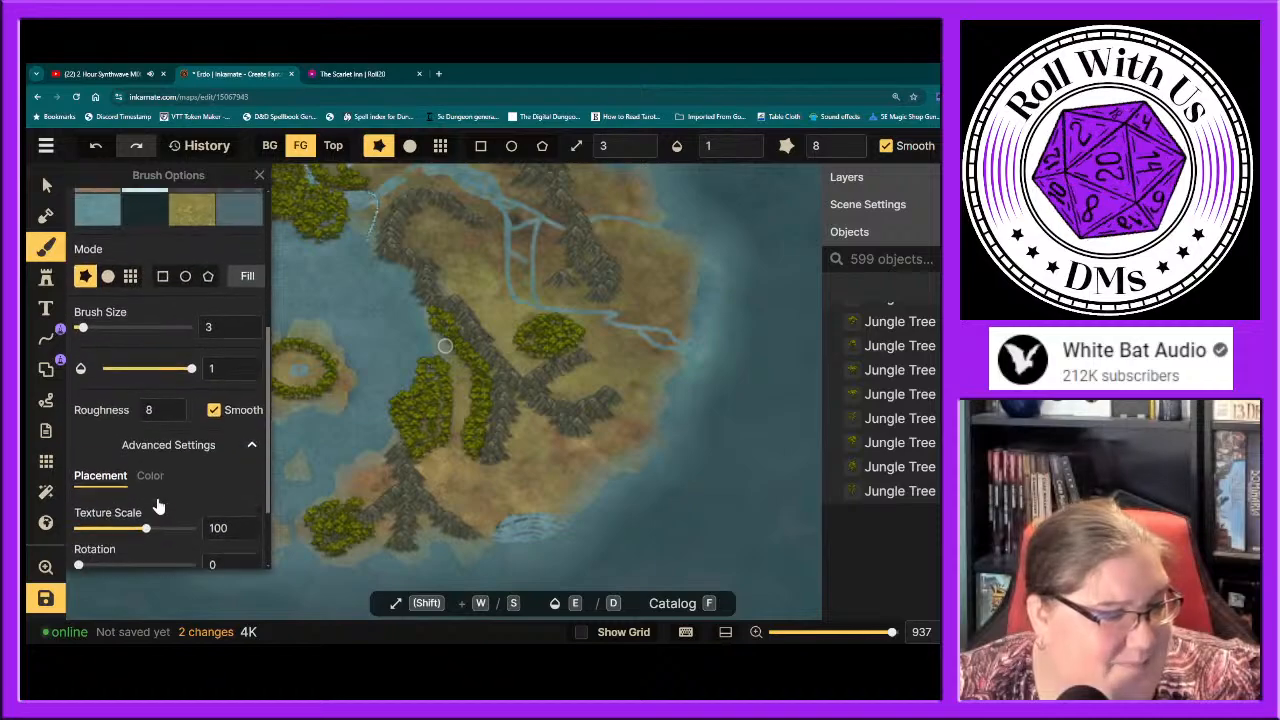
{"action": "scroll", "coordinate": [157, 505], "scroll_direction": "up", "scroll_amount": 4}
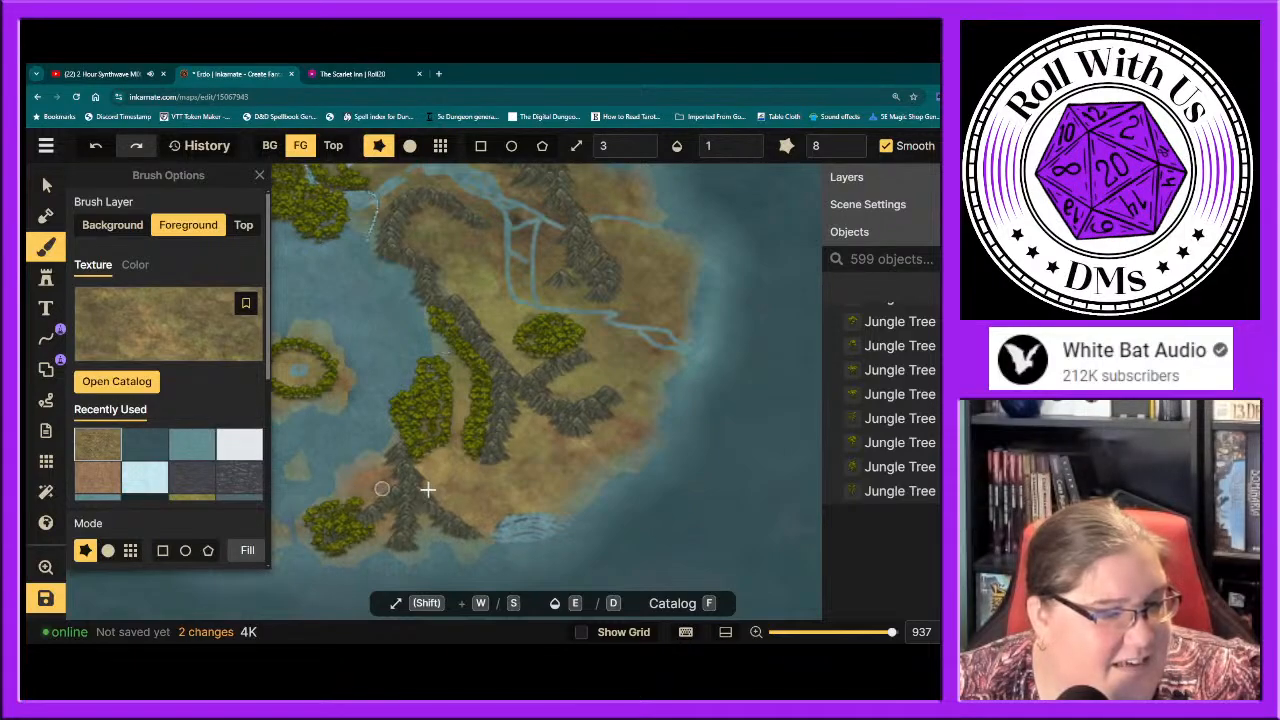
{"action": "left_click", "coordinate": [576, 495]}
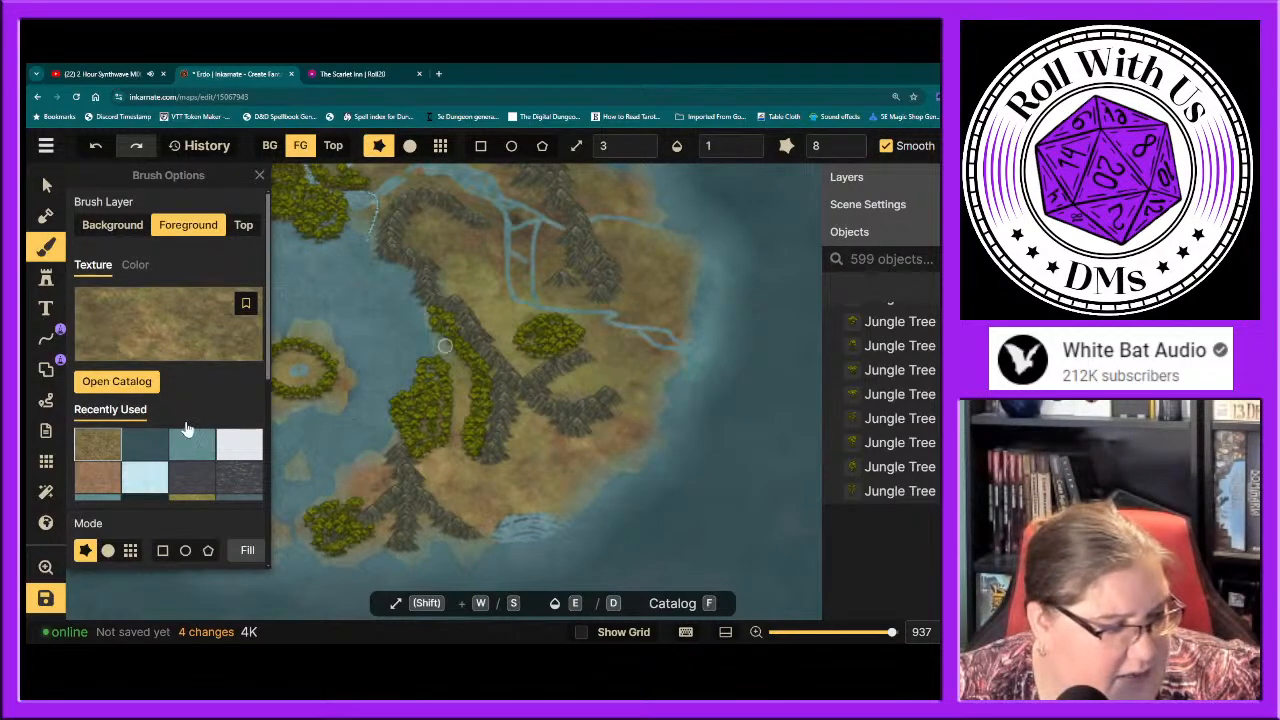
{"action": "scroll", "coordinate": [186, 428], "scroll_direction": "down", "scroll_amount": 2}
{"action": "scroll", "coordinate": [186, 428], "scroll_direction": "down", "scroll_amount": 3}
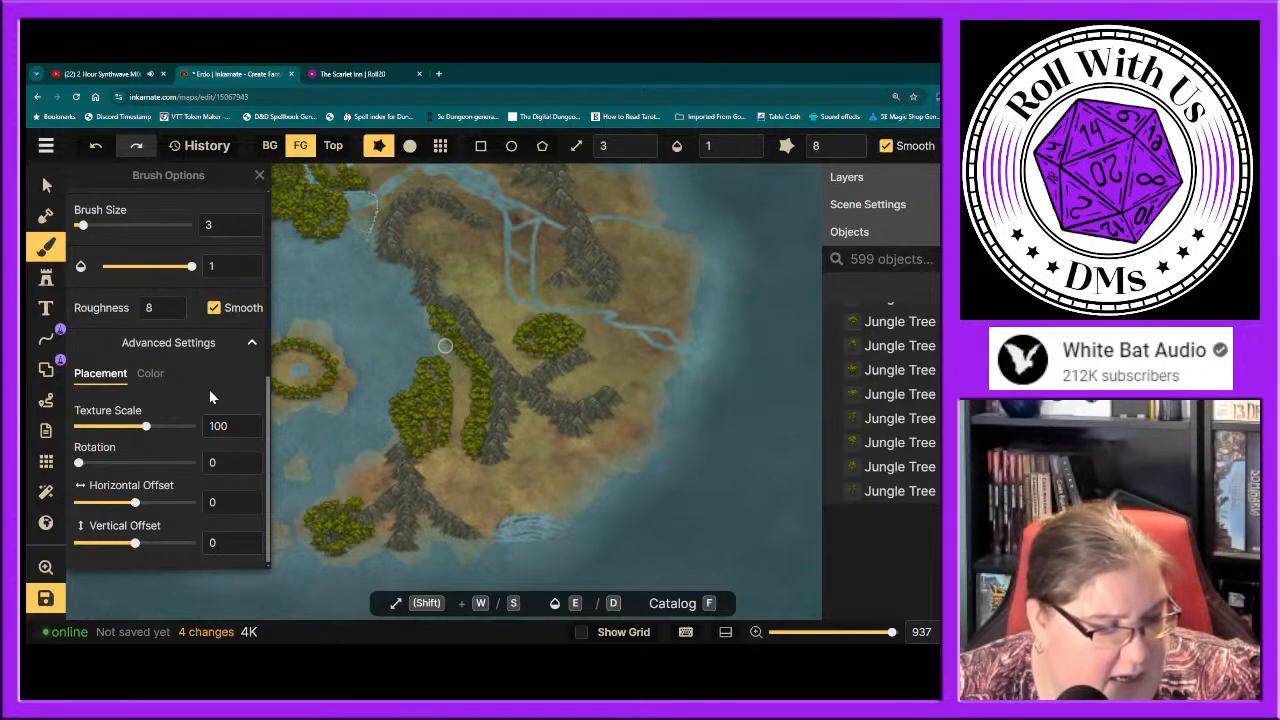
{"action": "scroll", "coordinate": [210, 397], "scroll_direction": "down", "scroll_amount": 1}
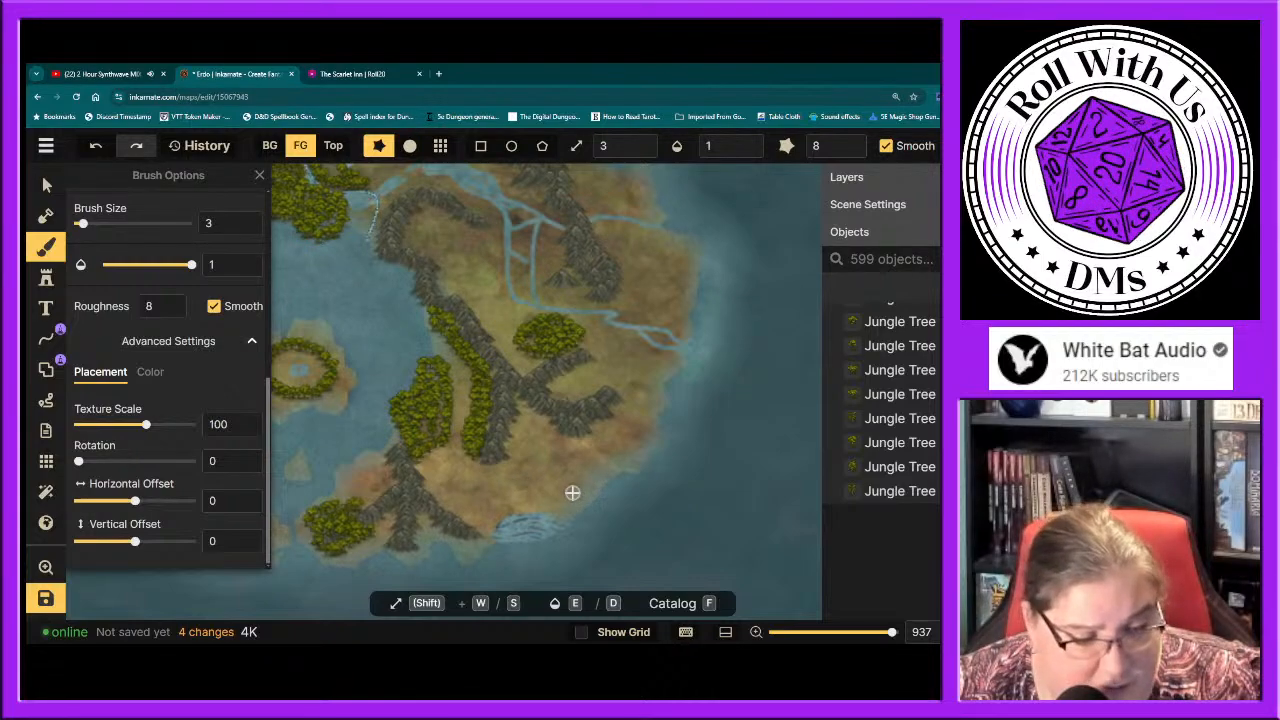
{"action": "mouse_move", "coordinate": [572, 492]}
{"action": "left_mouse_down"}
{"action": "mouse_move", "coordinate": [591, 474]}
{"action": "mouse_move", "coordinate": [563, 483]}
{"action": "left_mouse_up"}
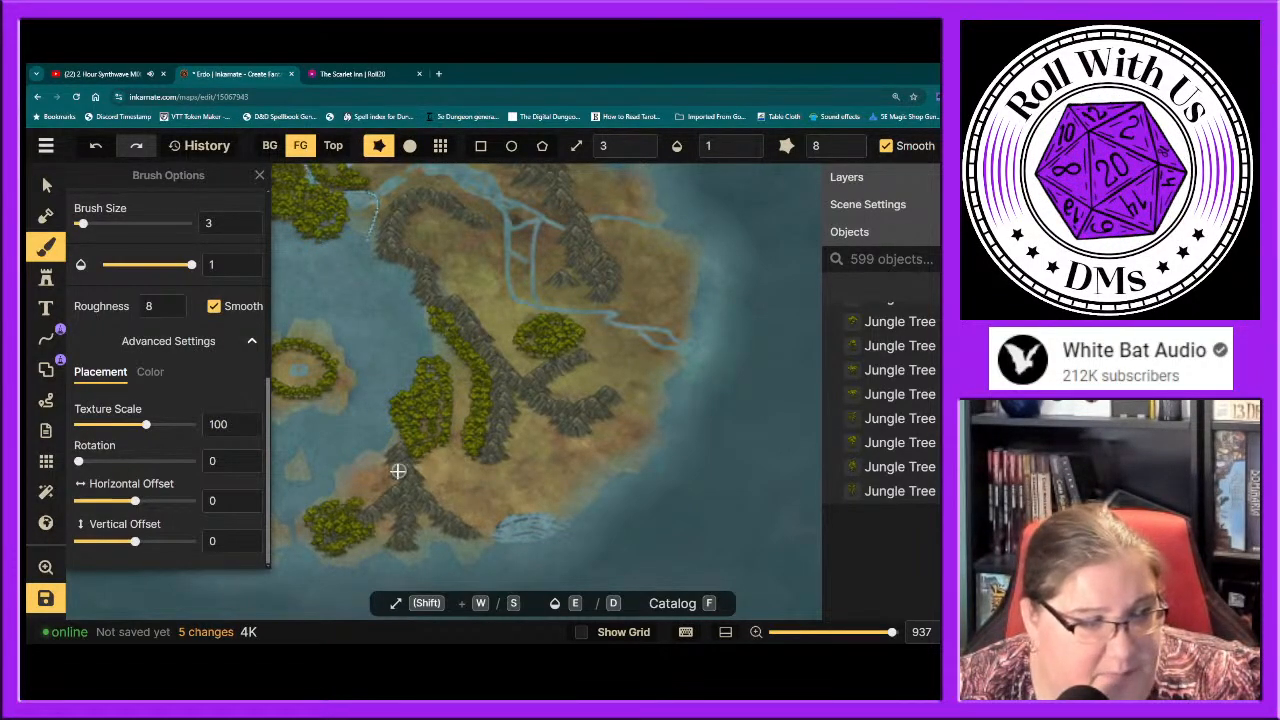
Step: Switch the foreground brush to the round soft-edged mode and paint short strokes on the island's southeastern coast
{"action": "scroll", "coordinate": [168, 442], "scroll_direction": "up", "scroll_amount": 3}
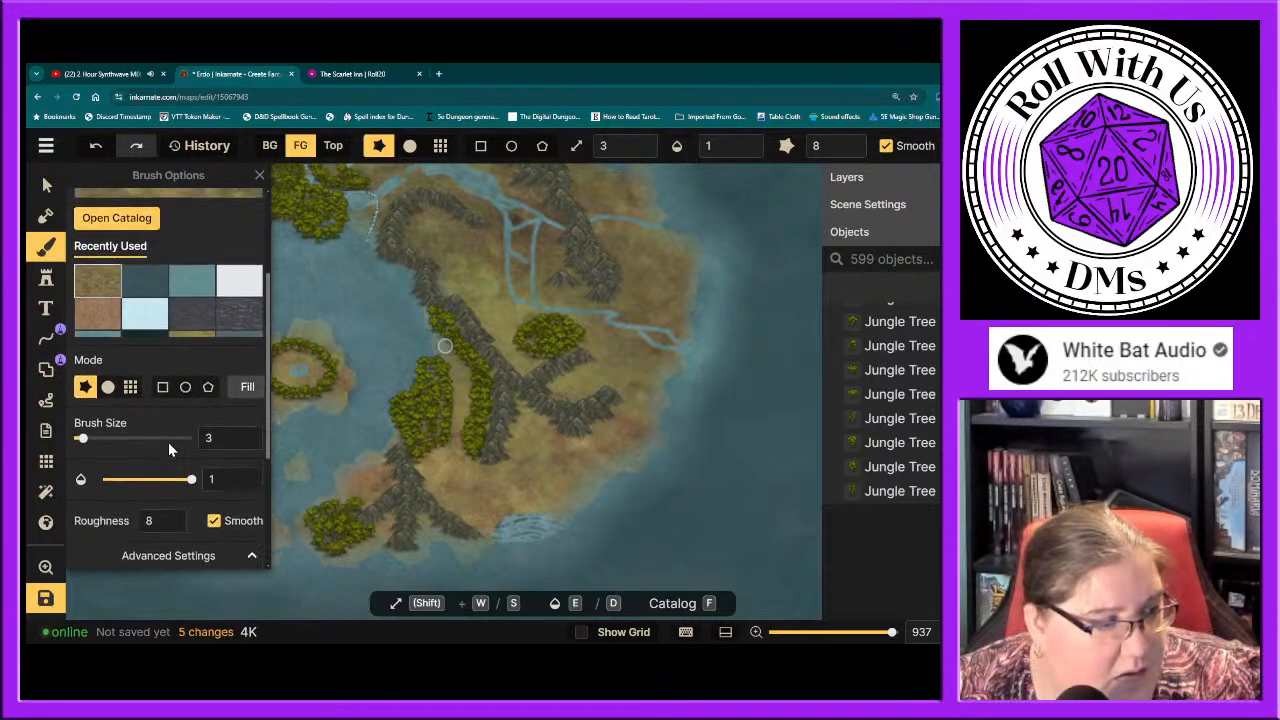
{"action": "left_click", "coordinate": [108, 387]}
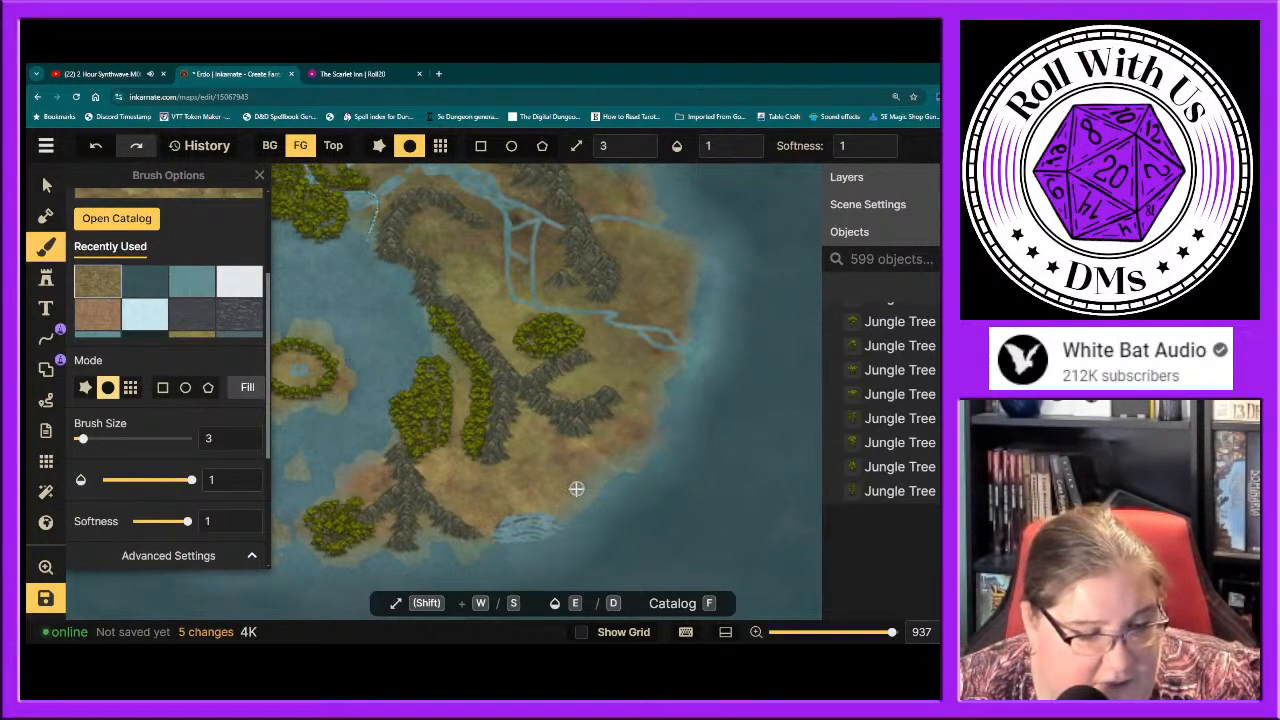
{"action": "mouse_move", "coordinate": [575, 488]}
{"action": "left_mouse_down"}
{"action": "mouse_move", "coordinate": [597, 472]}
{"action": "mouse_move", "coordinate": [588, 486]}
{"action": "left_mouse_up"}
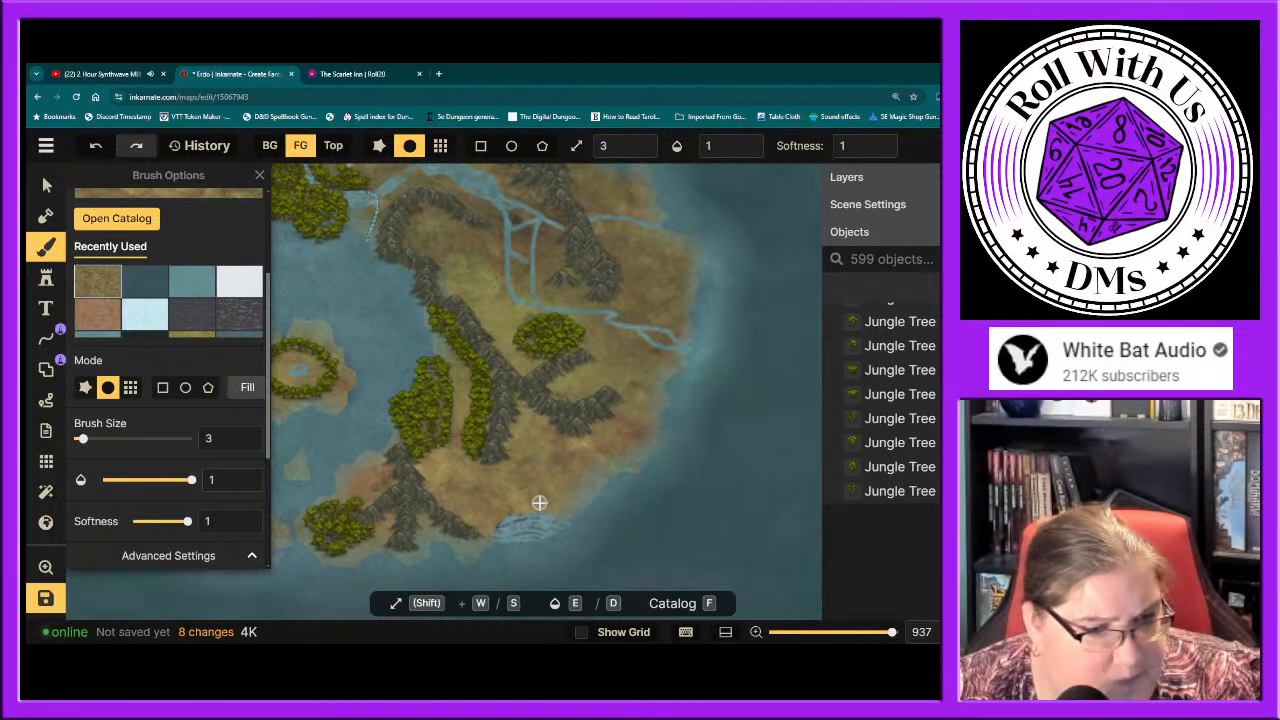
Step: Set the brush to the Background layer and paint short strokes along the island's southeastern shoreline
{"action": "scroll", "coordinate": [105, 430], "scroll_direction": "up", "scroll_amount": 2}
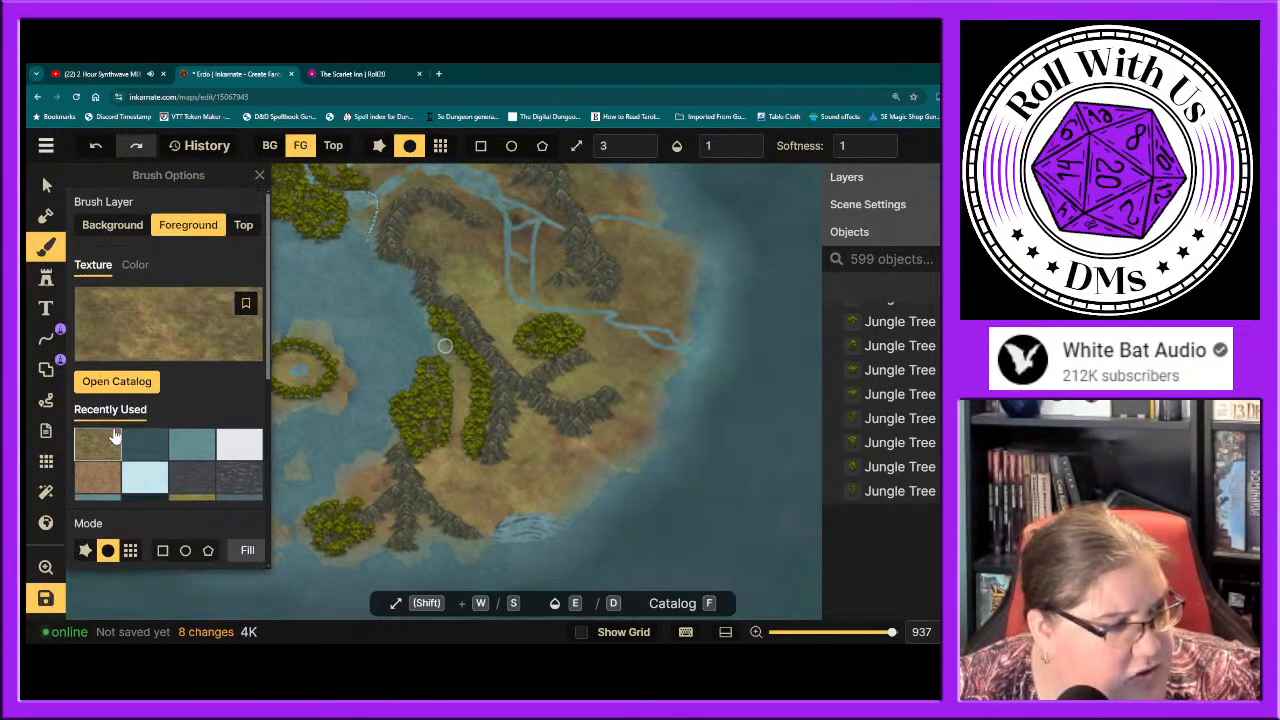
{"action": "left_click", "coordinate": [108, 228]}
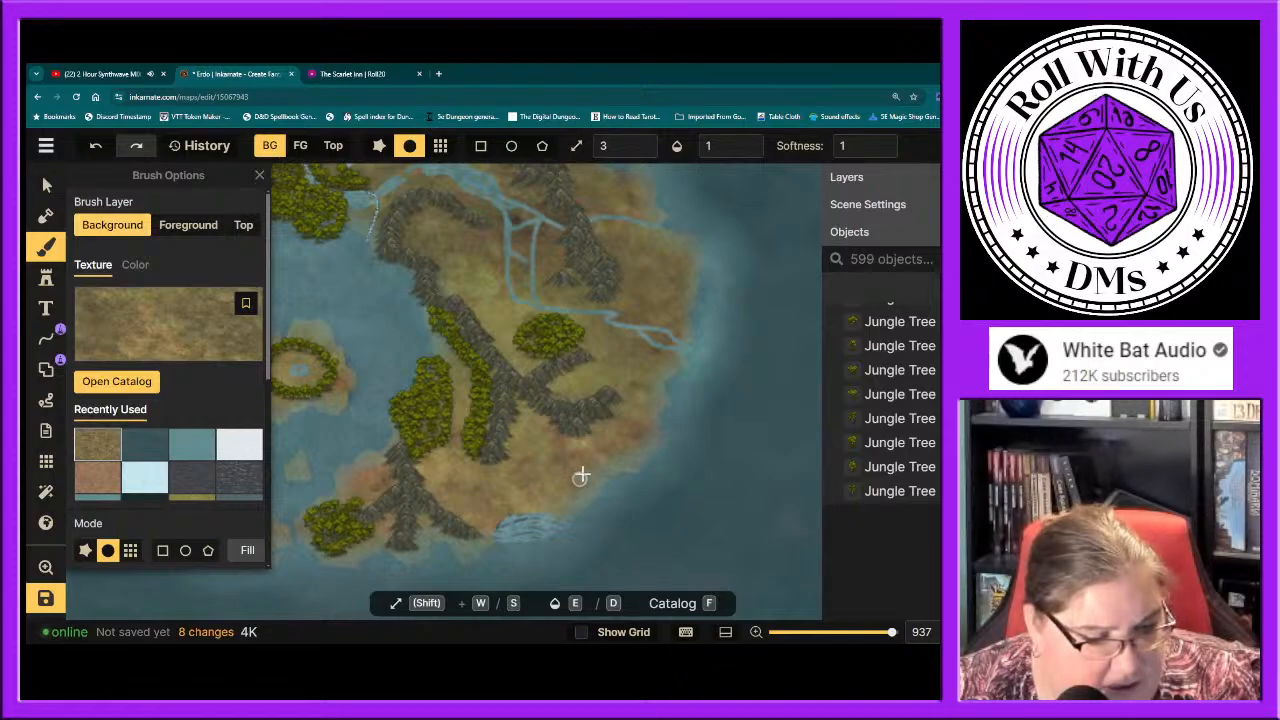
{"action": "mouse_move", "coordinate": [593, 473]}
{"action": "left_mouse_down"}
{"action": "mouse_move", "coordinate": [508, 497]}
{"action": "mouse_move", "coordinate": [584, 498]}
{"action": "mouse_move", "coordinate": [608, 460]}
{"action": "left_mouse_up"}
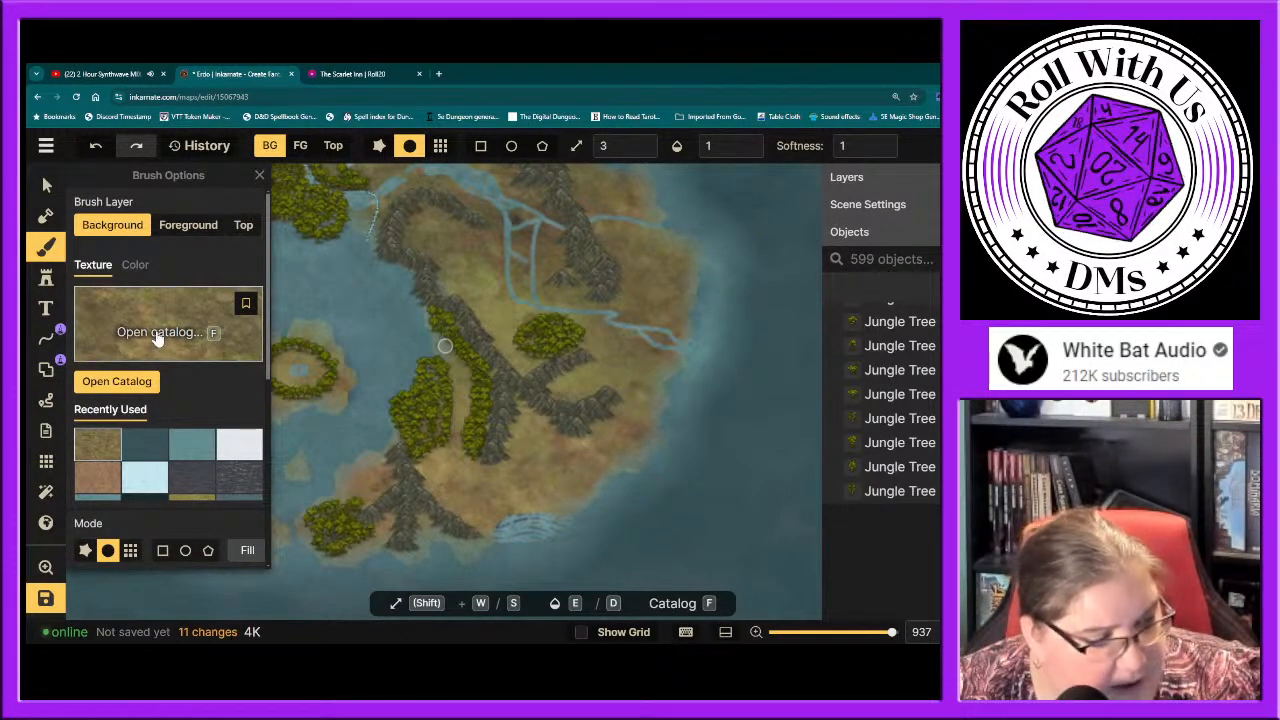
Step: Return the brush to the Foreground layer and look through the Barren Lands and Core textures in the Fantasy World catalog
{"action": "left_click", "coordinate": [172, 228]}
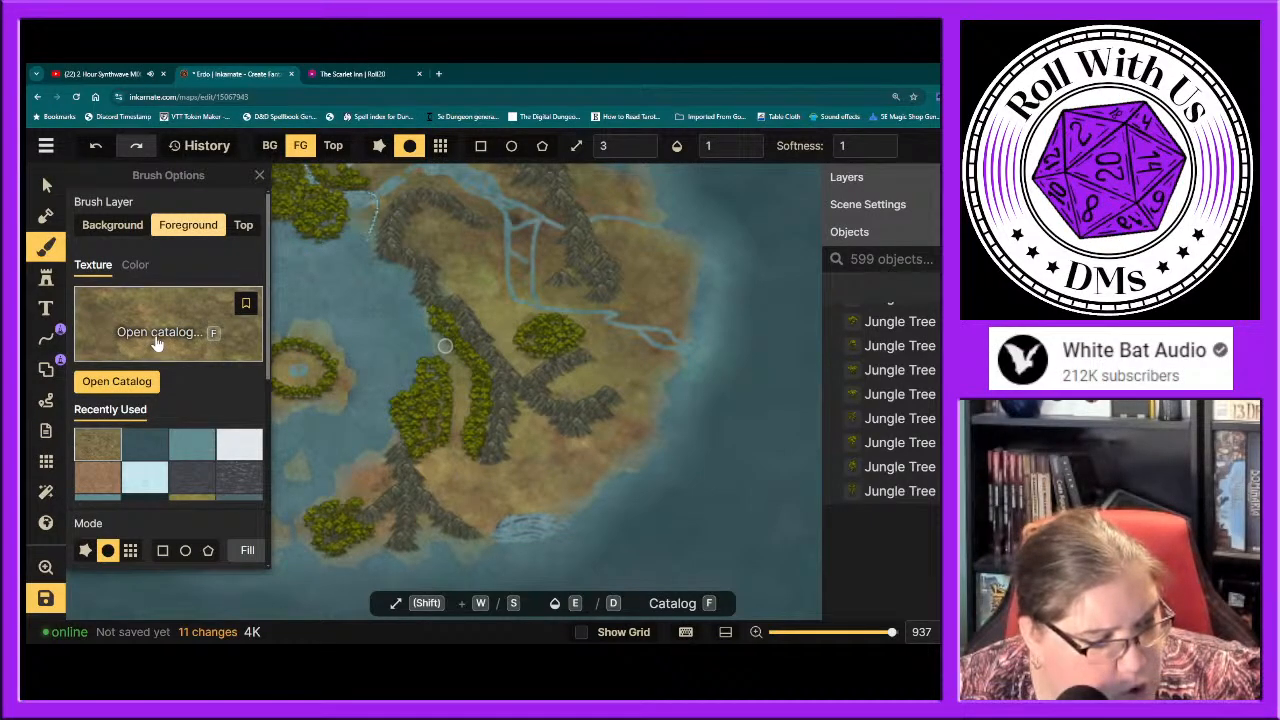
{"action": "left_click", "coordinate": [156, 340]}
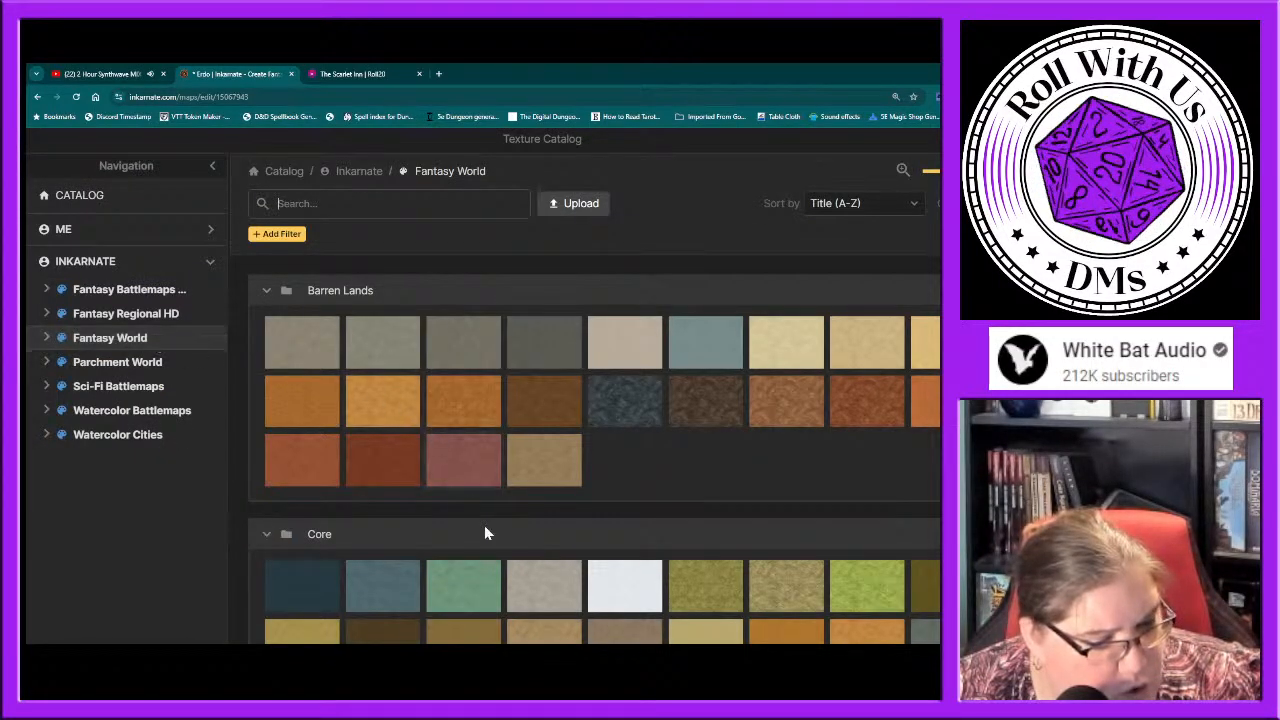
{"action": "scroll", "coordinate": [484, 530], "scroll_direction": "down", "scroll_amount": 2}
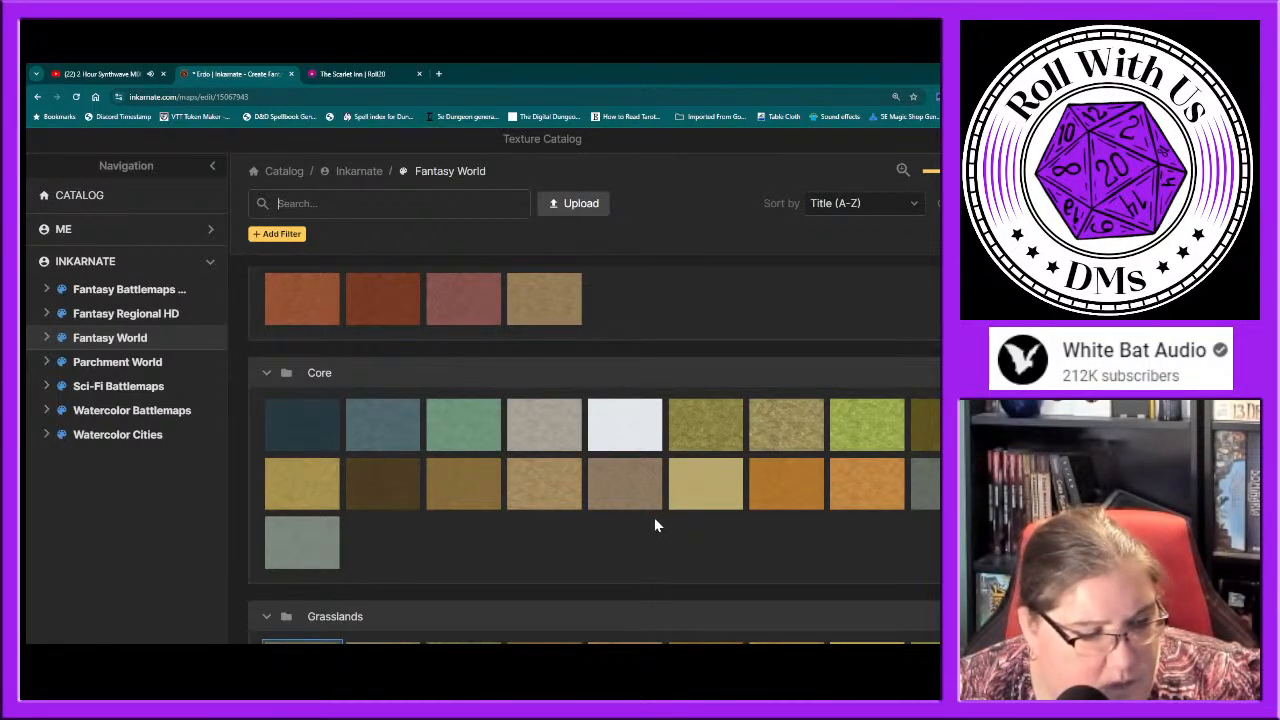
{"action": "mouse_move", "coordinate": [788, 435]}
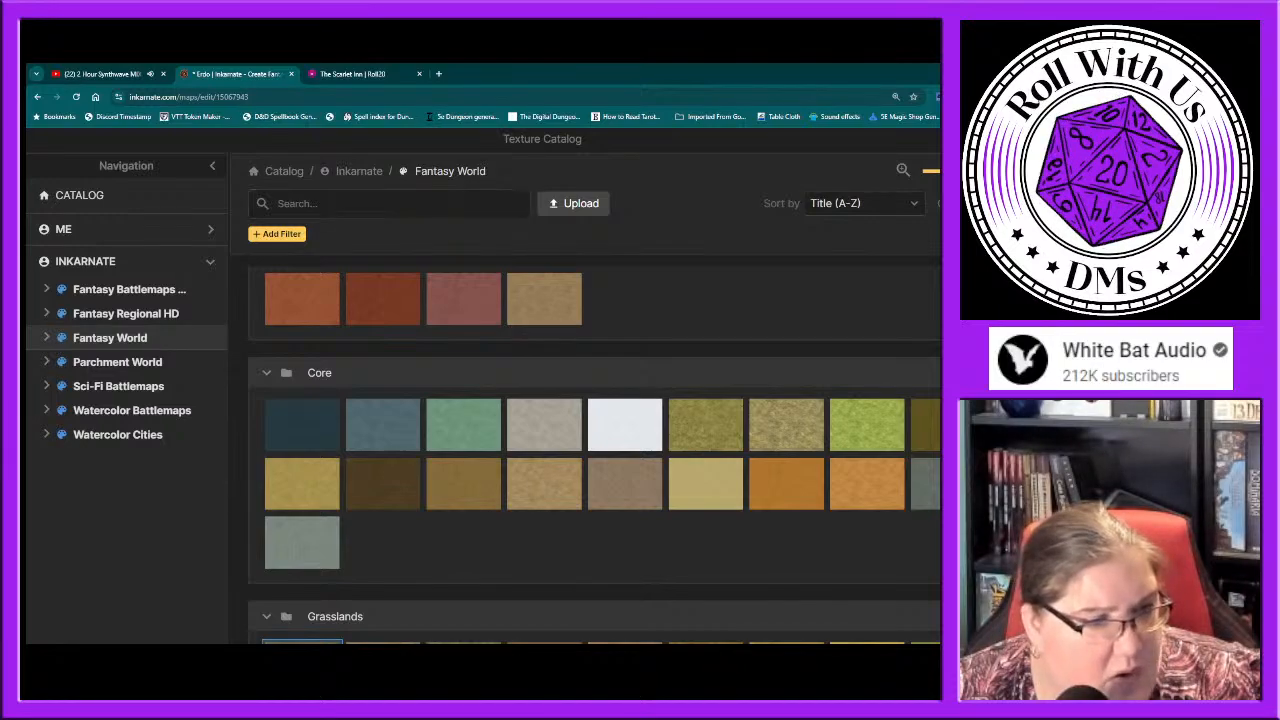
{"action": "key", "text": "Escape"}
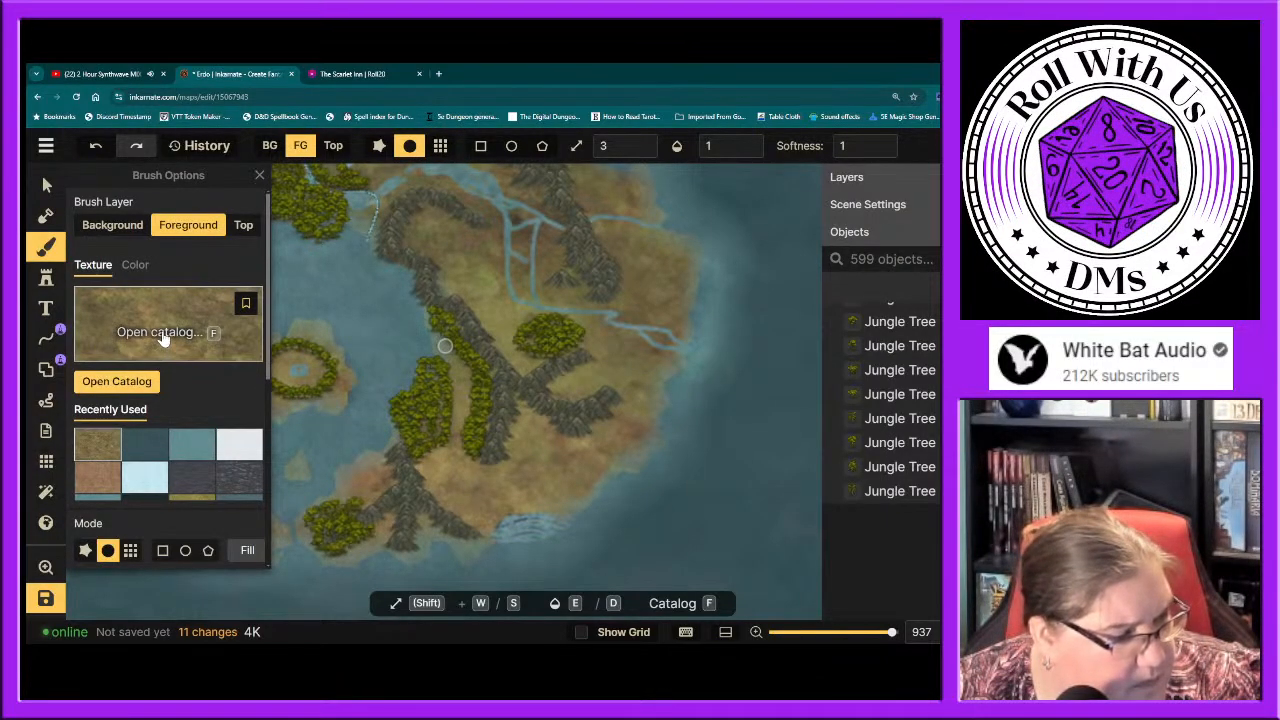
Step: Add the current brown-green ground texture to the favorites and take another look at the Core textures in the catalog
{"action": "left_click", "coordinate": [245, 303]}
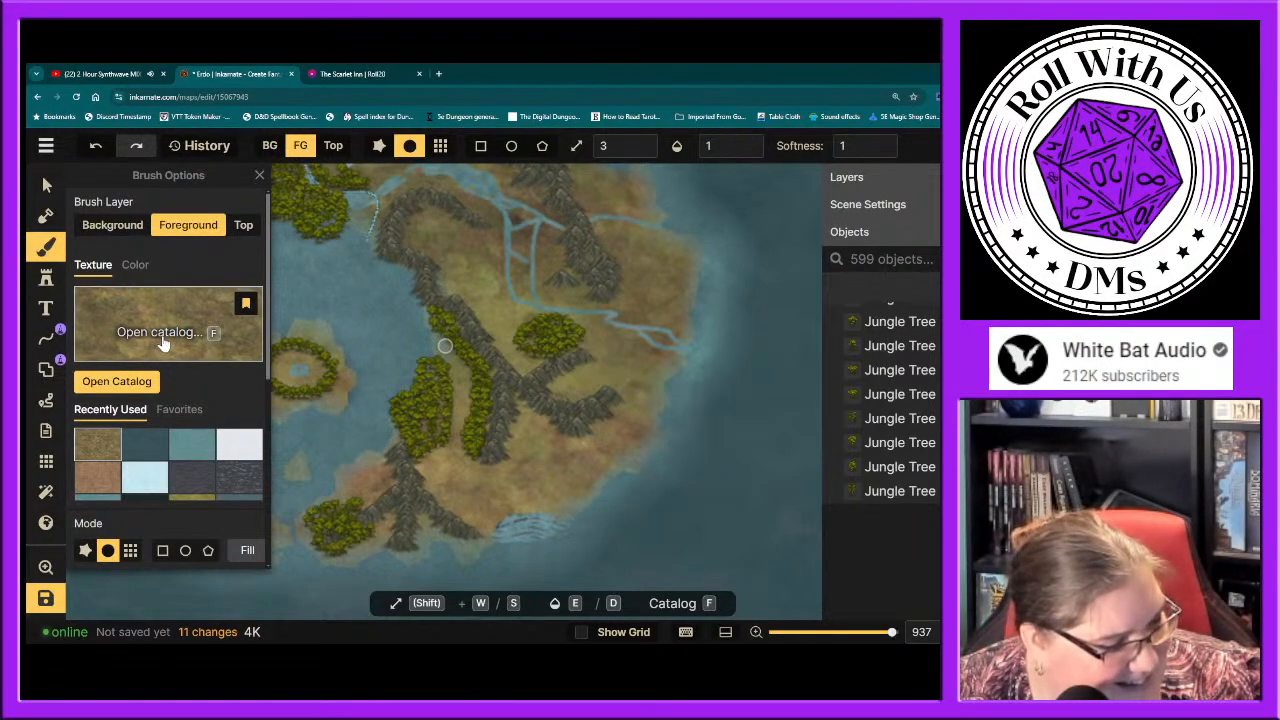
{"action": "left_click", "coordinate": [163, 340]}
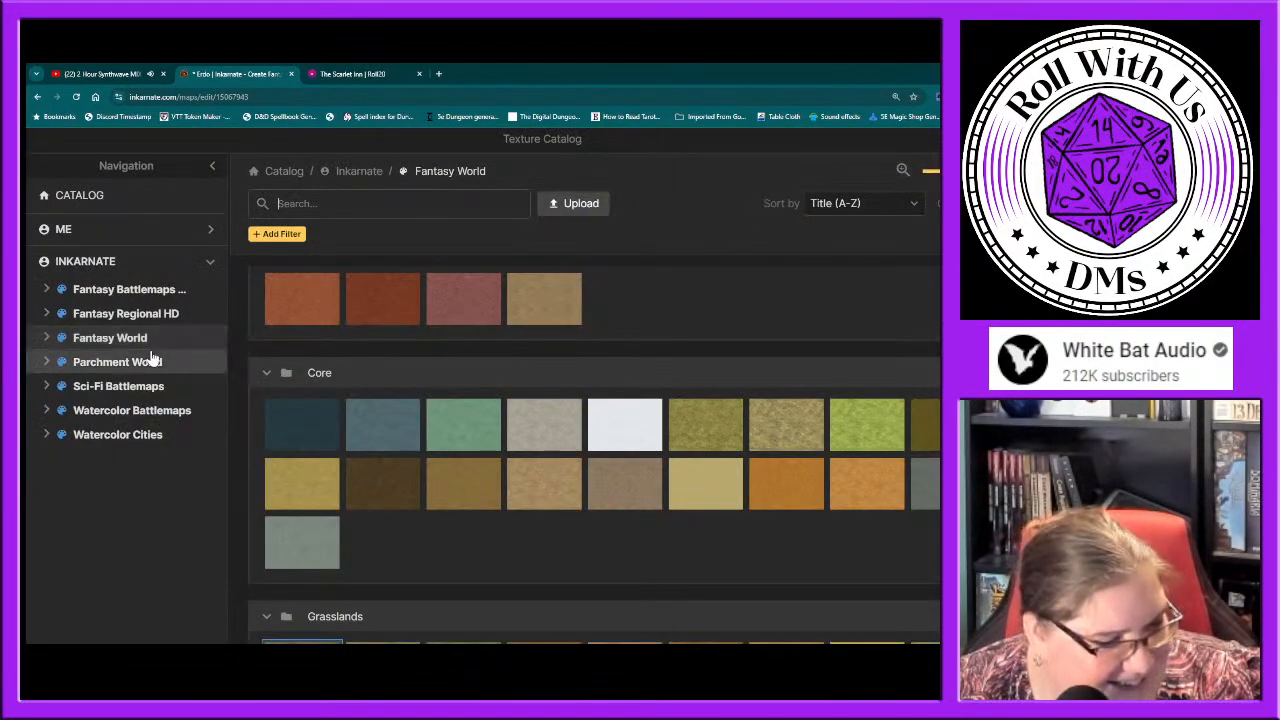
{"action": "left_click", "coordinate": [740, 444]}
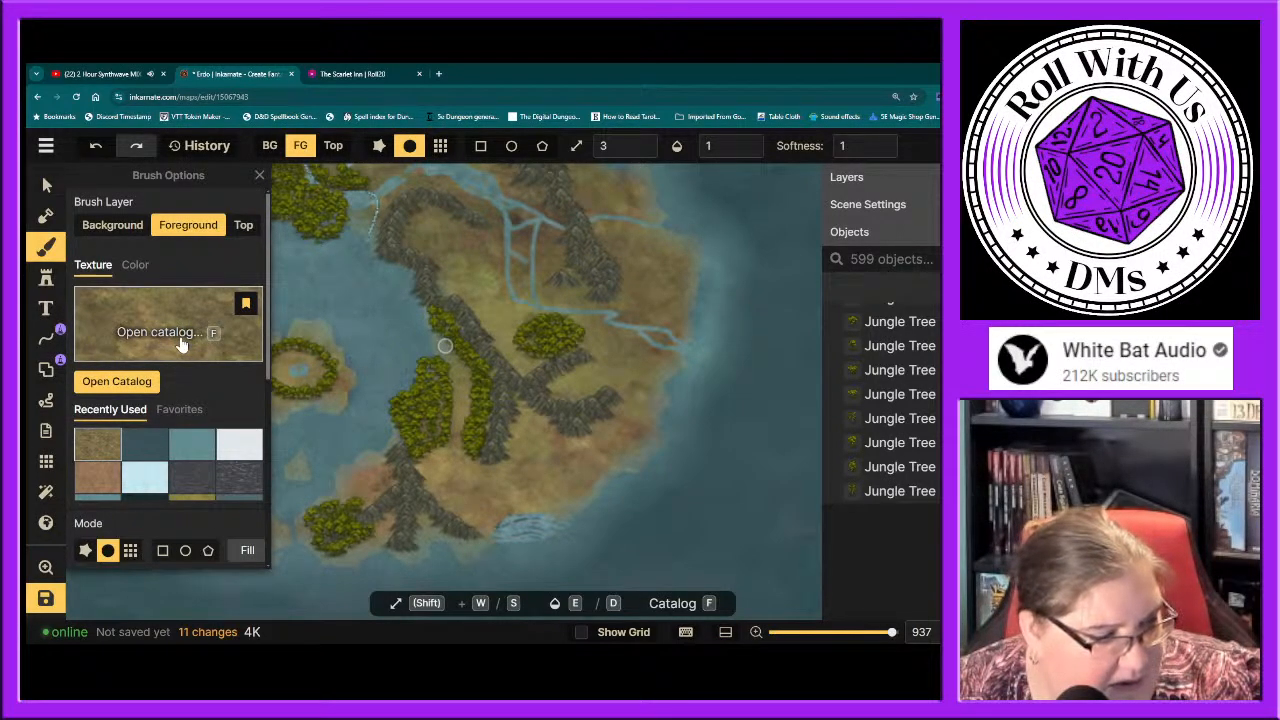
{"action": "left_click", "coordinate": [181, 344]}
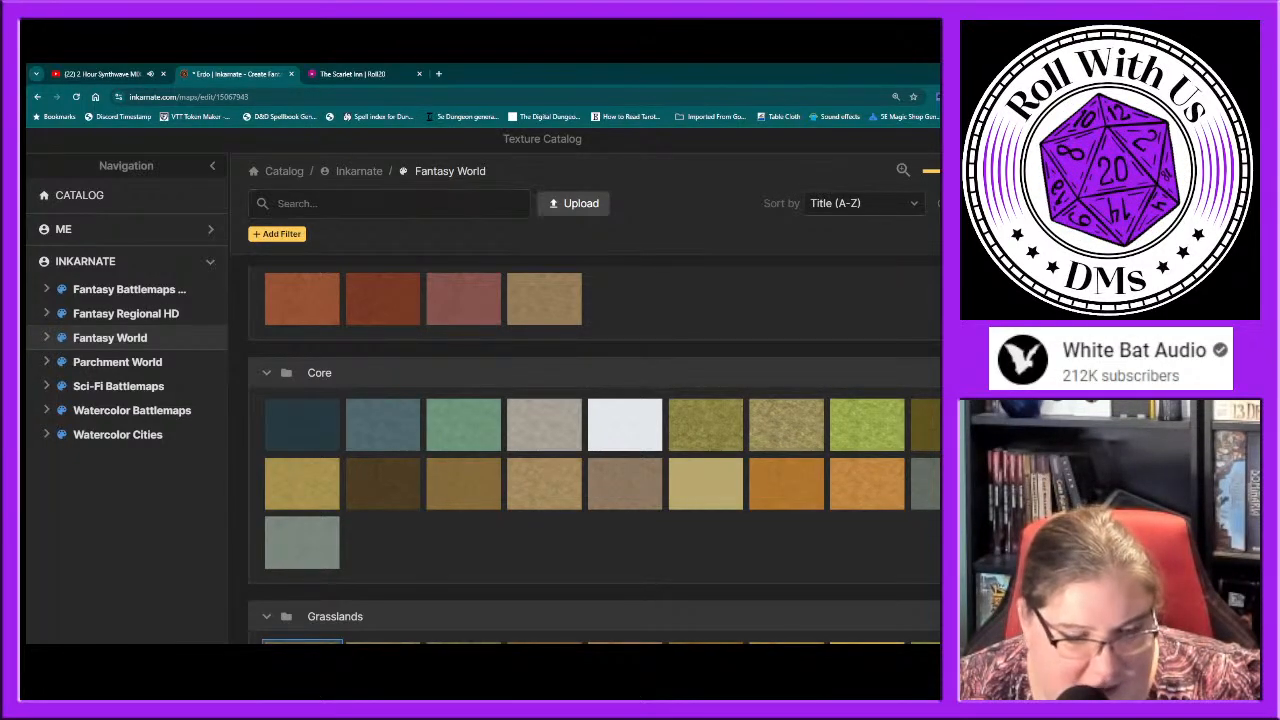
{"action": "key", "text": "Escape"}
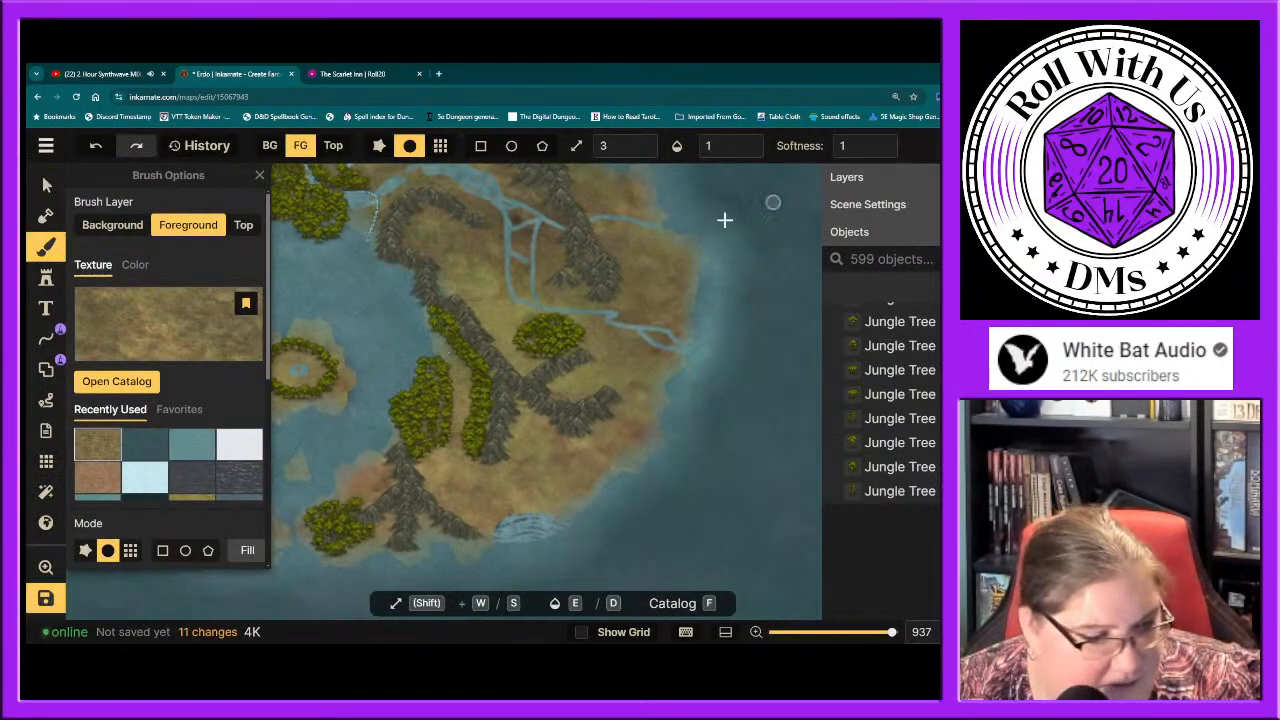
Step: Choose the first Grasslands texture from the Fantasy World catalog and dab it on the island's southeastern coast
{"action": "left_click", "coordinate": [143, 338]}
{"action": "scroll", "coordinate": [686, 508], "scroll_direction": "down", "scroll_amount": 3}
{"action": "scroll", "coordinate": [686, 508], "scroll_direction": "down", "scroll_amount": 1}
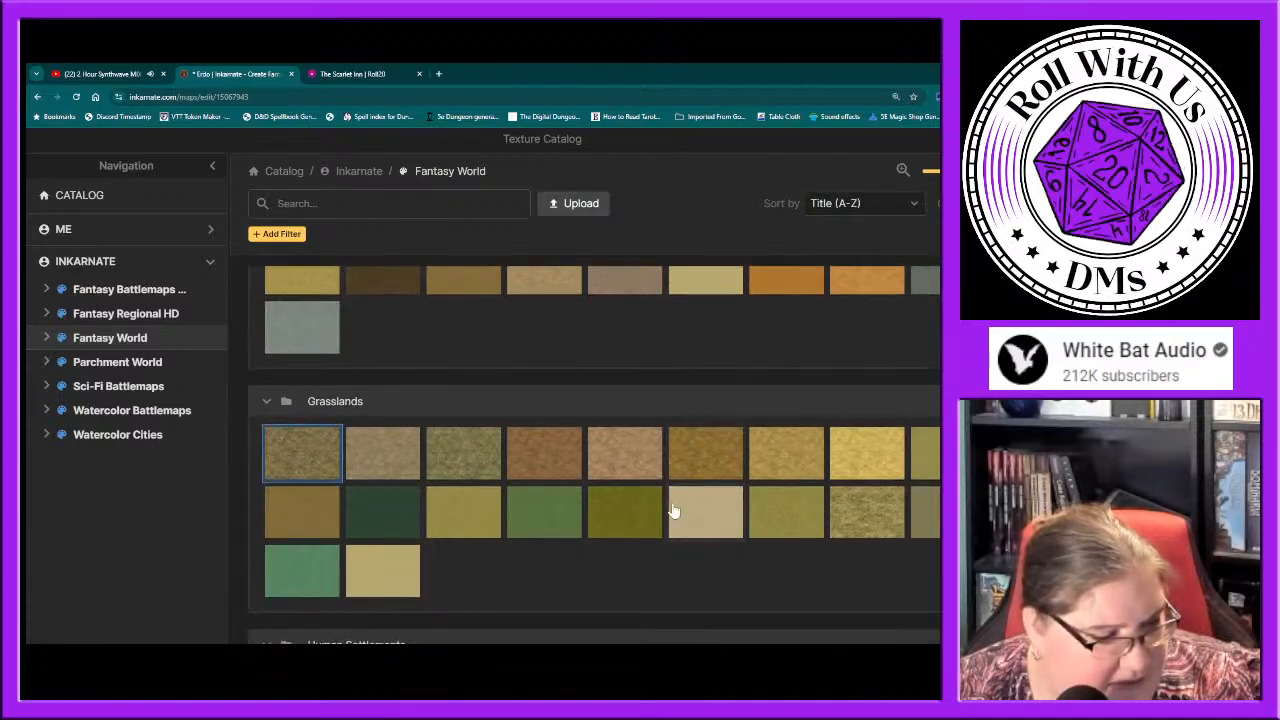
{"action": "left_click", "coordinate": [302, 462]}
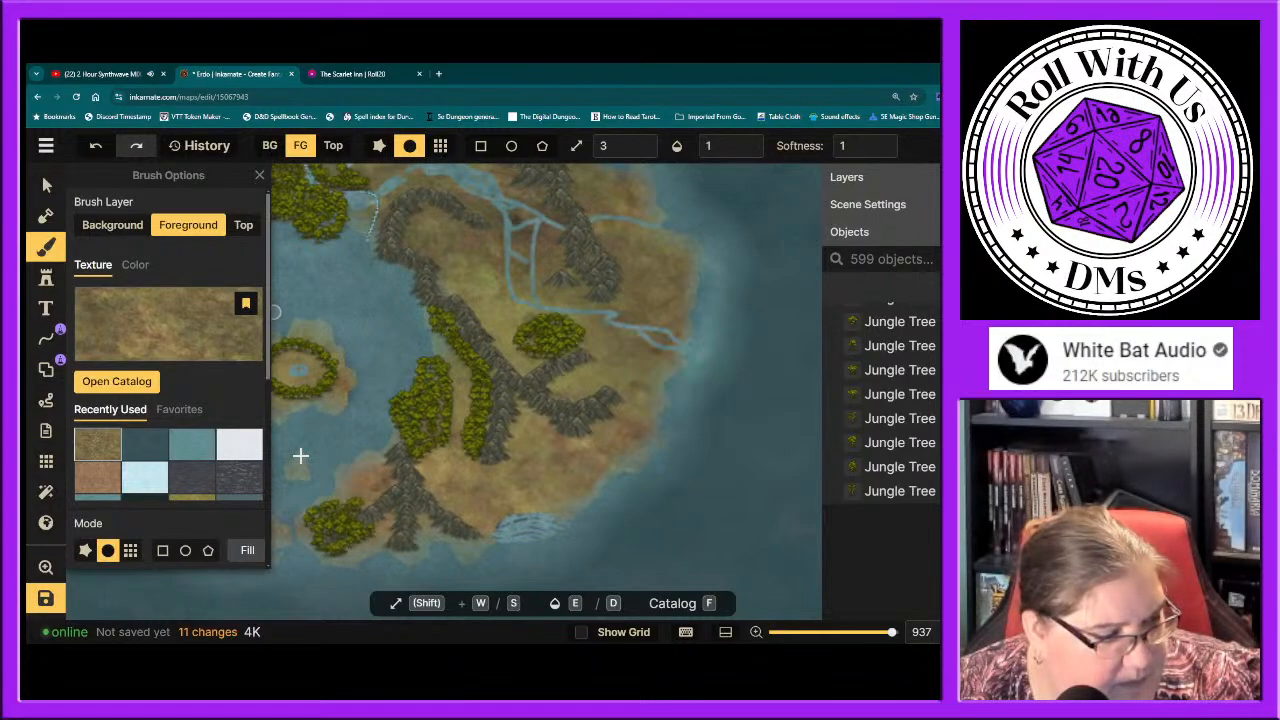
{"action": "left_click", "coordinate": [578, 495]}
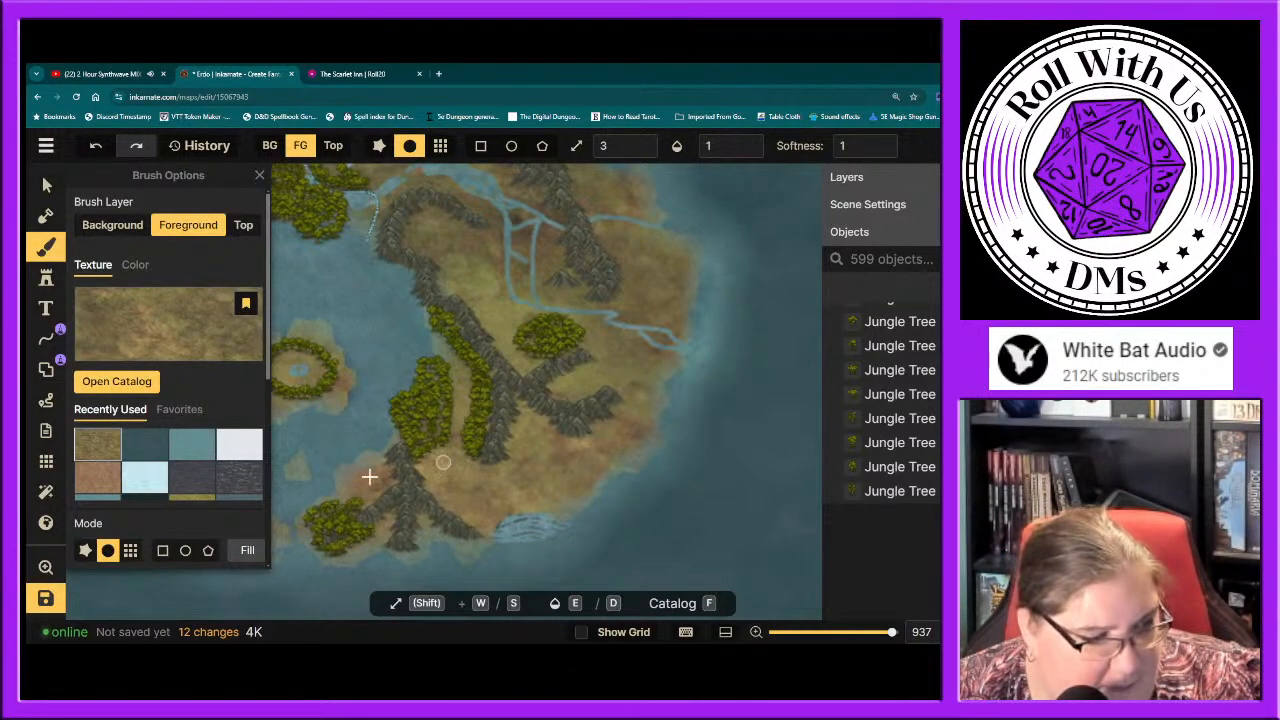
{"action": "scroll", "coordinate": [145, 463], "scroll_direction": "down", "scroll_amount": 1}
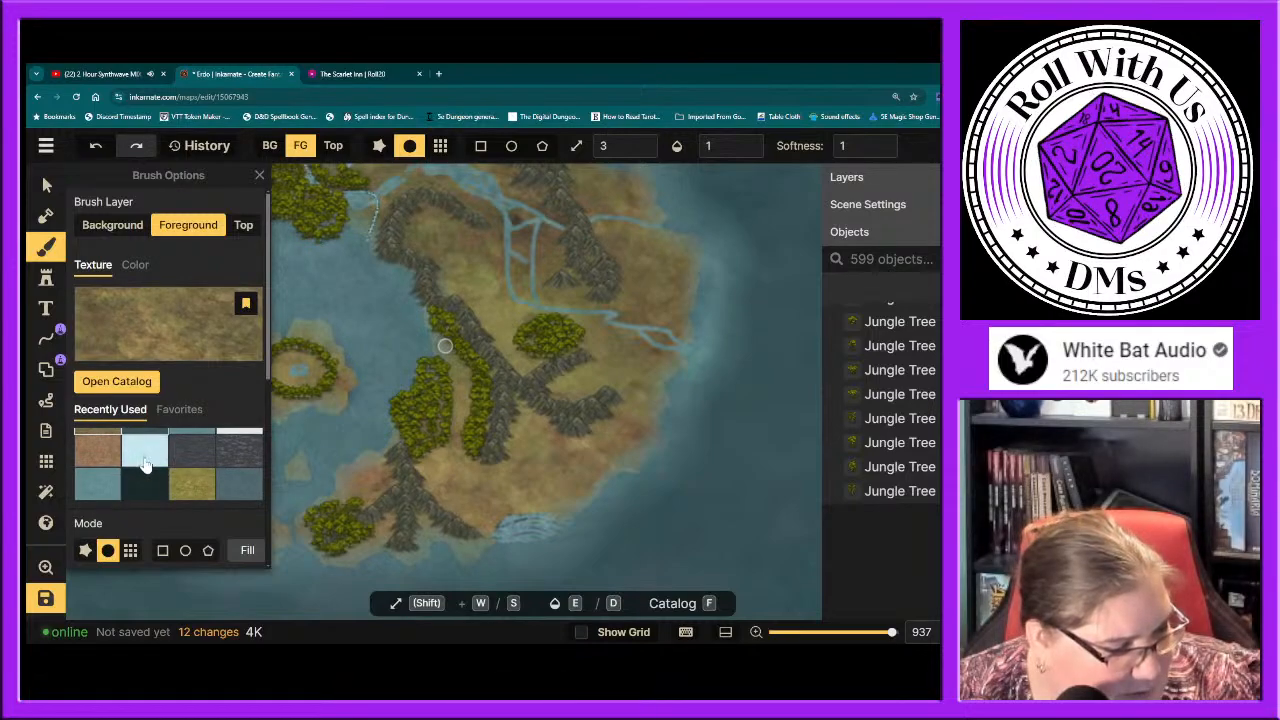
Step: Set the brush to the Background layer and dab the ground texture on the island's southeastern coast
{"action": "left_click", "coordinate": [113, 226]}
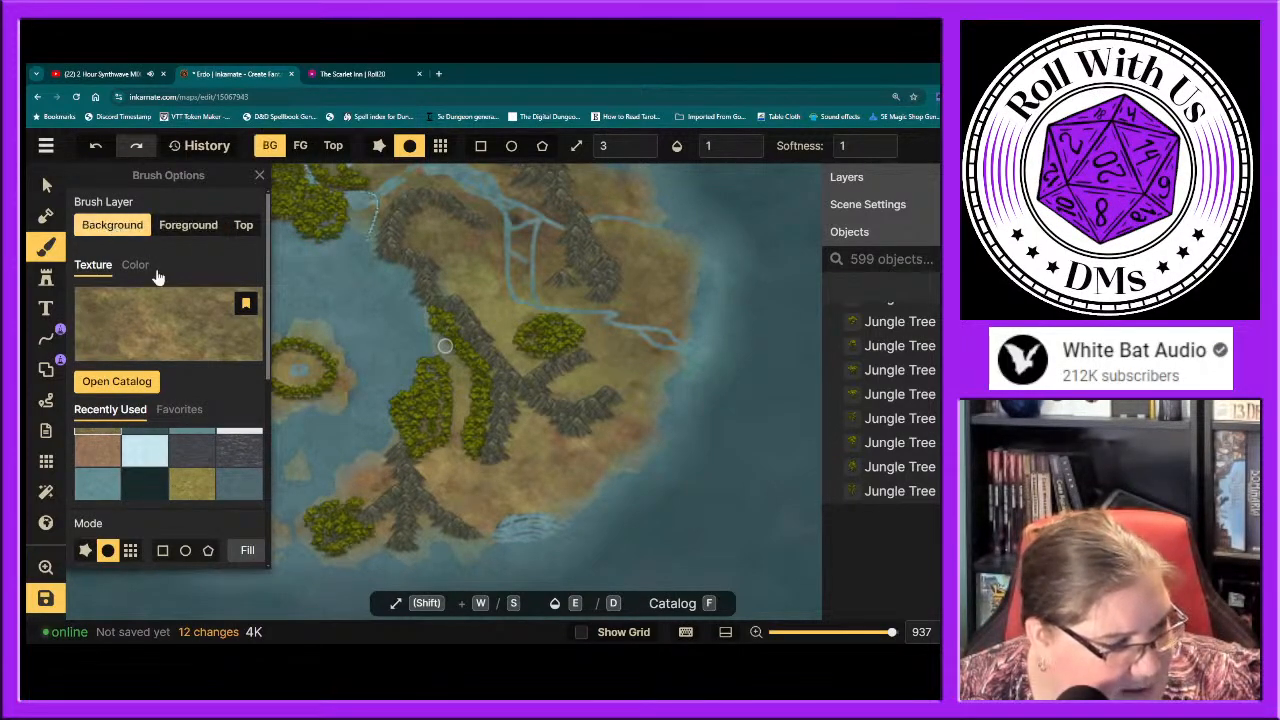
{"action": "left_click", "coordinate": [634, 457]}
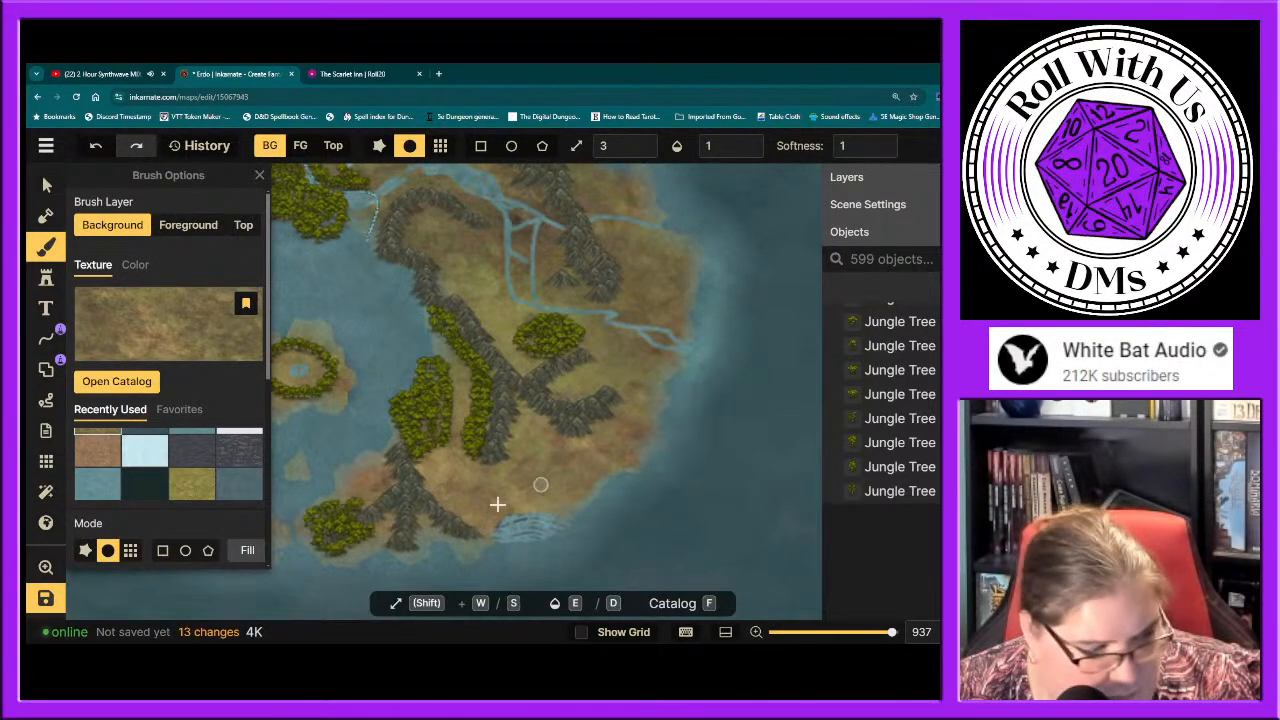
Step: Try the rough-edged brush mode with a short stroke on the southeastern coast, and undo that stroke
{"action": "scroll", "coordinate": [137, 515], "scroll_direction": "down", "scroll_amount": 3}
{"action": "scroll", "coordinate": [137, 515], "scroll_direction": "down", "scroll_amount": 5}
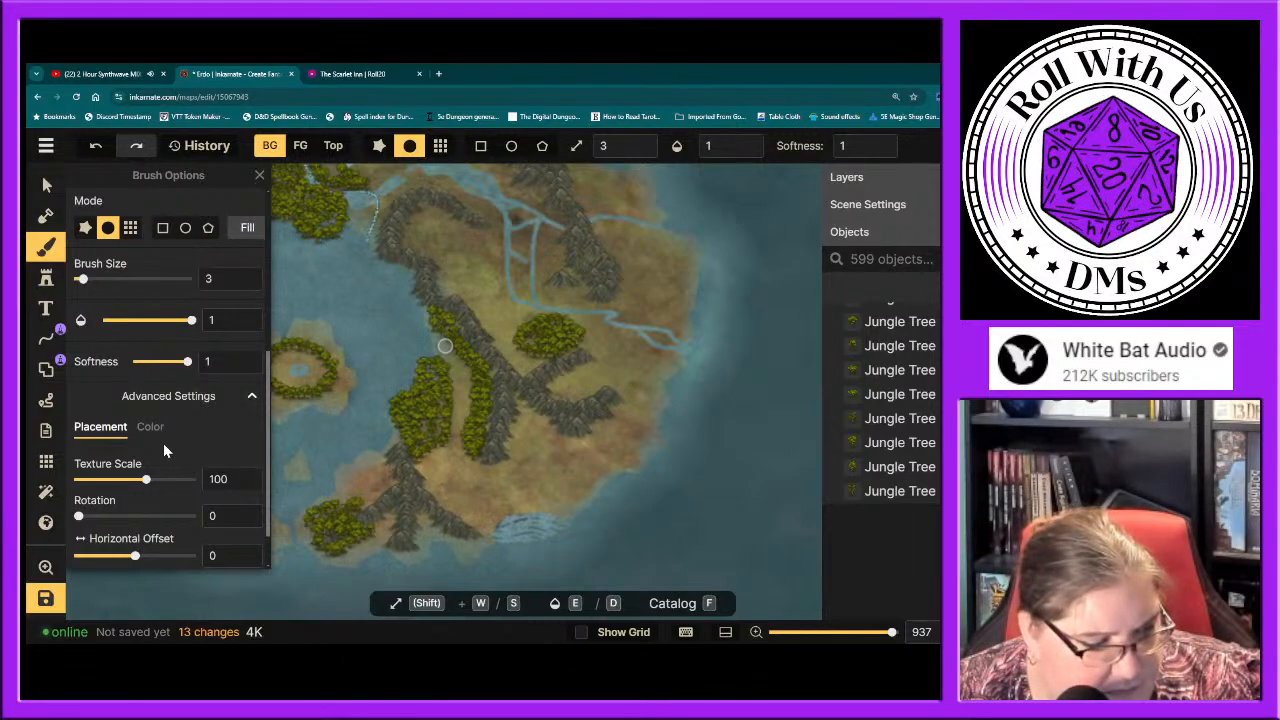
{"action": "scroll", "coordinate": [152, 538], "scroll_direction": "down", "scroll_amount": 1}
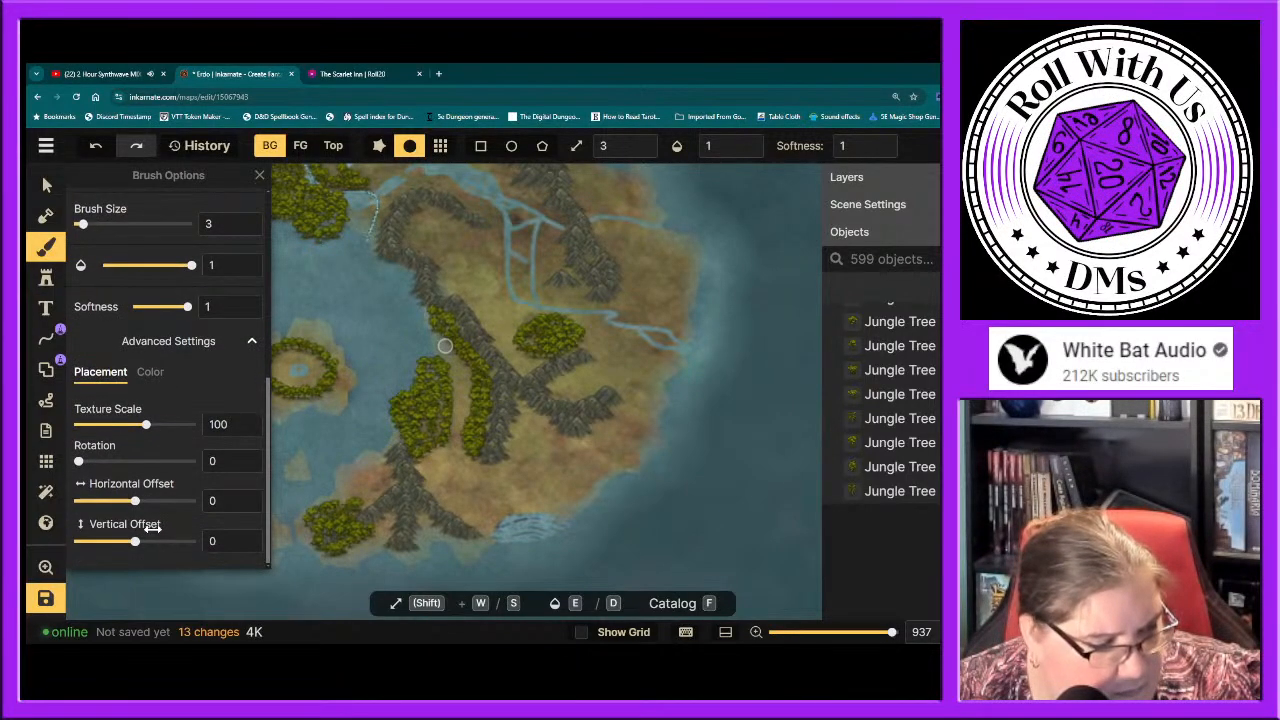
{"action": "scroll", "coordinate": [153, 528], "scroll_direction": "up", "scroll_amount": 1}
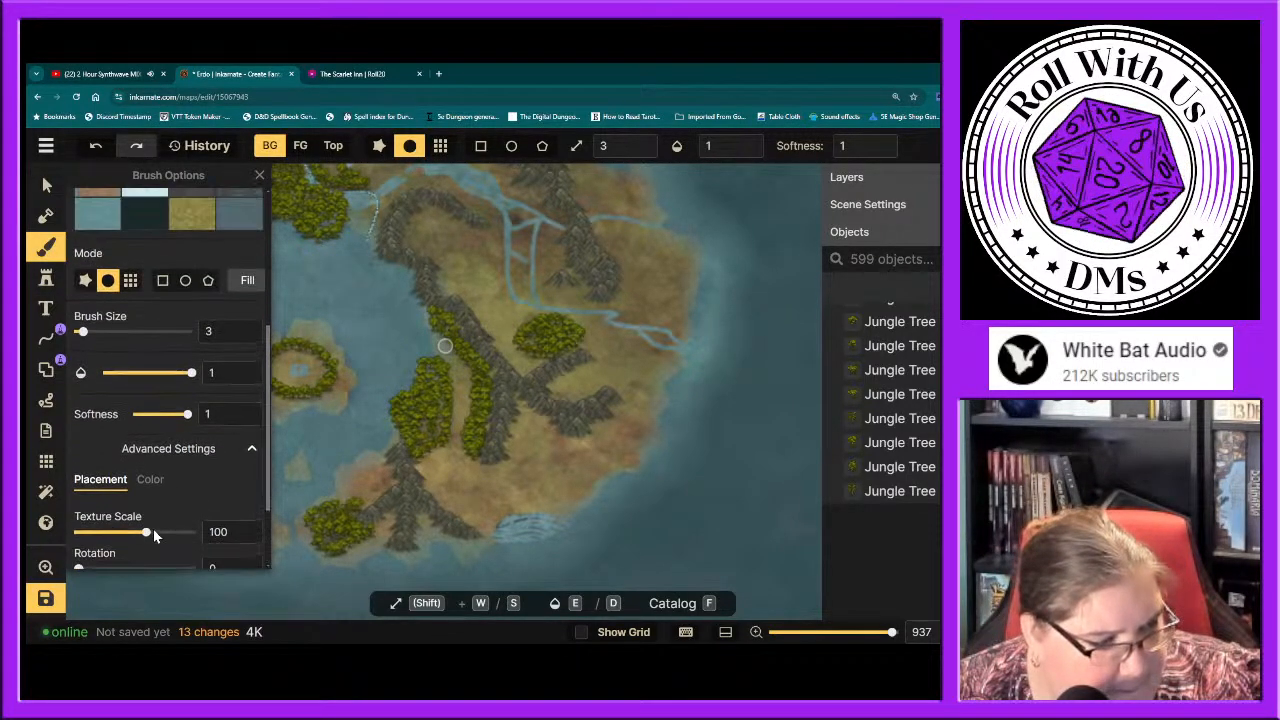
{"action": "left_click", "coordinate": [84, 282]}
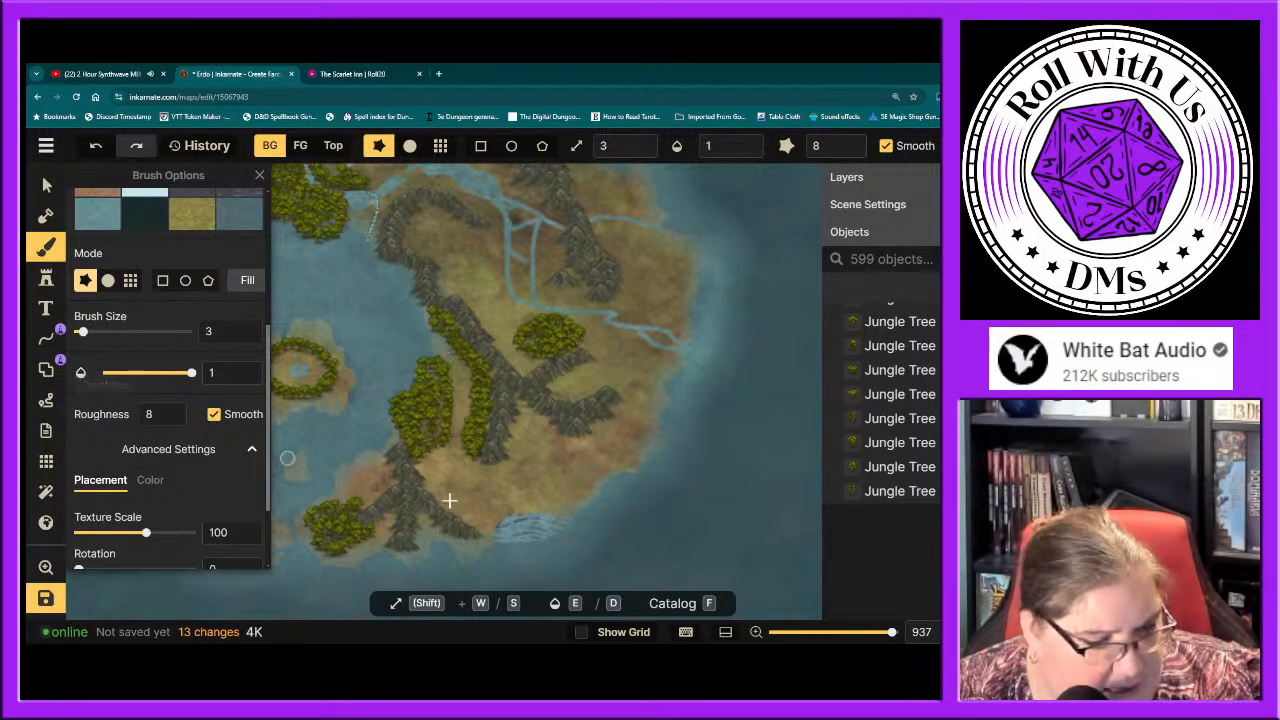
{"action": "left_click_drag", "start_coordinate": [578, 503], "coordinate": [580, 506]}
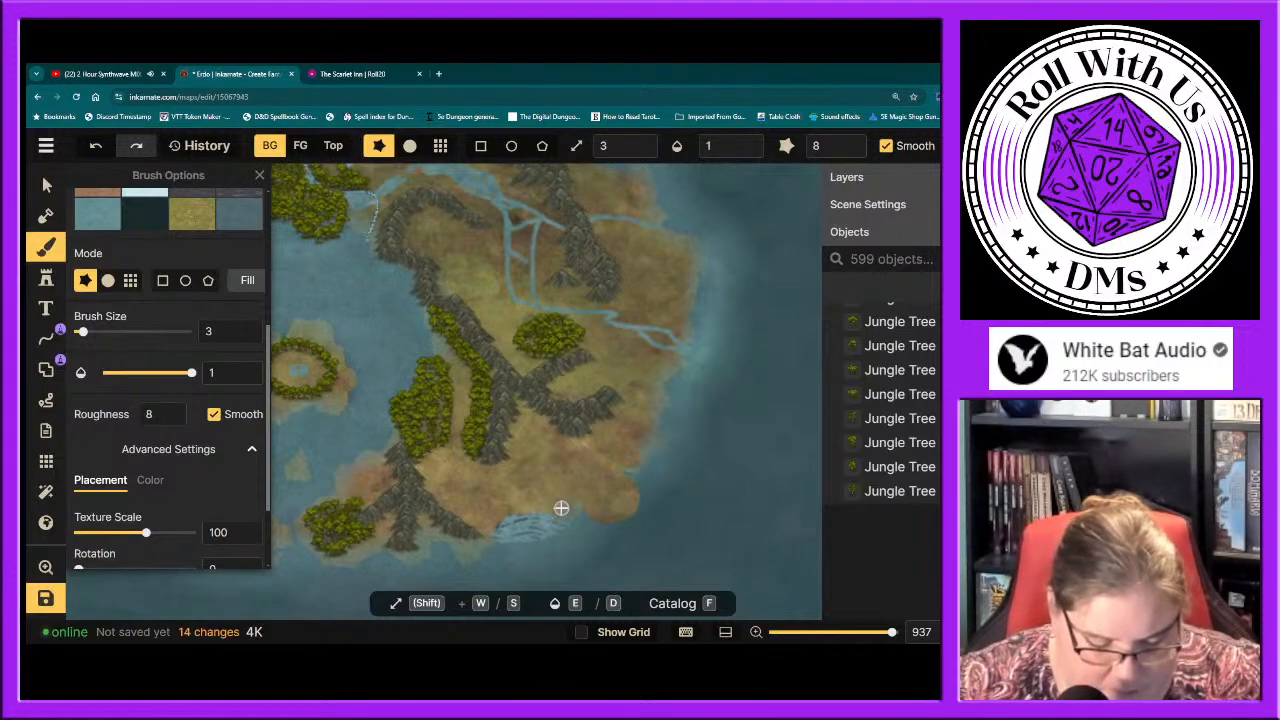
{"action": "key", "text": "ctrl+z"}
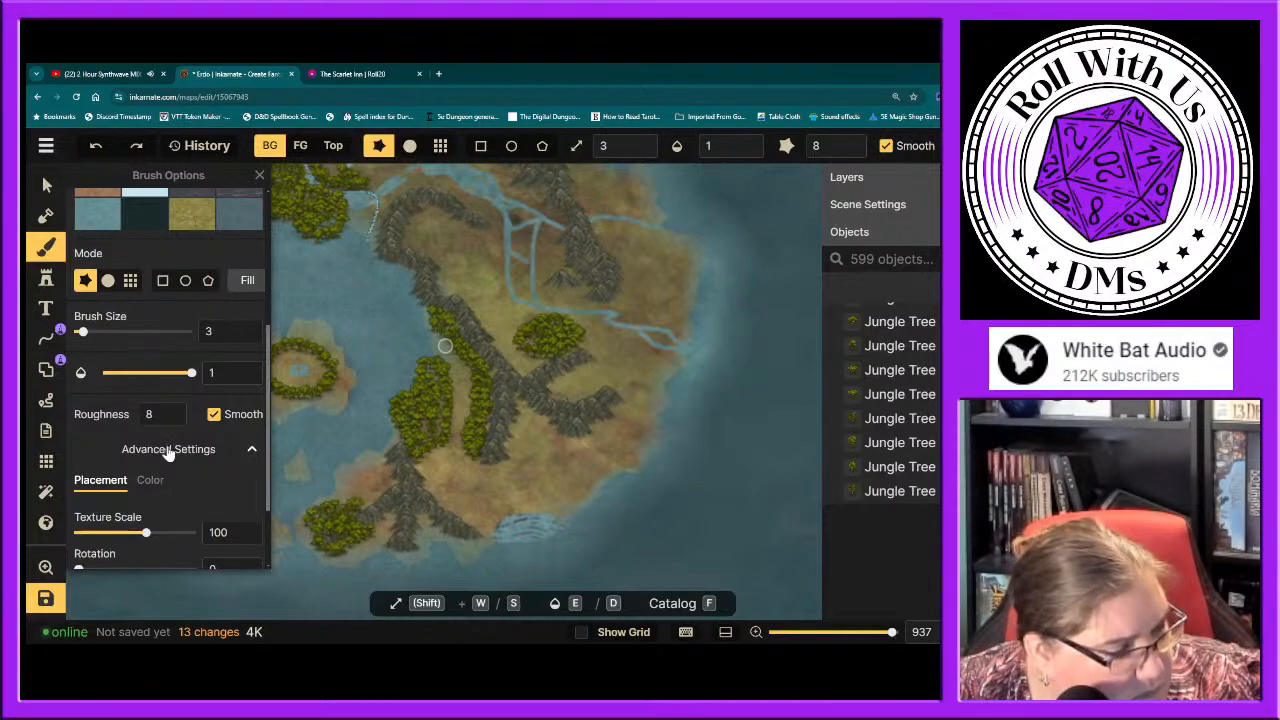
Step: Lower the rough-edged brush's roughness to 3 and the brush size to 1
{"action": "left_click", "coordinate": [151, 414]}
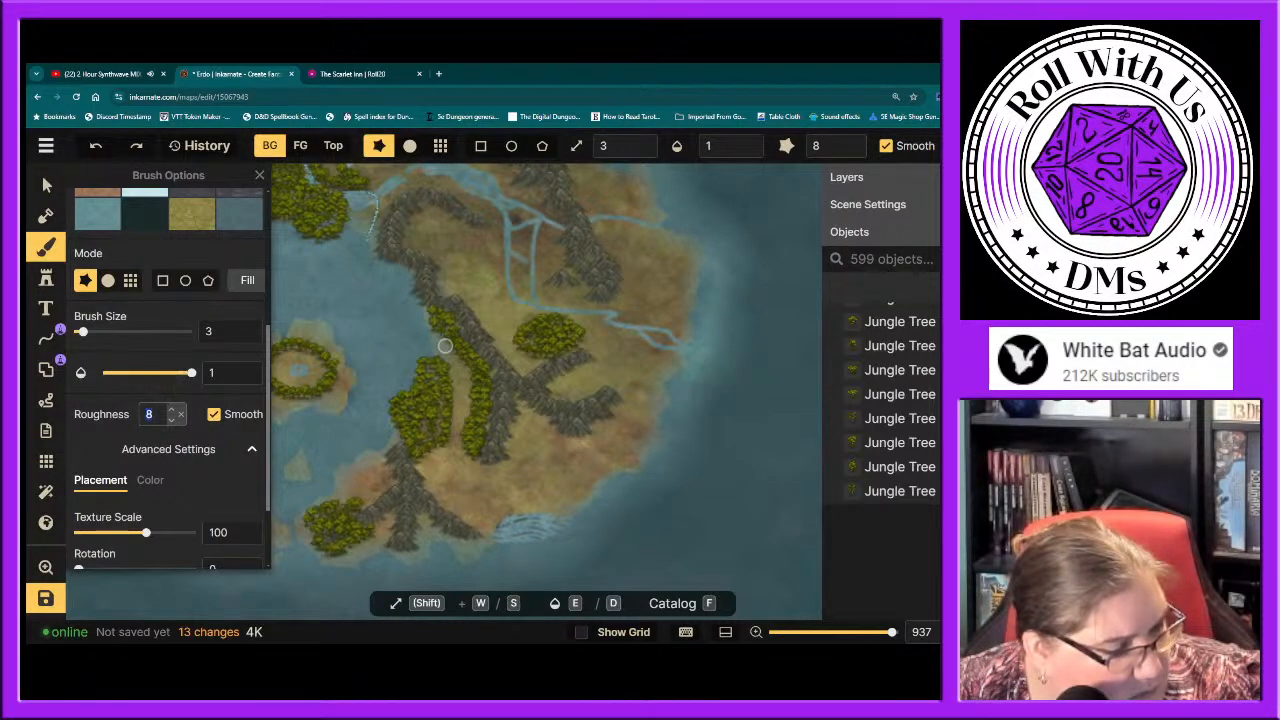
{"action": "left_click_drag", "start_coordinate": [97, 478], "coordinate": [54, 473]}
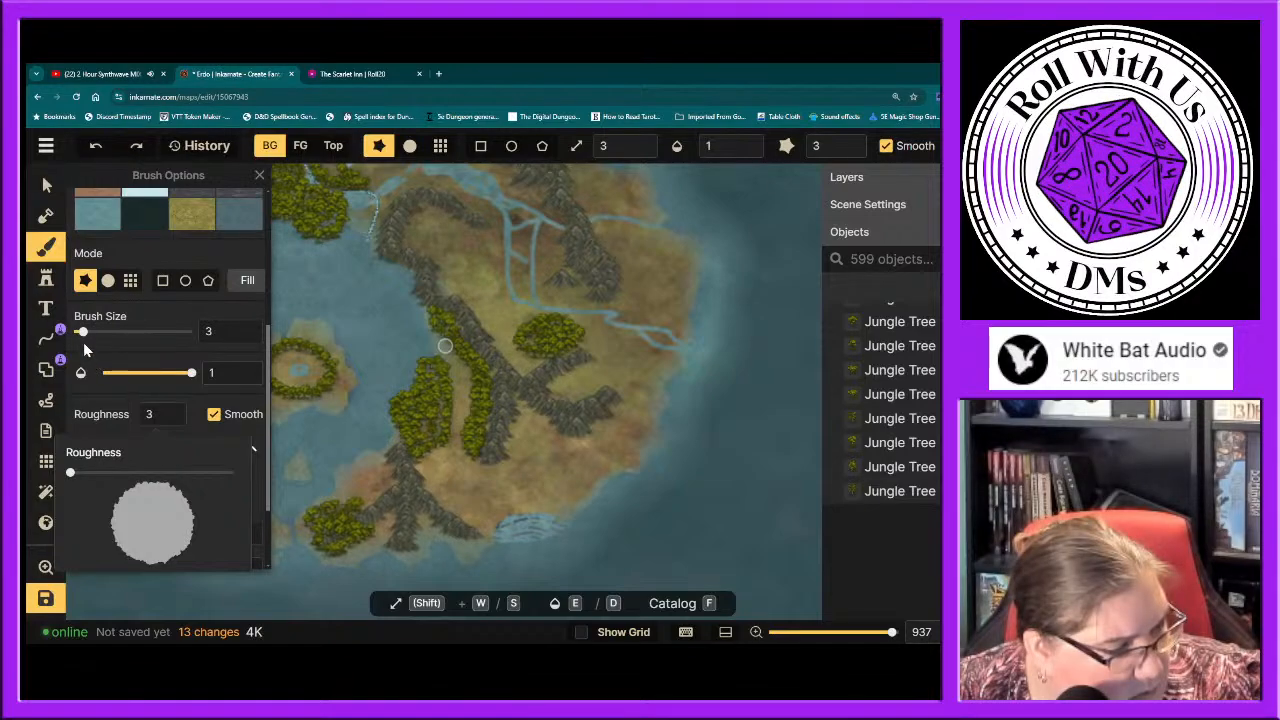
{"action": "left_click_drag", "start_coordinate": [82, 333], "coordinate": [77, 333]}
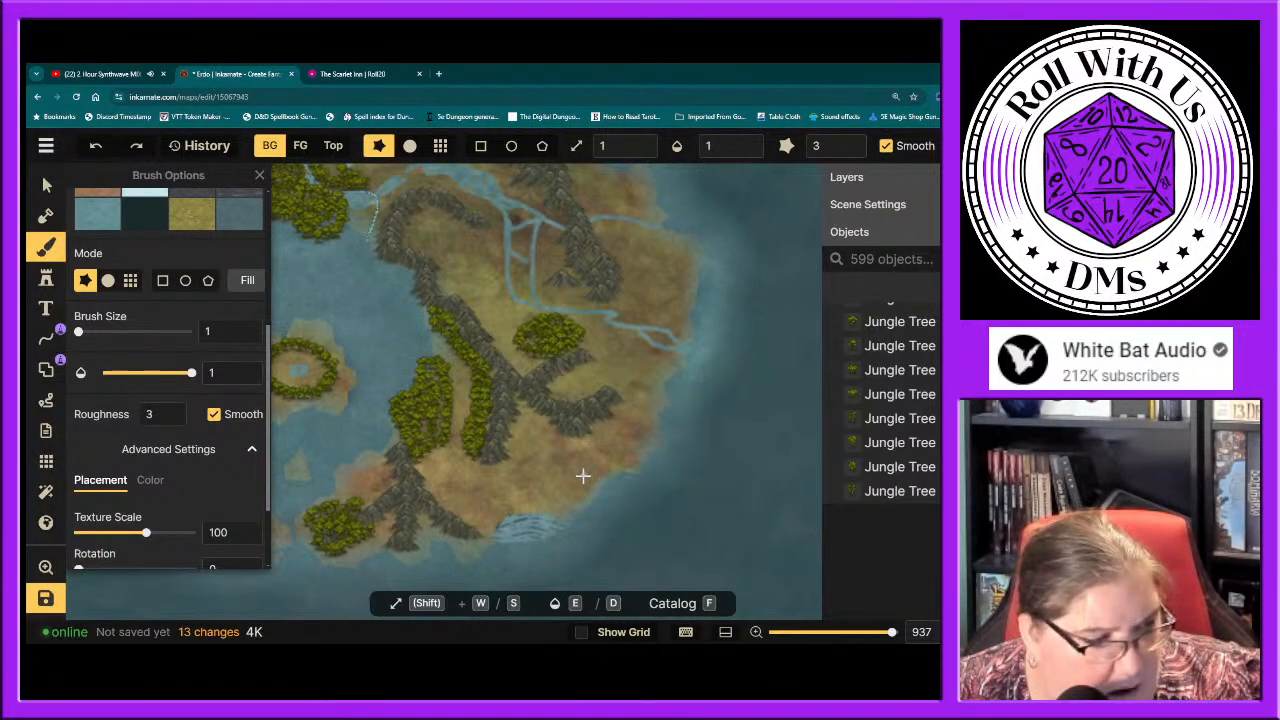
Step: Try small dabs with the rough-edged brush beside the pale wave marks on the southern coast, undoing the unwanted ones
{"action": "scroll", "coordinate": [582, 487], "scroll_direction": "up", "scroll_amount": 1}
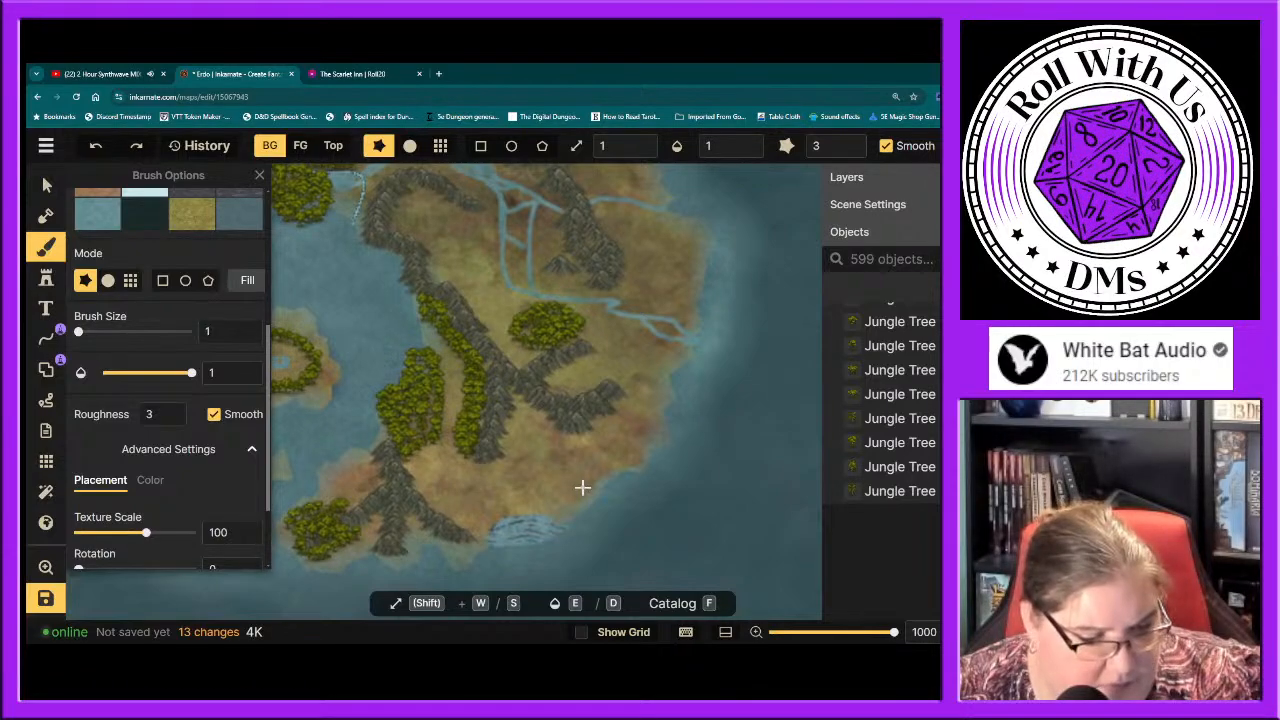
{"action": "left_click", "coordinate": [573, 512]}
{"action": "left_click", "coordinate": [573, 506]}
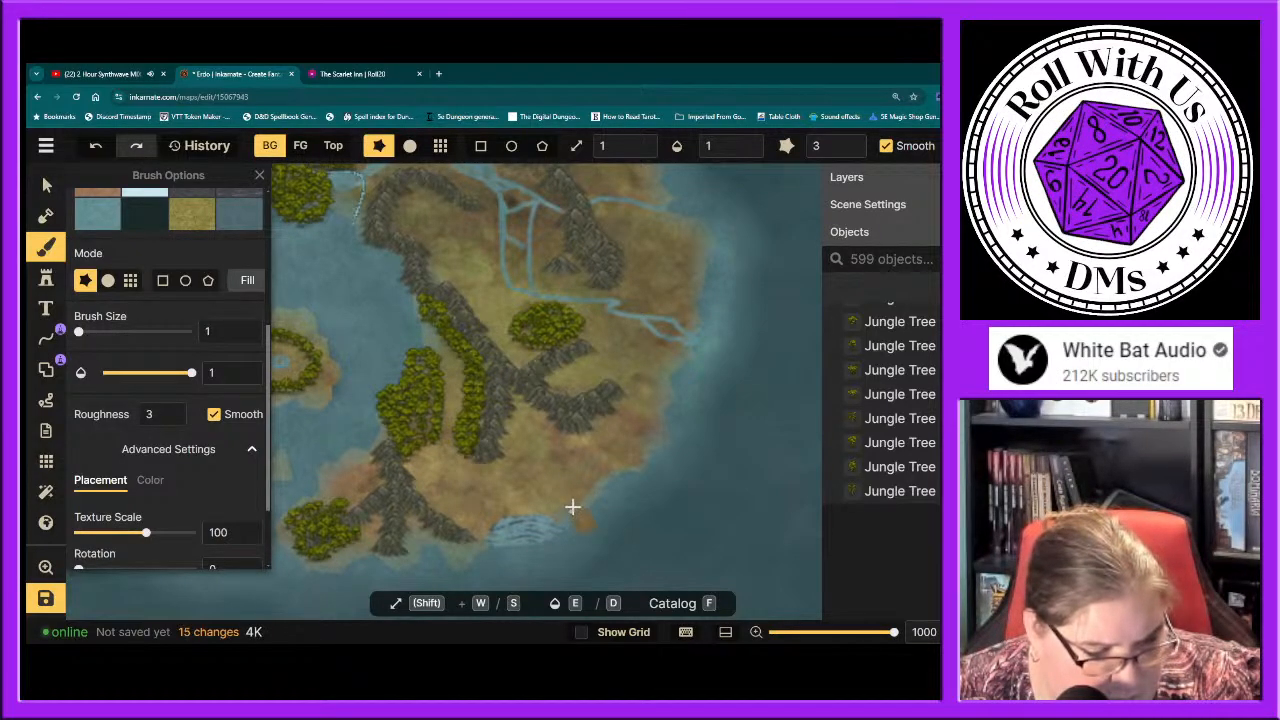
{"action": "key", "text": "ctrl+z"}
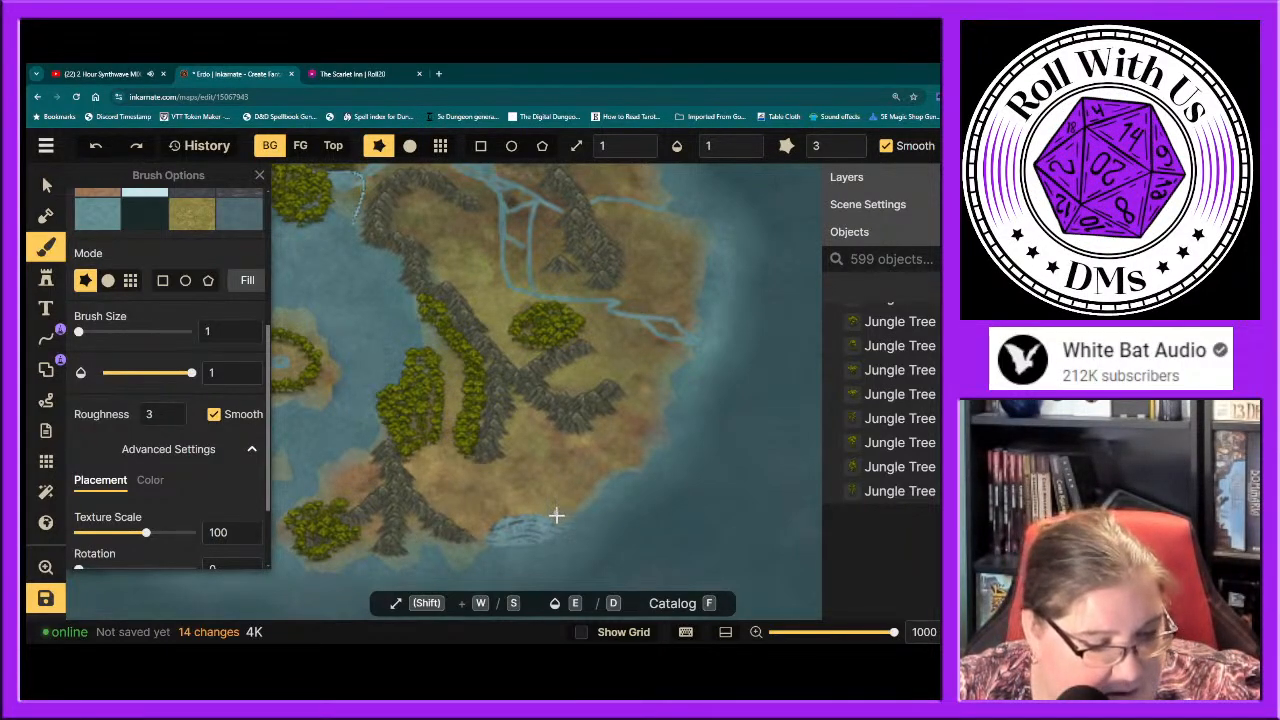
{"action": "left_click_drag", "start_coordinate": [558, 515], "coordinate": [563, 508]}
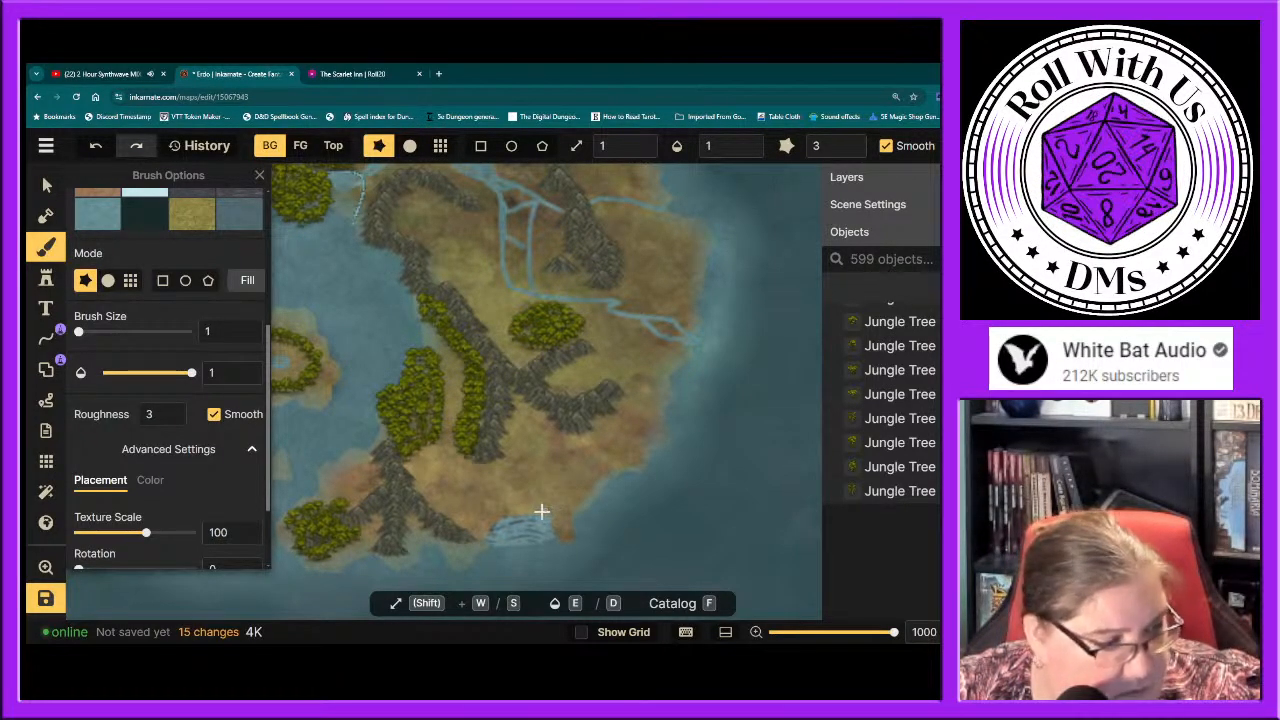
{"action": "key", "text": "ctrl+z"}
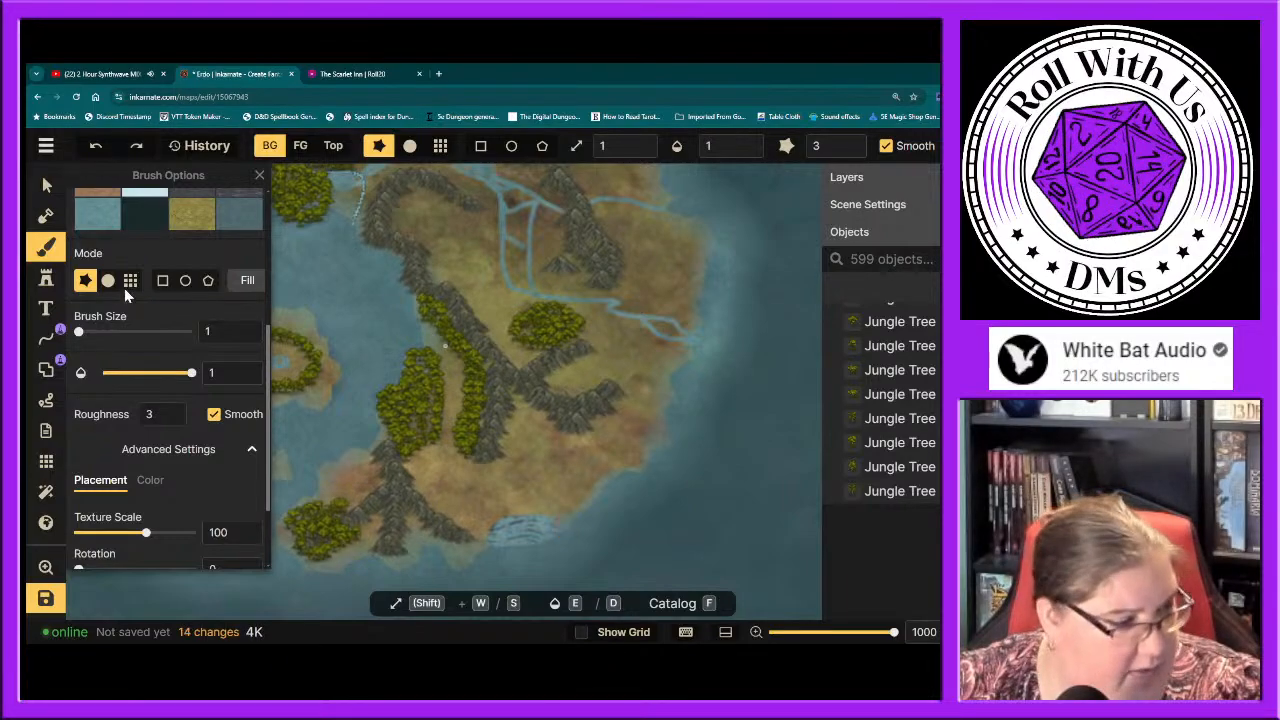
Step: Switch to the round brush and paint short strokes along the southeastern and eastern shoreline, raising the brush size to 3
{"action": "left_click", "coordinate": [108, 280]}
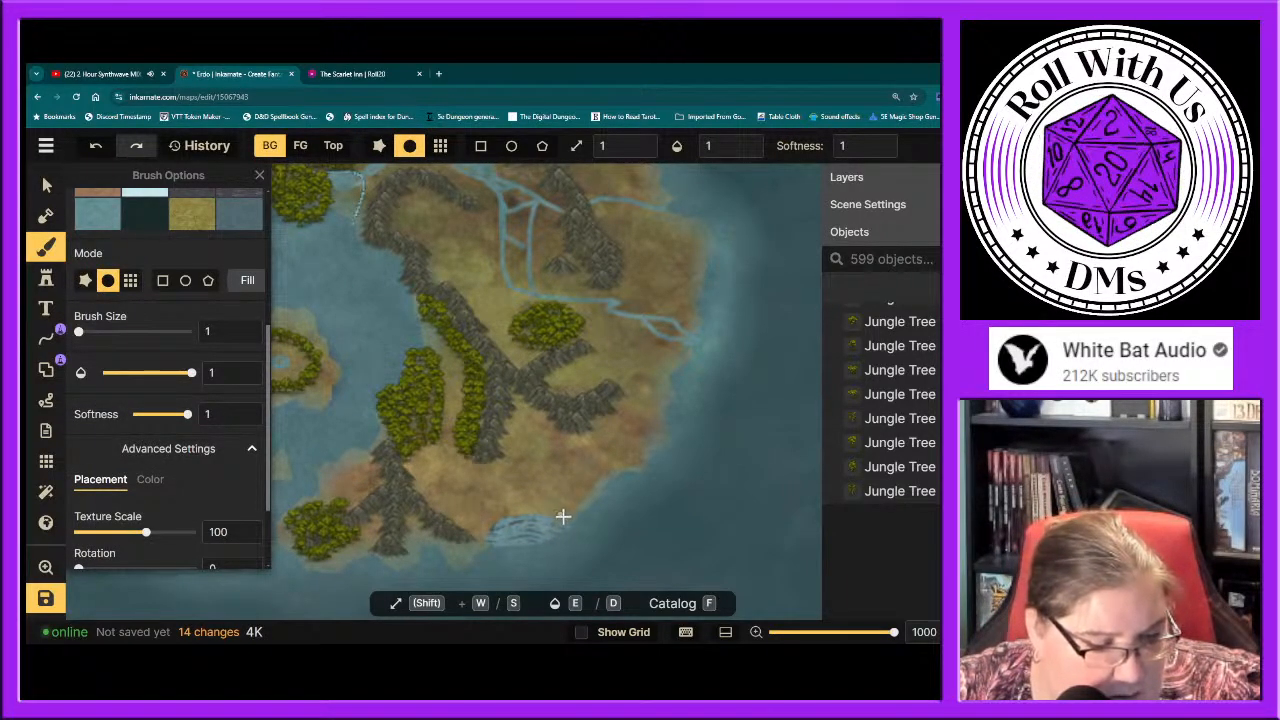
{"action": "left_click_drag", "start_coordinate": [581, 503], "coordinate": [564, 512]}
{"action": "left_click_drag", "start_coordinate": [80, 334], "coordinate": [82, 336]}
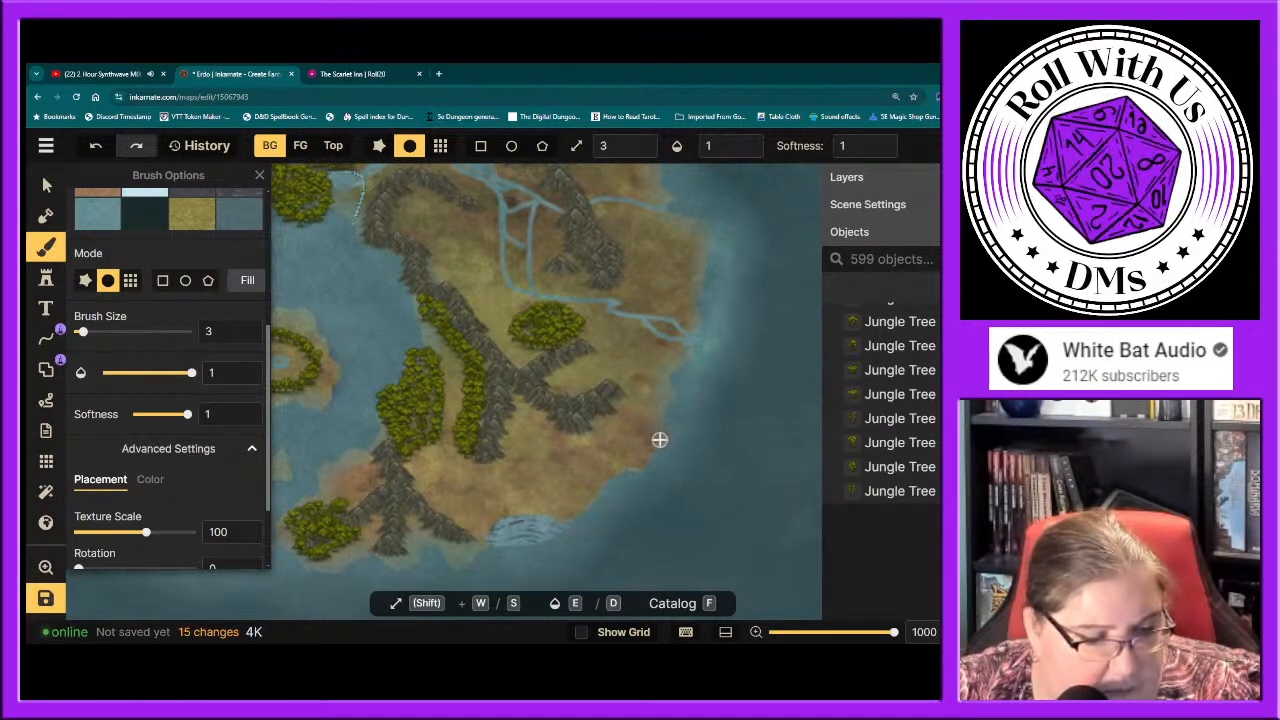
{"action": "left_click_drag", "start_coordinate": [651, 420], "coordinate": [631, 419]}
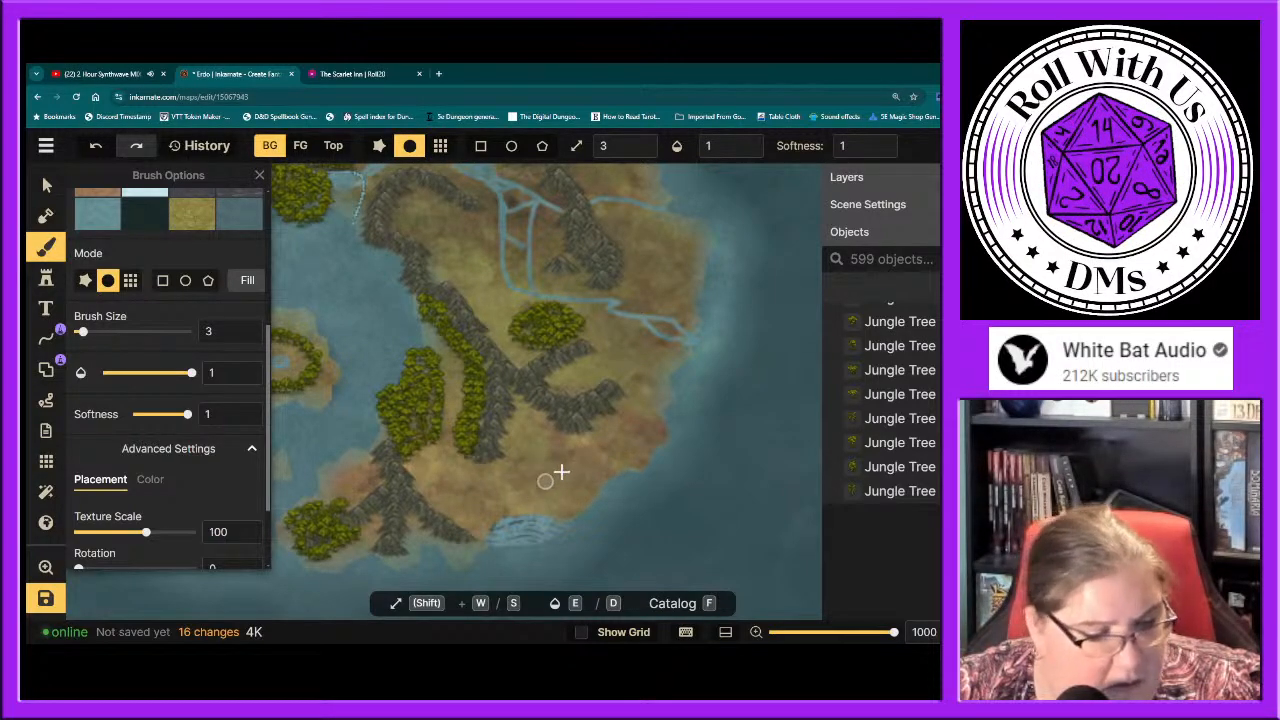
{"action": "left_click_drag", "start_coordinate": [560, 468], "coordinate": [586, 460]}
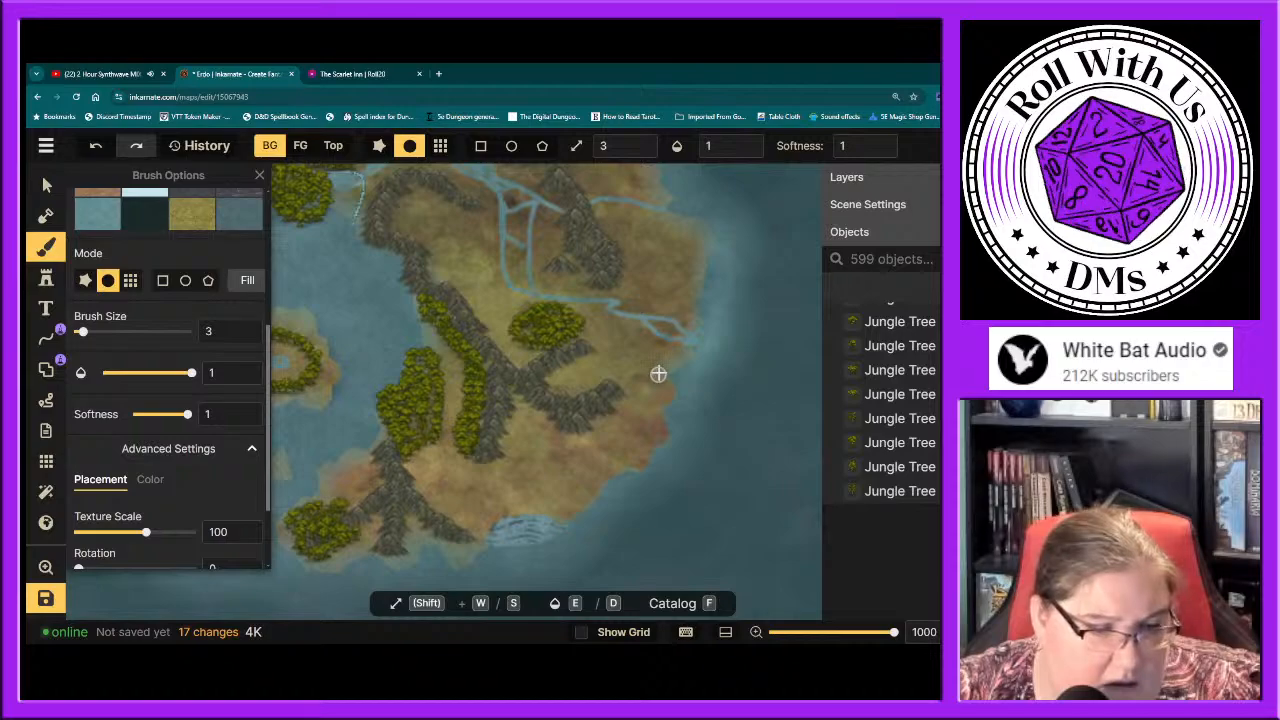
{"action": "left_click_drag", "start_coordinate": [686, 349], "coordinate": [654, 366]}
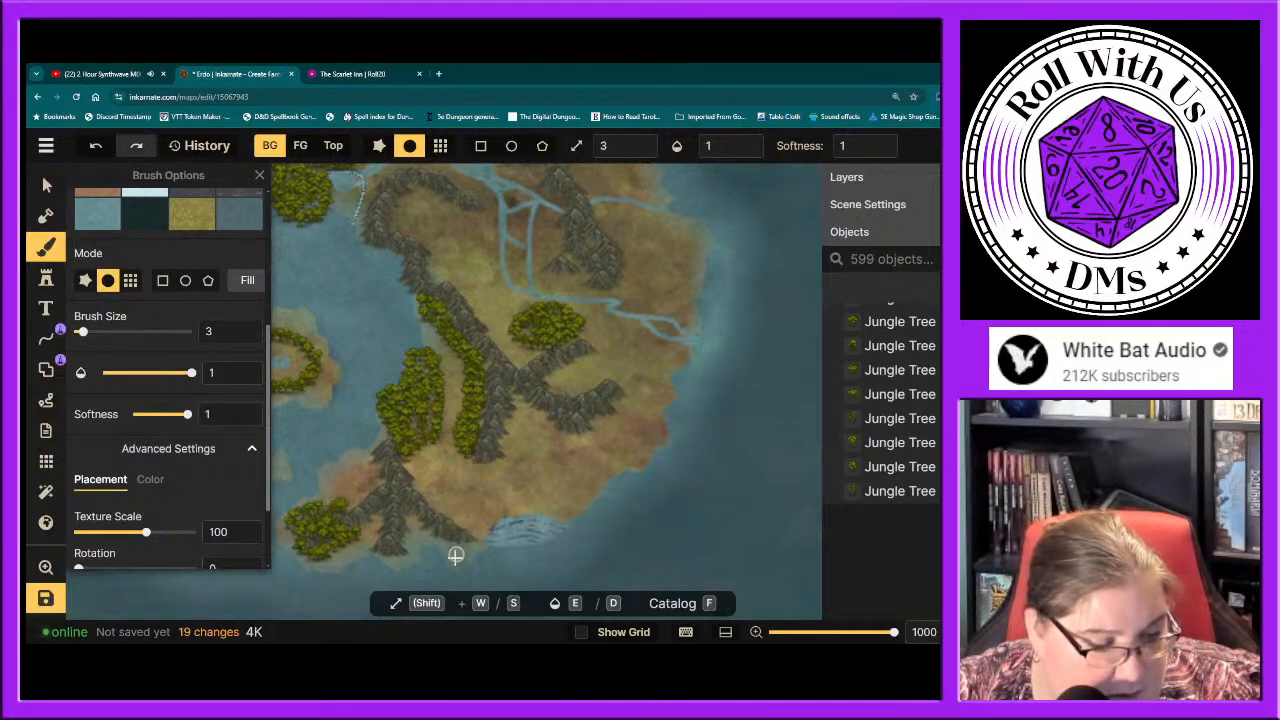
Step: Set the brush size to 2 and touch up the island's southern, southwestern and eastern shorelines with the ground texture
{"action": "left_click", "coordinate": [79, 337]}
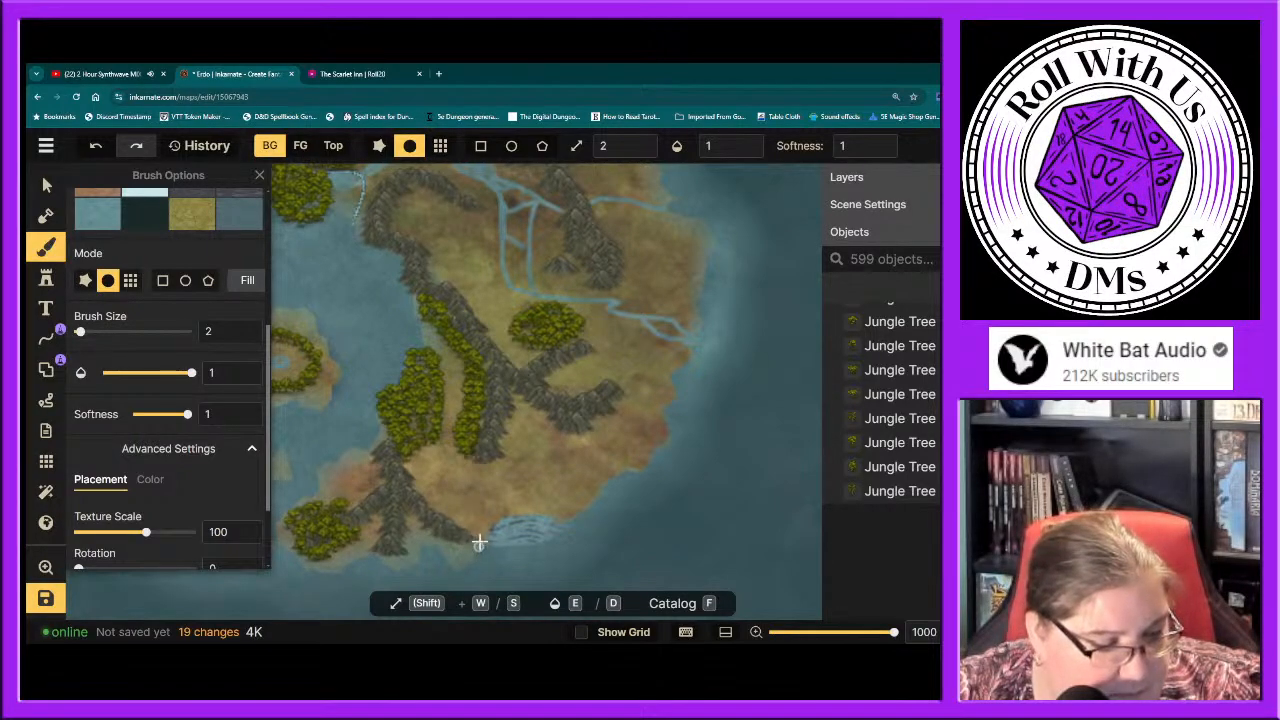
{"action": "left_click", "coordinate": [478, 540]}
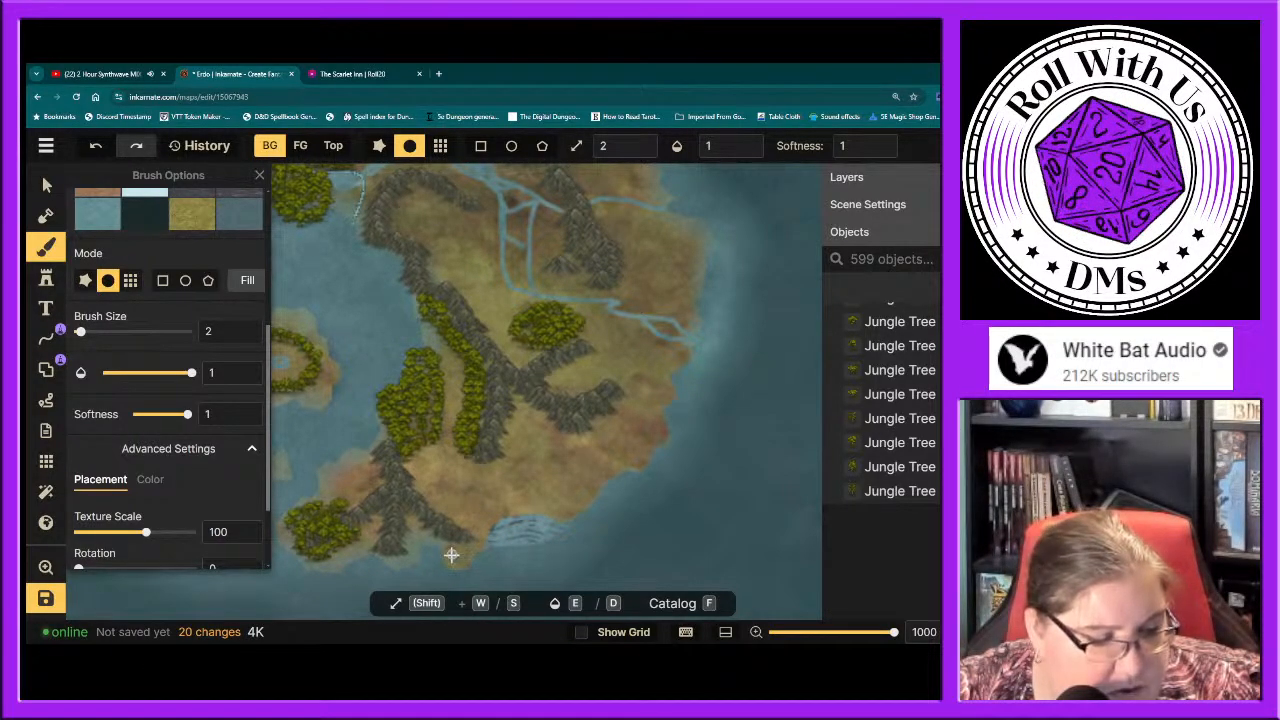
{"action": "left_click_drag", "start_coordinate": [450, 548], "coordinate": [430, 541]}
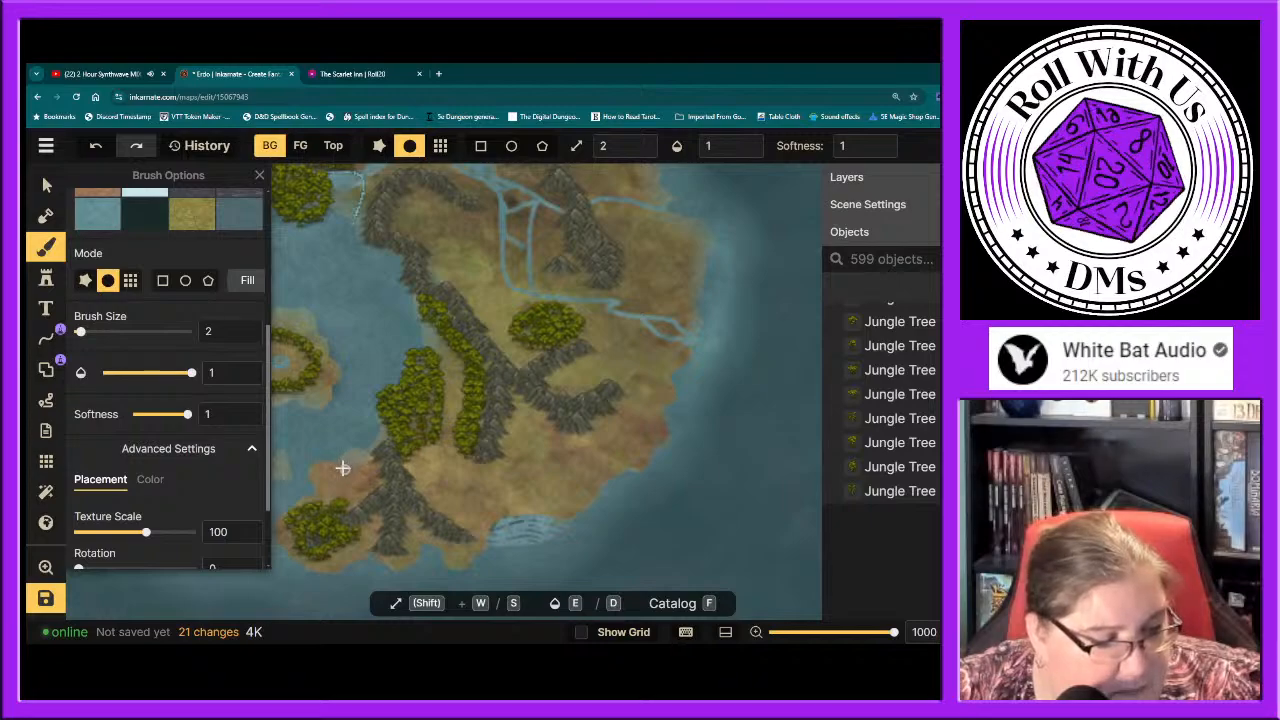
{"action": "left_click_drag", "start_coordinate": [346, 470], "coordinate": [343, 486]}
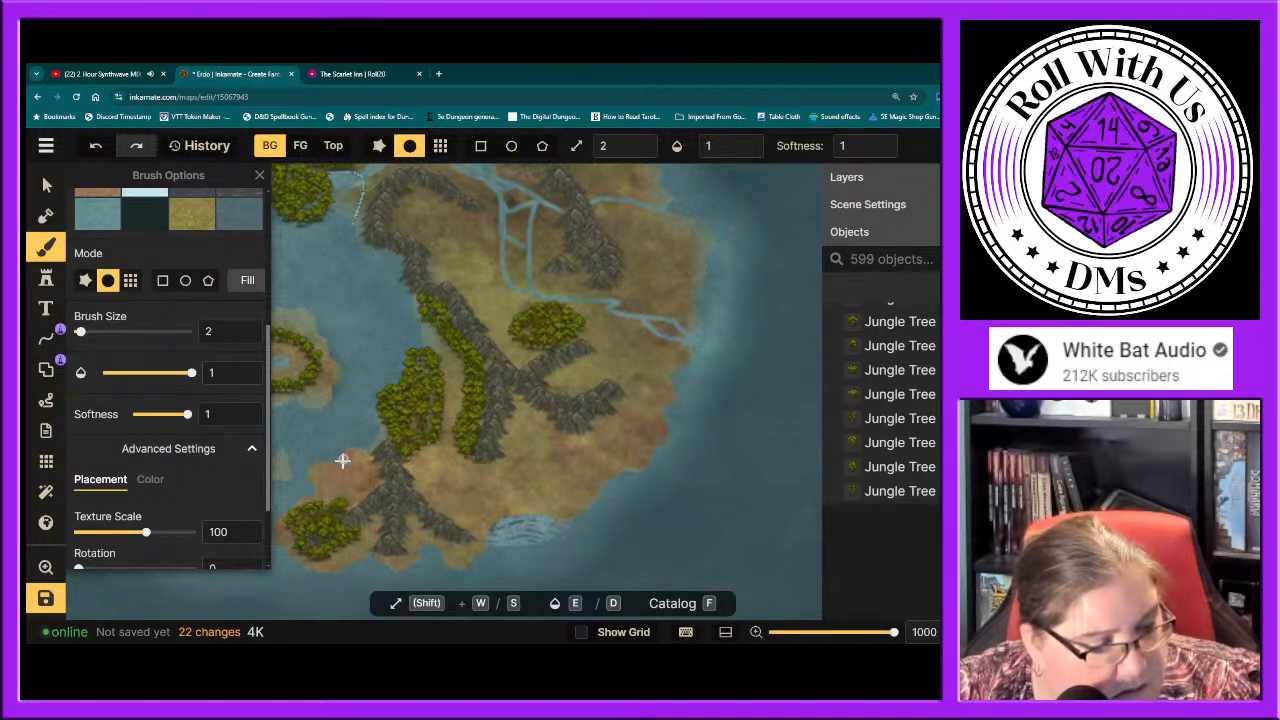
{"action": "mouse_move", "coordinate": [342, 460]}
{"action": "left_mouse_down"}
{"action": "mouse_move", "coordinate": [349, 503]}
{"action": "mouse_move", "coordinate": [381, 542]}
{"action": "left_mouse_up"}
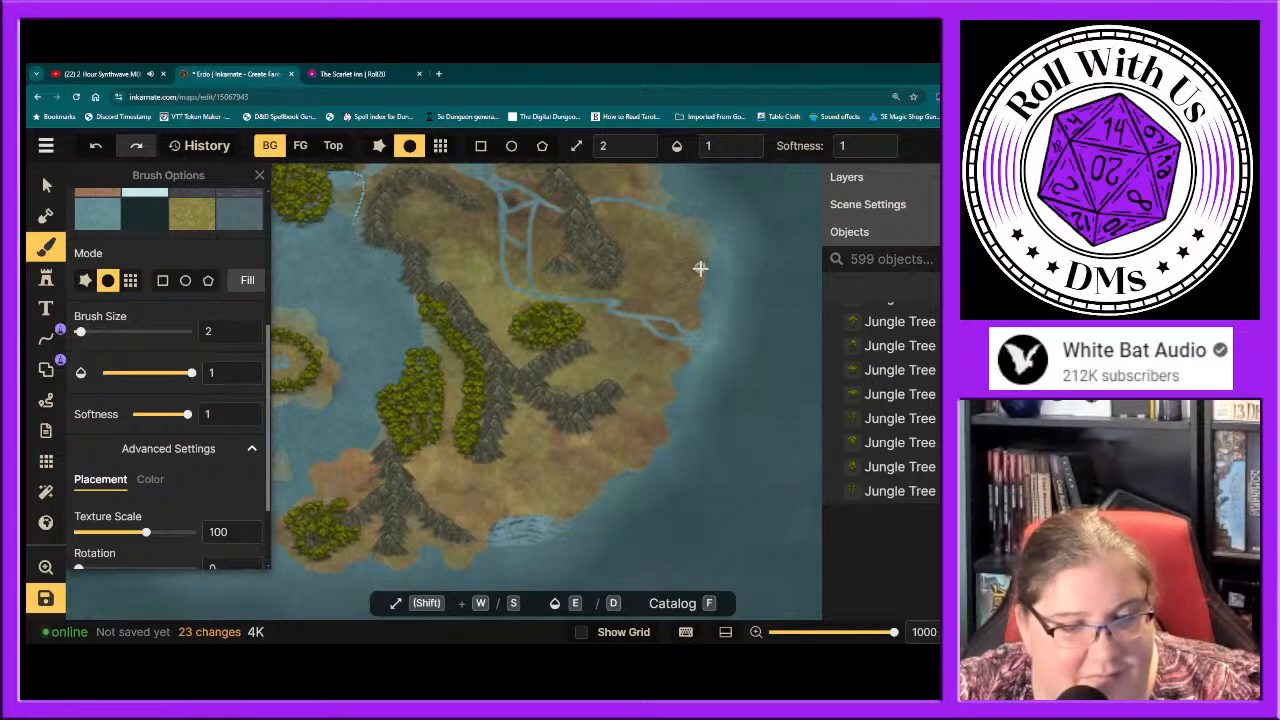
{"action": "left_click_drag", "start_coordinate": [706, 246], "coordinate": [694, 246]}
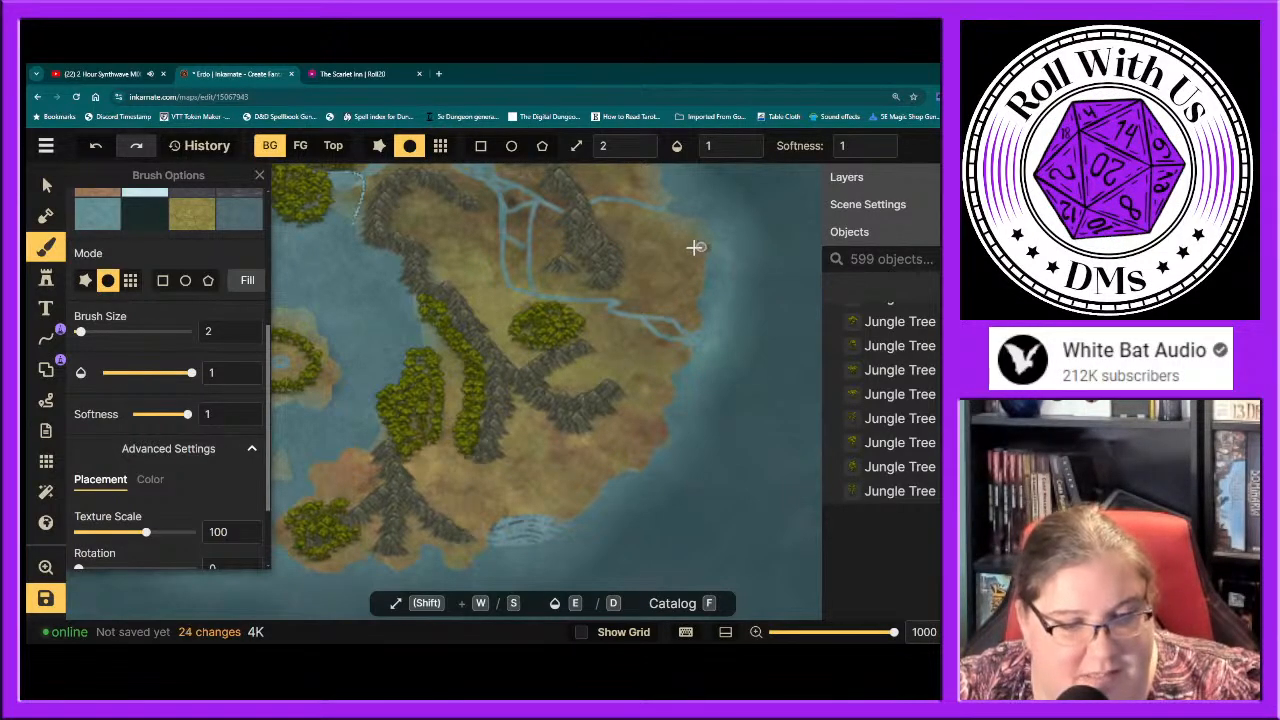
Step: Examine the whole world map, including the large continent east of the island, and return to the island
{"action": "scroll", "coordinate": [568, 355], "scroll_direction": "down", "scroll_amount": 6}
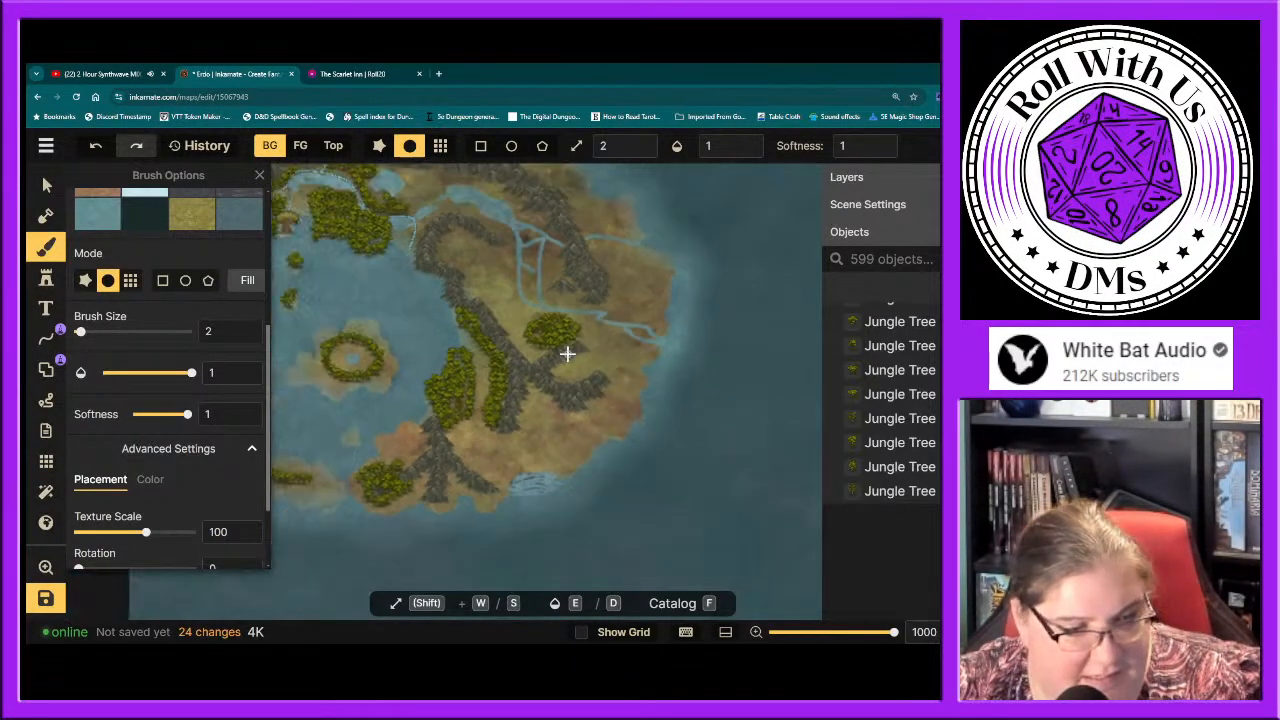
{"action": "scroll", "coordinate": [616, 349], "scroll_direction": "down", "scroll_amount": 2}
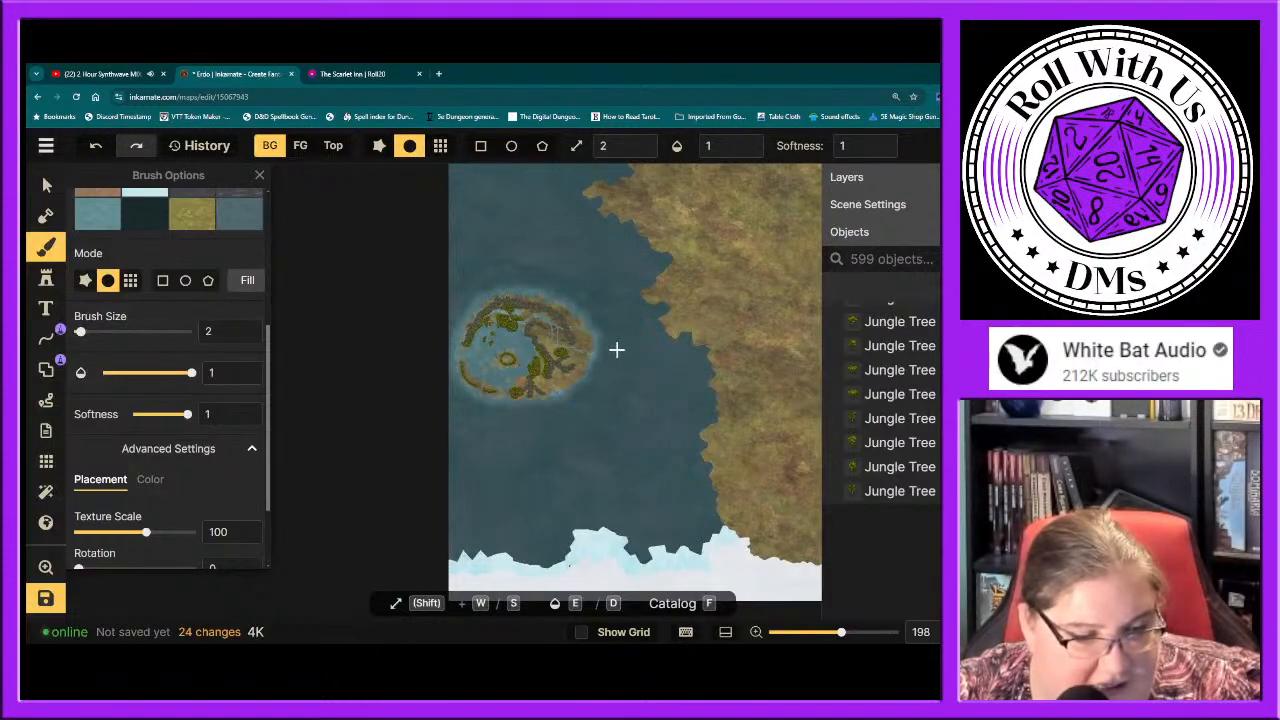
{"action": "left_click_drag", "start_coordinate": [780, 323], "coordinate": [400, 423]}
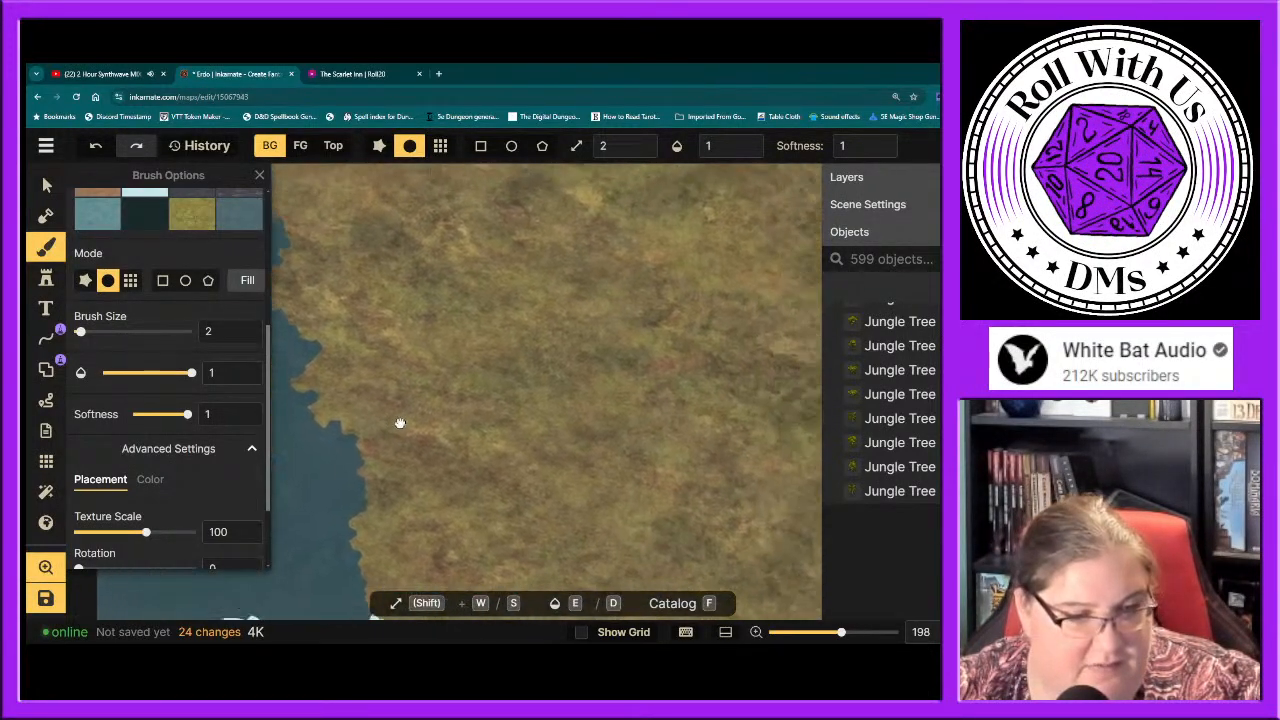
{"action": "scroll", "coordinate": [509, 423], "scroll_direction": "down", "scroll_amount": 4}
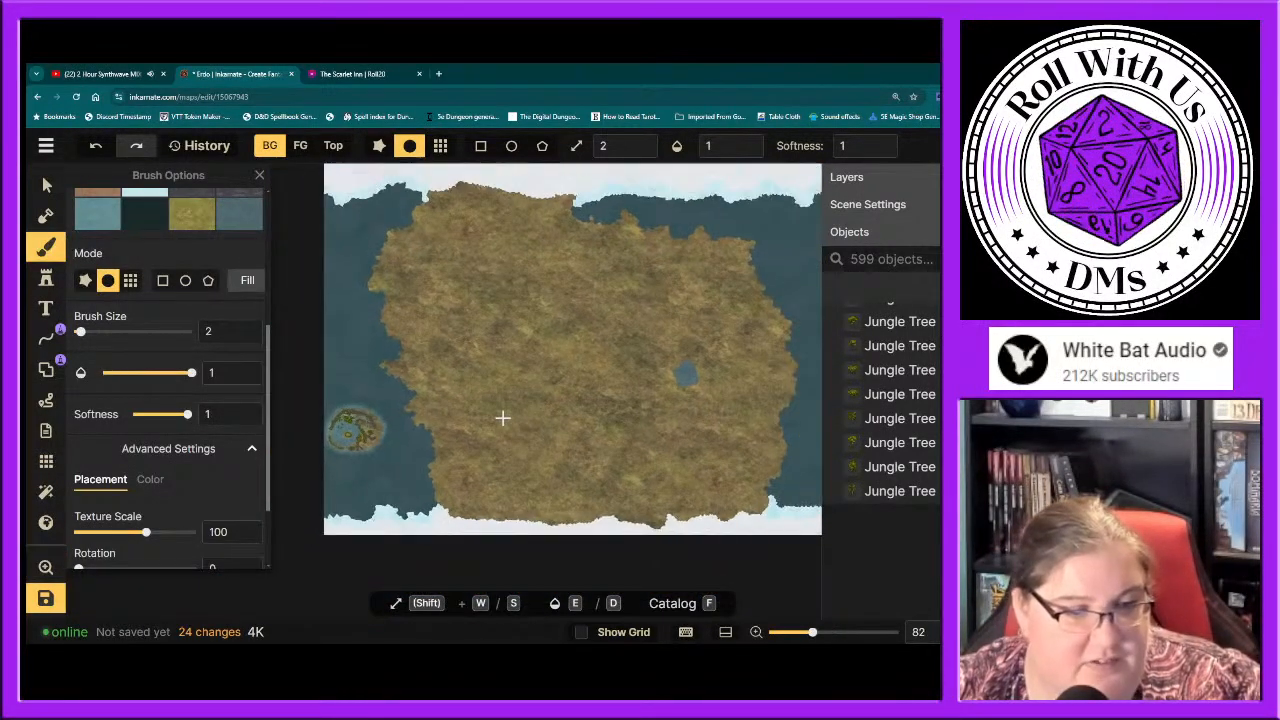
{"action": "scroll", "coordinate": [503, 418], "scroll_direction": "down", "scroll_amount": 1}
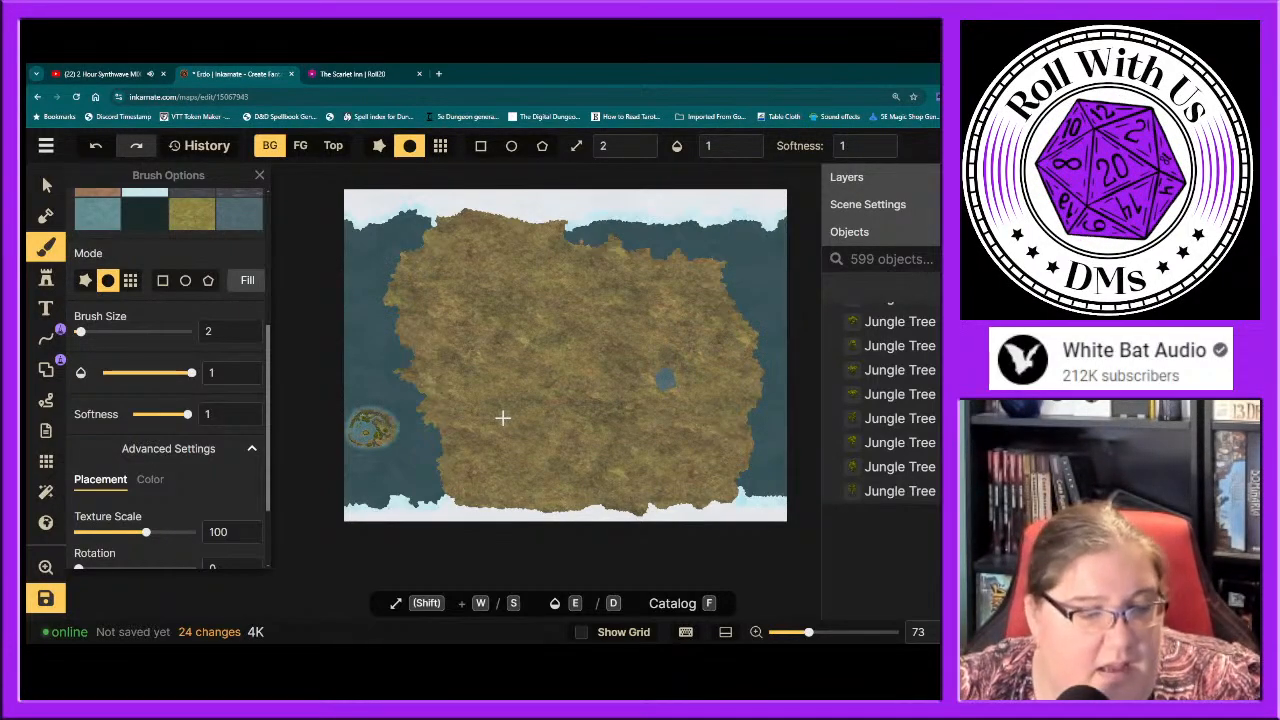
{"action": "scroll", "coordinate": [373, 452], "scroll_direction": "up", "scroll_amount": 3}
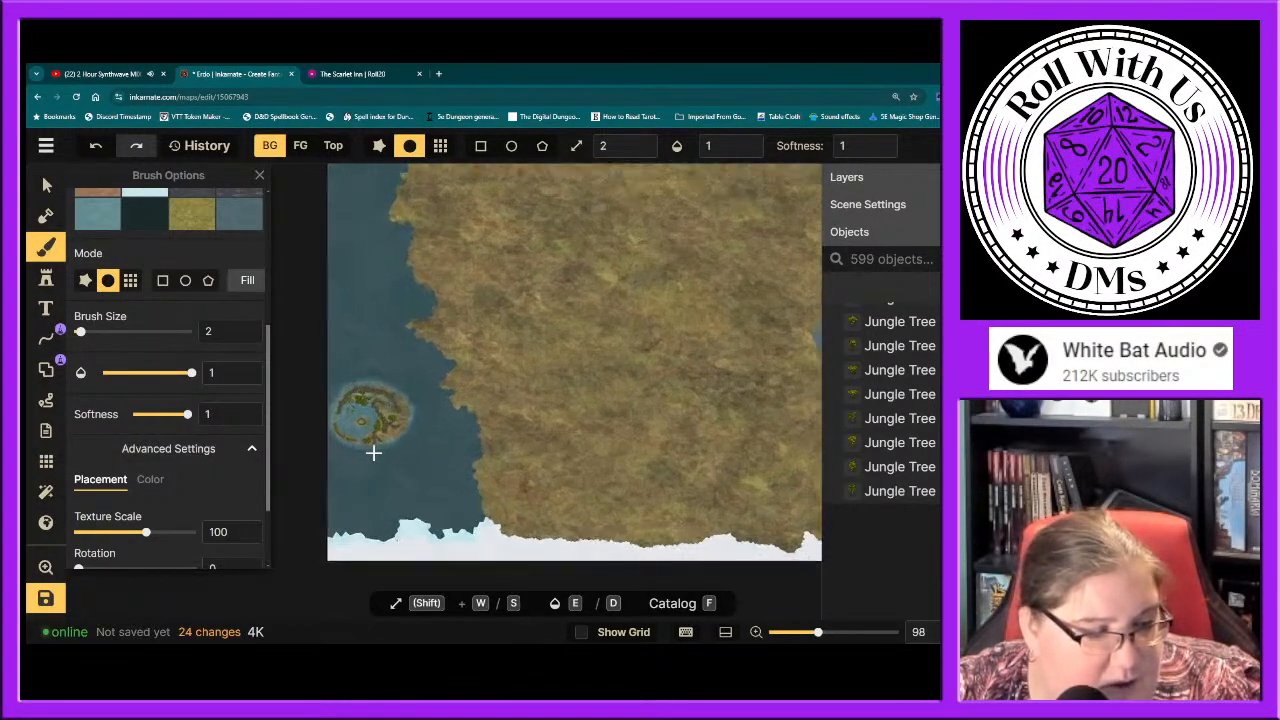
{"action": "scroll", "coordinate": [373, 452], "scroll_direction": "up", "scroll_amount": 10}
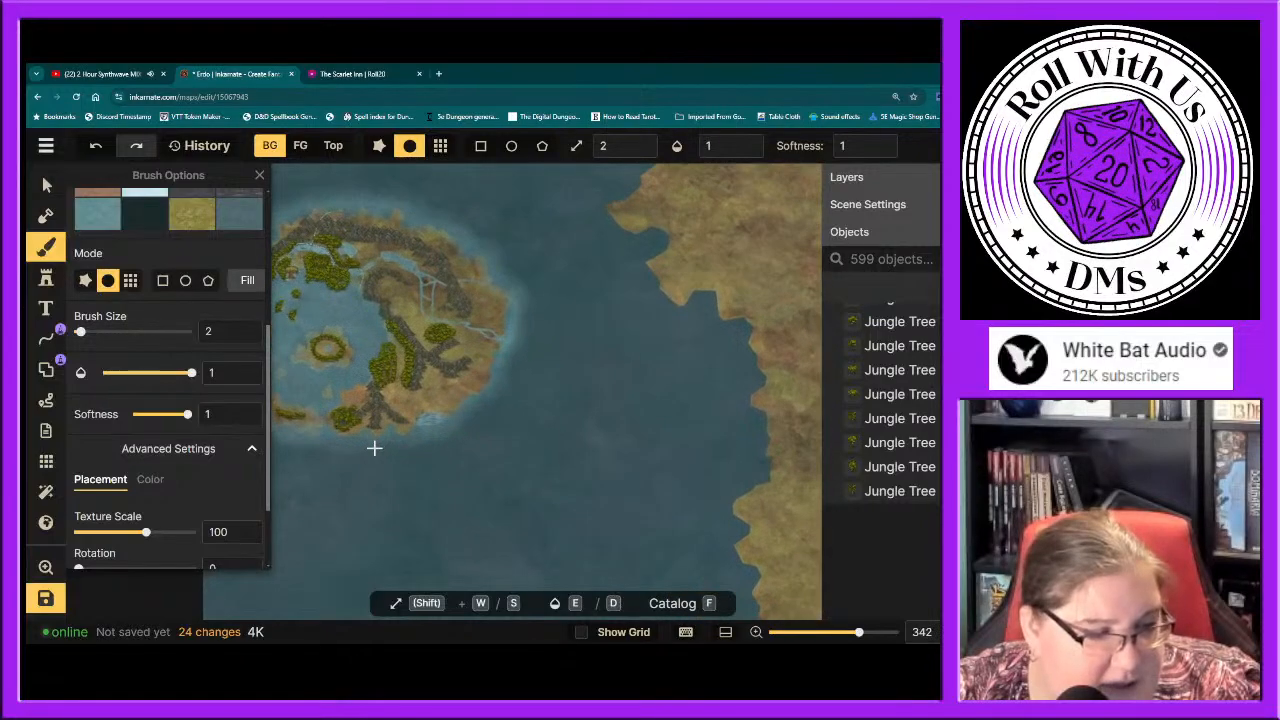
{"action": "scroll", "coordinate": [374, 448], "scroll_direction": "up", "scroll_amount": 4}
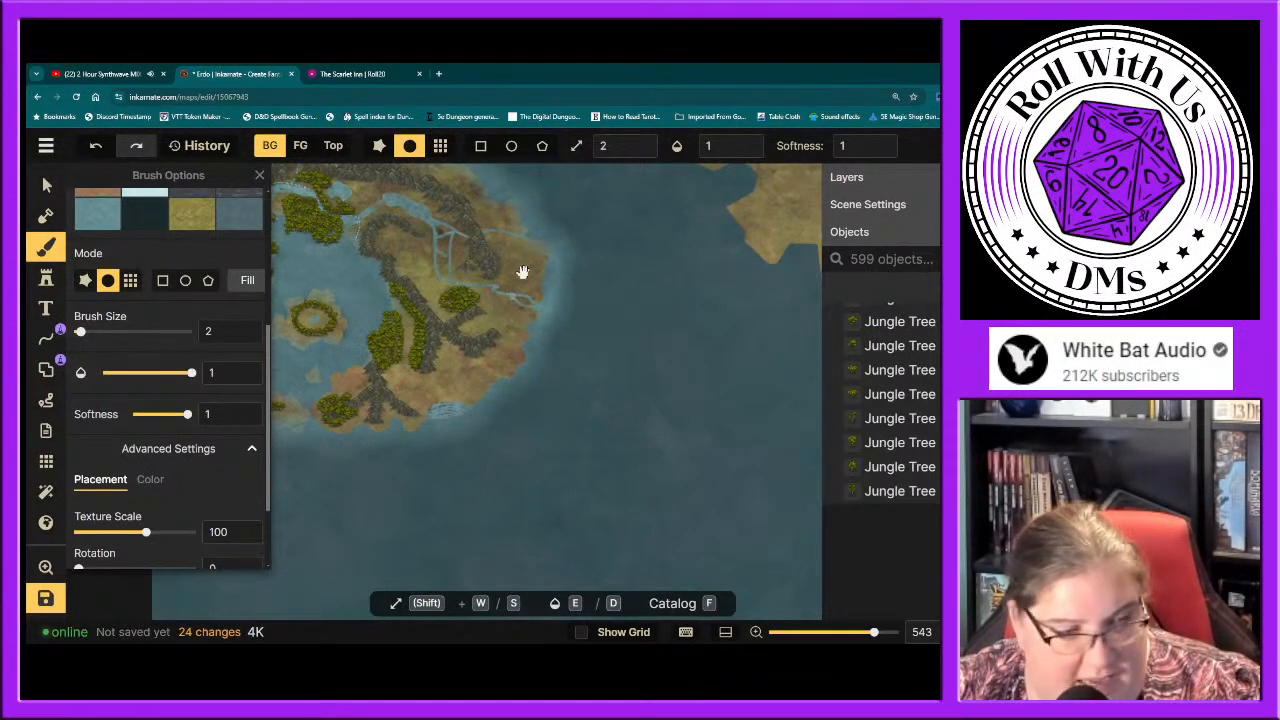
Step: Paint the ground texture along the island's eastern shoreline near the river mouths, ending on the Background layer with brush size 2
{"action": "left_click_drag", "start_coordinate": [522, 272], "coordinate": [573, 468]}
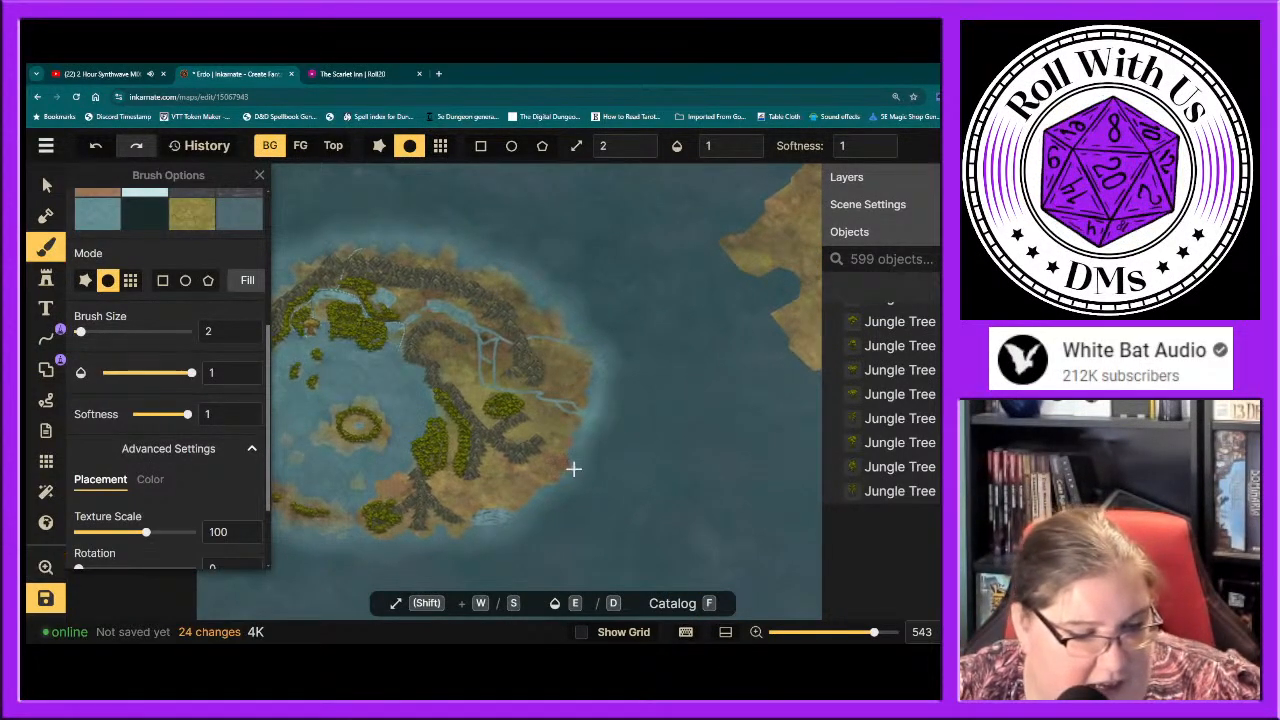
{"action": "scroll", "coordinate": [573, 468], "scroll_direction": "up", "scroll_amount": 5}
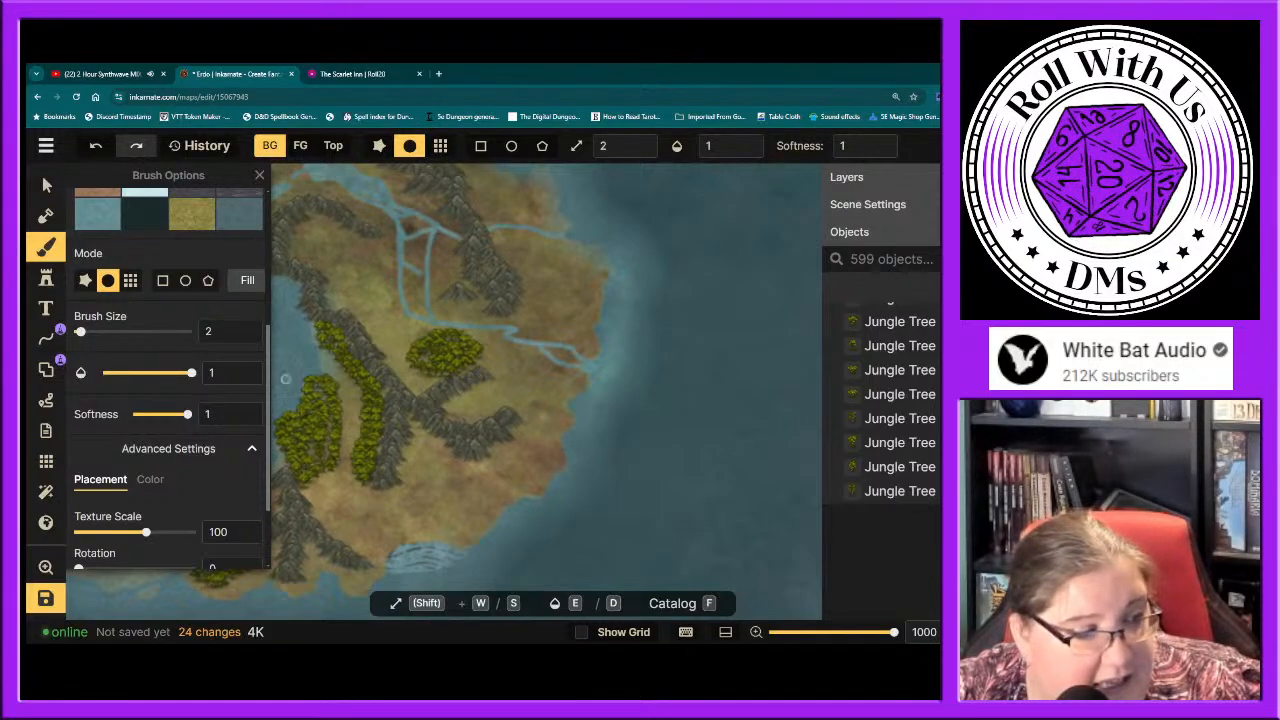
{"action": "left_click", "coordinate": [300, 145]}
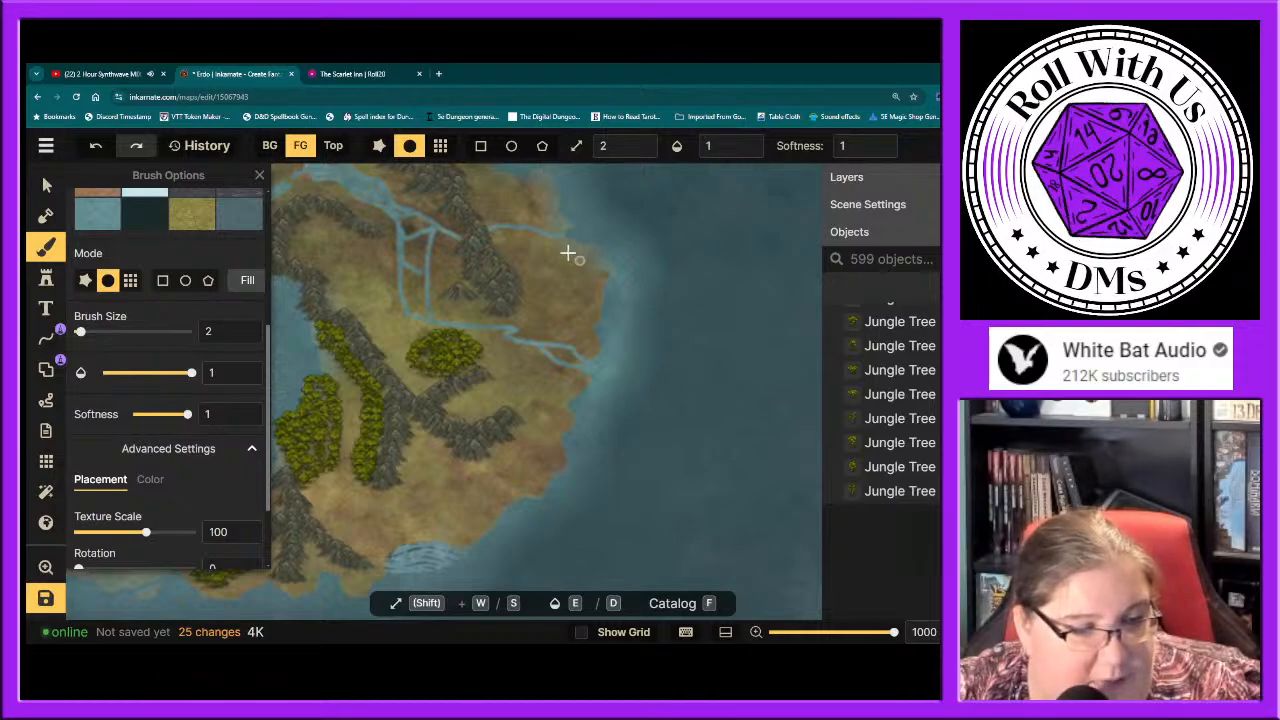
{"action": "left_click", "coordinate": [299, 147]}
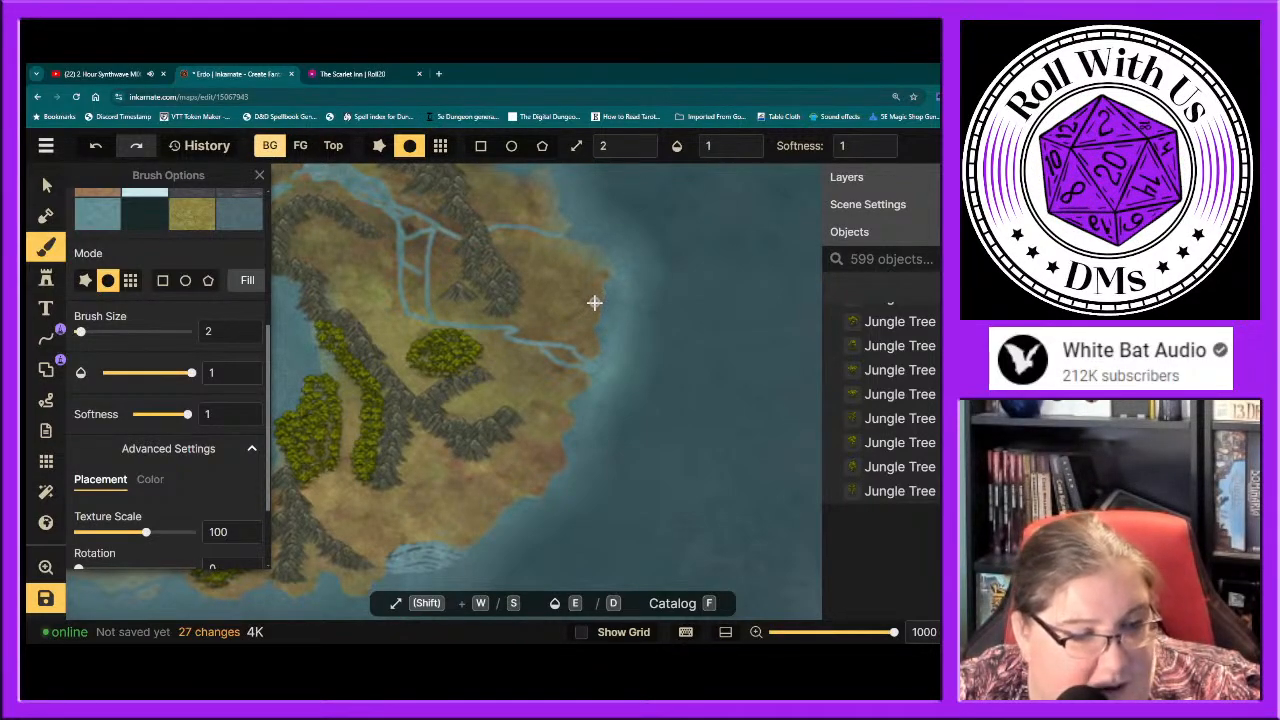
{"action": "left_click", "coordinate": [561, 244]}
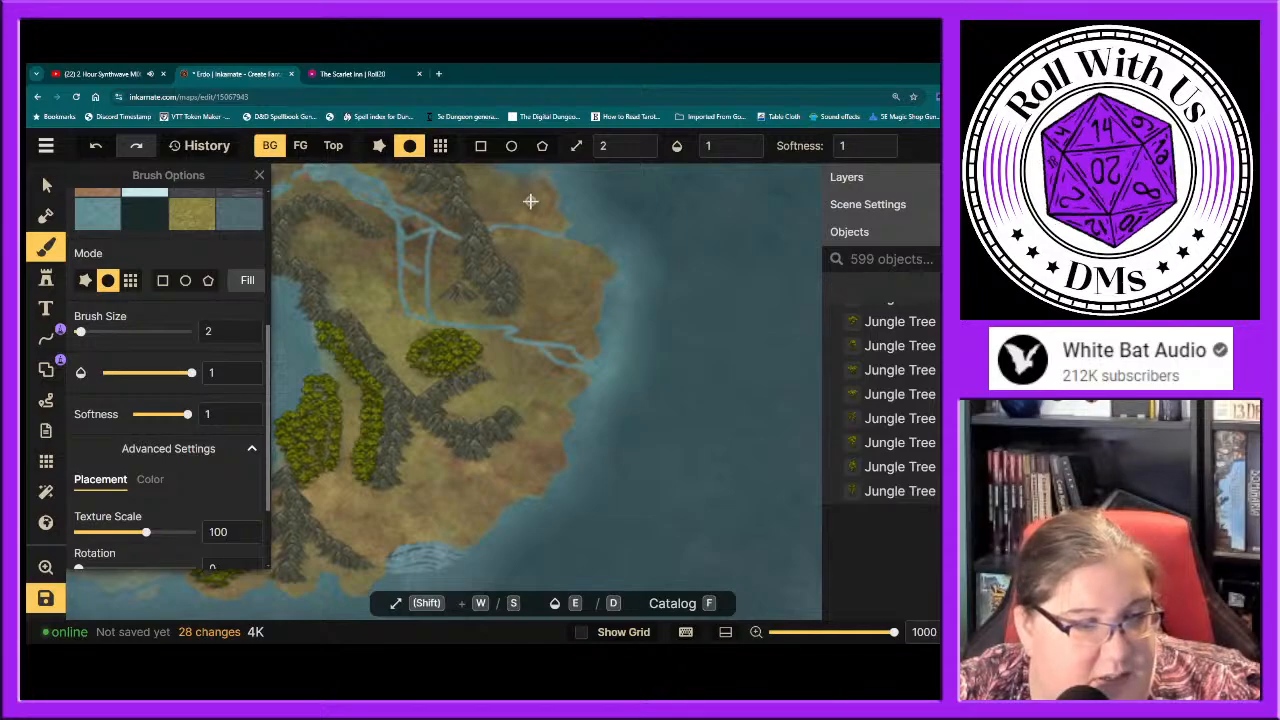
Step: Touch up the island's northern and northeastern land outside the mountain range with short strokes of ground texture
{"action": "key", "text": "space"}
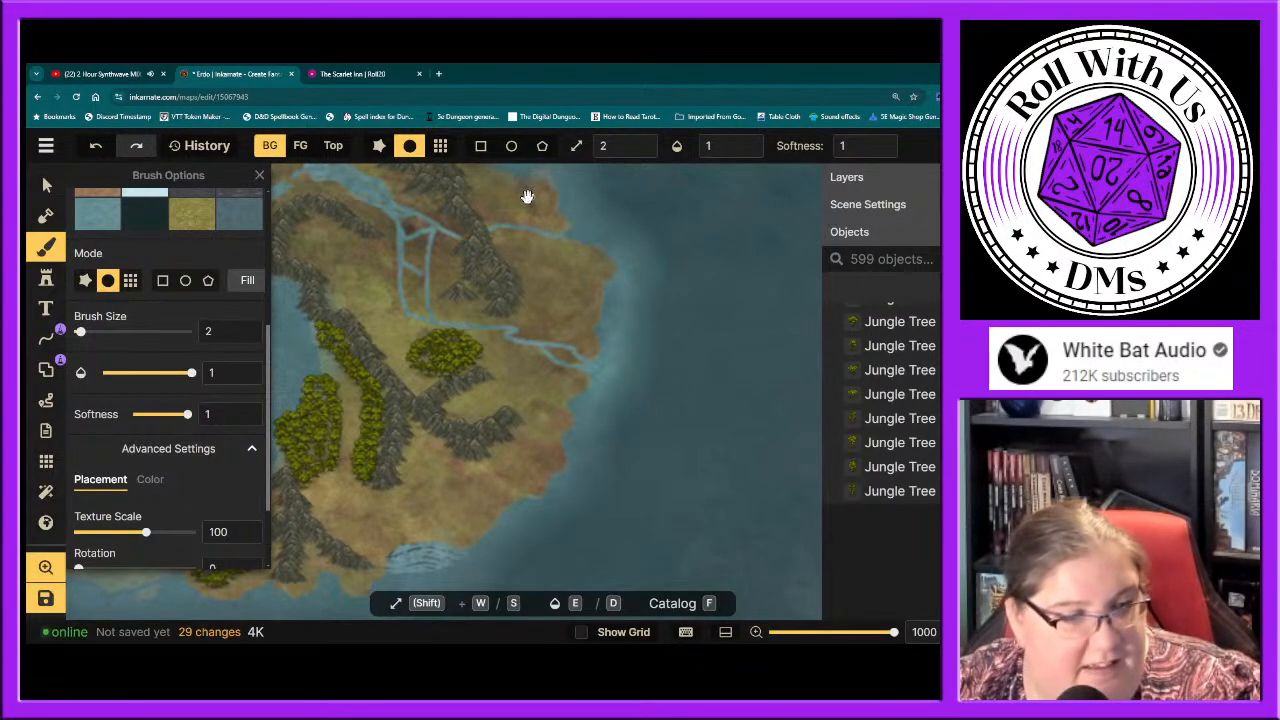
{"action": "left_click_drag", "start_coordinate": [530, 213], "coordinate": [669, 409]}
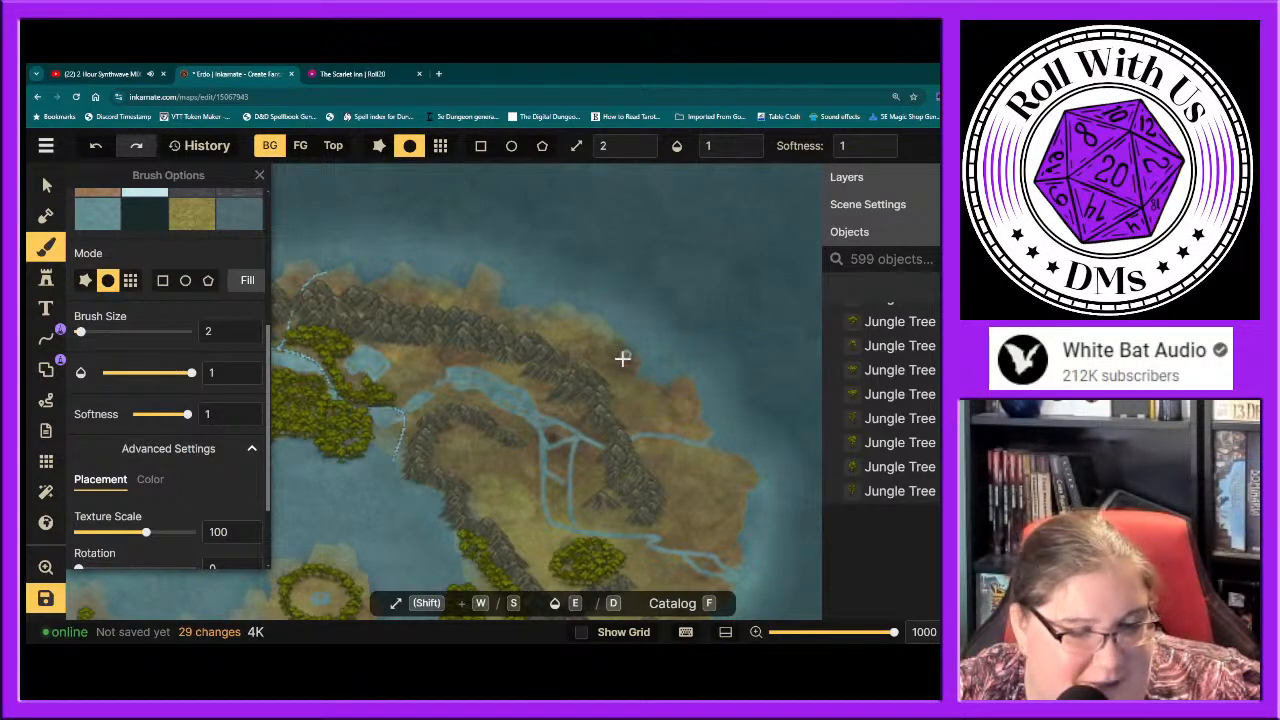
{"action": "mouse_move", "coordinate": [622, 359]}
{"action": "left_mouse_down"}
{"action": "mouse_move", "coordinate": [606, 346]}
{"action": "mouse_move", "coordinate": [613, 363]}
{"action": "left_mouse_up"}
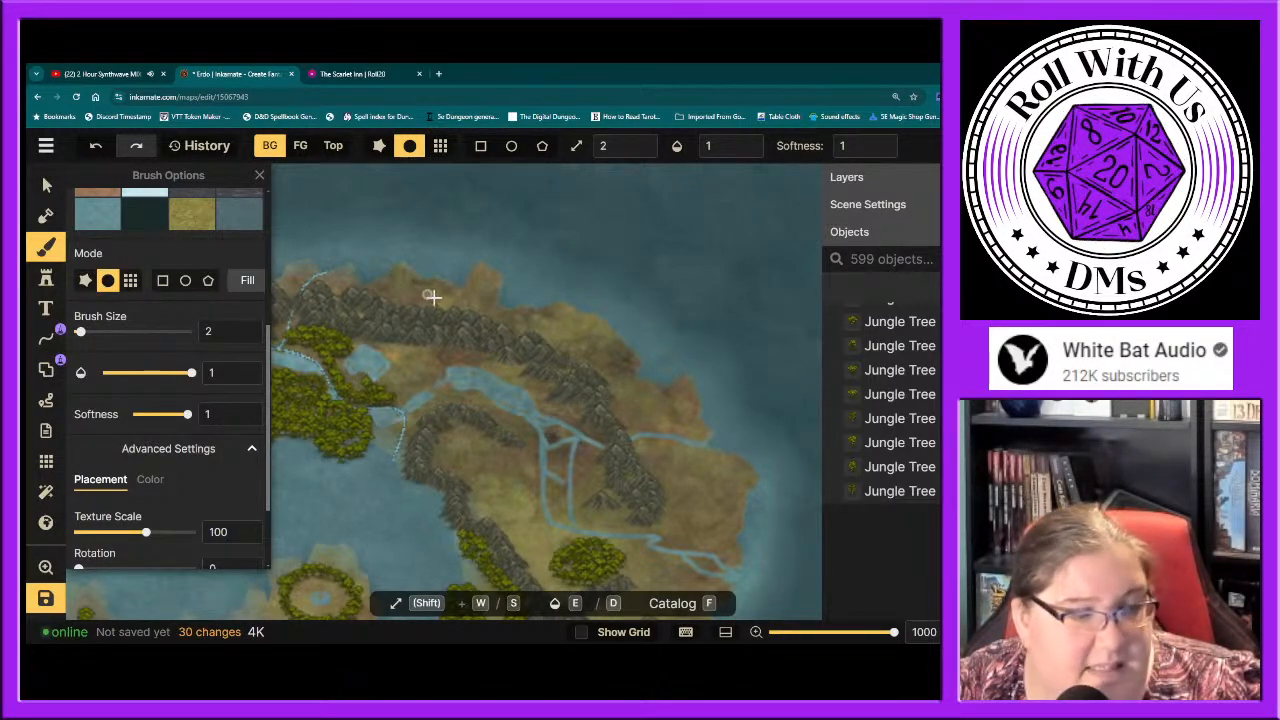
{"action": "left_click_drag", "start_coordinate": [383, 294], "coordinate": [385, 324]}
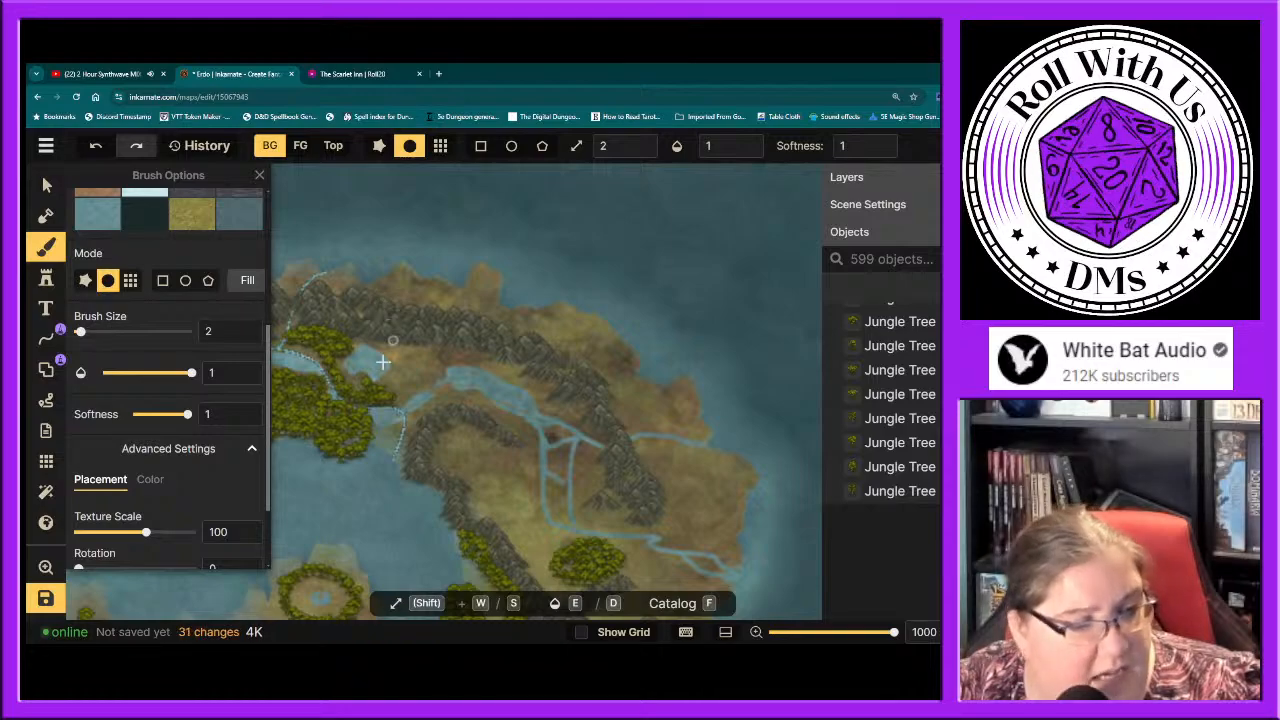
{"action": "left_click", "coordinate": [344, 296]}
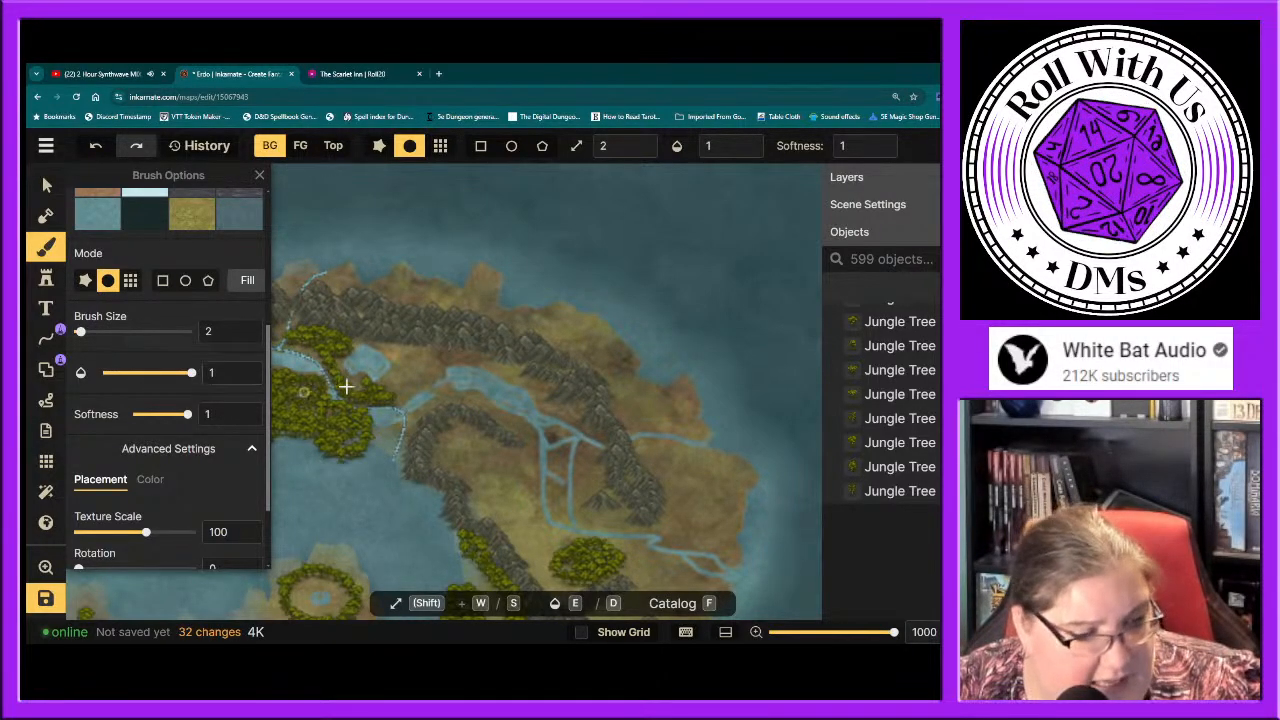
Step: Paint the ground texture on the island's northwestern side and fill in the southern tip of its western arm
{"action": "key", "text": "space"}
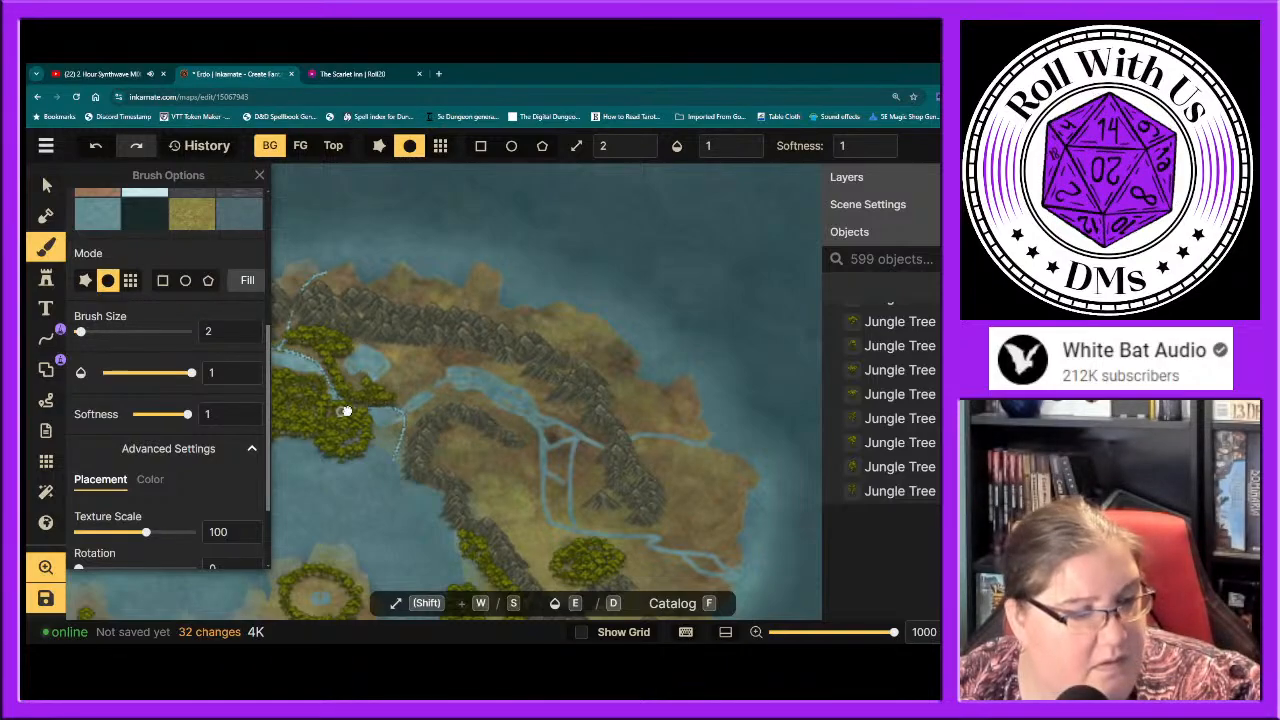
{"action": "left_click_drag", "start_coordinate": [346, 411], "coordinate": [704, 377]}
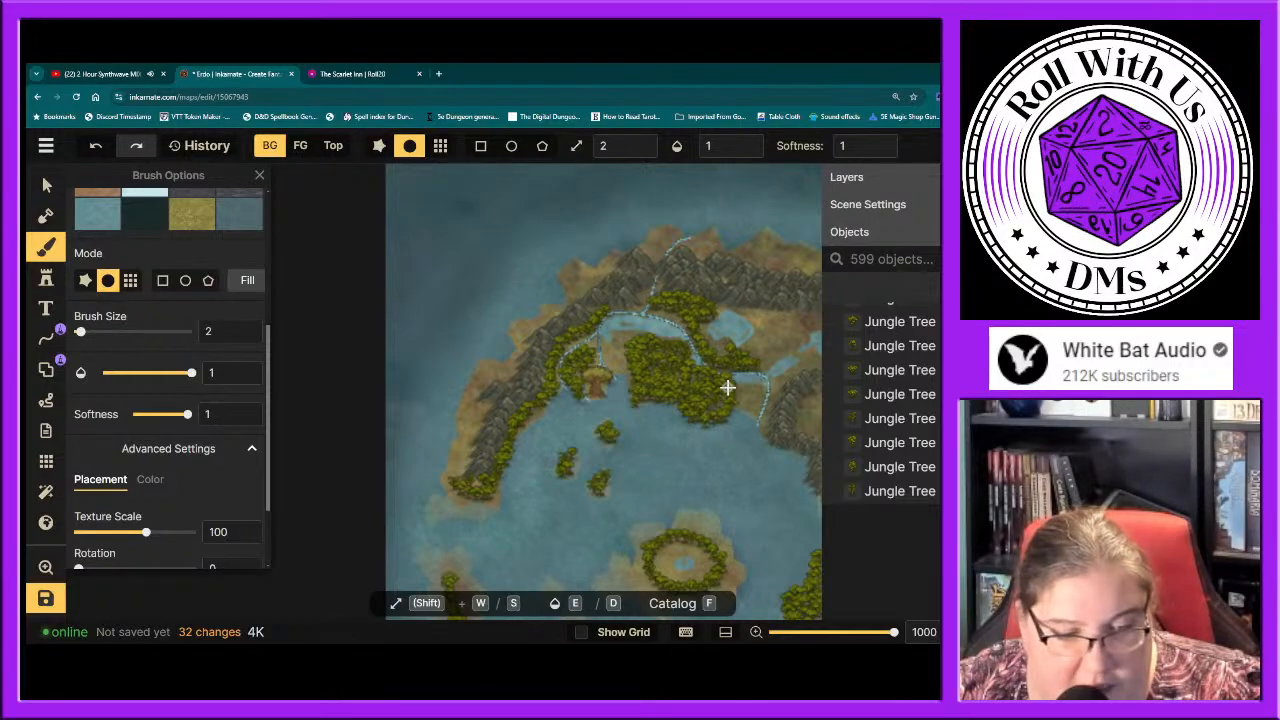
{"action": "left_click", "coordinate": [797, 444]}
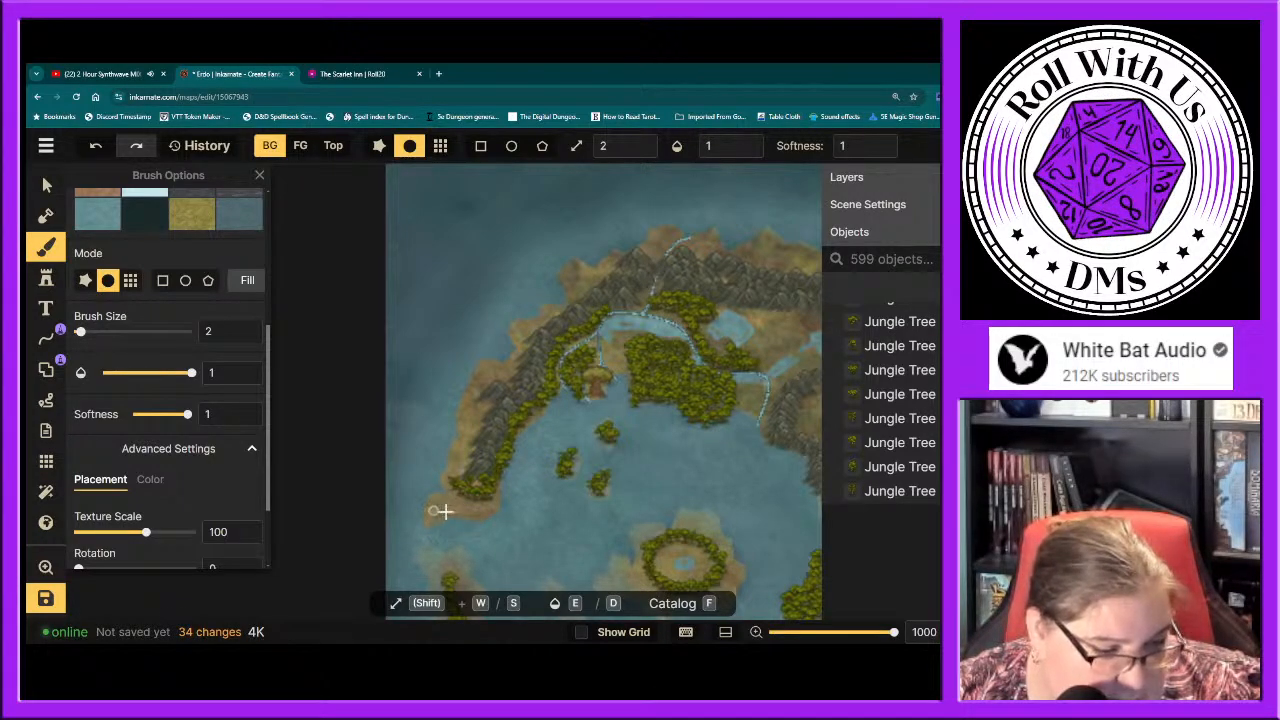
{"action": "left_click_drag", "start_coordinate": [443, 512], "coordinate": [543, 526]}
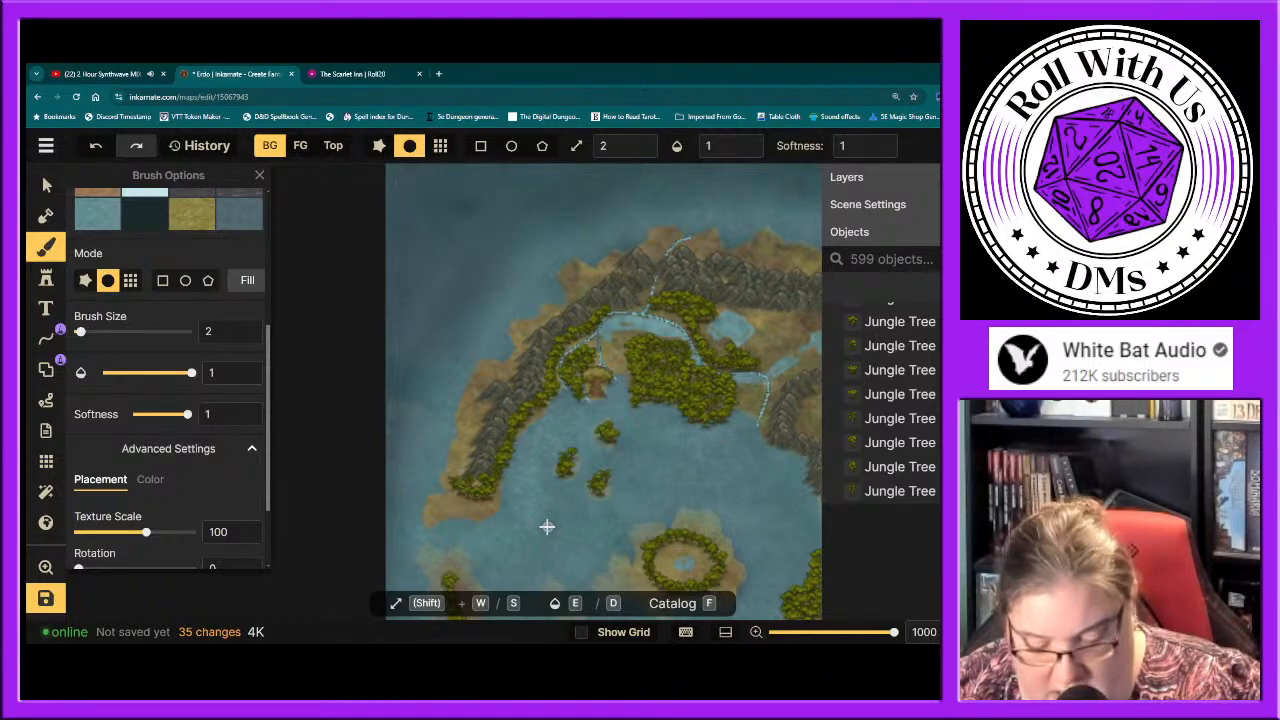
Step: Paint the ground texture beneath the three wooded lagoon islets and along the tree-lined southwestern arc of land
{"action": "key", "text": "space"}
{"action": "left_click_drag", "start_coordinate": [561, 427], "coordinate": [563, 340]}
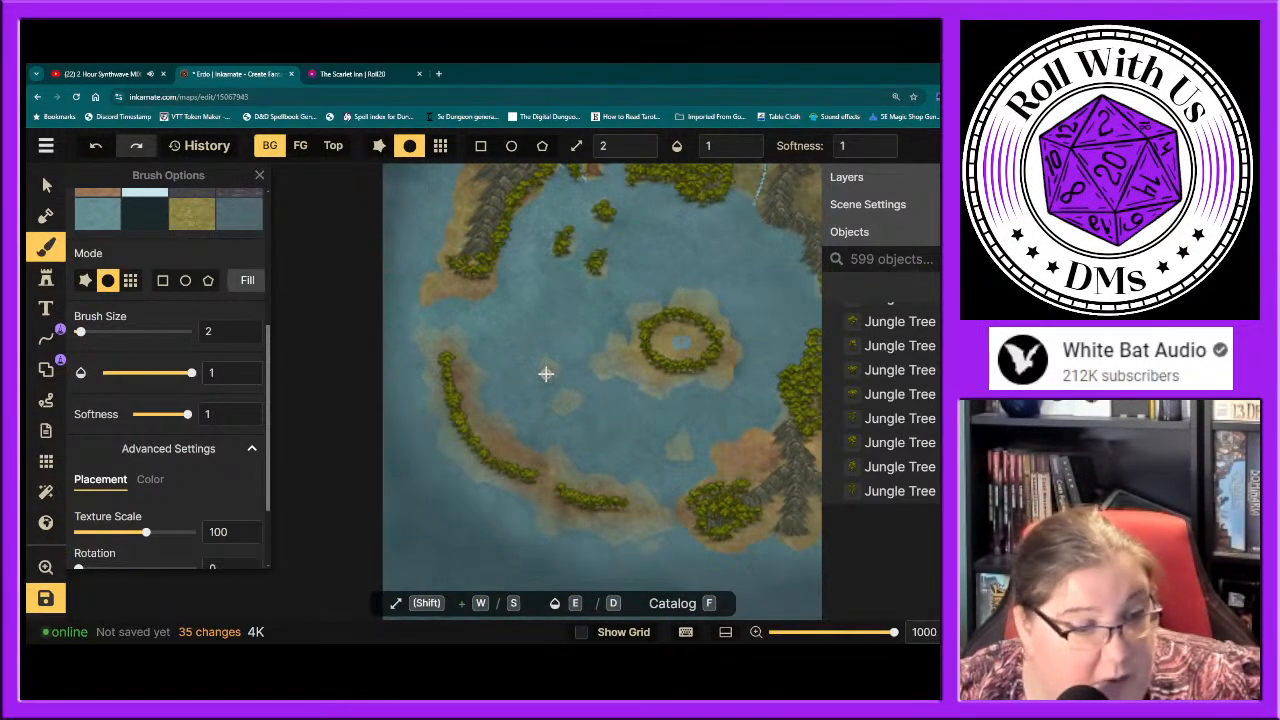
{"action": "left_click", "coordinate": [561, 250]}
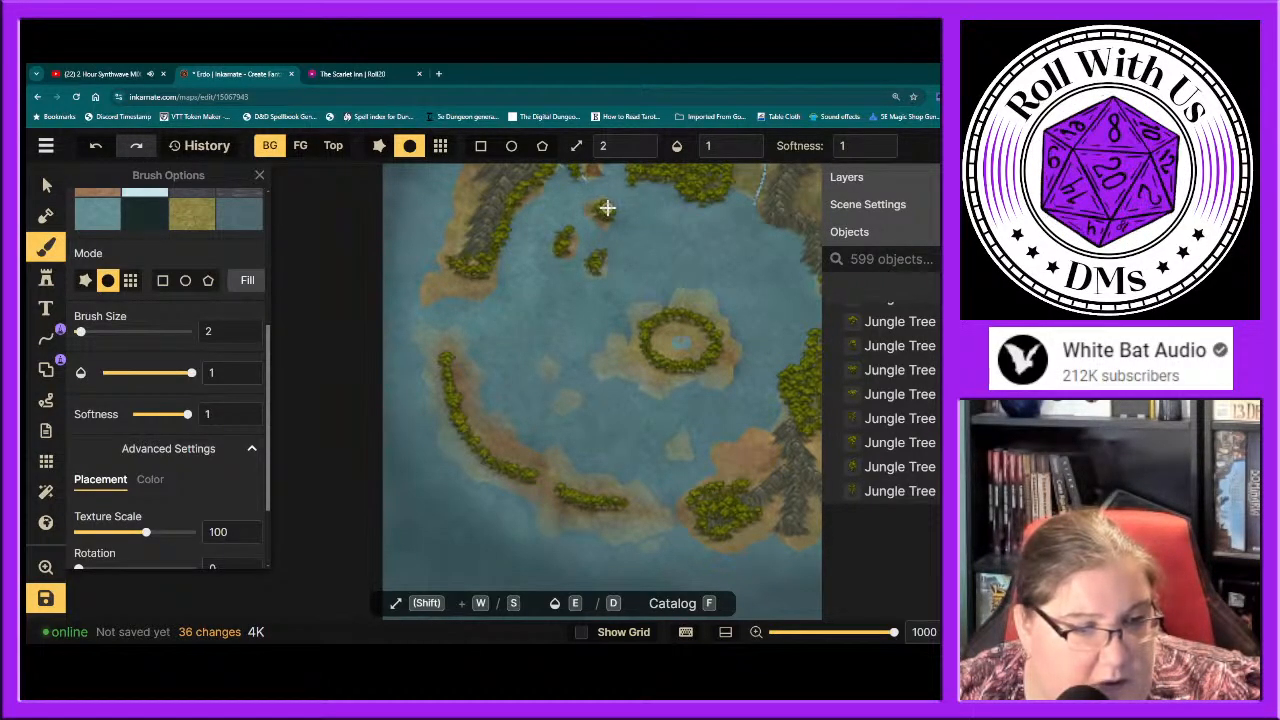
{"action": "left_click", "coordinate": [604, 210]}
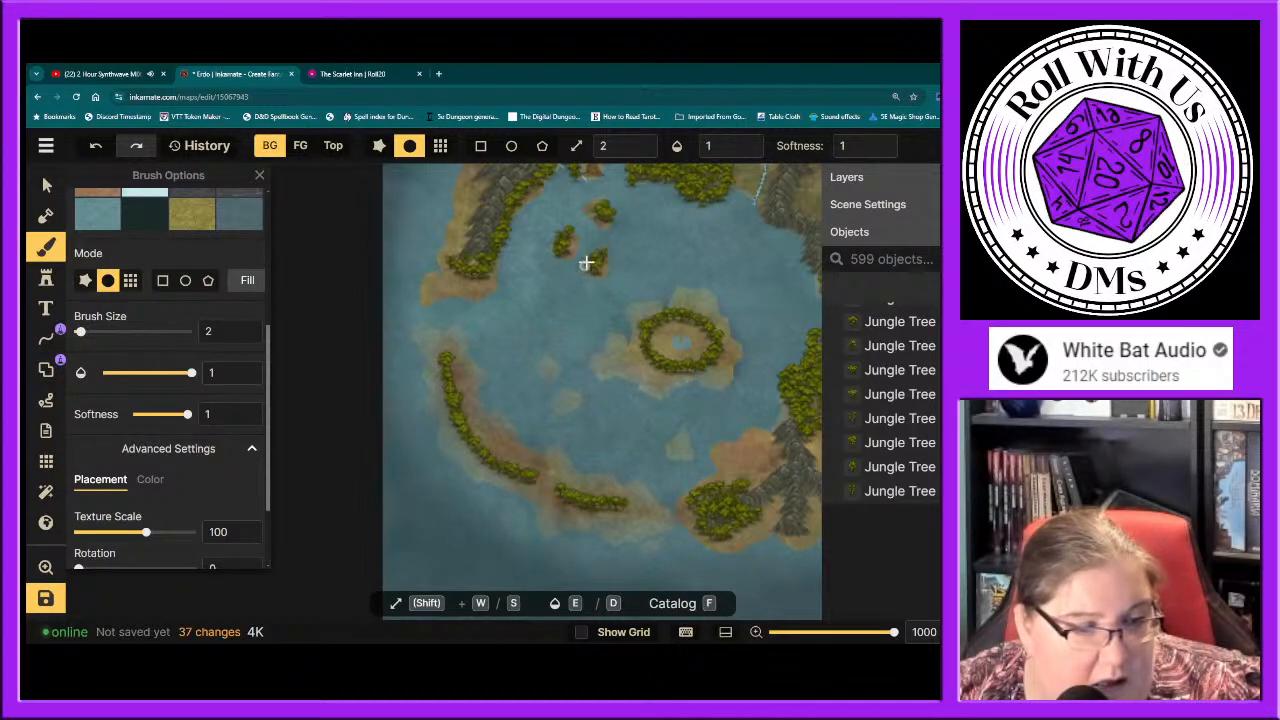
{"action": "left_click", "coordinate": [598, 254]}
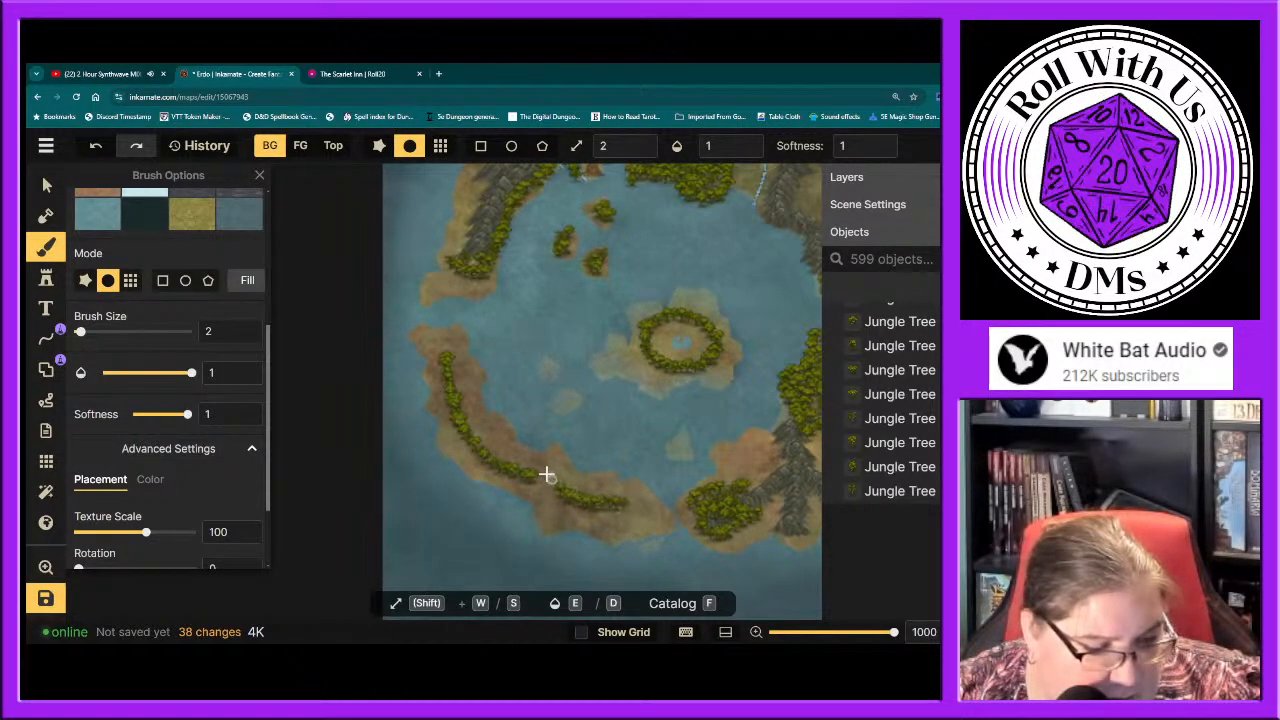
{"action": "left_click", "coordinate": [657, 541]}
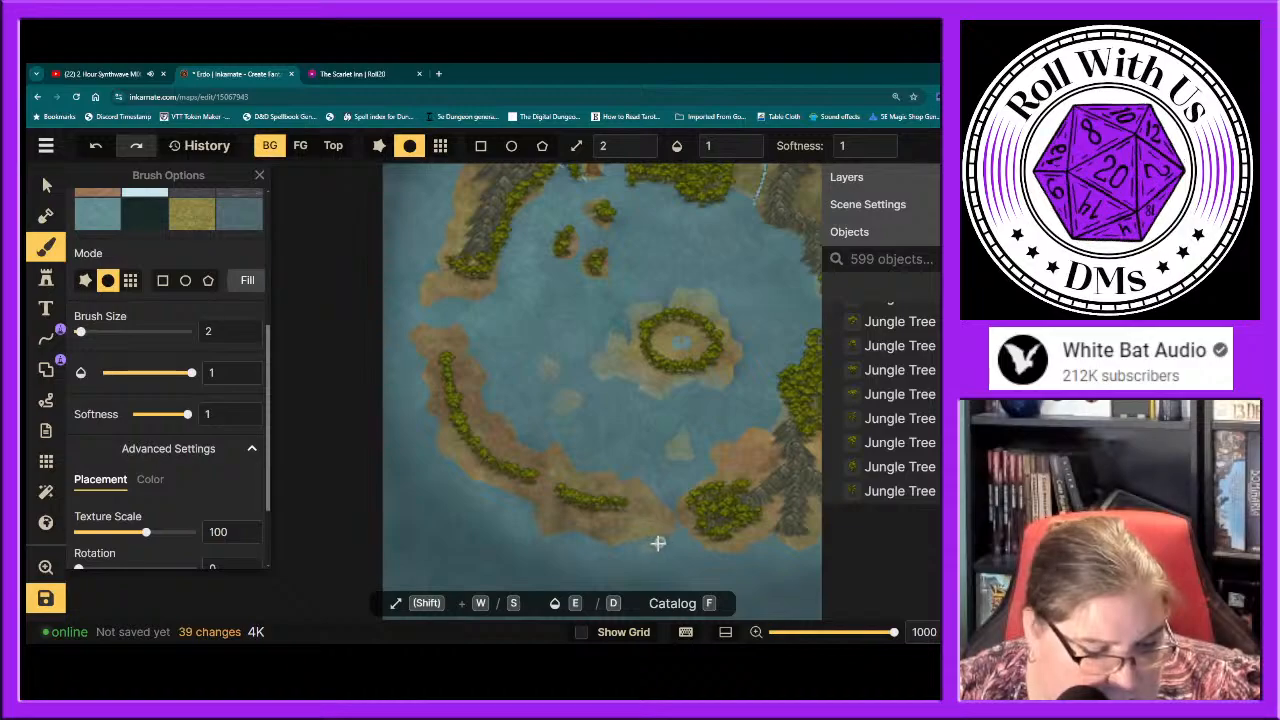
{"action": "left_click_drag", "start_coordinate": [644, 547], "coordinate": [657, 546]}
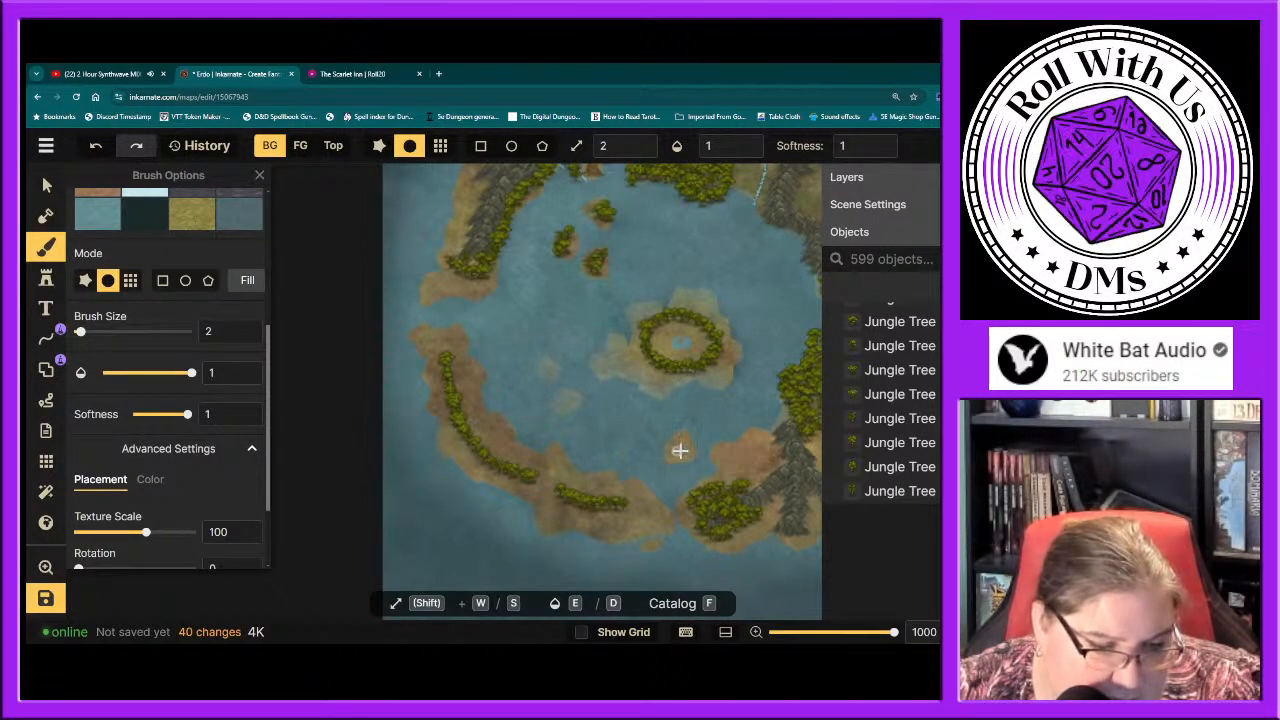
Step: Paint the ground texture over the small bare islets in the lagoon and around the ring-shaped wooded island
{"action": "left_click", "coordinate": [683, 448]}
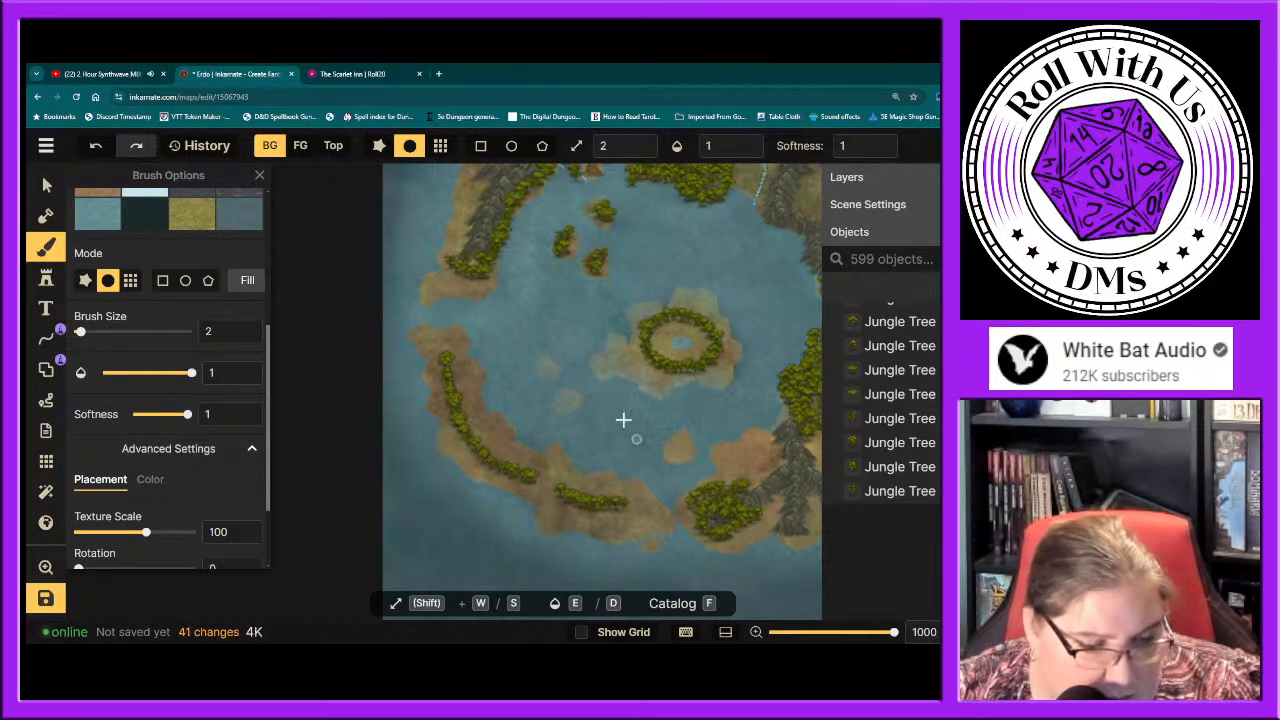
{"action": "left_click", "coordinate": [567, 403]}
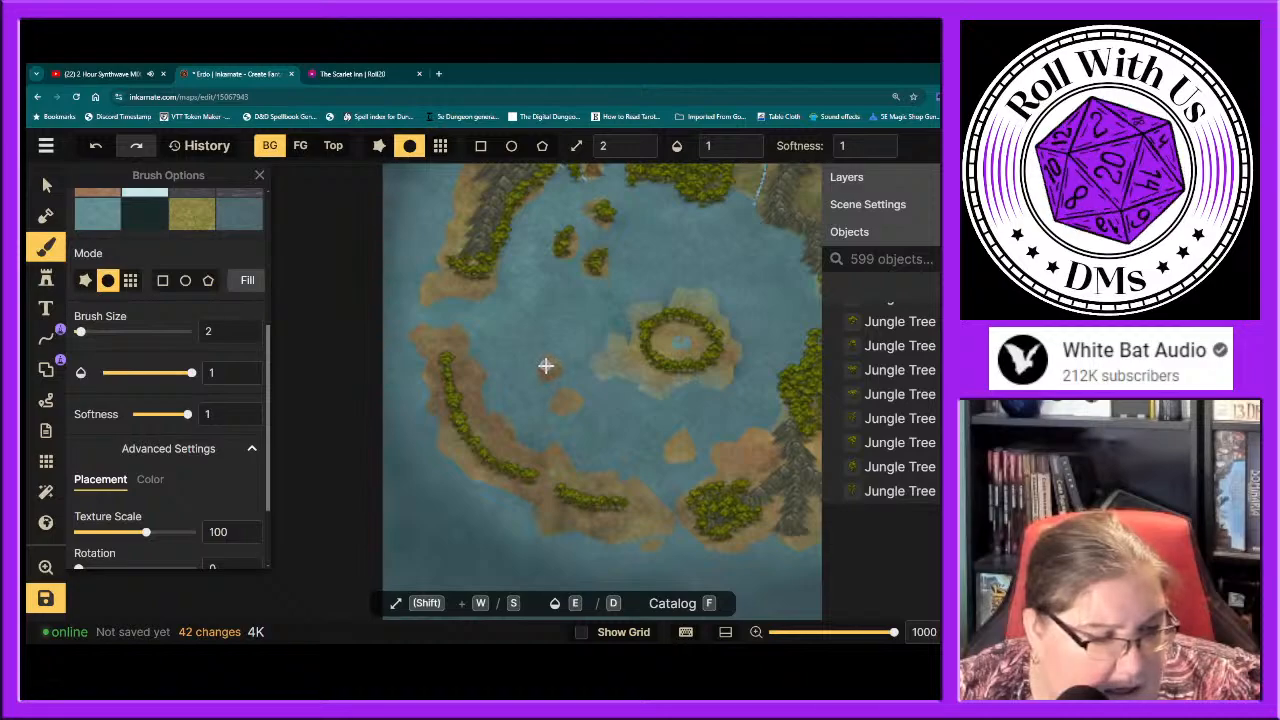
{"action": "left_click", "coordinate": [550, 372]}
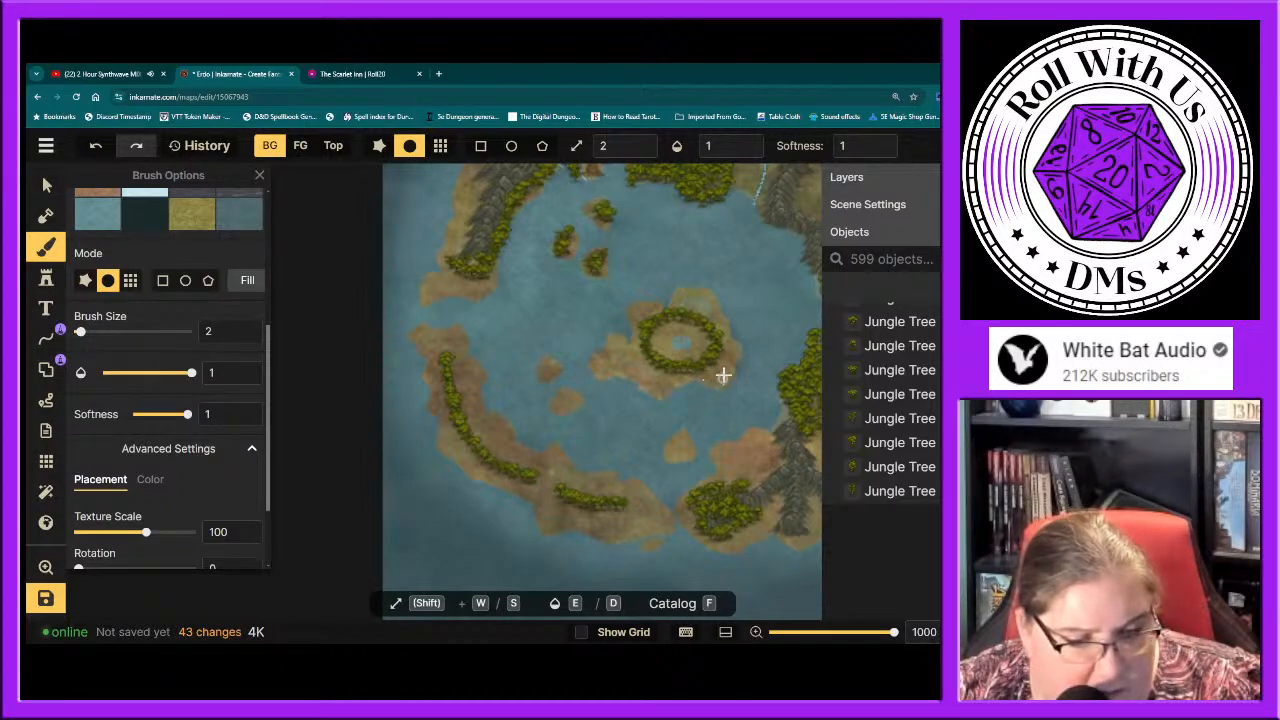
{"action": "left_click", "coordinate": [700, 321]}
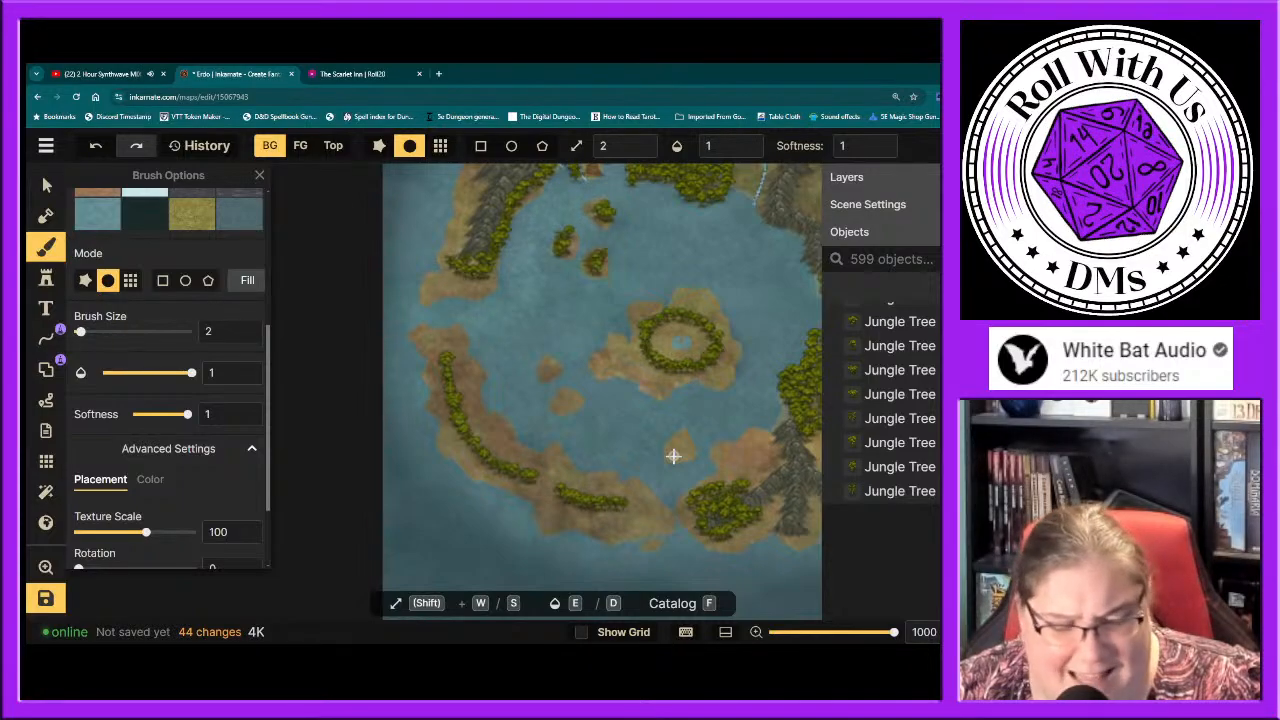
Step: Examine the whole island's repainted coastline and lagoon against the surrounding sea
{"action": "scroll", "coordinate": [600, 457], "scroll_direction": "down", "scroll_amount": 5}
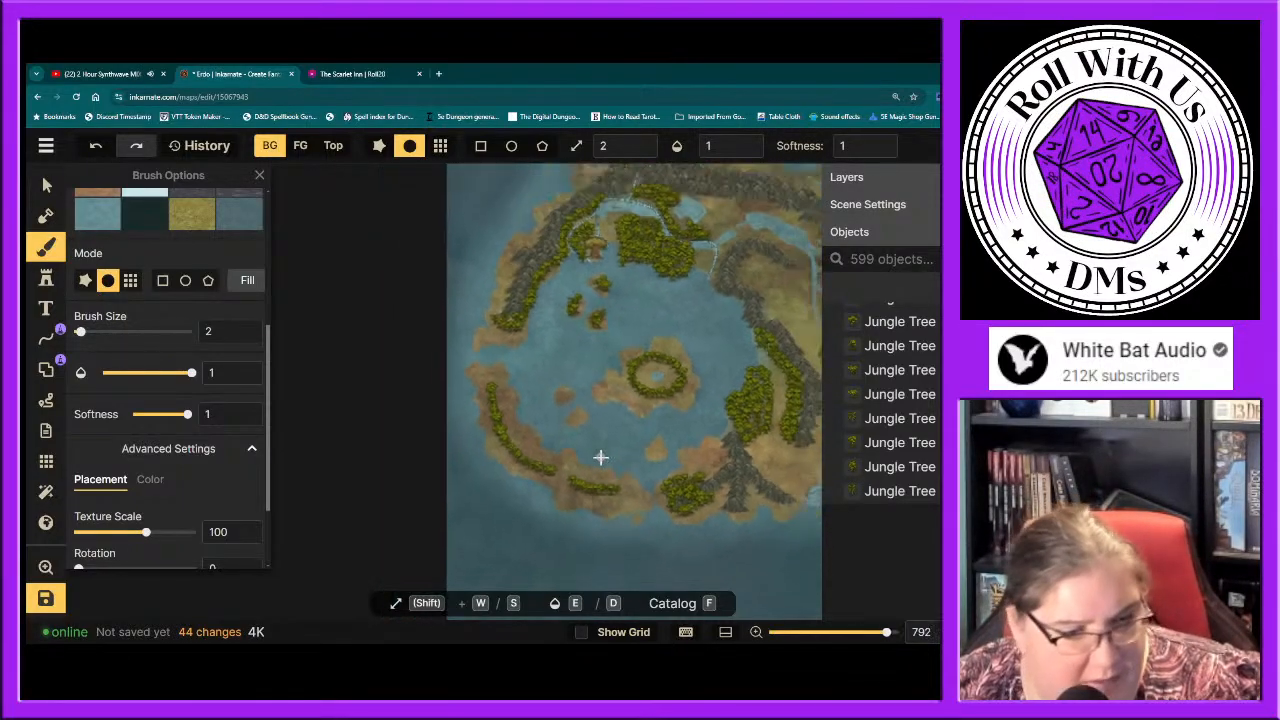
{"action": "scroll", "coordinate": [600, 457], "scroll_direction": "down", "scroll_amount": 3}
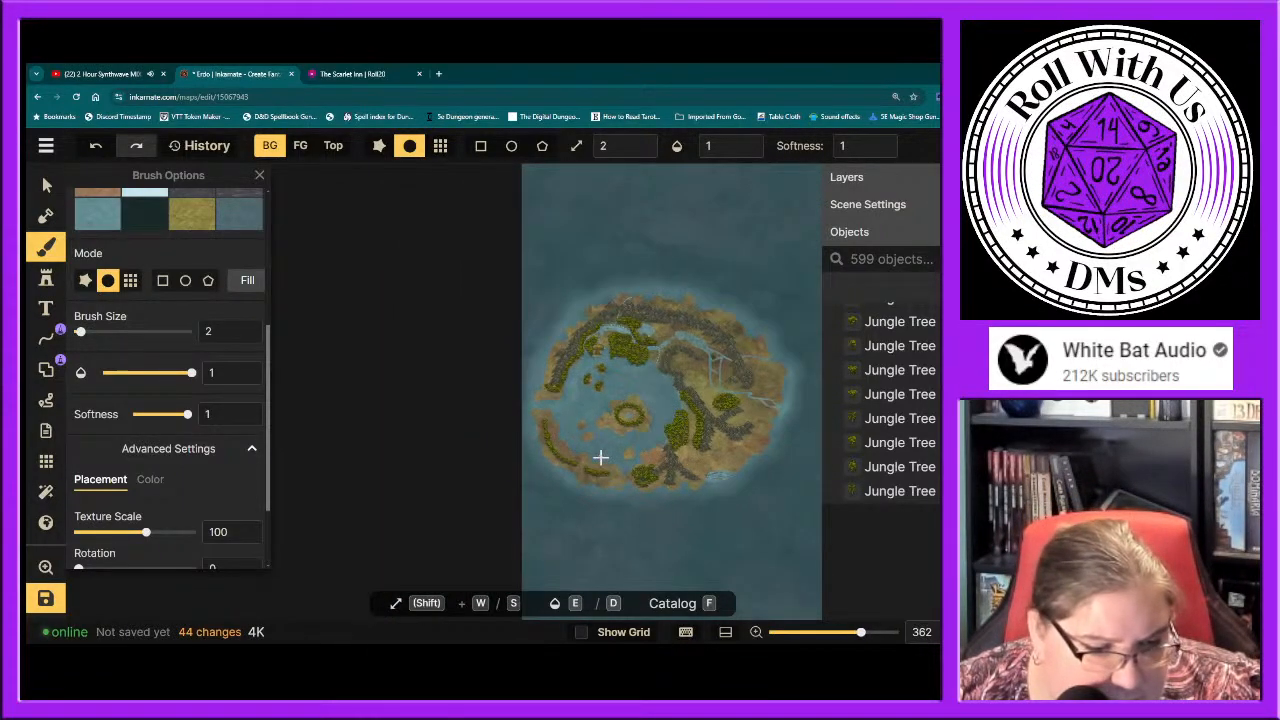
{"action": "scroll", "coordinate": [600, 457], "scroll_direction": "up", "scroll_amount": 1}
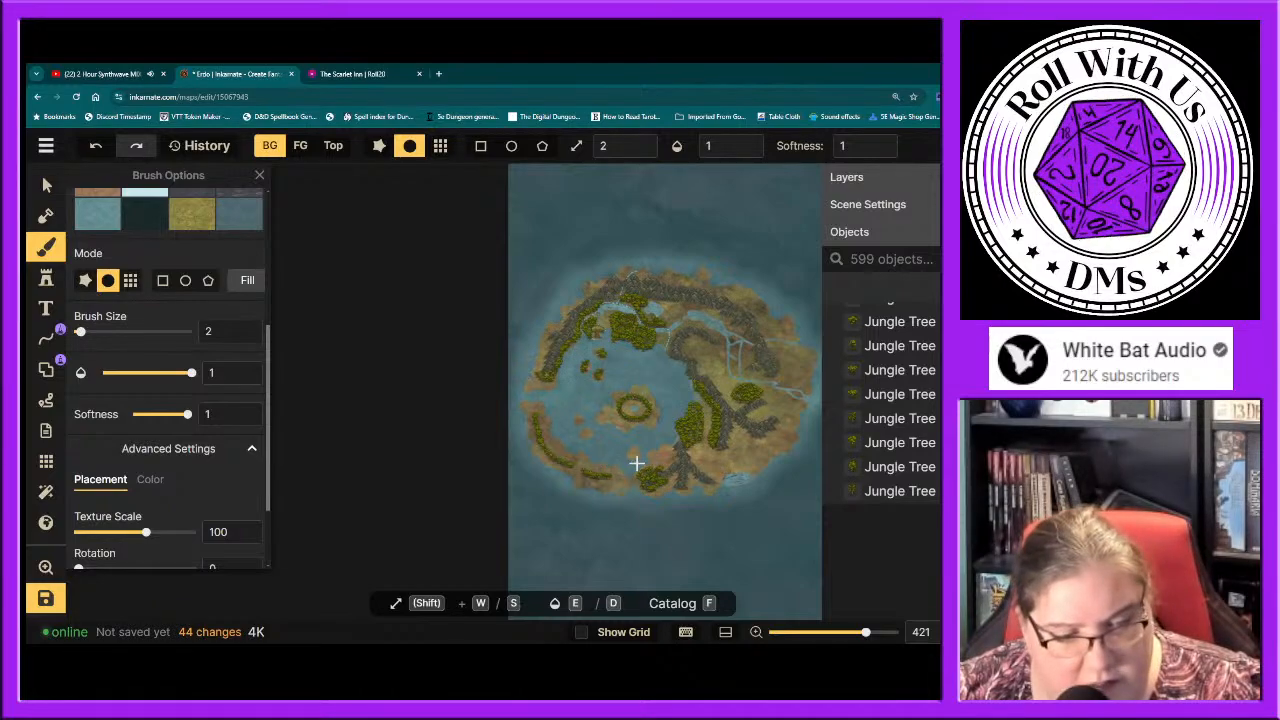
{"action": "key", "text": "space"}
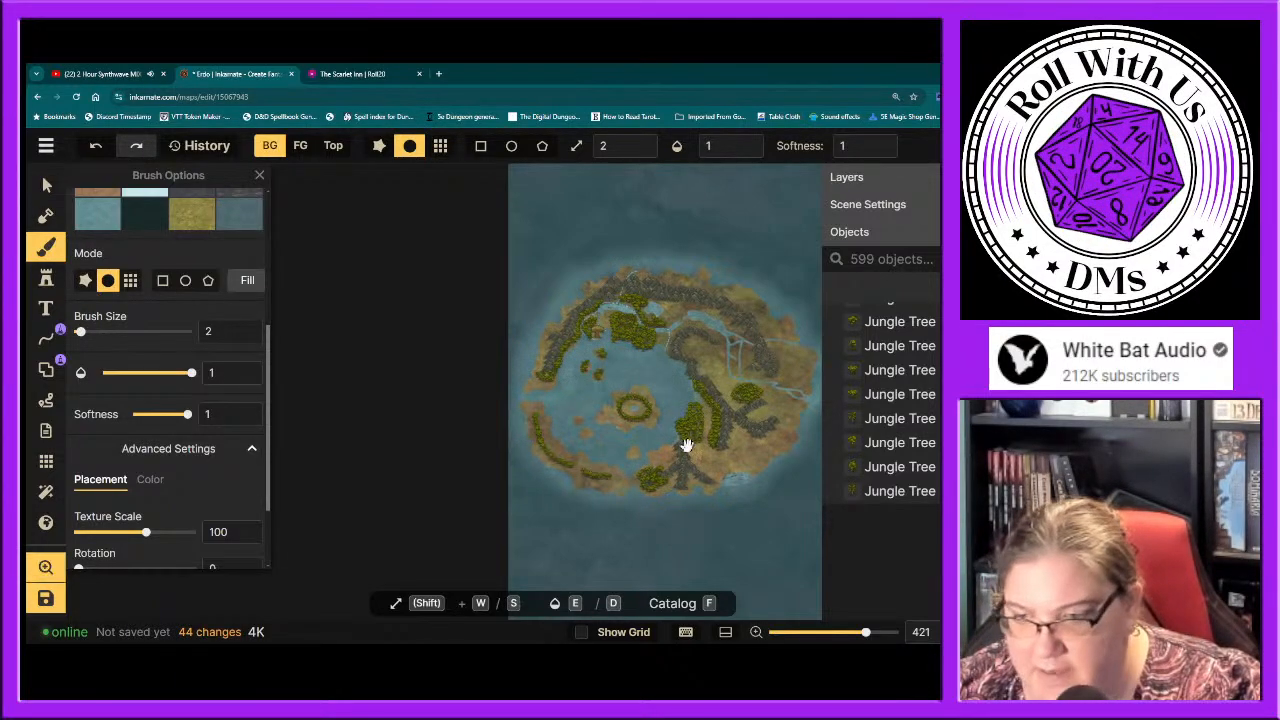
{"action": "left_click_drag", "start_coordinate": [690, 438], "coordinate": [594, 440]}
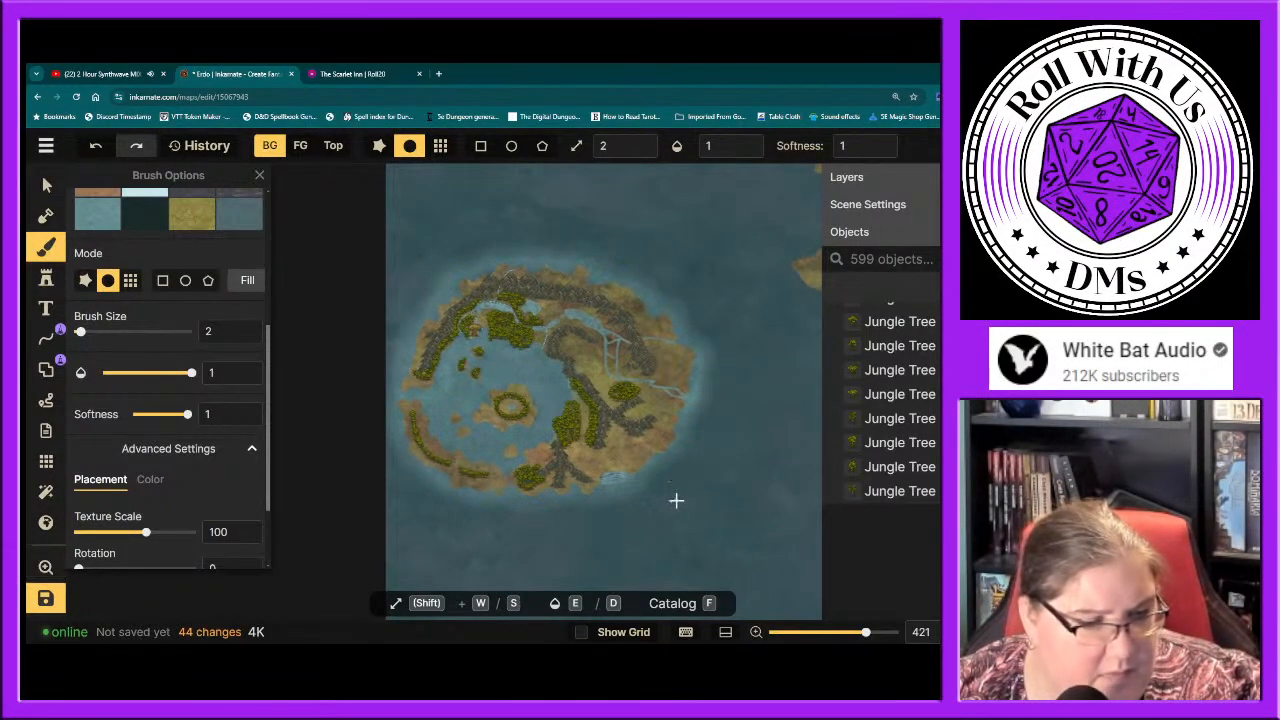
{"action": "scroll", "coordinate": [676, 500], "scroll_direction": "up", "scroll_amount": 1}
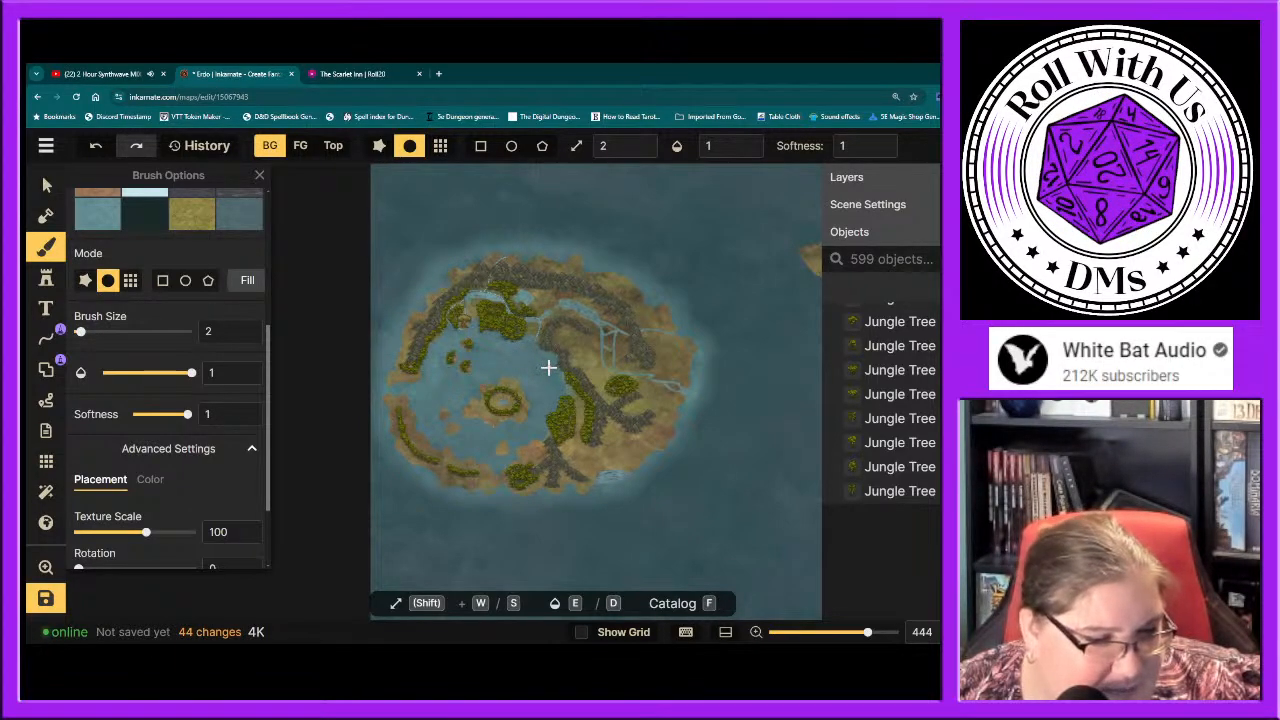
{"action": "scroll", "coordinate": [521, 334], "scroll_direction": "up", "scroll_amount": 3}
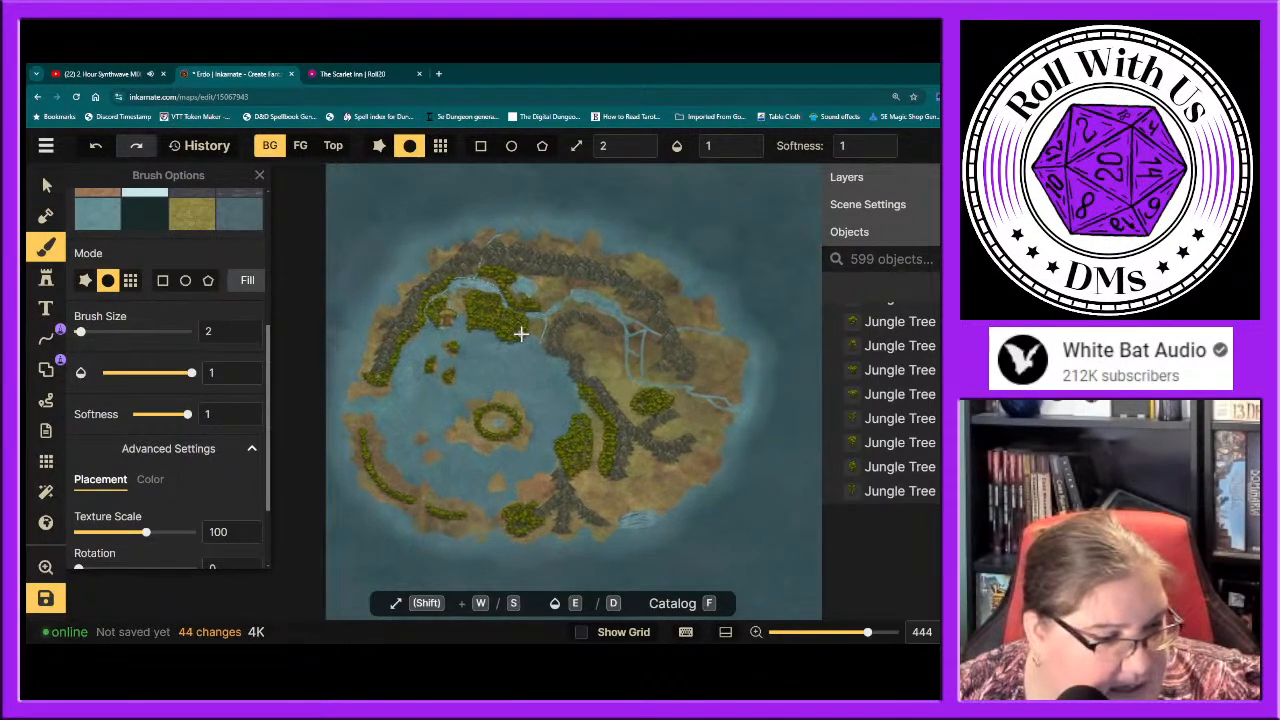
Step: Look through the recently used textures and set the brush to paint on the Top layer
{"action": "scroll", "coordinate": [521, 334], "scroll_direction": "up", "scroll_amount": 5}
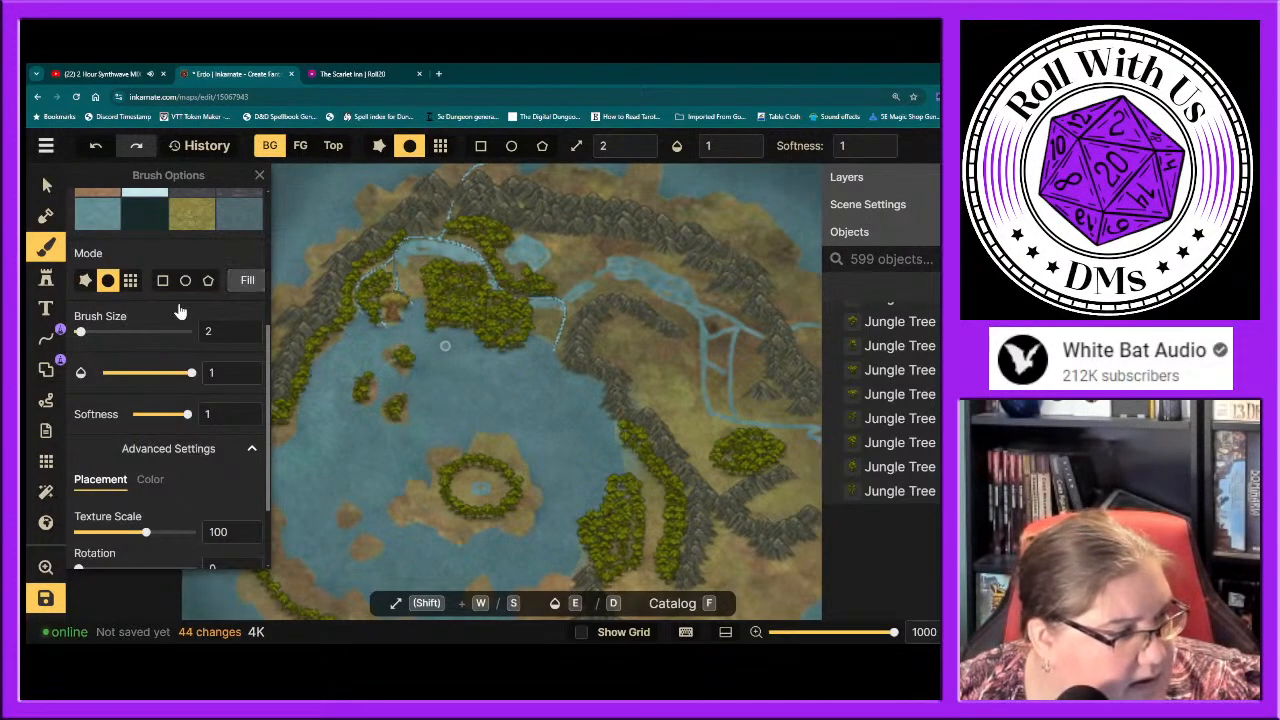
{"action": "scroll", "coordinate": [180, 312], "scroll_direction": "up", "scroll_amount": 3}
{"action": "scroll", "coordinate": [172, 313], "scroll_direction": "down", "scroll_amount": 1}
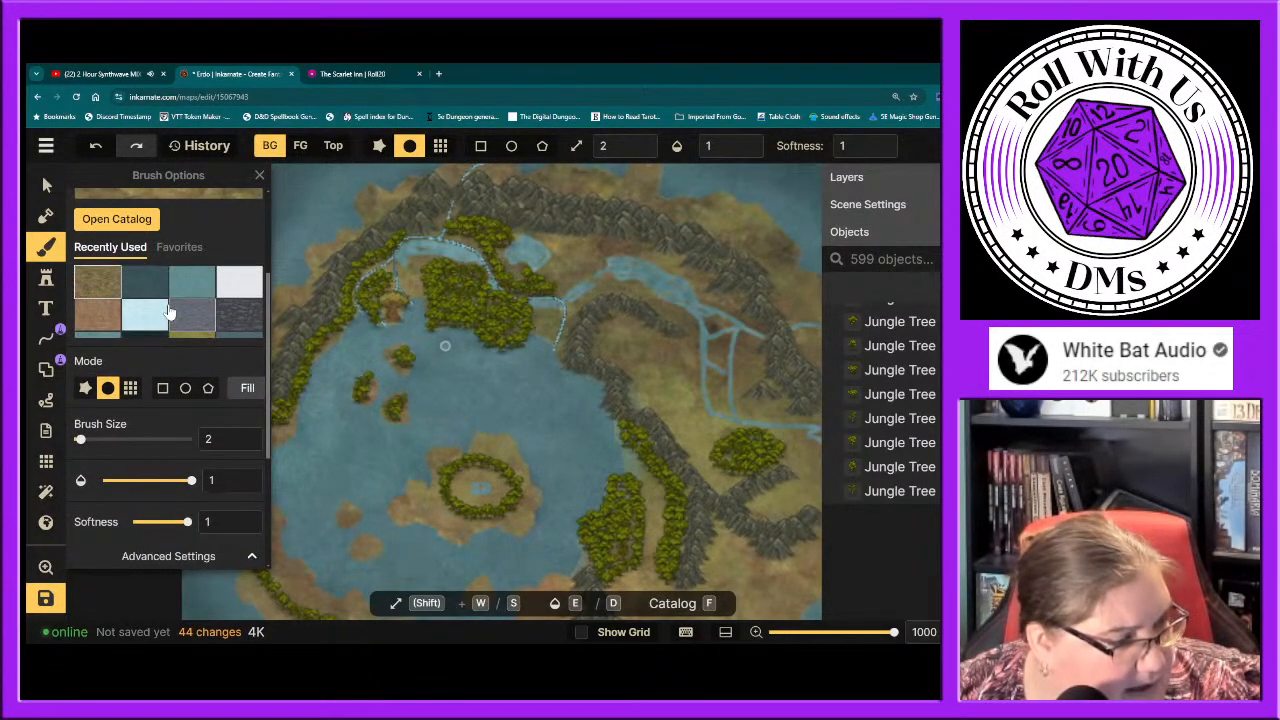
{"action": "scroll", "coordinate": [172, 318], "scroll_direction": "up", "scroll_amount": 1}
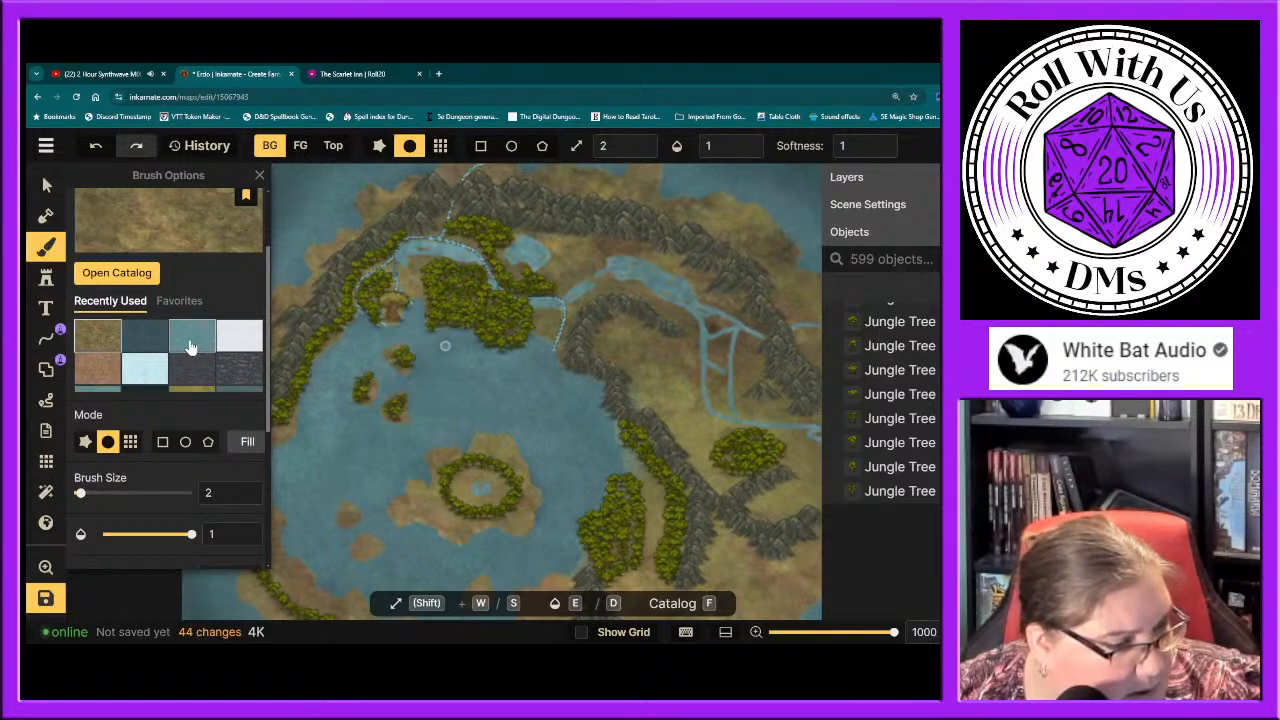
{"action": "scroll", "coordinate": [188, 344], "scroll_direction": "down", "scroll_amount": 1}
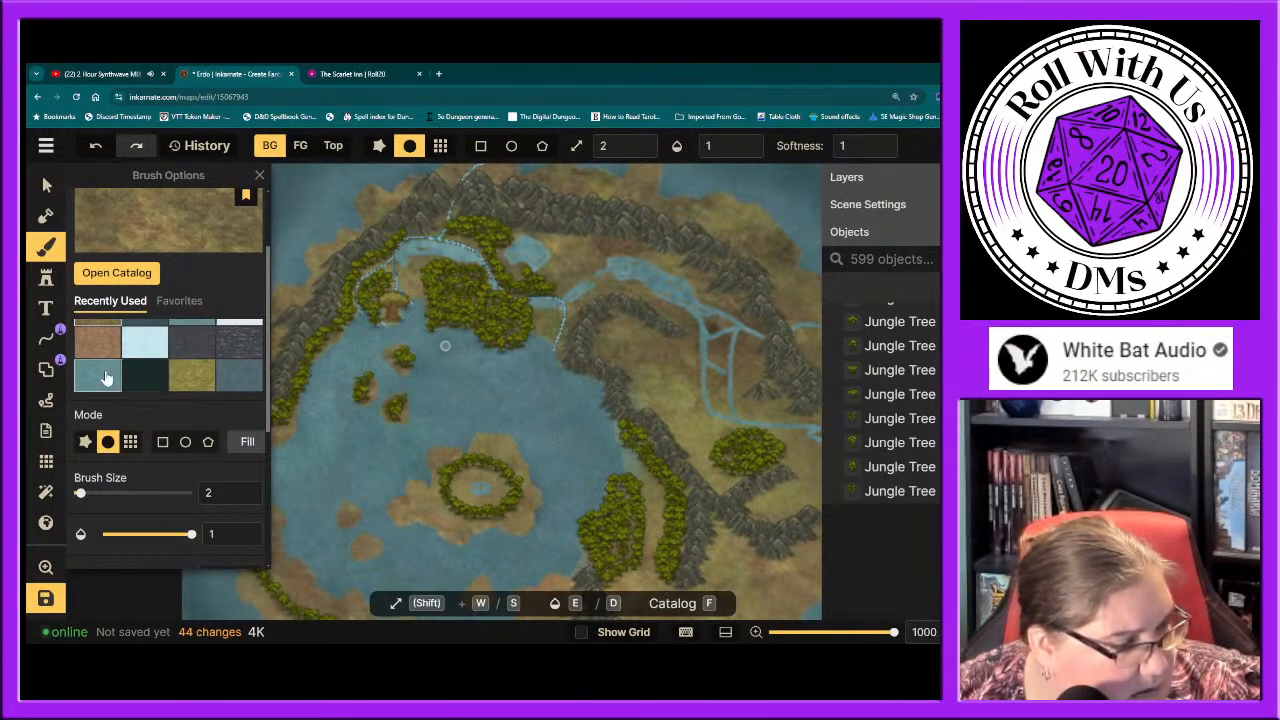
{"action": "scroll", "coordinate": [177, 273], "scroll_direction": "up", "scroll_amount": 2}
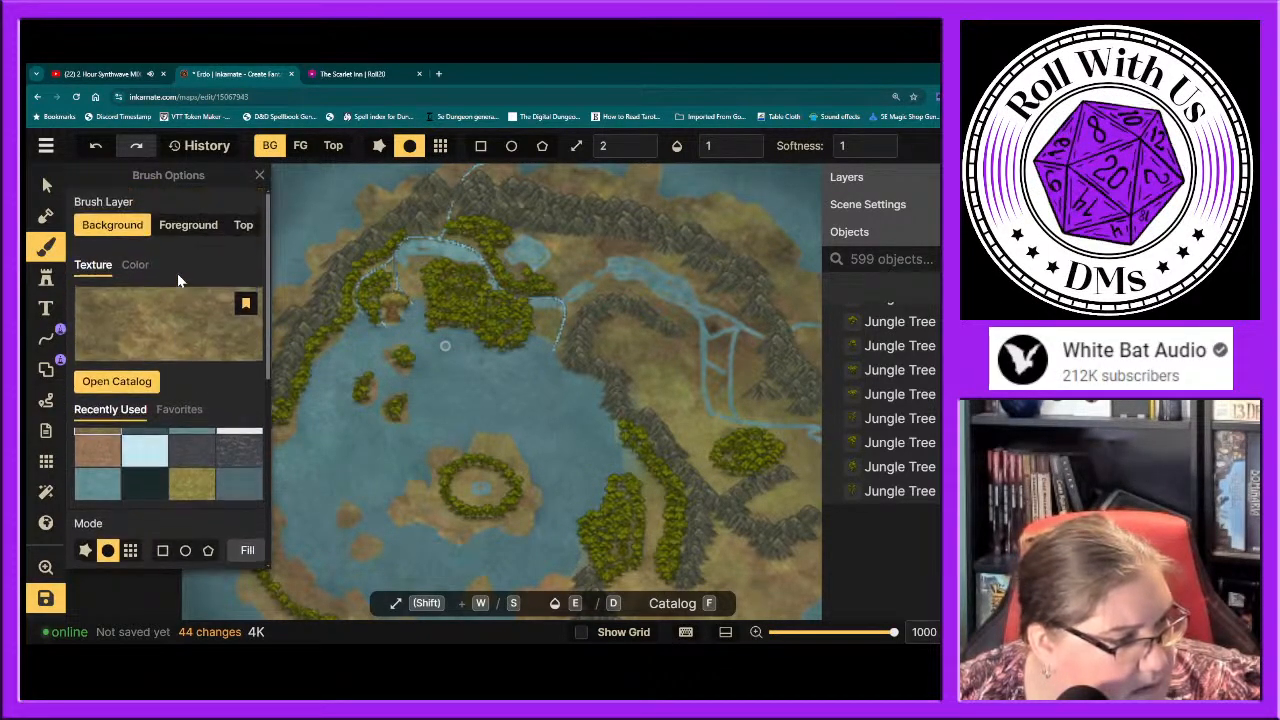
{"action": "left_click", "coordinate": [240, 228]}
{"action": "scroll", "coordinate": [172, 380], "scroll_direction": "down", "scroll_amount": 1}
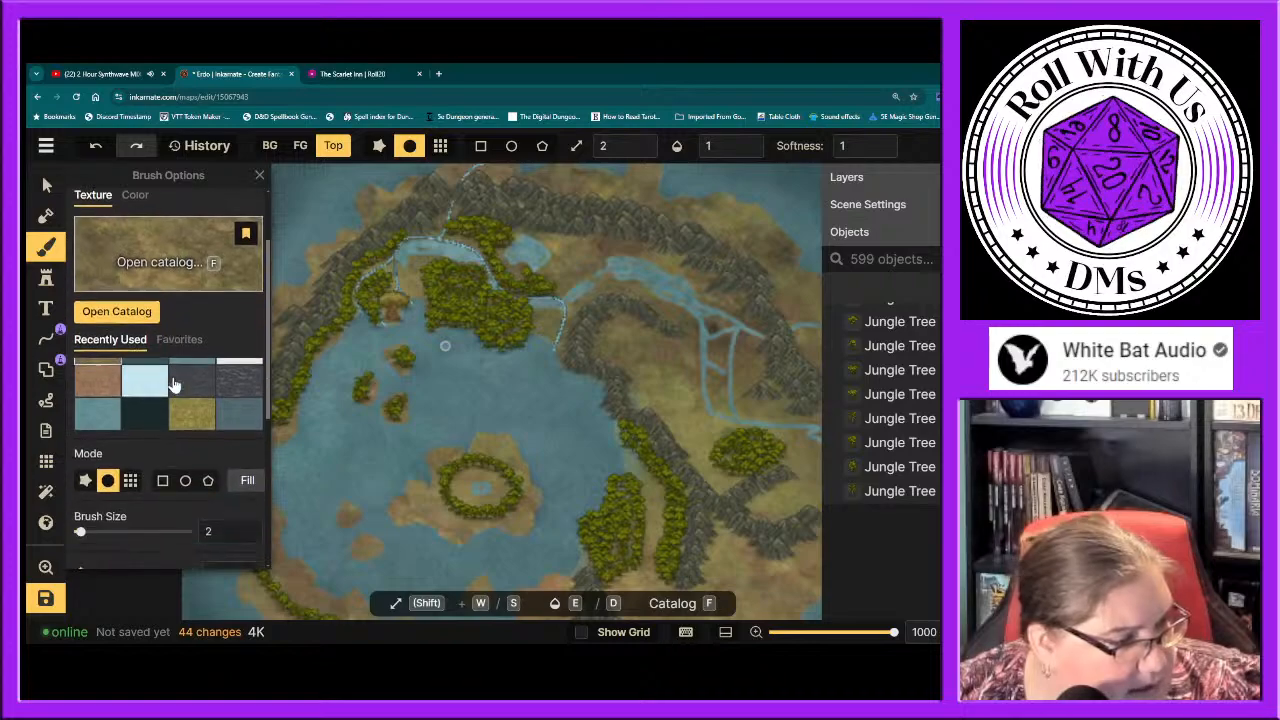
{"action": "left_click", "coordinate": [160, 395]}
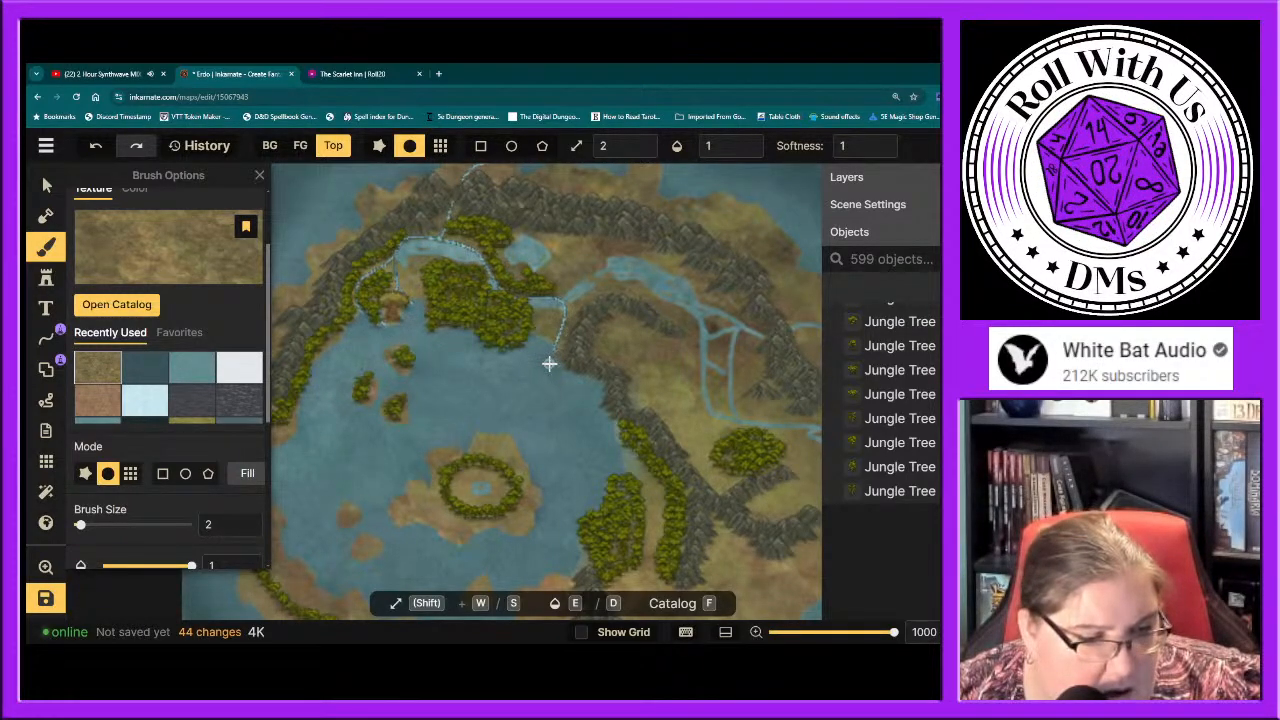
Step: Compare the recently used water textures and choose the light teal one for the brush, keeping brush size 2
{"action": "left_click", "coordinate": [183, 375]}
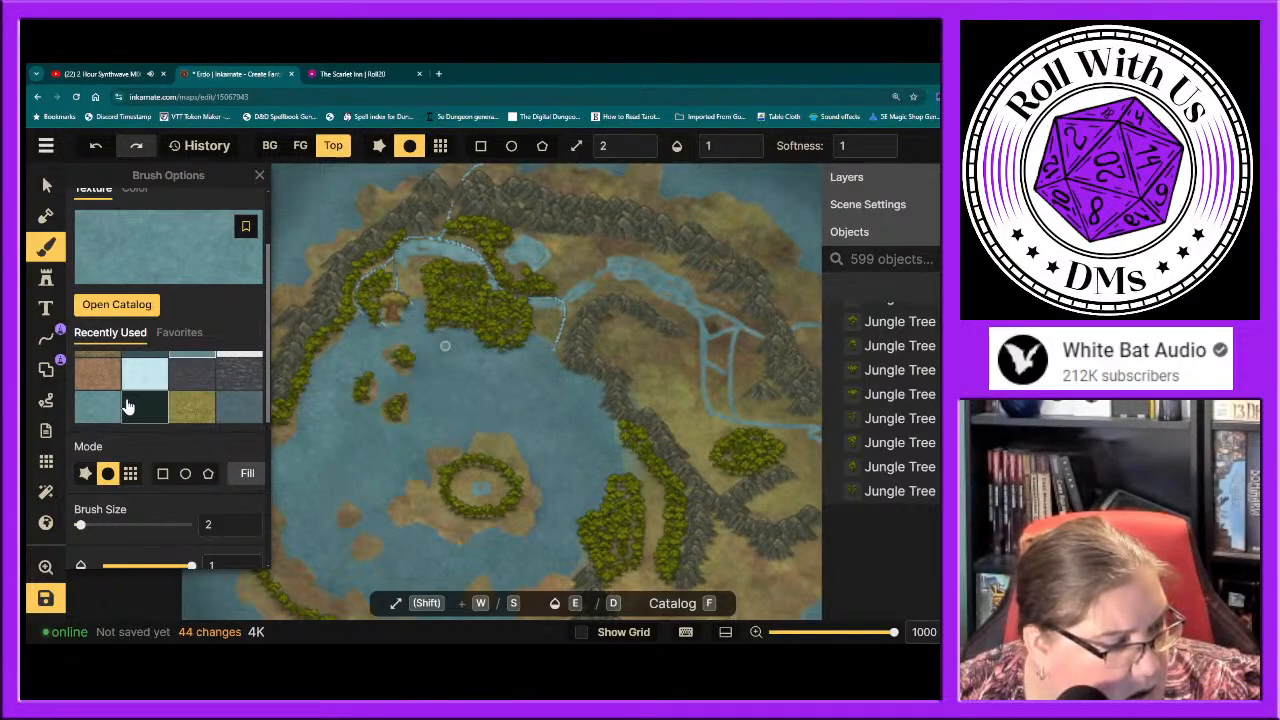
{"action": "scroll", "coordinate": [127, 405], "scroll_direction": "up", "scroll_amount": 1}
{"action": "scroll", "coordinate": [137, 400], "scroll_direction": "down", "scroll_amount": 1}
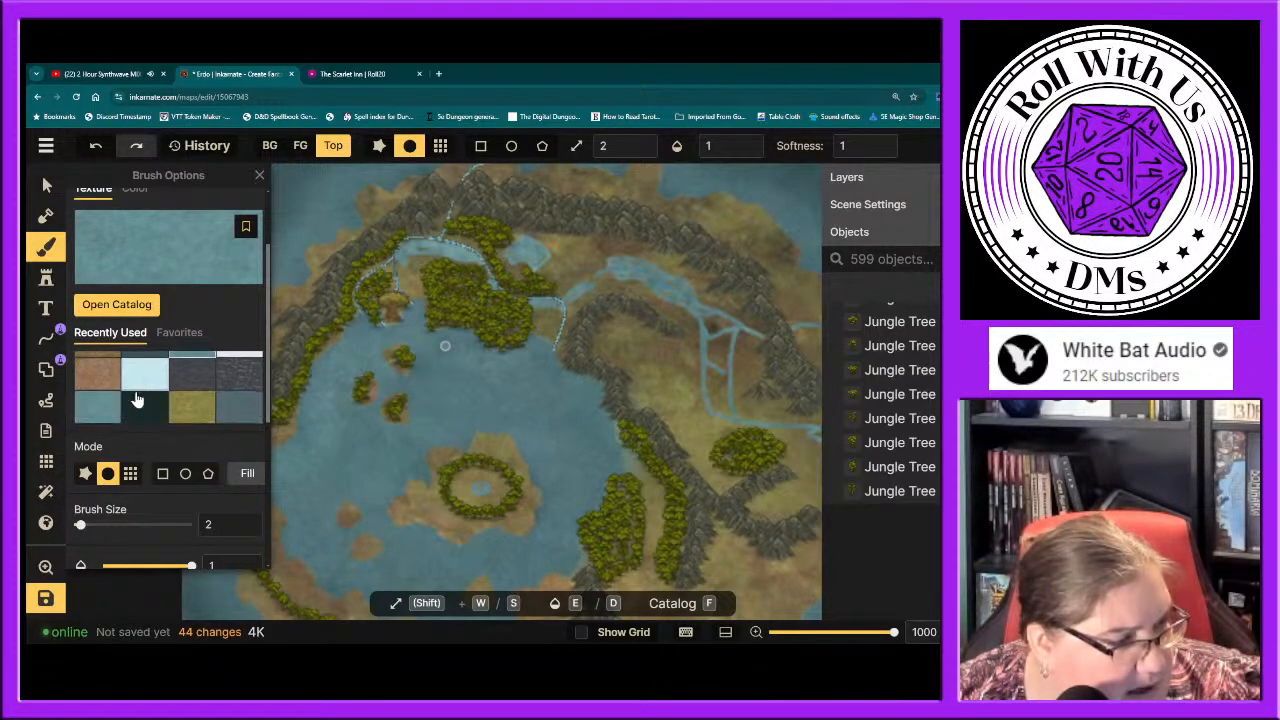
{"action": "left_click", "coordinate": [98, 410]}
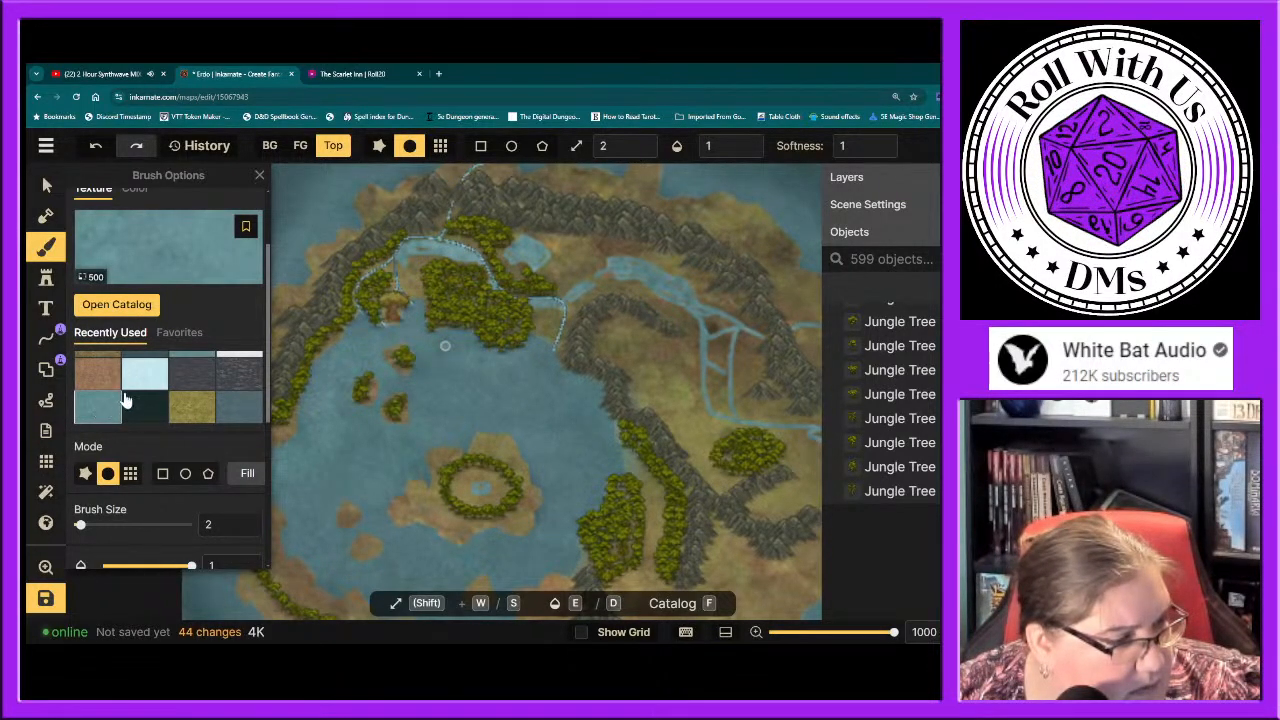
{"action": "scroll", "coordinate": [131, 400], "scroll_direction": "up", "scroll_amount": 1}
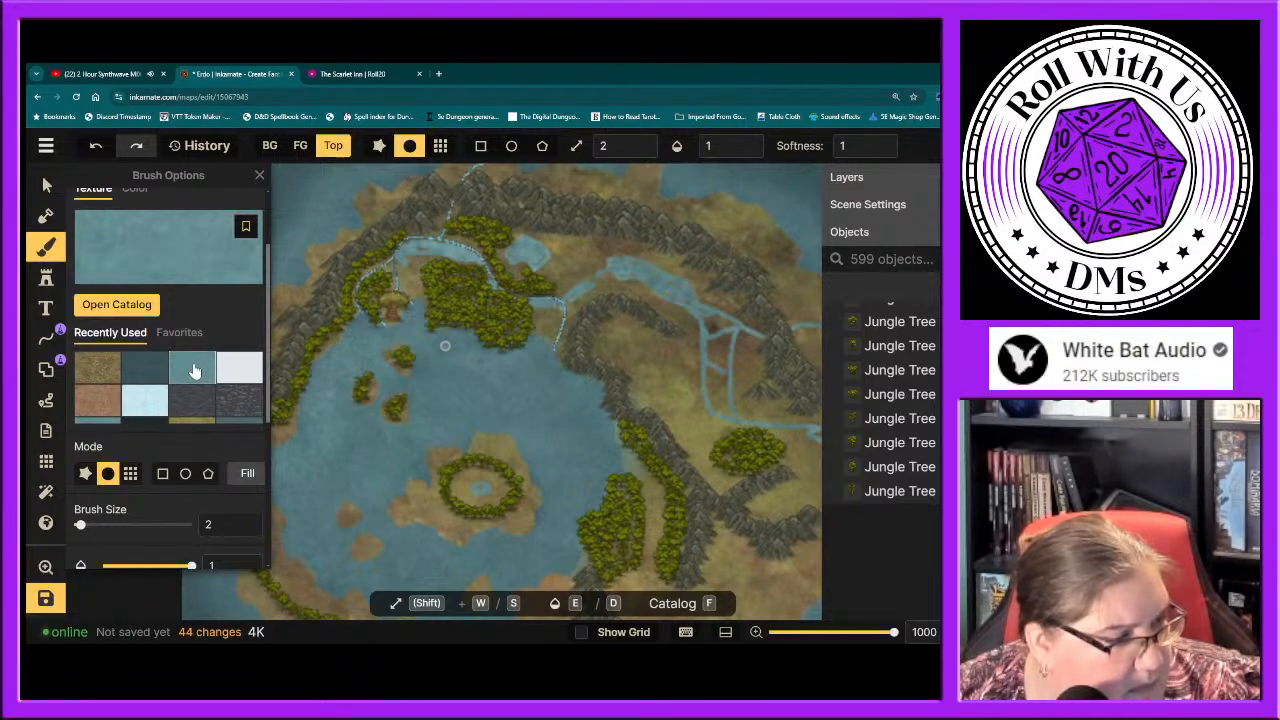
{"action": "scroll", "coordinate": [155, 455], "scroll_direction": "down", "scroll_amount": 2}
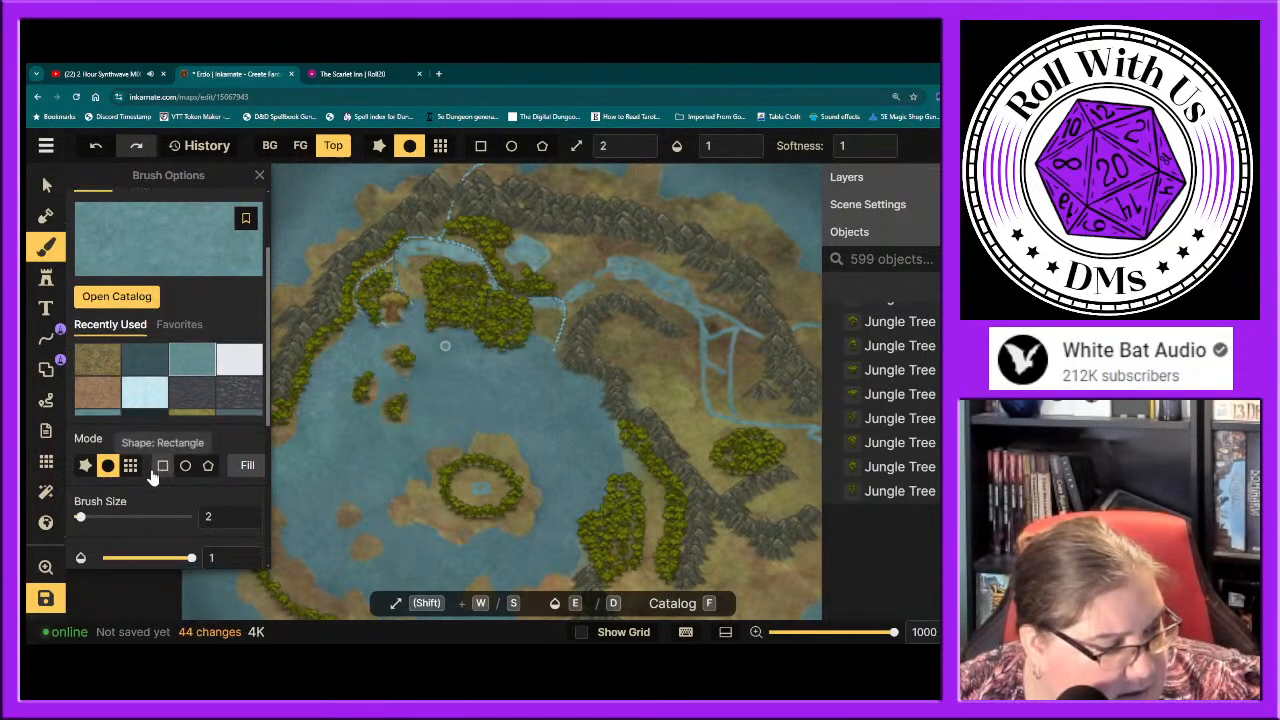
{"action": "scroll", "coordinate": [149, 469], "scroll_direction": "down", "scroll_amount": 1}
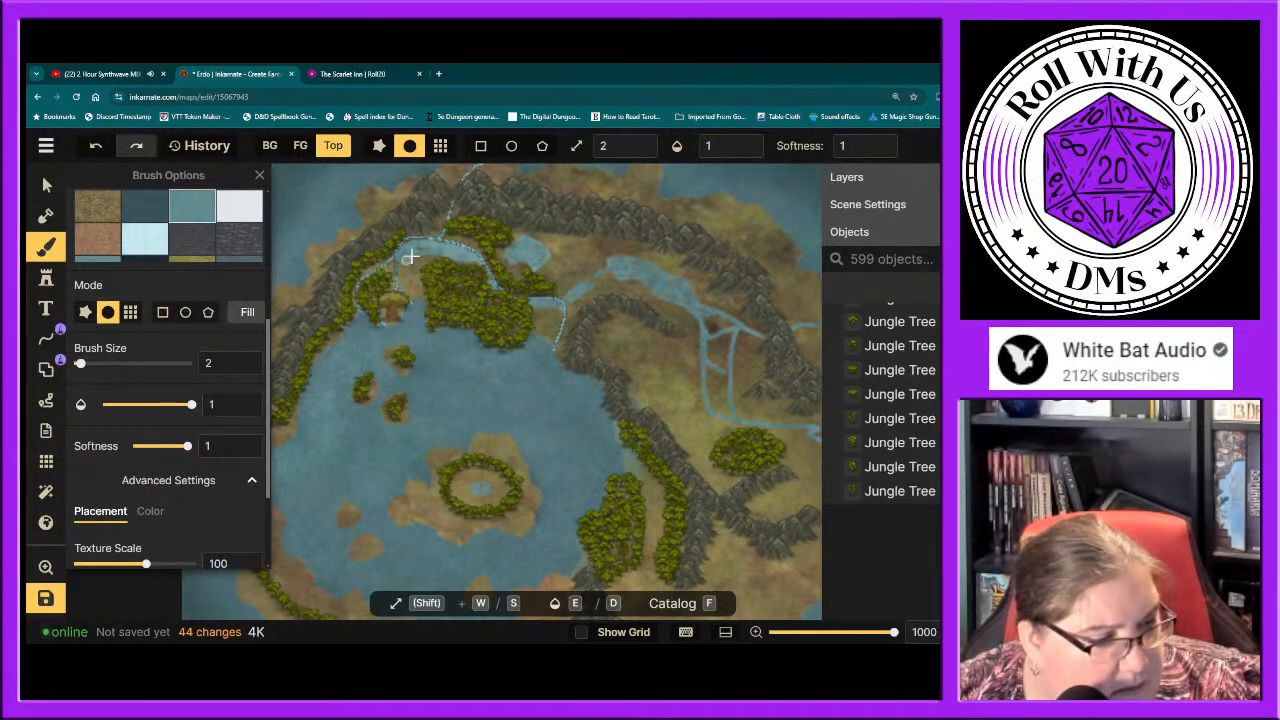
{"action": "scroll", "coordinate": [138, 466], "scroll_direction": "down", "scroll_amount": 3}
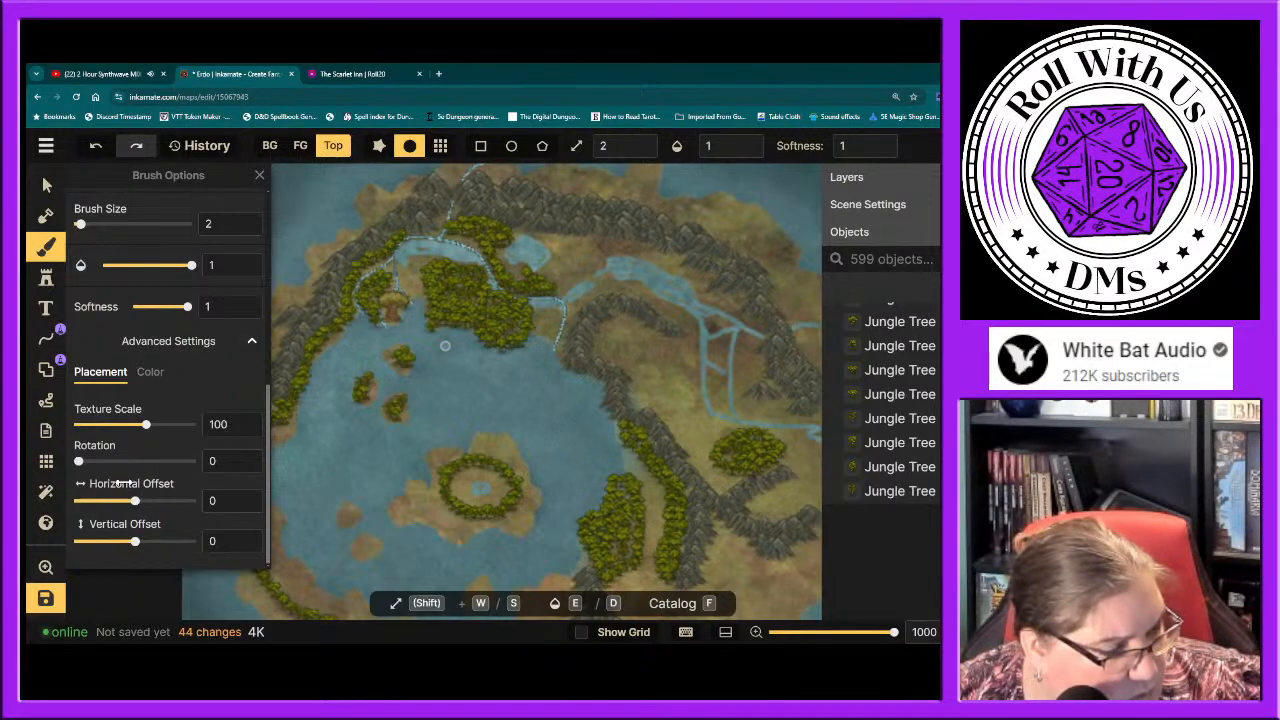
Step: Review the tree stamp's settings and the brush layer choices, and expand the map's layer list with the Top layer active
{"action": "scroll", "coordinate": [175, 387], "scroll_direction": "up", "scroll_amount": 8}
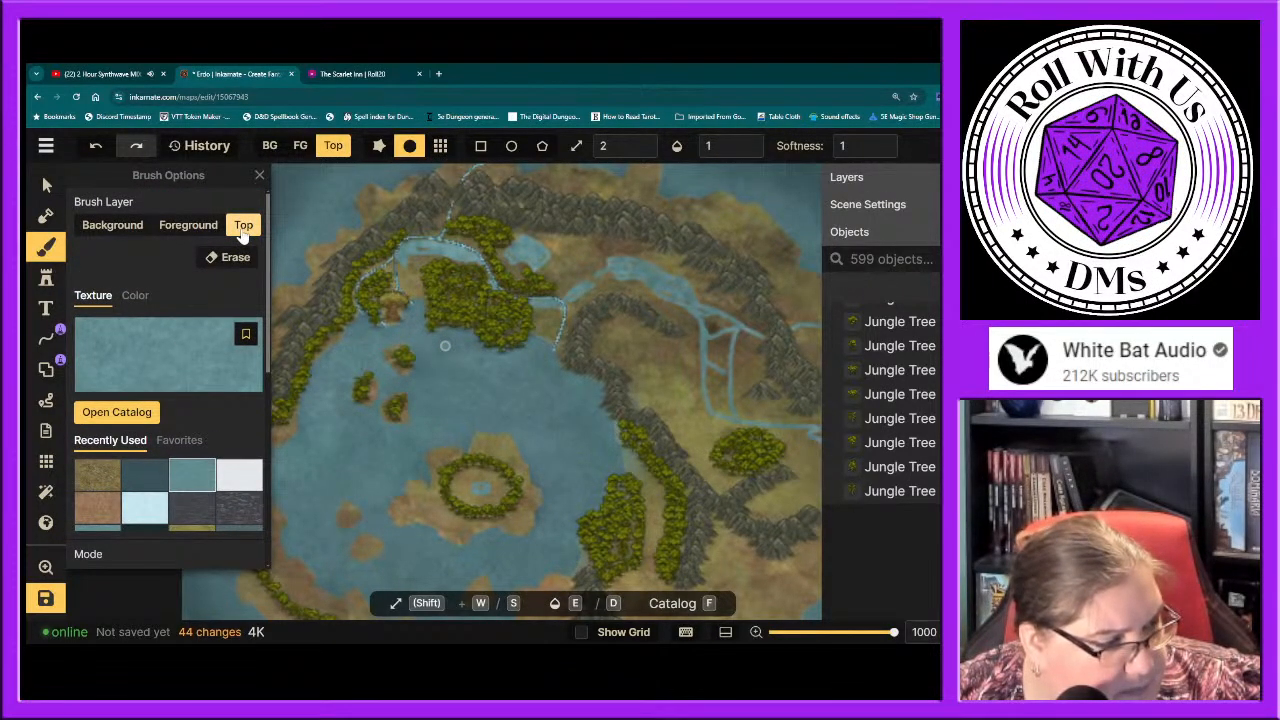
{"action": "left_click", "coordinate": [45, 278]}
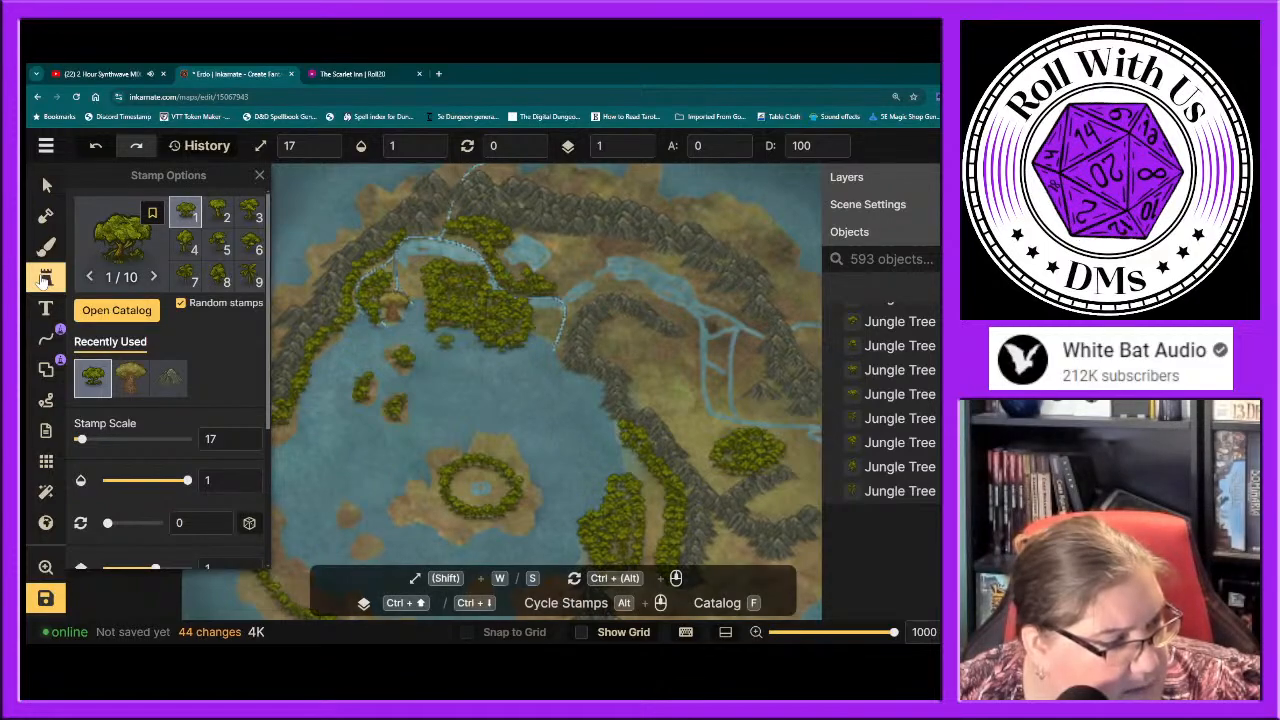
{"action": "scroll", "coordinate": [154, 416], "scroll_direction": "down", "scroll_amount": 2}
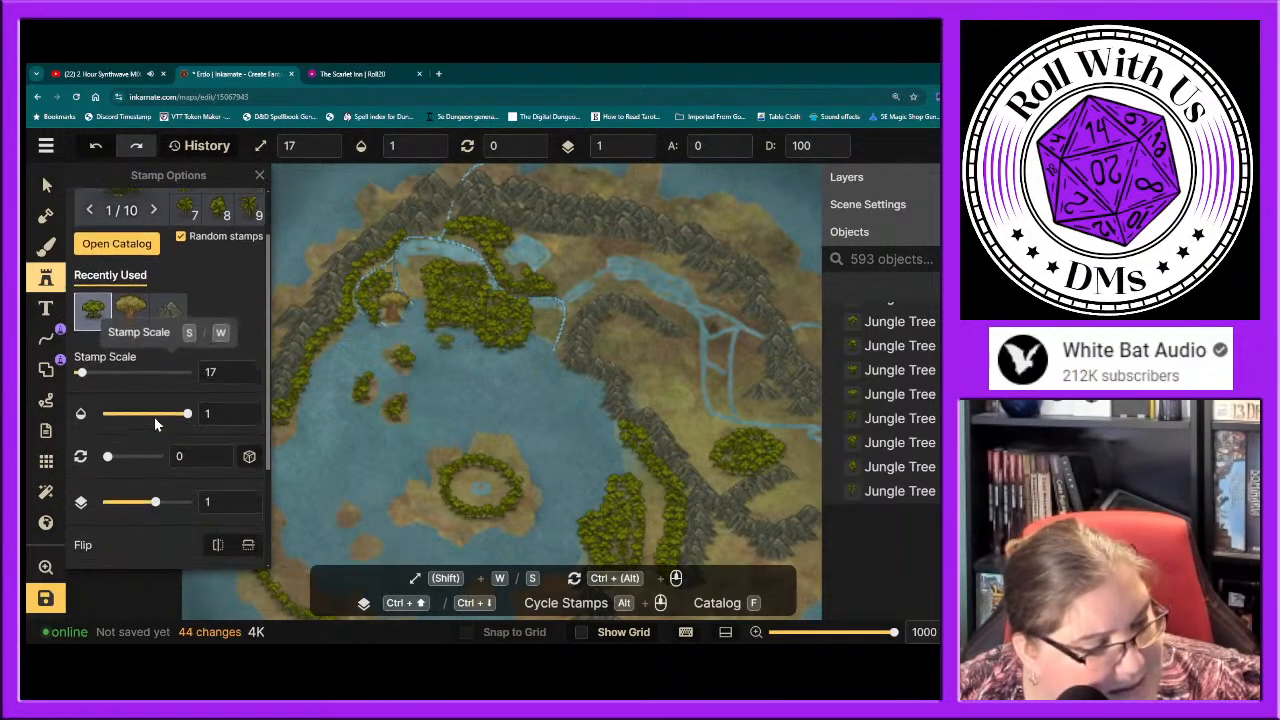
{"action": "scroll", "coordinate": [154, 416], "scroll_direction": "down", "scroll_amount": 1}
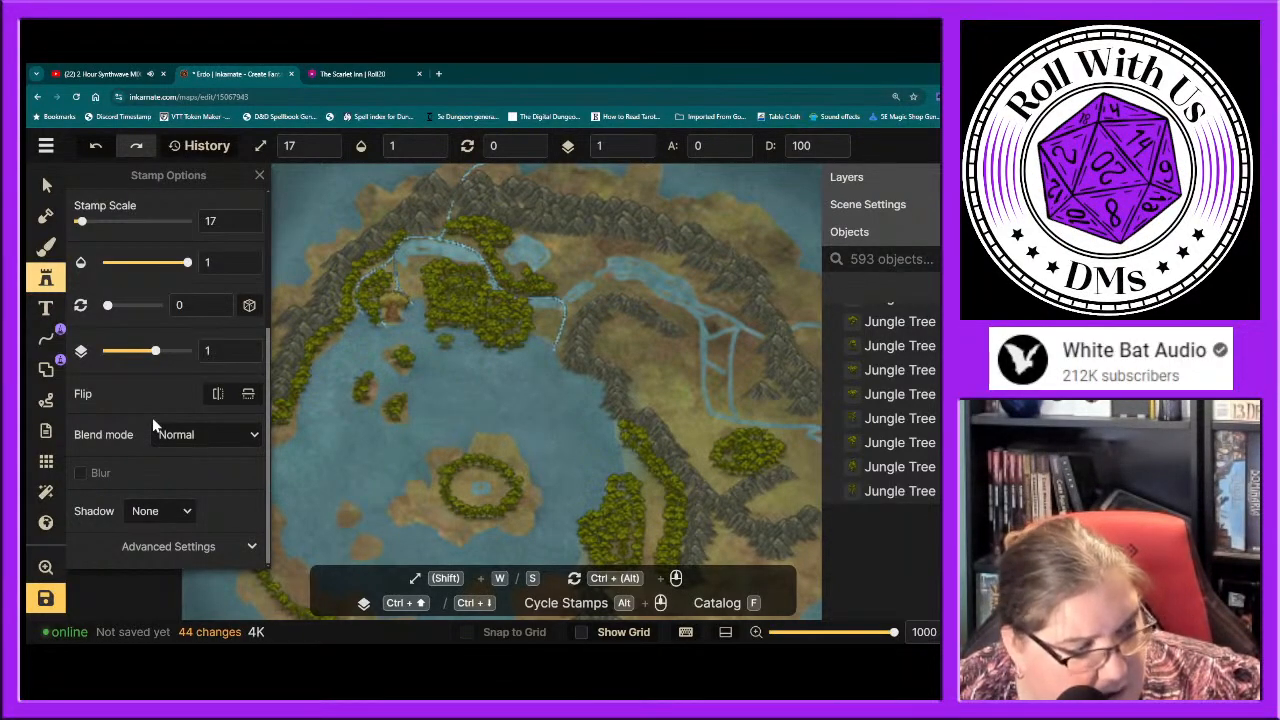
{"action": "left_click", "coordinate": [48, 250]}
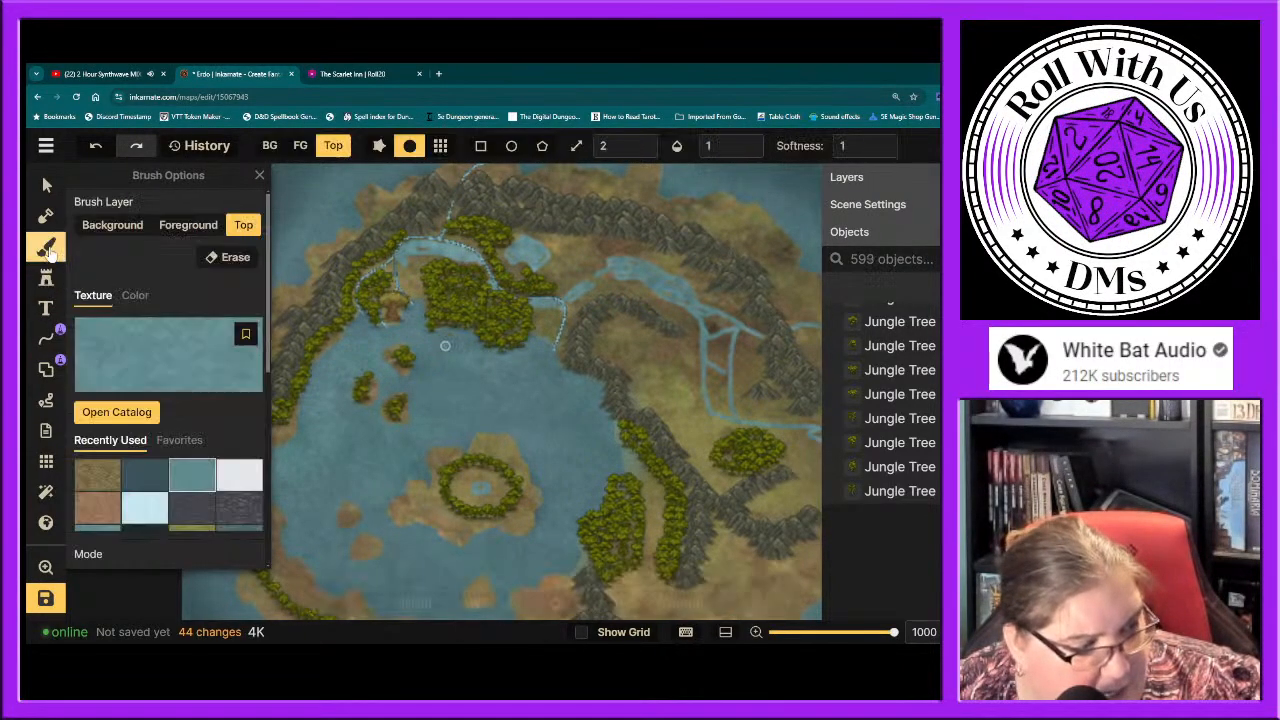
{"action": "left_click", "coordinate": [188, 228]}
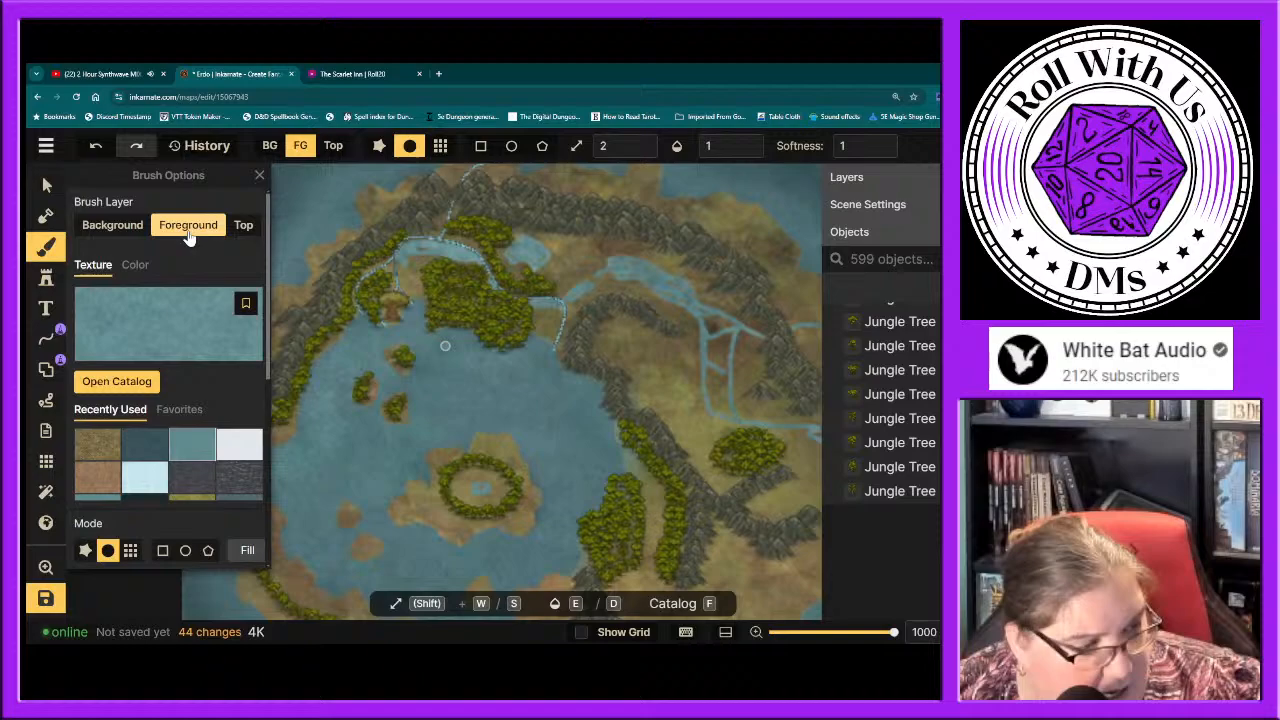
{"action": "left_click", "coordinate": [243, 226]}
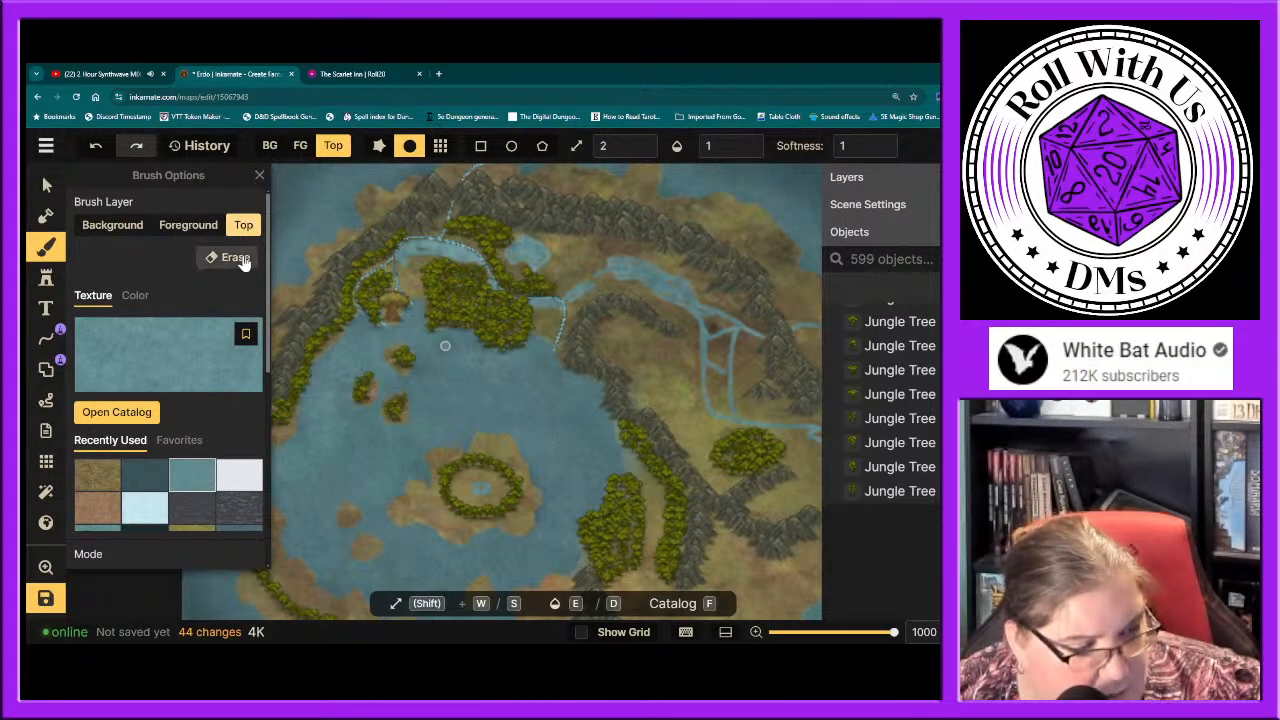
{"action": "left_click", "coordinate": [880, 178]}
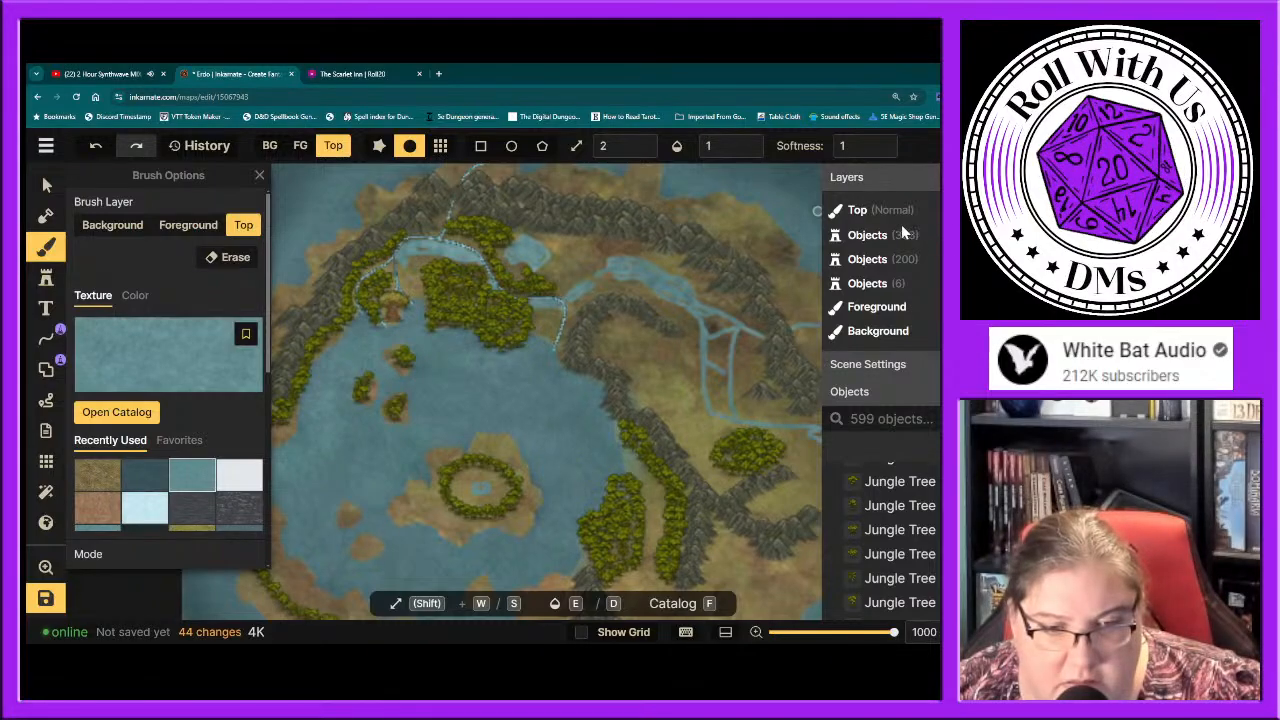
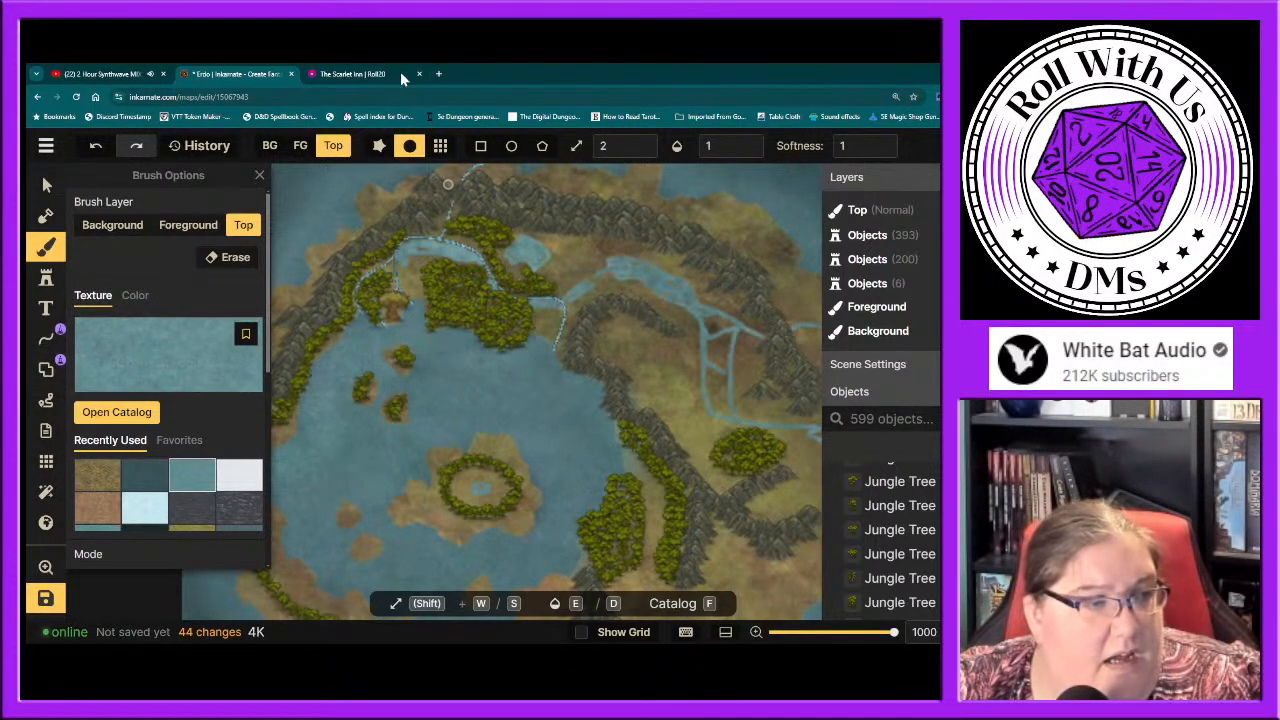
Step: Switch to the Roll20 hex map, examine it from the southern coast up to Ravnikah, and return to the Inkarnate map
{"action": "left_click", "coordinate": [363, 73]}
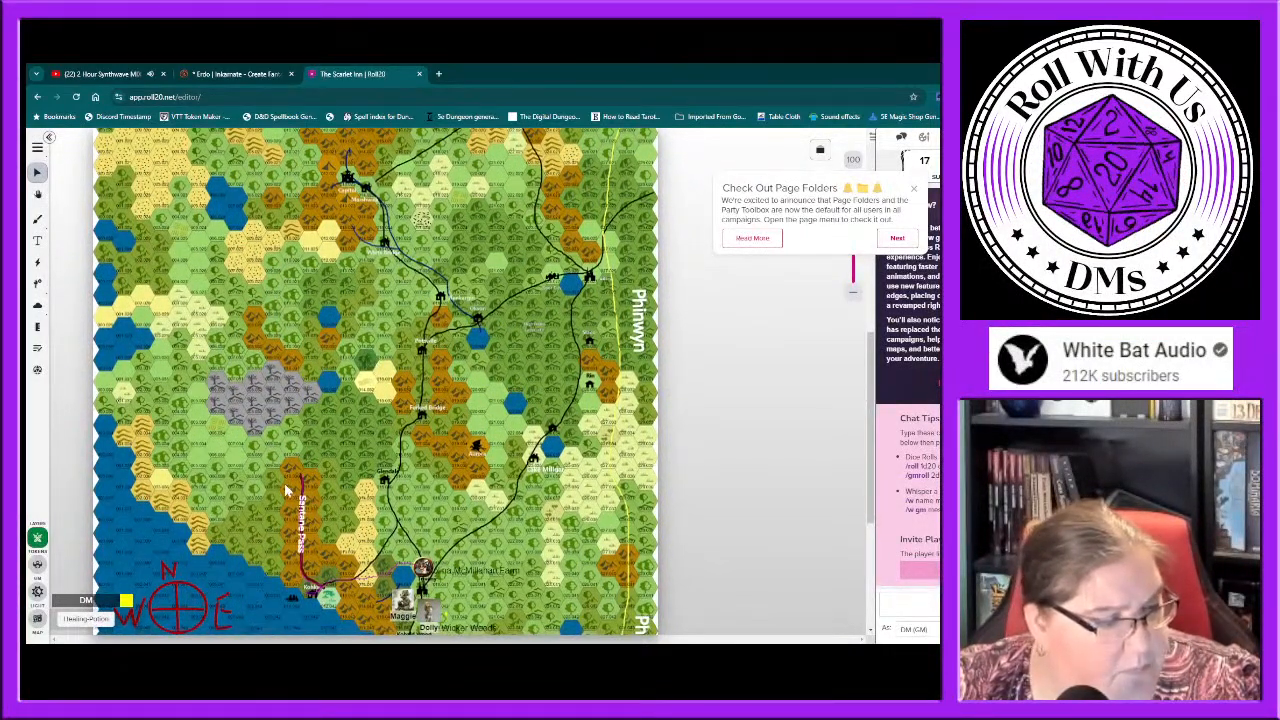
{"action": "left_click_drag", "start_coordinate": [286, 462], "coordinate": [291, 190]}
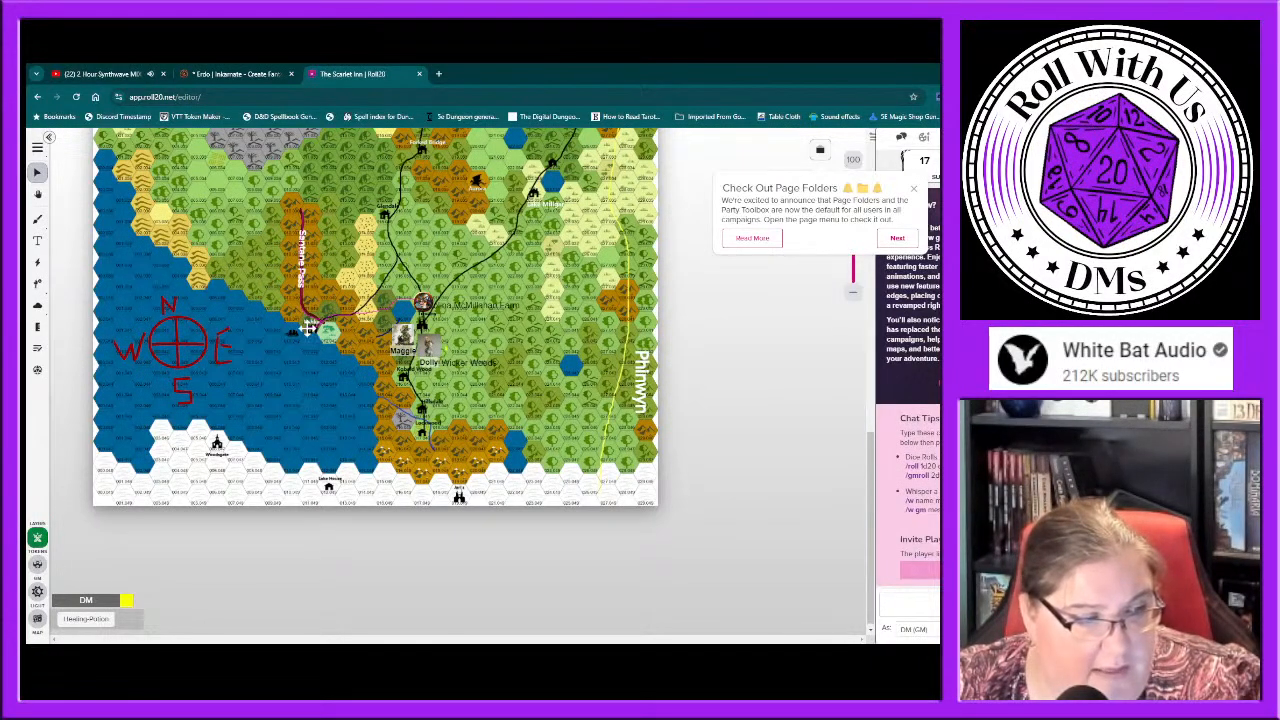
{"action": "scroll", "coordinate": [308, 328], "scroll_direction": "up", "scroll_amount": 2}
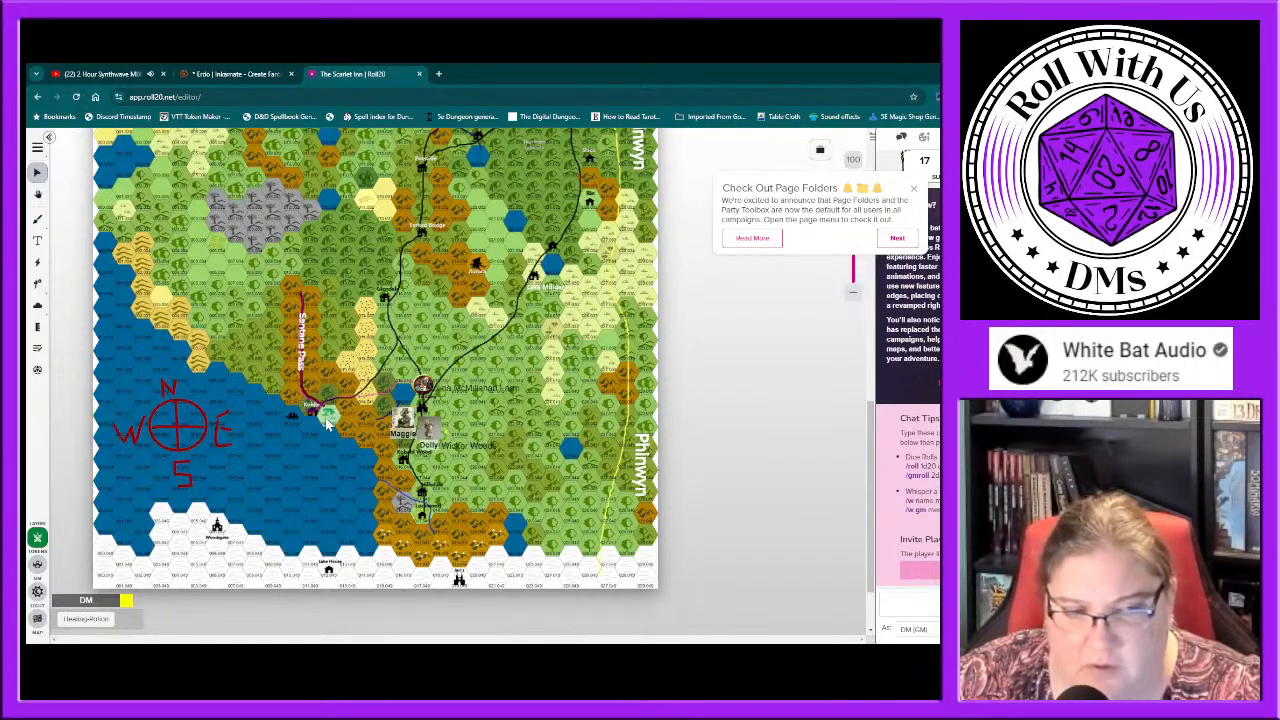
{"action": "scroll", "coordinate": [328, 420], "scroll_direction": "up", "scroll_amount": 4}
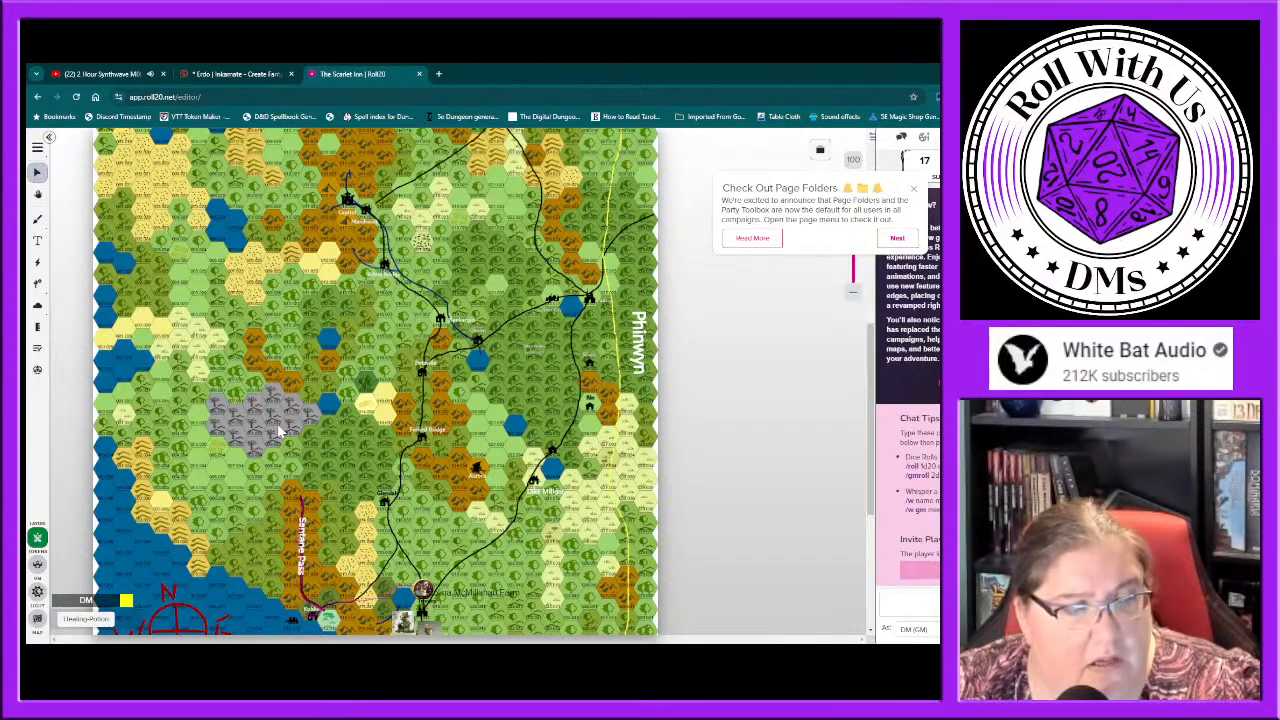
{"action": "scroll", "coordinate": [330, 415], "scroll_direction": "up", "scroll_amount": 5}
{"action": "scroll", "coordinate": [352, 447], "scroll_direction": "up", "scroll_amount": 4}
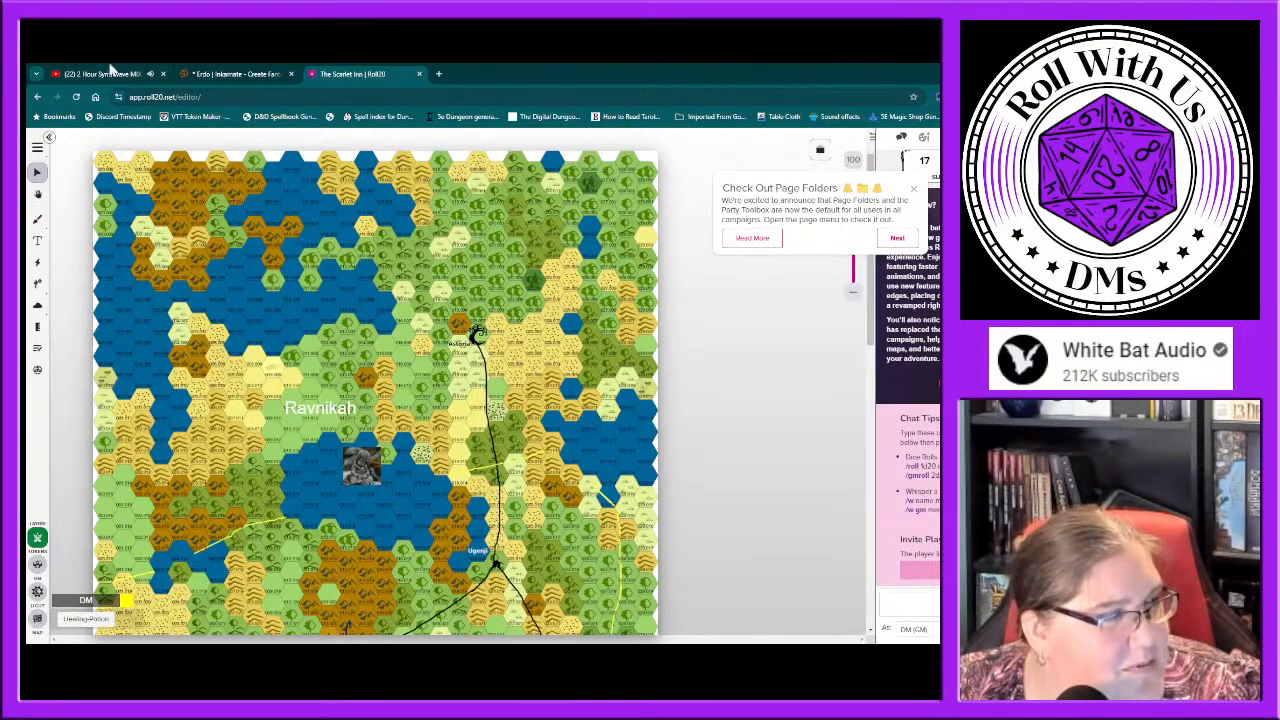
{"action": "left_click", "coordinate": [225, 77]}
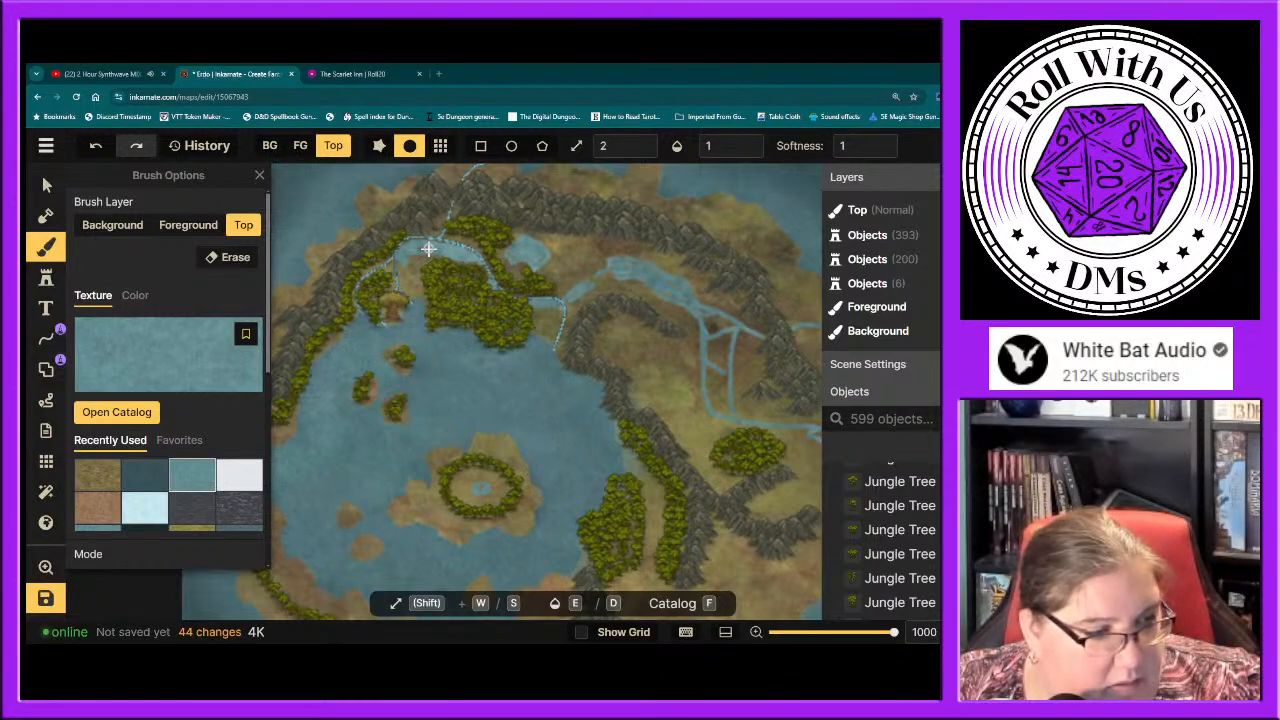
Step: Paint teal water along the river north of the lagoon on the Top layer, and undo the stroke across the forest
{"action": "left_click_drag", "start_coordinate": [429, 246], "coordinate": [413, 293]}
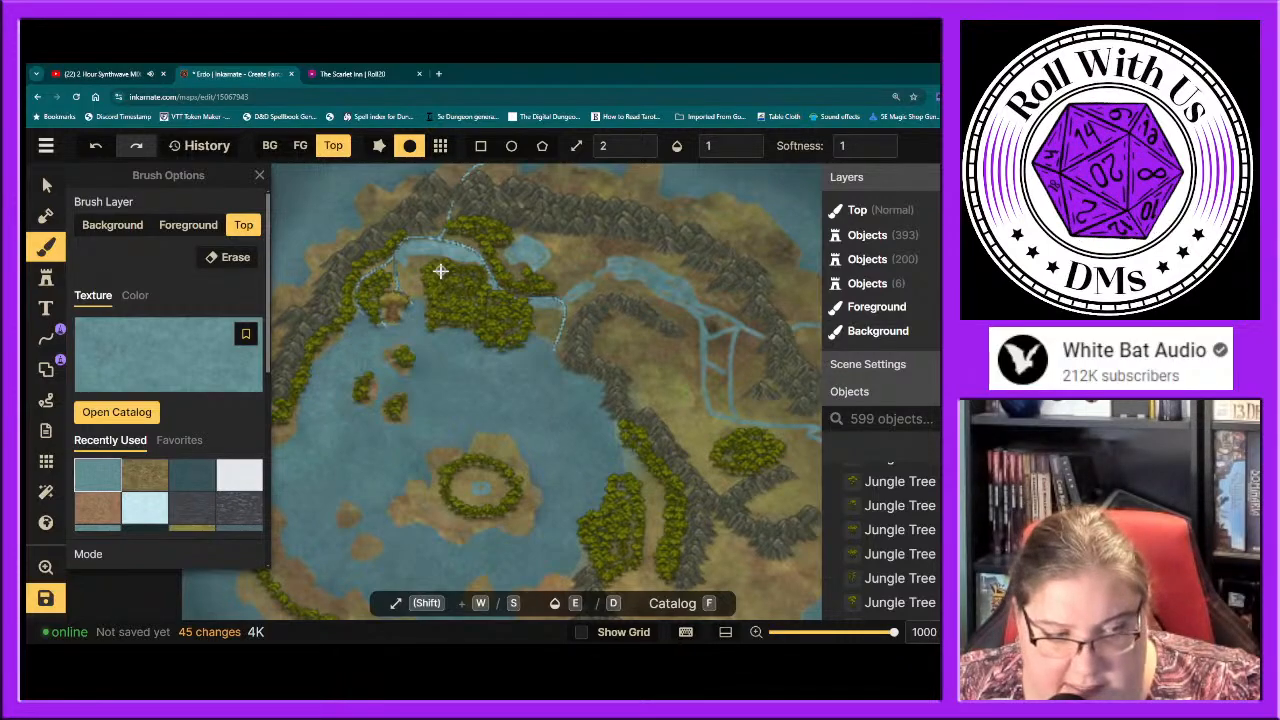
{"action": "left_click_drag", "start_coordinate": [461, 291], "coordinate": [490, 316]}
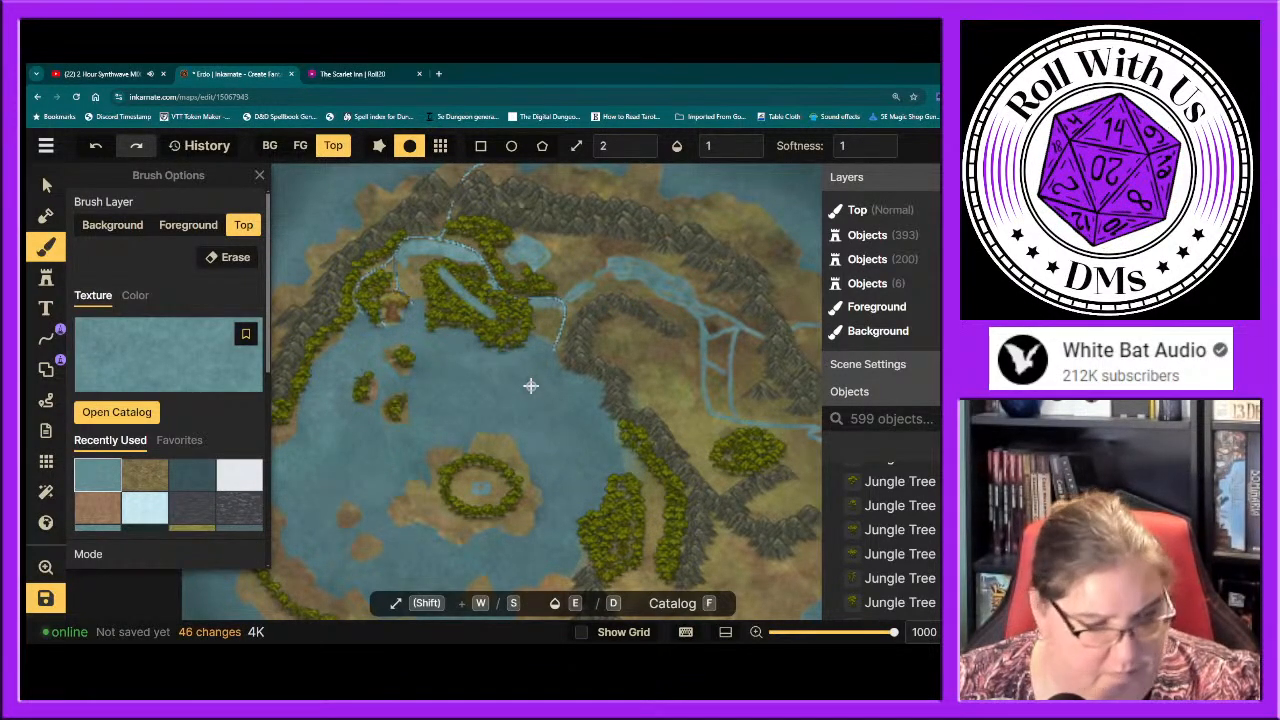
{"action": "key", "text": "ctrl+z"}
Step: Paint the teal water texture on the Foreground layer over the river north of the lagoon and the small lake east of it
{"action": "left_click", "coordinate": [308, 150]}
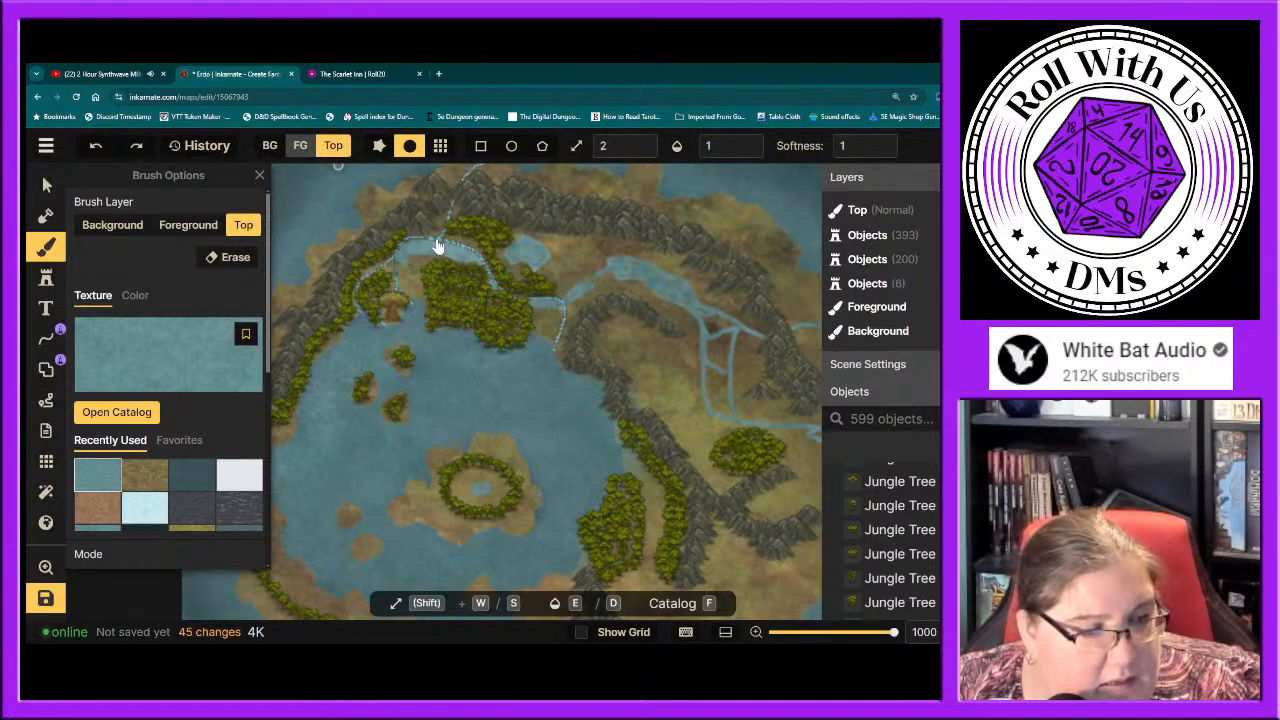
{"action": "left_click", "coordinate": [434, 246]}
{"action": "mouse_move", "coordinate": [409, 244]}
{"action": "left_mouse_down"}
{"action": "mouse_move", "coordinate": [426, 257]}
{"action": "mouse_move", "coordinate": [417, 307]}
{"action": "left_mouse_up"}
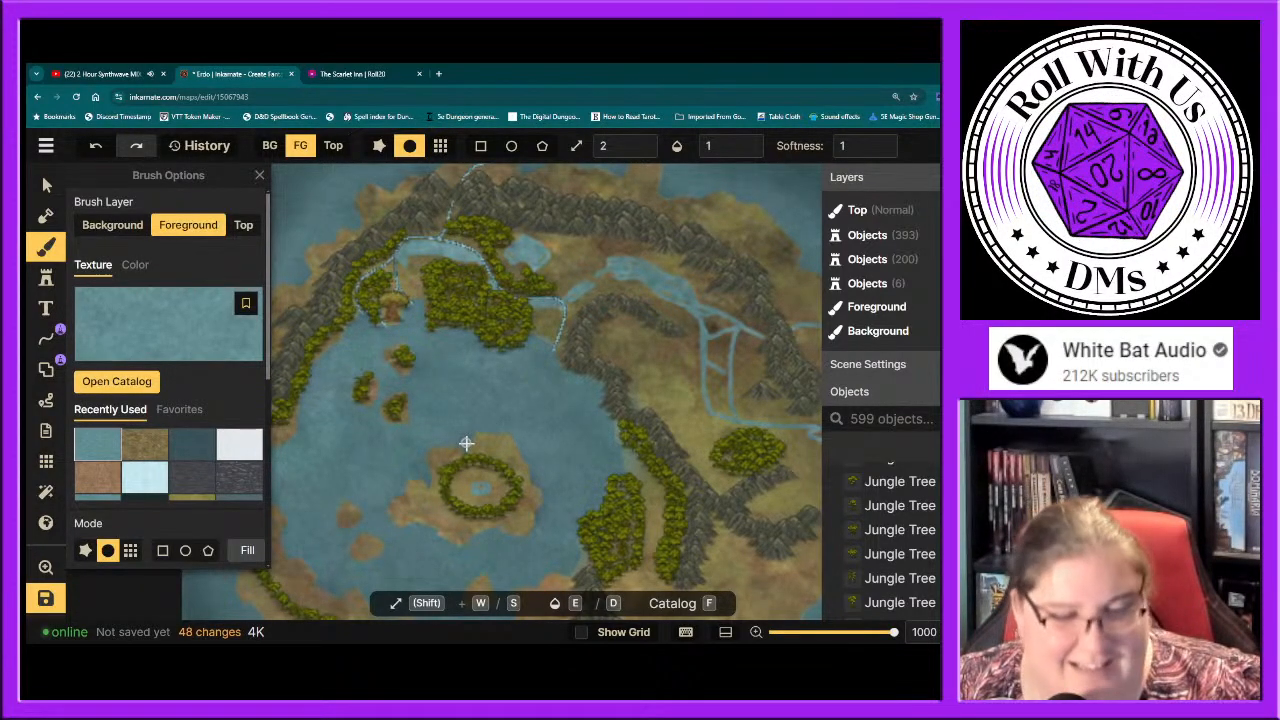
{"action": "left_click_drag", "start_coordinate": [517, 251], "coordinate": [514, 262]}
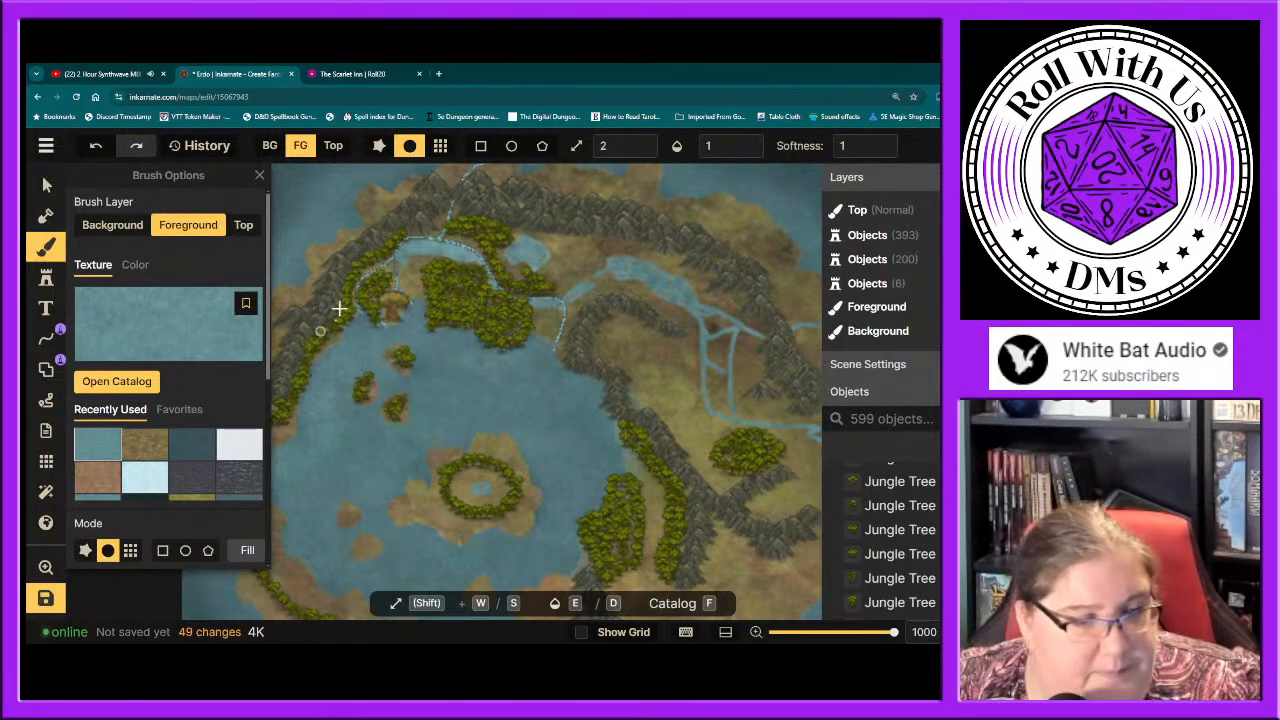
{"action": "left_click", "coordinate": [405, 252]}
{"action": "left_click_drag", "start_coordinate": [418, 255], "coordinate": [400, 255]}
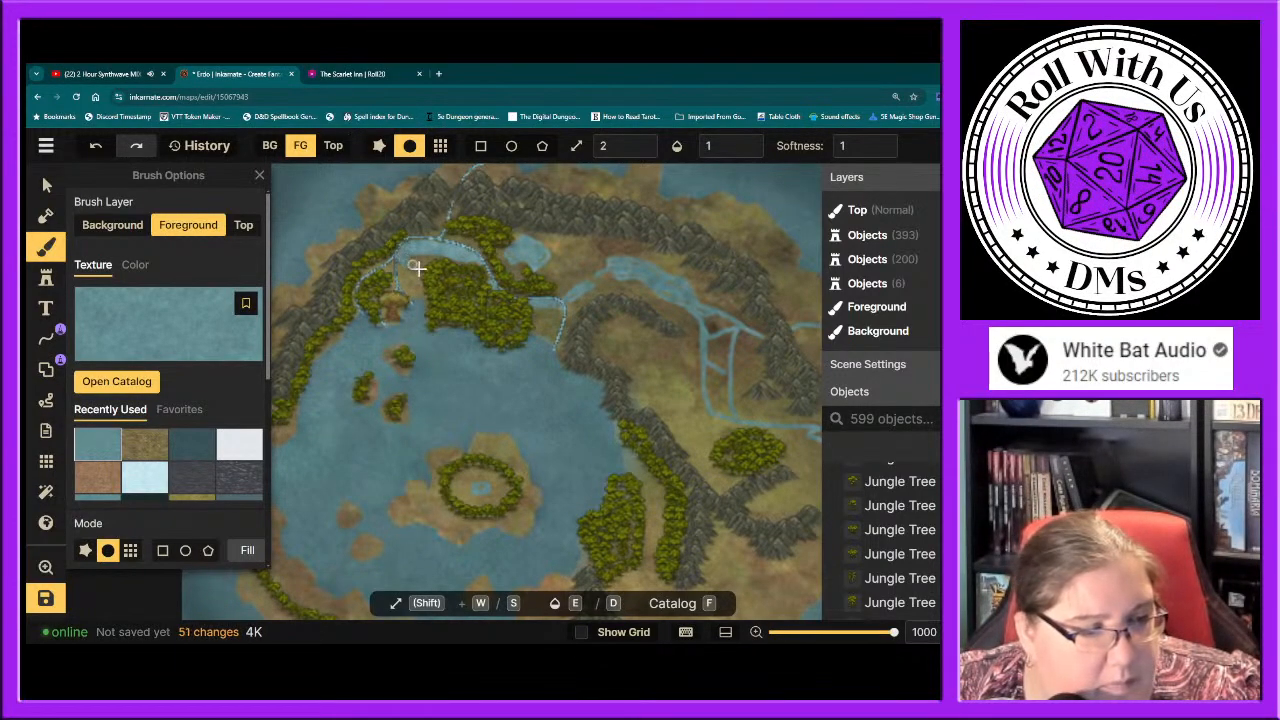
Step: Search Google in a new browser tab for "how to draw in the foreground in inkarnate"
{"action": "left_click", "coordinate": [438, 75]}
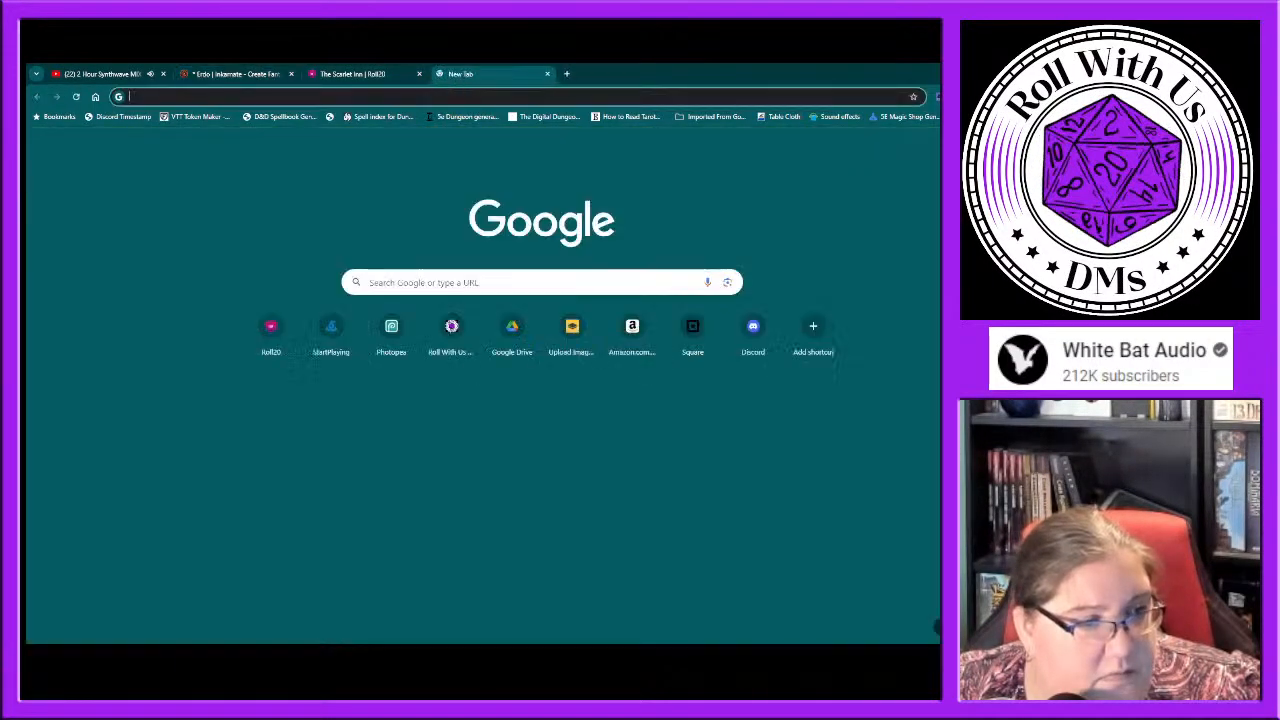
{"action": "type", "text": "how"}
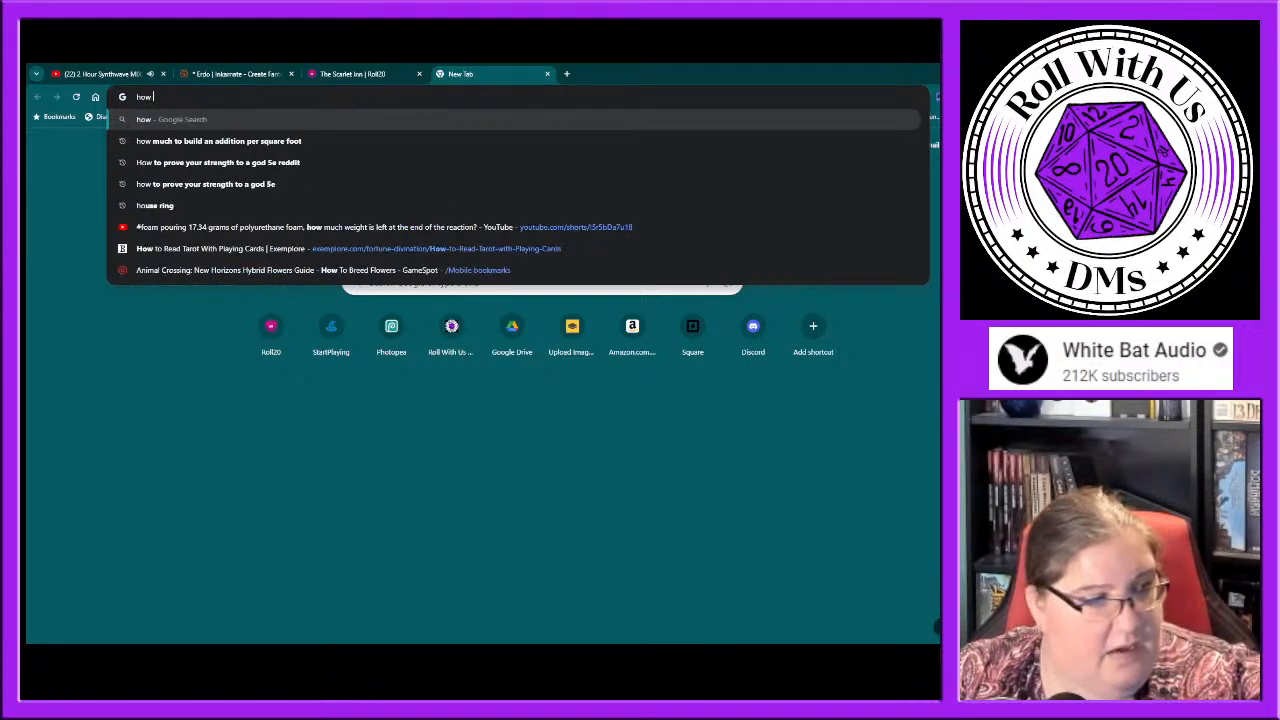
{"action": "type", "text": " to draw i"}
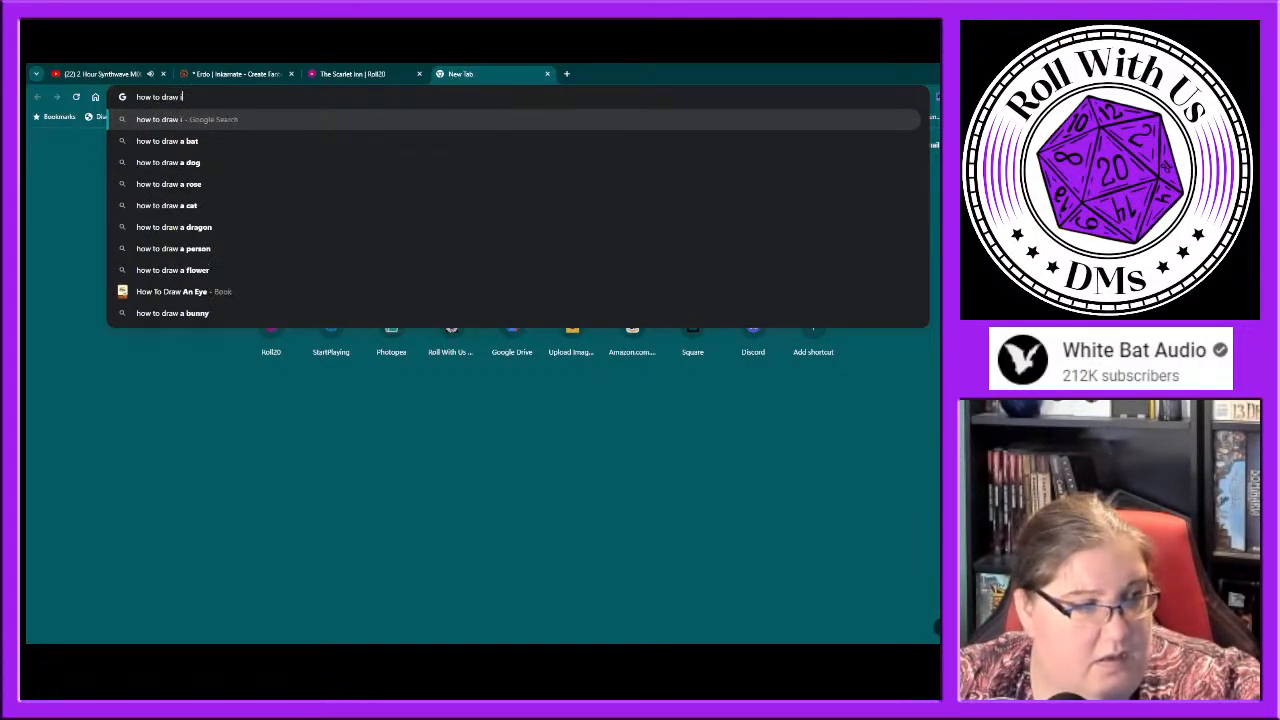
{"action": "type", "text": "n the fore"}
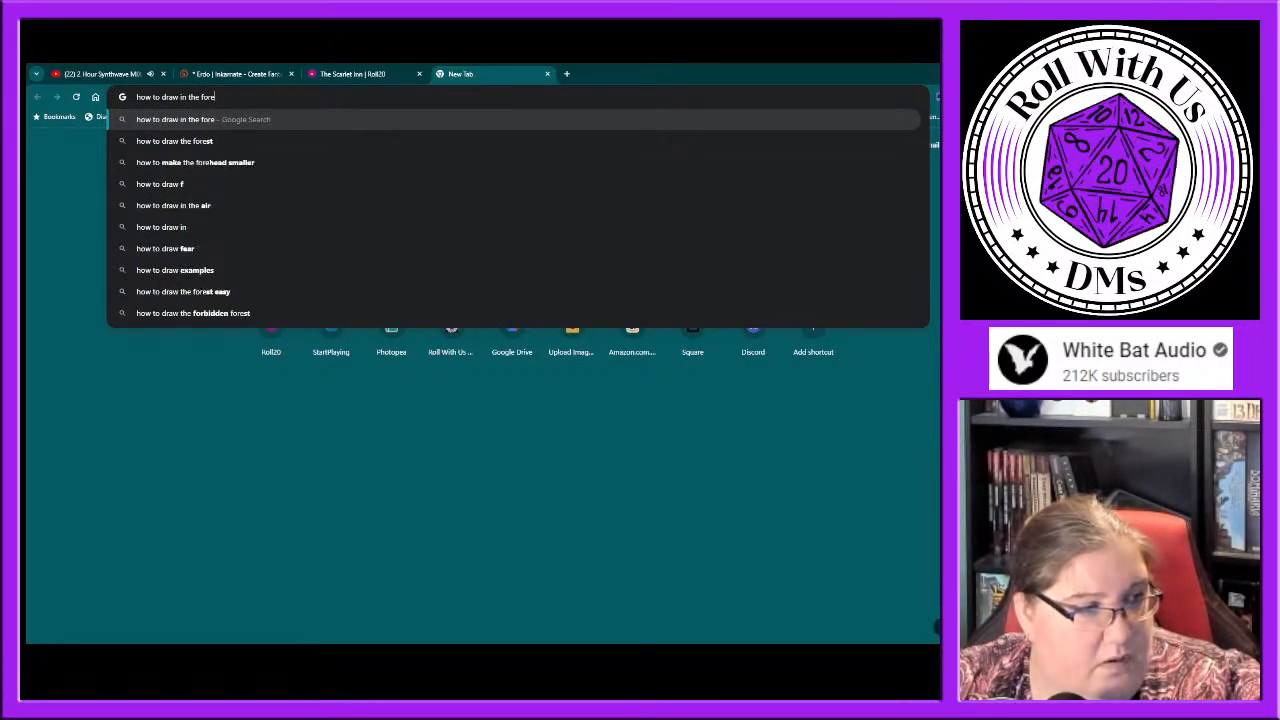
{"action": "key", "text": "BackSpace"}
{"action": "type", "text": "grou"}
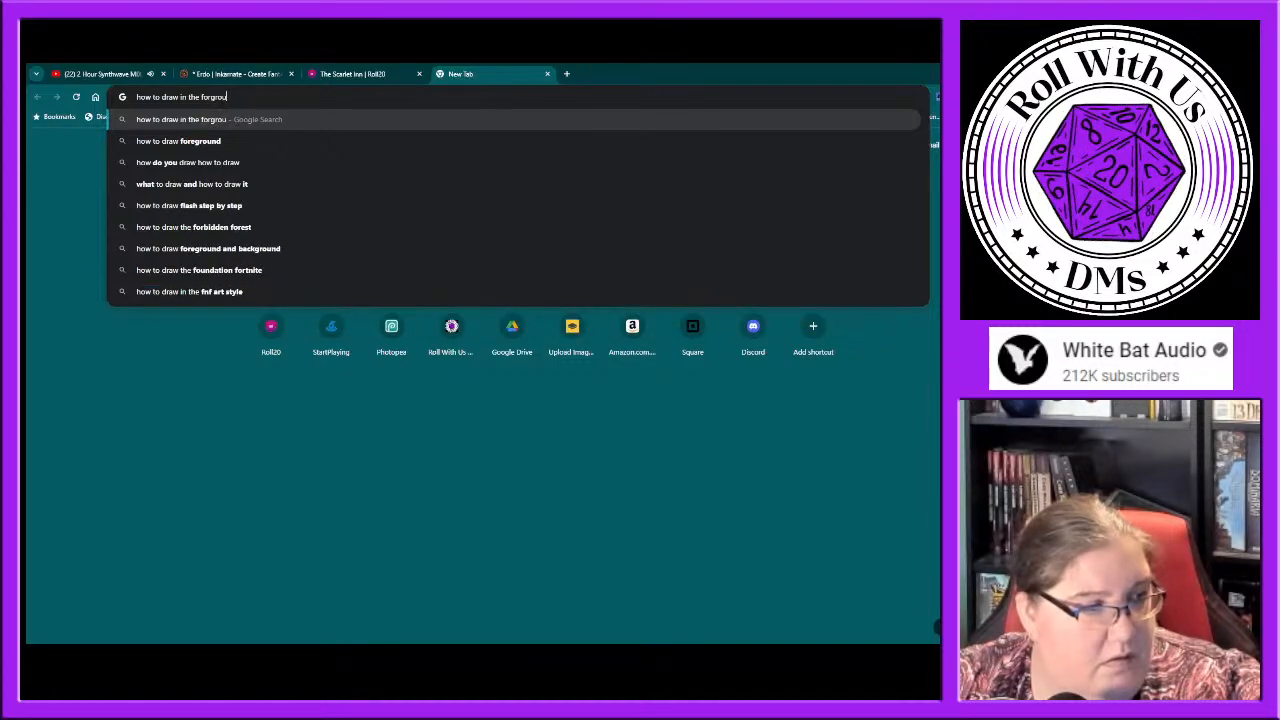
{"action": "key", "text": "BackSpace"}
{"action": "key", "text": "BackSpace"}
{"action": "key", "text": "BackSpace"}
{"action": "key", "text": "BackSpace"}
{"action": "key", "text": "BackSpace"}
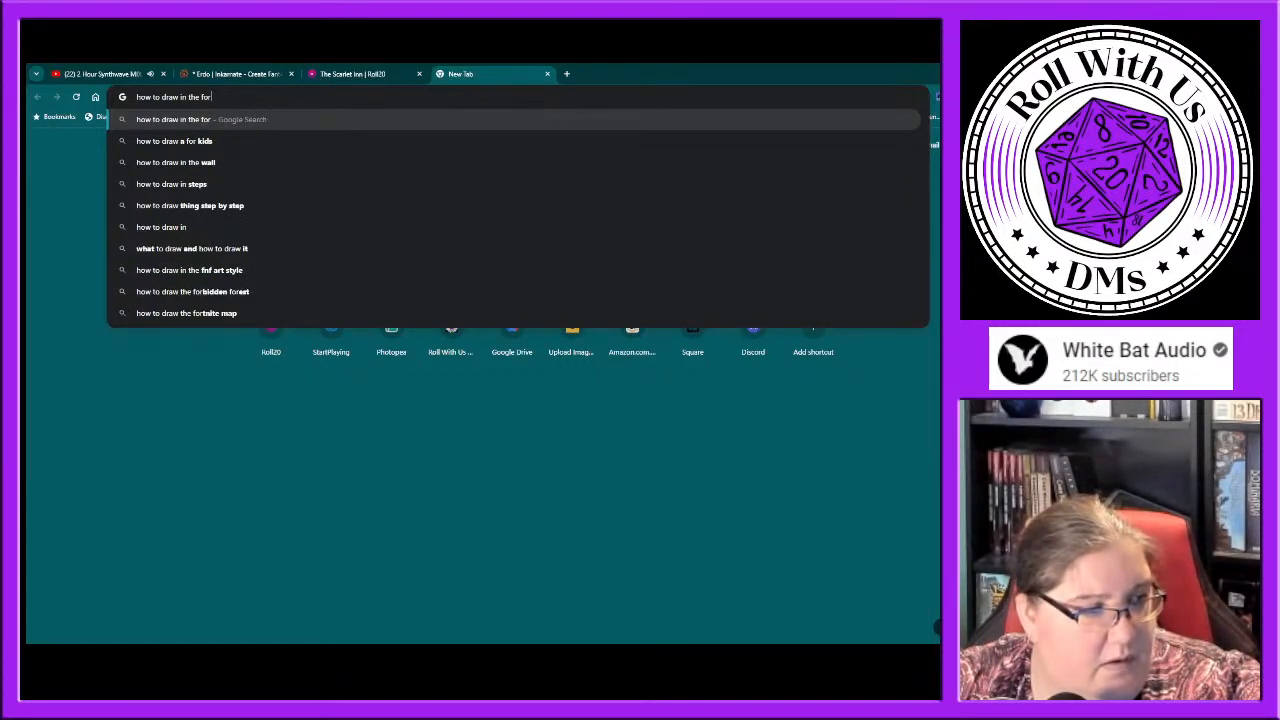
{"action": "type", "text": "reground "}
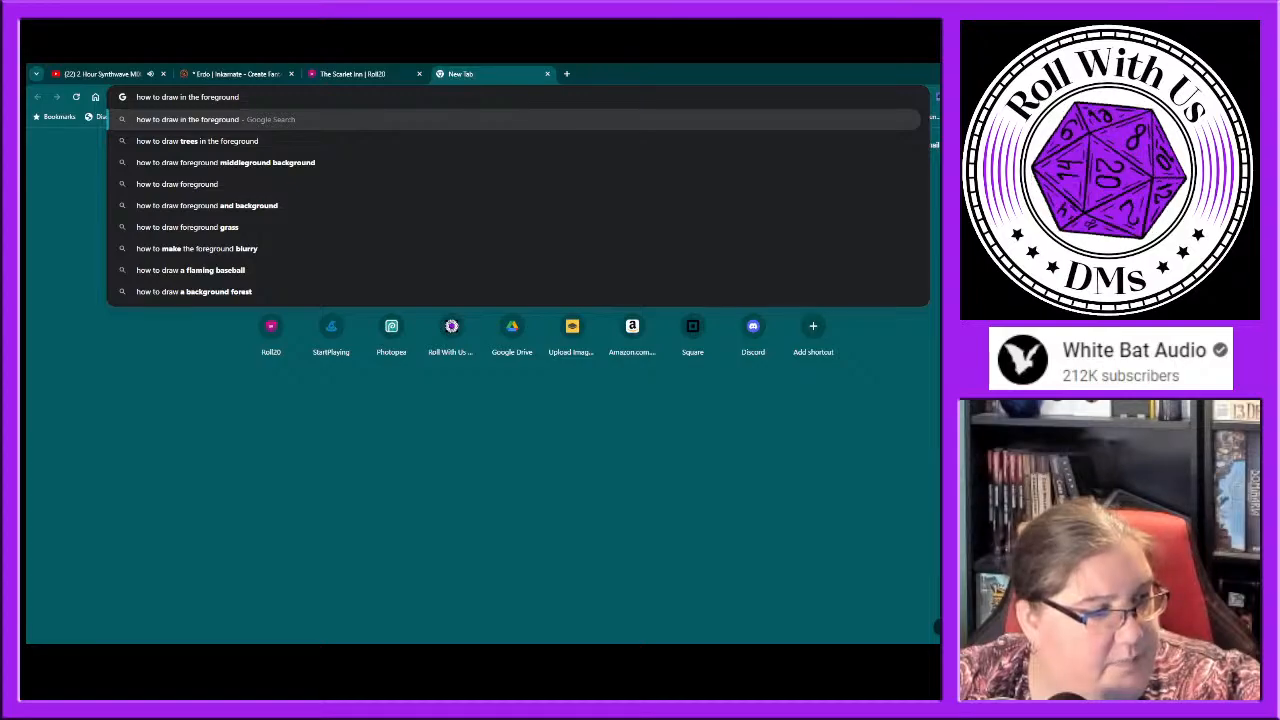
{"action": "type", "text": "in"}
{"action": "type", "text": "inka"}
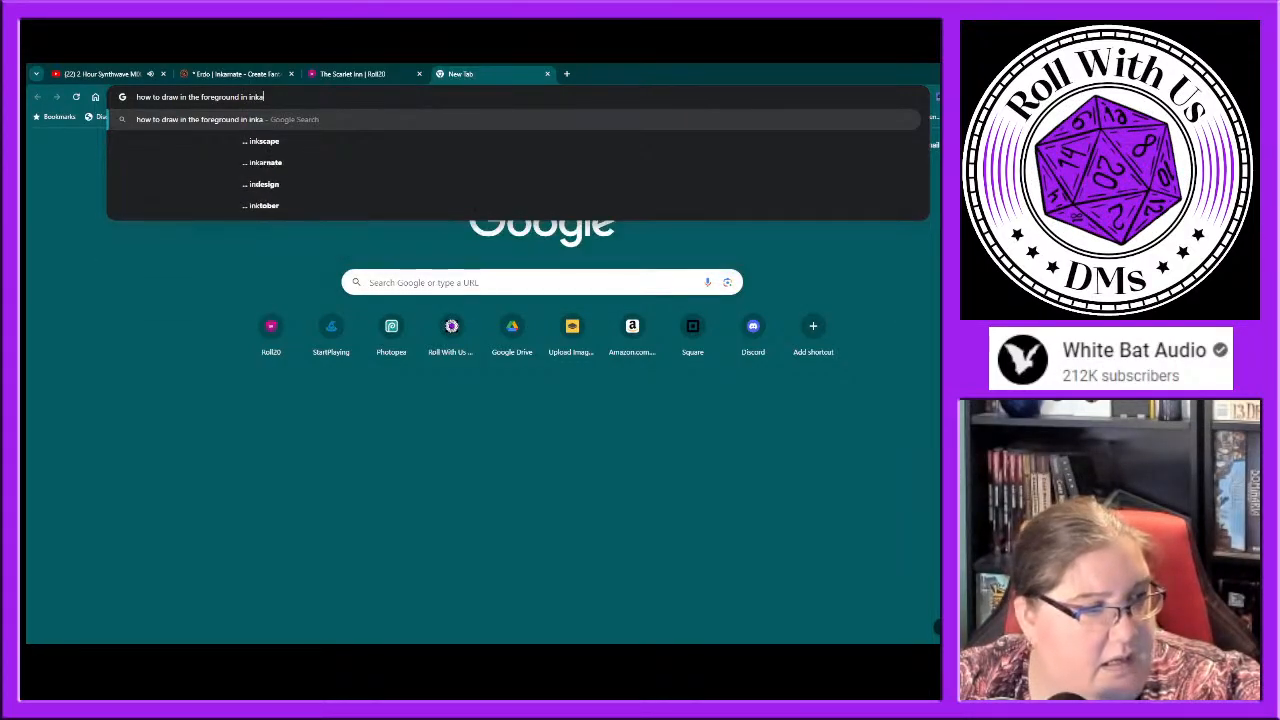
{"action": "type", "text": "raate"}
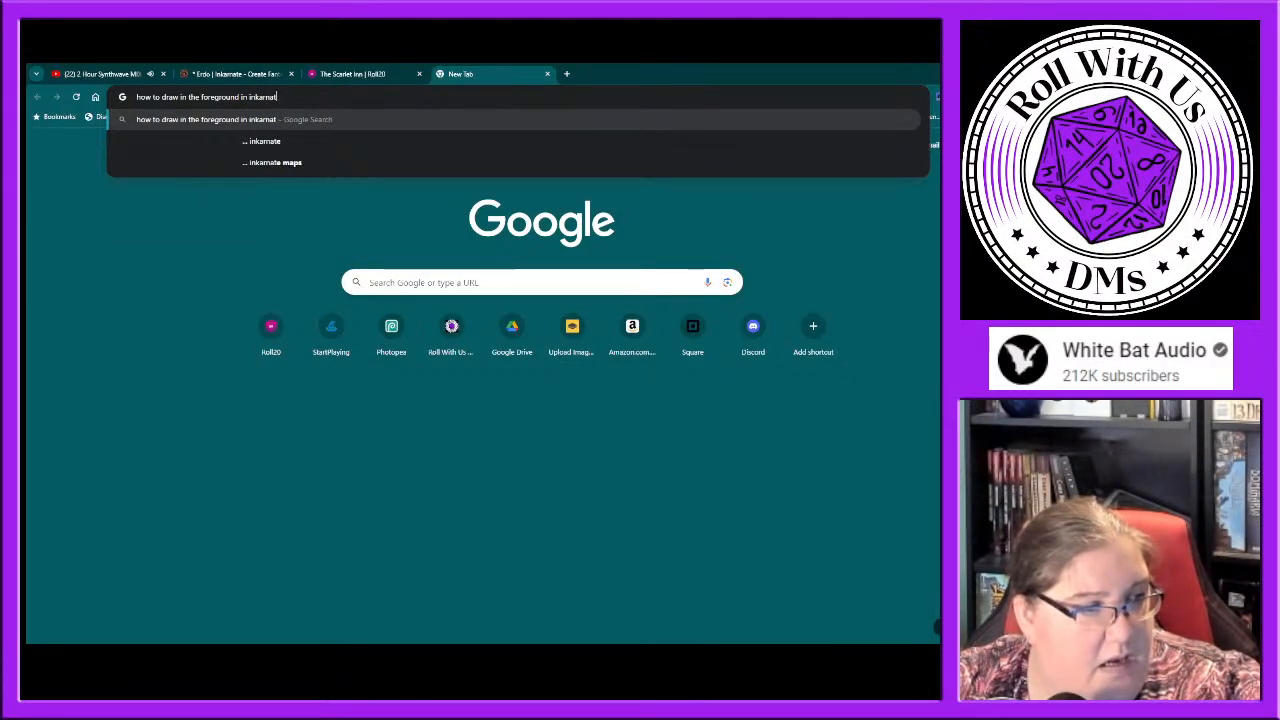
{"action": "key", "text": "Return"}
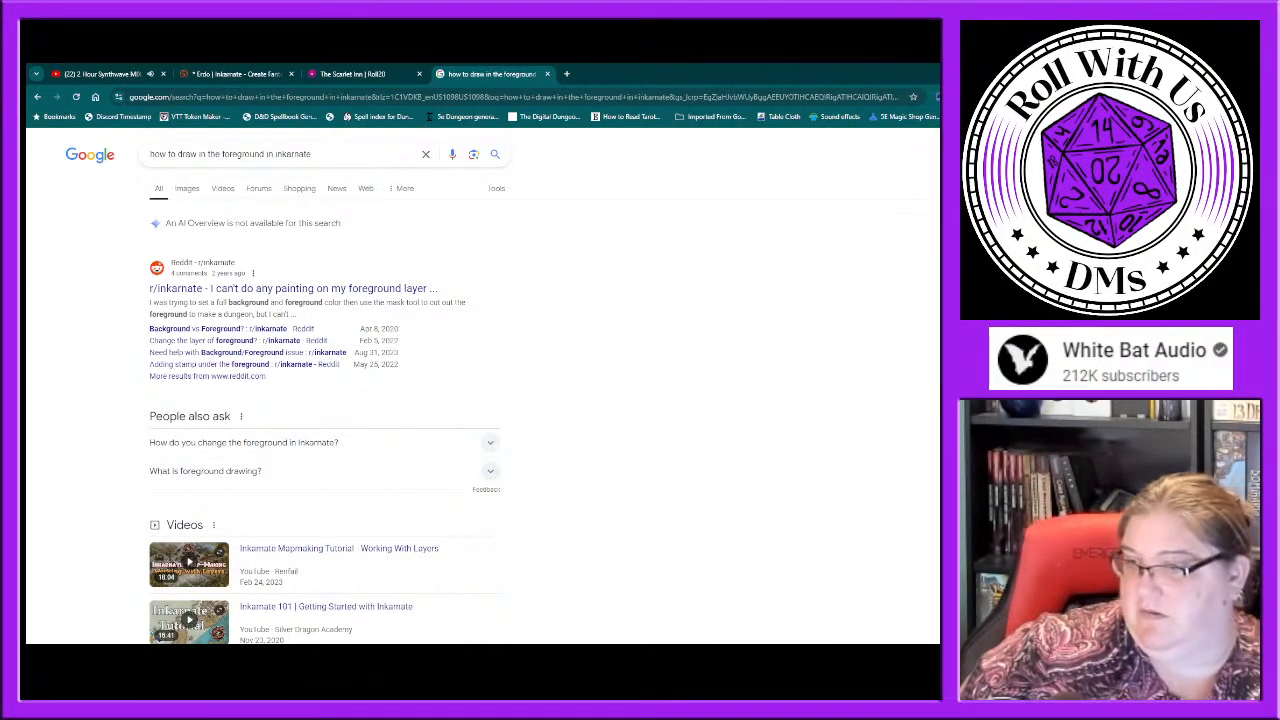
Step: Read the Reddit thread about being unable to paint on the foreground layer, including its comments, and return to the Inkarnate map
{"action": "left_click", "coordinate": [297, 292]}
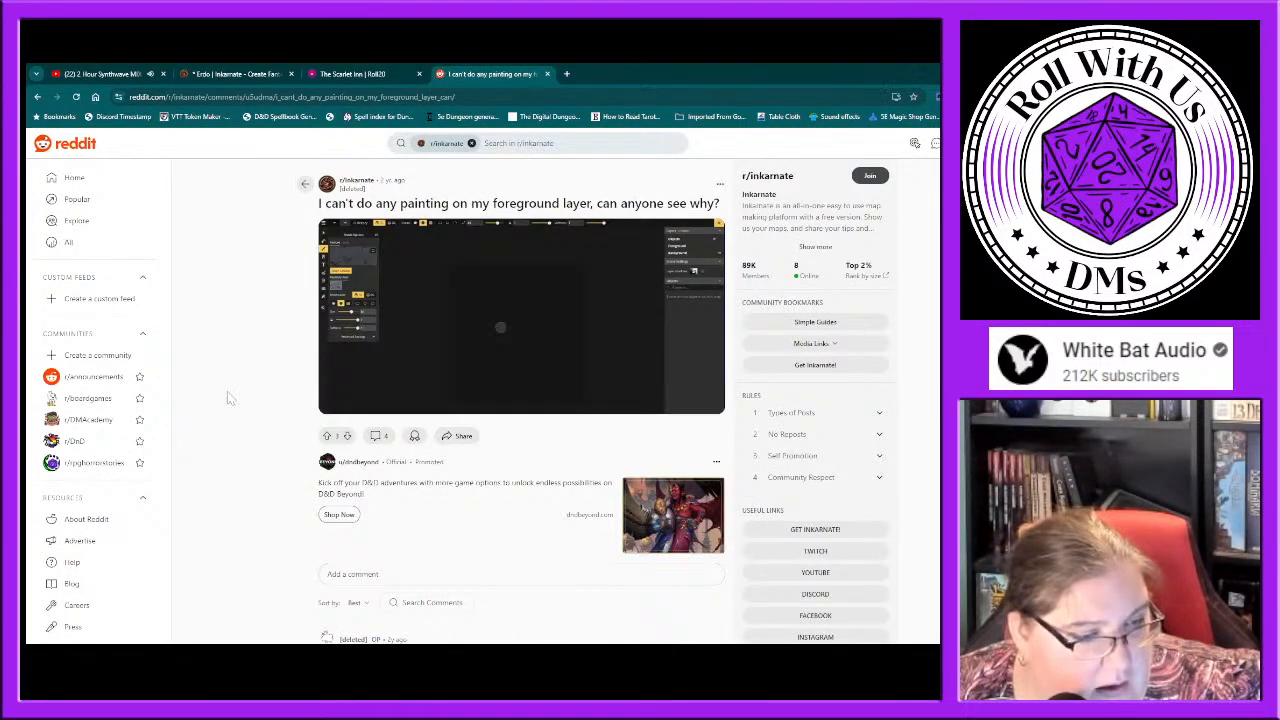
{"action": "scroll", "coordinate": [240, 413], "scroll_direction": "down", "scroll_amount": 3}
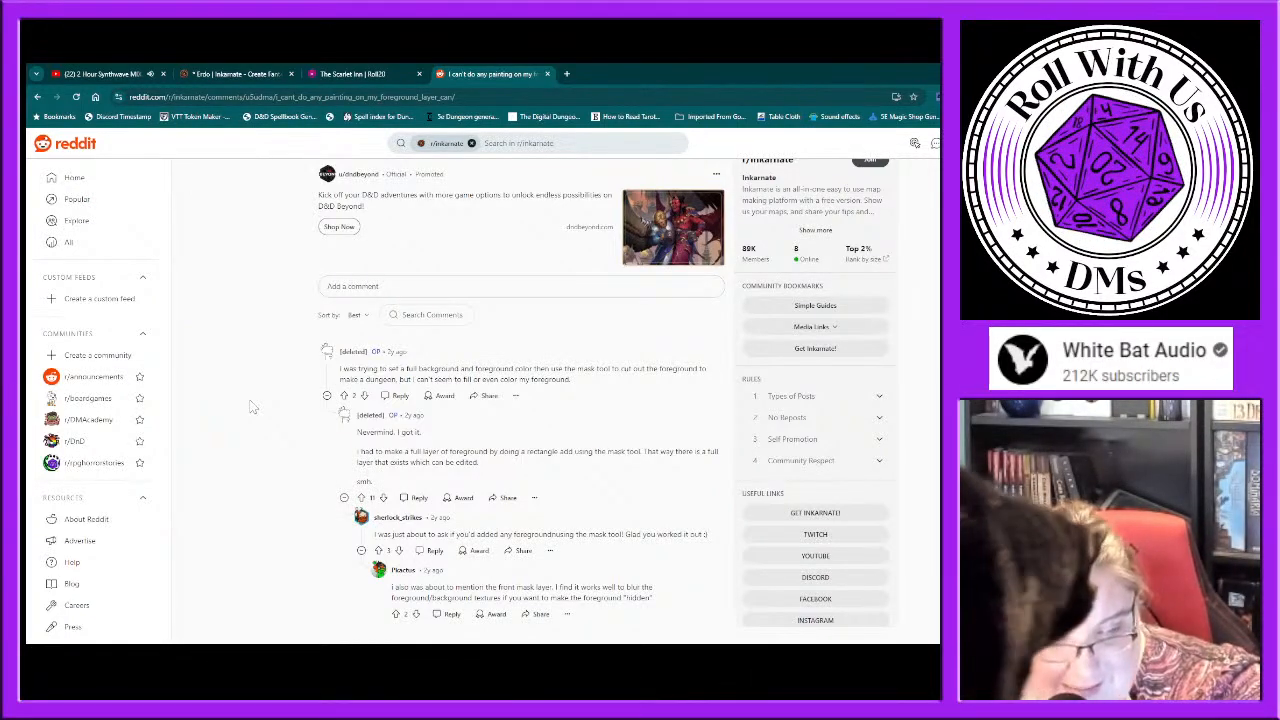
{"action": "left_click", "coordinate": [220, 76]}
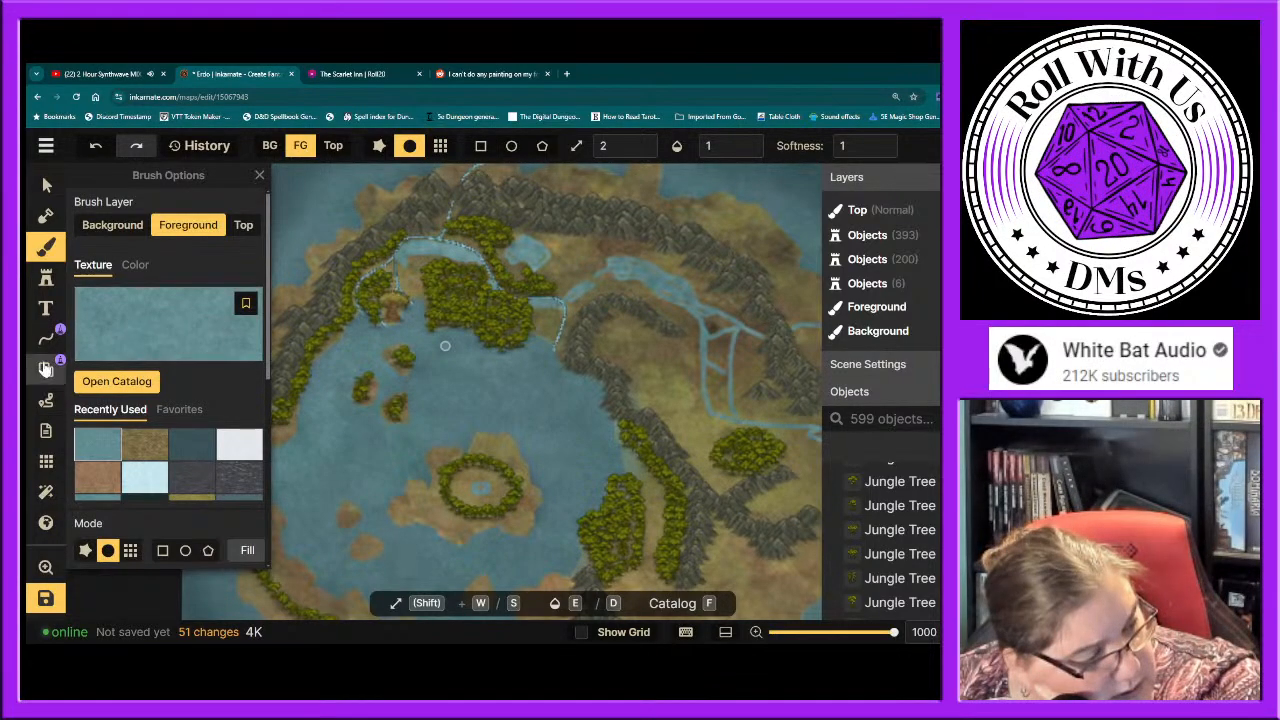
Step: Draw a large rectangle shape with a clip mask stroke of size 10 around the lagoon and northern rivers
{"action": "left_click", "coordinate": [45, 369]}
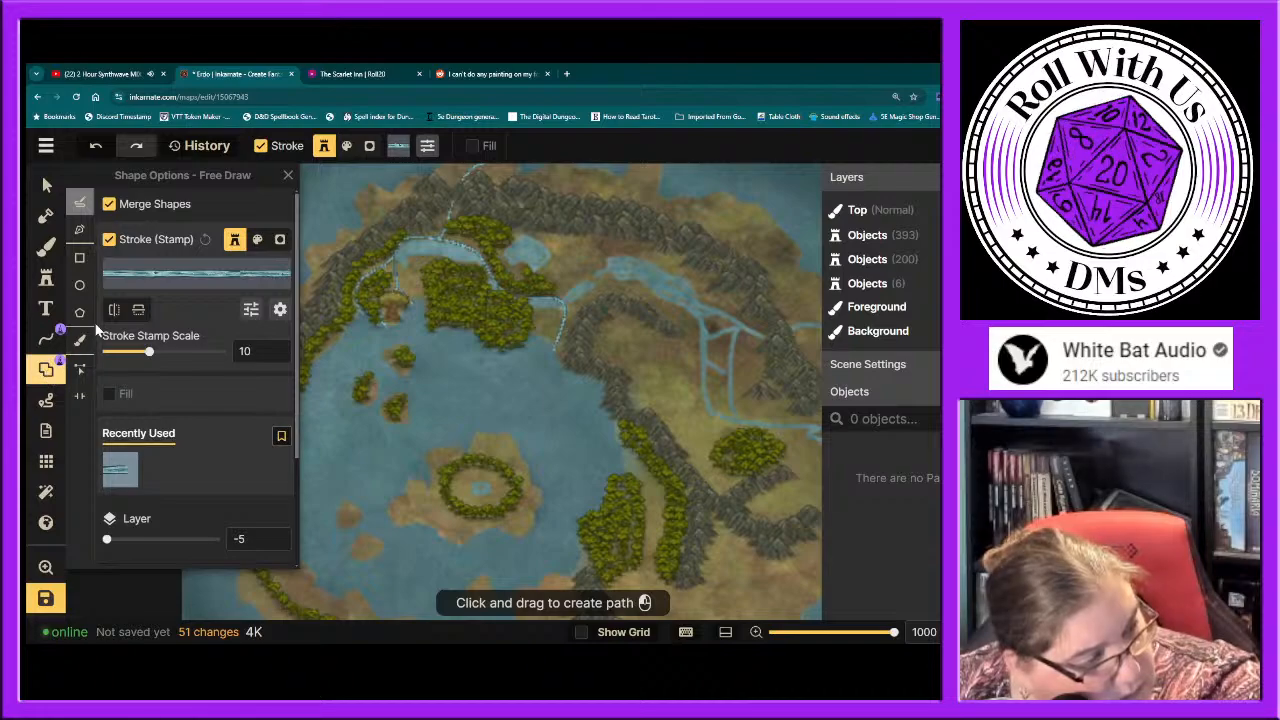
{"action": "left_click", "coordinate": [81, 259]}
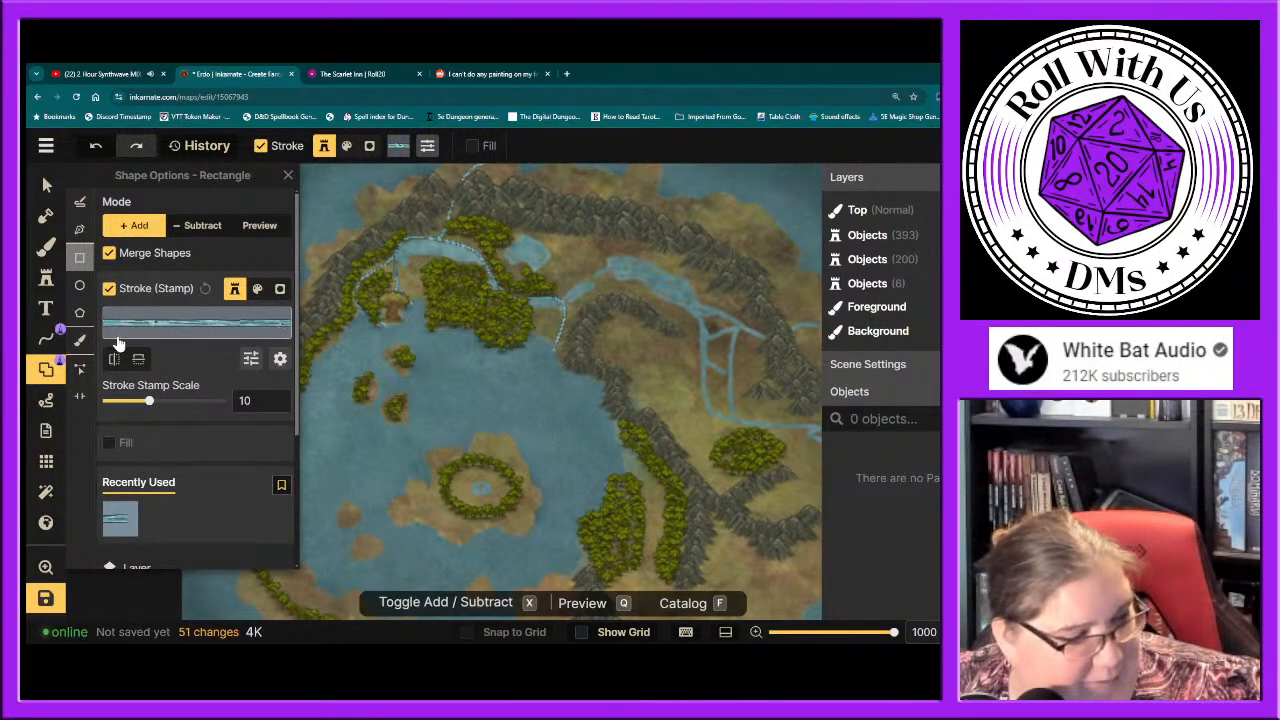
{"action": "left_click", "coordinate": [280, 290]}
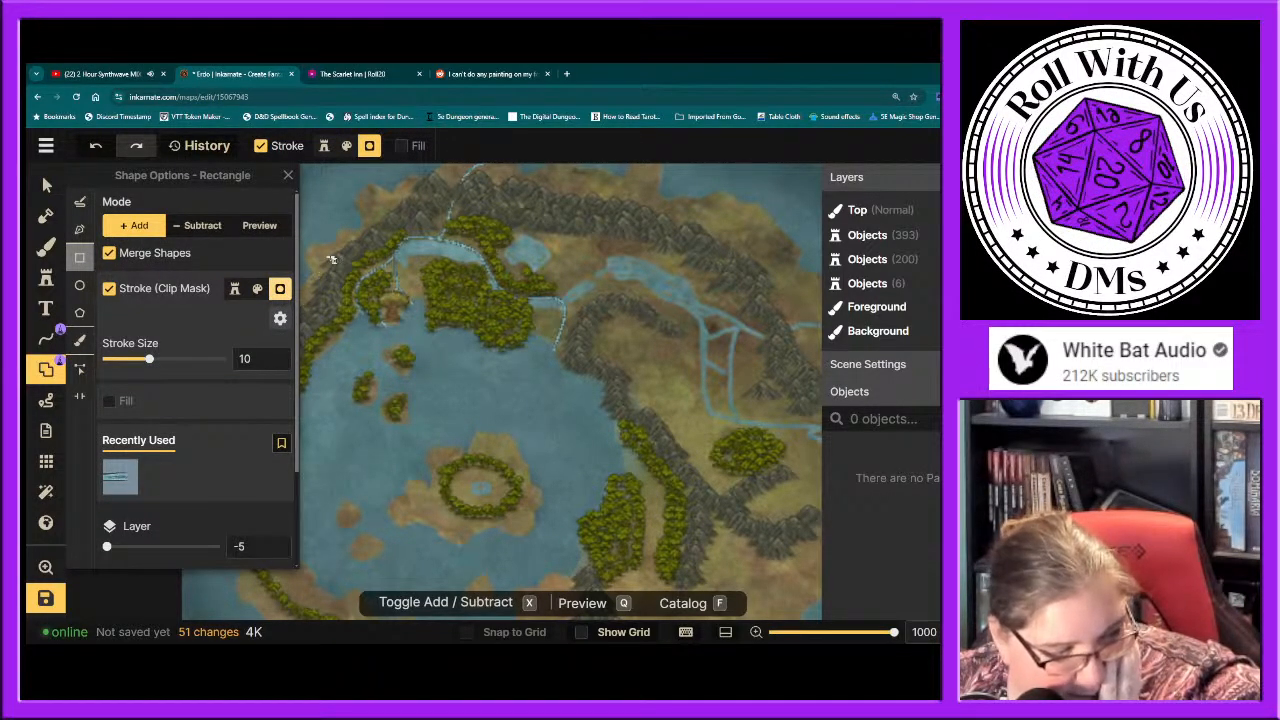
{"action": "left_click_drag", "start_coordinate": [360, 219], "coordinate": [728, 568]}
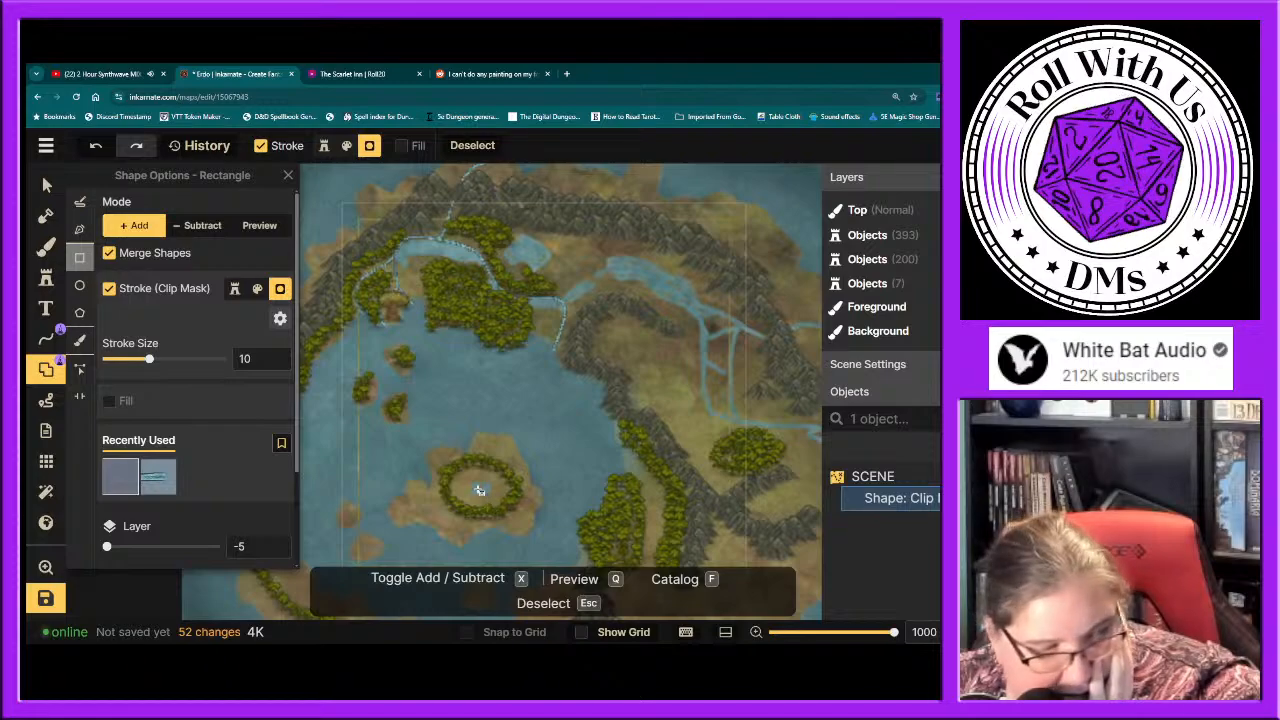
Step: Try to paint the teal water texture on the Foreground layer across the lagoon inside the rectangle
{"action": "left_click", "coordinate": [45, 250]}
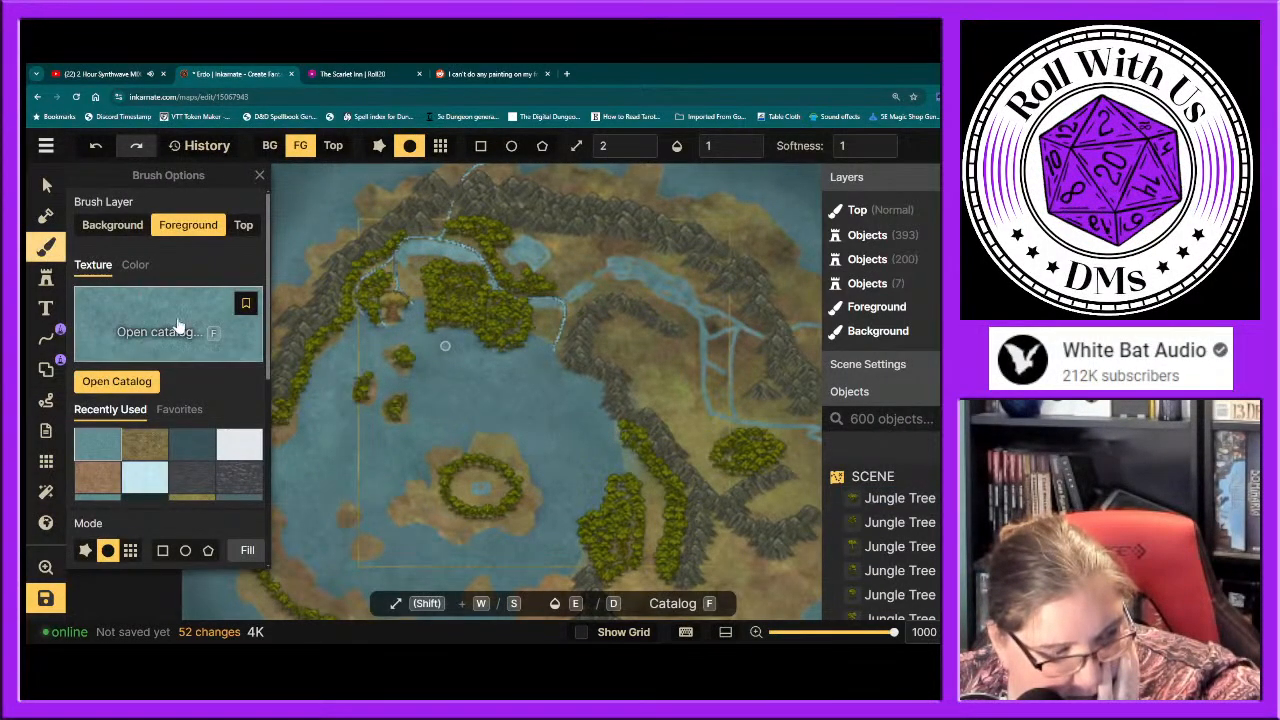
{"action": "left_click_drag", "start_coordinate": [534, 429], "coordinate": [463, 457]}
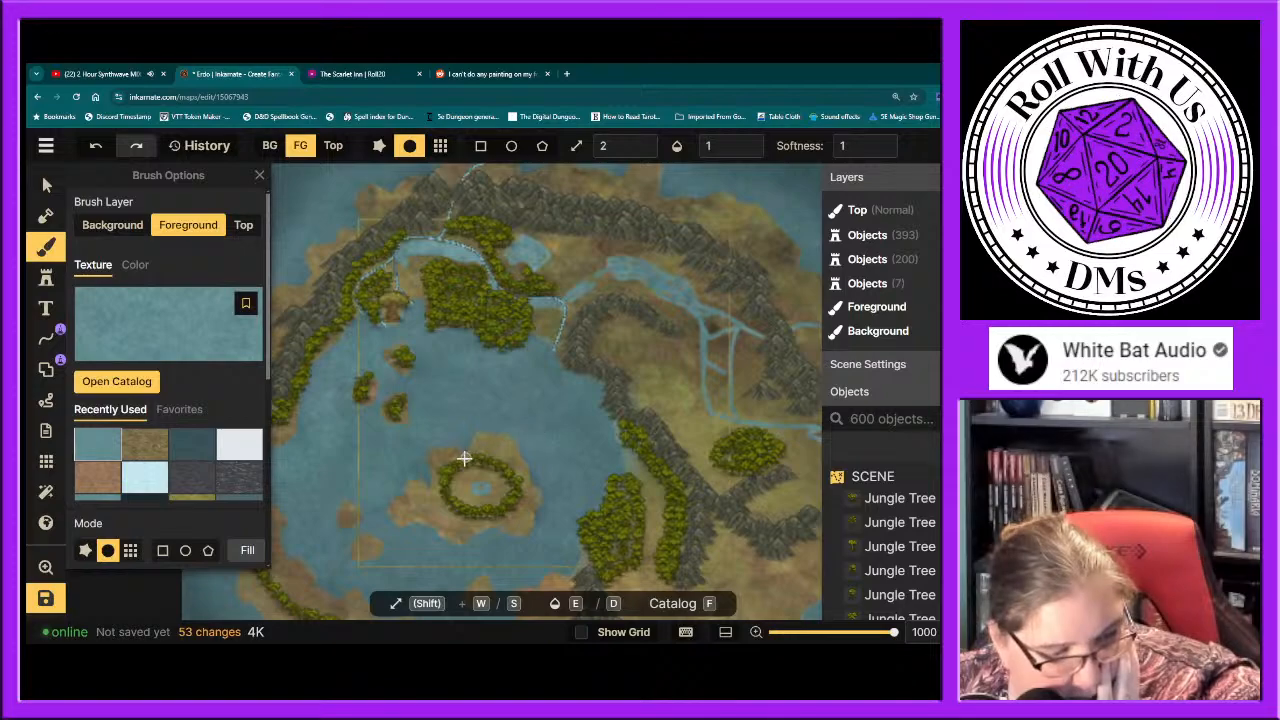
{"action": "left_click_drag", "start_coordinate": [584, 364], "coordinate": [429, 440]}
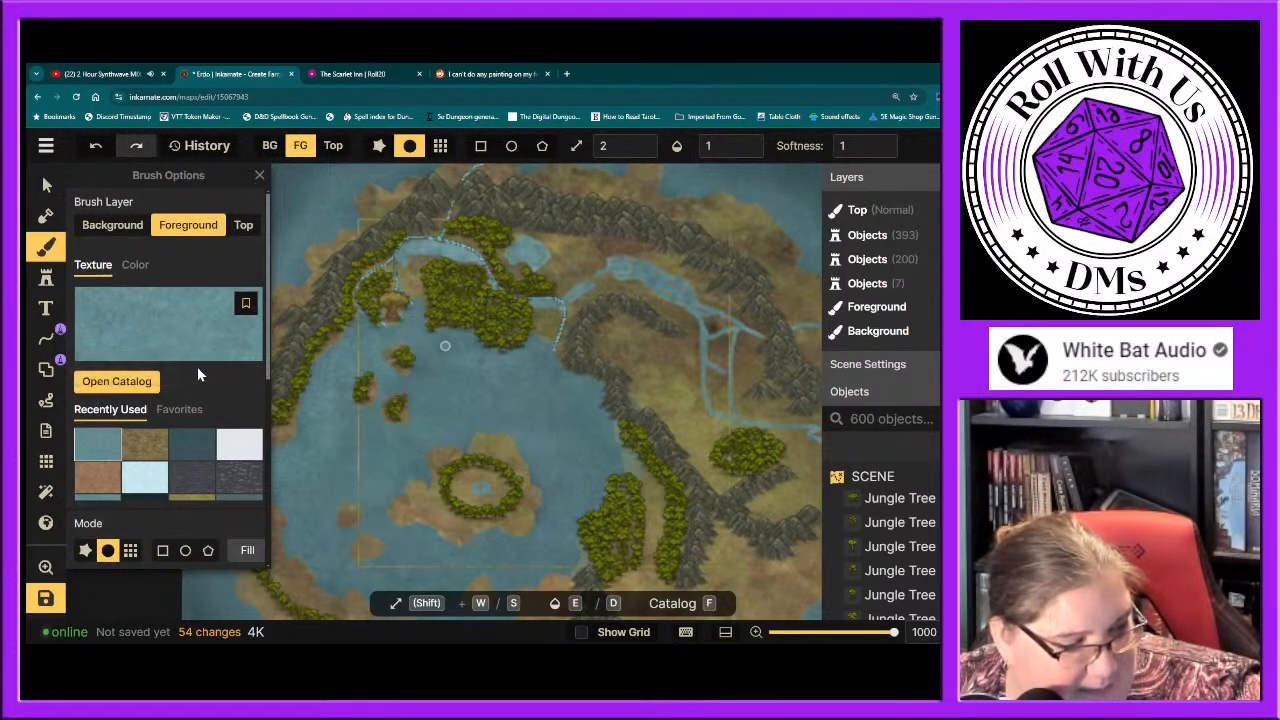
Step: Enable a solid colour fill for the rectangle shape and set it to blue 487c9e
{"action": "left_click", "coordinate": [45, 369]}
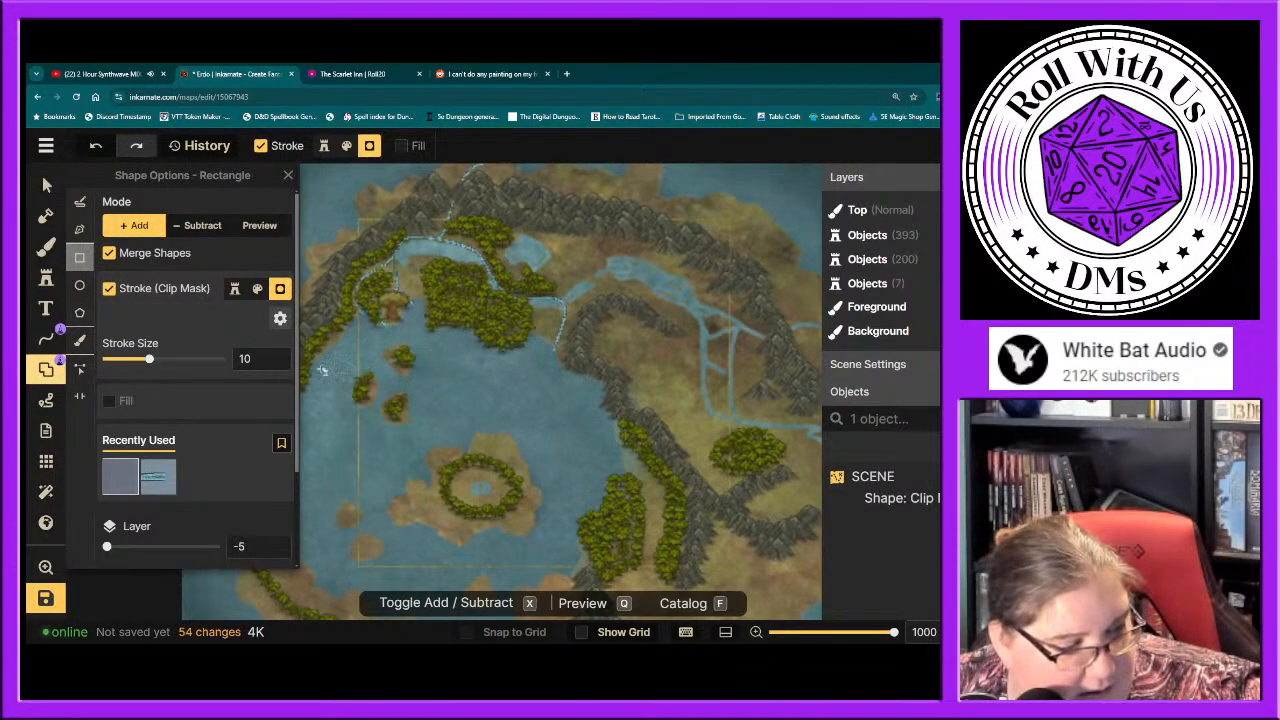
{"action": "left_click", "coordinate": [110, 405]}
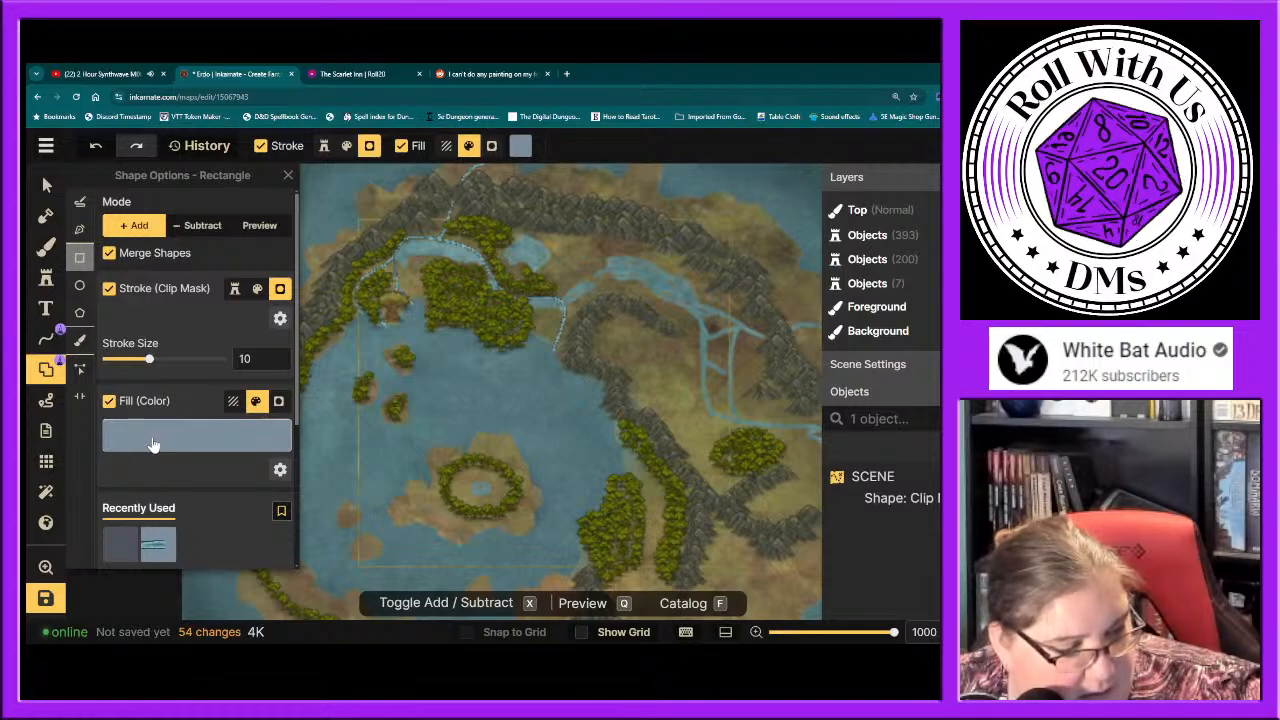
{"action": "left_click", "coordinate": [153, 444]}
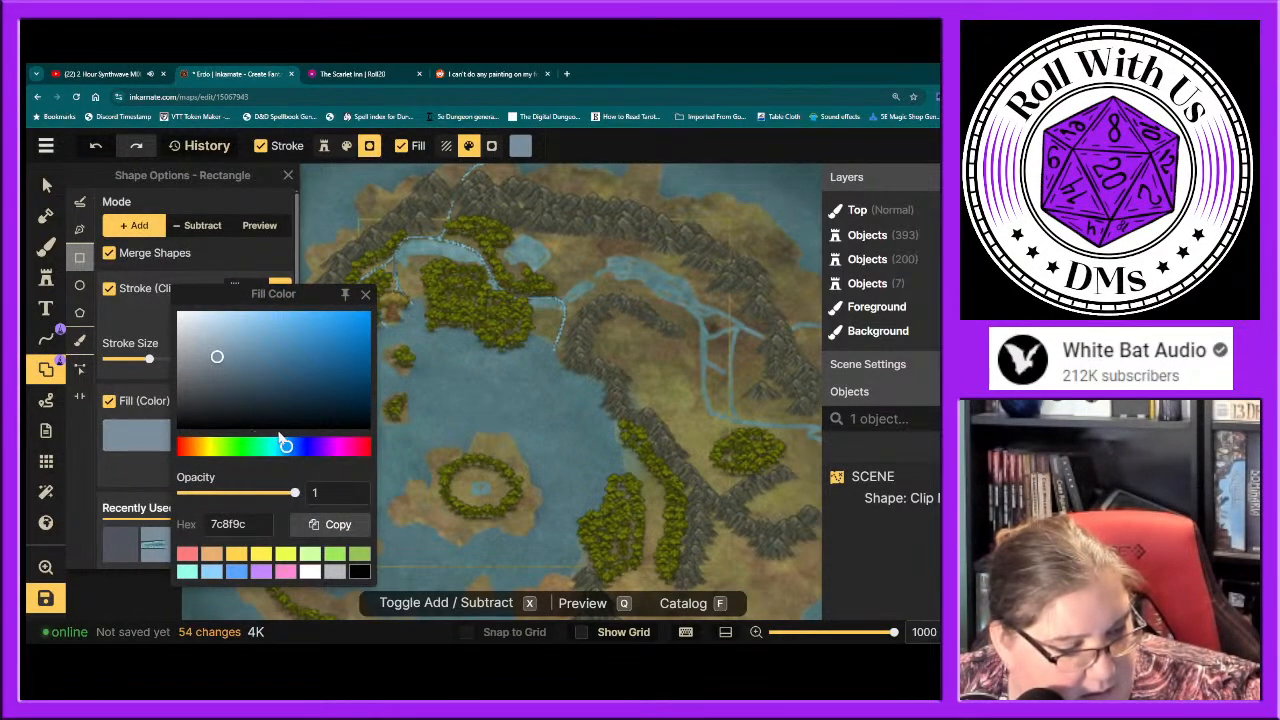
{"action": "left_click", "coordinate": [293, 390]}
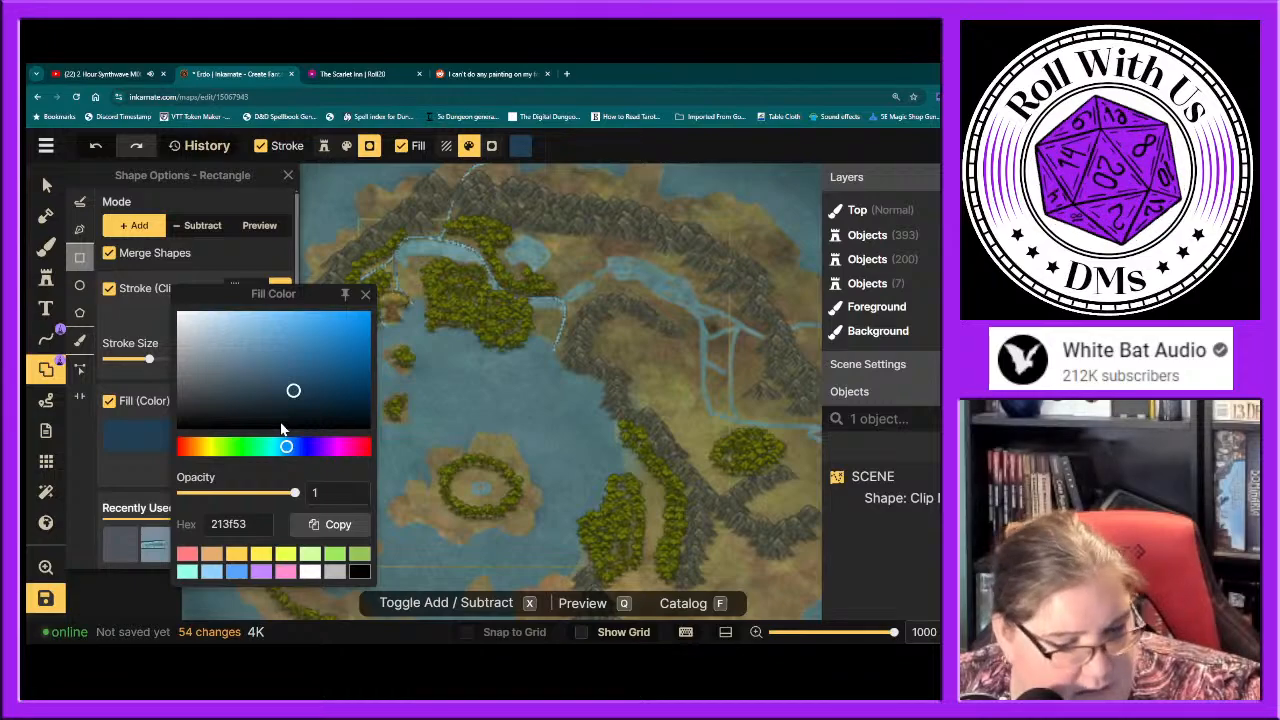
{"action": "left_click", "coordinate": [282, 355]}
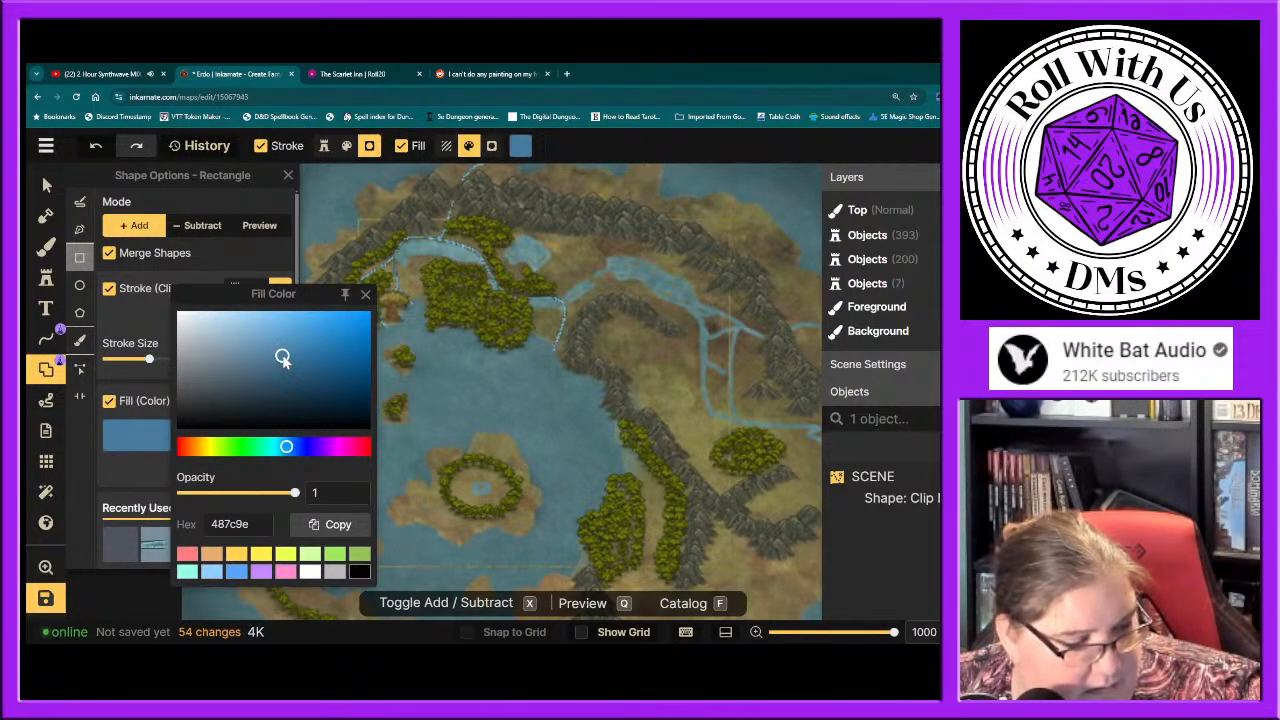
{"action": "left_click", "coordinate": [365, 294]}
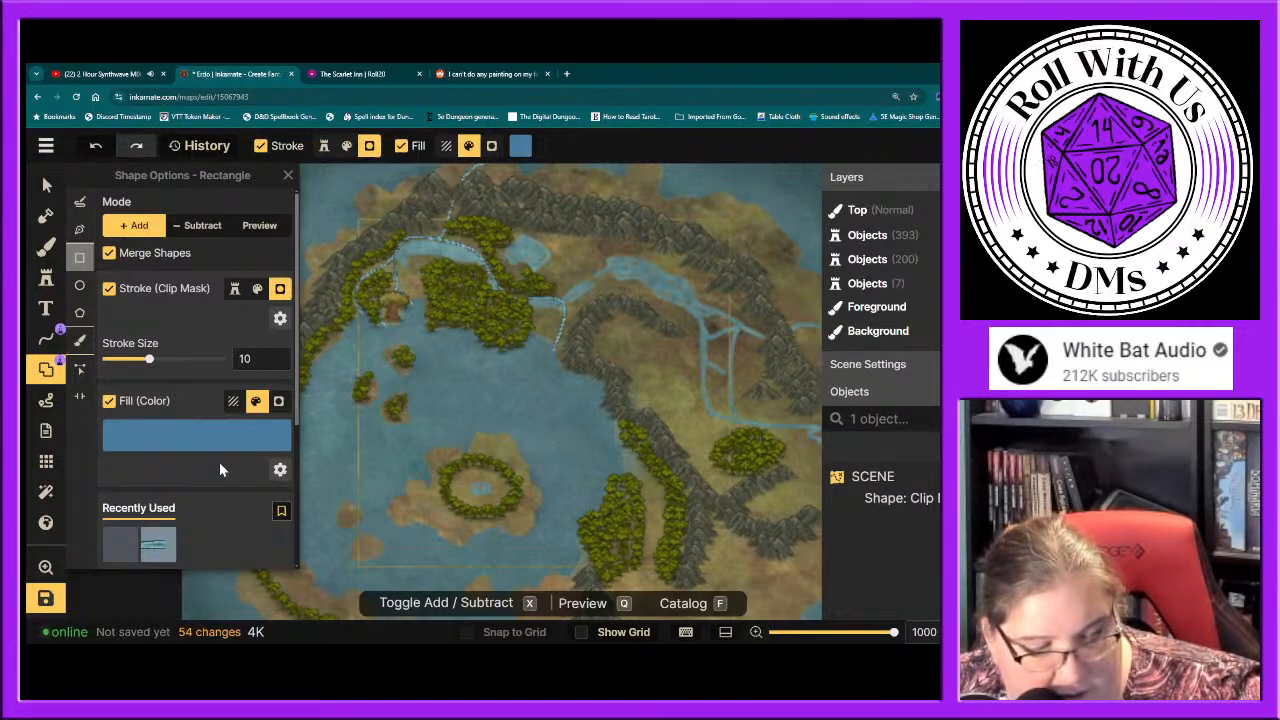
Step: Try a clip mask fill on another rectangle drawn across the lagoon area, and turn the fill off again
{"action": "left_click", "coordinate": [278, 401]}
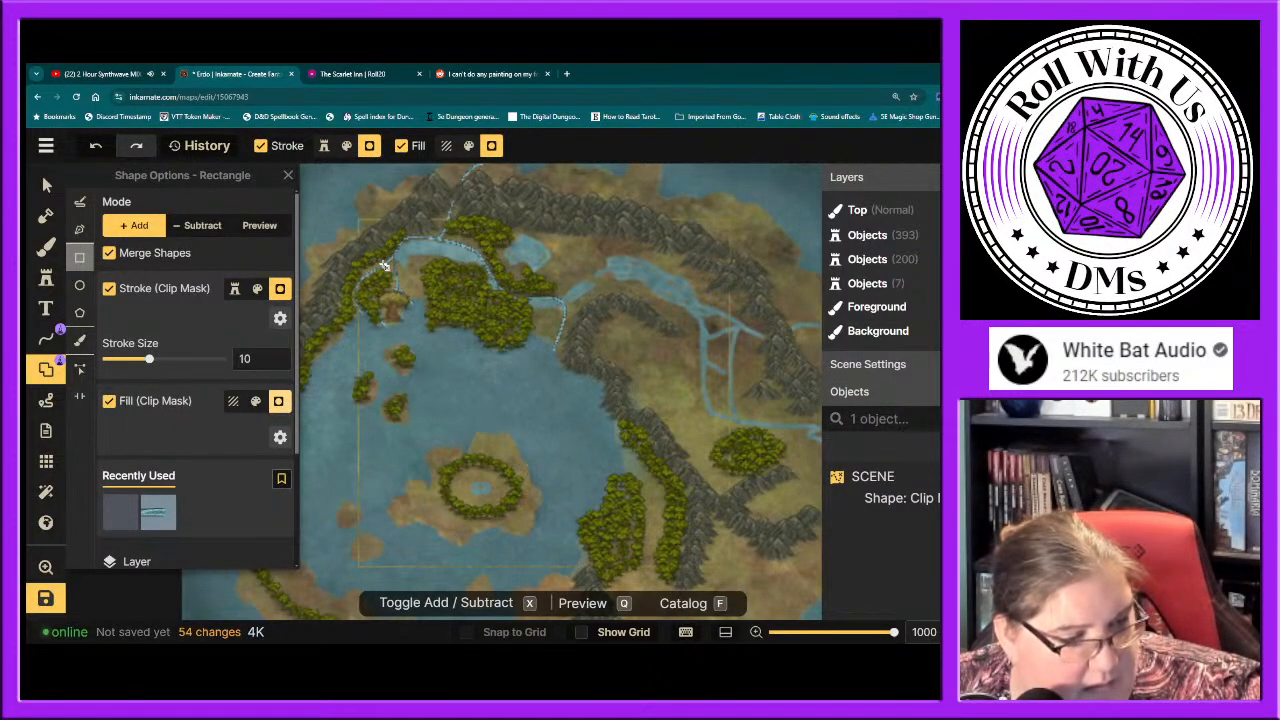
{"action": "left_click_drag", "start_coordinate": [376, 251], "coordinate": [700, 570]}
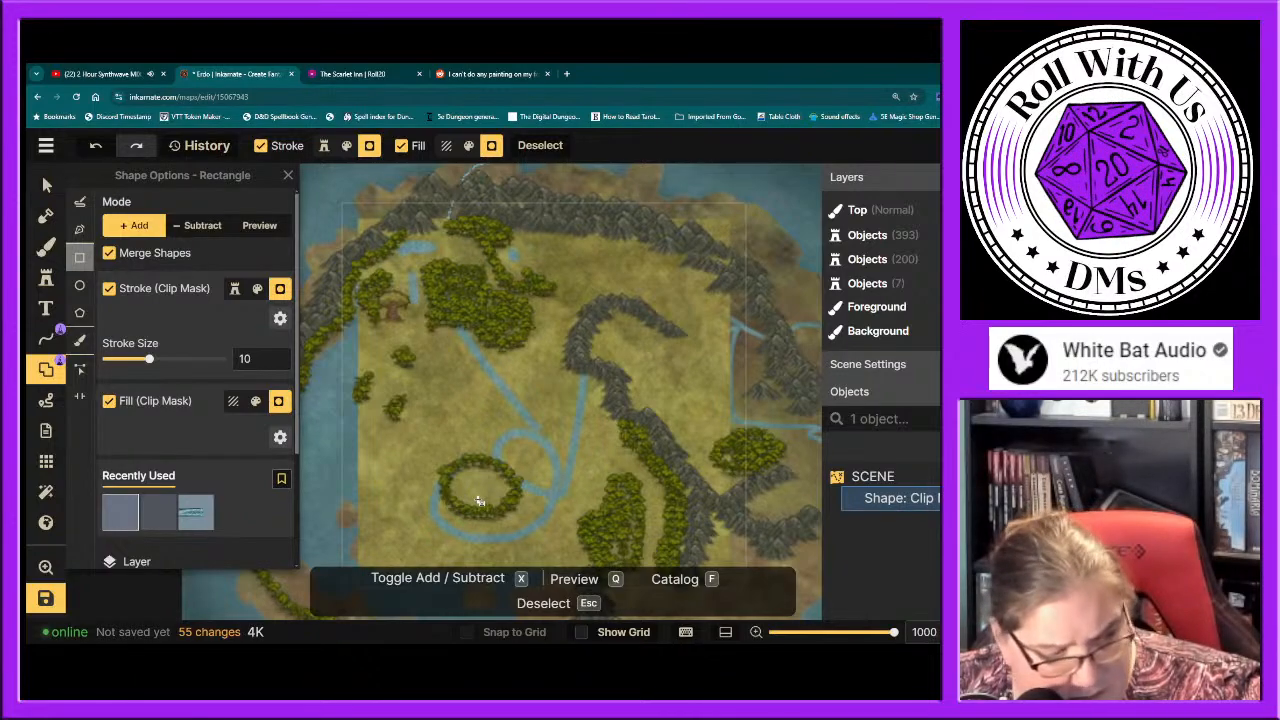
{"action": "left_click", "coordinate": [108, 402]}
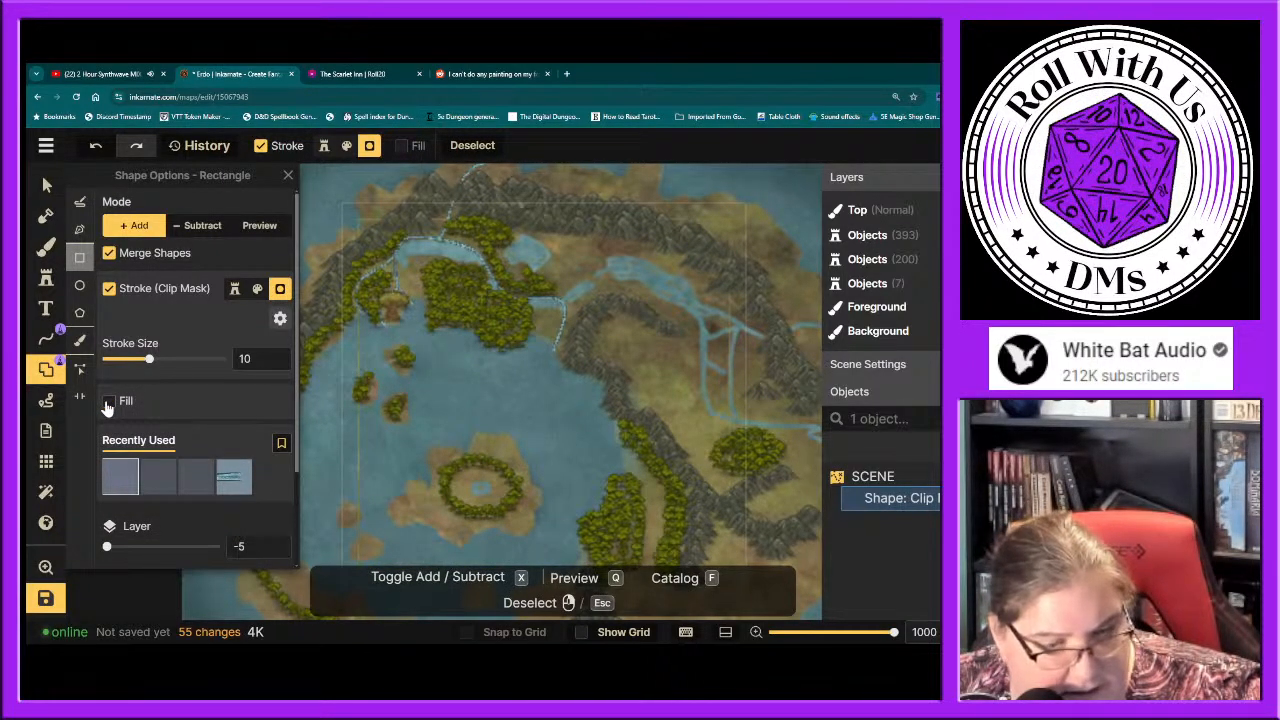
{"action": "left_click", "coordinate": [108, 402]}
{"action": "left_click", "coordinate": [108, 402]}
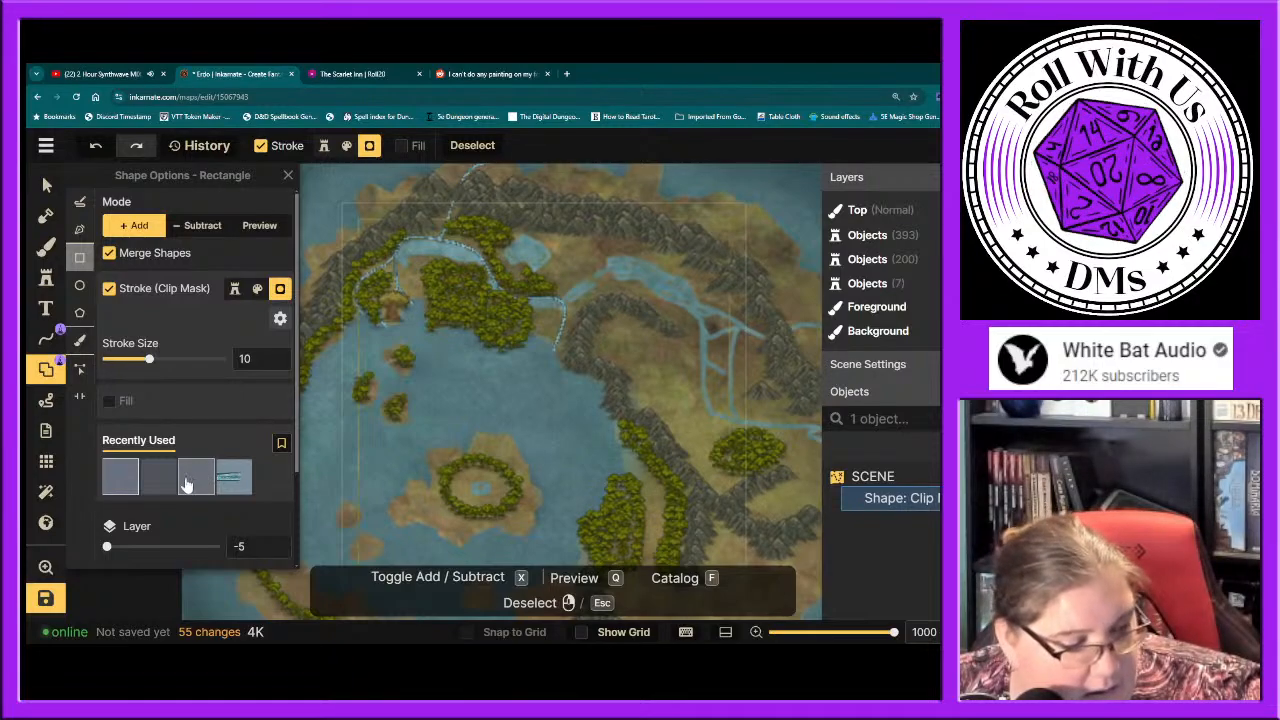
Step: Review the selected rectangle's stroke, layer and opacity settings, and switch to the shape Brush
{"action": "scroll", "coordinate": [180, 485], "scroll_direction": "down", "scroll_amount": 3}
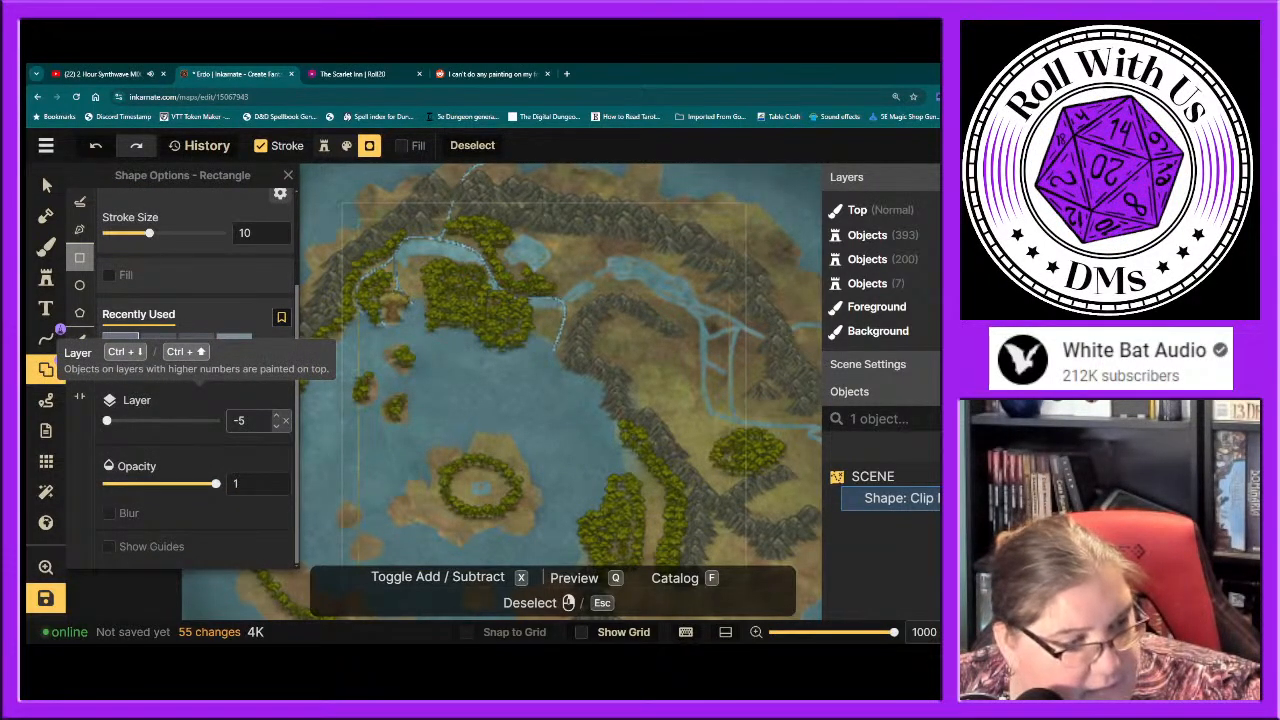
{"action": "scroll", "coordinate": [192, 424], "scroll_direction": "up", "scroll_amount": 3}
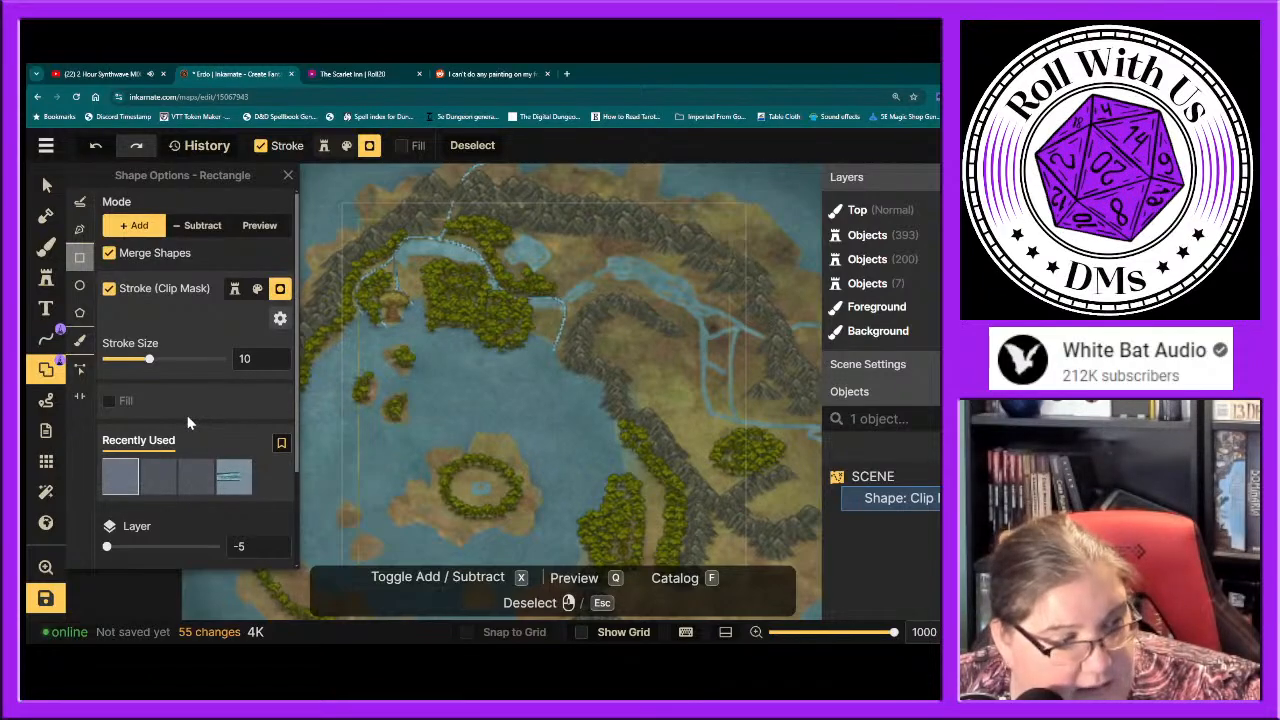
{"action": "scroll", "coordinate": [188, 423], "scroll_direction": "down", "scroll_amount": 3}
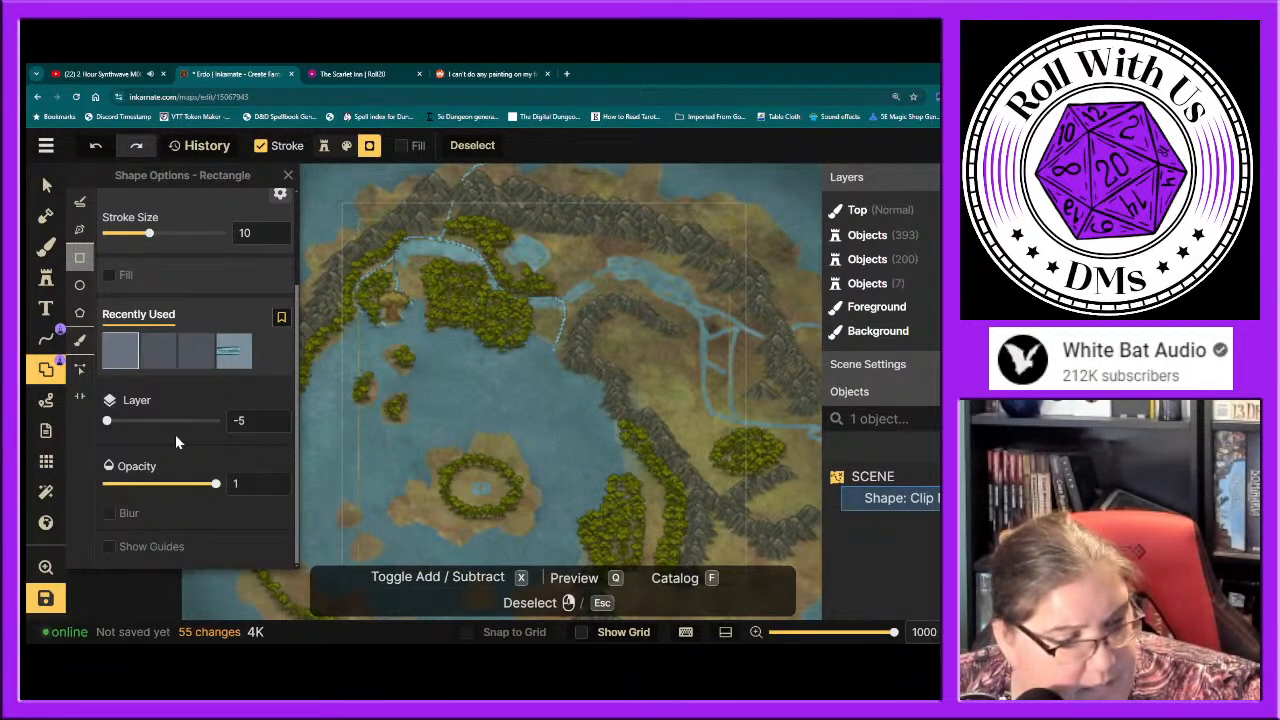
{"action": "scroll", "coordinate": [175, 440], "scroll_direction": "up", "scroll_amount": 3}
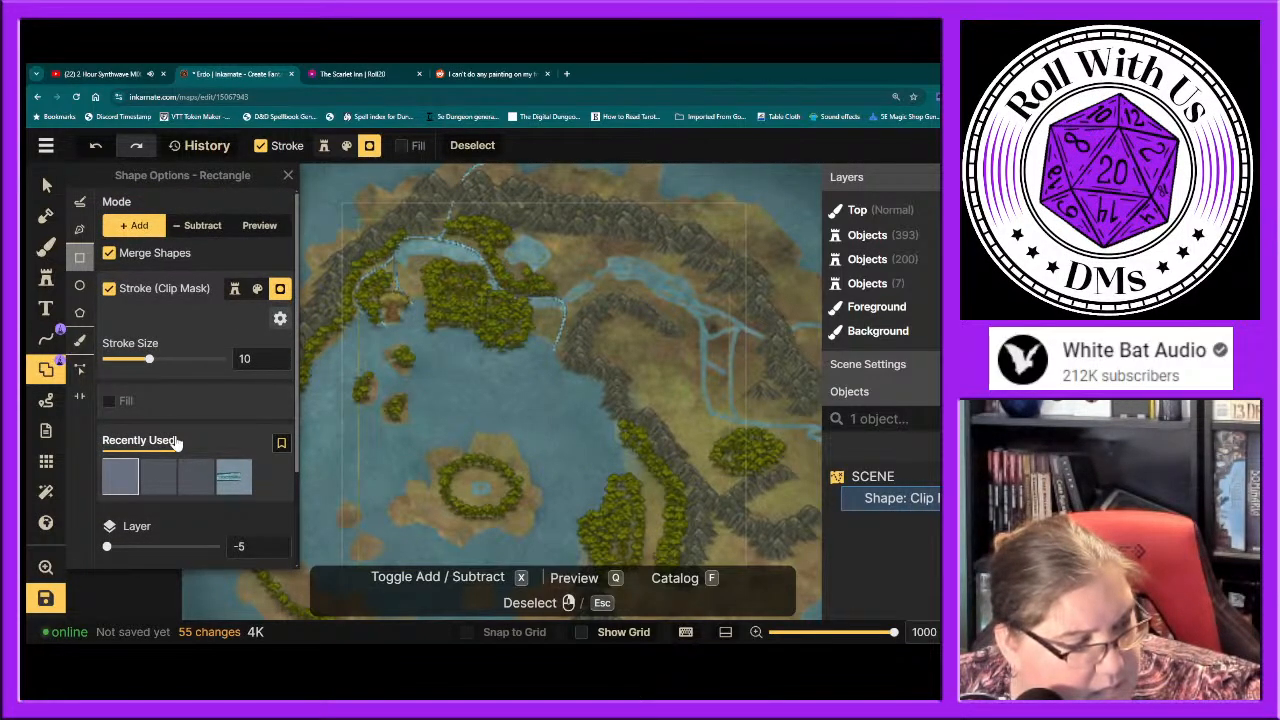
{"action": "left_click", "coordinate": [78, 345]}
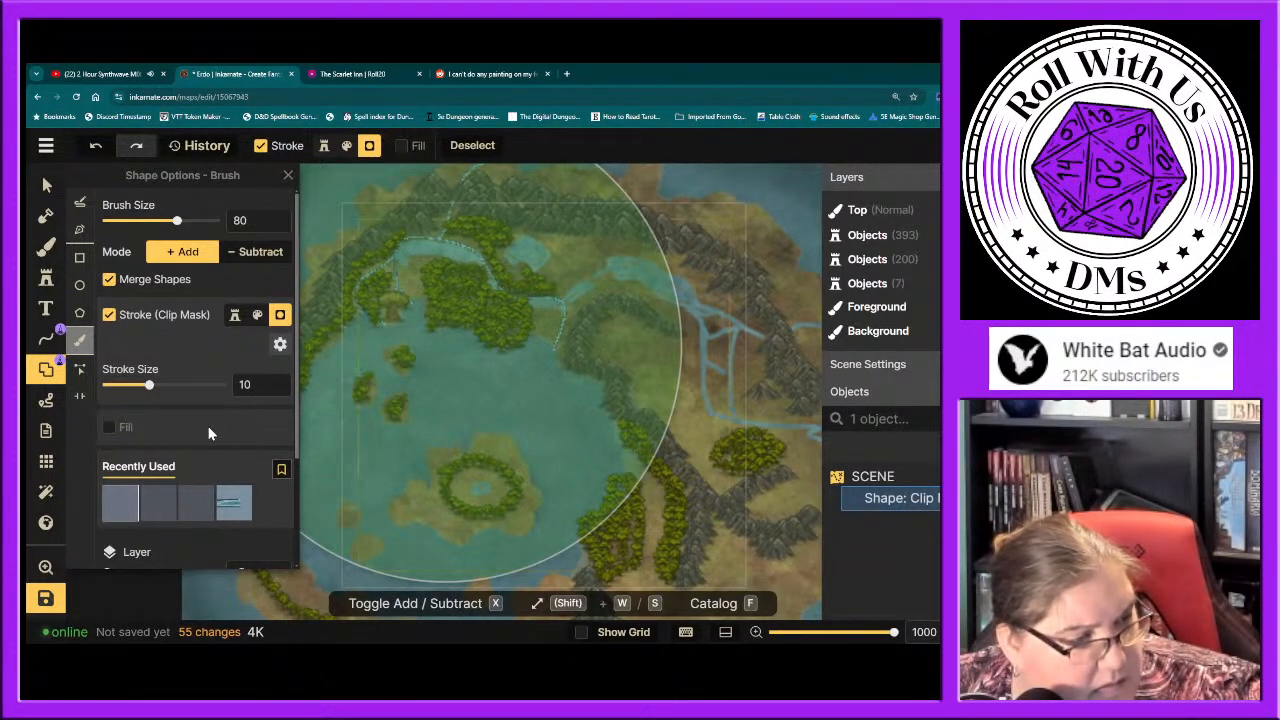
Step: Try brushing a size-80 shape with a clip mask stroke over the lagoon, the eastern land and the surrounding sea
{"action": "mouse_move", "coordinate": [437, 414]}
{"action": "left_mouse_down"}
{"action": "mouse_move", "coordinate": [514, 389]}
{"action": "mouse_move", "coordinate": [551, 409]}
{"action": "mouse_move", "coordinate": [641, 414]}
{"action": "mouse_move", "coordinate": [630, 425]}
{"action": "left_mouse_up"}
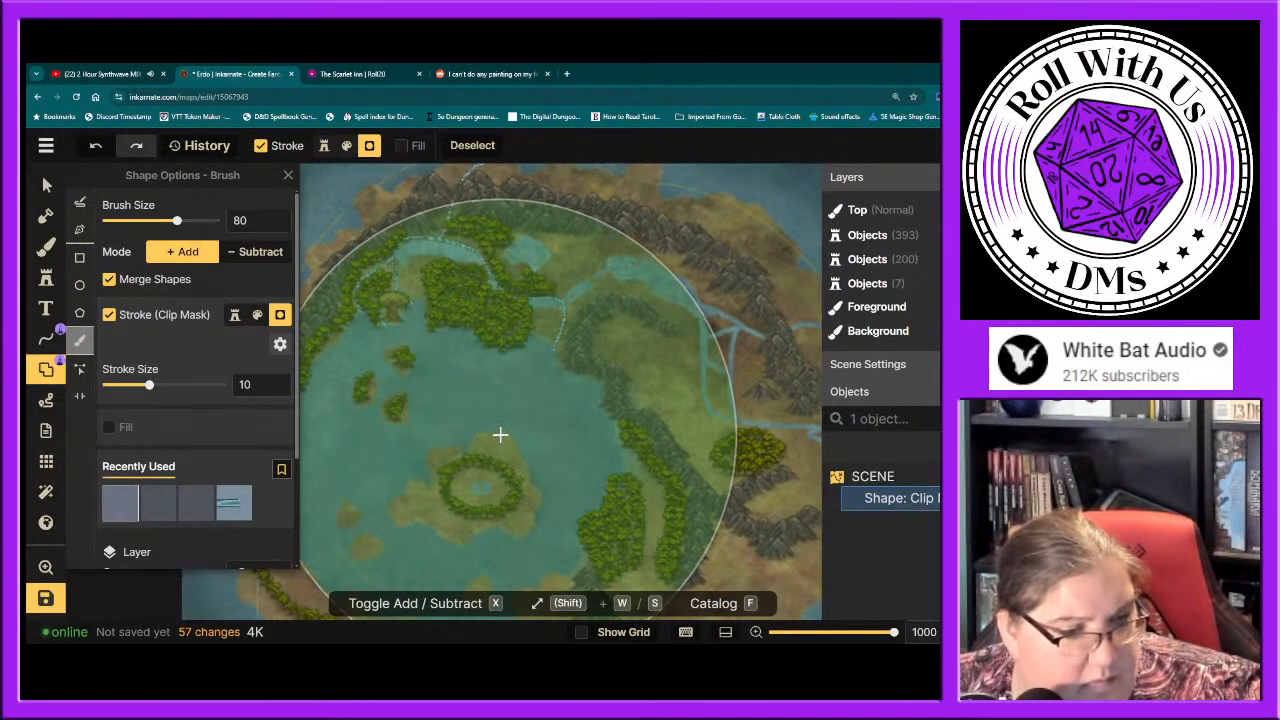
{"action": "scroll", "coordinate": [497, 442], "scroll_direction": "down", "scroll_amount": 4}
{"action": "scroll", "coordinate": [500, 434], "scroll_direction": "down", "scroll_amount": 1}
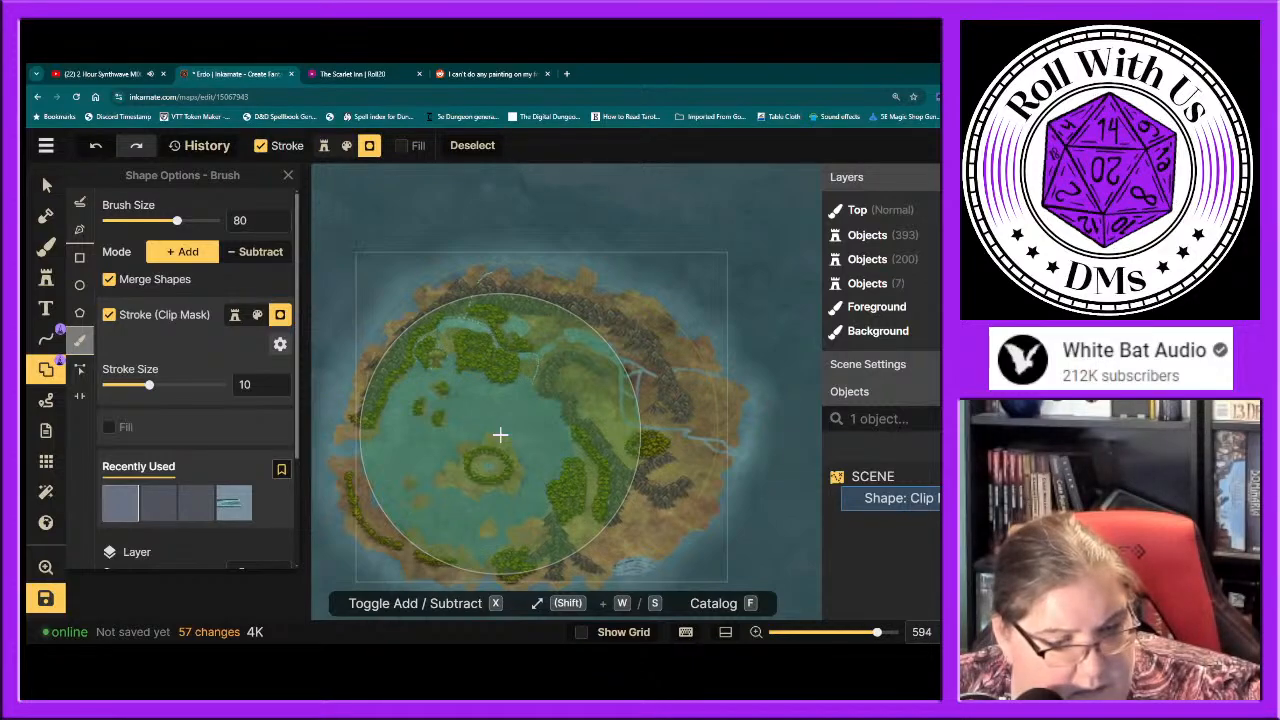
{"action": "scroll", "coordinate": [500, 434], "scroll_direction": "down", "scroll_amount": 1}
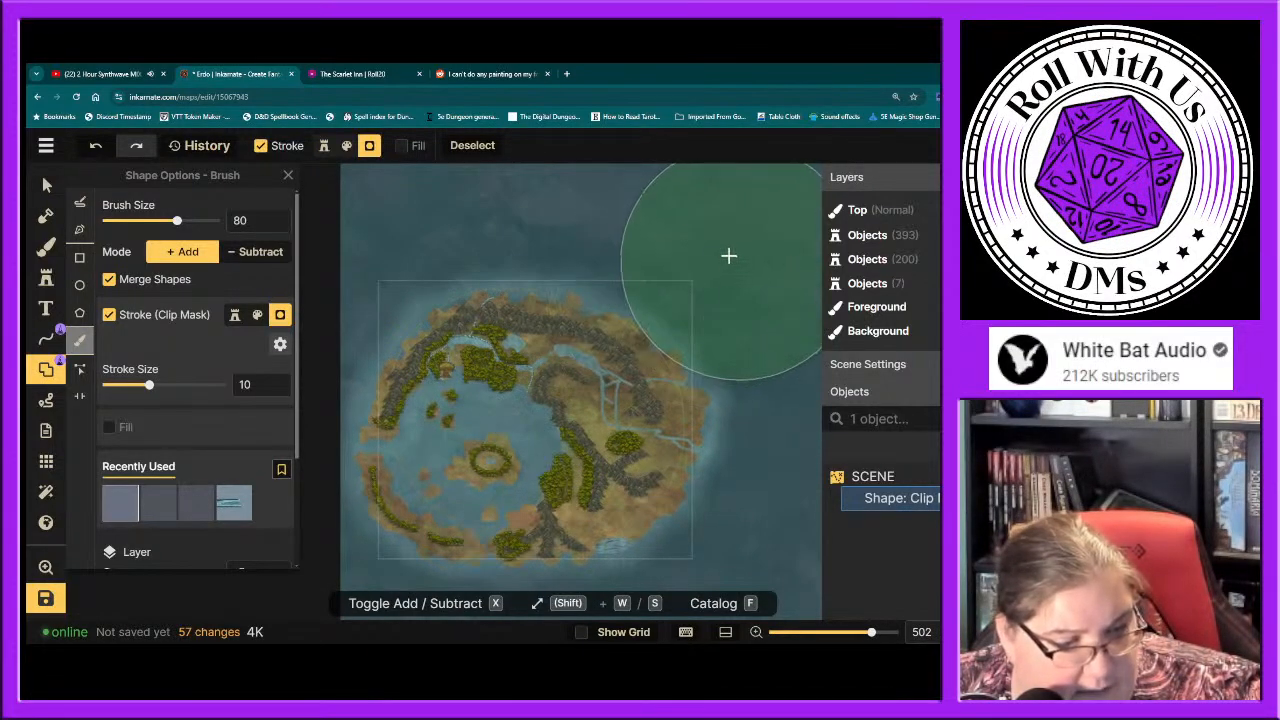
{"action": "mouse_move", "coordinate": [690, 245]}
{"action": "left_mouse_down"}
{"action": "mouse_move", "coordinate": [700, 377]}
{"action": "mouse_move", "coordinate": [457, 400]}
{"action": "mouse_move", "coordinate": [620, 306]}
{"action": "mouse_move", "coordinate": [466, 428]}
{"action": "mouse_move", "coordinate": [620, 215]}
{"action": "mouse_move", "coordinate": [623, 489]}
{"action": "mouse_move", "coordinate": [393, 421]}
{"action": "left_mouse_up"}
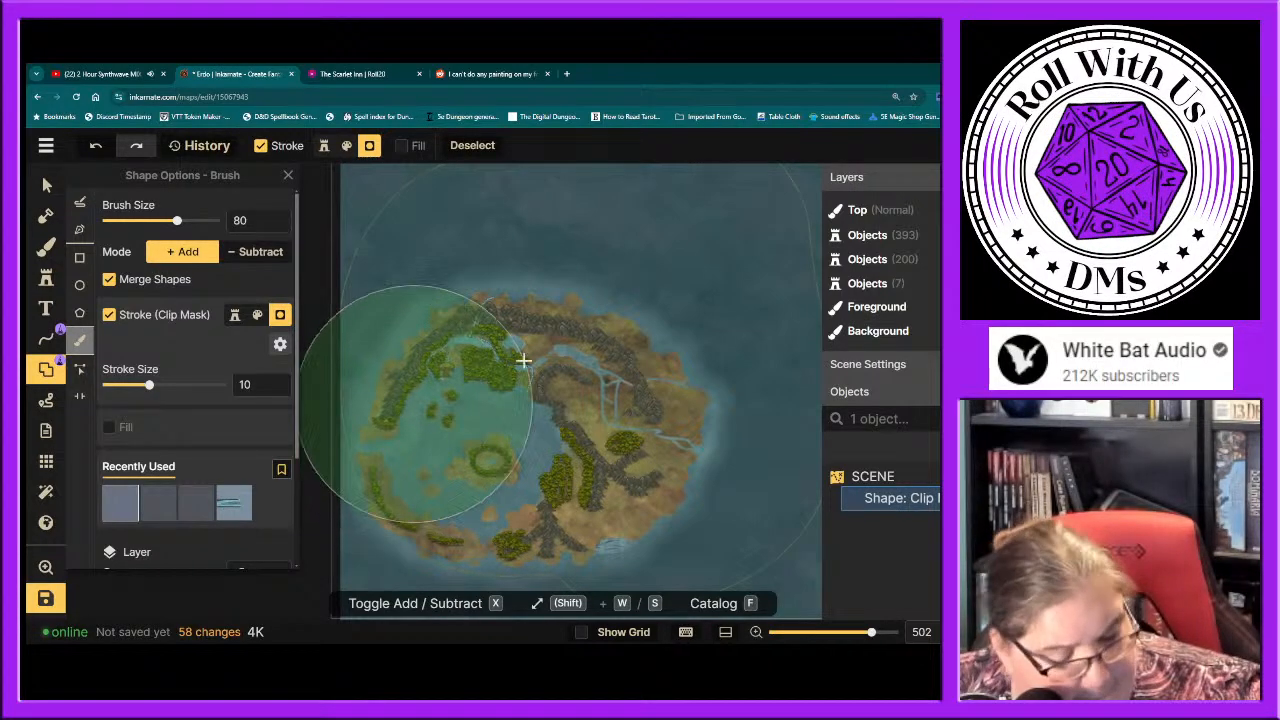
Step: Undo the brushed clip mask shapes and the earlier rectangle changes over the lagoon
{"action": "key", "text": "ctrl+z"}
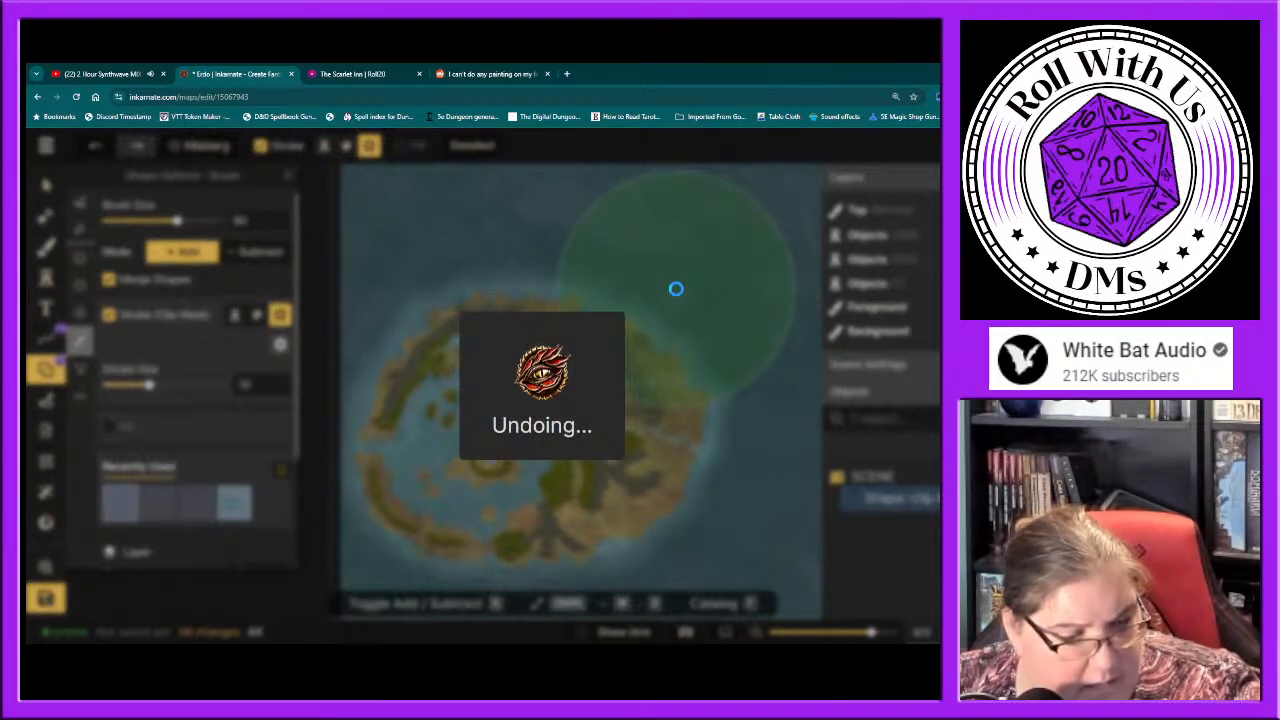
{"action": "key", "text": "ctrl+z"}
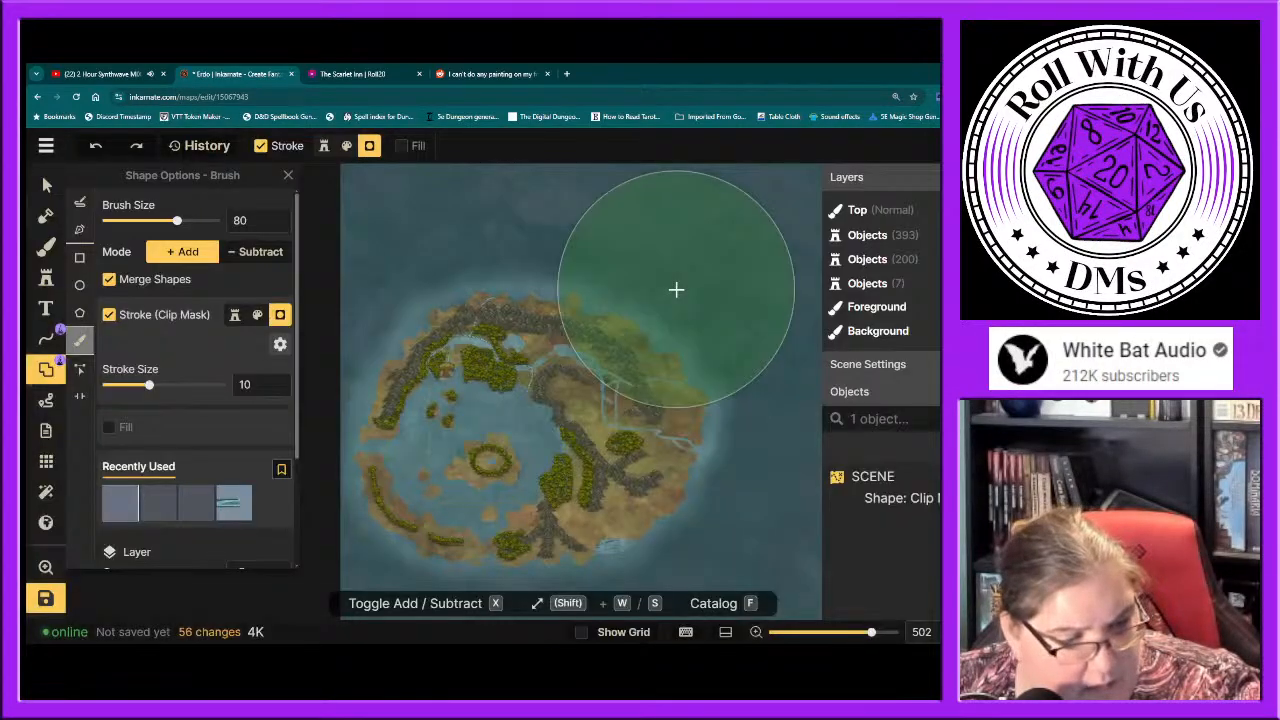
{"action": "key", "text": "ctrl+z"}
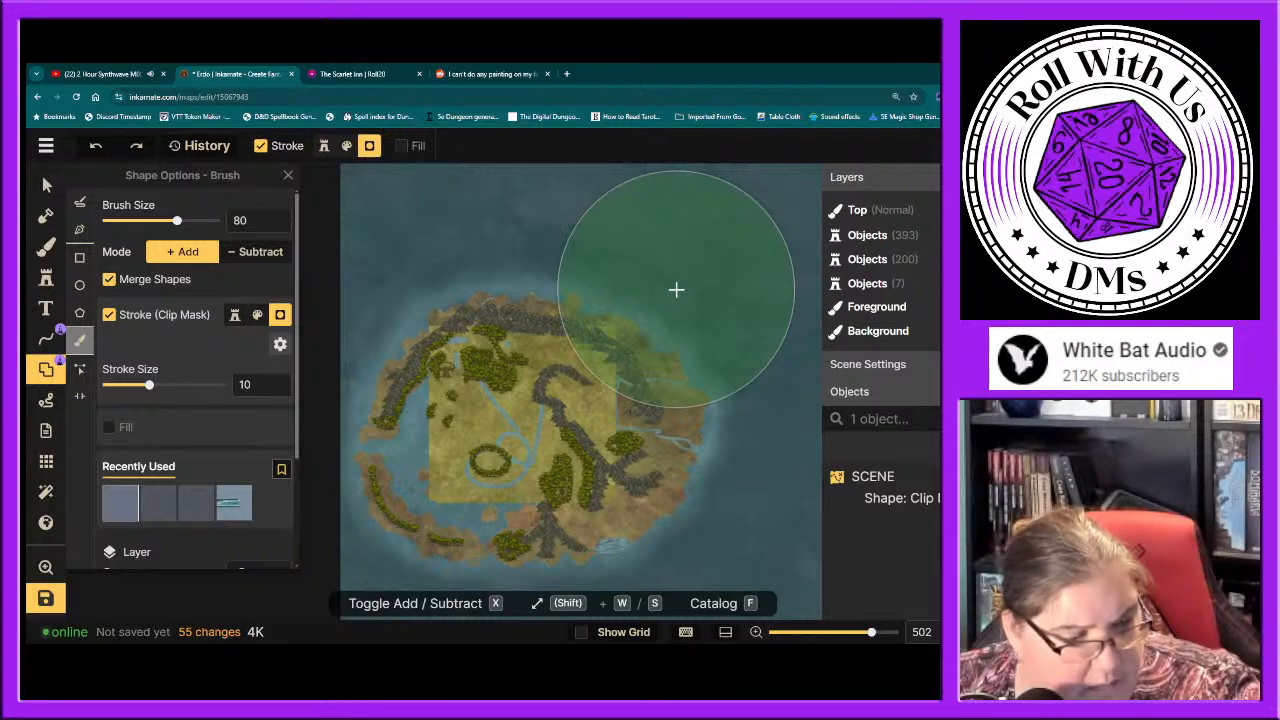
{"action": "key", "text": "ctrl+z"}
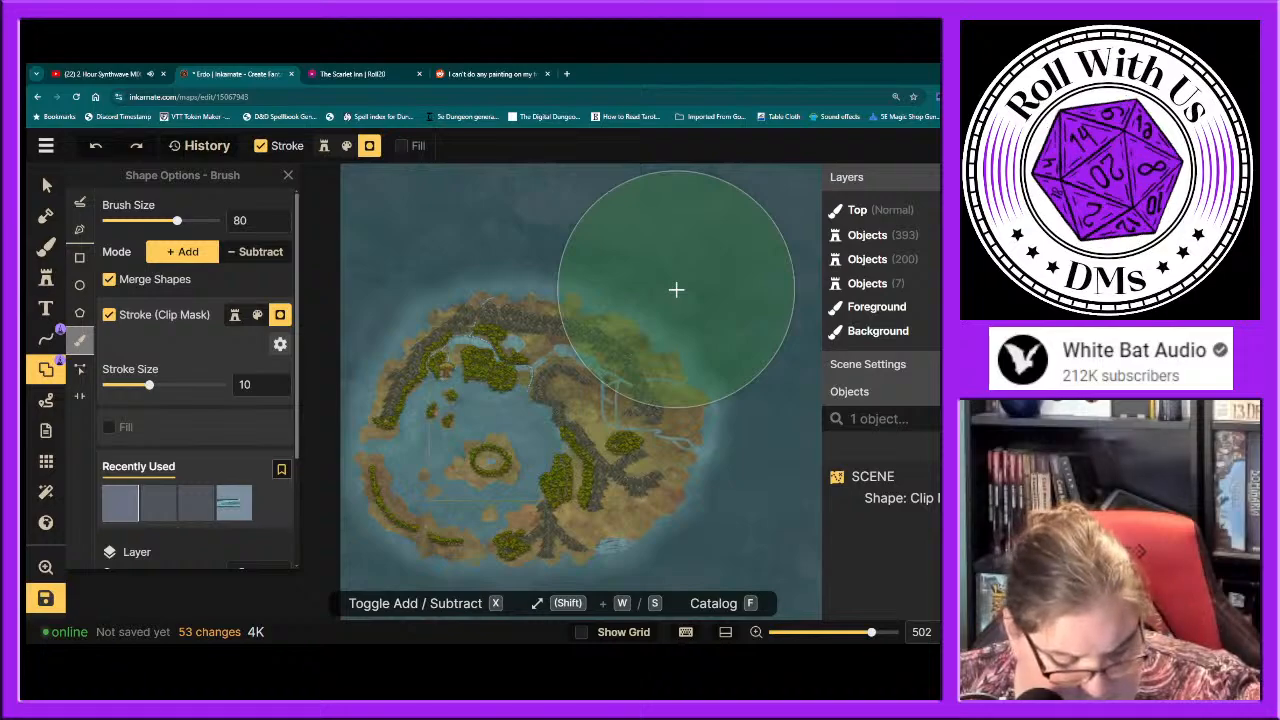
{"action": "key", "text": "ctrl+z"}
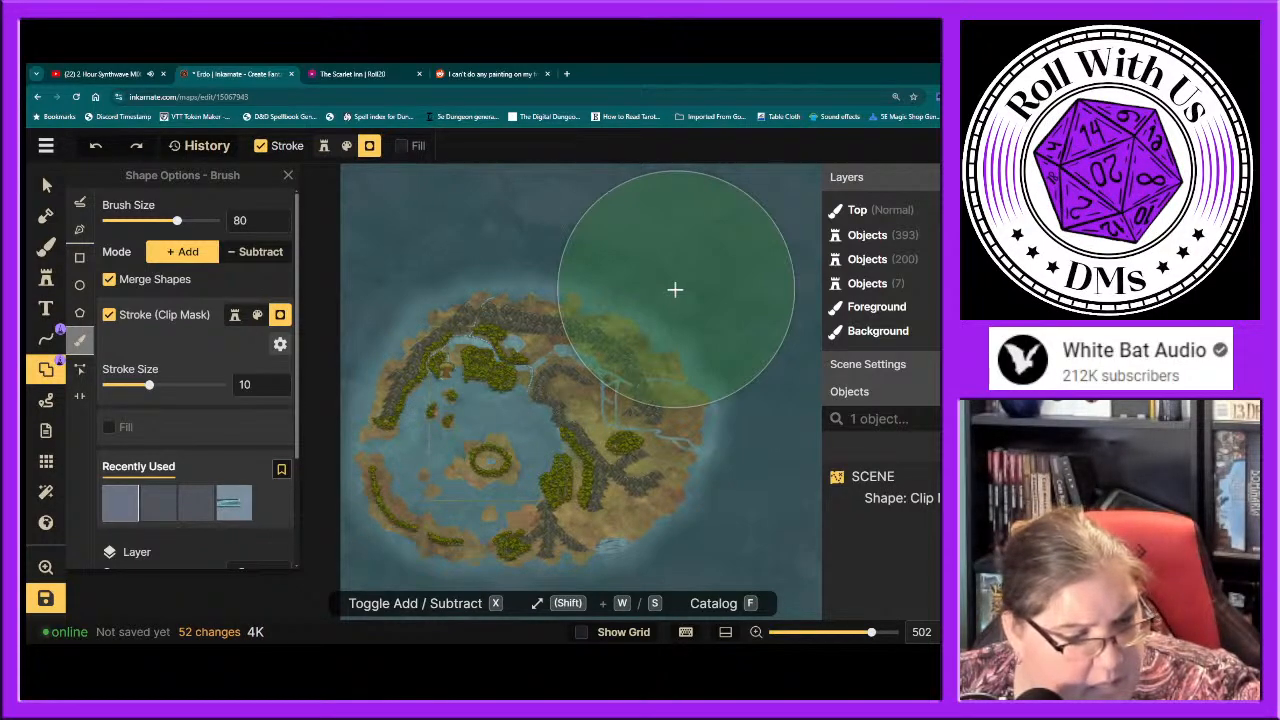
Step: Examine which map elements belong to the lowest Objects layer by hiding and re-showing that layer
{"action": "left_click", "coordinate": [46, 185]}
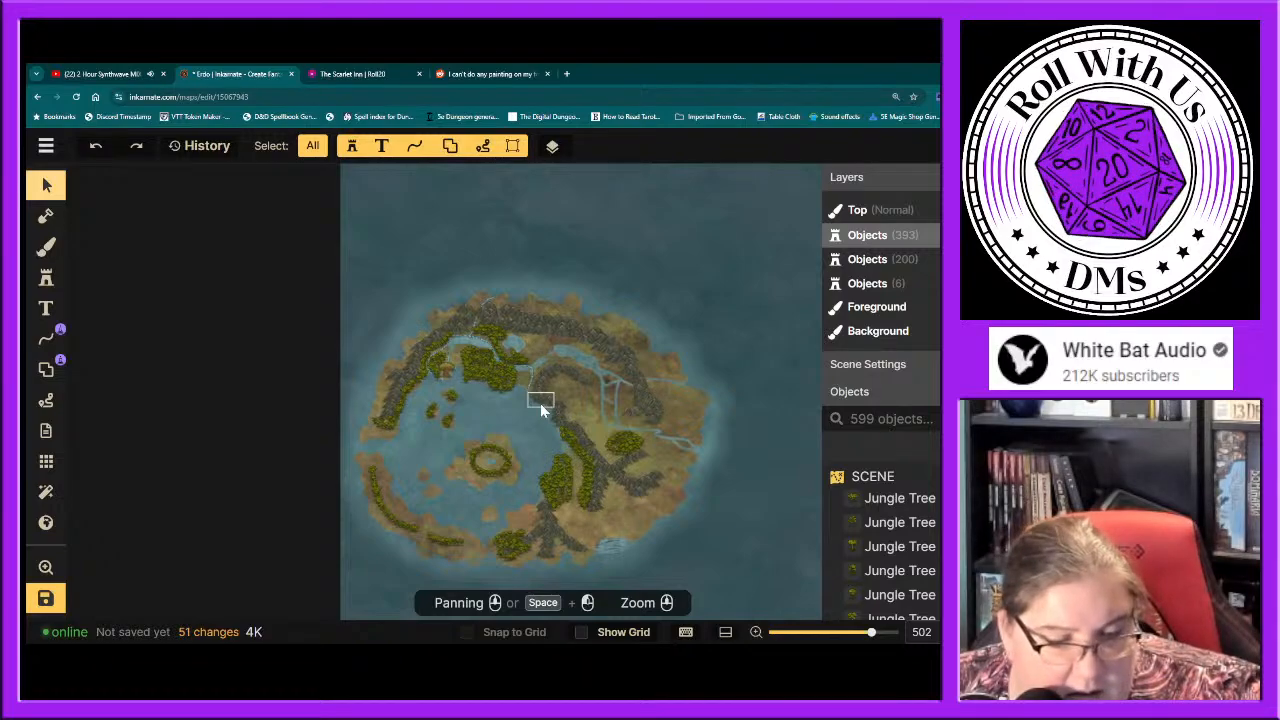
{"action": "scroll", "coordinate": [463, 350], "scroll_direction": "up", "scroll_amount": 1}
{"action": "scroll", "coordinate": [463, 348], "scroll_direction": "up", "scroll_amount": 1}
{"action": "left_click", "coordinate": [464, 348]}
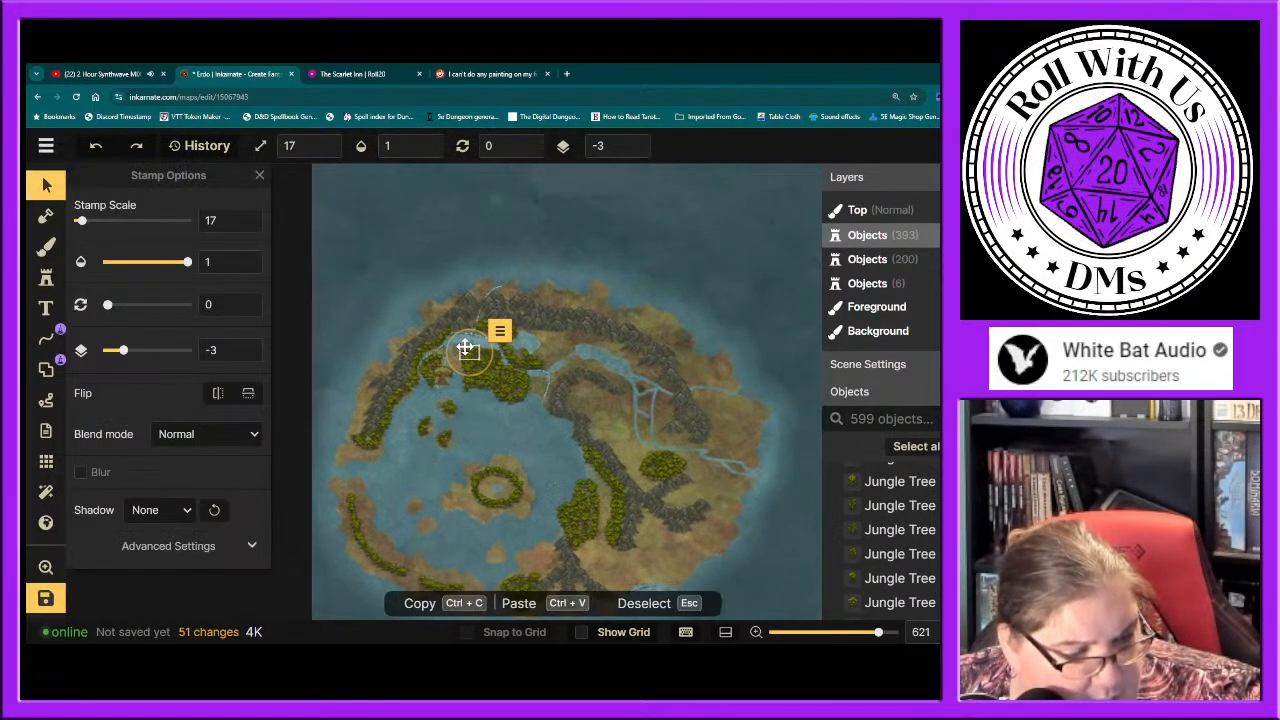
{"action": "left_click", "coordinate": [391, 273]}
{"action": "scroll", "coordinate": [455, 380], "scroll_direction": "up", "scroll_amount": 2}
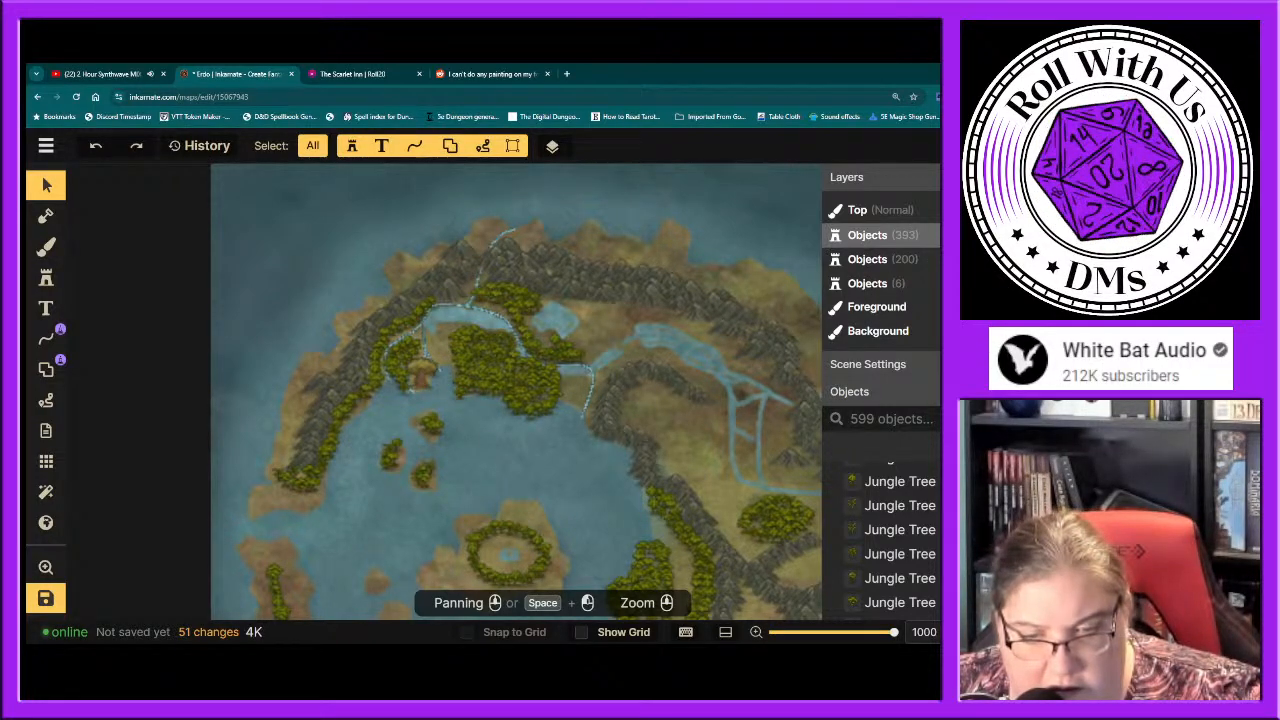
{"action": "left_click", "coordinate": [937, 283]}
{"action": "left_click", "coordinate": [937, 283]}
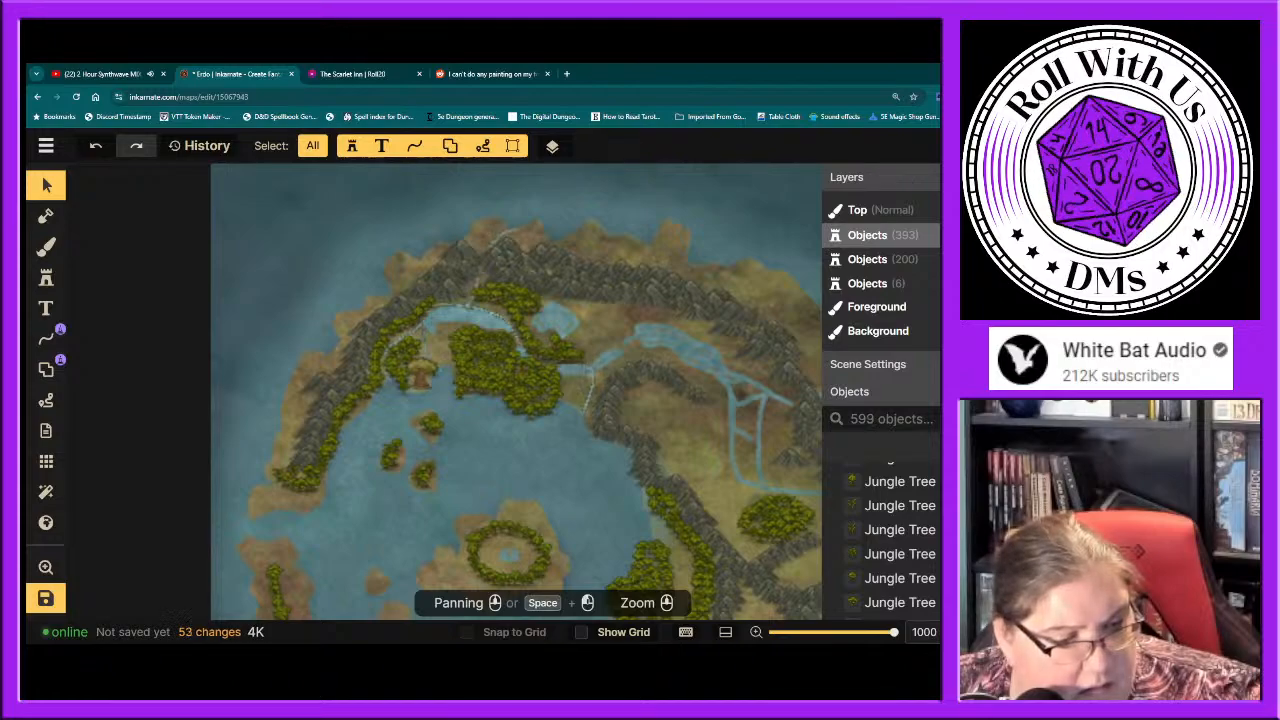
{"action": "left_click", "coordinate": [937, 283]}
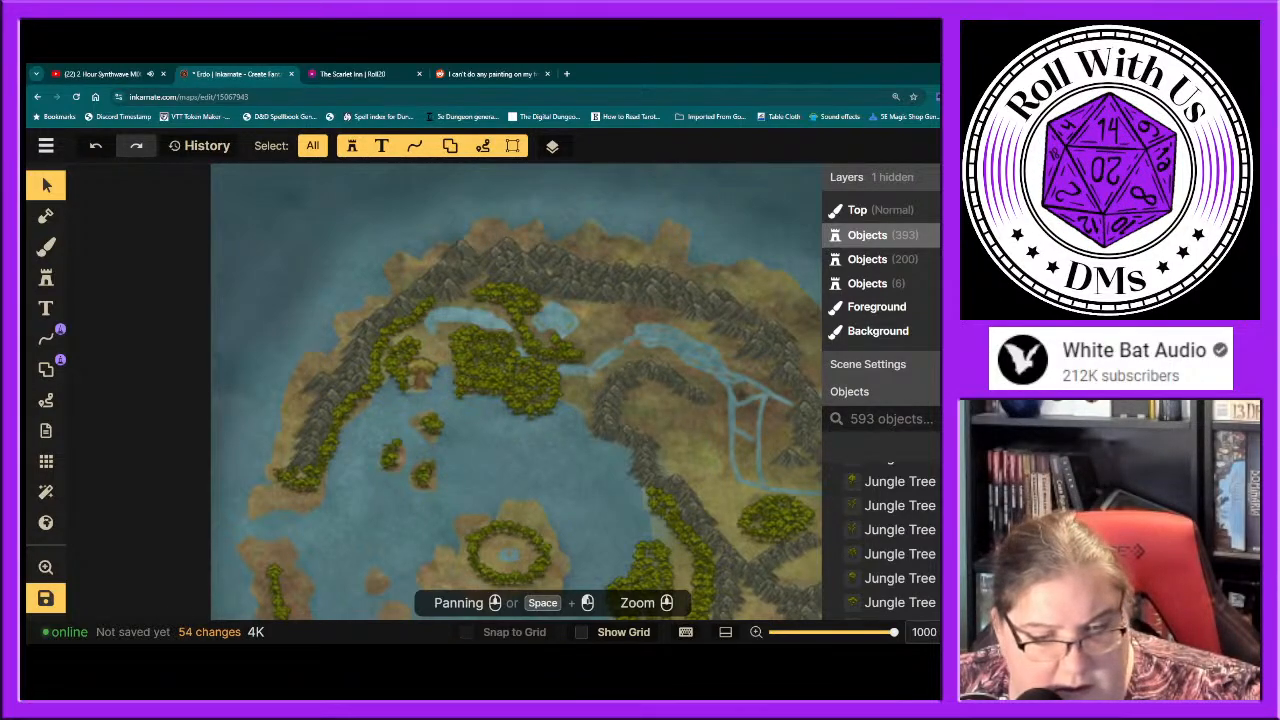
{"action": "left_click", "coordinate": [937, 283]}
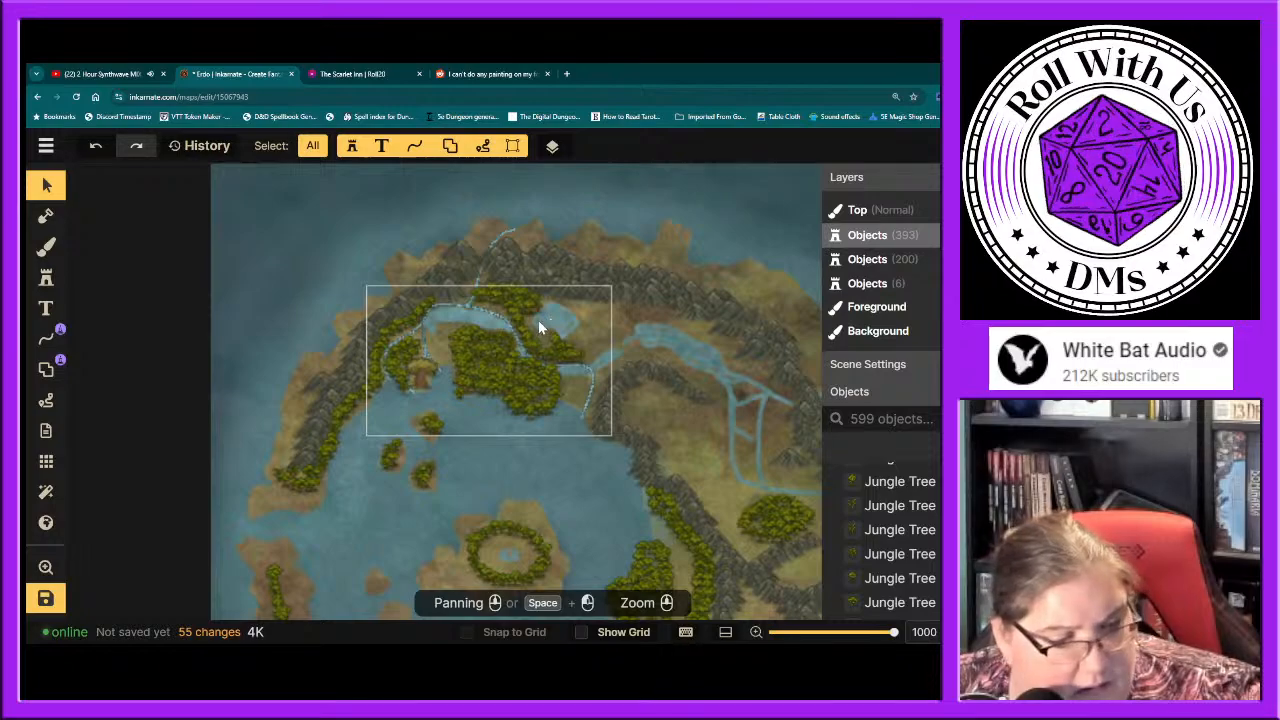
Step: Delete the long river line winding around the northern jungle above the lagoon
{"action": "left_click", "coordinate": [496, 316]}
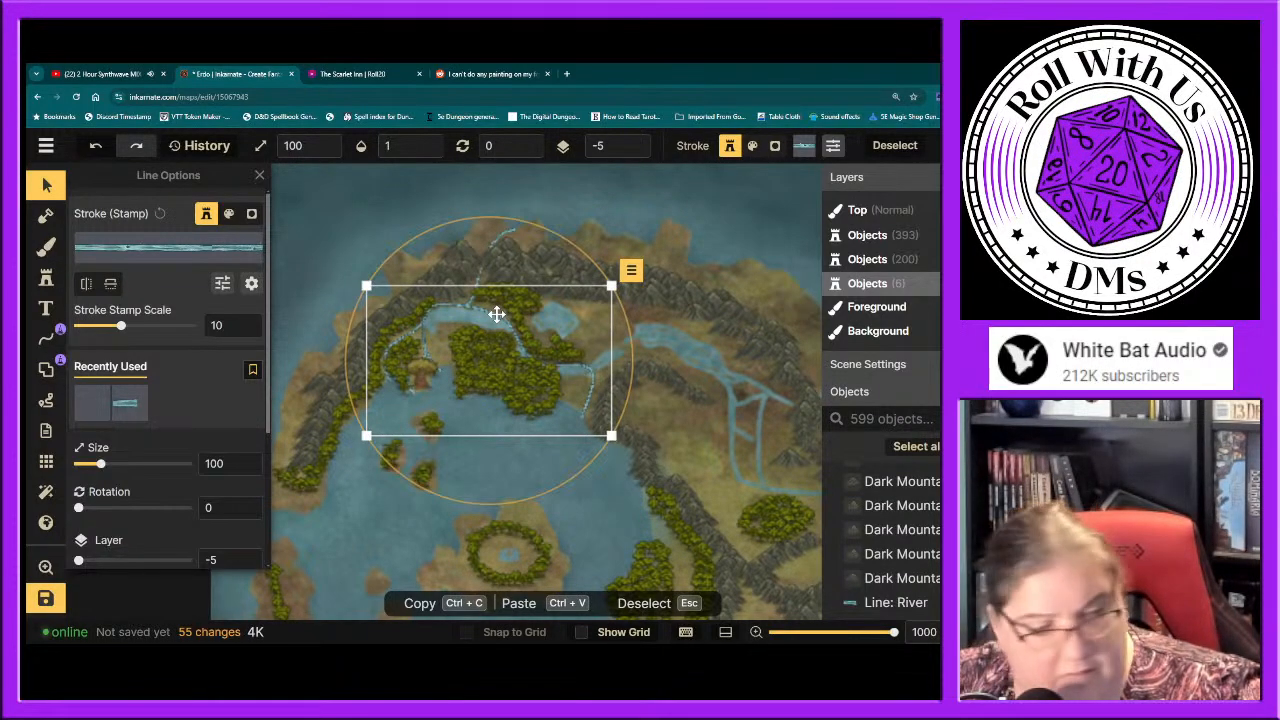
{"action": "key", "text": "Delete"}
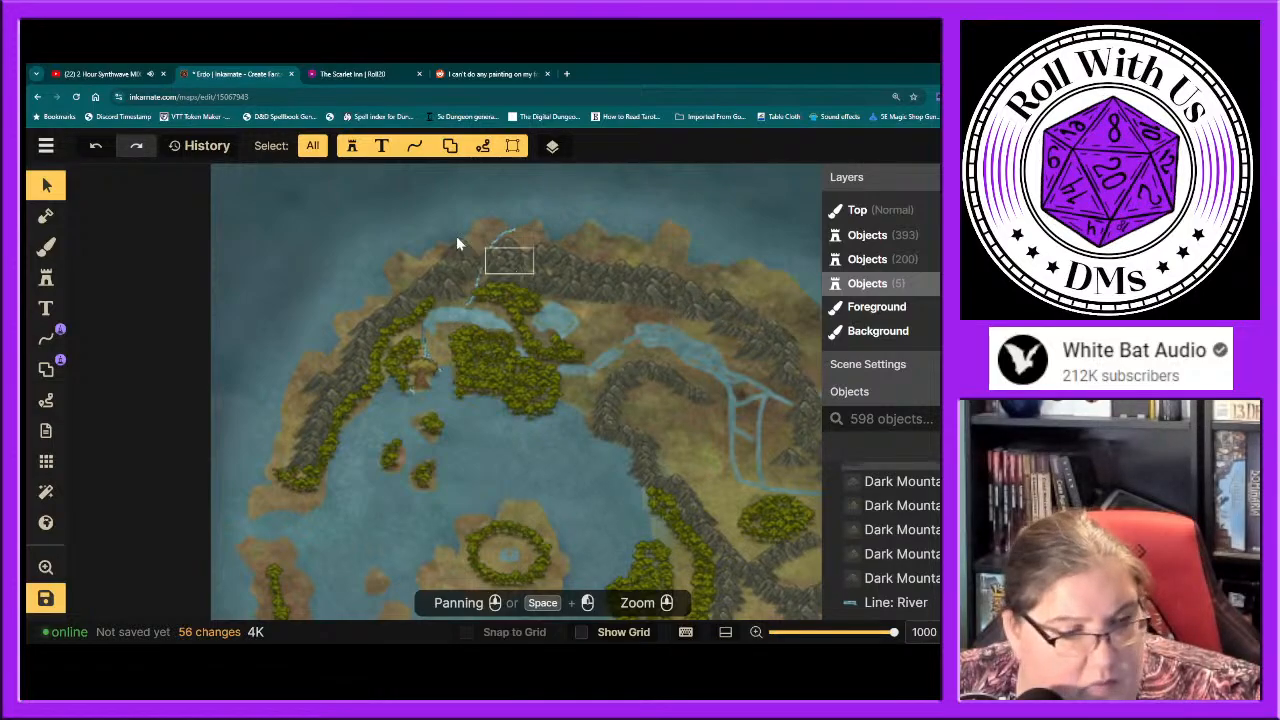
{"action": "left_click_drag", "start_coordinate": [283, 199], "coordinate": [794, 536]}
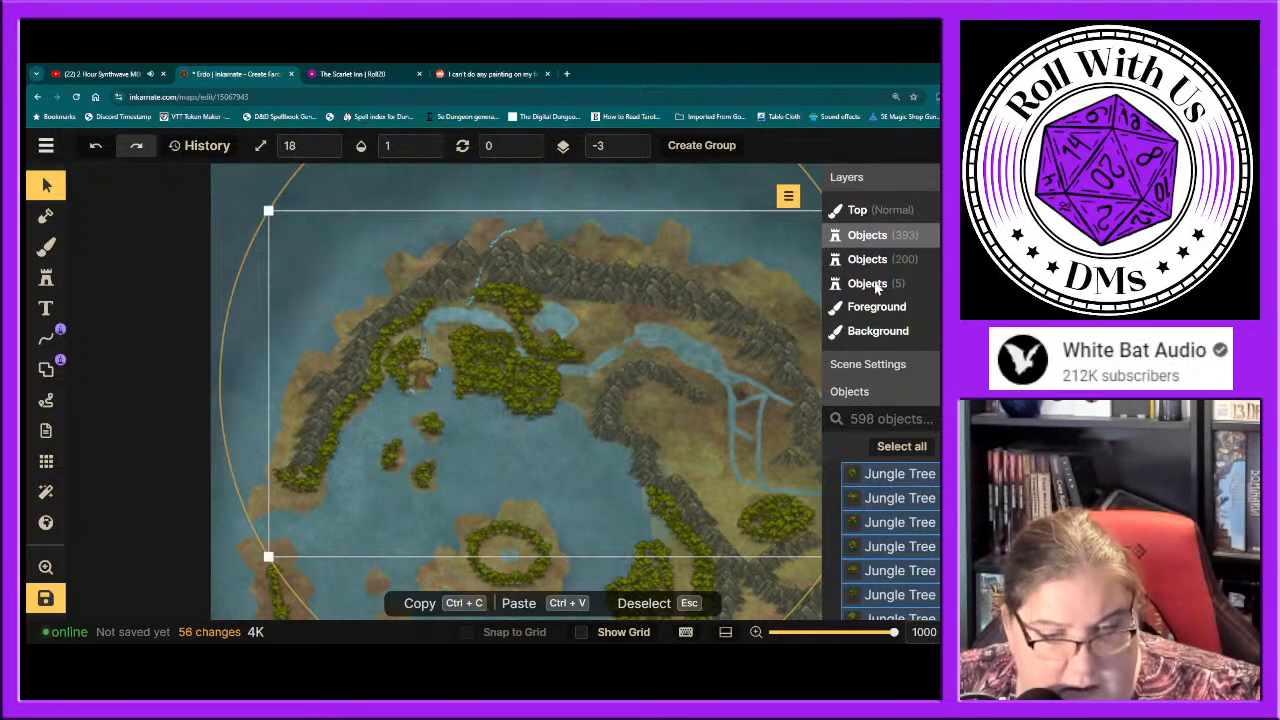
{"action": "left_click", "coordinate": [503, 236]}
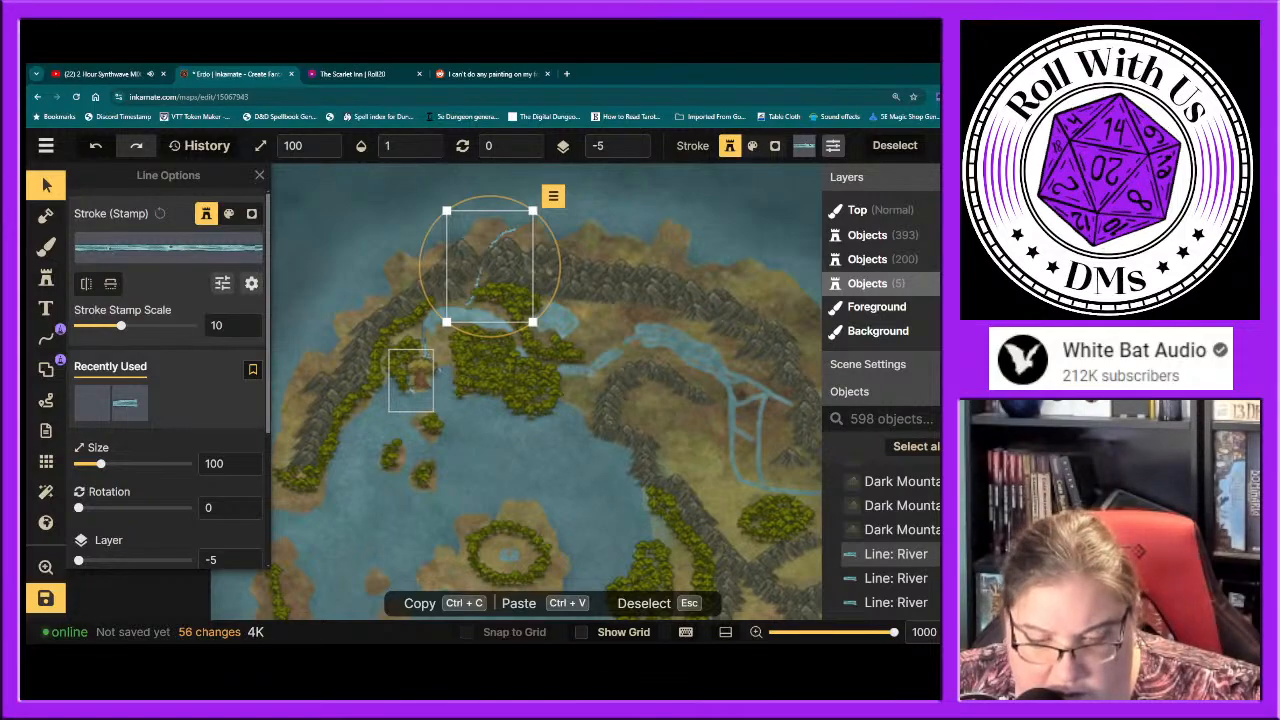
Step: Delete the five remaining river lines, four around the large tree northwest of the lagoon and one crossing the northern mountains
{"action": "left_click", "coordinate": [910, 557]}
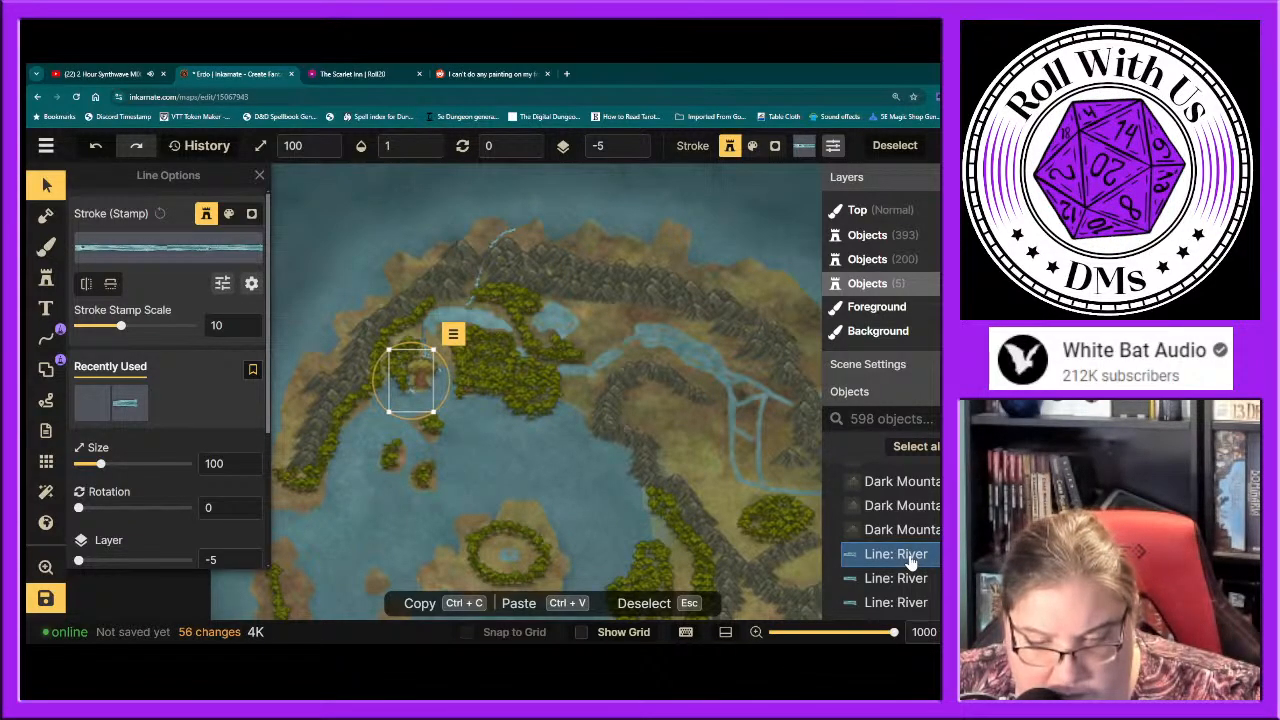
{"action": "right_click", "coordinate": [910, 557]}
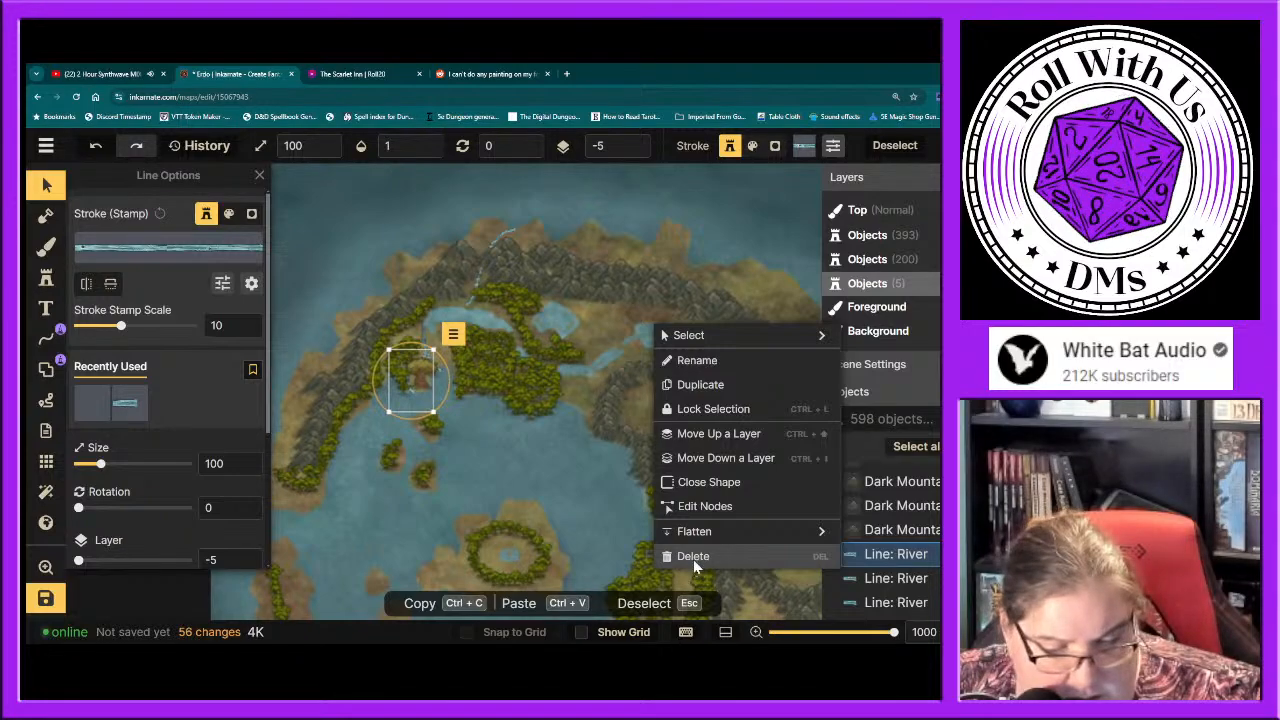
{"action": "left_click", "coordinate": [695, 557]}
{"action": "right_click", "coordinate": [900, 588]}
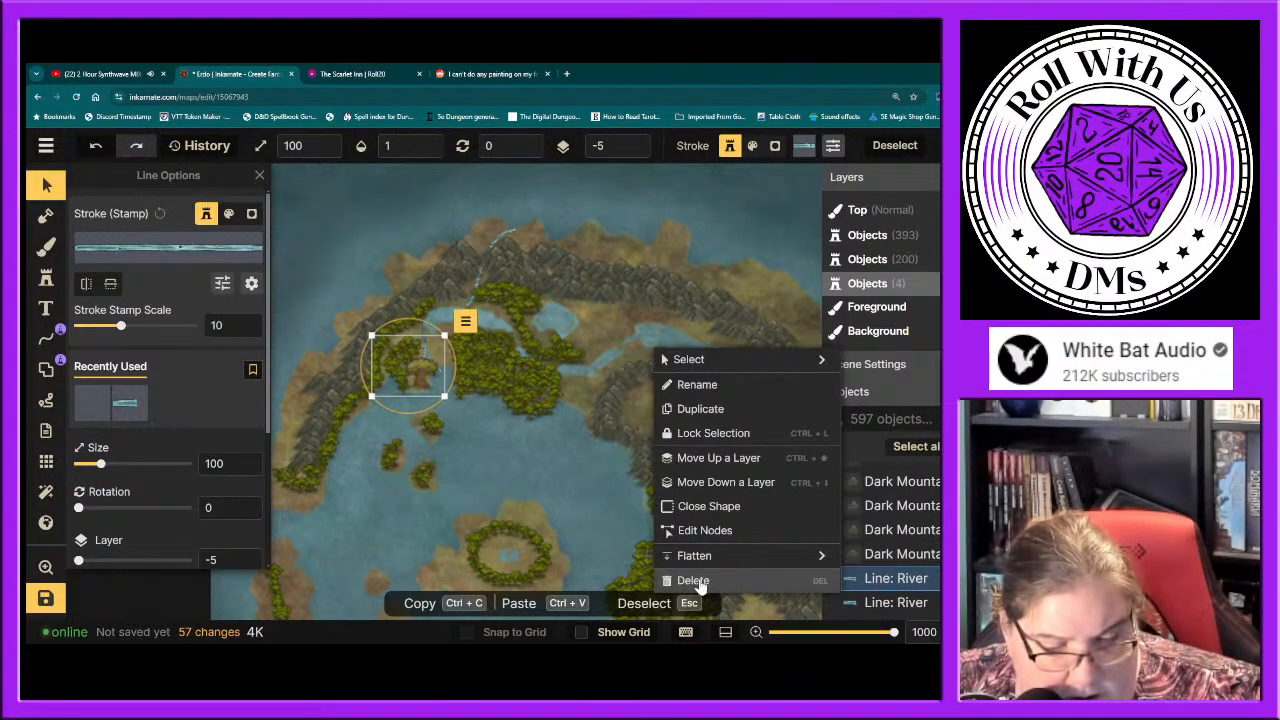
{"action": "left_click", "coordinate": [697, 582]}
{"action": "right_click", "coordinate": [900, 601]}
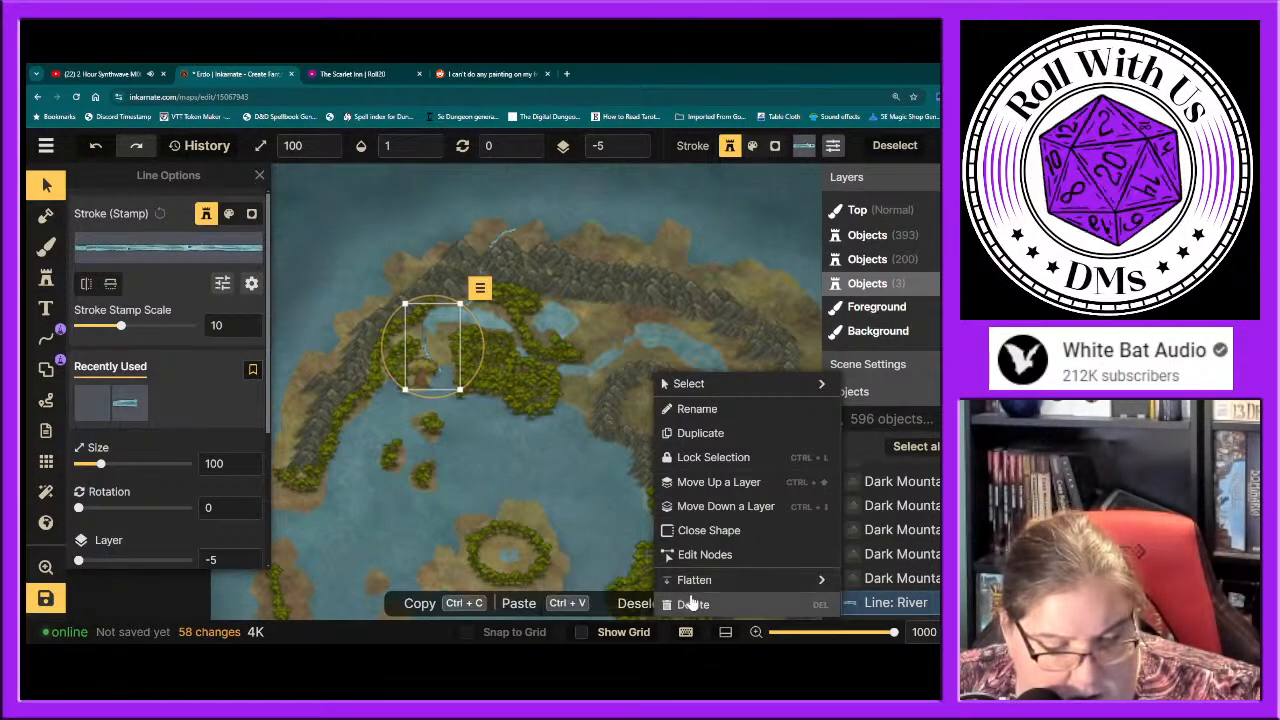
{"action": "left_click", "coordinate": [692, 603]}
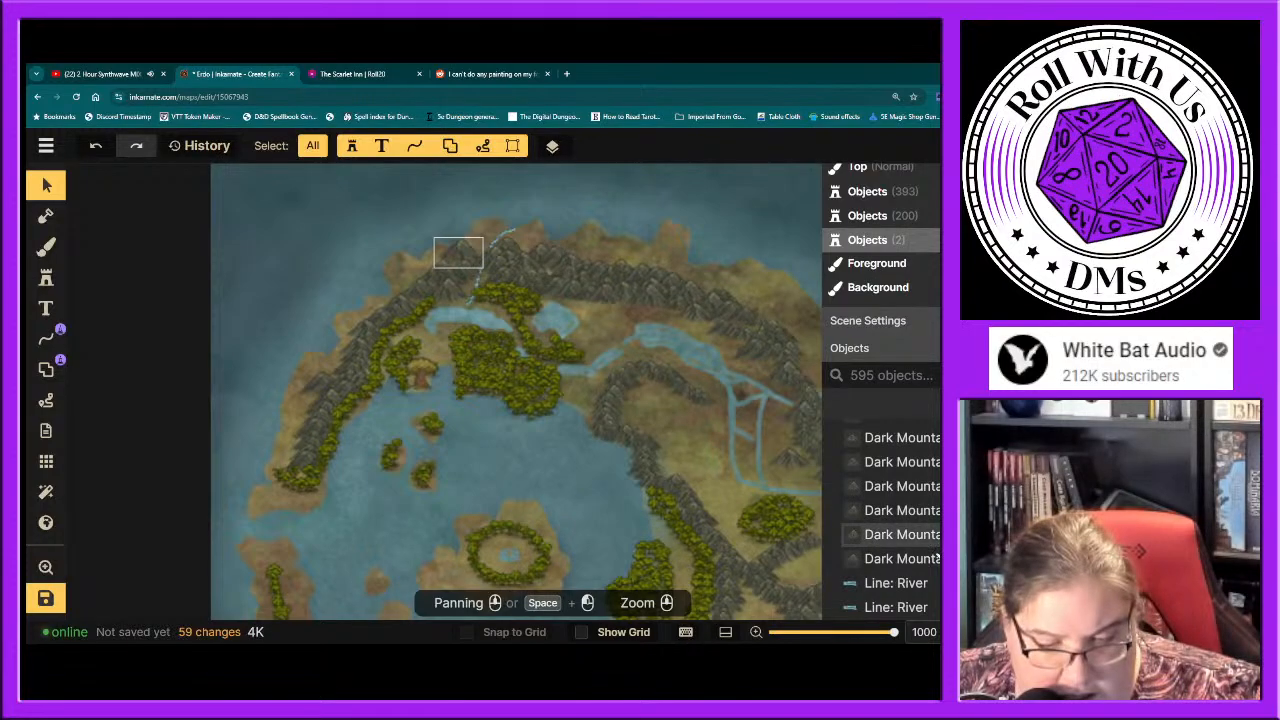
{"action": "right_click", "coordinate": [900, 588]}
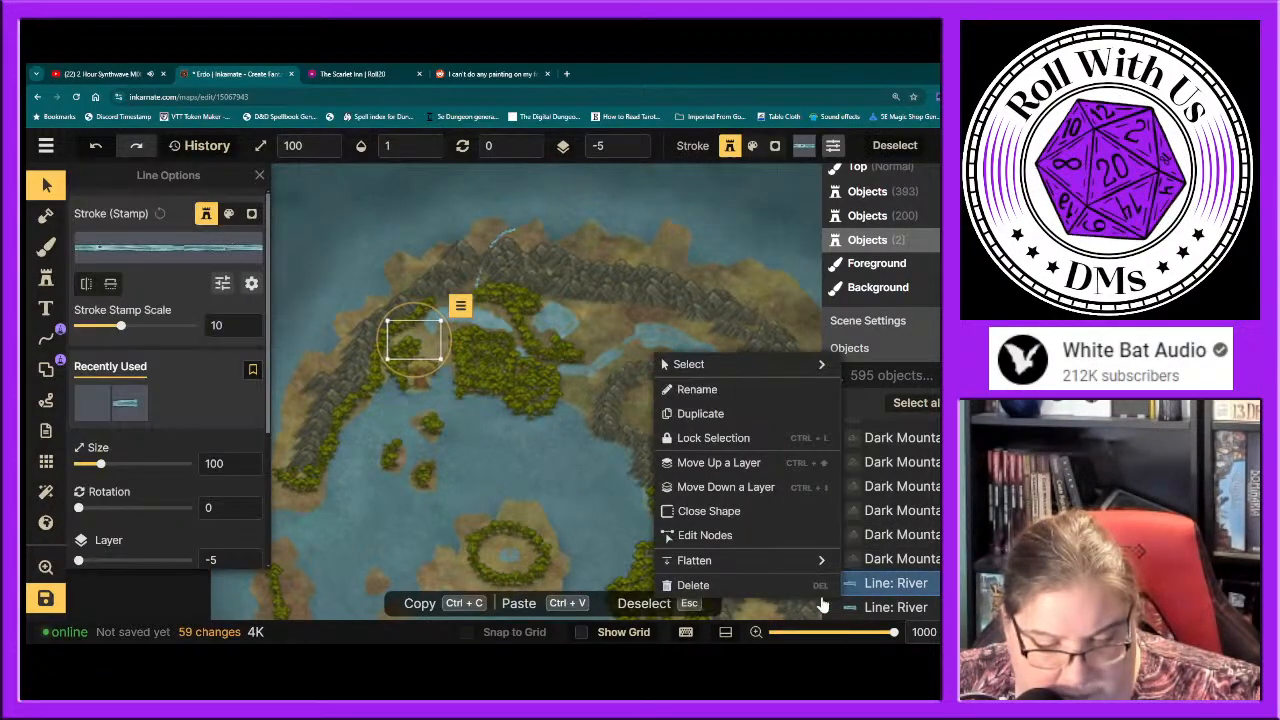
{"action": "left_click", "coordinate": [700, 592]}
{"action": "right_click", "coordinate": [888, 605]}
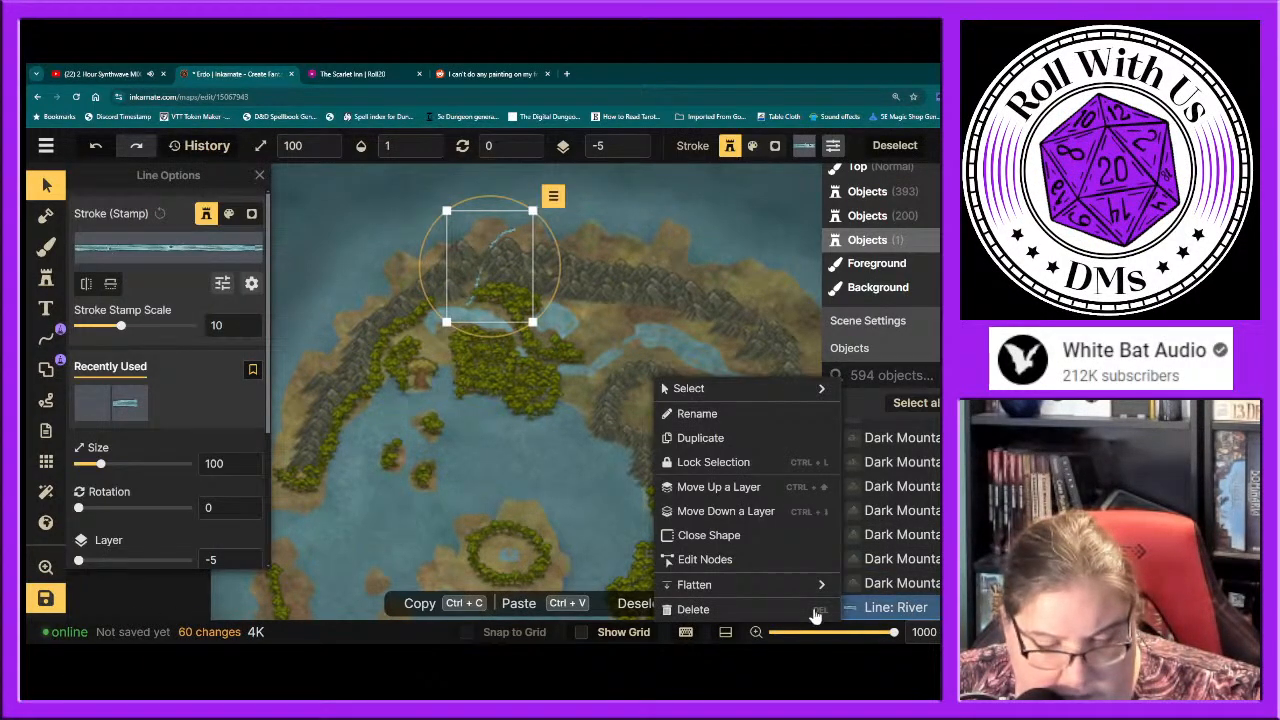
{"action": "left_click", "coordinate": [690, 609]}
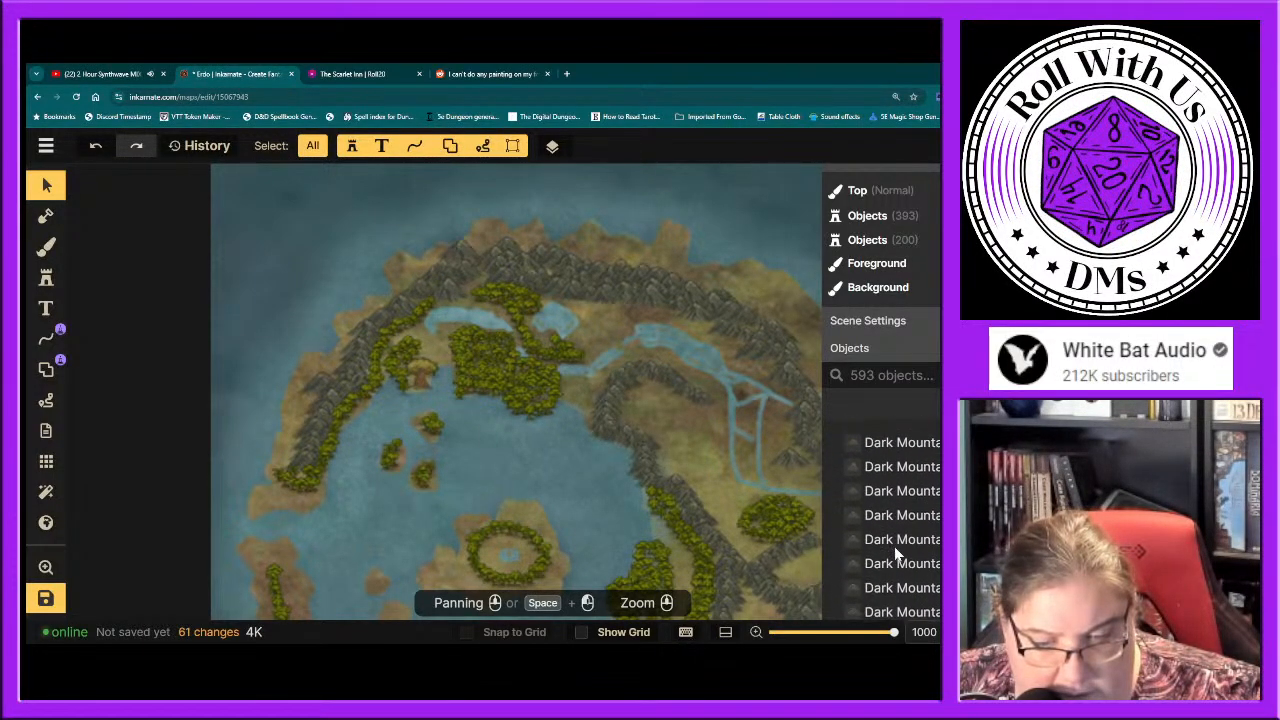
Step: Select the group of Dark Mountain stamps along the top of the northern mountain ridge
{"action": "scroll", "coordinate": [897, 552], "scroll_direction": "up", "scroll_amount": 2}
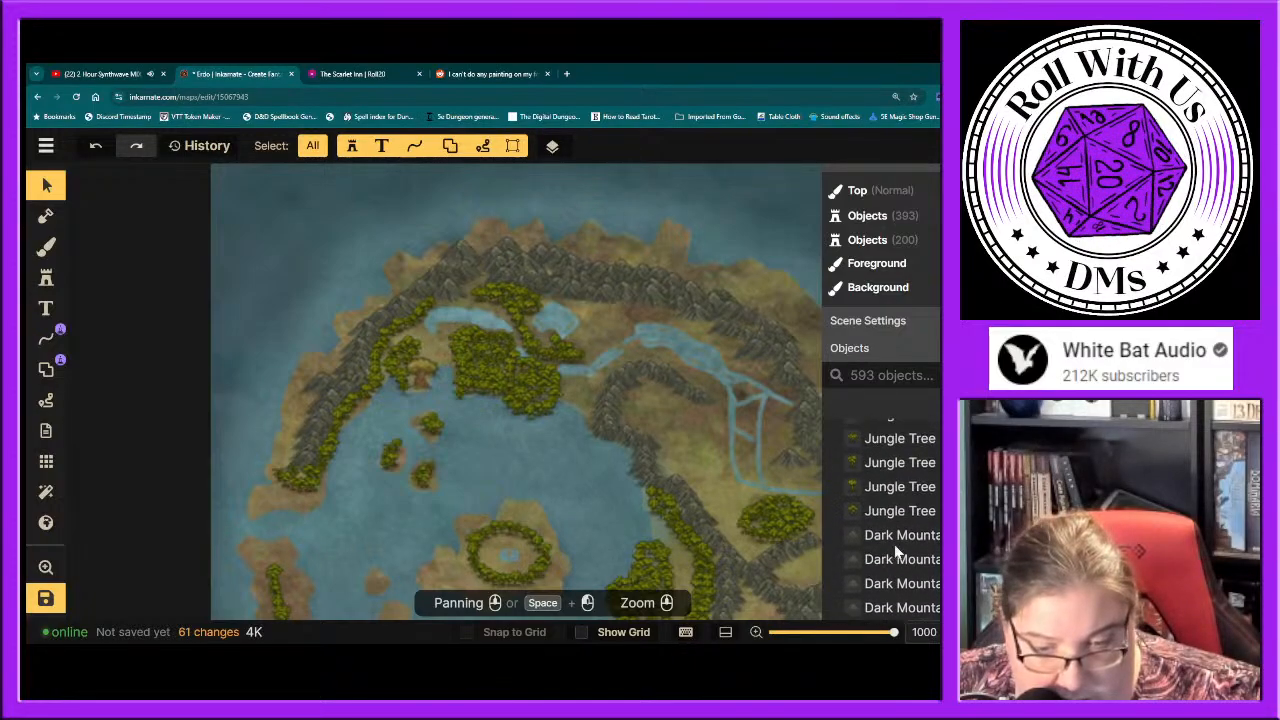
{"action": "scroll", "coordinate": [896, 551], "scroll_direction": "up", "scroll_amount": 1}
{"action": "scroll", "coordinate": [896, 551], "scroll_direction": "down", "scroll_amount": 2}
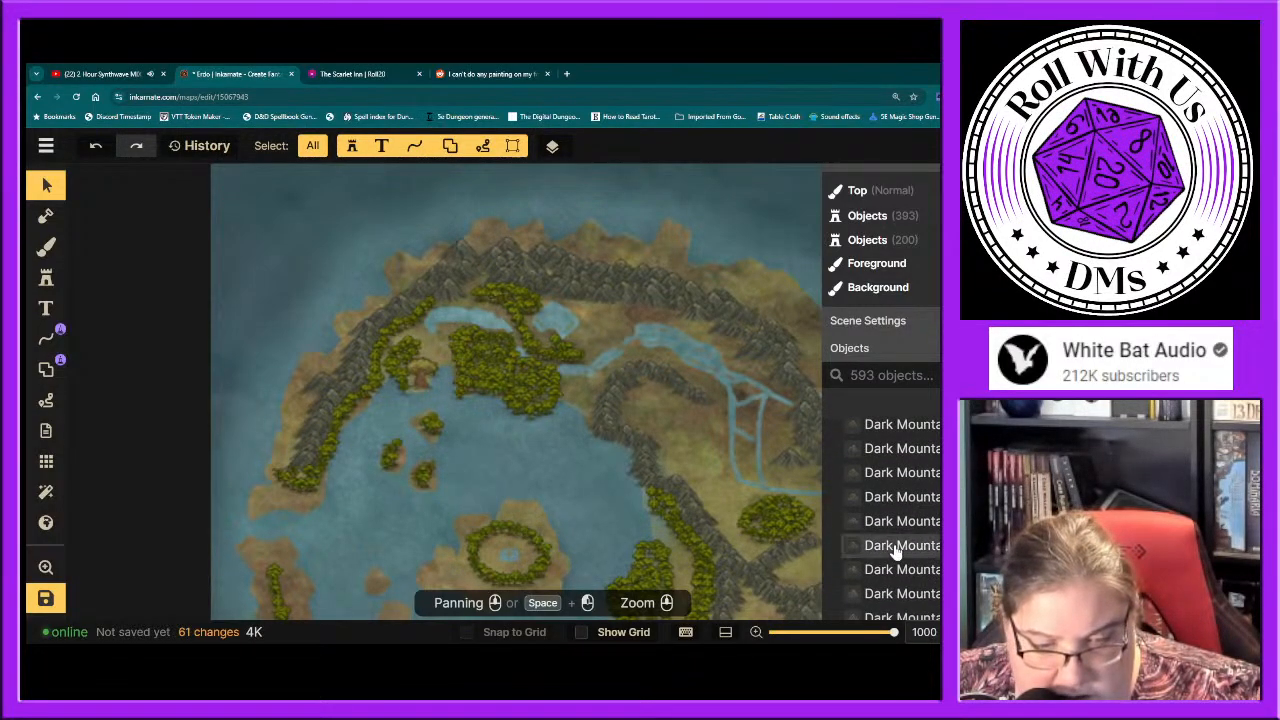
{"action": "scroll", "coordinate": [896, 552], "scroll_direction": "down", "scroll_amount": 3}
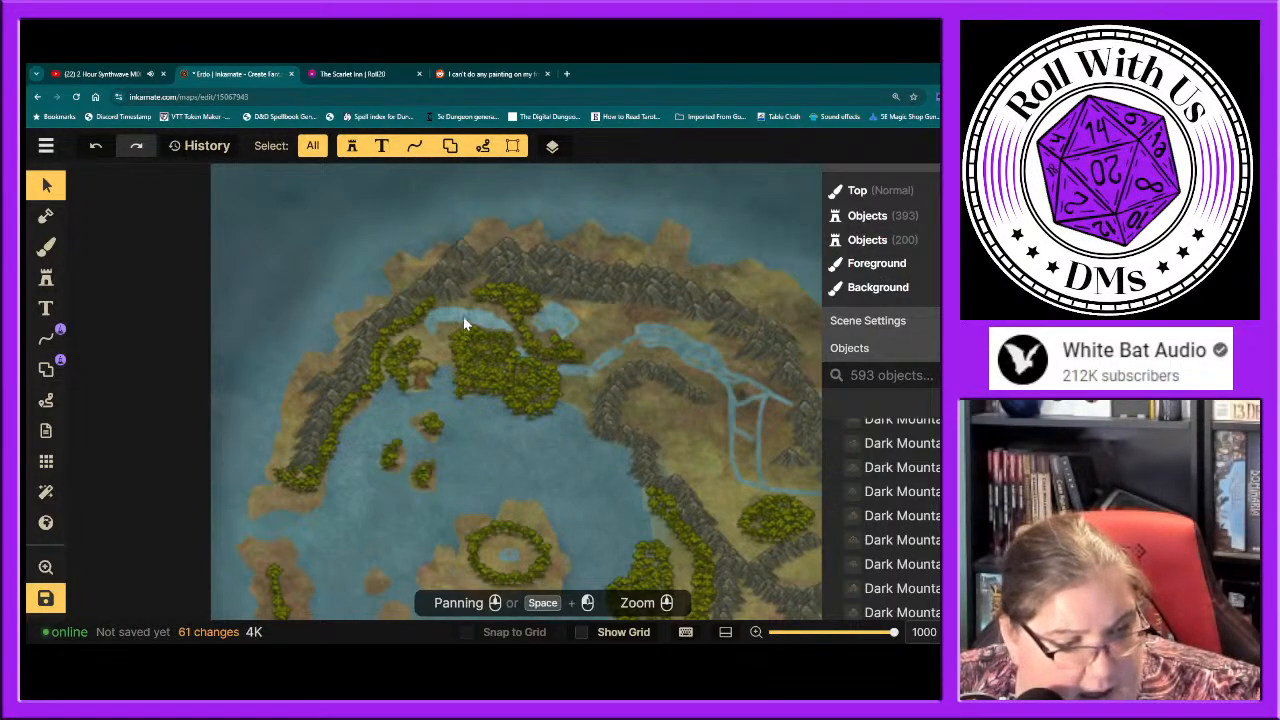
{"action": "left_click_drag", "start_coordinate": [421, 206], "coordinate": [706, 237]}
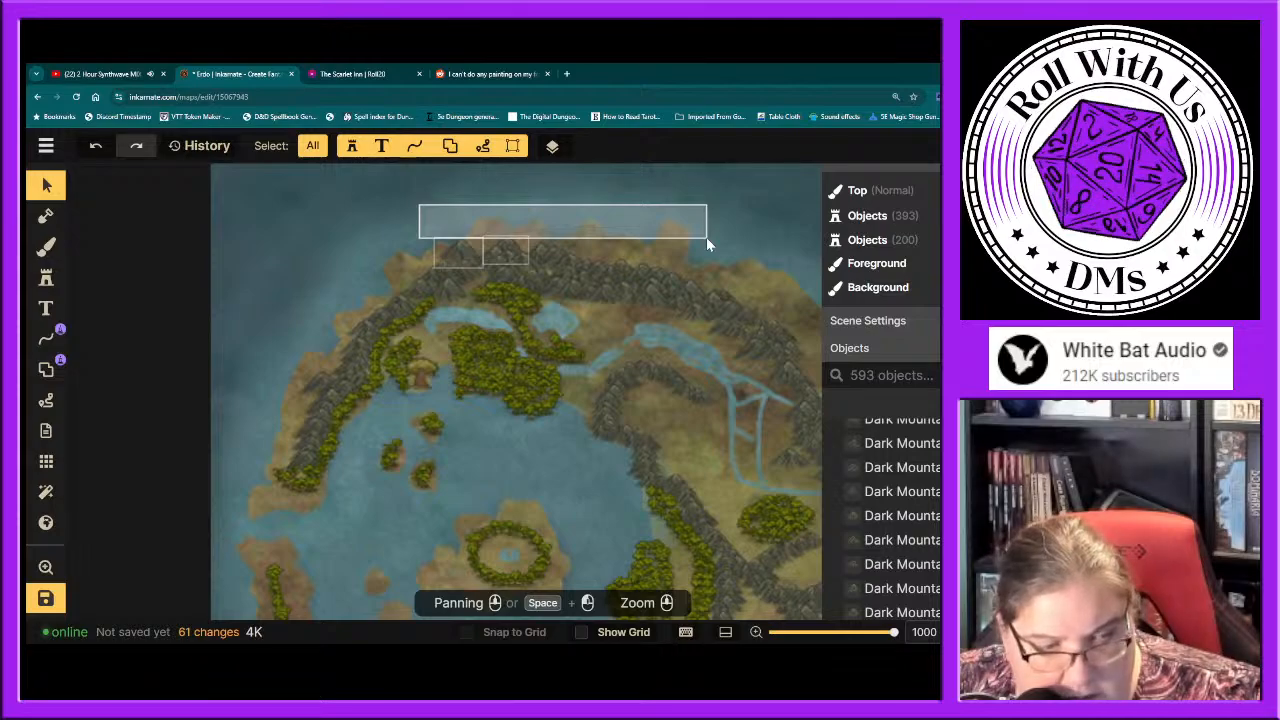
{"action": "left_click_drag", "start_coordinate": [706, 237], "coordinate": [713, 264]}
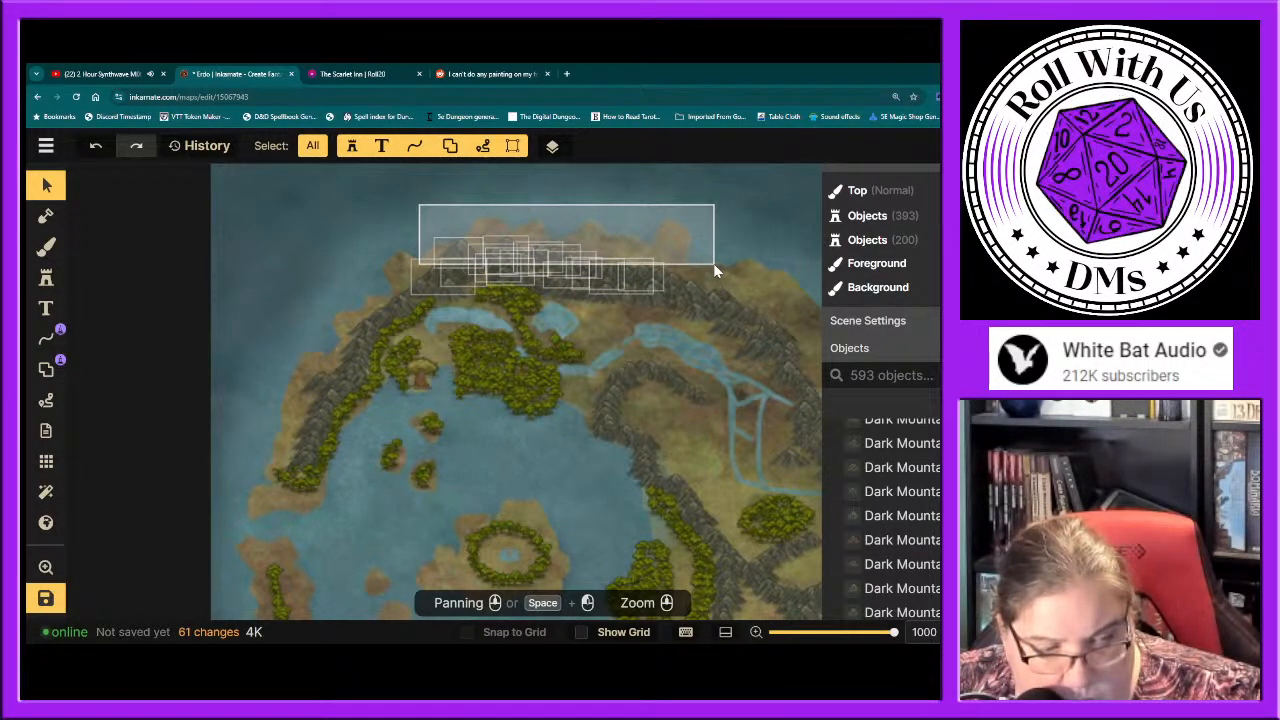
{"action": "left_click_drag", "start_coordinate": [713, 263], "coordinate": [713, 263]}
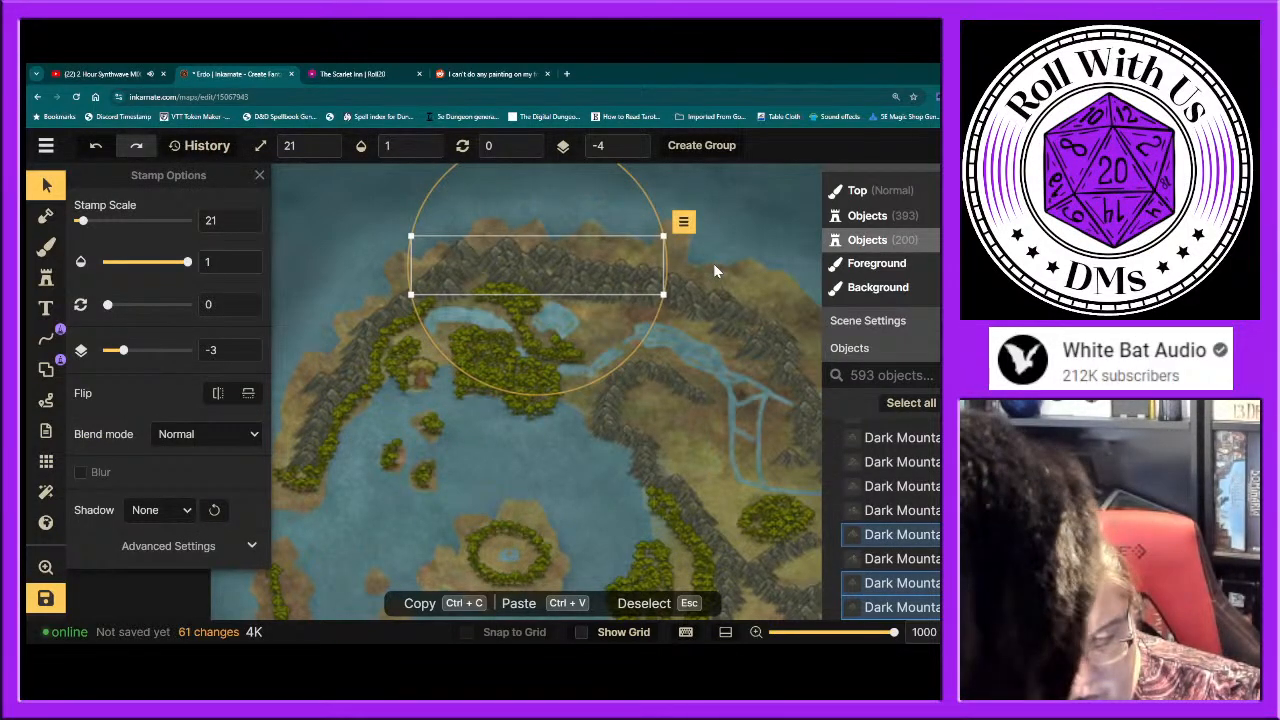
Step: Examine the scene's object list for the selected mountains and the surrounding jungle tree and mountain entries
{"action": "scroll", "coordinate": [909, 585], "scroll_direction": "down", "scroll_amount": 5}
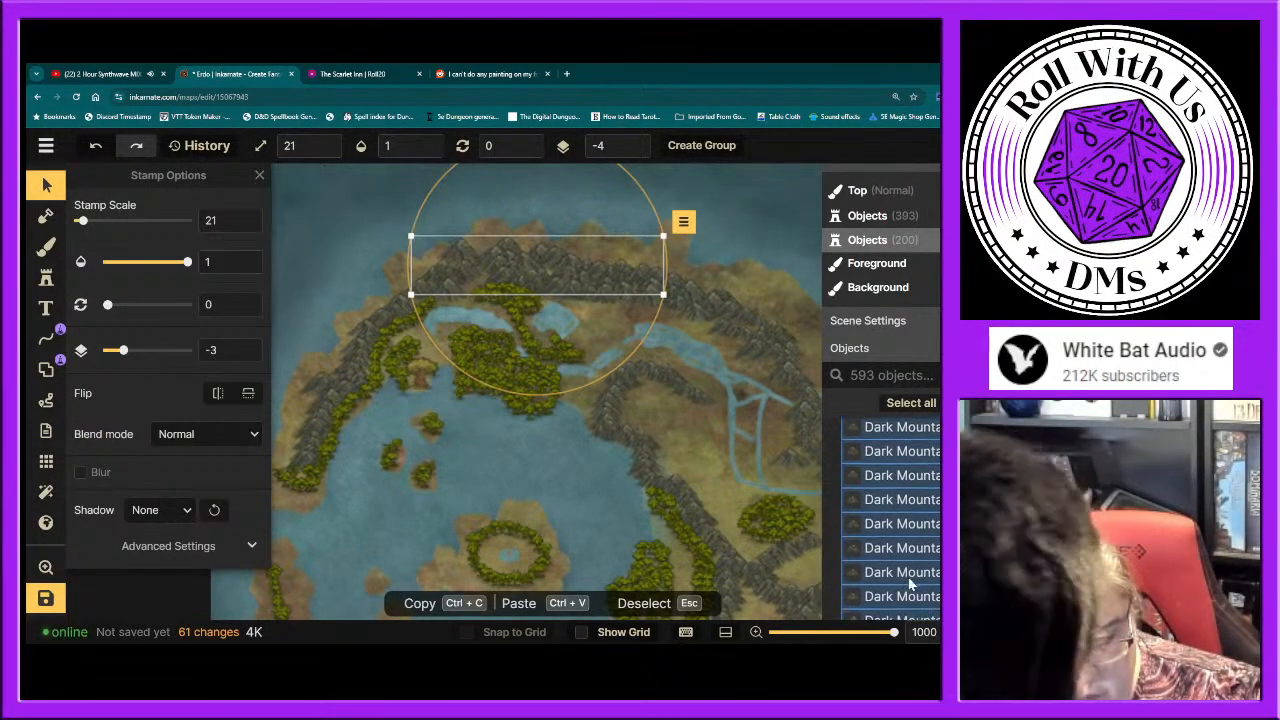
{"action": "scroll", "coordinate": [909, 585], "scroll_direction": "down", "scroll_amount": 5}
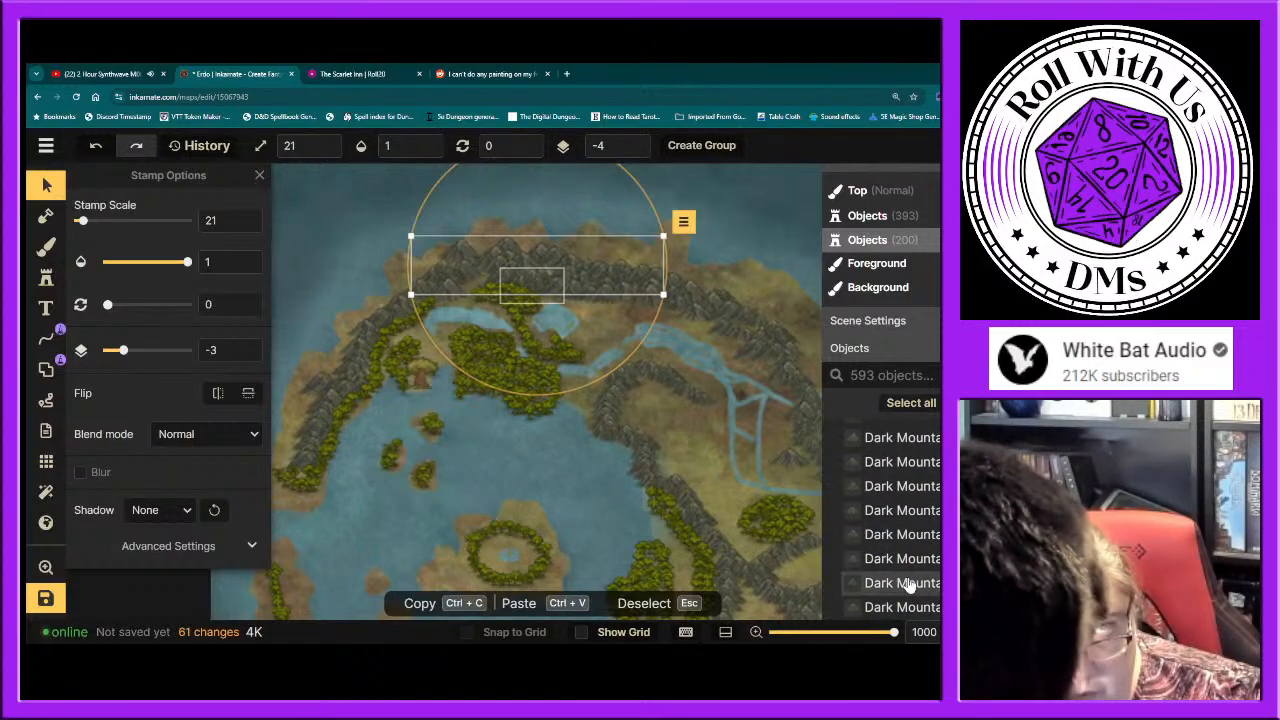
{"action": "scroll", "coordinate": [909, 585], "scroll_direction": "down", "scroll_amount": 6}
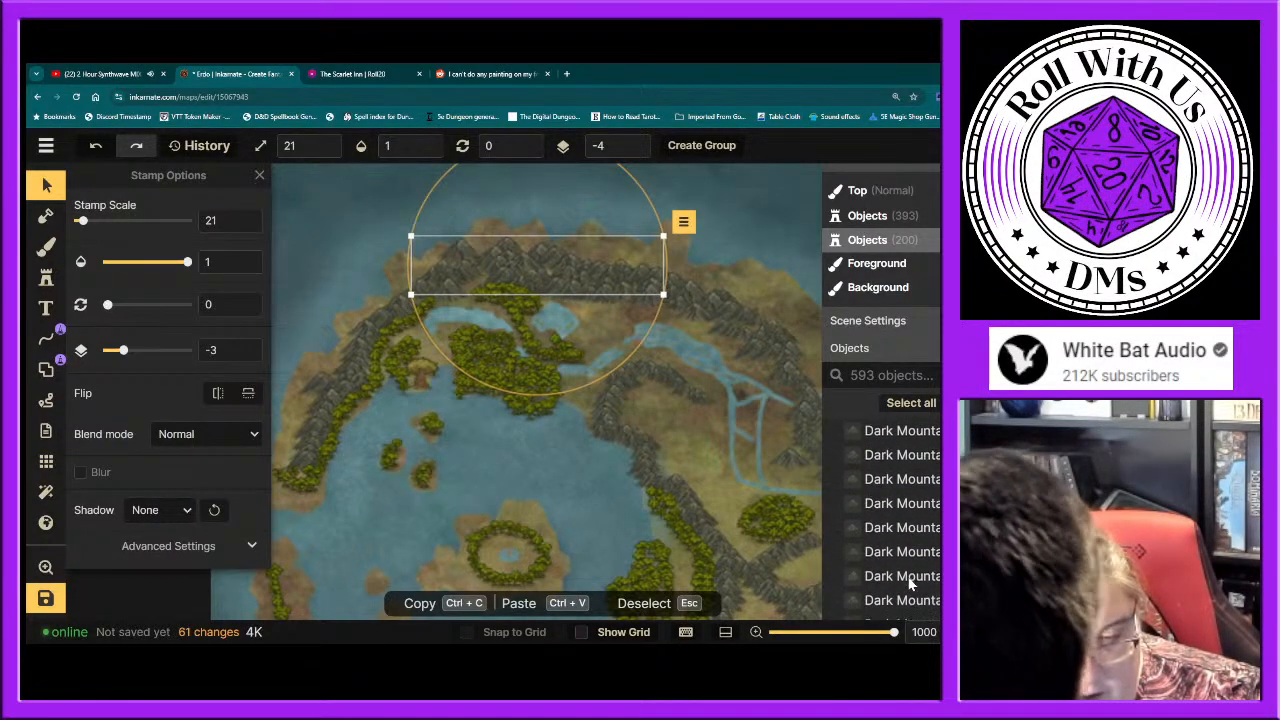
{"action": "scroll", "coordinate": [910, 583], "scroll_direction": "down", "scroll_amount": 5}
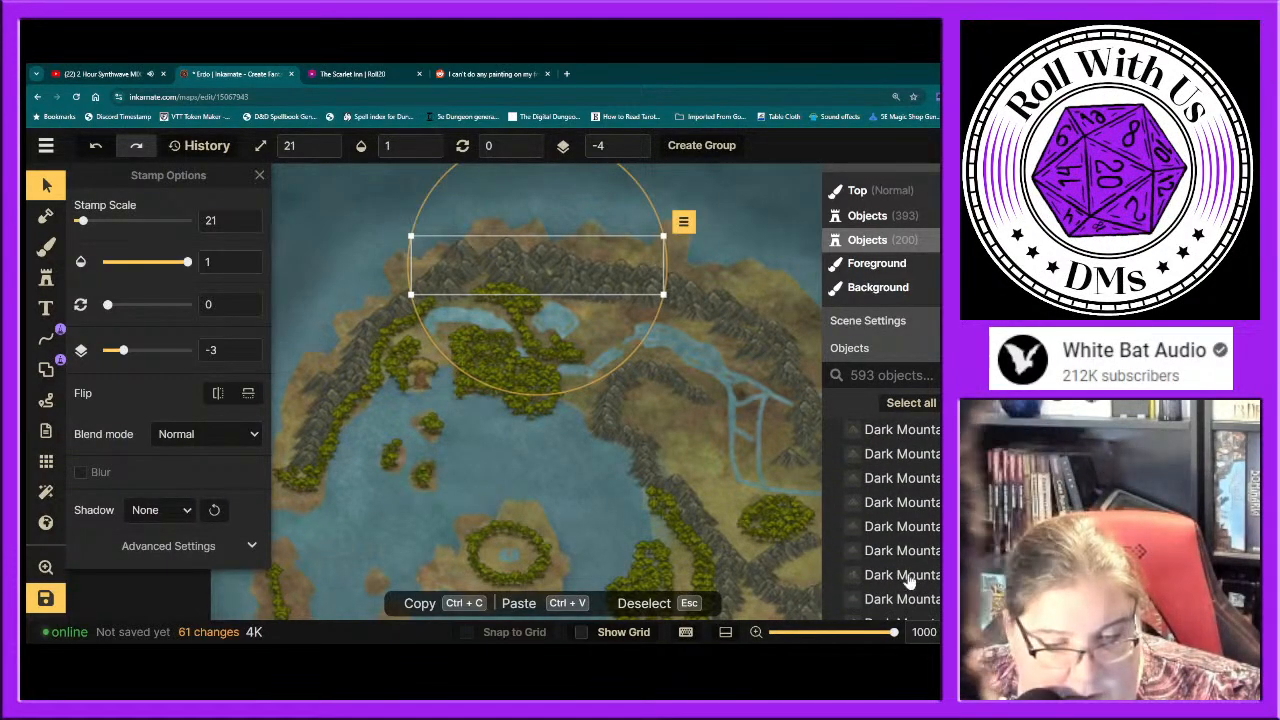
{"action": "scroll", "coordinate": [910, 581], "scroll_direction": "down", "scroll_amount": 5}
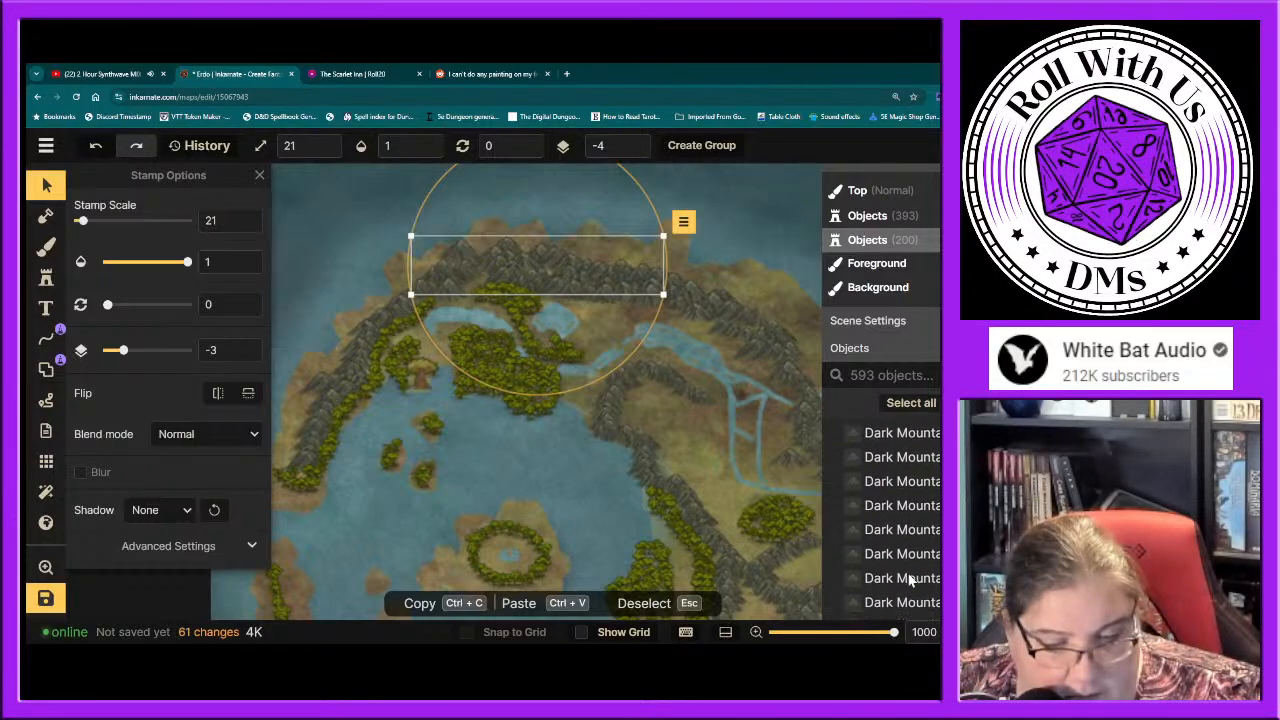
{"action": "scroll", "coordinate": [910, 580], "scroll_direction": "down", "scroll_amount": 5}
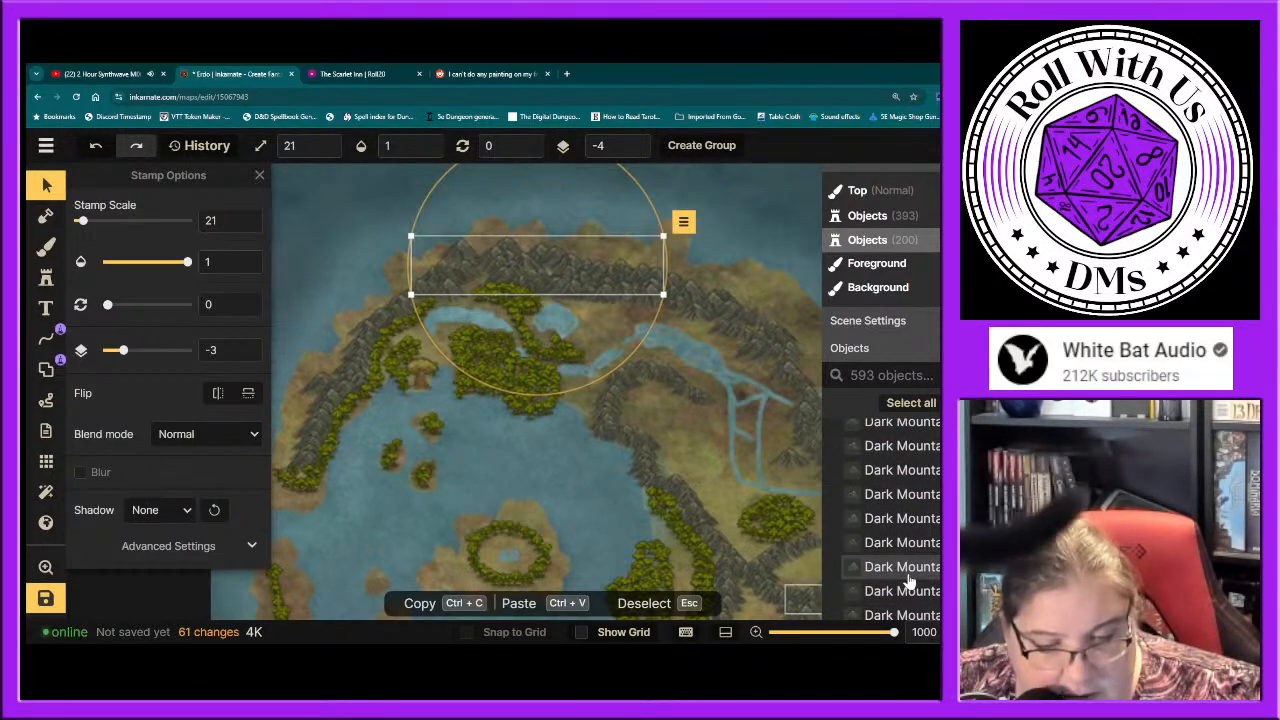
{"action": "scroll", "coordinate": [910, 580], "scroll_direction": "down", "scroll_amount": 2}
{"action": "scroll", "coordinate": [910, 580], "scroll_direction": "down", "scroll_amount": 3}
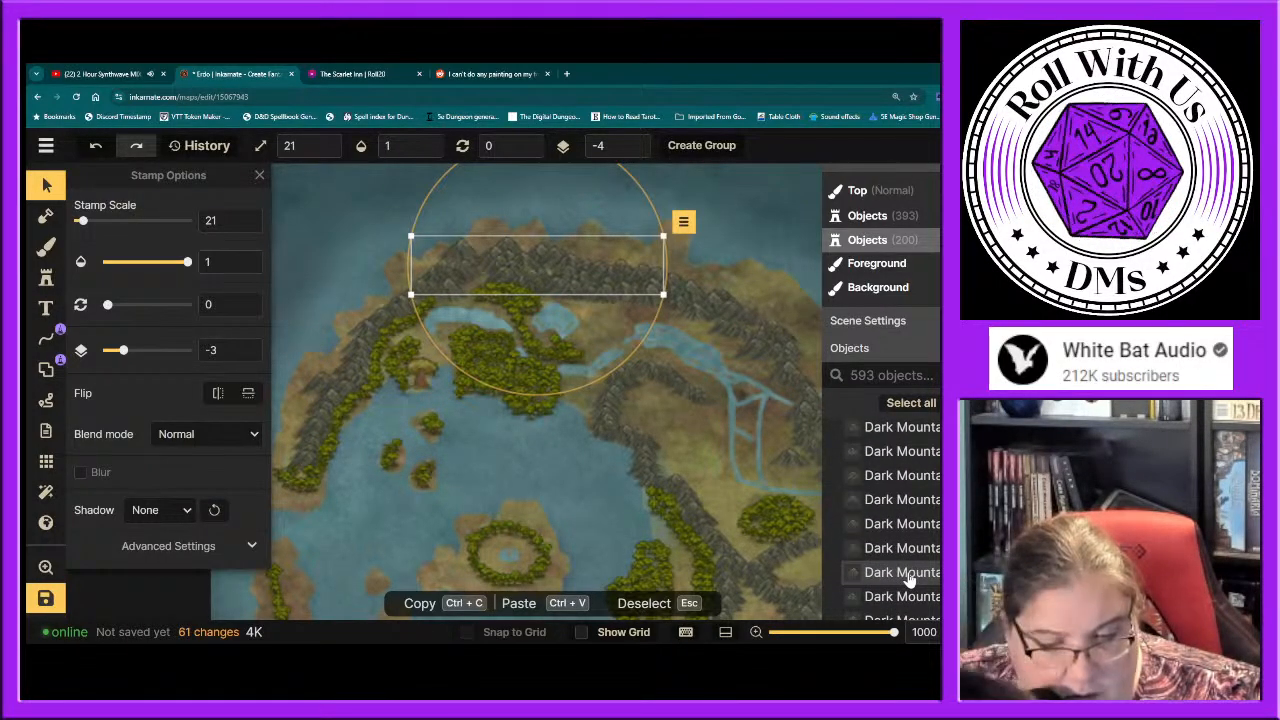
{"action": "scroll", "coordinate": [905, 510], "scroll_direction": "down", "scroll_amount": 3}
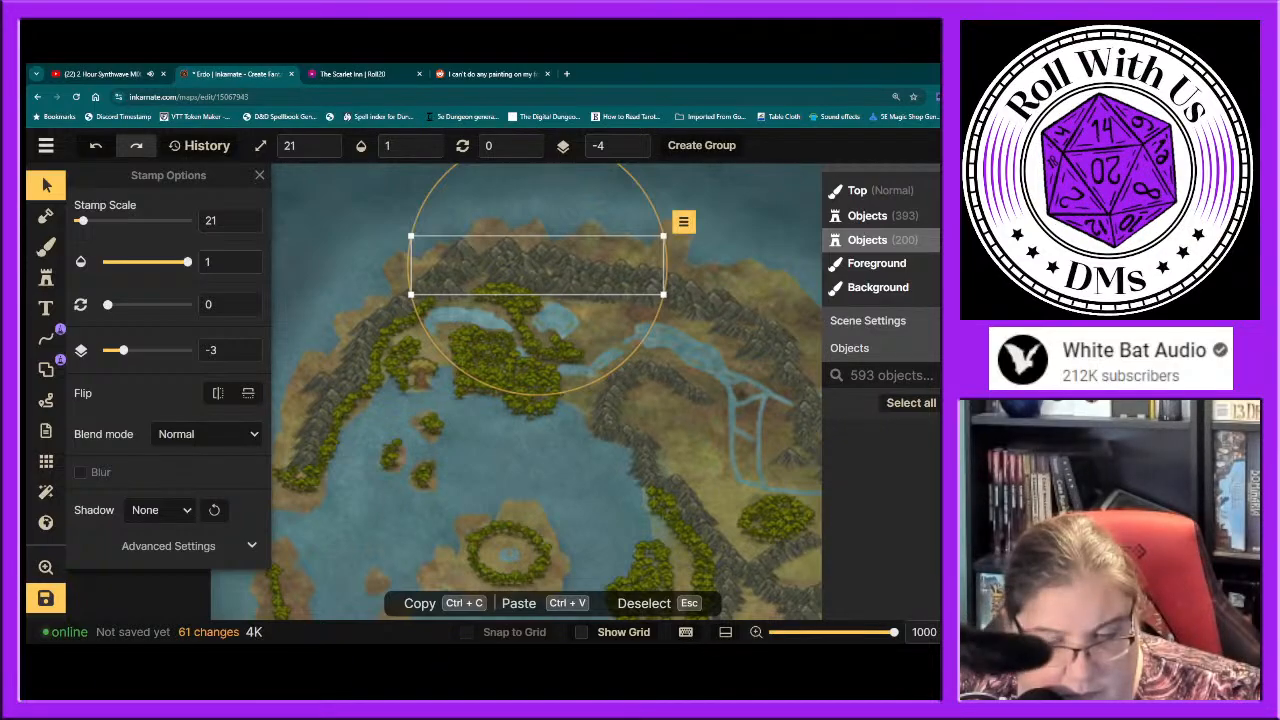
{"action": "scroll", "coordinate": [900, 480], "scroll_direction": "up", "scroll_amount": 10}
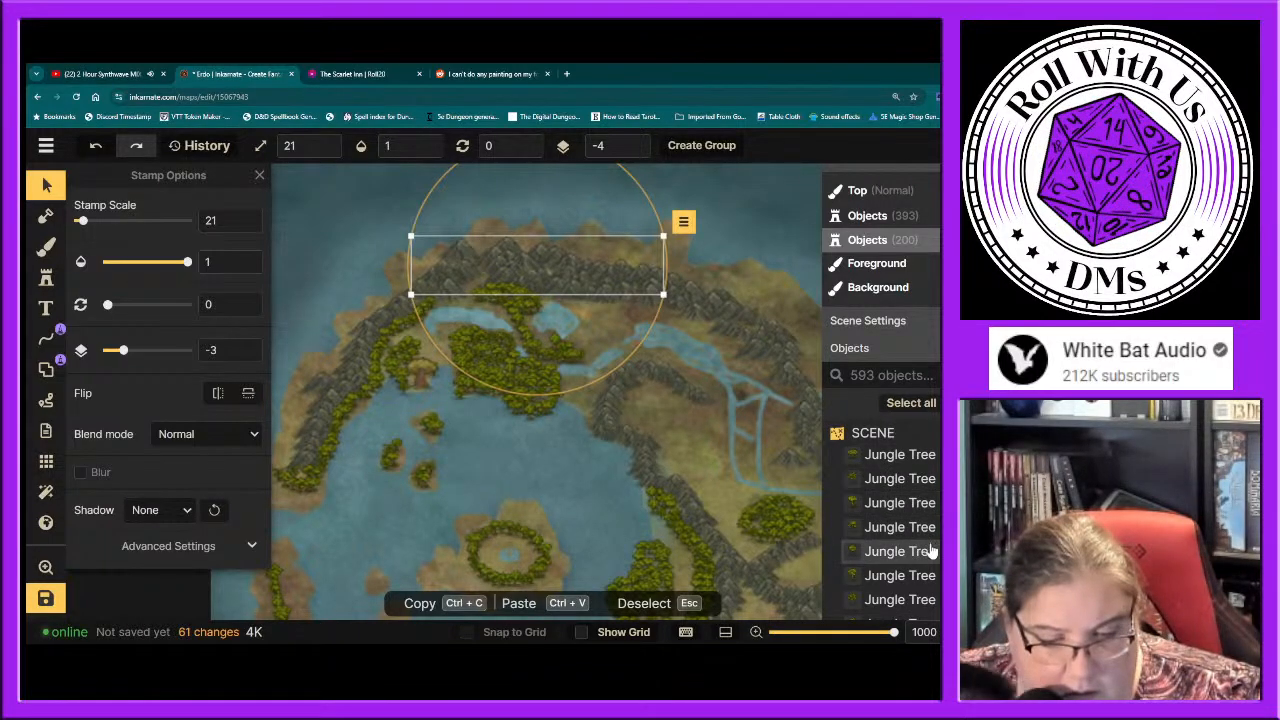
{"action": "scroll", "coordinate": [930, 550], "scroll_direction": "down", "scroll_amount": 1}
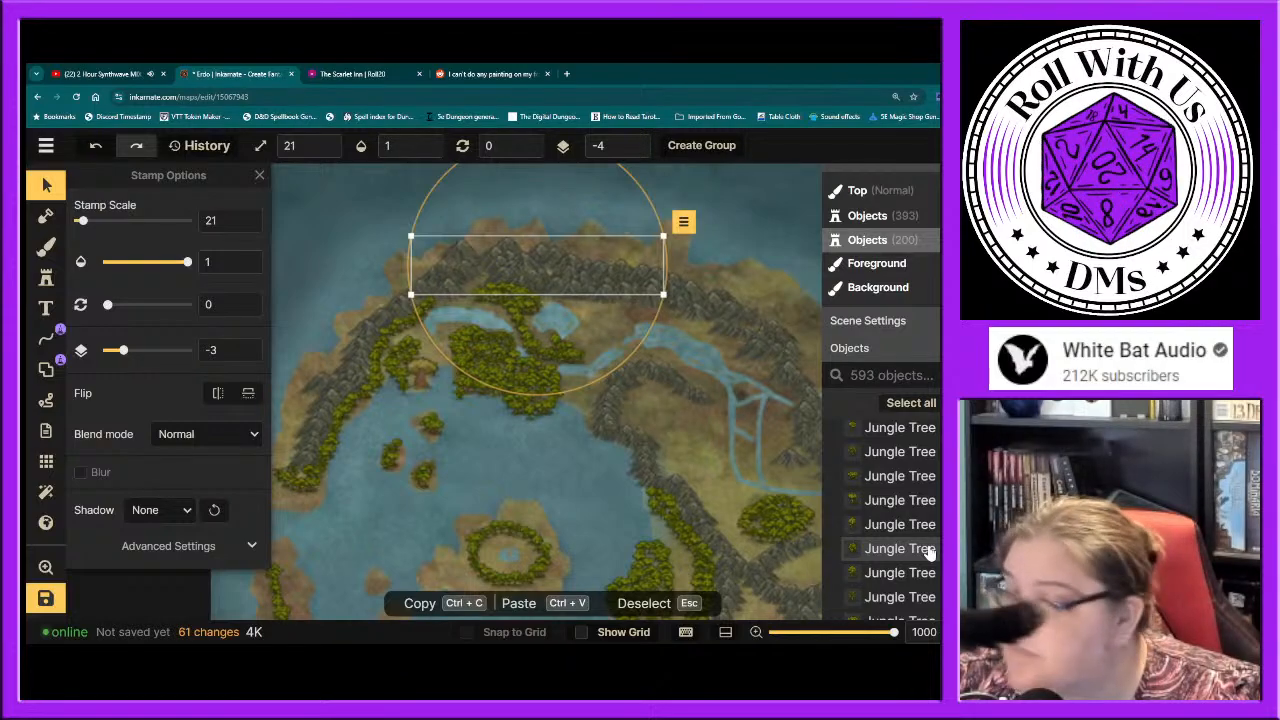
{"action": "scroll", "coordinate": [928, 552], "scroll_direction": "down", "scroll_amount": 1}
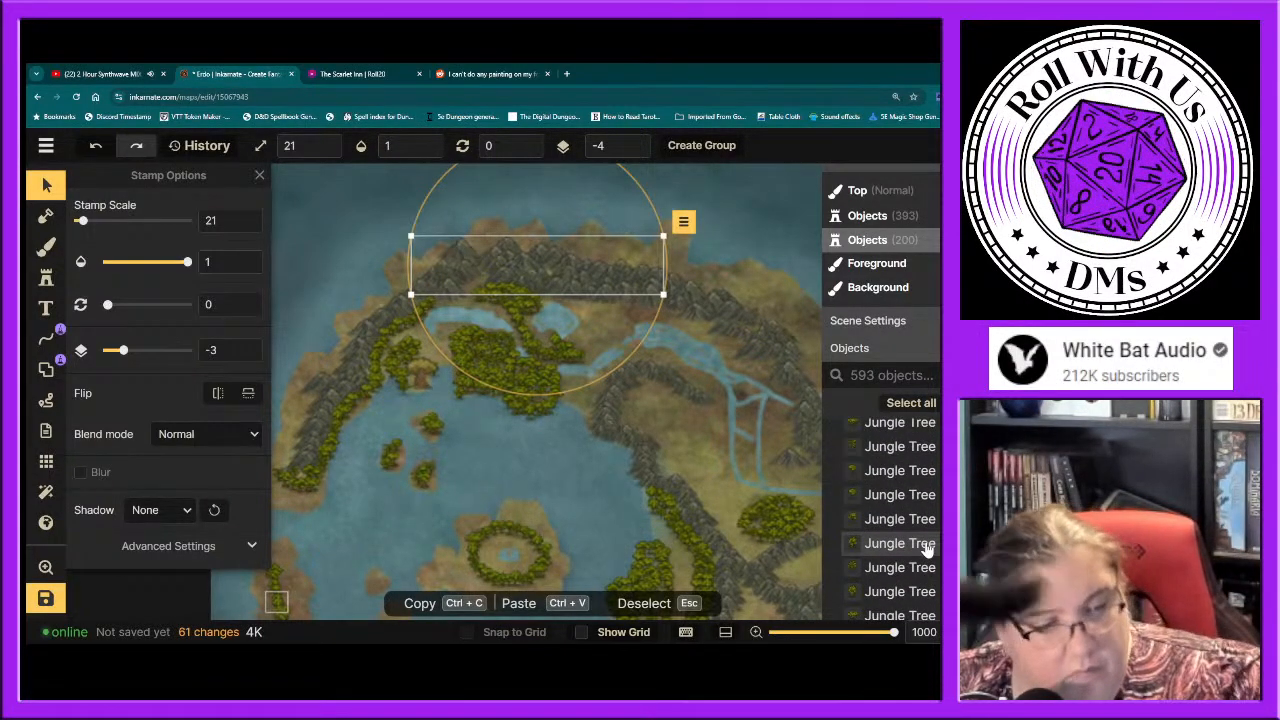
Step: Move the selected northern ridge mountains down a layer and check the layer of one of them
{"action": "left_click", "coordinate": [683, 221]}
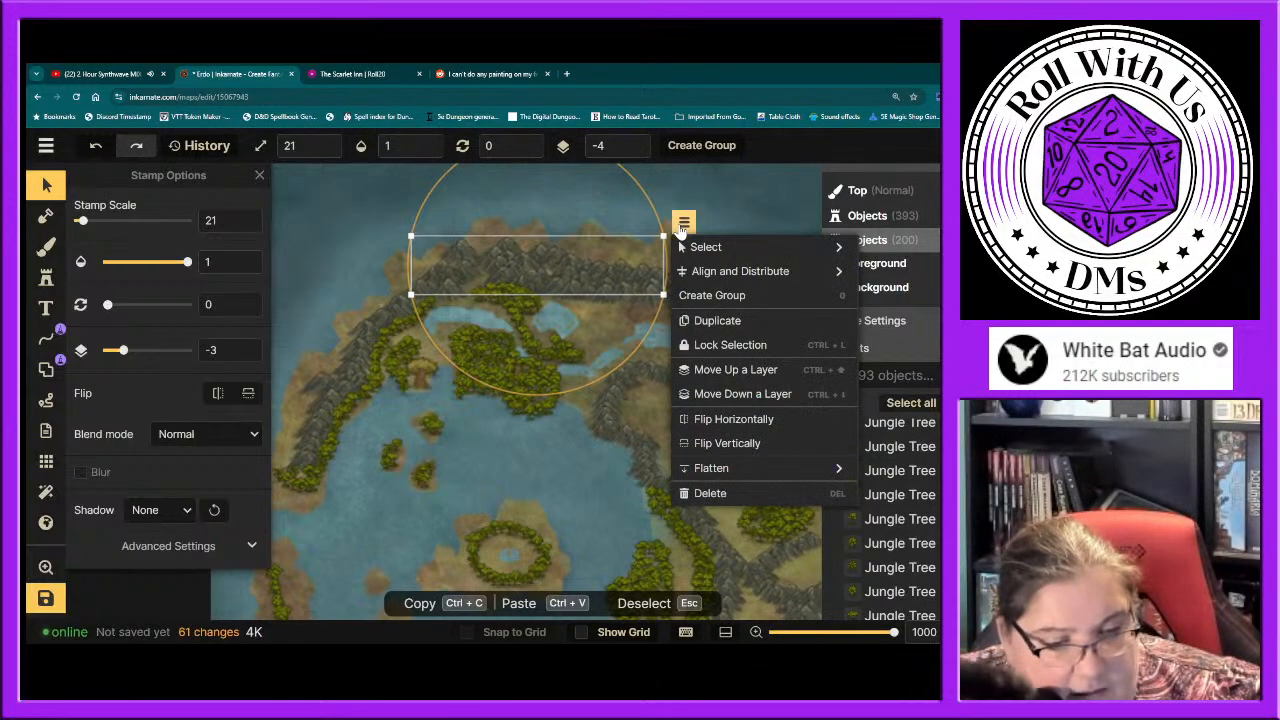
{"action": "mouse_move", "coordinate": [701, 252]}
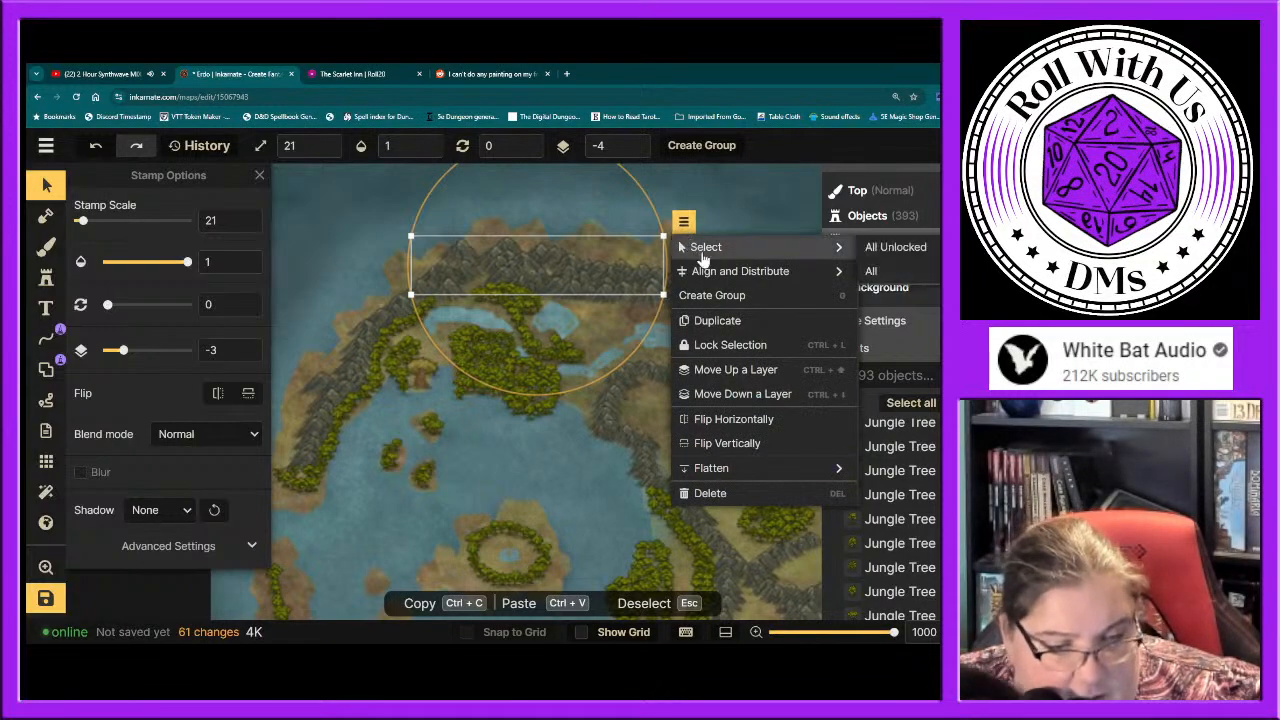
{"action": "left_click", "coordinate": [733, 395]}
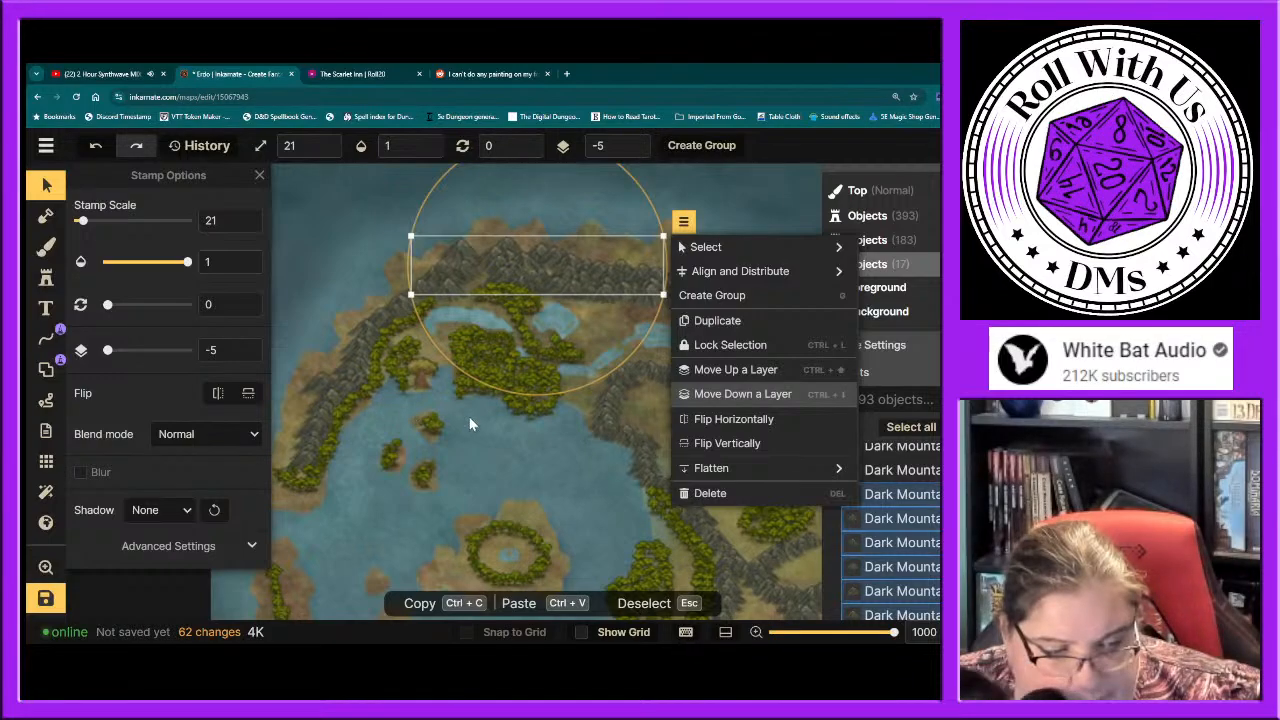
{"action": "key", "text": "Escape"}
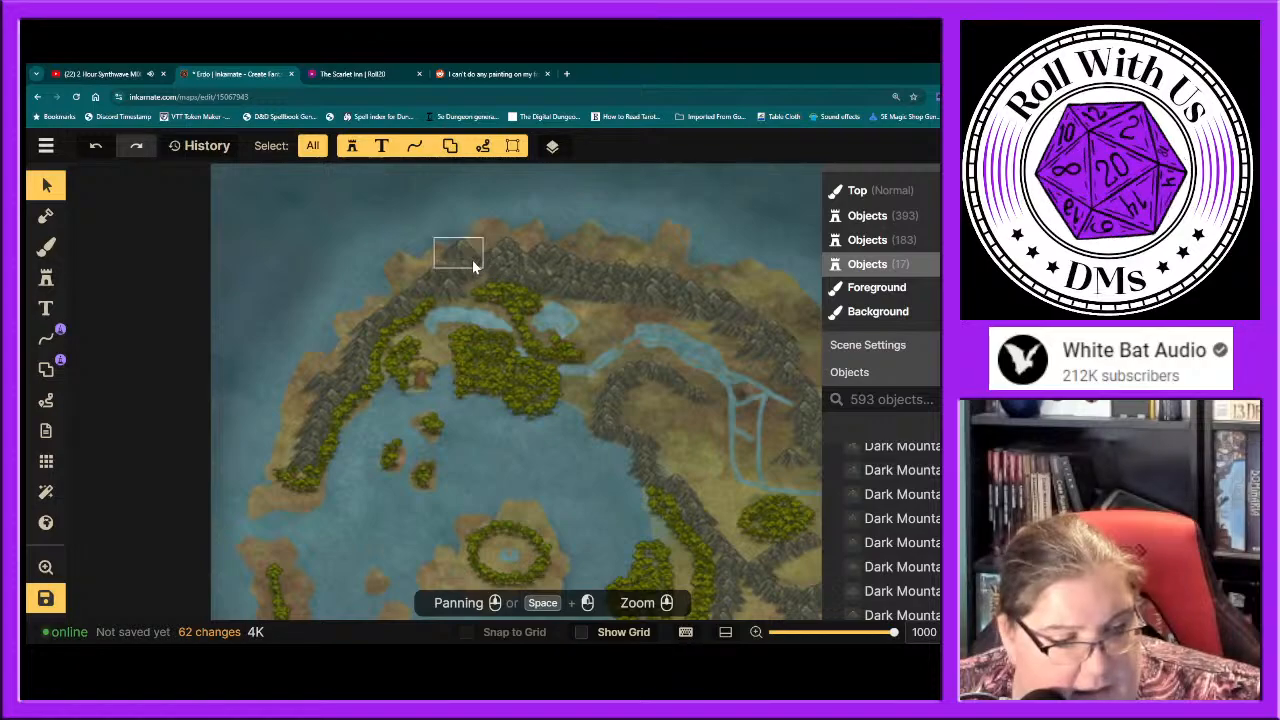
{"action": "left_click", "coordinate": [473, 291]}
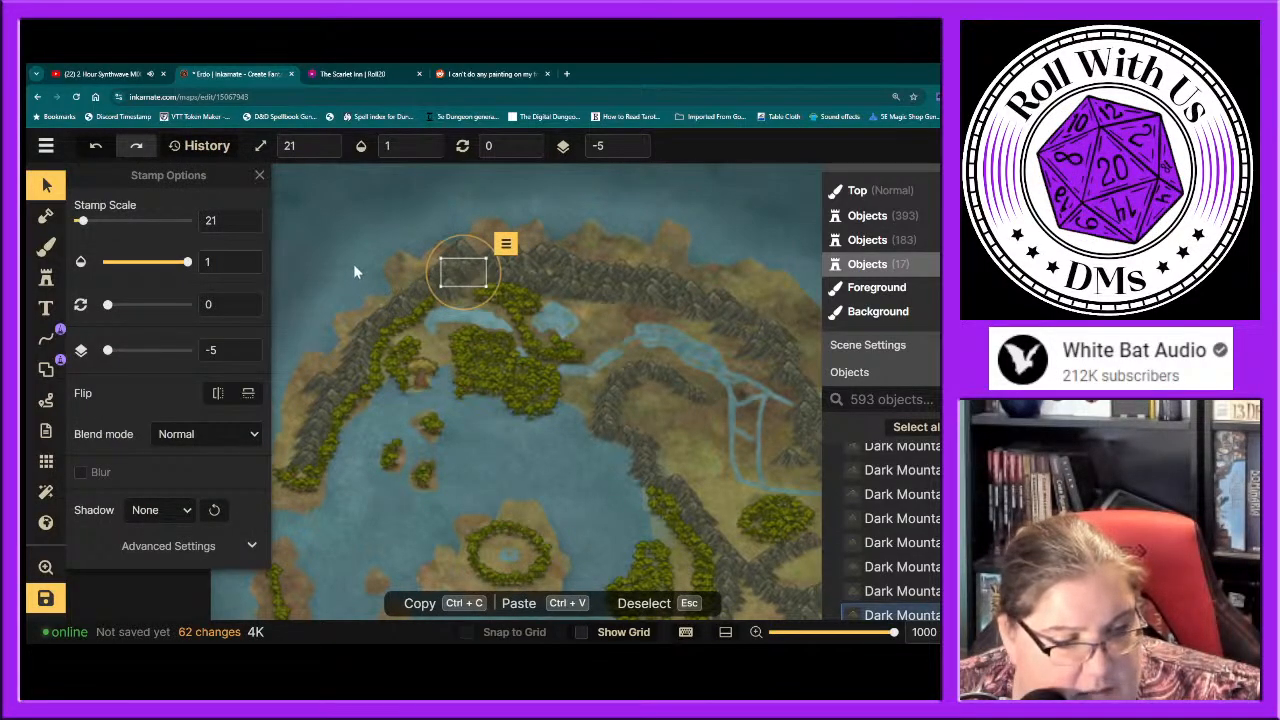
{"action": "key", "text": "Escape"}
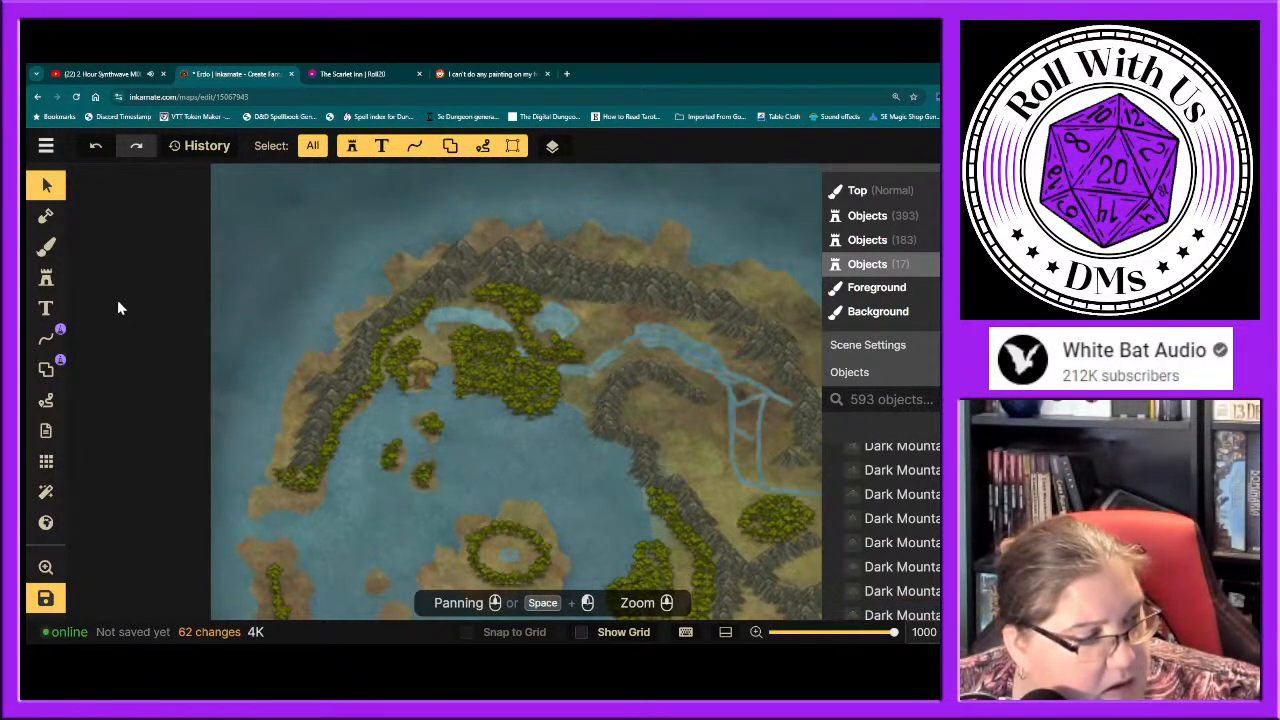
Step: Look through the Fantasy World and Fantasy Regional HD path catalogs for a stamp stroke for the line tool
{"action": "left_click", "coordinate": [46, 246]}
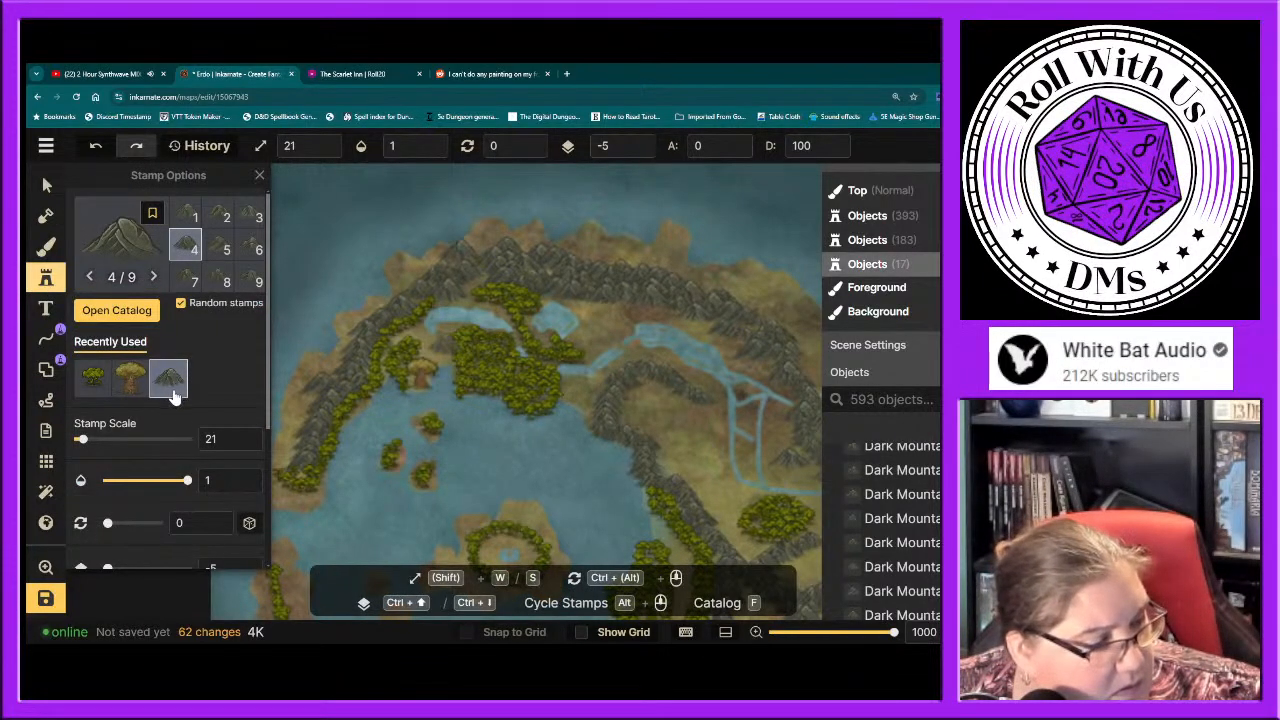
{"action": "left_click", "coordinate": [55, 341]}
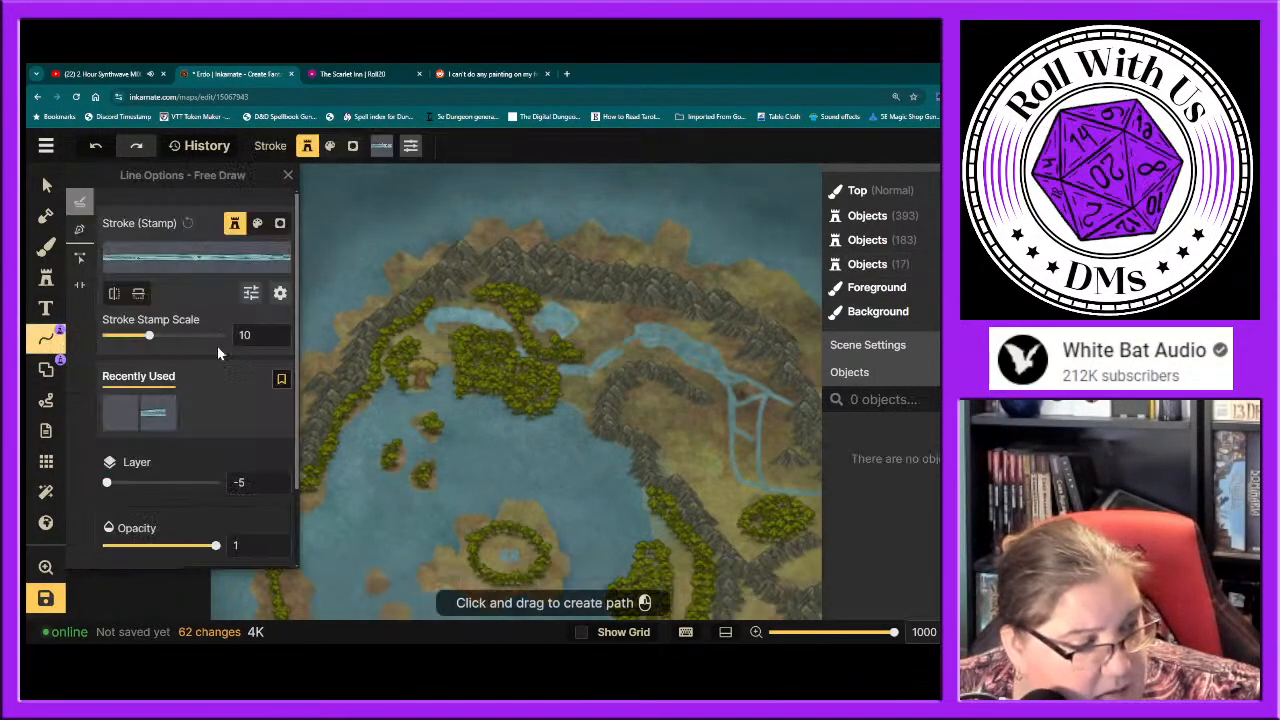
{"action": "left_click", "coordinate": [206, 260]}
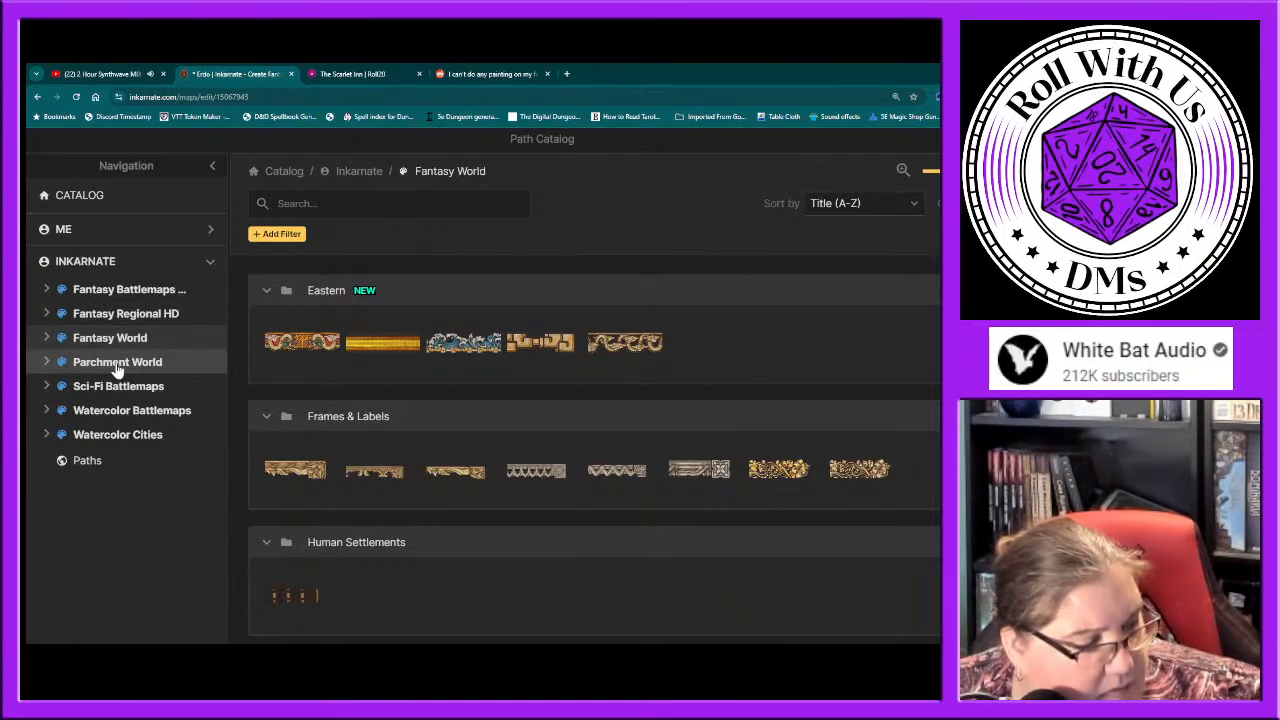
{"action": "left_click", "coordinate": [113, 318]}
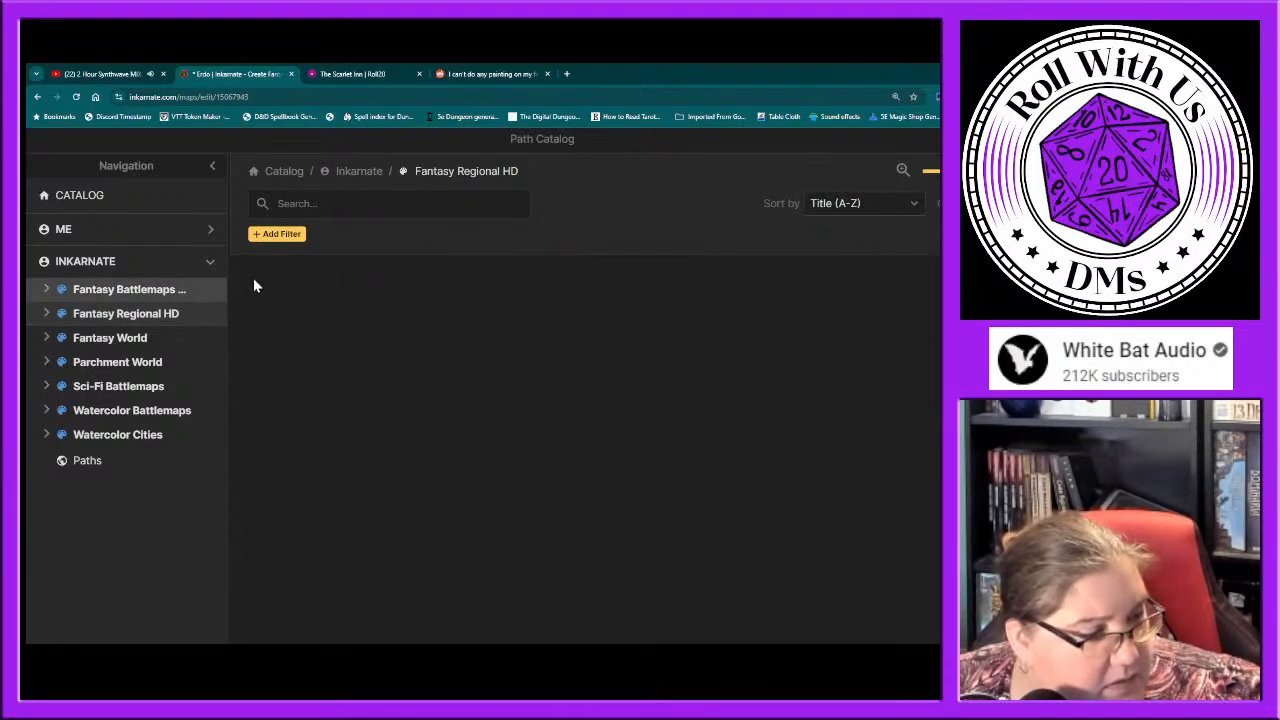
{"action": "left_click", "coordinate": [38, 99]}
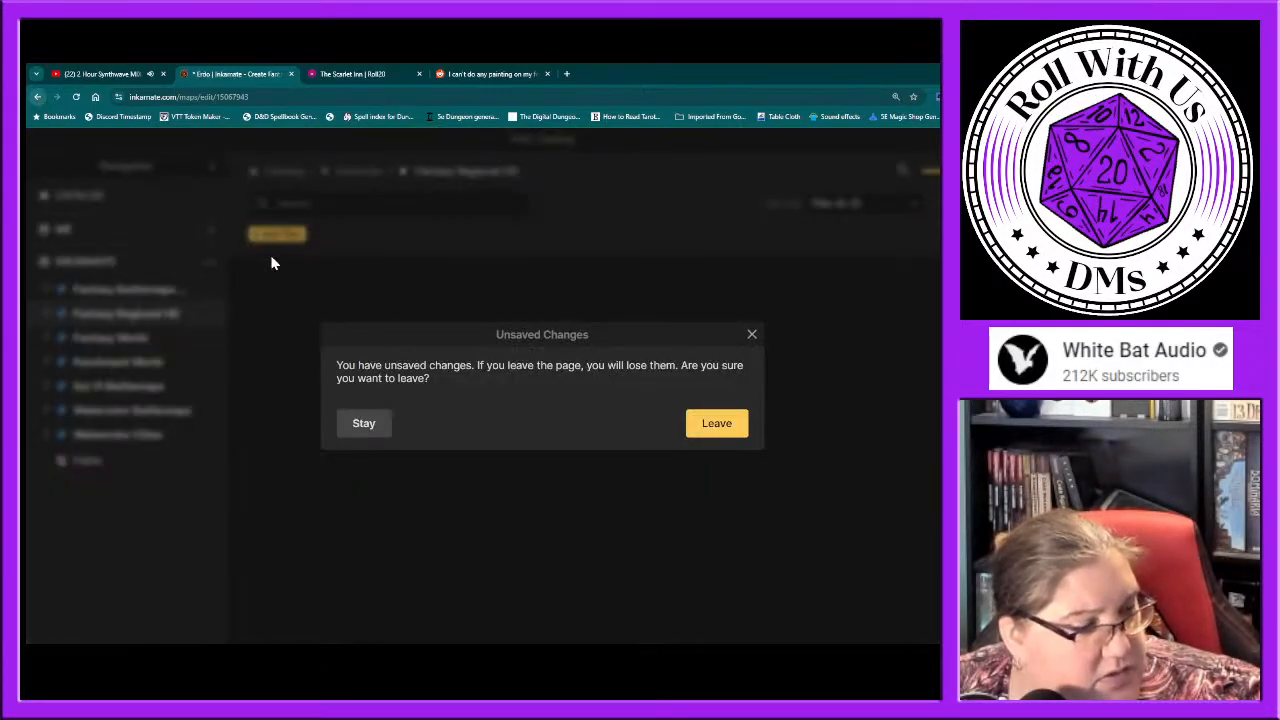
{"action": "left_click", "coordinate": [751, 335]}
{"action": "key", "text": "Escape"}
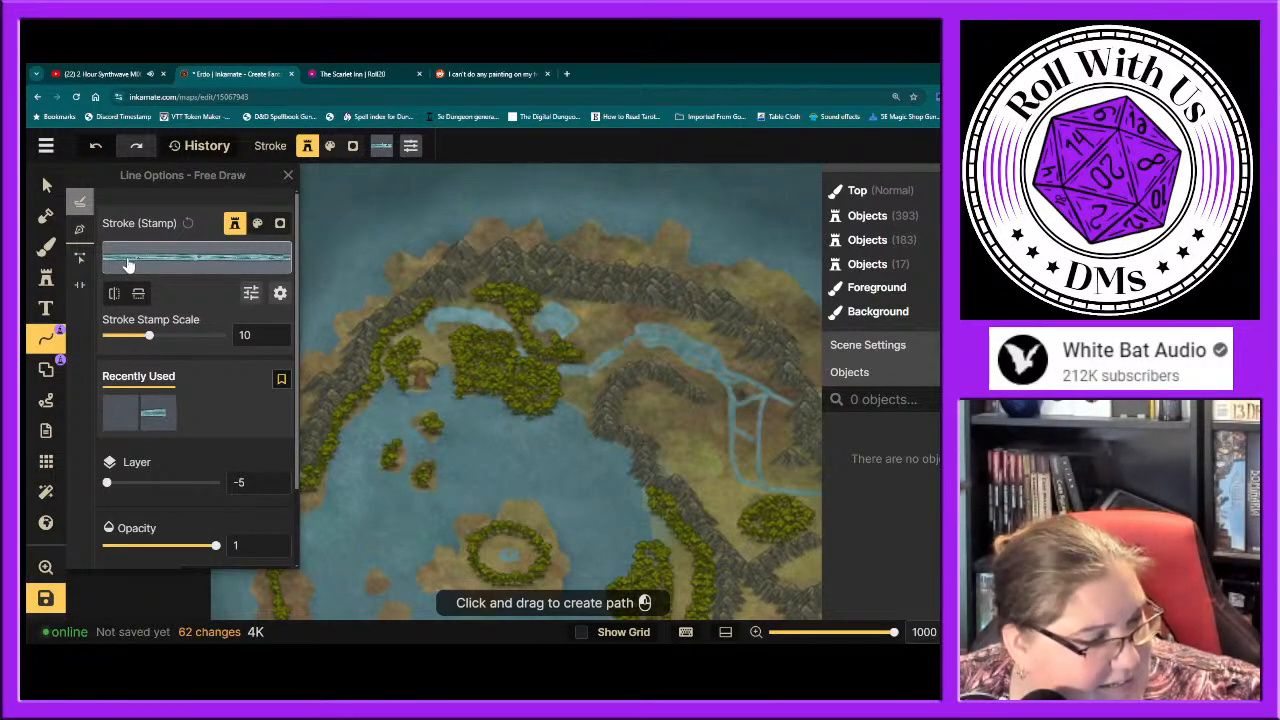
Step: Set the line stroke to Color, look through the Fantasy World paths, and switch line drawing to Pen mode
{"action": "left_click", "coordinate": [257, 223]}
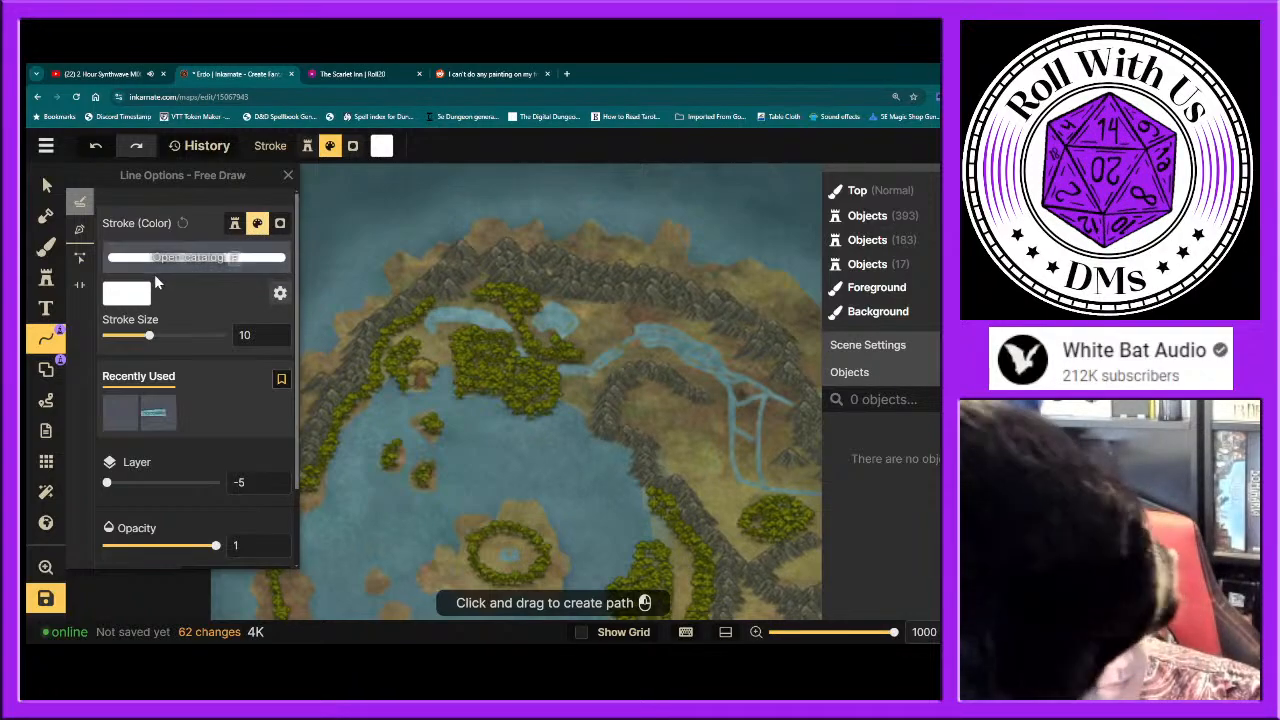
{"action": "left_click", "coordinate": [160, 262]}
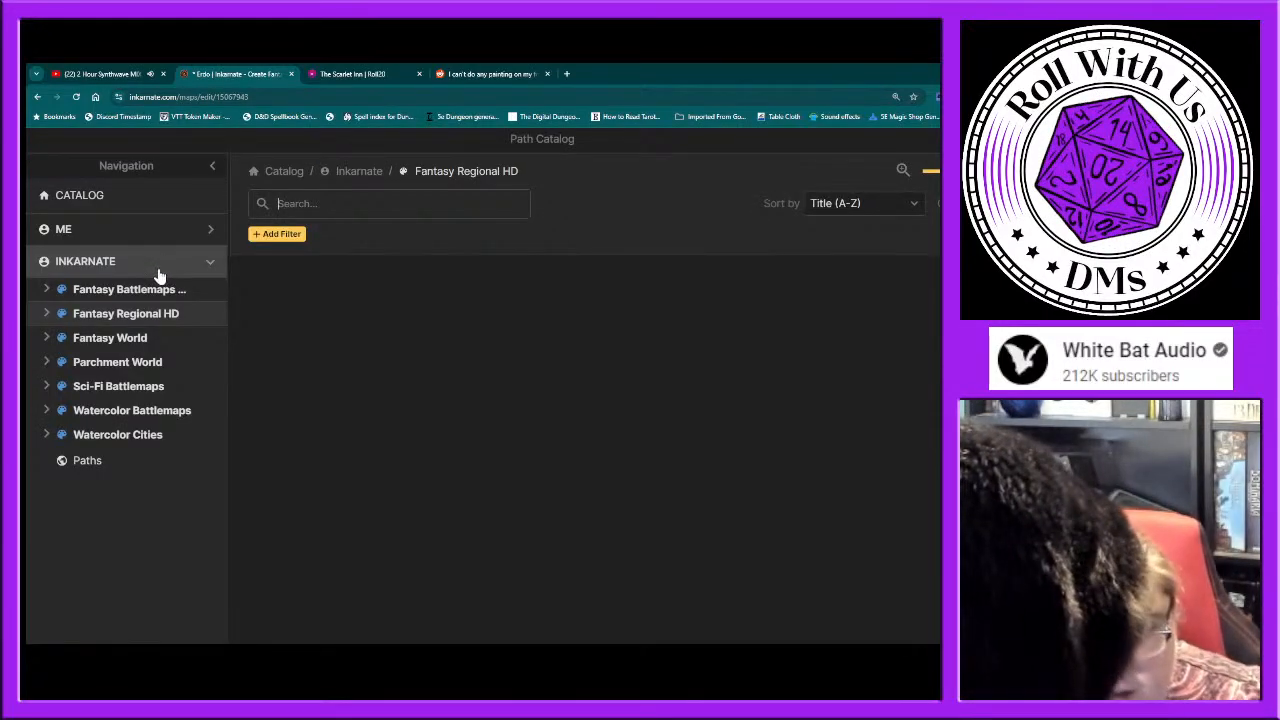
{"action": "left_click", "coordinate": [97, 337]}
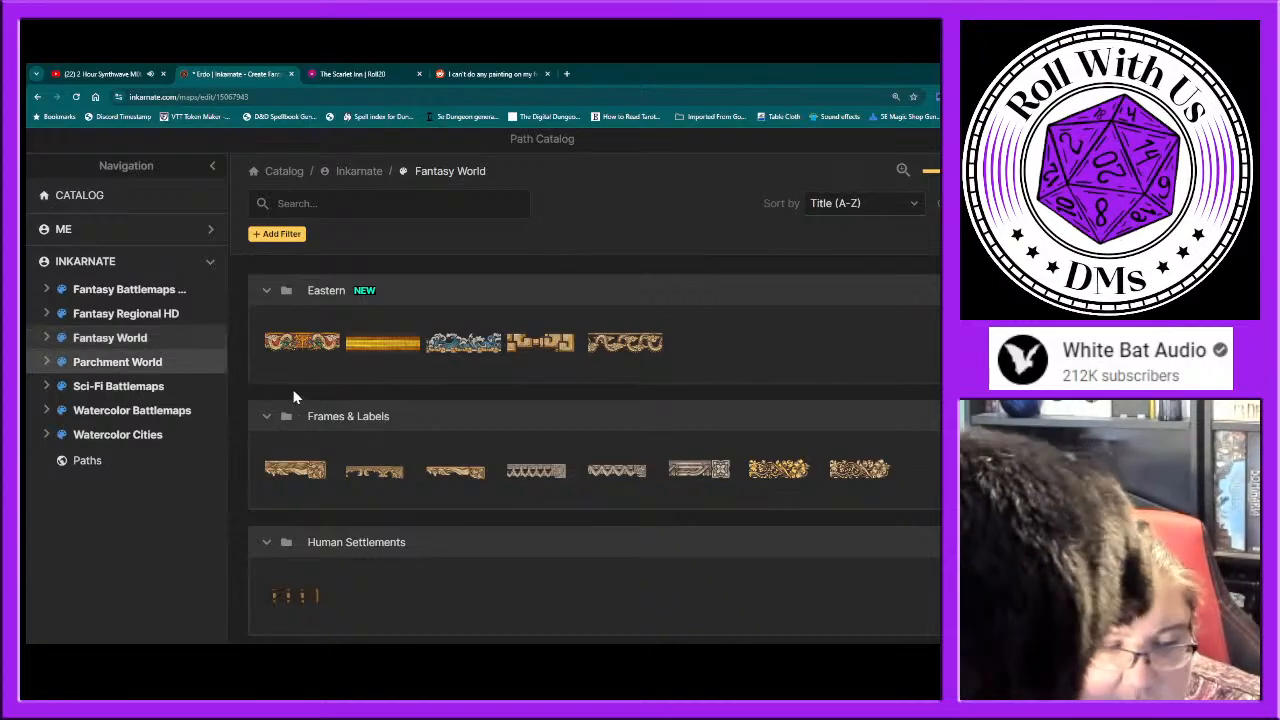
{"action": "scroll", "coordinate": [392, 413], "scroll_direction": "down", "scroll_amount": 5}
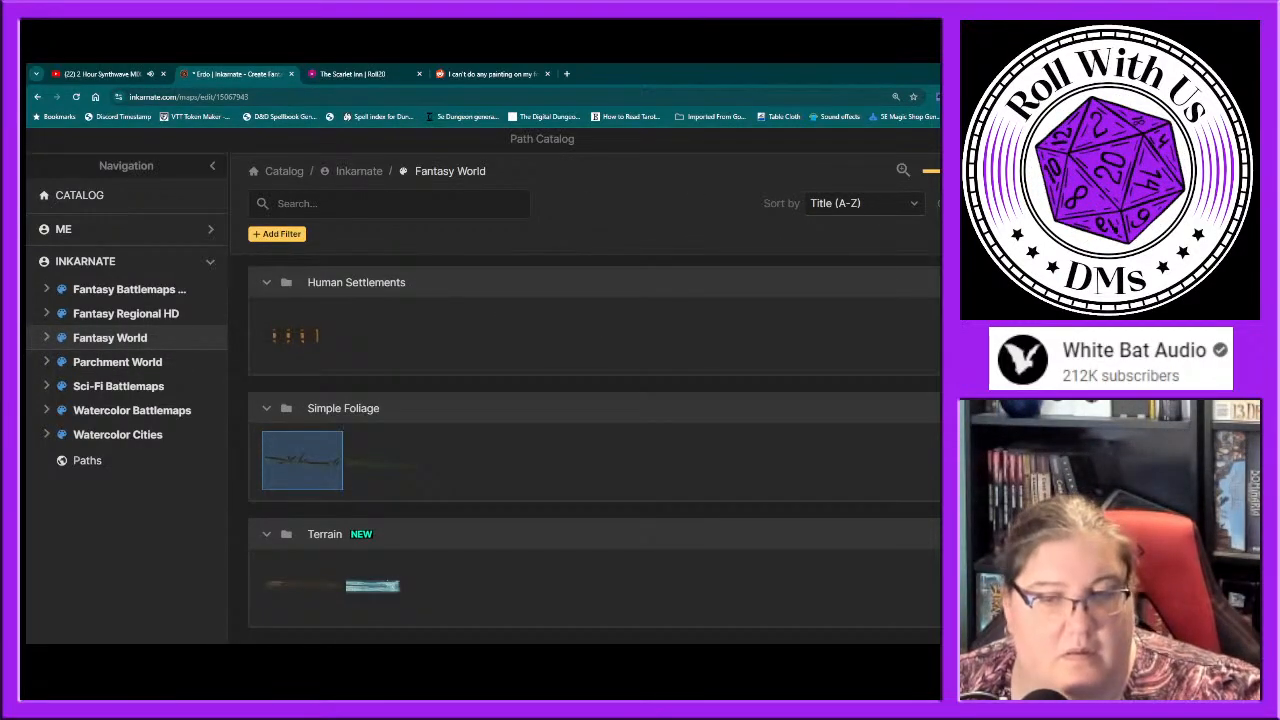
{"action": "key", "text": "Escape"}
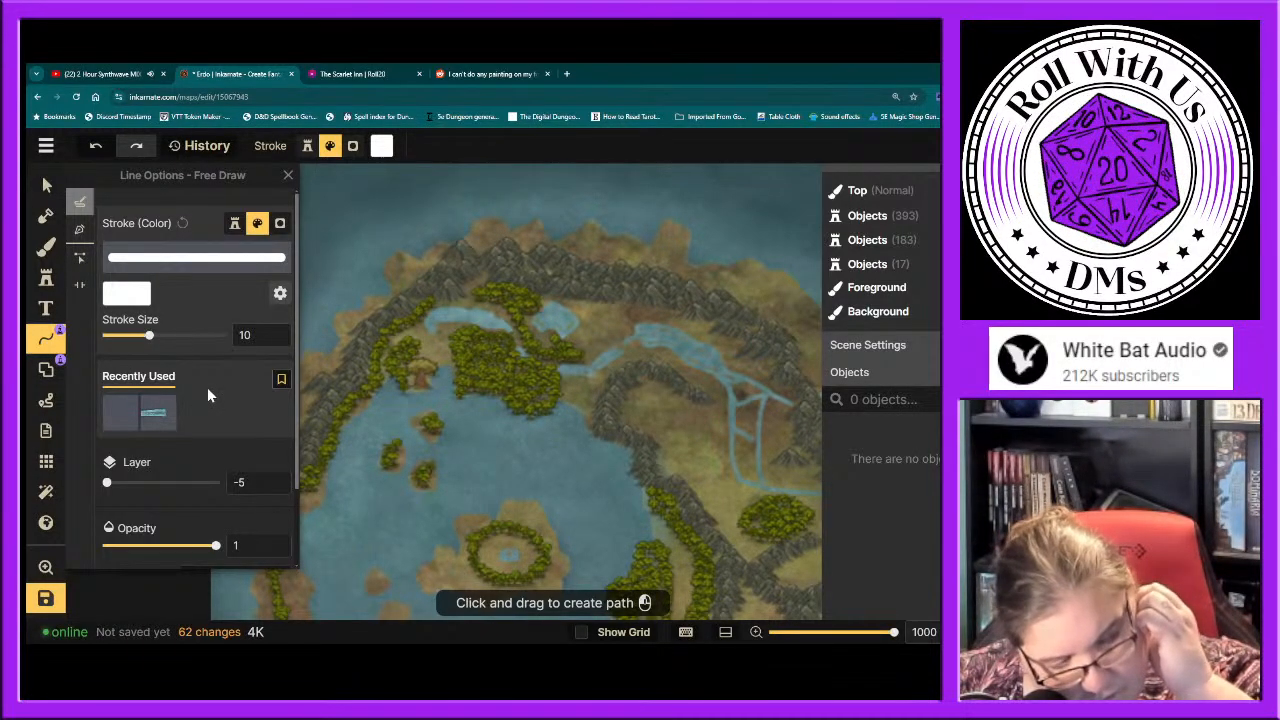
{"action": "left_click", "coordinate": [80, 231]}
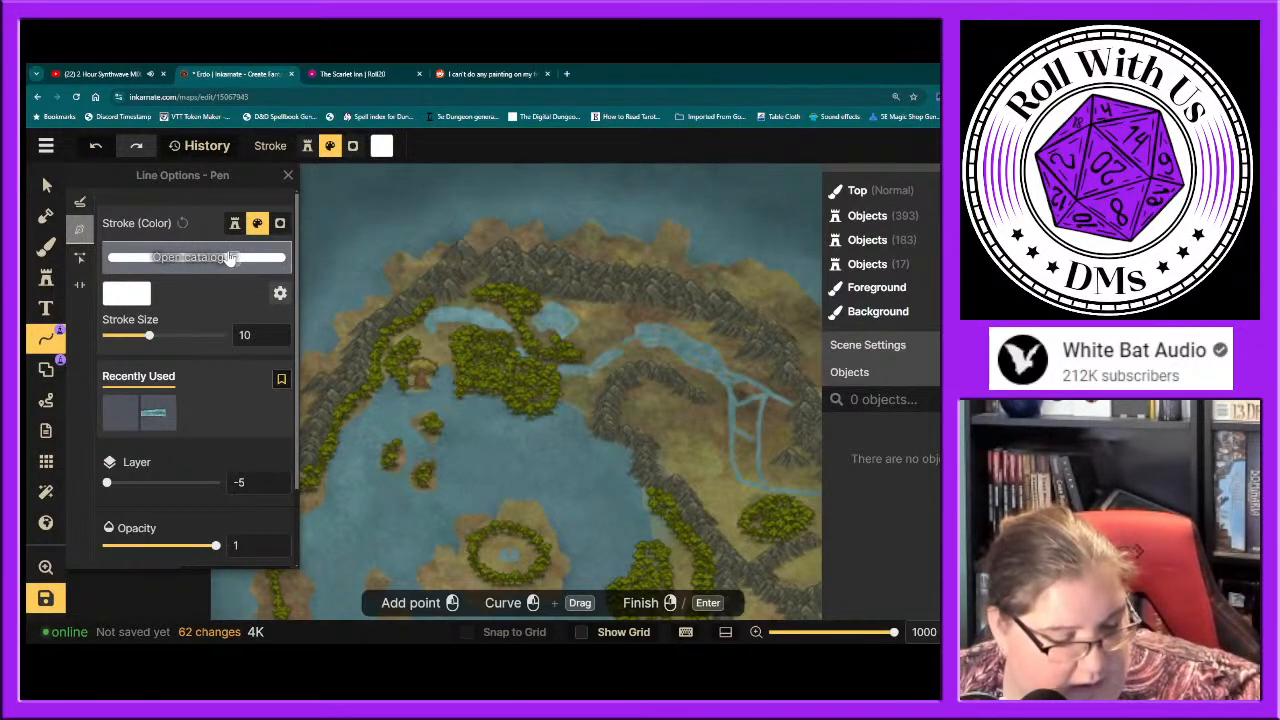
Step: Leave the line tool and switch to the texture brush on the Background layer at the mainland's northwest coast
{"action": "left_click", "coordinate": [288, 175]}
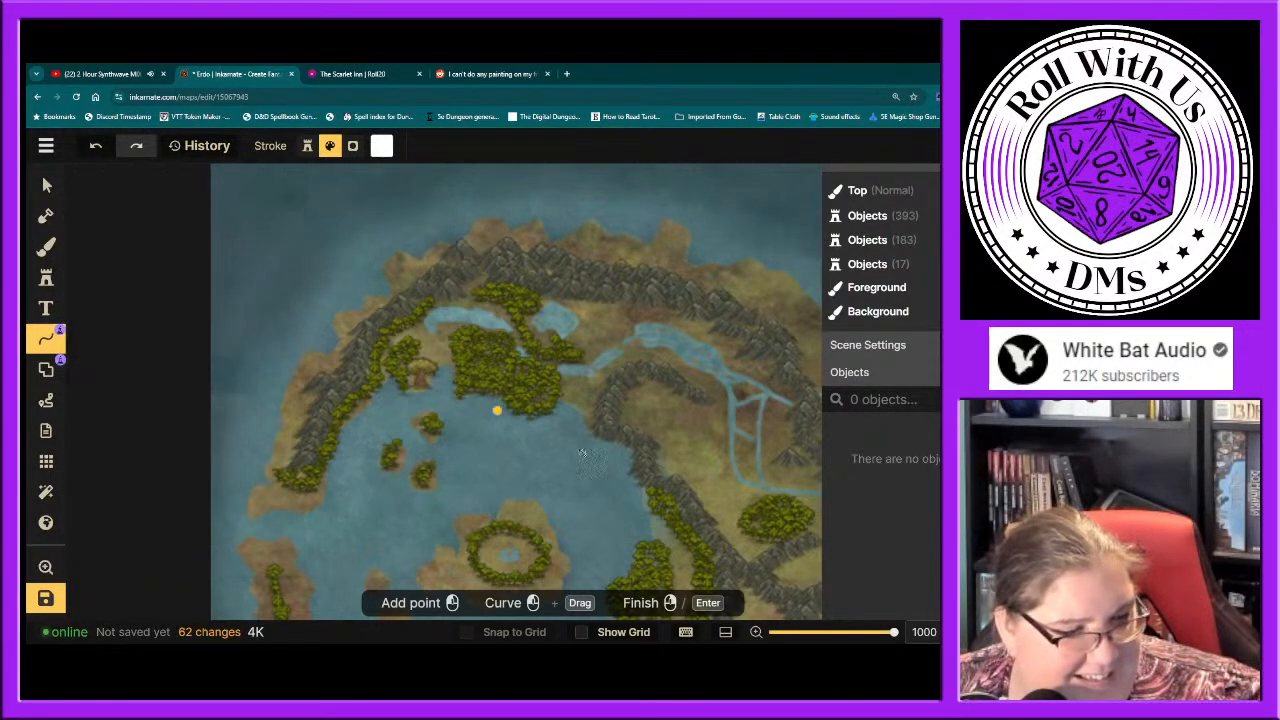
{"action": "key", "text": "space"}
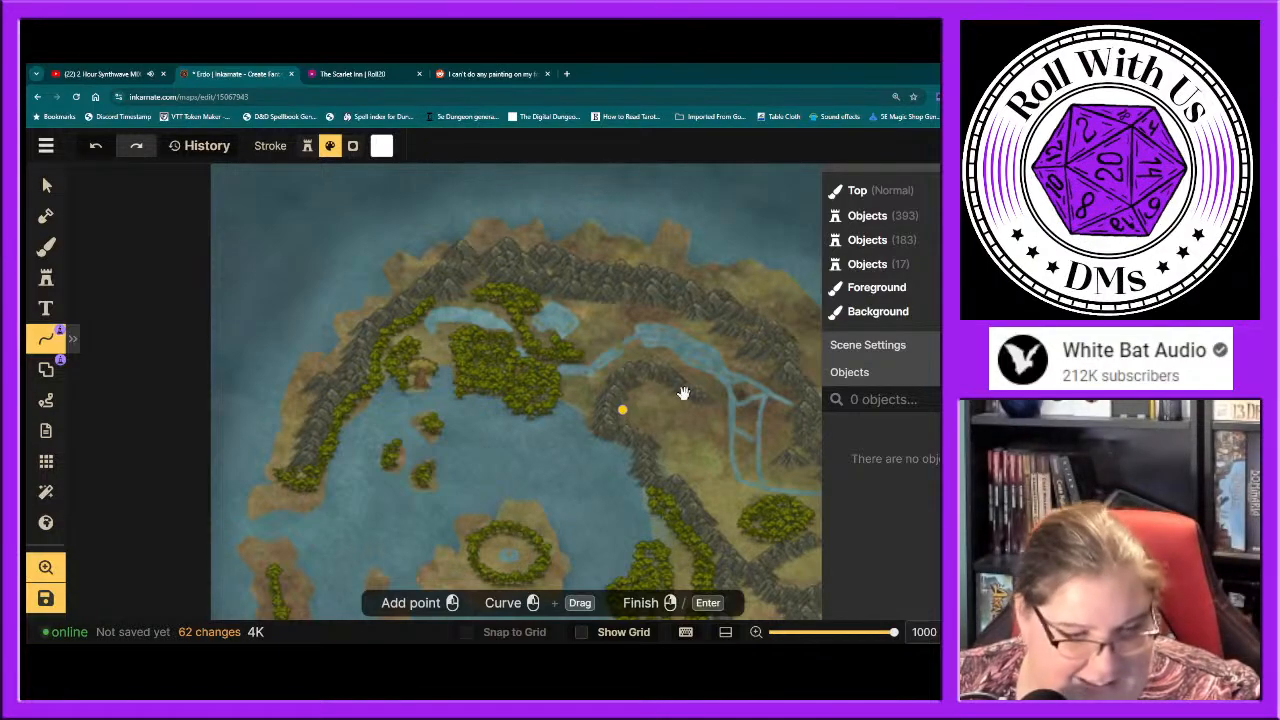
{"action": "scroll", "coordinate": [549, 383], "scroll_direction": "up", "scroll_amount": 5}
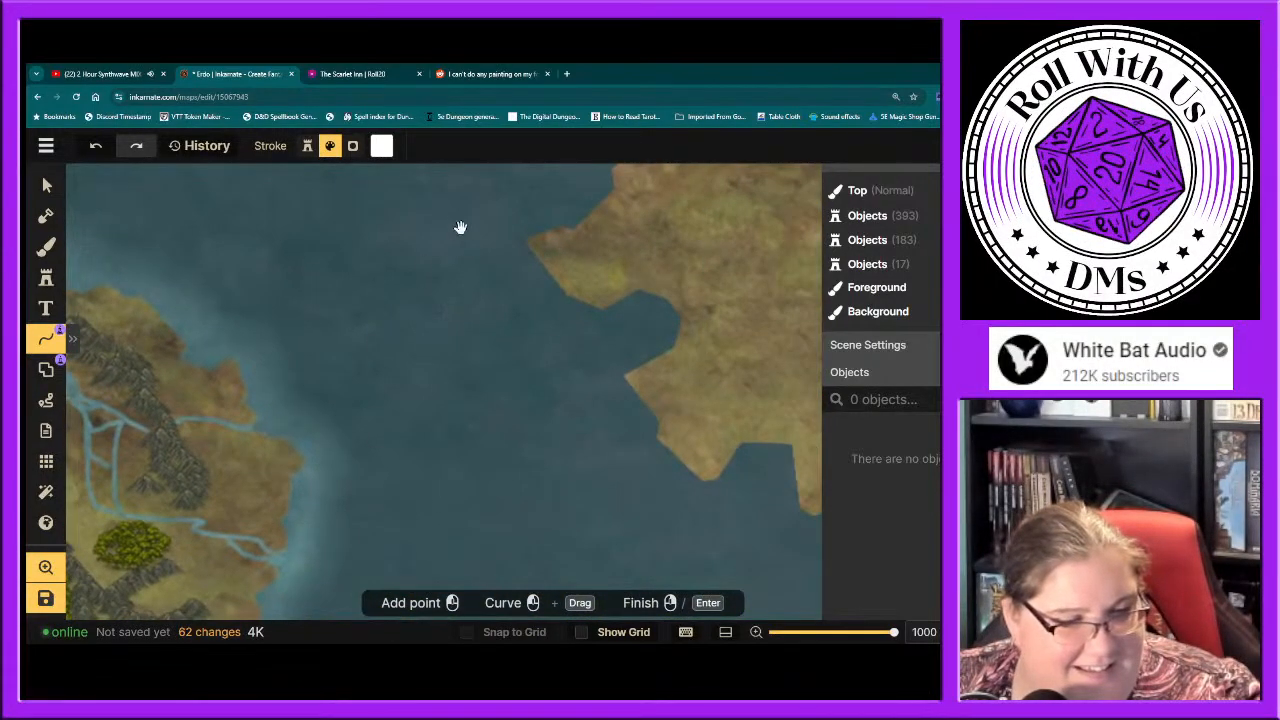
{"action": "scroll", "coordinate": [267, 580], "scroll_direction": "up", "scroll_amount": 3}
{"action": "scroll", "coordinate": [400, 467], "scroll_direction": "down", "scroll_amount": 5}
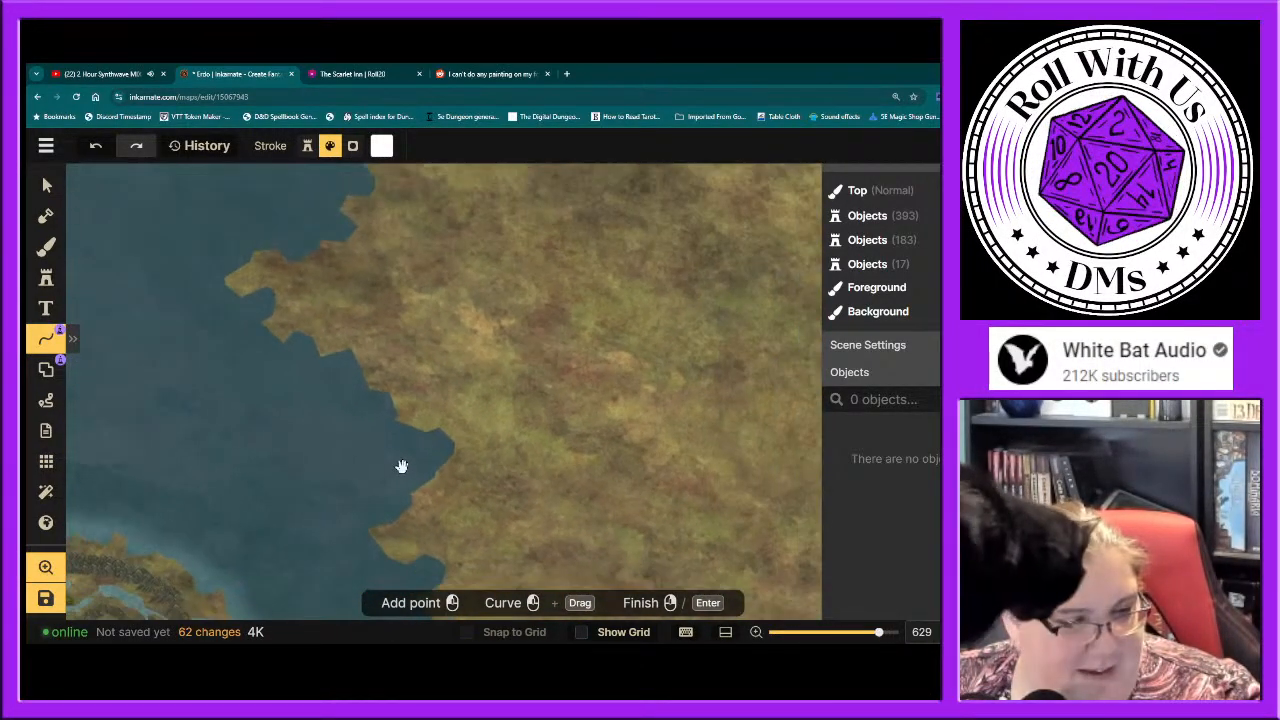
{"action": "scroll", "coordinate": [400, 465], "scroll_direction": "down", "scroll_amount": 5}
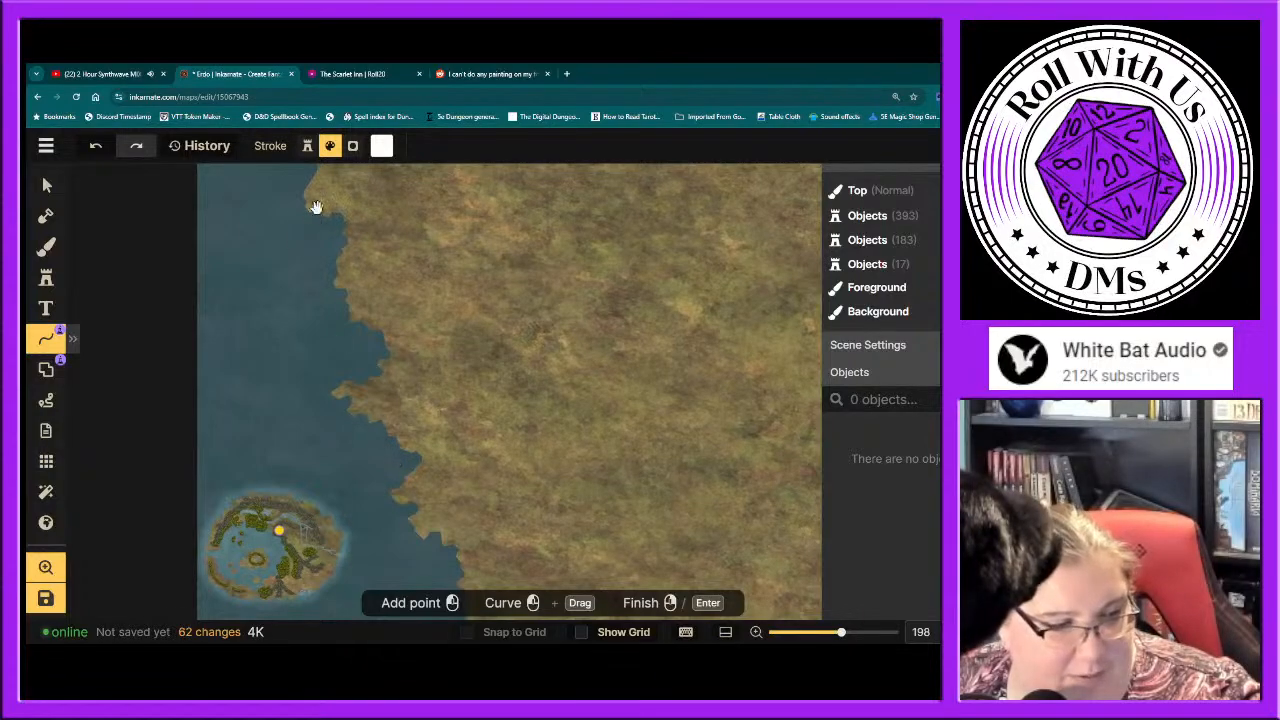
{"action": "left_click_drag", "start_coordinate": [314, 206], "coordinate": [418, 543]}
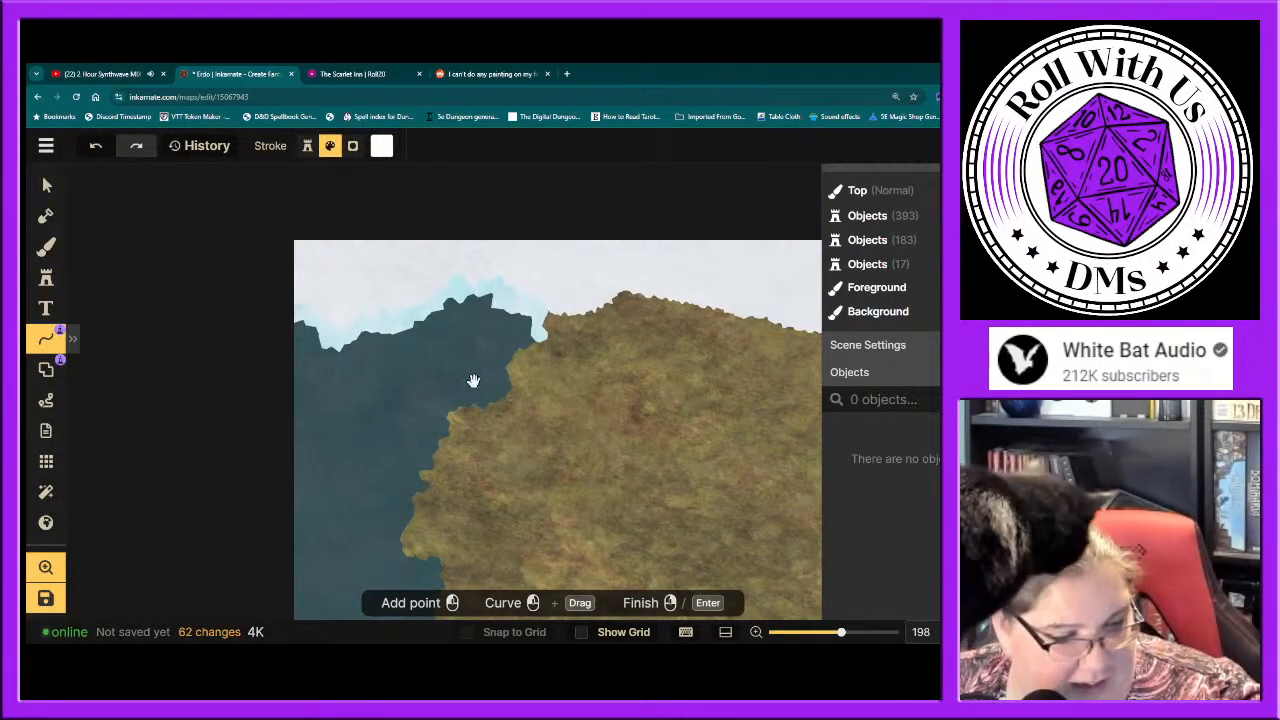
{"action": "left_click", "coordinate": [46, 245]}
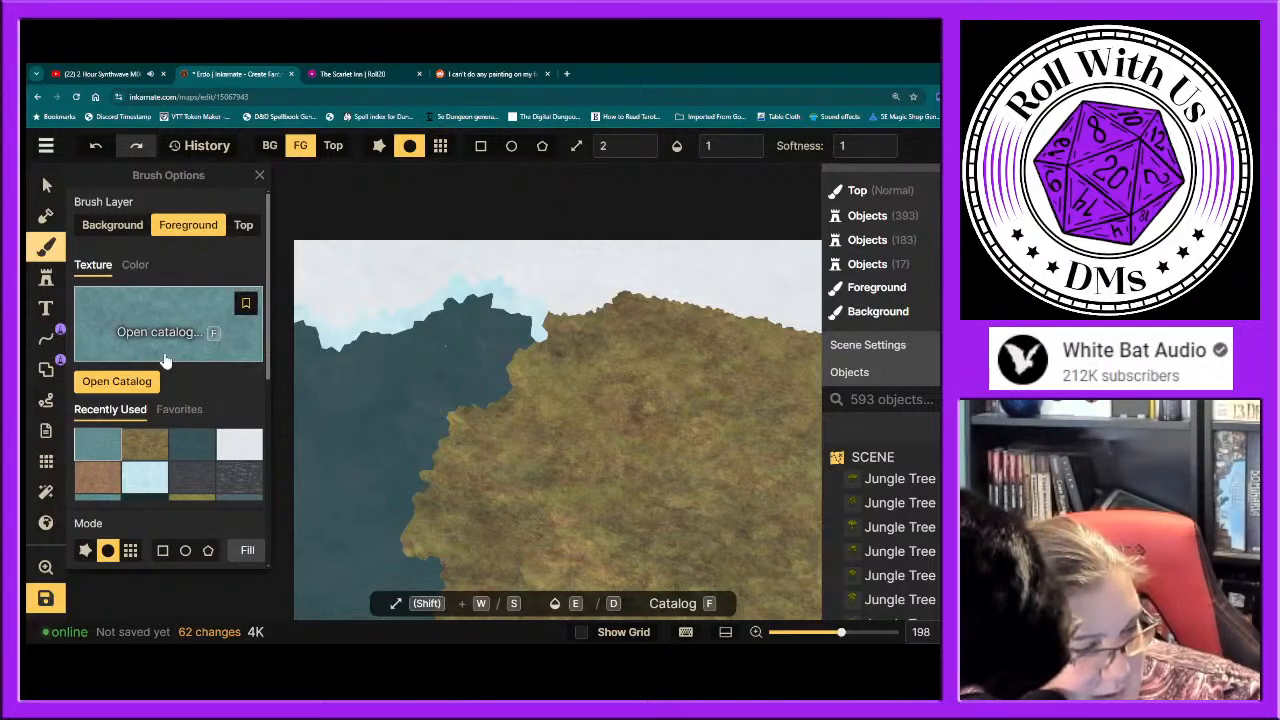
{"action": "left_click", "coordinate": [116, 226]}
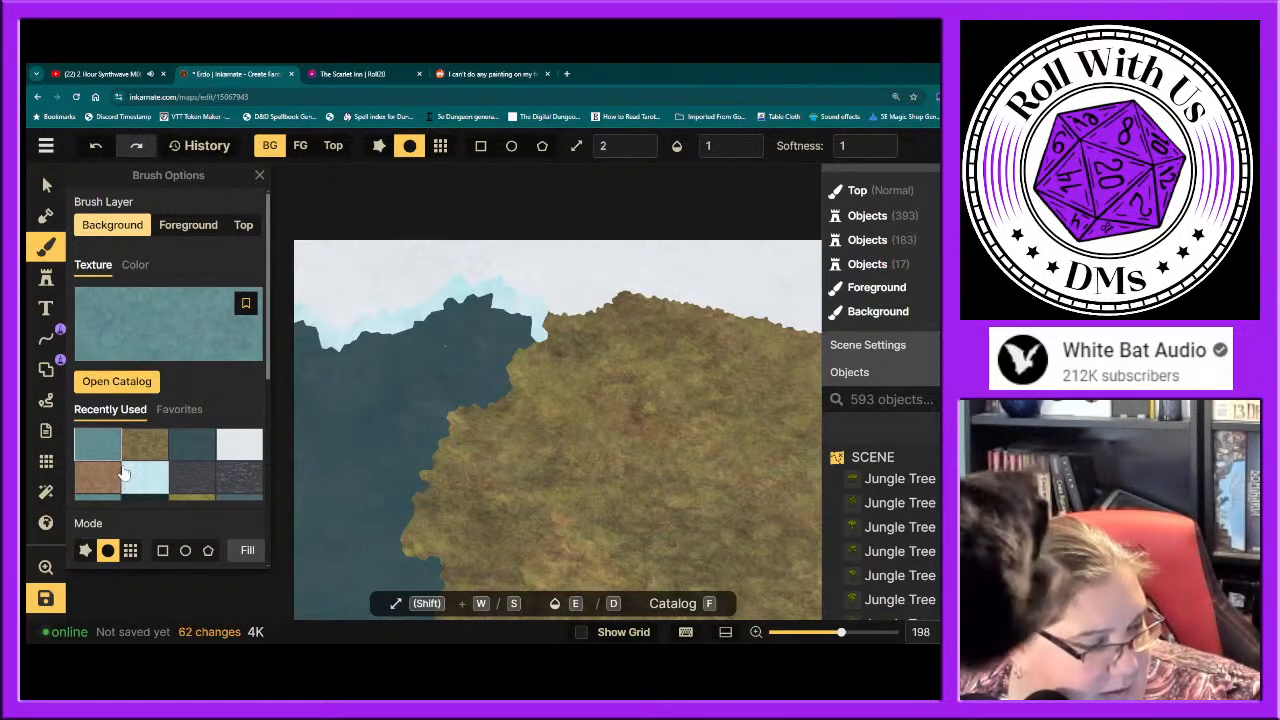
Step: Set the brush size to 28 and opacity to 0.41, and dab light teal shallows beside the mainland's northwest coast
{"action": "scroll", "coordinate": [123, 475], "scroll_direction": "down", "scroll_amount": 1}
{"action": "scroll", "coordinate": [123, 505], "scroll_direction": "down", "scroll_amount": 3}
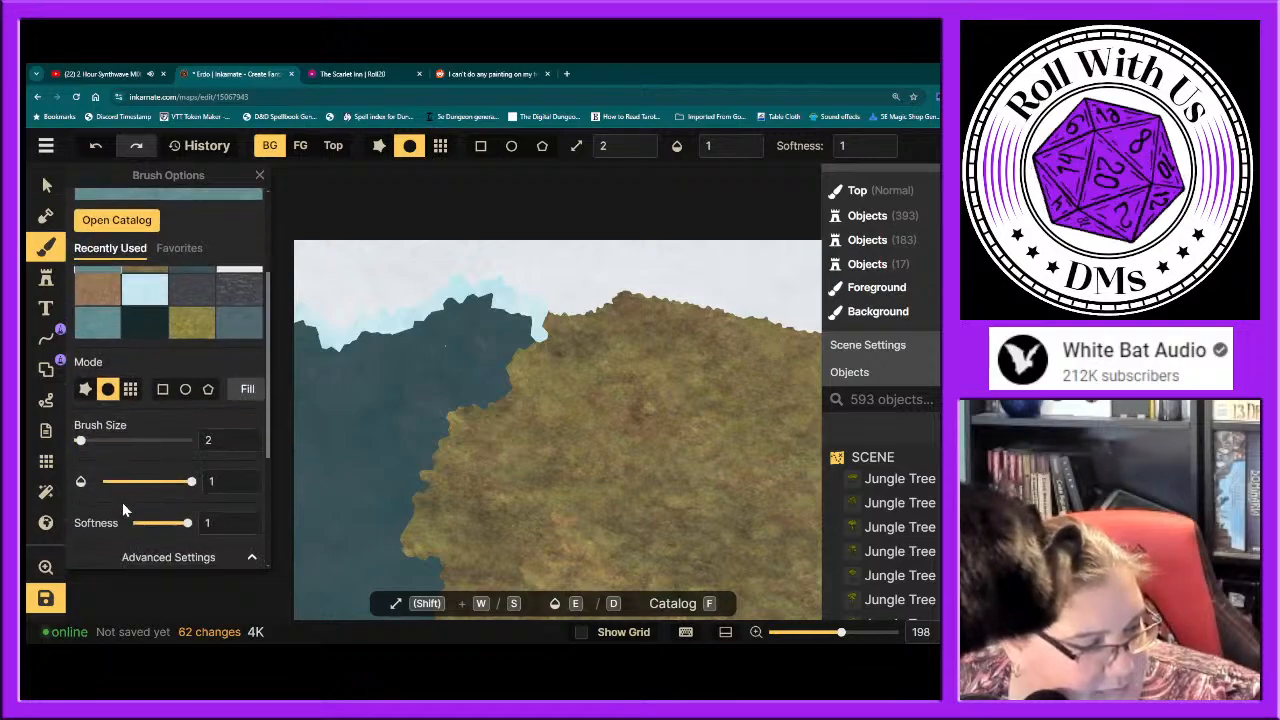
{"action": "mouse_move", "coordinate": [80, 440]}
{"action": "left_mouse_down"}
{"action": "mouse_move", "coordinate": [131, 449]}
{"action": "mouse_move", "coordinate": [120, 448]}
{"action": "left_mouse_up"}
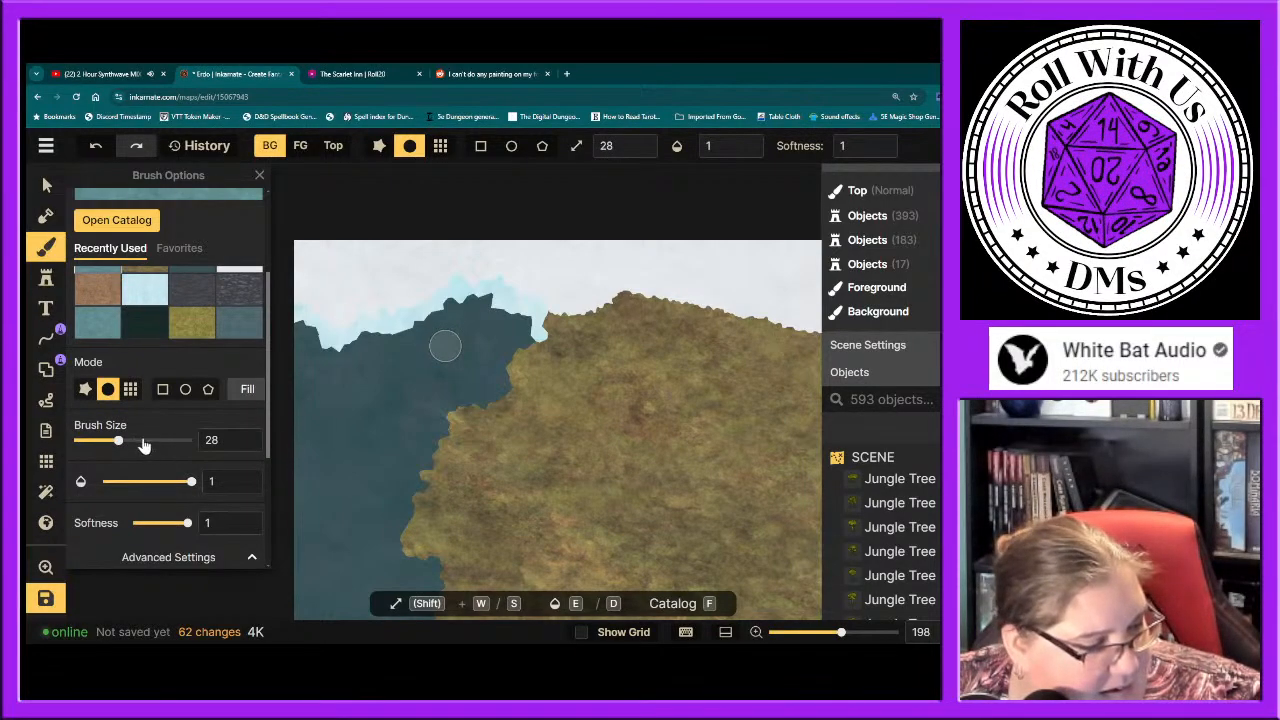
{"action": "scroll", "coordinate": [140, 436], "scroll_direction": "down", "scroll_amount": 1}
{"action": "left_click_drag", "start_coordinate": [189, 432], "coordinate": [151, 431]}
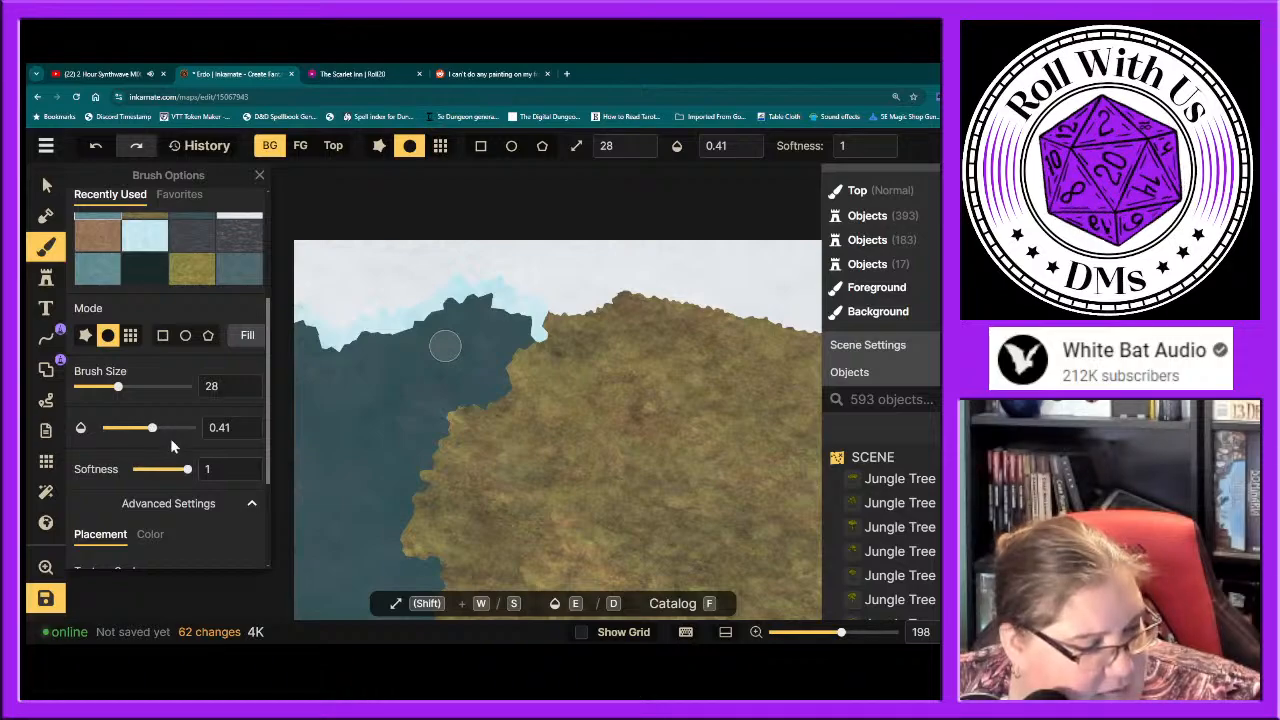
{"action": "scroll", "coordinate": [178, 492], "scroll_direction": "down", "scroll_amount": 1}
{"action": "scroll", "coordinate": [176, 499], "scroll_direction": "down", "scroll_amount": 1}
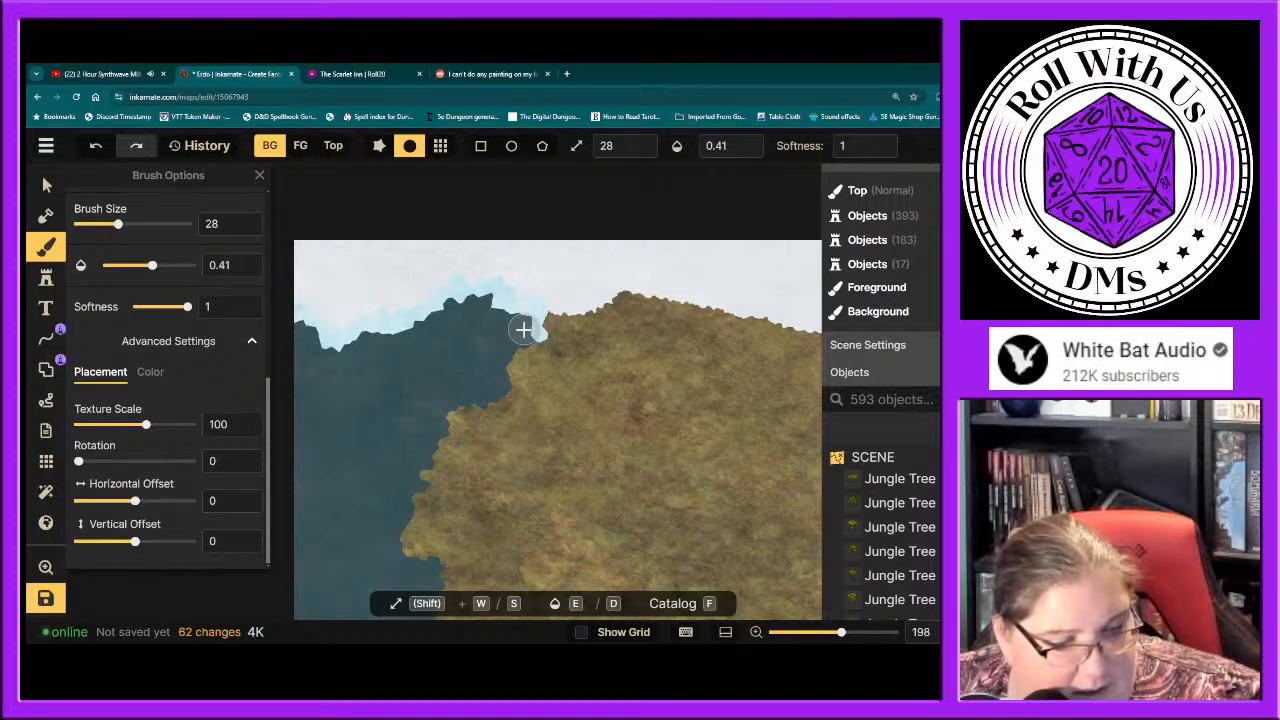
{"action": "left_click_drag", "start_coordinate": [521, 343], "coordinate": [520, 332]}
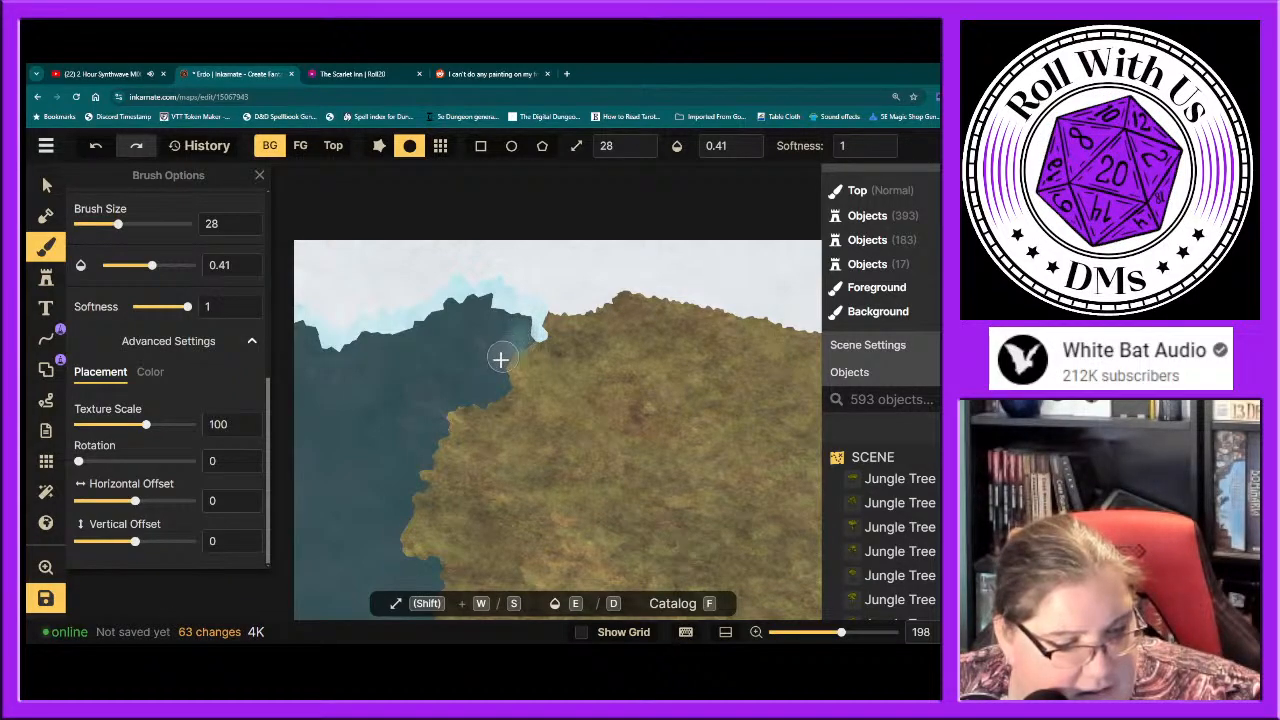
{"action": "left_click", "coordinate": [439, 407]}
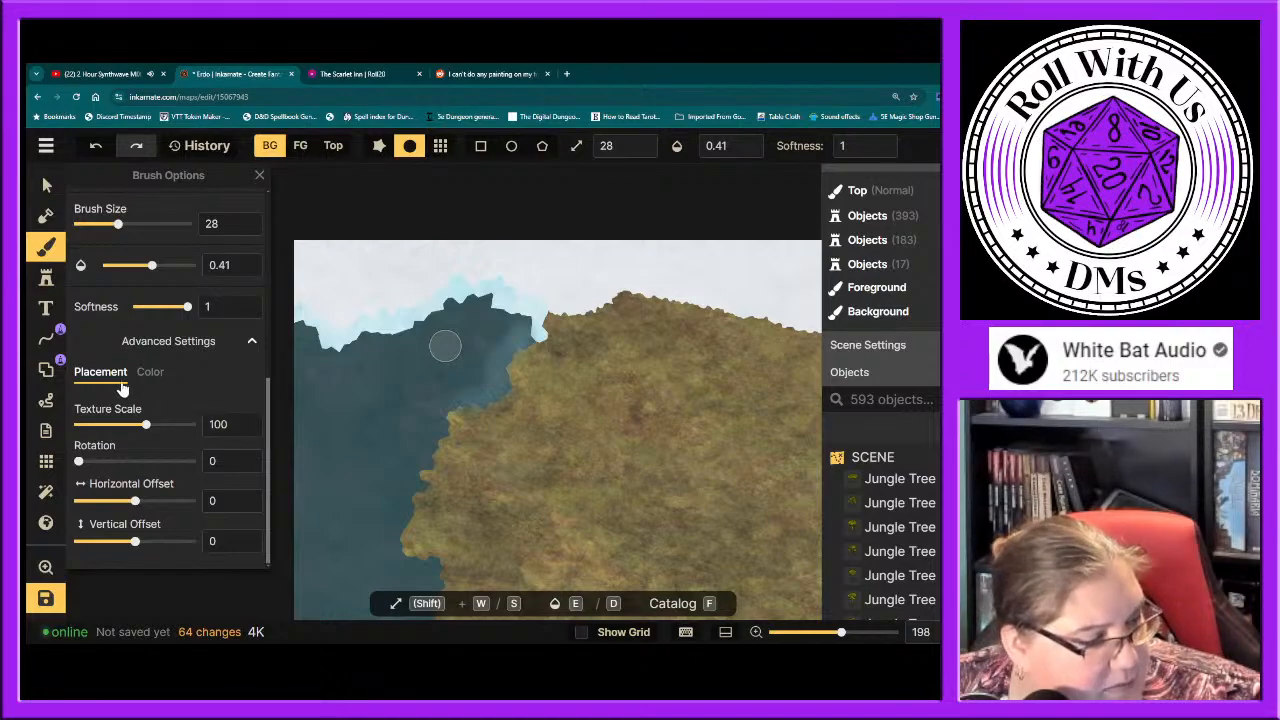
Step: Raise the brush opacity to 0.51 and paint light teal shallows along the mainland's northwest coast
{"action": "scroll", "coordinate": [148, 360], "scroll_direction": "up", "scroll_amount": 1}
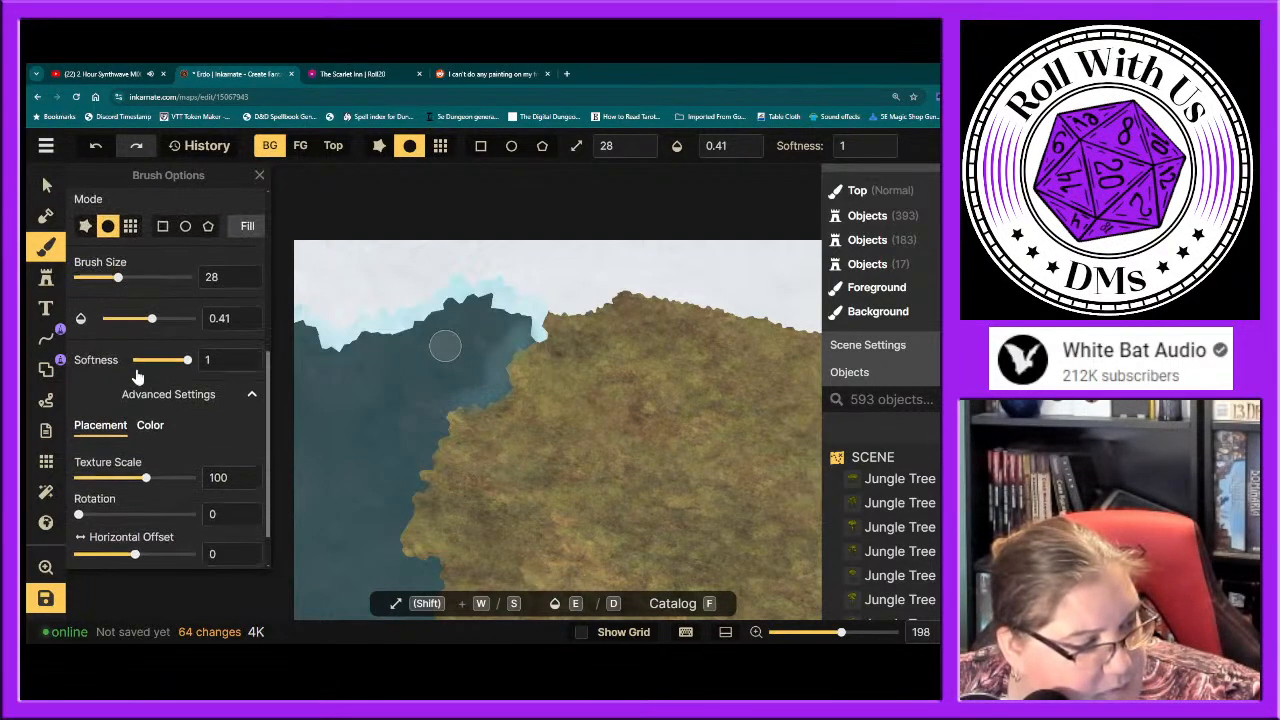
{"action": "left_click_drag", "start_coordinate": [153, 332], "coordinate": [159, 328]}
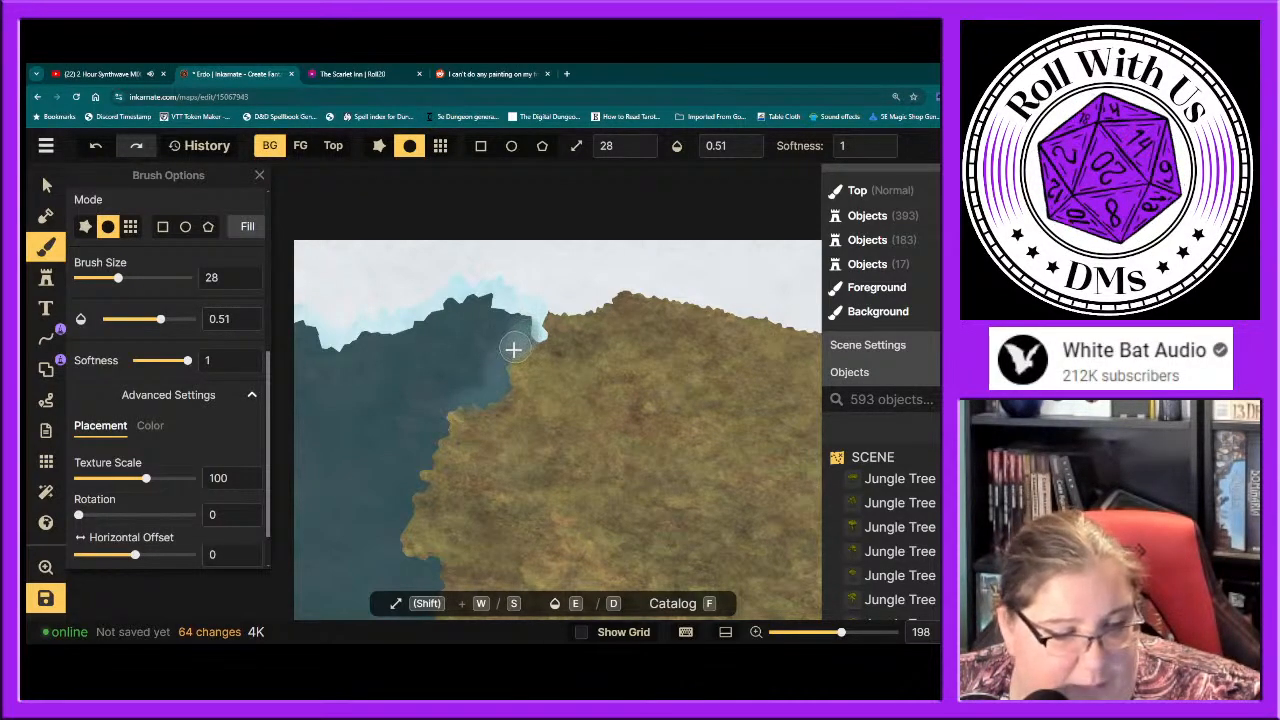
{"action": "mouse_move", "coordinate": [501, 385]}
{"action": "left_mouse_down"}
{"action": "mouse_move", "coordinate": [453, 398]}
{"action": "mouse_move", "coordinate": [422, 445]}
{"action": "left_mouse_up"}
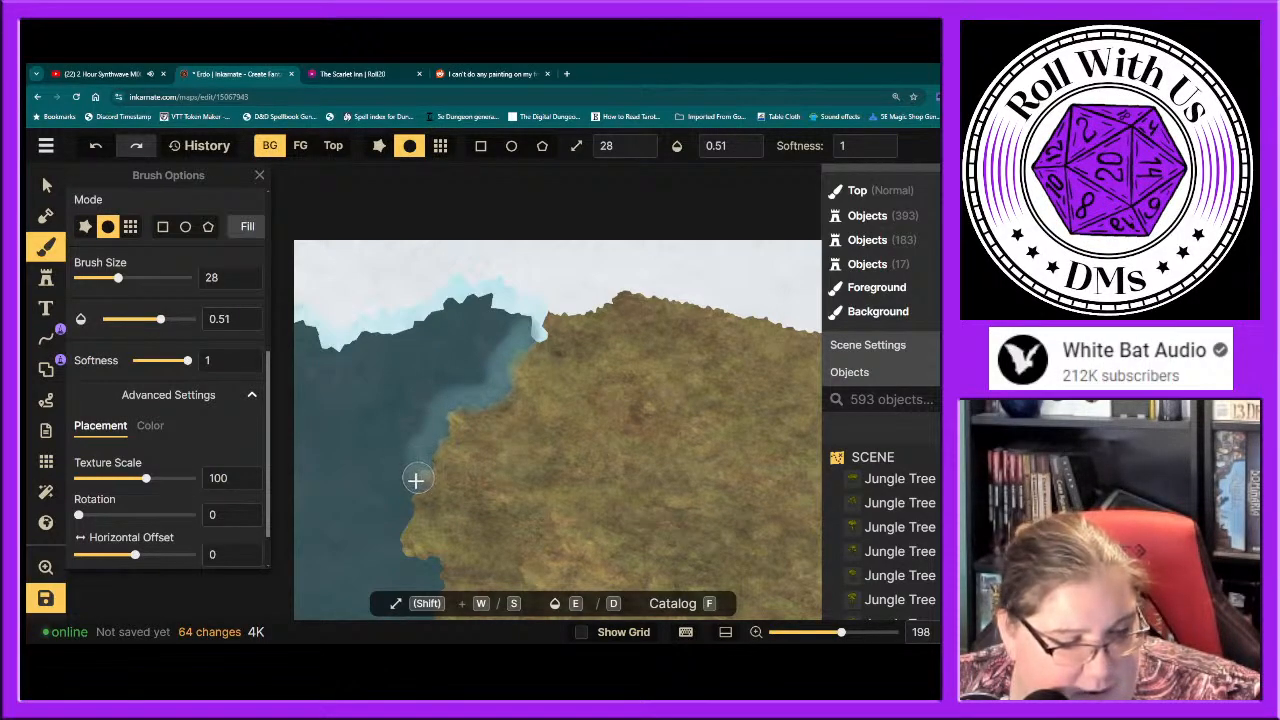
{"action": "mouse_move", "coordinate": [396, 545]}
{"action": "left_mouse_down"}
{"action": "mouse_move", "coordinate": [404, 567]}
{"action": "mouse_move", "coordinate": [426, 567]}
{"action": "mouse_move", "coordinate": [431, 557]}
{"action": "mouse_move", "coordinate": [403, 560]}
{"action": "mouse_move", "coordinate": [397, 523]}
{"action": "mouse_move", "coordinate": [430, 484]}
{"action": "mouse_move", "coordinate": [443, 429]}
{"action": "mouse_move", "coordinate": [478, 399]}
{"action": "mouse_move", "coordinate": [380, 486]}
{"action": "left_mouse_up"}
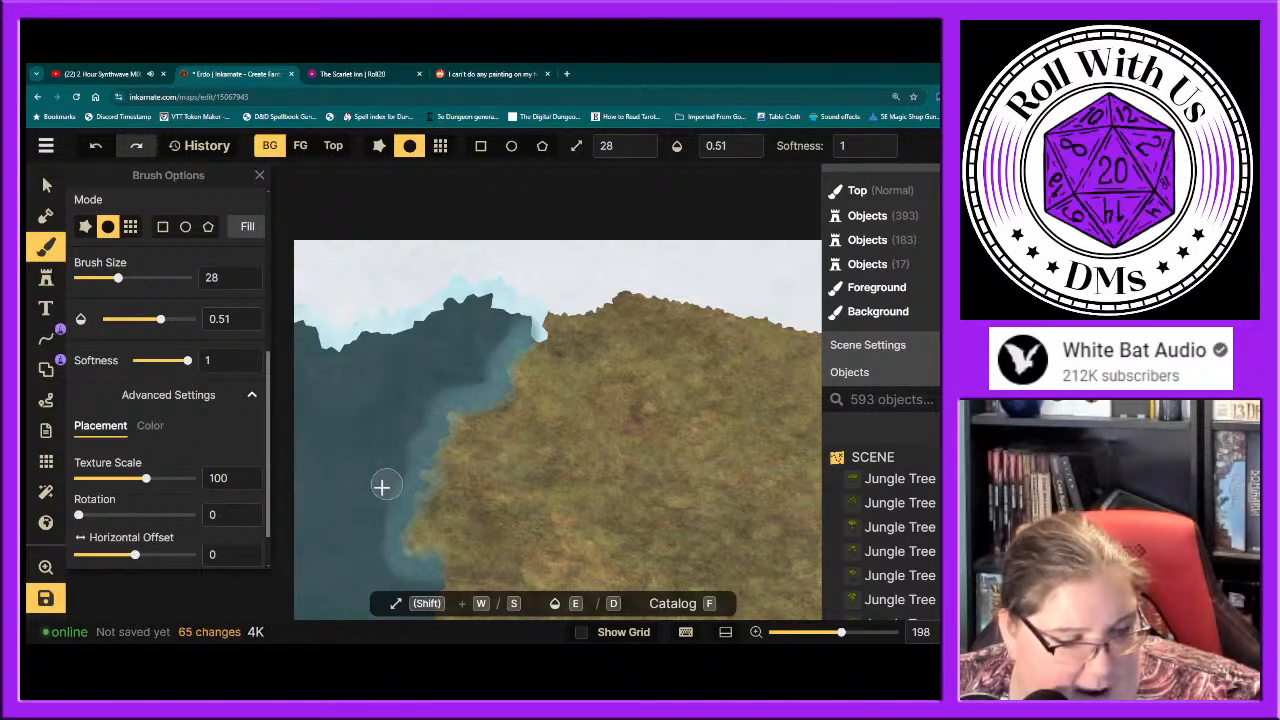
Step: Continue the light teal shallows down the mainland's west coast, past the small western island
{"action": "scroll", "coordinate": [385, 487], "scroll_direction": "down", "scroll_amount": 2}
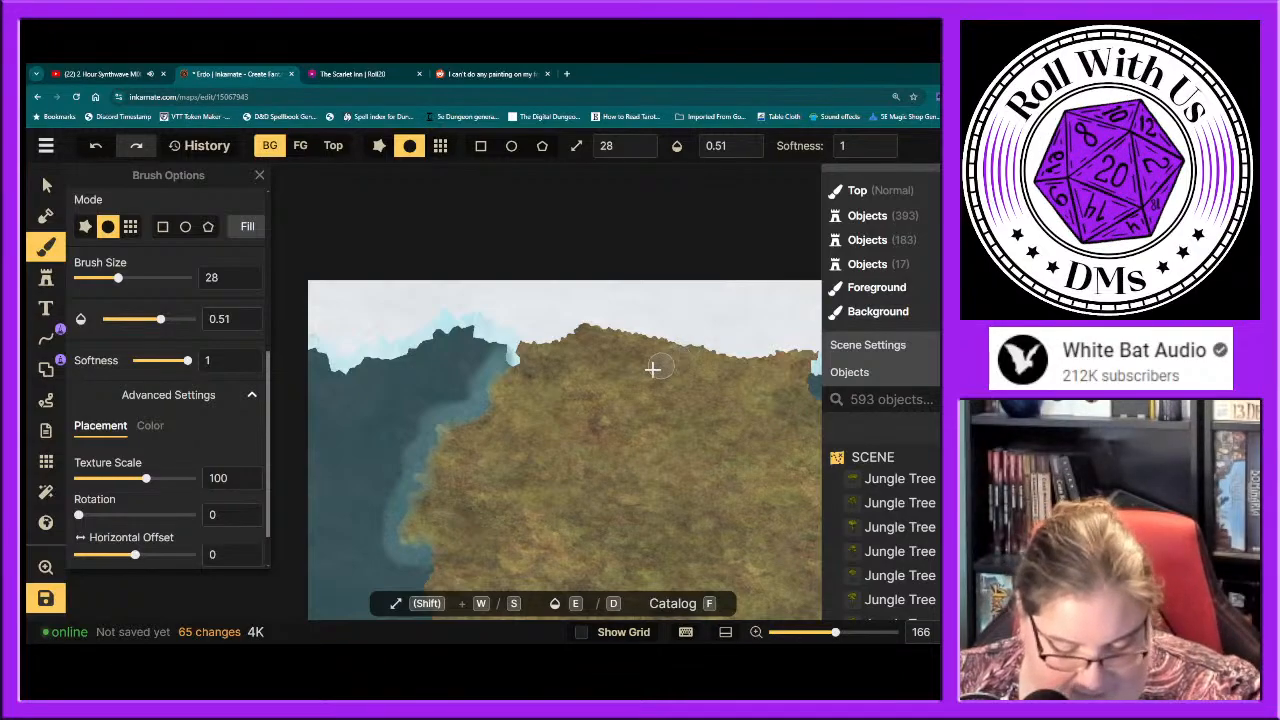
{"action": "left_click_drag", "start_coordinate": [418, 487], "coordinate": [479, 187]}
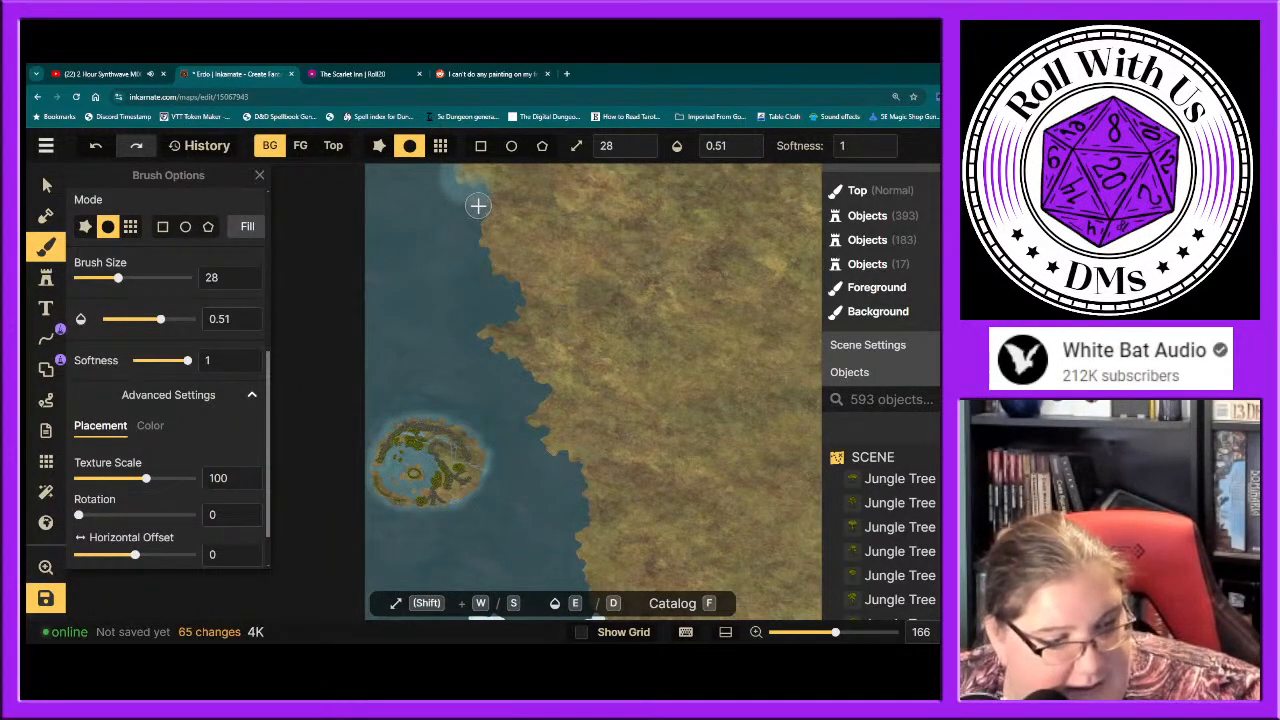
{"action": "left_click", "coordinate": [477, 208]}
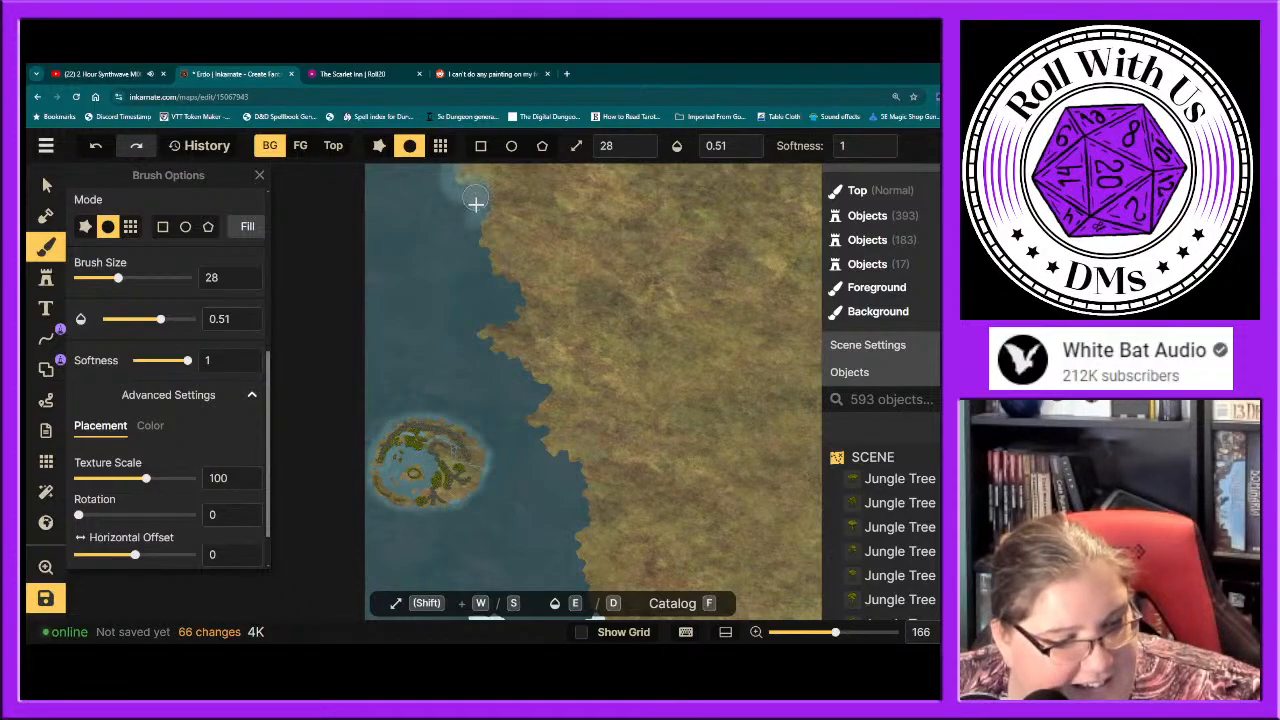
{"action": "mouse_move", "coordinate": [470, 233]}
{"action": "left_mouse_down"}
{"action": "mouse_move", "coordinate": [480, 283]}
{"action": "mouse_move", "coordinate": [480, 246]}
{"action": "mouse_move", "coordinate": [492, 277]}
{"action": "left_mouse_up"}
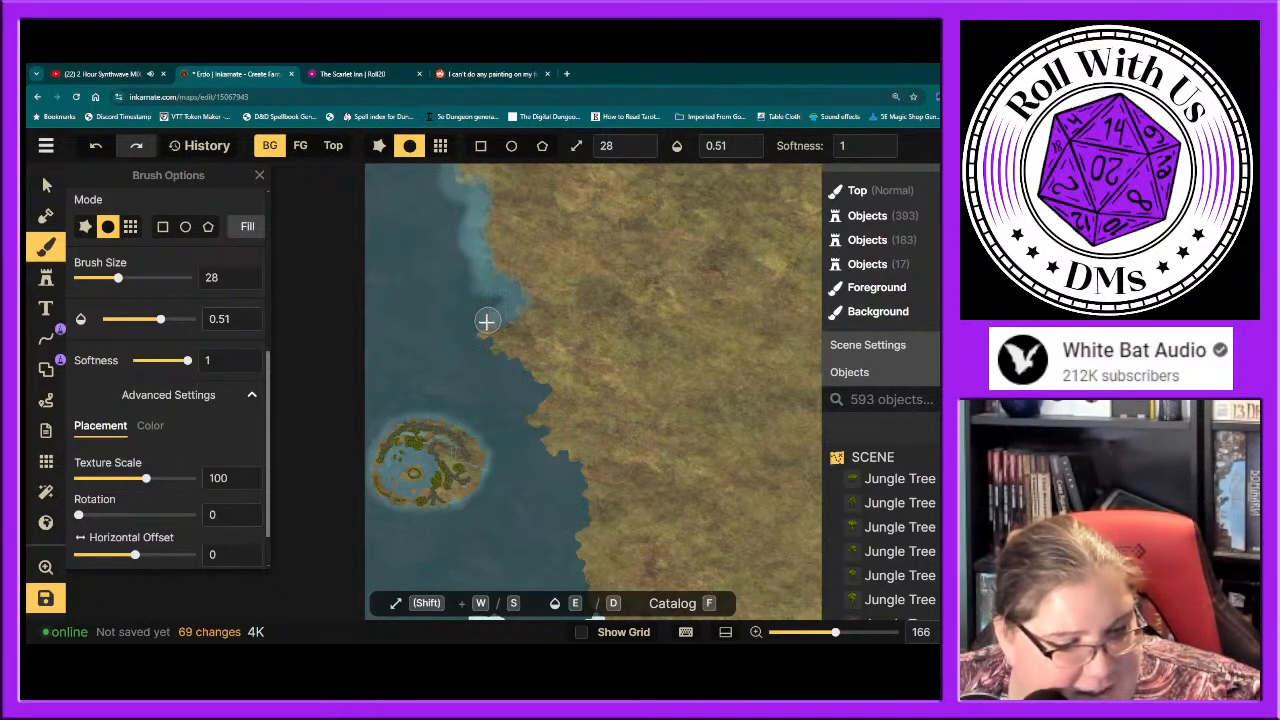
{"action": "mouse_move", "coordinate": [480, 326]}
{"action": "left_mouse_down"}
{"action": "mouse_move", "coordinate": [518, 312]}
{"action": "mouse_move", "coordinate": [471, 331]}
{"action": "left_mouse_up"}
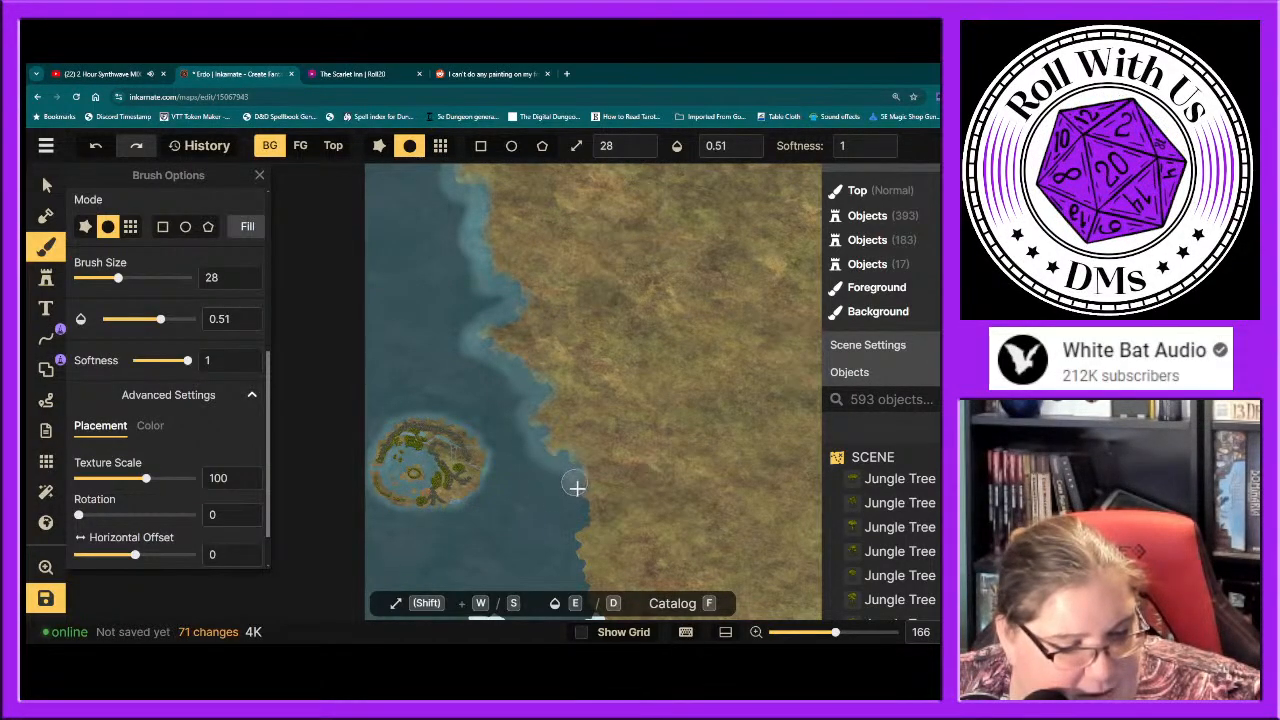
{"action": "left_click_drag", "start_coordinate": [583, 515], "coordinate": [568, 541]}
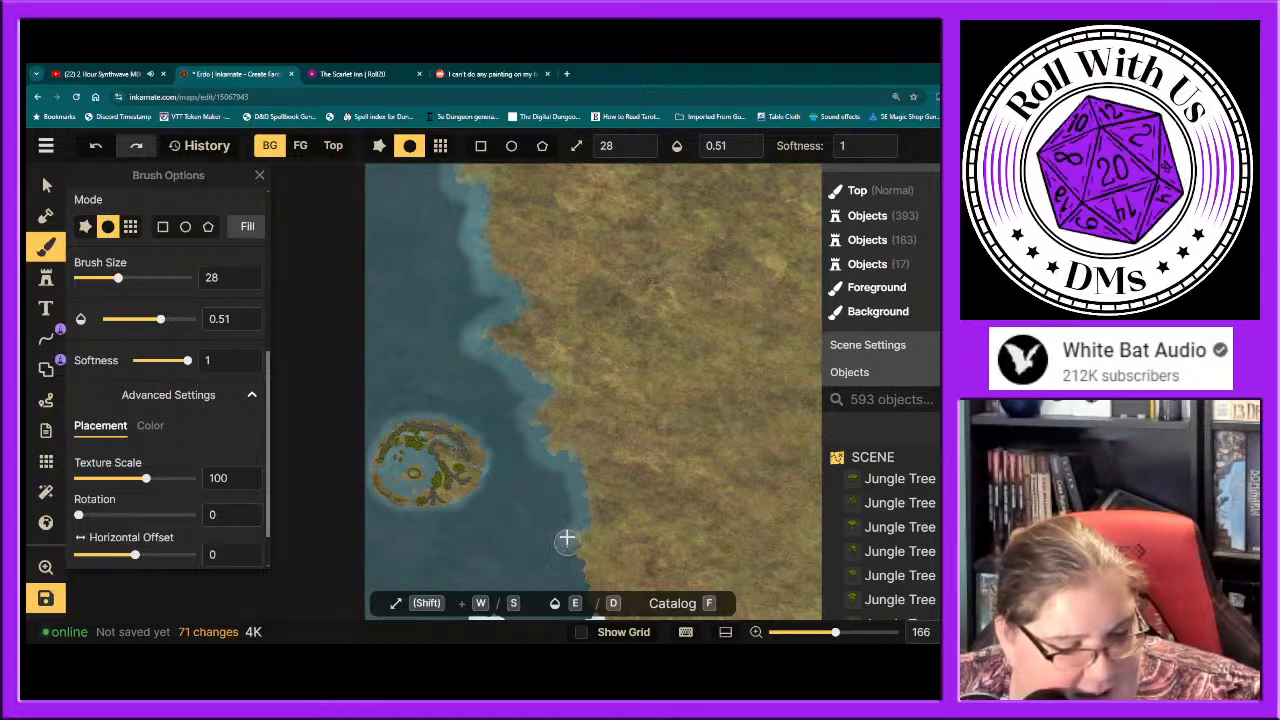
Step: Paint light teal shallows along the mainland's southwest coast and the edge of the southern ice
{"action": "scroll", "coordinate": [536, 449], "scroll_direction": "down", "scroll_amount": 1}
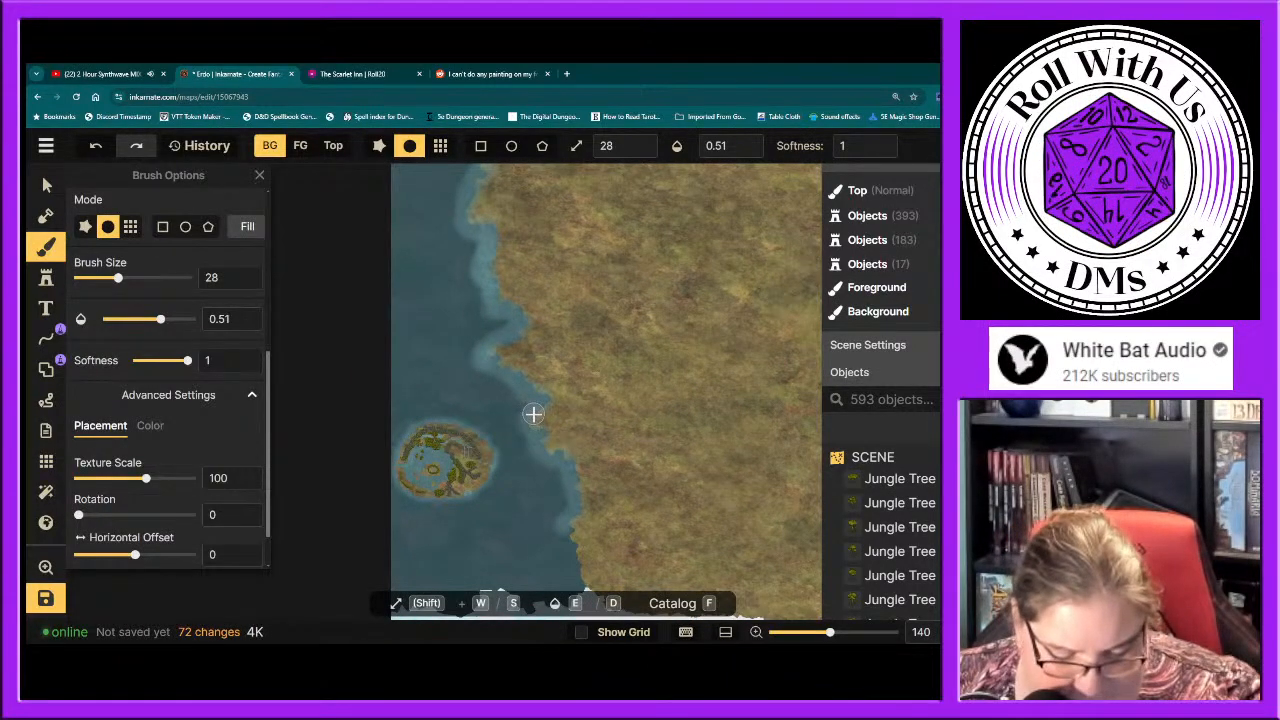
{"action": "left_click_drag", "start_coordinate": [531, 406], "coordinate": [466, 263]}
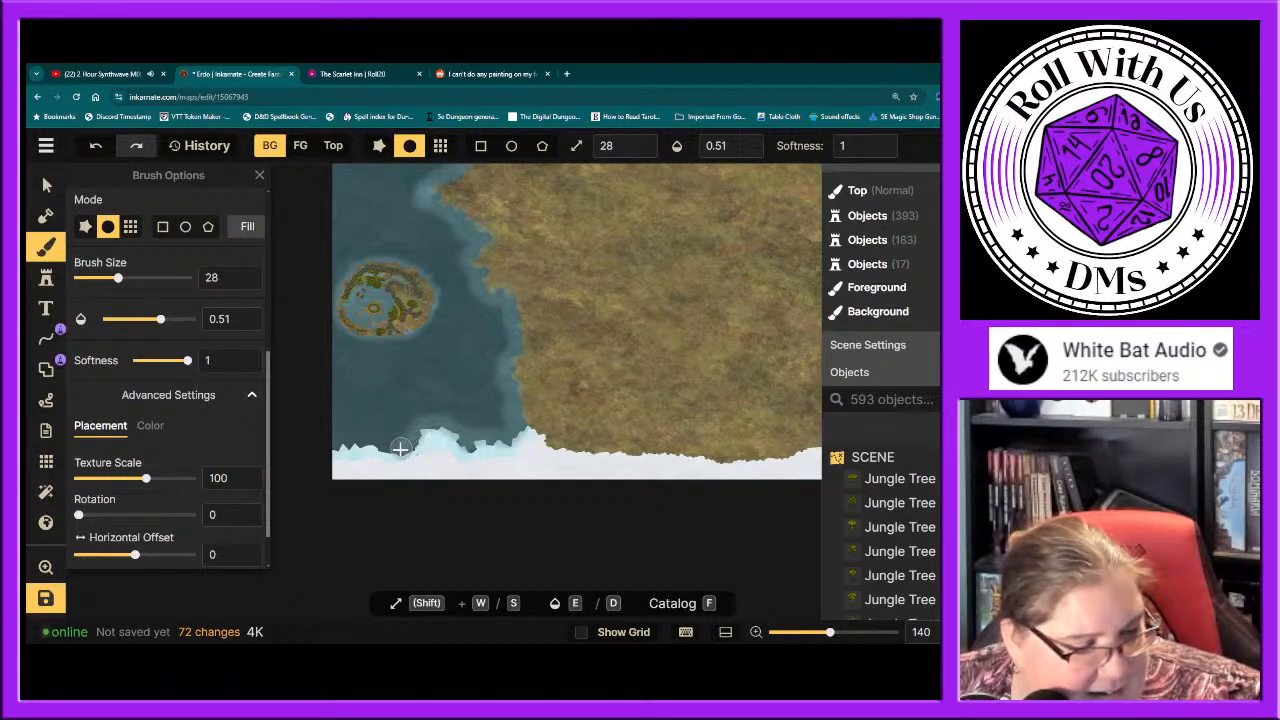
{"action": "left_click", "coordinate": [336, 443]}
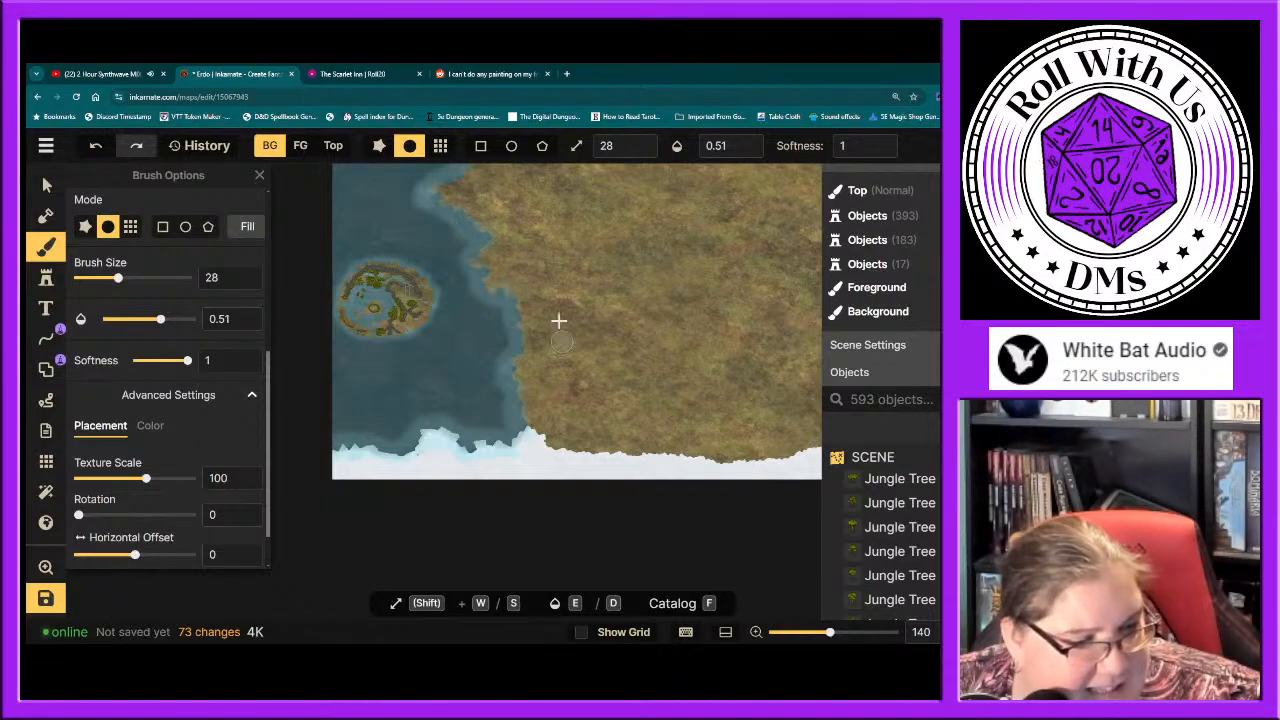
Step: Paint light teal shallows along the mainland's east and northeast coasts up to the northern ice
{"action": "key", "text": "space"}
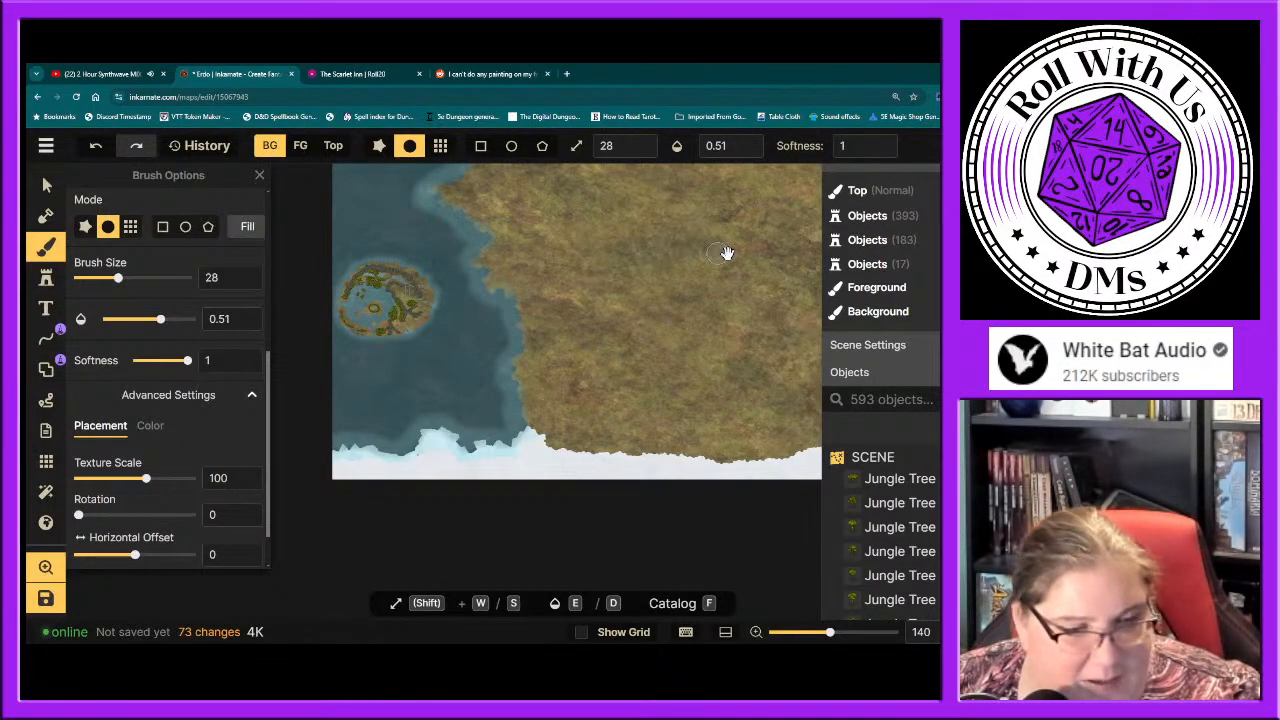
{"action": "mouse_move", "coordinate": [726, 251]}
{"action": "left_mouse_down"}
{"action": "mouse_move", "coordinate": [371, 289]}
{"action": "mouse_move", "coordinate": [396, 323]}
{"action": "mouse_move", "coordinate": [371, 314]}
{"action": "mouse_move", "coordinate": [417, 363]}
{"action": "left_mouse_up"}
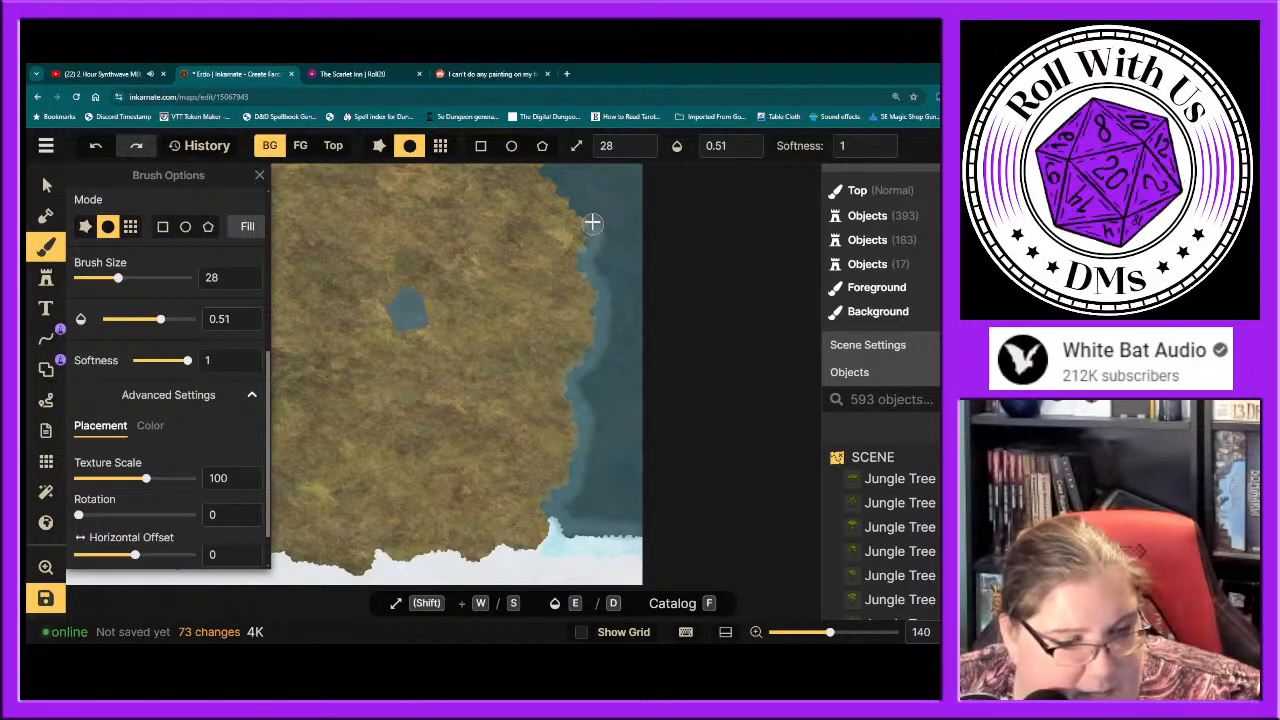
{"action": "mouse_move", "coordinate": [586, 208]}
{"action": "left_mouse_down"}
{"action": "mouse_move", "coordinate": [594, 248]}
{"action": "mouse_move", "coordinate": [614, 264]}
{"action": "left_mouse_up"}
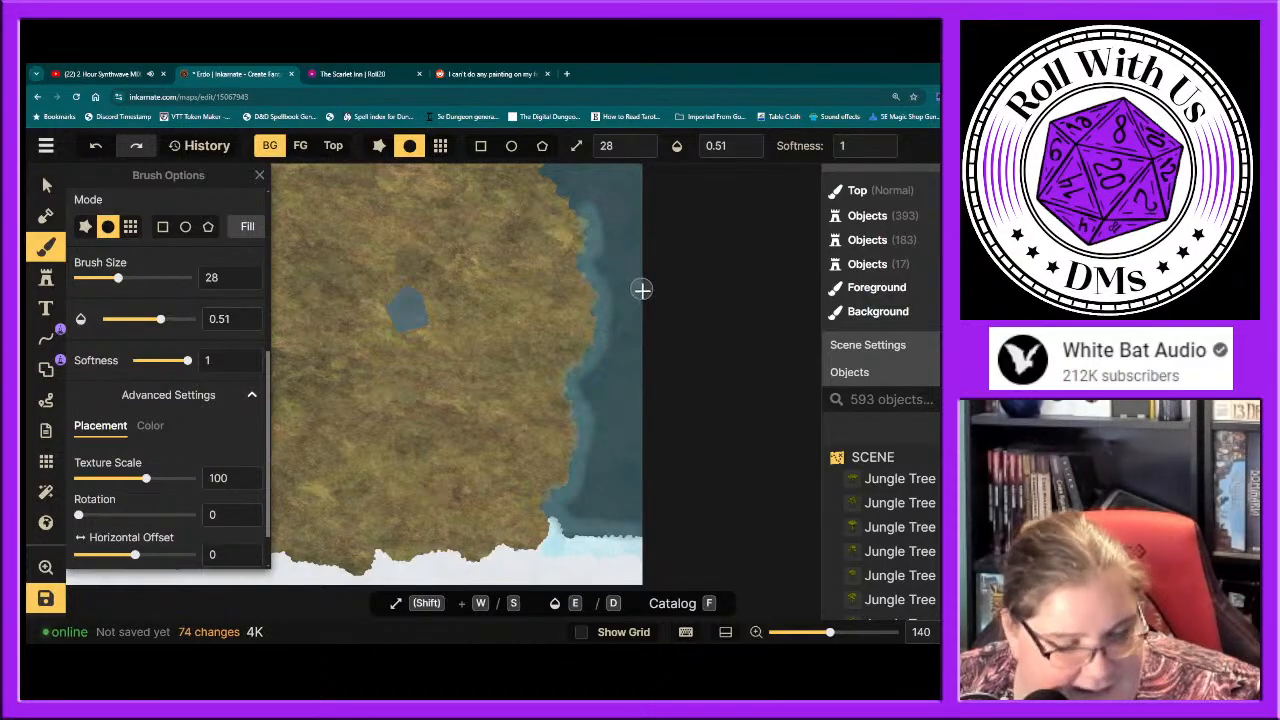
{"action": "mouse_move", "coordinate": [571, 223]}
{"action": "left_mouse_down"}
{"action": "mouse_move", "coordinate": [617, 331]}
{"action": "mouse_move", "coordinate": [634, 491]}
{"action": "mouse_move", "coordinate": [708, 494]}
{"action": "left_mouse_up"}
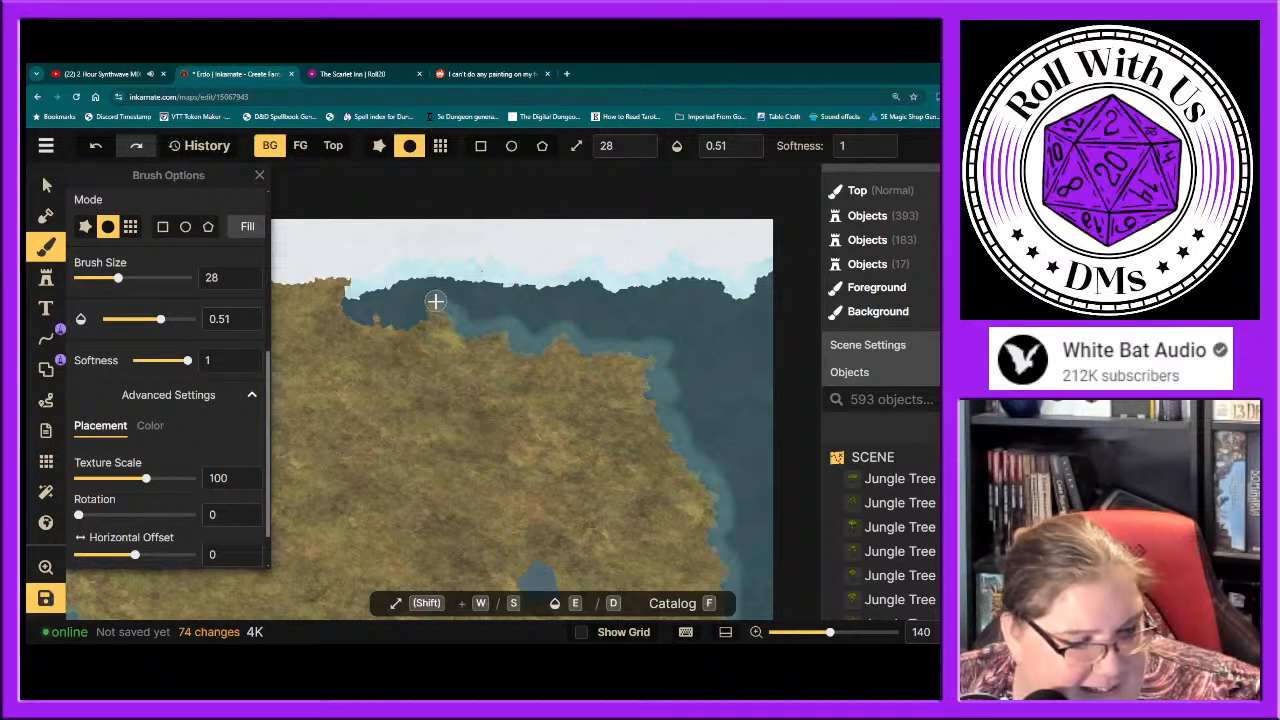
{"action": "left_click", "coordinate": [366, 319]}
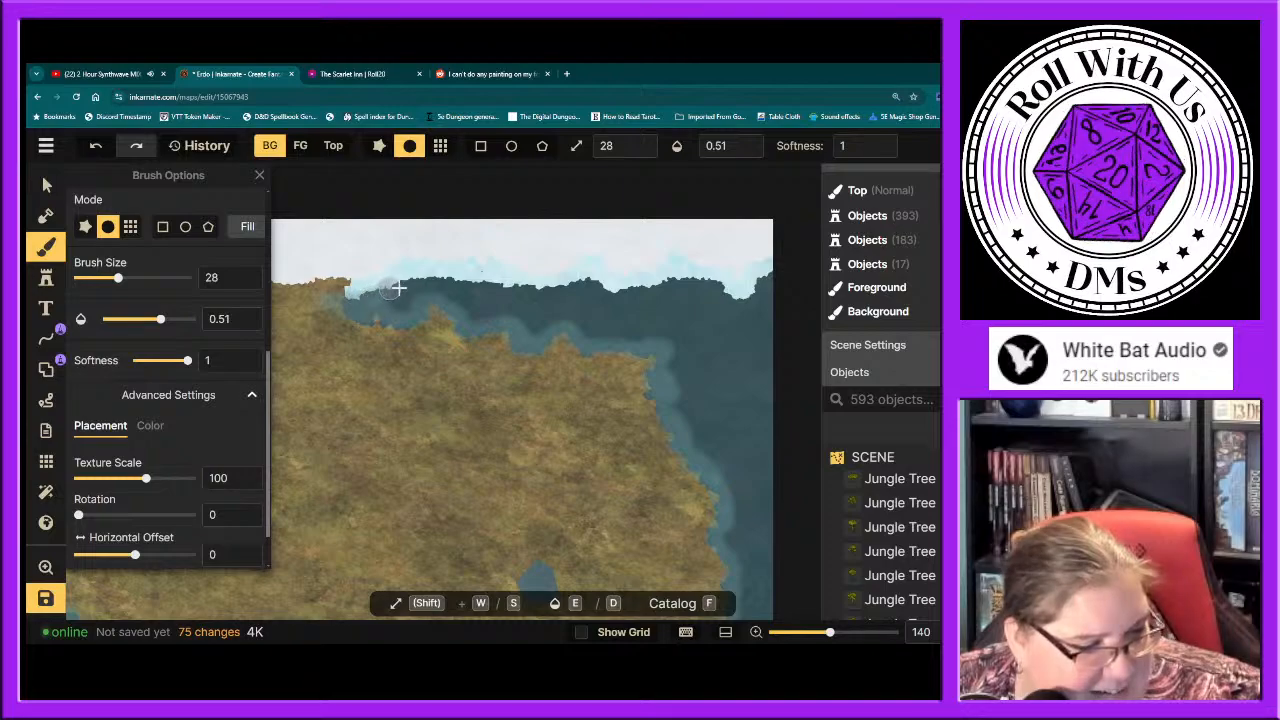
Step: Paint light teal water along the edge of the northern ice in the map's northeast
{"action": "left_click_drag", "start_coordinate": [398, 288], "coordinate": [502, 298]}
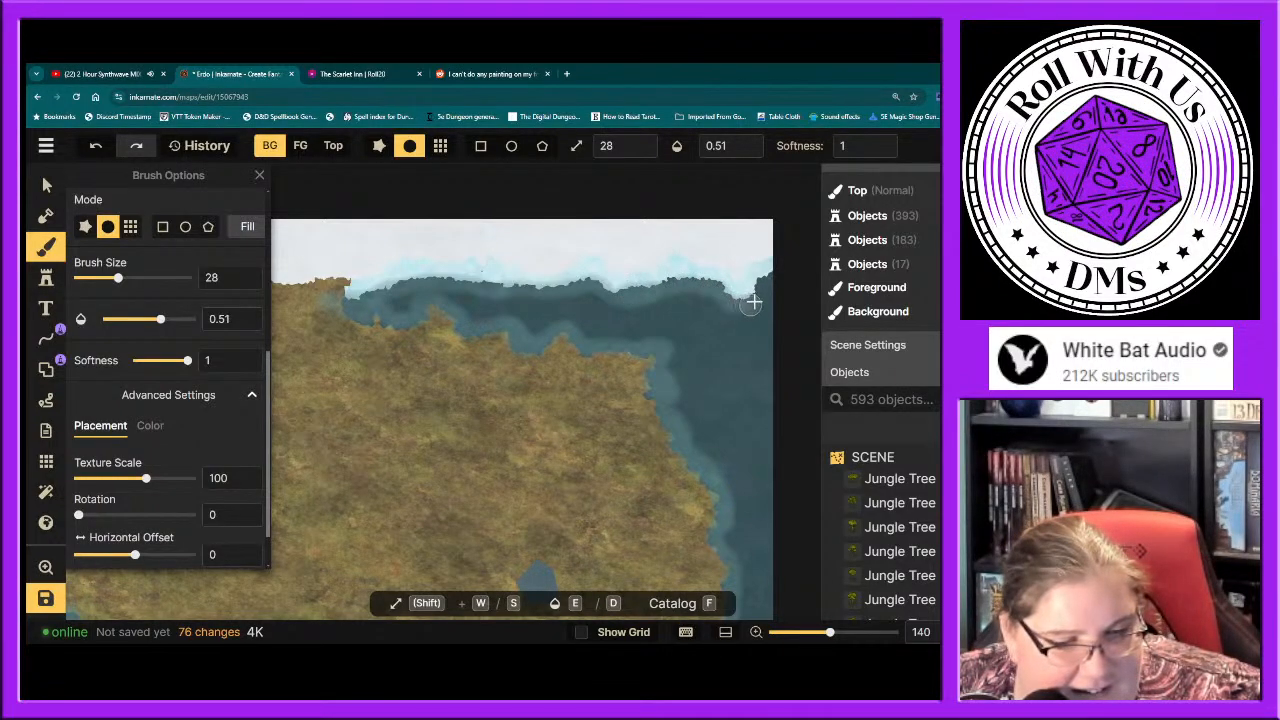
{"action": "mouse_move", "coordinate": [752, 302]}
{"action": "left_mouse_down"}
{"action": "mouse_move", "coordinate": [771, 277]}
{"action": "mouse_move", "coordinate": [766, 286]}
{"action": "left_mouse_up"}
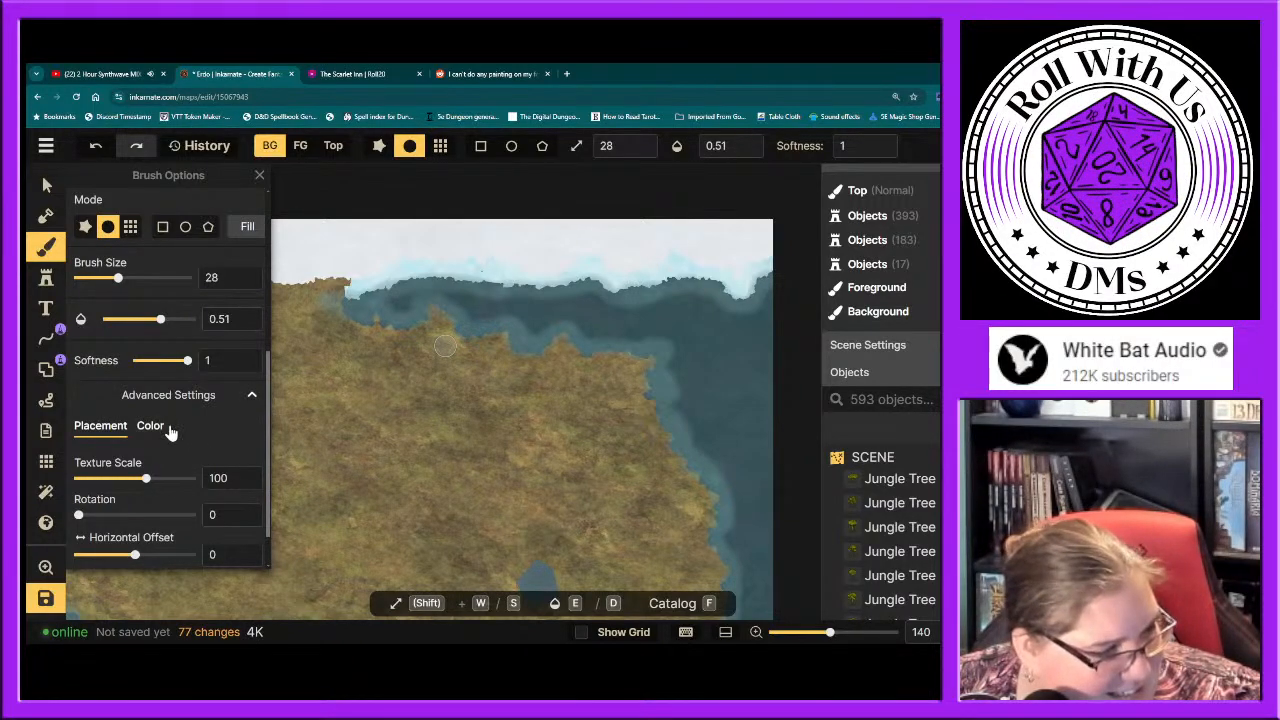
{"action": "scroll", "coordinate": [169, 438], "scroll_direction": "up", "scroll_amount": 1}
{"action": "scroll", "coordinate": [169, 438], "scroll_direction": "up", "scroll_amount": 3}
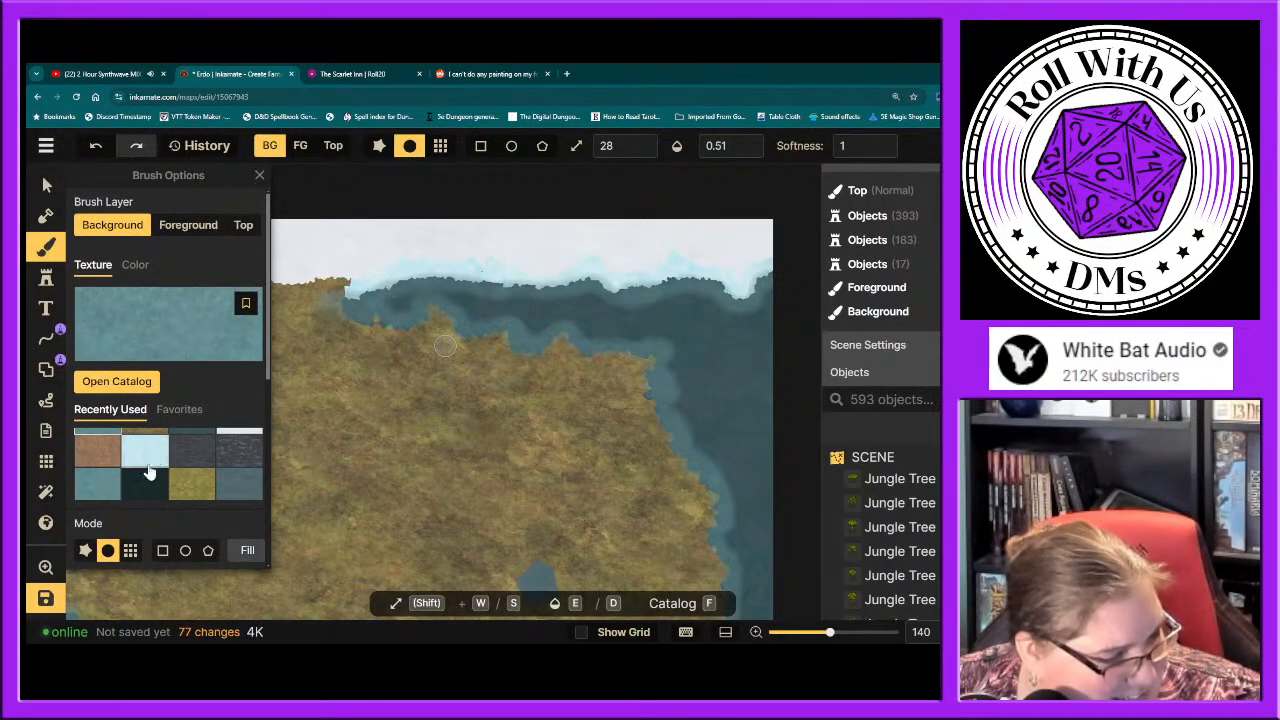
Step: Paint the darker teal water texture along the outer edge of the northeastern ice shallows with brush size 17
{"action": "left_click", "coordinate": [190, 448]}
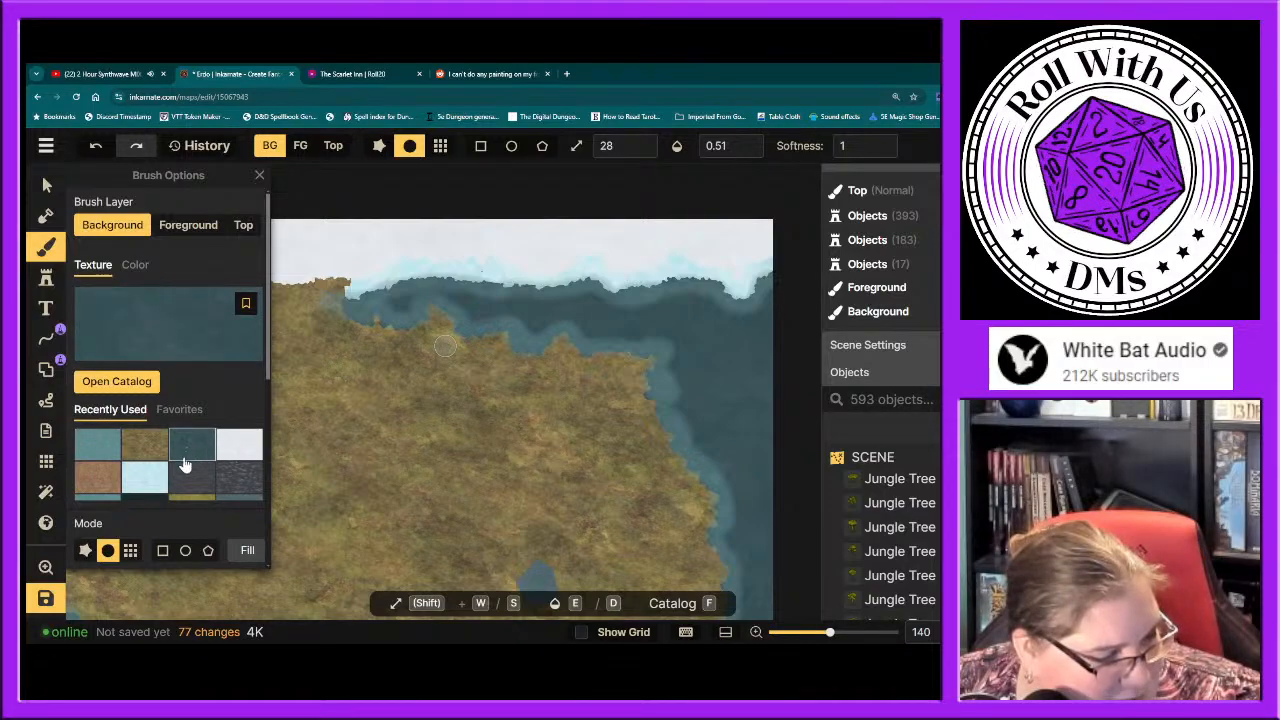
{"action": "scroll", "coordinate": [154, 505], "scroll_direction": "down", "scroll_amount": 2}
{"action": "scroll", "coordinate": [152, 500], "scroll_direction": "down", "scroll_amount": 2}
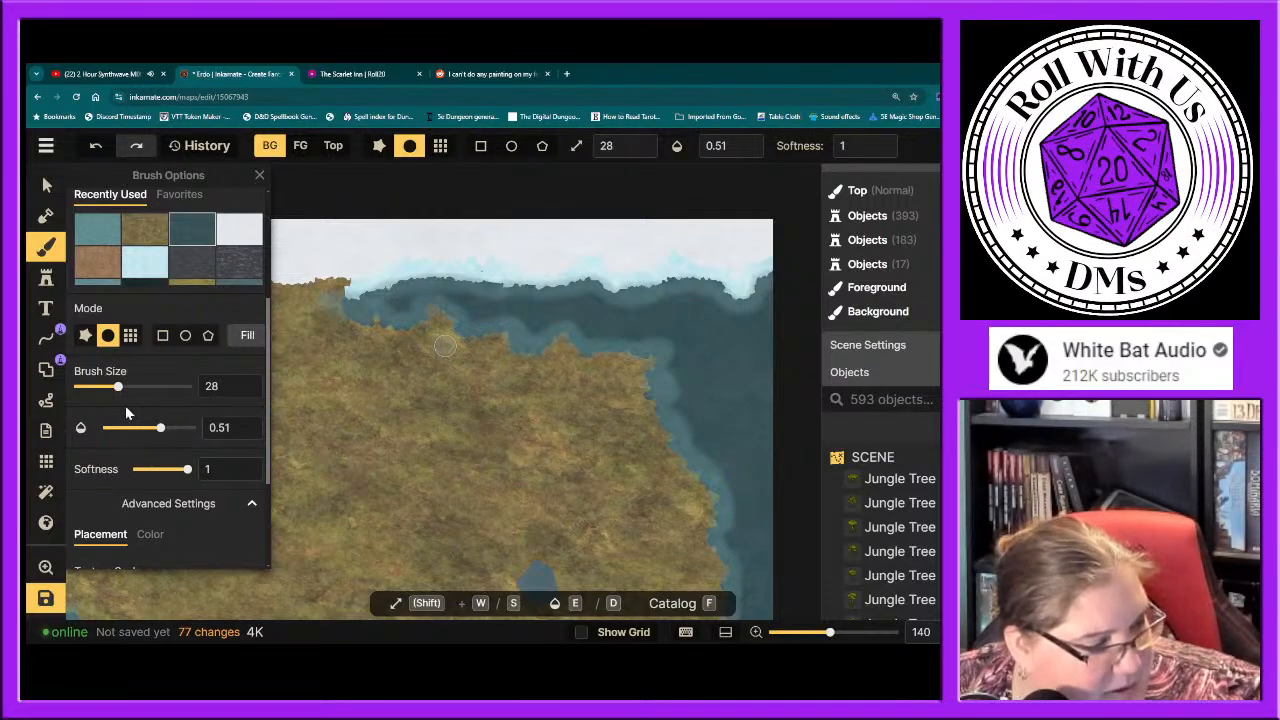
{"action": "left_click_drag", "start_coordinate": [117, 394], "coordinate": [106, 394]}
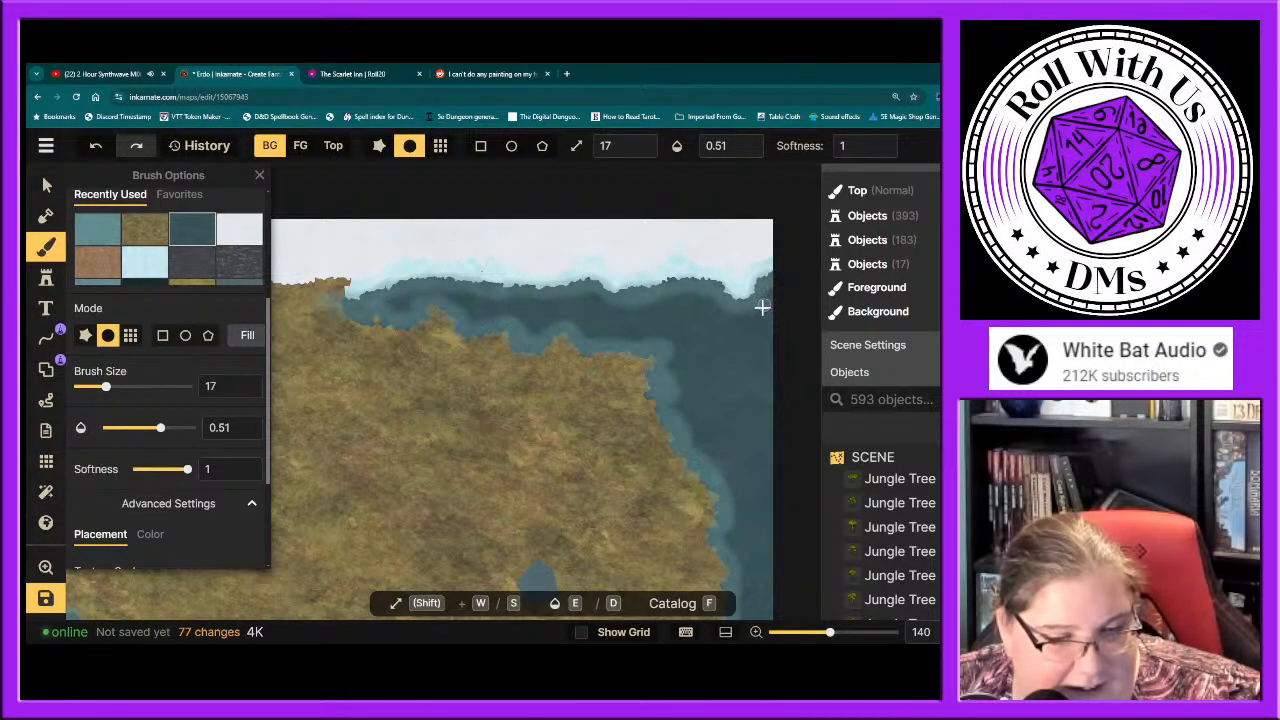
{"action": "mouse_move", "coordinate": [762, 308]}
{"action": "left_mouse_down"}
{"action": "mouse_move", "coordinate": [676, 298]}
{"action": "mouse_move", "coordinate": [603, 311]}
{"action": "mouse_move", "coordinate": [626, 309]}
{"action": "mouse_move", "coordinate": [429, 295]}
{"action": "mouse_move", "coordinate": [368, 308]}
{"action": "mouse_move", "coordinate": [434, 294]}
{"action": "left_mouse_up"}
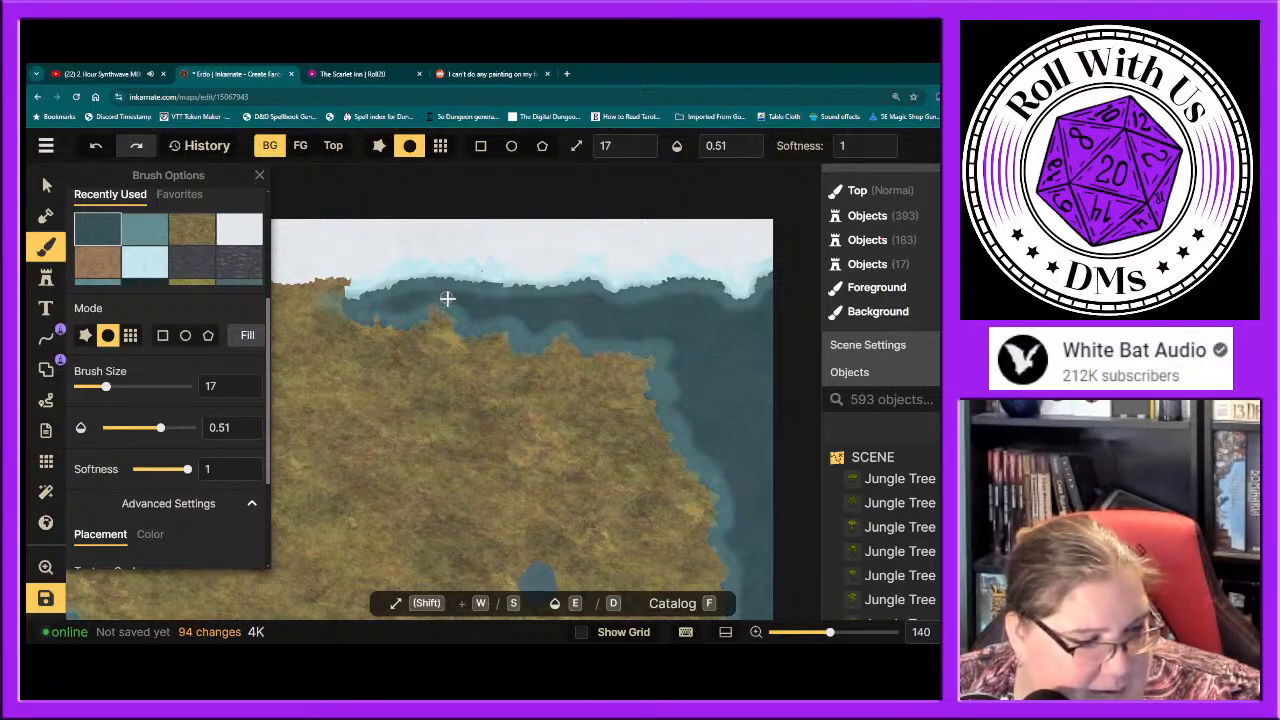
Step: Darken the outer edge of the light shallows along the mainland's northeast coast with the dark teal water
{"action": "left_click", "coordinate": [465, 309]}
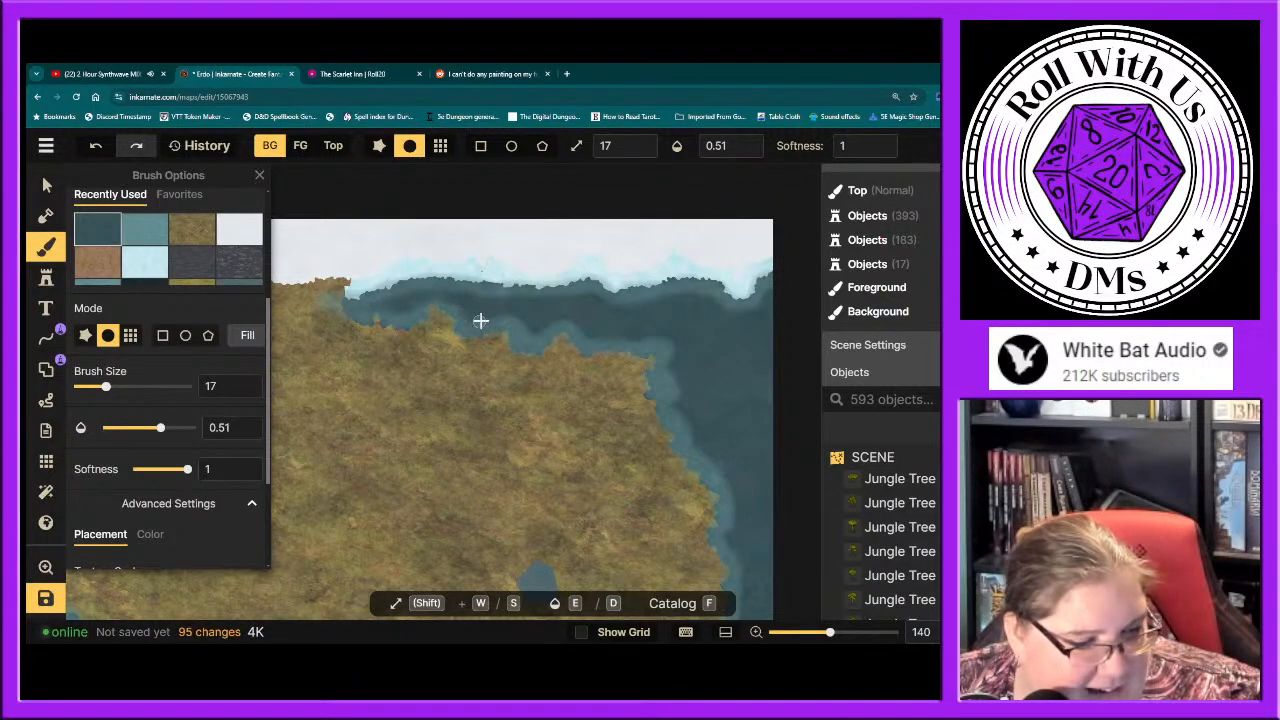
{"action": "mouse_move", "coordinate": [481, 321]}
{"action": "left_mouse_down"}
{"action": "mouse_move", "coordinate": [512, 318]}
{"action": "mouse_move", "coordinate": [498, 319]}
{"action": "mouse_move", "coordinate": [531, 336]}
{"action": "mouse_move", "coordinate": [562, 322]}
{"action": "mouse_move", "coordinate": [546, 327]}
{"action": "mouse_move", "coordinate": [663, 338]}
{"action": "mouse_move", "coordinate": [652, 340]}
{"action": "mouse_move", "coordinate": [677, 357]}
{"action": "mouse_move", "coordinate": [680, 423]}
{"action": "left_mouse_up"}
{"action": "left_click", "coordinate": [577, 328]}
{"action": "left_click", "coordinate": [606, 338]}
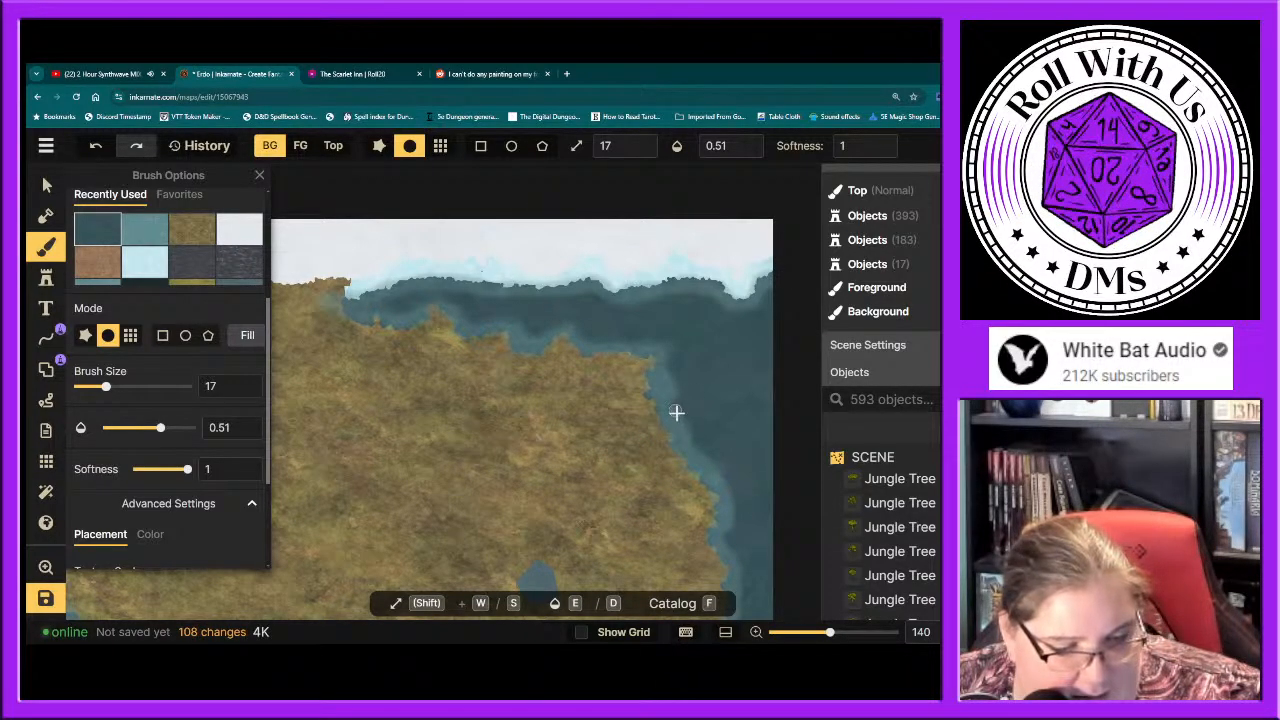
Step: Continue the dark teal water along the outer edge of the shallows down the mainland's east coast
{"action": "mouse_move", "coordinate": [716, 470]}
{"action": "left_mouse_down"}
{"action": "mouse_move", "coordinate": [743, 520]}
{"action": "mouse_move", "coordinate": [729, 491]}
{"action": "mouse_move", "coordinate": [731, 530]}
{"action": "left_mouse_up"}
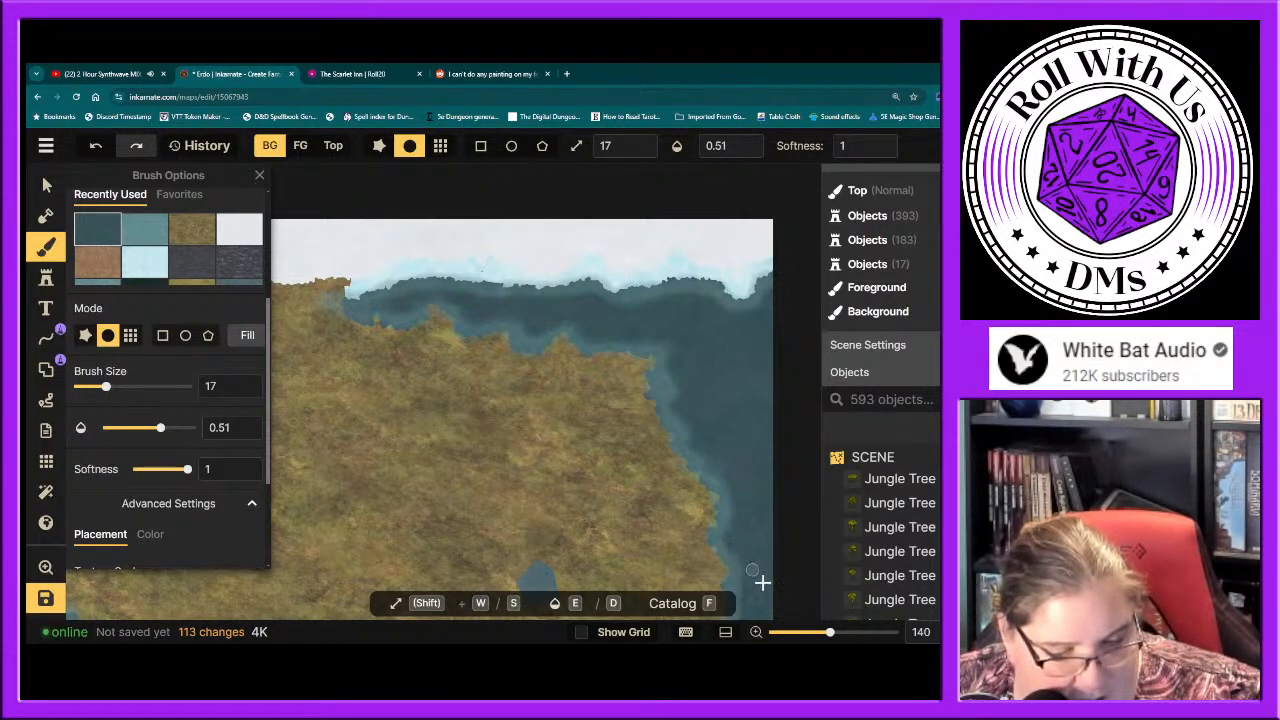
{"action": "left_click_drag", "start_coordinate": [760, 583], "coordinate": [716, 558]}
{"action": "scroll", "coordinate": [700, 528], "scroll_direction": "down", "scroll_amount": 2}
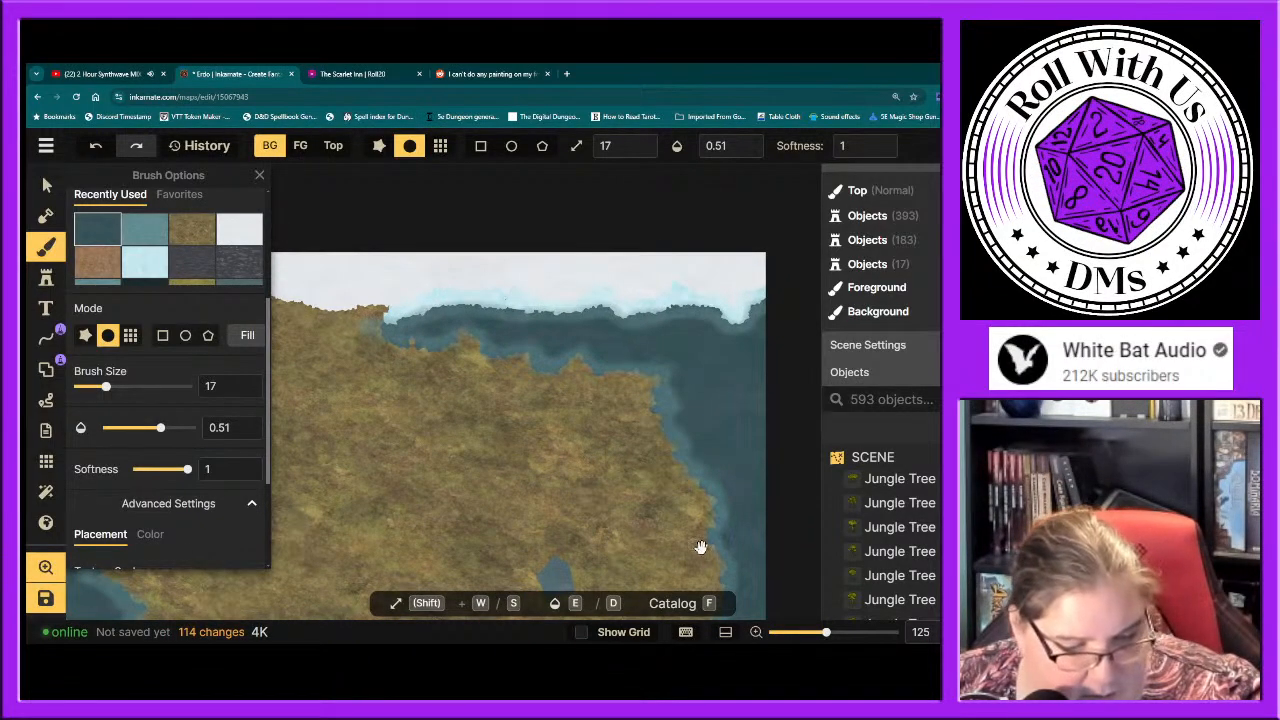
{"action": "mouse_move", "coordinate": [694, 543]}
{"action": "left_mouse_down"}
{"action": "mouse_move", "coordinate": [651, 457]}
{"action": "mouse_move", "coordinate": [660, 254]}
{"action": "mouse_move", "coordinate": [691, 277]}
{"action": "mouse_move", "coordinate": [665, 349]}
{"action": "mouse_move", "coordinate": [674, 429]}
{"action": "mouse_move", "coordinate": [650, 458]}
{"action": "mouse_move", "coordinate": [709, 474]}
{"action": "left_mouse_up"}
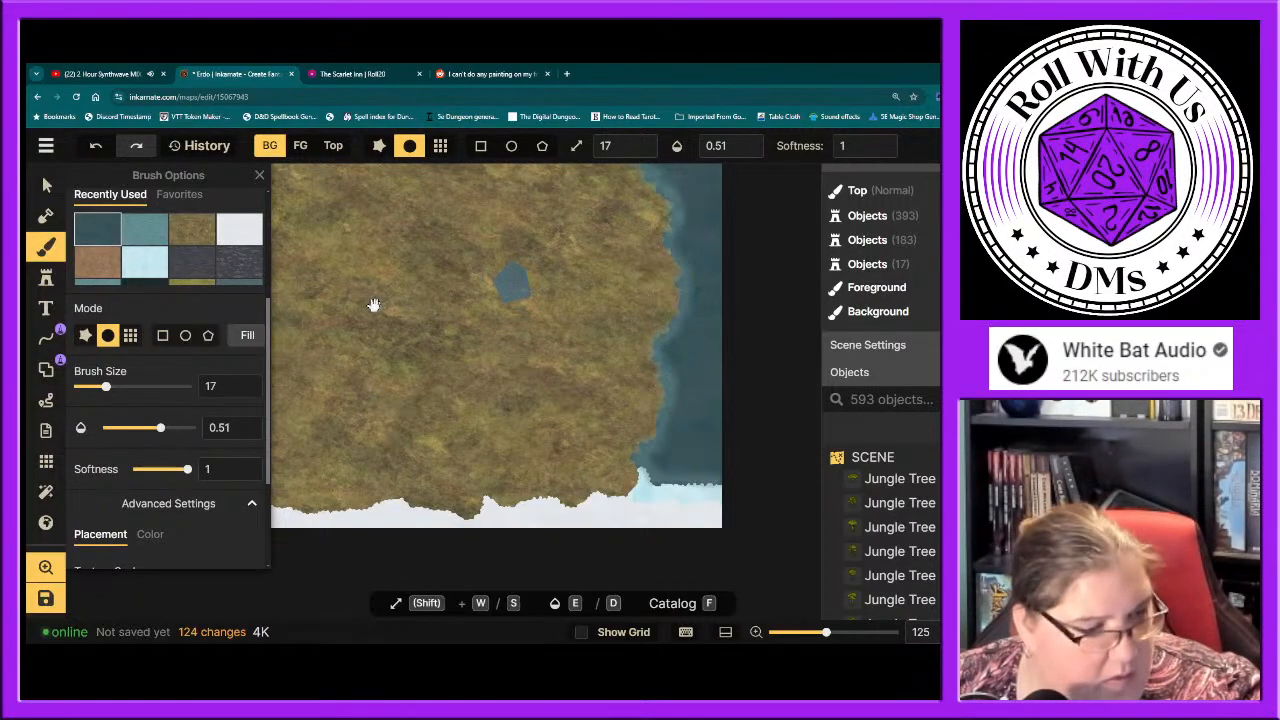
Step: Paint dark teal water along the outer edge of the shallows by the southwestern ice
{"action": "left_click_drag", "start_coordinate": [371, 300], "coordinate": [570, 309]}
{"action": "left_click_drag", "start_coordinate": [349, 357], "coordinate": [600, 340]}
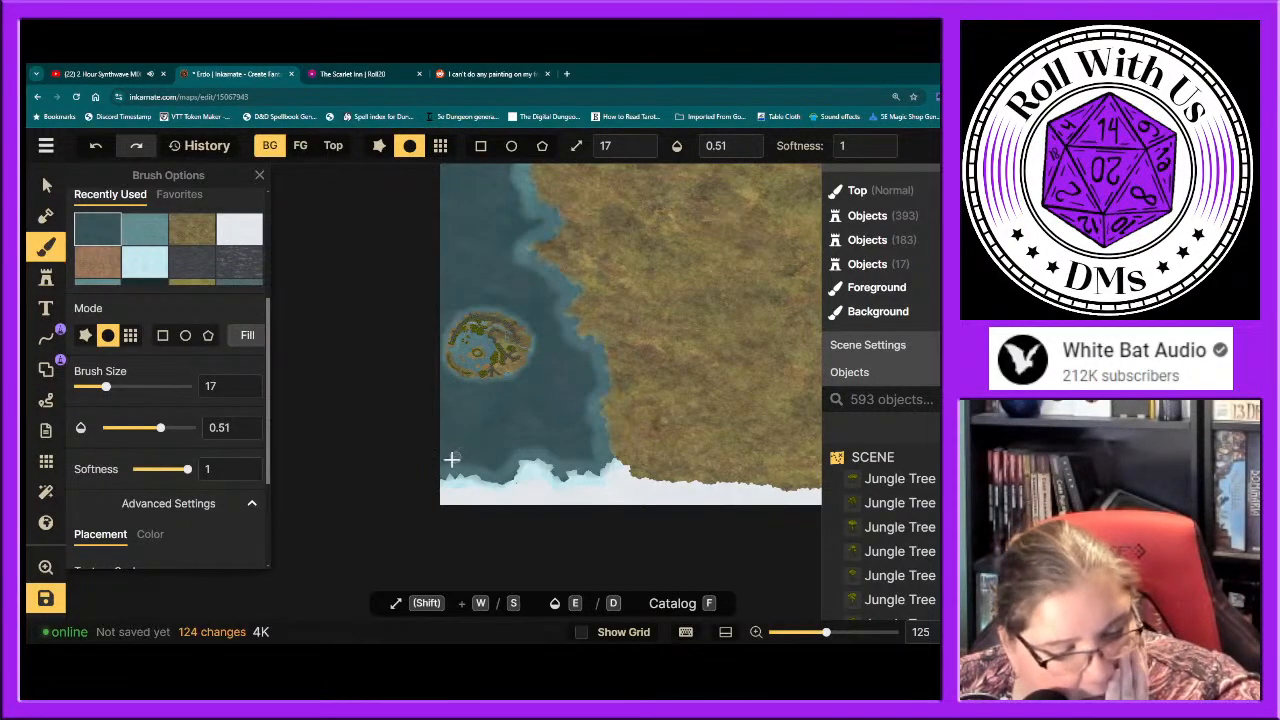
{"action": "left_click", "coordinate": [454, 463]}
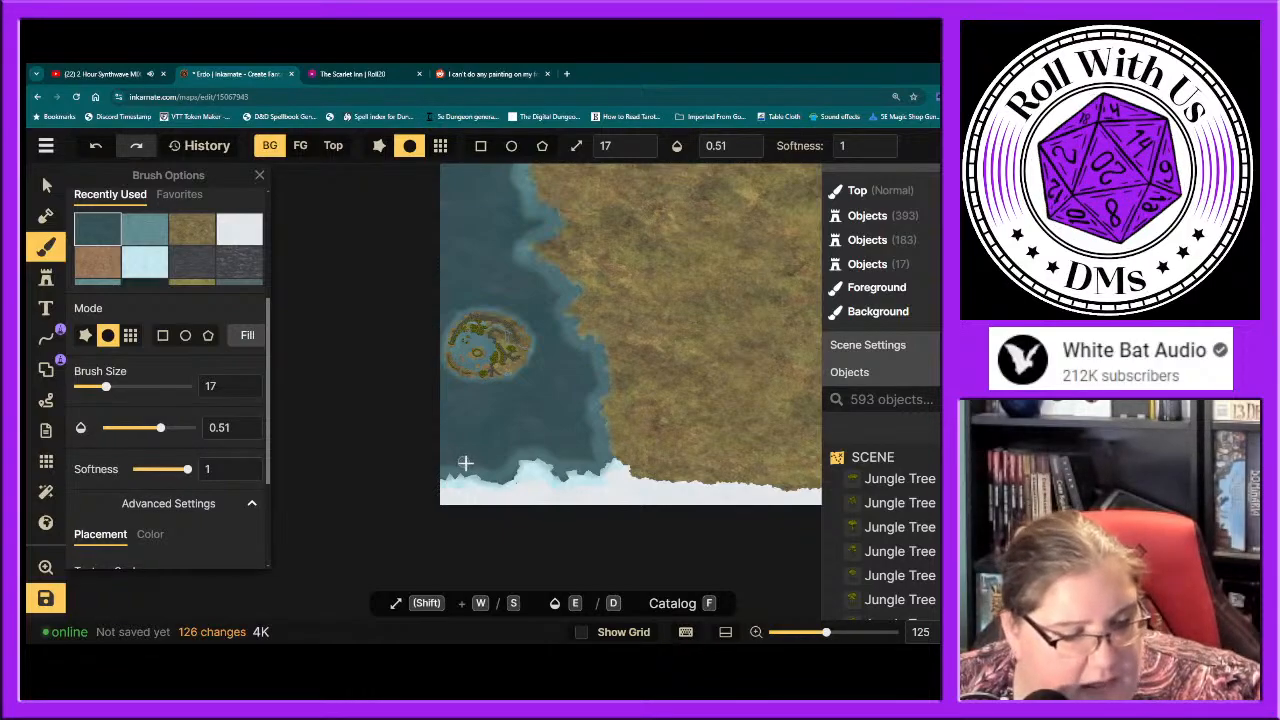
{"action": "left_click", "coordinate": [486, 470]}
{"action": "left_click", "coordinate": [499, 470]}
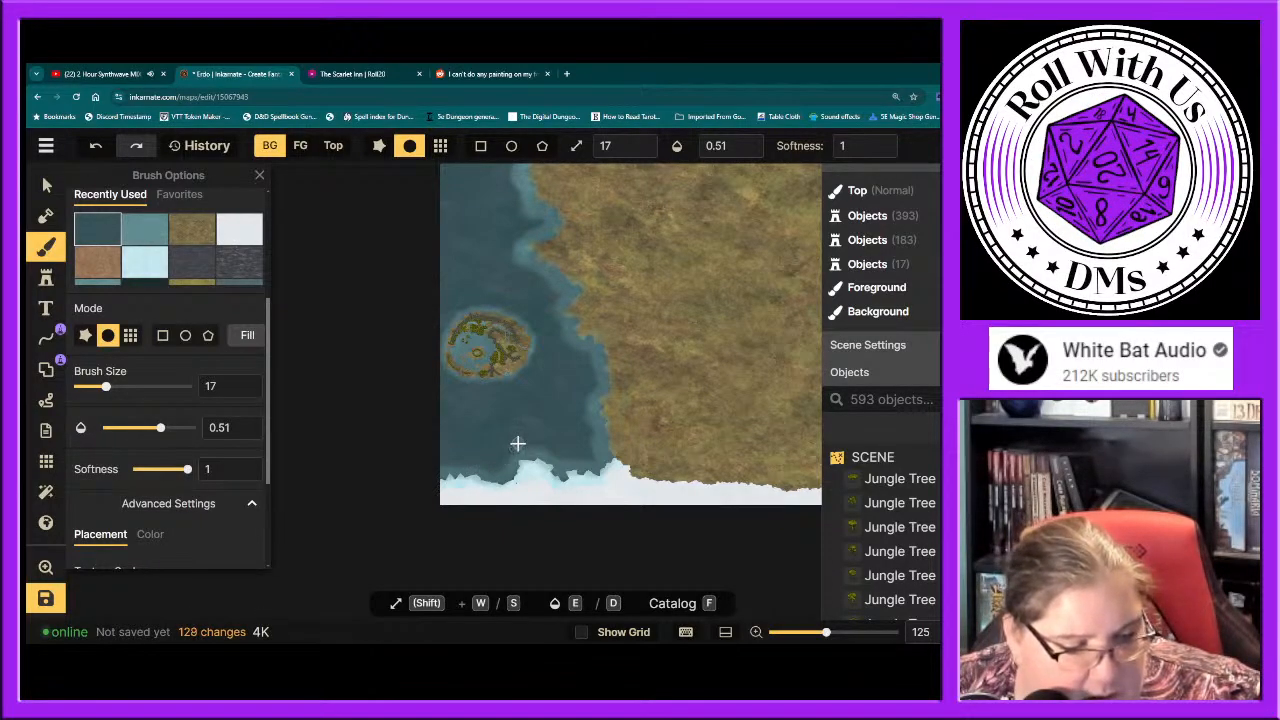
{"action": "left_click", "coordinate": [503, 460]}
{"action": "left_click", "coordinate": [534, 449]}
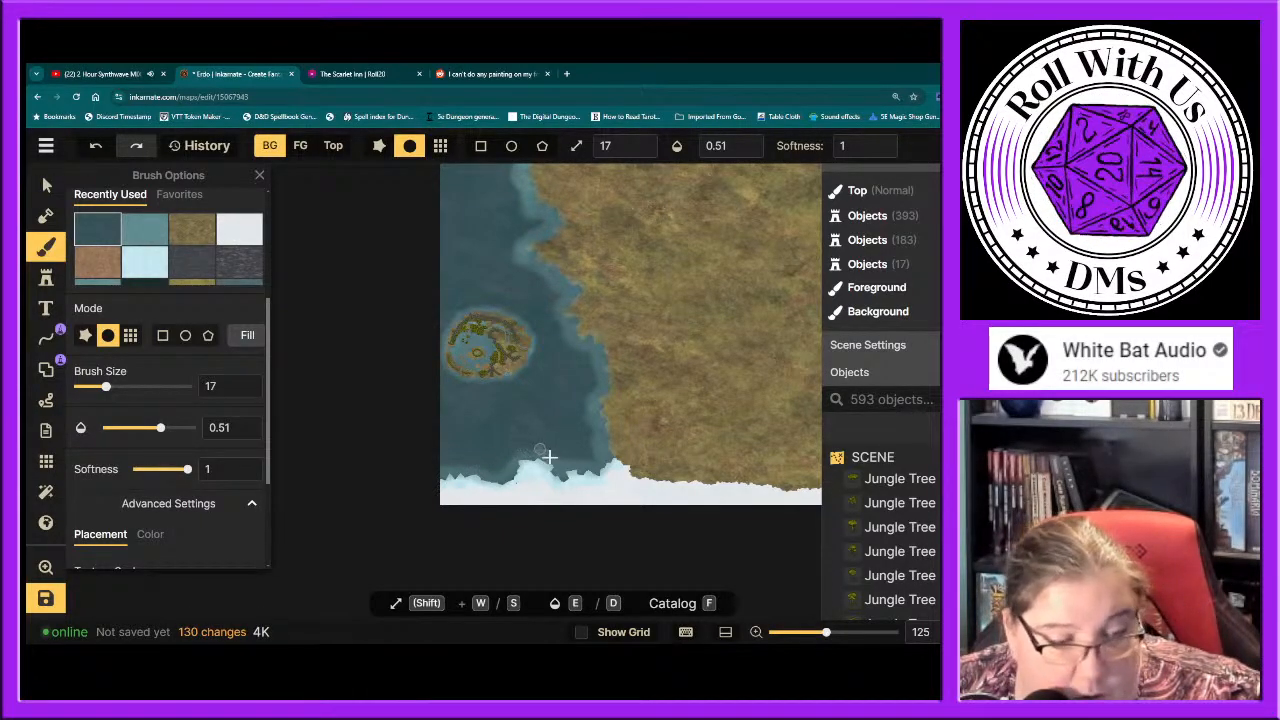
{"action": "left_click", "coordinate": [538, 455]}
{"action": "left_click", "coordinate": [553, 457]}
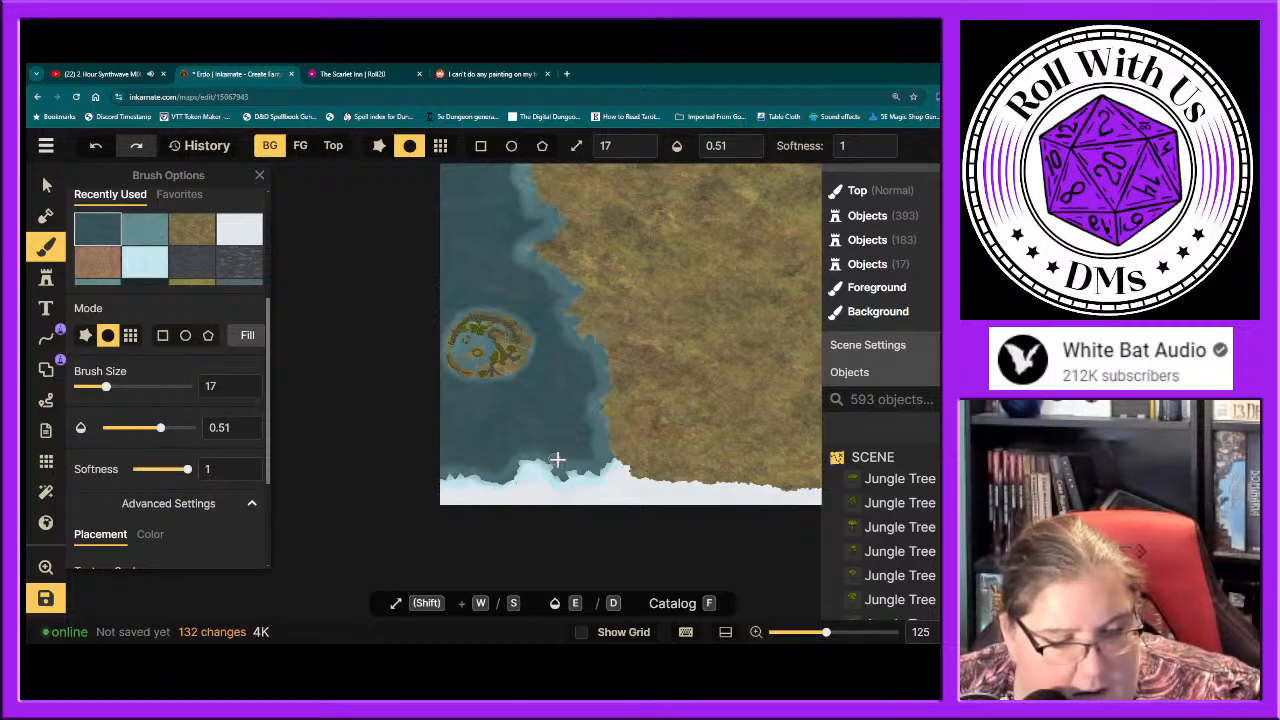
{"action": "left_click", "coordinate": [589, 459]}
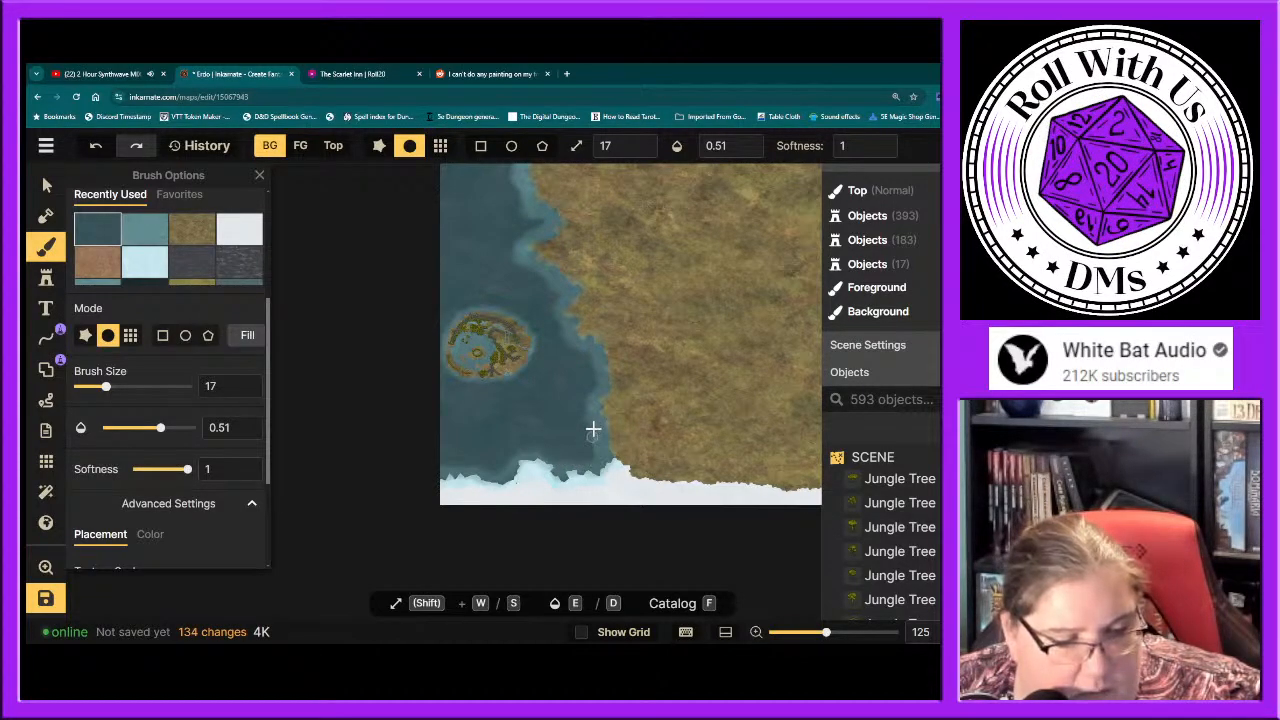
Step: Trim the mainland's southwest coastal shallows with dark teal water, working north from the ice past the small western island
{"action": "left_click", "coordinate": [591, 438]}
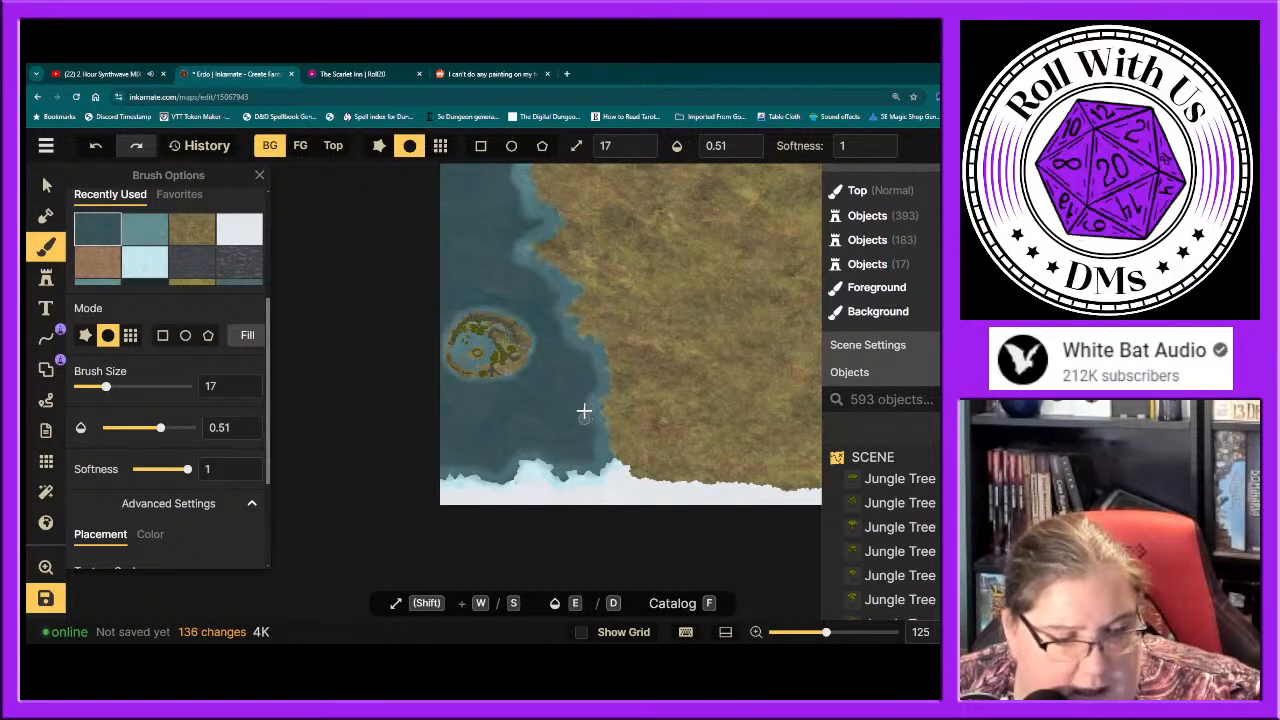
{"action": "left_click", "coordinate": [585, 402]}
{"action": "left_click", "coordinate": [590, 387]}
{"action": "left_click", "coordinate": [593, 375]}
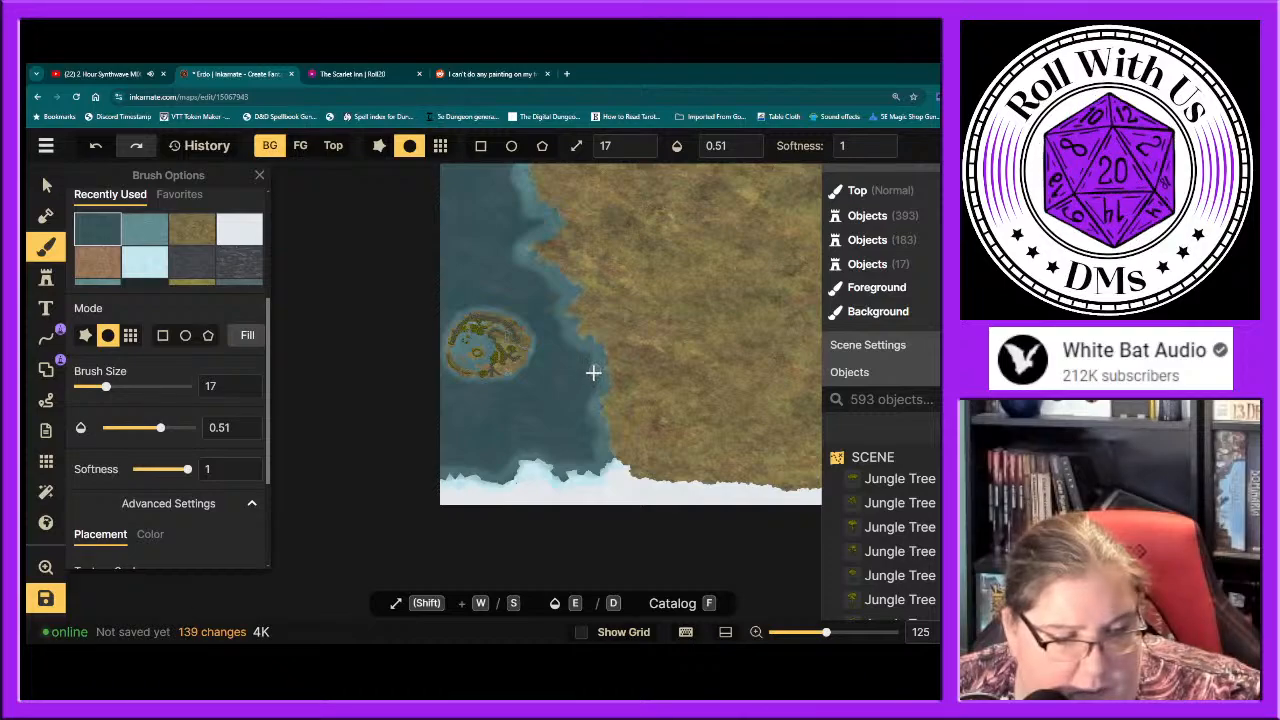
{"action": "left_click", "coordinate": [586, 353]}
{"action": "left_click", "coordinate": [568, 343]}
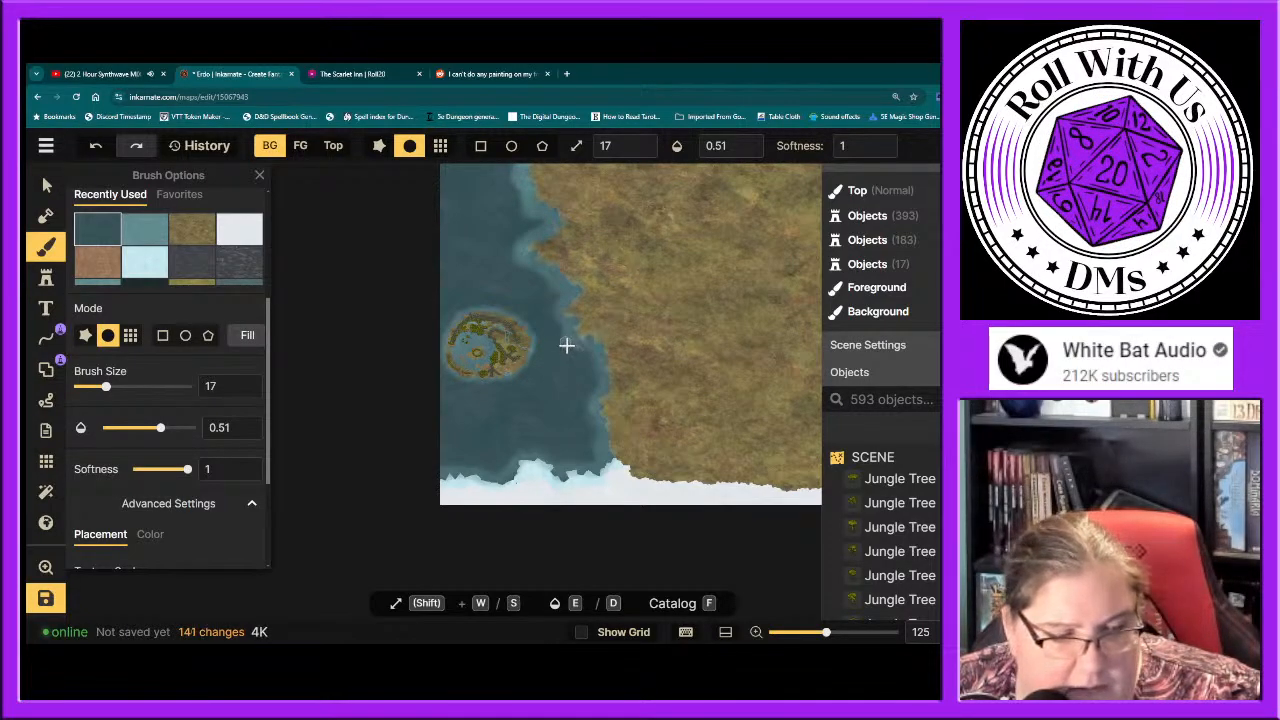
{"action": "left_click", "coordinate": [557, 338]}
{"action": "left_click", "coordinate": [555, 314]}
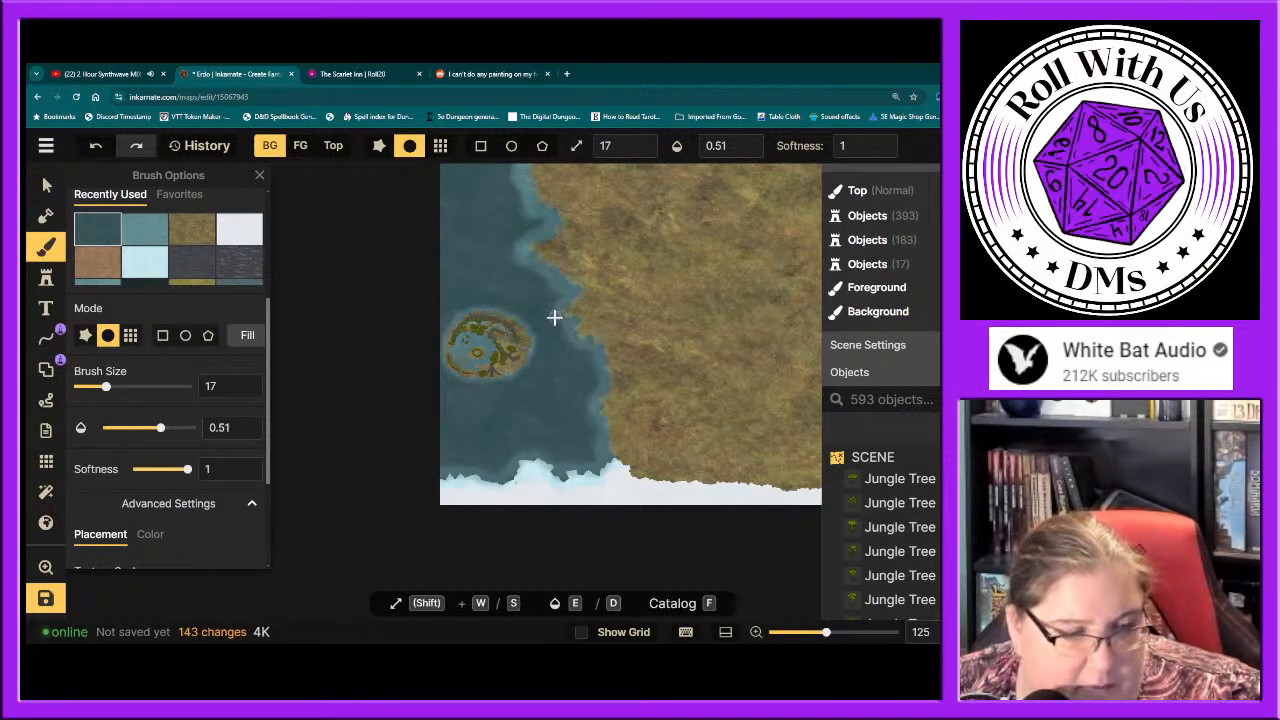
{"action": "left_click", "coordinate": [555, 299]}
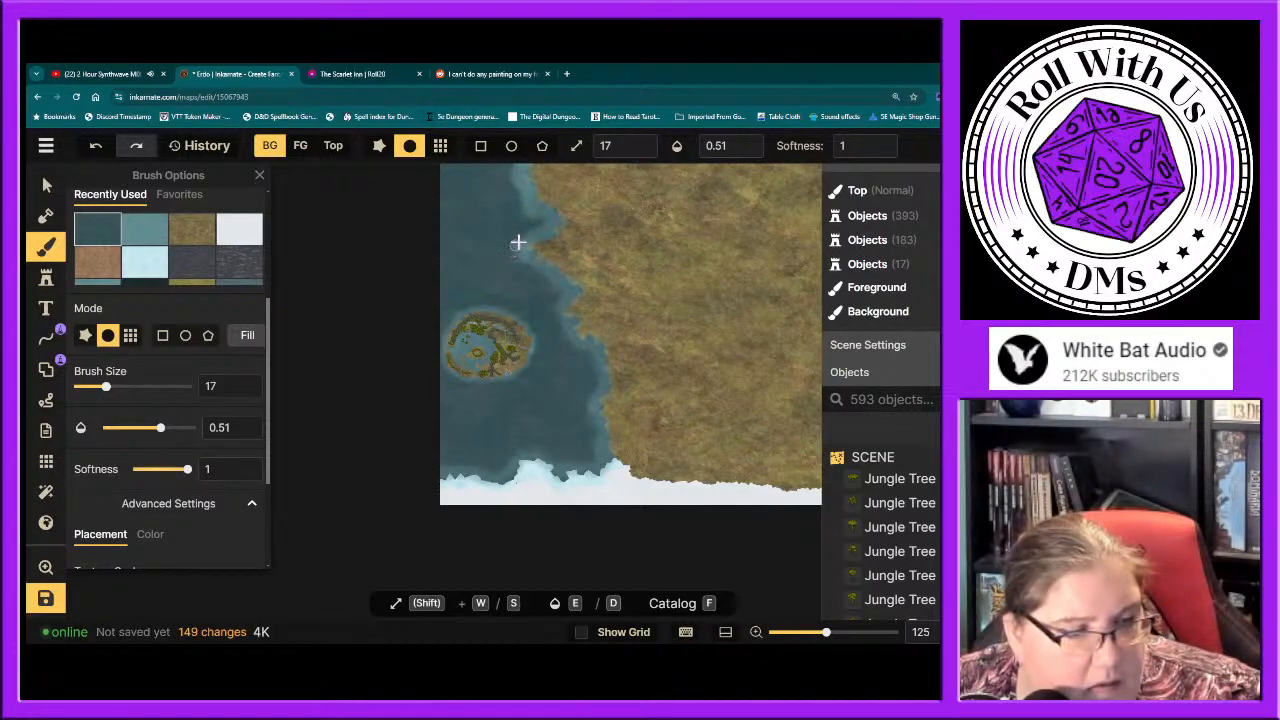
Step: Paint dark teal water around the outer edge of the coastal shallows just north of the small western island
{"action": "left_click", "coordinate": [516, 245]}
{"action": "left_click", "coordinate": [528, 231]}
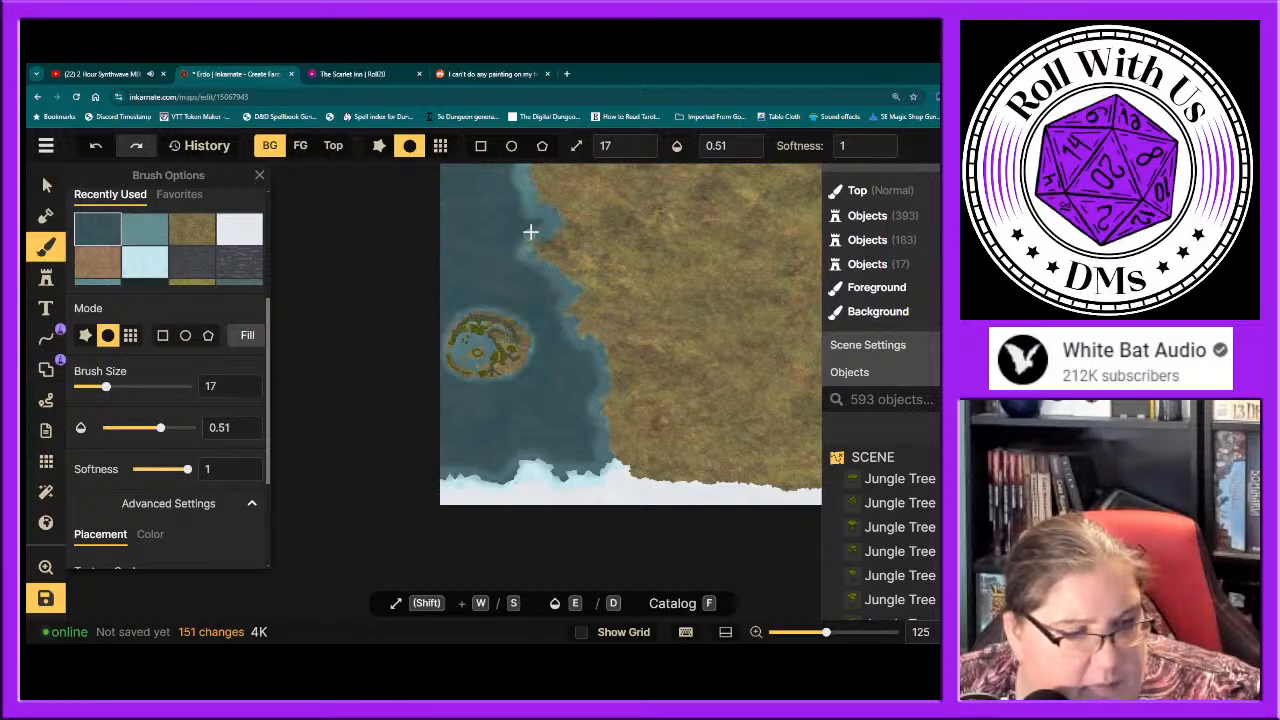
{"action": "left_click", "coordinate": [538, 221]}
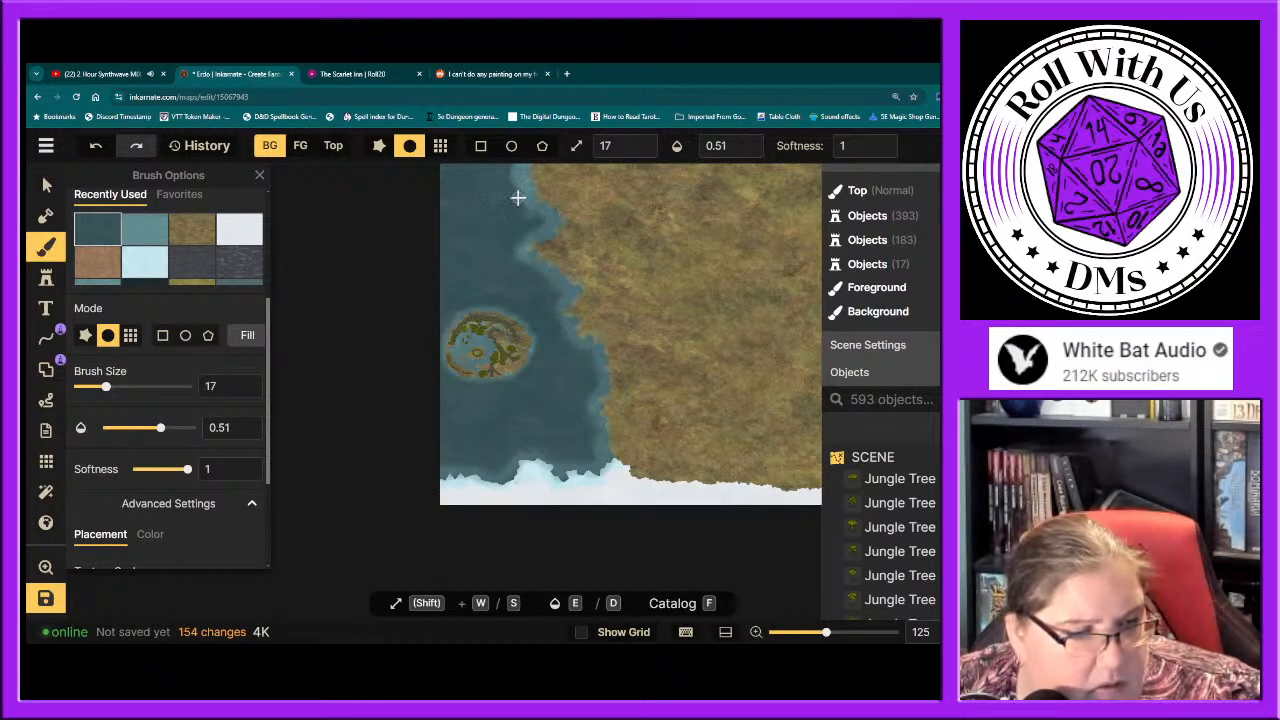
{"action": "left_click", "coordinate": [518, 201]}
{"action": "left_click", "coordinate": [510, 187]}
{"action": "left_click", "coordinate": [512, 186]}
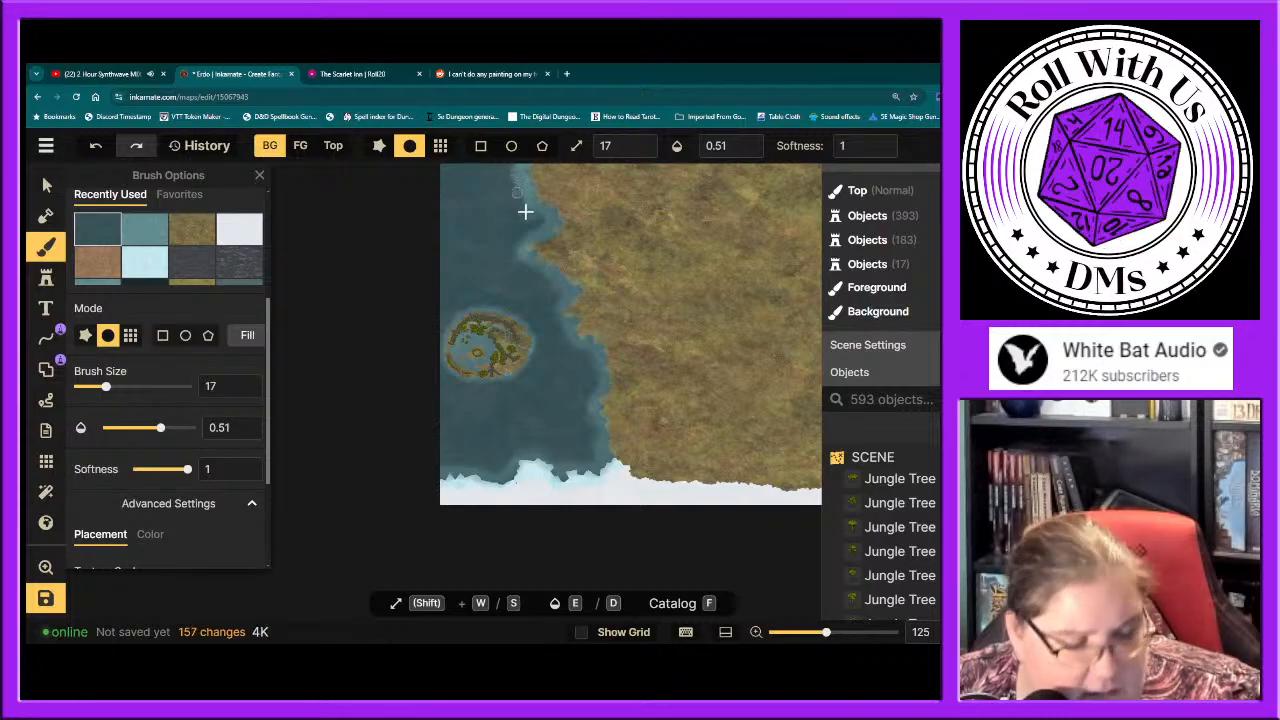
Step: Continue the dark teal water along the outer edge of the shallows up the mainland's northwest coast
{"action": "key", "text": "space"}
{"action": "left_click_drag", "start_coordinate": [503, 194], "coordinate": [582, 492]}
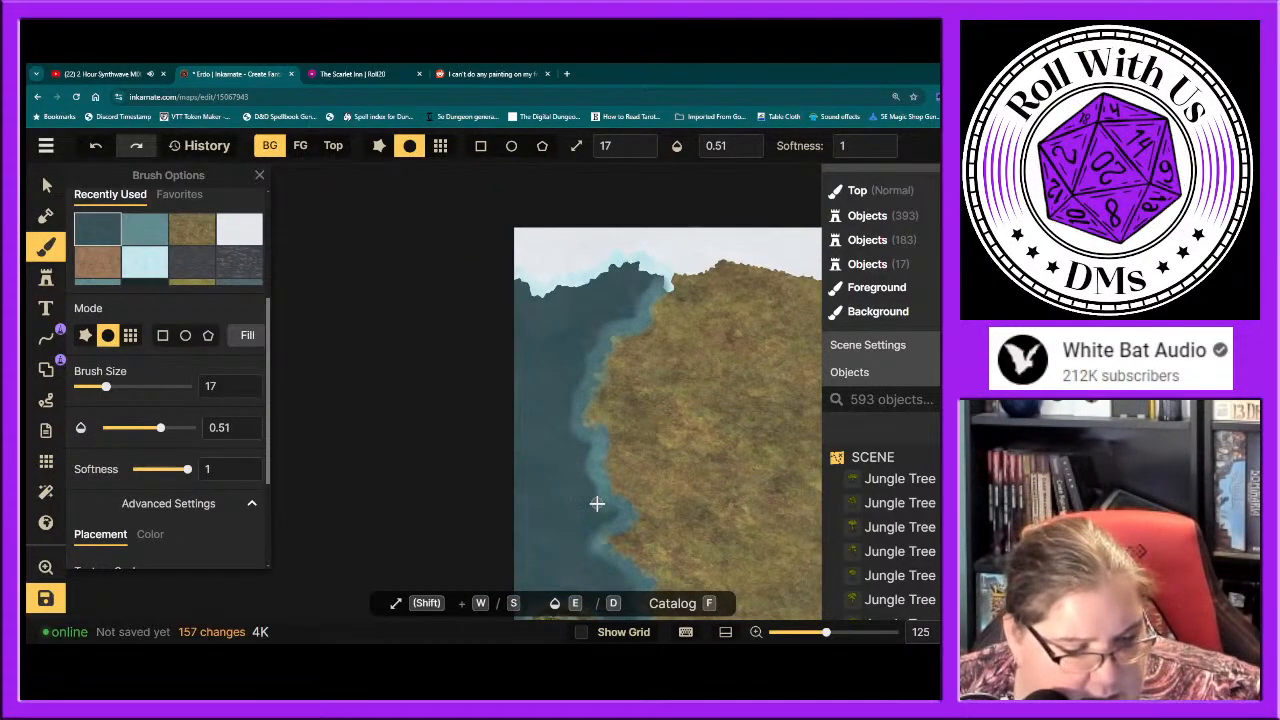
{"action": "left_click", "coordinate": [592, 478]}
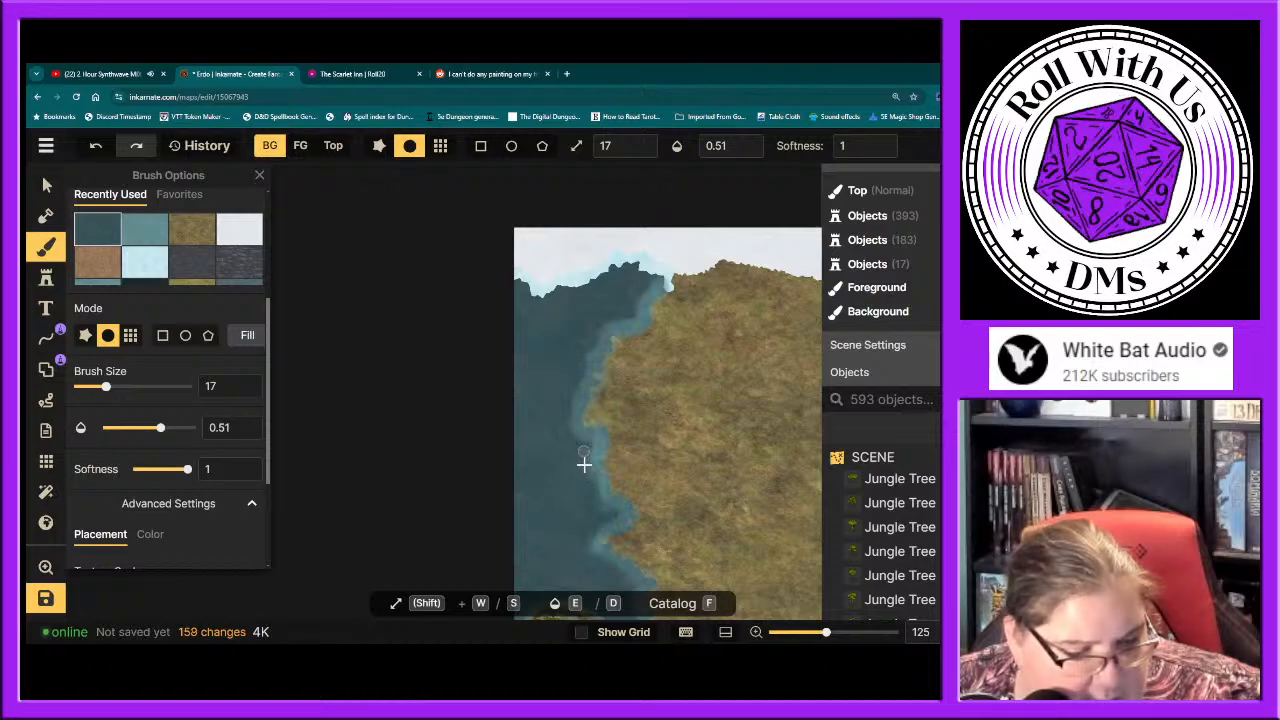
{"action": "left_click", "coordinate": [590, 448]}
{"action": "left_click", "coordinate": [581, 444]}
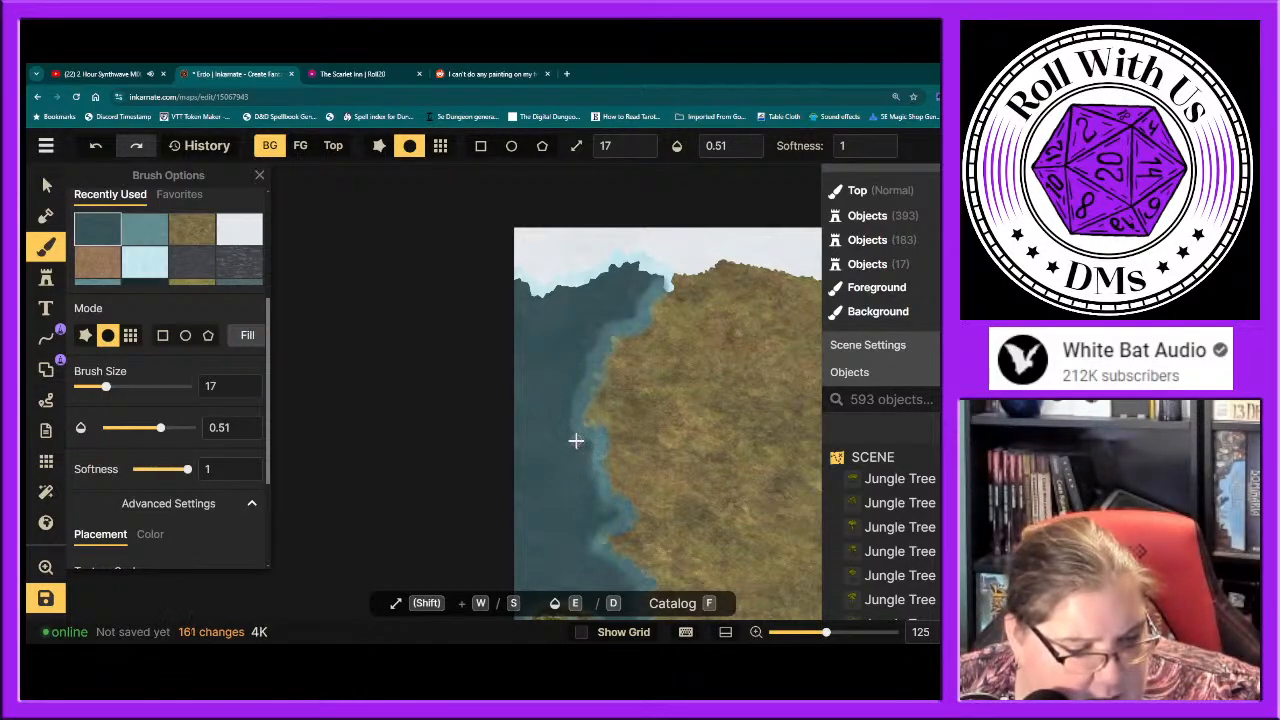
Step: Paint dark teal water along the outer edge of the western coast's shallows, working north to the ice, with brush size 17 and opacity 0.51
{"action": "left_click", "coordinate": [571, 432]}
{"action": "left_click", "coordinate": [570, 408]}
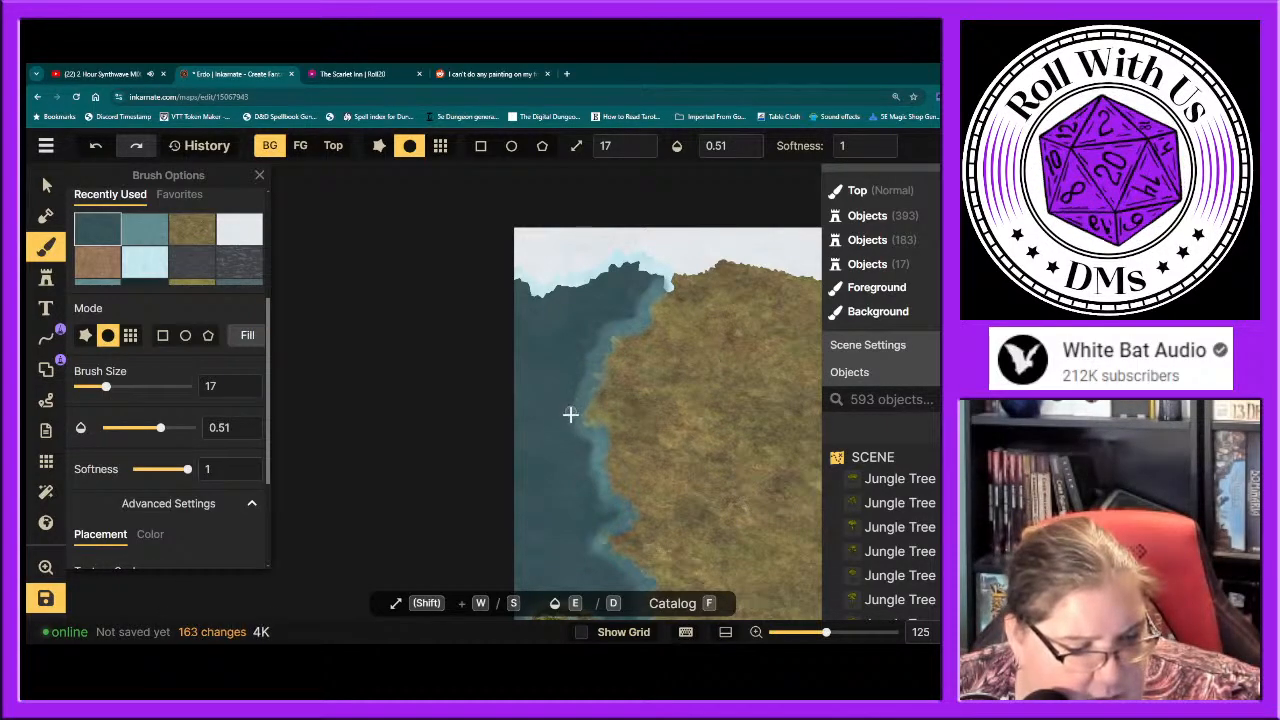
{"action": "left_click", "coordinate": [580, 376]}
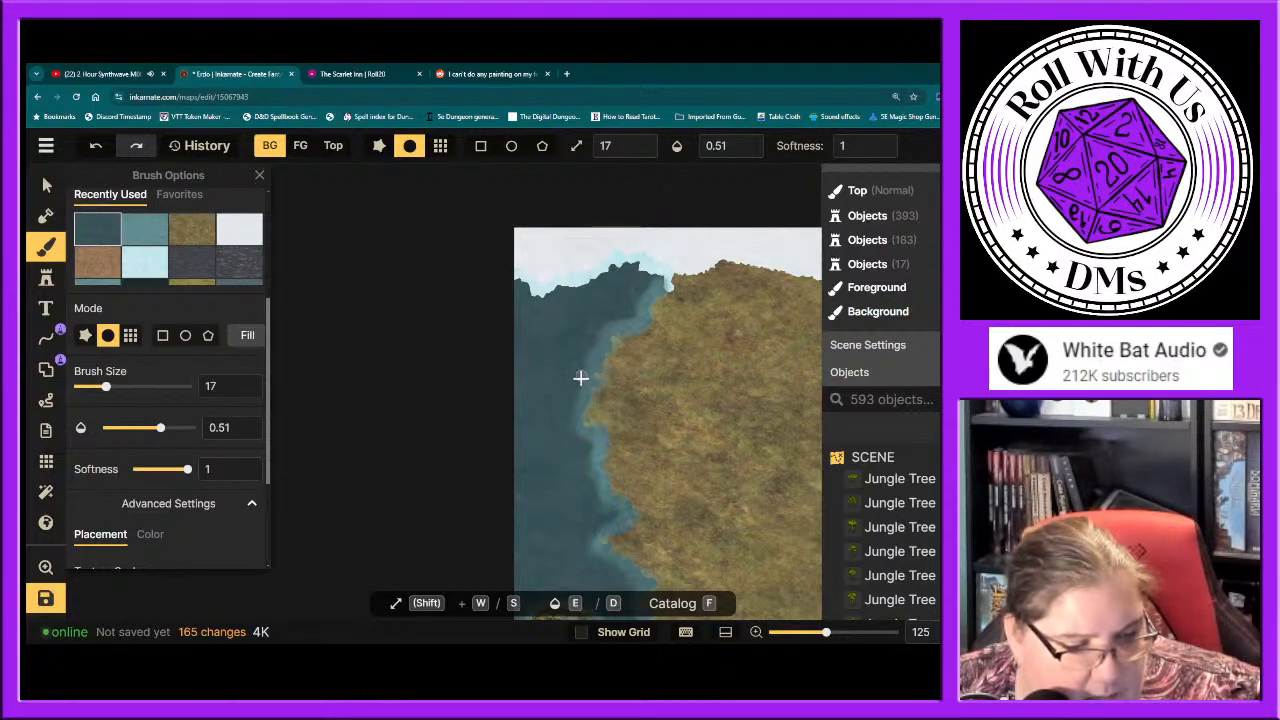
{"action": "left_click", "coordinate": [585, 364]}
{"action": "left_click", "coordinate": [593, 352]}
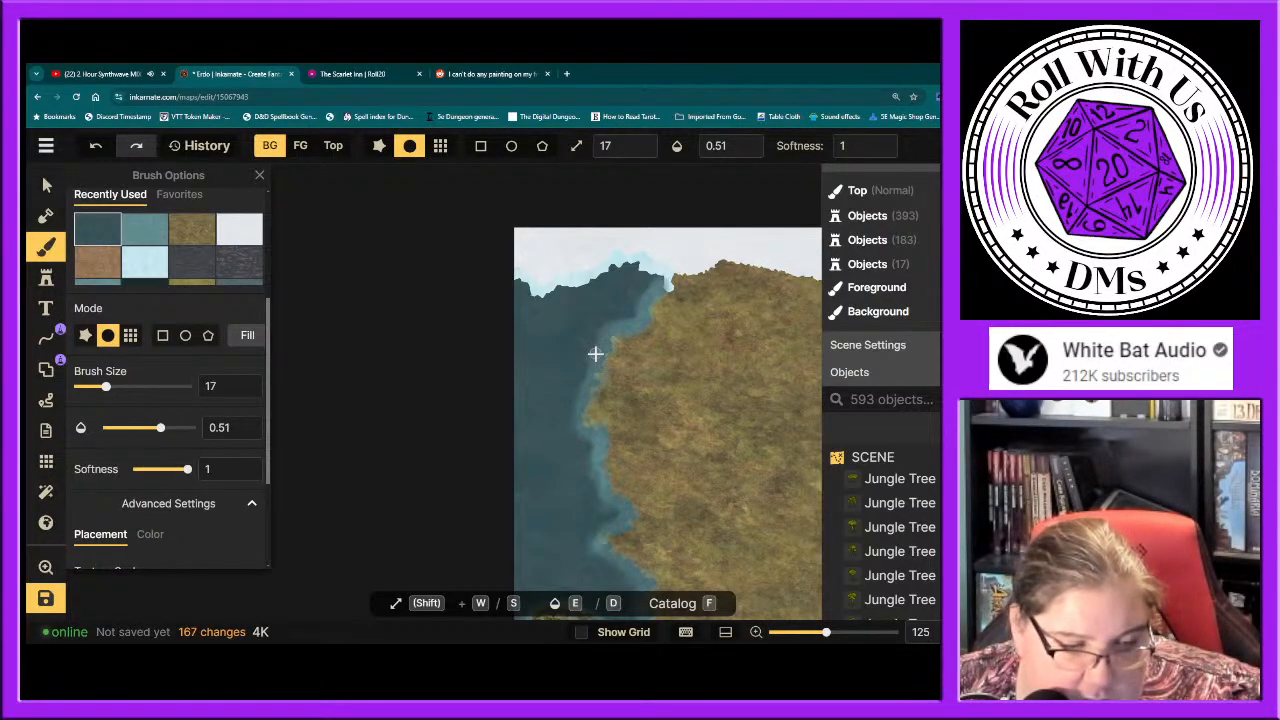
{"action": "left_click", "coordinate": [594, 340]}
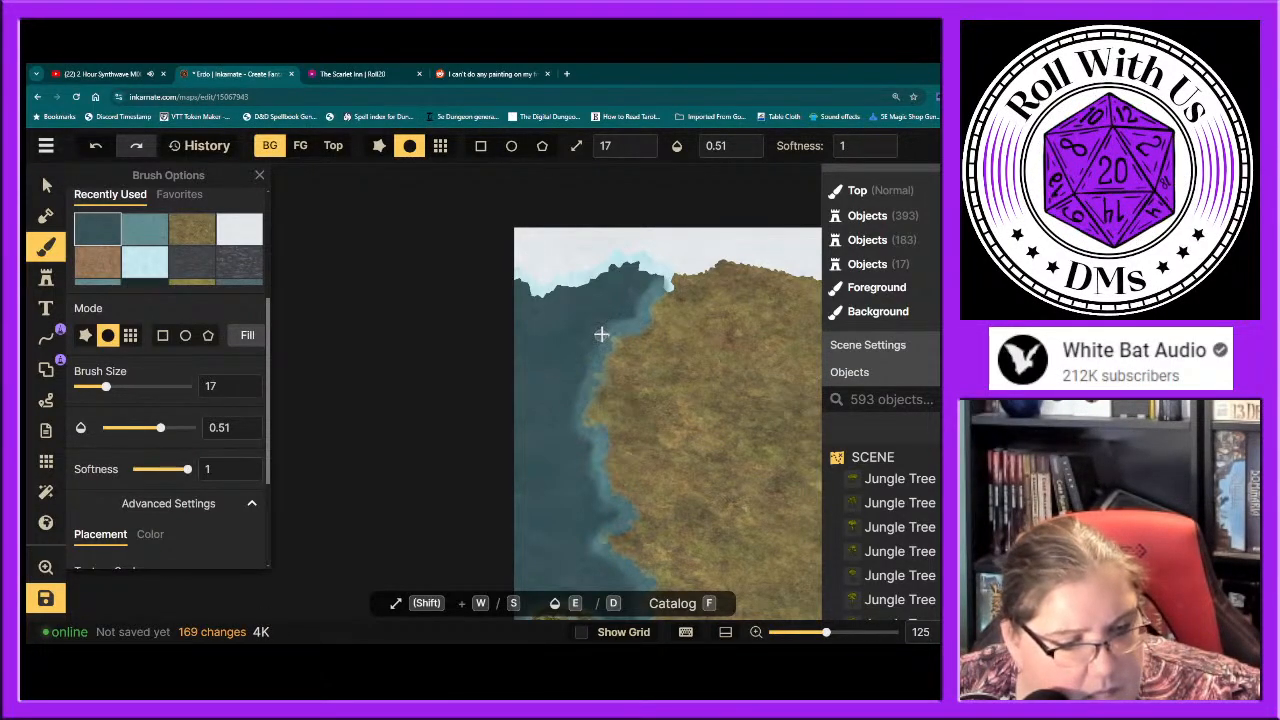
{"action": "left_click", "coordinate": [619, 324]}
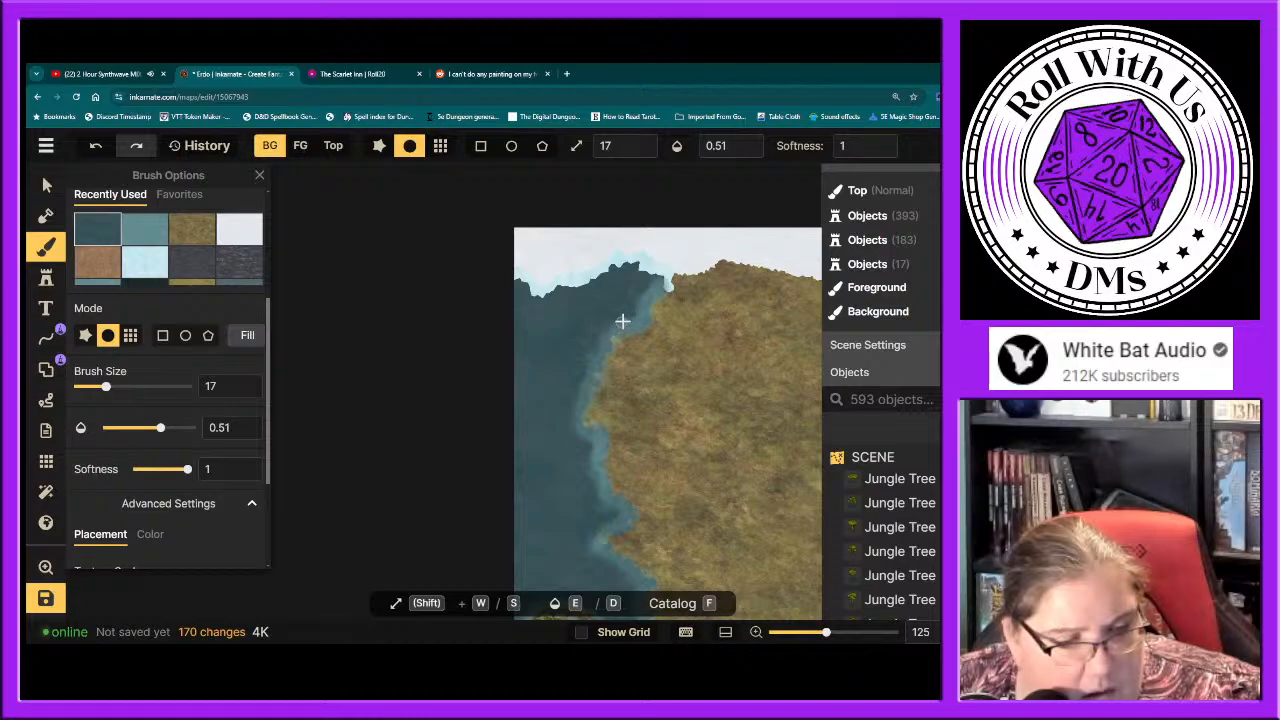
{"action": "left_click", "coordinate": [630, 316]}
{"action": "left_click", "coordinate": [633, 310]}
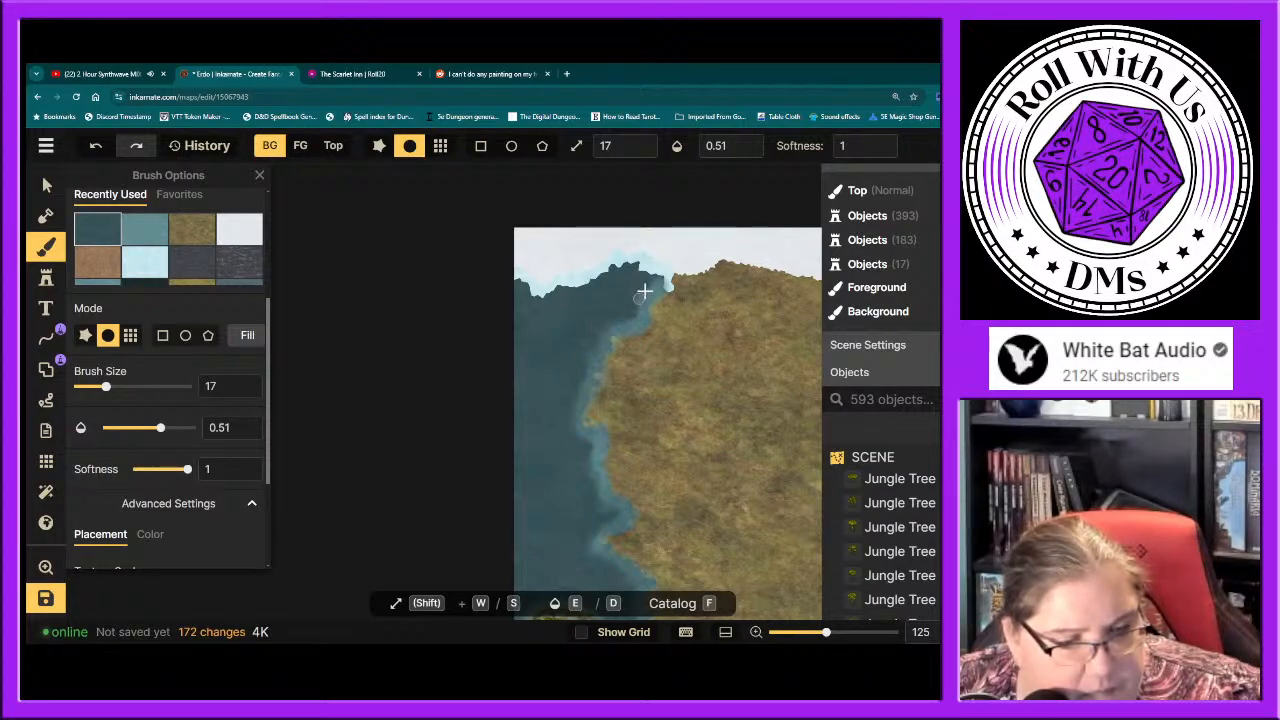
{"action": "left_click", "coordinate": [646, 288]}
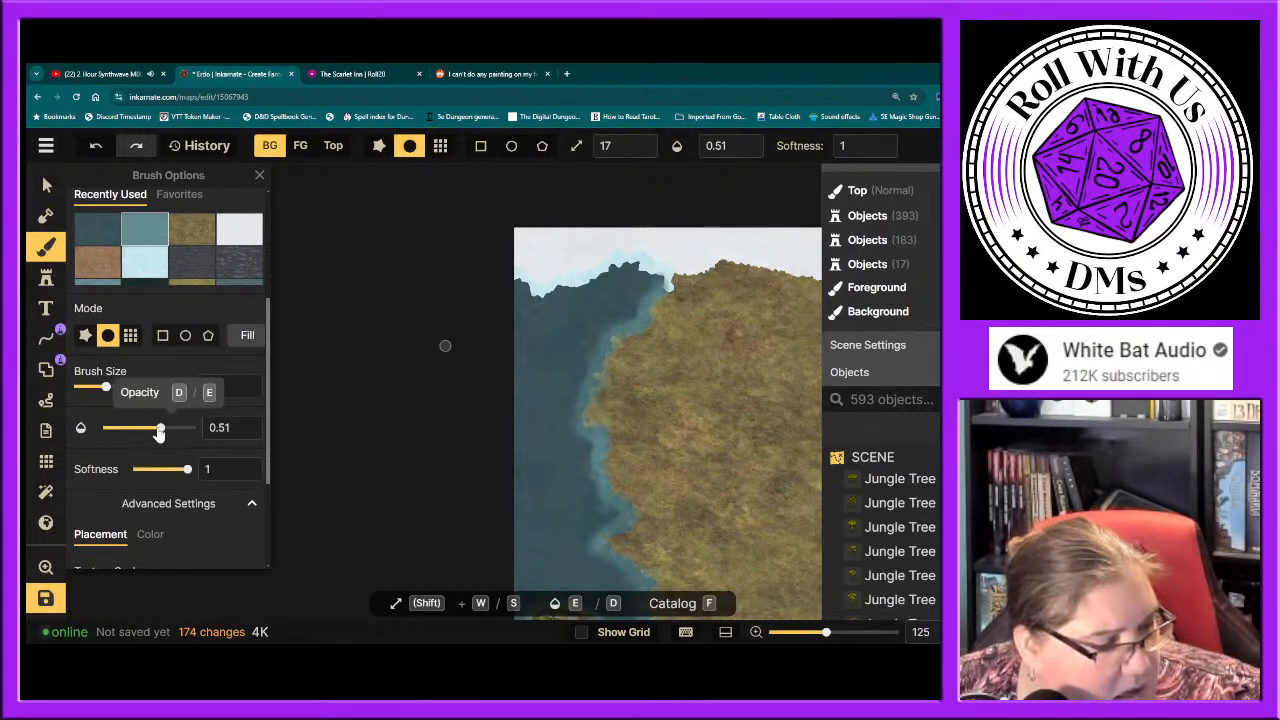
Step: Paint a band of lighter teal shallow water along the southern edge of the northwest ice at opacity 0.39
{"action": "left_click_drag", "start_coordinate": [159, 430], "coordinate": [155, 428]}
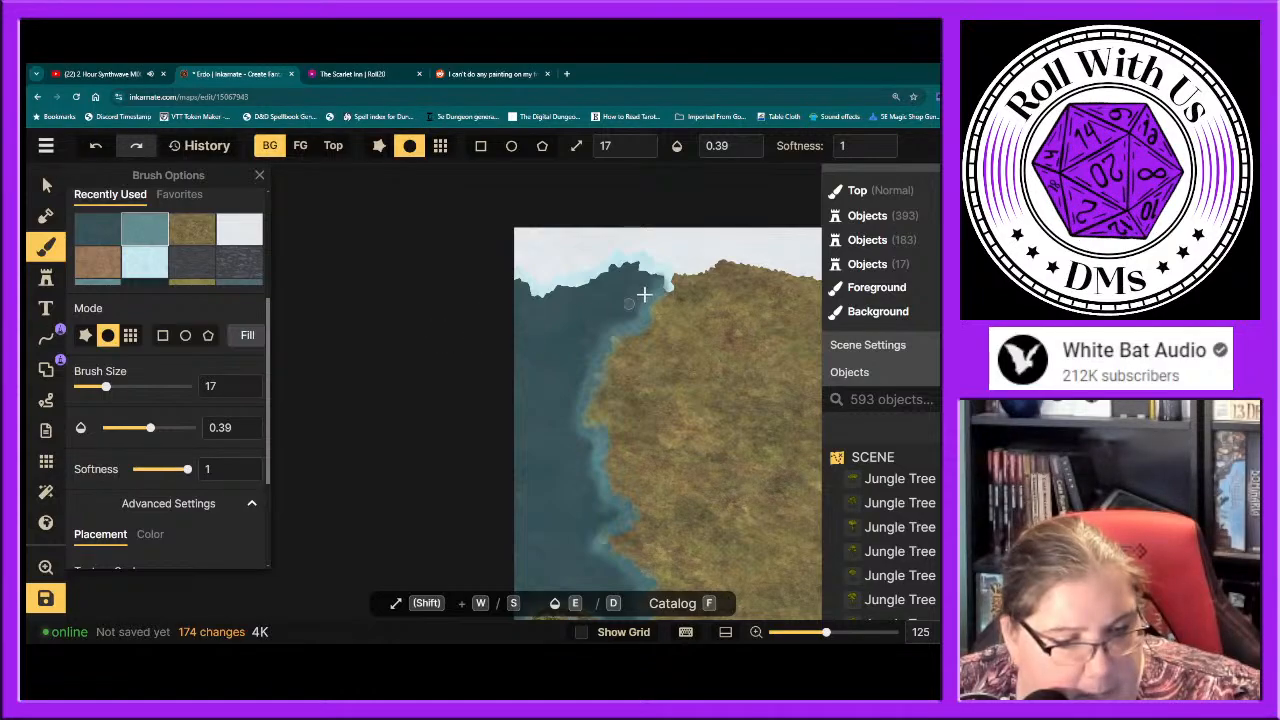
{"action": "left_click_drag", "start_coordinate": [652, 276], "coordinate": [640, 272]}
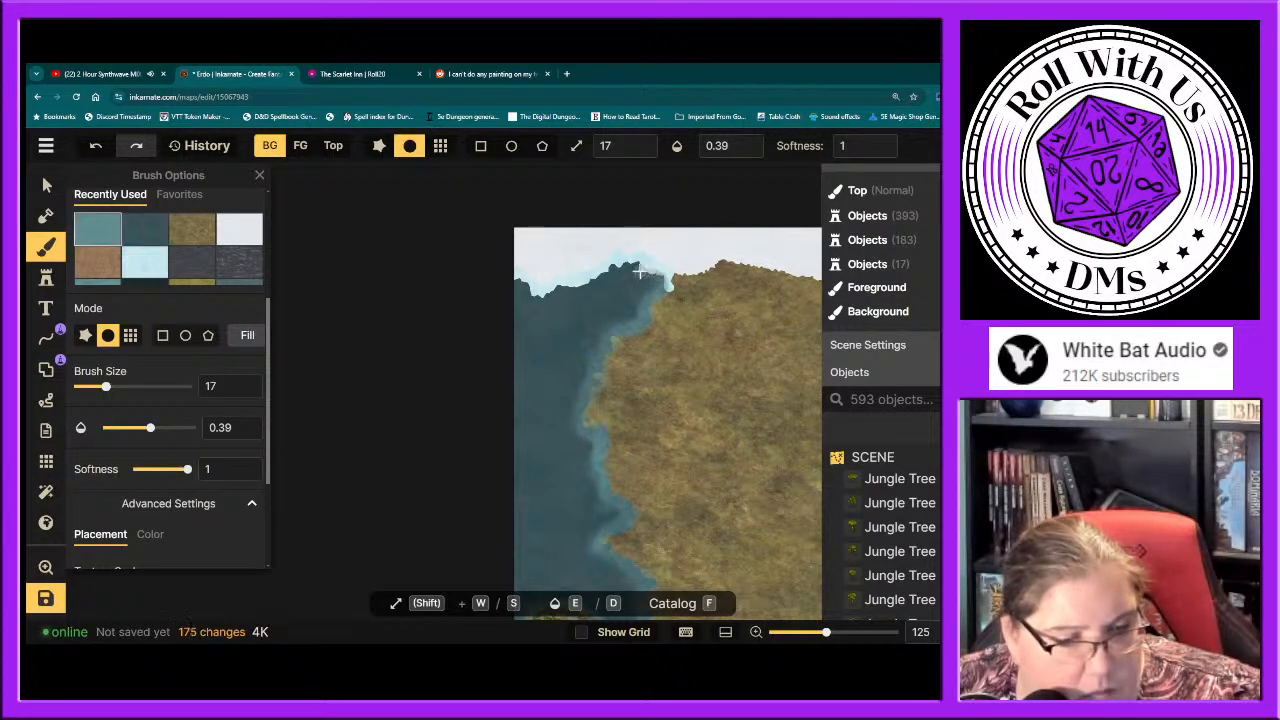
{"action": "left_click", "coordinate": [637, 271]}
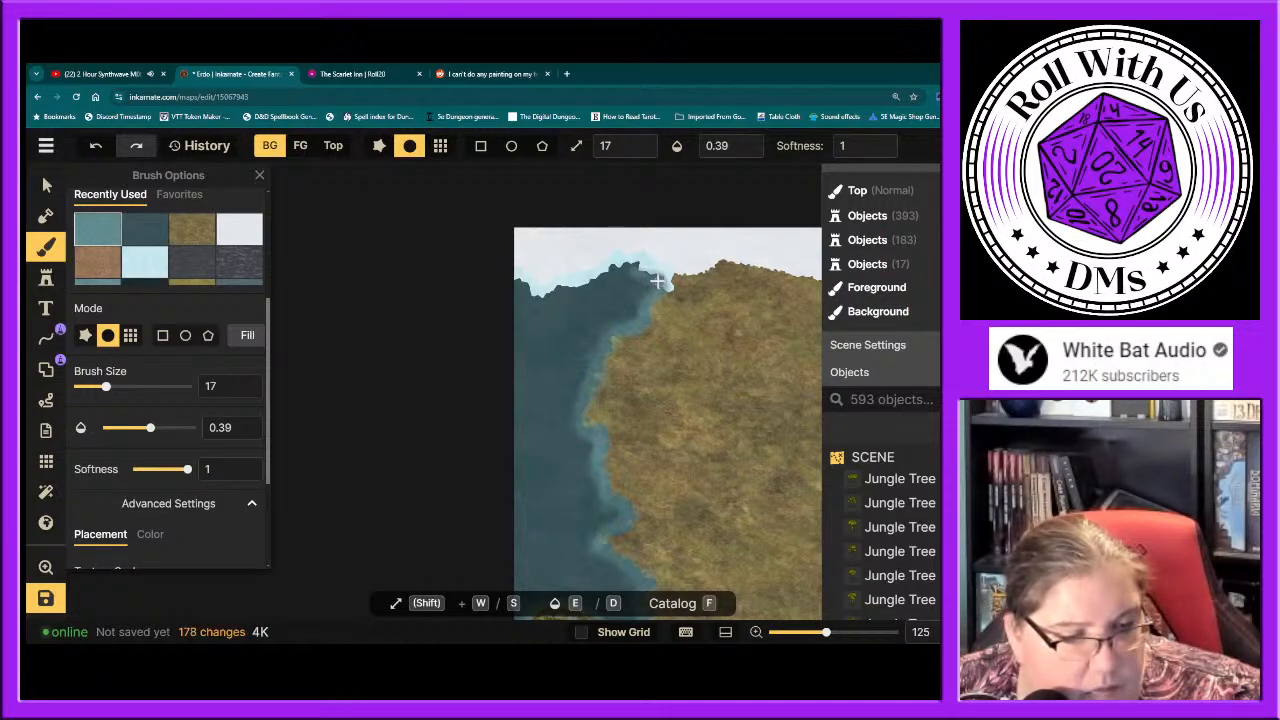
{"action": "left_click", "coordinate": [652, 281]}
{"action": "left_click", "coordinate": [642, 277]}
{"action": "left_click", "coordinate": [636, 273]}
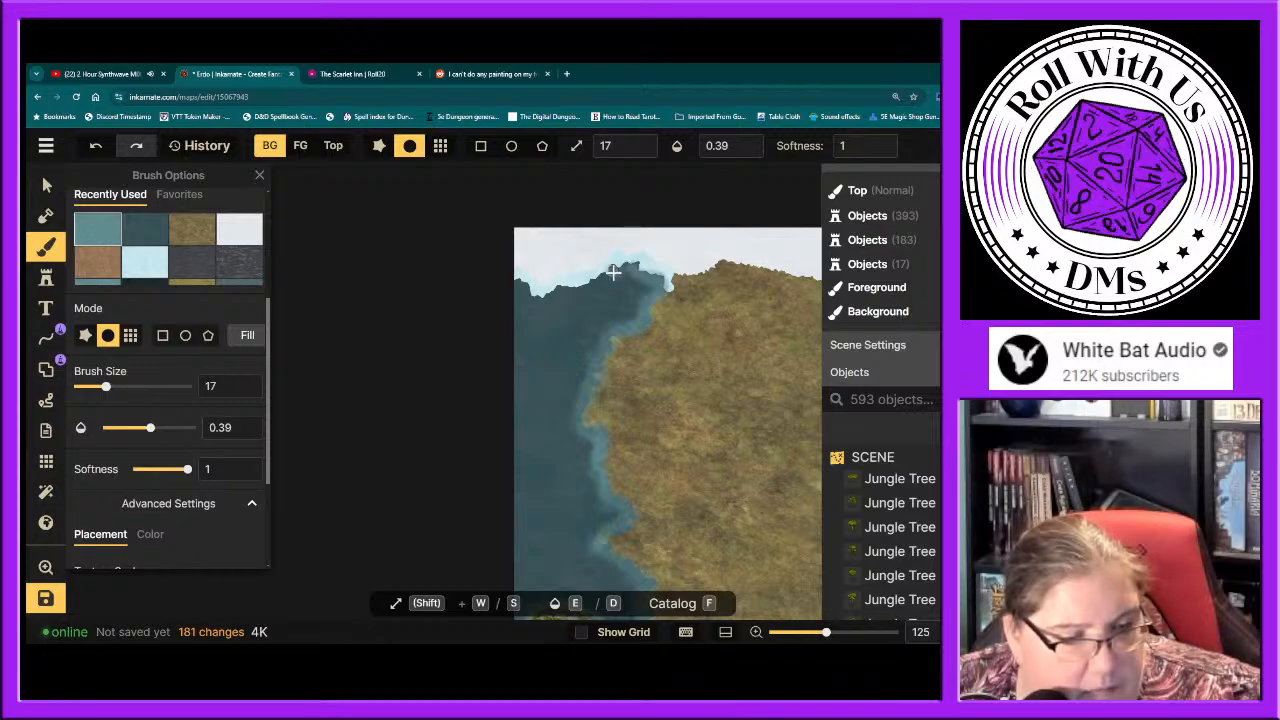
{"action": "left_click", "coordinate": [588, 285]}
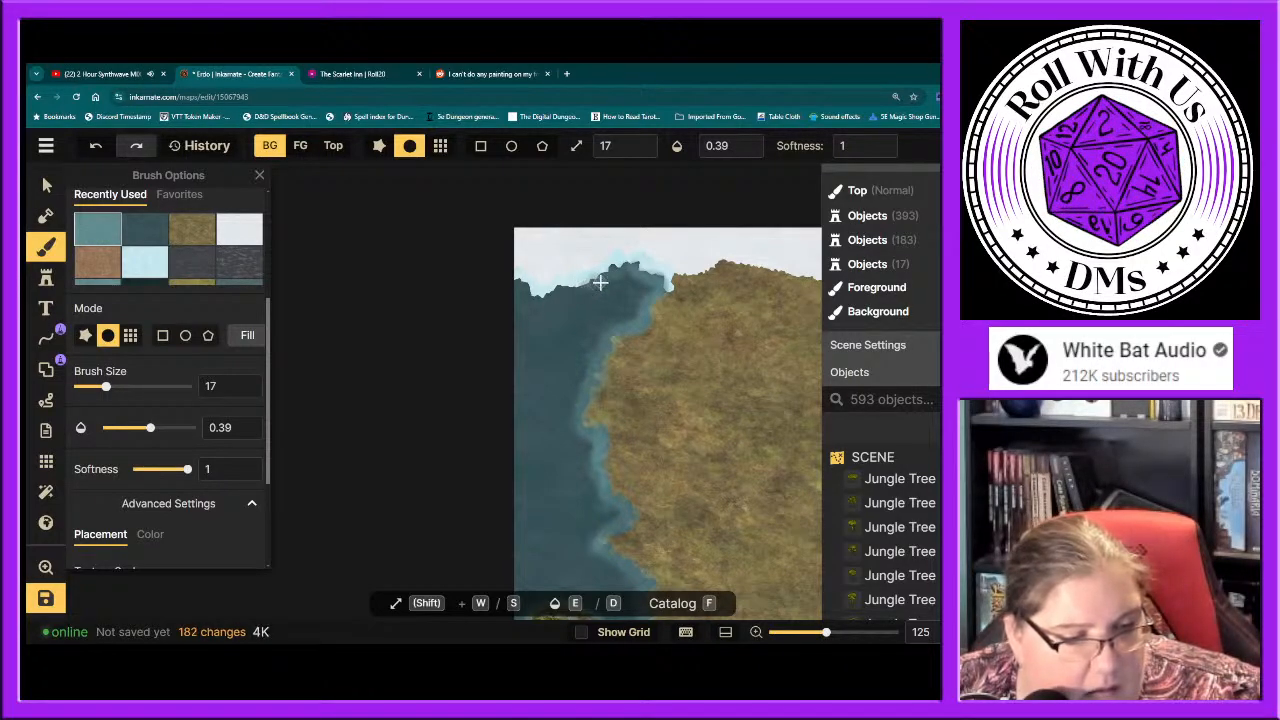
{"action": "mouse_move", "coordinate": [567, 291]}
{"action": "left_mouse_down"}
{"action": "mouse_move", "coordinate": [586, 292]}
{"action": "mouse_move", "coordinate": [536, 304]}
{"action": "mouse_move", "coordinate": [517, 281]}
{"action": "mouse_move", "coordinate": [544, 298]}
{"action": "left_mouse_up"}
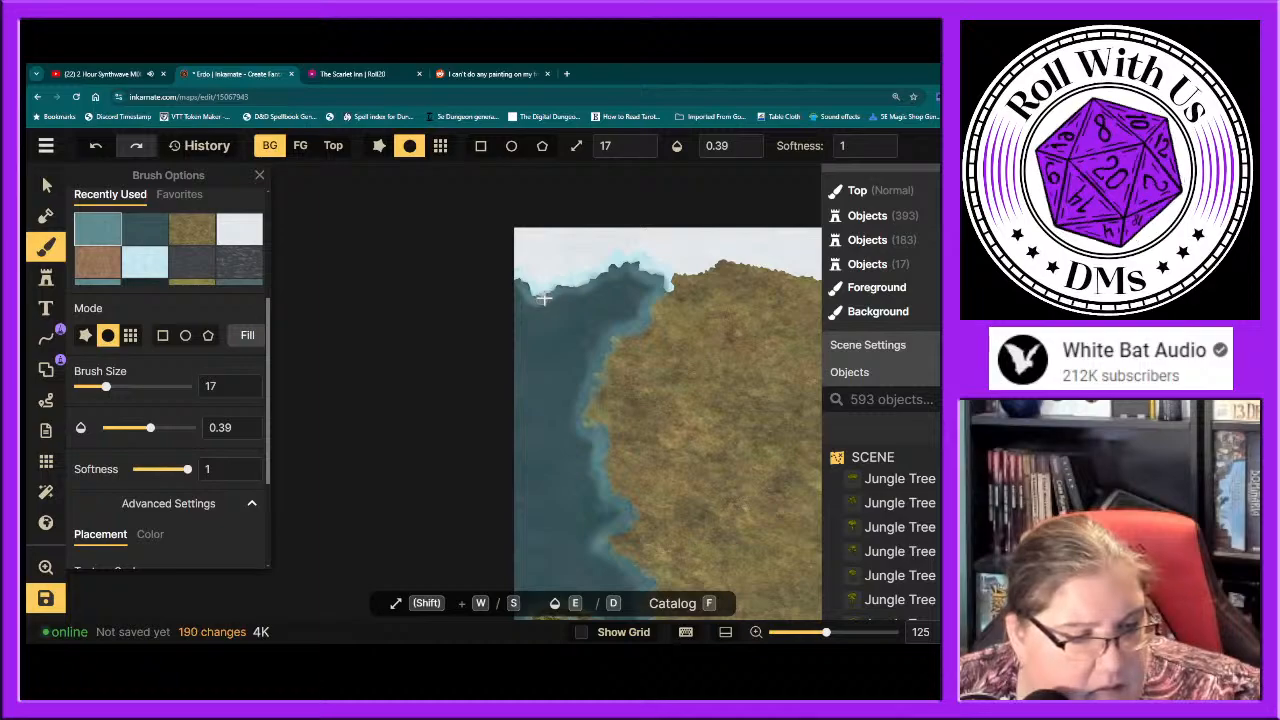
{"action": "left_click", "coordinate": [558, 291]}
{"action": "left_click", "coordinate": [557, 289]}
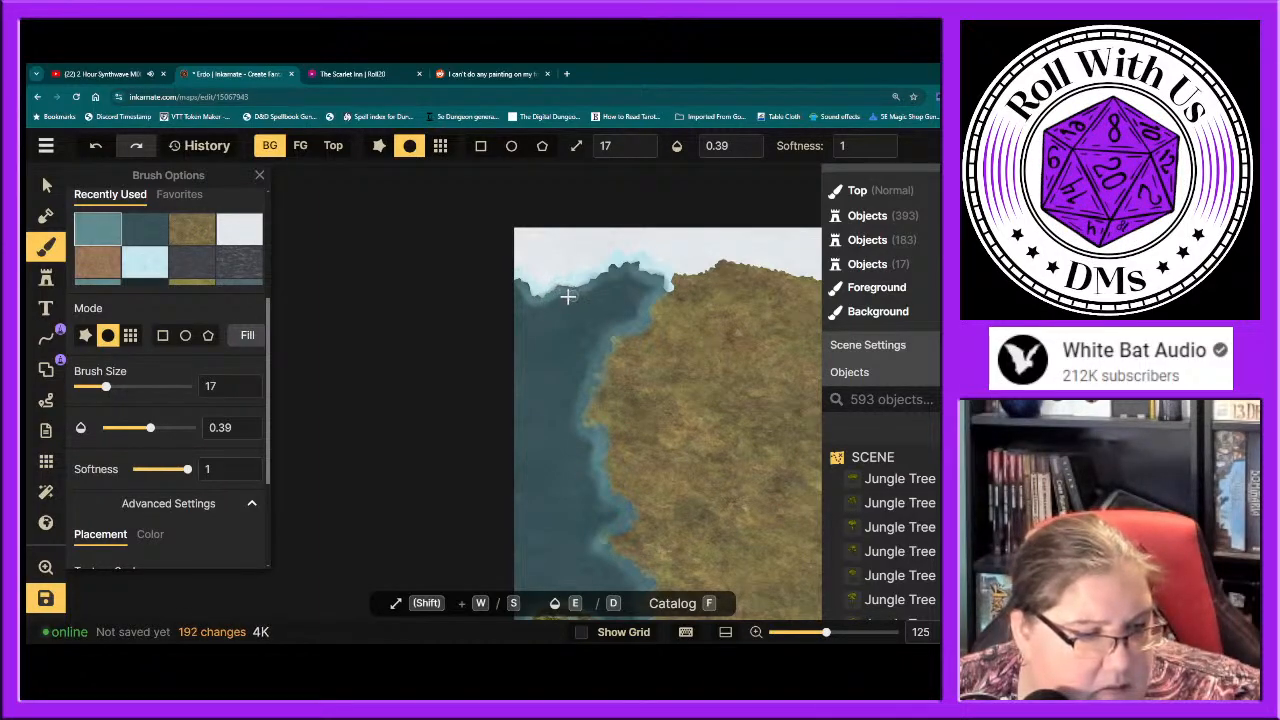
{"action": "mouse_move", "coordinate": [557, 289]}
{"action": "left_mouse_down"}
{"action": "mouse_move", "coordinate": [579, 294]}
{"action": "mouse_move", "coordinate": [609, 272]}
{"action": "left_mouse_up"}
{"action": "left_click", "coordinate": [612, 270]}
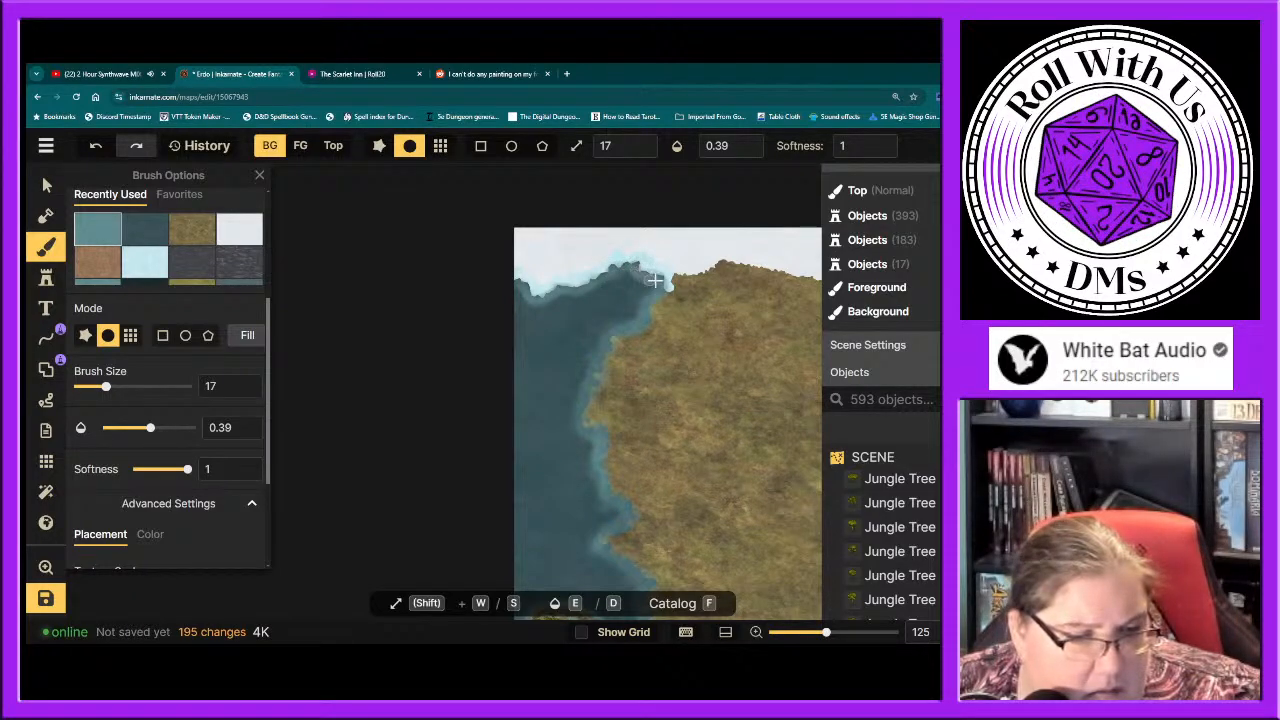
{"action": "left_click", "coordinate": [655, 281]}
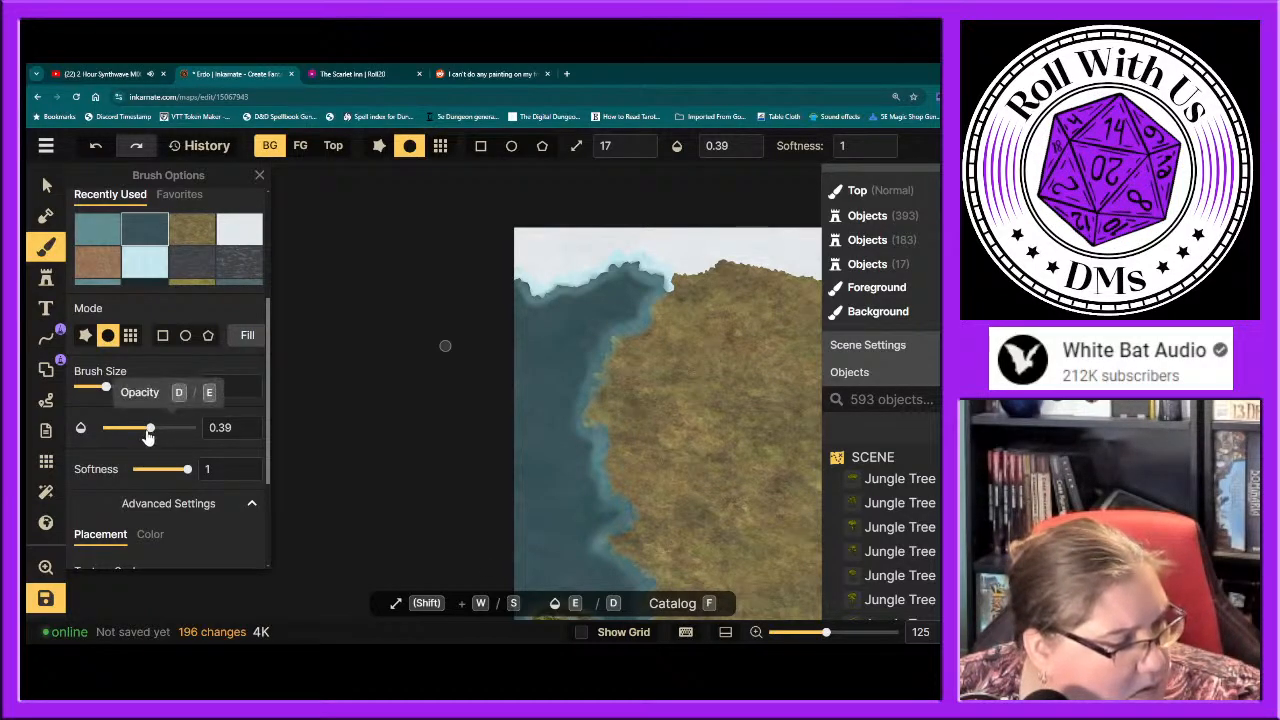
Step: Blend the outer side of the shallows below the northwest ice with dark teal water at opacity 0.33
{"action": "left_click_drag", "start_coordinate": [146, 433], "coordinate": [146, 430]}
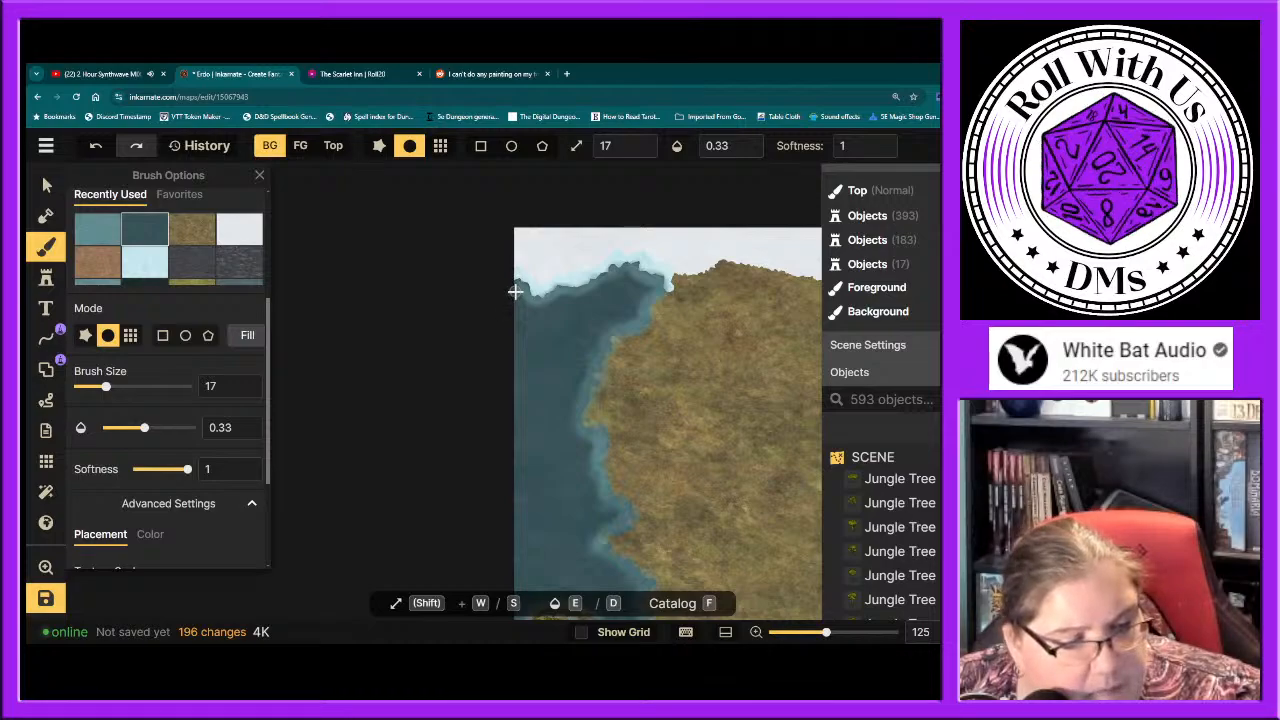
{"action": "left_click_drag", "start_coordinate": [520, 299], "coordinate": [543, 309]}
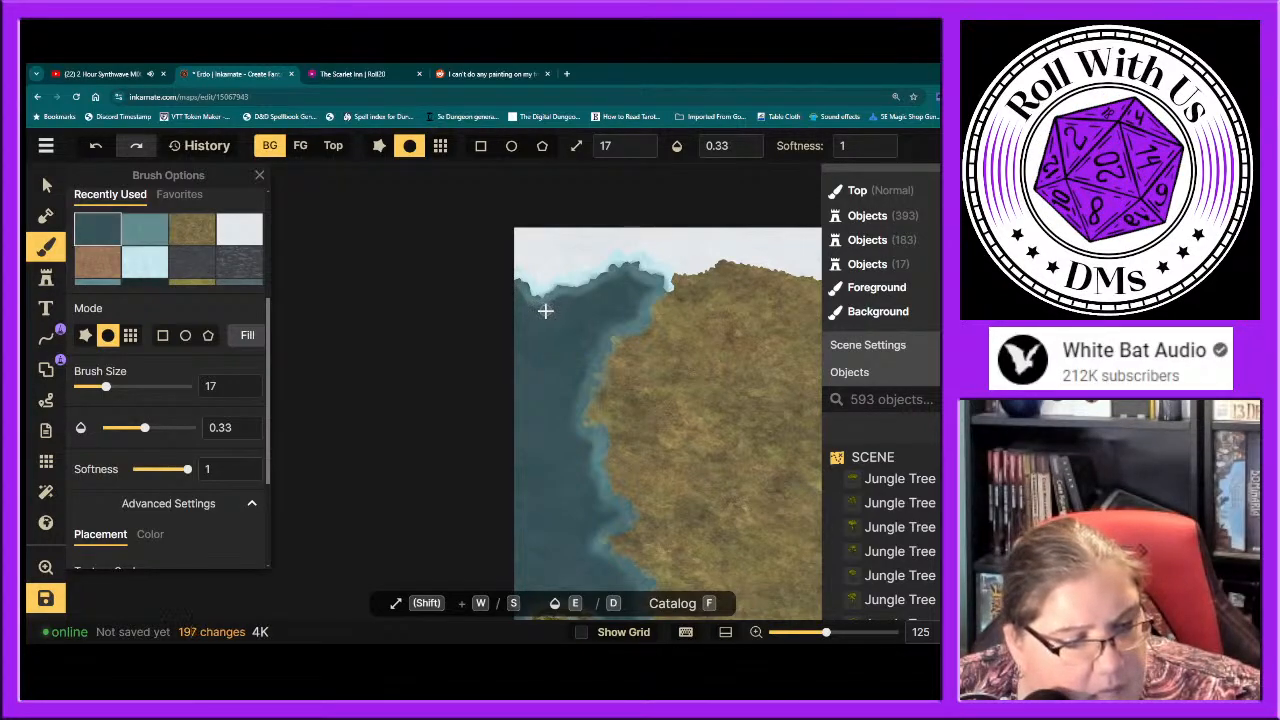
{"action": "left_click", "coordinate": [575, 298]}
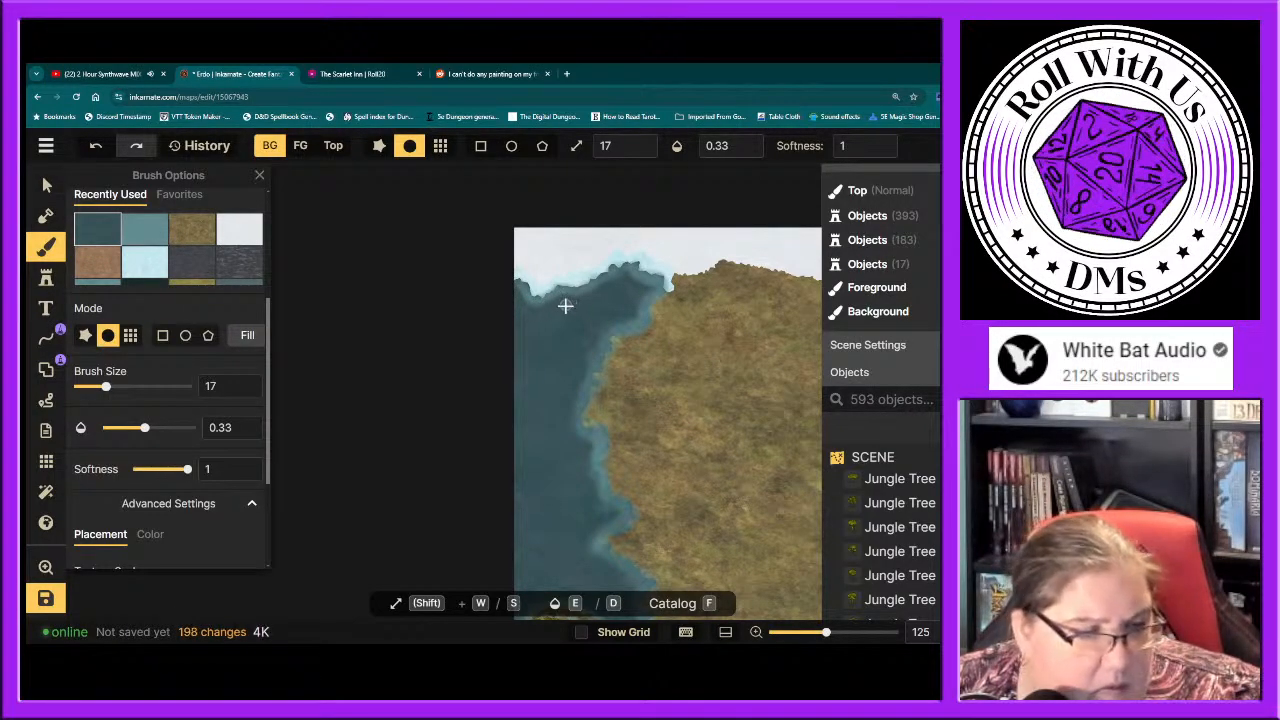
{"action": "left_click", "coordinate": [600, 286]}
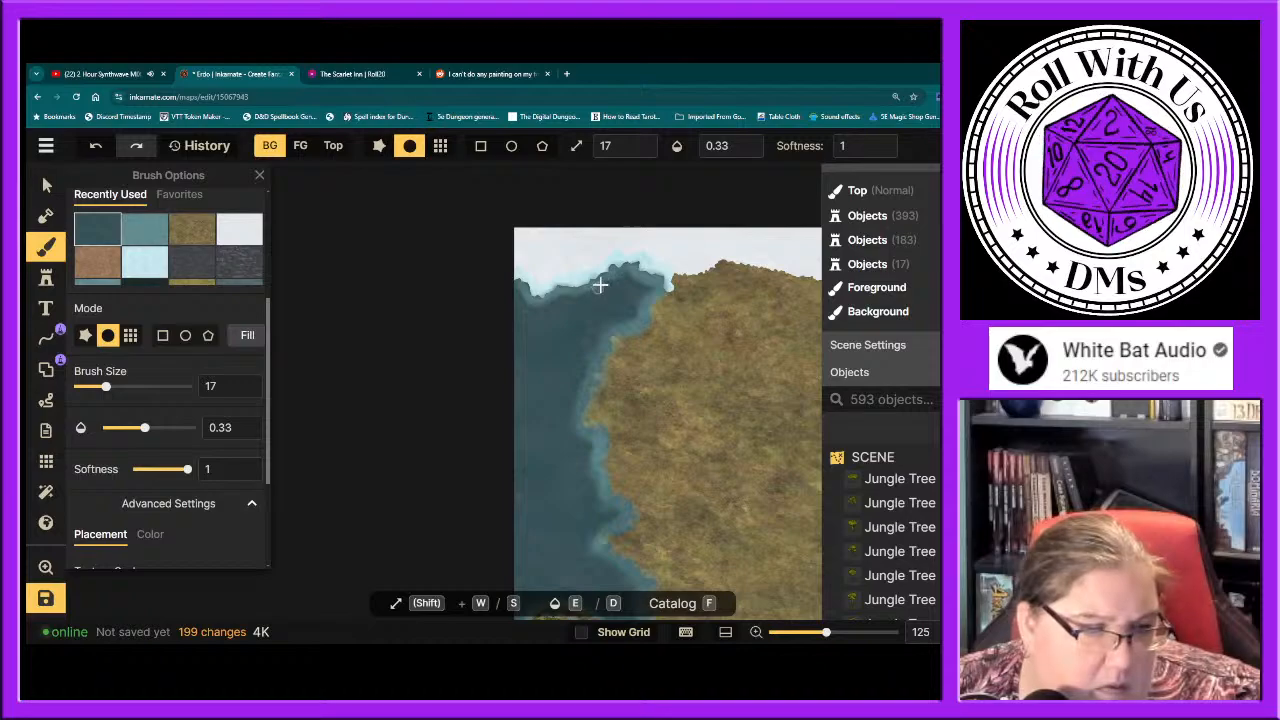
{"action": "left_click", "coordinate": [621, 282]}
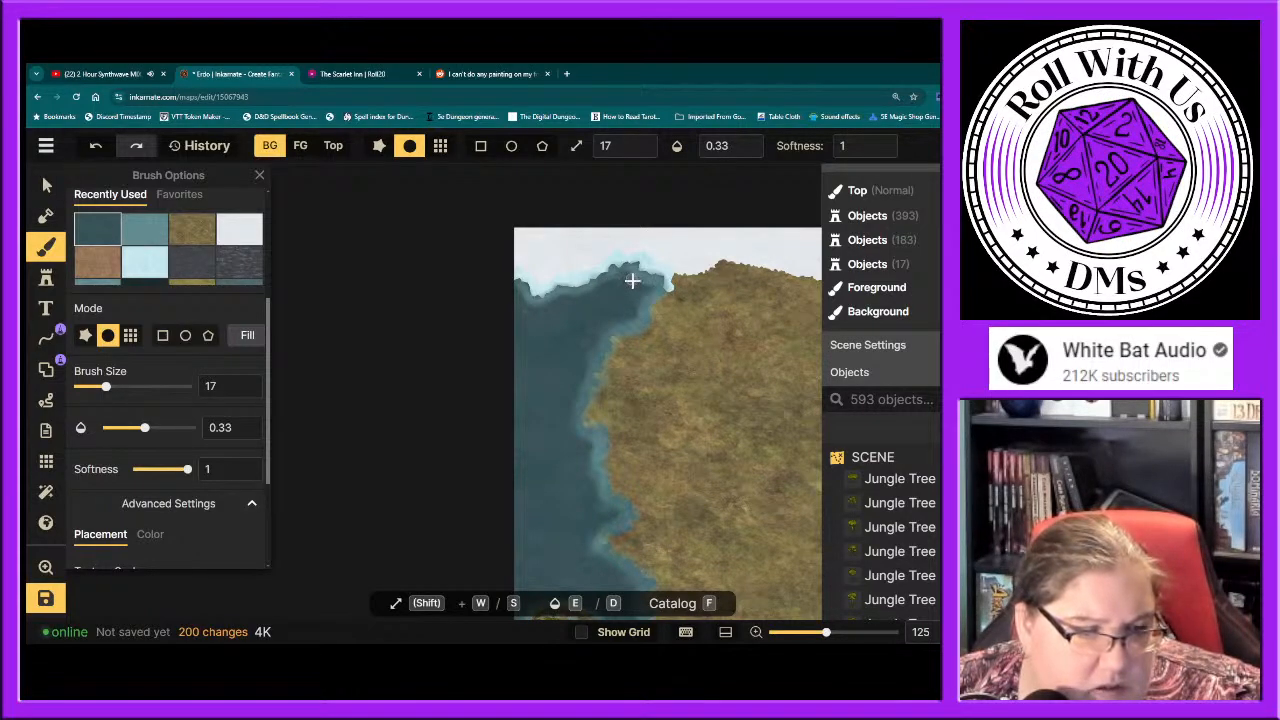
{"action": "left_click", "coordinate": [635, 284]}
{"action": "left_click", "coordinate": [652, 287]}
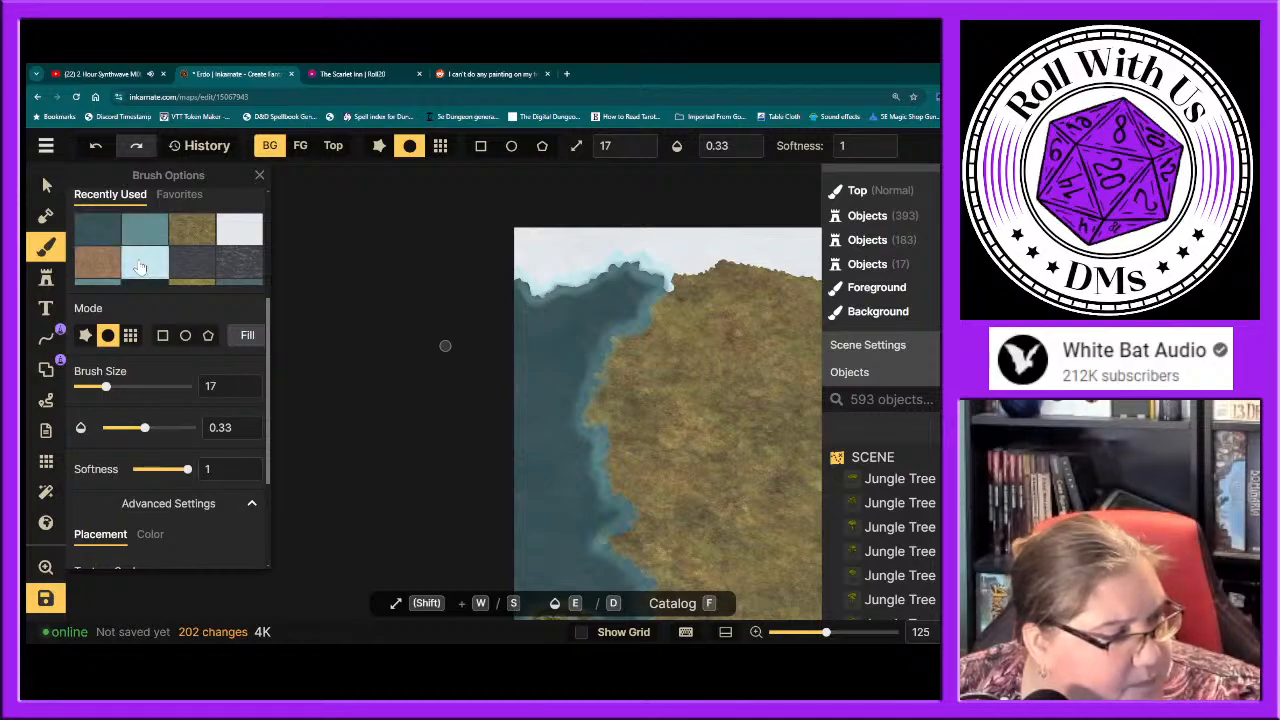
Step: Set the brush size to 4 and dab the pale blue ice texture along the westernmost ice edge at opacity 0.33
{"action": "scroll", "coordinate": [562, 292], "scroll_direction": "up", "scroll_amount": 2}
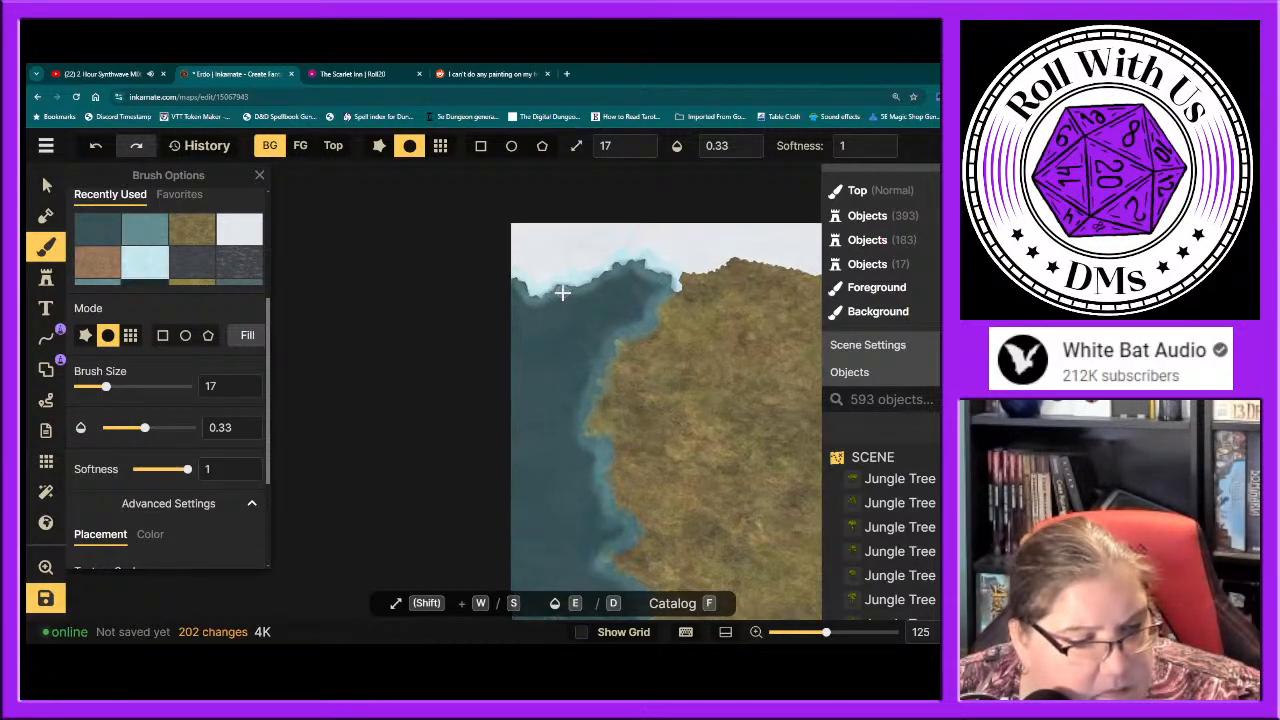
{"action": "scroll", "coordinate": [562, 292], "scroll_direction": "up", "scroll_amount": 10}
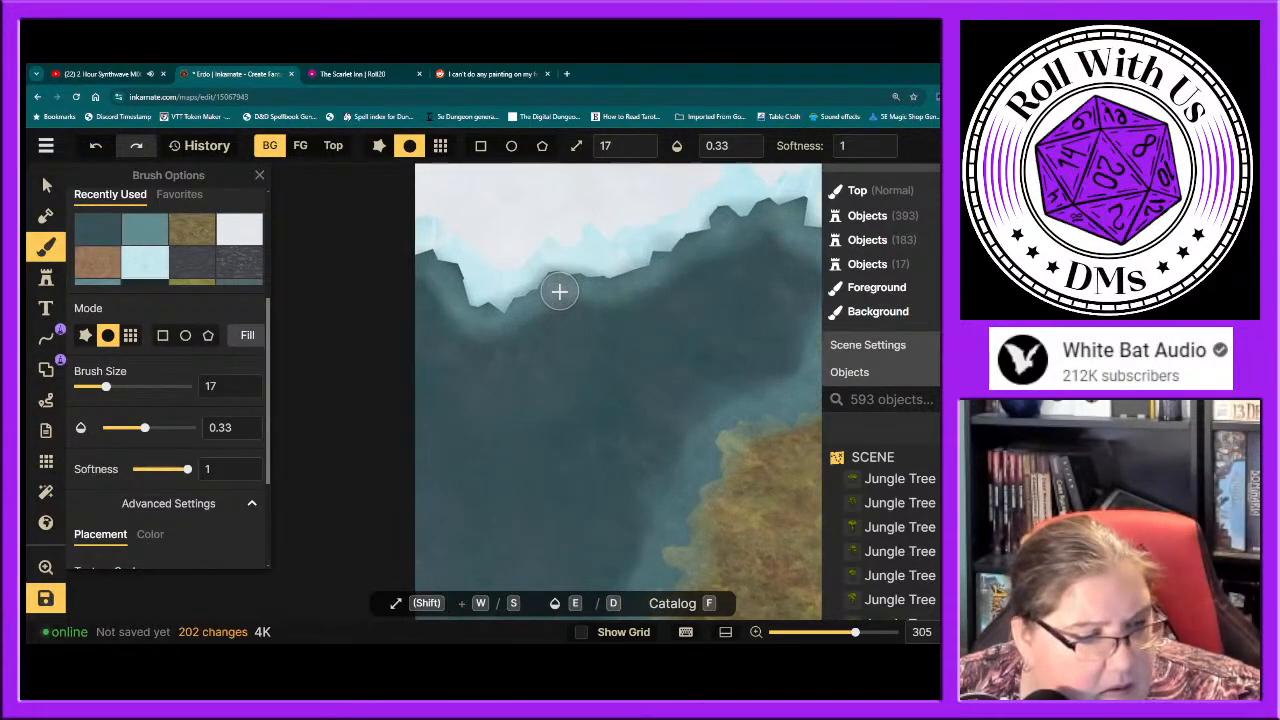
{"action": "scroll", "coordinate": [560, 292], "scroll_direction": "up", "scroll_amount": 5}
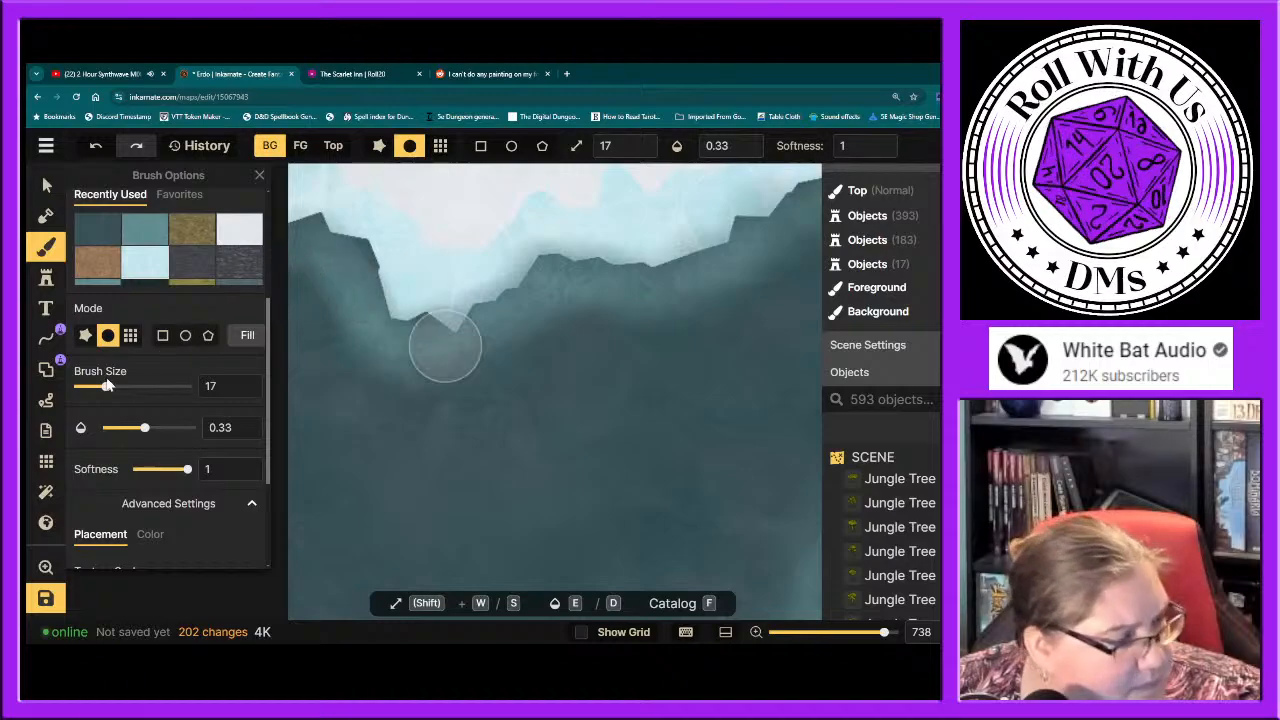
{"action": "left_click_drag", "start_coordinate": [106, 386], "coordinate": [76, 386]}
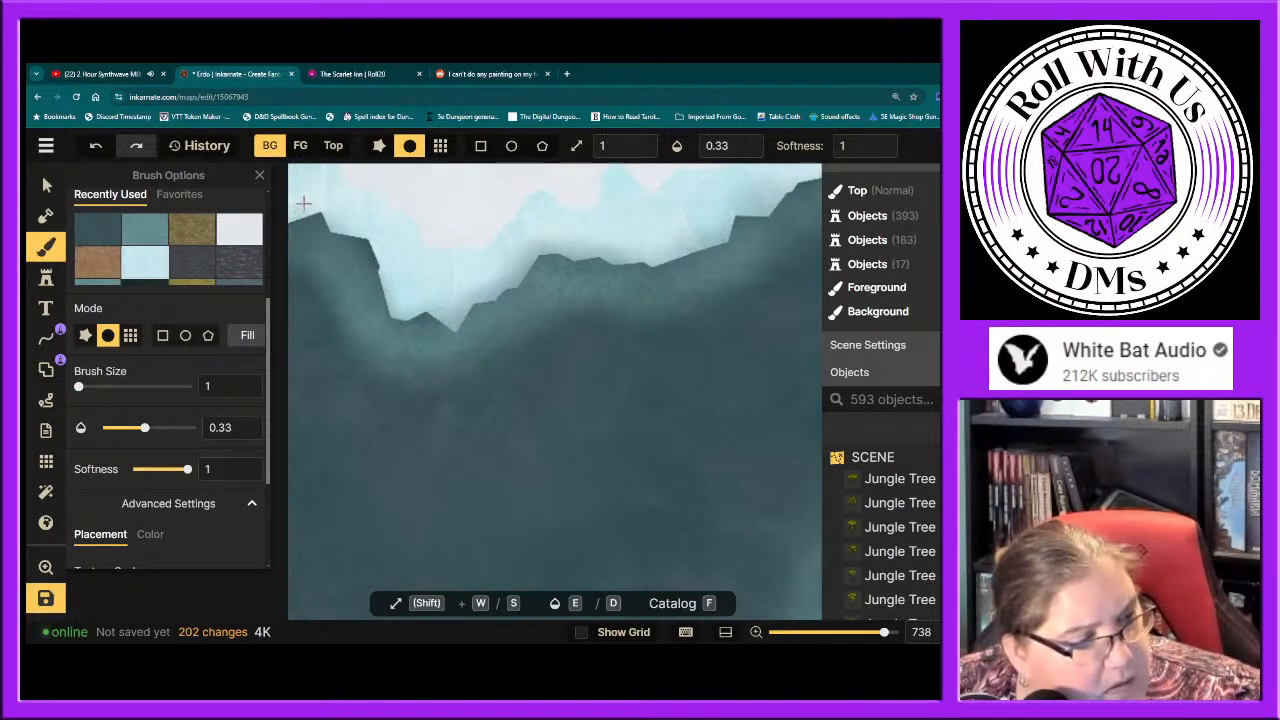
{"action": "left_click_drag", "start_coordinate": [80, 389], "coordinate": [85, 390]}
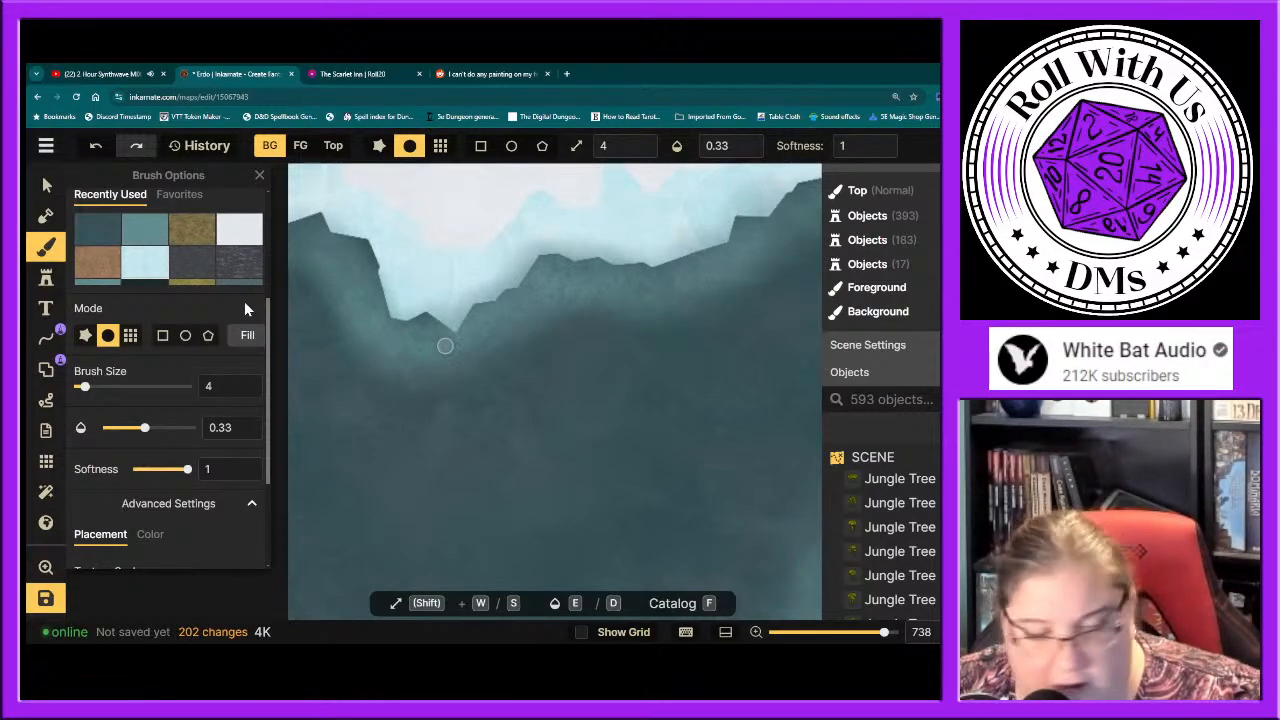
{"action": "left_click", "coordinate": [291, 214]}
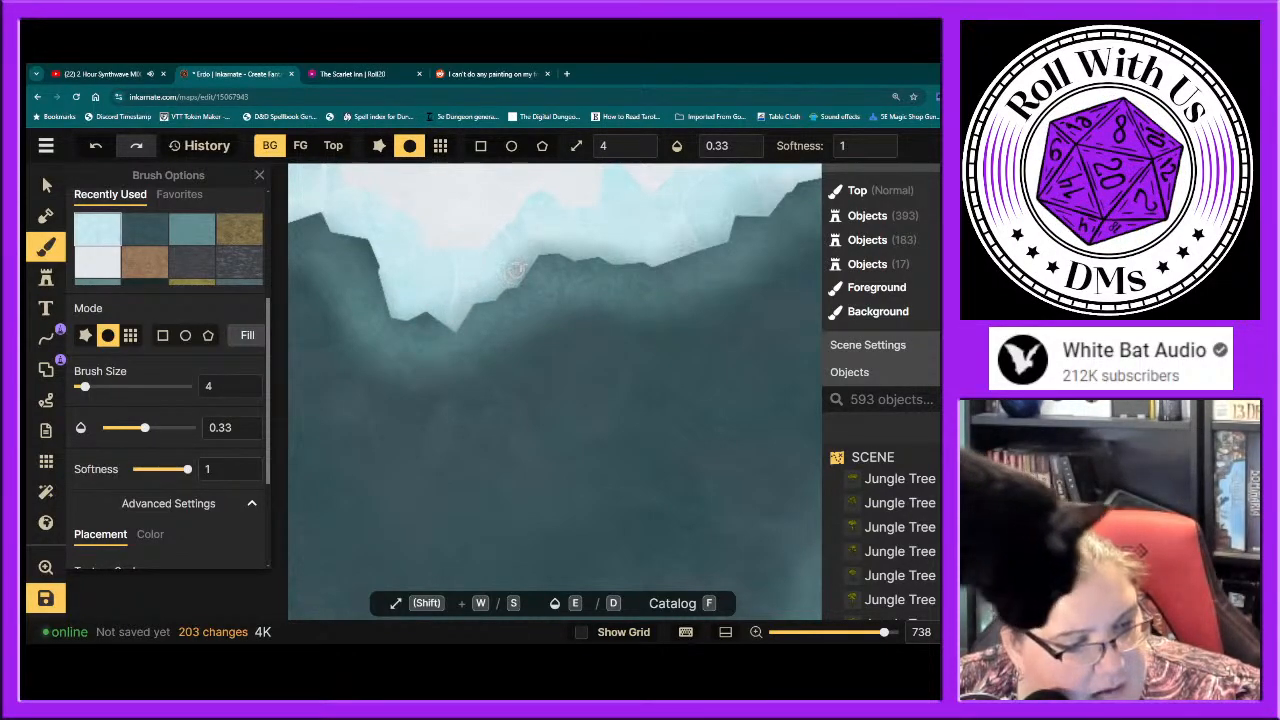
{"action": "mouse_move", "coordinate": [514, 273]}
{"action": "left_mouse_down"}
{"action": "mouse_move", "coordinate": [520, 243]}
{"action": "mouse_move", "coordinate": [440, 292]}
{"action": "left_mouse_up"}
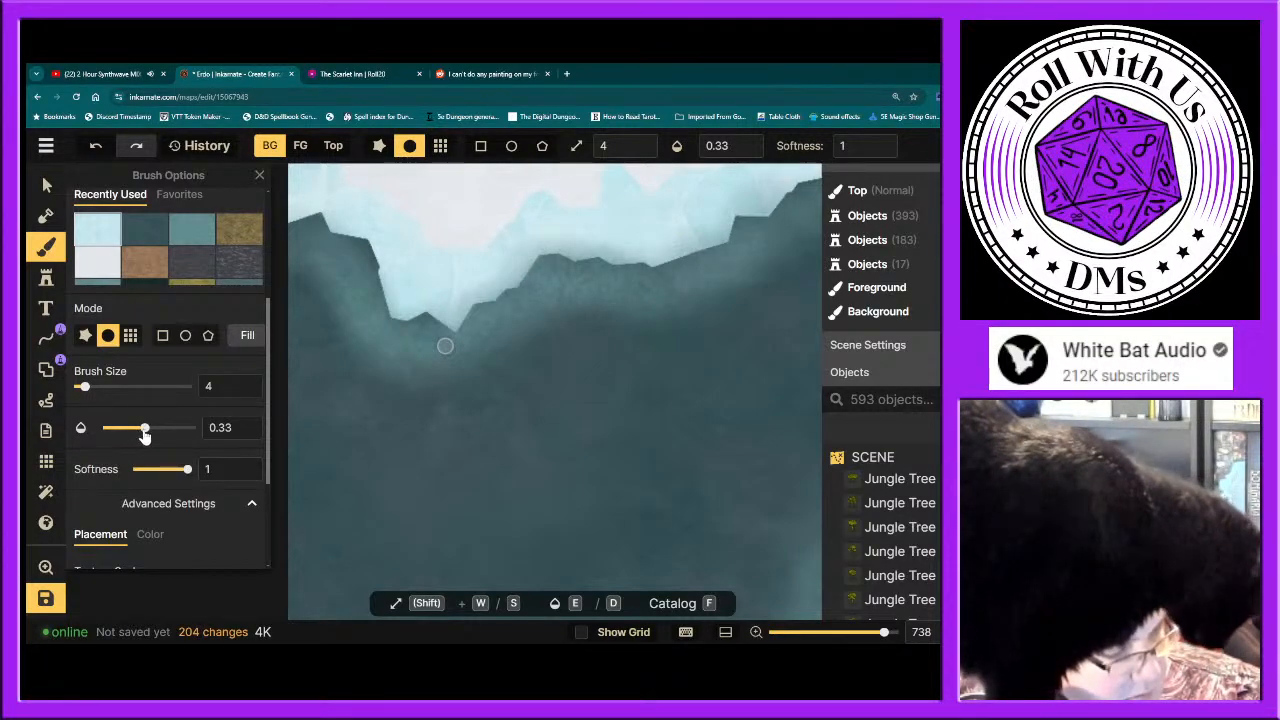
Step: Raise the brush opacity to 1 and trace pale blue ice along the ice edge from the map's western border towards the brown land
{"action": "left_click_drag", "start_coordinate": [144, 427], "coordinate": [191, 427]}
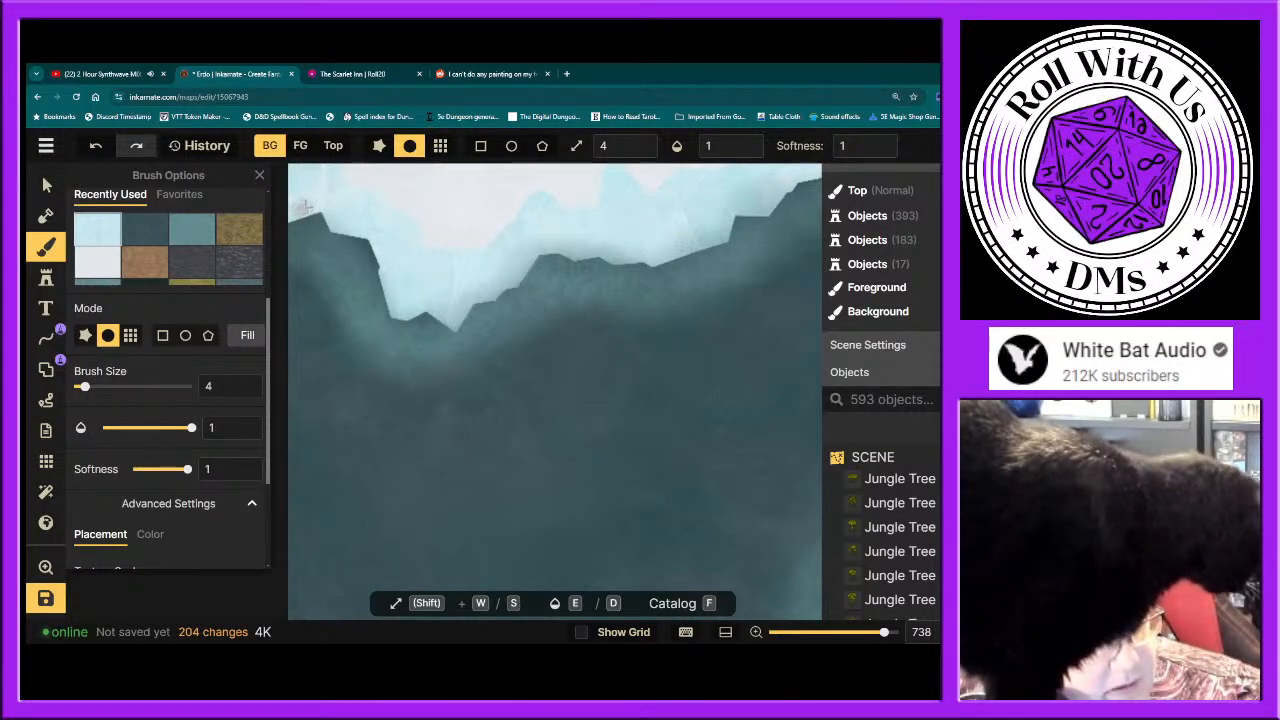
{"action": "mouse_move", "coordinate": [329, 214]}
{"action": "left_mouse_down"}
{"action": "mouse_move", "coordinate": [379, 244]}
{"action": "mouse_move", "coordinate": [398, 308]}
{"action": "mouse_move", "coordinate": [420, 298]}
{"action": "mouse_move", "coordinate": [452, 317]}
{"action": "mouse_move", "coordinate": [420, 302]}
{"action": "mouse_move", "coordinate": [401, 313]}
{"action": "mouse_move", "coordinate": [414, 302]}
{"action": "mouse_move", "coordinate": [456, 321]}
{"action": "mouse_move", "coordinate": [478, 284]}
{"action": "mouse_move", "coordinate": [442, 308]}
{"action": "mouse_move", "coordinate": [461, 287]}
{"action": "mouse_move", "coordinate": [456, 325]}
{"action": "mouse_move", "coordinate": [442, 313]}
{"action": "mouse_move", "coordinate": [511, 281]}
{"action": "mouse_move", "coordinate": [543, 234]}
{"action": "mouse_move", "coordinate": [473, 290]}
{"action": "mouse_move", "coordinate": [523, 237]}
{"action": "mouse_move", "coordinate": [534, 234]}
{"action": "mouse_move", "coordinate": [488, 281]}
{"action": "mouse_move", "coordinate": [527, 246]}
{"action": "mouse_move", "coordinate": [646, 256]}
{"action": "mouse_move", "coordinate": [697, 240]}
{"action": "mouse_move", "coordinate": [573, 235]}
{"action": "mouse_move", "coordinate": [700, 230]}
{"action": "mouse_move", "coordinate": [660, 255]}
{"action": "left_mouse_up"}
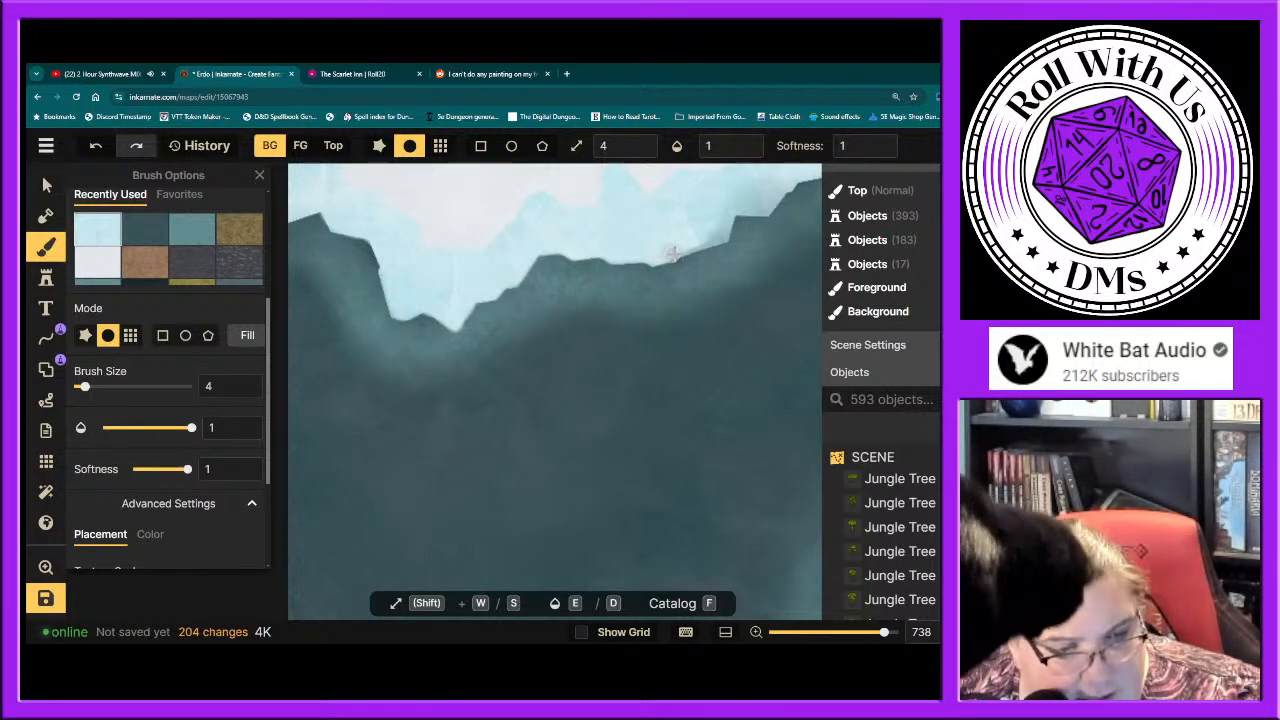
{"action": "mouse_move", "coordinate": [686, 245]}
{"action": "left_mouse_down"}
{"action": "mouse_move", "coordinate": [725, 208]}
{"action": "mouse_move", "coordinate": [695, 234]}
{"action": "mouse_move", "coordinate": [712, 232]}
{"action": "mouse_move", "coordinate": [752, 188]}
{"action": "left_mouse_up"}
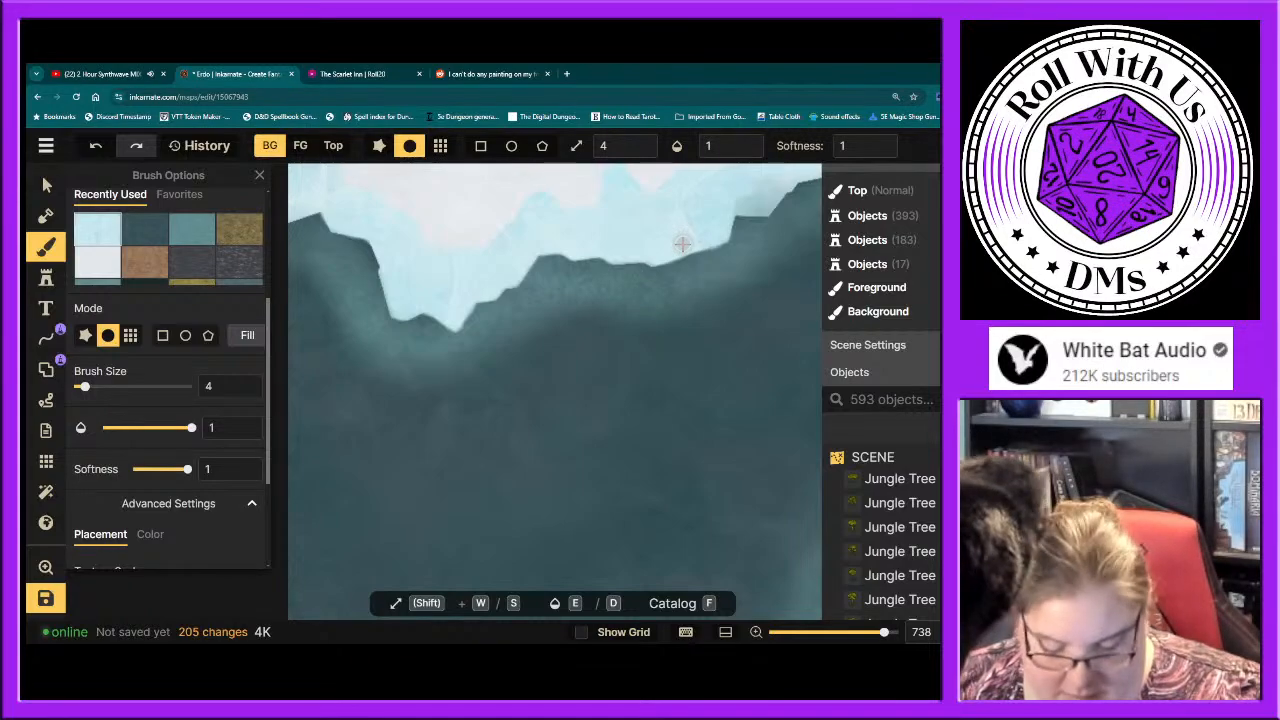
{"action": "left_click_drag", "start_coordinate": [677, 226], "coordinate": [300, 426]}
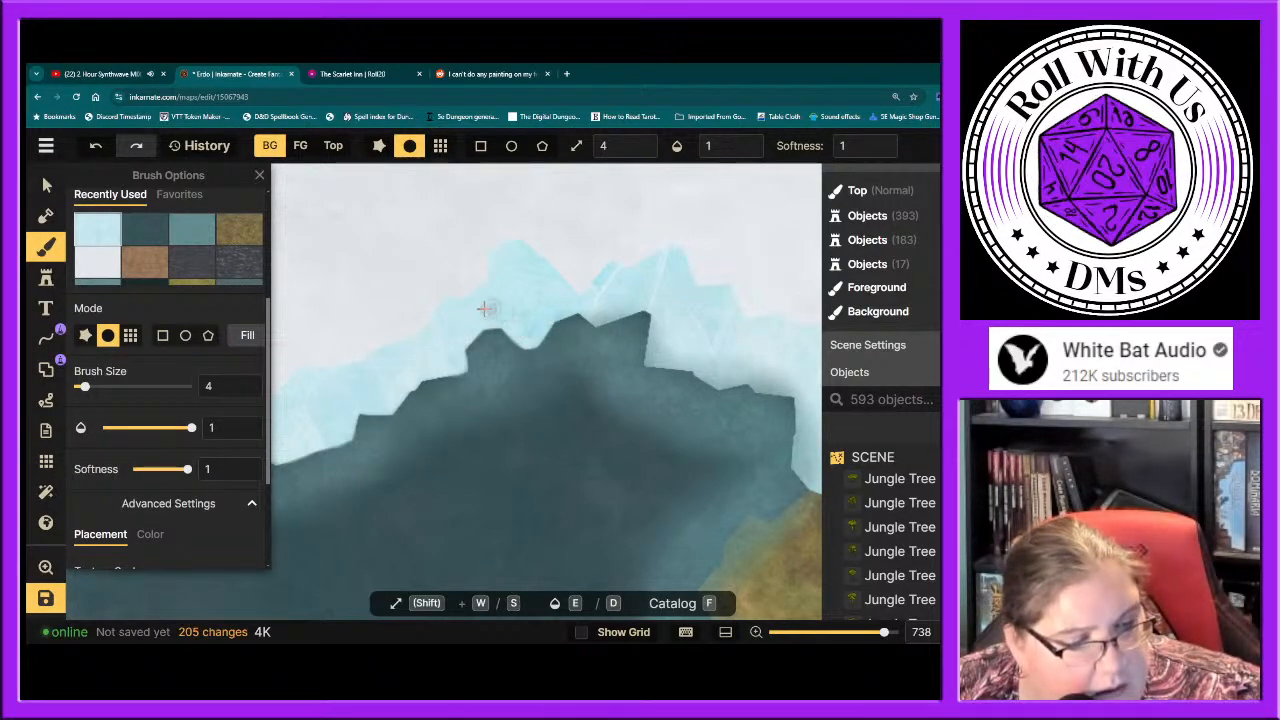
{"action": "mouse_move", "coordinate": [523, 322]}
{"action": "left_mouse_down"}
{"action": "mouse_move", "coordinate": [562, 306]}
{"action": "mouse_move", "coordinate": [532, 326]}
{"action": "mouse_move", "coordinate": [645, 297]}
{"action": "mouse_move", "coordinate": [595, 316]}
{"action": "left_mouse_up"}
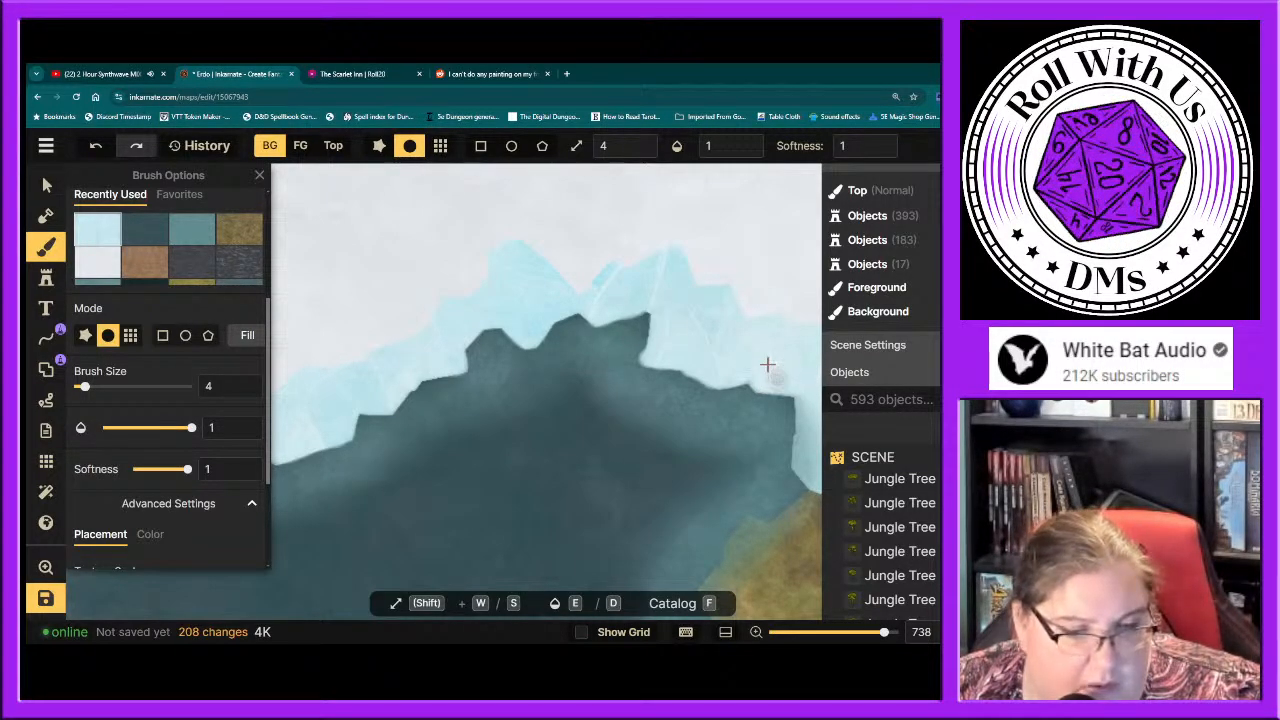
{"action": "left_click", "coordinate": [767, 364]}
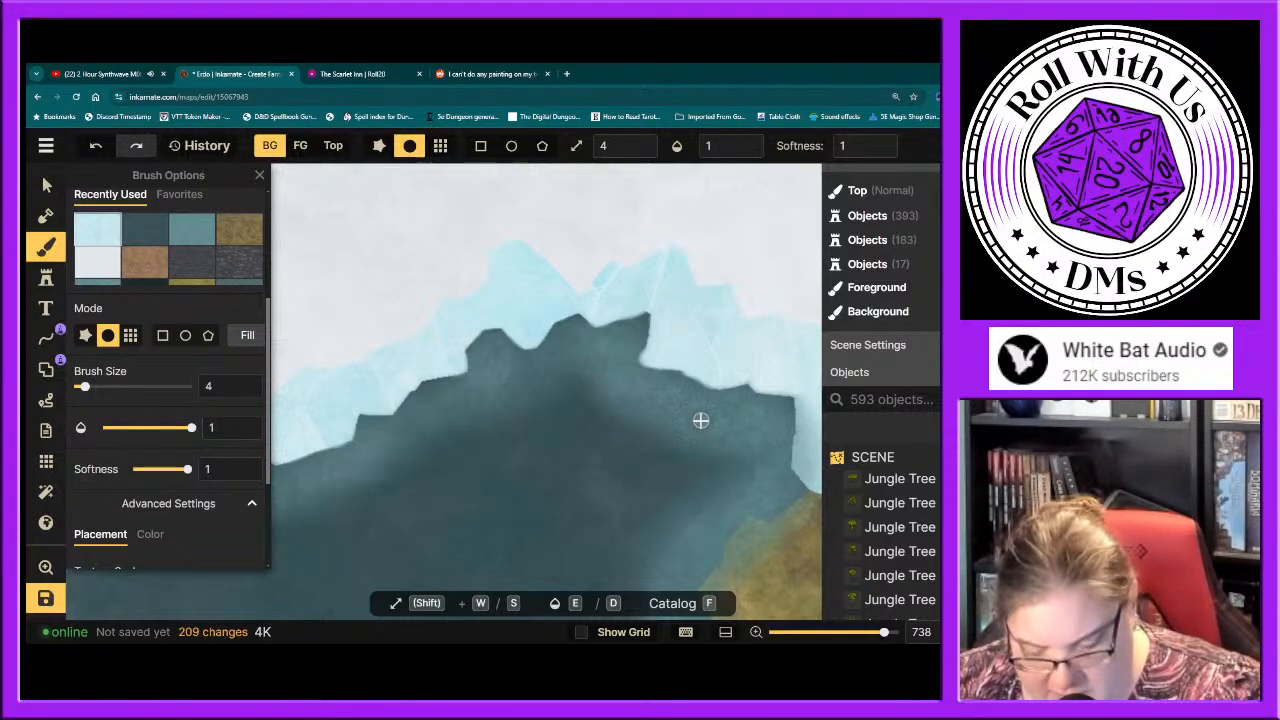
Step: Extend the pale blue ice along the coast where the ice edge meets the brown land, at brush size 4 and opacity 1
{"action": "key", "text": "space"}
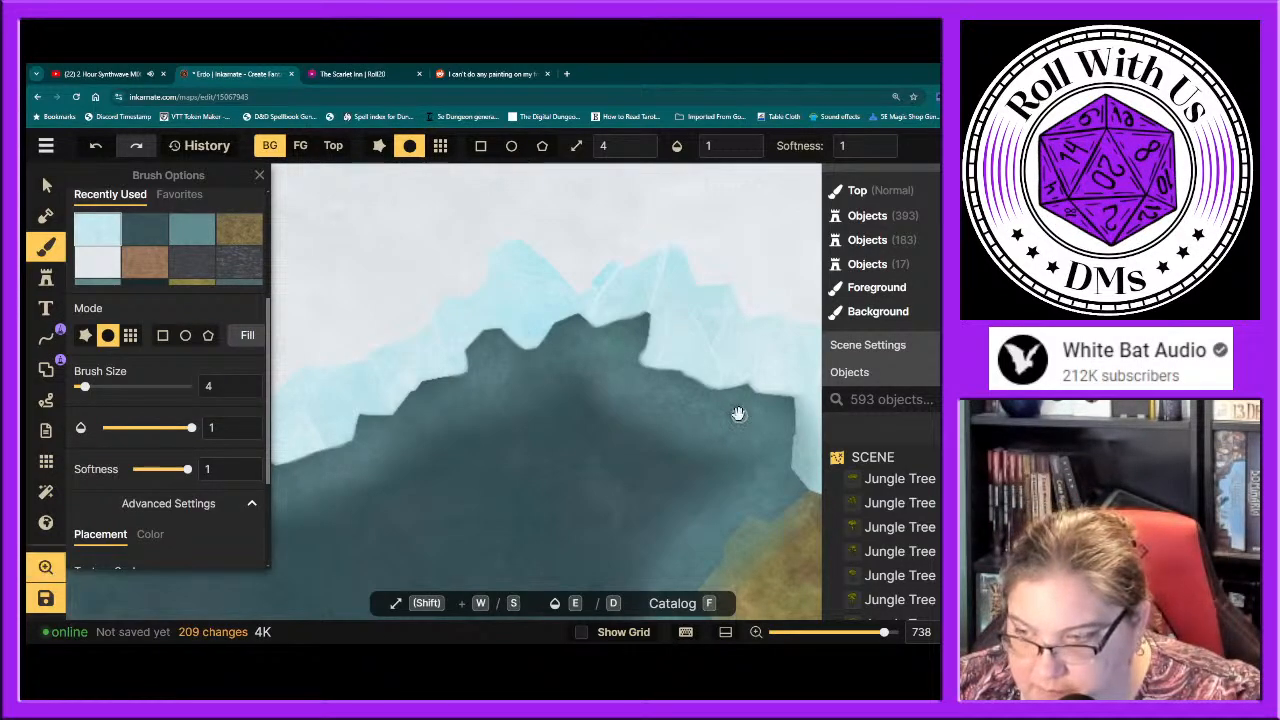
{"action": "left_click_drag", "start_coordinate": [737, 408], "coordinate": [519, 361]}
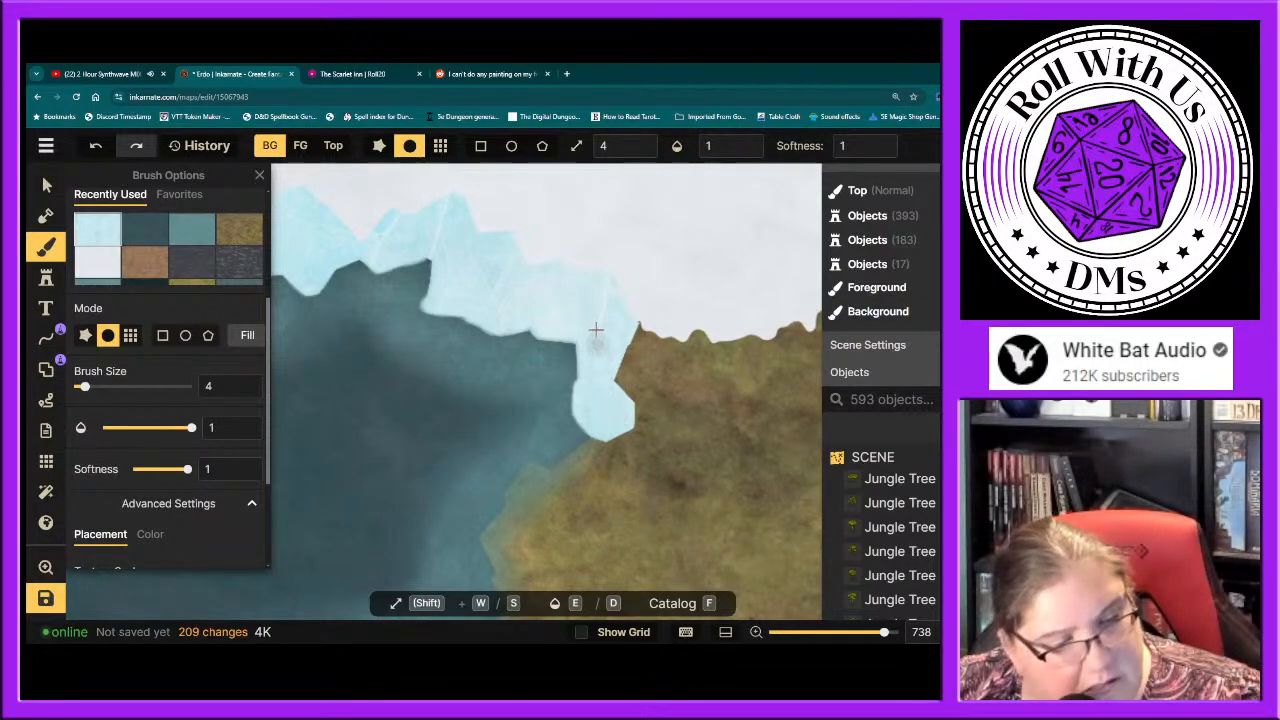
{"action": "left_click_drag", "start_coordinate": [567, 335], "coordinate": [590, 336]}
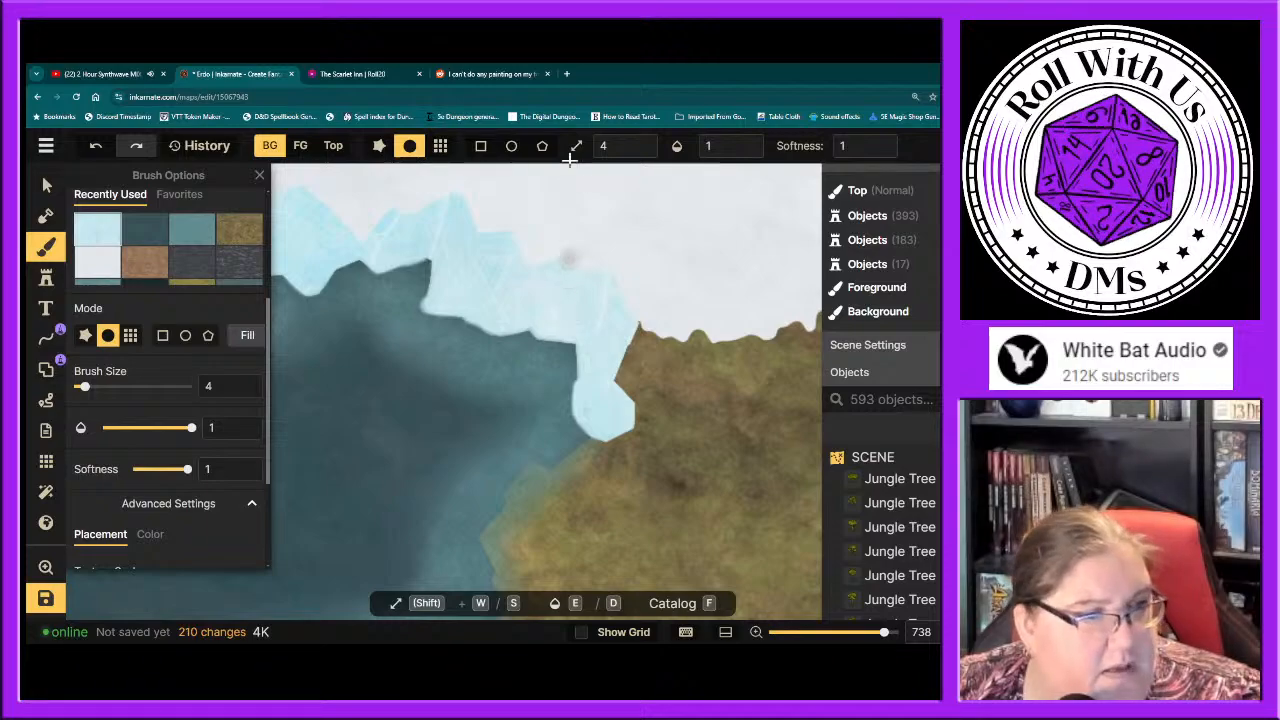
Step: Open Roll20 in a new browser tab and launch the Problems in Phandalin Mon Night game
{"action": "left_click", "coordinate": [566, 75]}
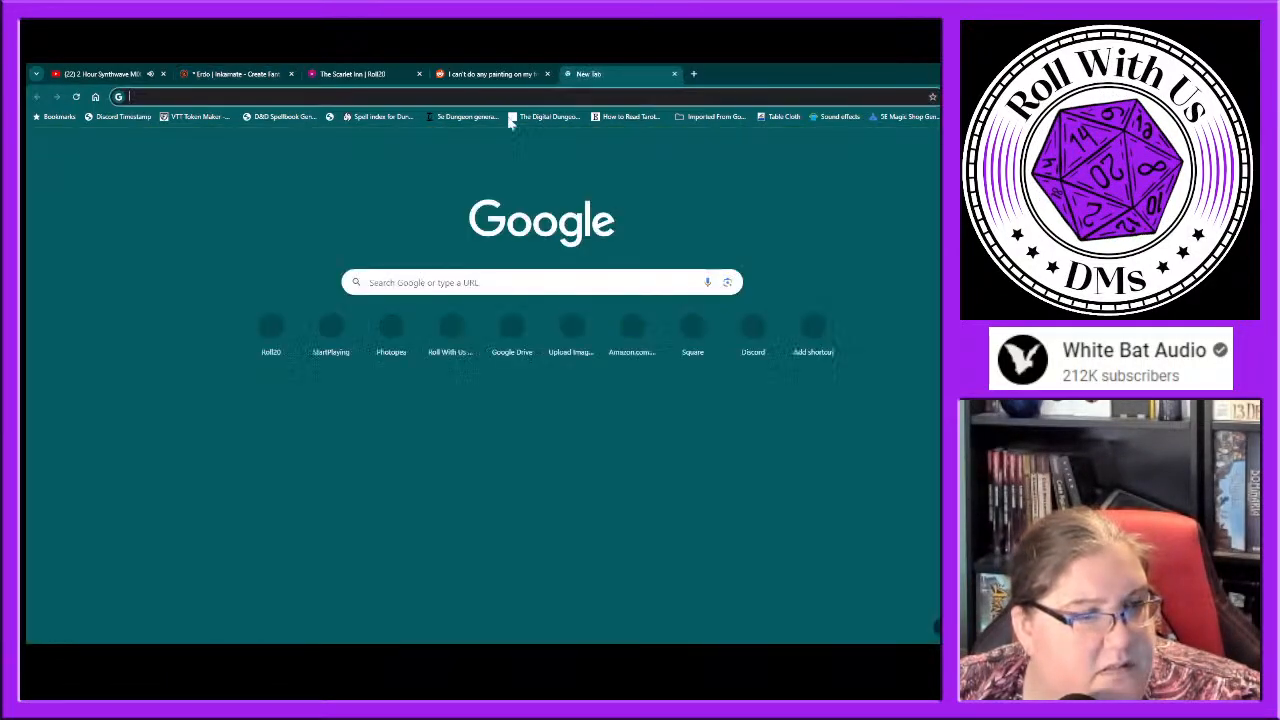
{"action": "type", "text": "roll20"}
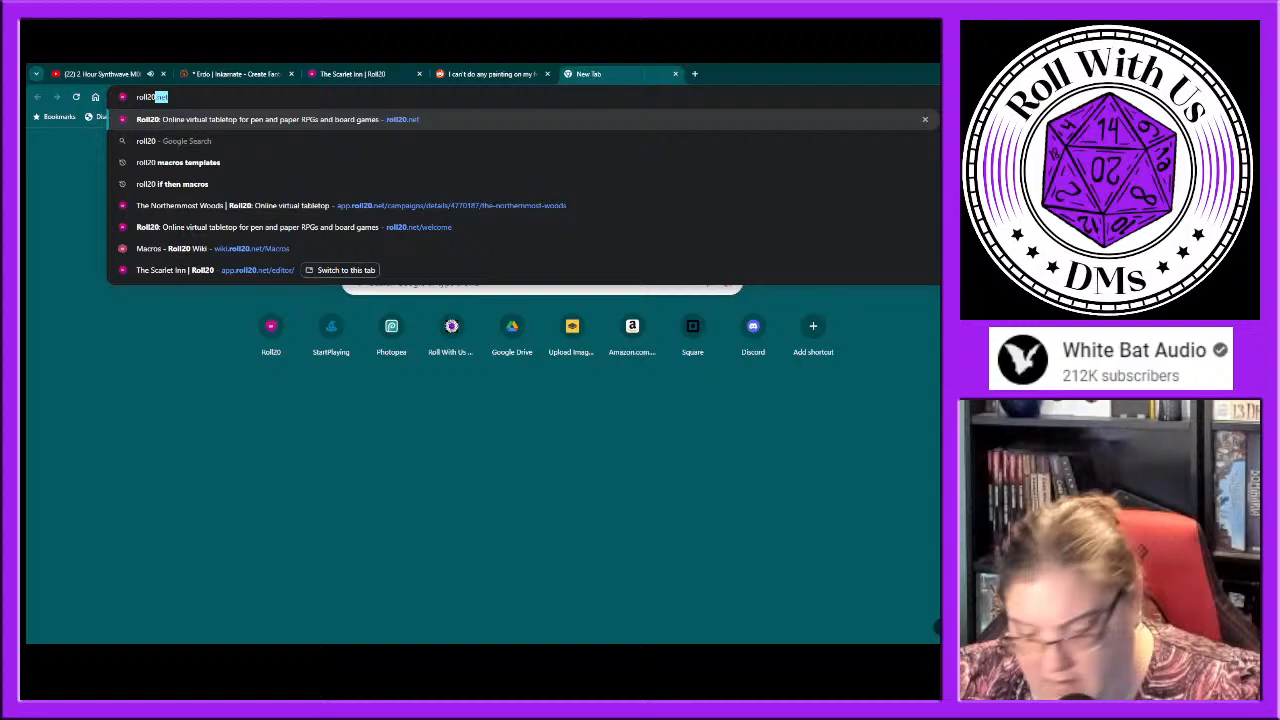
{"action": "key", "text": "Return"}
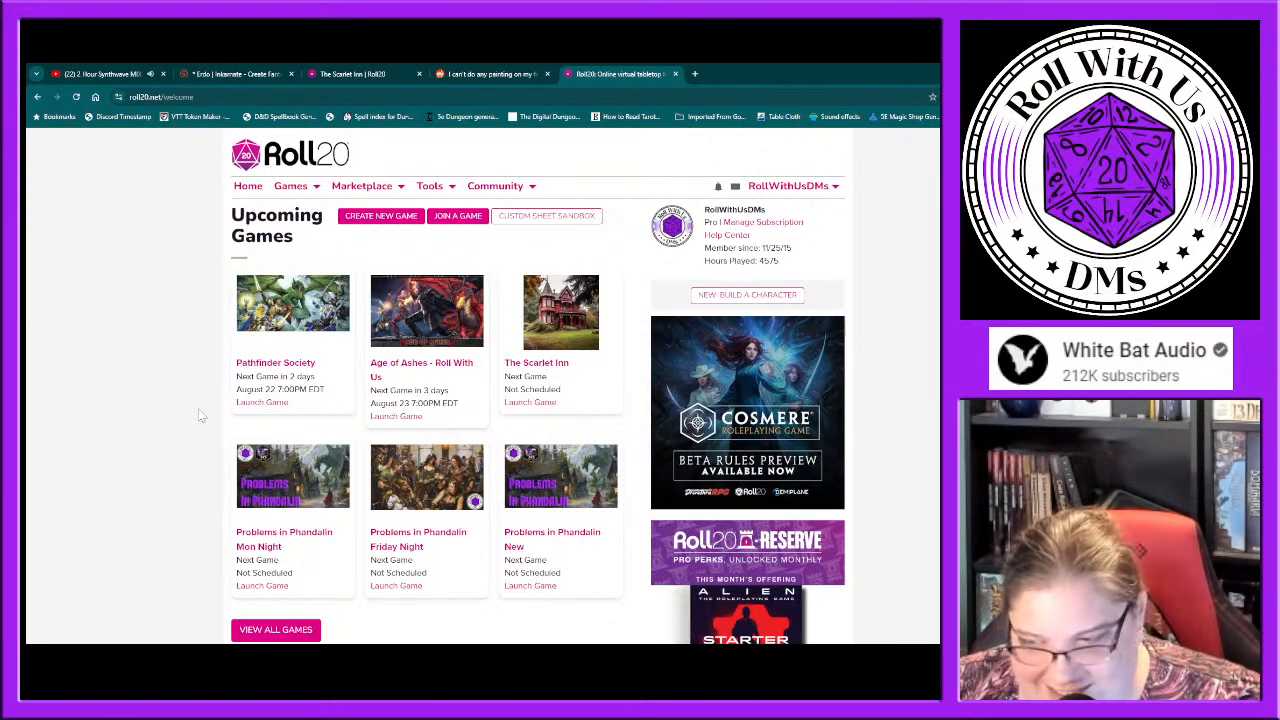
{"action": "scroll", "coordinate": [200, 415], "scroll_direction": "down", "scroll_amount": 2}
{"action": "scroll", "coordinate": [200, 415], "scroll_direction": "up", "scroll_amount": 1}
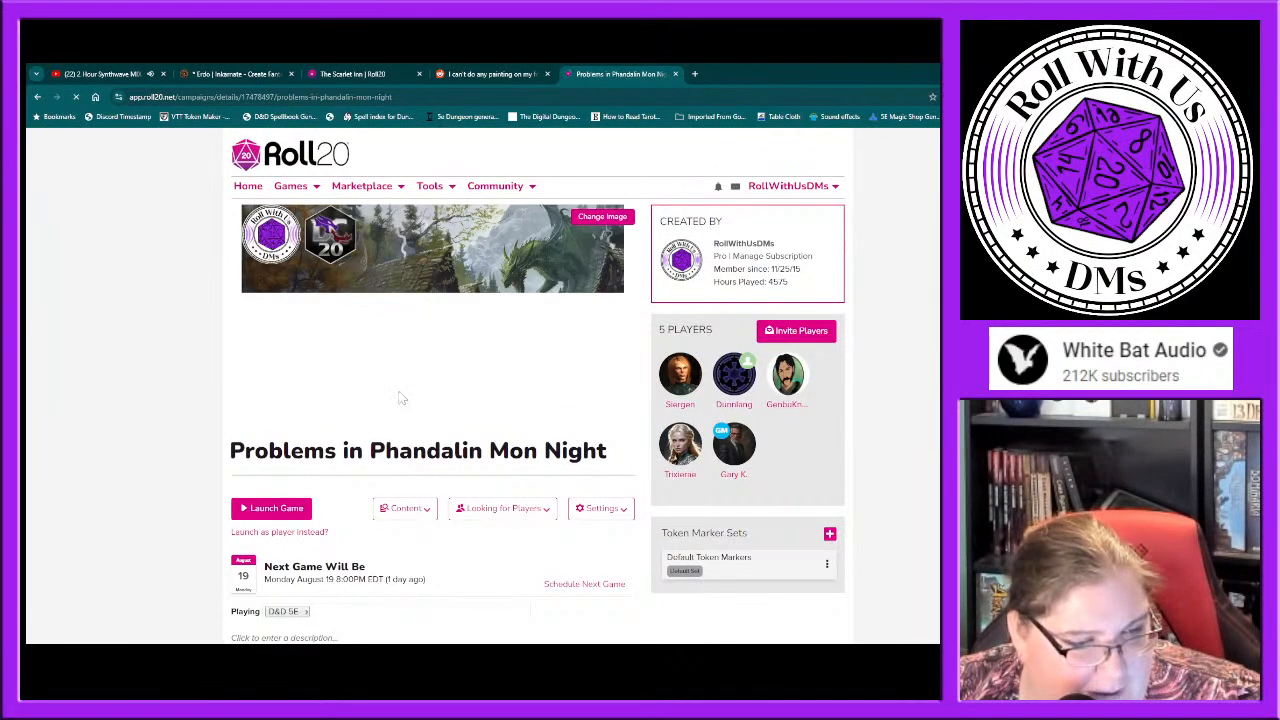
{"action": "left_click", "coordinate": [276, 508]}
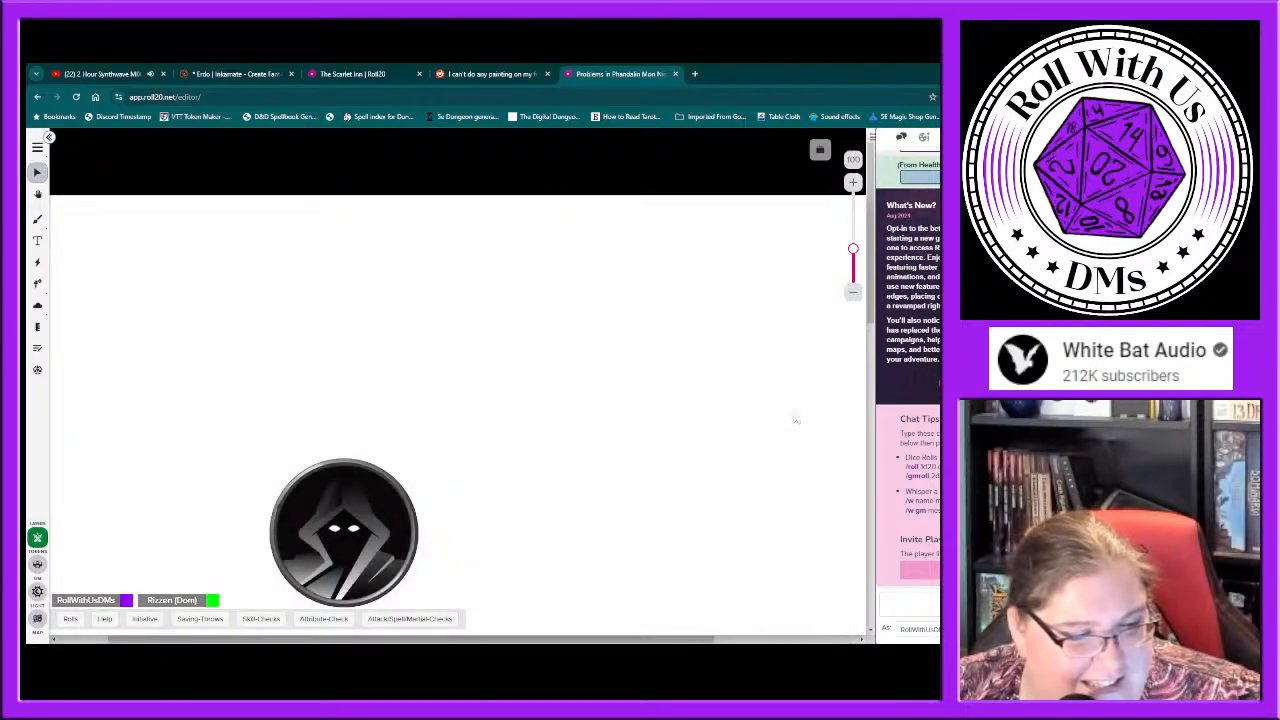
Step: Enlarge the notice board's quest note about the rock gnomes of Gnomengarde on the splash page and read it
{"action": "left_click", "coordinate": [852, 293]}
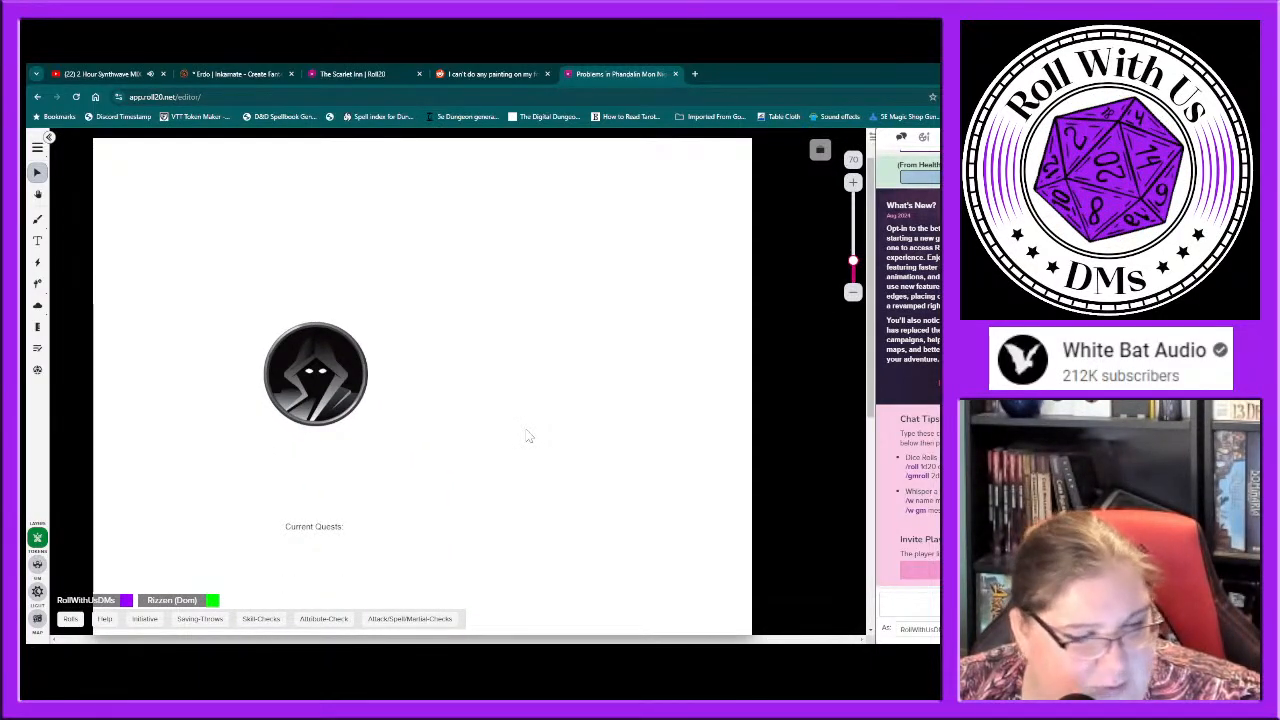
{"action": "left_click", "coordinate": [820, 151]}
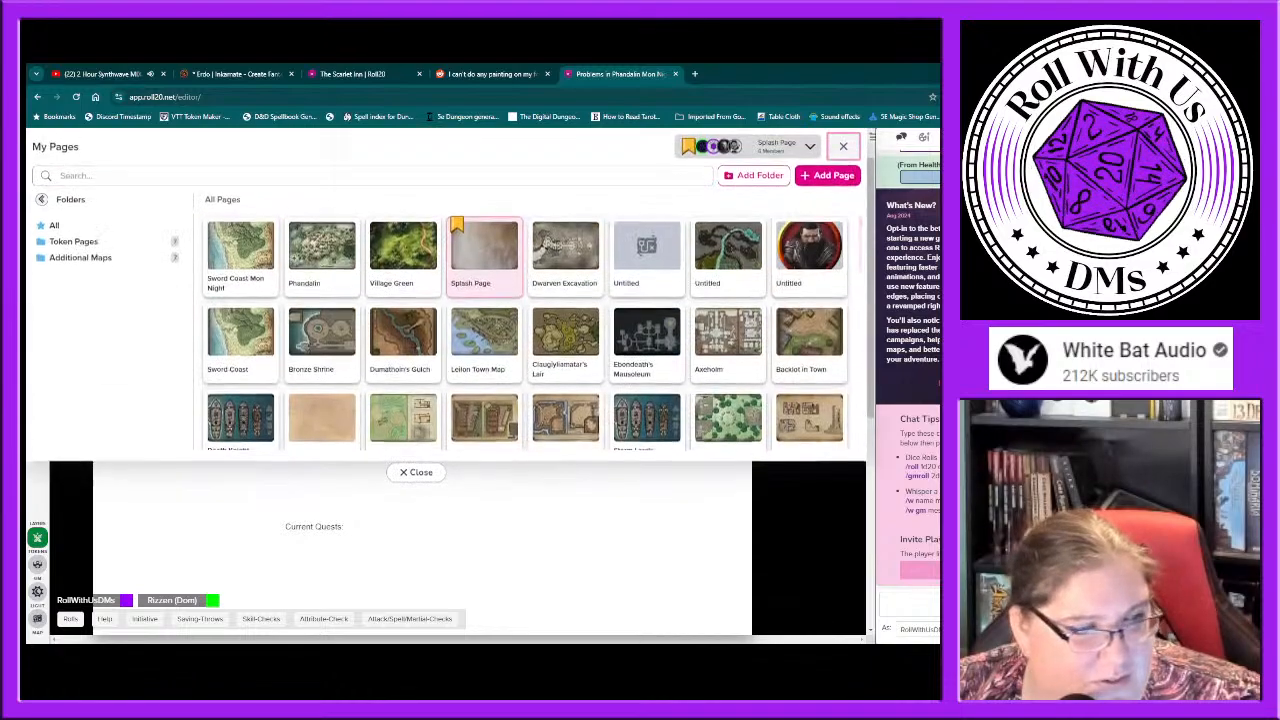
{"action": "left_click", "coordinate": [417, 475]}
{"action": "scroll", "coordinate": [663, 358], "scroll_direction": "down", "scroll_amount": 2}
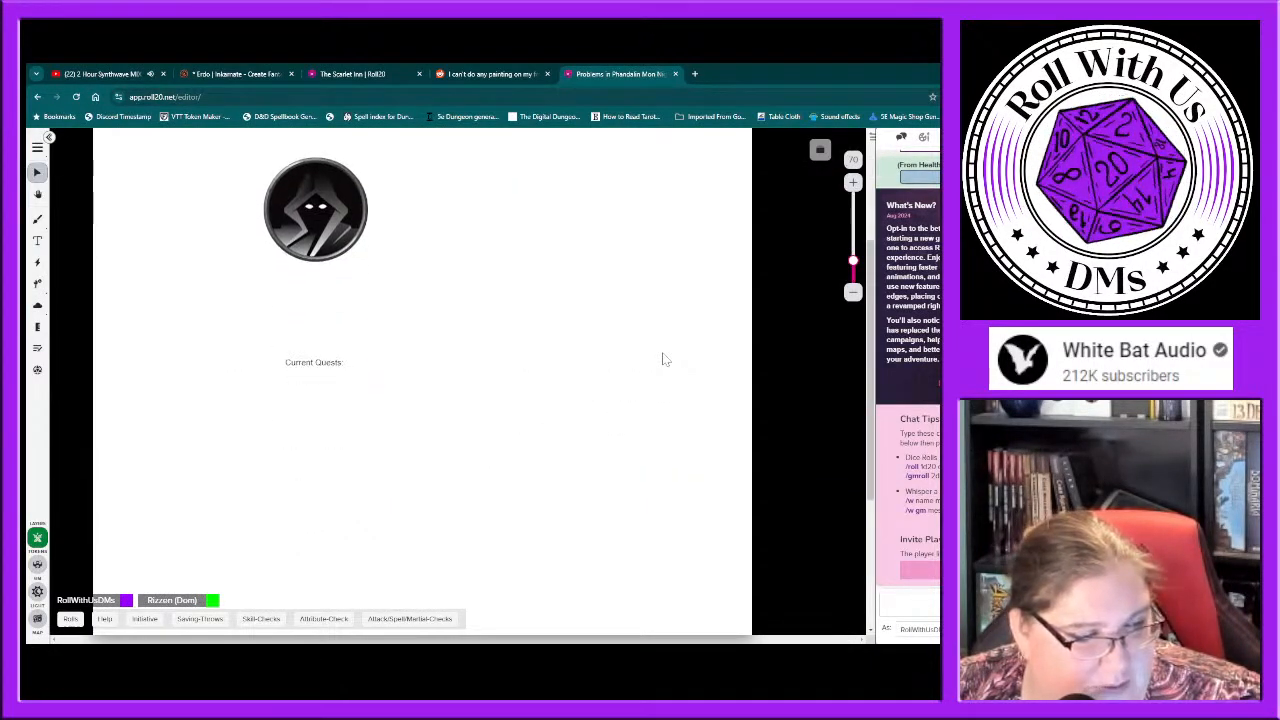
{"action": "scroll", "coordinate": [663, 358], "scroll_direction": "up", "scroll_amount": 2}
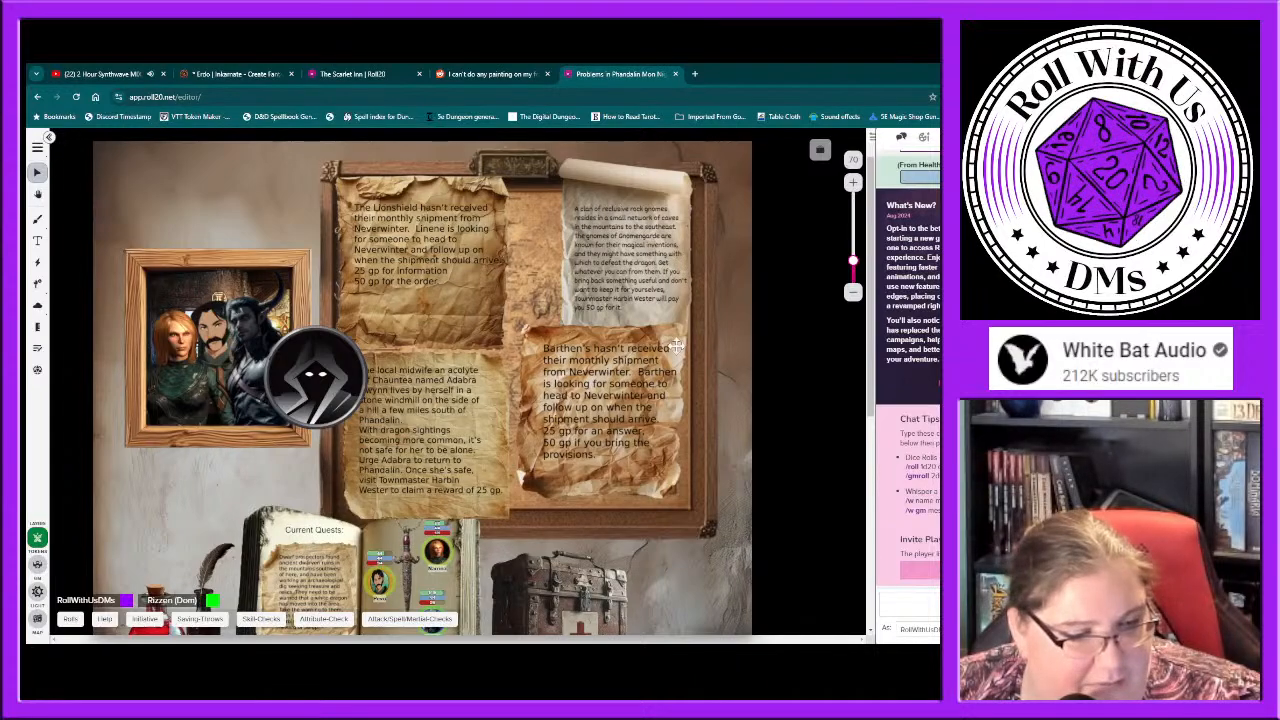
{"action": "left_click", "coordinate": [603, 277]}
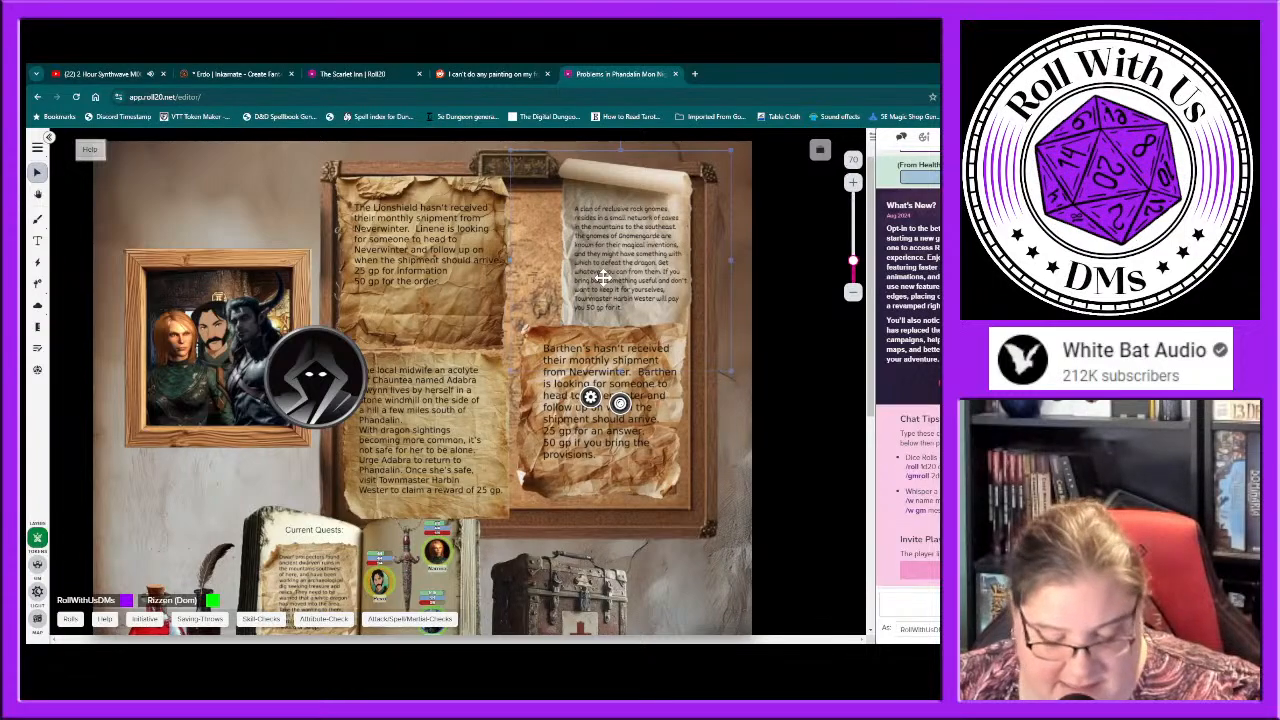
{"action": "key", "text": "shift+z"}
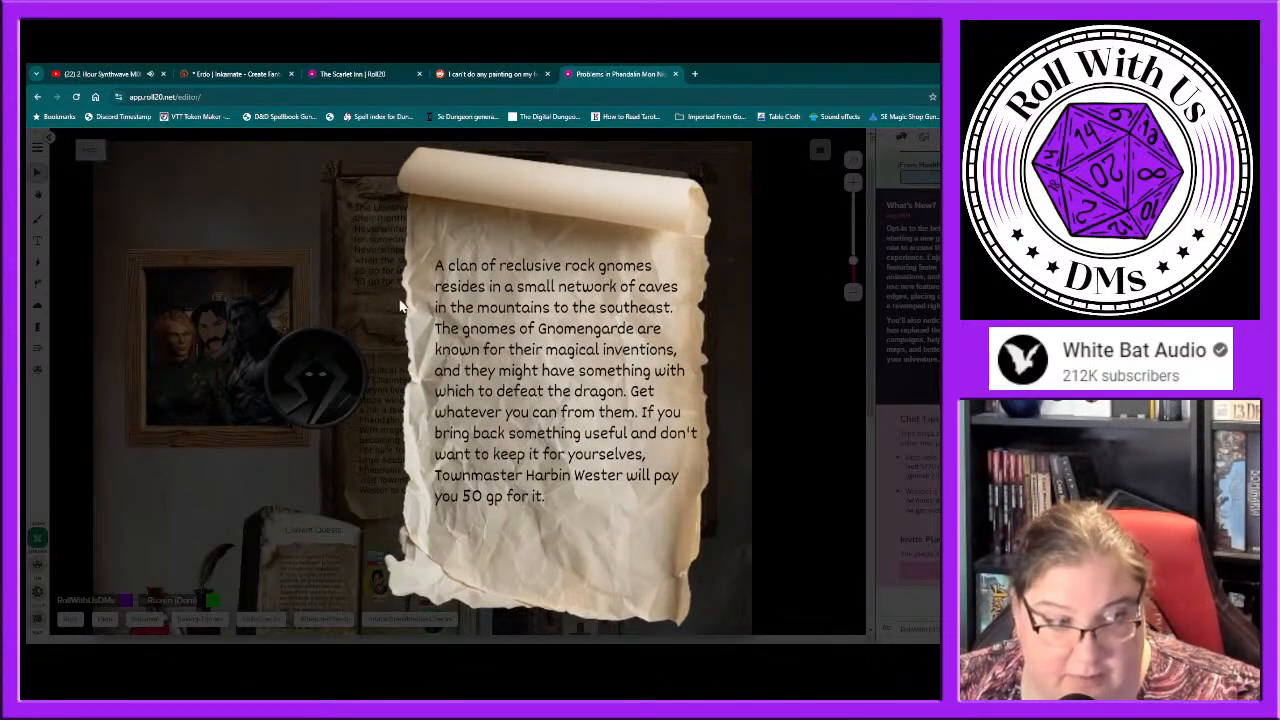
{"action": "left_click", "coordinate": [323, 228]}
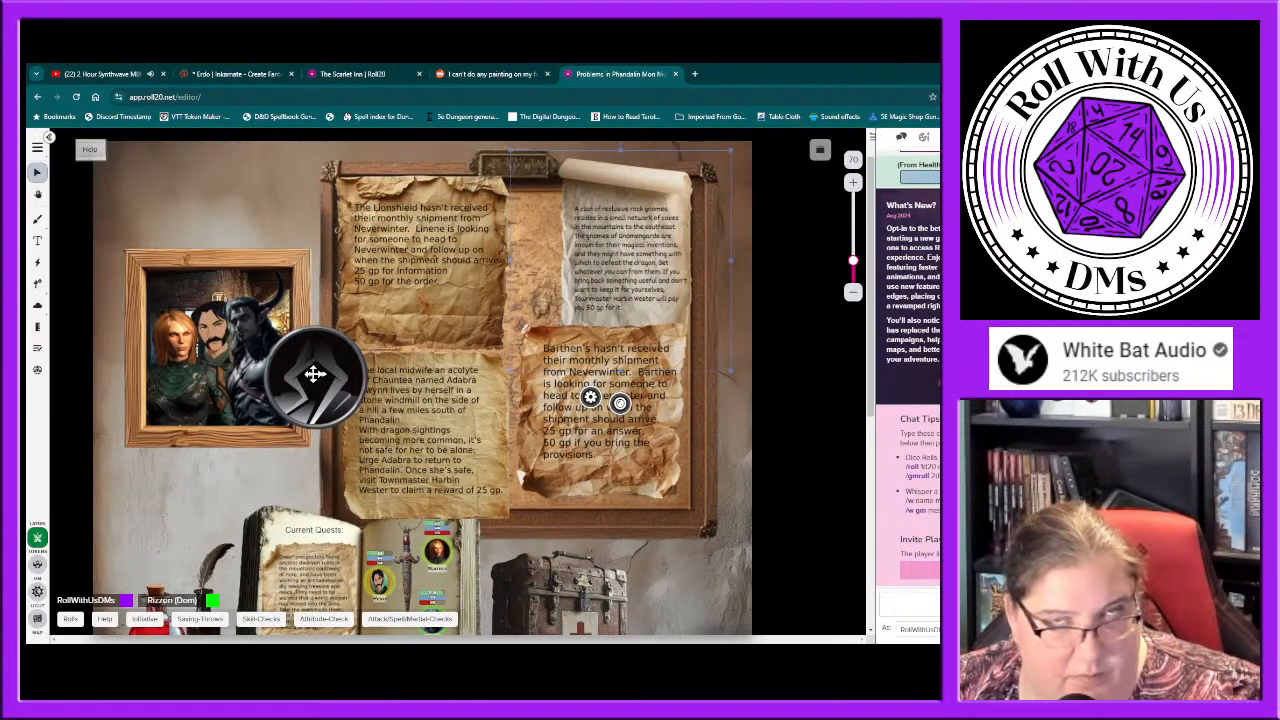
Step: Move the hooded figure token above the framed party portrait and look over the items on the desk
{"action": "left_click_drag", "start_coordinate": [313, 373], "coordinate": [264, 201]}
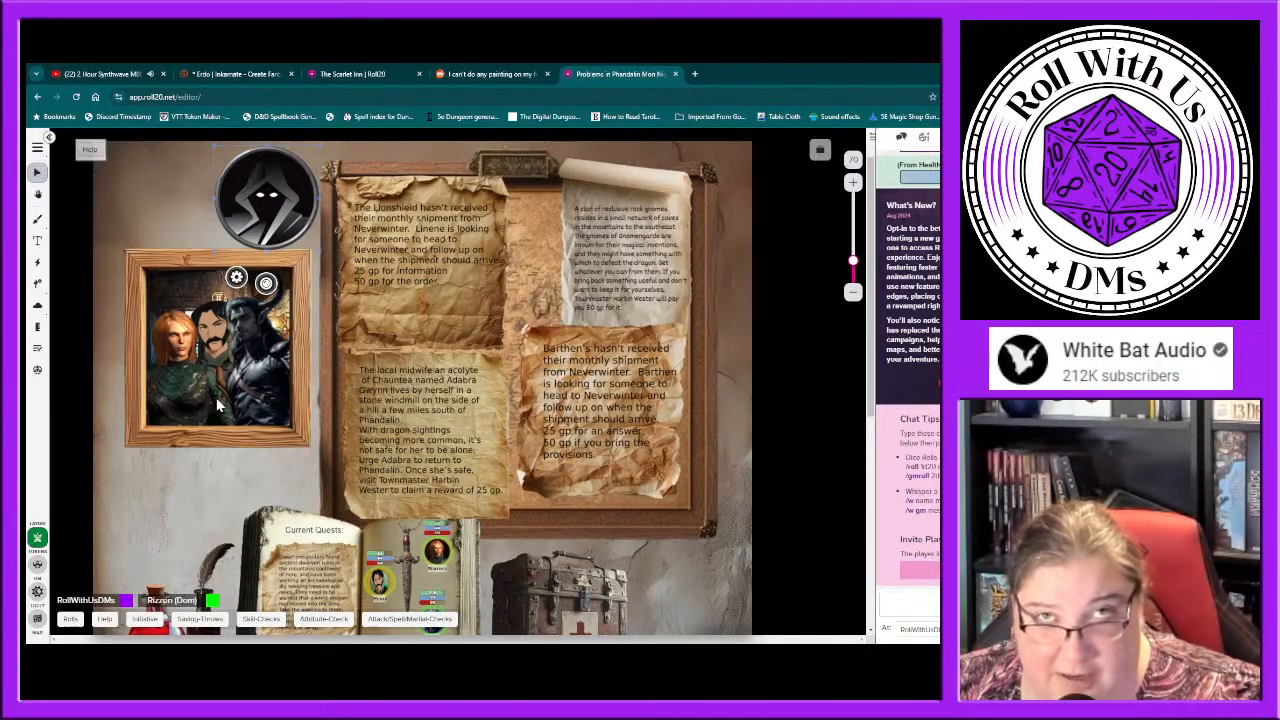
{"action": "scroll", "coordinate": [222, 486], "scroll_direction": "down", "scroll_amount": 5}
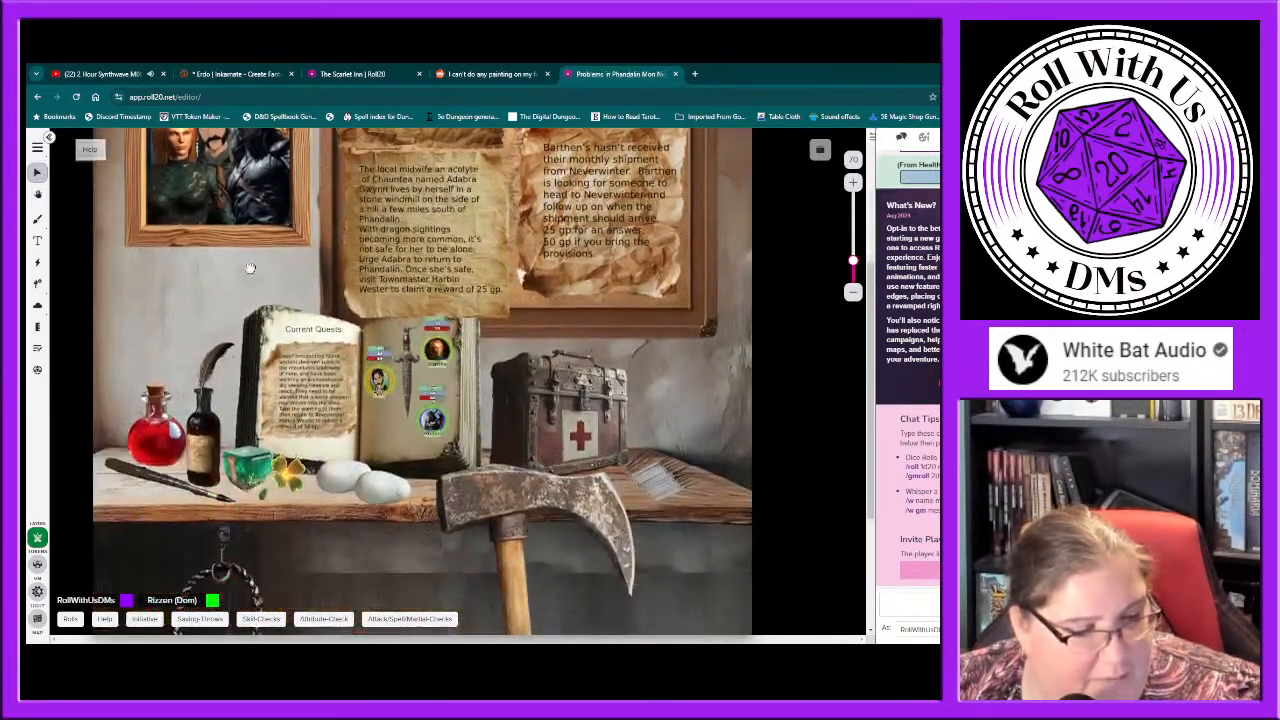
{"action": "scroll", "coordinate": [253, 491], "scroll_direction": "down", "scroll_amount": 1}
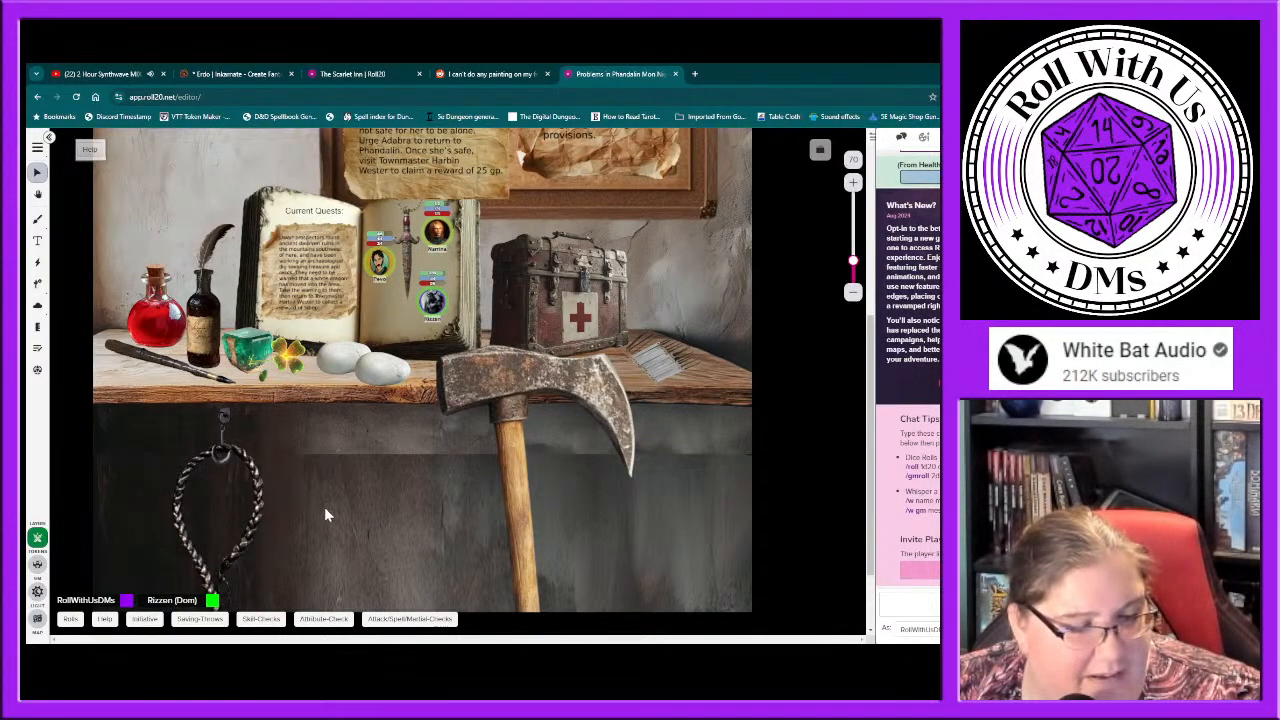
{"action": "scroll", "coordinate": [324, 510], "scroll_direction": "down", "scroll_amount": 1}
{"action": "scroll", "coordinate": [324, 510], "scroll_direction": "up", "scroll_amount": 2}
{"action": "scroll", "coordinate": [324, 515], "scroll_direction": "up", "scroll_amount": 3}
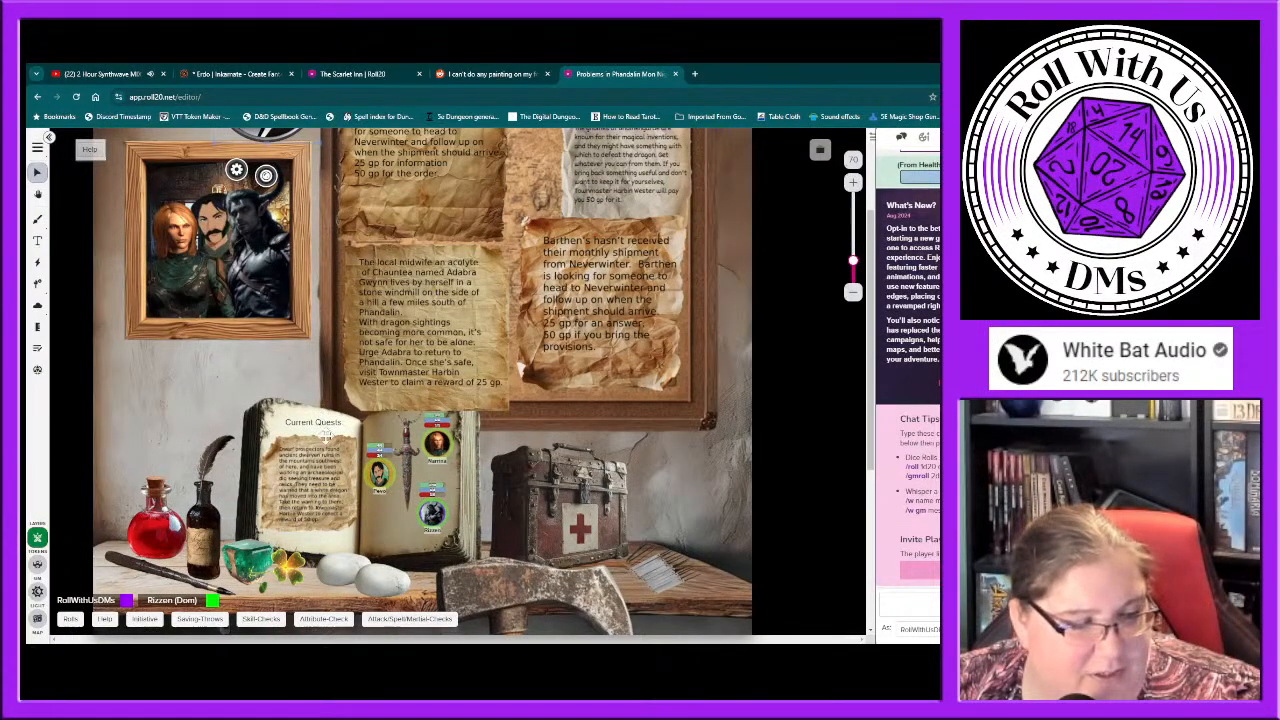
Step: Enlarge the dwarf prospectors note under Current Quests in the open book, read it and close it
{"action": "left_click", "coordinate": [306, 481]}
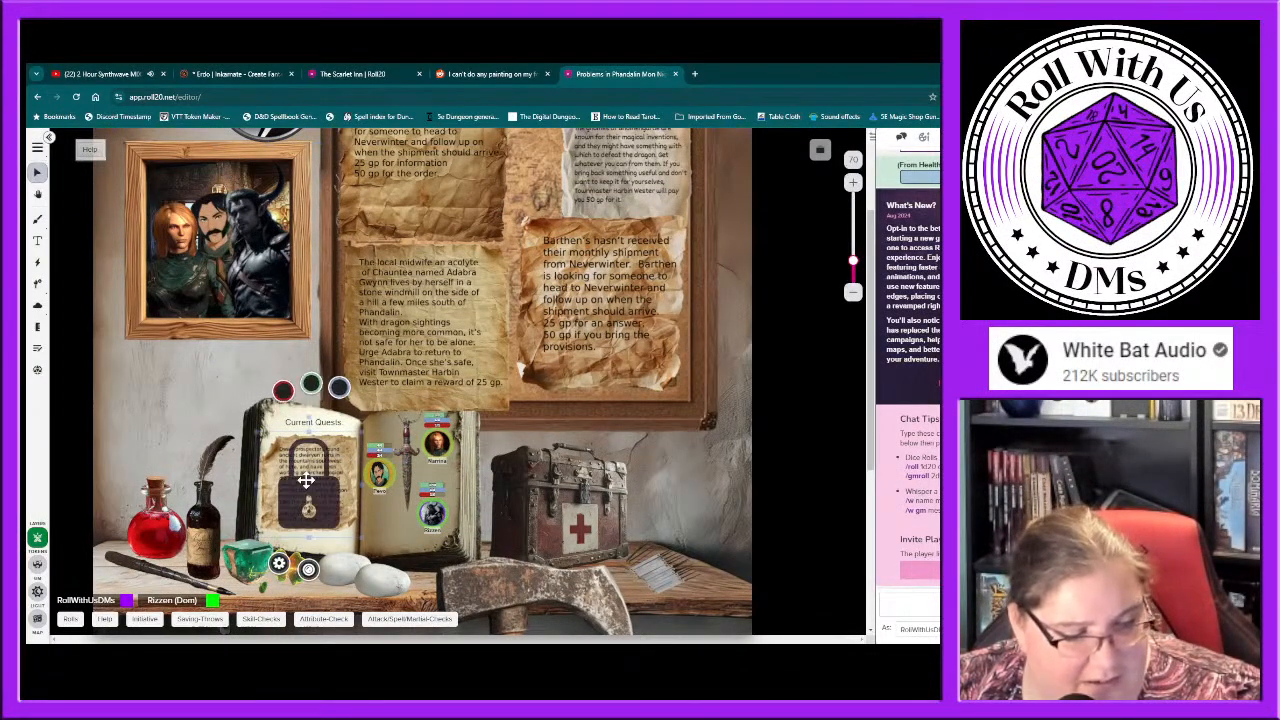
{"action": "key", "text": "shift+z"}
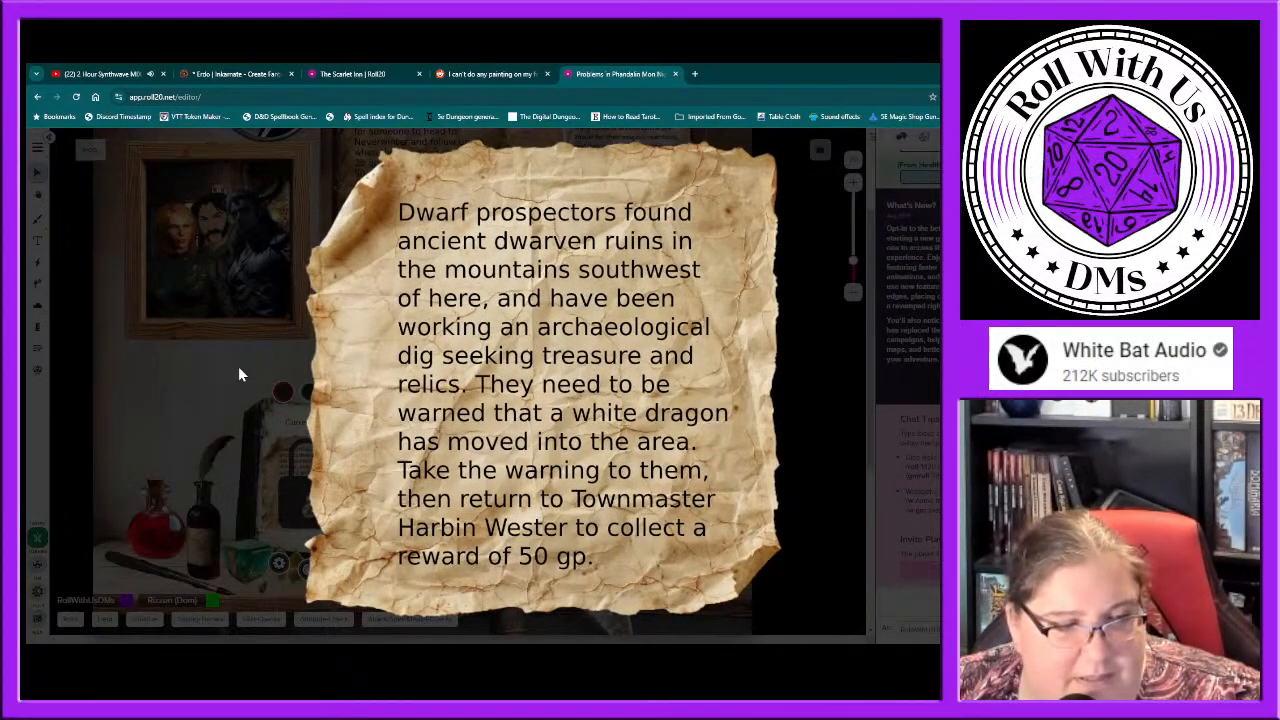
{"action": "left_click", "coordinate": [239, 372]}
Step: Switch to The Scarlet Inn game, dismiss the page folders notice and open the Splash Page to examine its notice board and shelves
{"action": "left_click", "coordinate": [350, 74]}
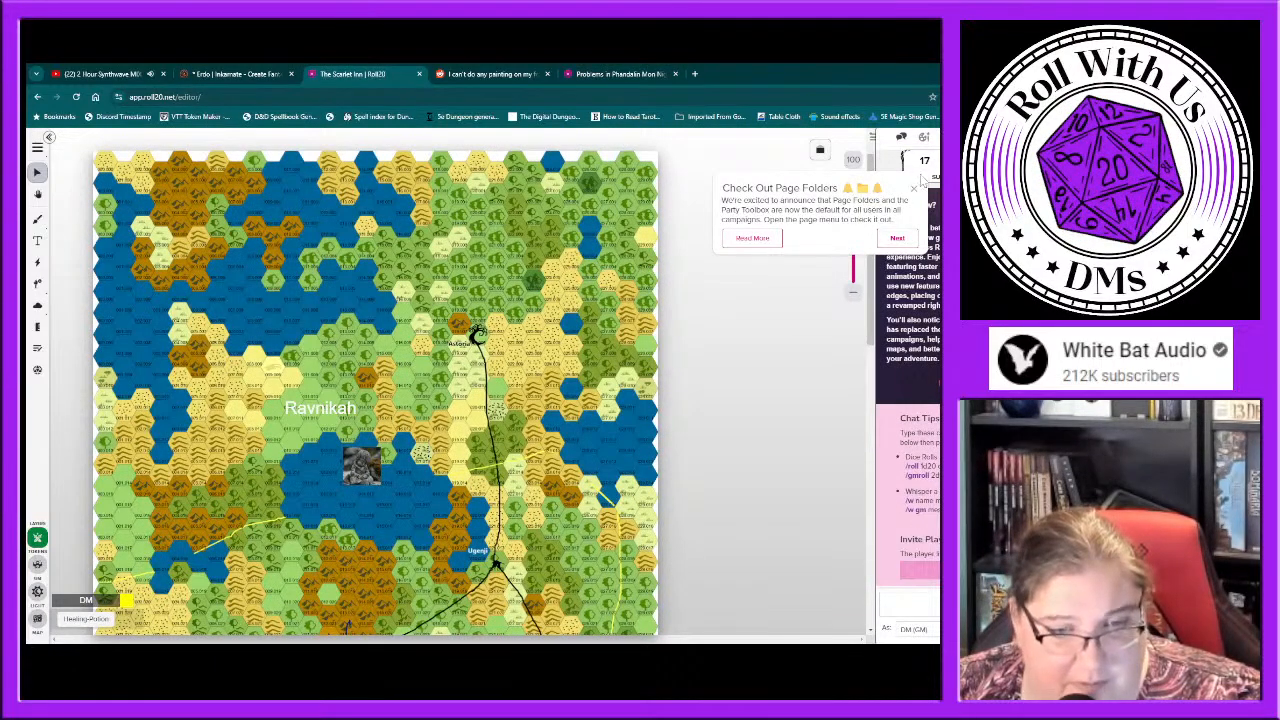
{"action": "left_click", "coordinate": [913, 188]}
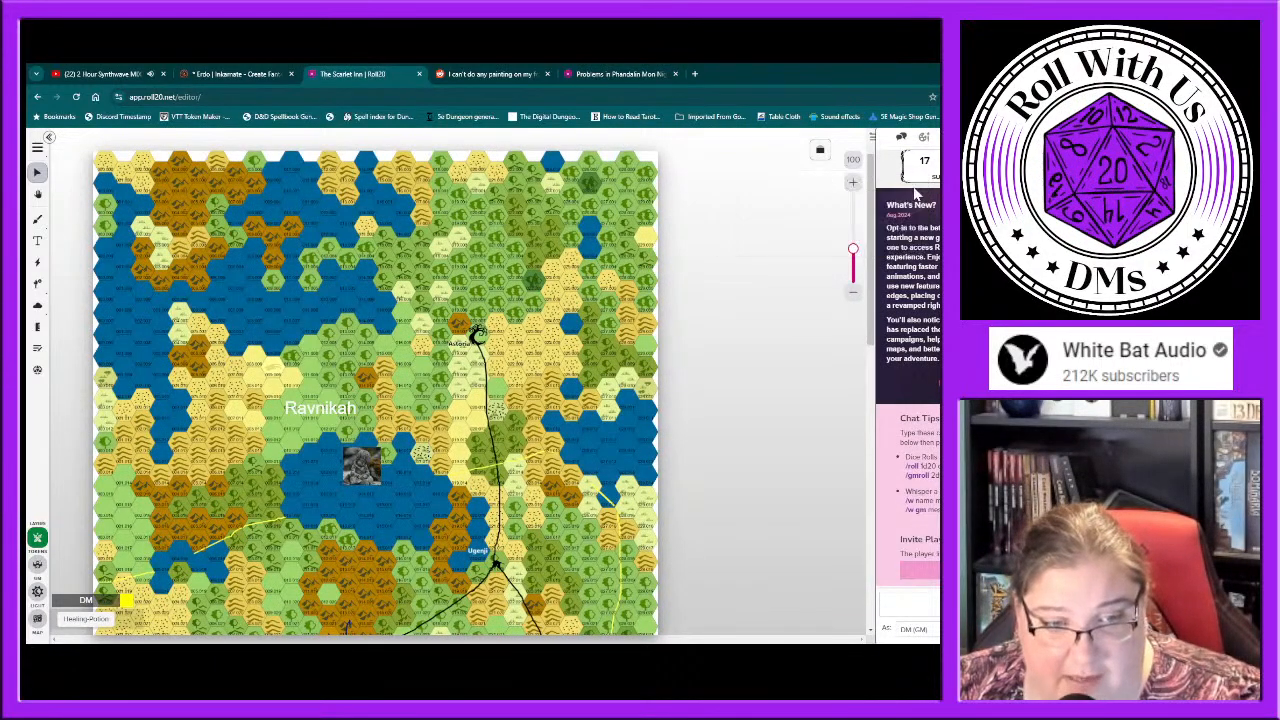
{"action": "left_click", "coordinate": [820, 152]}
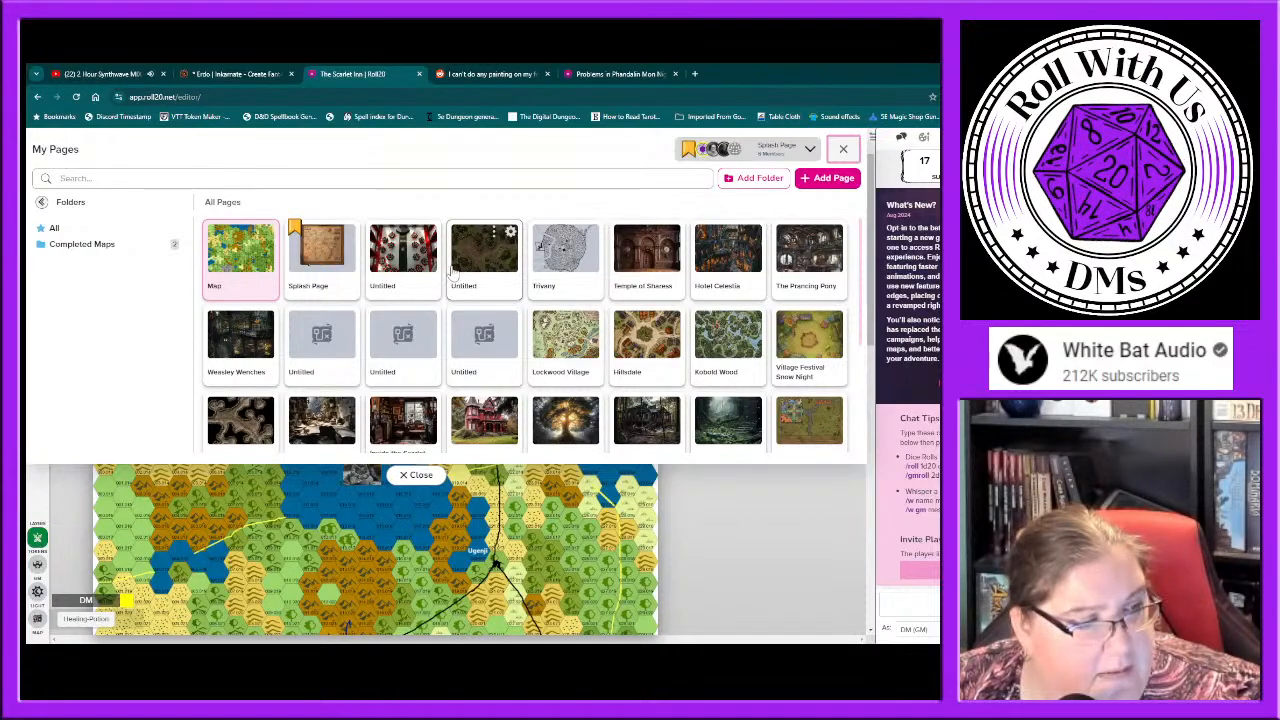
{"action": "left_click", "coordinate": [322, 262]}
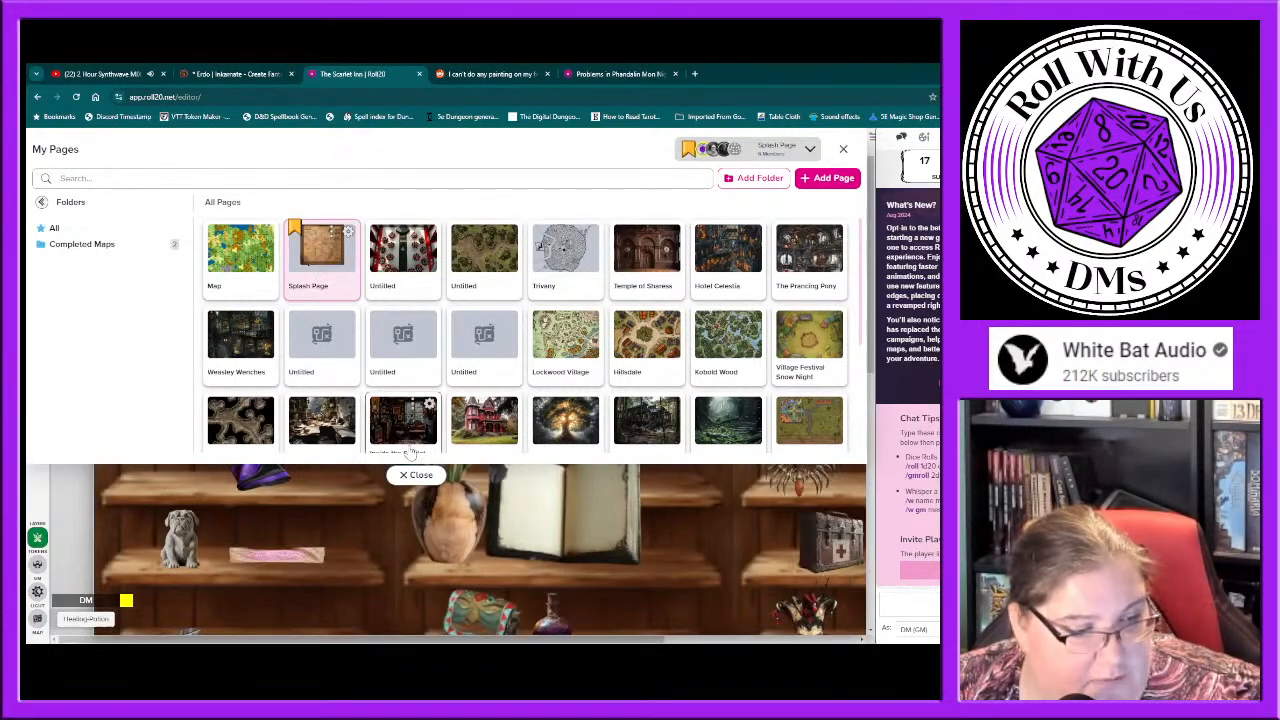
{"action": "left_click", "coordinate": [416, 475]}
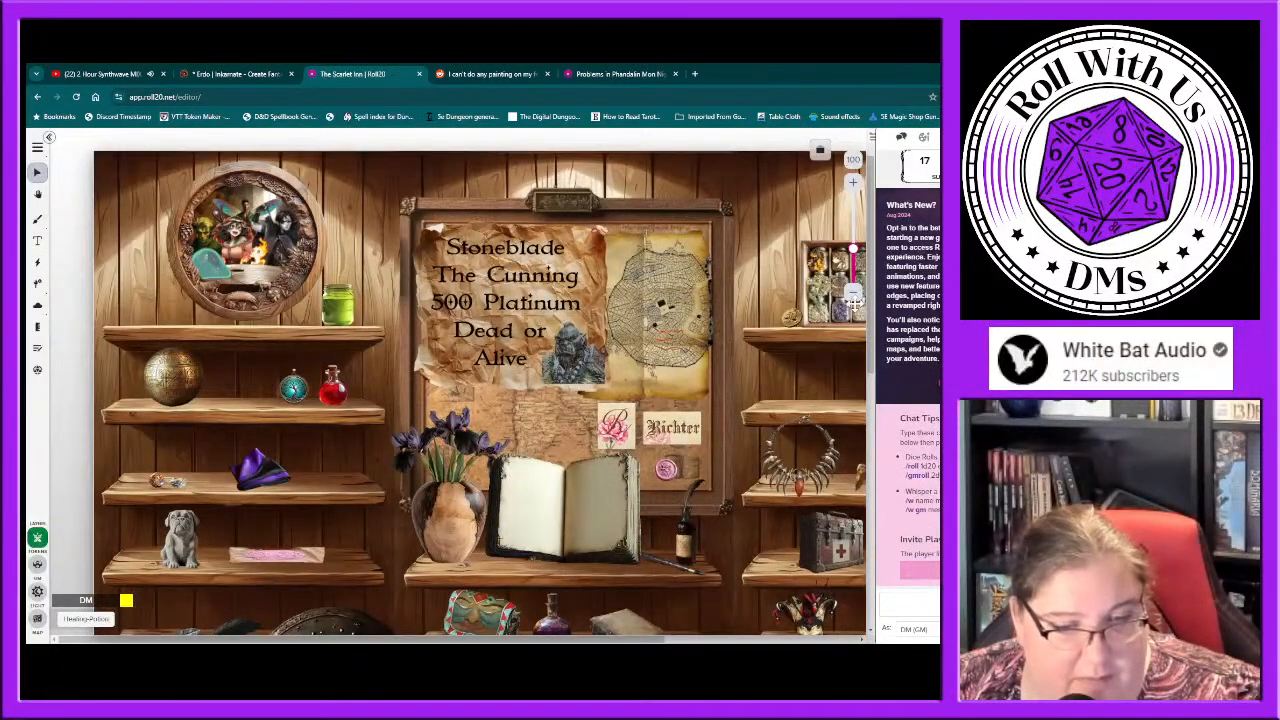
{"action": "left_click", "coordinate": [853, 294]}
{"action": "left_click", "coordinate": [853, 294]}
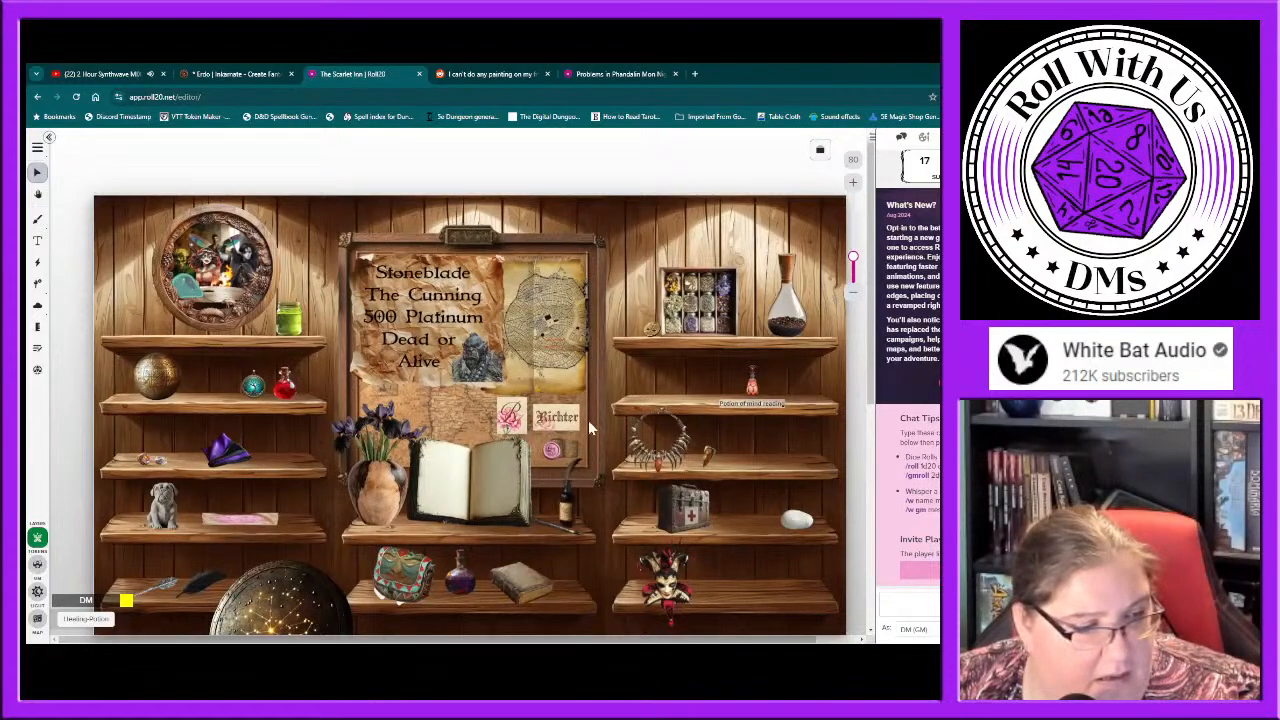
{"action": "scroll", "coordinate": [586, 427], "scroll_direction": "down", "scroll_amount": 2}
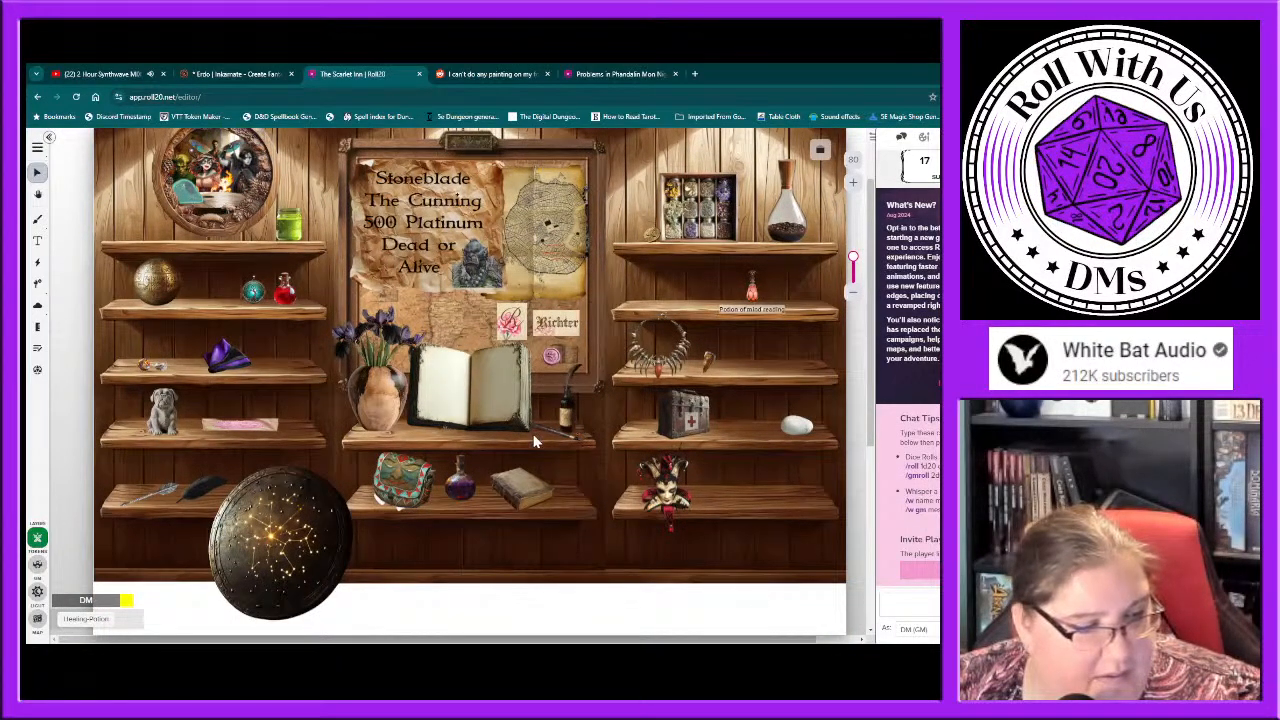
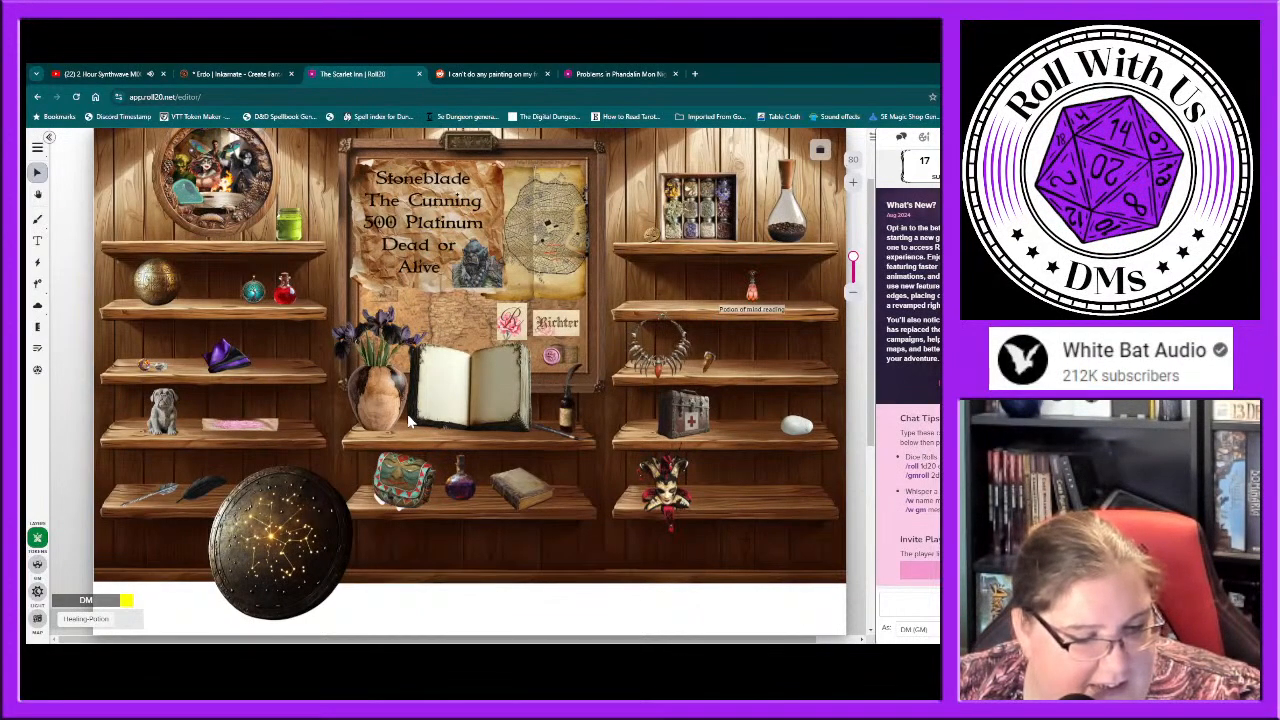
{"action": "scroll", "coordinate": [408, 422], "scroll_direction": "up", "scroll_amount": 1}
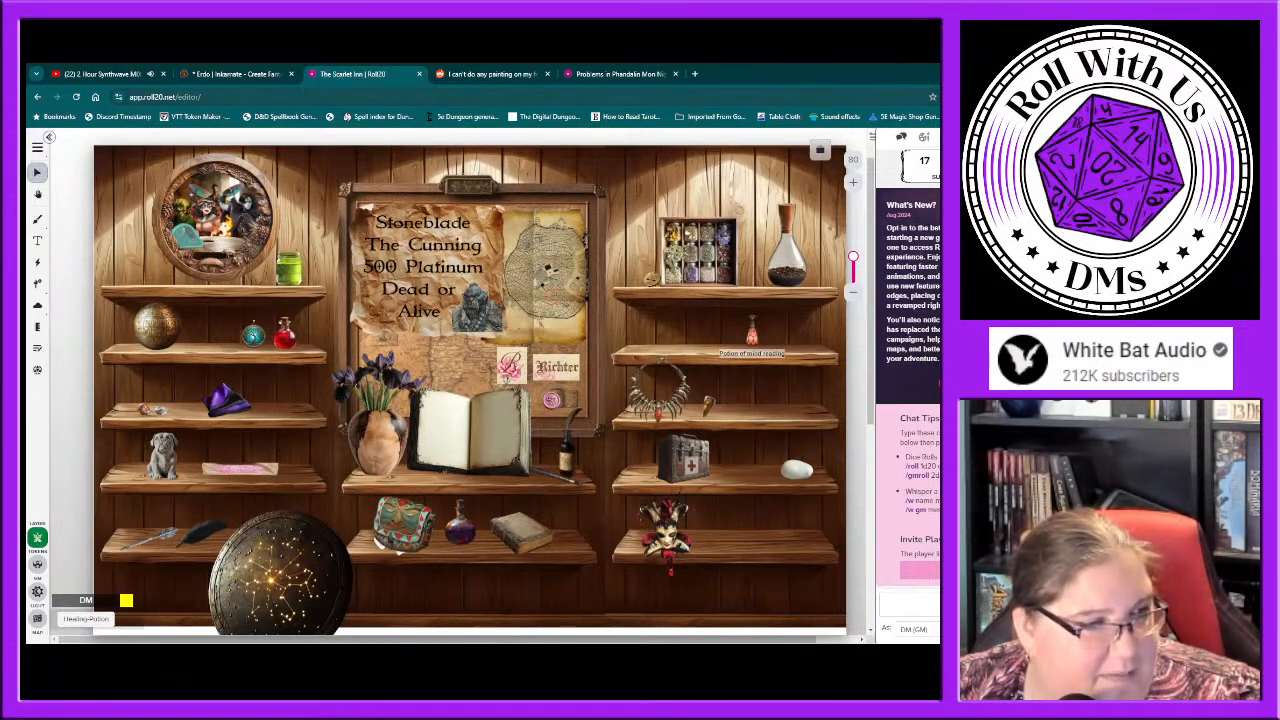
Step: Reopen the Map page in The Scarlet Inn game and switch back to the Erdo map in Inkarnate
{"action": "left_click", "coordinate": [819, 151]}
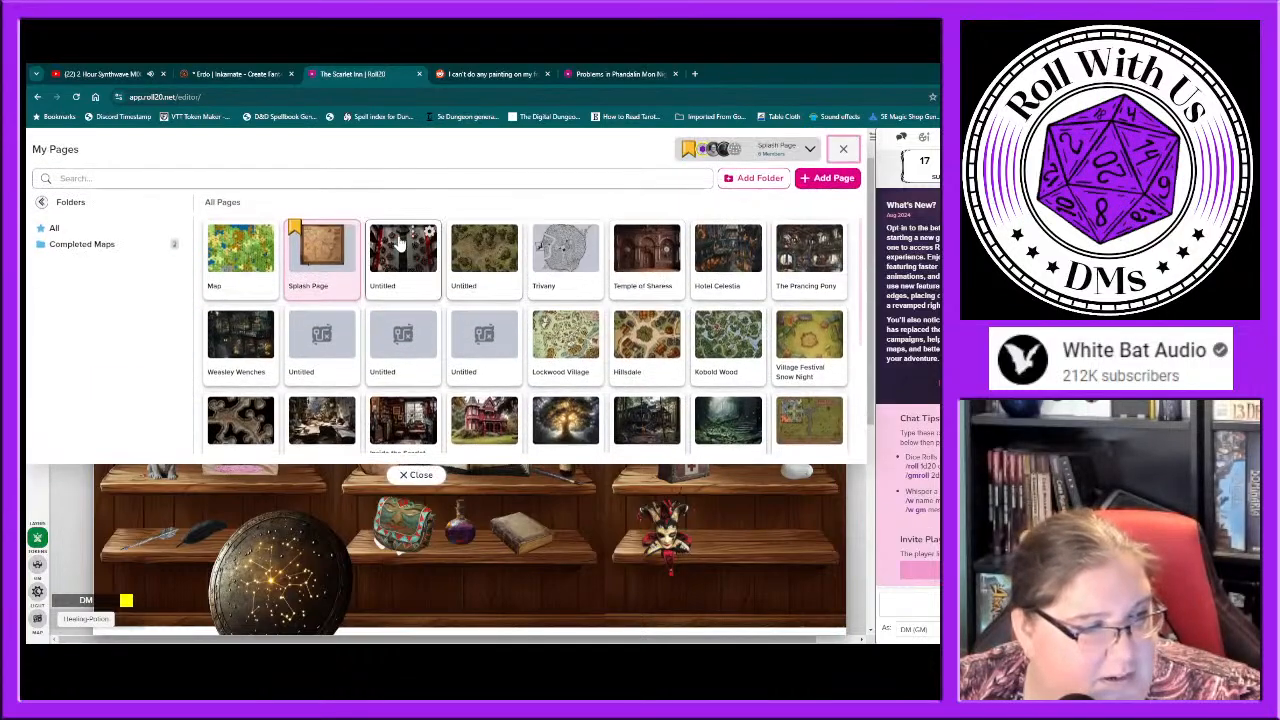
{"action": "left_click", "coordinate": [240, 250]}
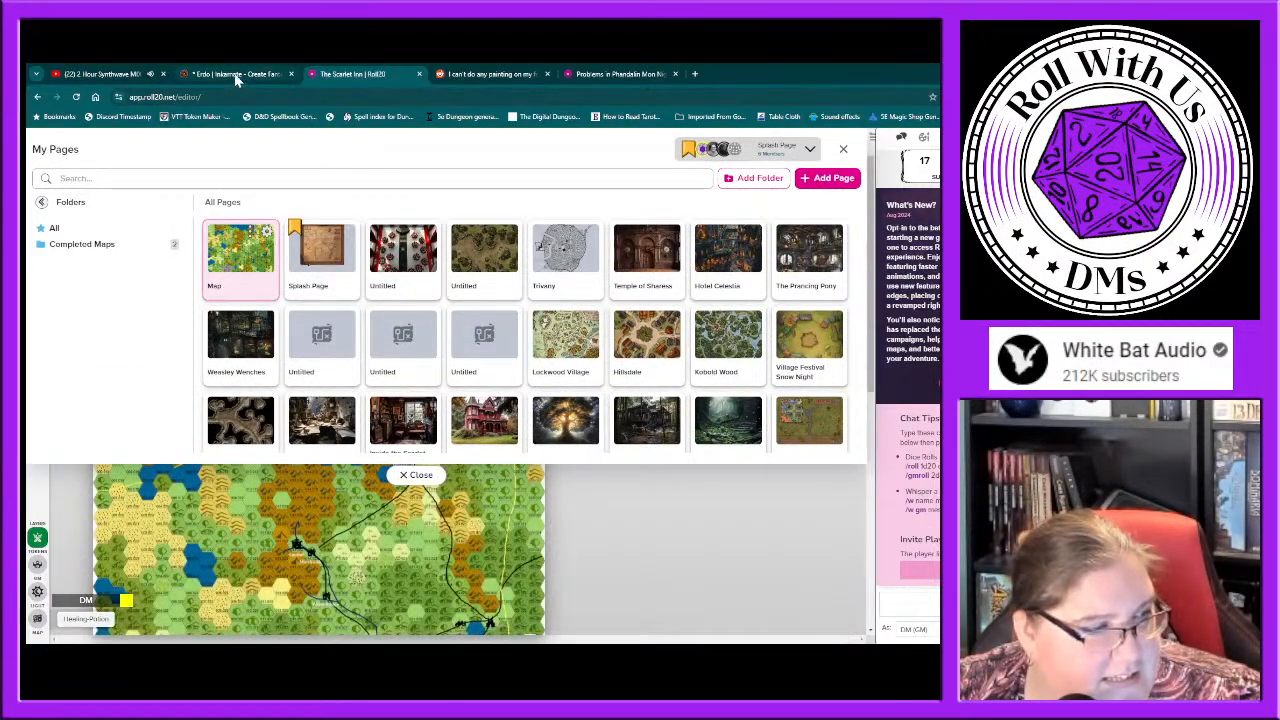
{"action": "left_click", "coordinate": [277, 72]}
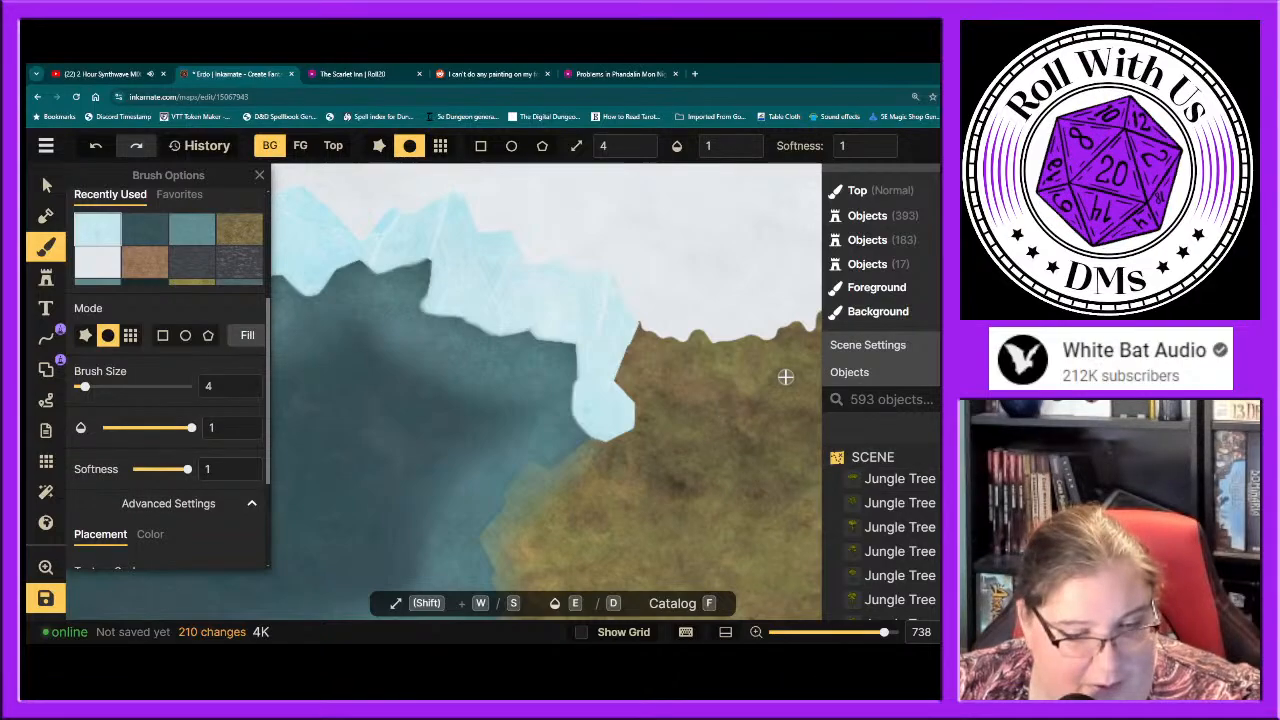
Step: Paint the pale ice texture along the stepped ice edge just east of the northern land, where the shelf meets the water
{"action": "left_click_drag", "start_coordinate": [785, 376], "coordinate": [374, 394]}
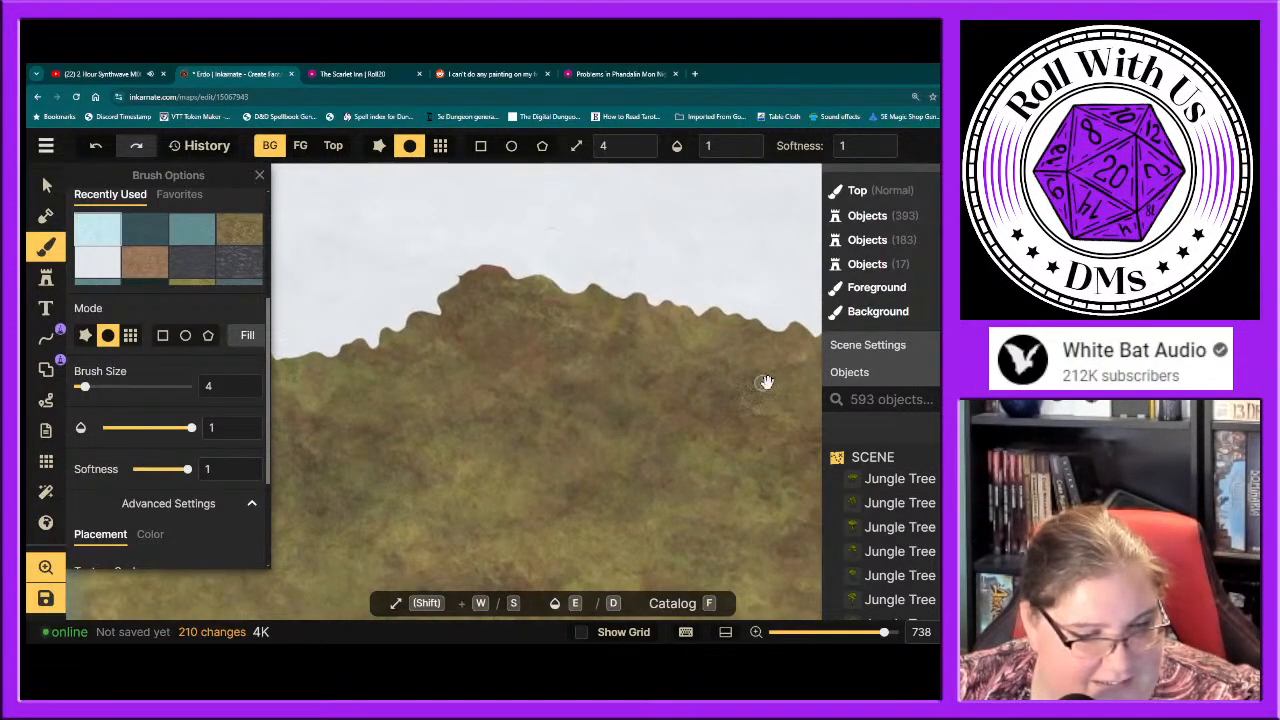
{"action": "left_click_drag", "start_coordinate": [763, 380], "coordinate": [355, 382]}
{"action": "left_click_drag", "start_coordinate": [763, 411], "coordinate": [323, 363]}
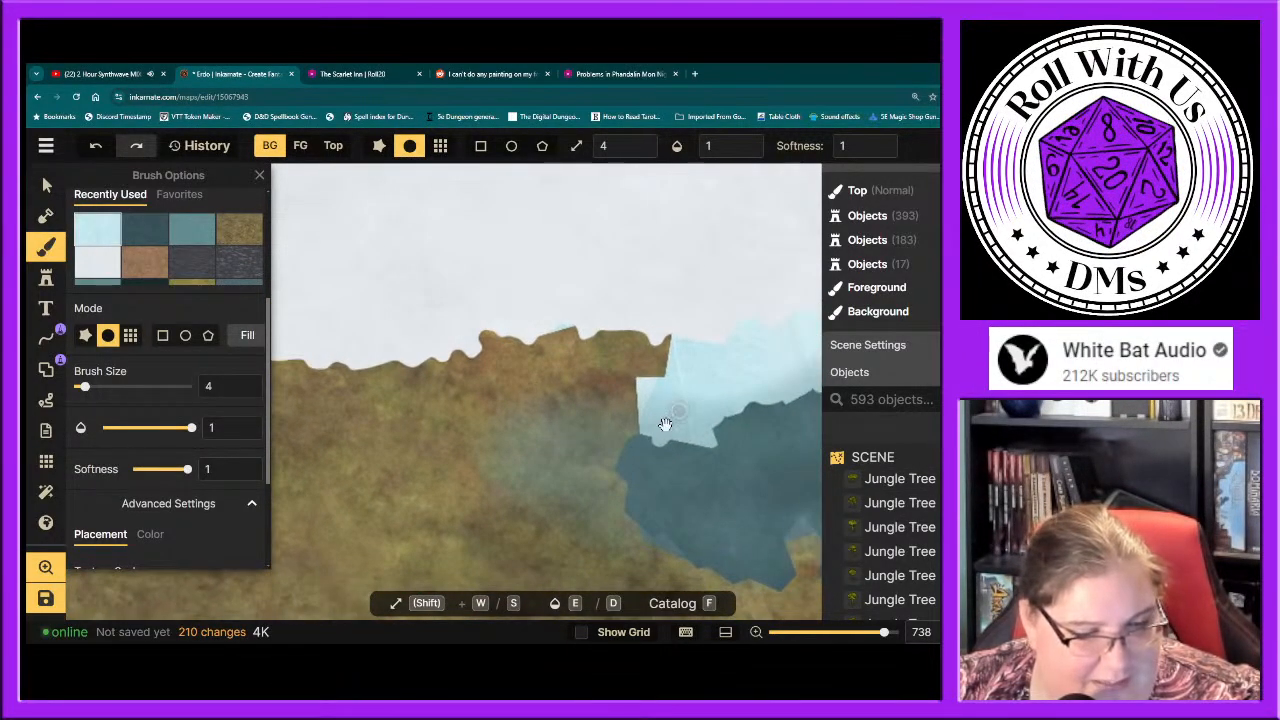
{"action": "mouse_move", "coordinate": [663, 423]}
{"action": "left_mouse_down"}
{"action": "mouse_move", "coordinate": [516, 385]}
{"action": "mouse_move", "coordinate": [443, 398]}
{"action": "mouse_move", "coordinate": [418, 388]}
{"action": "left_mouse_up"}
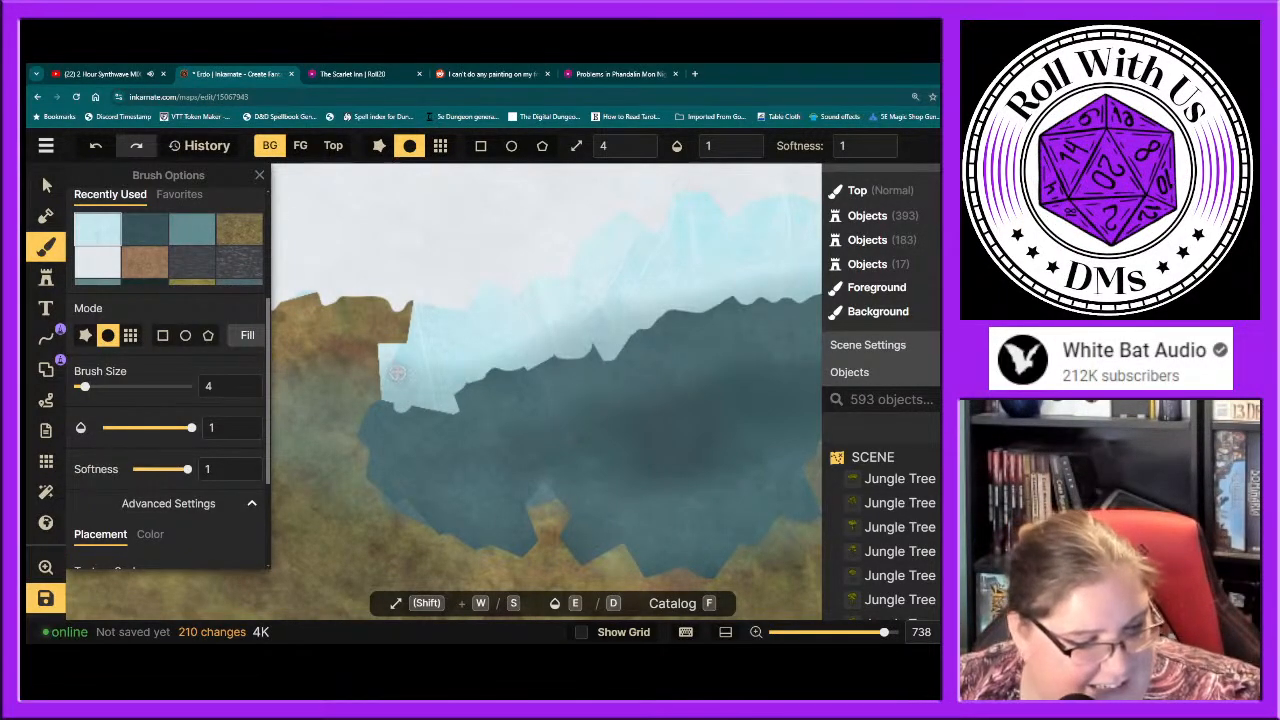
{"action": "mouse_move", "coordinate": [388, 370]}
{"action": "left_mouse_down"}
{"action": "mouse_move", "coordinate": [428, 361]}
{"action": "mouse_move", "coordinate": [394, 384]}
{"action": "mouse_move", "coordinate": [502, 349]}
{"action": "mouse_move", "coordinate": [431, 378]}
{"action": "mouse_move", "coordinate": [424, 387]}
{"action": "mouse_move", "coordinate": [483, 365]}
{"action": "mouse_move", "coordinate": [453, 378]}
{"action": "mouse_move", "coordinate": [449, 407]}
{"action": "mouse_move", "coordinate": [400, 402]}
{"action": "mouse_move", "coordinate": [490, 360]}
{"action": "mouse_move", "coordinate": [580, 354]}
{"action": "mouse_move", "coordinate": [594, 338]}
{"action": "mouse_move", "coordinate": [608, 357]}
{"action": "mouse_move", "coordinate": [666, 290]}
{"action": "mouse_move", "coordinate": [610, 341]}
{"action": "mouse_move", "coordinate": [657, 283]}
{"action": "mouse_move", "coordinate": [610, 325]}
{"action": "mouse_move", "coordinate": [645, 270]}
{"action": "left_mouse_up"}
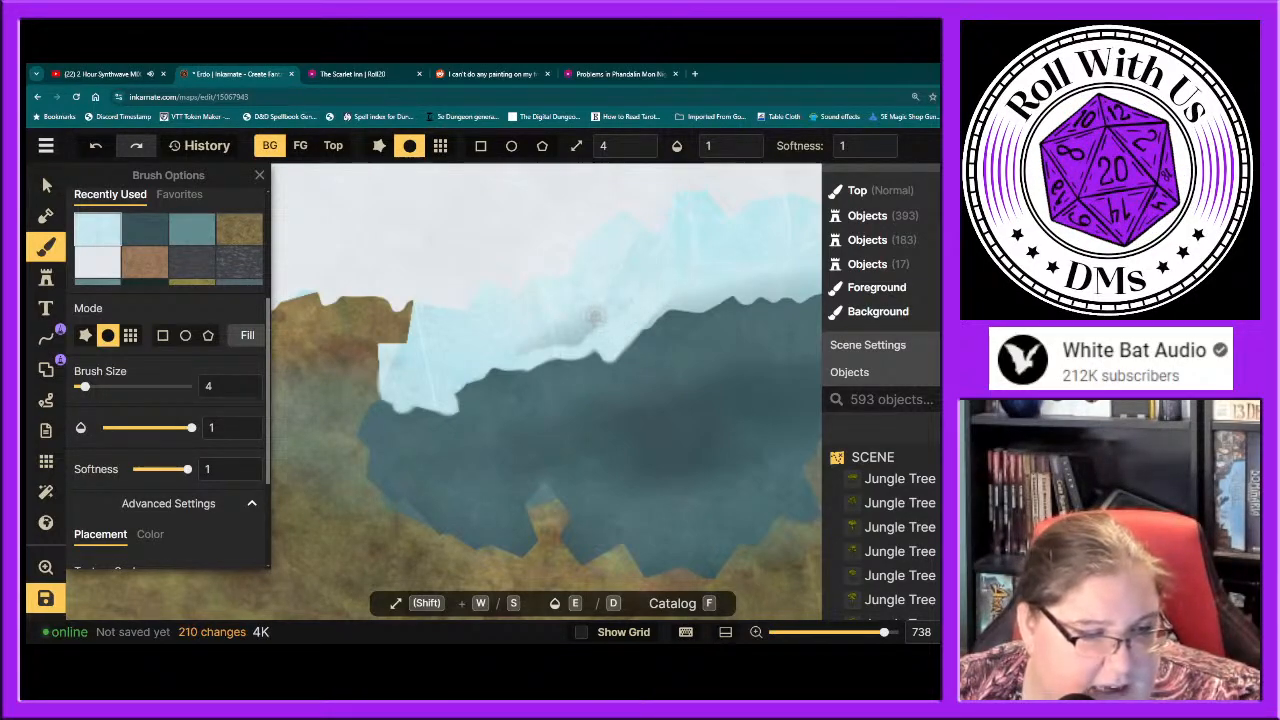
{"action": "mouse_move", "coordinate": [594, 316]}
{"action": "left_mouse_down"}
{"action": "mouse_move", "coordinate": [656, 273]}
{"action": "mouse_move", "coordinate": [602, 318]}
{"action": "mouse_move", "coordinate": [634, 290]}
{"action": "mouse_move", "coordinate": [489, 350]}
{"action": "mouse_move", "coordinate": [600, 322]}
{"action": "mouse_move", "coordinate": [512, 346]}
{"action": "mouse_move", "coordinate": [597, 332]}
{"action": "mouse_move", "coordinate": [539, 351]}
{"action": "mouse_move", "coordinate": [497, 352]}
{"action": "mouse_move", "coordinate": [560, 338]}
{"action": "mouse_move", "coordinate": [530, 337]}
{"action": "mouse_move", "coordinate": [548, 361]}
{"action": "mouse_move", "coordinate": [631, 338]}
{"action": "mouse_move", "coordinate": [646, 309]}
{"action": "mouse_move", "coordinate": [374, 377]}
{"action": "left_mouse_up"}
{"action": "key", "text": "space"}
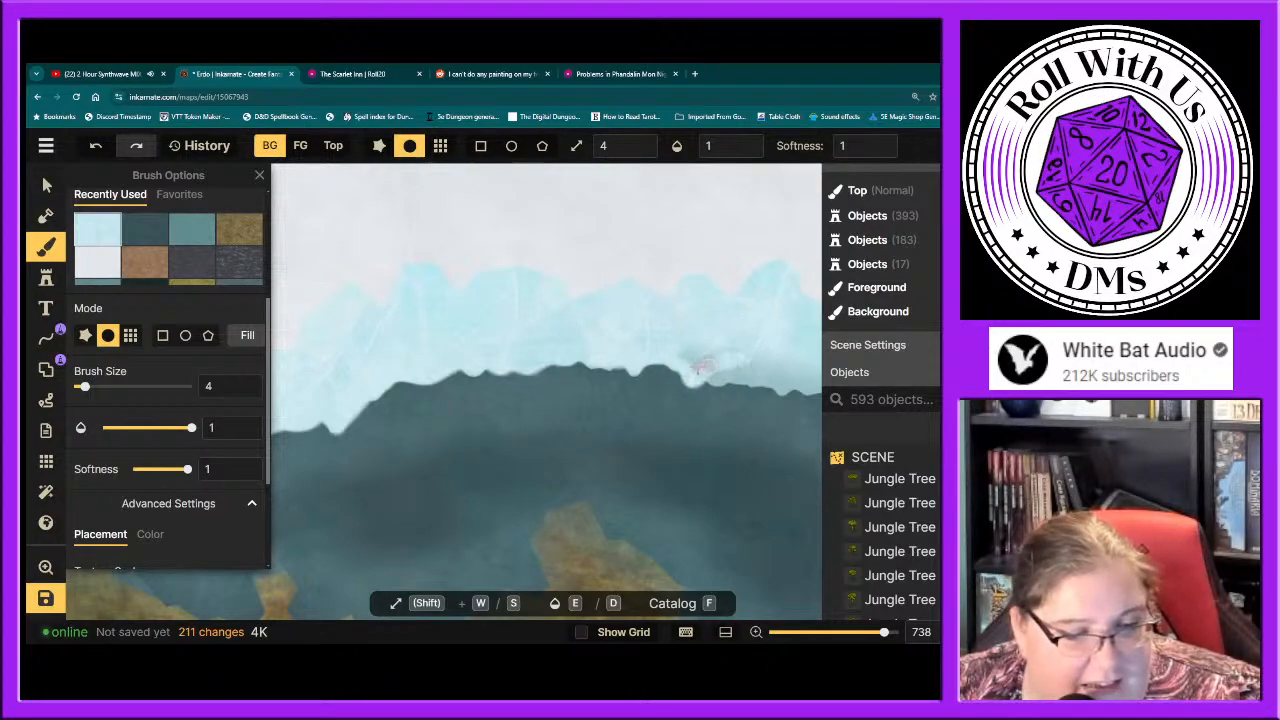
Step: Continue blending pale ice along the northern shelf's waterline eastward, above the brown land outcrops
{"action": "mouse_move", "coordinate": [722, 351]}
{"action": "left_mouse_down"}
{"action": "mouse_move", "coordinate": [661, 344]}
{"action": "mouse_move", "coordinate": [708, 356]}
{"action": "mouse_move", "coordinate": [710, 343]}
{"action": "mouse_move", "coordinate": [466, 309]}
{"action": "left_mouse_up"}
{"action": "key", "text": "space"}
{"action": "mouse_move", "coordinate": [290, 305]}
{"action": "left_mouse_down"}
{"action": "mouse_move", "coordinate": [366, 305]}
{"action": "mouse_move", "coordinate": [466, 340]}
{"action": "left_mouse_up"}
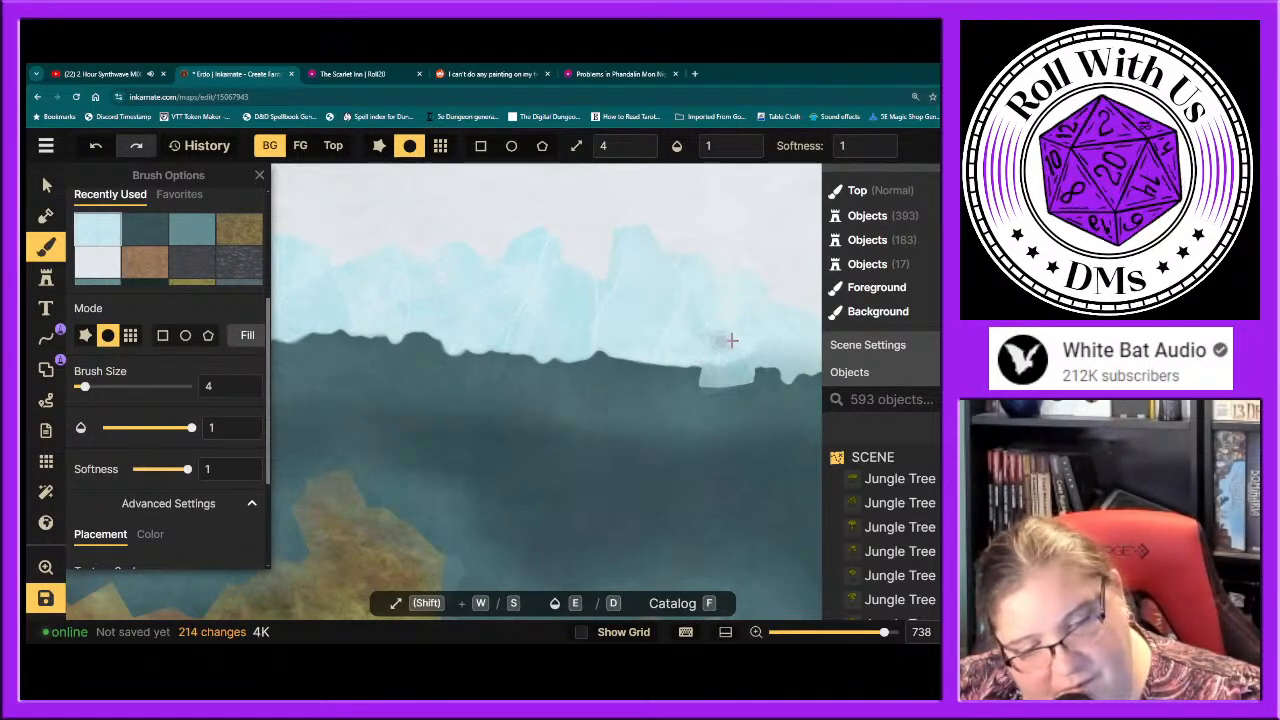
{"action": "left_click_drag", "start_coordinate": [731, 341], "coordinate": [648, 323]}
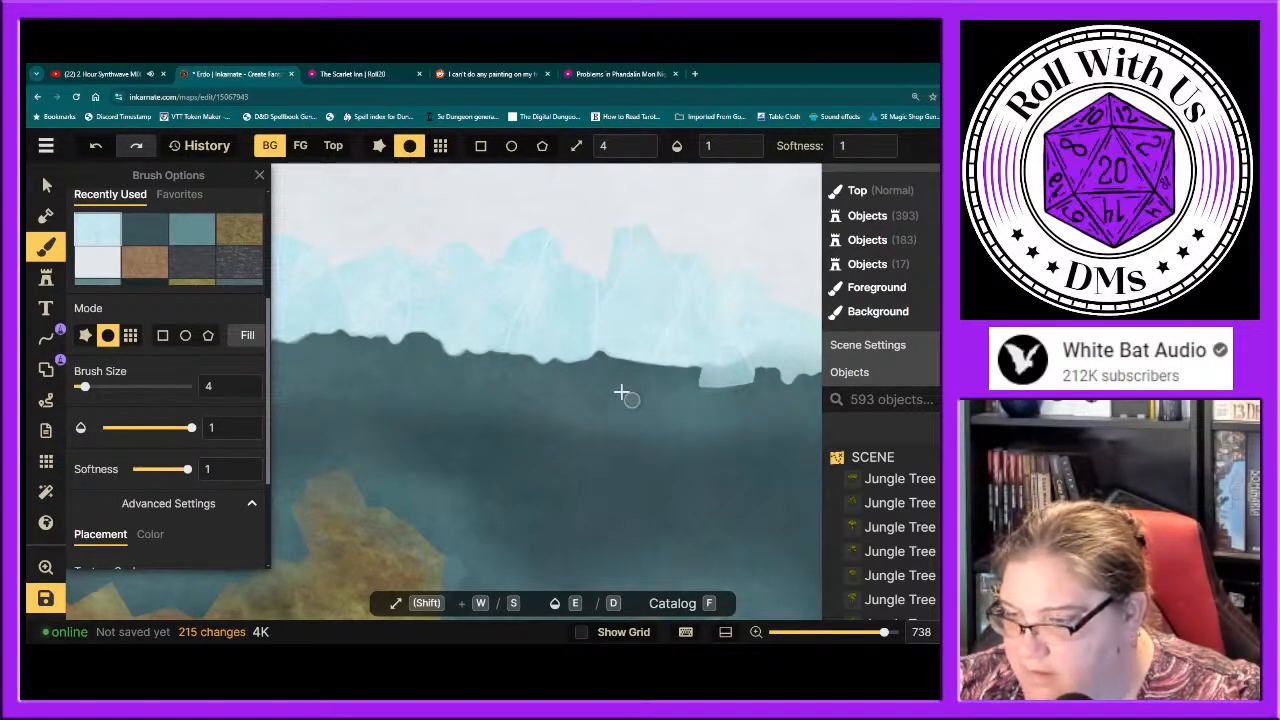
Step: Soften the square-cornered ice notches and the faded shelf edge below the wide snow dip on the northern coast
{"action": "mouse_move", "coordinate": [714, 320]}
{"action": "left_mouse_down"}
{"action": "mouse_move", "coordinate": [538, 285]}
{"action": "mouse_move", "coordinate": [328, 298]}
{"action": "left_mouse_up"}
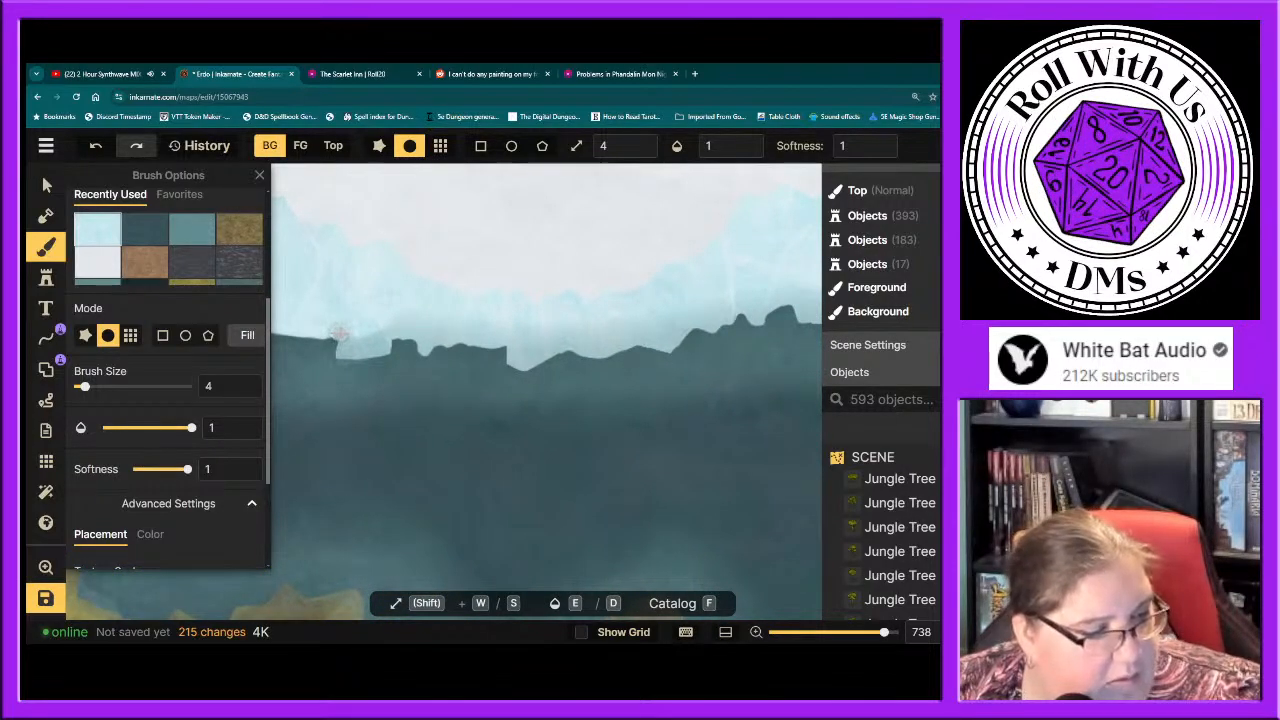
{"action": "mouse_move", "coordinate": [344, 352]}
{"action": "left_mouse_down"}
{"action": "mouse_move", "coordinate": [388, 343]}
{"action": "mouse_move", "coordinate": [357, 340]}
{"action": "mouse_move", "coordinate": [394, 326]}
{"action": "mouse_move", "coordinate": [426, 345]}
{"action": "mouse_move", "coordinate": [468, 324]}
{"action": "mouse_move", "coordinate": [402, 324]}
{"action": "mouse_move", "coordinate": [482, 322]}
{"action": "mouse_move", "coordinate": [418, 323]}
{"action": "mouse_move", "coordinate": [428, 328]}
{"action": "left_mouse_up"}
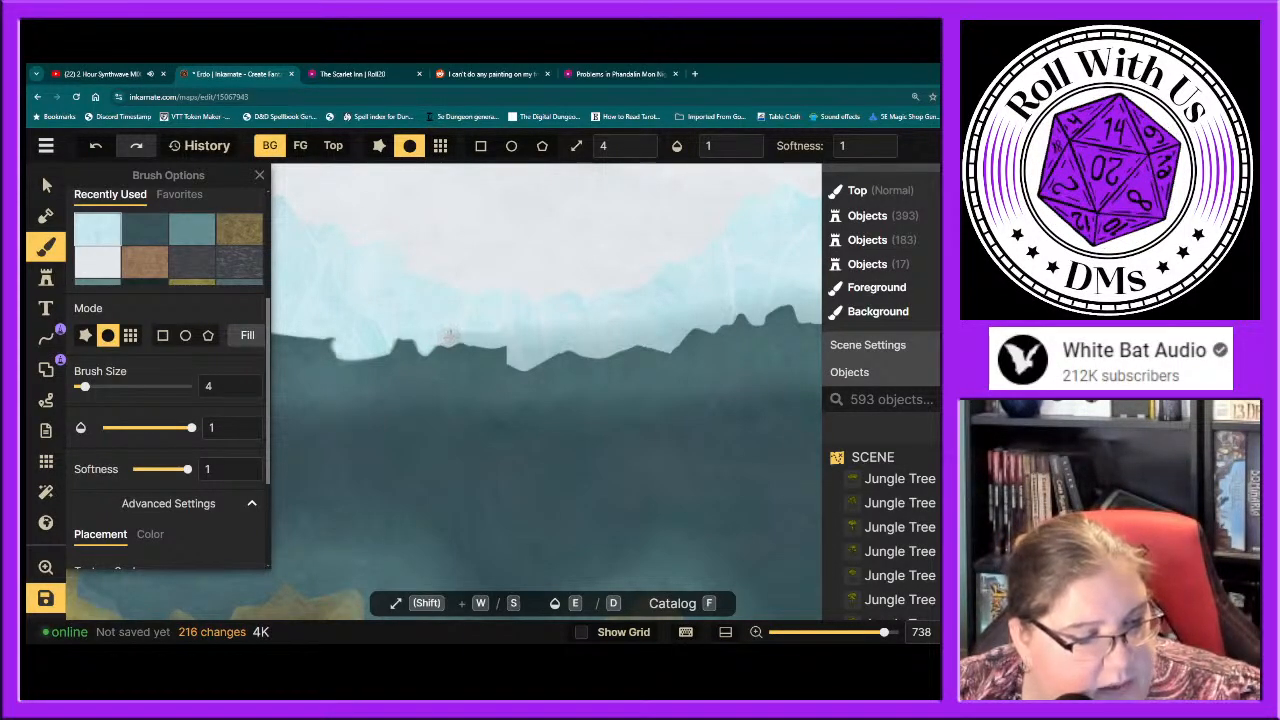
{"action": "left_click_drag", "start_coordinate": [465, 332], "coordinate": [455, 335]}
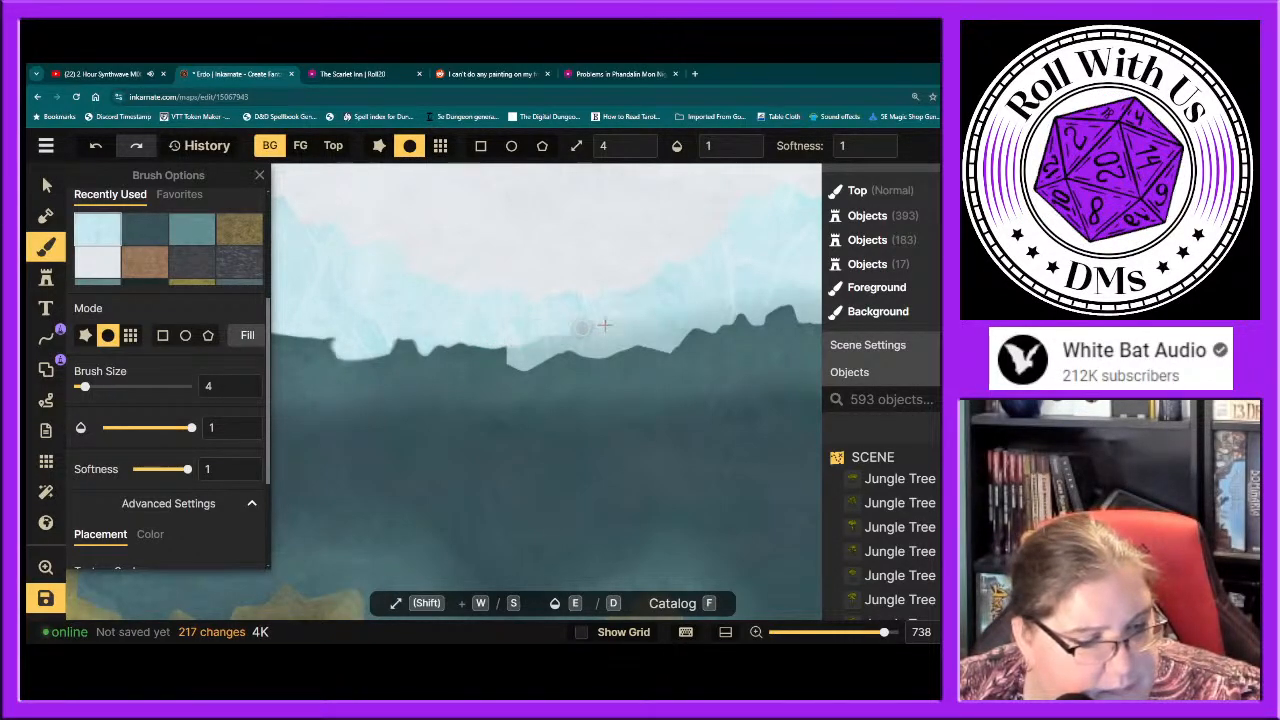
{"action": "left_click_drag", "start_coordinate": [605, 325], "coordinate": [628, 324]}
{"action": "left_click_drag", "start_coordinate": [628, 324], "coordinate": [515, 331]}
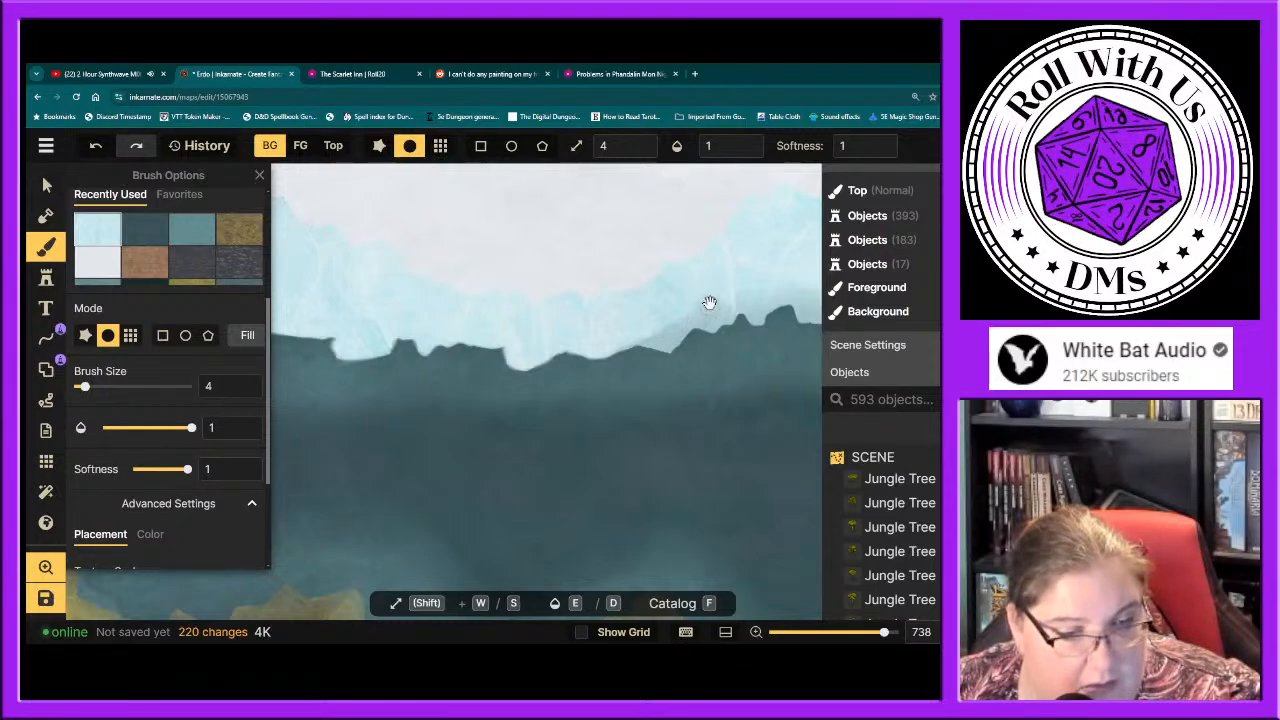
Step: Fill the faded ice with pale ice texture along the jagged northern waterline toward the map's northeast corner
{"action": "left_click_drag", "start_coordinate": [709, 306], "coordinate": [437, 343]}
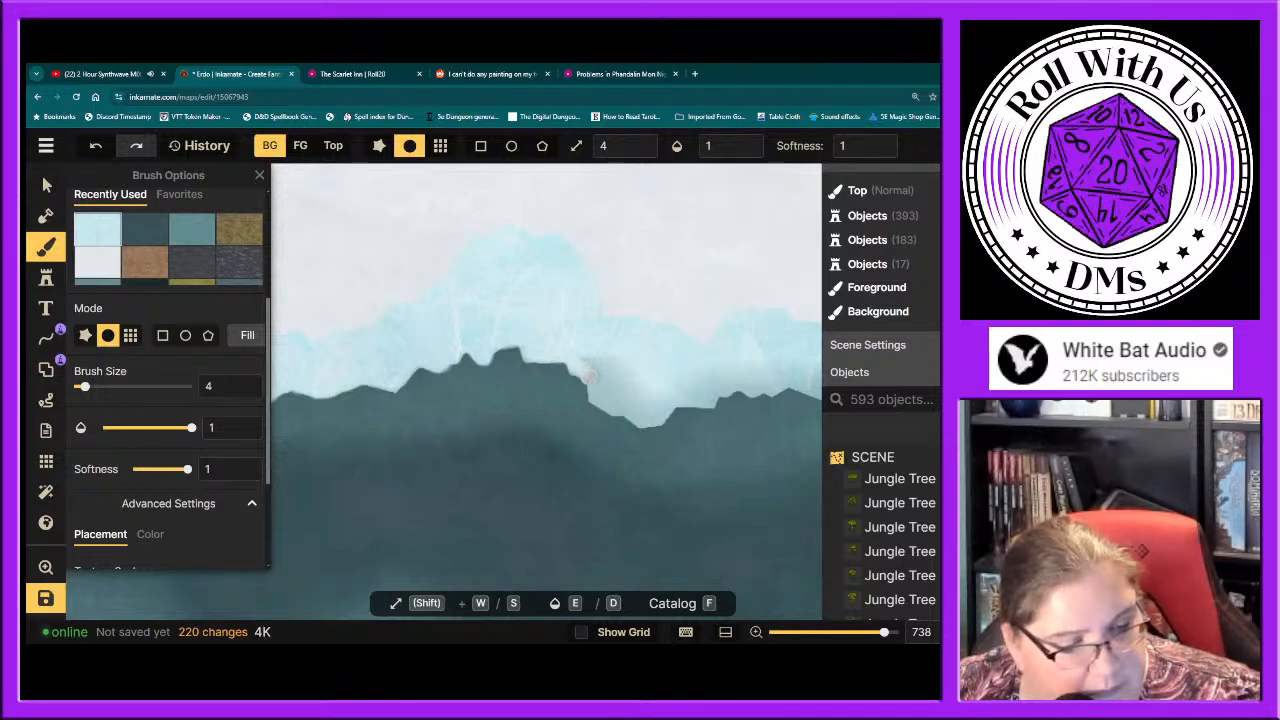
{"action": "mouse_move", "coordinate": [594, 388]}
{"action": "left_mouse_down"}
{"action": "mouse_move", "coordinate": [651, 423]}
{"action": "mouse_move", "coordinate": [671, 389]}
{"action": "mouse_move", "coordinate": [641, 410]}
{"action": "mouse_move", "coordinate": [583, 359]}
{"action": "mouse_move", "coordinate": [643, 394]}
{"action": "mouse_move", "coordinate": [604, 353]}
{"action": "mouse_move", "coordinate": [636, 369]}
{"action": "mouse_move", "coordinate": [645, 399]}
{"action": "mouse_move", "coordinate": [608, 396]}
{"action": "mouse_move", "coordinate": [675, 369]}
{"action": "mouse_move", "coordinate": [764, 359]}
{"action": "mouse_move", "coordinate": [681, 374]}
{"action": "mouse_move", "coordinate": [758, 371]}
{"action": "mouse_move", "coordinate": [717, 383]}
{"action": "mouse_move", "coordinate": [712, 402]}
{"action": "mouse_move", "coordinate": [663, 398]}
{"action": "mouse_move", "coordinate": [715, 386]}
{"action": "mouse_move", "coordinate": [658, 377]}
{"action": "mouse_move", "coordinate": [716, 371]}
{"action": "mouse_move", "coordinate": [393, 353]}
{"action": "mouse_move", "coordinate": [346, 404]}
{"action": "left_mouse_up"}
{"action": "key", "text": "space"}
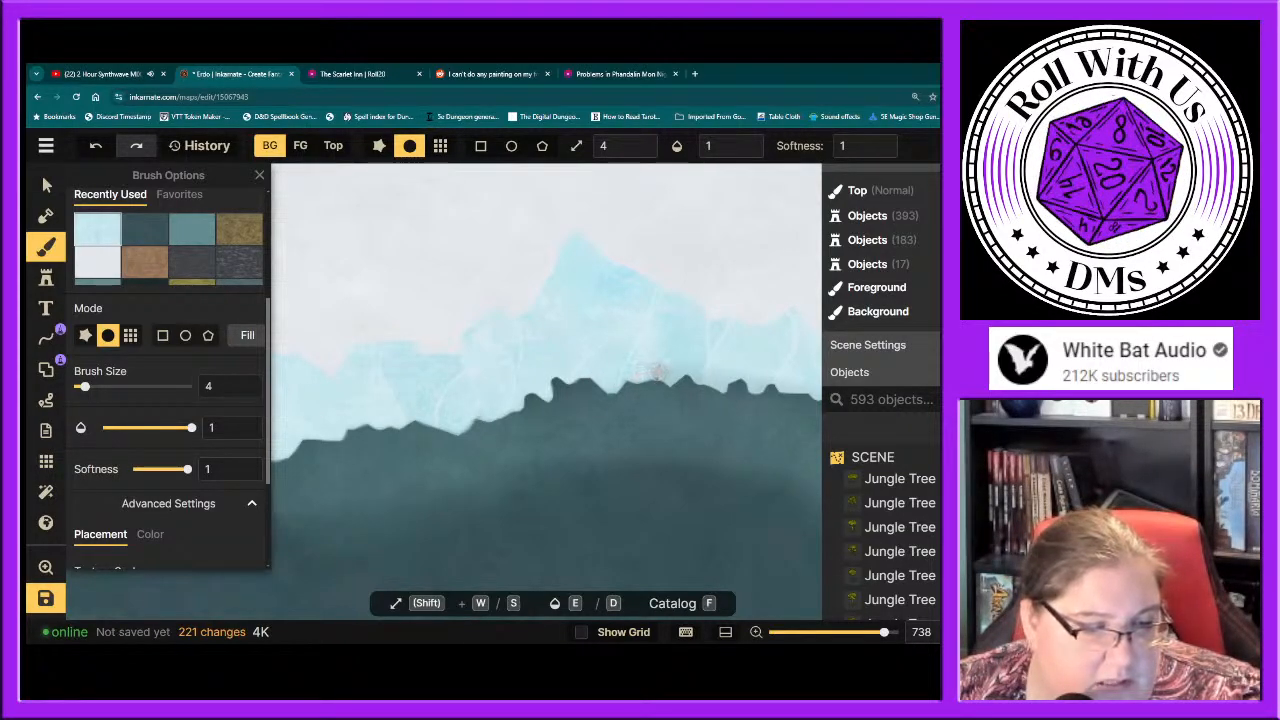
{"action": "left_click", "coordinate": [750, 375]}
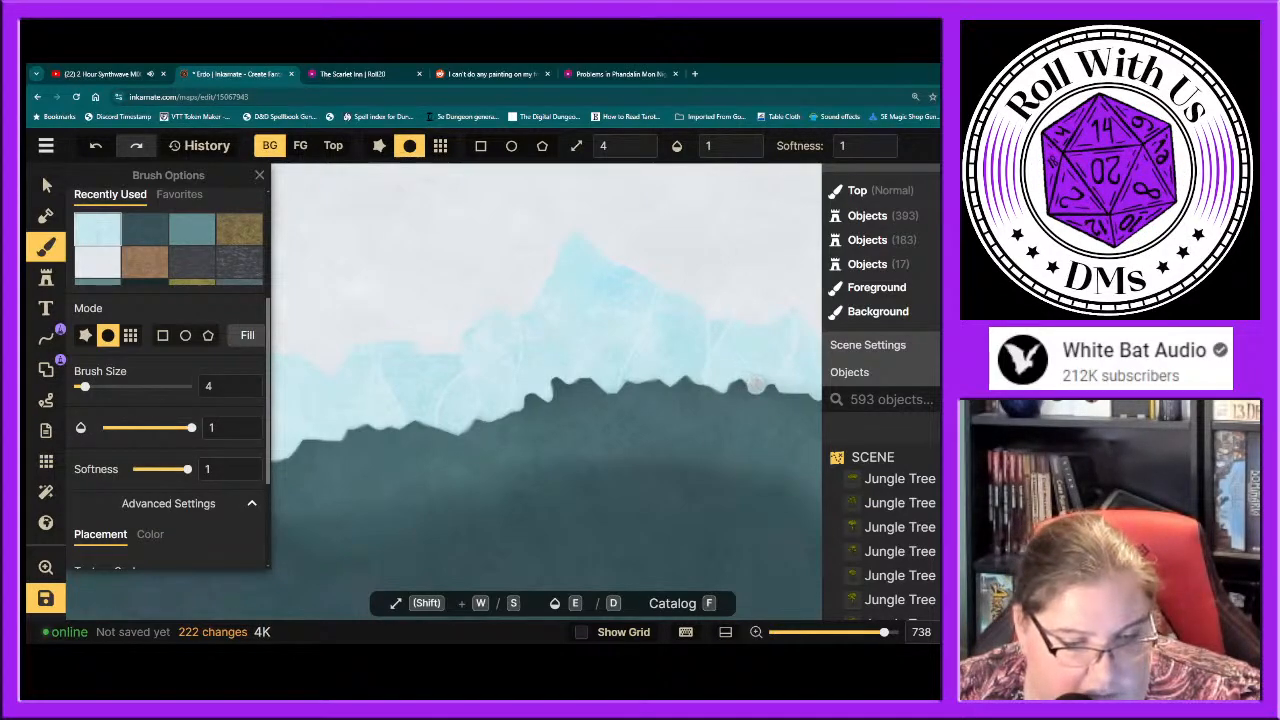
{"action": "left_click", "coordinate": [778, 371]}
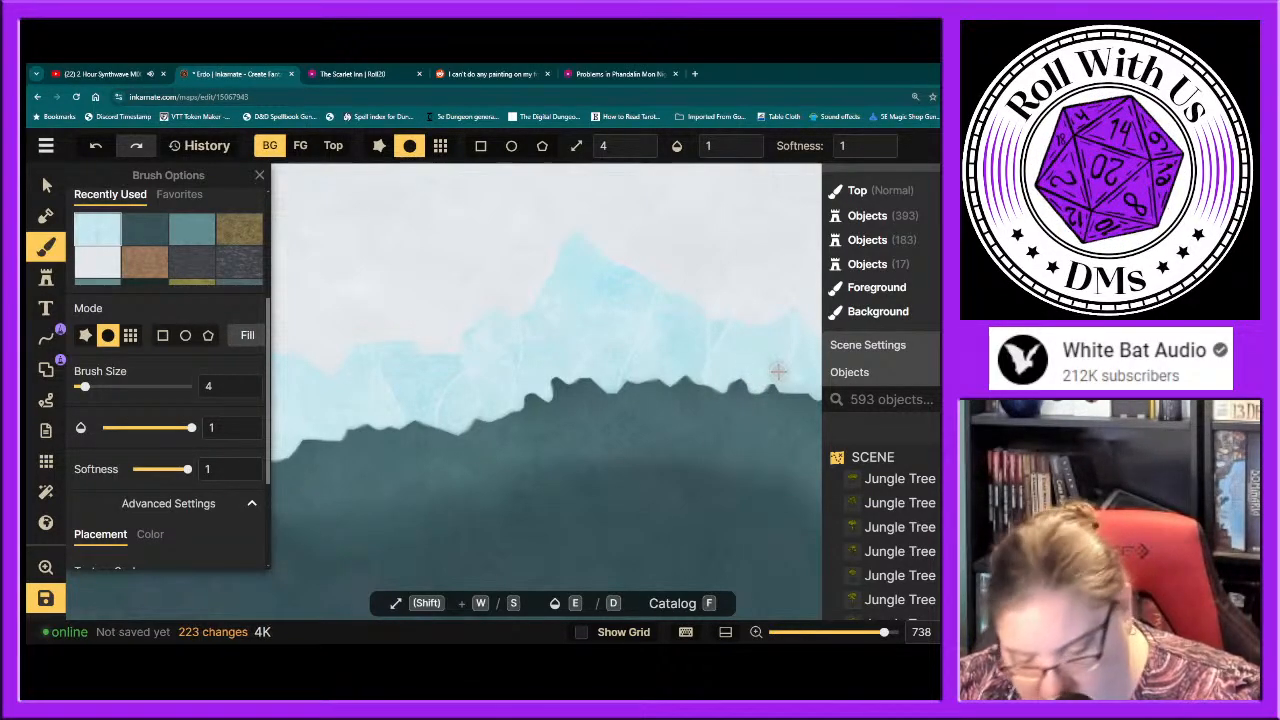
Step: Paint pale ice over the large ice tongue and the shelf edge at the map's northeast corner
{"action": "left_click_drag", "start_coordinate": [766, 363], "coordinate": [403, 349]}
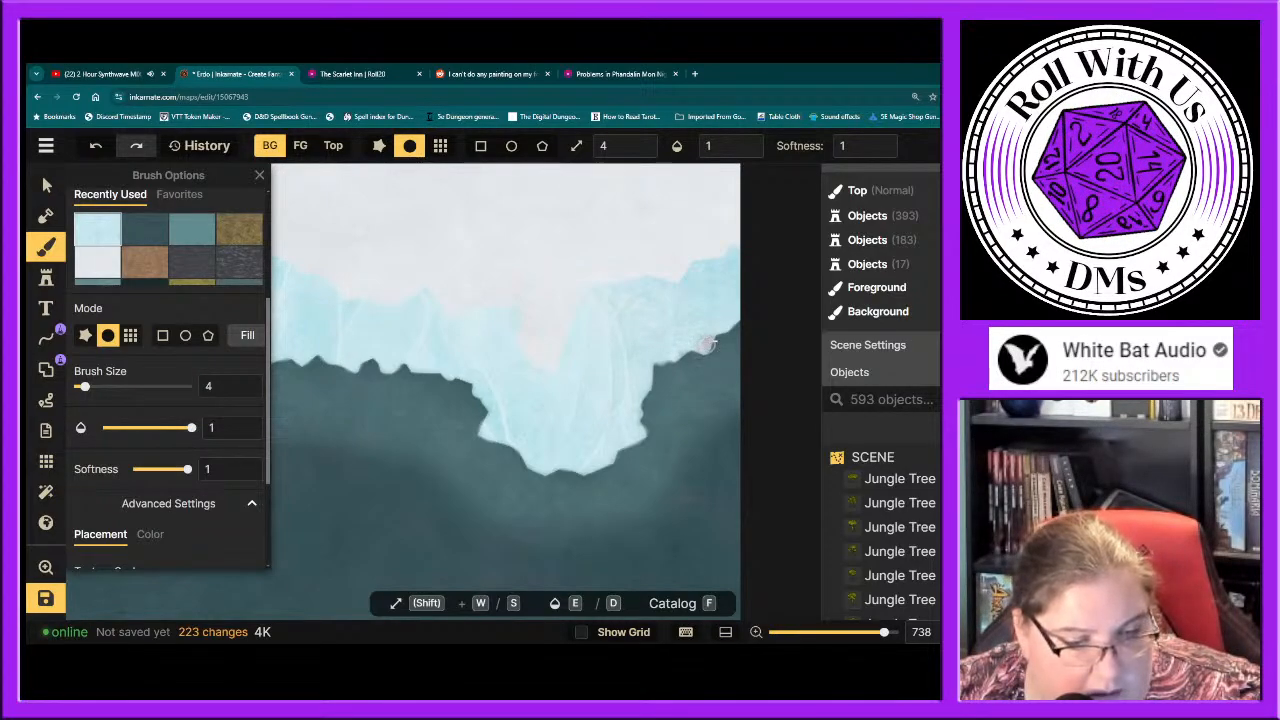
{"action": "left_click_drag", "start_coordinate": [672, 350], "coordinate": [600, 371]}
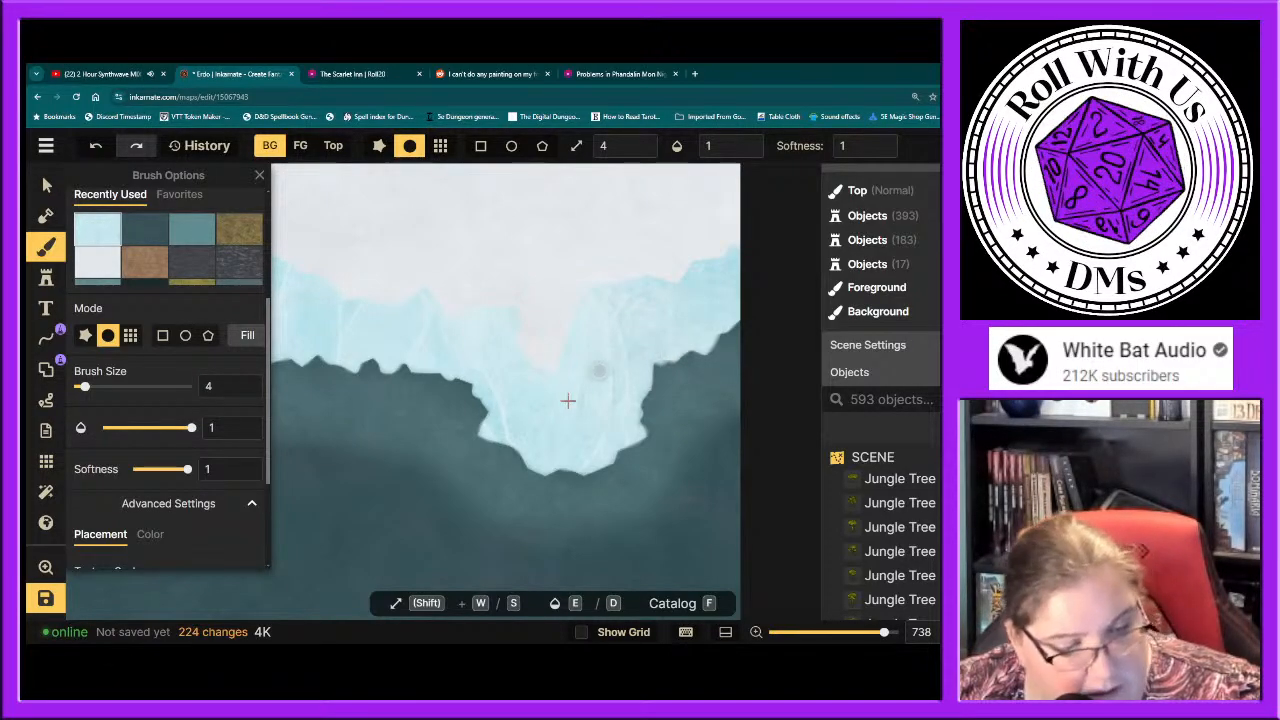
{"action": "left_click", "coordinate": [629, 423]}
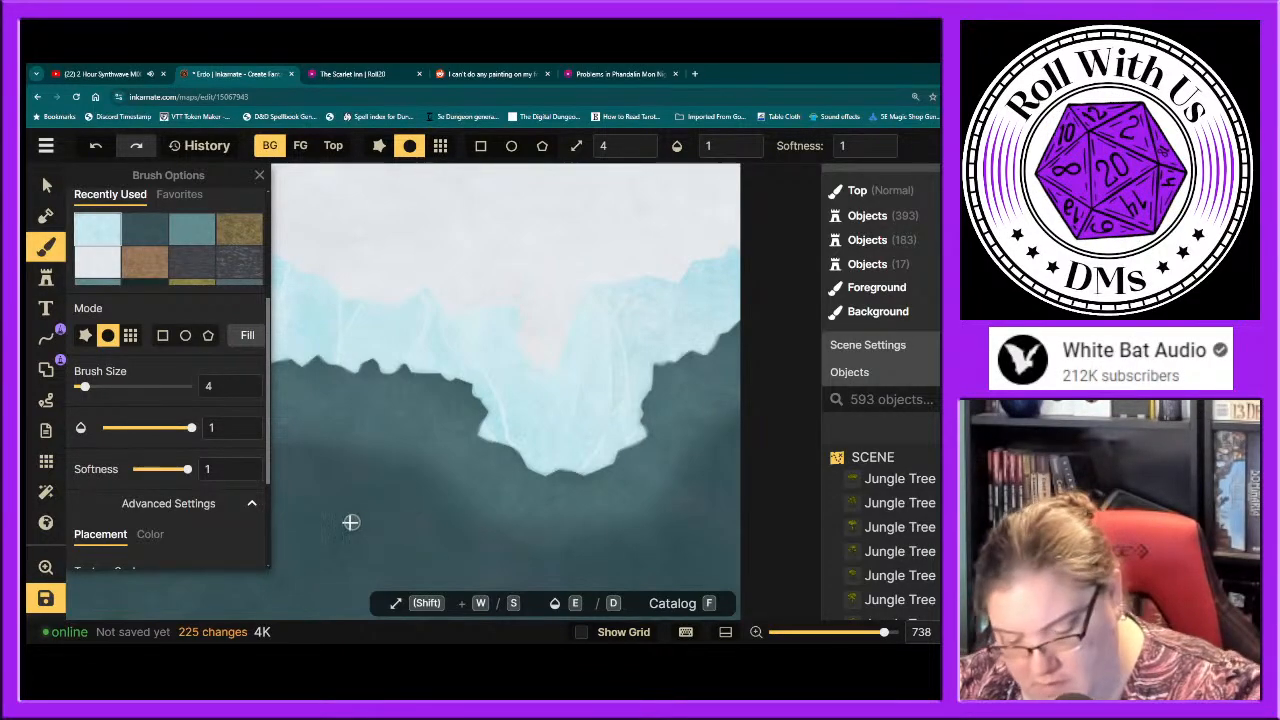
Step: Paint pale ice along the southeastern shelf and its peak against the land at the bottom of the world map
{"action": "key", "text": "space"}
{"action": "left_click_drag", "start_coordinate": [489, 560], "coordinate": [477, 349]}
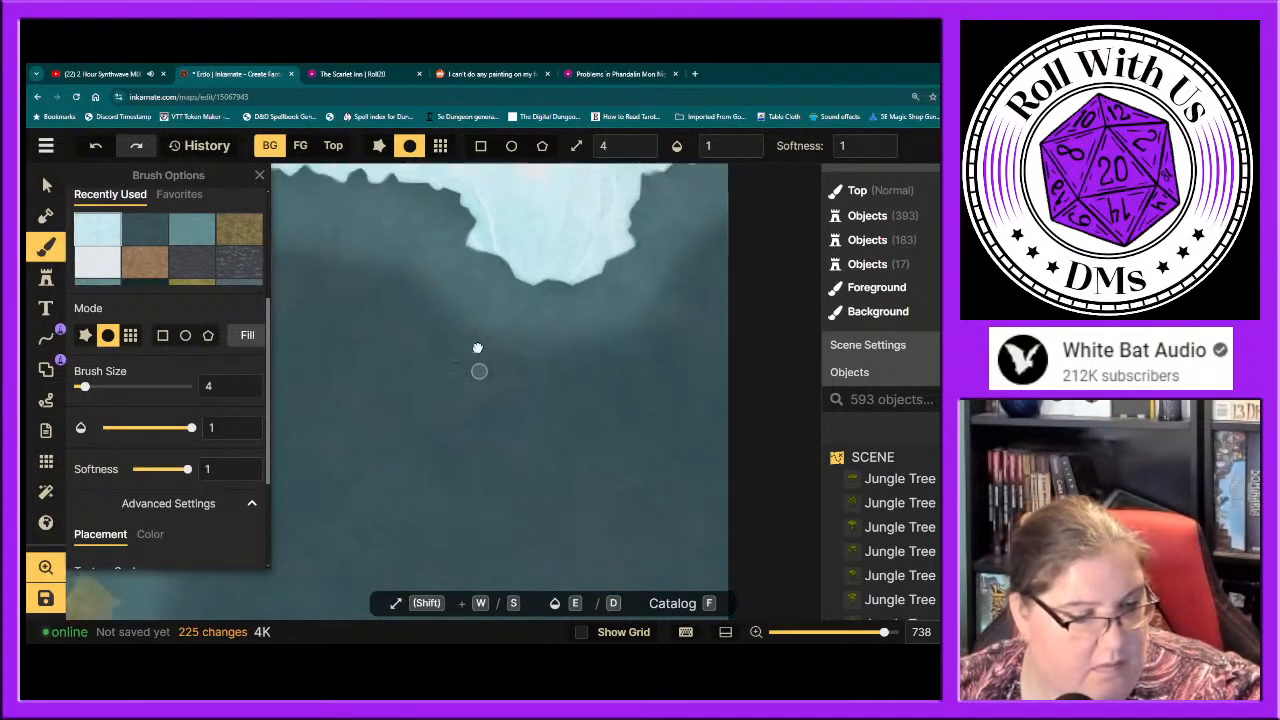
{"action": "scroll", "coordinate": [471, 414], "scroll_direction": "down", "scroll_amount": 5}
{"action": "scroll", "coordinate": [468, 421], "scroll_direction": "down", "scroll_amount": 15}
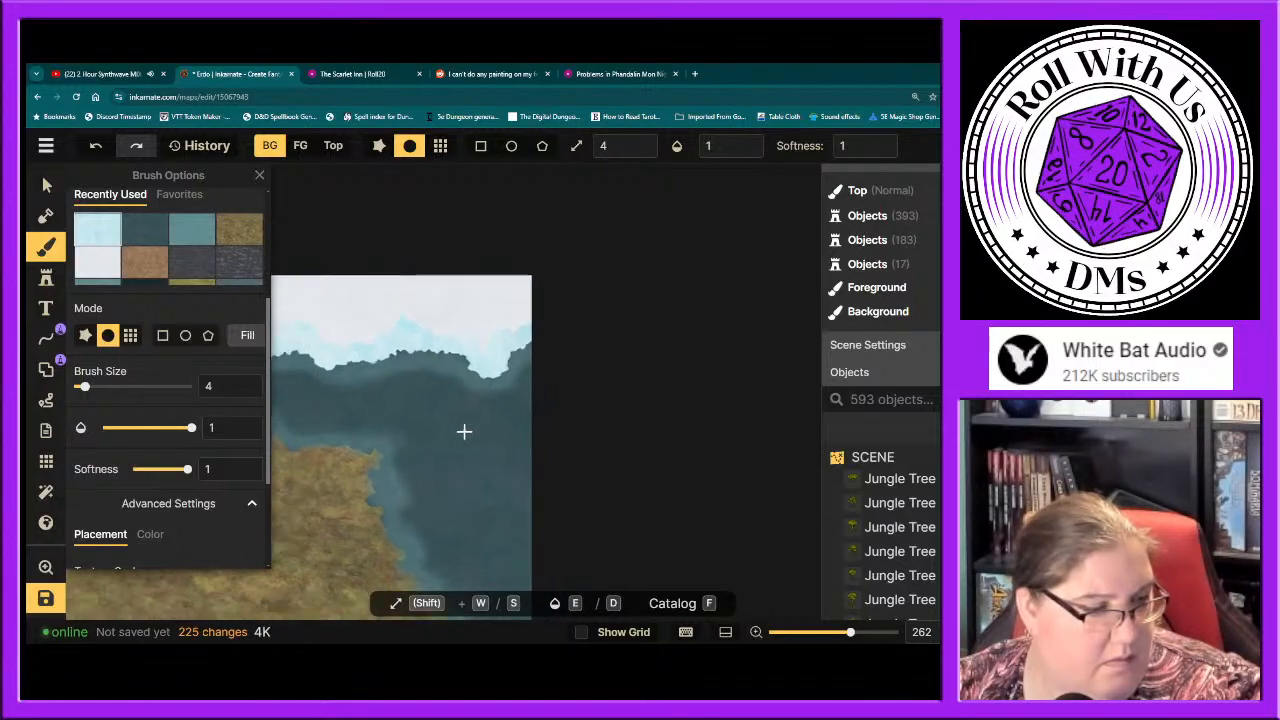
{"action": "scroll", "coordinate": [446, 457], "scroll_direction": "down", "scroll_amount": 3}
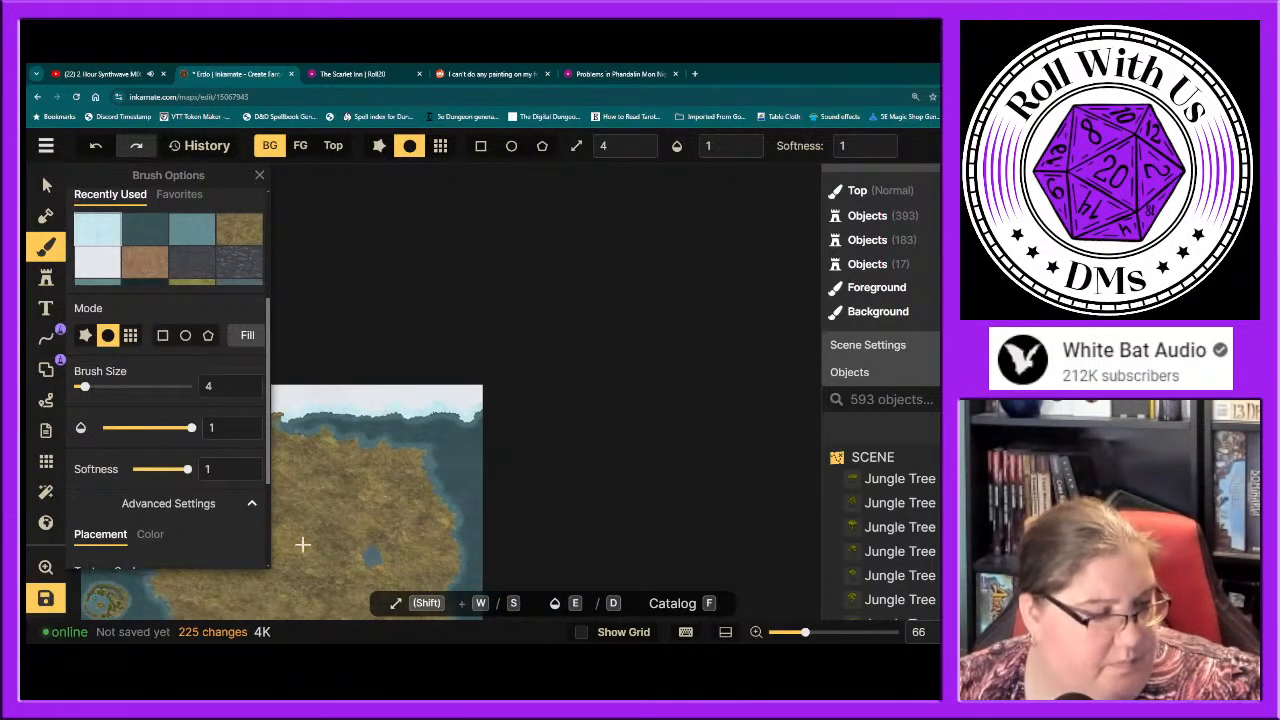
{"action": "key", "text": "space"}
{"action": "left_click_drag", "start_coordinate": [315, 543], "coordinate": [577, 383]}
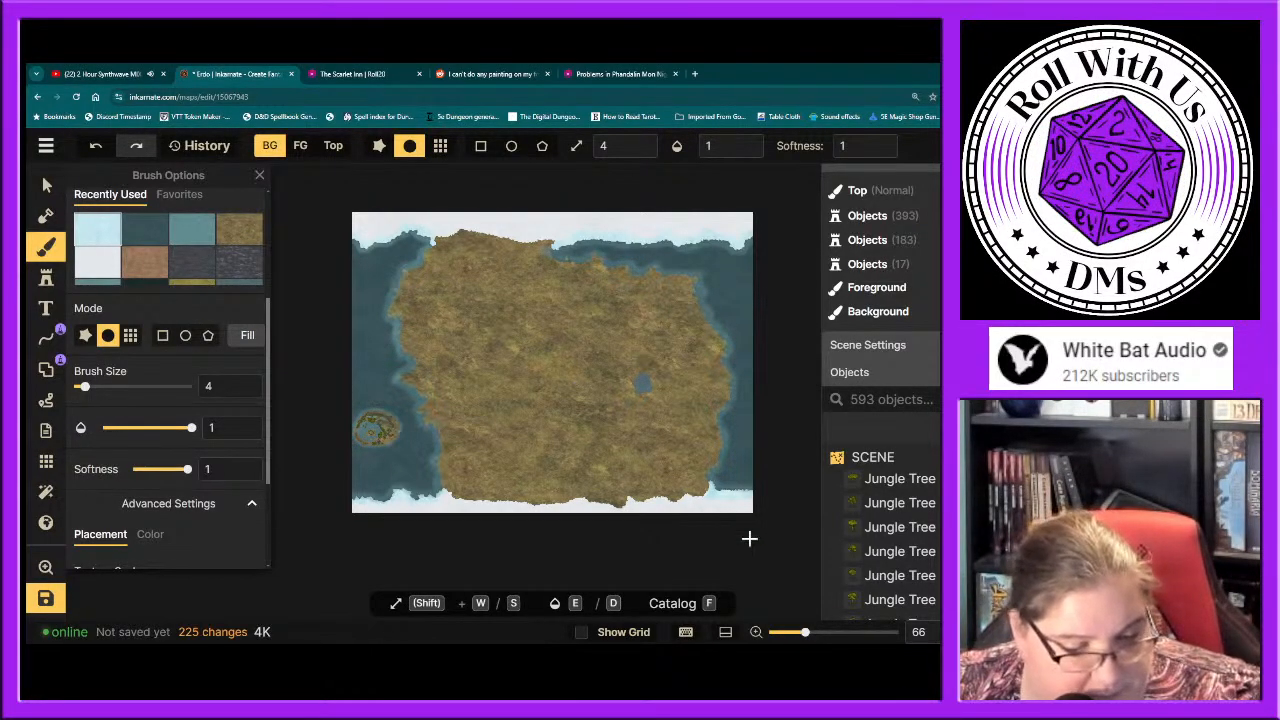
{"action": "scroll", "coordinate": [745, 497], "scroll_direction": "up", "scroll_amount": 5}
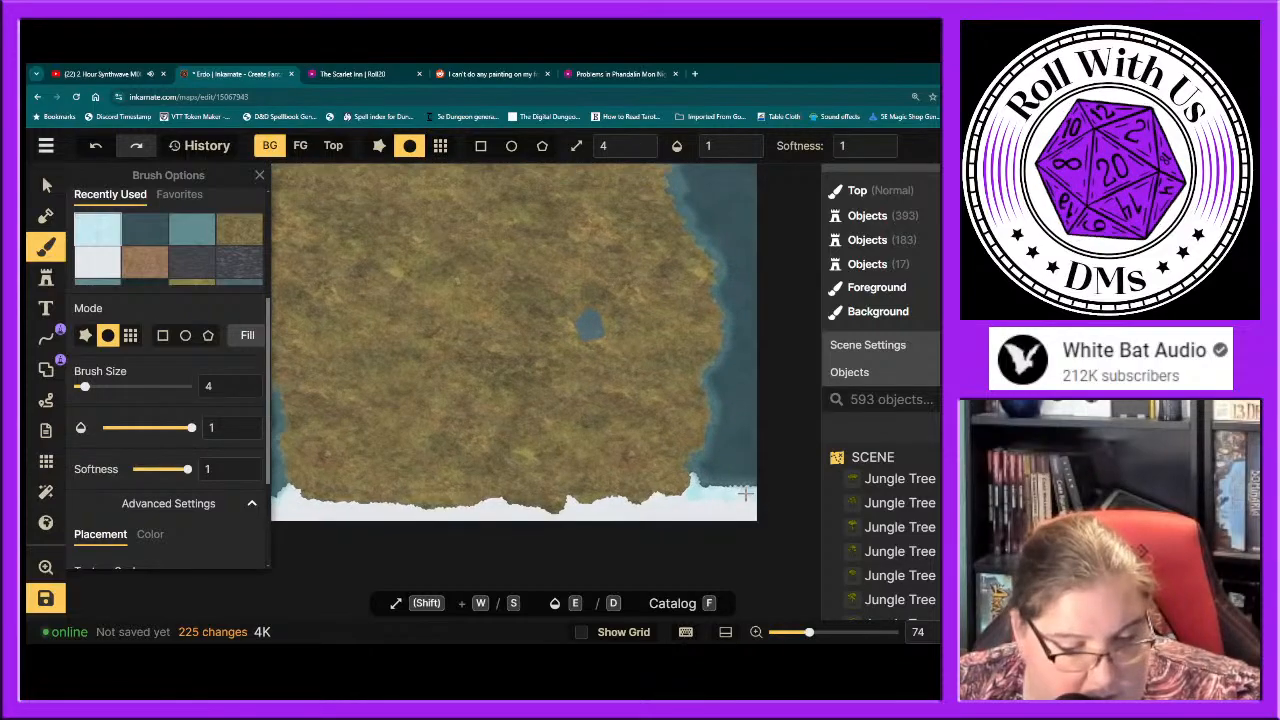
{"action": "scroll", "coordinate": [746, 489], "scroll_direction": "up", "scroll_amount": 7}
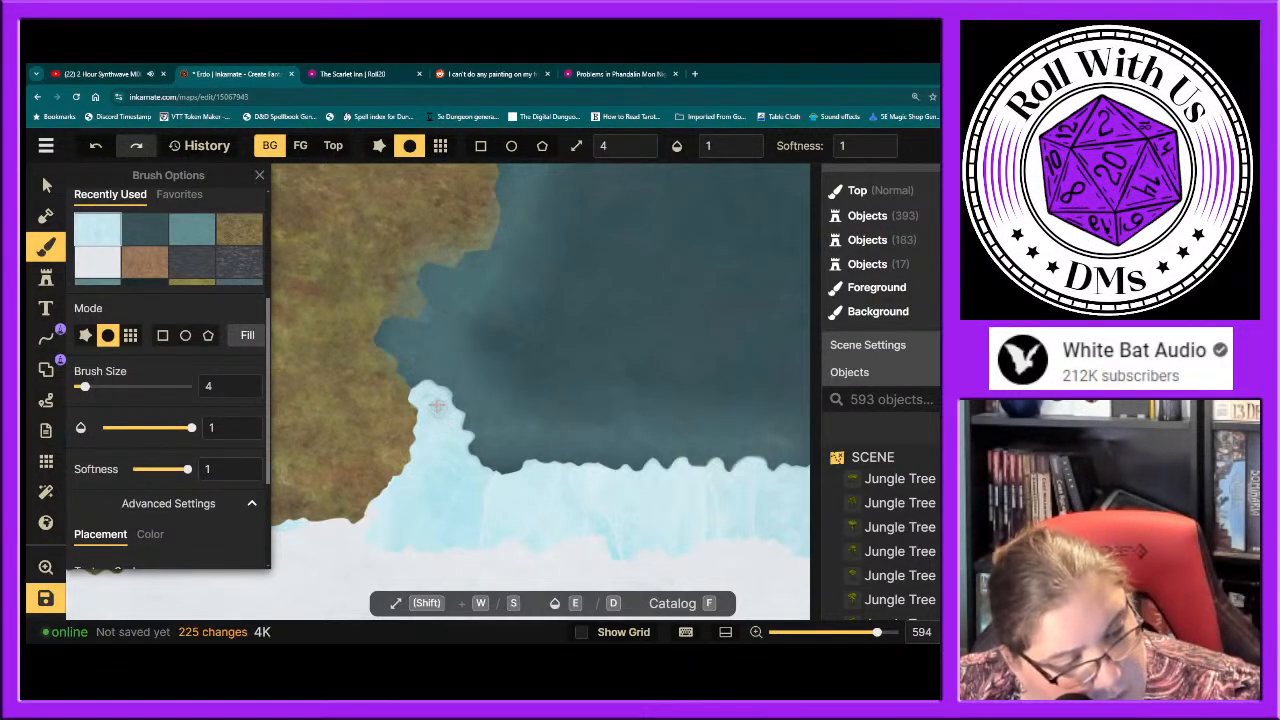
{"action": "mouse_move", "coordinate": [430, 406]}
{"action": "left_mouse_down"}
{"action": "mouse_move", "coordinate": [437, 506]}
{"action": "mouse_move", "coordinate": [455, 500]}
{"action": "mouse_move", "coordinate": [420, 508]}
{"action": "left_mouse_up"}
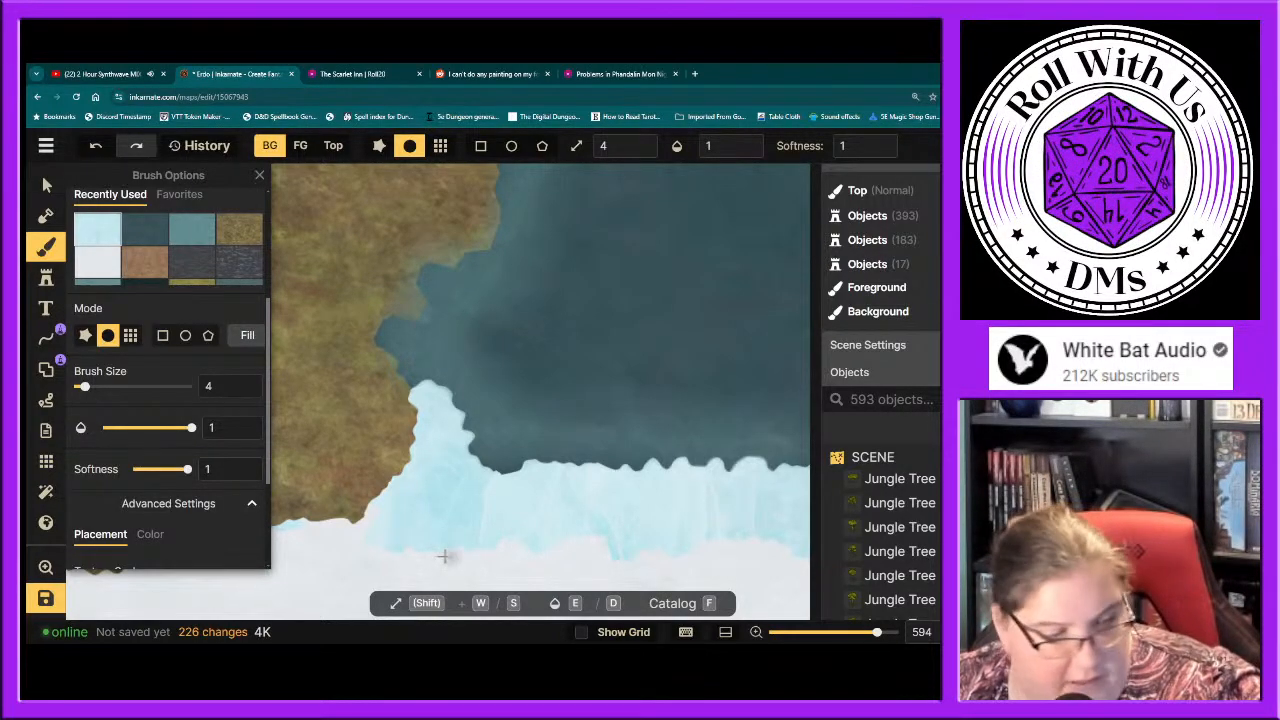
Step: Round off and blend the angular ice edge along the southwestern shelf, working westward from the mainland shore
{"action": "left_click_drag", "start_coordinate": [388, 521], "coordinate": [670, 436]}
{"action": "left_click_drag", "start_coordinate": [319, 507], "coordinate": [715, 502]}
{"action": "left_click_drag", "start_coordinate": [374, 496], "coordinate": [700, 477]}
{"action": "left_click_drag", "start_coordinate": [412, 480], "coordinate": [805, 466]}
{"action": "left_click_drag", "start_coordinate": [329, 457], "coordinate": [666, 466]}
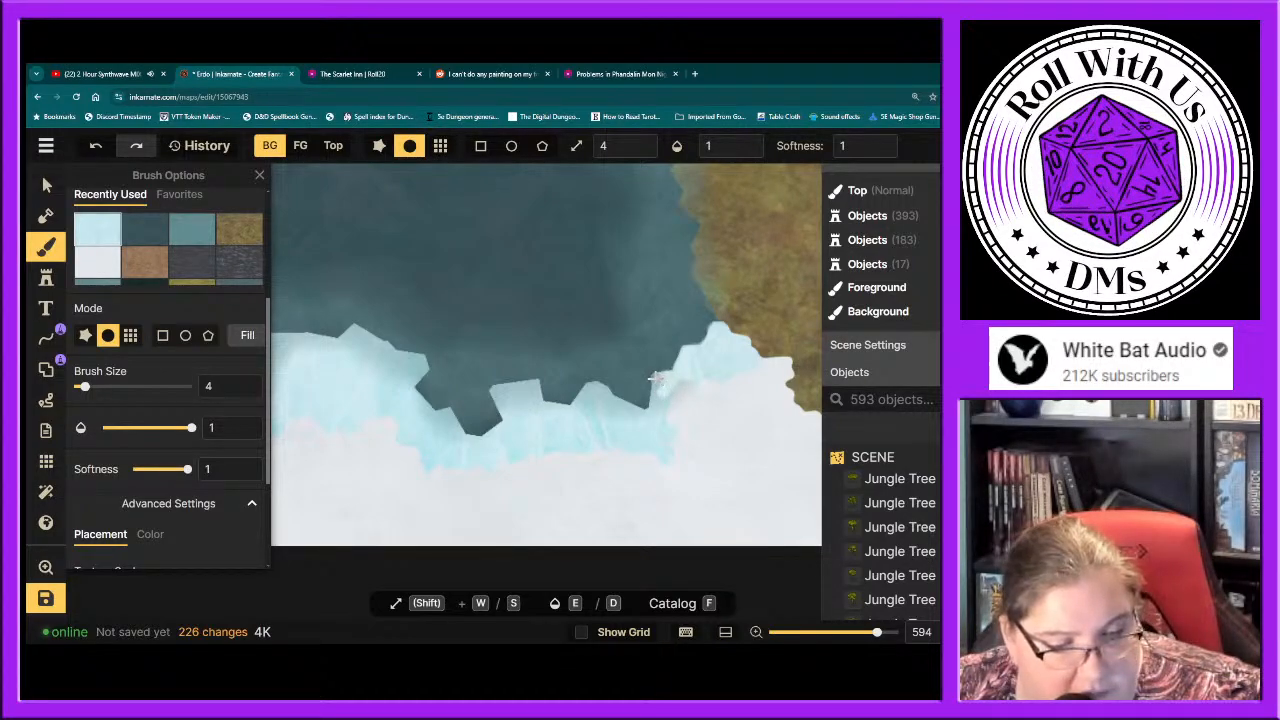
{"action": "left_click_drag", "start_coordinate": [656, 390], "coordinate": [650, 405]}
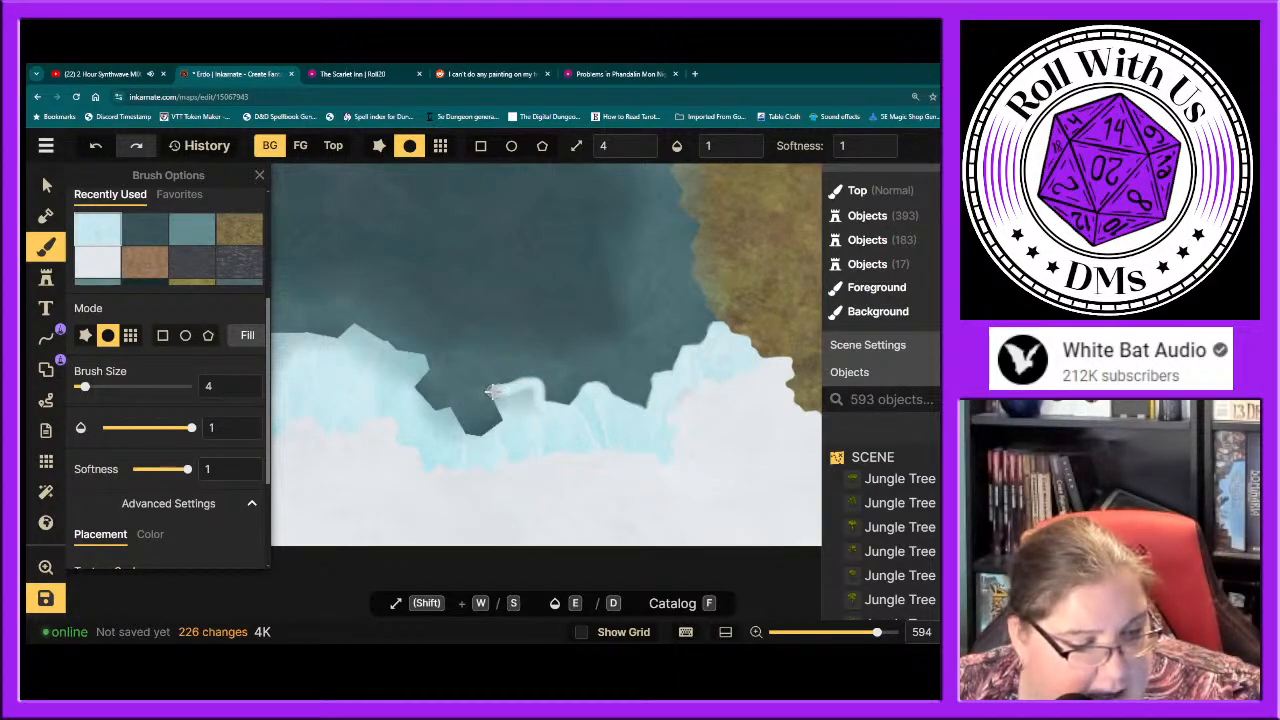
{"action": "mouse_move", "coordinate": [492, 391]}
{"action": "left_mouse_down"}
{"action": "mouse_move", "coordinate": [506, 429]}
{"action": "mouse_move", "coordinate": [502, 398]}
{"action": "mouse_move", "coordinate": [531, 391]}
{"action": "mouse_move", "coordinate": [514, 402]}
{"action": "mouse_move", "coordinate": [519, 427]}
{"action": "mouse_move", "coordinate": [530, 399]}
{"action": "mouse_move", "coordinate": [541, 424]}
{"action": "mouse_move", "coordinate": [503, 431]}
{"action": "left_mouse_up"}
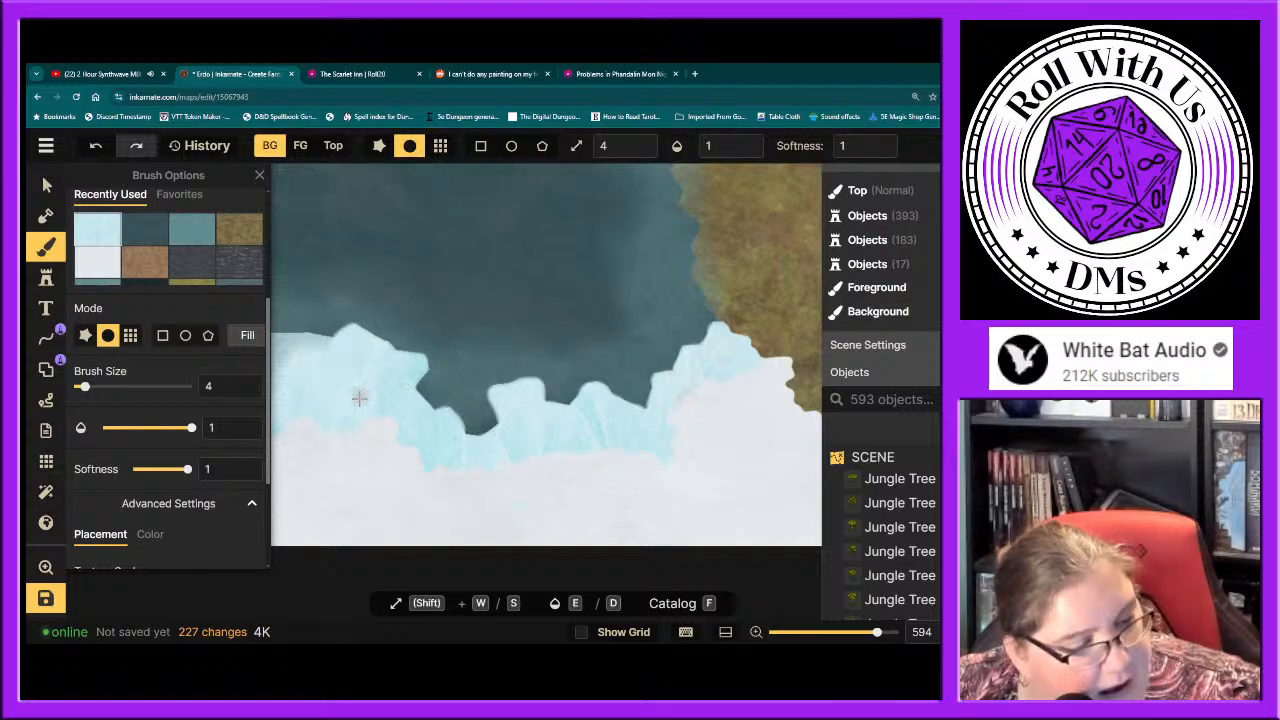
{"action": "left_click", "coordinate": [391, 400]}
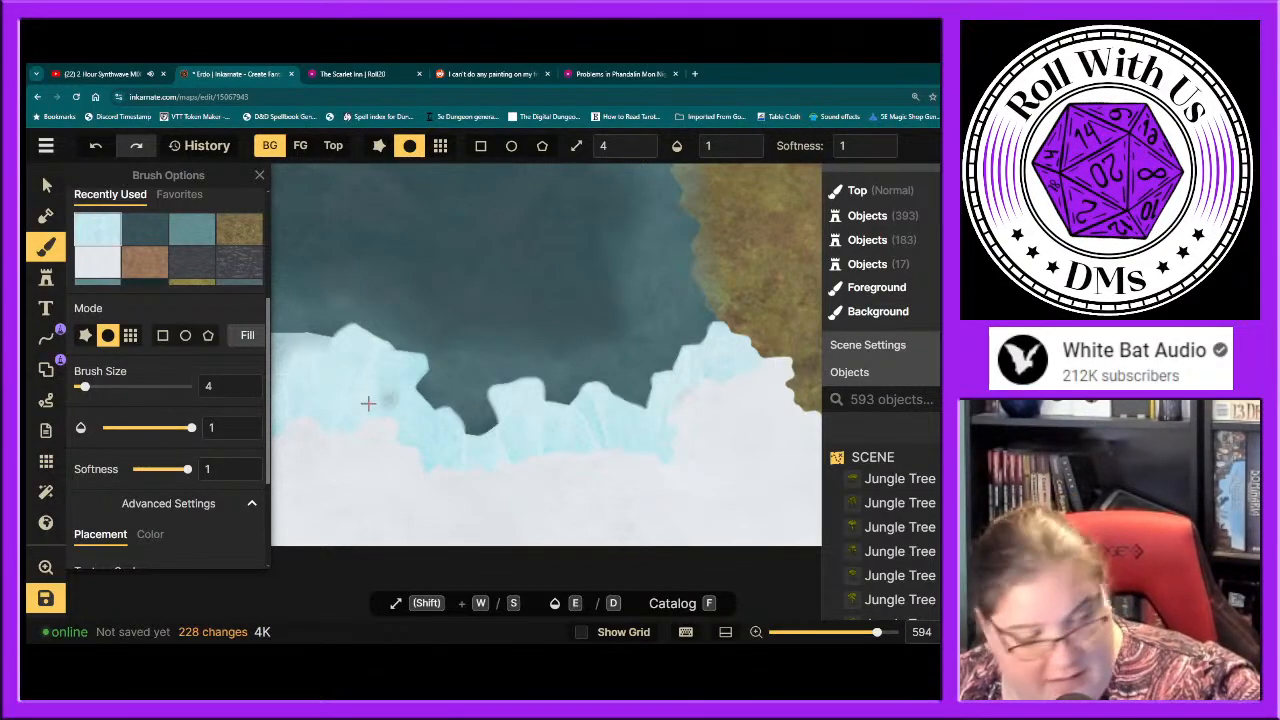
Step: Cover the remaining faded ice edge with pale ice out to the map's southwest corner and check the finished coastline
{"action": "key", "text": "space"}
{"action": "mouse_move", "coordinate": [290, 375]}
{"action": "left_mouse_down"}
{"action": "mouse_move", "coordinate": [431, 383]}
{"action": "mouse_move", "coordinate": [737, 363]}
{"action": "left_mouse_up"}
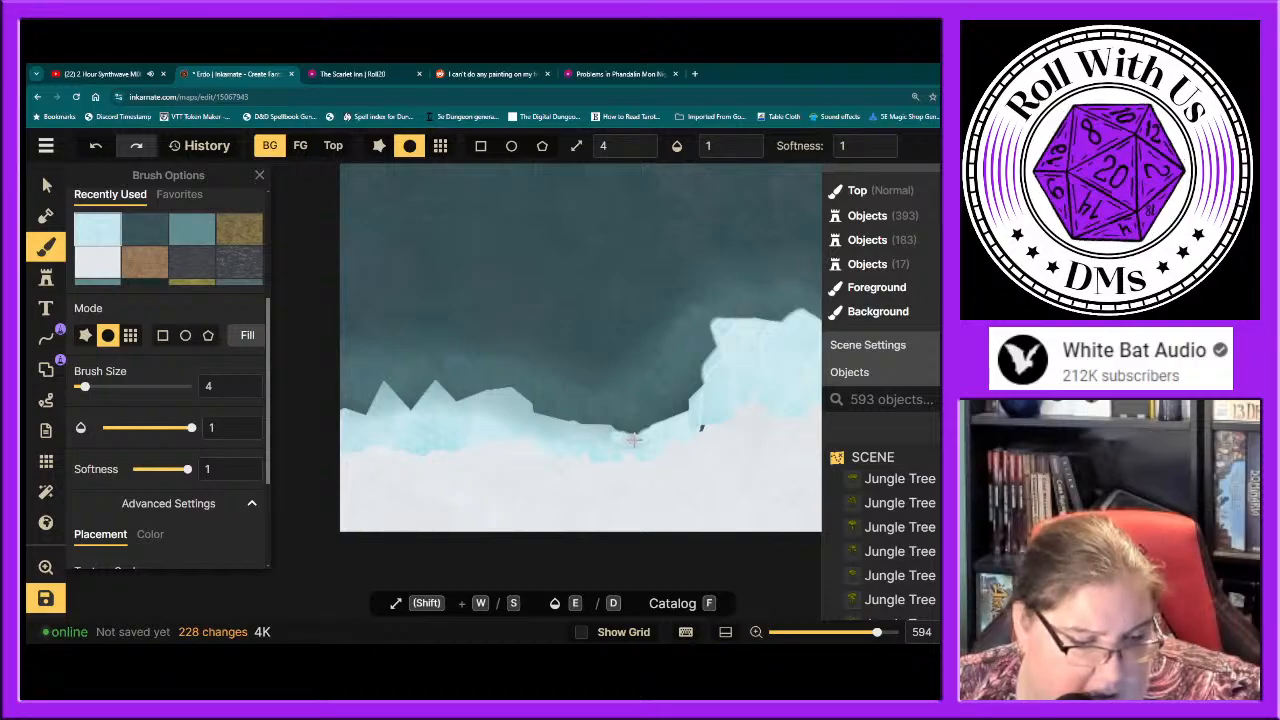
{"action": "mouse_move", "coordinate": [615, 433]}
{"action": "left_mouse_down"}
{"action": "mouse_move", "coordinate": [567, 425]}
{"action": "mouse_move", "coordinate": [619, 450]}
{"action": "mouse_move", "coordinate": [523, 421]}
{"action": "mouse_move", "coordinate": [561, 422]}
{"action": "mouse_move", "coordinate": [561, 433]}
{"action": "mouse_move", "coordinate": [523, 427]}
{"action": "mouse_move", "coordinate": [553, 441]}
{"action": "mouse_move", "coordinate": [500, 420]}
{"action": "mouse_move", "coordinate": [530, 409]}
{"action": "mouse_move", "coordinate": [499, 391]}
{"action": "mouse_move", "coordinate": [481, 409]}
{"action": "mouse_move", "coordinate": [484, 393]}
{"action": "mouse_move", "coordinate": [431, 401]}
{"action": "mouse_move", "coordinate": [515, 407]}
{"action": "mouse_move", "coordinate": [458, 410]}
{"action": "mouse_move", "coordinate": [509, 412]}
{"action": "mouse_move", "coordinate": [469, 406]}
{"action": "mouse_move", "coordinate": [480, 408]}
{"action": "mouse_move", "coordinate": [444, 426]}
{"action": "mouse_move", "coordinate": [433, 387]}
{"action": "mouse_move", "coordinate": [414, 413]}
{"action": "mouse_move", "coordinate": [442, 413]}
{"action": "mouse_move", "coordinate": [425, 427]}
{"action": "mouse_move", "coordinate": [381, 386]}
{"action": "mouse_move", "coordinate": [363, 414]}
{"action": "mouse_move", "coordinate": [390, 407]}
{"action": "mouse_move", "coordinate": [382, 429]}
{"action": "mouse_move", "coordinate": [355, 424]}
{"action": "mouse_move", "coordinate": [476, 442]}
{"action": "left_mouse_up"}
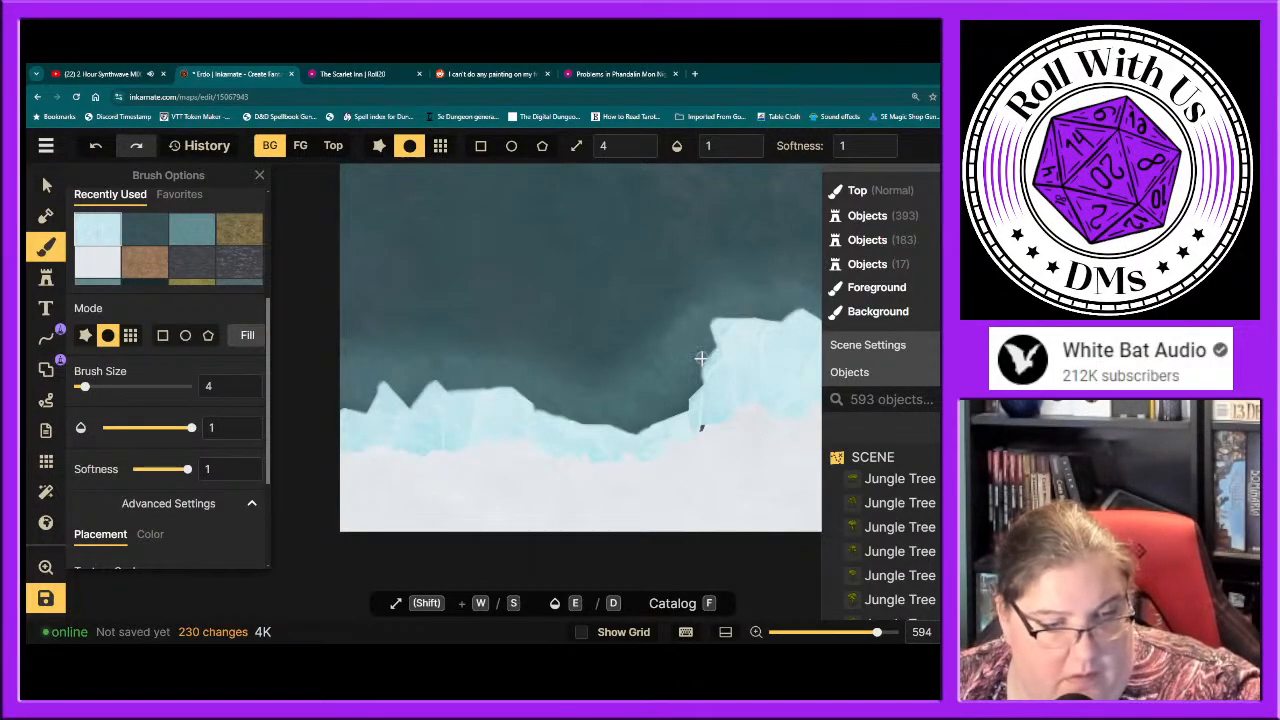
{"action": "scroll", "coordinate": [700, 357], "scroll_direction": "down", "scroll_amount": 2}
{"action": "scroll", "coordinate": [700, 357], "scroll_direction": "down", "scroll_amount": 4}
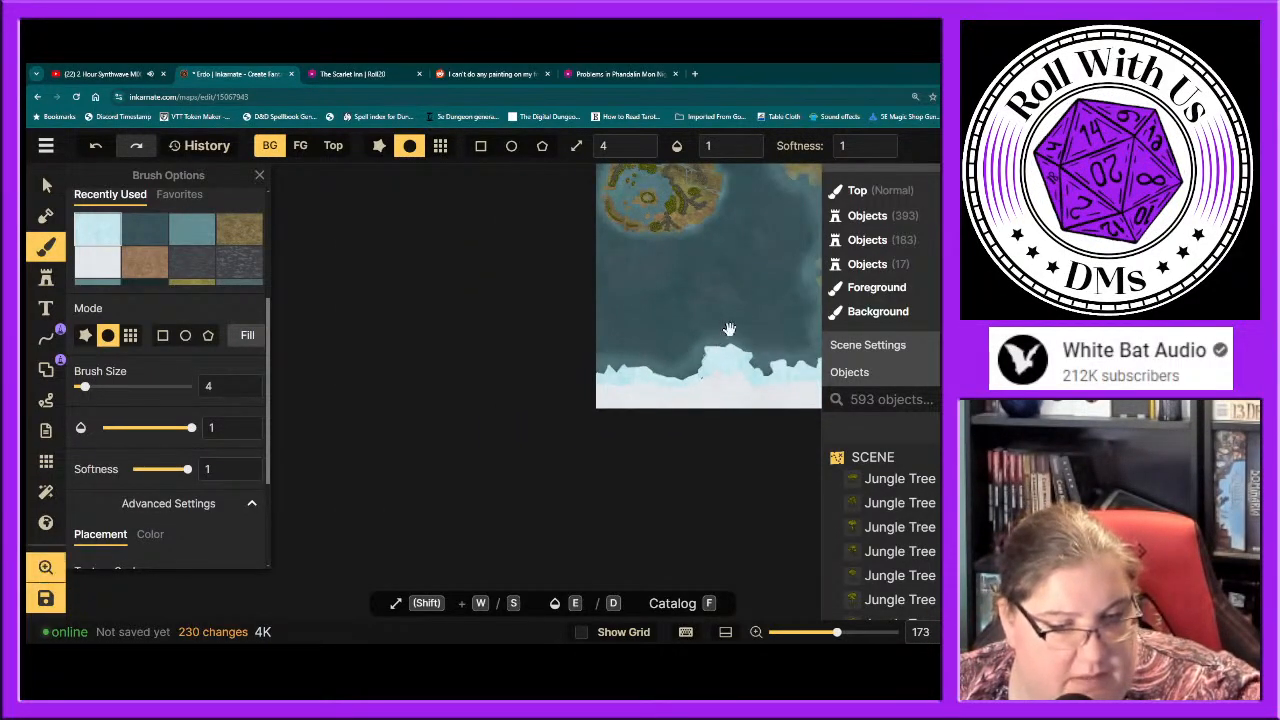
{"action": "left_click_drag", "start_coordinate": [723, 333], "coordinate": [517, 463]}
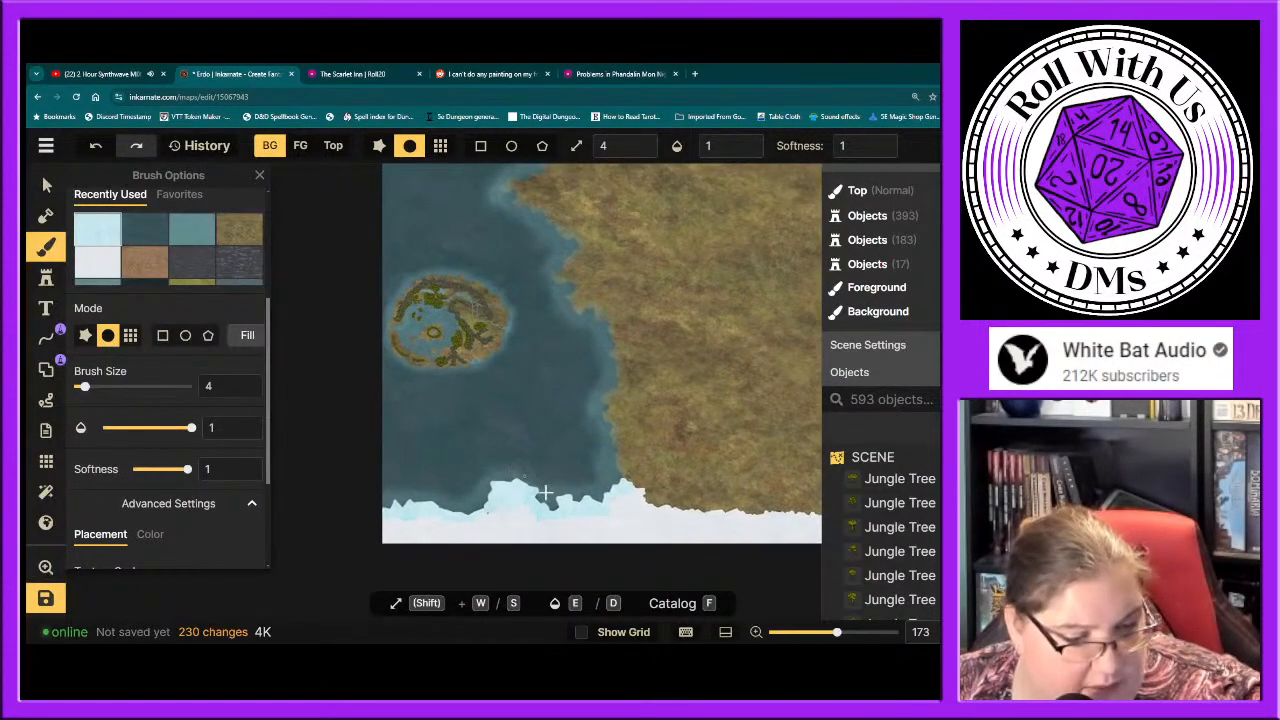
{"action": "scroll", "coordinate": [572, 465], "scroll_direction": "up", "scroll_amount": 1}
{"action": "scroll", "coordinate": [572, 465], "scroll_direction": "down", "scroll_amount": 5}
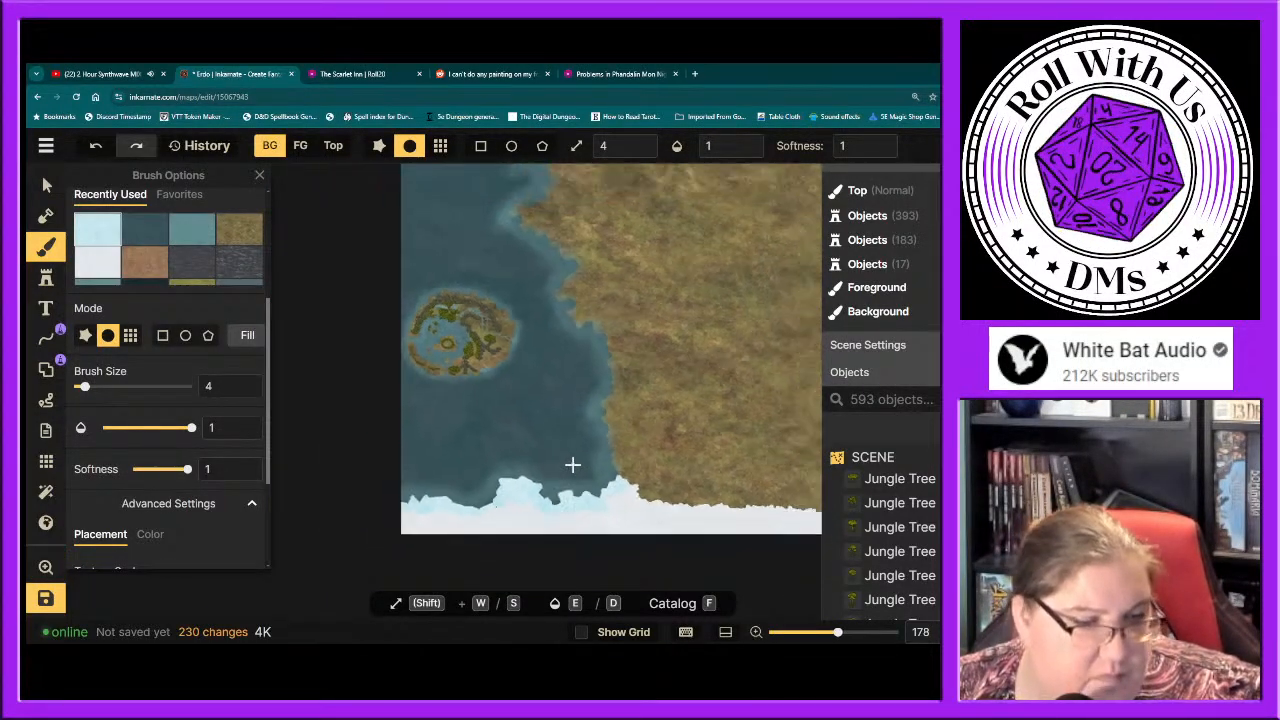
{"action": "scroll", "coordinate": [563, 480], "scroll_direction": "down", "scroll_amount": 2}
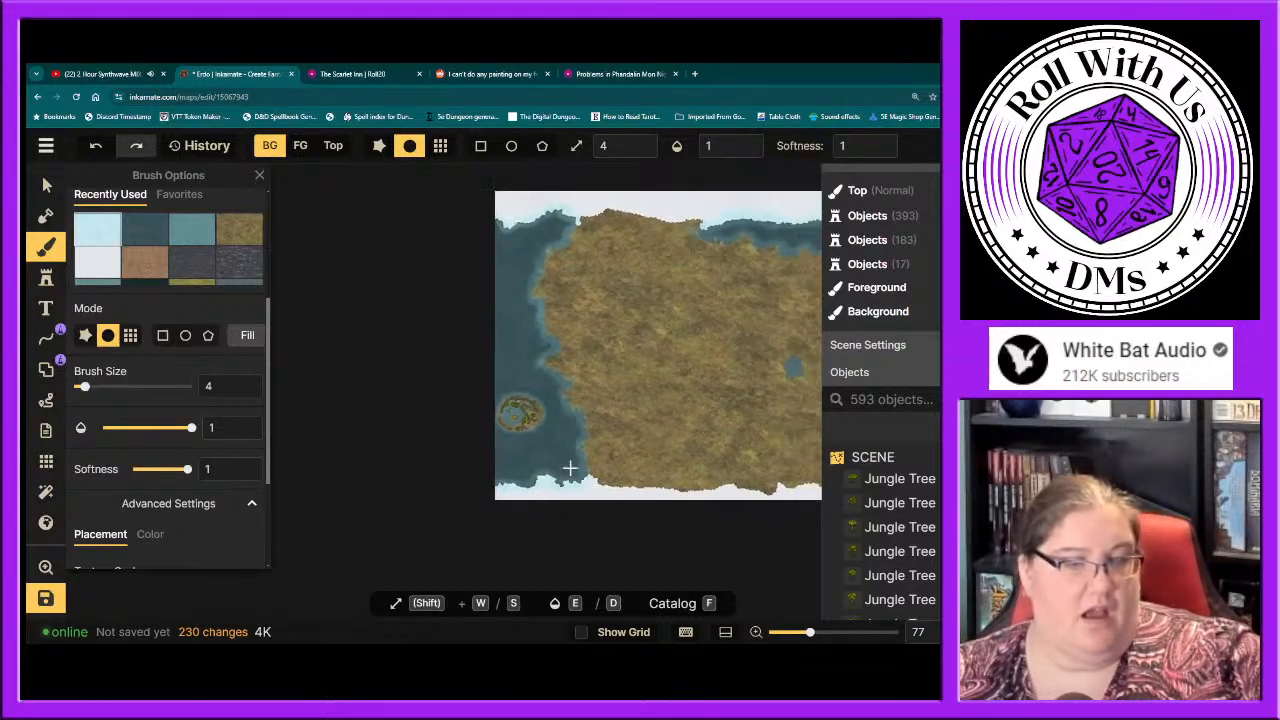
{"action": "left_click_drag", "start_coordinate": [654, 377], "coordinate": [494, 433]}
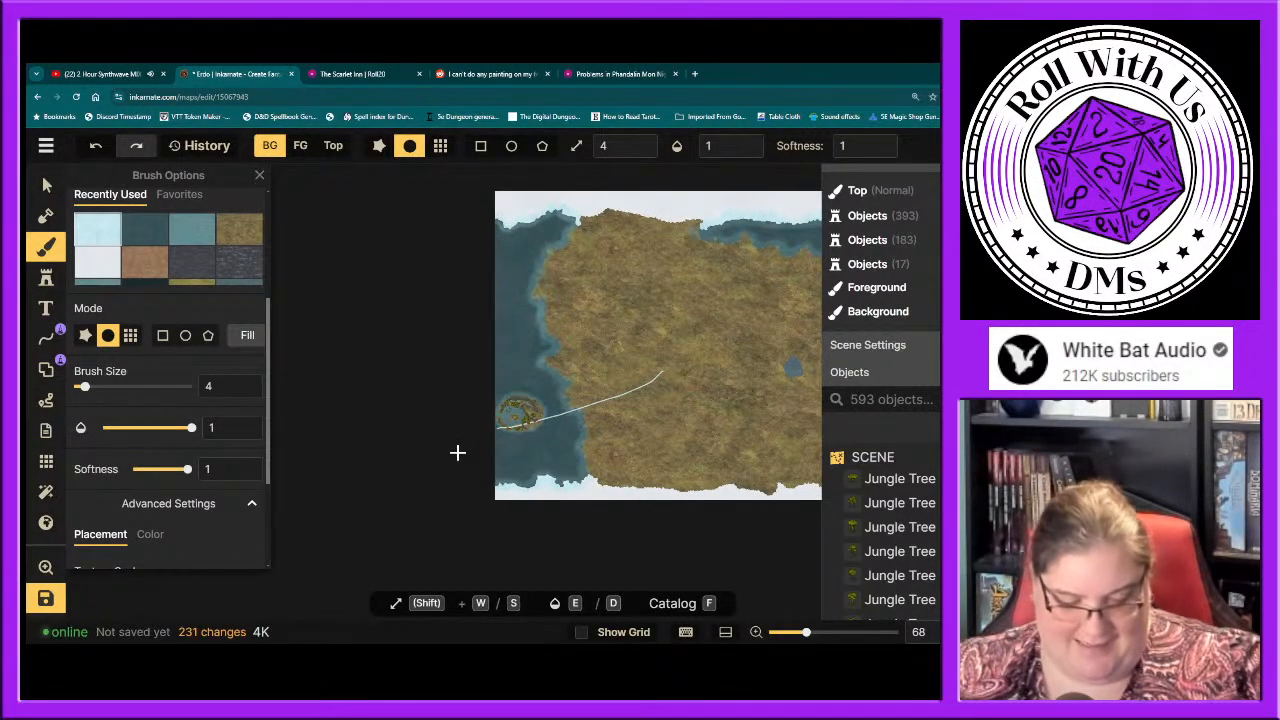
{"action": "key", "text": "ctrl+z"}
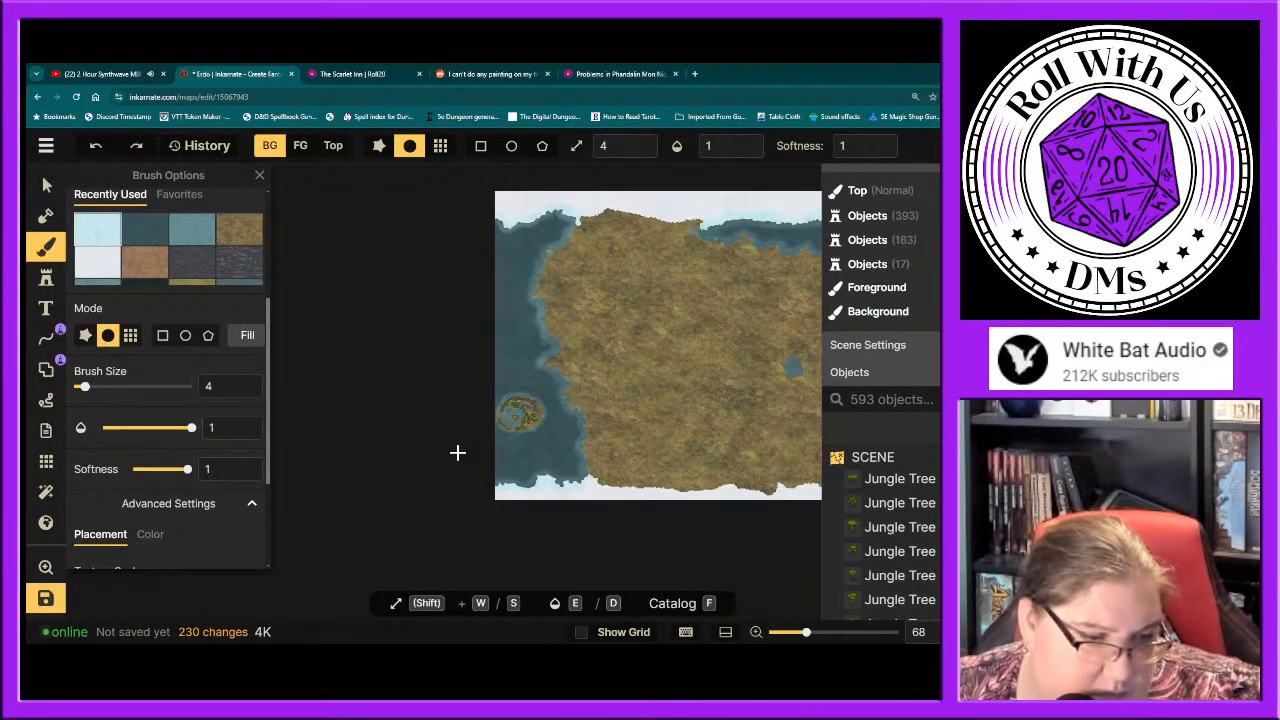
{"action": "scroll", "coordinate": [581, 274], "scroll_direction": "up", "scroll_amount": 5}
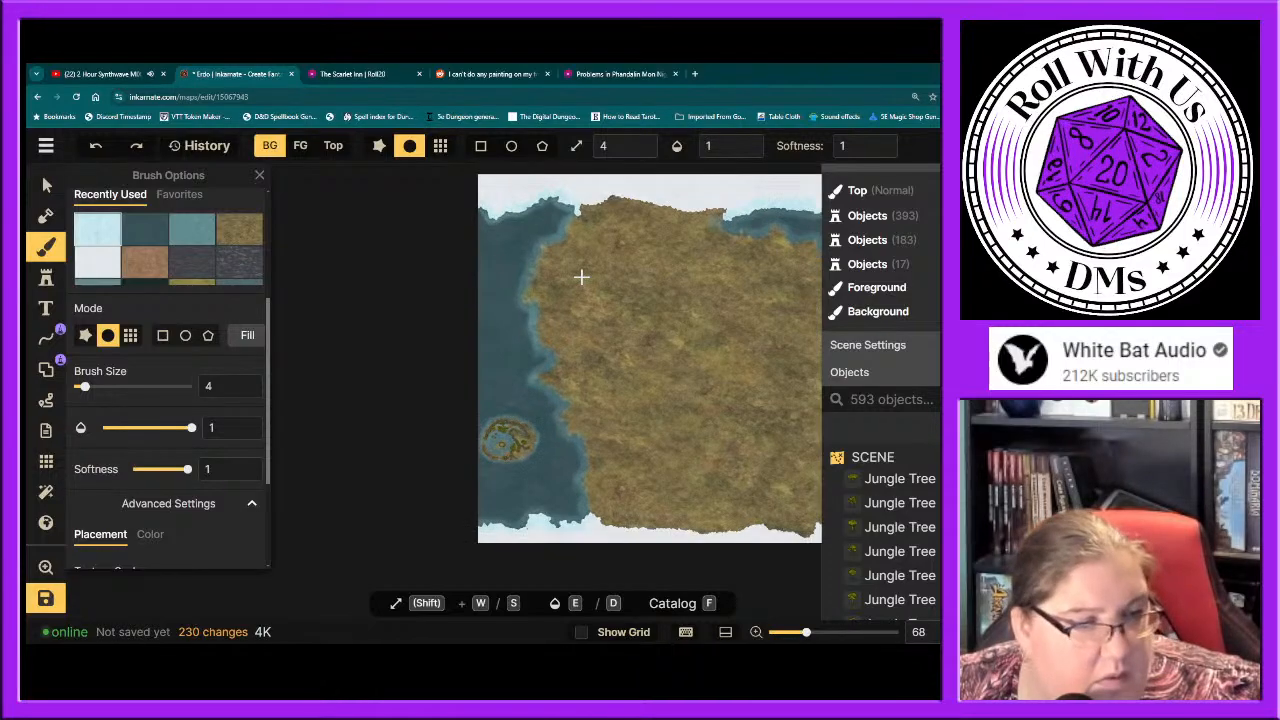
Step: Choose the brown-green land texture with brush size 5 and paint over the faded mainland shore just south of the northwestern ice
{"action": "scroll", "coordinate": [581, 274], "scroll_direction": "up", "scroll_amount": 6}
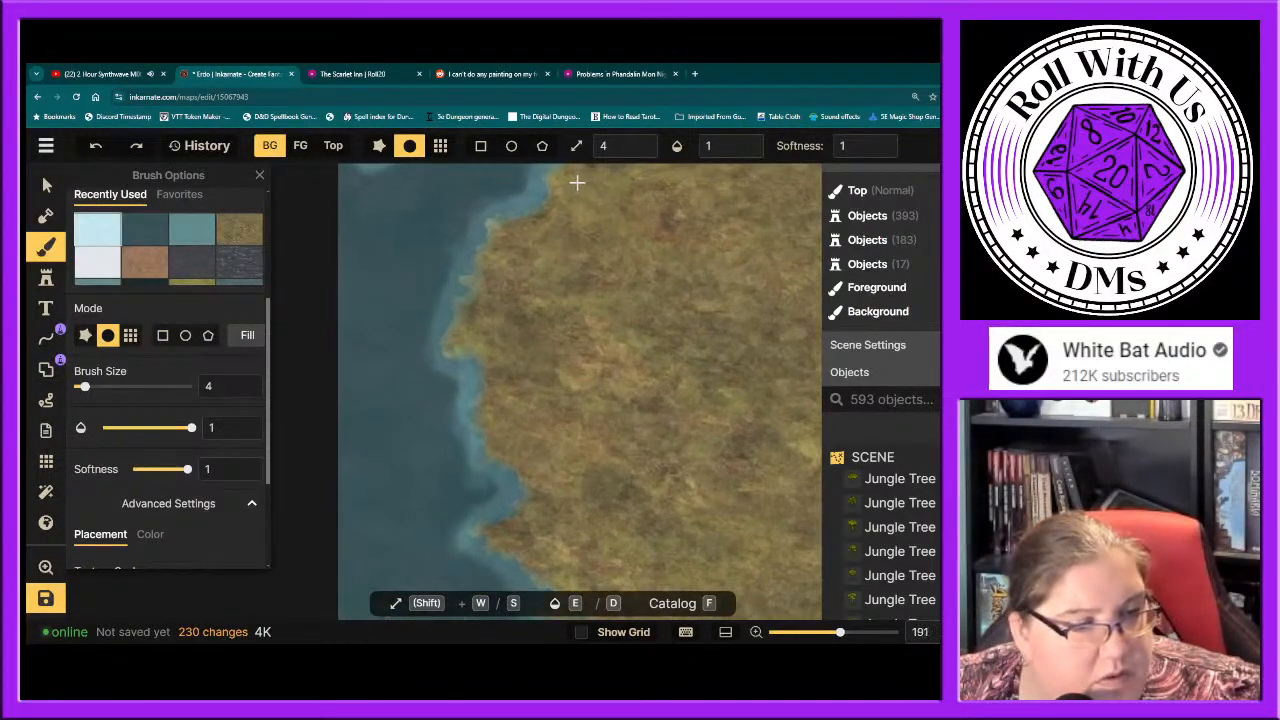
{"action": "left_click_drag", "start_coordinate": [576, 183], "coordinate": [576, 338]}
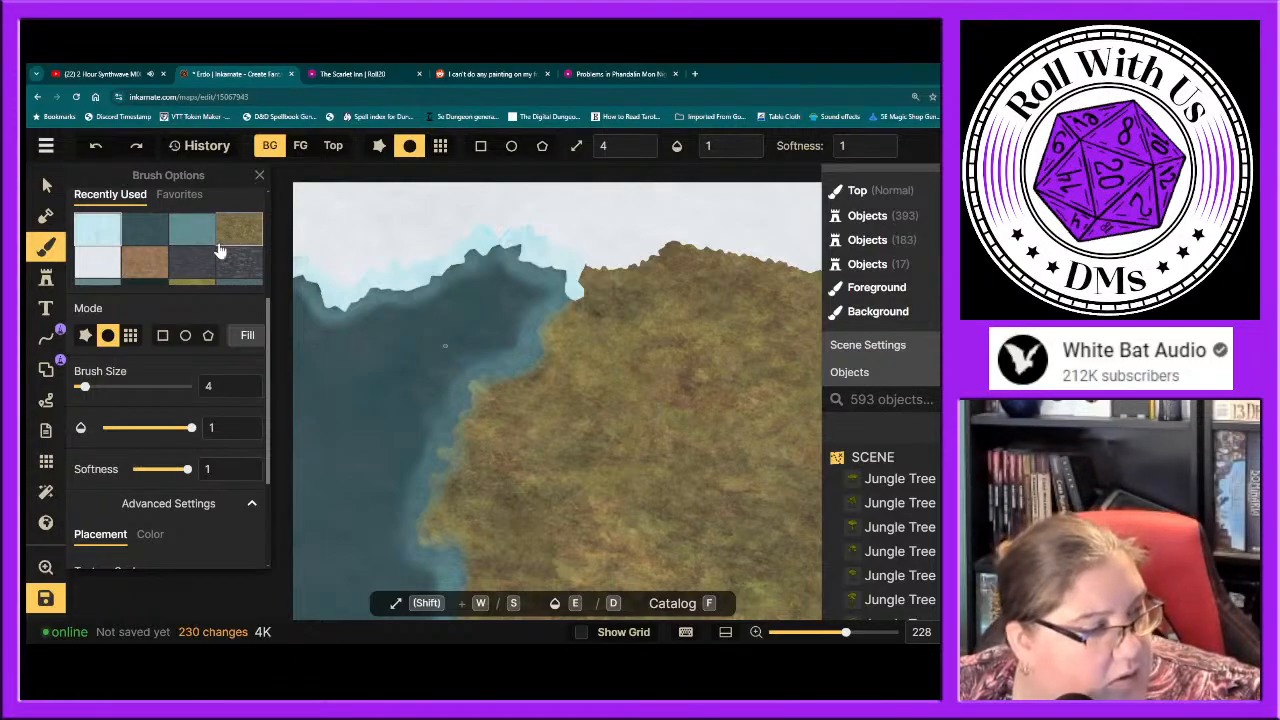
{"action": "scroll", "coordinate": [220, 285], "scroll_direction": "up", "scroll_amount": 1}
{"action": "left_click", "coordinate": [228, 289]}
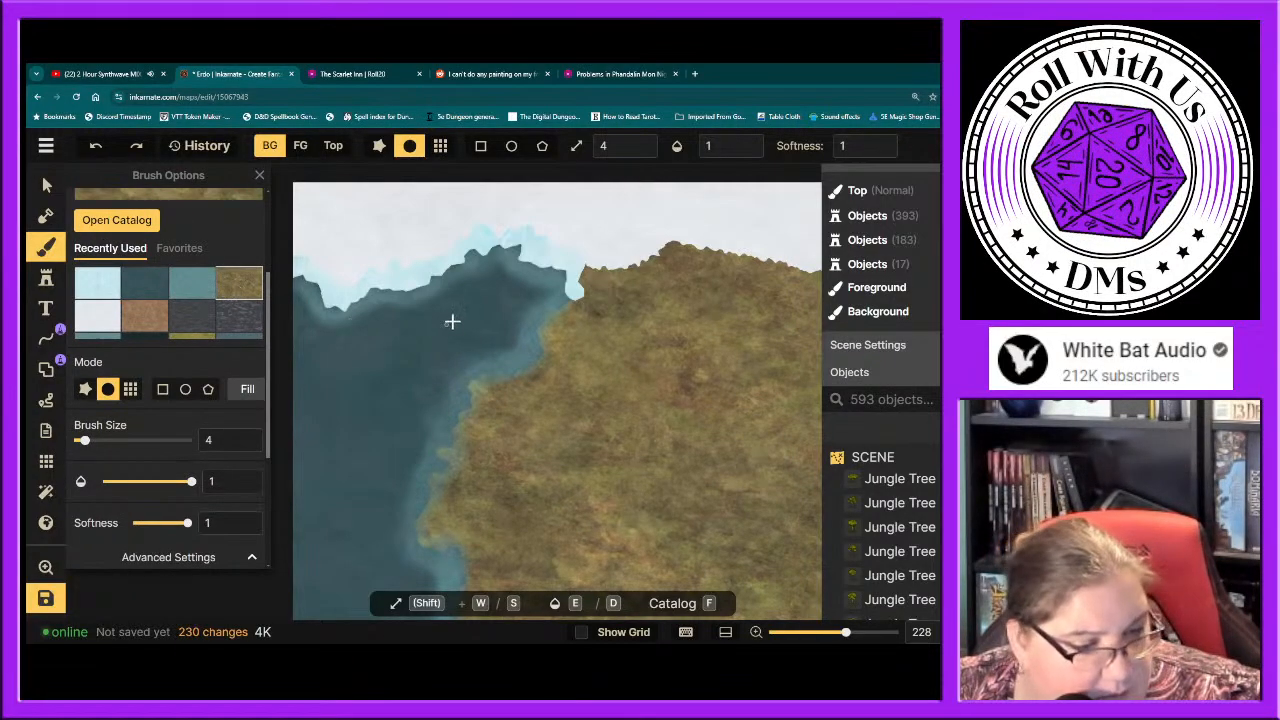
{"action": "scroll", "coordinate": [573, 312], "scroll_direction": "up", "scroll_amount": 5}
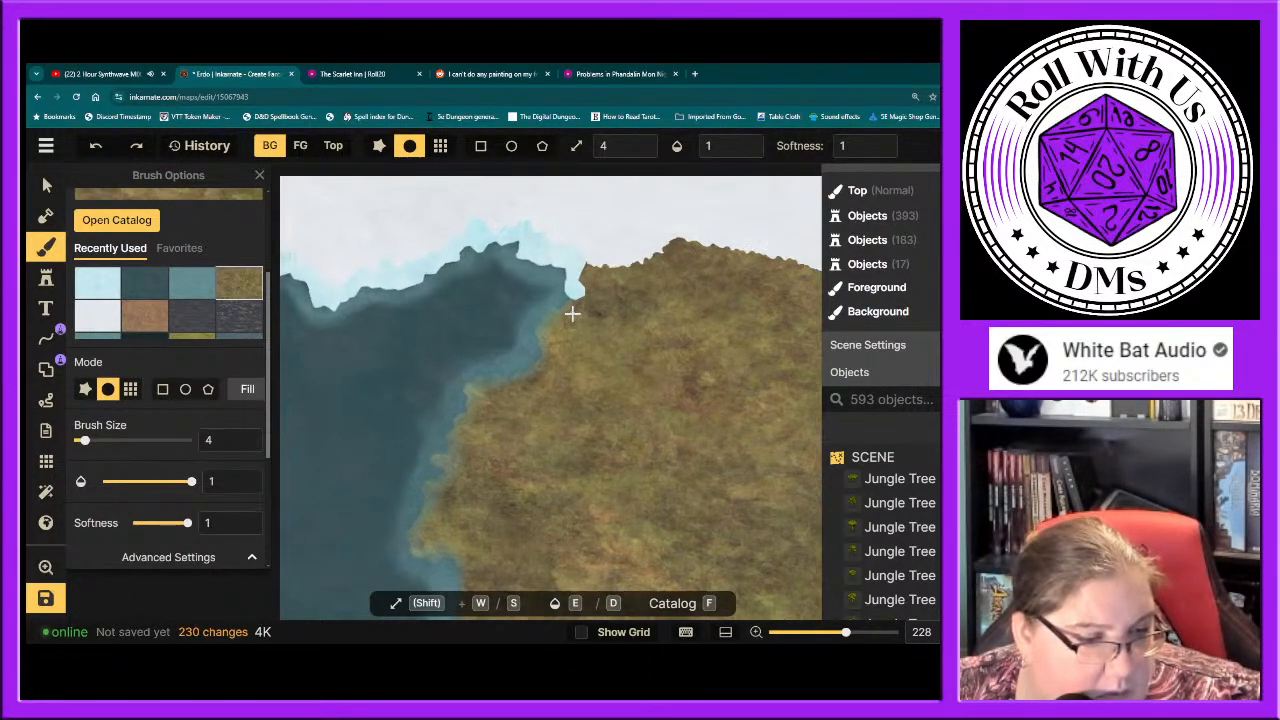
{"action": "scroll", "coordinate": [572, 314], "scroll_direction": "up", "scroll_amount": 2}
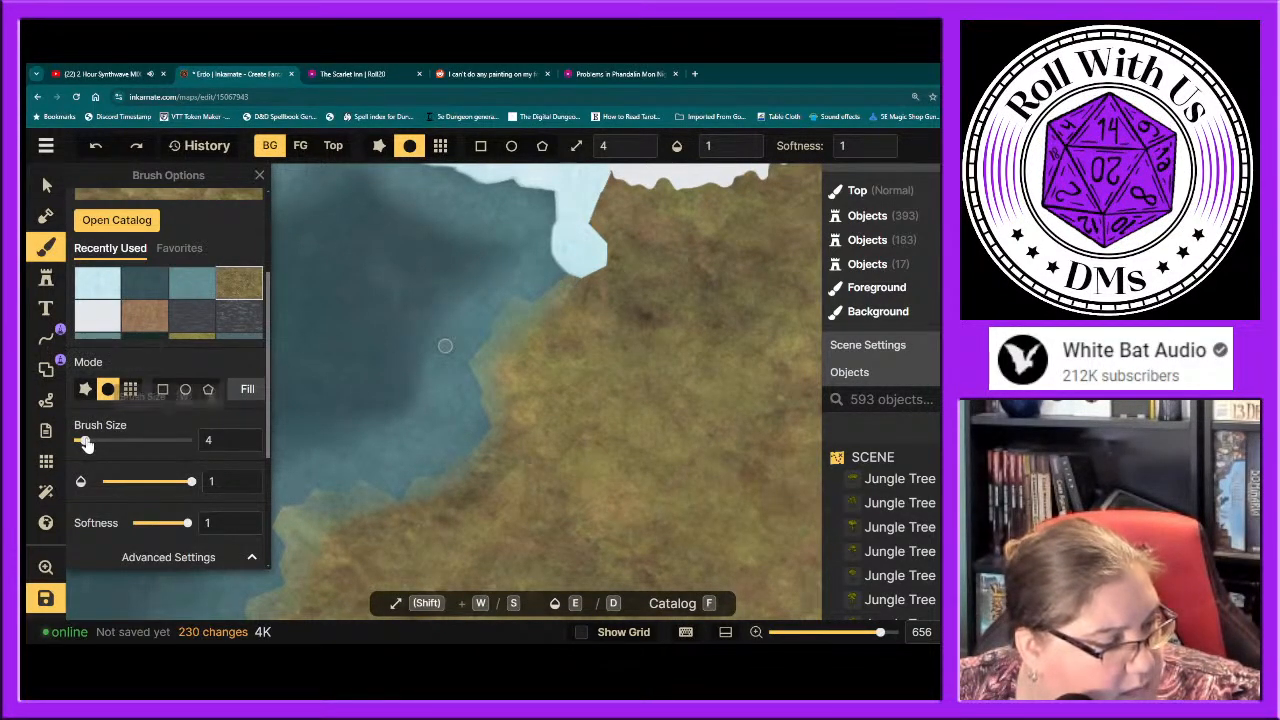
{"action": "left_click", "coordinate": [205, 442]}
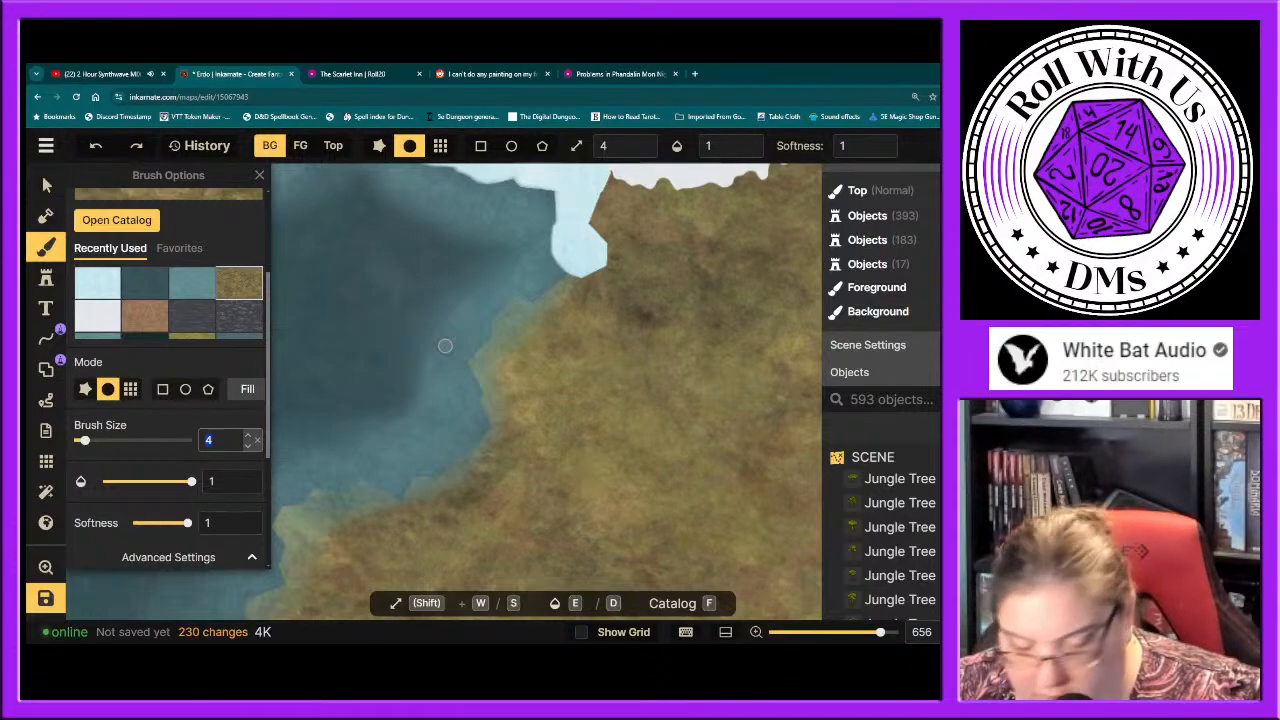
{"action": "type", "text": "5"}
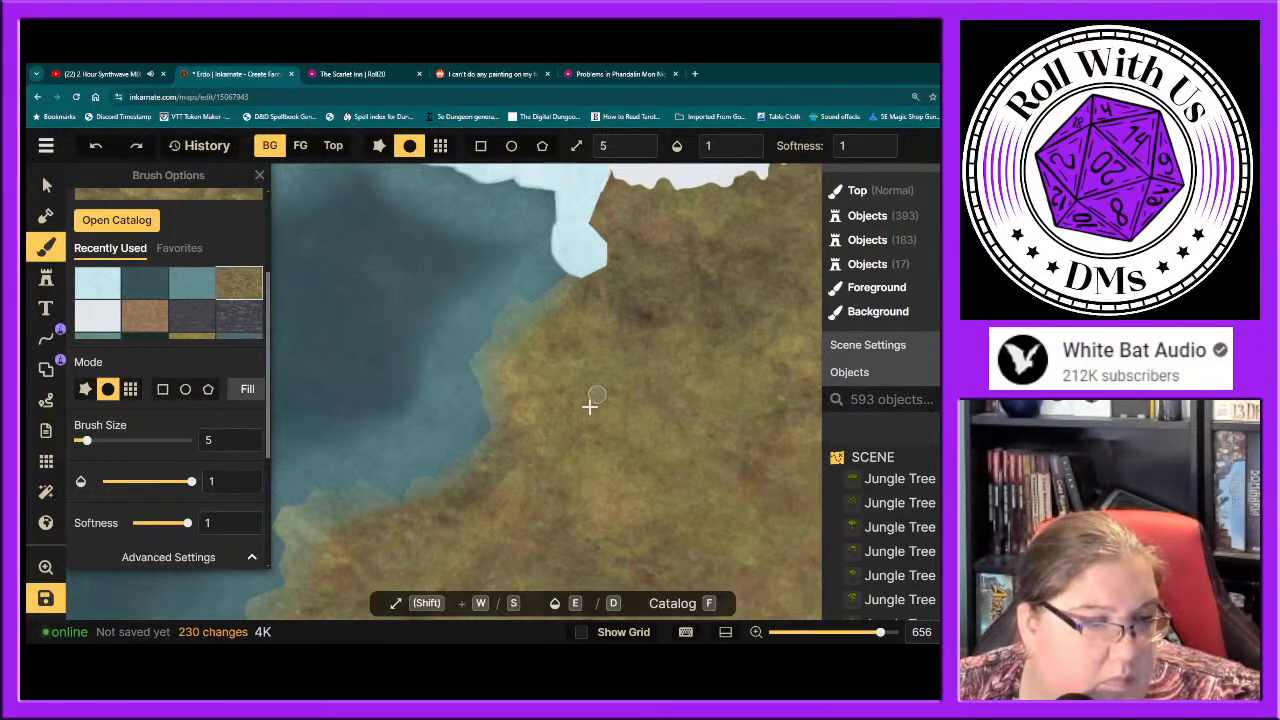
{"action": "left_click_drag", "start_coordinate": [578, 287], "coordinate": [575, 286]}
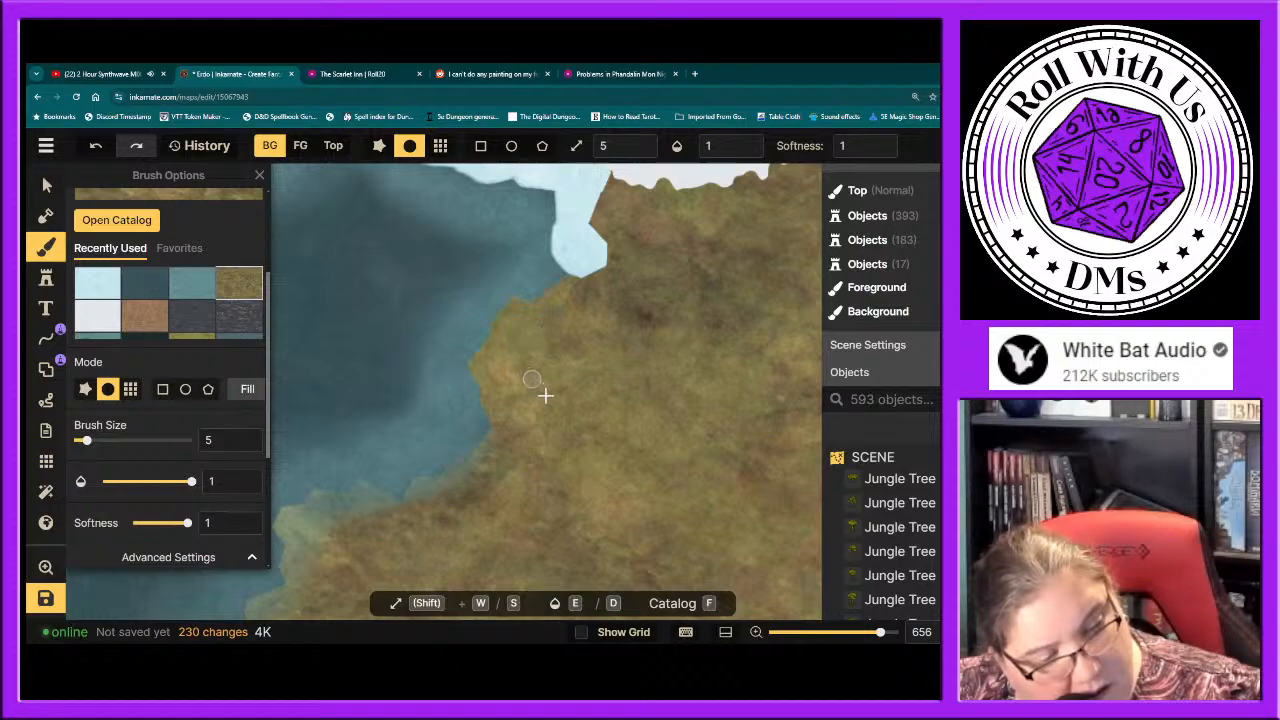
Step: Paint solid land over the faded edge of the jagged northwestern coast, working south to the rounded headland
{"action": "mouse_move", "coordinate": [511, 481]}
{"action": "left_mouse_down"}
{"action": "mouse_move", "coordinate": [496, 491]}
{"action": "mouse_move", "coordinate": [654, 277]}
{"action": "left_mouse_up"}
{"action": "key", "text": "space"}
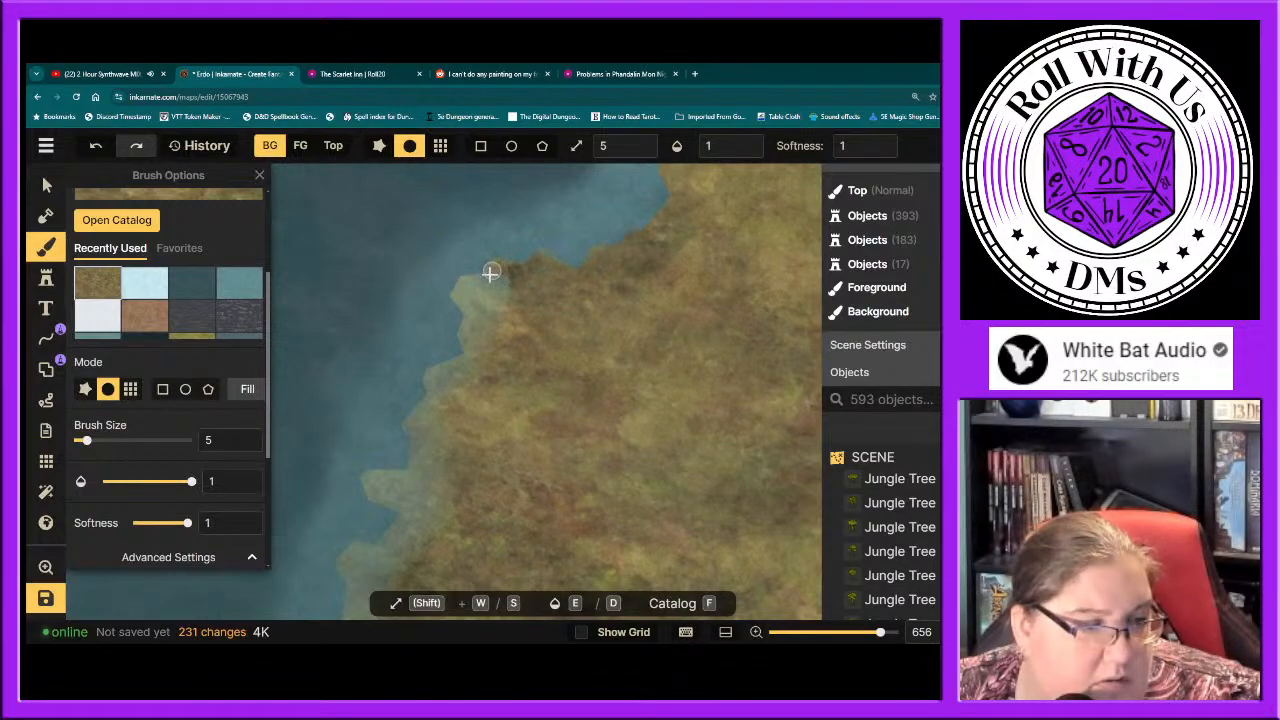
{"action": "left_click", "coordinate": [465, 326]}
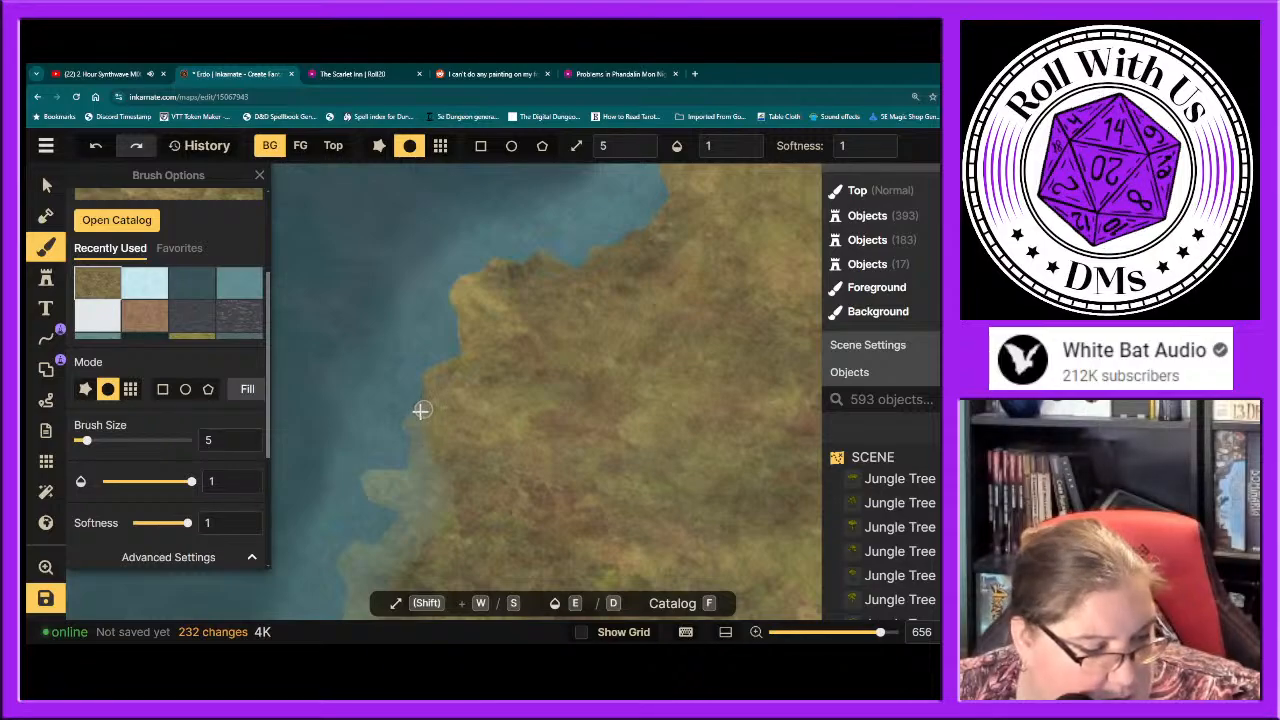
{"action": "left_click_drag", "start_coordinate": [411, 421], "coordinate": [428, 453]}
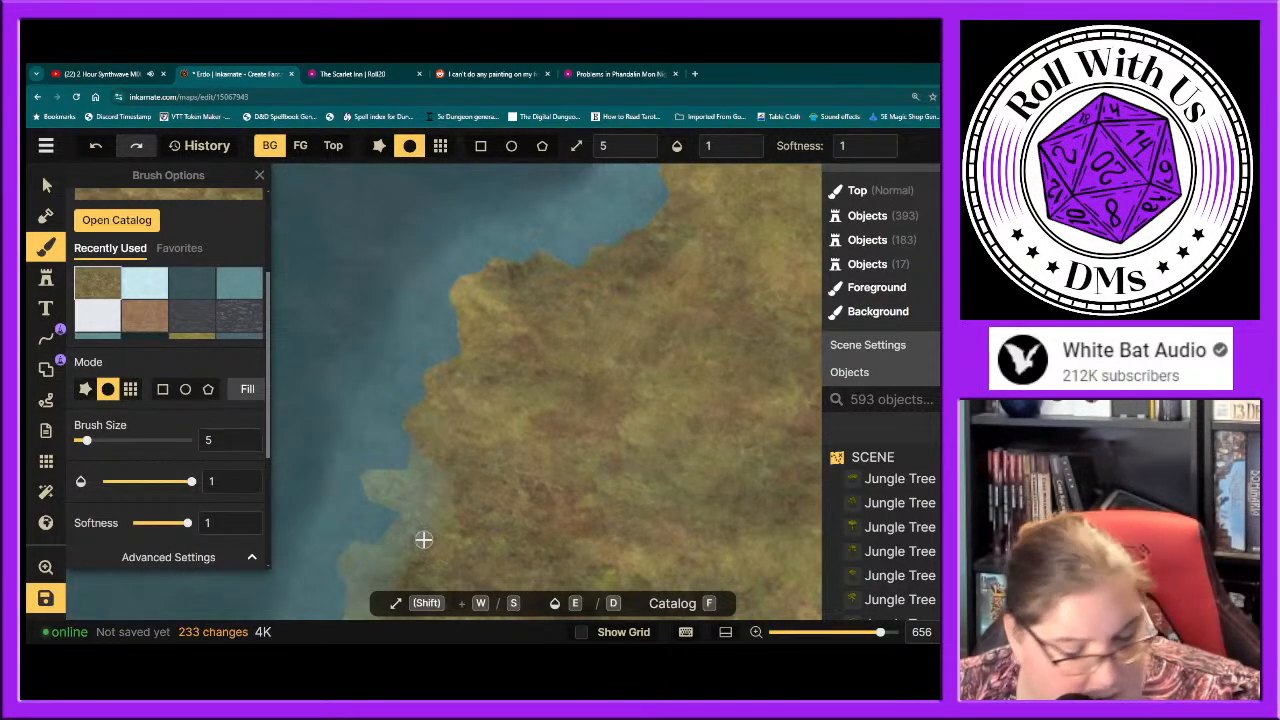
{"action": "mouse_move", "coordinate": [443, 543]}
{"action": "left_mouse_down"}
{"action": "mouse_move", "coordinate": [589, 386]}
{"action": "mouse_move", "coordinate": [648, 350]}
{"action": "mouse_move", "coordinate": [634, 323]}
{"action": "left_mouse_up"}
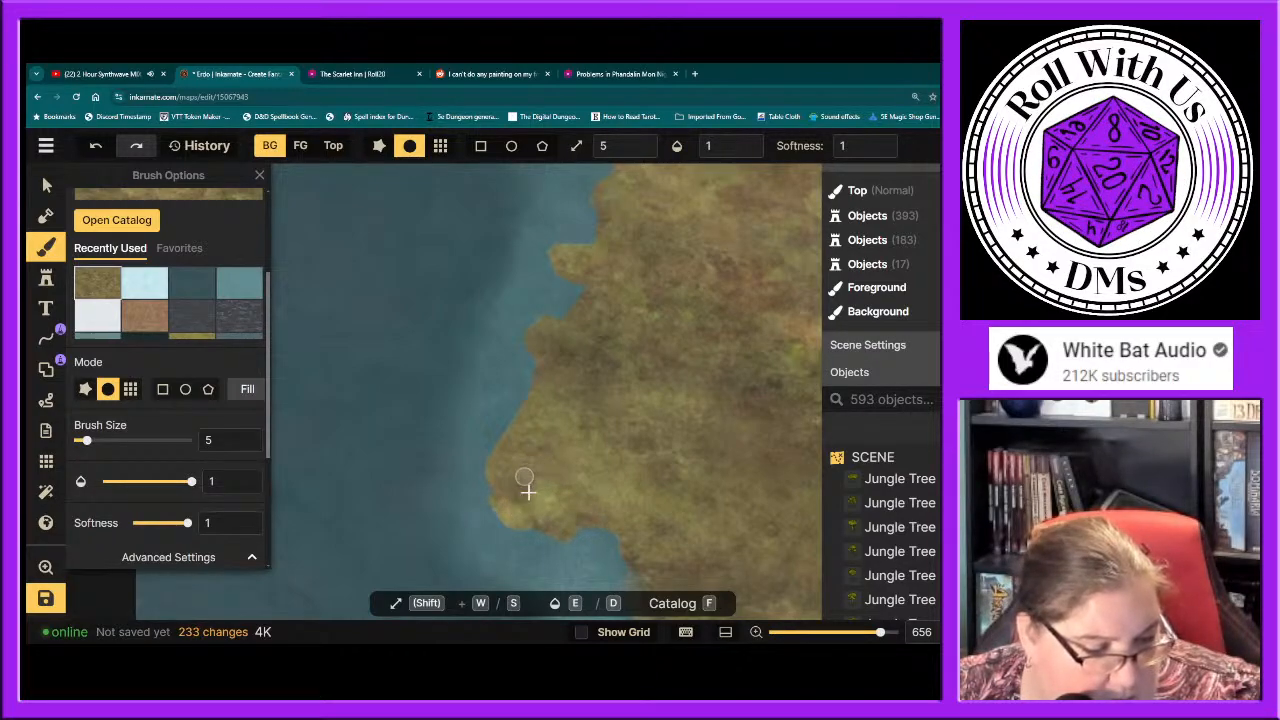
{"action": "left_click", "coordinate": [646, 436]}
Step: Cover the faded land edge on the stretch of west coast running south from the rounded headland
{"action": "scroll", "coordinate": [669, 468], "scroll_direction": "down", "scroll_amount": 3}
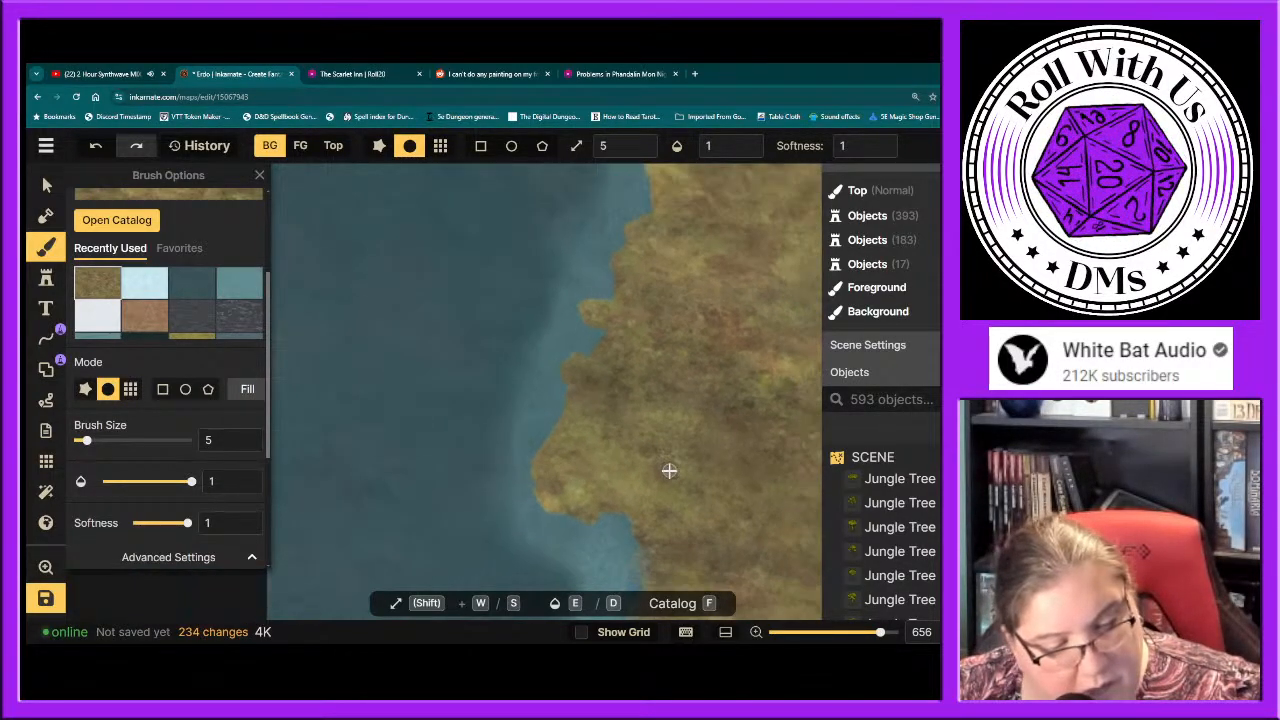
{"action": "left_click_drag", "start_coordinate": [691, 554], "coordinate": [621, 219]}
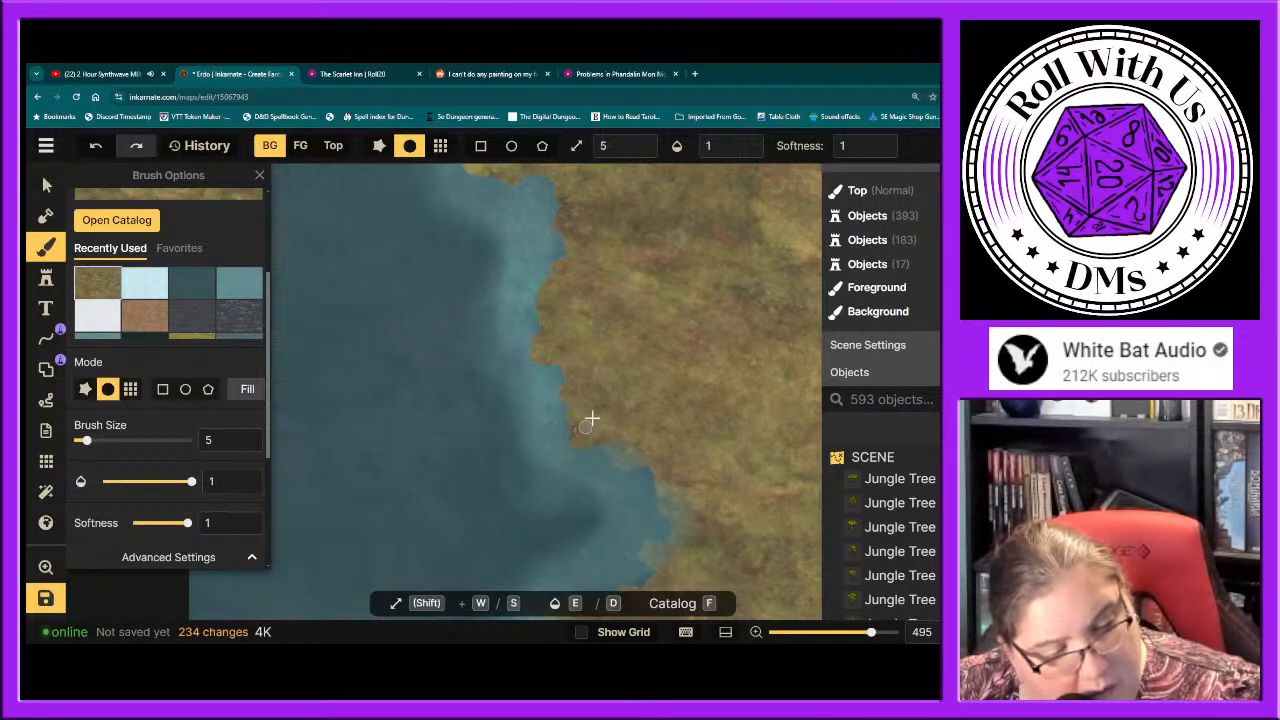
{"action": "mouse_move", "coordinate": [592, 419]}
{"action": "left_mouse_down"}
{"action": "mouse_move", "coordinate": [617, 406]}
{"action": "mouse_move", "coordinate": [606, 380]}
{"action": "left_mouse_up"}
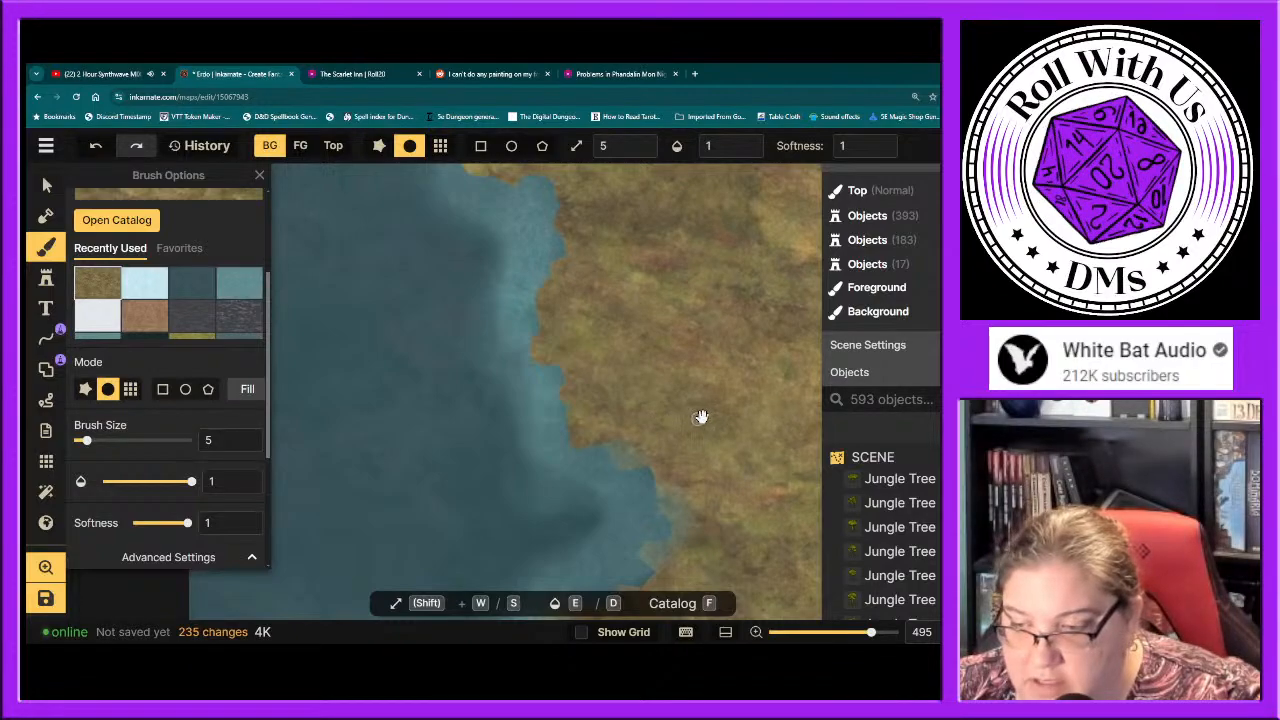
Step: Outline and fill the shore of the western bay and the small pointed headland below it with the land texture
{"action": "left_click_drag", "start_coordinate": [689, 420], "coordinate": [586, 194]}
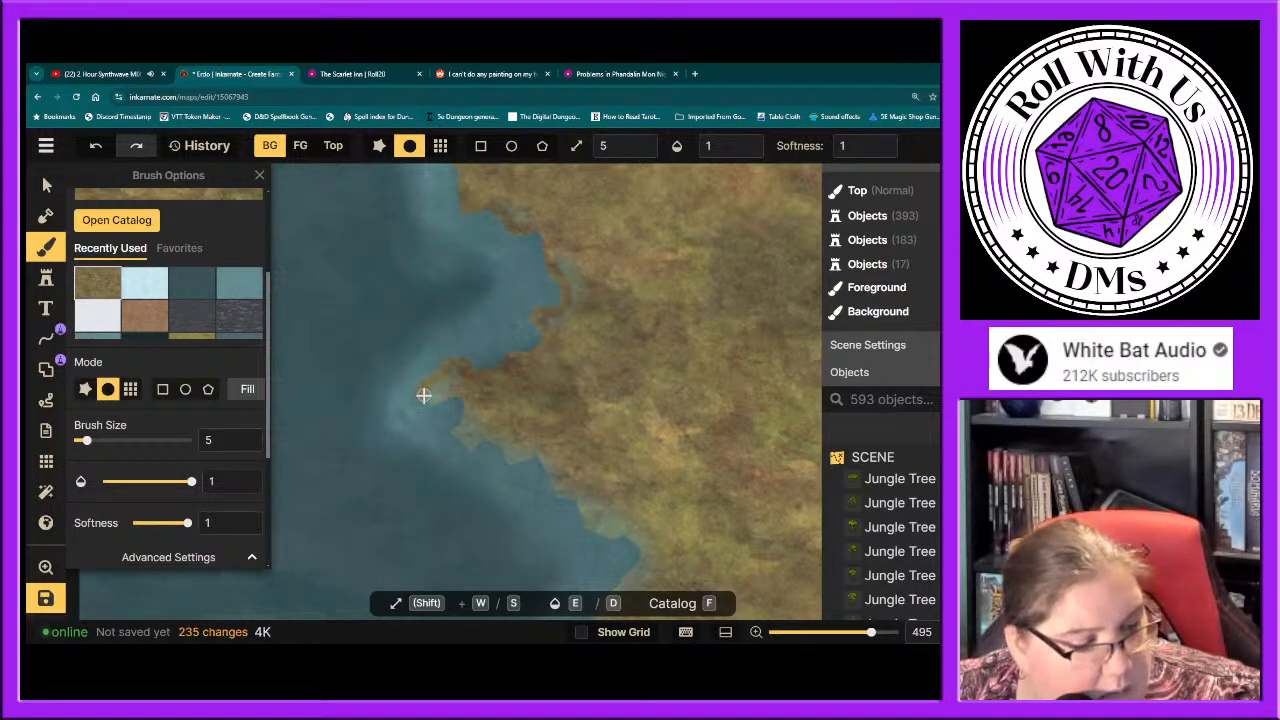
{"action": "left_click_drag", "start_coordinate": [453, 391], "coordinate": [458, 385]}
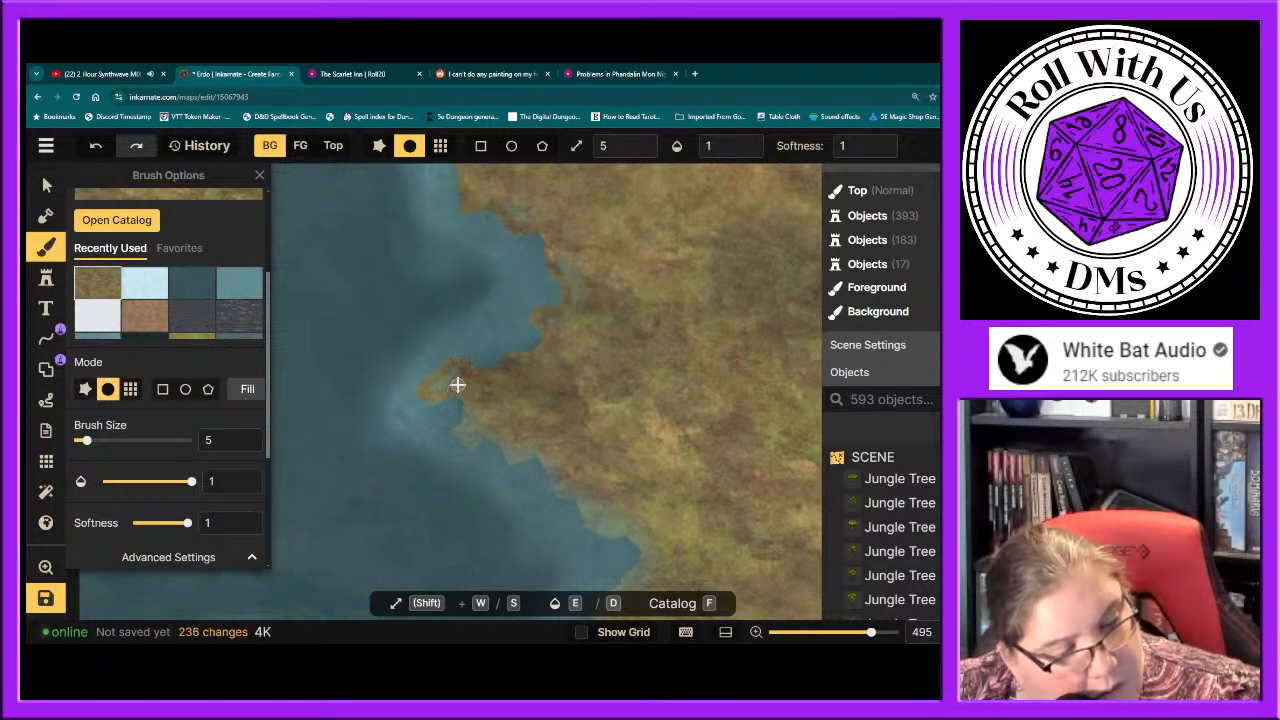
{"action": "left_click", "coordinate": [544, 234]}
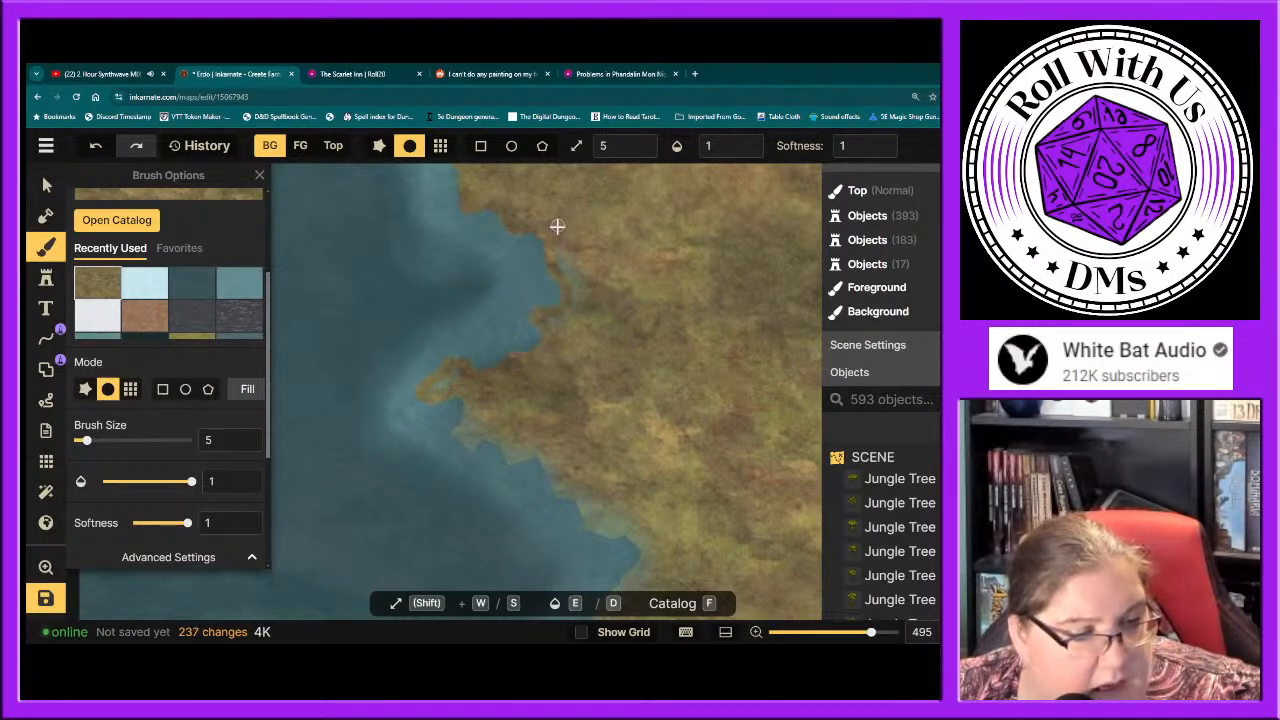
{"action": "left_click_drag", "start_coordinate": [557, 251], "coordinate": [566, 249]}
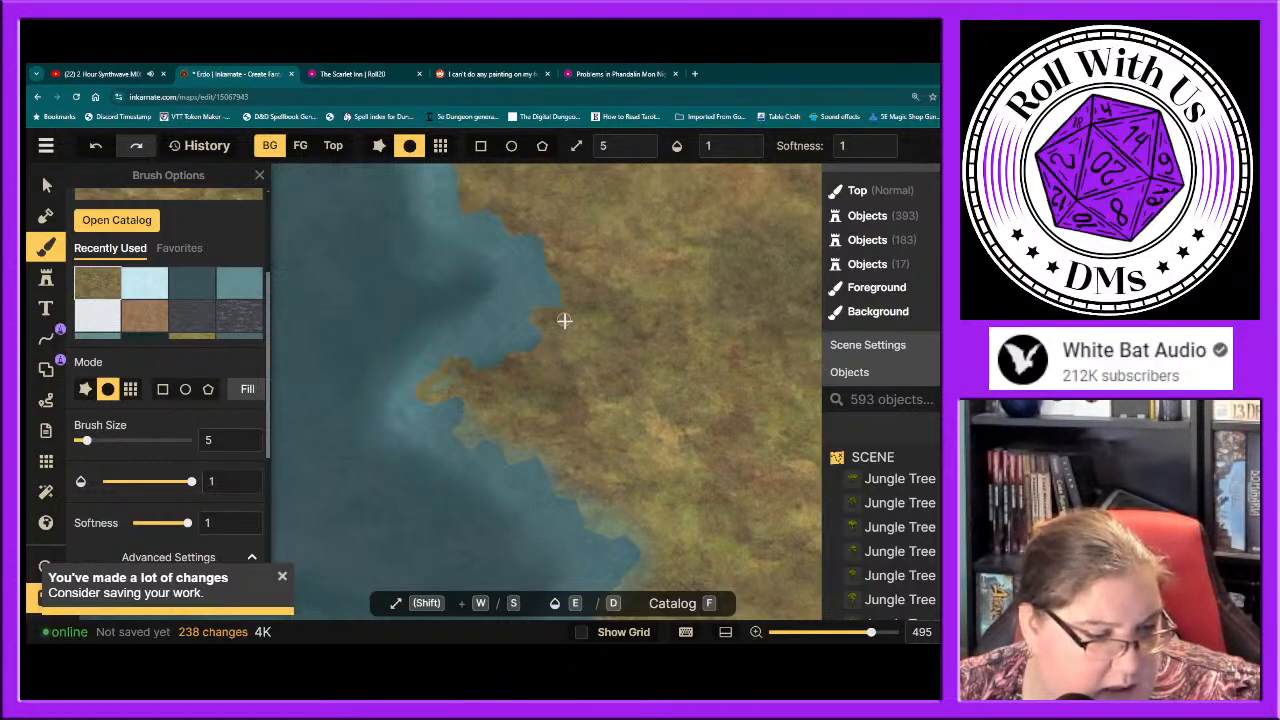
{"action": "mouse_move", "coordinate": [550, 354]}
{"action": "left_mouse_down"}
{"action": "mouse_move", "coordinate": [520, 383]}
{"action": "mouse_move", "coordinate": [454, 371]}
{"action": "left_mouse_up"}
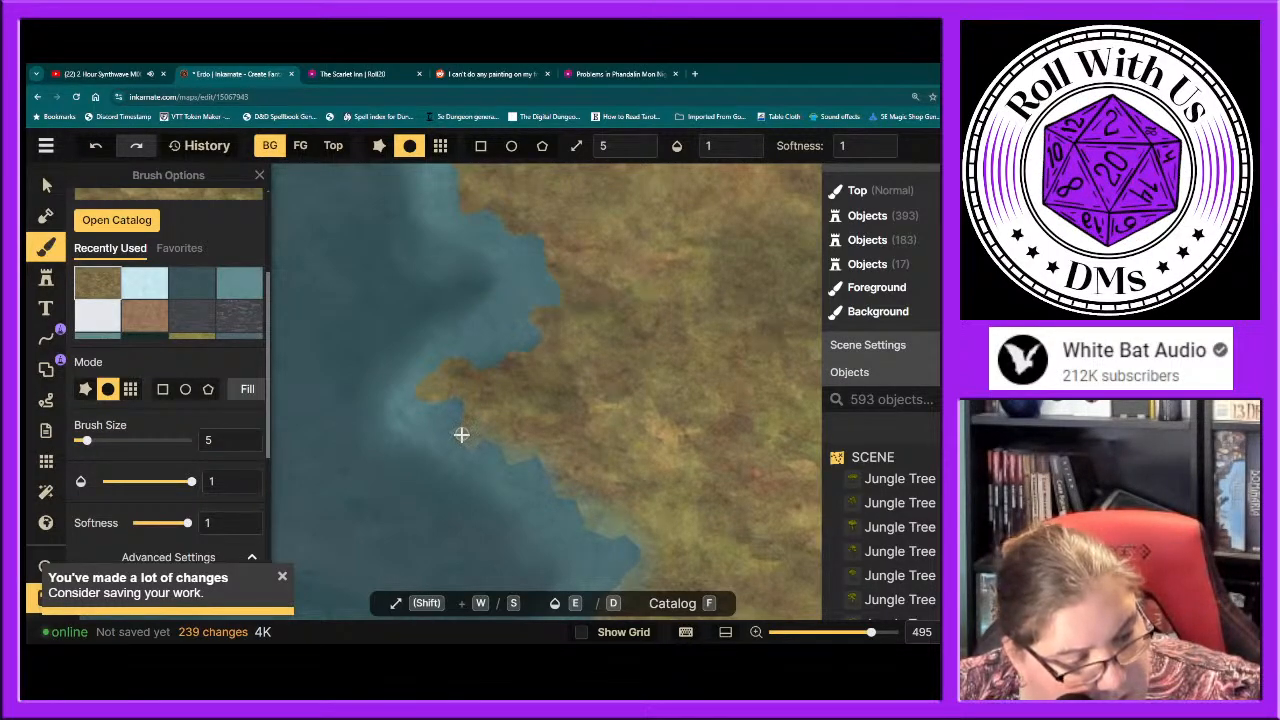
{"action": "mouse_move", "coordinate": [462, 438]}
{"action": "left_mouse_down"}
{"action": "mouse_move", "coordinate": [469, 446]}
{"action": "mouse_move", "coordinate": [478, 424]}
{"action": "mouse_move", "coordinate": [466, 394]}
{"action": "left_mouse_up"}
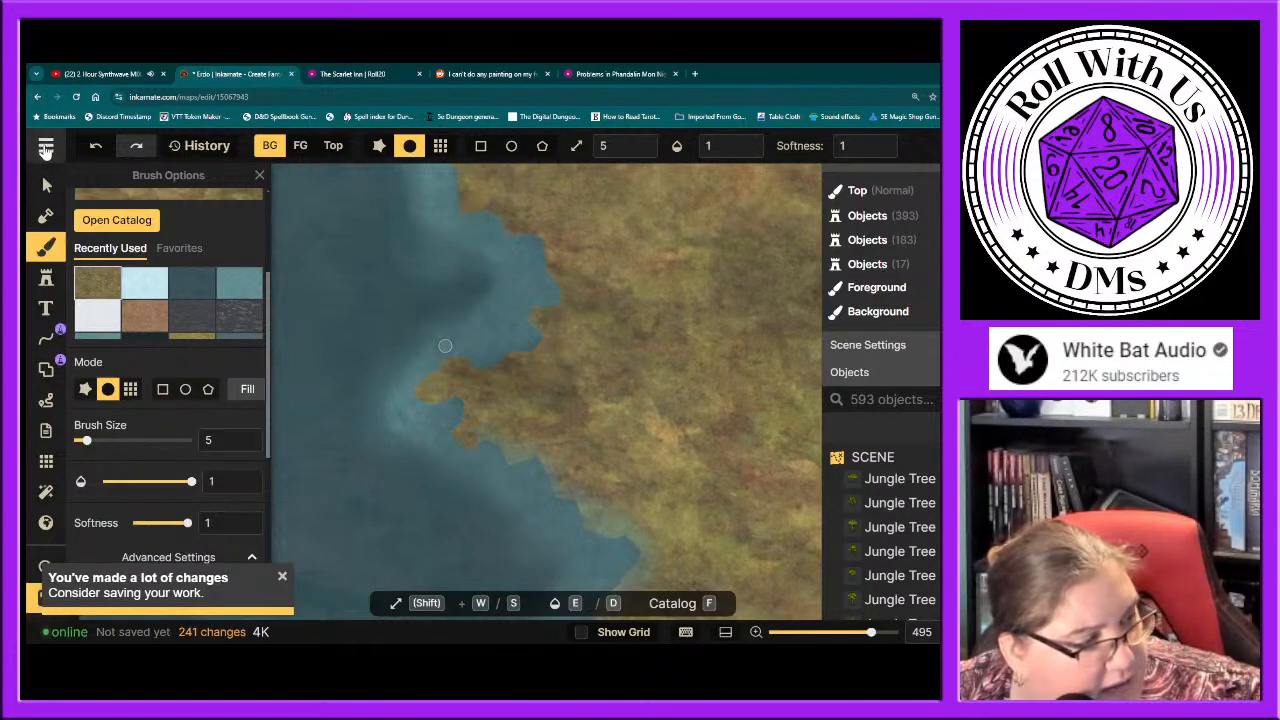
Step: Save the map
{"action": "left_click", "coordinate": [46, 145]}
{"action": "left_click", "coordinate": [58, 204]}
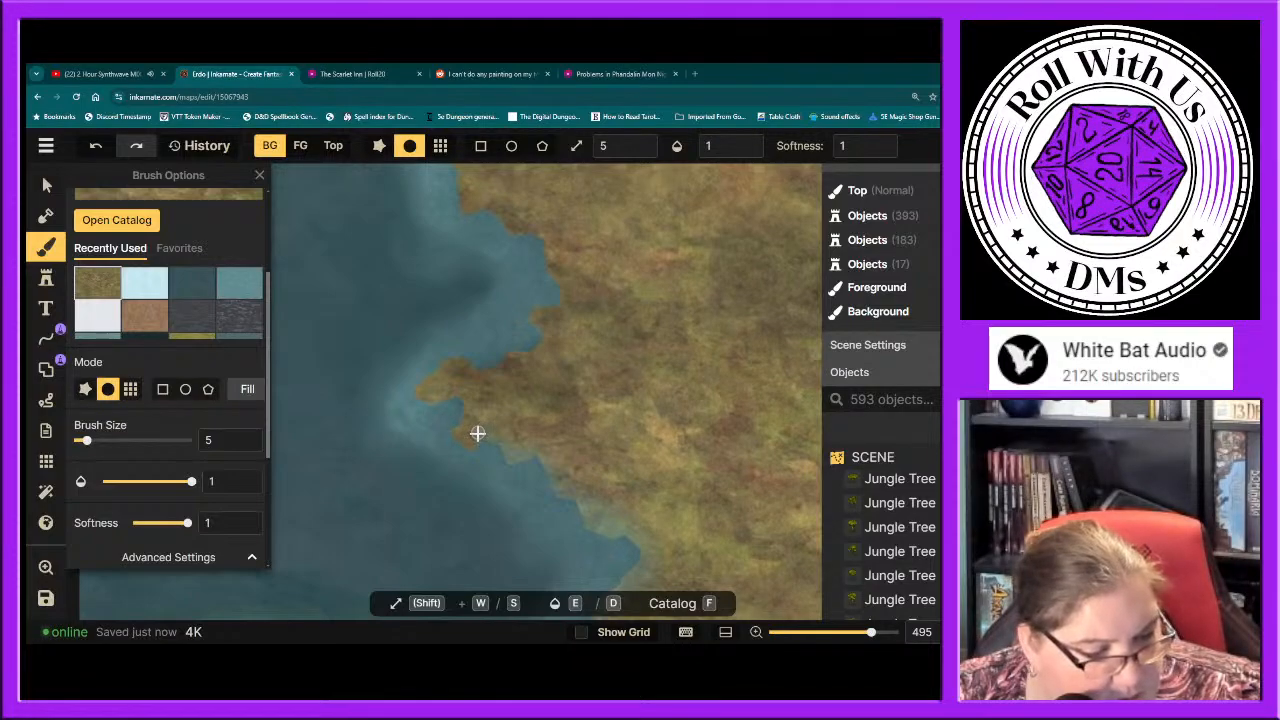
{"action": "key", "text": "ctrl+s"}
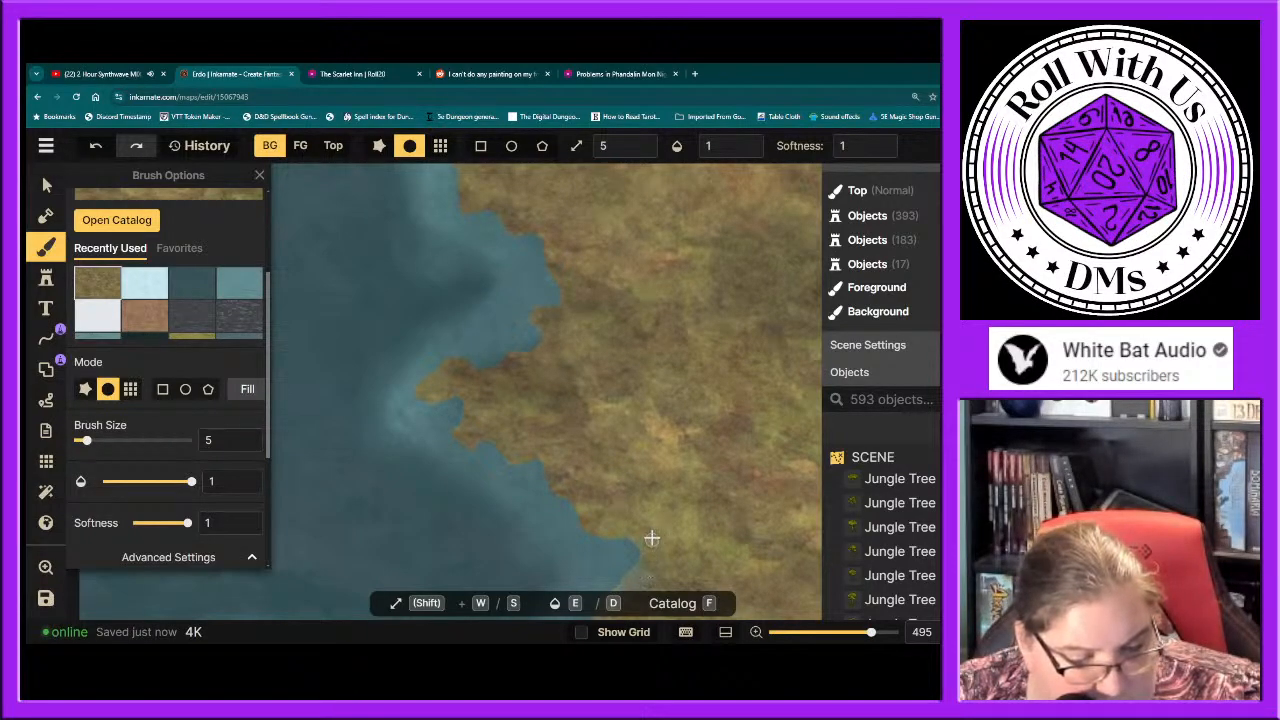
Step: Outline and fill the mainland spur and stepped shoreline opposite the small western island with the land texture
{"action": "mouse_move", "coordinate": [645, 557]}
{"action": "left_mouse_down"}
{"action": "mouse_move", "coordinate": [643, 571]}
{"action": "mouse_move", "coordinate": [669, 549]}
{"action": "mouse_move", "coordinate": [666, 386]}
{"action": "mouse_move", "coordinate": [631, 251]}
{"action": "mouse_move", "coordinate": [573, 200]}
{"action": "mouse_move", "coordinate": [546, 206]}
{"action": "left_mouse_up"}
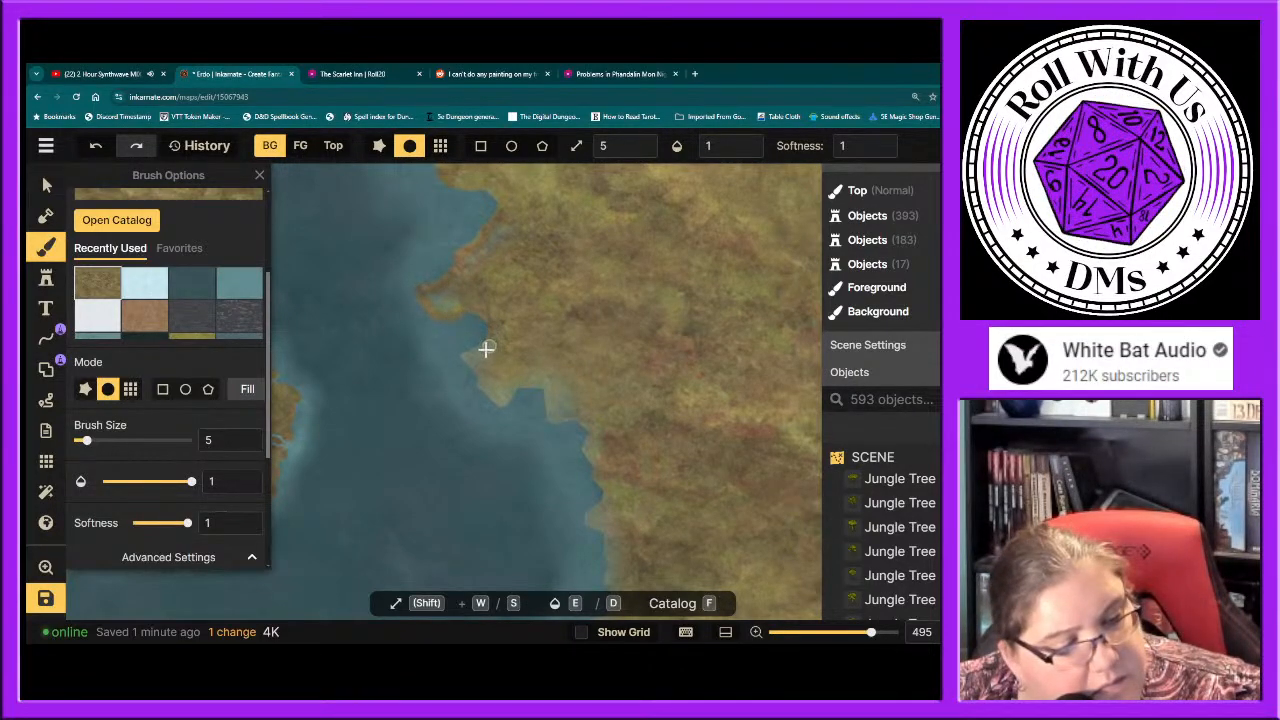
{"action": "left_click_drag", "start_coordinate": [467, 360], "coordinate": [534, 371]}
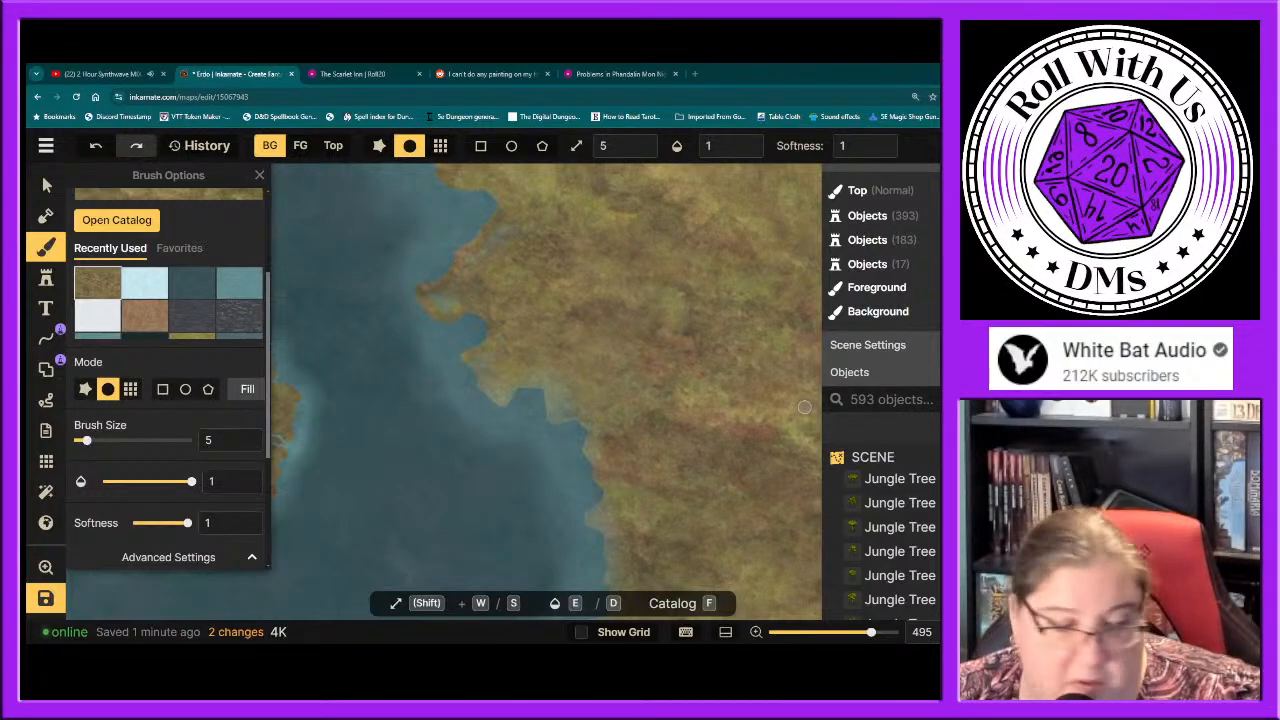
{"action": "left_click", "coordinate": [497, 241]}
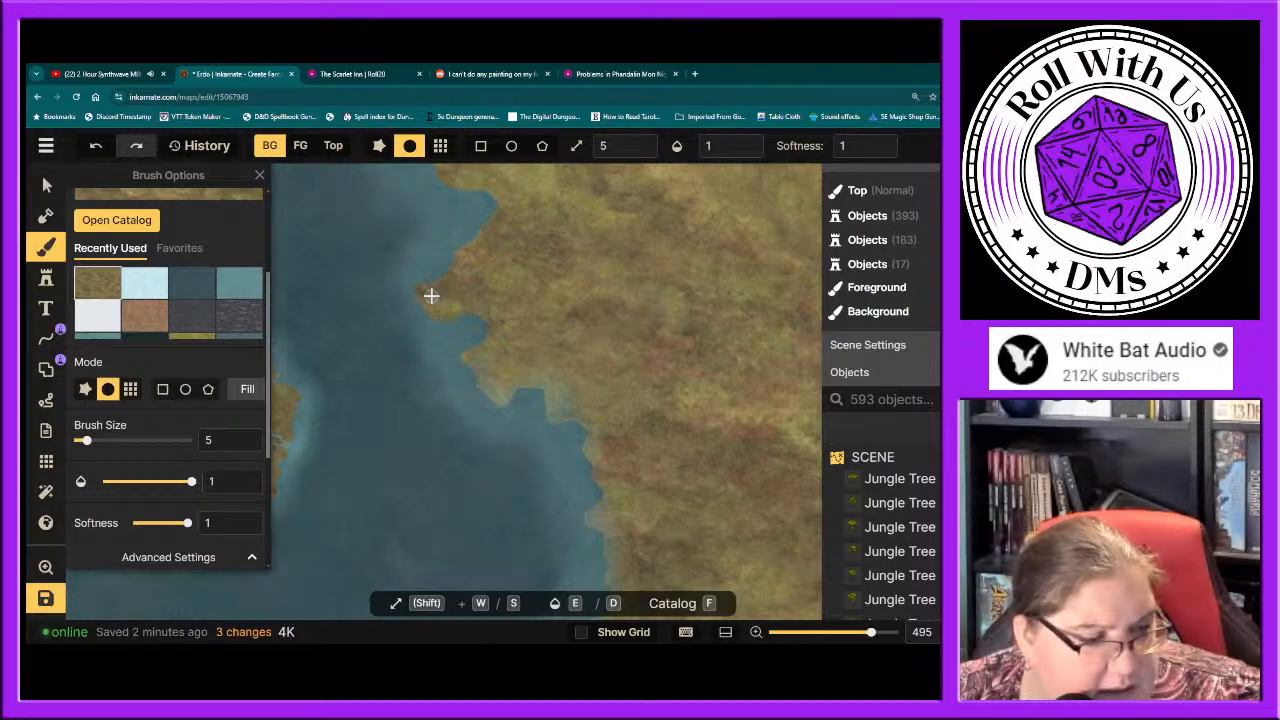
{"action": "left_click_drag", "start_coordinate": [431, 295], "coordinate": [450, 301]}
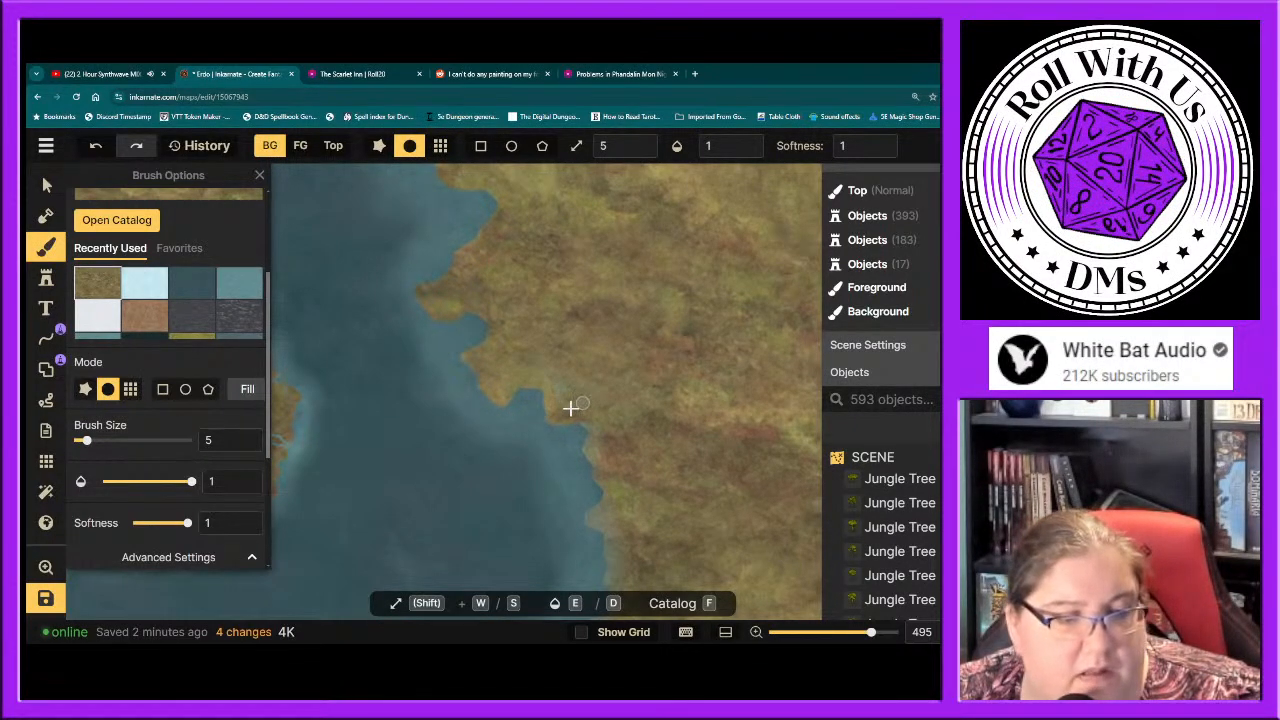
{"action": "mouse_move", "coordinate": [536, 367]}
{"action": "left_mouse_down"}
{"action": "mouse_move", "coordinate": [584, 408]}
{"action": "mouse_move", "coordinate": [583, 384]}
{"action": "mouse_move", "coordinate": [562, 375]}
{"action": "mouse_move", "coordinate": [603, 413]}
{"action": "mouse_move", "coordinate": [605, 428]}
{"action": "mouse_move", "coordinate": [589, 422]}
{"action": "mouse_move", "coordinate": [614, 444]}
{"action": "left_mouse_up"}
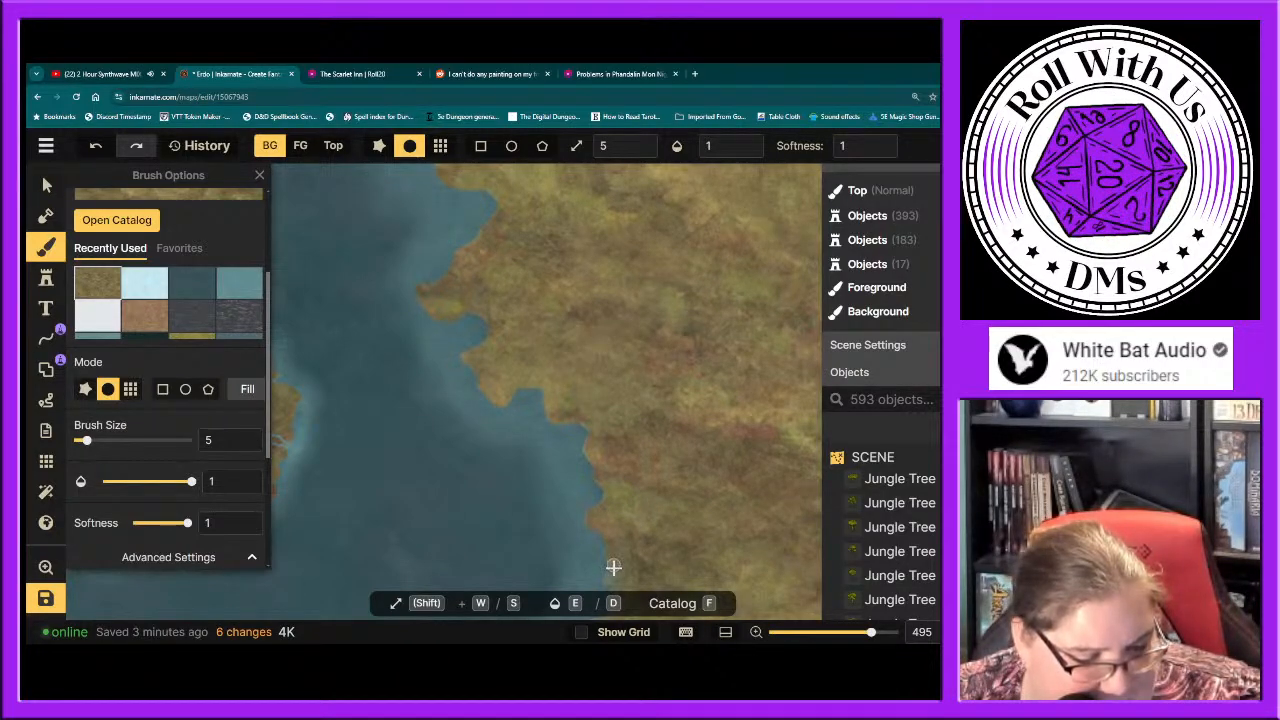
{"action": "left_click_drag", "start_coordinate": [613, 567], "coordinate": [607, 580]}
Step: Paint solid land along the remaining southwestern mainland coast down to where it meets the southern ice
{"action": "scroll", "coordinate": [643, 545], "scroll_direction": "down", "scroll_amount": 2}
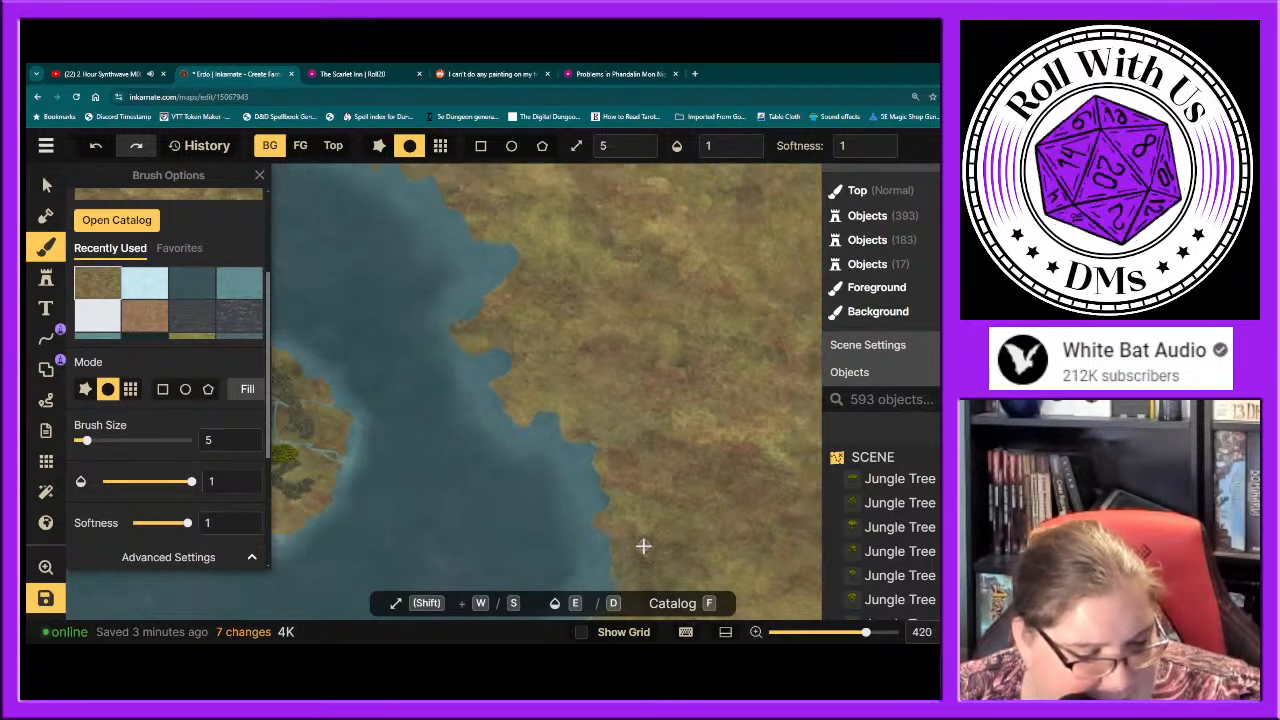
{"action": "left_click_drag", "start_coordinate": [643, 545], "coordinate": [546, 214]}
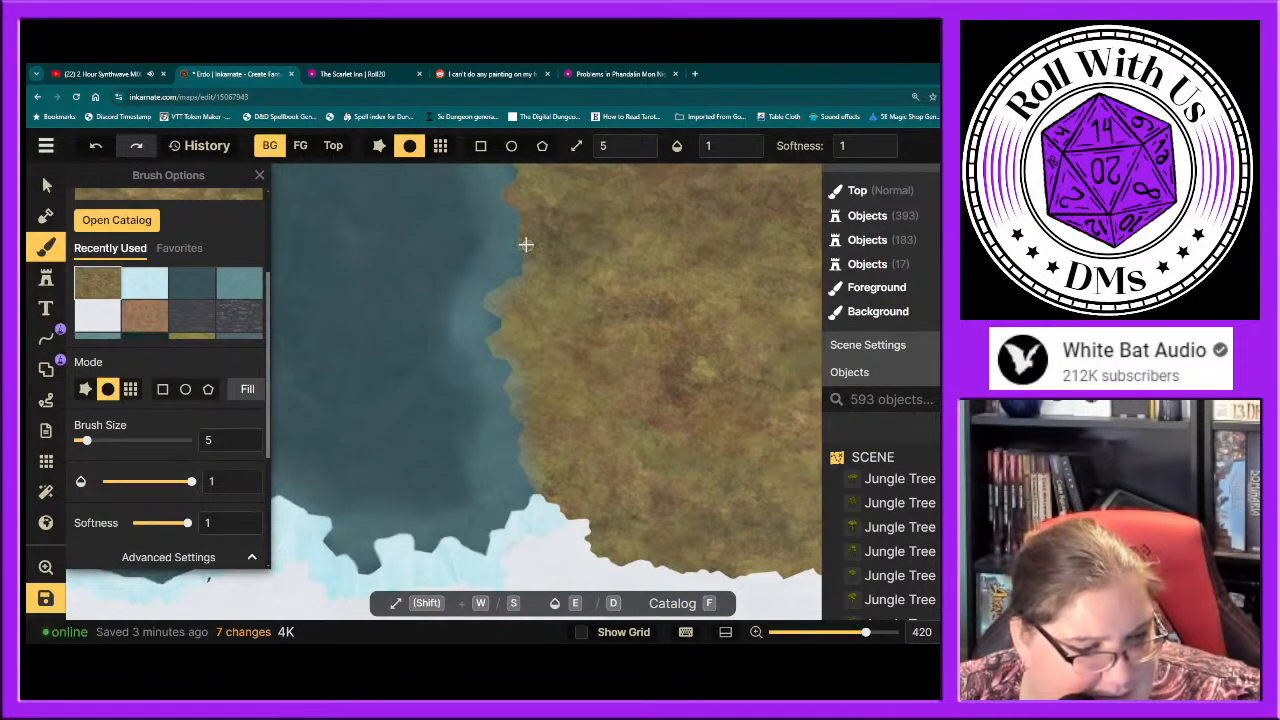
{"action": "left_click_drag", "start_coordinate": [528, 246], "coordinate": [527, 290]}
{"action": "scroll", "coordinate": [527, 290], "scroll_direction": "up", "scroll_amount": 3}
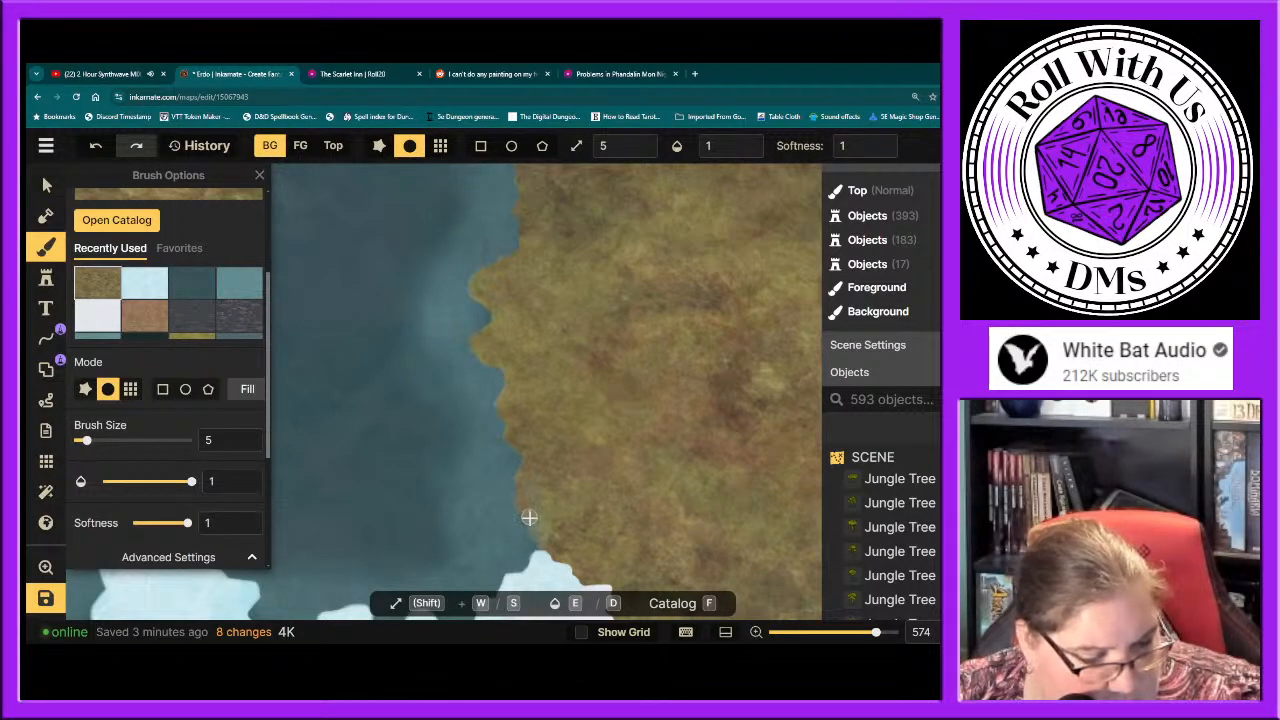
{"action": "left_click_drag", "start_coordinate": [534, 523], "coordinate": [533, 467]}
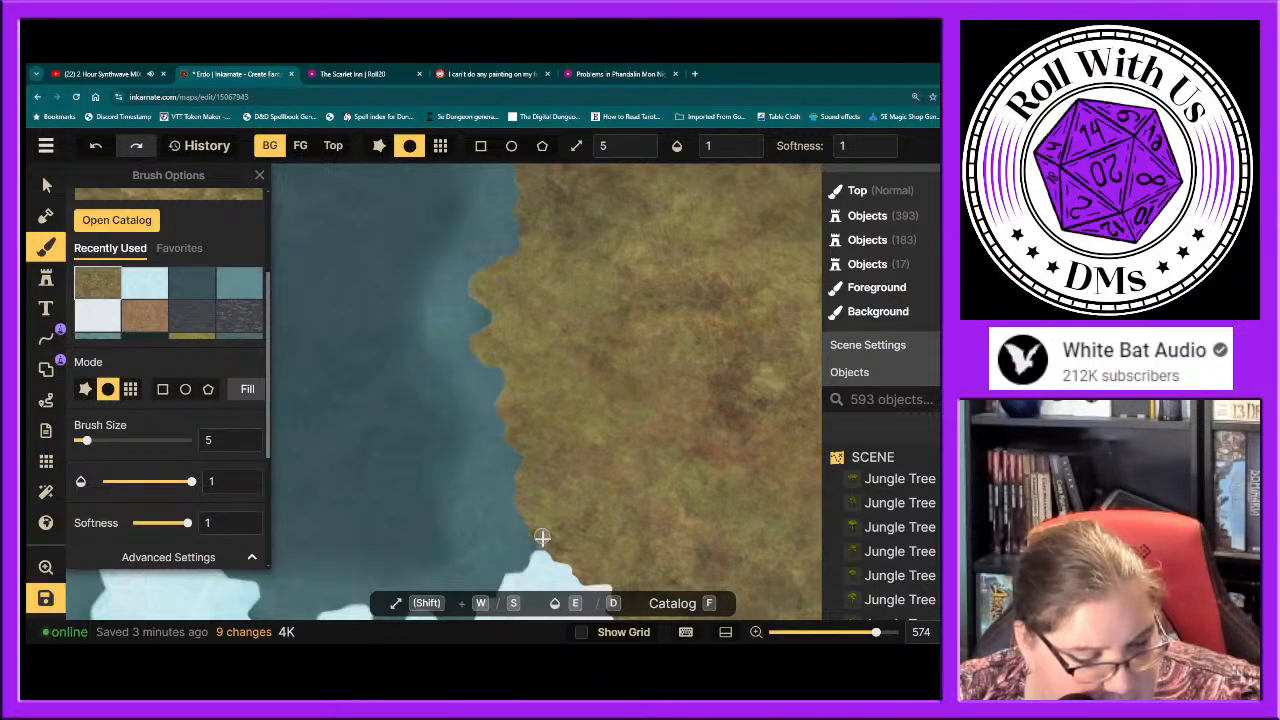
Step: Paint solid land beside the southwestern ice edge and along the southeastern shore just above the ice
{"action": "left_click_drag", "start_coordinate": [548, 545], "coordinate": [588, 550]}
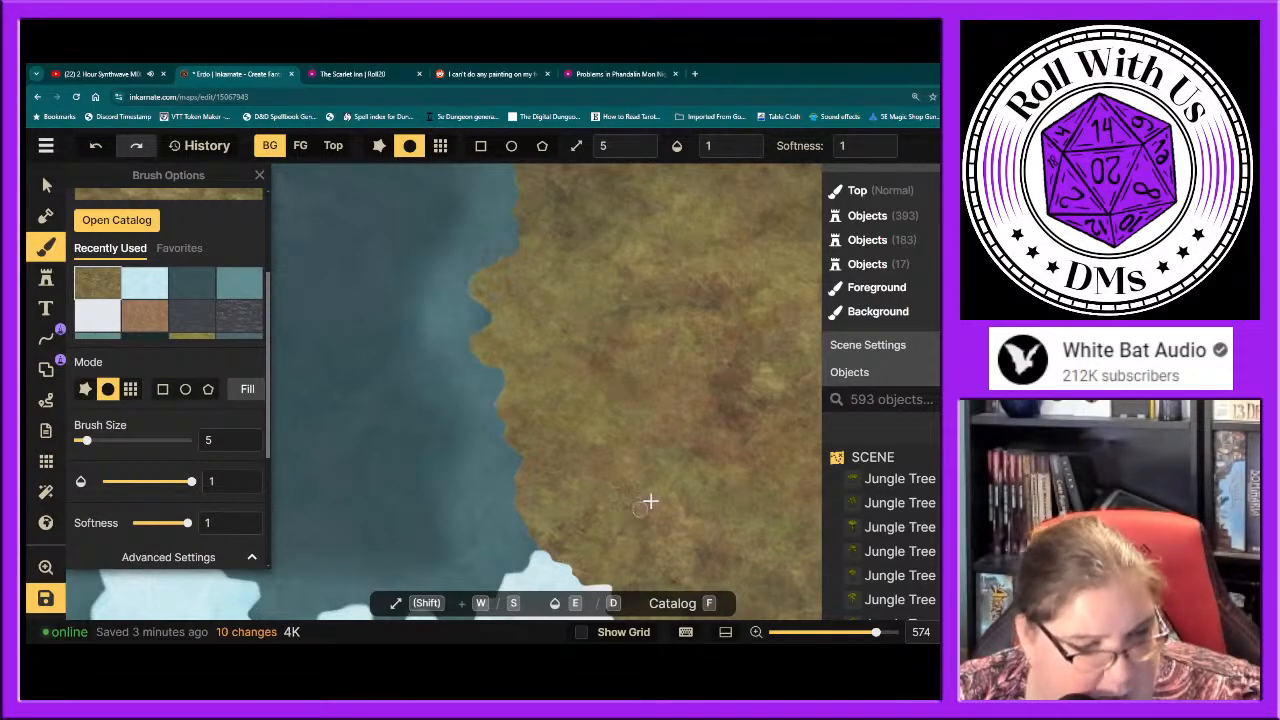
{"action": "left_click_drag", "start_coordinate": [763, 420], "coordinate": [586, 356]}
{"action": "left_click_drag", "start_coordinate": [686, 364], "coordinate": [407, 353]}
{"action": "left_click_drag", "start_coordinate": [727, 364], "coordinate": [387, 348]}
{"action": "mouse_move", "coordinate": [531, 353]}
{"action": "left_mouse_down"}
{"action": "mouse_move", "coordinate": [374, 517]}
{"action": "mouse_move", "coordinate": [443, 451]}
{"action": "mouse_move", "coordinate": [466, 491]}
{"action": "mouse_move", "coordinate": [520, 491]}
{"action": "left_mouse_up"}
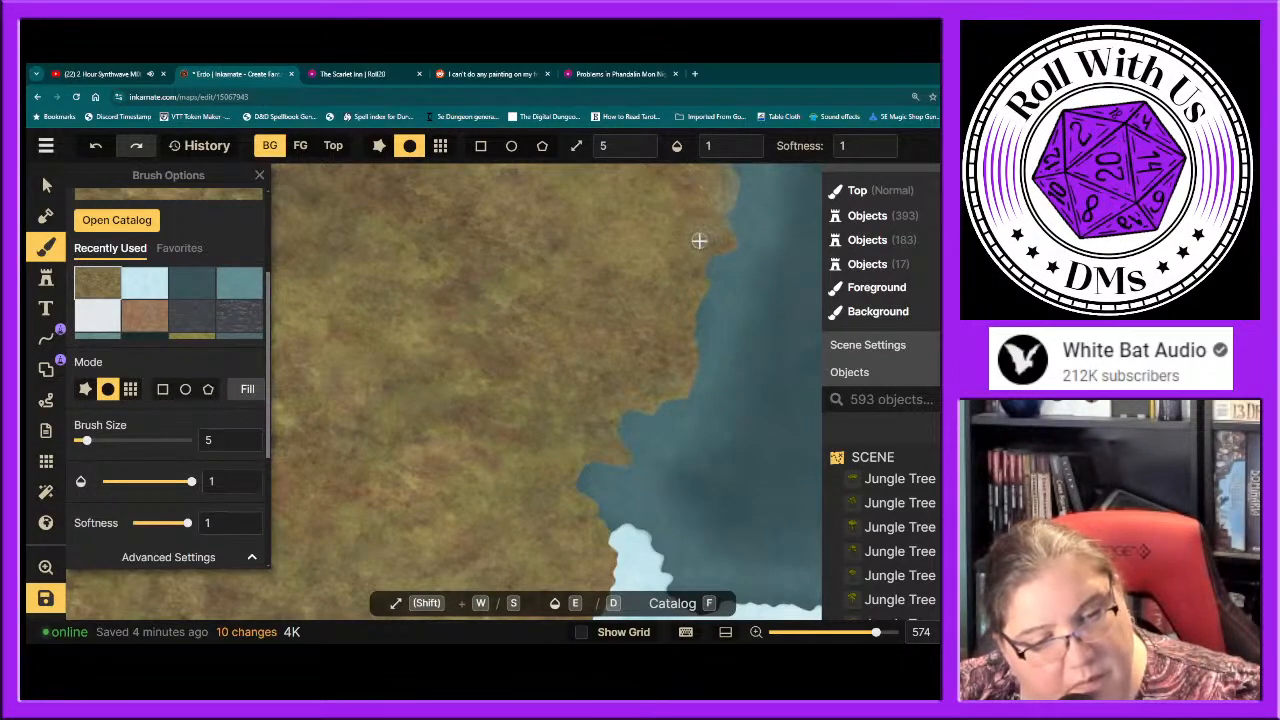
{"action": "mouse_move", "coordinate": [699, 241]}
{"action": "left_mouse_down"}
{"action": "mouse_move", "coordinate": [713, 221]}
{"action": "mouse_move", "coordinate": [671, 403]}
{"action": "mouse_move", "coordinate": [620, 514]}
{"action": "mouse_move", "coordinate": [643, 551]}
{"action": "left_mouse_up"}
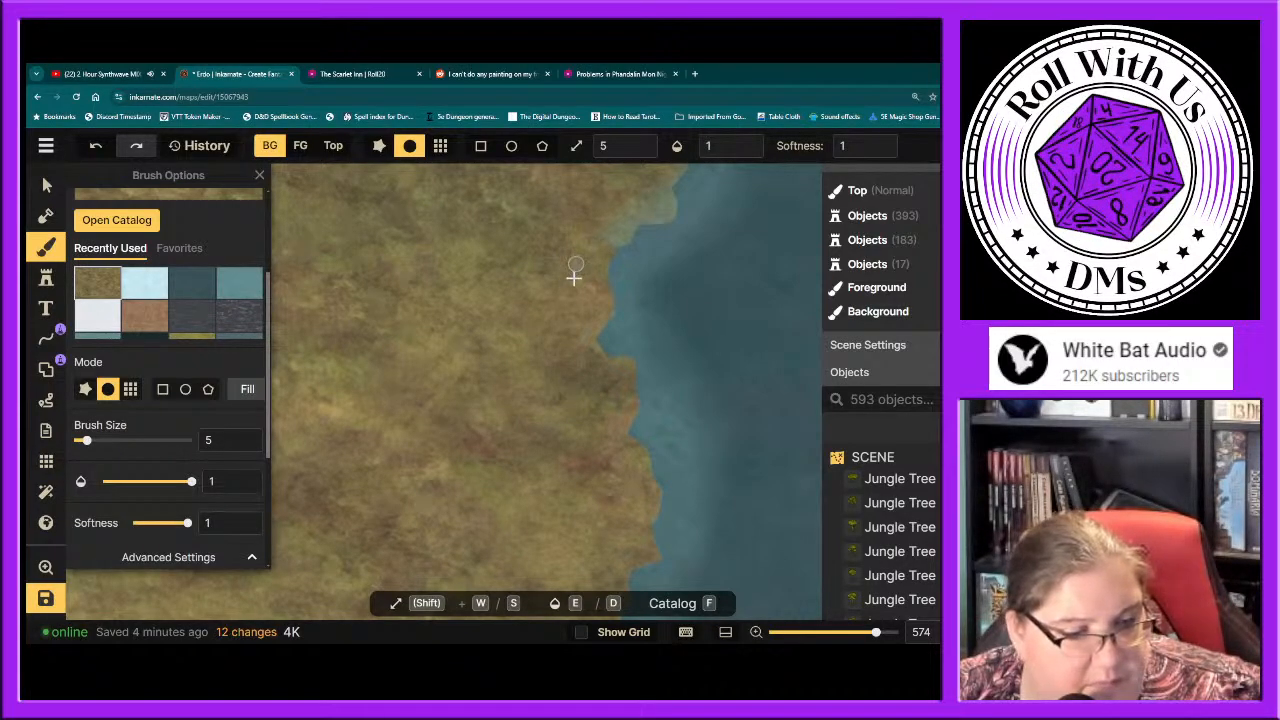
Step: Fill the faded shoreline patches and stepped points along the mainland's lower eastern coast with the land texture
{"action": "mouse_move", "coordinate": [606, 231]}
{"action": "left_mouse_down"}
{"action": "mouse_move", "coordinate": [537, 329]}
{"action": "mouse_move", "coordinate": [486, 537]}
{"action": "mouse_move", "coordinate": [513, 532]}
{"action": "left_mouse_up"}
{"action": "key", "text": "space"}
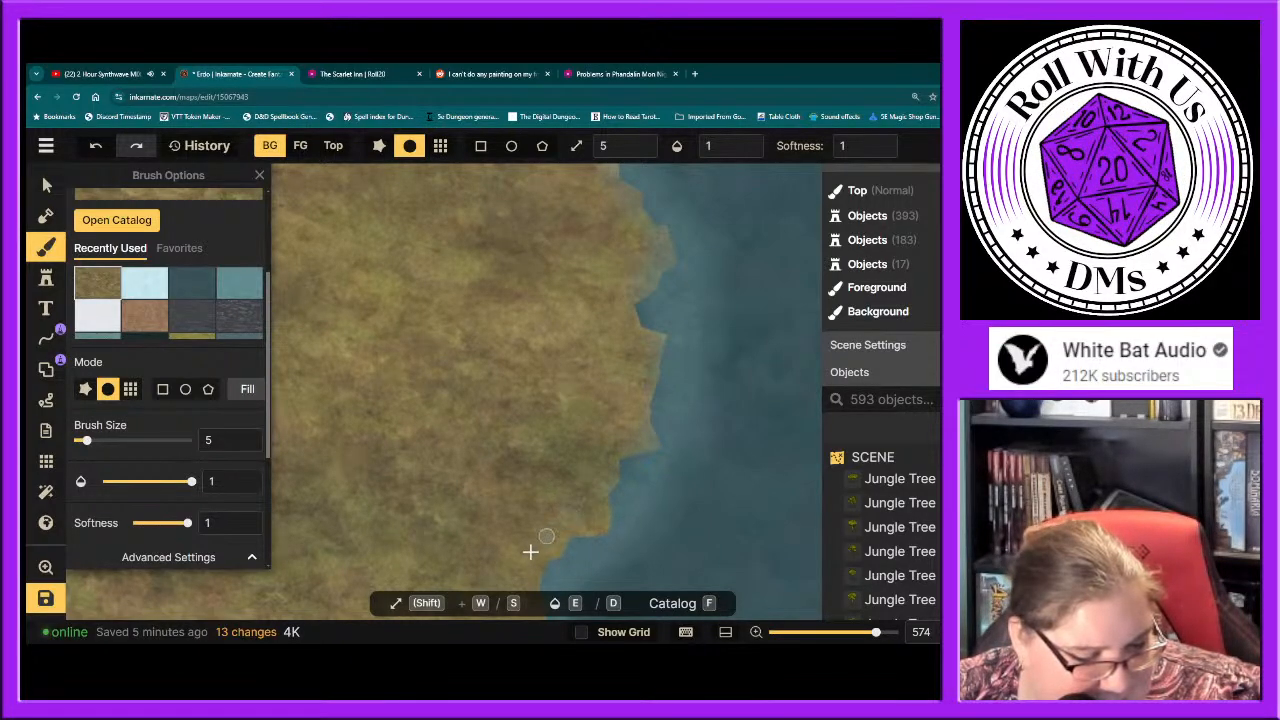
{"action": "left_click_drag", "start_coordinate": [546, 534], "coordinate": [599, 493]}
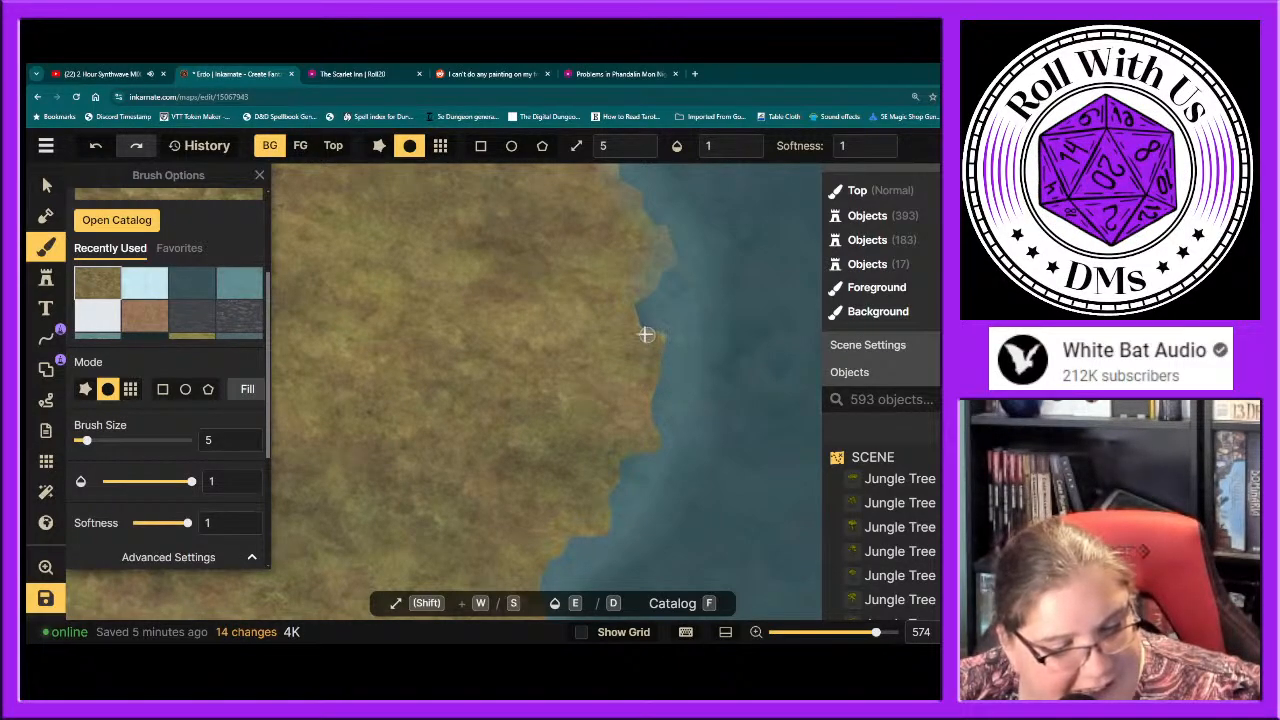
{"action": "mouse_move", "coordinate": [626, 329]}
{"action": "left_mouse_down"}
{"action": "mouse_move", "coordinate": [647, 363]}
{"action": "mouse_move", "coordinate": [598, 475]}
{"action": "left_mouse_up"}
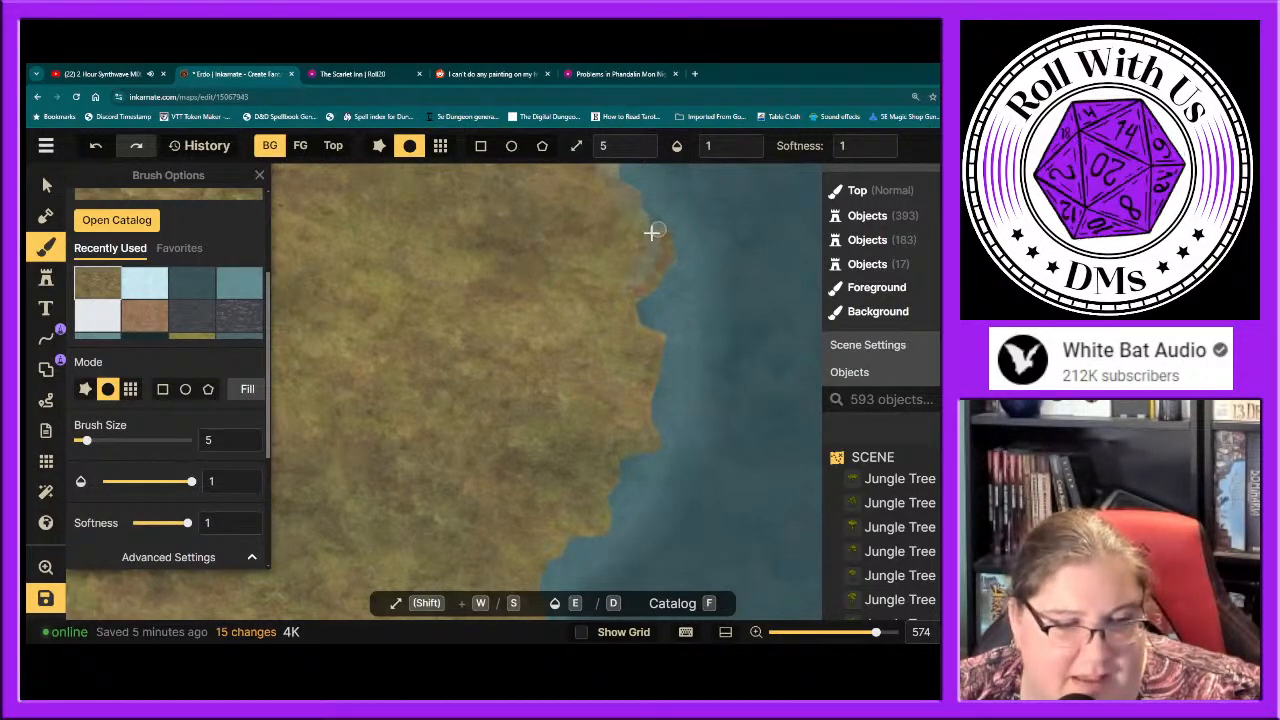
Step: Paint solid land into the jagged points and small notches farther up the mainland's eastern coast
{"action": "mouse_move", "coordinate": [655, 243]}
{"action": "left_mouse_down"}
{"action": "mouse_move", "coordinate": [616, 294]}
{"action": "mouse_move", "coordinate": [641, 269]}
{"action": "mouse_move", "coordinate": [636, 228]}
{"action": "mouse_move", "coordinate": [600, 251]}
{"action": "mouse_move", "coordinate": [655, 451]}
{"action": "mouse_move", "coordinate": [697, 520]}
{"action": "left_mouse_up"}
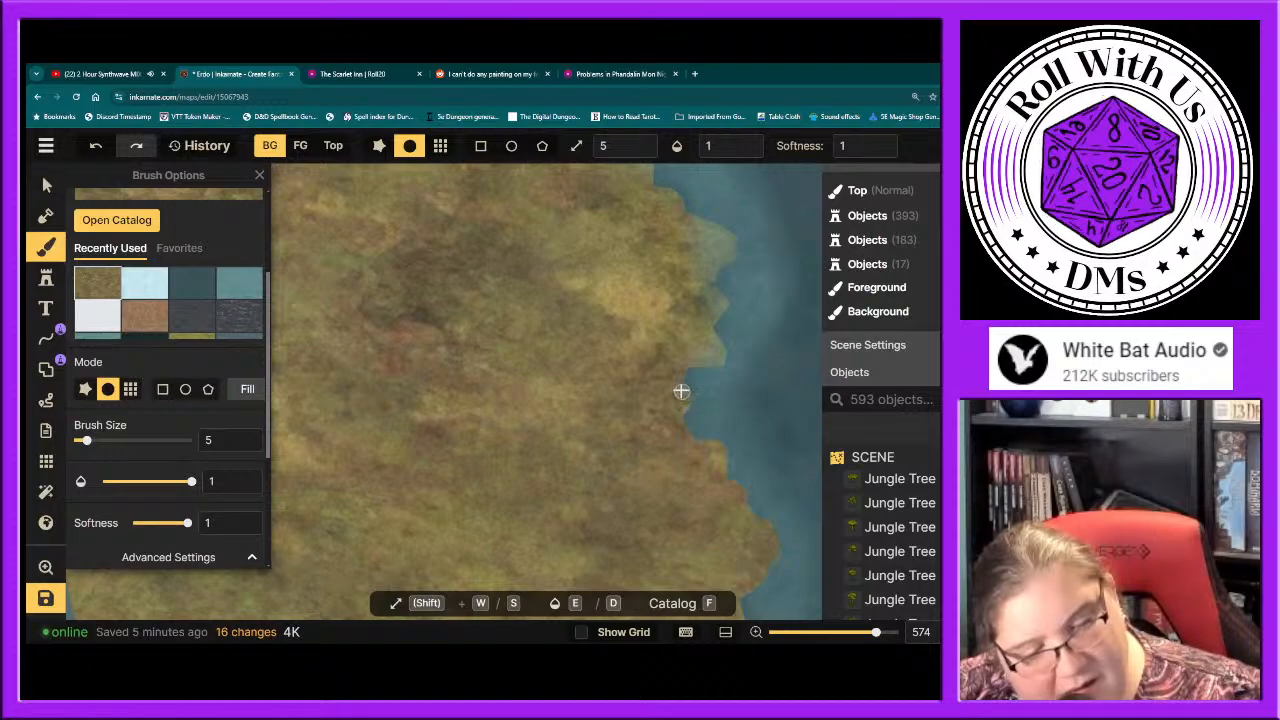
{"action": "mouse_move", "coordinate": [677, 384]}
{"action": "left_mouse_down"}
{"action": "mouse_move", "coordinate": [674, 428]}
{"action": "mouse_move", "coordinate": [663, 383]}
{"action": "mouse_move", "coordinate": [677, 377]}
{"action": "left_mouse_up"}
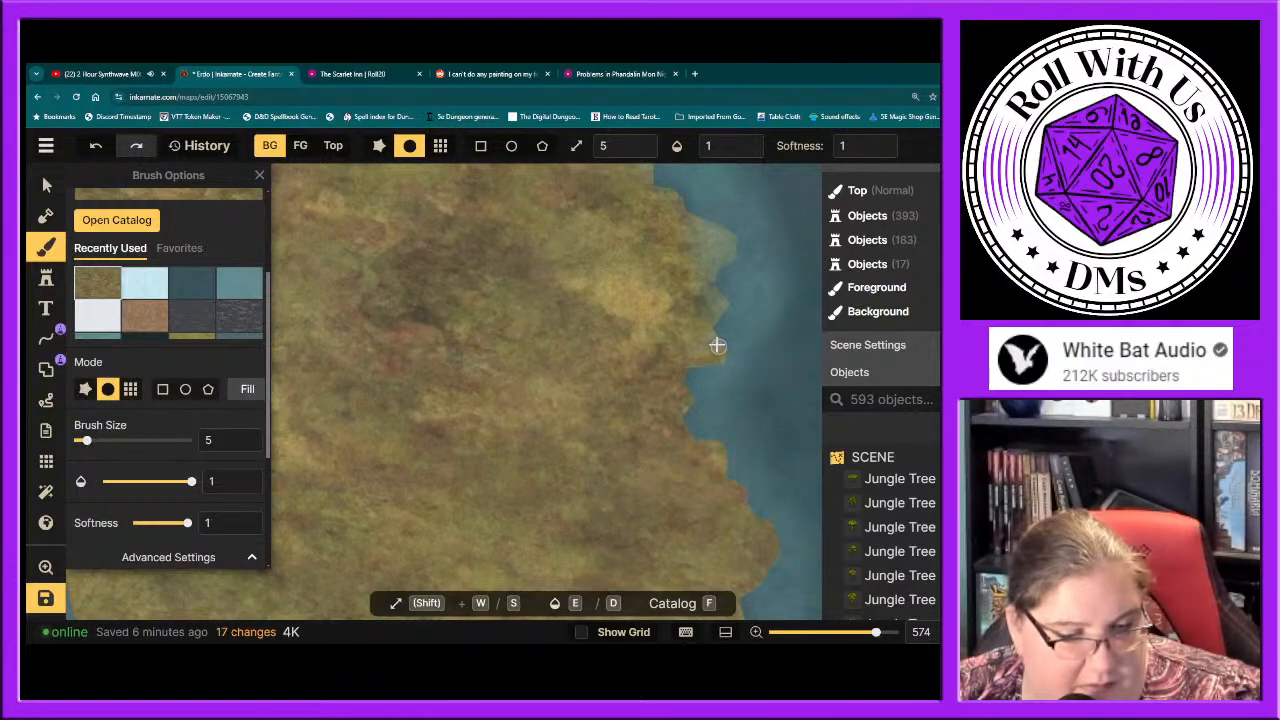
{"action": "left_click_drag", "start_coordinate": [678, 351], "coordinate": [706, 349]}
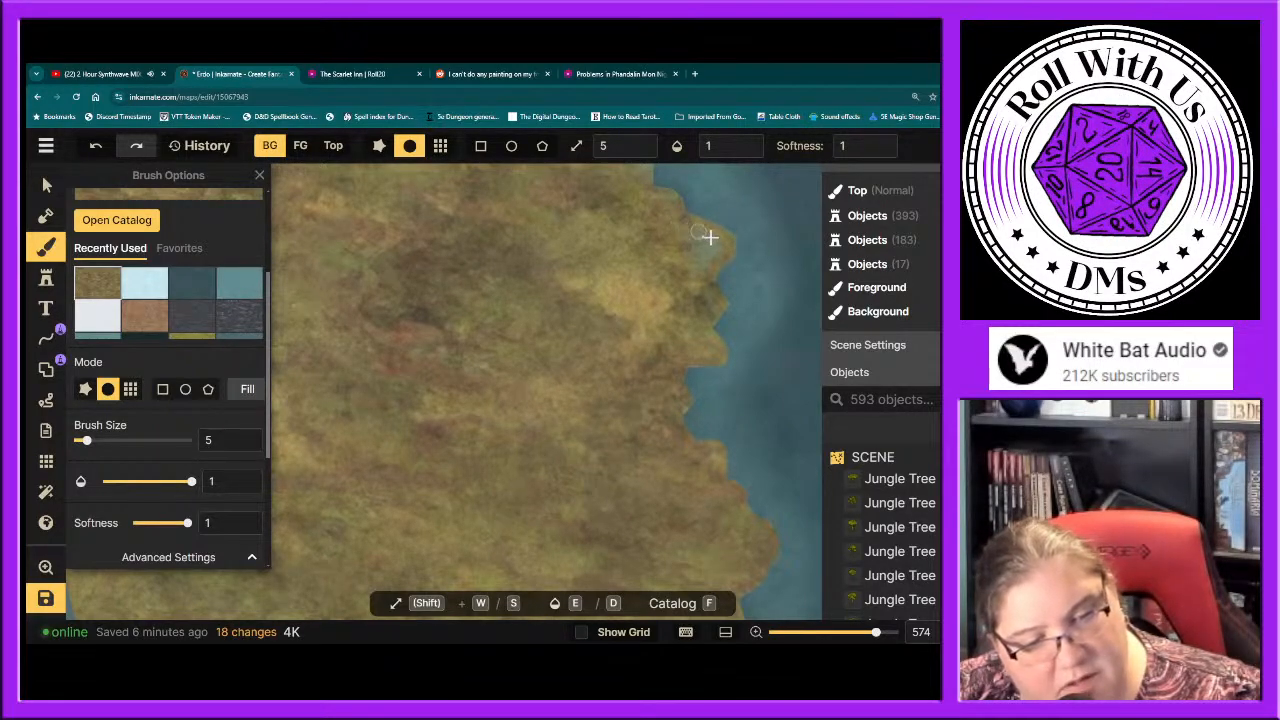
{"action": "mouse_move", "coordinate": [703, 244]}
{"action": "left_mouse_down"}
{"action": "mouse_move", "coordinate": [680, 246]}
{"action": "mouse_move", "coordinate": [711, 249]}
{"action": "mouse_move", "coordinate": [646, 295]}
{"action": "left_mouse_up"}
Step: Fill the faded edges of the diagonal northeastern shoreline with the land texture
{"action": "left_click_drag", "start_coordinate": [577, 229], "coordinate": [657, 575]}
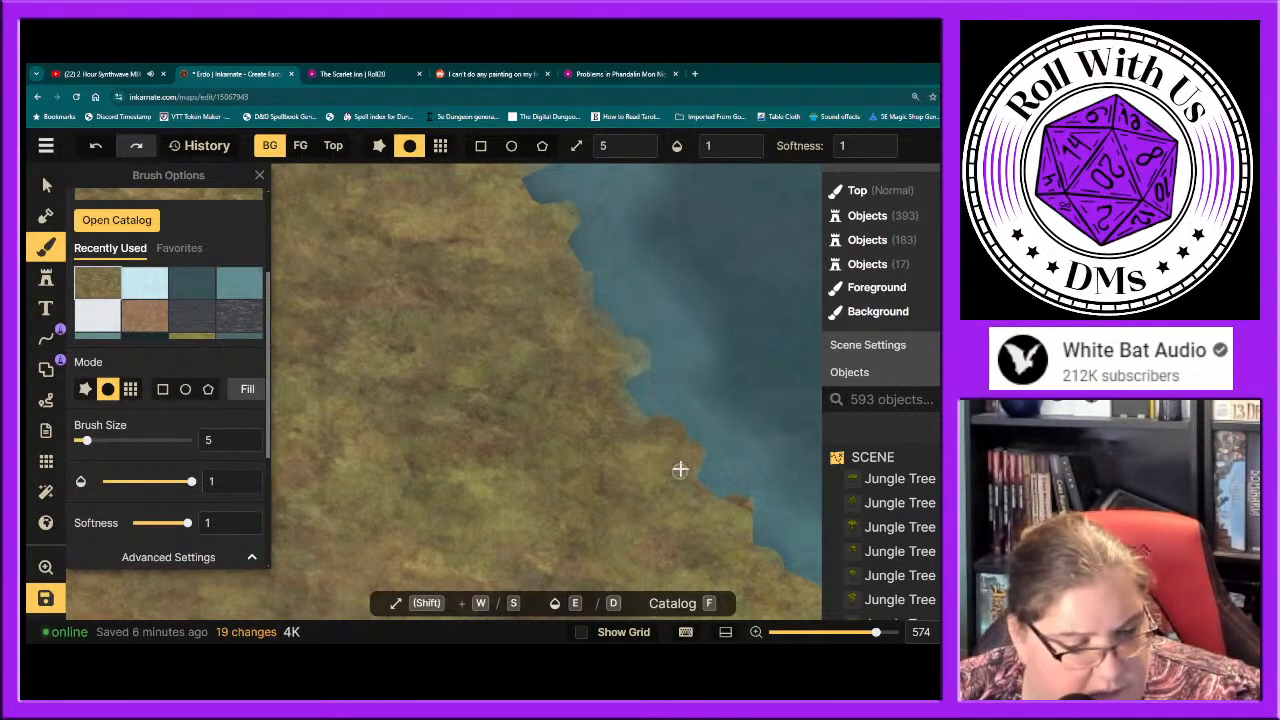
{"action": "left_click", "coordinate": [629, 359]}
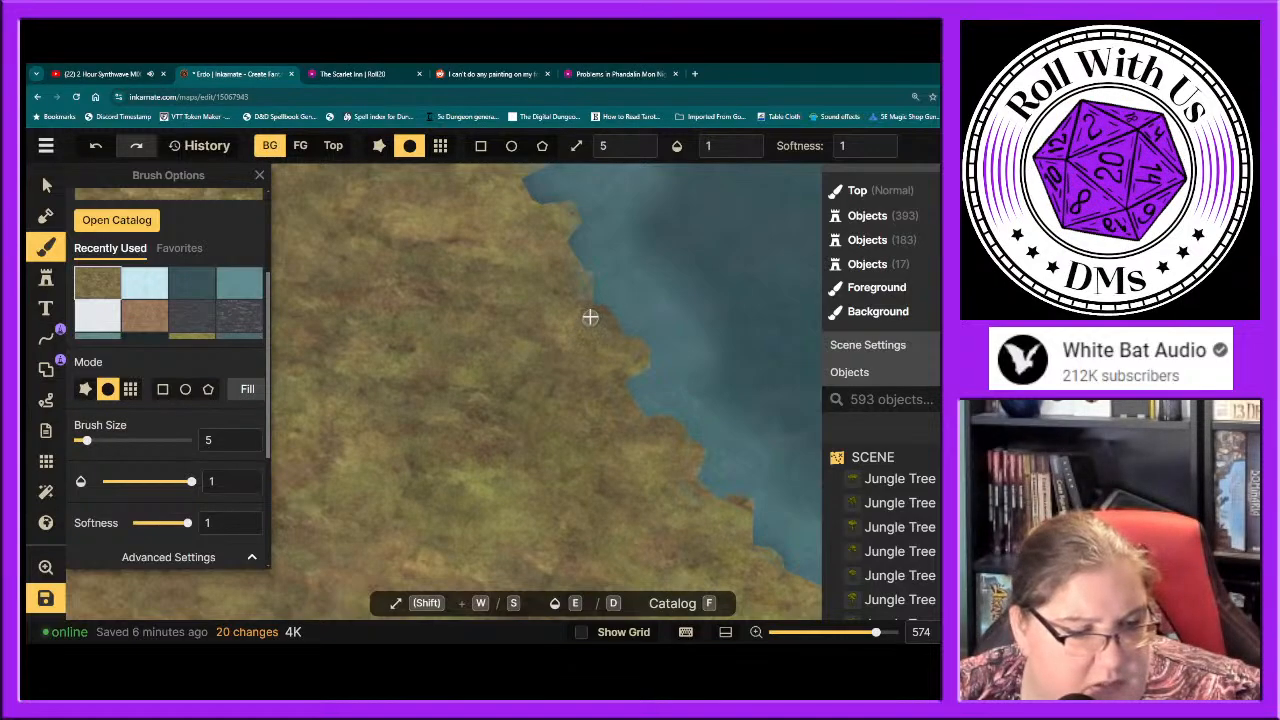
{"action": "left_click_drag", "start_coordinate": [589, 317], "coordinate": [595, 335]}
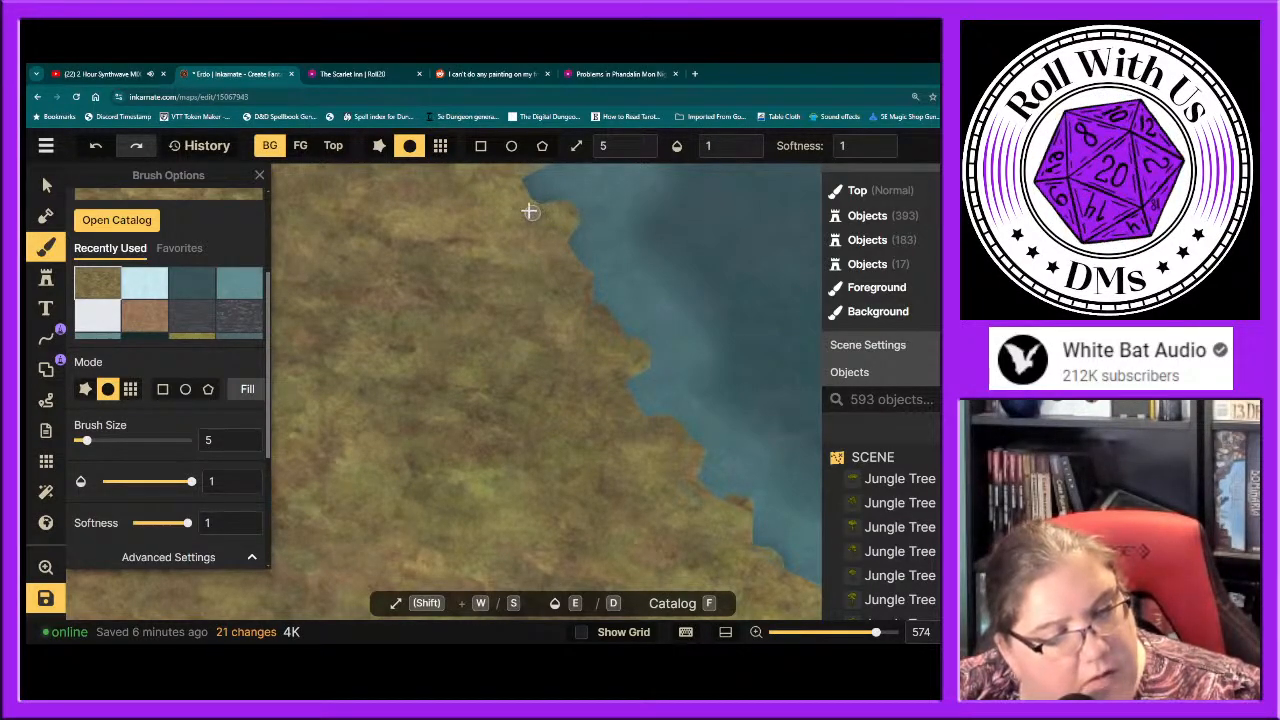
{"action": "left_click", "coordinate": [512, 180]}
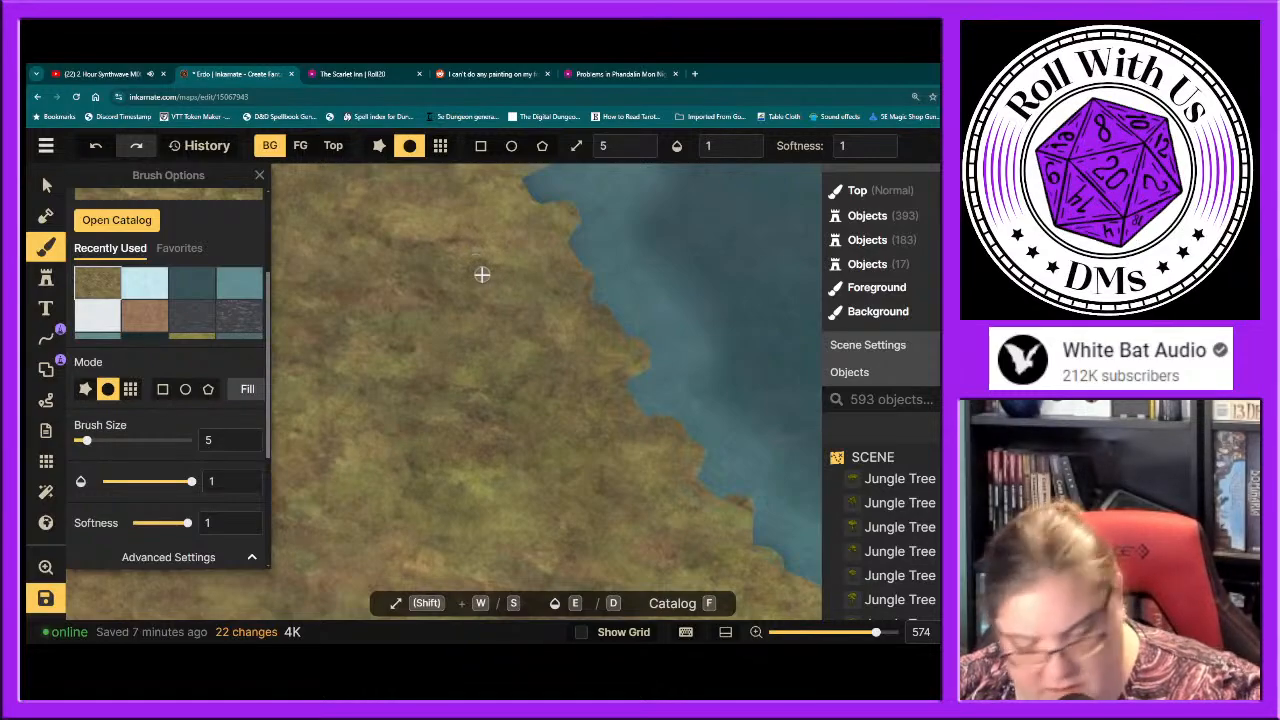
Step: Paint solid land over the northeastern corner spur, the northern shore and the tall pointed headland
{"action": "left_click_drag", "start_coordinate": [443, 240], "coordinate": [655, 565]}
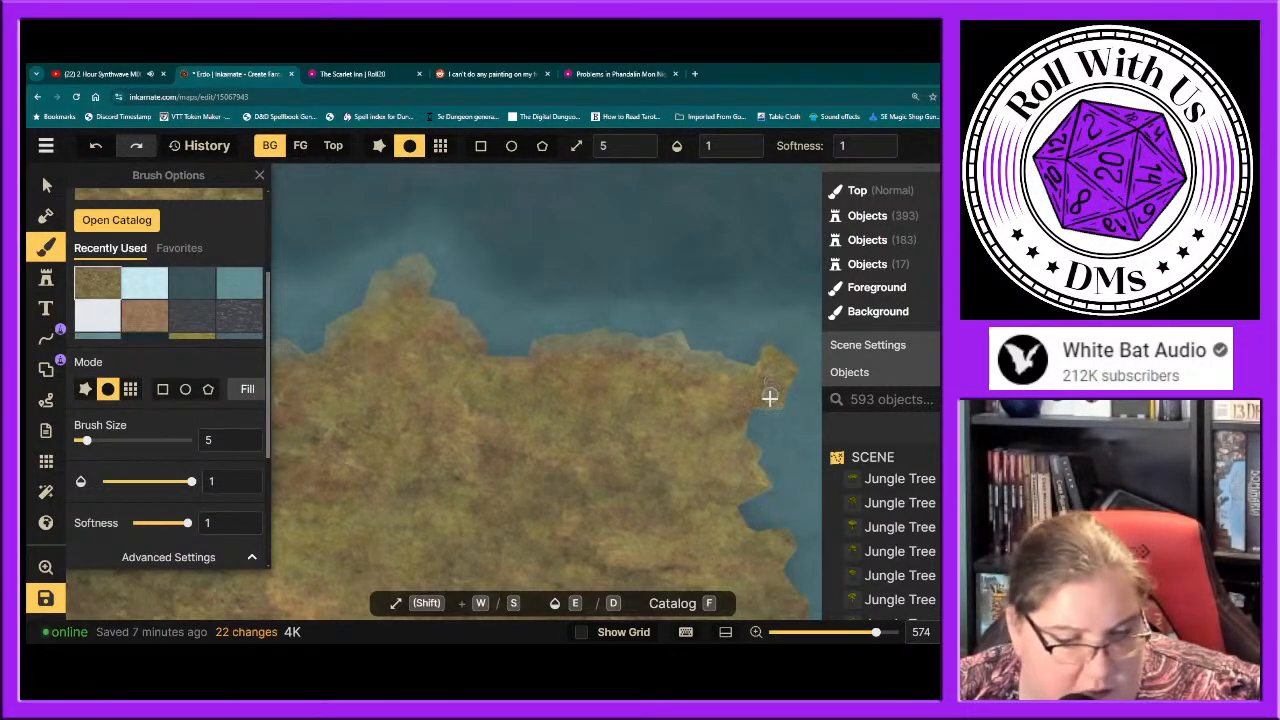
{"action": "left_click_drag", "start_coordinate": [775, 375], "coordinate": [743, 374]}
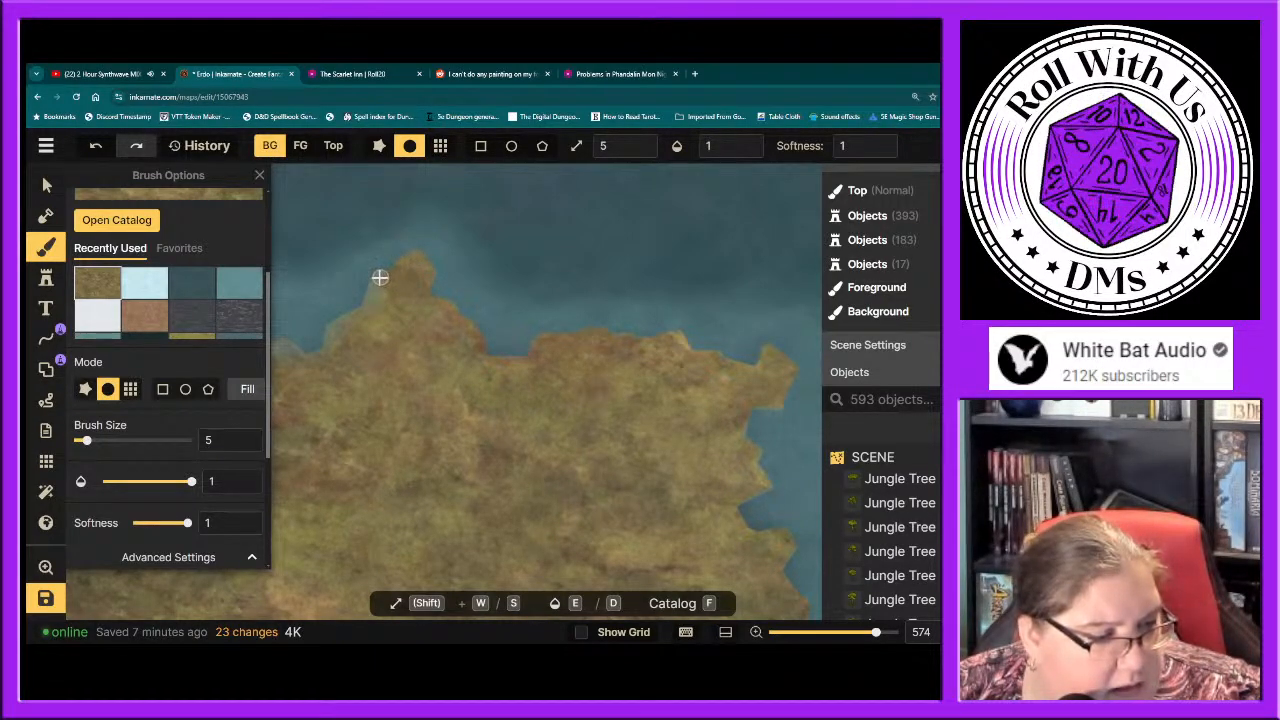
{"action": "mouse_move", "coordinate": [366, 313]}
{"action": "left_mouse_down"}
{"action": "mouse_move", "coordinate": [374, 331]}
{"action": "mouse_move", "coordinate": [393, 290]}
{"action": "mouse_move", "coordinate": [380, 346]}
{"action": "left_mouse_up"}
Step: Fill the shore of the northern bays west of the pointed headland with the land texture
{"action": "key", "text": "space"}
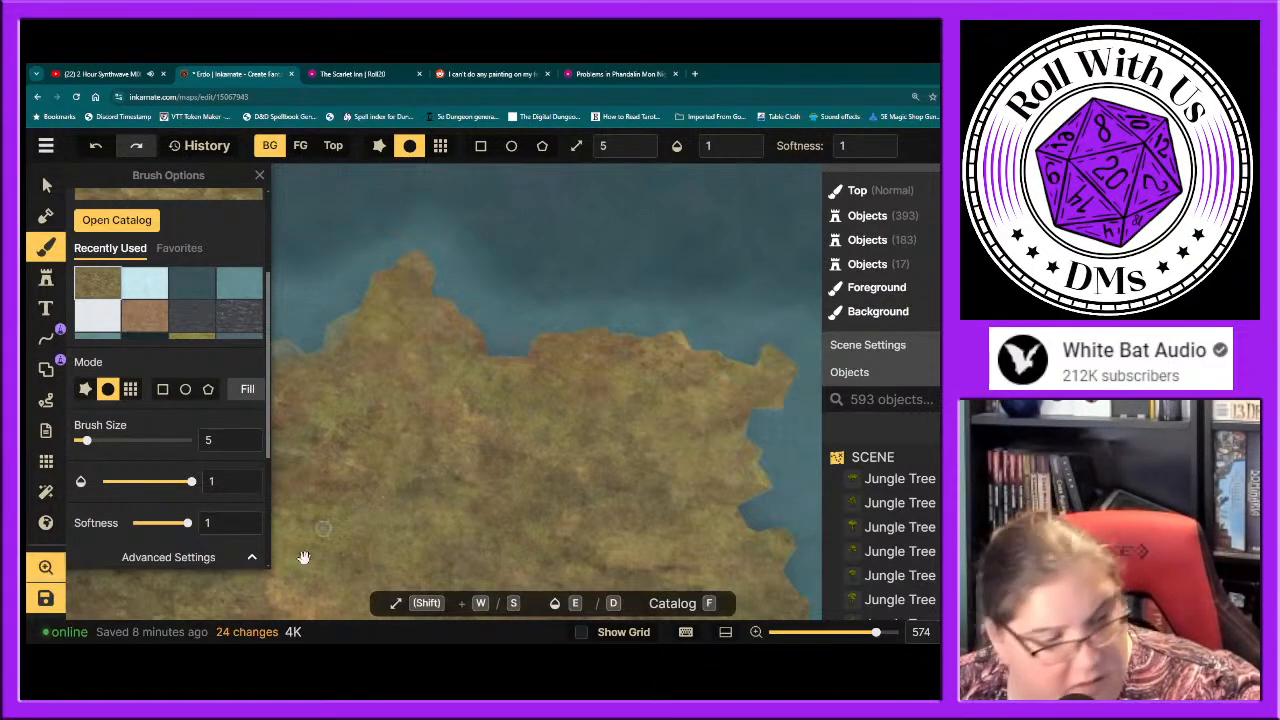
{"action": "left_click_drag", "start_coordinate": [357, 480], "coordinate": [766, 523]}
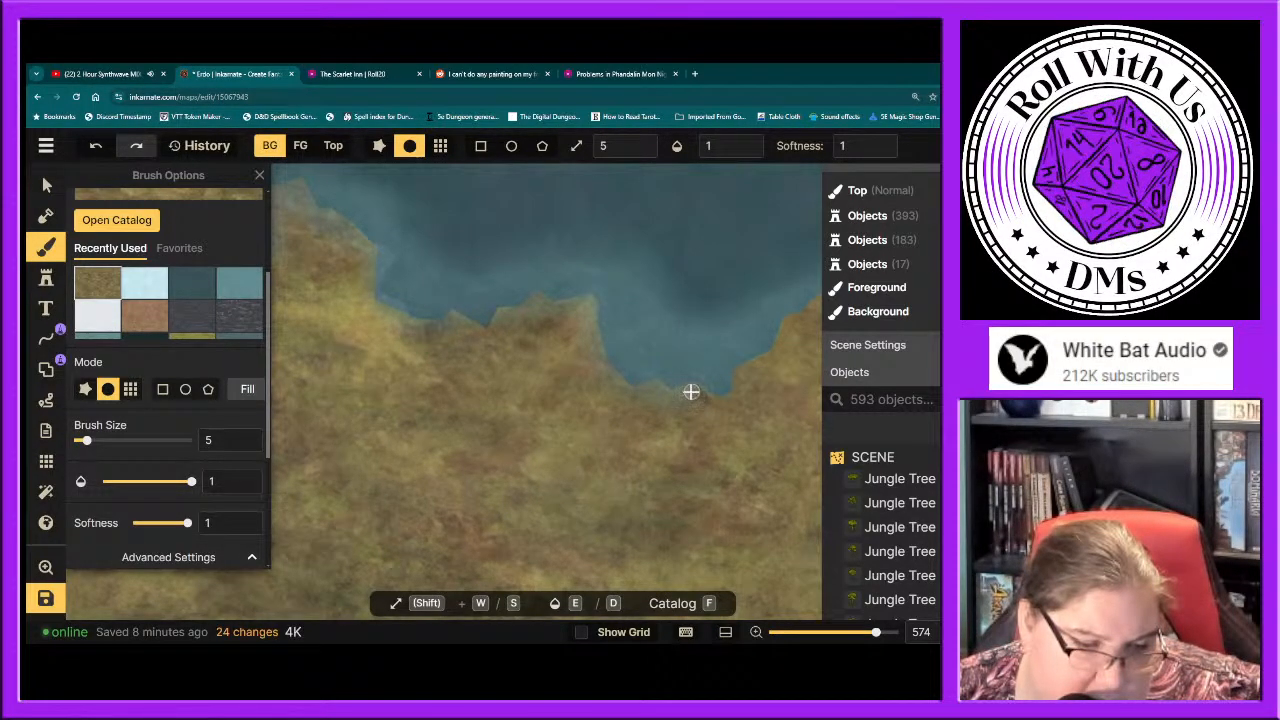
{"action": "left_click_drag", "start_coordinate": [691, 392], "coordinate": [674, 423]}
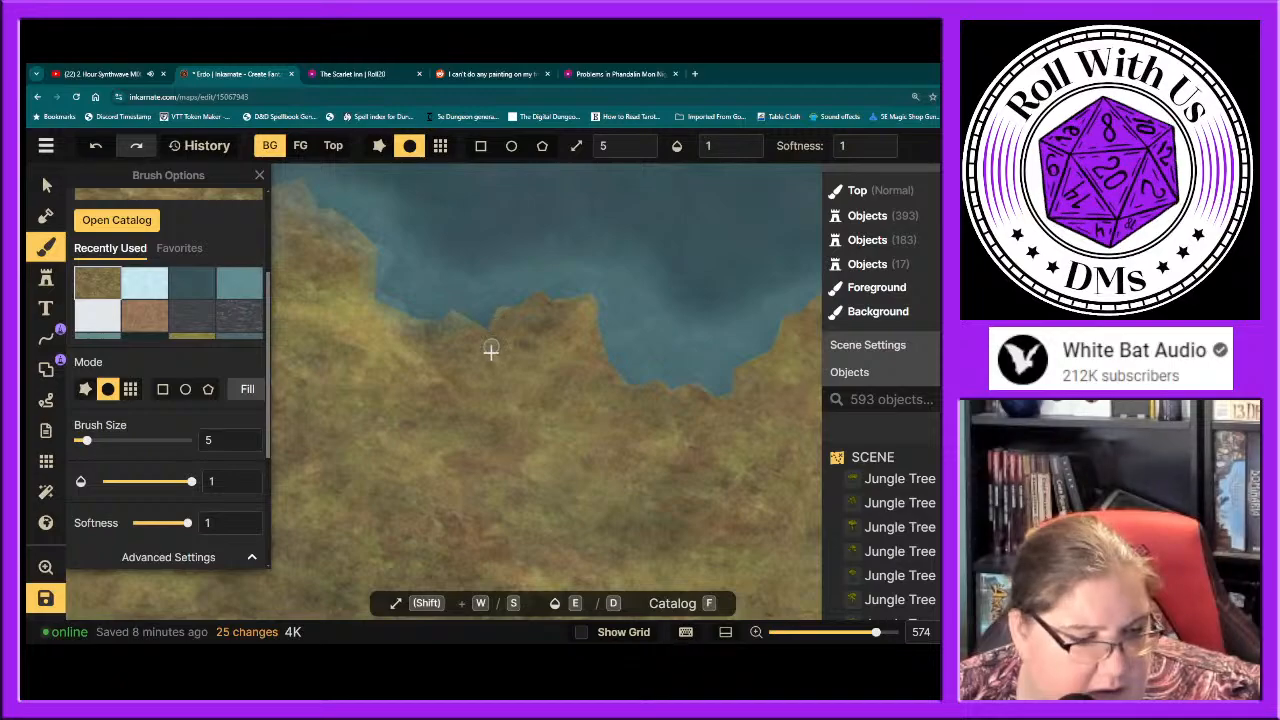
{"action": "left_click_drag", "start_coordinate": [537, 323], "coordinate": [502, 378]}
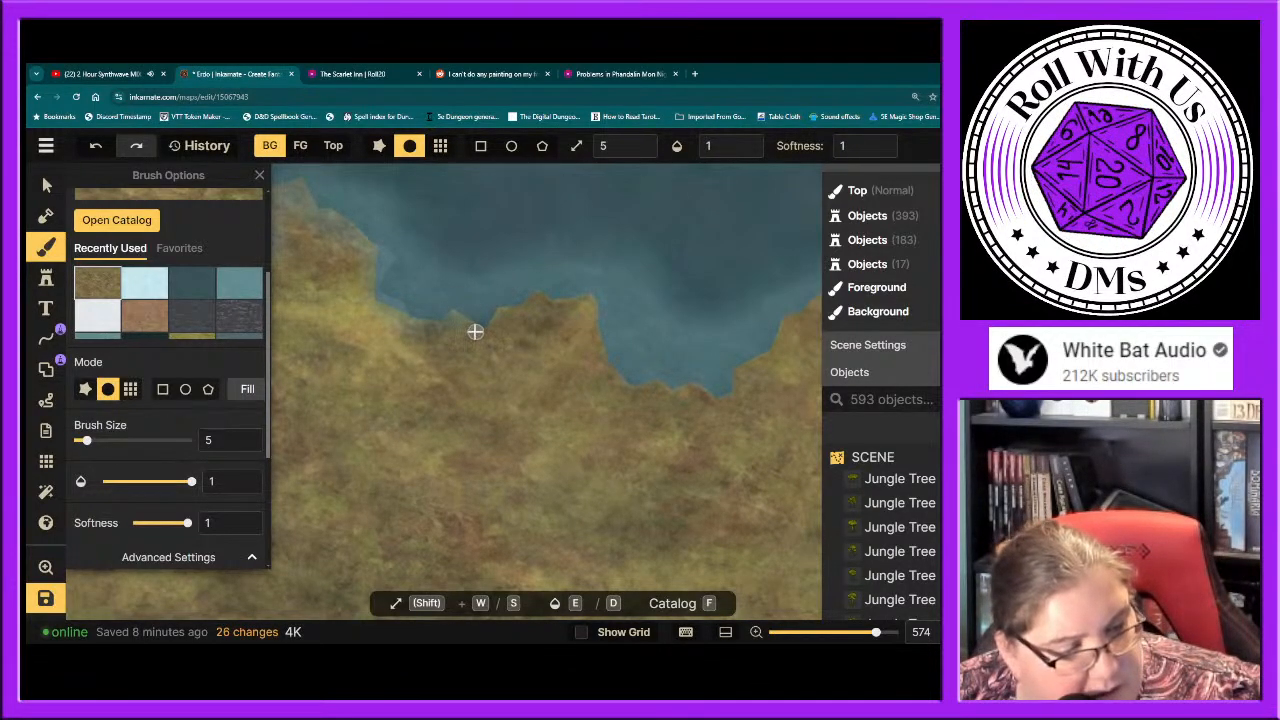
{"action": "mouse_move", "coordinate": [440, 326]}
{"action": "left_mouse_down"}
{"action": "mouse_move", "coordinate": [460, 343]}
{"action": "mouse_move", "coordinate": [443, 329]}
{"action": "left_mouse_up"}
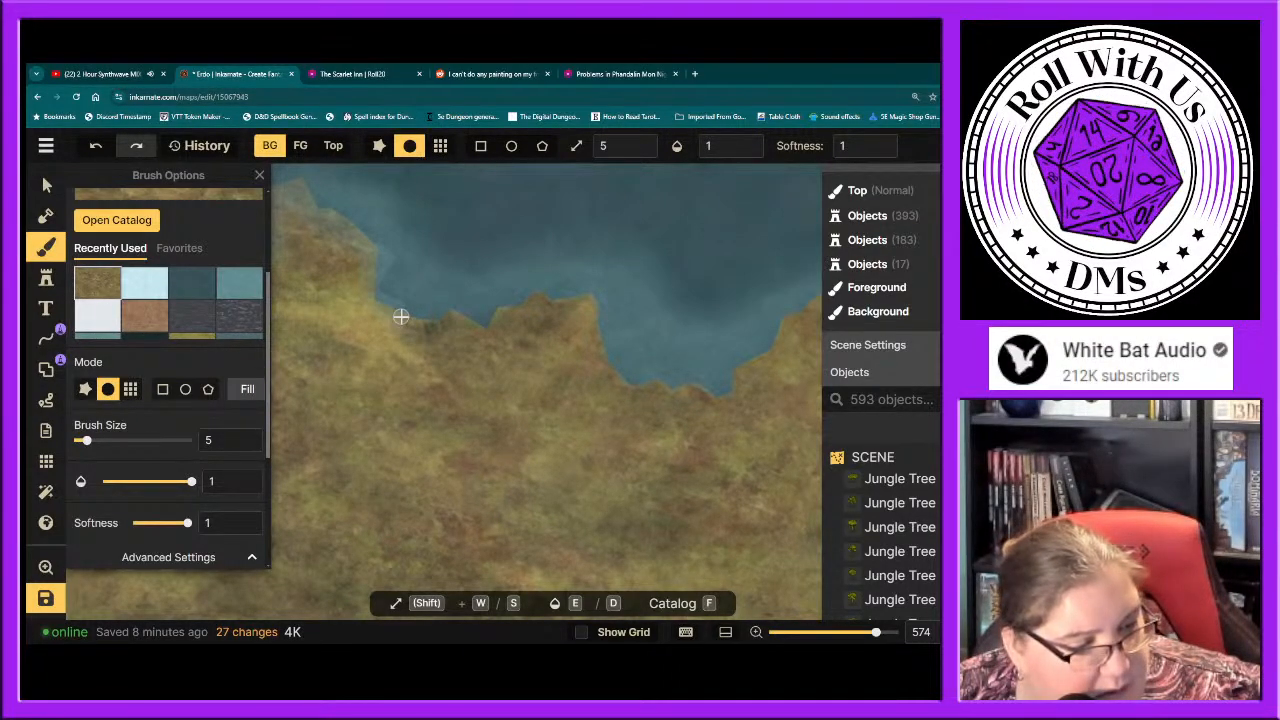
{"action": "left_click", "coordinate": [367, 260]}
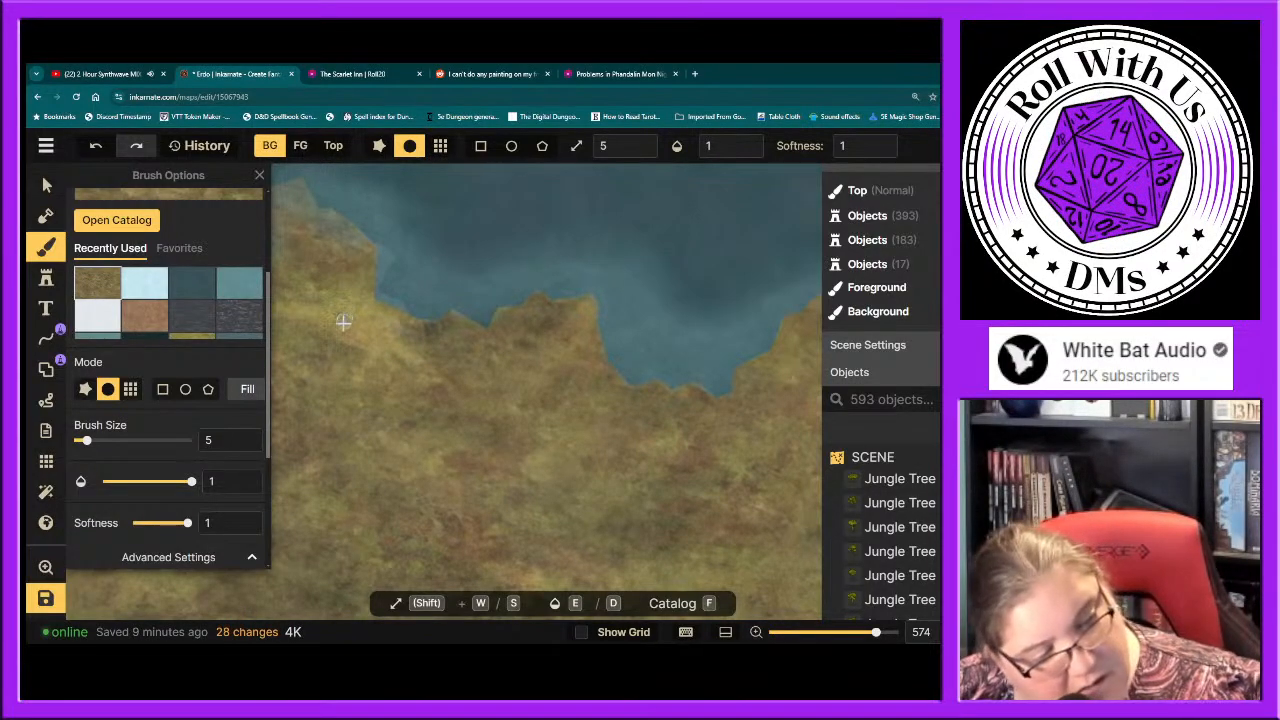
Step: Paint solid land around the northern inlet's headlands and over the faded inland area beside the northern ice
{"action": "left_click_drag", "start_coordinate": [331, 351], "coordinate": [749, 443]}
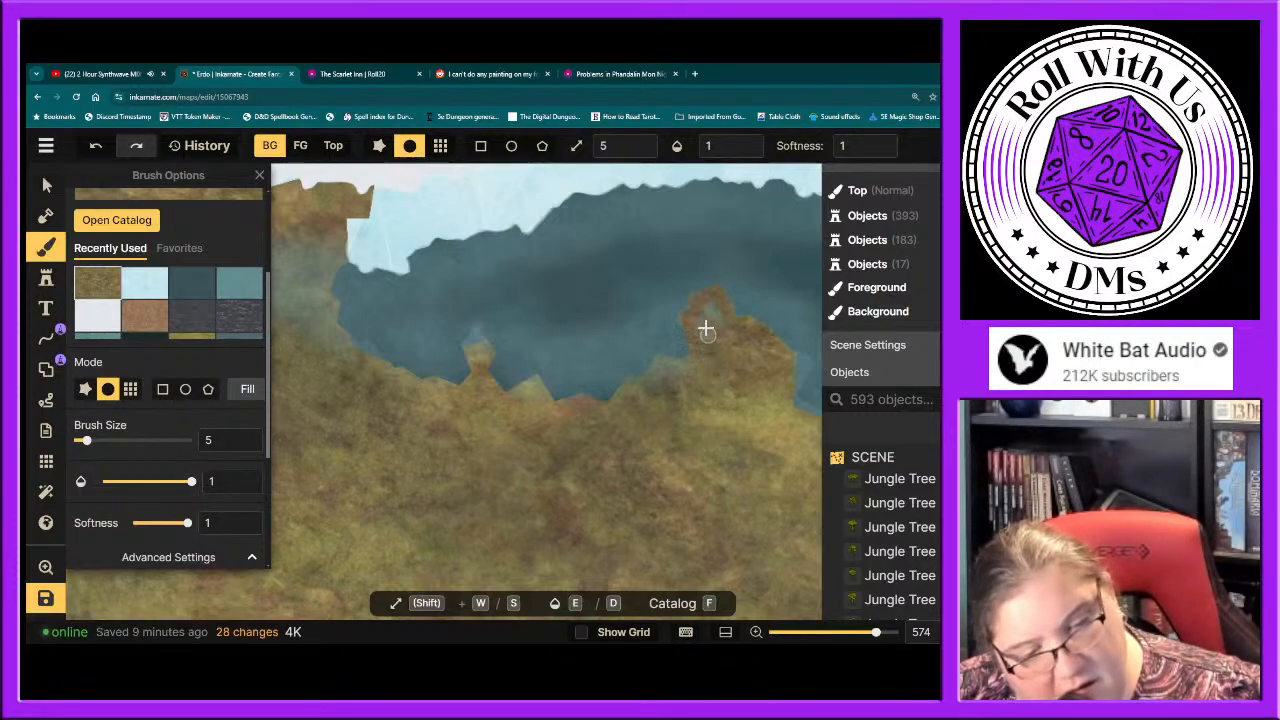
{"action": "mouse_move", "coordinate": [704, 315]}
{"action": "left_mouse_down"}
{"action": "mouse_move", "coordinate": [721, 349]}
{"action": "mouse_move", "coordinate": [723, 327]}
{"action": "mouse_move", "coordinate": [725, 358]}
{"action": "mouse_move", "coordinate": [659, 362]}
{"action": "mouse_move", "coordinate": [648, 392]}
{"action": "mouse_move", "coordinate": [711, 371]}
{"action": "mouse_move", "coordinate": [673, 373]}
{"action": "mouse_move", "coordinate": [653, 394]}
{"action": "mouse_move", "coordinate": [628, 383]}
{"action": "mouse_move", "coordinate": [603, 436]}
{"action": "mouse_move", "coordinate": [655, 401]}
{"action": "left_mouse_up"}
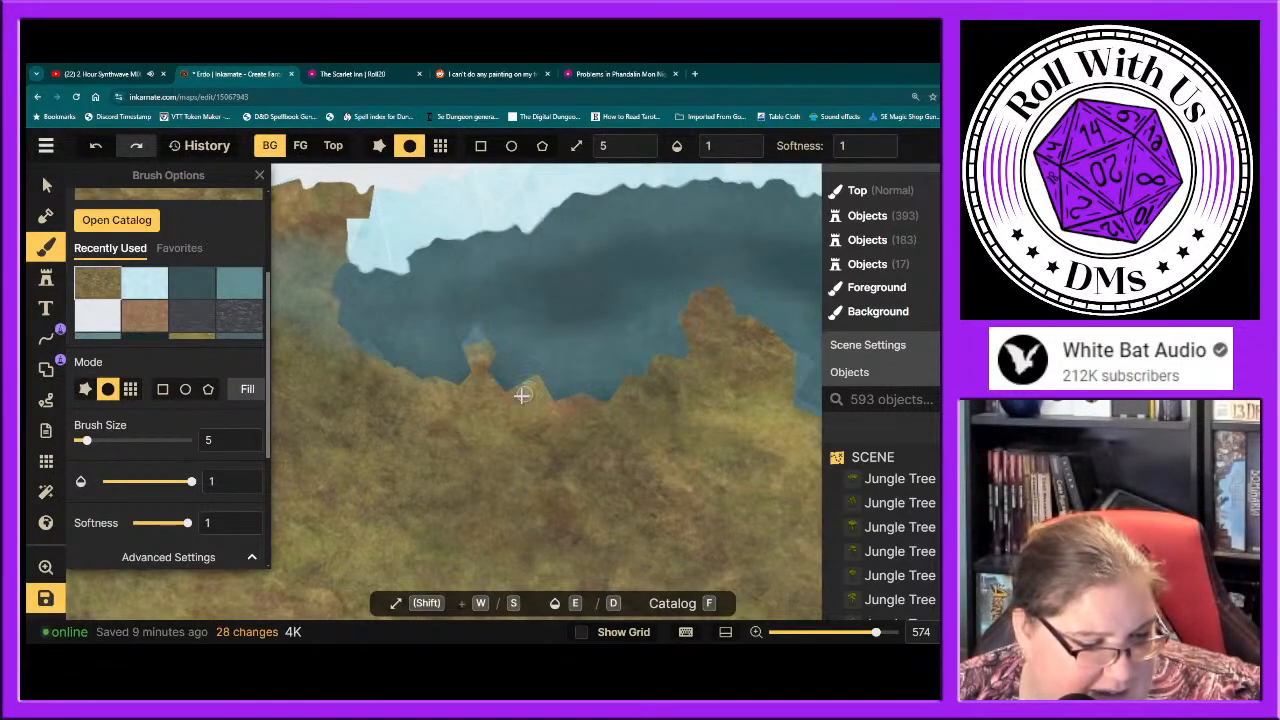
{"action": "left_click_drag", "start_coordinate": [522, 395], "coordinate": [534, 400]}
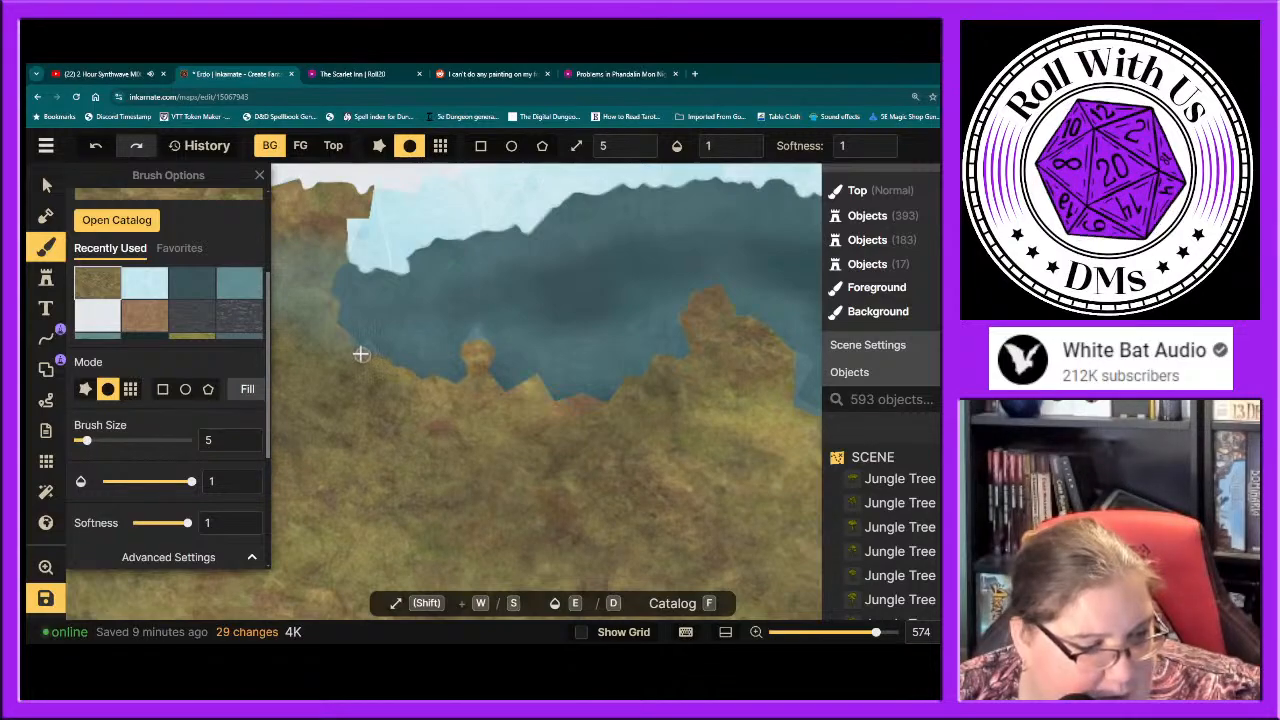
{"action": "left_click", "coordinate": [300, 339]}
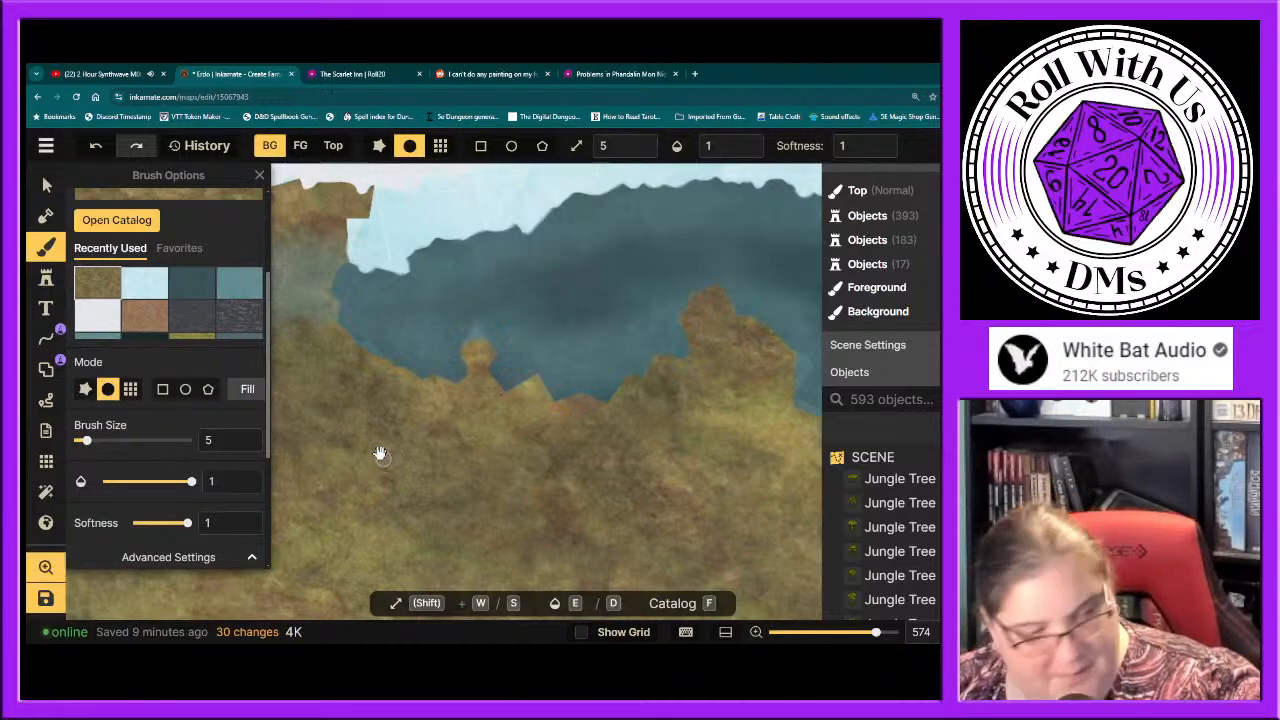
{"action": "left_click_drag", "start_coordinate": [396, 474], "coordinate": [671, 520]}
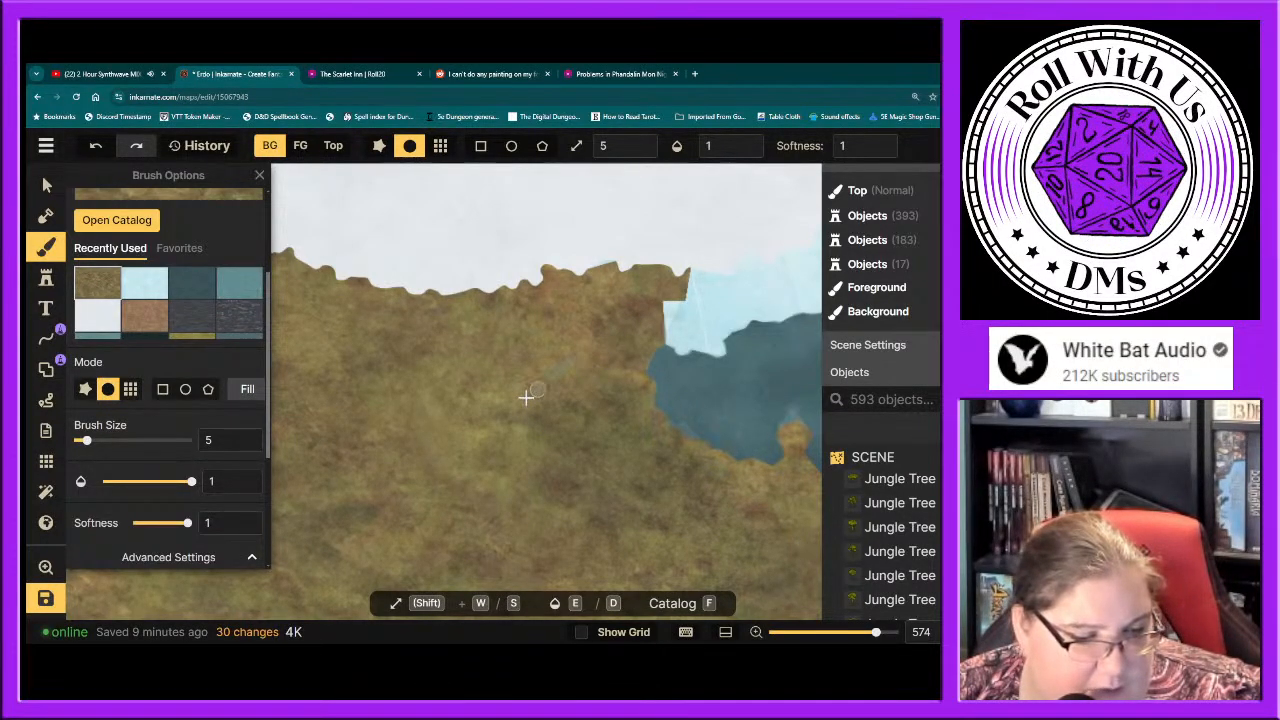
{"action": "mouse_move", "coordinate": [525, 410]}
{"action": "left_mouse_down"}
{"action": "mouse_move", "coordinate": [589, 371]}
{"action": "mouse_move", "coordinate": [600, 487]}
{"action": "left_mouse_up"}
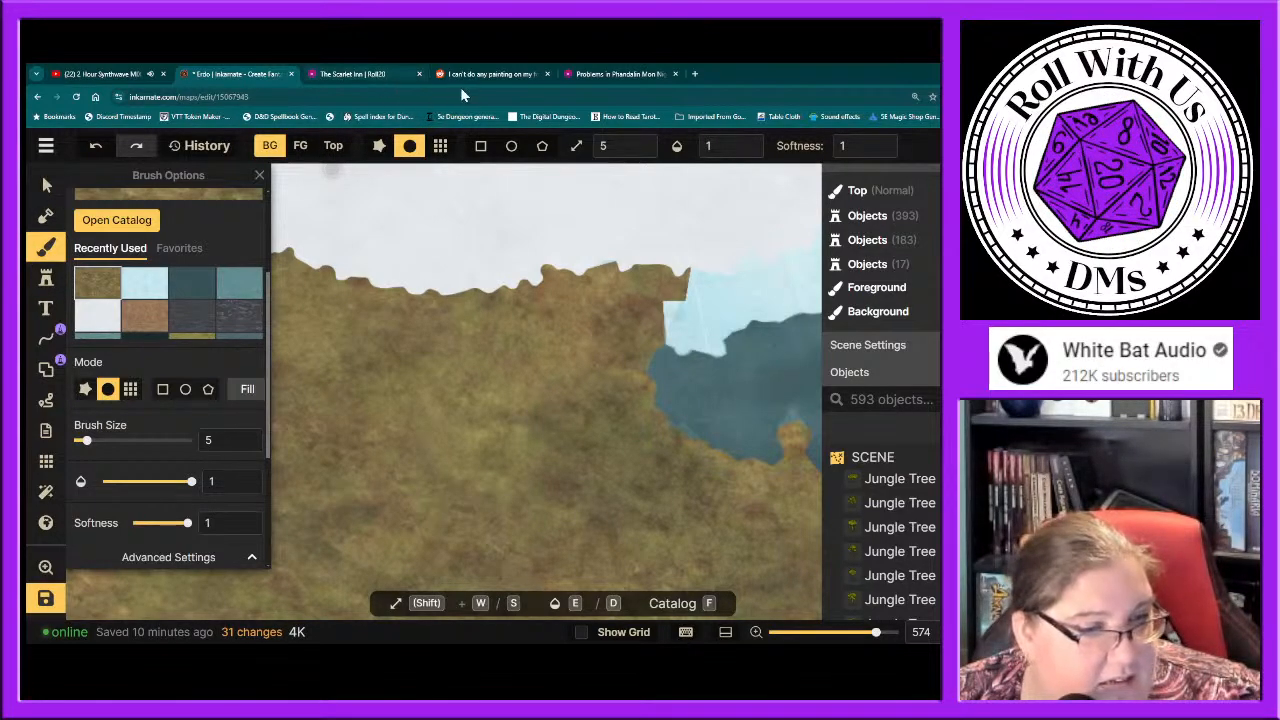
Step: Switch to the Problems in Phandalin game in Roll20, examine the quest board splash page and open the list of pages
{"action": "left_click", "coordinate": [586, 76]}
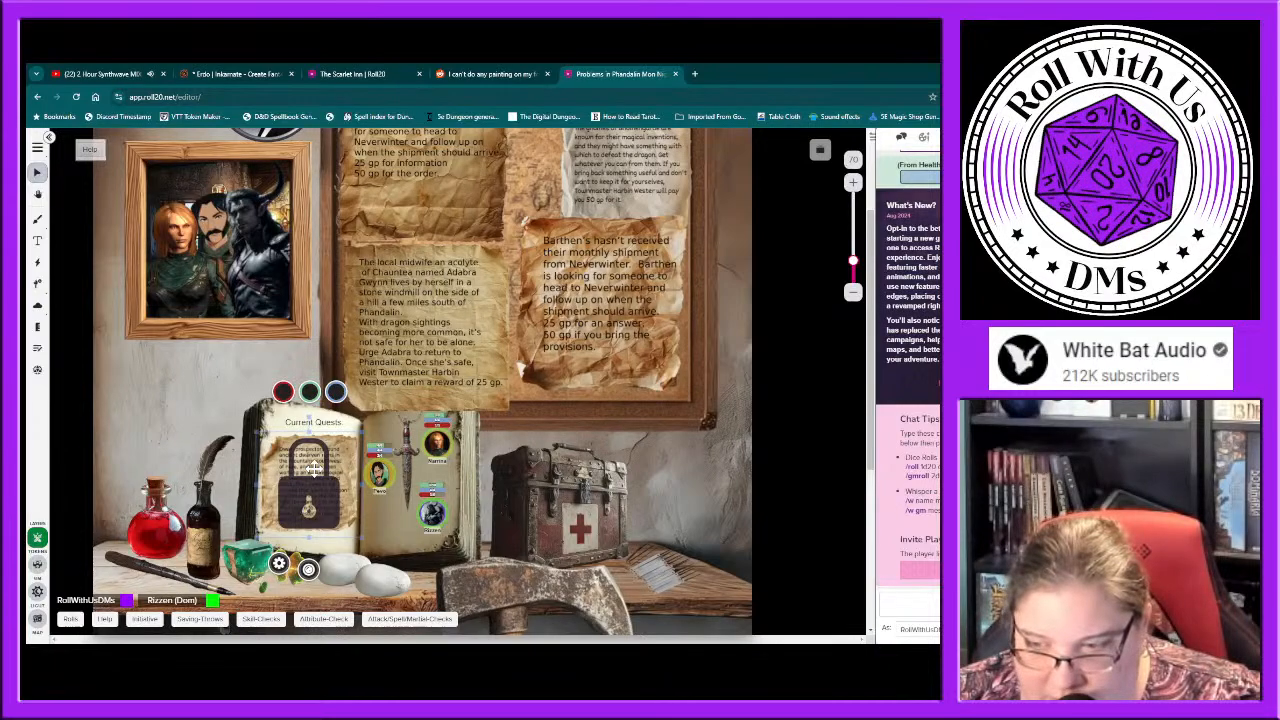
{"action": "scroll", "coordinate": [313, 467], "scroll_direction": "down", "scroll_amount": 3}
{"action": "scroll", "coordinate": [313, 467], "scroll_direction": "up", "scroll_amount": 5}
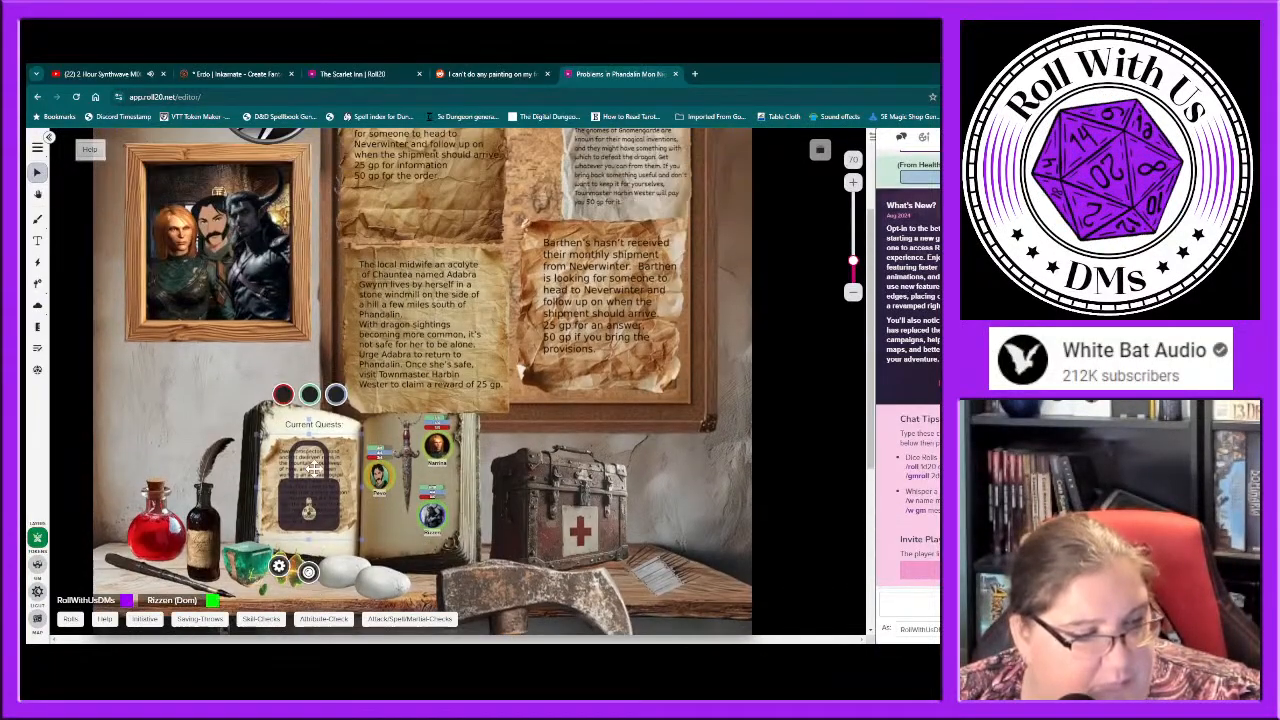
{"action": "scroll", "coordinate": [313, 467], "scroll_direction": "up", "scroll_amount": 1}
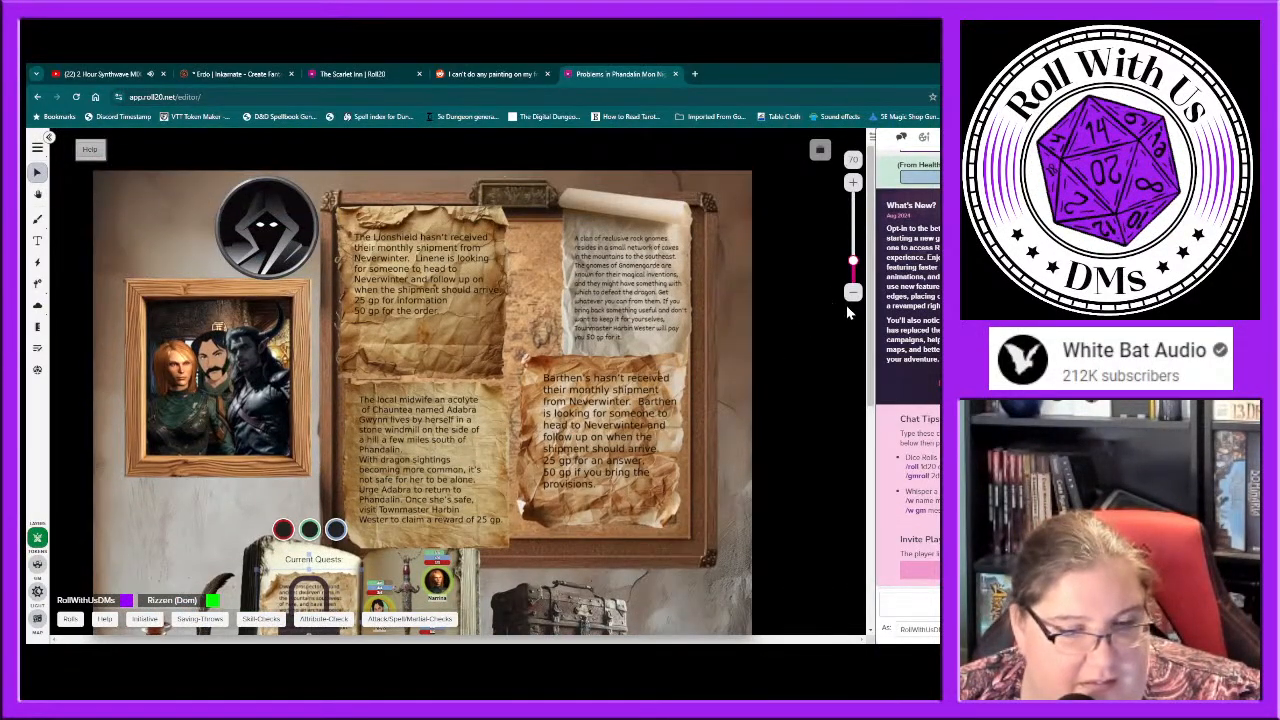
{"action": "left_click_drag", "start_coordinate": [852, 262], "coordinate": [852, 268]}
{"action": "scroll", "coordinate": [356, 470], "scroll_direction": "down", "scroll_amount": 1}
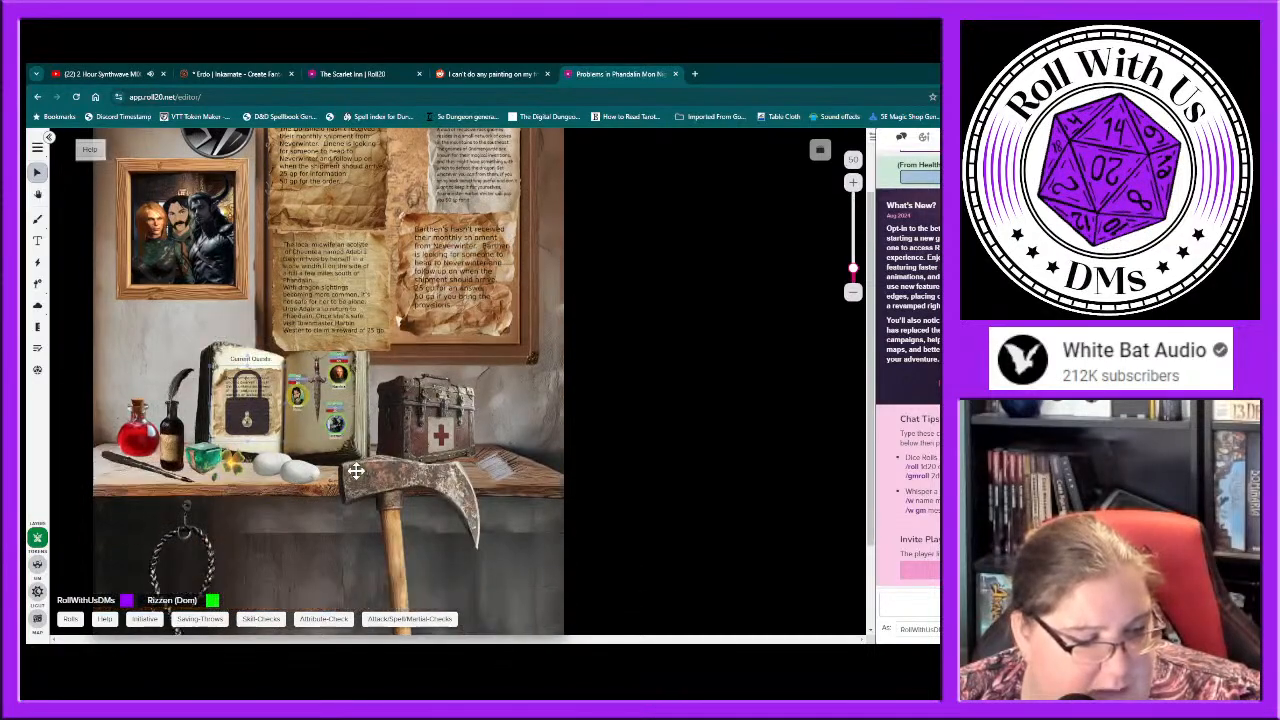
{"action": "left_click", "coordinate": [853, 183]}
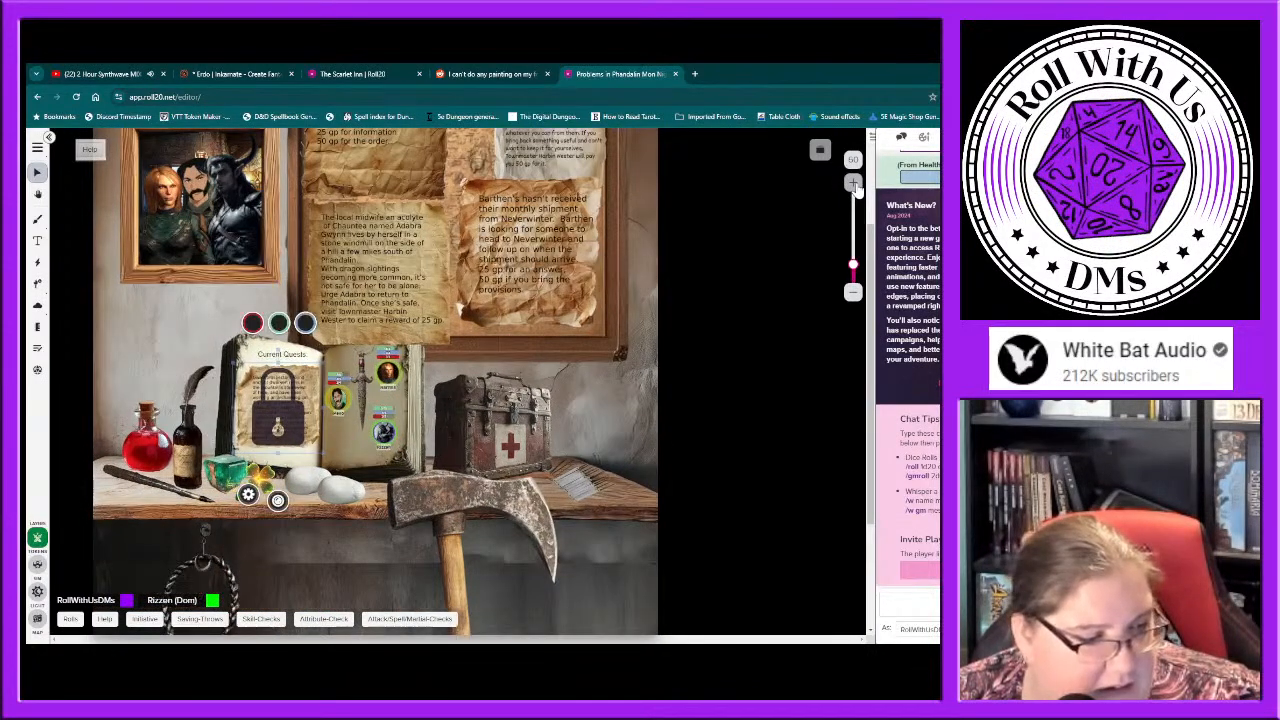
{"action": "left_click", "coordinate": [853, 183]}
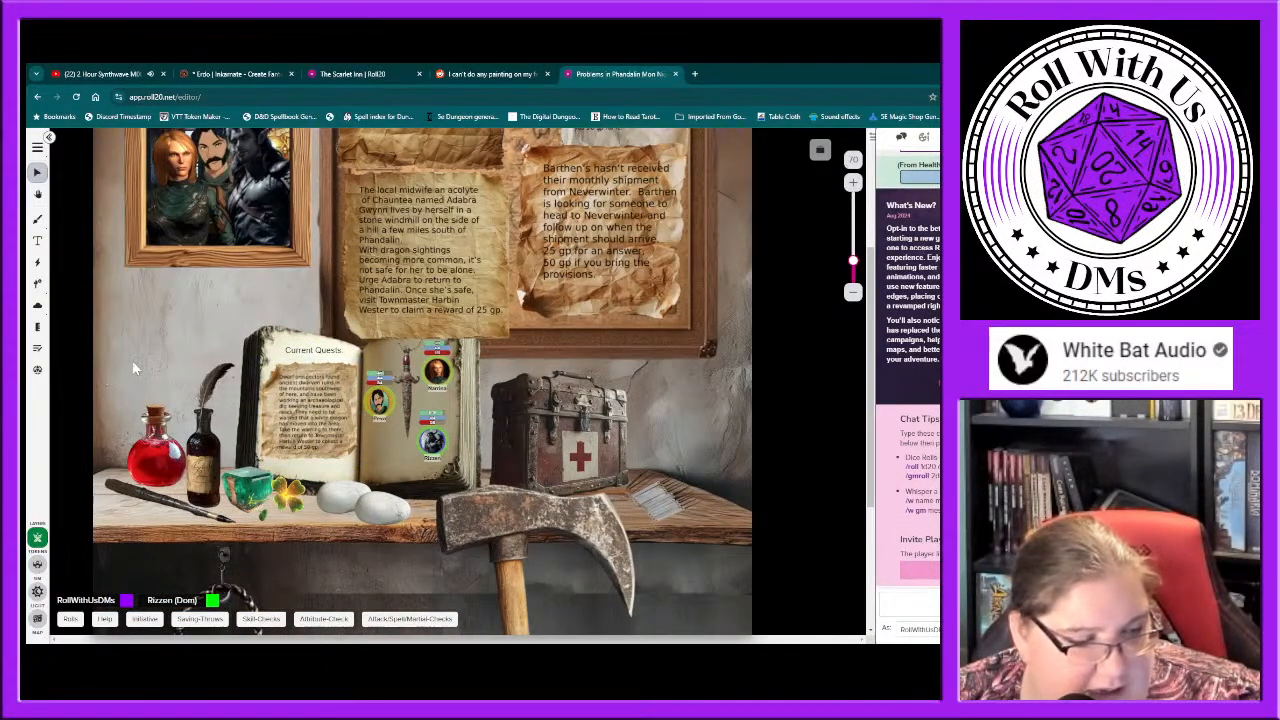
{"action": "scroll", "coordinate": [340, 300], "scroll_direction": "up", "scroll_amount": 1}
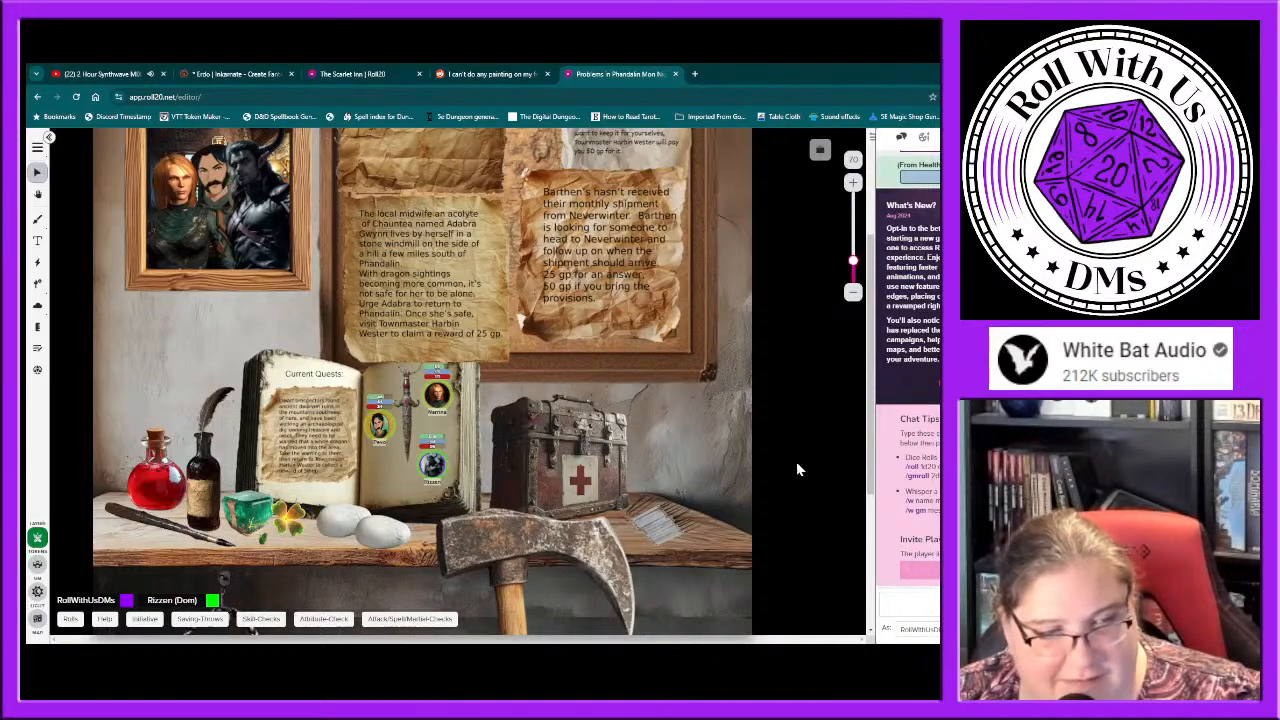
{"action": "left_click", "coordinate": [819, 152]}
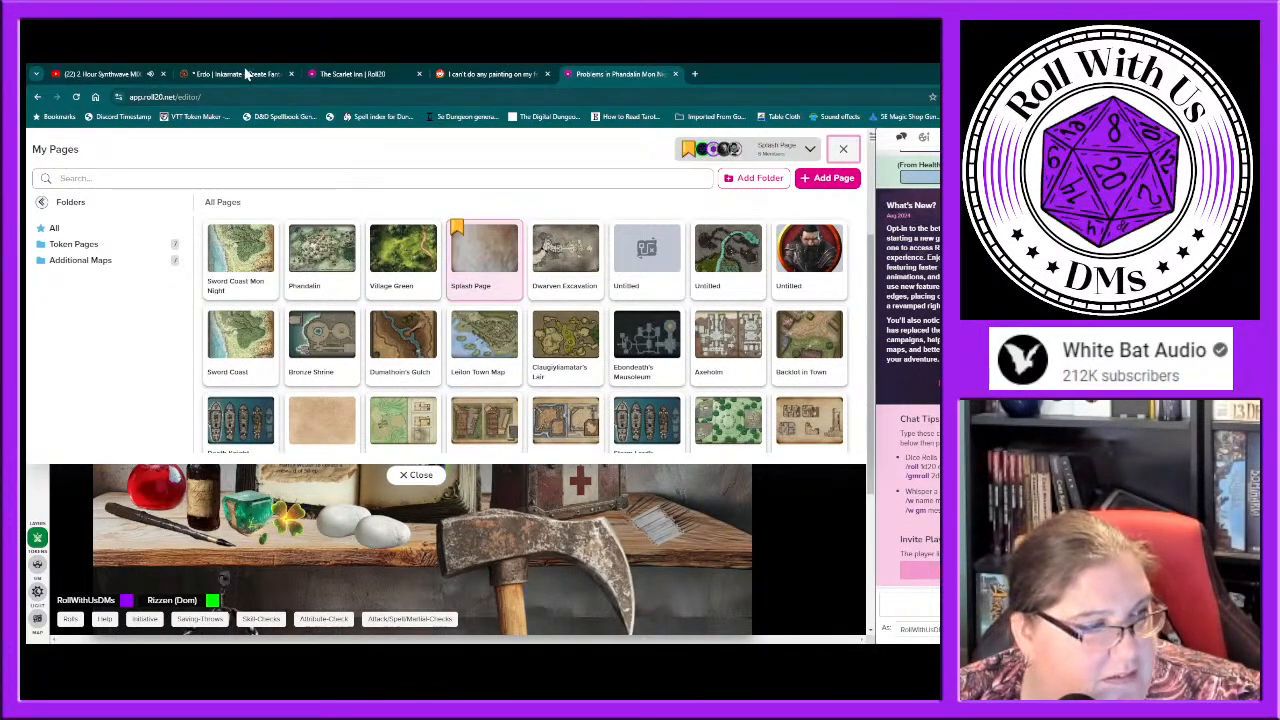
Step: Switch to The Scarlet Inn game in Roll20 and open its Splash Page to view the shelves and notice board
{"action": "left_click", "coordinate": [352, 74]}
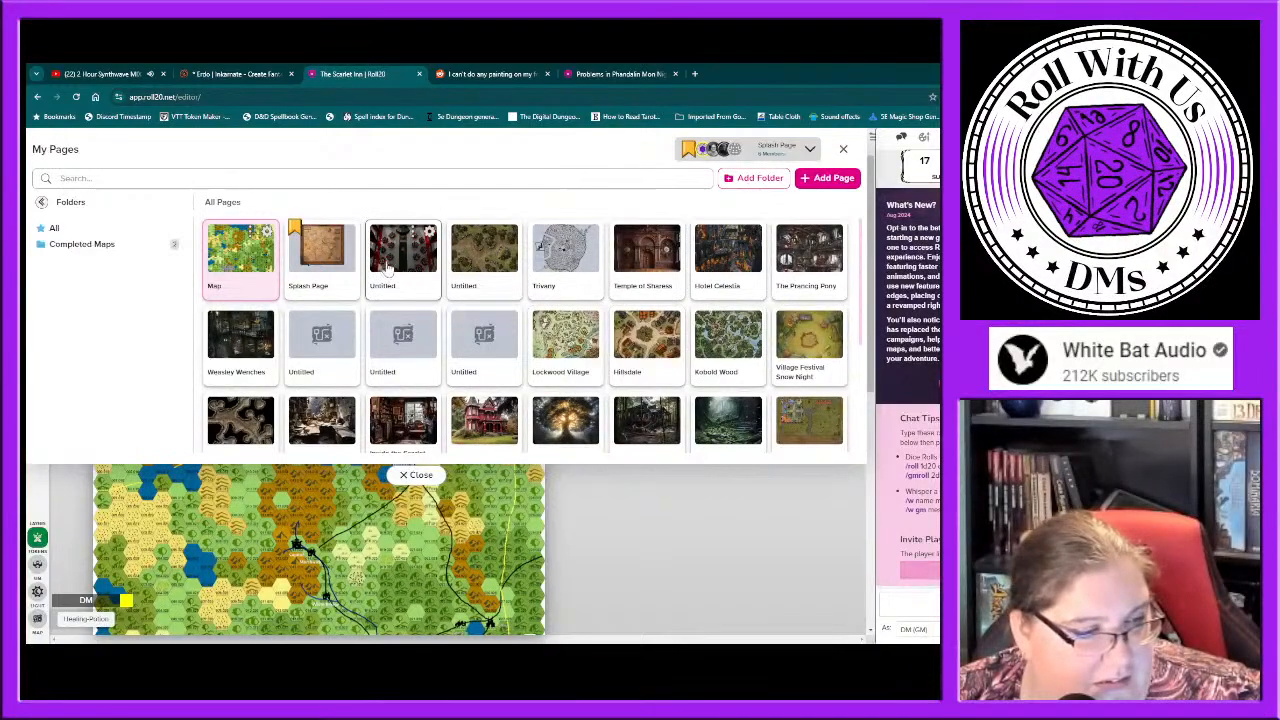
{"action": "left_click", "coordinate": [321, 250]}
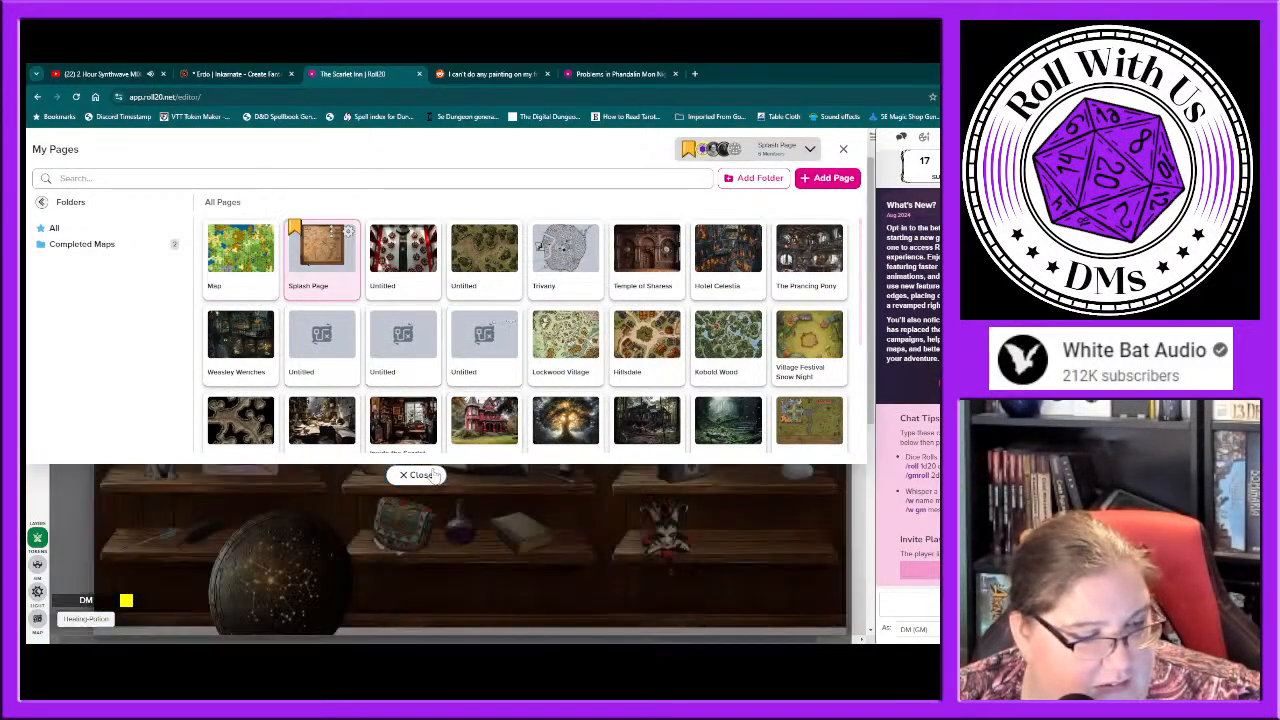
{"action": "left_click", "coordinate": [431, 476]}
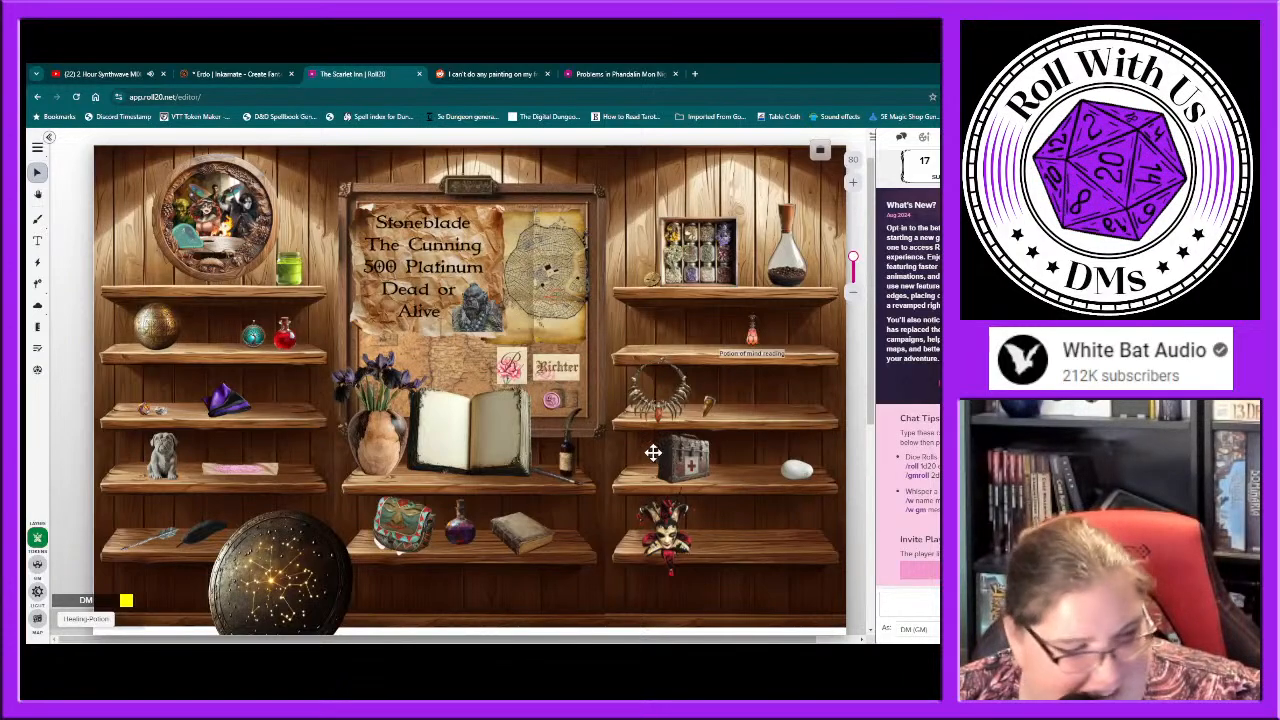
Step: Switch back to the Erdo map in Inkarnate and examine the coasts of the whole landmass
{"action": "left_click", "coordinate": [252, 75]}
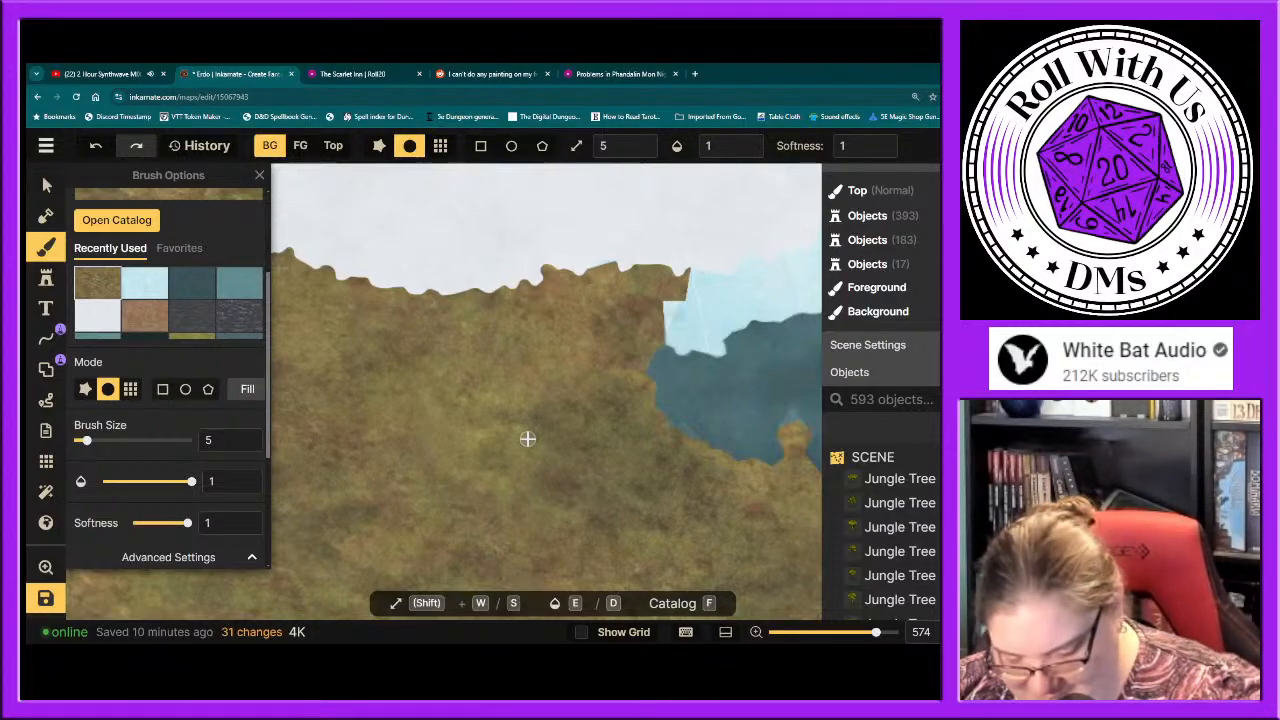
{"action": "key", "text": "space"}
{"action": "left_click_drag", "start_coordinate": [325, 427], "coordinate": [565, 202]}
{"action": "scroll", "coordinate": [603, 363], "scroll_direction": "down", "scroll_amount": 6}
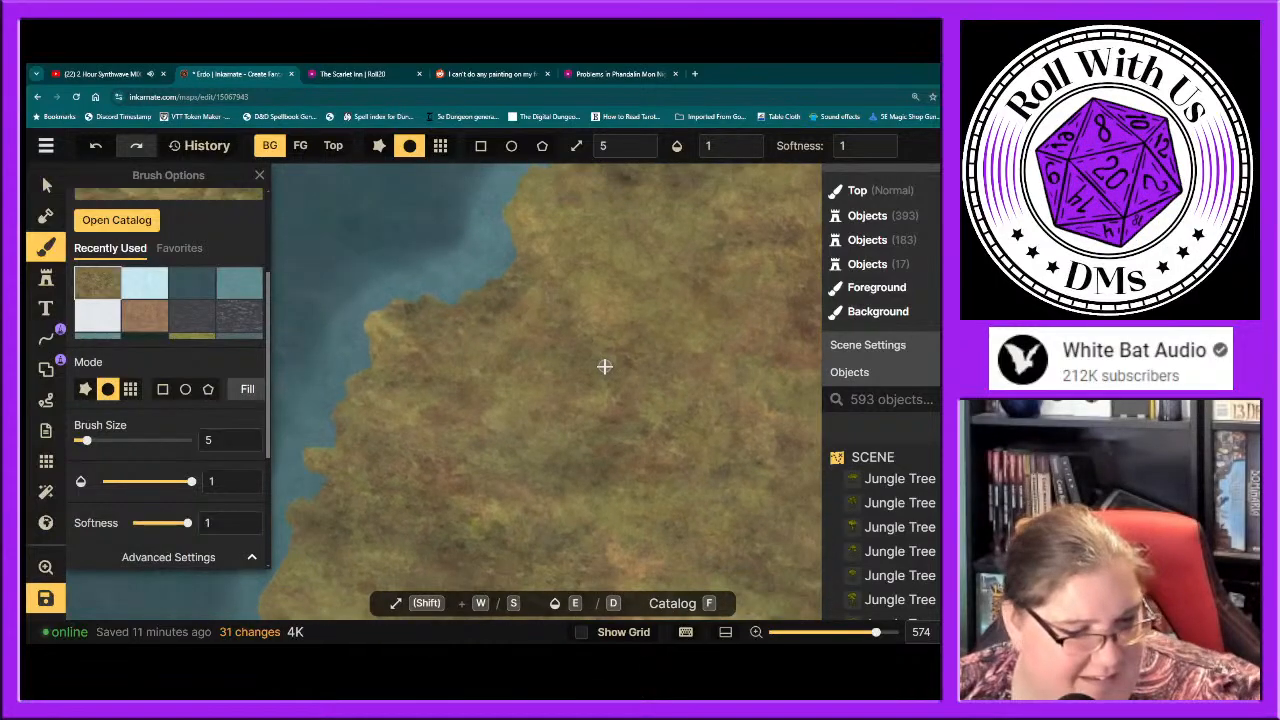
{"action": "scroll", "coordinate": [604, 357], "scroll_direction": "down", "scroll_amount": 4}
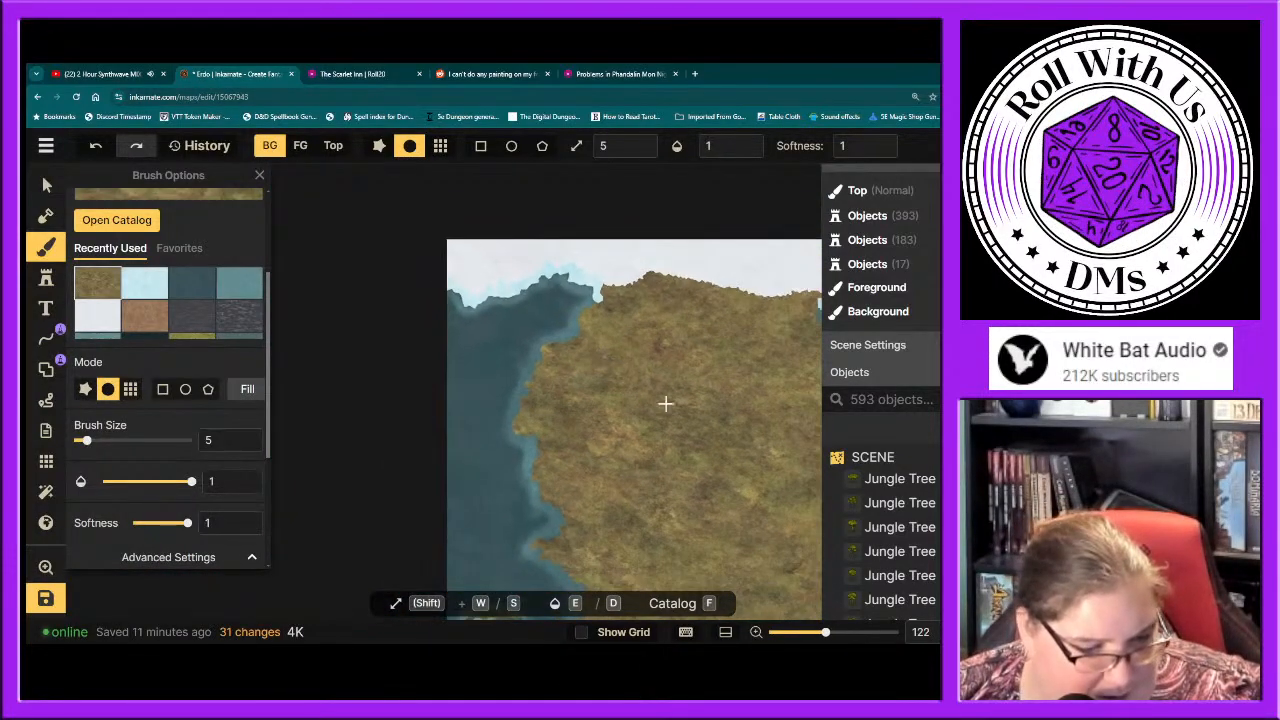
{"action": "left_click_drag", "start_coordinate": [669, 405], "coordinate": [403, 243]}
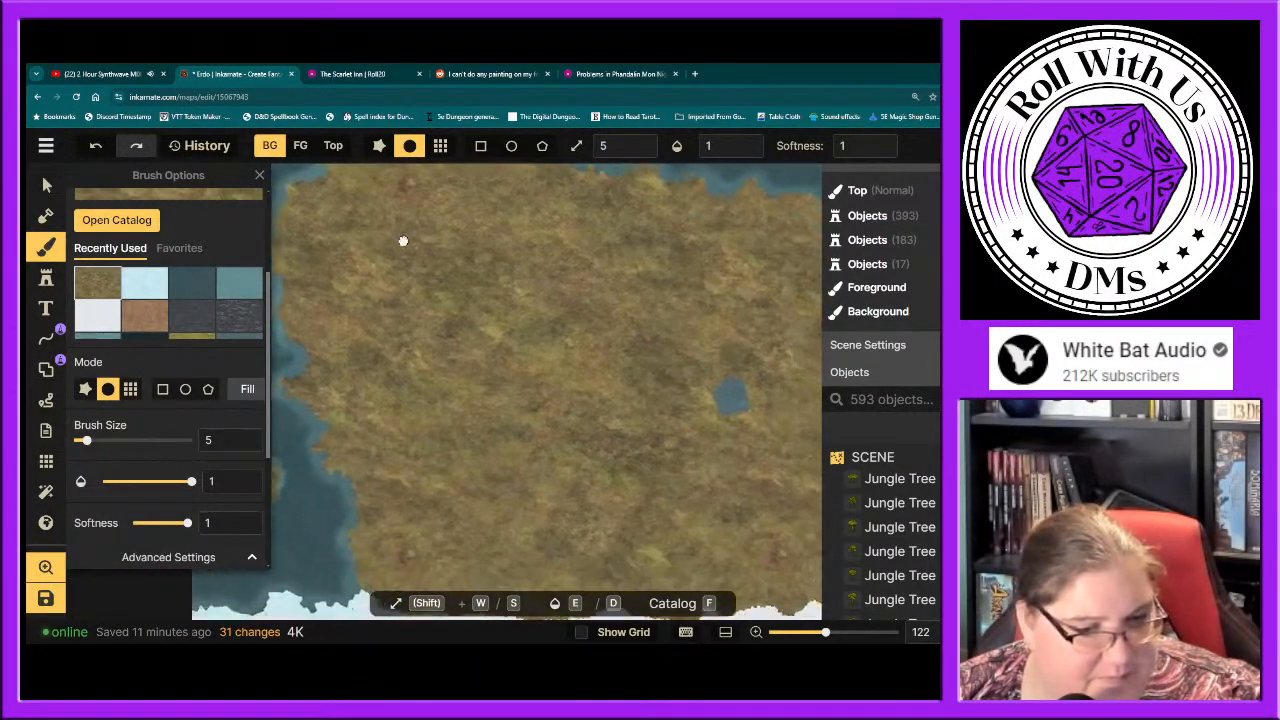
{"action": "mouse_move", "coordinate": [600, 286]}
{"action": "left_mouse_down"}
{"action": "mouse_move", "coordinate": [440, 297]}
{"action": "mouse_move", "coordinate": [557, 266]}
{"action": "mouse_move", "coordinate": [604, 280]}
{"action": "left_mouse_up"}
{"action": "scroll", "coordinate": [606, 294], "scroll_direction": "down", "scroll_amount": 1}
{"action": "scroll", "coordinate": [523, 260], "scroll_direction": "down", "scroll_amount": 1}
{"action": "left_click_drag", "start_coordinate": [523, 260], "coordinate": [523, 317]}
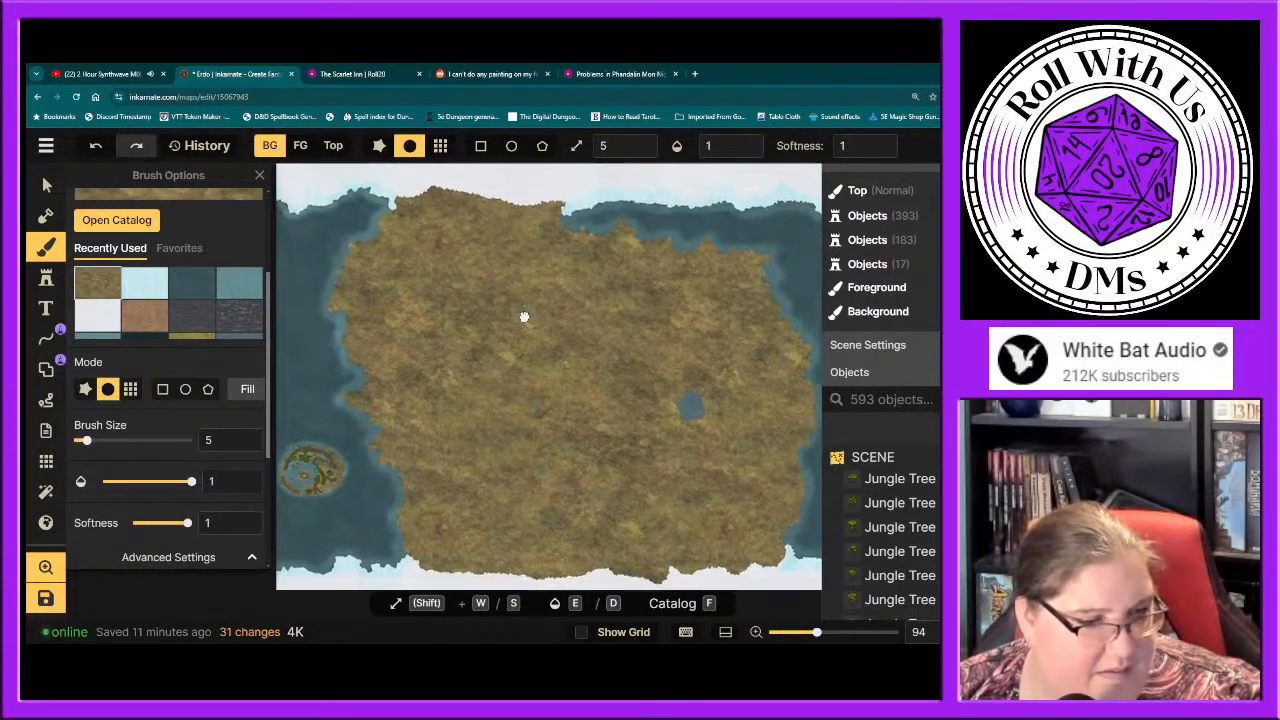
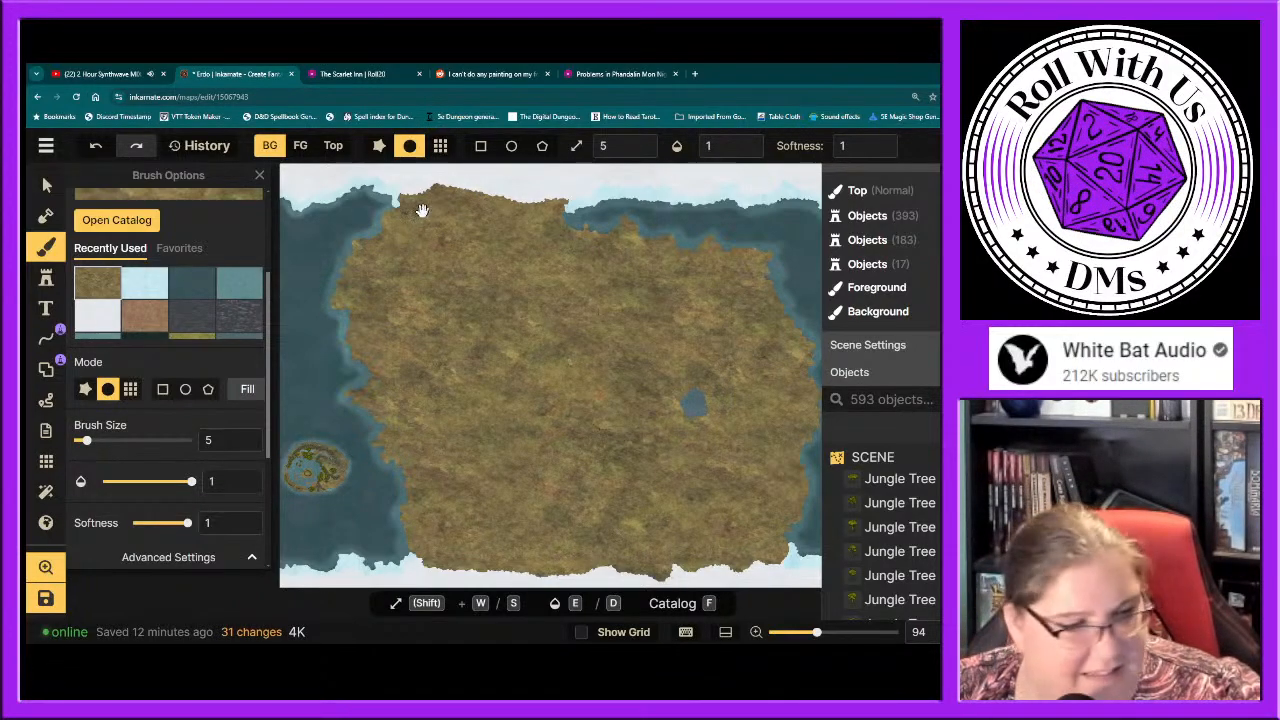
Step: Examine the mainland's northern shore and browse the Fantasy World stamps in the stamp catalog
{"action": "left_click_drag", "start_coordinate": [423, 206], "coordinate": [508, 408]}
{"action": "scroll", "coordinate": [507, 410], "scroll_direction": "up", "scroll_amount": 5}
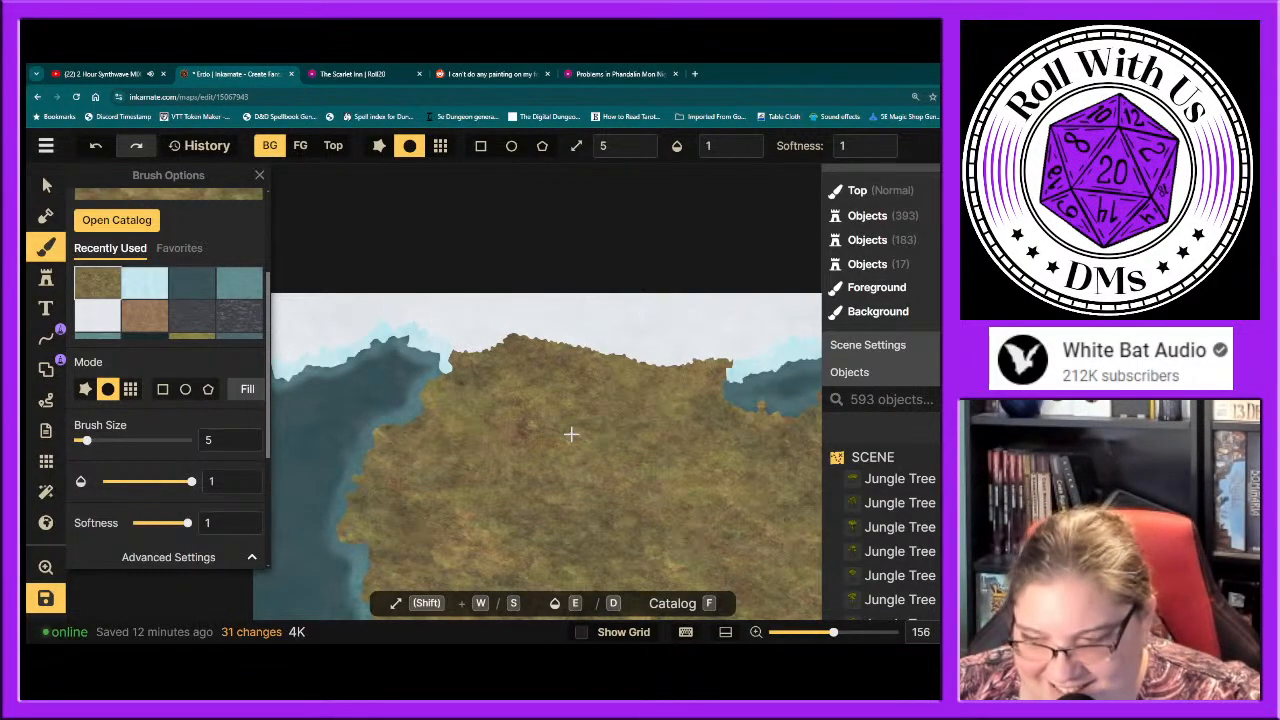
{"action": "left_click_drag", "start_coordinate": [575, 440], "coordinate": [533, 450]}
{"action": "scroll", "coordinate": [545, 453], "scroll_direction": "up", "scroll_amount": 2}
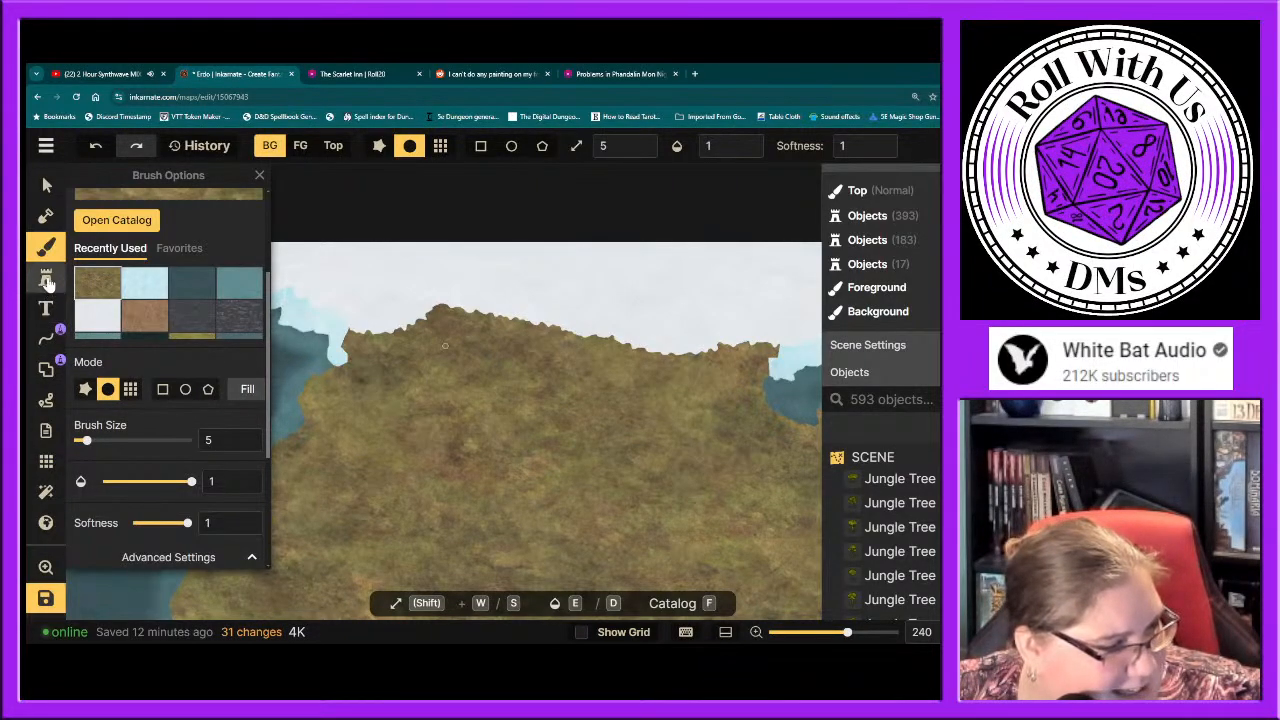
{"action": "left_click", "coordinate": [45, 277]}
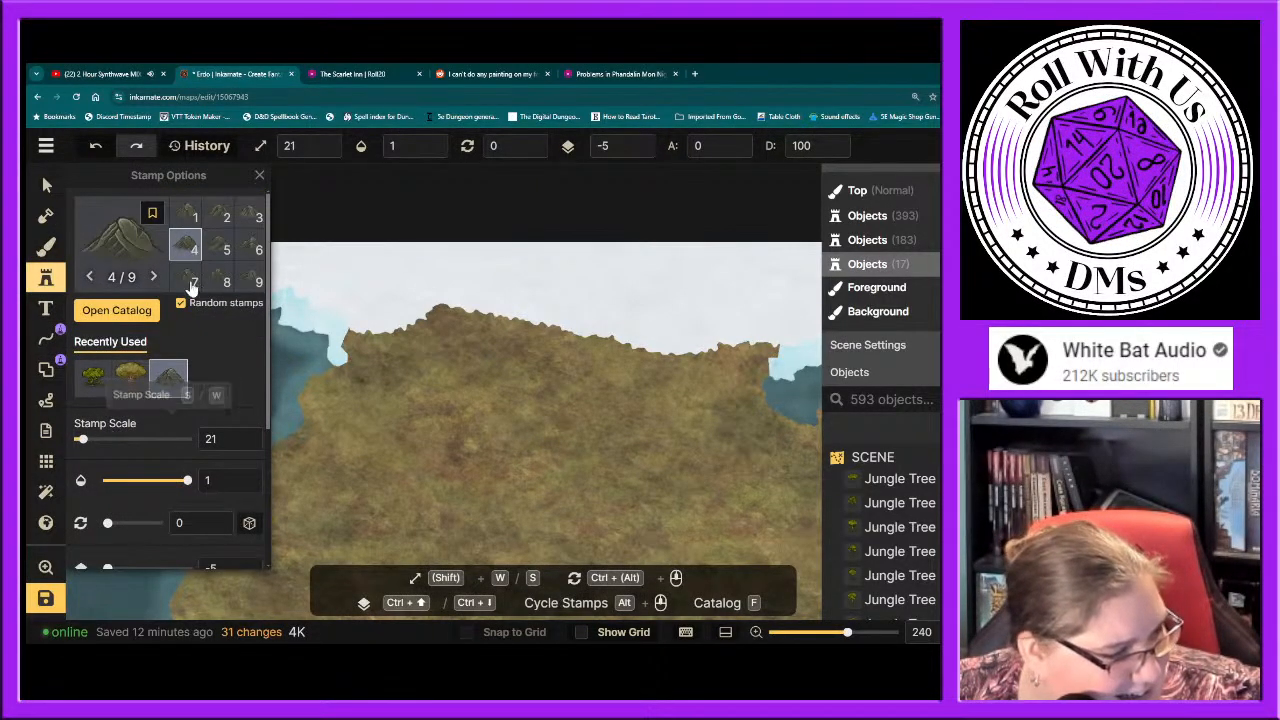
{"action": "left_click", "coordinate": [125, 263]}
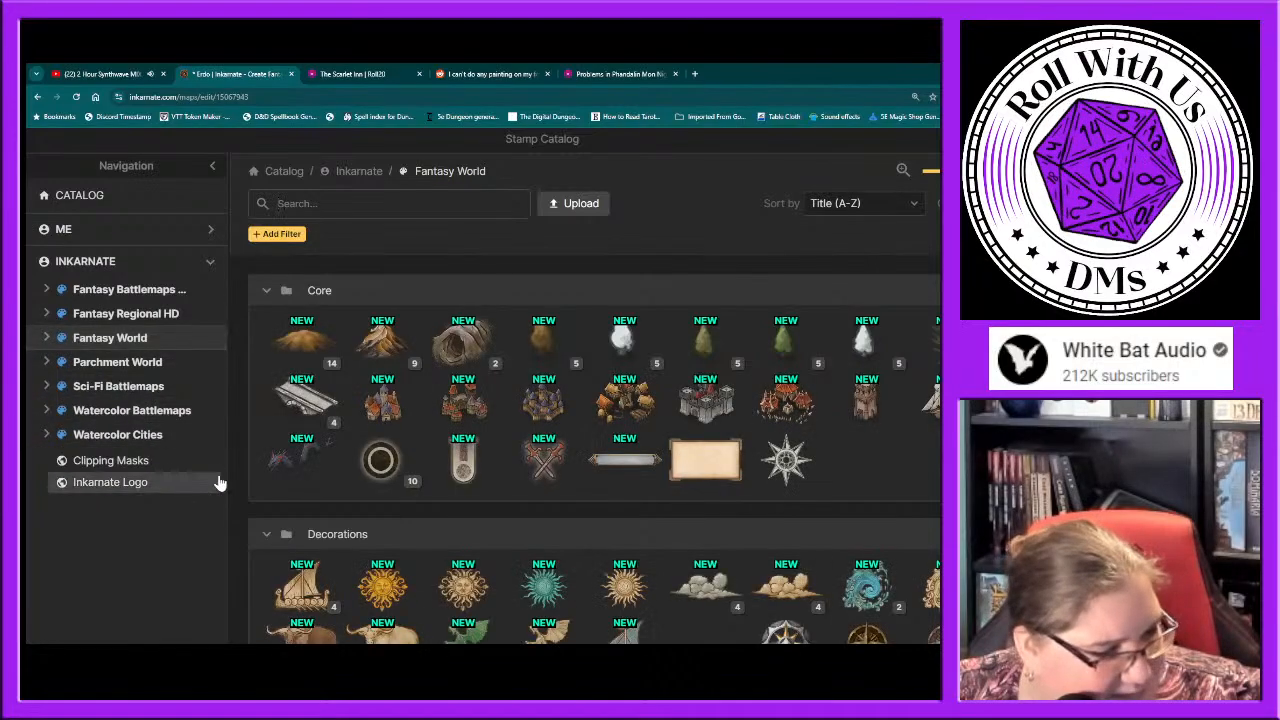
{"action": "scroll", "coordinate": [483, 450], "scroll_direction": "down", "scroll_amount": 4}
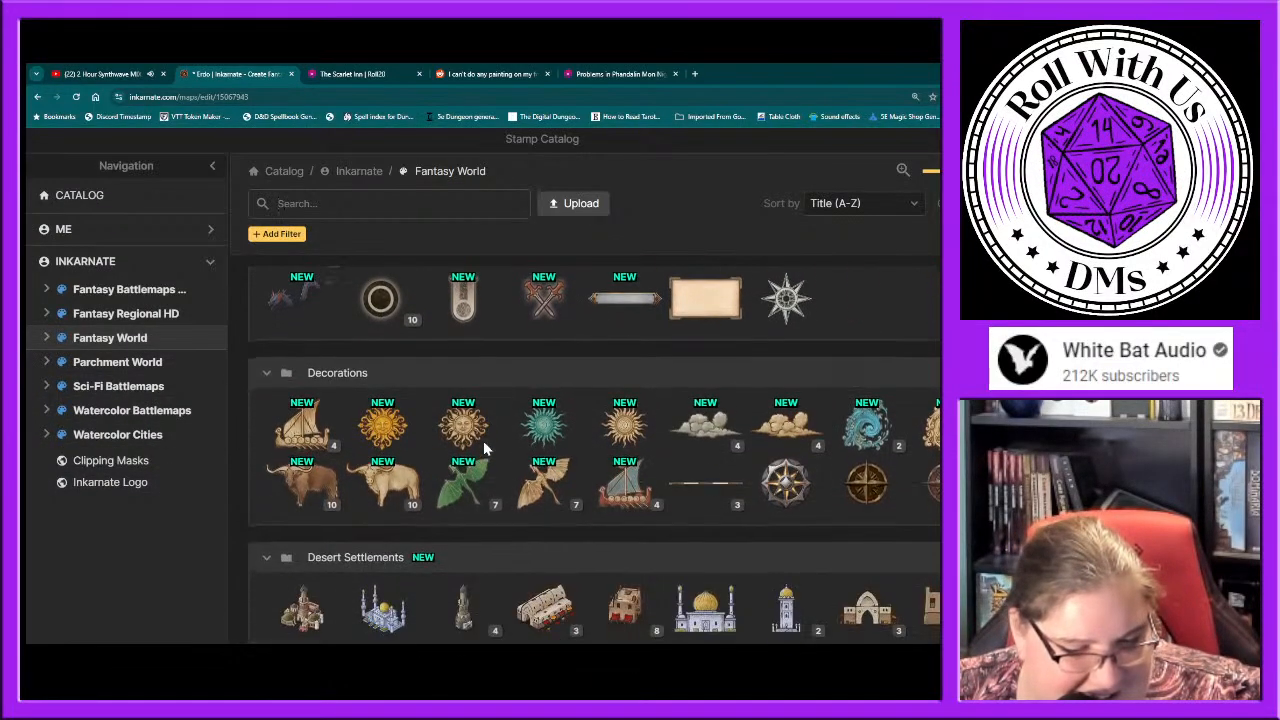
{"action": "scroll", "coordinate": [483, 446], "scroll_direction": "down", "scroll_amount": 2}
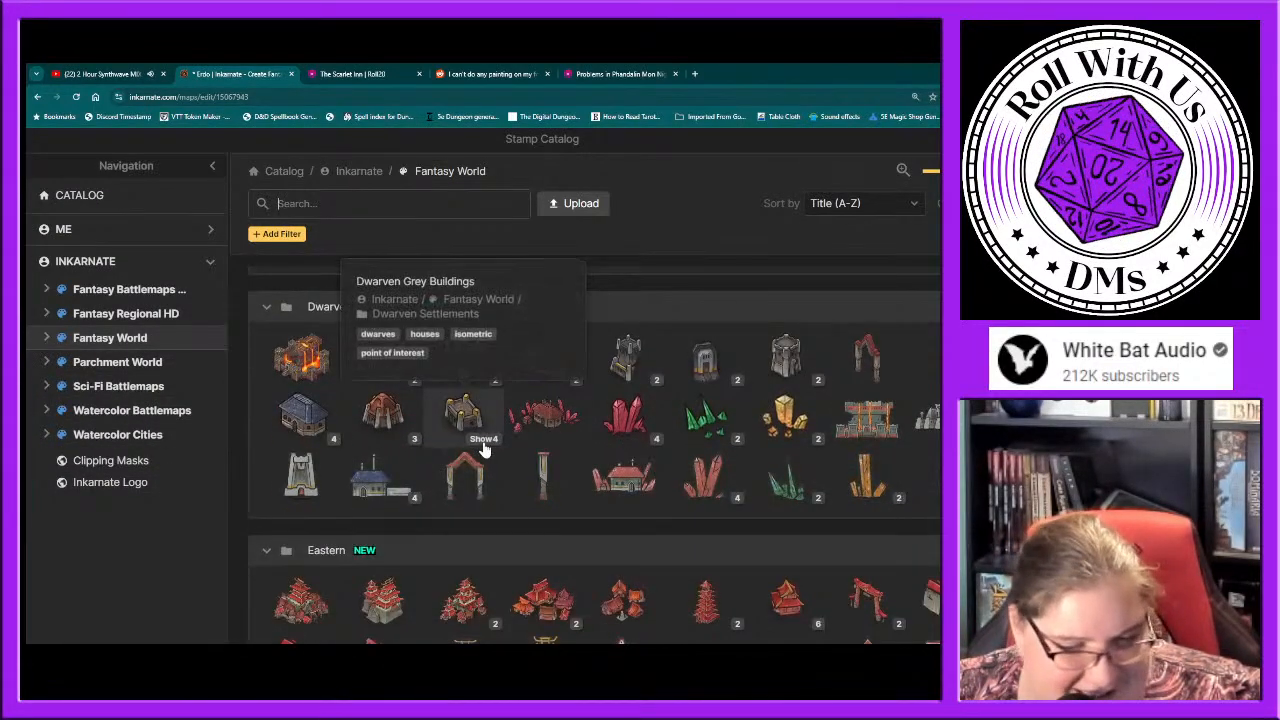
{"action": "scroll", "coordinate": [483, 446], "scroll_direction": "up", "scroll_amount": 3}
{"action": "scroll", "coordinate": [483, 448], "scroll_direction": "up", "scroll_amount": 2}
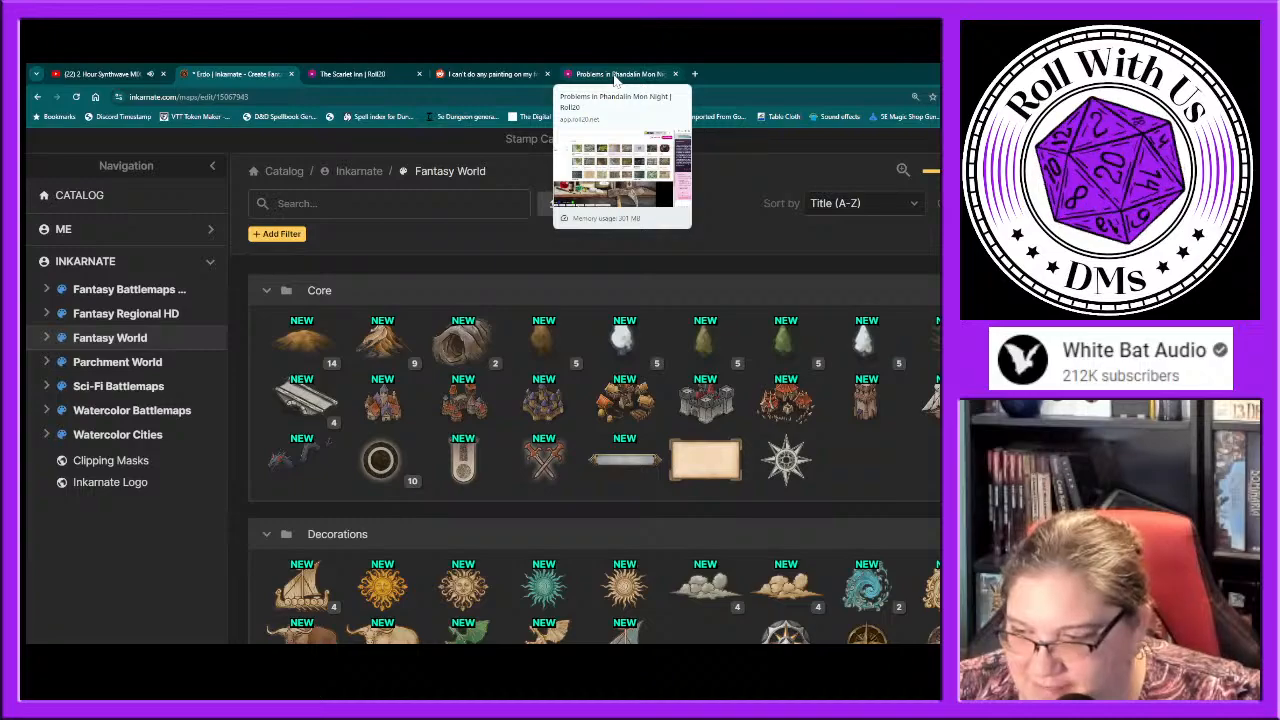
Step: Switch to the Problems in Phandalin game in Roll20, dismiss the page list and examine the quest board, party portrait and quest book
{"action": "left_click", "coordinate": [614, 74]}
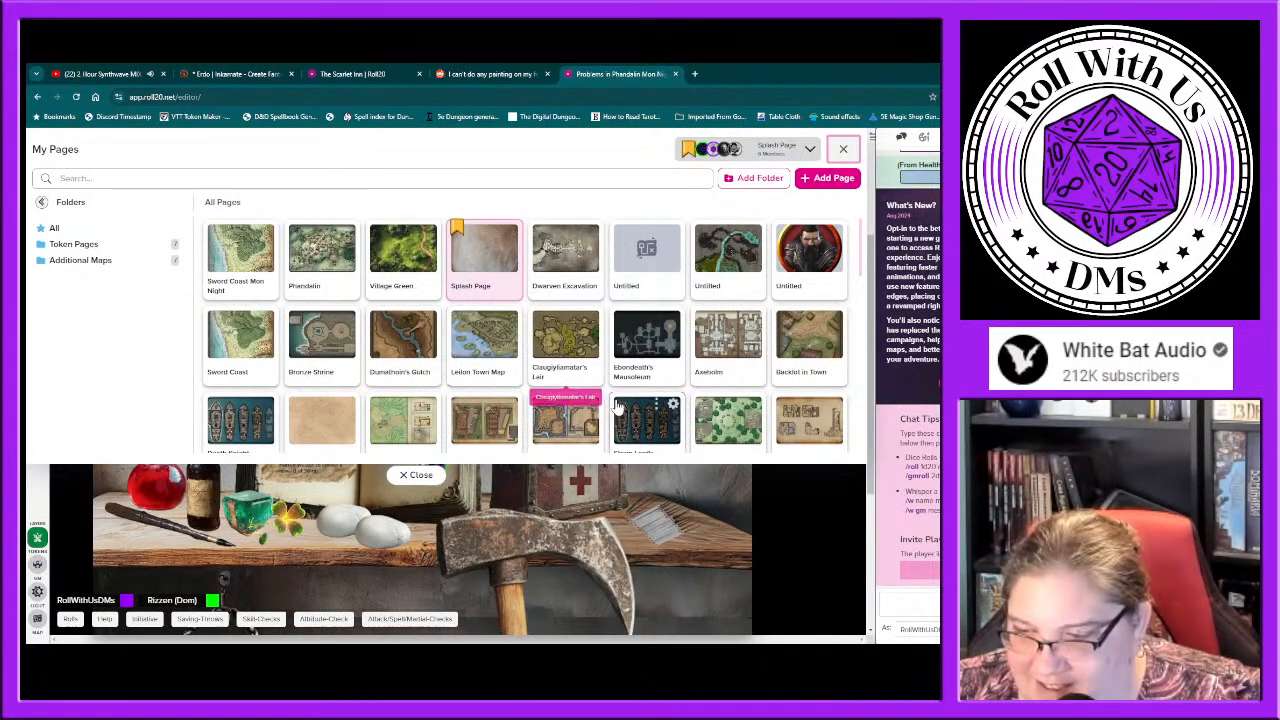
{"action": "left_click", "coordinate": [416, 475]}
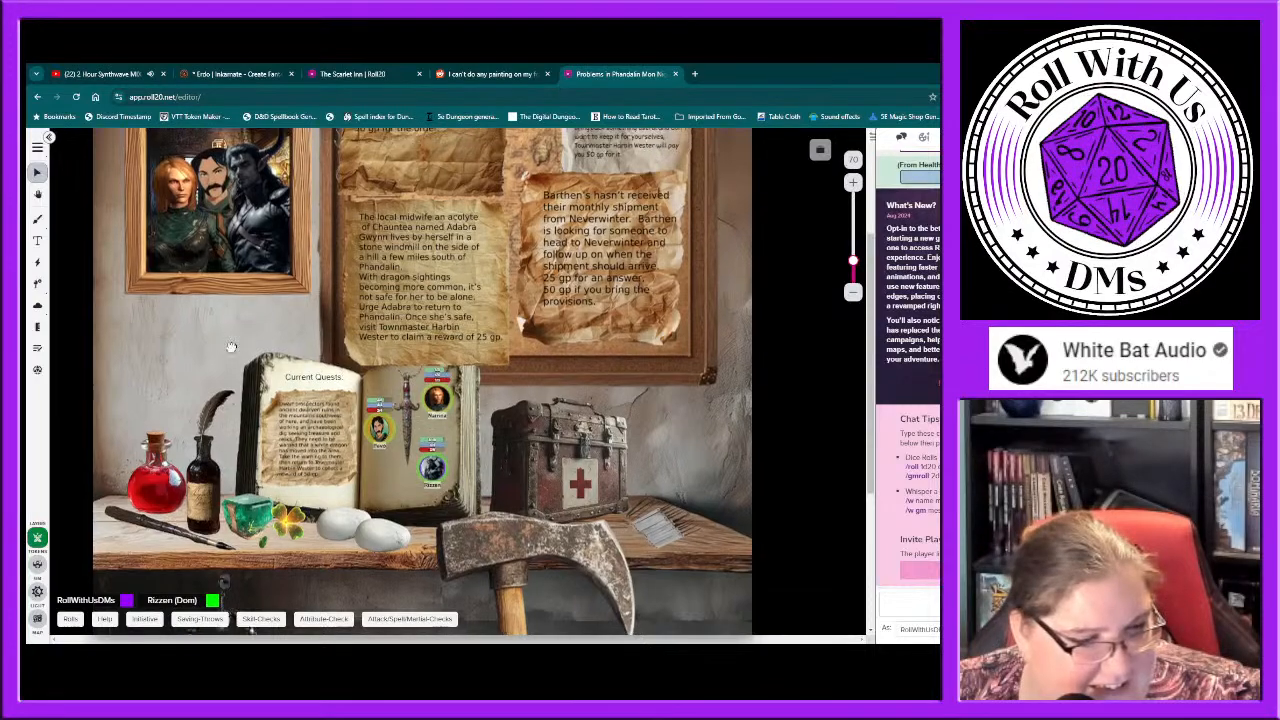
{"action": "scroll", "coordinate": [240, 349], "scroll_direction": "up", "scroll_amount": 1}
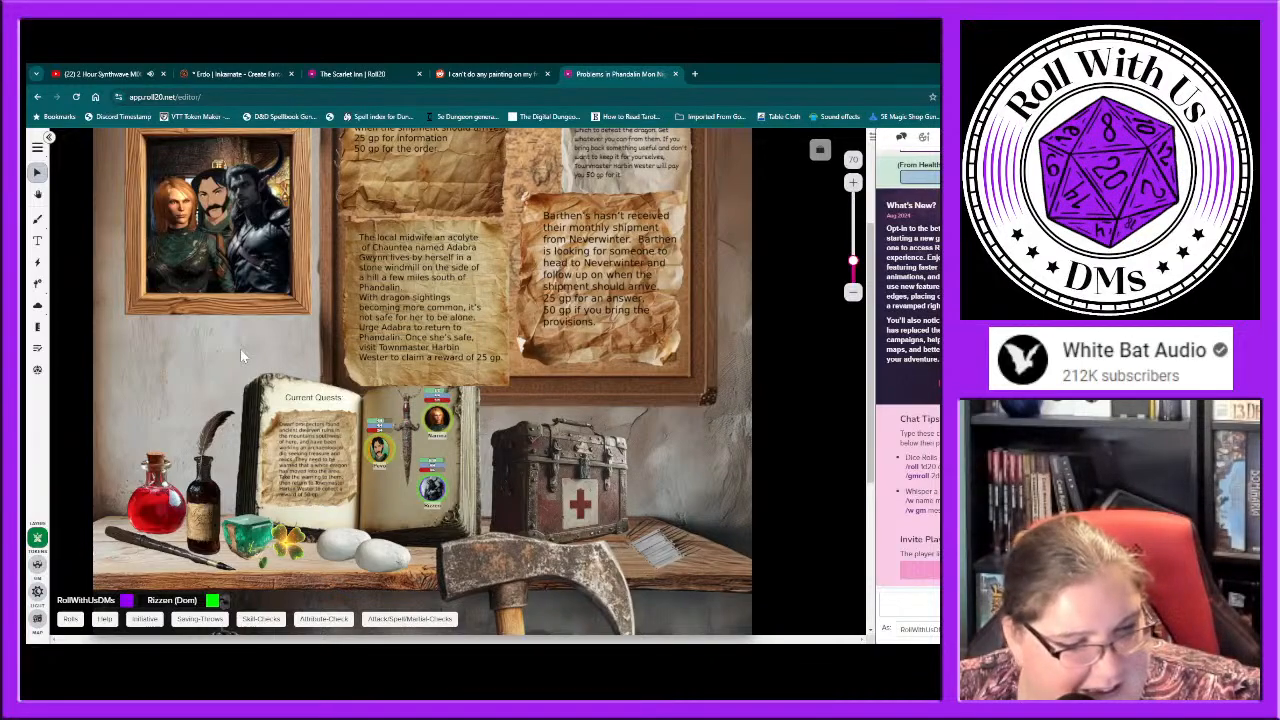
{"action": "scroll", "coordinate": [240, 348], "scroll_direction": "up", "scroll_amount": 3}
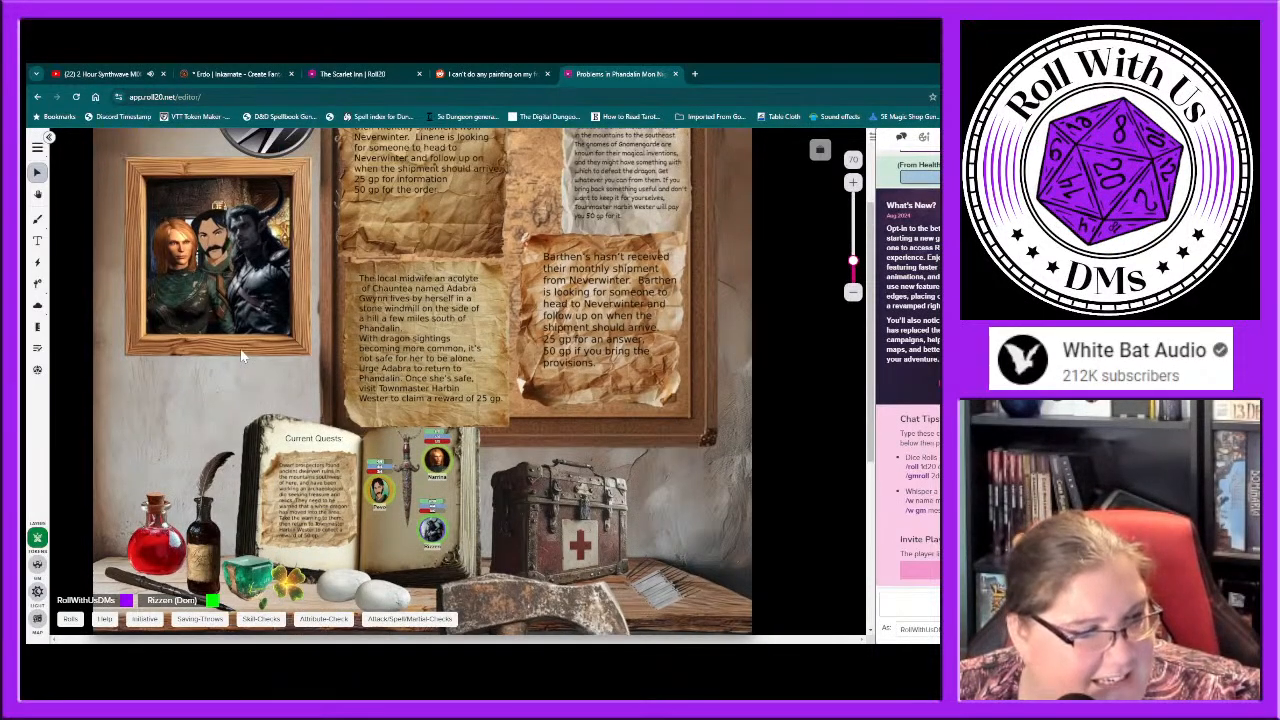
{"action": "scroll", "coordinate": [240, 352], "scroll_direction": "down", "scroll_amount": 1}
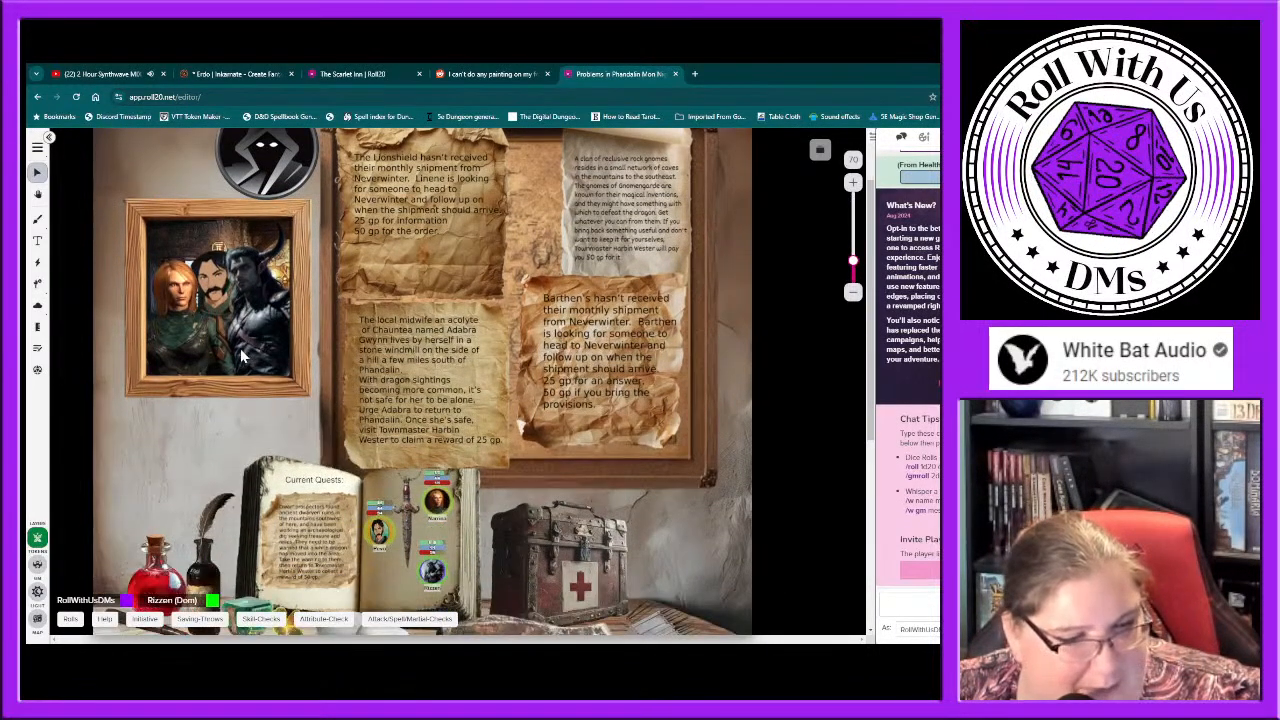
{"action": "scroll", "coordinate": [240, 355], "scroll_direction": "down", "scroll_amount": 1}
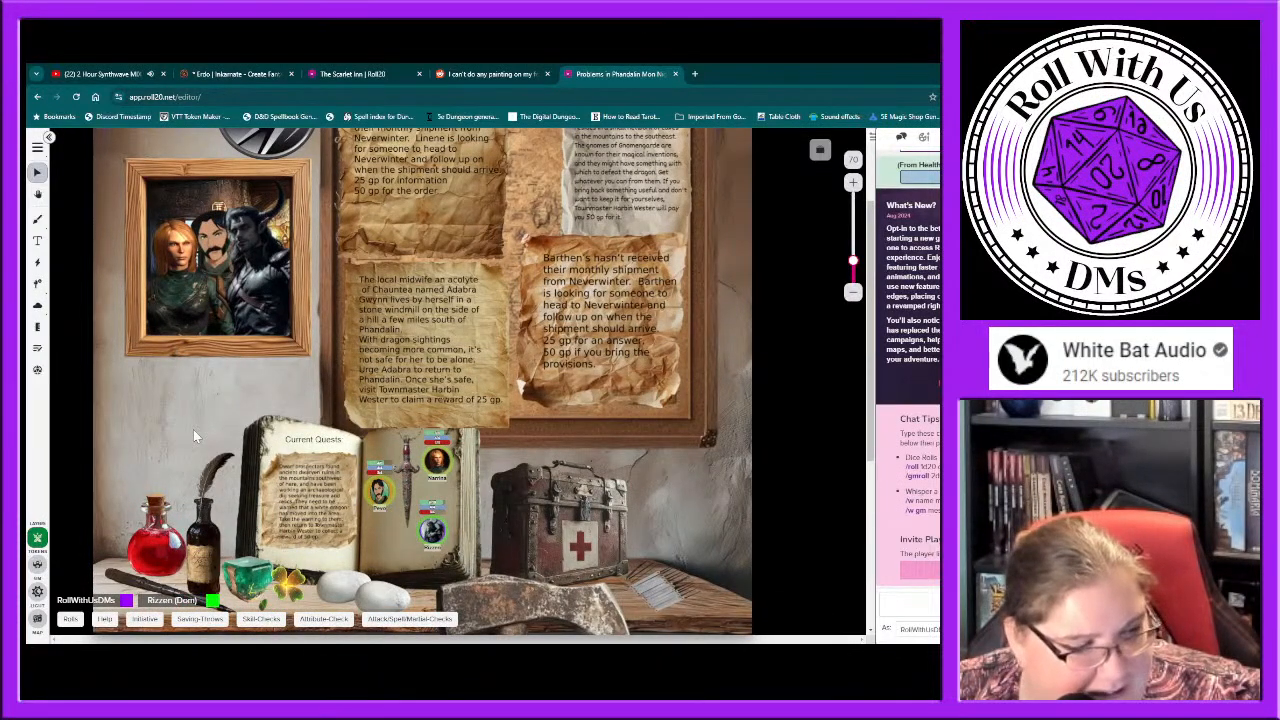
{"action": "scroll", "coordinate": [199, 311], "scroll_direction": "up", "scroll_amount": 3}
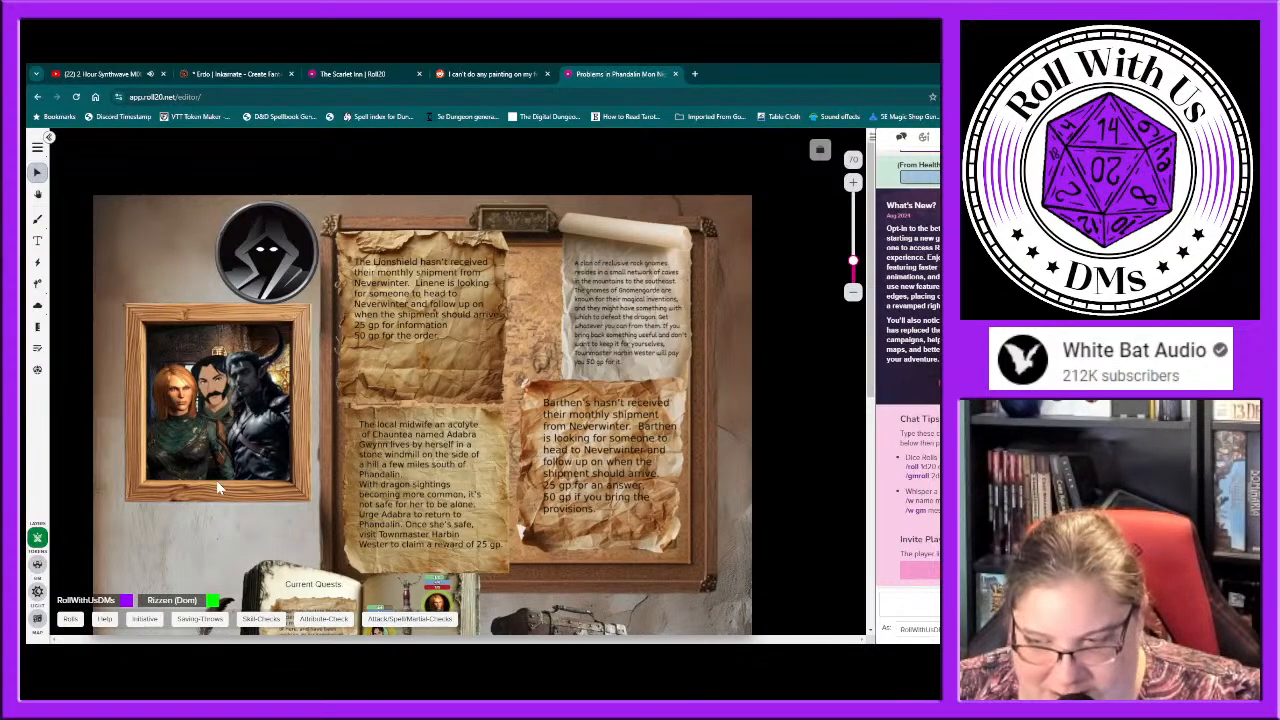
{"action": "scroll", "coordinate": [218, 487], "scroll_direction": "down", "scroll_amount": 1}
{"action": "scroll", "coordinate": [216, 480], "scroll_direction": "down", "scroll_amount": 1}
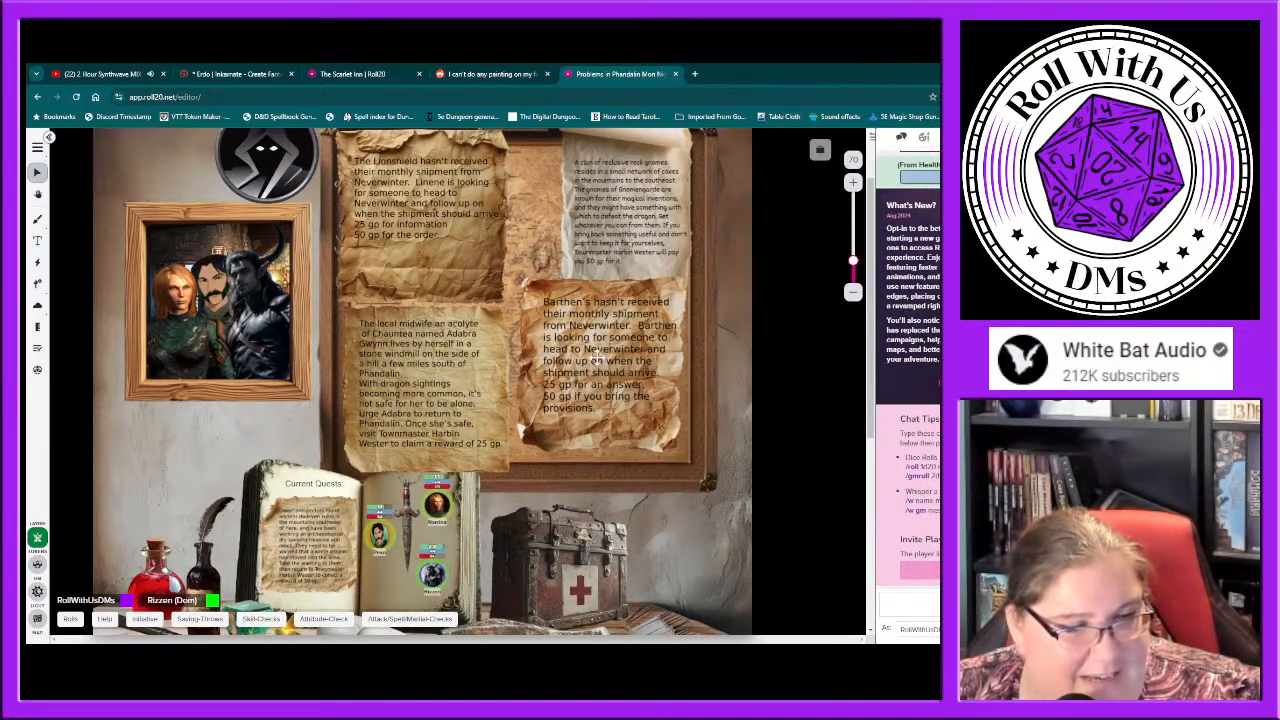
Step: Enlarge the rock gnomes quest note to read it, view the desk below the board and open the list of pages
{"action": "left_click", "coordinate": [614, 226]}
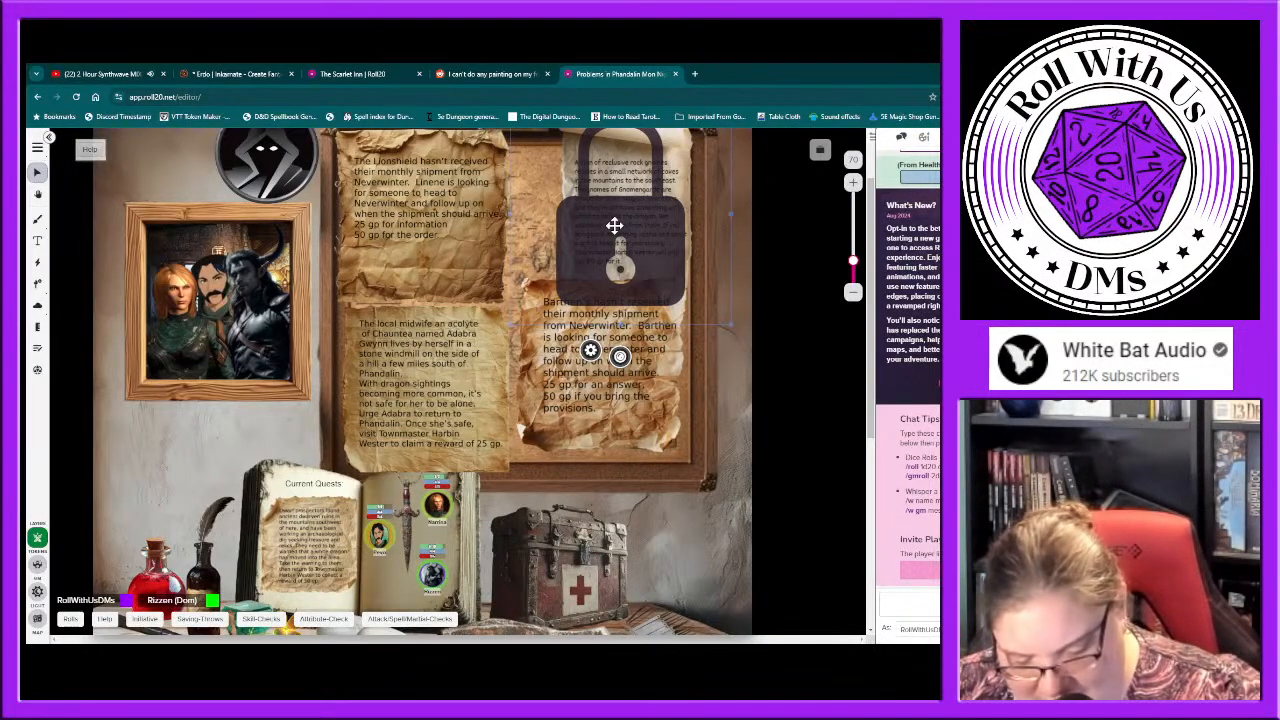
{"action": "left_click", "coordinate": [614, 226]}
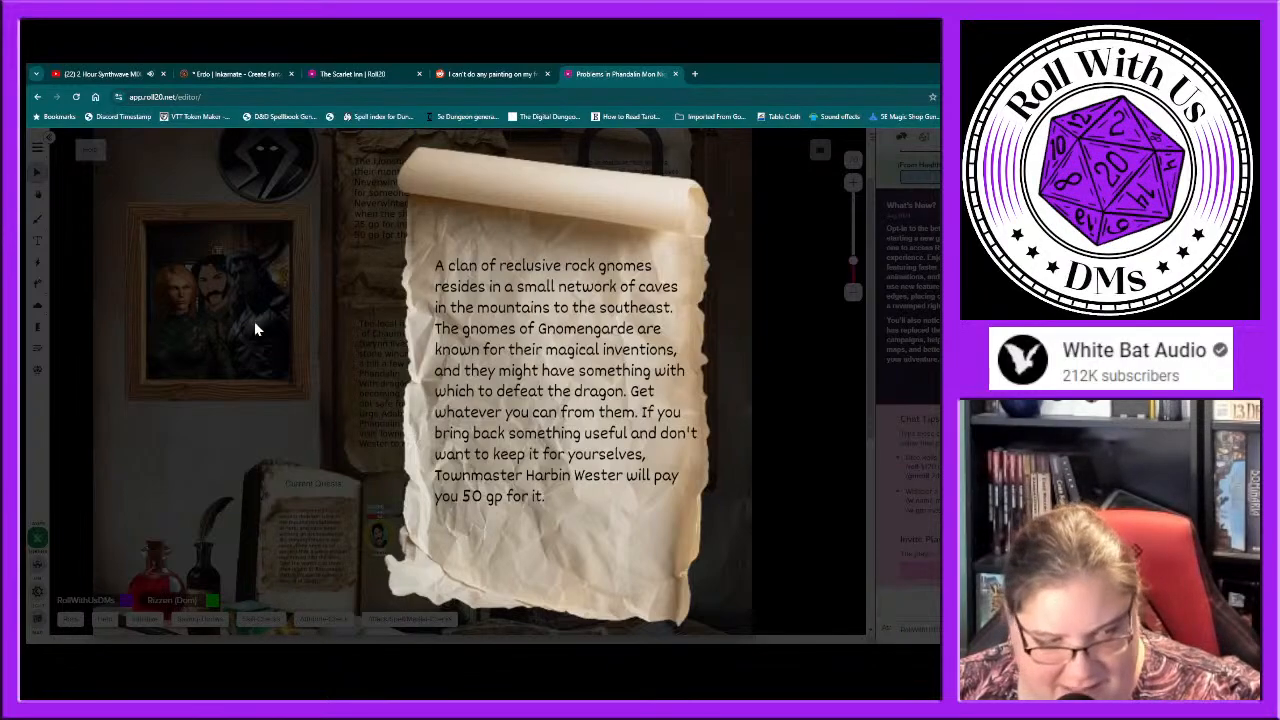
{"action": "left_click", "coordinate": [349, 343]}
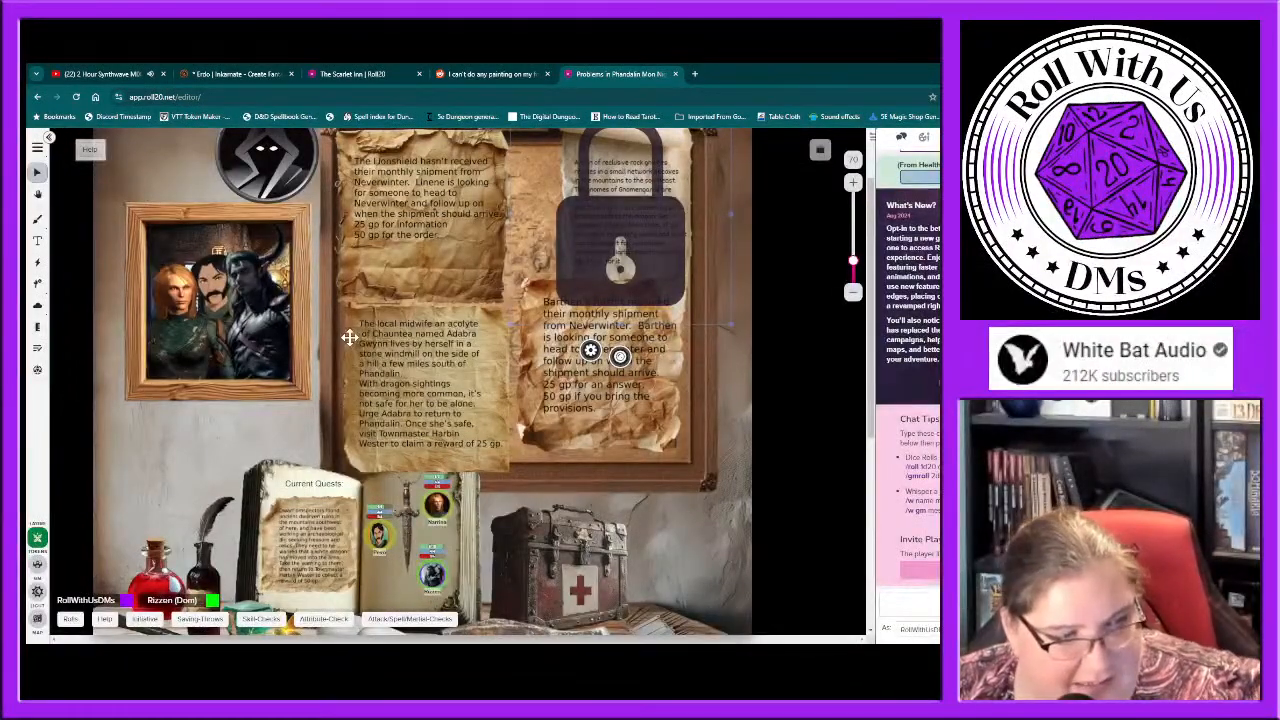
{"action": "scroll", "coordinate": [349, 337], "scroll_direction": "down", "scroll_amount": 5}
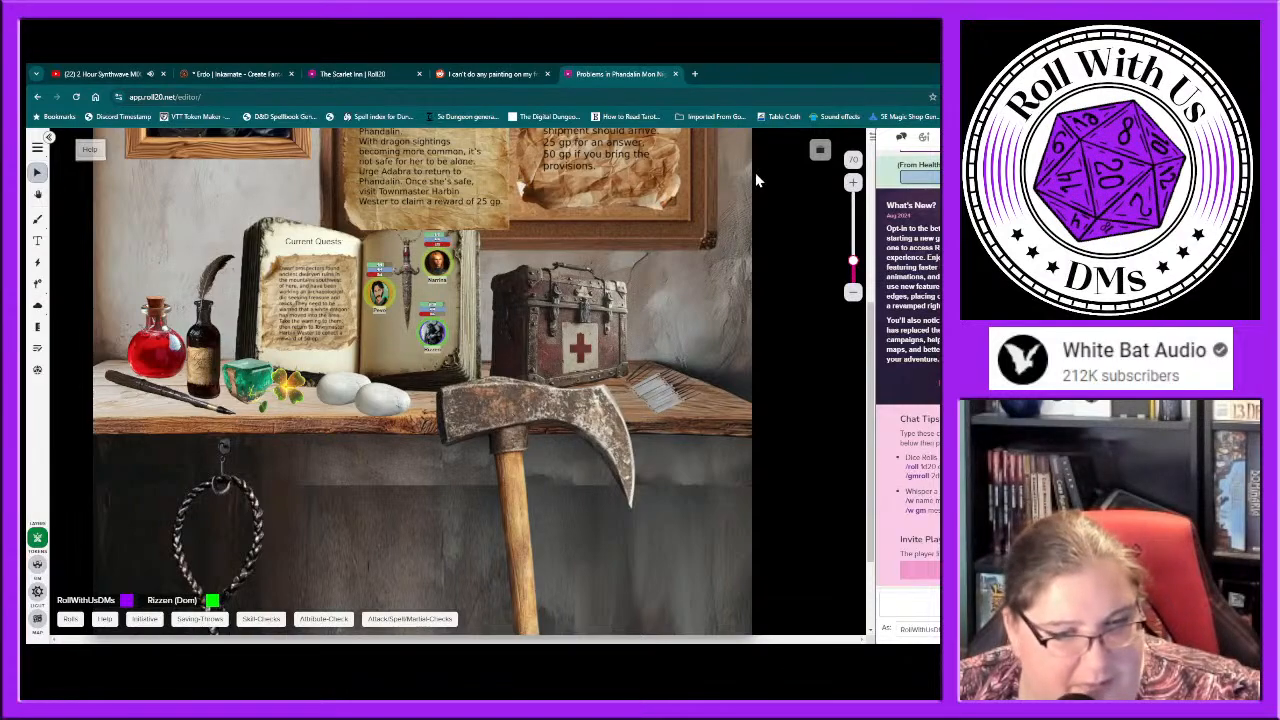
{"action": "left_click", "coordinate": [819, 151]}
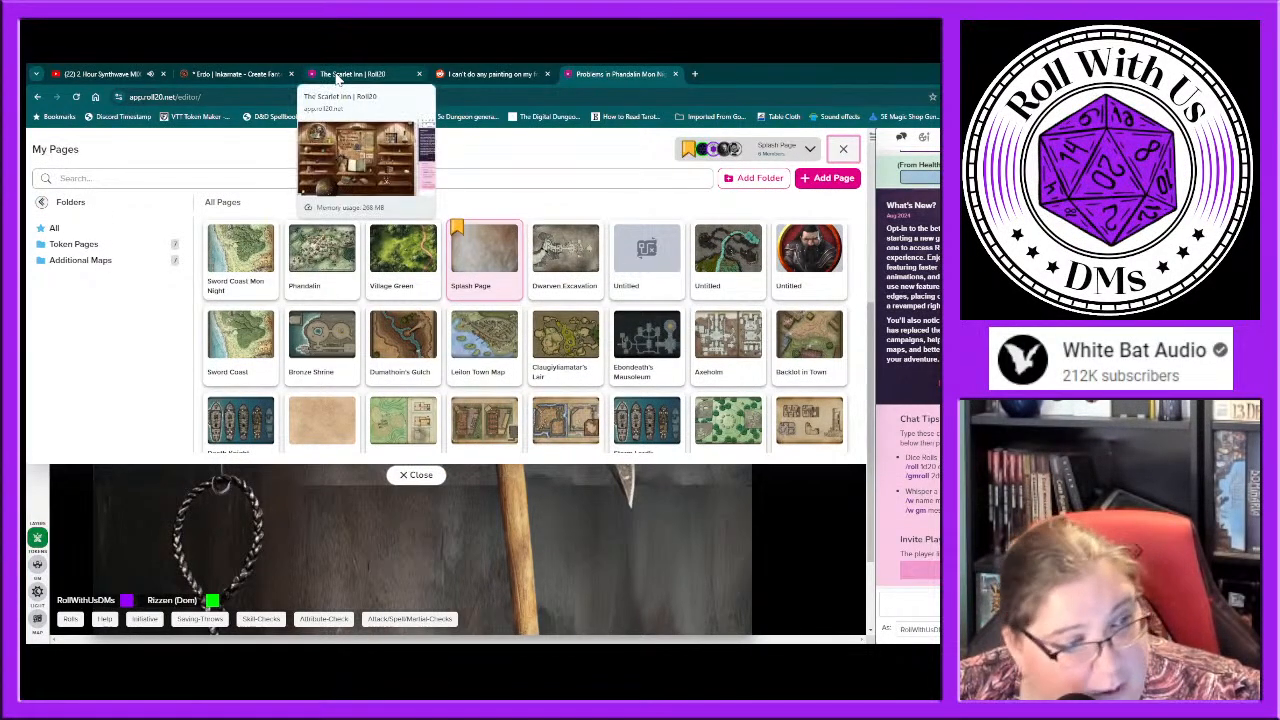
Step: Switch to The Scarlet Inn game, activate the map layer and enlarge the round carved wooden frame for a closer look
{"action": "left_click", "coordinate": [338, 78]}
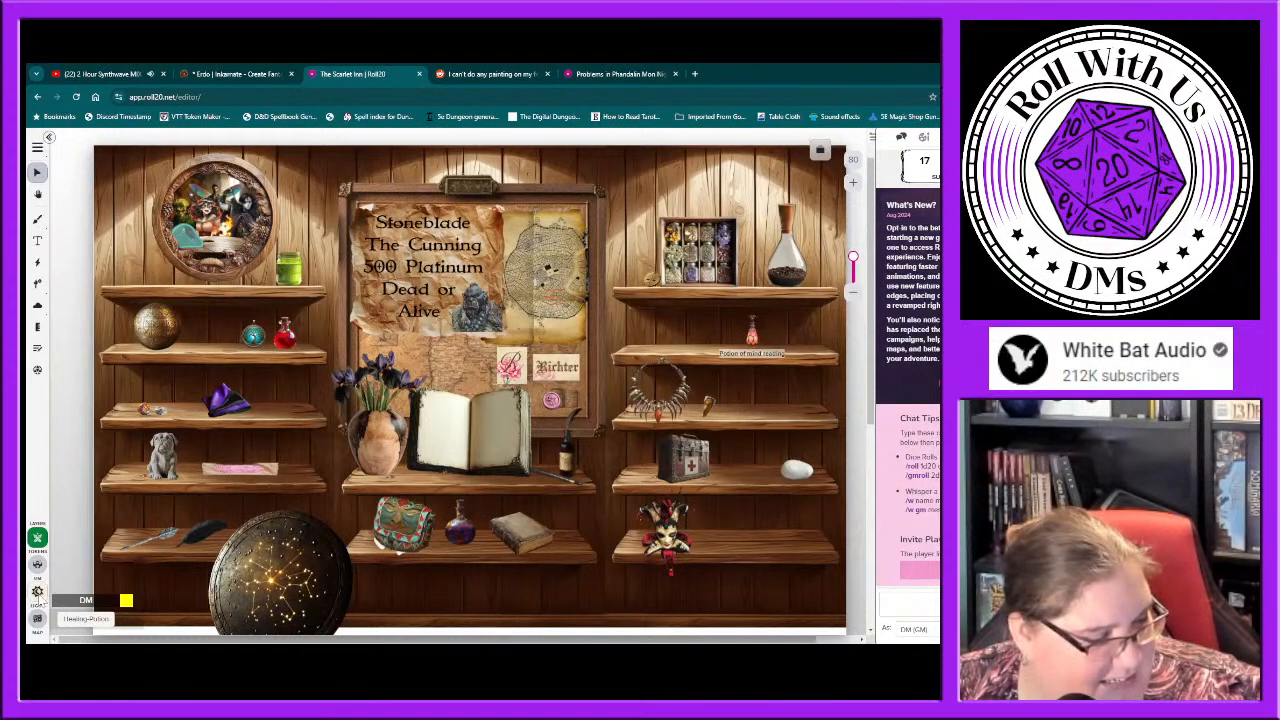
{"action": "left_click", "coordinate": [38, 620]}
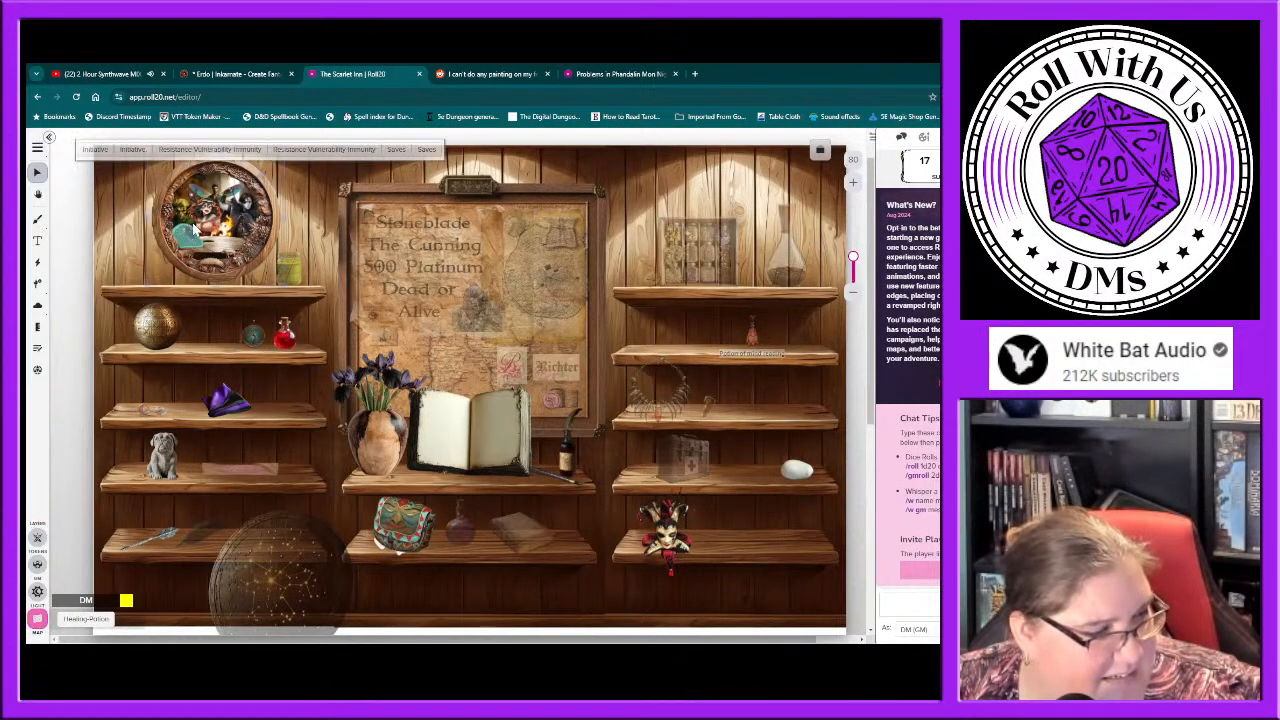
{"action": "key", "text": "z"}
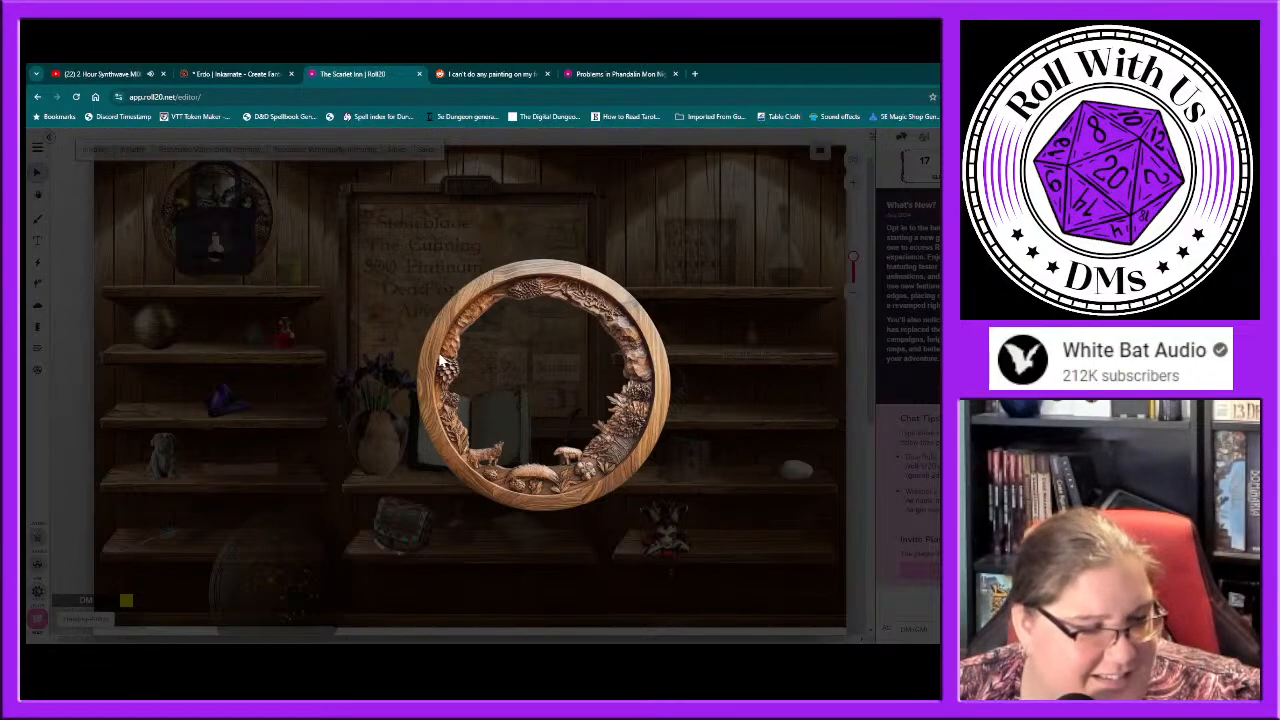
{"action": "left_click", "coordinate": [391, 326]}
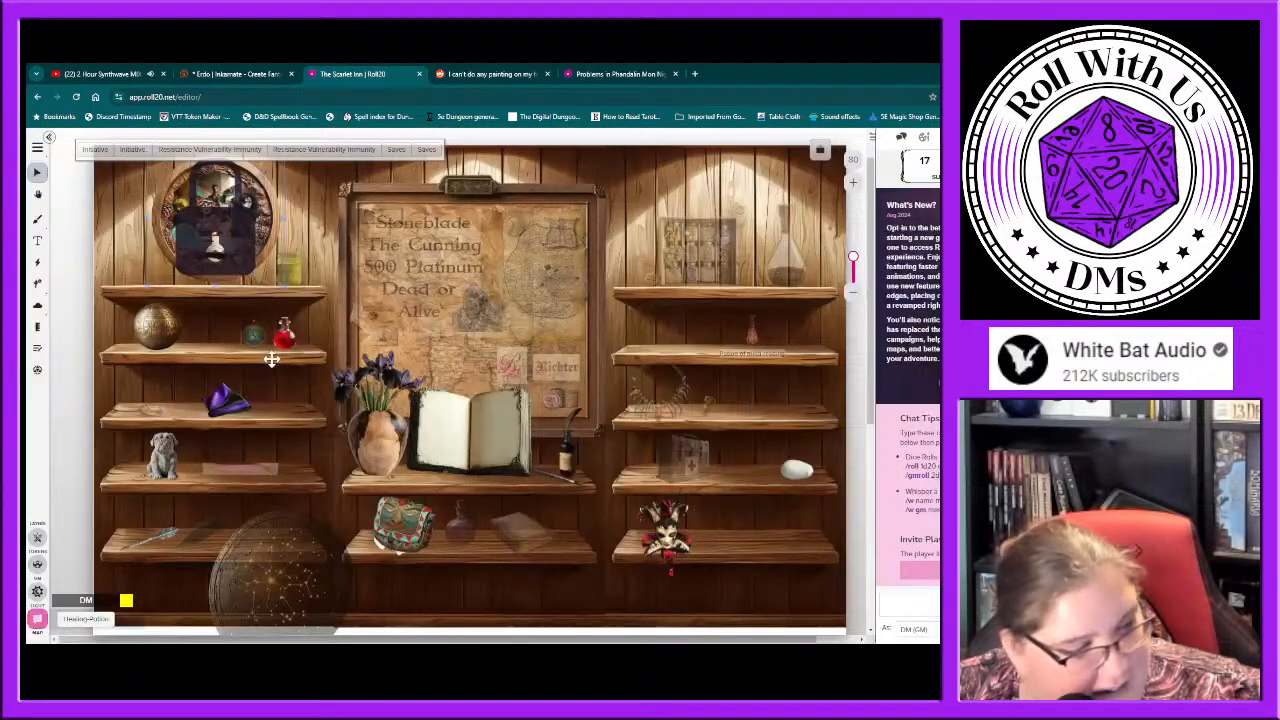
{"action": "left_click", "coordinate": [126, 271]}
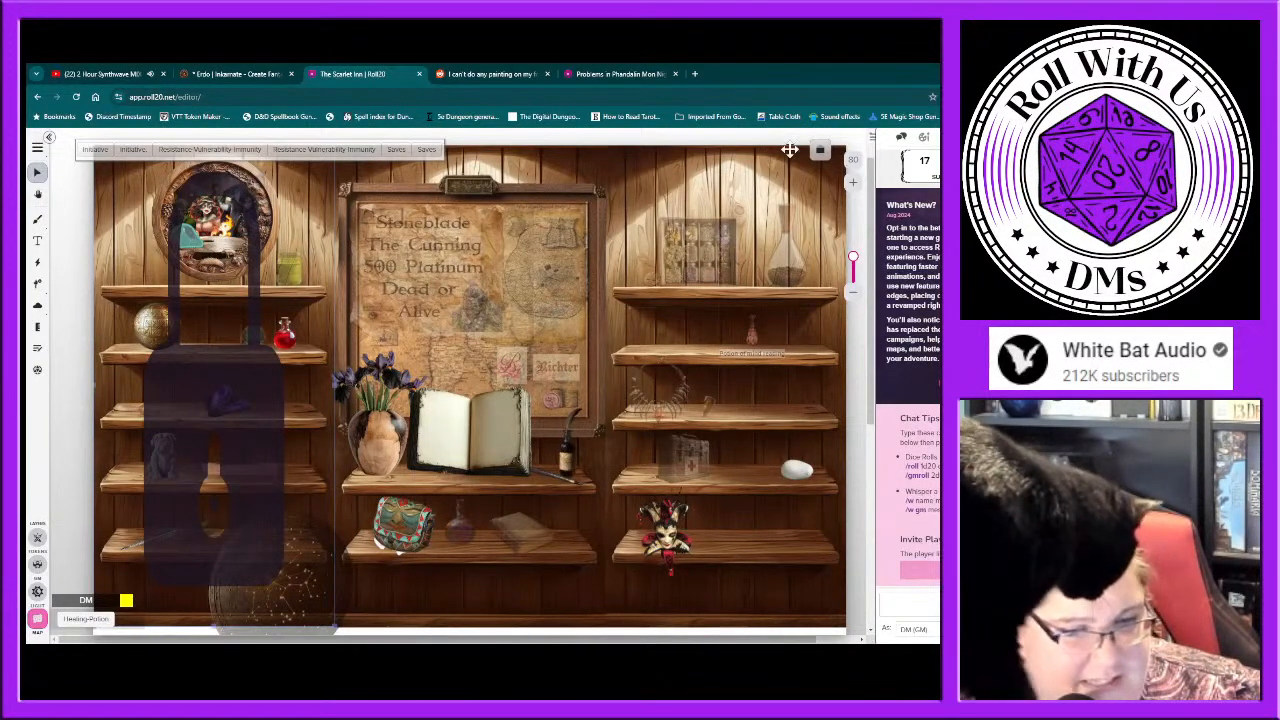
Step: Open the Map page of The Scarlet Inn game from its list of pages
{"action": "left_click", "coordinate": [820, 150]}
{"action": "left_click", "coordinate": [240, 250]}
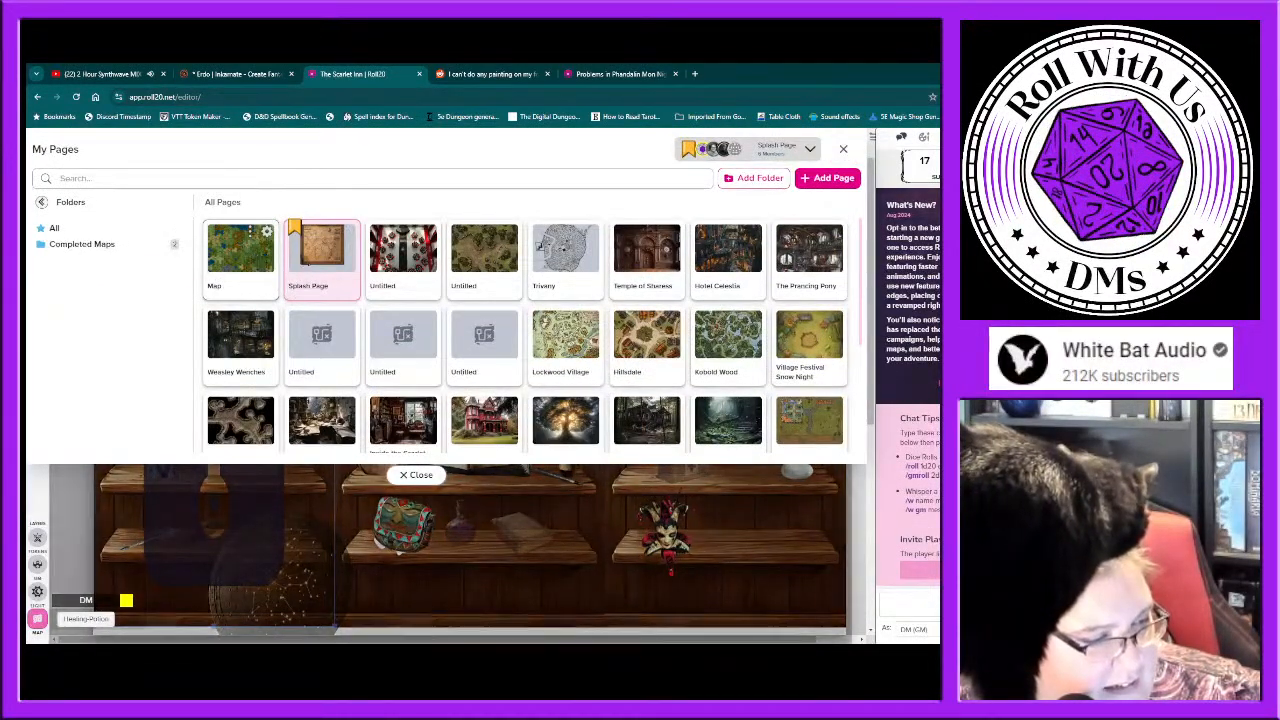
Step: Dismiss the page list and examine the hex map down to its snowy southern edge
{"action": "left_click", "coordinate": [415, 474]}
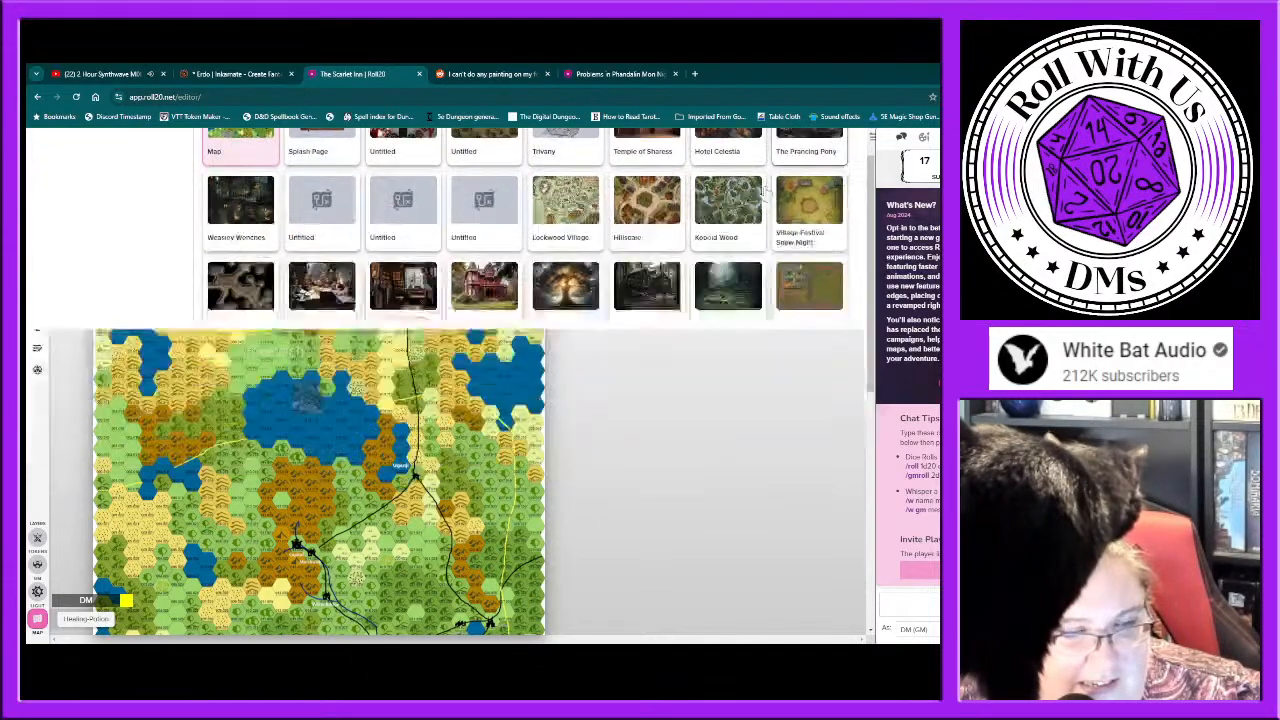
{"action": "scroll", "coordinate": [354, 337], "scroll_direction": "down", "scroll_amount": 3}
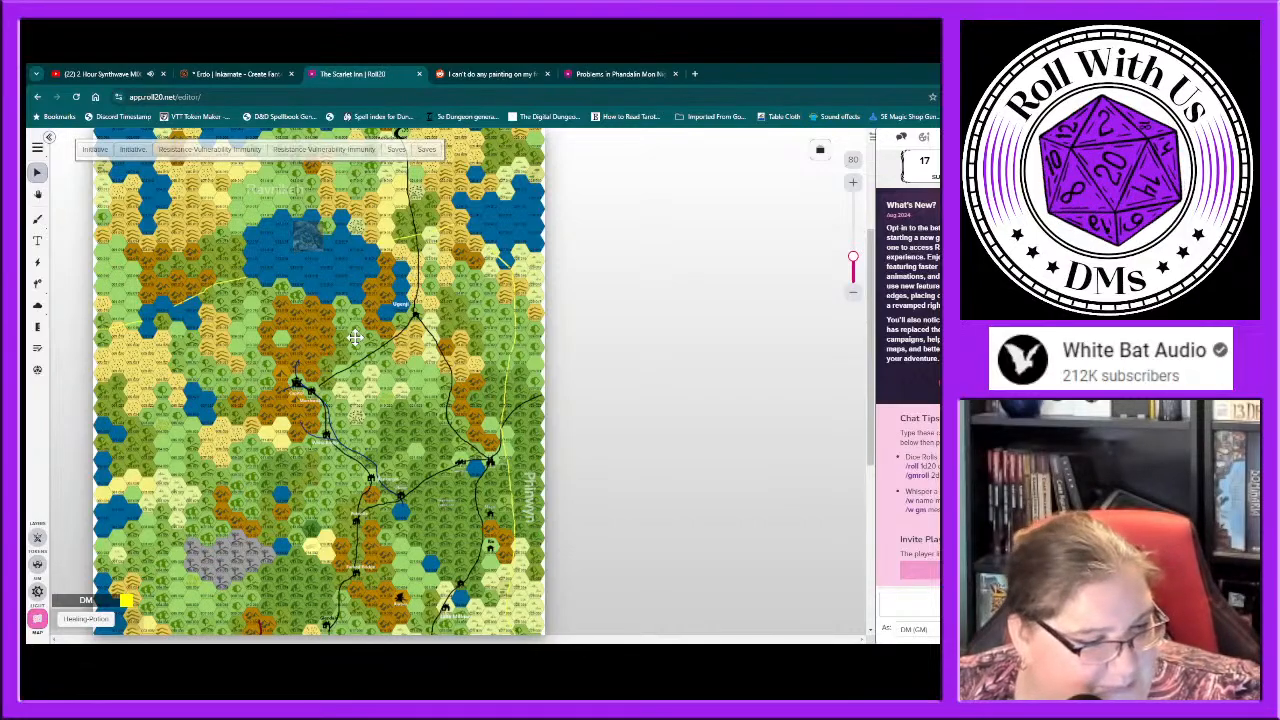
{"action": "scroll", "coordinate": [310, 445], "scroll_direction": "down", "scroll_amount": 6}
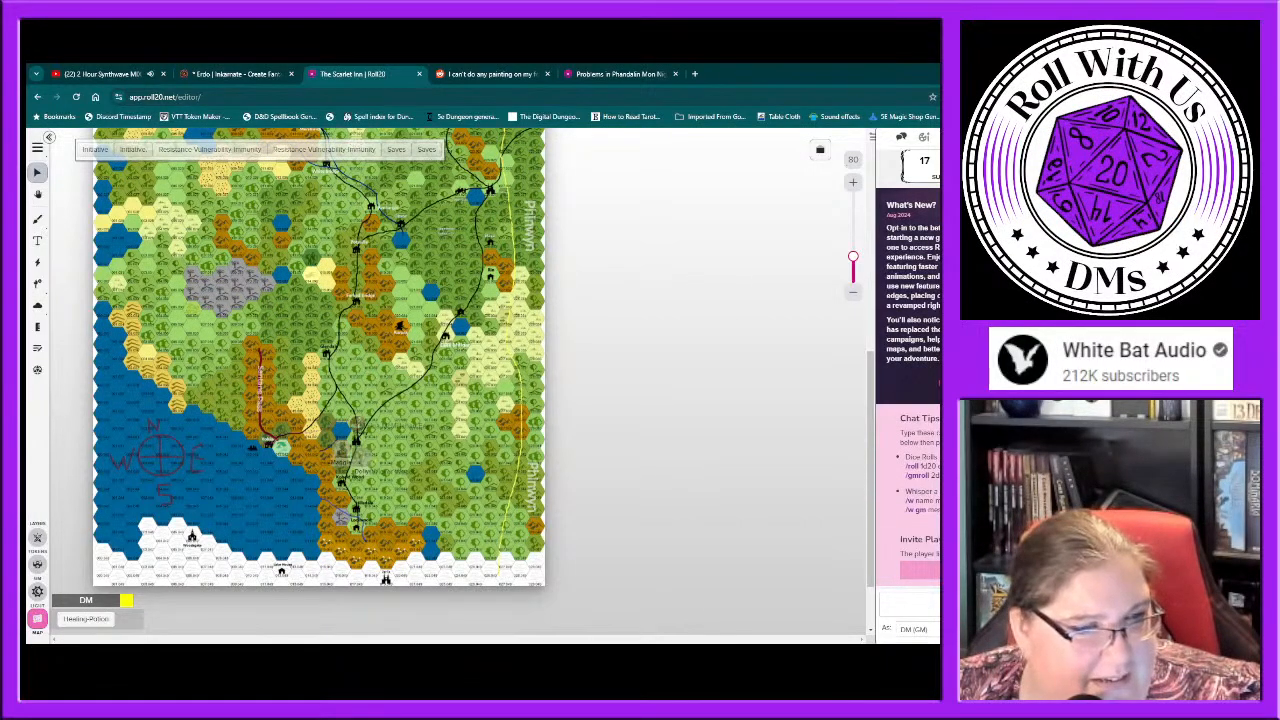
Step: Switch to the Erdo map in Inkarnate and browse the Fantasy World stamp catalog from Core through Elven Settlements
{"action": "left_click", "coordinate": [247, 78]}
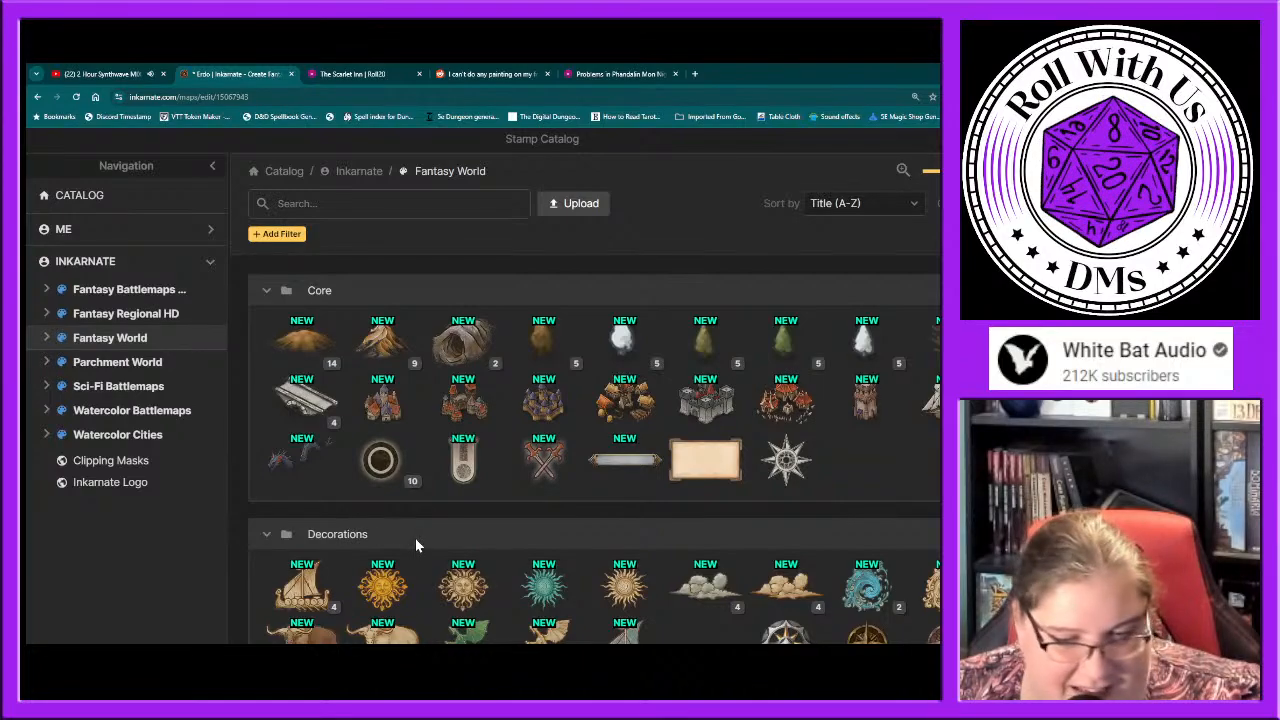
{"action": "scroll", "coordinate": [415, 545], "scroll_direction": "down", "scroll_amount": 3}
{"action": "scroll", "coordinate": [415, 545], "scroll_direction": "down", "scroll_amount": 3}
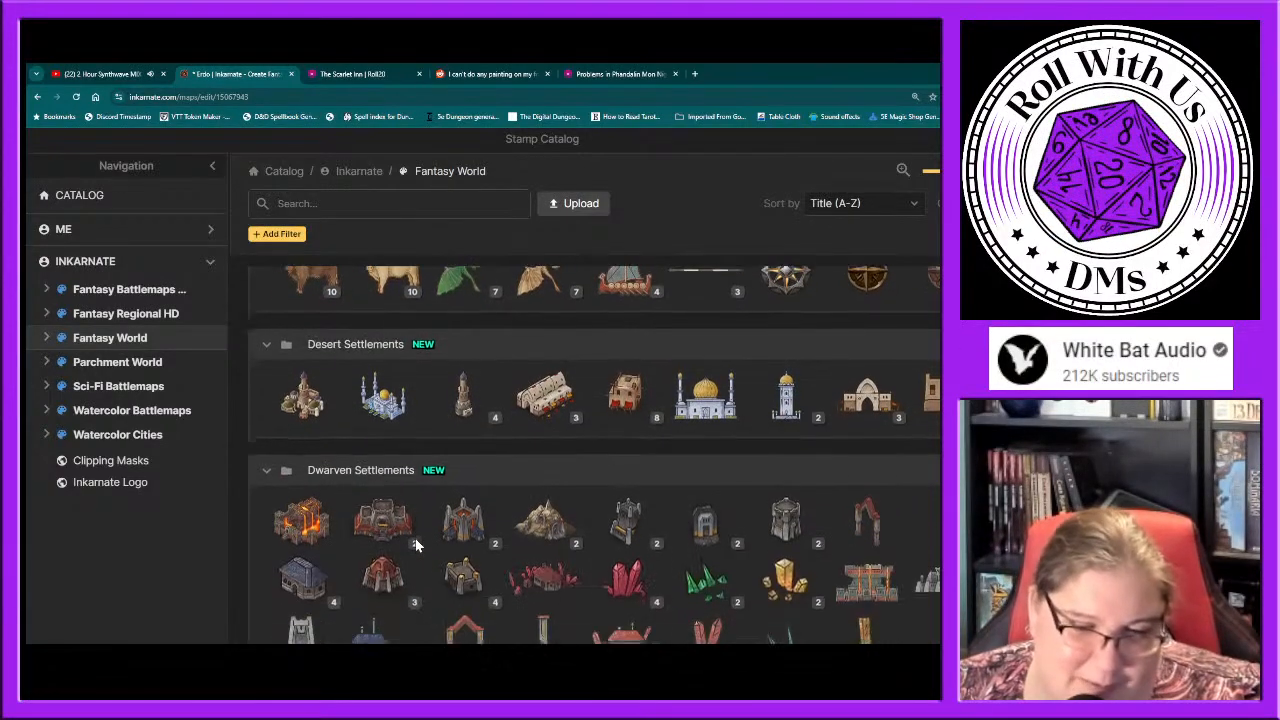
{"action": "scroll", "coordinate": [415, 545], "scroll_direction": "down", "scroll_amount": 1}
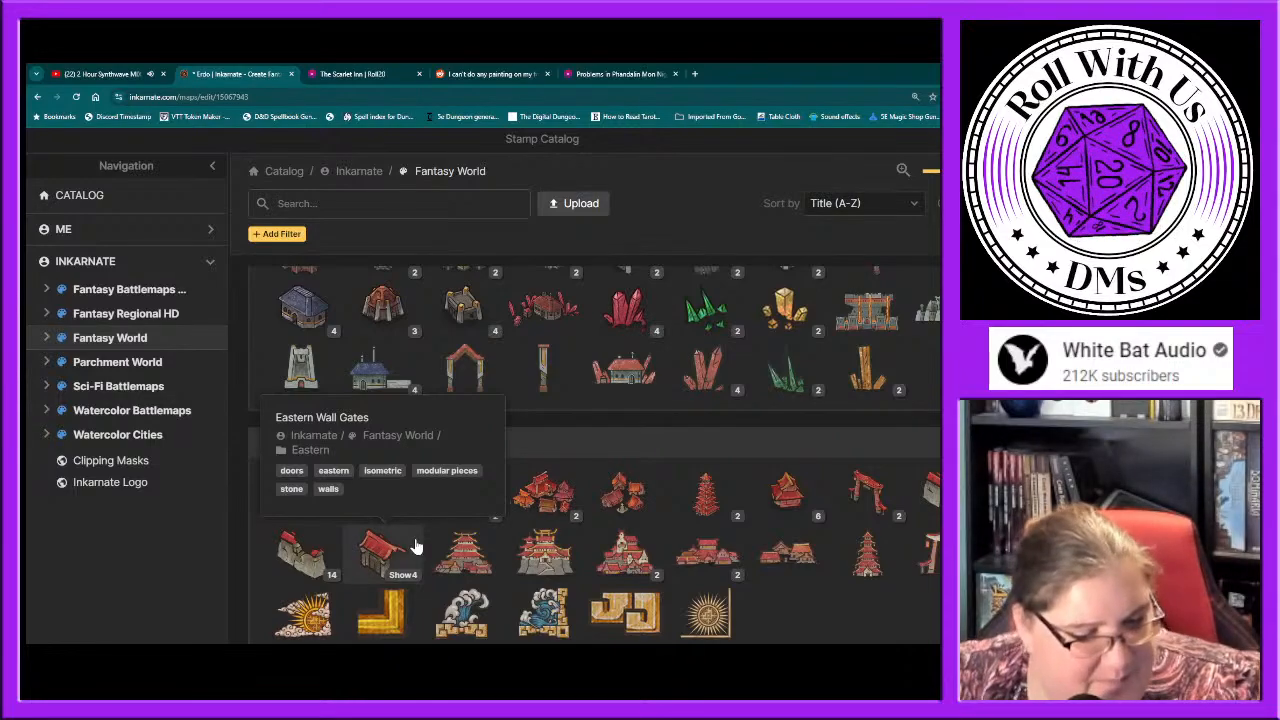
{"action": "scroll", "coordinate": [651, 509], "scroll_direction": "down", "scroll_amount": 2}
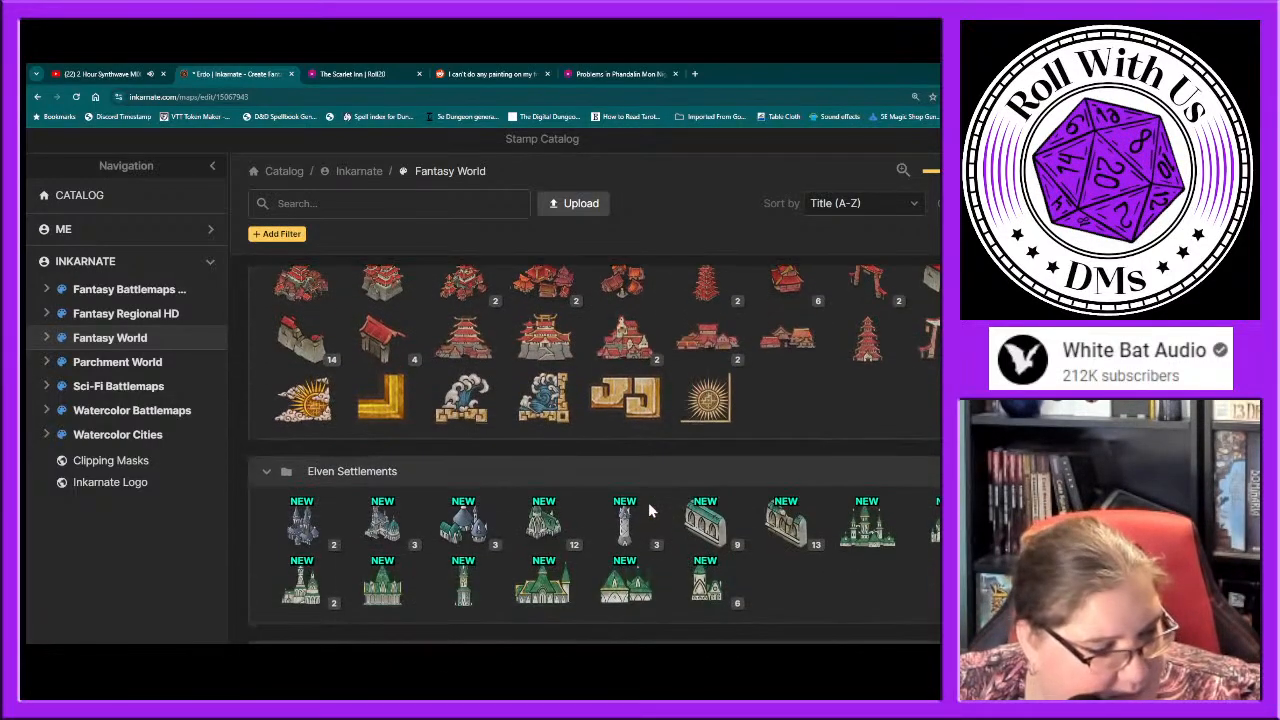
{"action": "scroll", "coordinate": [648, 509], "scroll_direction": "up", "scroll_amount": 3}
{"action": "scroll", "coordinate": [648, 509], "scroll_direction": "up", "scroll_amount": 3}
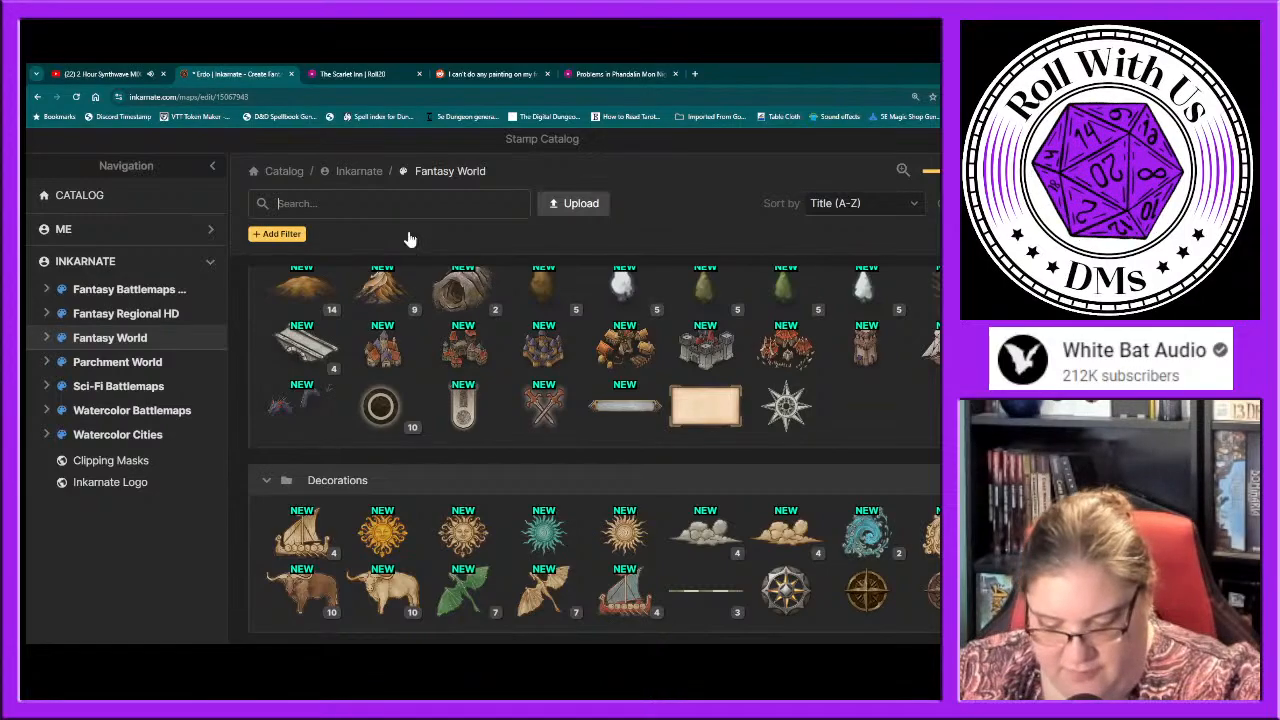
Step: Search the stamp catalog for snow and place icy Snow Mountains stamps along the western part of the northern snow line
{"action": "type", "text": "snow"}
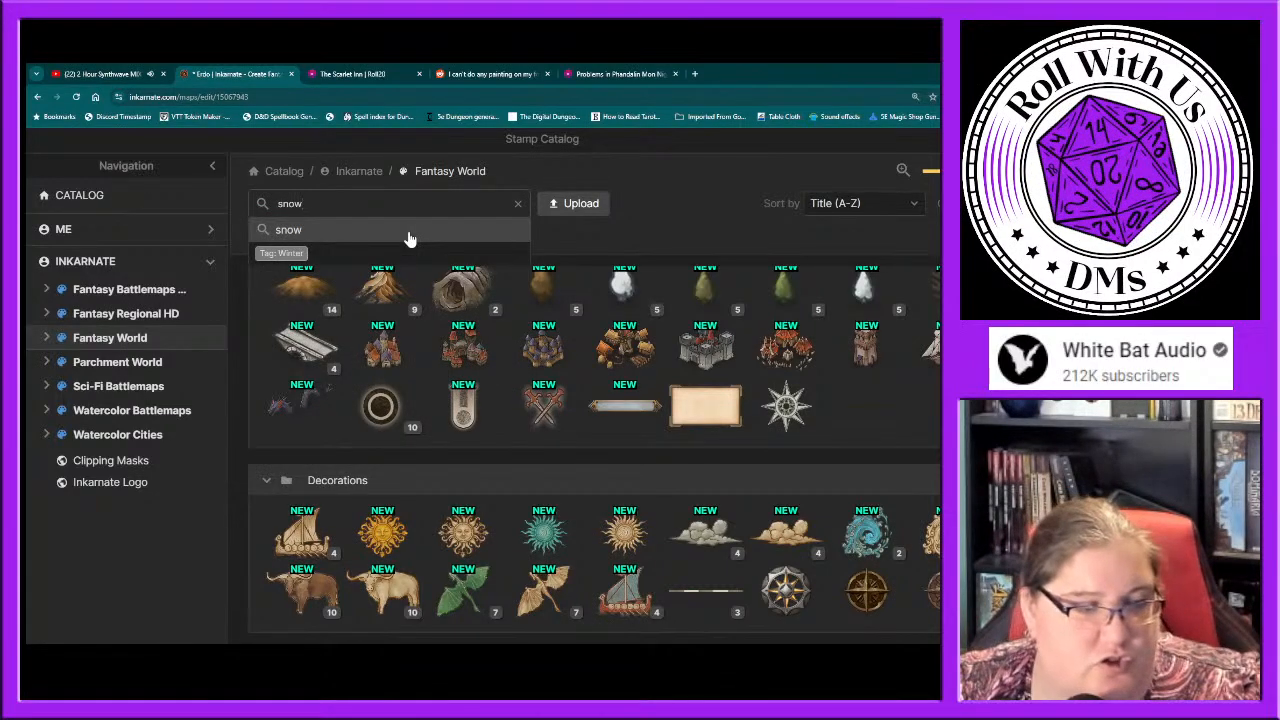
{"action": "left_click", "coordinate": [408, 236]}
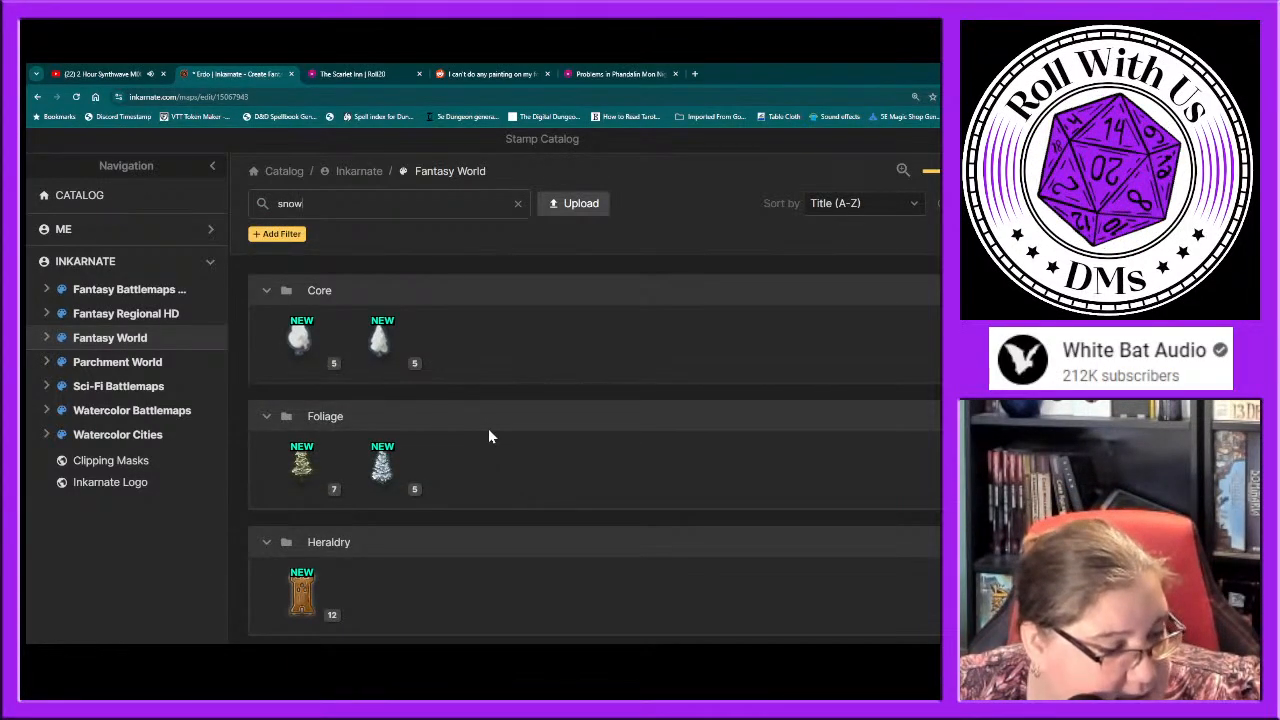
{"action": "mouse_move", "coordinate": [380, 476]}
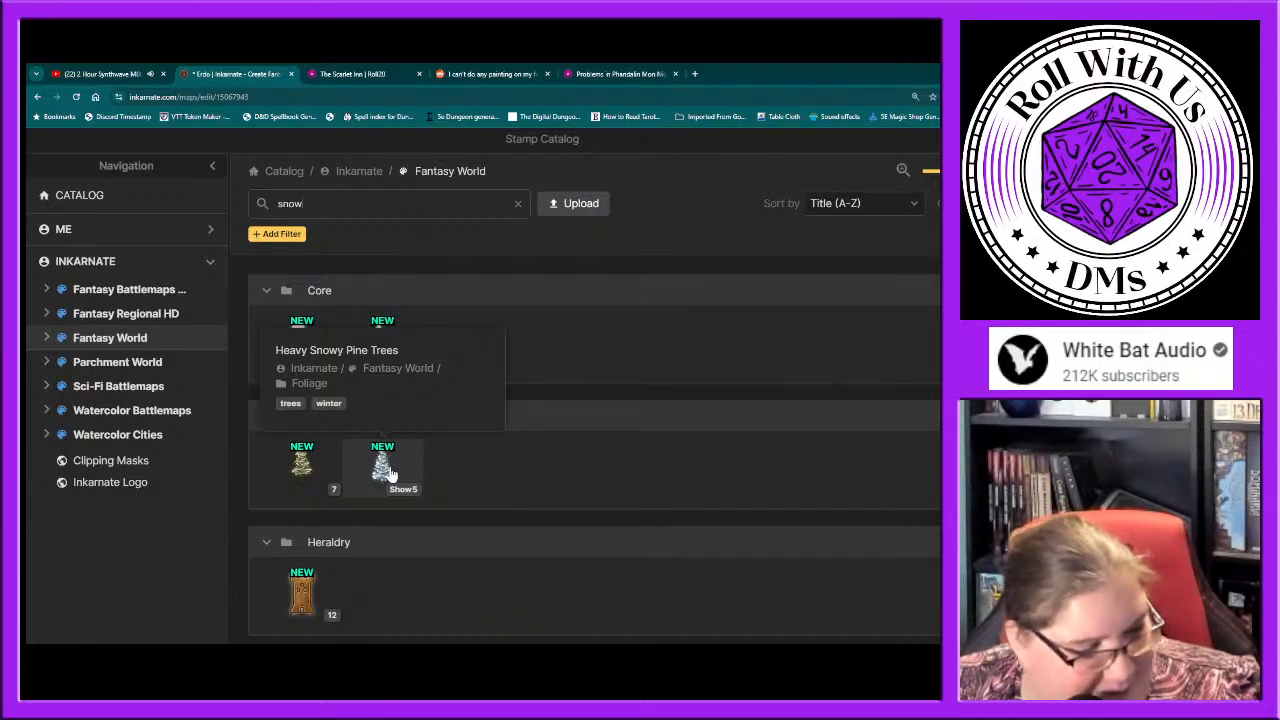
{"action": "scroll", "coordinate": [479, 540], "scroll_direction": "down", "scroll_amount": 3}
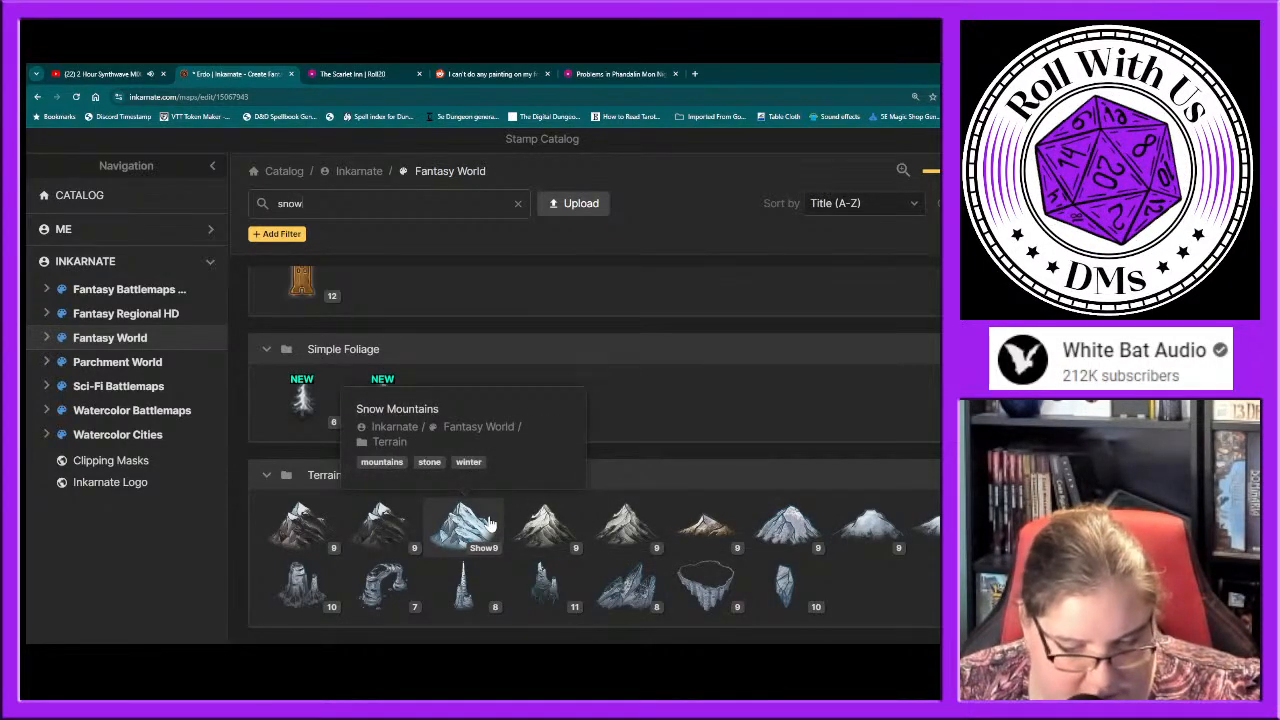
{"action": "left_click", "coordinate": [466, 527]}
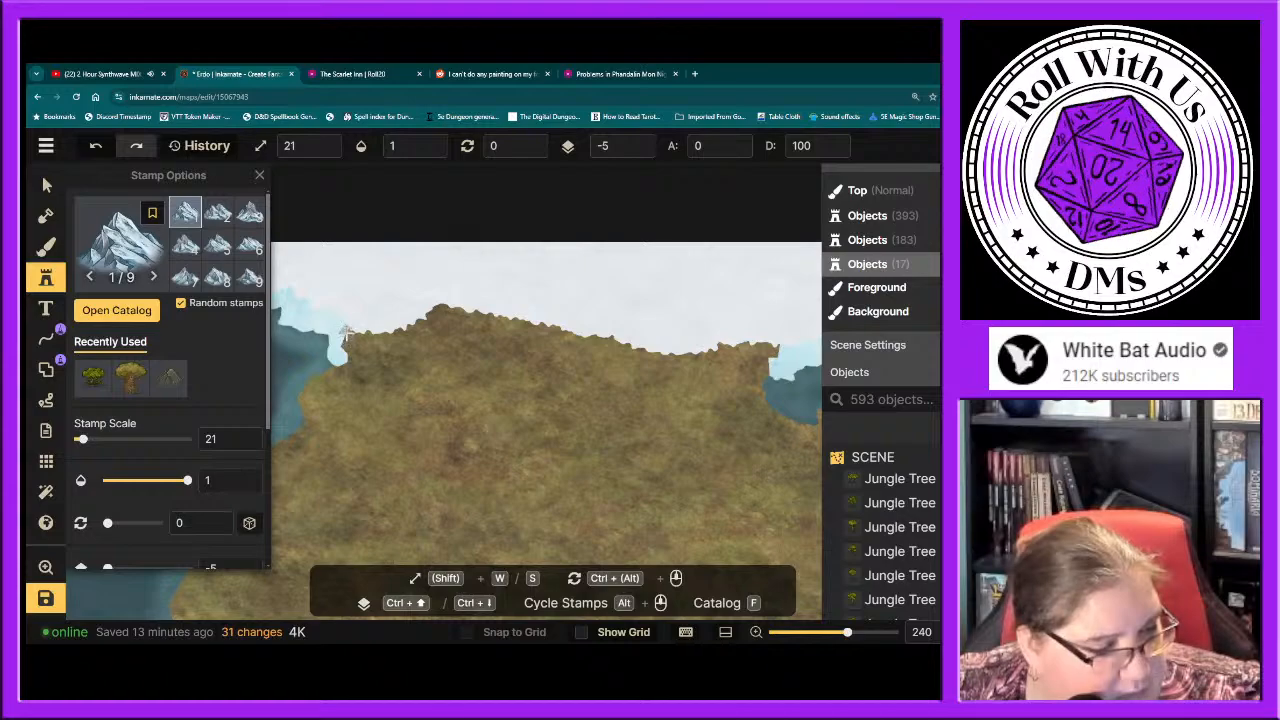
{"action": "mouse_move", "coordinate": [347, 333]}
{"action": "left_mouse_down"}
{"action": "mouse_move", "coordinate": [376, 338]}
{"action": "mouse_move", "coordinate": [443, 311]}
{"action": "mouse_move", "coordinate": [471, 321]}
{"action": "left_mouse_up"}
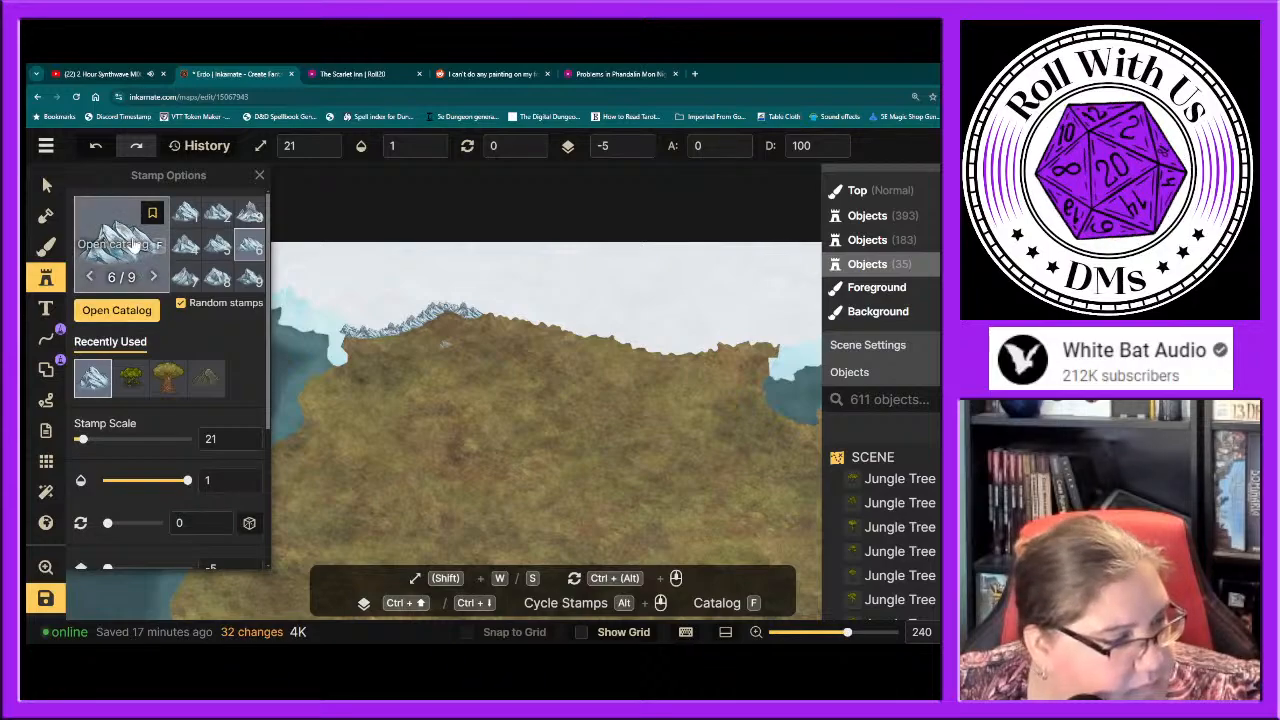
Step: Choose the rounded blue-grey snowy mountain stamps from Terrain and line the middle of the snow boundary with overlapping rows of them
{"action": "left_click", "coordinate": [125, 309]}
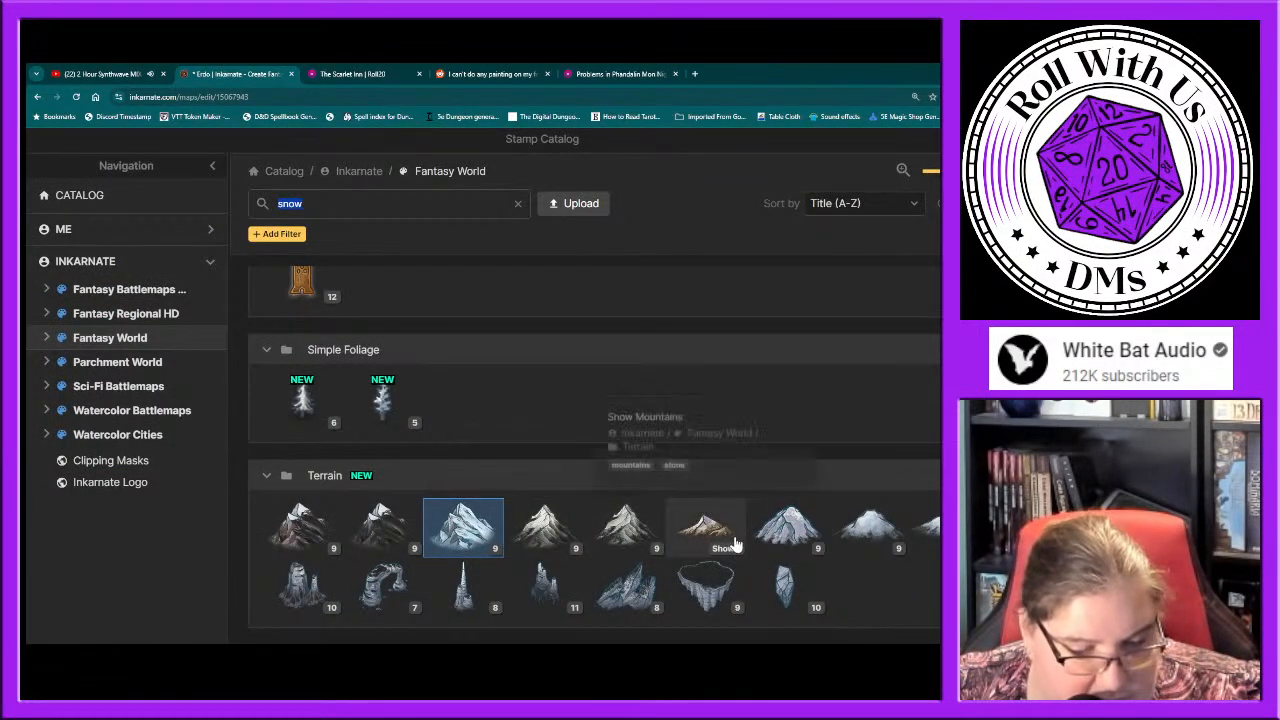
{"action": "left_click", "coordinate": [785, 525]}
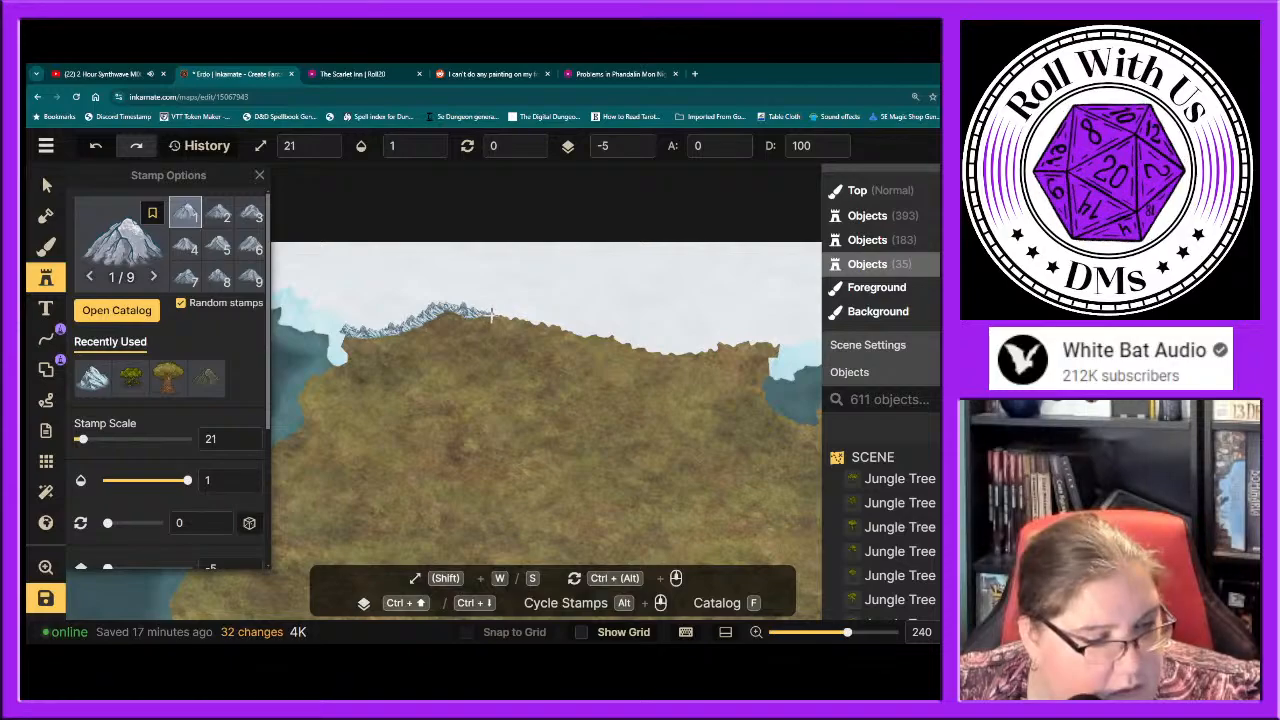
{"action": "left_click", "coordinate": [494, 316]}
{"action": "left_click", "coordinate": [513, 319]}
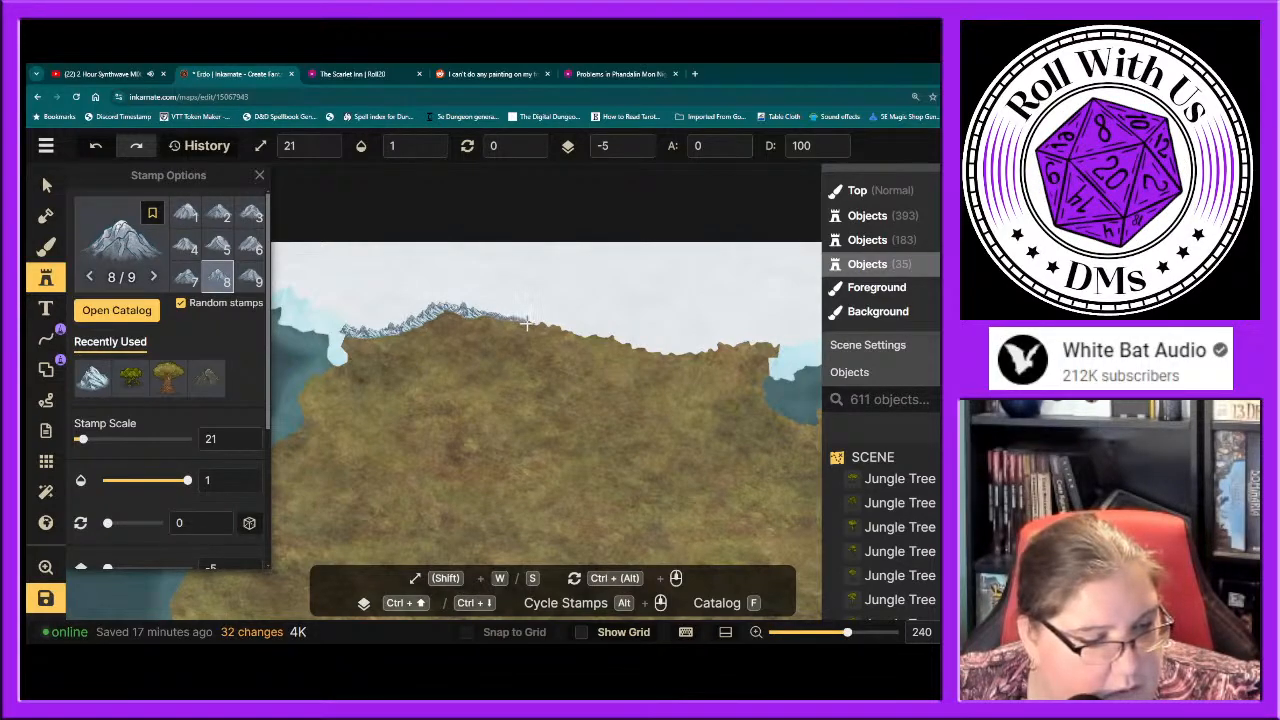
{"action": "left_click_drag", "start_coordinate": [527, 322], "coordinate": [649, 350]}
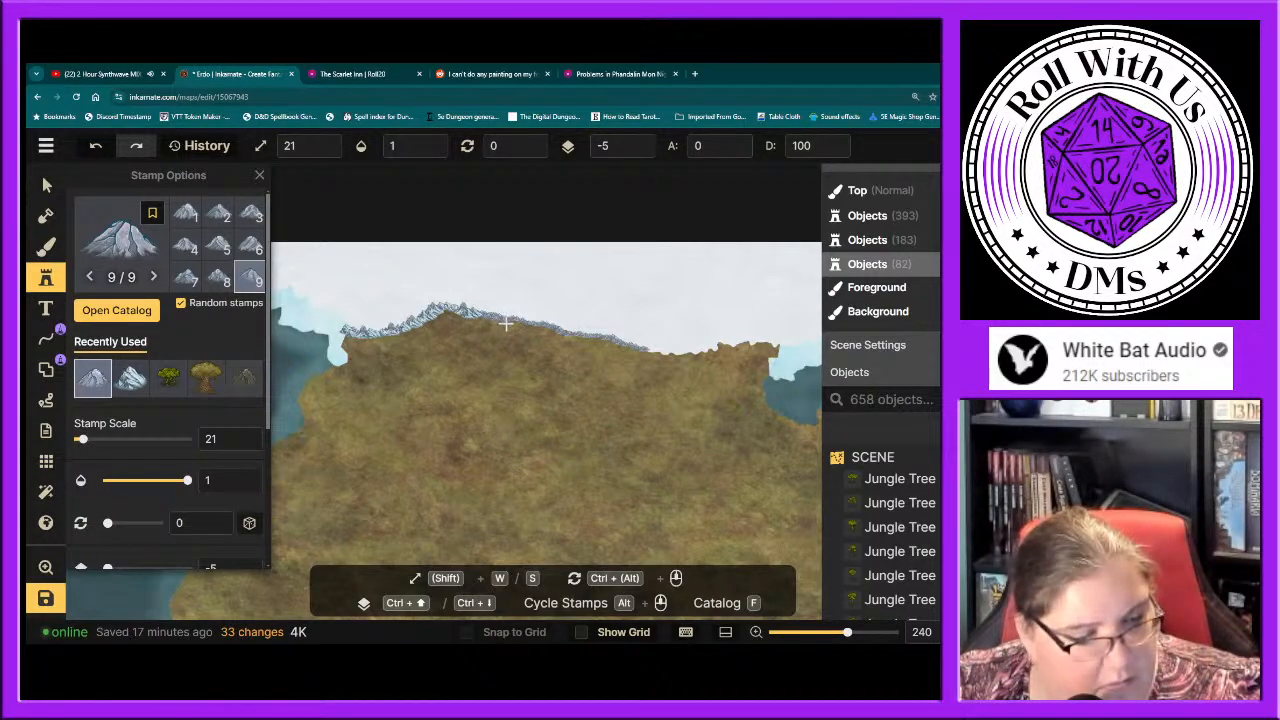
{"action": "left_click_drag", "start_coordinate": [535, 328], "coordinate": [558, 335]}
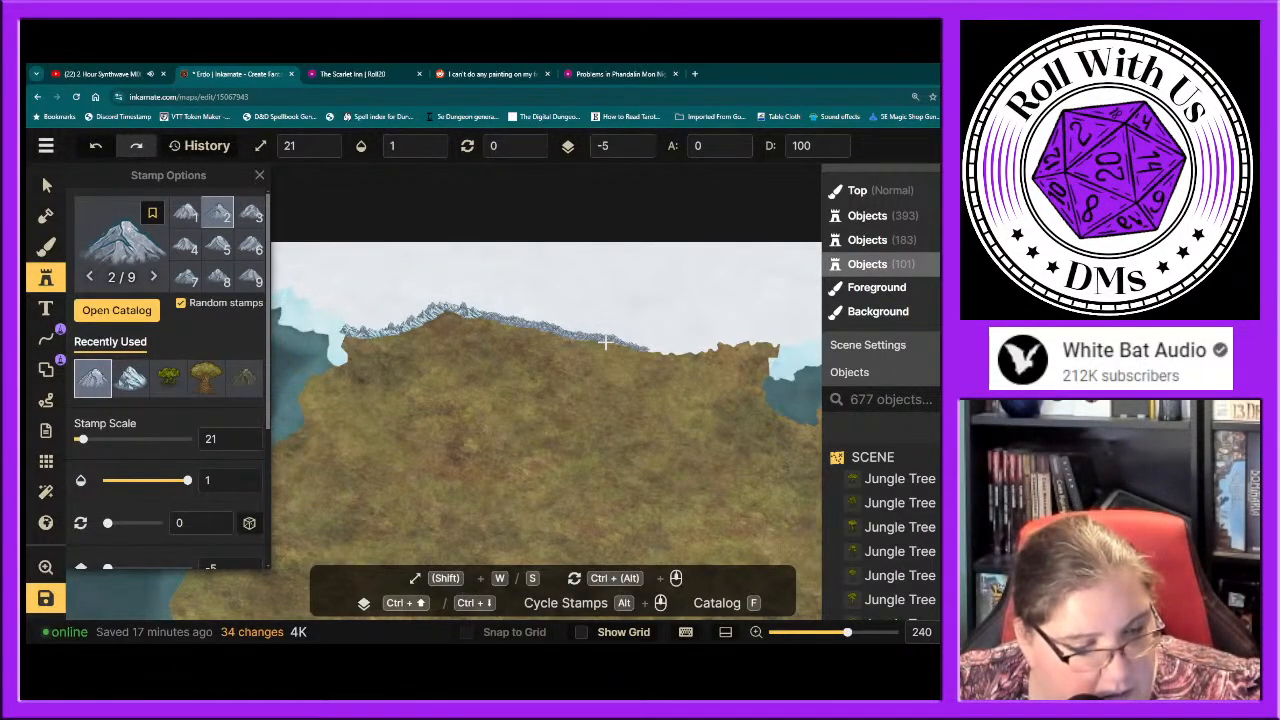
{"action": "left_click_drag", "start_coordinate": [605, 342], "coordinate": [602, 372]}
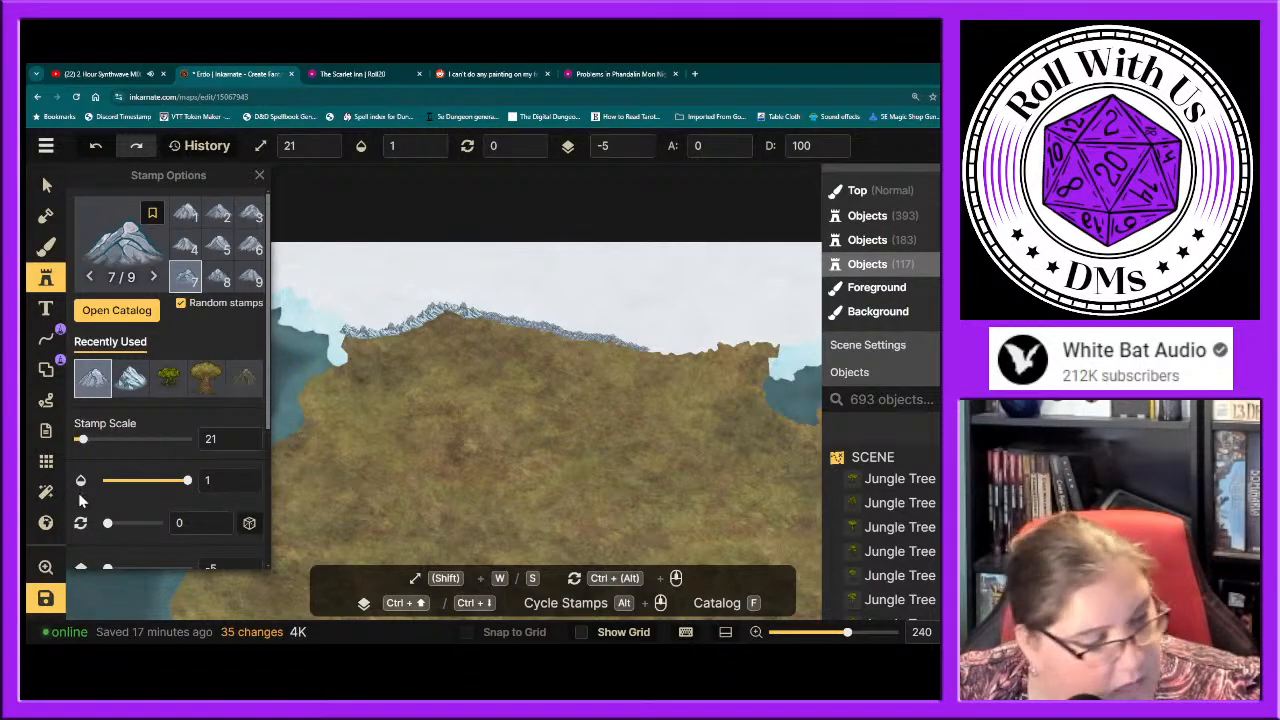
Step: Choose the low white snow mound stamps from Terrain and place them along the eastern end of the snow boundary to the coast
{"action": "left_click", "coordinate": [116, 310]}
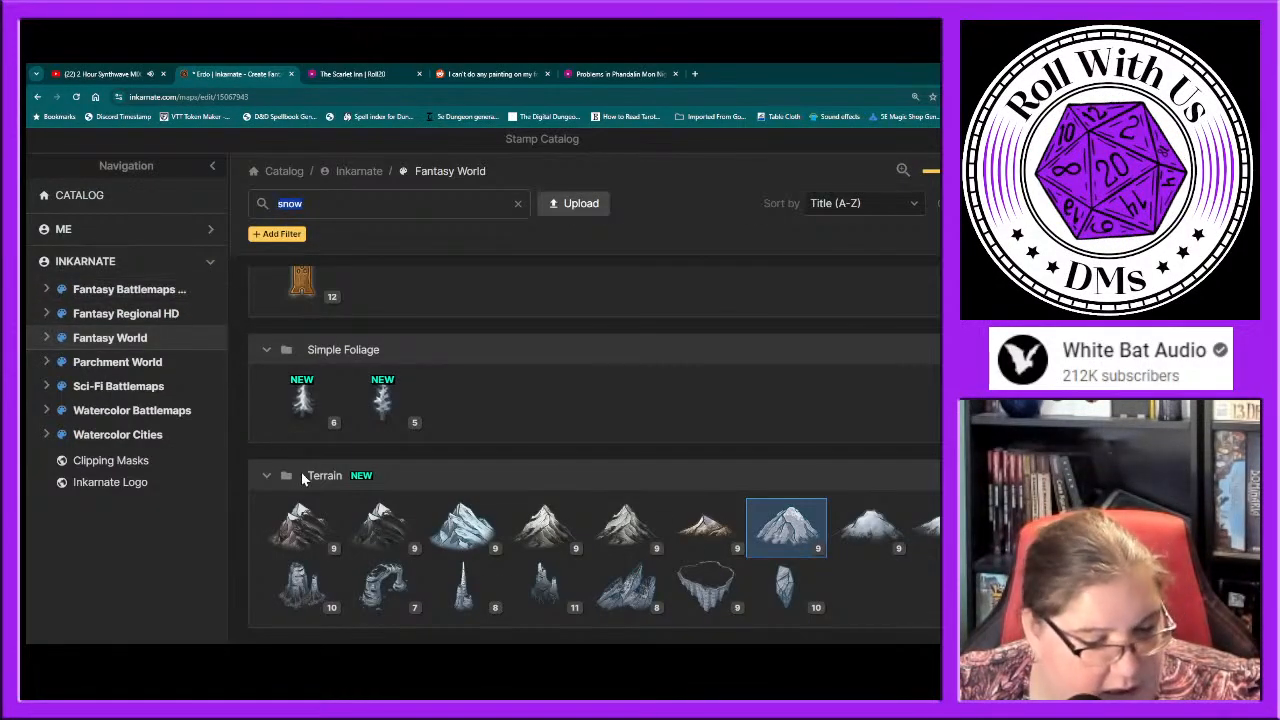
{"action": "left_click", "coordinate": [870, 527]}
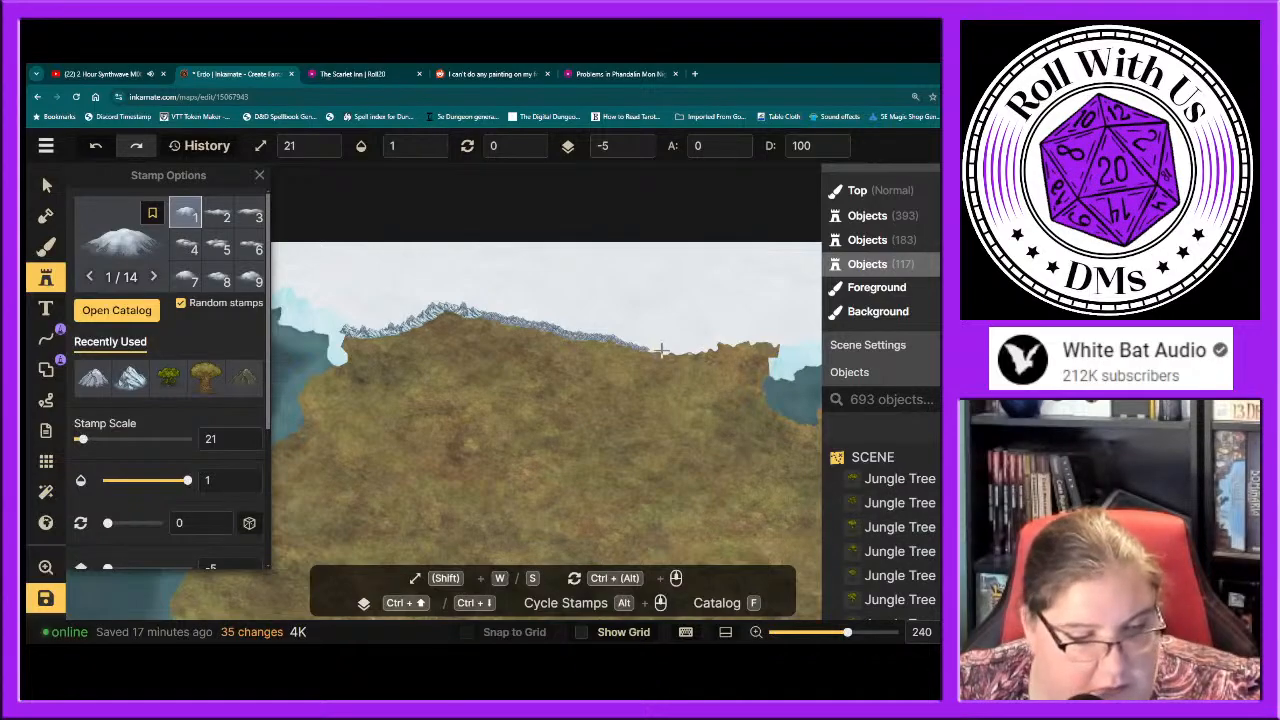
{"action": "left_click_drag", "start_coordinate": [664, 354], "coordinate": [727, 346]}
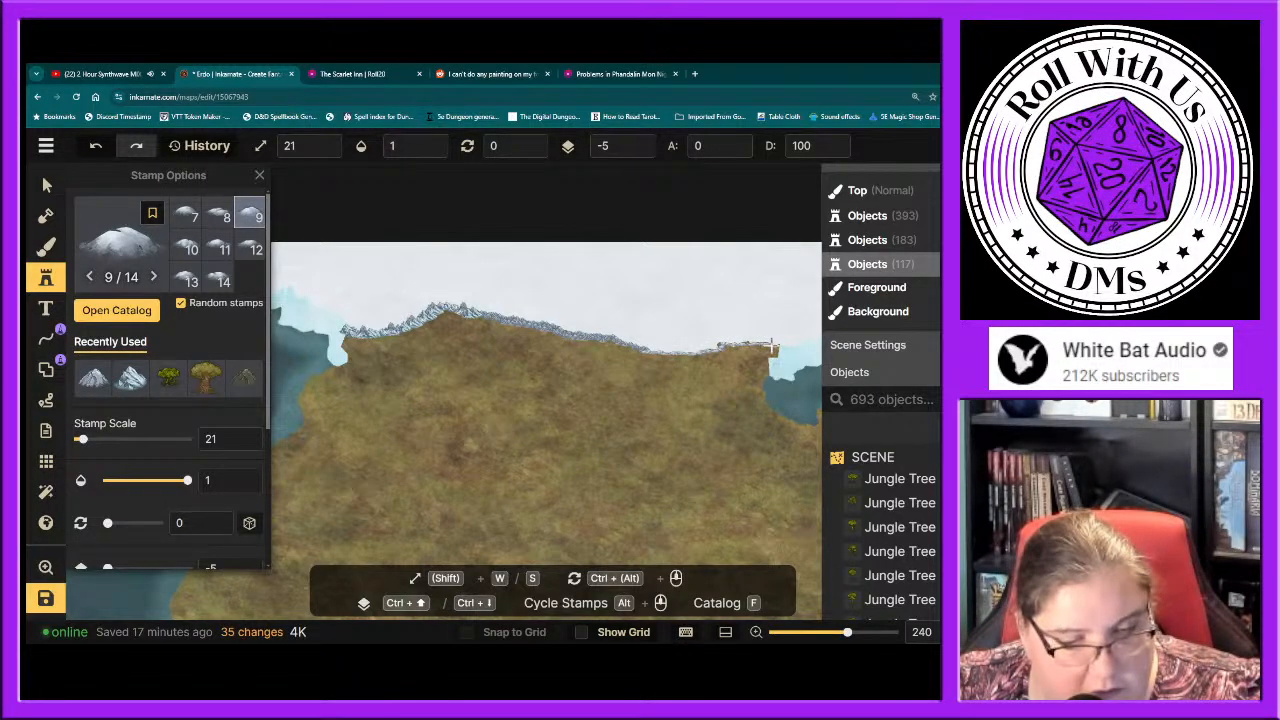
{"action": "left_click", "coordinate": [775, 350]}
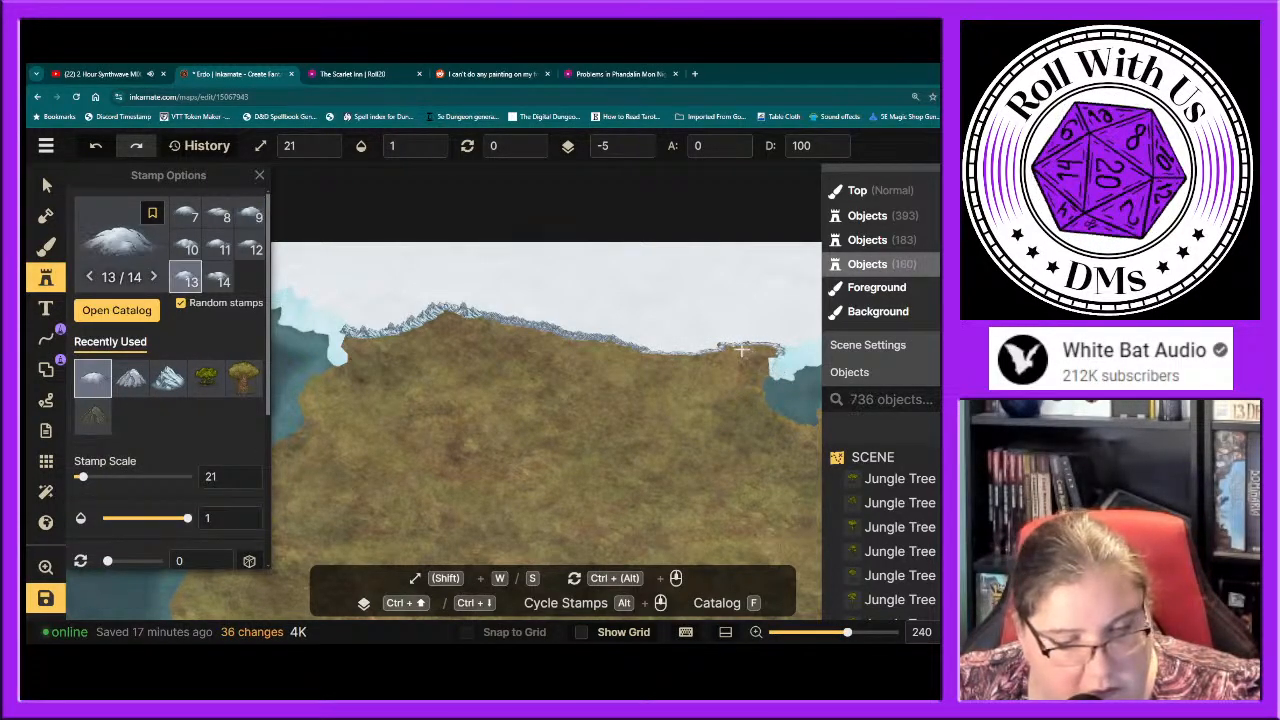
{"action": "left_click_drag", "start_coordinate": [719, 352], "coordinate": [781, 354]}
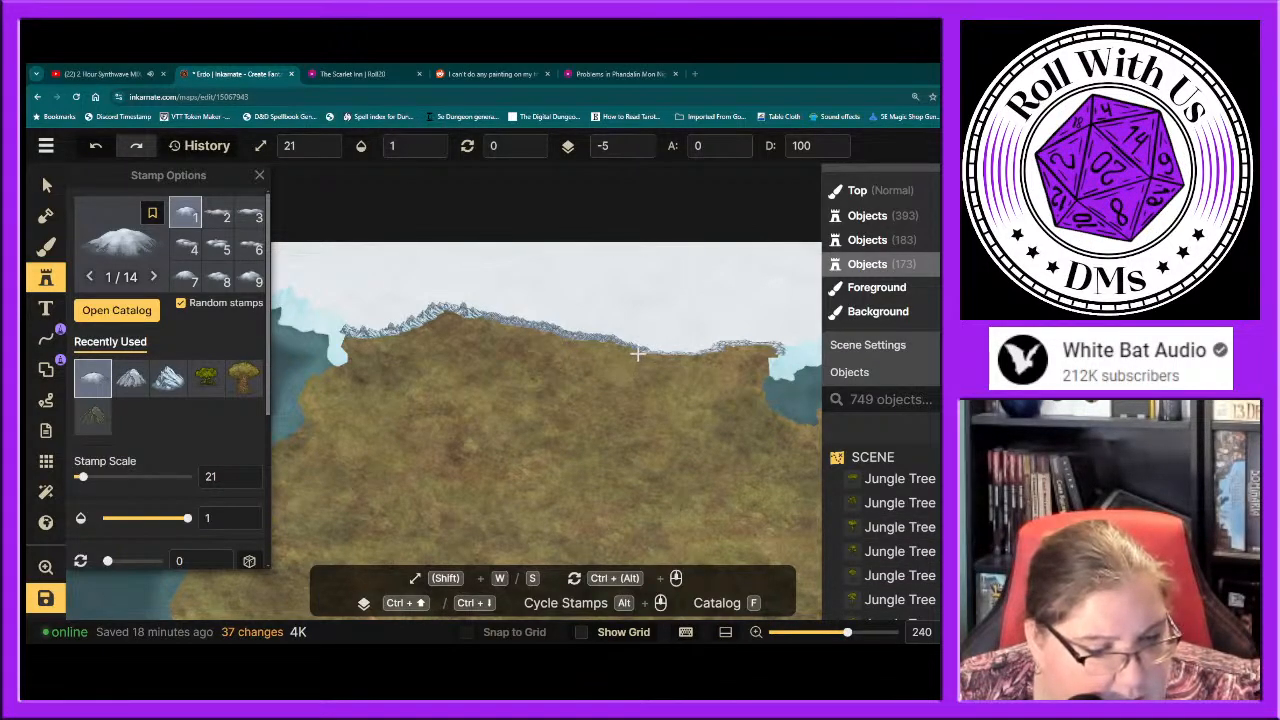
Step: Extend the snow mound stamps westward along the lower edge of the middle mountains
{"action": "left_click_drag", "start_coordinate": [637, 352], "coordinate": [626, 349]}
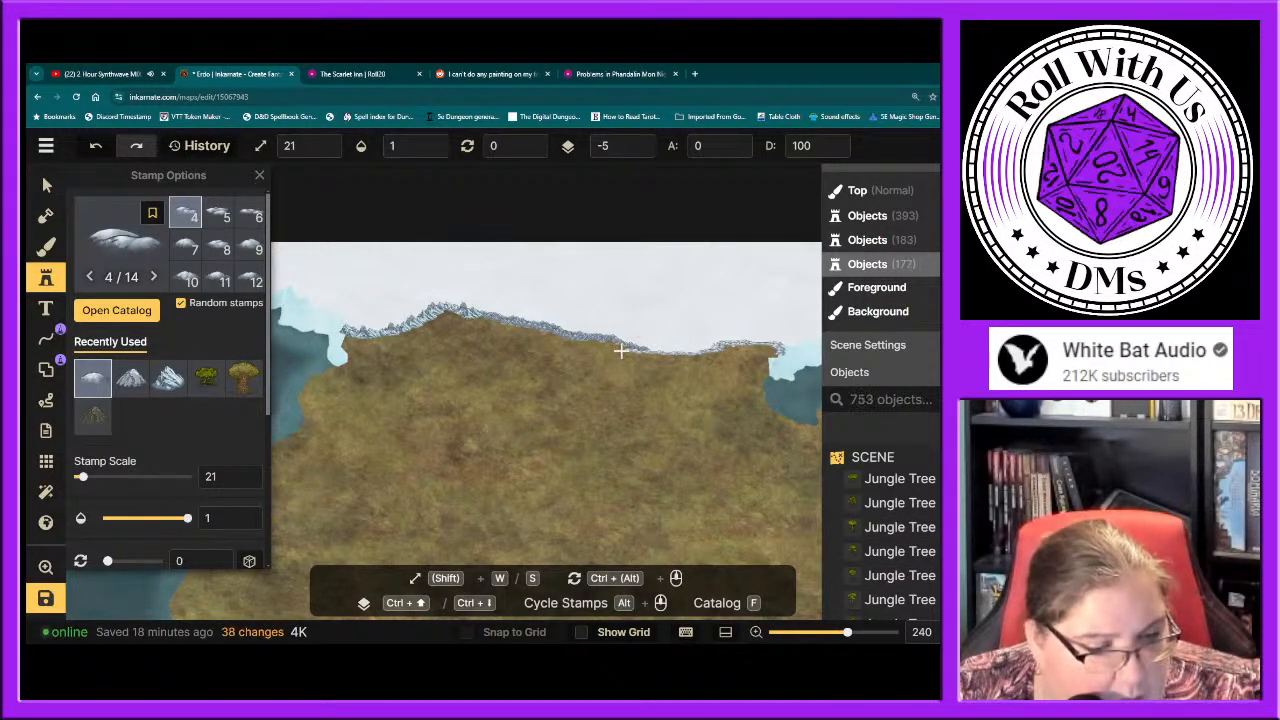
{"action": "scroll", "coordinate": [621, 347], "scroll_direction": "down", "scroll_amount": 5}
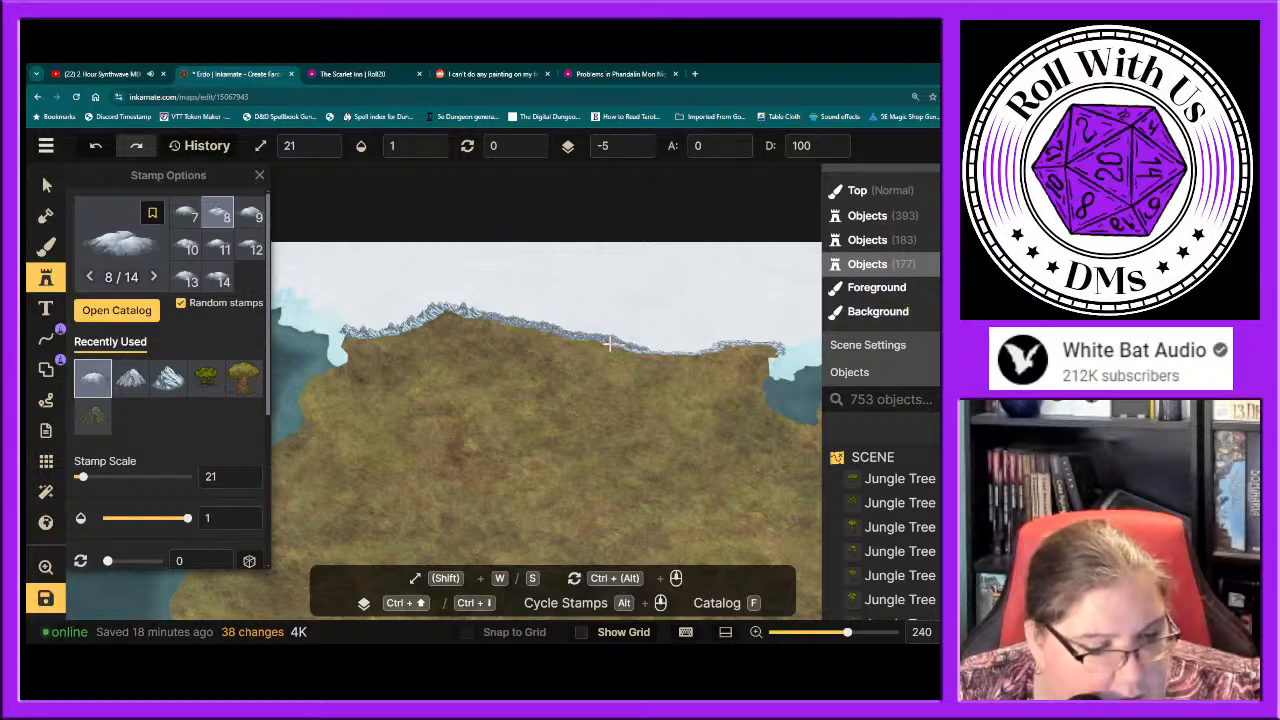
{"action": "scroll", "coordinate": [600, 345], "scroll_direction": "up", "scroll_amount": 4}
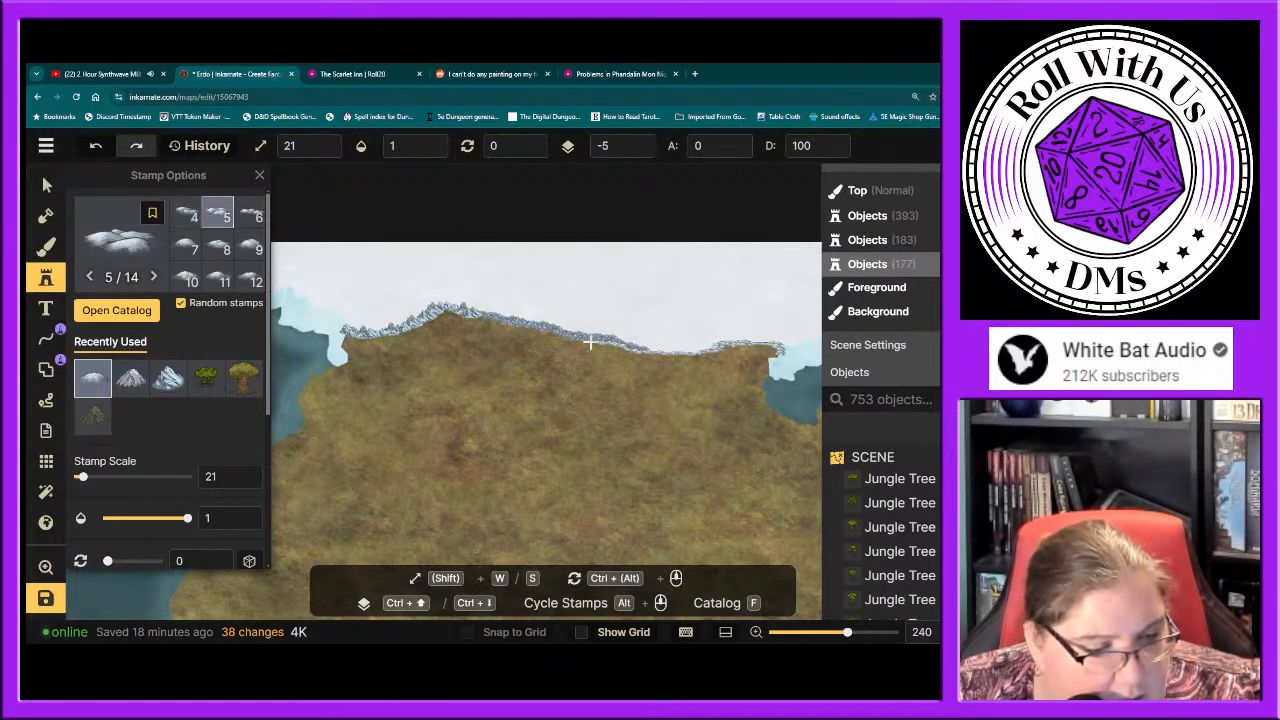
{"action": "left_click", "coordinate": [581, 343]}
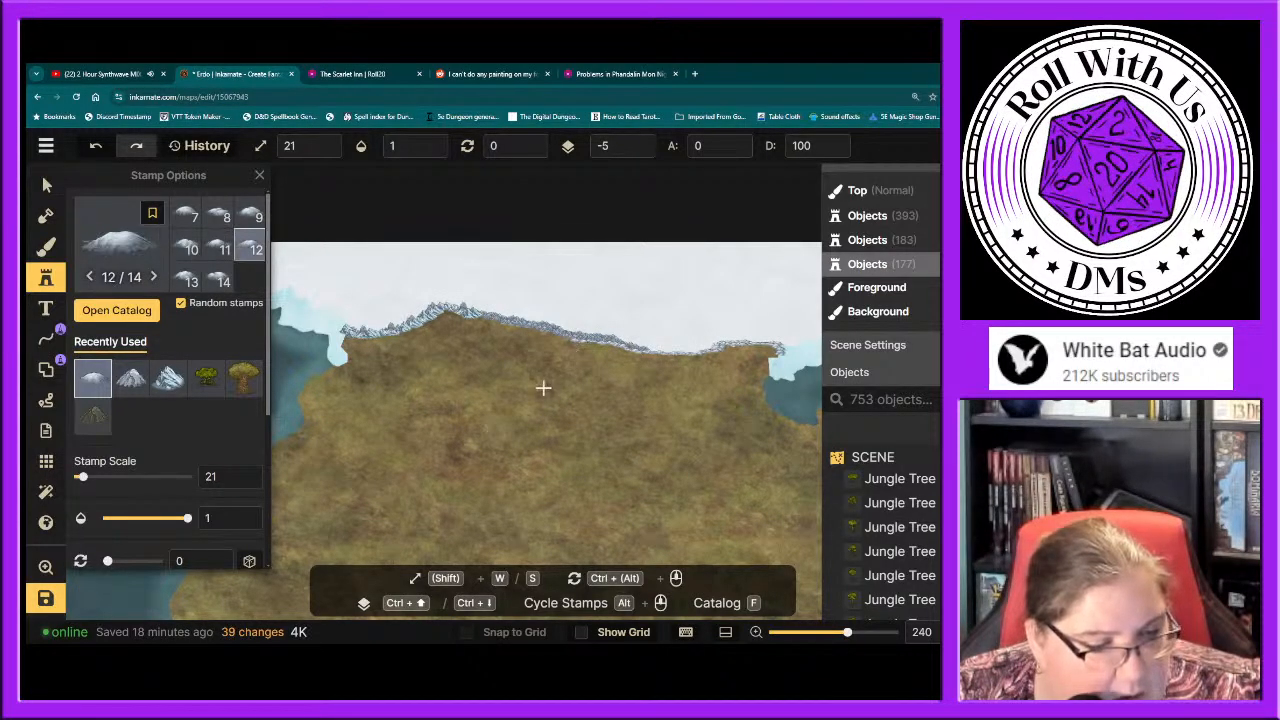
Step: Brush overlapping snow mound stamps along the upper edge of the middle mountains, westward to the icy peaks
{"action": "scroll", "coordinate": [543, 386], "scroll_direction": "up", "scroll_amount": 4}
{"action": "scroll", "coordinate": [591, 286], "scroll_direction": "up", "scroll_amount": 3}
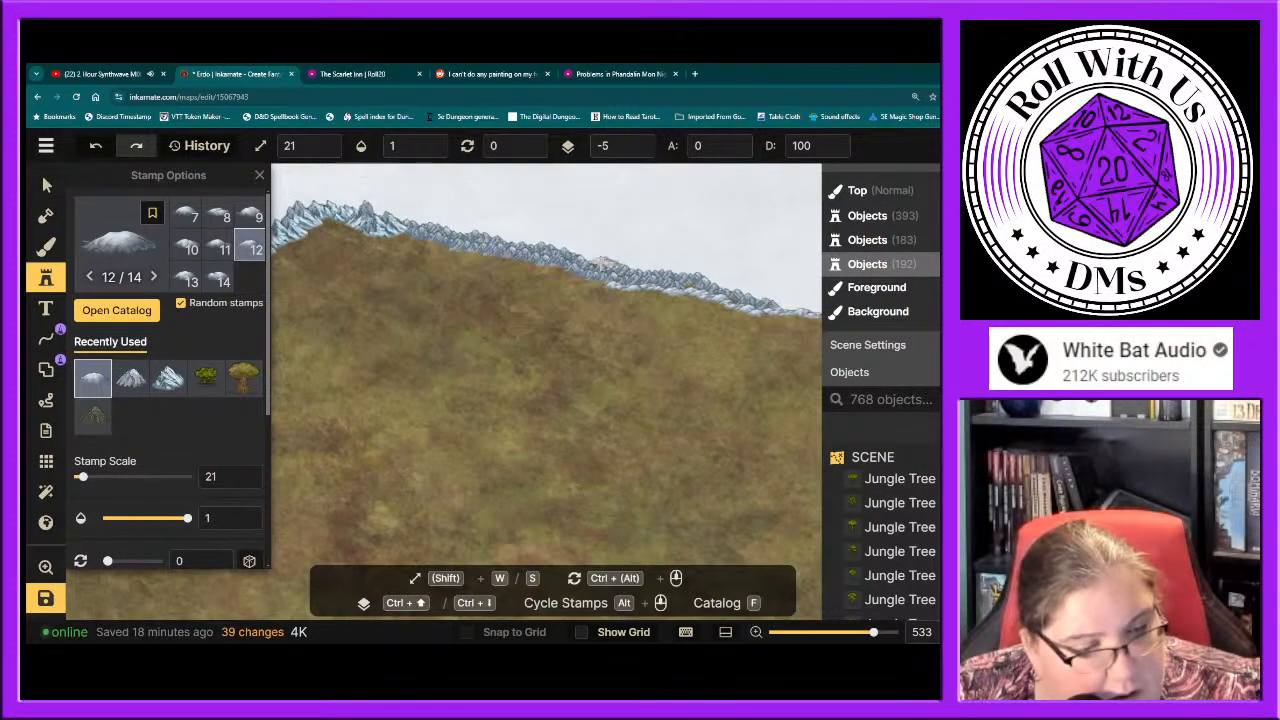
{"action": "scroll", "coordinate": [596, 264], "scroll_direction": "up", "scroll_amount": 5}
{"action": "scroll", "coordinate": [587, 260], "scroll_direction": "down", "scroll_amount": 3}
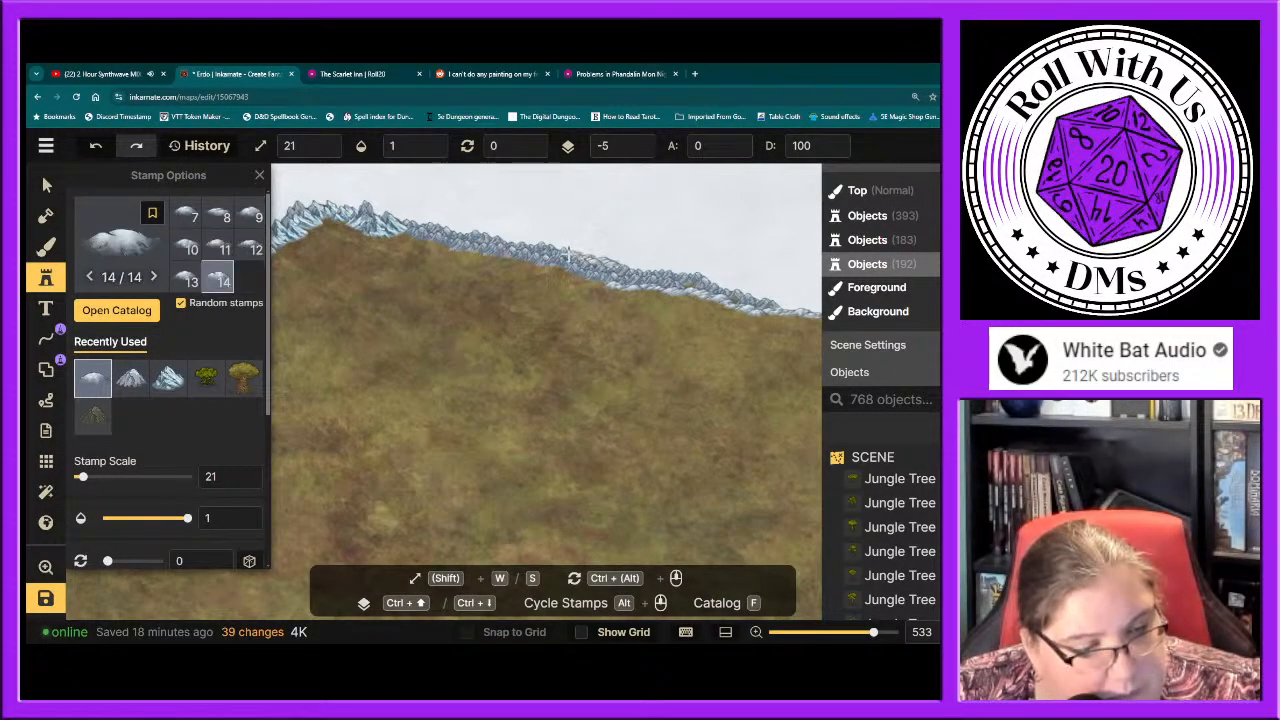
{"action": "scroll", "coordinate": [540, 248], "scroll_direction": "up", "scroll_amount": 4}
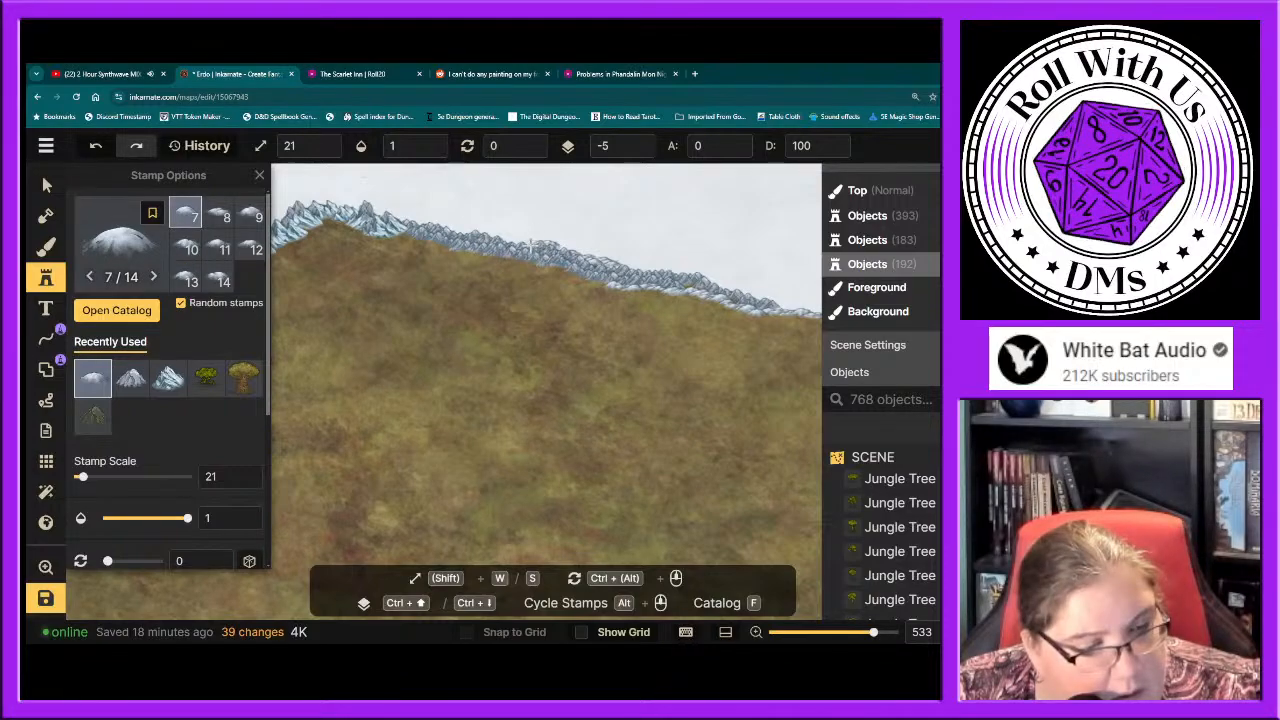
{"action": "scroll", "coordinate": [514, 241], "scroll_direction": "up", "scroll_amount": 2}
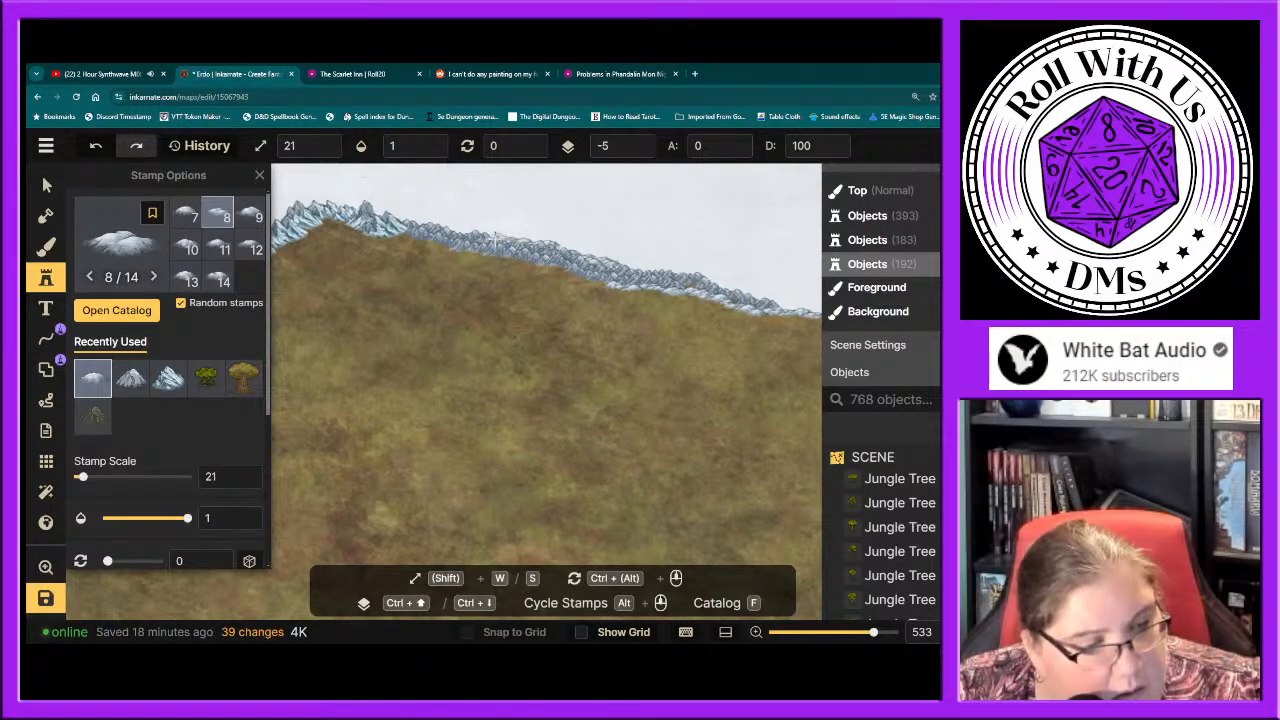
{"action": "scroll", "coordinate": [483, 234], "scroll_direction": "down", "scroll_amount": 8}
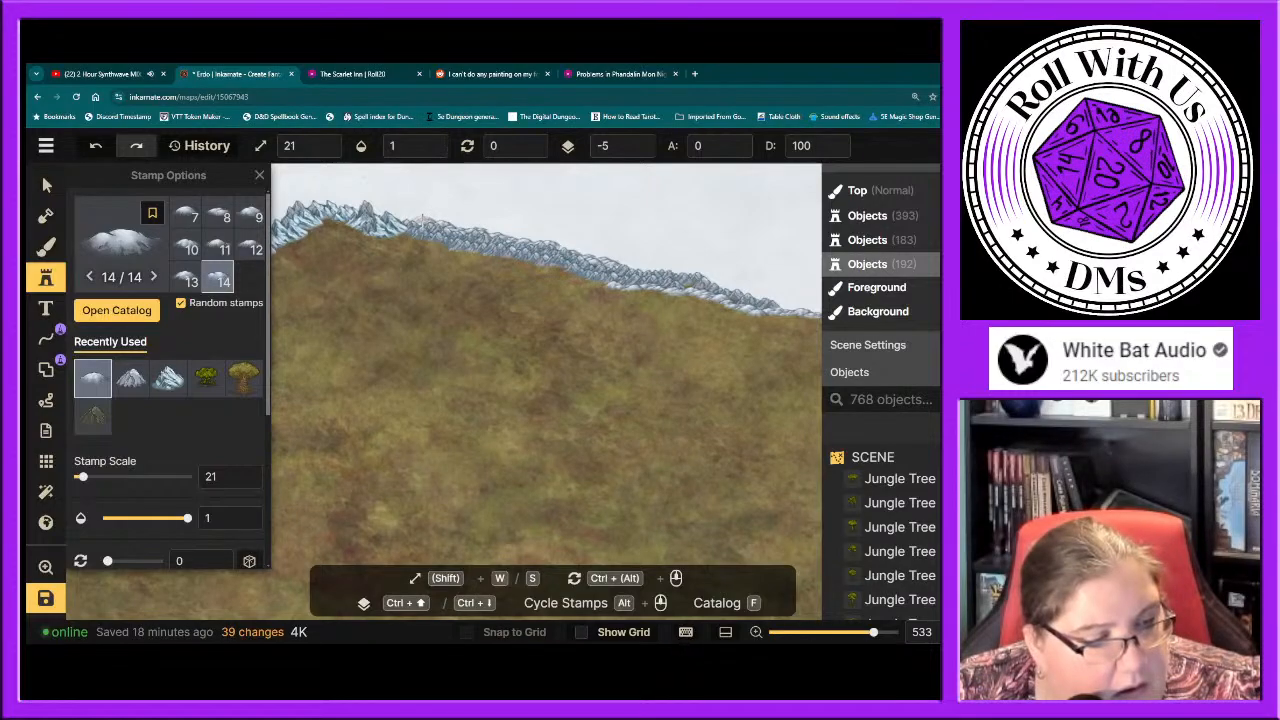
{"action": "left_click", "coordinate": [422, 222]}
{"action": "left_click", "coordinate": [410, 219]}
{"action": "left_click", "coordinate": [402, 218]}
{"action": "left_click", "coordinate": [396, 220]}
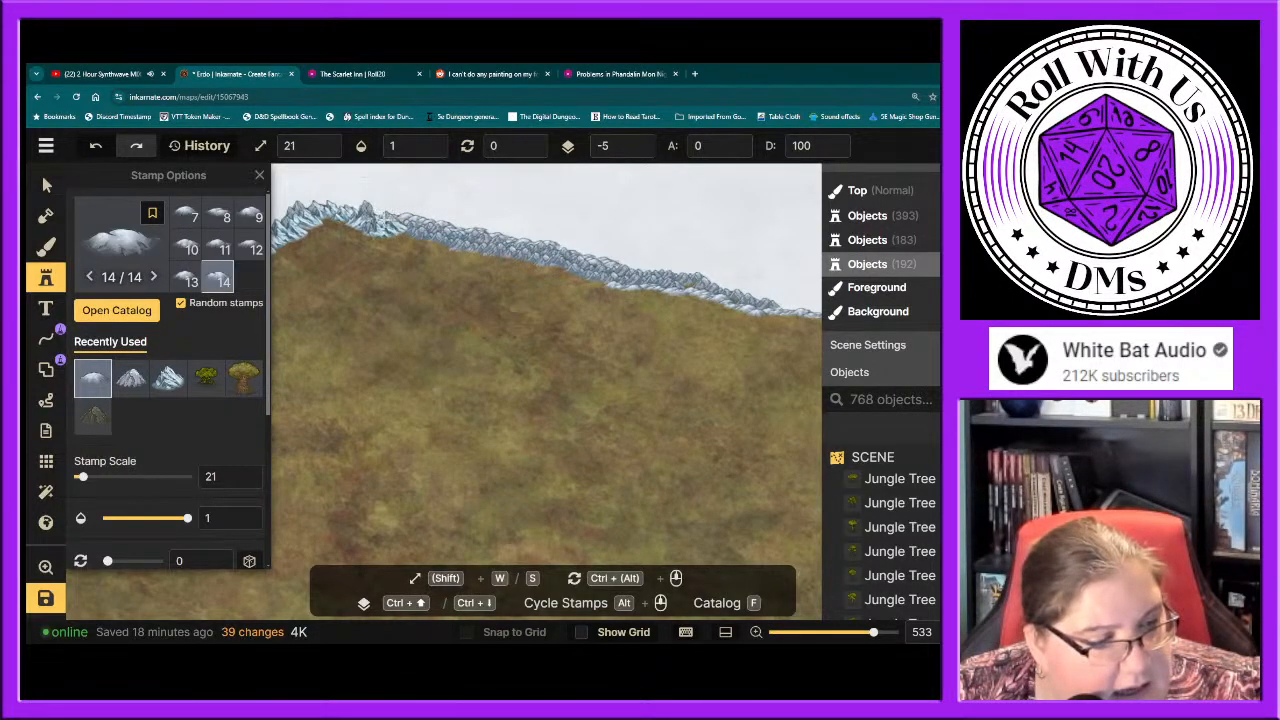
{"action": "left_click", "coordinate": [374, 213]}
{"action": "left_click", "coordinate": [367, 212]}
{"action": "mouse_move", "coordinate": [367, 237]}
{"action": "left_mouse_down"}
{"action": "mouse_move", "coordinate": [466, 277]}
{"action": "mouse_move", "coordinate": [601, 287]}
{"action": "left_mouse_up"}
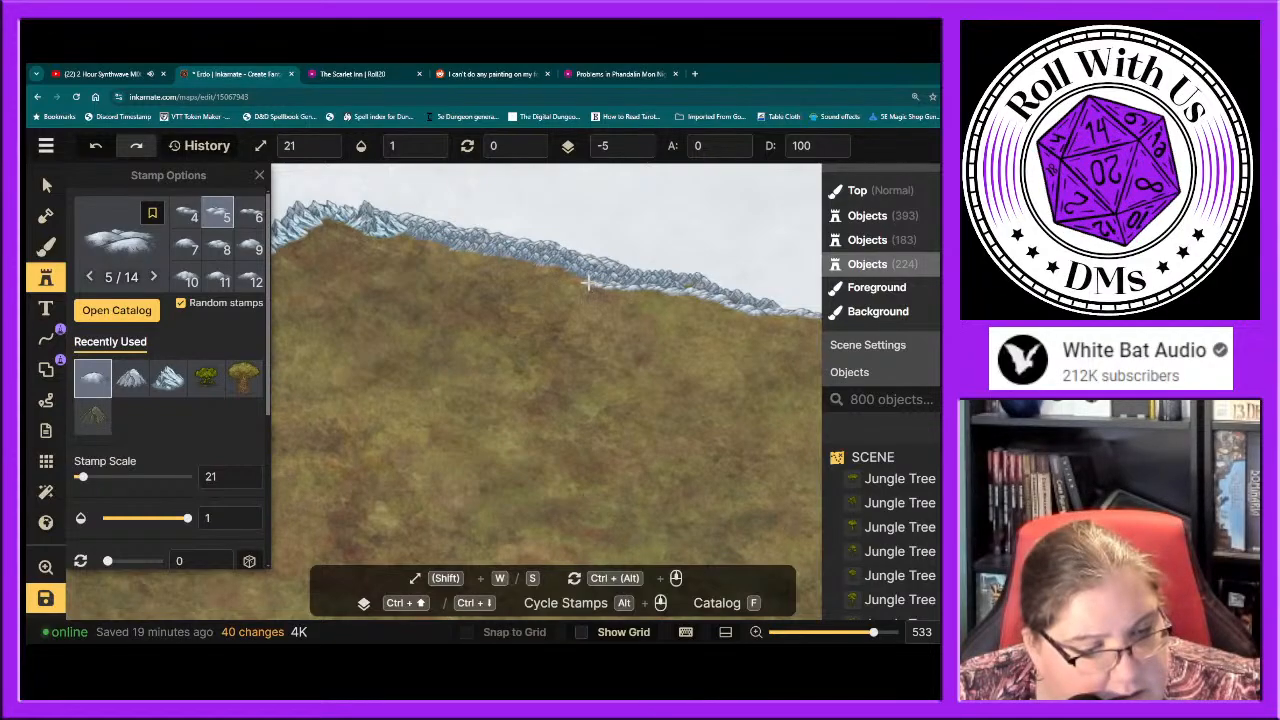
Step: Continue the snow mound stamps westward along the lower edge of the middle mountains, up to the foot of the icy peaks
{"action": "left_click", "coordinate": [577, 277]}
{"action": "left_click", "coordinate": [562, 271]}
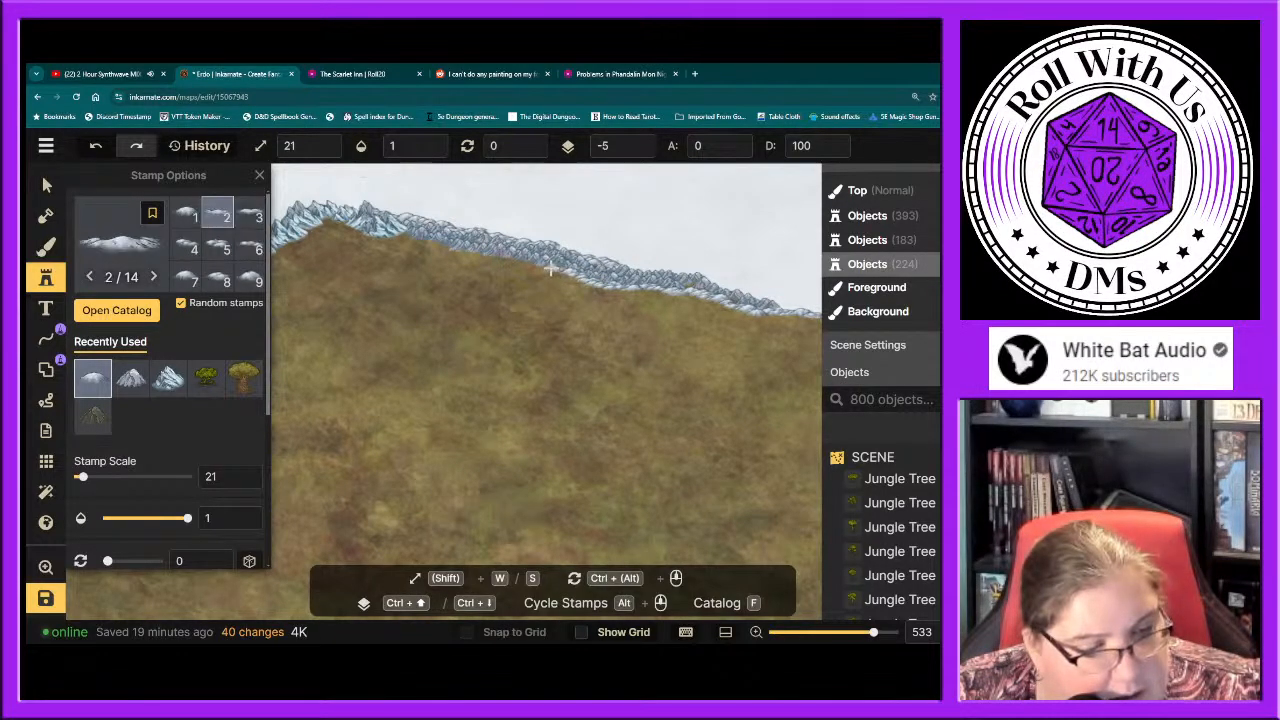
{"action": "left_click", "coordinate": [562, 271]}
{"action": "left_click_drag", "start_coordinate": [562, 271], "coordinate": [518, 264]}
{"action": "left_click", "coordinate": [514, 264]}
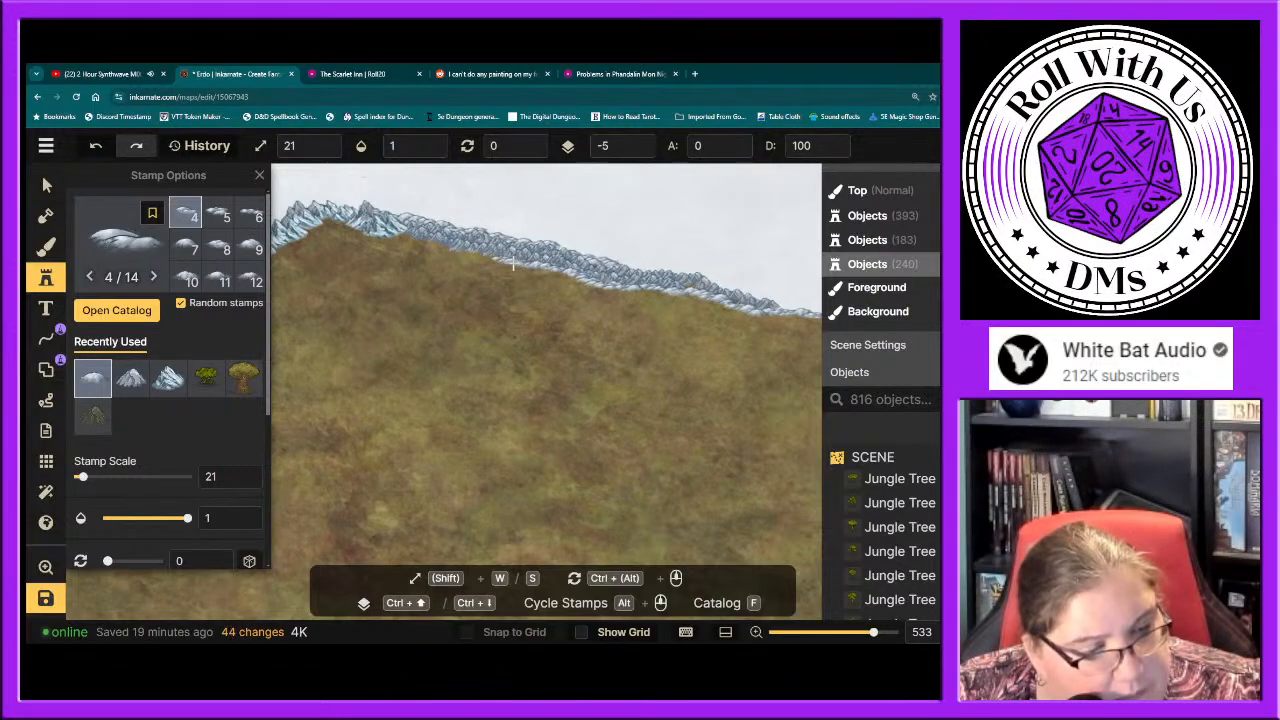
{"action": "left_click", "coordinate": [515, 264]}
{"action": "left_click_drag", "start_coordinate": [473, 258], "coordinate": [456, 255]}
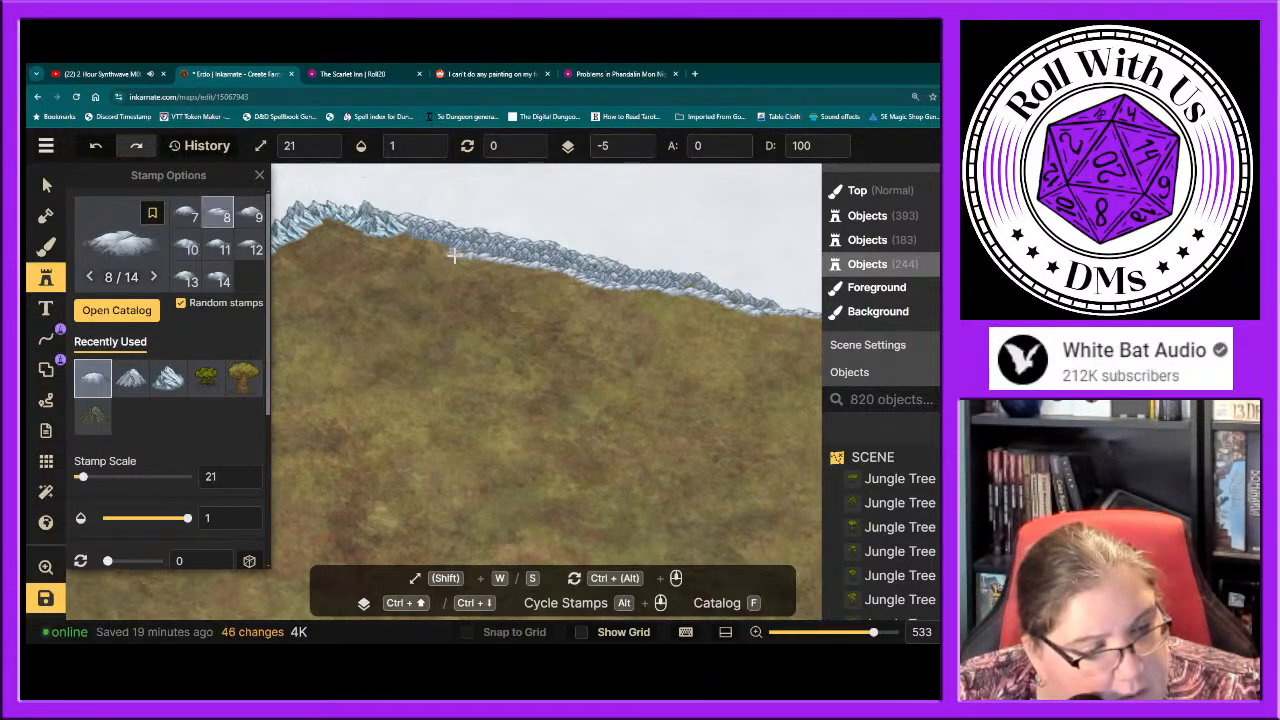
{"action": "left_click", "coordinate": [455, 255]}
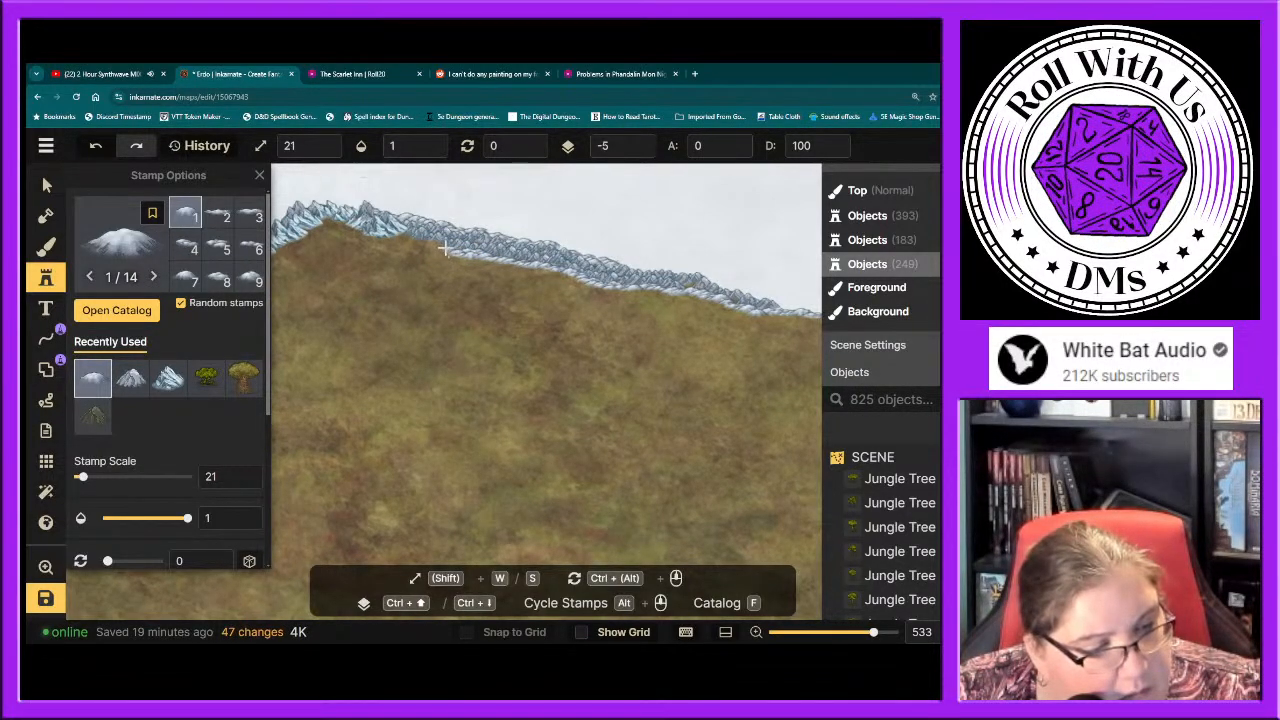
{"action": "left_click", "coordinate": [447, 250]}
{"action": "mouse_move", "coordinate": [437, 247]}
{"action": "left_mouse_down"}
{"action": "mouse_move", "coordinate": [414, 245]}
{"action": "mouse_move", "coordinate": [434, 252]}
{"action": "left_mouse_up"}
{"action": "left_click", "coordinate": [413, 238]}
{"action": "left_click", "coordinate": [410, 238]}
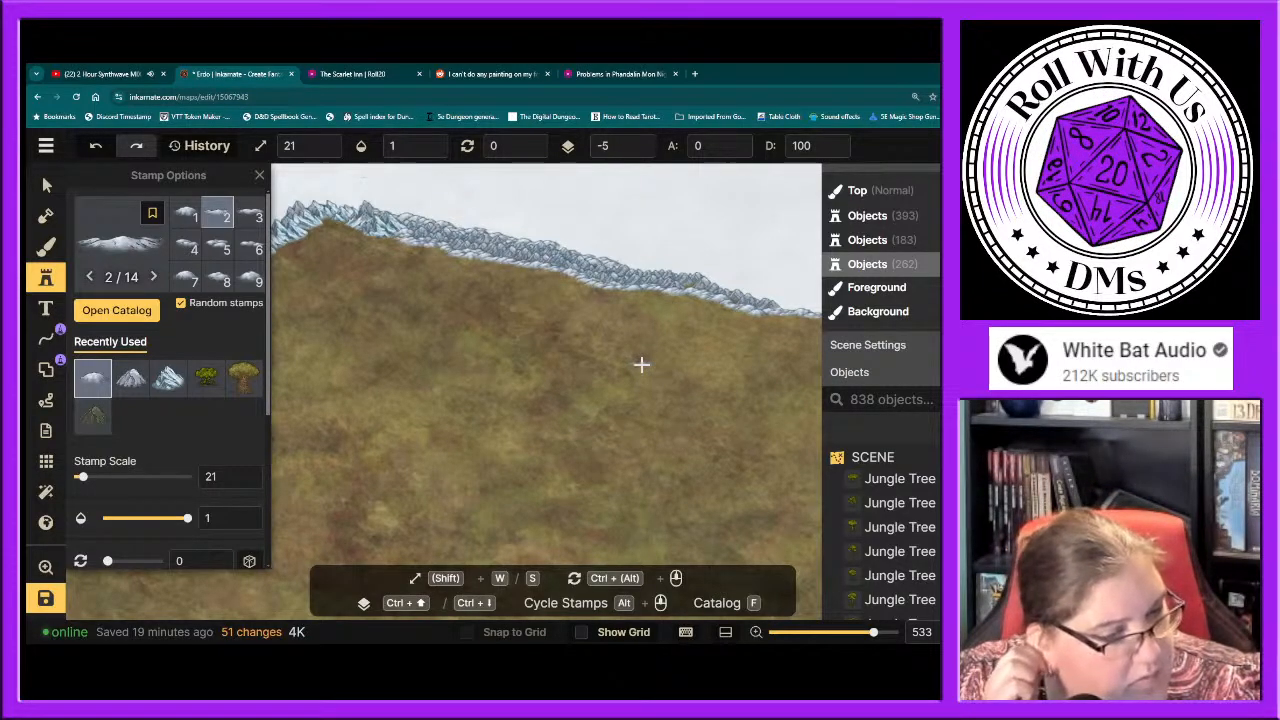
Step: Choose the snow-dusted green pine stamps from the catalog's Foliage group and place a dense cluster beneath the icy peaks at the boundary's highest point
{"action": "left_click", "coordinate": [115, 260]}
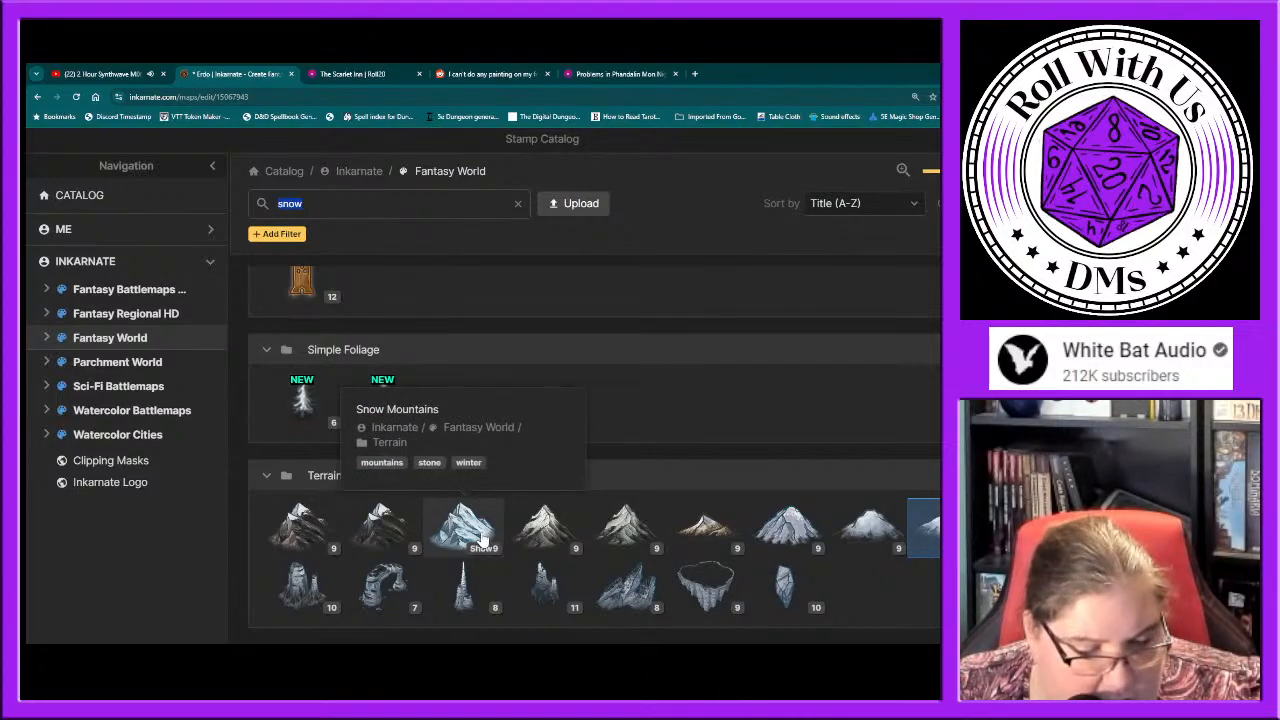
{"action": "scroll", "coordinate": [481, 540], "scroll_direction": "up", "scroll_amount": 3}
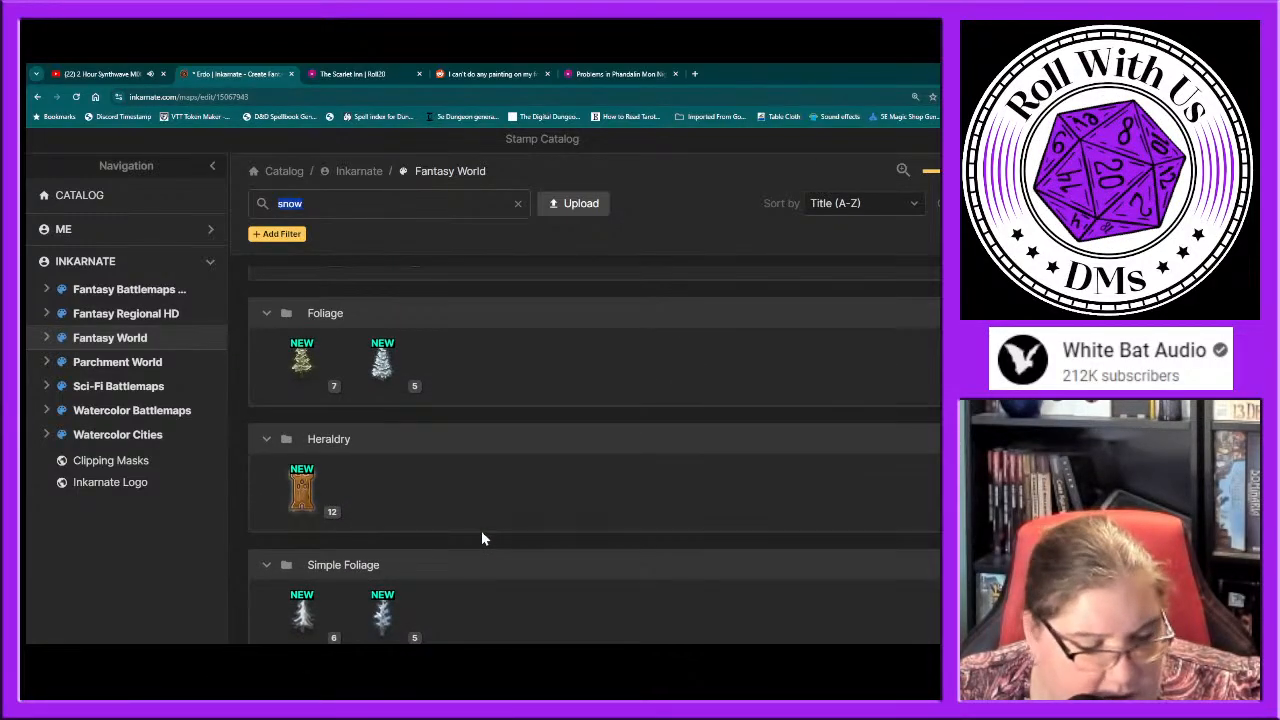
{"action": "scroll", "coordinate": [481, 539], "scroll_direction": "up", "scroll_amount": 1}
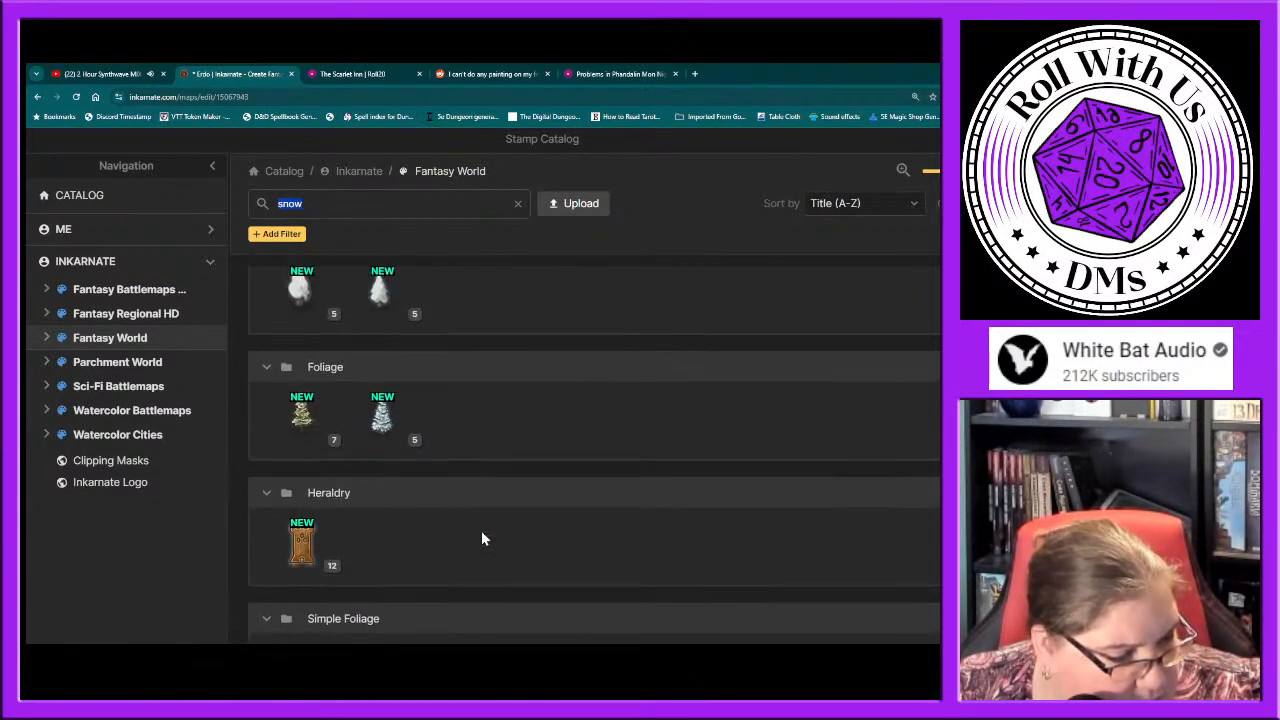
{"action": "left_click", "coordinate": [300, 424]}
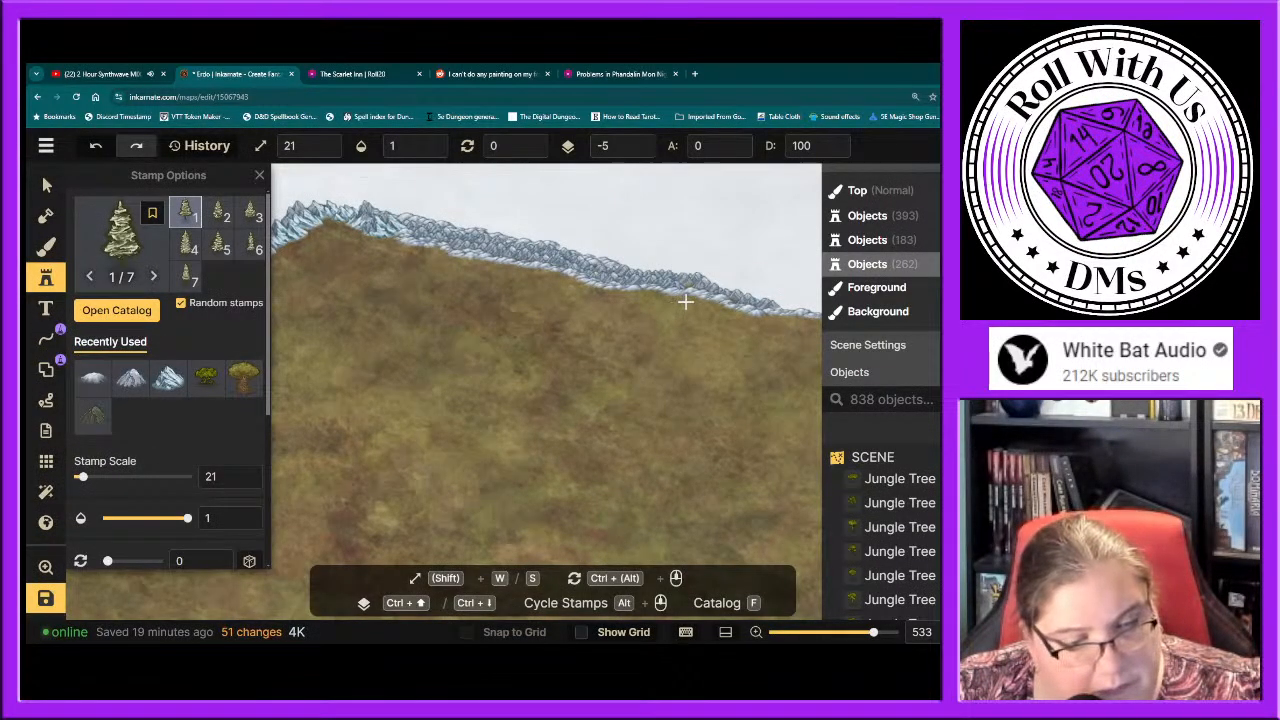
{"action": "left_click", "coordinate": [349, 232]}
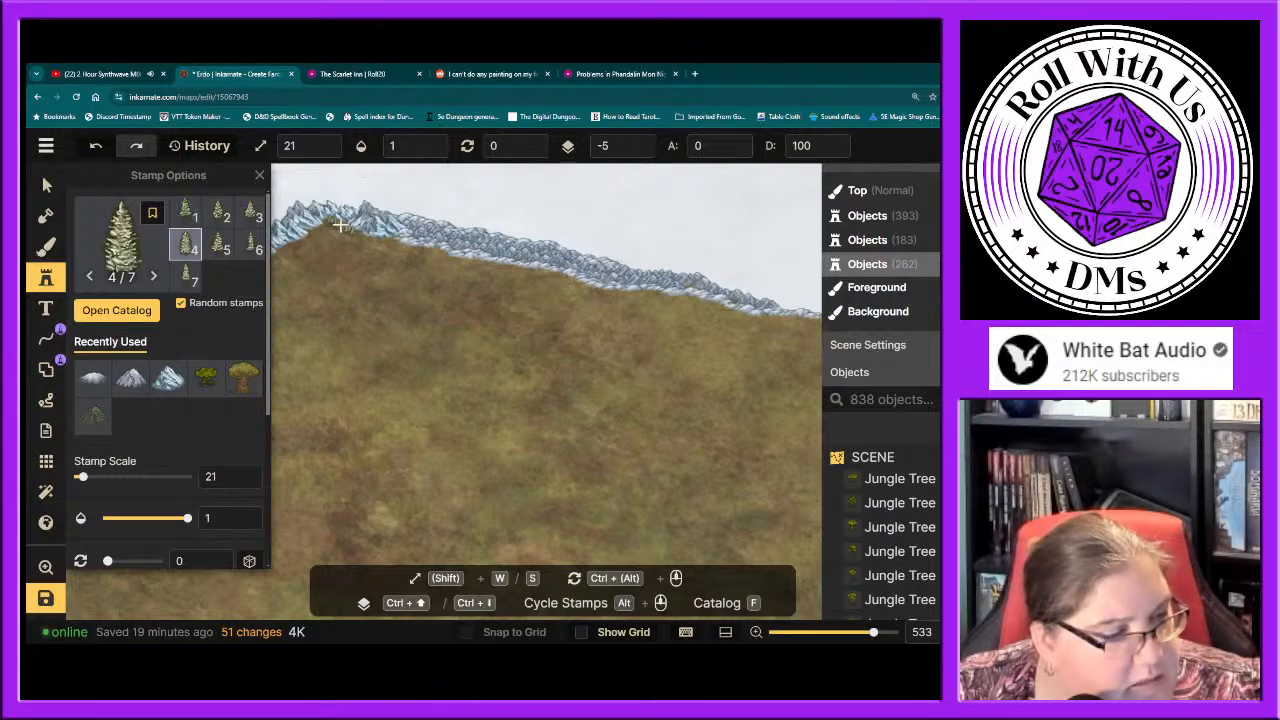
{"action": "left_click", "coordinate": [336, 228]}
{"action": "left_click", "coordinate": [333, 227]}
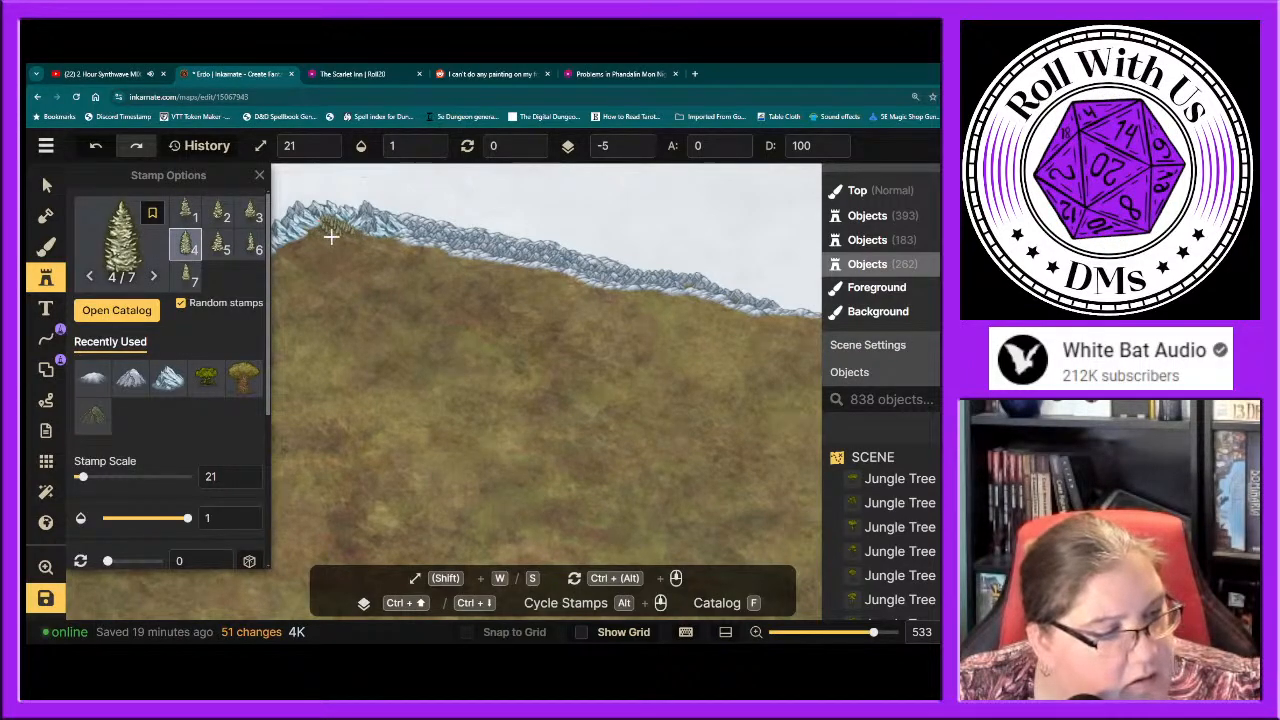
{"action": "left_click", "coordinate": [331, 234]}
{"action": "left_click", "coordinate": [328, 231]}
{"action": "left_click", "coordinate": [330, 232]}
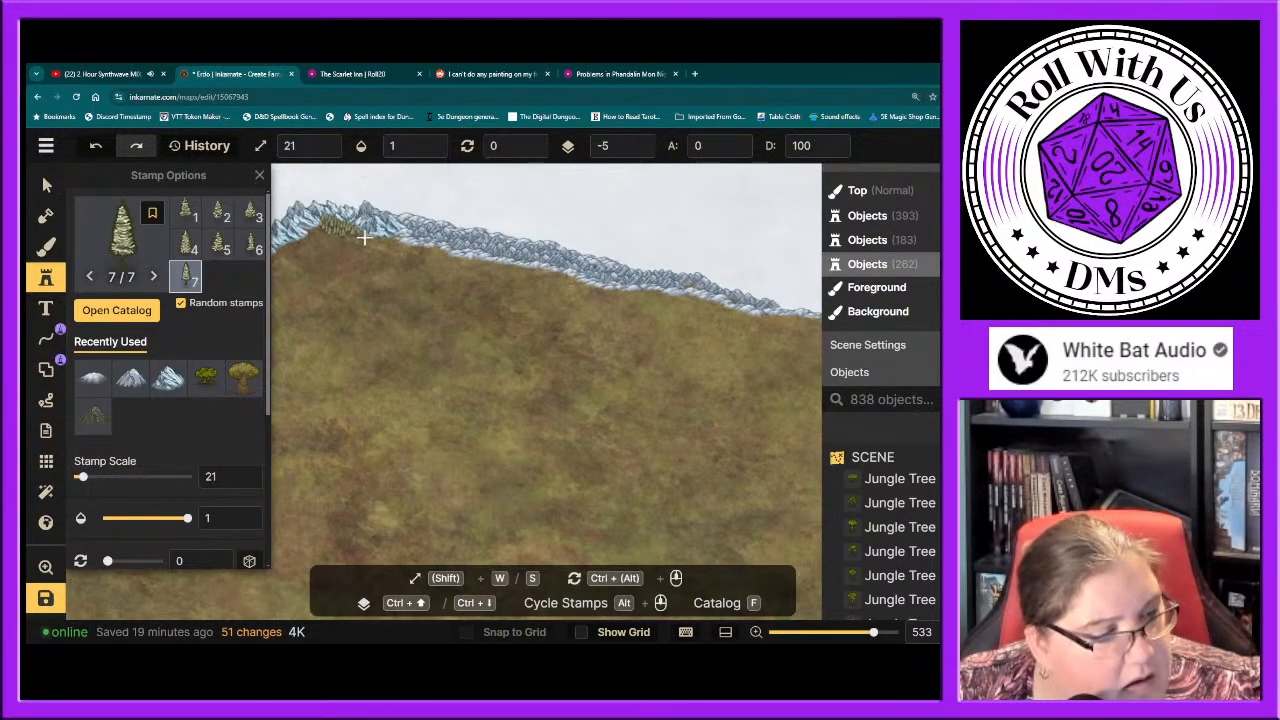
{"action": "left_click", "coordinate": [360, 238]}
{"action": "left_click", "coordinate": [354, 238]}
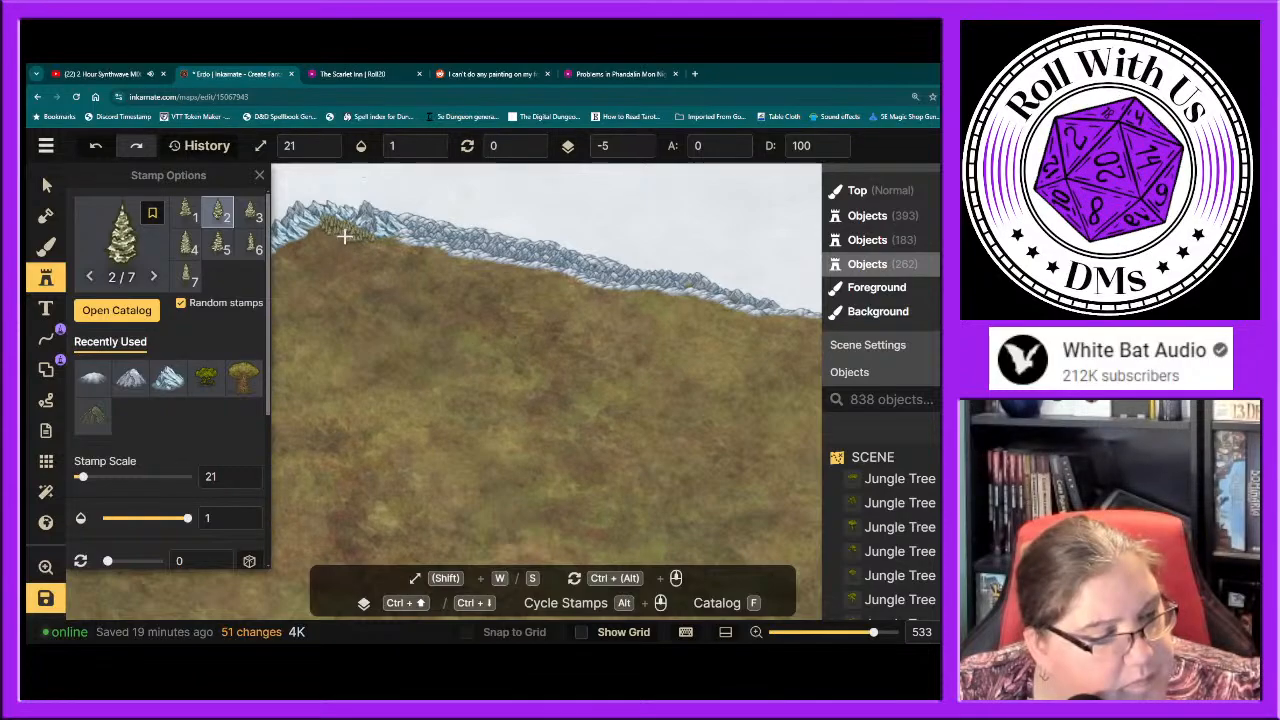
{"action": "left_click", "coordinate": [349, 235]}
{"action": "left_click", "coordinate": [351, 239]}
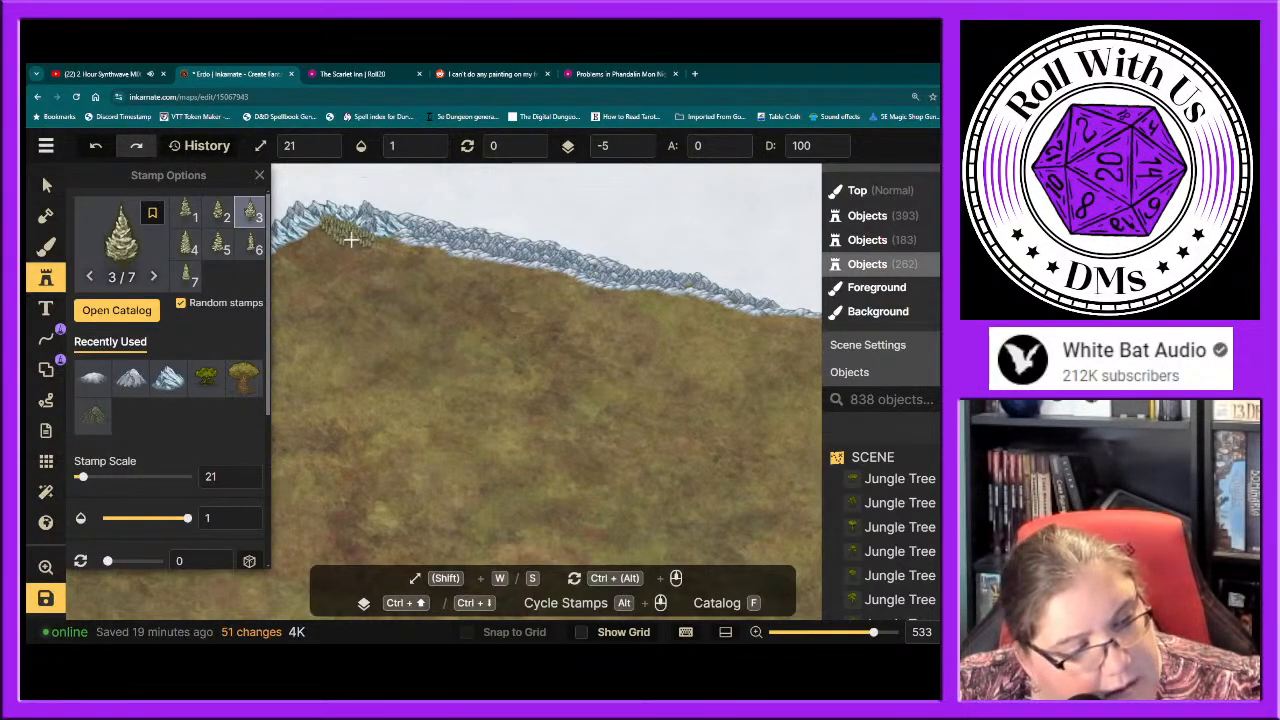
Step: Widen the pine forest to the west and east beneath the icy peaks and fill in its lower edge
{"action": "left_click", "coordinate": [322, 232]}
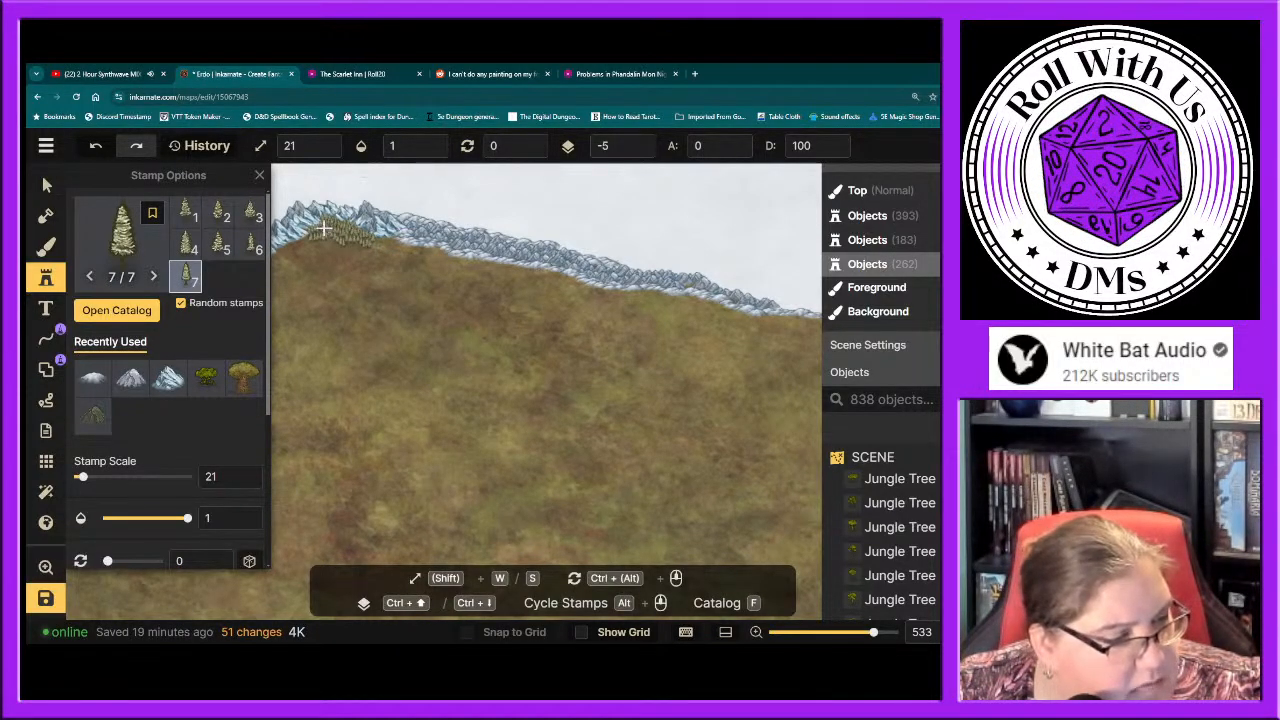
{"action": "left_click", "coordinate": [323, 247]}
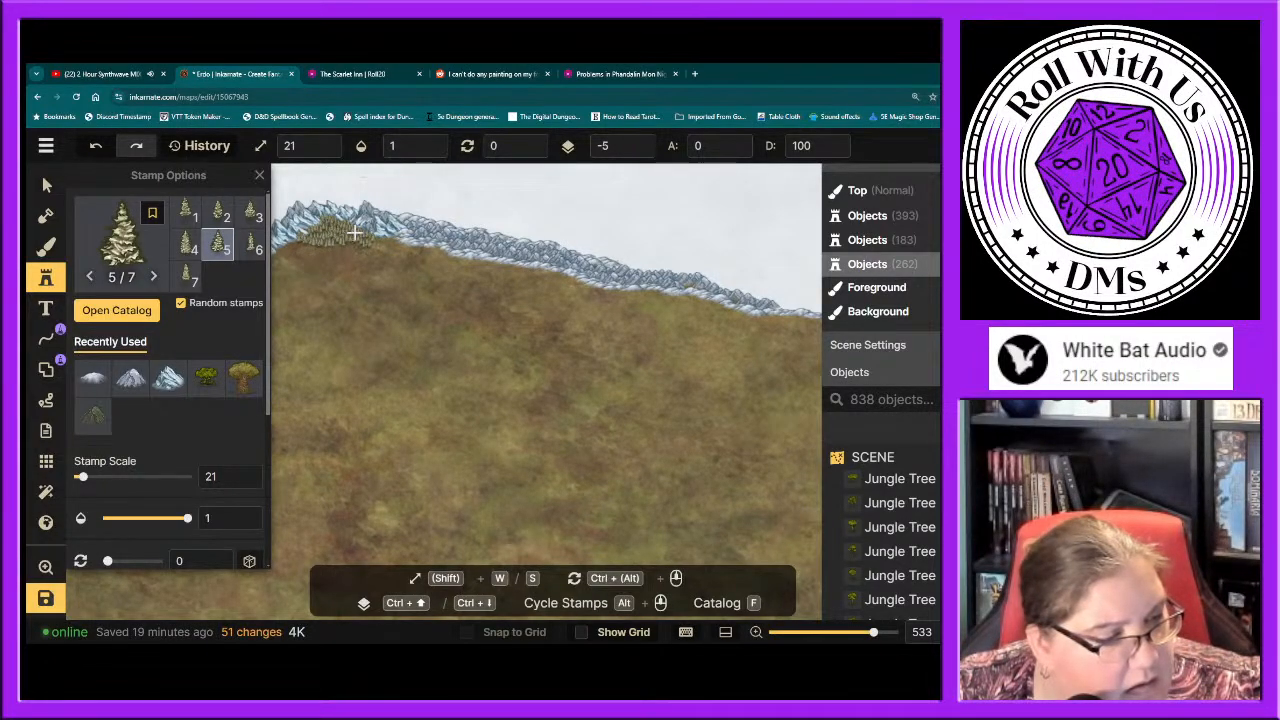
{"action": "left_click", "coordinate": [370, 236]}
{"action": "left_click", "coordinate": [386, 240]}
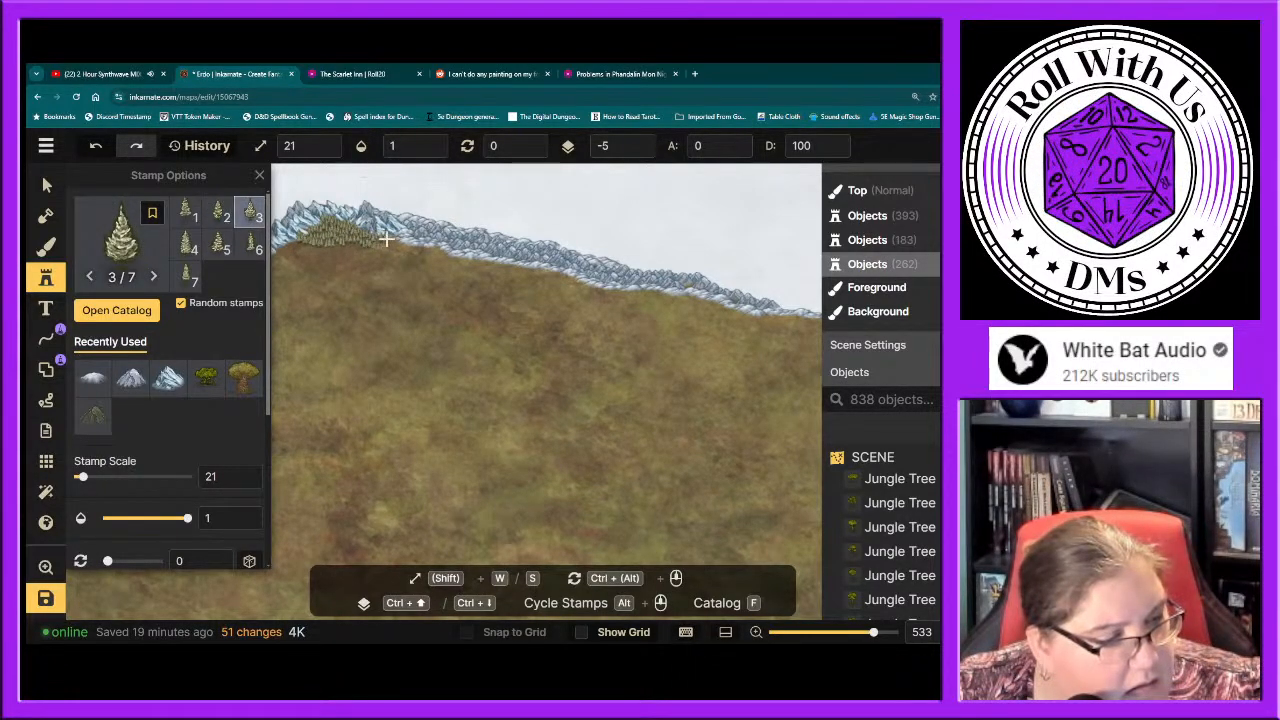
{"action": "left_click", "coordinate": [338, 246]}
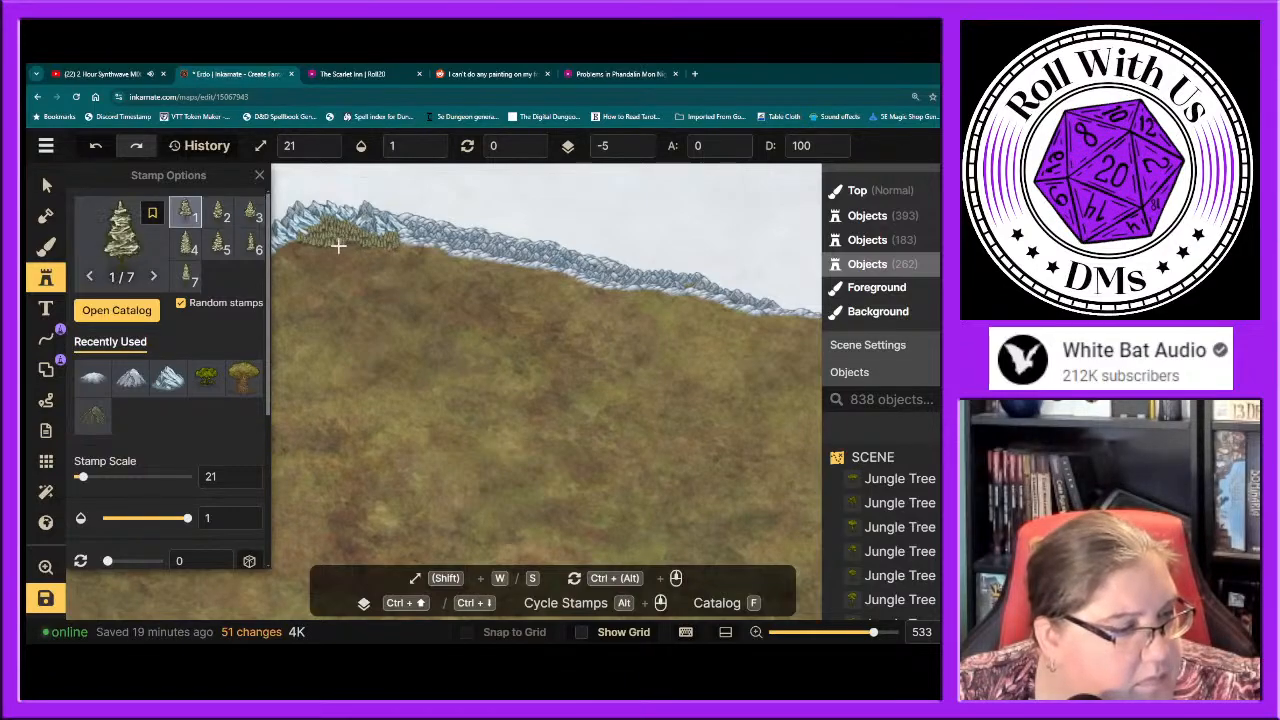
{"action": "left_click_drag", "start_coordinate": [338, 246], "coordinate": [380, 250]}
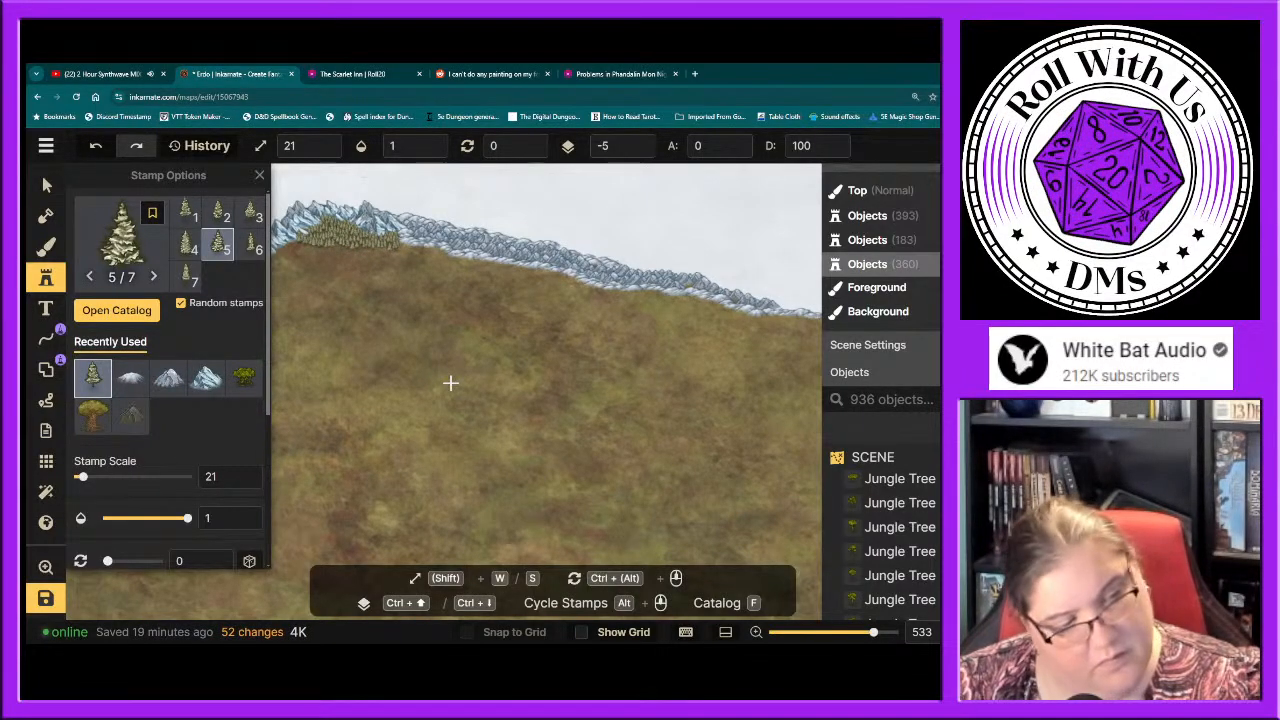
Step: Look through the snow stamps in the catalog's Core, Foliage, Heraldry, Simple Foliage and Terrain groups, keeping the current pine stamp
{"action": "scroll", "coordinate": [452, 383], "scroll_direction": "down", "scroll_amount": 5}
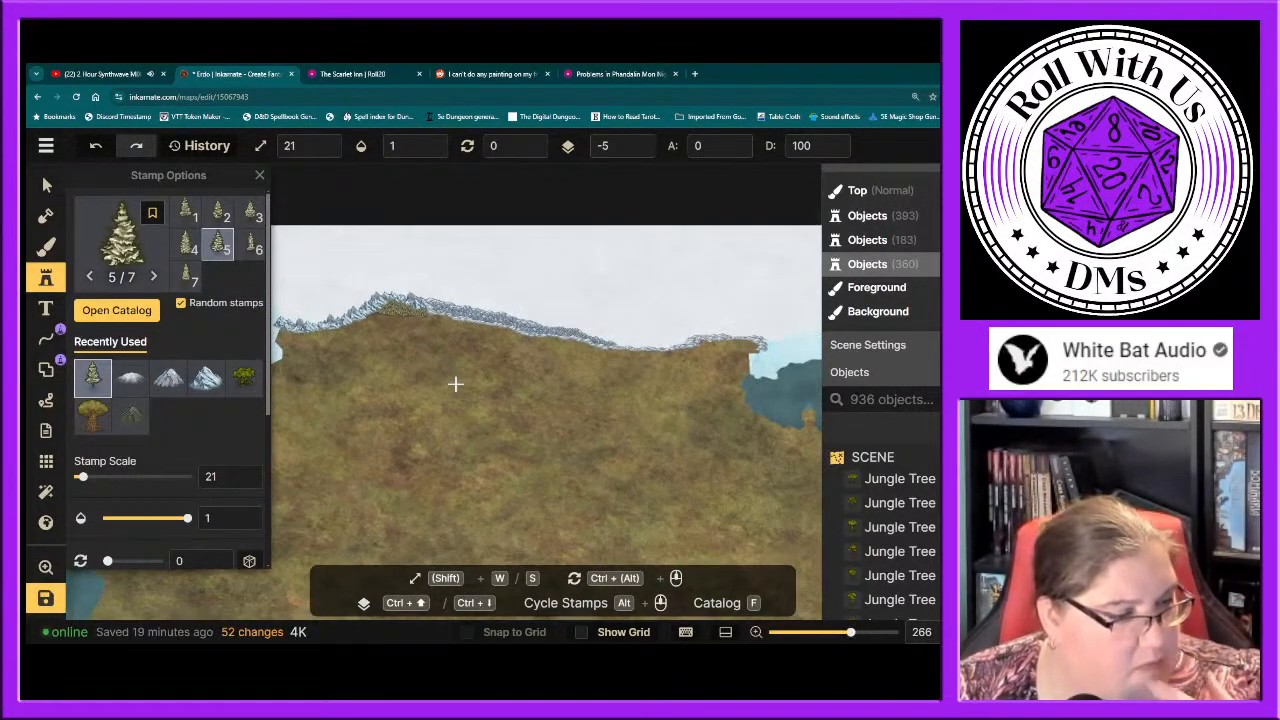
{"action": "scroll", "coordinate": [455, 384], "scroll_direction": "down", "scroll_amount": 2}
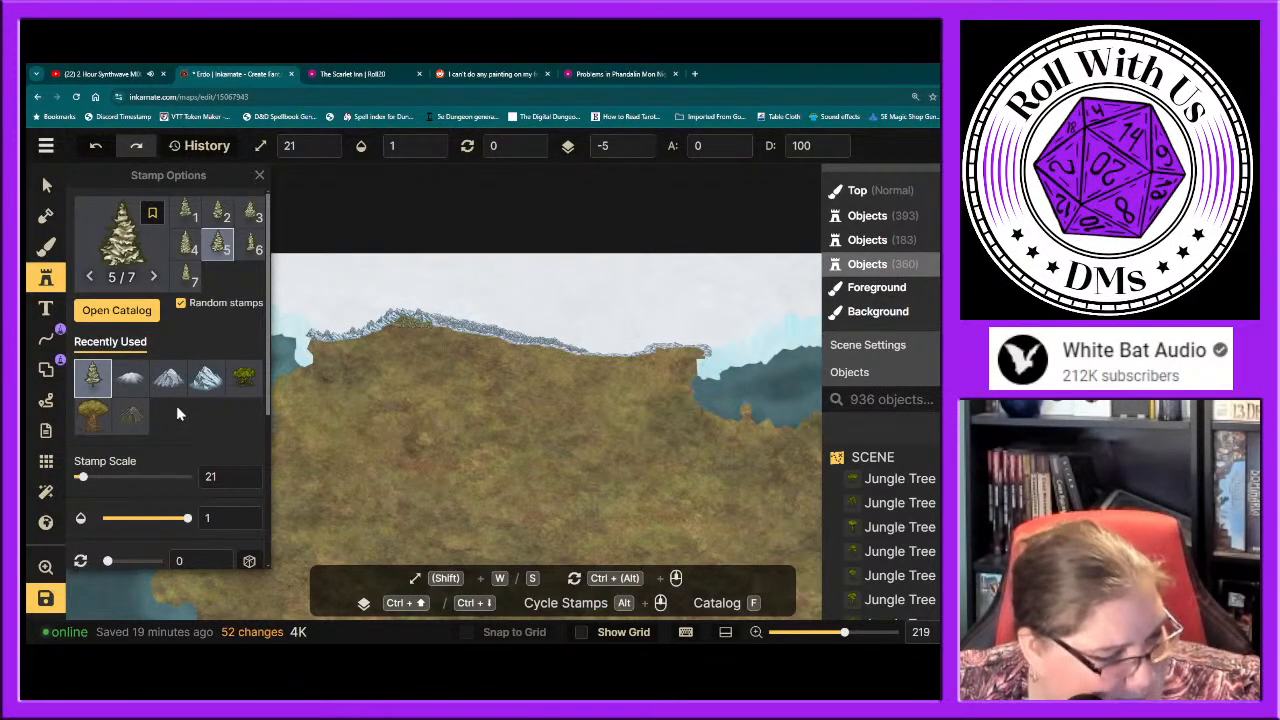
{"action": "left_click", "coordinate": [130, 310]}
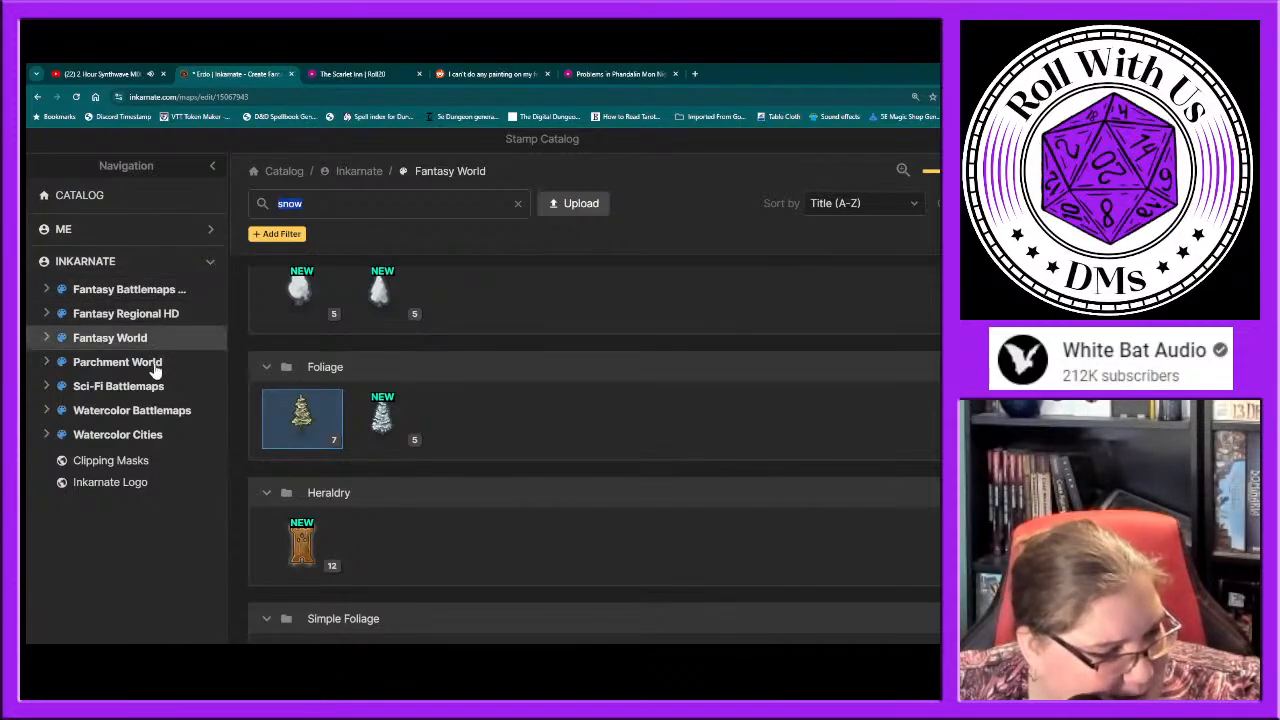
{"action": "scroll", "coordinate": [387, 447], "scroll_direction": "down", "scroll_amount": 3}
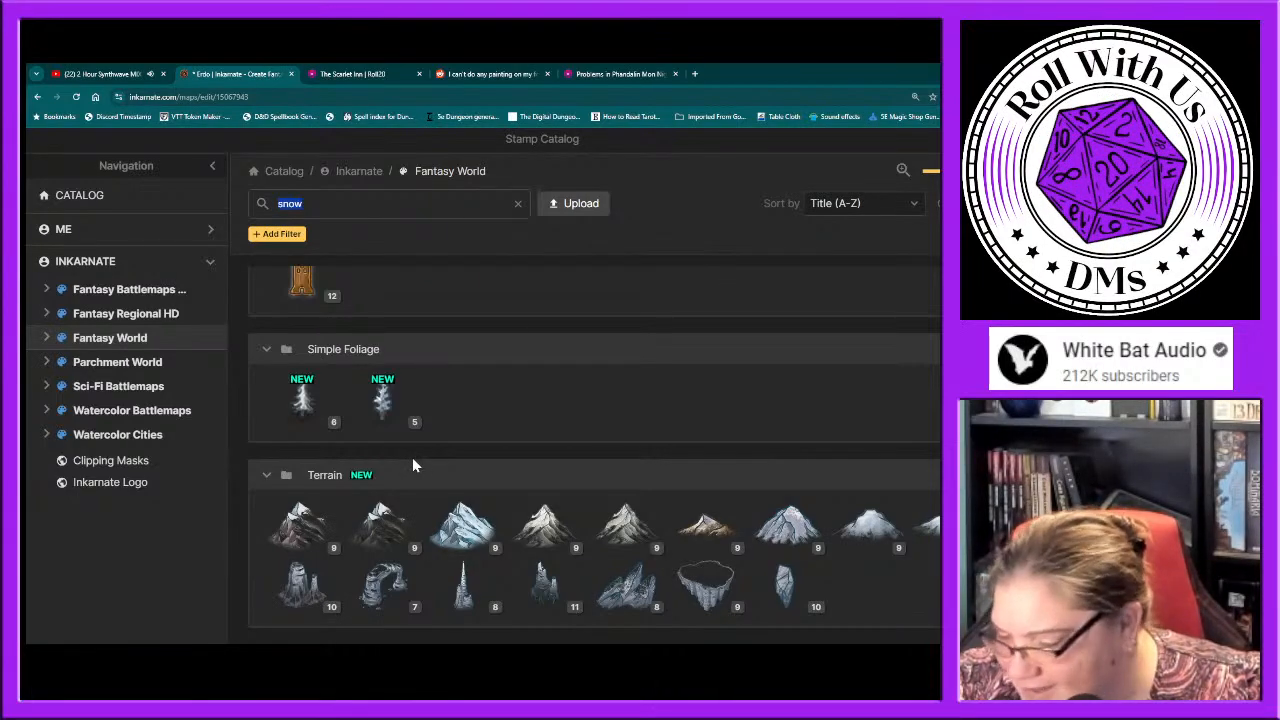
{"action": "scroll", "coordinate": [638, 540], "scroll_direction": "up", "scroll_amount": 3}
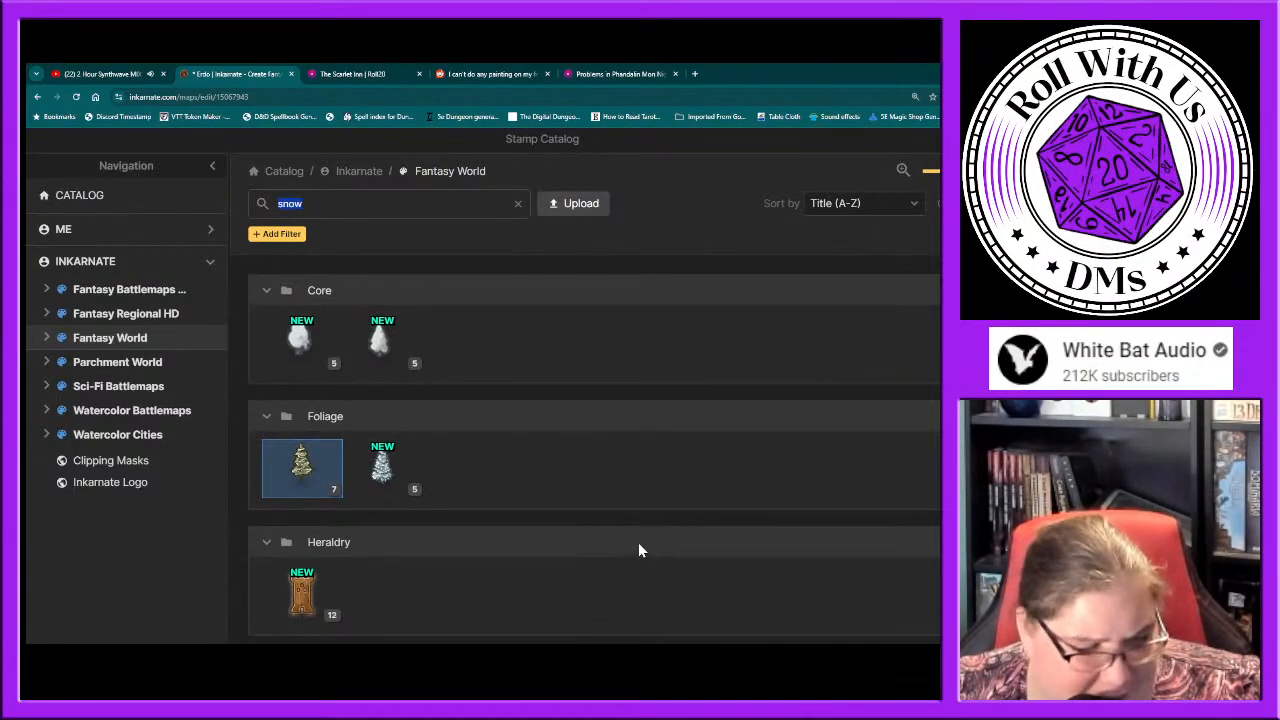
{"action": "scroll", "coordinate": [522, 520], "scroll_direction": "down", "scroll_amount": 2}
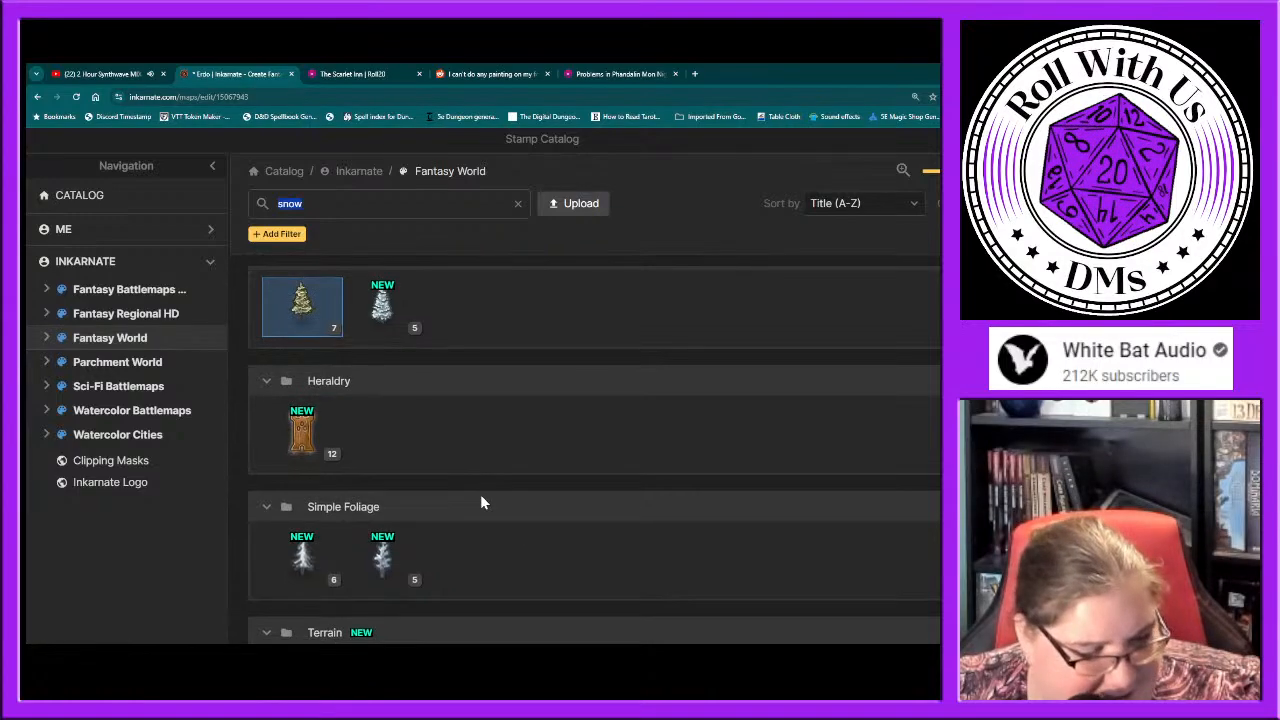
{"action": "scroll", "coordinate": [469, 500], "scroll_direction": "down", "scroll_amount": 2}
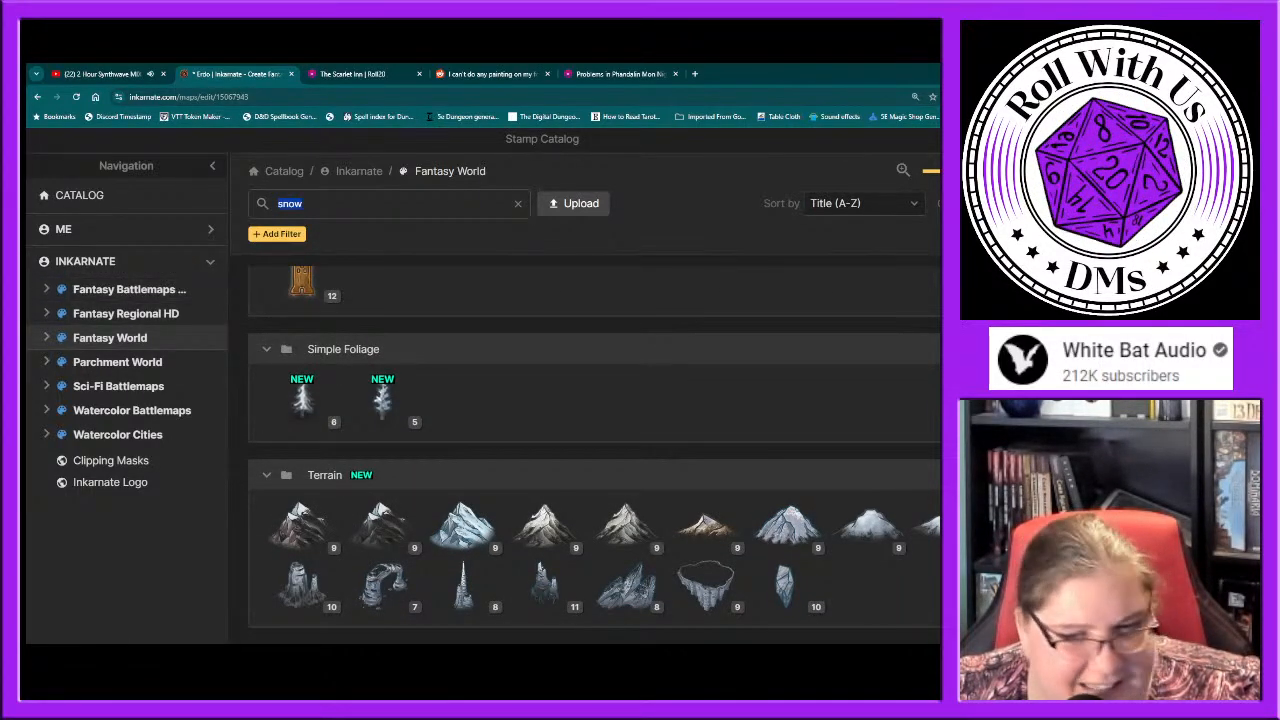
{"action": "left_click", "coordinate": [1043, 139]}
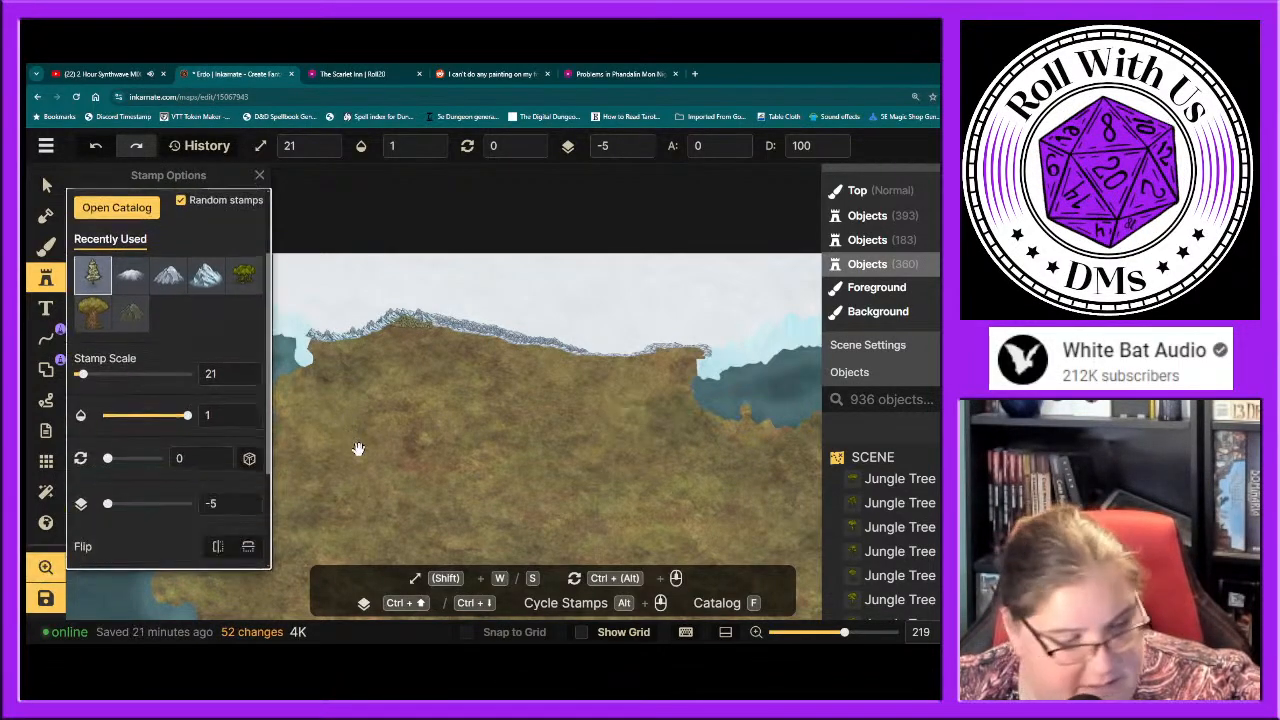
Step: Add the text label "Ixalan" in IM Fell English SC, size 24, just above the round island off the west coast
{"action": "key", "text": "space"}
{"action": "left_click_drag", "start_coordinate": [358, 449], "coordinate": [455, 205]}
{"action": "left_click_drag", "start_coordinate": [489, 420], "coordinate": [524, 207]}
{"action": "left_click_drag", "start_coordinate": [527, 393], "coordinate": [515, 329]}
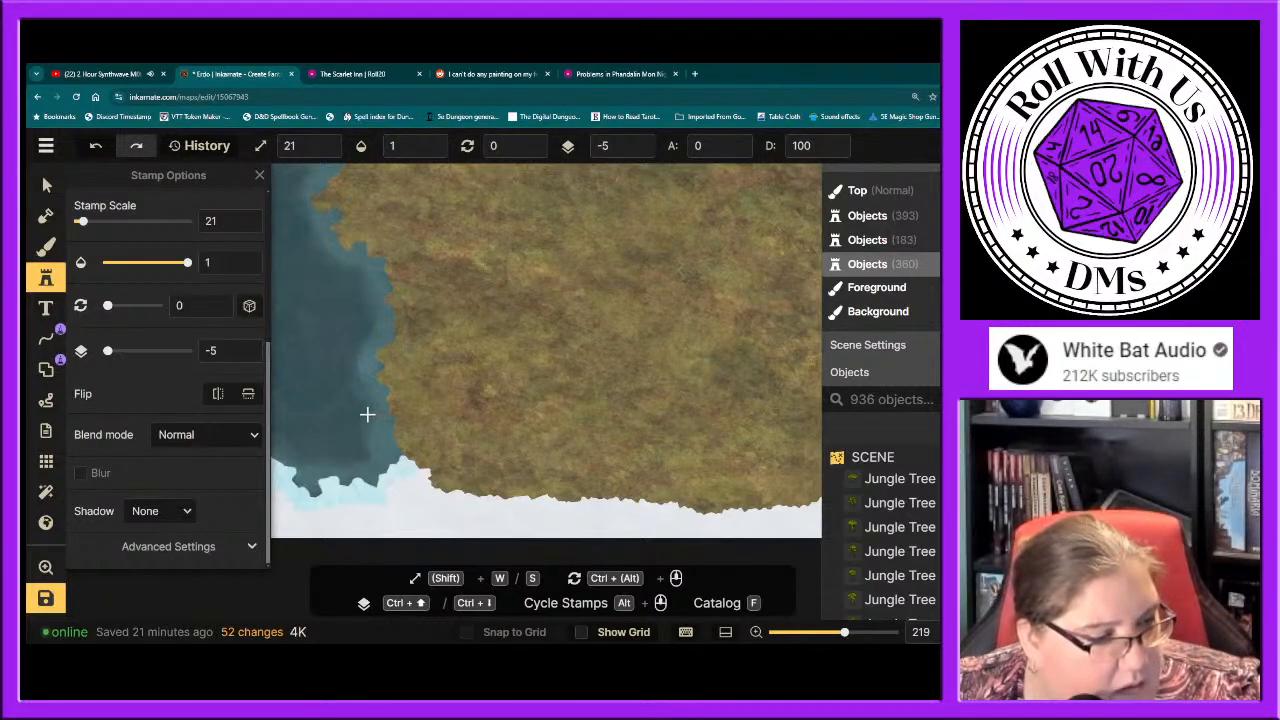
{"action": "key", "text": "space"}
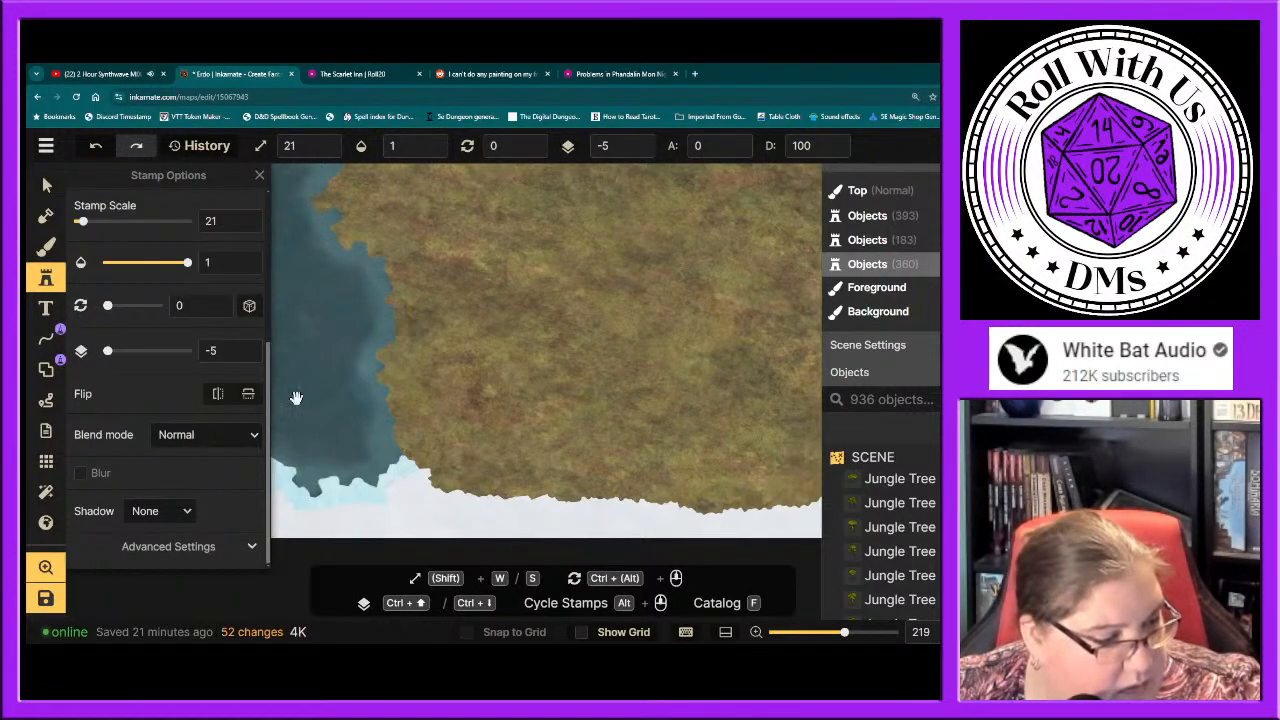
{"action": "left_click_drag", "start_coordinate": [332, 401], "coordinate": [555, 508]}
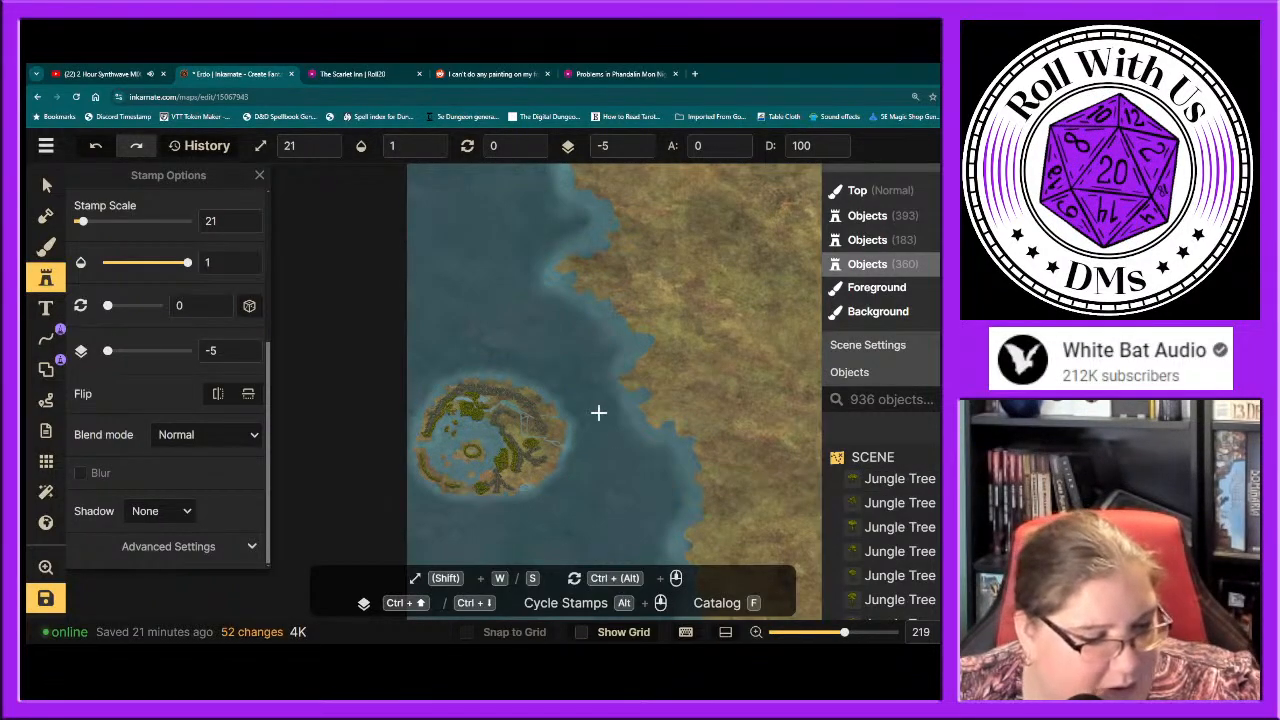
{"action": "left_click", "coordinate": [46, 310]}
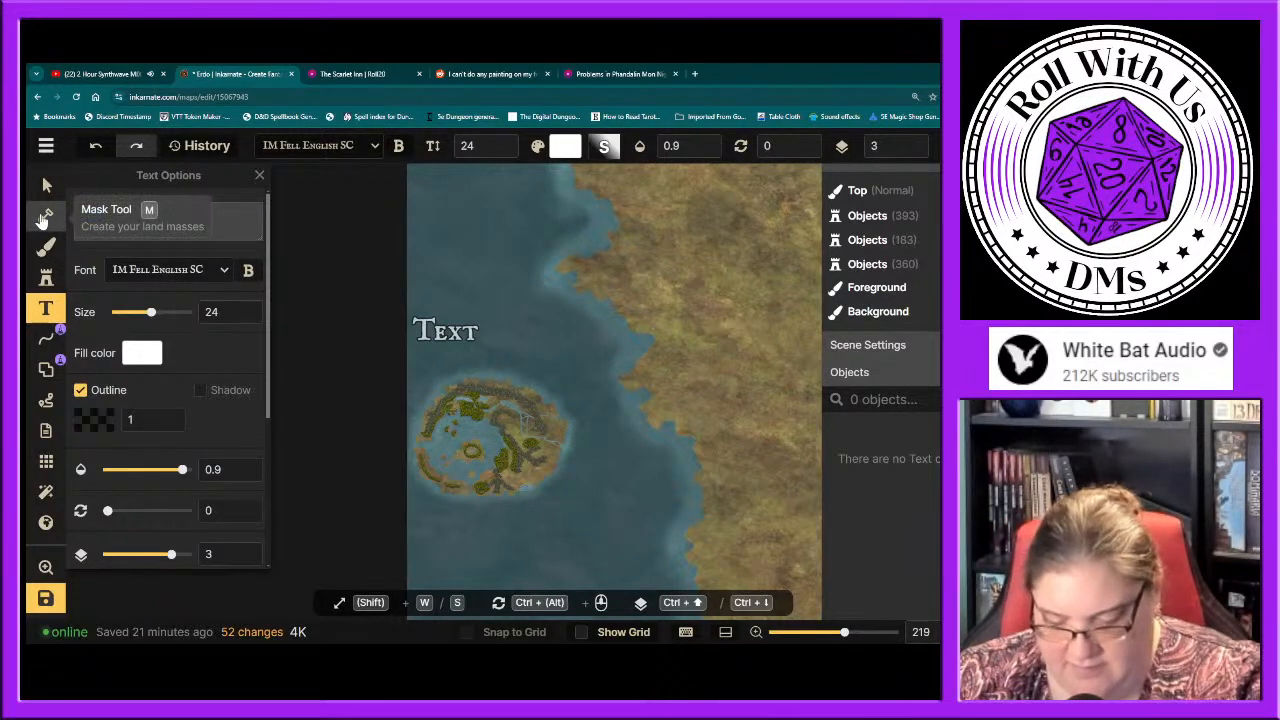
{"action": "key", "text": "BackSpace"}
{"action": "type", "text": "Ixa"}
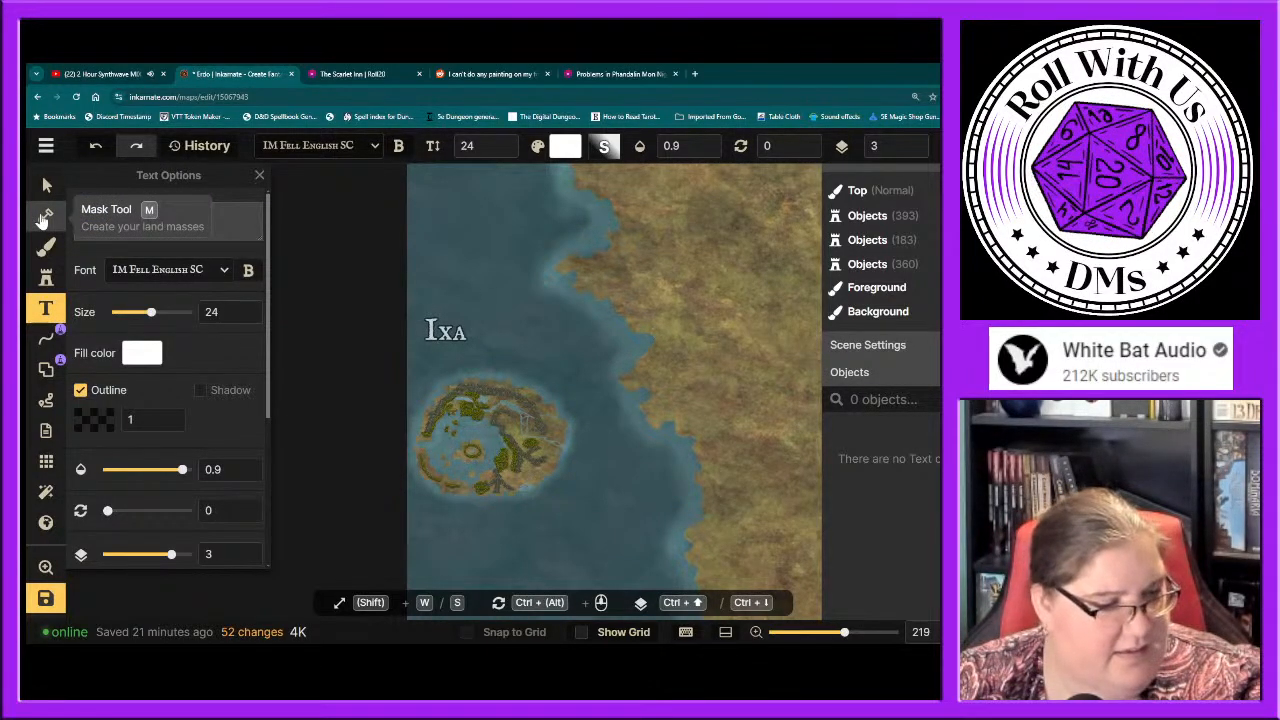
{"action": "type", "text": "lan"}
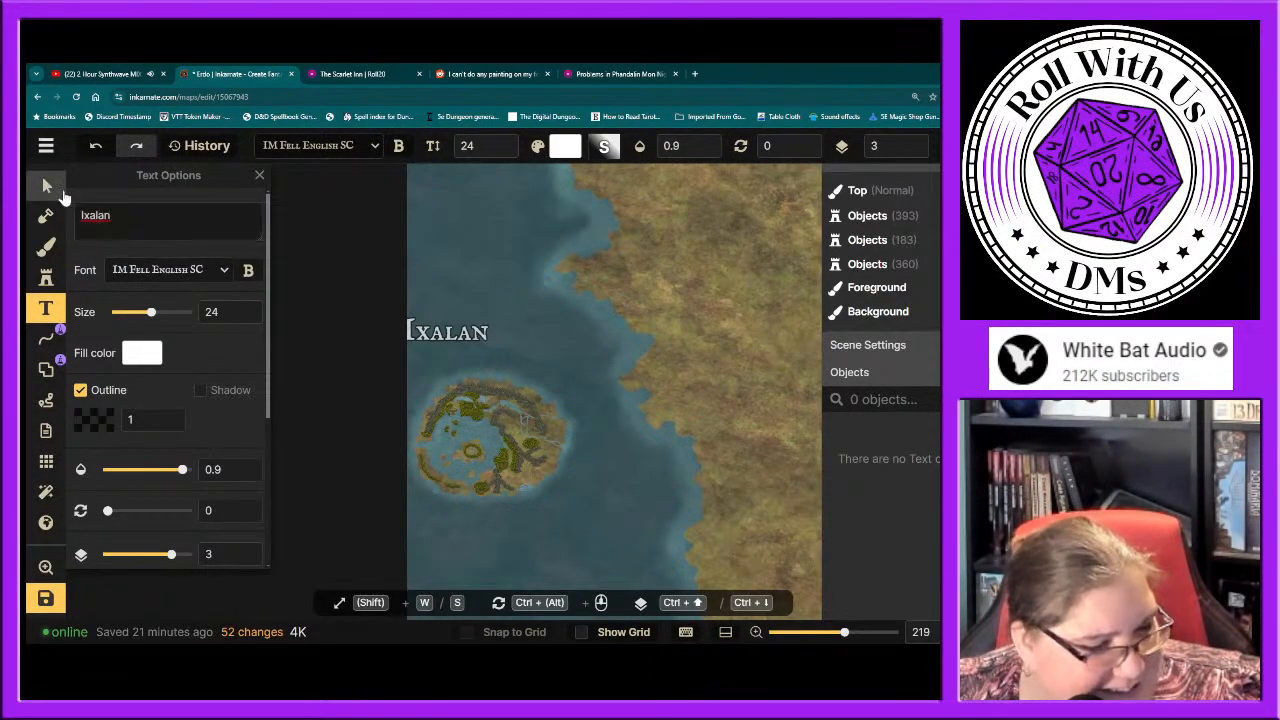
{"action": "left_click", "coordinate": [46, 182]}
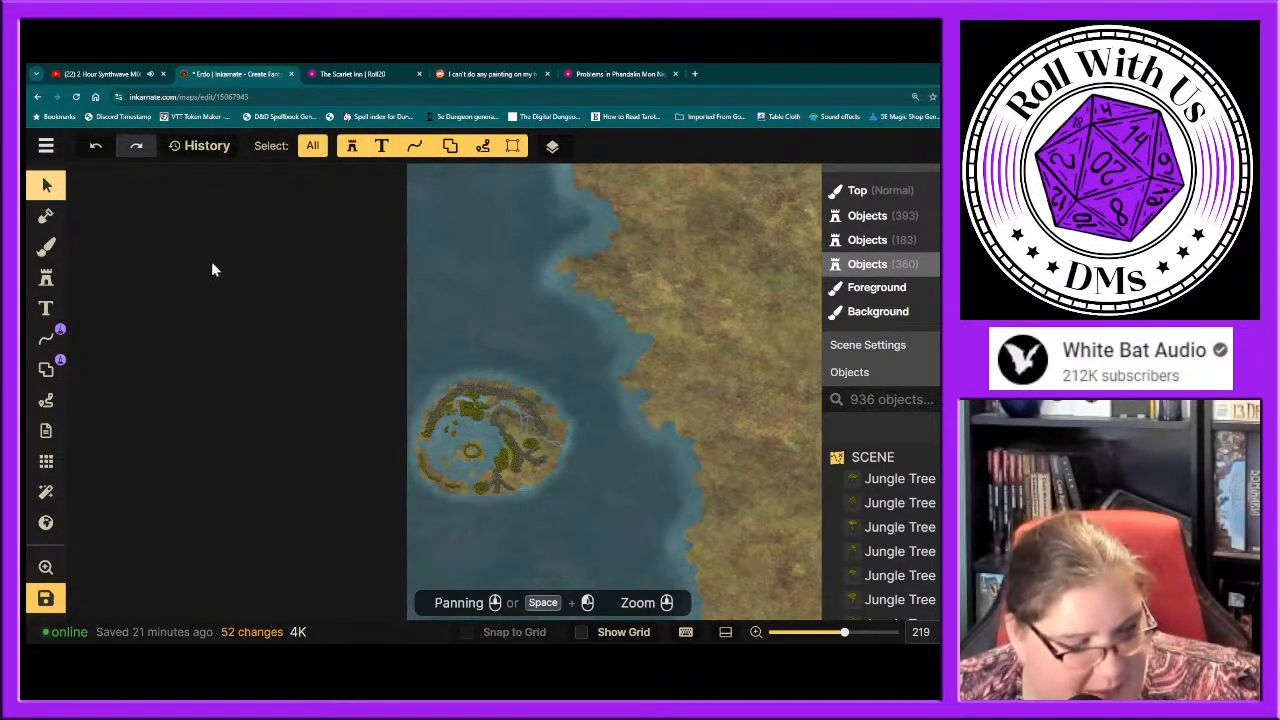
{"action": "left_click", "coordinate": [50, 310]}
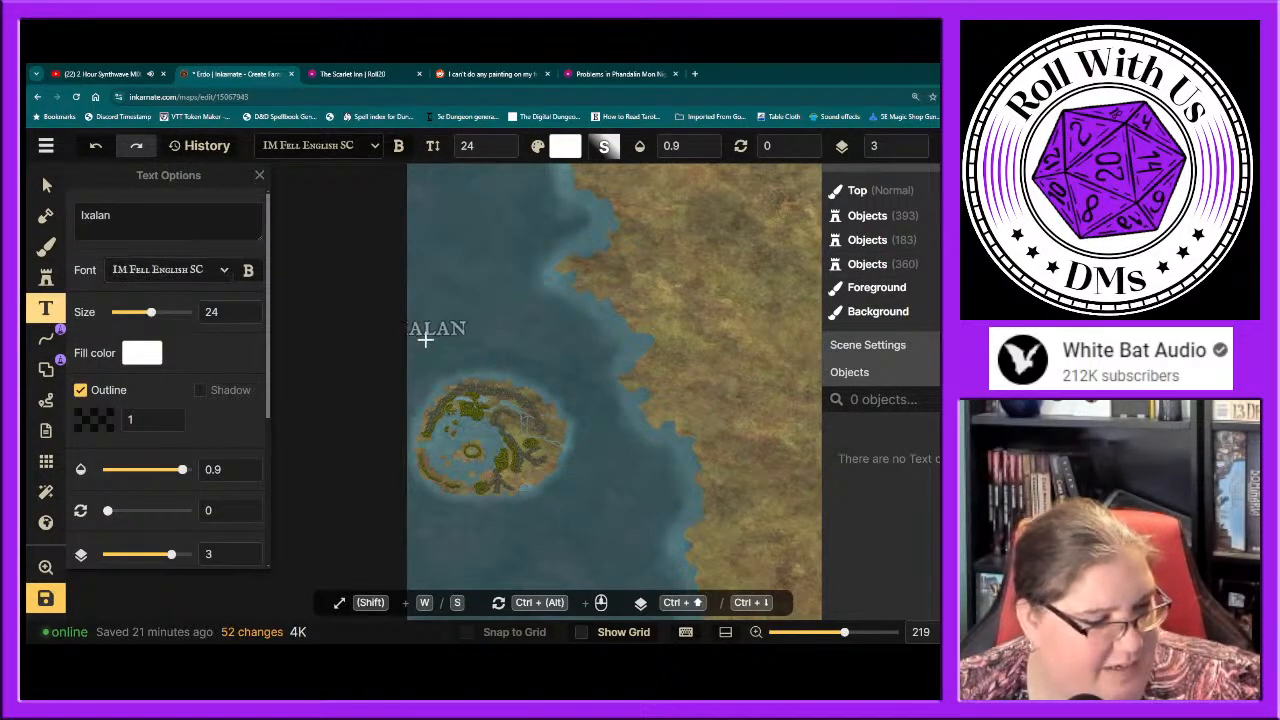
{"action": "left_click", "coordinate": [478, 366]}
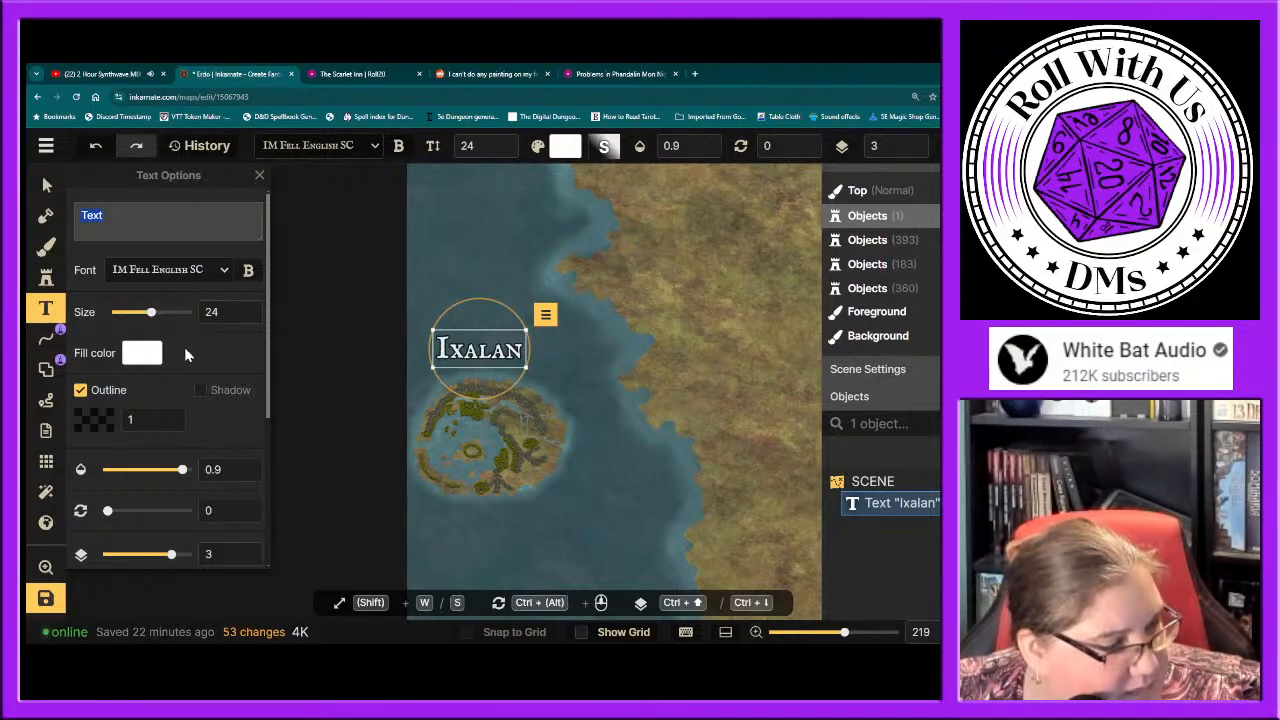
Step: Select the Ixalan label and check its object actions and outline colour settings
{"action": "left_click", "coordinate": [46, 185]}
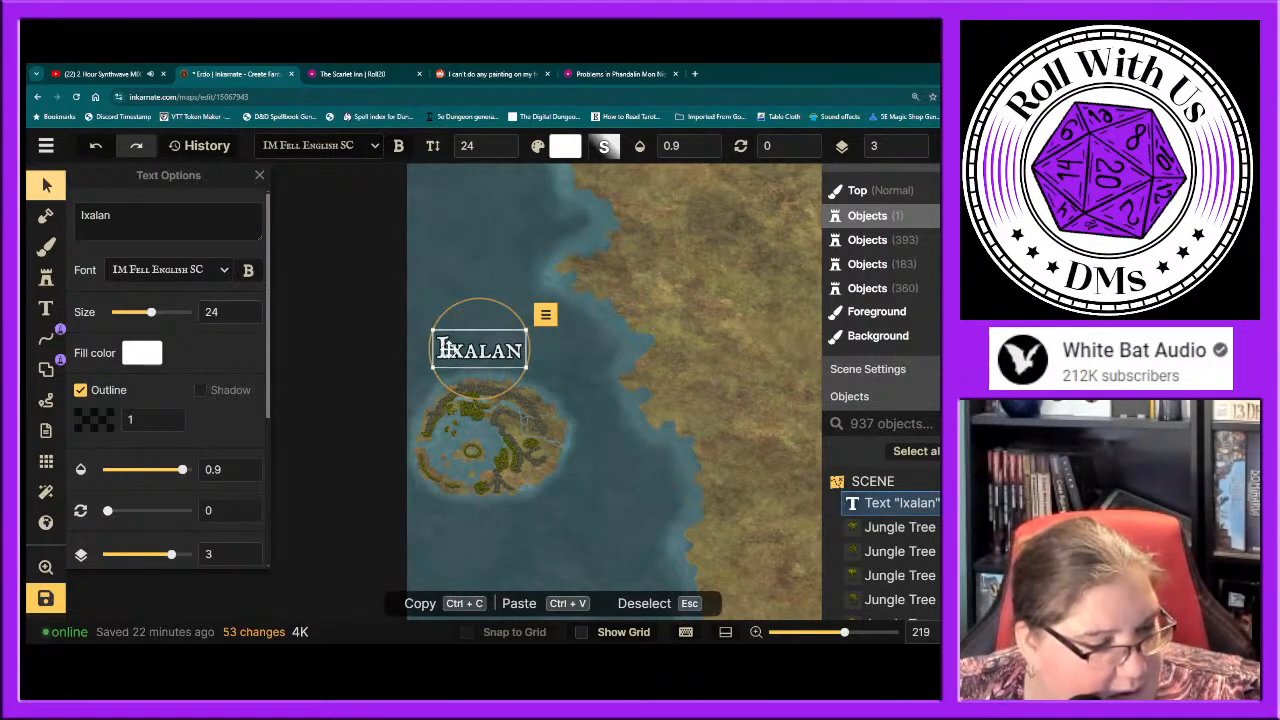
{"action": "double_click", "coordinate": [452, 350]}
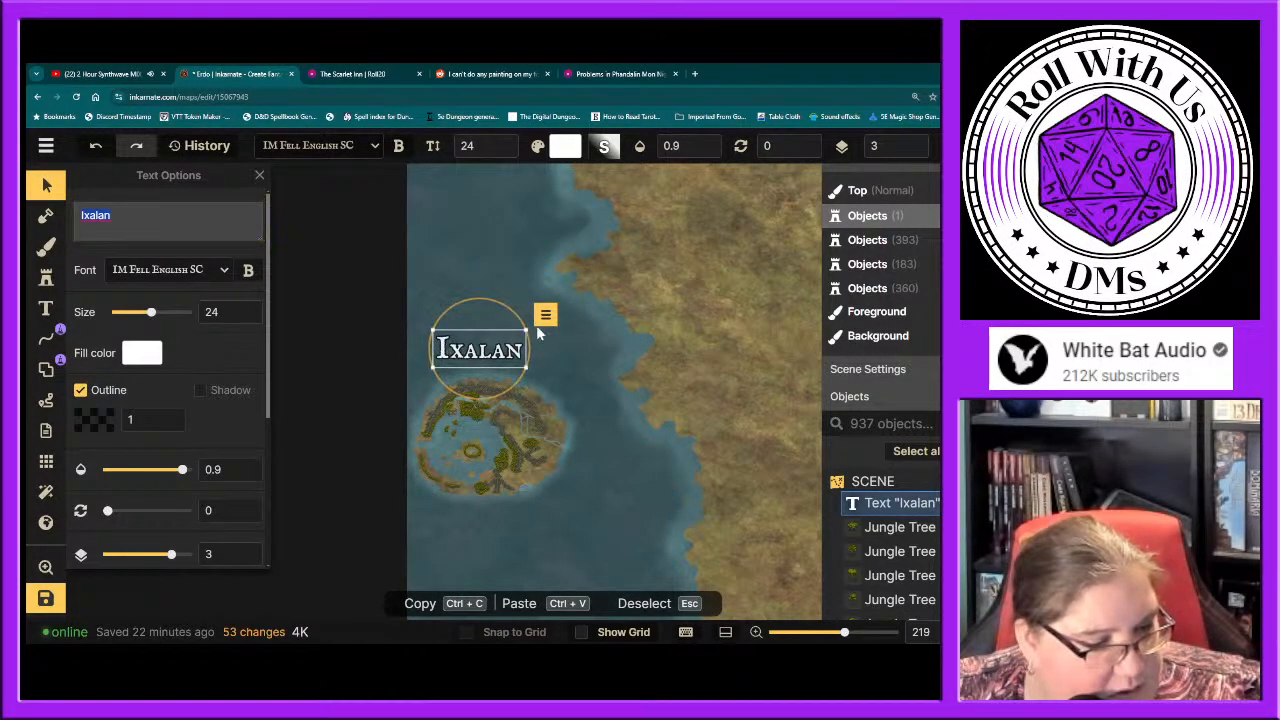
{"action": "left_click", "coordinate": [545, 315]}
{"action": "mouse_move", "coordinate": [545, 340]}
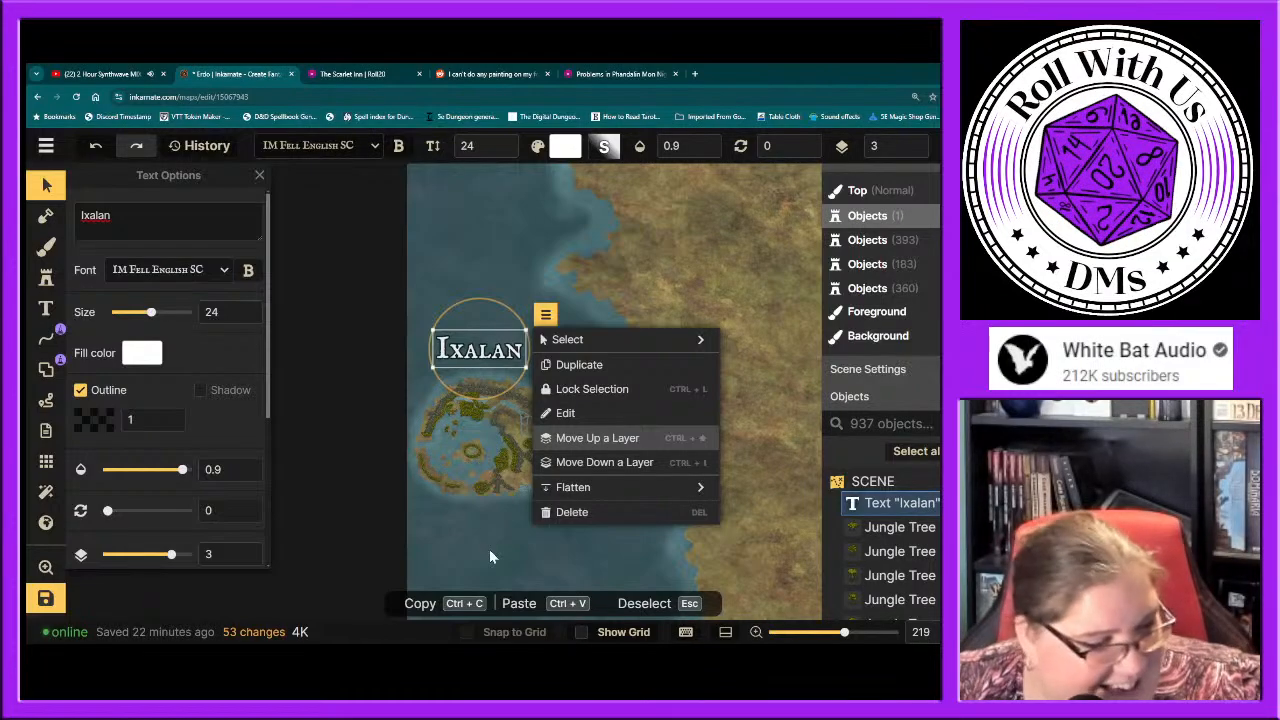
{"action": "left_click", "coordinate": [95, 420]}
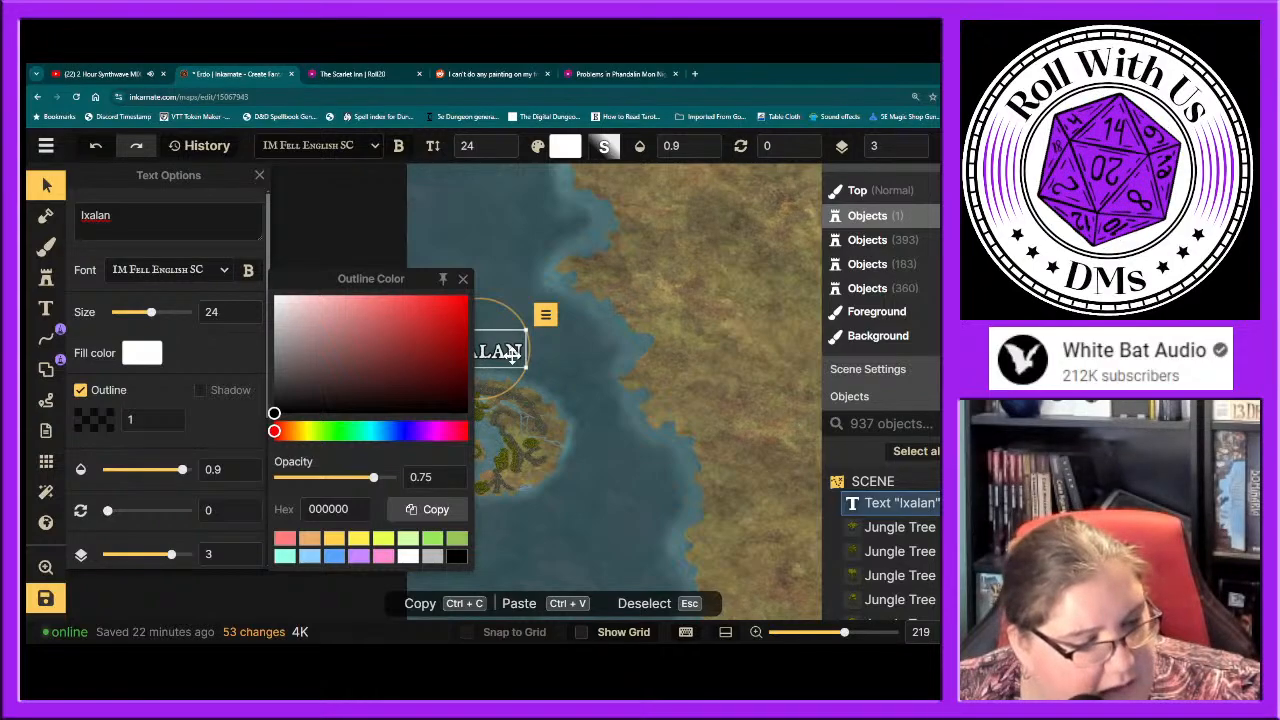
{"action": "left_click", "coordinate": [461, 279]}
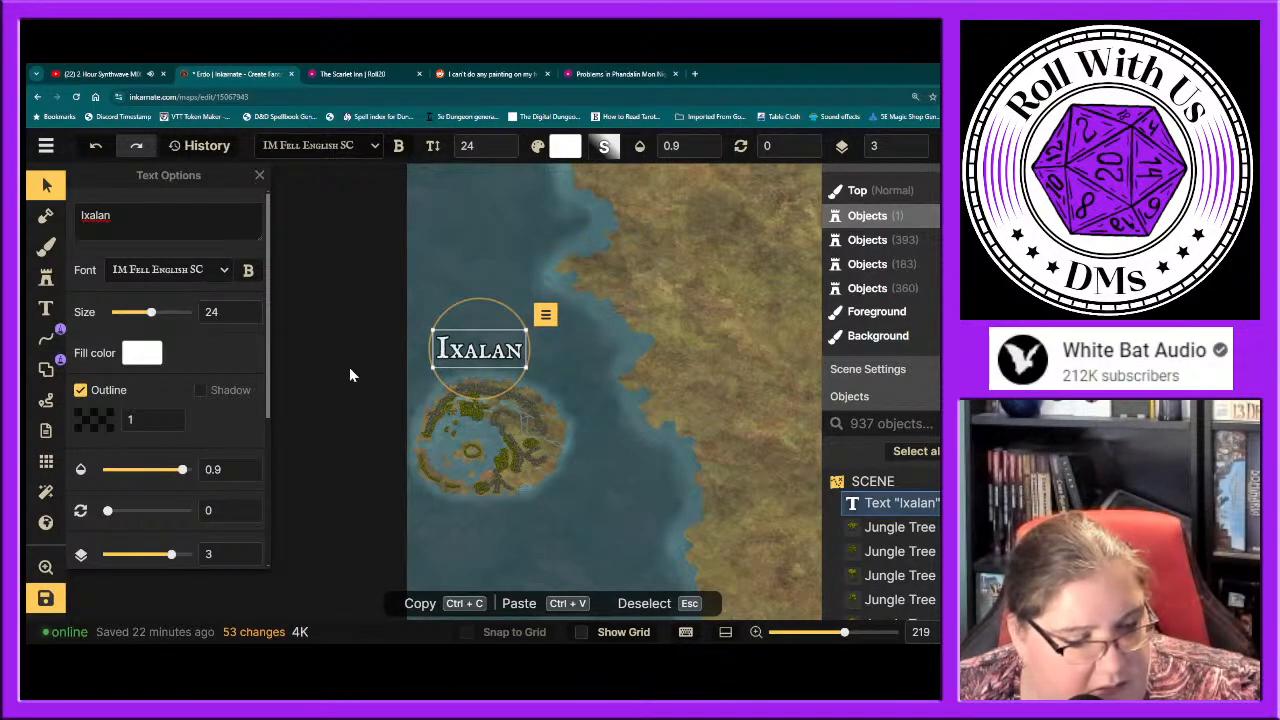
{"action": "left_click", "coordinate": [40, 310]}
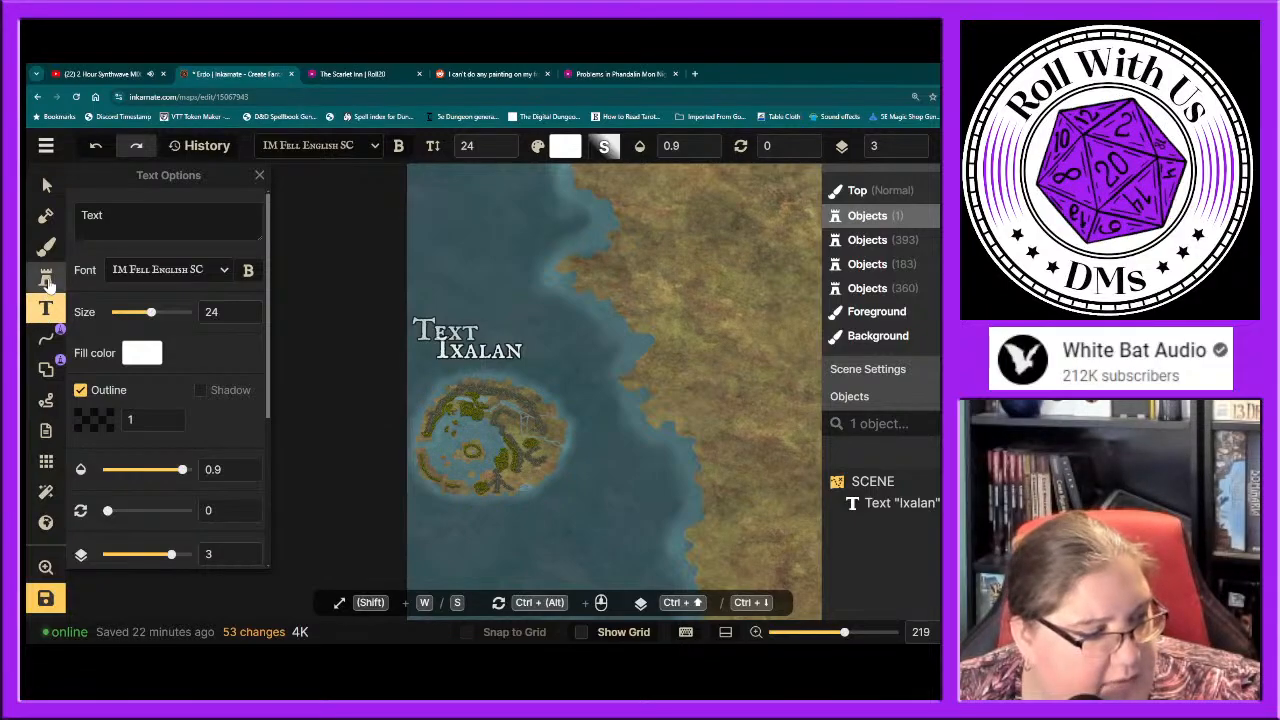
Step: Check the stamp catalog's Parchment World and Clipping Masks collections, and clear the "snow" search filter
{"action": "left_click", "coordinate": [46, 280]}
{"action": "left_click", "coordinate": [115, 252]}
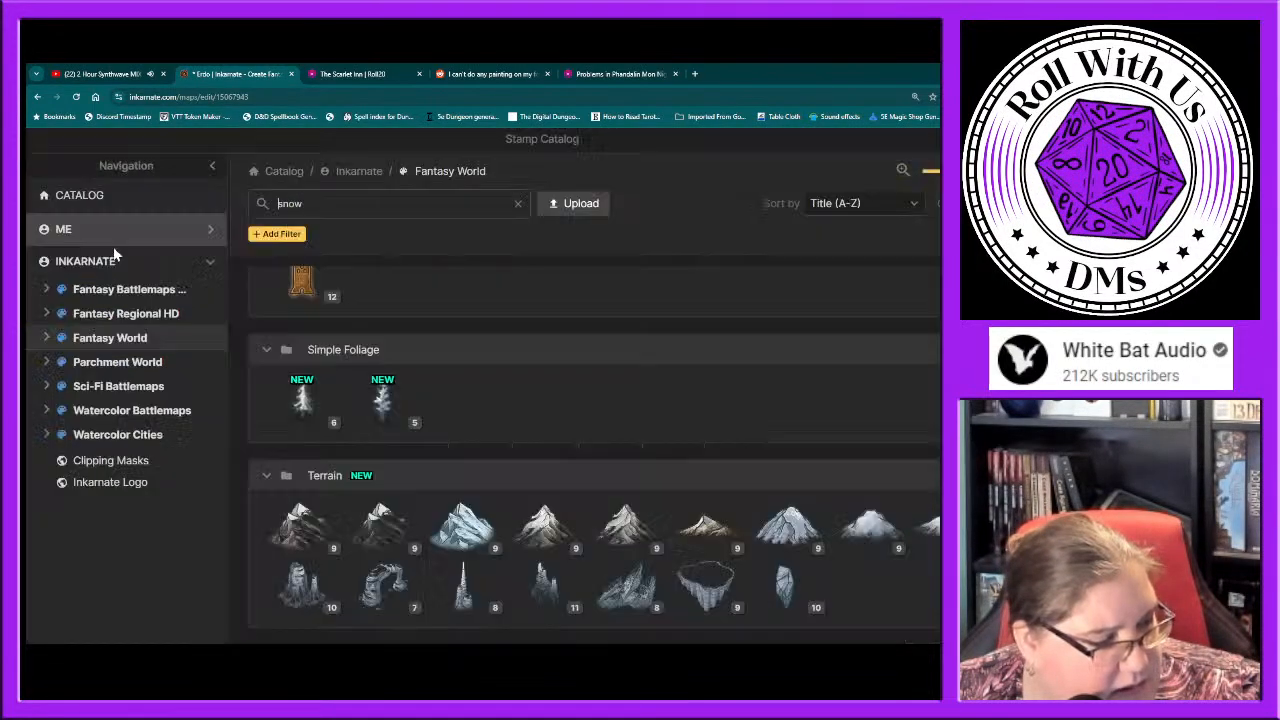
{"action": "left_click", "coordinate": [133, 365]}
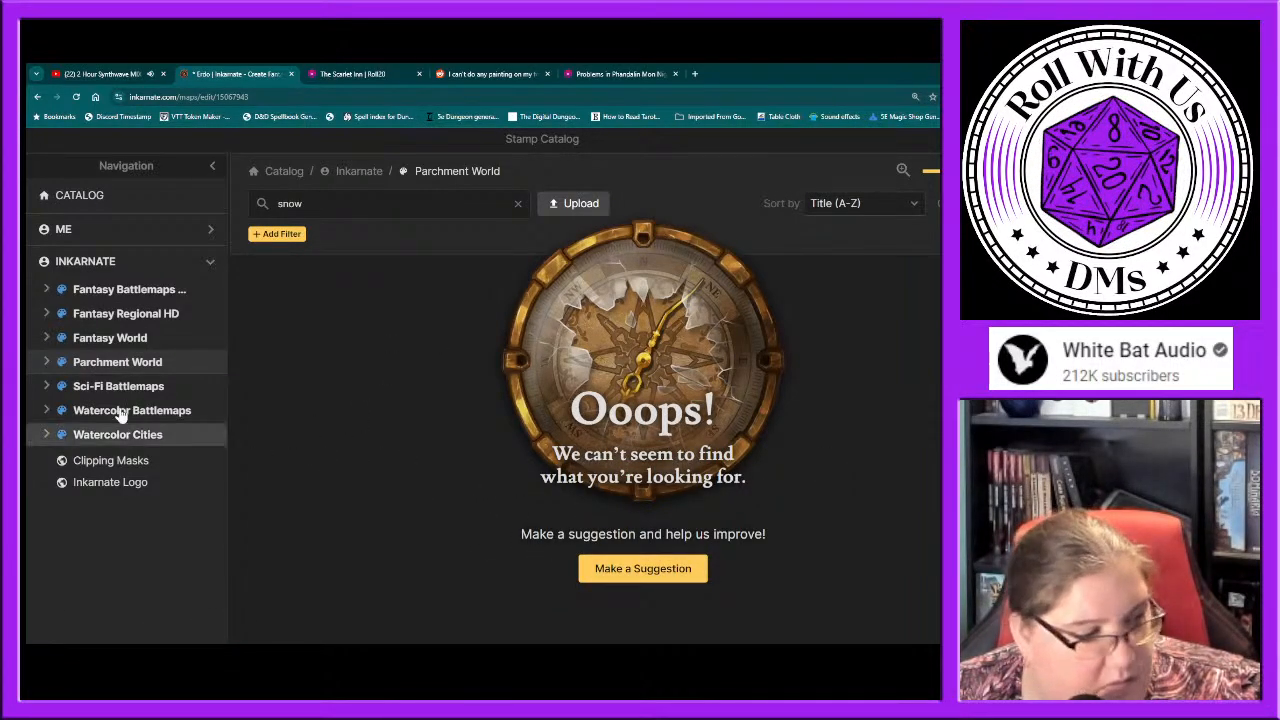
{"action": "left_click", "coordinate": [91, 470]}
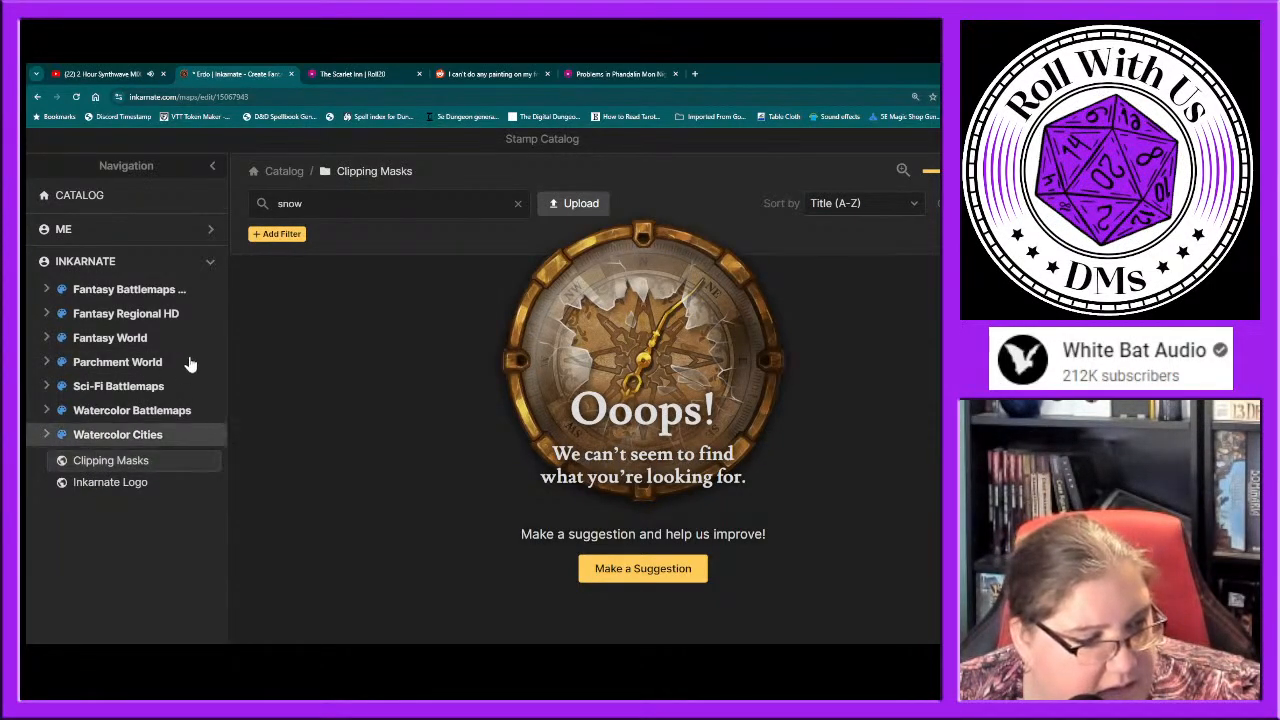
{"action": "left_click", "coordinate": [517, 203]}
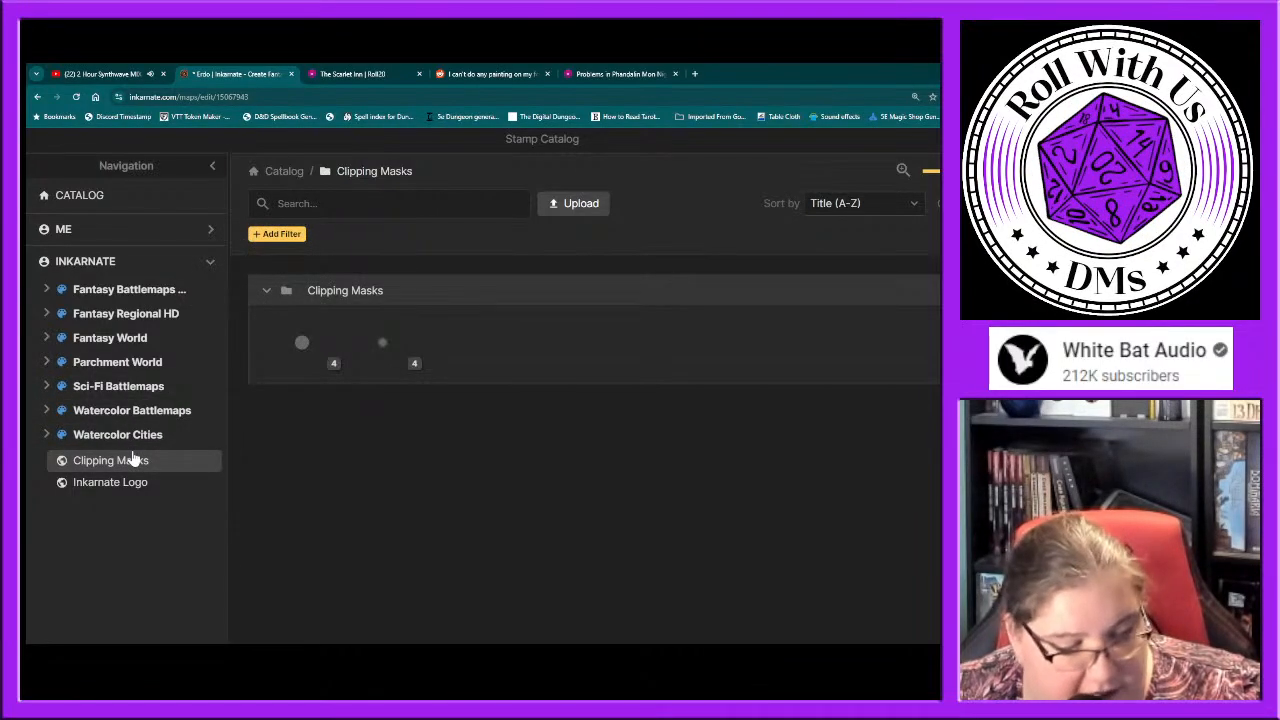
Step: Find the tan ribbon banner among the Parchment World decorations and stamp it over the Ixalan label
{"action": "left_click", "coordinate": [117, 362]}
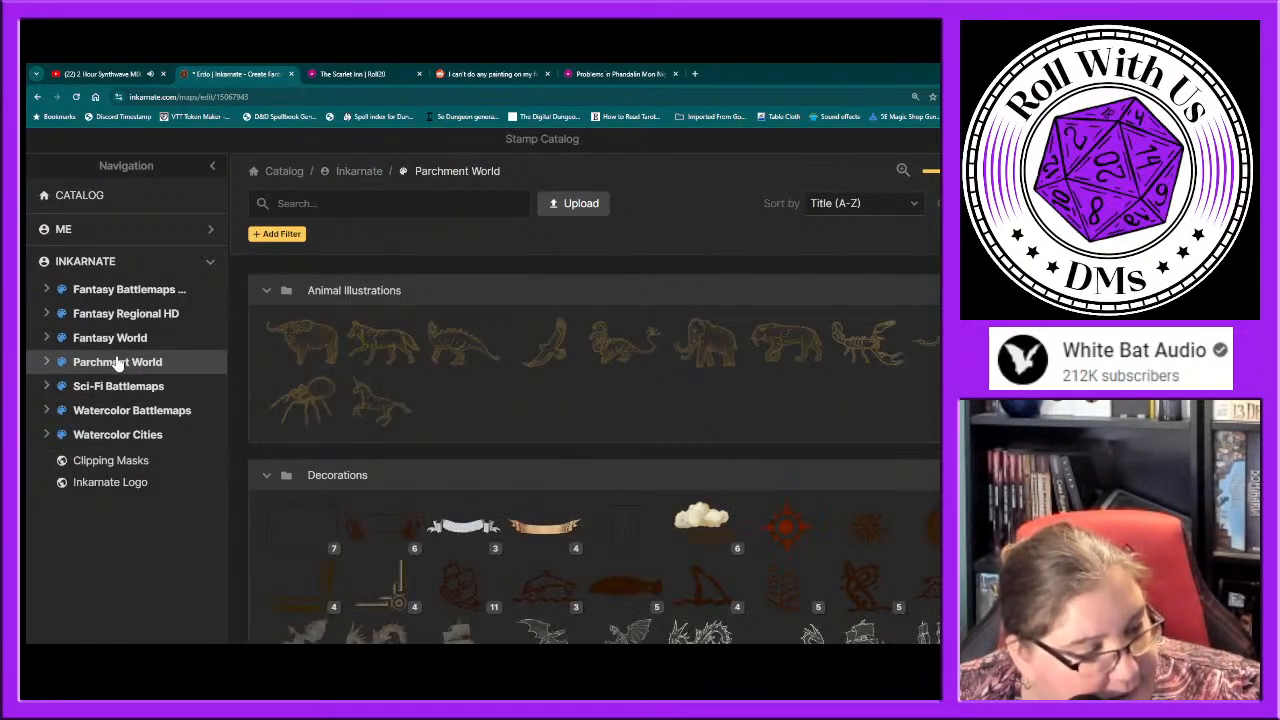
{"action": "scroll", "coordinate": [381, 445], "scroll_direction": "down", "scroll_amount": 1}
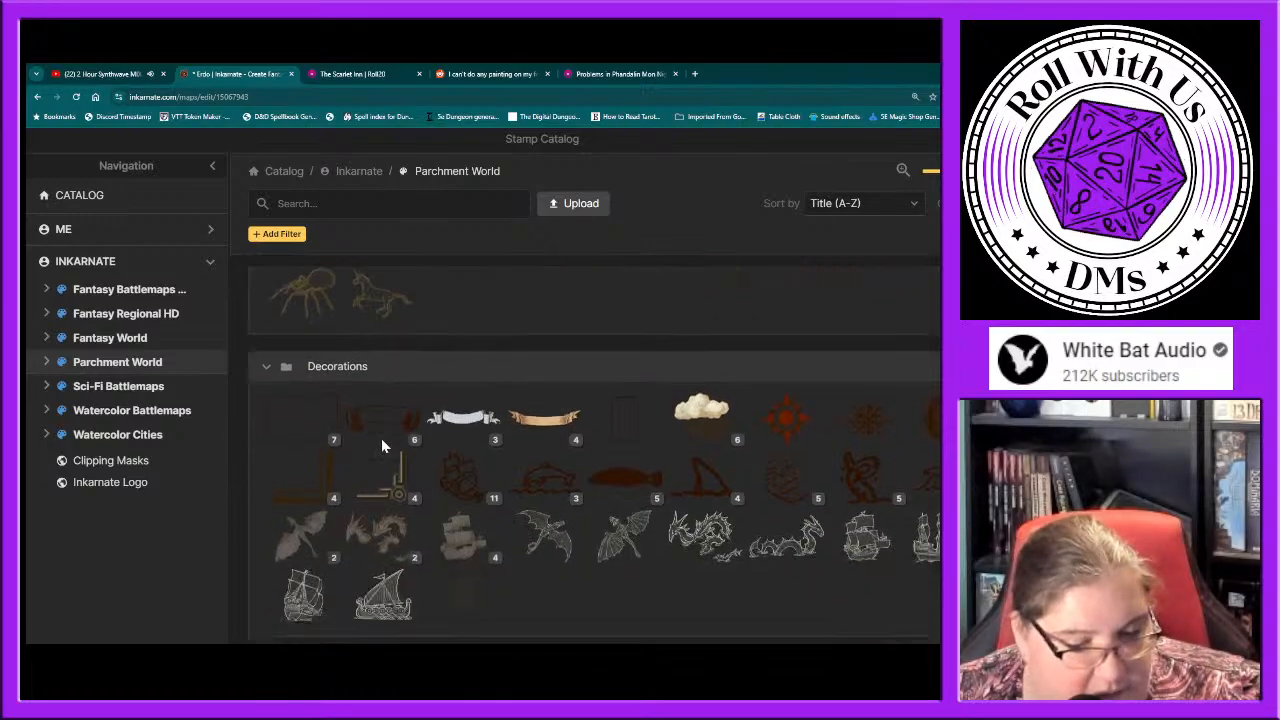
{"action": "scroll", "coordinate": [381, 445], "scroll_direction": "down", "scroll_amount": 1}
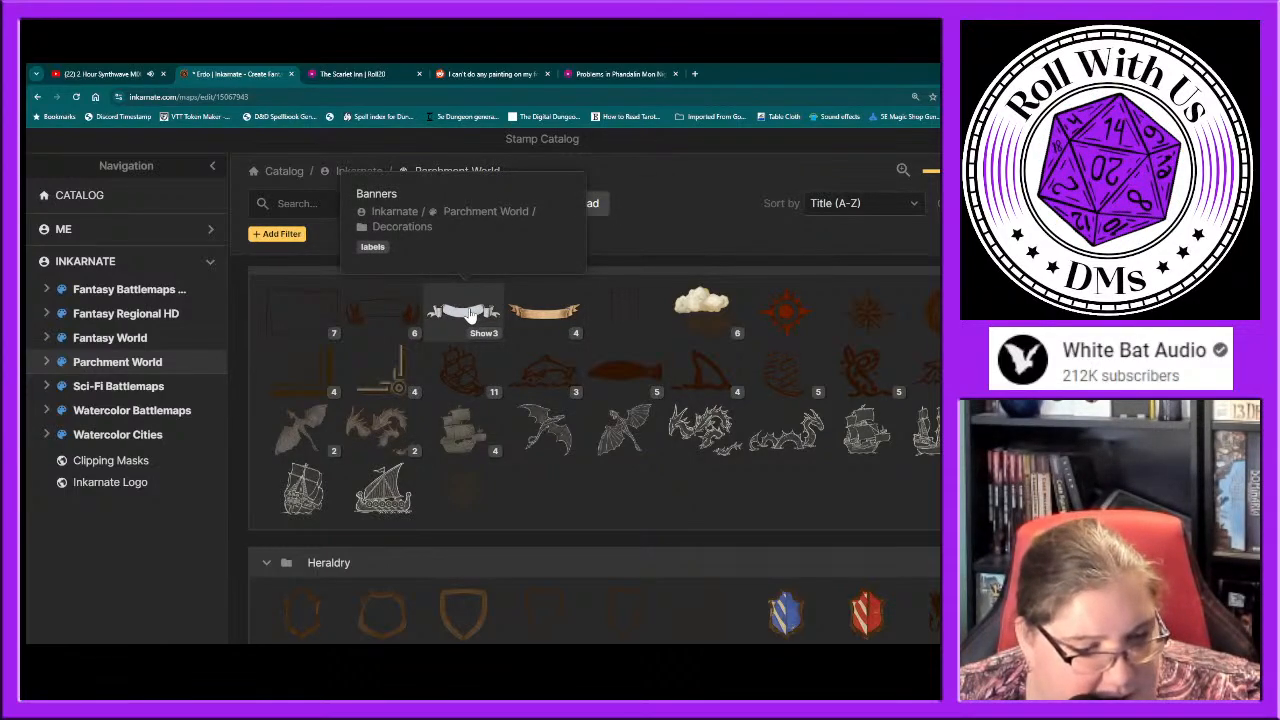
{"action": "scroll", "coordinate": [558, 580], "scroll_direction": "down", "scroll_amount": 2}
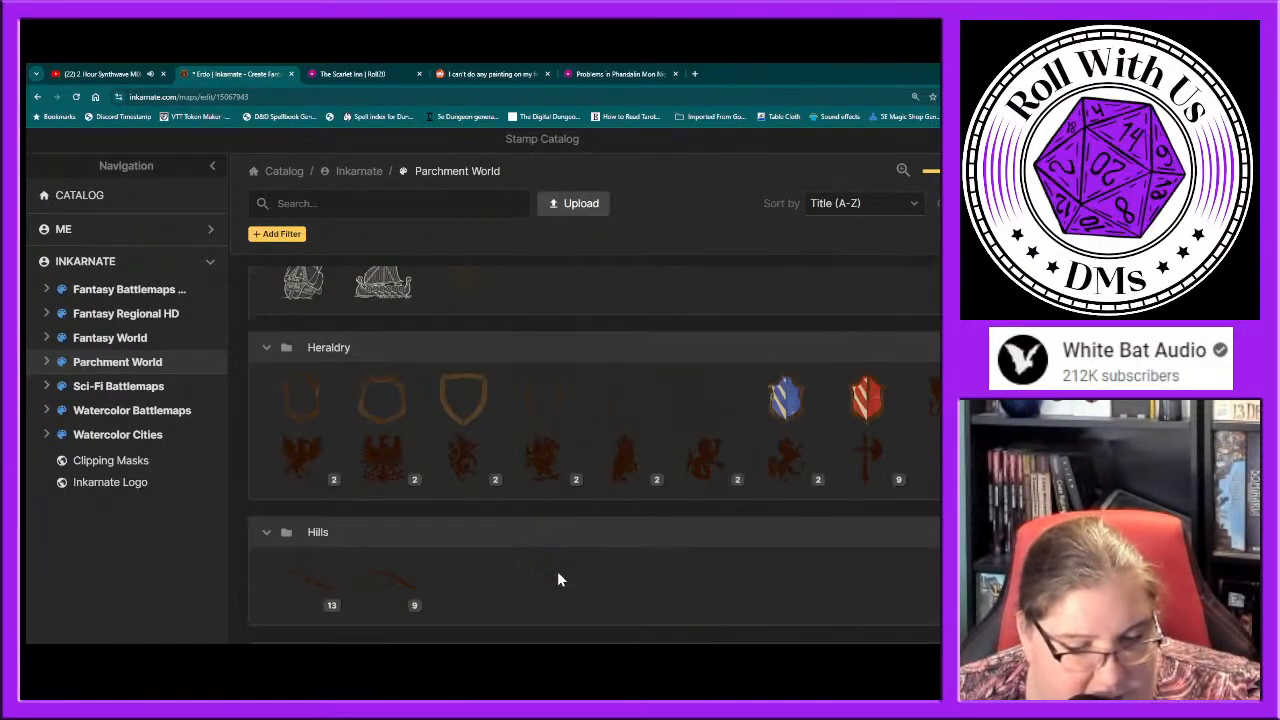
{"action": "scroll", "coordinate": [558, 580], "scroll_direction": "down", "scroll_amount": 6}
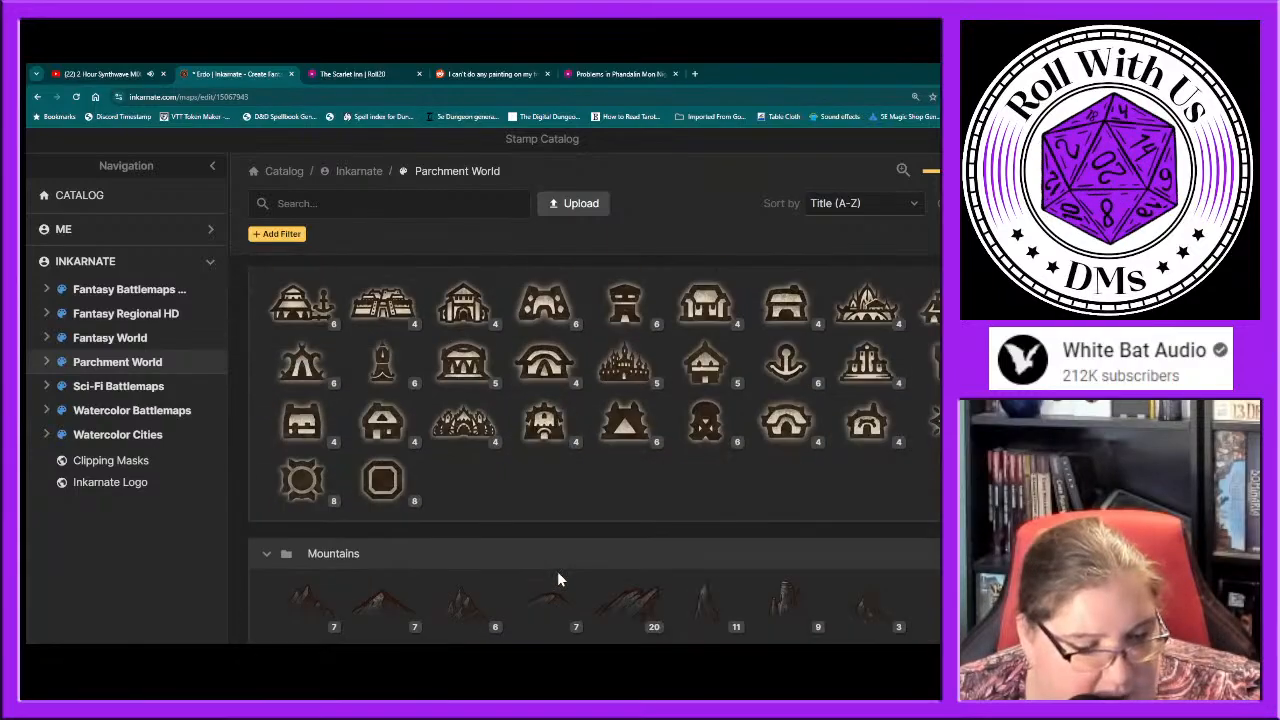
{"action": "scroll", "coordinate": [557, 575], "scroll_direction": "down", "scroll_amount": 4}
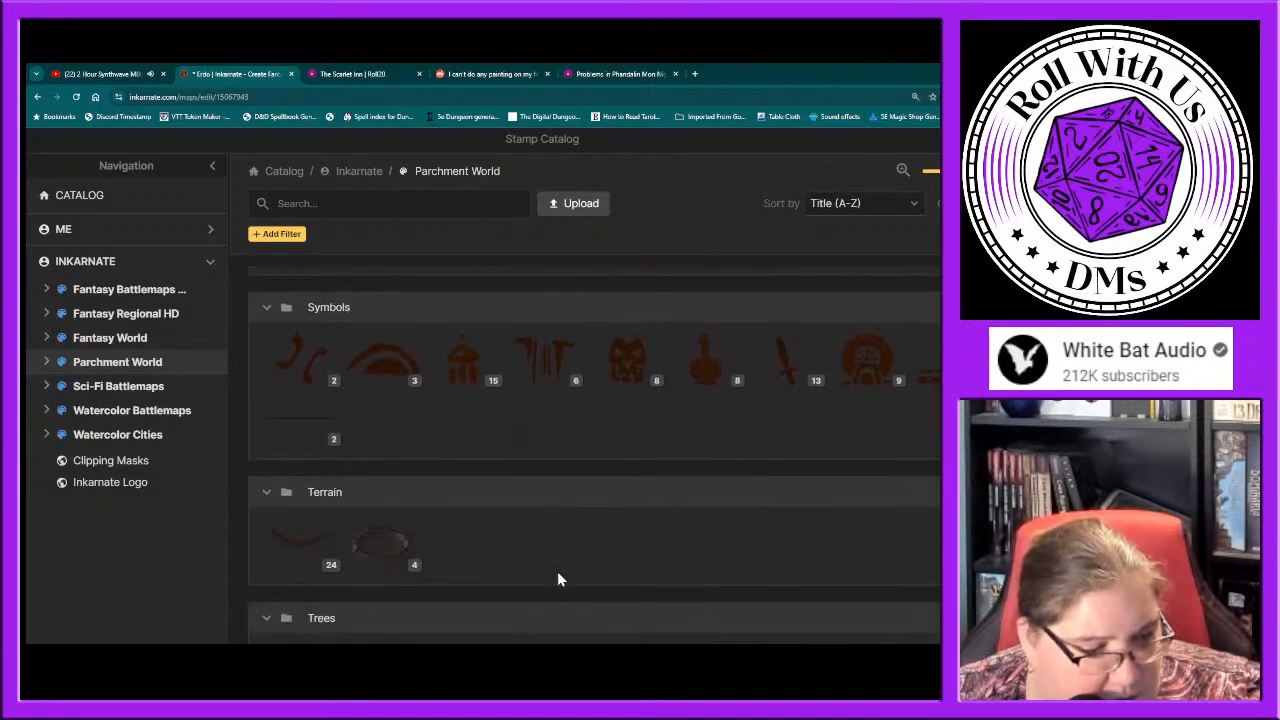
{"action": "scroll", "coordinate": [557, 571], "scroll_direction": "down", "scroll_amount": 1}
{"action": "scroll", "coordinate": [557, 572], "scroll_direction": "up", "scroll_amount": 6}
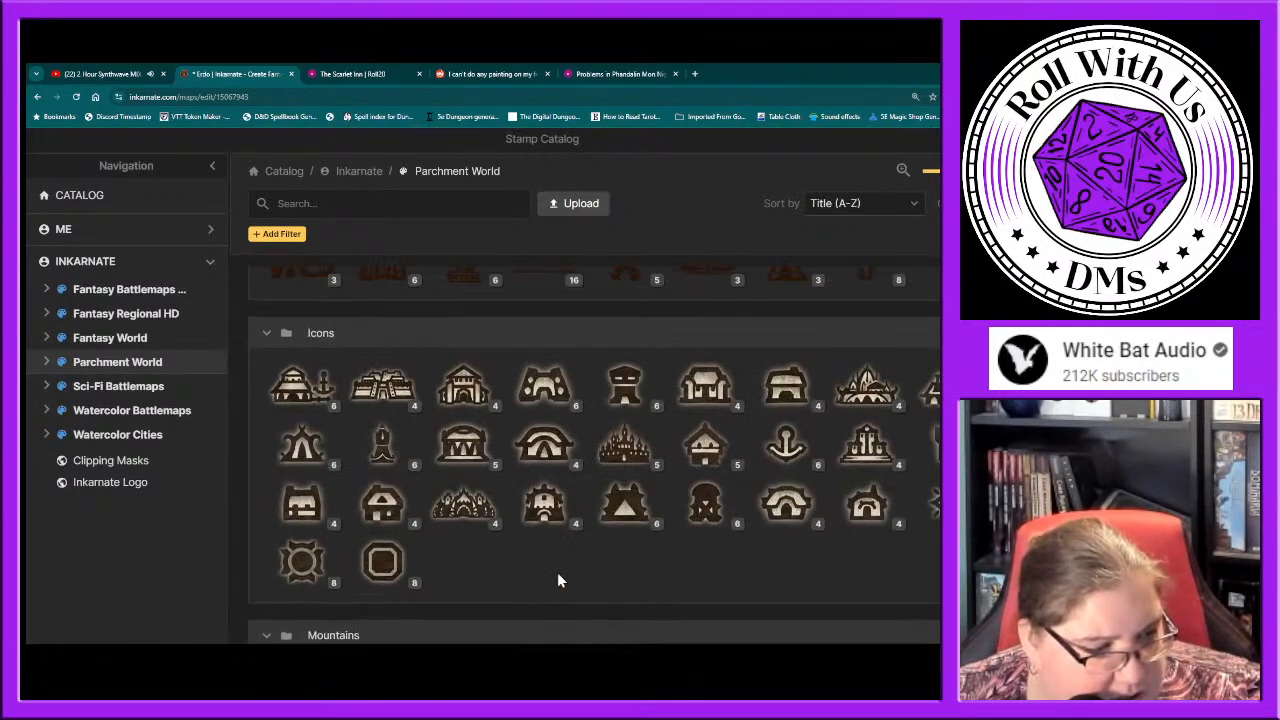
{"action": "scroll", "coordinate": [557, 572], "scroll_direction": "up", "scroll_amount": 8}
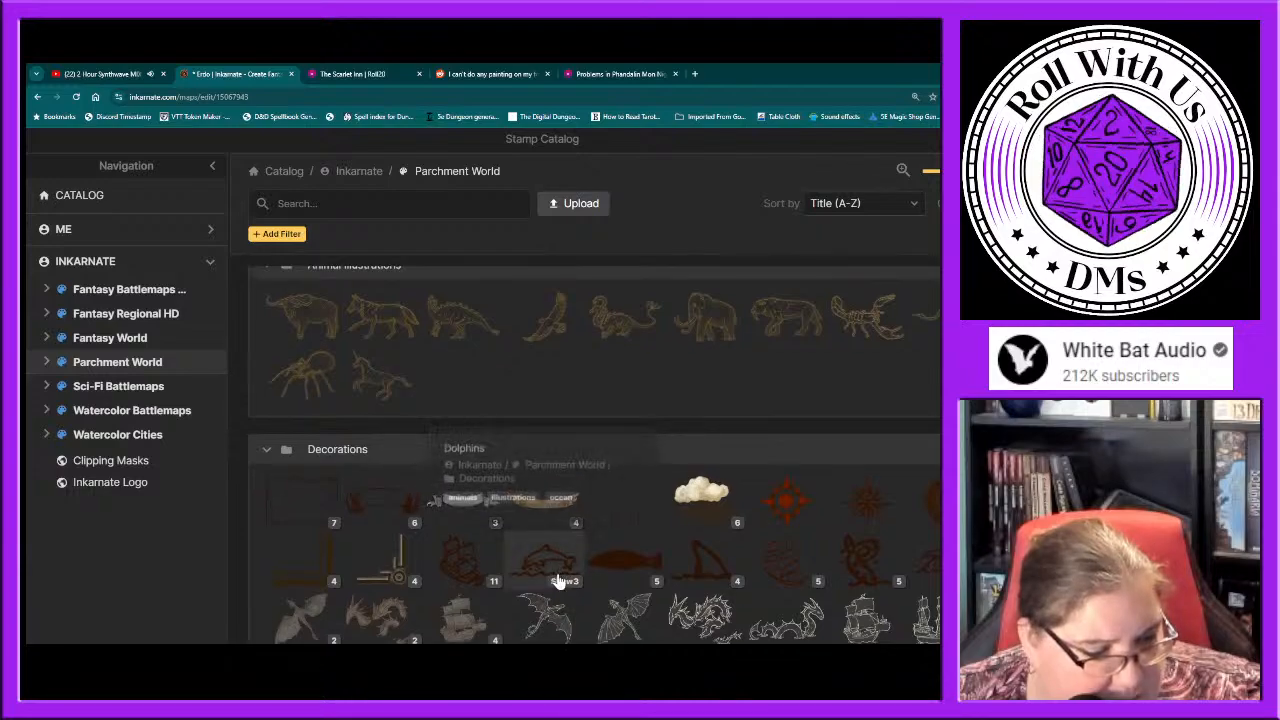
{"action": "scroll", "coordinate": [560, 576], "scroll_direction": "up", "scroll_amount": 1}
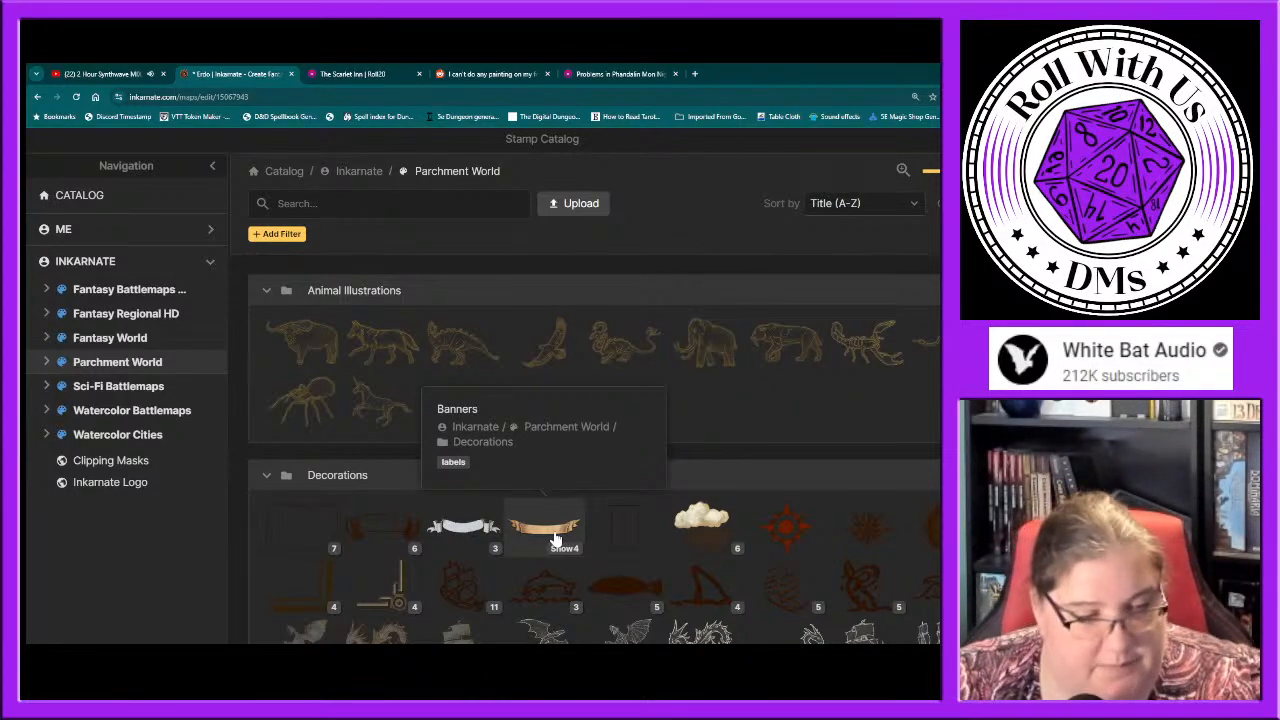
{"action": "left_click", "coordinate": [540, 540]}
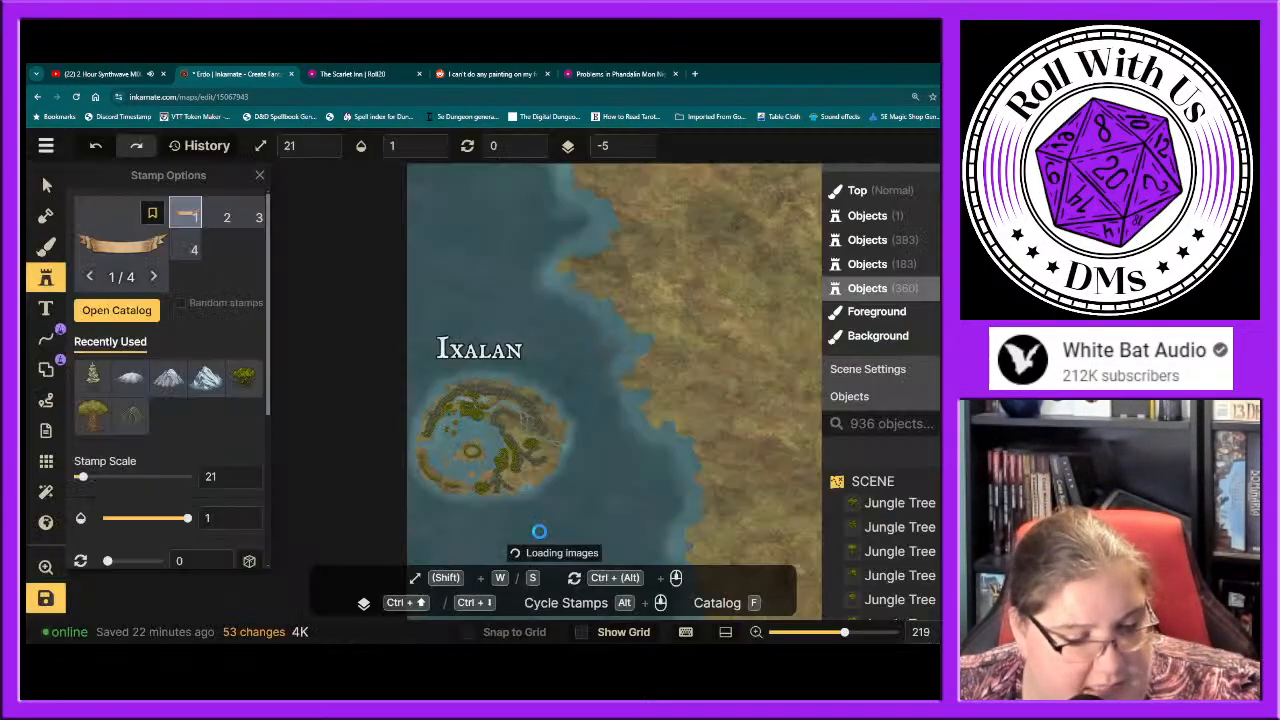
{"action": "left_click", "coordinate": [479, 345]}
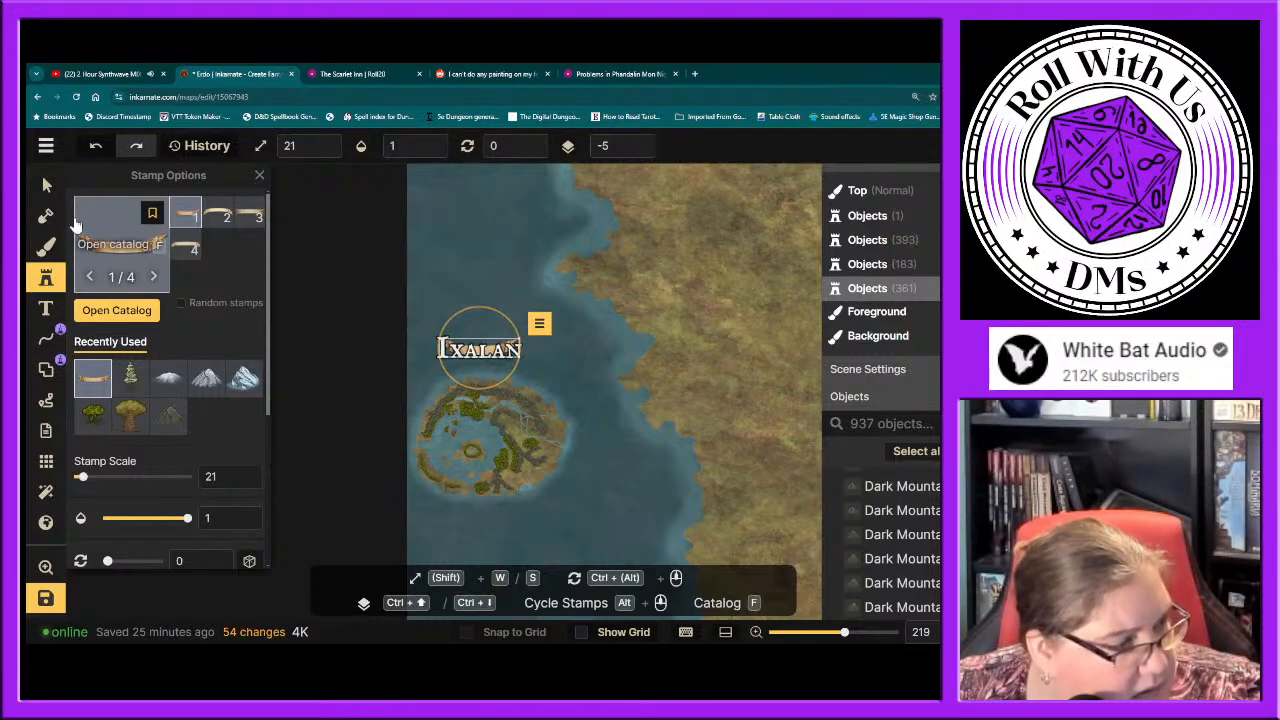
Step: Enlarge the banner to scale 77, narrow its width to suit the Ixalan label, and centre it behind the text
{"action": "left_click", "coordinate": [46, 185]}
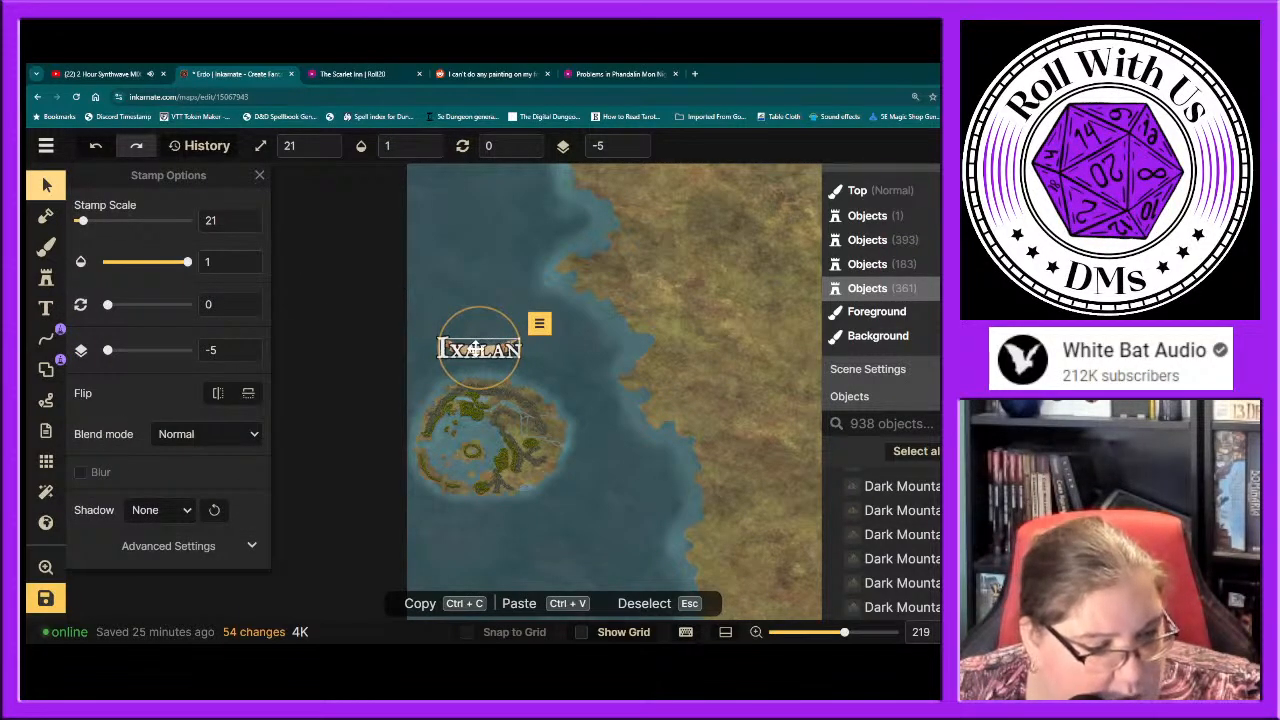
{"action": "left_click", "coordinate": [513, 342]}
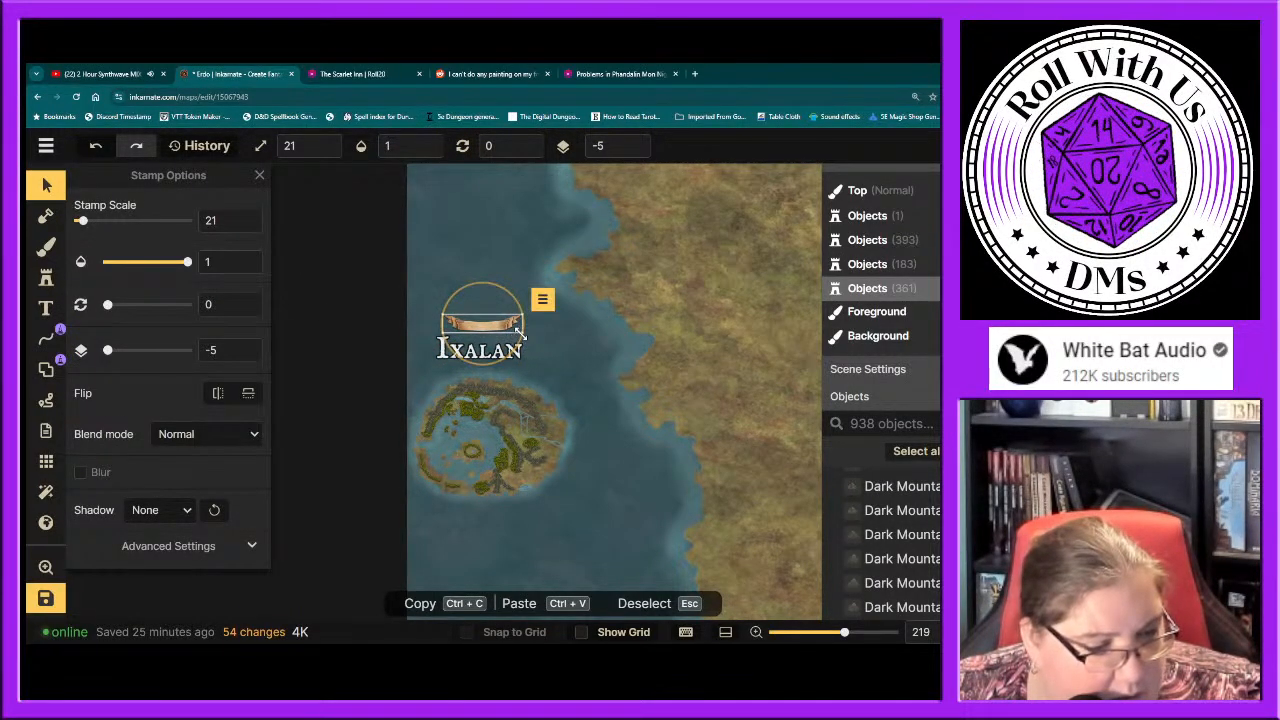
{"action": "left_click_drag", "start_coordinate": [521, 333], "coordinate": [713, 489]}
{"action": "left_click_drag", "start_coordinate": [631, 355], "coordinate": [516, 350]}
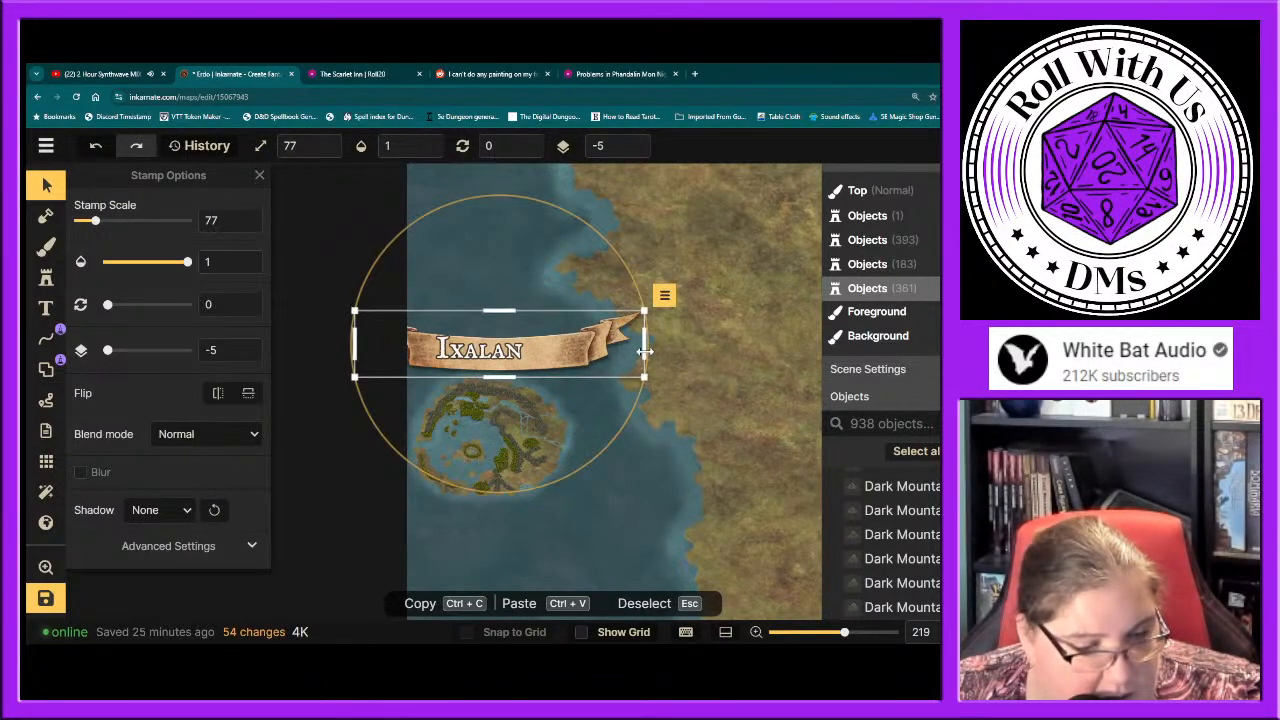
{"action": "left_click_drag", "start_coordinate": [640, 378], "coordinate": [546, 378]}
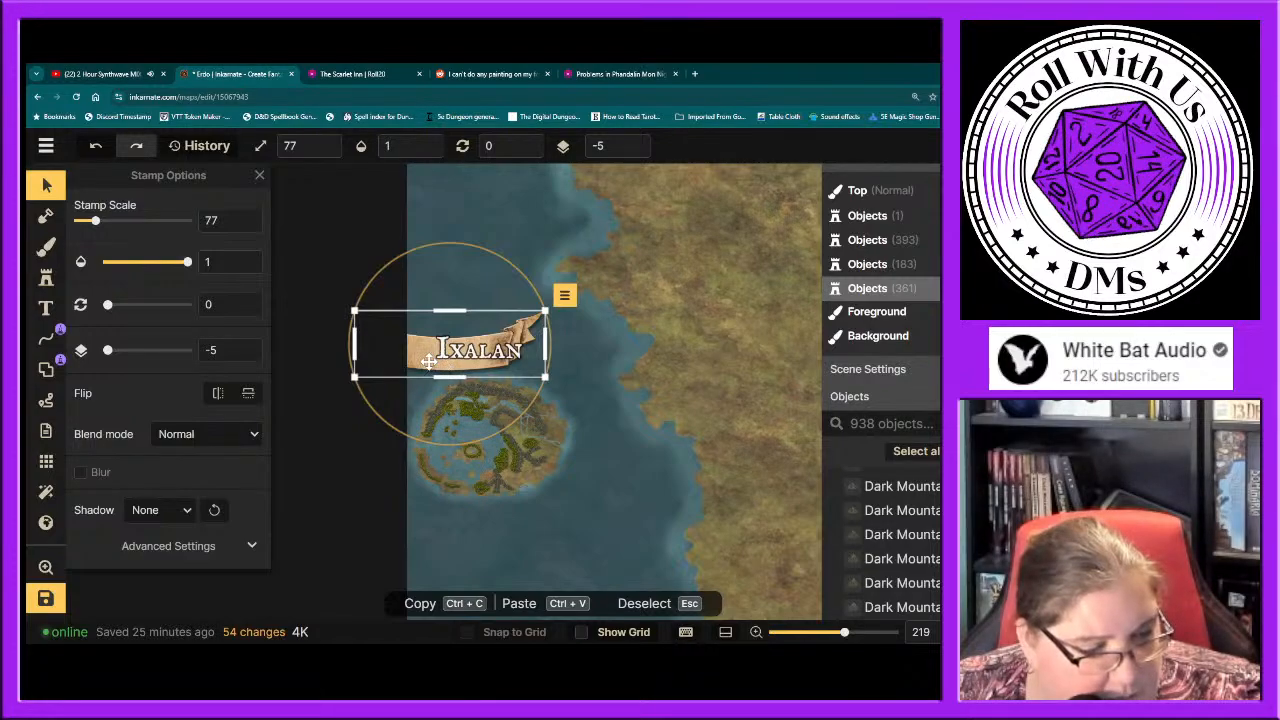
{"action": "left_click_drag", "start_coordinate": [429, 363], "coordinate": [459, 362]}
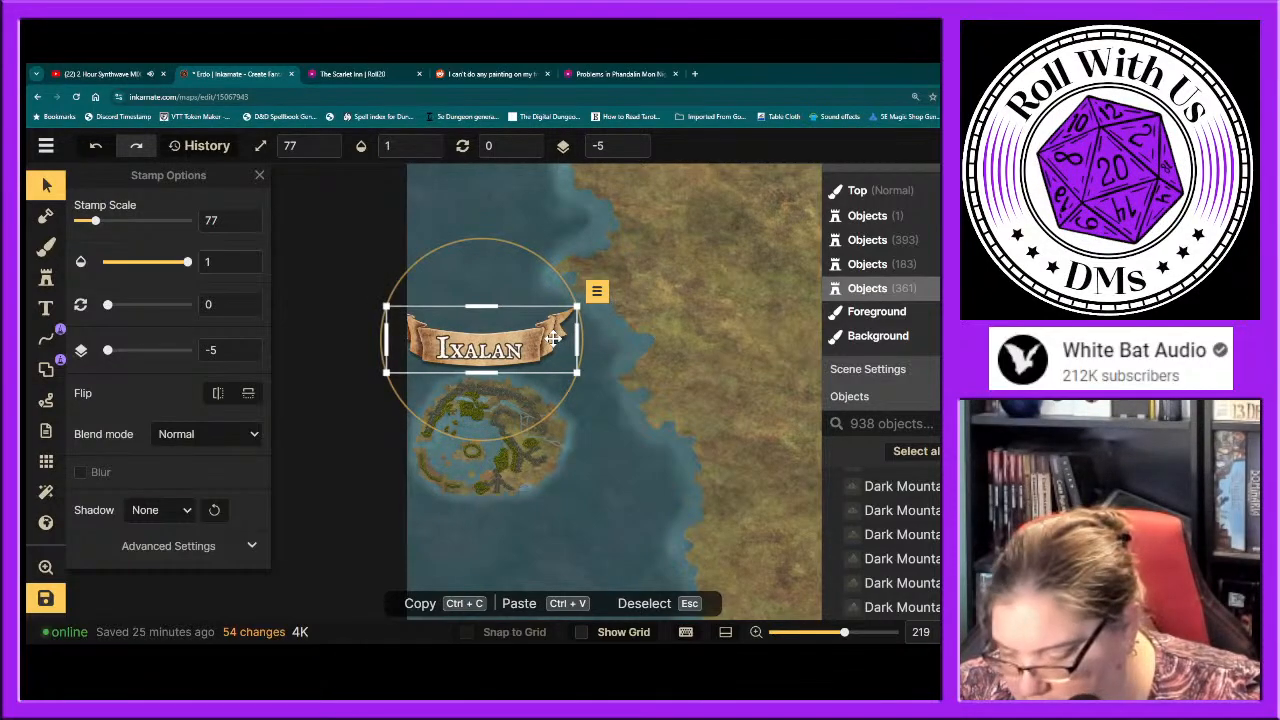
Step: Delete the tan banner and stamp the white ribbon banner from the Parchment World decorations over the Ixalan label
{"action": "key", "text": "Delete"}
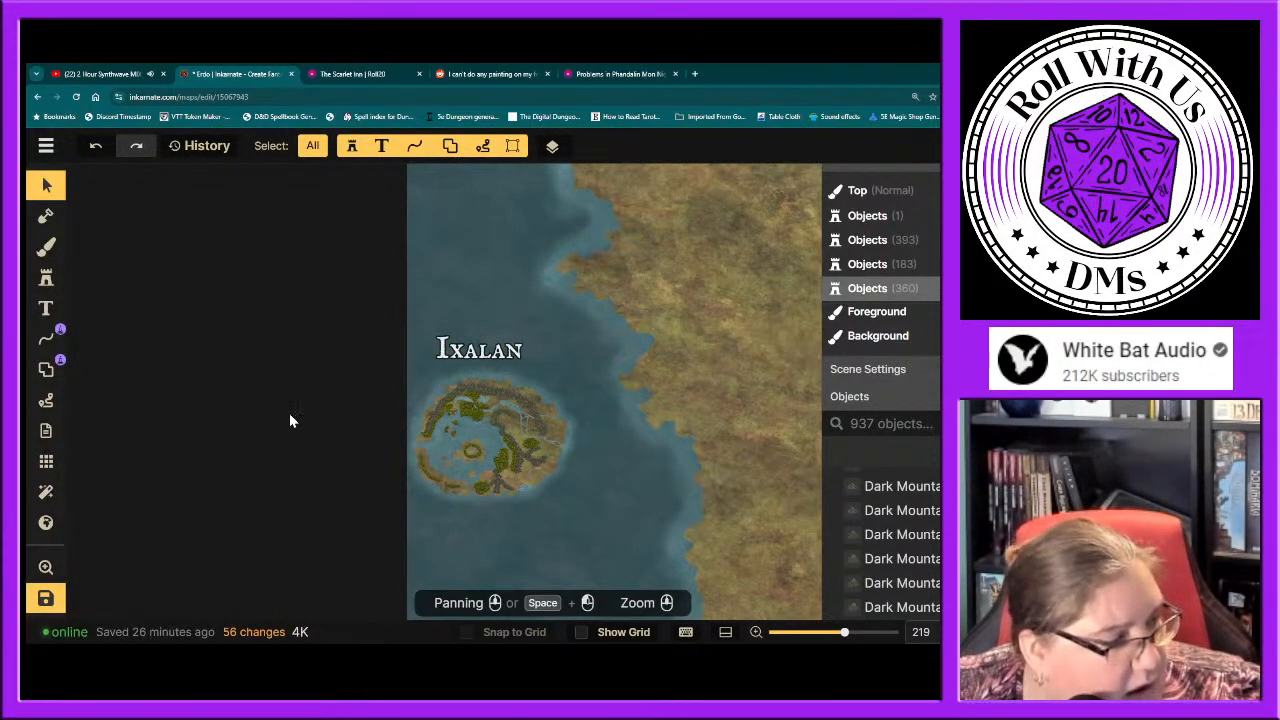
{"action": "left_click", "coordinate": [46, 278]}
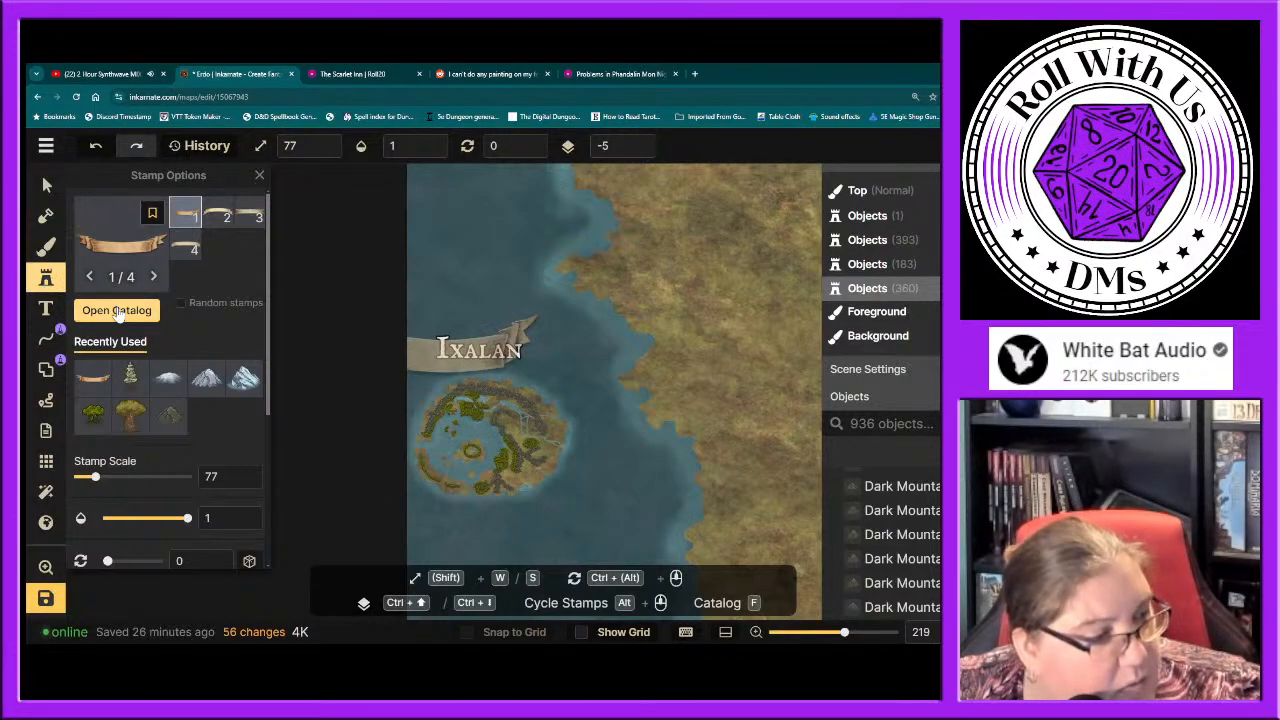
{"action": "left_click", "coordinate": [116, 310]}
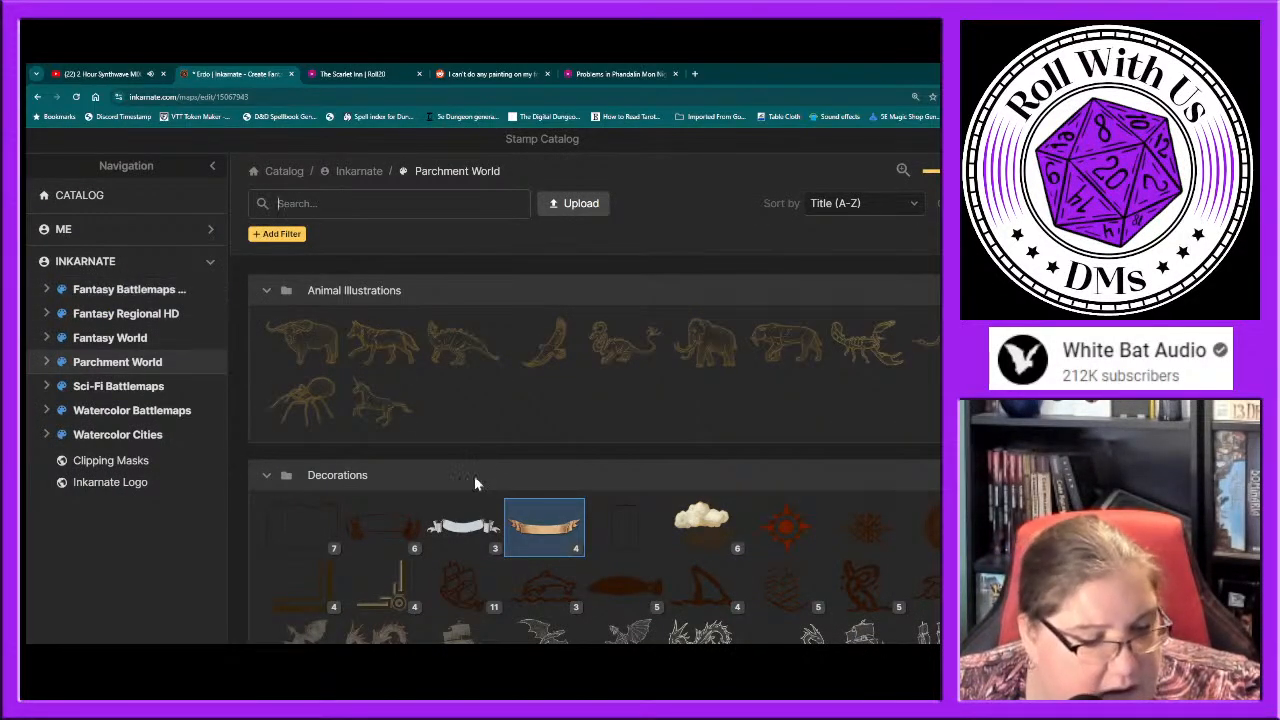
{"action": "left_click", "coordinate": [462, 525]}
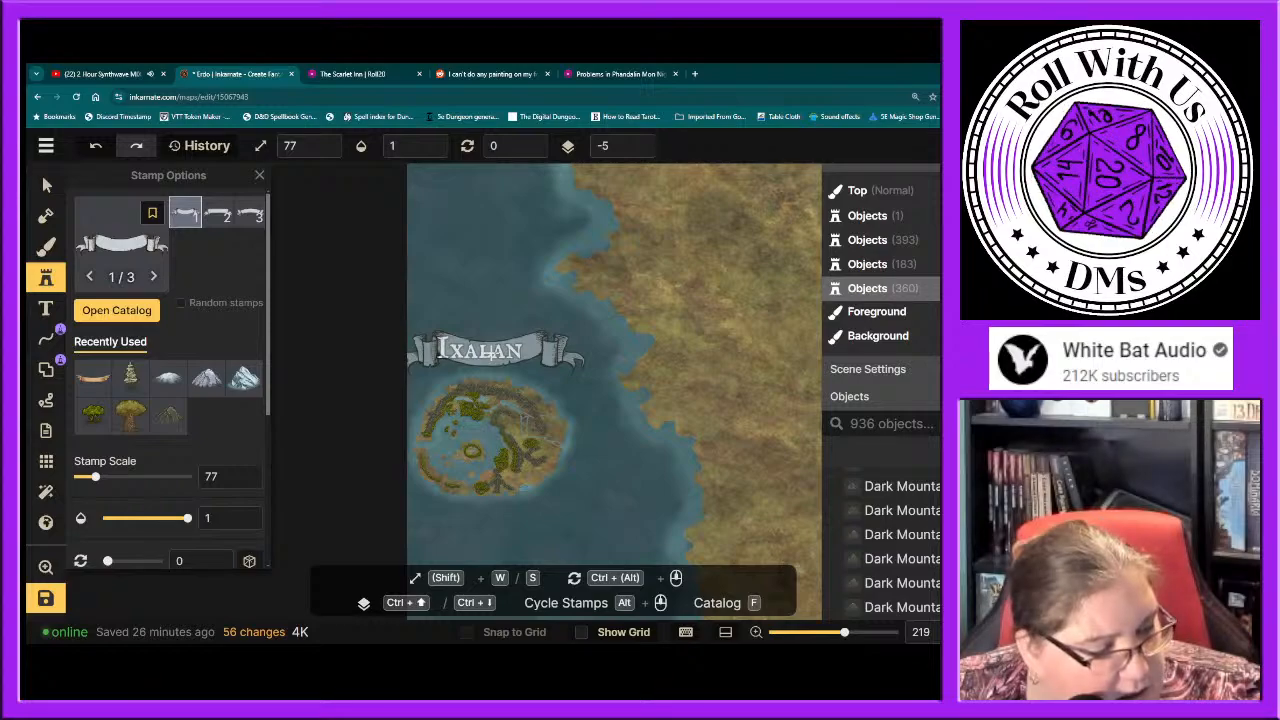
{"action": "left_click", "coordinate": [489, 351]}
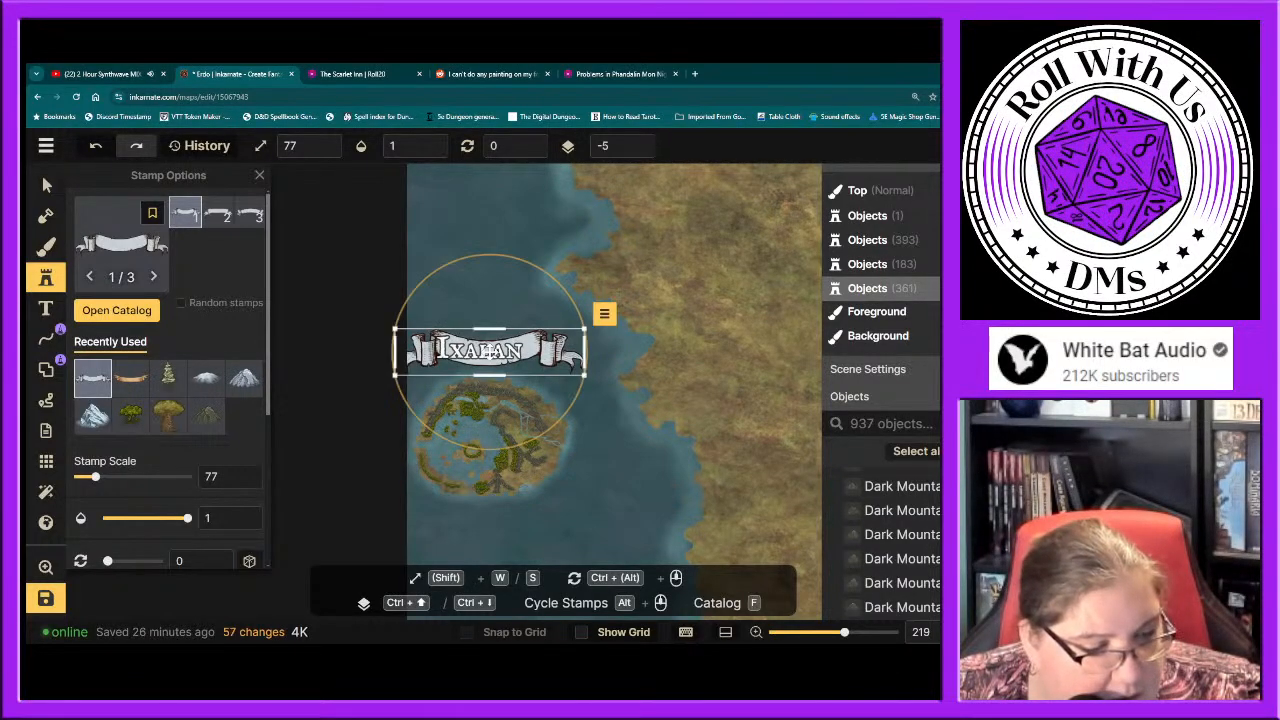
Step: Make the white banner taller and slightly narrower, and move it below the Ixalan island
{"action": "left_click_drag", "start_coordinate": [583, 354], "coordinate": [607, 354]}
{"action": "left_click_drag", "start_coordinate": [502, 332], "coordinate": [498, 267]}
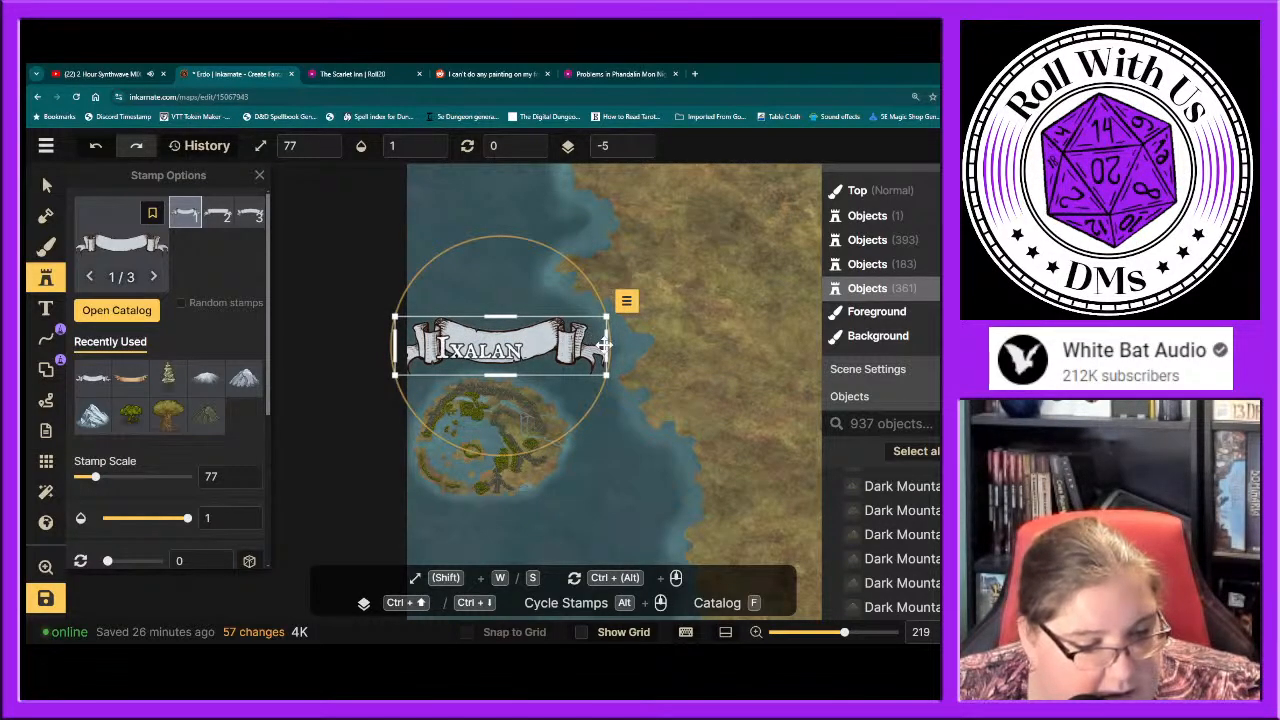
{"action": "left_click_drag", "start_coordinate": [606, 344], "coordinate": [577, 344]}
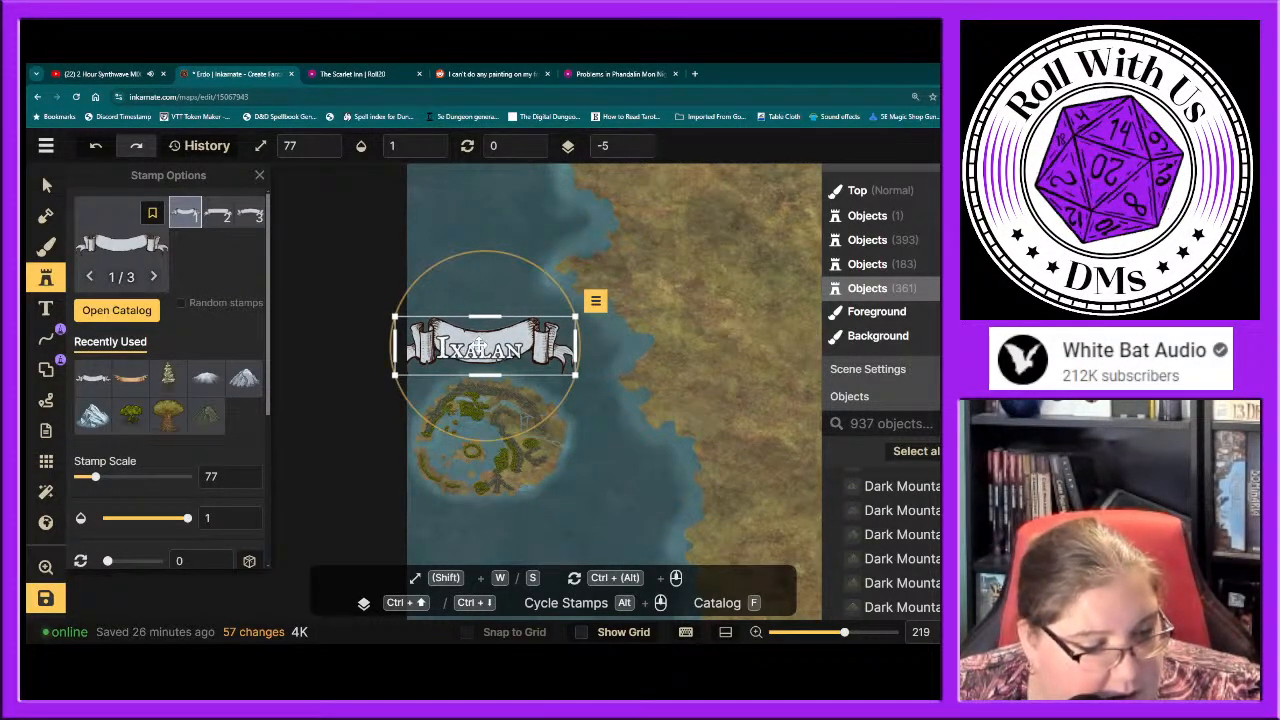
{"action": "left_click_drag", "start_coordinate": [480, 345], "coordinate": [498, 527]}
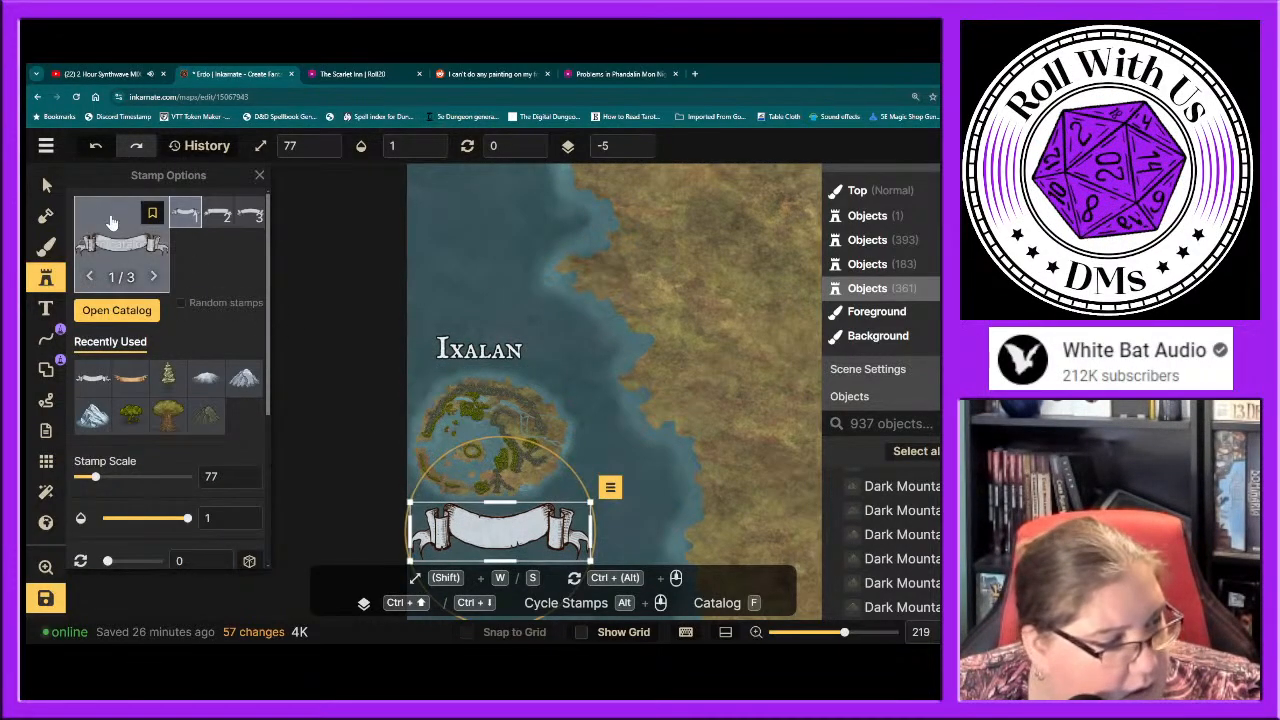
Step: Move the Ixalan label below the island, centred on the white banner
{"action": "left_click", "coordinate": [45, 185]}
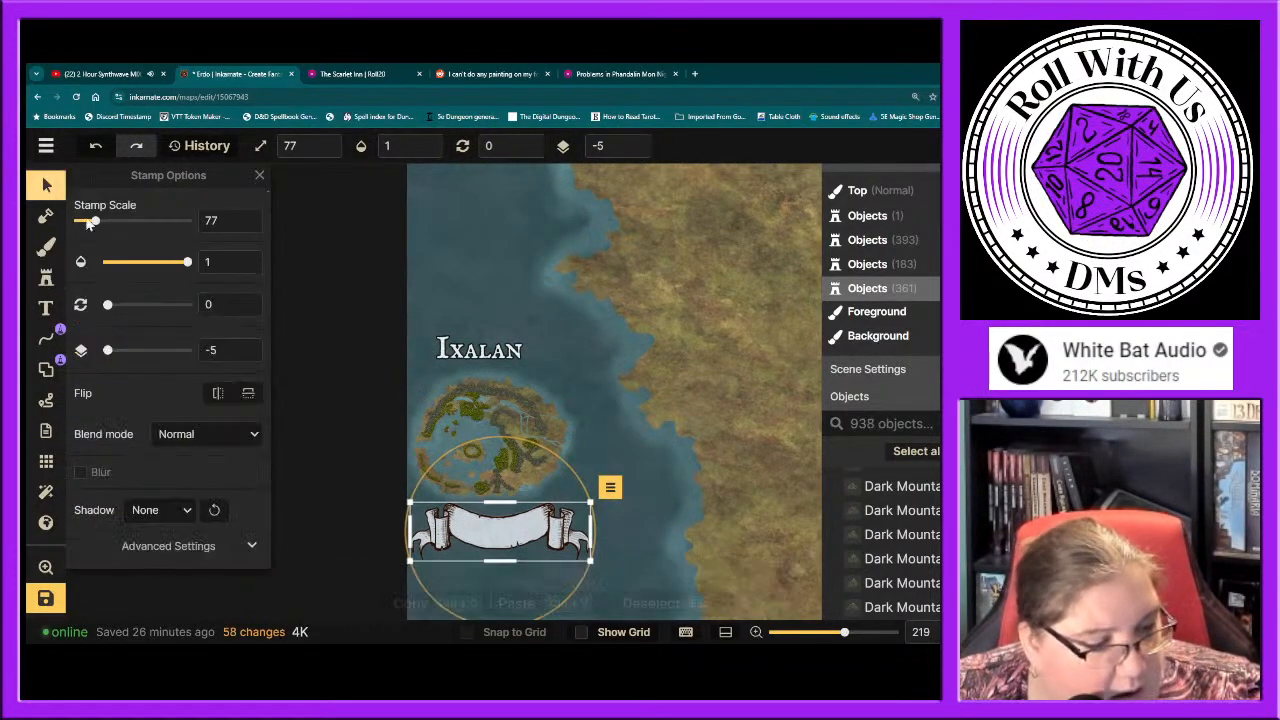
{"action": "left_click", "coordinate": [466, 420]}
{"action": "left_click", "coordinate": [339, 336]}
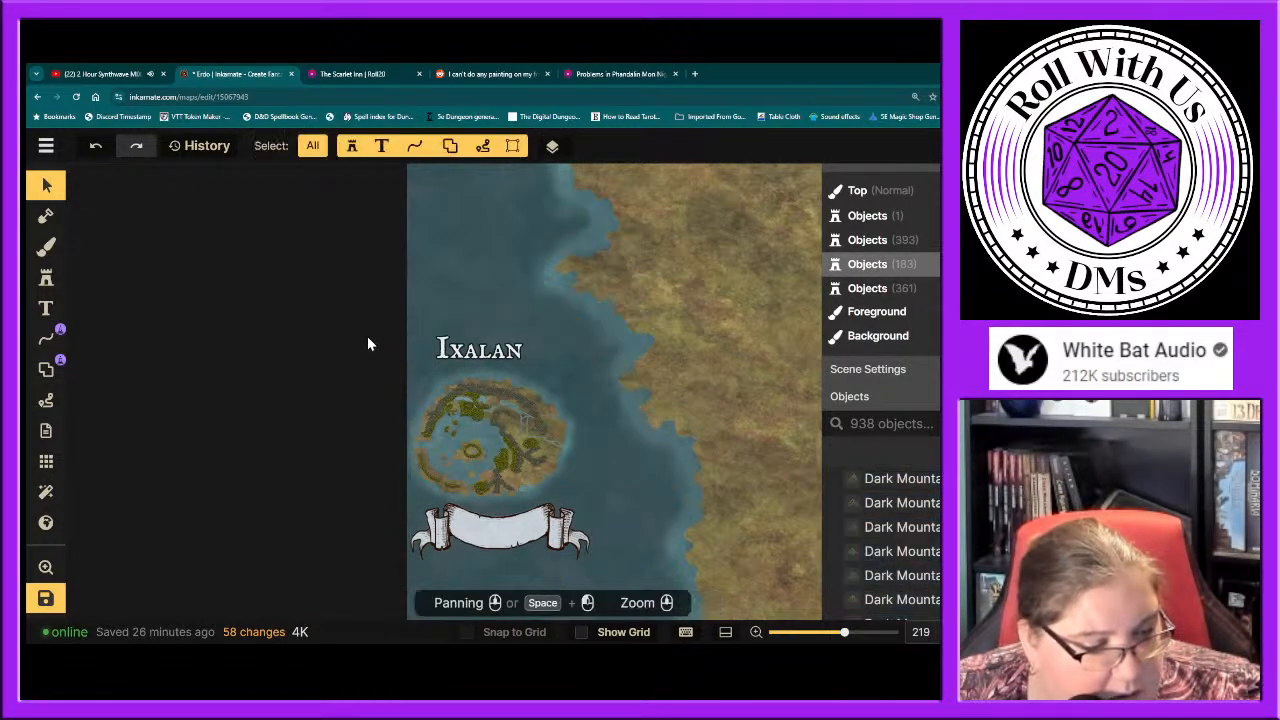
{"action": "left_click_drag", "start_coordinate": [458, 348], "coordinate": [487, 532]}
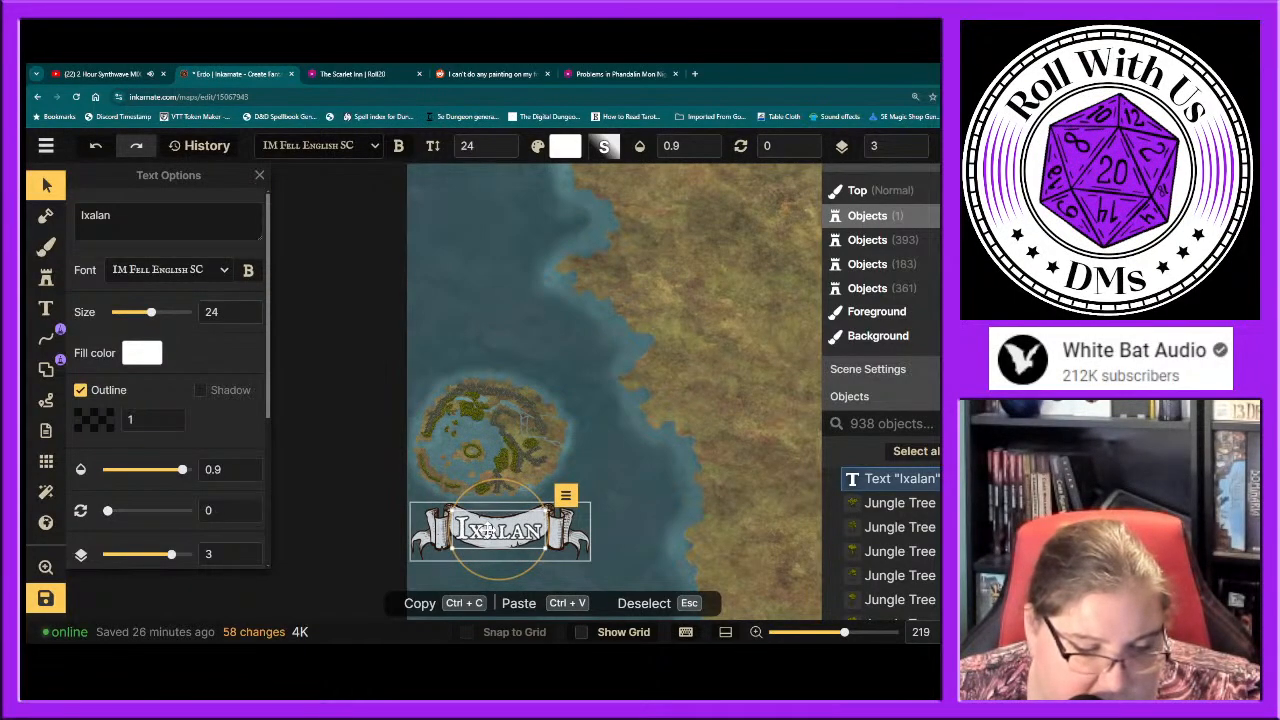
Step: Check the Ixalan label's object actions and set its text curve to -39 to follow the banner
{"action": "left_click", "coordinate": [565, 495]}
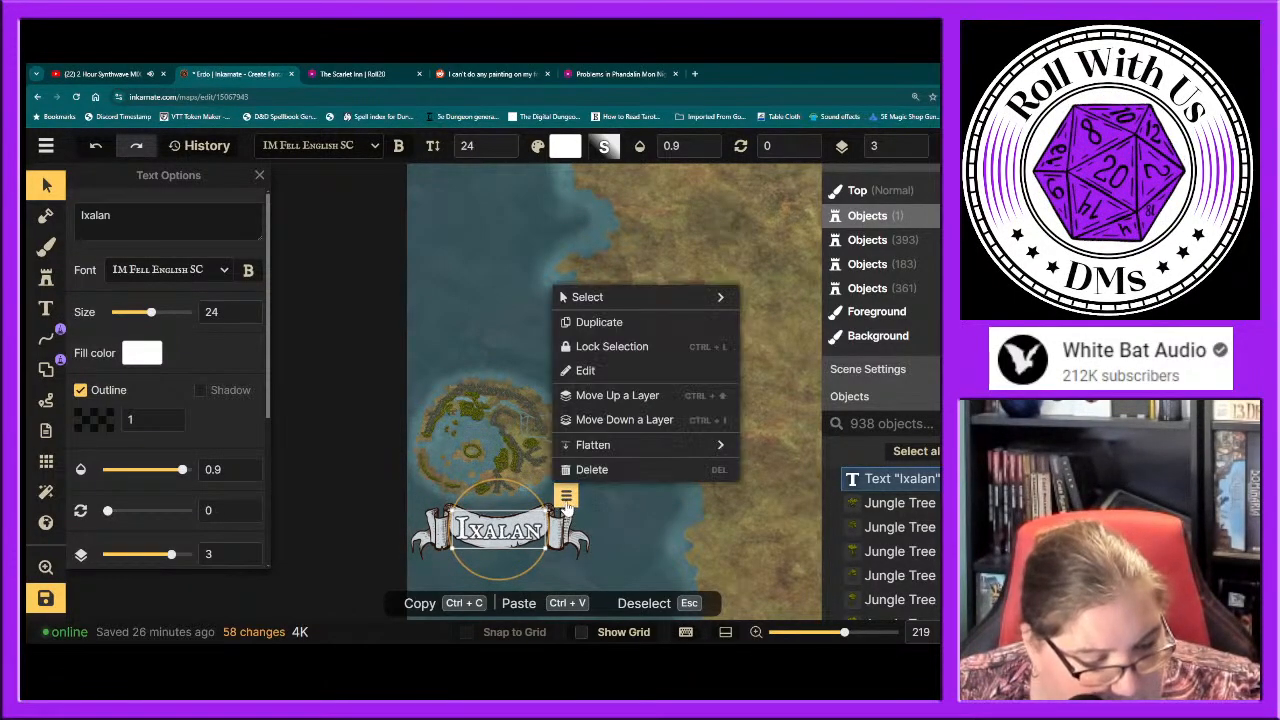
{"action": "mouse_move", "coordinate": [621, 306]}
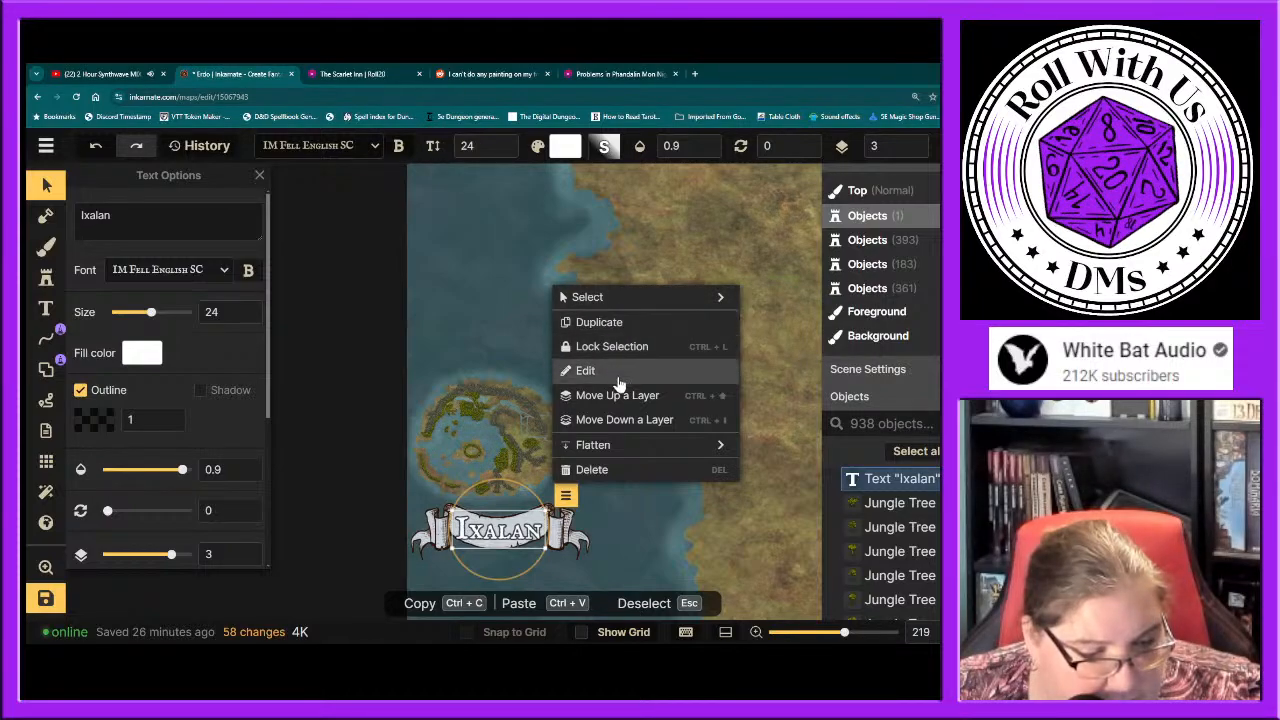
{"action": "mouse_move", "coordinate": [615, 446]}
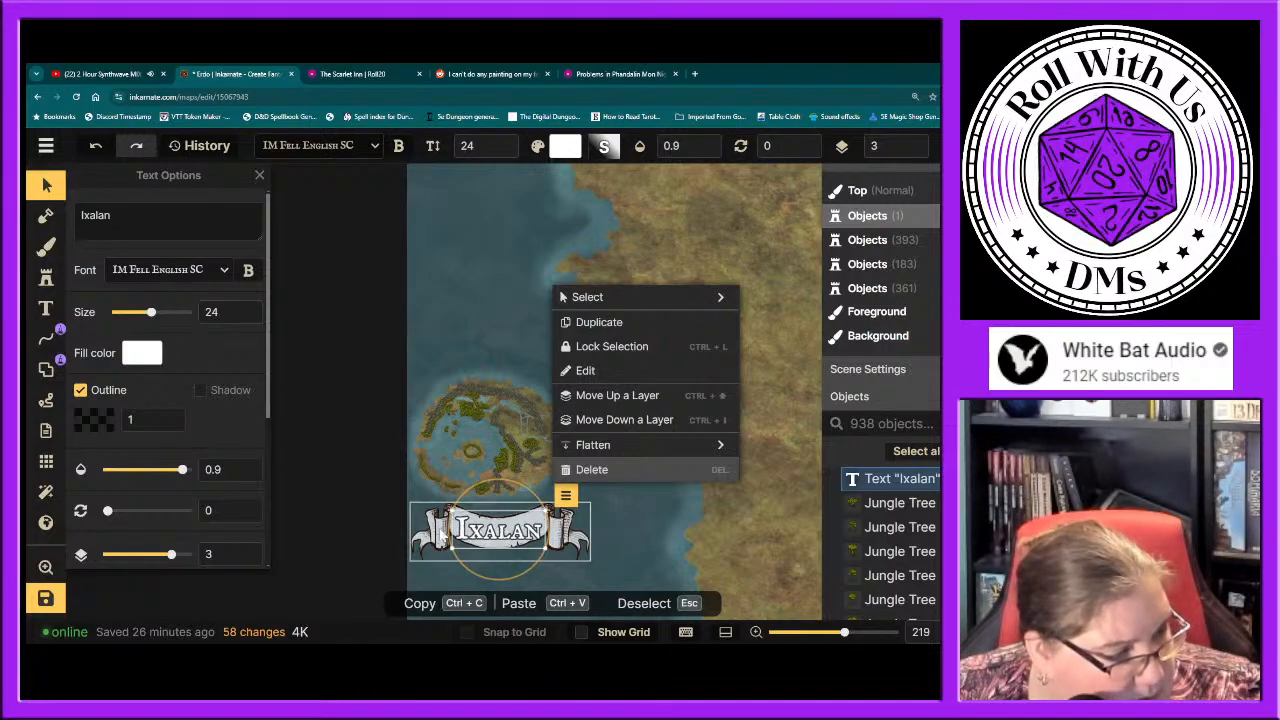
{"action": "left_click", "coordinate": [212, 430]}
{"action": "scroll", "coordinate": [212, 430], "scroll_direction": "down", "scroll_amount": 1}
{"action": "scroll", "coordinate": [212, 430], "scroll_direction": "down", "scroll_amount": 4}
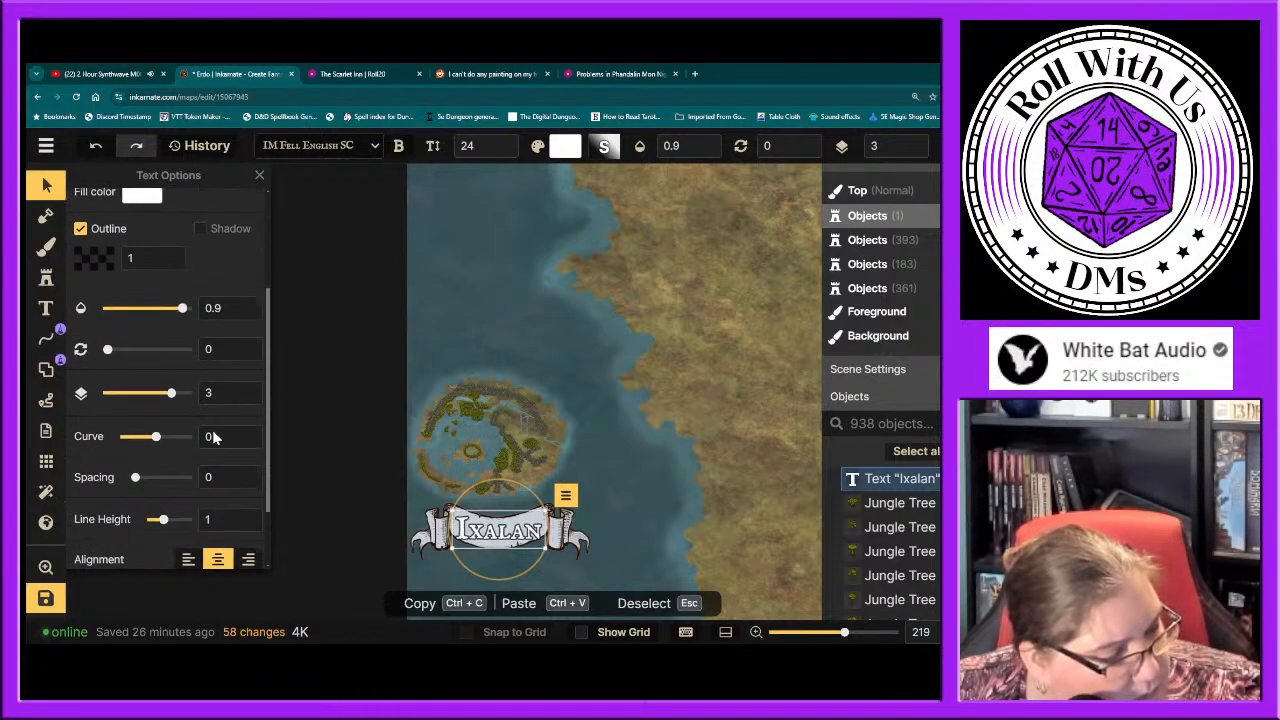
{"action": "left_click_drag", "start_coordinate": [155, 388], "coordinate": [151, 391]}
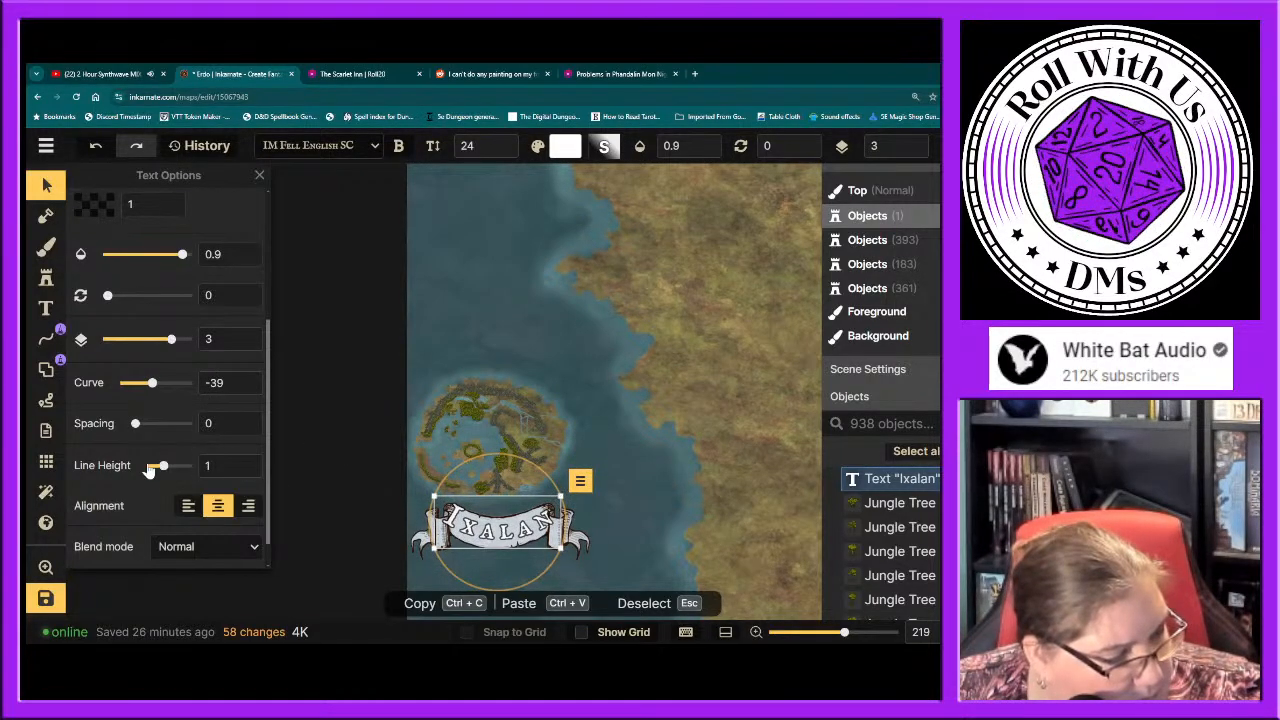
{"action": "mouse_move", "coordinate": [134, 427]}
{"action": "left_mouse_down"}
{"action": "mouse_move", "coordinate": [151, 429]}
{"action": "mouse_move", "coordinate": [120, 426]}
{"action": "left_mouse_up"}
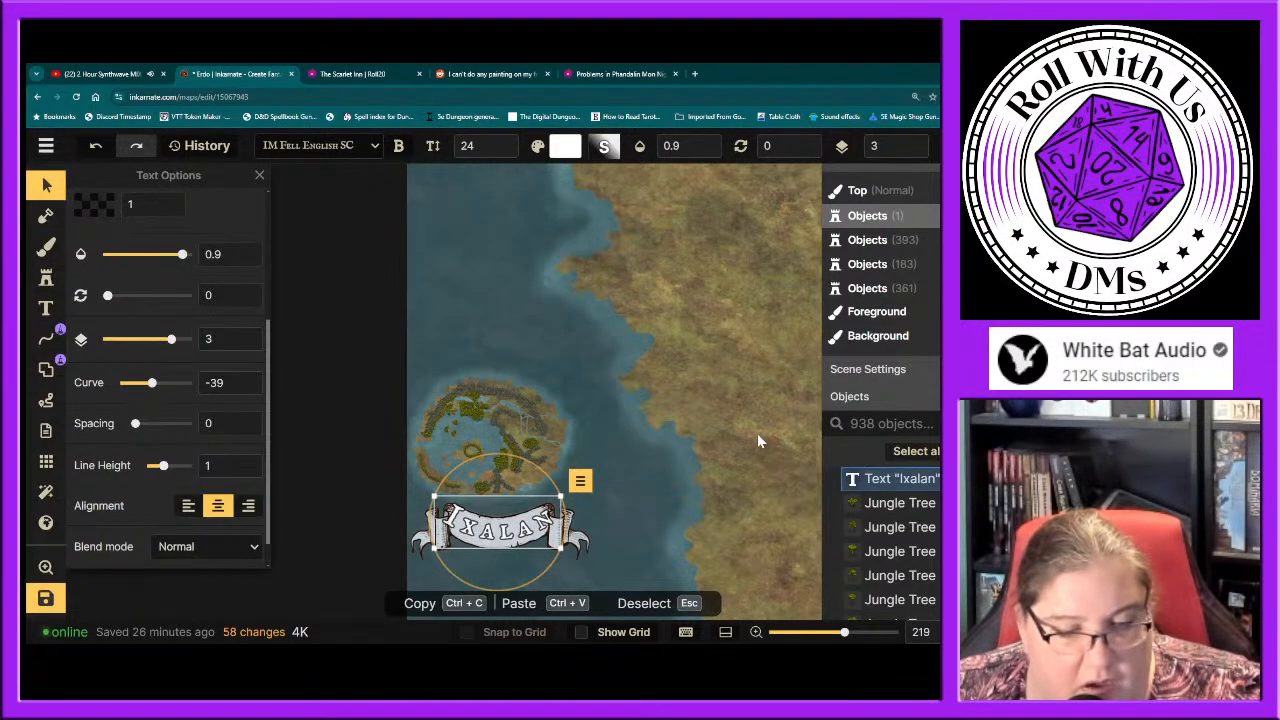
Step: Reduce the Ixalan text to size 20 and centre it within the white banner
{"action": "scroll", "coordinate": [757, 440], "scroll_direction": "down", "scroll_amount": 4}
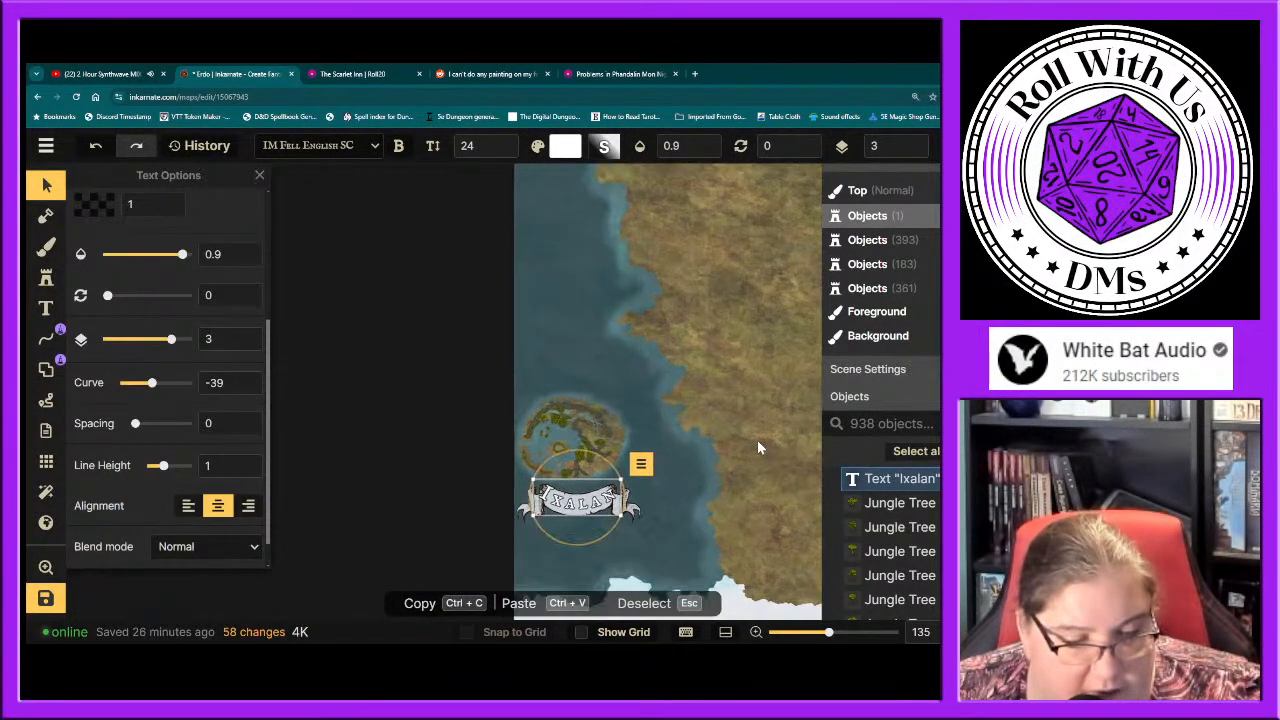
{"action": "scroll", "coordinate": [757, 440], "scroll_direction": "up", "scroll_amount": 3}
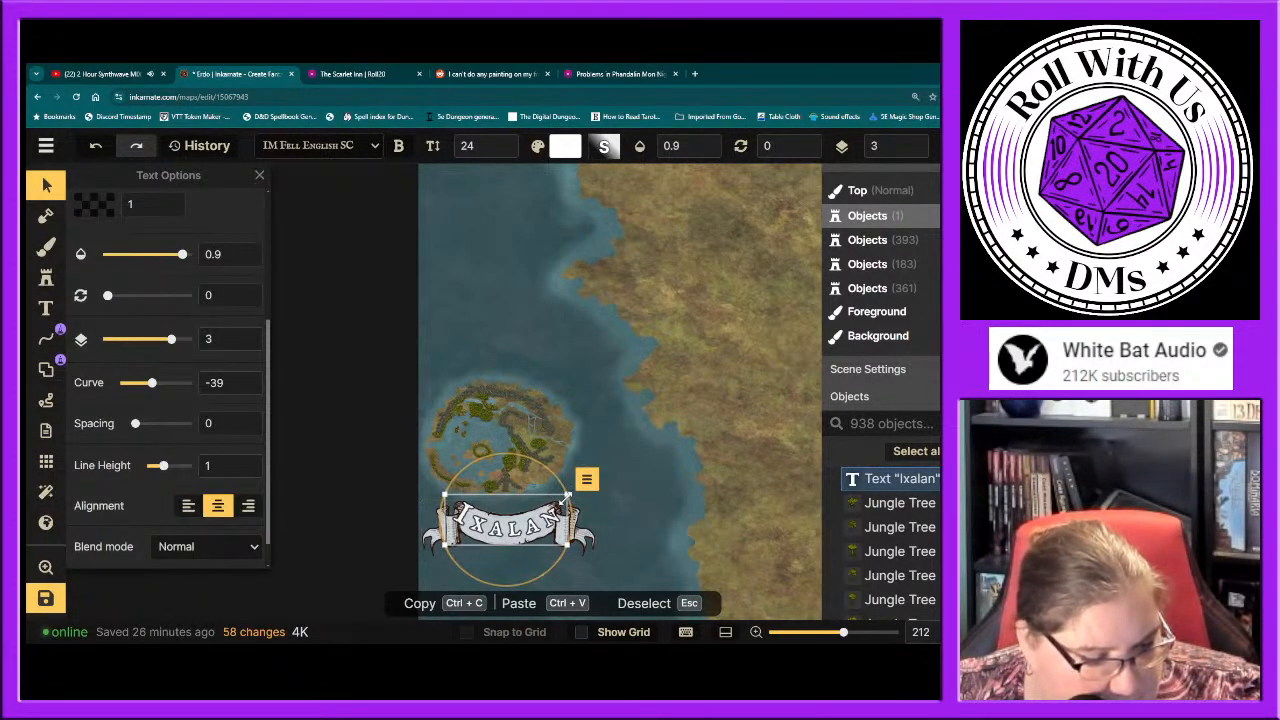
{"action": "left_click_drag", "start_coordinate": [566, 497], "coordinate": [511, 532]}
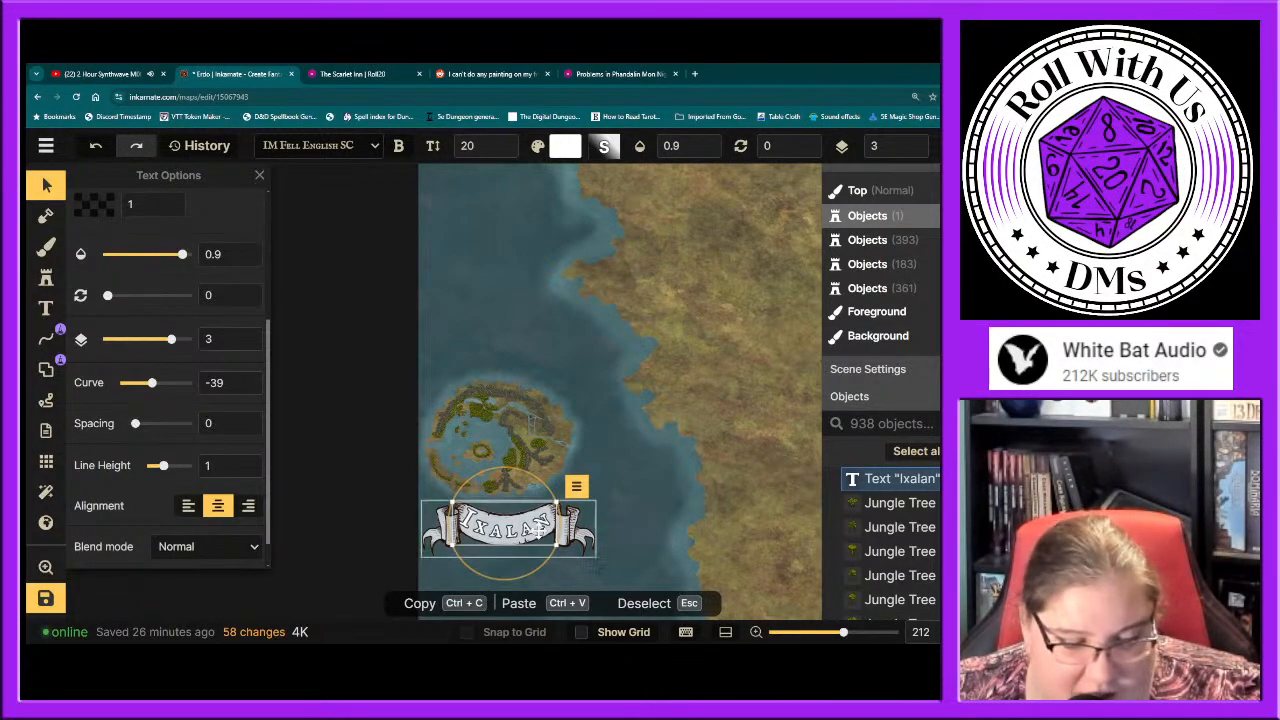
Step: Set the Ixalan text's curve to 0 and delete the white banner behind it
{"action": "left_click", "coordinate": [576, 488]}
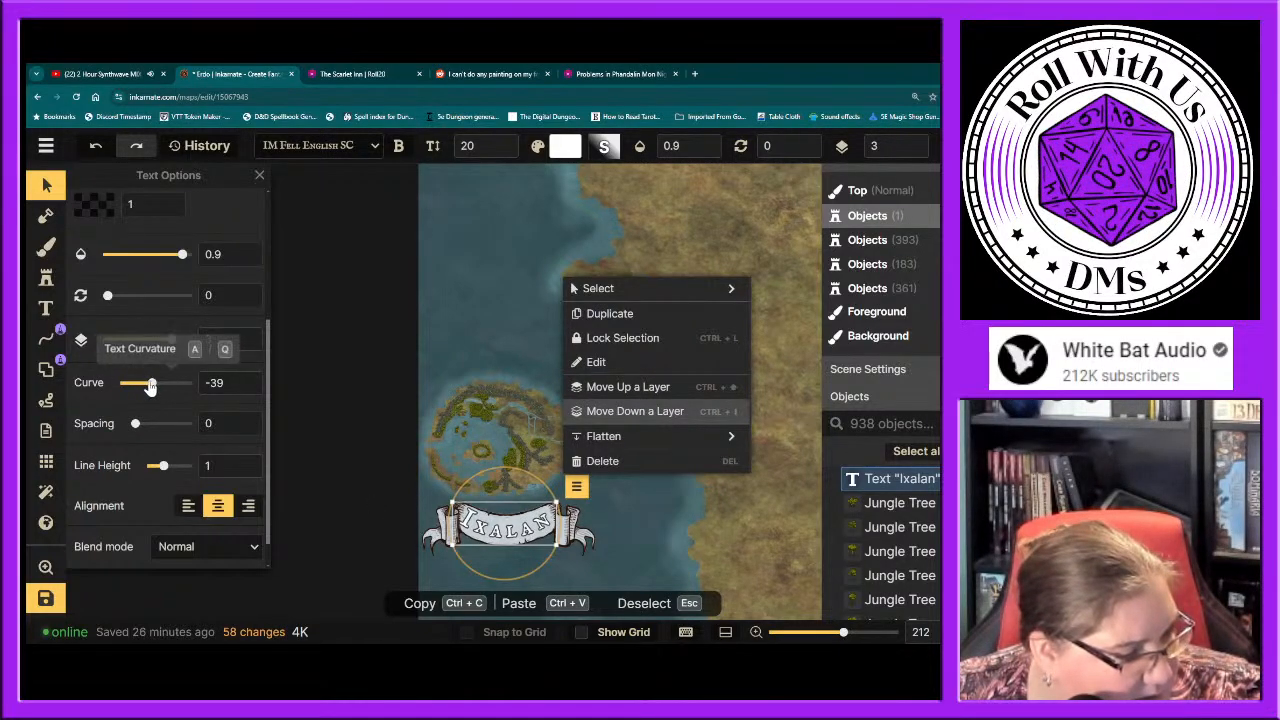
{"action": "mouse_move", "coordinate": [148, 388]}
{"action": "left_mouse_down"}
{"action": "mouse_move", "coordinate": [128, 390]}
{"action": "mouse_move", "coordinate": [155, 392]}
{"action": "left_mouse_up"}
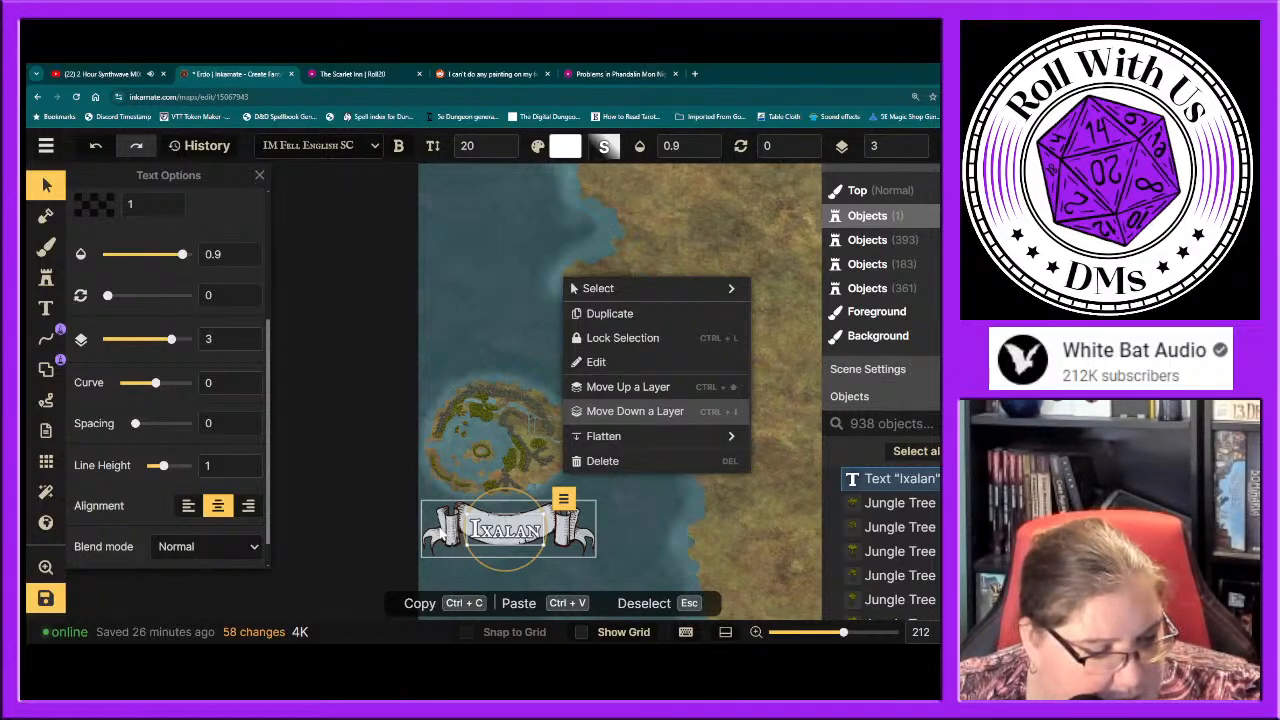
{"action": "left_click", "coordinate": [435, 533]}
{"action": "key", "text": "Delete"}
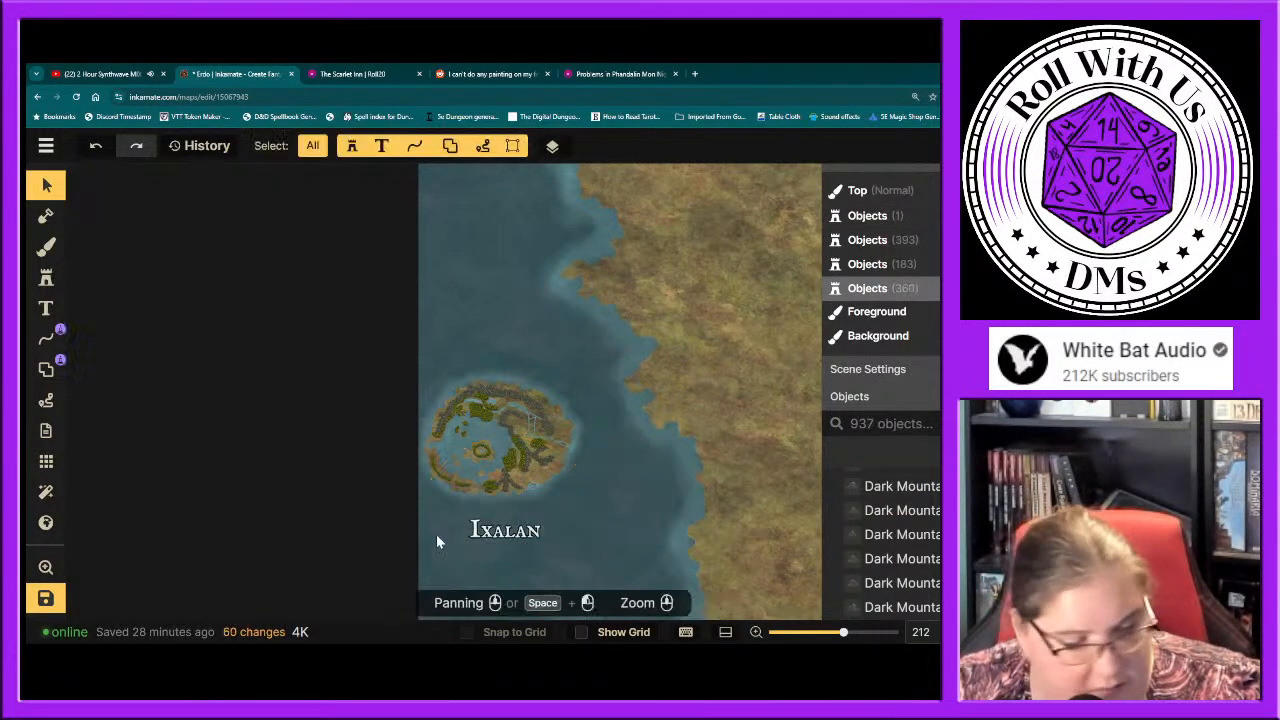
Step: Move the Ixalan text label closer to the underside of the island, then deselect it
{"action": "left_click", "coordinate": [488, 530]}
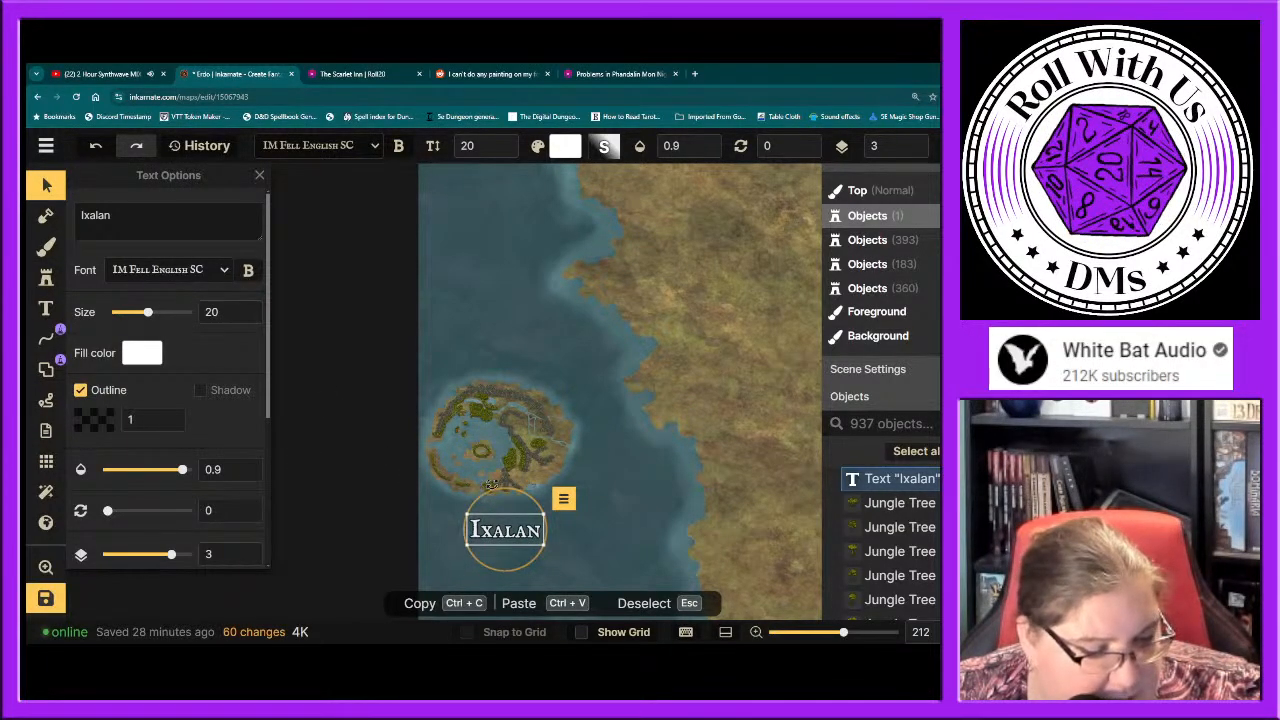
{"action": "left_click", "coordinate": [46, 185]}
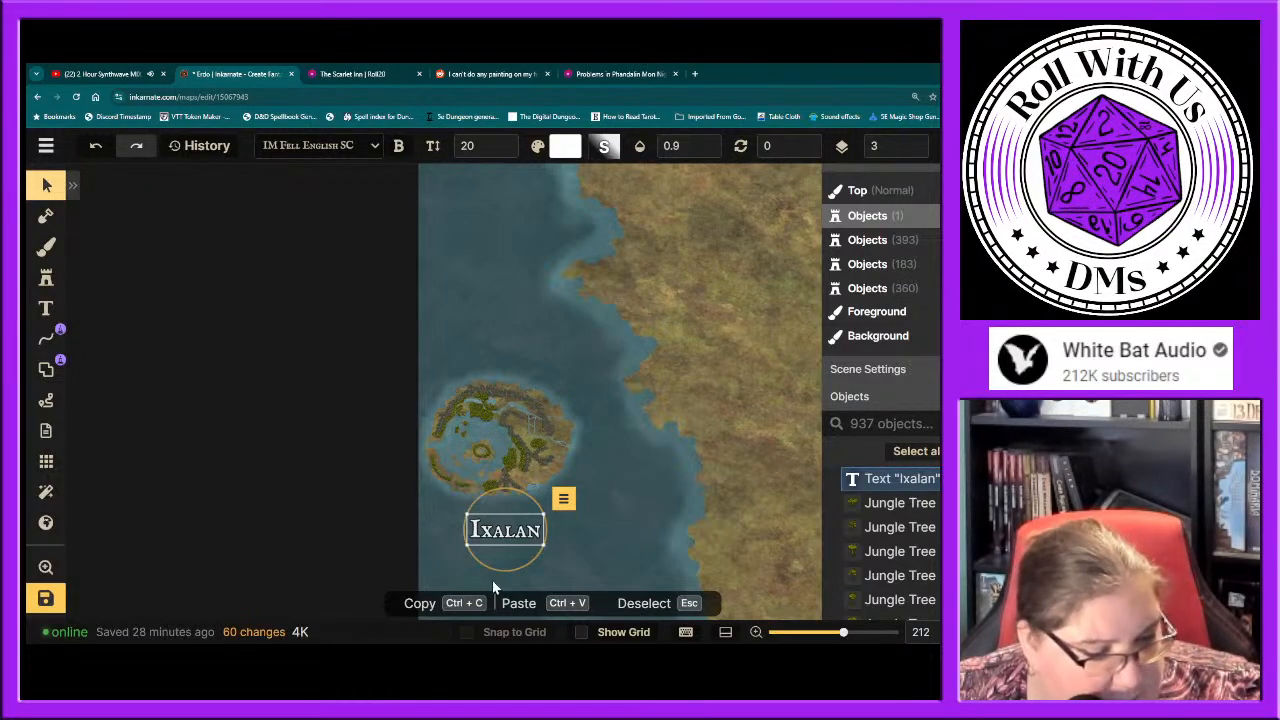
{"action": "left_click_drag", "start_coordinate": [503, 531], "coordinate": [488, 517]}
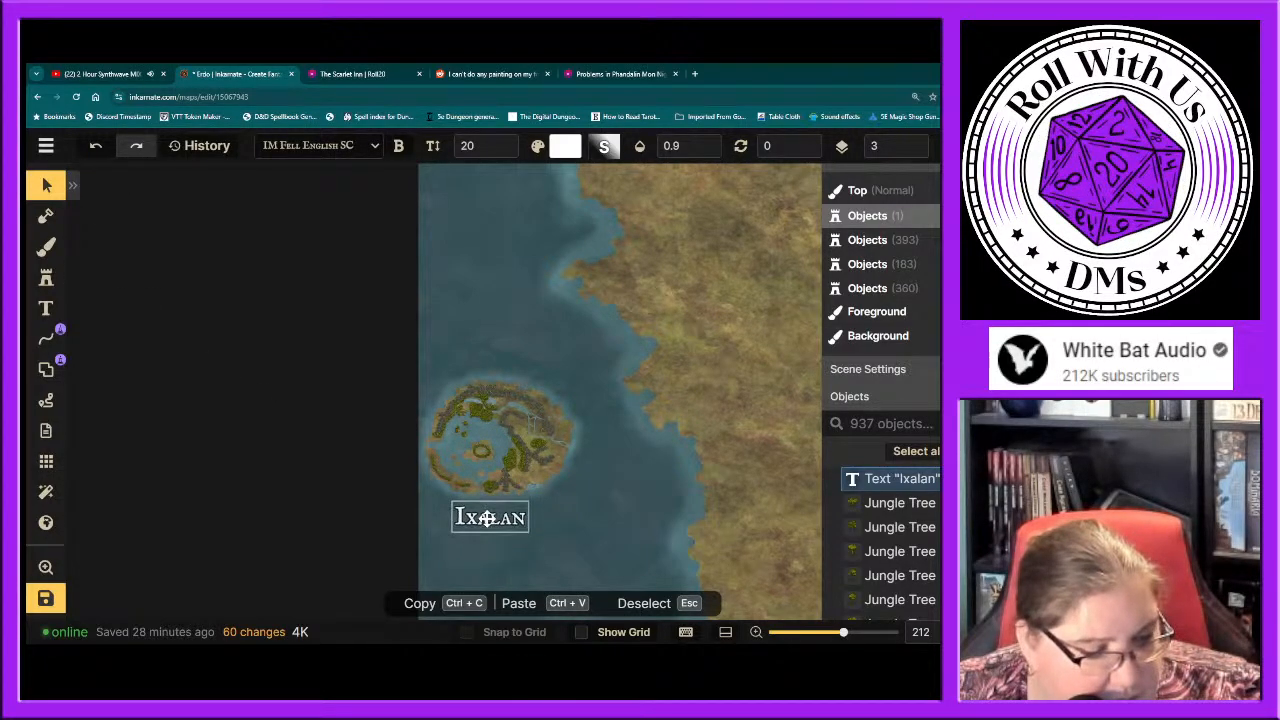
{"action": "left_click", "coordinate": [594, 540]}
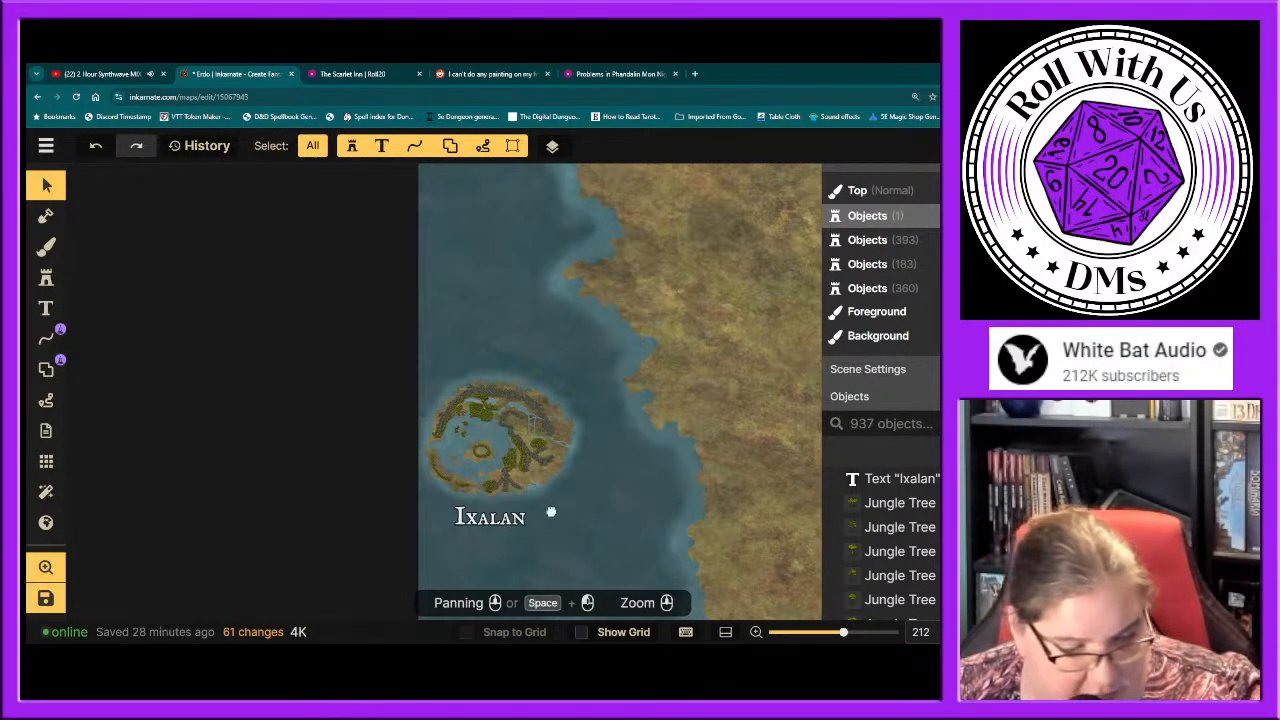
Step: Open the stamp catalog and show the Fantasy World collection
{"action": "left_click_drag", "start_coordinate": [551, 514], "coordinate": [287, 415]}
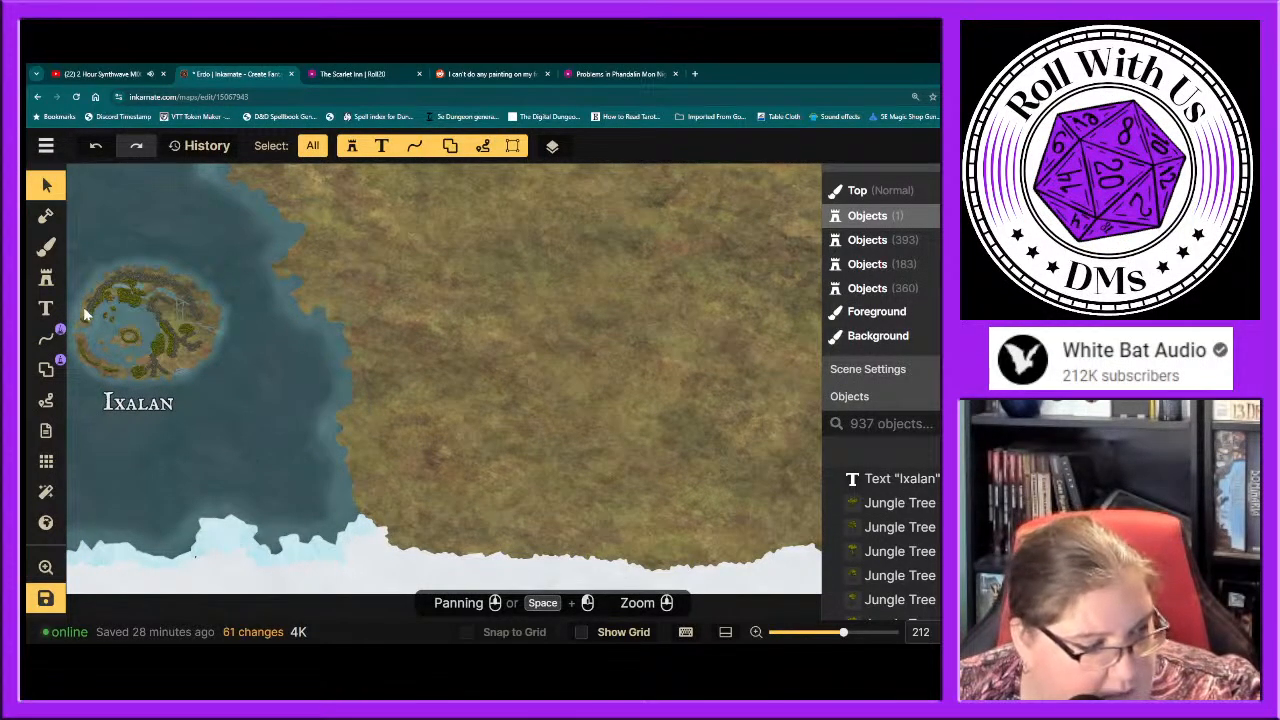
{"action": "left_click", "coordinate": [46, 283]}
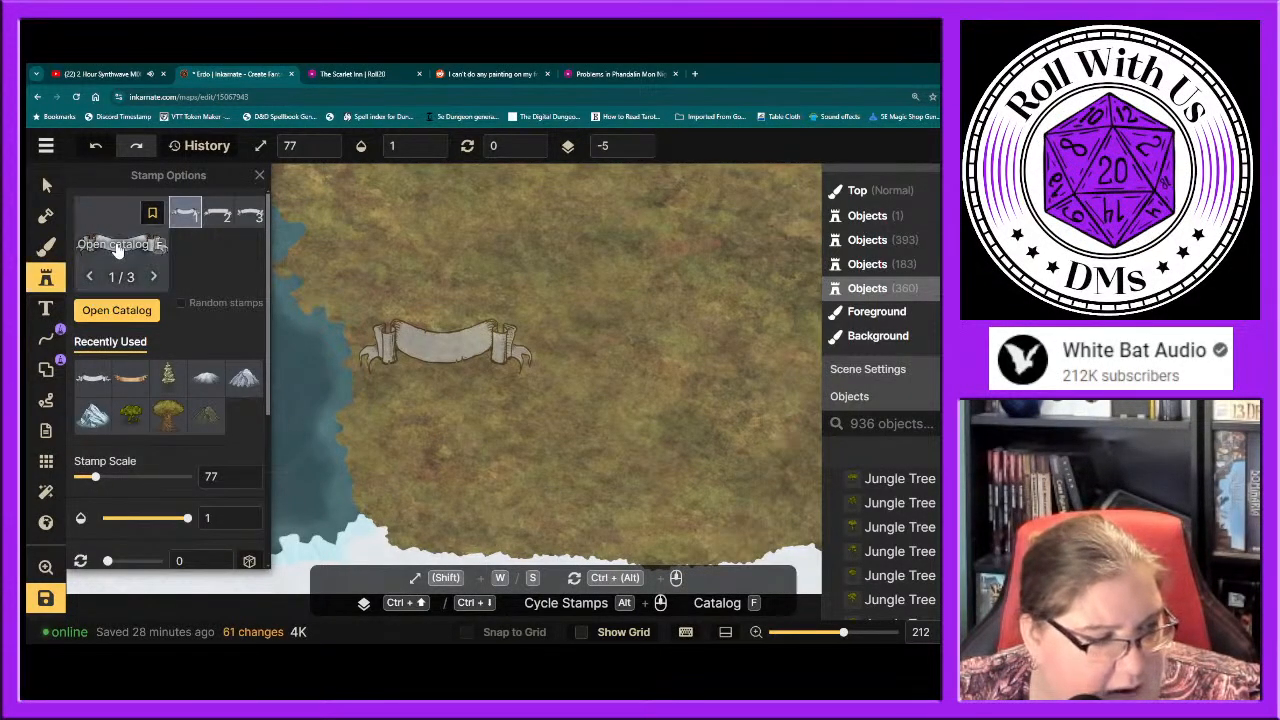
{"action": "left_click", "coordinate": [96, 309]}
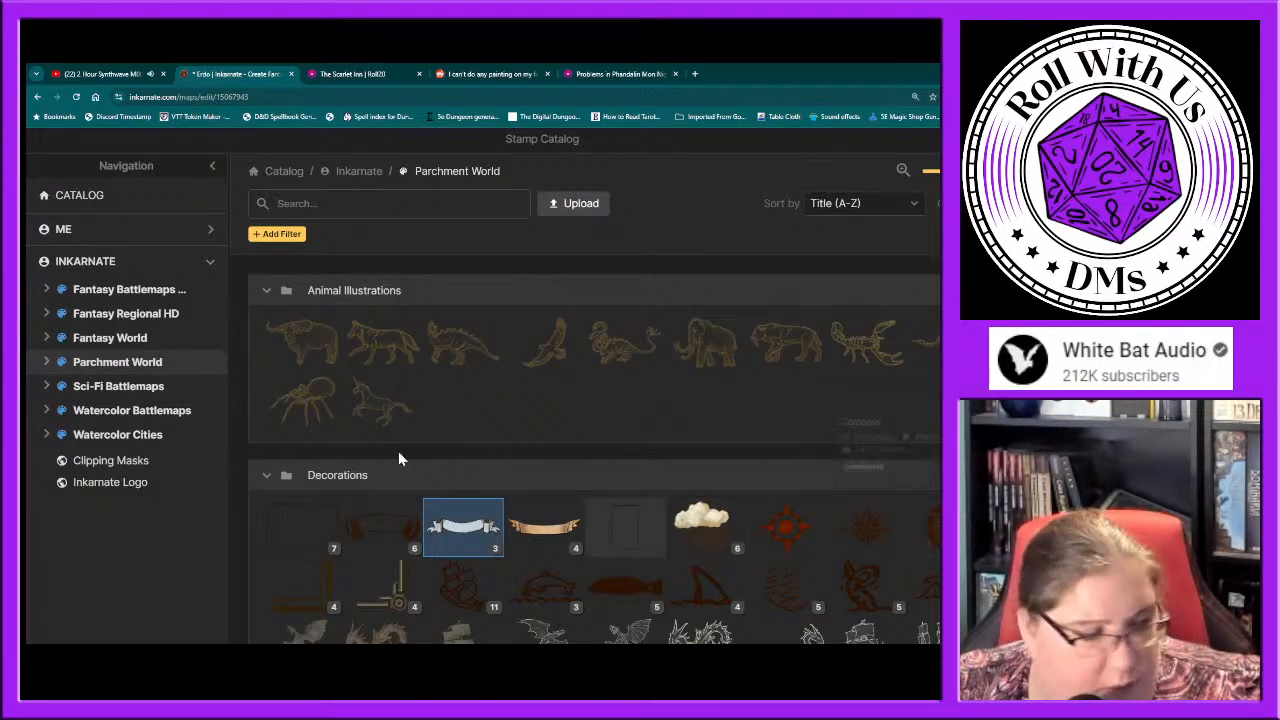
{"action": "left_click", "coordinate": [108, 337]}
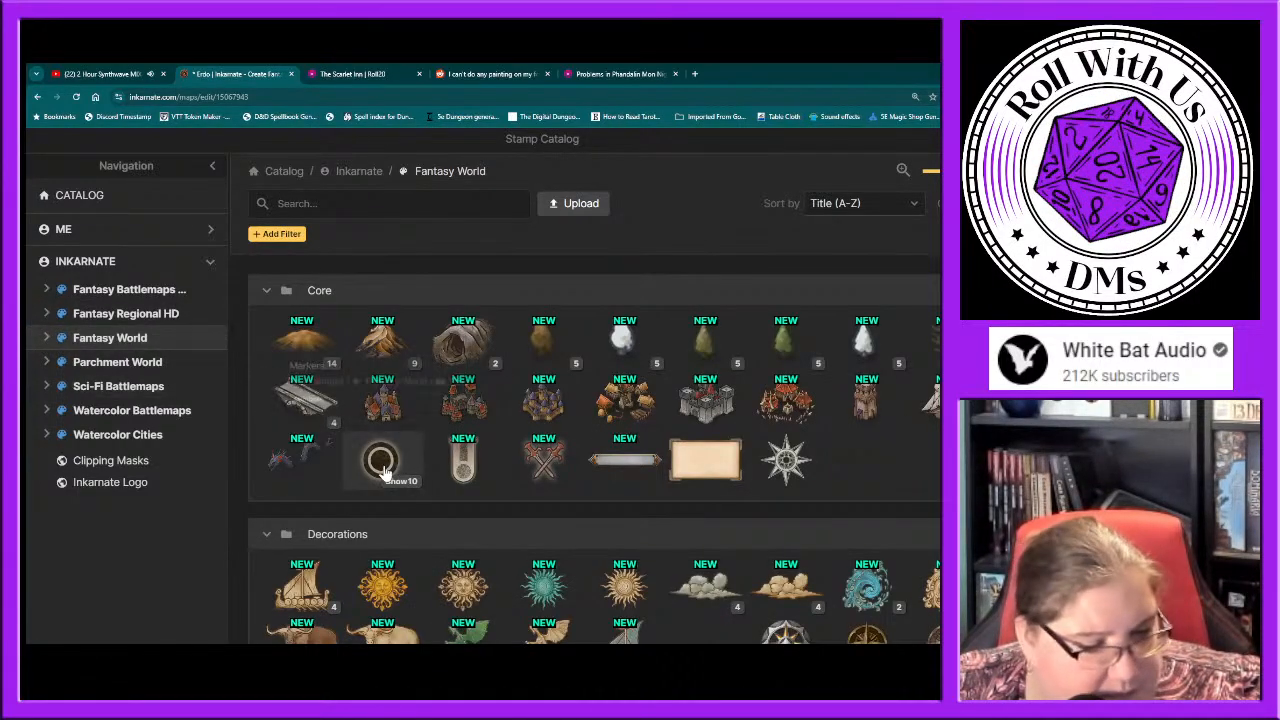
Step: Browse the Fantasy World stamps from Decorations through Terrain for a frame suited to the island's name
{"action": "scroll", "coordinate": [671, 492], "scroll_direction": "down", "scroll_amount": 3}
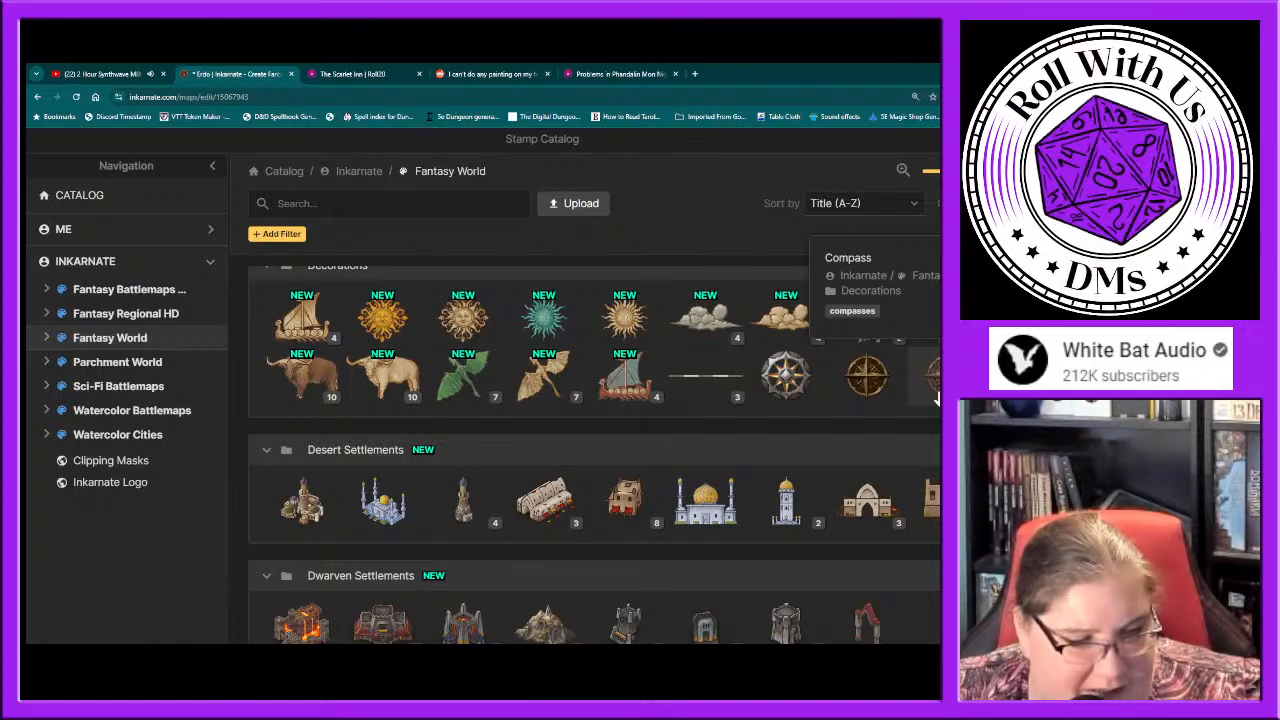
{"action": "scroll", "coordinate": [861, 423], "scroll_direction": "up", "scroll_amount": 2}
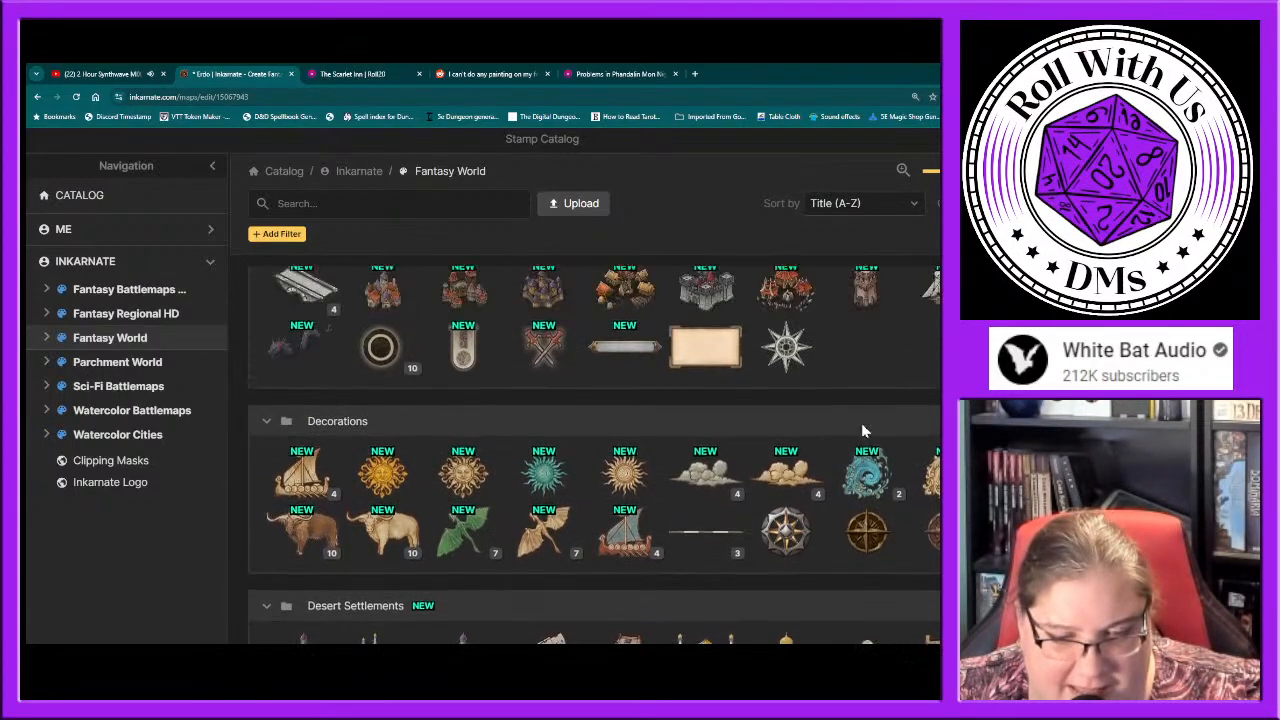
{"action": "scroll", "coordinate": [863, 431], "scroll_direction": "down", "scroll_amount": 2}
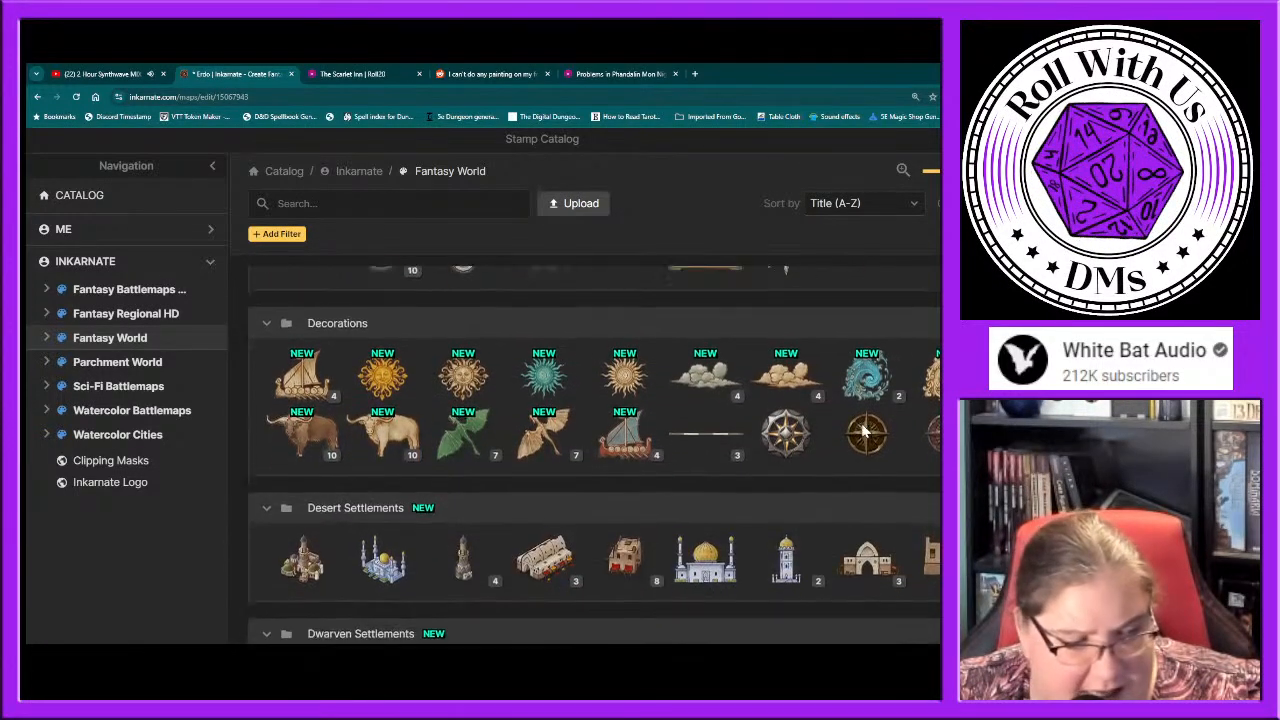
{"action": "scroll", "coordinate": [864, 431], "scroll_direction": "down", "scroll_amount": 8}
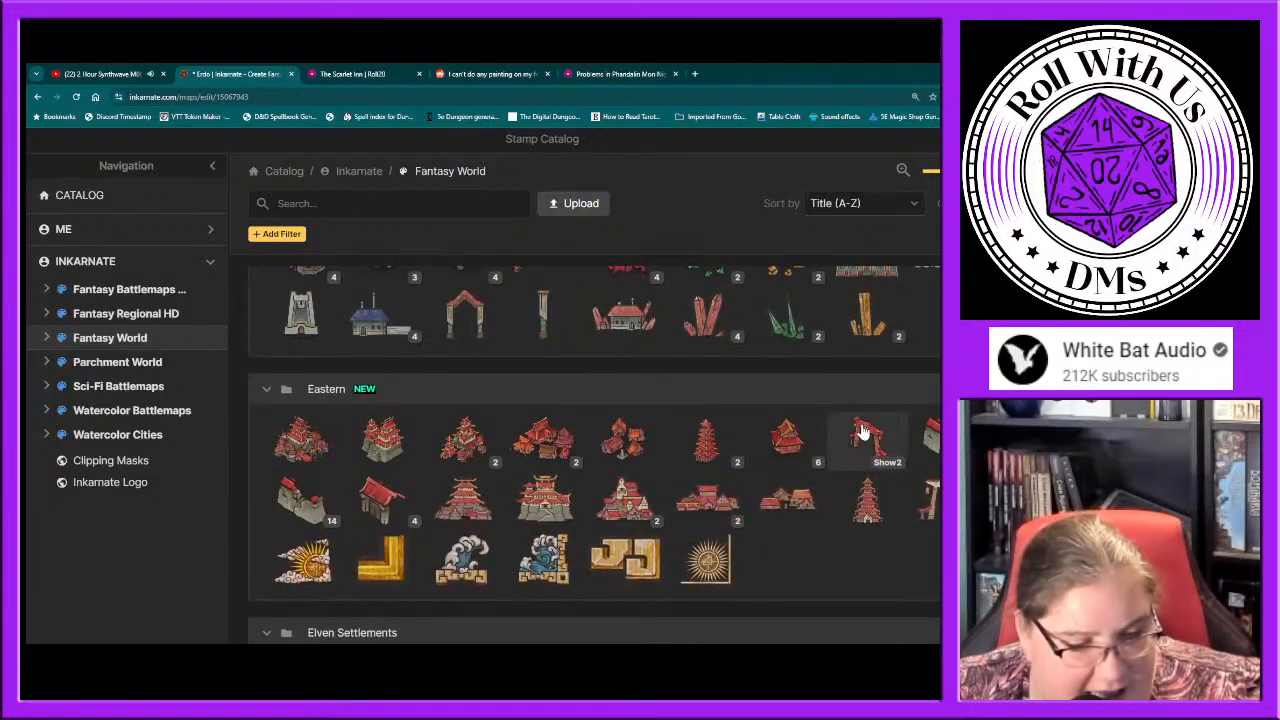
{"action": "scroll", "coordinate": [864, 431], "scroll_direction": "down", "scroll_amount": 6}
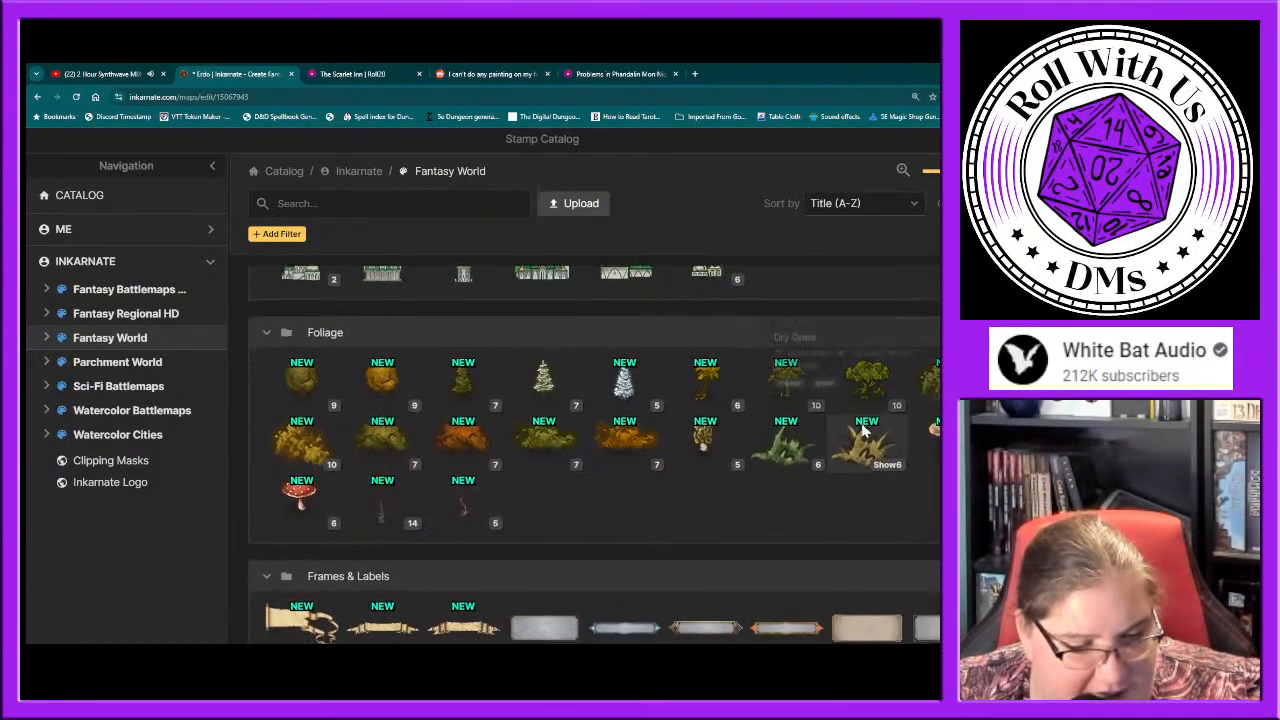
{"action": "scroll", "coordinate": [862, 430], "scroll_direction": "down", "scroll_amount": 5}
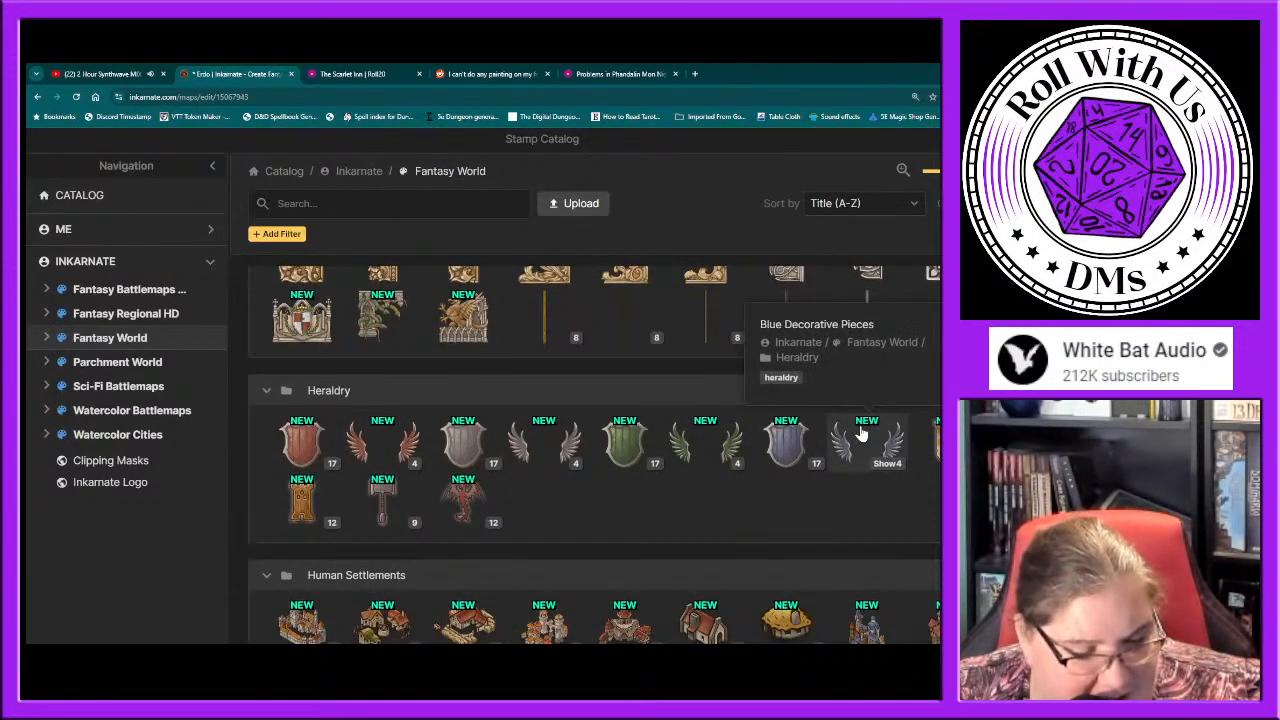
{"action": "scroll", "coordinate": [862, 432], "scroll_direction": "down", "scroll_amount": 5}
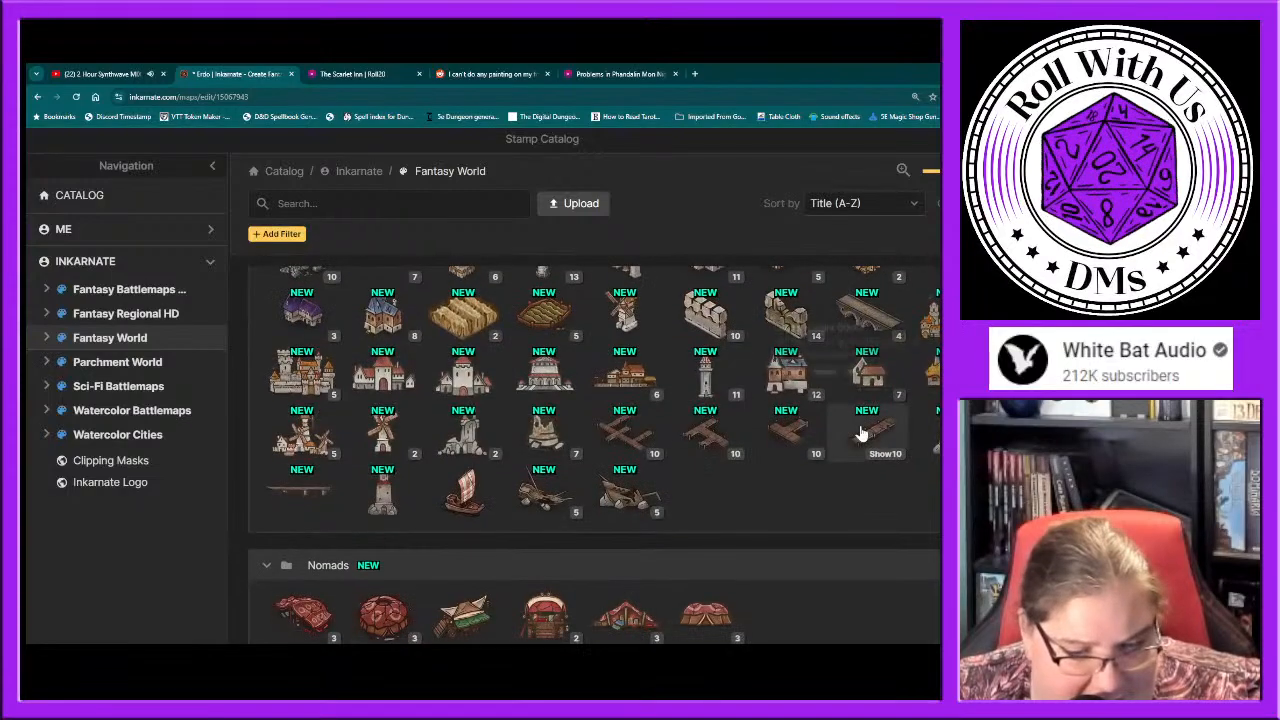
{"action": "scroll", "coordinate": [860, 430], "scroll_direction": "down", "scroll_amount": 3}
{"action": "scroll", "coordinate": [860, 430], "scroll_direction": "down", "scroll_amount": 3}
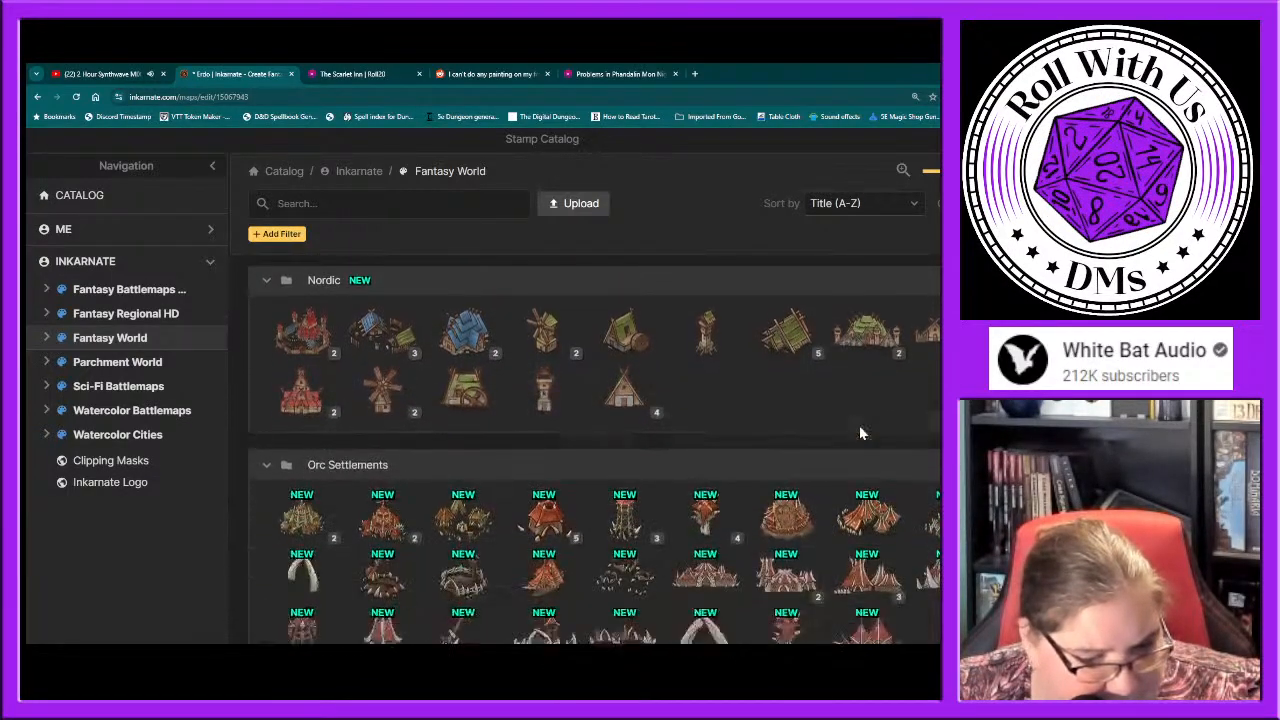
{"action": "scroll", "coordinate": [859, 432], "scroll_direction": "down", "scroll_amount": 3}
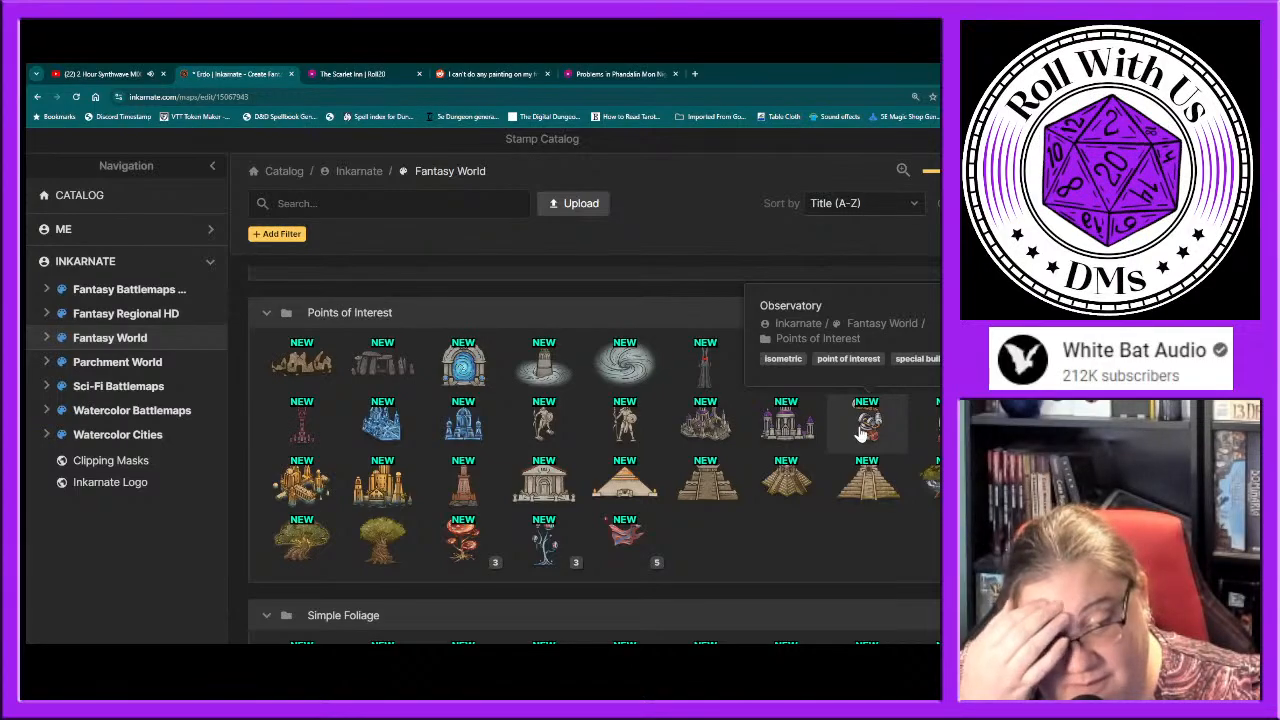
{"action": "scroll", "coordinate": [684, 535], "scroll_direction": "down", "scroll_amount": 4}
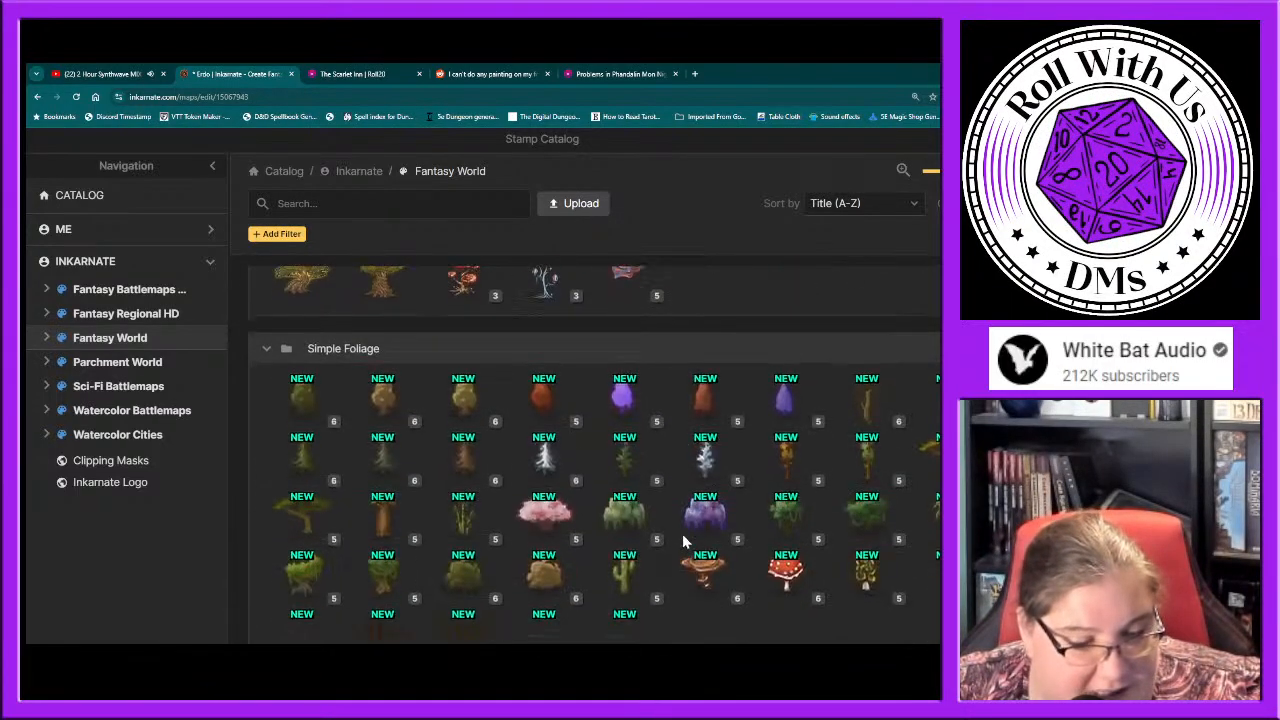
{"action": "scroll", "coordinate": [682, 541], "scroll_direction": "down", "scroll_amount": 6}
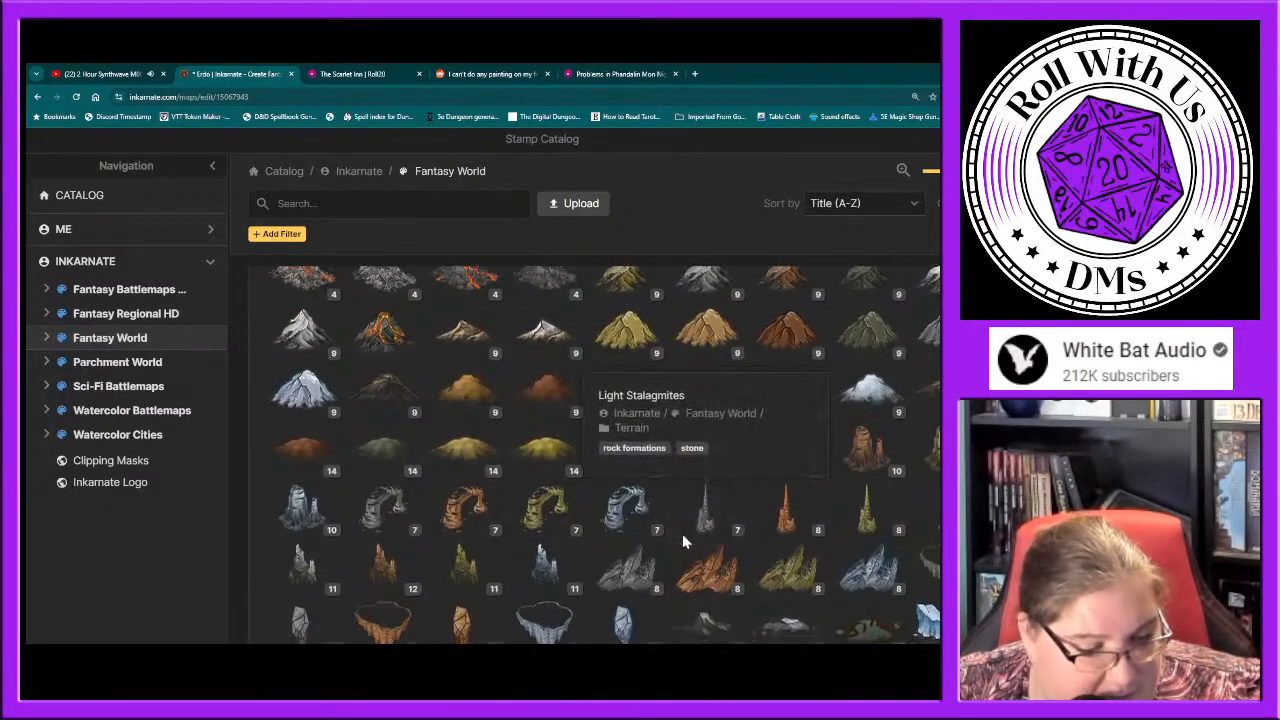
{"action": "mouse_move", "coordinate": [682, 541]}
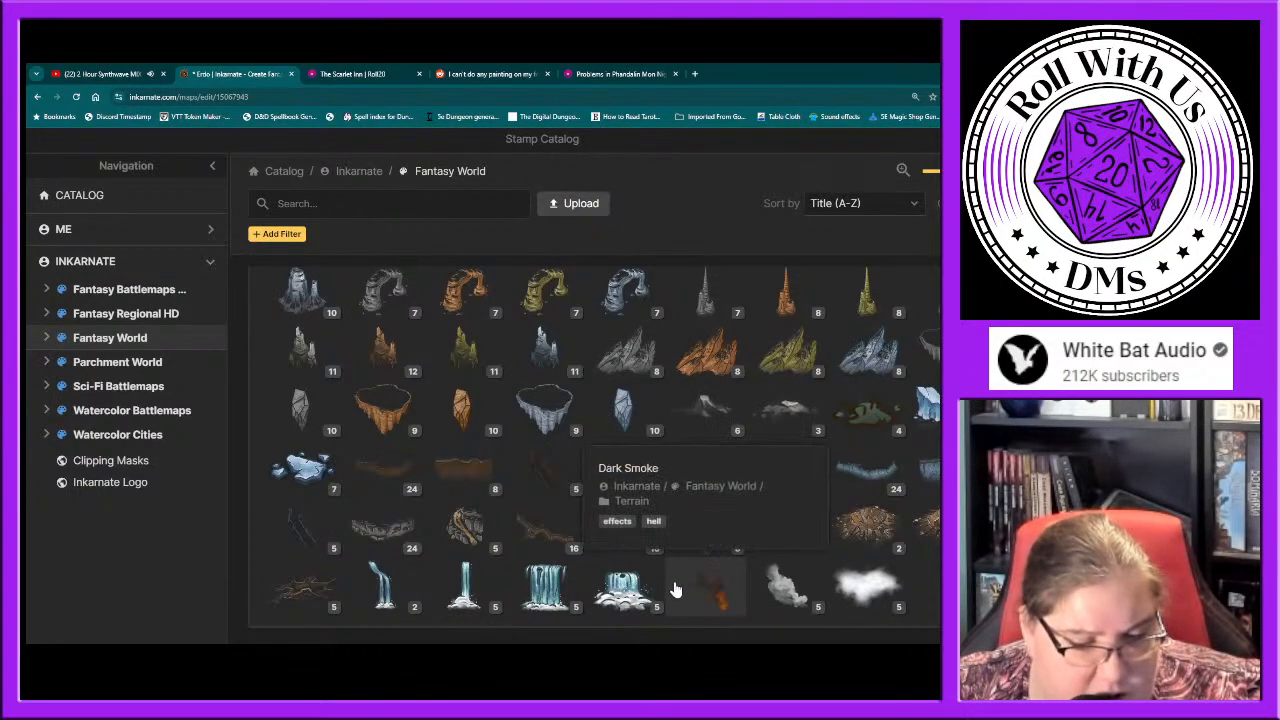
{"action": "scroll", "coordinate": [674, 589], "scroll_direction": "up", "scroll_amount": 1}
{"action": "scroll", "coordinate": [674, 585], "scroll_direction": "up", "scroll_amount": 5}
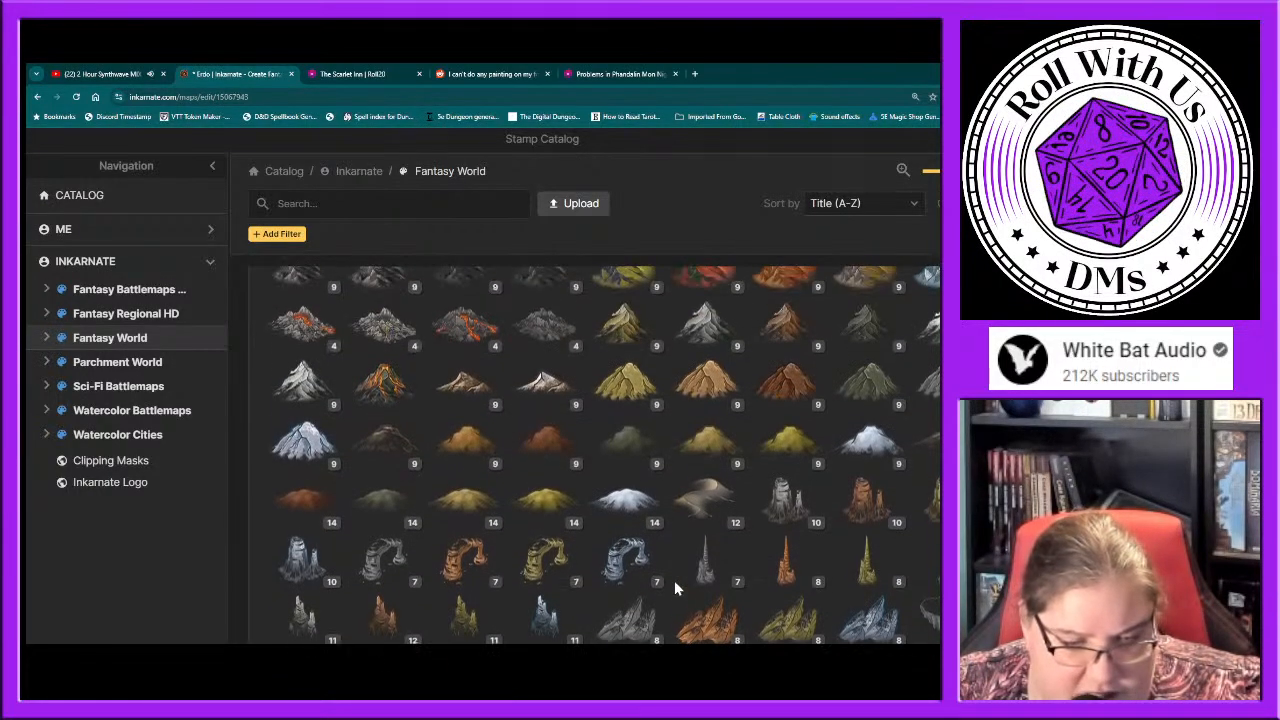
{"action": "scroll", "coordinate": [674, 584], "scroll_direction": "up", "scroll_amount": 10}
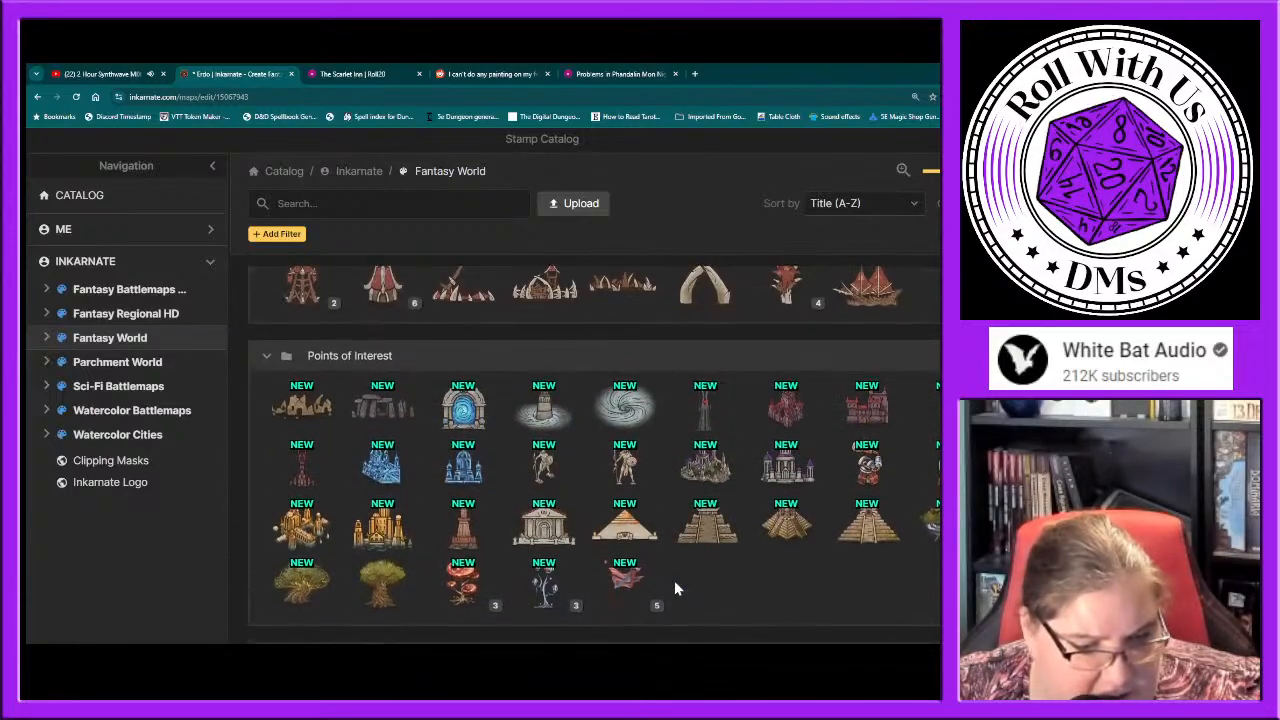
{"action": "scroll", "coordinate": [674, 589], "scroll_direction": "up", "scroll_amount": 10}
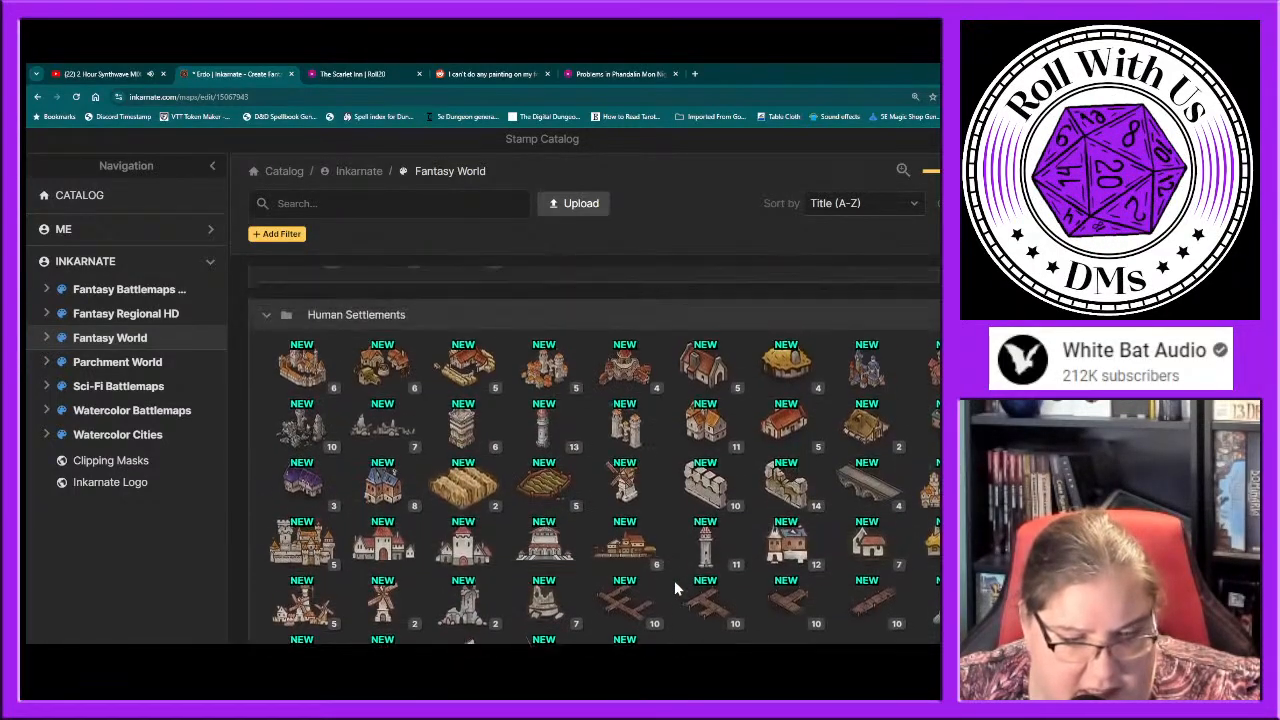
{"action": "scroll", "coordinate": [674, 589], "scroll_direction": "up", "scroll_amount": 10}
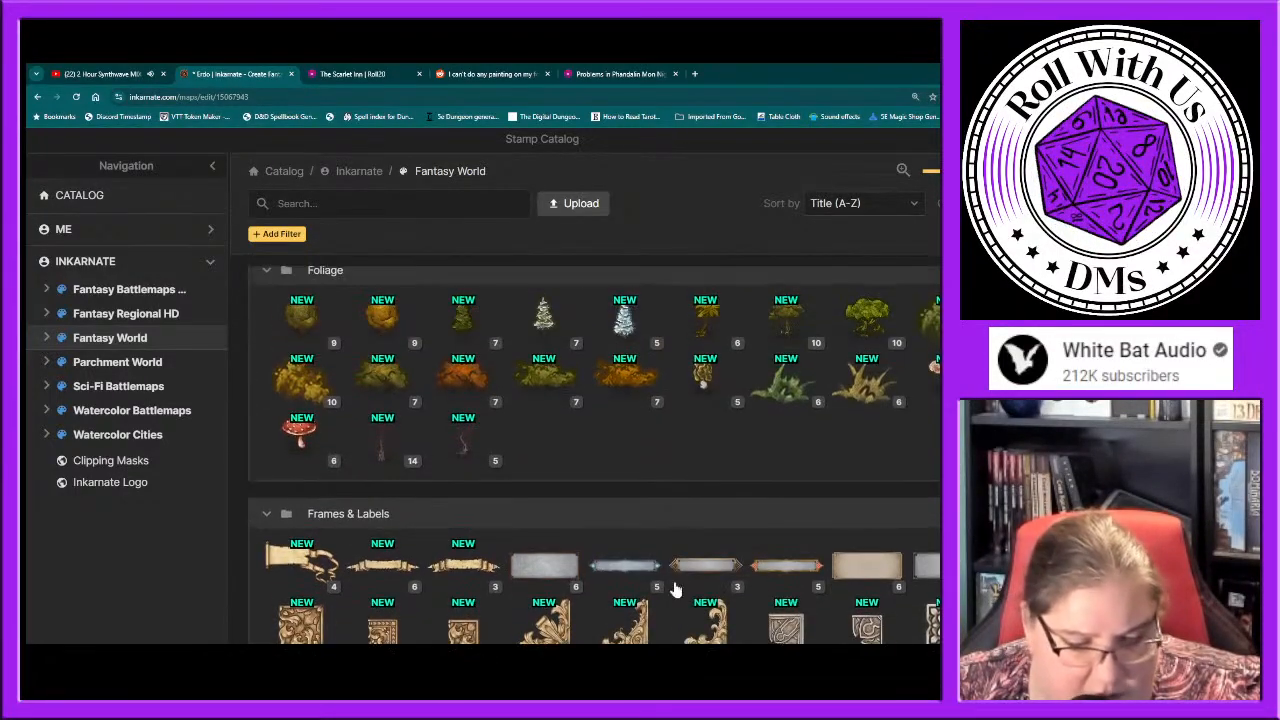
Step: Choose the grey rectangular plate from Frames & Labels and place it in the sea over the Ixalan label
{"action": "scroll", "coordinate": [674, 590], "scroll_direction": "down", "scroll_amount": 3}
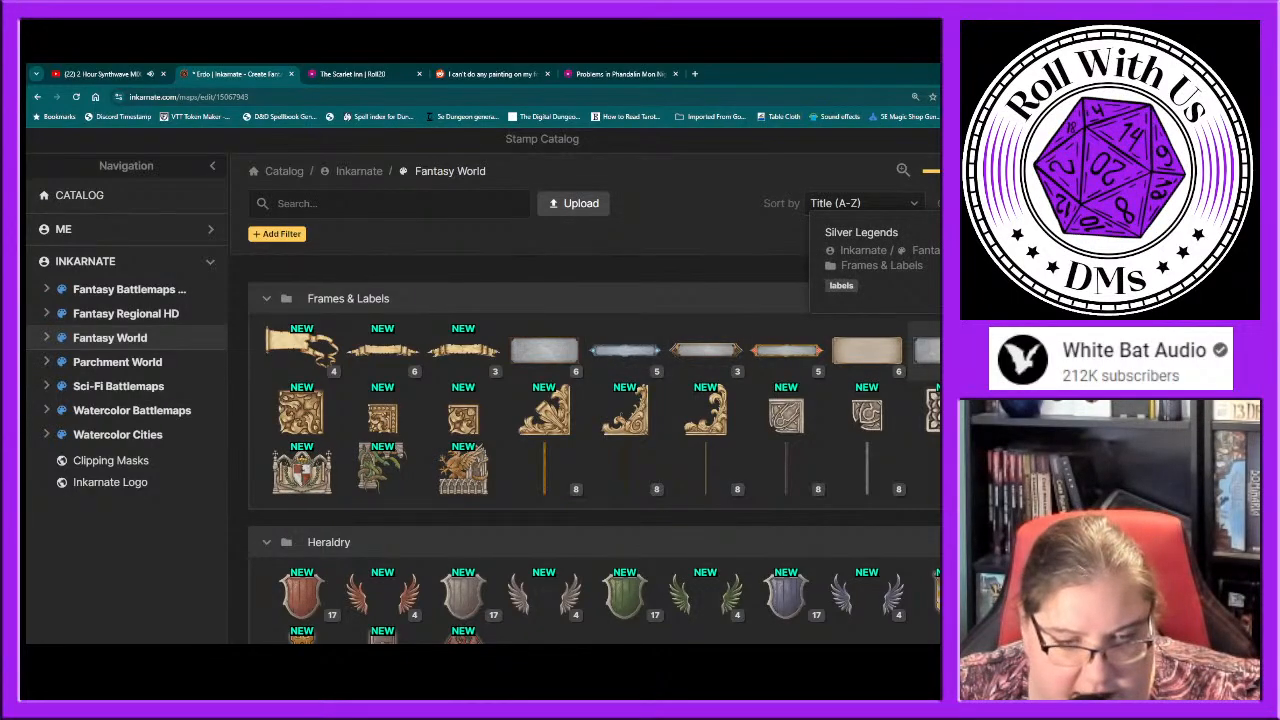
{"action": "left_click", "coordinate": [866, 350]}
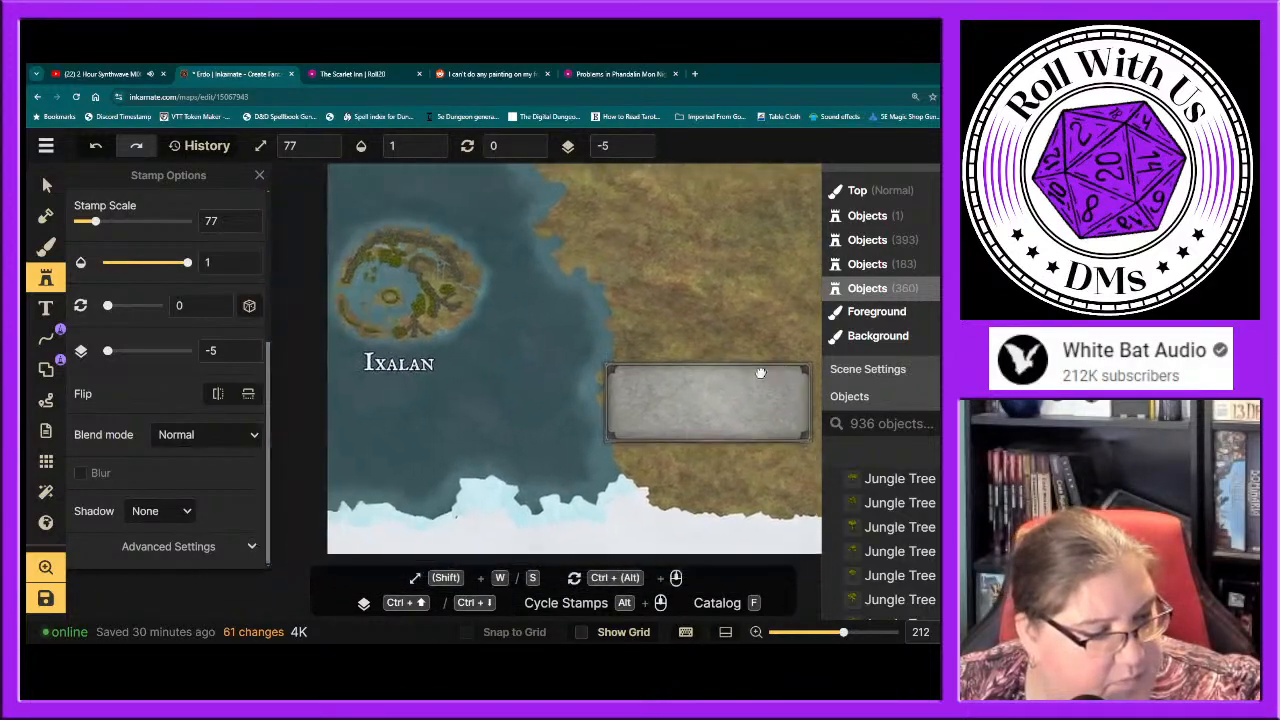
{"action": "left_click_drag", "start_coordinate": [760, 373], "coordinate": [770, 373]}
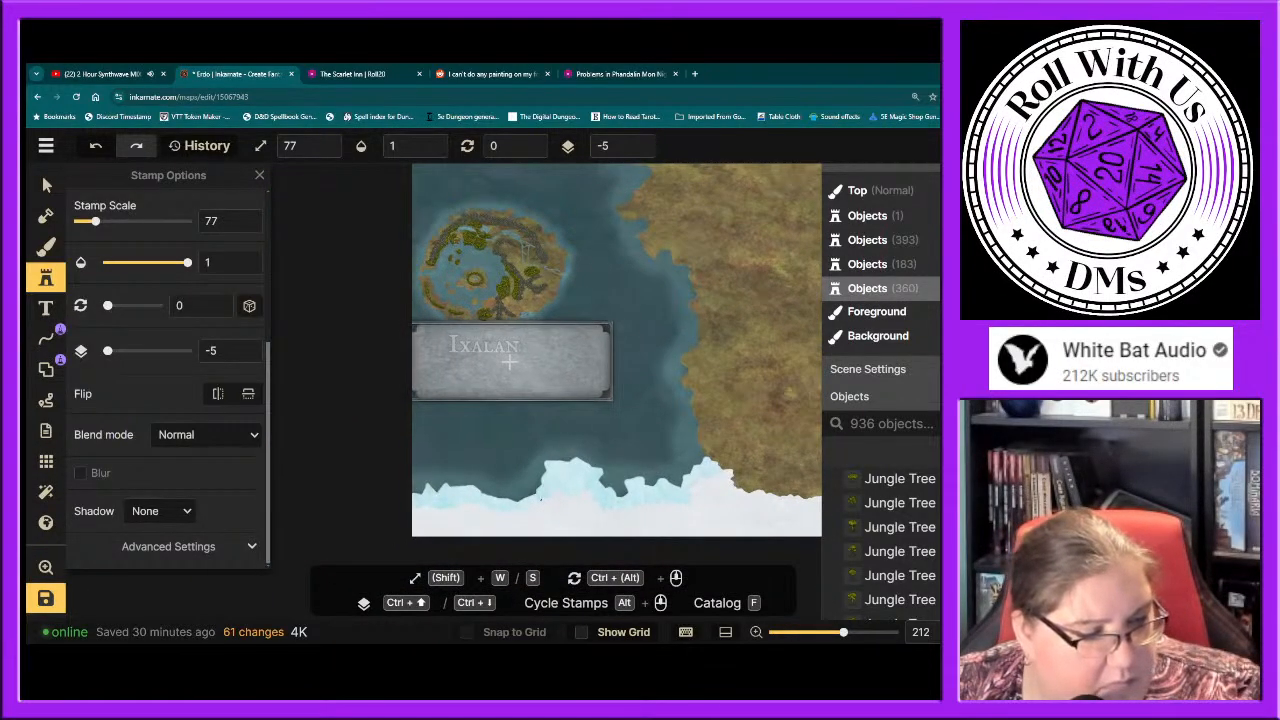
{"action": "left_click", "coordinate": [517, 372]}
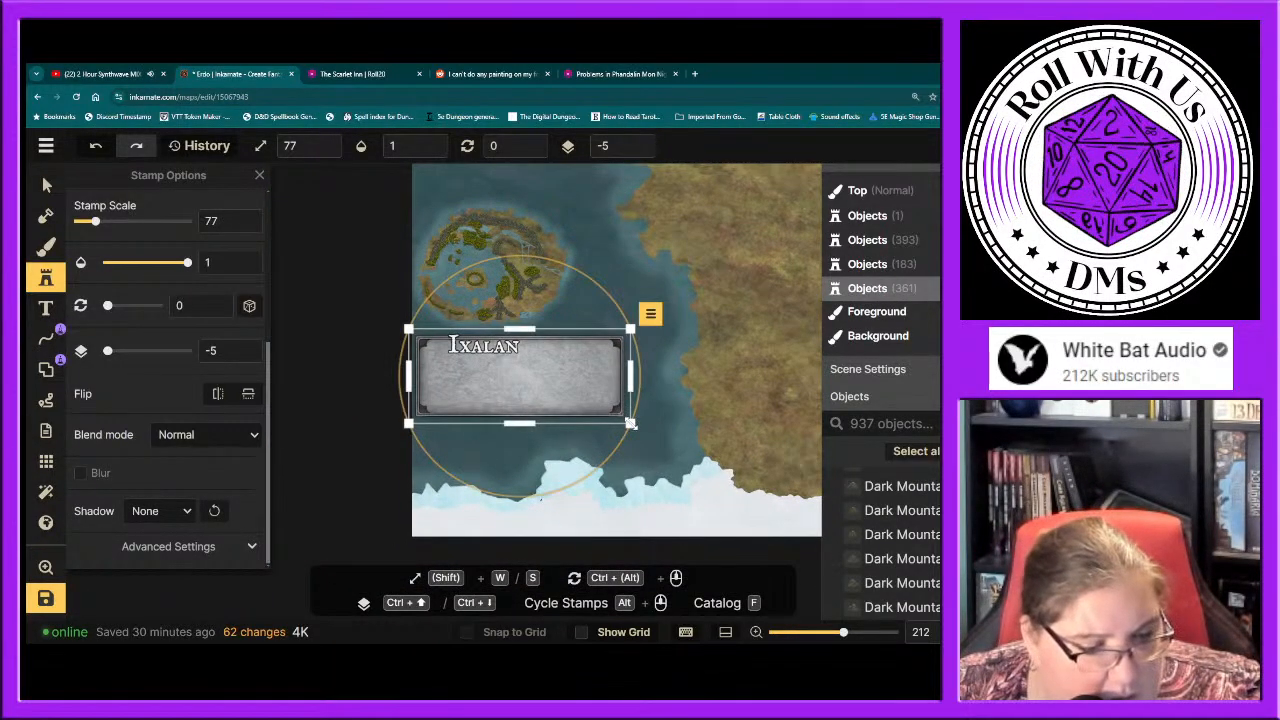
Step: Scale the grey plate down to 40 and fit it around the Ixalan label beneath the island
{"action": "left_click_drag", "start_coordinate": [630, 423], "coordinate": [471, 364]}
{"action": "left_click", "coordinate": [481, 349]}
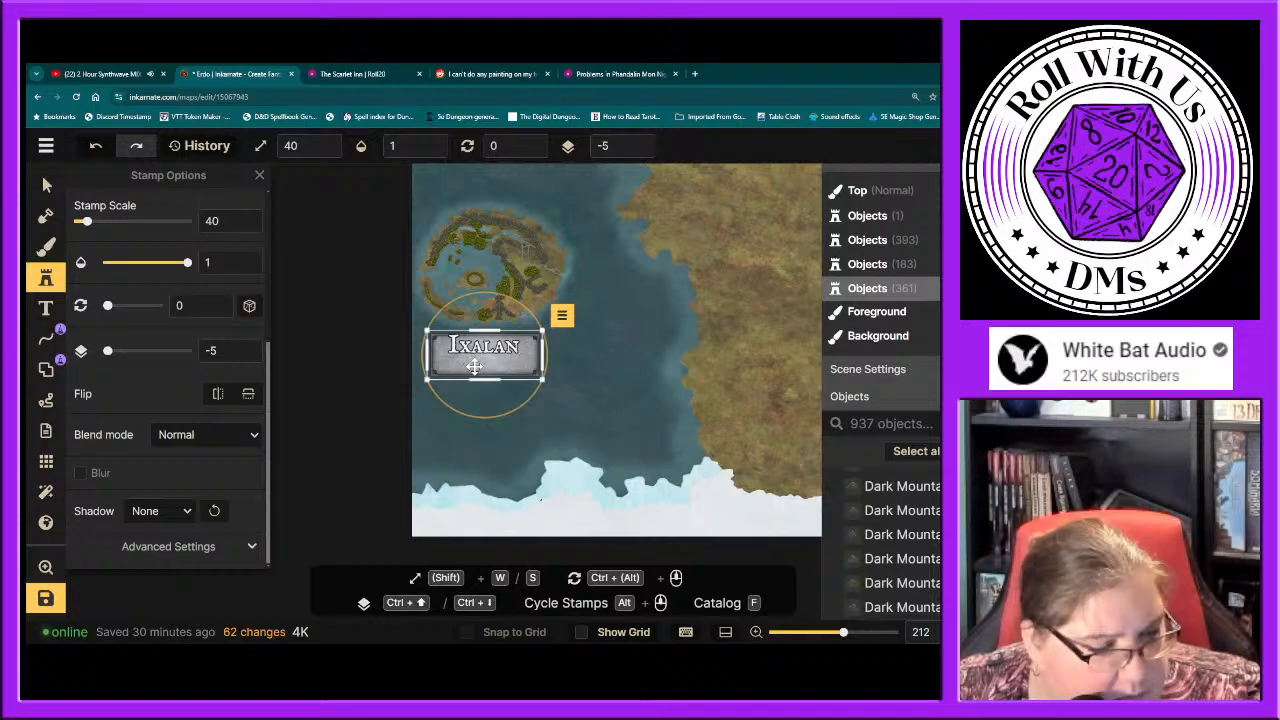
{"action": "left_click", "coordinate": [48, 188]}
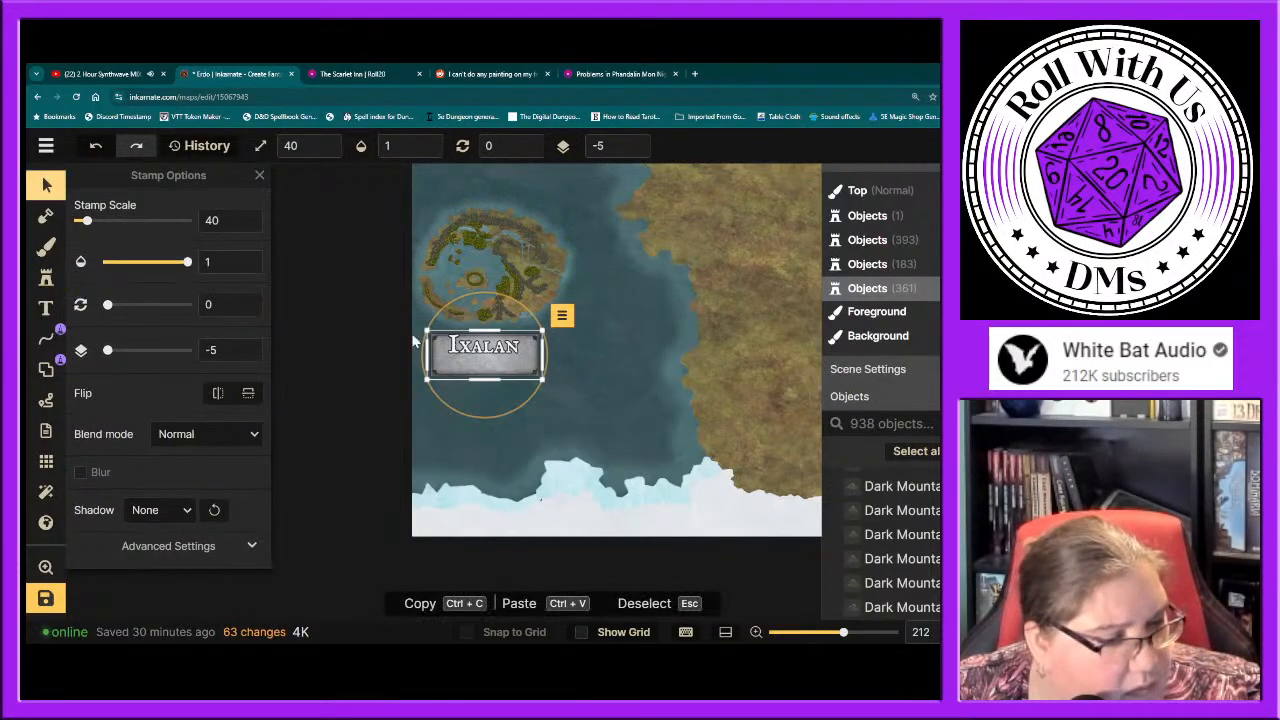
{"action": "left_click_drag", "start_coordinate": [463, 344], "coordinate": [462, 346]}
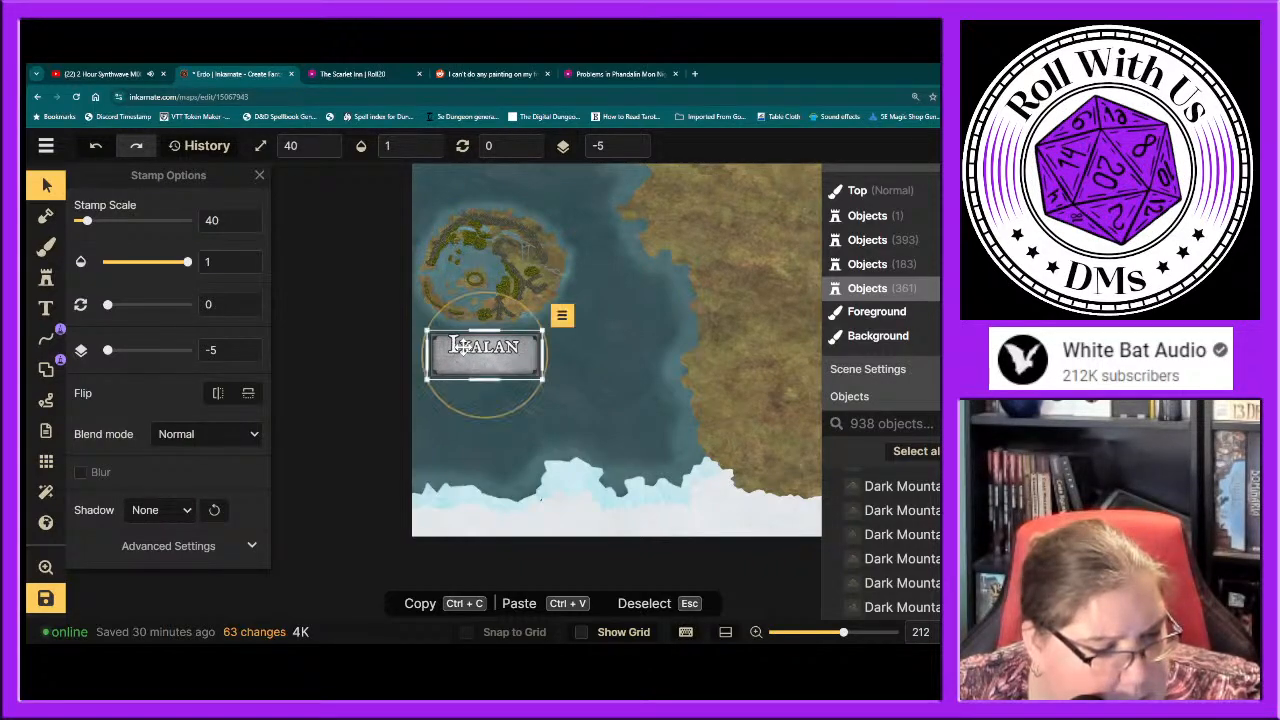
{"action": "scroll", "coordinate": [910, 567], "scroll_direction": "down", "scroll_amount": 1}
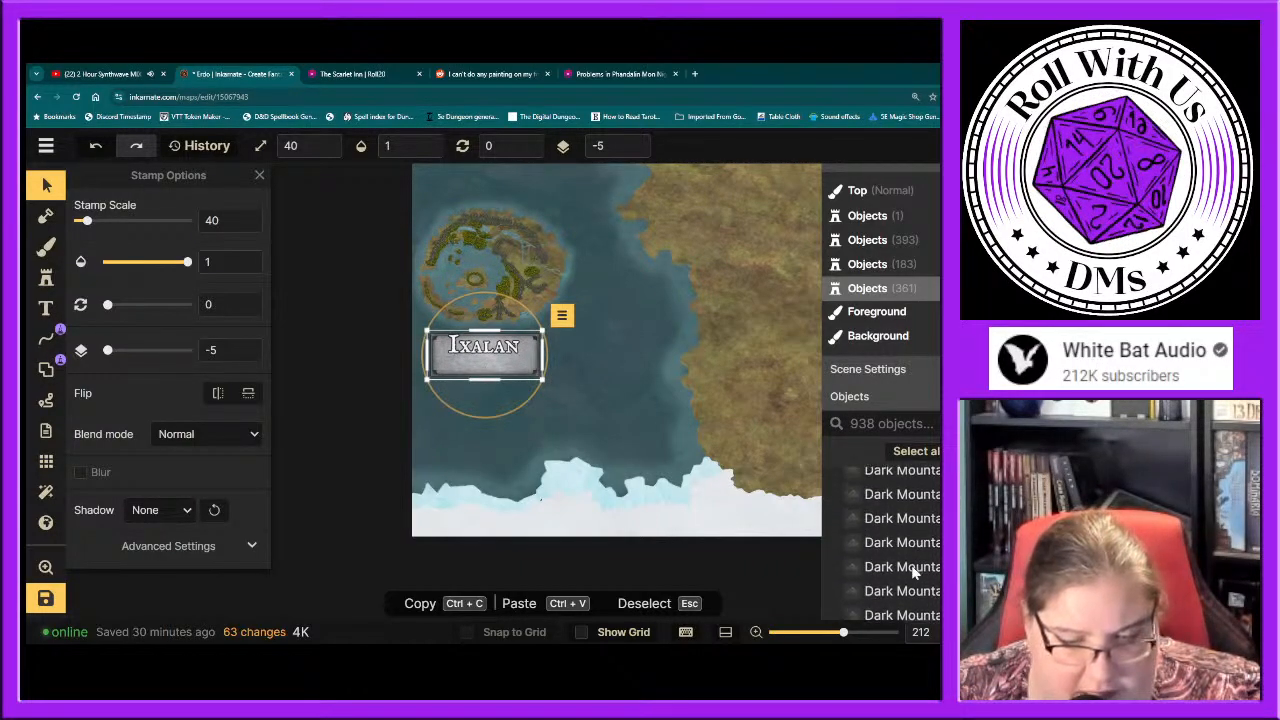
{"action": "scroll", "coordinate": [913, 571], "scroll_direction": "down", "scroll_amount": 10}
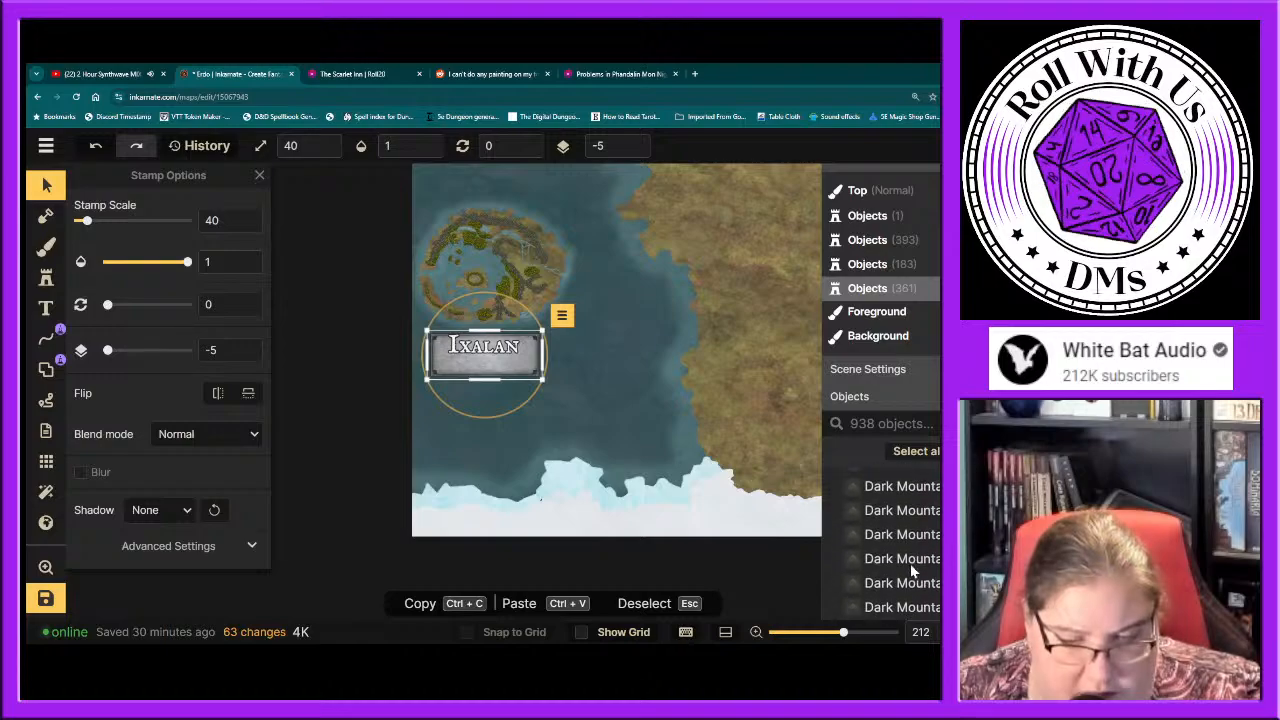
{"action": "key", "text": "Escape"}
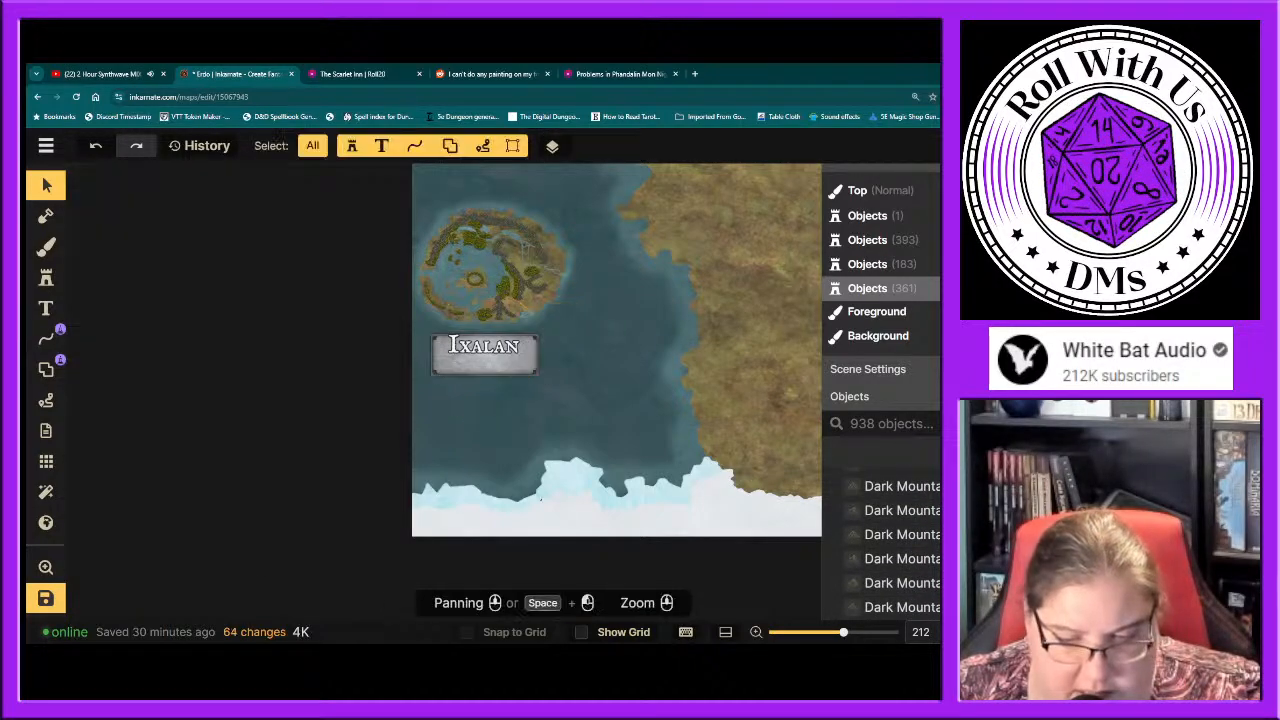
{"action": "left_click", "coordinate": [466, 352]}
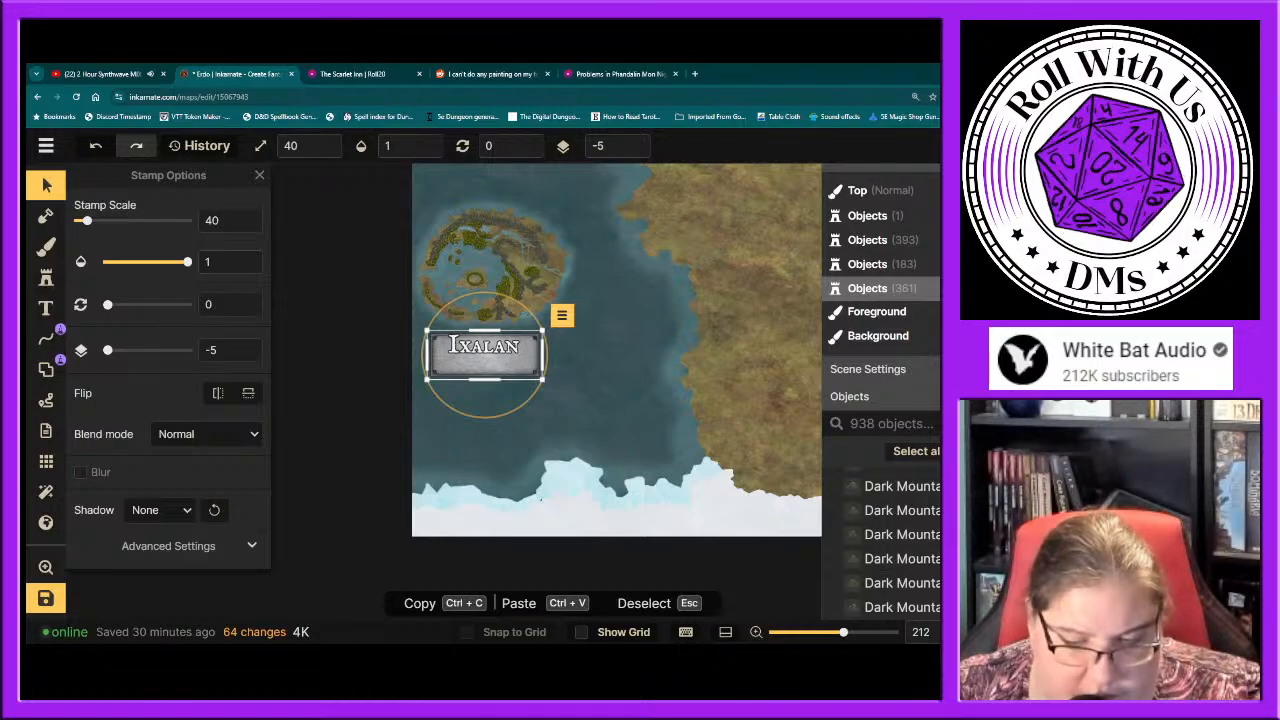
{"action": "left_click", "coordinate": [45, 308]}
{"action": "left_click", "coordinate": [415, 329]}
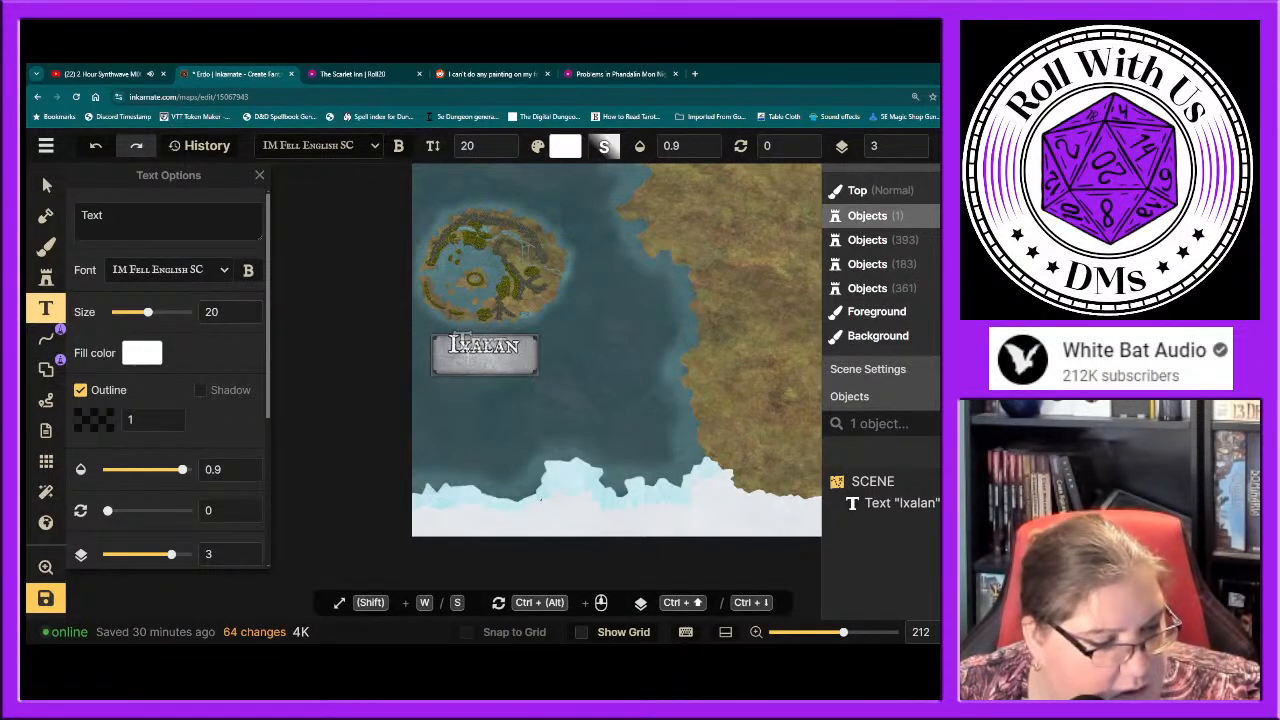
{"action": "left_click", "coordinate": [45, 184]}
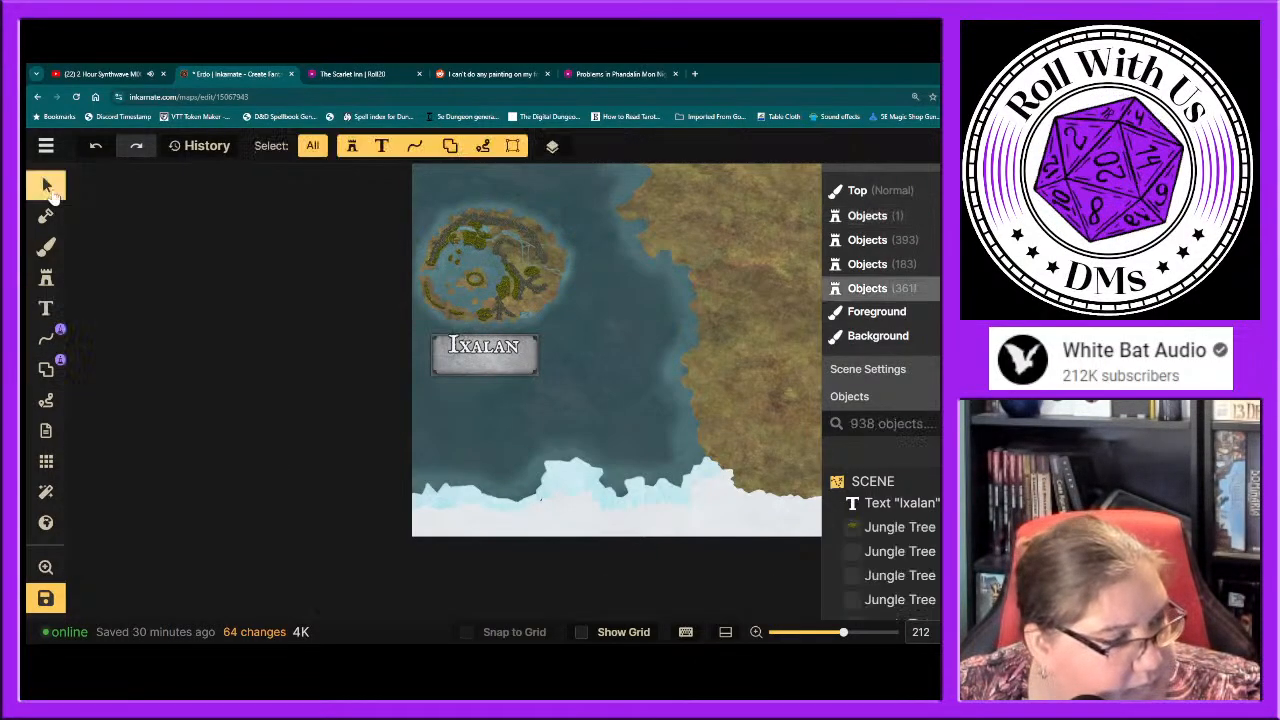
Step: Move the grey plate down below the Ixalan text, and shift the text and plate together slightly lower
{"action": "left_click", "coordinate": [475, 352]}
{"action": "left_click", "coordinate": [477, 350]}
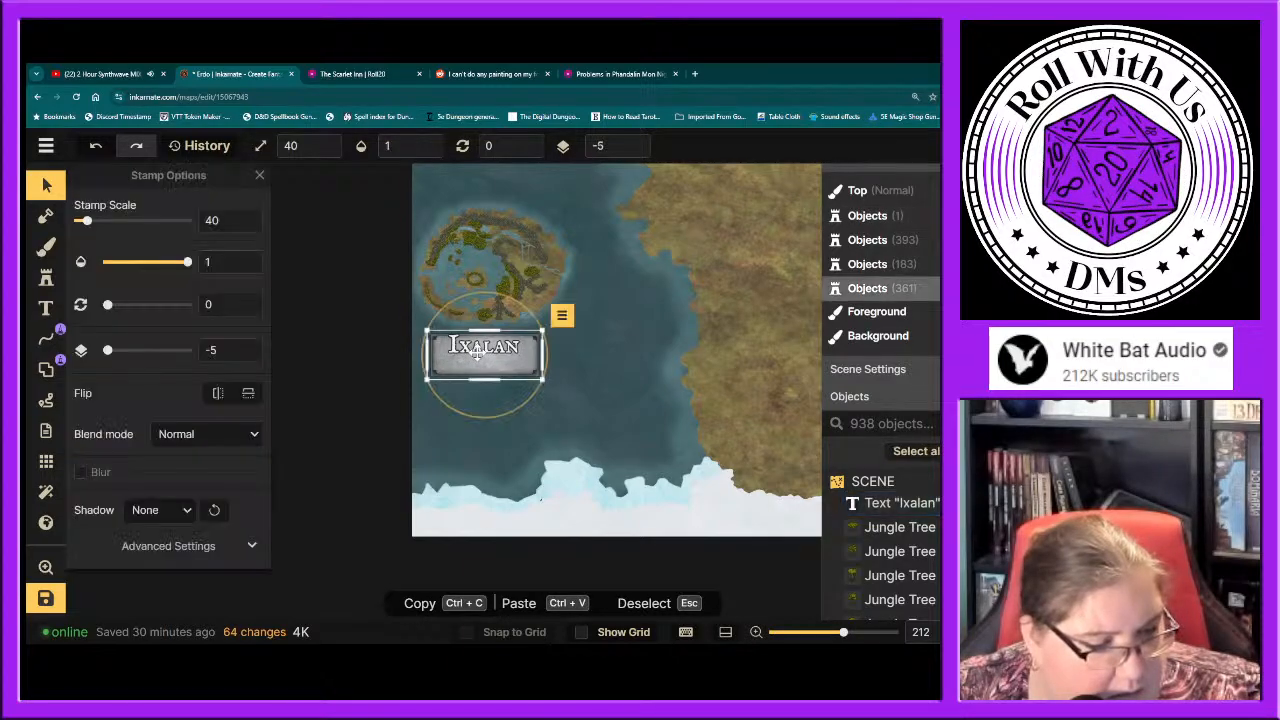
{"action": "left_click_drag", "start_coordinate": [481, 349], "coordinate": [482, 371]}
{"action": "left_click", "coordinate": [486, 349]}
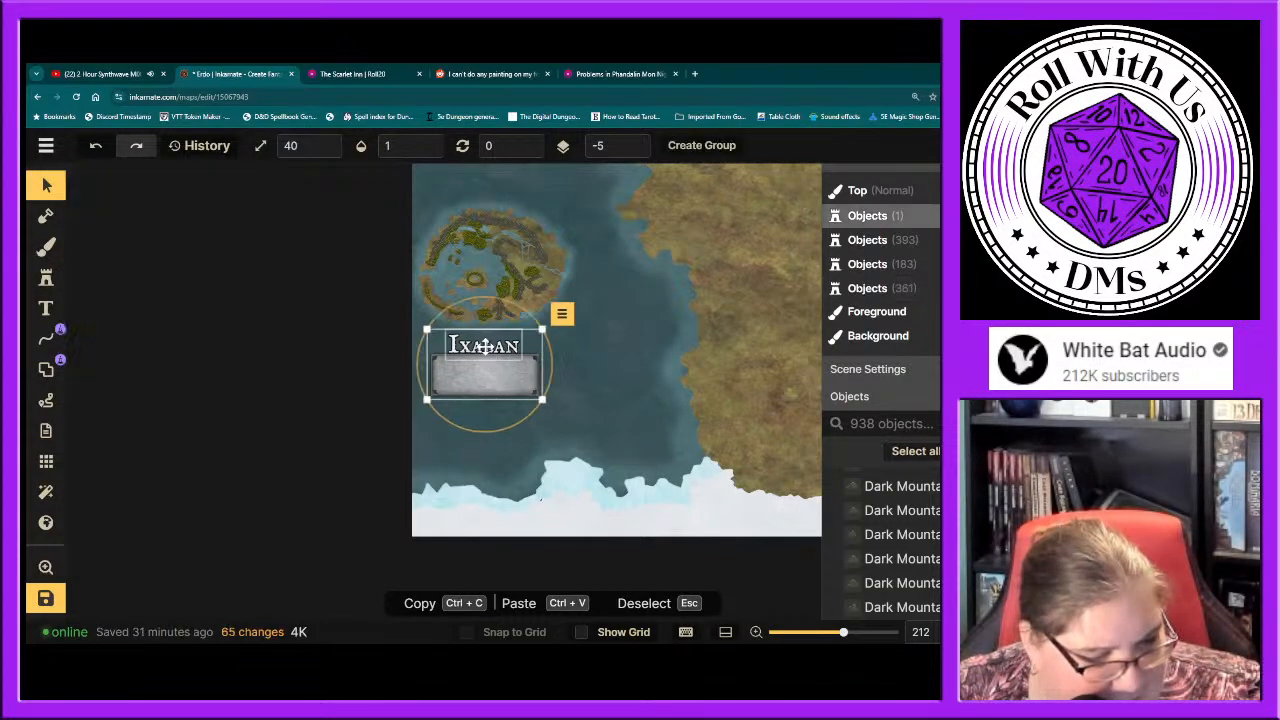
{"action": "left_click_drag", "start_coordinate": [455, 345], "coordinate": [452, 353]}
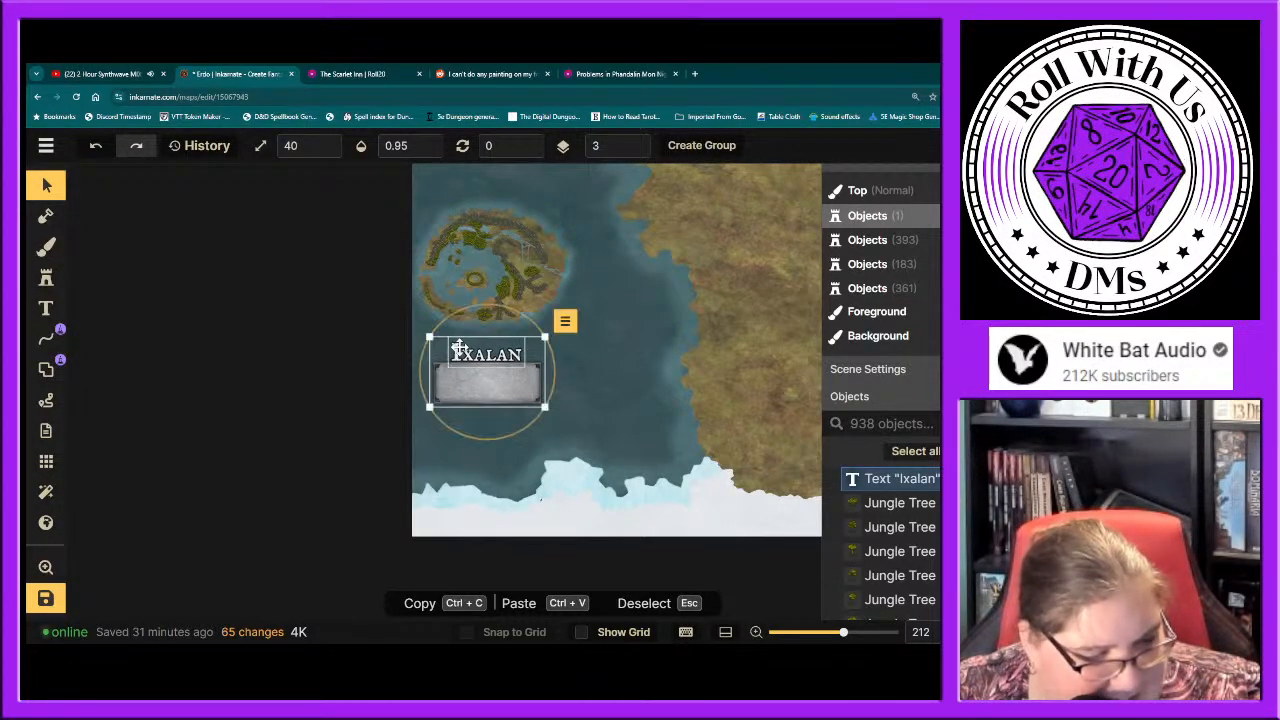
{"action": "key", "text": "Escape"}
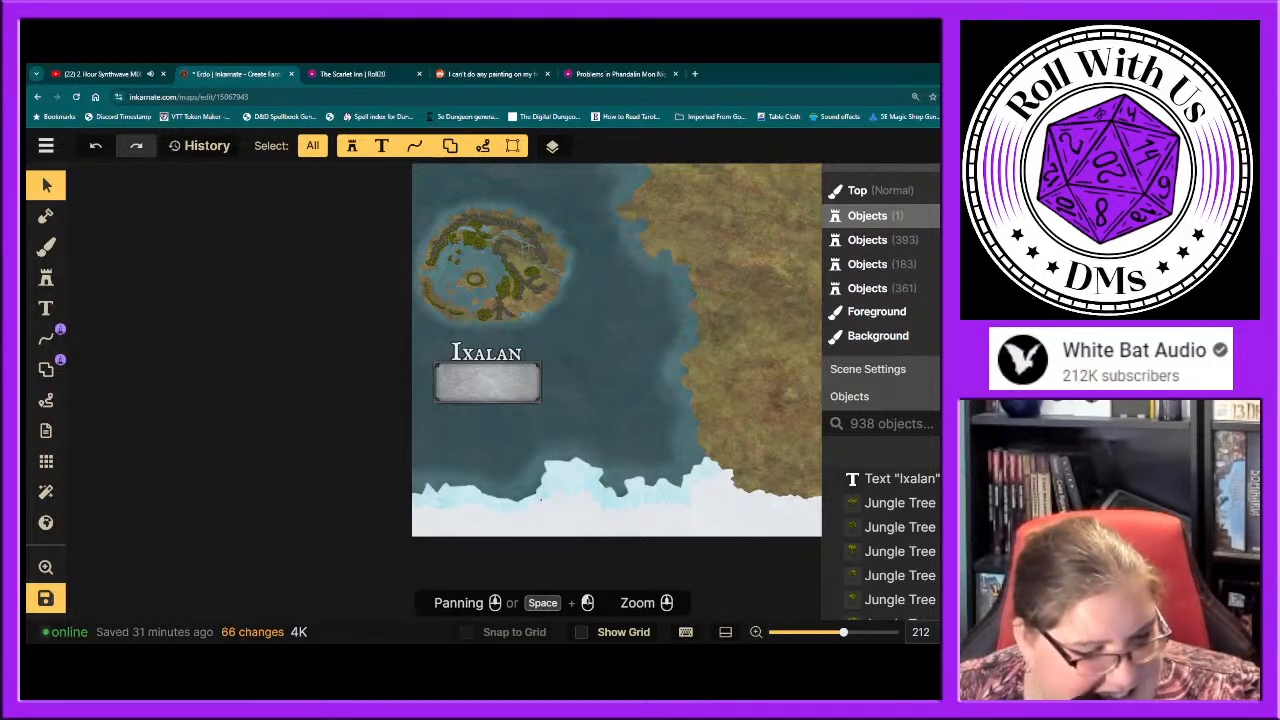
{"action": "left_click", "coordinate": [511, 358]}
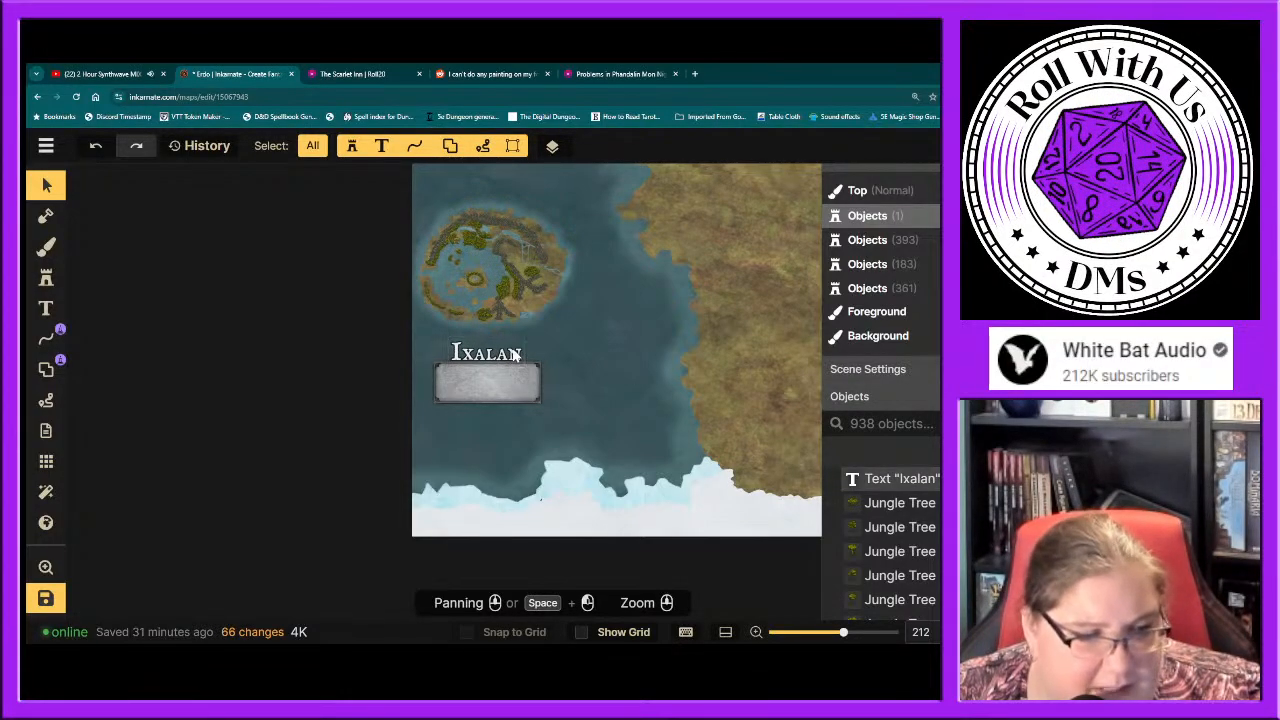
{"action": "left_click", "coordinate": [433, 350]}
{"action": "left_click", "coordinate": [615, 384]}
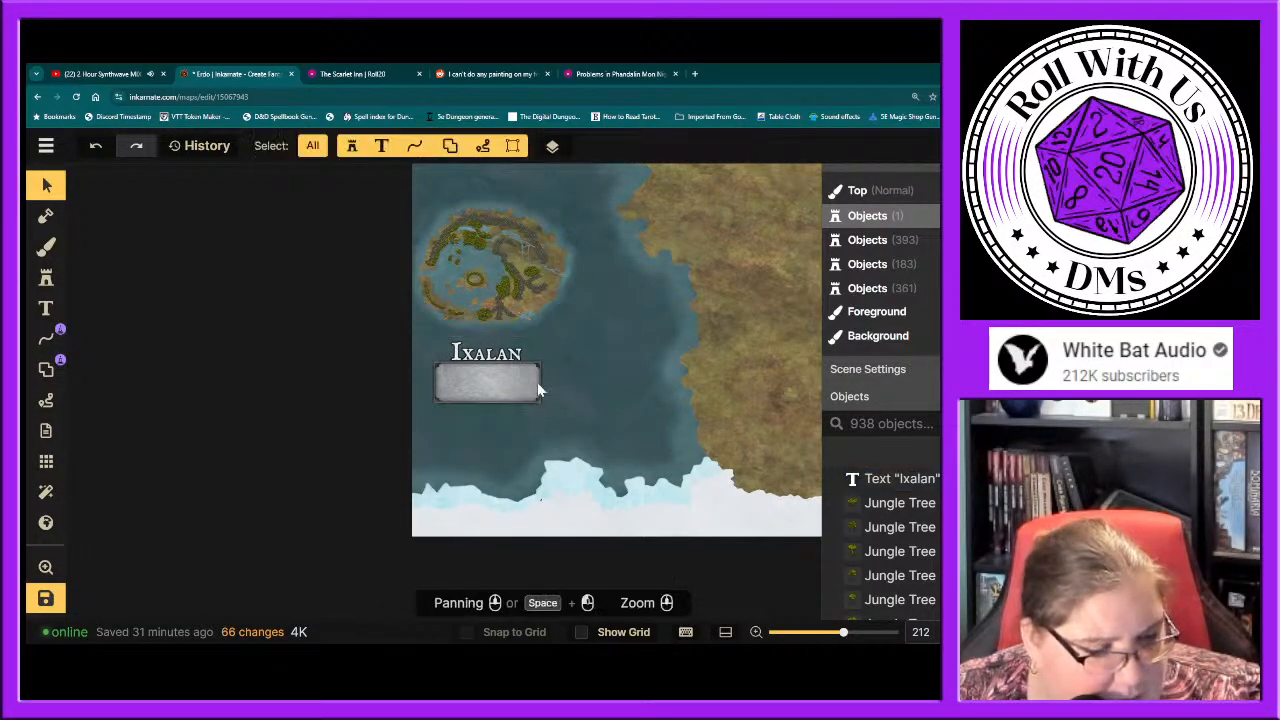
Step: Move the grey plate farther down into open sea and centre the Ixalan text on it
{"action": "left_click", "coordinate": [498, 397]}
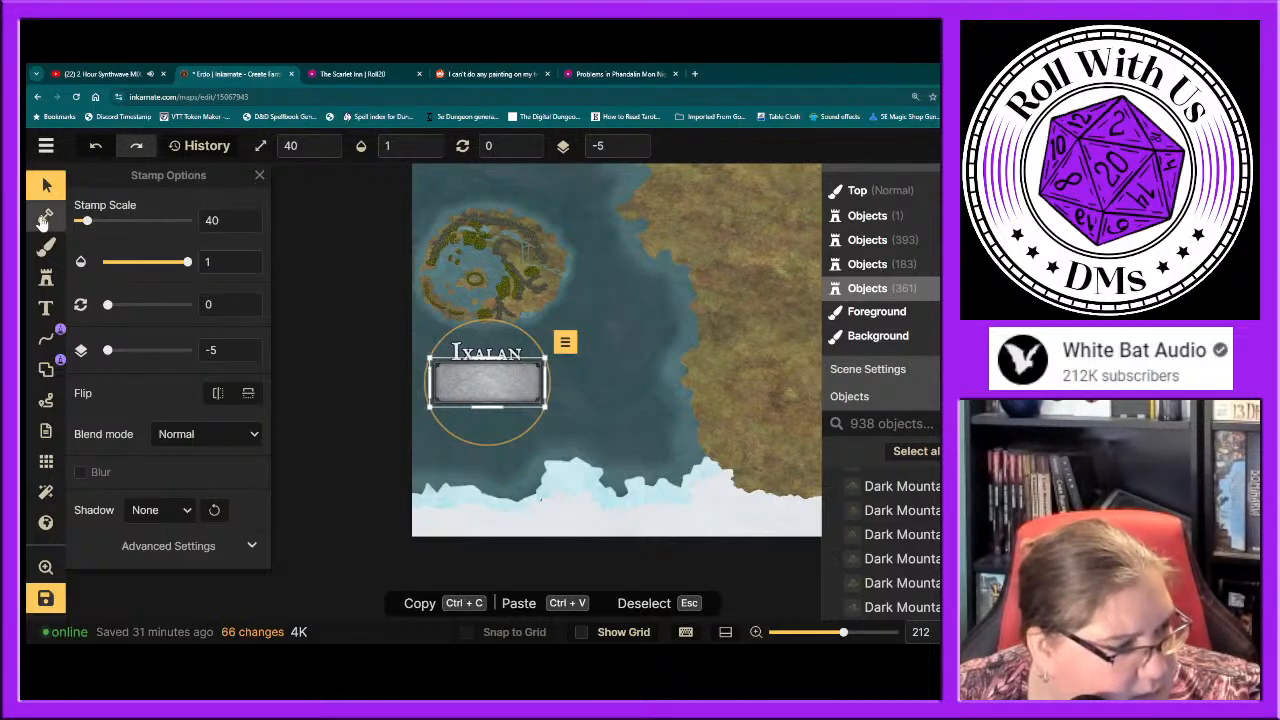
{"action": "left_click", "coordinate": [44, 183]}
{"action": "left_click_drag", "start_coordinate": [461, 388], "coordinate": [484, 409]}
{"action": "left_click", "coordinate": [648, 386]}
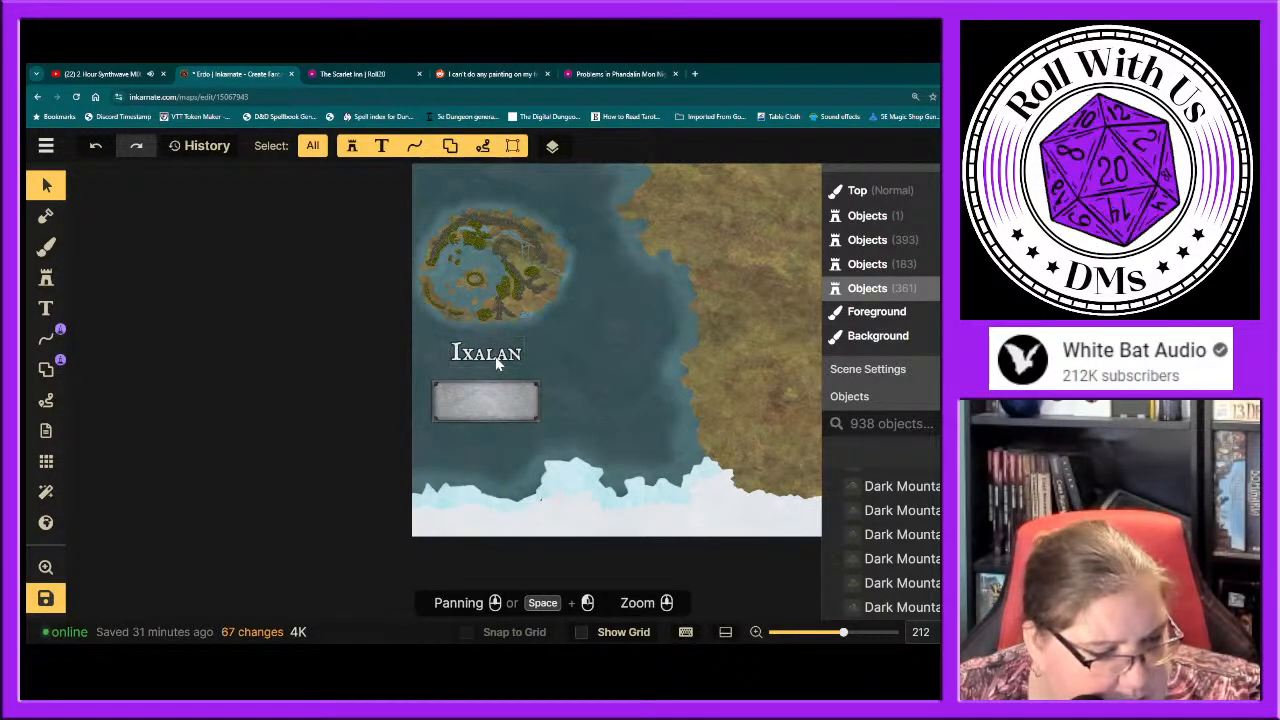
{"action": "left_click", "coordinate": [455, 352]}
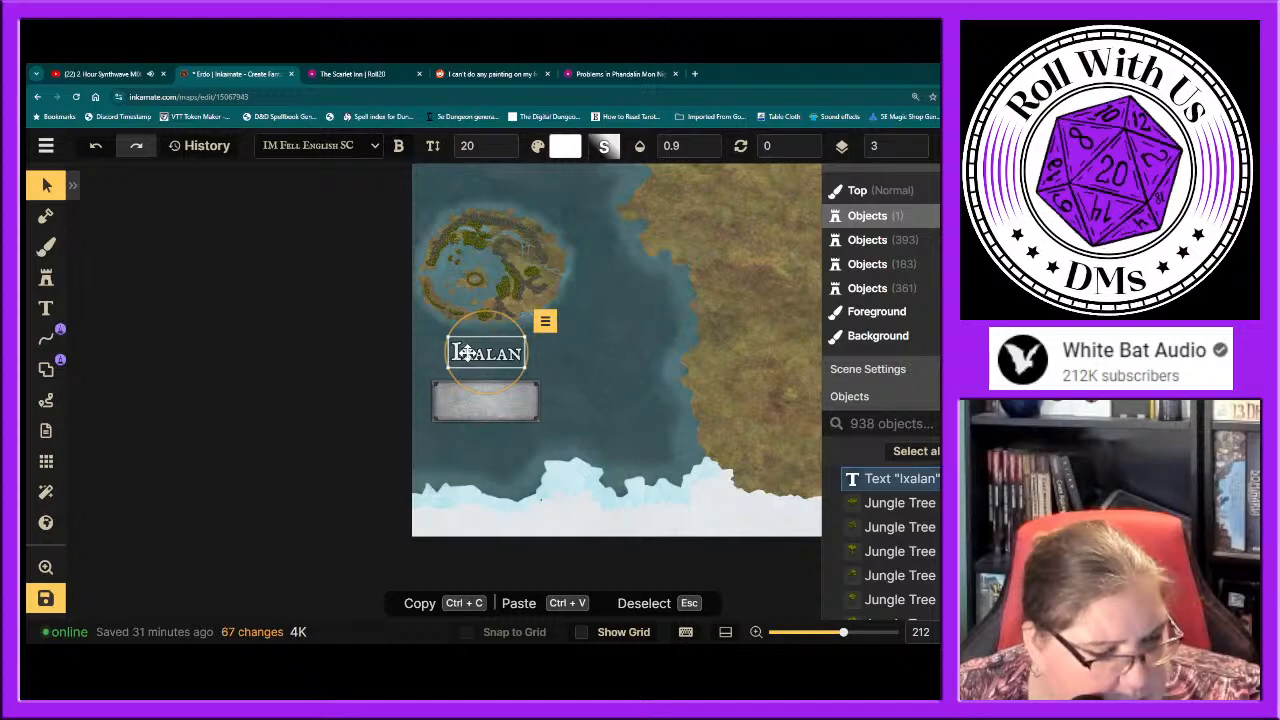
{"action": "left_click_drag", "start_coordinate": [463, 373], "coordinate": [465, 402]}
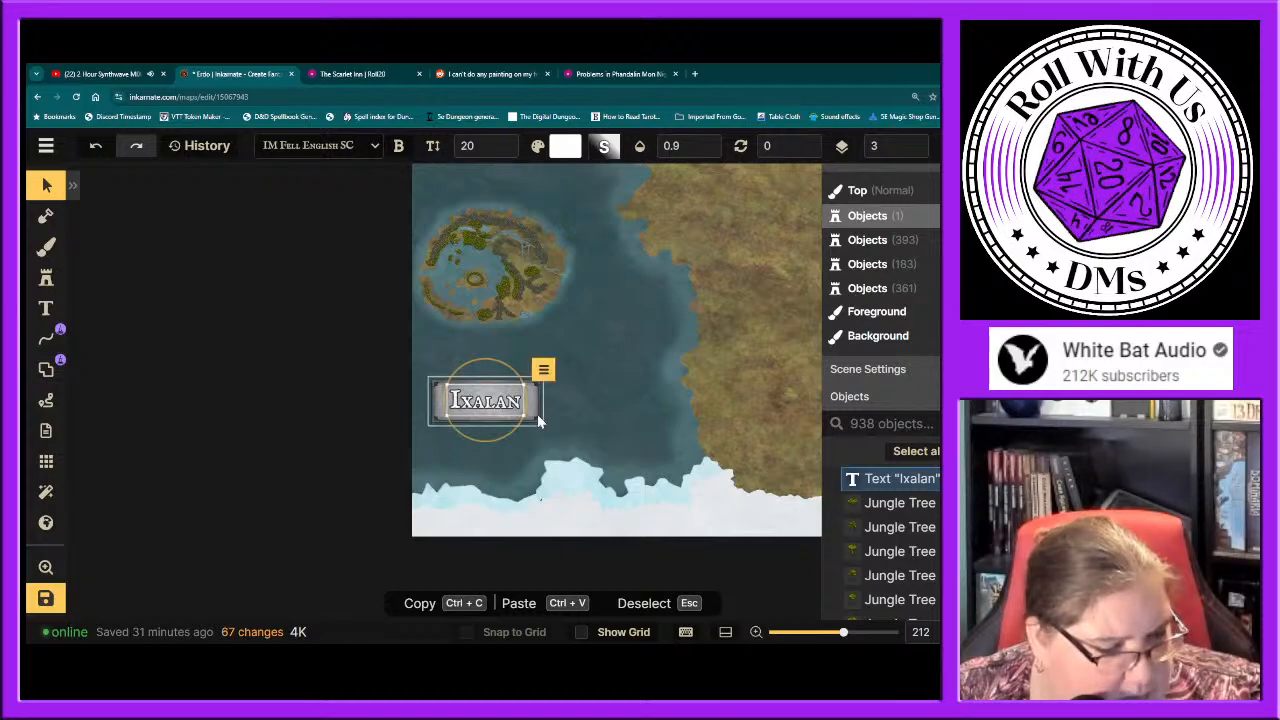
{"action": "left_click", "coordinate": [594, 413]}
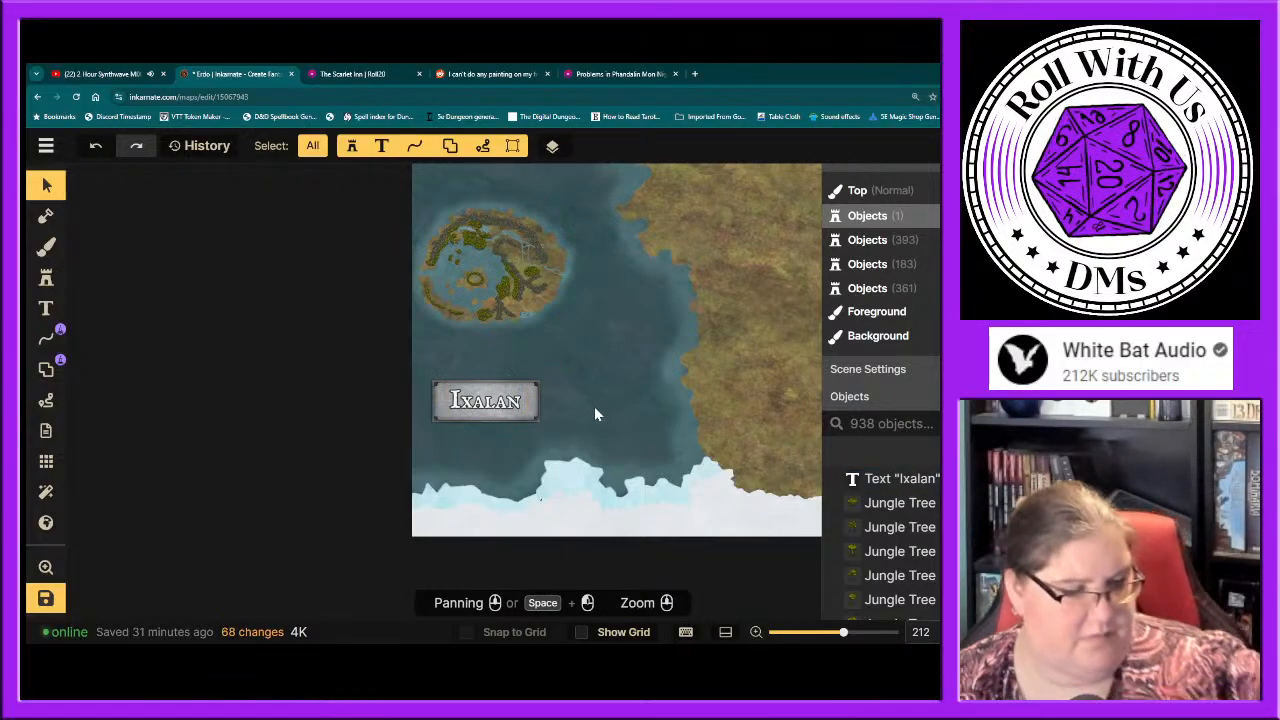
Step: Scale the grey plate down to 33 and recentre it around the Ixalan text
{"action": "left_click", "coordinate": [535, 419]}
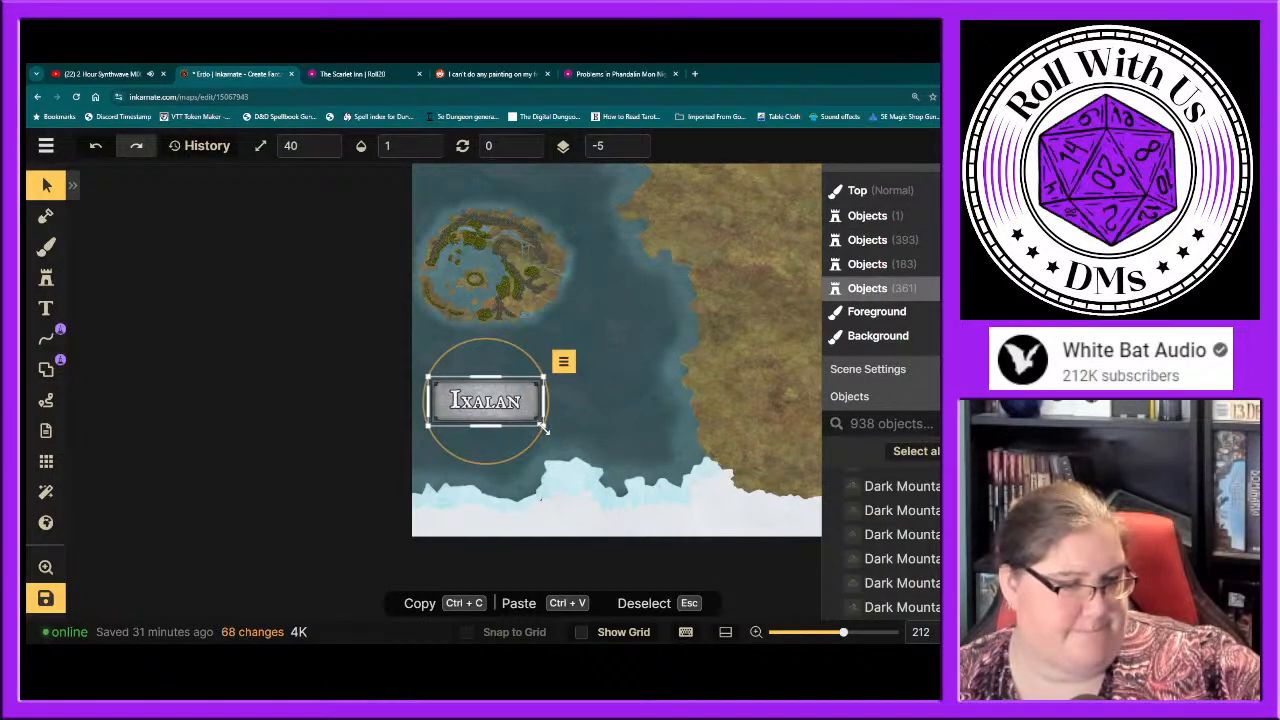
{"action": "left_click_drag", "start_coordinate": [535, 423], "coordinate": [524, 423]}
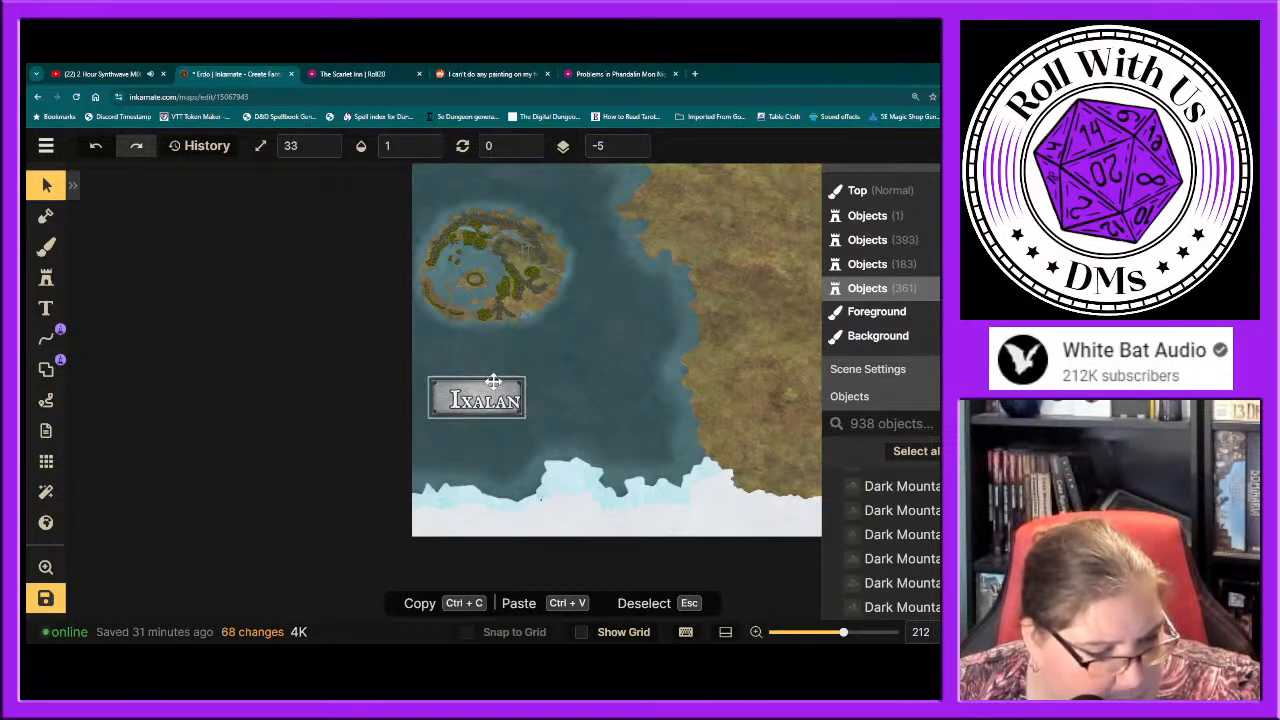
{"action": "left_click_drag", "start_coordinate": [493, 381], "coordinate": [498, 383]}
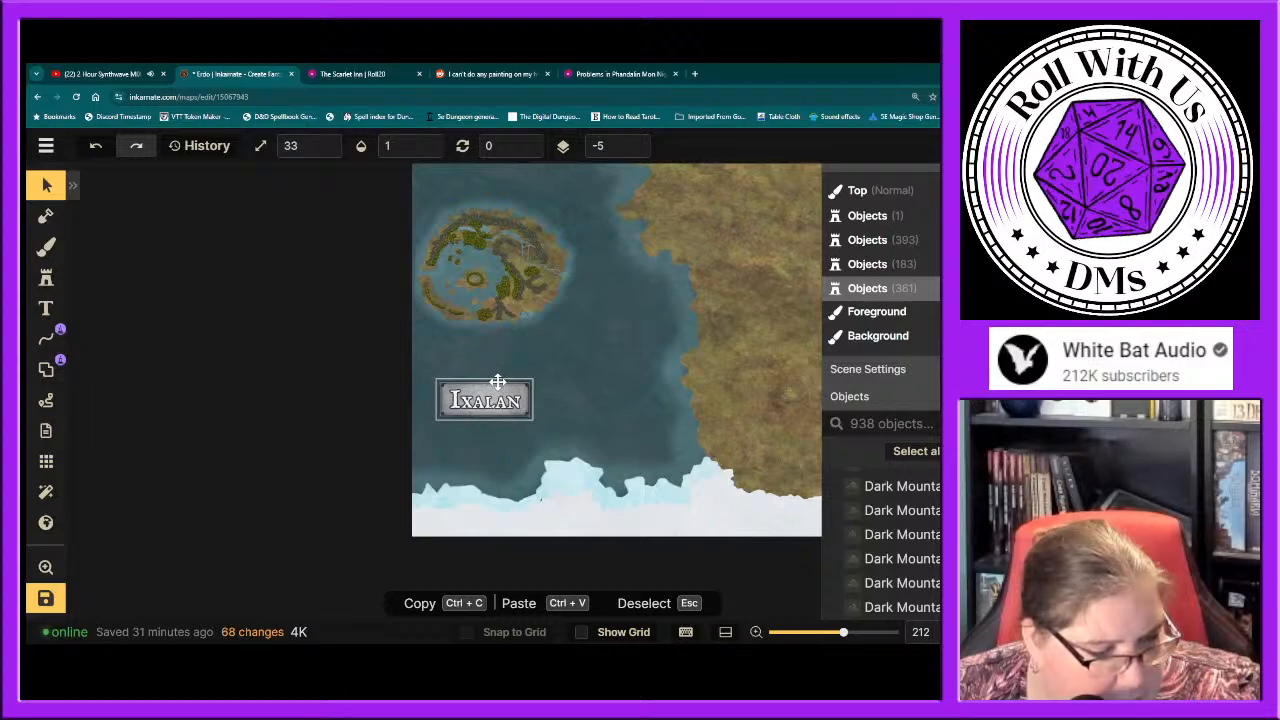
{"action": "left_click", "coordinate": [592, 400]}
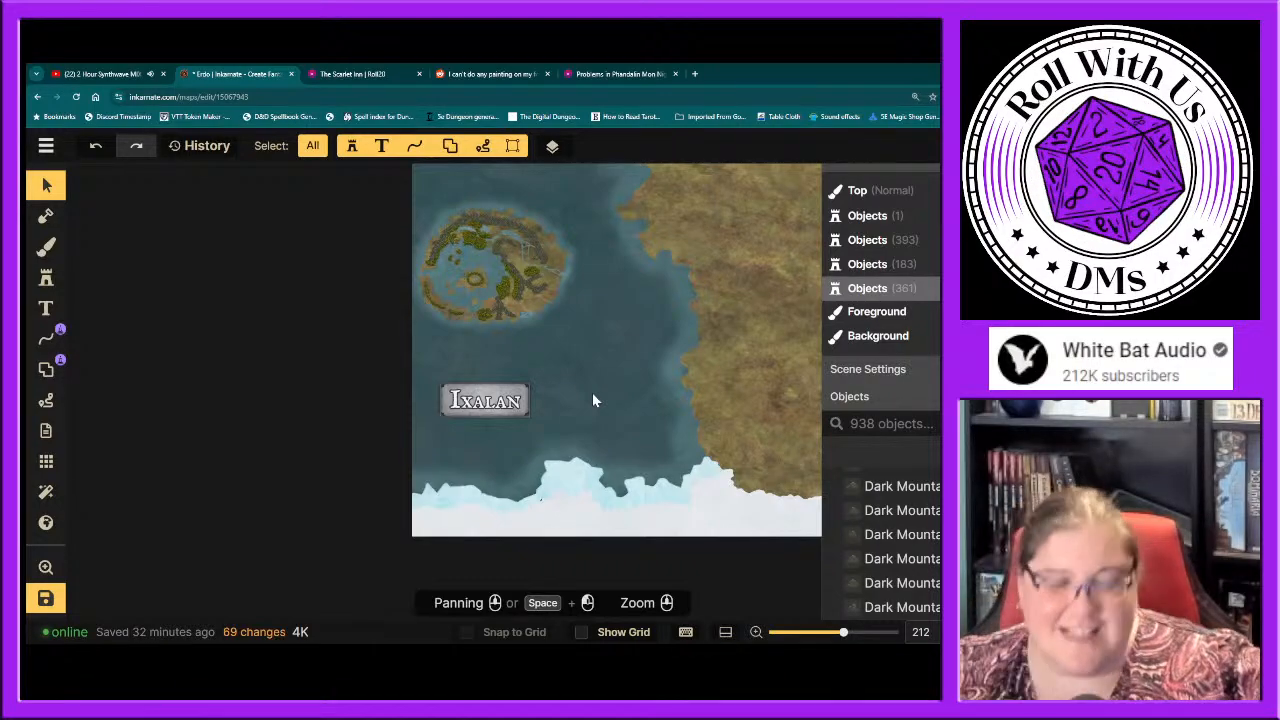
Step: Search the web for "ixalan" in a new browser tab
{"action": "left_click", "coordinate": [697, 74]}
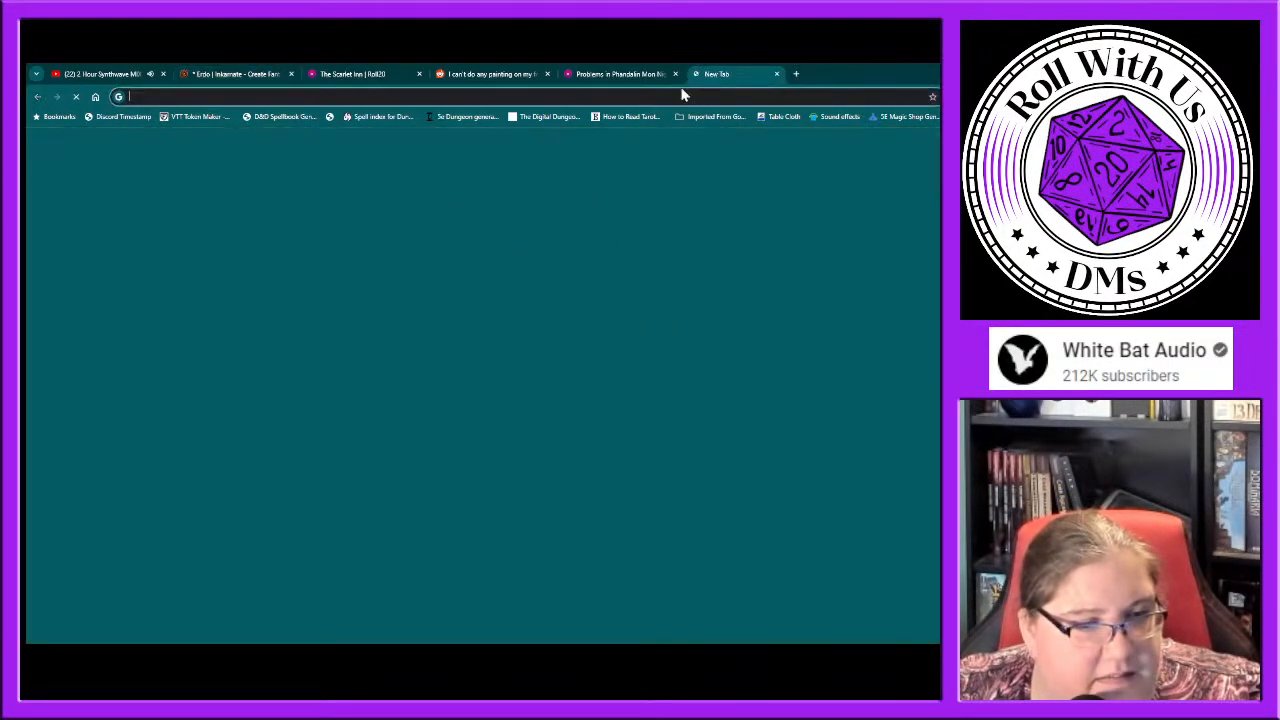
{"action": "type", "text": "ixa"}
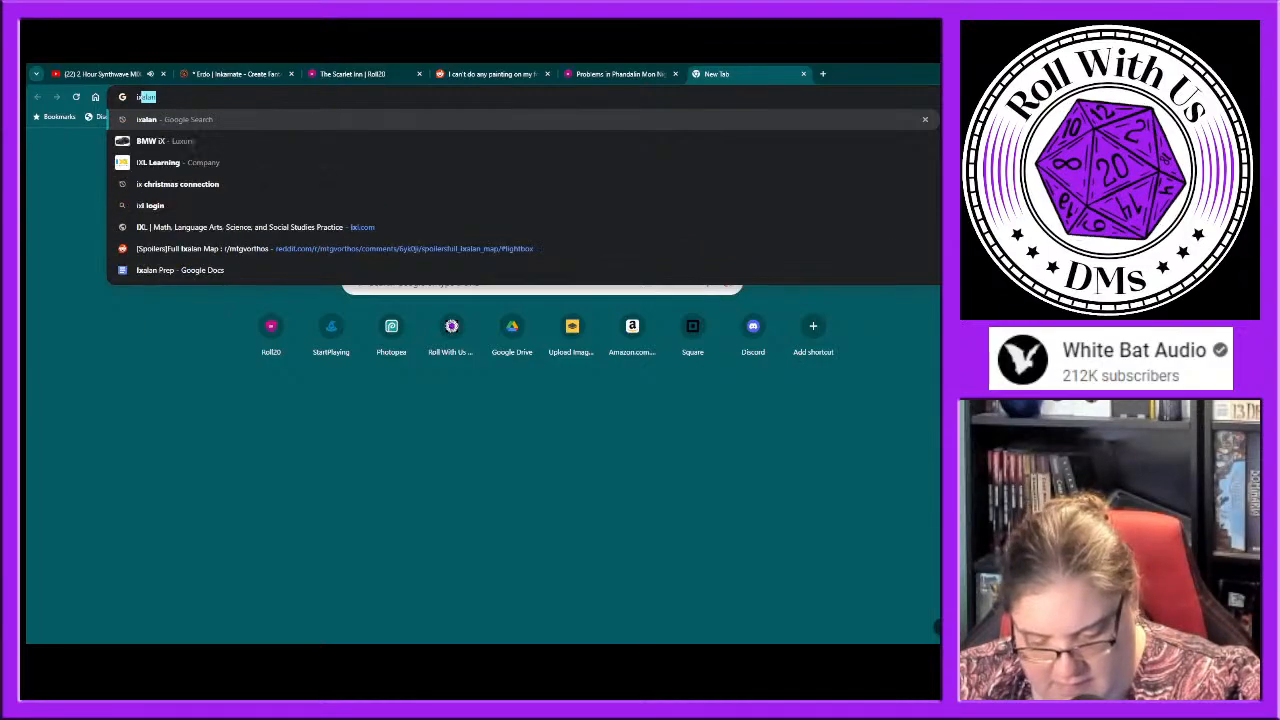
{"action": "type", "text": "lan"}
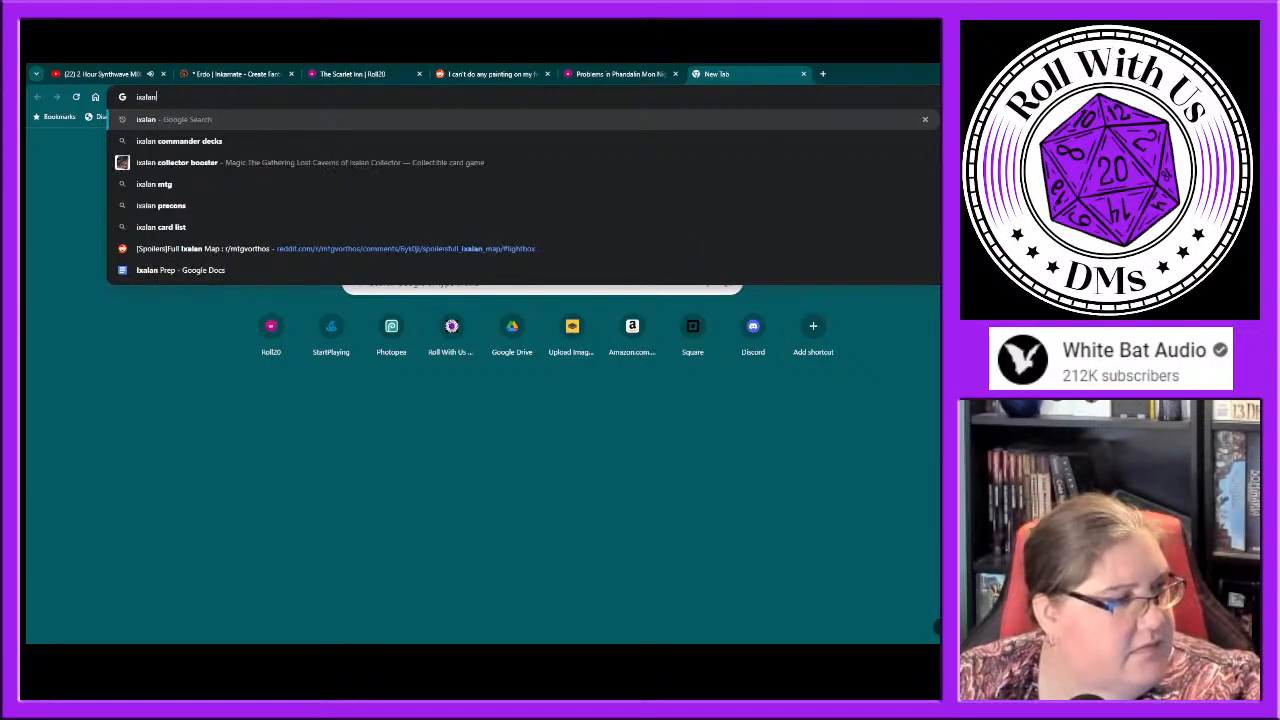
{"action": "key", "text": "Return"}
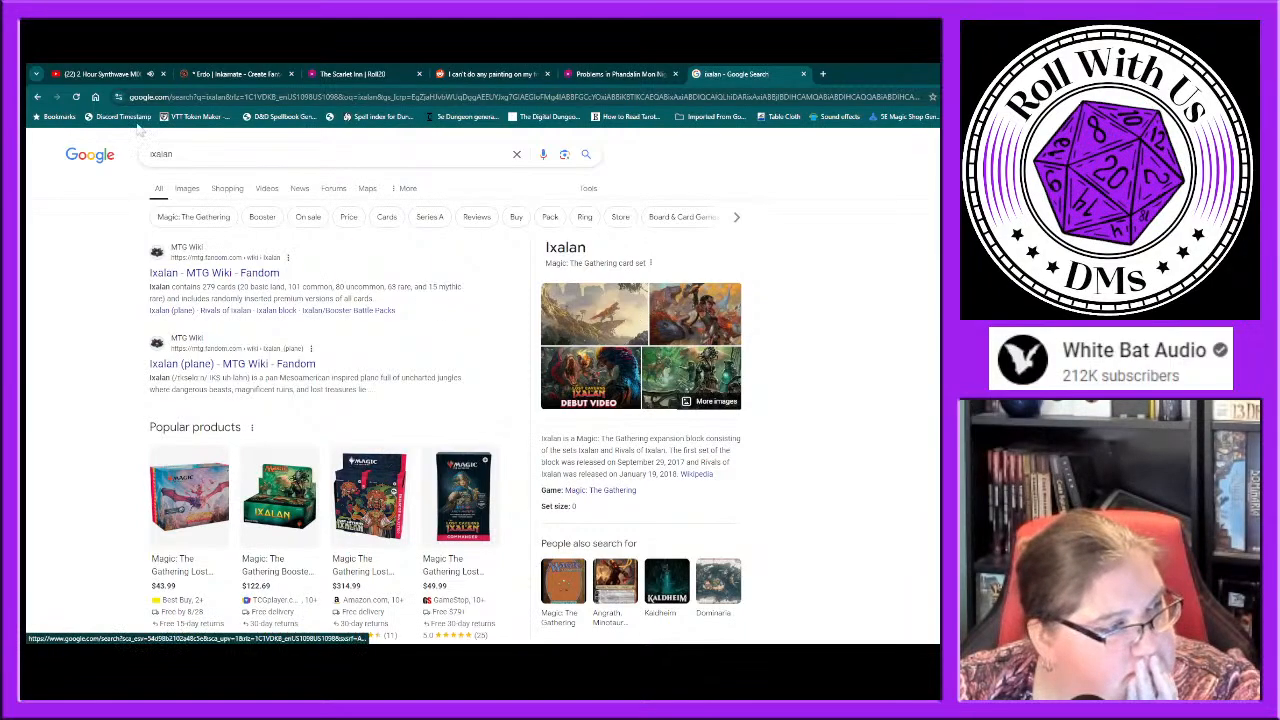
Step: Return to the Inkarnate map and move the Ixalan text and plate together up to just beneath the island
{"action": "left_click", "coordinate": [250, 74]}
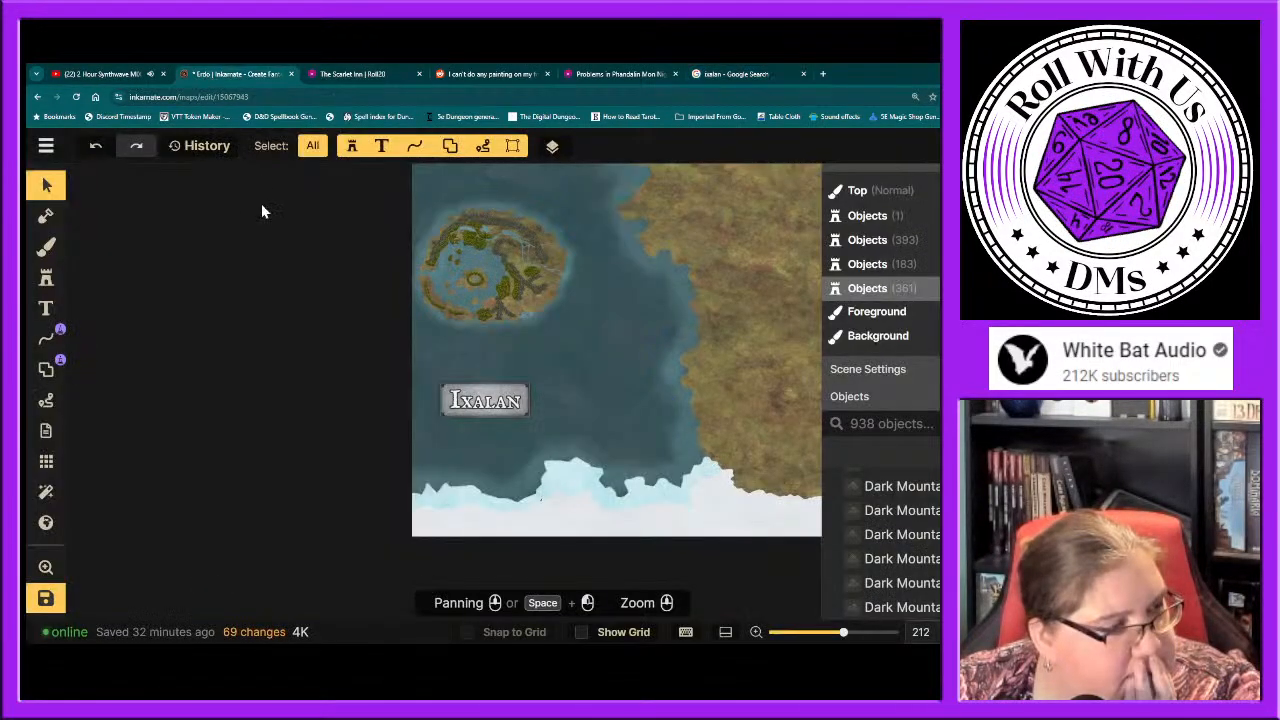
{"action": "left_click_drag", "start_coordinate": [434, 443], "coordinate": [485, 365]}
{"action": "left_click", "coordinate": [591, 400]}
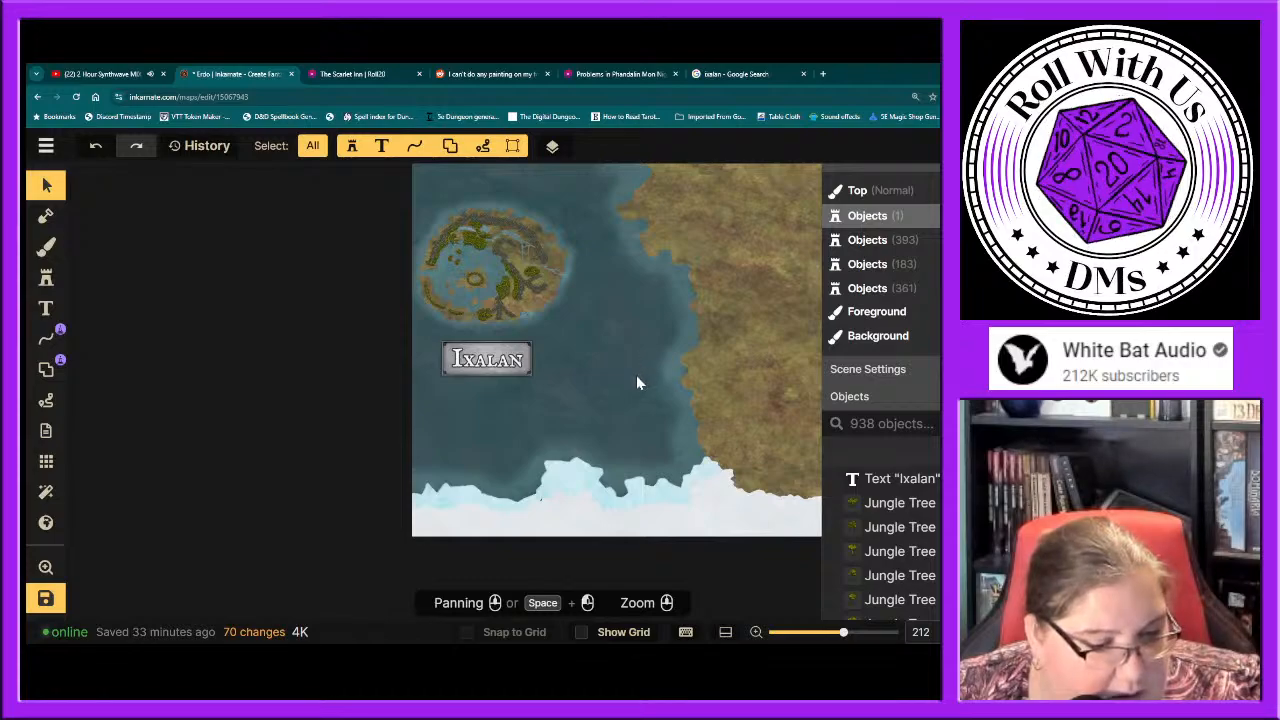
Step: Switch to the Roll20 hex map and enlarge it to 180 to examine the settlements along the snowy southern coast
{"action": "left_click_drag", "start_coordinate": [596, 374], "coordinate": [411, 316]}
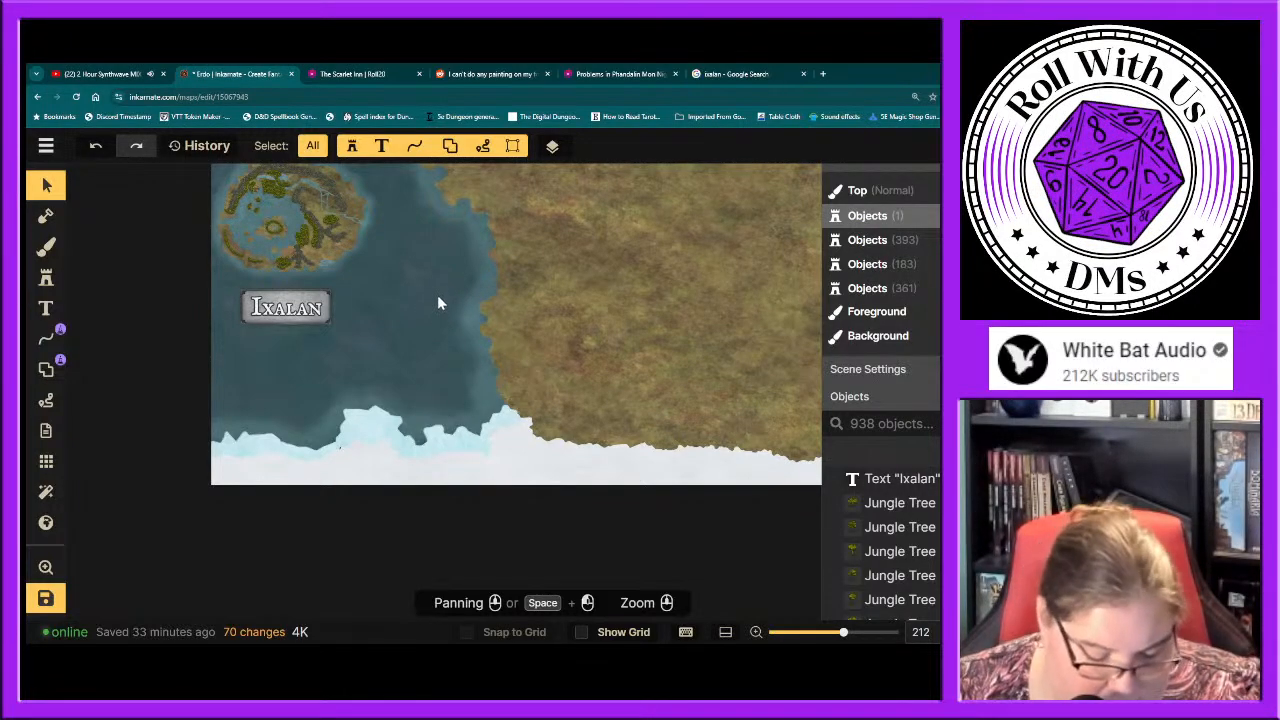
{"action": "left_click_drag", "start_coordinate": [436, 295], "coordinate": [466, 342]}
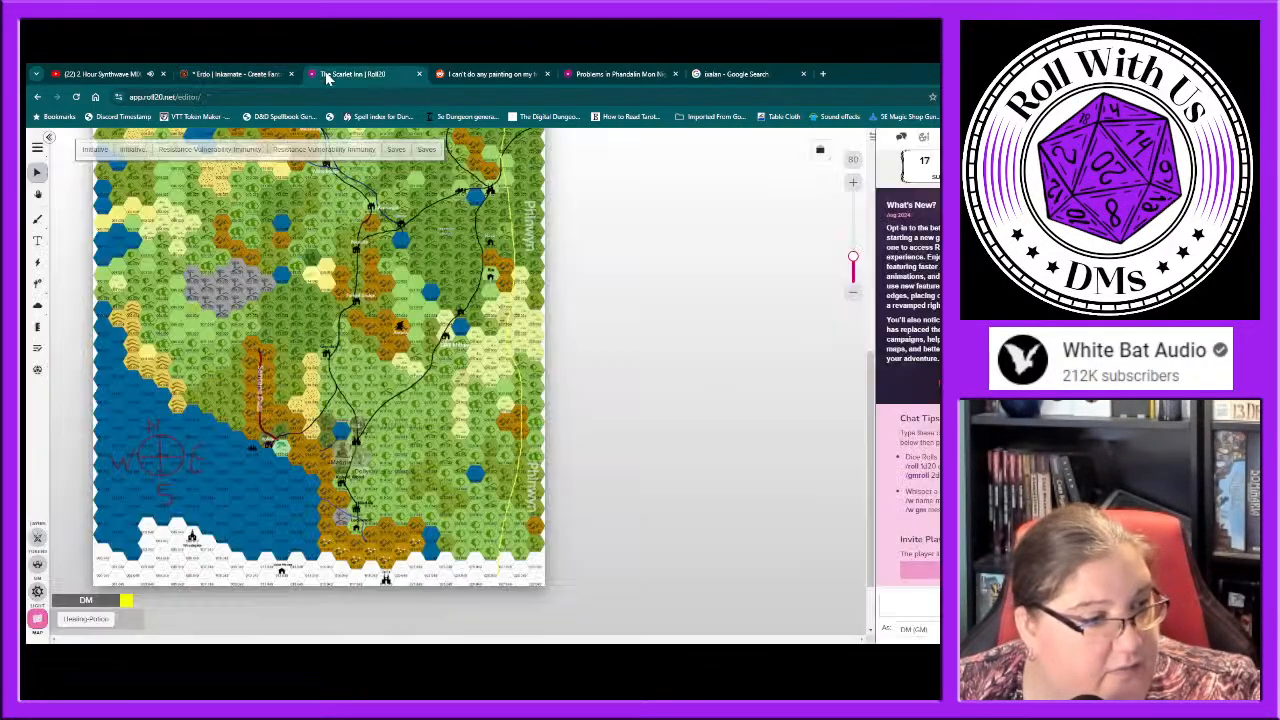
{"action": "left_click", "coordinate": [330, 74]}
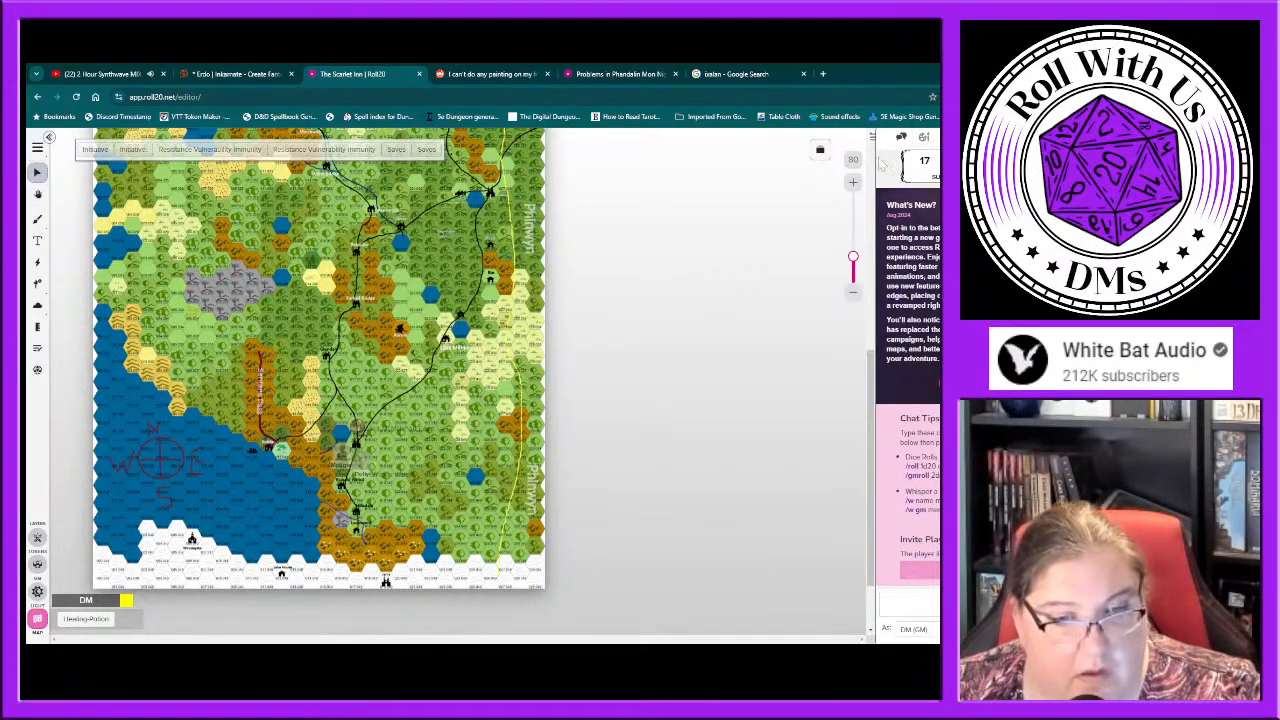
{"action": "left_click", "coordinate": [853, 182]}
{"action": "left_click", "coordinate": [853, 182]}
{"action": "left_click", "coordinate": [853, 182]}
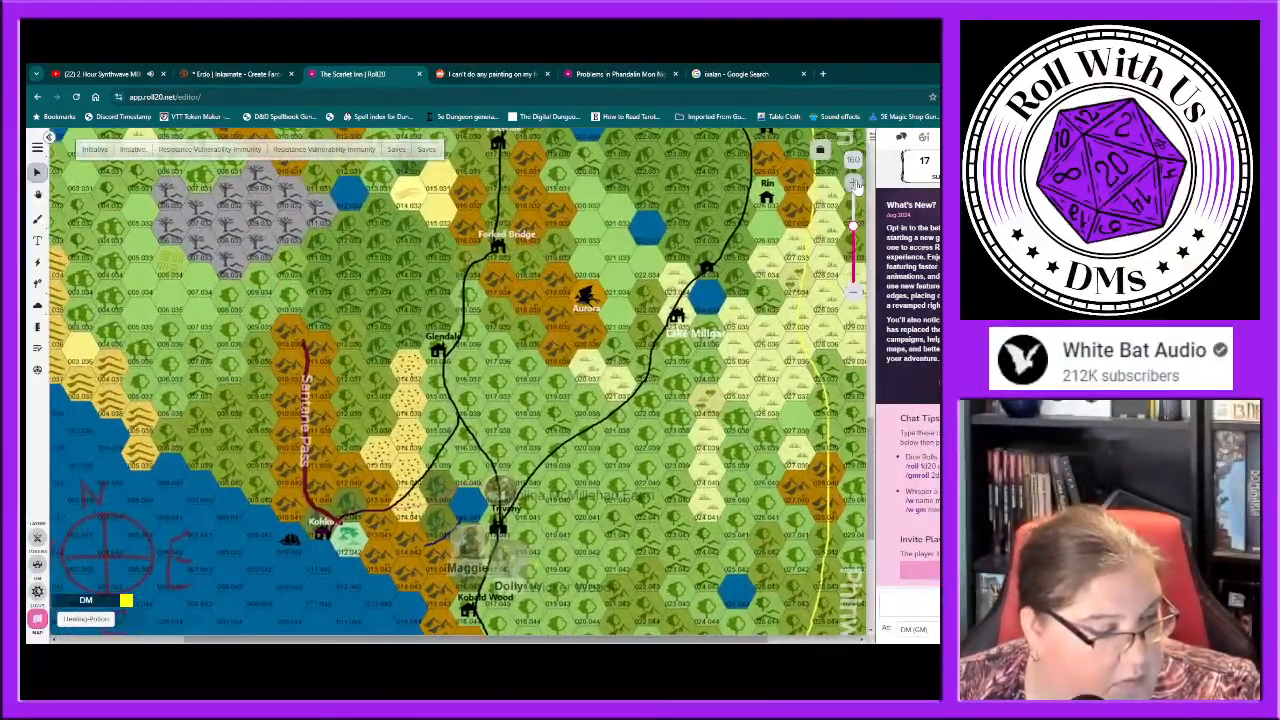
{"action": "left_click", "coordinate": [853, 182]}
{"action": "scroll", "coordinate": [575, 520], "scroll_direction": "down", "scroll_amount": 5}
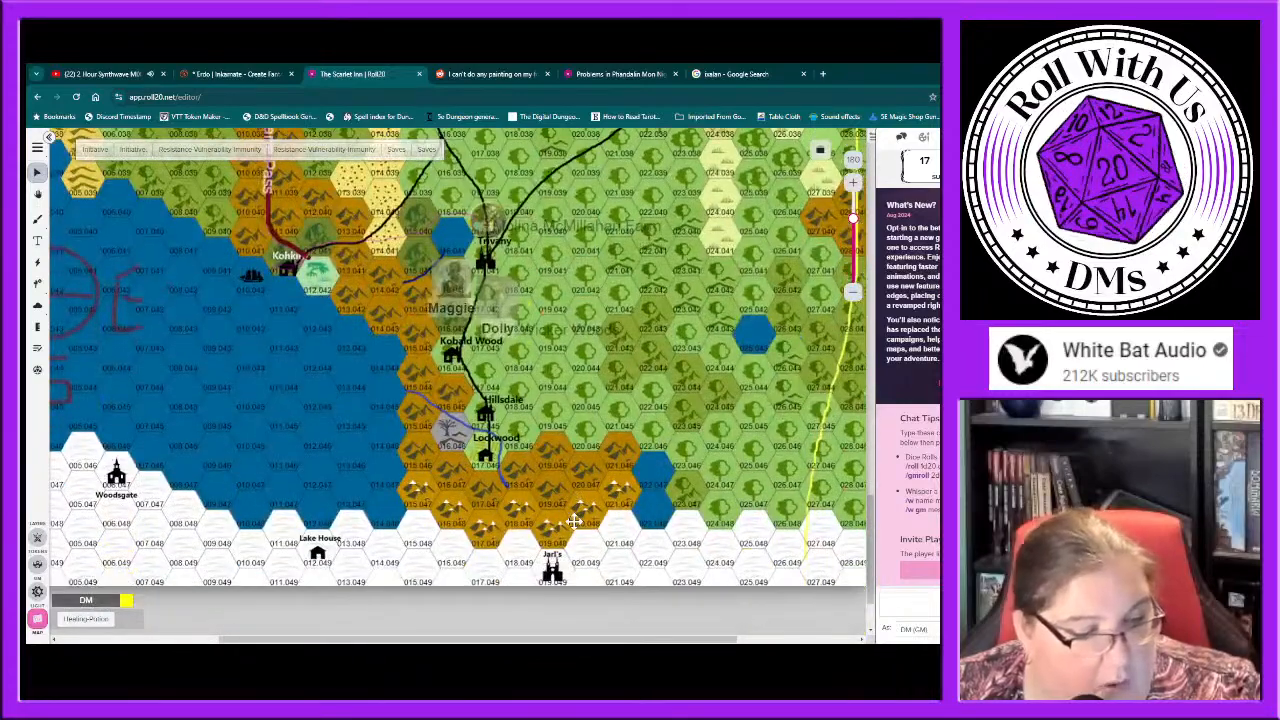
Step: Switch back to the Inkarnate map, open the stamp catalog and examine the Human Settlements stamps of the Fantasy World set
{"action": "left_click", "coordinate": [248, 76]}
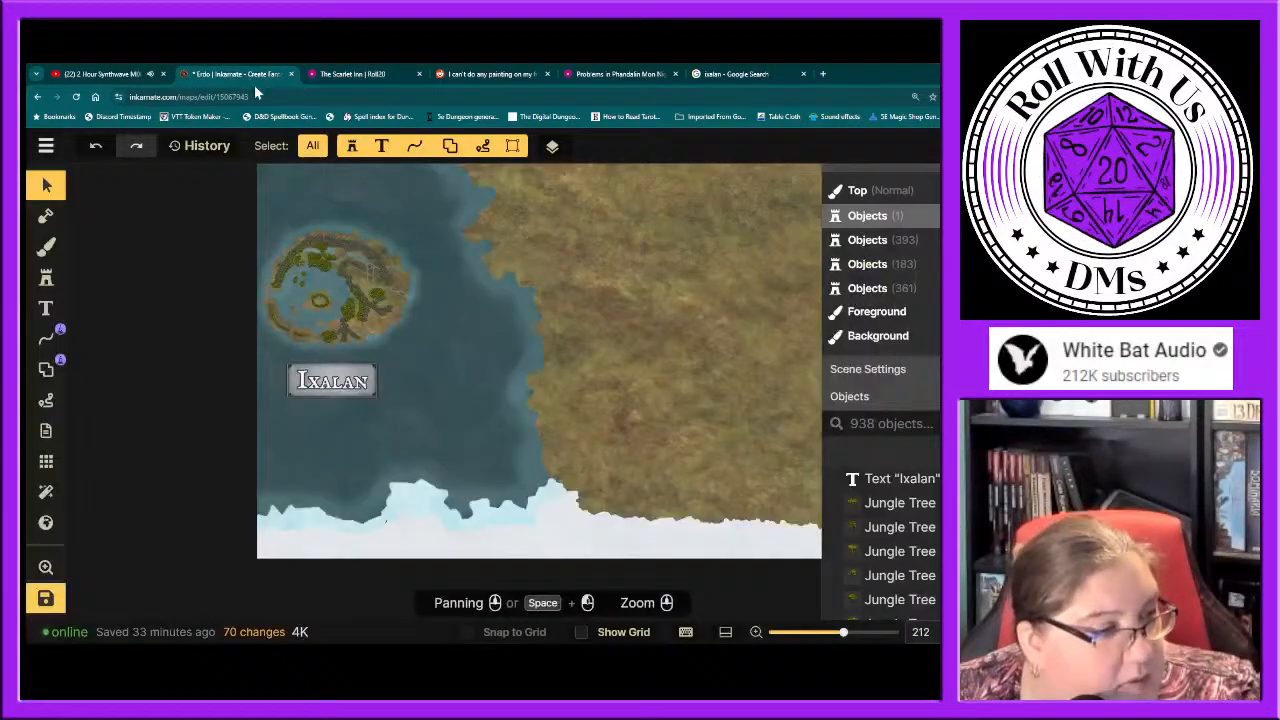
{"action": "left_click", "coordinate": [46, 277]}
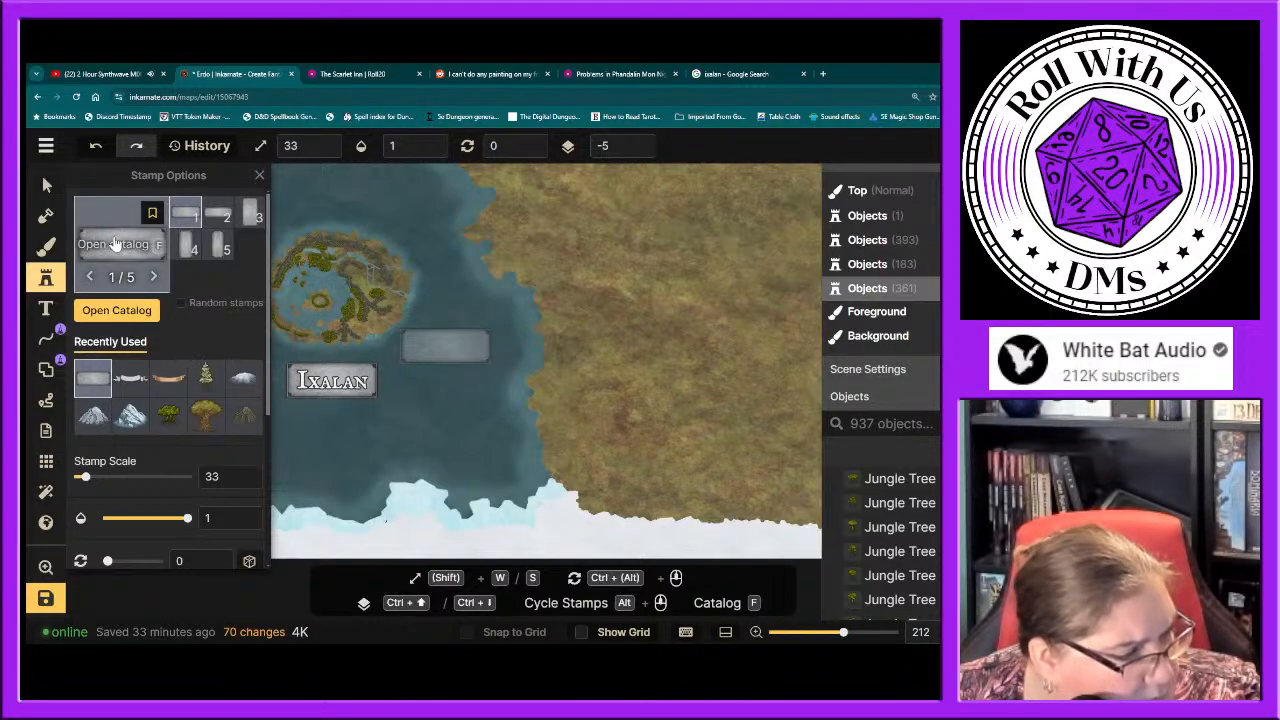
{"action": "left_click", "coordinate": [116, 310]}
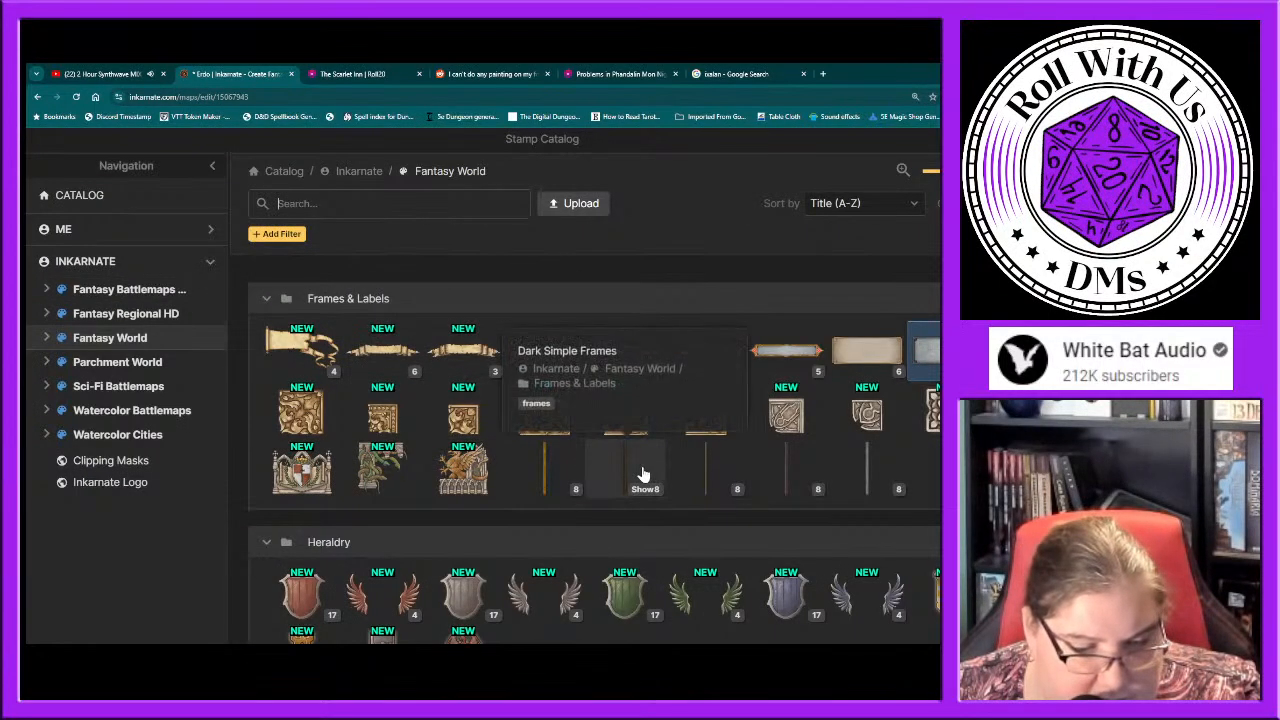
{"action": "scroll", "coordinate": [643, 470], "scroll_direction": "down", "scroll_amount": 1}
{"action": "scroll", "coordinate": [643, 470], "scroll_direction": "down", "scroll_amount": 2}
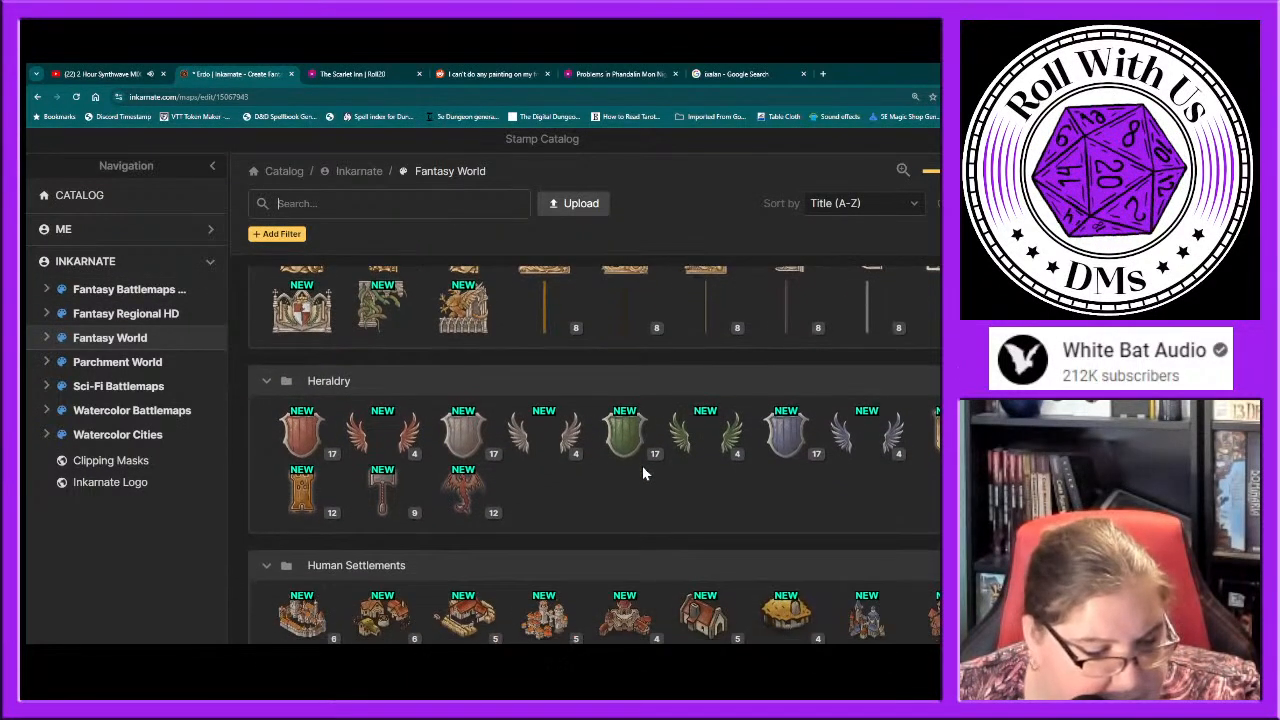
{"action": "scroll", "coordinate": [643, 468], "scroll_direction": "down", "scroll_amount": 5}
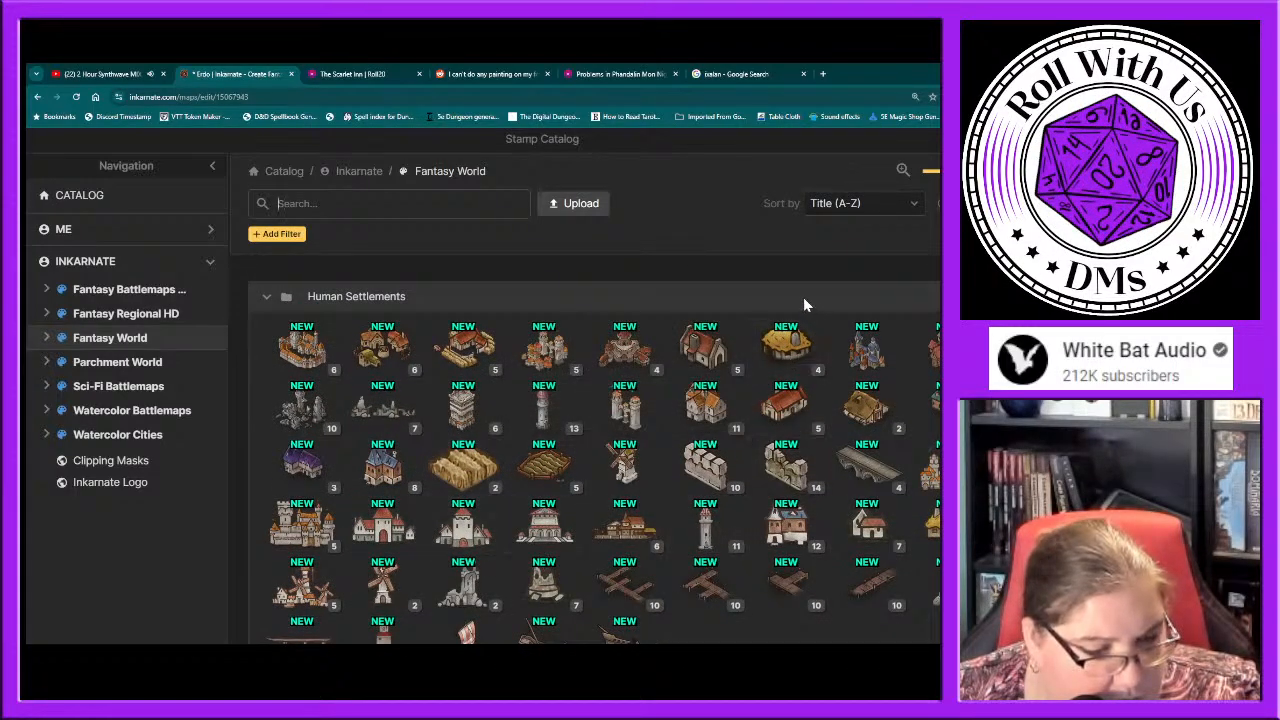
{"action": "mouse_move", "coordinate": [640, 349]}
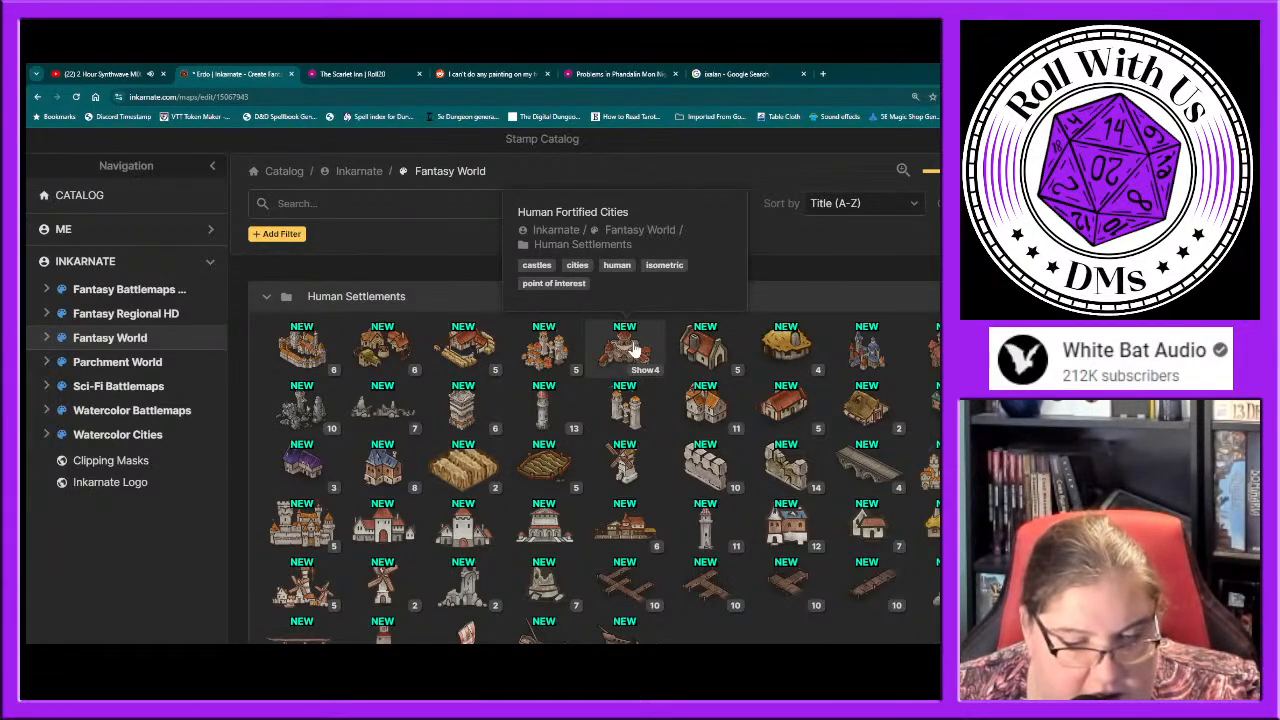
{"action": "scroll", "coordinate": [652, 436], "scroll_direction": "down", "scroll_amount": 1}
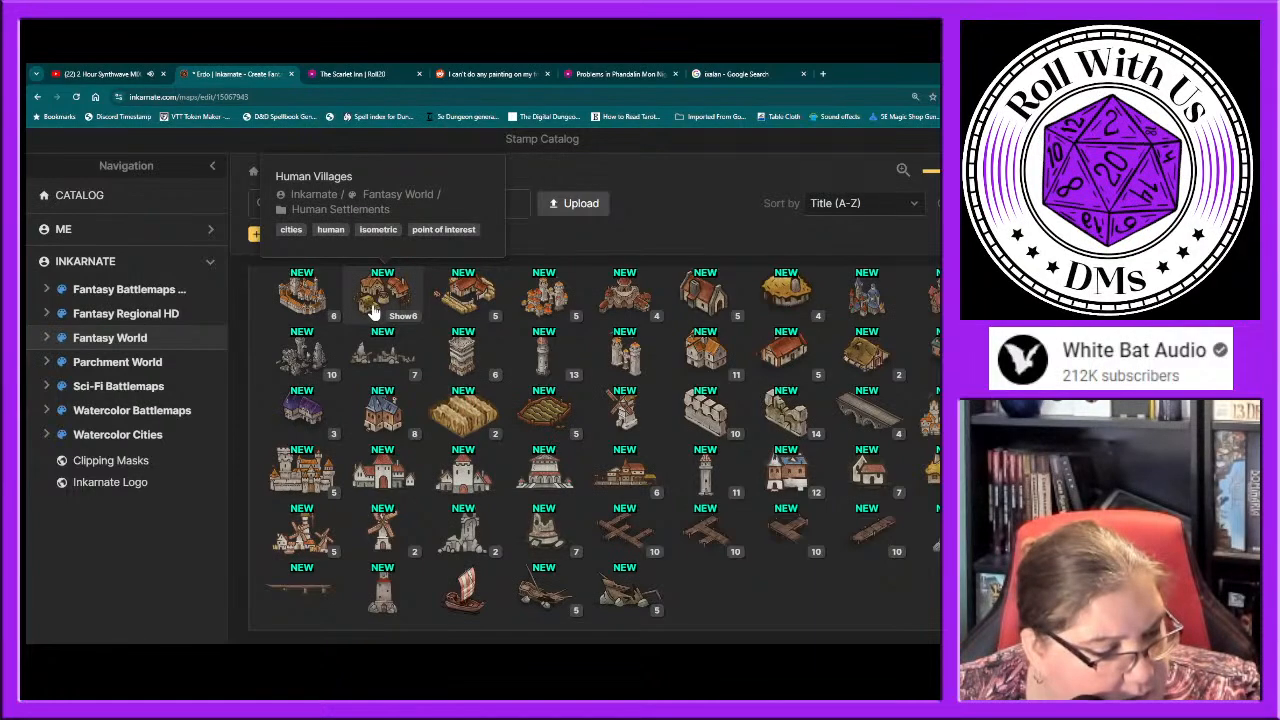
{"action": "scroll", "coordinate": [400, 361], "scroll_direction": "up", "scroll_amount": 1}
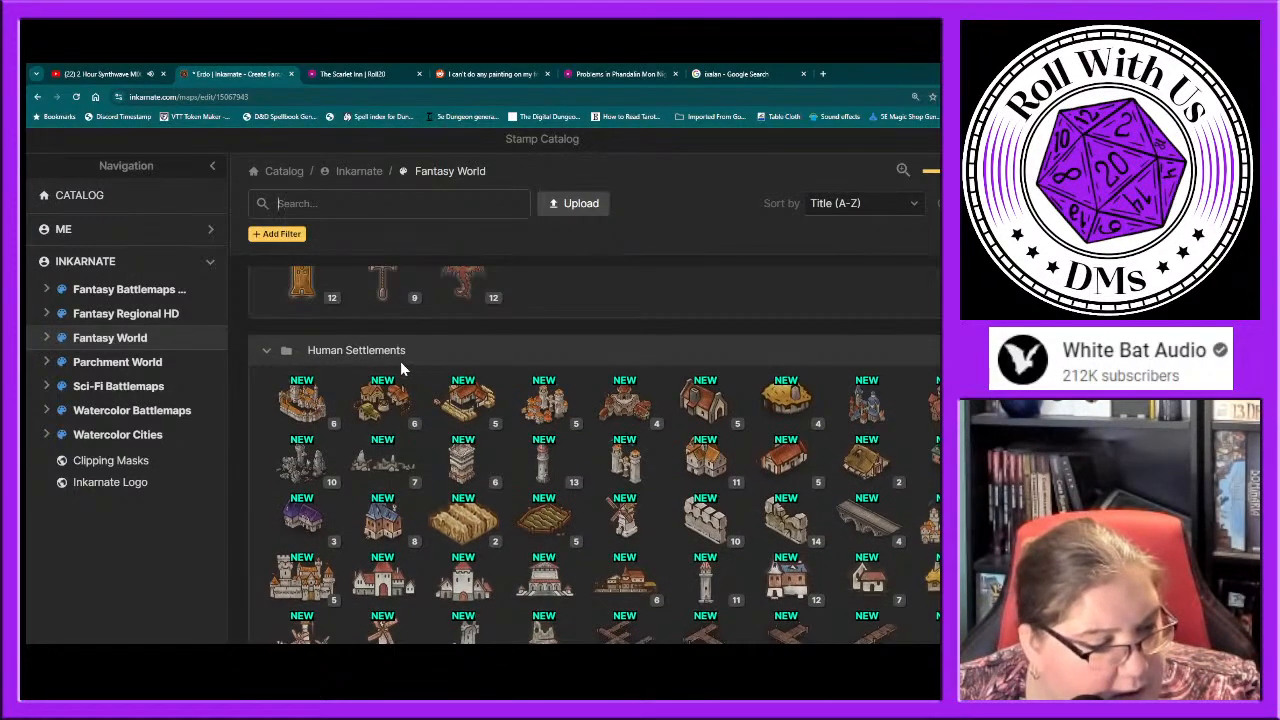
{"action": "scroll", "coordinate": [462, 455], "scroll_direction": "down", "scroll_amount": 1}
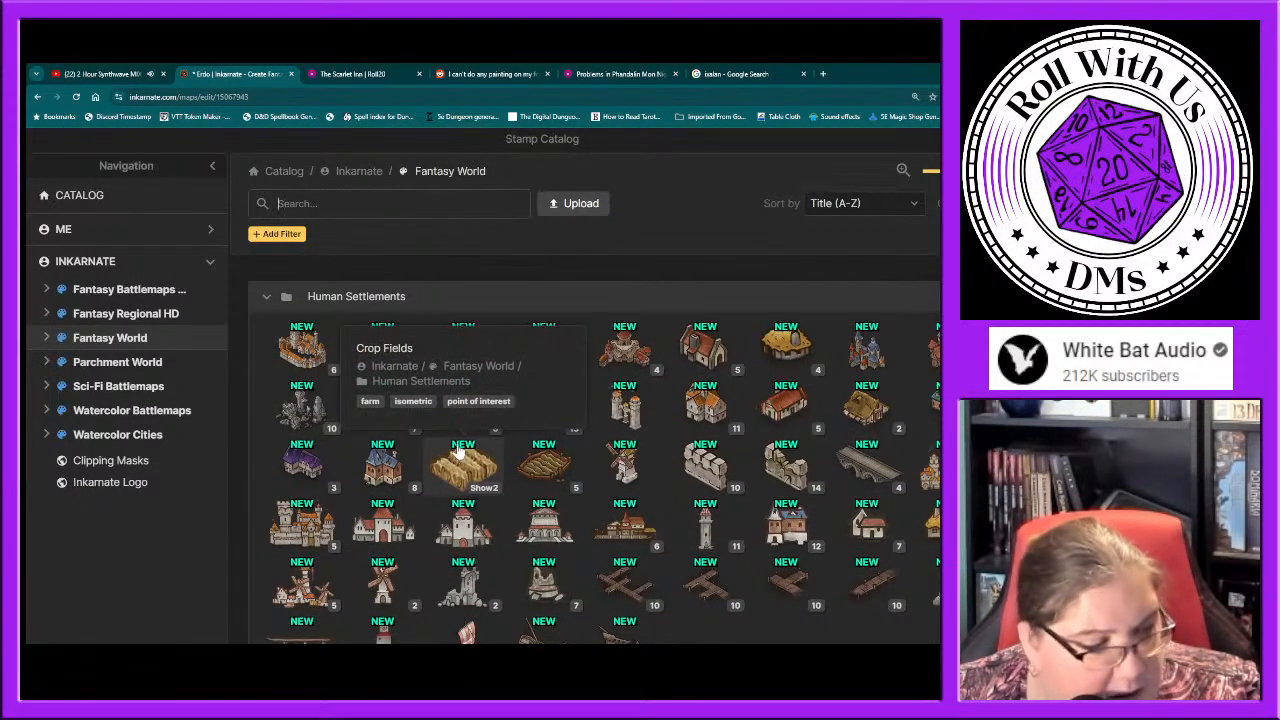
Step: Browse the Elven, Eastern, Dwarven and Desert settlement stamps and the Decorations group of the Fantasy World set
{"action": "scroll", "coordinate": [411, 432], "scroll_direction": "up", "scroll_amount": 5}
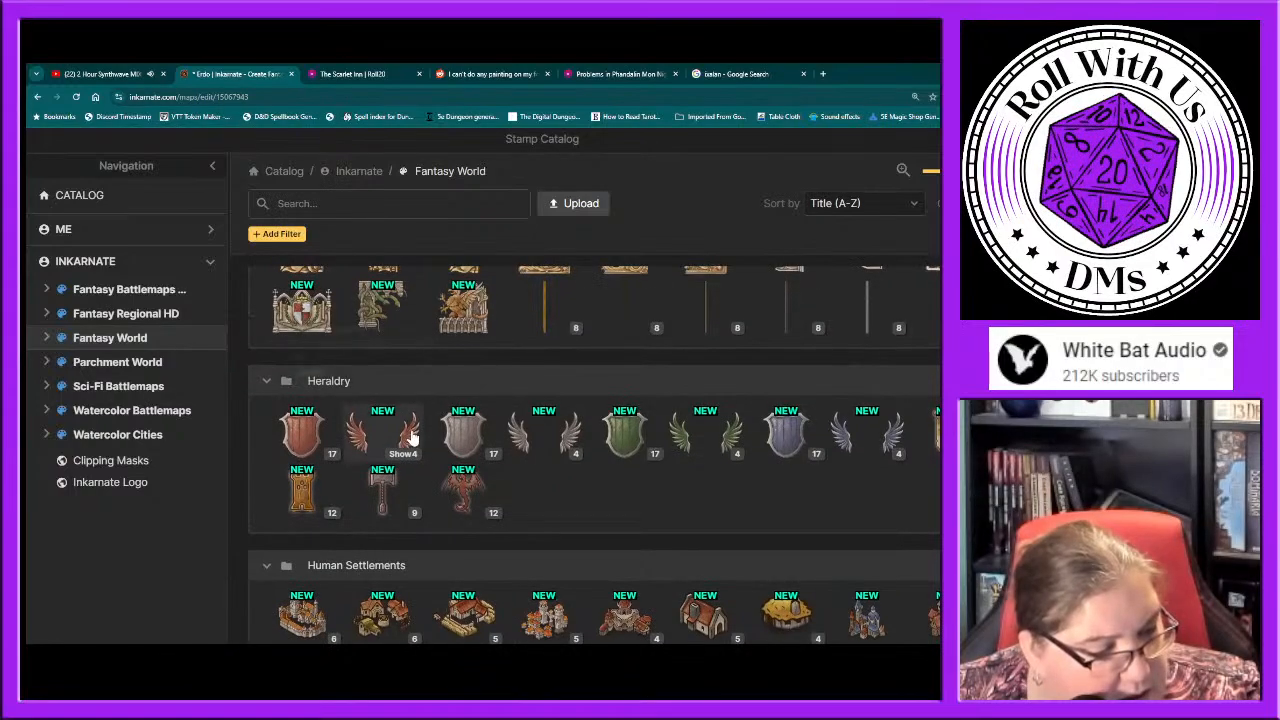
{"action": "scroll", "coordinate": [411, 433], "scroll_direction": "up", "scroll_amount": 10}
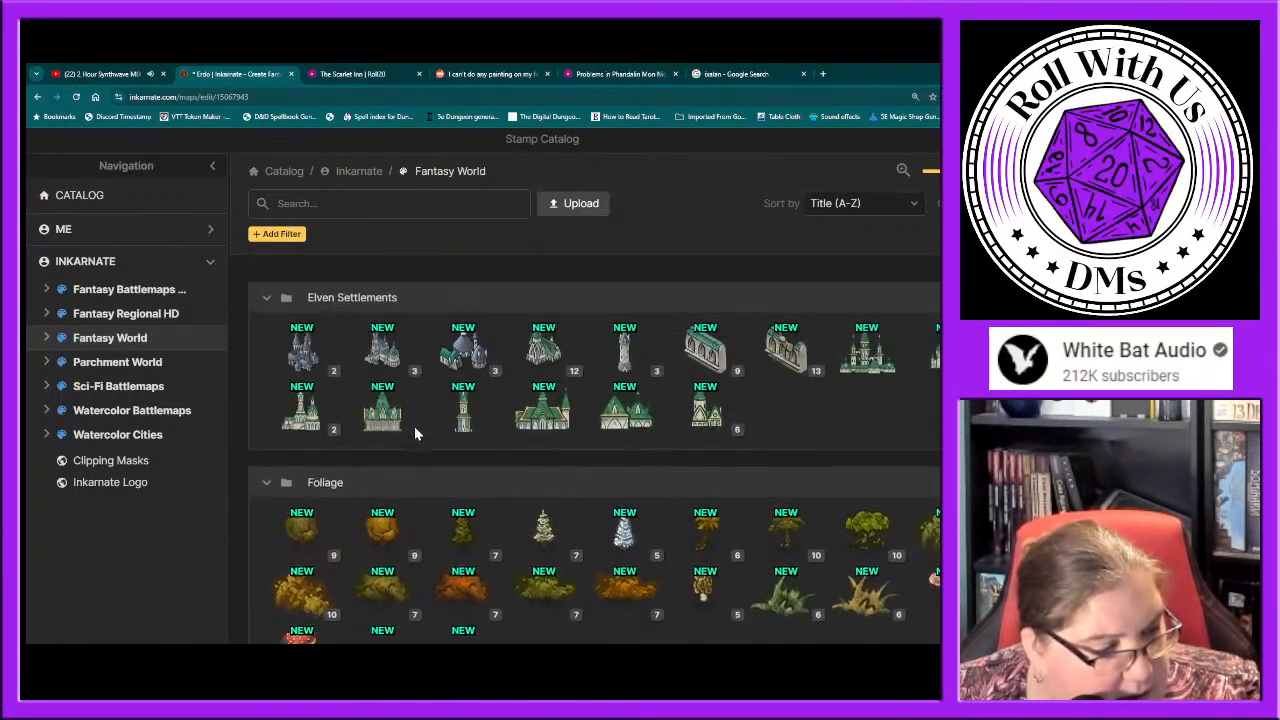
{"action": "scroll", "coordinate": [415, 432], "scroll_direction": "up", "scroll_amount": 2}
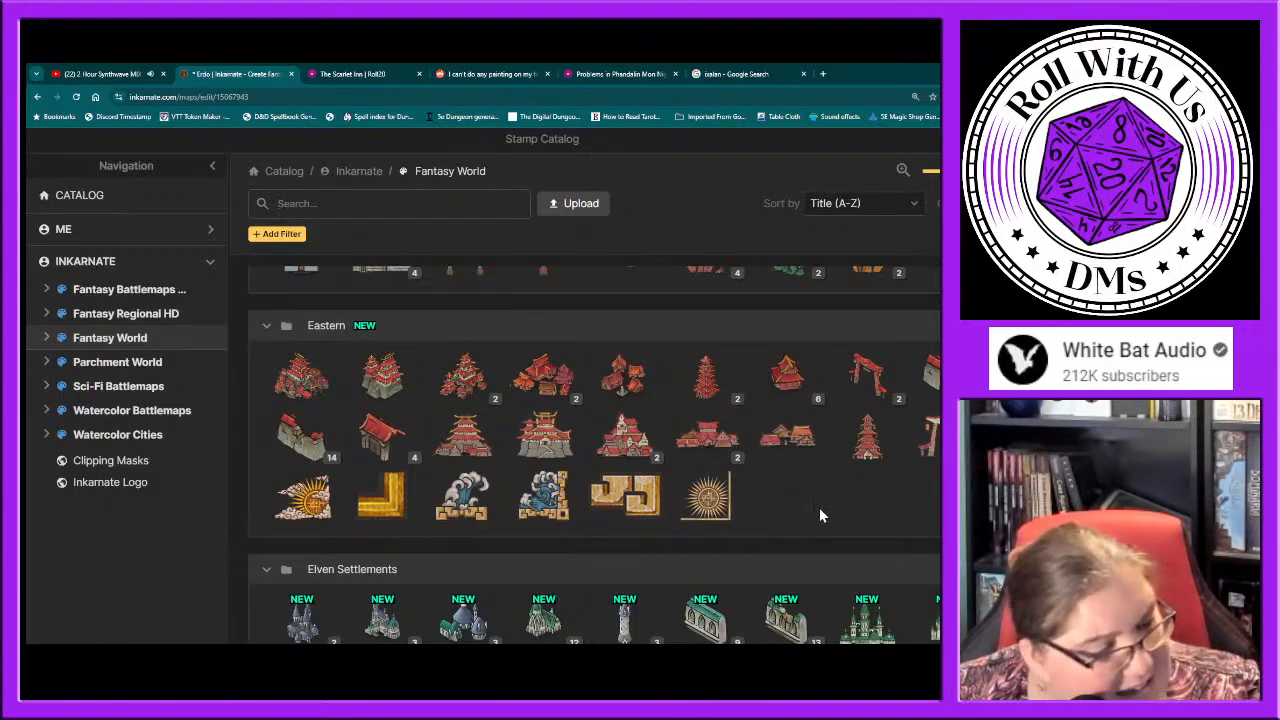
{"action": "scroll", "coordinate": [818, 513], "scroll_direction": "up", "scroll_amount": 5}
{"action": "mouse_move", "coordinate": [818, 513]}
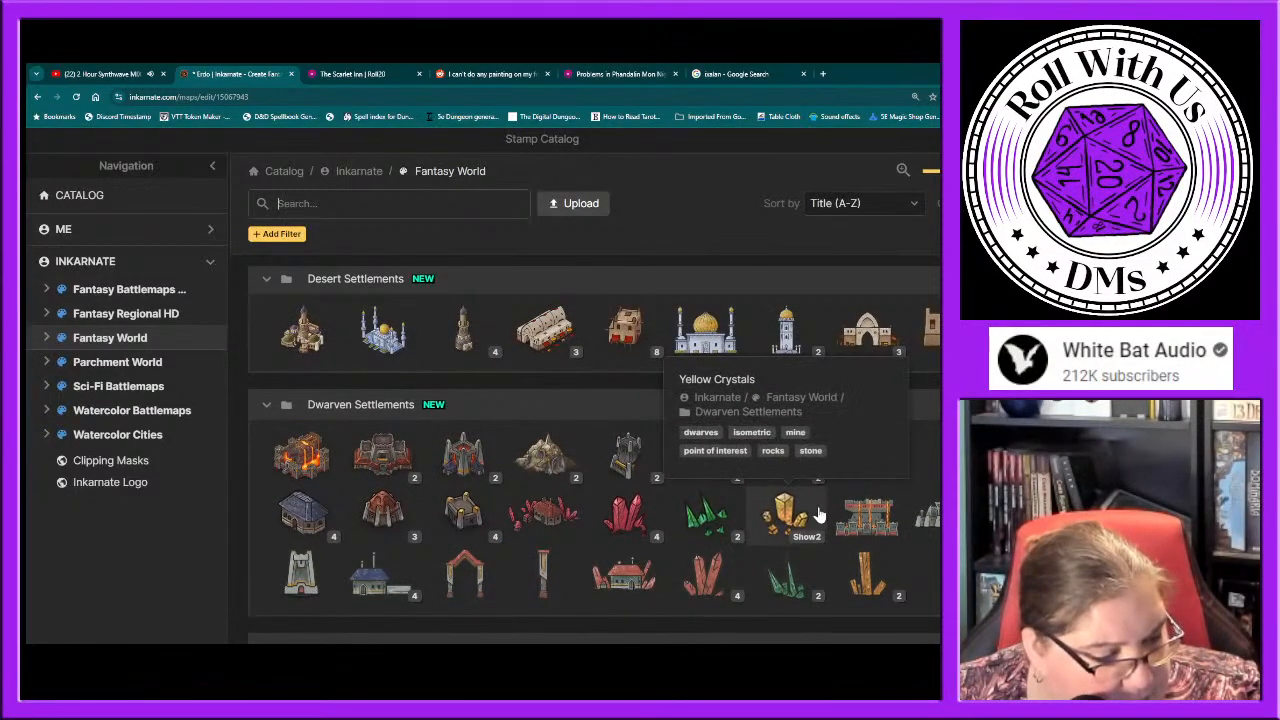
{"action": "scroll", "coordinate": [818, 513], "scroll_direction": "up", "scroll_amount": 4}
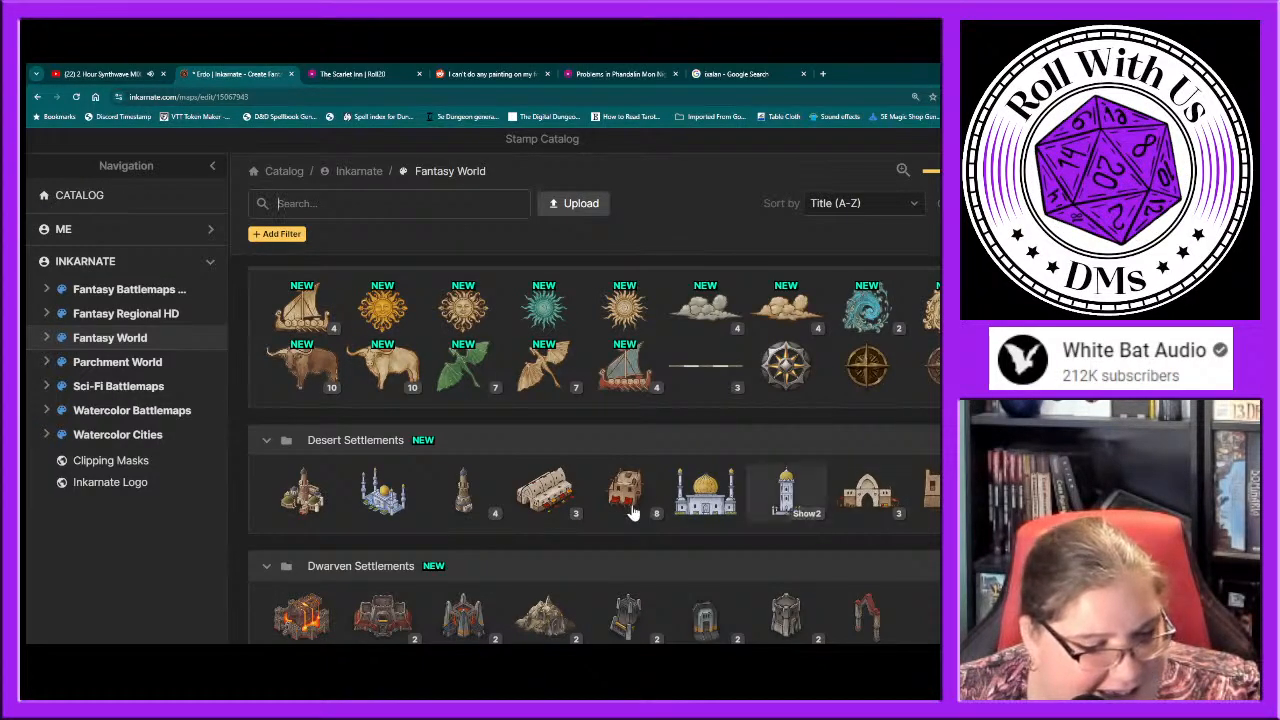
{"action": "scroll", "coordinate": [628, 512], "scroll_direction": "up", "scroll_amount": 2}
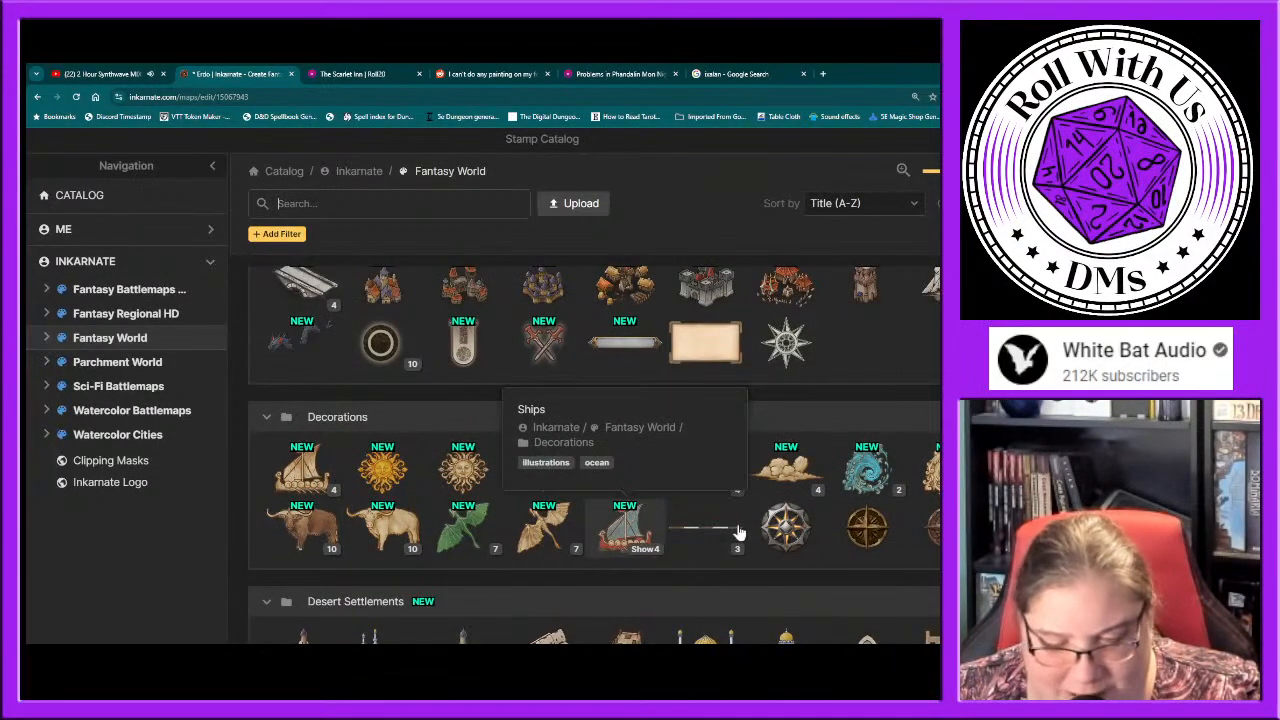
{"action": "scroll", "coordinate": [794, 541], "scroll_direction": "down", "scroll_amount": 1}
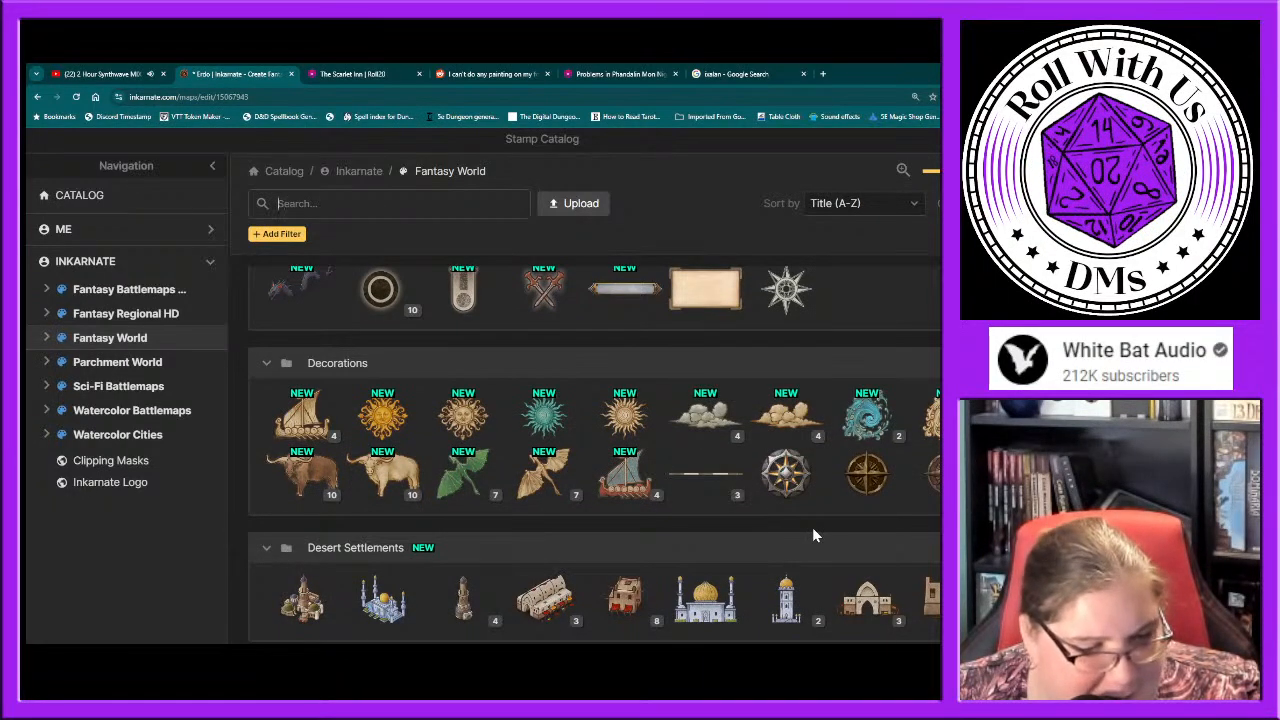
{"action": "scroll", "coordinate": [810, 530], "scroll_direction": "up", "scroll_amount": 1}
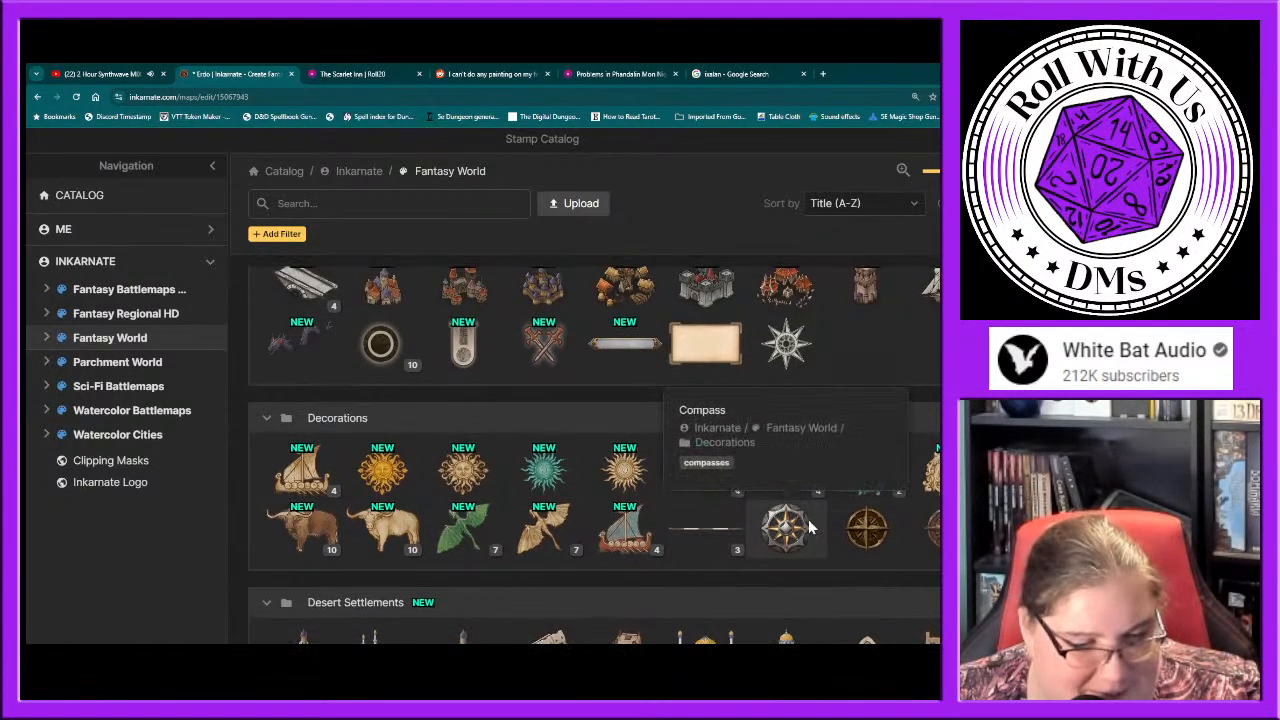
{"action": "scroll", "coordinate": [810, 527], "scroll_direction": "up", "scroll_amount": 2}
{"action": "scroll", "coordinate": [810, 527], "scroll_direction": "down", "scroll_amount": 2}
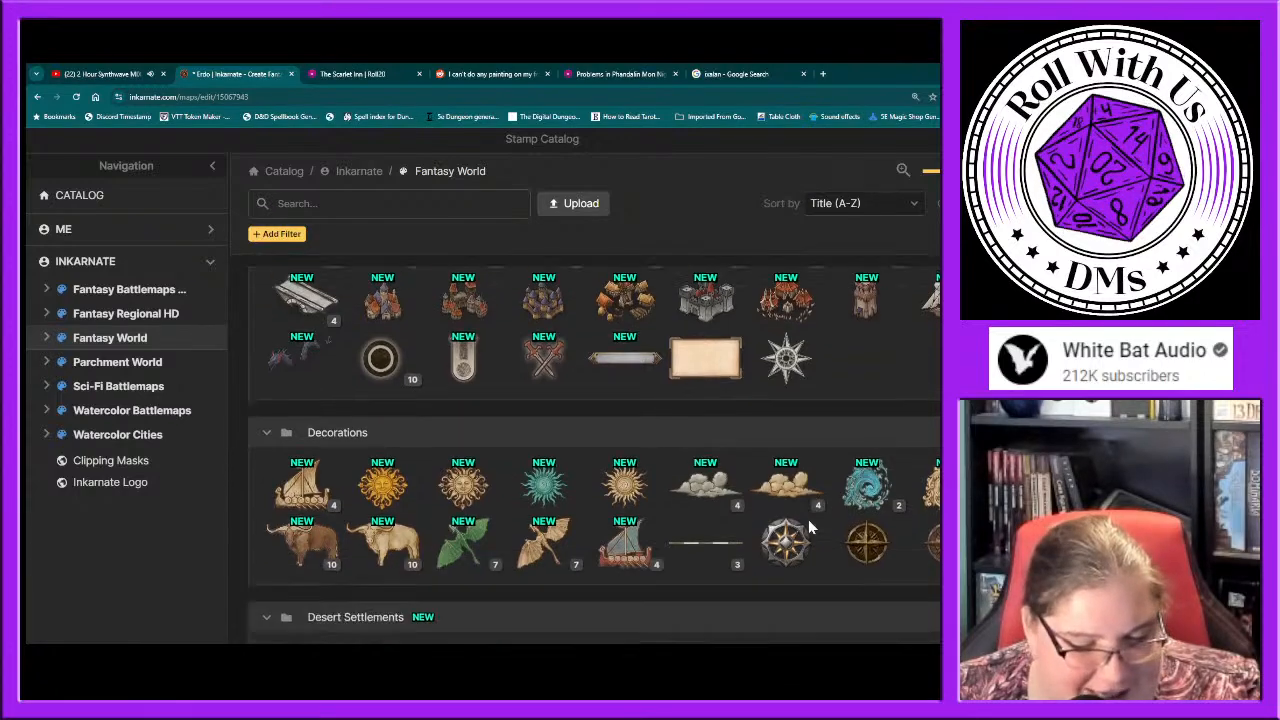
{"action": "scroll", "coordinate": [808, 519], "scroll_direction": "down", "scroll_amount": 1}
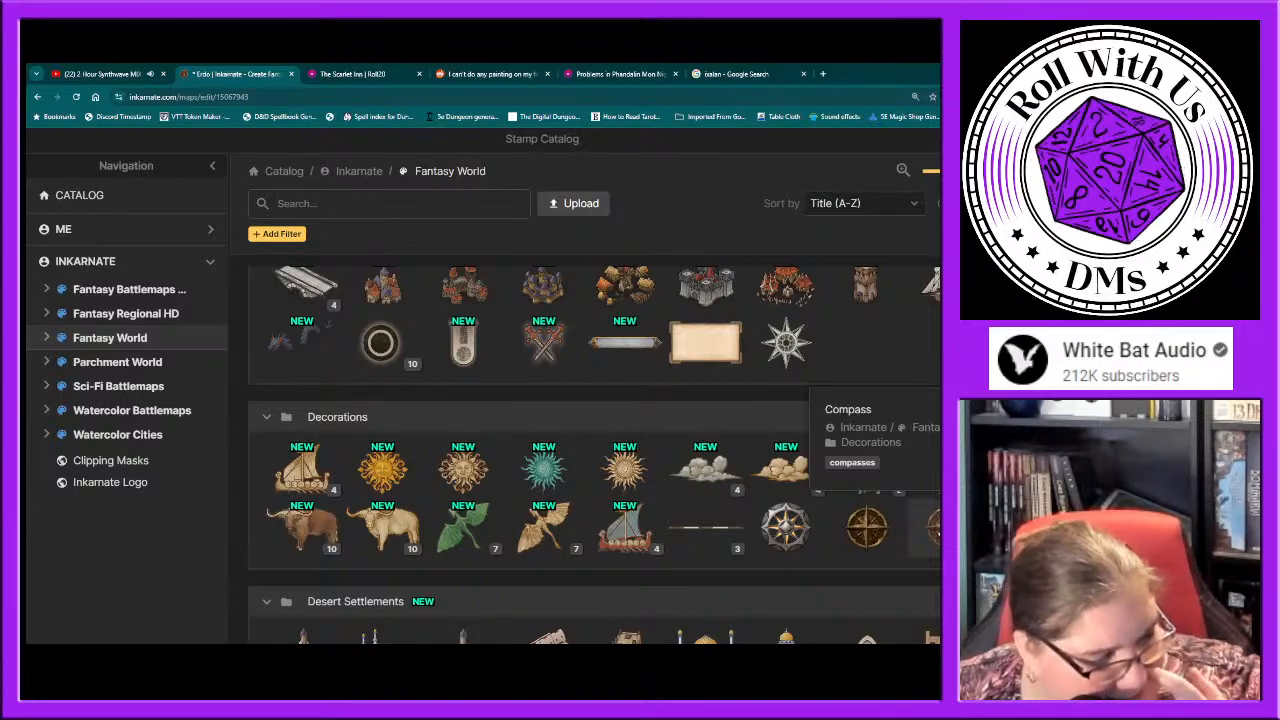
Step: Browse the Fantasy Battlemaps 2.0 stamp set, including its Camp, Castle, Core, Creatures and Desert groups
{"action": "left_click", "coordinate": [122, 291]}
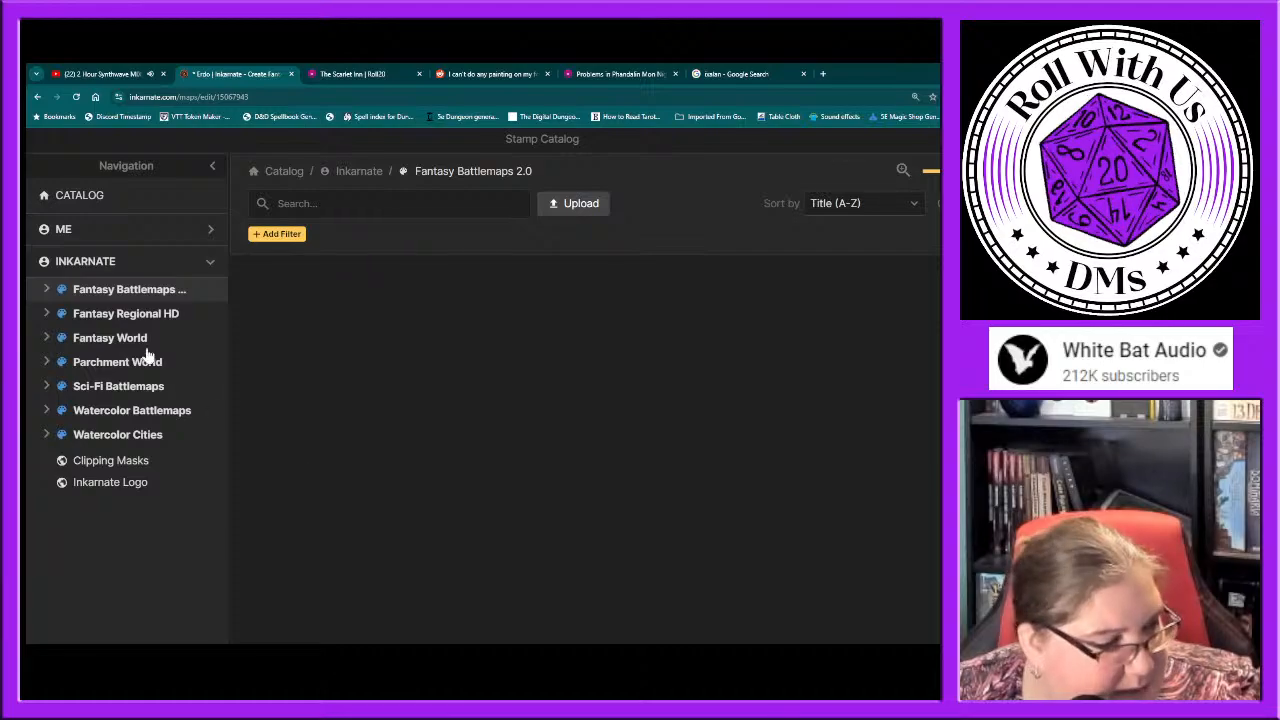
{"action": "scroll", "coordinate": [375, 570], "scroll_direction": "down", "scroll_amount": 5}
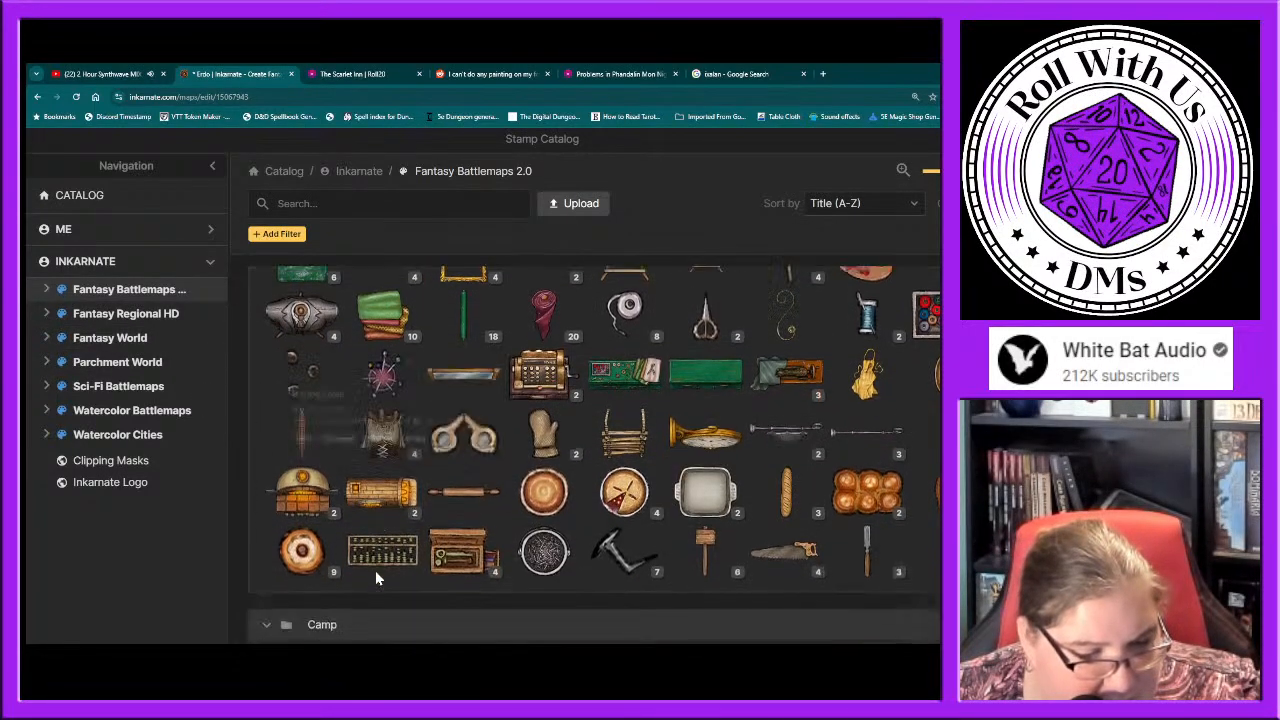
{"action": "scroll", "coordinate": [376, 578], "scroll_direction": "down", "scroll_amount": 10}
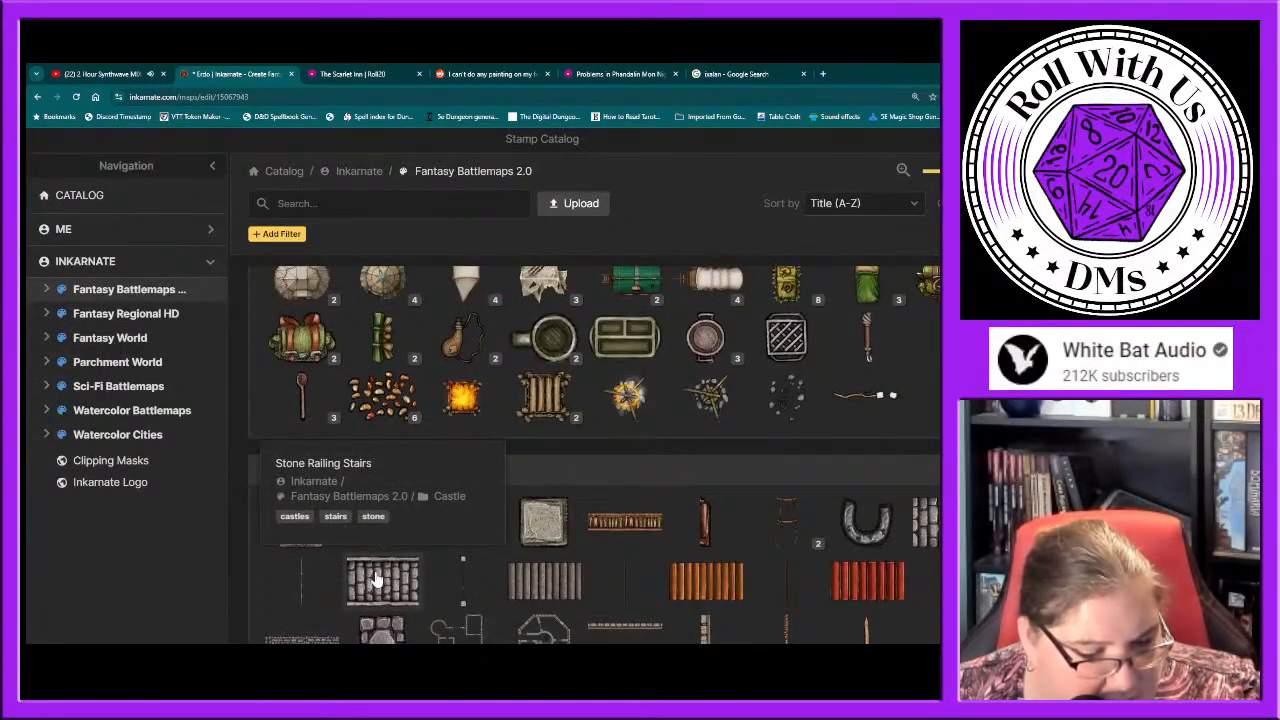
{"action": "scroll", "coordinate": [375, 578], "scroll_direction": "down", "scroll_amount": 4}
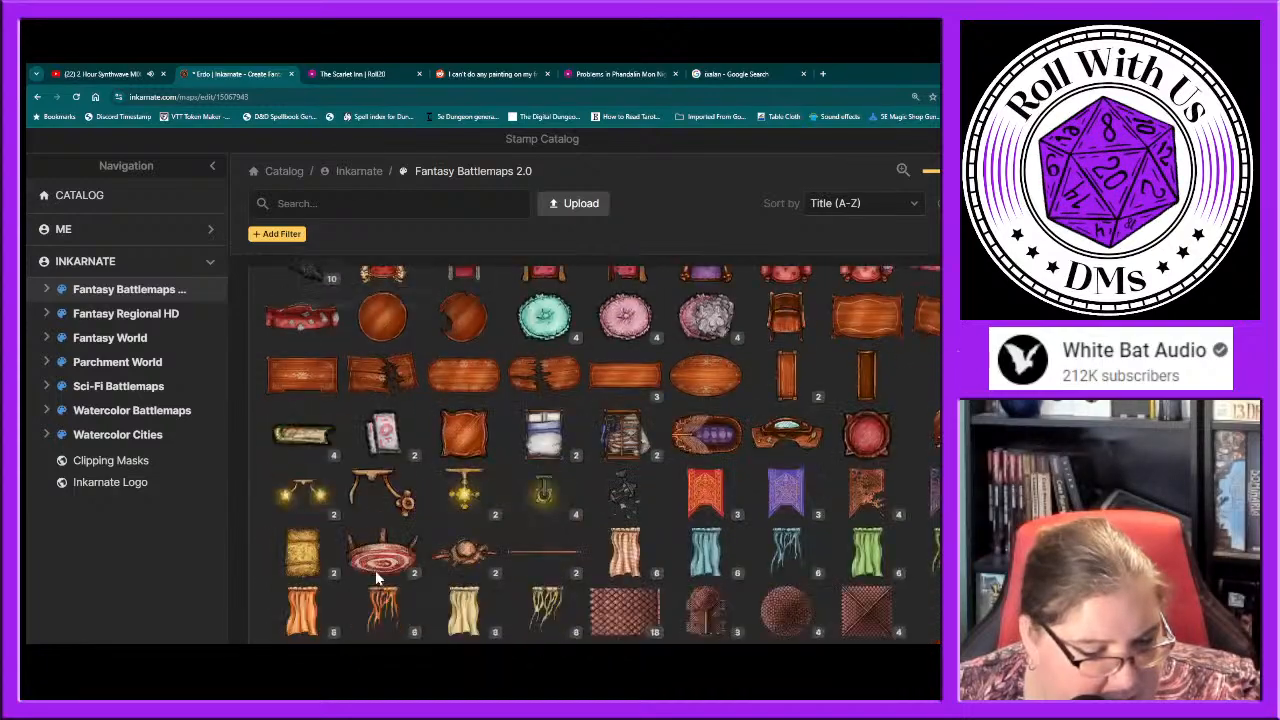
{"action": "scroll", "coordinate": [378, 578], "scroll_direction": "down", "scroll_amount": 10}
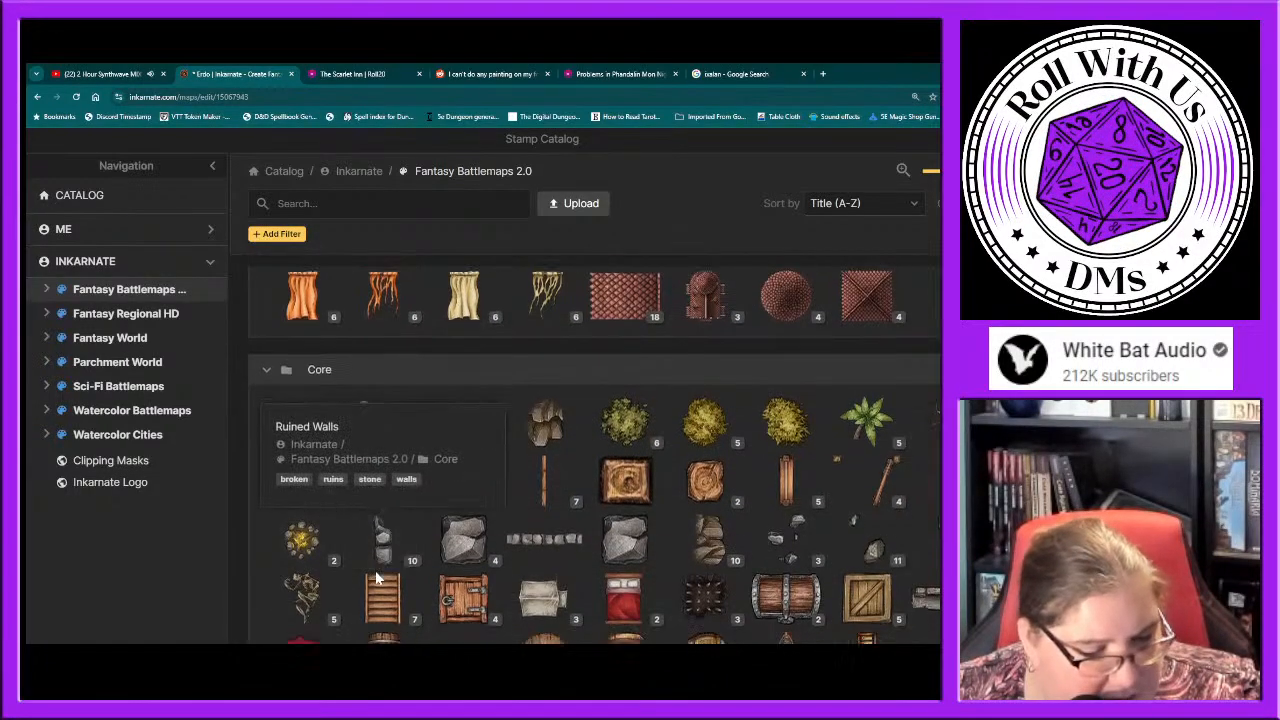
{"action": "scroll", "coordinate": [376, 578], "scroll_direction": "down", "scroll_amount": 5}
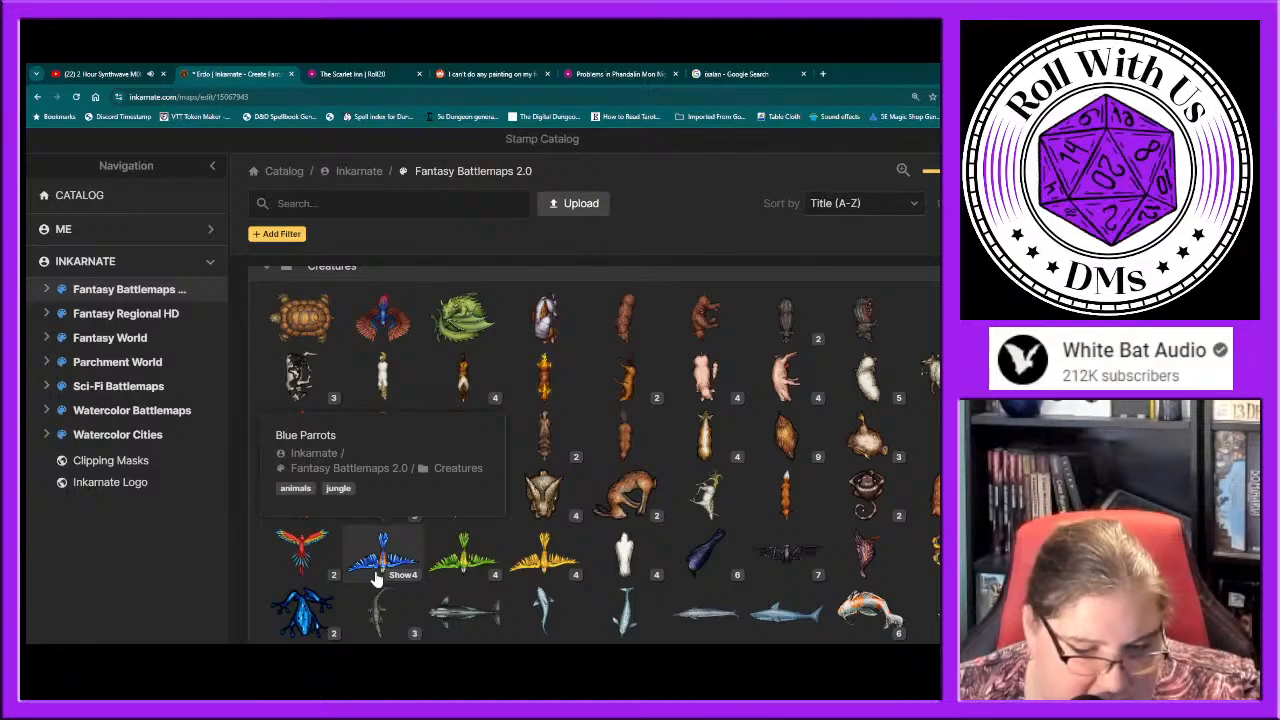
{"action": "scroll", "coordinate": [376, 578], "scroll_direction": "down", "scroll_amount": 4}
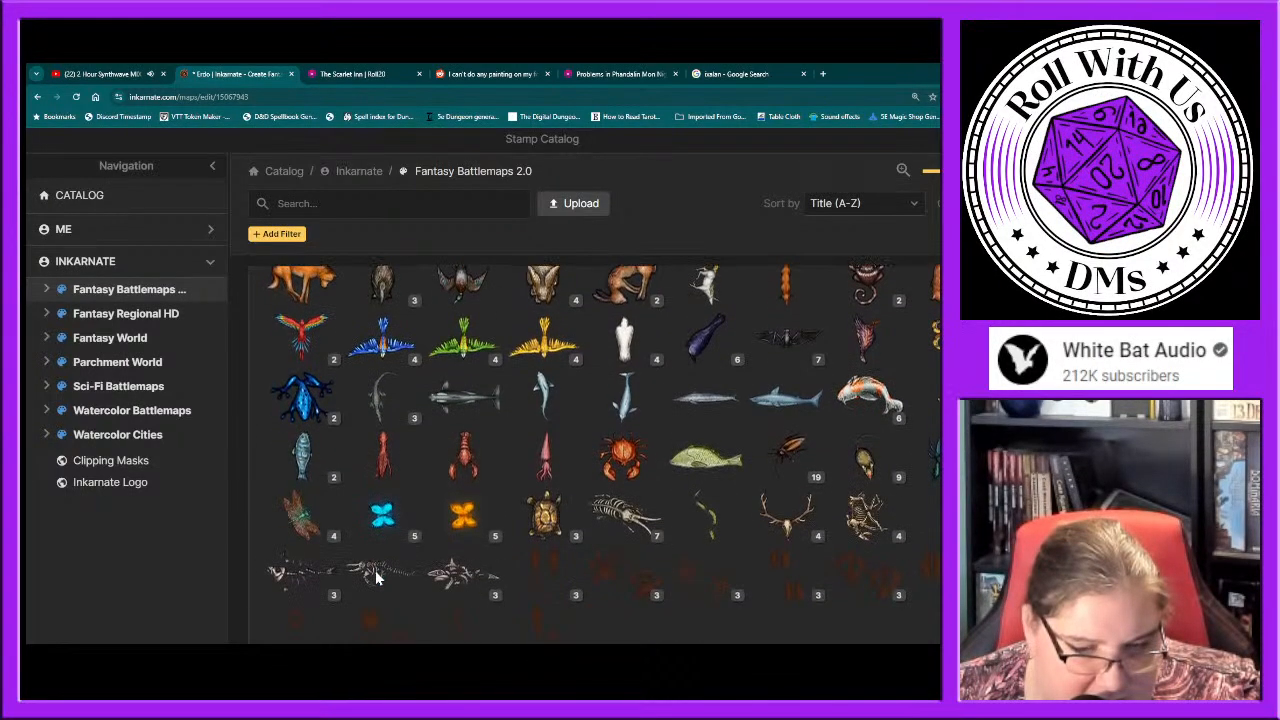
{"action": "scroll", "coordinate": [375, 570], "scroll_direction": "down", "scroll_amount": 10}
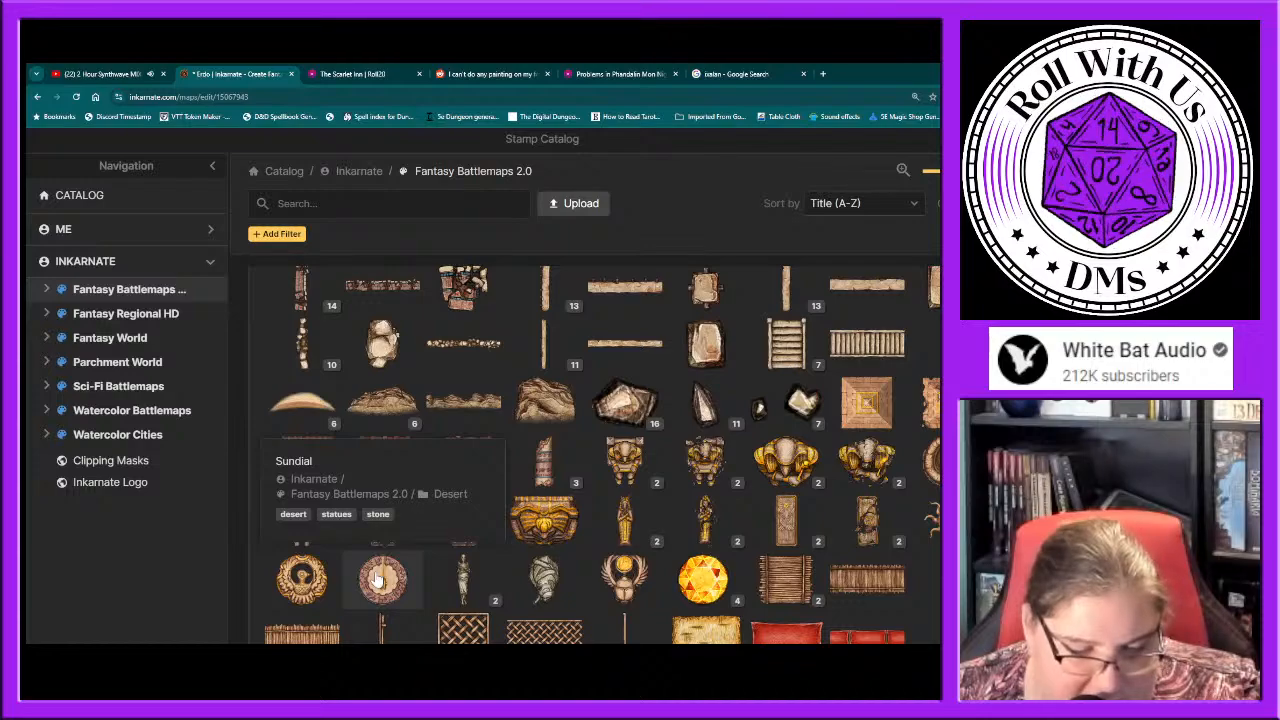
{"action": "scroll", "coordinate": [375, 575], "scroll_direction": "up", "scroll_amount": 15}
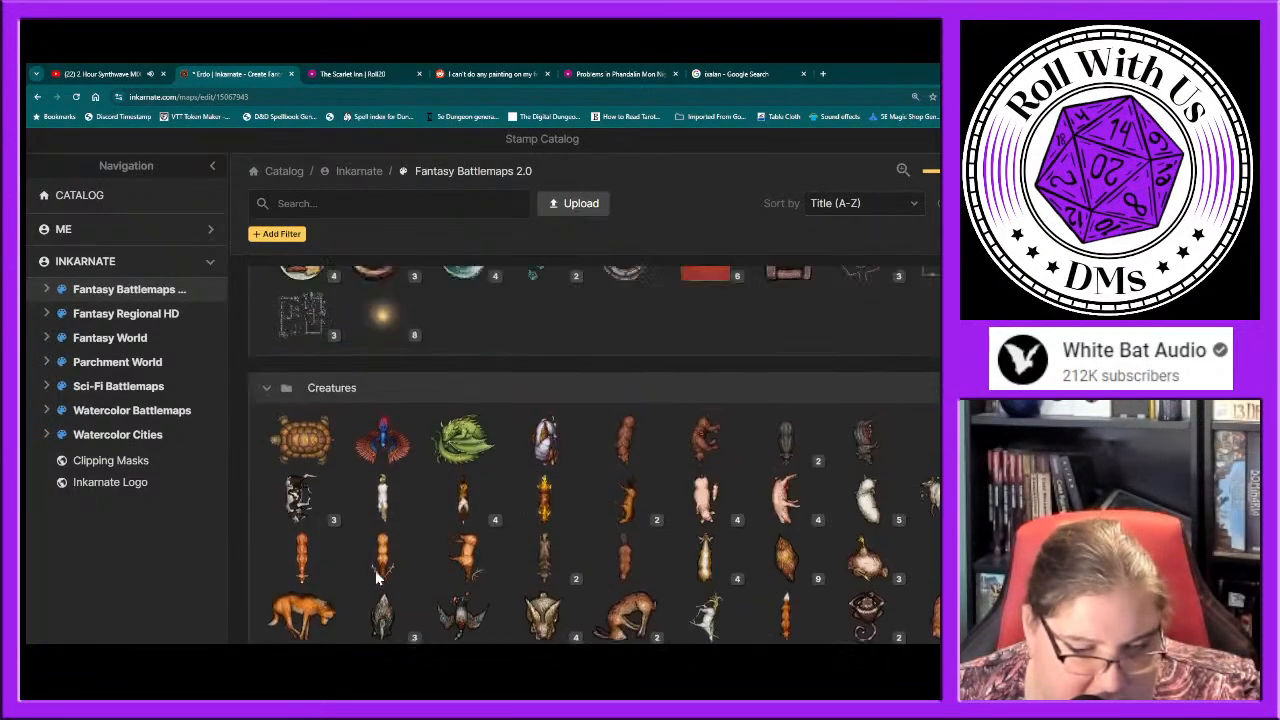
Step: Open the Fantasy Regional HD stamp set and browse its Abandoned, Babylonian, Beasts & Monsters and Core groups
{"action": "left_click", "coordinate": [122, 315]}
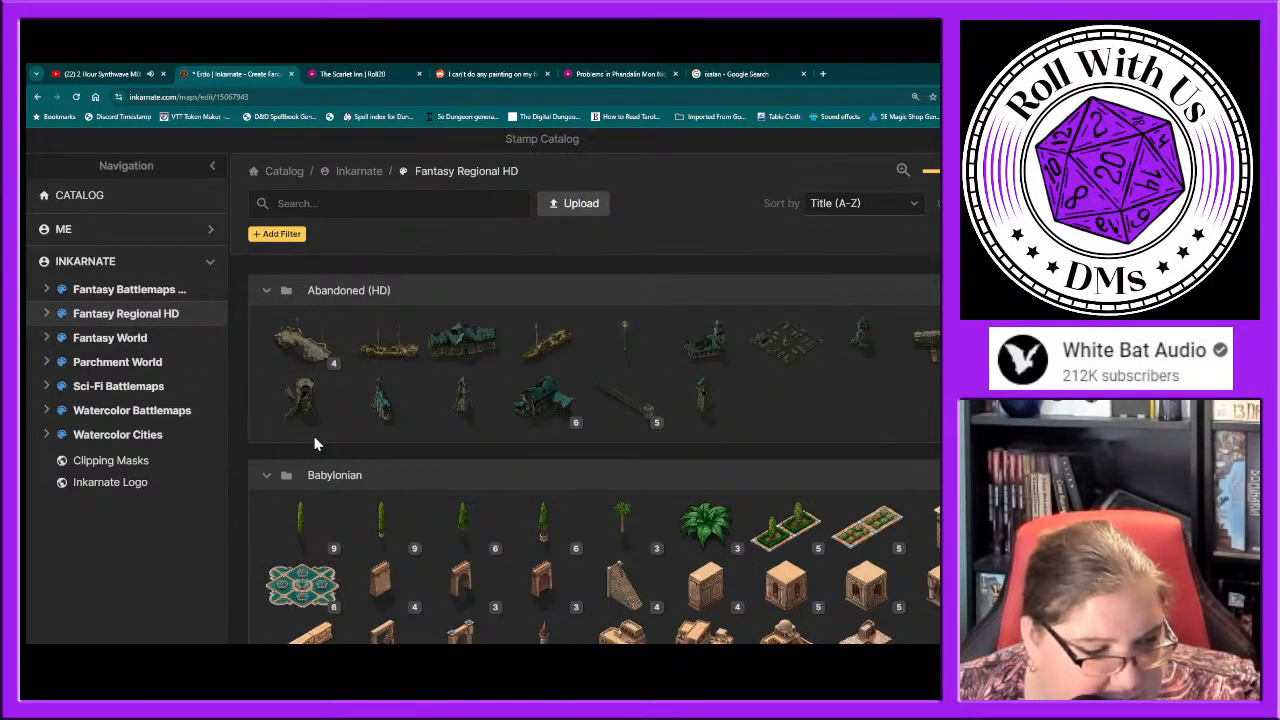
{"action": "scroll", "coordinate": [314, 444], "scroll_direction": "down", "scroll_amount": 5}
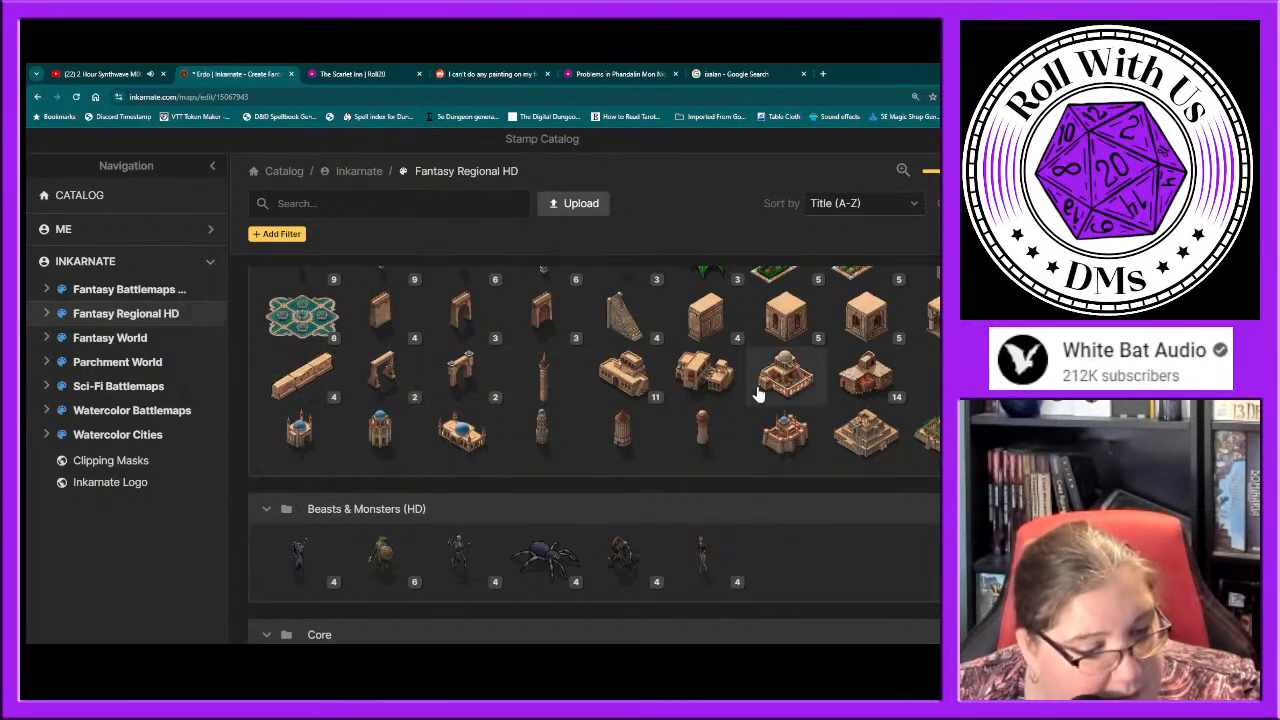
{"action": "scroll", "coordinate": [540, 418], "scroll_direction": "up", "scroll_amount": 1}
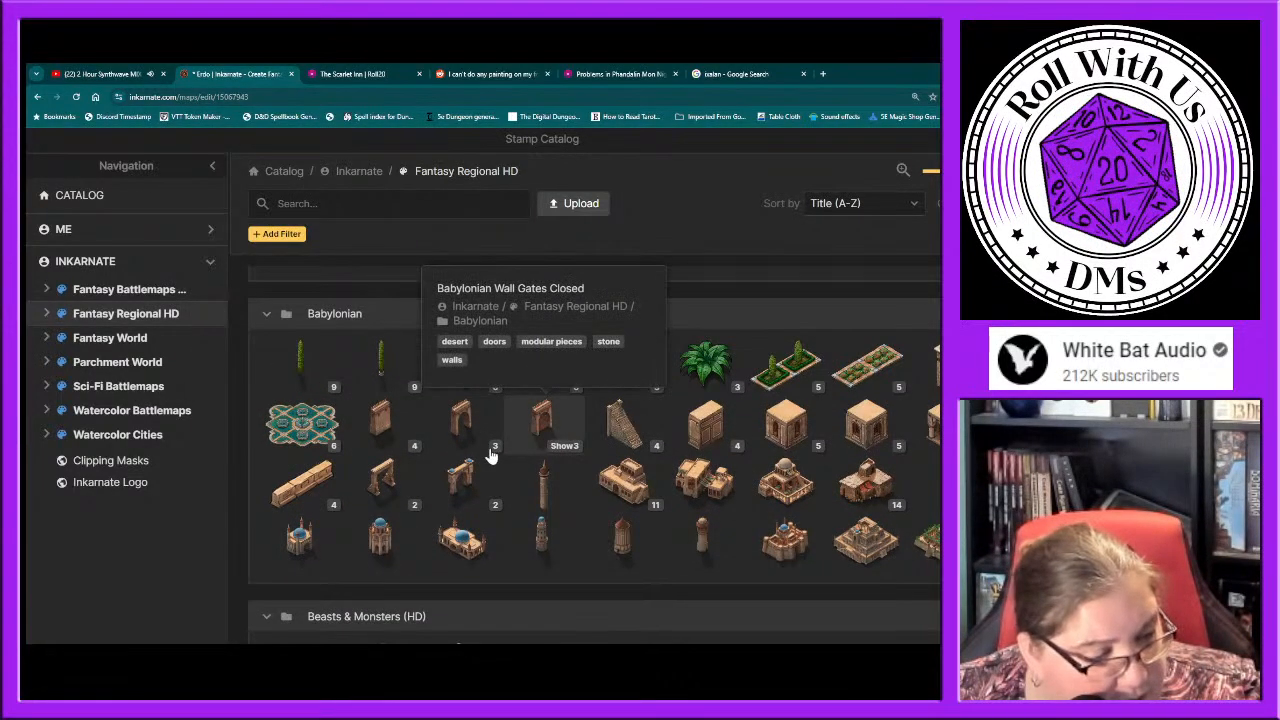
{"action": "scroll", "coordinate": [480, 470], "scroll_direction": "down", "scroll_amount": 3}
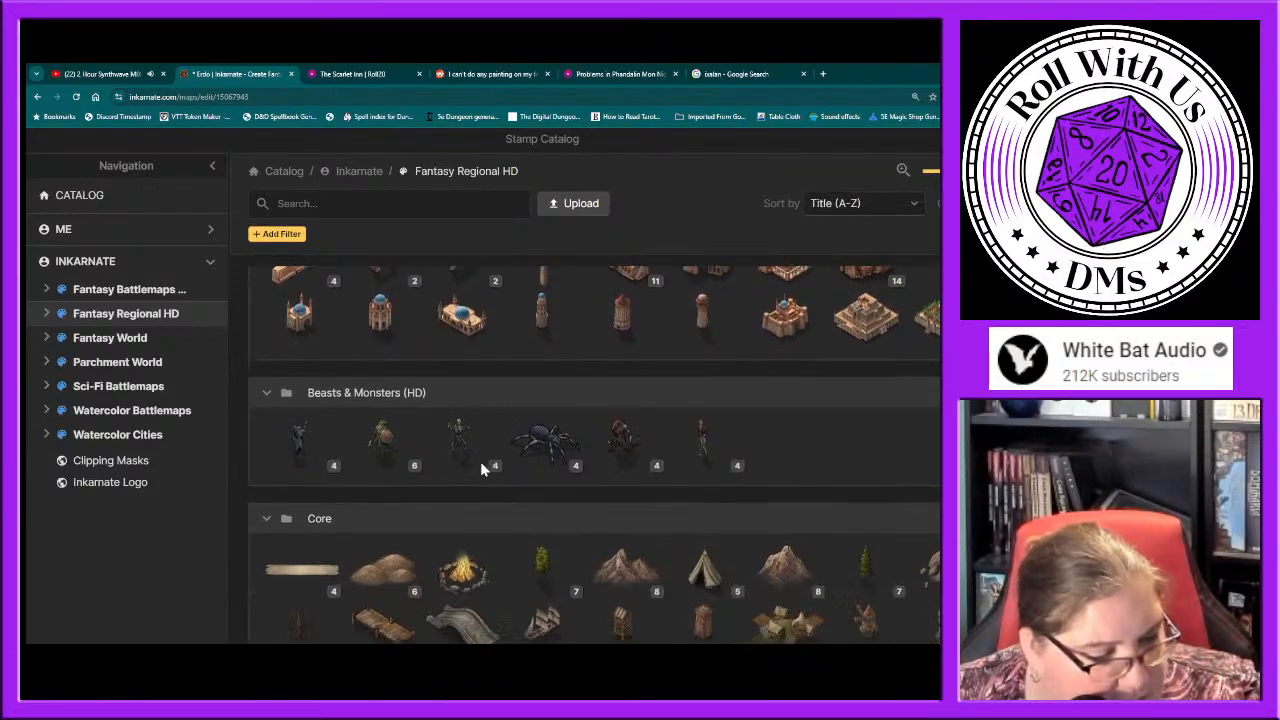
{"action": "scroll", "coordinate": [480, 470], "scroll_direction": "down", "scroll_amount": 2}
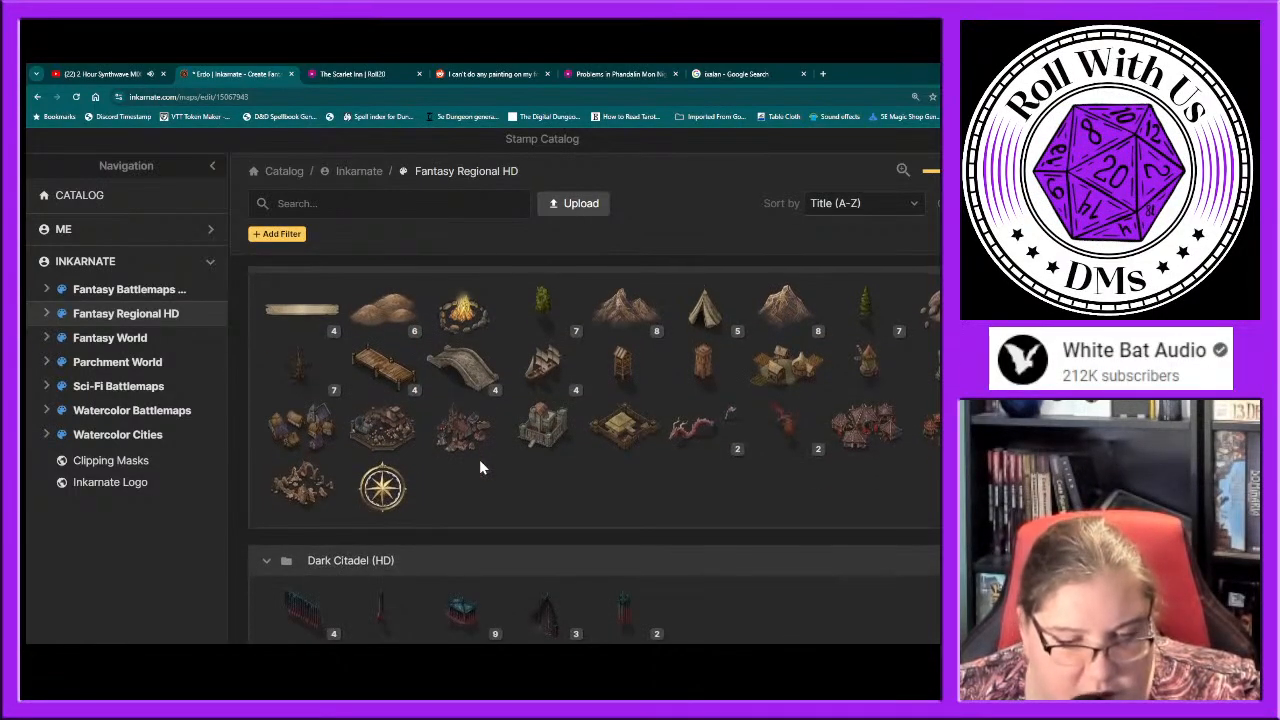
{"action": "scroll", "coordinate": [479, 463], "scroll_direction": "down", "scroll_amount": 1}
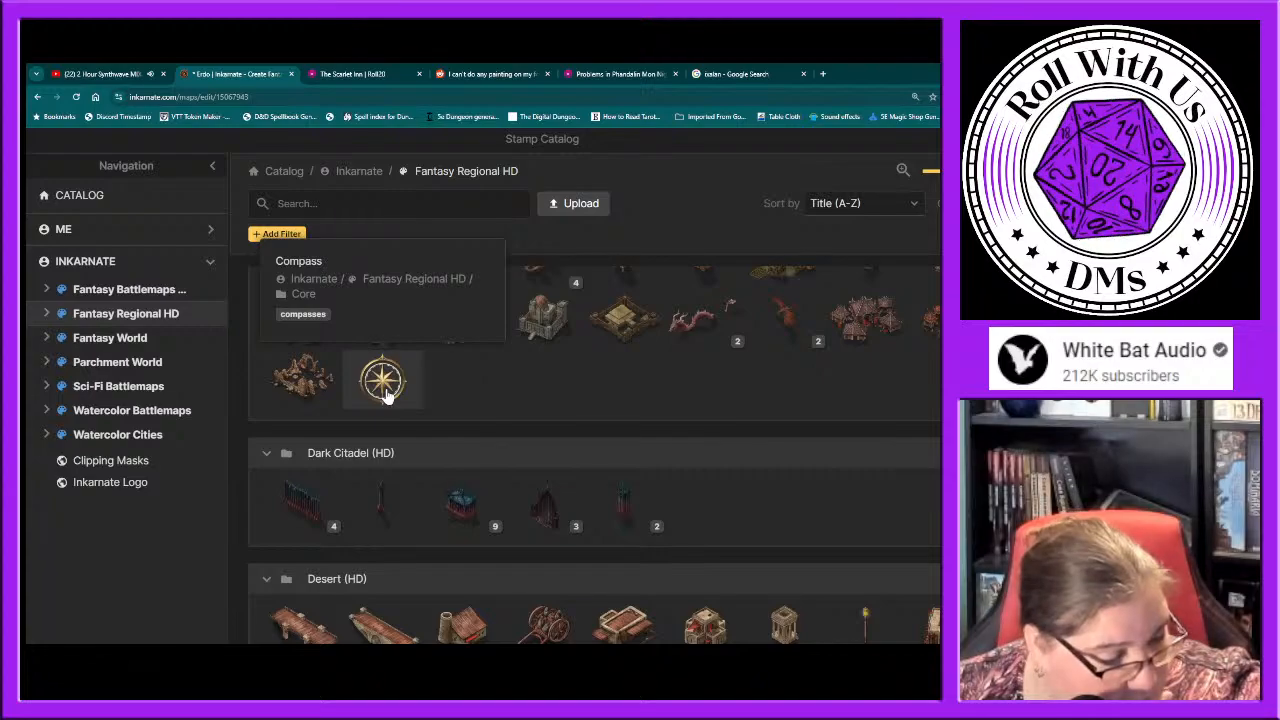
{"action": "scroll", "coordinate": [466, 421], "scroll_direction": "up", "scroll_amount": 10}
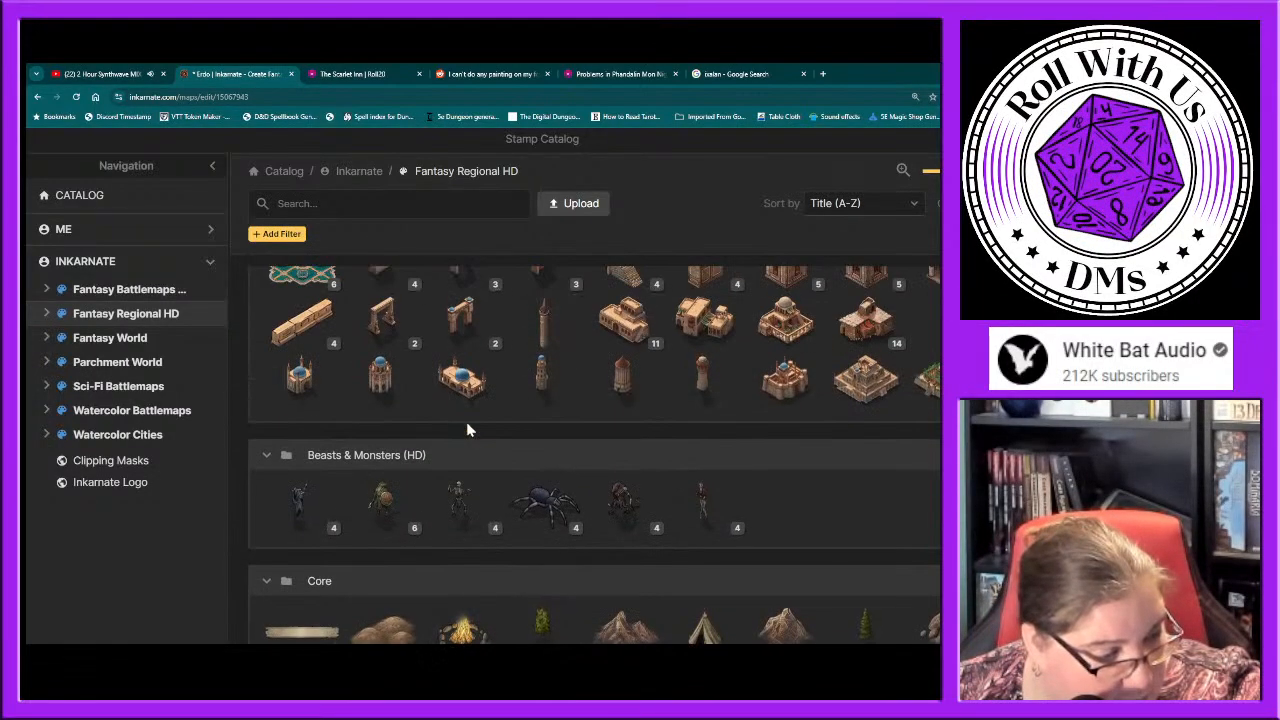
{"action": "scroll", "coordinate": [421, 450], "scroll_direction": "down", "scroll_amount": 1}
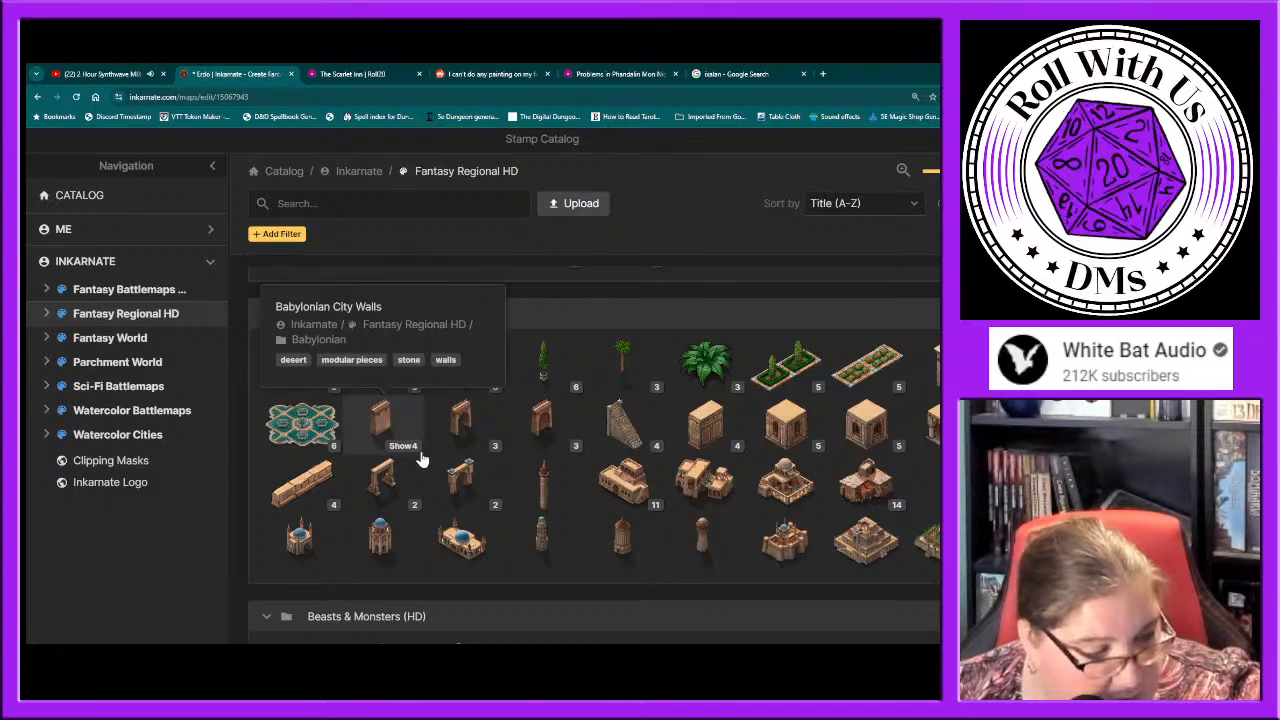
{"action": "scroll", "coordinate": [421, 455], "scroll_direction": "down", "scroll_amount": 2}
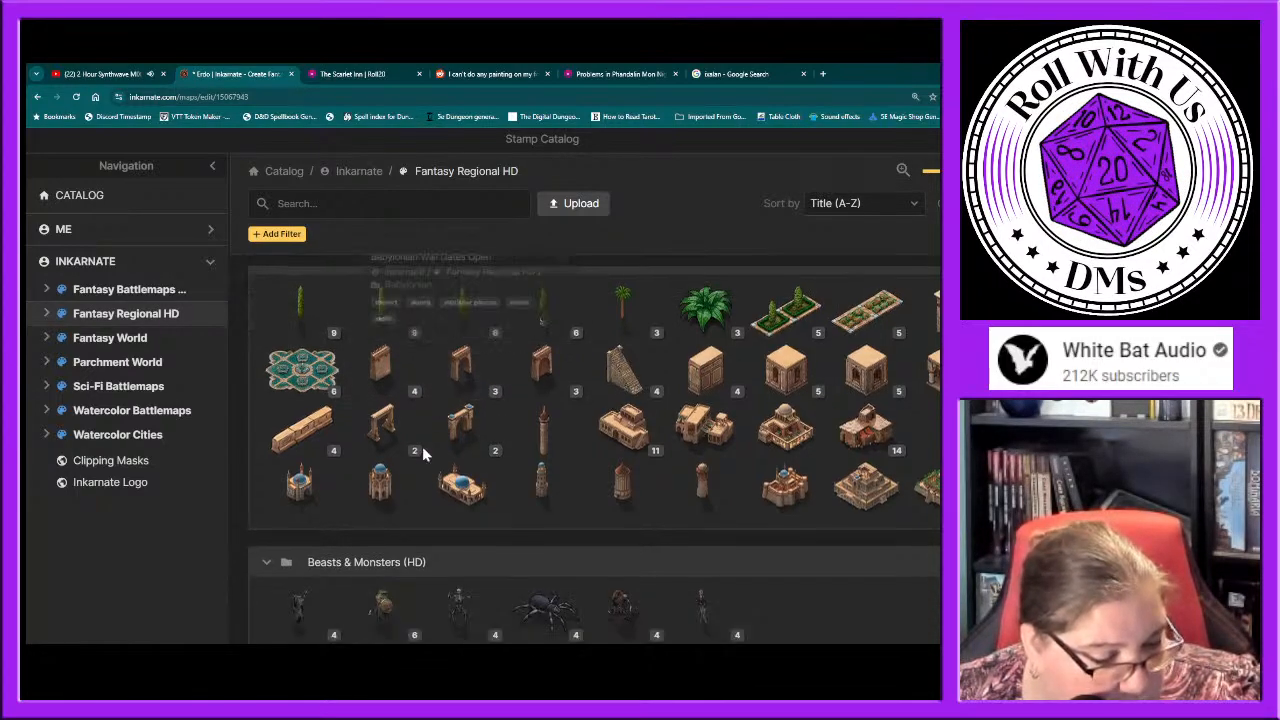
{"action": "scroll", "coordinate": [422, 455], "scroll_direction": "down", "scroll_amount": 2}
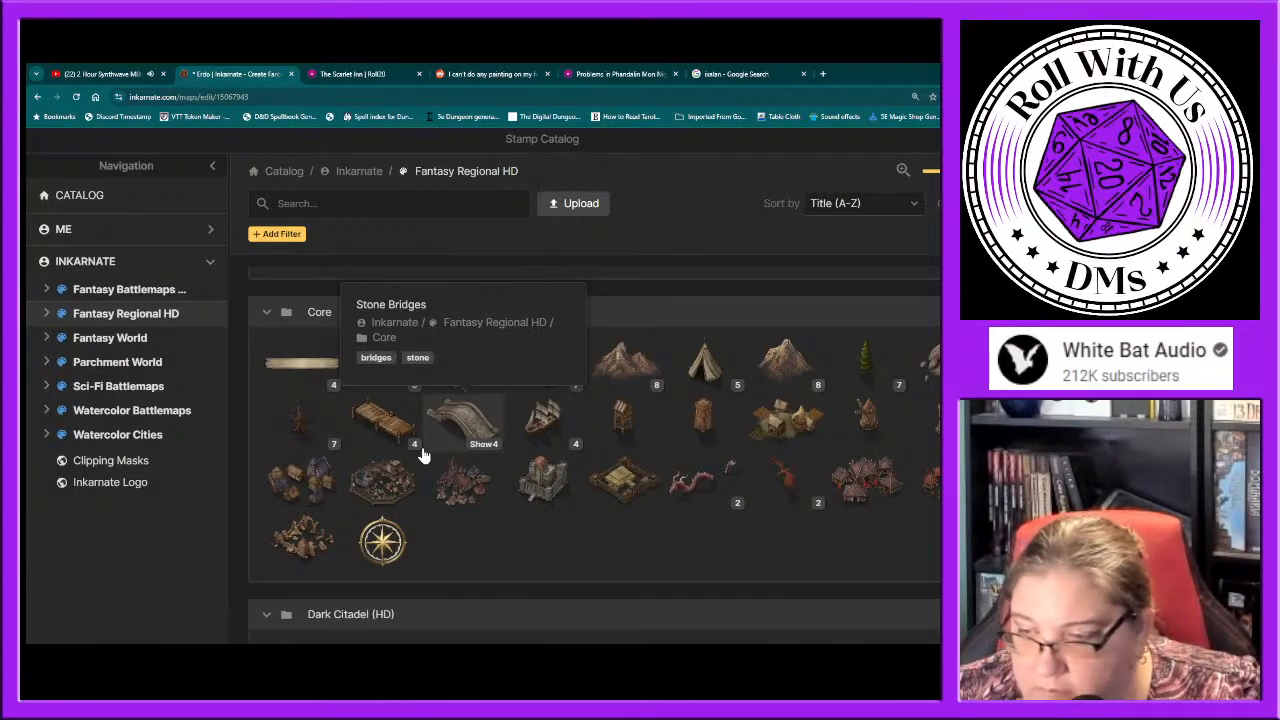
Step: Browse the Dark Citadel, Desert, Dwarves, Eastern, Elves, Ethereal Flora and general building stamps of the Fantasy Regional HD set
{"action": "scroll", "coordinate": [422, 454], "scroll_direction": "down", "scroll_amount": 3}
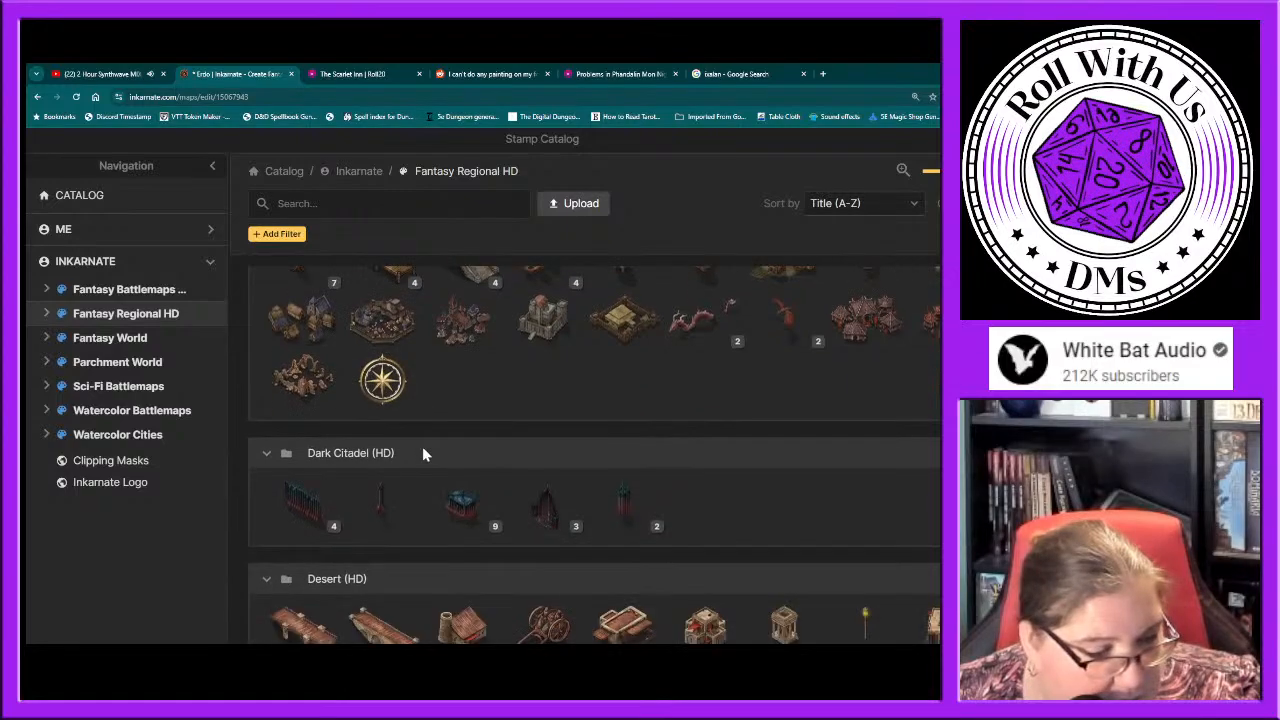
{"action": "scroll", "coordinate": [422, 454], "scroll_direction": "down", "scroll_amount": 3}
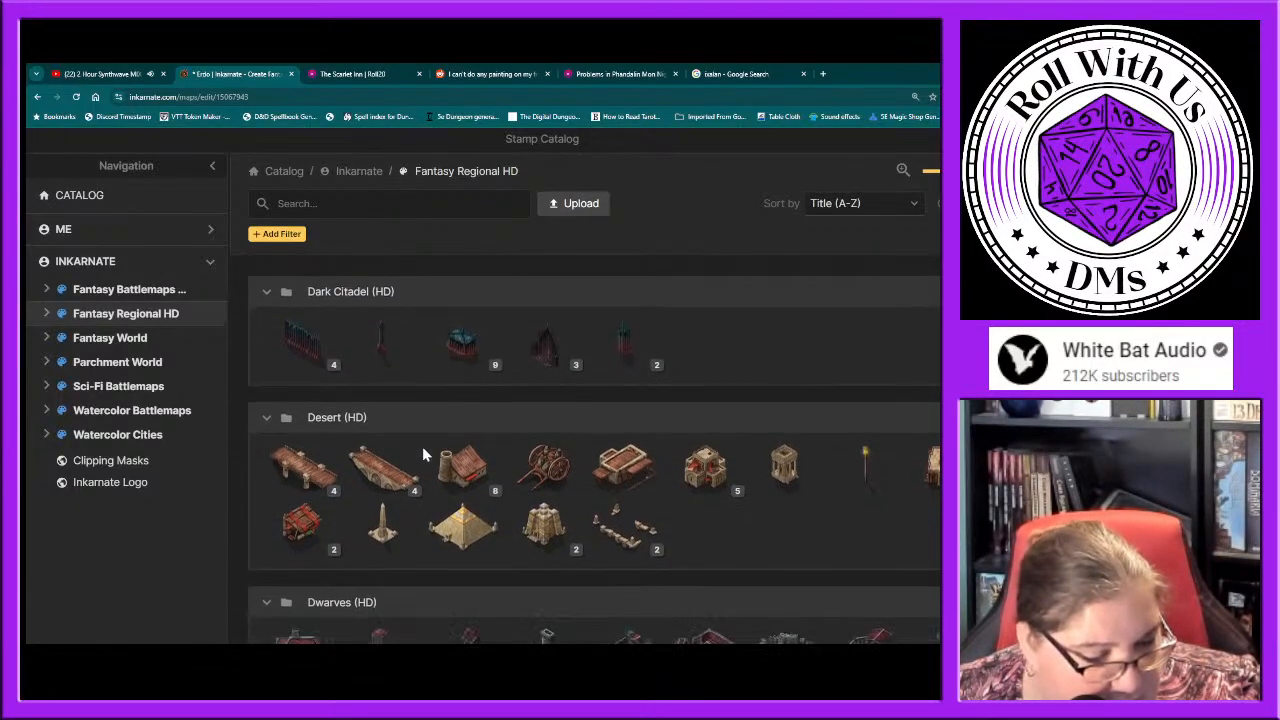
{"action": "scroll", "coordinate": [422, 455], "scroll_direction": "down", "scroll_amount": 7}
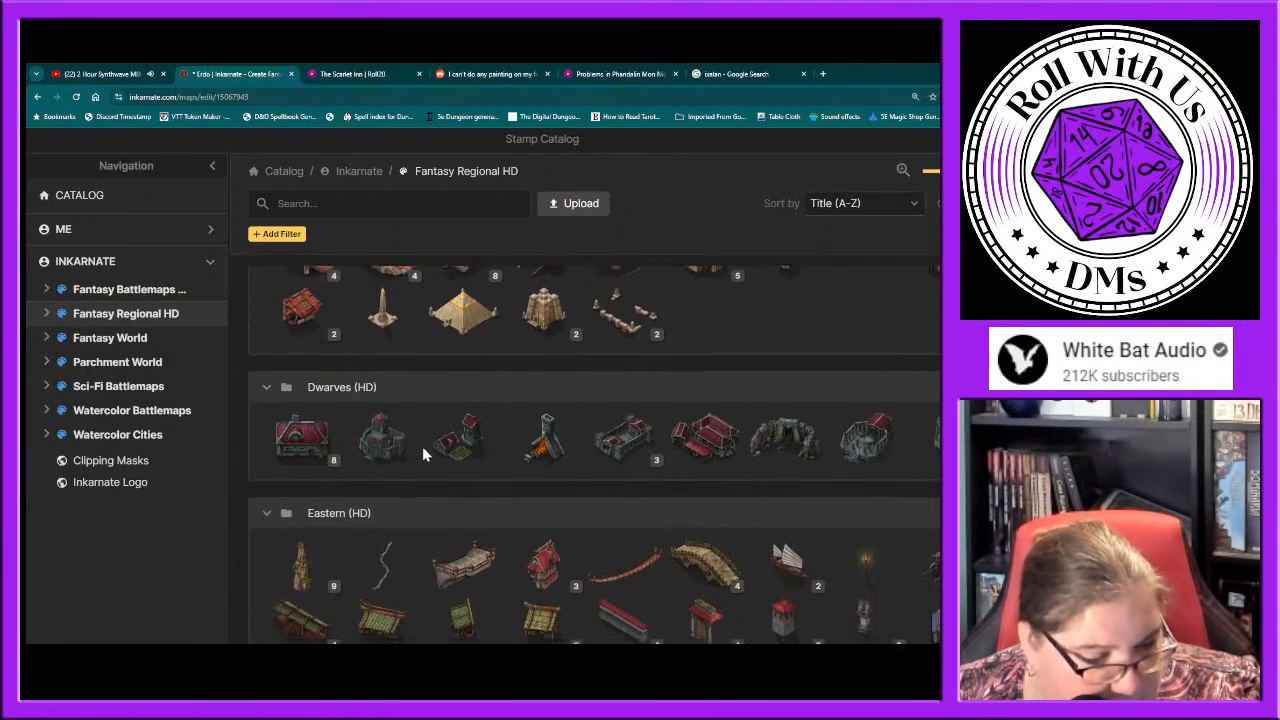
{"action": "mouse_move", "coordinate": [423, 455]}
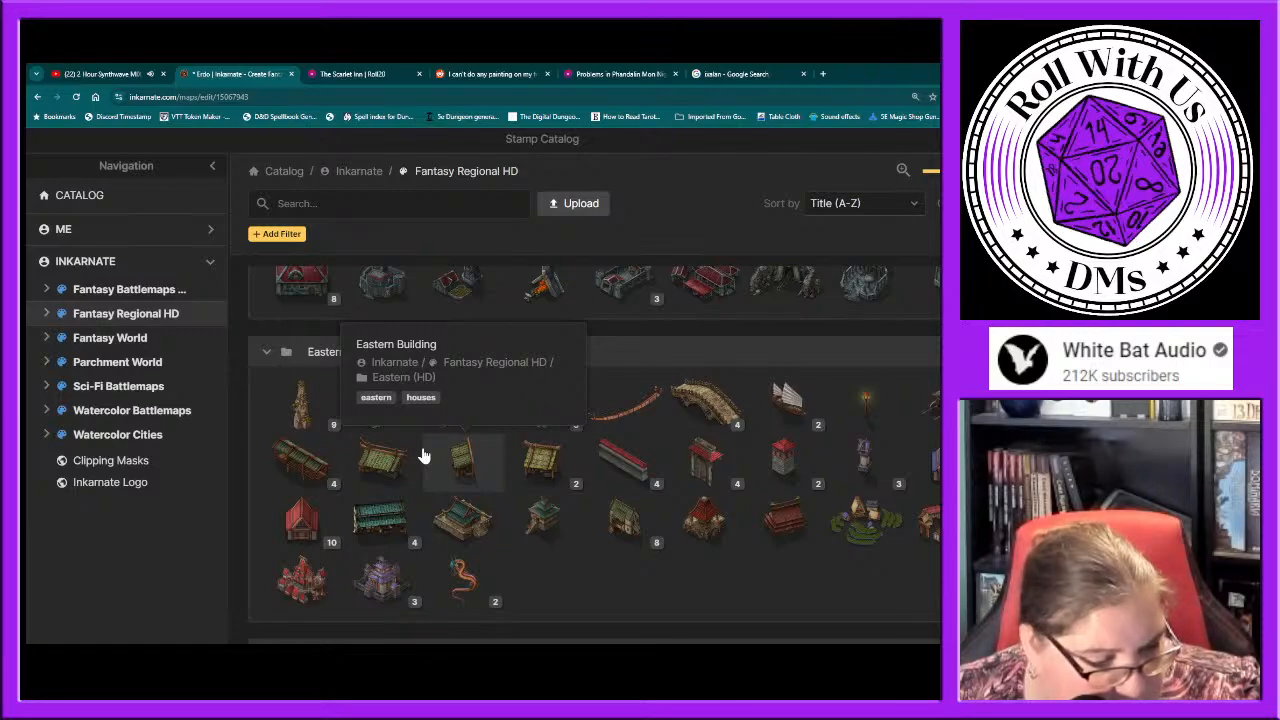
{"action": "scroll", "coordinate": [423, 455], "scroll_direction": "down", "scroll_amount": 4}
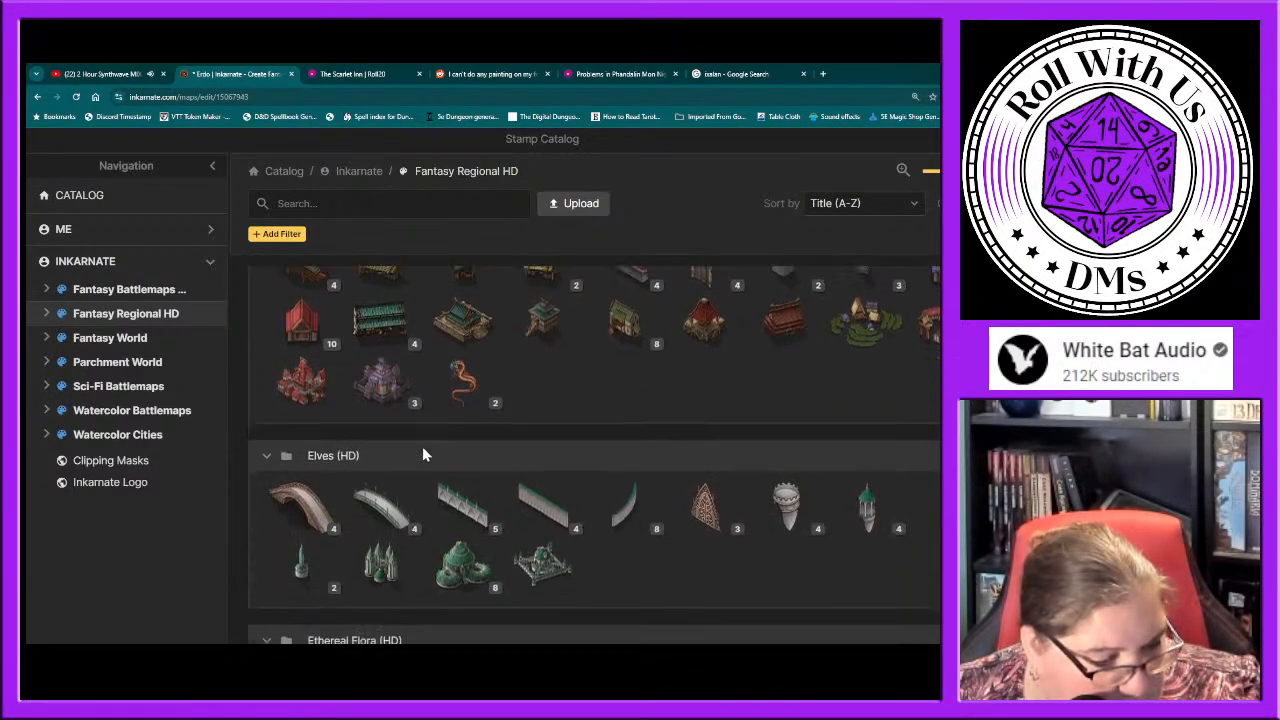
{"action": "scroll", "coordinate": [422, 455], "scroll_direction": "down", "scroll_amount": 5}
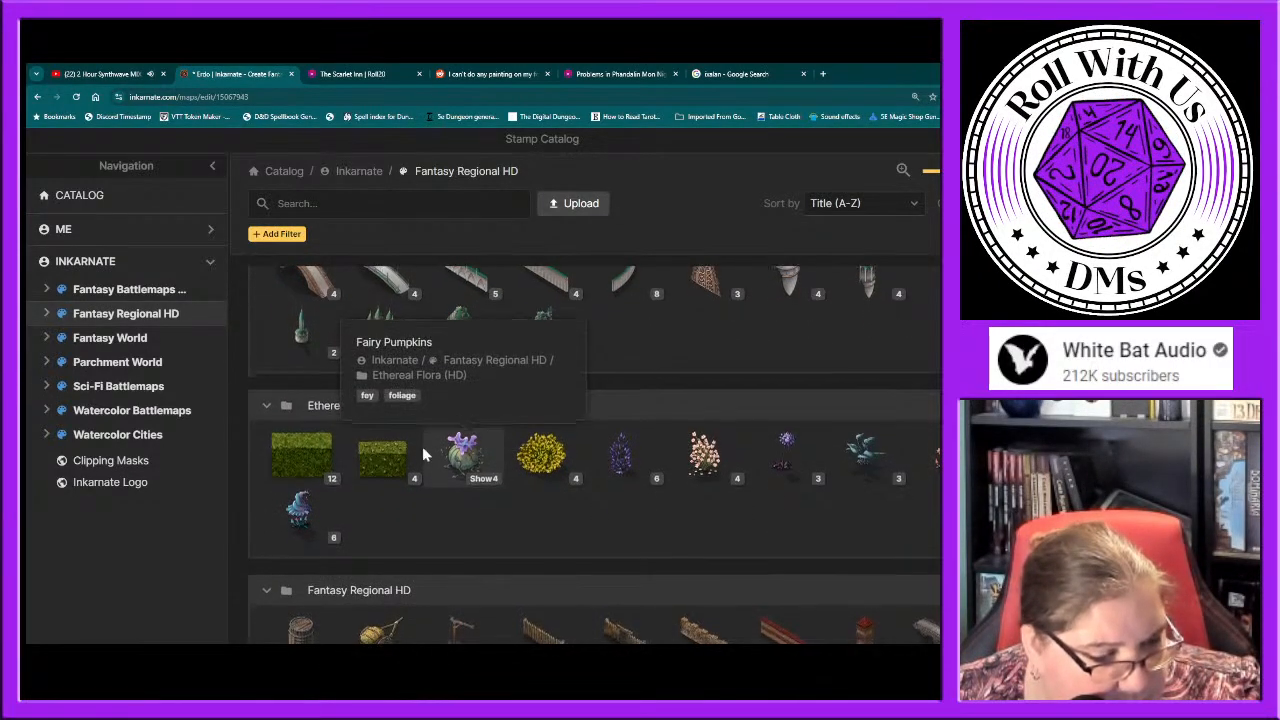
{"action": "scroll", "coordinate": [422, 455], "scroll_direction": "down", "scroll_amount": 2}
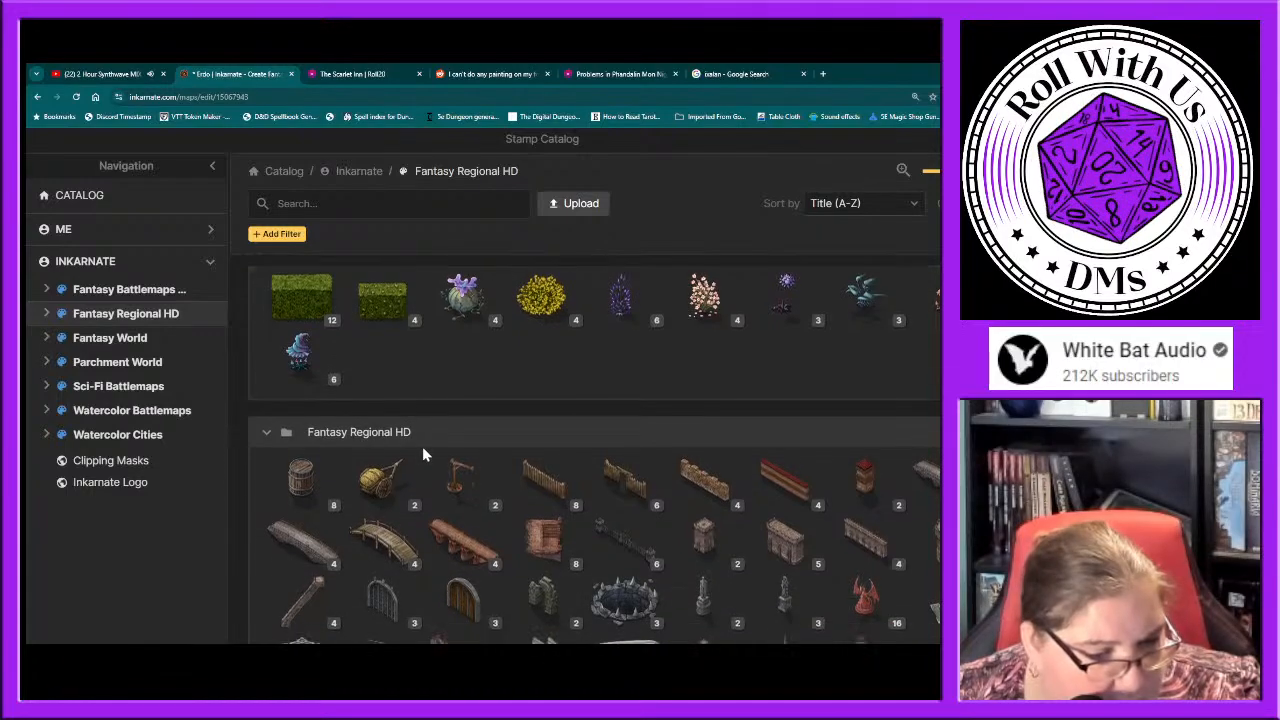
{"action": "scroll", "coordinate": [422, 455], "scroll_direction": "down", "scroll_amount": 3}
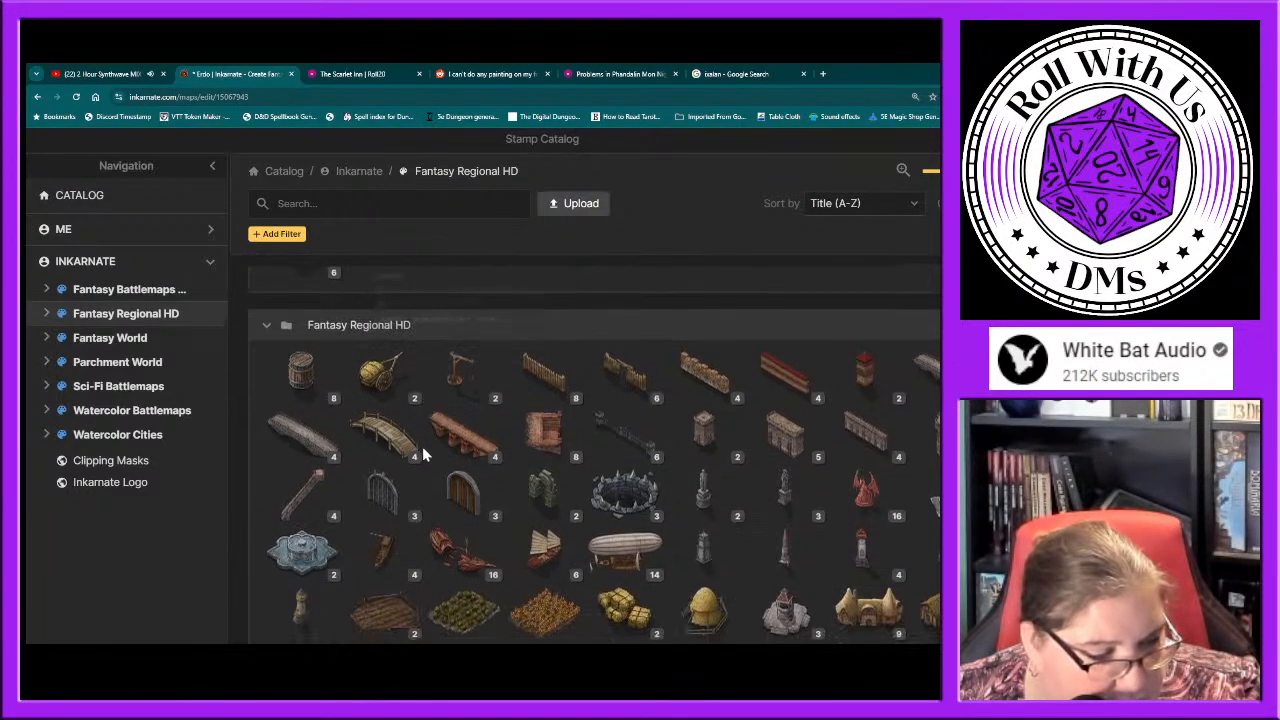
{"action": "scroll", "coordinate": [422, 455], "scroll_direction": "down", "scroll_amount": 8}
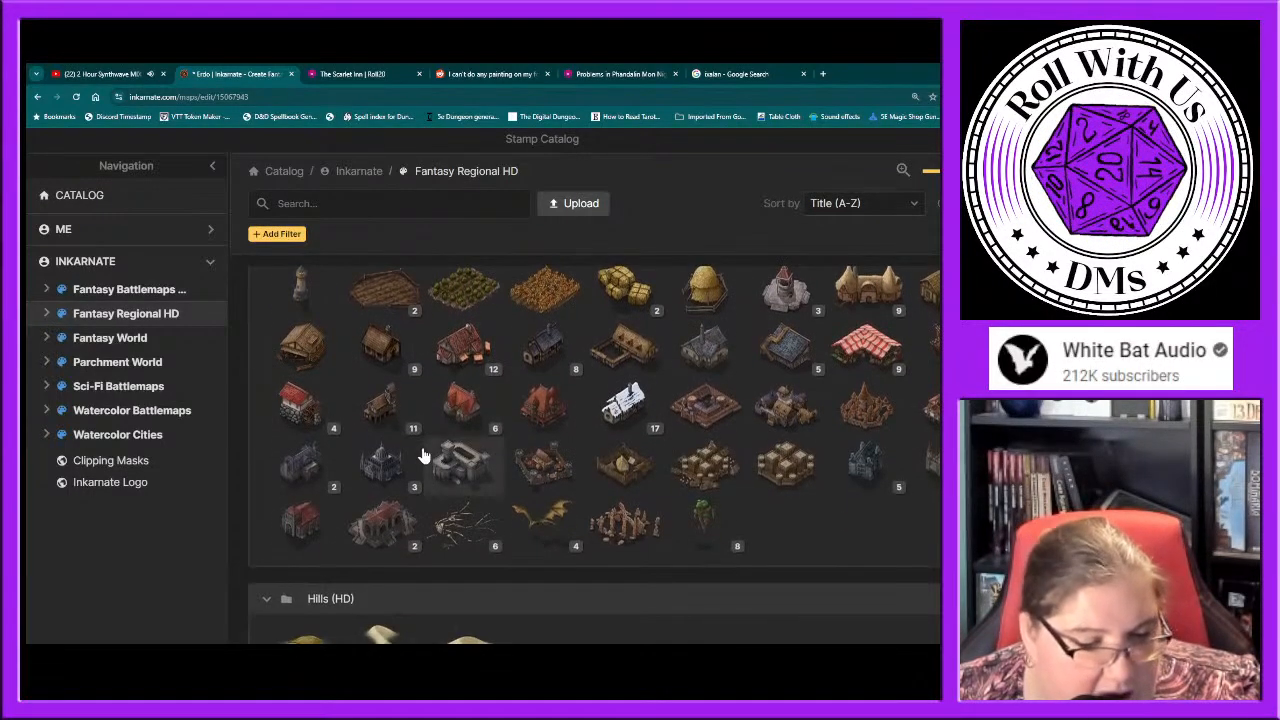
Step: Browse the remaining Fantasy Regional HD groups, from Hills and Humanoids through Mountains, Orcs, Pirate and Trees to Viking Settlement
{"action": "scroll", "coordinate": [422, 455], "scroll_direction": "down", "scroll_amount": 3}
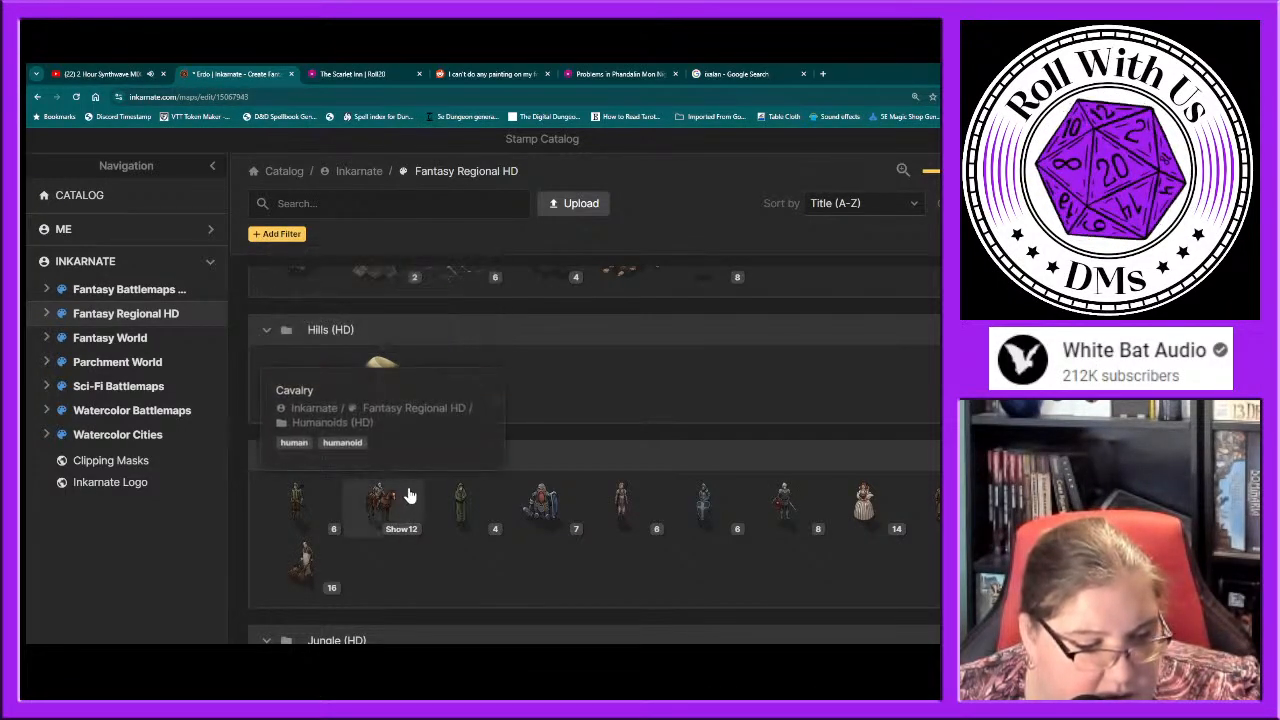
{"action": "scroll", "coordinate": [447, 572], "scroll_direction": "down", "scroll_amount": 2}
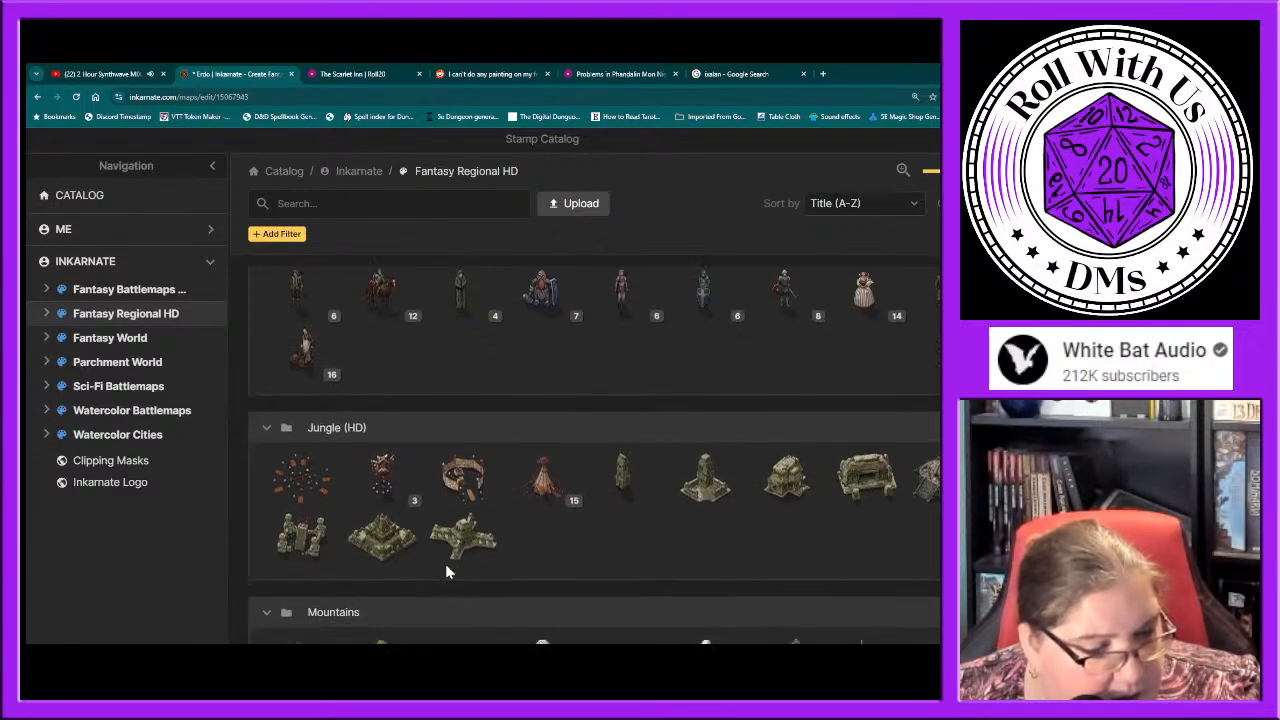
{"action": "scroll", "coordinate": [447, 572], "scroll_direction": "down", "scroll_amount": 1}
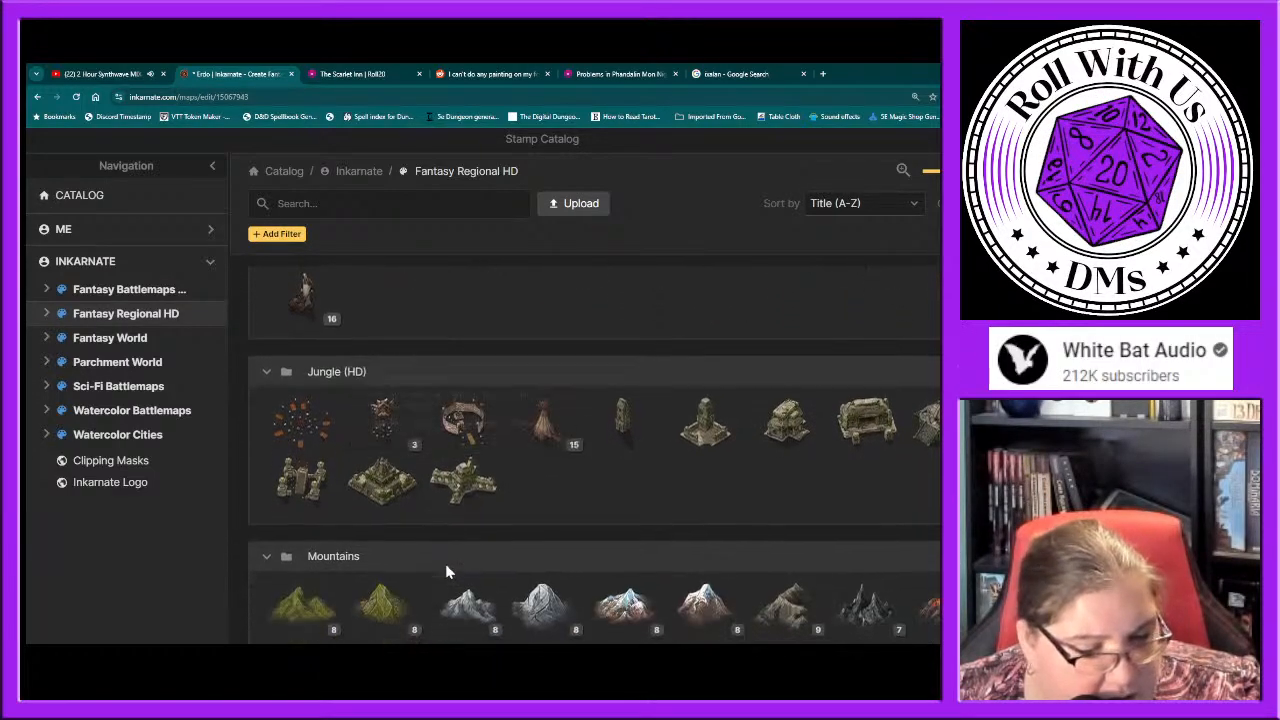
{"action": "scroll", "coordinate": [447, 572], "scroll_direction": "down", "scroll_amount": 2}
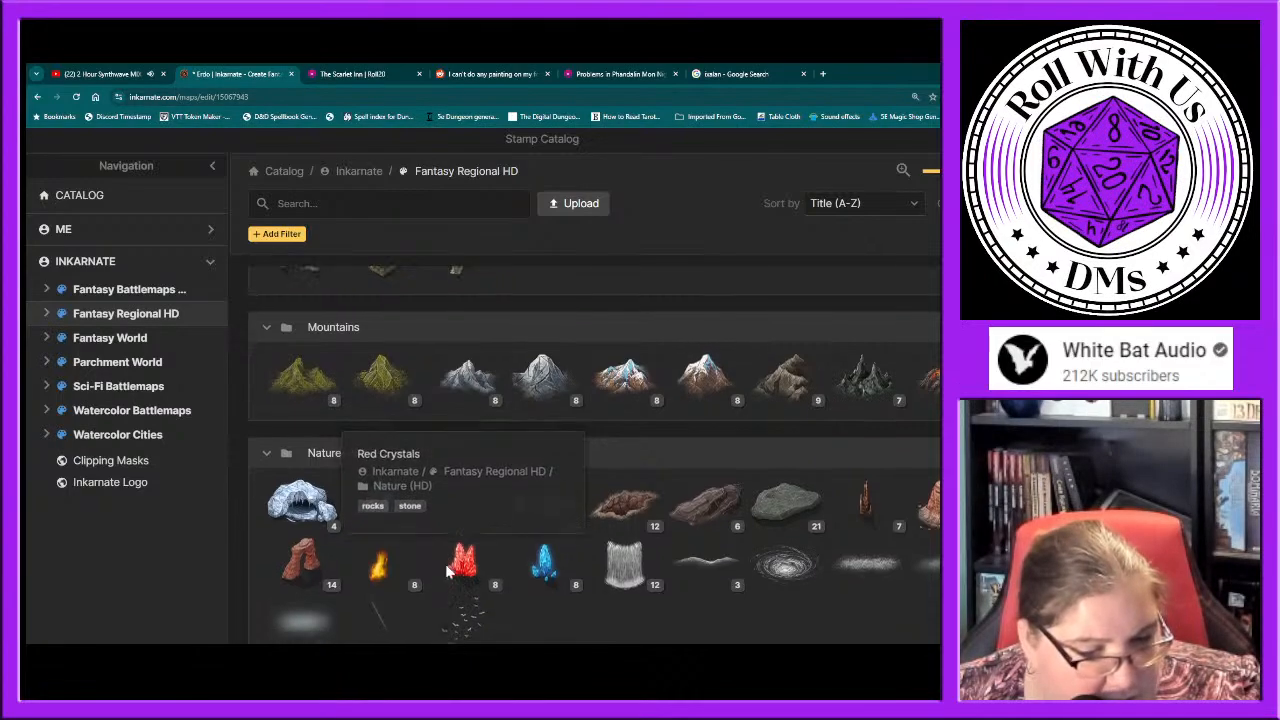
{"action": "scroll", "coordinate": [447, 572], "scroll_direction": "down", "scroll_amount": 1}
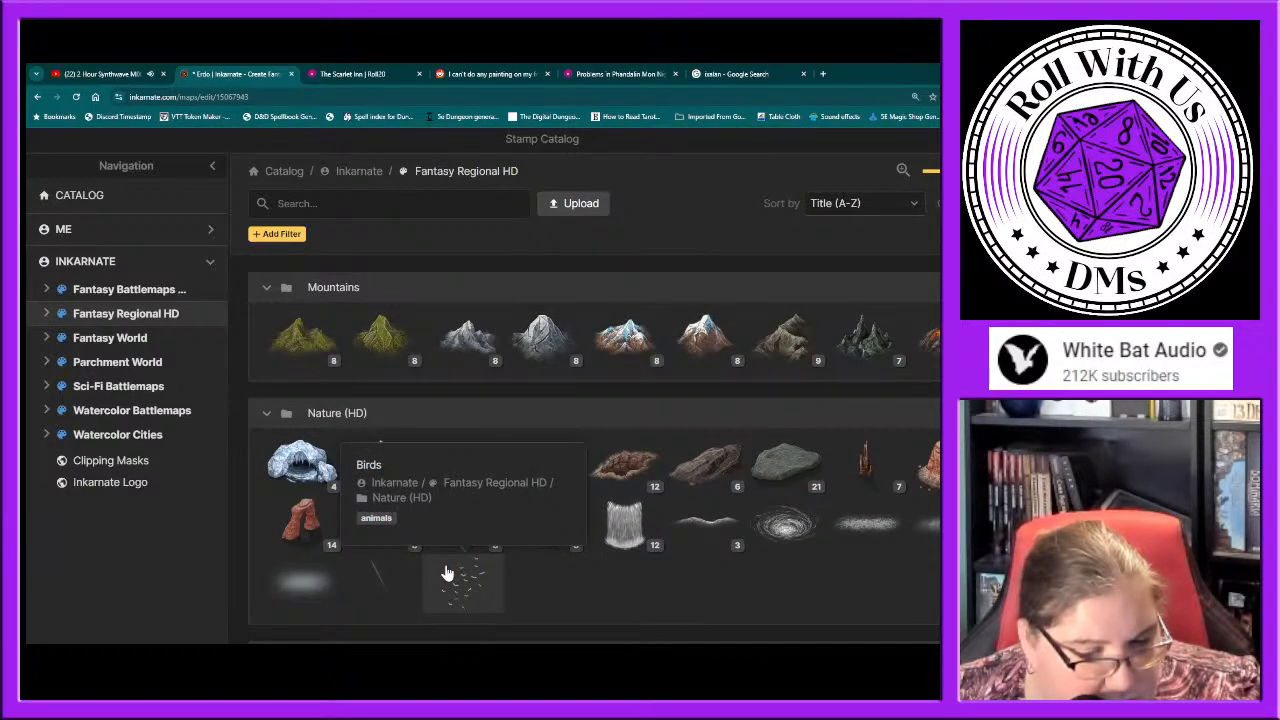
{"action": "scroll", "coordinate": [447, 572], "scroll_direction": "down", "scroll_amount": 1}
{"action": "scroll", "coordinate": [500, 575], "scroll_direction": "down", "scroll_amount": 1}
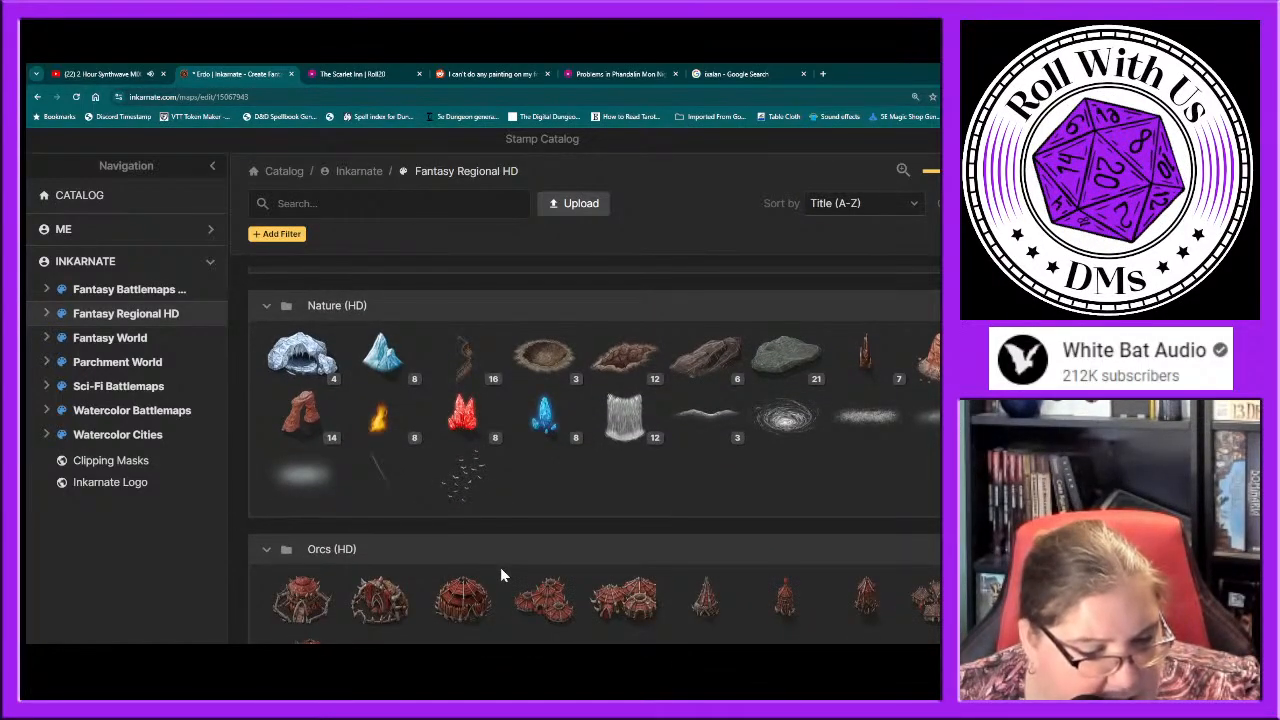
{"action": "scroll", "coordinate": [500, 575], "scroll_direction": "down", "scroll_amount": 2}
{"action": "scroll", "coordinate": [500, 575], "scroll_direction": "down", "scroll_amount": 2}
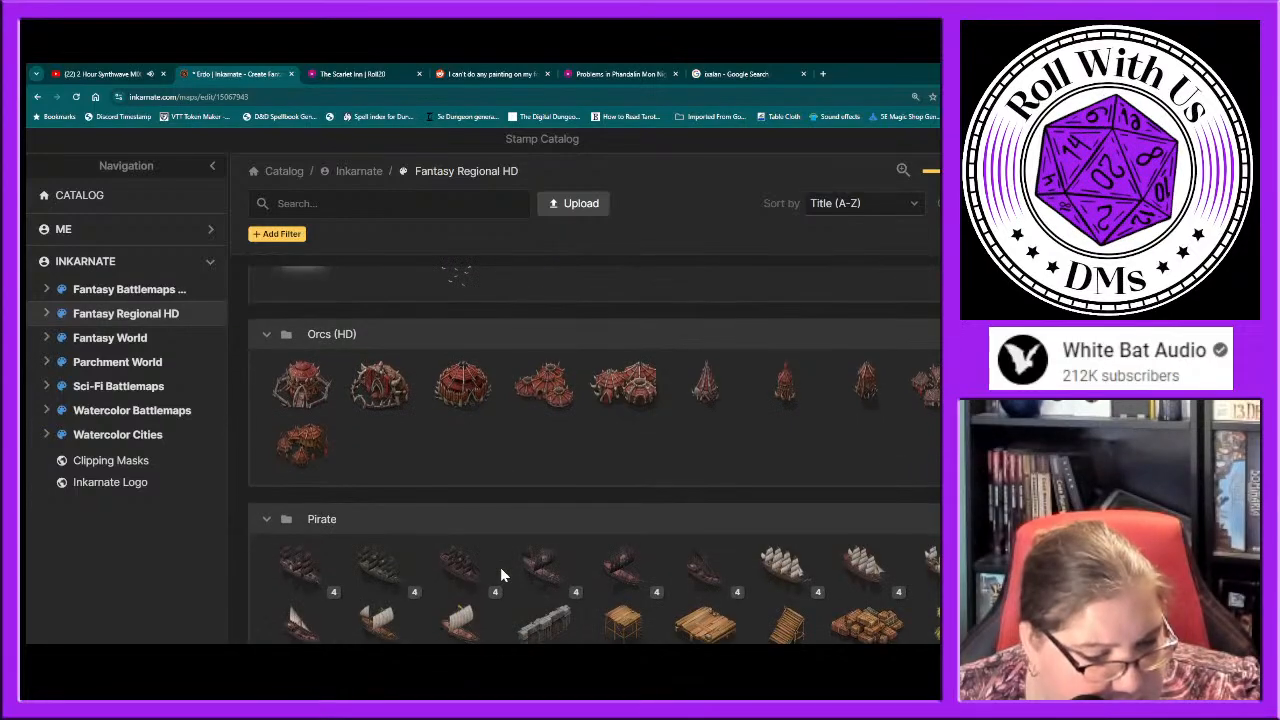
{"action": "scroll", "coordinate": [500, 575], "scroll_direction": "down", "scroll_amount": 6}
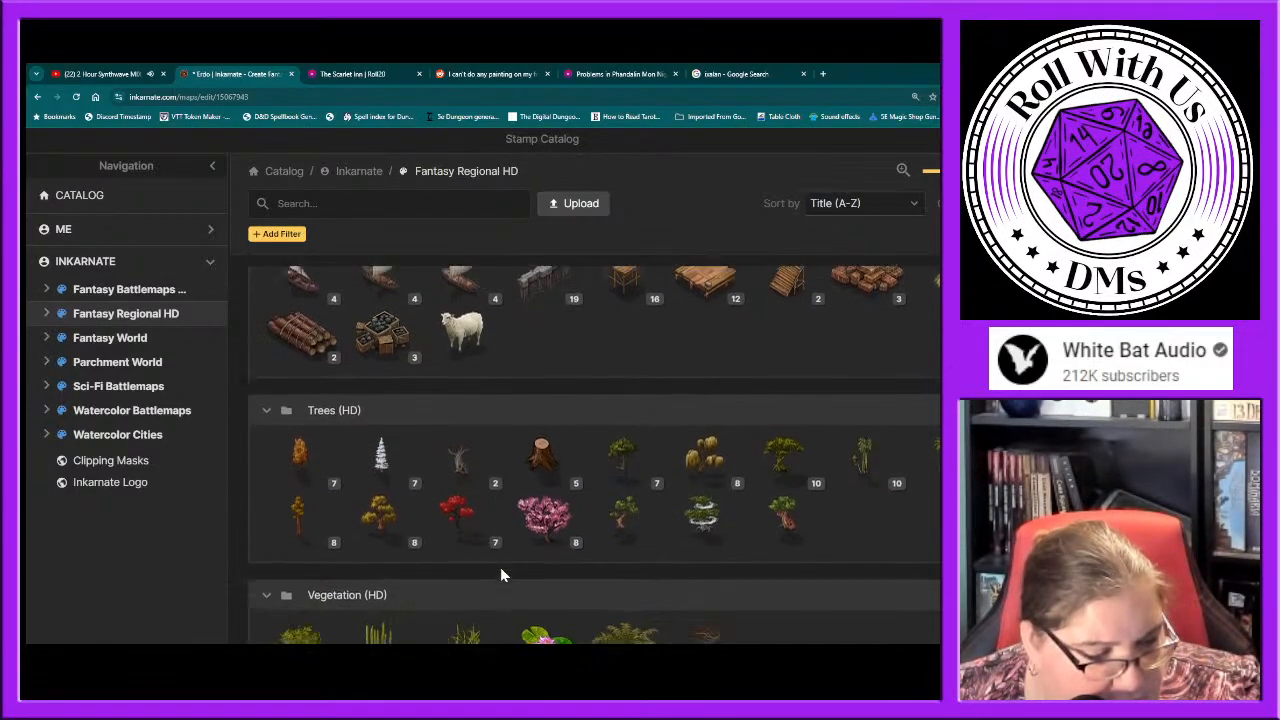
{"action": "scroll", "coordinate": [500, 575], "scroll_direction": "down", "scroll_amount": 1}
{"action": "scroll", "coordinate": [500, 575], "scroll_direction": "down", "scroll_amount": 2}
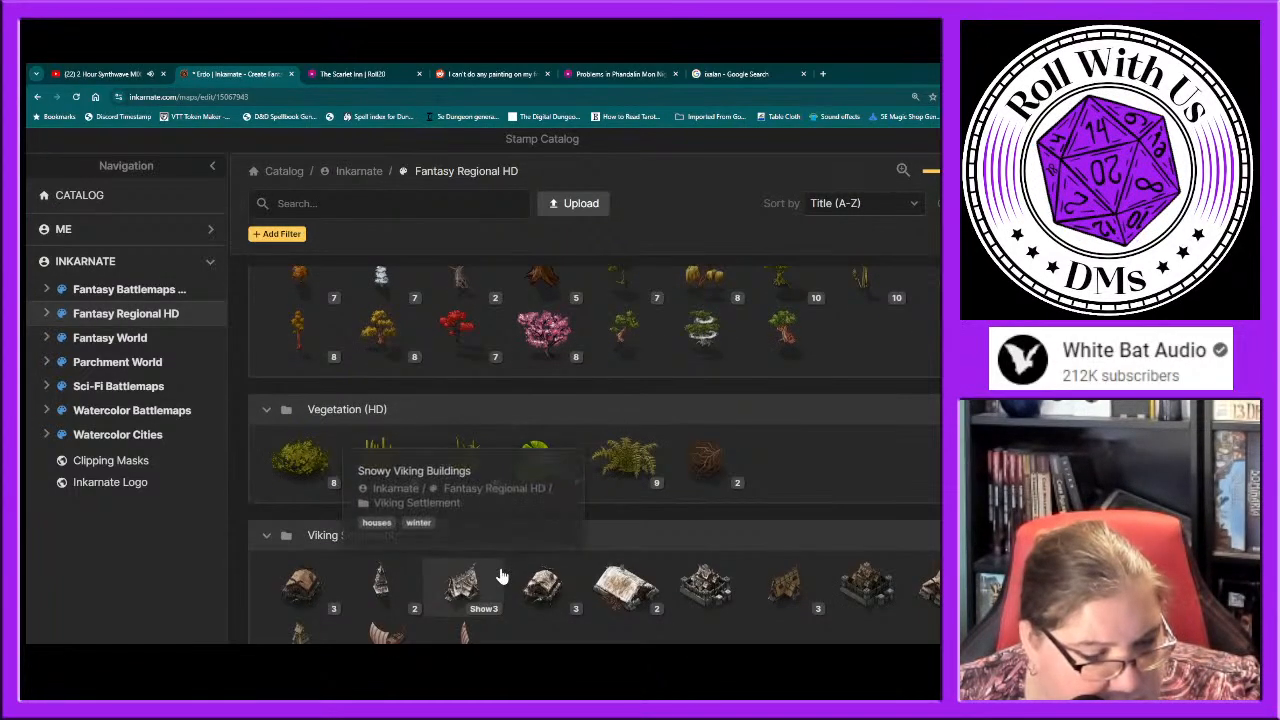
{"action": "scroll", "coordinate": [500, 577], "scroll_direction": "down", "scroll_amount": 1}
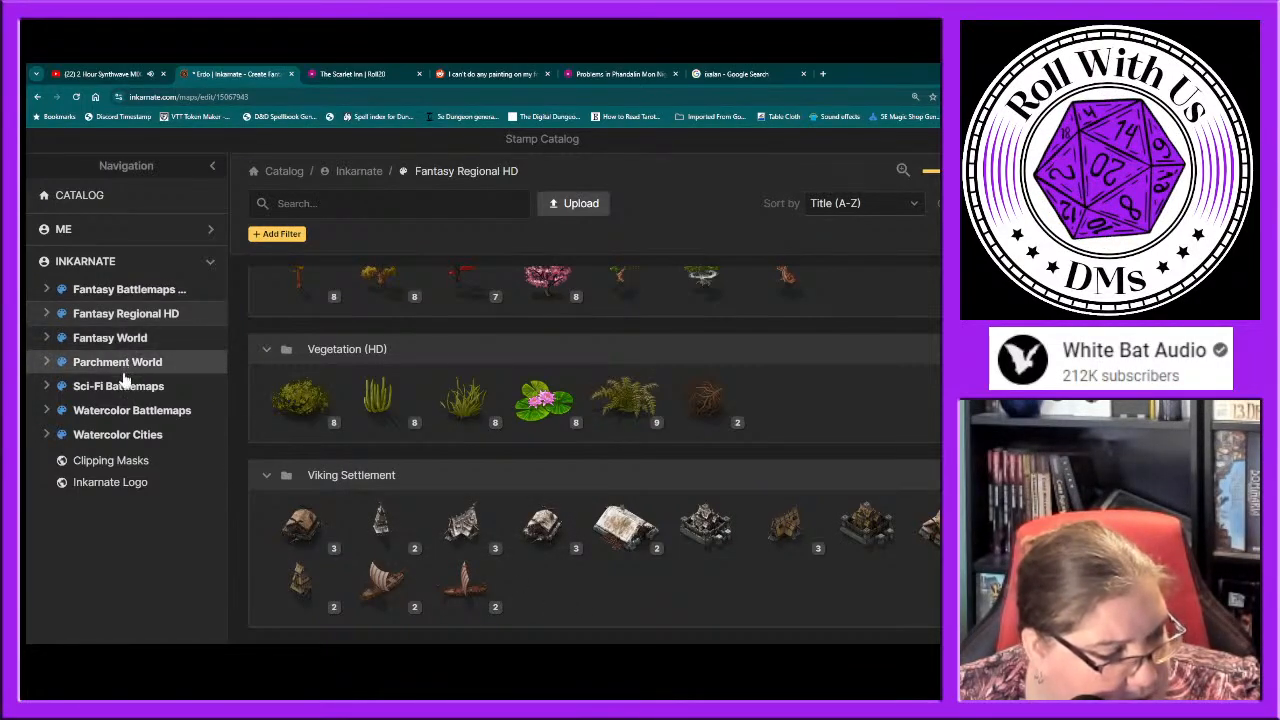
Step: Open the Watercolor Cities stamp set and examine its Castles & Bridges, Core and Desert groups
{"action": "left_click", "coordinate": [125, 438]}
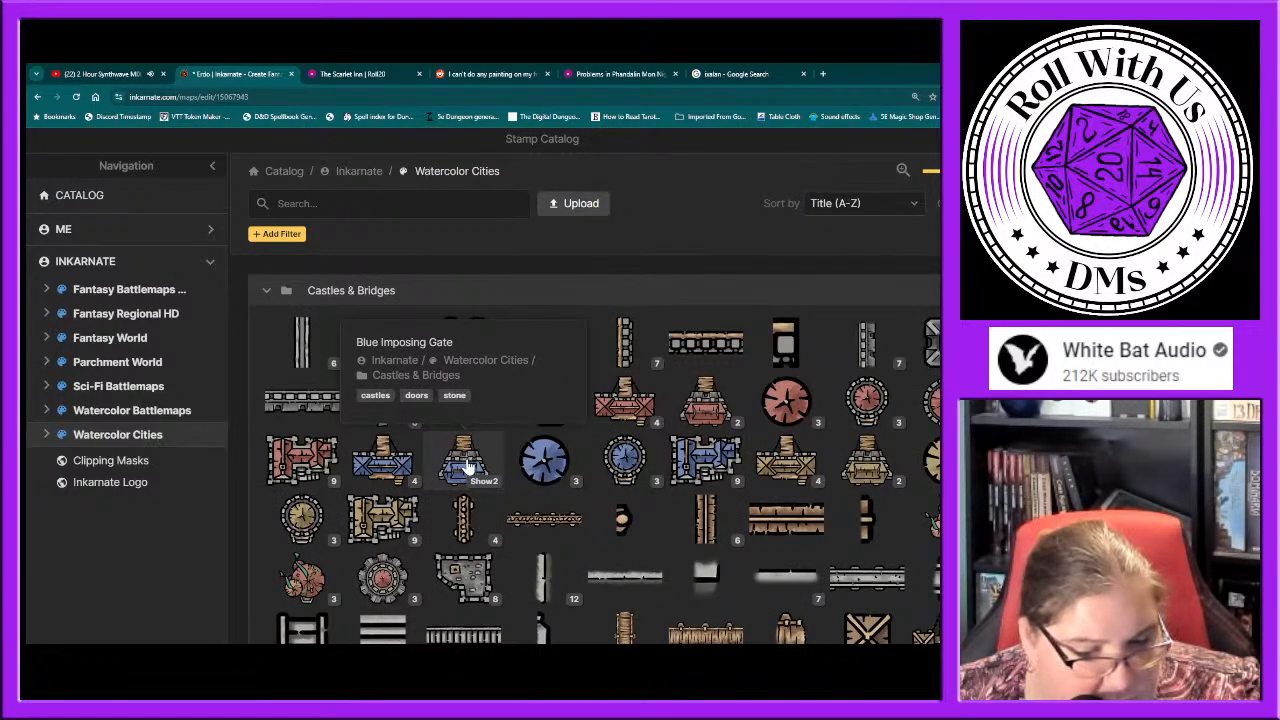
{"action": "scroll", "coordinate": [466, 467], "scroll_direction": "down", "scroll_amount": 3}
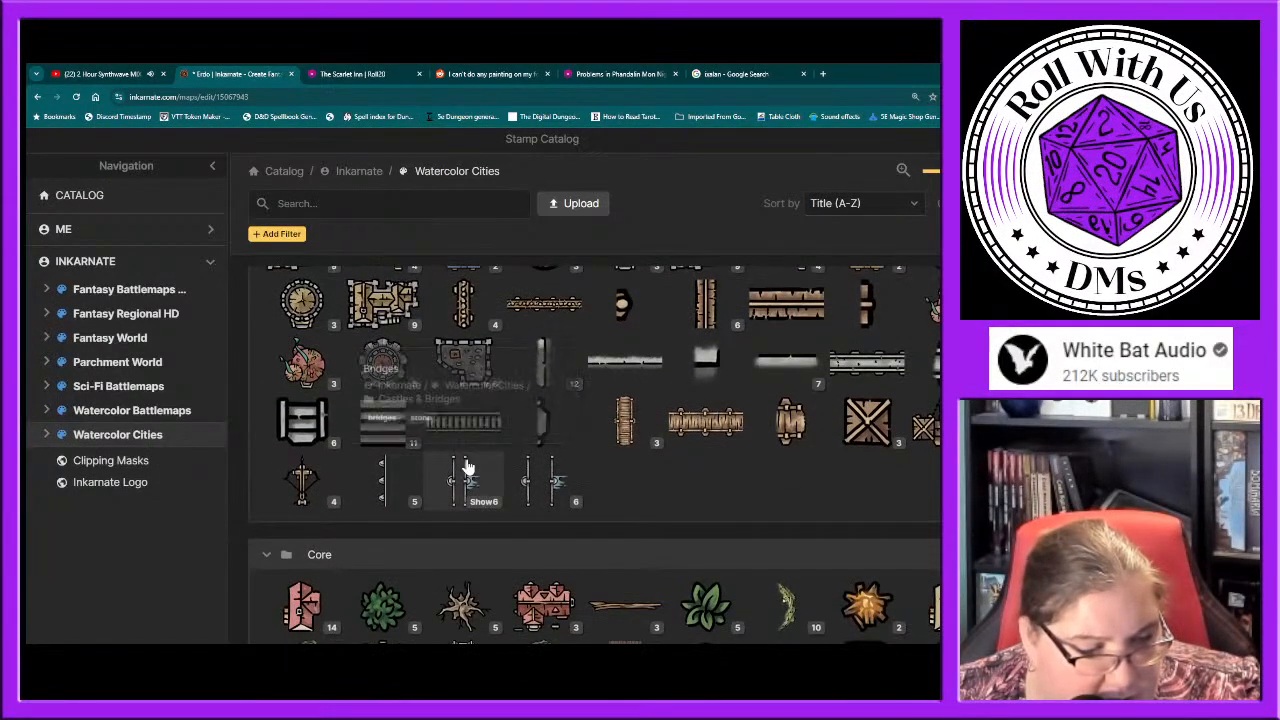
{"action": "scroll", "coordinate": [466, 467], "scroll_direction": "down", "scroll_amount": 3}
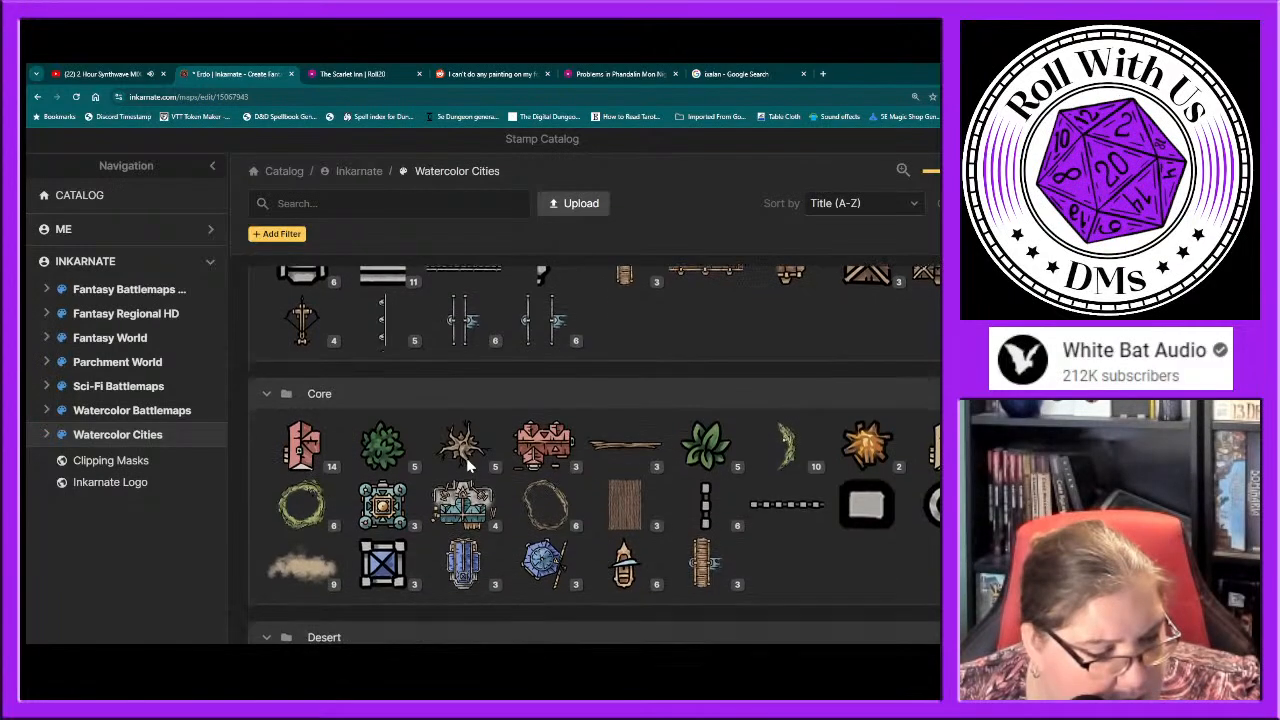
{"action": "scroll", "coordinate": [466, 467], "scroll_direction": "down", "scroll_amount": 2}
{"action": "scroll", "coordinate": [466, 467], "scroll_direction": "down", "scroll_amount": 4}
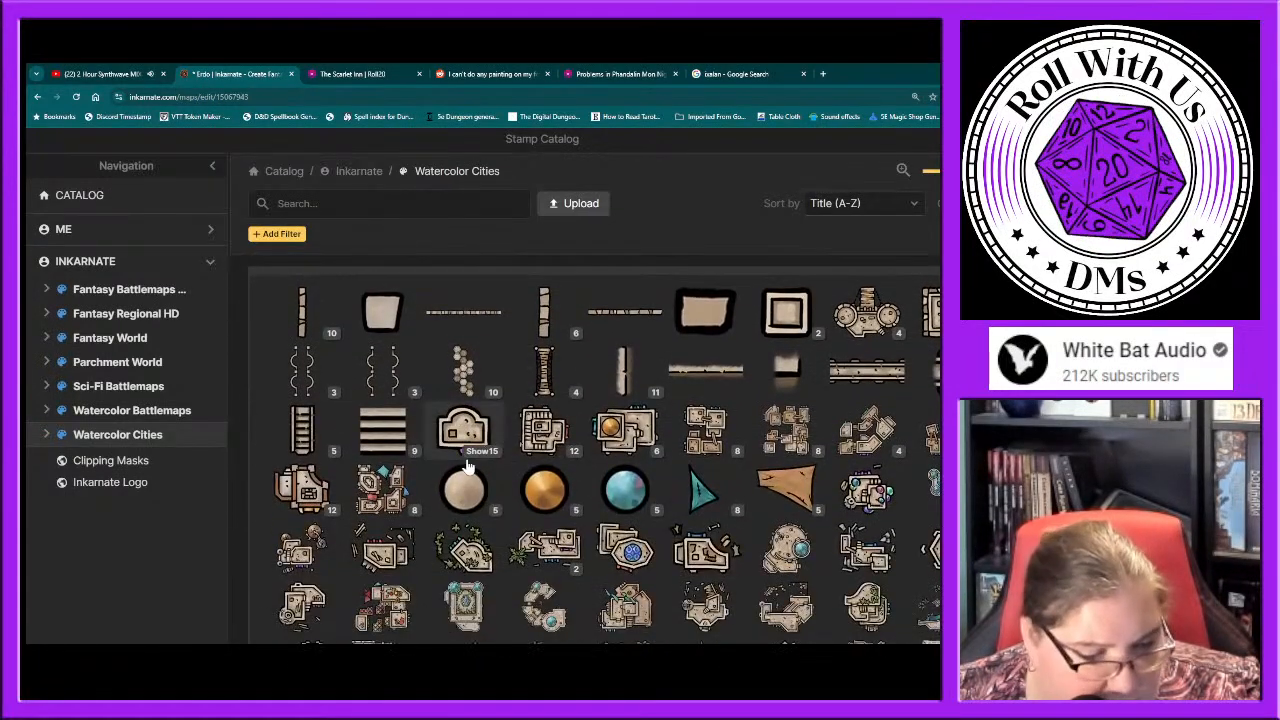
{"action": "scroll", "coordinate": [466, 467], "scroll_direction": "down", "scroll_amount": 3}
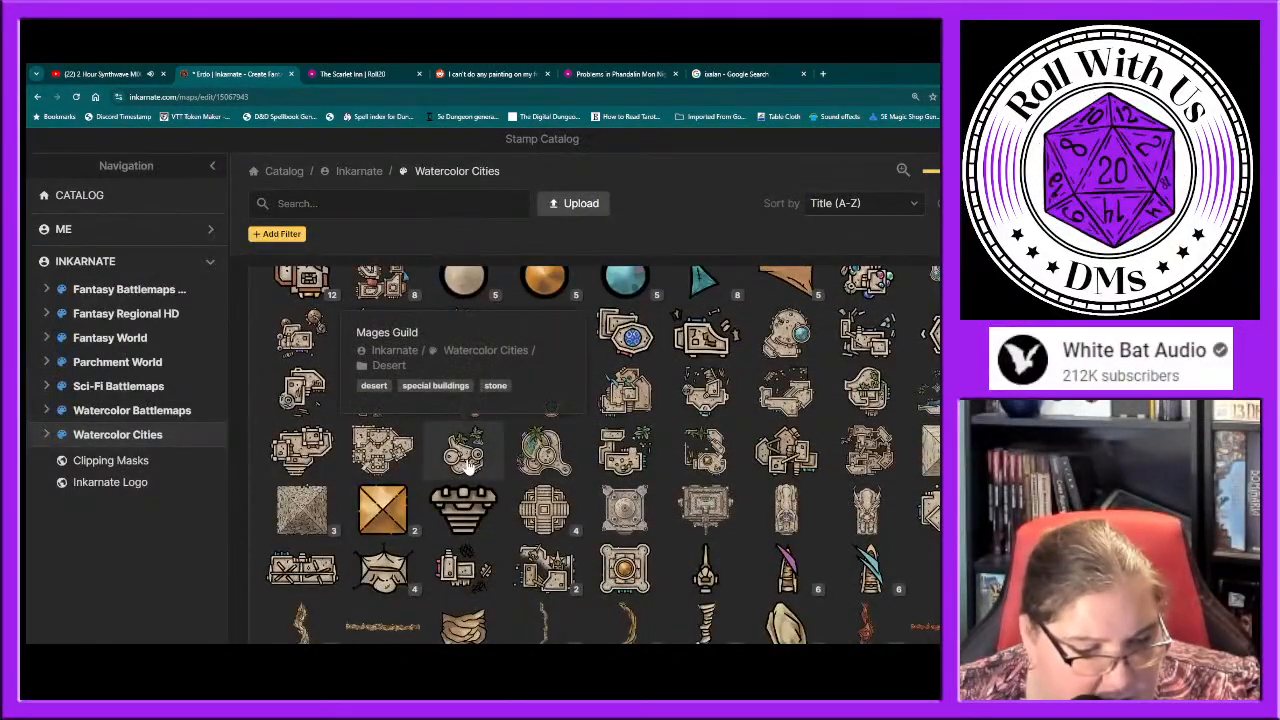
{"action": "scroll", "coordinate": [468, 467], "scroll_direction": "down", "scroll_amount": 2}
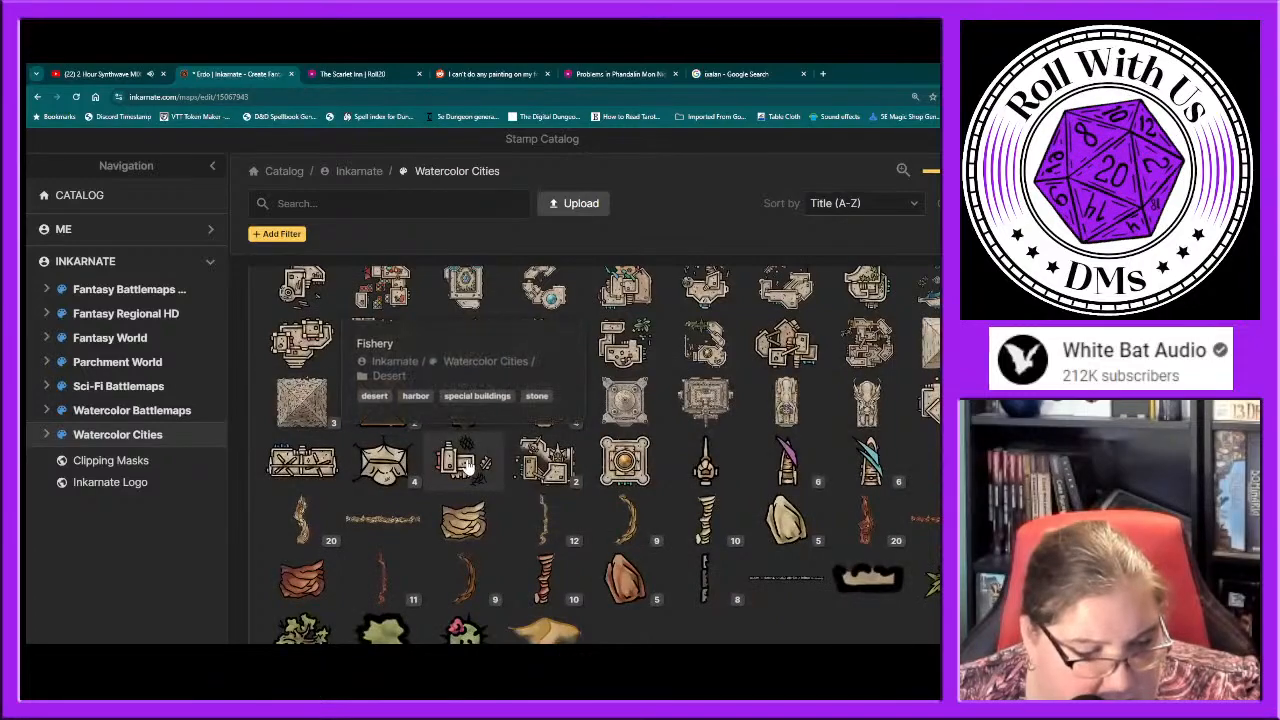
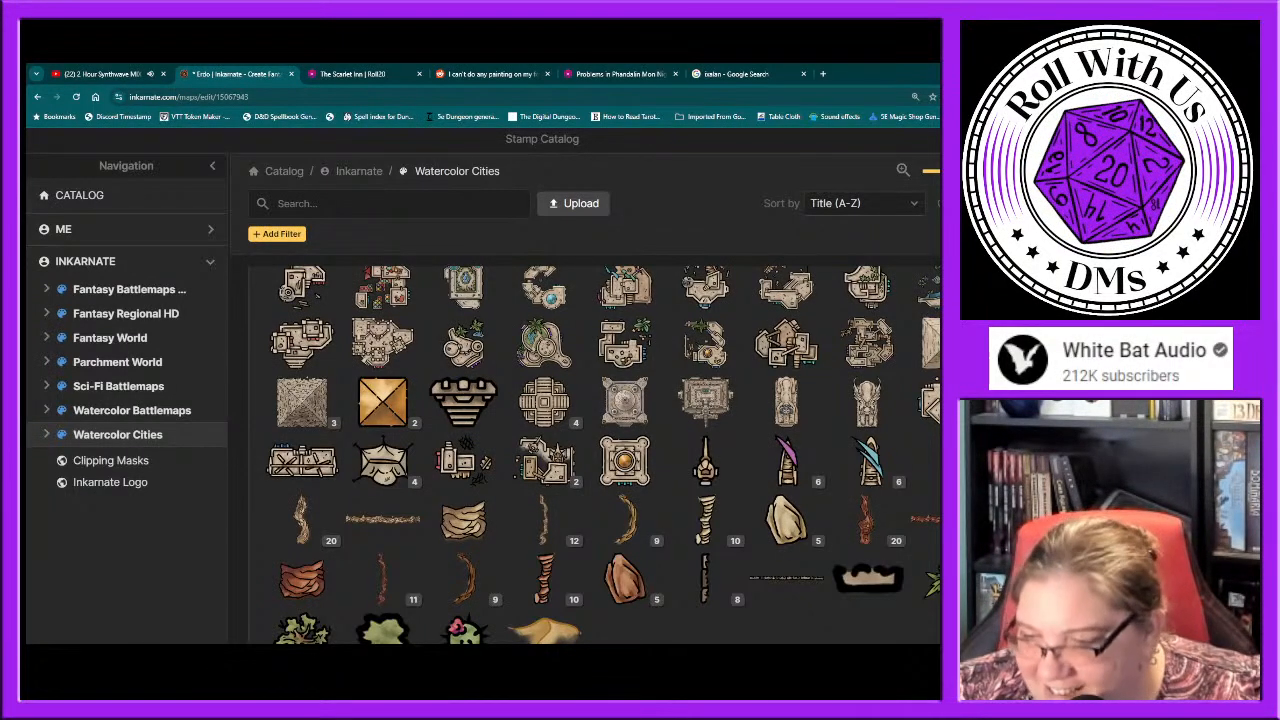
Step: Examine the Watercolor Cities stamps from the Desert group through Effects, Elves, Foliage, Frames & Labels and Ghost Town to Houses
{"action": "mouse_move", "coordinate": [578, 452]}
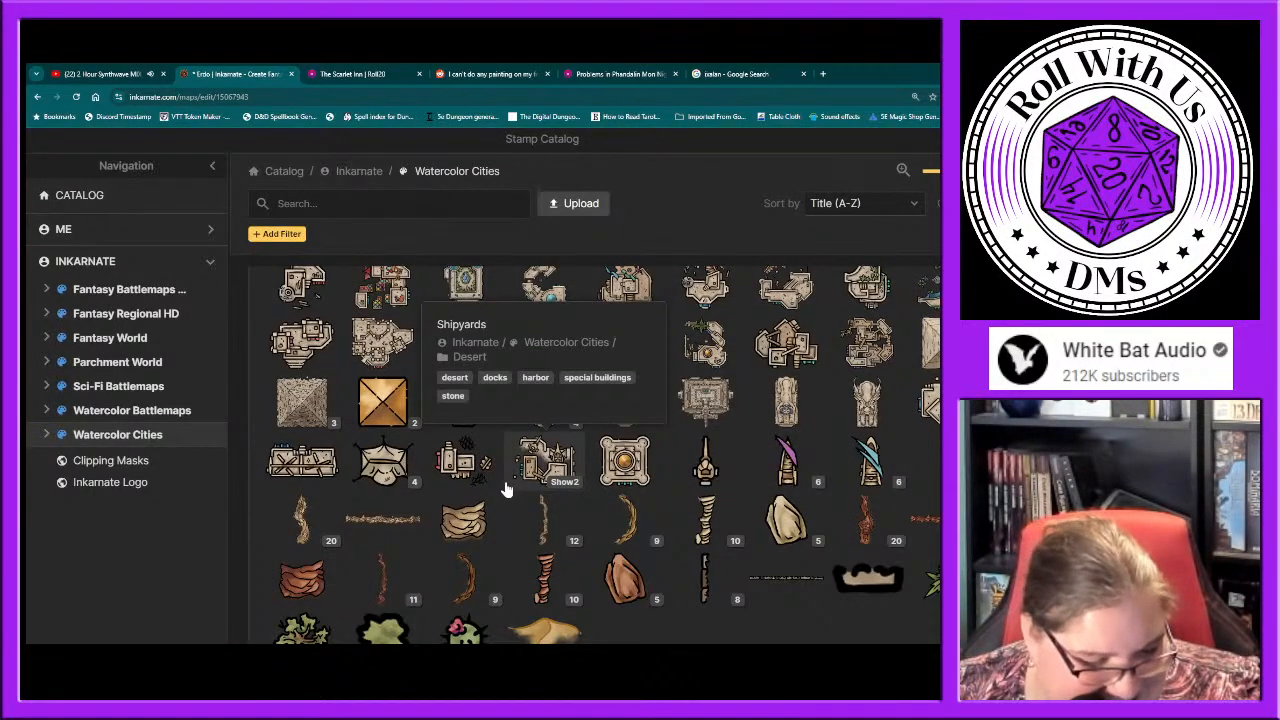
{"action": "scroll", "coordinate": [505, 488], "scroll_direction": "down", "scroll_amount": 10}
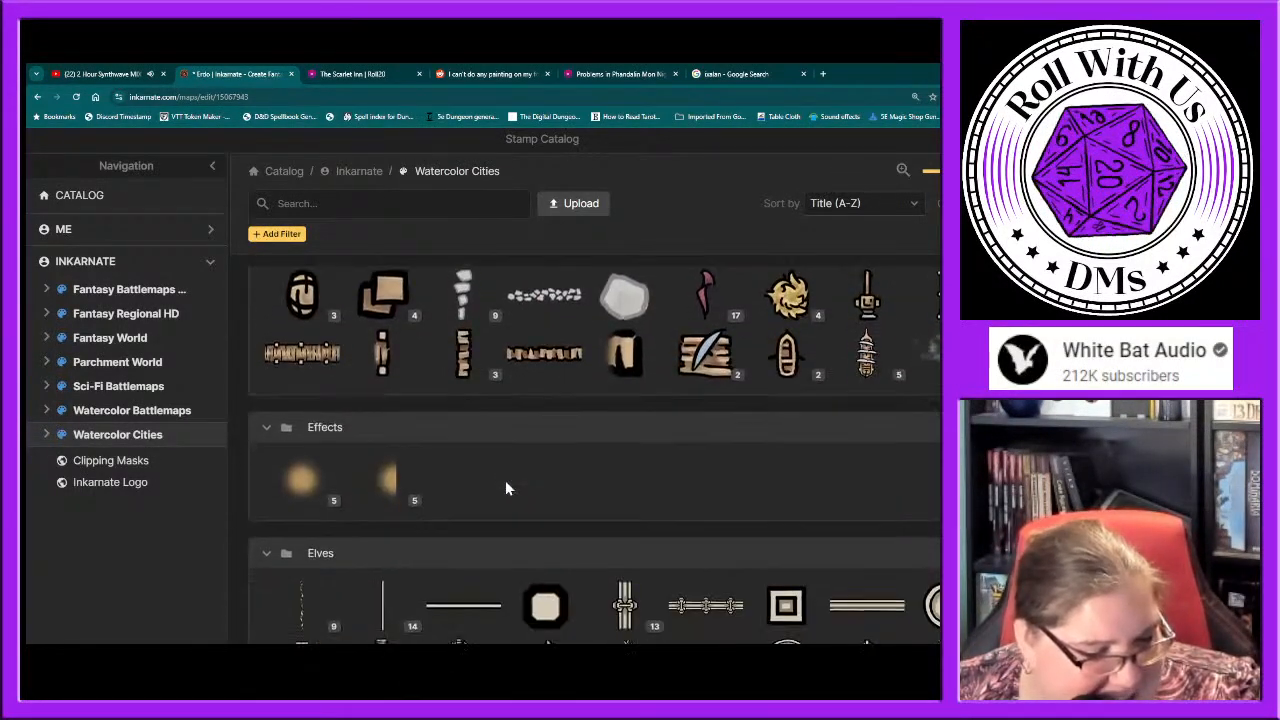
{"action": "scroll", "coordinate": [505, 480], "scroll_direction": "down", "scroll_amount": 15}
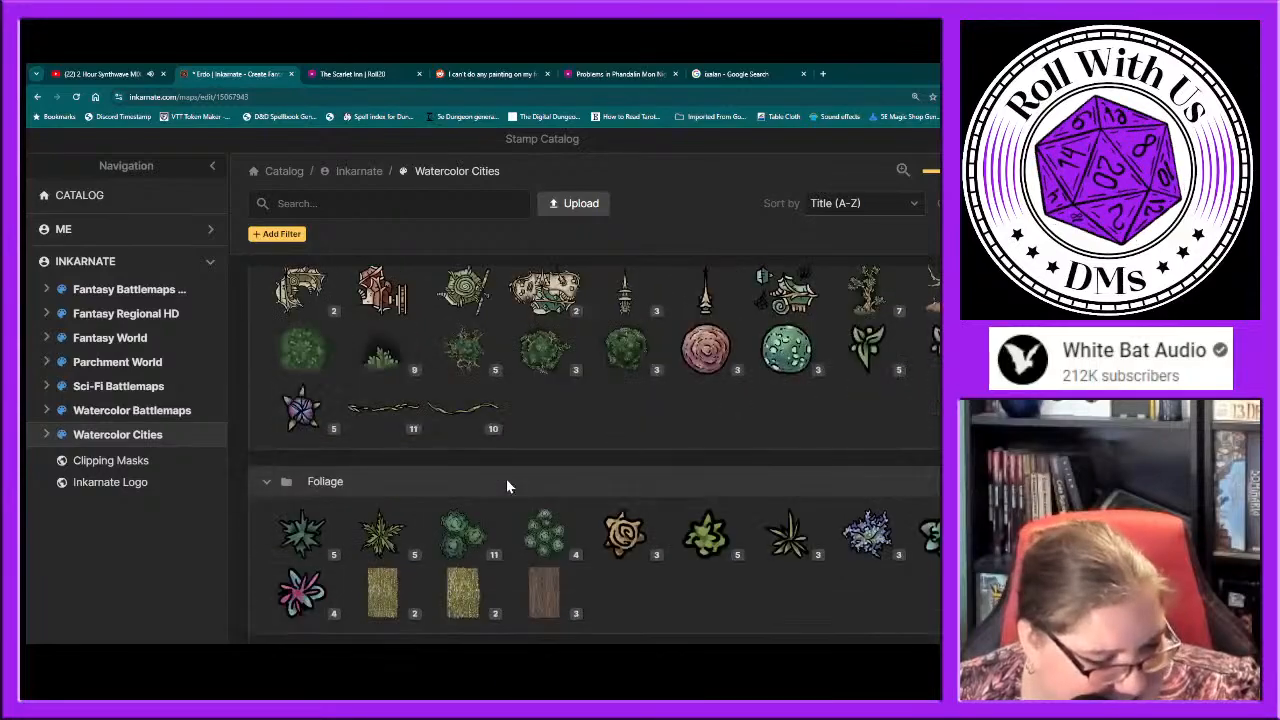
{"action": "scroll", "coordinate": [506, 486], "scroll_direction": "down", "scroll_amount": 5}
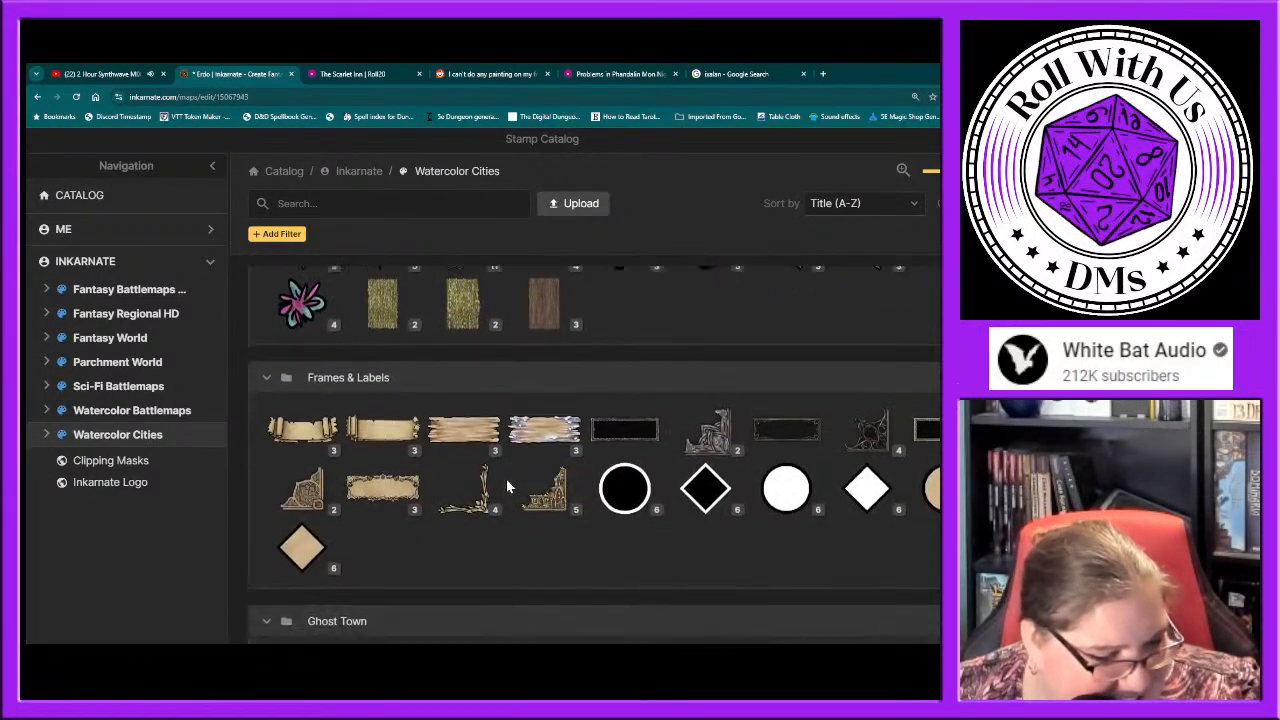
{"action": "scroll", "coordinate": [506, 478], "scroll_direction": "up", "scroll_amount": 3}
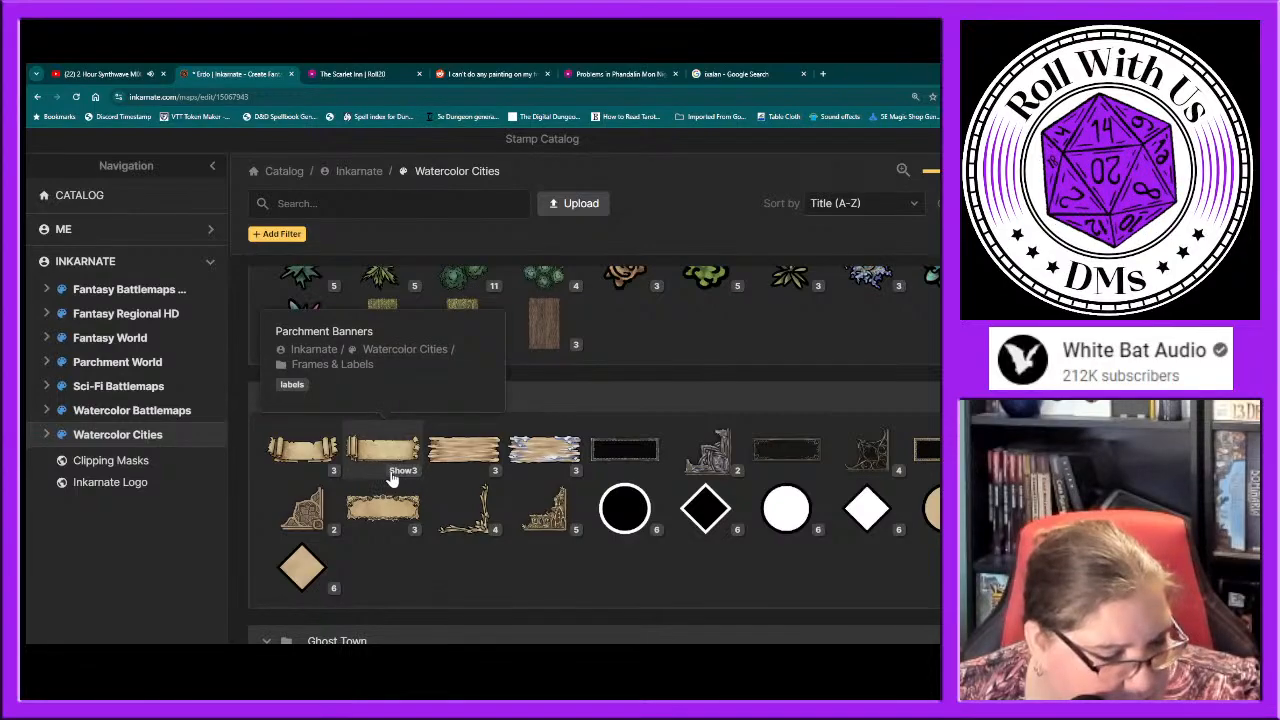
{"action": "scroll", "coordinate": [438, 512], "scroll_direction": "down", "scroll_amount": 8}
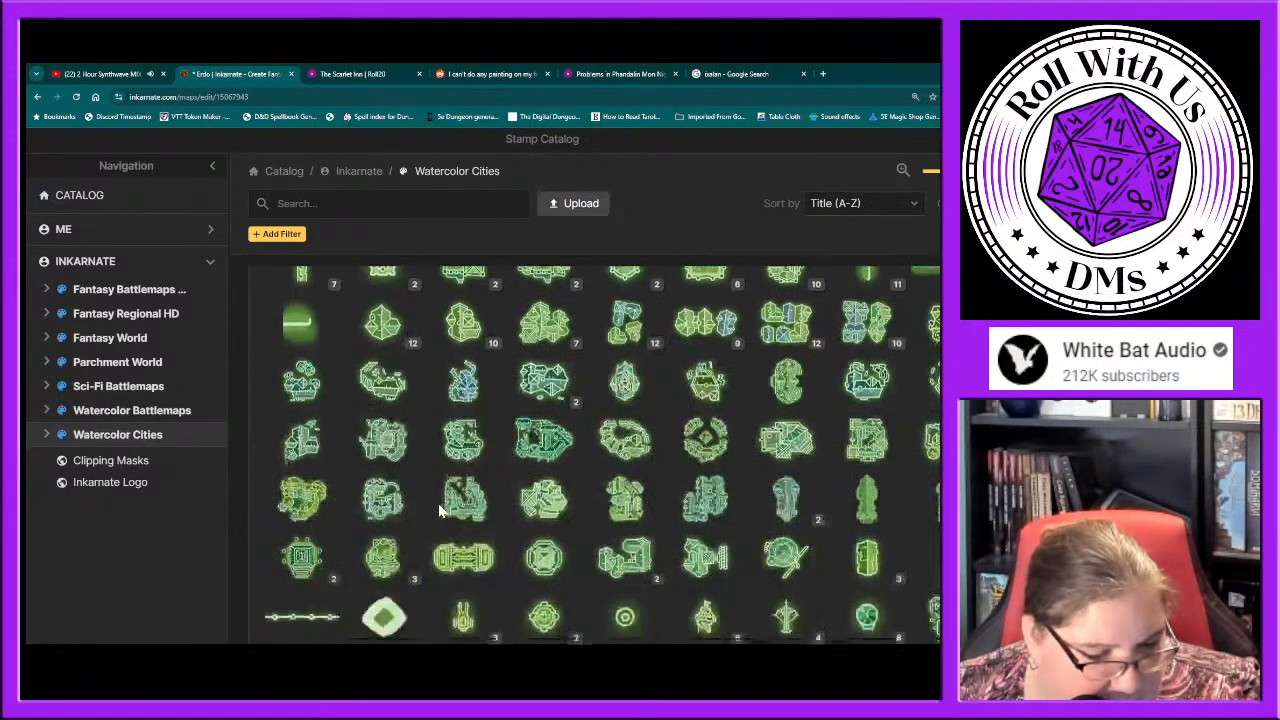
{"action": "scroll", "coordinate": [438, 510], "scroll_direction": "down", "scroll_amount": 8}
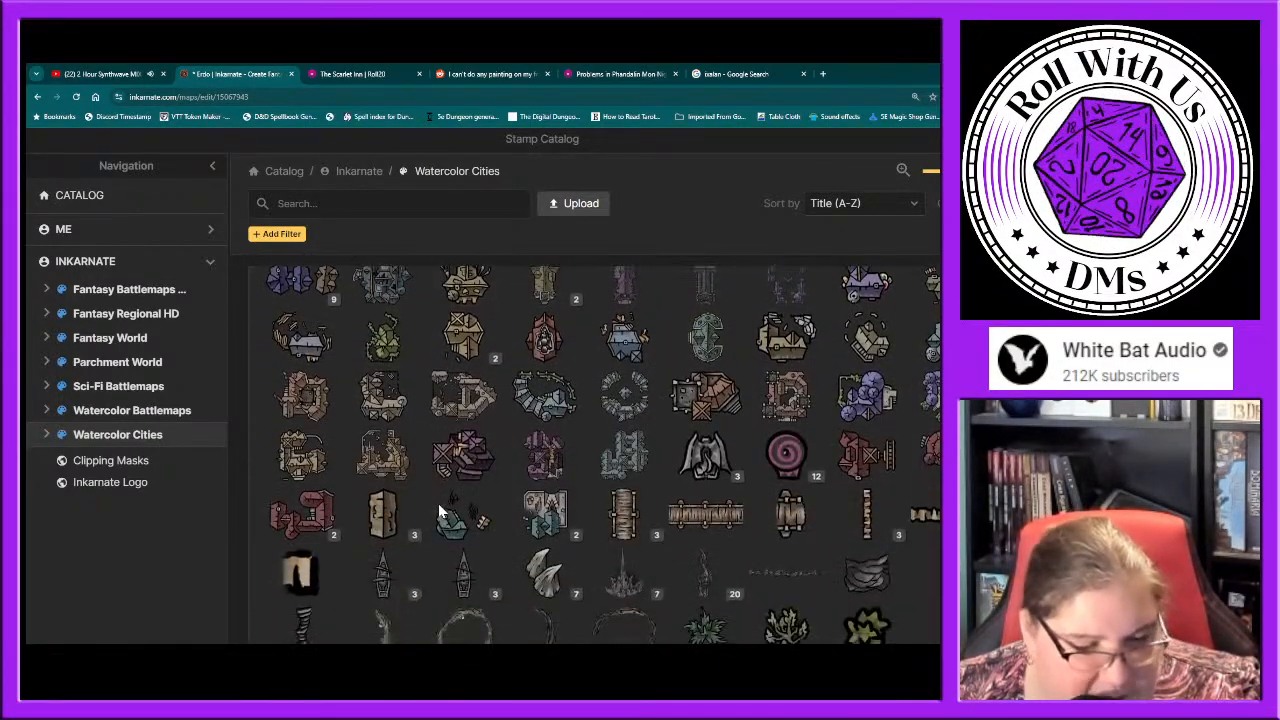
{"action": "scroll", "coordinate": [438, 512], "scroll_direction": "down", "scroll_amount": 10}
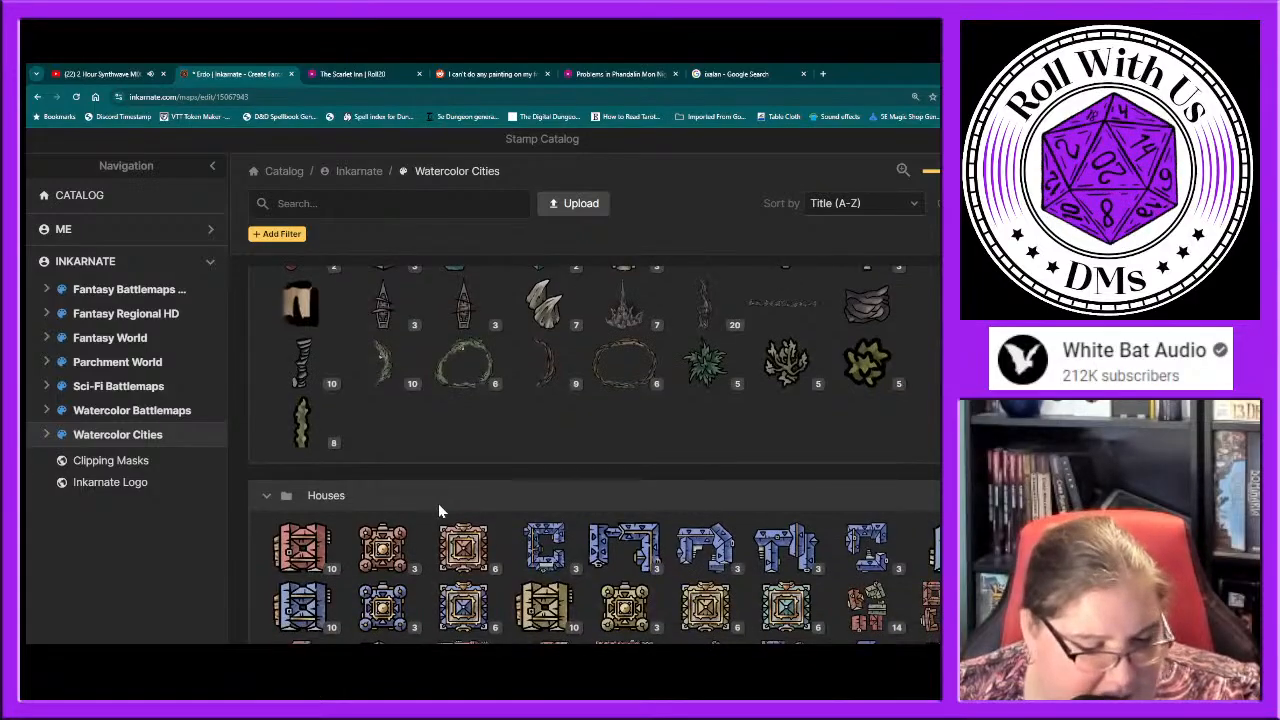
Step: Browse the rest of the Watercolor Cities set, including Houses, Modular Buildings, Ruins and Winter
{"action": "scroll", "coordinate": [438, 503], "scroll_direction": "down", "scroll_amount": 1}
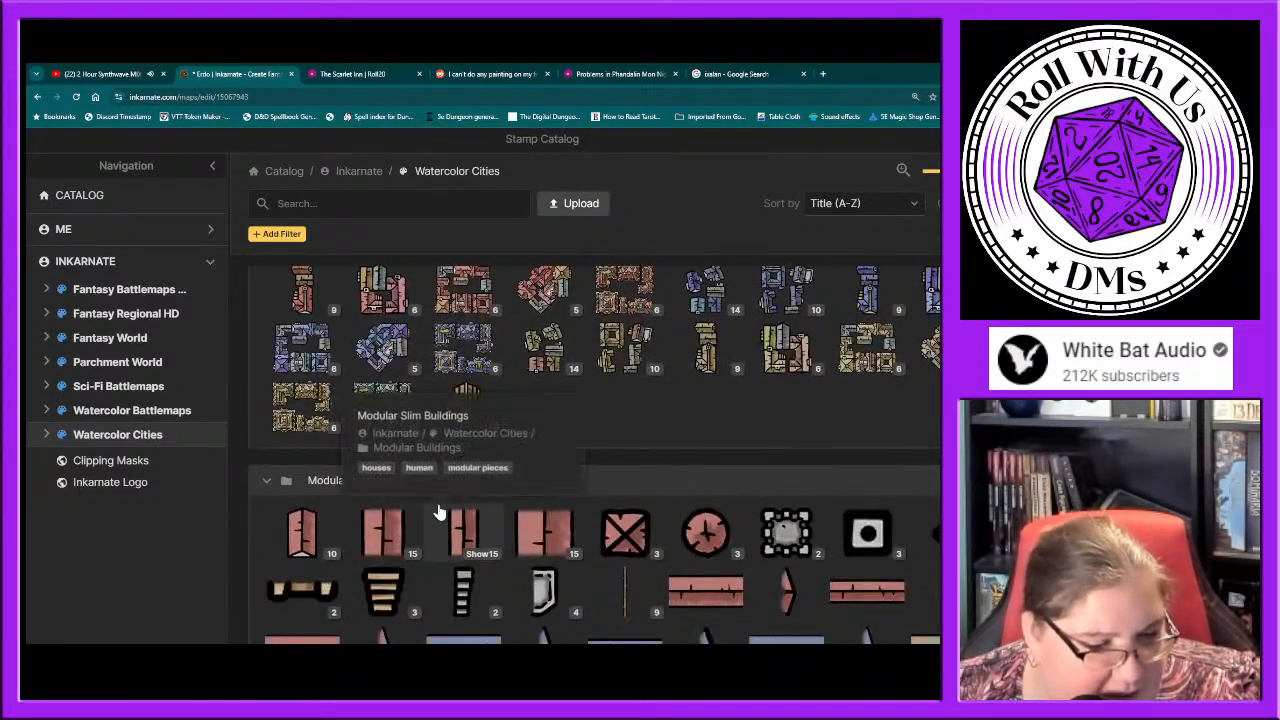
{"action": "scroll", "coordinate": [438, 503], "scroll_direction": "up", "scroll_amount": 3}
{"action": "scroll", "coordinate": [438, 510], "scroll_direction": "down", "scroll_amount": 10}
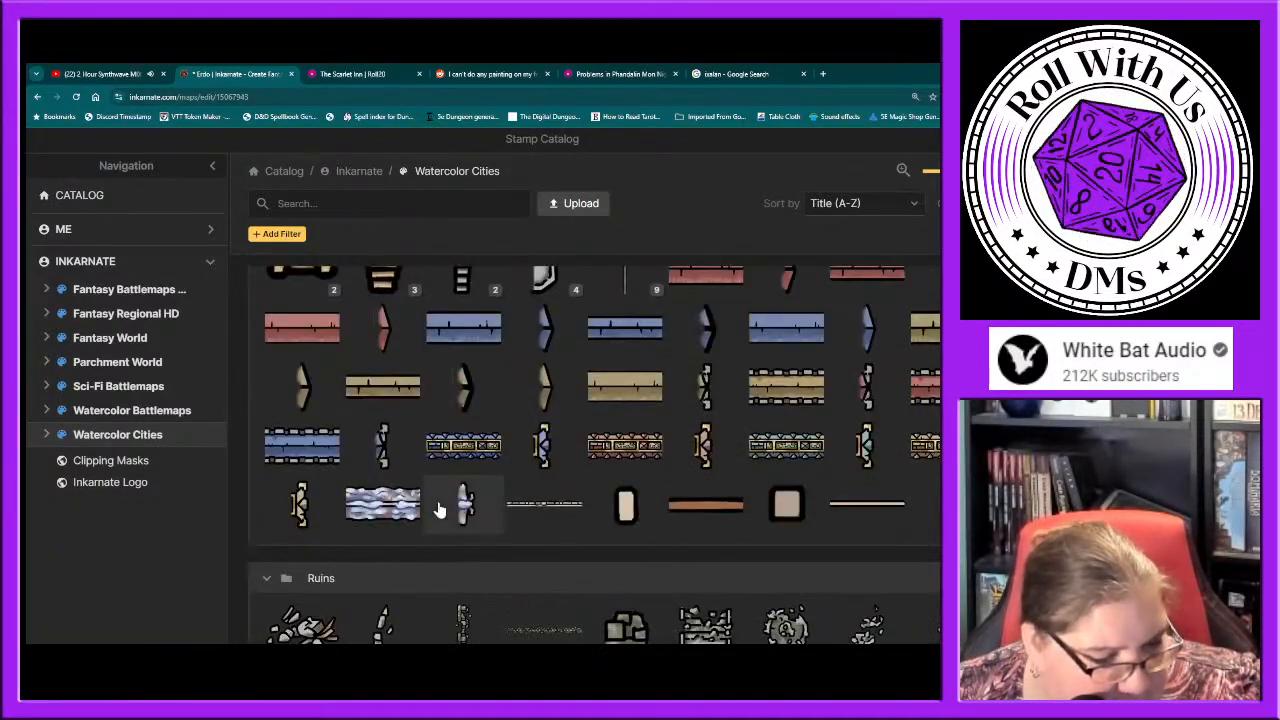
{"action": "scroll", "coordinate": [438, 510], "scroll_direction": "down", "scroll_amount": 3}
{"action": "scroll", "coordinate": [438, 503], "scroll_direction": "down", "scroll_amount": 10}
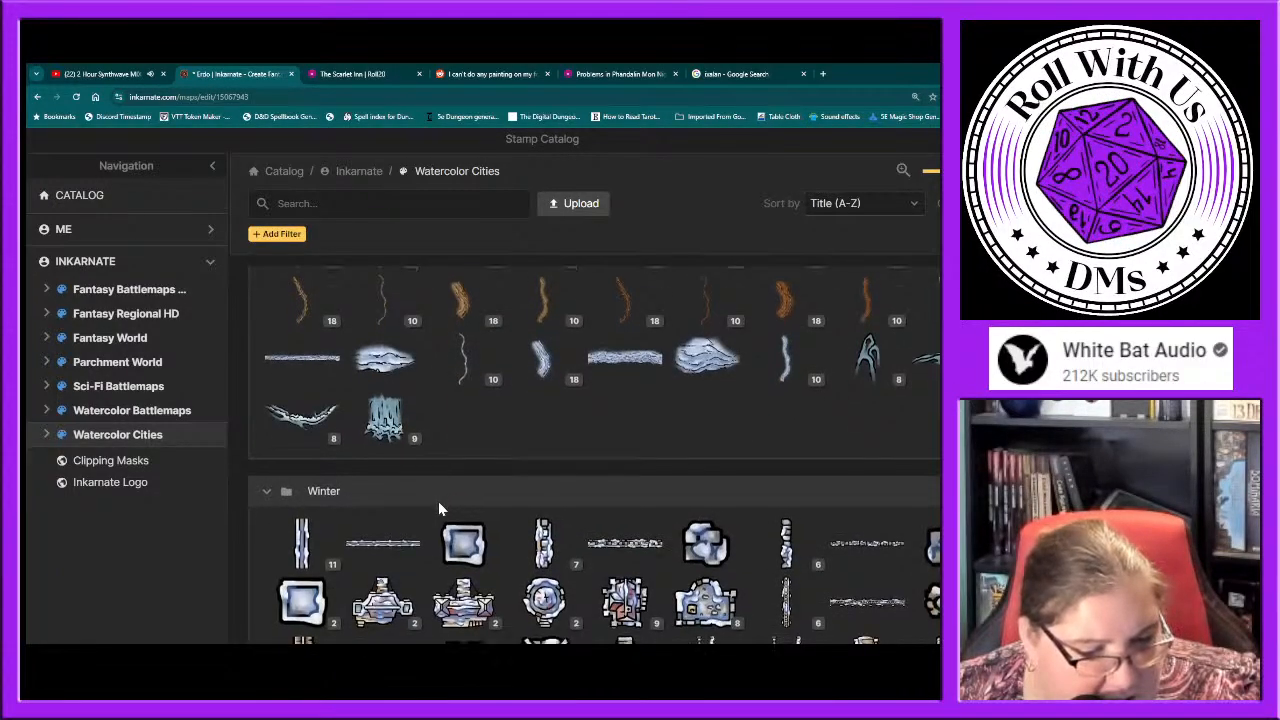
{"action": "scroll", "coordinate": [438, 509], "scroll_direction": "down", "scroll_amount": 5}
{"action": "scroll", "coordinate": [438, 505], "scroll_direction": "down", "scroll_amount": 3}
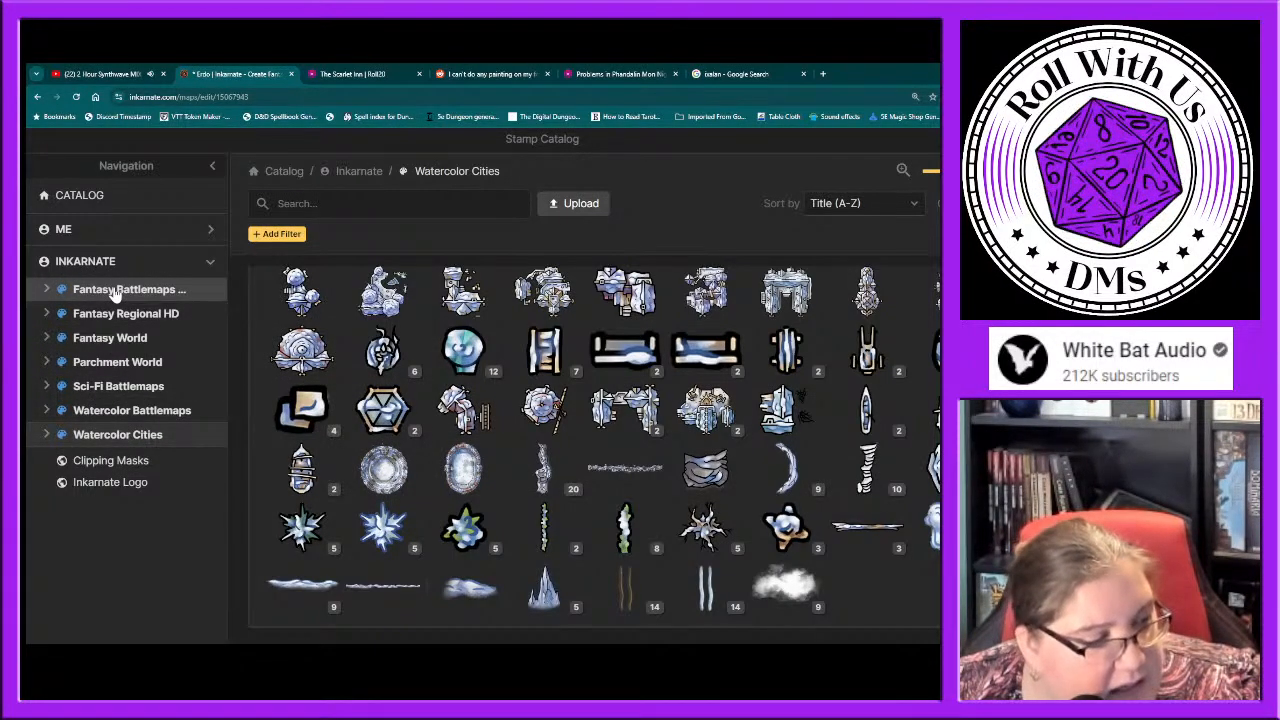
Step: Open the Fantasy World stamp set, choose the dark compass rose from Decorations and place it beside the Ixalan label at scale 33
{"action": "left_click", "coordinate": [124, 338]}
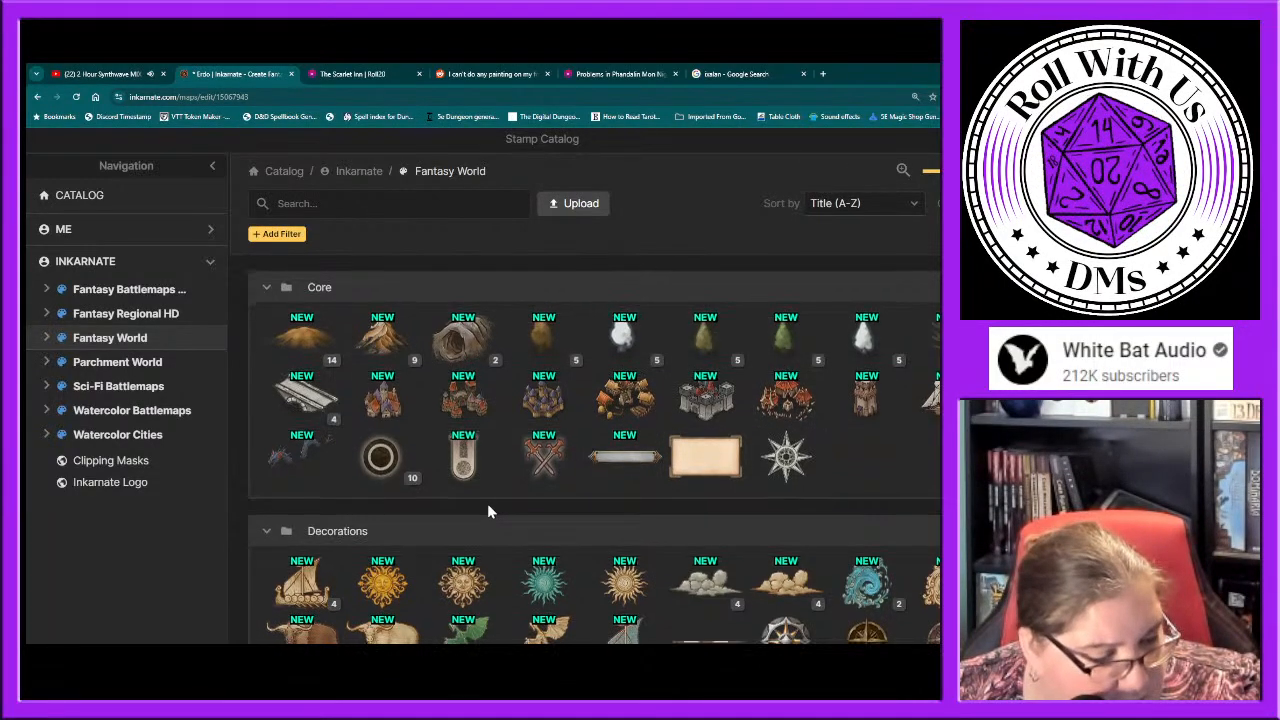
{"action": "scroll", "coordinate": [487, 503], "scroll_direction": "down", "scroll_amount": 1}
{"action": "scroll", "coordinate": [489, 513], "scroll_direction": "down", "scroll_amount": 1}
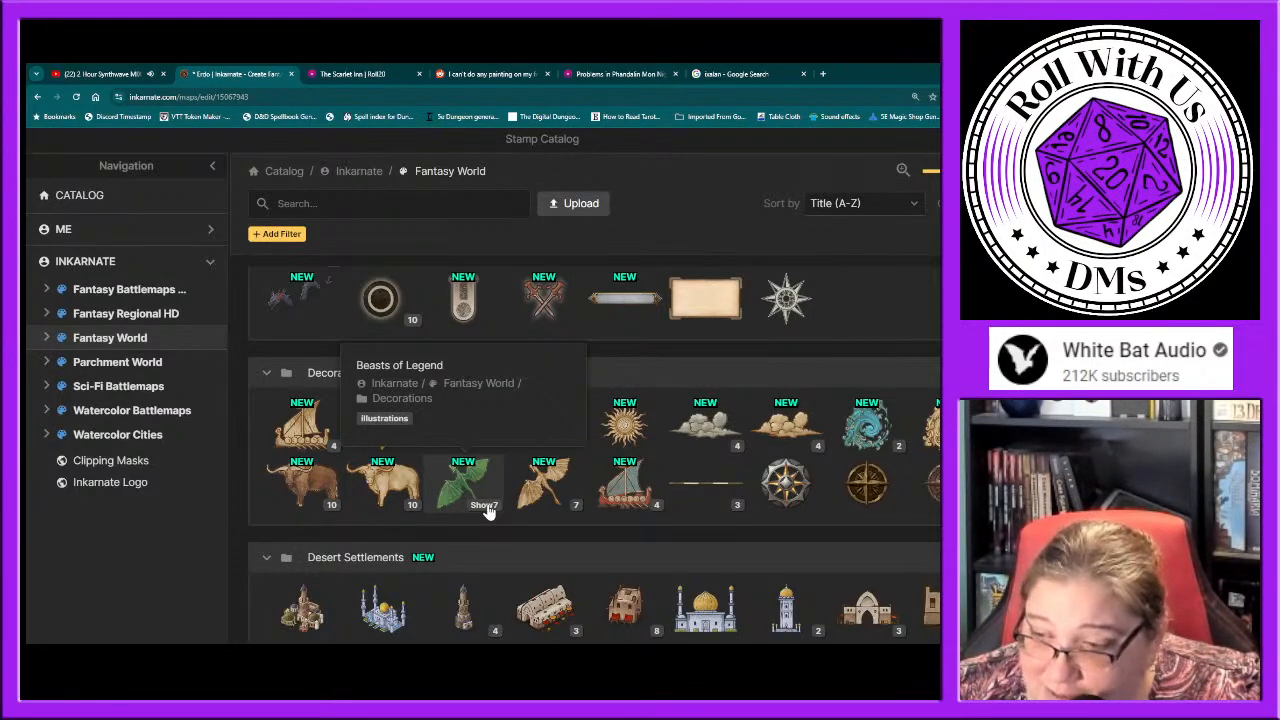
{"action": "scroll", "coordinate": [487, 510], "scroll_direction": "down", "scroll_amount": 1}
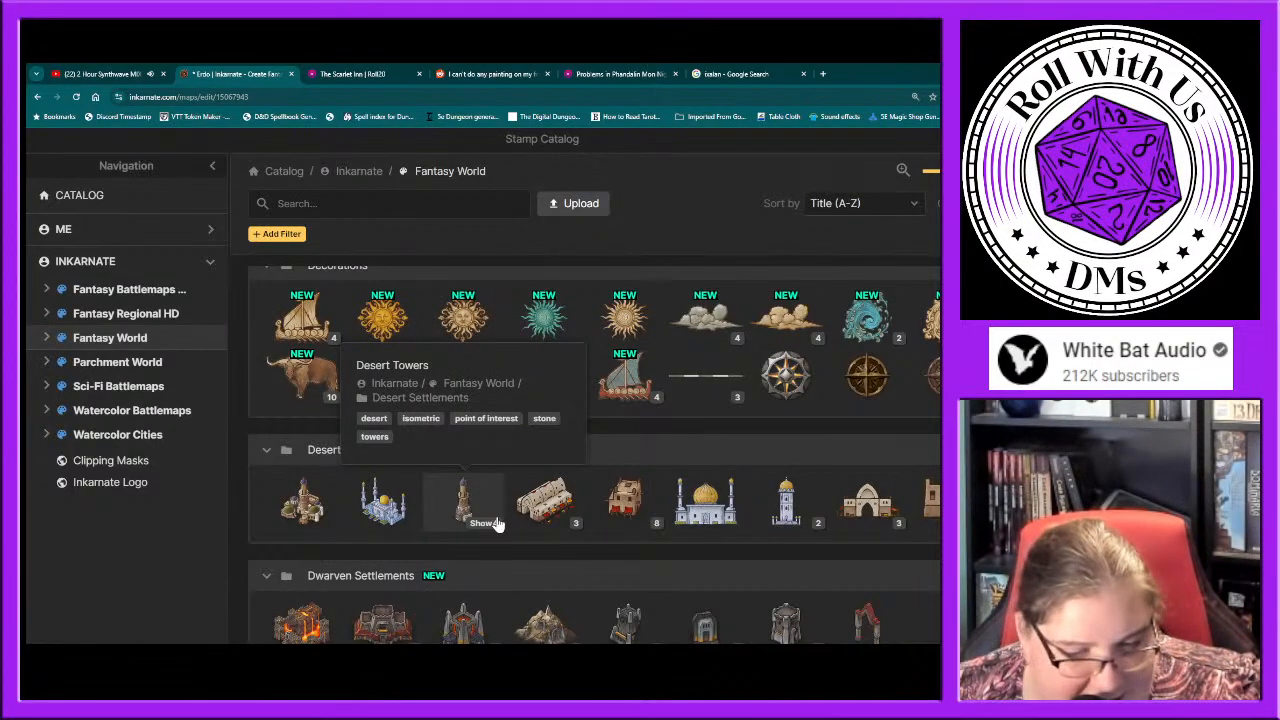
{"action": "scroll", "coordinate": [497, 522], "scroll_direction": "down", "scroll_amount": 1}
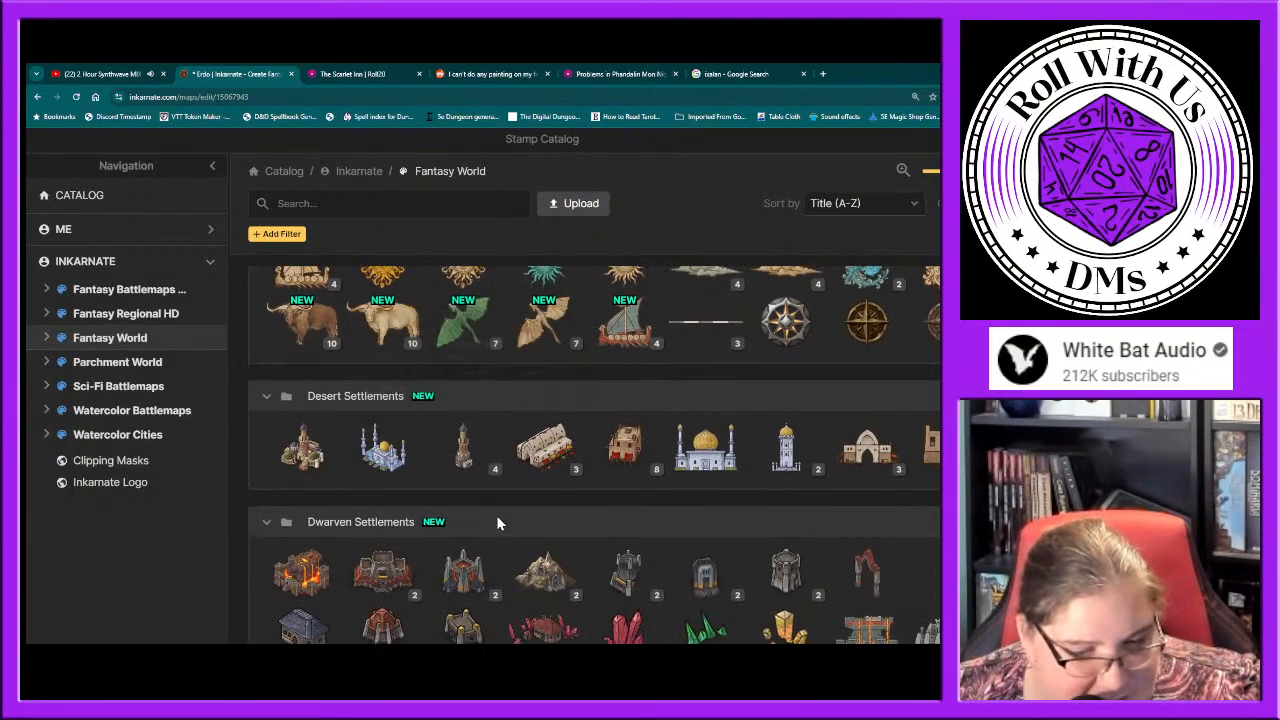
{"action": "left_click", "coordinate": [934, 325]}
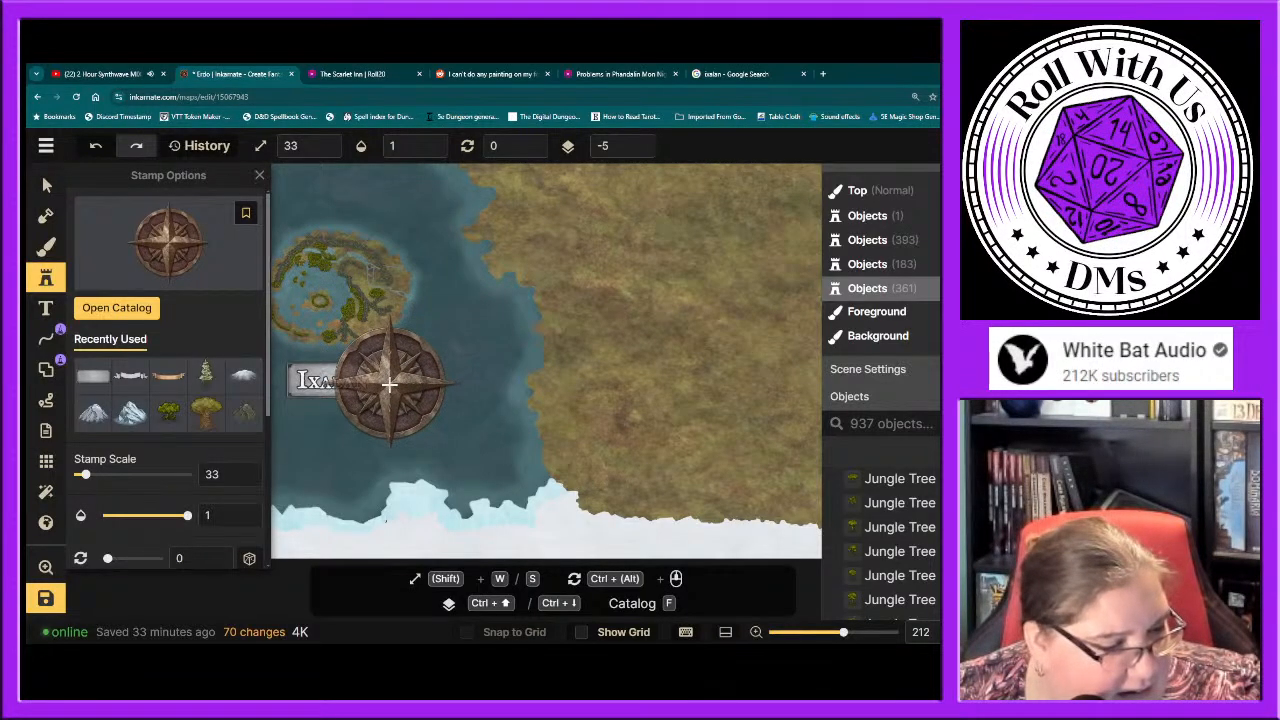
{"action": "left_click", "coordinate": [406, 427]}
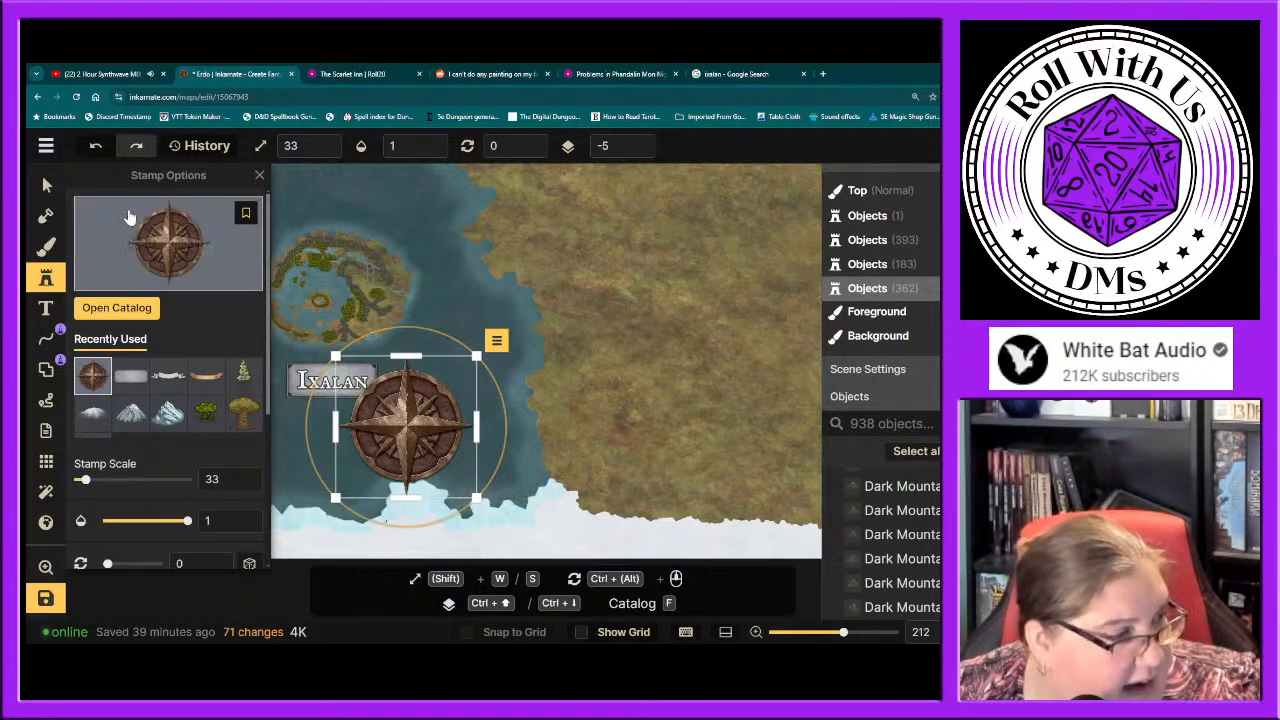
Step: Move the compass rose to the northeast corner of the map and reduce its stamp scale to 23
{"action": "left_click", "coordinate": [46, 185]}
{"action": "left_click_drag", "start_coordinate": [404, 425], "coordinate": [694, 428]}
{"action": "scroll", "coordinate": [543, 443], "scroll_direction": "down", "scroll_amount": 8}
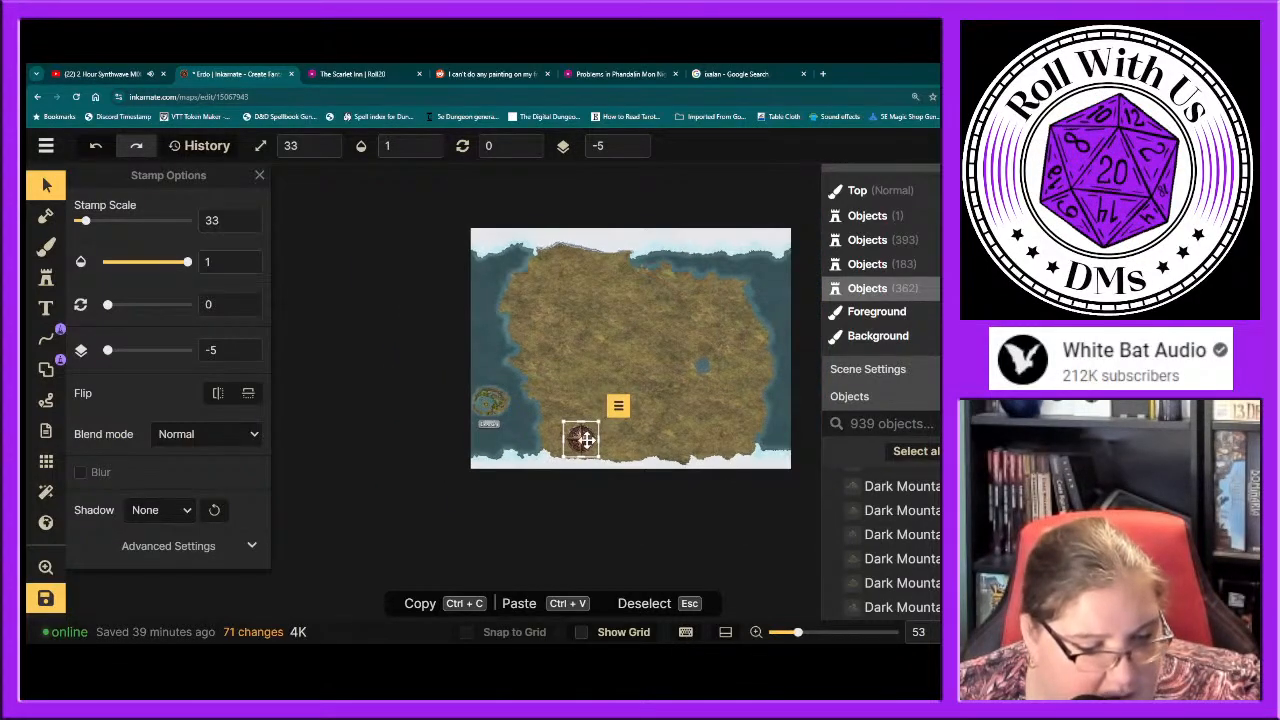
{"action": "left_click_drag", "start_coordinate": [586, 440], "coordinate": [777, 241]}
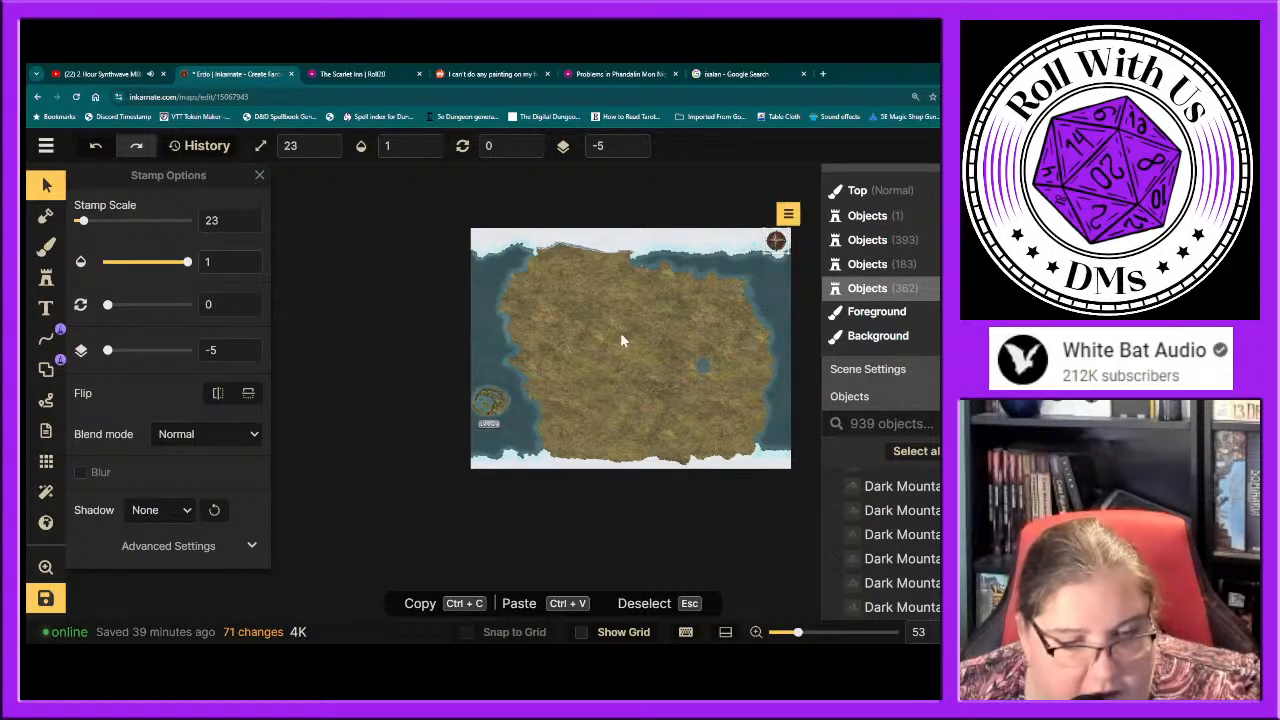
{"action": "key", "text": "Escape"}
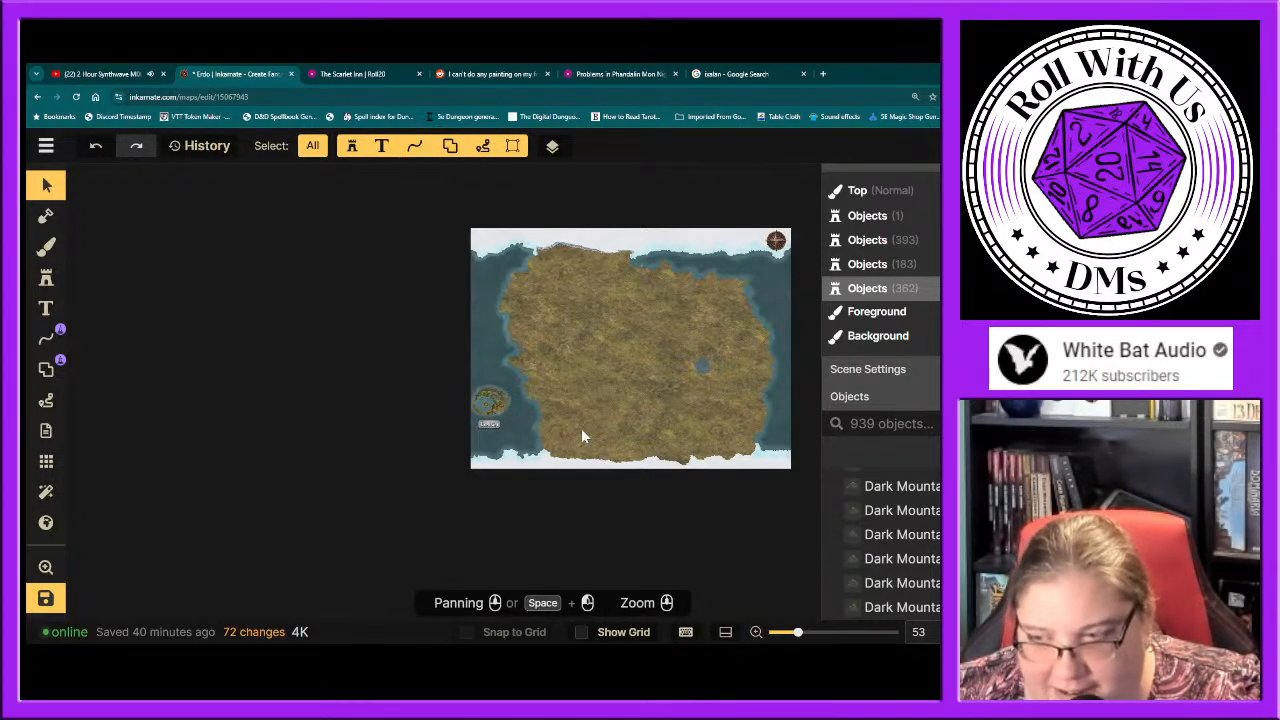
Step: Compare the map's southwestern coast and ice edge near Ixalan with the southern settlements on the Roll20 hex map
{"action": "scroll", "coordinate": [583, 436], "scroll_direction": "up", "scroll_amount": 4}
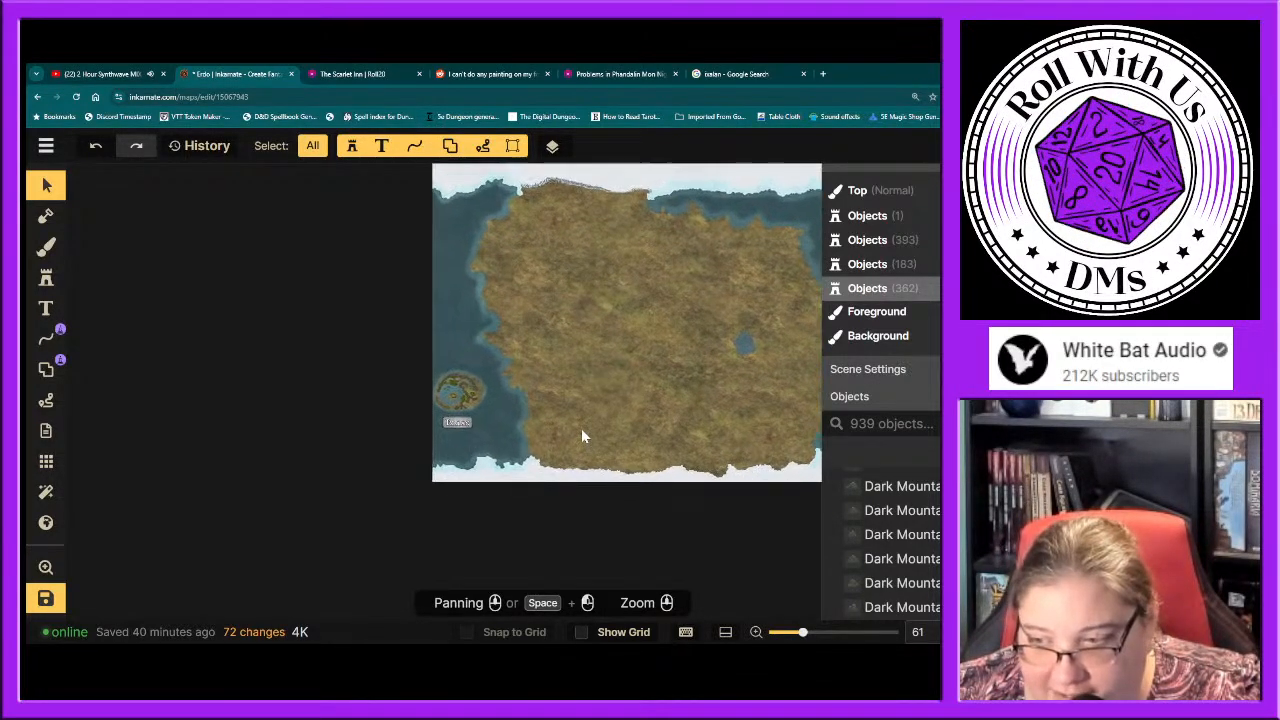
{"action": "scroll", "coordinate": [583, 436], "scroll_direction": "up", "scroll_amount": 6}
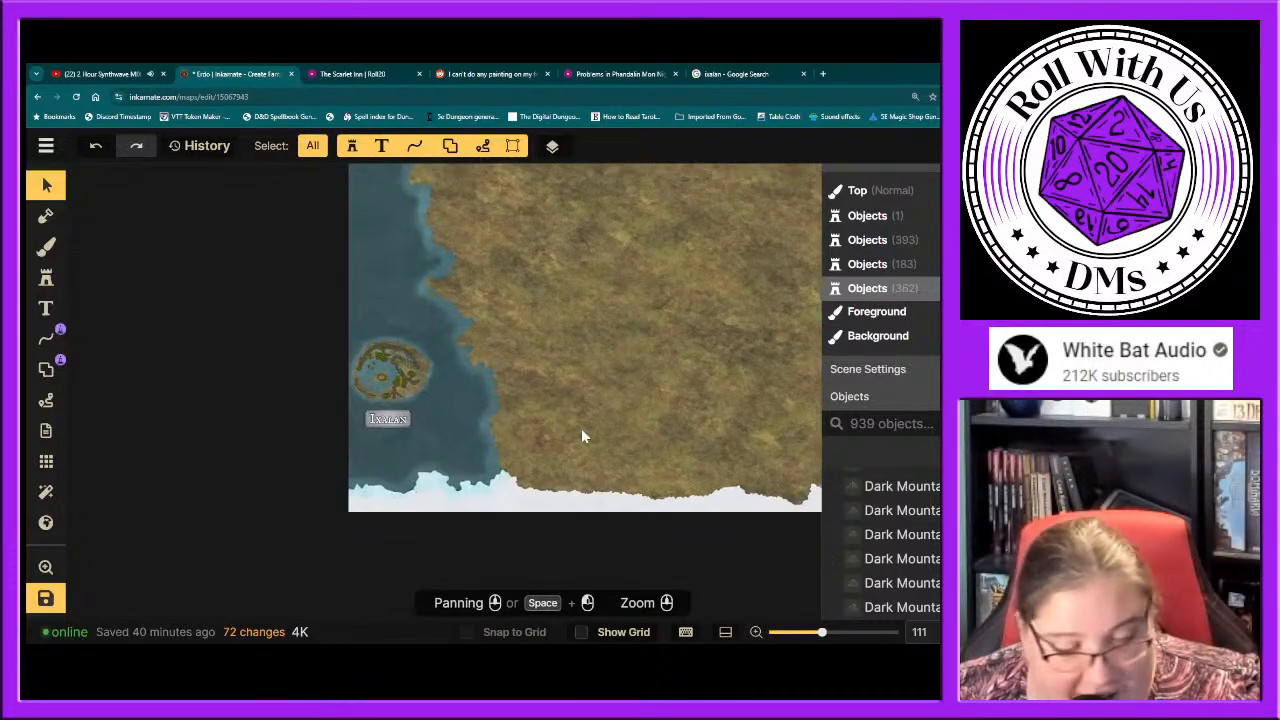
{"action": "scroll", "coordinate": [583, 436], "scroll_direction": "up", "scroll_amount": 8}
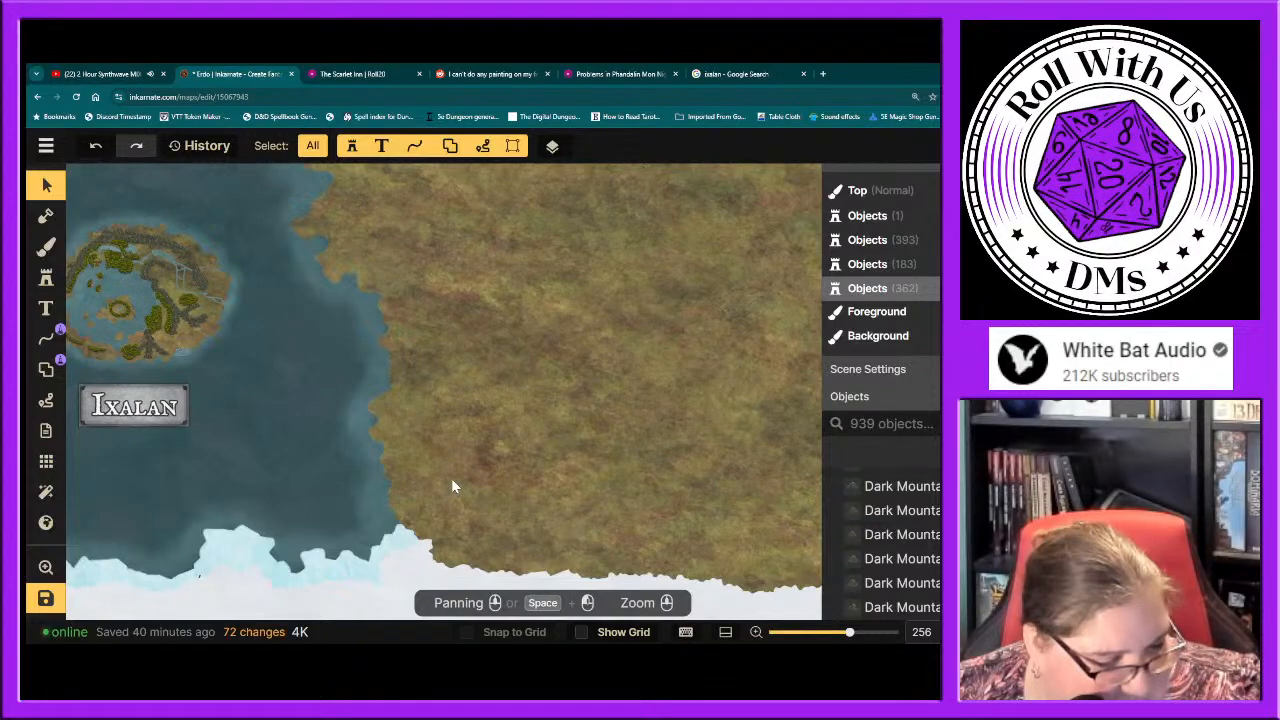
{"action": "left_click_drag", "start_coordinate": [486, 491], "coordinate": [471, 370]}
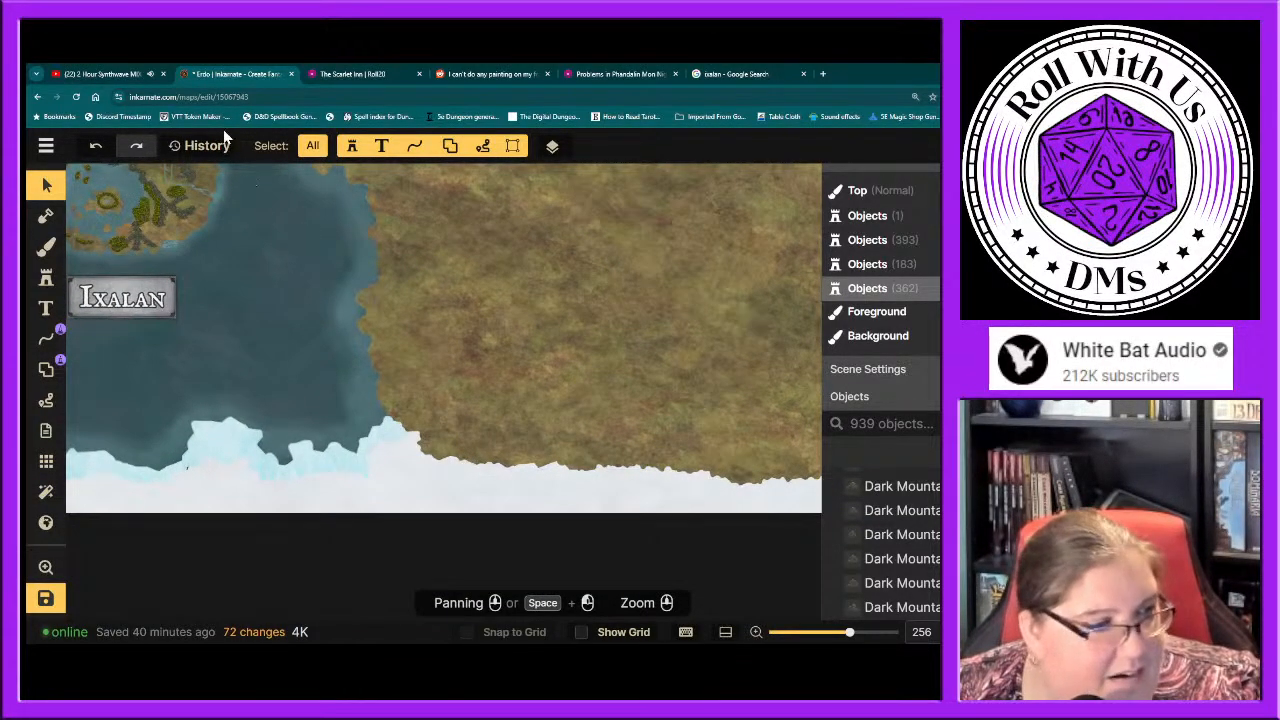
{"action": "left_click", "coordinate": [352, 76]}
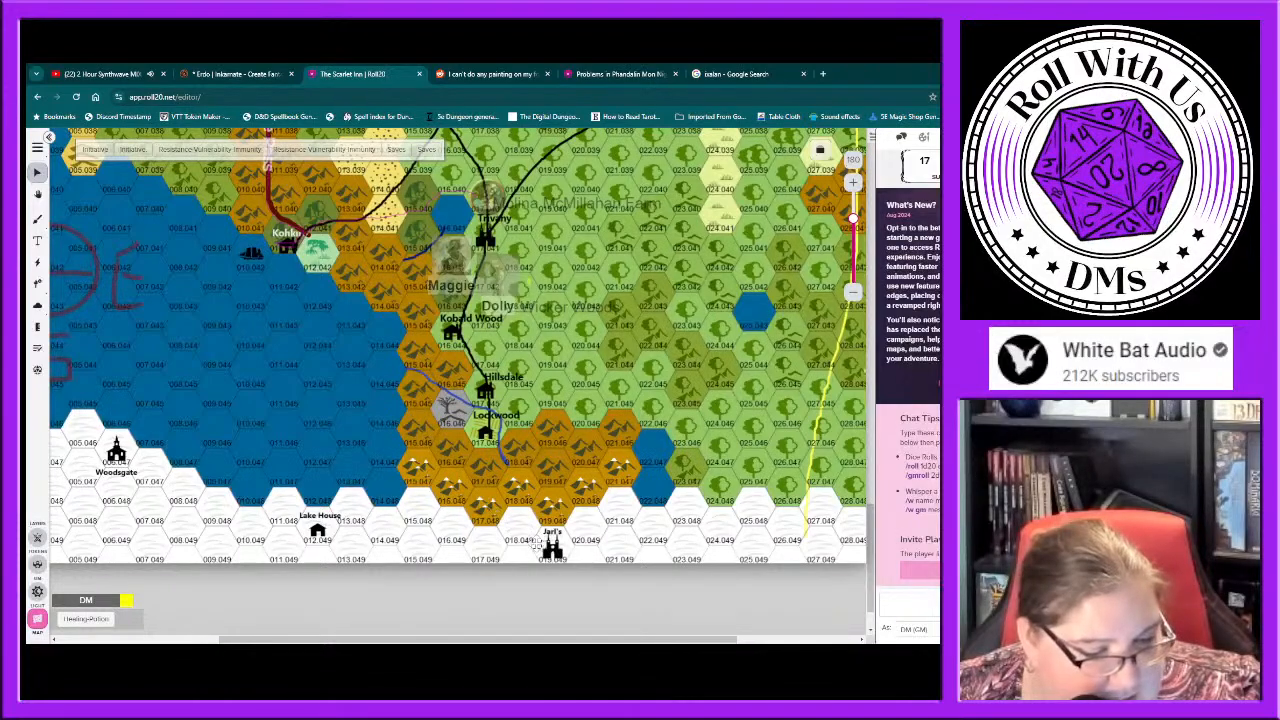
{"action": "left_click", "coordinate": [251, 76]}
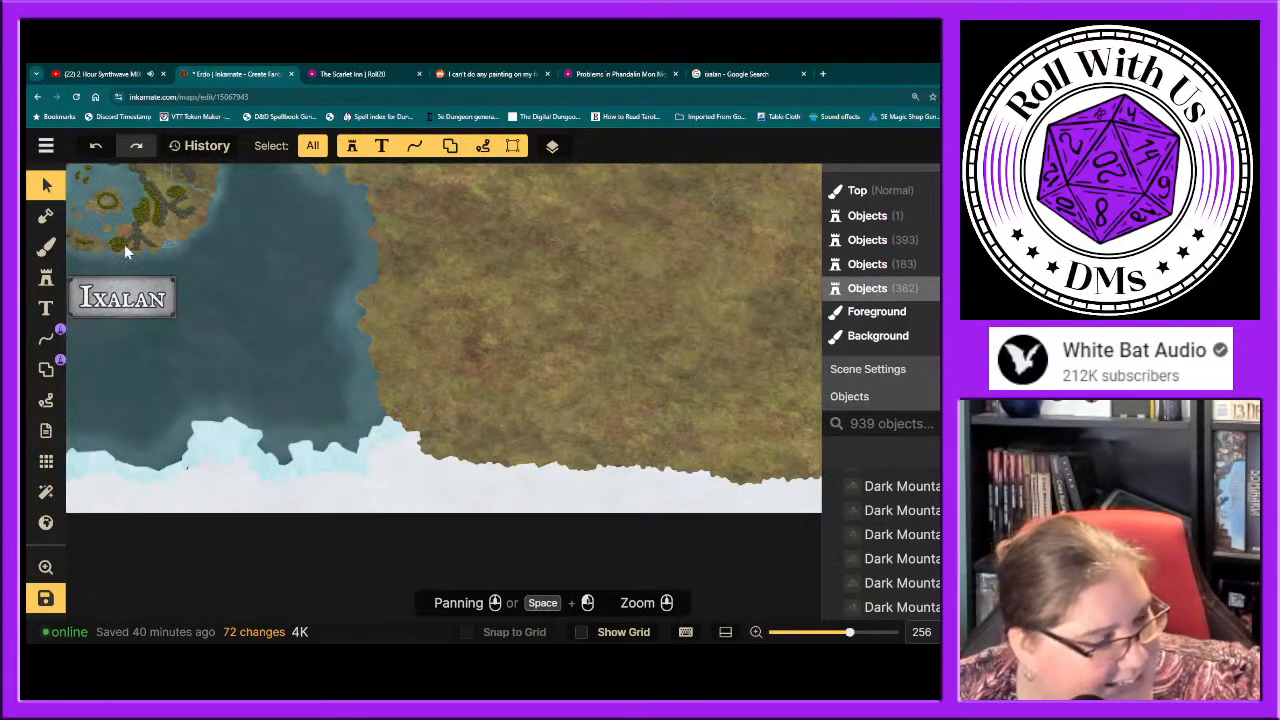
Step: Reopen the stamp catalog and search the Fantasy World set for ice
{"action": "left_click", "coordinate": [45, 277]}
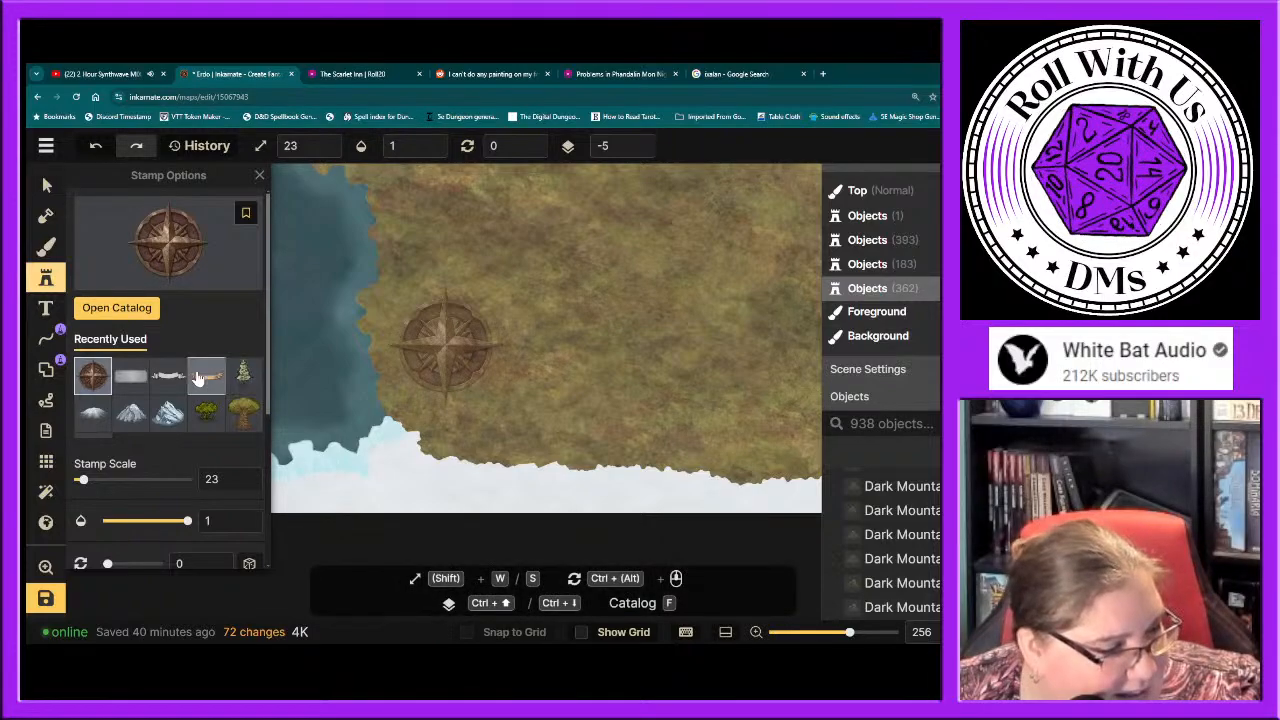
{"action": "left_click", "coordinate": [140, 254]}
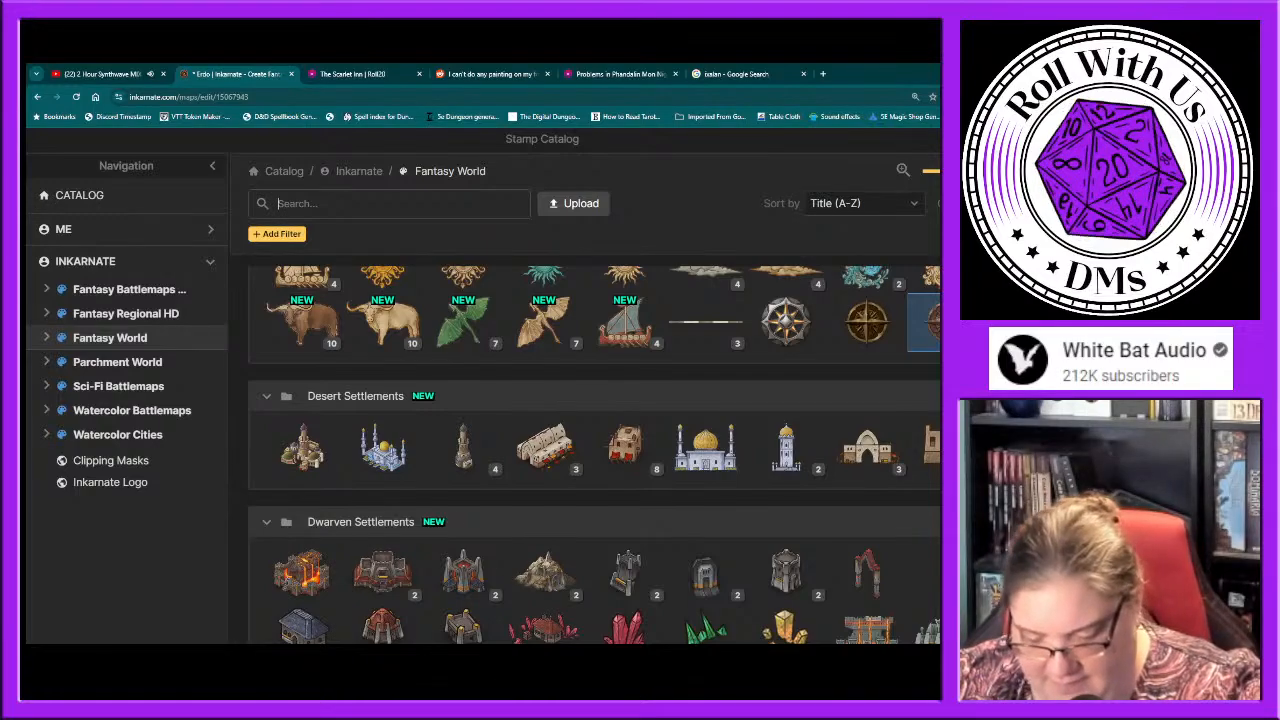
{"action": "type", "text": "ice"}
{"action": "key", "text": "Return"}
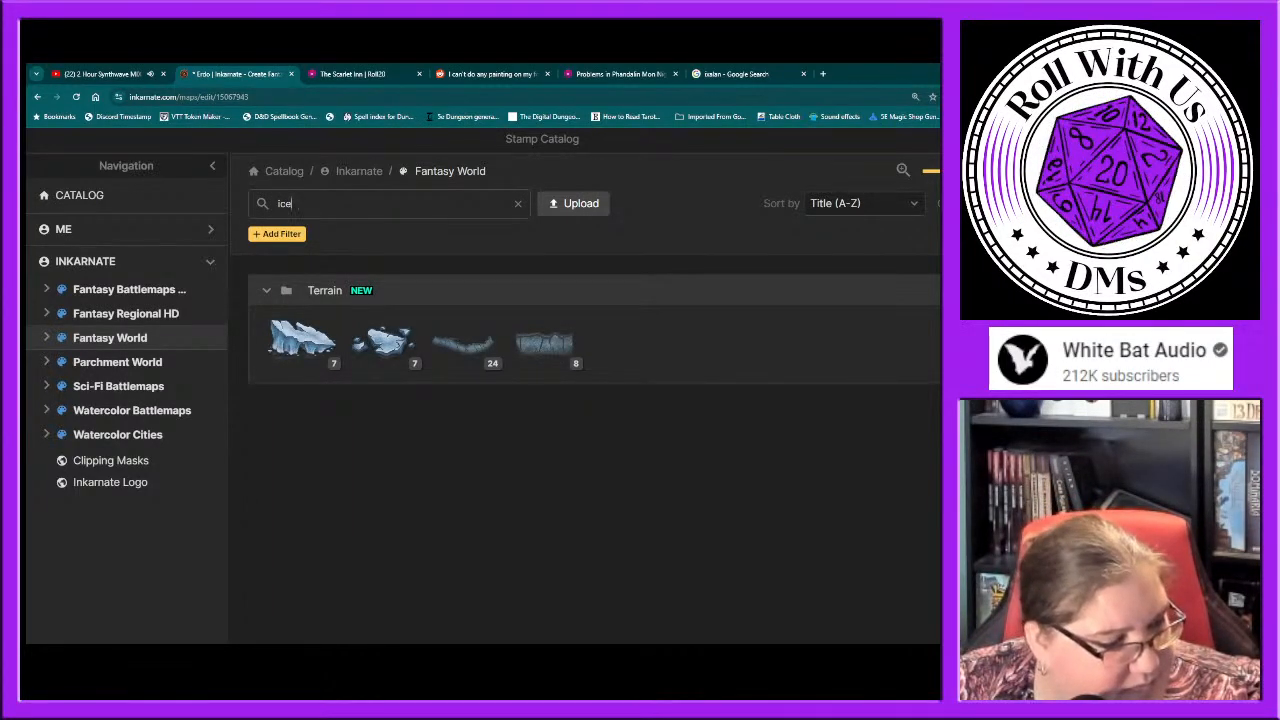
Step: Search the Fantasy World stamps for palace, choose the isometric Crystal Palace, and place it on the southern ice, matching Jarl's on the Roll20 map
{"action": "left_click_drag", "start_coordinate": [304, 204], "coordinate": [258, 201]}
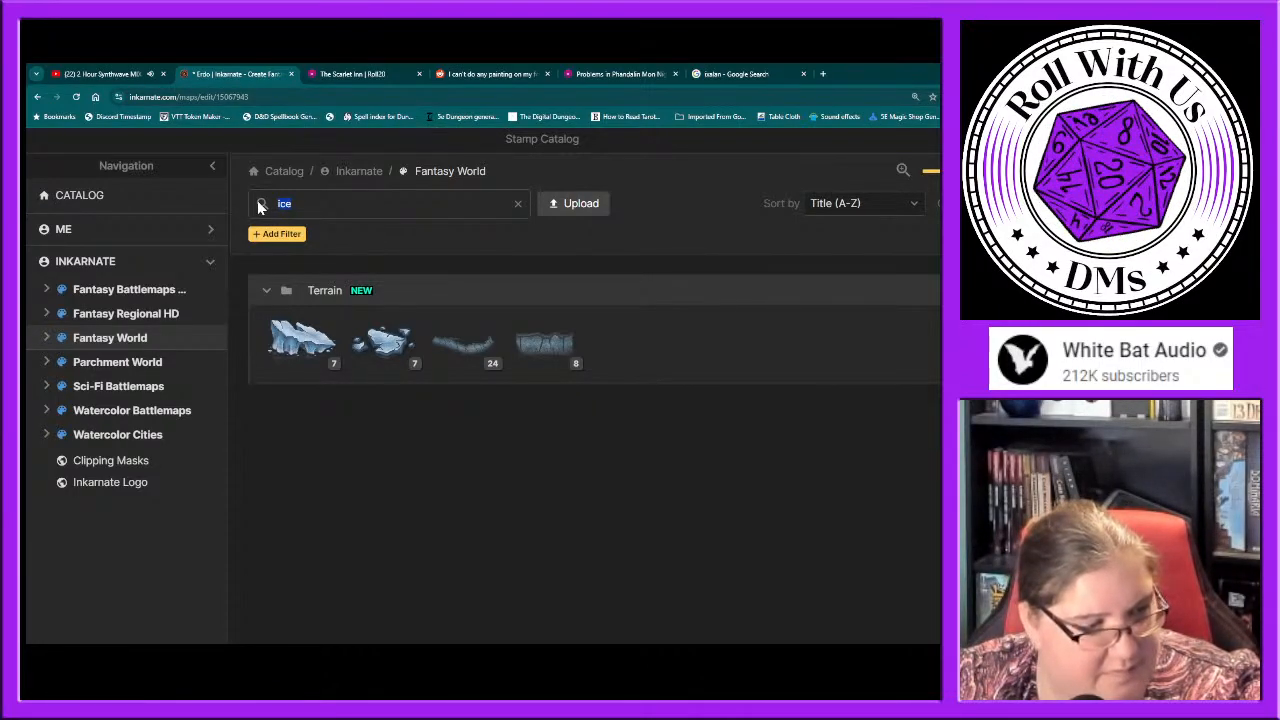
{"action": "type", "text": "palace"}
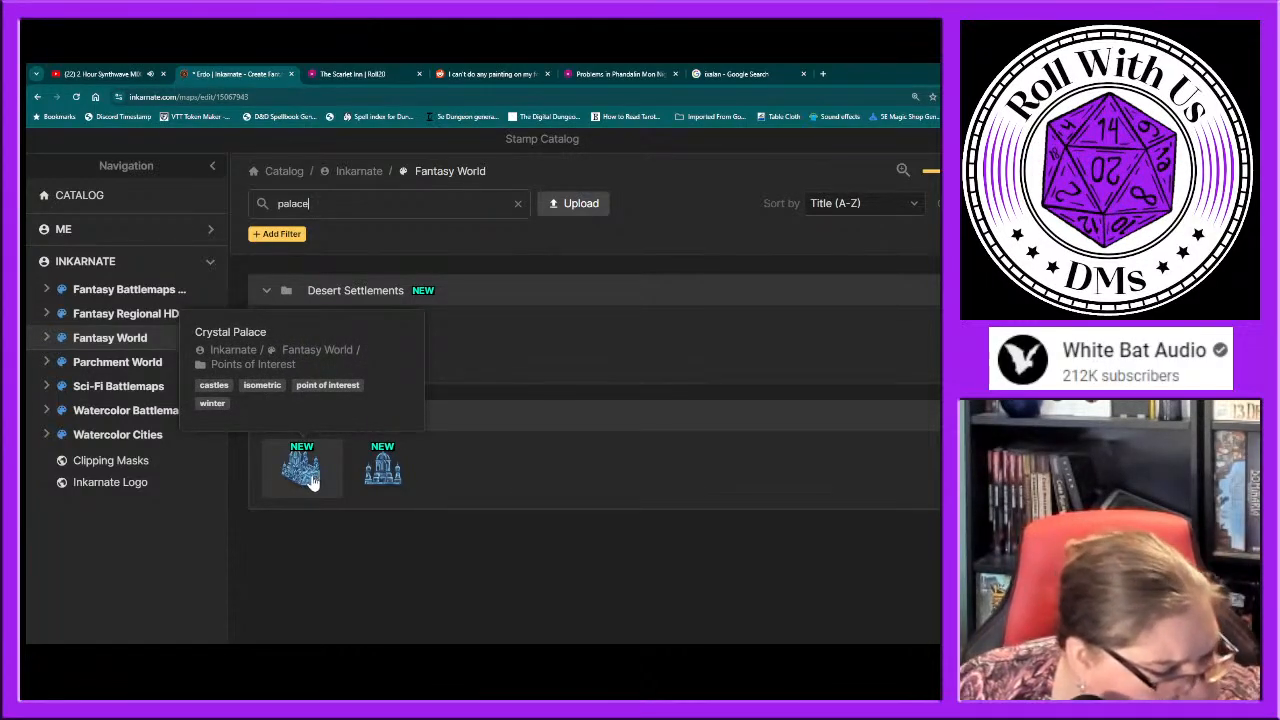
{"action": "left_click", "coordinate": [385, 483]}
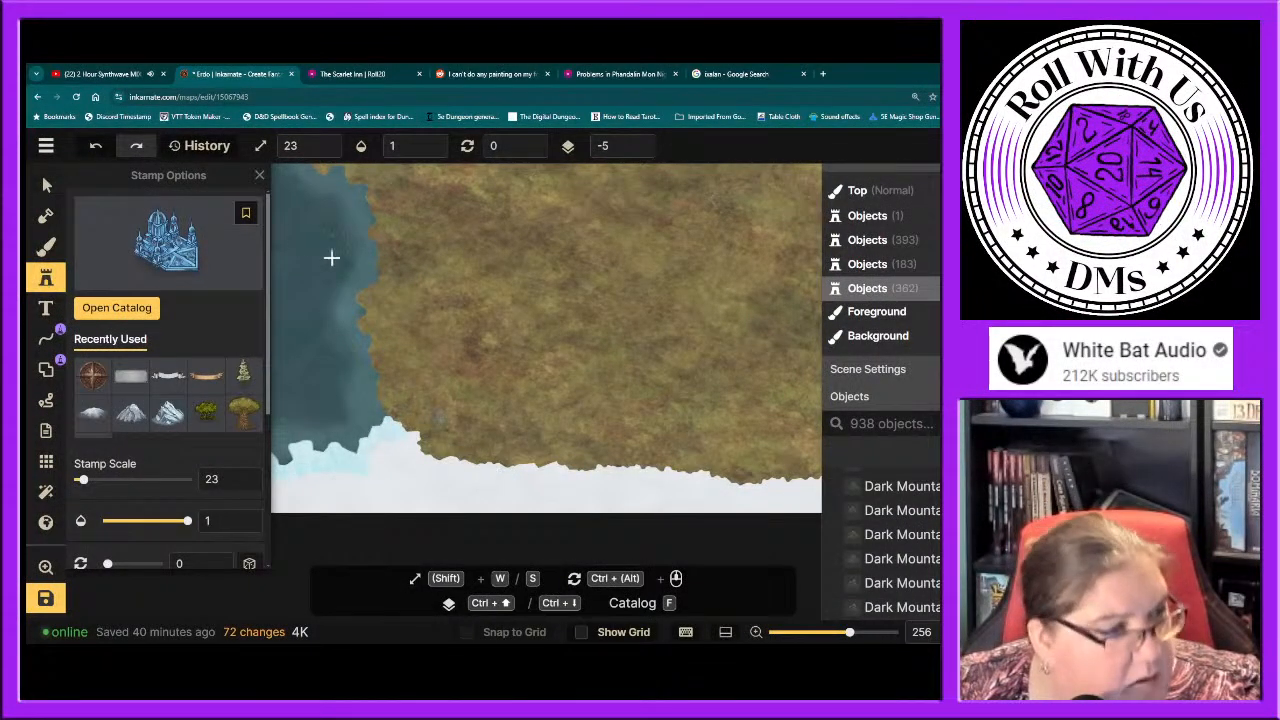
{"action": "left_click", "coordinate": [350, 74]}
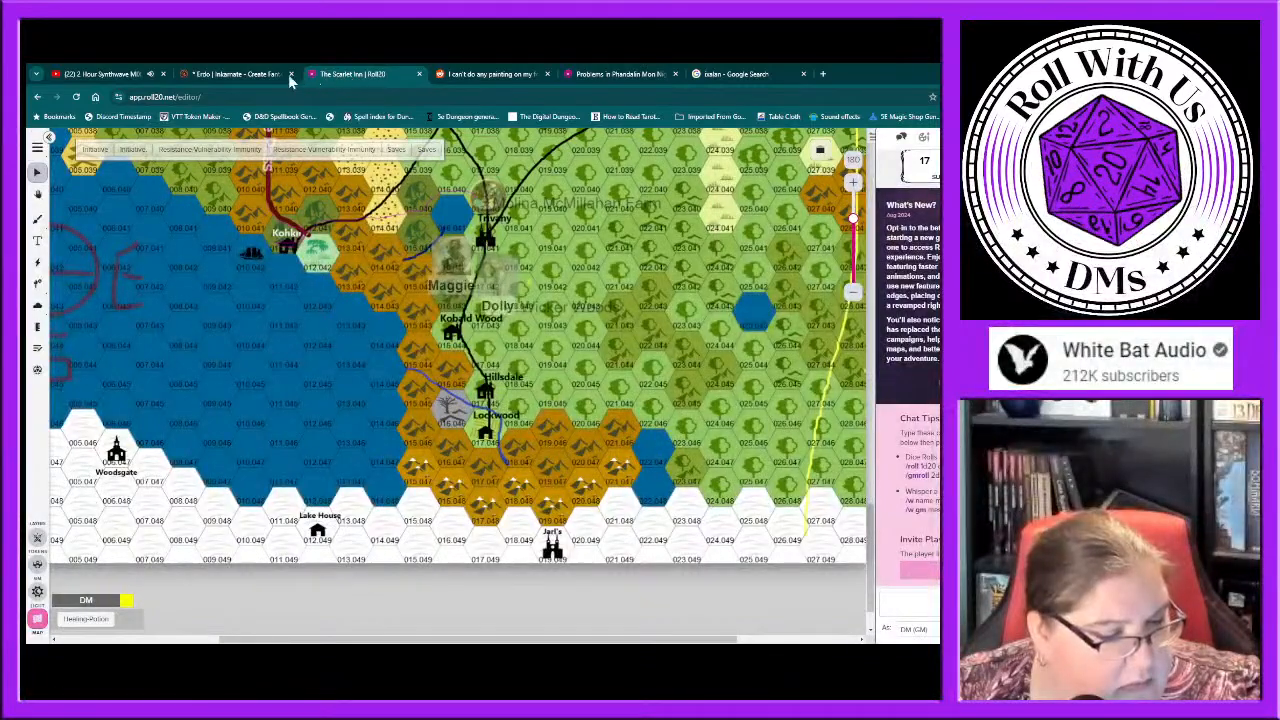
{"action": "left_click", "coordinate": [230, 74]}
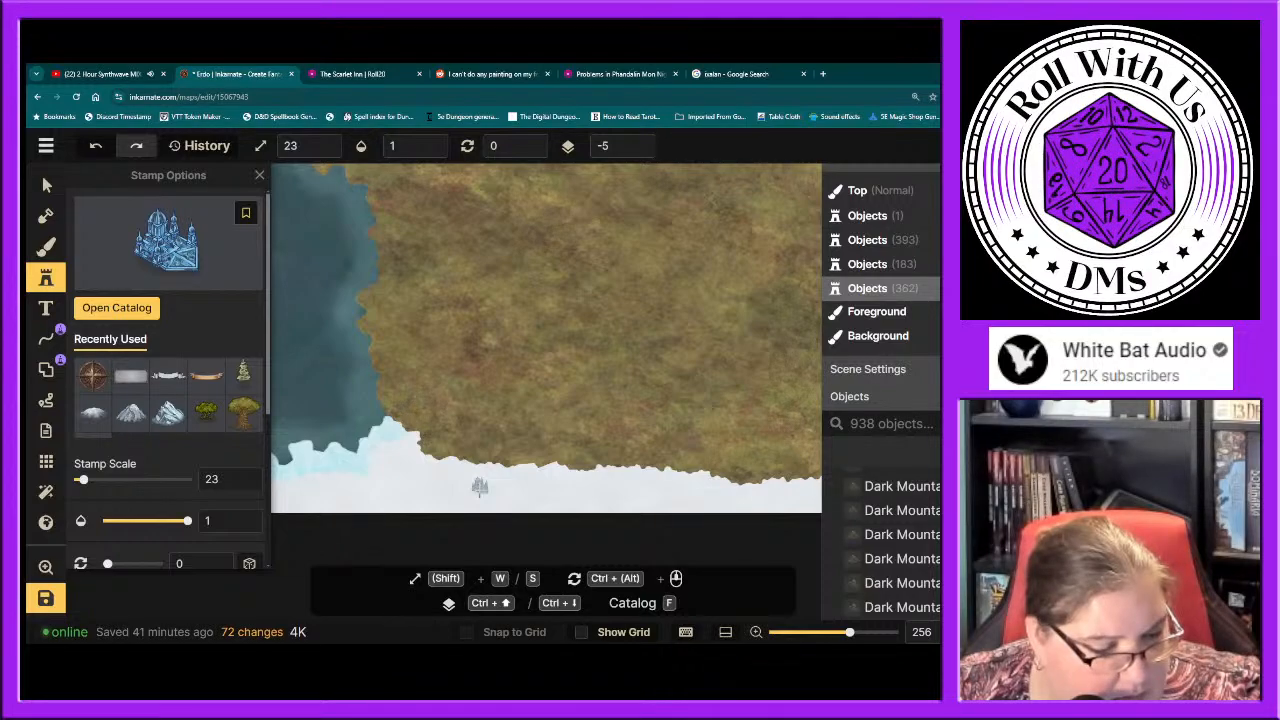
{"action": "left_click", "coordinate": [480, 487]}
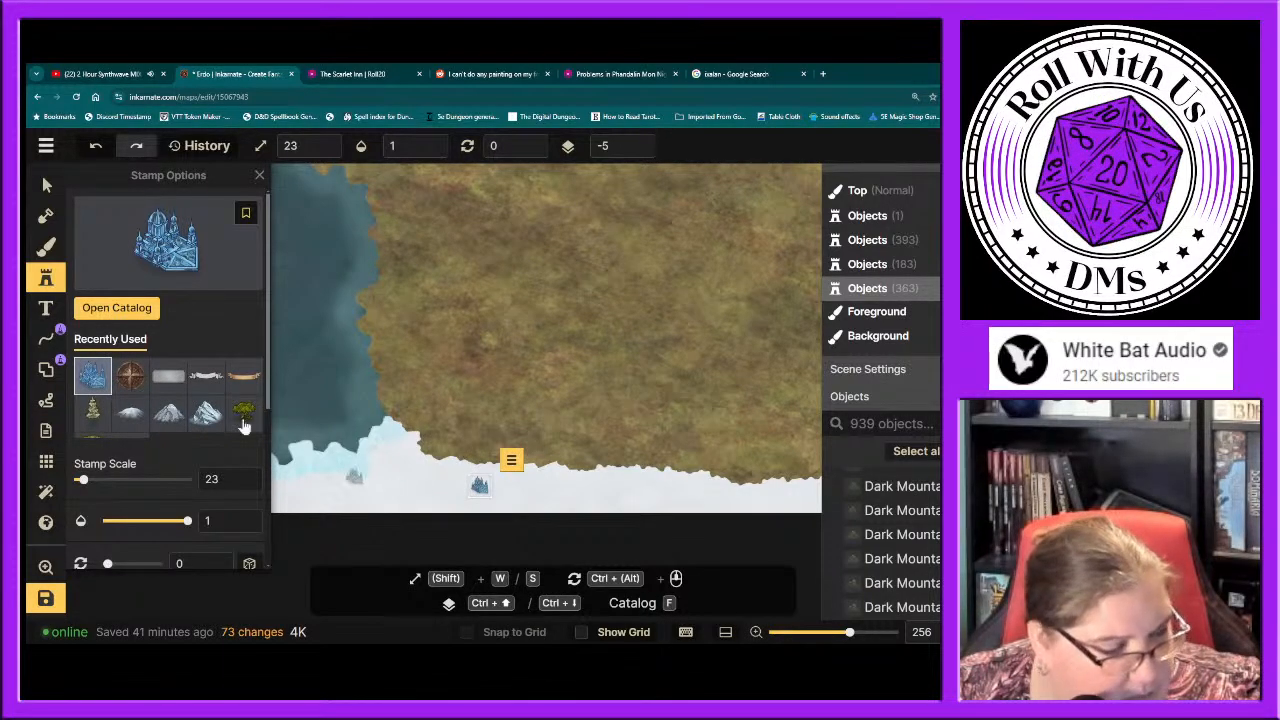
Step: Add the text label "Jarl's Palace" at size 8 and position it directly beneath the crystal palace stamp
{"action": "left_click", "coordinate": [45, 310]}
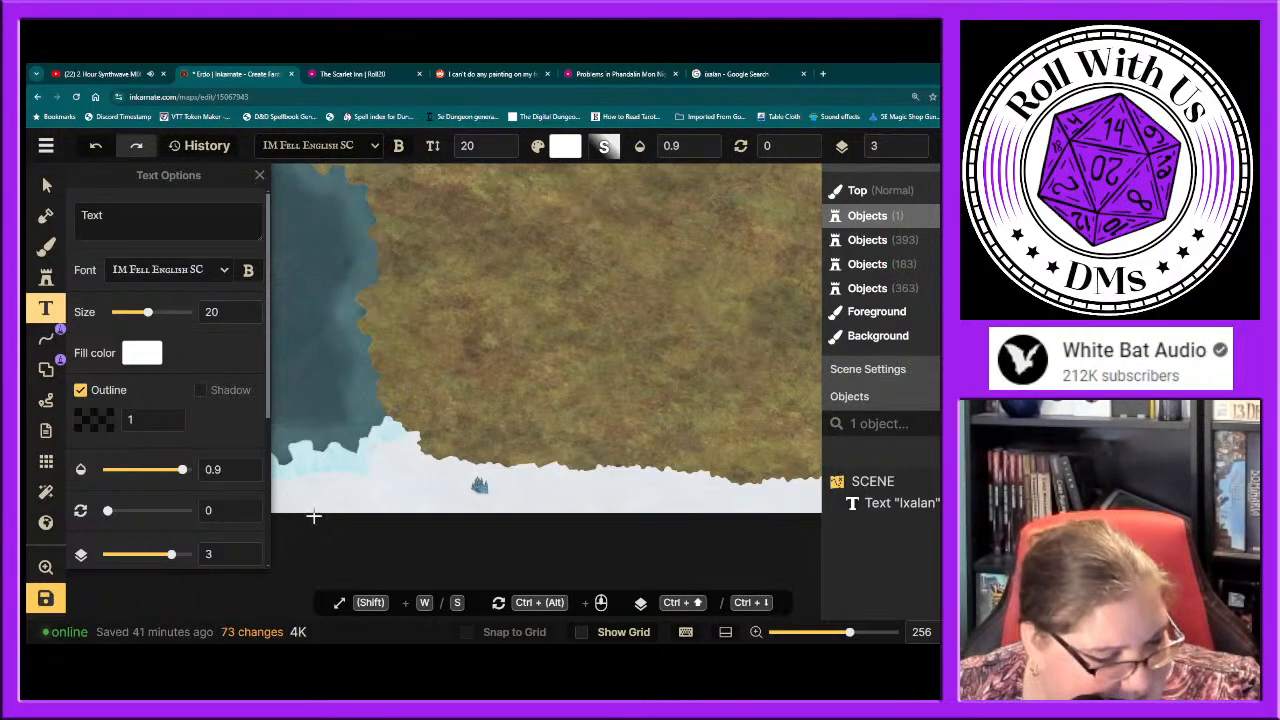
{"action": "left_click", "coordinate": [425, 488]}
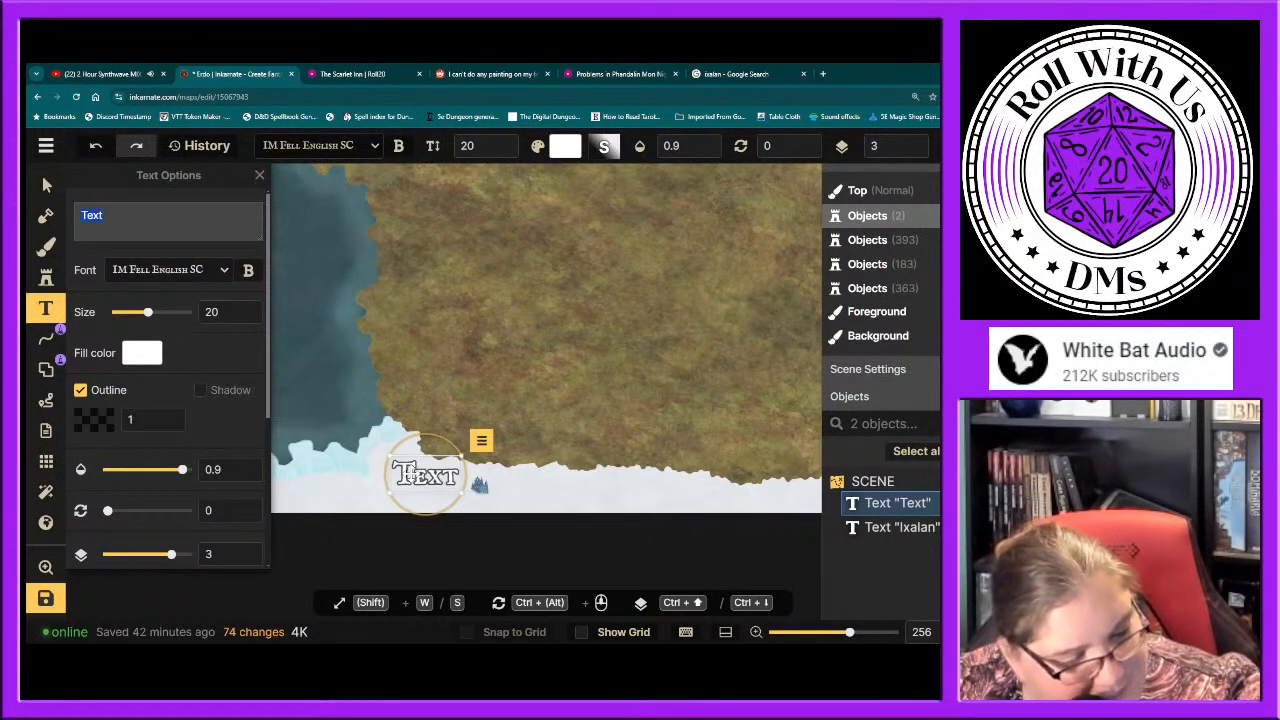
{"action": "type", "text": "Jarl'"}
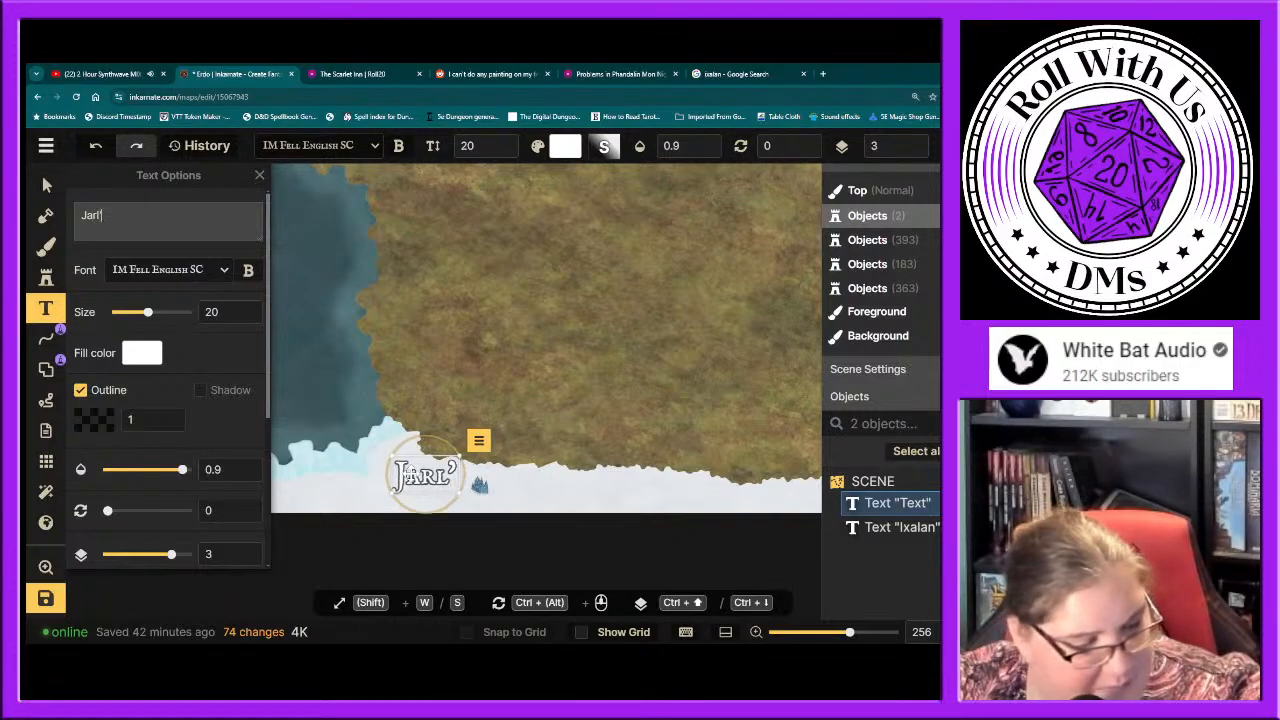
{"action": "type", "text": "s Palace"}
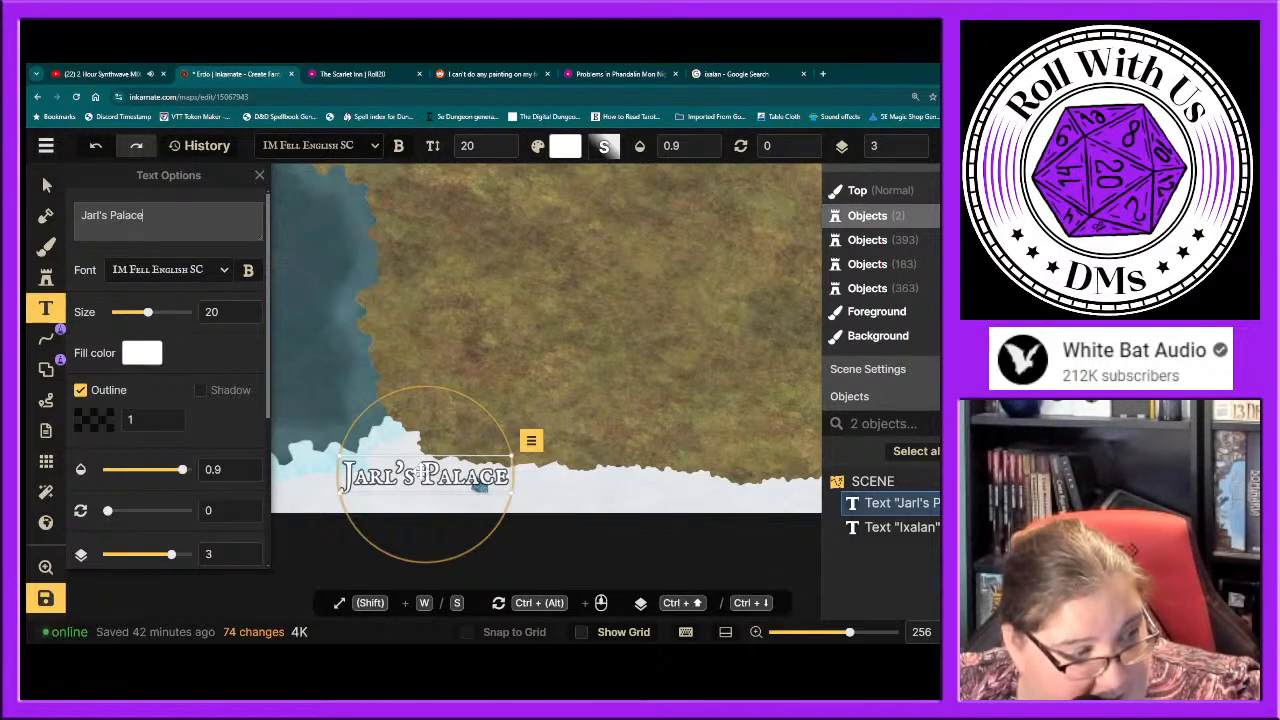
{"action": "left_click_drag", "start_coordinate": [148, 312], "coordinate": [124, 314]}
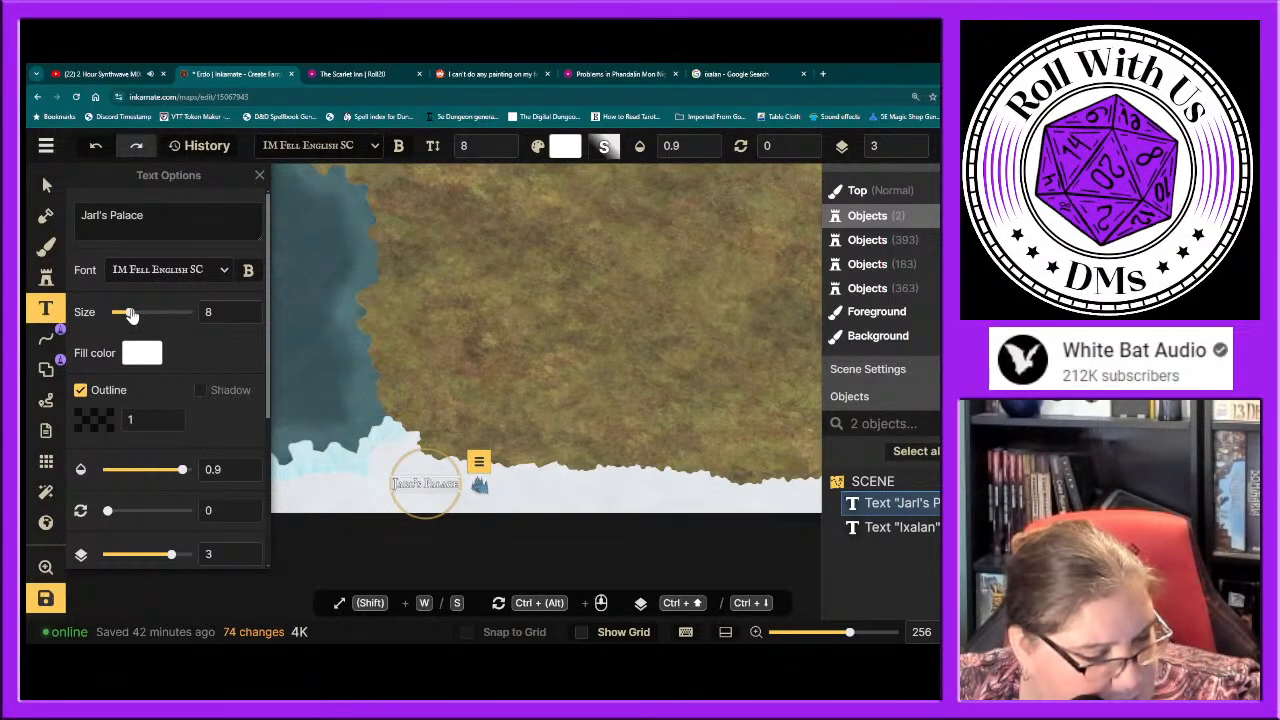
{"action": "left_click", "coordinate": [46, 185]}
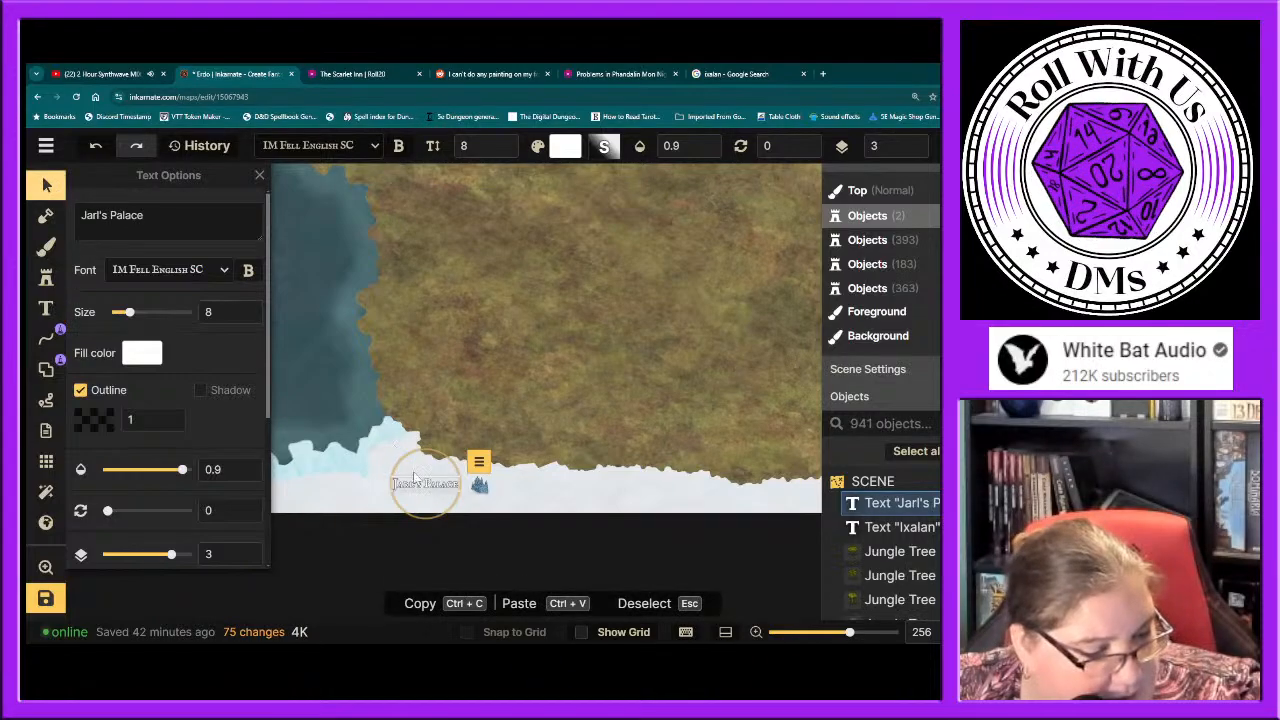
{"action": "left_click_drag", "start_coordinate": [425, 486], "coordinate": [477, 501]}
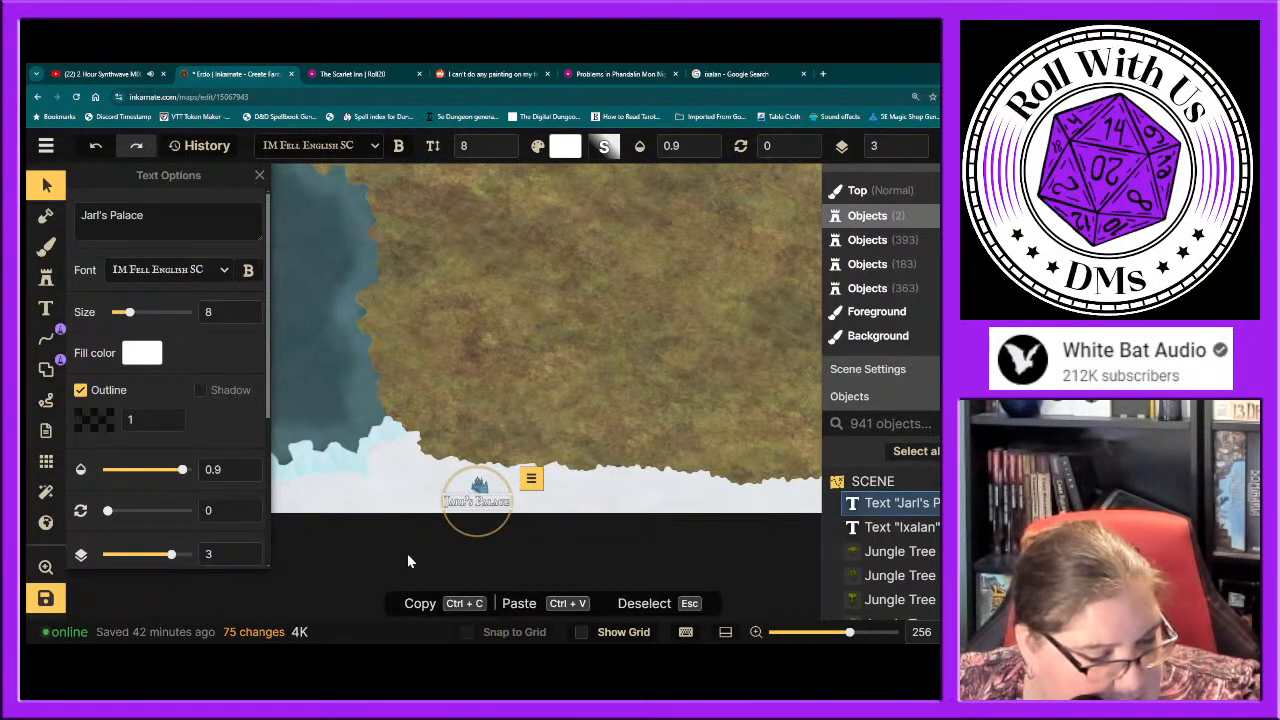
{"action": "left_click", "coordinate": [373, 564]}
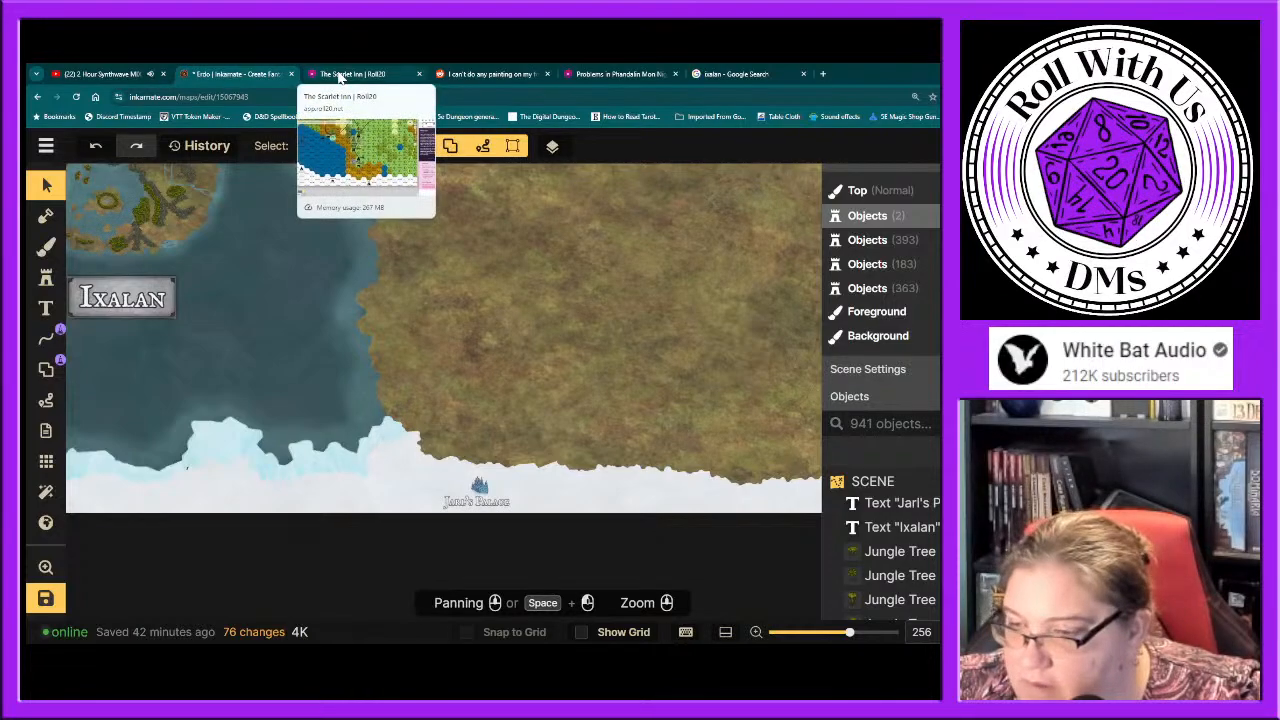
Step: Check the southern settlements on the Roll20 hex map and search Inkarnate's Fantasy World stamp catalog for house
{"action": "left_click", "coordinate": [345, 74]}
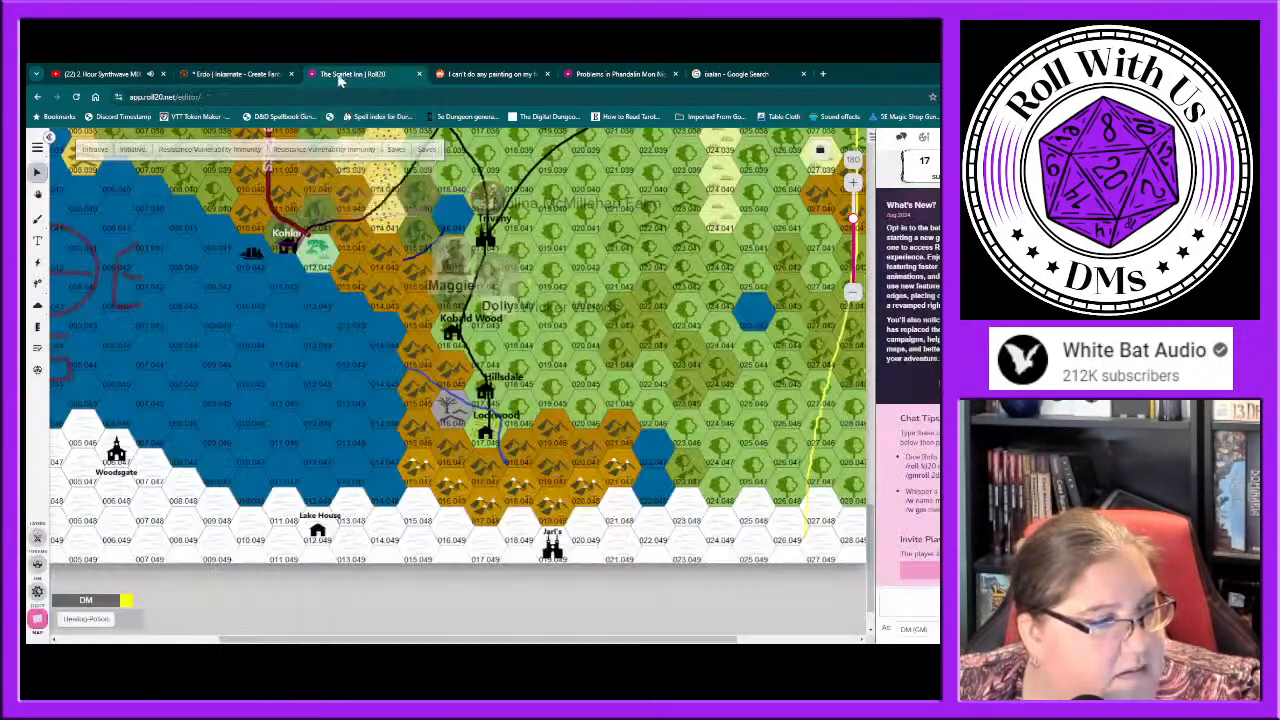
{"action": "left_click", "coordinate": [212, 76]}
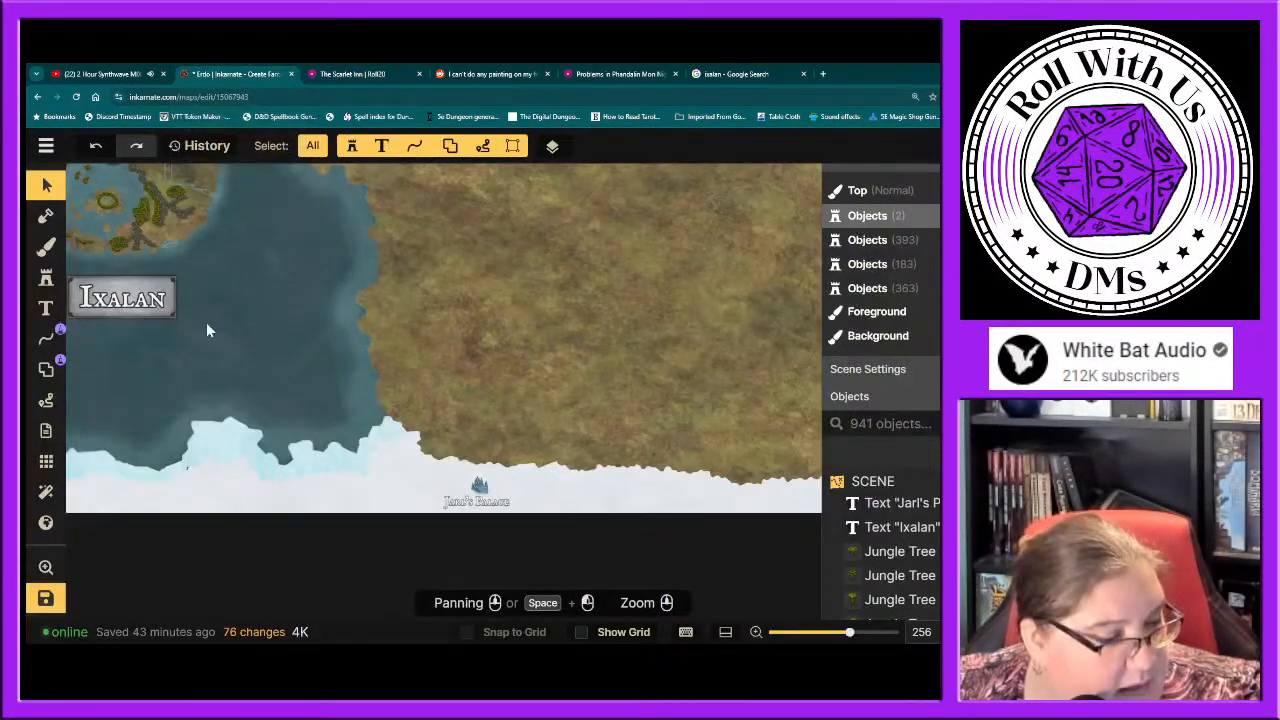
{"action": "left_click", "coordinate": [46, 281]}
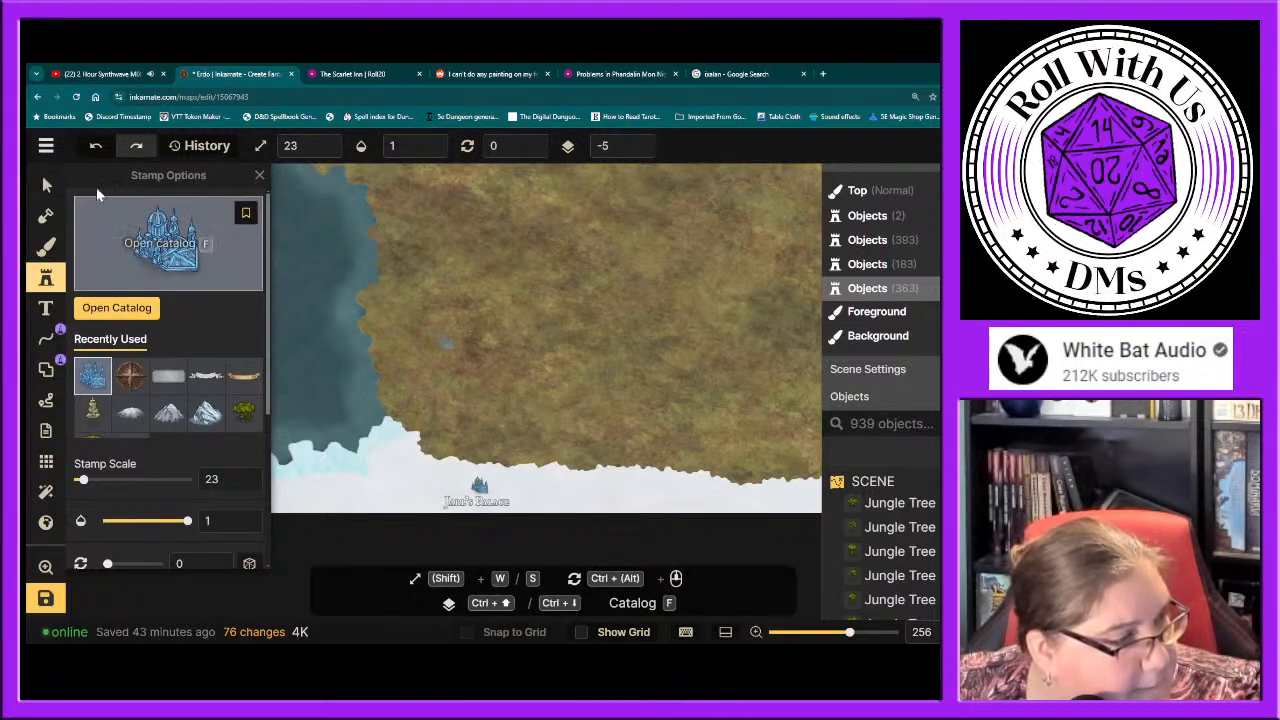
{"action": "left_click", "coordinate": [114, 244]}
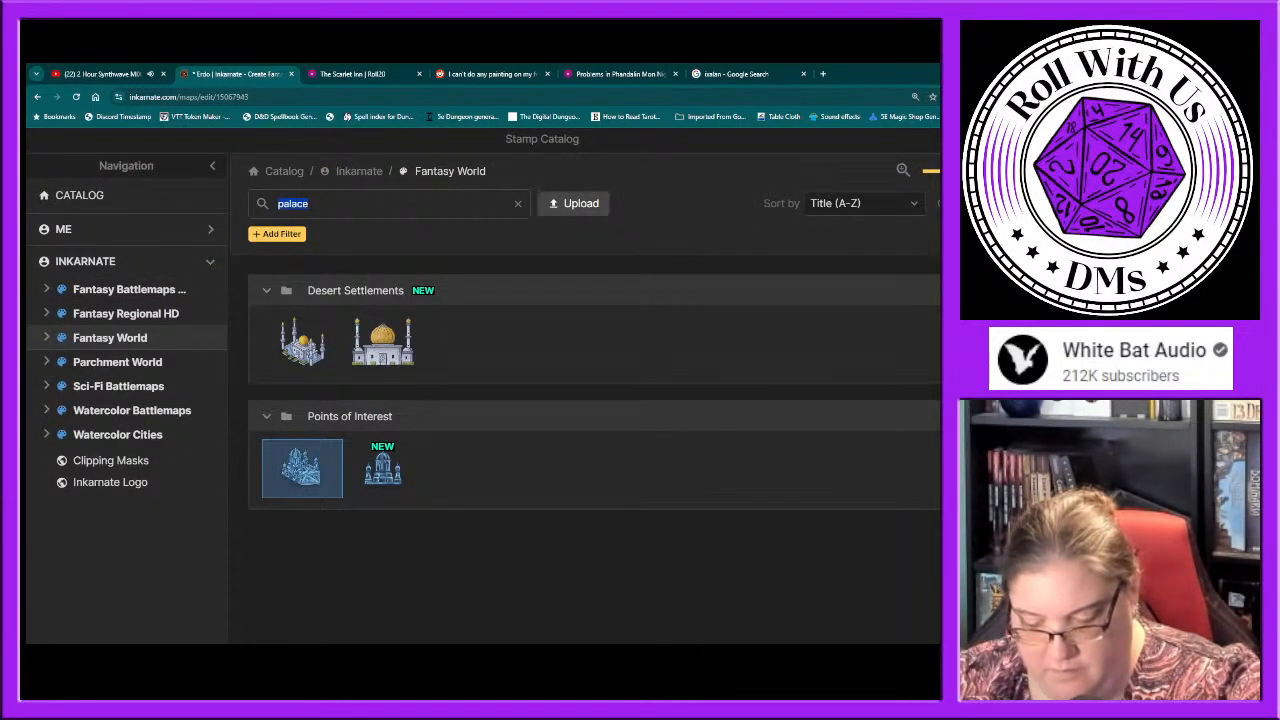
{"action": "type", "text": "house"}
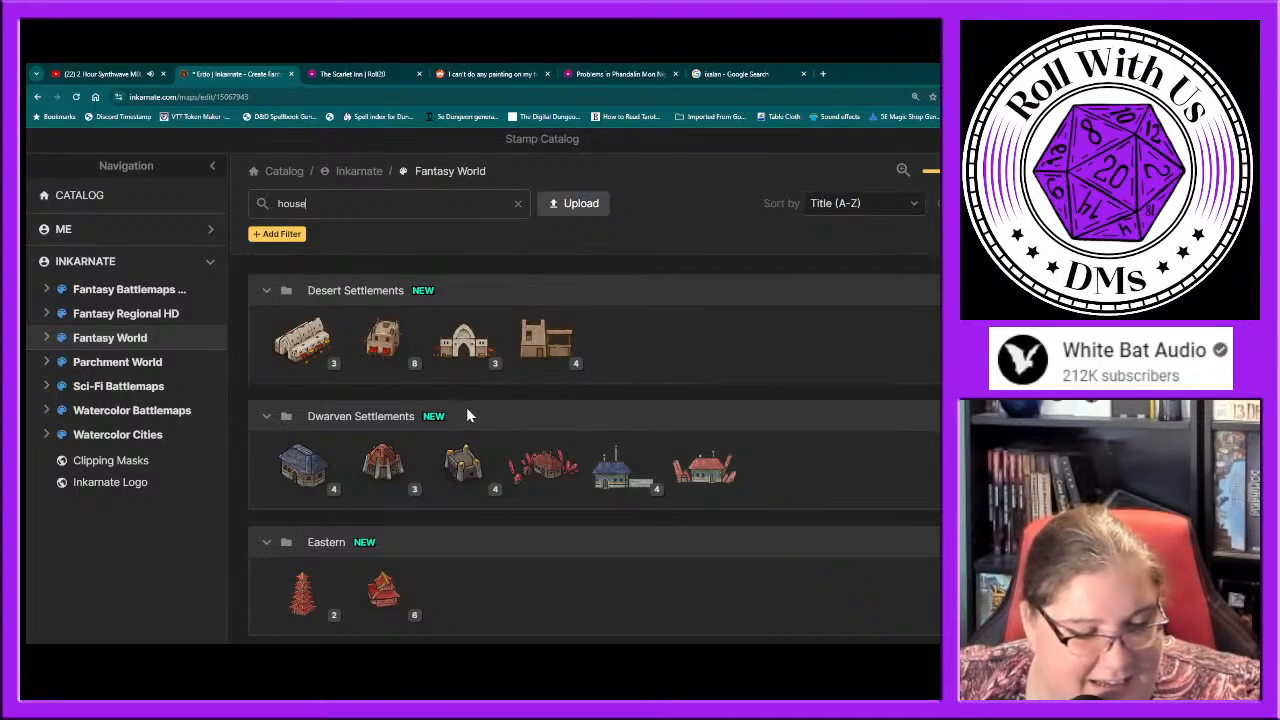
Step: Browse the house stamps by settlement type and choose the blue-roofed building set from Human Settlements
{"action": "scroll", "coordinate": [467, 404], "scroll_direction": "down", "scroll_amount": 5}
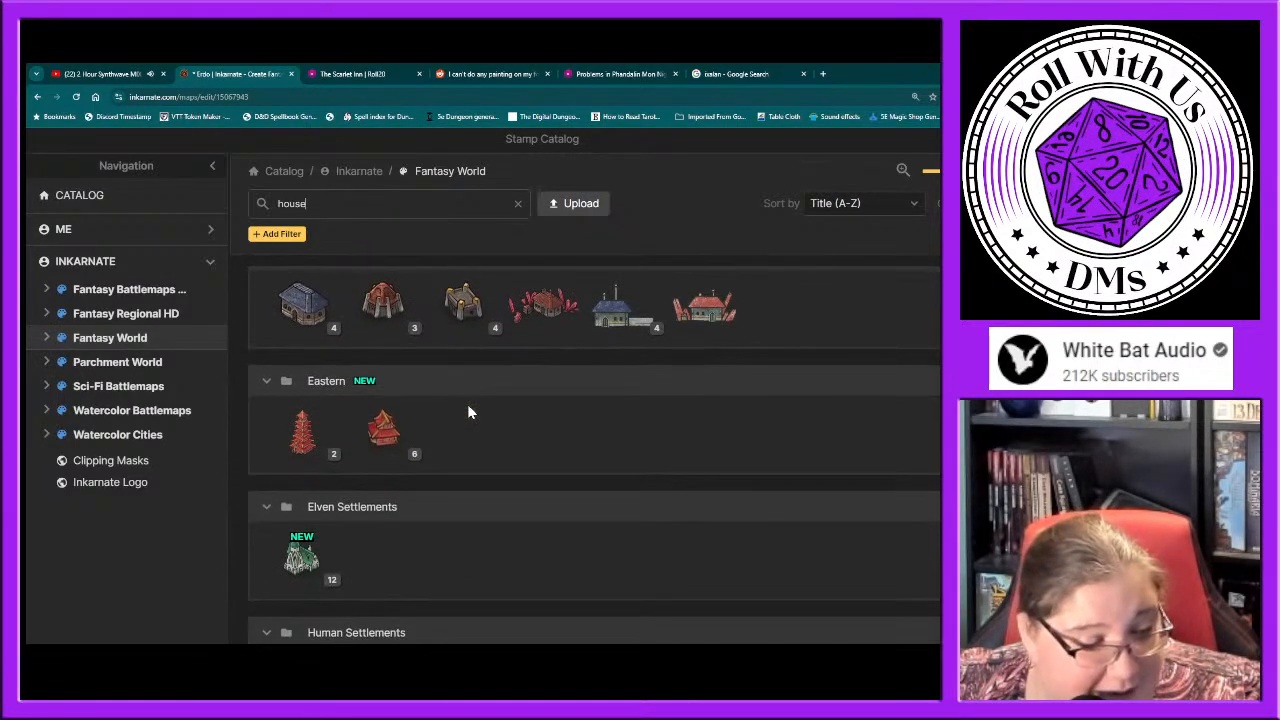
{"action": "mouse_move", "coordinate": [468, 410]}
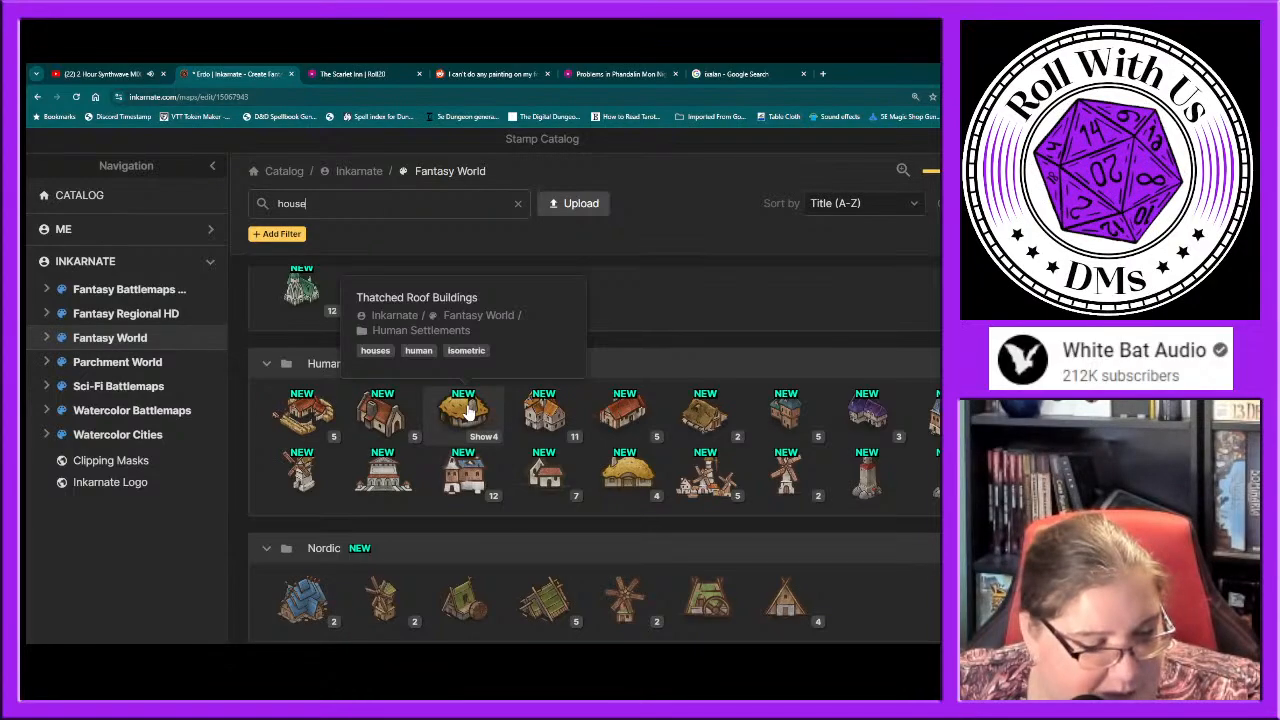
{"action": "scroll", "coordinate": [467, 412], "scroll_direction": "down", "scroll_amount": 1}
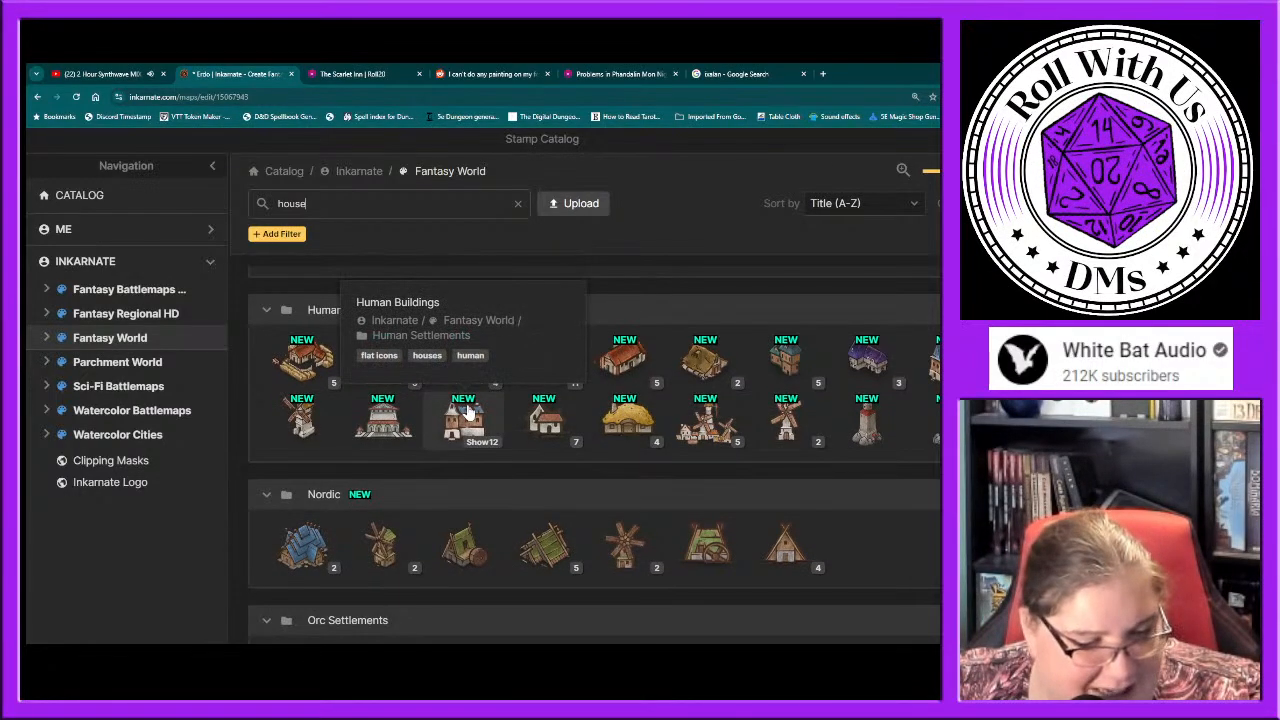
{"action": "scroll", "coordinate": [467, 410], "scroll_direction": "down", "scroll_amount": 4}
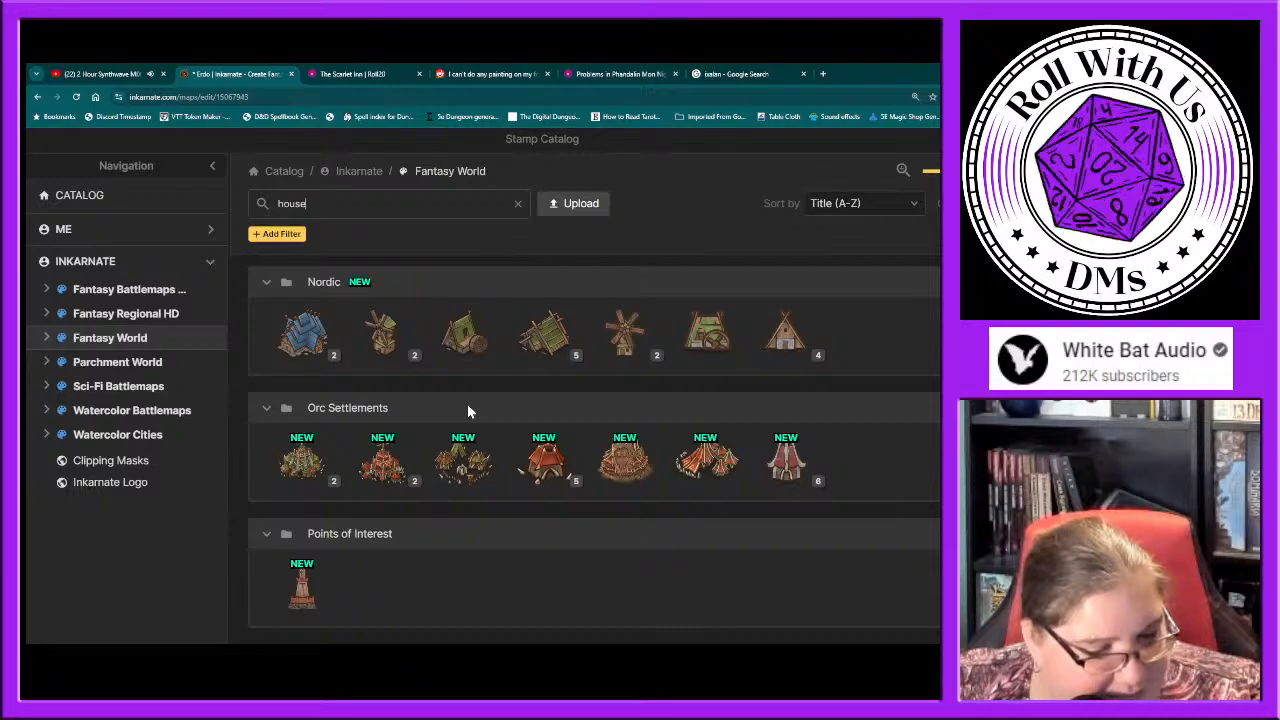
{"action": "scroll", "coordinate": [467, 404], "scroll_direction": "up", "scroll_amount": 5}
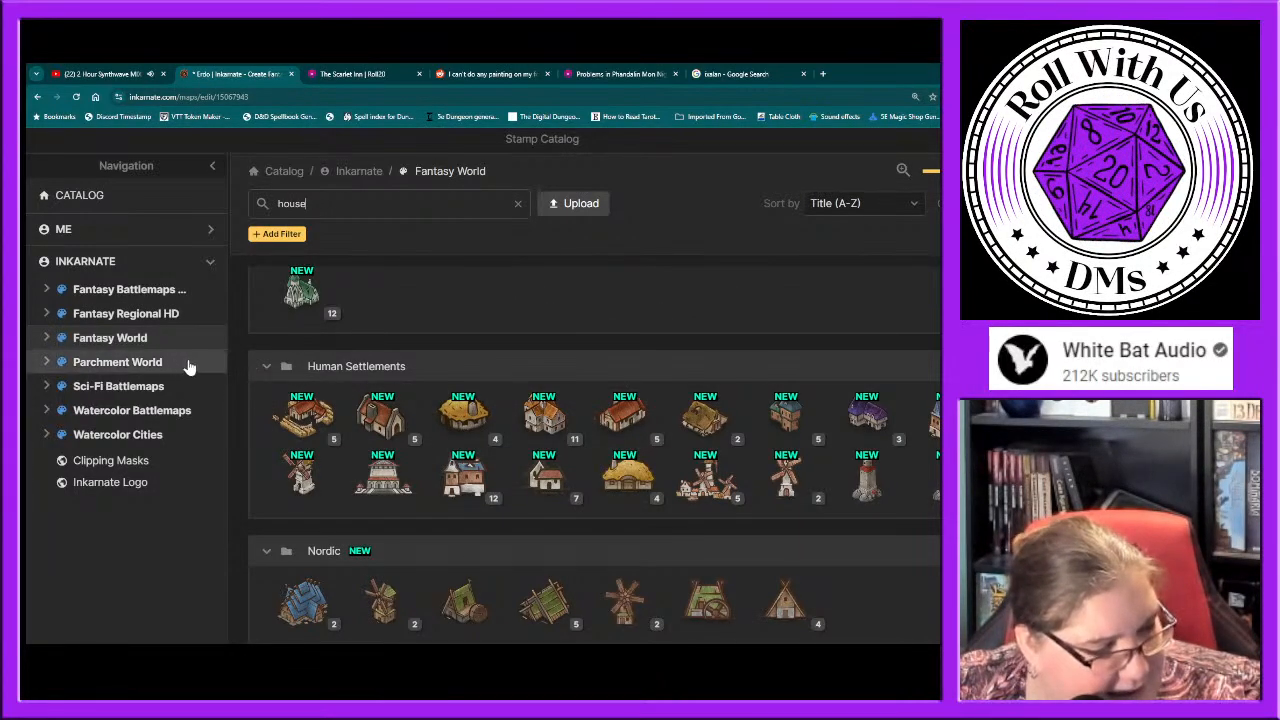
{"action": "scroll", "coordinate": [398, 447], "scroll_direction": "up", "scroll_amount": 5}
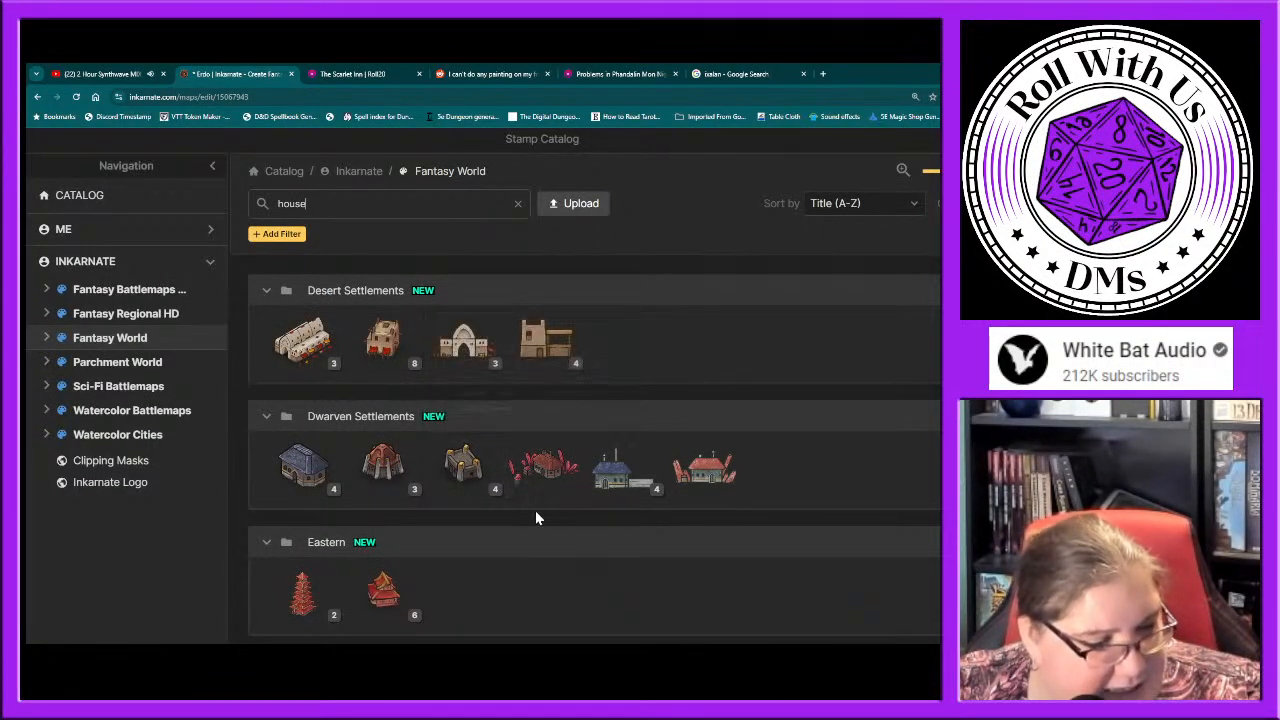
{"action": "scroll", "coordinate": [532, 520], "scroll_direction": "down", "scroll_amount": 5}
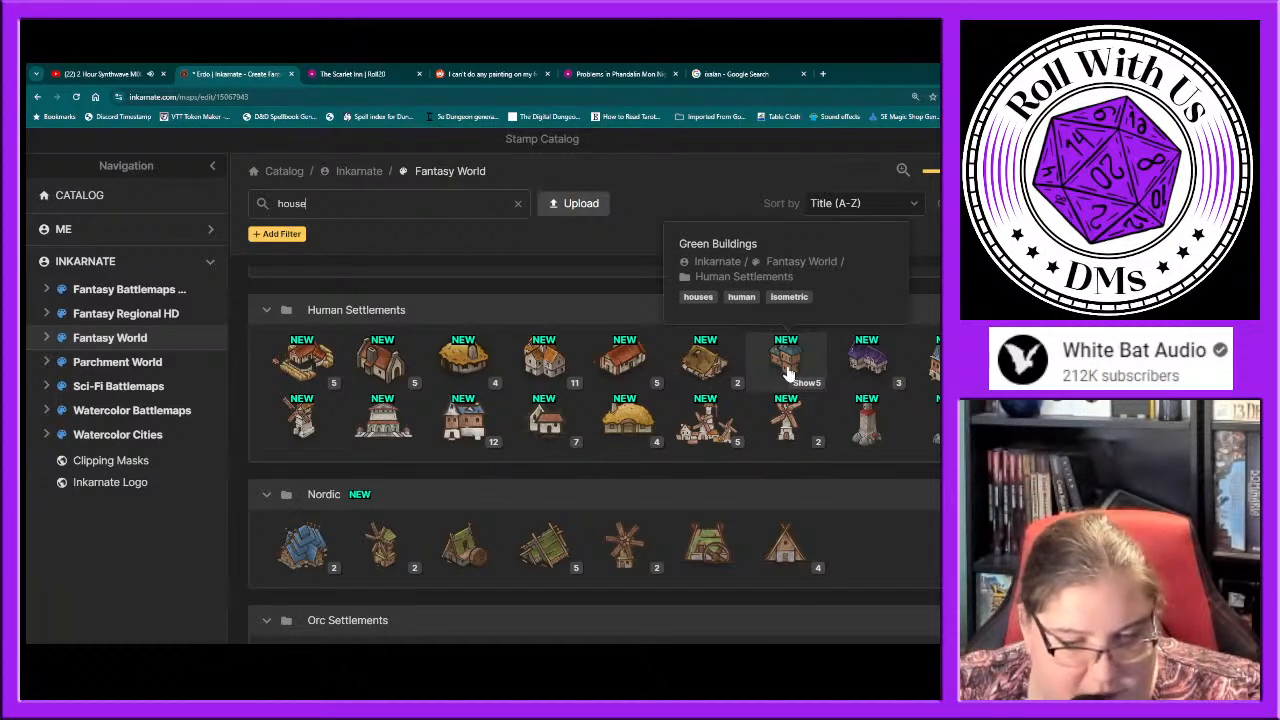
{"action": "left_click", "coordinate": [935, 375]}
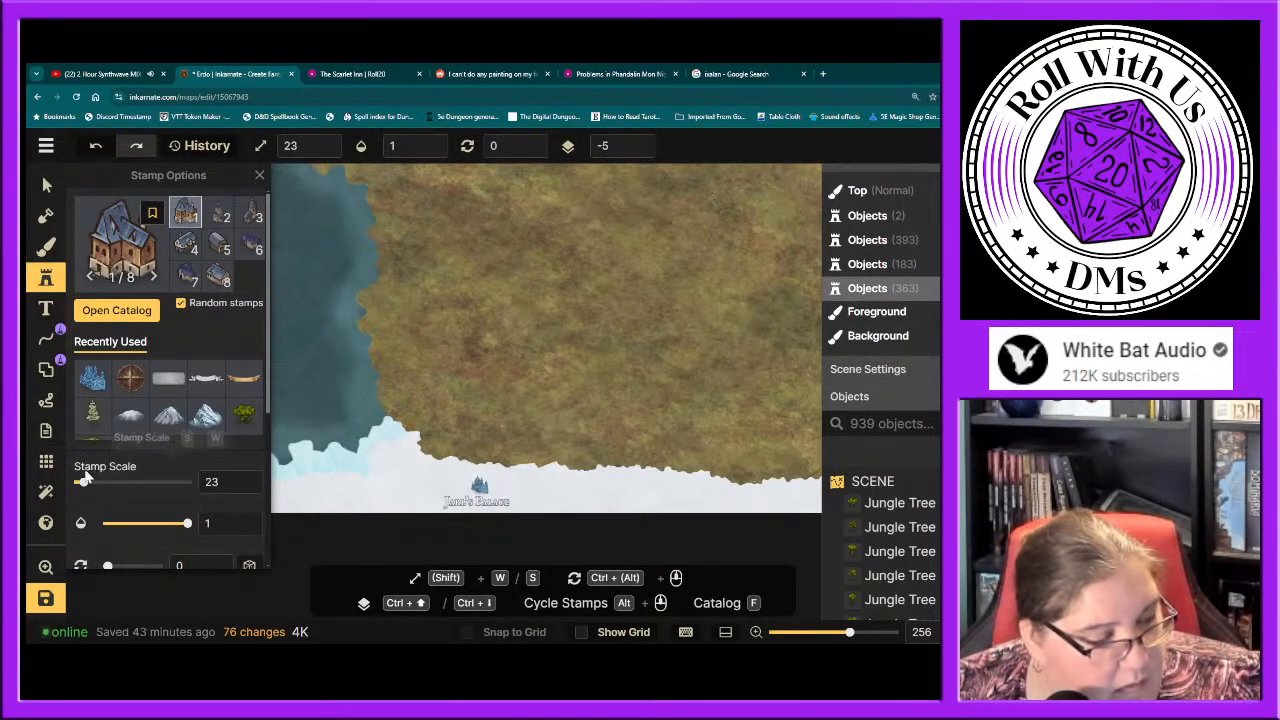
Step: Show the grid over the whole map and change its shape from diamonds to hexagons
{"action": "left_click", "coordinate": [46, 463]}
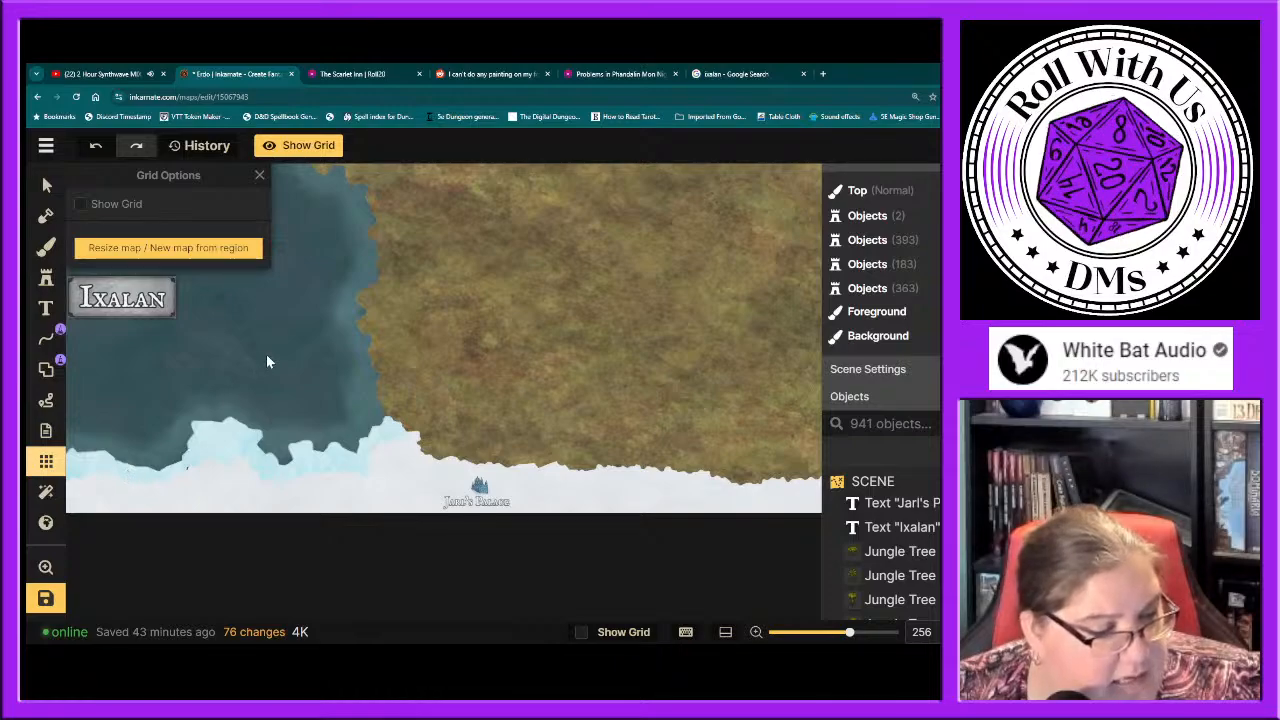
{"action": "left_click", "coordinate": [298, 147]}
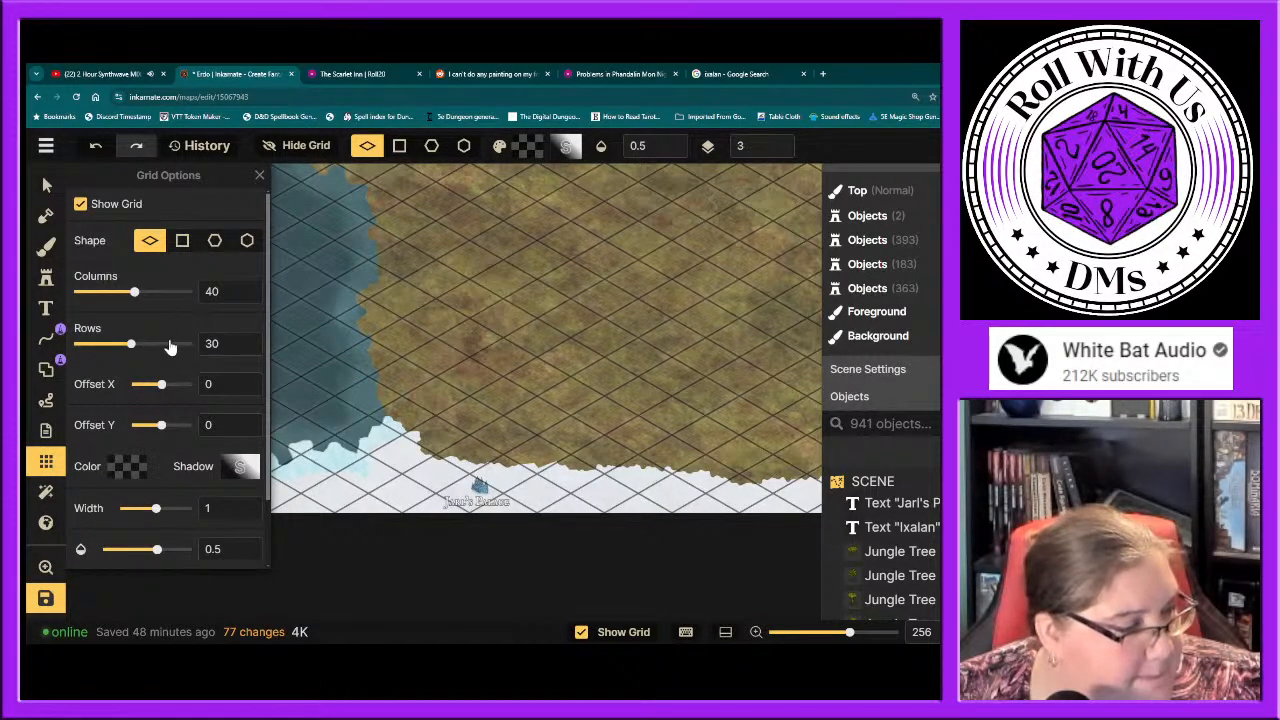
{"action": "scroll", "coordinate": [170, 355], "scroll_direction": "down", "scroll_amount": 1}
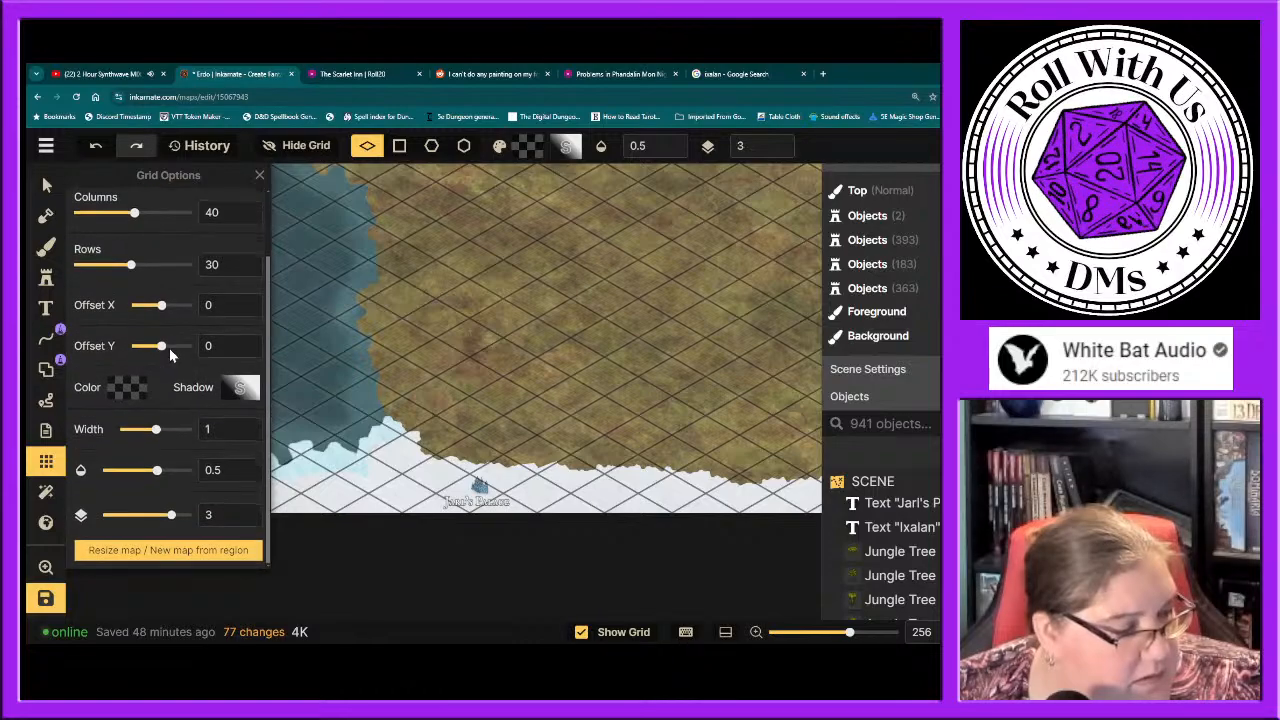
{"action": "scroll", "coordinate": [532, 362], "scroll_direction": "down", "scroll_amount": 5}
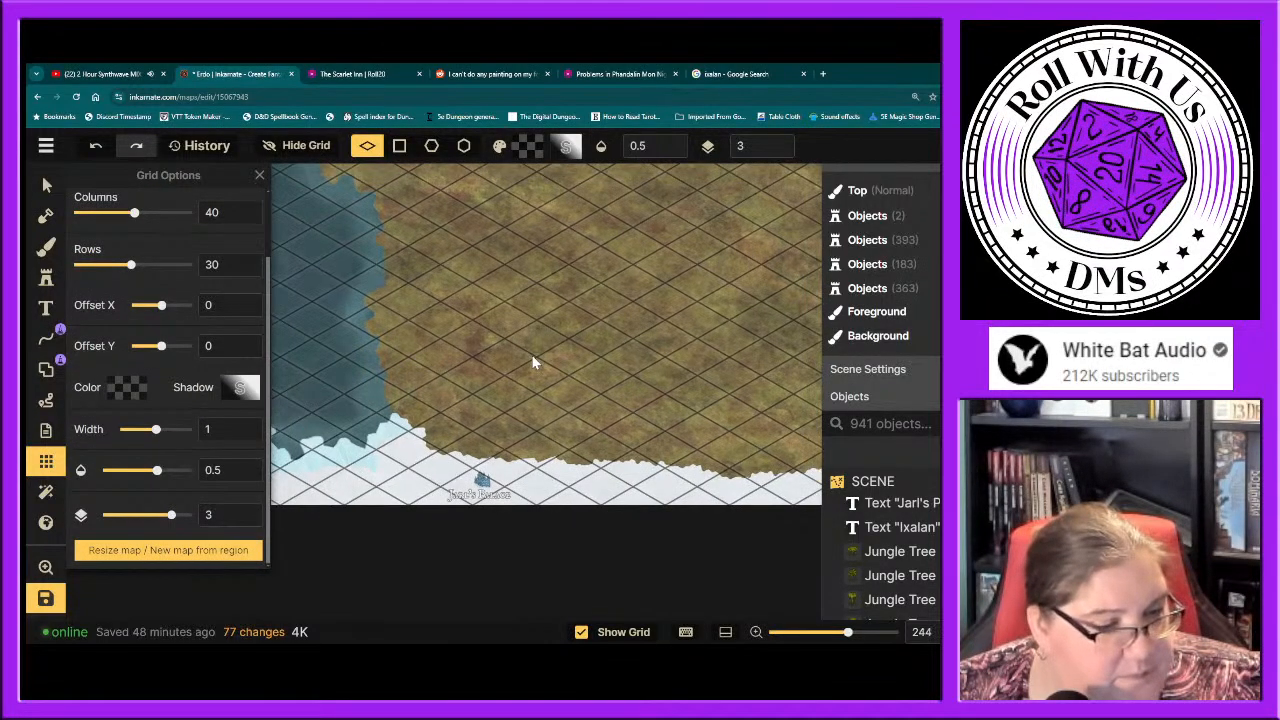
{"action": "scroll", "coordinate": [532, 360], "scroll_direction": "down", "scroll_amount": 7}
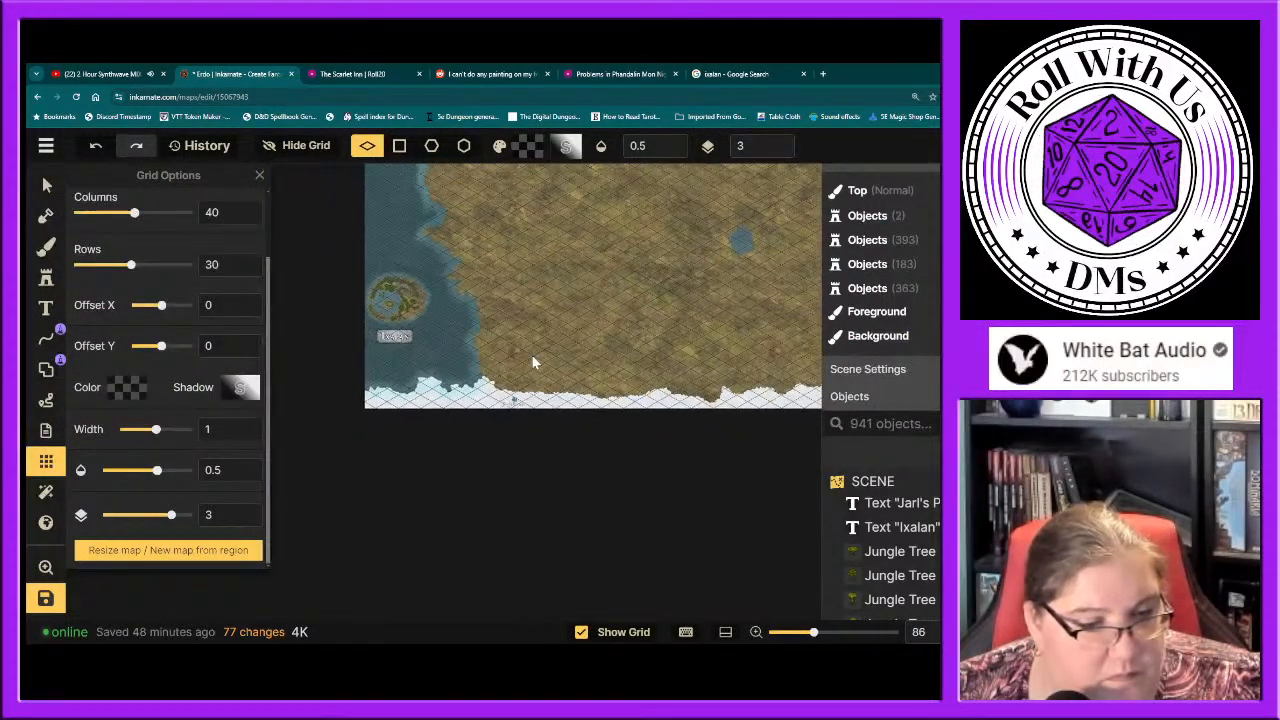
{"action": "scroll", "coordinate": [561, 352], "scroll_direction": "up", "scroll_amount": 1}
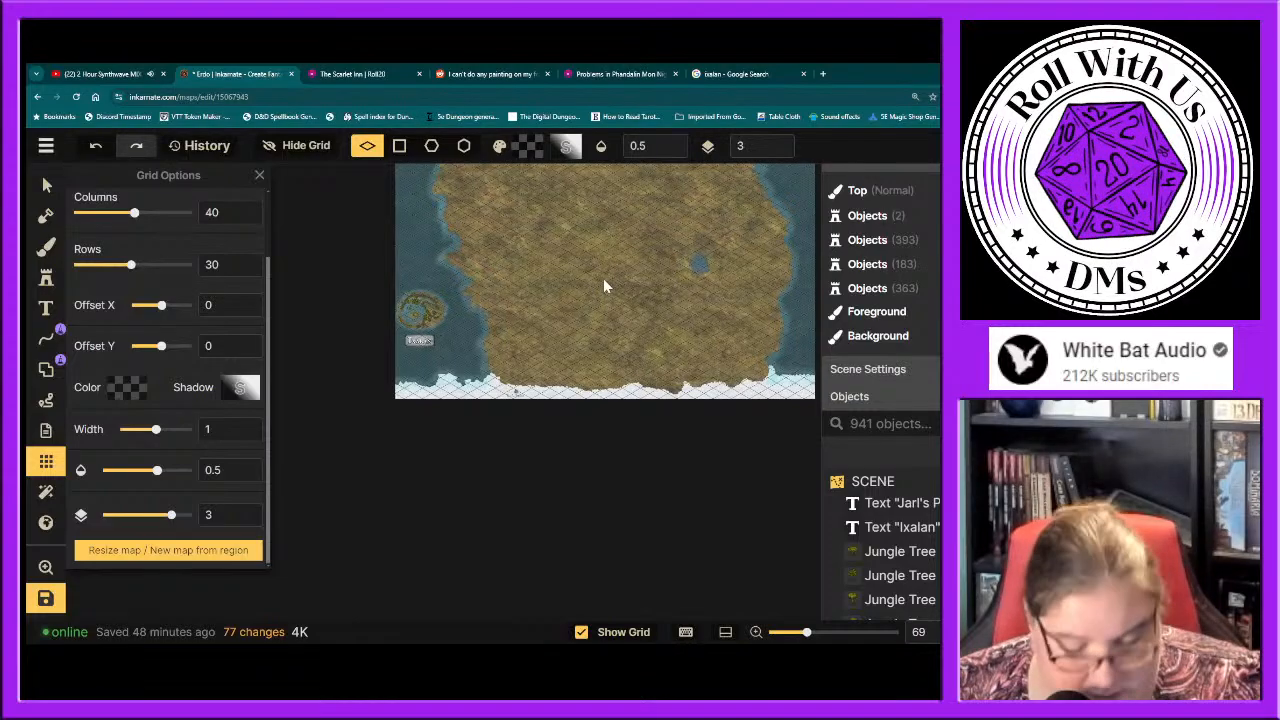
{"action": "left_click_drag", "start_coordinate": [603, 257], "coordinate": [557, 383]}
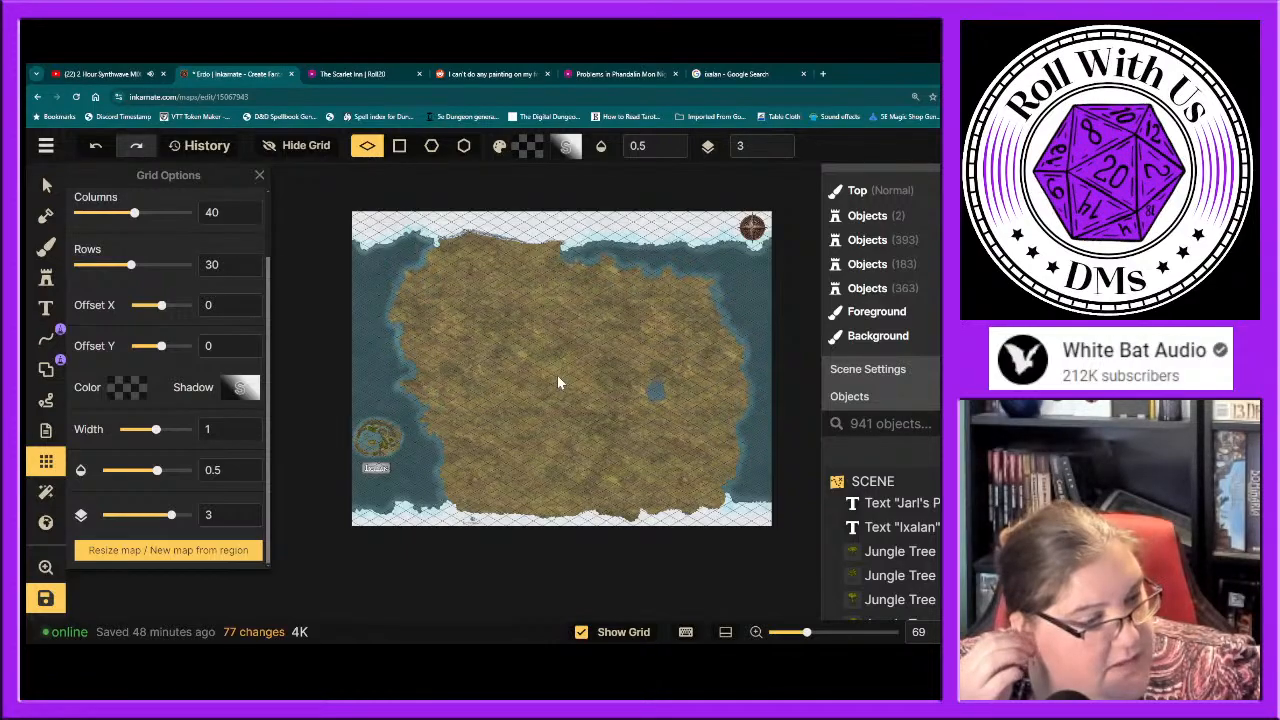
{"action": "left_click", "coordinate": [432, 148]}
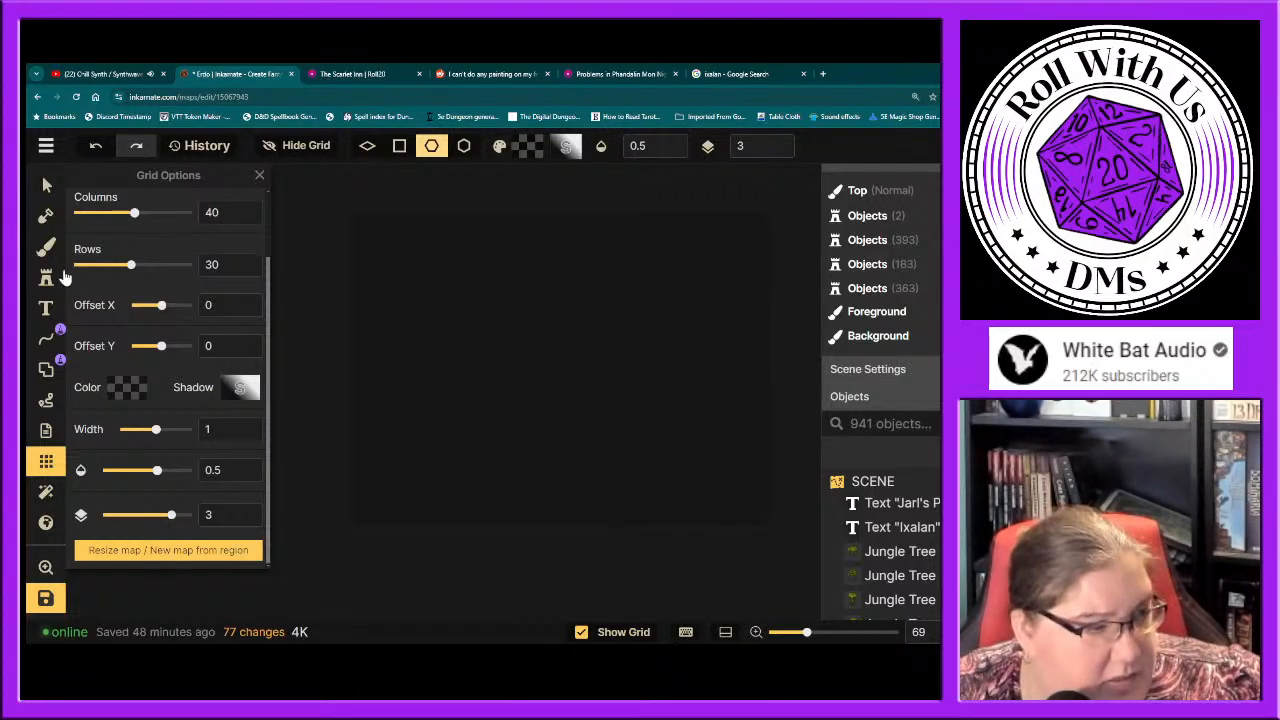
Step: Save the Erdo map and close the grid options
{"action": "left_click", "coordinate": [46, 148]}
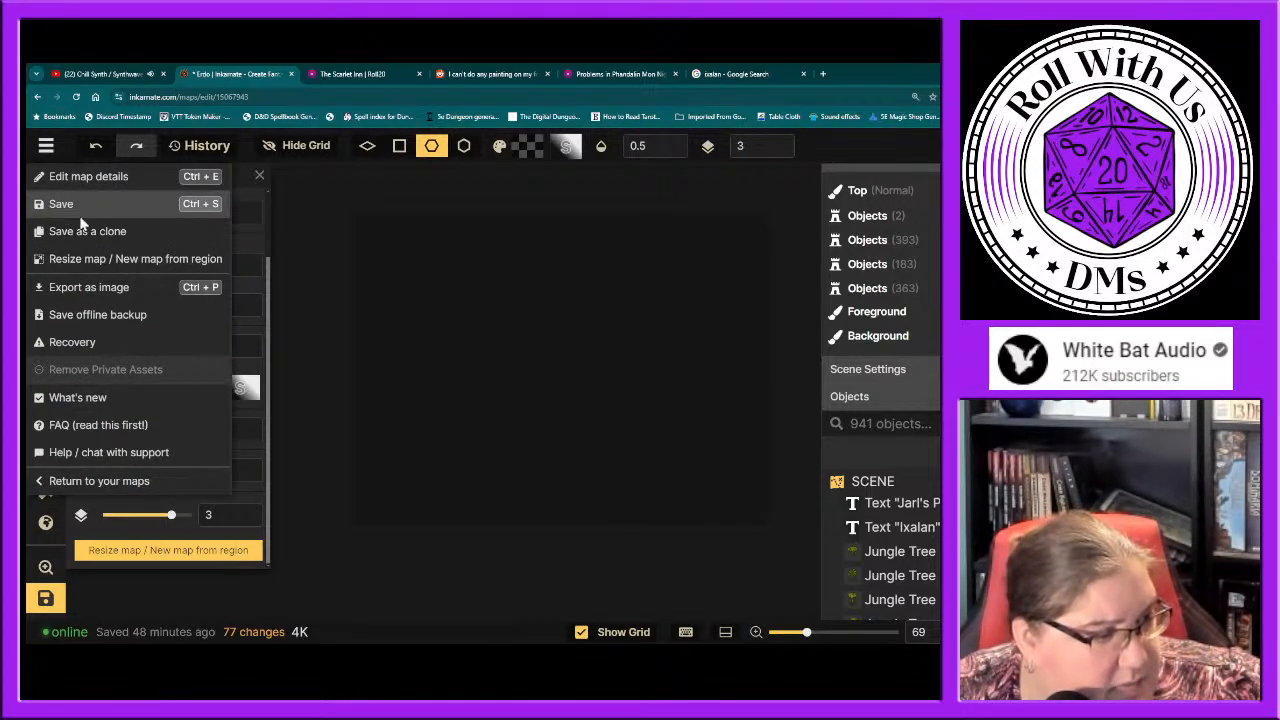
{"action": "left_click", "coordinate": [60, 200]}
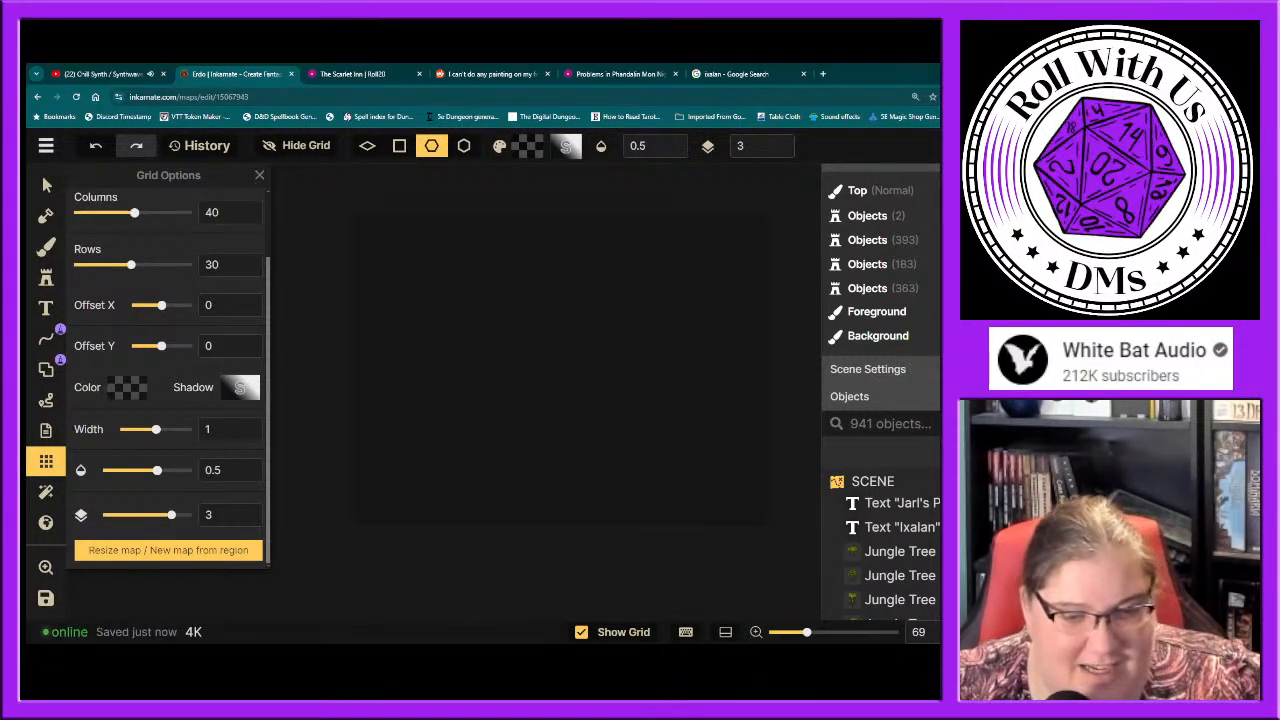
{"action": "scroll", "coordinate": [530, 451], "scroll_direction": "up", "scroll_amount": 2}
{"action": "scroll", "coordinate": [532, 451], "scroll_direction": "down", "scroll_amount": 3}
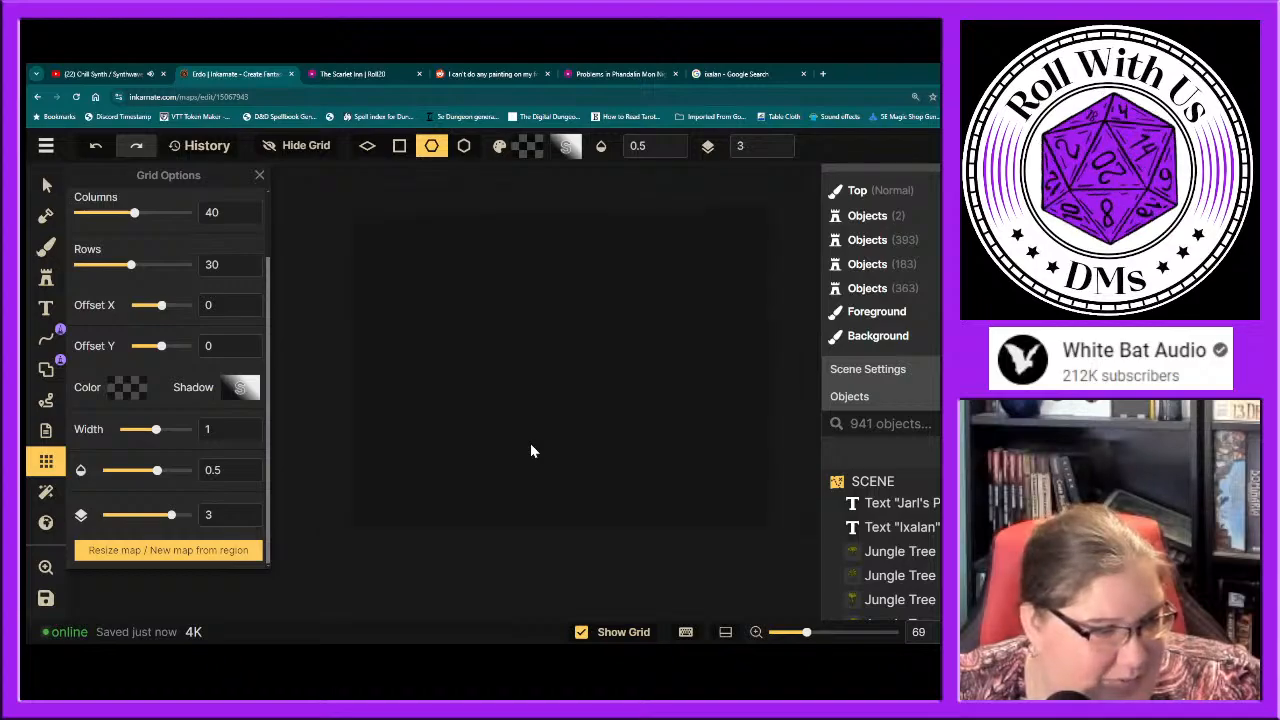
{"action": "left_click", "coordinate": [257, 176]}
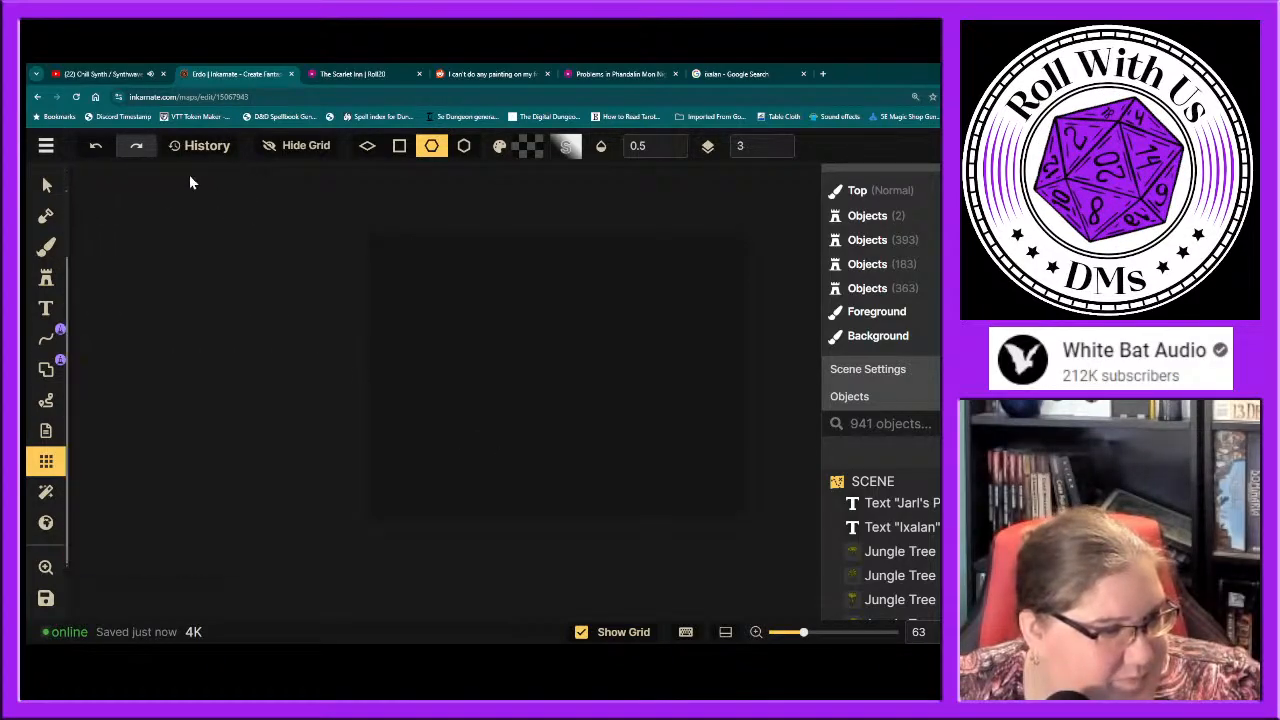
Step: Return to the list of maps and reopen the Erdo map for editing
{"action": "left_click", "coordinate": [46, 145]}
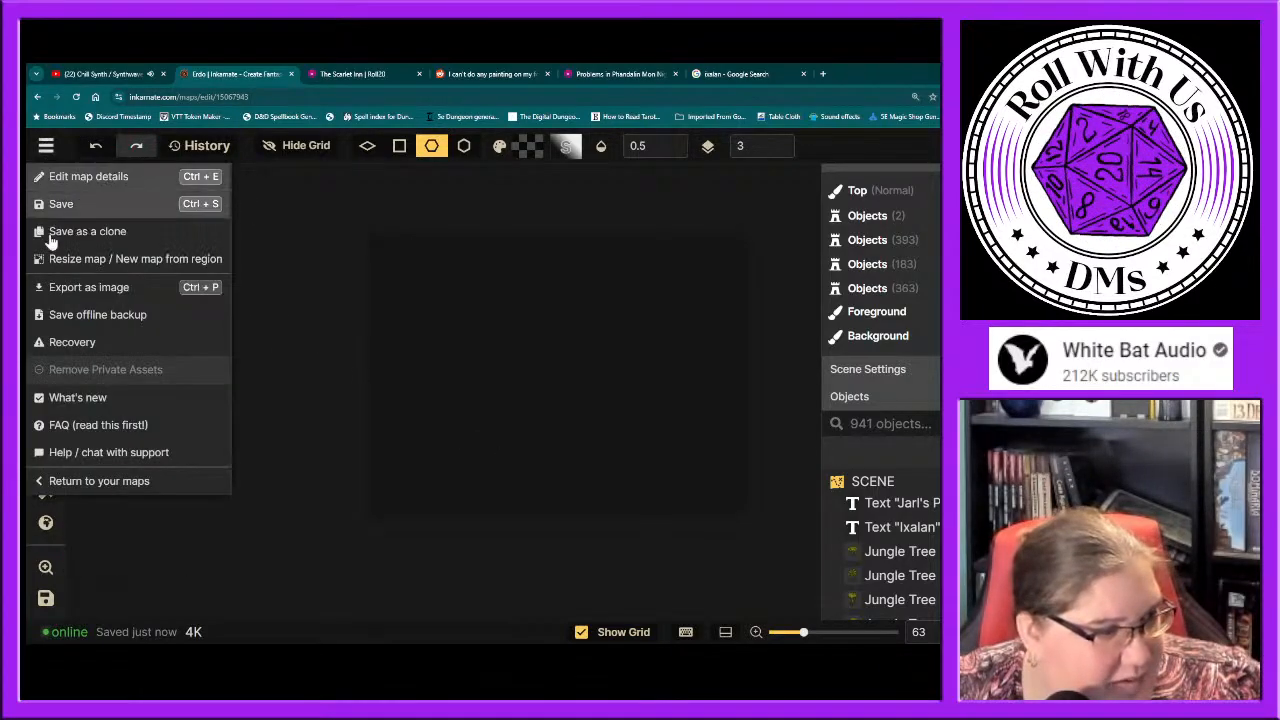
{"action": "left_click", "coordinate": [86, 483]}
{"action": "mouse_move", "coordinate": [265, 490]}
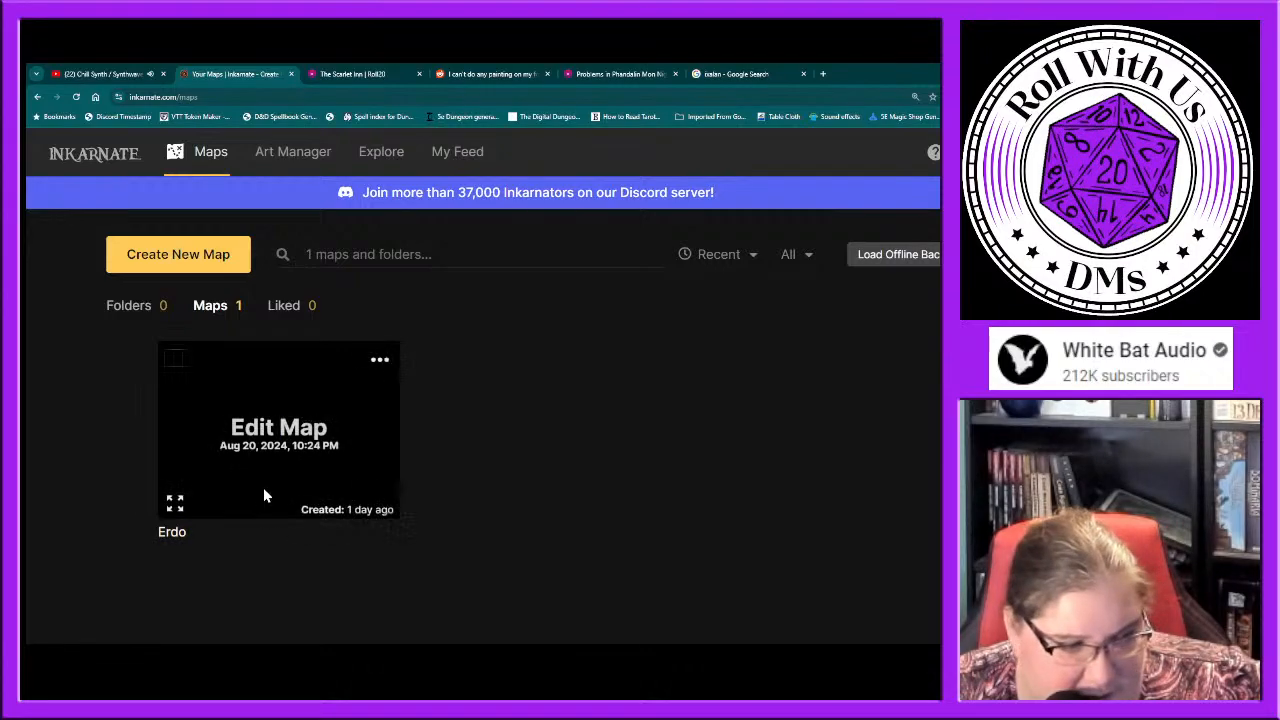
{"action": "left_click", "coordinate": [272, 430]}
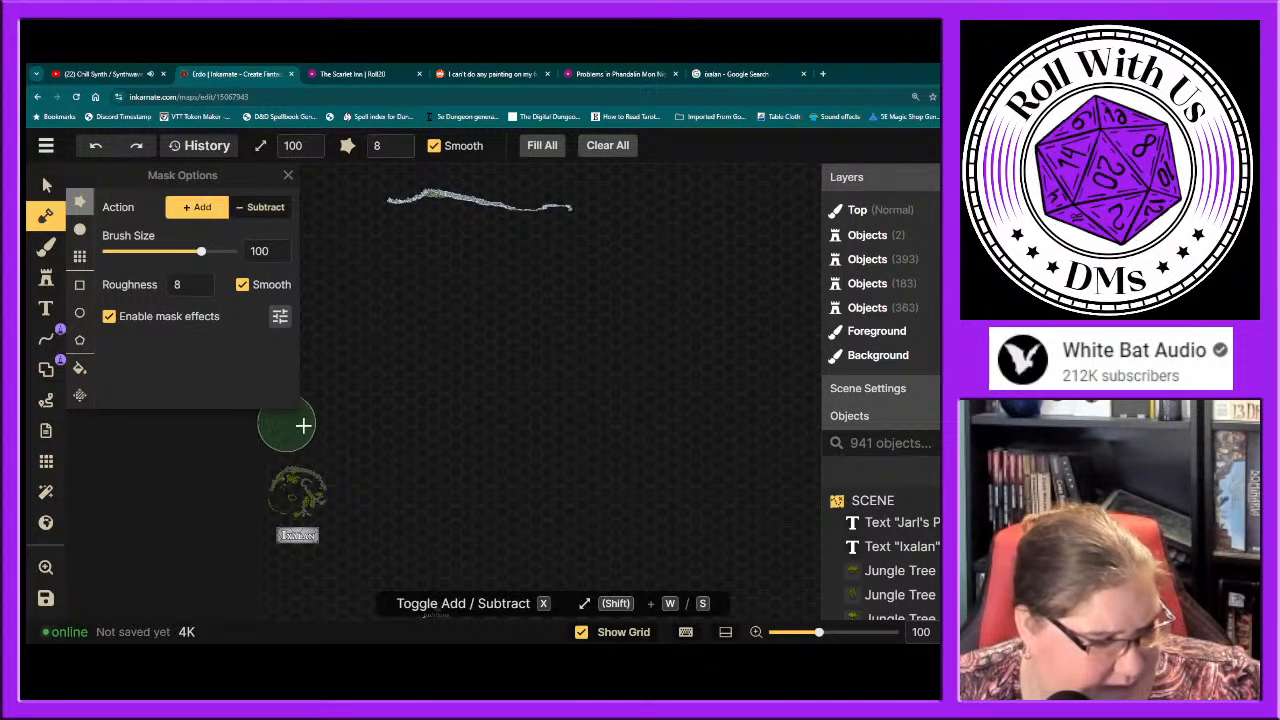
{"action": "scroll", "coordinate": [700, 468], "scroll_direction": "down", "scroll_amount": 1}
{"action": "scroll", "coordinate": [700, 468], "scroll_direction": "down", "scroll_amount": 4}
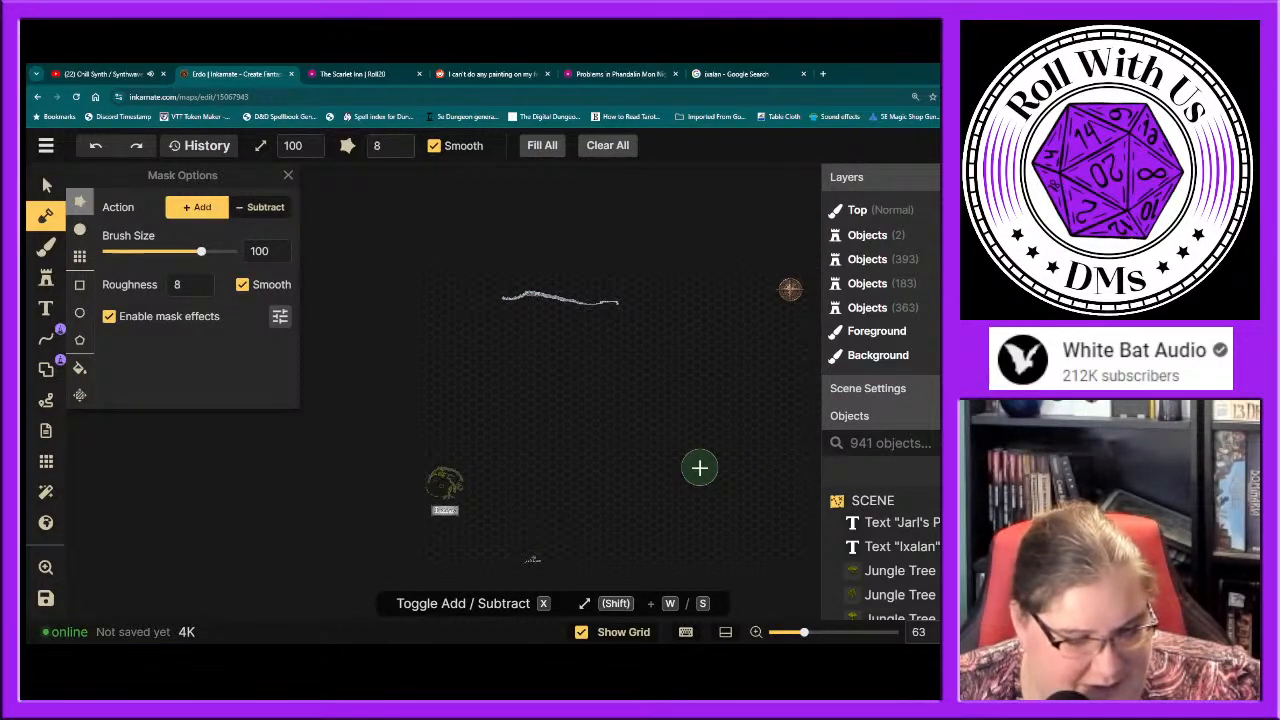
{"action": "scroll", "coordinate": [700, 468], "scroll_direction": "up", "scroll_amount": 2}
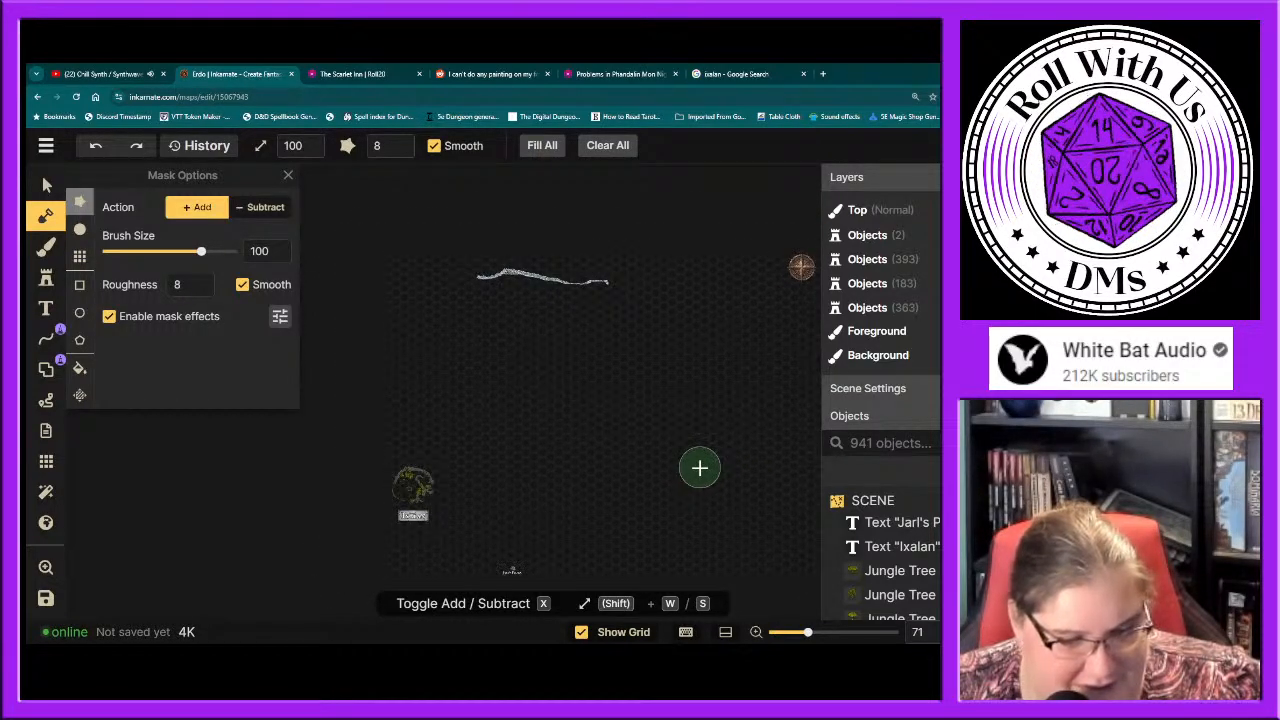
Step: Close the mask options, then hide the Foreground layer and show it again
{"action": "left_click", "coordinate": [289, 175]}
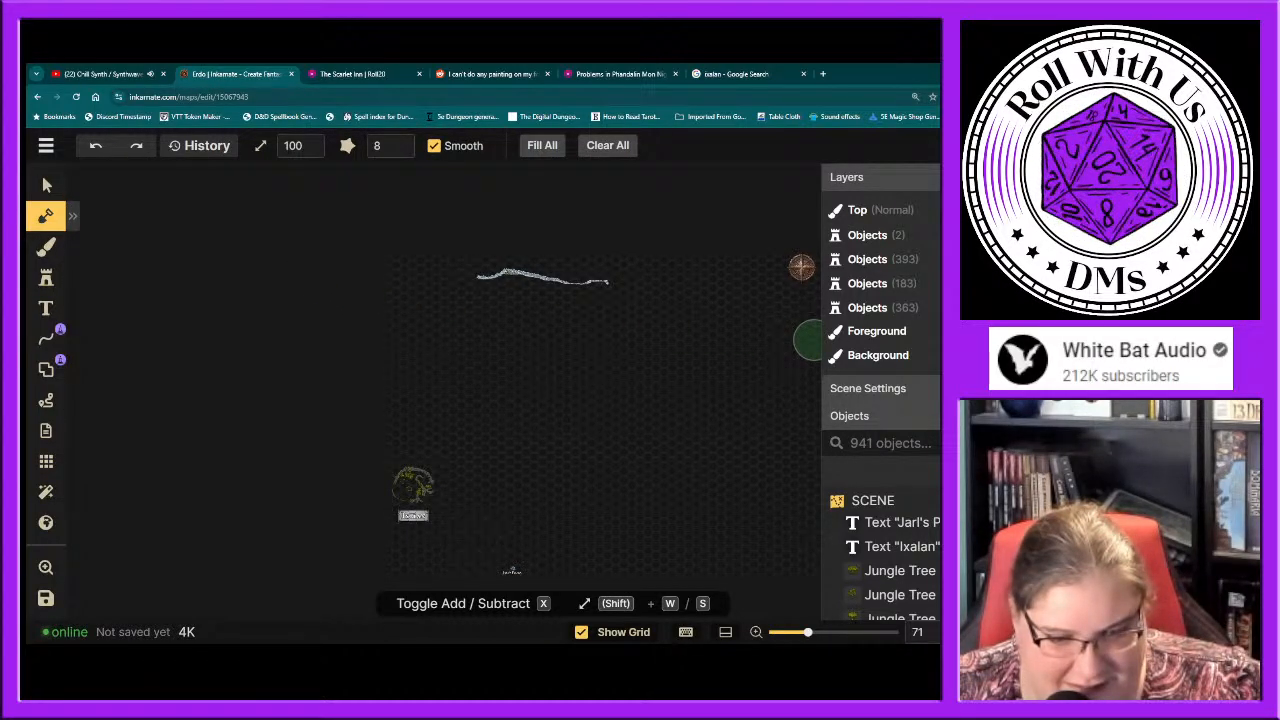
{"action": "left_click", "coordinate": [936, 331]}
{"action": "left_click", "coordinate": [936, 340]}
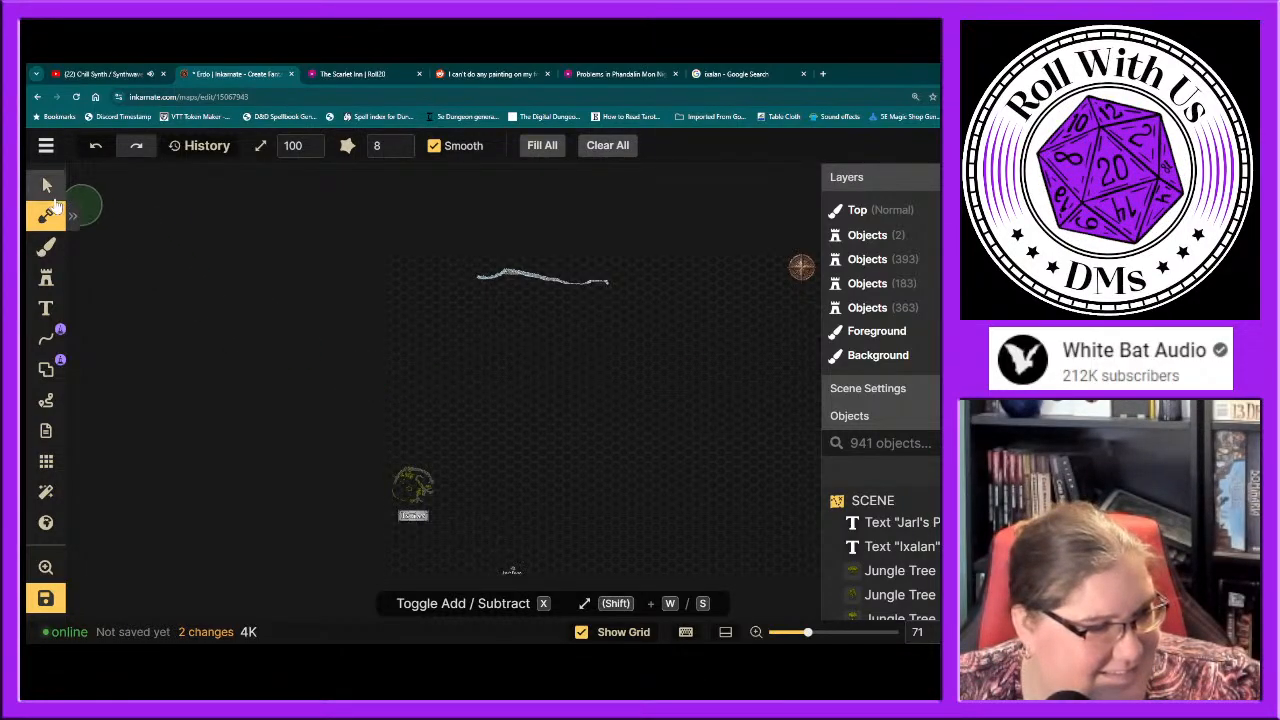
Step: Switch to the Select tool and undo the Foreground layer's visibility changes
{"action": "left_click", "coordinate": [45, 186]}
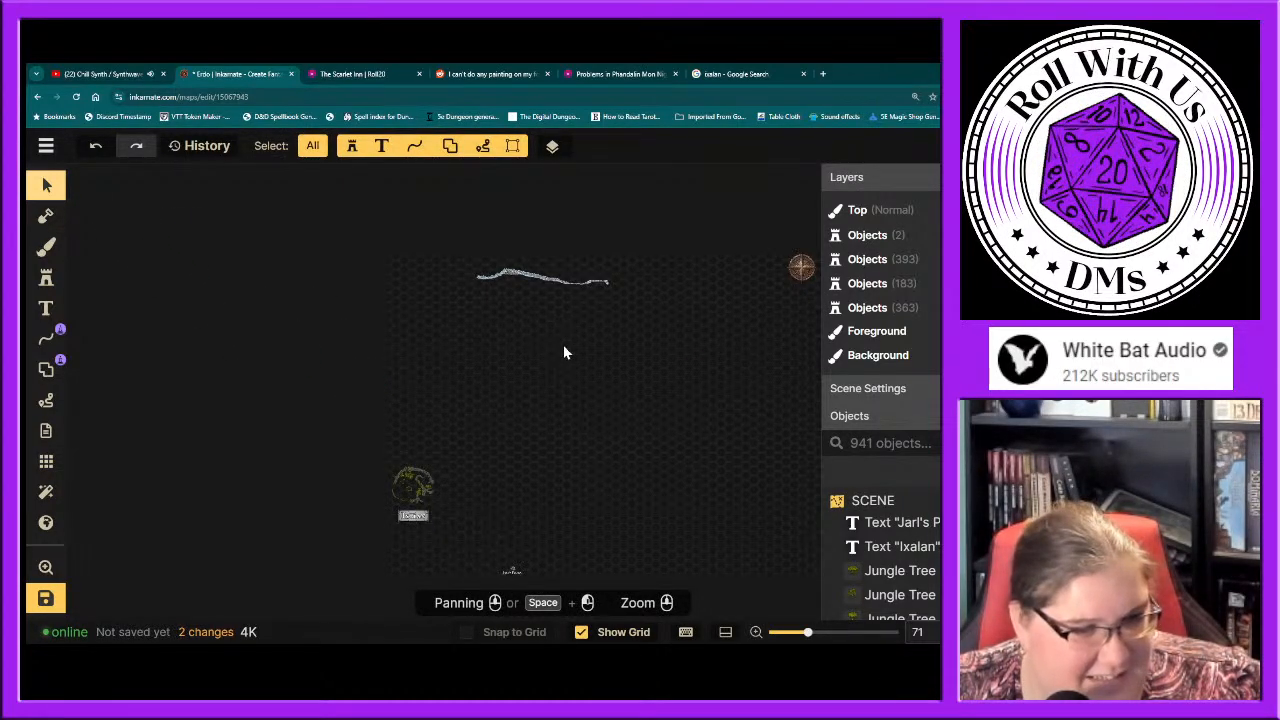
{"action": "left_click_drag", "start_coordinate": [564, 346], "coordinate": [480, 330]}
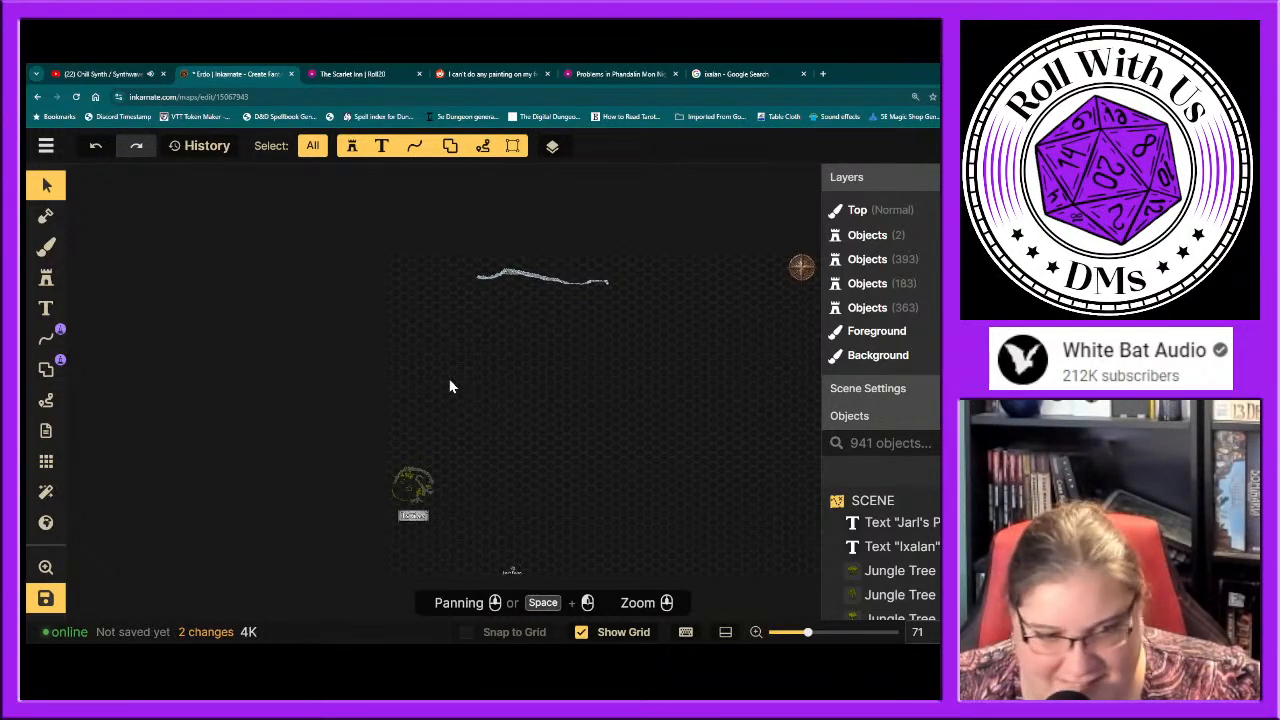
{"action": "key", "text": "ctrl+z"}
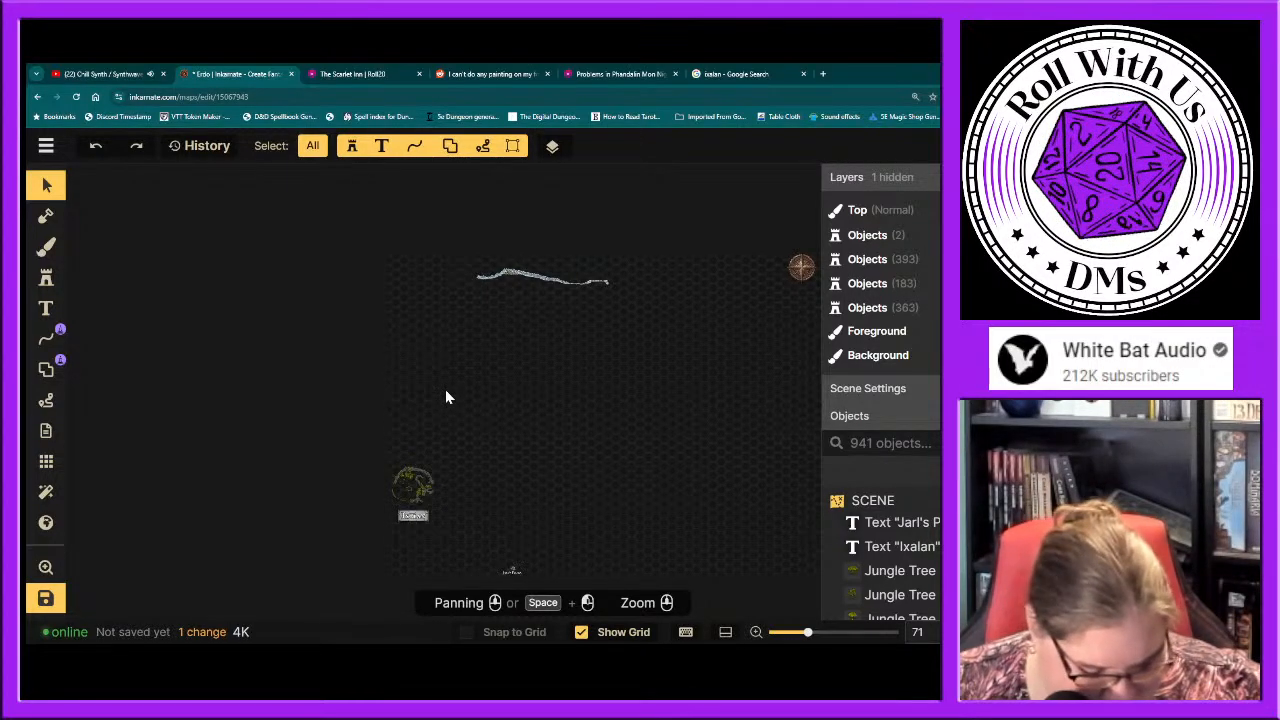
{"action": "key", "text": "ctrl+z"}
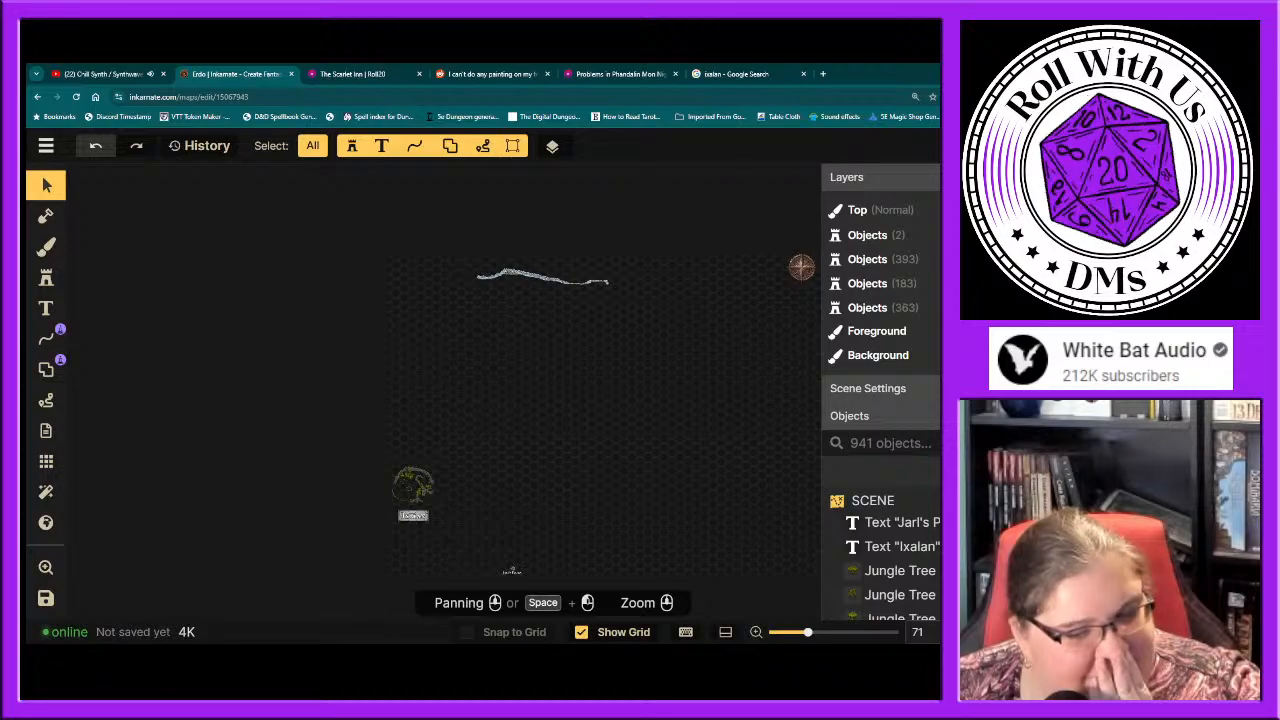
{"action": "key", "text": "ctrl+z"}
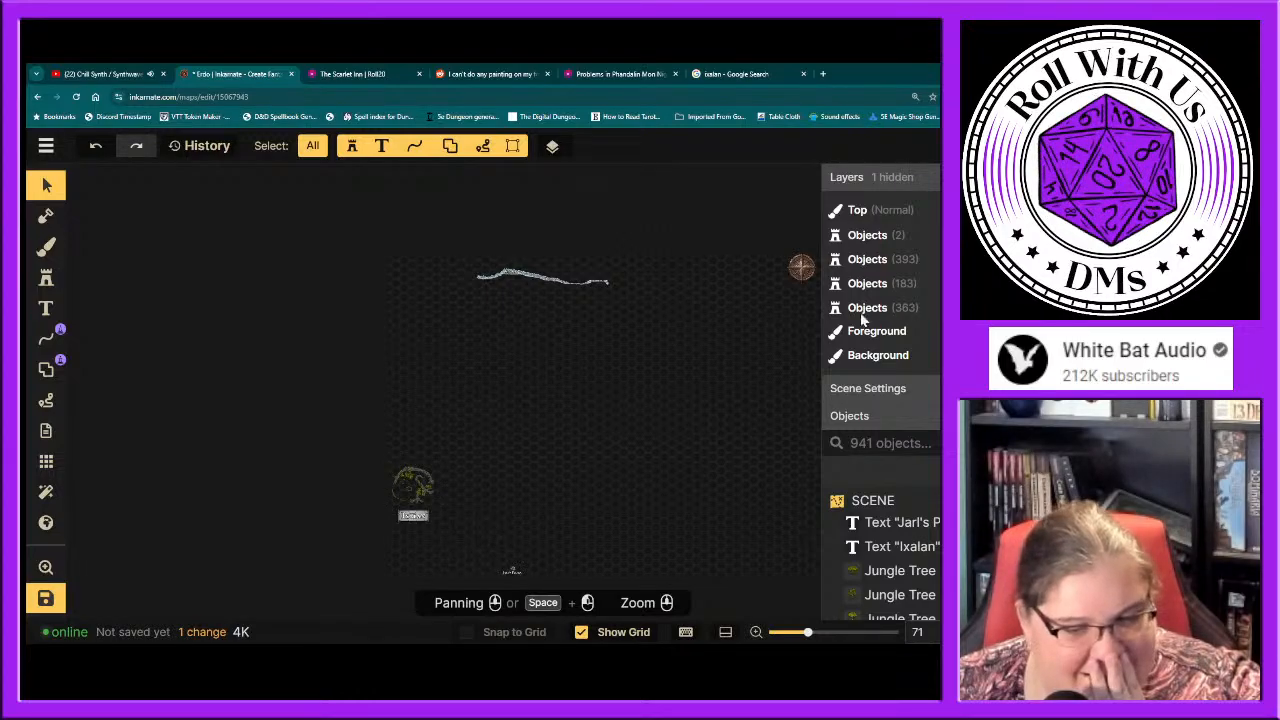
{"action": "key", "text": "ctrl+z"}
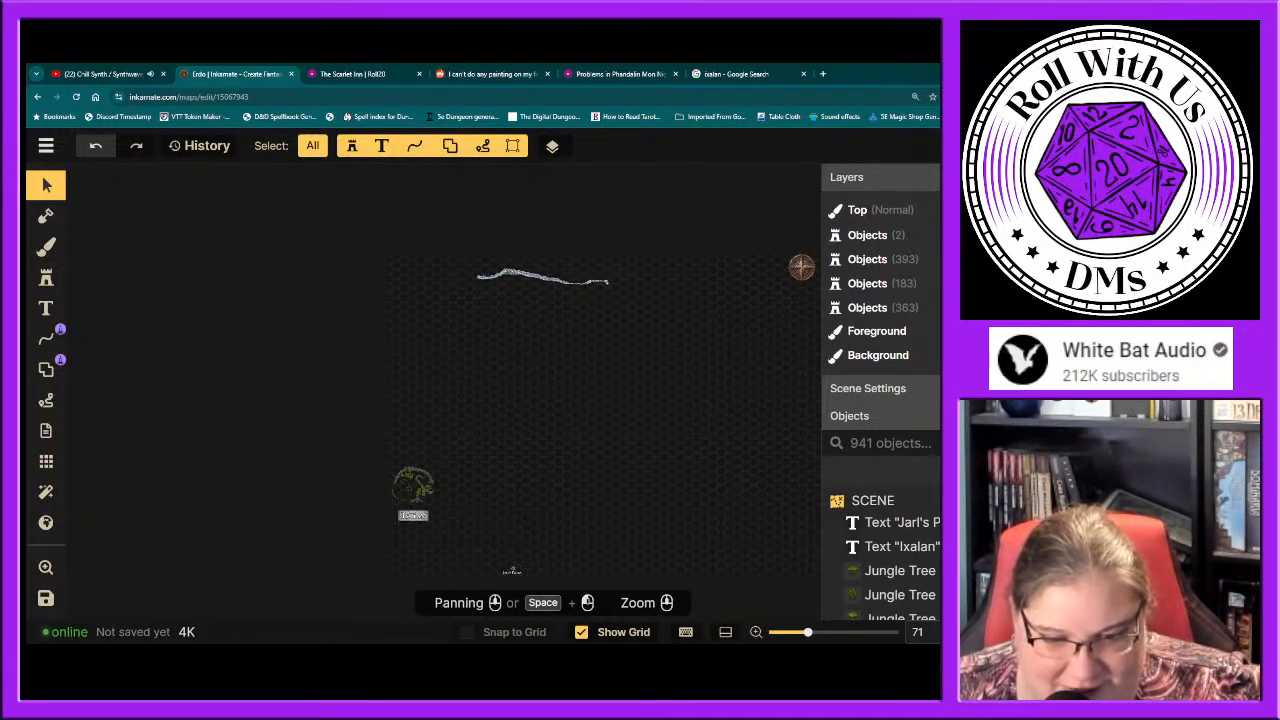
Step: Toggle the Foreground layer's visibility off and on once more and inspect the Ixalan area up close
{"action": "left_click", "coordinate": [937, 331]}
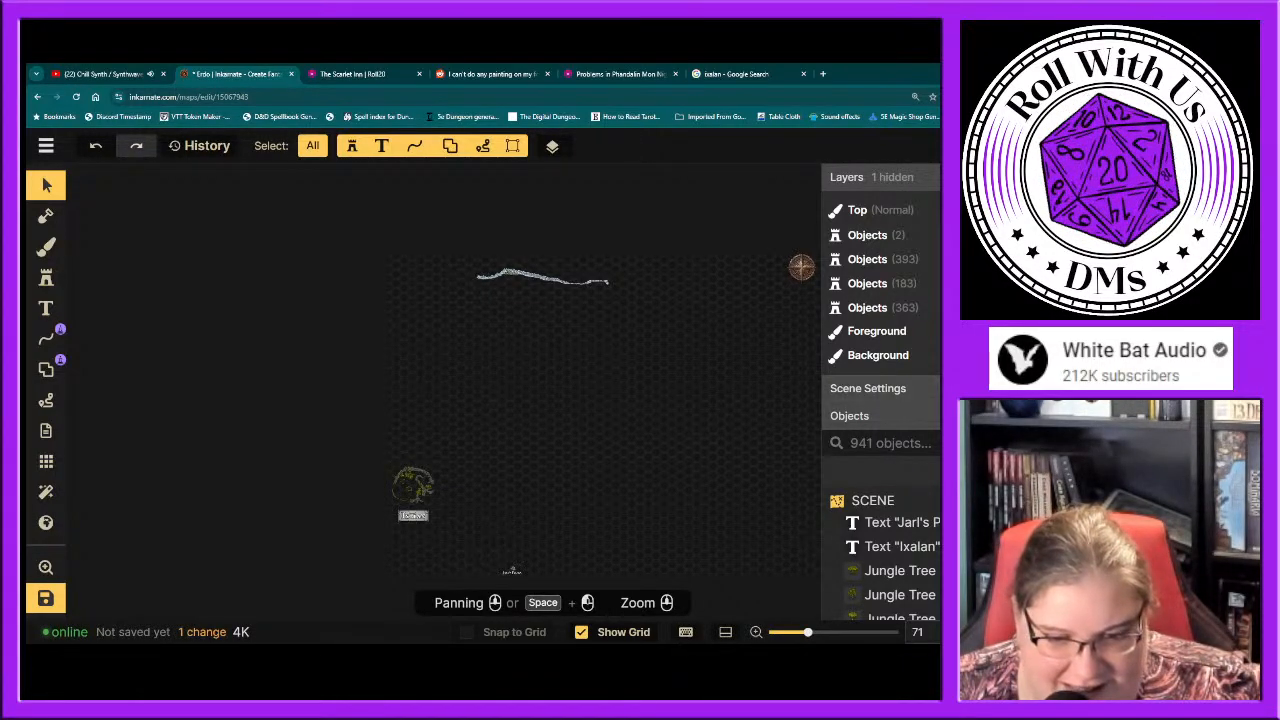
{"action": "left_click", "coordinate": [937, 331]}
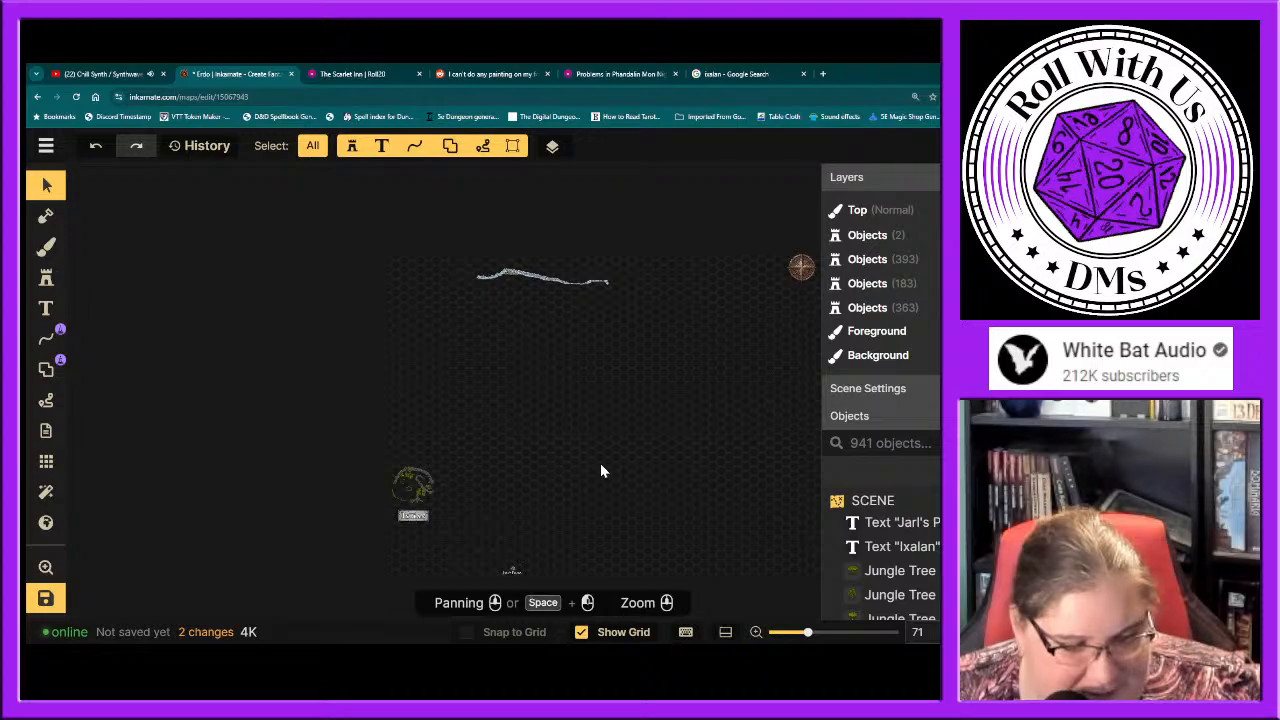
{"action": "scroll", "coordinate": [418, 490], "scroll_direction": "up", "scroll_amount": 1}
{"action": "scroll", "coordinate": [418, 485], "scroll_direction": "up", "scroll_amount": 5}
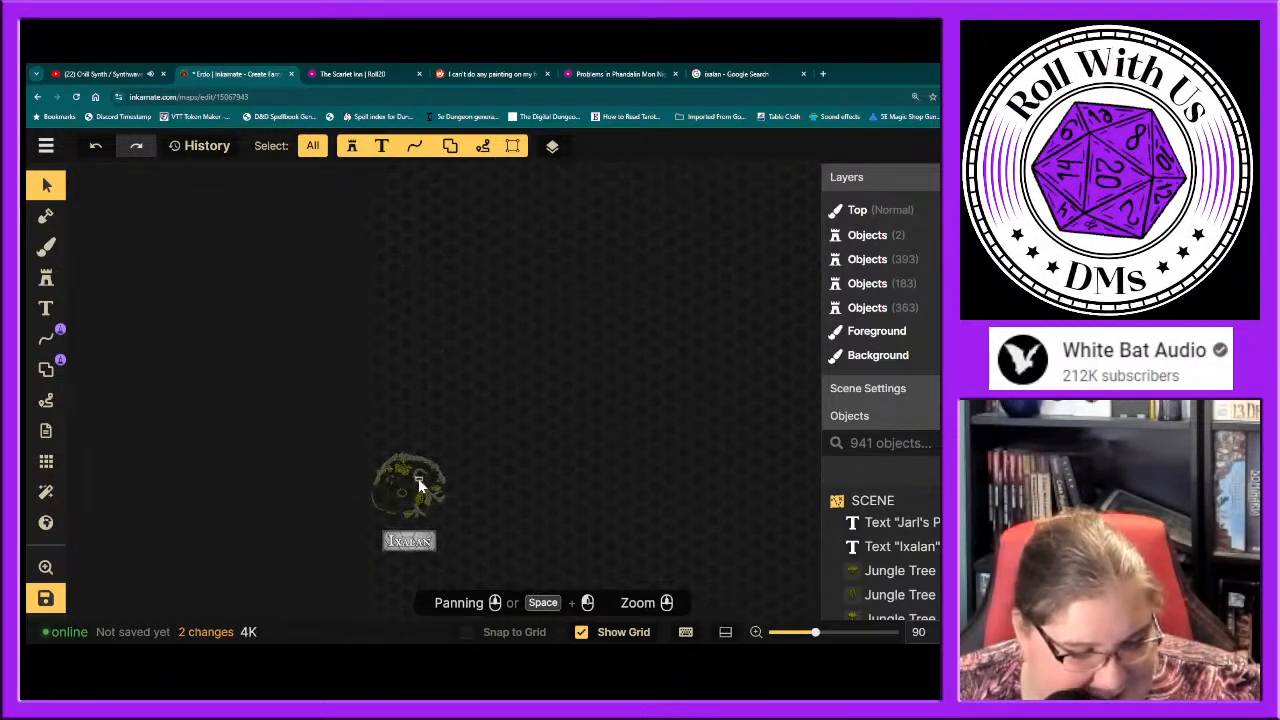
{"action": "scroll", "coordinate": [418, 478], "scroll_direction": "up", "scroll_amount": 4}
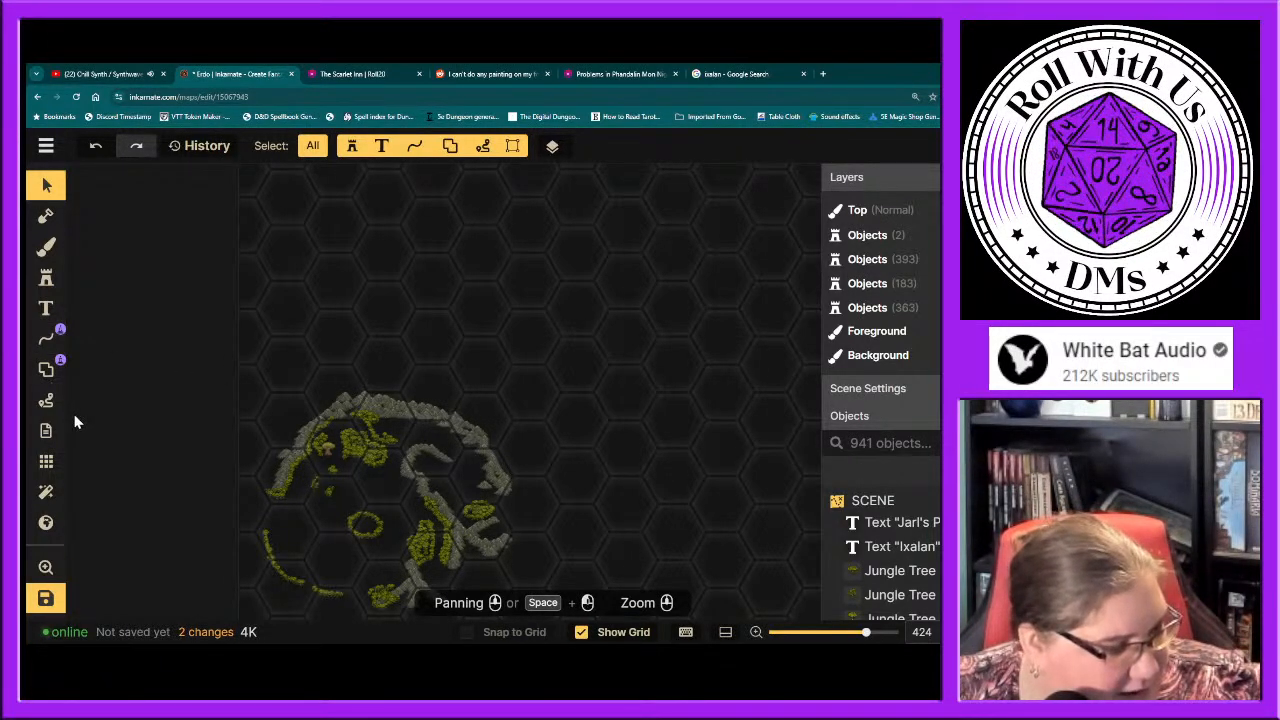
Step: Hide the hex grid and check the whole map without it
{"action": "left_click", "coordinate": [46, 461]}
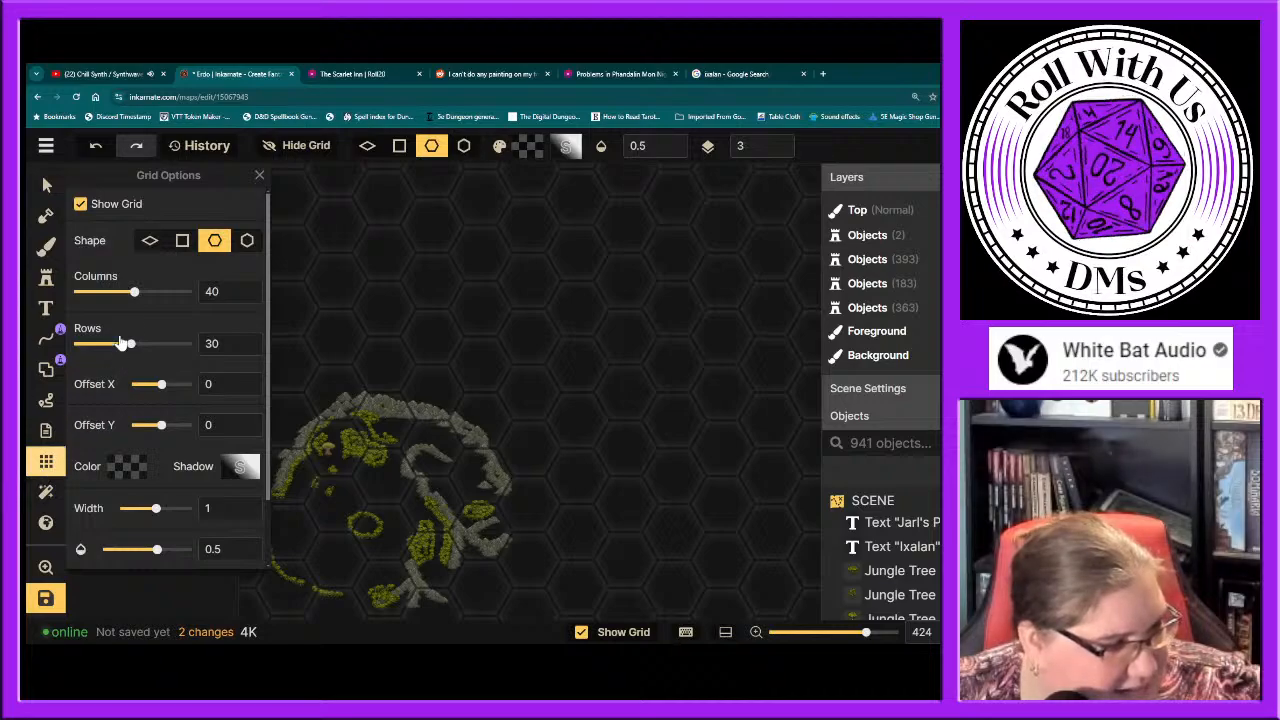
{"action": "left_click", "coordinate": [80, 204]}
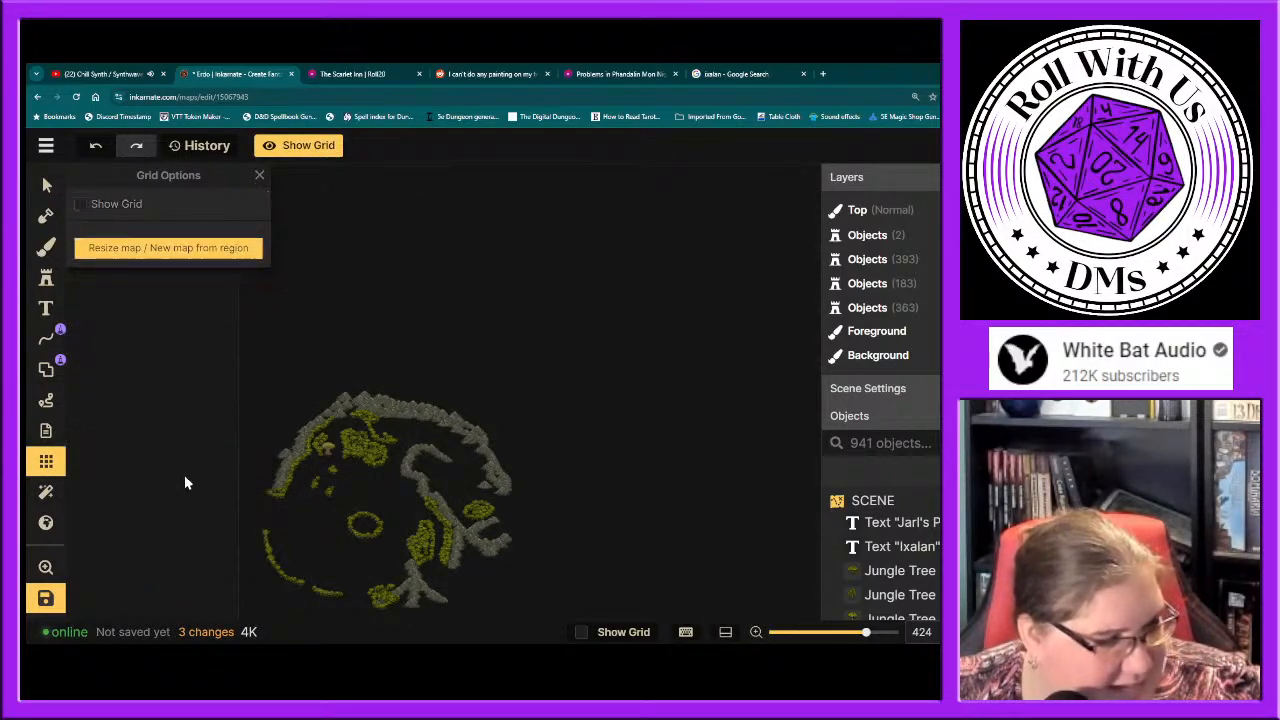
{"action": "scroll", "coordinate": [682, 509], "scroll_direction": "down", "scroll_amount": 5}
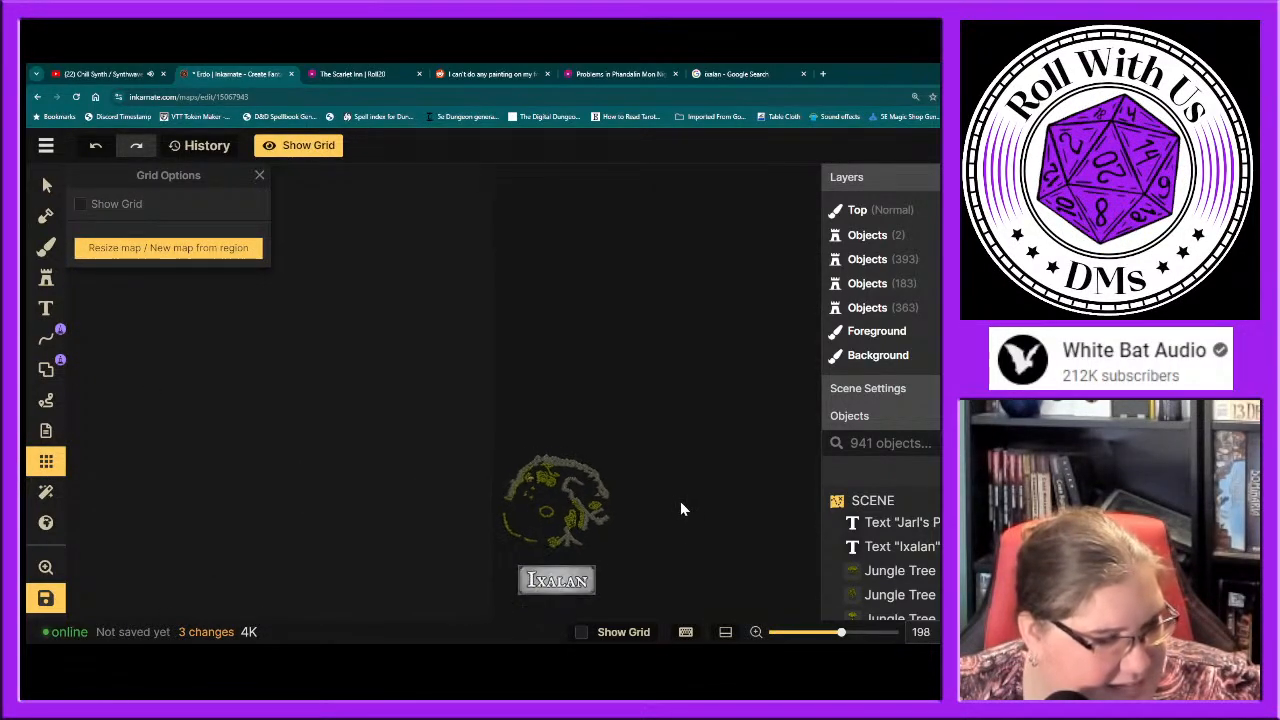
{"action": "scroll", "coordinate": [685, 508], "scroll_direction": "down", "scroll_amount": 3}
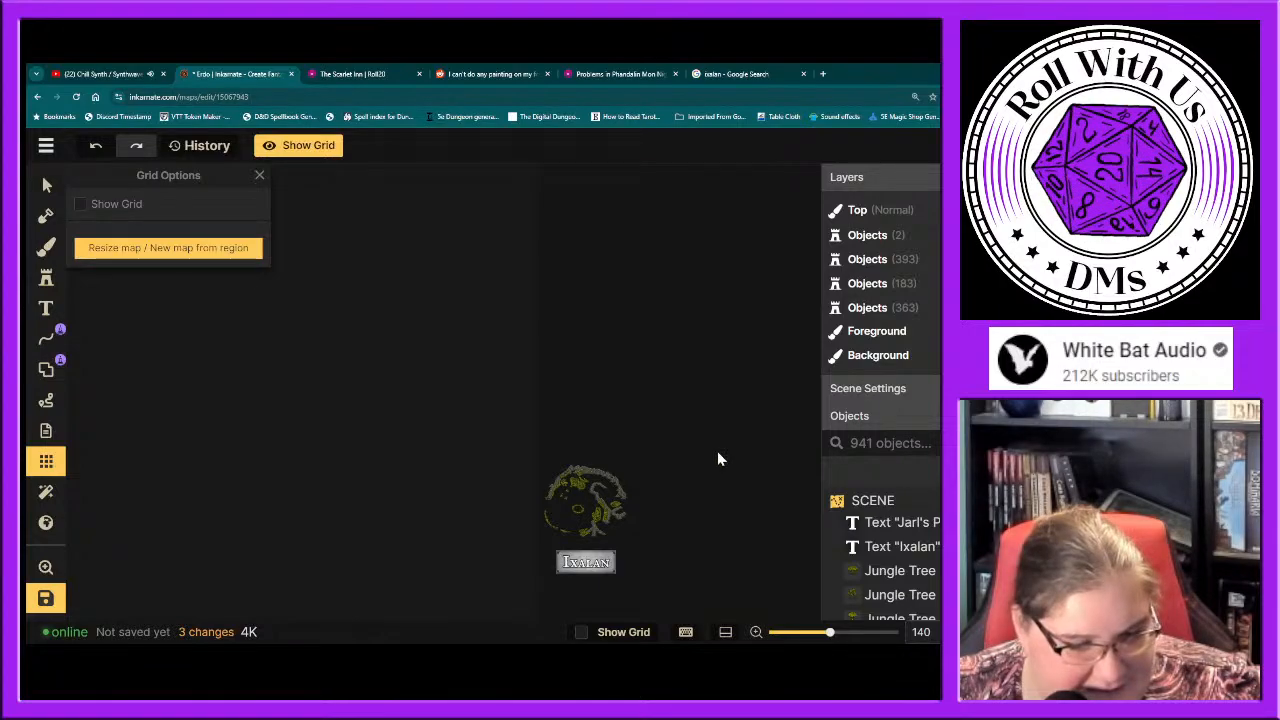
{"action": "left_click_drag", "start_coordinate": [723, 446], "coordinate": [390, 438]}
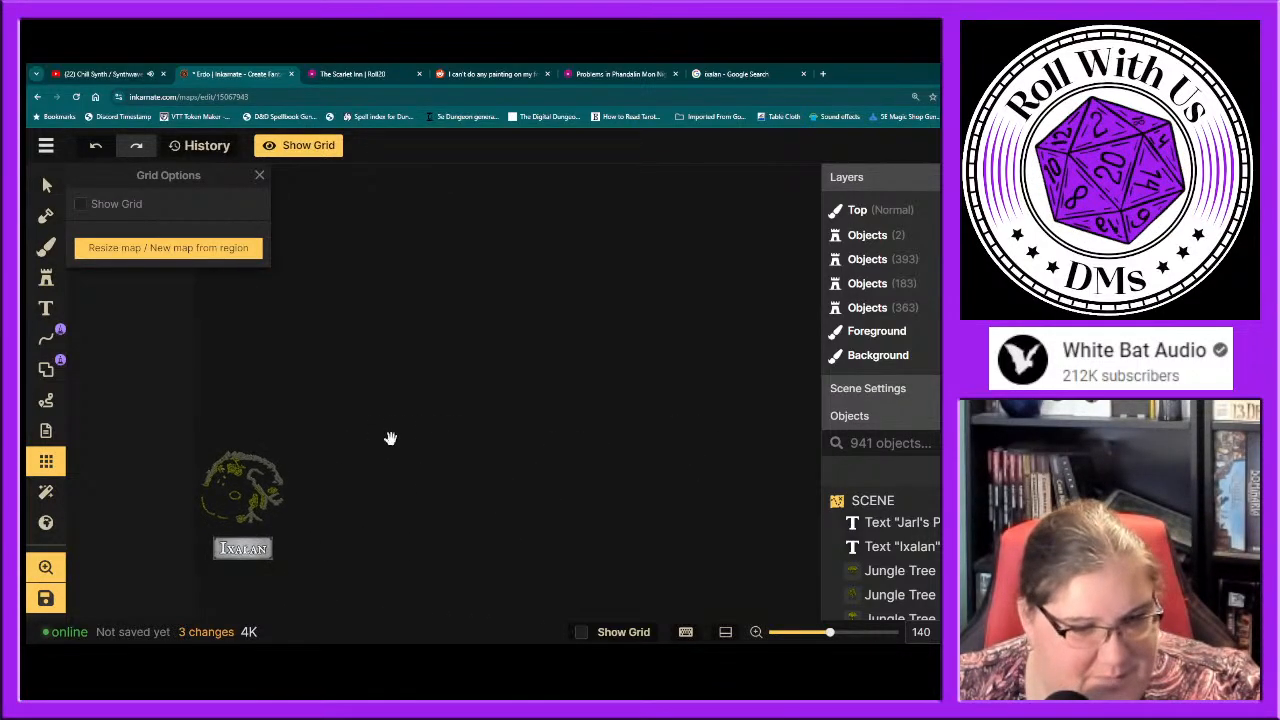
{"action": "scroll", "coordinate": [474, 463], "scroll_direction": "down", "scroll_amount": 4}
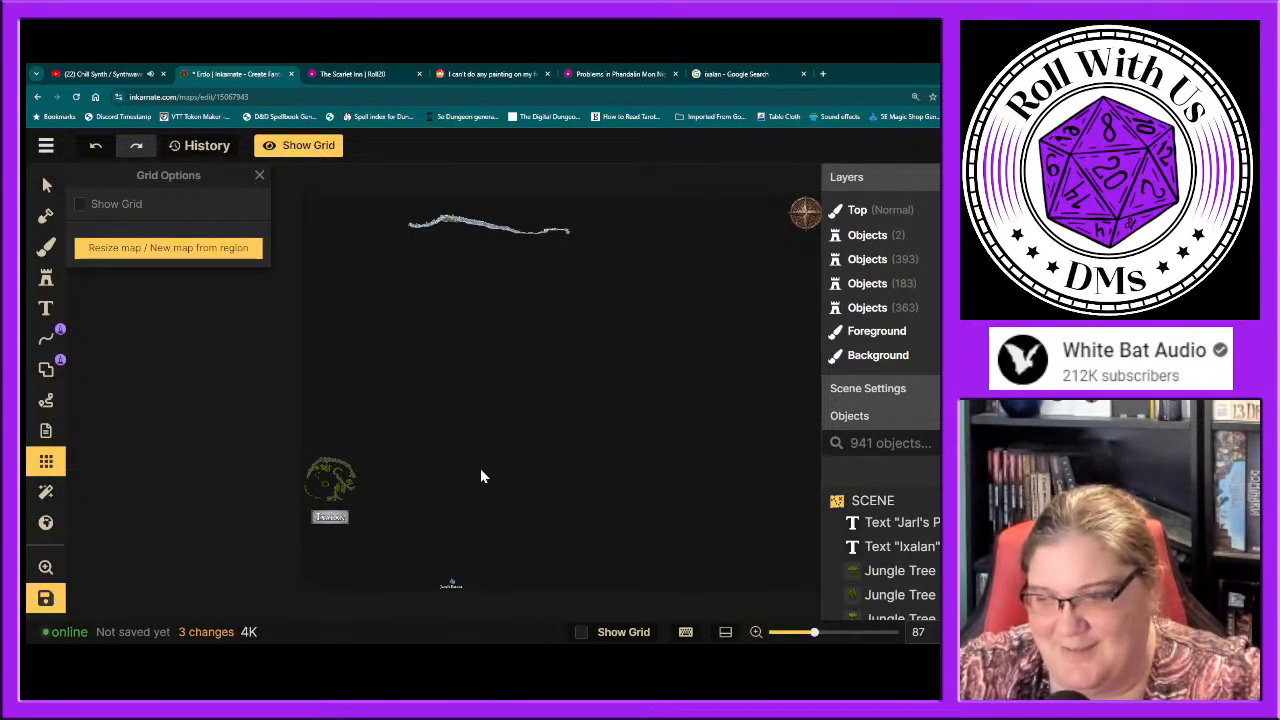
Step: Check the map in the 4K image export preview without exporting it
{"action": "left_click", "coordinate": [46, 146]}
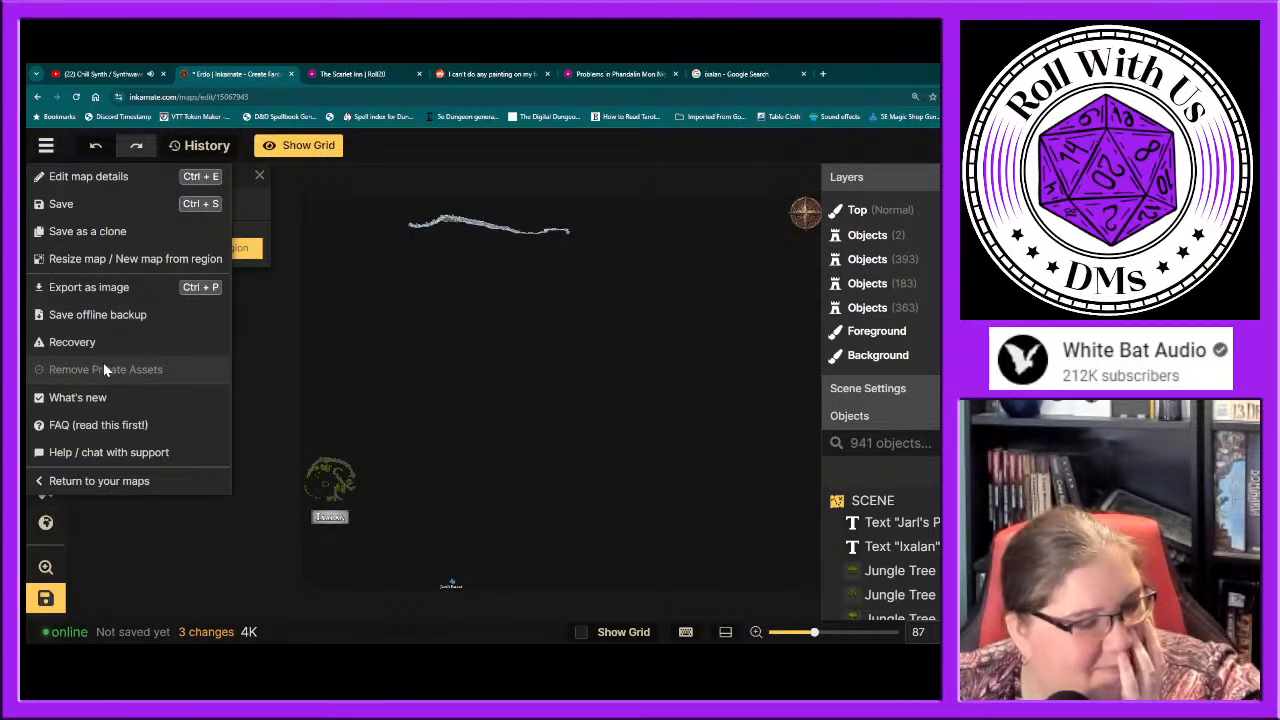
{"action": "left_click", "coordinate": [93, 289]}
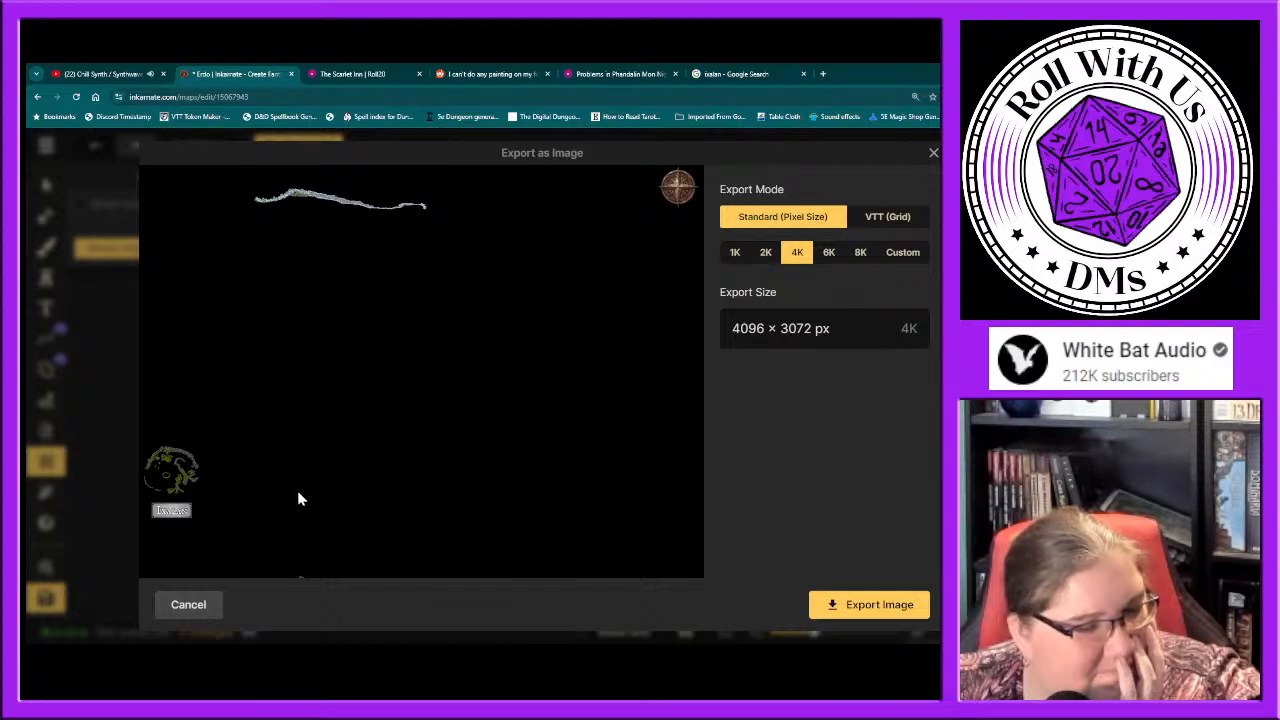
{"action": "left_click", "coordinate": [933, 152]}
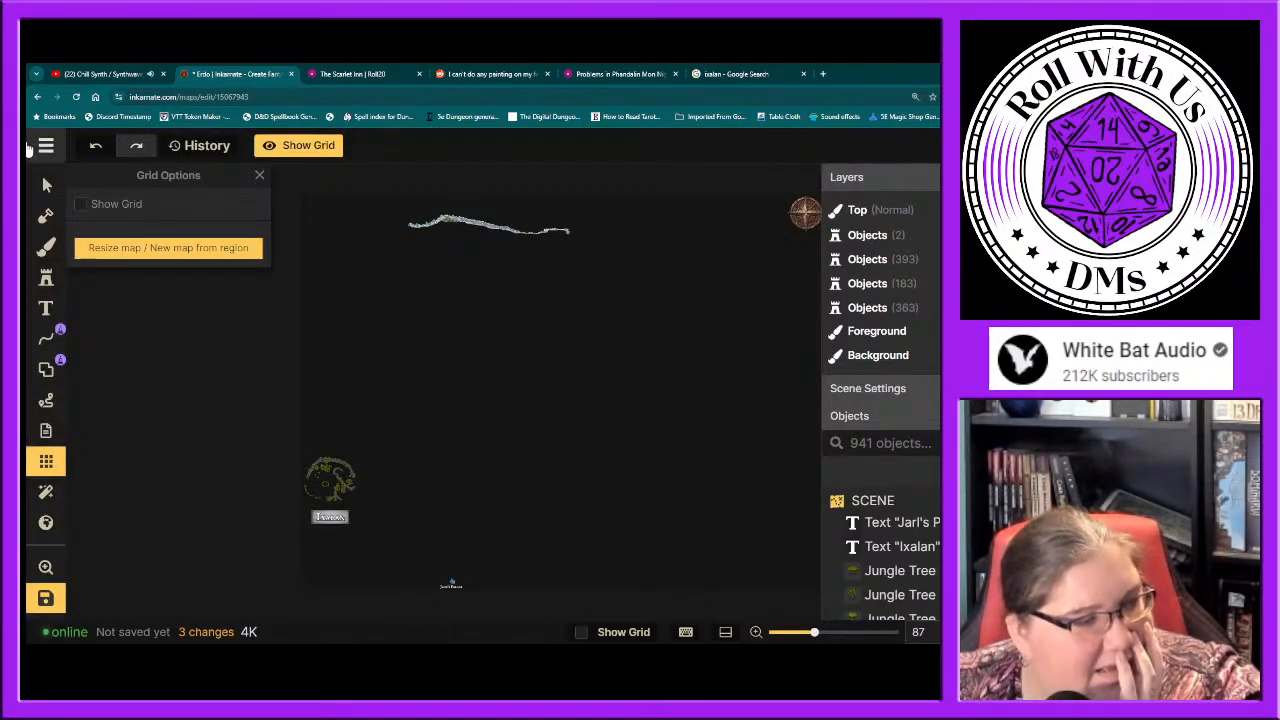
Step: Leave the map editor for the map list, discarding the unsaved changes
{"action": "left_click", "coordinate": [44, 145]}
{"action": "left_click", "coordinate": [71, 495]}
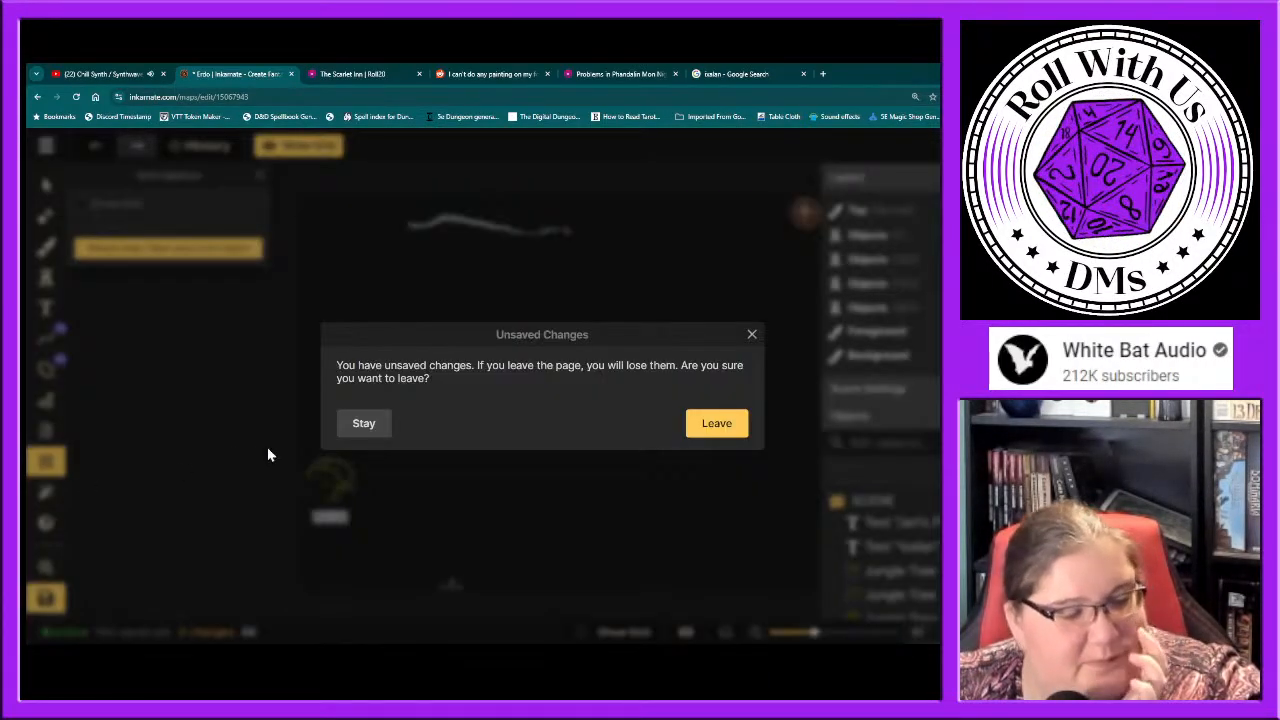
{"action": "left_click", "coordinate": [716, 423]}
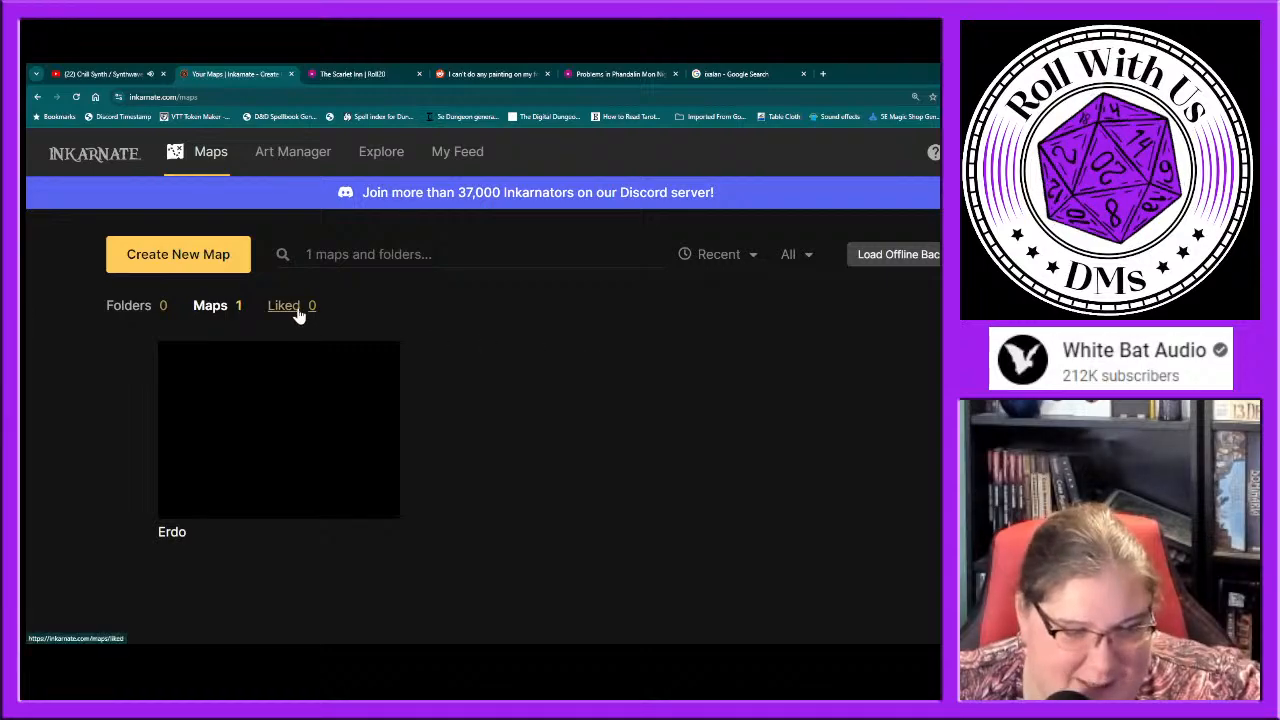
Step: Reopen the Erdo map at Medium (2K) resolution from the map list
{"action": "mouse_move", "coordinate": [335, 352]}
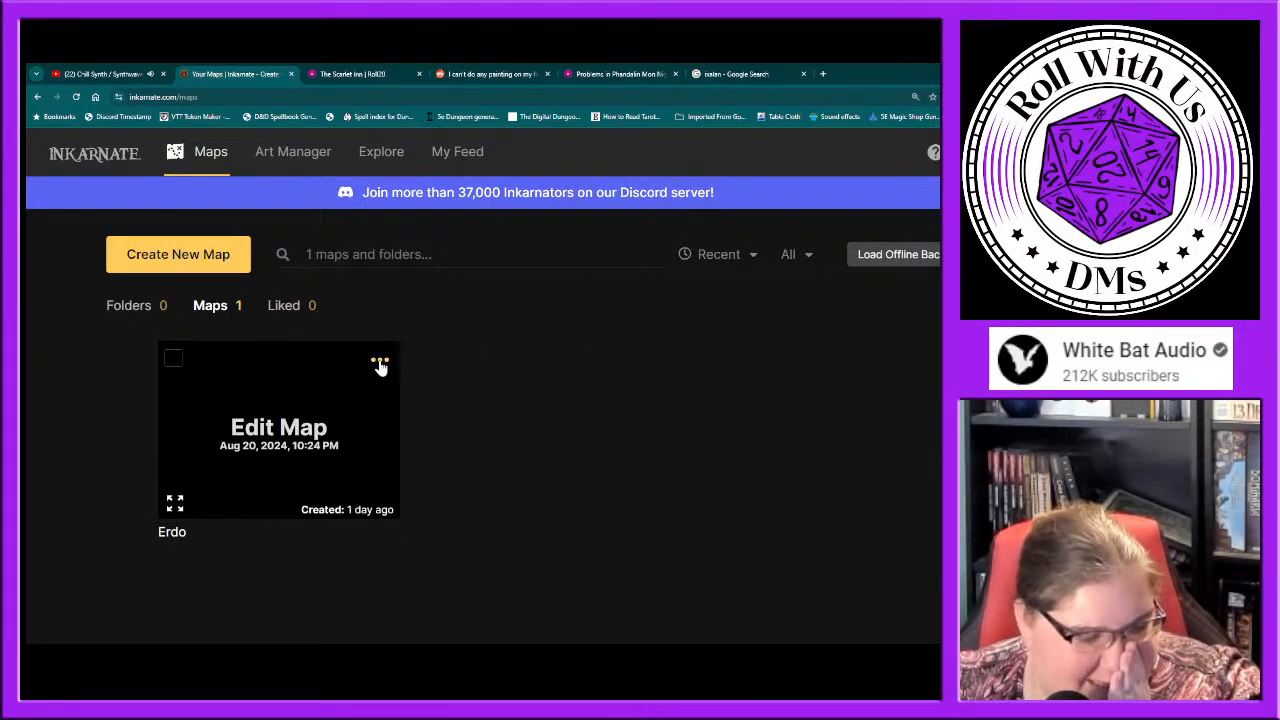
{"action": "left_click", "coordinate": [381, 362]}
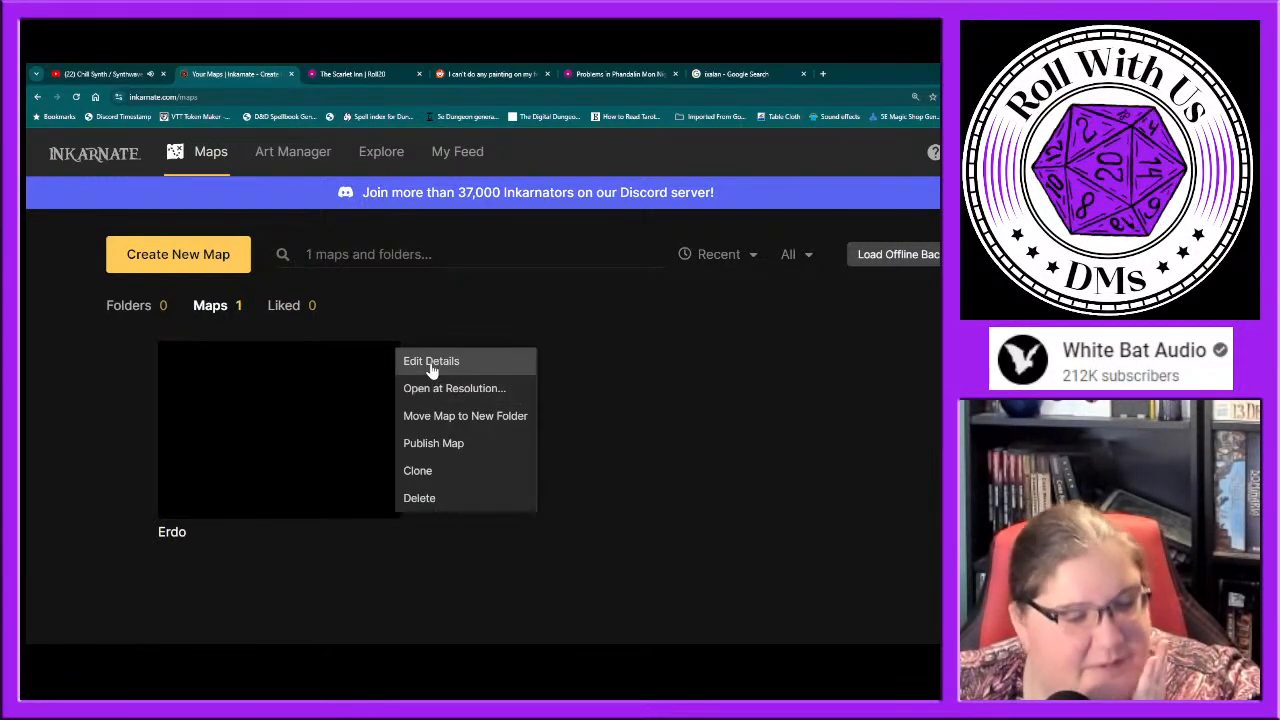
{"action": "left_click", "coordinate": [435, 389]}
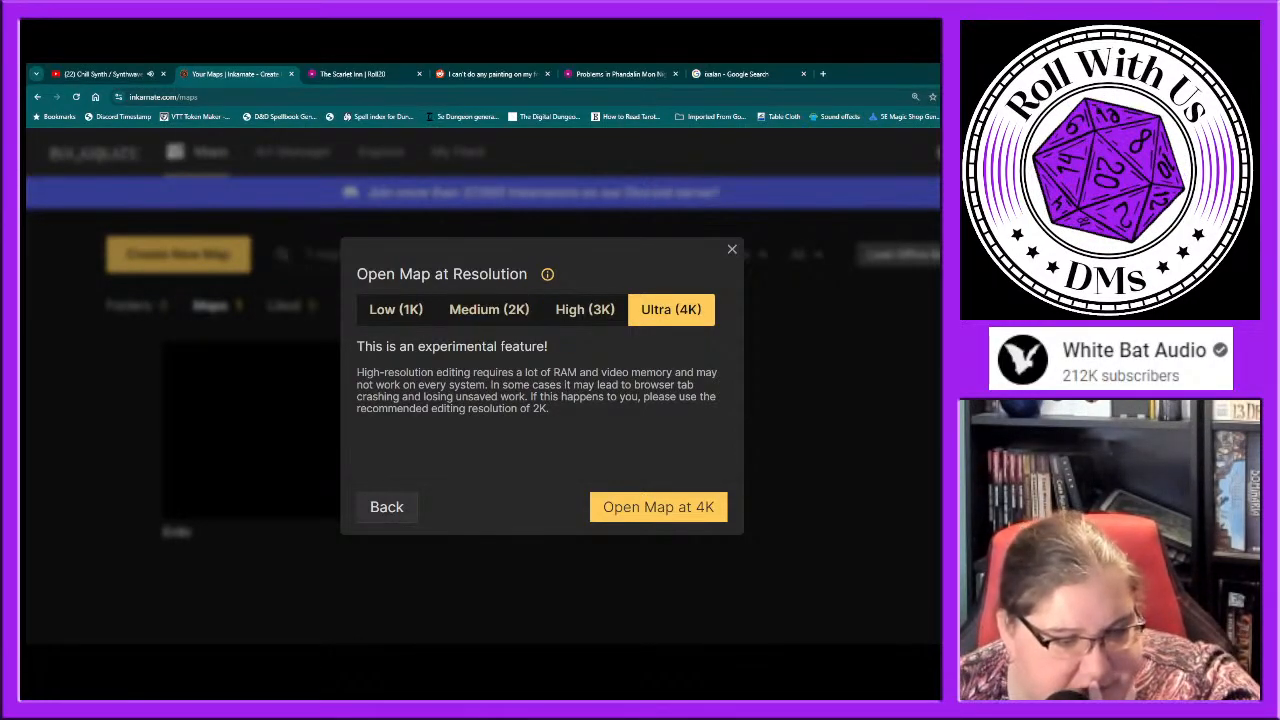
{"action": "left_click", "coordinate": [488, 318]}
{"action": "left_click", "coordinate": [669, 318]}
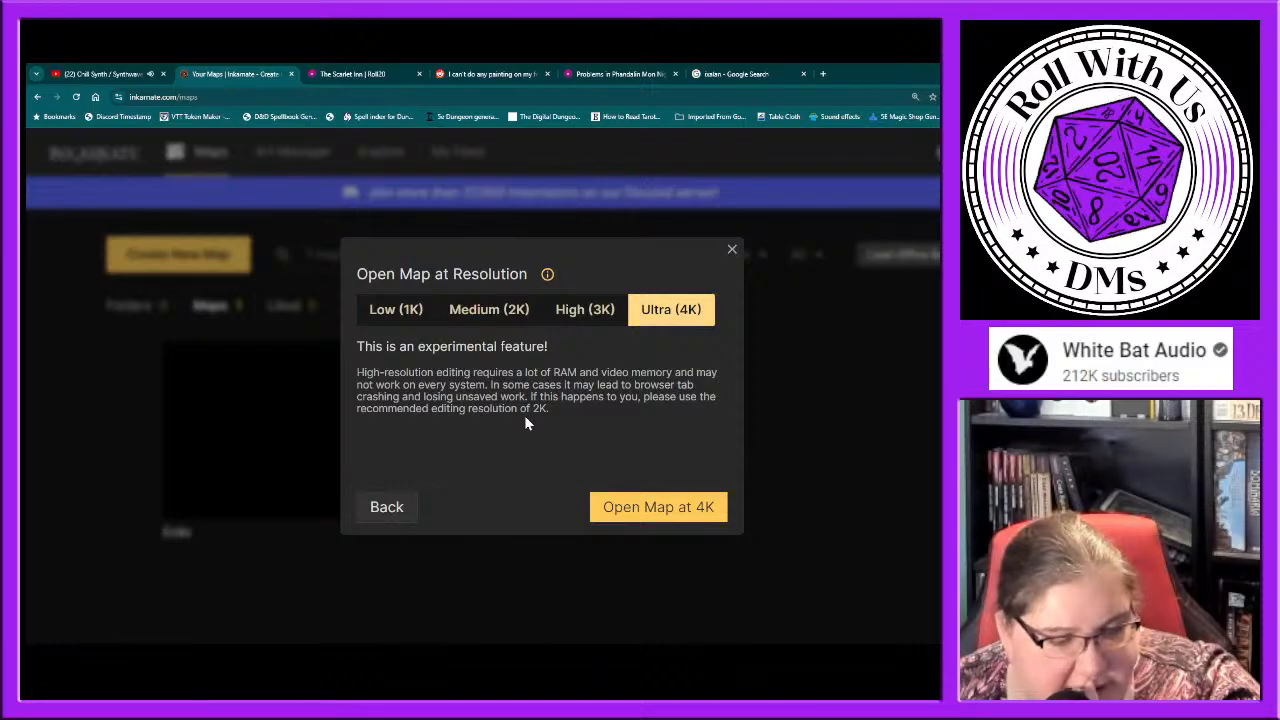
{"action": "left_click", "coordinate": [464, 318]}
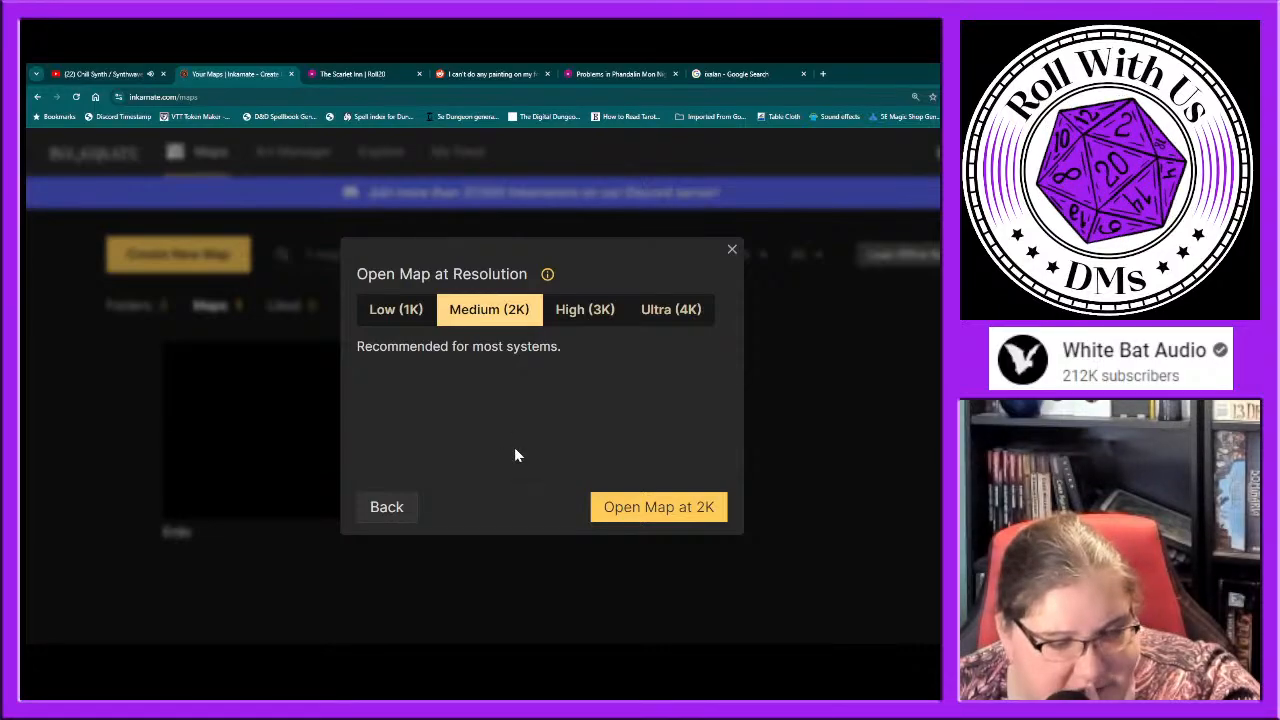
{"action": "left_click", "coordinate": [651, 511]}
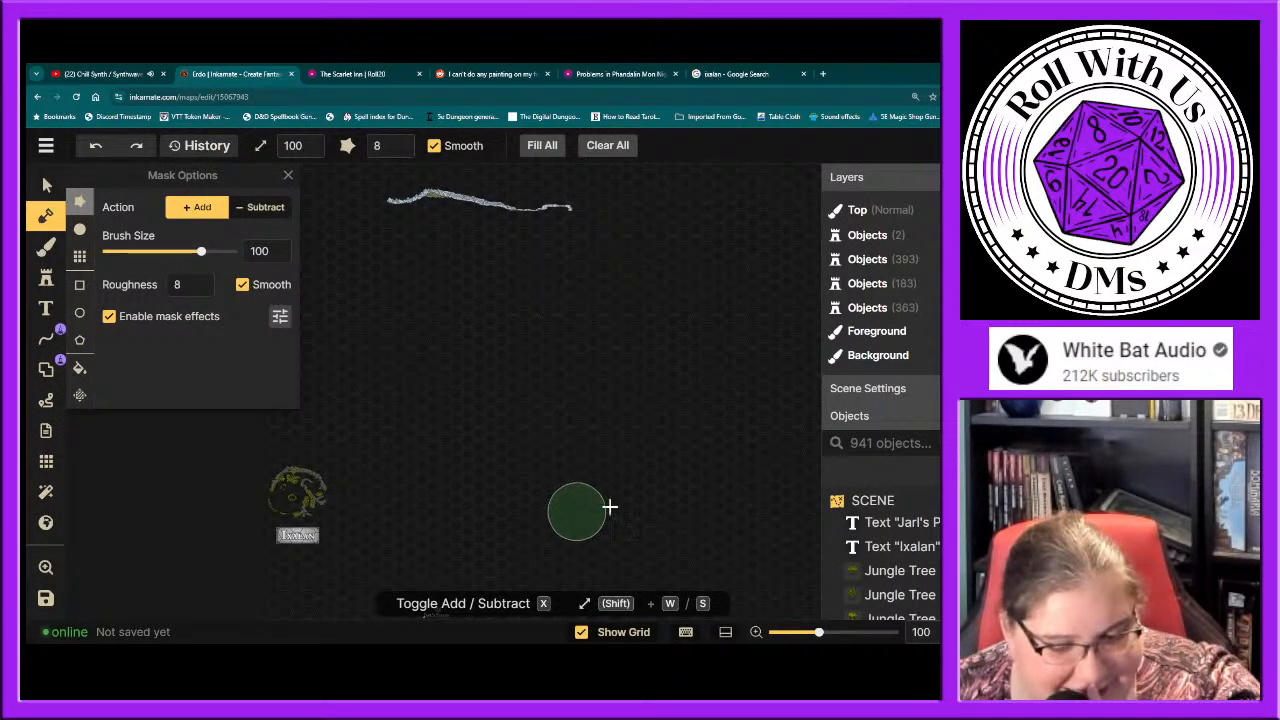
Step: Look over the whole reopened map for missing textures and return to the map list
{"action": "scroll", "coordinate": [610, 507], "scroll_direction": "down", "scroll_amount": 5}
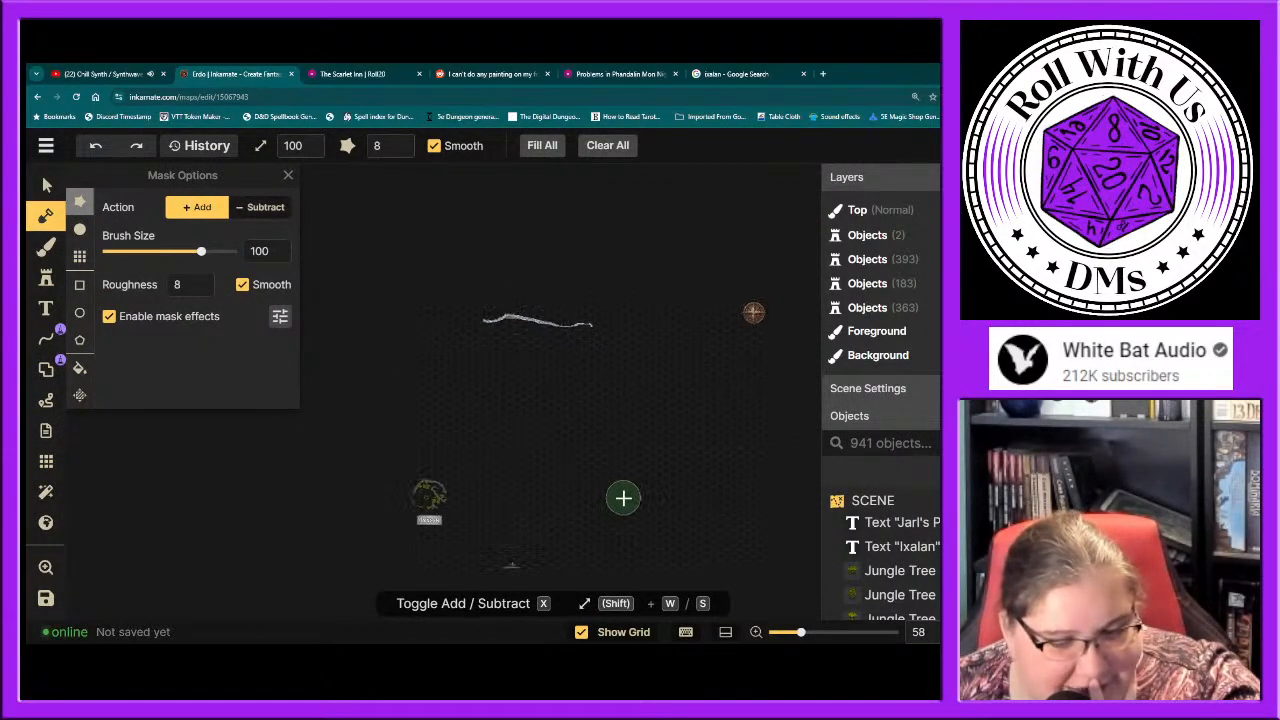
{"action": "scroll", "coordinate": [623, 498], "scroll_direction": "up", "scroll_amount": 3}
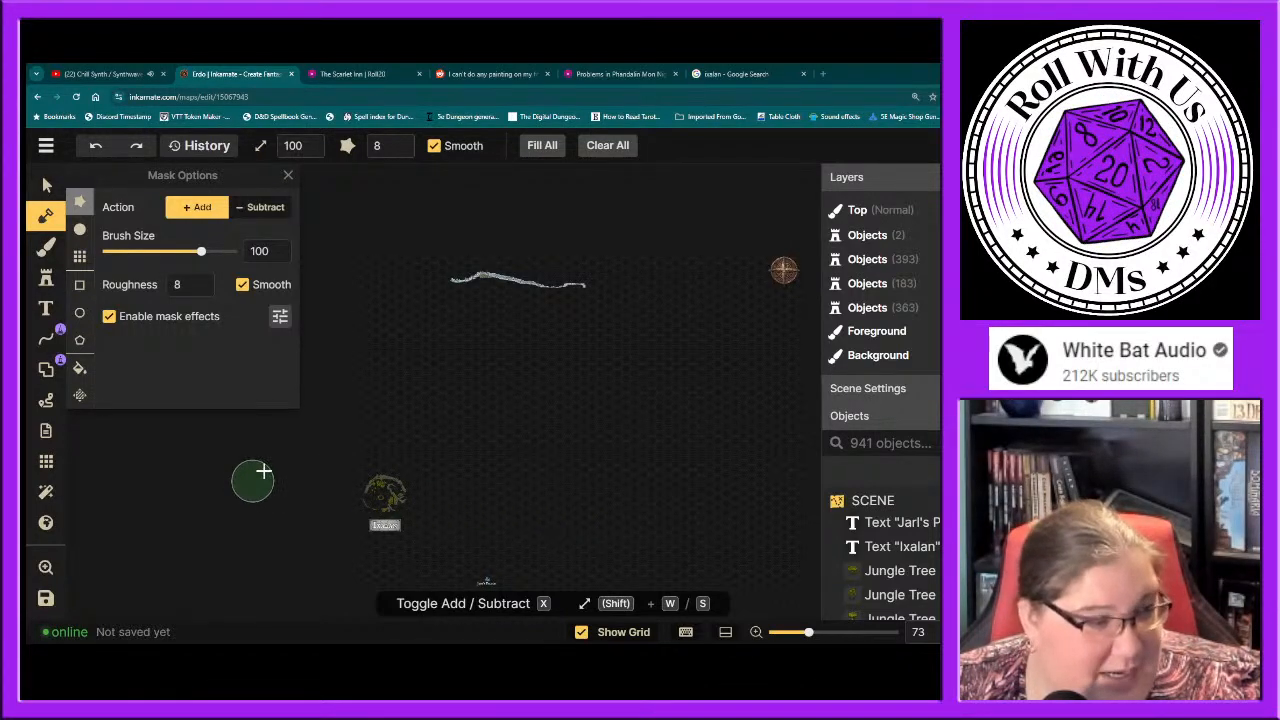
{"action": "left_click", "coordinate": [46, 145]}
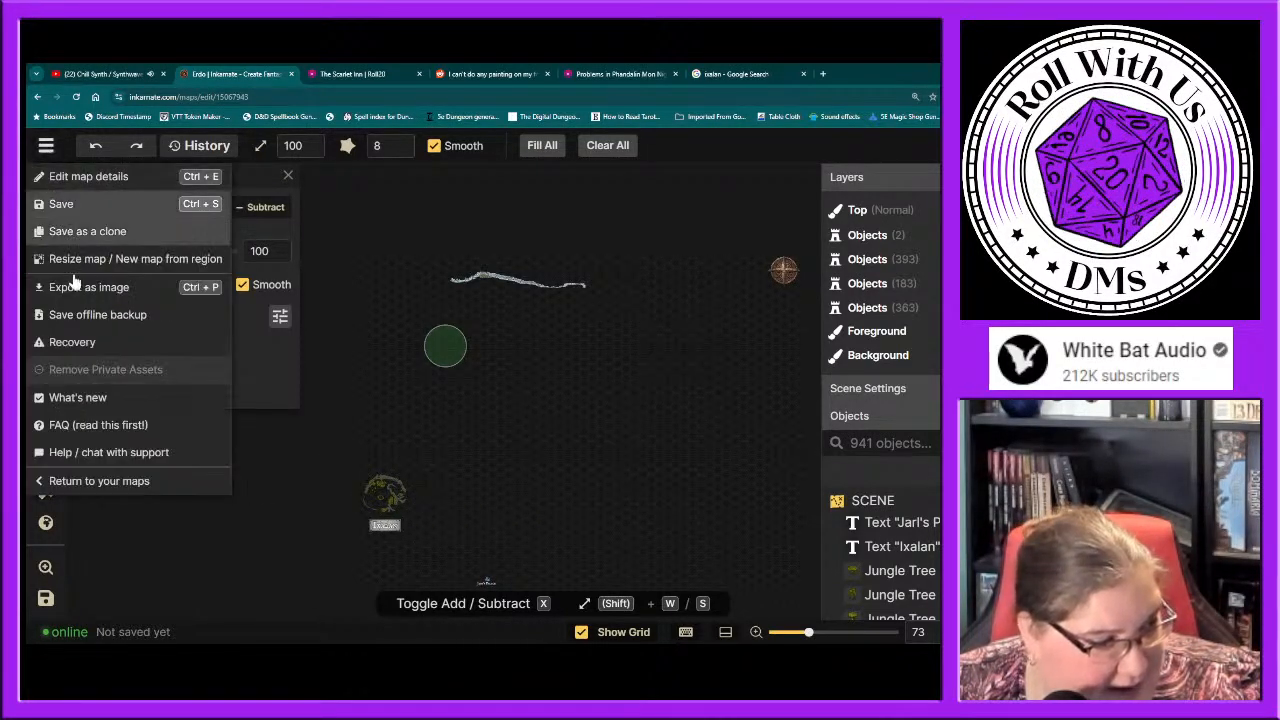
{"action": "left_click", "coordinate": [82, 480]}
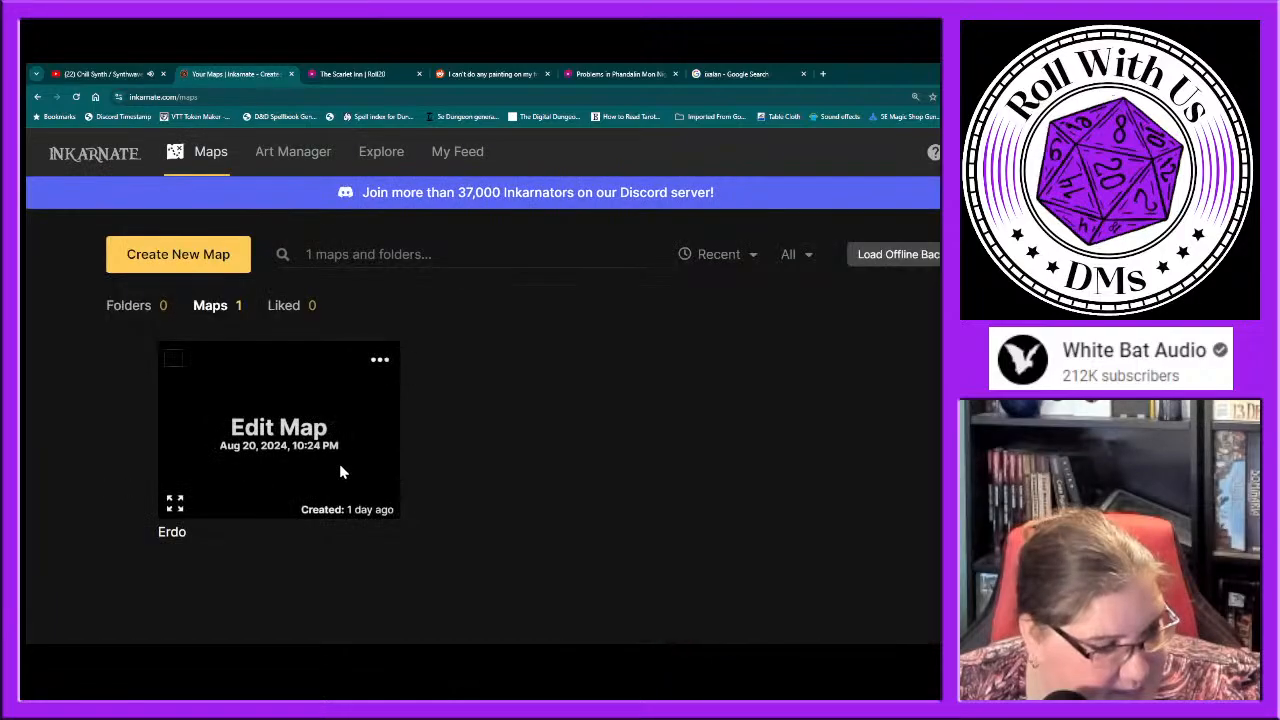
{"action": "left_click", "coordinate": [380, 362]}
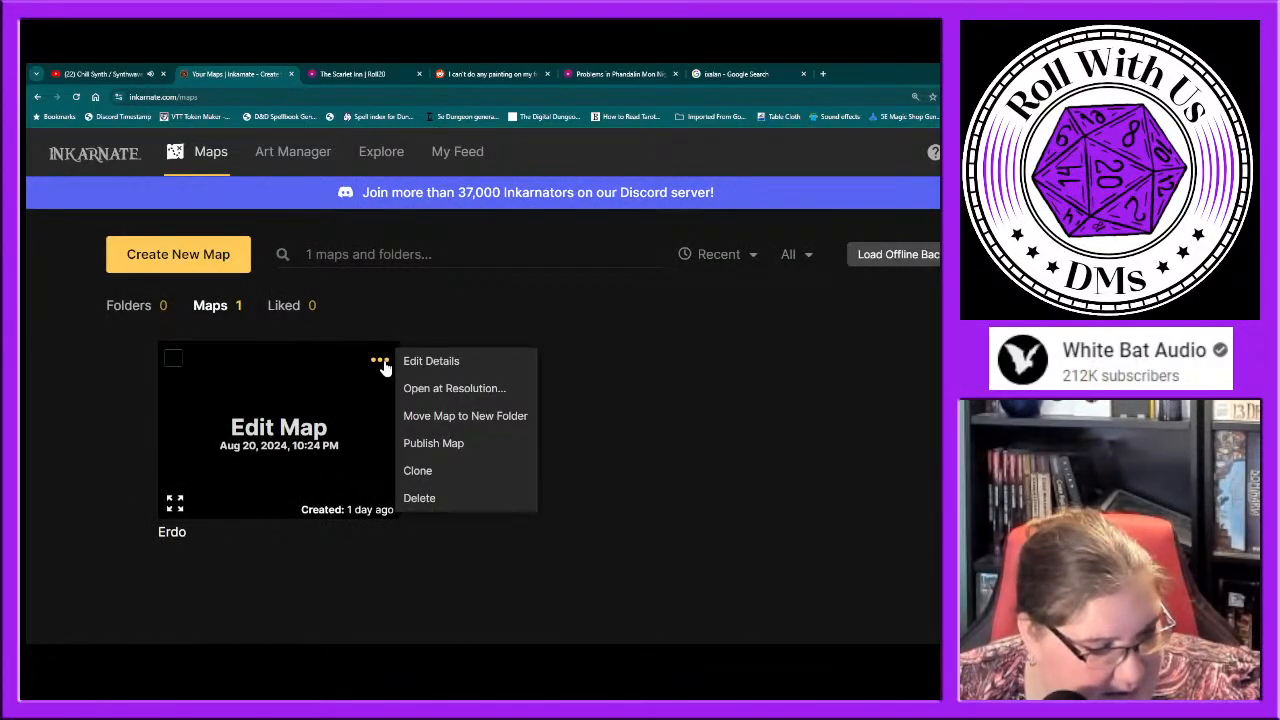
{"action": "left_click", "coordinate": [424, 390]}
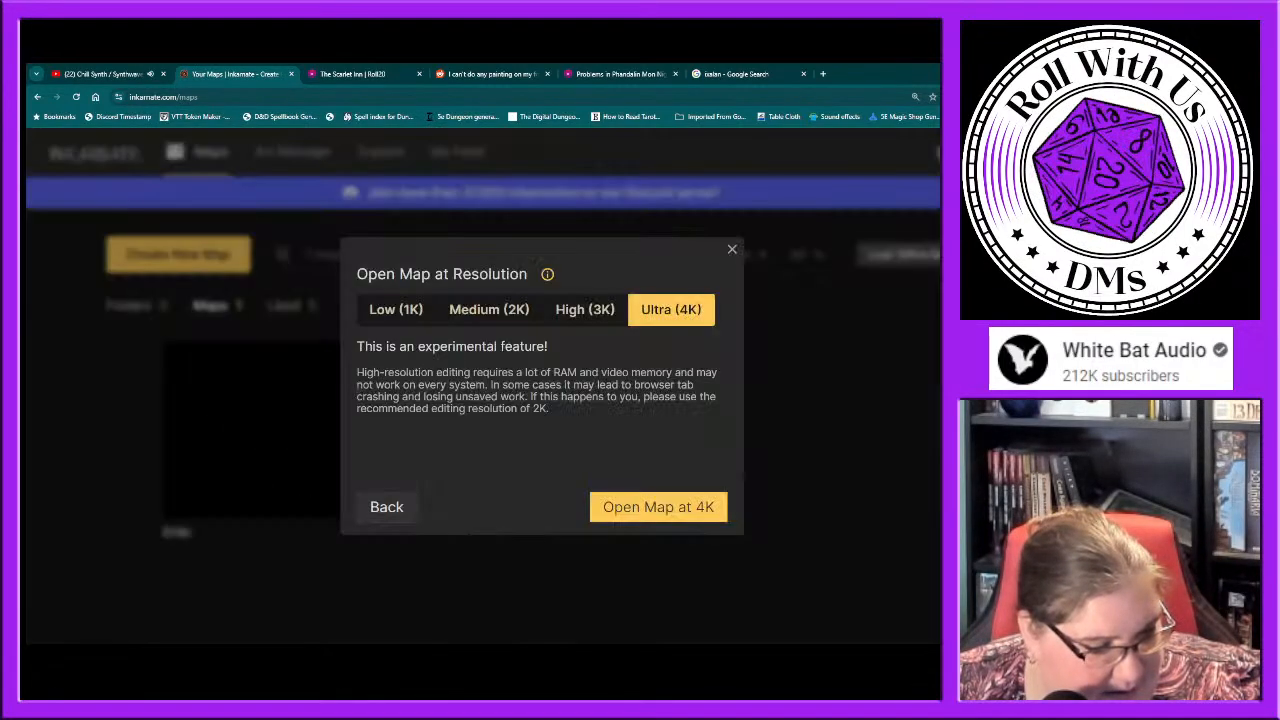
{"action": "left_click", "coordinate": [489, 311]}
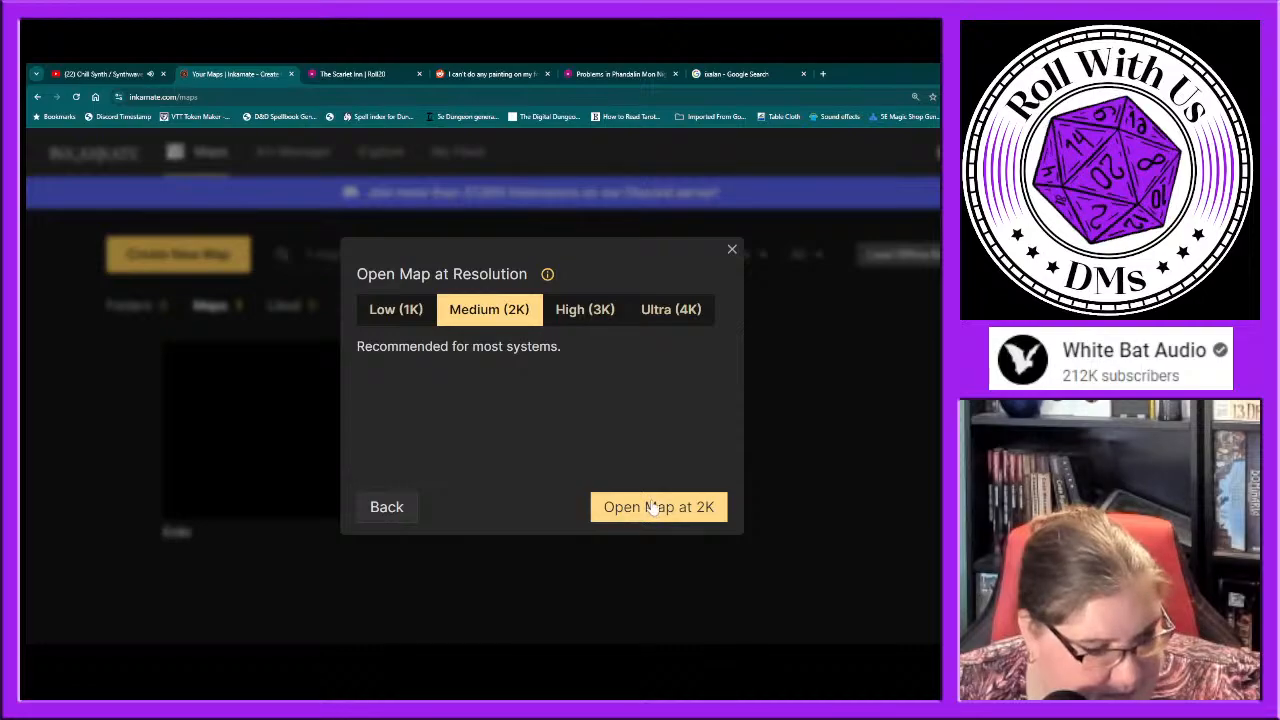
{"action": "left_click", "coordinate": [731, 250]}
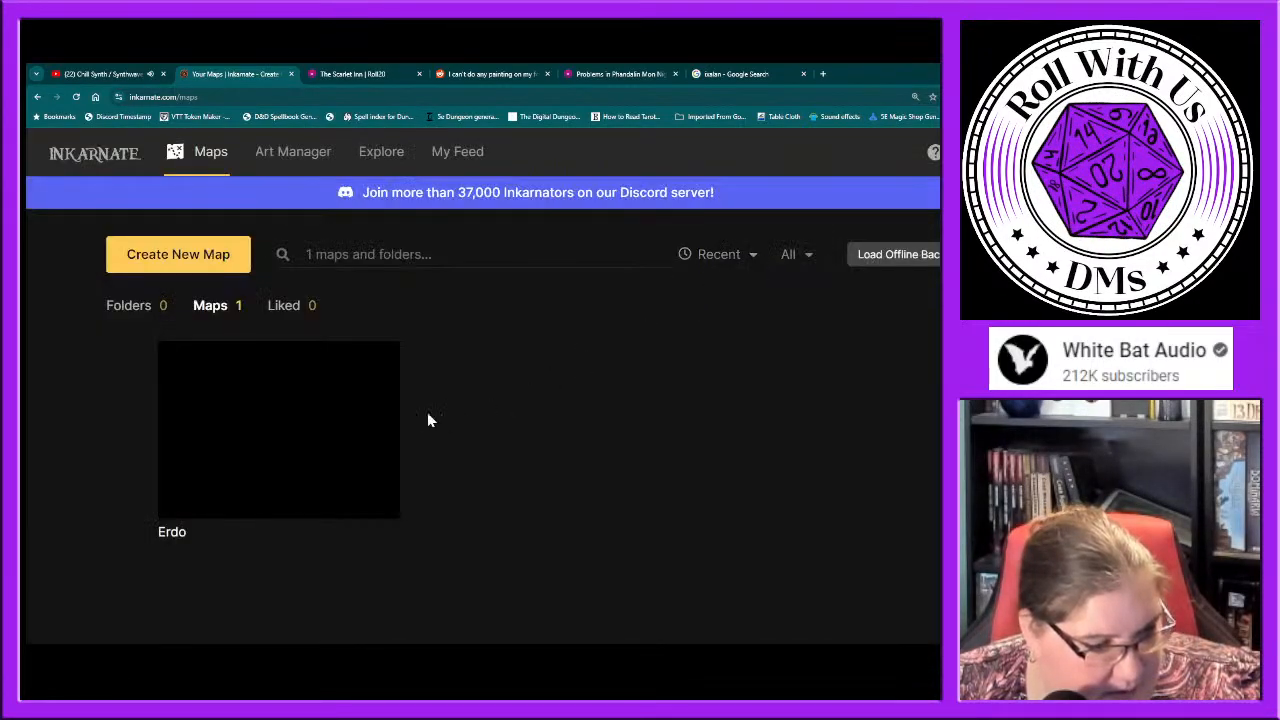
Step: Clone the Erdo map in the map list
{"action": "left_click", "coordinate": [380, 360]}
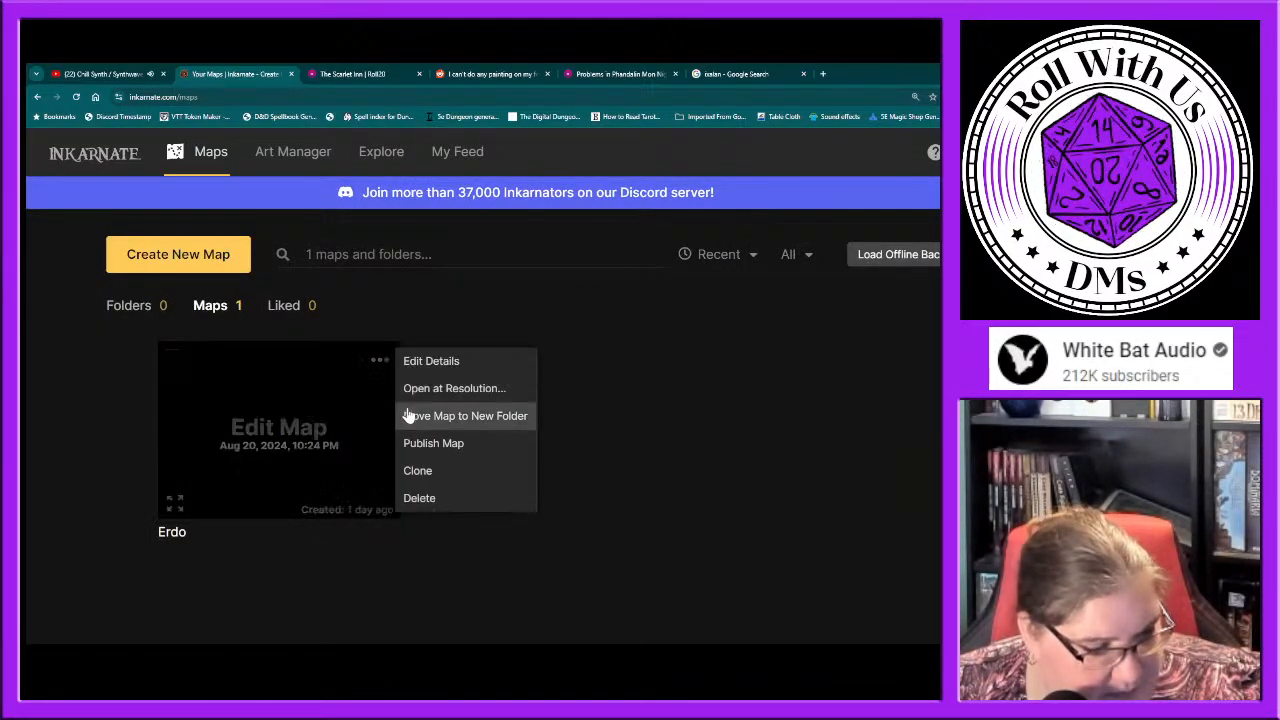
{"action": "left_click", "coordinate": [422, 475]}
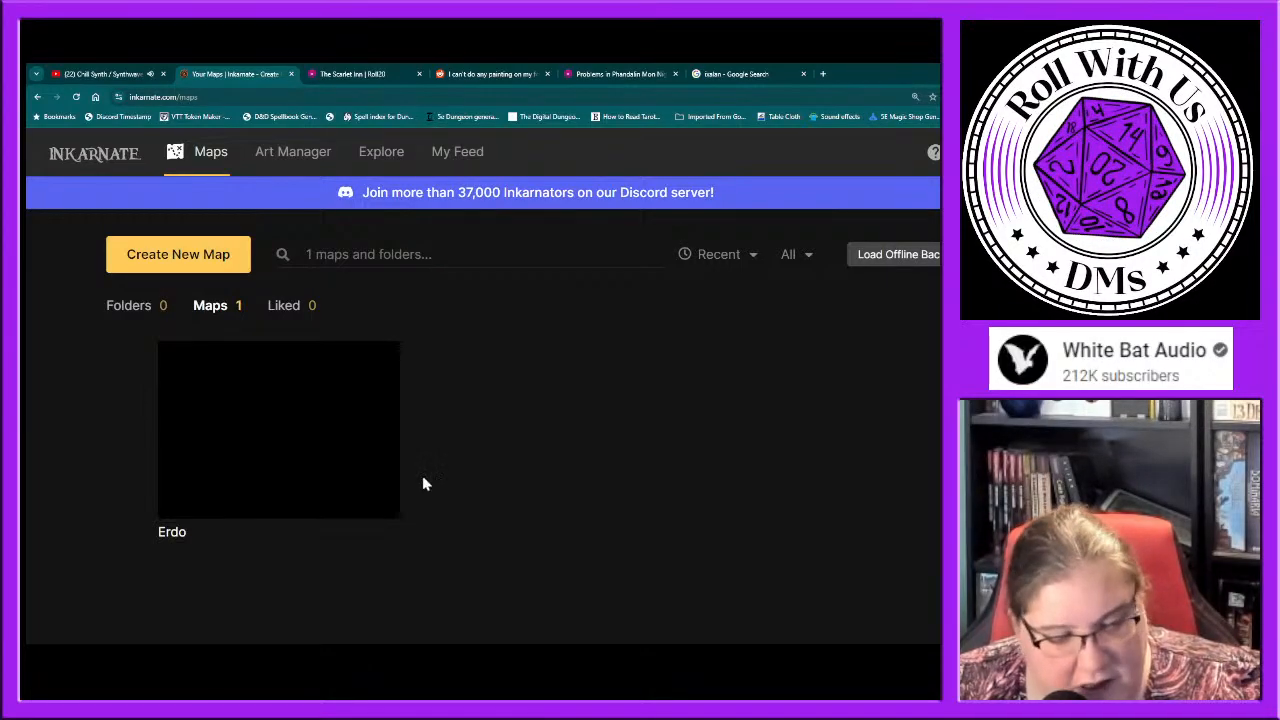
{"action": "left_click", "coordinate": [590, 193]}
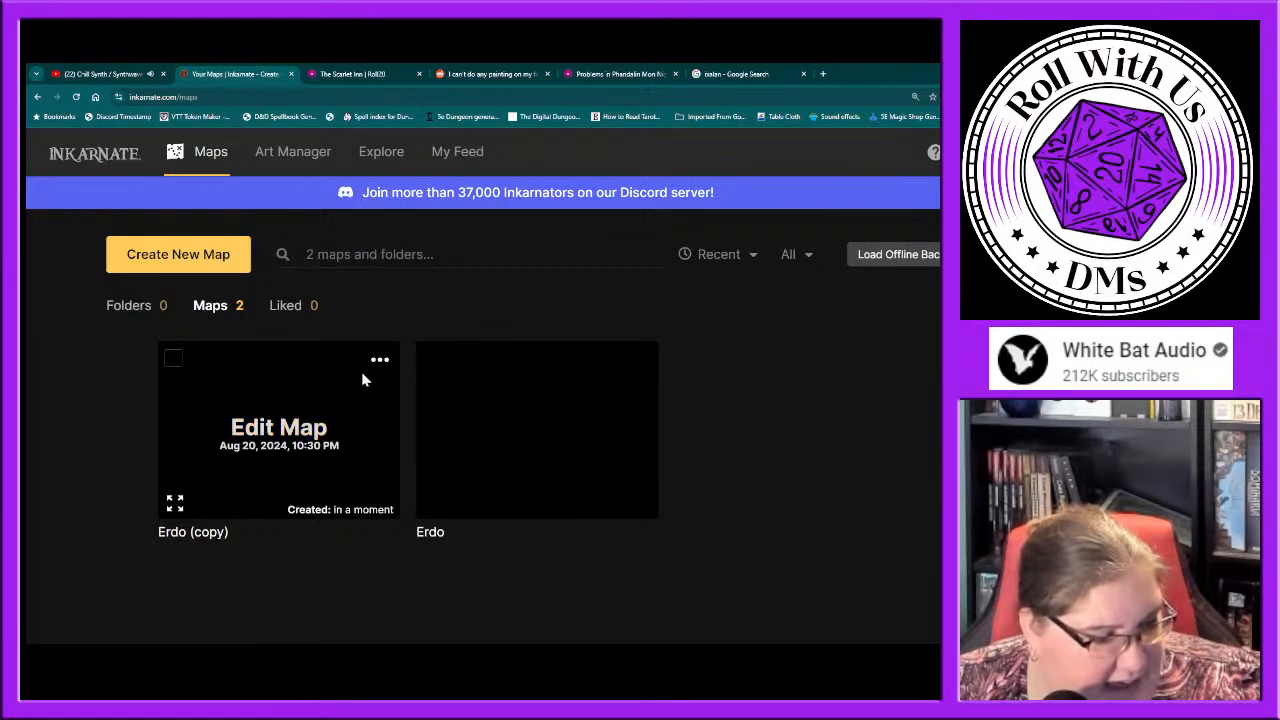
Step: Open the Erdo (copy) map at Medium (2K) resolution
{"action": "left_click", "coordinate": [379, 365]}
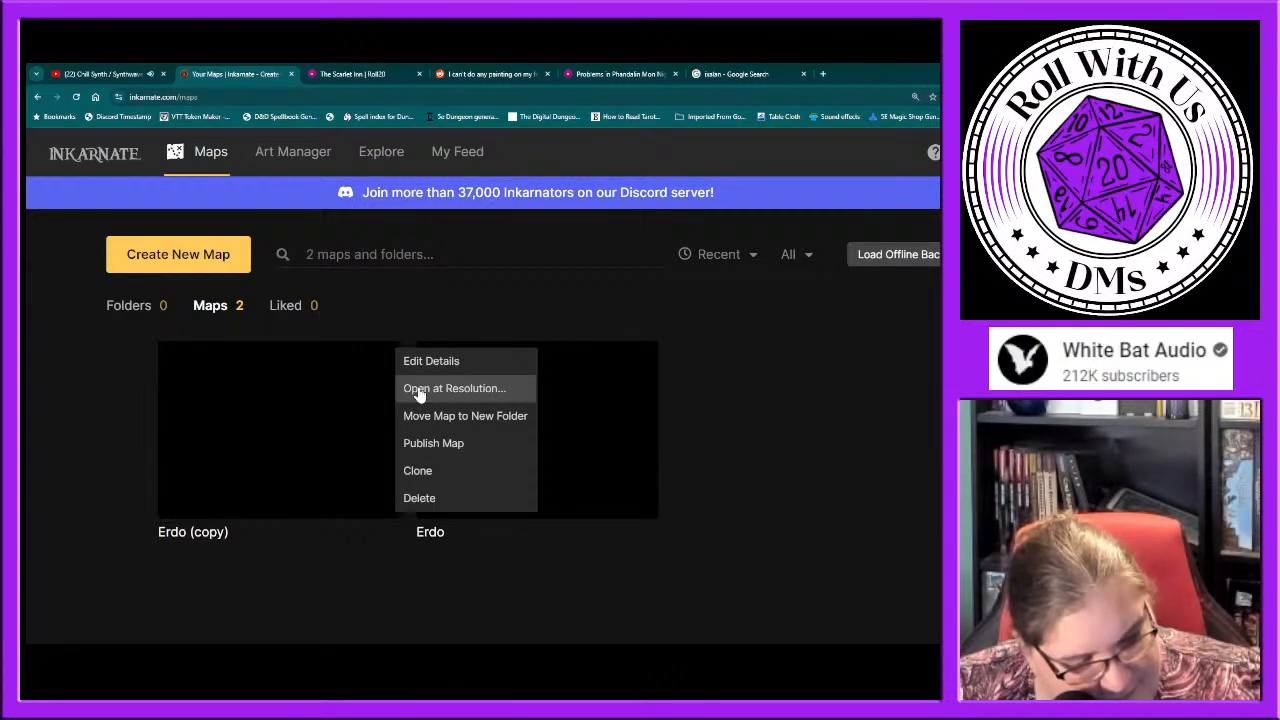
{"action": "left_click", "coordinate": [419, 389]}
{"action": "left_click", "coordinate": [489, 309]}
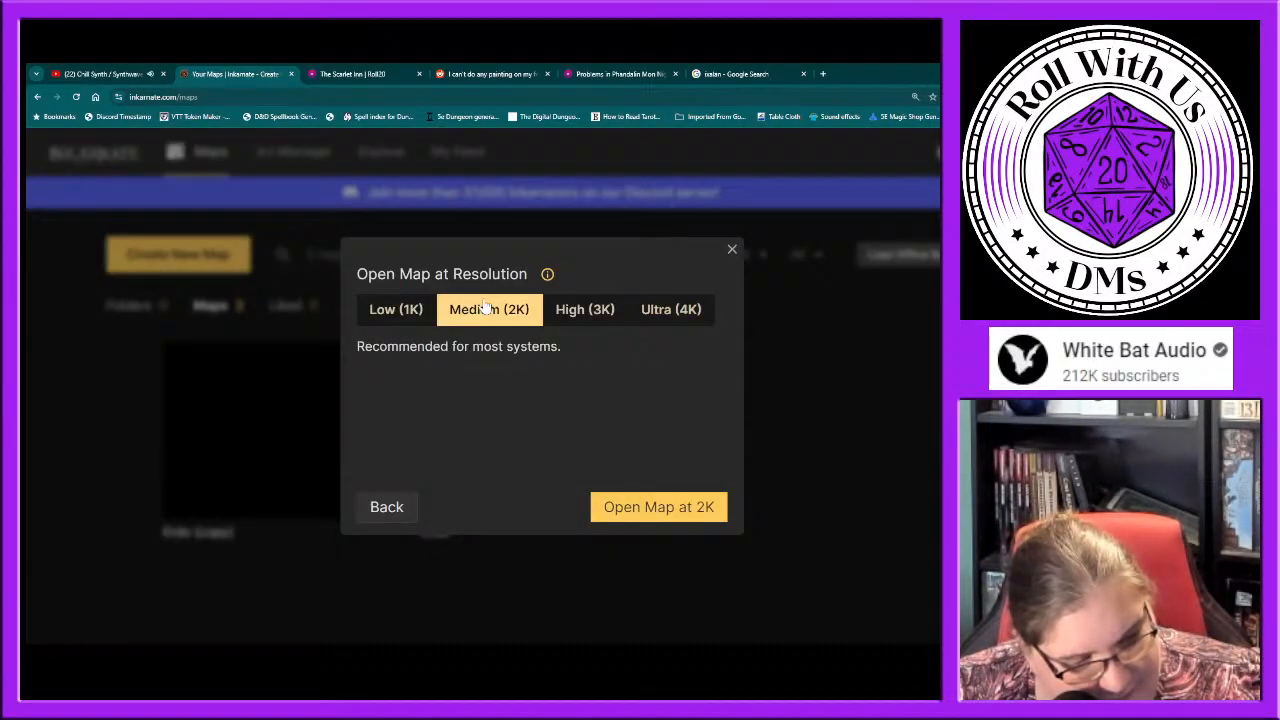
{"action": "left_click", "coordinate": [643, 515]}
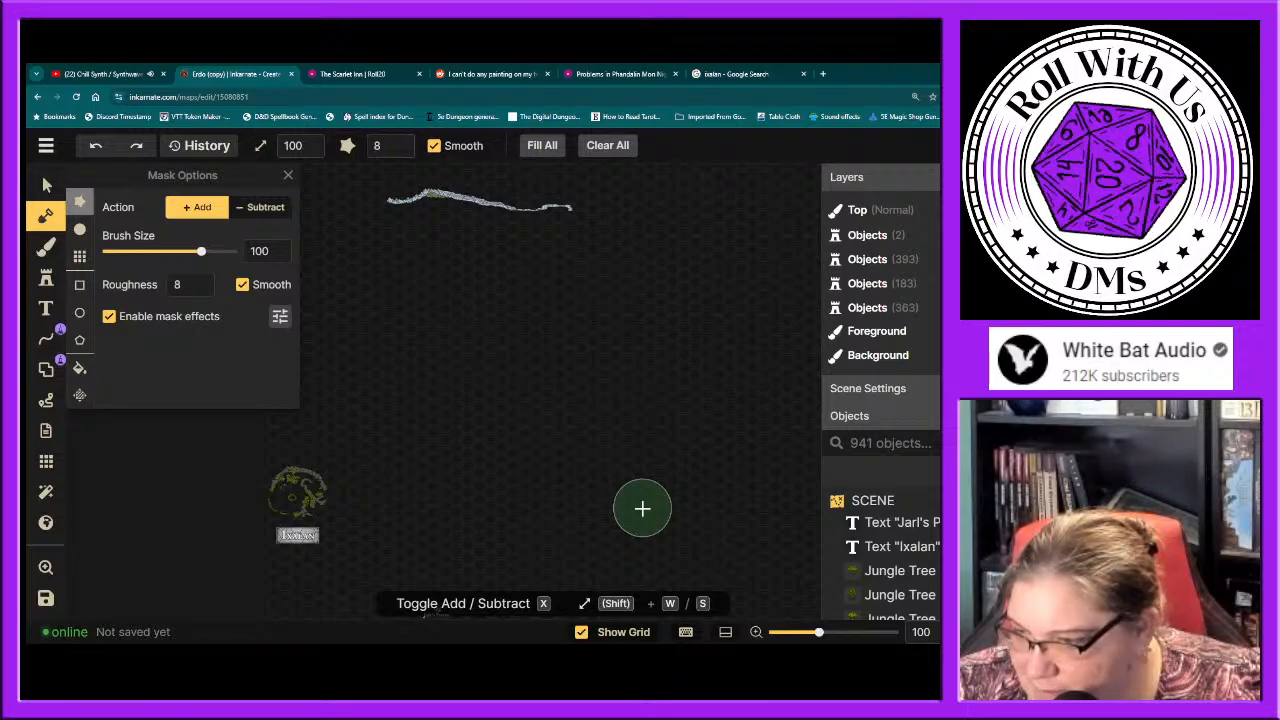
Step: Switch to the Google search page and search for "did i just lose my map"
{"action": "left_click", "coordinate": [735, 74]}
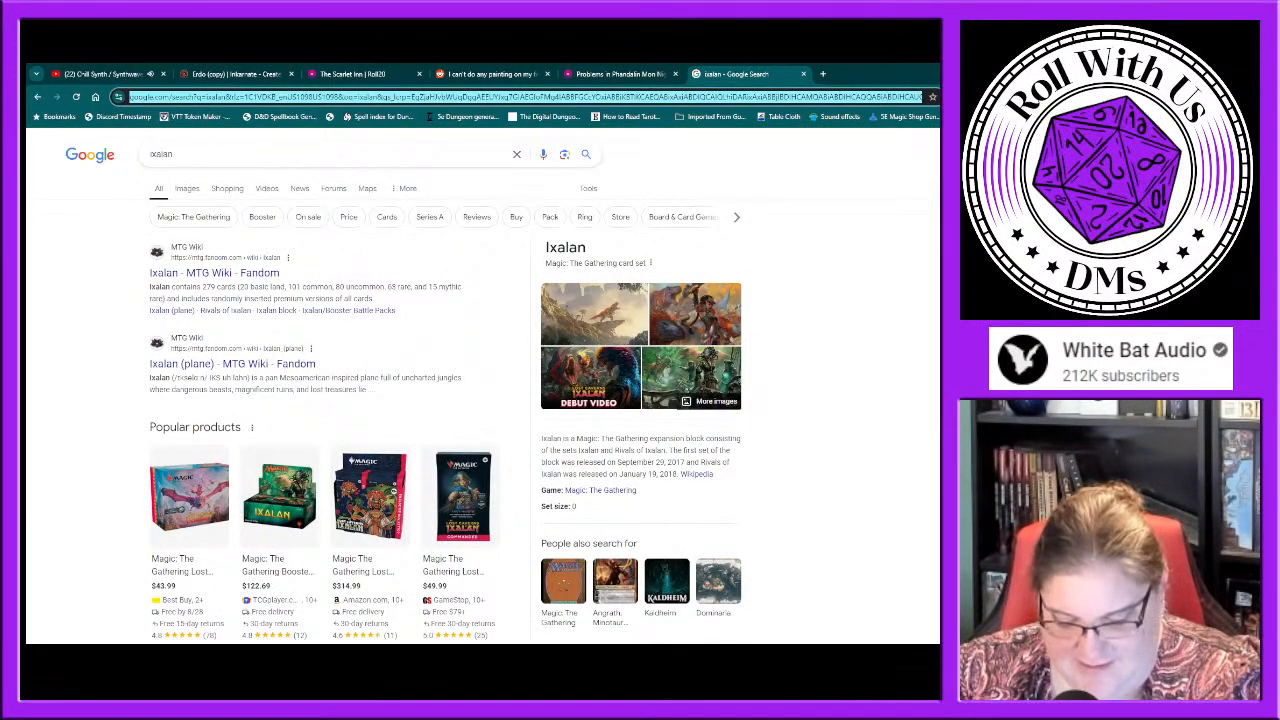
{"action": "type", "text": "did i"}
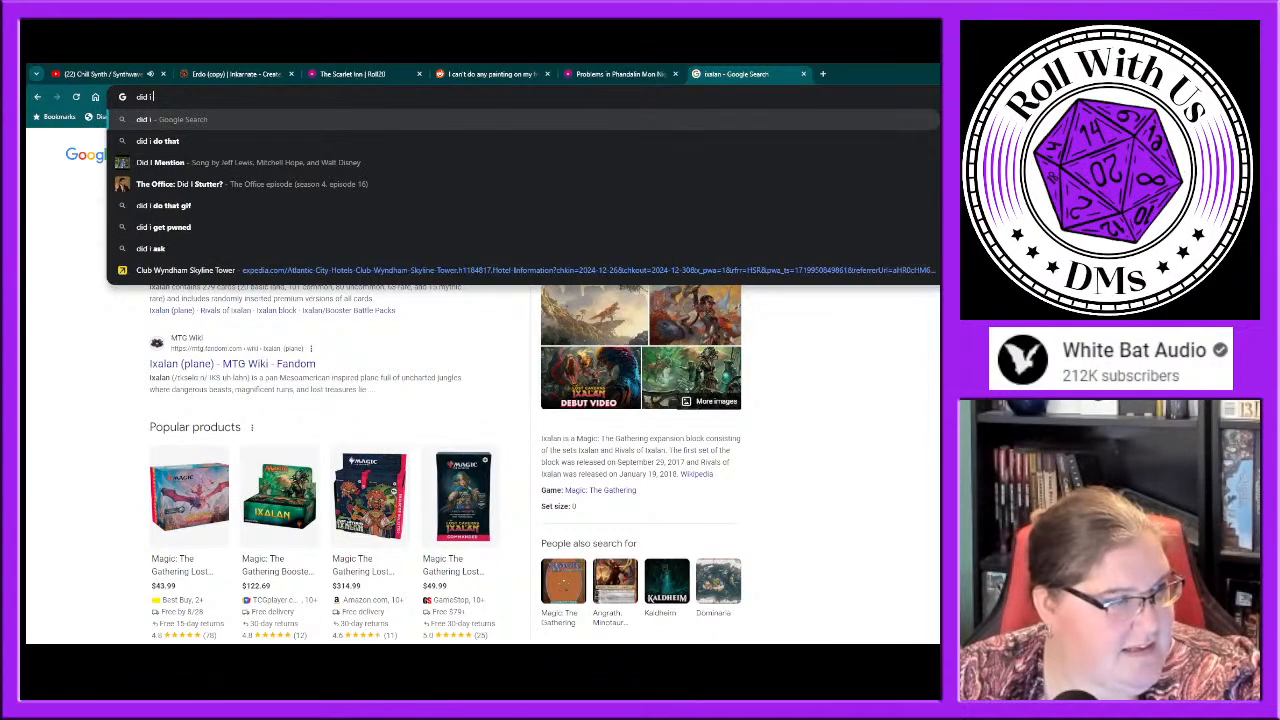
{"action": "type", "text": " j"}
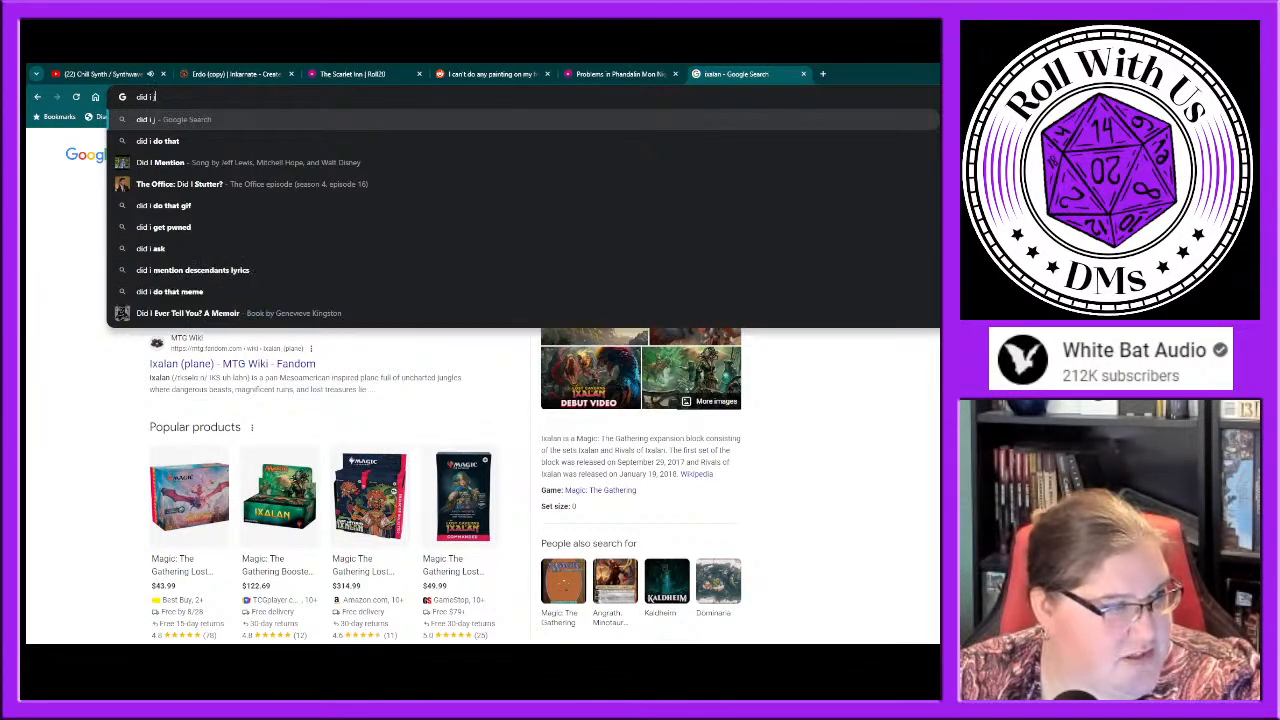
{"action": "type", "text": "ust los"}
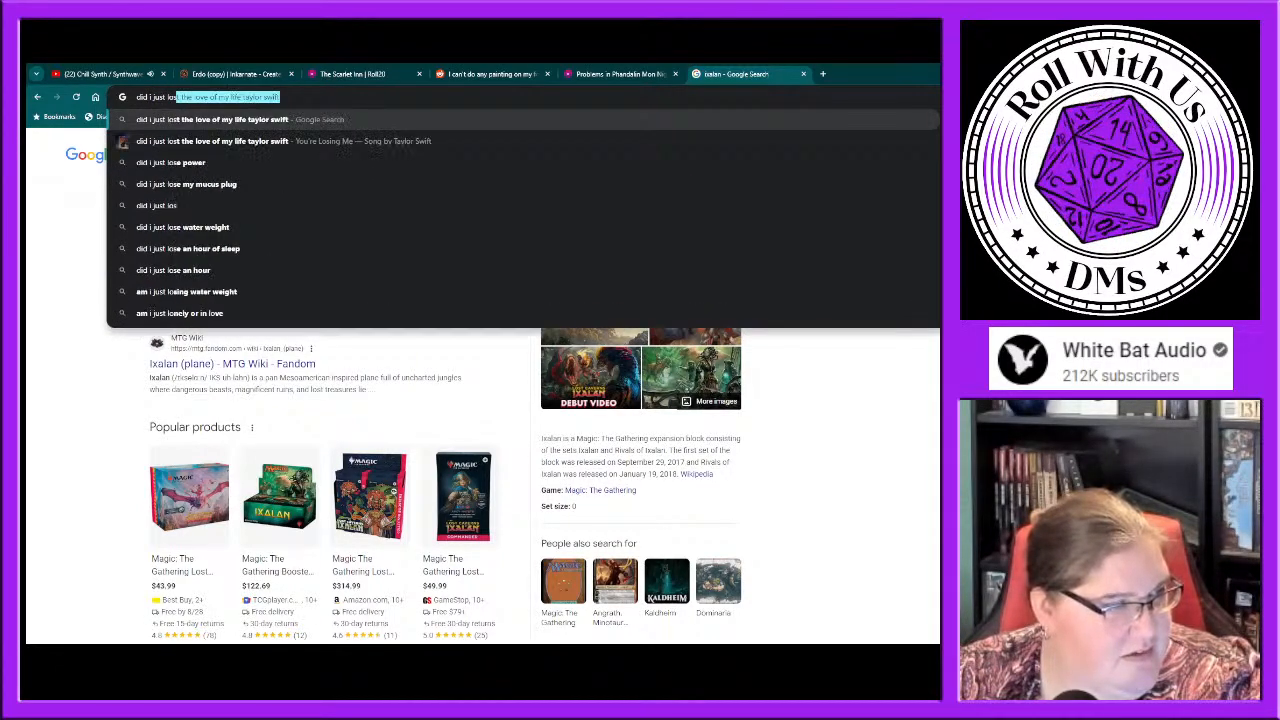
{"action": "type", "text": "e my"}
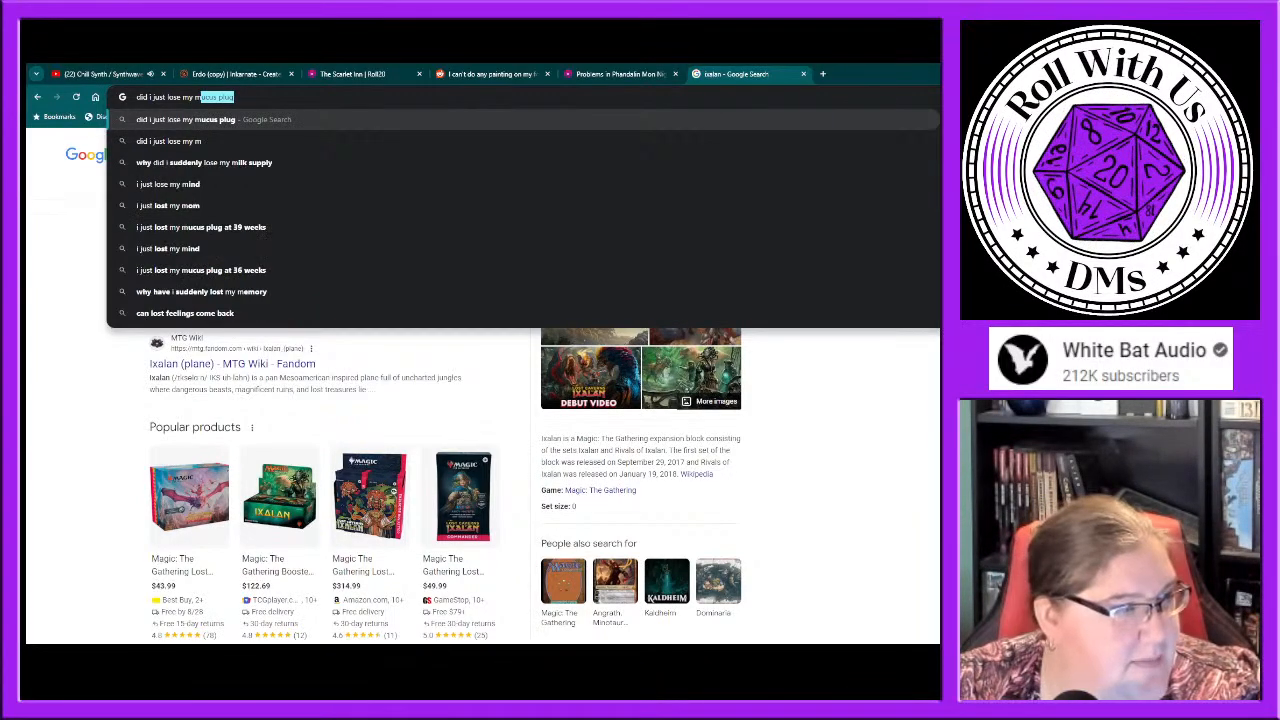
{"action": "type", "text": "map"}
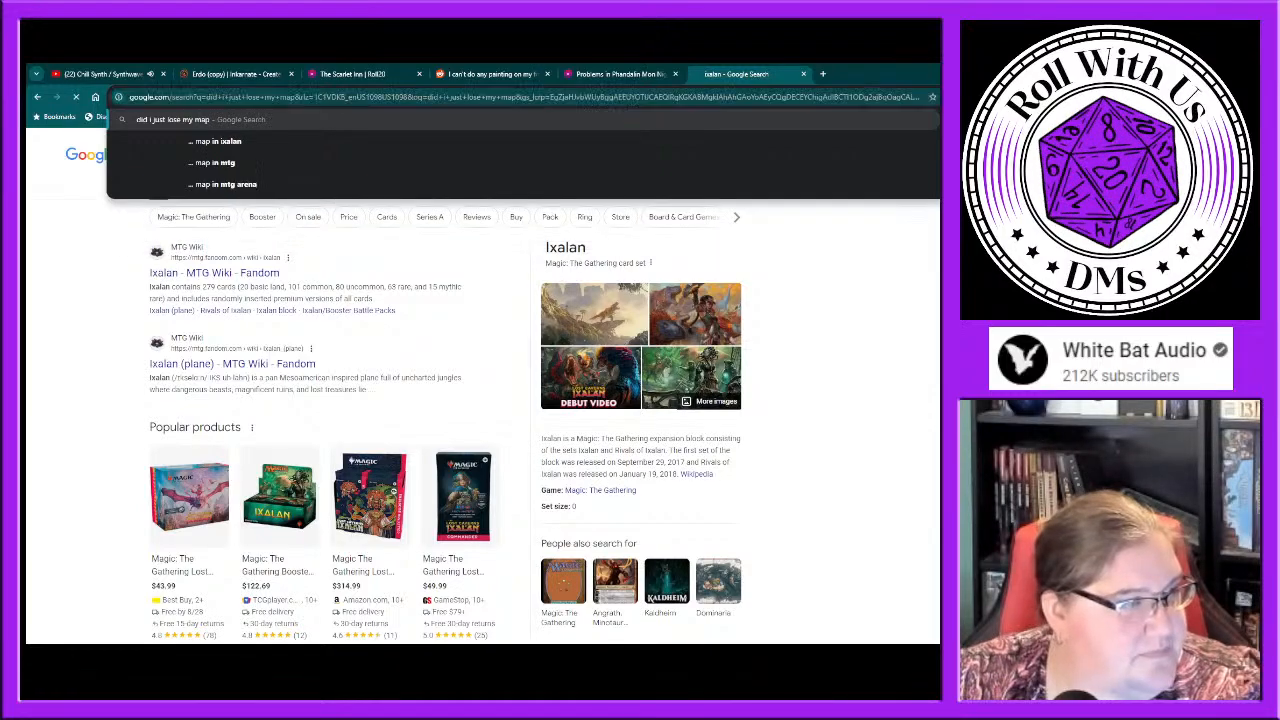
{"action": "key", "text": "Return"}
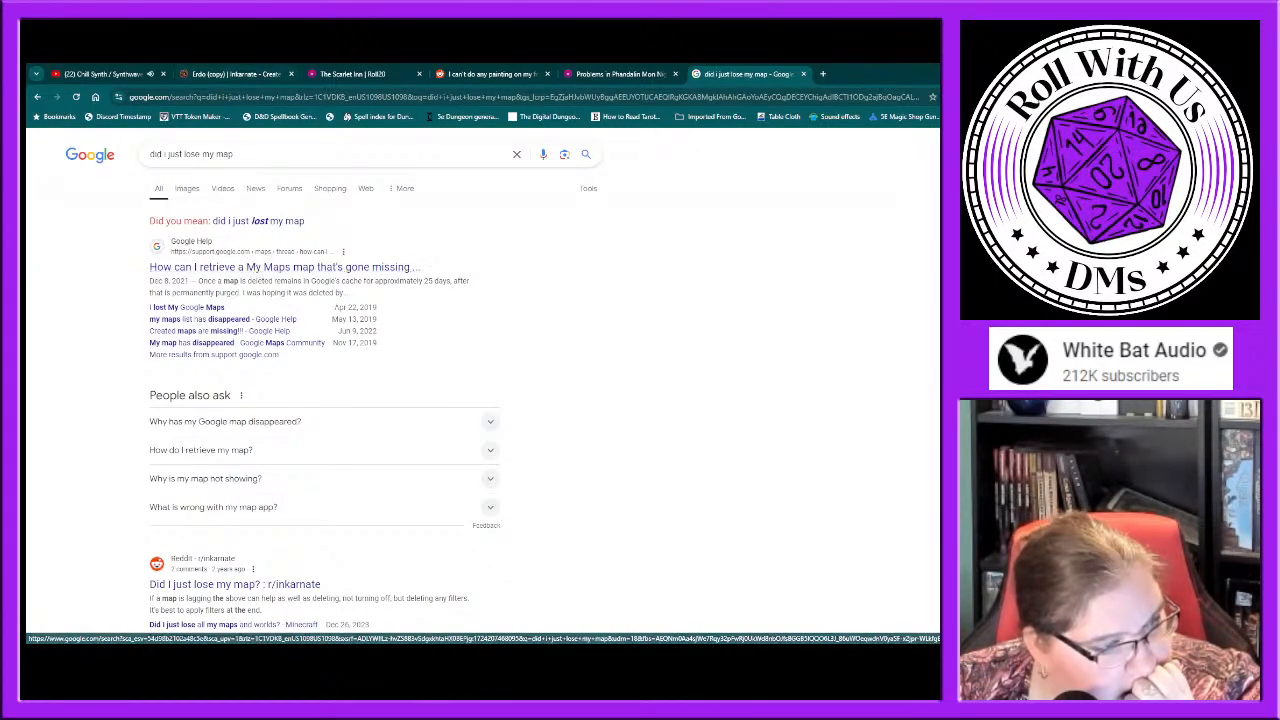
Step: Refine the Google search to "did i just lose my map inkarnate"
{"action": "left_click", "coordinate": [233, 154]}
{"action": "type", "text": "inkar"}
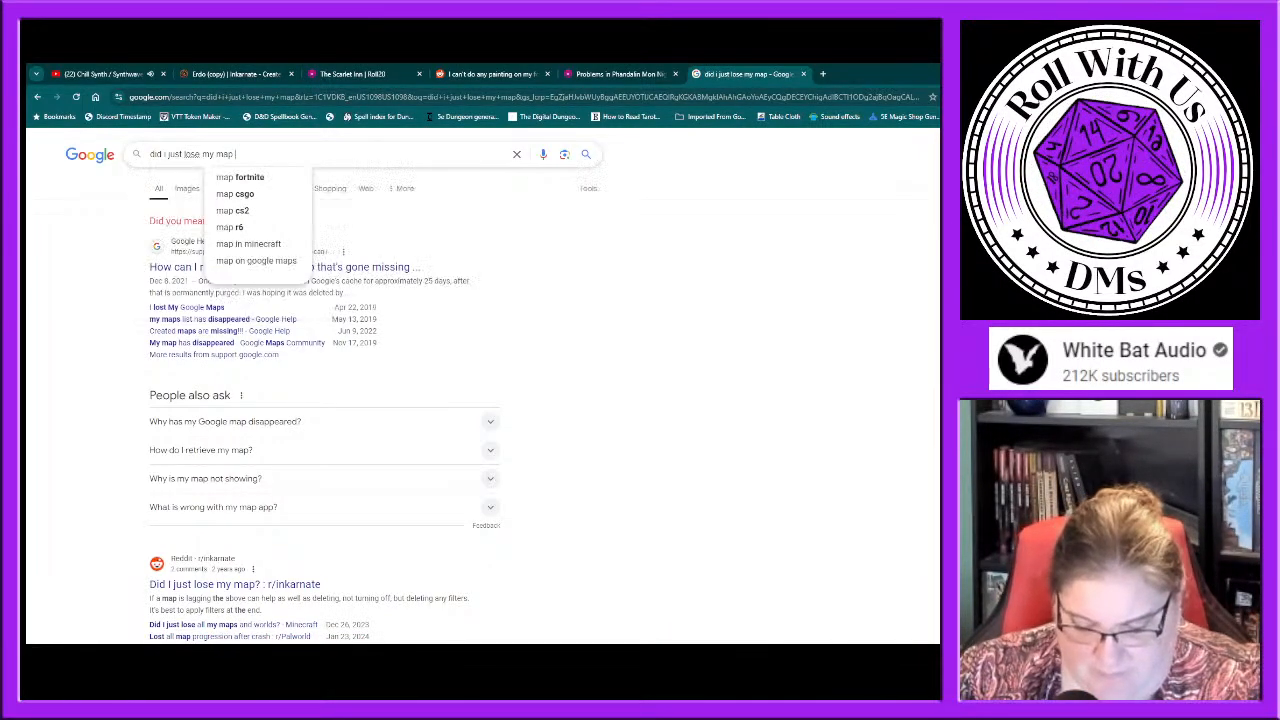
{"action": "type", "text": "nate"}
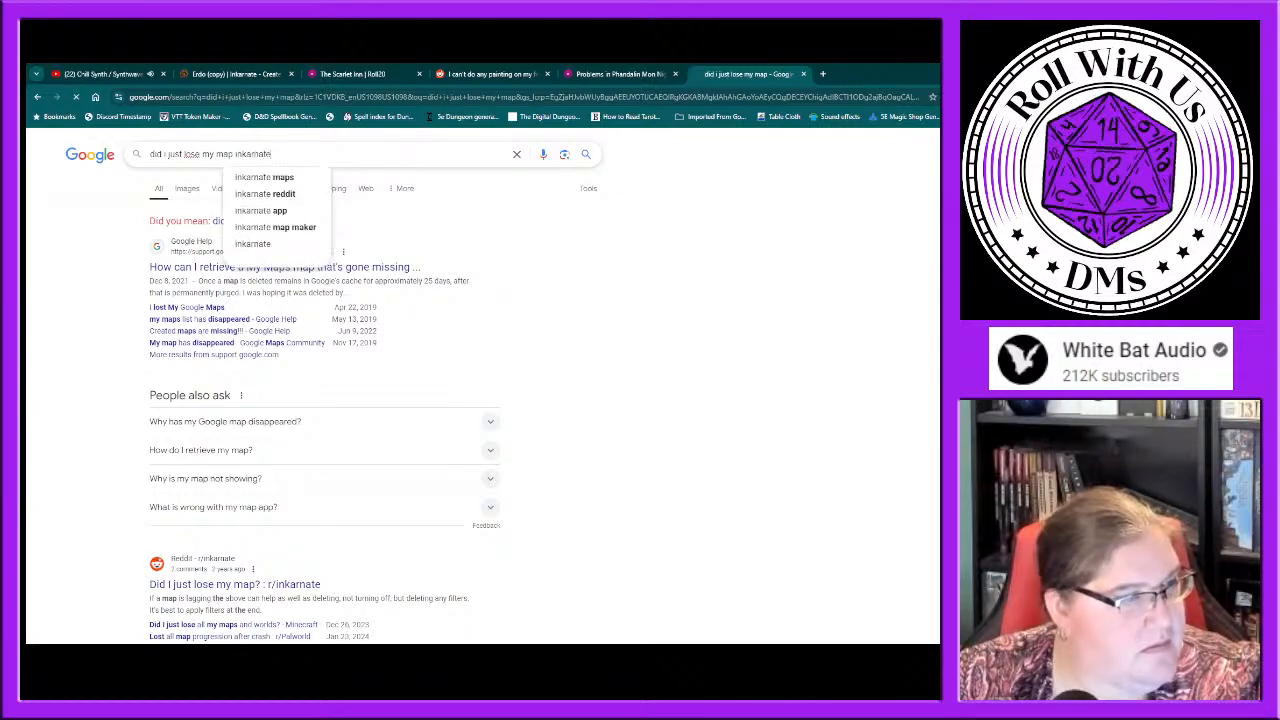
{"action": "key", "text": "Return"}
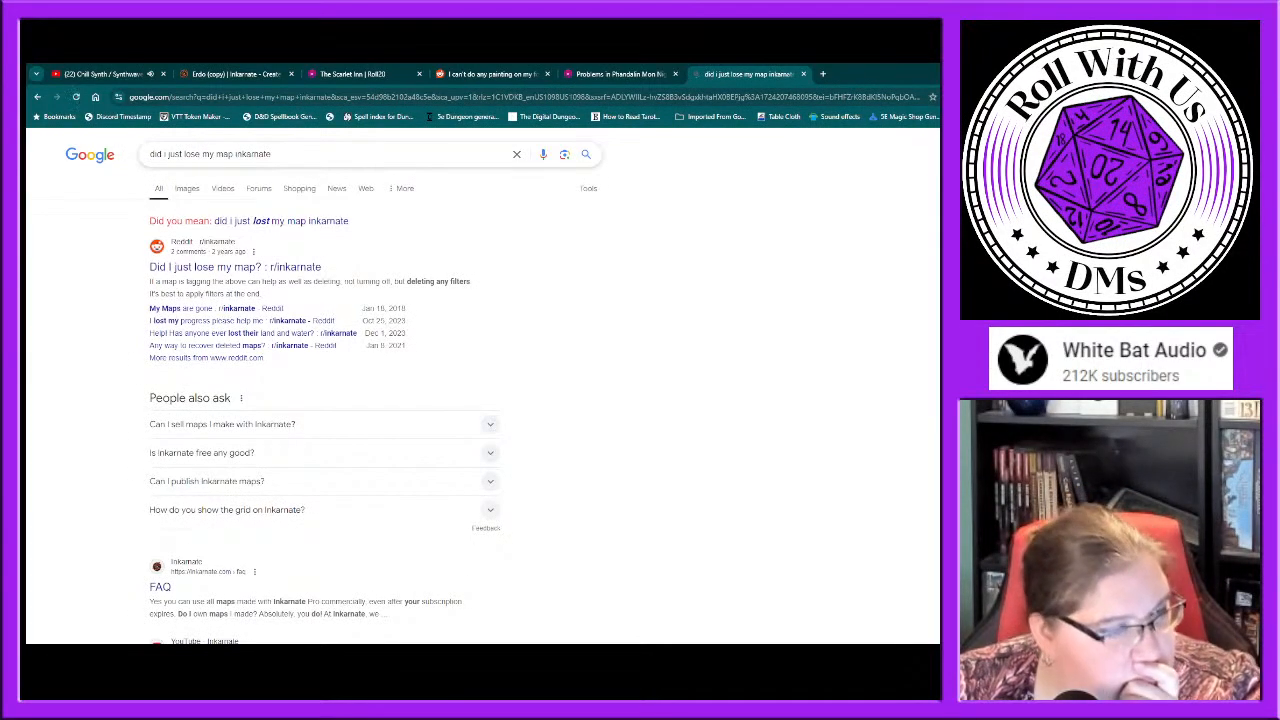
Step: Open the r/inkarnate thread "Did I just lose my map?" and read the recovery advice in its comments
{"action": "left_click", "coordinate": [196, 270]}
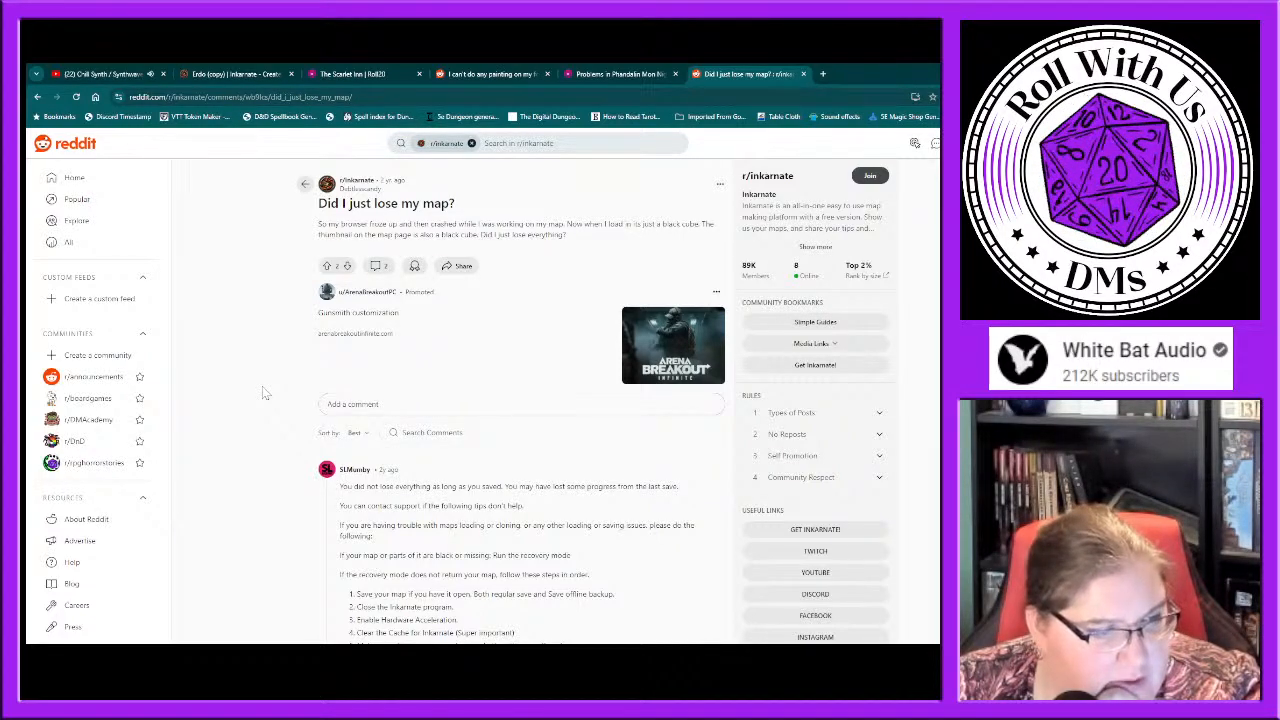
{"action": "scroll", "coordinate": [263, 393], "scroll_direction": "down", "scroll_amount": 3}
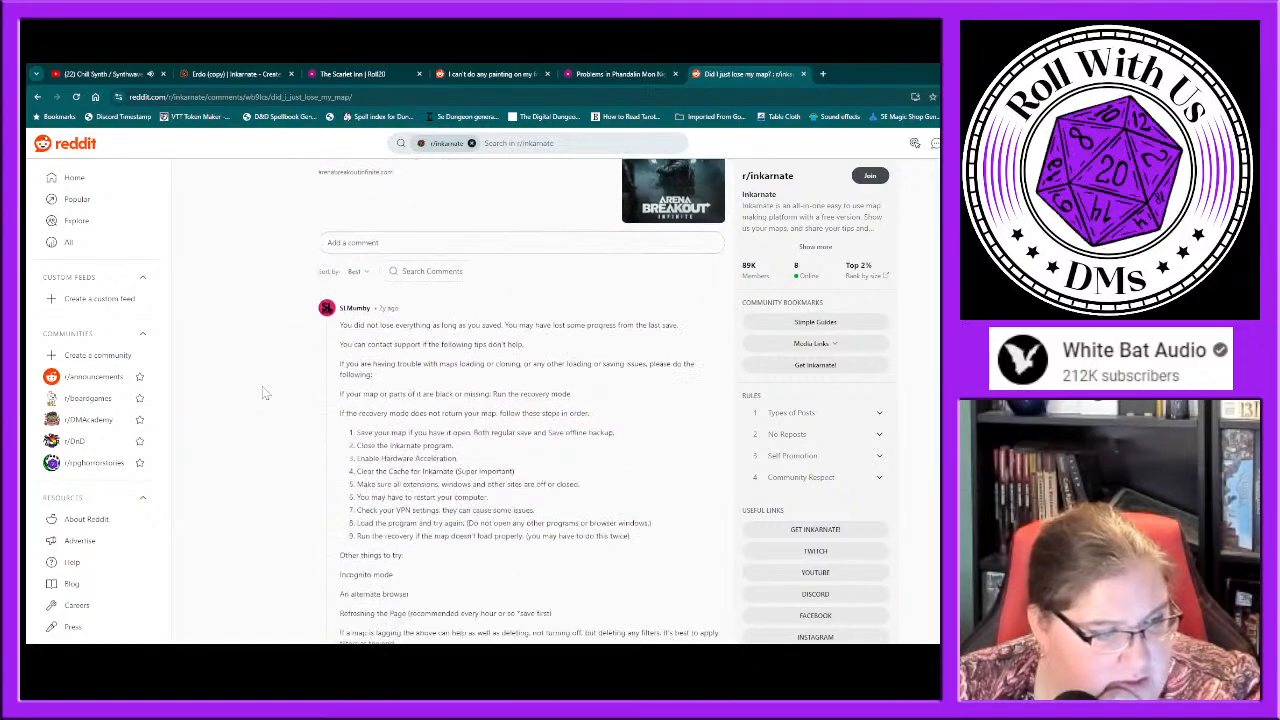
{"action": "scroll", "coordinate": [263, 393], "scroll_direction": "down", "scroll_amount": 2}
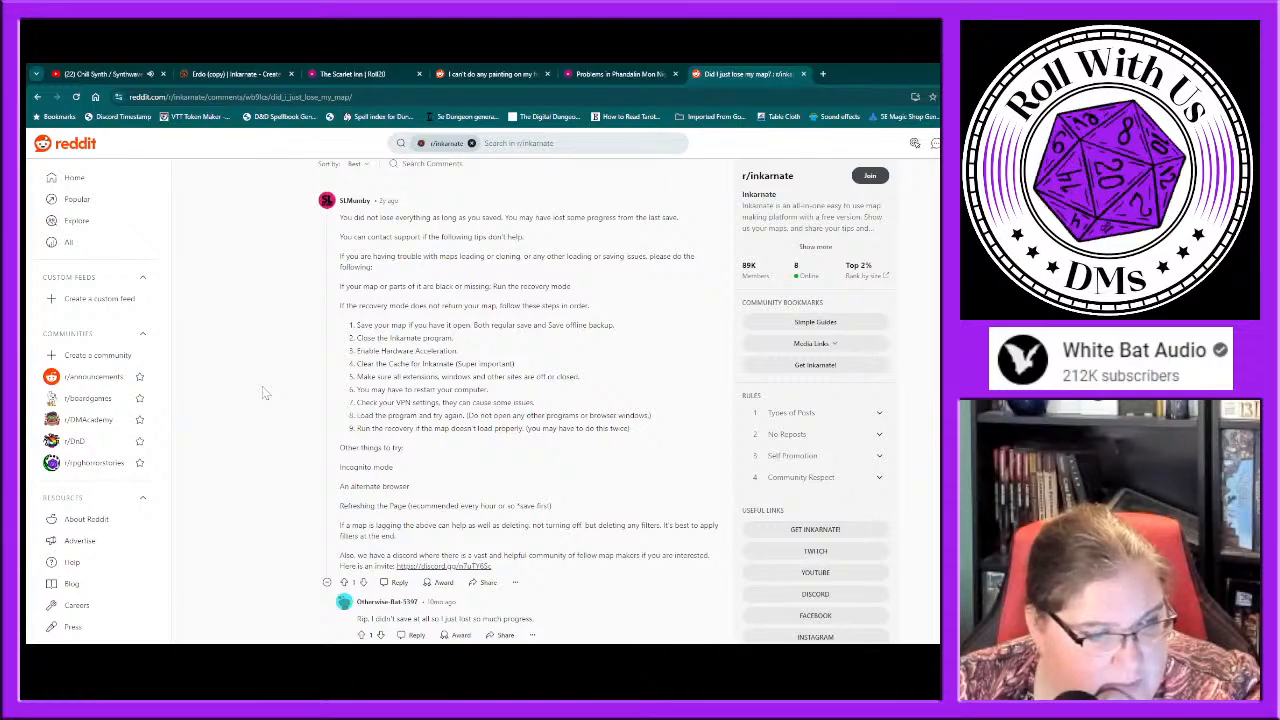
Step: Return to the Erdo (copy) map, run the recovery process to restore its missing layers and textures, and save the map
{"action": "scroll", "coordinate": [264, 393], "scroll_direction": "down", "scroll_amount": 1}
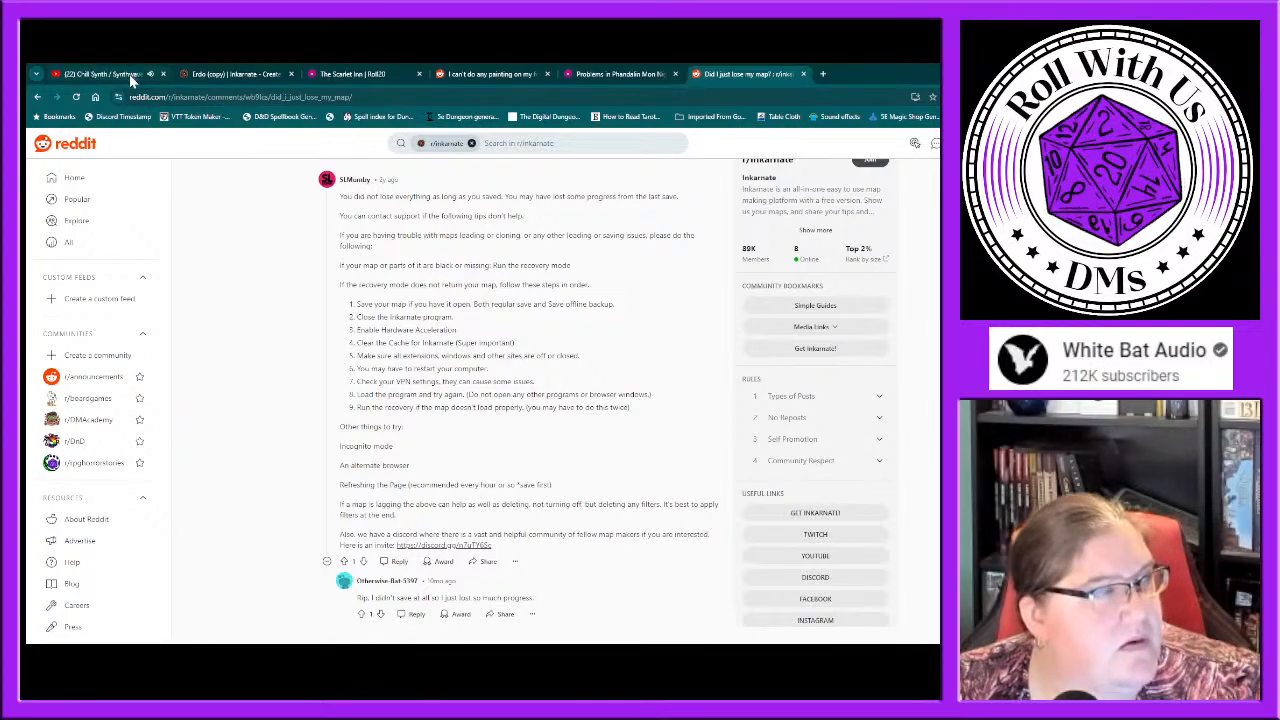
{"action": "left_click", "coordinate": [216, 78]}
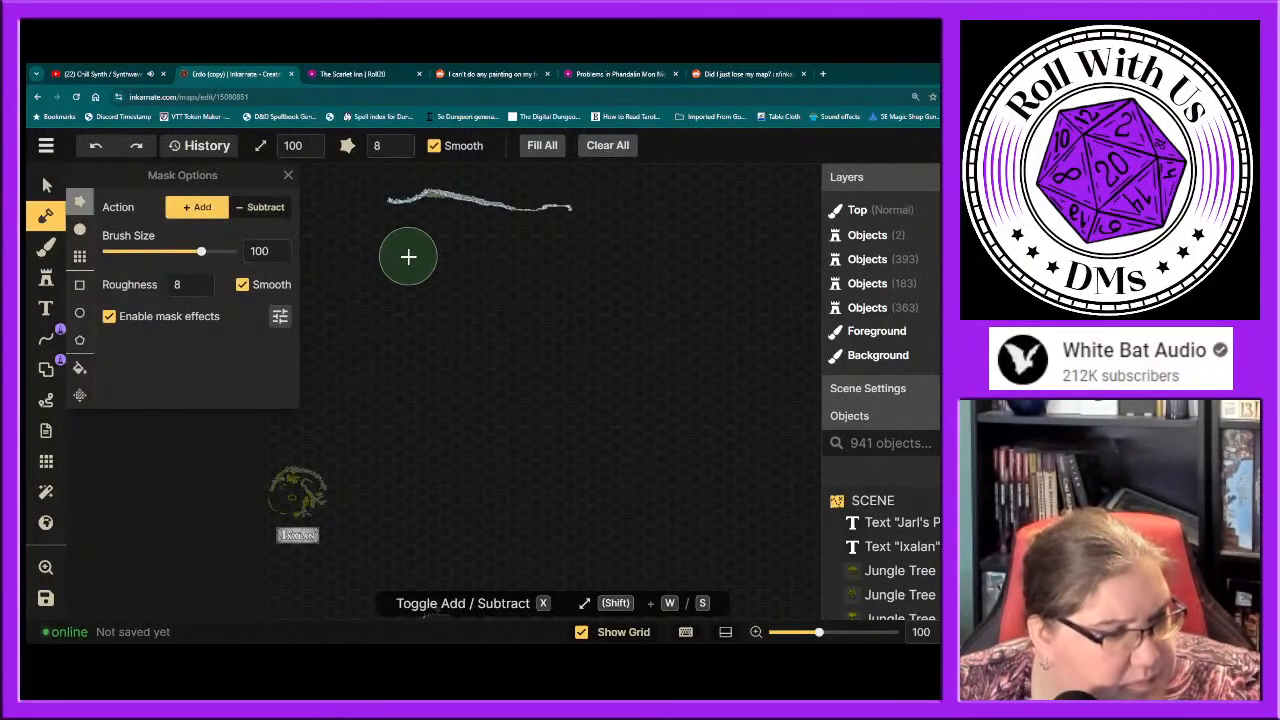
{"action": "left_click", "coordinate": [46, 146]}
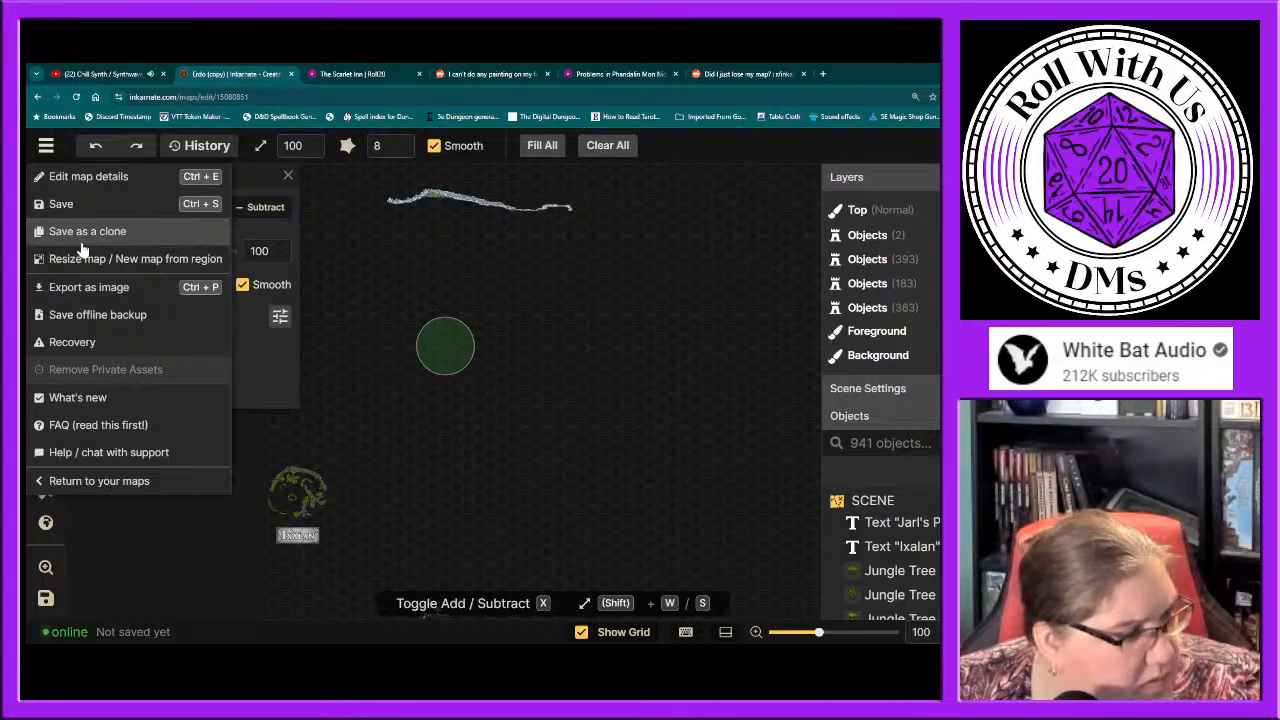
{"action": "left_click", "coordinate": [88, 341]}
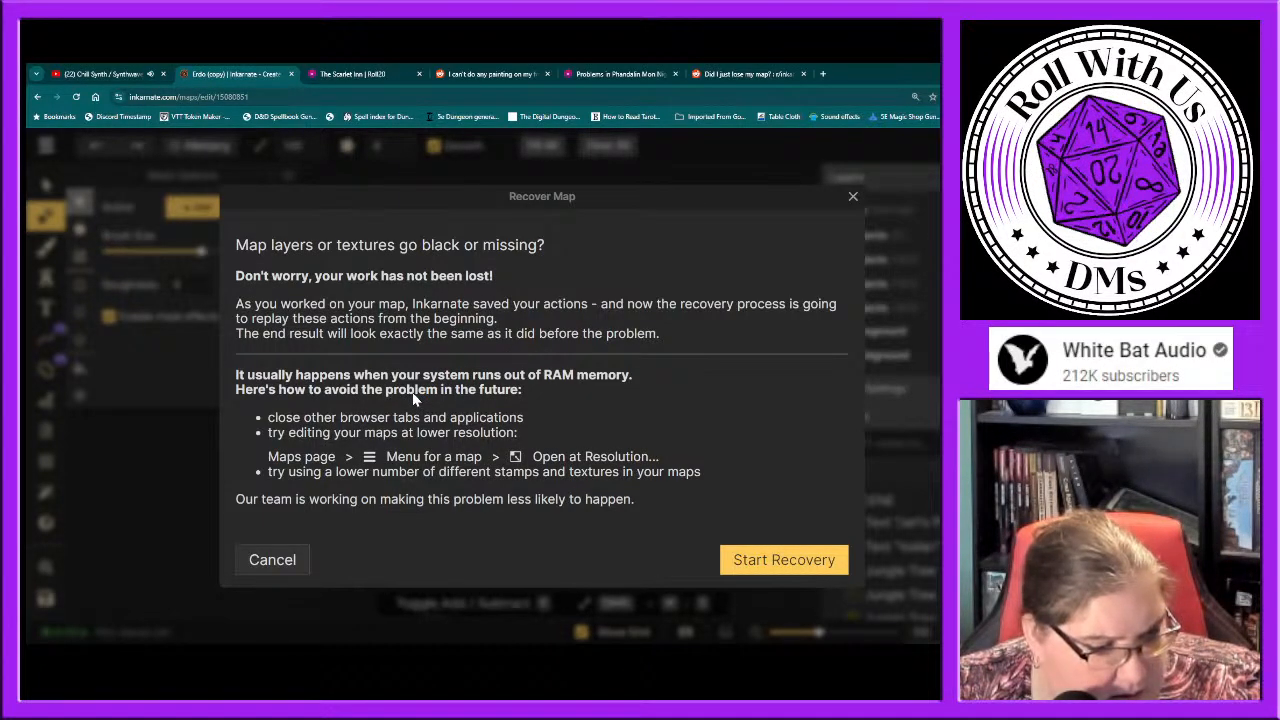
{"action": "left_click", "coordinate": [750, 560]}
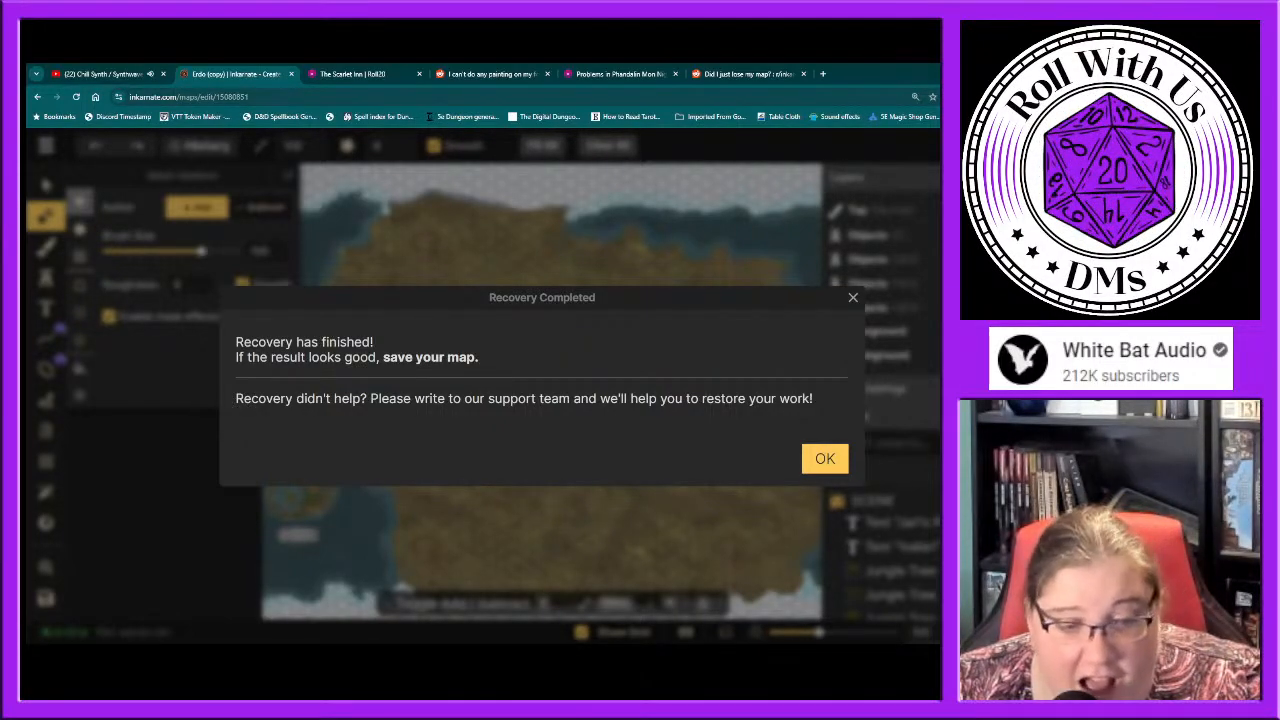
{"action": "left_click", "coordinate": [822, 460]}
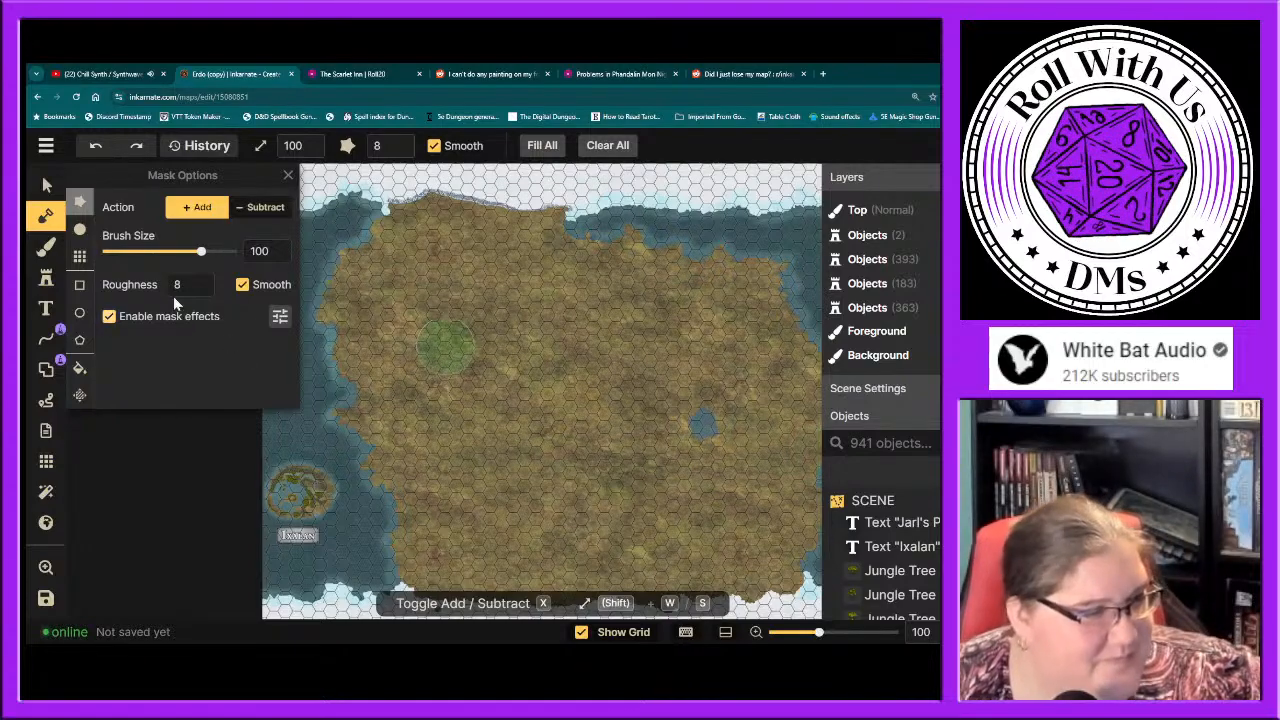
{"action": "left_click", "coordinate": [44, 147]}
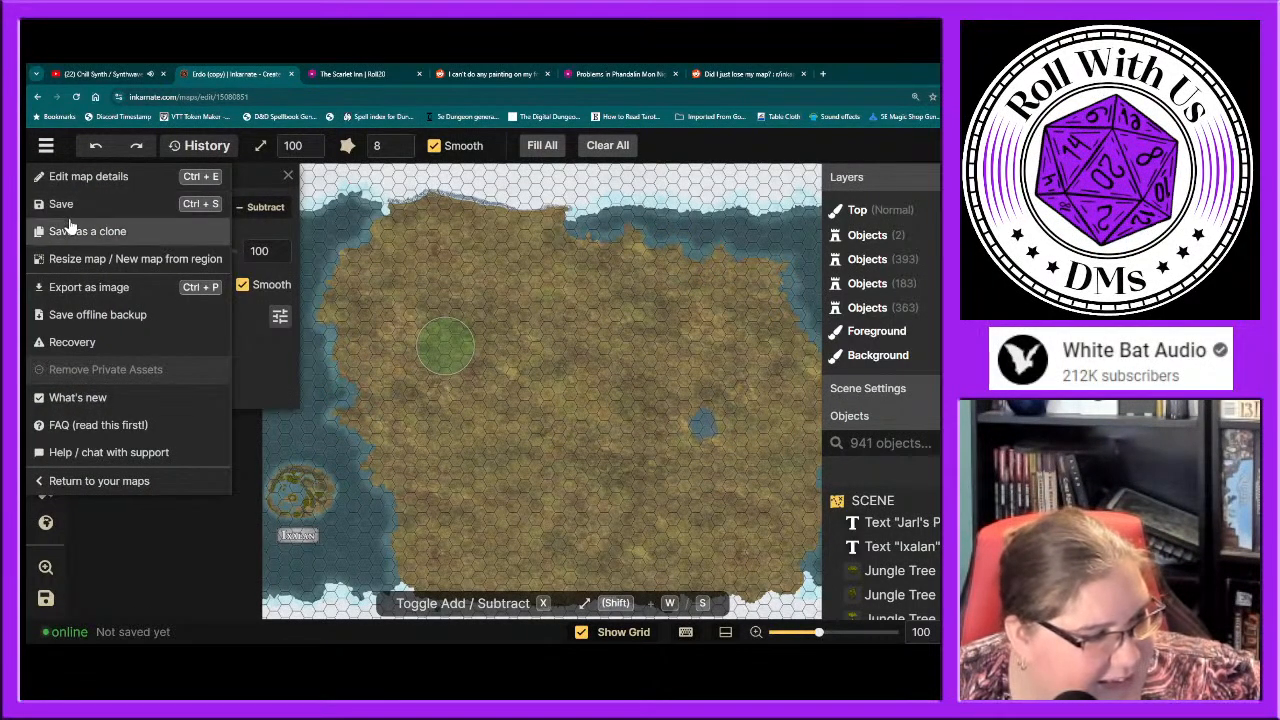
{"action": "left_click", "coordinate": [62, 204]}
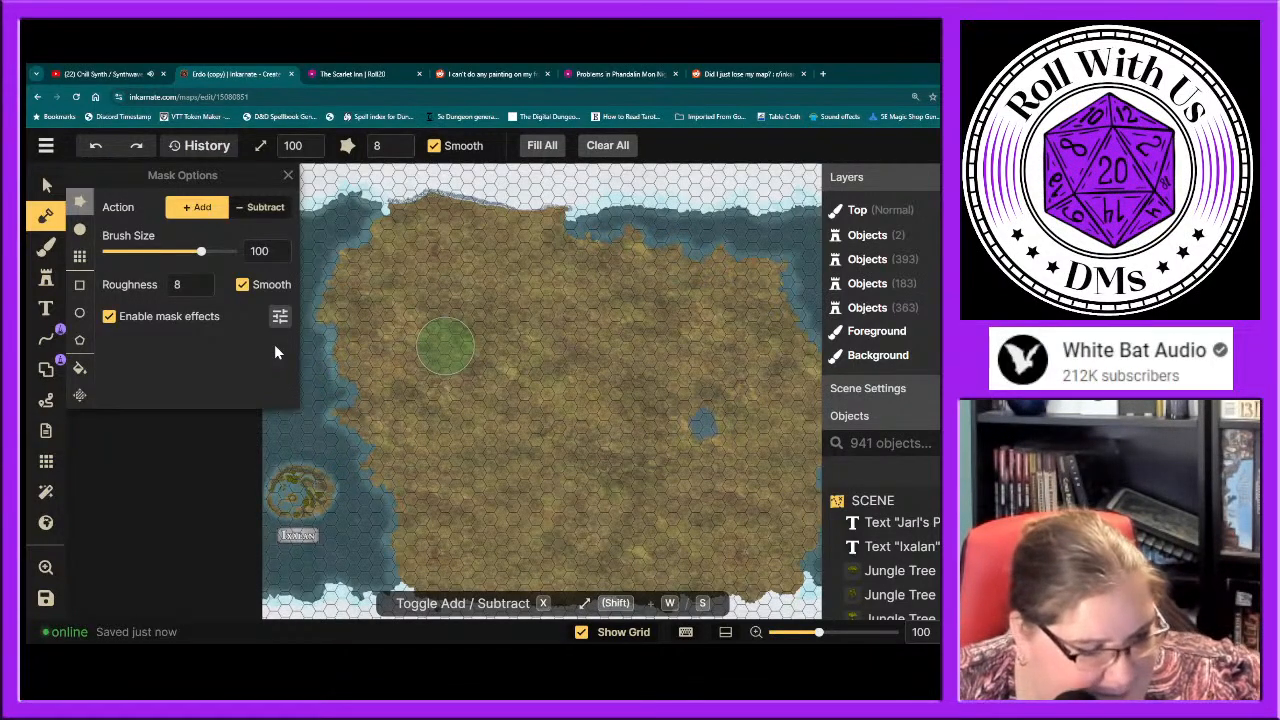
Step: Set the outline colour of the "Jarl's Palace" label on the southern ice to near-white, leaving its shadow off
{"action": "scroll", "coordinate": [371, 437], "scroll_direction": "down", "scroll_amount": 2}
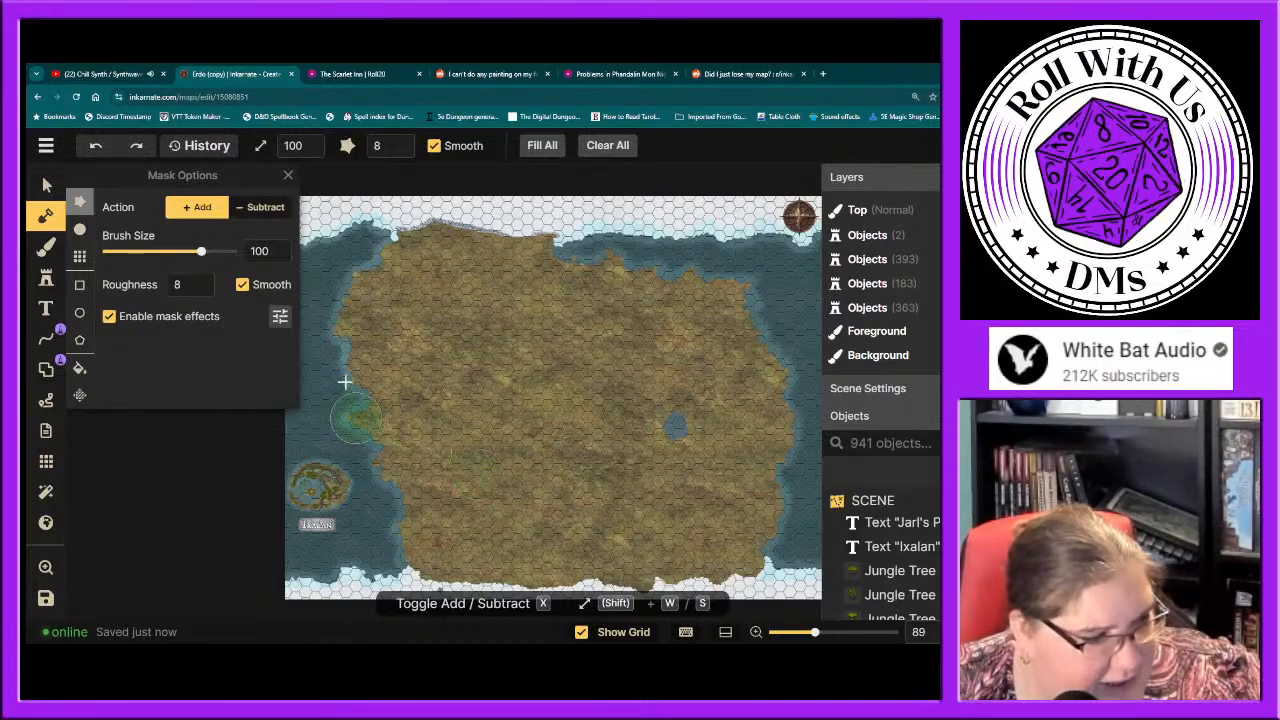
{"action": "left_click", "coordinate": [286, 176]}
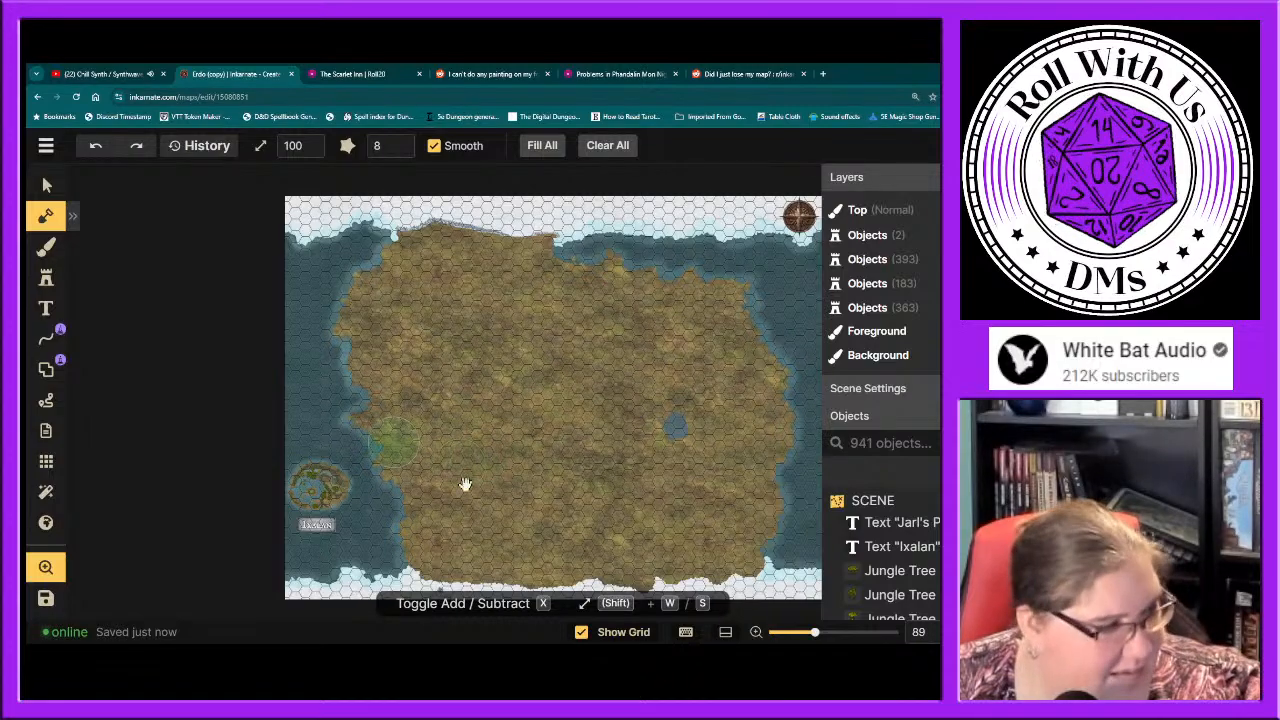
{"action": "left_click", "coordinate": [45, 188]}
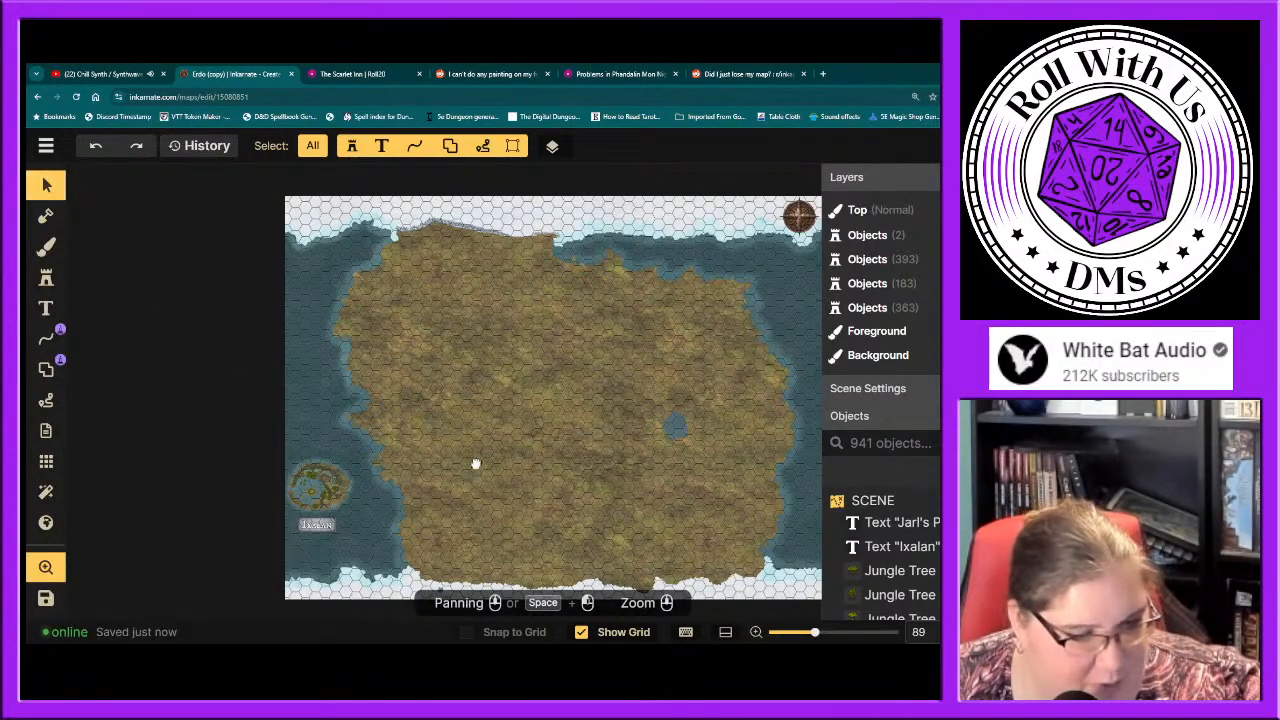
{"action": "left_click_drag", "start_coordinate": [474, 463], "coordinate": [474, 386]}
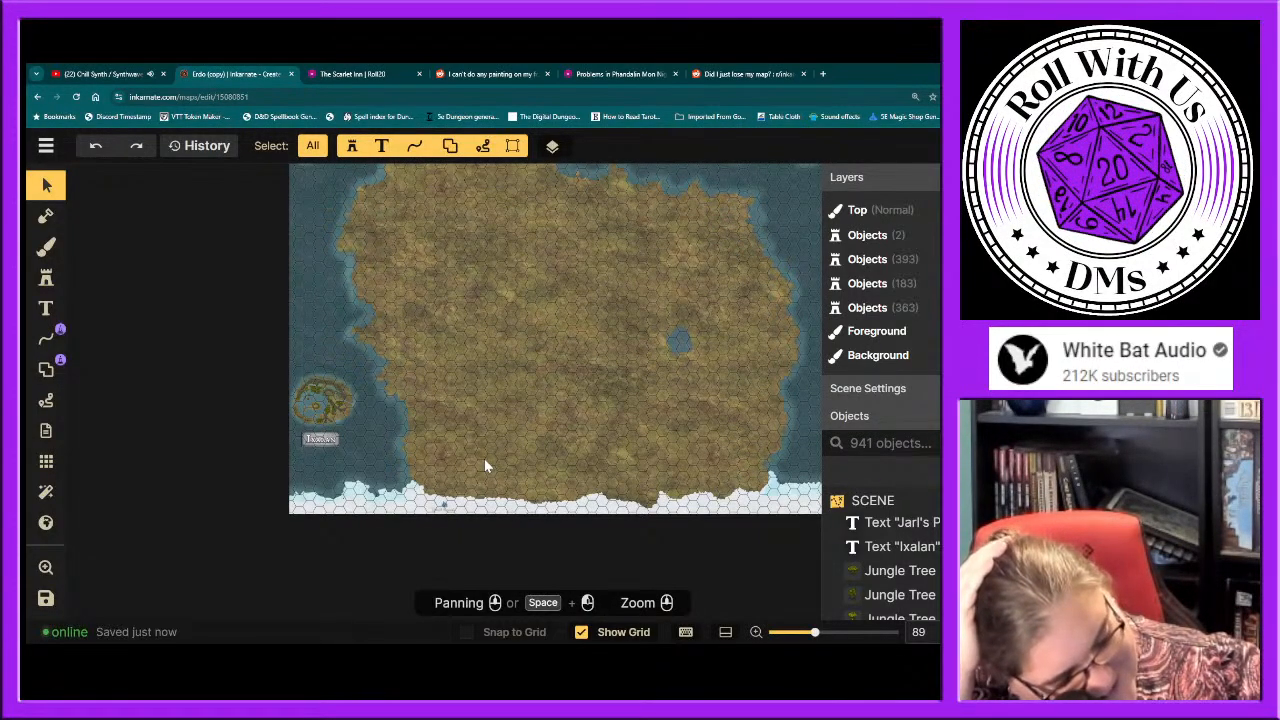
{"action": "scroll", "coordinate": [475, 480], "scroll_direction": "up", "scroll_amount": 6}
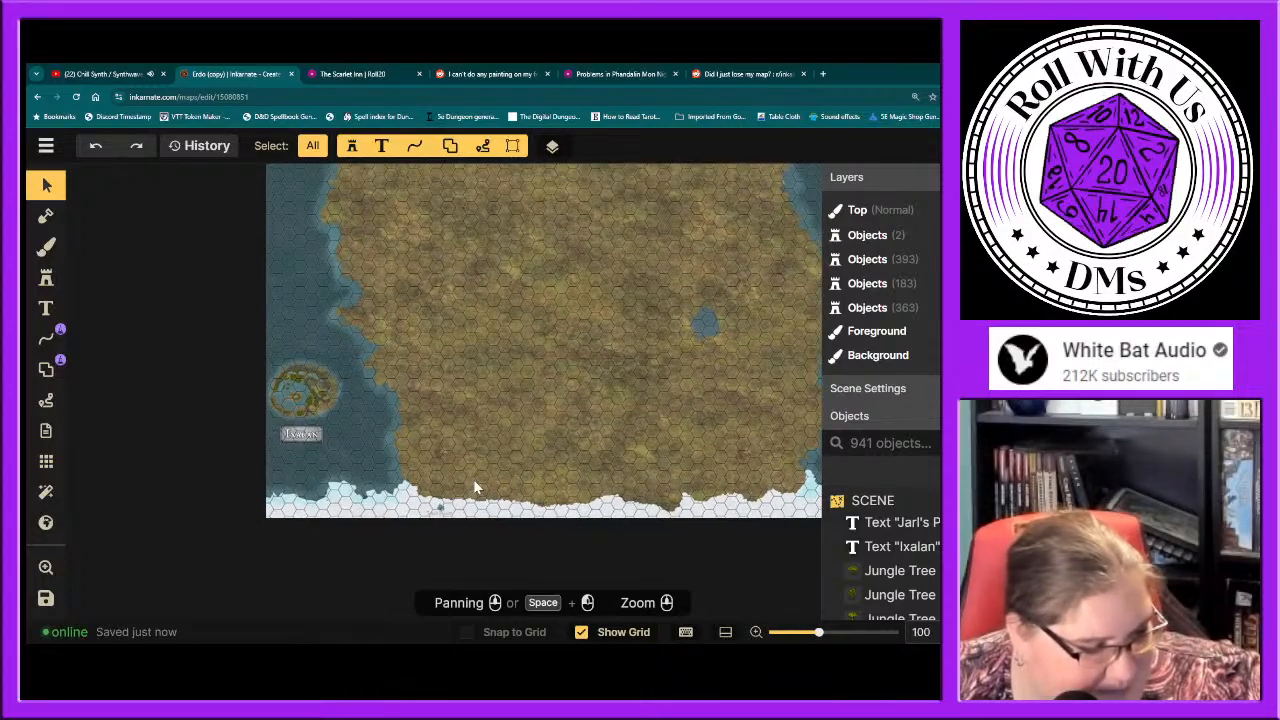
{"action": "scroll", "coordinate": [475, 486], "scroll_direction": "up", "scroll_amount": 3}
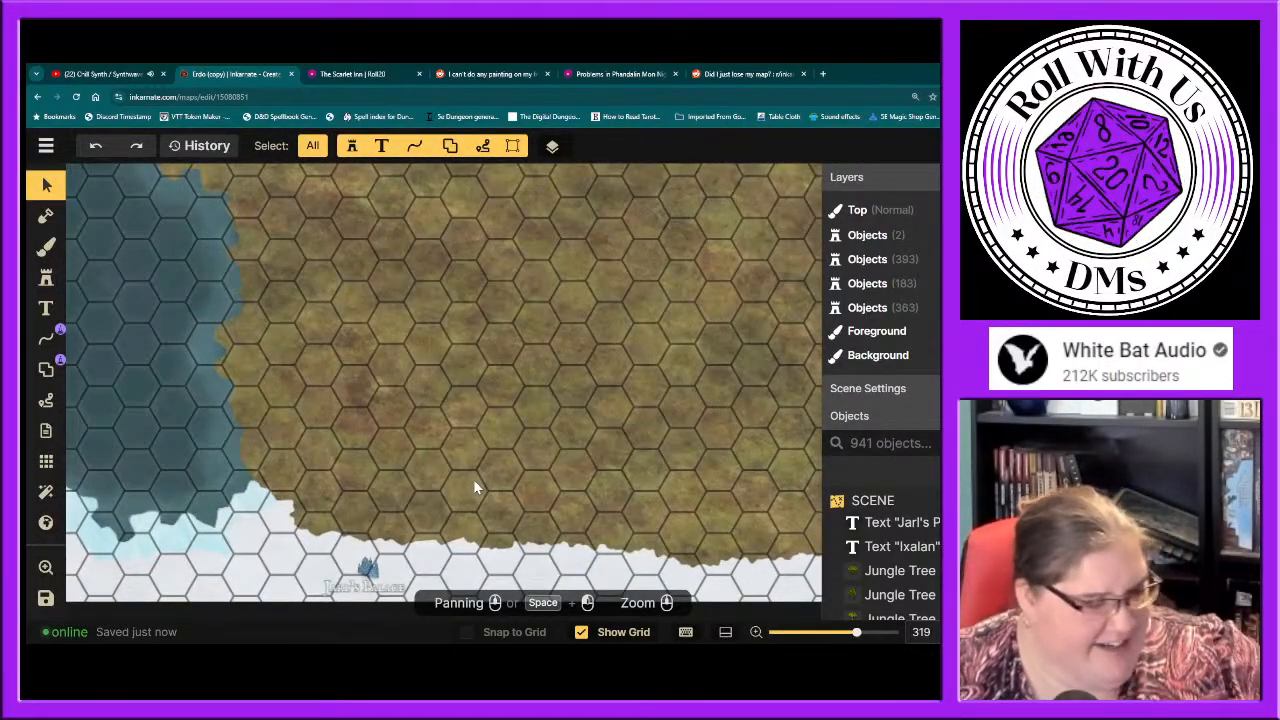
{"action": "scroll", "coordinate": [473, 479], "scroll_direction": "up", "scroll_amount": 1}
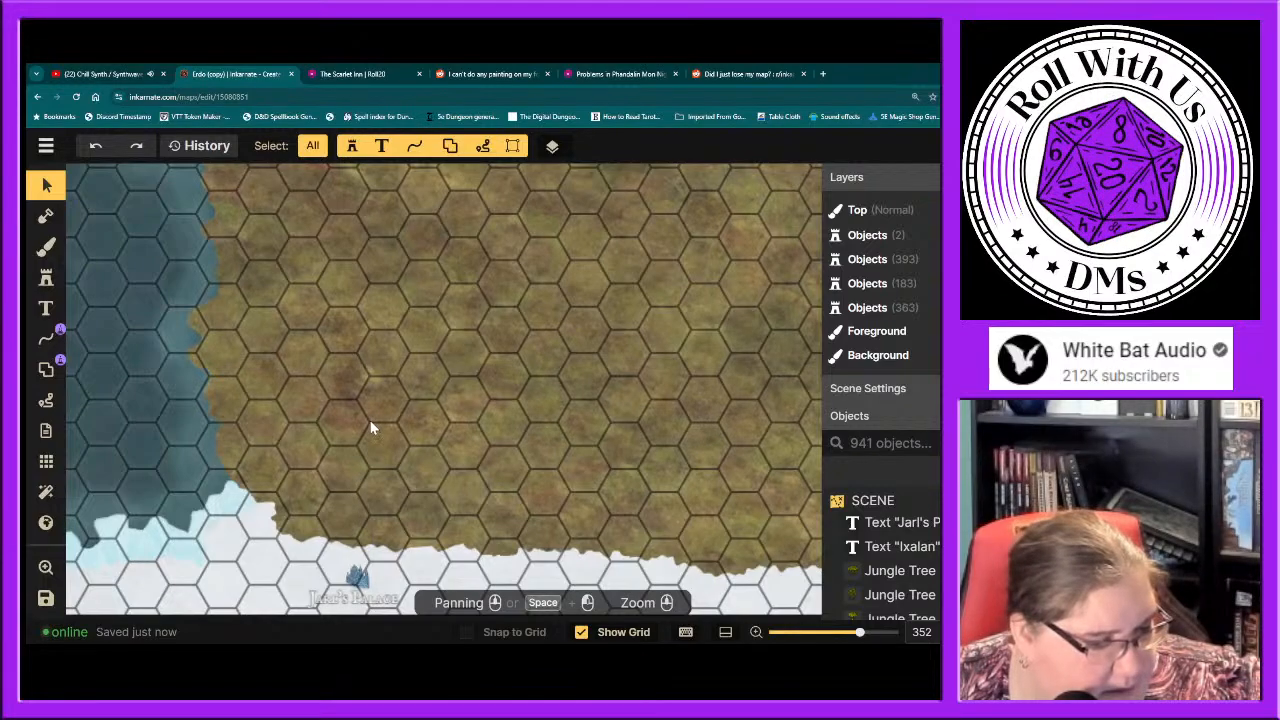
{"action": "left_click_drag", "start_coordinate": [359, 454], "coordinate": [523, 331]}
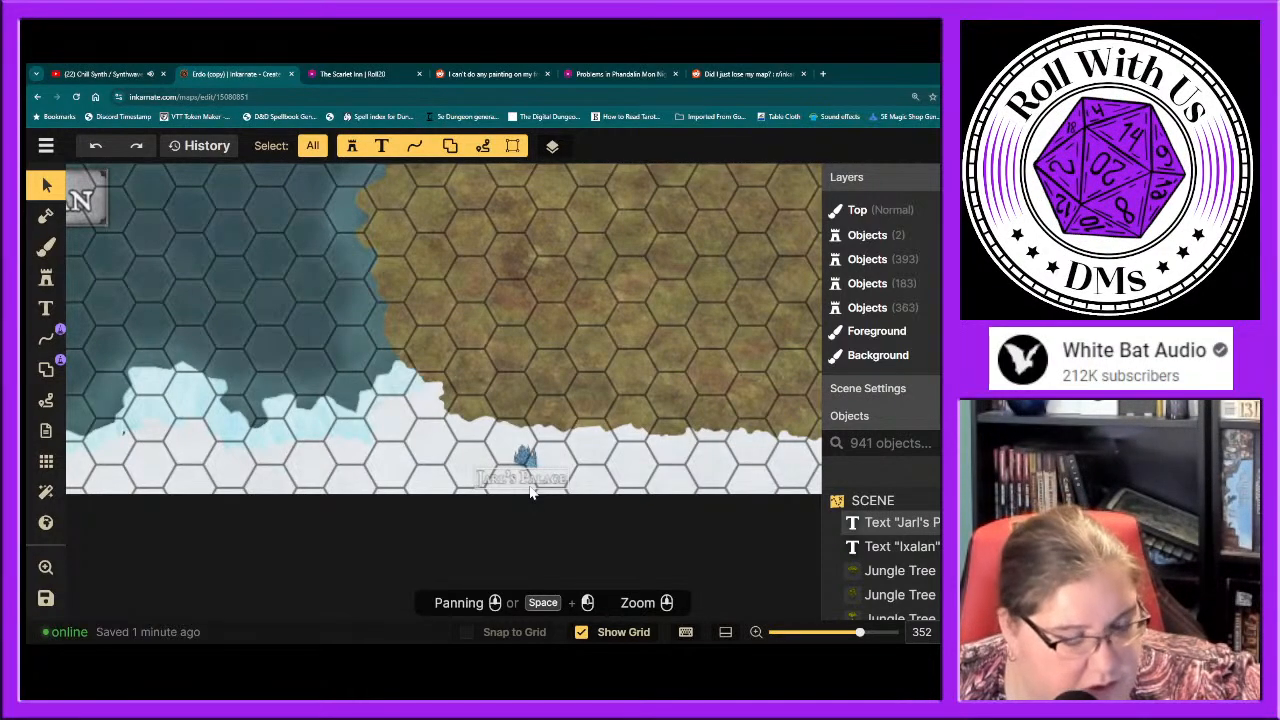
{"action": "left_click", "coordinate": [523, 480]}
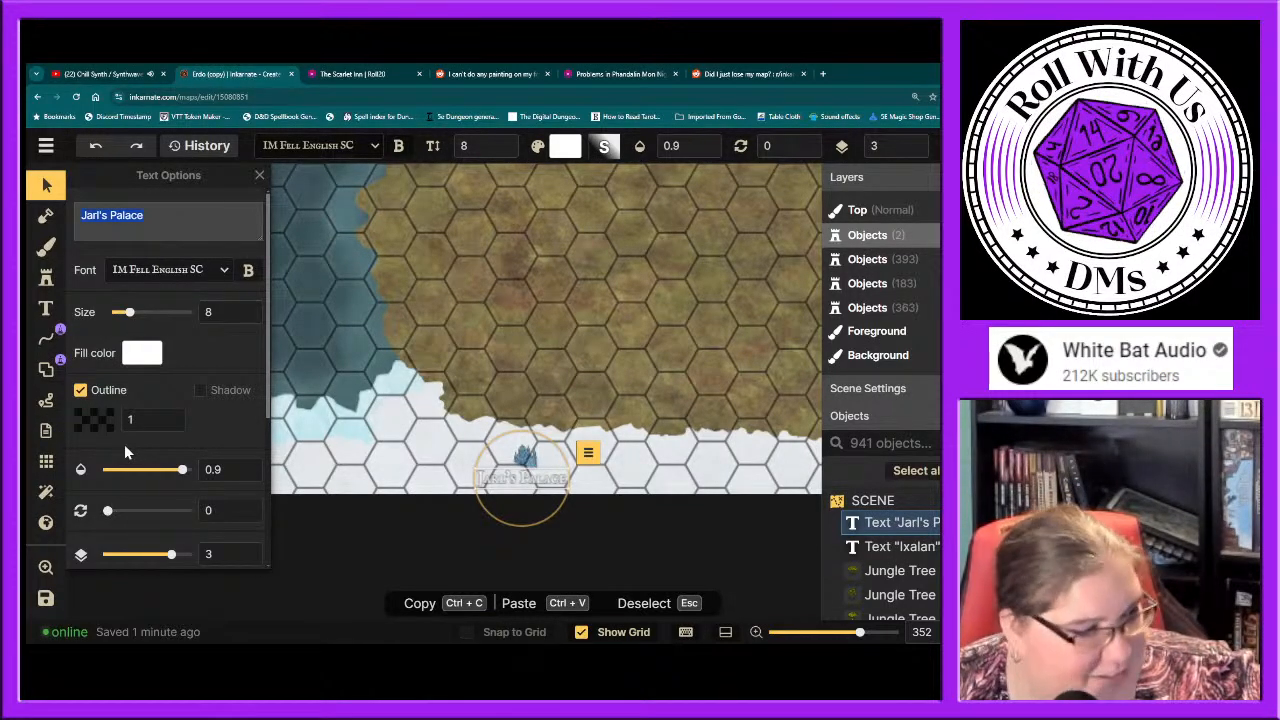
{"action": "left_click", "coordinate": [201, 392]}
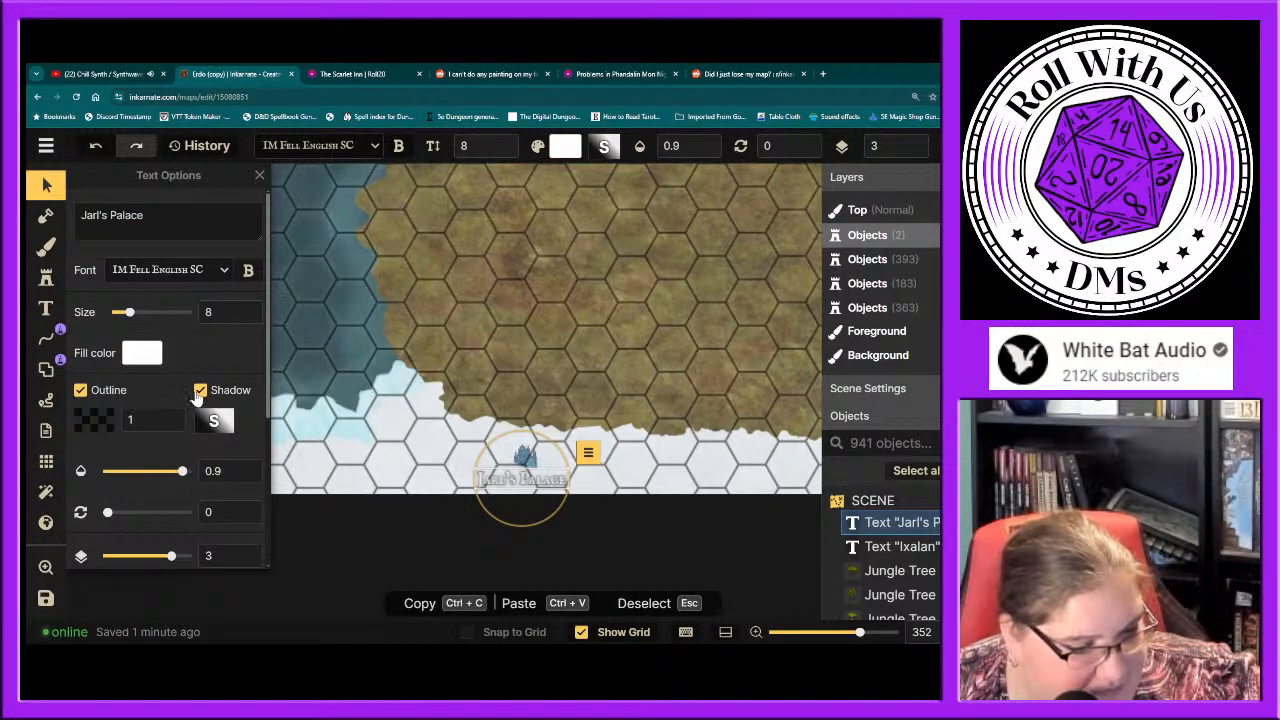
{"action": "left_click", "coordinate": [199, 391]}
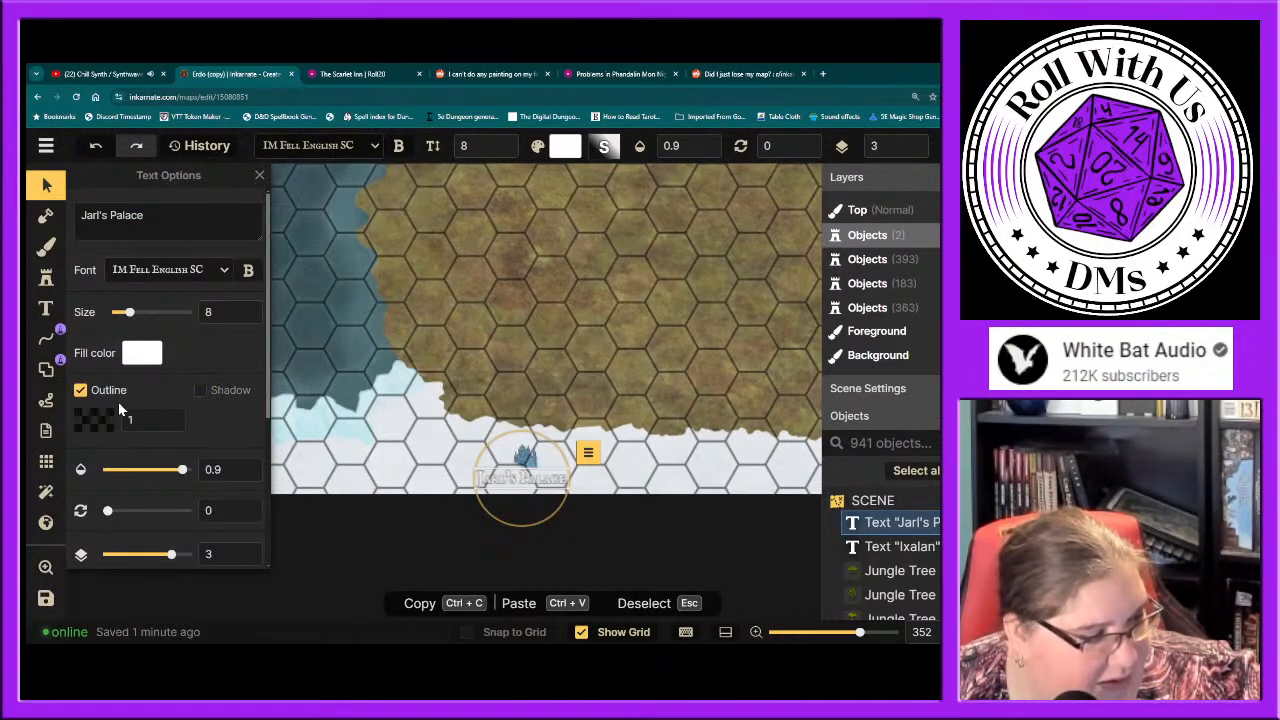
{"action": "left_click", "coordinate": [95, 419]}
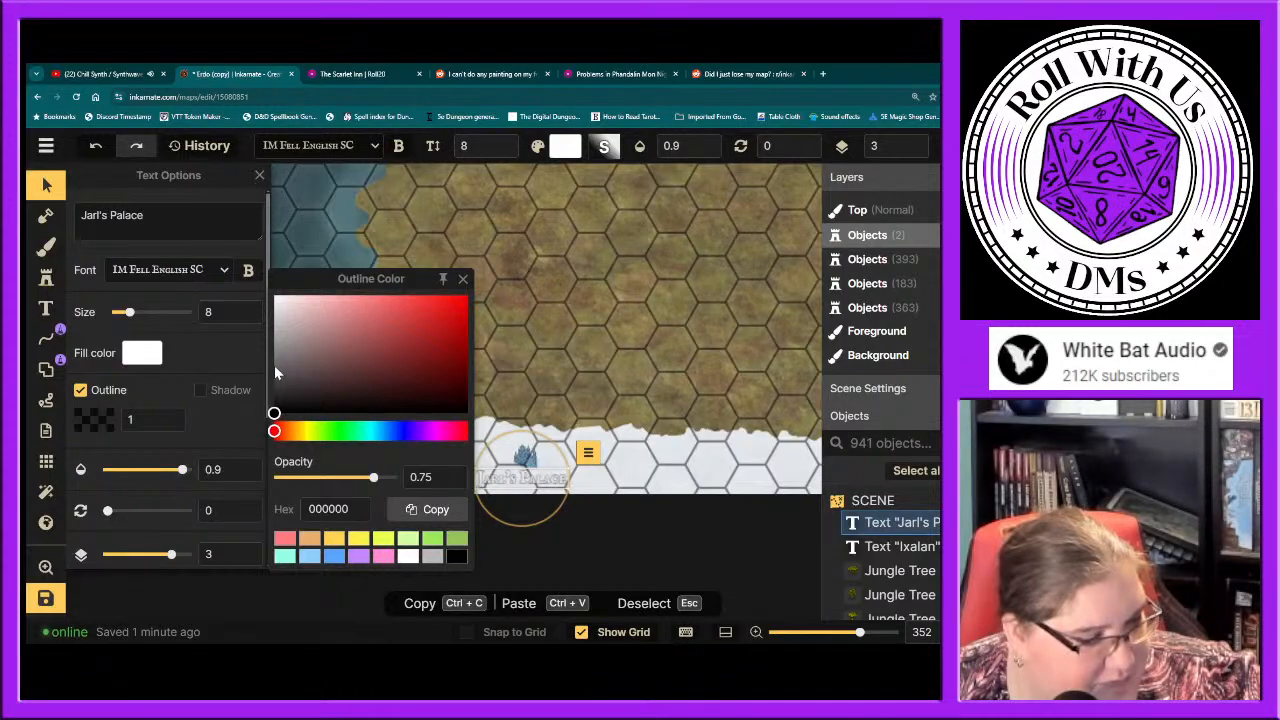
{"action": "left_click", "coordinate": [277, 306]}
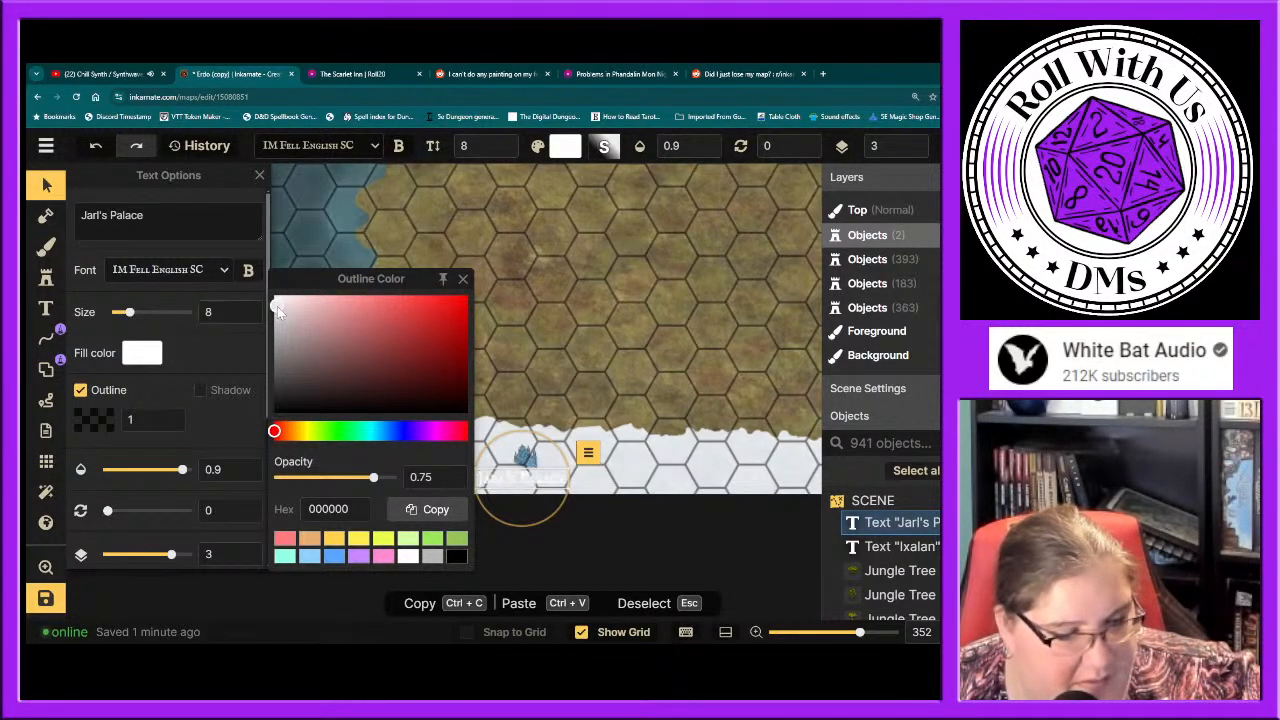
{"action": "left_click", "coordinate": [463, 281]}
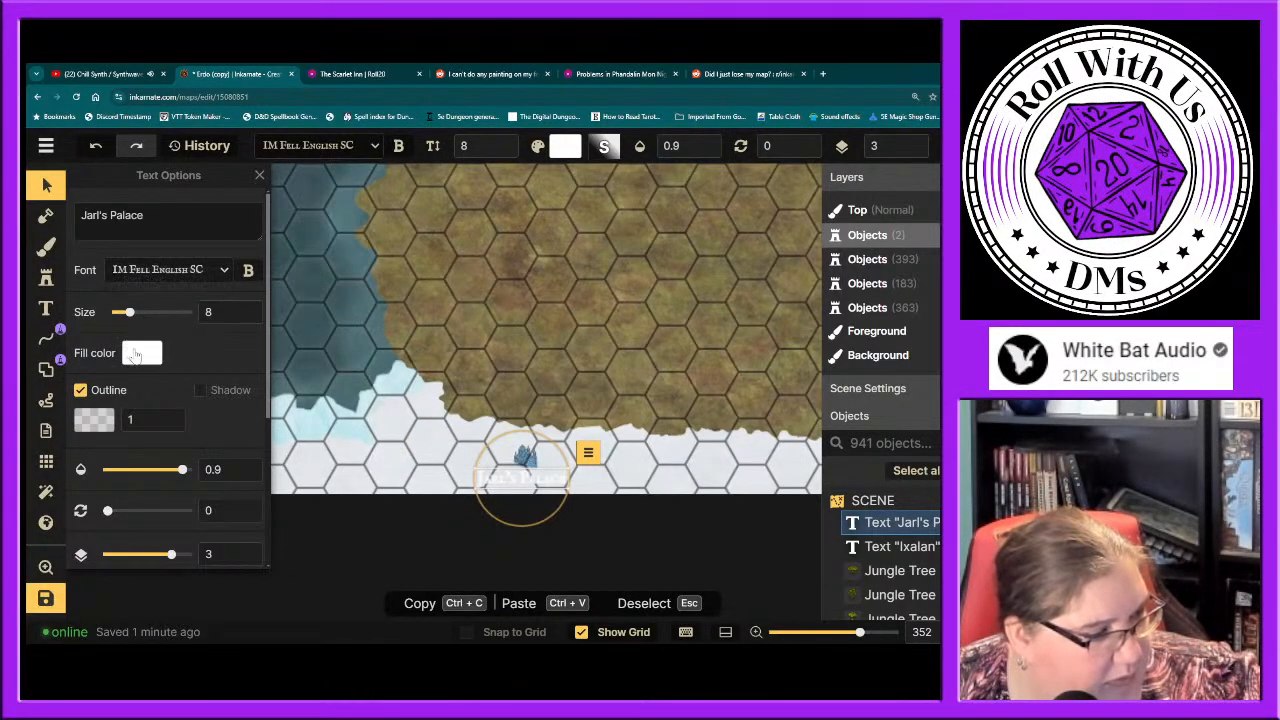
Step: Try black (000000) as the fill colour of the "Jarl's Palace" label
{"action": "left_click", "coordinate": [141, 355]}
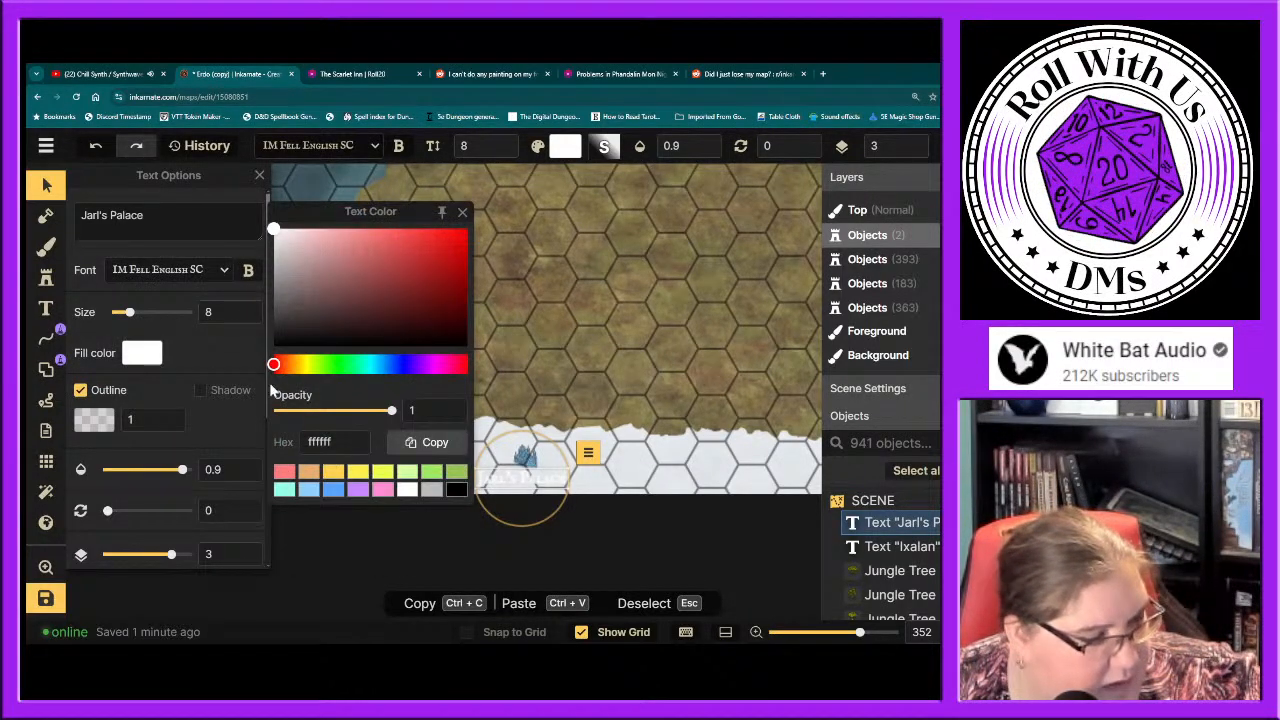
{"action": "left_click", "coordinate": [455, 490]}
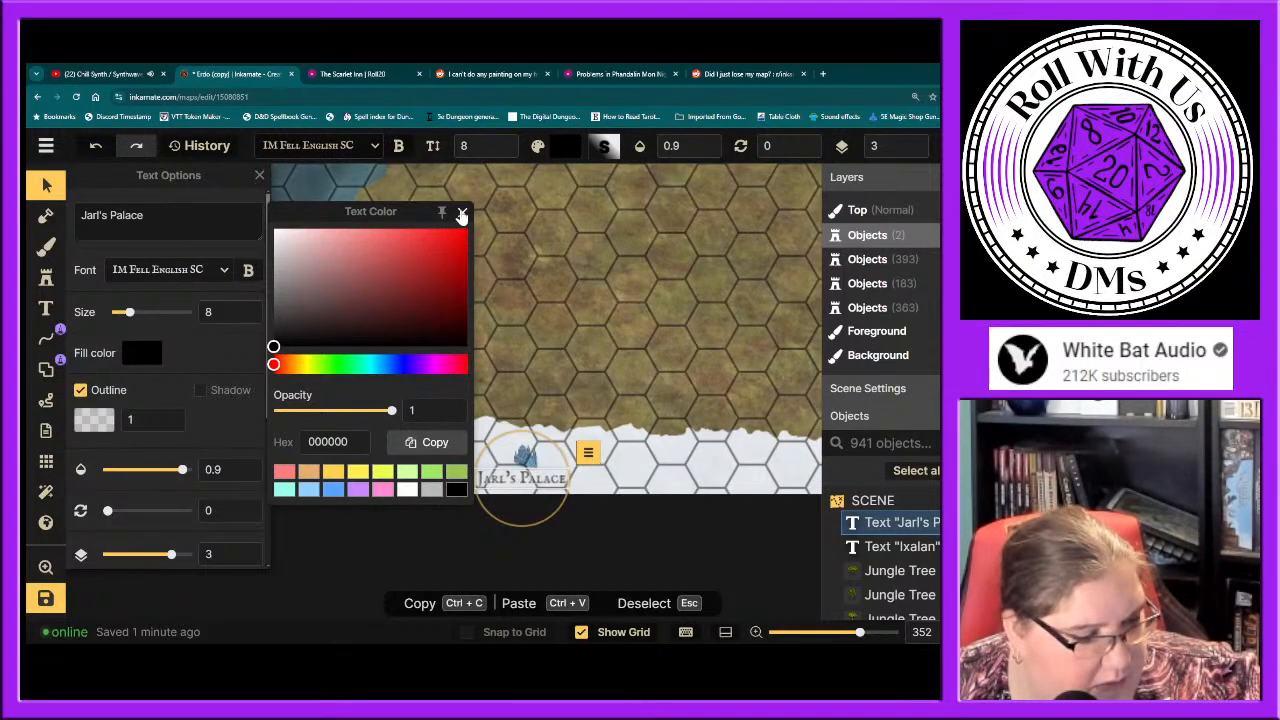
{"action": "left_click", "coordinate": [462, 216]}
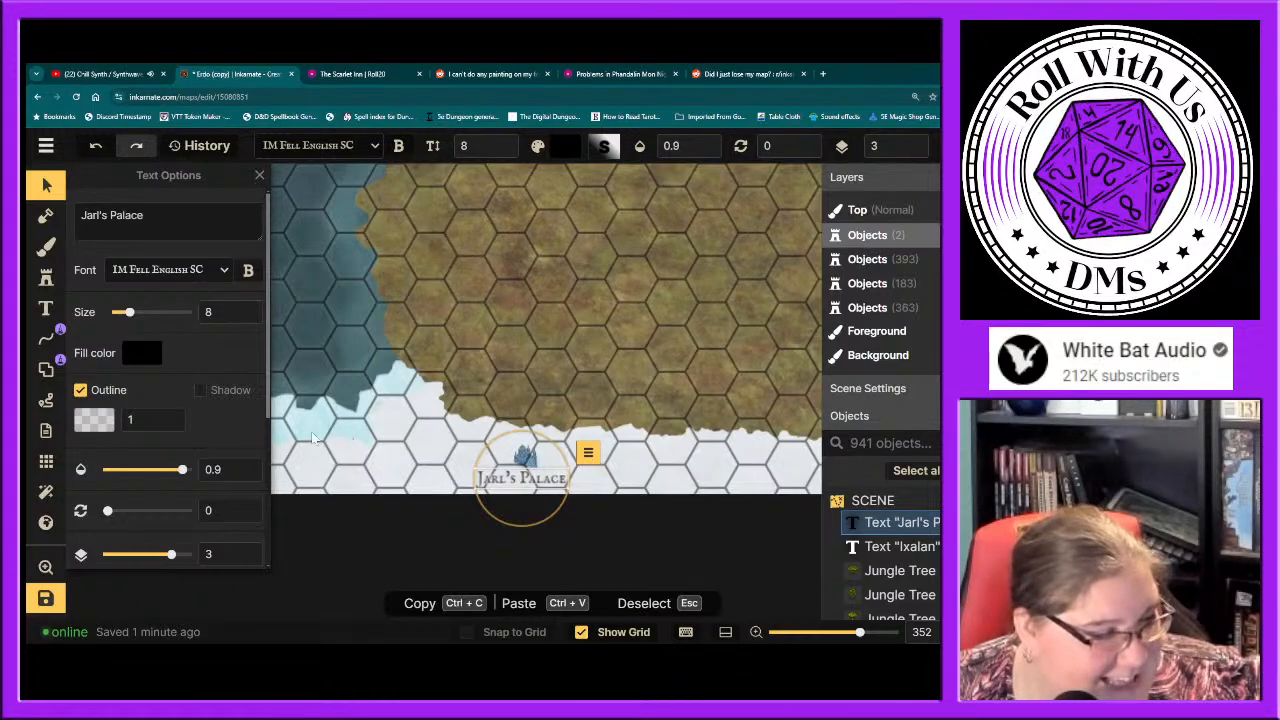
Step: Set the fill colour of the "Jarl's Palace" label to dark brown, hex 2e2315
{"action": "left_click", "coordinate": [141, 352]}
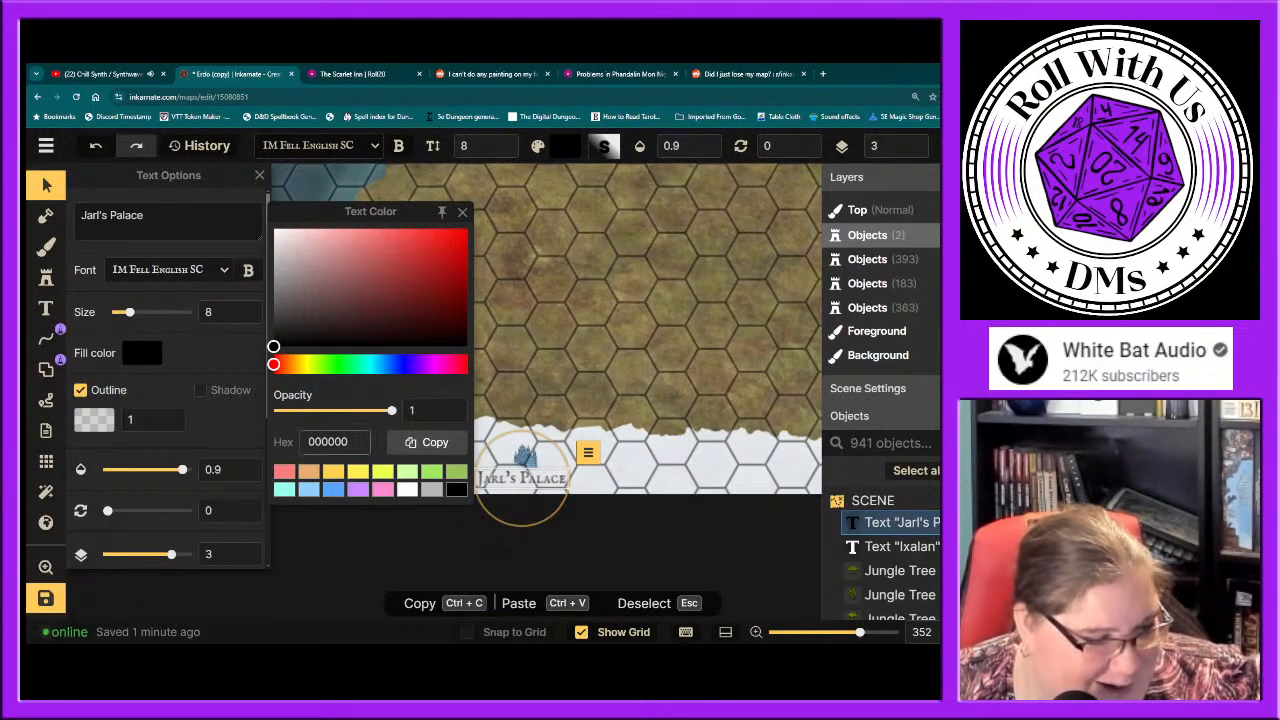
{"action": "left_click", "coordinate": [307, 475]}
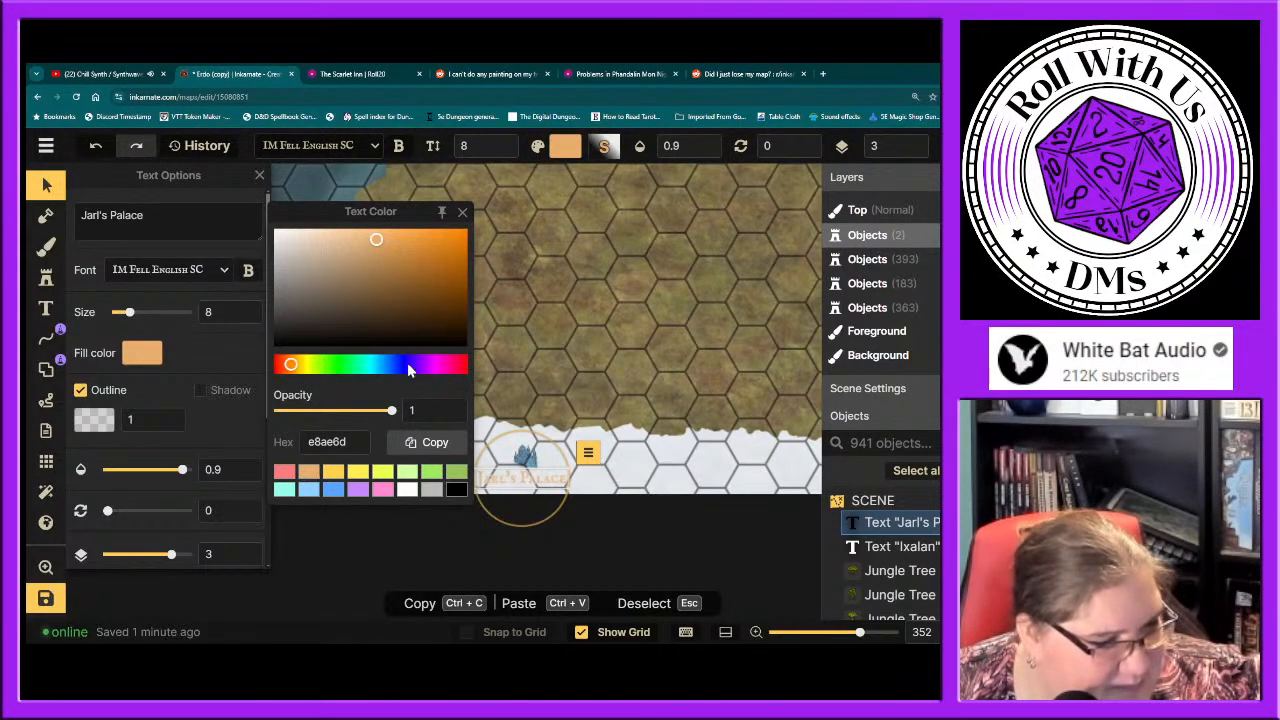
{"action": "left_click", "coordinate": [399, 322]}
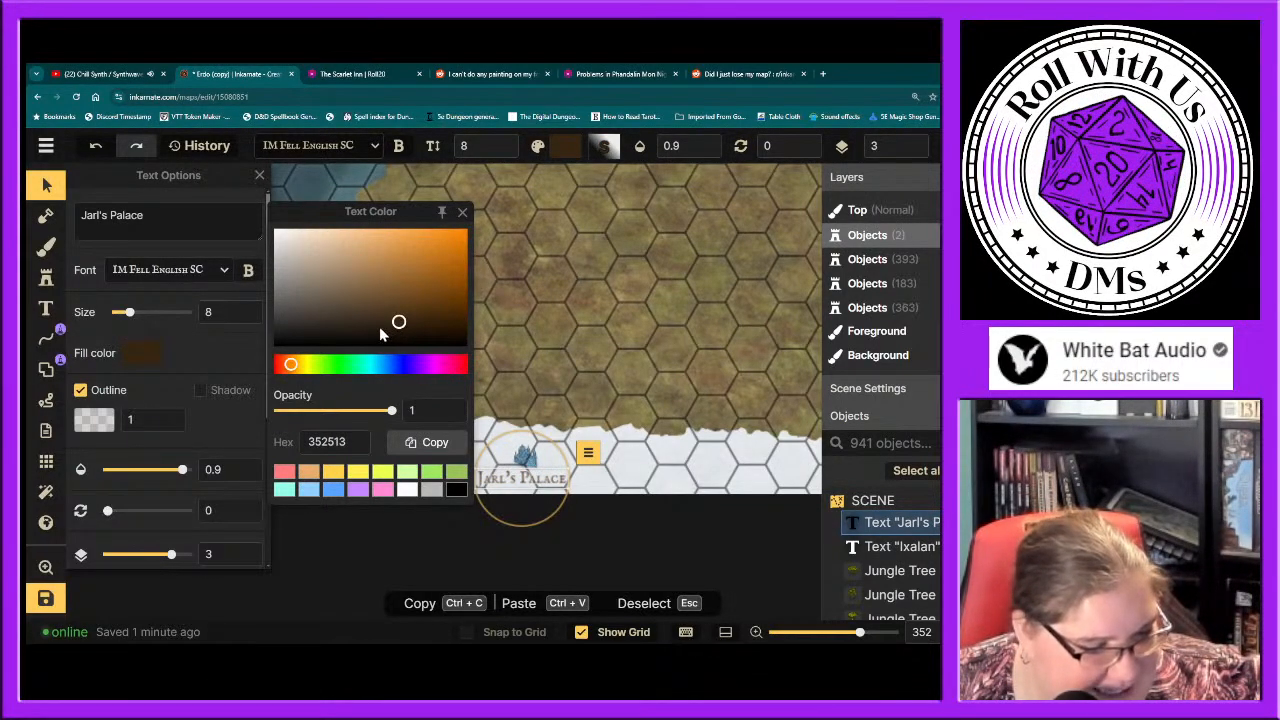
{"action": "left_click", "coordinate": [379, 328]}
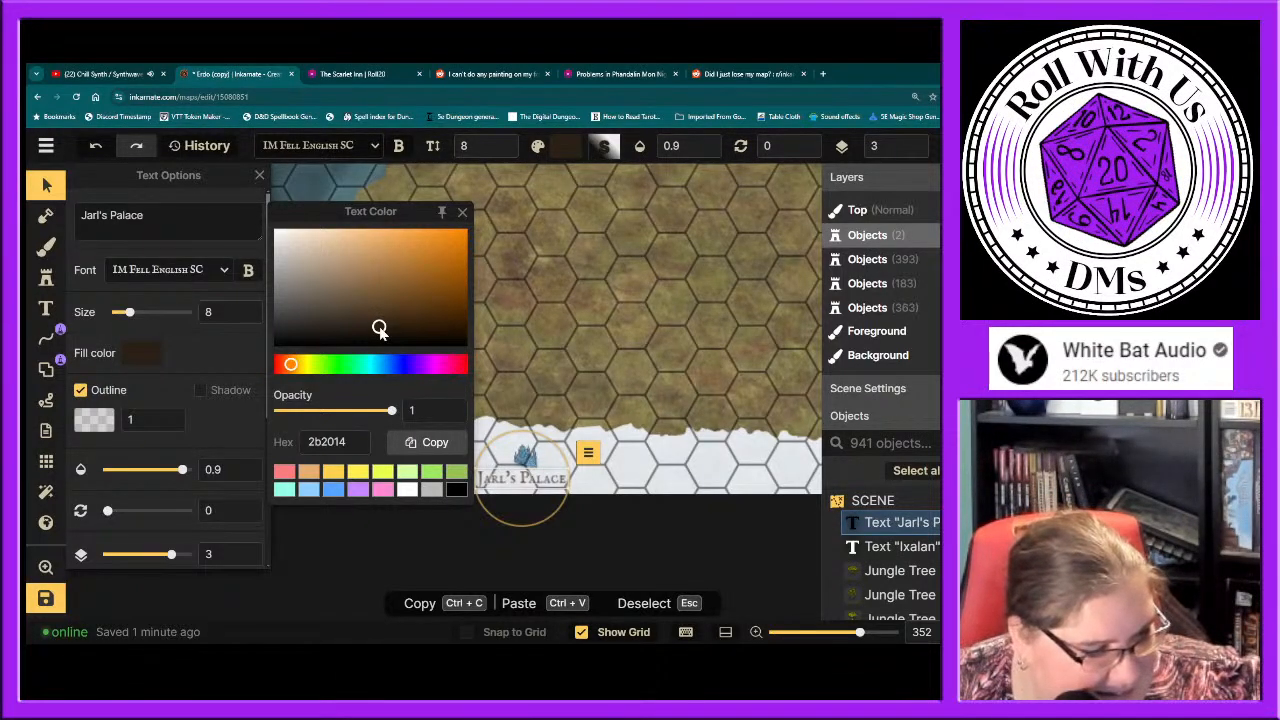
{"action": "left_click", "coordinate": [394, 328]}
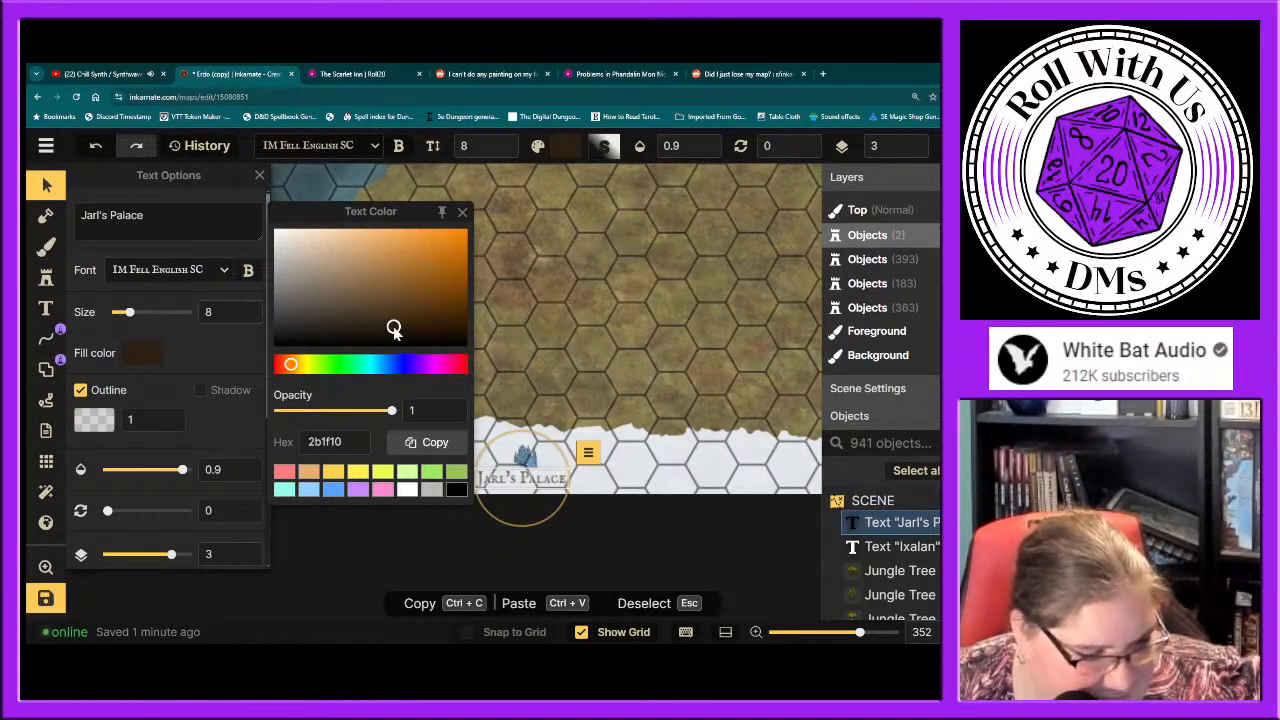
{"action": "left_click_drag", "start_coordinate": [394, 328], "coordinate": [379, 327]}
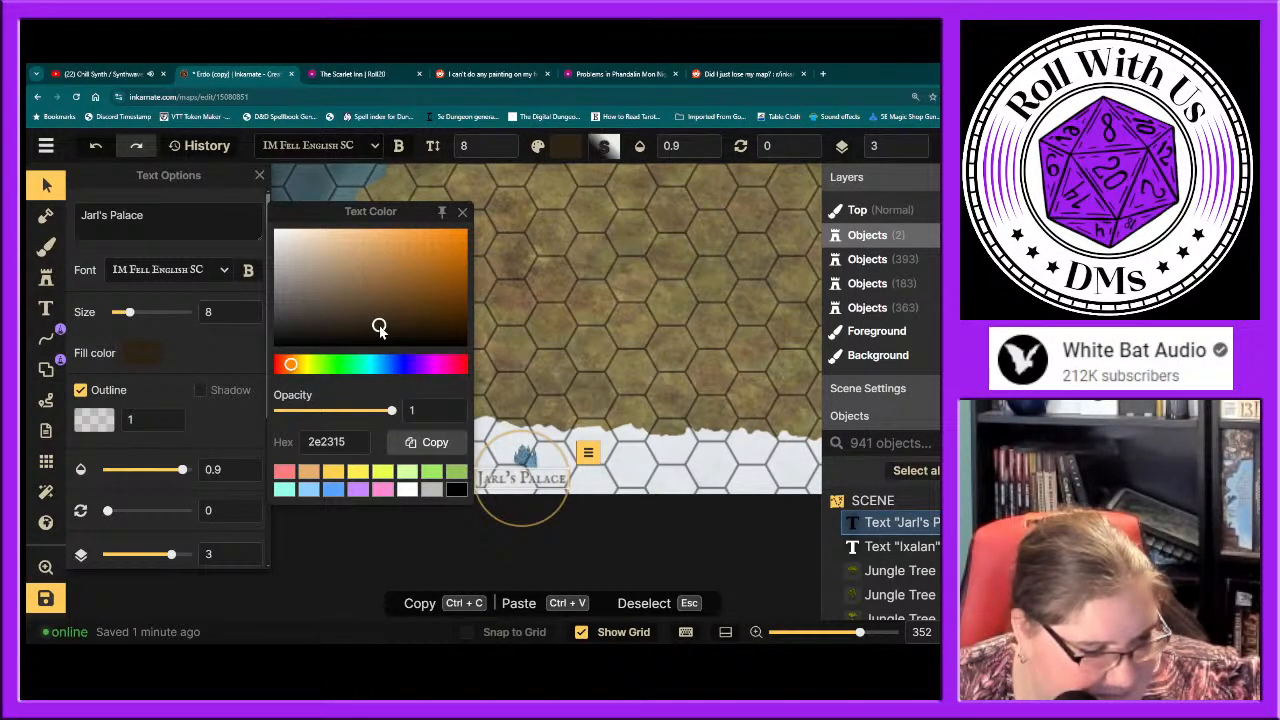
{"action": "left_click", "coordinate": [461, 212]}
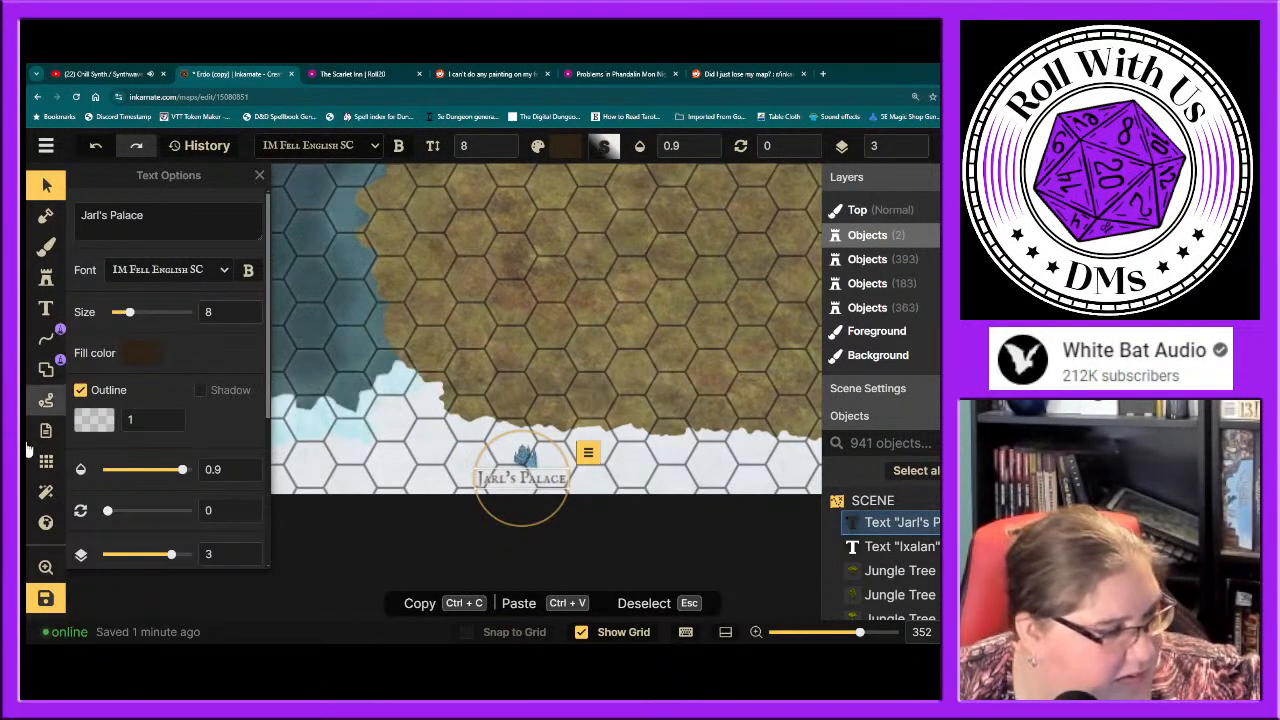
Step: Hide the hex grid on the map and close the grid options
{"action": "left_click", "coordinate": [46, 461]}
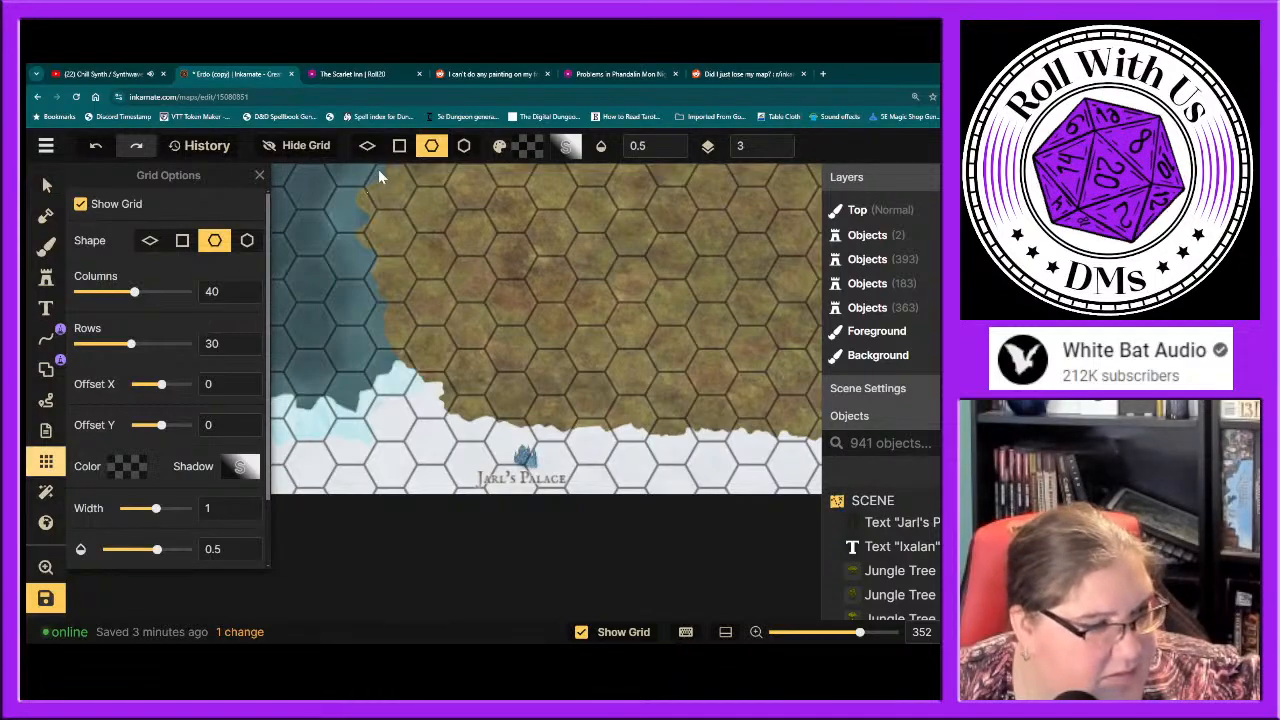
{"action": "left_click", "coordinate": [284, 146]}
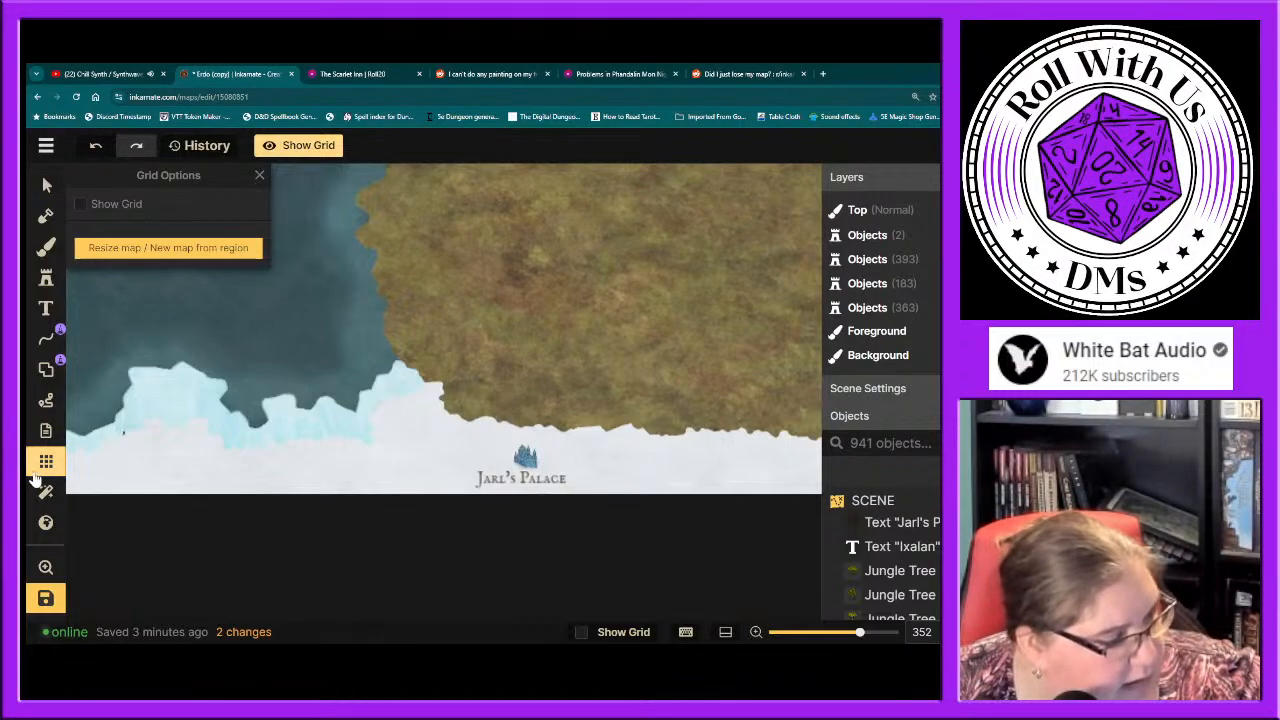
{"action": "left_click", "coordinate": [44, 466]}
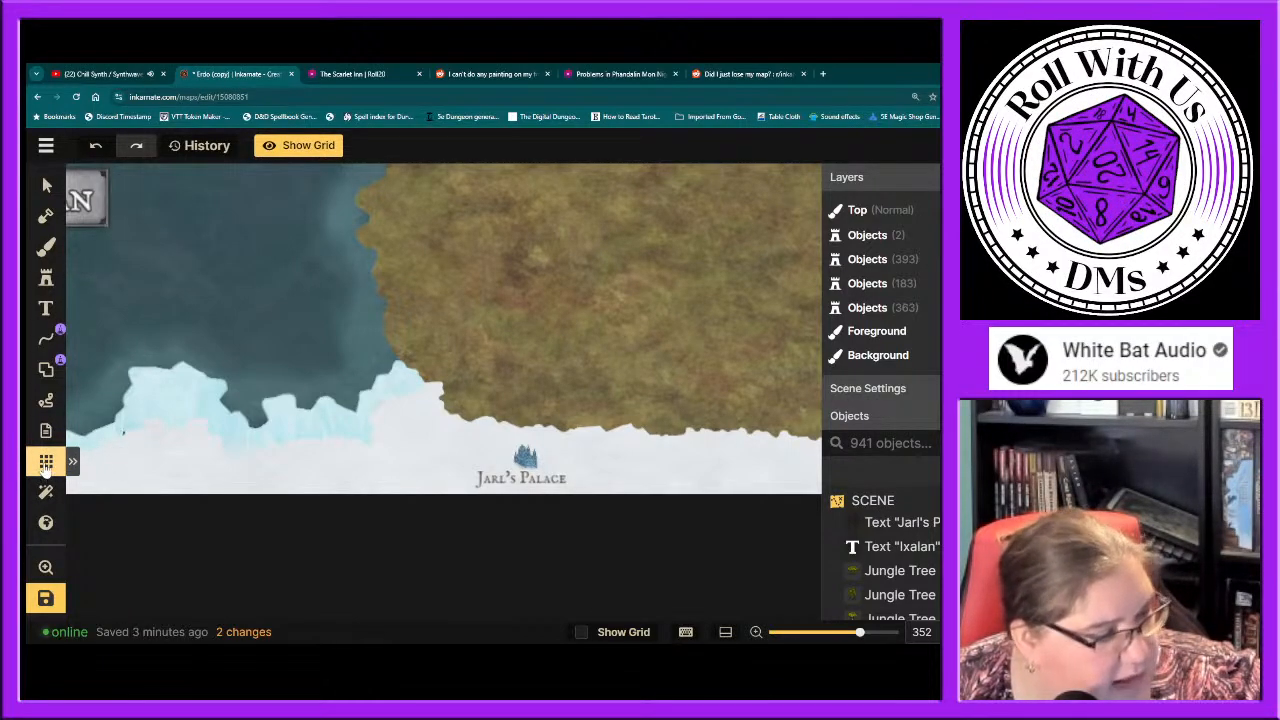
Step: Show the hex grid again and compare the "Jarl's Palace" label without and with its outline, leaving the outline on
{"action": "left_click", "coordinate": [298, 145]}
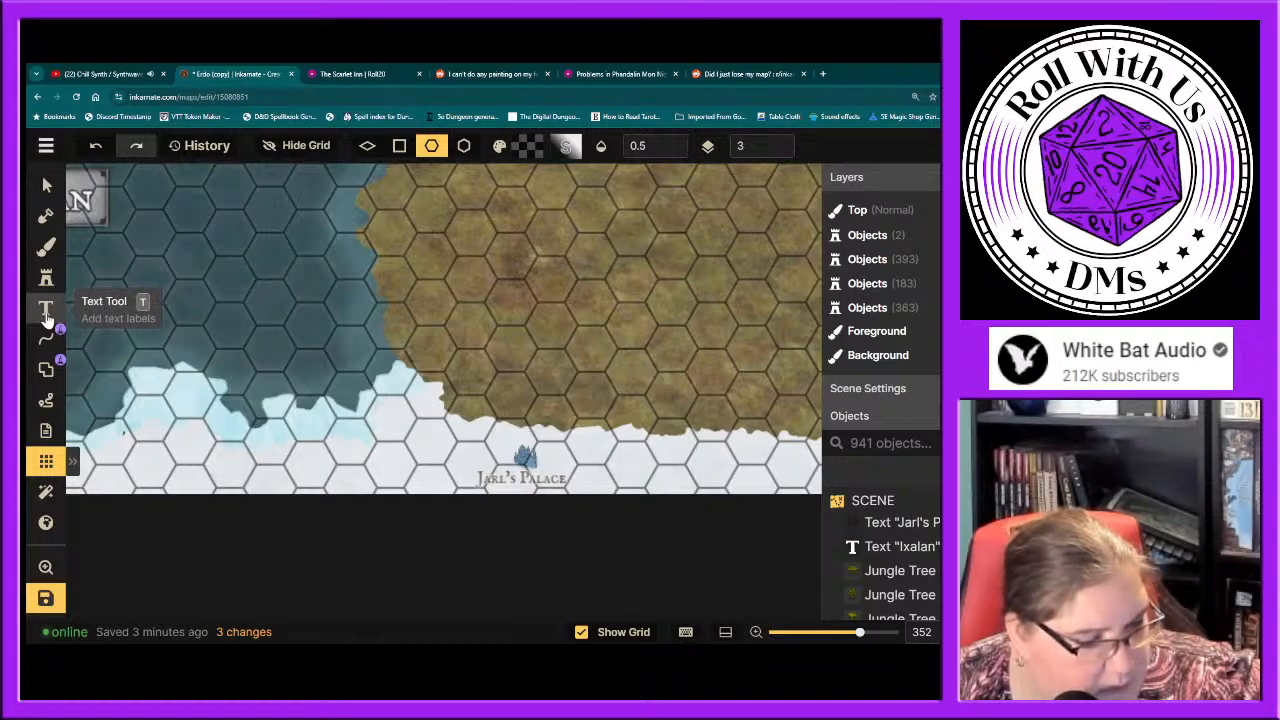
{"action": "left_click", "coordinate": [46, 185]}
{"action": "left_click", "coordinate": [482, 480]}
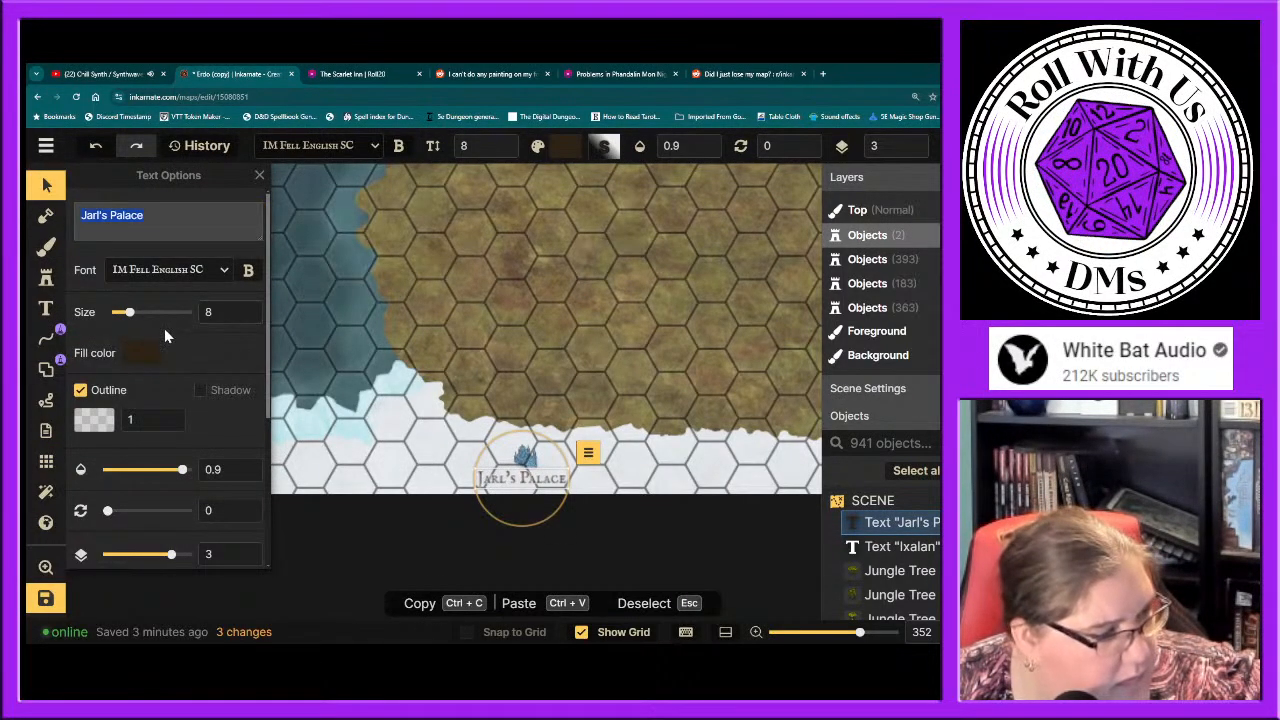
{"action": "left_click", "coordinate": [80, 390]}
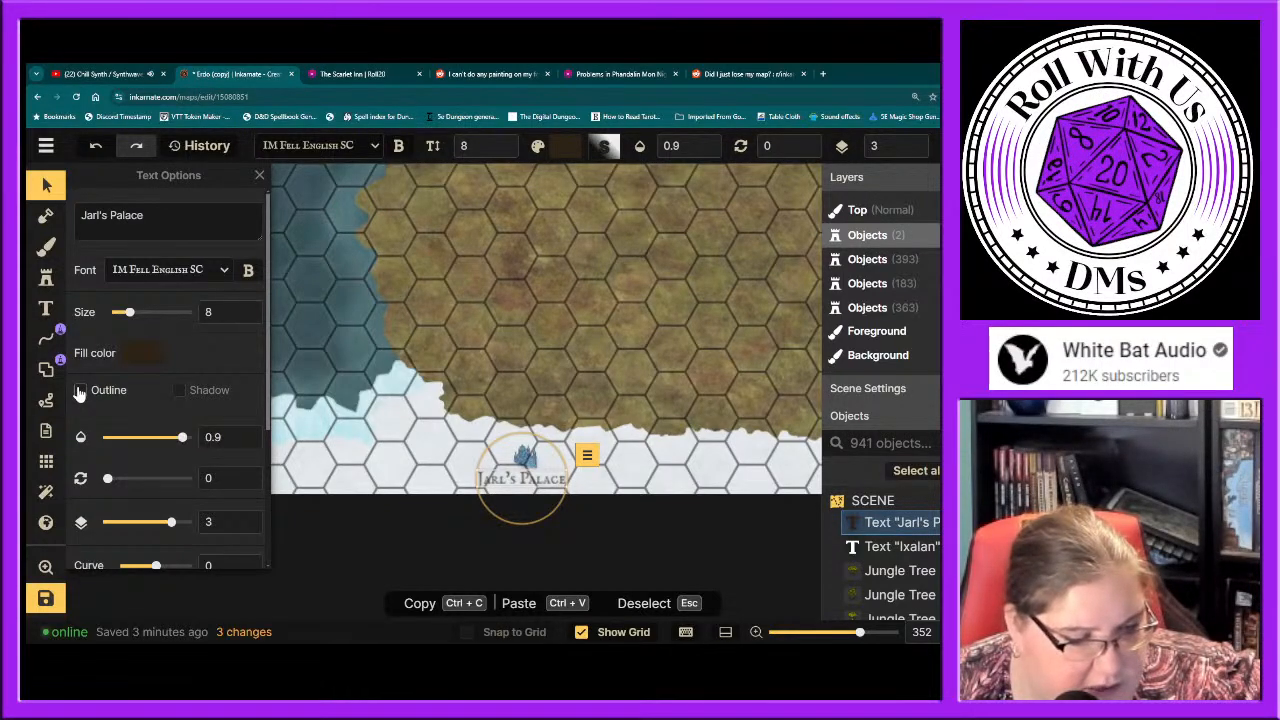
{"action": "left_click", "coordinate": [80, 390]}
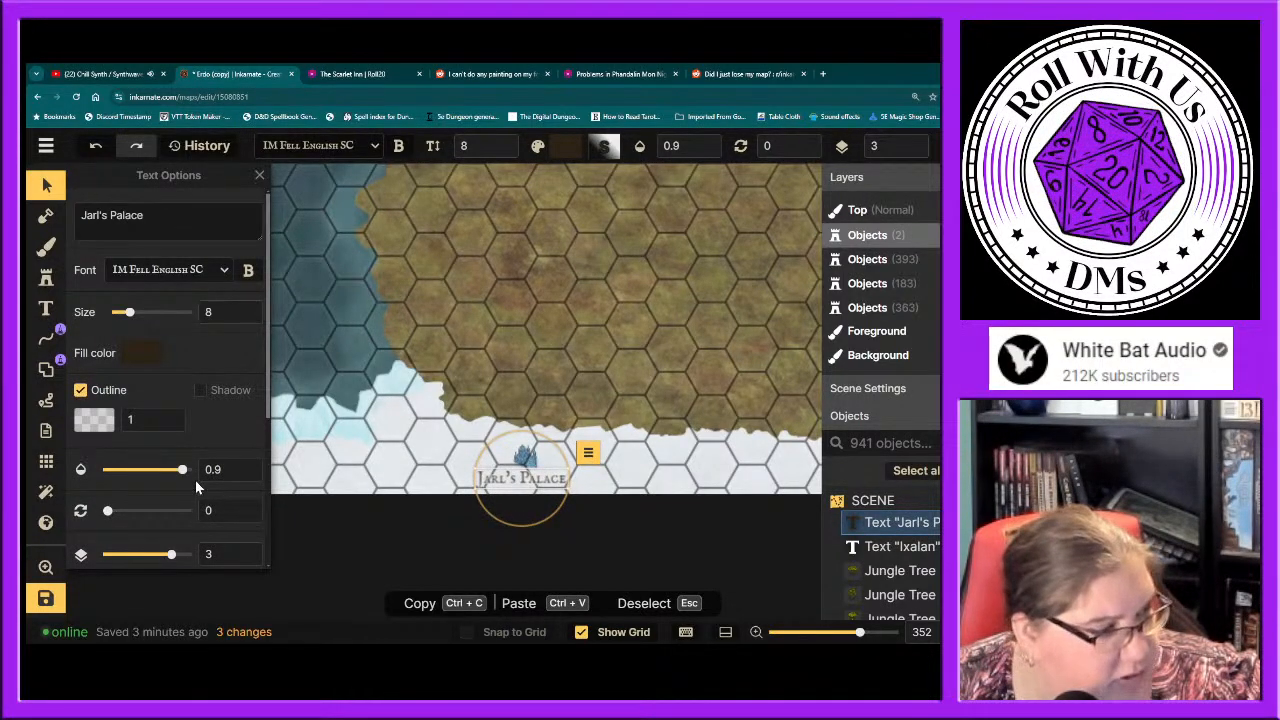
{"action": "left_click", "coordinate": [45, 185]}
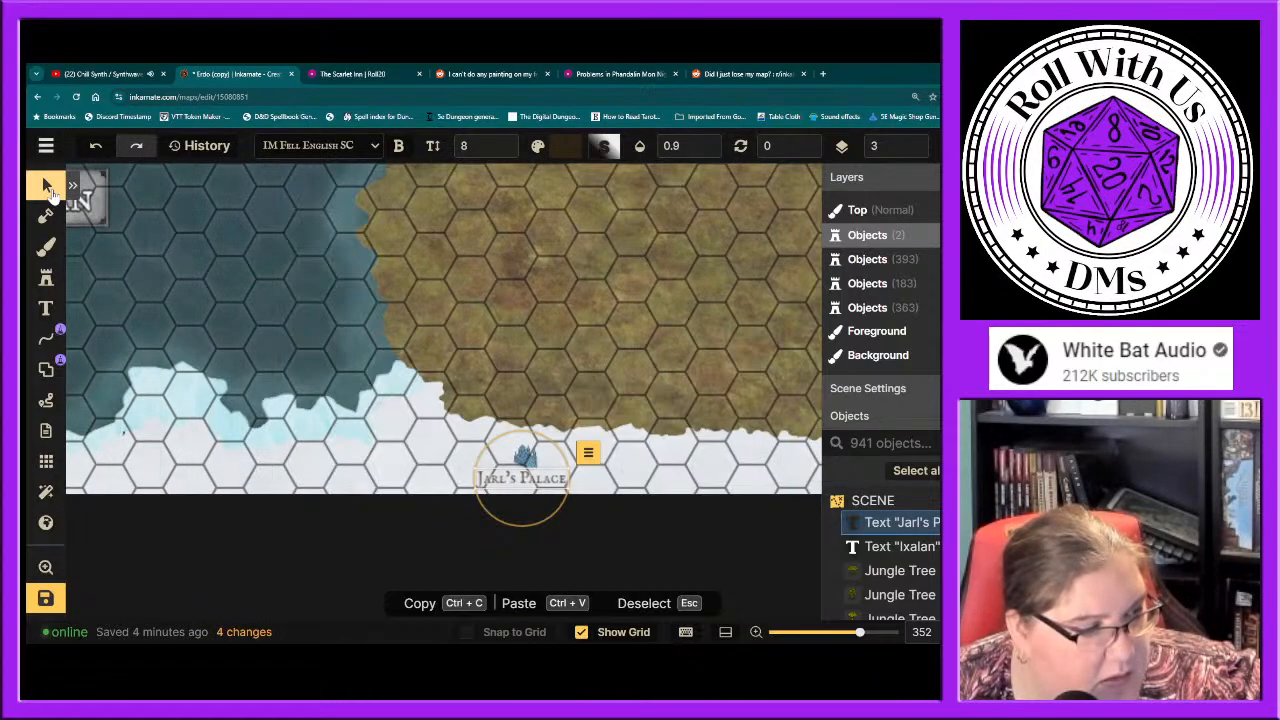
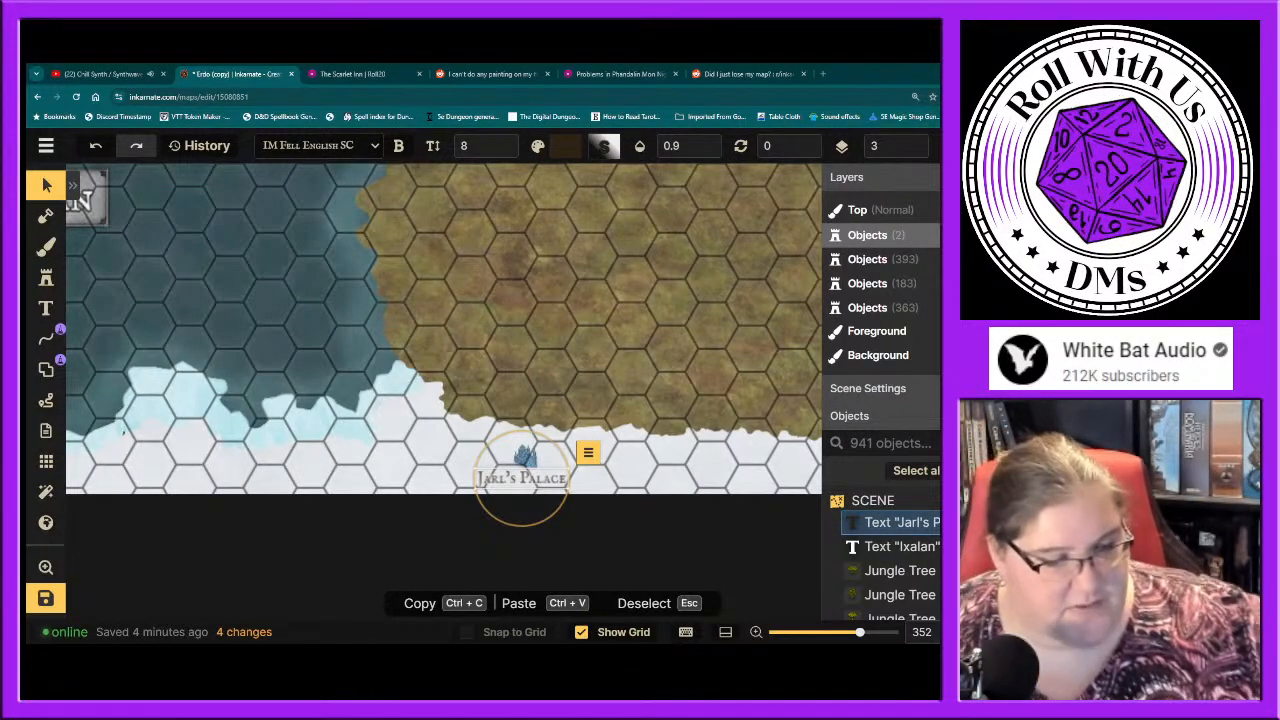
Step: Move the blue ice palace stamp and its "Jarl's Palace" label slightly east along the southern ice, keeping the label below the stamp
{"action": "left_click", "coordinate": [529, 457]}
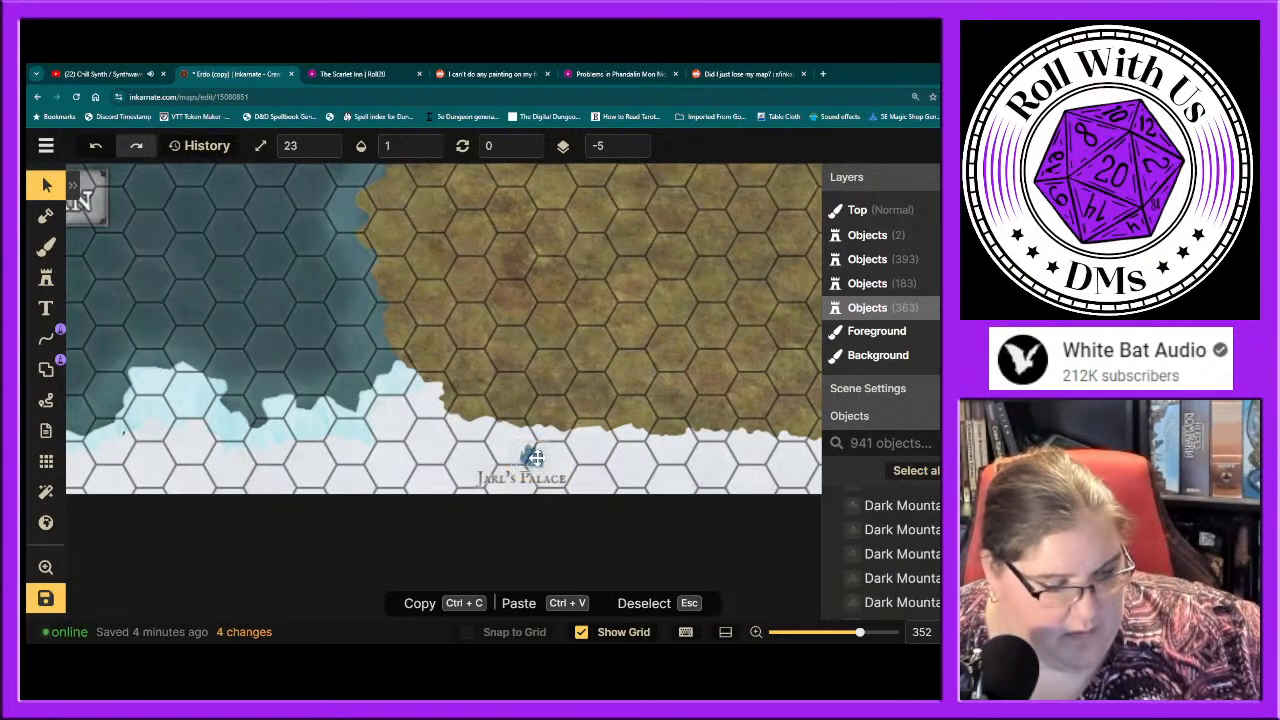
{"action": "mouse_move", "coordinate": [537, 458]}
{"action": "left_mouse_down"}
{"action": "mouse_move", "coordinate": [505, 480]}
{"action": "mouse_move", "coordinate": [534, 477]}
{"action": "left_mouse_up"}
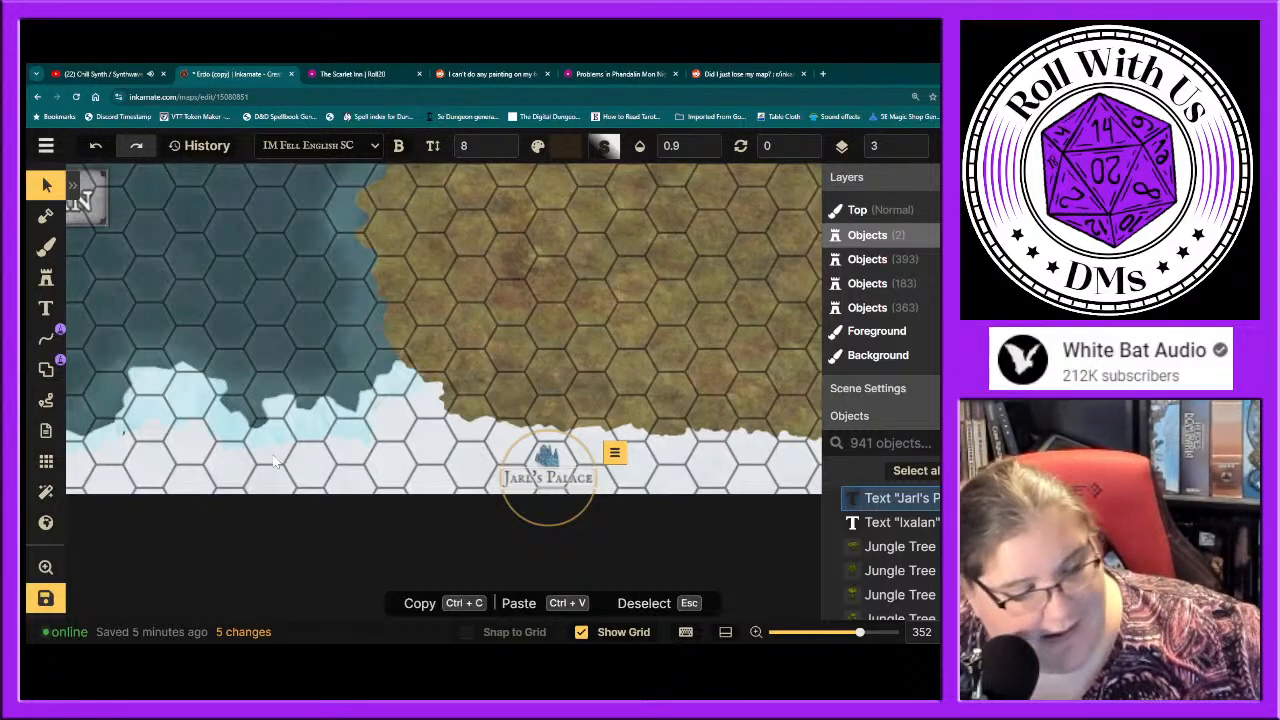
Step: Choose a house stamp from the Fantasy World Human Settlements catalog and place it at scale 23 on the ice west of Jarl's Palace
{"action": "left_click", "coordinate": [45, 277]}
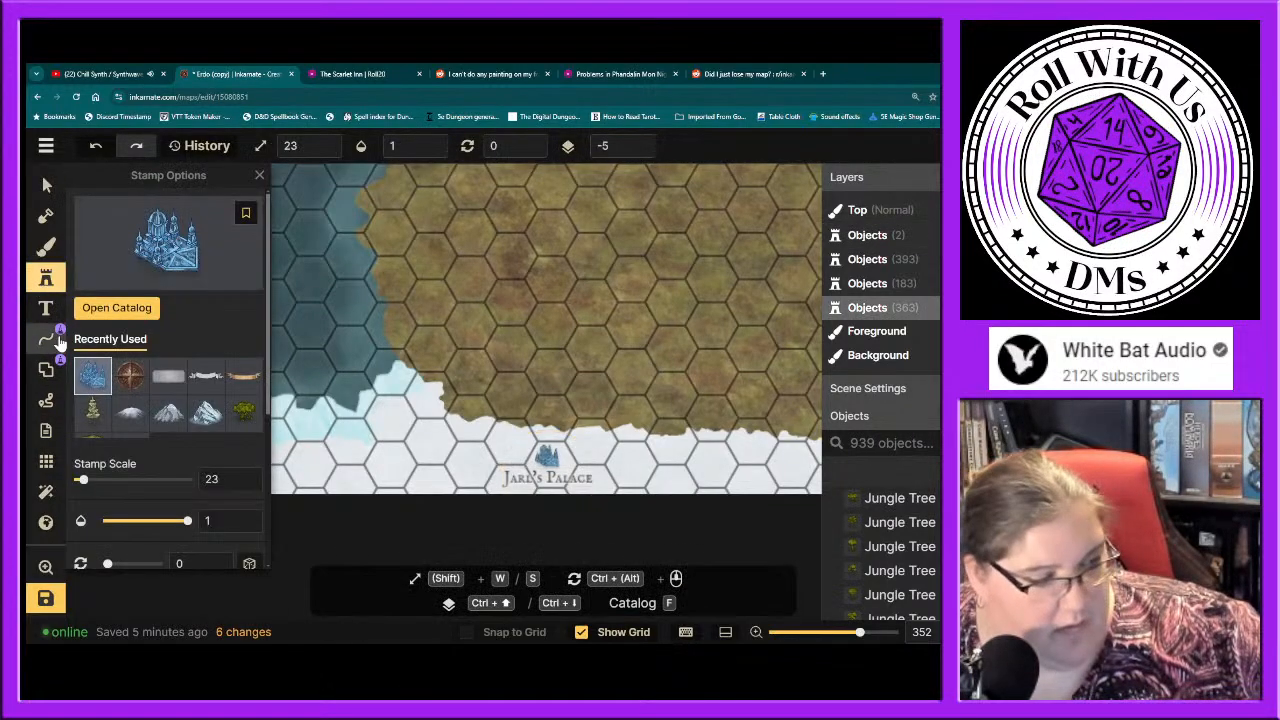
{"action": "left_click", "coordinate": [157, 248]}
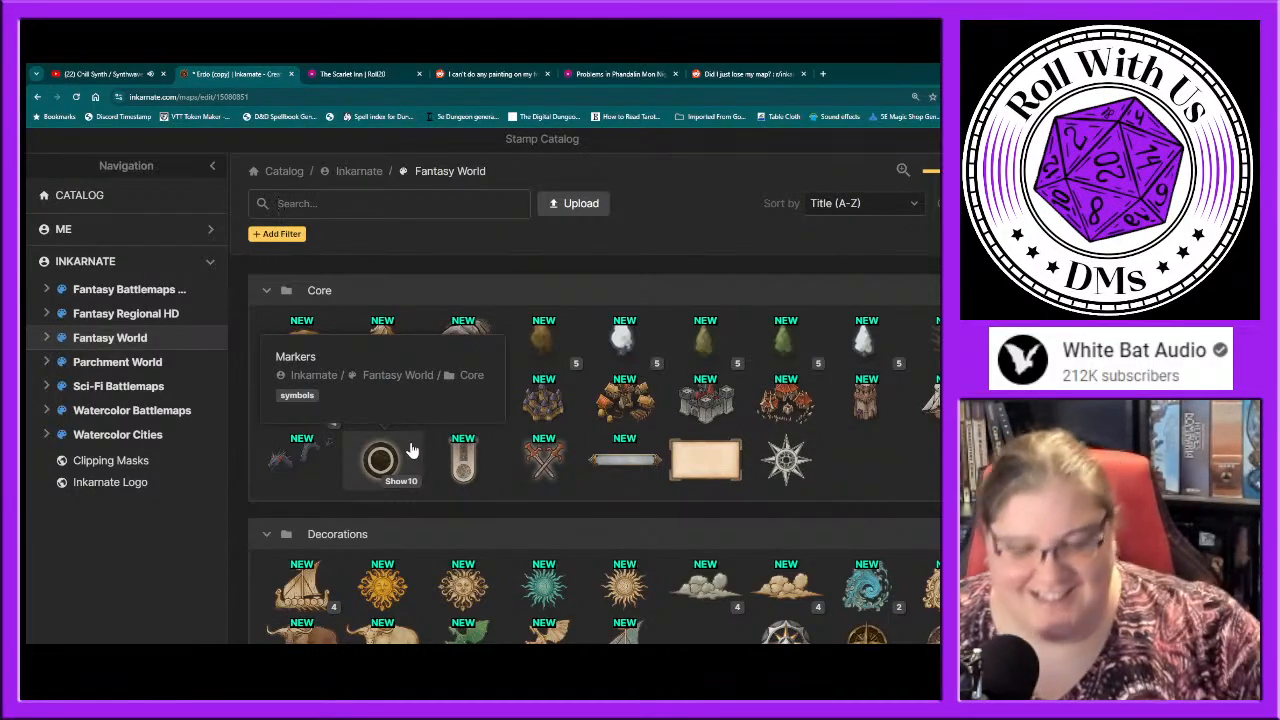
{"action": "scroll", "coordinate": [410, 451], "scroll_direction": "down", "scroll_amount": 1}
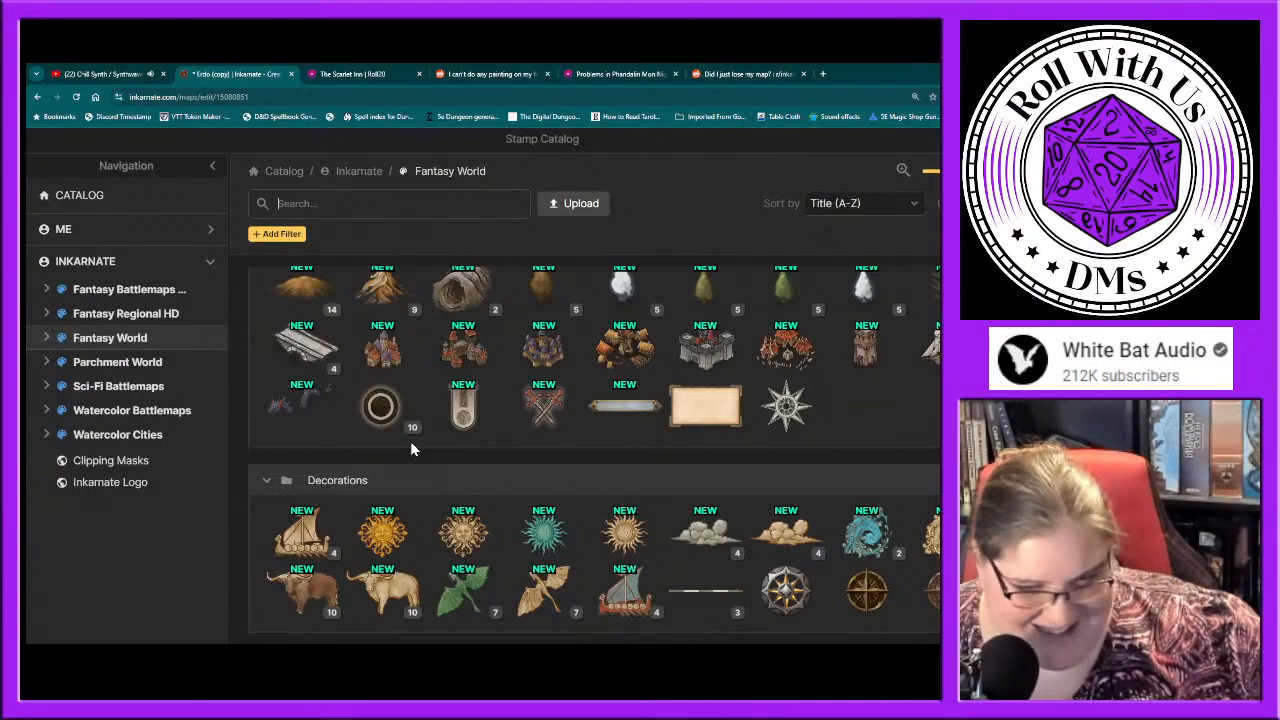
{"action": "scroll", "coordinate": [410, 445], "scroll_direction": "down", "scroll_amount": 3}
{"action": "scroll", "coordinate": [410, 451], "scroll_direction": "down", "scroll_amount": 2}
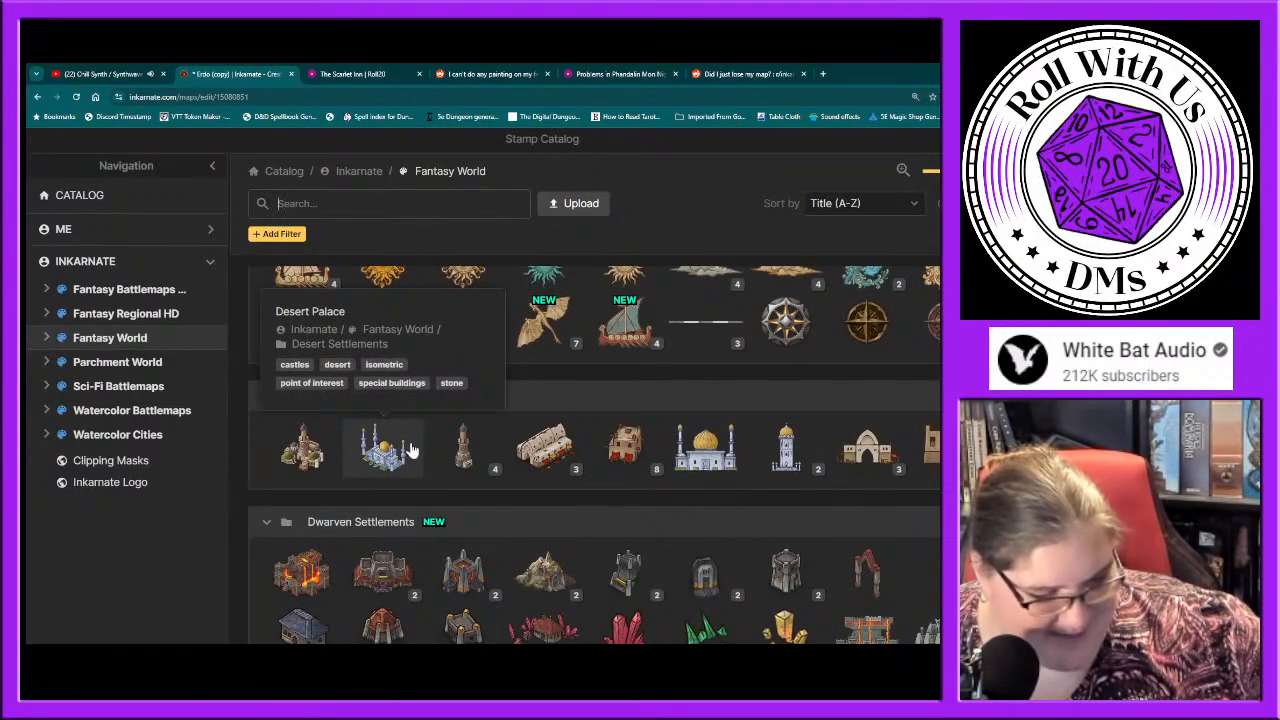
{"action": "scroll", "coordinate": [410, 451], "scroll_direction": "down", "scroll_amount": 6}
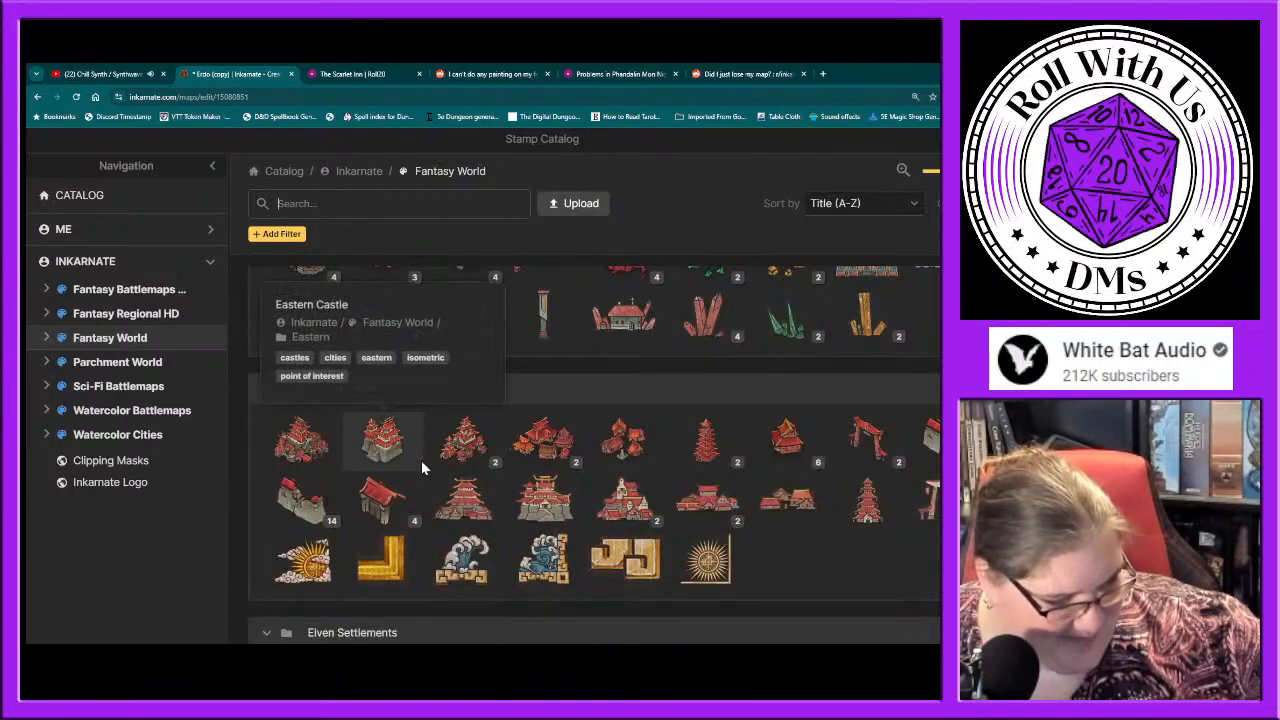
{"action": "scroll", "coordinate": [421, 467], "scroll_direction": "down", "scroll_amount": 7}
{"action": "scroll", "coordinate": [421, 467], "scroll_direction": "down", "scroll_amount": 6}
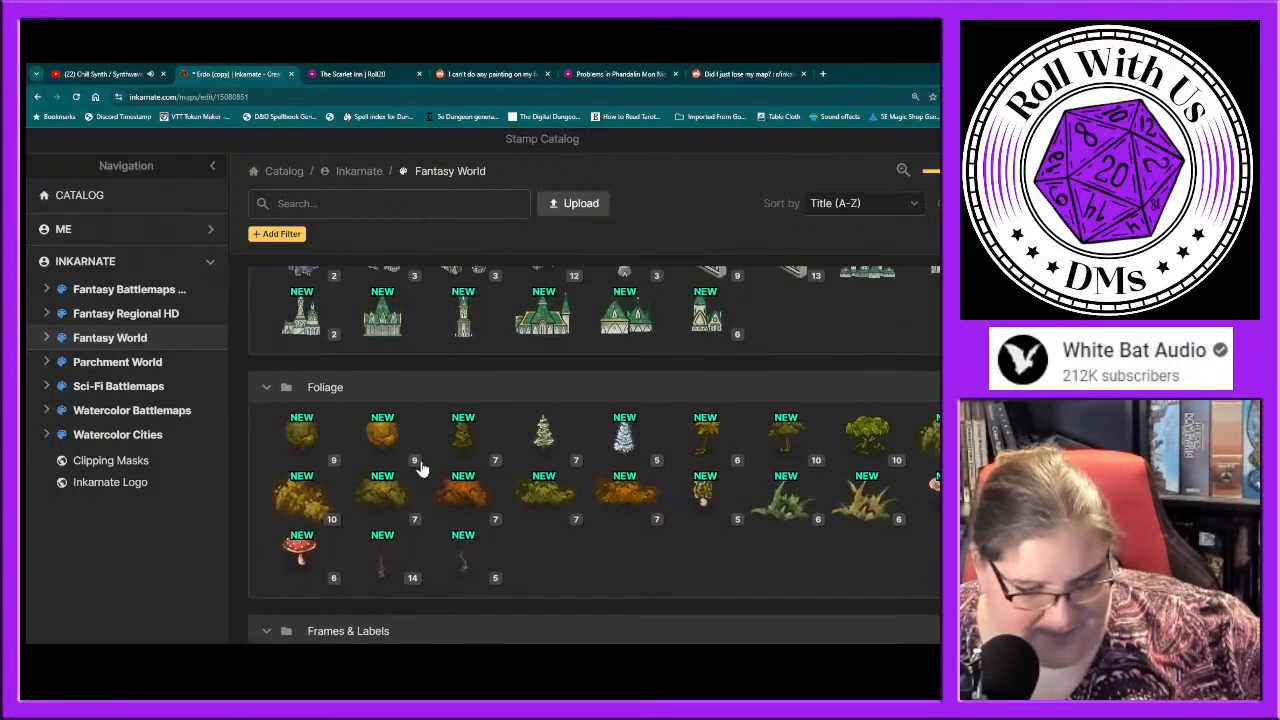
{"action": "scroll", "coordinate": [421, 467], "scroll_direction": "down", "scroll_amount": 4}
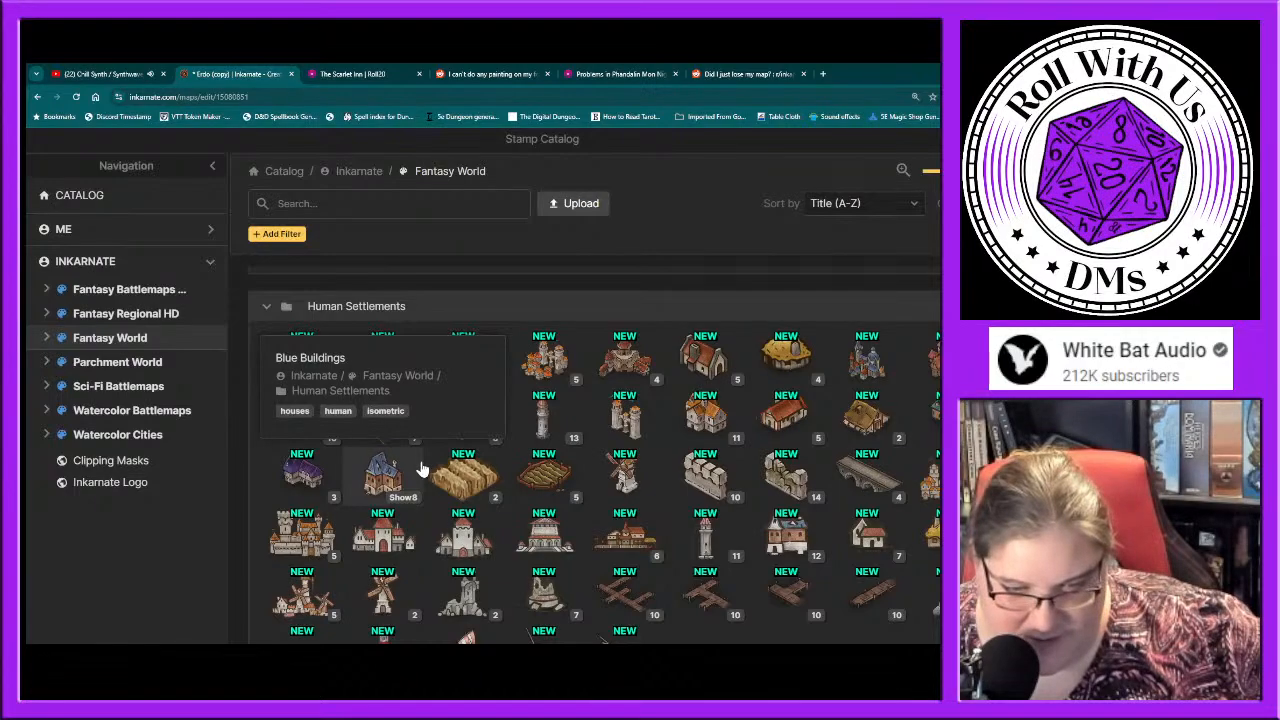
{"action": "left_click", "coordinate": [934, 418]}
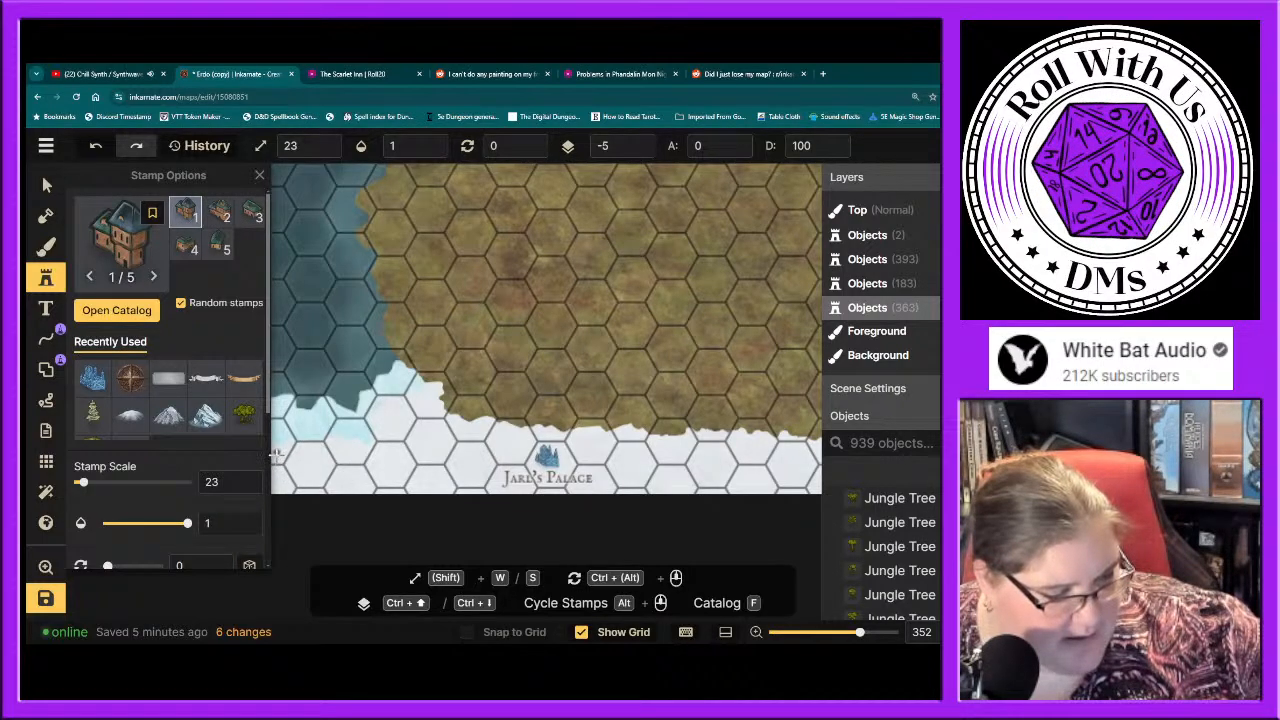
{"action": "left_click", "coordinate": [276, 455]}
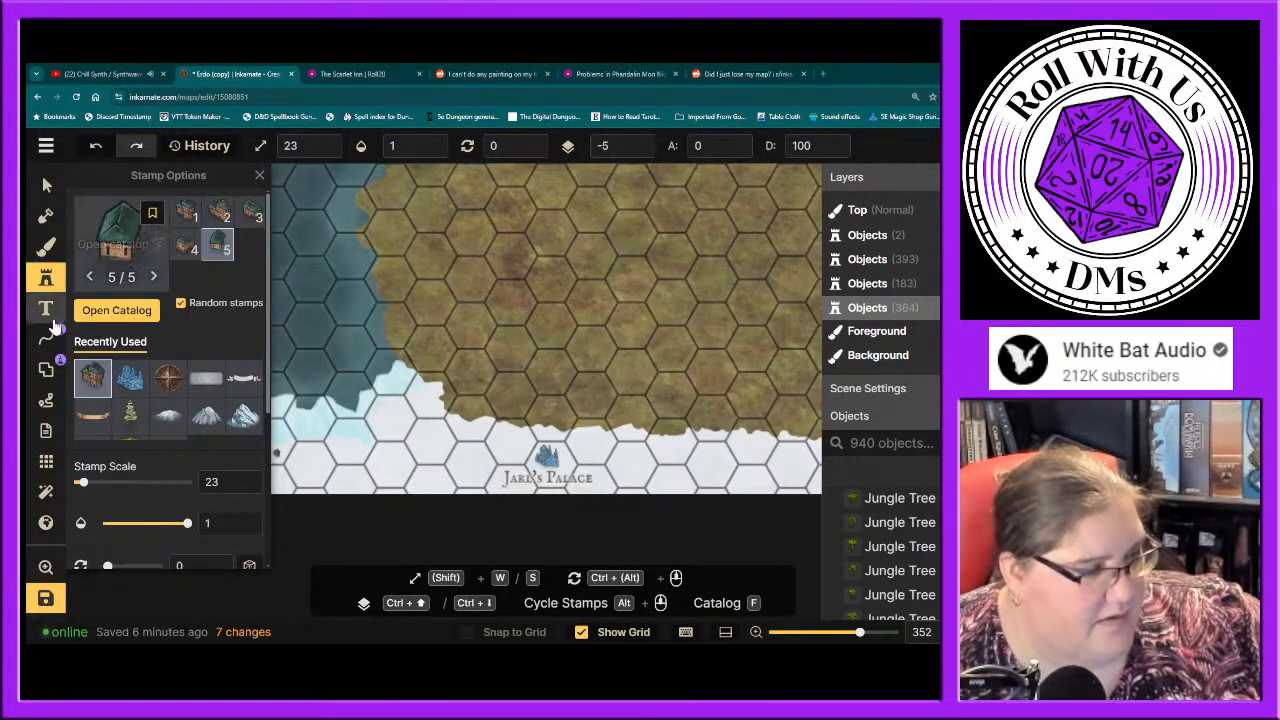
Step: Add a "Lake House" label in IM Fell English SC, size 8, just below the new house on the southern ice
{"action": "left_click", "coordinate": [48, 312]}
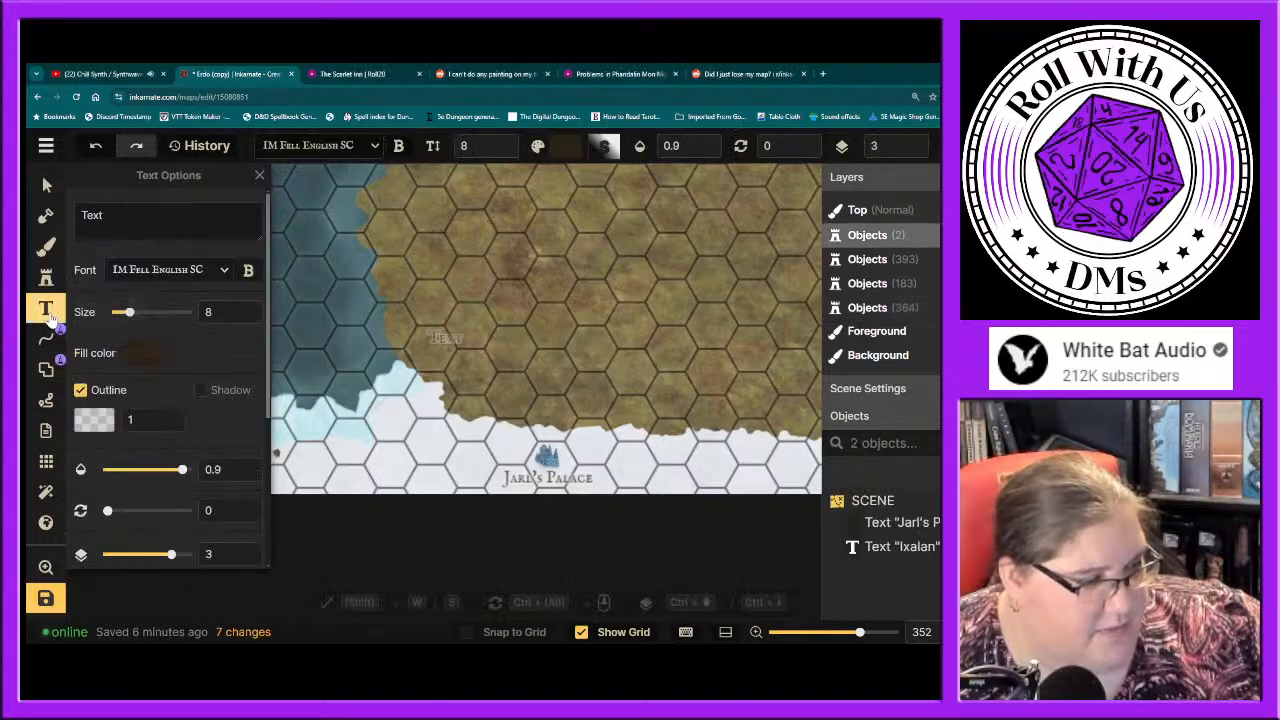
{"action": "left_click", "coordinate": [122, 210]}
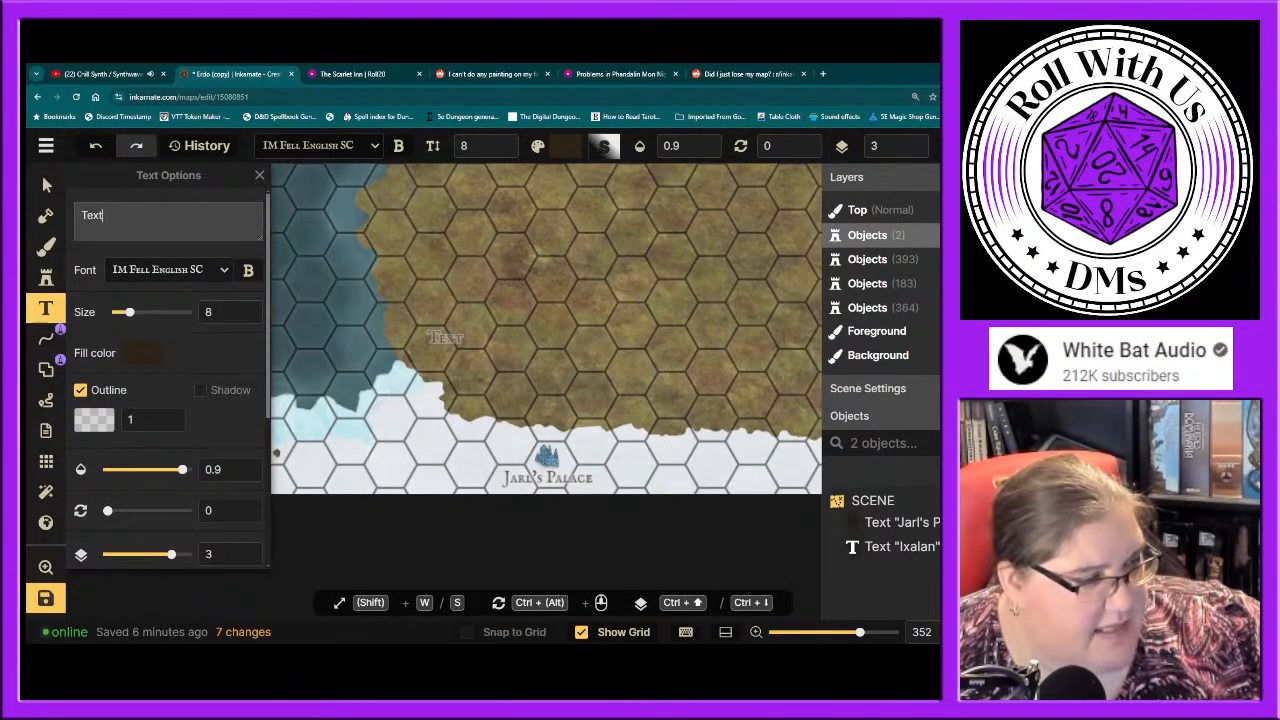
{"action": "left_click_drag", "start_coordinate": [104, 216], "coordinate": [68, 218]}
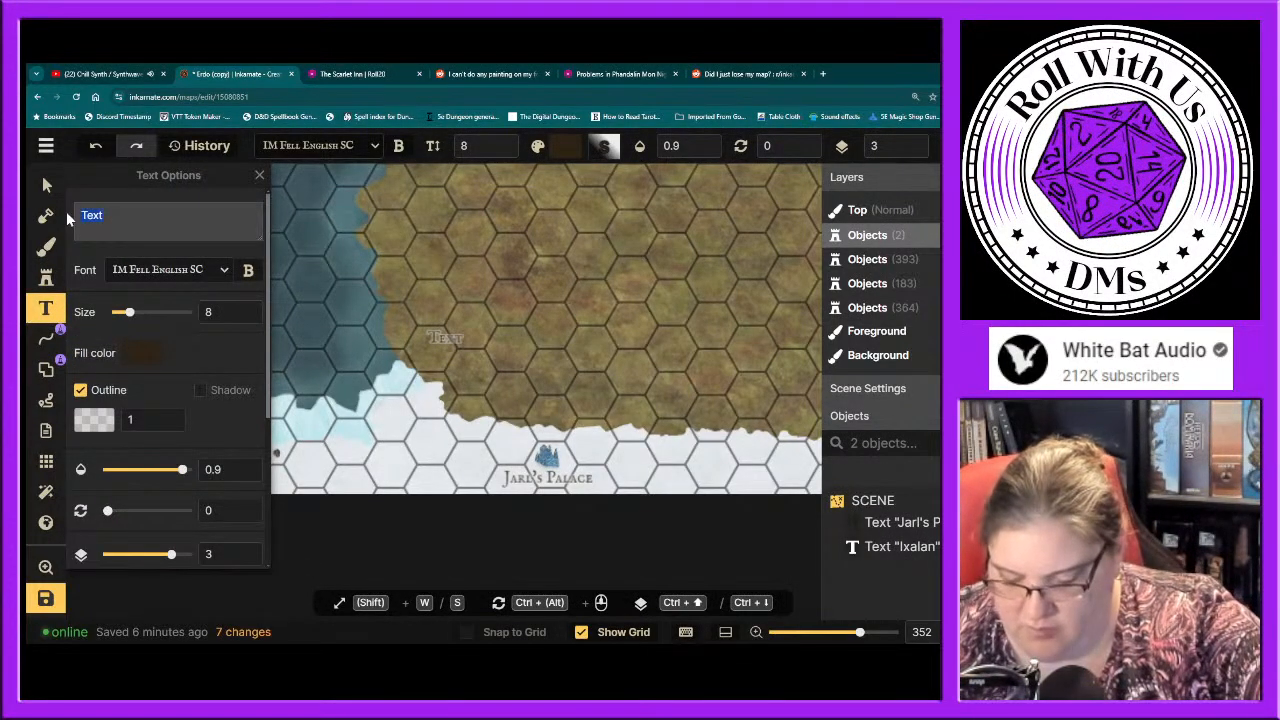
{"action": "type", "text": "Lake House"}
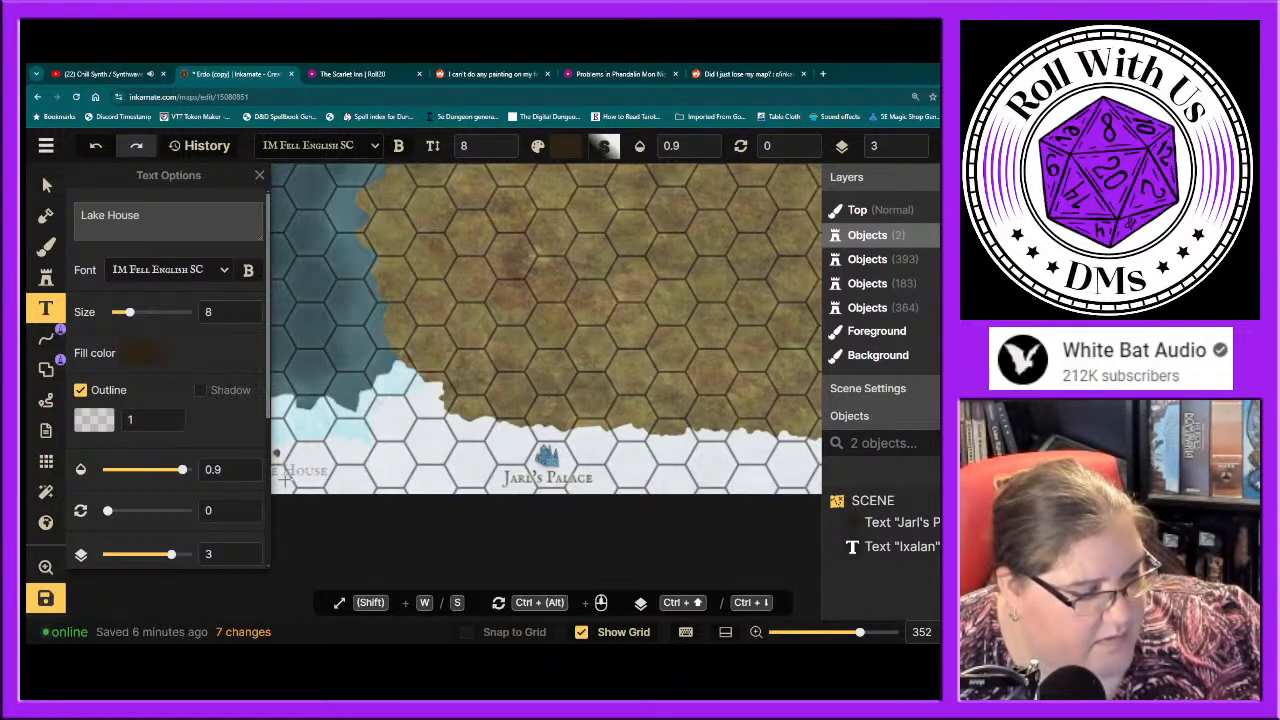
{"action": "left_click", "coordinate": [285, 480]}
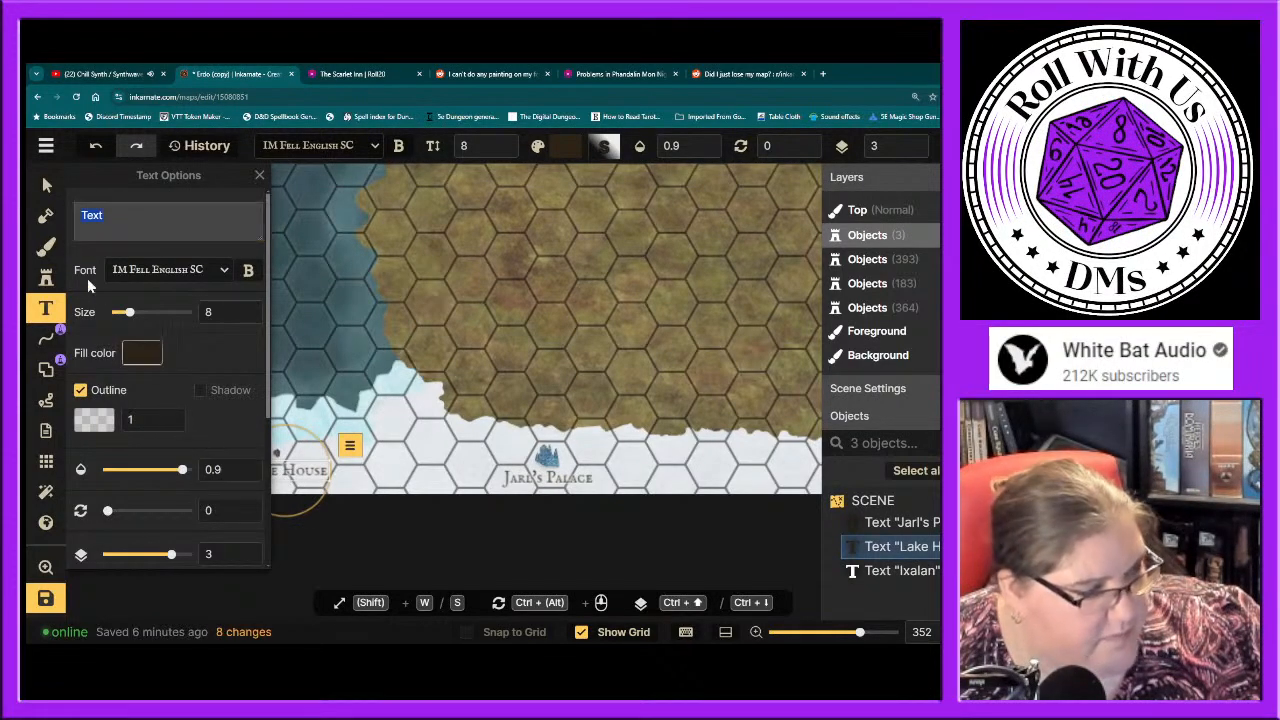
{"action": "left_click", "coordinate": [45, 189]}
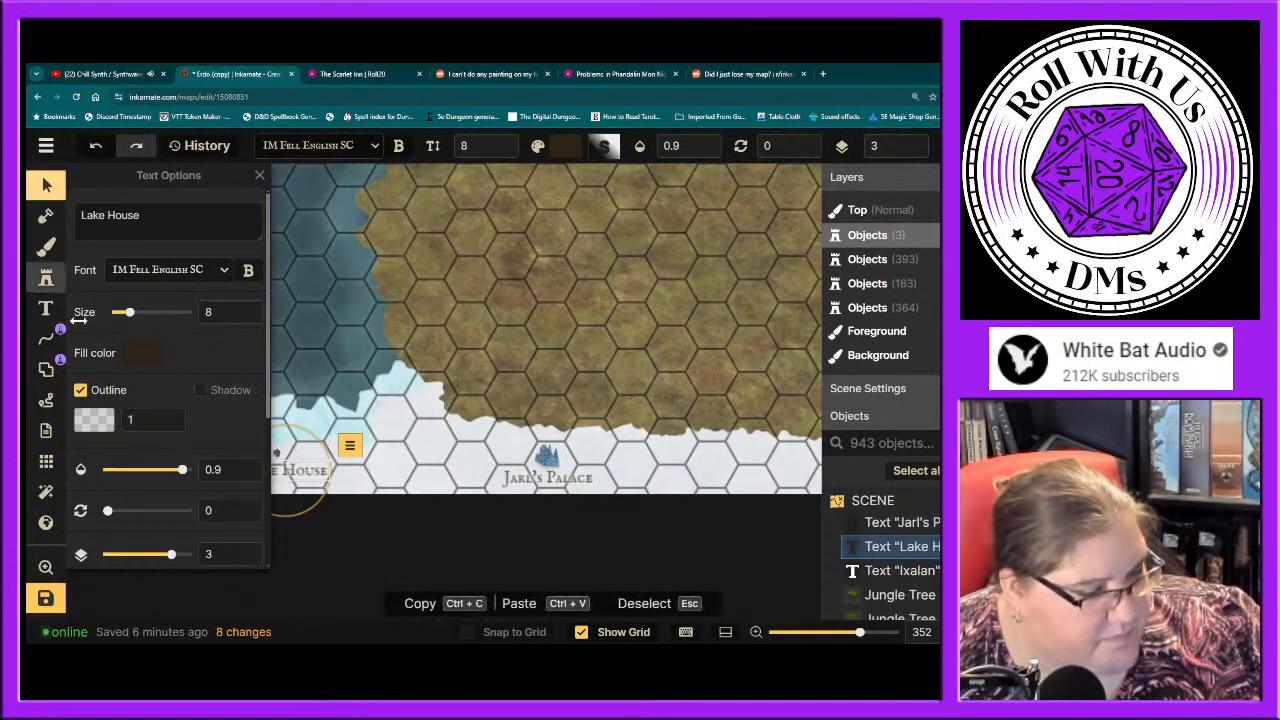
{"action": "left_click", "coordinate": [257, 176]}
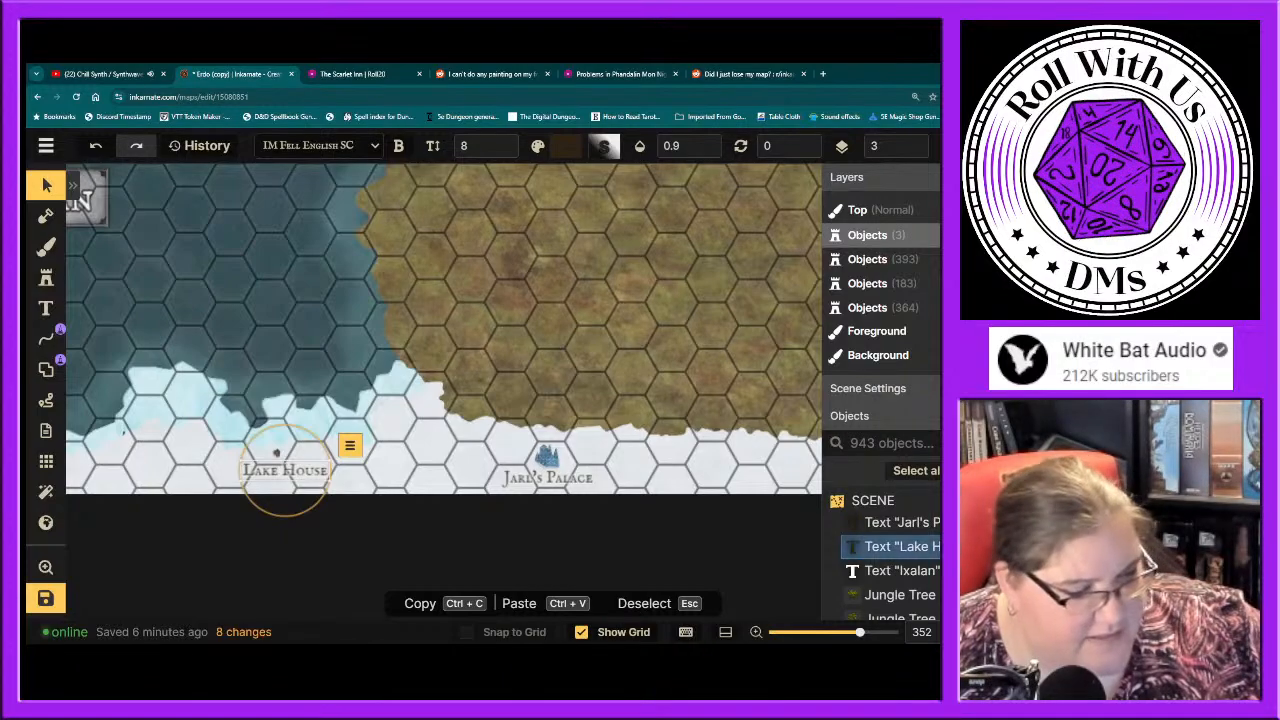
{"action": "left_click", "coordinate": [195, 514]}
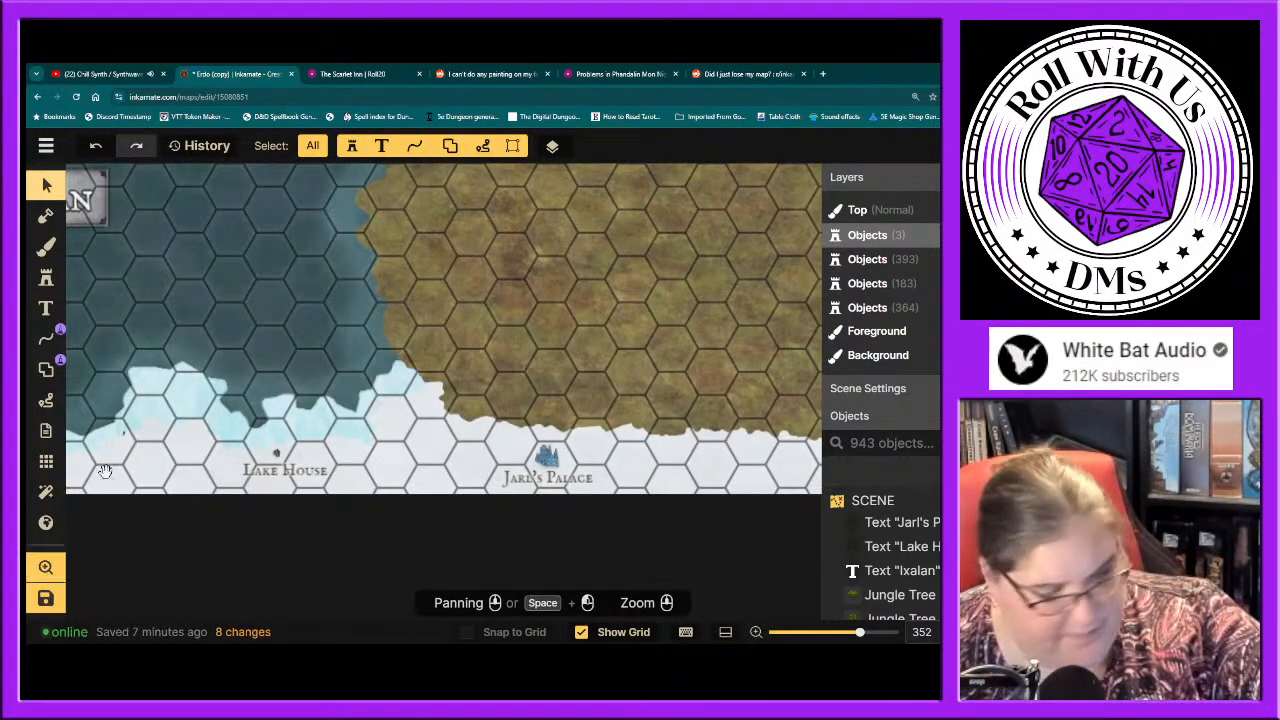
Step: Switch to the Roll20 game The Scarlet Inn, look through its Splash Page and Map pages for the reference map, and reload the game
{"action": "left_click_drag", "start_coordinate": [112, 483], "coordinate": [406, 430]}
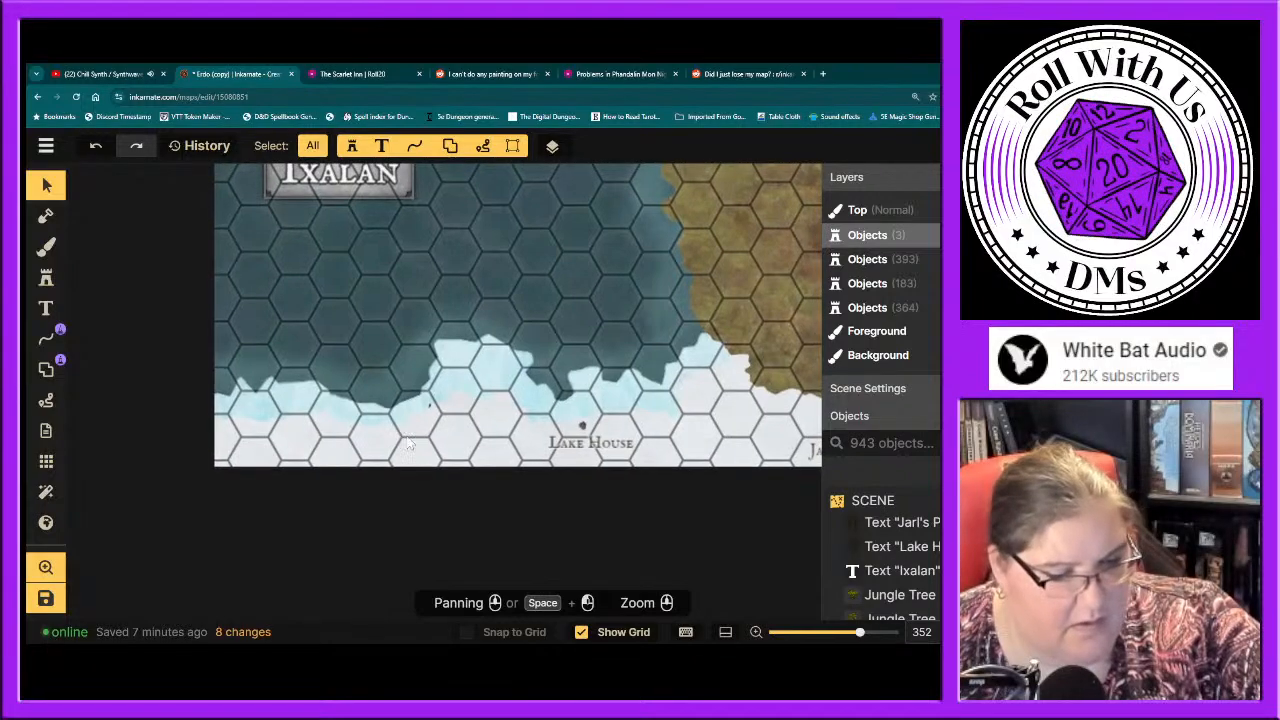
{"action": "left_click", "coordinate": [346, 74]}
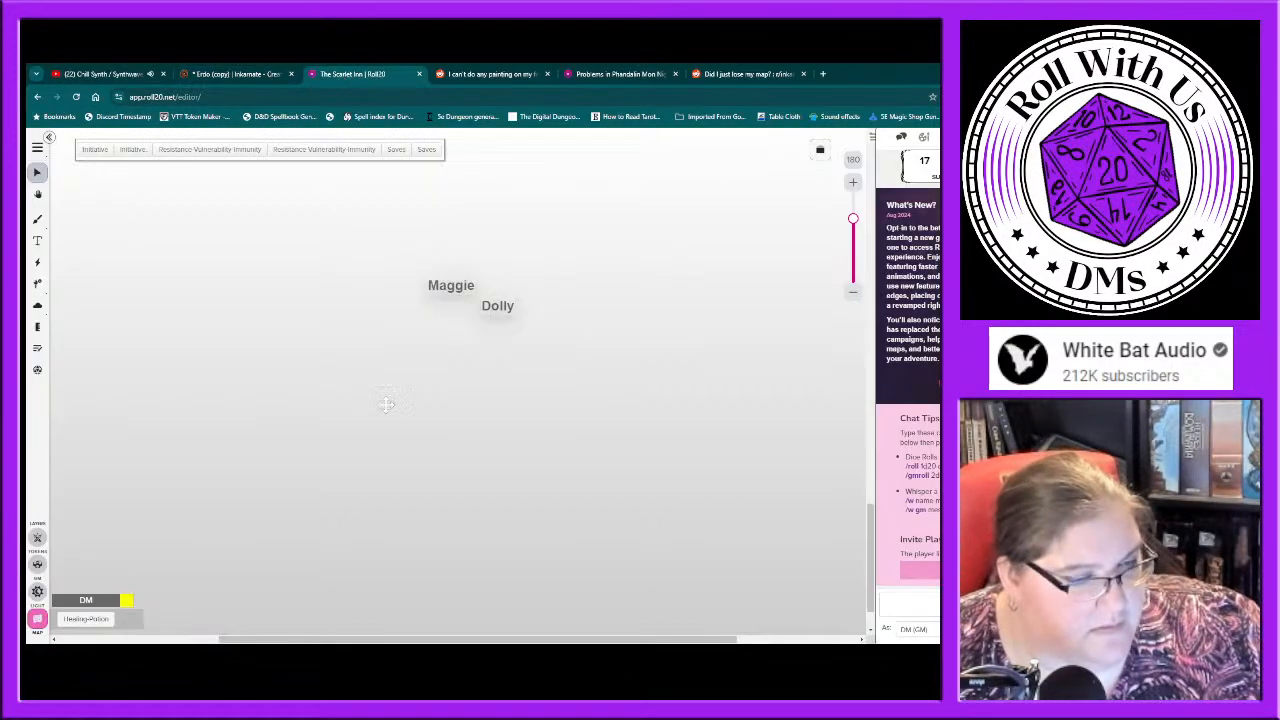
{"action": "scroll", "coordinate": [496, 467], "scroll_direction": "up", "scroll_amount": 4}
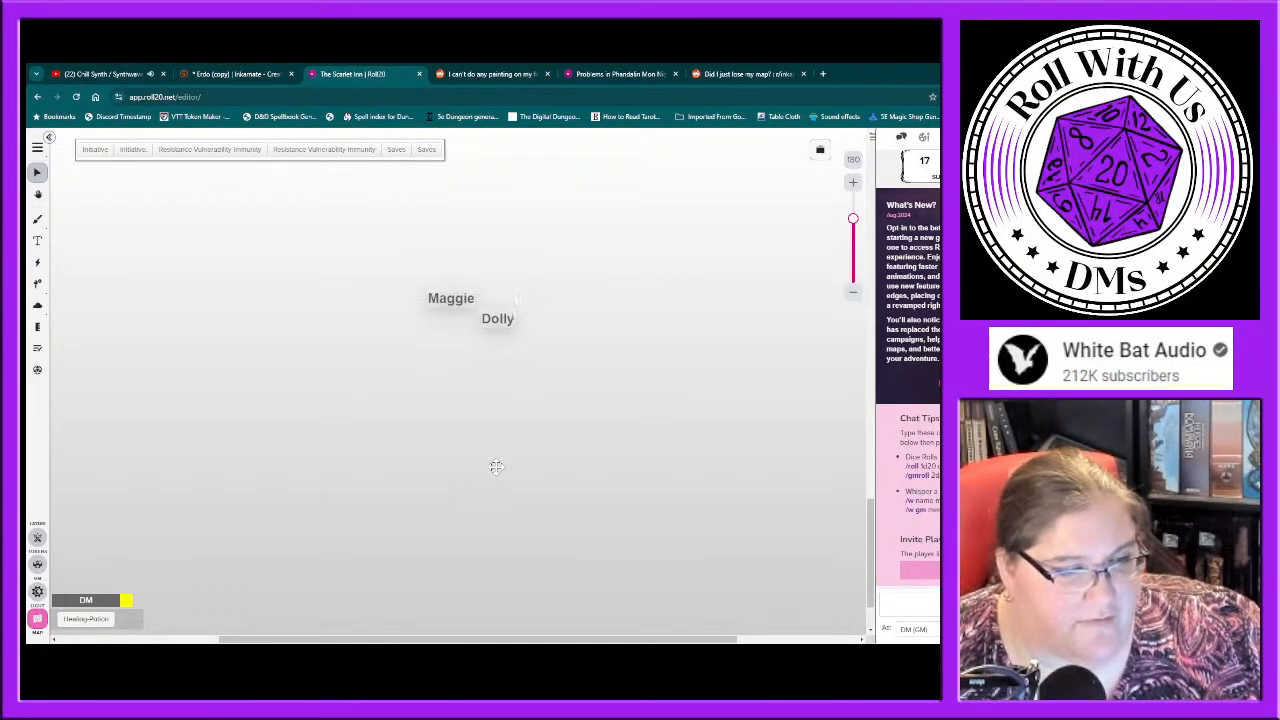
{"action": "left_click", "coordinate": [820, 150]}
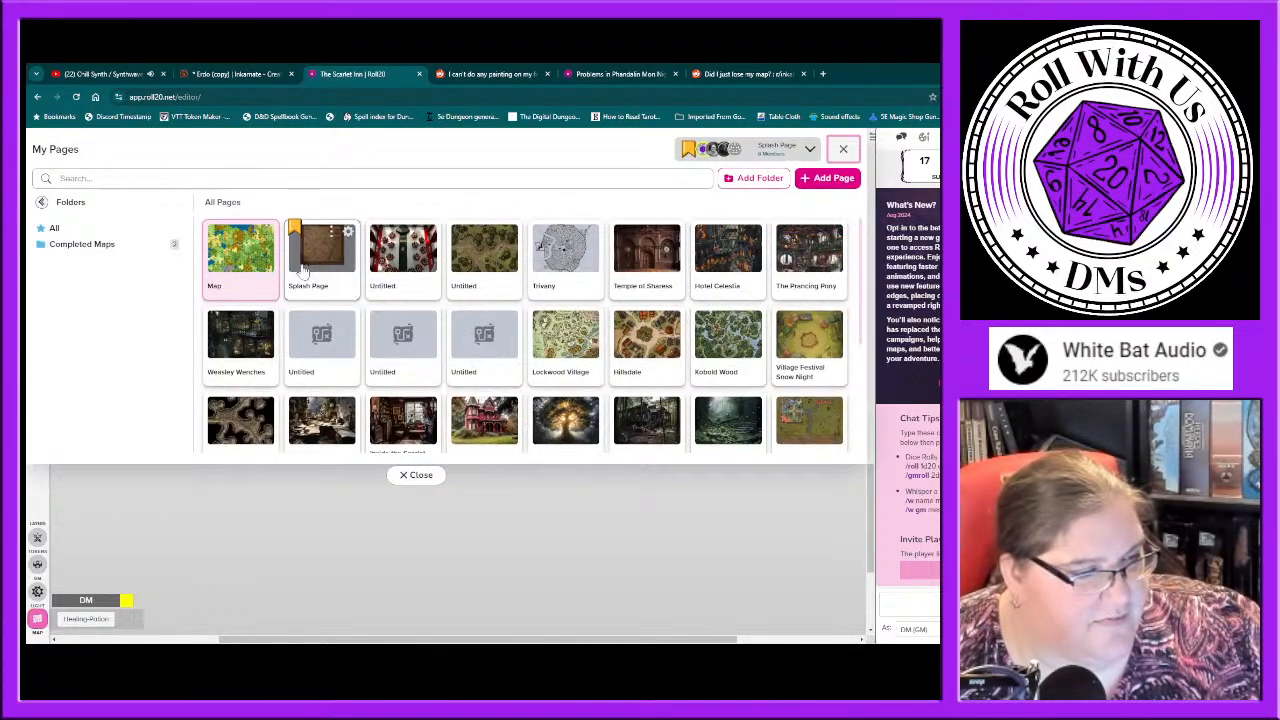
{"action": "left_click", "coordinate": [320, 248]}
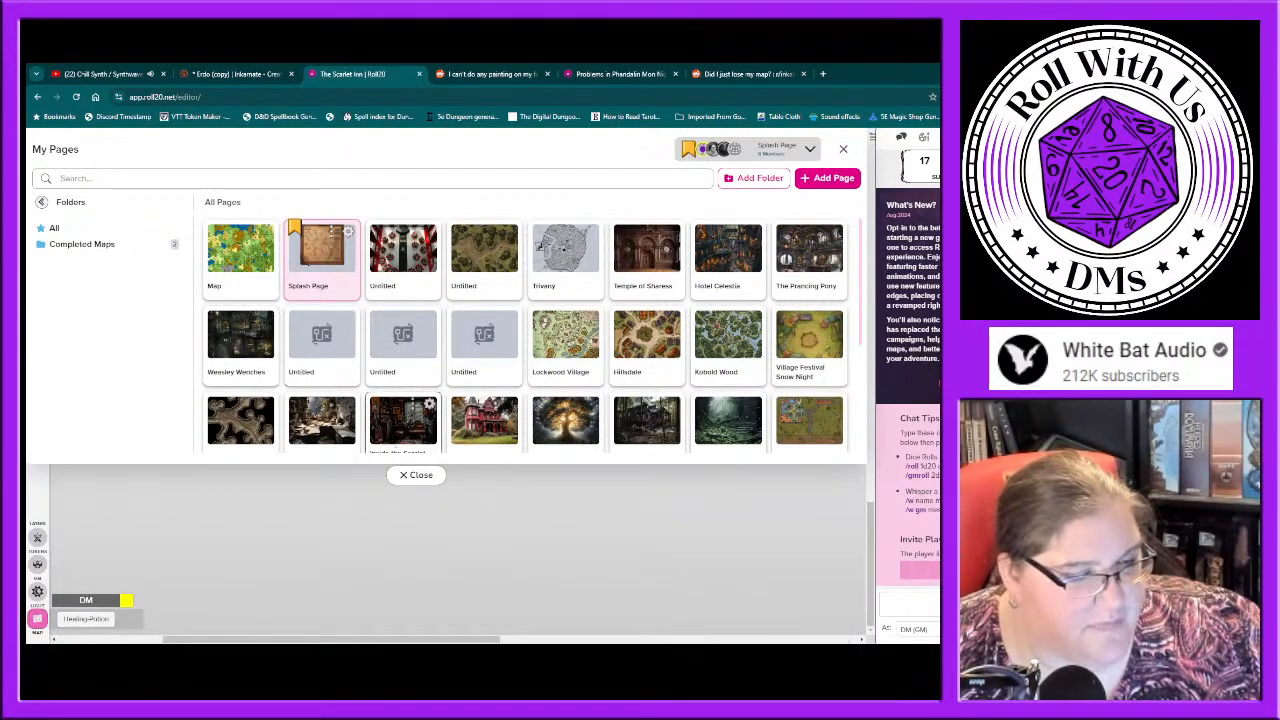
{"action": "left_click", "coordinate": [436, 469]}
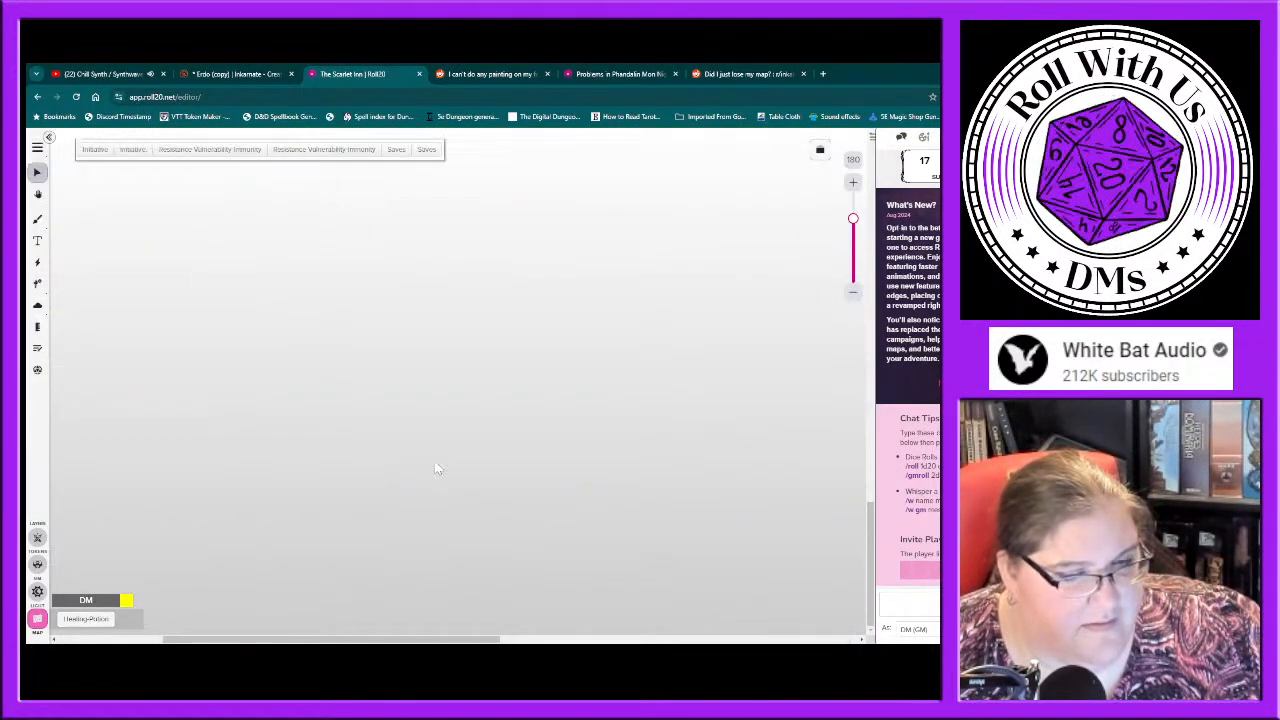
{"action": "left_click", "coordinate": [820, 150]}
{"action": "left_click", "coordinate": [226, 258]}
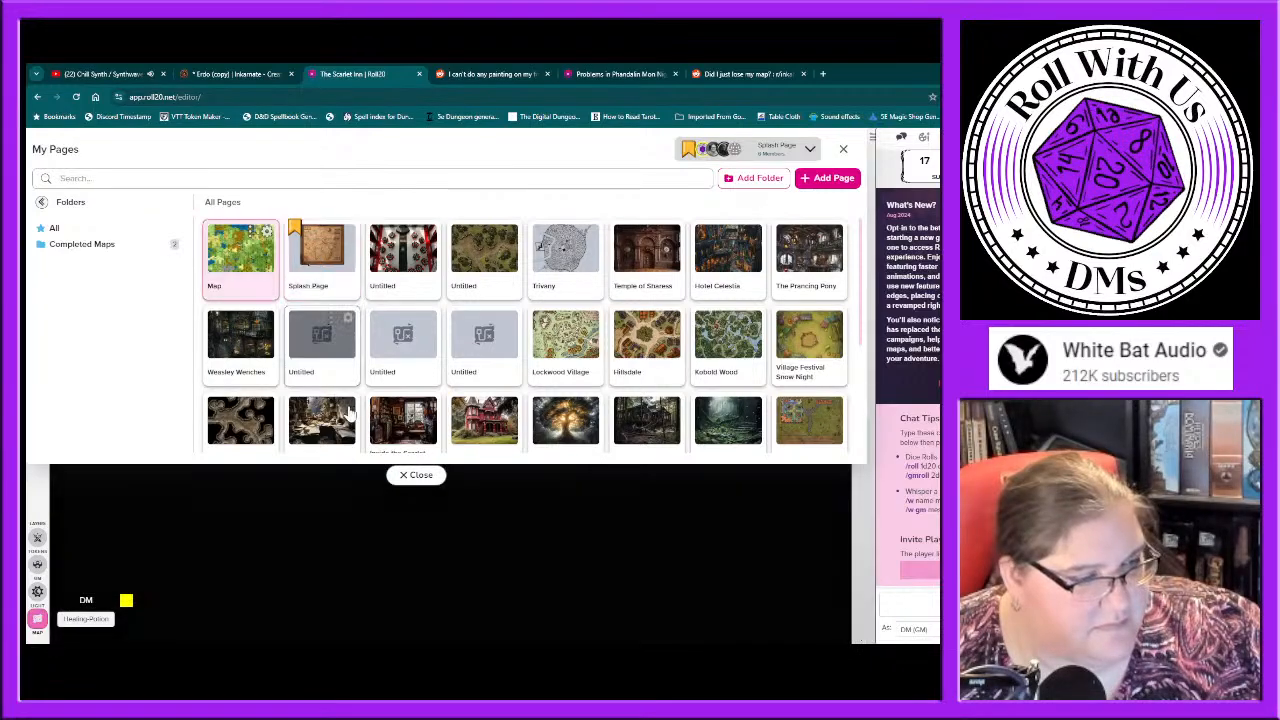
{"action": "left_click", "coordinate": [414, 474]}
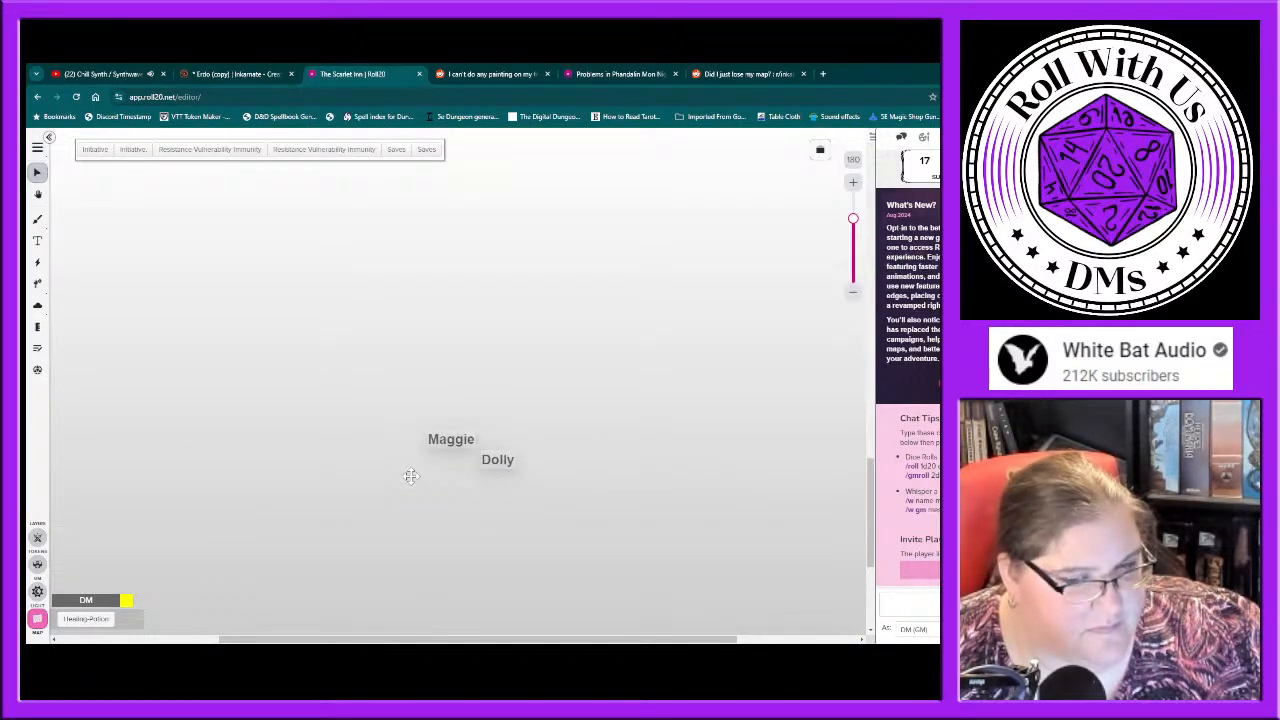
{"action": "scroll", "coordinate": [411, 476], "scroll_direction": "down", "scroll_amount": 3}
{"action": "scroll", "coordinate": [411, 476], "scroll_direction": "up", "scroll_amount": 5}
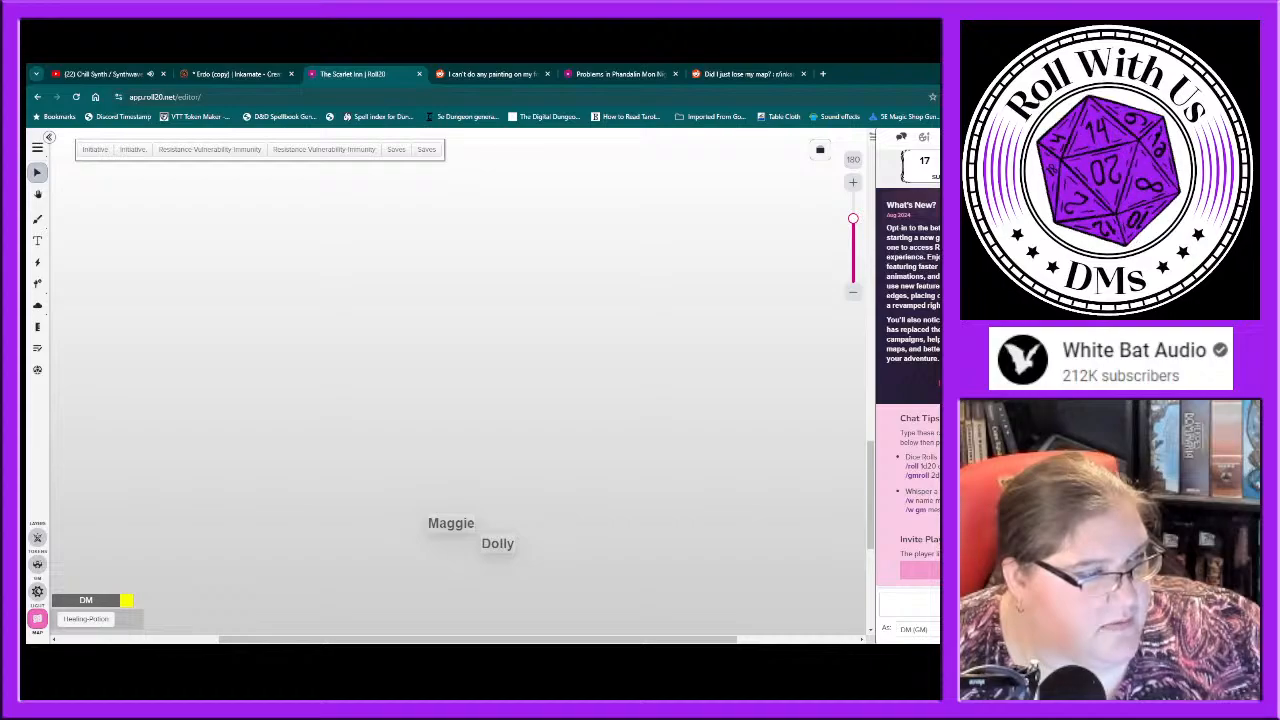
{"action": "left_click", "coordinate": [76, 96]}
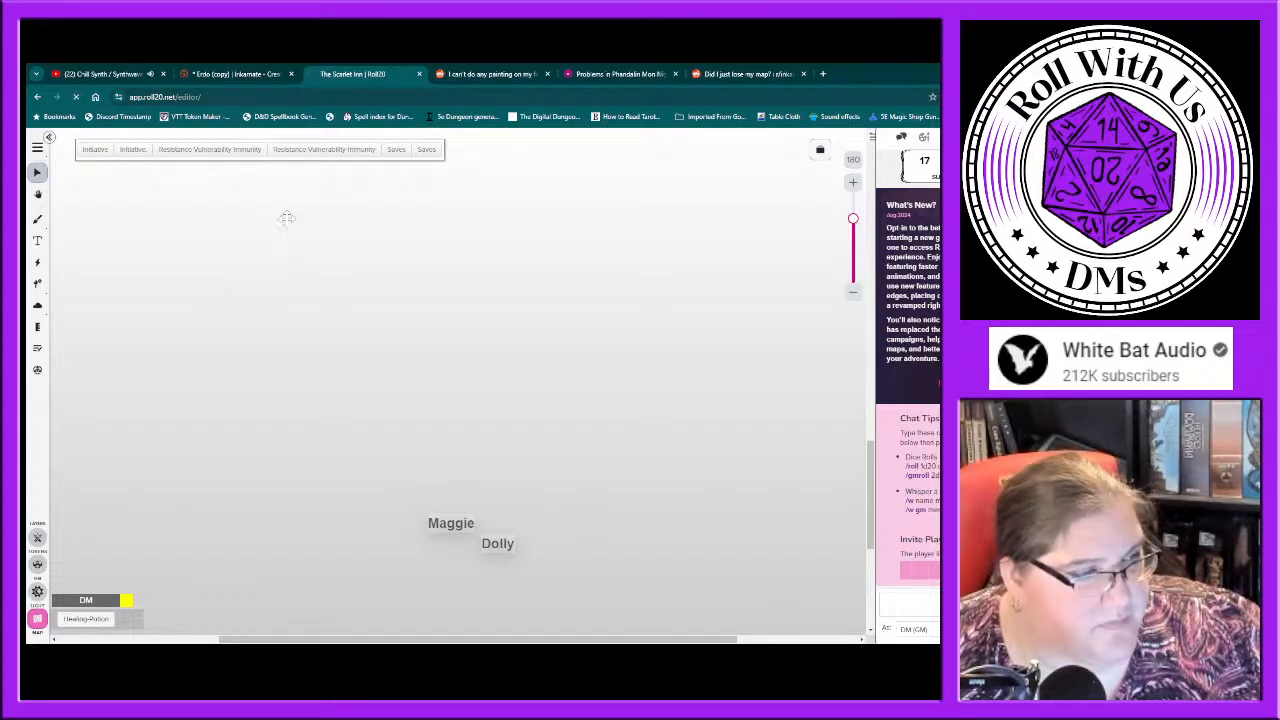
Step: Switch back to the Erdo map in Inkarnate and save it as an offline backup file
{"action": "left_click", "coordinate": [240, 76]}
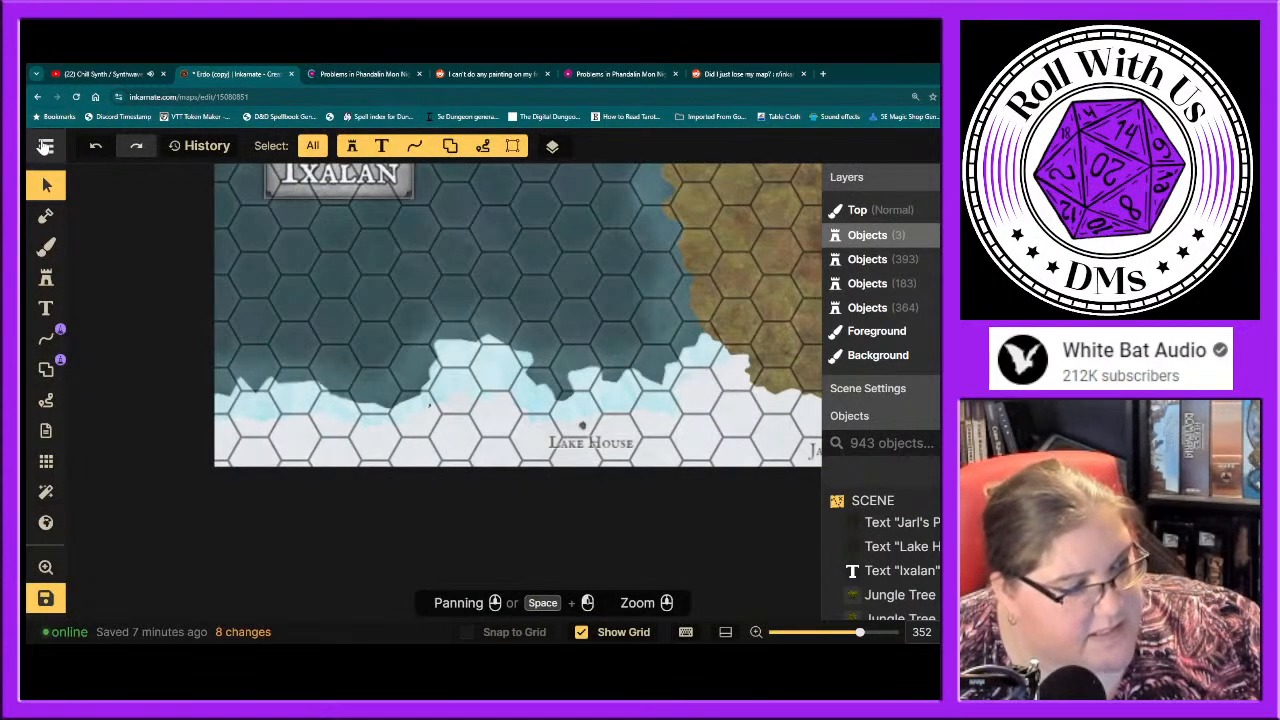
{"action": "left_click", "coordinate": [45, 146]}
{"action": "left_click", "coordinate": [80, 312]}
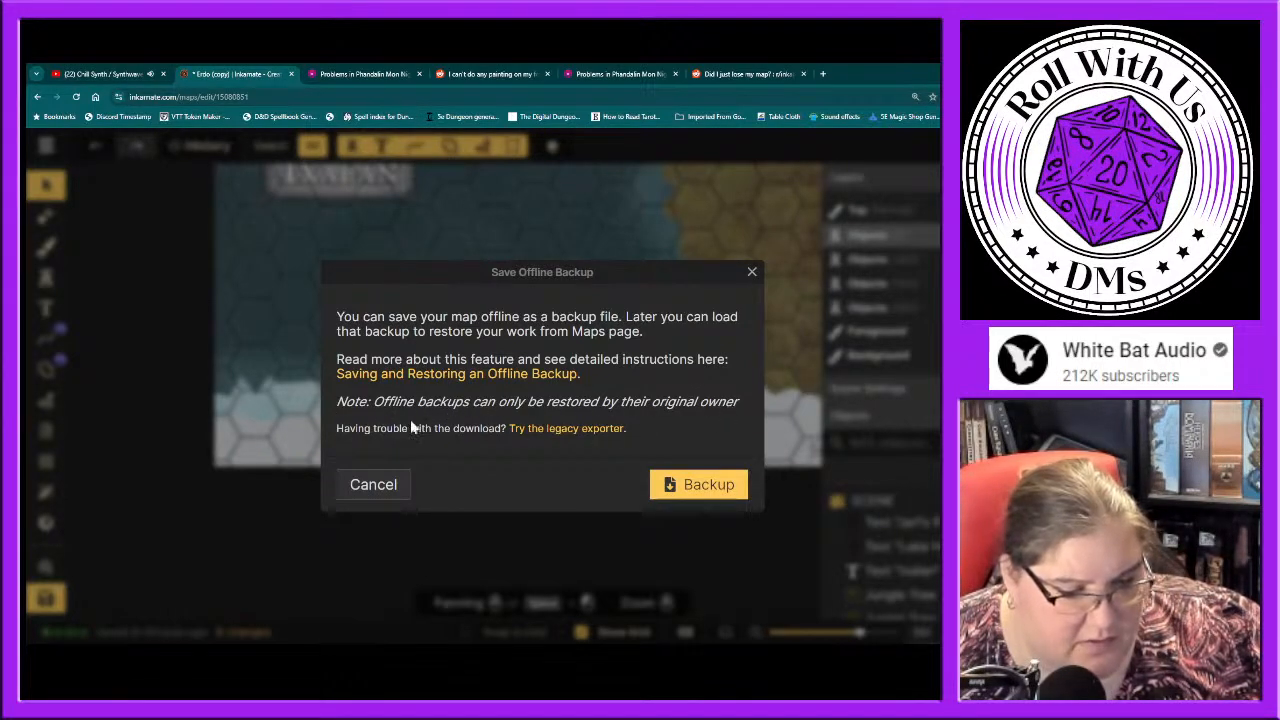
{"action": "left_click", "coordinate": [665, 485]}
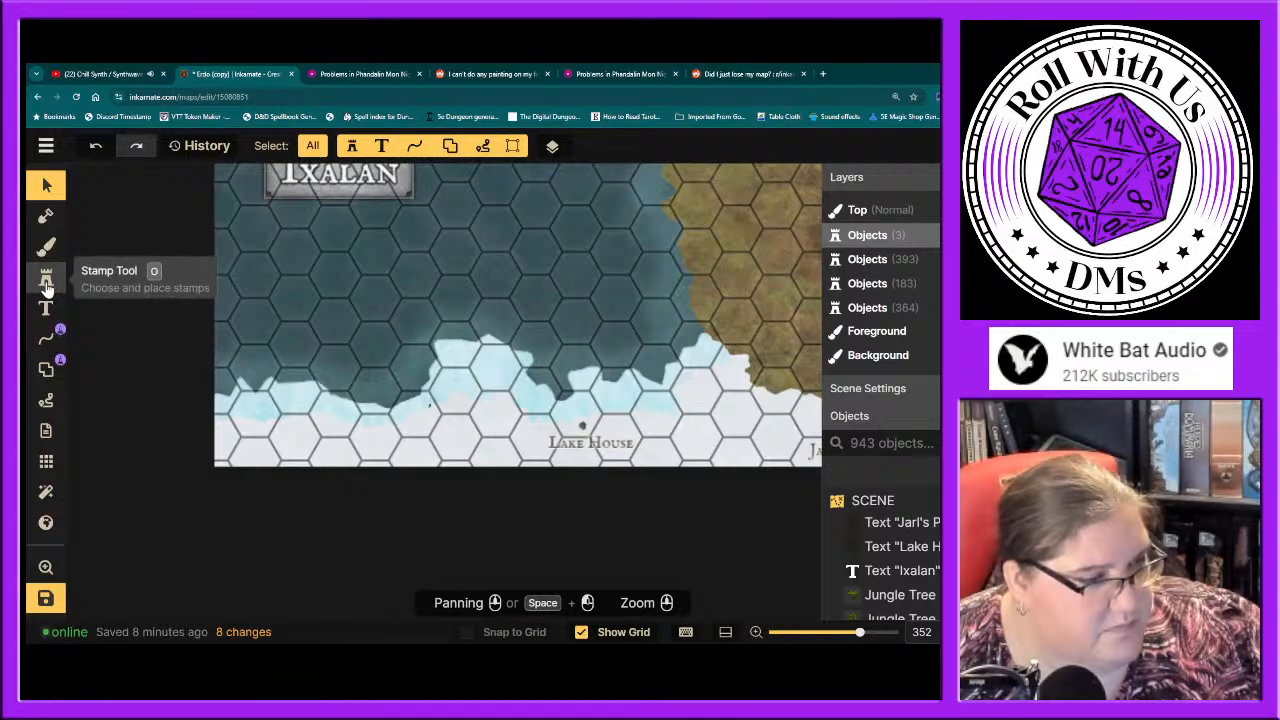
Step: Switch to Roll20 and exit the Problems in Phandalin Mon Night game
{"action": "left_click", "coordinate": [353, 76]}
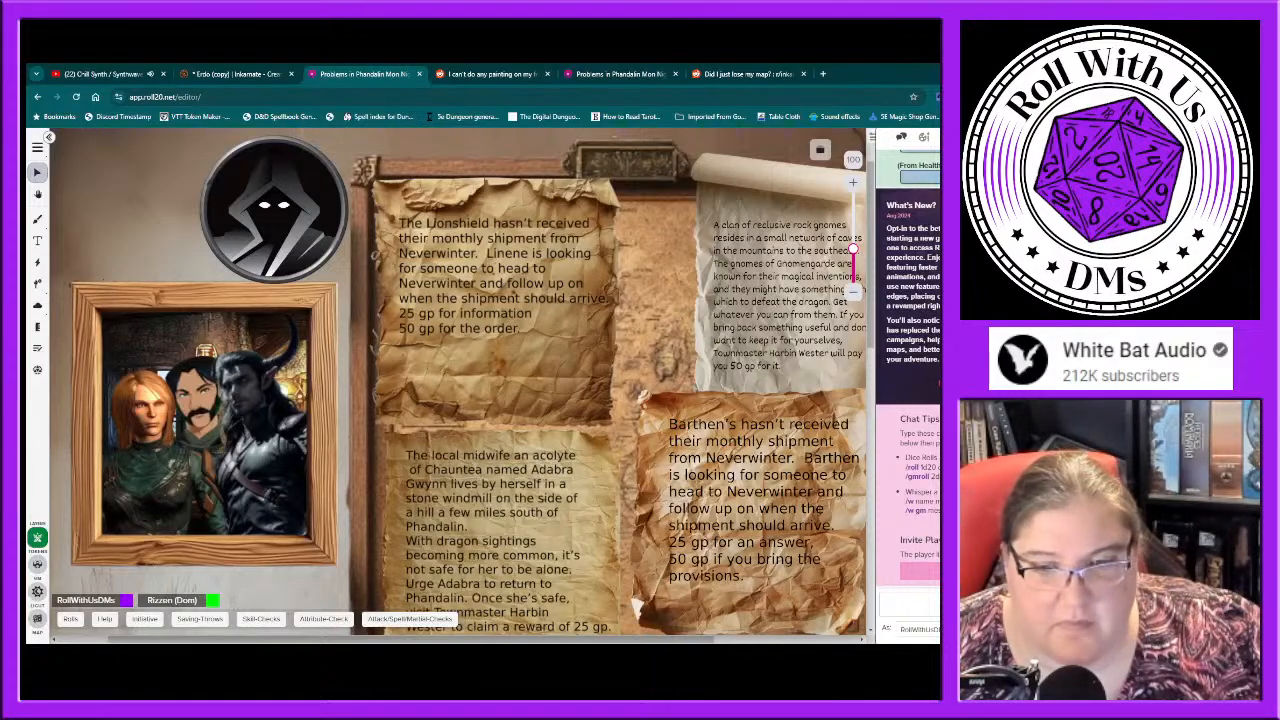
{"action": "left_click", "coordinate": [37, 618]}
{"action": "scroll", "coordinate": [928, 480], "scroll_direction": "down", "scroll_amount": 3}
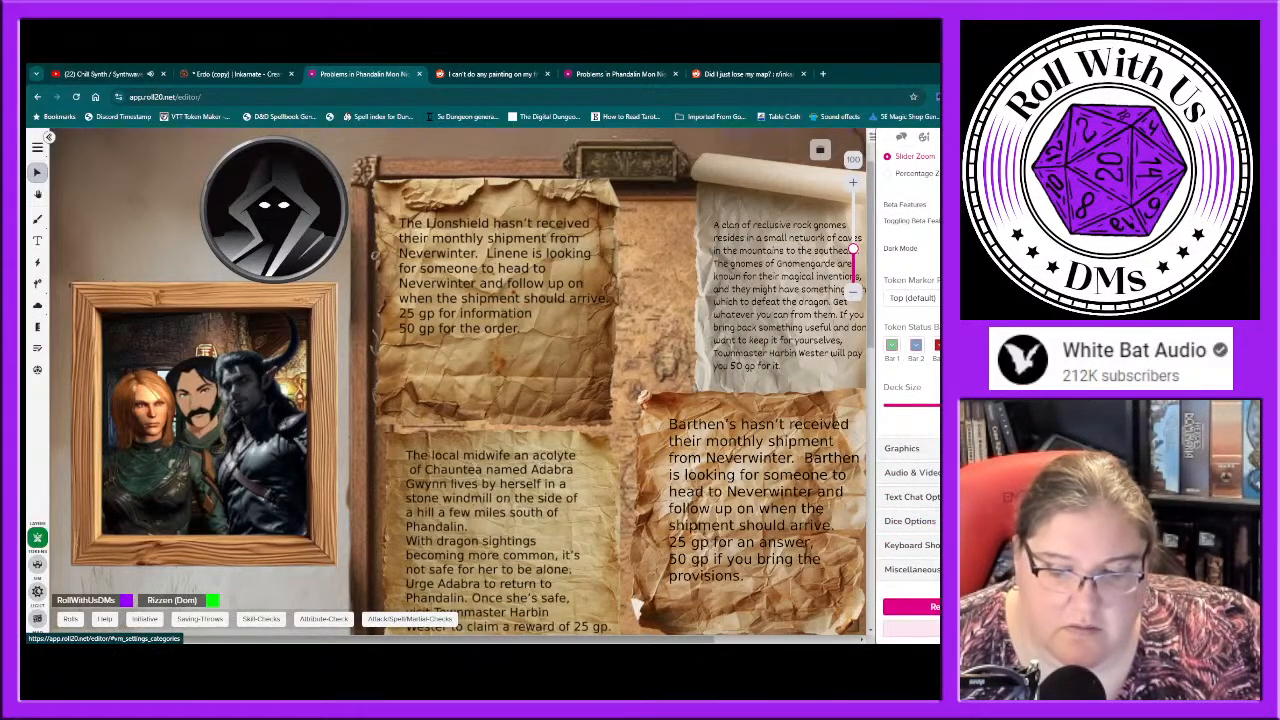
{"action": "left_click", "coordinate": [924, 628]}
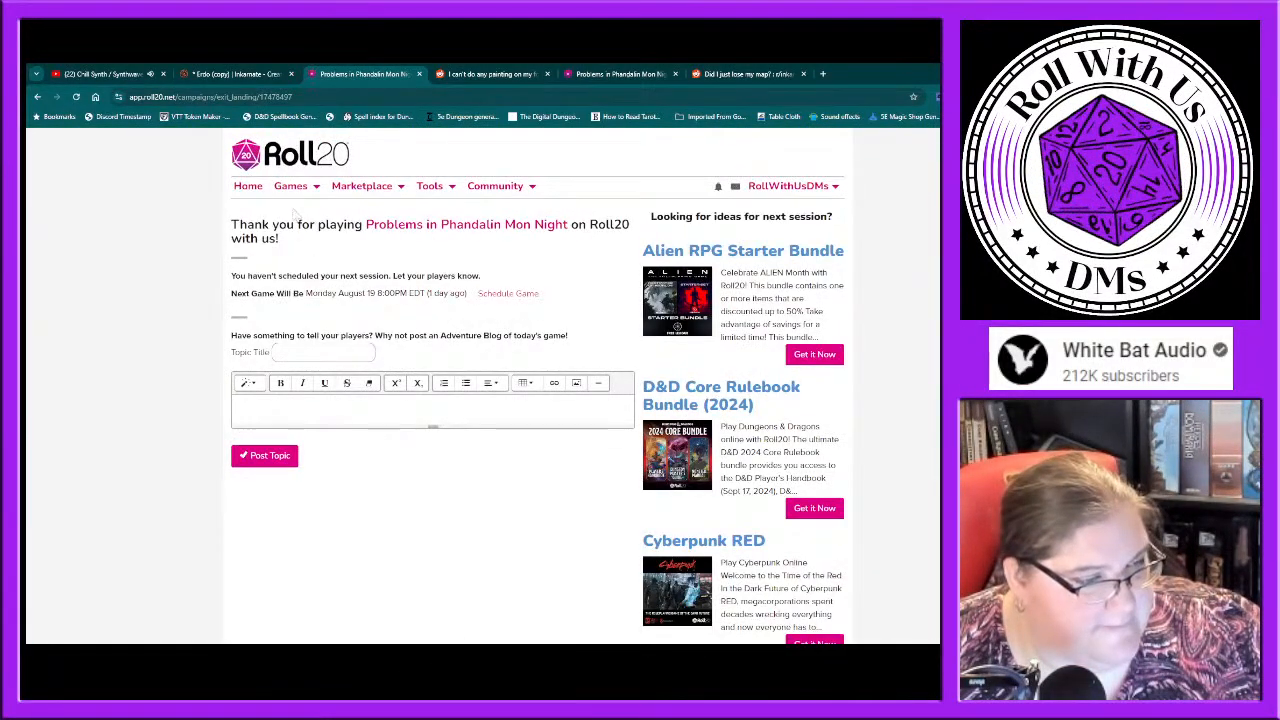
Step: Launch The Scarlet Inn from the Roll20 games list and examine its hex map down to the snowy southern coast
{"action": "left_click", "coordinate": [291, 188]}
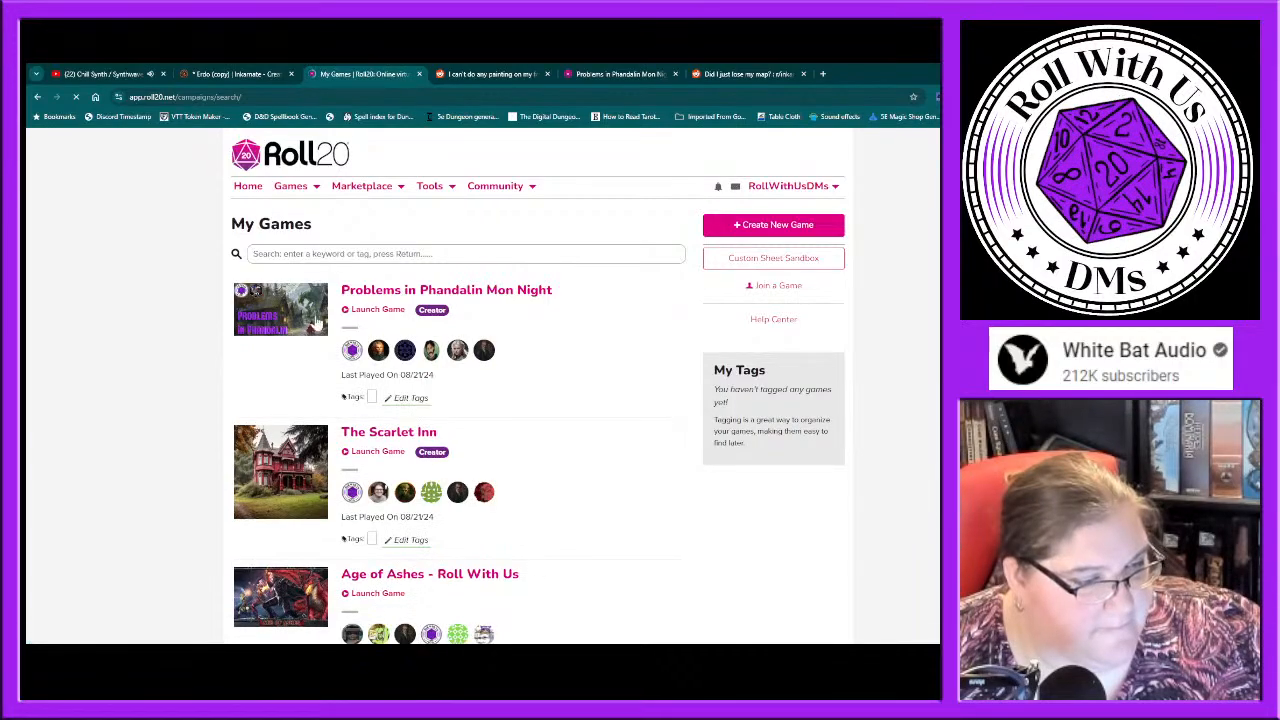
{"action": "left_click", "coordinate": [378, 453]}
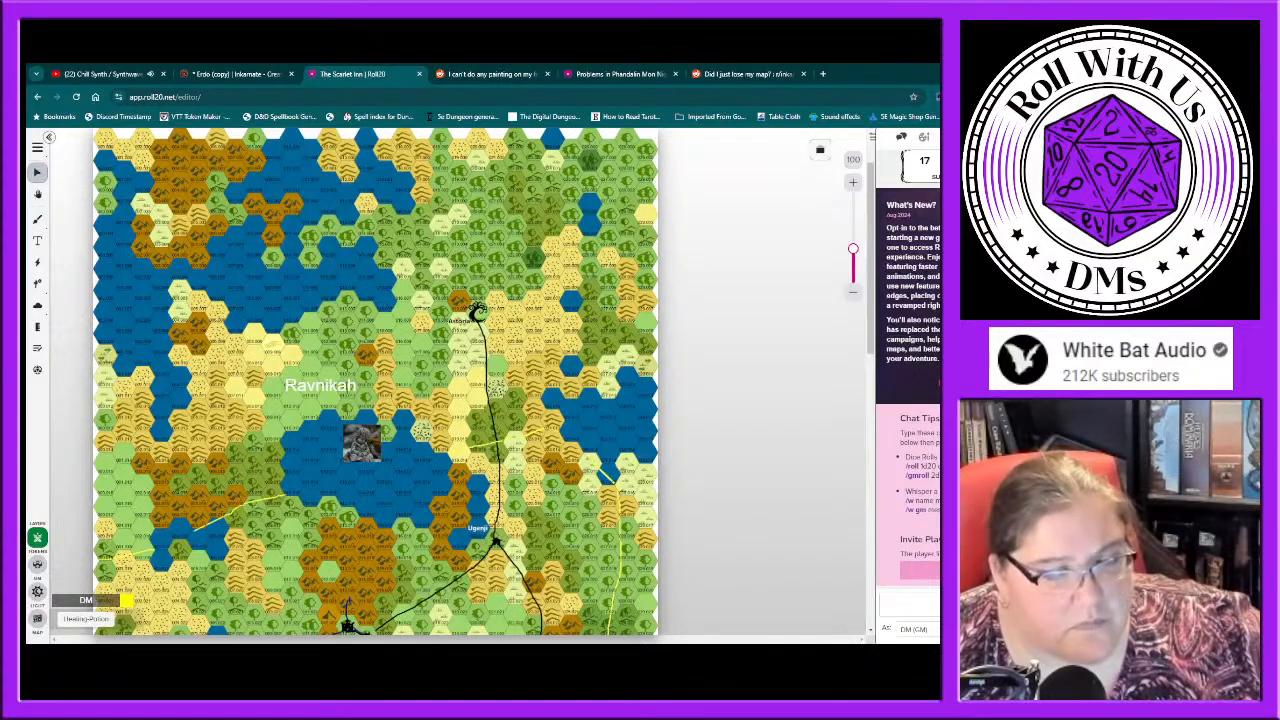
{"action": "scroll", "coordinate": [320, 568], "scroll_direction": "down", "scroll_amount": 5}
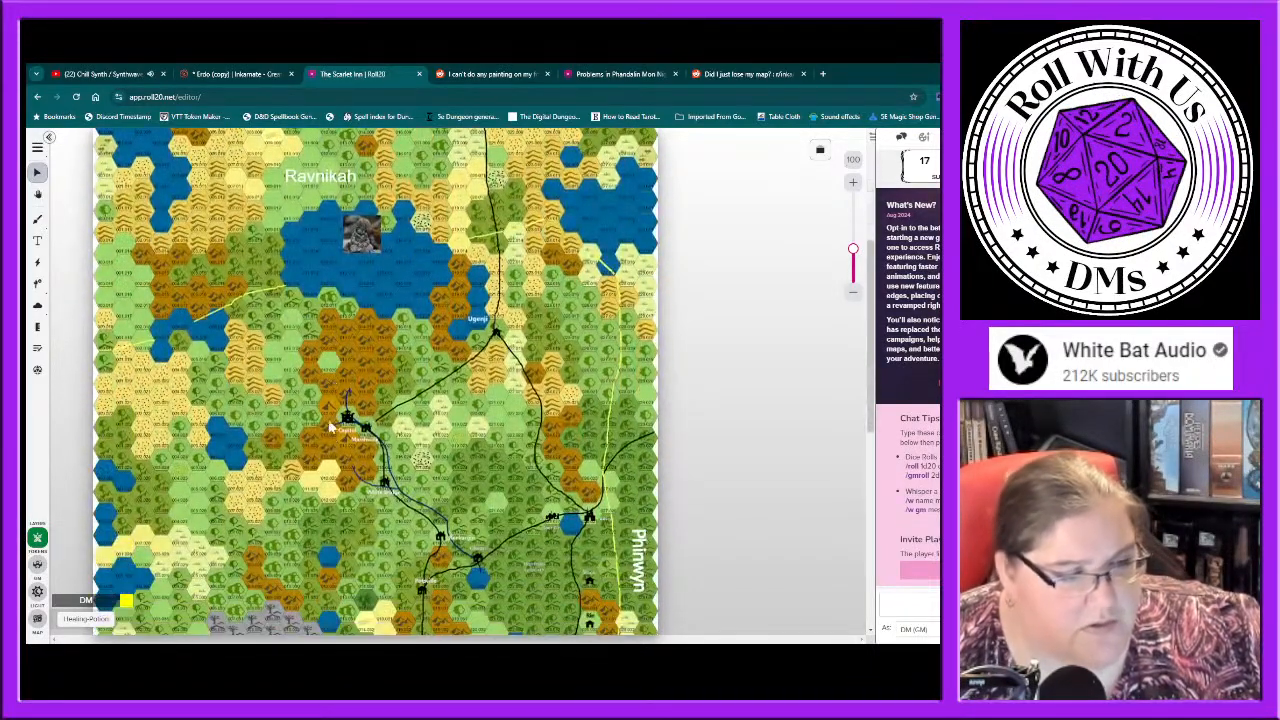
{"action": "scroll", "coordinate": [328, 497], "scroll_direction": "down", "scroll_amount": 4}
{"action": "scroll", "coordinate": [320, 520], "scroll_direction": "down", "scroll_amount": 4}
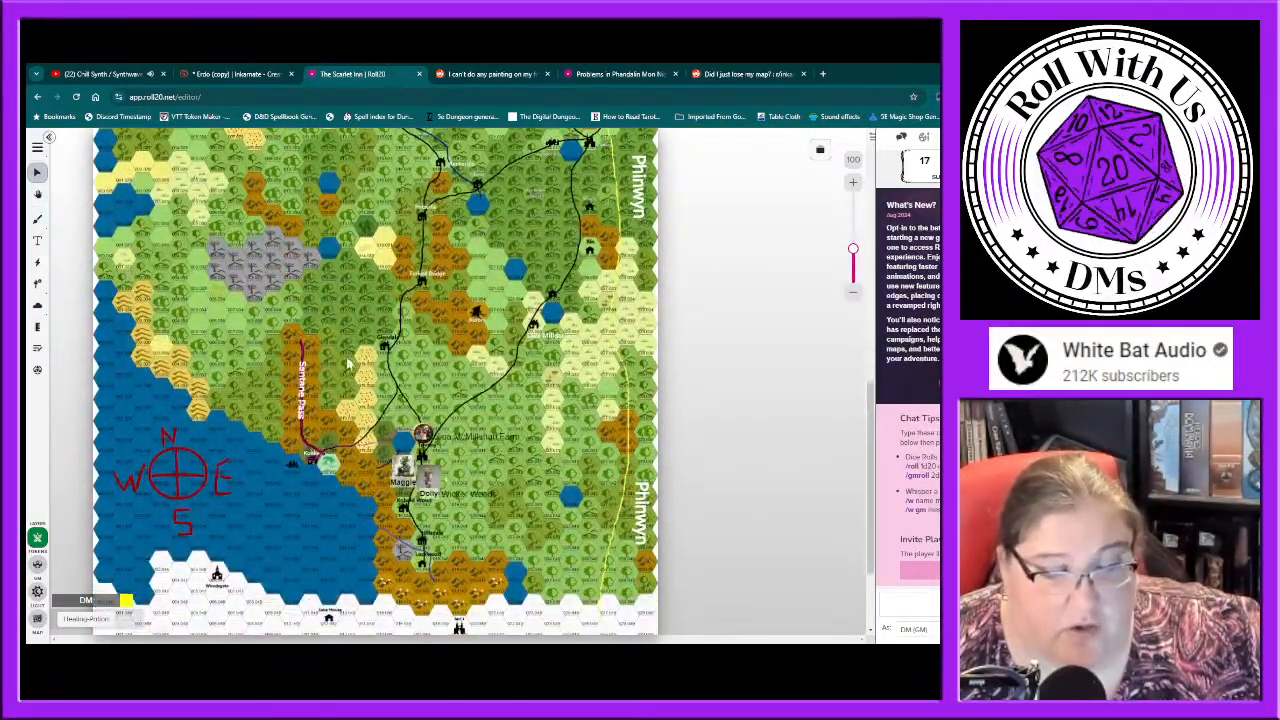
{"action": "scroll", "coordinate": [315, 531], "scroll_direction": "down", "scroll_amount": 3}
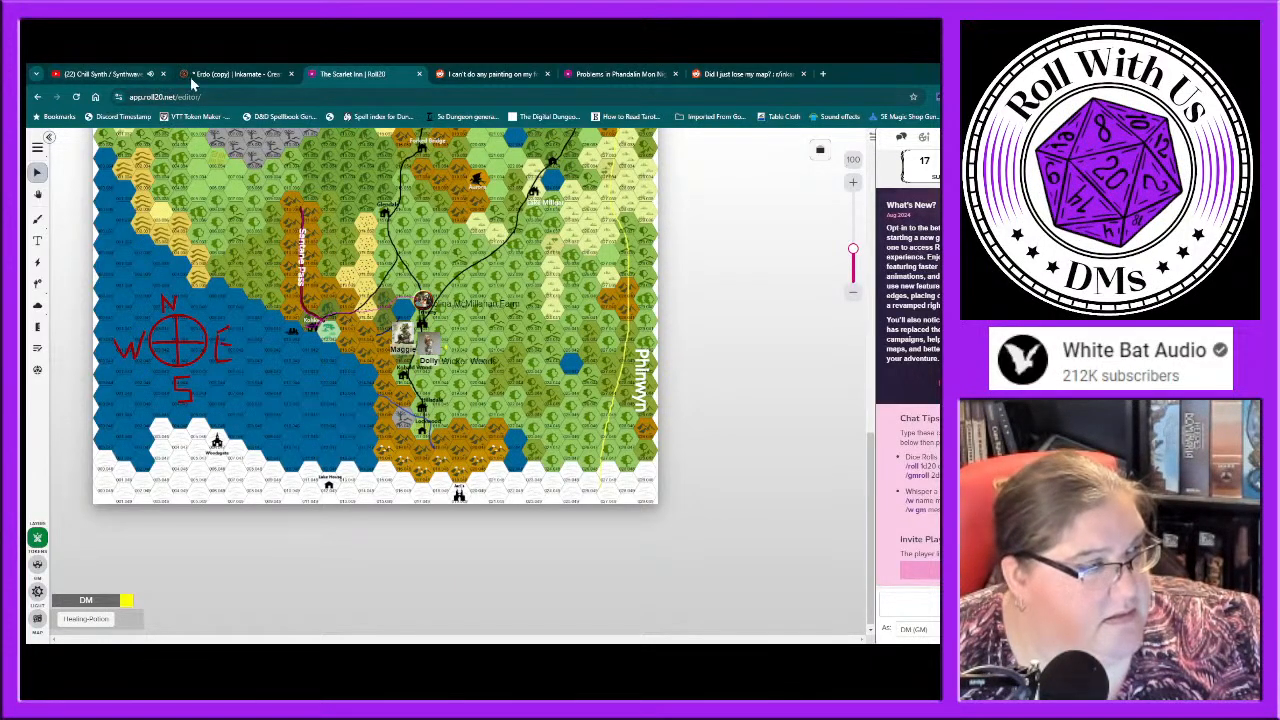
Step: Switch to Inkarnate and examine the Fantasy World stamp catalog from Human Settlements through Terrain for a suitable location stamp
{"action": "left_click", "coordinate": [216, 75]}
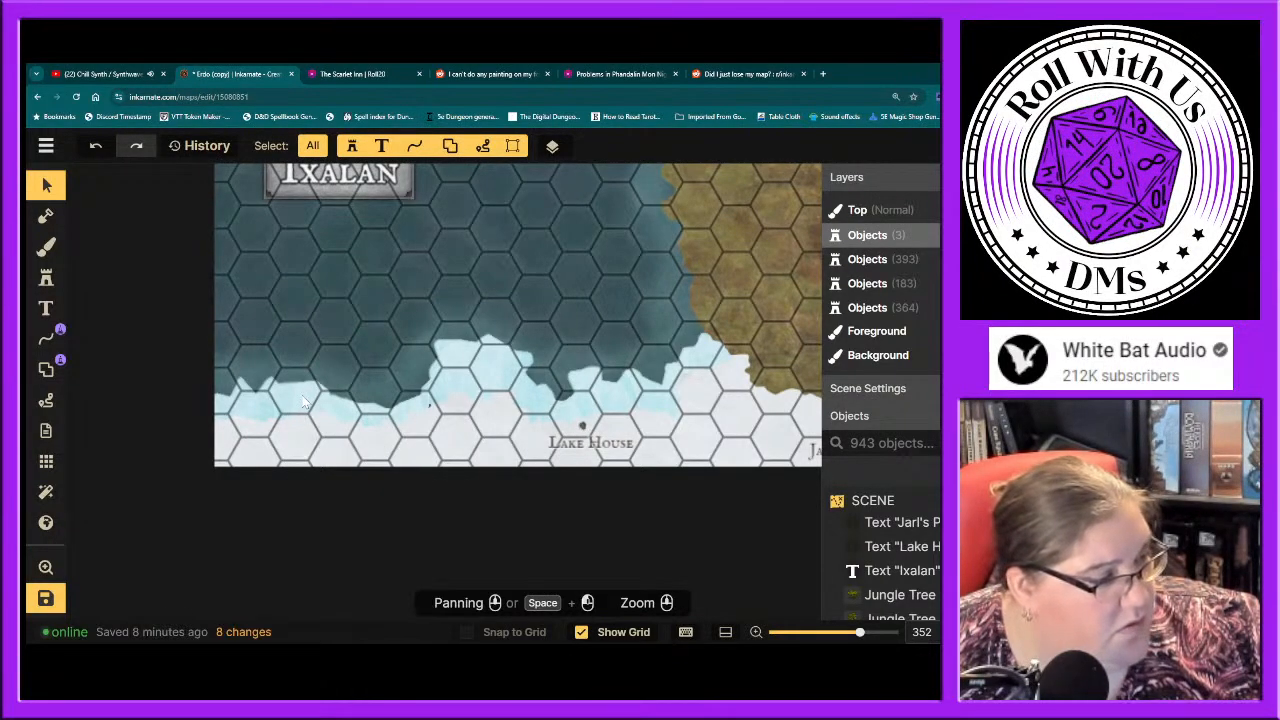
{"action": "left_click", "coordinate": [45, 278]}
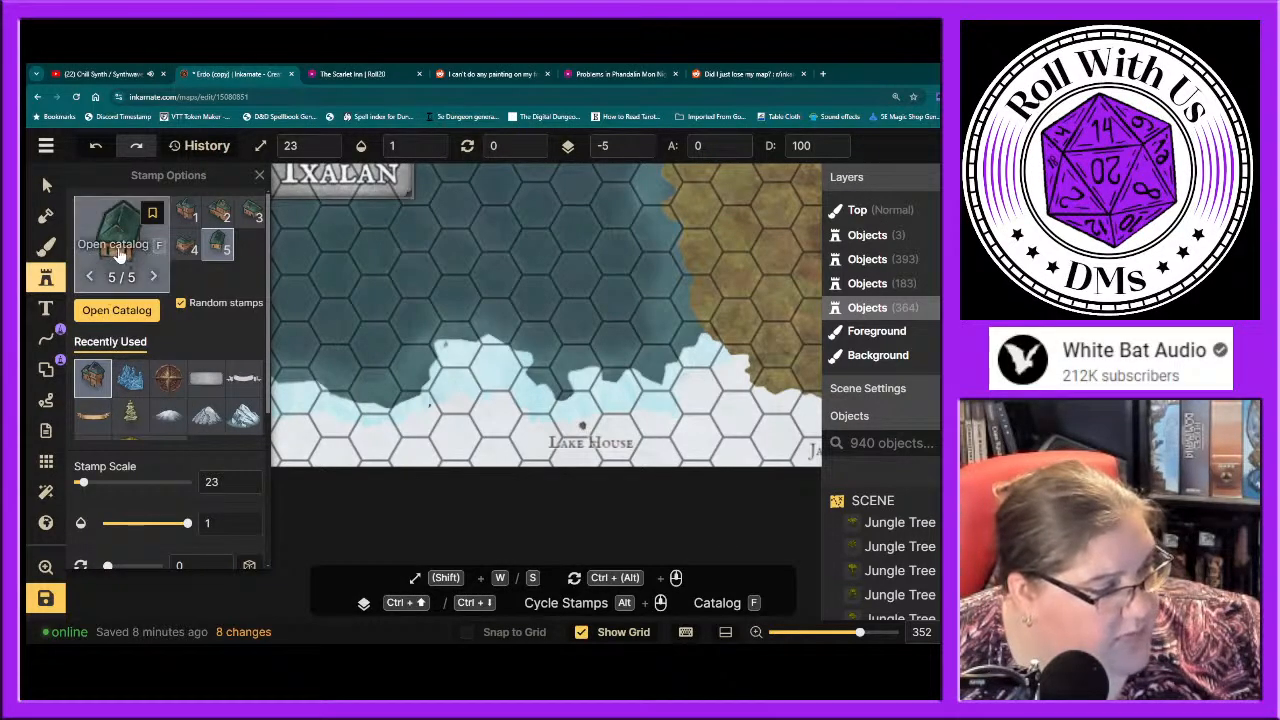
{"action": "left_click", "coordinate": [118, 310]}
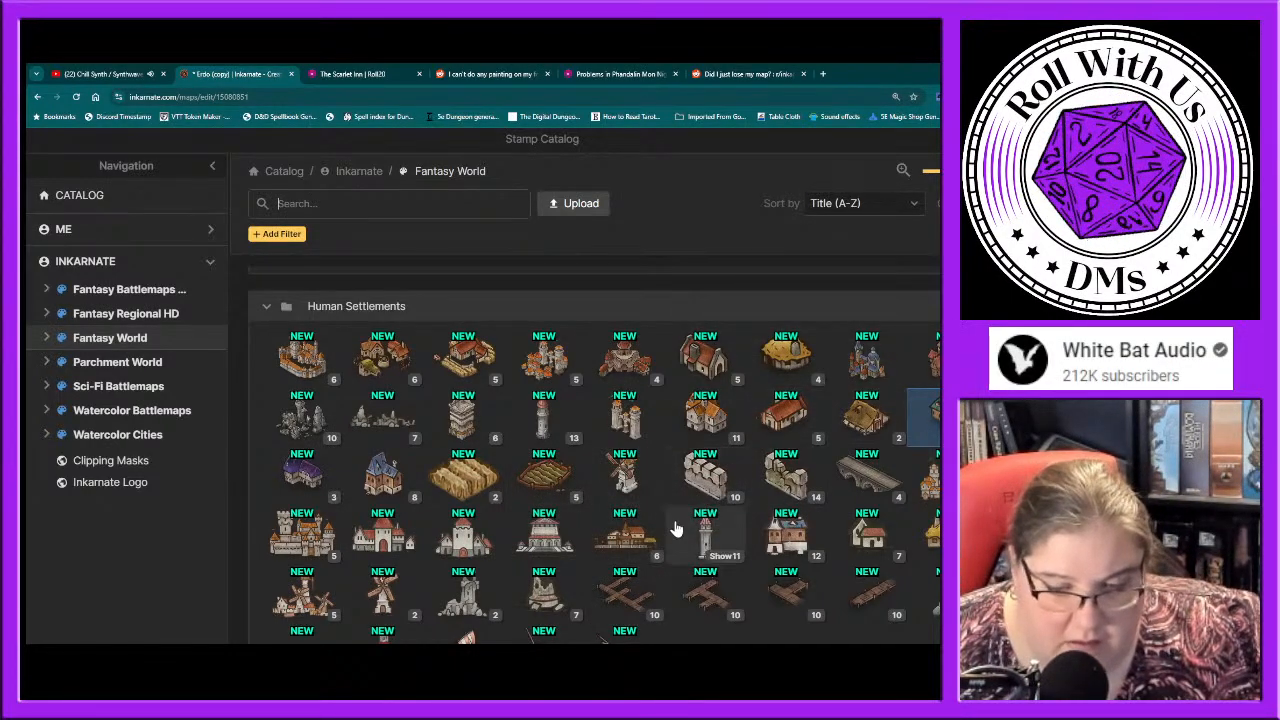
{"action": "scroll", "coordinate": [675, 528], "scroll_direction": "down", "scroll_amount": 4}
{"action": "scroll", "coordinate": [675, 526], "scroll_direction": "down", "scroll_amount": 2}
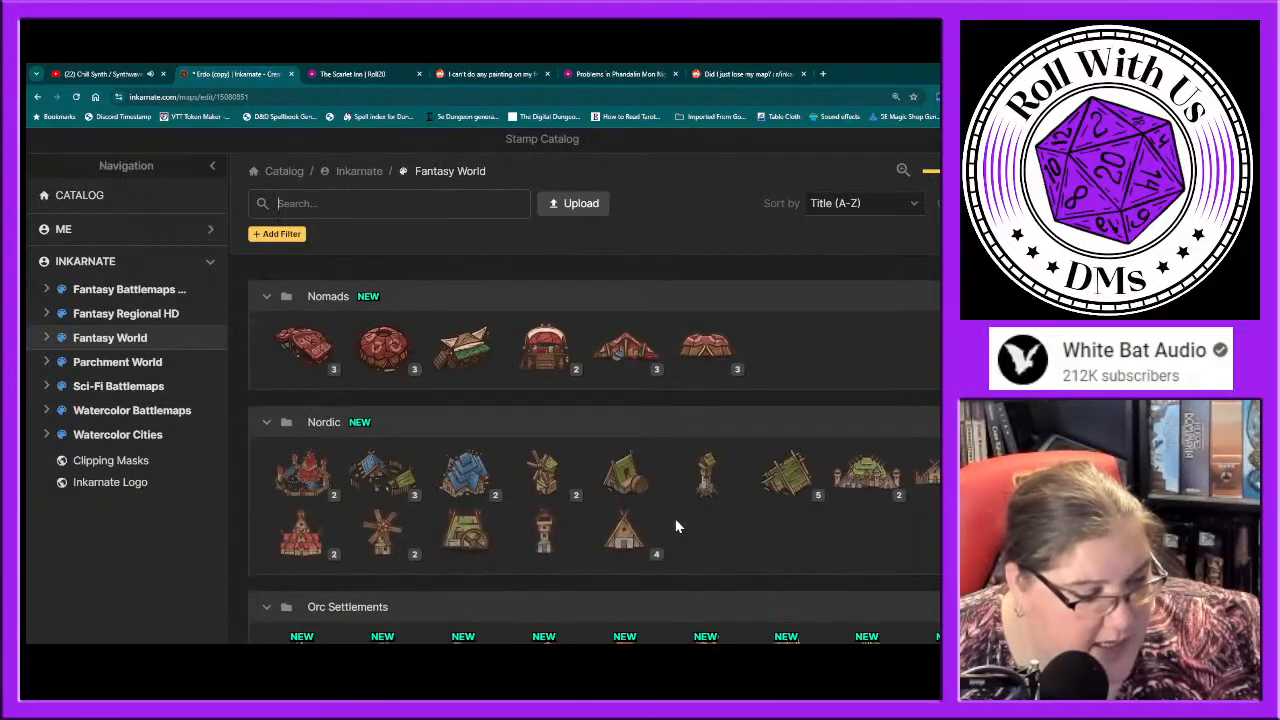
{"action": "scroll", "coordinate": [675, 527], "scroll_direction": "down", "scroll_amount": 6}
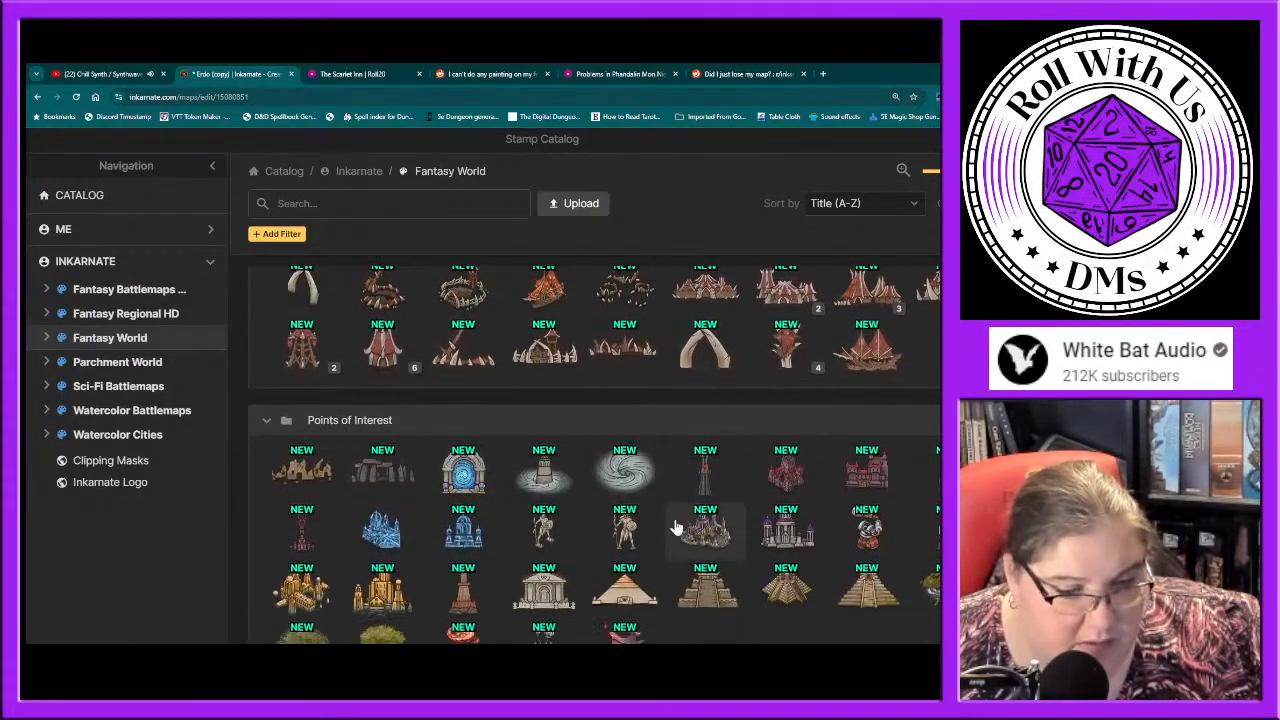
{"action": "scroll", "coordinate": [675, 527], "scroll_direction": "up", "scroll_amount": 2}
{"action": "scroll", "coordinate": [675, 527], "scroll_direction": "down", "scroll_amount": 3}
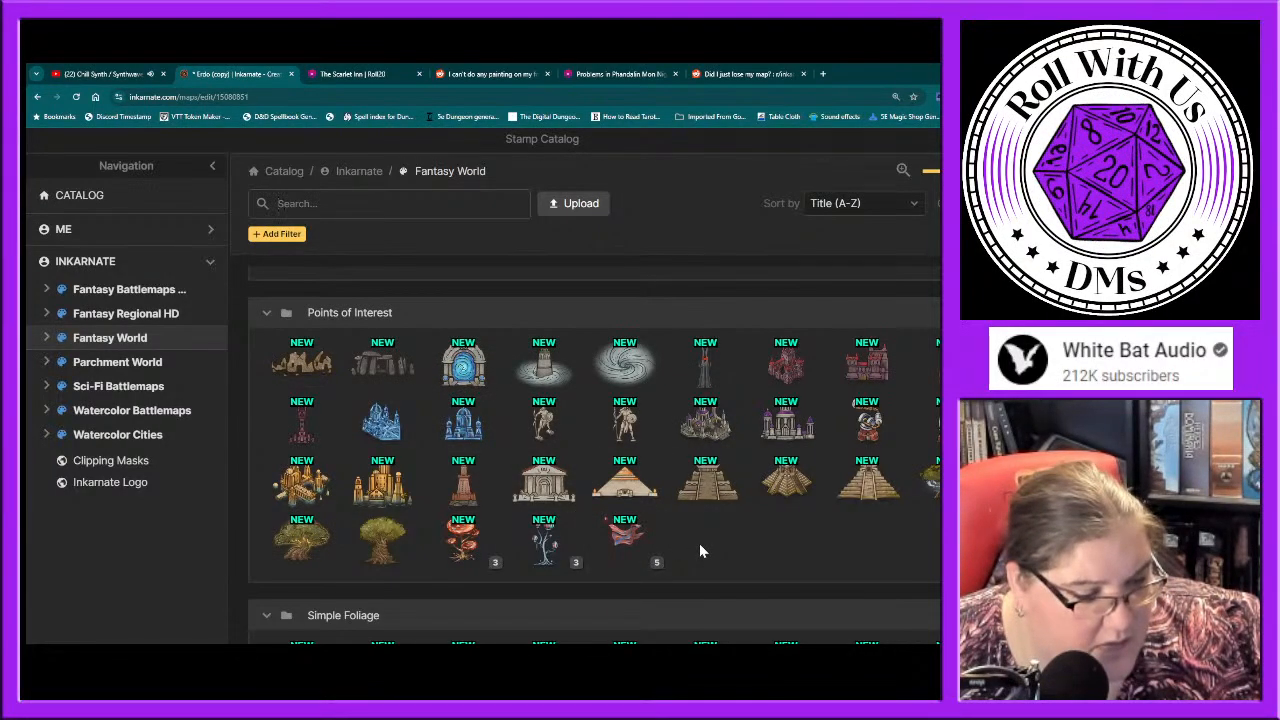
{"action": "scroll", "coordinate": [700, 548], "scroll_direction": "down", "scroll_amount": 1}
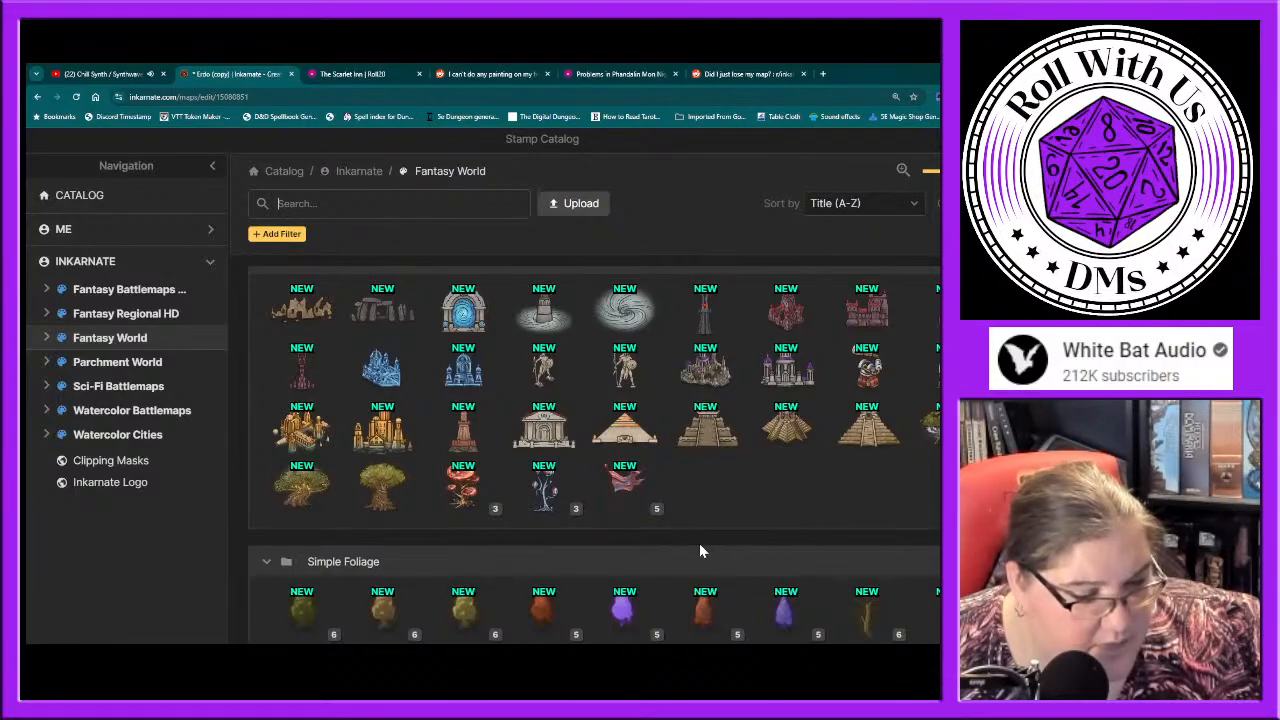
{"action": "scroll", "coordinate": [700, 548], "scroll_direction": "down", "scroll_amount": 3}
{"action": "scroll", "coordinate": [700, 548], "scroll_direction": "down", "scroll_amount": 5}
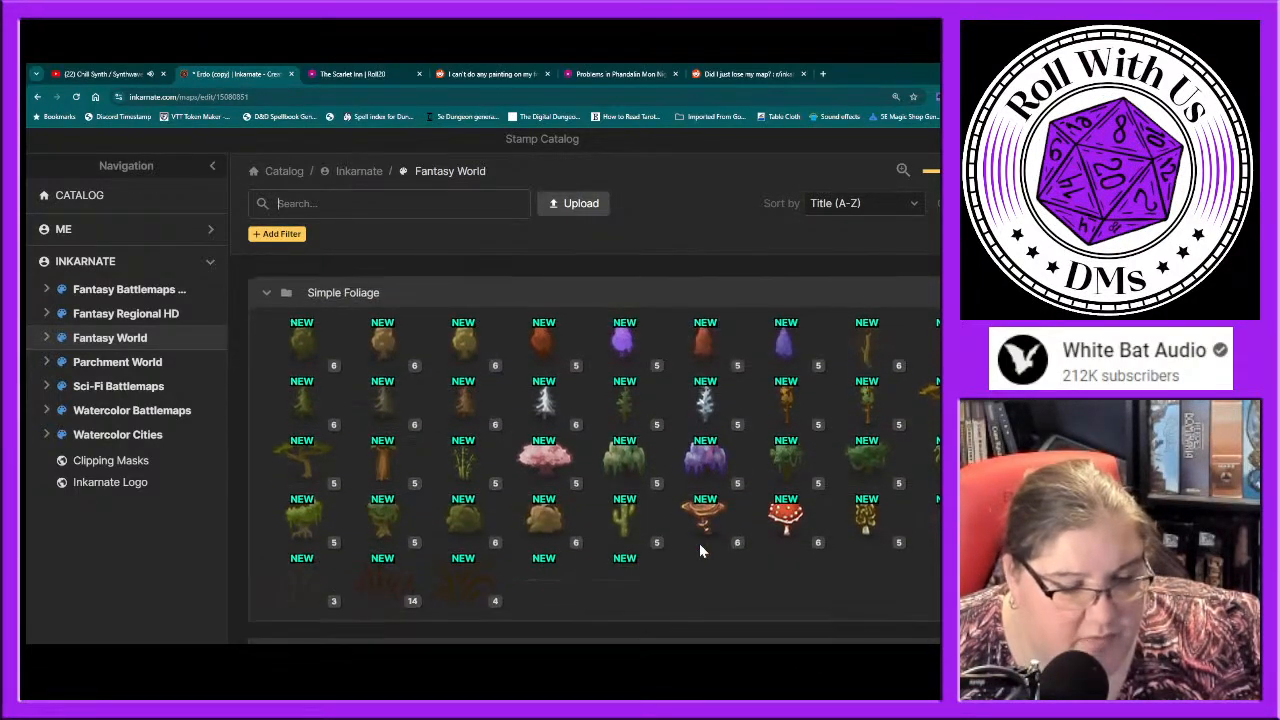
{"action": "scroll", "coordinate": [700, 548], "scroll_direction": "down", "scroll_amount": 6}
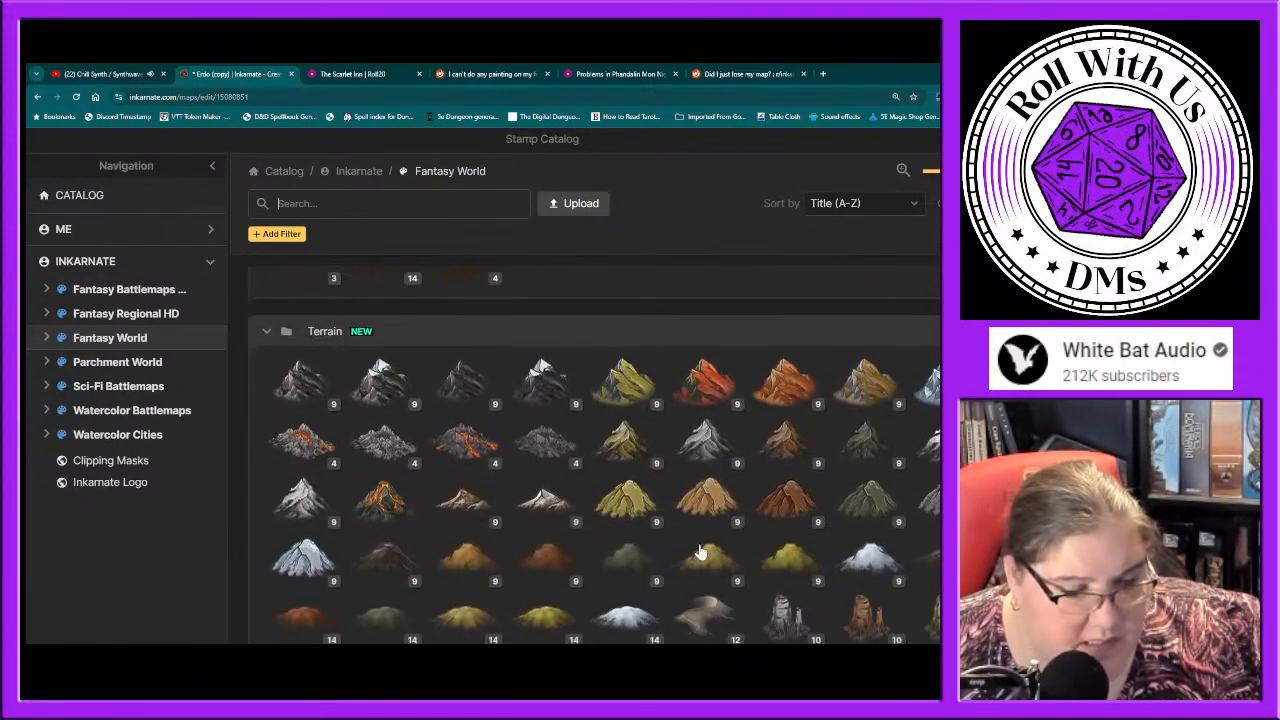
{"action": "scroll", "coordinate": [700, 552], "scroll_direction": "down", "scroll_amount": 4}
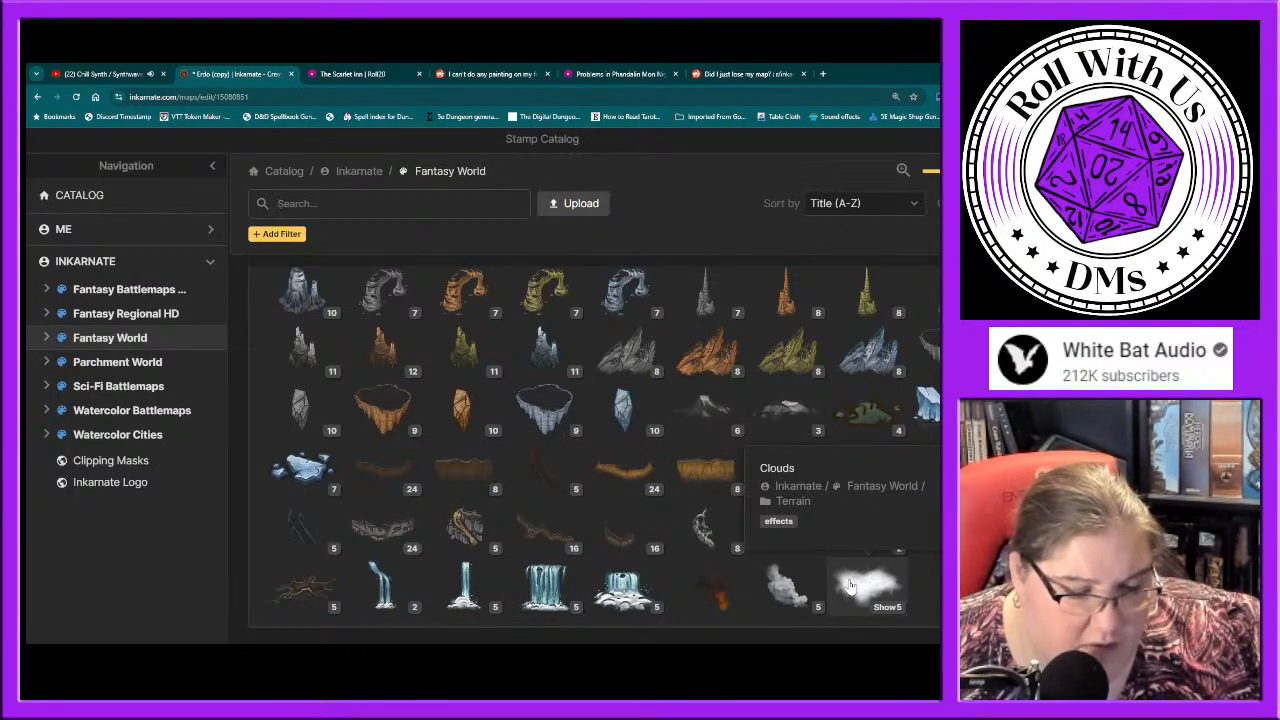
Step: Check the Fantasy World stamps again from Terrain back to Orc Settlements, and close the catalog without picking a stamp
{"action": "scroll", "coordinate": [800, 570], "scroll_direction": "up", "scroll_amount": 5}
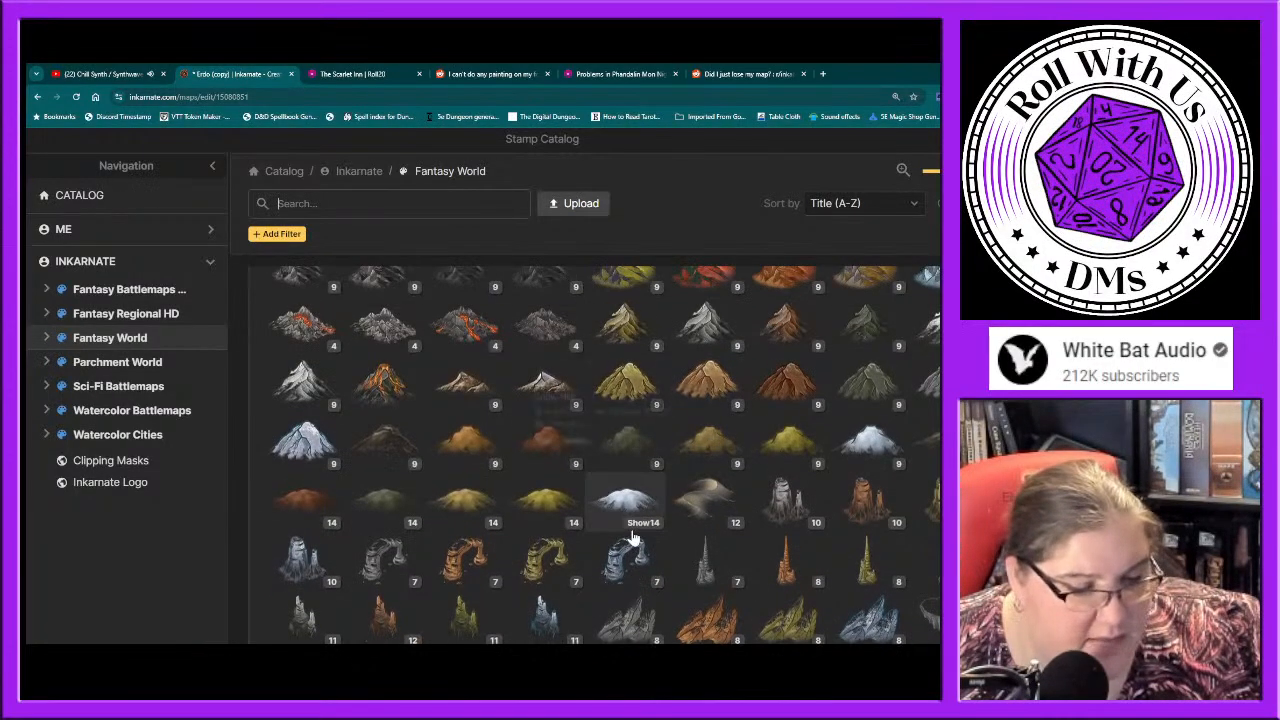
{"action": "scroll", "coordinate": [632, 538], "scroll_direction": "up", "scroll_amount": 4}
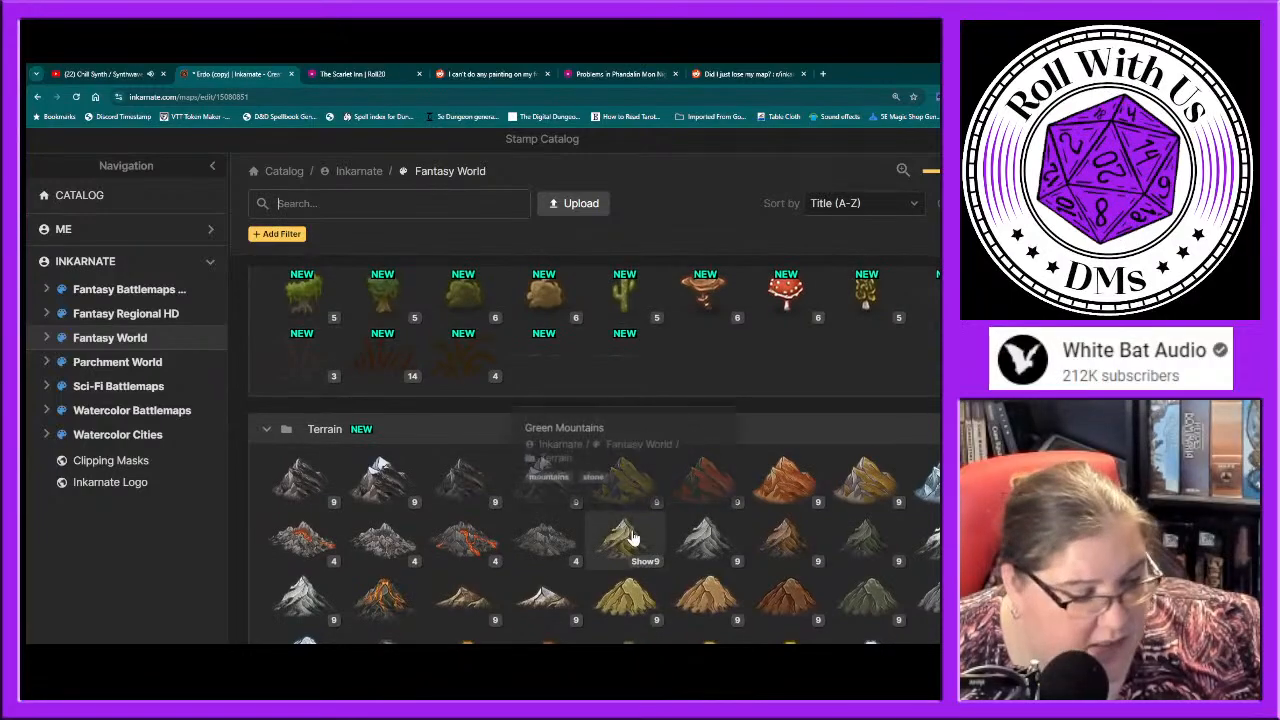
{"action": "scroll", "coordinate": [632, 538], "scroll_direction": "up", "scroll_amount": 4}
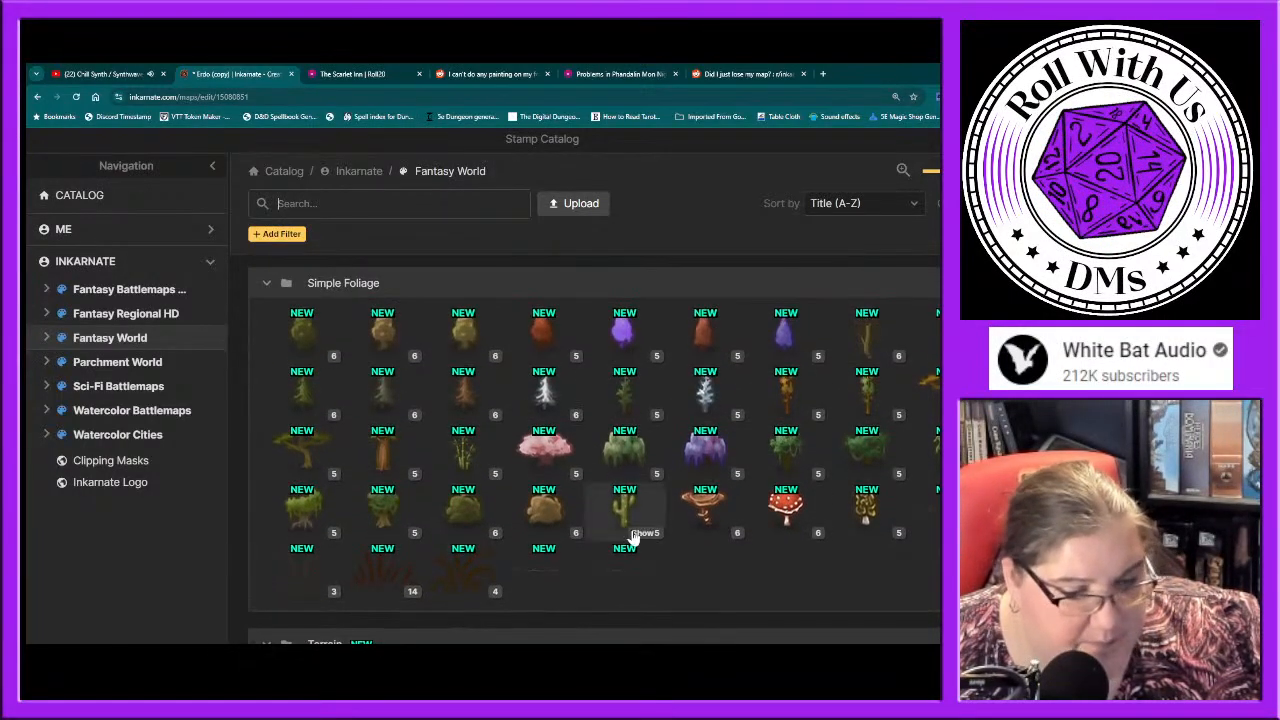
{"action": "scroll", "coordinate": [632, 538], "scroll_direction": "up", "scroll_amount": 5}
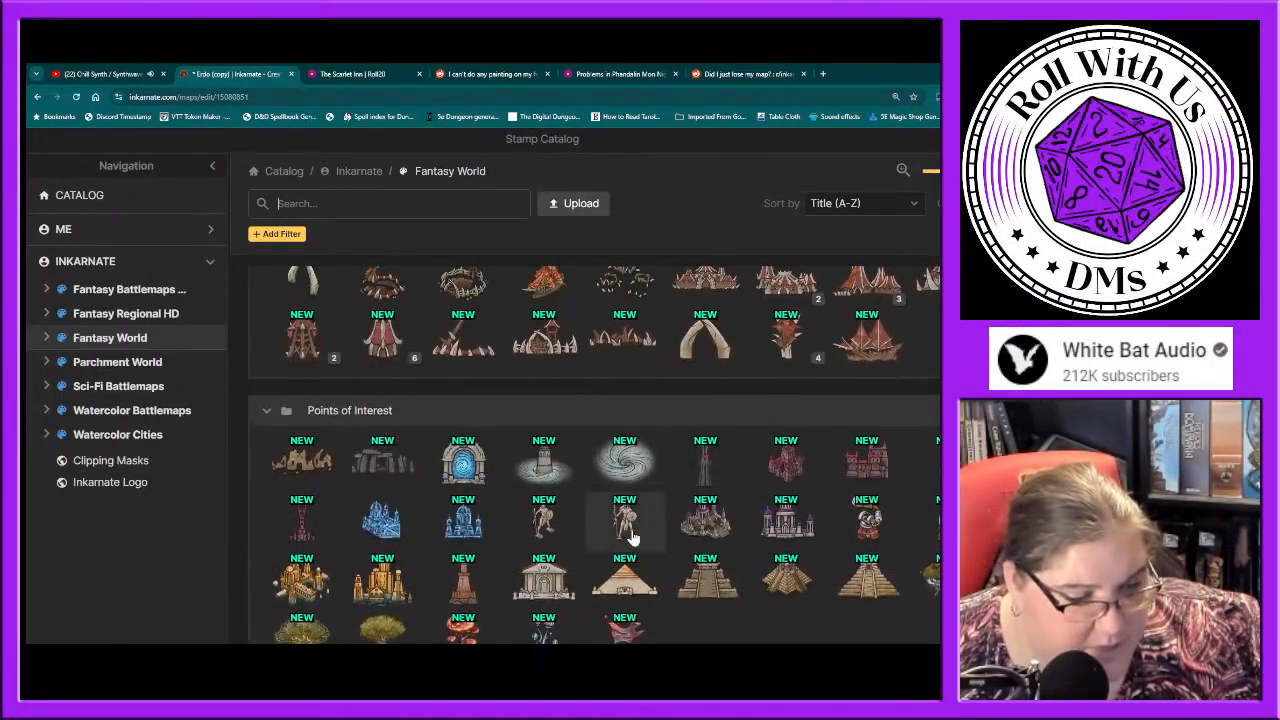
{"action": "scroll", "coordinate": [630, 535], "scroll_direction": "up", "scroll_amount": 1}
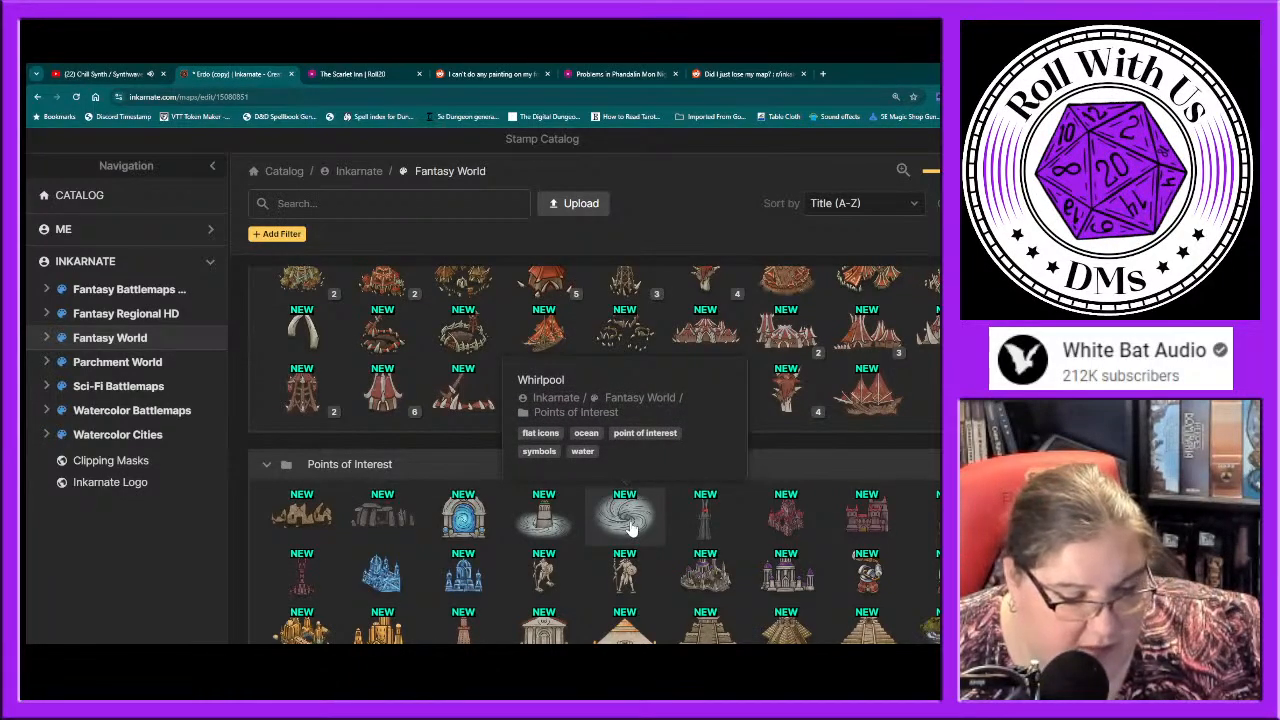
{"action": "scroll", "coordinate": [630, 525], "scroll_direction": "up", "scroll_amount": 3}
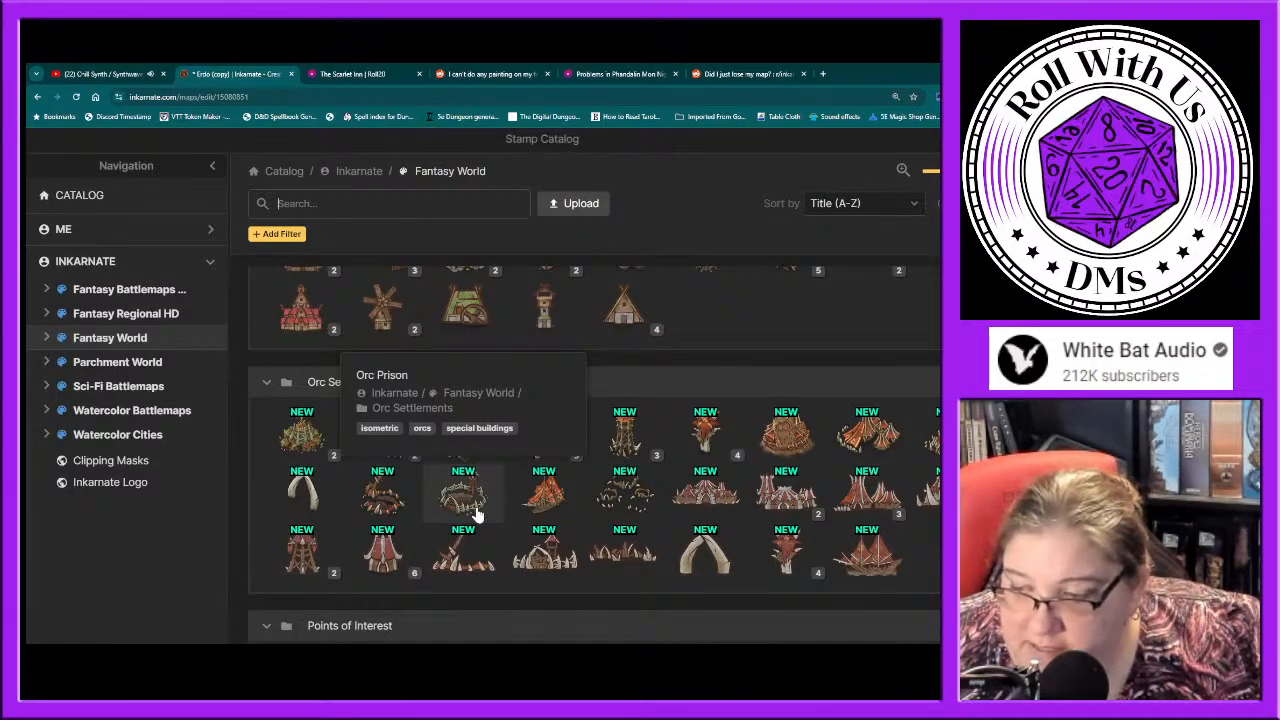
{"action": "left_click", "coordinate": [290, 203]}
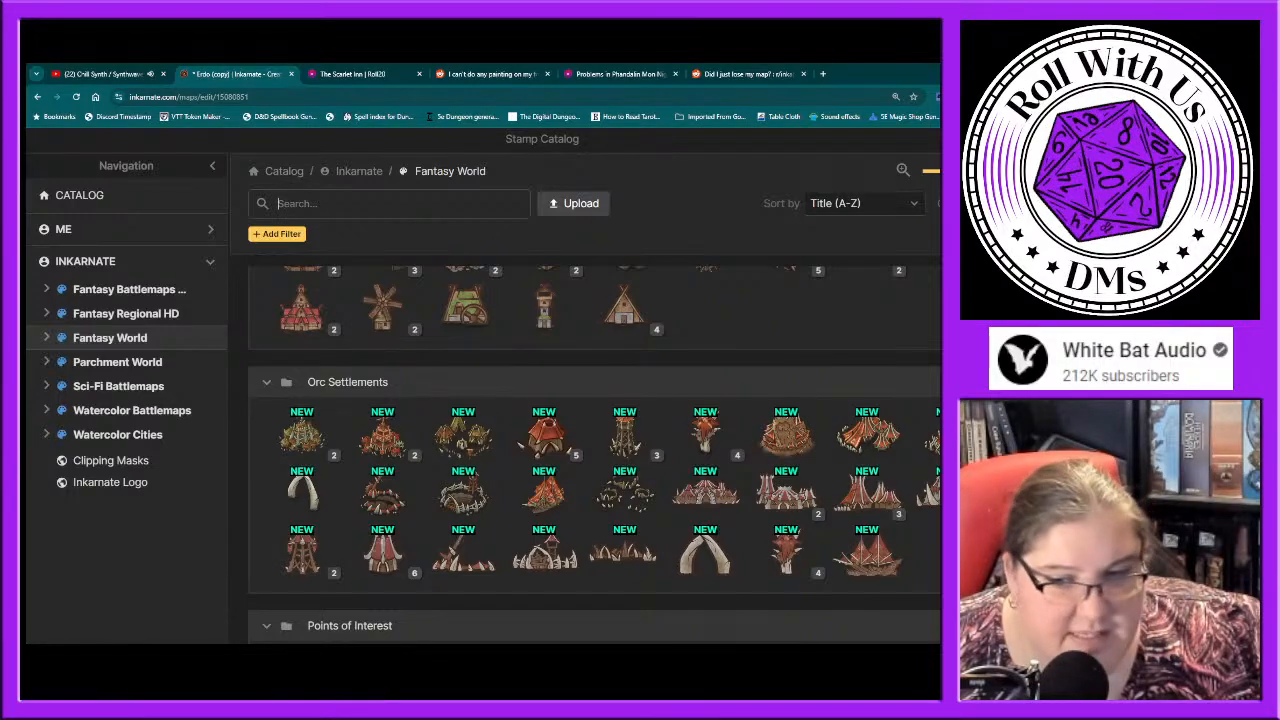
{"action": "key", "text": "Escape"}
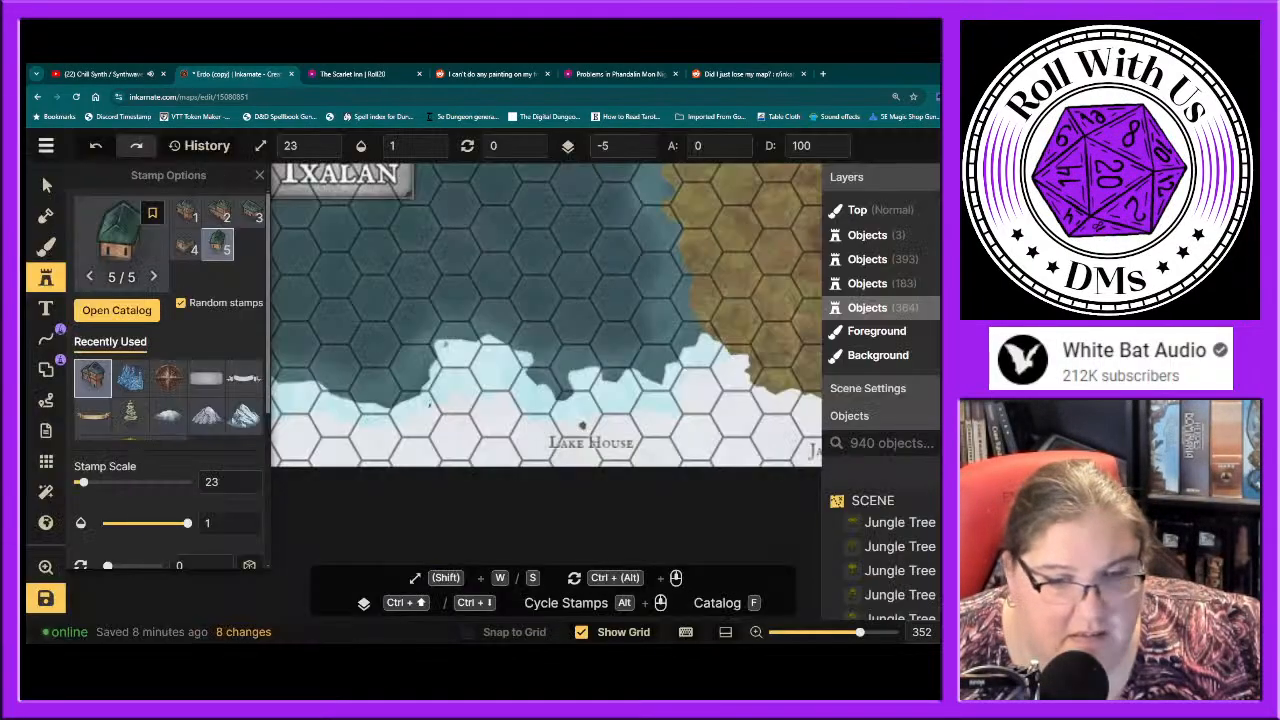
Step: Switch to The Scarlet Inn in Roll20, open its Splash Page and examine the whole shelf and notice board scene
{"action": "left_click", "coordinate": [338, 76]}
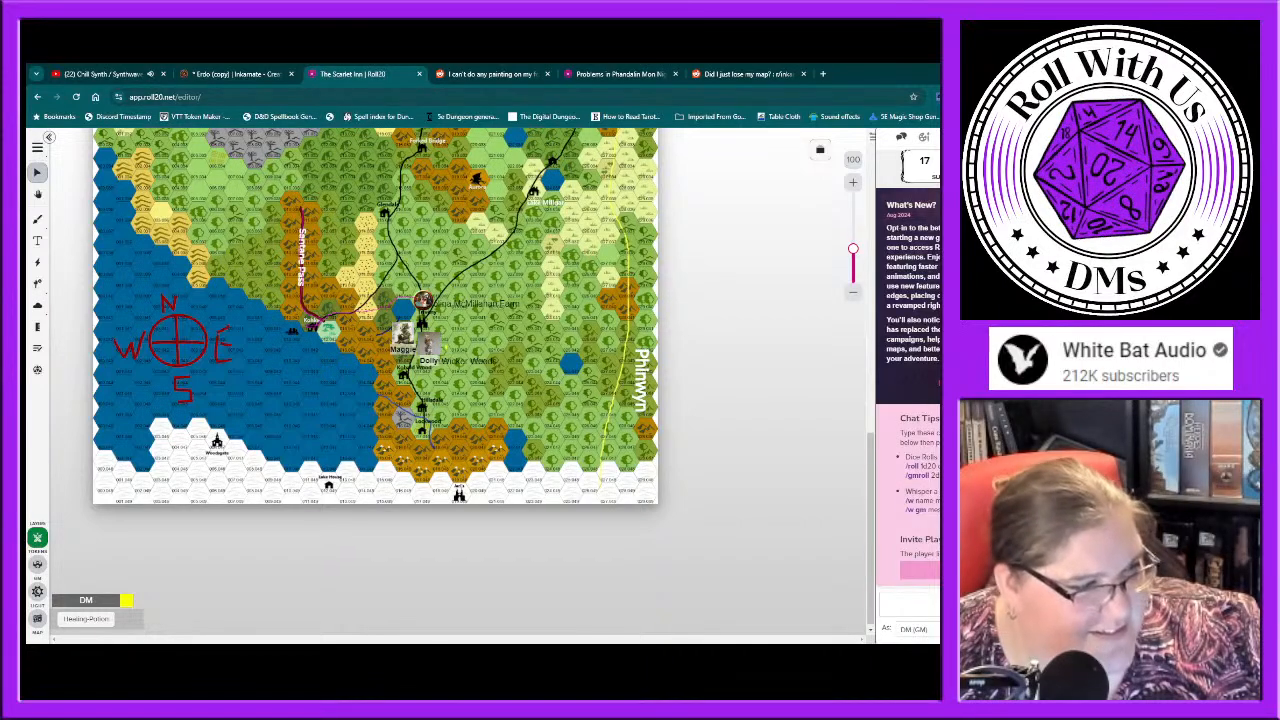
{"action": "left_click", "coordinate": [218, 78]}
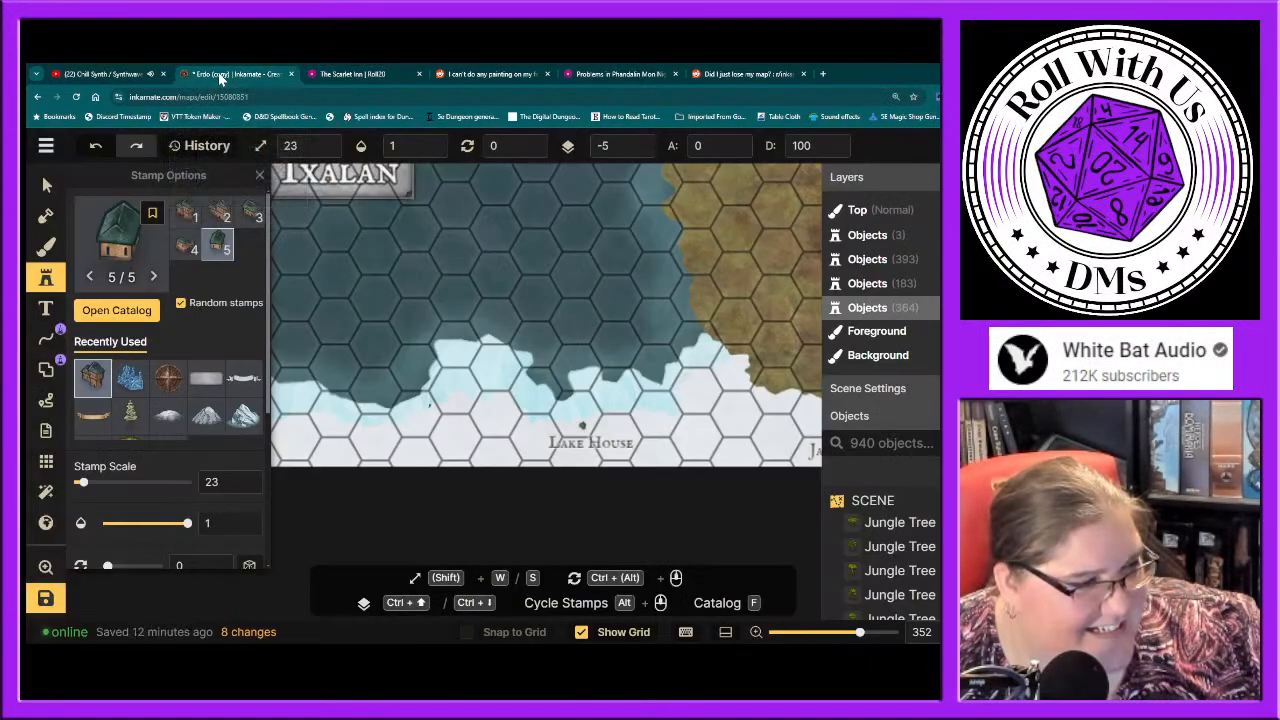
{"action": "left_click", "coordinate": [358, 75]}
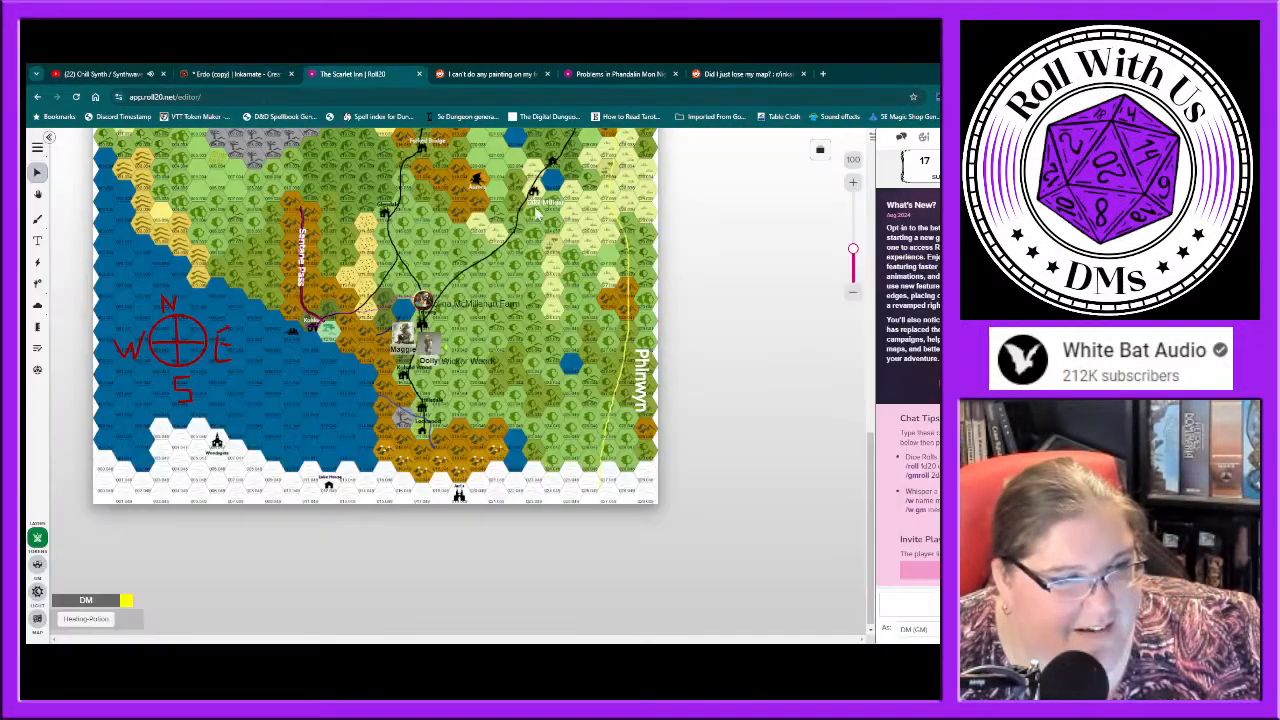
{"action": "left_click", "coordinate": [819, 151]}
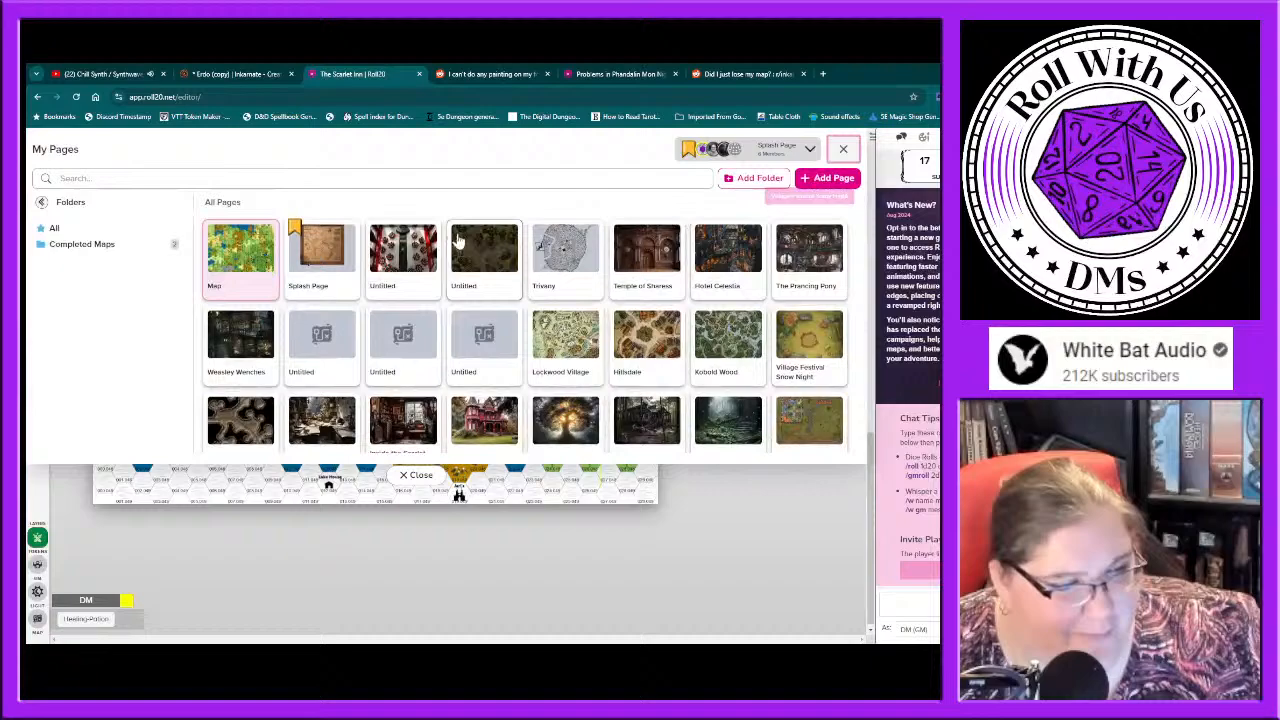
{"action": "left_click", "coordinate": [310, 265]}
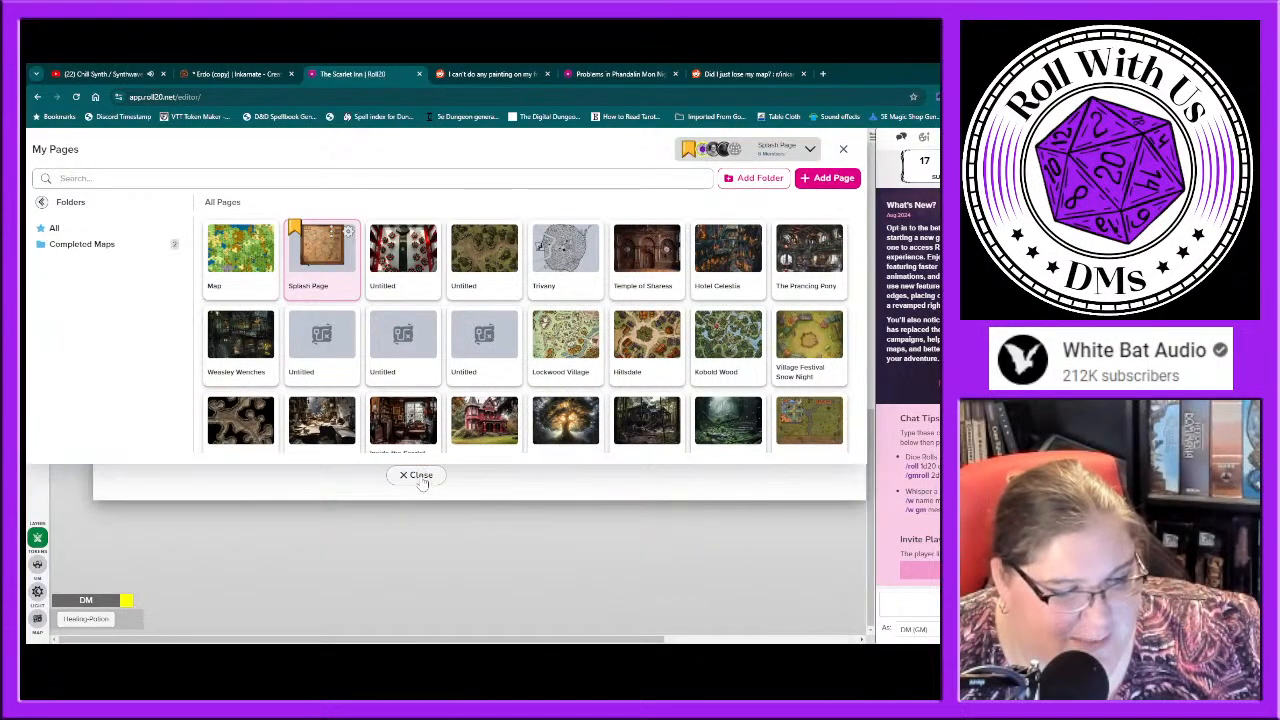
{"action": "left_click", "coordinate": [416, 475]}
{"action": "scroll", "coordinate": [500, 320], "scroll_direction": "up", "scroll_amount": 5}
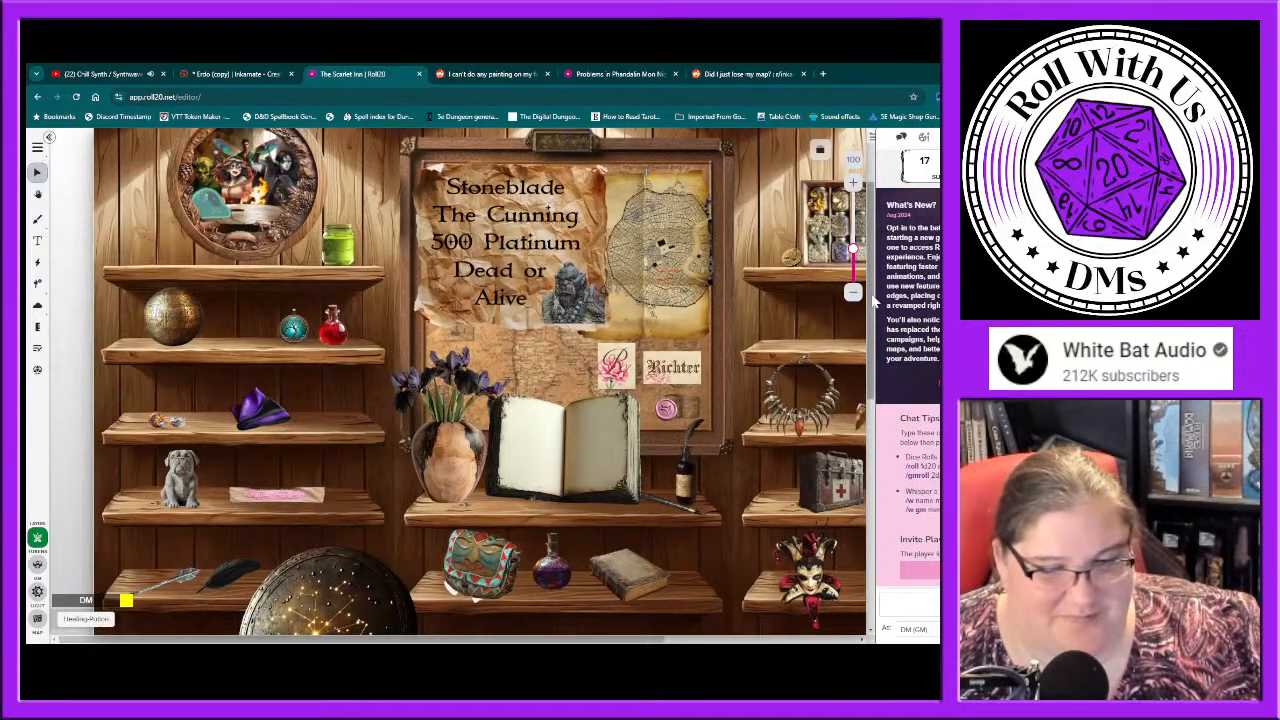
{"action": "left_click", "coordinate": [853, 292]}
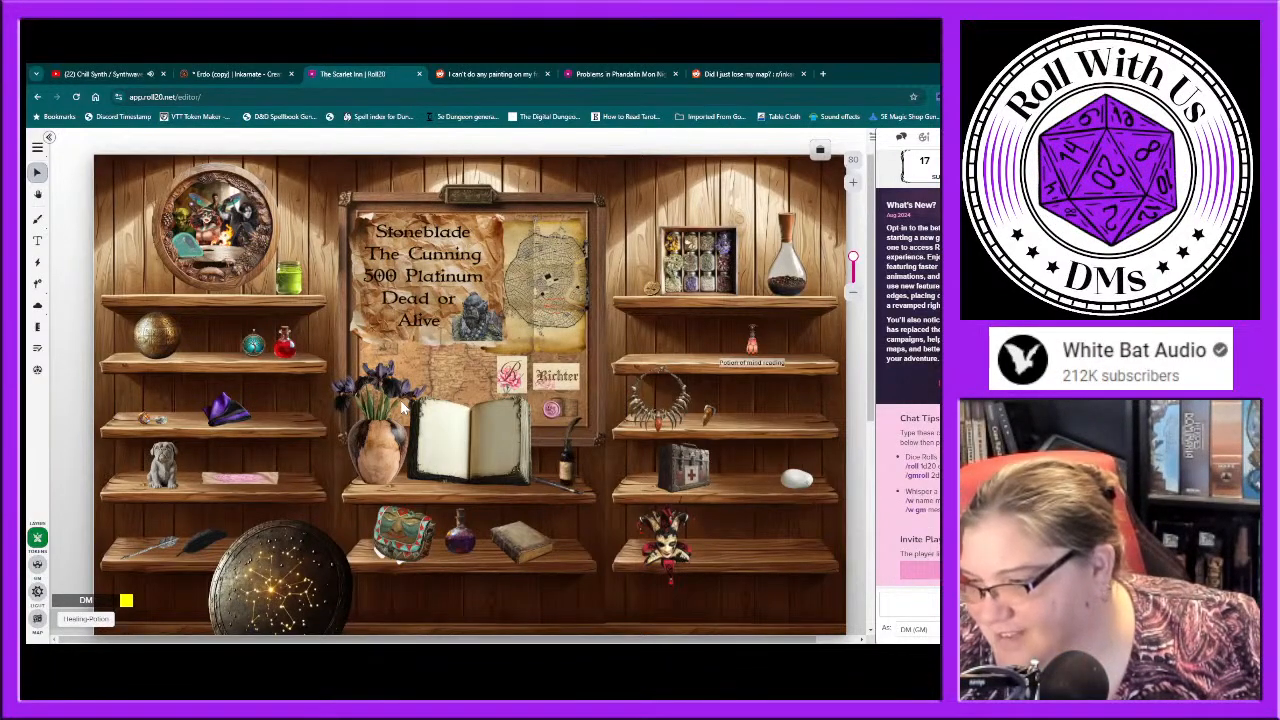
Step: Switch to Inkarnate, open the stamp catalog and check the Me section and the Fantasy World Core and Decorations stamps
{"action": "left_click", "coordinate": [235, 73]}
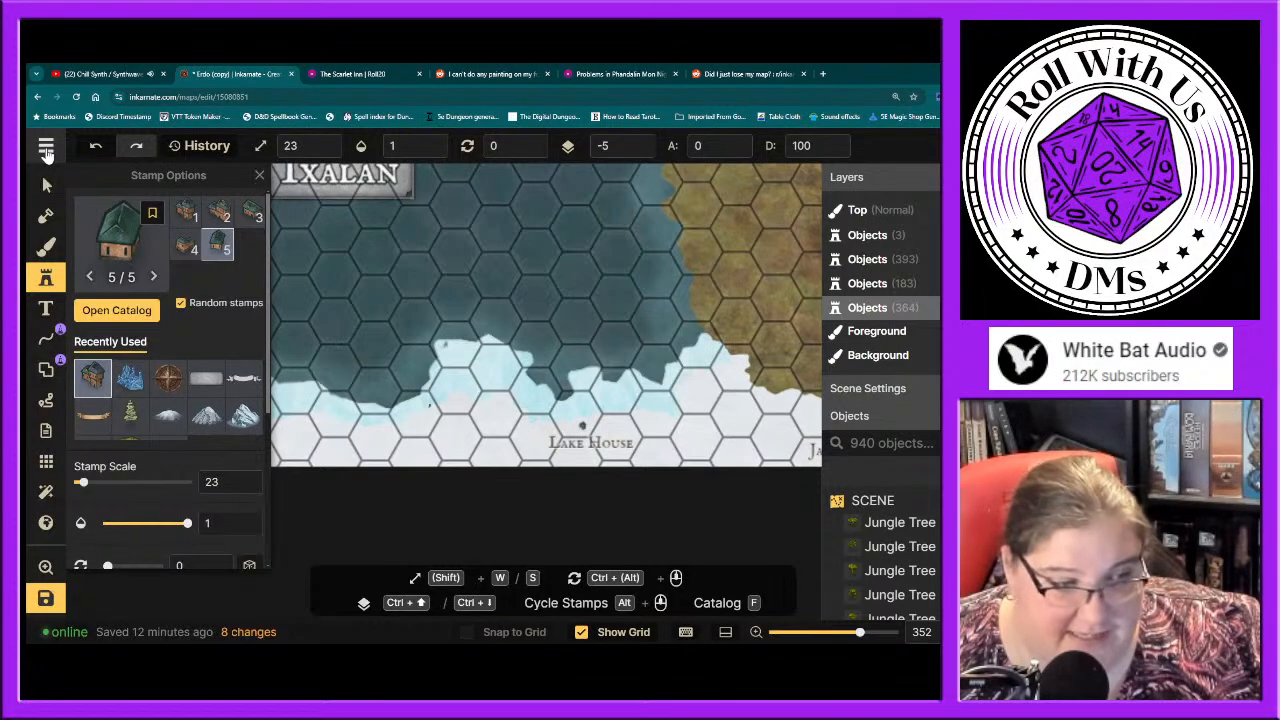
{"action": "left_click", "coordinate": [46, 149]}
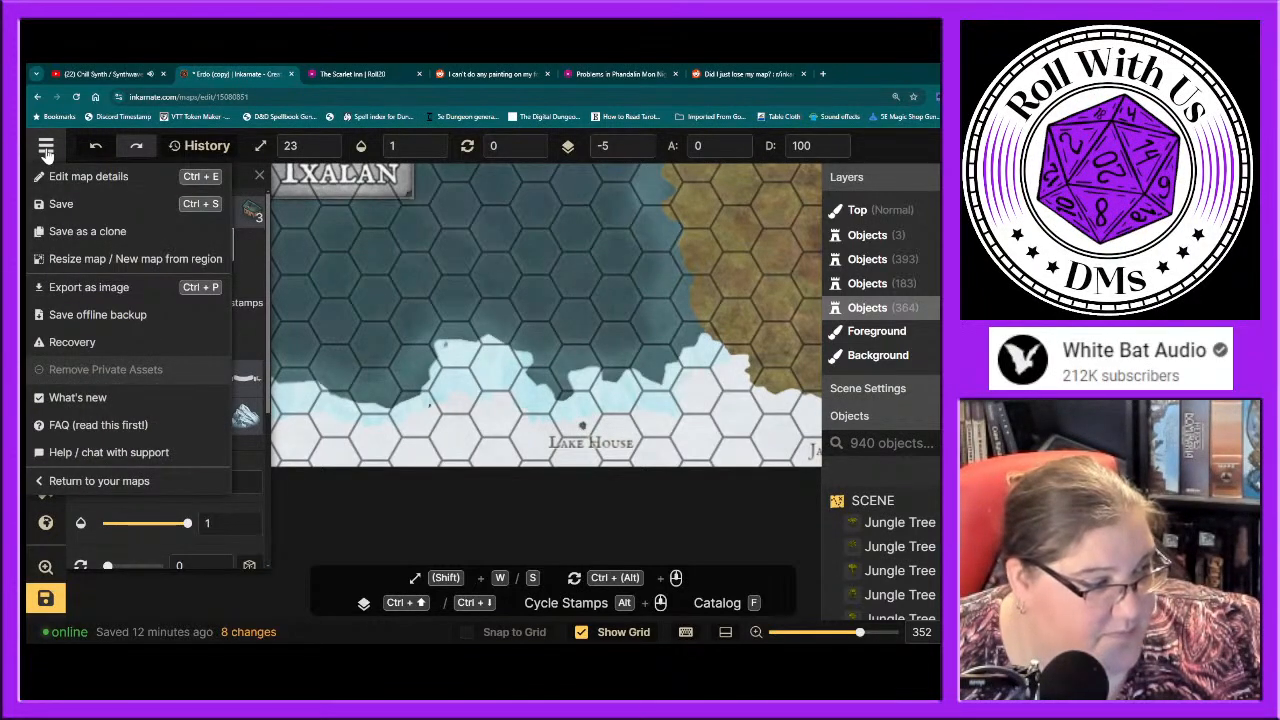
{"action": "left_click", "coordinate": [334, 501]}
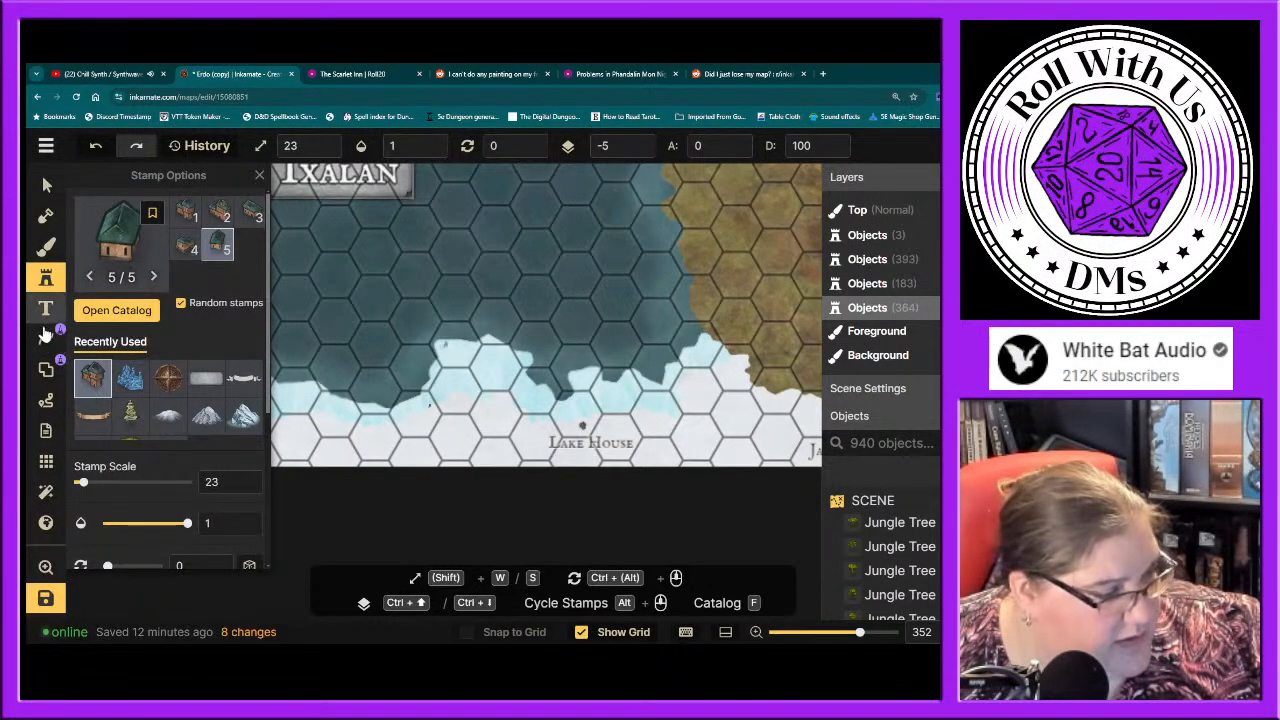
{"action": "left_click", "coordinate": [117, 240]}
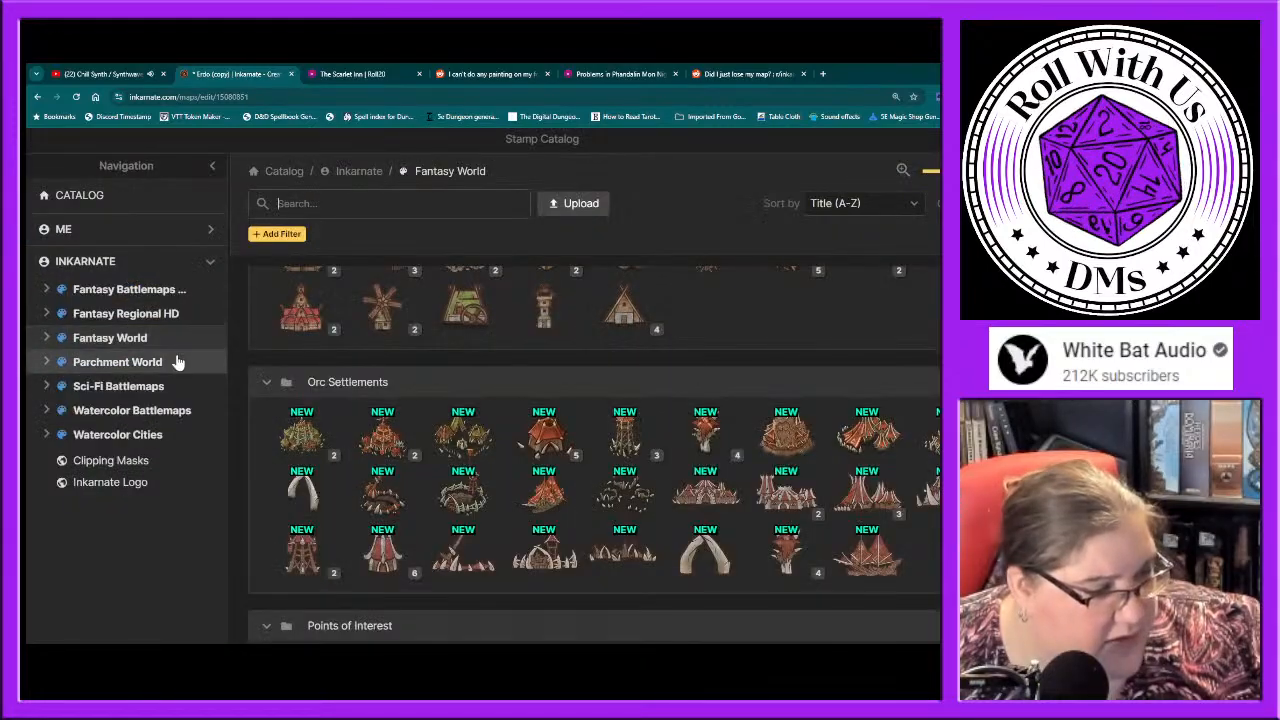
{"action": "left_click", "coordinate": [78, 236]}
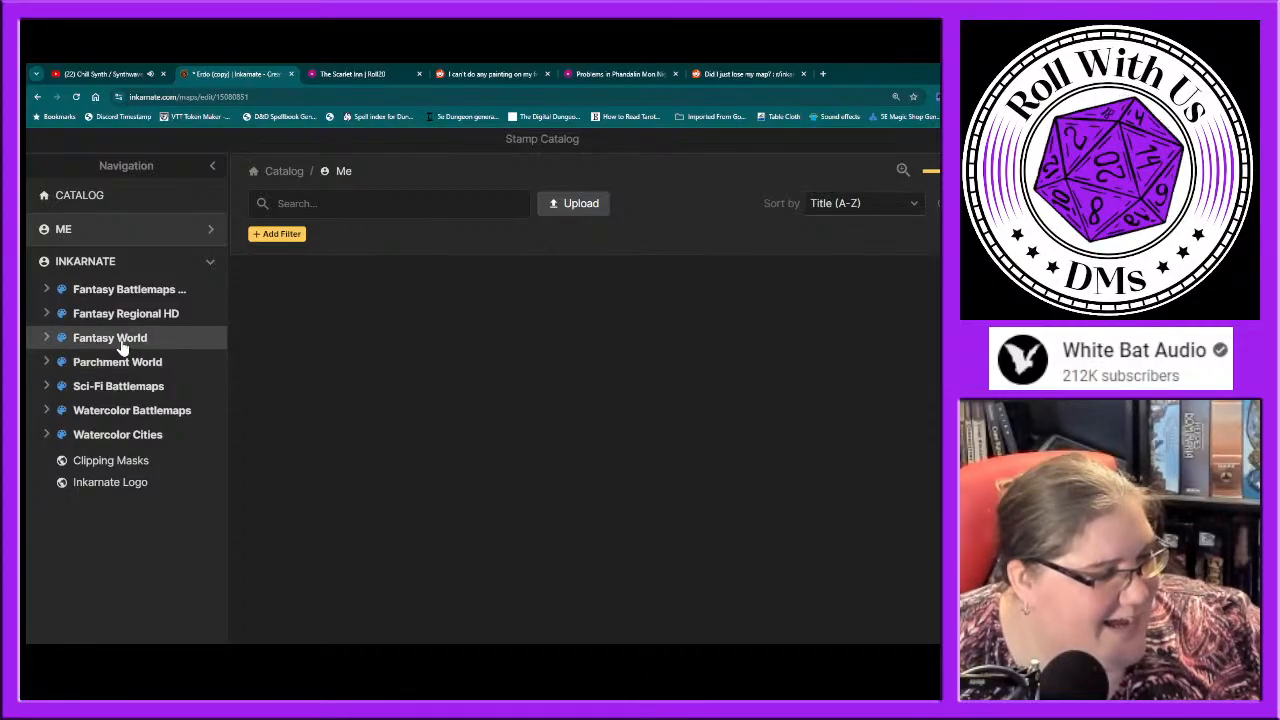
{"action": "left_click", "coordinate": [160, 338]}
{"action": "scroll", "coordinate": [544, 468], "scroll_direction": "down", "scroll_amount": 1}
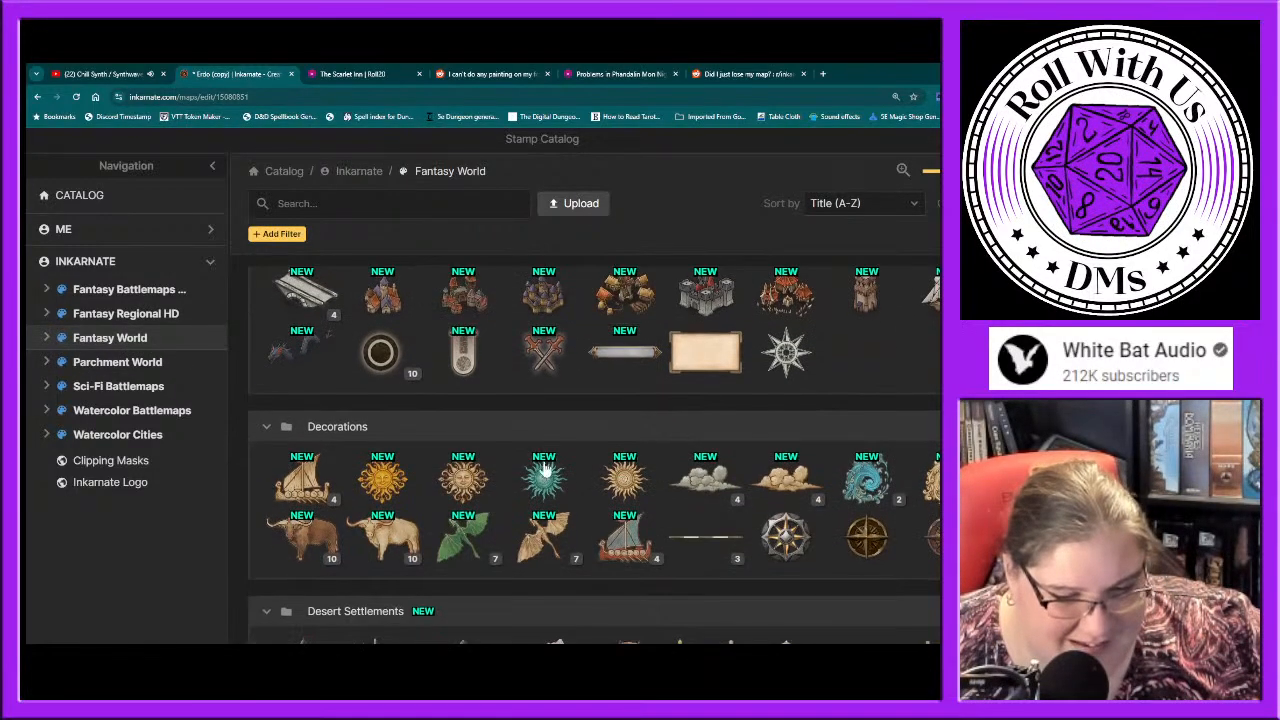
Step: Switch to the Problems in Phandalin Mon Night game in Roll20 and close its page list
{"action": "left_click", "coordinate": [380, 78]}
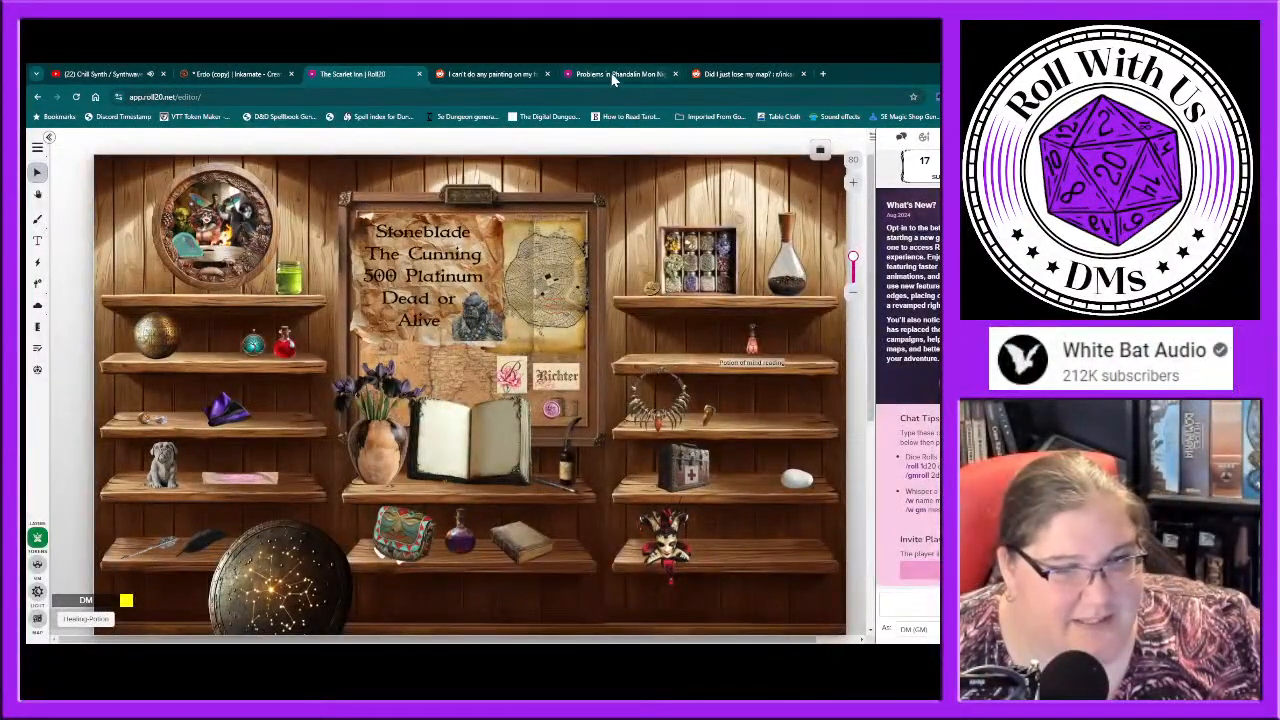
{"action": "left_click", "coordinate": [612, 74]}
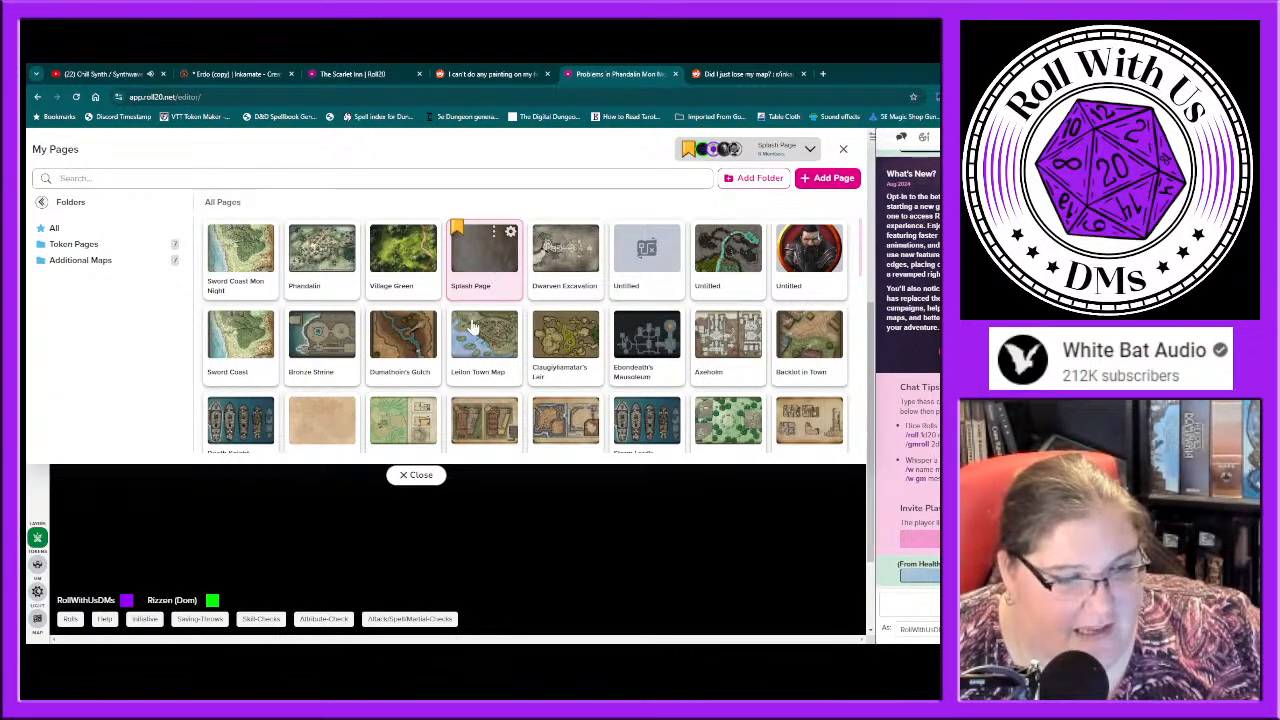
{"action": "left_click", "coordinate": [417, 476]}
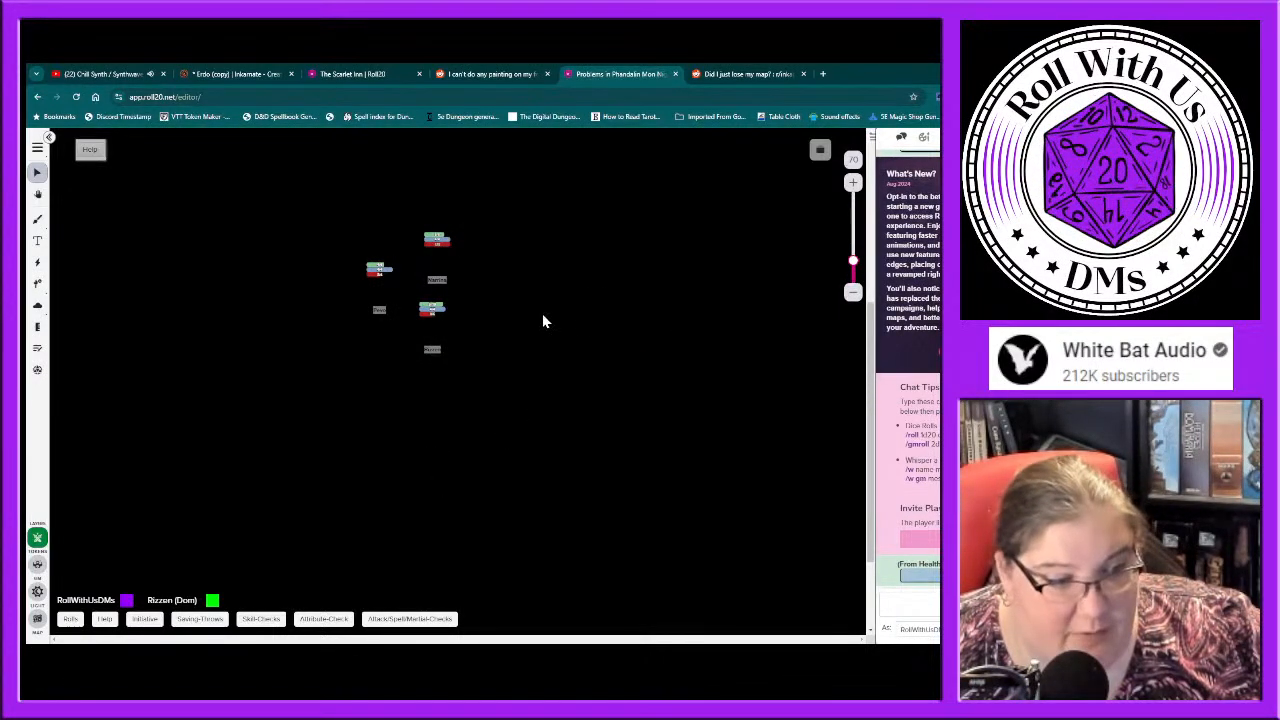
Step: Reload the game tab, exit The Scarlet Inn through its settings, and launch Problems in Phandalin Mon Night from My Games
{"action": "left_click", "coordinate": [77, 96]}
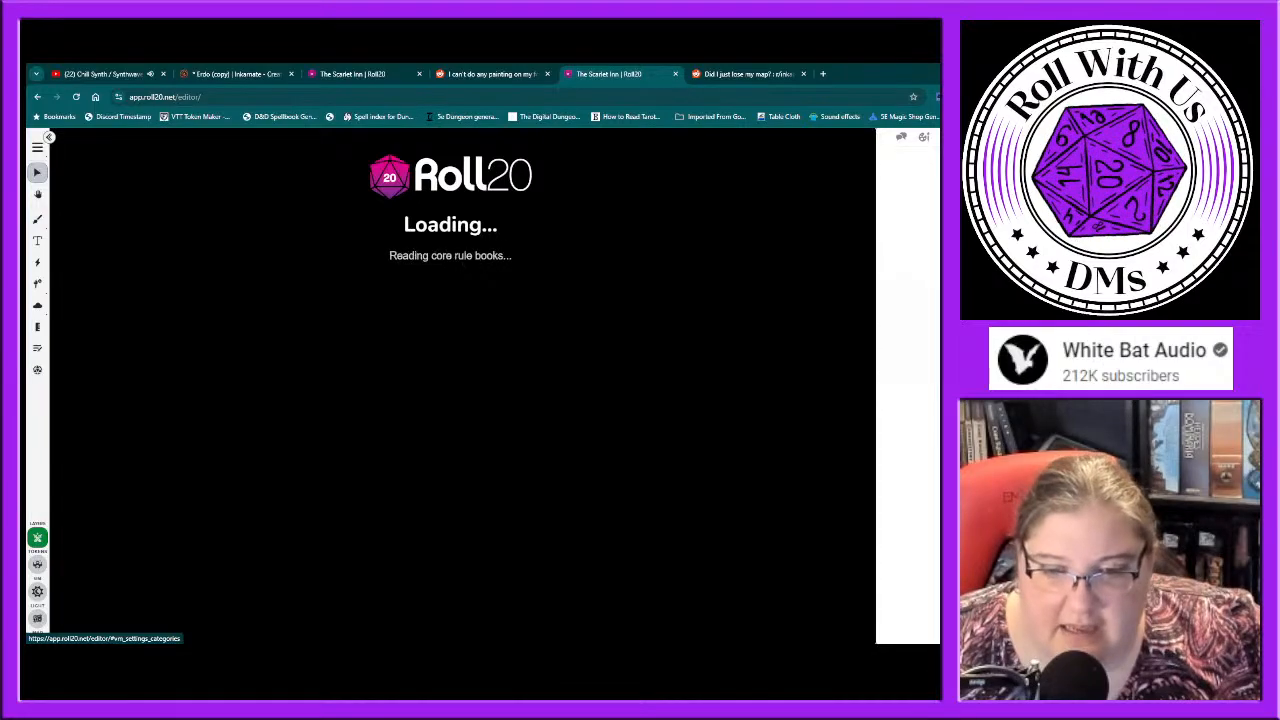
{"action": "scroll", "coordinate": [937, 461], "scroll_direction": "down", "scroll_amount": 3}
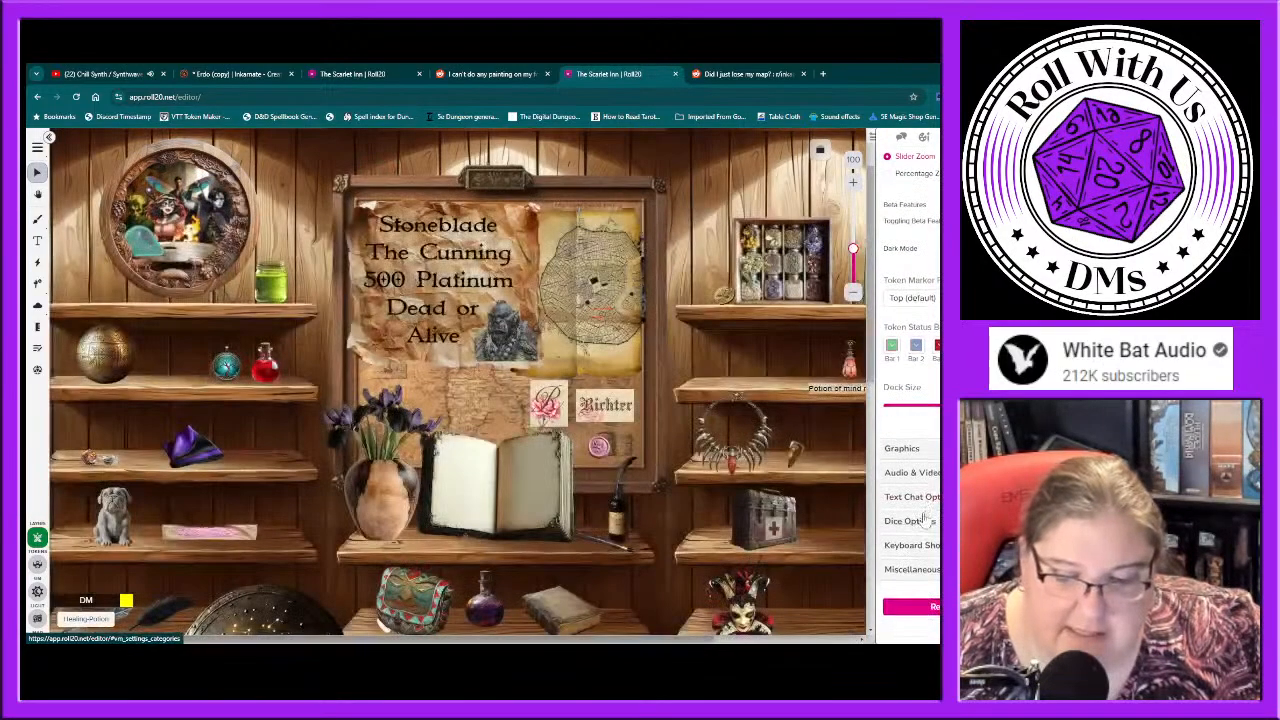
{"action": "left_click", "coordinate": [911, 606]}
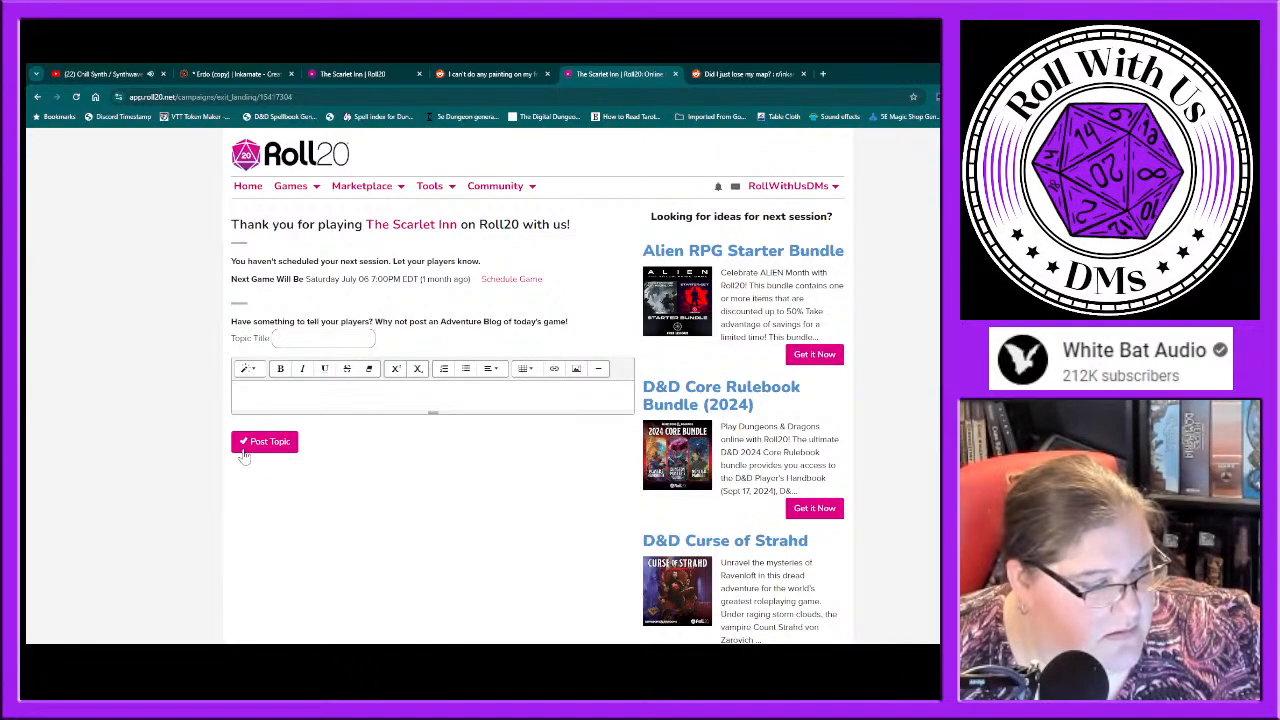
{"action": "mouse_move", "coordinate": [293, 192]}
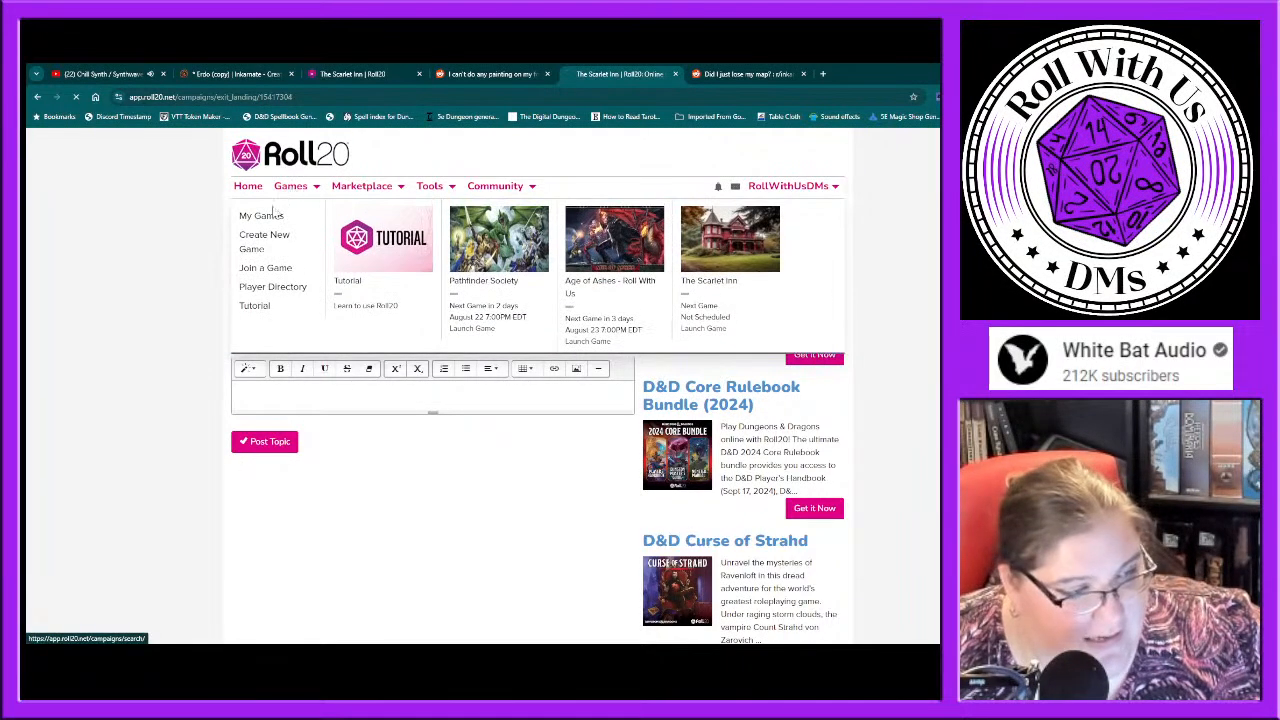
{"action": "left_click", "coordinate": [262, 214]}
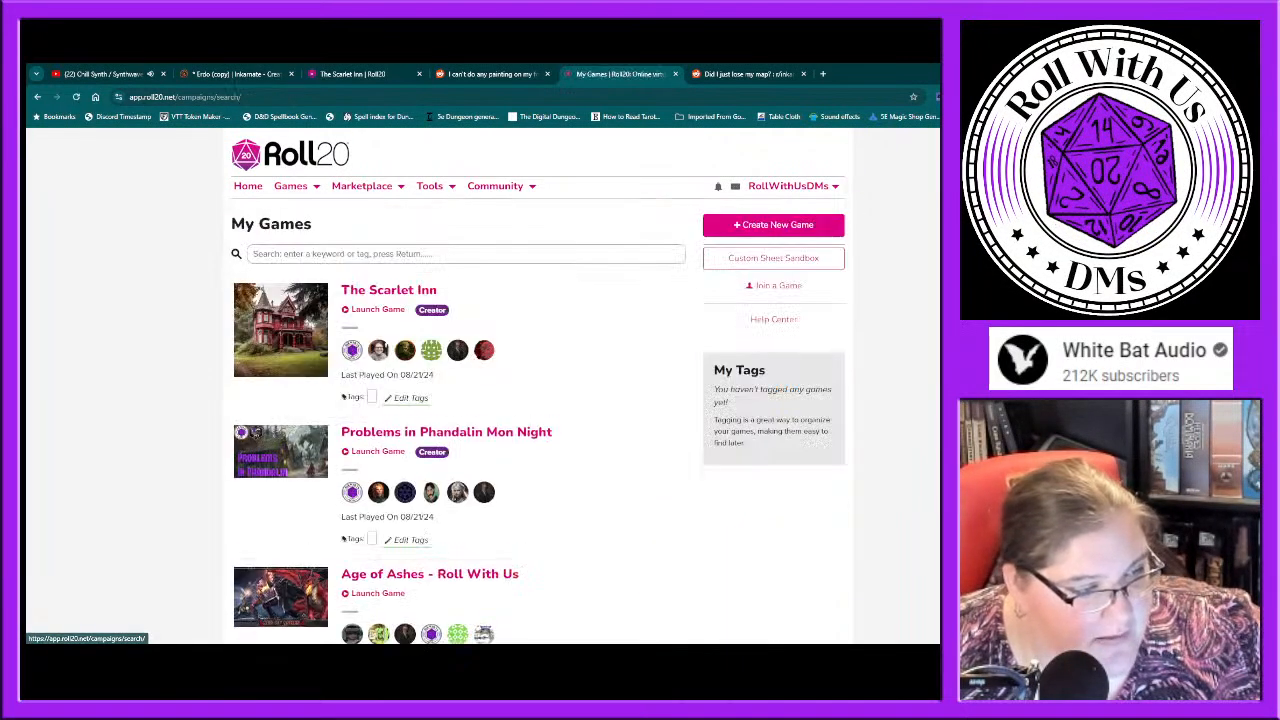
{"action": "left_click", "coordinate": [378, 451]}
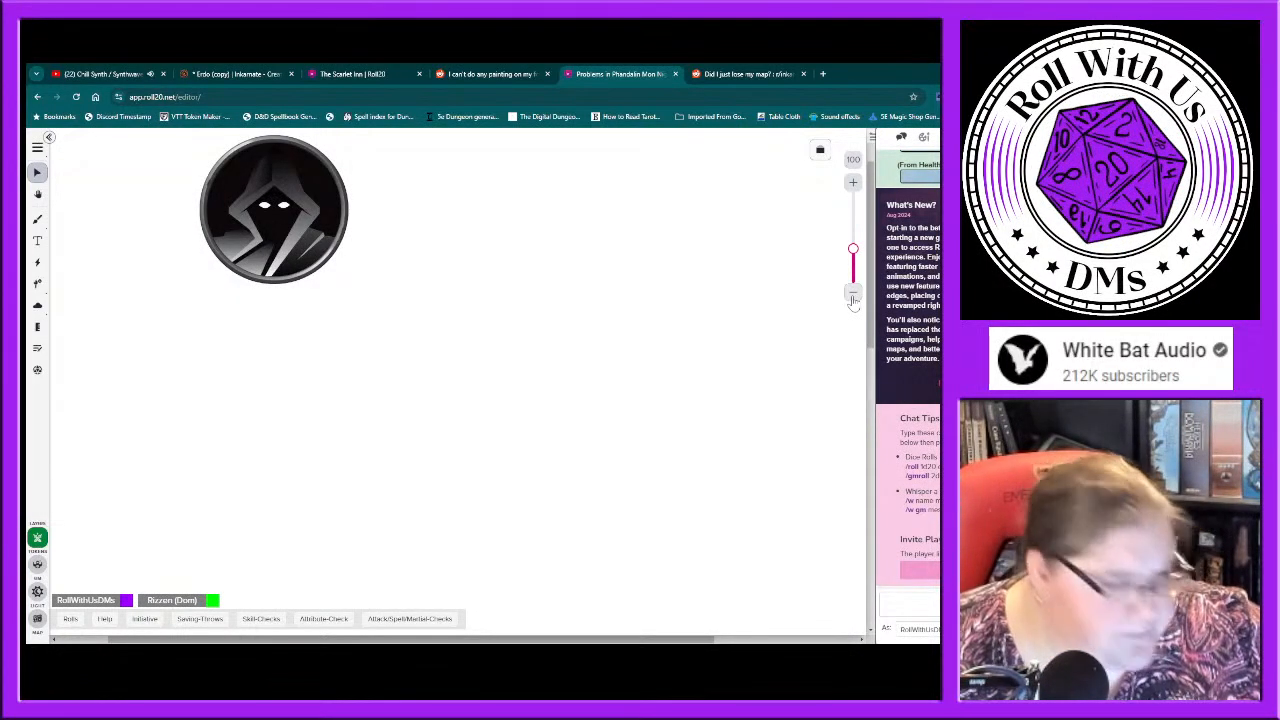
Step: Examine the Phandalin splash scene from the quest notices on the board down to the table with the quest book
{"action": "left_click", "coordinate": [853, 298]}
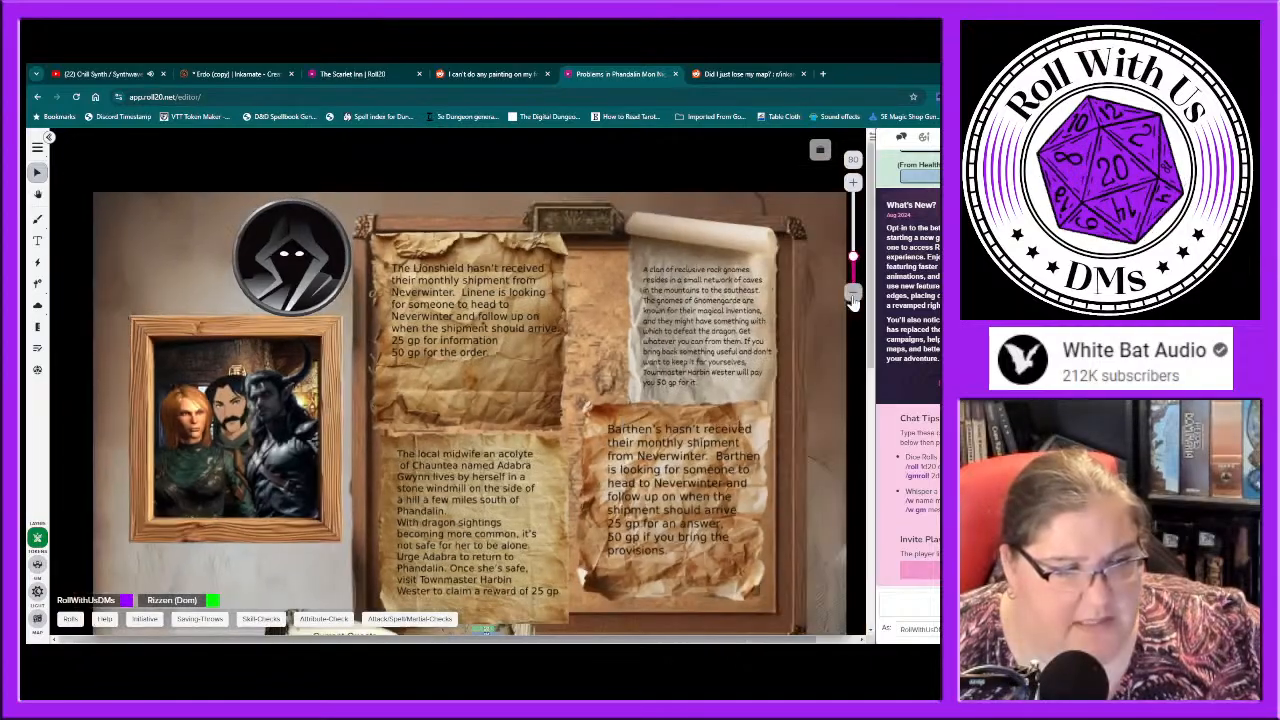
{"action": "scroll", "coordinate": [703, 352], "scroll_direction": "down", "scroll_amount": 2}
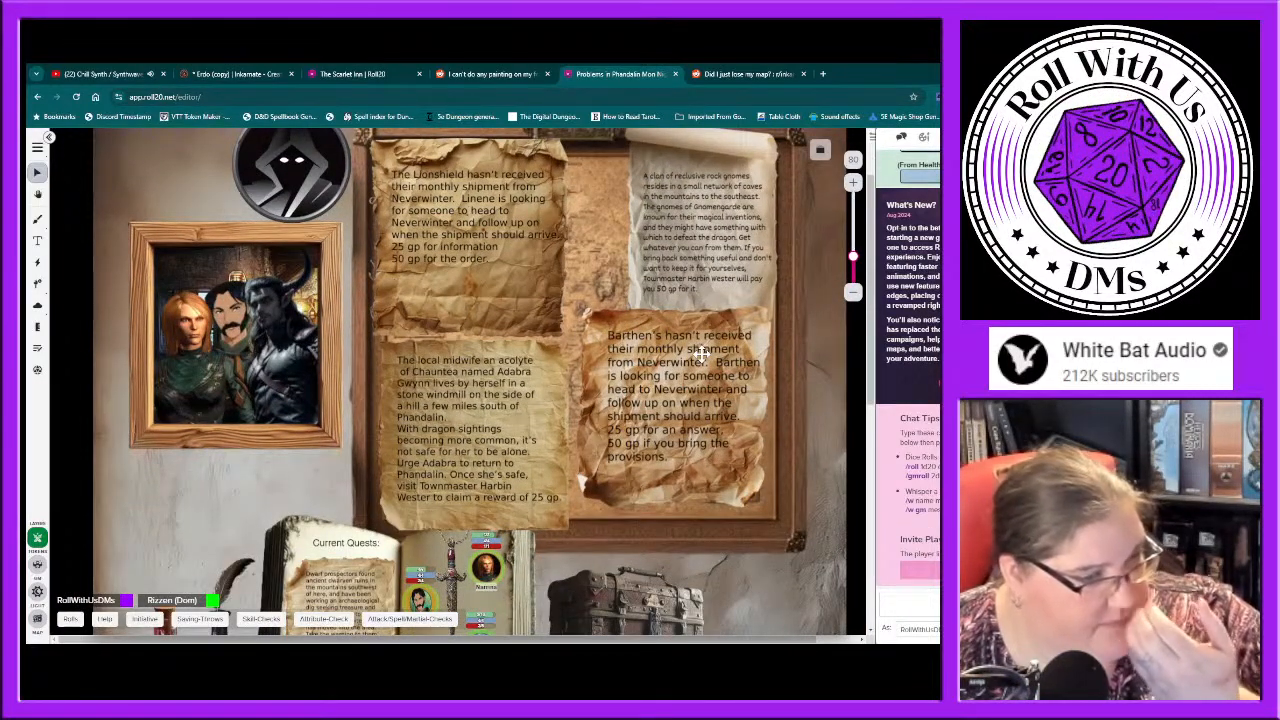
{"action": "scroll", "coordinate": [703, 352], "scroll_direction": "down", "scroll_amount": 1}
{"action": "scroll", "coordinate": [703, 352], "scroll_direction": "down", "scroll_amount": 3}
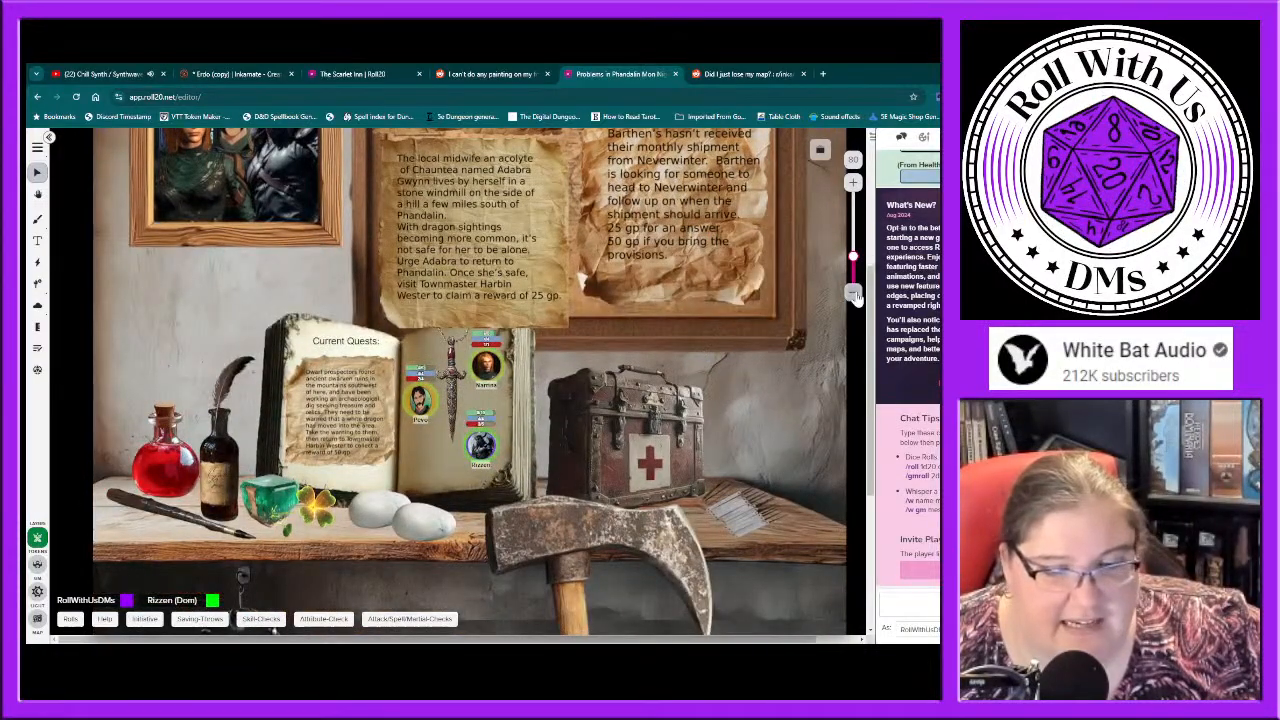
{"action": "left_click", "coordinate": [853, 293]}
{"action": "left_click", "coordinate": [853, 293]}
{"action": "left_click", "coordinate": [853, 293]}
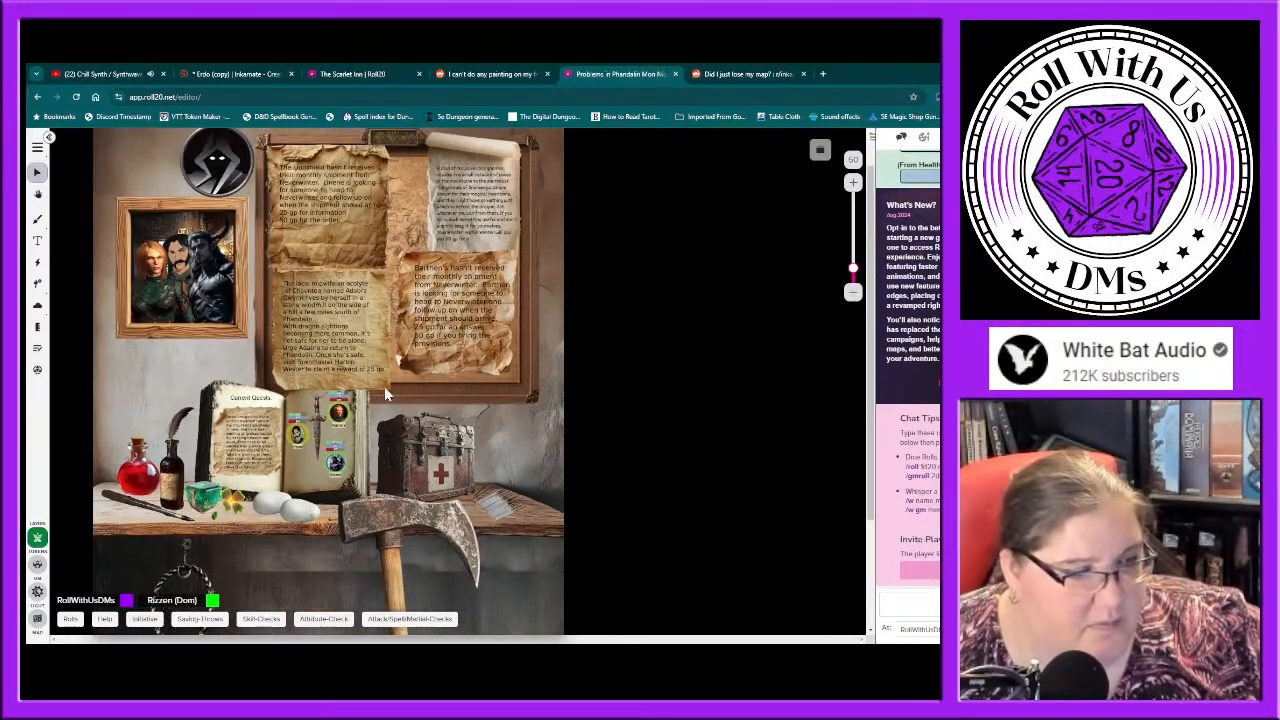
Step: Read the rock gnomes quest note enlarged, close it, and switch back to The Scarlet Inn
{"action": "left_click", "coordinate": [465, 208]}
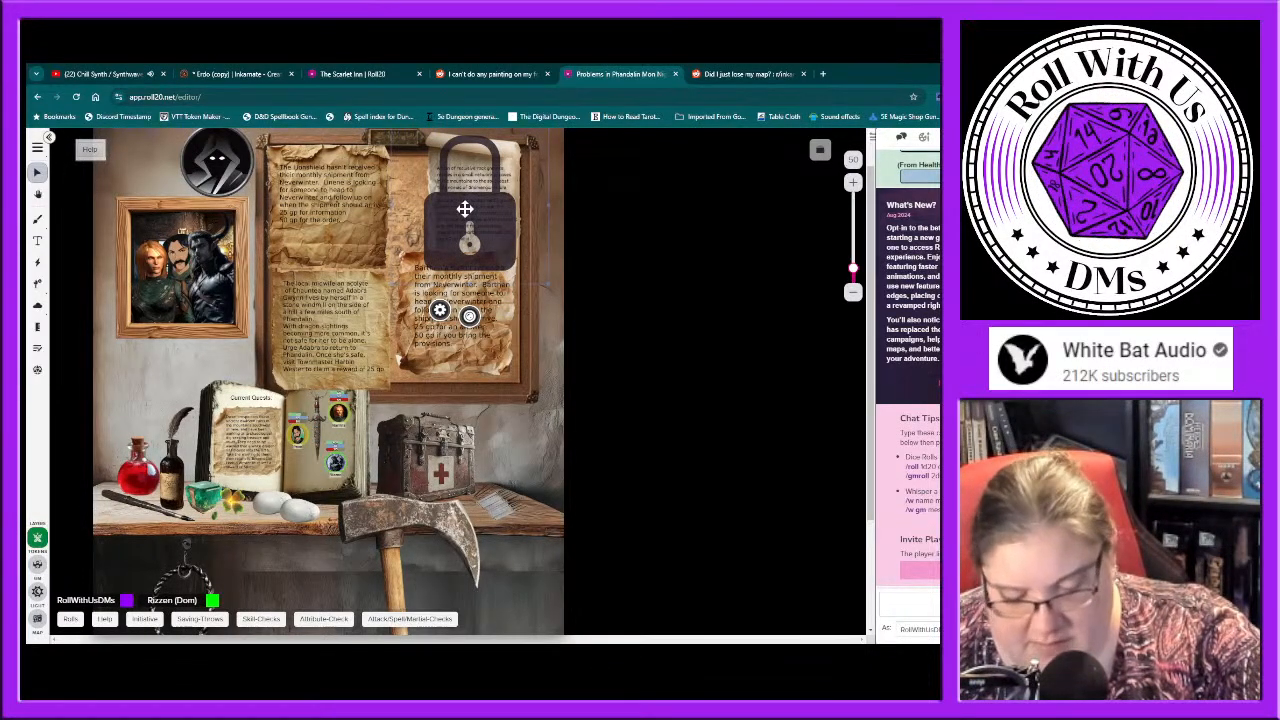
{"action": "double_click", "coordinate": [465, 208]}
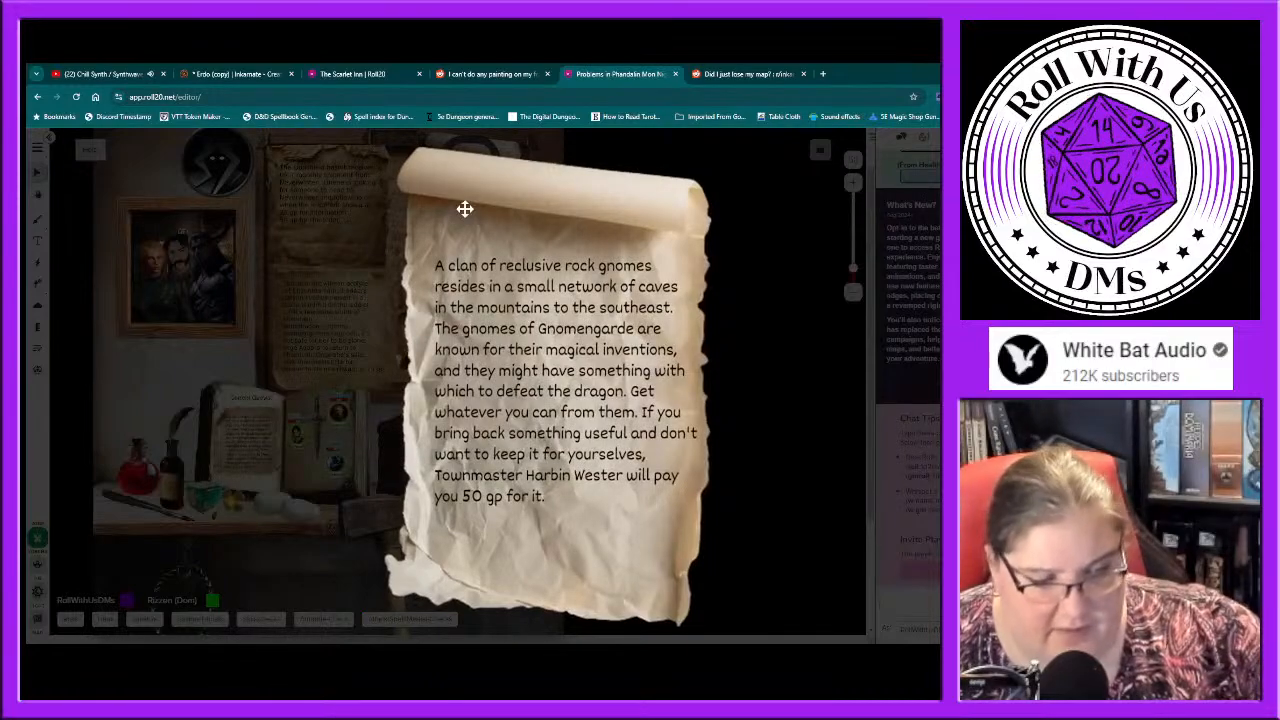
{"action": "left_click", "coordinate": [374, 334]}
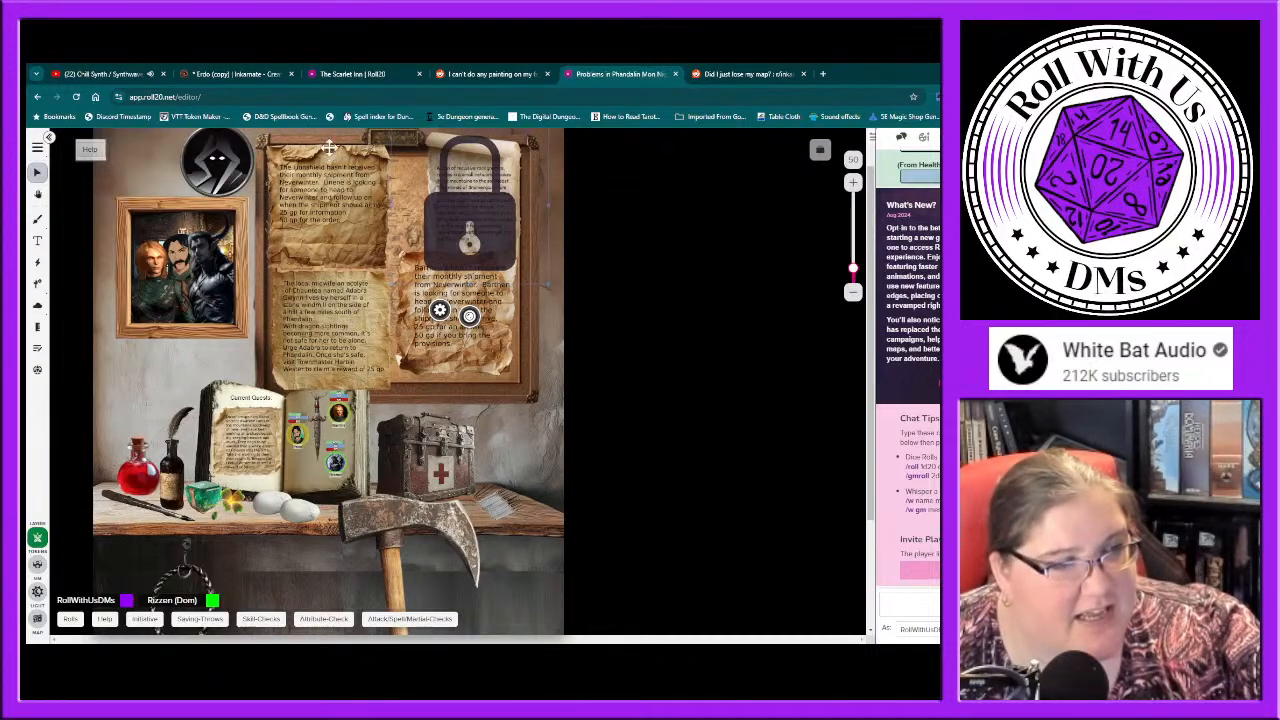
{"action": "mouse_move", "coordinate": [354, 74]}
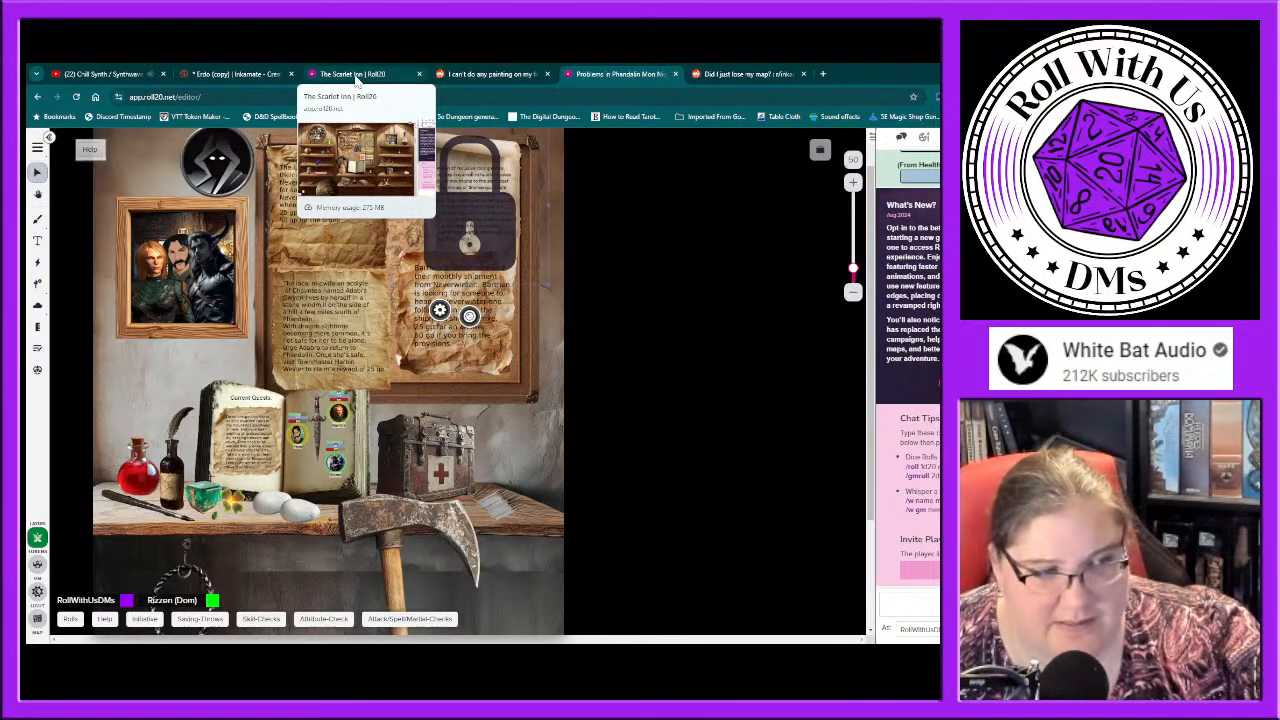
{"action": "left_click", "coordinate": [355, 76]}
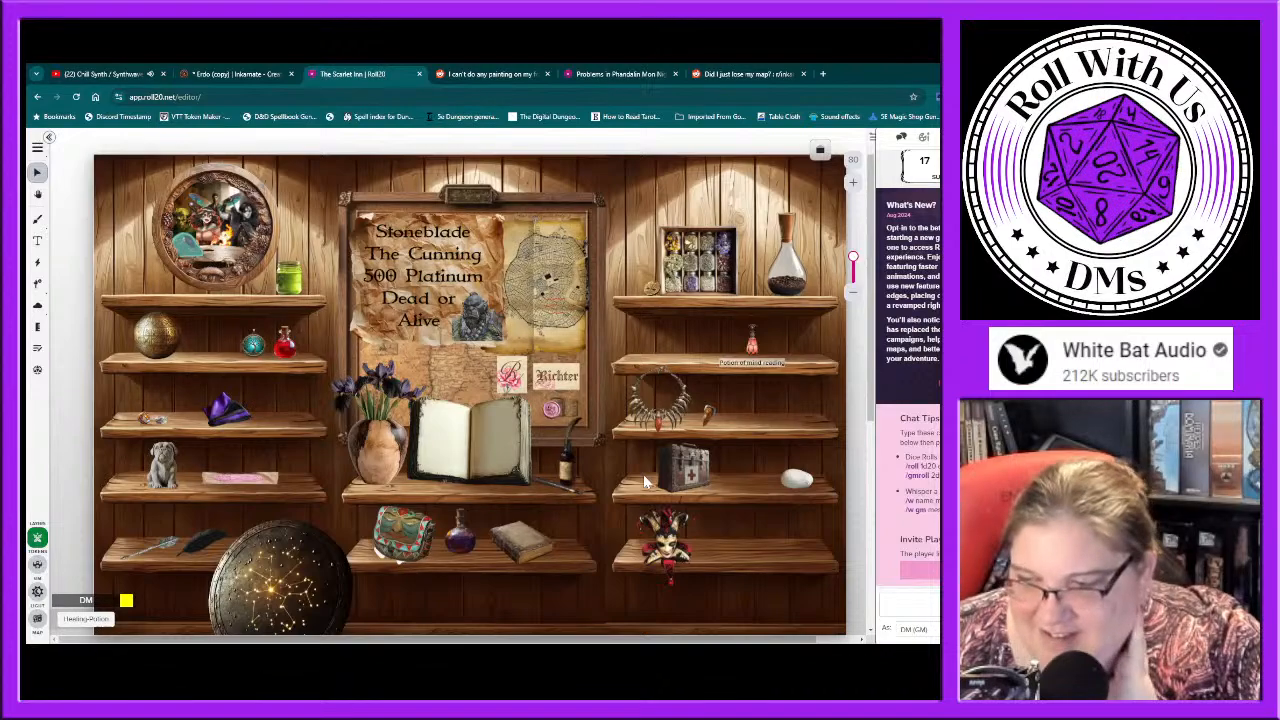
Step: In Inkarnate, pick an Elven Settlements city stamp from the Fantasy World catalog and place it on the snowy coast west of Lake House
{"action": "left_click", "coordinate": [214, 76]}
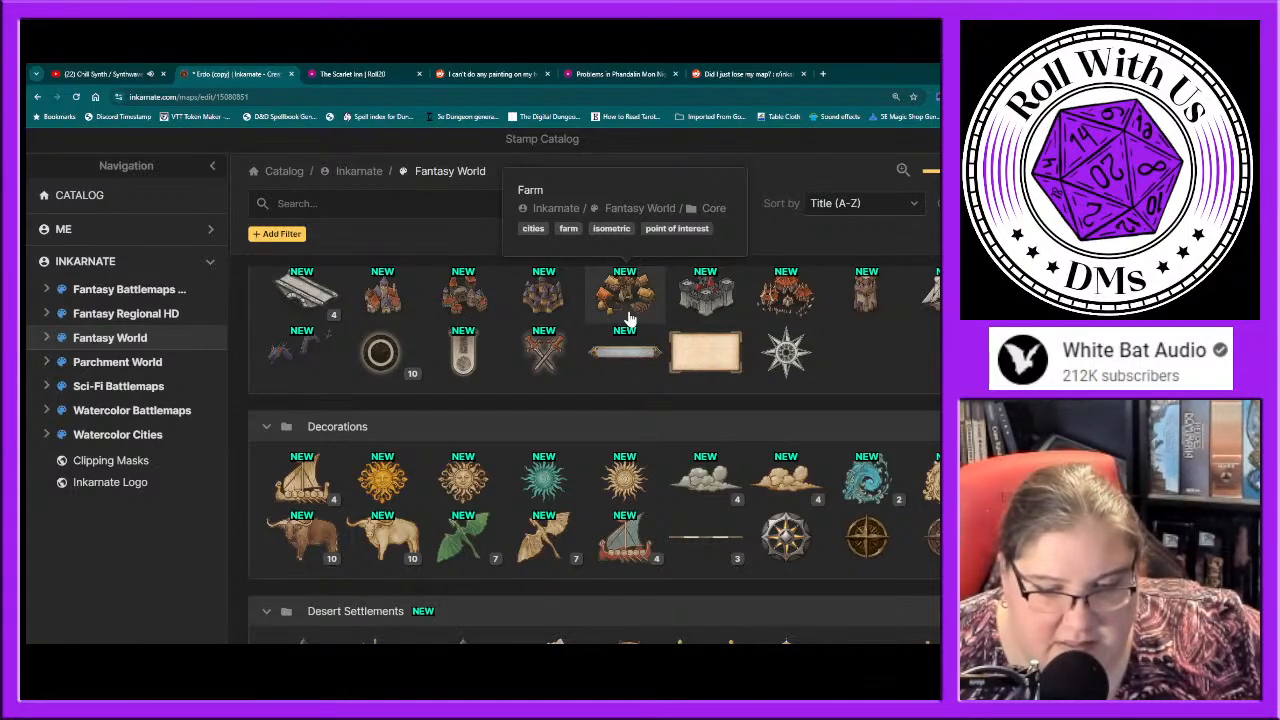
{"action": "scroll", "coordinate": [566, 453], "scroll_direction": "down", "scroll_amount": 3}
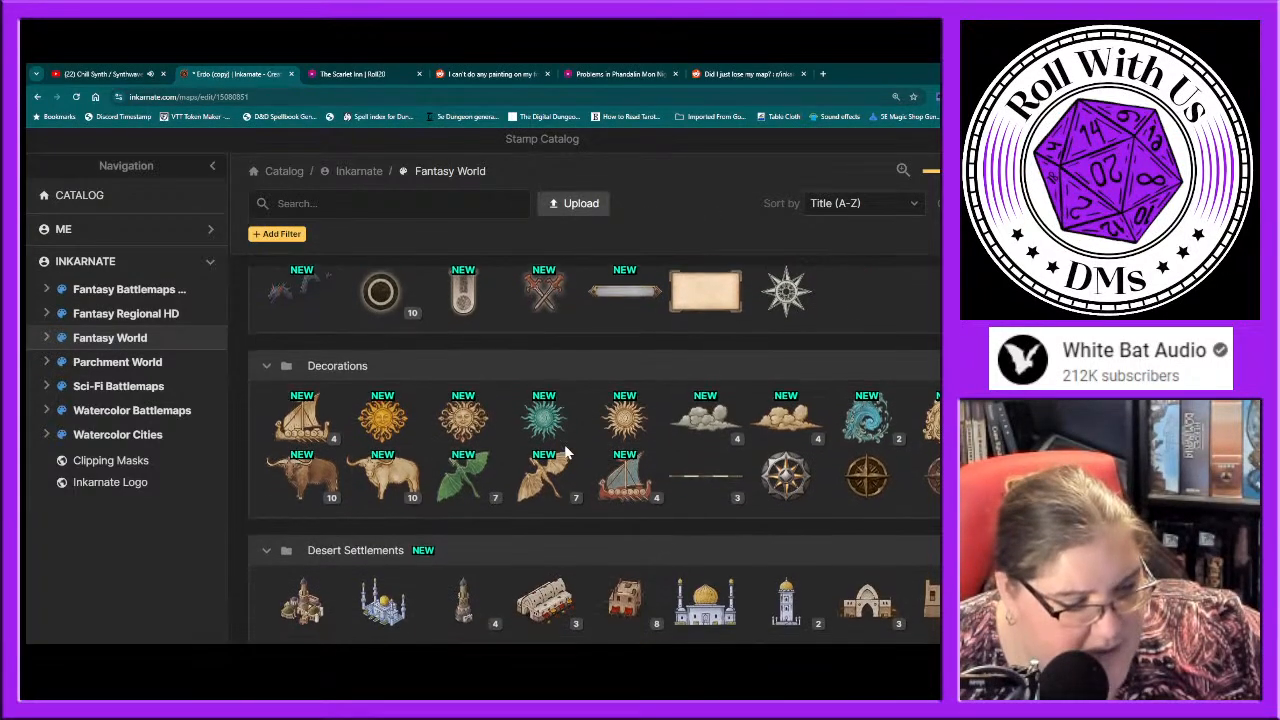
{"action": "scroll", "coordinate": [564, 453], "scroll_direction": "down", "scroll_amount": 2}
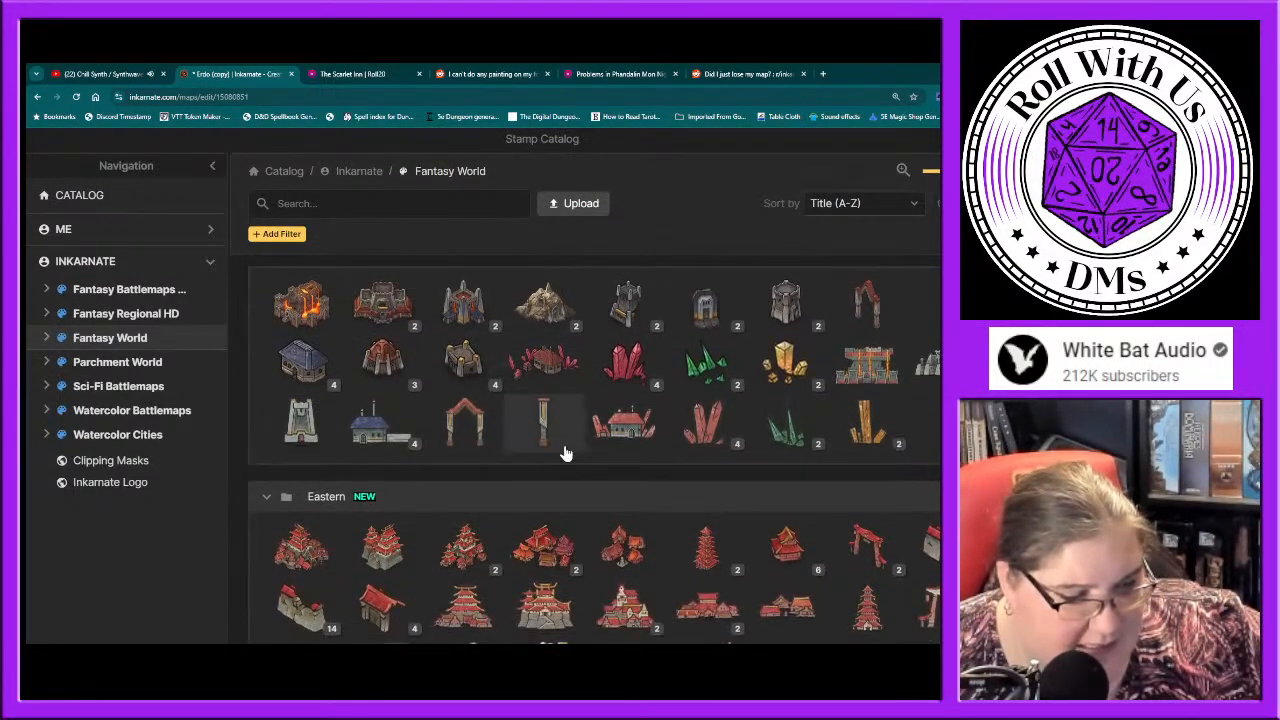
{"action": "scroll", "coordinate": [564, 450], "scroll_direction": "down", "scroll_amount": 2}
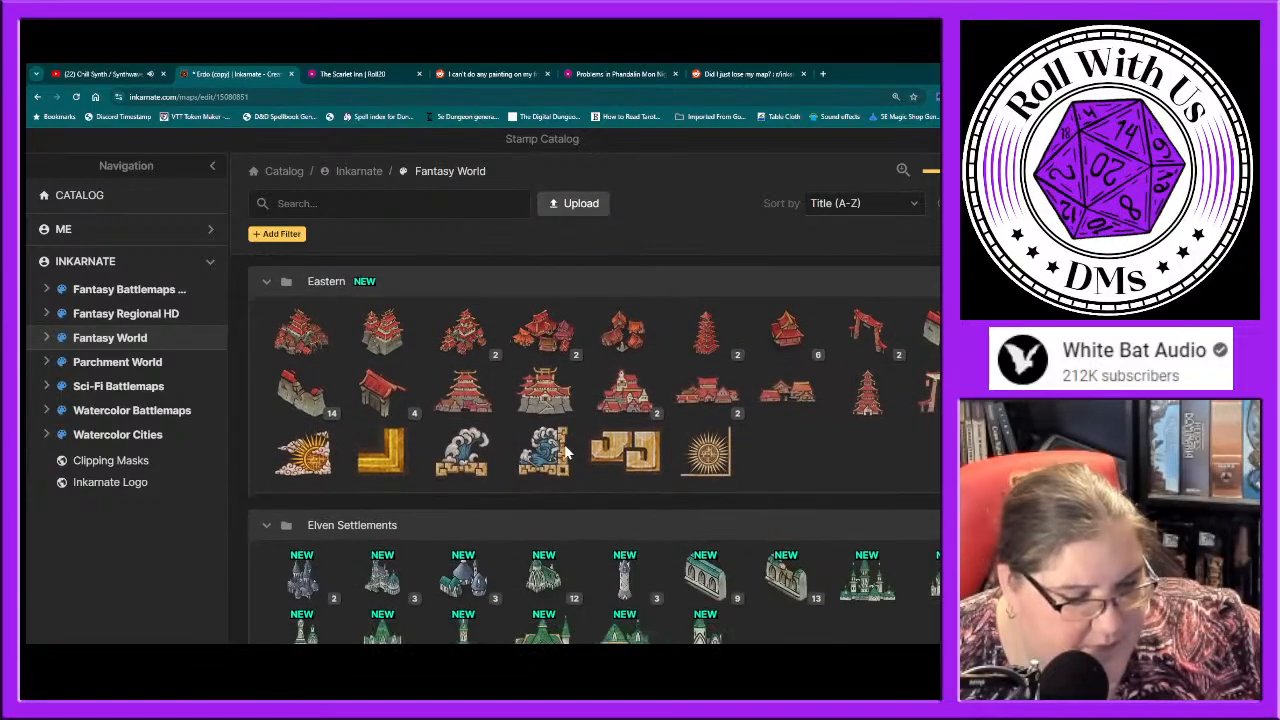
{"action": "scroll", "coordinate": [564, 450], "scroll_direction": "down", "scroll_amount": 1}
{"action": "scroll", "coordinate": [564, 450], "scroll_direction": "down", "scroll_amount": 2}
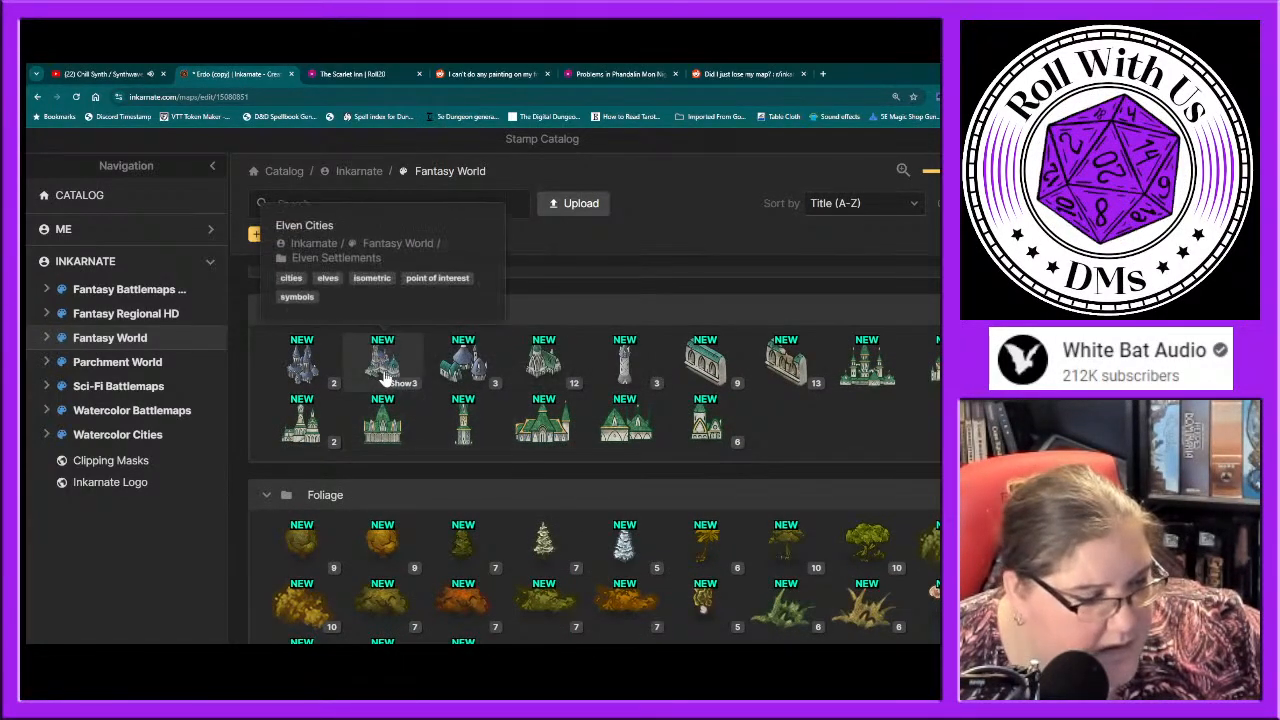
{"action": "left_click", "coordinate": [465, 368]}
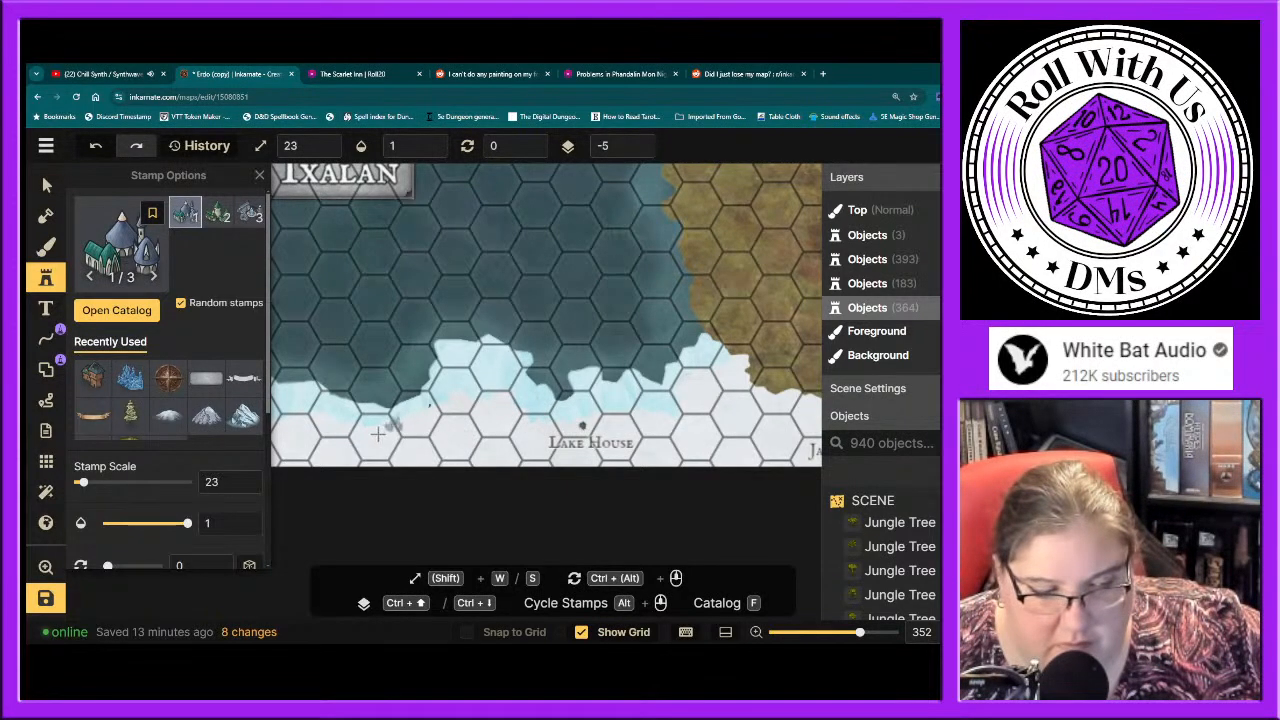
{"action": "left_click", "coordinate": [297, 403]}
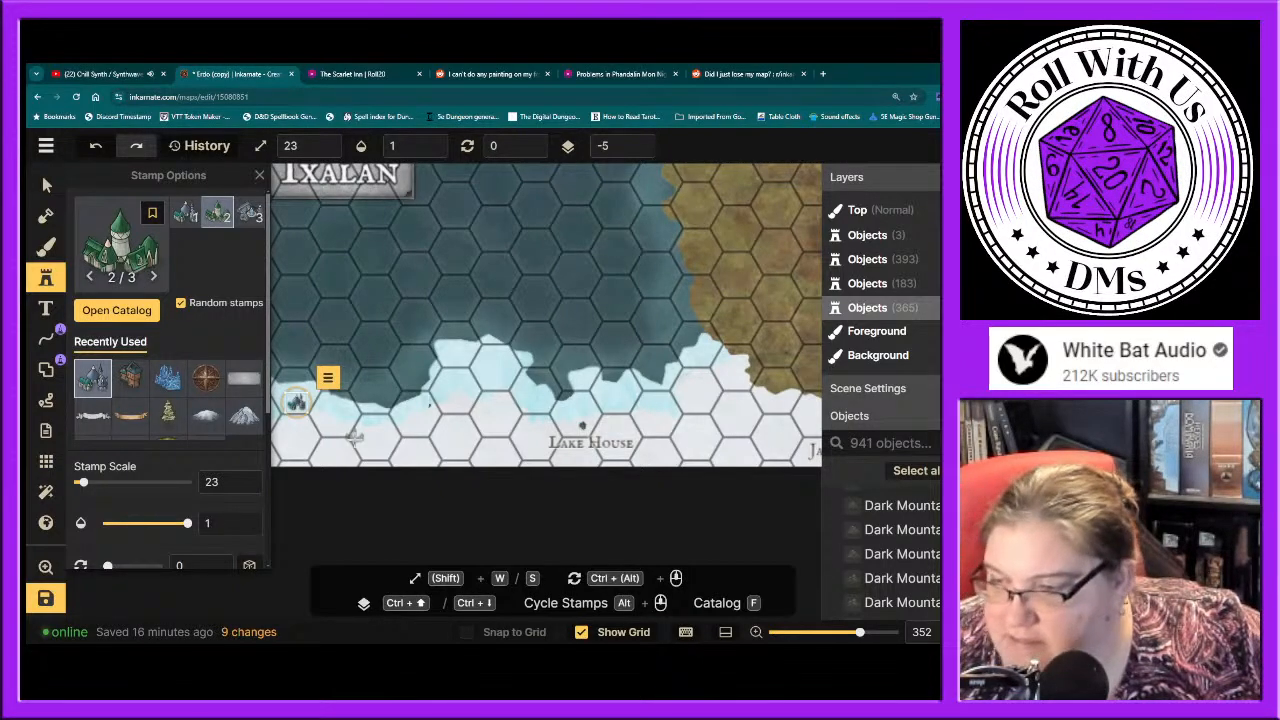
Step: Switch to The Scarlet Inn and set the Stoneblade wanted poster token to be controlled by All Players, saving its settings
{"action": "left_click", "coordinate": [492, 76]}
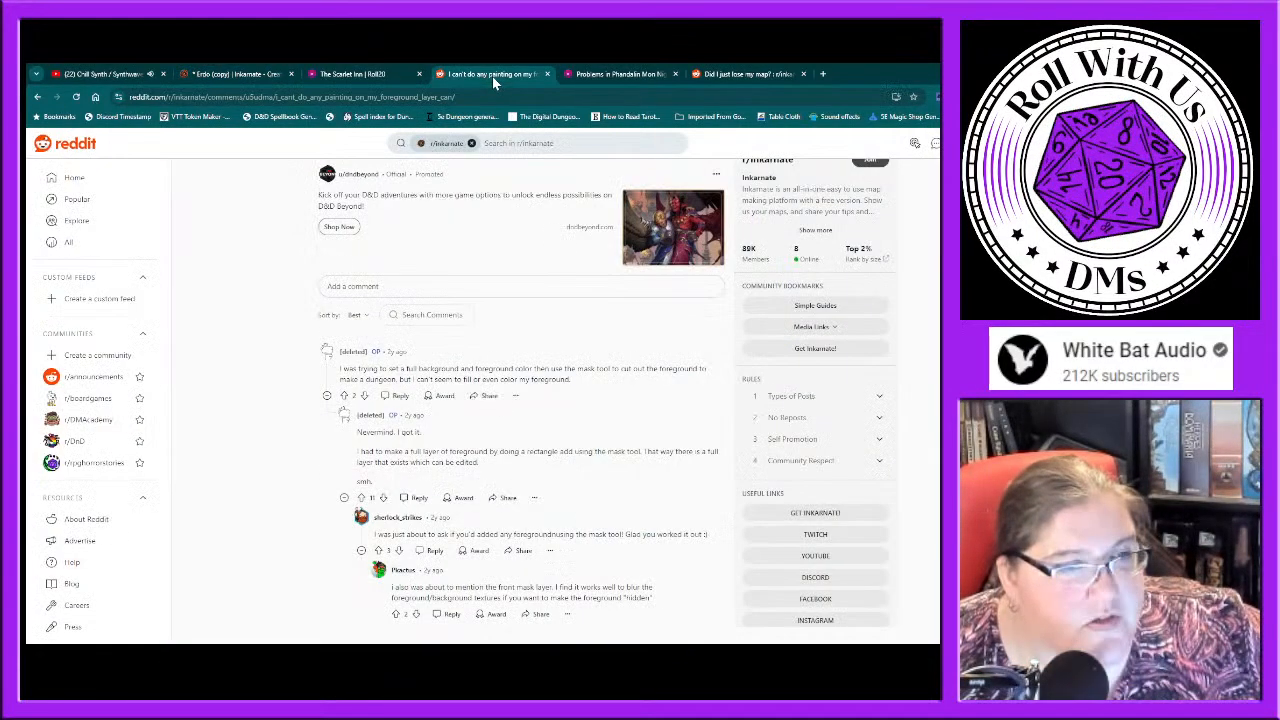
{"action": "left_click", "coordinate": [351, 74]}
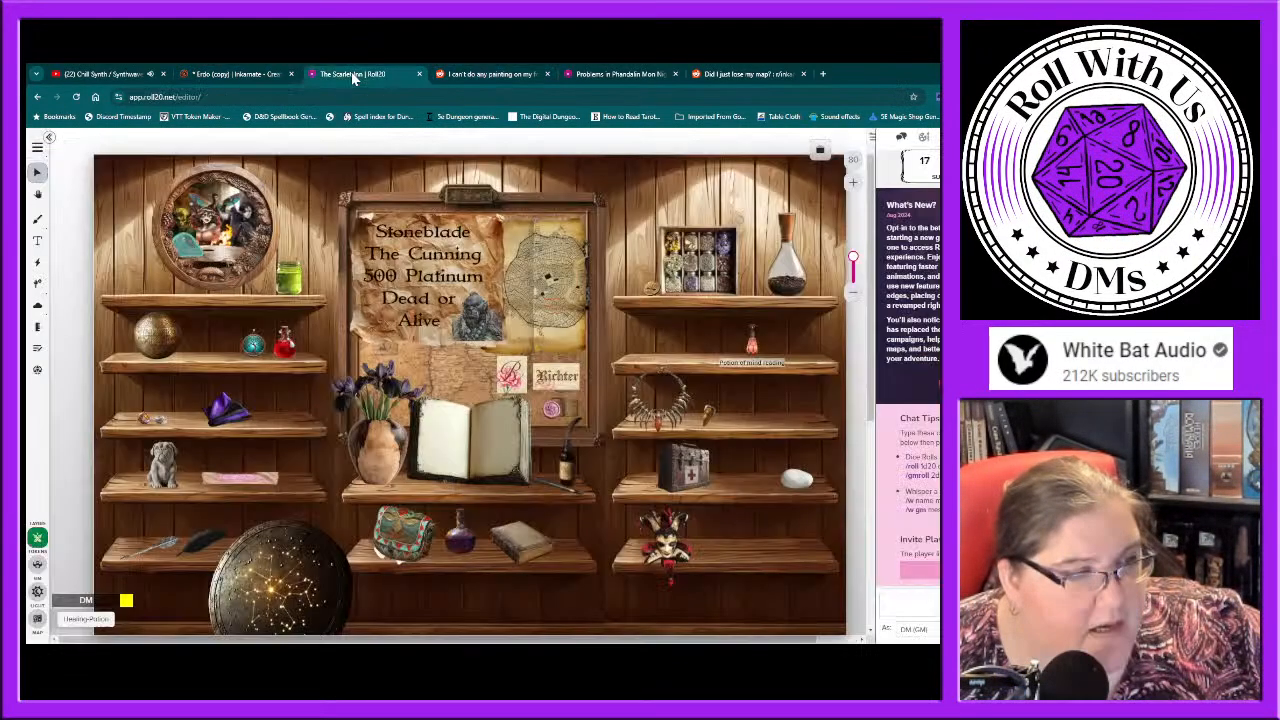
{"action": "left_click", "coordinate": [411, 259]}
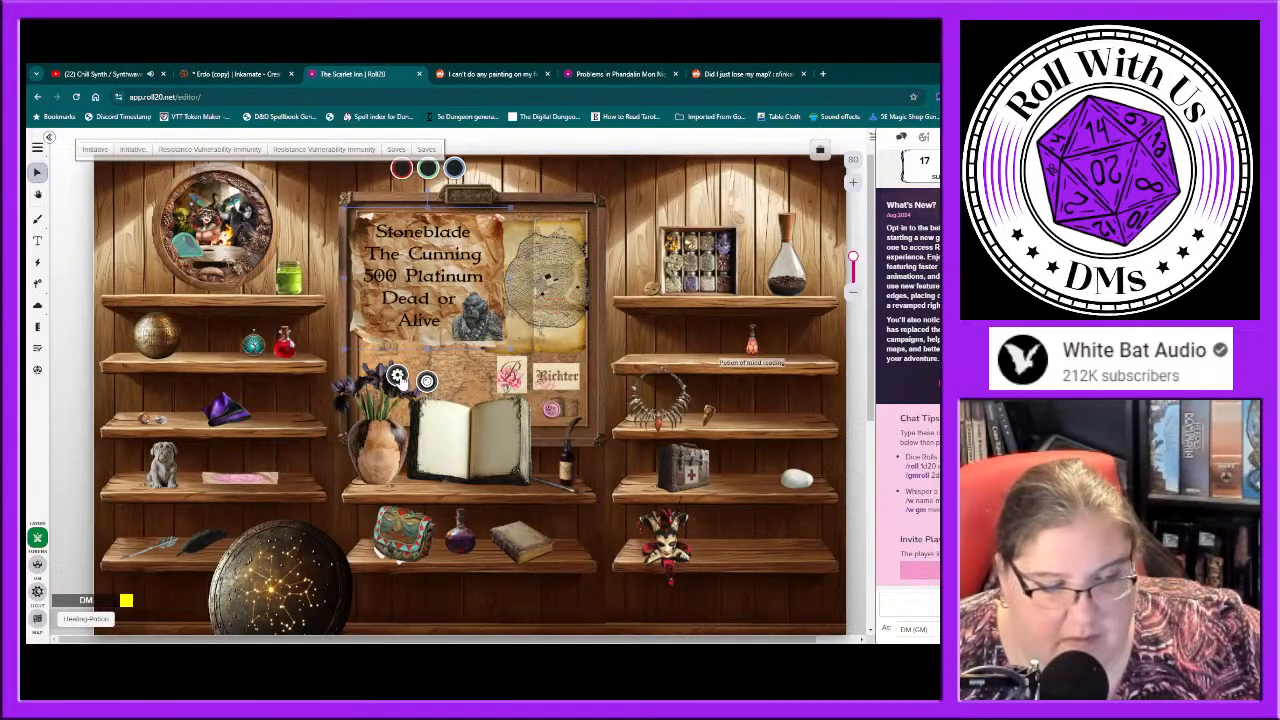
{"action": "left_click", "coordinate": [399, 376]}
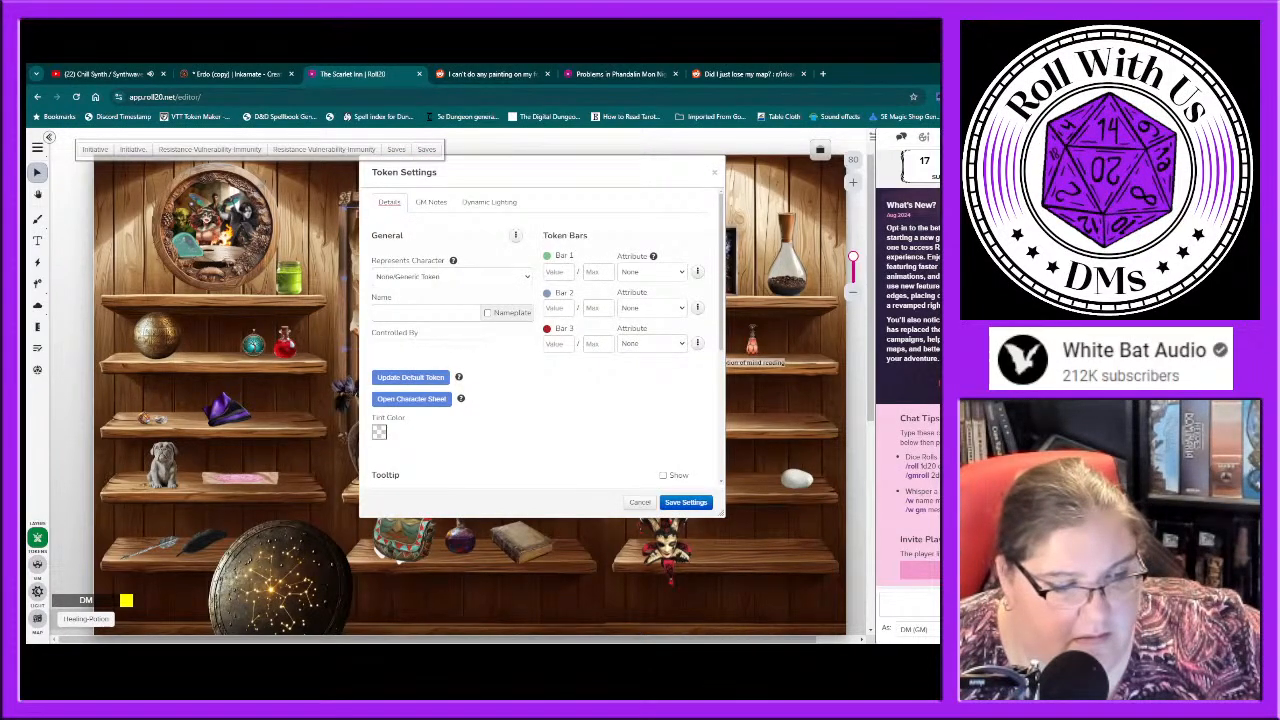
{"action": "left_click", "coordinate": [398, 348]}
{"action": "left_click", "coordinate": [394, 367]}
{"action": "left_click", "coordinate": [686, 503]}
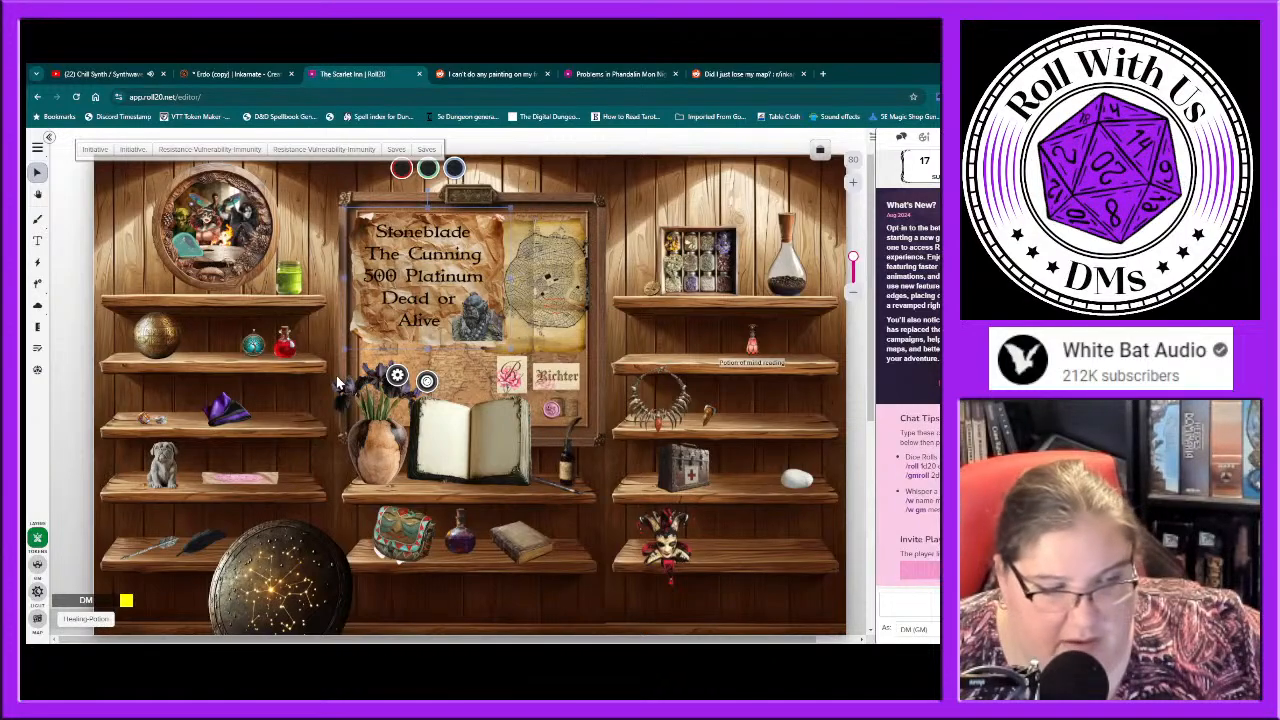
{"action": "left_click", "coordinate": [325, 265]}
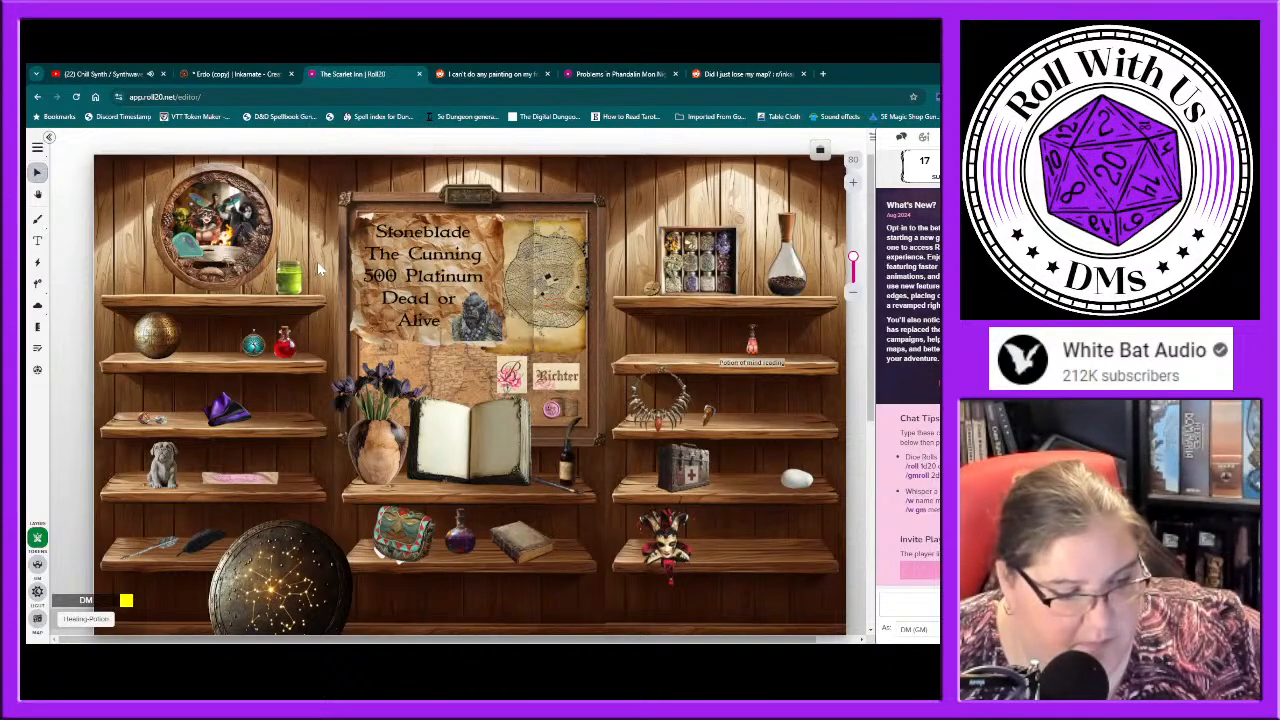
Step: Apply an advanced token option to the Stoneblade wanted poster and deselect it
{"action": "scroll", "coordinate": [313, 412], "scroll_direction": "down", "scroll_amount": 3}
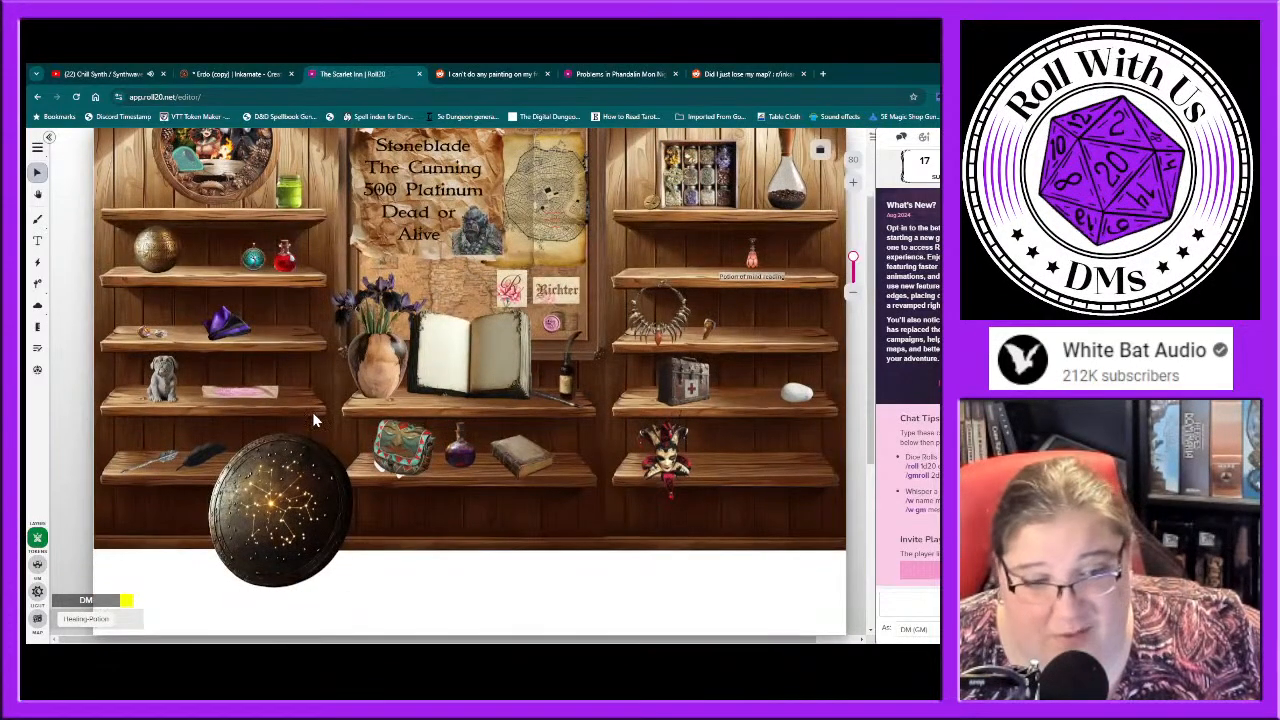
{"action": "scroll", "coordinate": [312, 412], "scroll_direction": "up", "scroll_amount": 3}
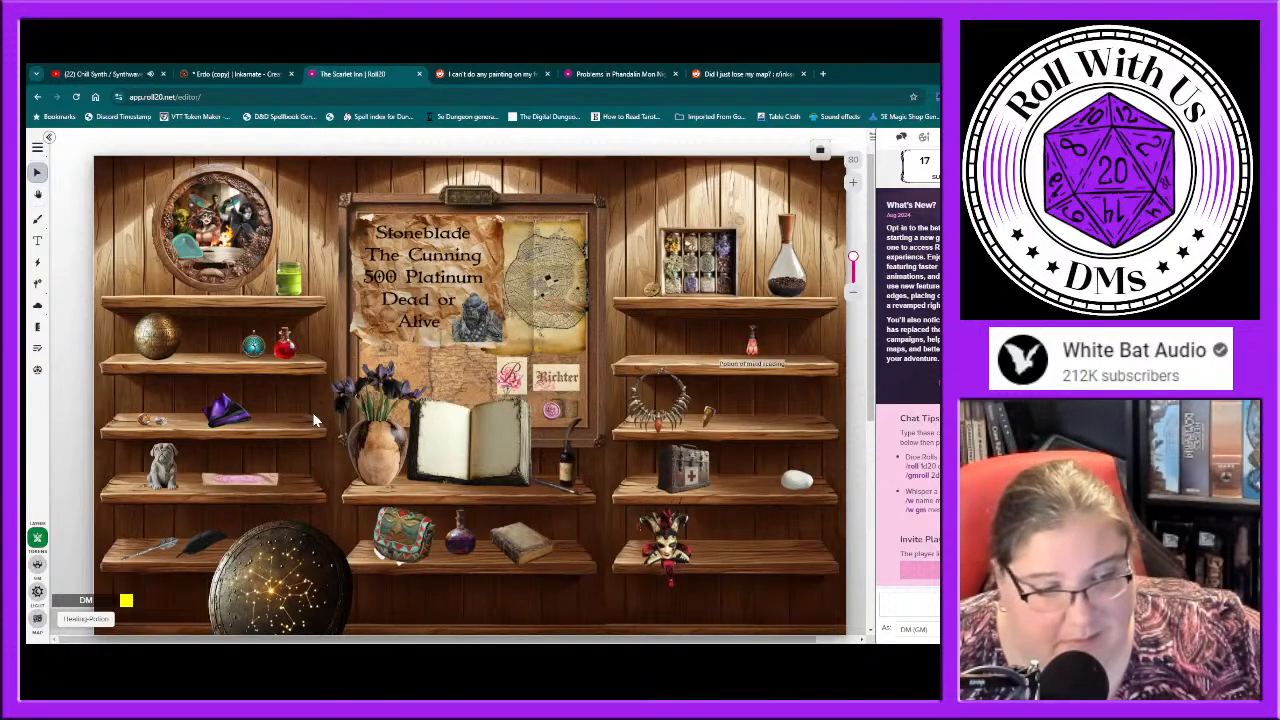
{"action": "right_click", "coordinate": [410, 174]}
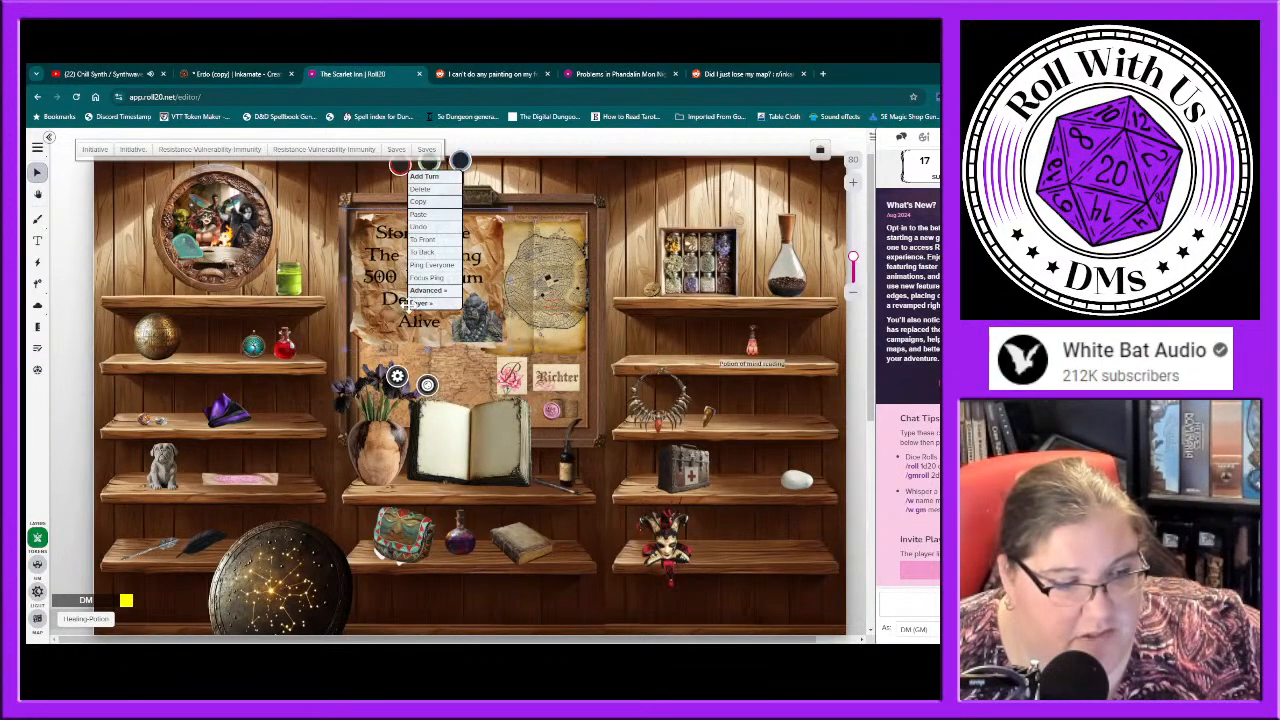
{"action": "mouse_move", "coordinate": [447, 293]}
{"action": "left_click", "coordinate": [485, 343]}
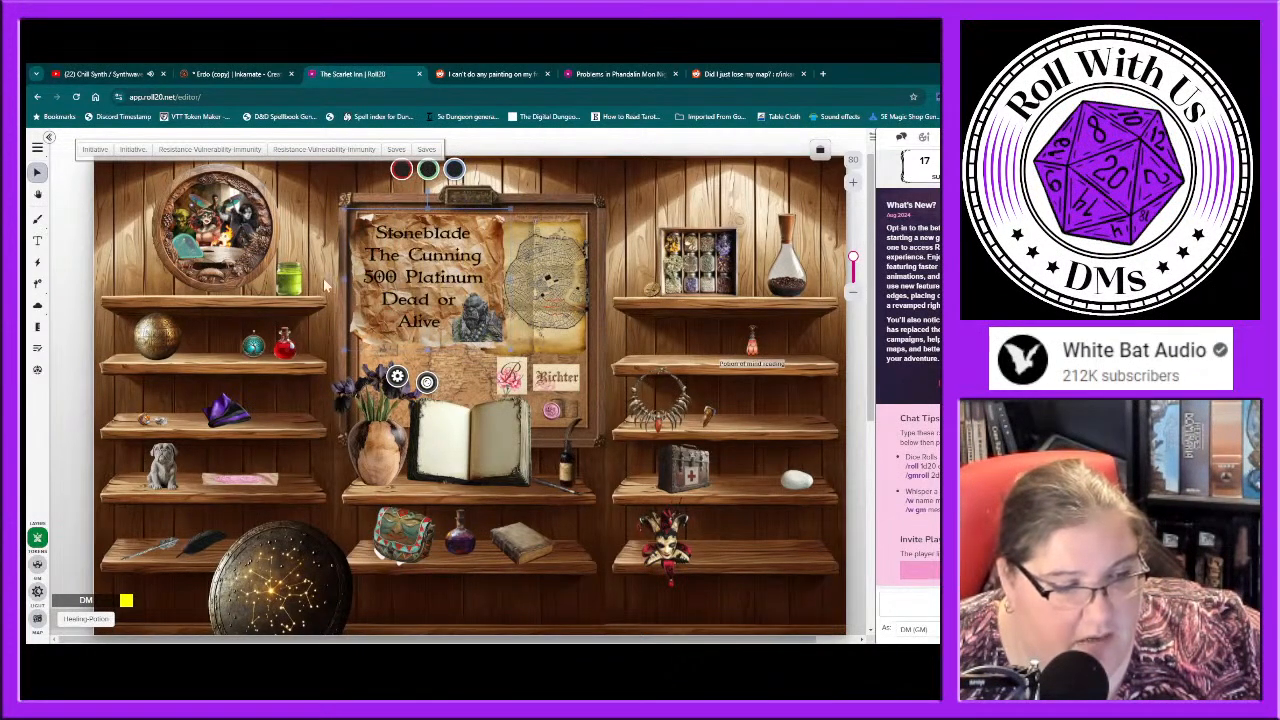
{"action": "left_click", "coordinate": [308, 239]}
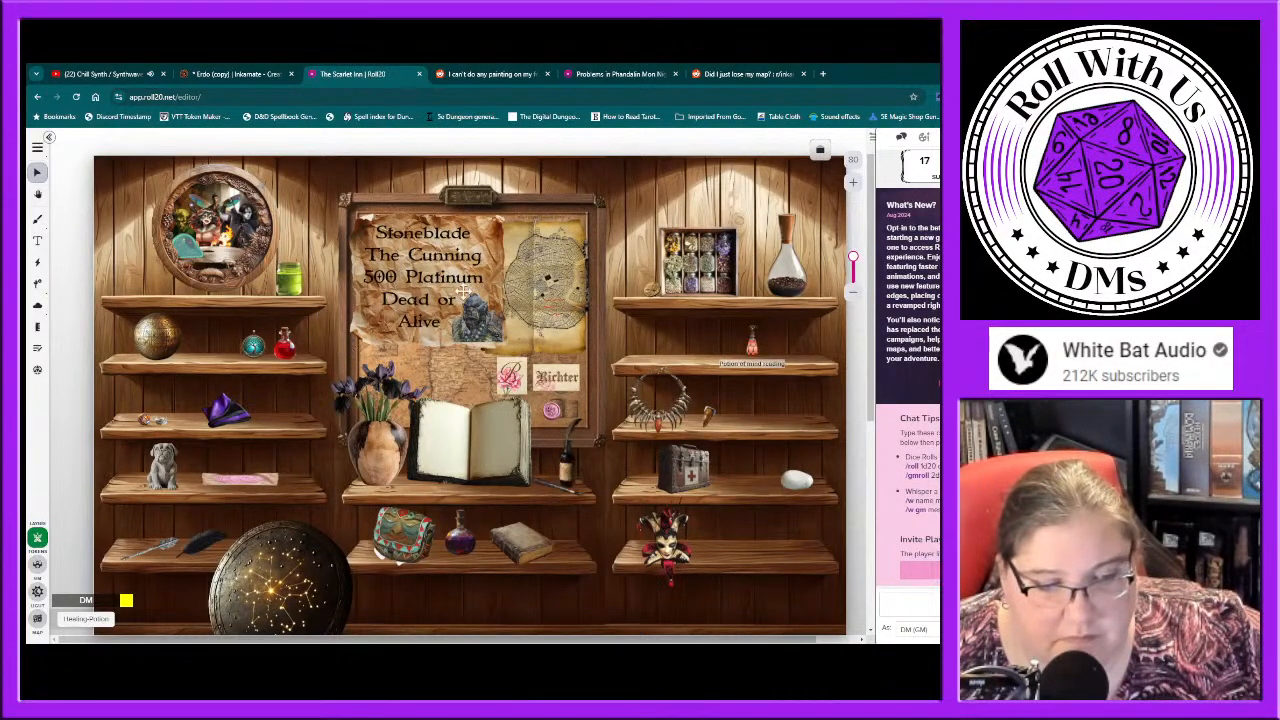
Step: Check the token settings of the city map pinned beside the wanted poster, then view the map enlarged
{"action": "left_click", "coordinate": [552, 300]}
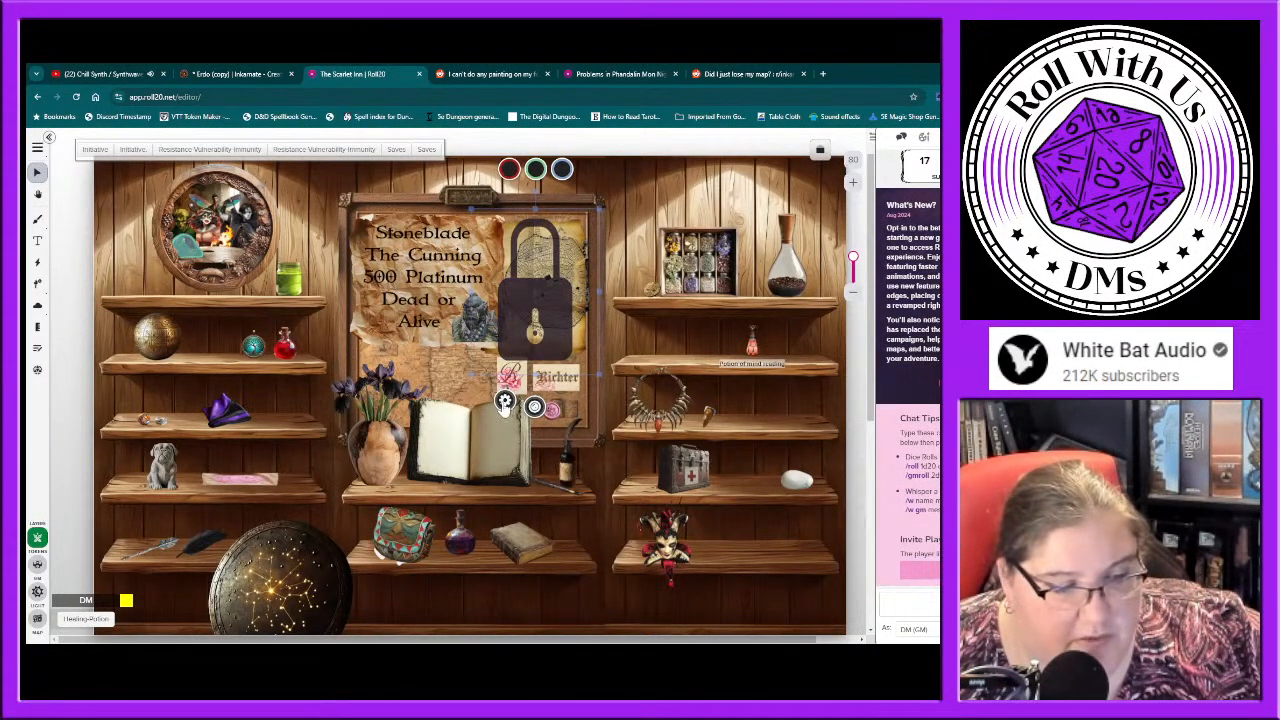
{"action": "left_click", "coordinate": [507, 404]}
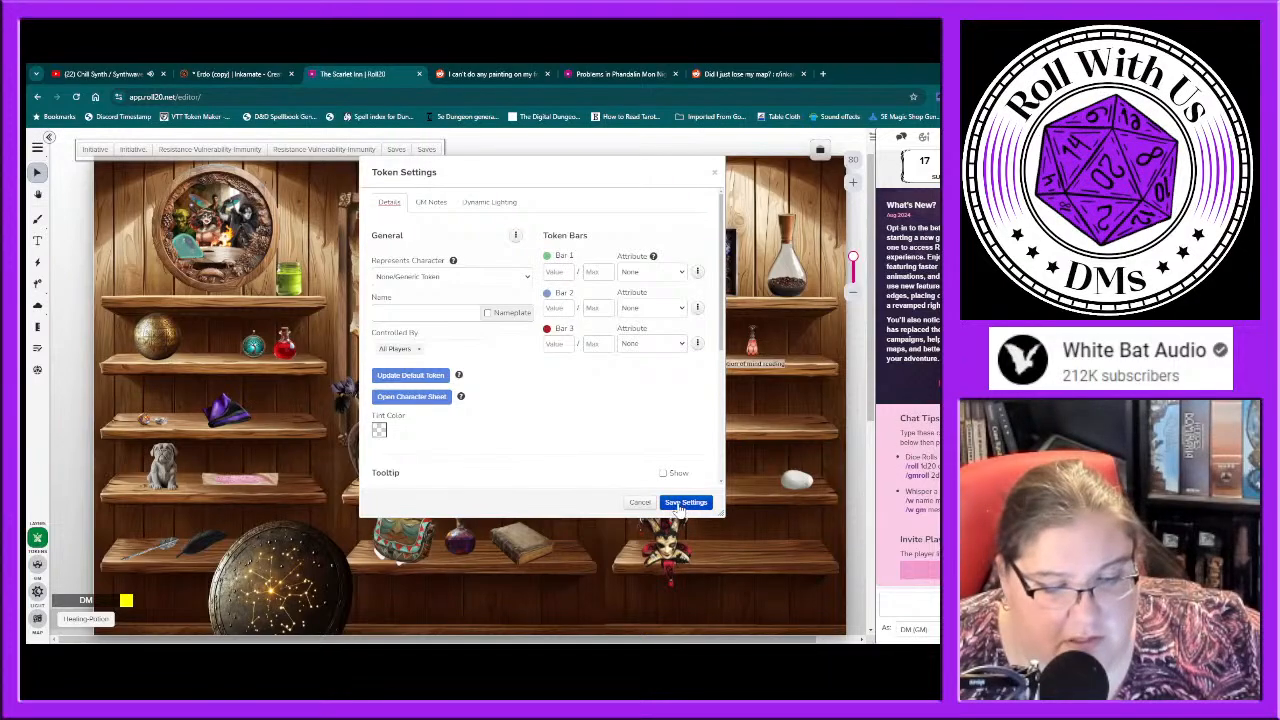
{"action": "left_click", "coordinate": [640, 502]}
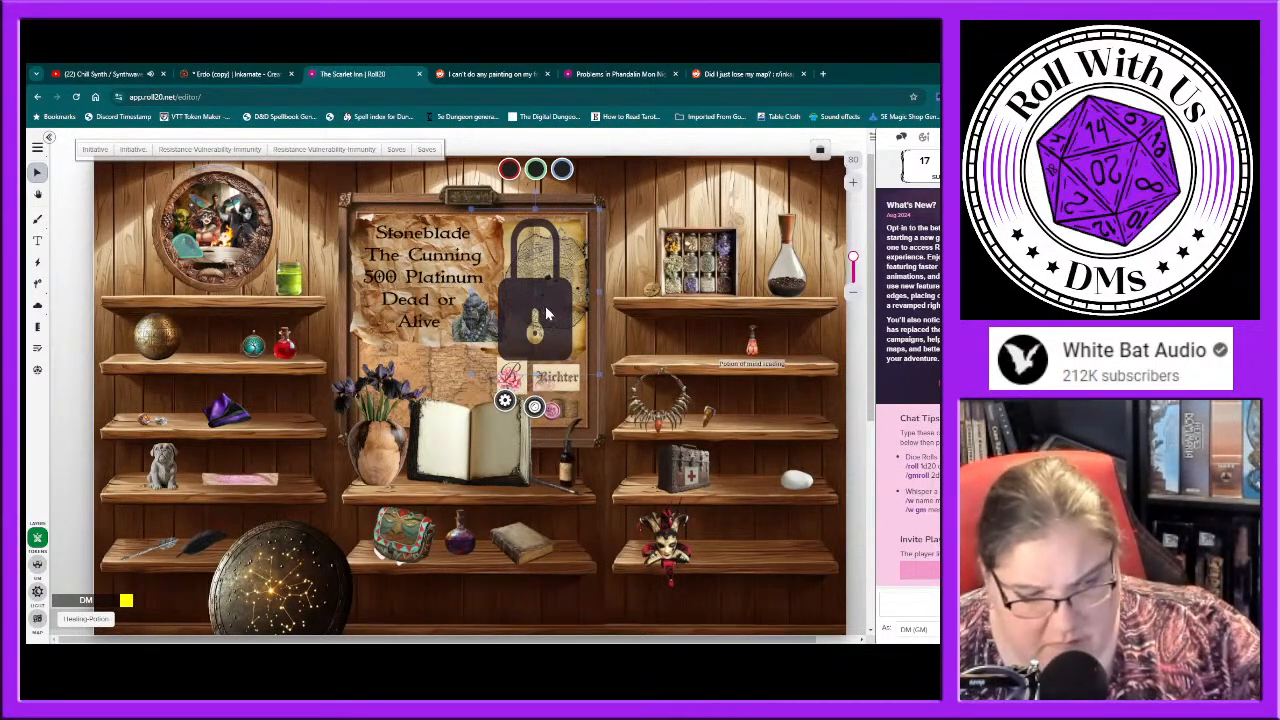
{"action": "key", "text": "shift+z"}
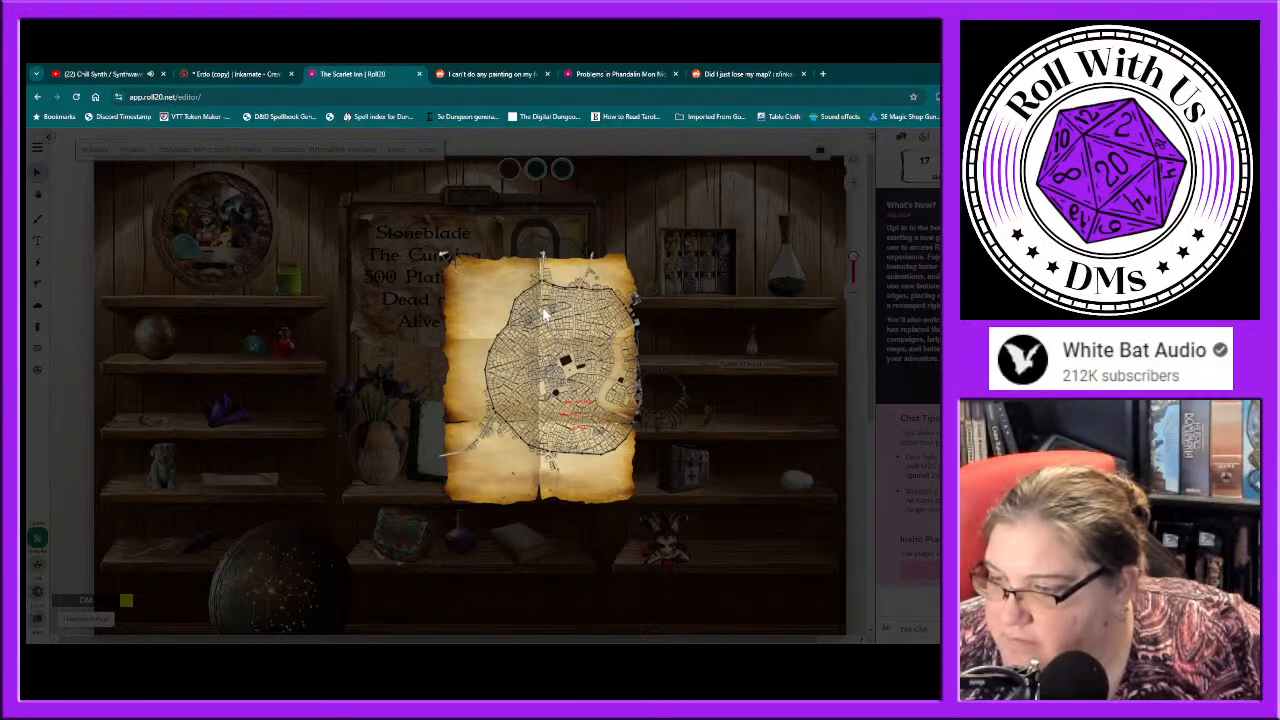
Step: Open The Scarlet Inn's hex Map page and examine the snowy southern coast enlarged for its settlement names
{"action": "left_click", "coordinate": [235, 73]}
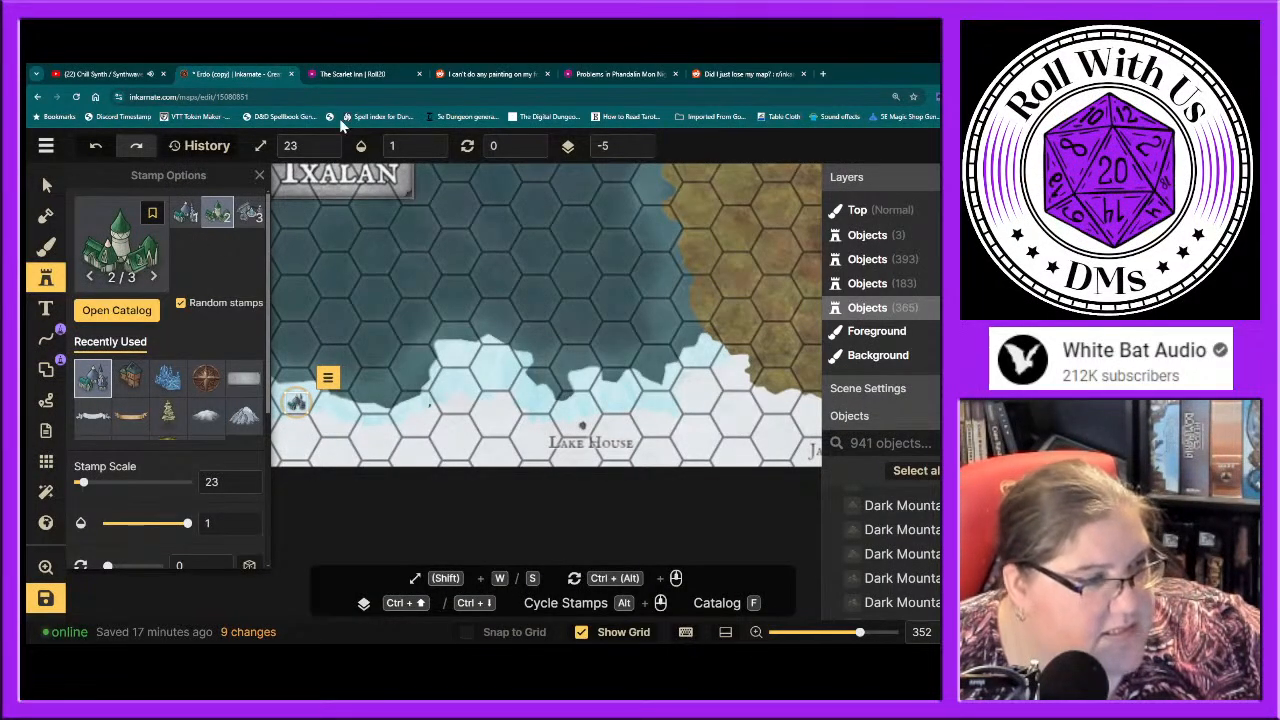
{"action": "left_click", "coordinate": [362, 75]}
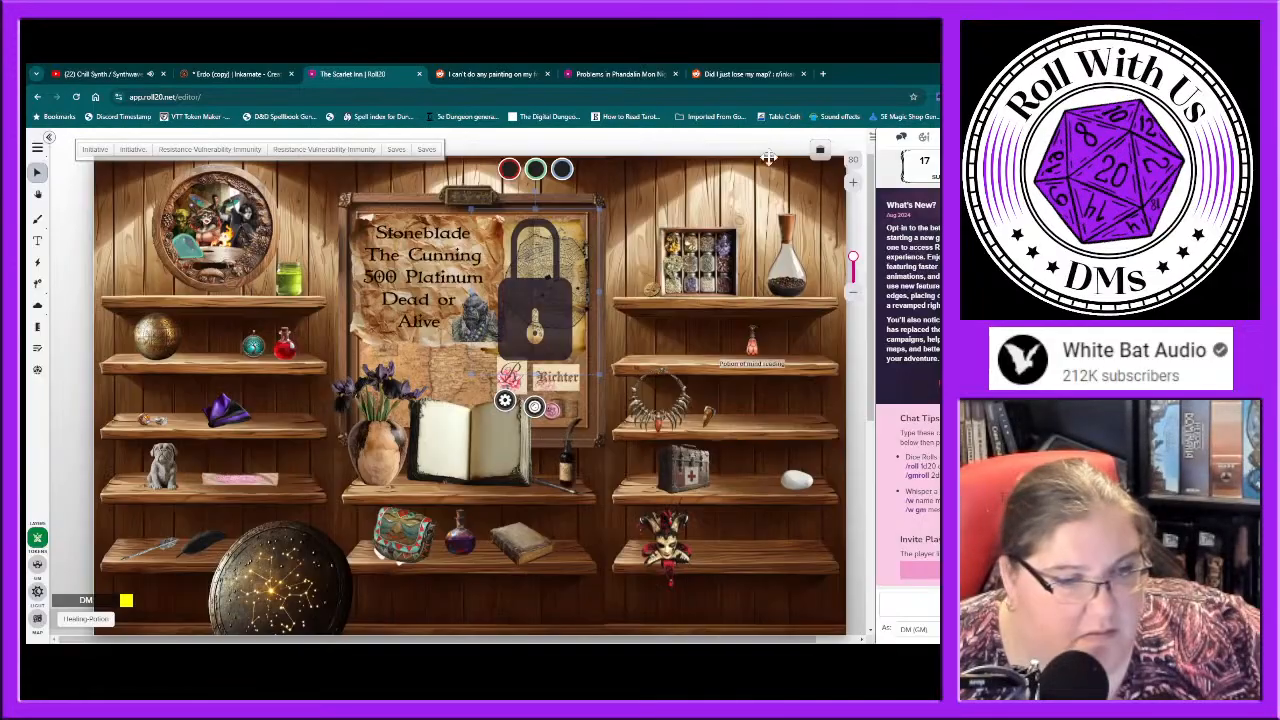
{"action": "left_click", "coordinate": [819, 150]}
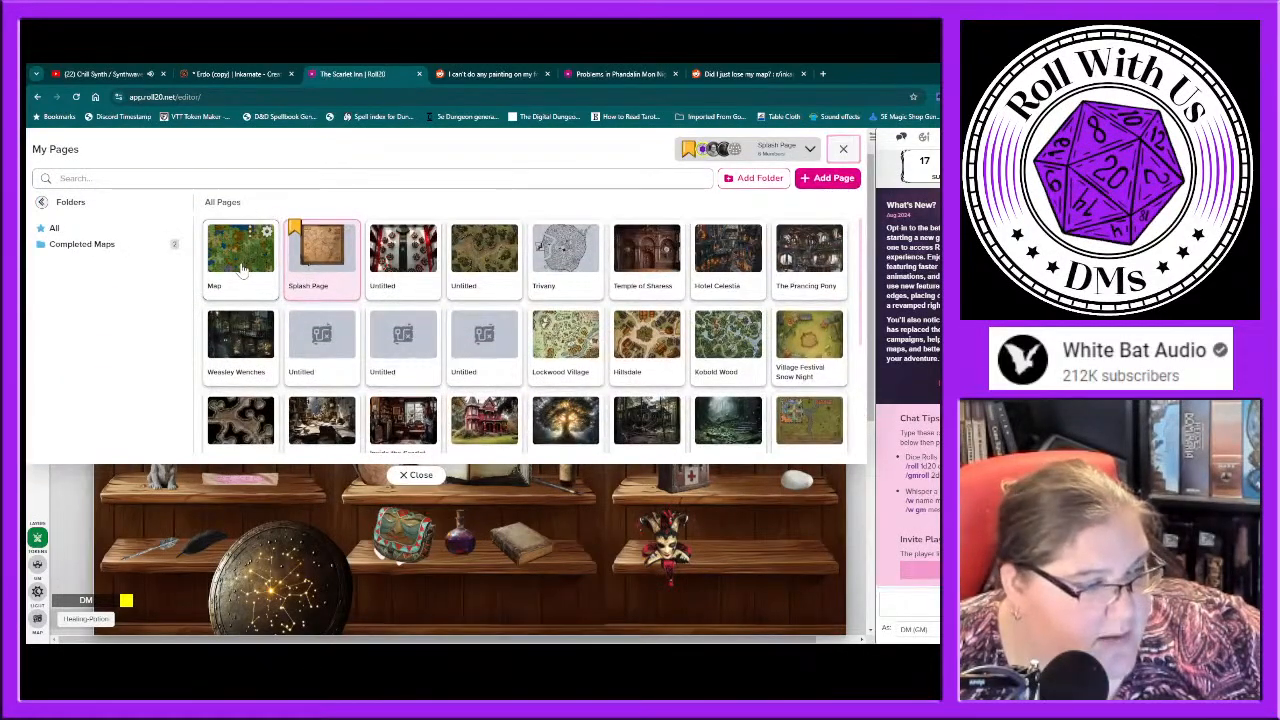
{"action": "left_click", "coordinate": [843, 150]}
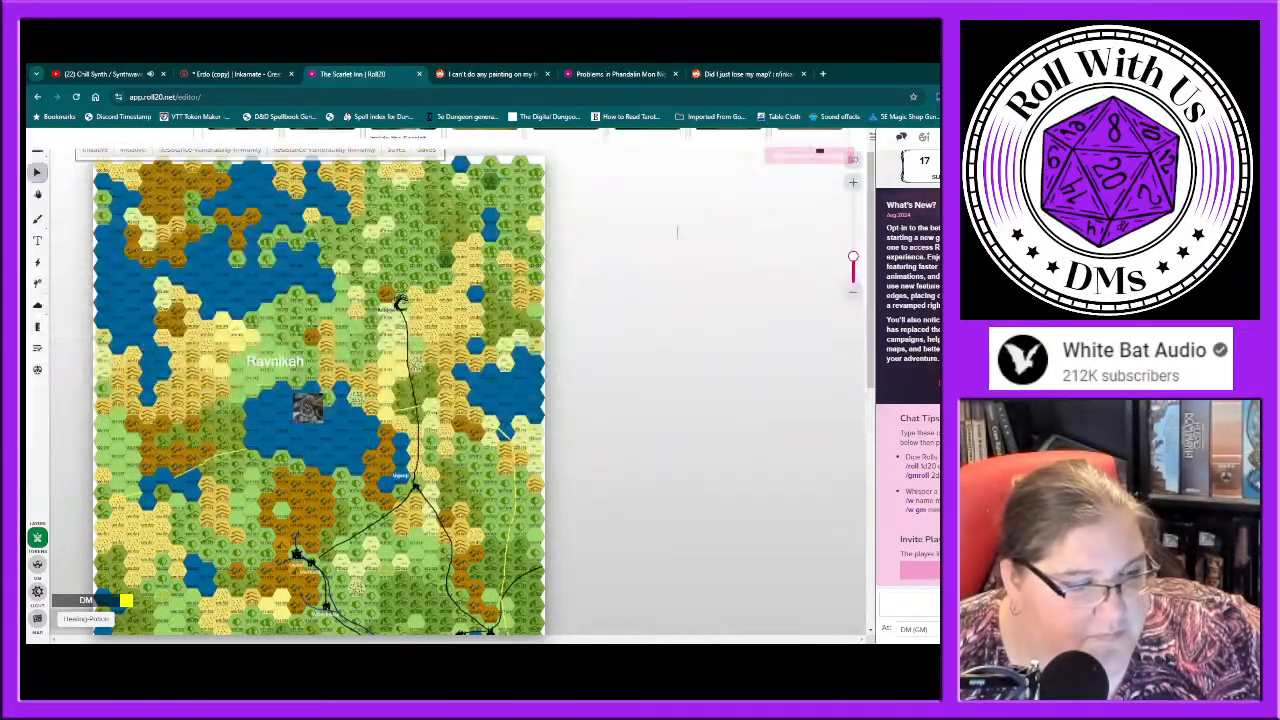
{"action": "scroll", "coordinate": [260, 541], "scroll_direction": "down", "scroll_amount": 6}
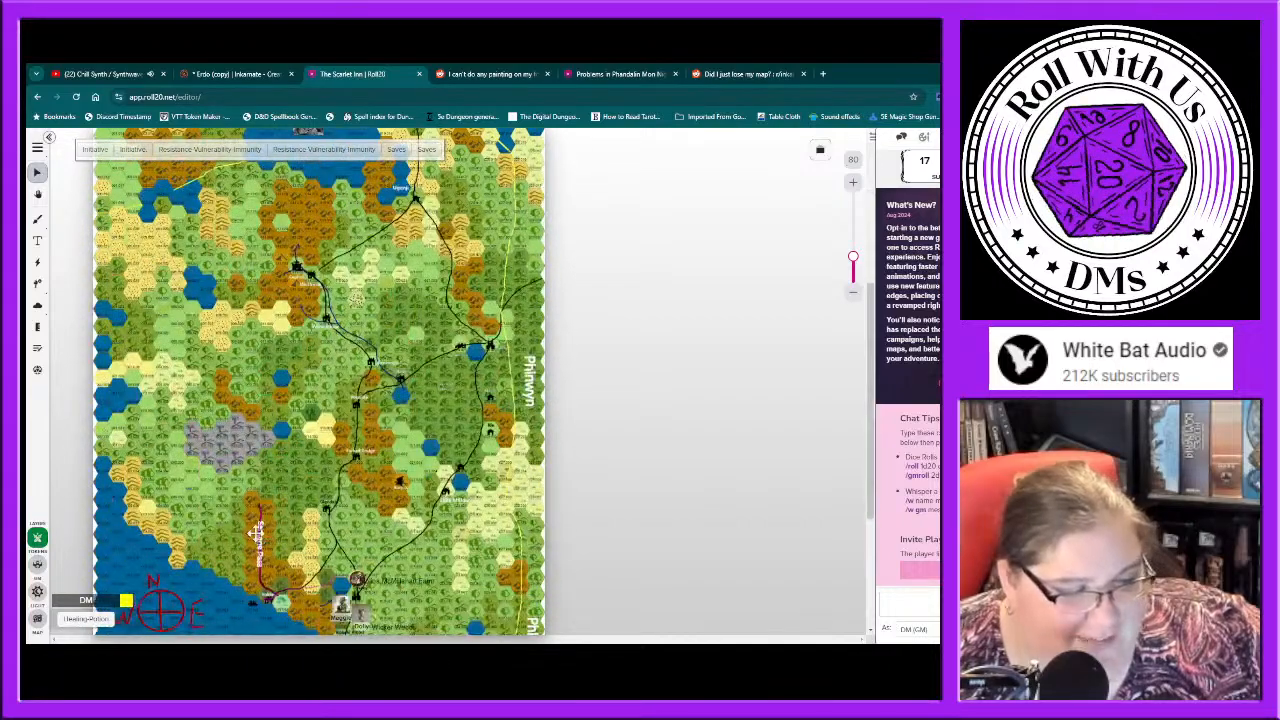
{"action": "scroll", "coordinate": [256, 540], "scroll_direction": "up", "scroll_amount": 1}
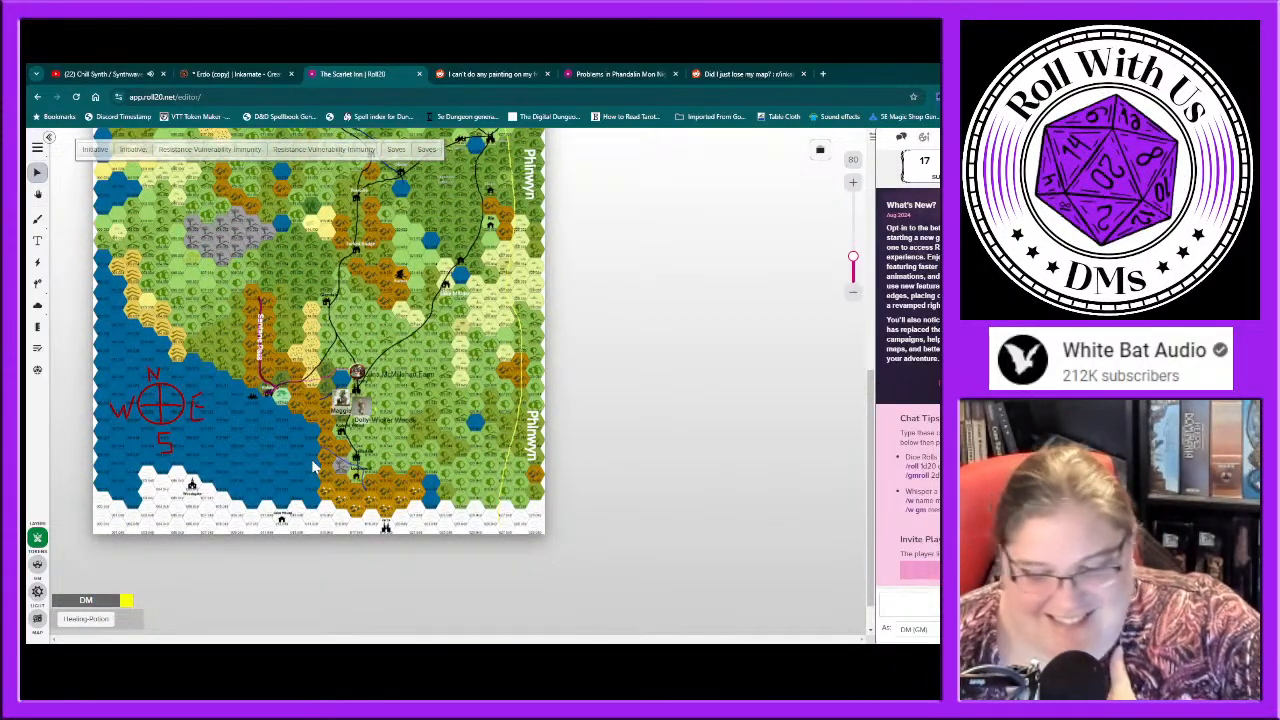
{"action": "left_click", "coordinate": [852, 182]}
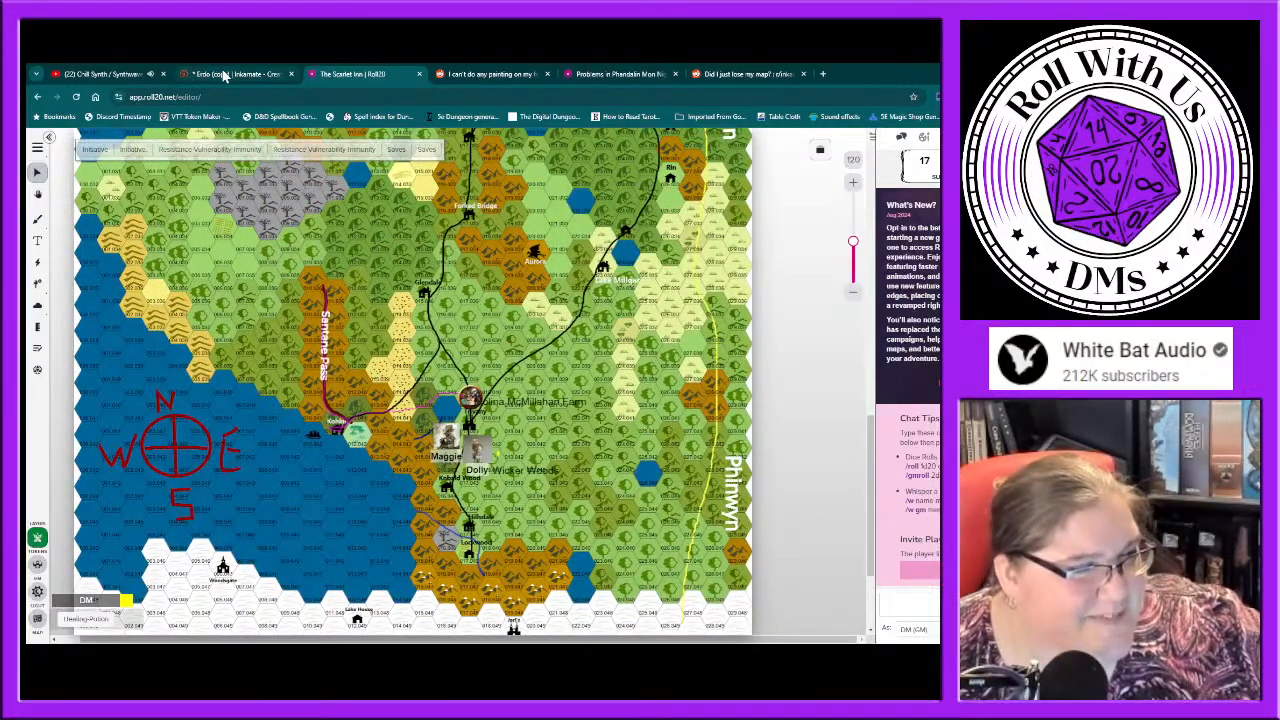
Step: Switch to Inkarnate and add a size 8 text label reading "Woodsgate" beneath the city stamp on the western snowy coast
{"action": "left_click", "coordinate": [225, 76]}
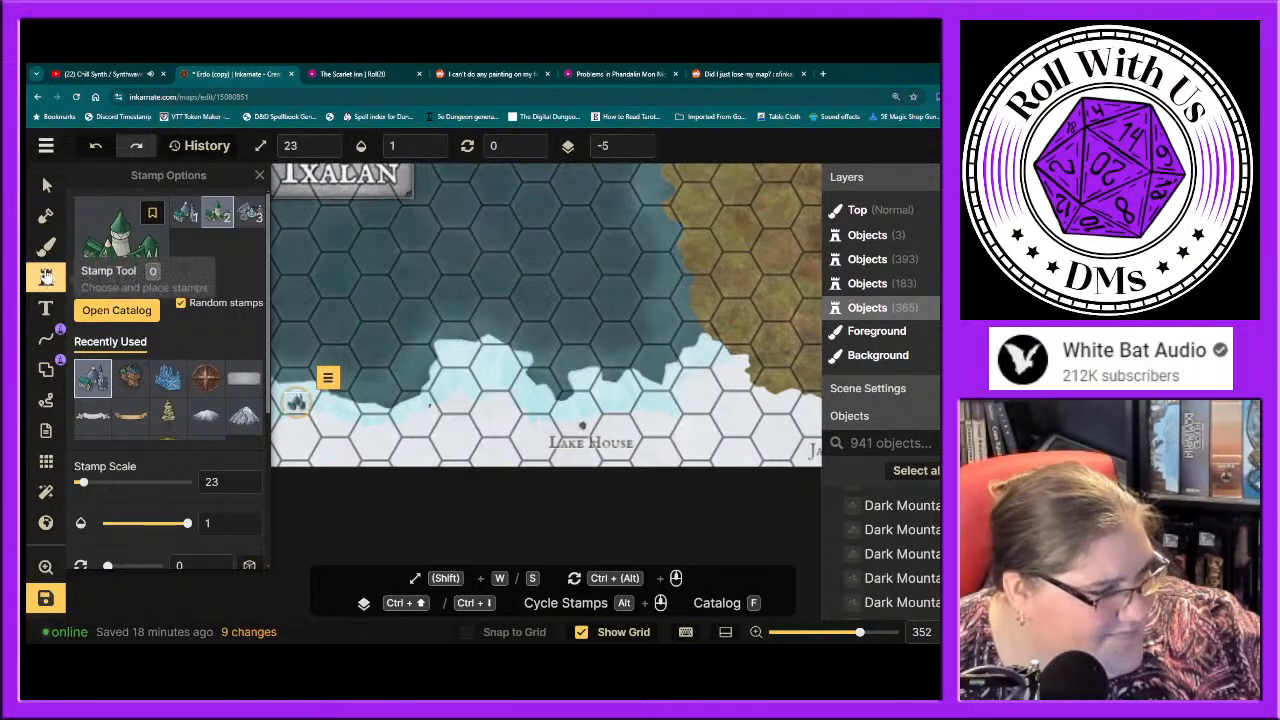
{"action": "left_click", "coordinate": [45, 309]}
{"action": "left_click", "coordinate": [284, 428]}
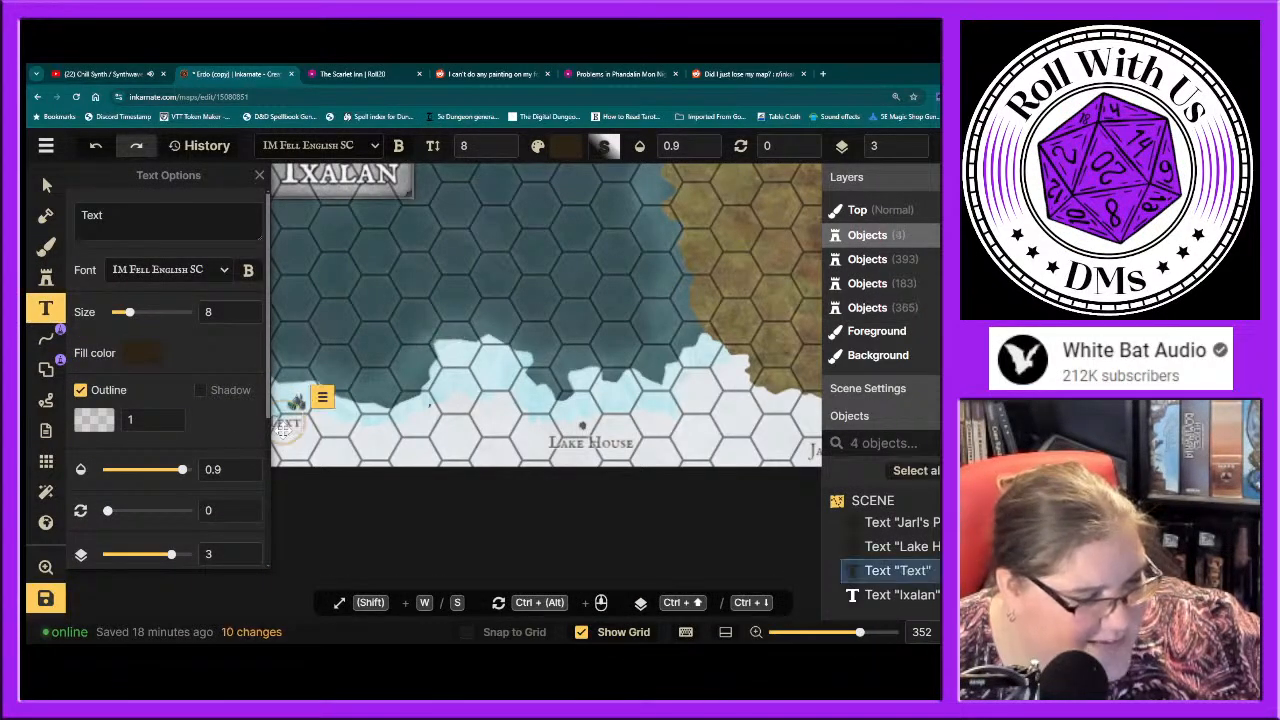
{"action": "type", "text": "Wo"}
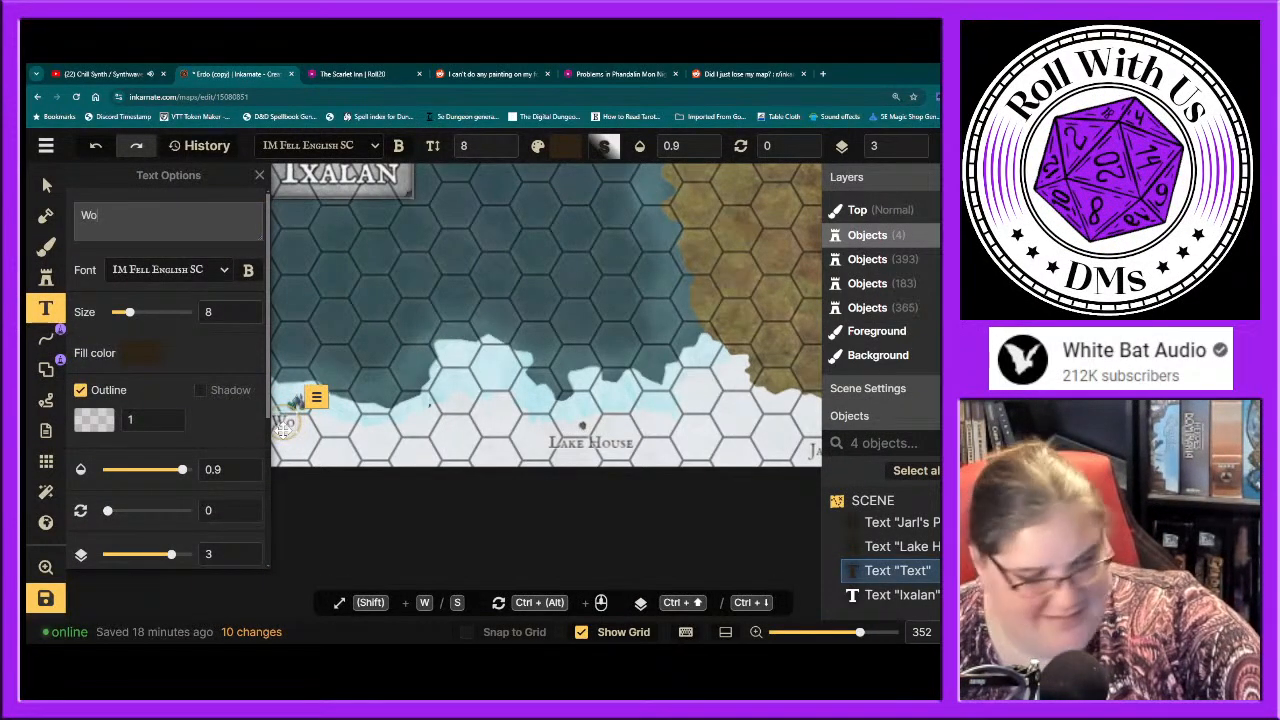
{"action": "type", "text": "odsgater"}
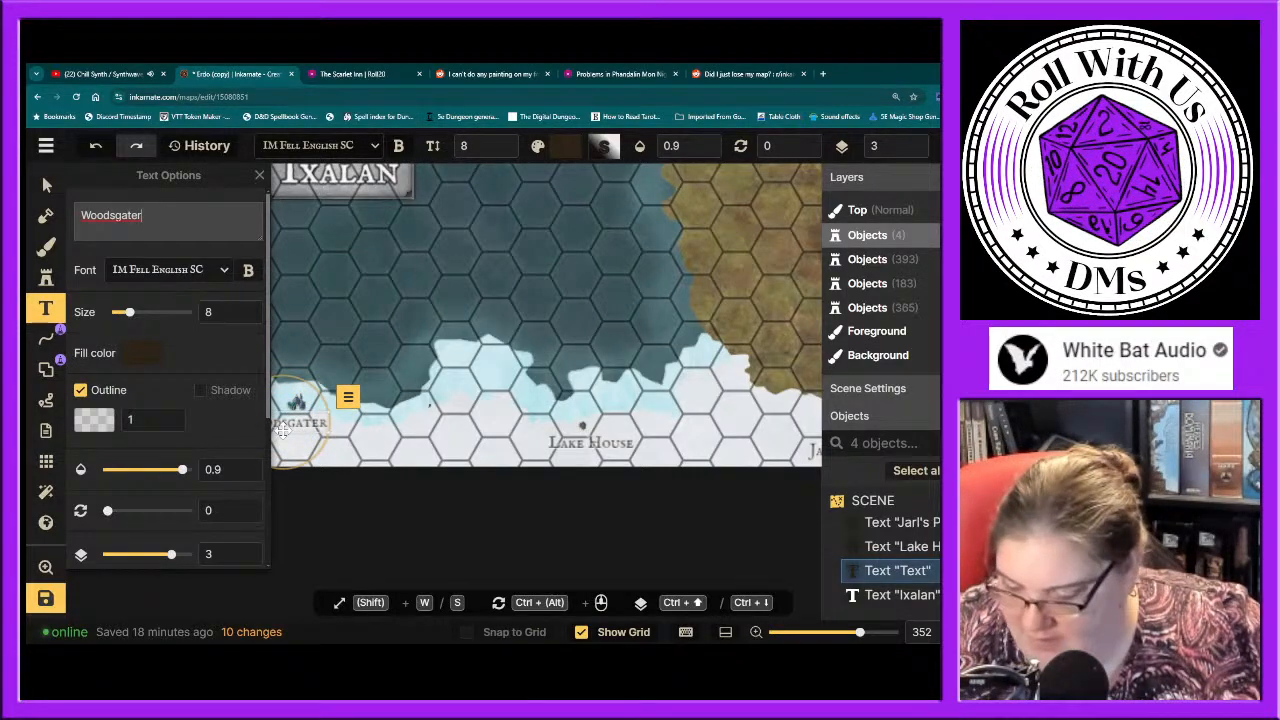
{"action": "key", "text": "BackSpace"}
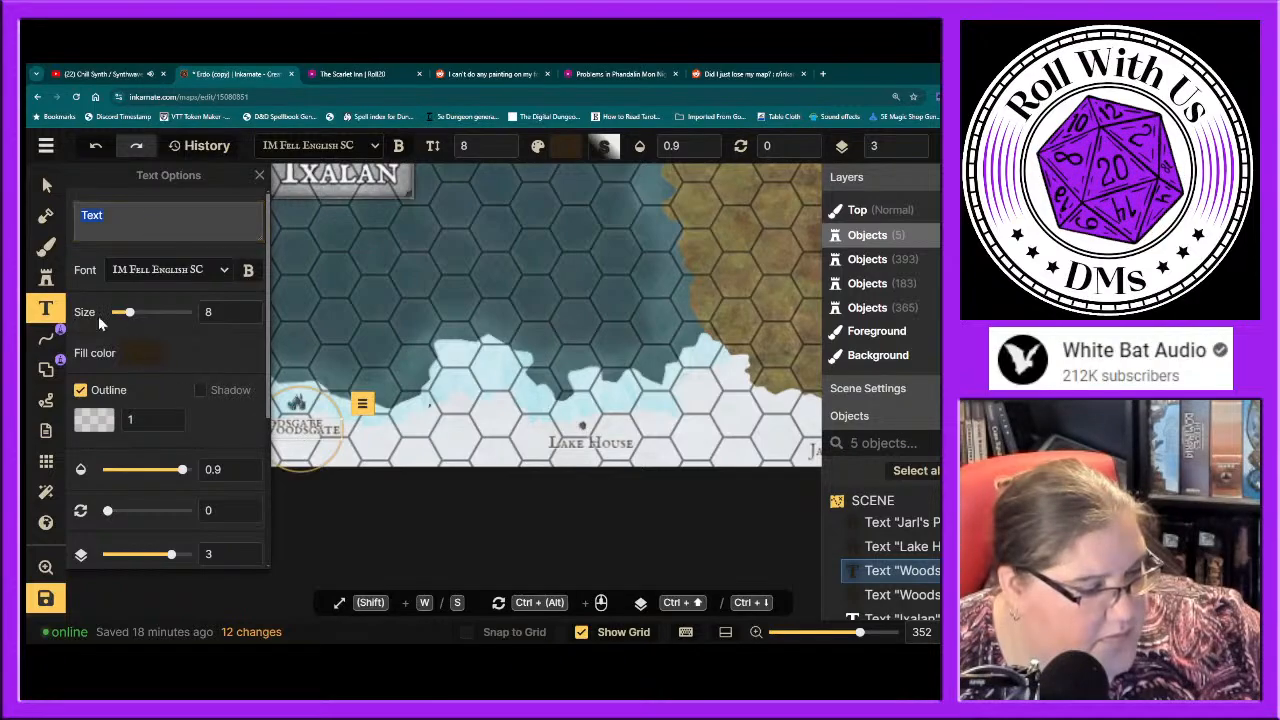
Step: Separate and delete the duplicate Woodsgate label, then centre the remaining label beneath the city stamp
{"action": "left_click", "coordinate": [46, 184]}
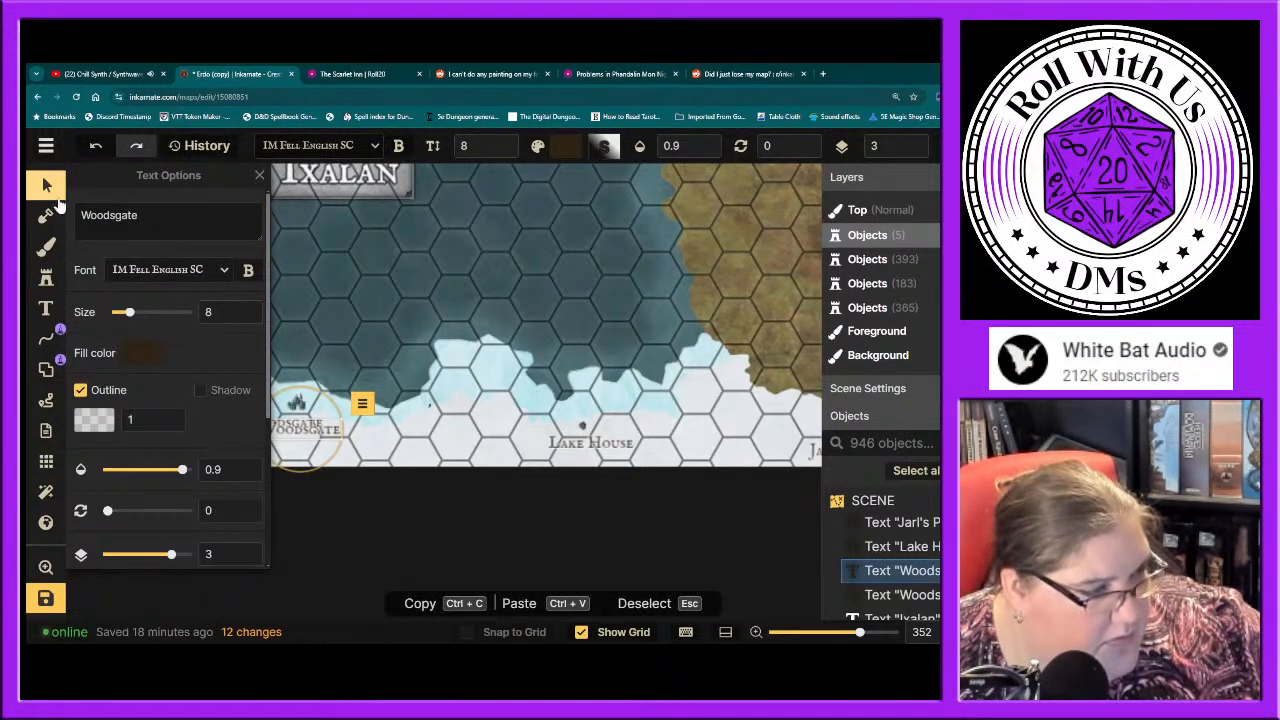
{"action": "left_click", "coordinate": [258, 176]}
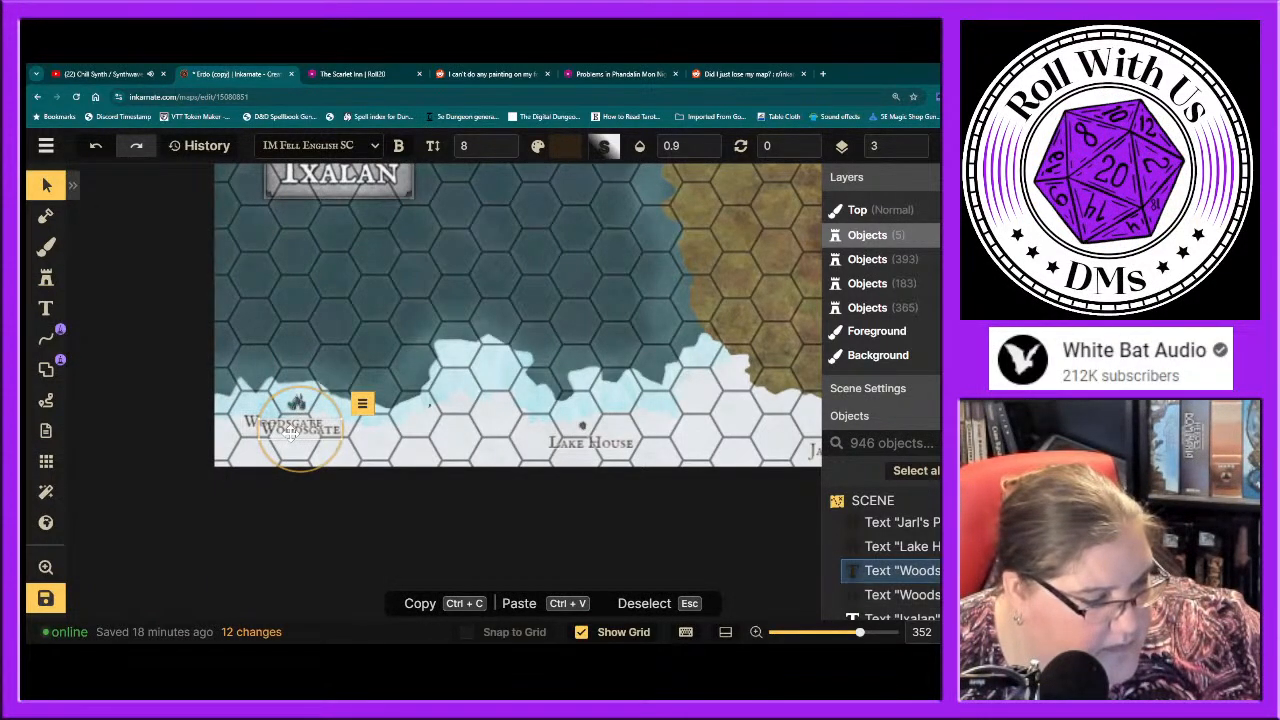
{"action": "left_click_drag", "start_coordinate": [292, 433], "coordinate": [318, 438]}
{"action": "left_click", "coordinate": [384, 437]}
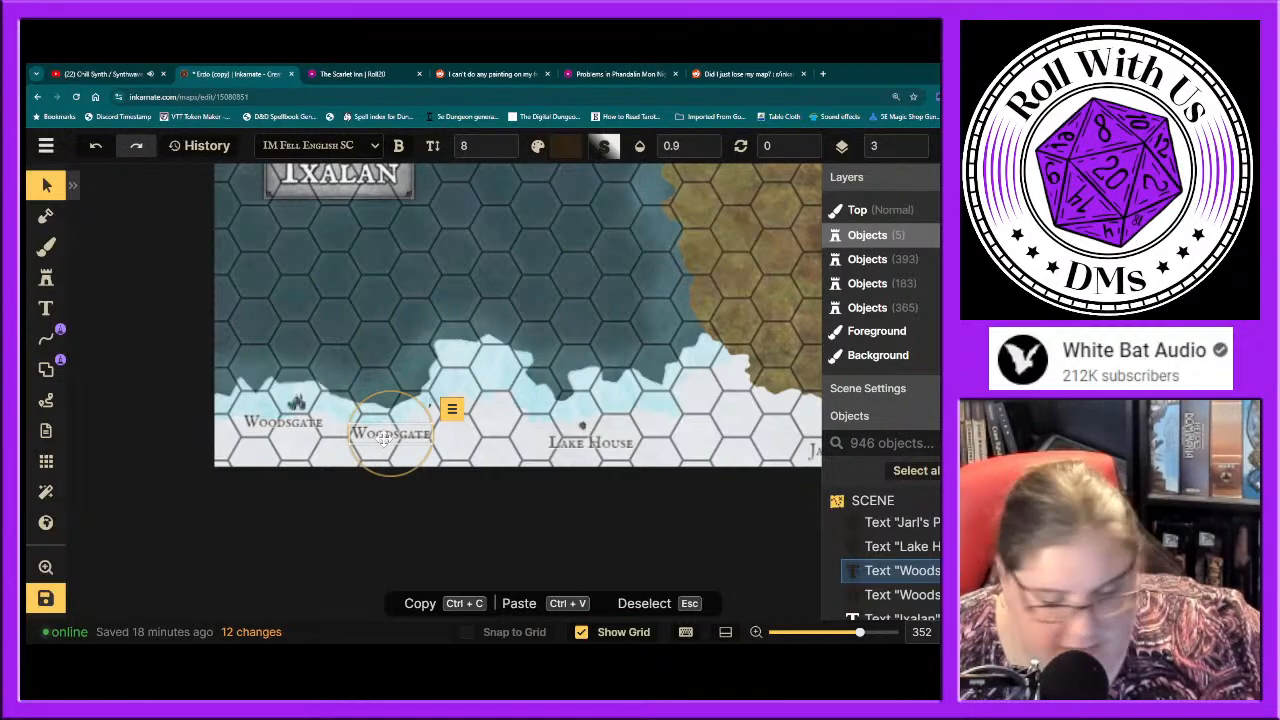
{"action": "key", "text": "Delete"}
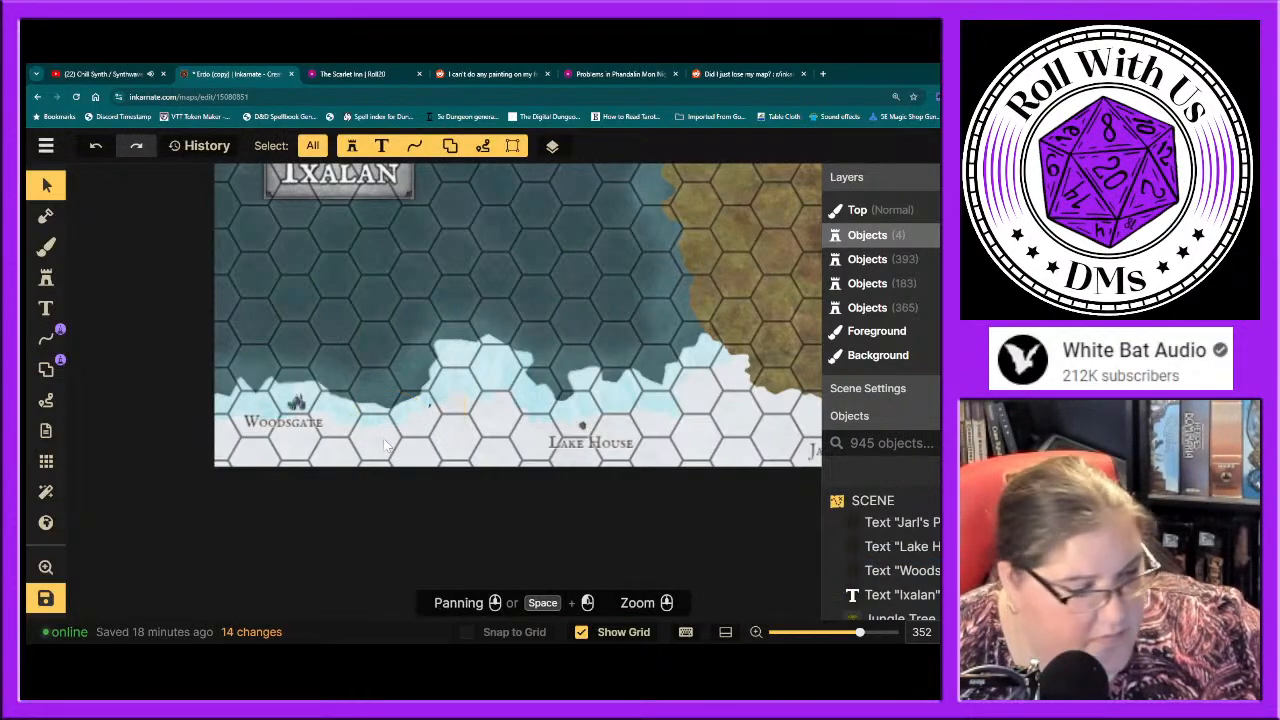
{"action": "left_click", "coordinate": [305, 427]}
{"action": "left_click_drag", "start_coordinate": [273, 425], "coordinate": [291, 425]}
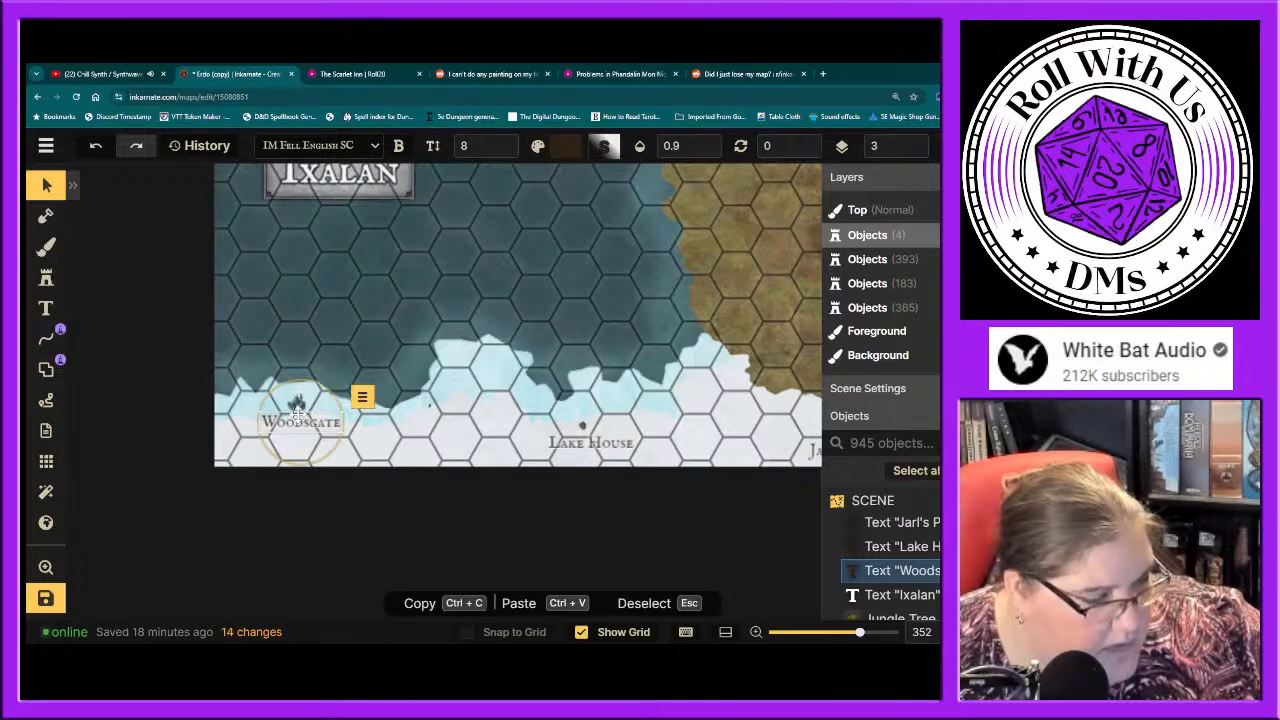
Step: Enlarge the Woodsgate city stamp to scale 46 with a rotation of 359, then deselect it
{"action": "left_click", "coordinate": [297, 402]}
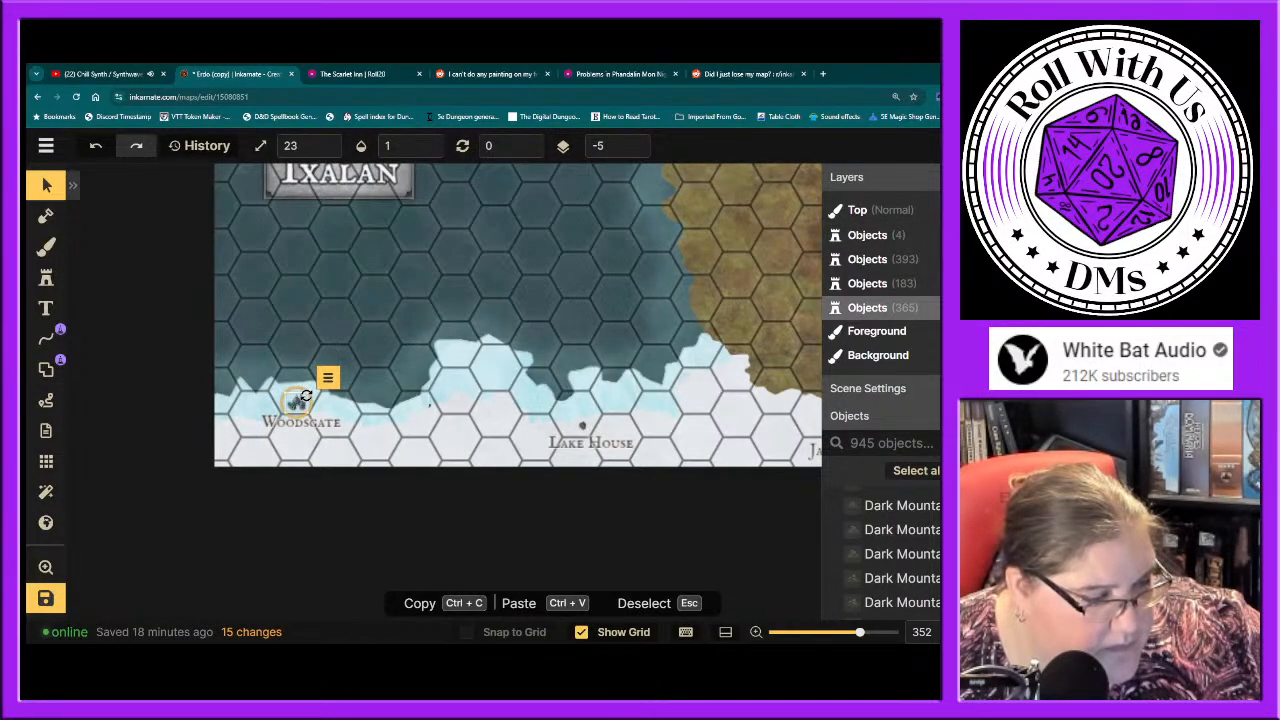
{"action": "mouse_move", "coordinate": [306, 396]}
{"action": "left_mouse_down"}
{"action": "mouse_move", "coordinate": [327, 377]}
{"action": "mouse_move", "coordinate": [312, 418]}
{"action": "mouse_move", "coordinate": [325, 434]}
{"action": "mouse_move", "coordinate": [298, 397]}
{"action": "left_mouse_up"}
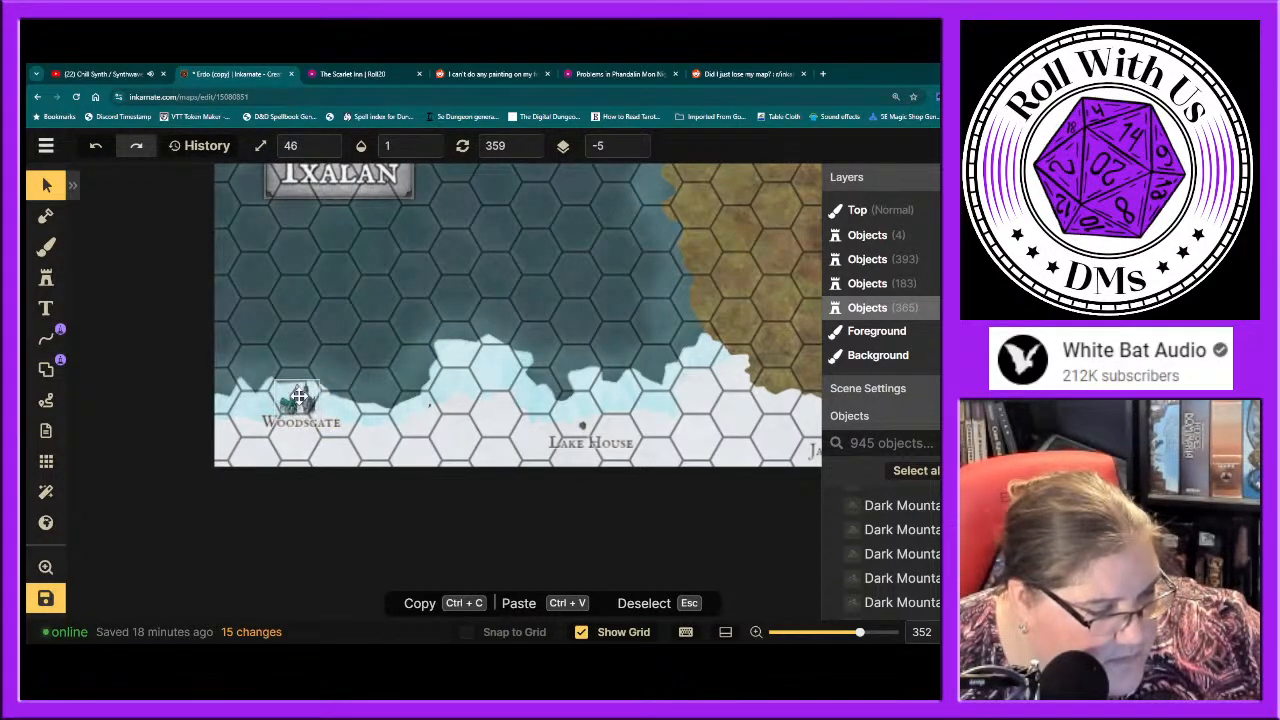
{"action": "left_click", "coordinate": [357, 452]}
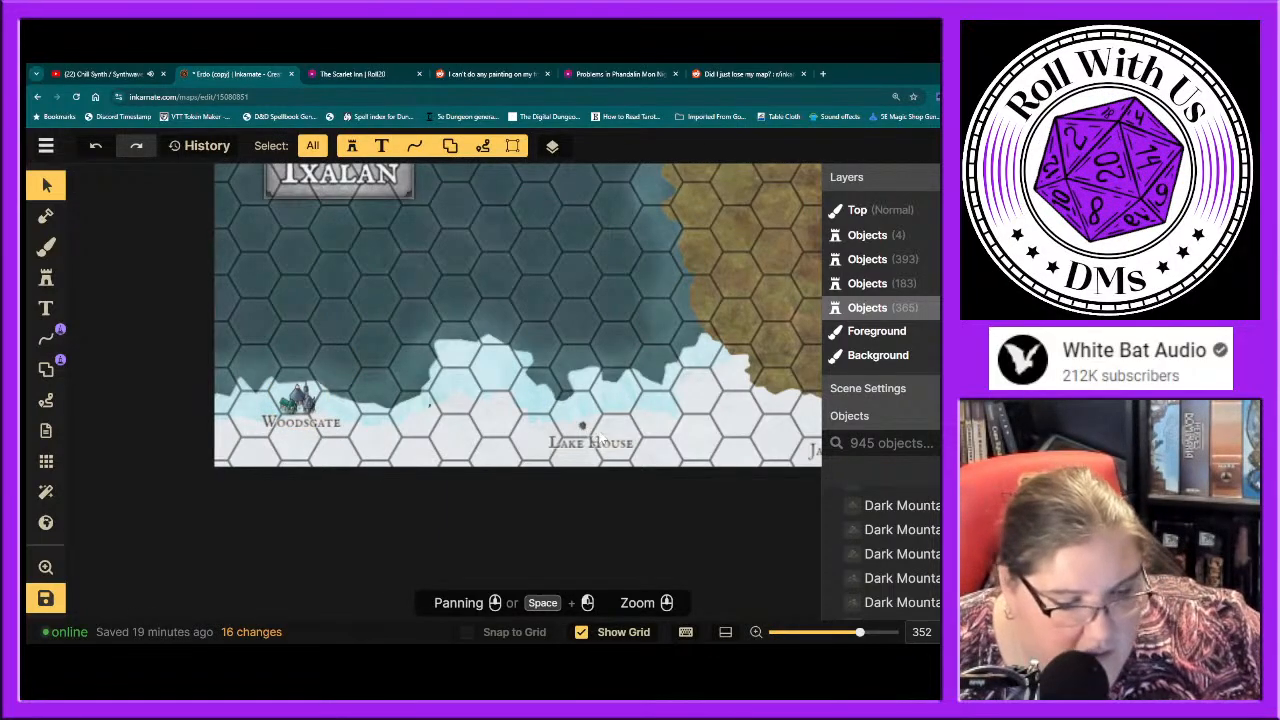
Step: Enlarge the tiny building stamp above the Lake House label to scale 95, then deselect it
{"action": "left_click", "coordinate": [582, 427]}
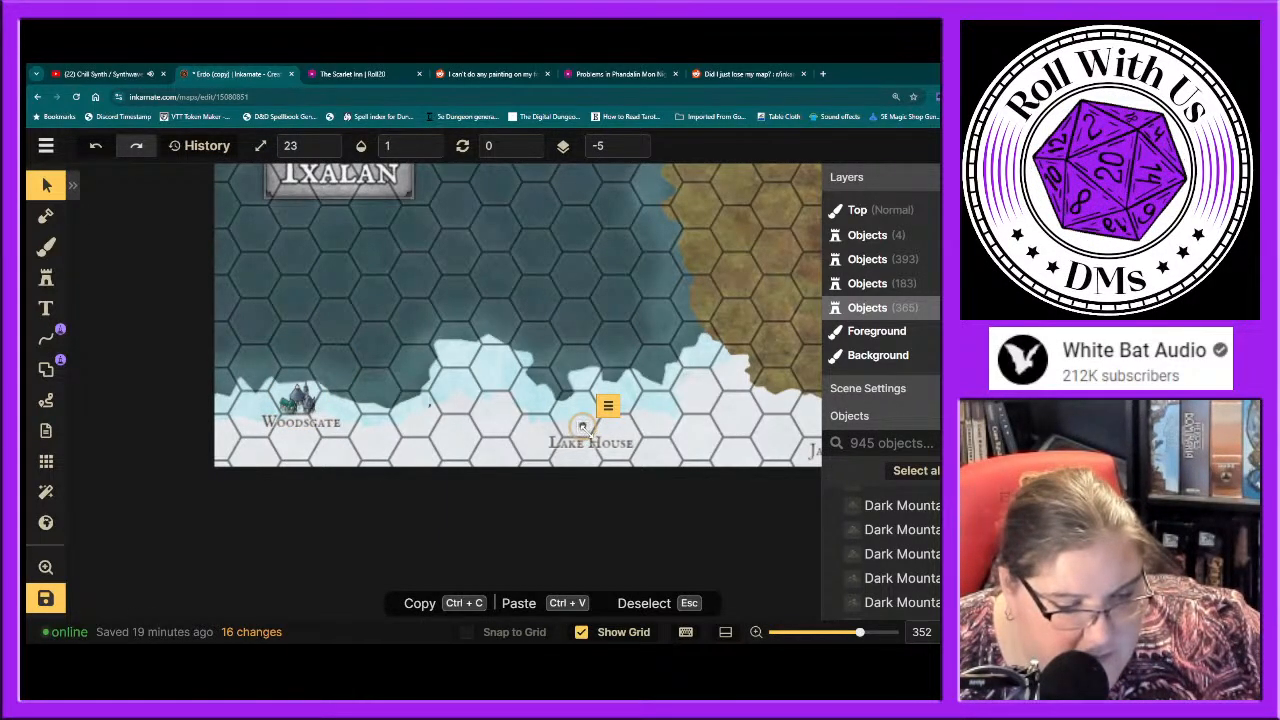
{"action": "mouse_move", "coordinate": [585, 429]}
{"action": "left_mouse_down"}
{"action": "mouse_move", "coordinate": [598, 435]}
{"action": "mouse_move", "coordinate": [584, 416]}
{"action": "left_mouse_up"}
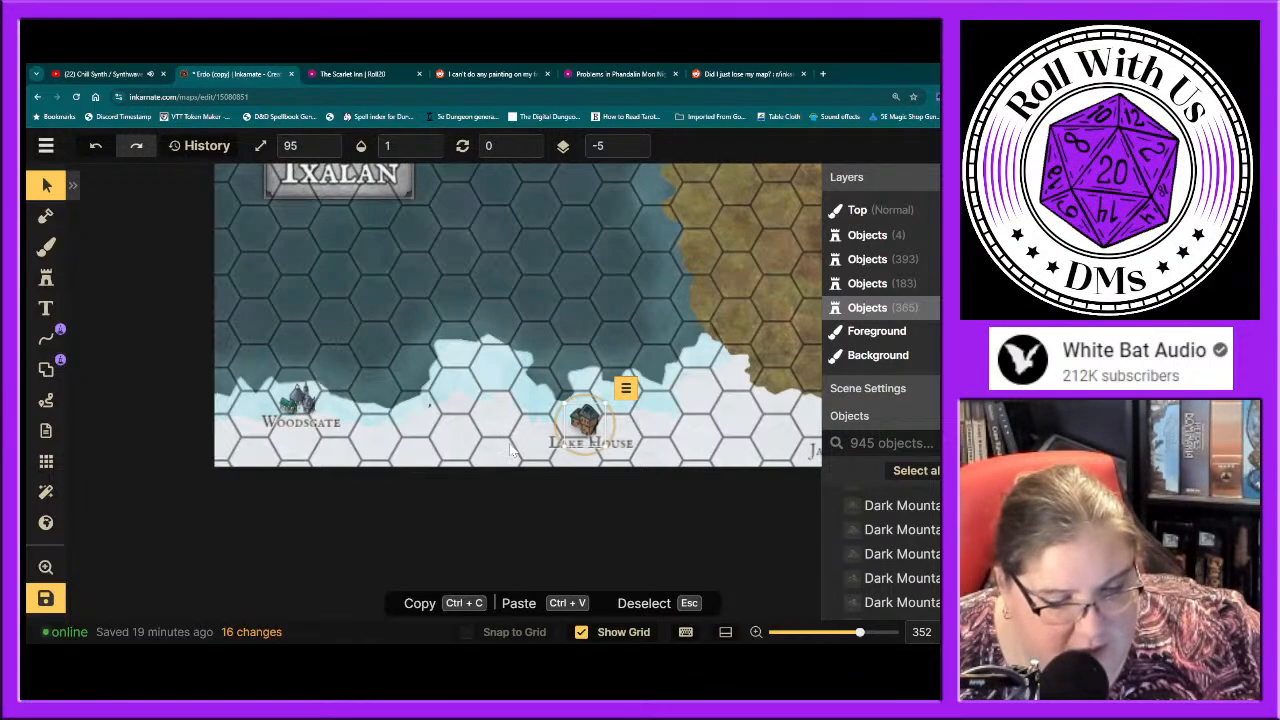
{"action": "key", "text": "Escape"}
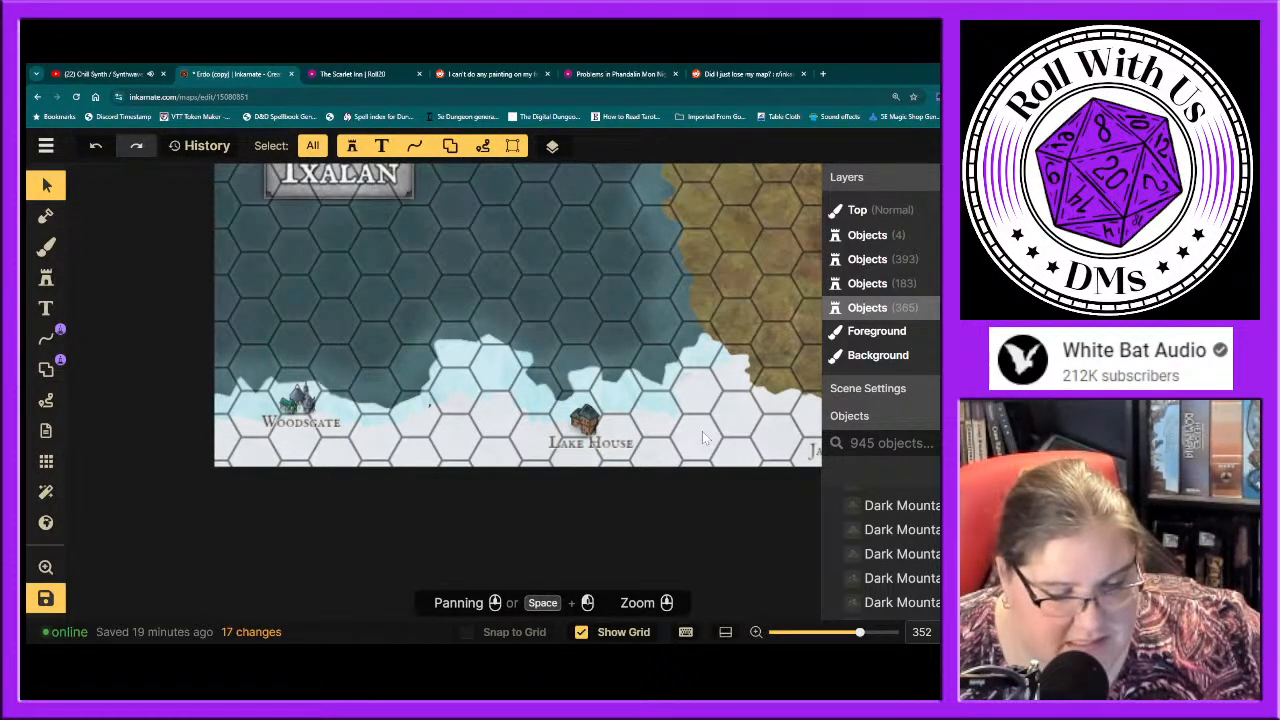
Step: Paint a row of grey snow mountain stamps at scale 95 along the snow border, from the coast eastward past Jarl's Palace
{"action": "left_click_drag", "start_coordinate": [702, 431], "coordinate": [495, 474]}
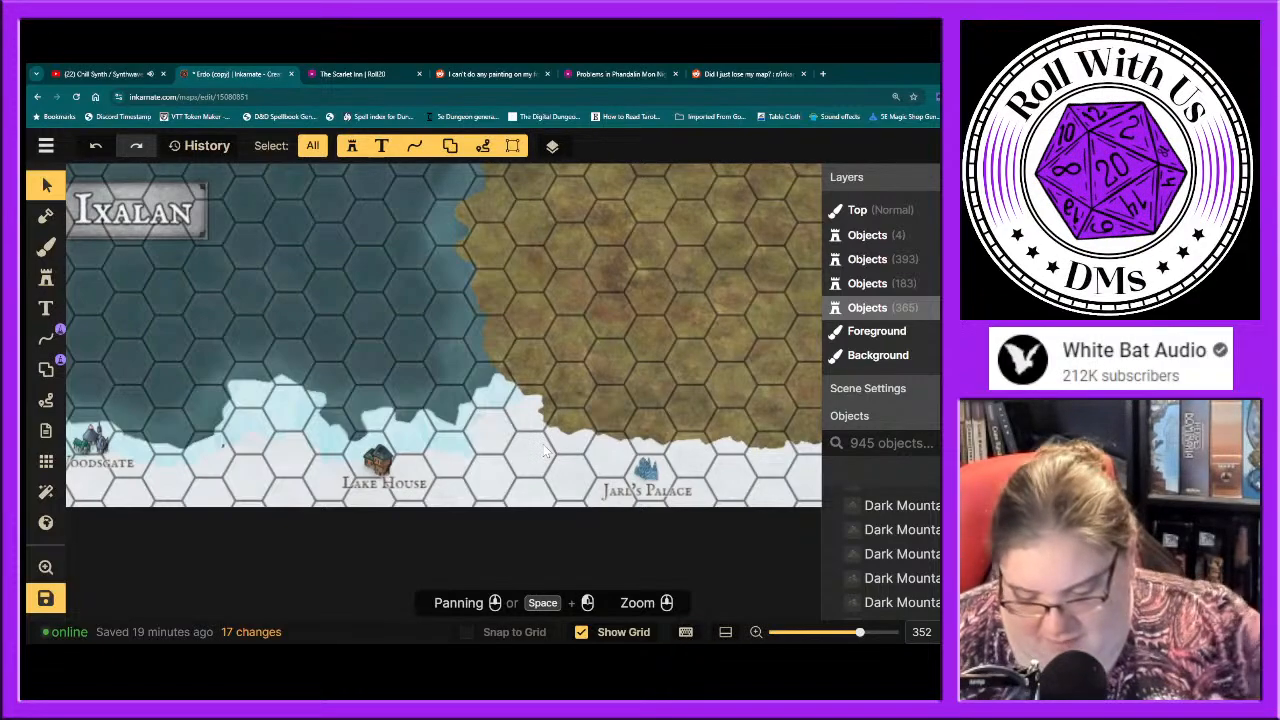
{"action": "left_click_drag", "start_coordinate": [545, 452], "coordinate": [262, 462]}
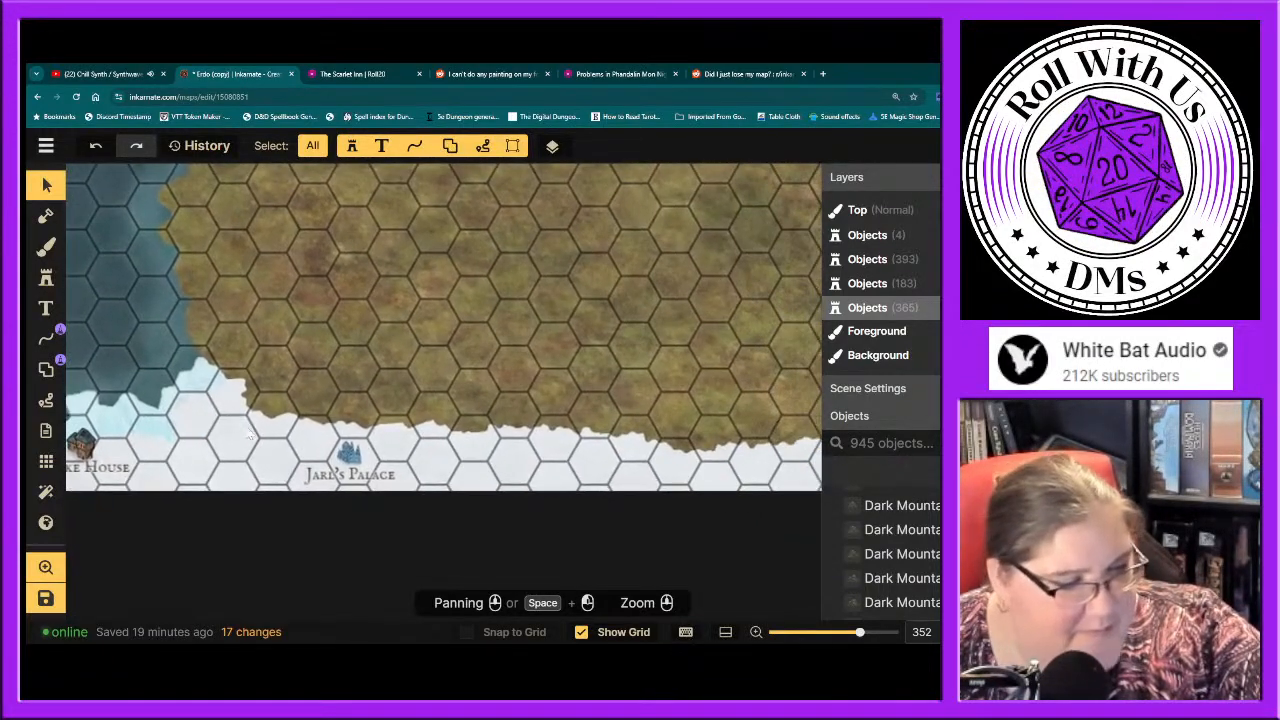
{"action": "left_click", "coordinate": [45, 277]}
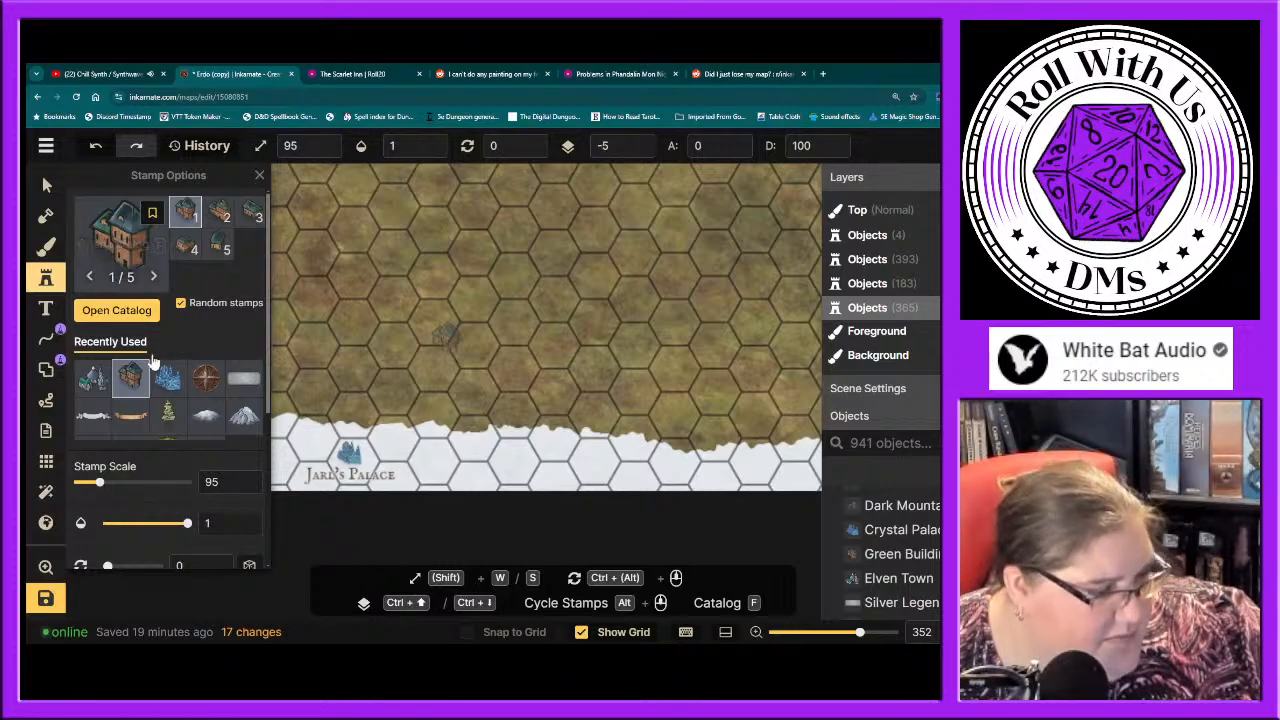
{"action": "left_click", "coordinate": [243, 416]}
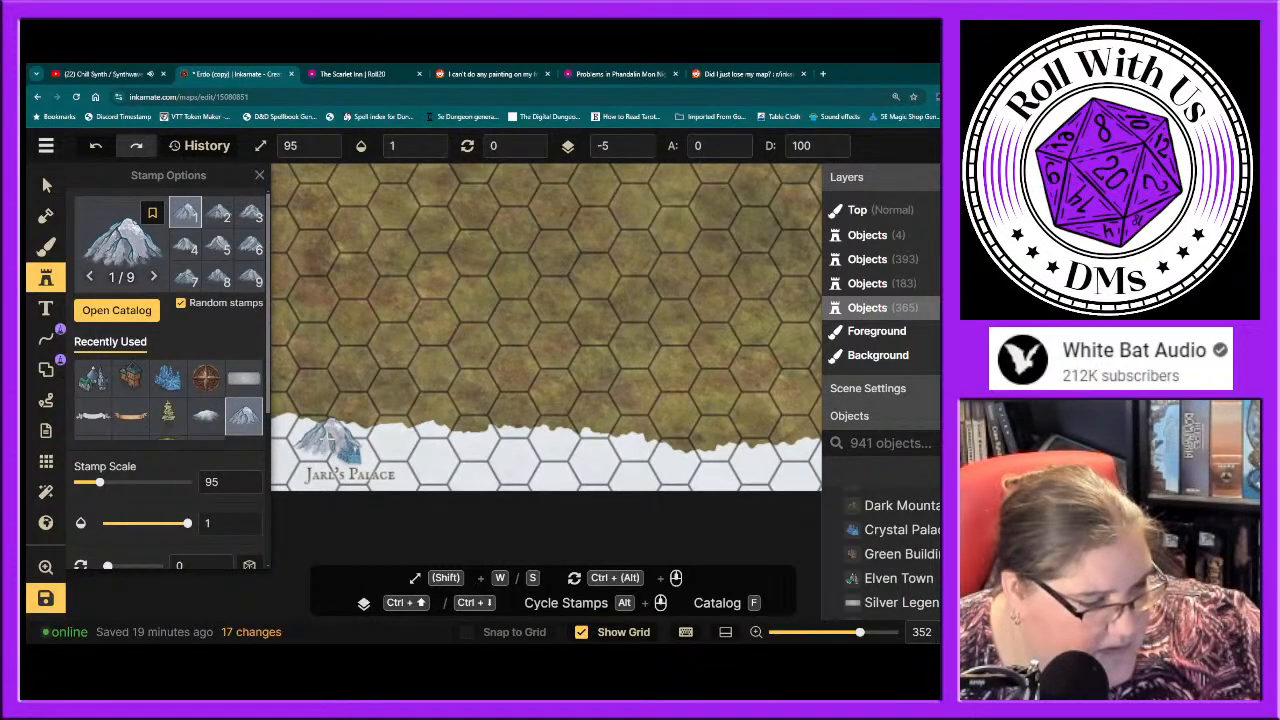
{"action": "left_click", "coordinate": [258, 178]}
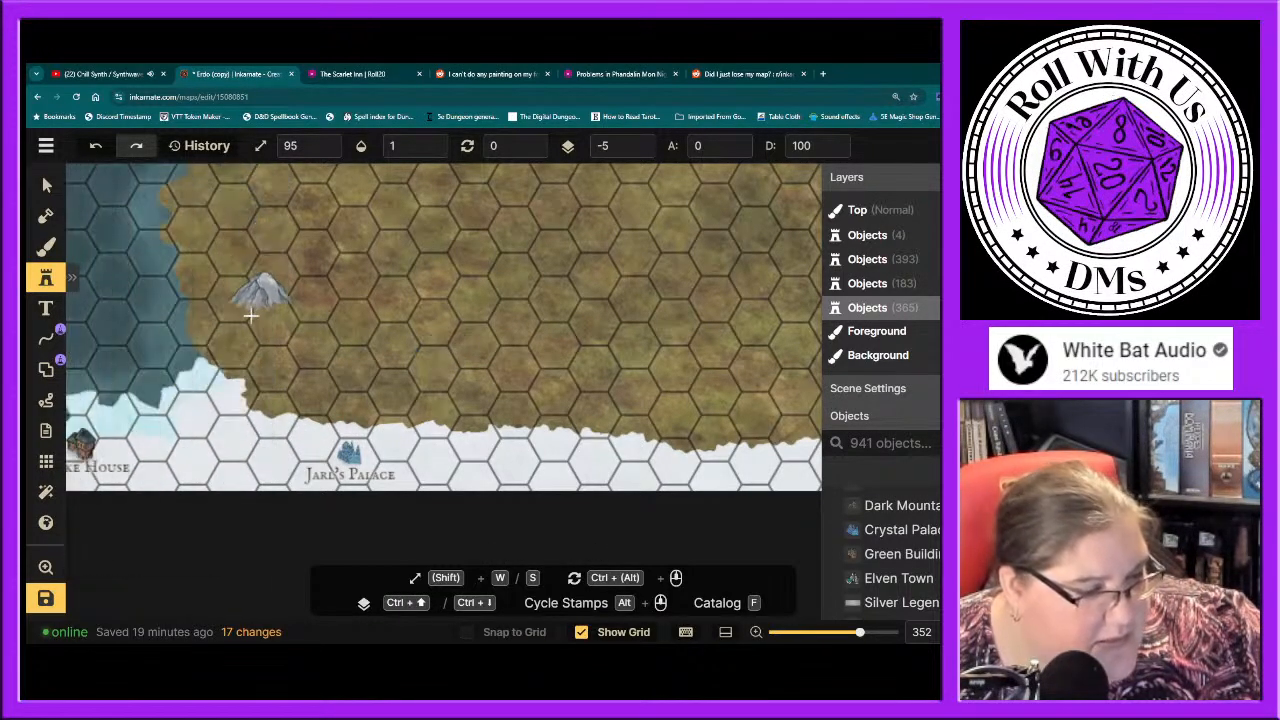
{"action": "left_click", "coordinate": [210, 356]}
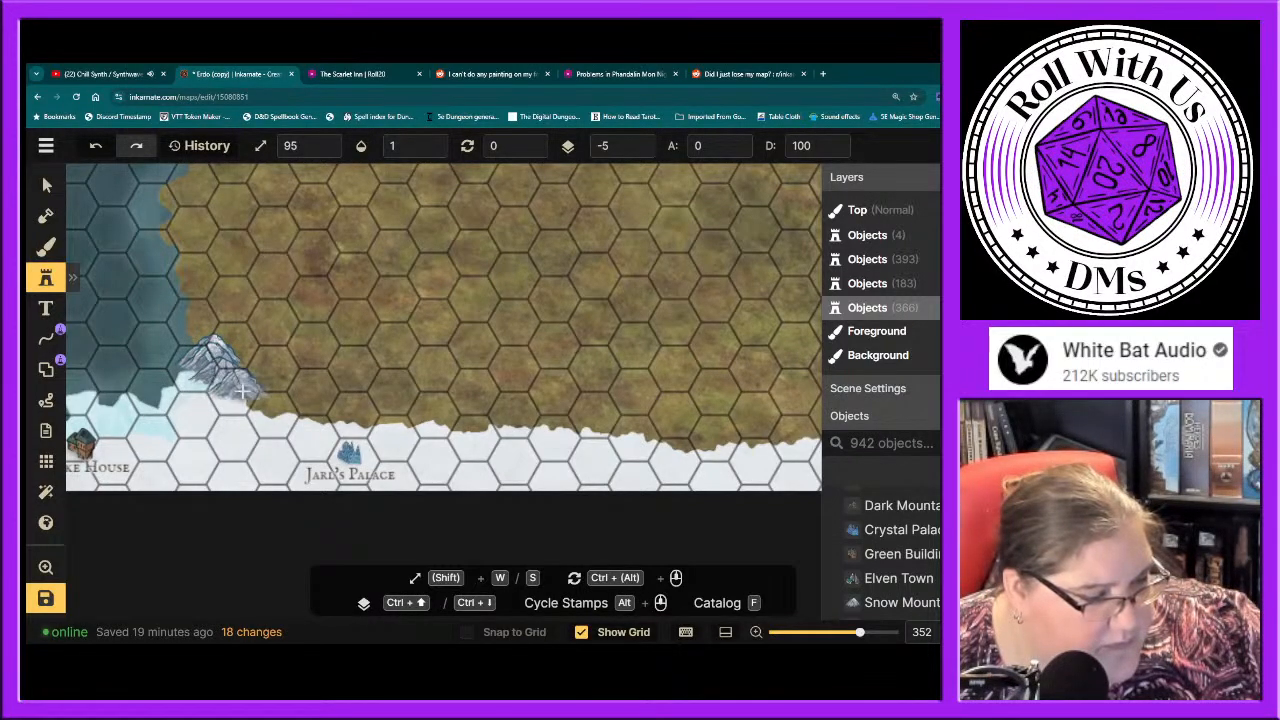
{"action": "mouse_move", "coordinate": [243, 392]}
{"action": "left_mouse_down"}
{"action": "mouse_move", "coordinate": [347, 424]}
{"action": "mouse_move", "coordinate": [745, 444]}
{"action": "left_mouse_up"}
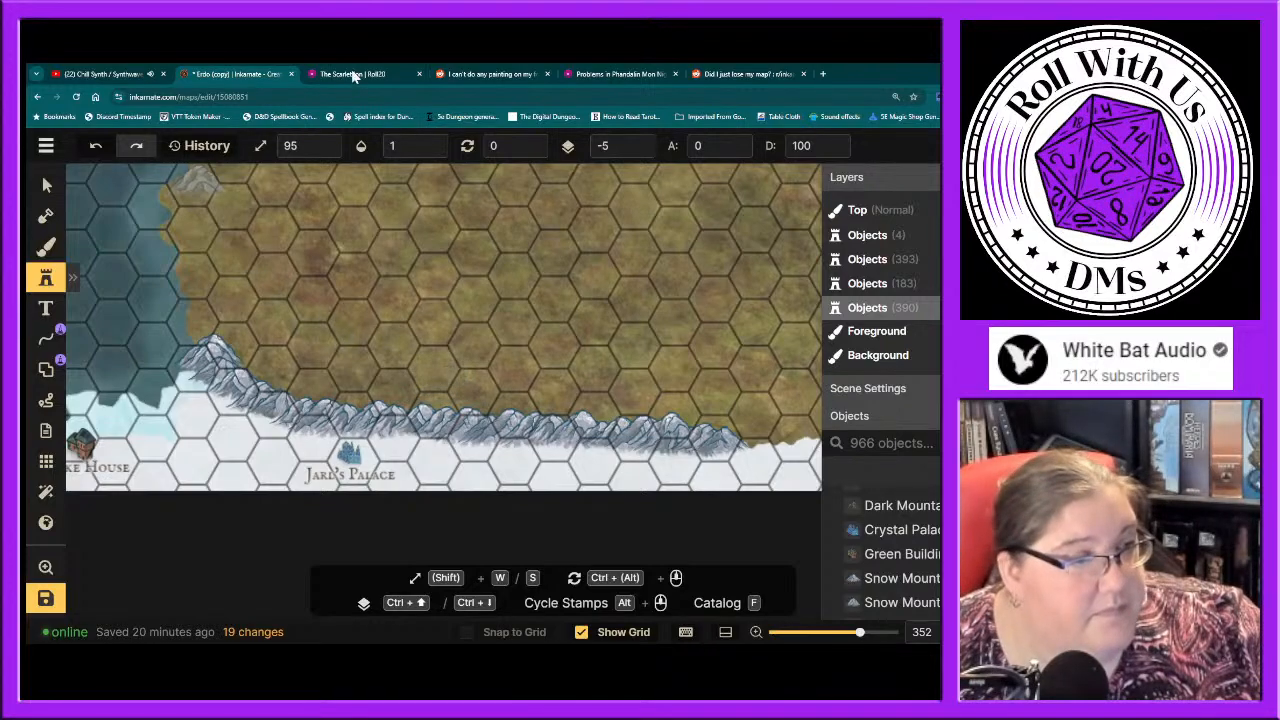
Step: Check the Roll20 hex map, then thicken the mountain range in Inkarnate and extend it northward at its eastern end
{"action": "left_click", "coordinate": [356, 78]}
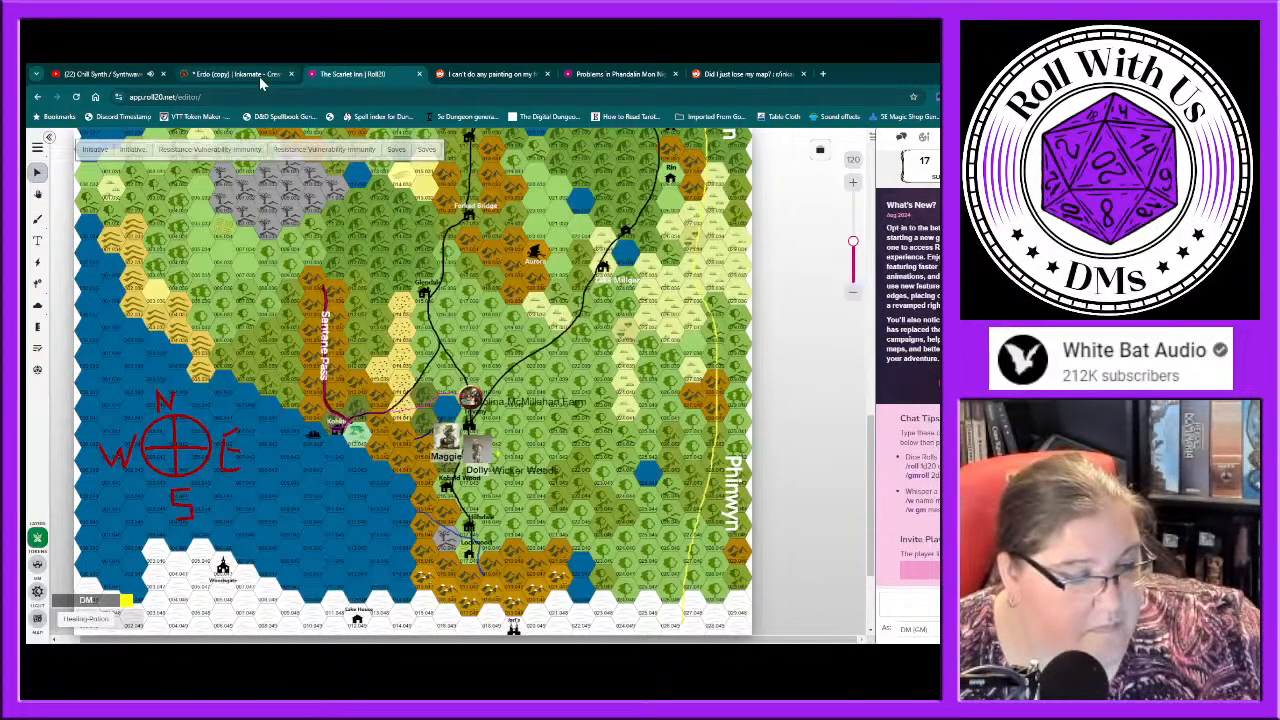
{"action": "left_click", "coordinate": [259, 76]}
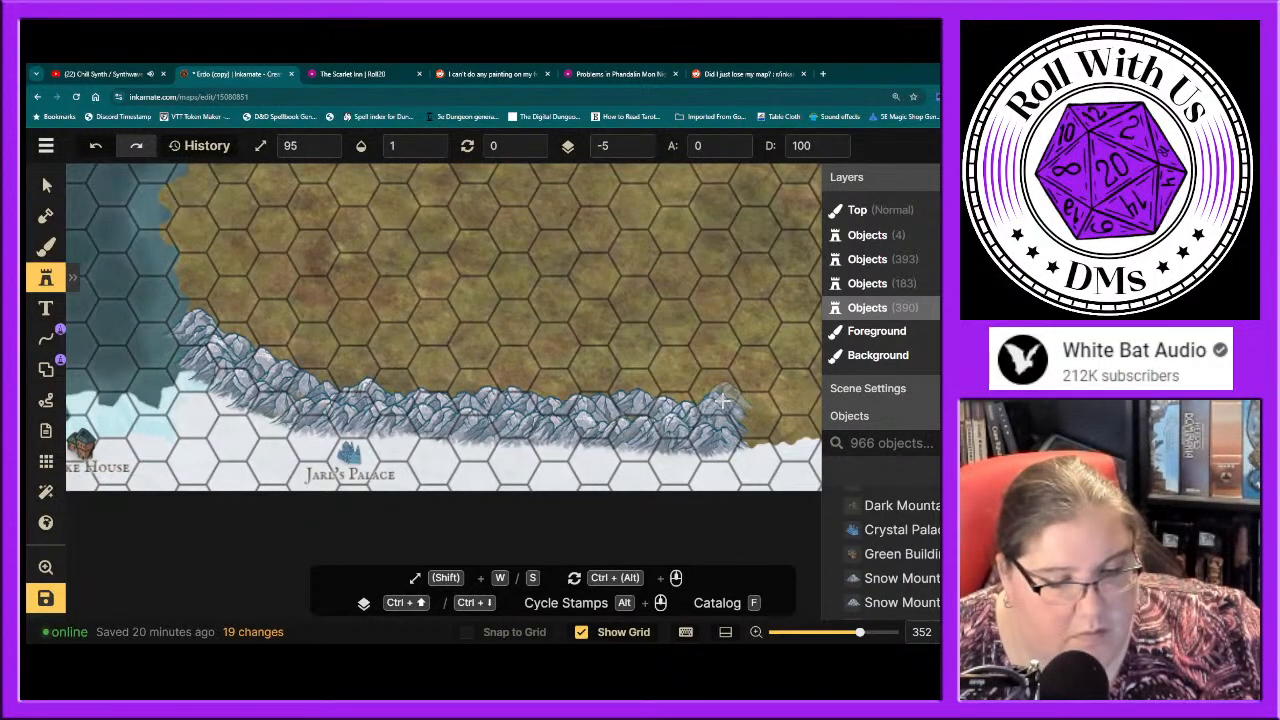
{"action": "mouse_move", "coordinate": [750, 354]}
{"action": "left_mouse_down"}
{"action": "mouse_move", "coordinate": [785, 302]}
{"action": "mouse_move", "coordinate": [778, 218]}
{"action": "left_mouse_up"}
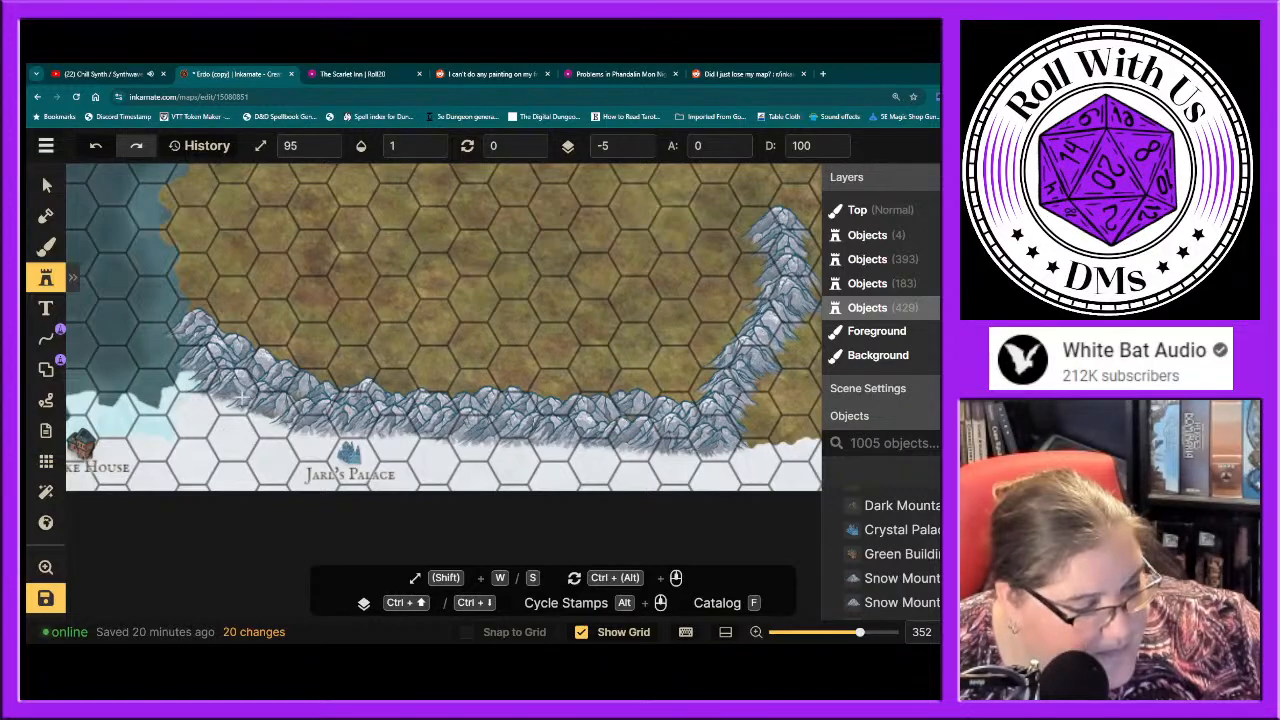
{"action": "left_click", "coordinate": [295, 398]}
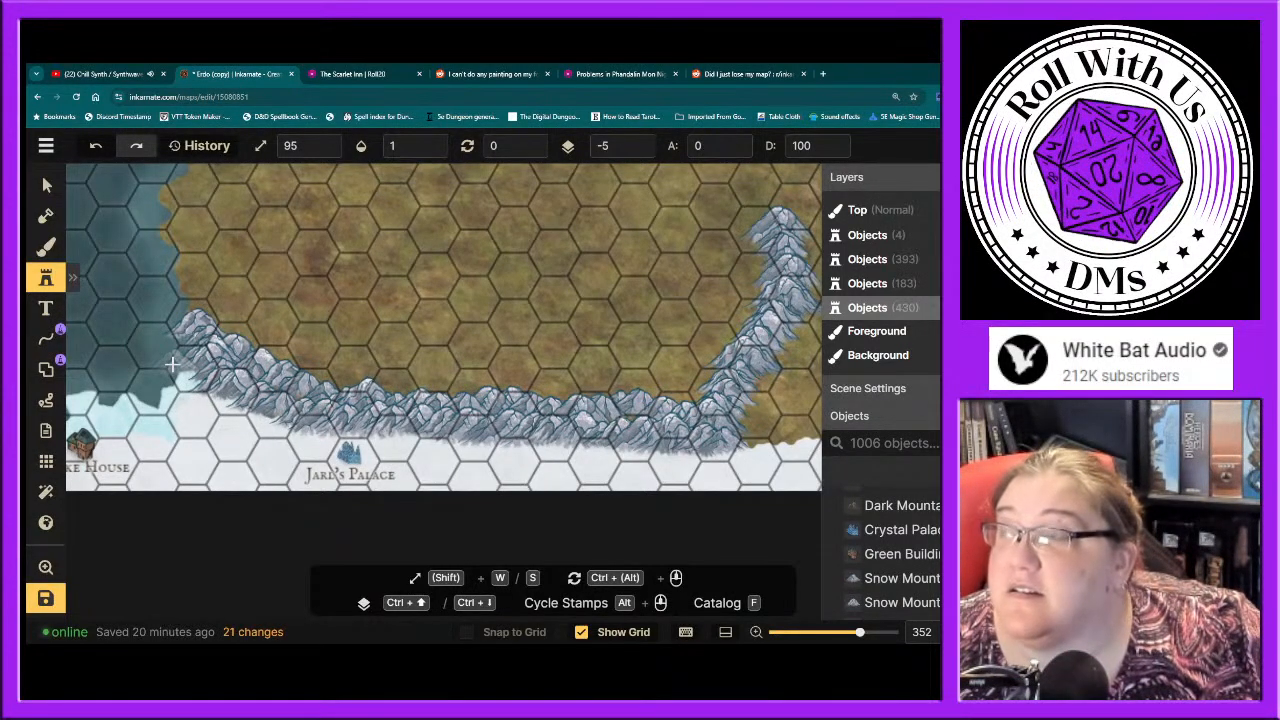
Step: Look through the recent stamps and the Fantasy World section of the stamp catalog for a different mountain style
{"action": "left_click", "coordinate": [45, 281]}
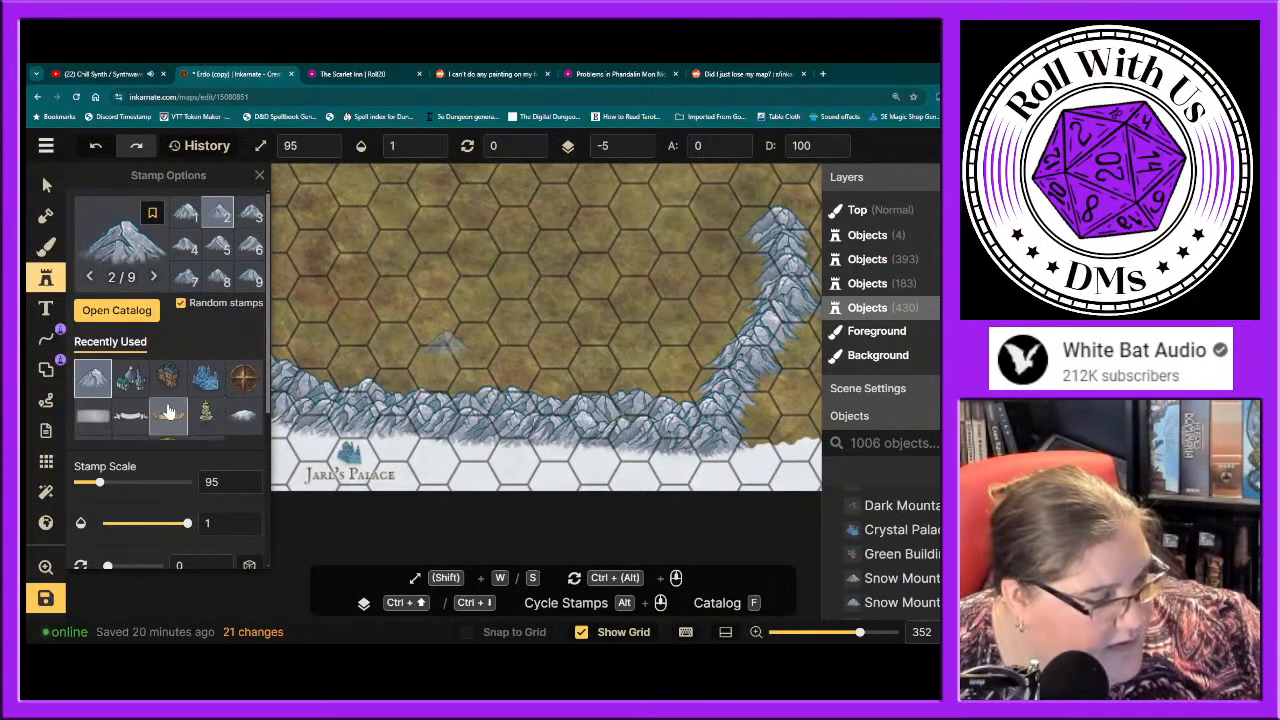
{"action": "scroll", "coordinate": [238, 402], "scroll_direction": "down", "scroll_amount": 1}
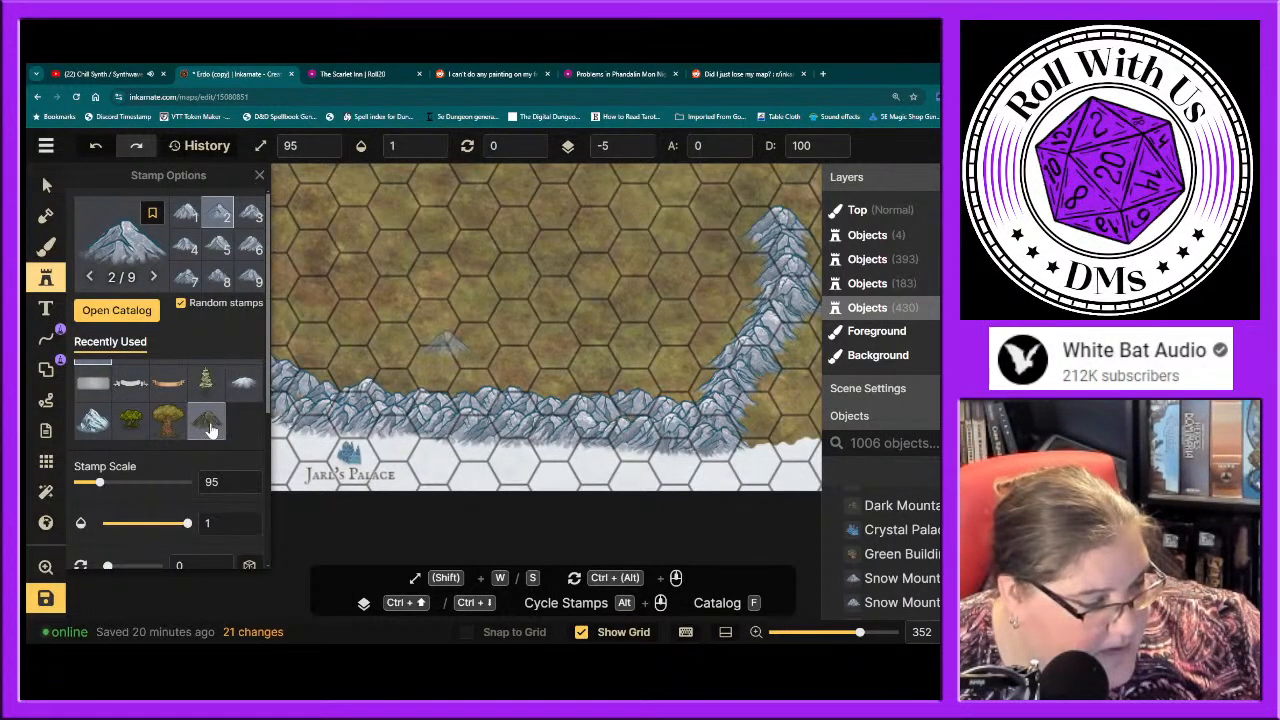
{"action": "left_click", "coordinate": [243, 383]}
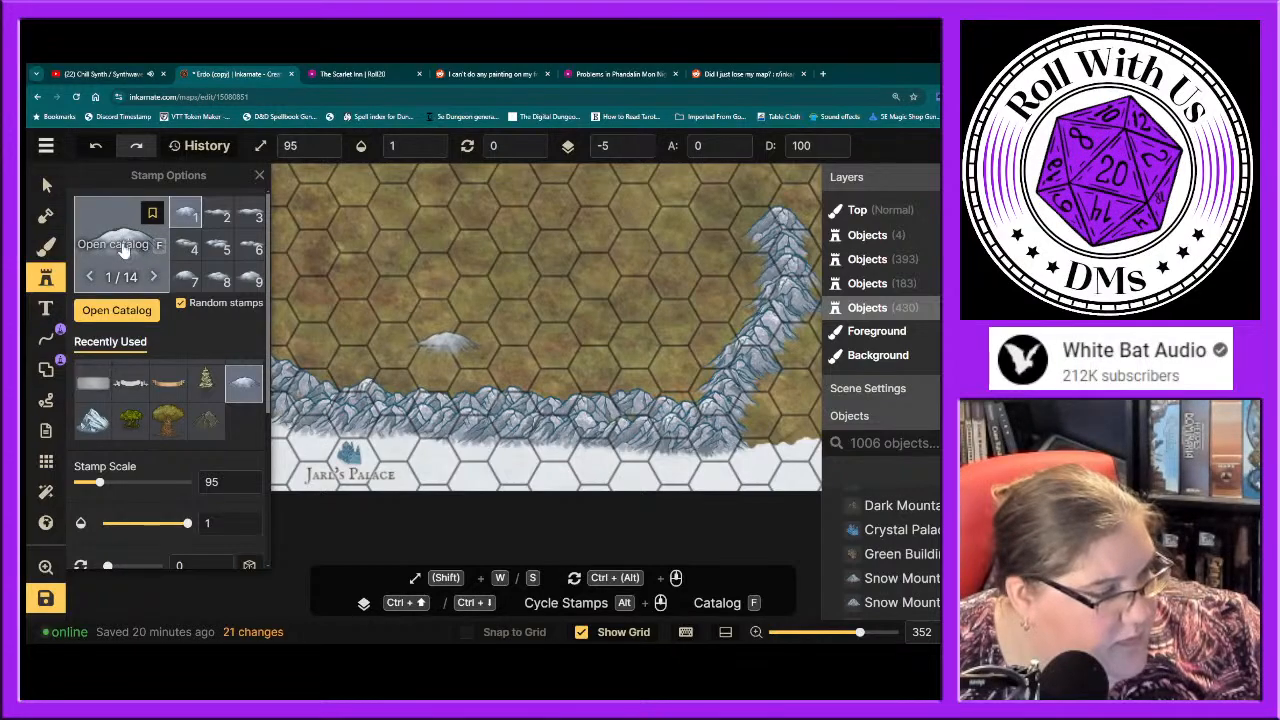
{"action": "left_click", "coordinate": [116, 310]}
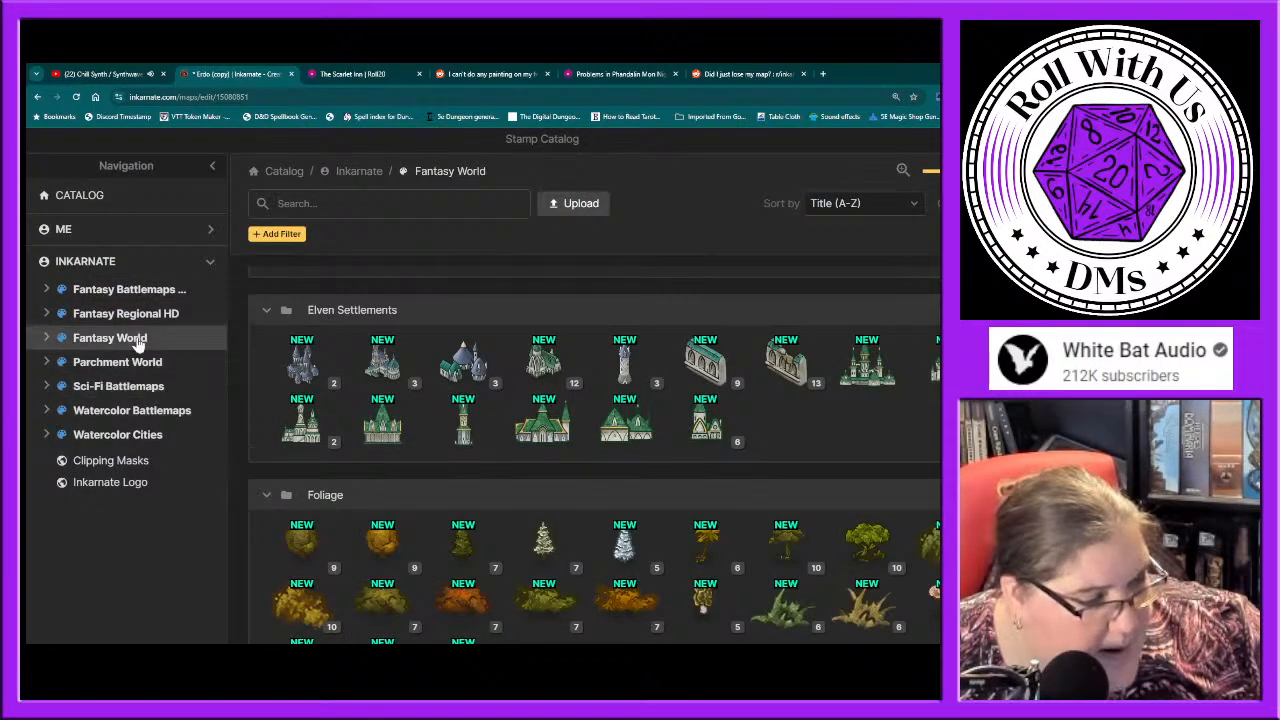
{"action": "scroll", "coordinate": [407, 426], "scroll_direction": "down", "scroll_amount": 1}
{"action": "scroll", "coordinate": [407, 426], "scroll_direction": "down", "scroll_amount": 5}
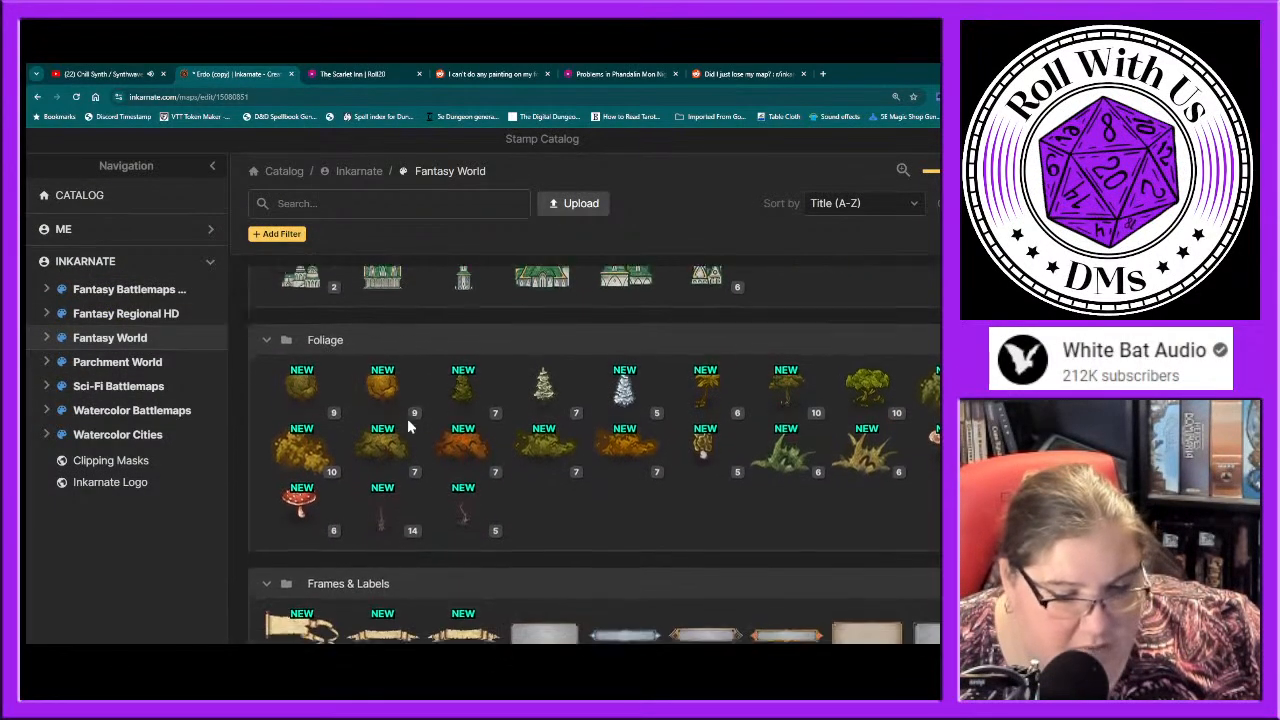
{"action": "scroll", "coordinate": [407, 427], "scroll_direction": "down", "scroll_amount": 6}
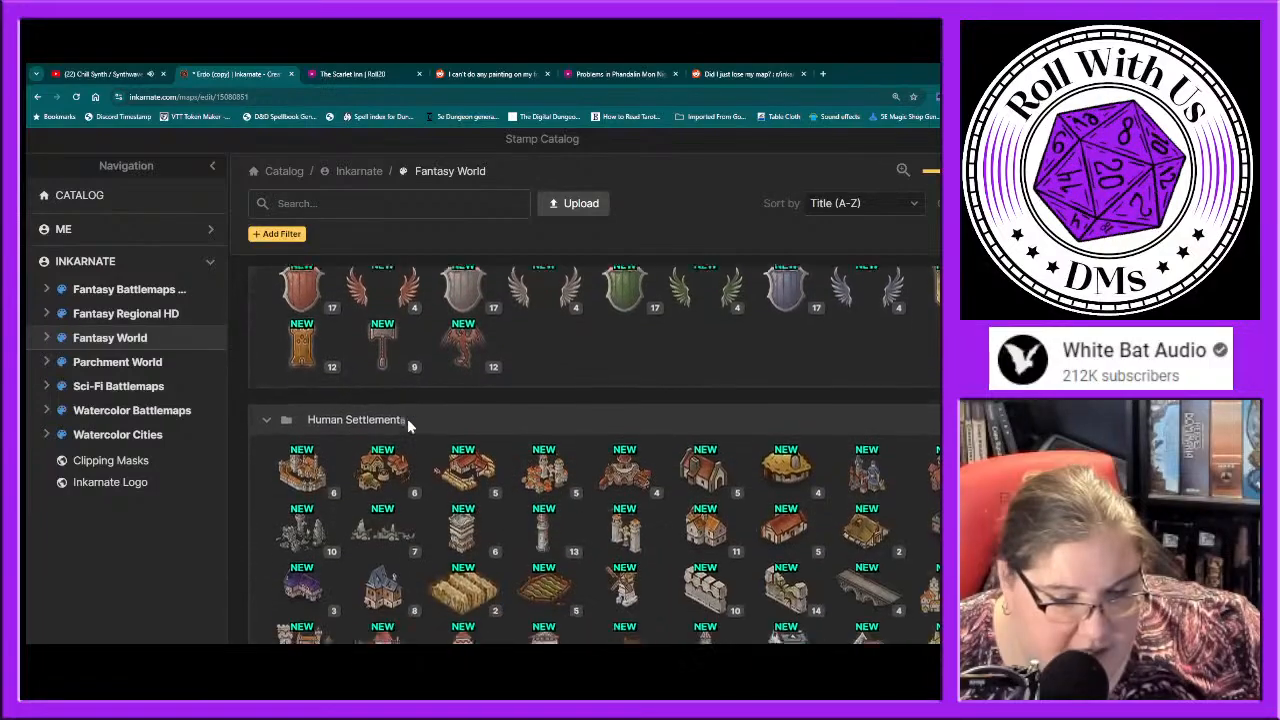
{"action": "scroll", "coordinate": [407, 418], "scroll_direction": "down", "scroll_amount": 3}
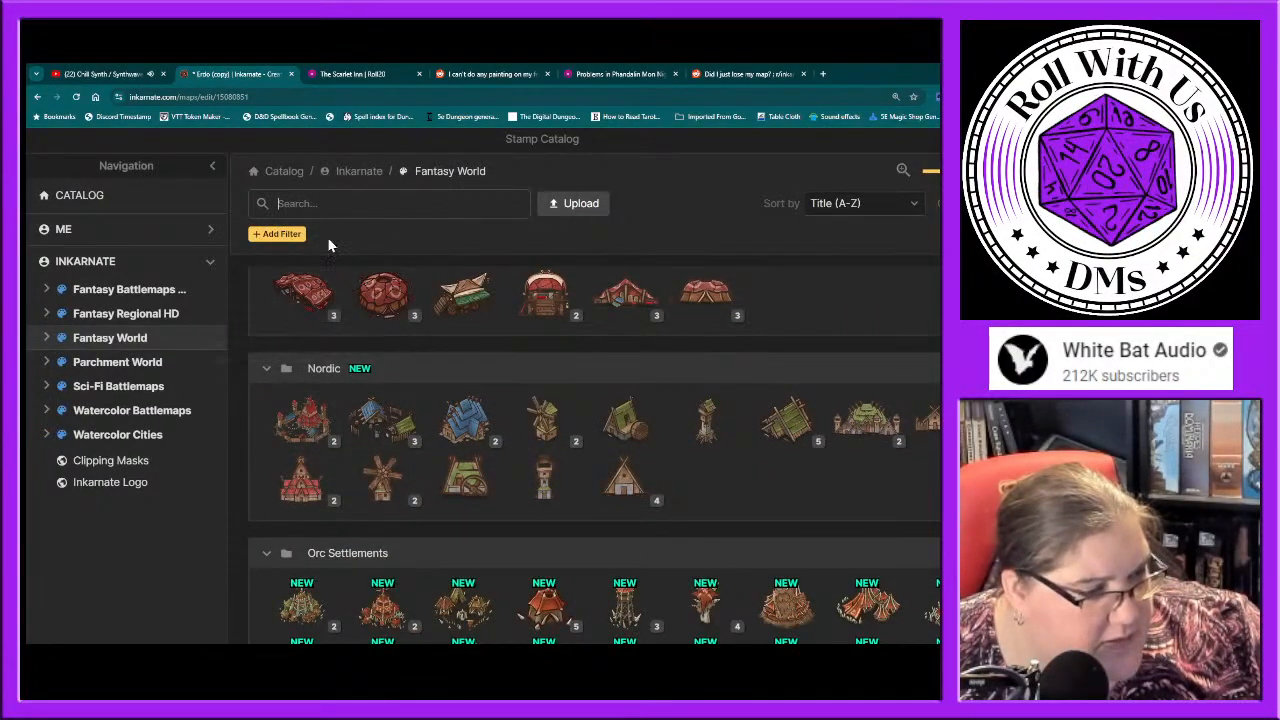
Step: Search the stamp catalog for "mountain" and choose the Light Snowcapped Mountains stamp from the Terrain group
{"action": "type", "text": "m"}
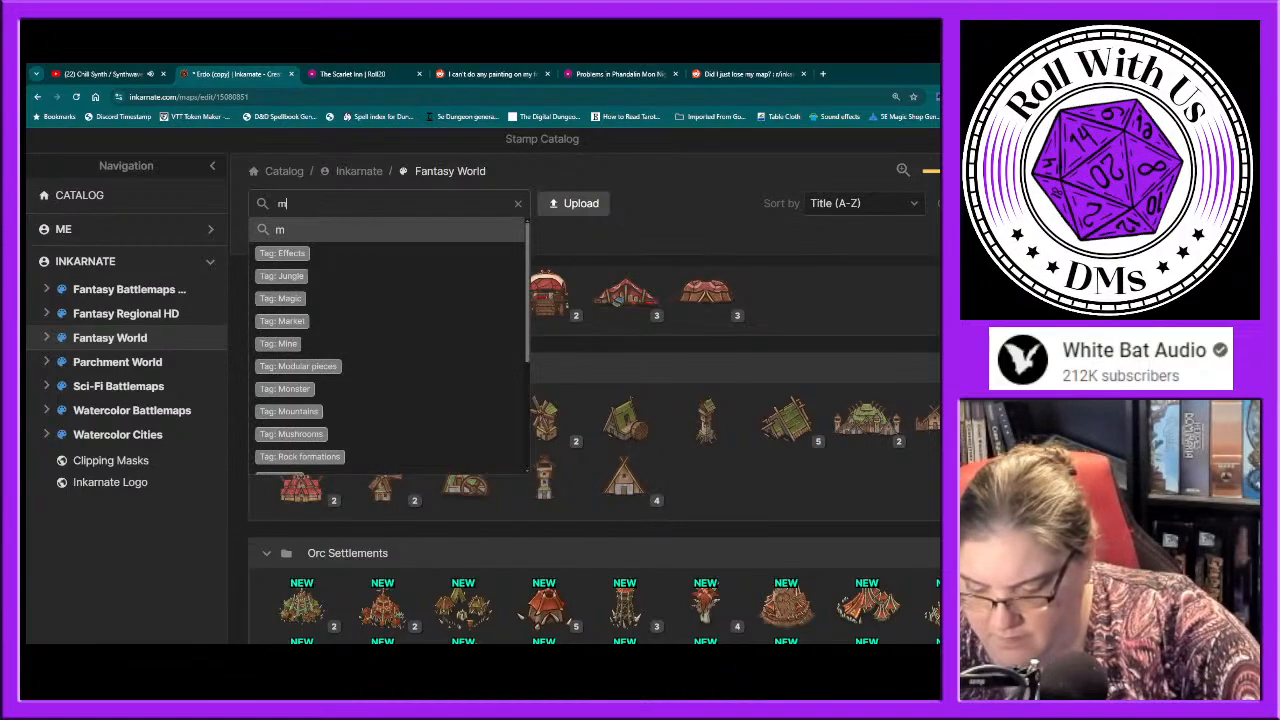
{"action": "type", "text": "ountain"}
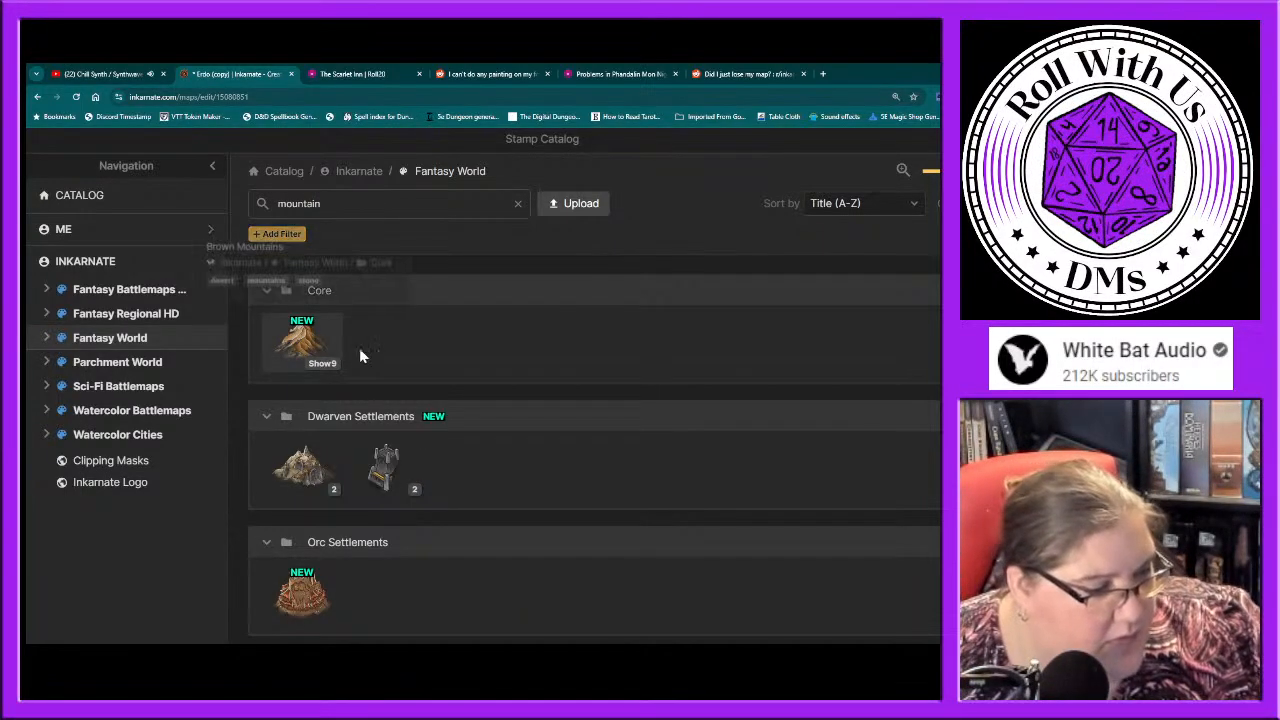
{"action": "scroll", "coordinate": [367, 348], "scroll_direction": "down", "scroll_amount": 2}
{"action": "scroll", "coordinate": [352, 375], "scroll_direction": "down", "scroll_amount": 2}
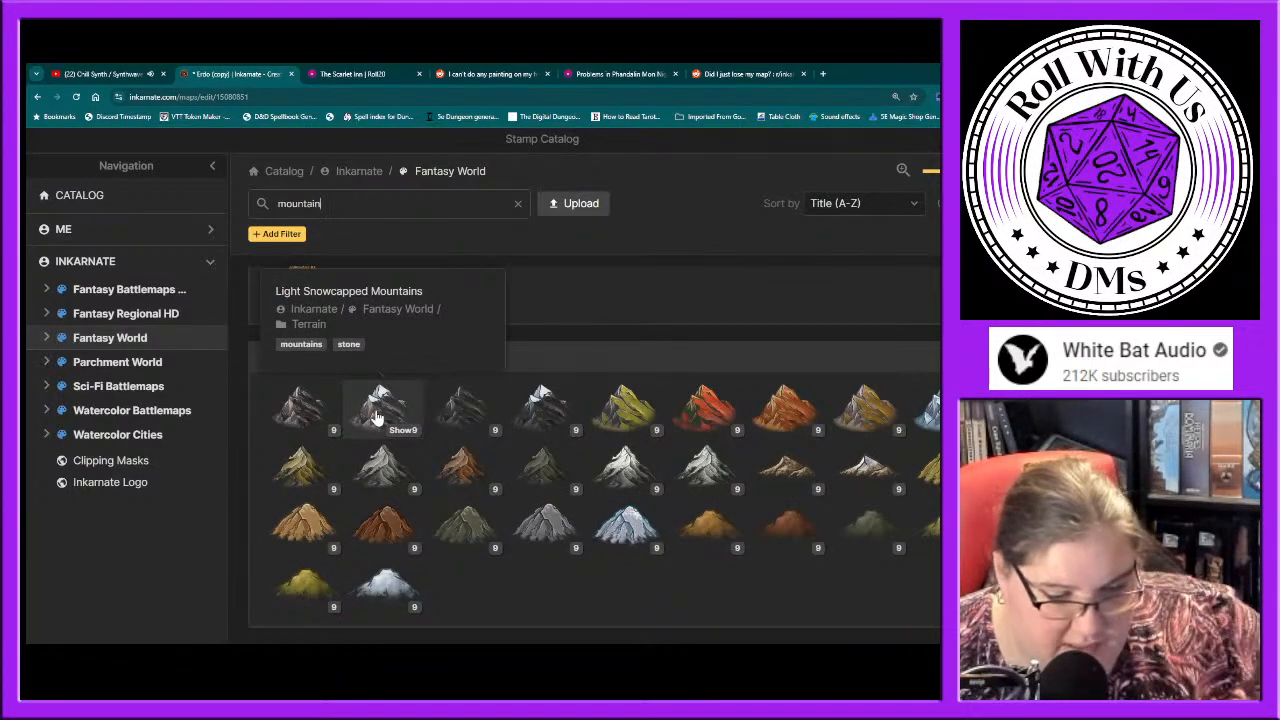
{"action": "left_click", "coordinate": [378, 418]}
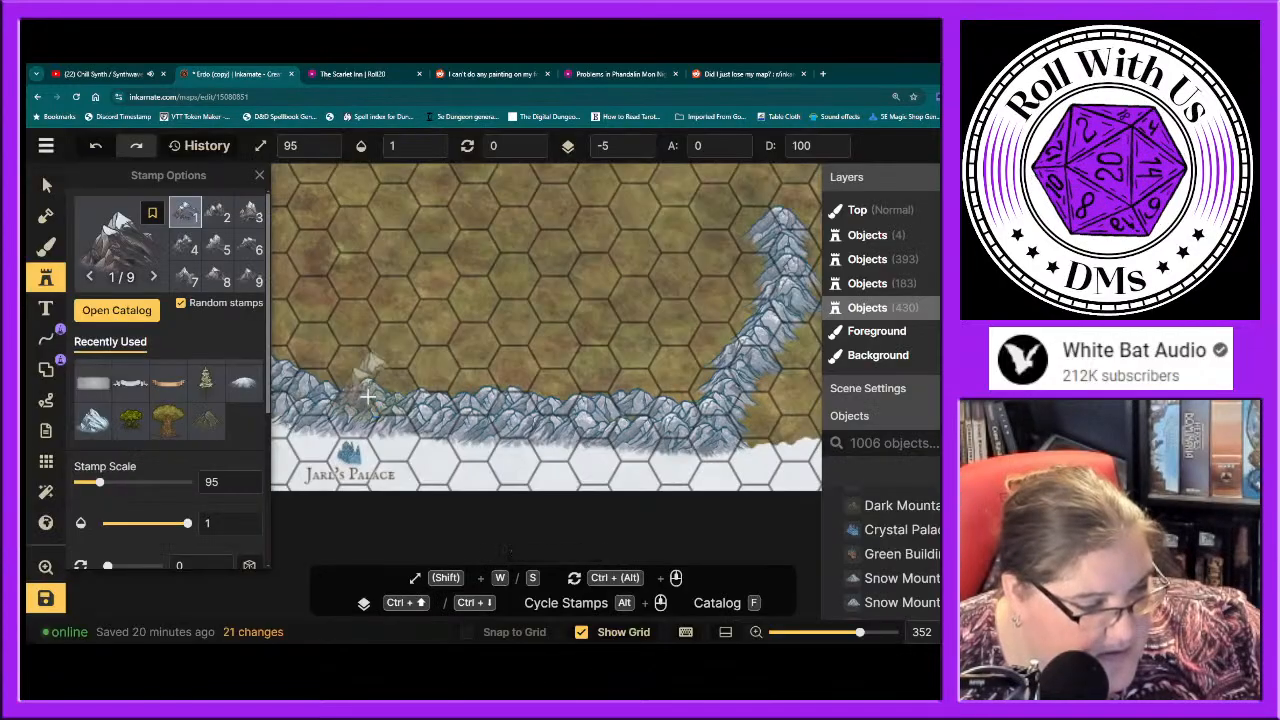
Step: Place a Light Snowcapped Mountains stamp at the western end of the range and reduce it to scale 54
{"action": "left_click", "coordinate": [258, 174]}
{"action": "left_click", "coordinate": [194, 313]}
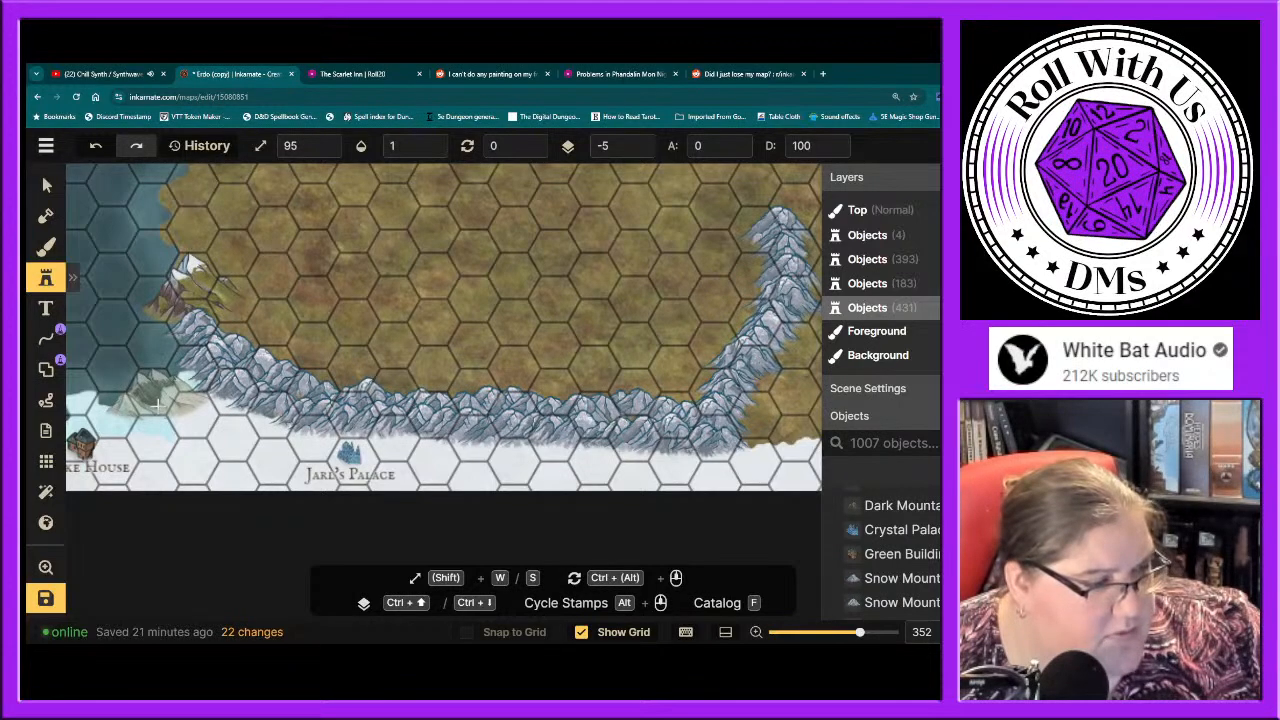
{"action": "left_click", "coordinate": [47, 187]}
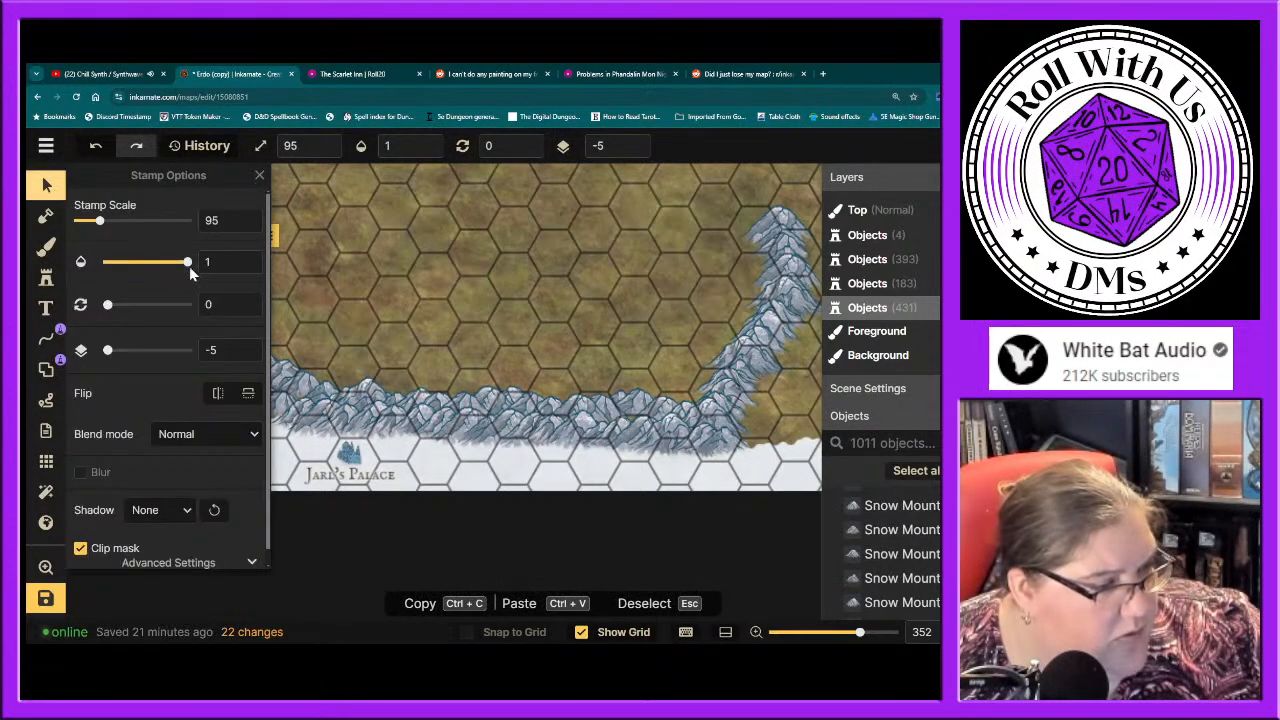
{"action": "left_click", "coordinate": [258, 177]}
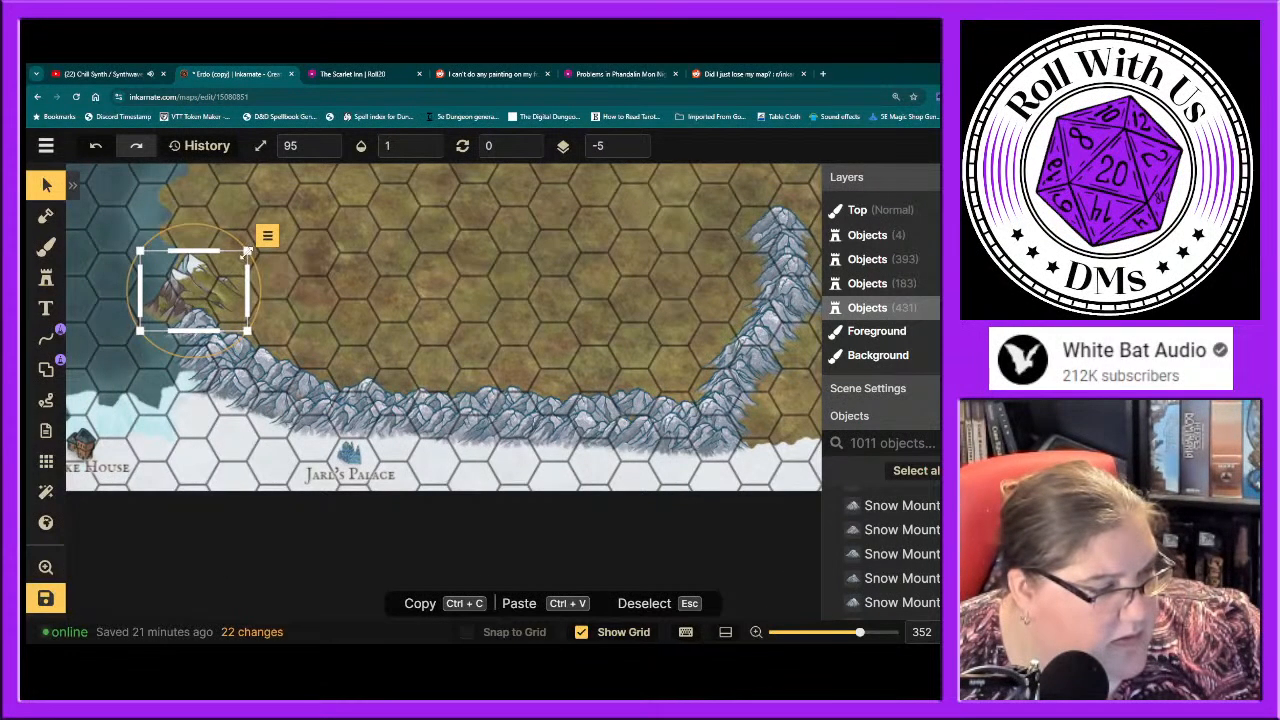
{"action": "left_click_drag", "start_coordinate": [250, 250], "coordinate": [201, 298]}
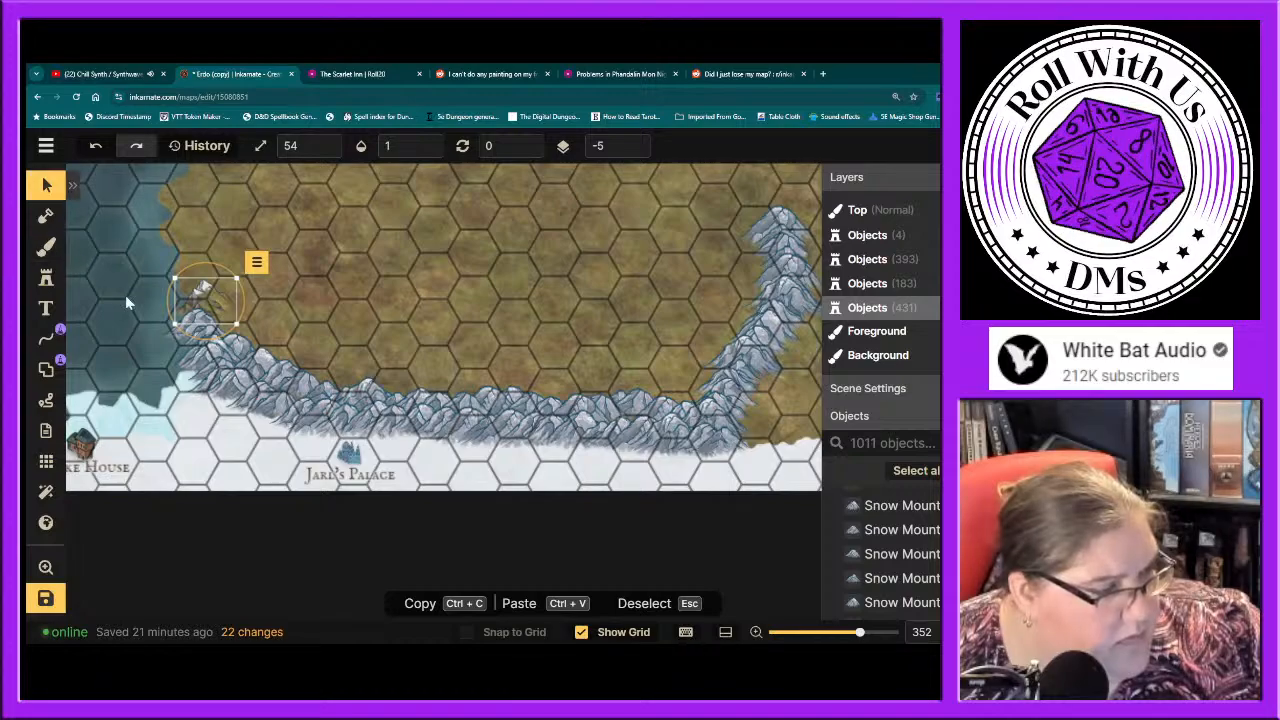
Step: Paint Light Snowcapped Mountains stamps at scale 54 along the range's northern edge and around both sides of its northward branch
{"action": "left_click", "coordinate": [46, 279]}
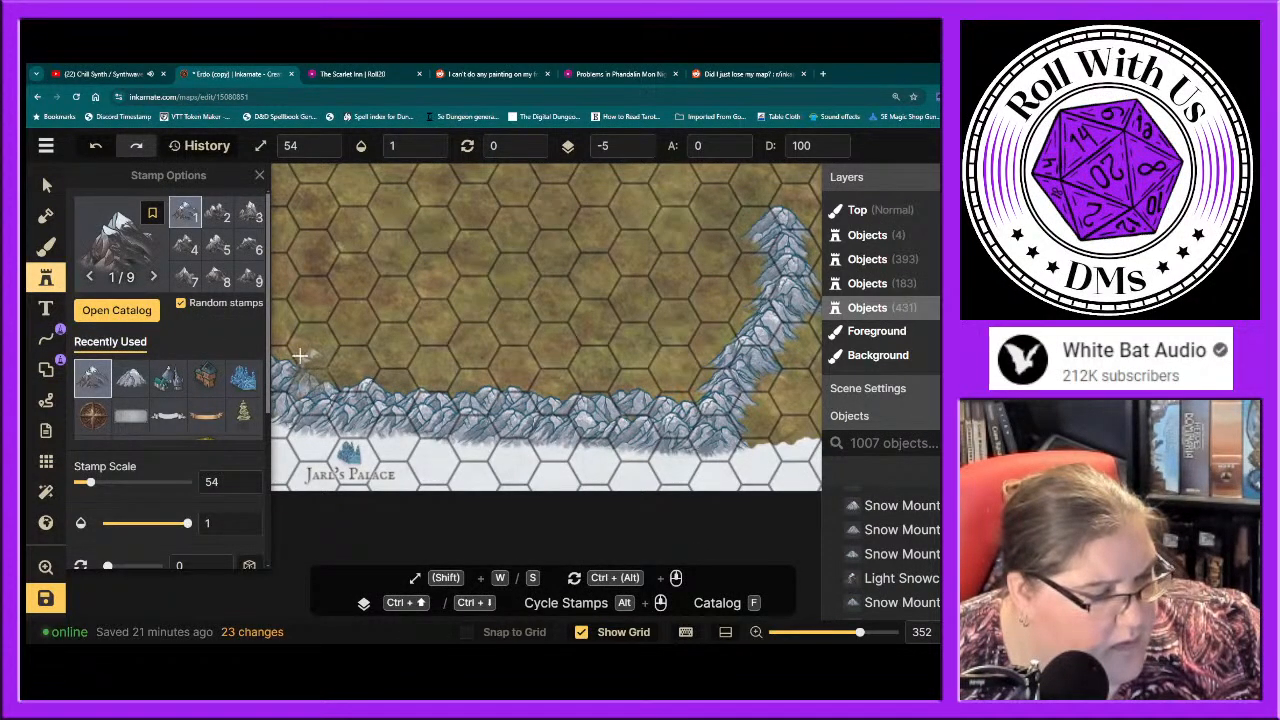
{"action": "left_click", "coordinate": [259, 177]}
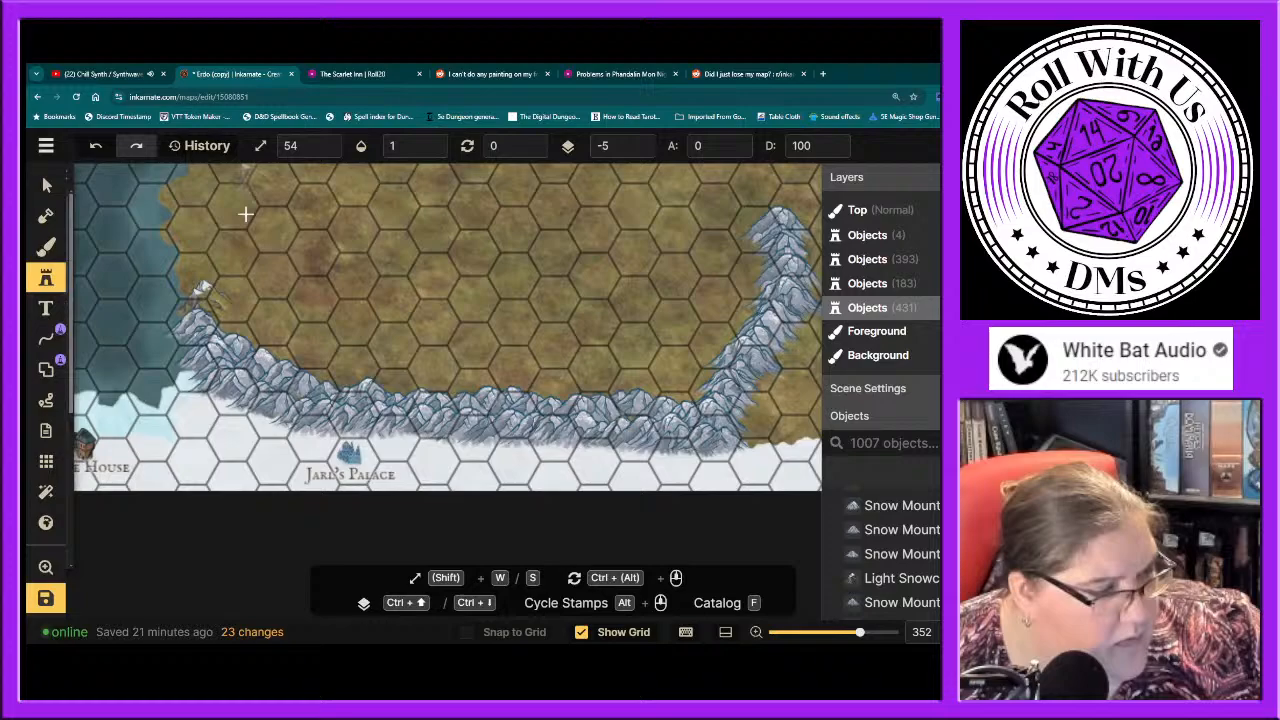
{"action": "left_click", "coordinate": [232, 340]}
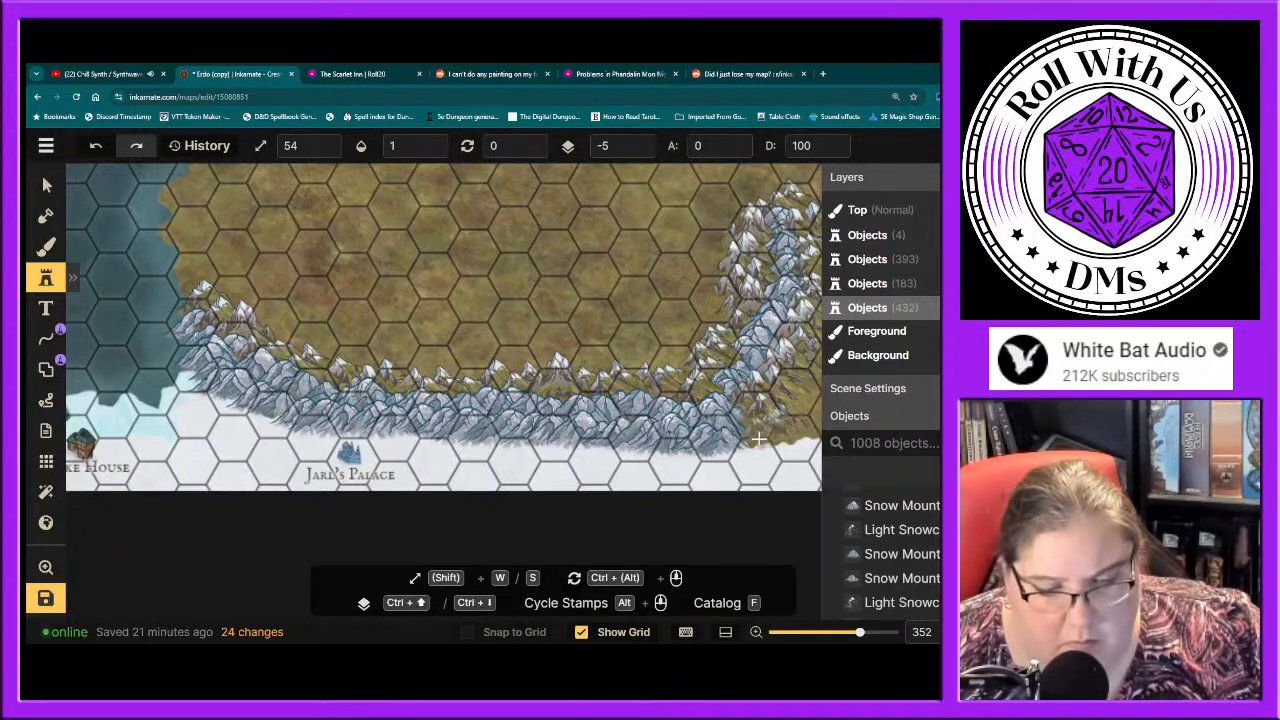
{"action": "left_click", "coordinate": [800, 405]}
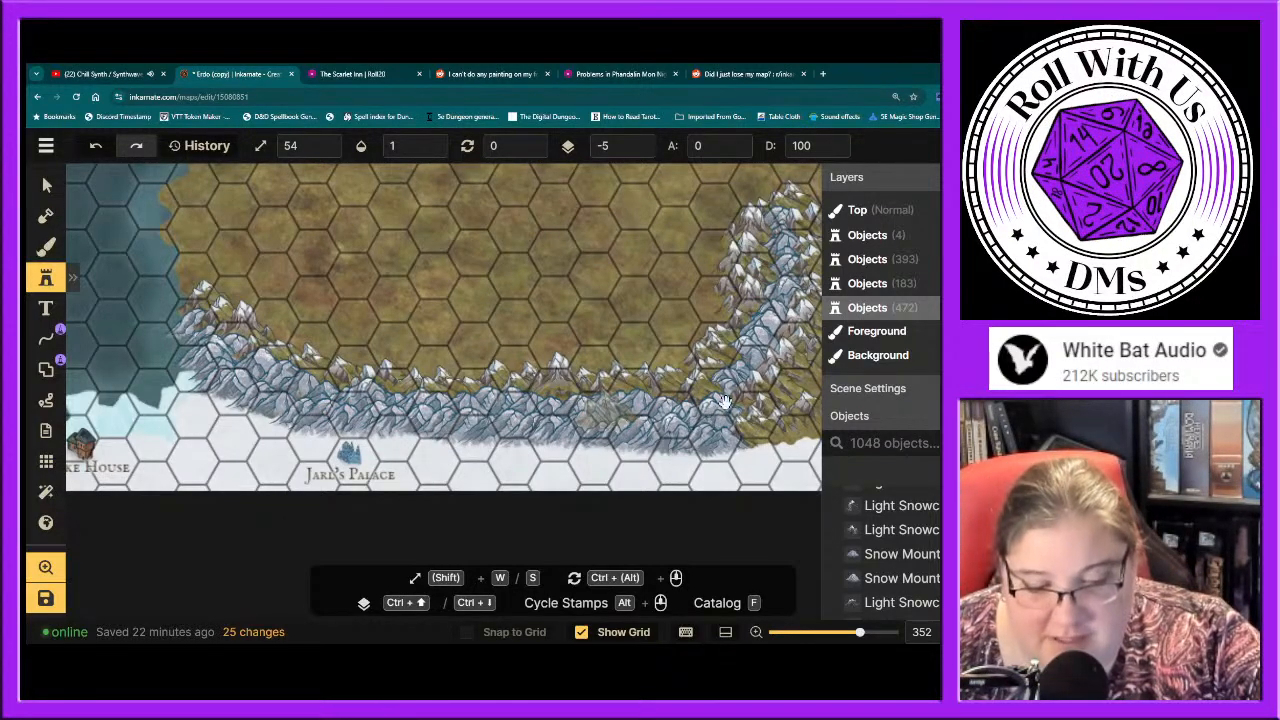
Step: Paint Light Snowcapped Mountains stamps at scale 54 along the snow border east of the range's northward branch
{"action": "left_click_drag", "start_coordinate": [724, 401], "coordinate": [100, 405]}
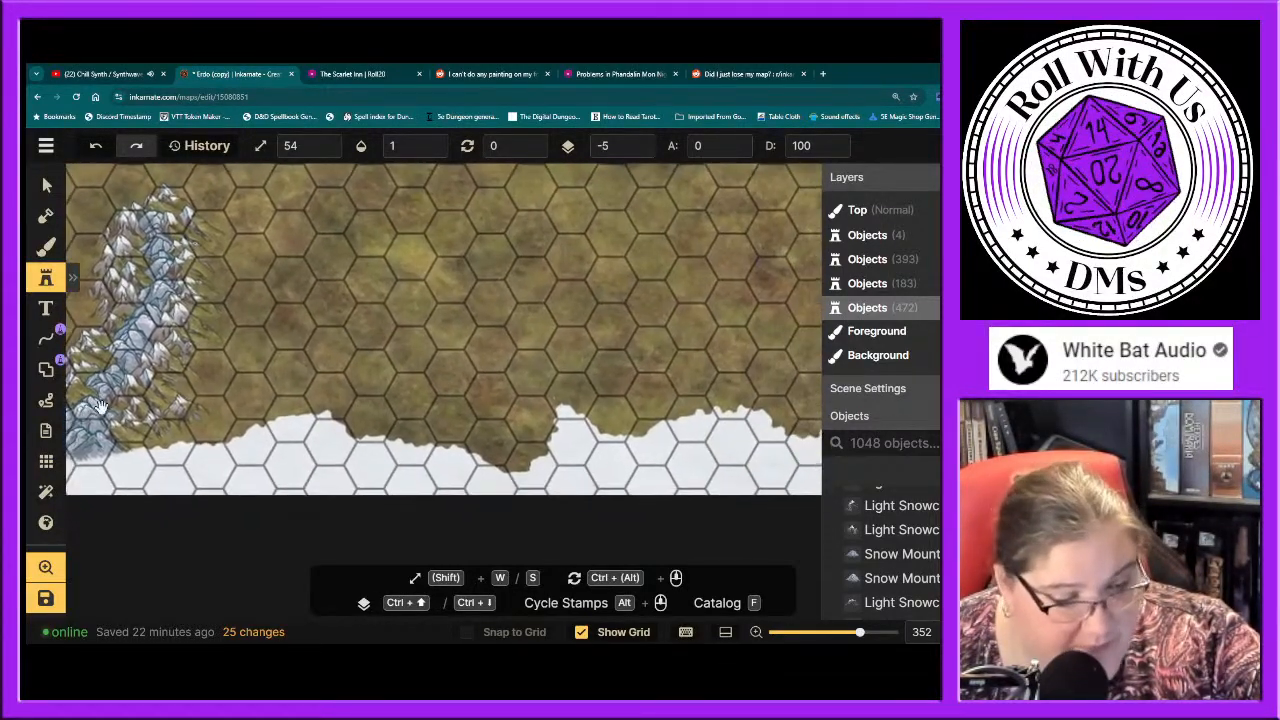
{"action": "left_click", "coordinate": [206, 430]}
{"action": "left_click", "coordinate": [175, 428]}
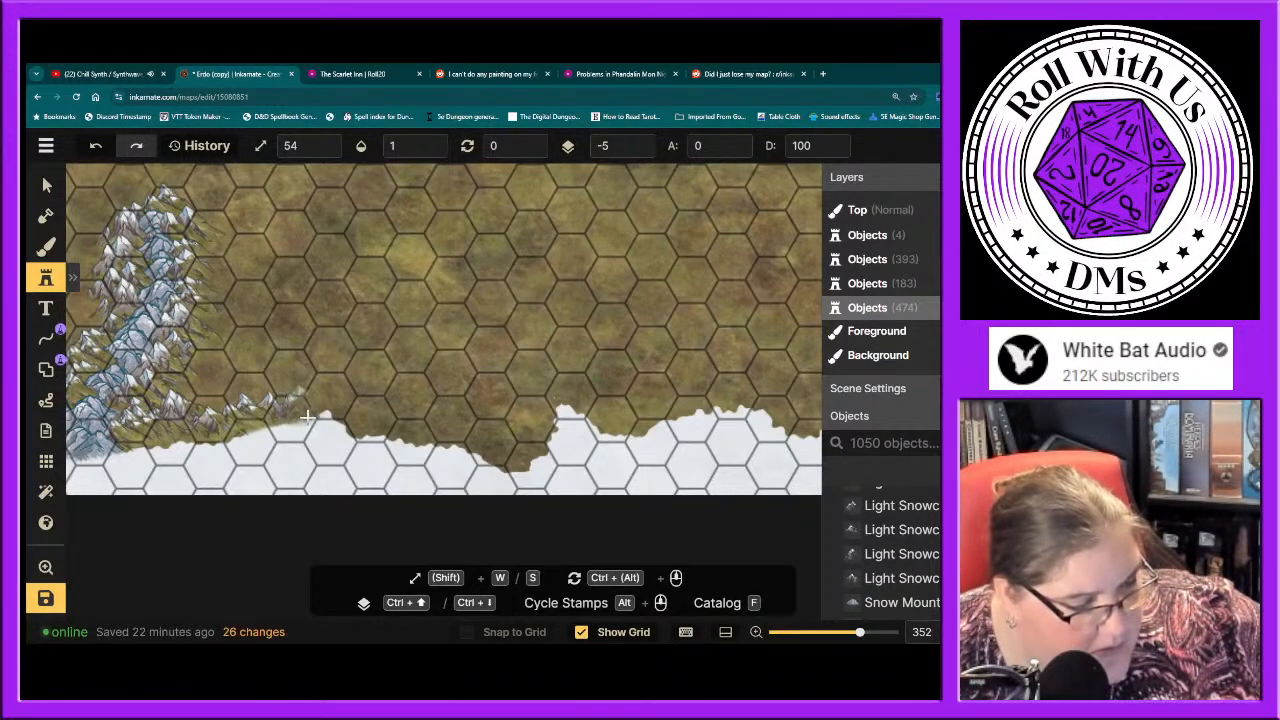
{"action": "mouse_move", "coordinate": [307, 416]}
{"action": "left_mouse_down"}
{"action": "mouse_move", "coordinate": [523, 462]}
{"action": "mouse_move", "coordinate": [564, 412]}
{"action": "mouse_move", "coordinate": [619, 432]}
{"action": "mouse_move", "coordinate": [670, 420]}
{"action": "left_mouse_up"}
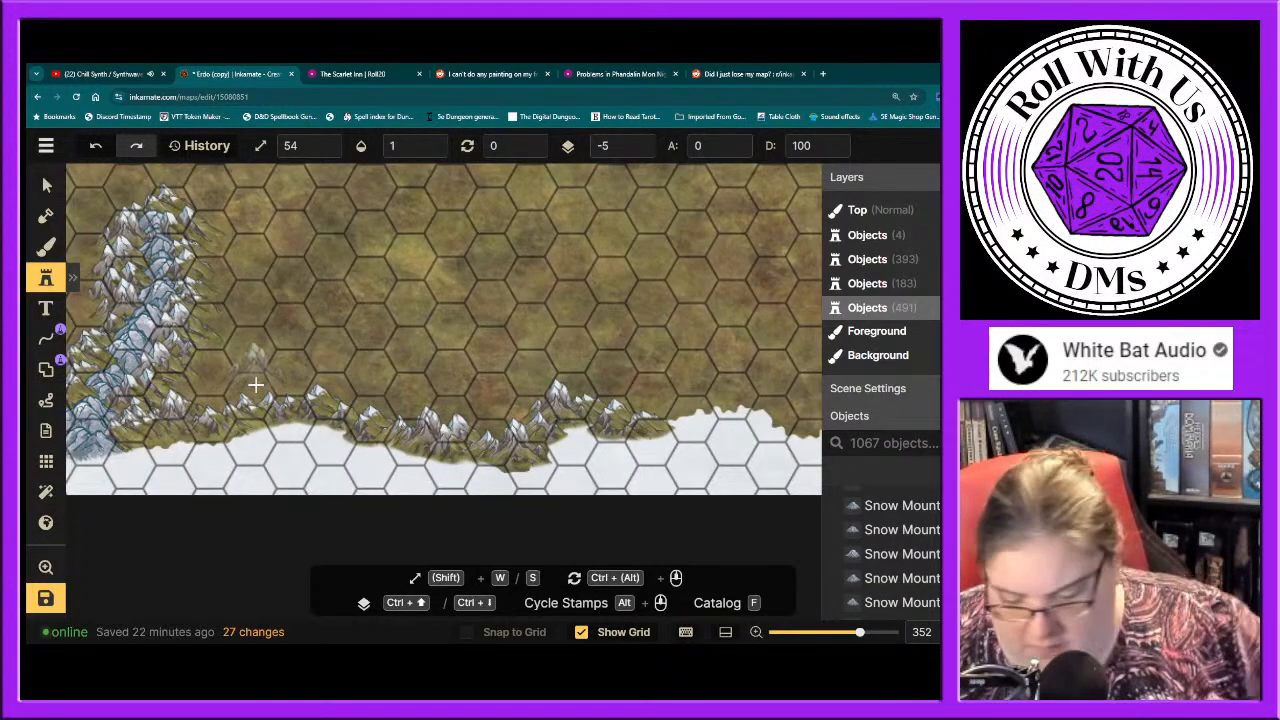
Step: Choose the Green Mountains stamp from the Terrain group of the catalog's "mountain" results
{"action": "key", "text": "space"}
{"action": "left_click_drag", "start_coordinate": [157, 378], "coordinate": [395, 409]}
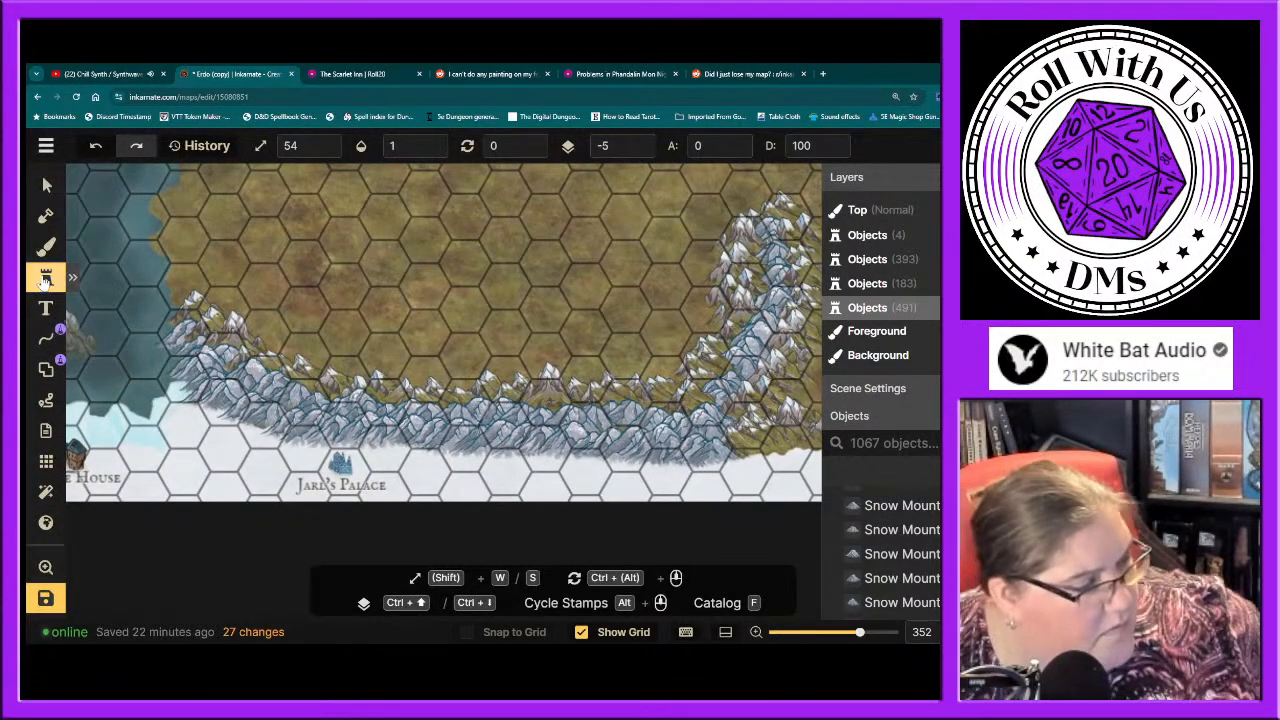
{"action": "left_click", "coordinate": [44, 282]}
{"action": "left_click", "coordinate": [118, 243]}
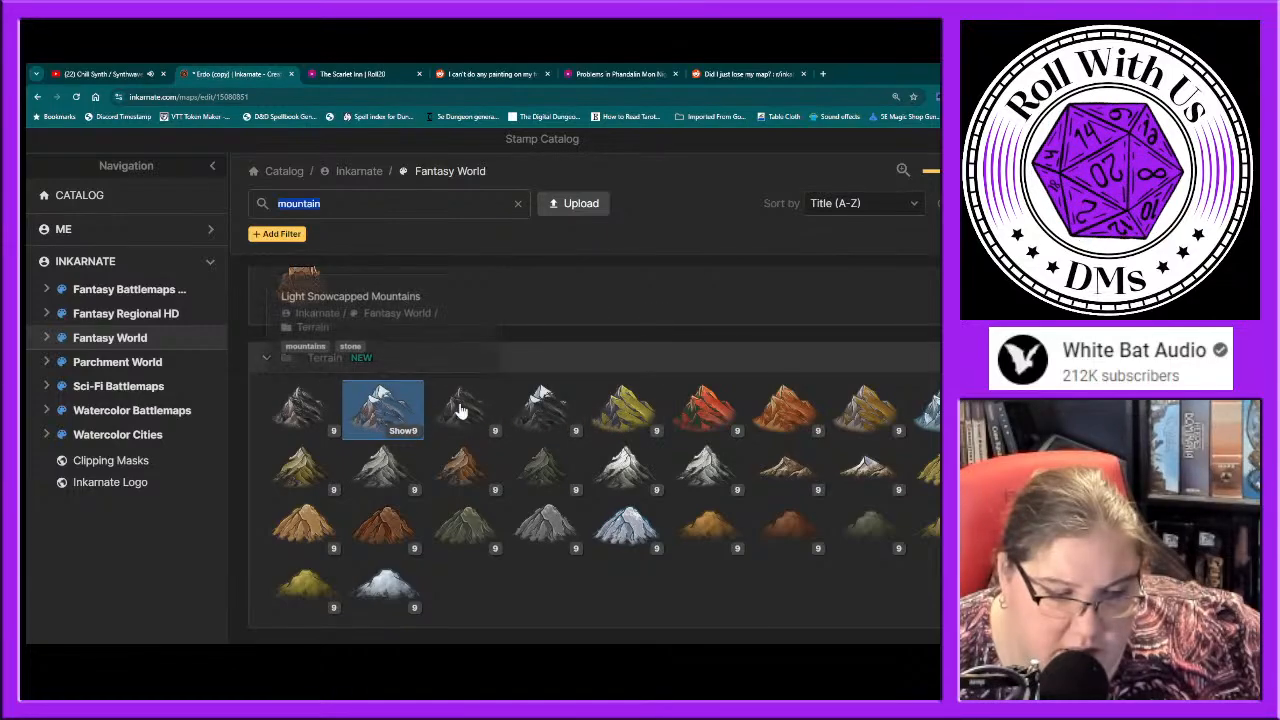
{"action": "left_click", "coordinate": [622, 410]}
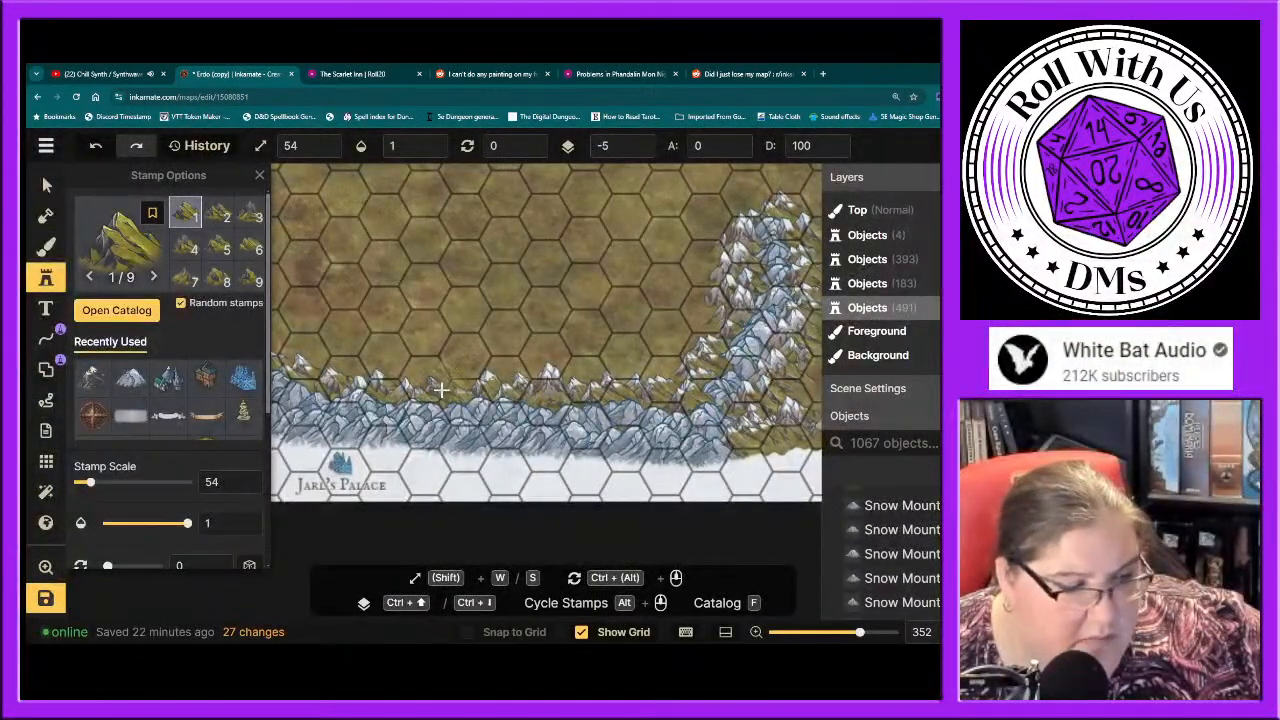
Step: Paint Green Mountains stamps at scale 54 around the northward branch, along the range's northern edge and up the western coast
{"action": "left_click", "coordinate": [757, 212]}
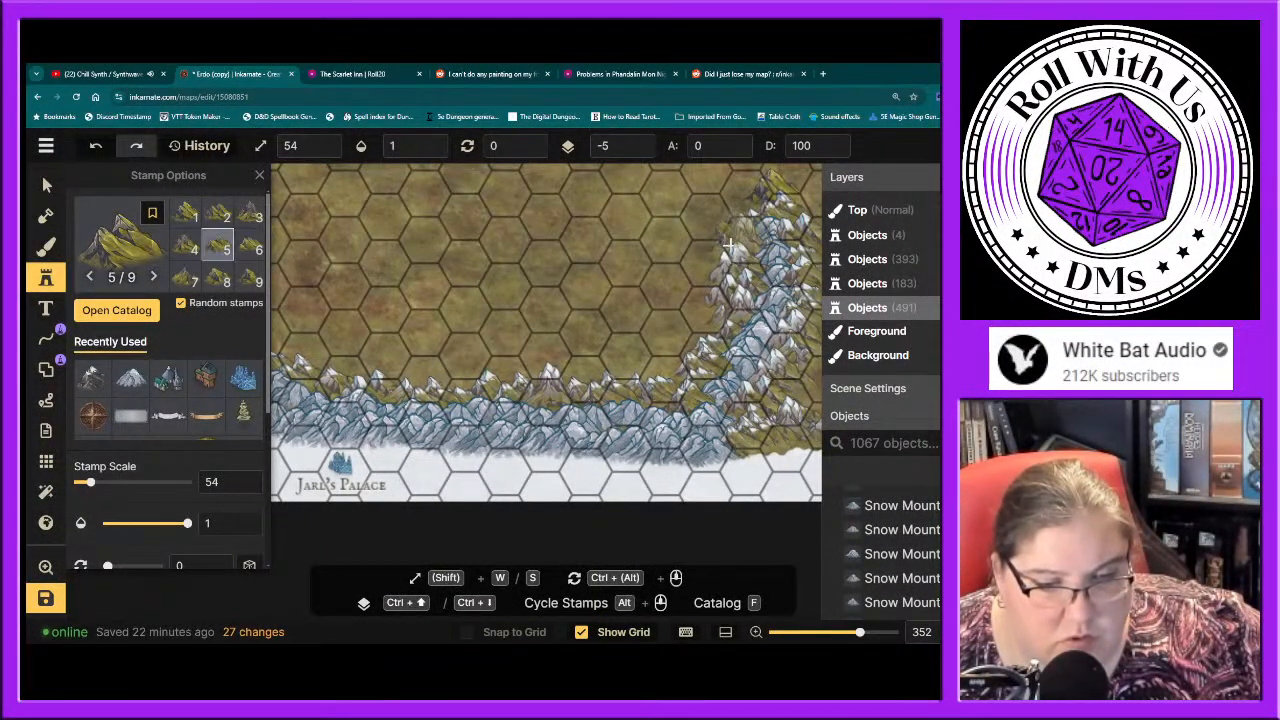
{"action": "left_click", "coordinate": [741, 209]}
{"action": "left_click", "coordinate": [724, 224]}
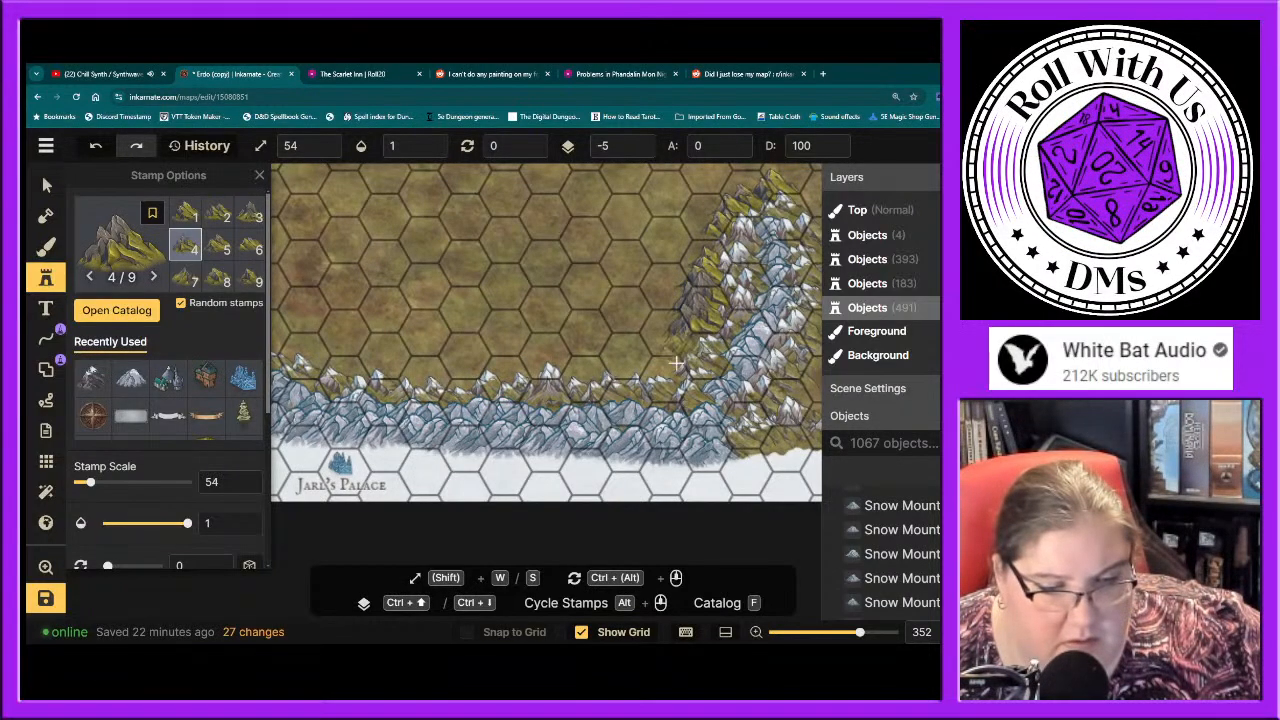
{"action": "left_click", "coordinate": [630, 362]}
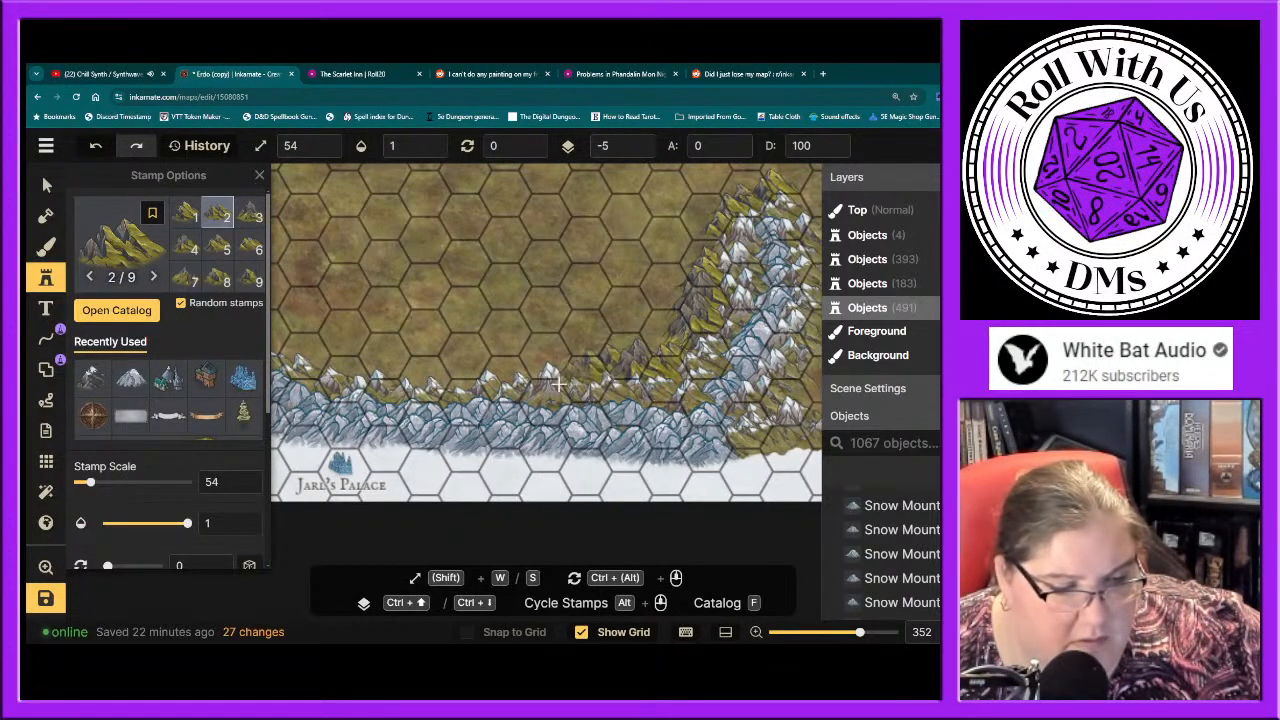
{"action": "left_click", "coordinate": [502, 383]}
{"action": "left_click", "coordinate": [452, 377]}
{"action": "left_click", "coordinate": [430, 382]}
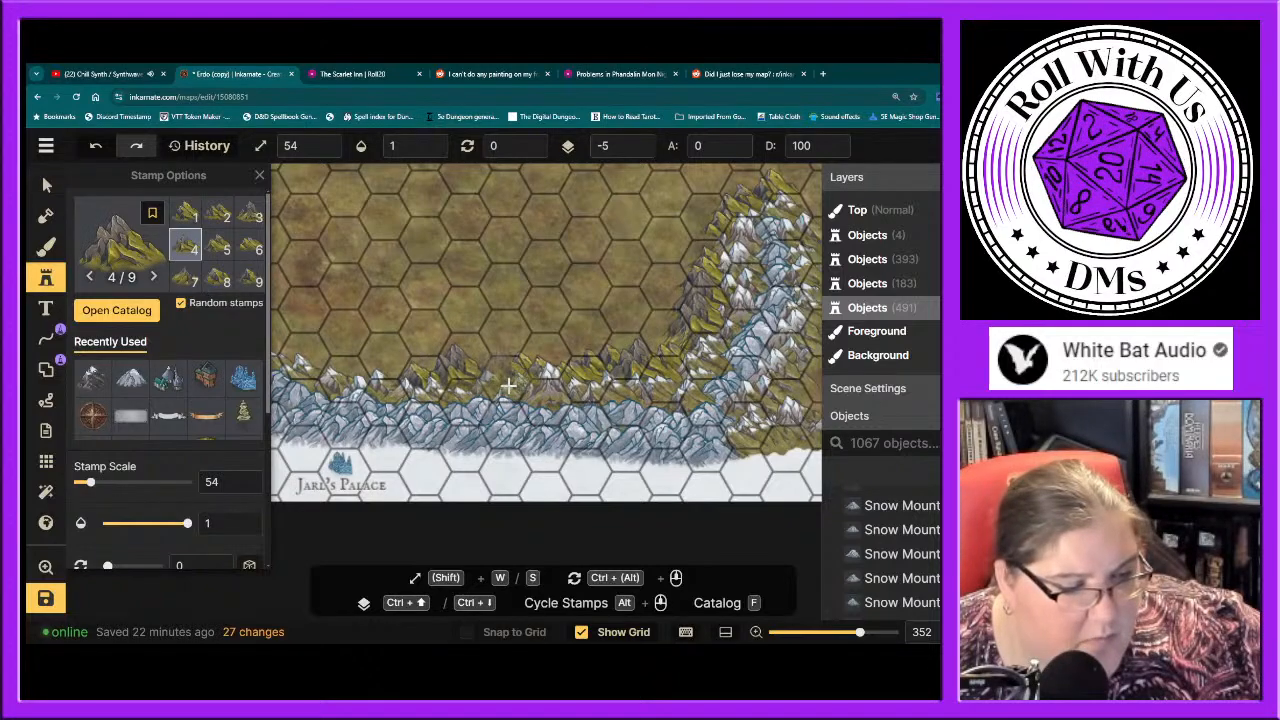
{"action": "left_click", "coordinate": [415, 386]}
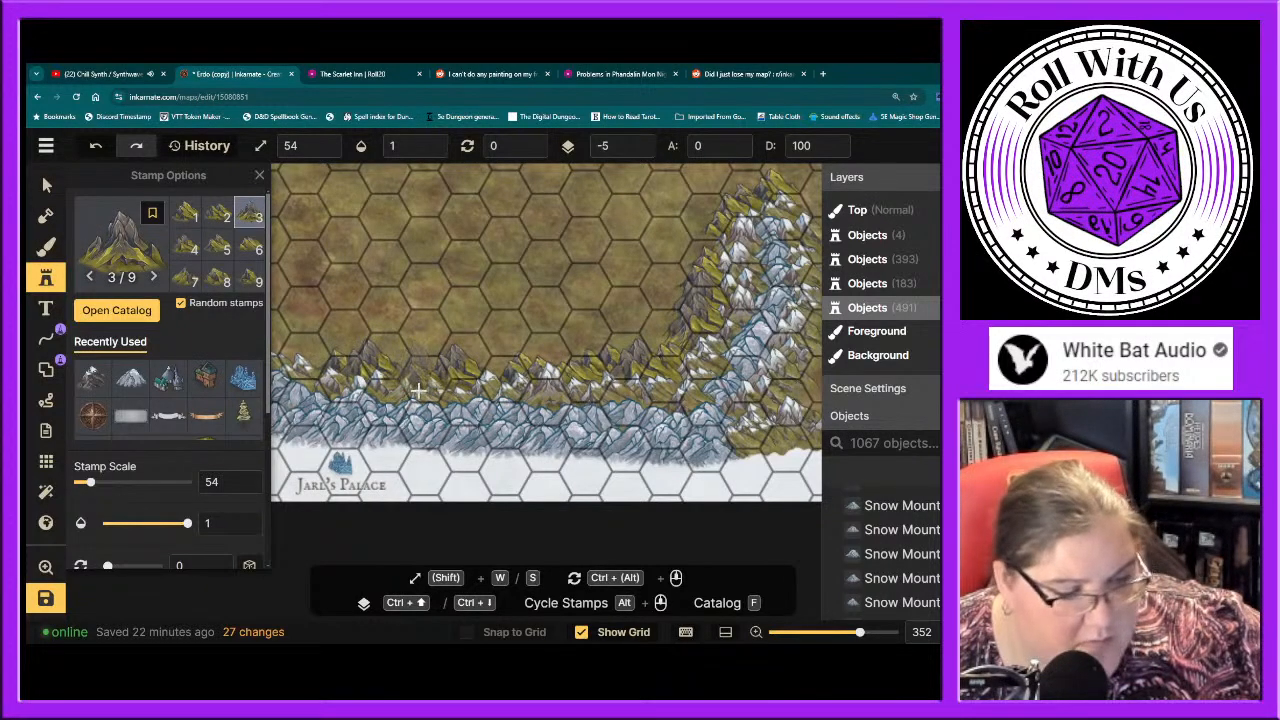
{"action": "left_click_drag", "start_coordinate": [418, 391], "coordinate": [752, 383]}
{"action": "key", "text": "space"}
{"action": "mouse_move", "coordinate": [602, 357]}
{"action": "left_mouse_down"}
{"action": "mouse_move", "coordinate": [644, 364]}
{"action": "mouse_move", "coordinate": [578, 344]}
{"action": "mouse_move", "coordinate": [495, 290]}
{"action": "mouse_move", "coordinate": [478, 235]}
{"action": "mouse_move", "coordinate": [495, 198]}
{"action": "left_mouse_up"}
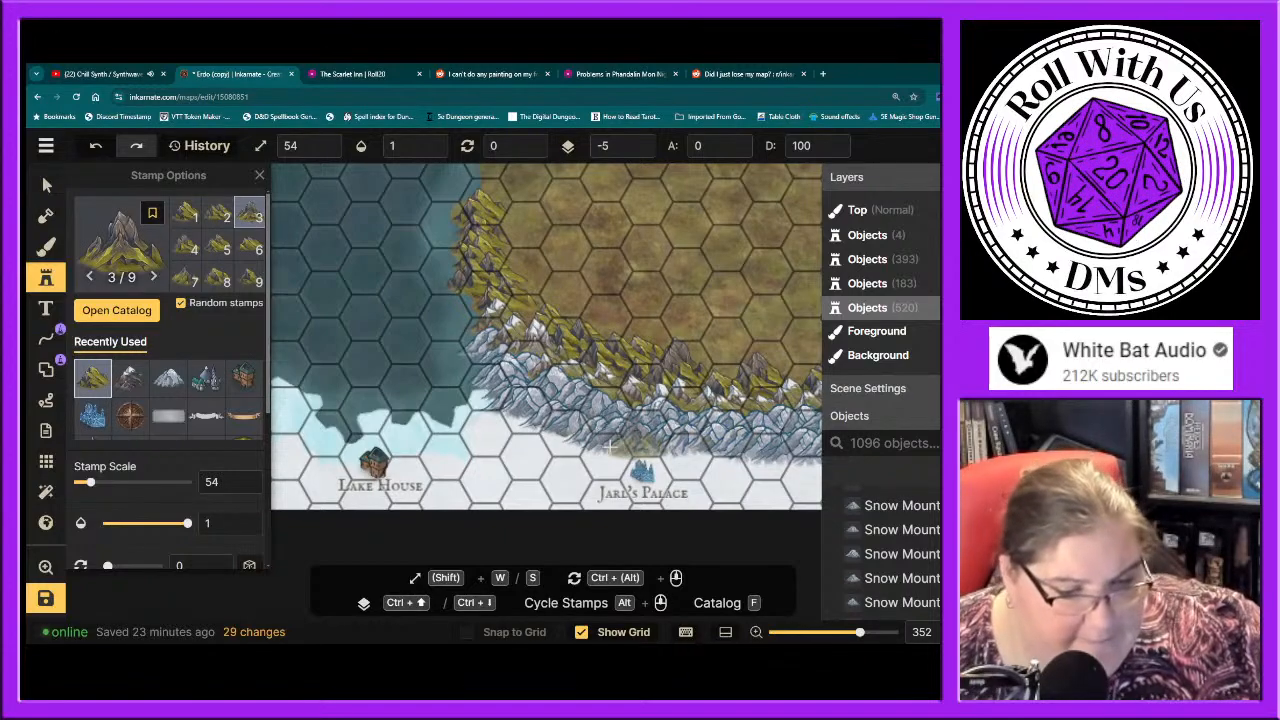
Step: Check the southern terrain on The Scarlet Inn hex map in Roll20, then return to the Inkarnate map
{"action": "scroll", "coordinate": [605, 430], "scroll_direction": "down", "scroll_amount": 3}
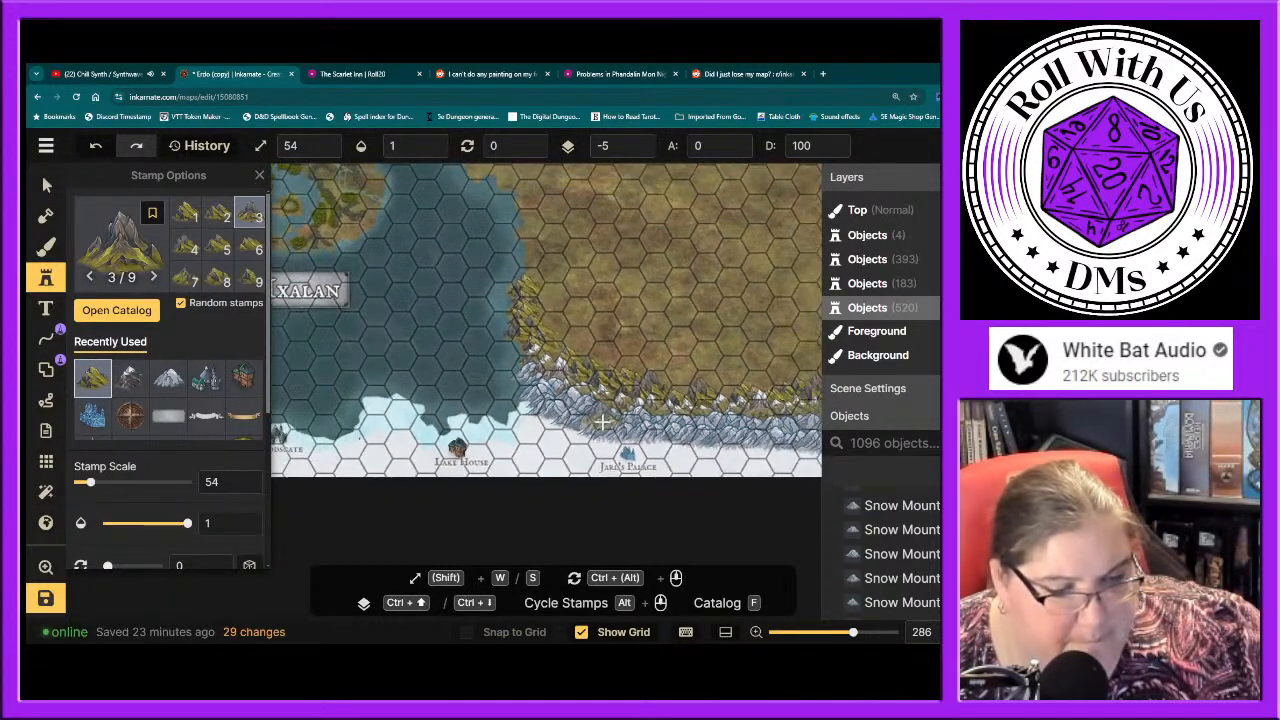
{"action": "scroll", "coordinate": [603, 423], "scroll_direction": "down", "scroll_amount": 10}
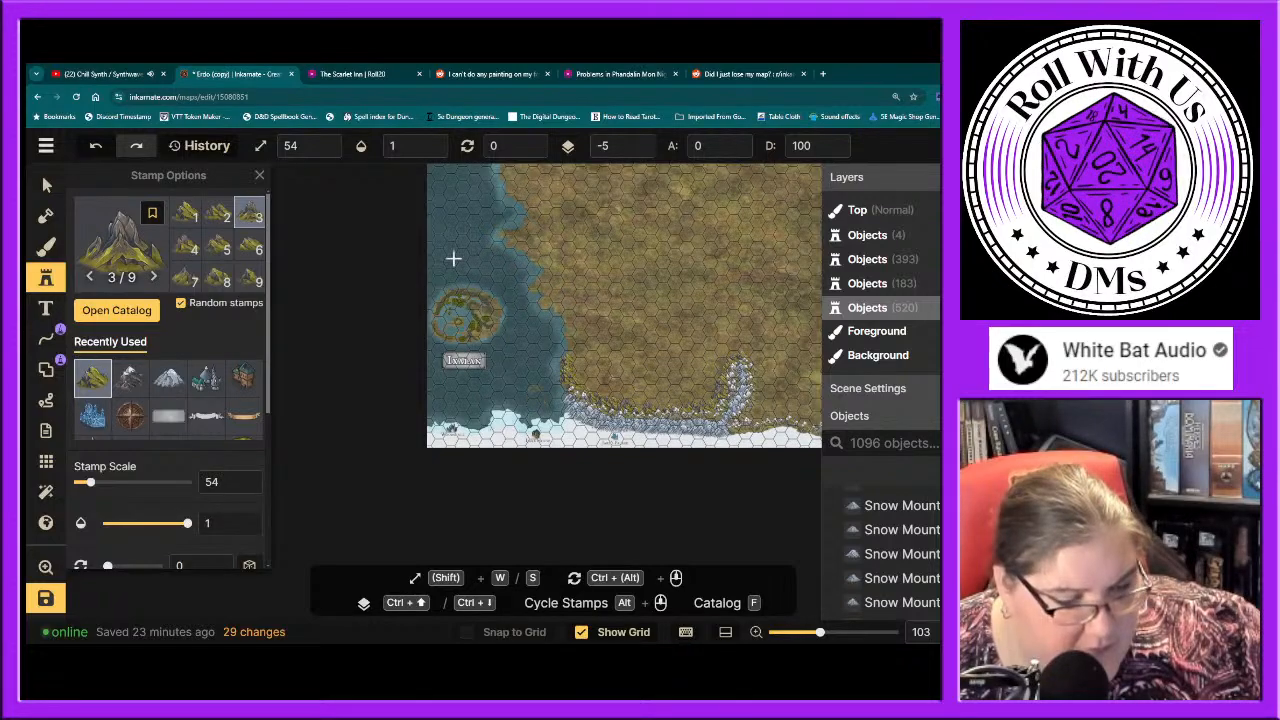
{"action": "left_click", "coordinate": [350, 74]}
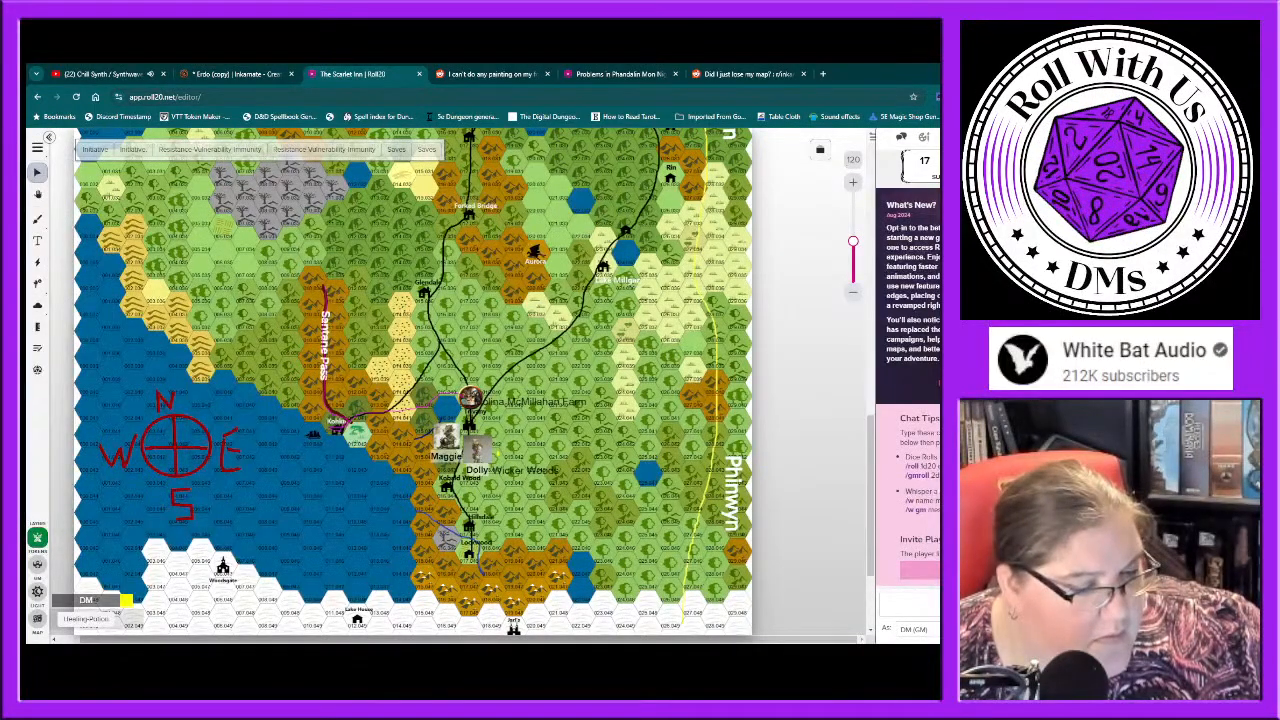
{"action": "left_click", "coordinate": [253, 74]}
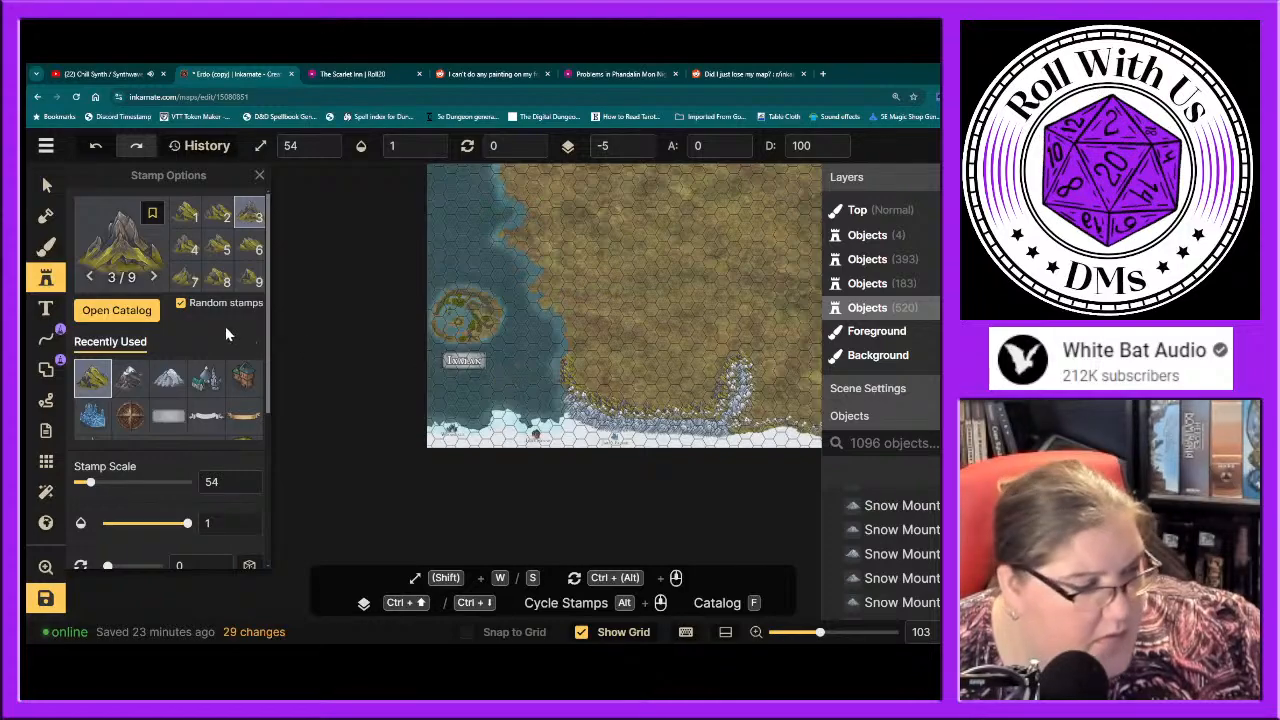
Step: Search the Fantasy World section of the stamp catalog for "tree"
{"action": "left_click", "coordinate": [47, 281]}
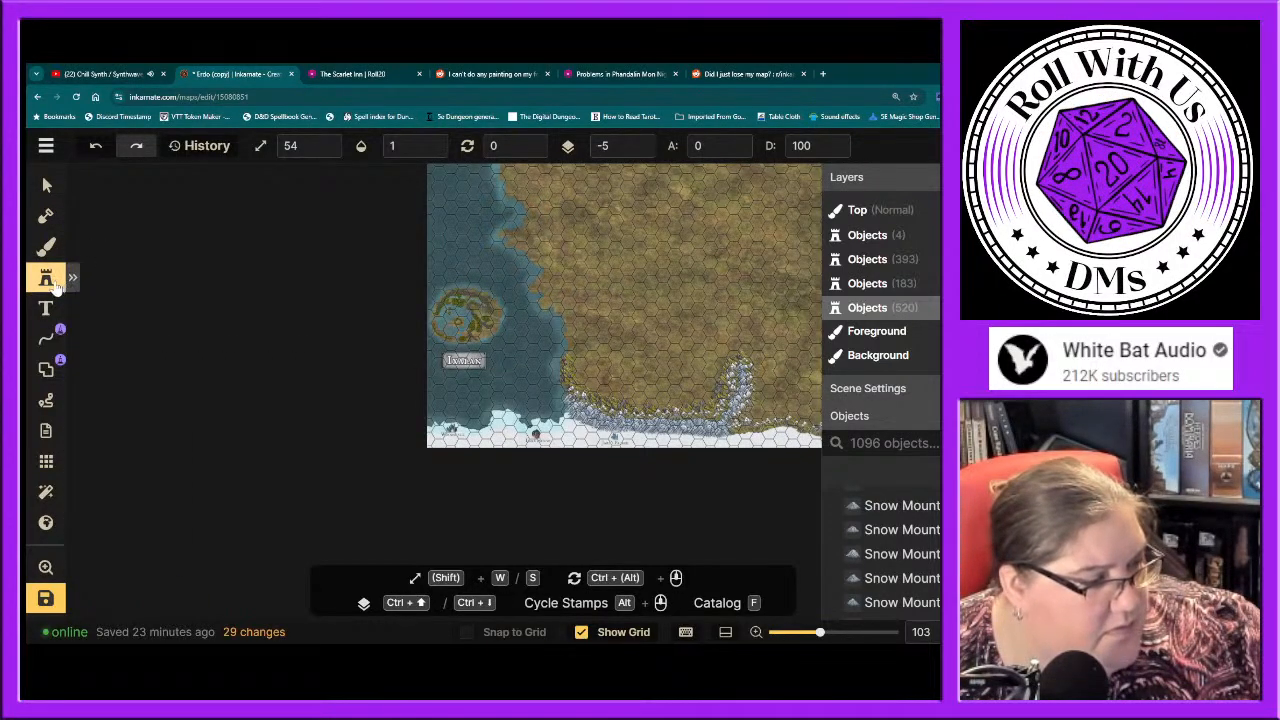
{"action": "left_click", "coordinate": [46, 277]}
{"action": "left_click", "coordinate": [117, 240]}
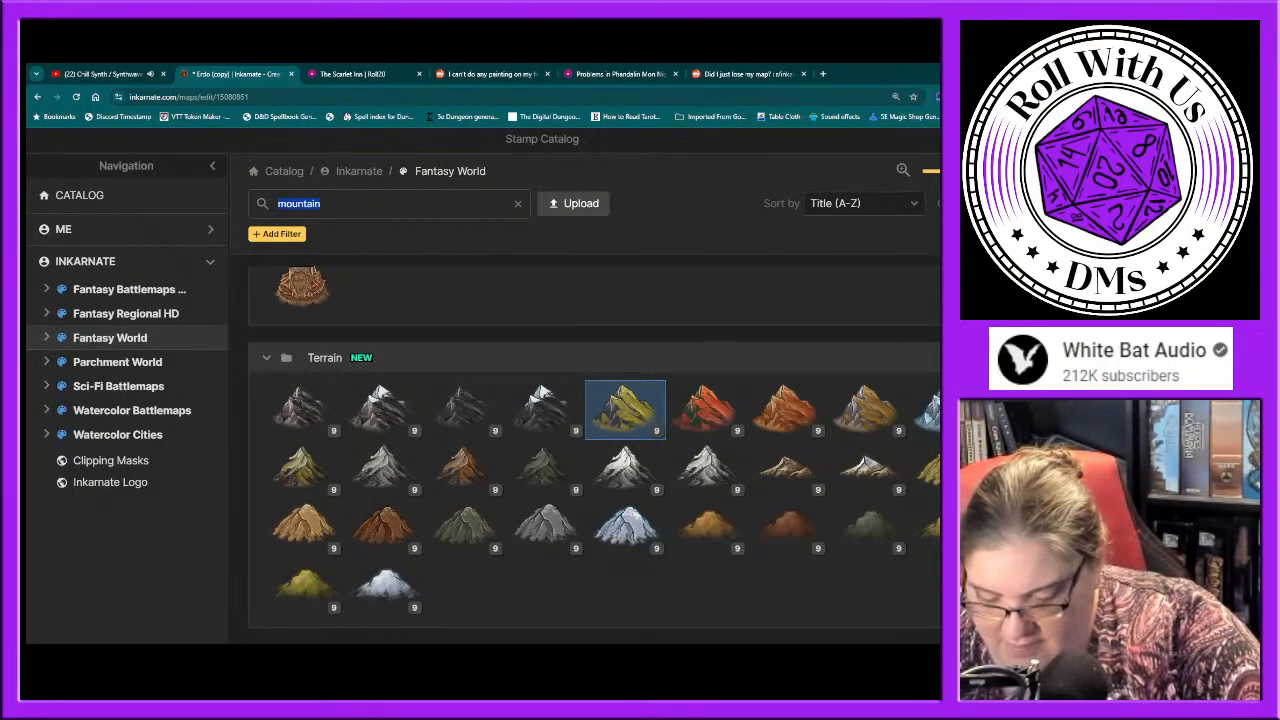
{"action": "type", "text": "tree"}
{"action": "key", "text": "Return"}
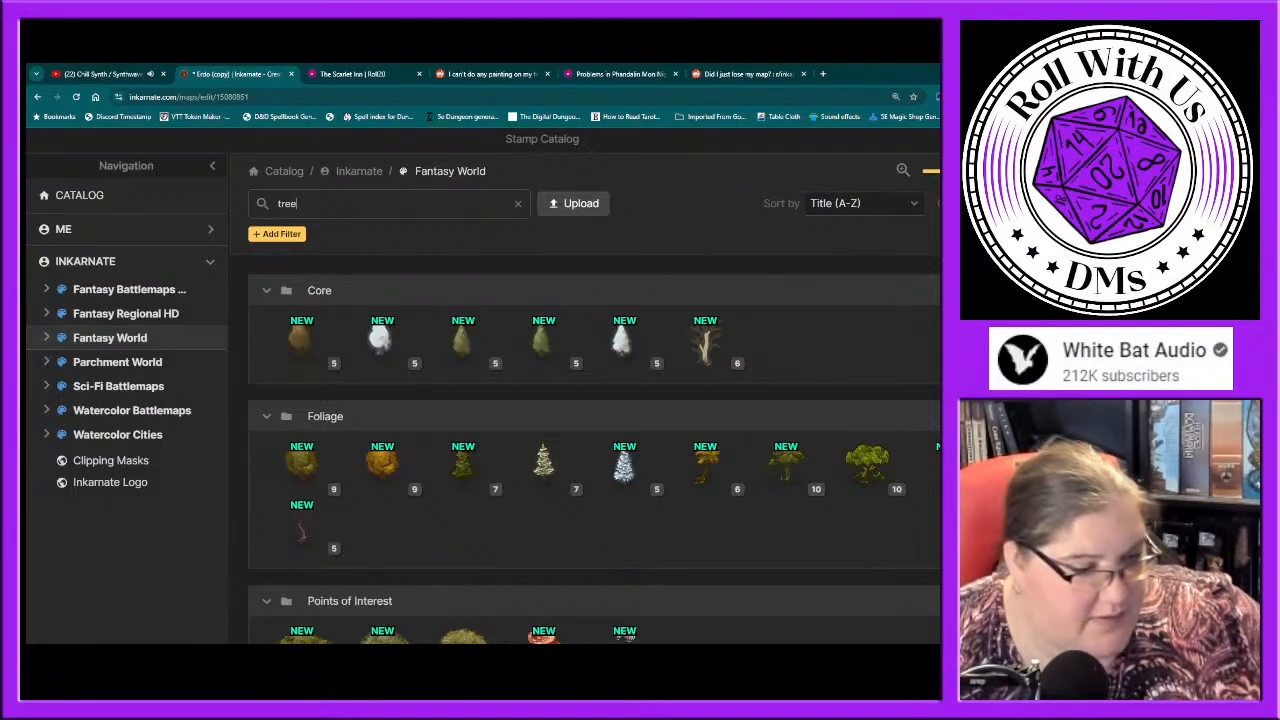
Step: Compare the tree stamps across the catalog groups and choose Dead Trees from the Foliage group
{"action": "mouse_move", "coordinate": [700, 366]}
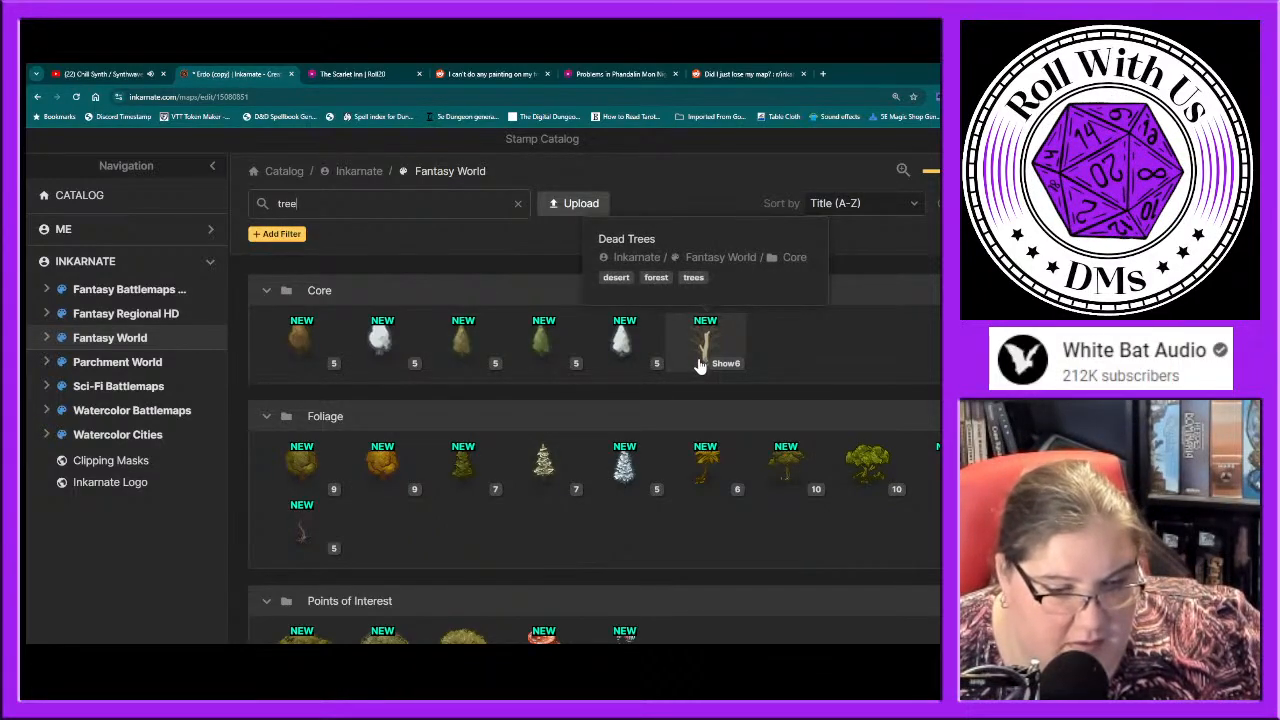
{"action": "scroll", "coordinate": [658, 466], "scroll_direction": "down", "scroll_amount": 1}
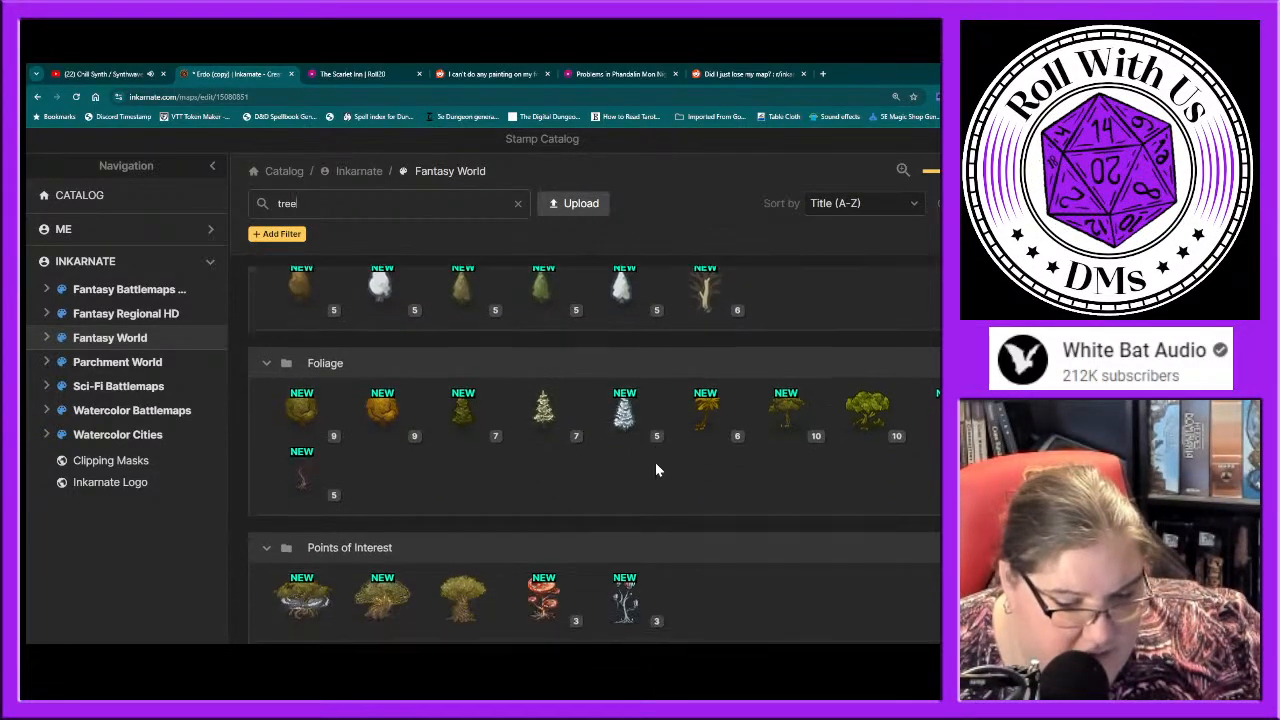
{"action": "scroll", "coordinate": [655, 462], "scroll_direction": "down", "scroll_amount": 2}
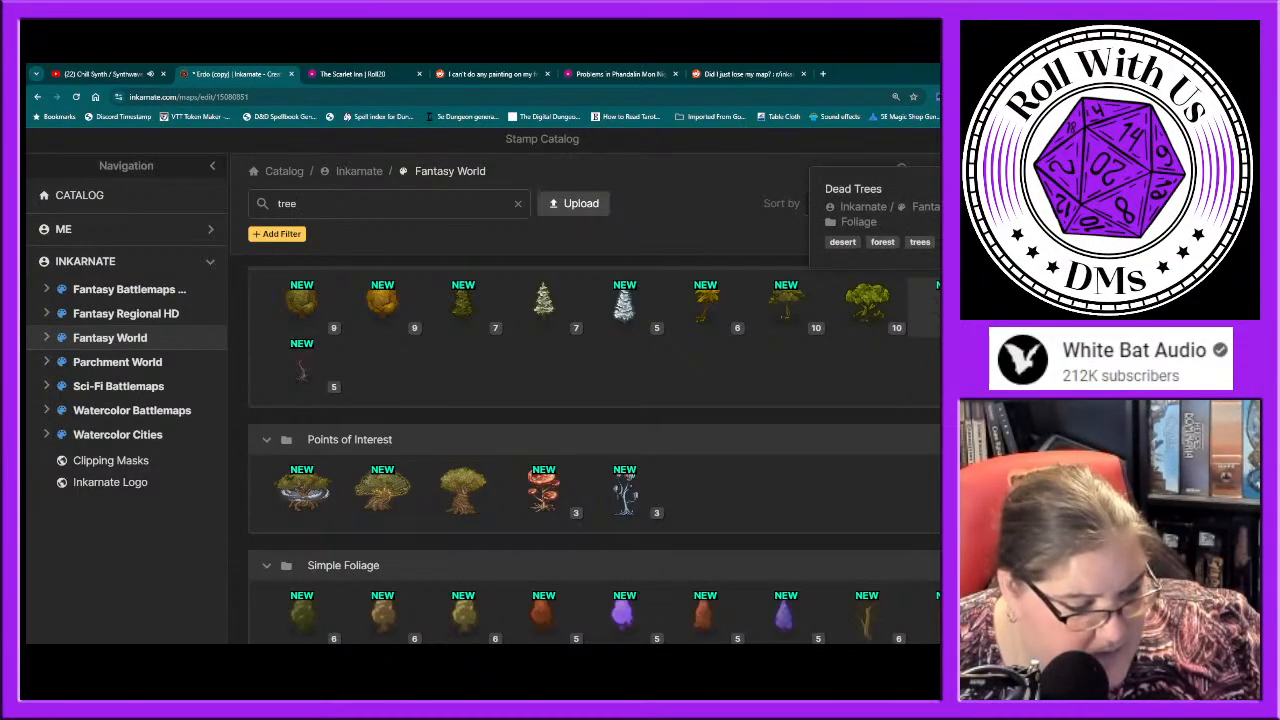
{"action": "scroll", "coordinate": [908, 354], "scroll_direction": "down", "scroll_amount": 4}
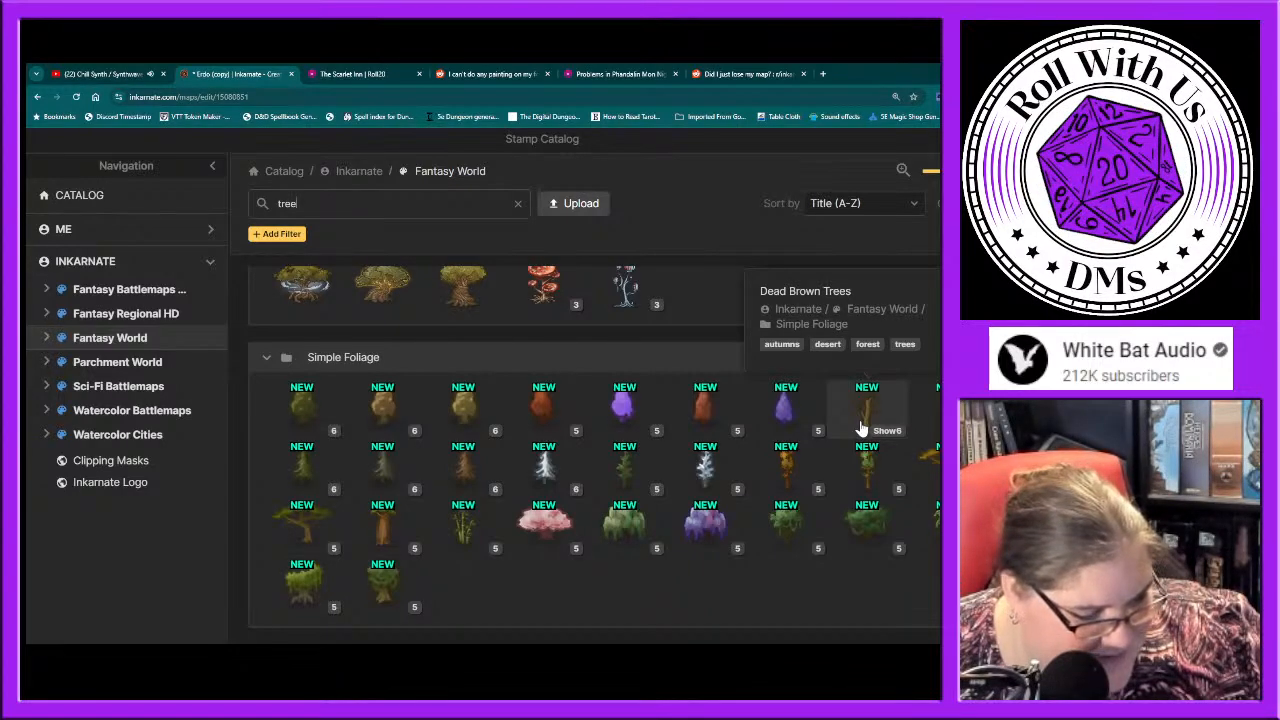
{"action": "scroll", "coordinate": [860, 428], "scroll_direction": "up", "scroll_amount": 3}
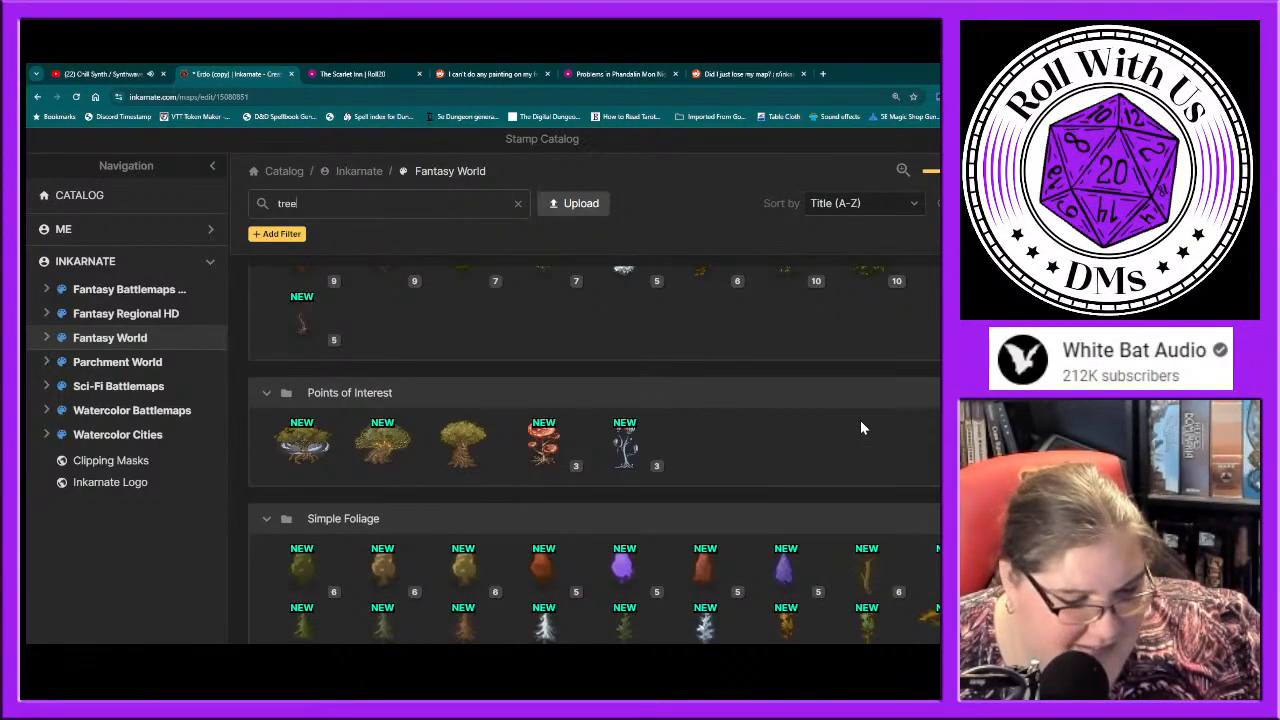
{"action": "scroll", "coordinate": [860, 428], "scroll_direction": "up", "scroll_amount": 2}
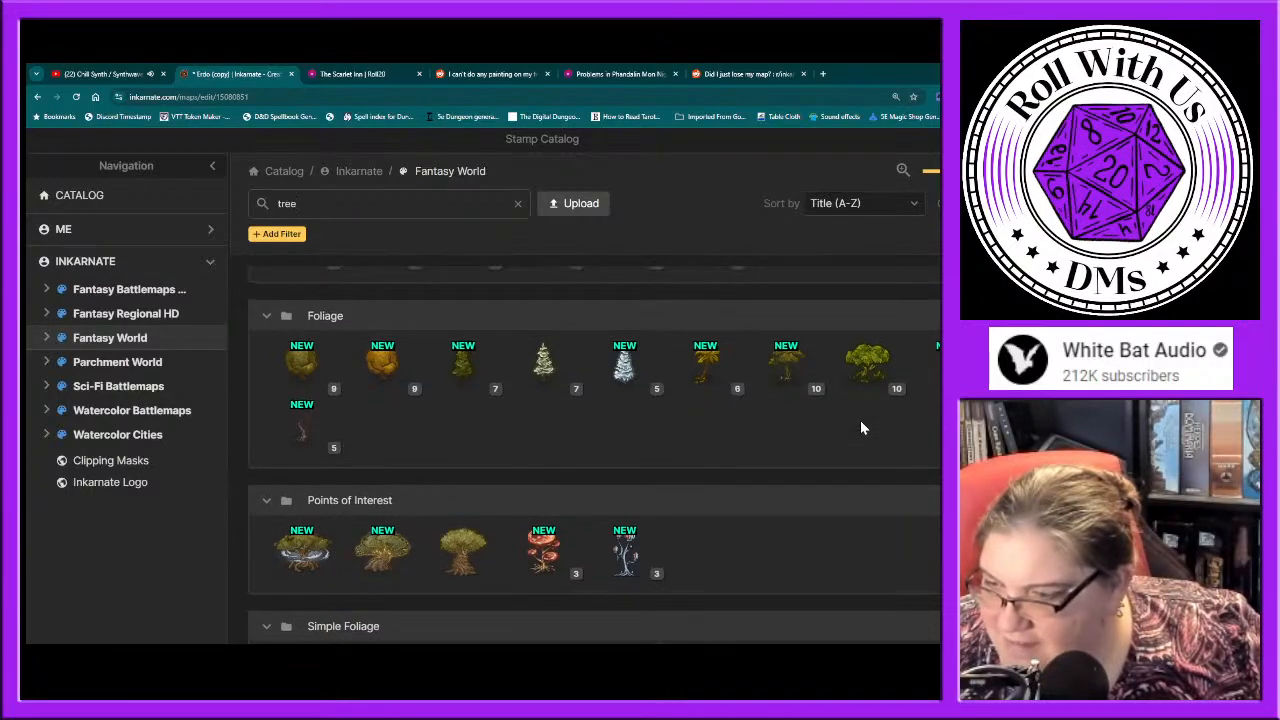
{"action": "scroll", "coordinate": [862, 428], "scroll_direction": "up", "scroll_amount": 1}
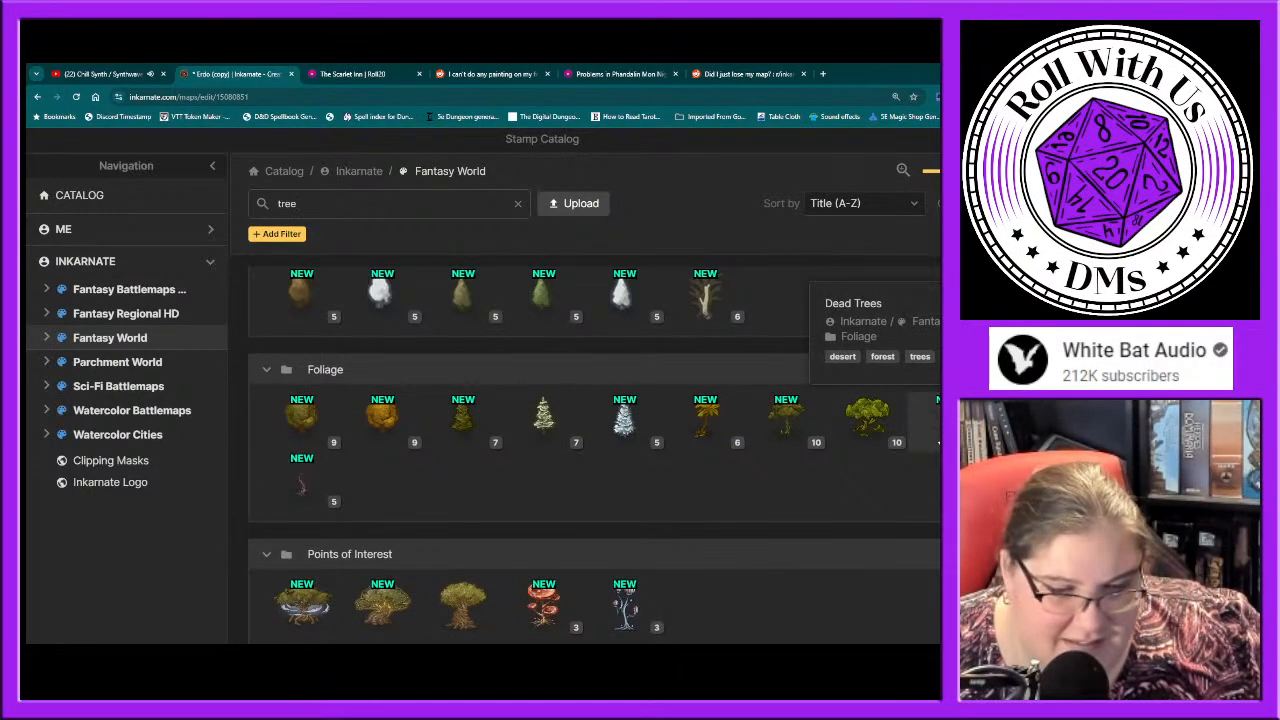
{"action": "scroll", "coordinate": [862, 428], "scroll_direction": "up", "scroll_amount": 1}
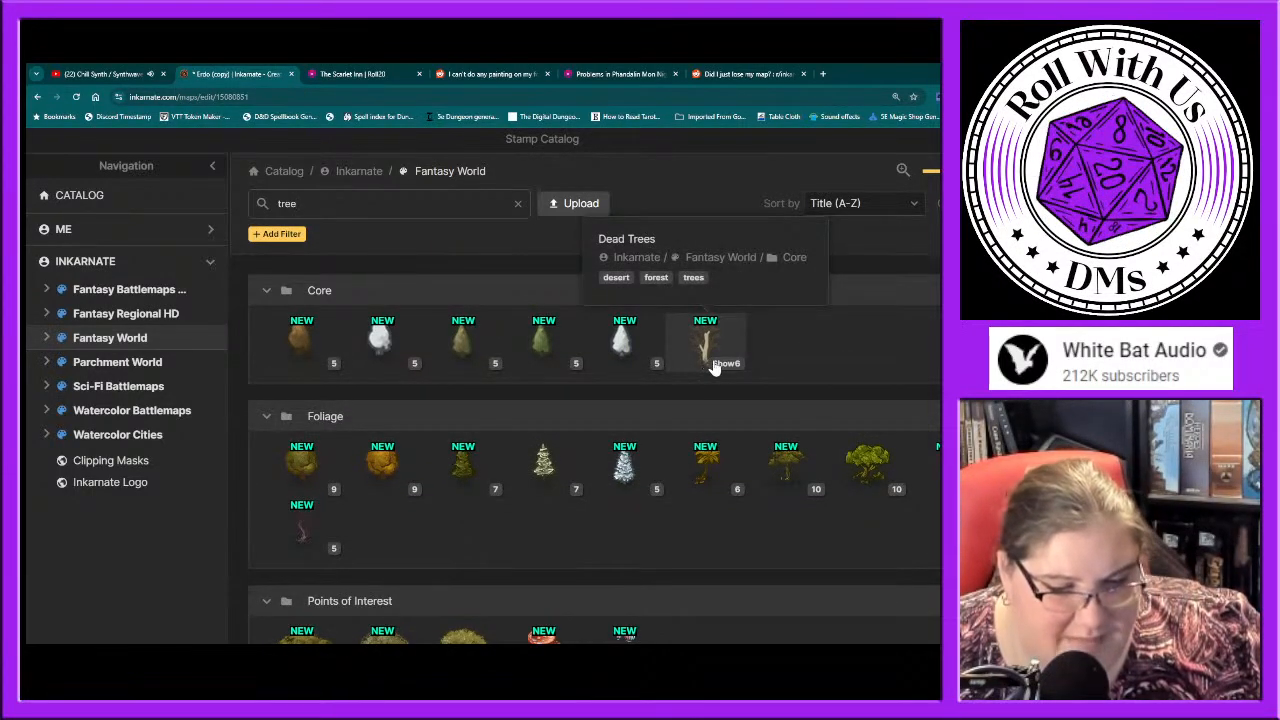
{"action": "scroll", "coordinate": [910, 470], "scroll_direction": "down", "scroll_amount": 1}
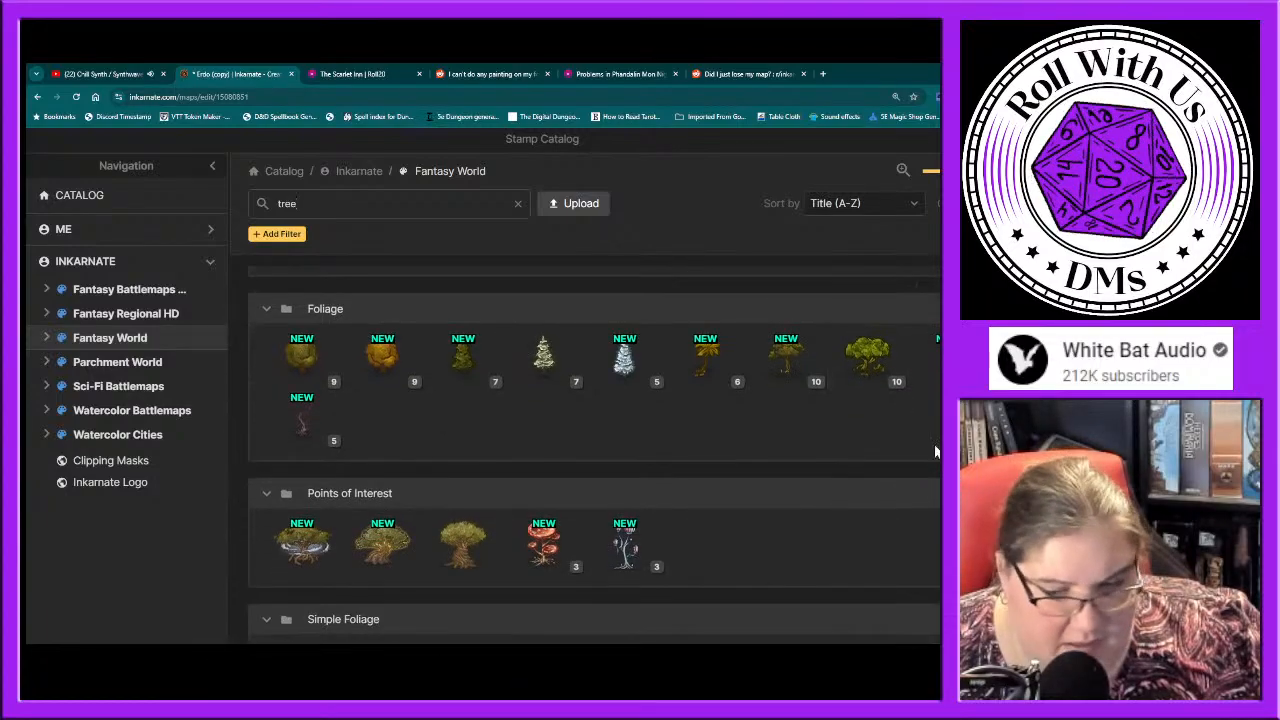
{"action": "left_click", "coordinate": [922, 358]}
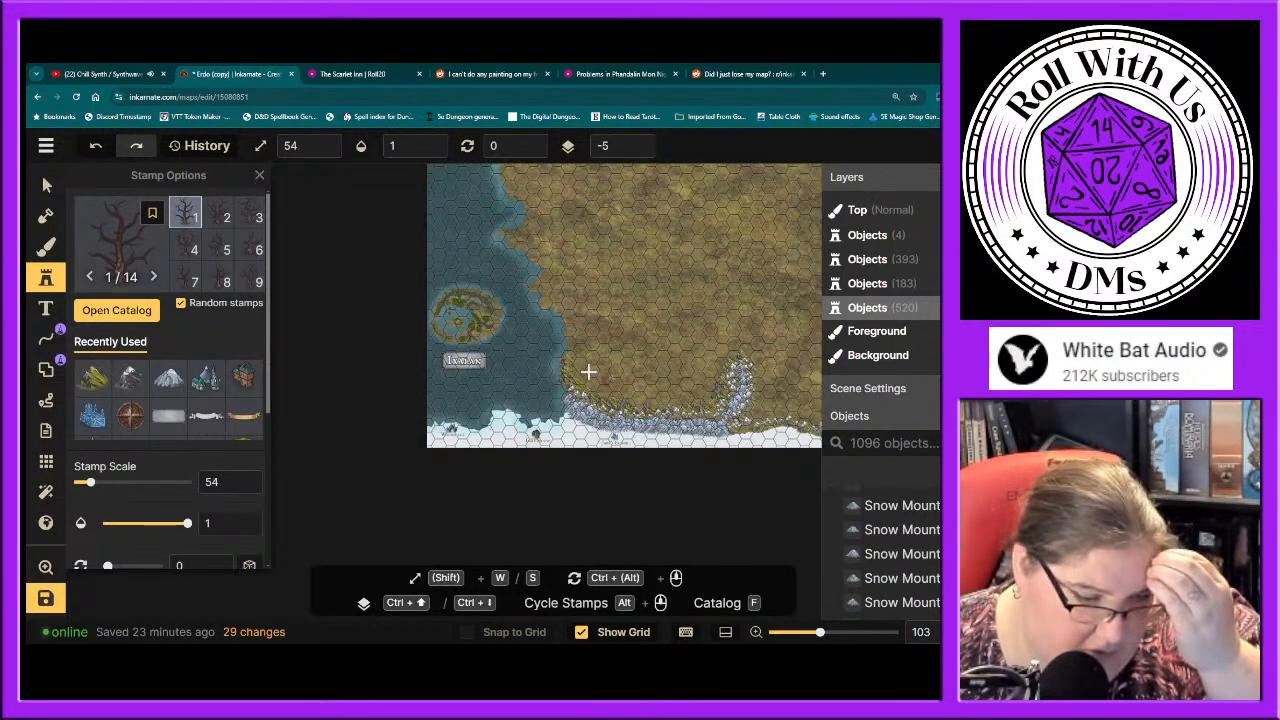
Step: Place a Dead Trees stamp inland of the green mountains on the western coast and enlarge it to scale 145
{"action": "left_click", "coordinate": [591, 372]}
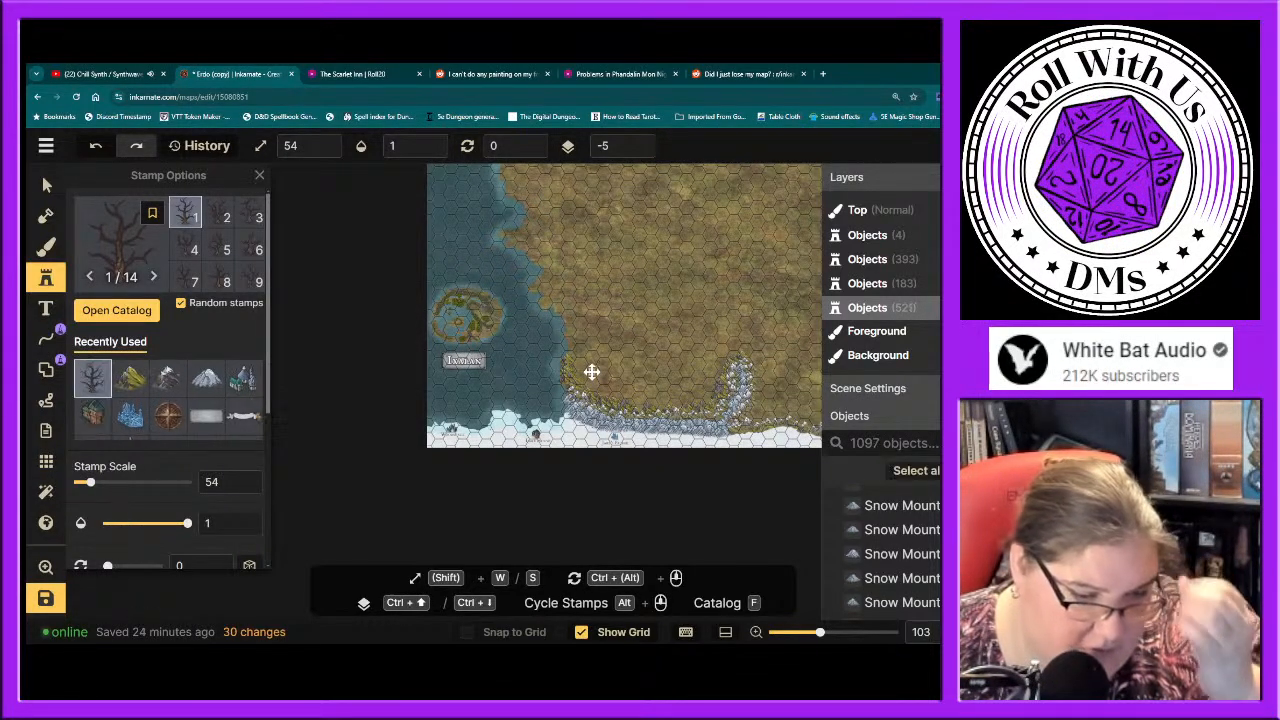
{"action": "scroll", "coordinate": [591, 372], "scroll_direction": "up", "scroll_amount": 5}
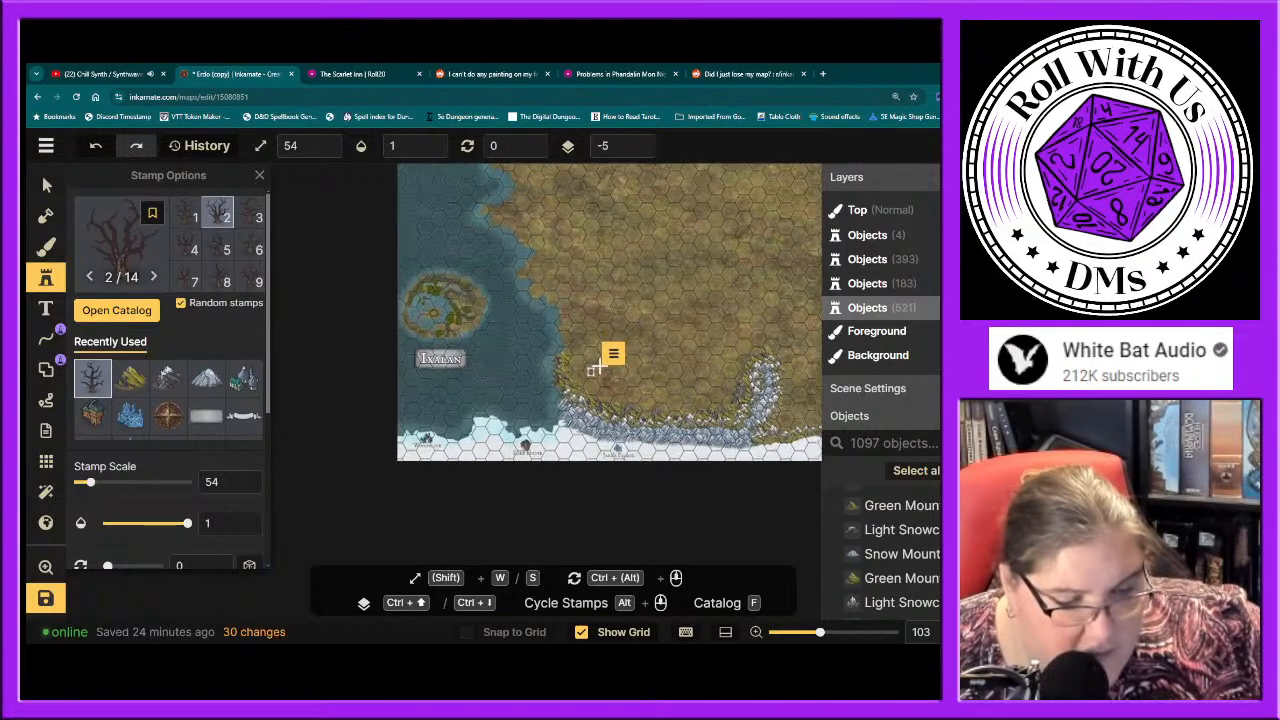
{"action": "scroll", "coordinate": [598, 373], "scroll_direction": "up", "scroll_amount": 5}
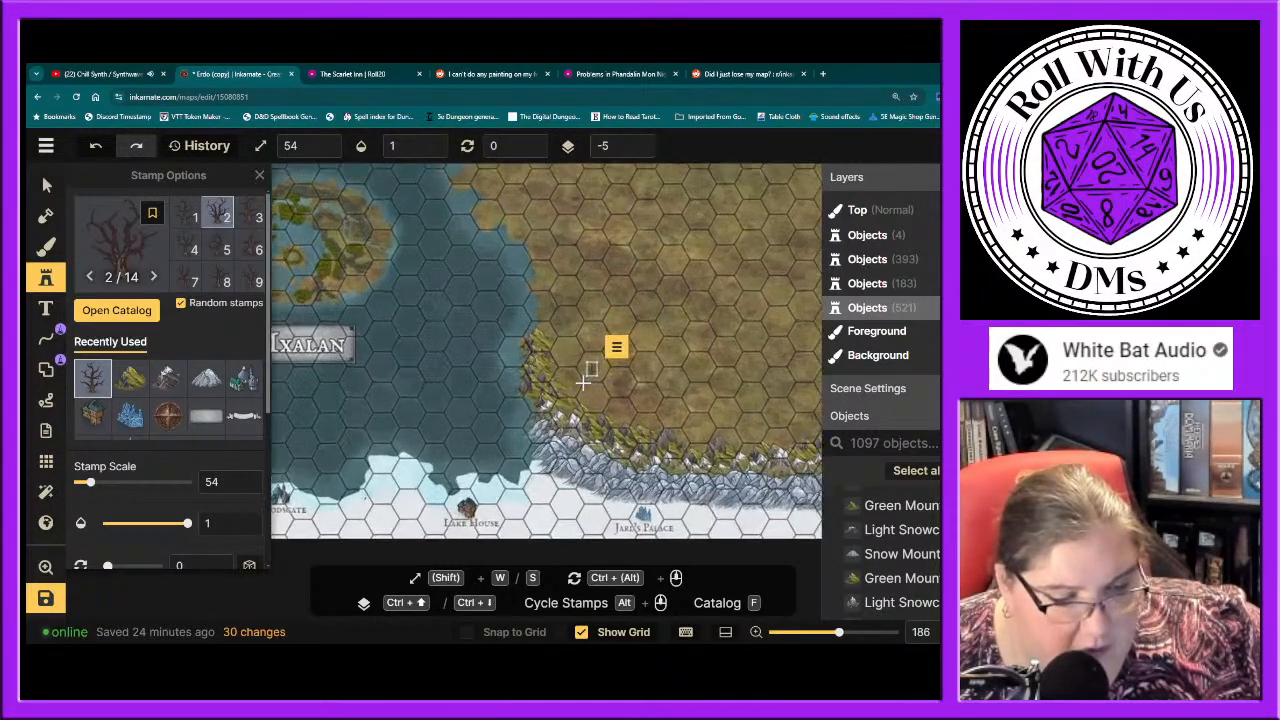
{"action": "scroll", "coordinate": [583, 381], "scroll_direction": "up", "scroll_amount": 5}
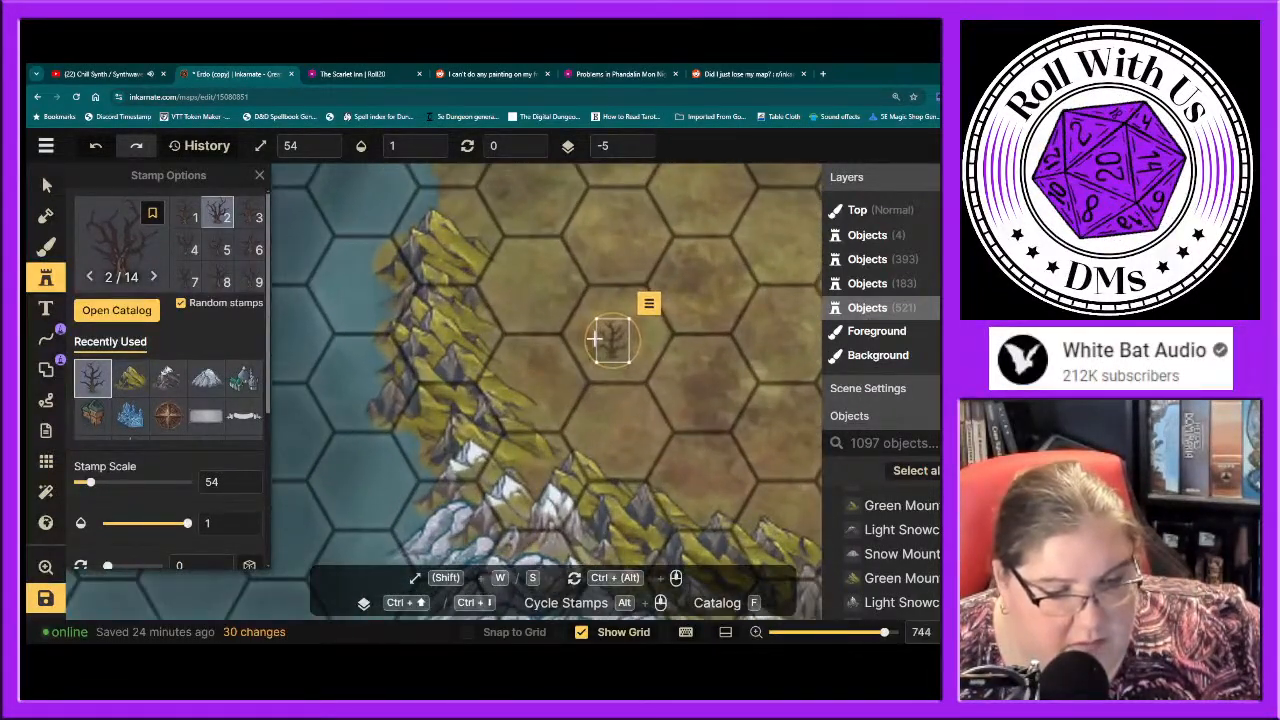
{"action": "scroll", "coordinate": [593, 320], "scroll_direction": "up", "scroll_amount": 10}
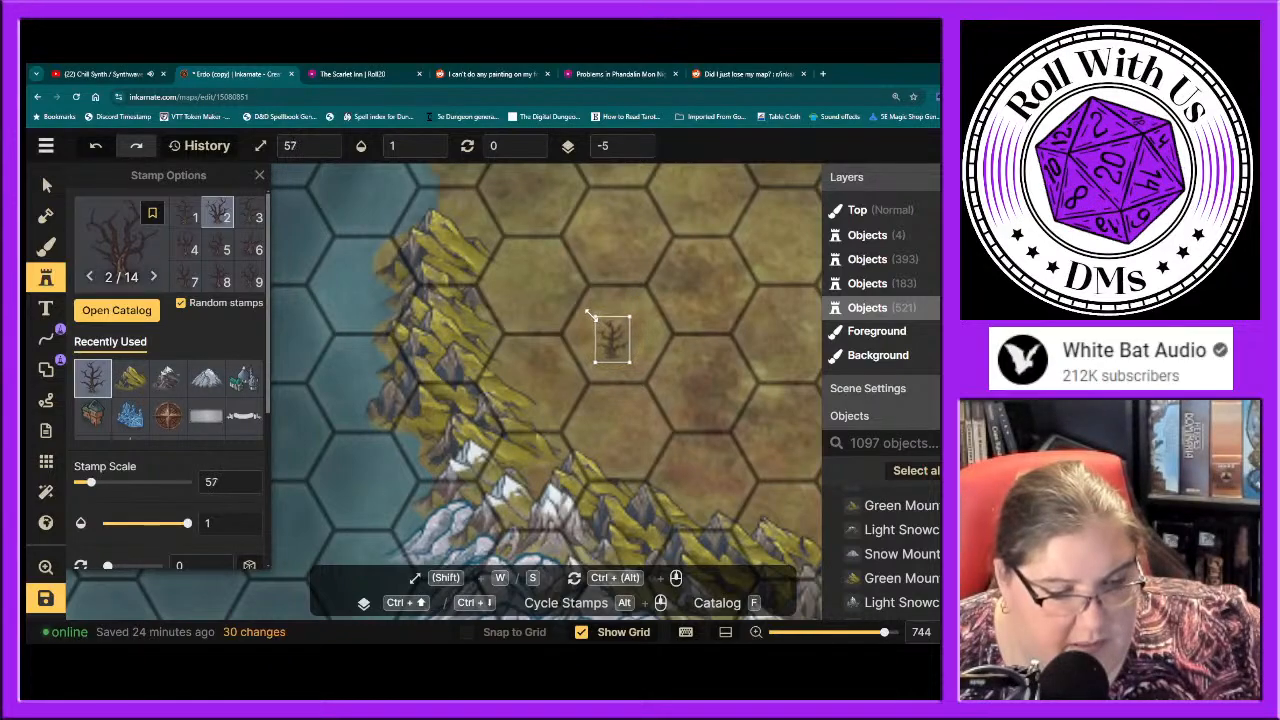
{"action": "scroll", "coordinate": [560, 285], "scroll_direction": "up", "scroll_amount": 10}
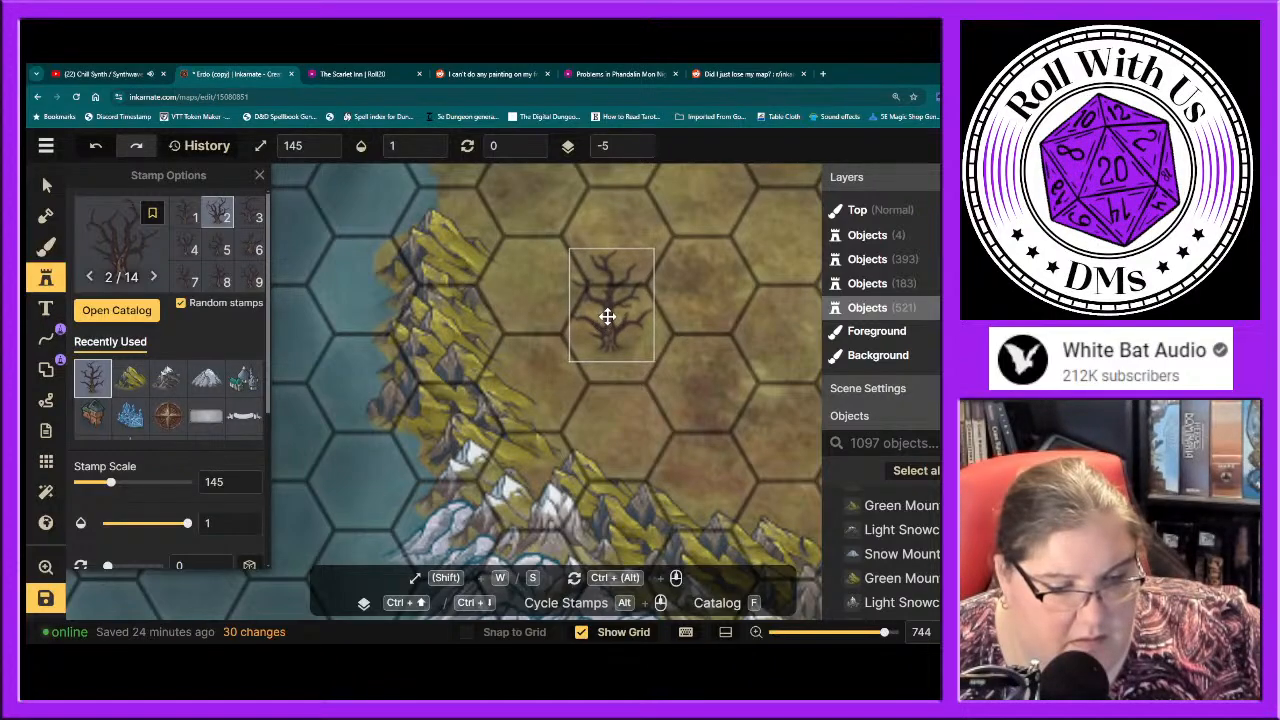
Step: Set down the dead tree in the hex inland of the green mountains and deselect it
{"action": "left_click", "coordinate": [608, 316]}
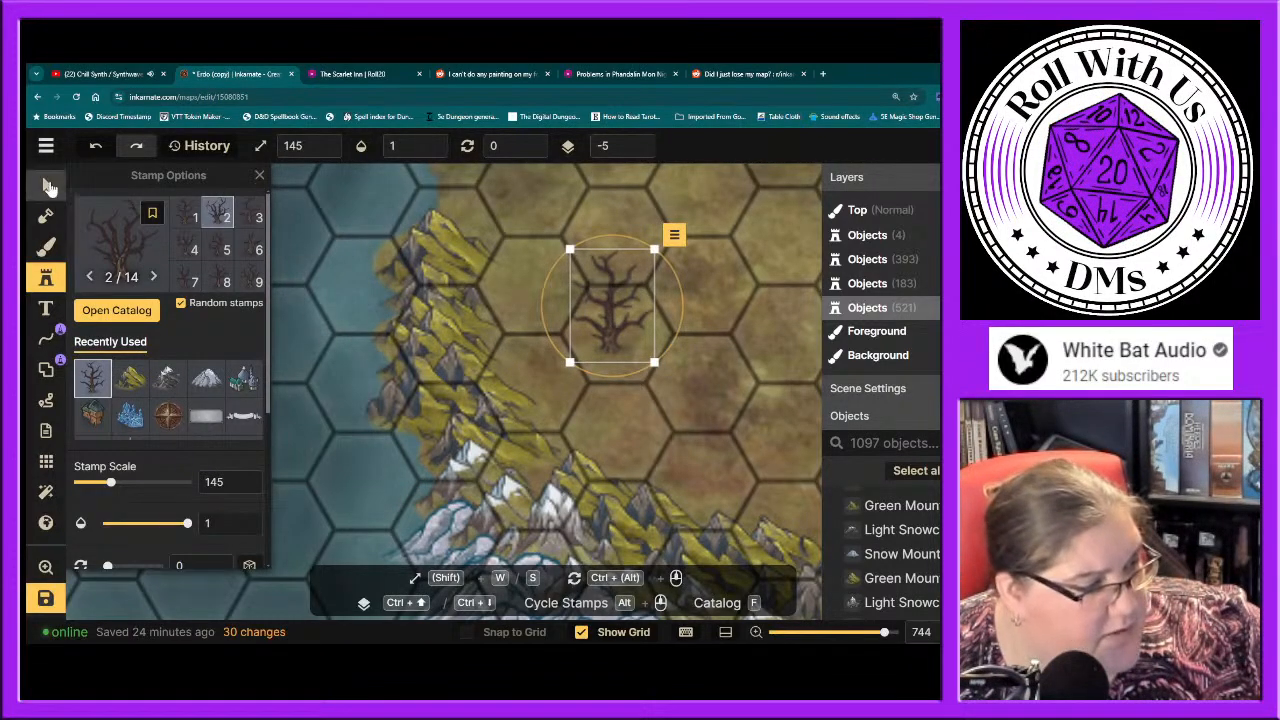
{"action": "left_click", "coordinate": [47, 186]}
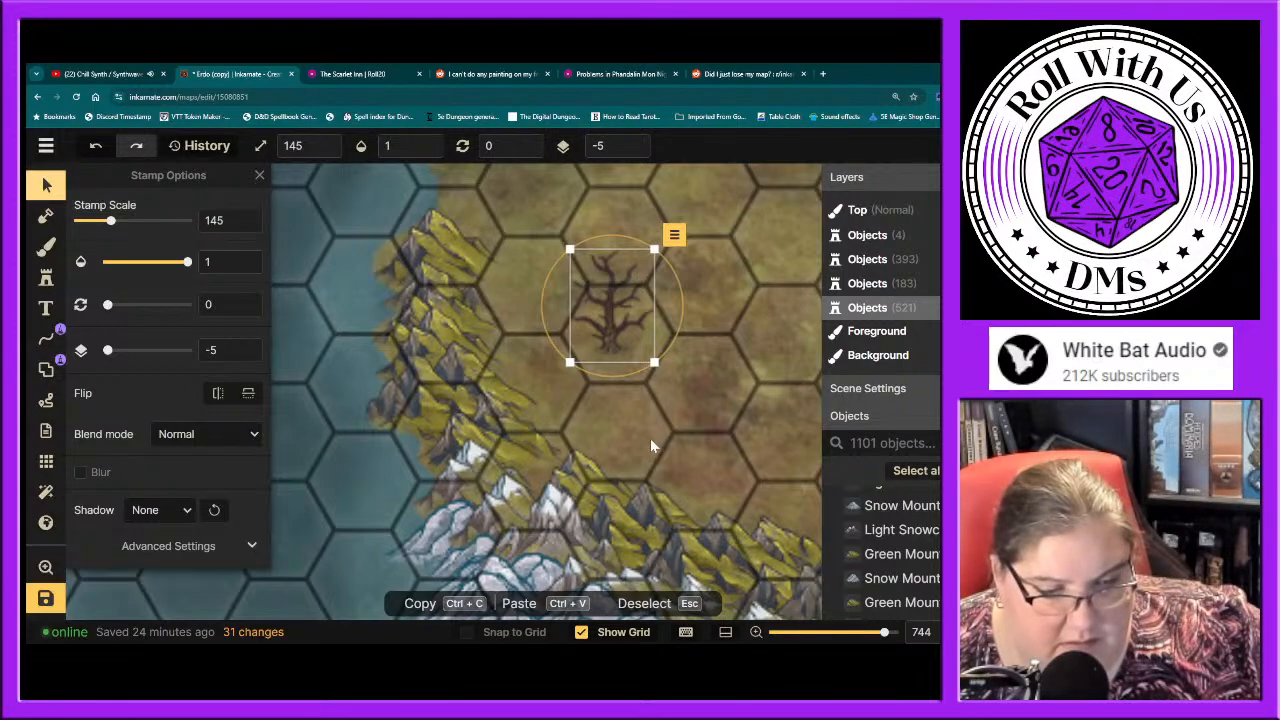
{"action": "left_click", "coordinate": [610, 427]}
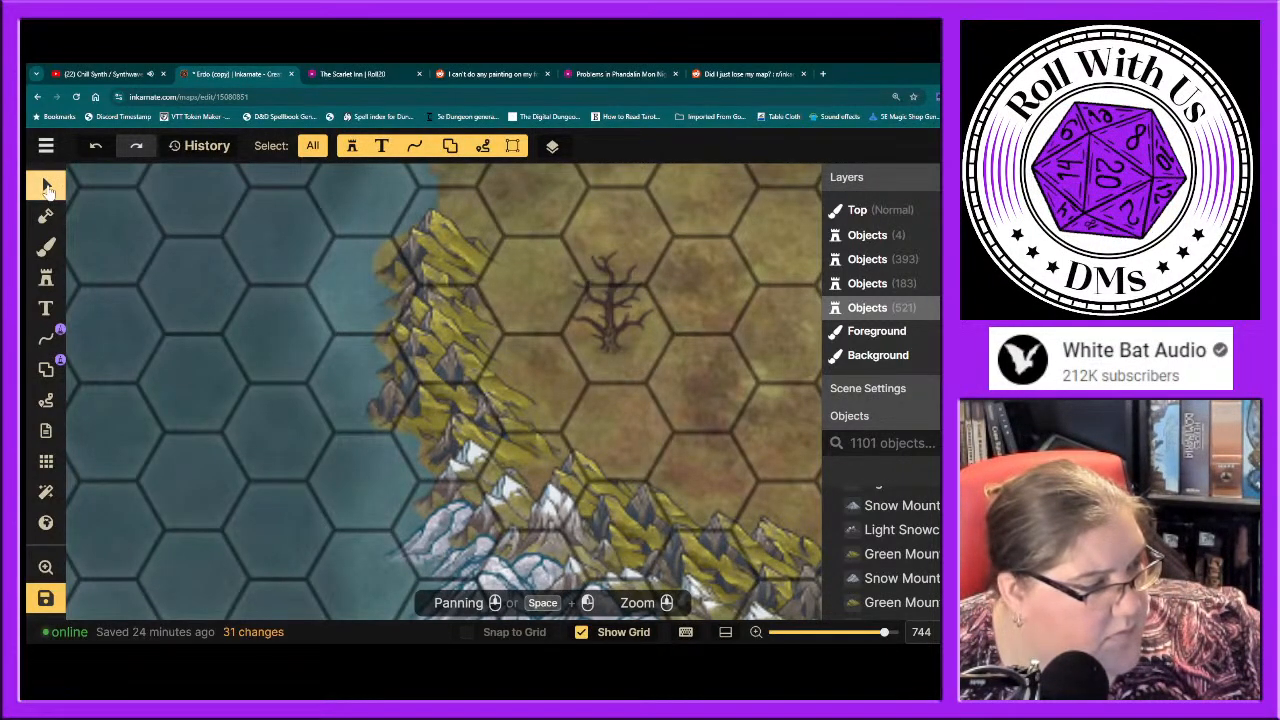
Step: Choose the Twisted Tree stamp from the catalog's Foliage group and place one just east of the dead tree
{"action": "left_click", "coordinate": [45, 281]}
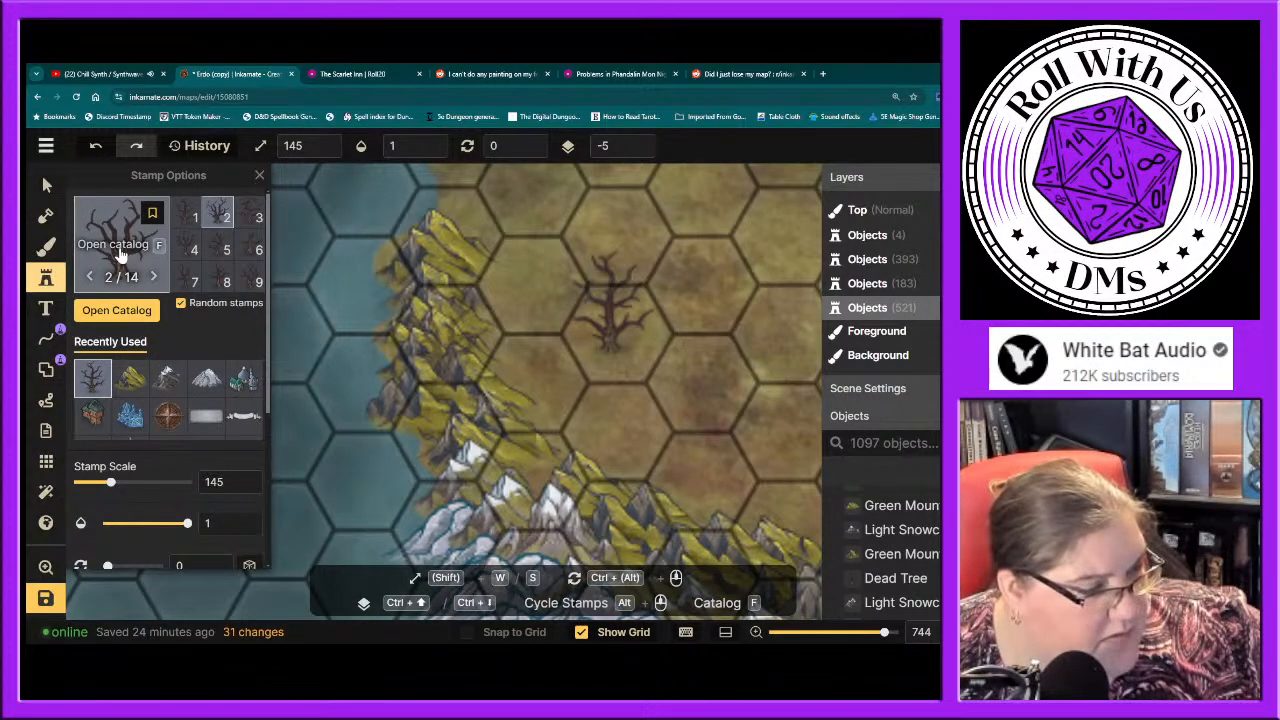
{"action": "left_click", "coordinate": [116, 310]}
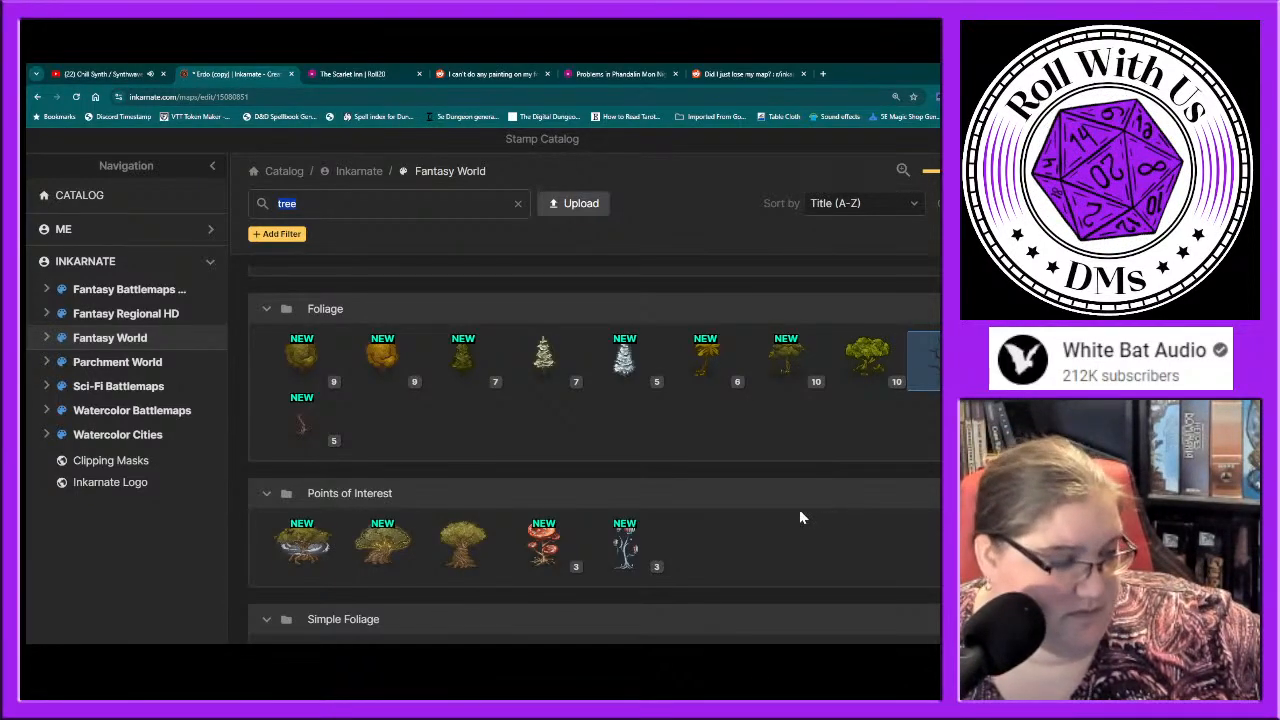
{"action": "mouse_move", "coordinate": [306, 435]}
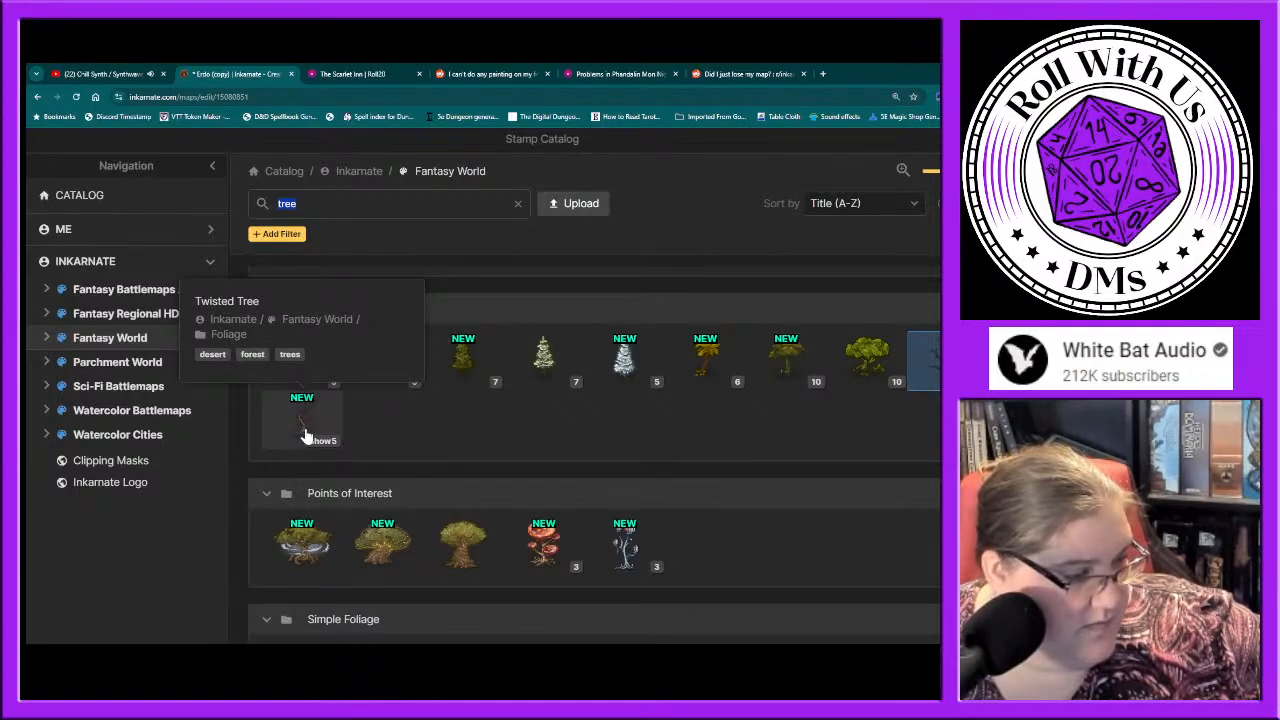
{"action": "left_click", "coordinate": [305, 433]}
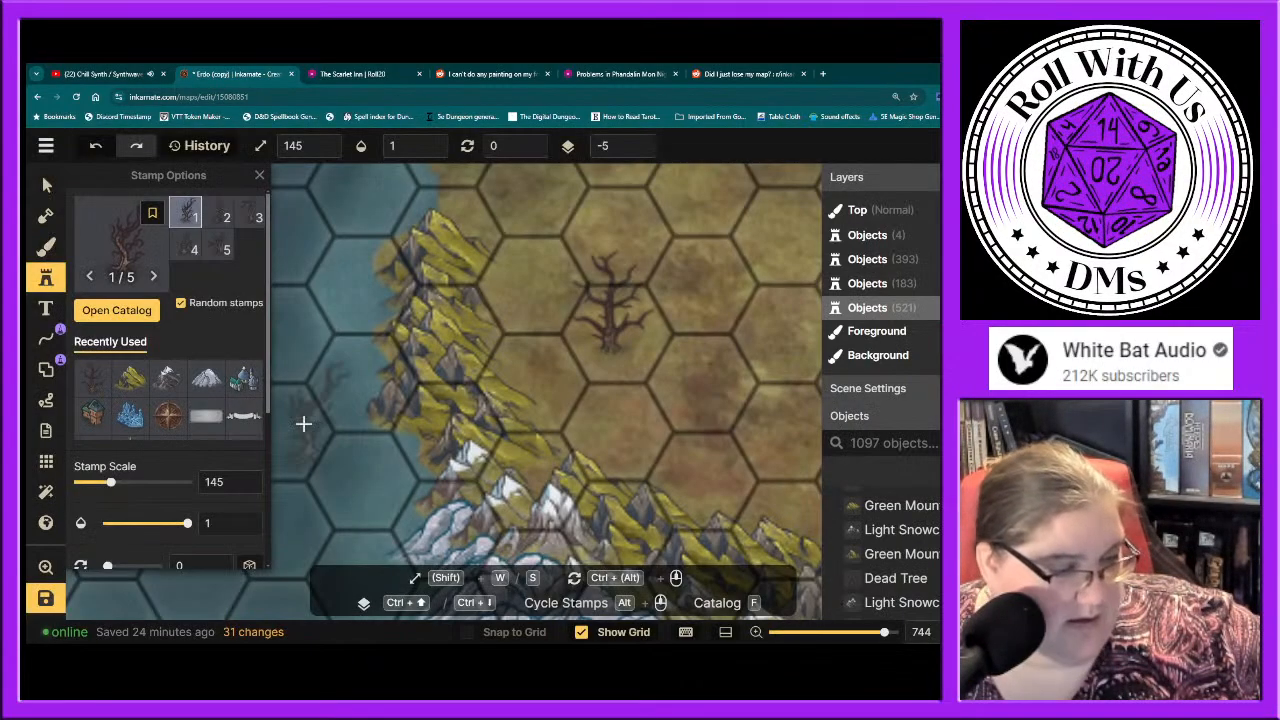
{"action": "left_click", "coordinate": [685, 330]}
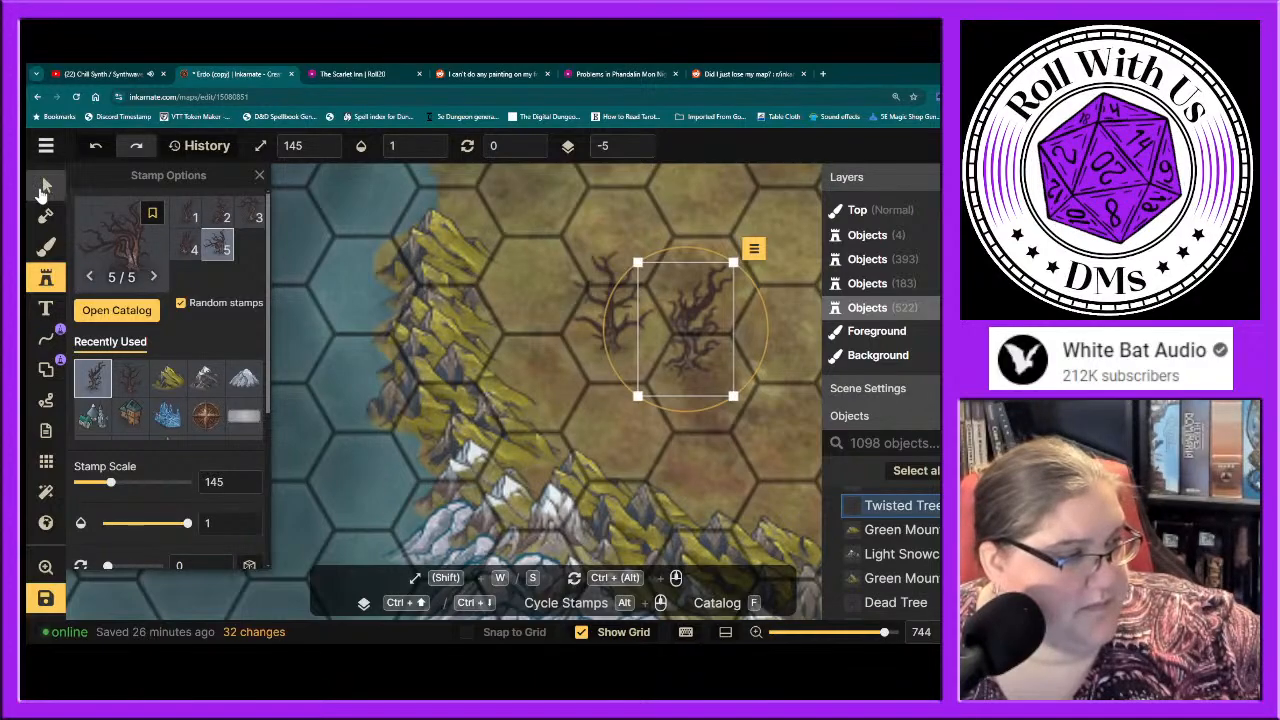
Step: Delete the dead tree and move the twisted tree into its place inland of the green mountains
{"action": "left_click", "coordinate": [46, 185]}
{"action": "key", "text": "ctrl+c"}
{"action": "key", "text": "ctrl+v"}
{"action": "left_click", "coordinate": [587, 288]}
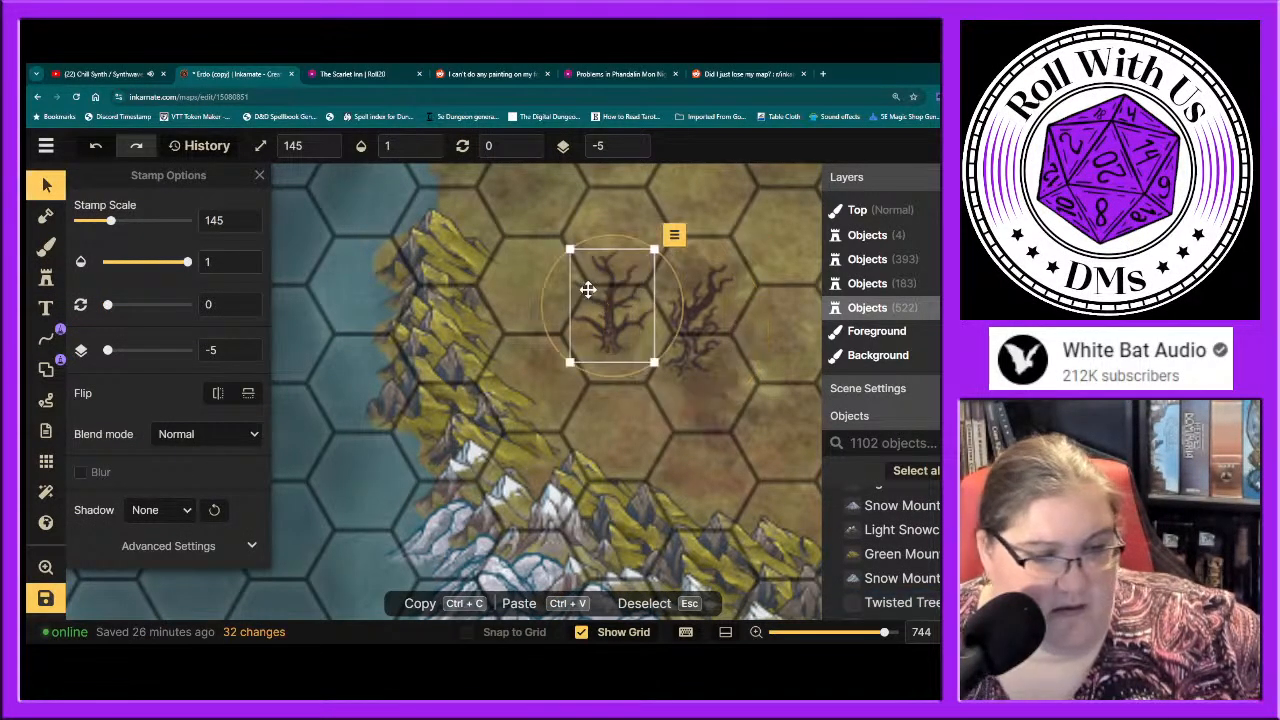
{"action": "key", "text": "Delete"}
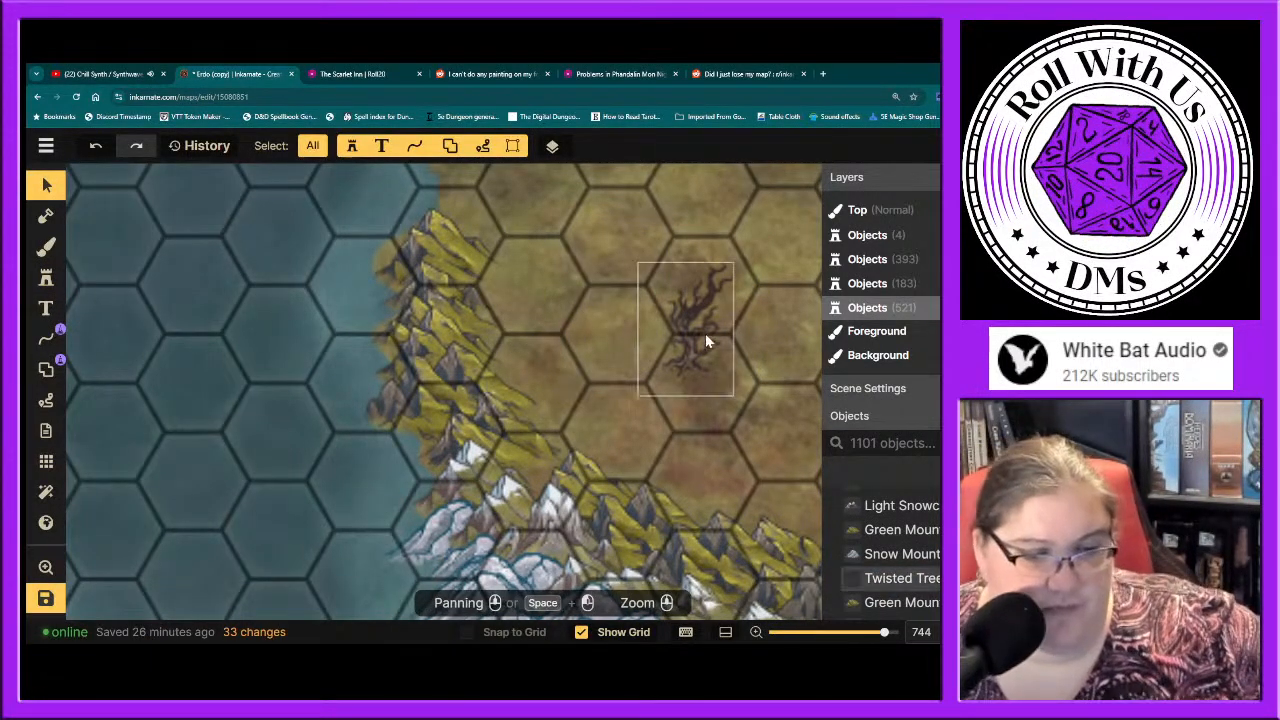
{"action": "left_click_drag", "start_coordinate": [691, 344], "coordinate": [623, 325]}
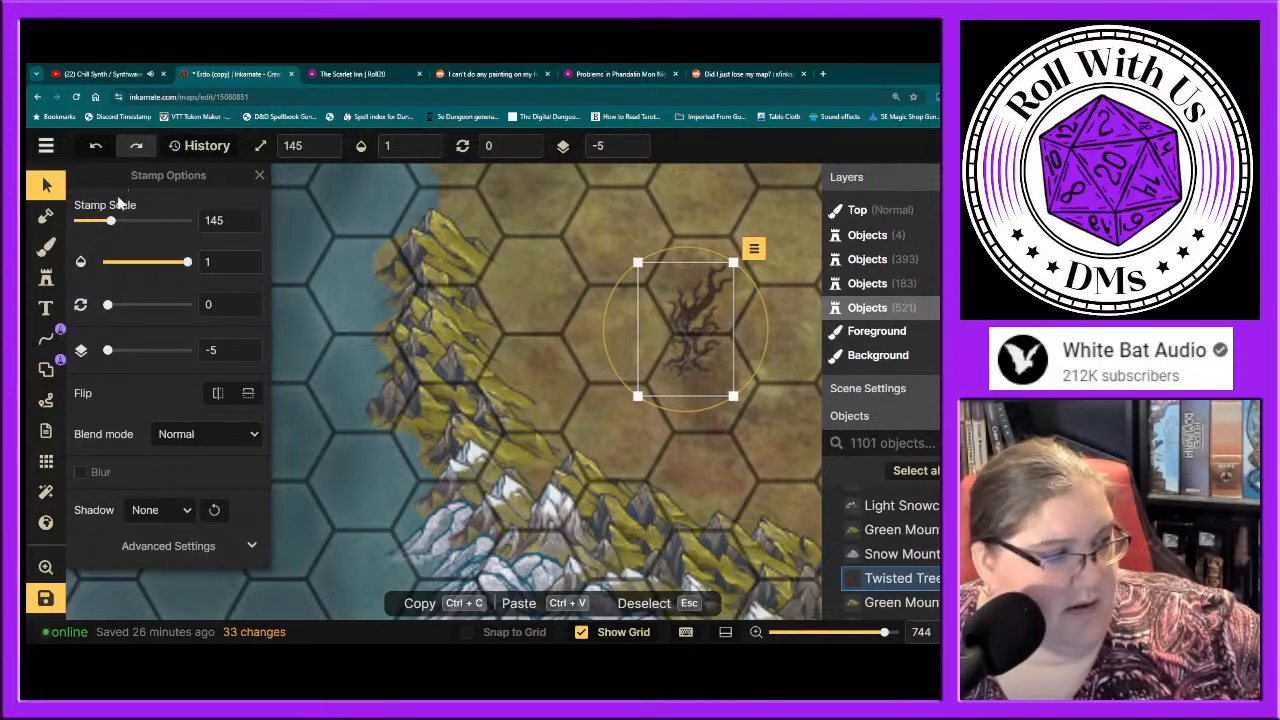
{"action": "left_click_drag", "start_coordinate": [689, 349], "coordinate": [623, 325]}
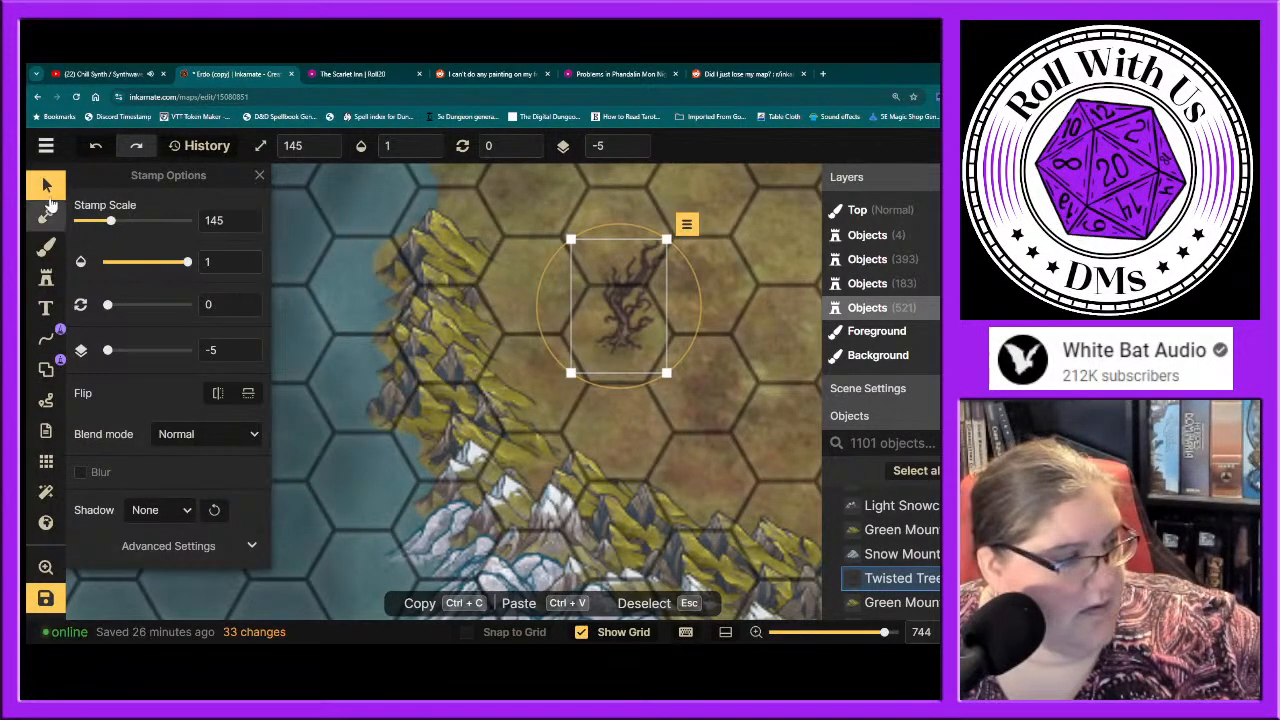
Step: Search the Fantasy World stamps for "farm" and choose the Farm stamp with five variants from the Human Settlements group
{"action": "left_click", "coordinate": [45, 277]}
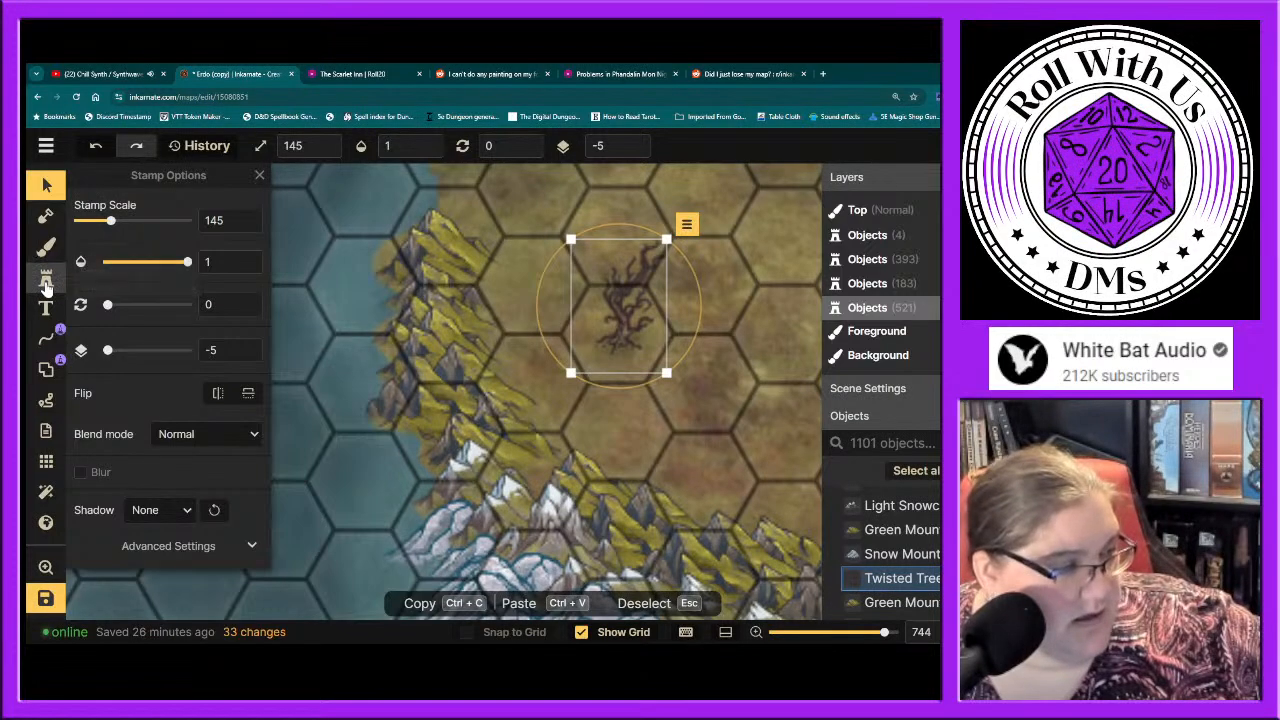
{"action": "left_click", "coordinate": [110, 244]}
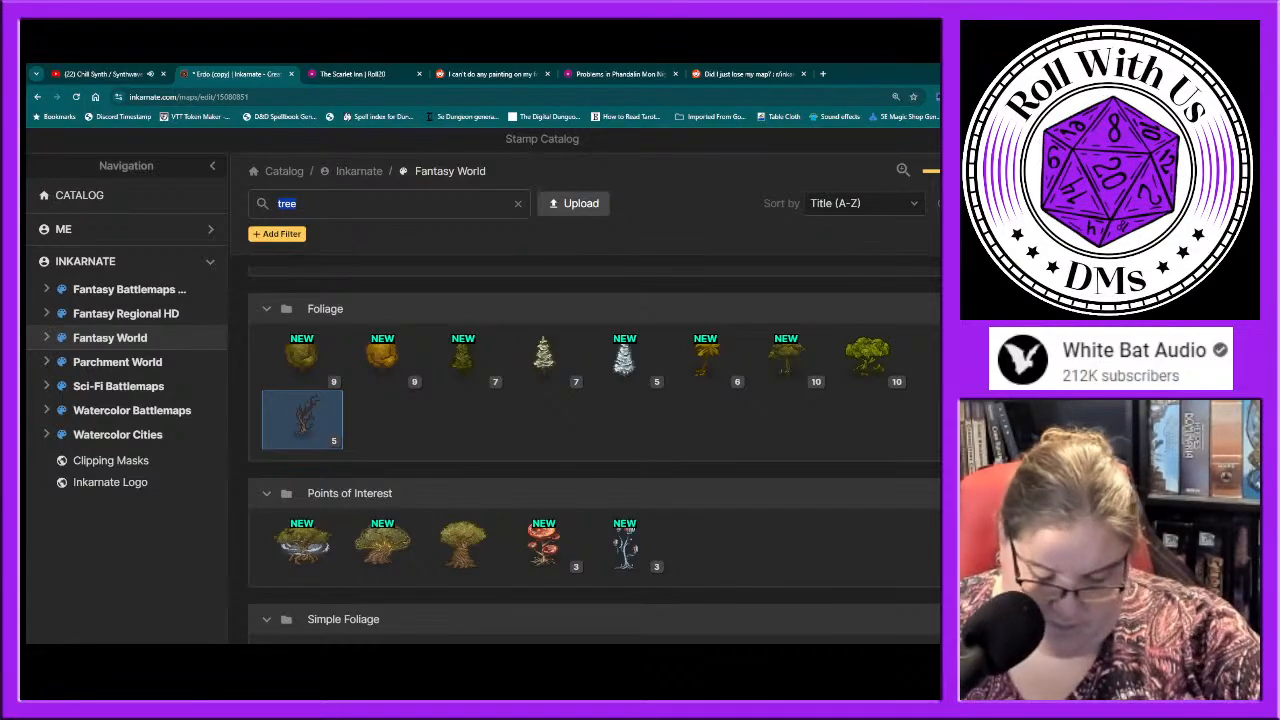
{"action": "type", "text": "farm"}
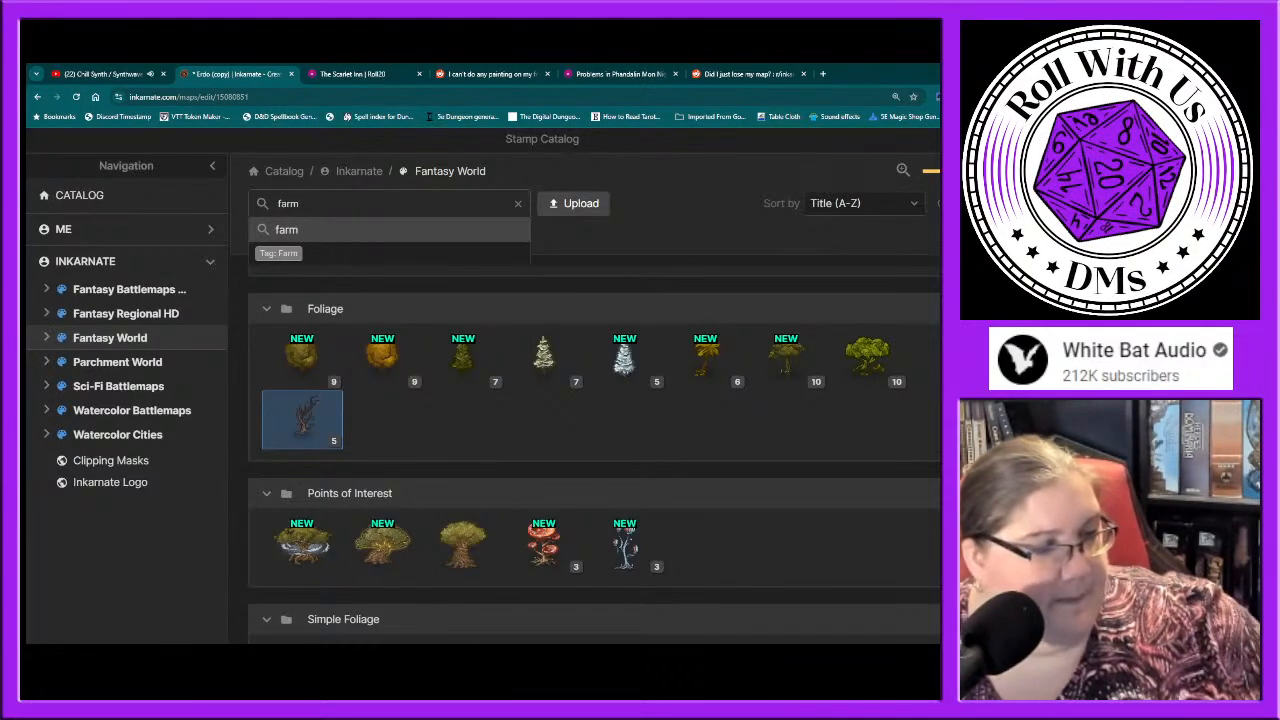
{"action": "left_click", "coordinate": [322, 232]}
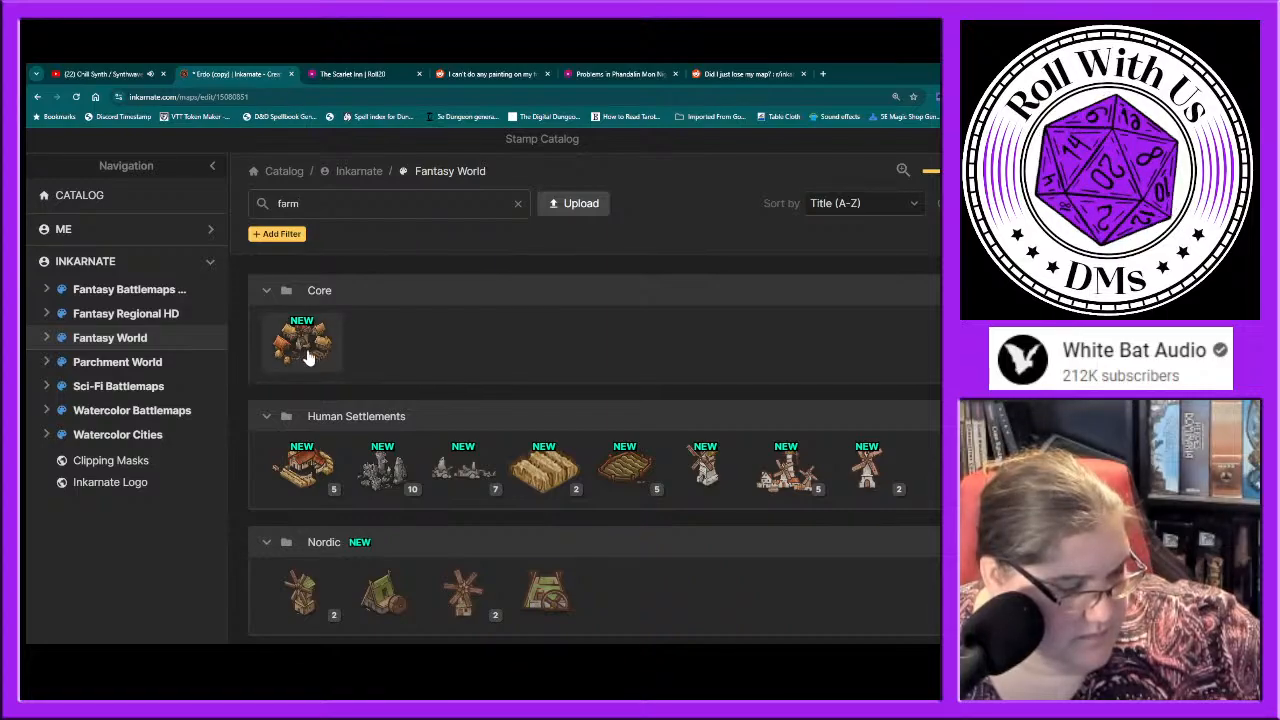
{"action": "mouse_move", "coordinate": [295, 357]}
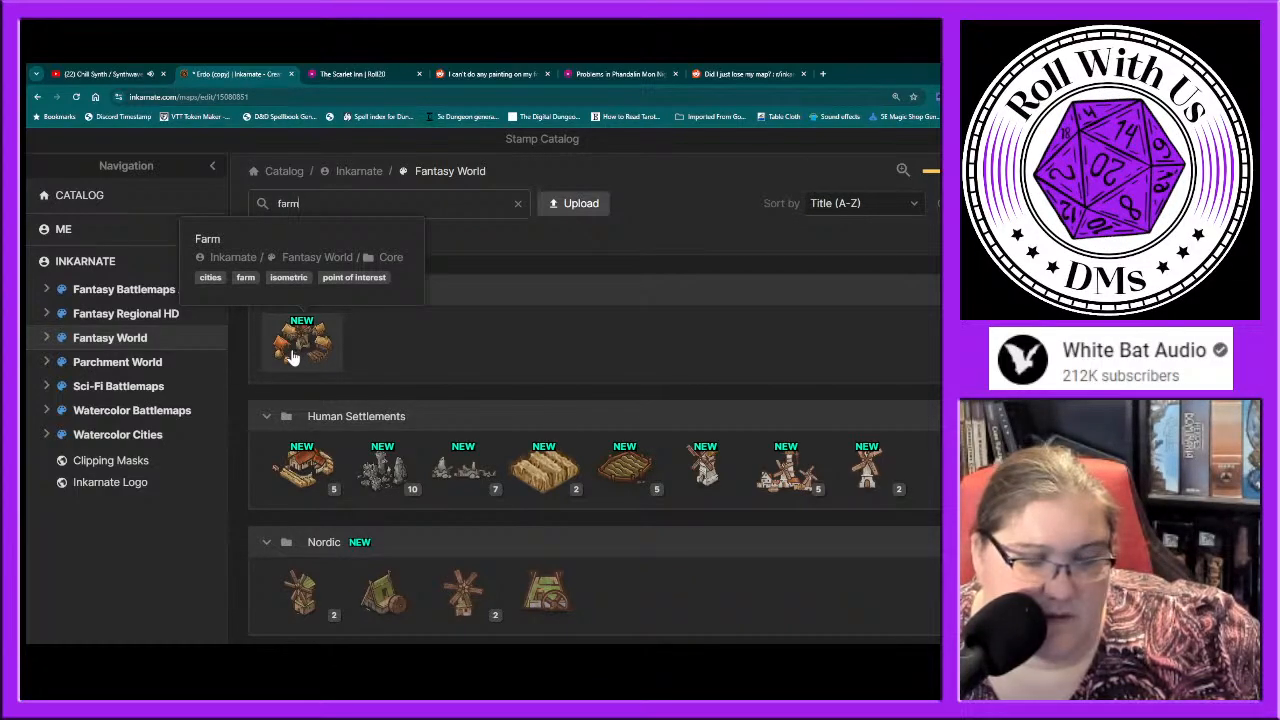
{"action": "scroll", "coordinate": [310, 365], "scroll_direction": "down", "scroll_amount": 1}
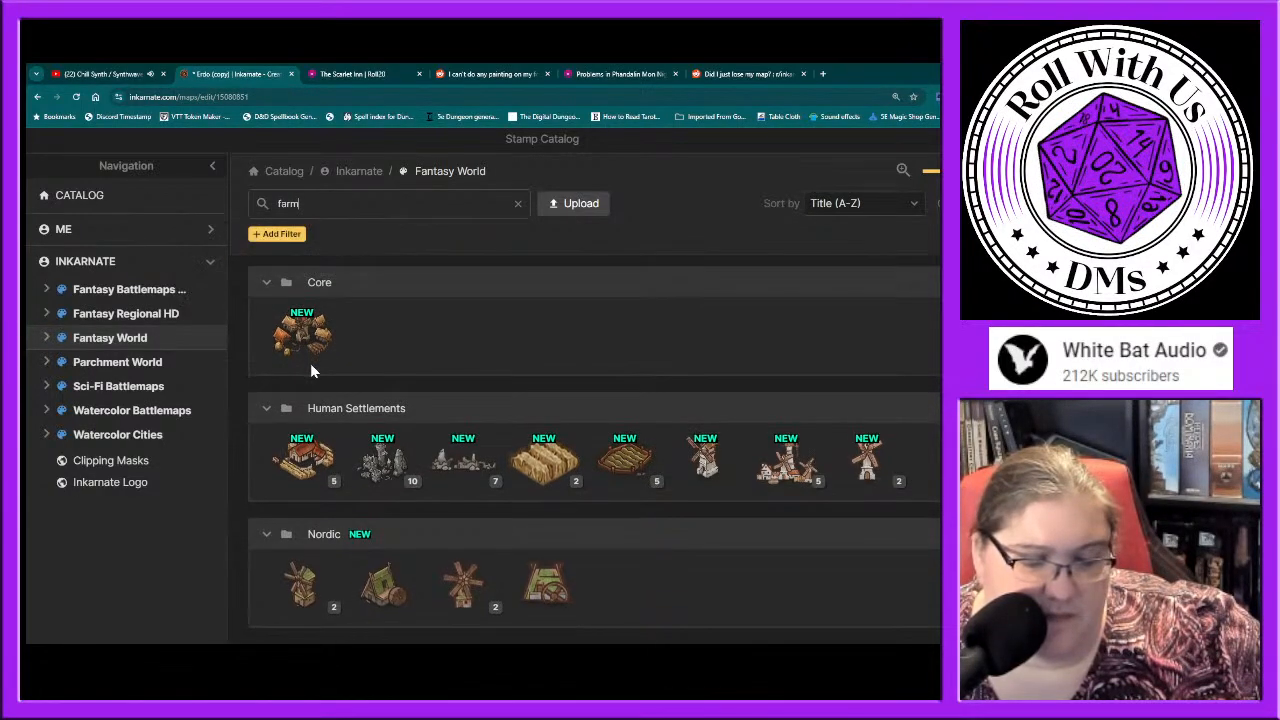
{"action": "left_click", "coordinate": [303, 465]}
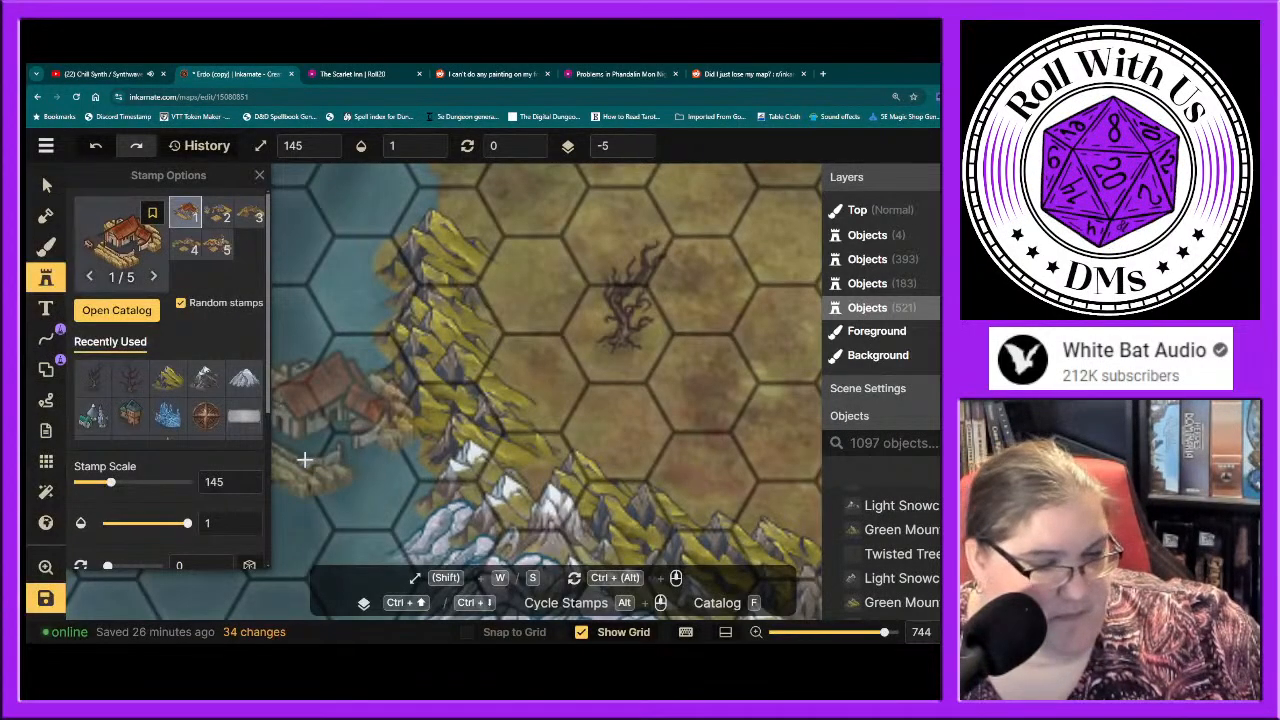
Step: Place a red-roofed farm southeast of the twisted tree, shrink it to scale 92 and fit it to its hex
{"action": "left_click", "coordinate": [697, 415]}
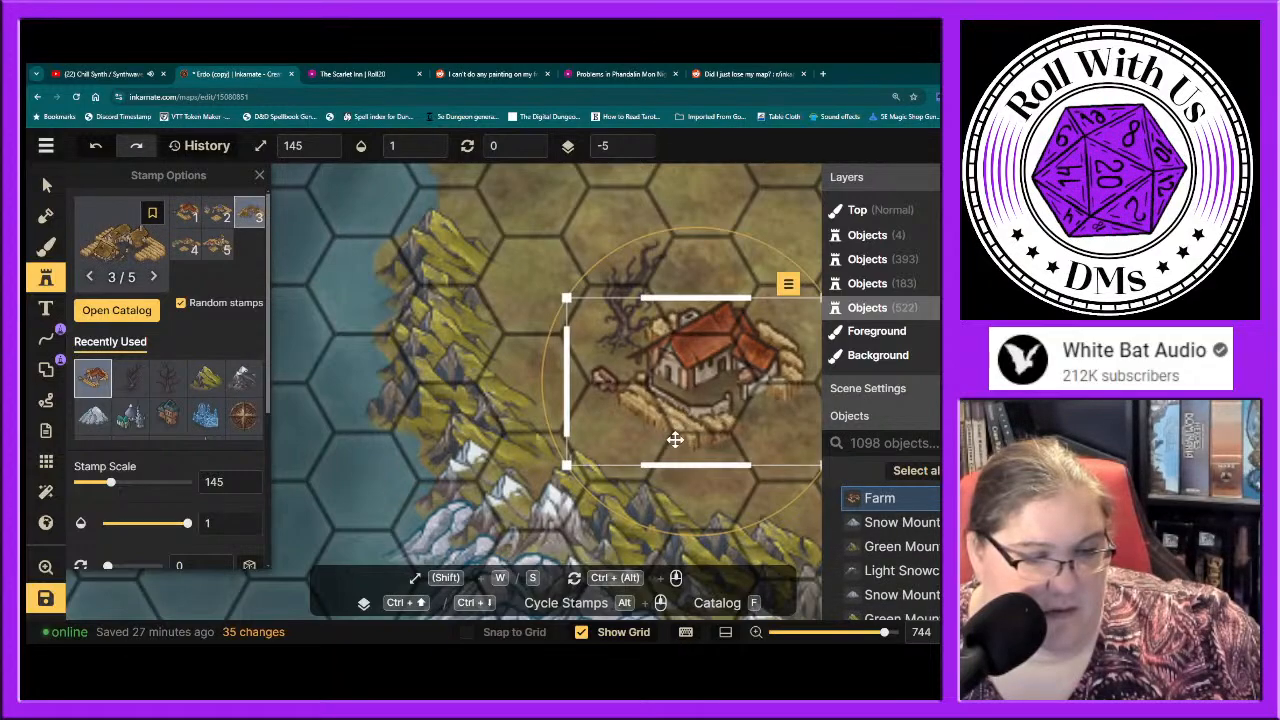
{"action": "left_click_drag", "start_coordinate": [567, 298], "coordinate": [660, 359]}
{"action": "left_click_drag", "start_coordinate": [742, 397], "coordinate": [700, 368]}
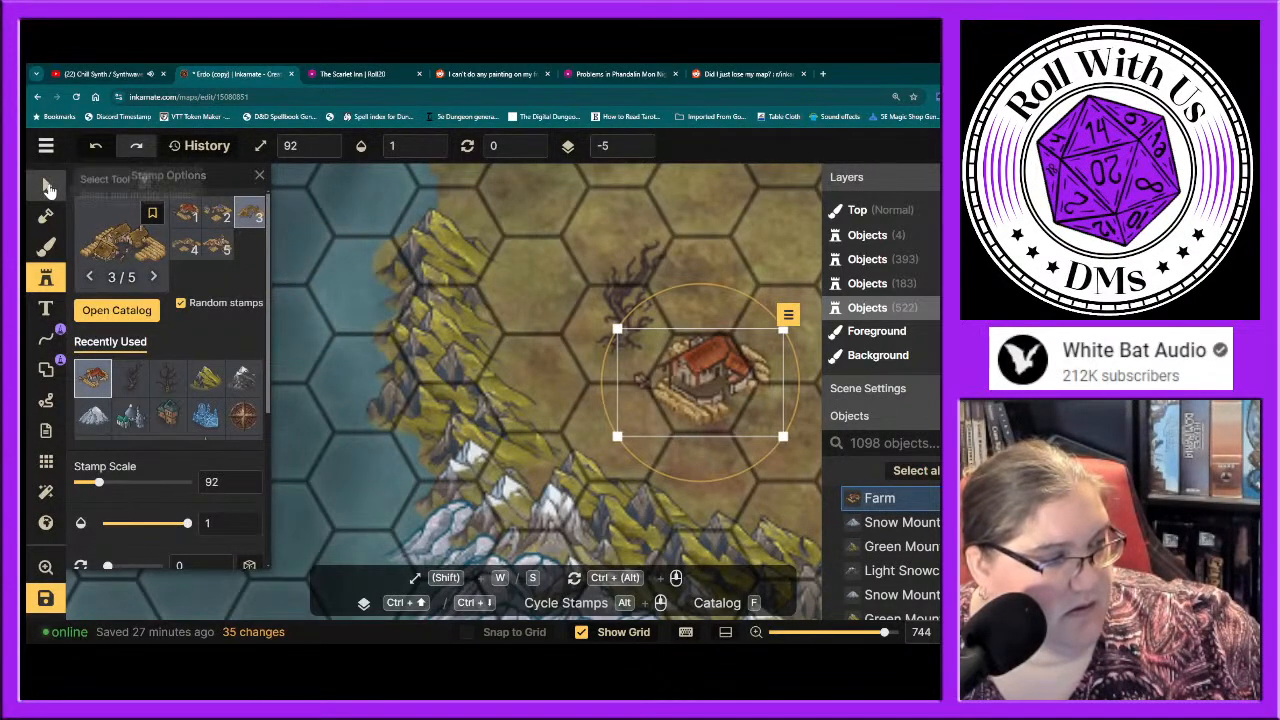
{"action": "left_click", "coordinate": [46, 185]}
Step: Add a text label reading "Lockwood" directly below the farm
{"action": "left_click", "coordinate": [45, 308]}
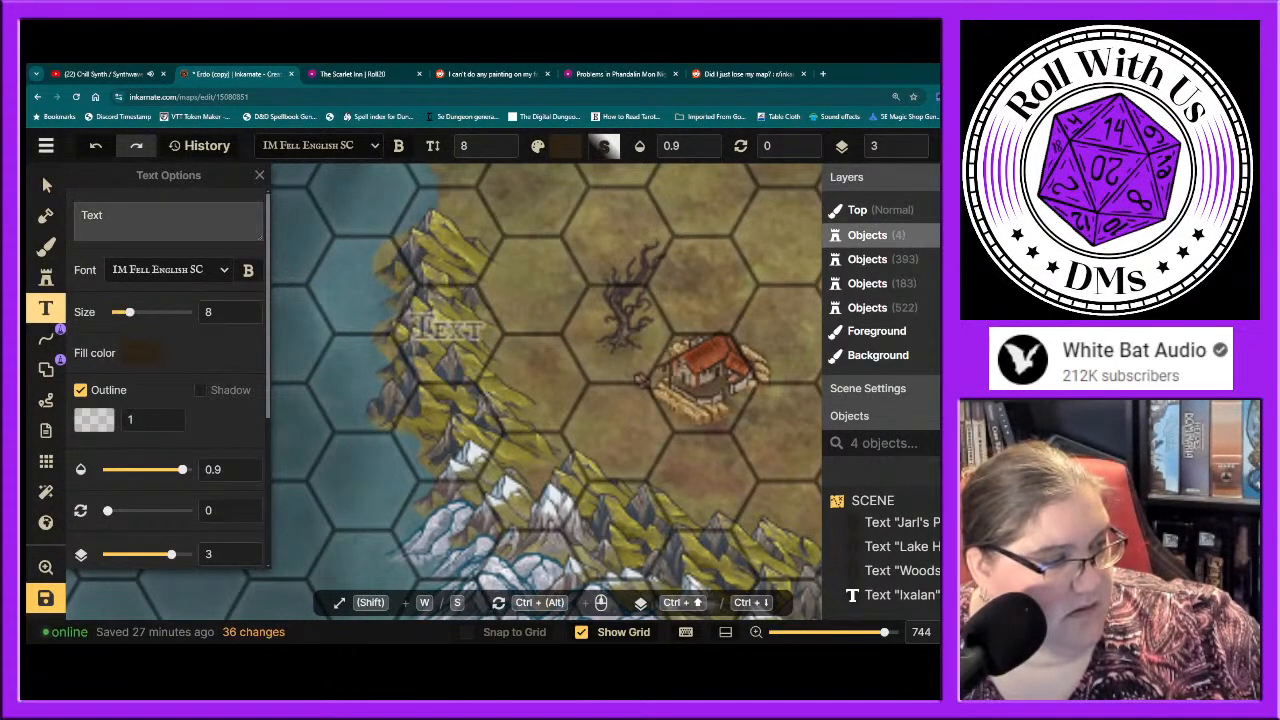
{"action": "type", "text": "Lo"}
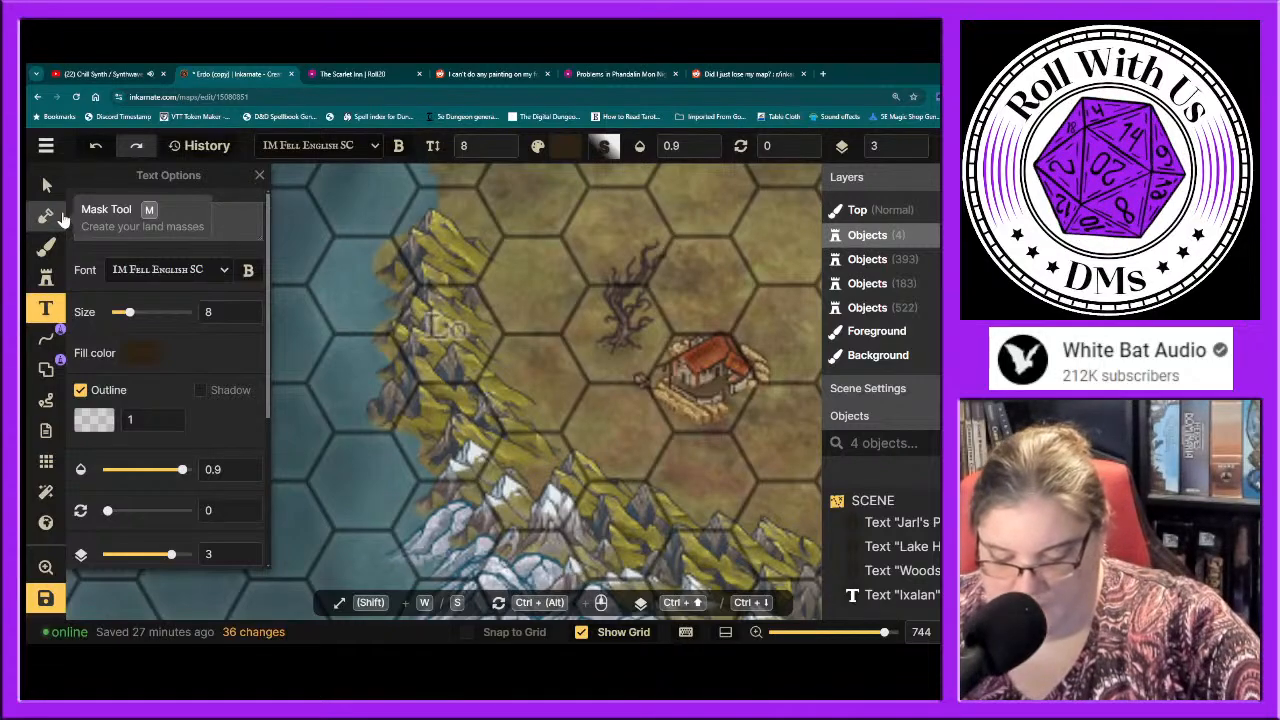
{"action": "type", "text": "ckwood"}
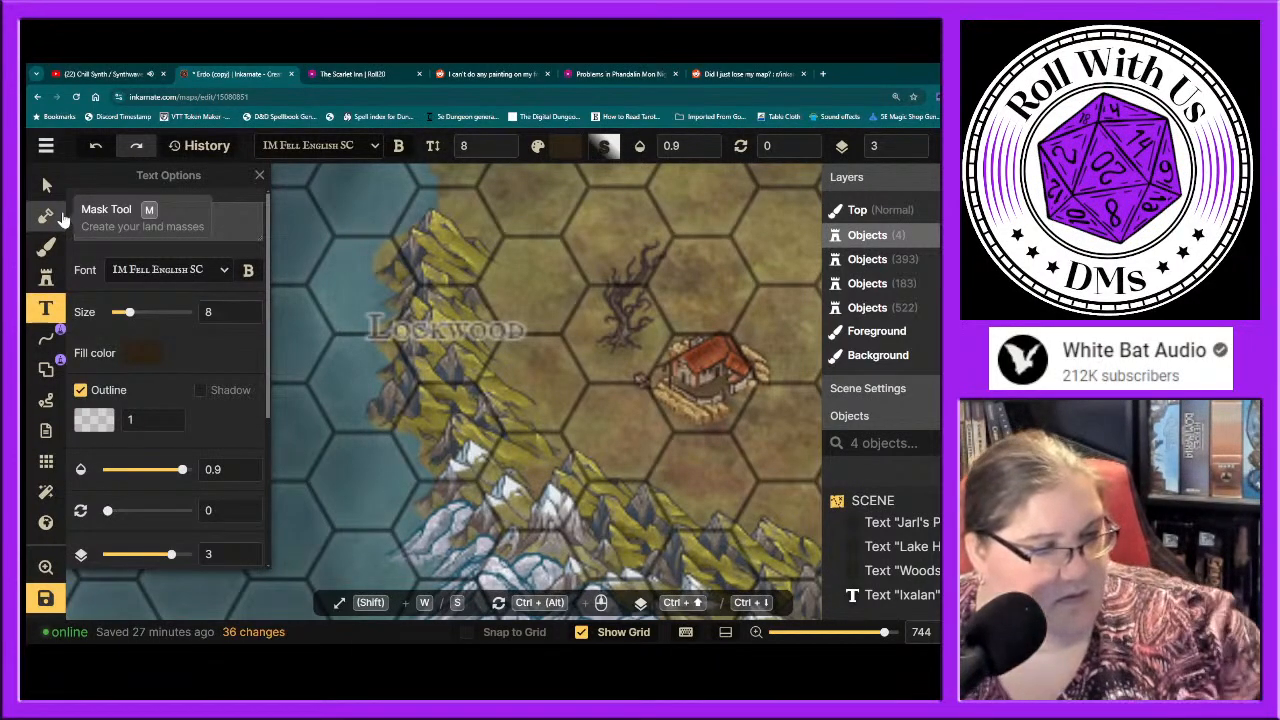
{"action": "left_click", "coordinate": [44, 187]}
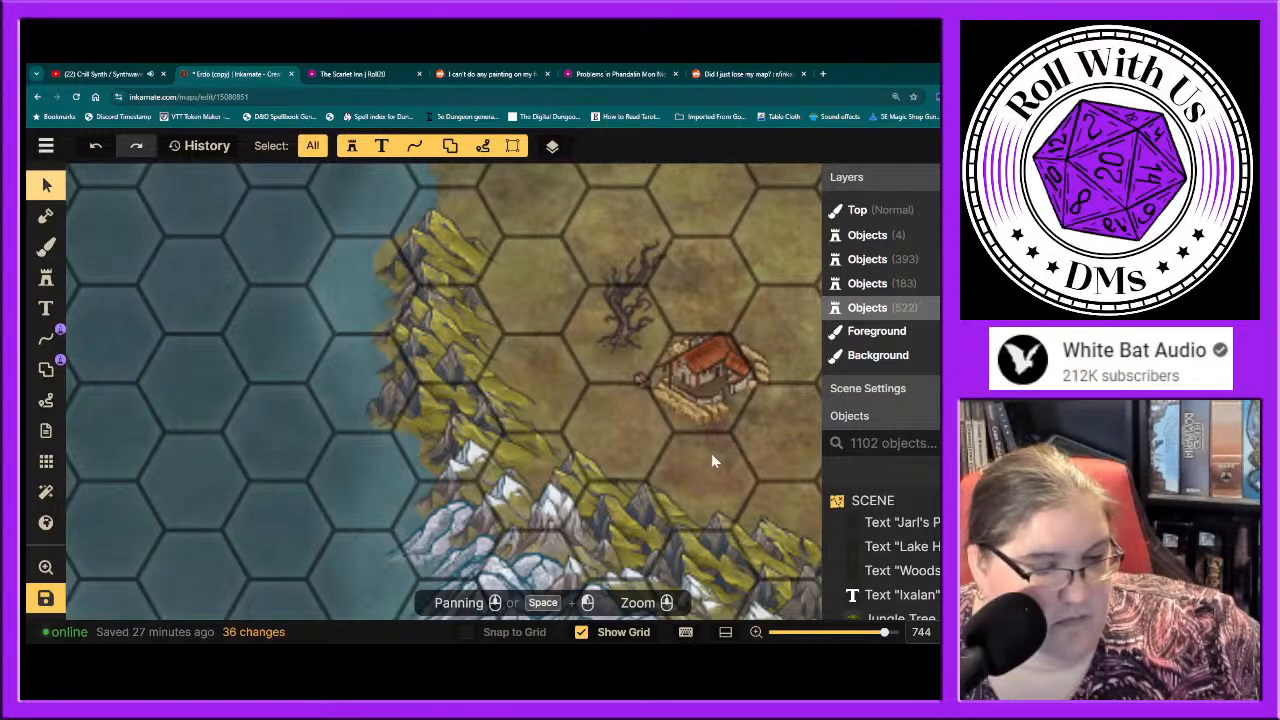
{"action": "left_click", "coordinate": [40, 307]}
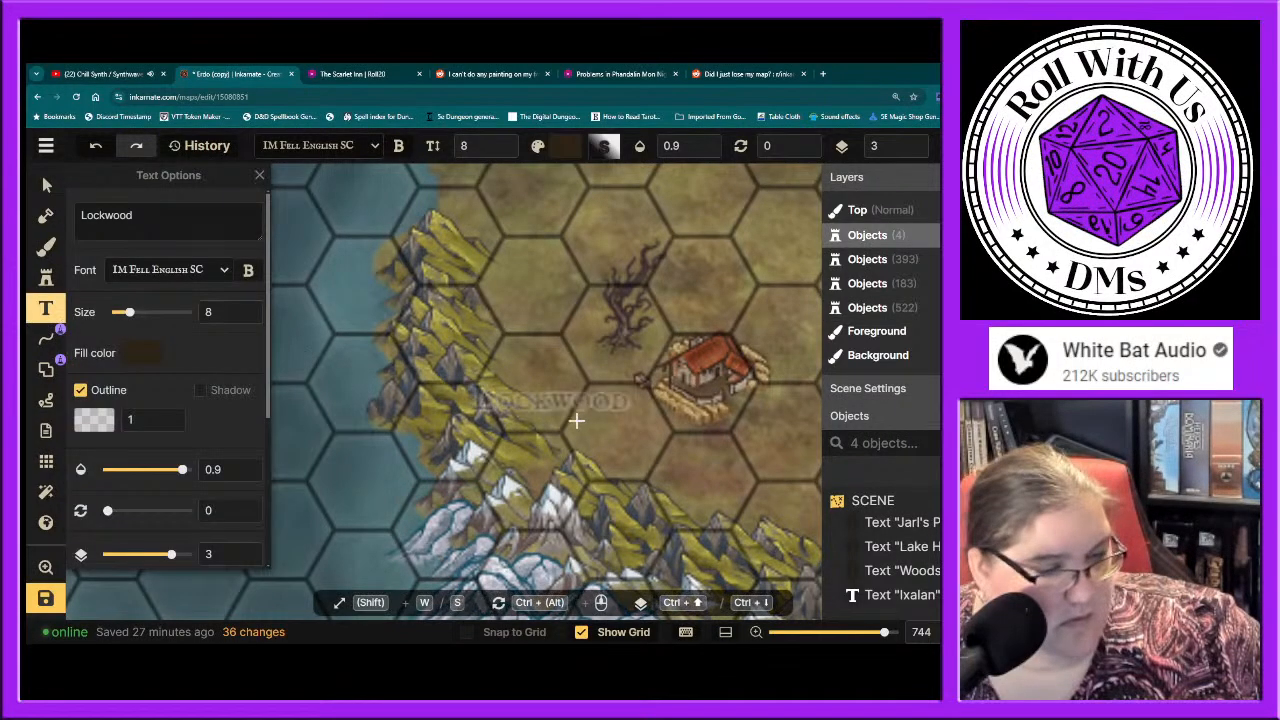
{"action": "left_click", "coordinate": [709, 456]}
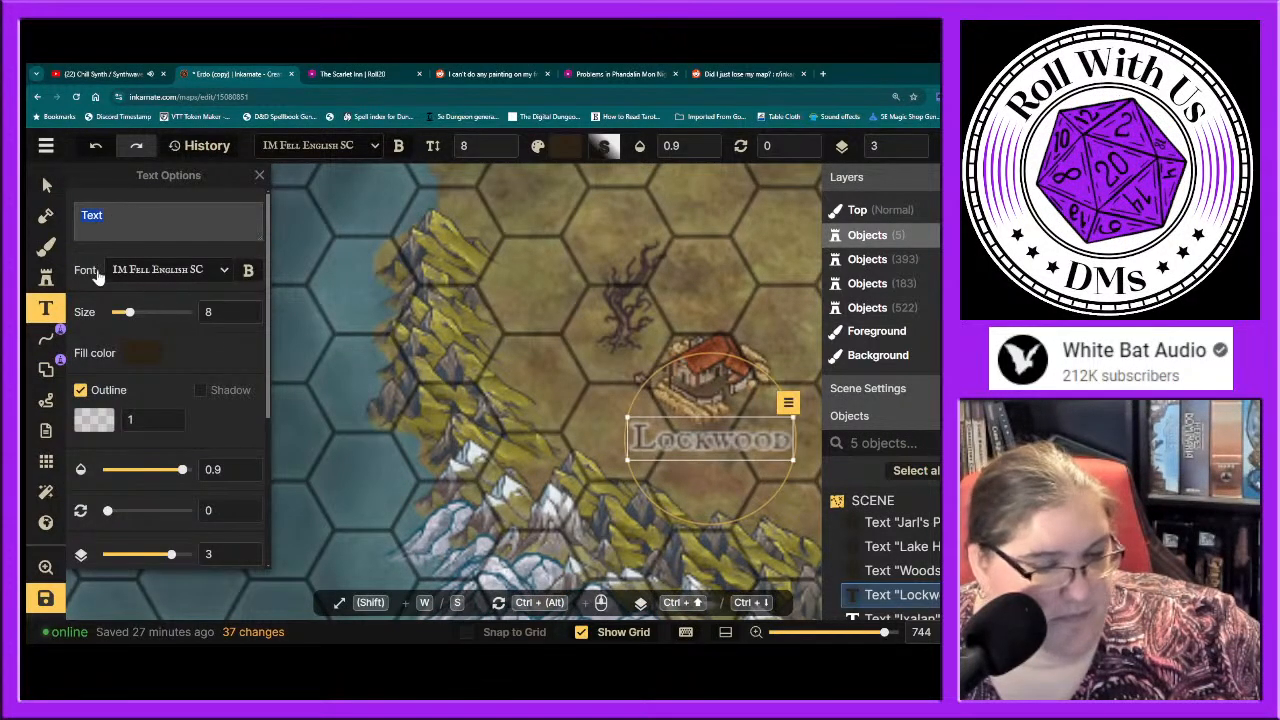
{"action": "left_click", "coordinate": [46, 184]}
Step: Nudge the Lockwood label slightly lower beneath the farm, checking it against the surrounding map, and deselect it
{"action": "scroll", "coordinate": [580, 445], "scroll_direction": "down", "scroll_amount": 10}
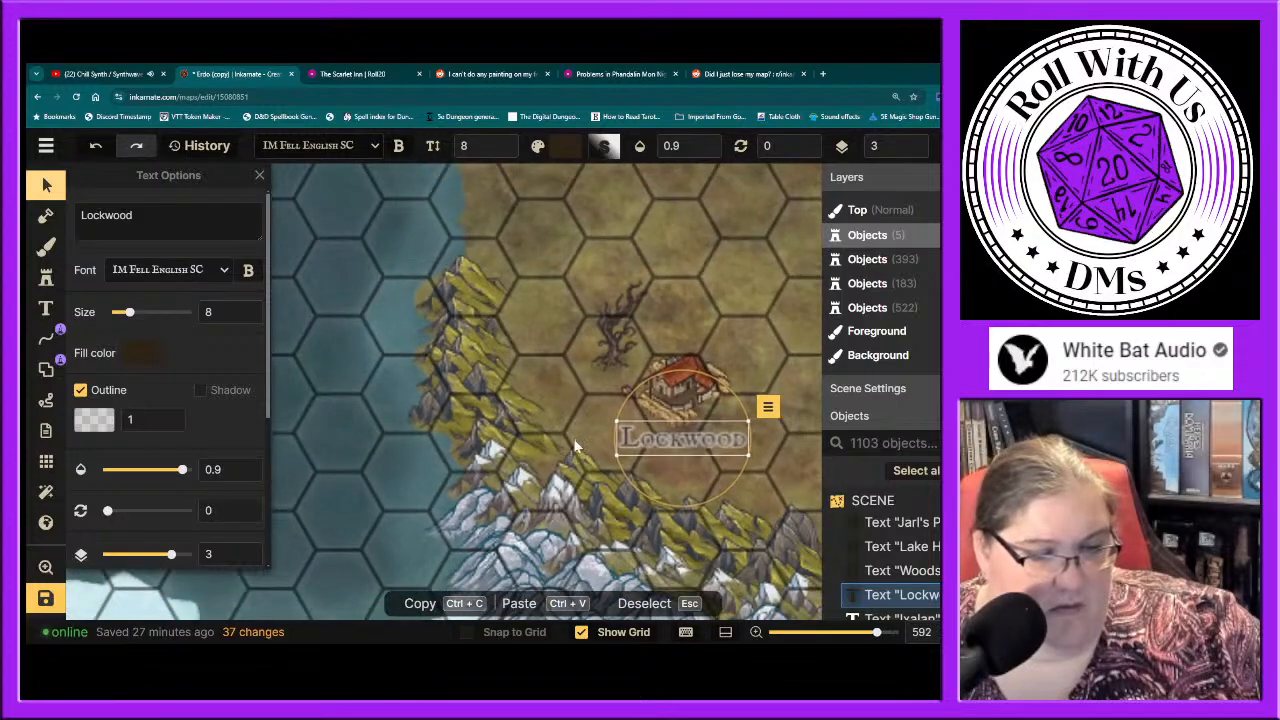
{"action": "scroll", "coordinate": [573, 447], "scroll_direction": "down", "scroll_amount": 4}
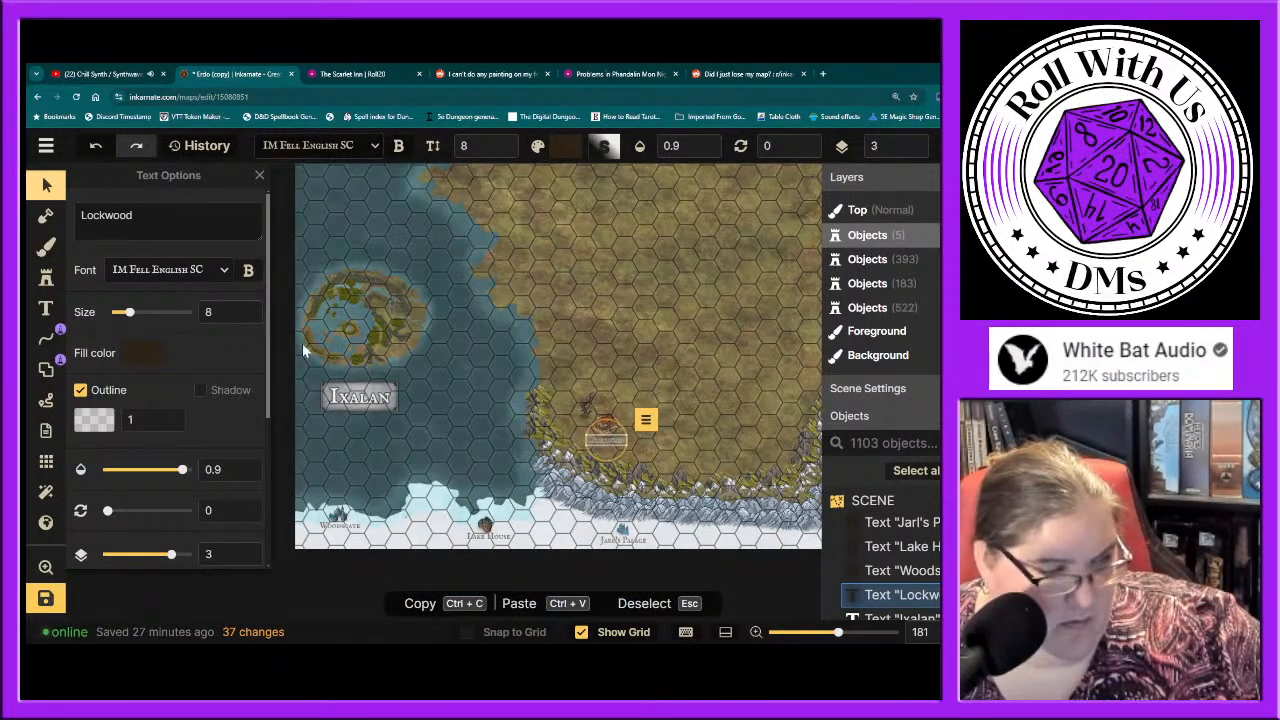
{"action": "left_click", "coordinate": [260, 177]}
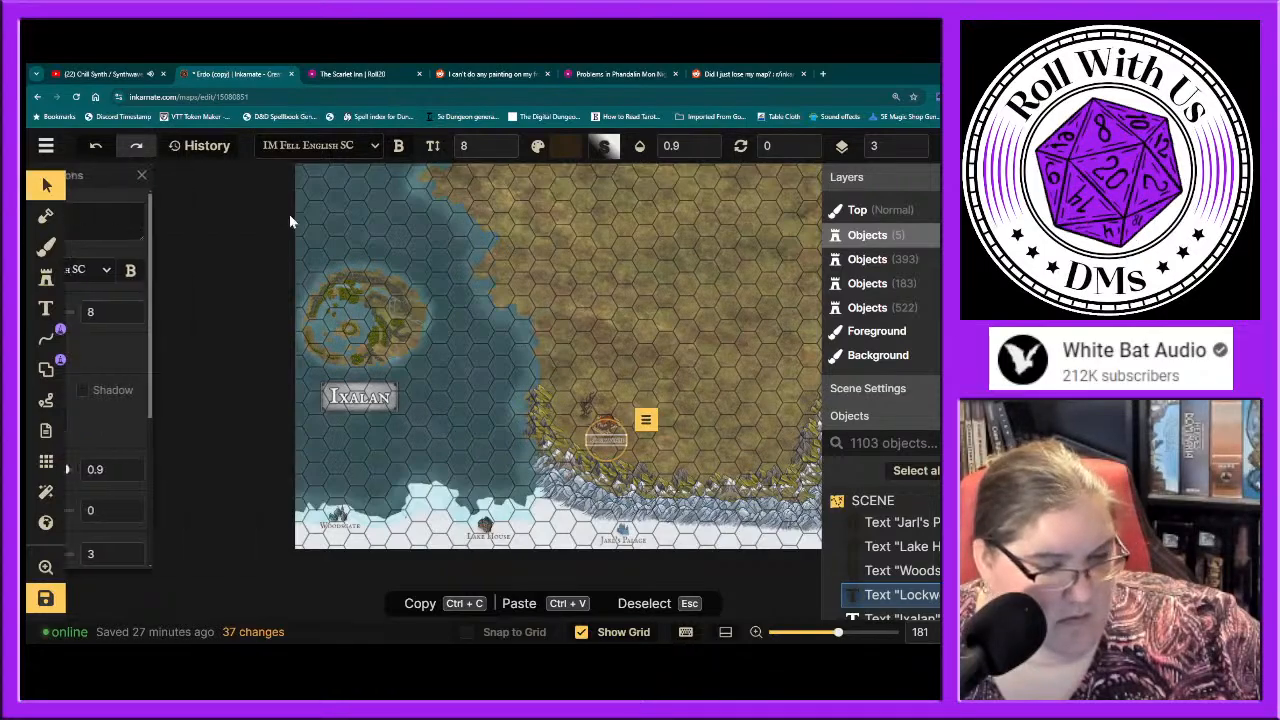
{"action": "left_click", "coordinate": [453, 370]}
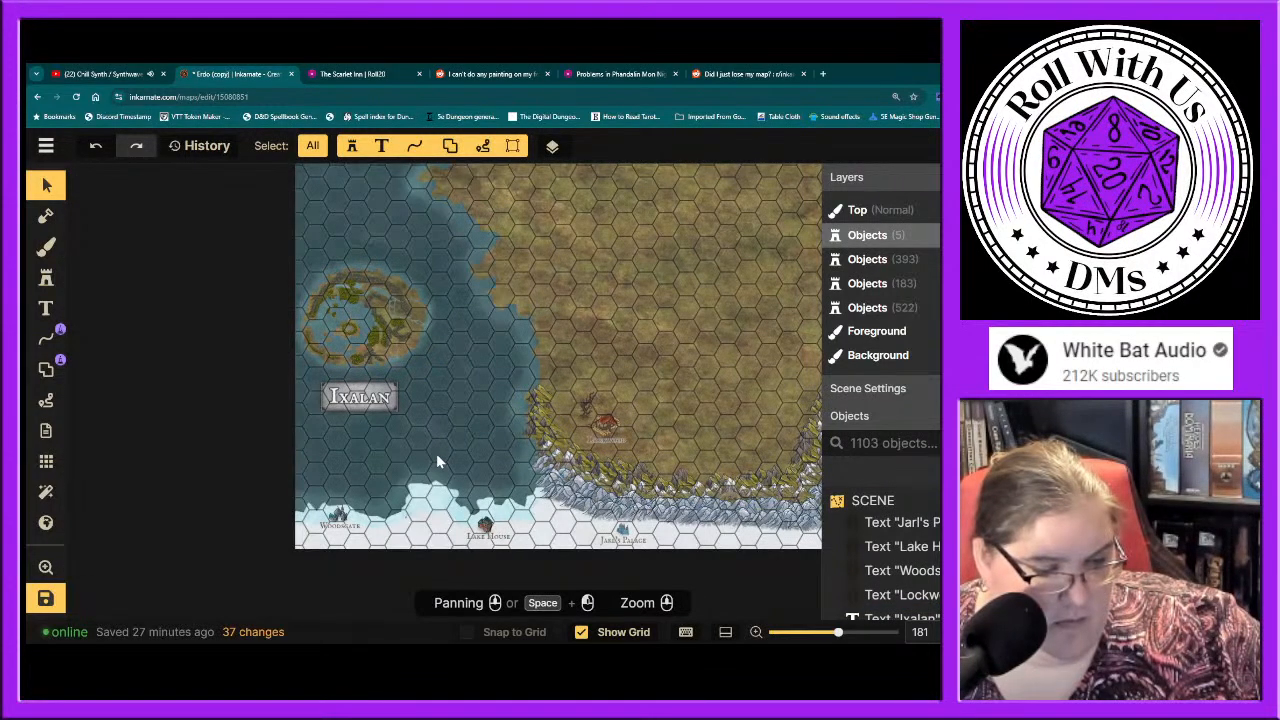
{"action": "left_click", "coordinate": [612, 445]}
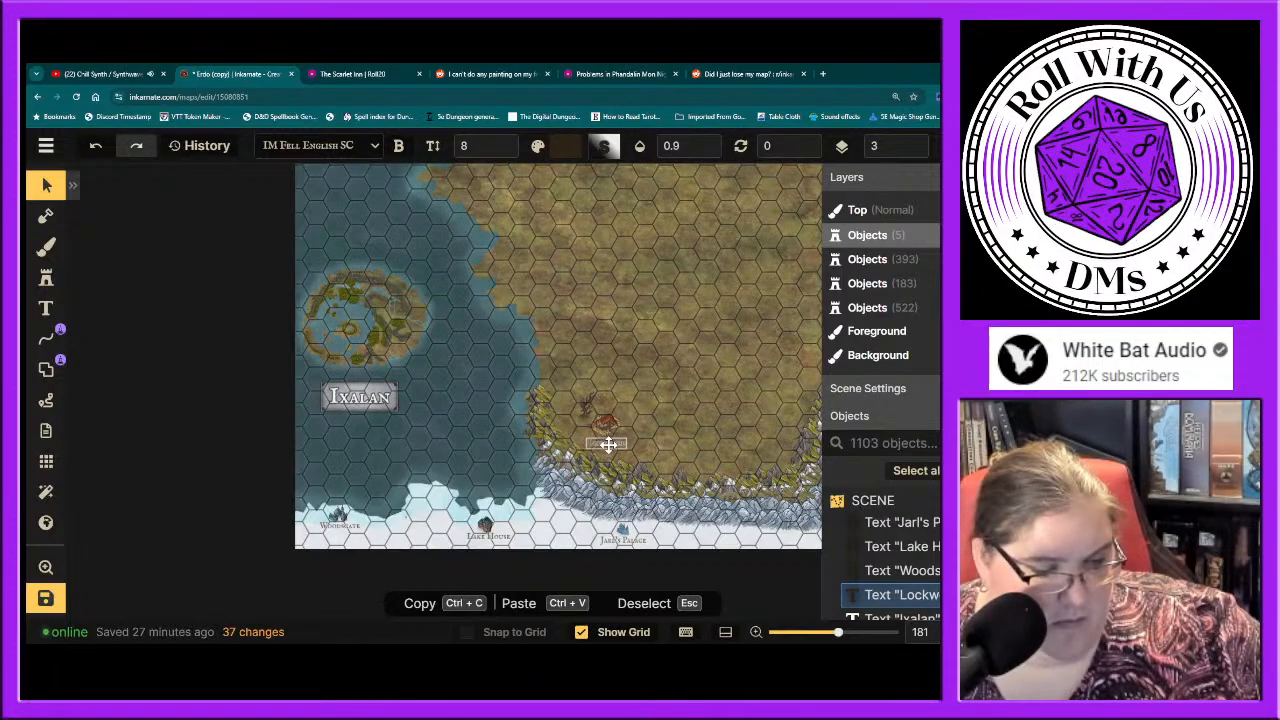
{"action": "left_click", "coordinate": [419, 397]}
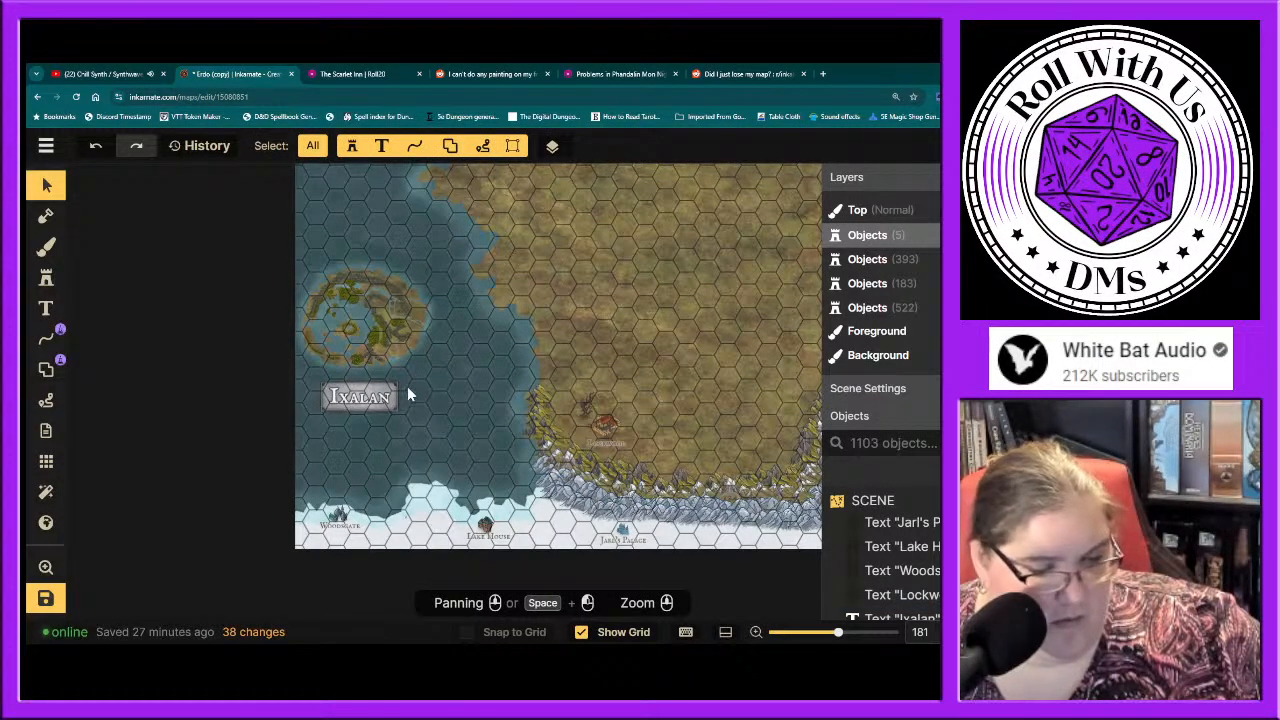
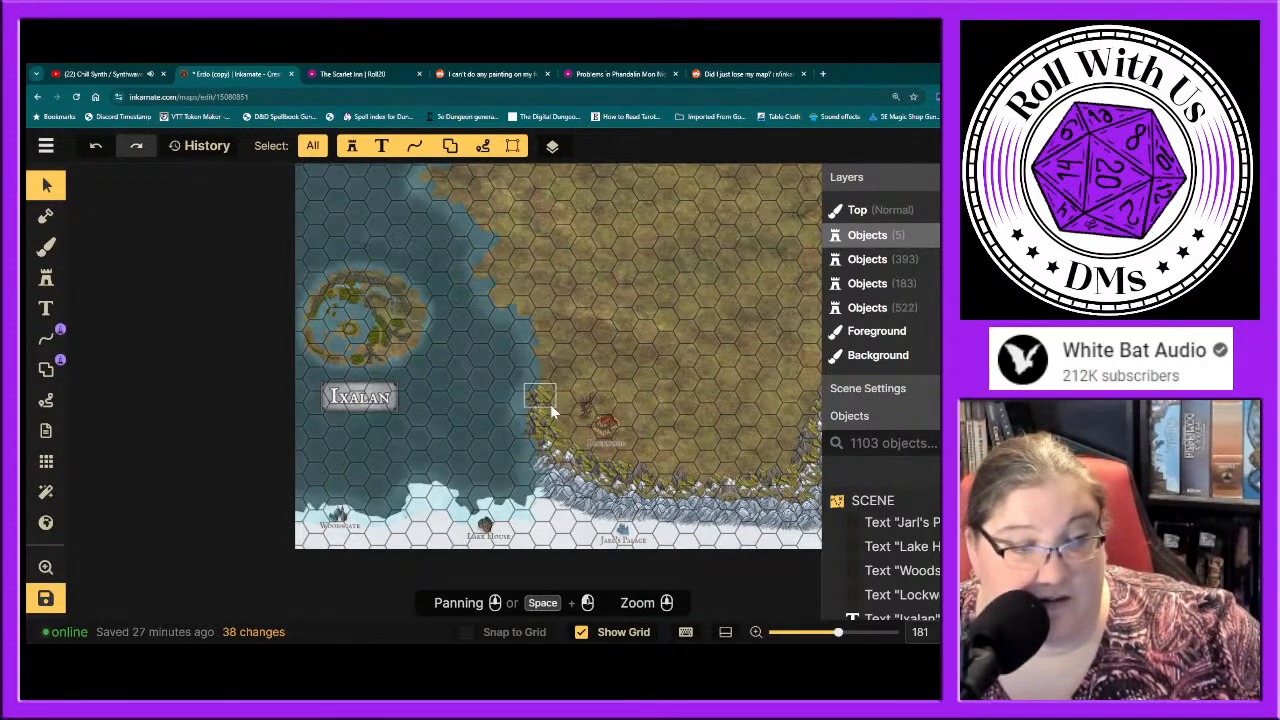
Step: Check the Roll20 reference map, choose the second Farm variant in Inkarnate and place it just north of the Lockwood farm
{"action": "left_click", "coordinate": [366, 73]}
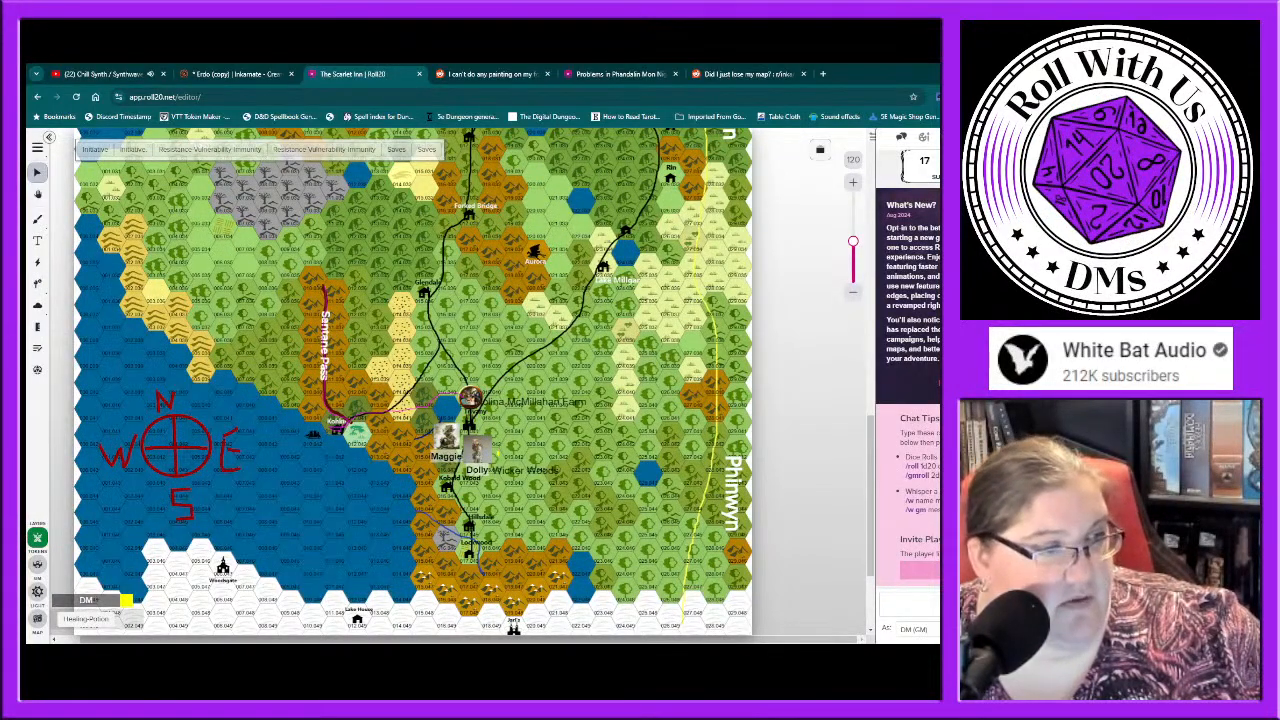
{"action": "left_click", "coordinate": [230, 73]}
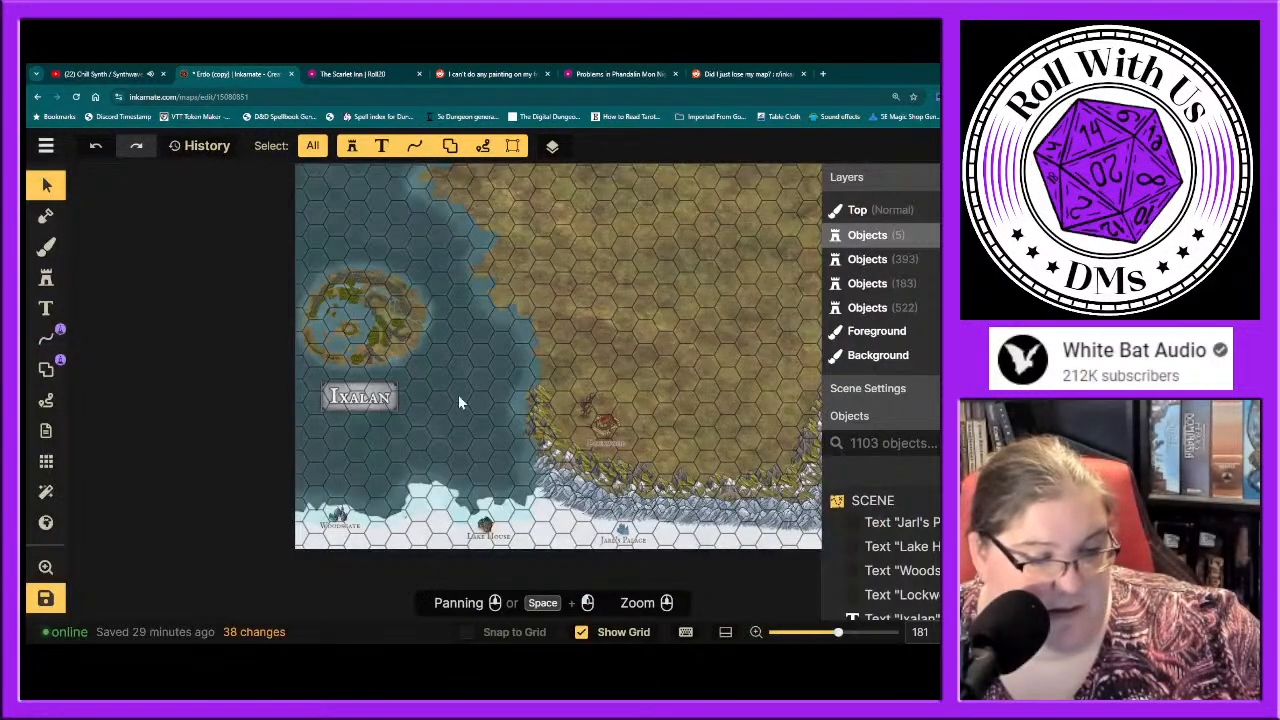
{"action": "left_click", "coordinate": [47, 281]}
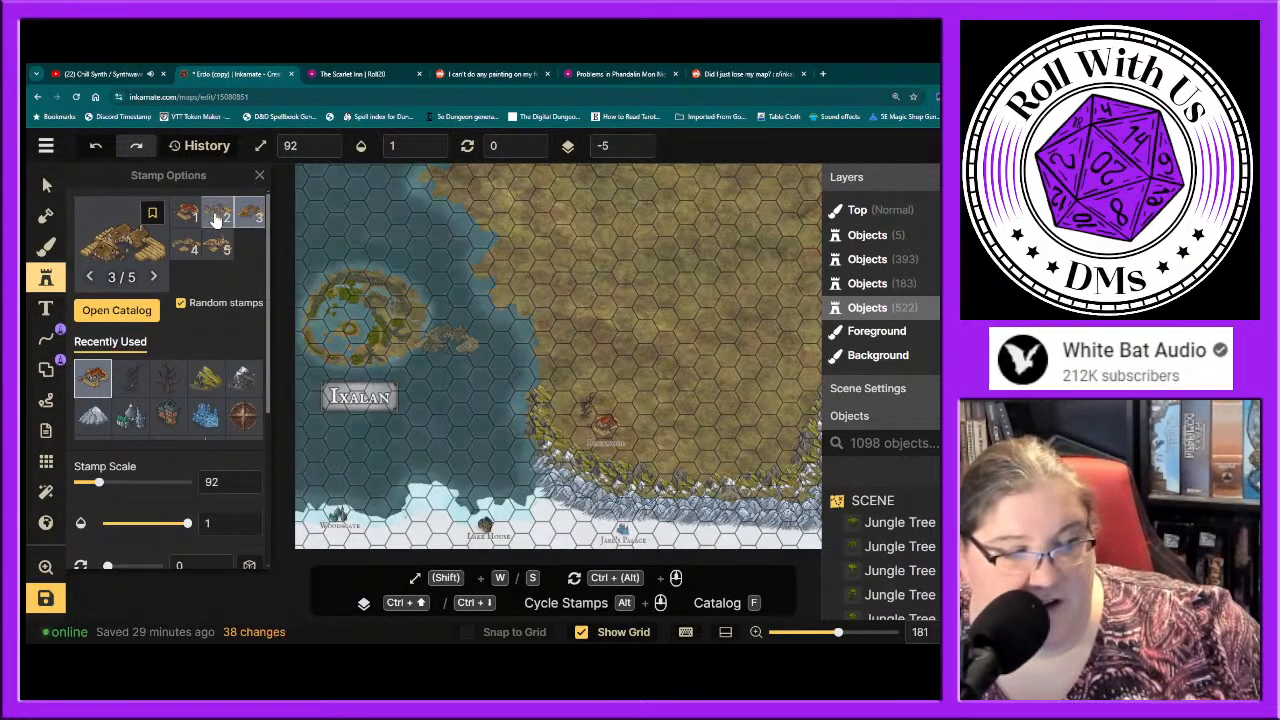
{"action": "left_click", "coordinate": [215, 218]}
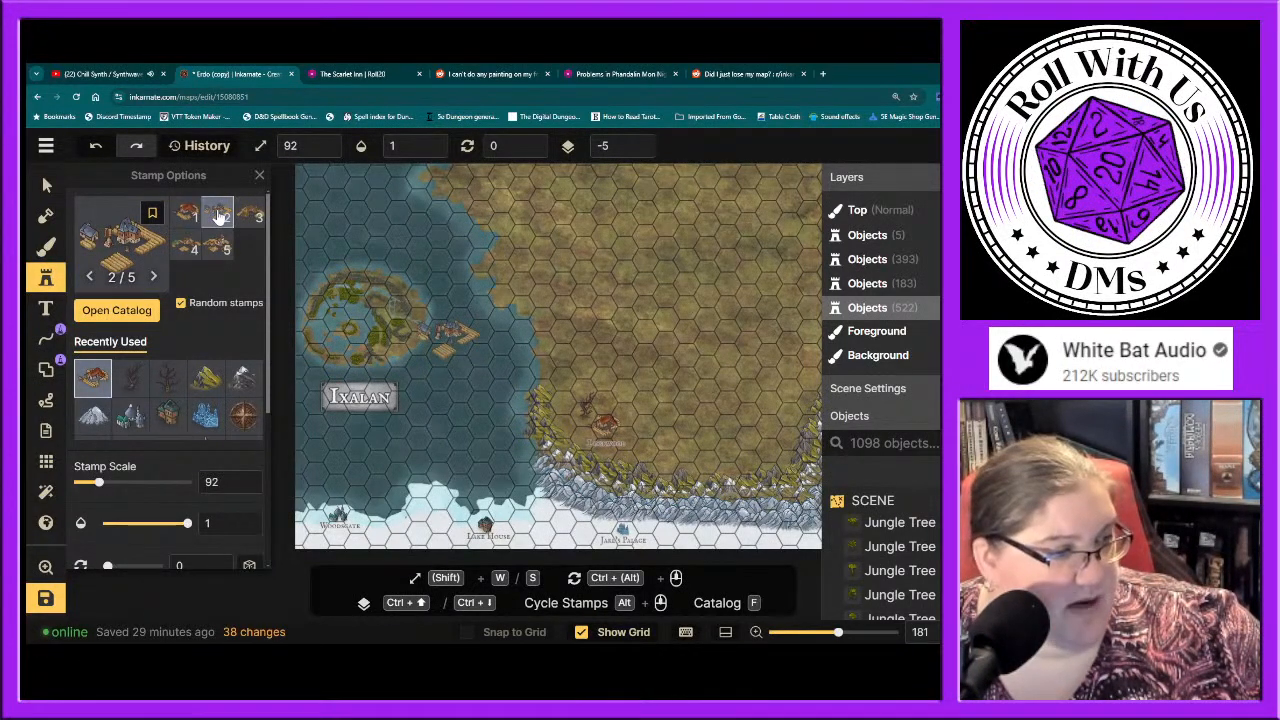
{"action": "left_click", "coordinate": [240, 214]}
{"action": "left_click", "coordinate": [218, 215]}
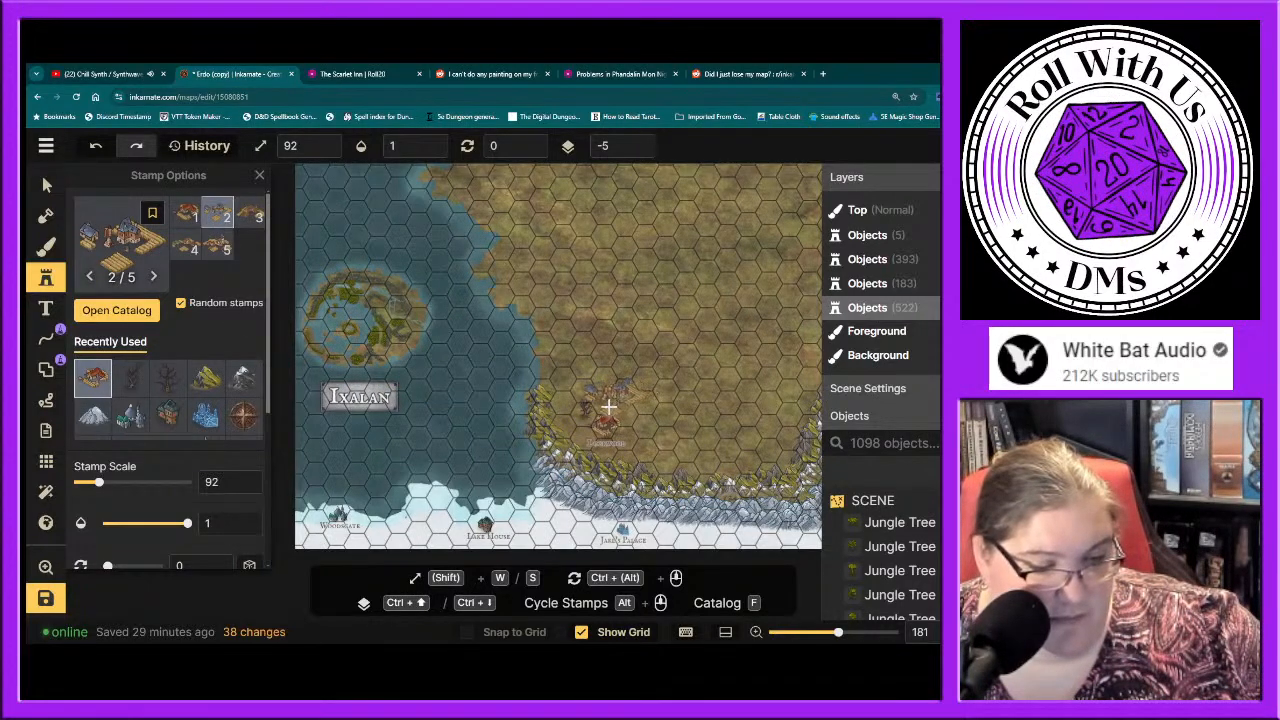
{"action": "left_click", "coordinate": [607, 402]}
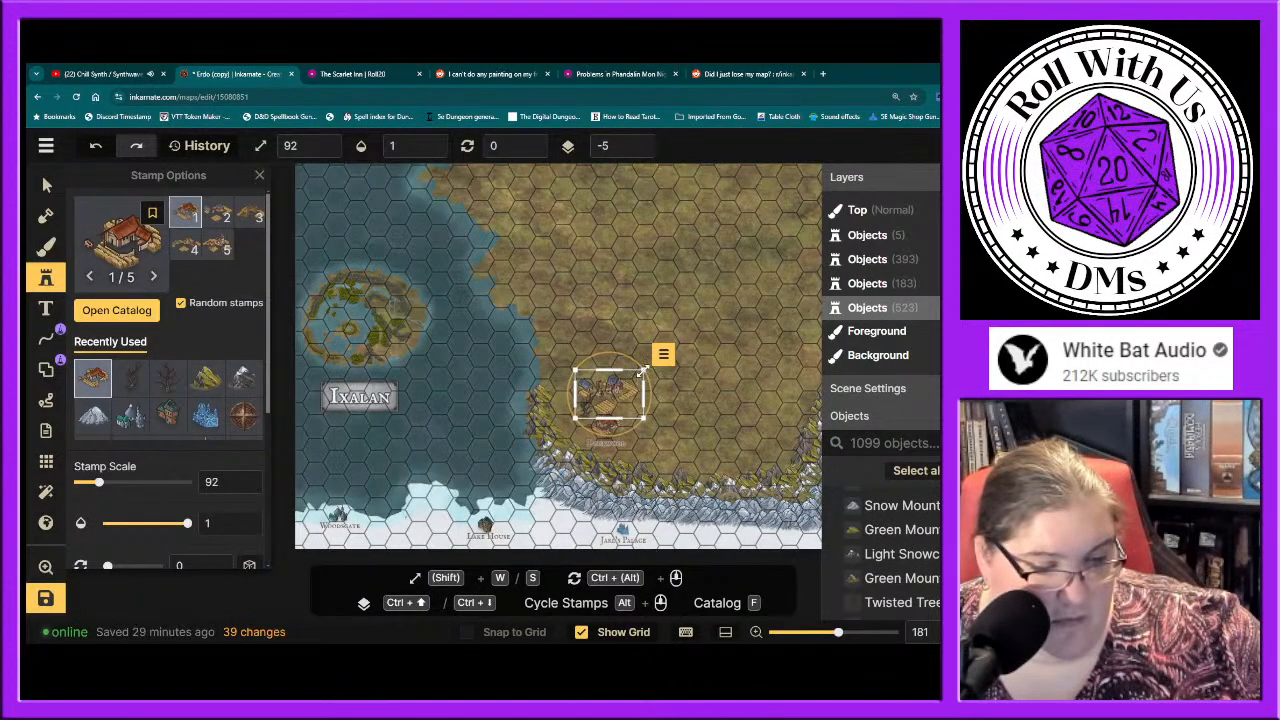
Step: Shrink the new farm to scale 39 and delete the stray farm placed over the Lockwood farm
{"action": "key", "text": "s"}
{"action": "key", "text": "s"}
{"action": "key", "text": "s"}
{"action": "key", "text": "s"}
{"action": "key", "text": "s"}
{"action": "key", "text": "s"}
{"action": "key", "text": "s"}
{"action": "key", "text": "s"}
{"action": "key", "text": "s"}
{"action": "key", "text": "s"}
{"action": "key", "text": "w"}
{"action": "key", "text": "w"}
{"action": "key", "text": "w"}
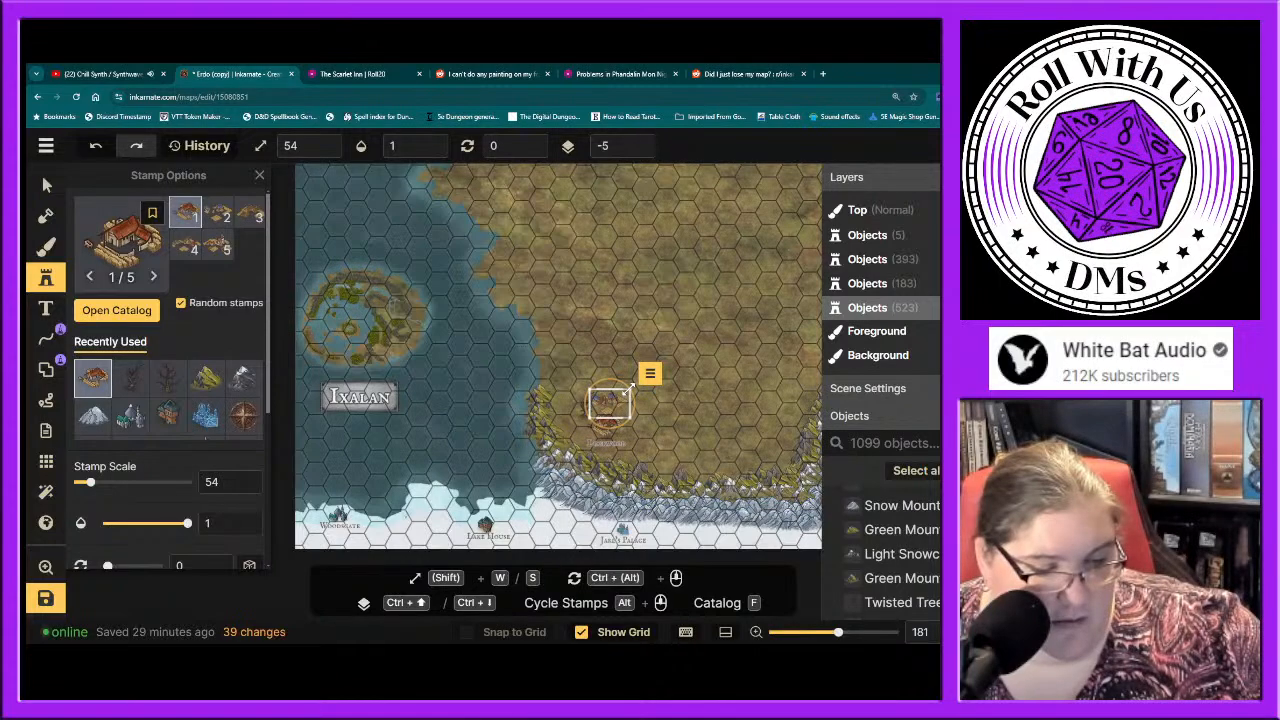
{"action": "key", "text": "s"}
{"action": "key", "text": "s"}
{"action": "key", "text": "s"}
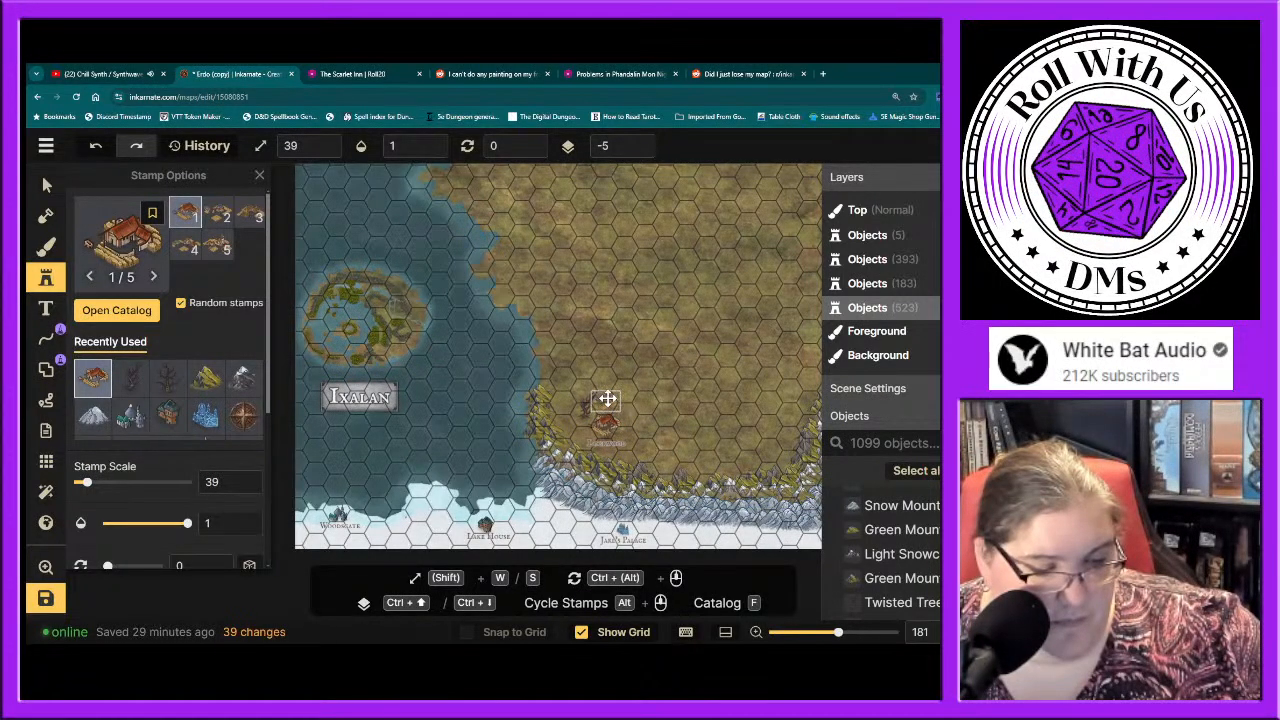
{"action": "left_click", "coordinate": [606, 420]}
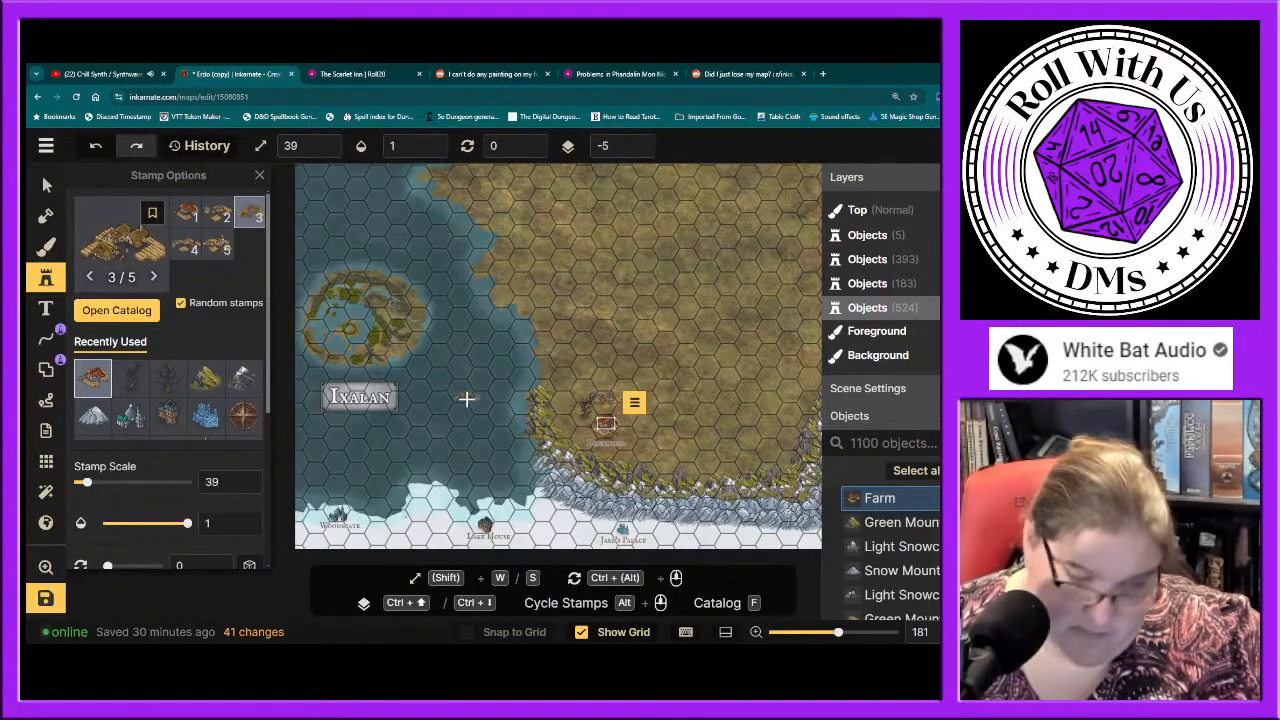
{"action": "key", "text": "Delete"}
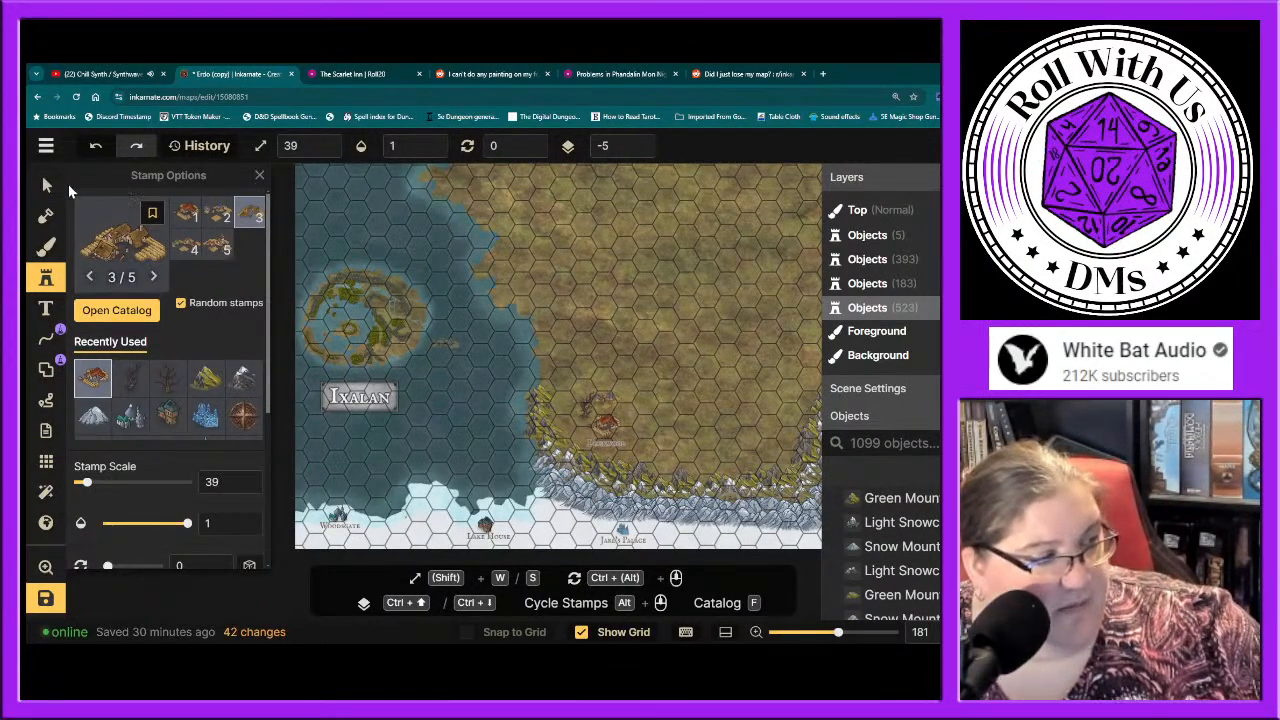
Step: Fit the Lockwood farm at scale 66 slightly lower, directly above its label
{"action": "left_click", "coordinate": [47, 187]}
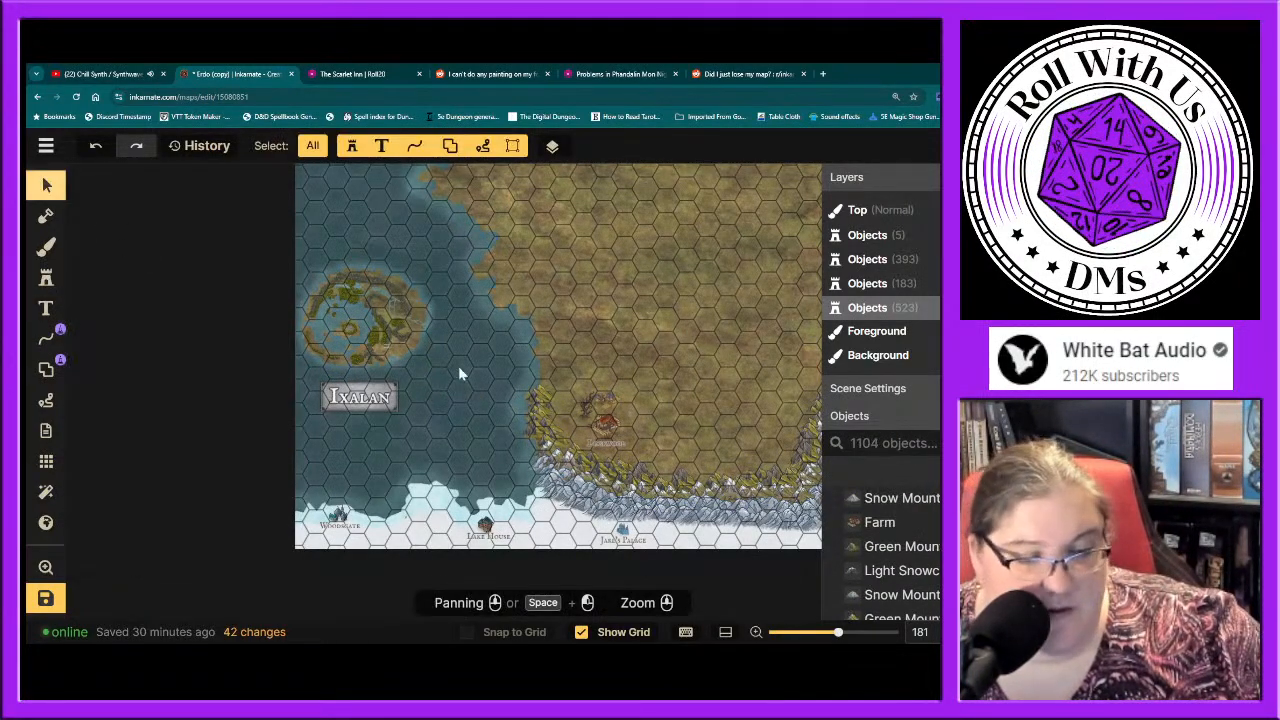
{"action": "left_click", "coordinate": [604, 425]}
{"action": "left_click_drag", "start_coordinate": [620, 411], "coordinate": [605, 431]}
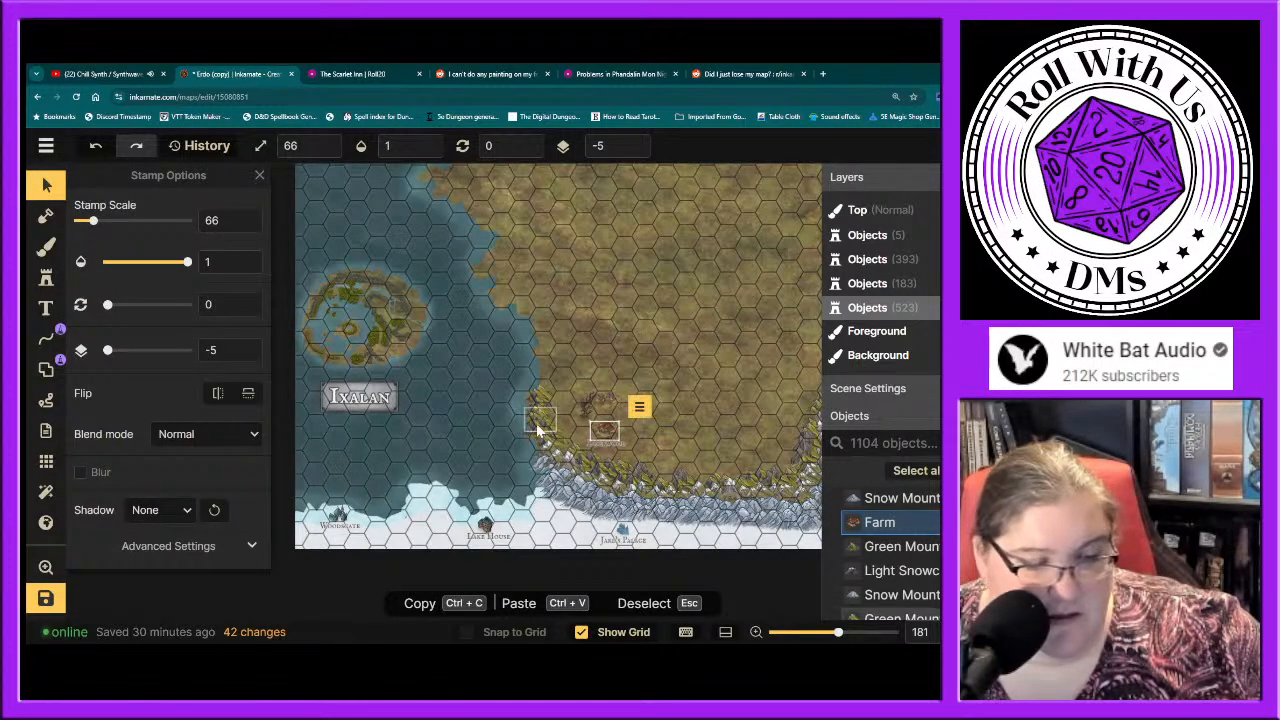
Step: Add a size 8 text label reading "Hillsdale" beneath the new farm, just above the Lockwood farm, and deselect it
{"action": "left_click", "coordinate": [44, 310]}
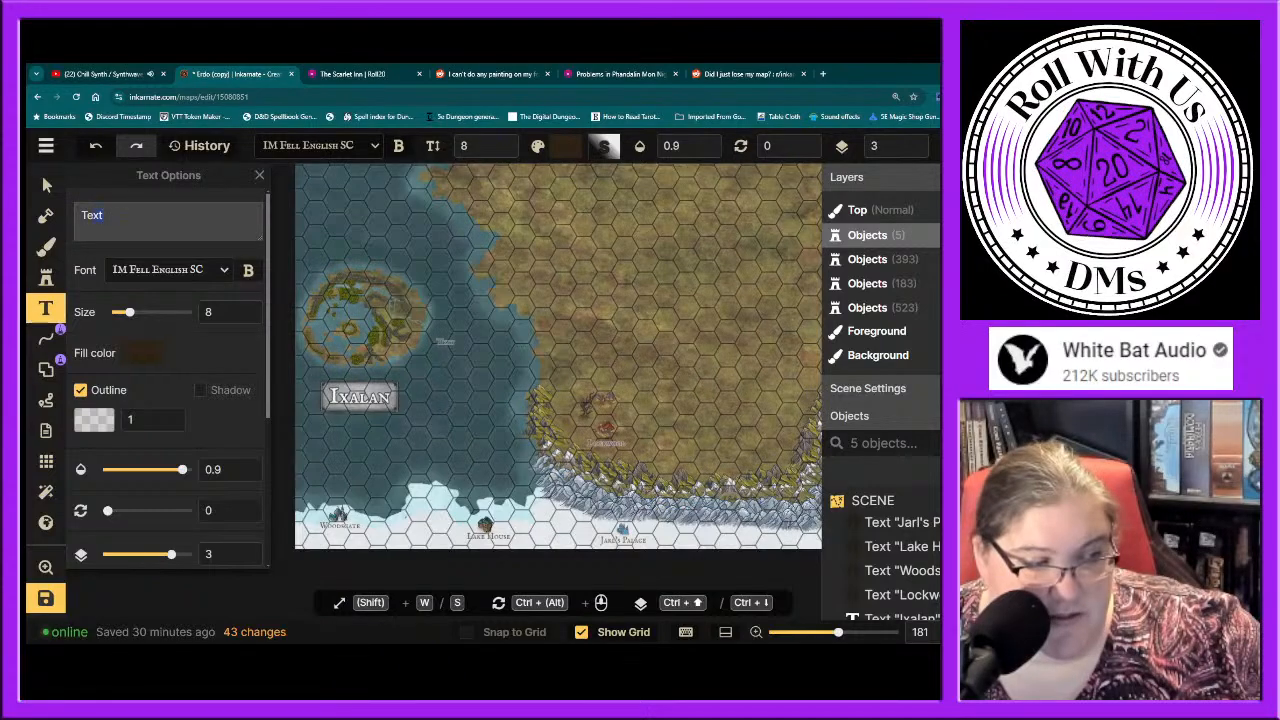
{"action": "type", "text": "H"}
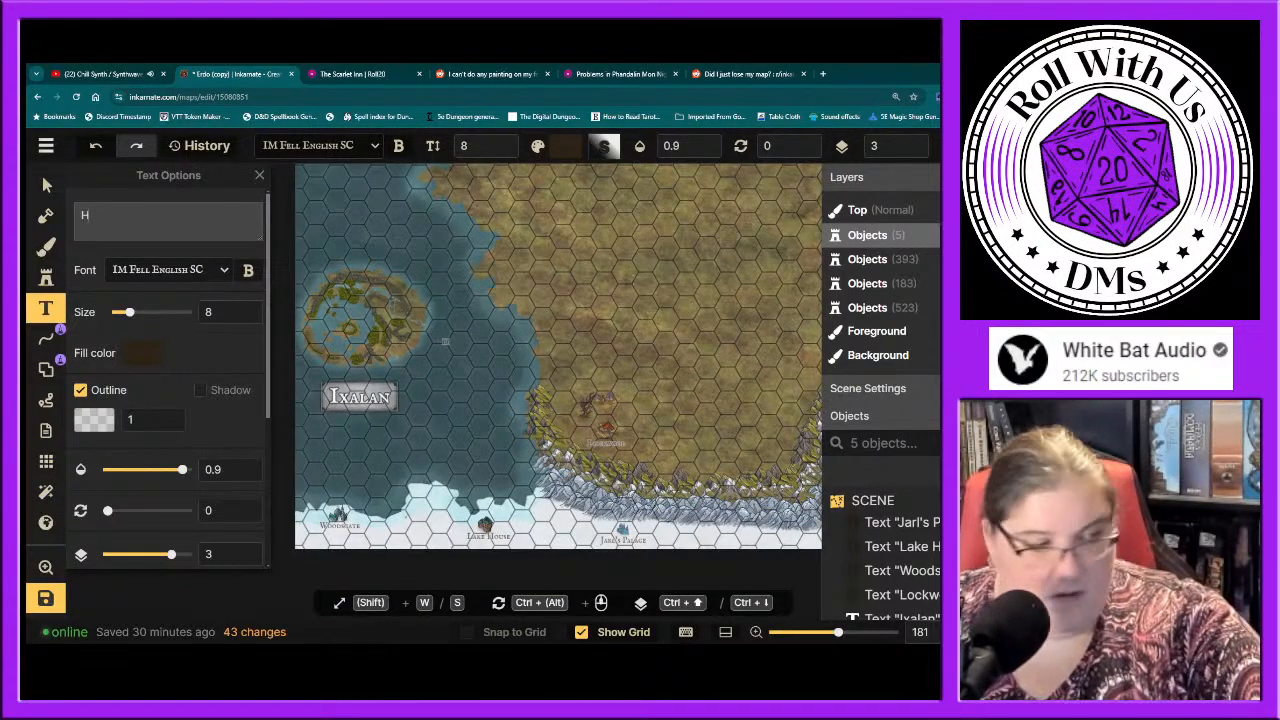
{"action": "type", "text": "illsdale"}
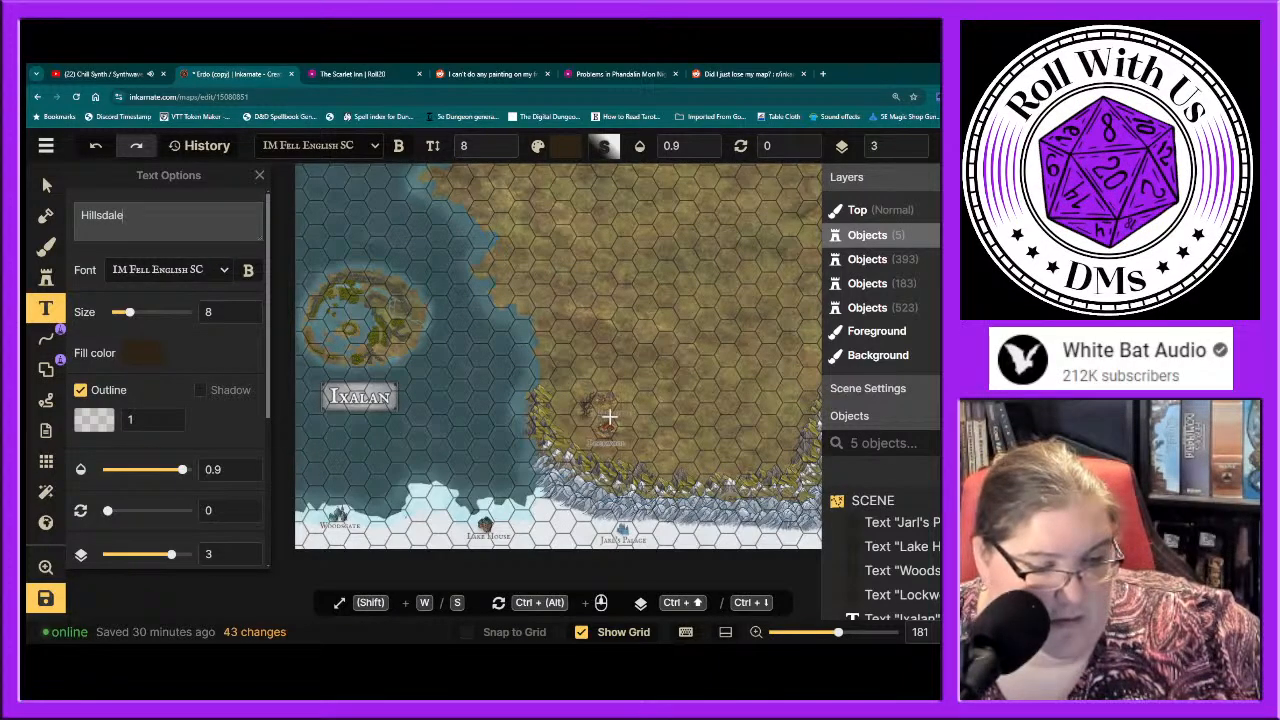
{"action": "left_click", "coordinate": [609, 416]}
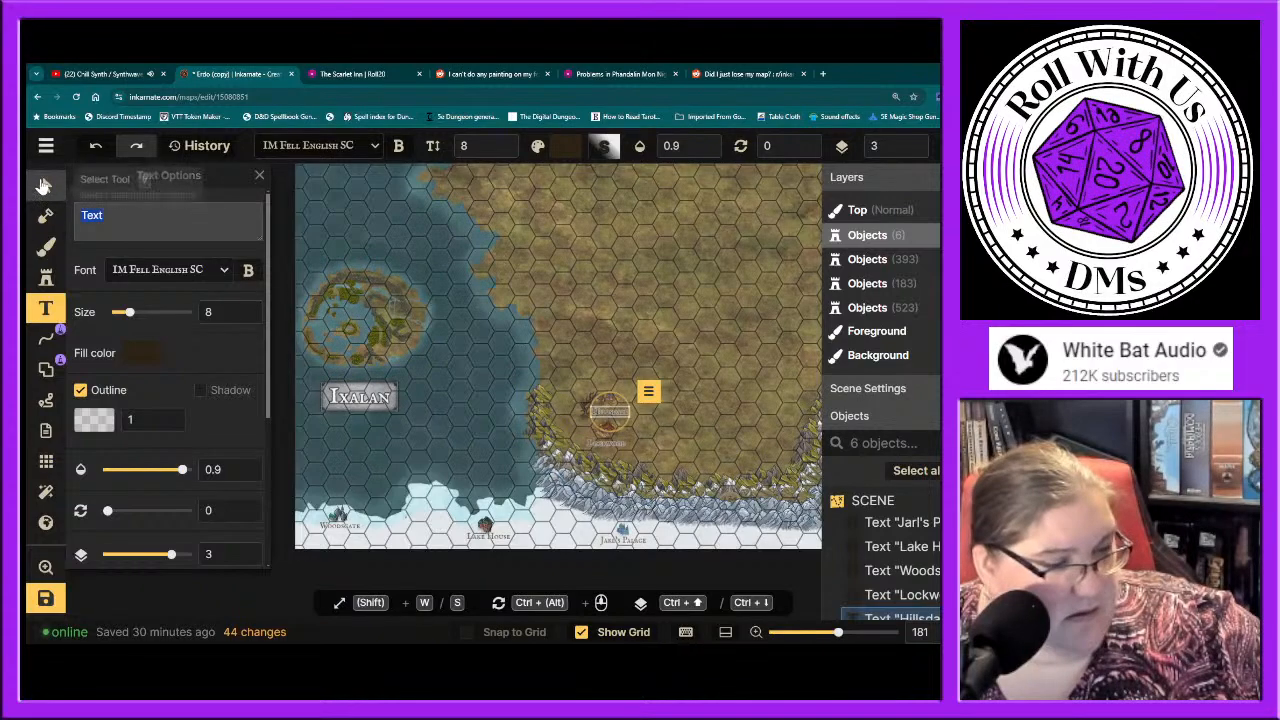
{"action": "left_click", "coordinate": [44, 185]}
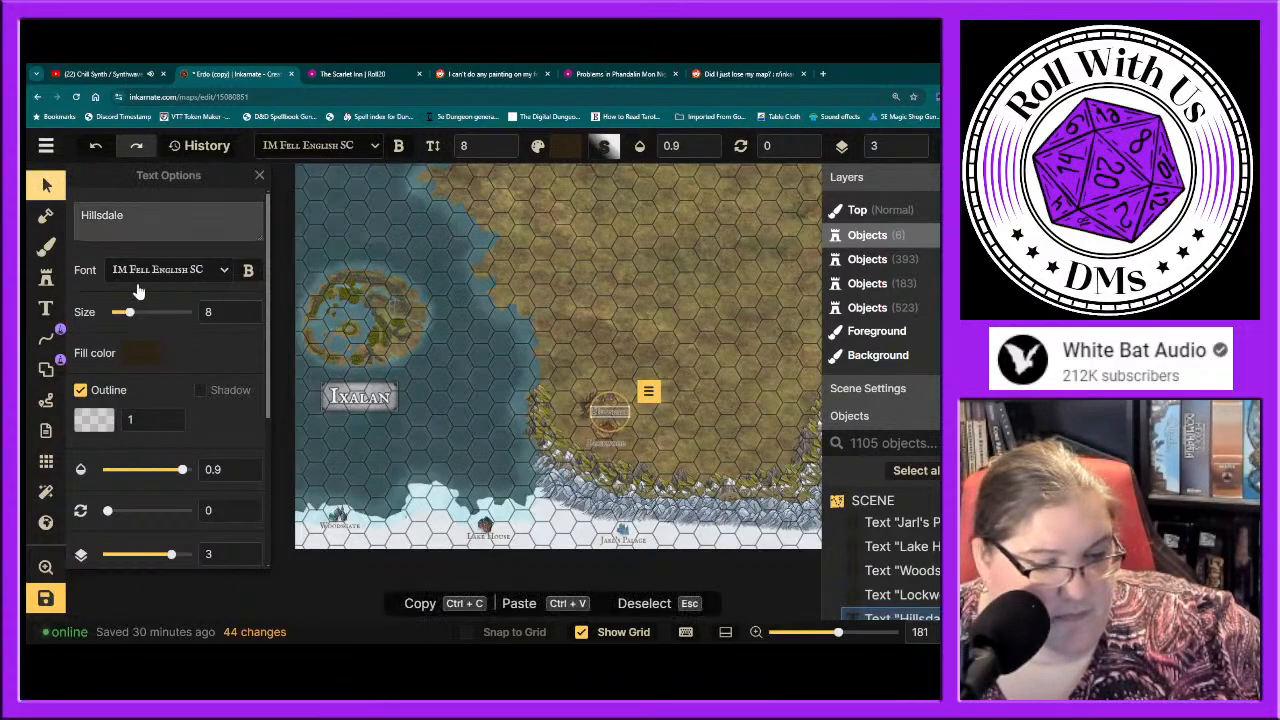
{"action": "left_click", "coordinate": [259, 176]}
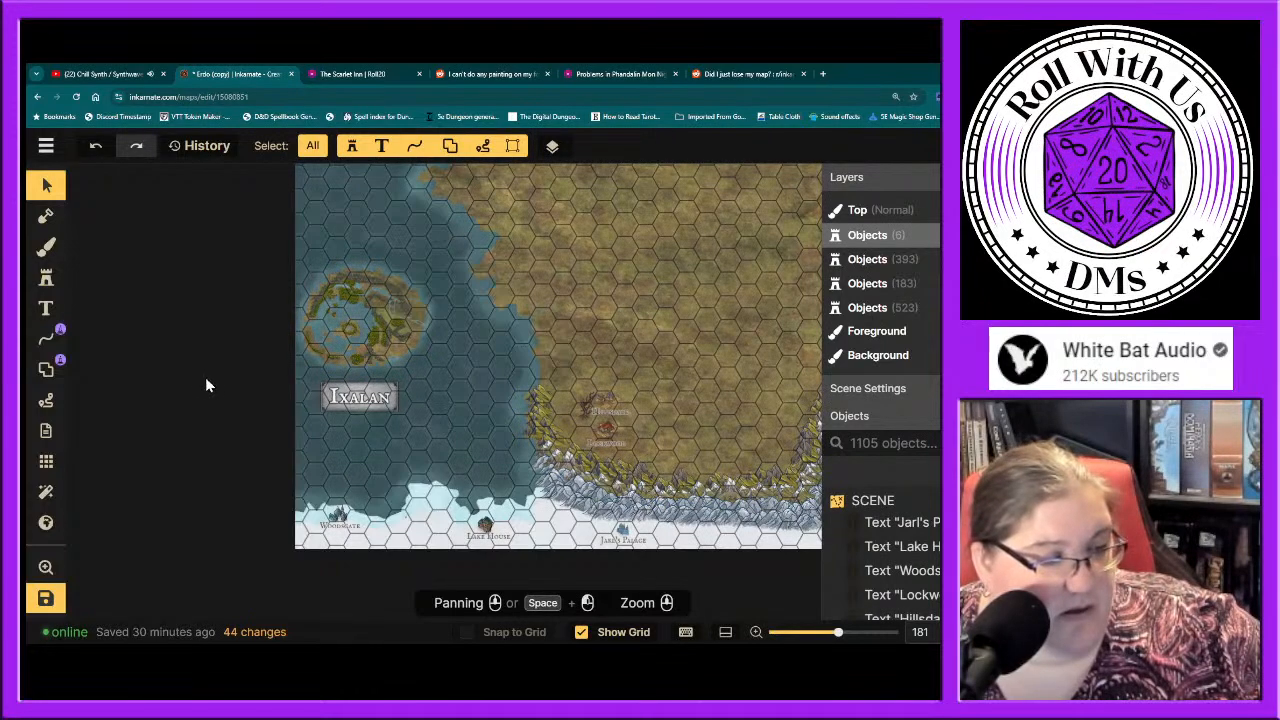
Step: Start a new map from region and frame the Ixalan island with a selection about 264 wide and 224 high
{"action": "left_click", "coordinate": [44, 147]}
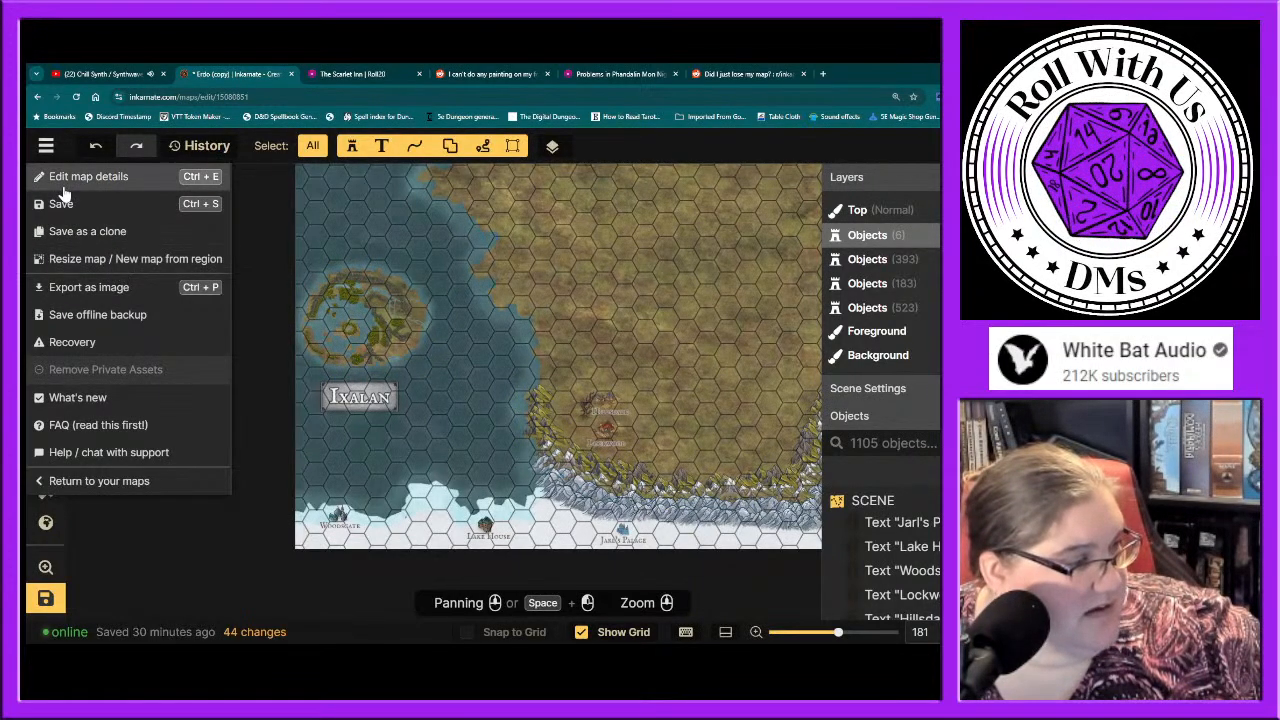
{"action": "left_click", "coordinate": [88, 260]}
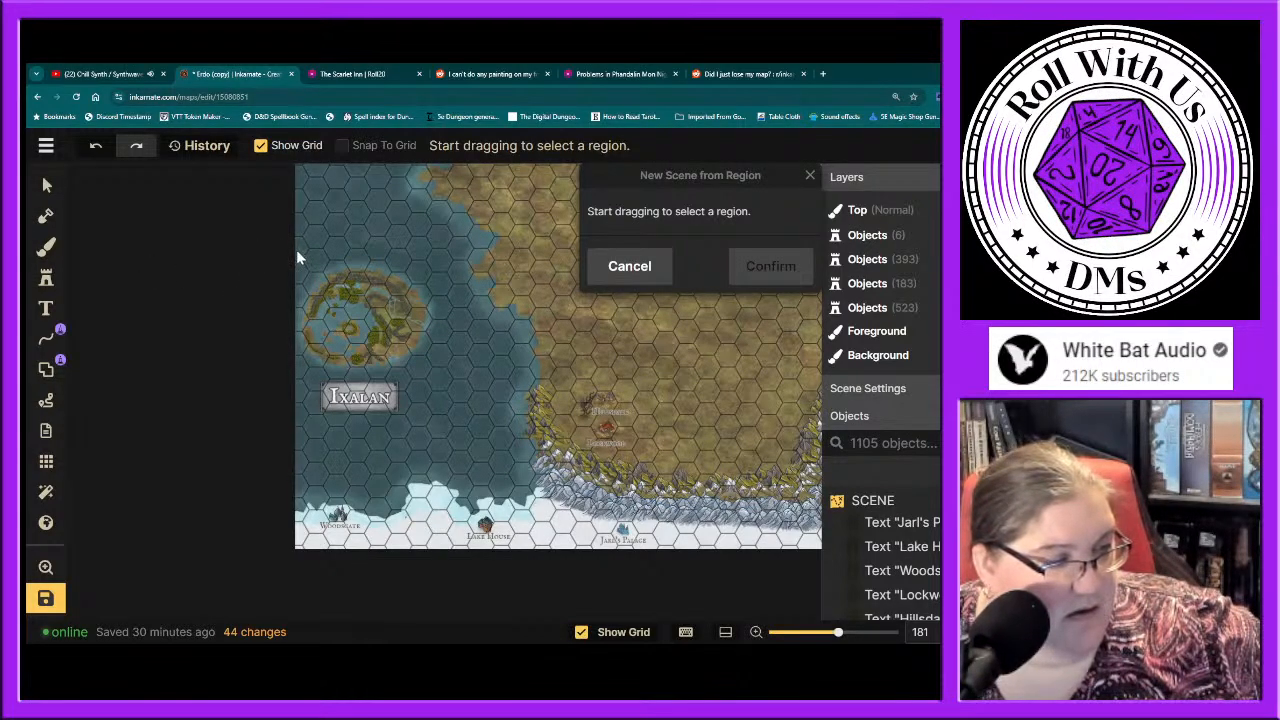
{"action": "left_click_drag", "start_coordinate": [297, 251], "coordinate": [445, 380]}
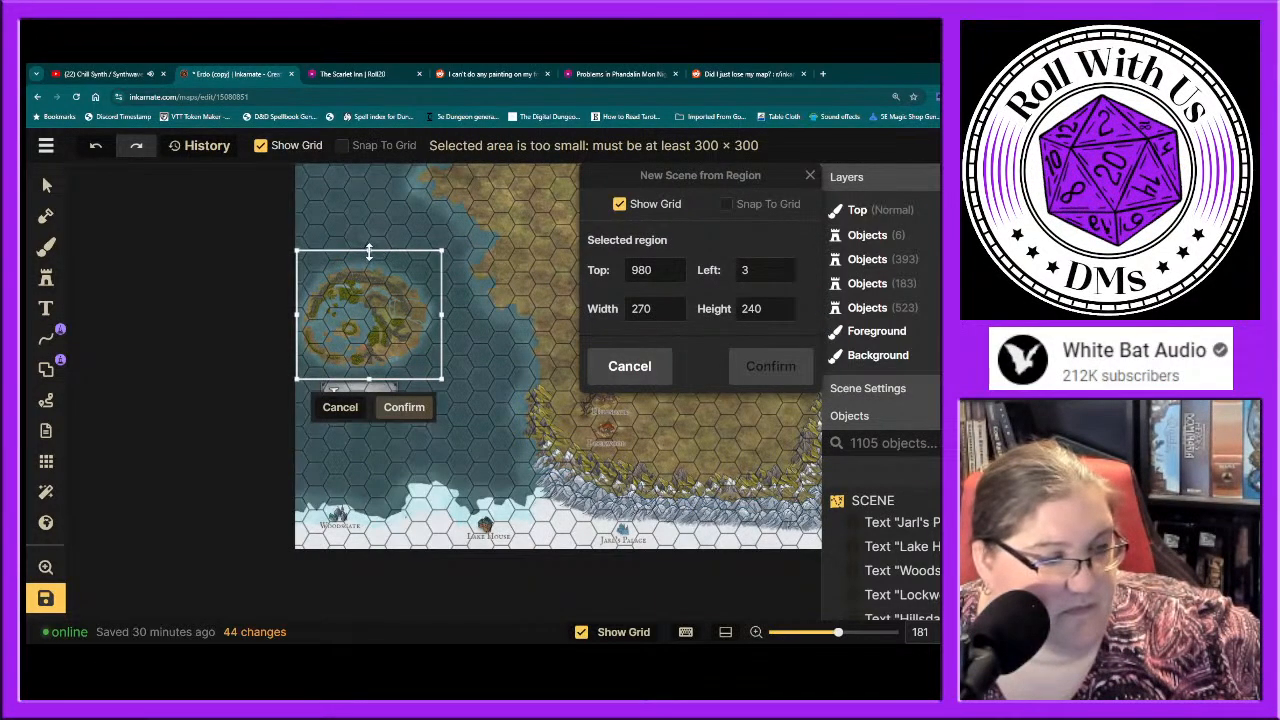
{"action": "left_click_drag", "start_coordinate": [369, 250], "coordinate": [364, 259]}
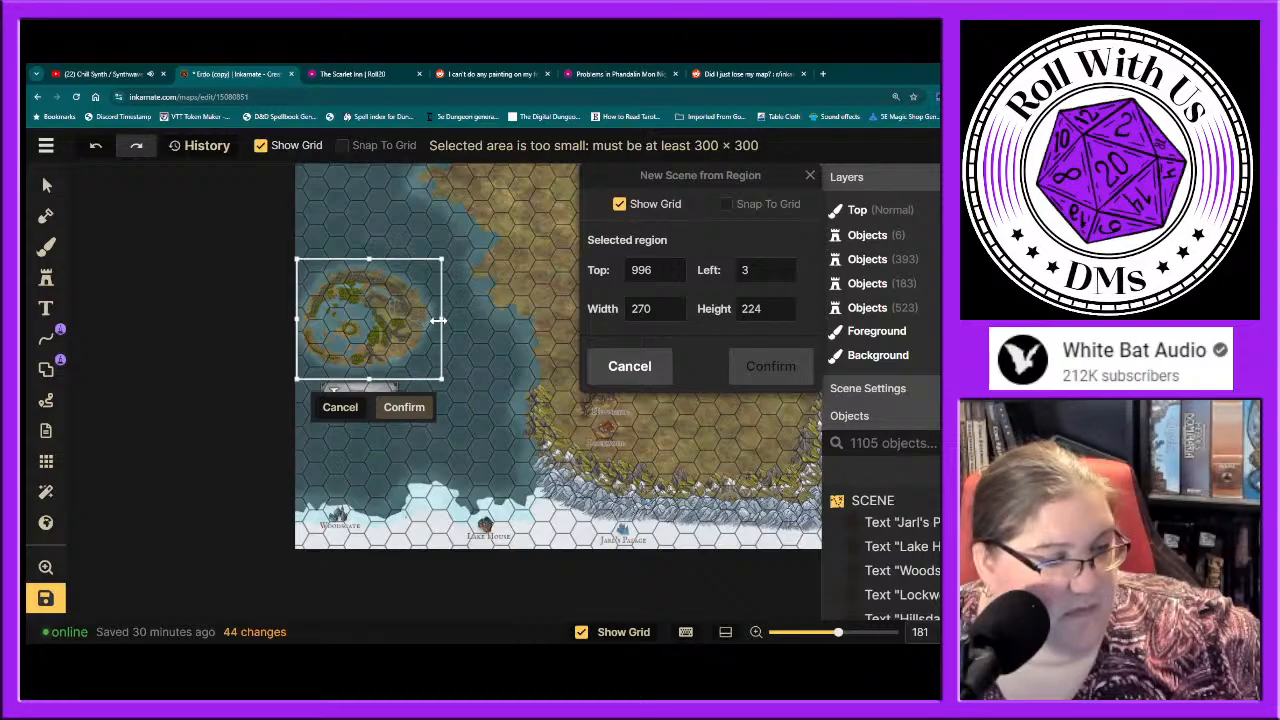
{"action": "left_click_drag", "start_coordinate": [440, 319], "coordinate": [437, 320]}
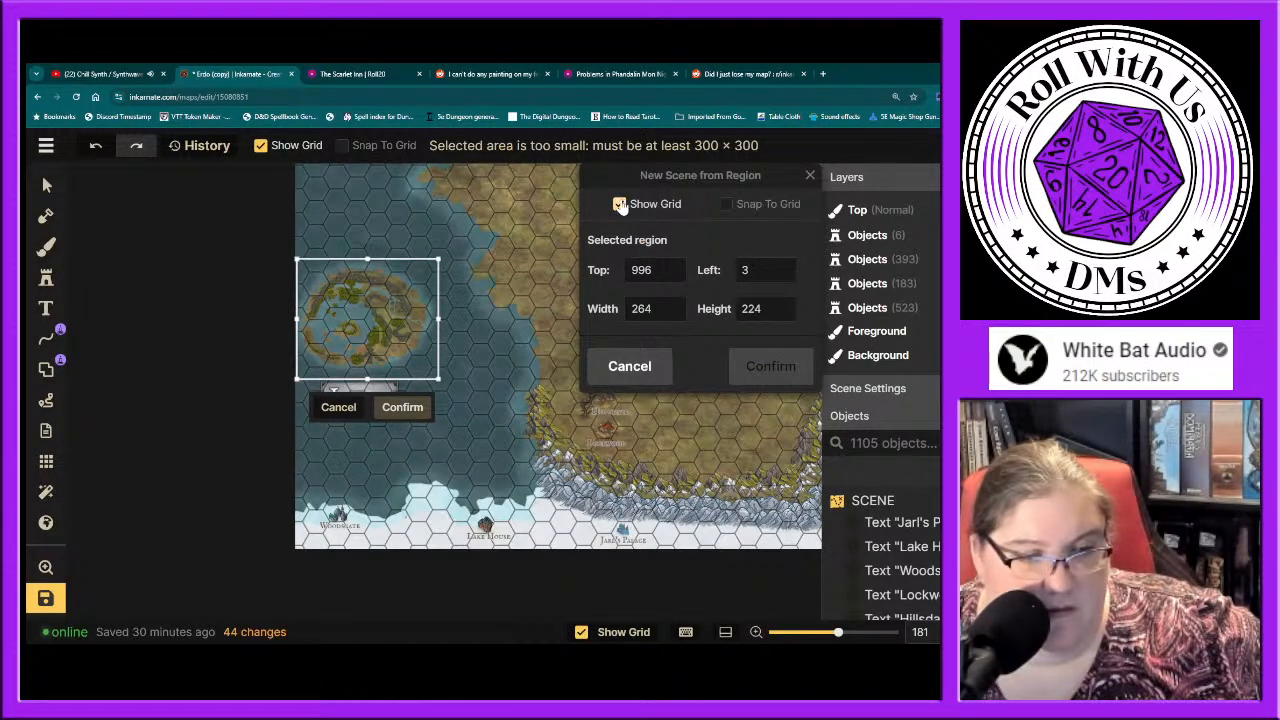
Step: Hide the grid and enlarge the selected region to 300 by 318 so it includes the Ixalan label
{"action": "left_click", "coordinate": [620, 204]}
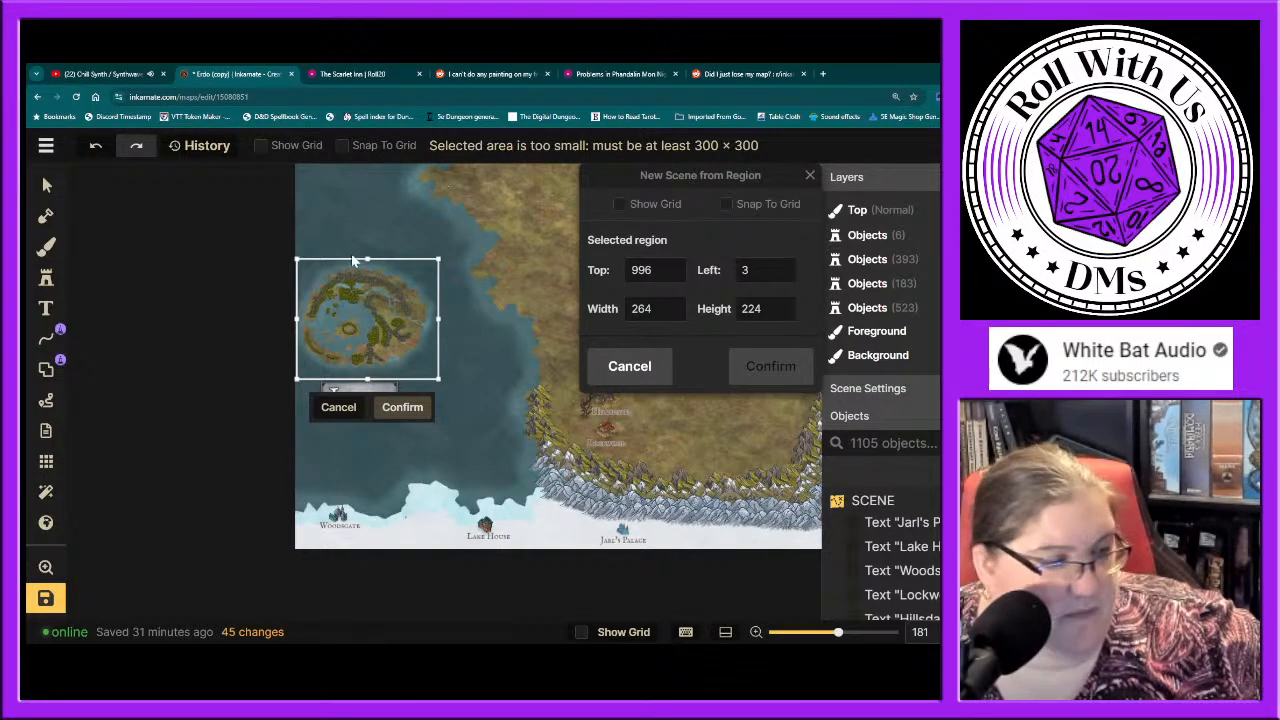
{"action": "left_click_drag", "start_coordinate": [366, 251], "coordinate": [366, 244]}
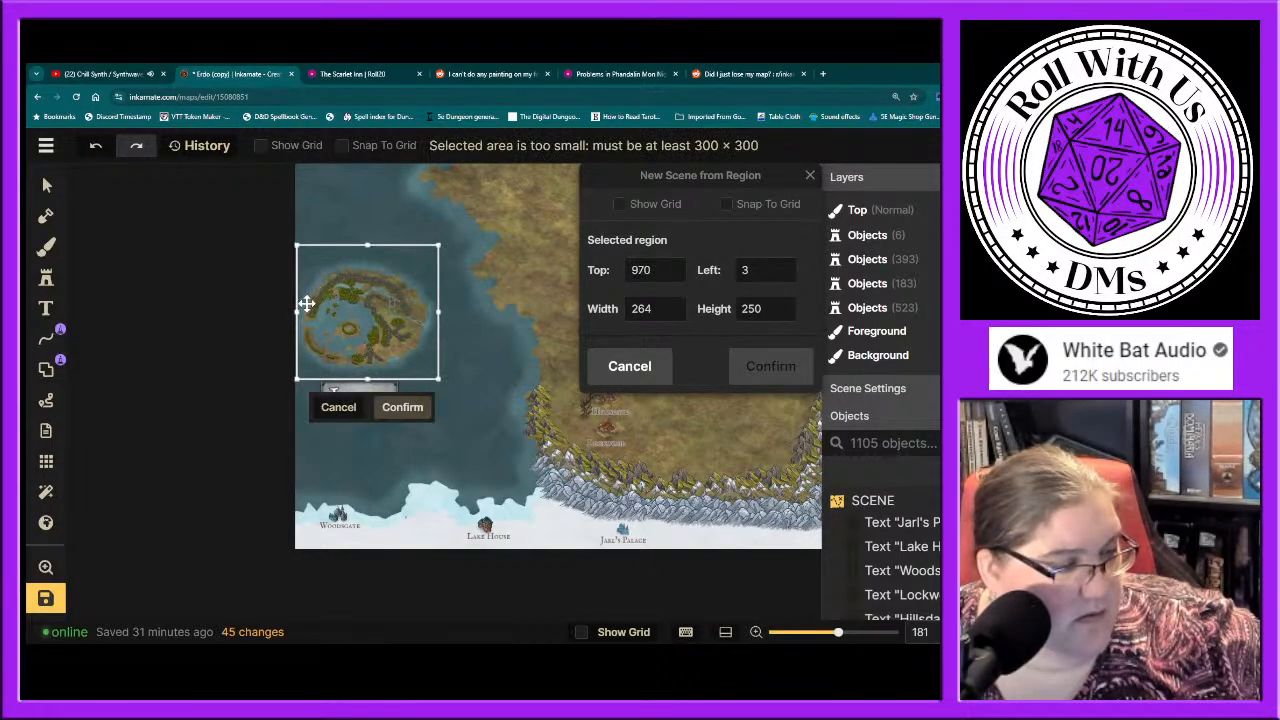
{"action": "left_click_drag", "start_coordinate": [297, 310], "coordinate": [292, 311]}
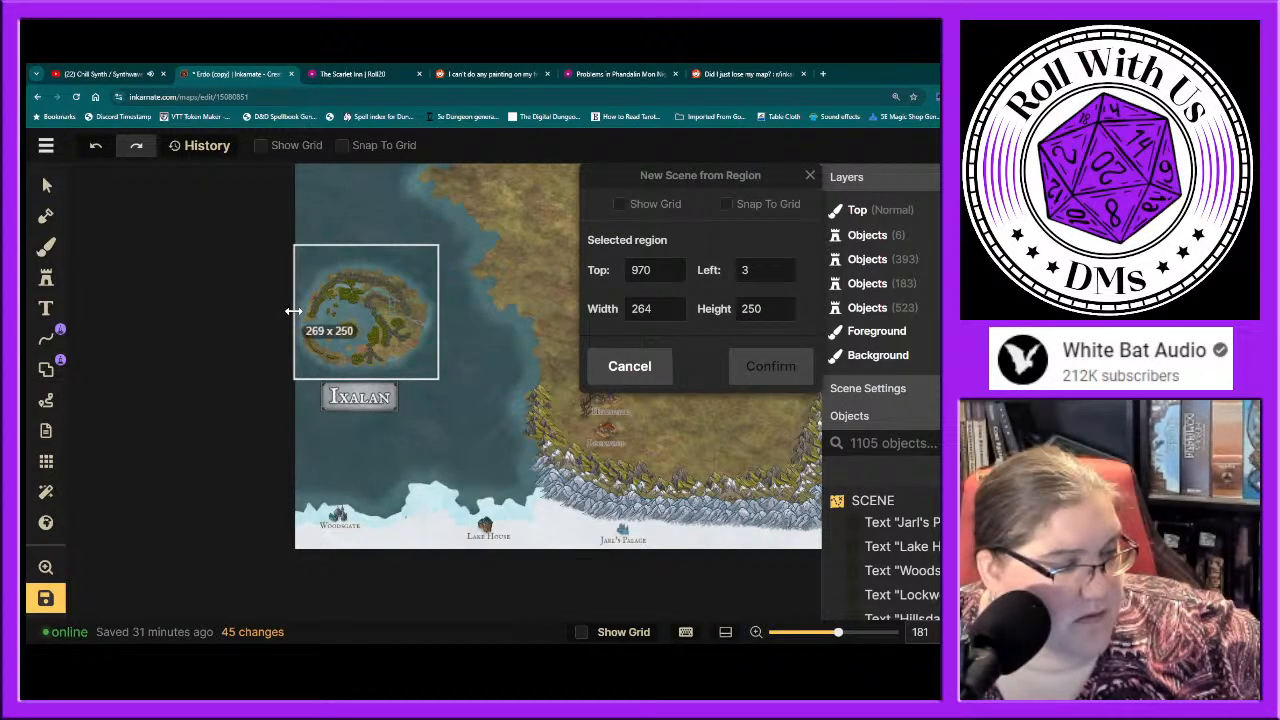
{"action": "left_click_drag", "start_coordinate": [293, 311], "coordinate": [291, 311]}
{"action": "left_click_drag", "start_coordinate": [436, 311], "coordinate": [454, 313]}
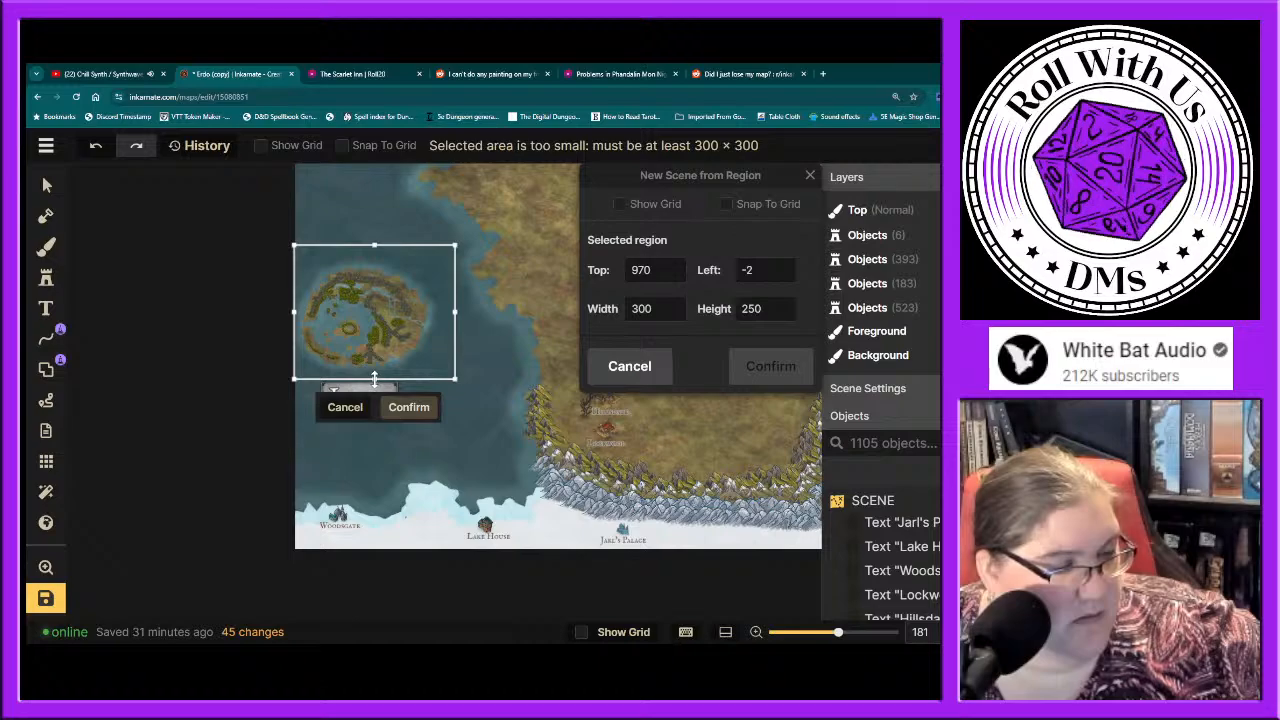
{"action": "left_click_drag", "start_coordinate": [374, 378], "coordinate": [371, 418]}
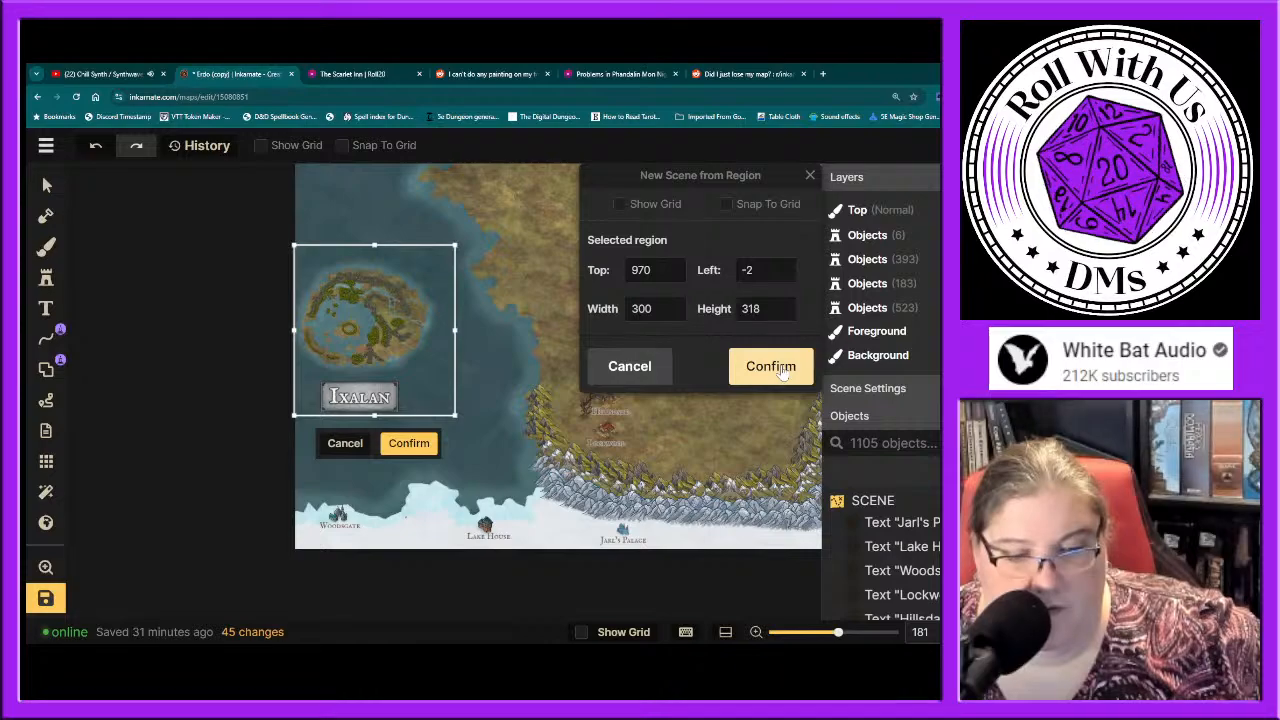
Step: Save and generate the new Ixalan map from the region with all outside objects removed, and inspect the island
{"action": "left_click", "coordinate": [780, 368]}
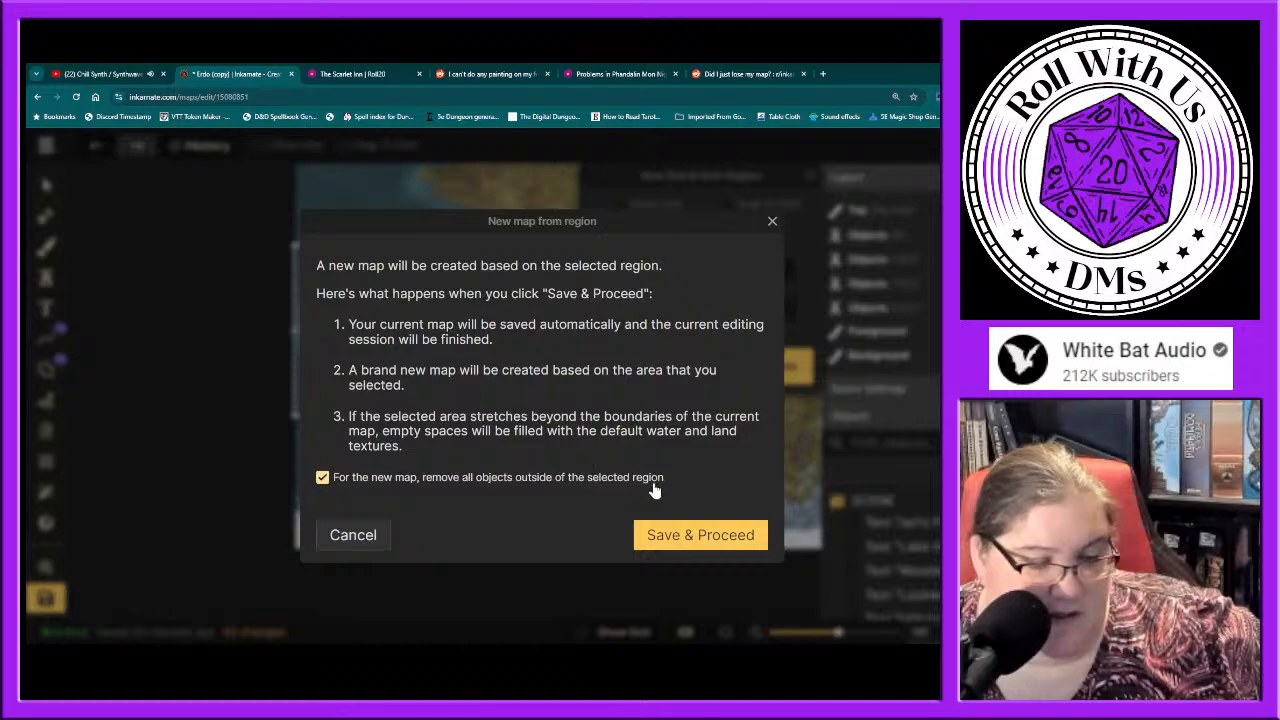
{"action": "left_click", "coordinate": [706, 541]}
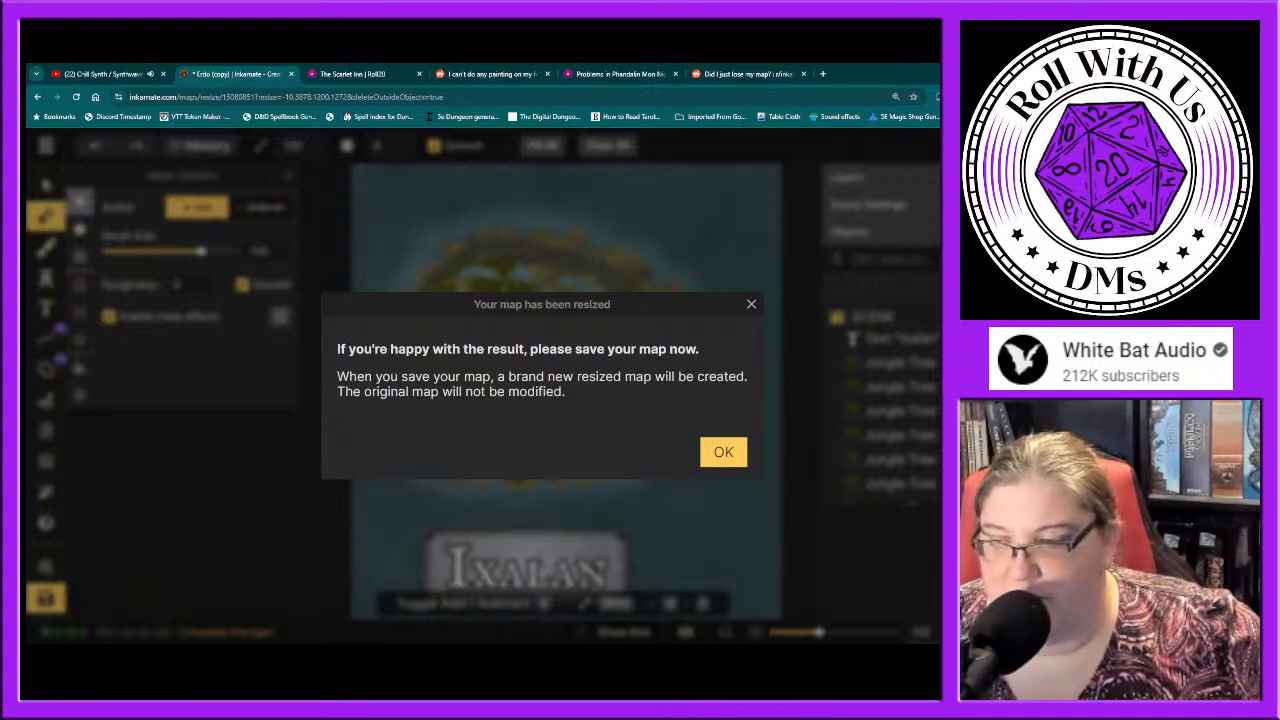
{"action": "left_click", "coordinate": [722, 455]}
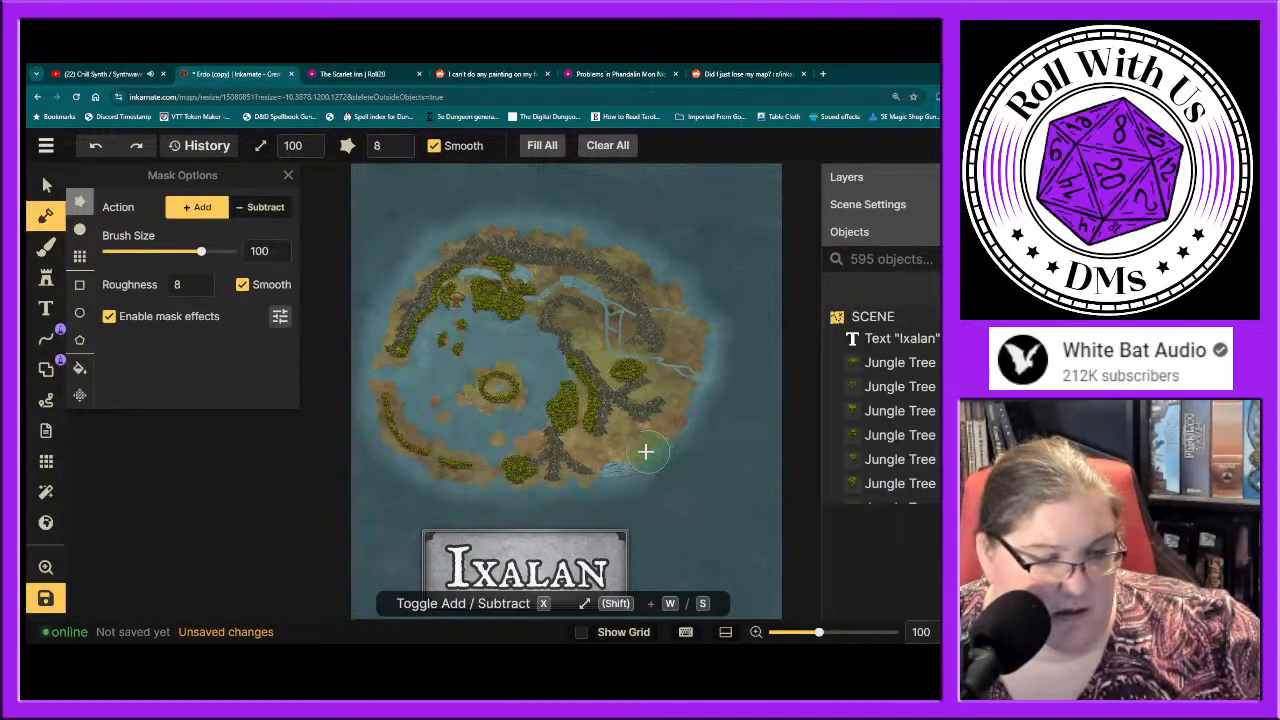
{"action": "scroll", "coordinate": [645, 451], "scroll_direction": "up", "scroll_amount": 3}
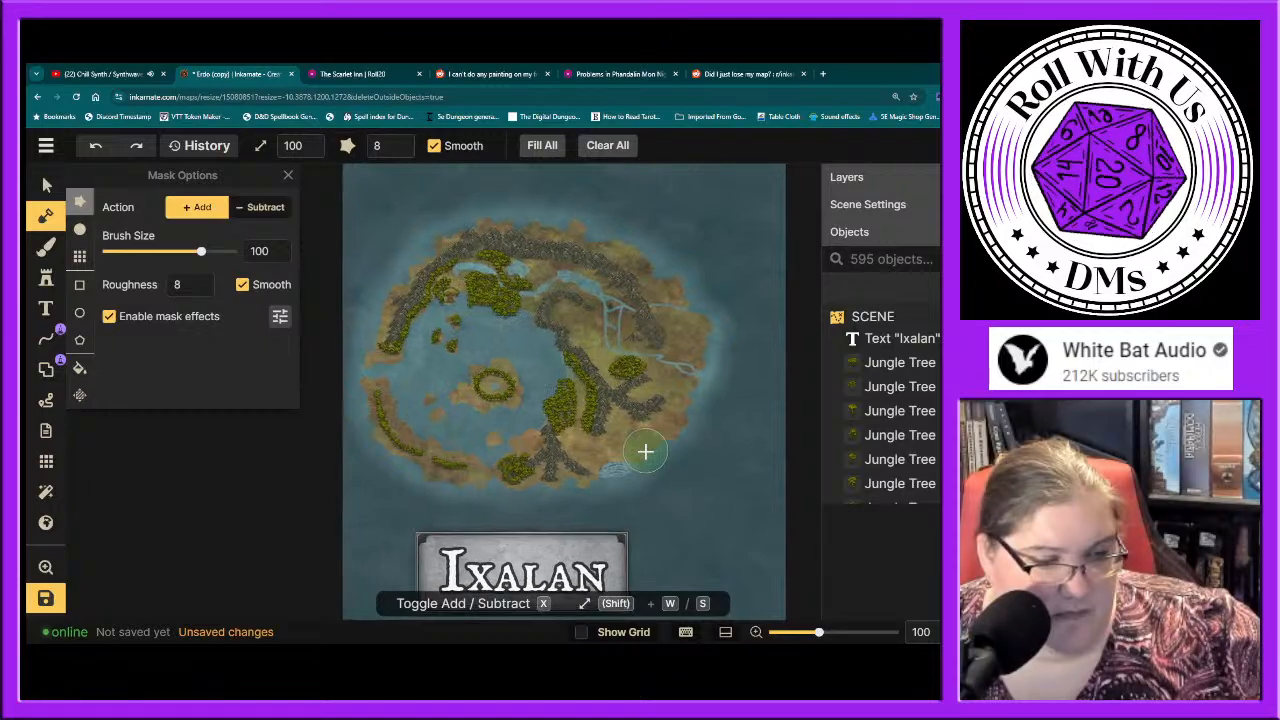
{"action": "scroll", "coordinate": [645, 451], "scroll_direction": "up", "scroll_amount": 5}
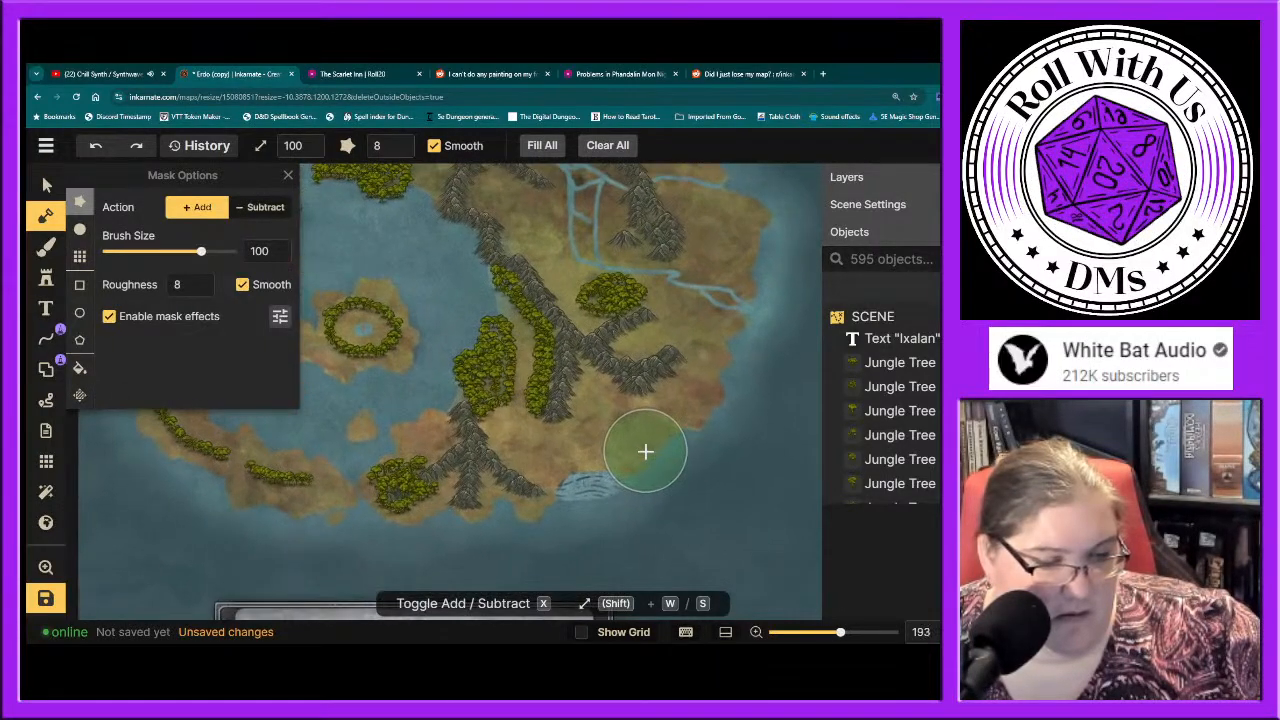
{"action": "scroll", "coordinate": [645, 451], "scroll_direction": "down", "scroll_amount": 5}
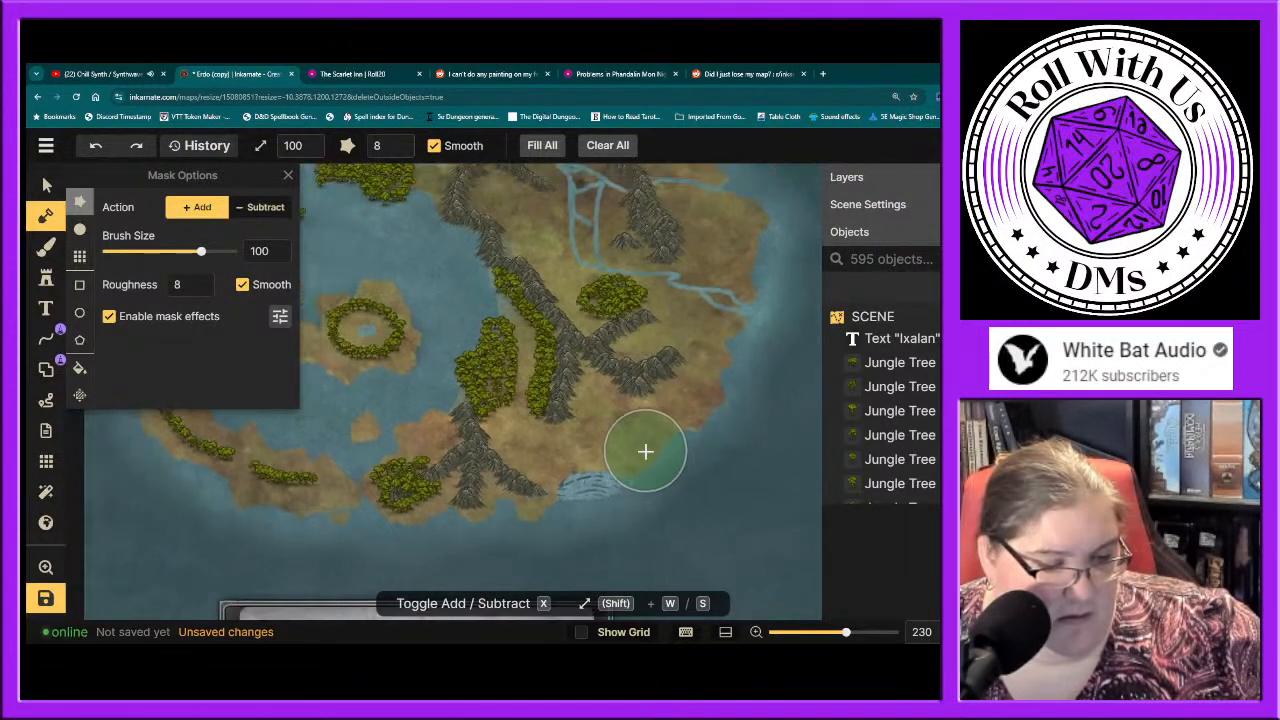
{"action": "scroll", "coordinate": [645, 451], "scroll_direction": "down", "scroll_amount": 1}
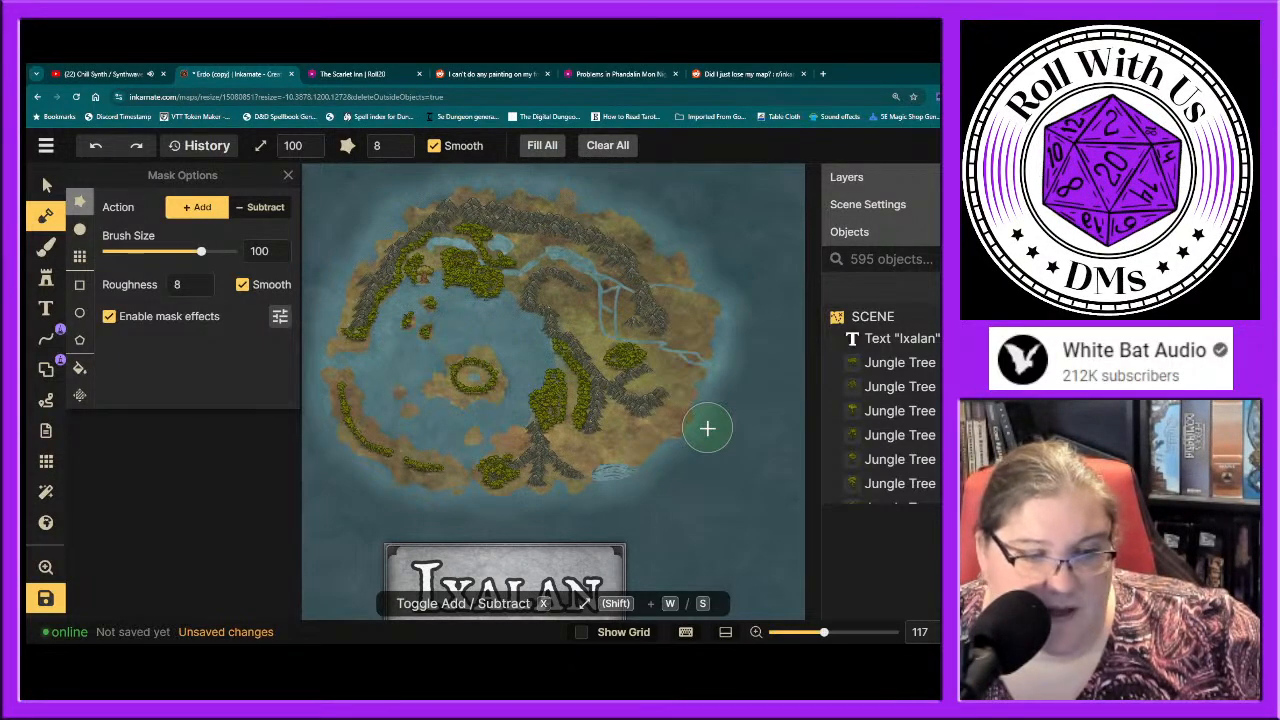
{"action": "scroll", "coordinate": [707, 428], "scroll_direction": "up", "scroll_amount": 5}
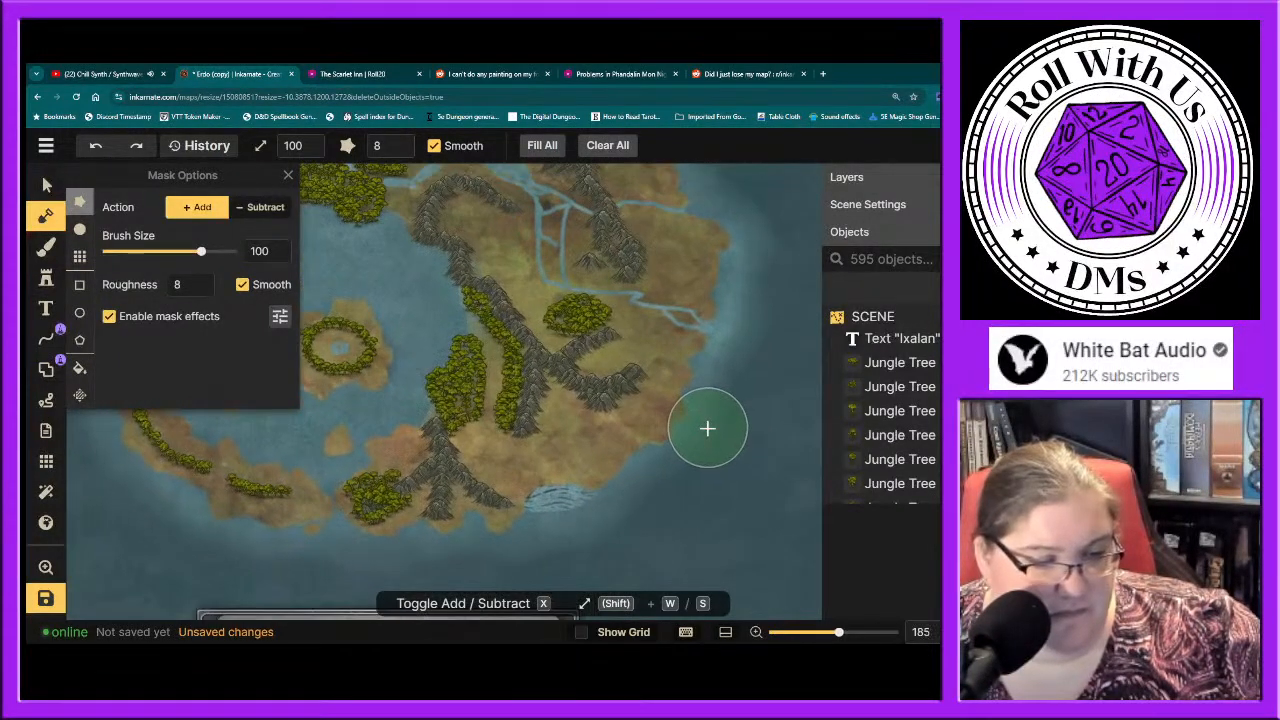
{"action": "scroll", "coordinate": [712, 420], "scroll_direction": "up", "scroll_amount": 10}
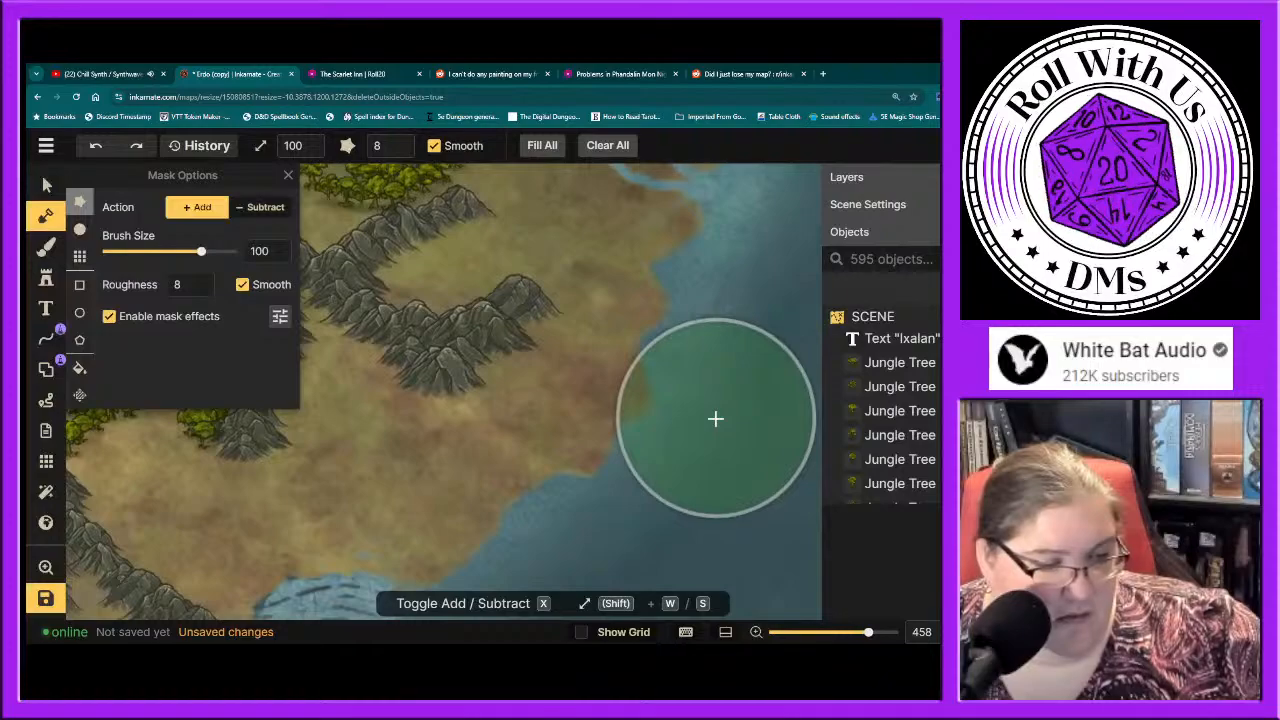
{"action": "scroll", "coordinate": [715, 418], "scroll_direction": "up", "scroll_amount": 6}
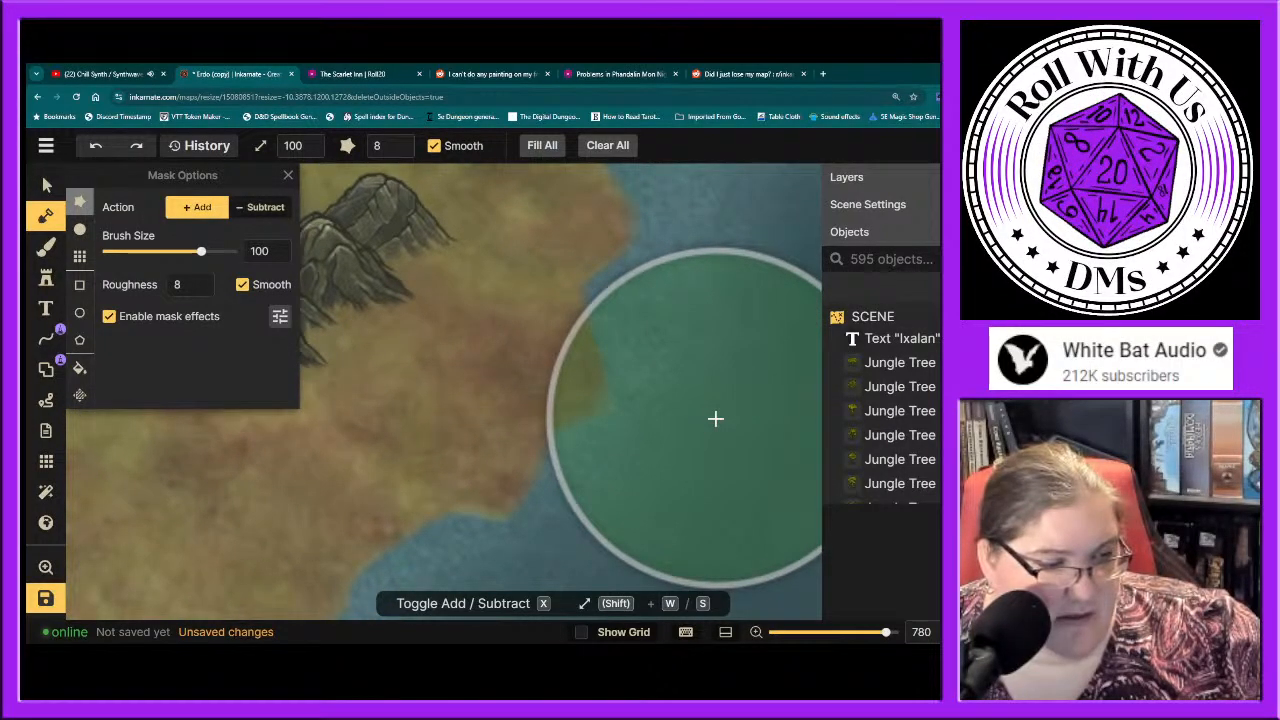
{"action": "scroll", "coordinate": [715, 418], "scroll_direction": "down", "scroll_amount": 8}
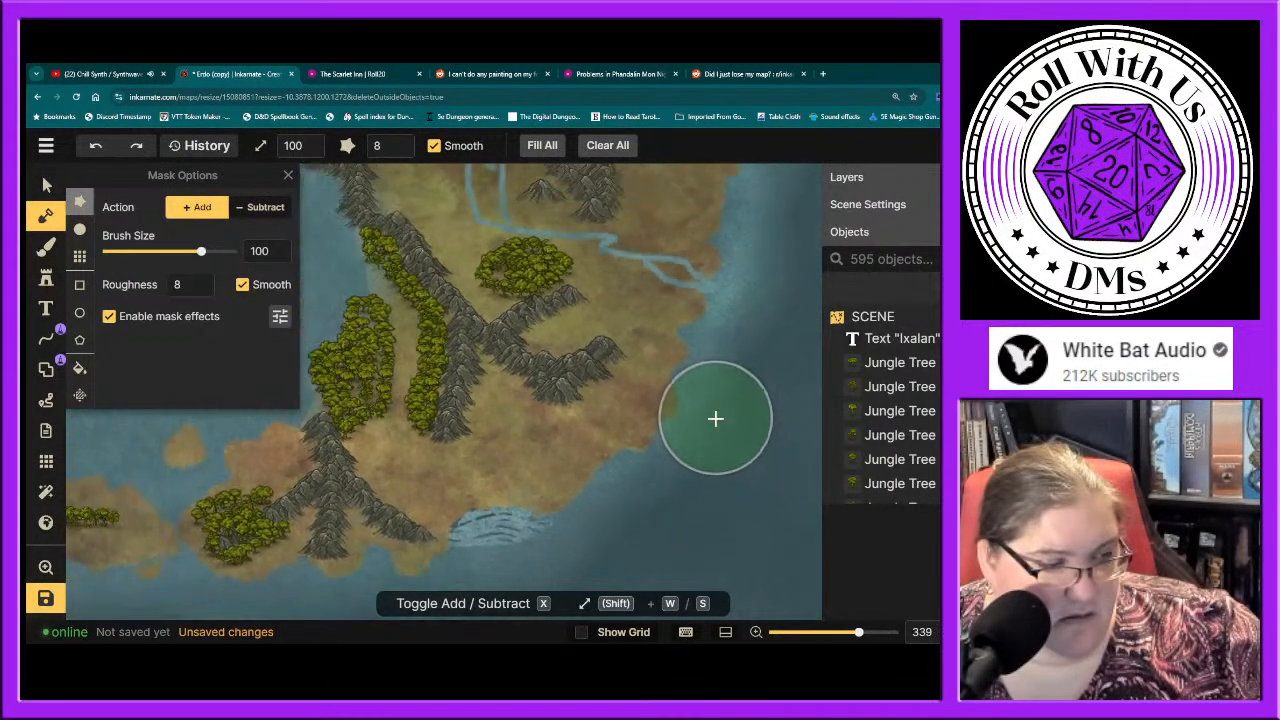
{"action": "scroll", "coordinate": [715, 418], "scroll_direction": "down", "scroll_amount": 8}
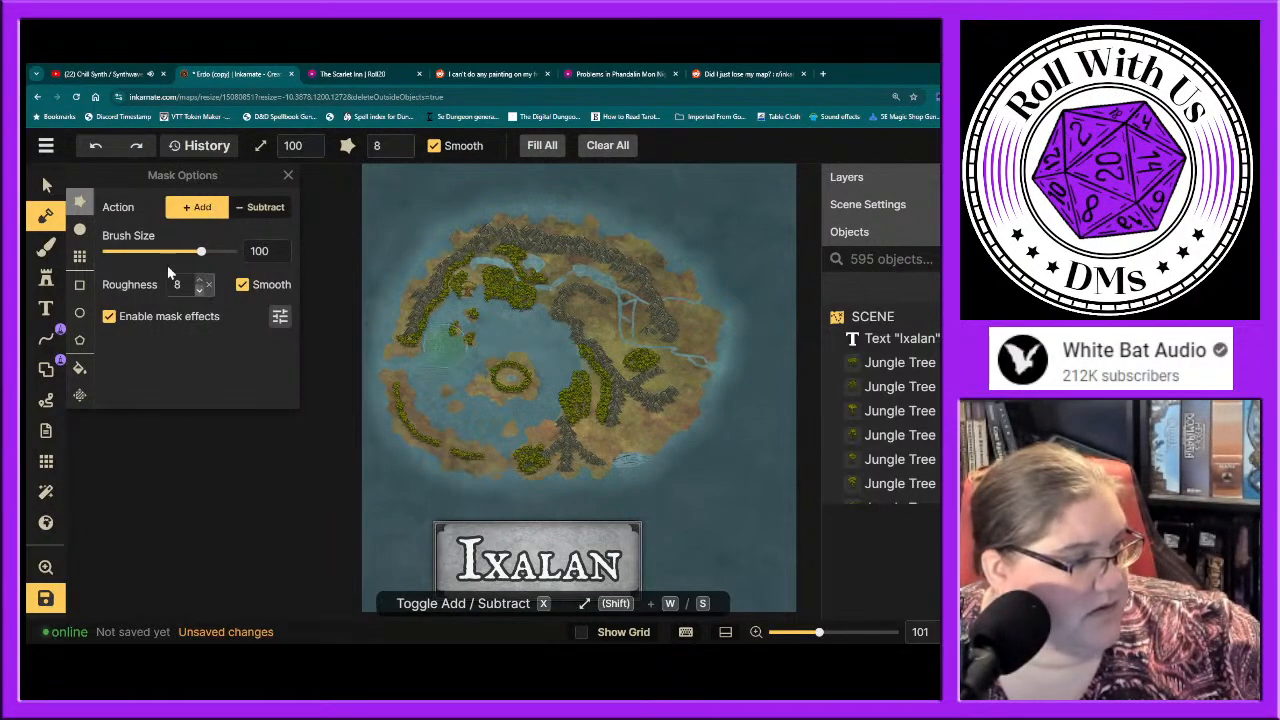
Step: Try a freehand border around the edge of the Ixalan map with the Eastern waves stroke at scale 100, and delete it
{"action": "left_click", "coordinate": [46, 338]}
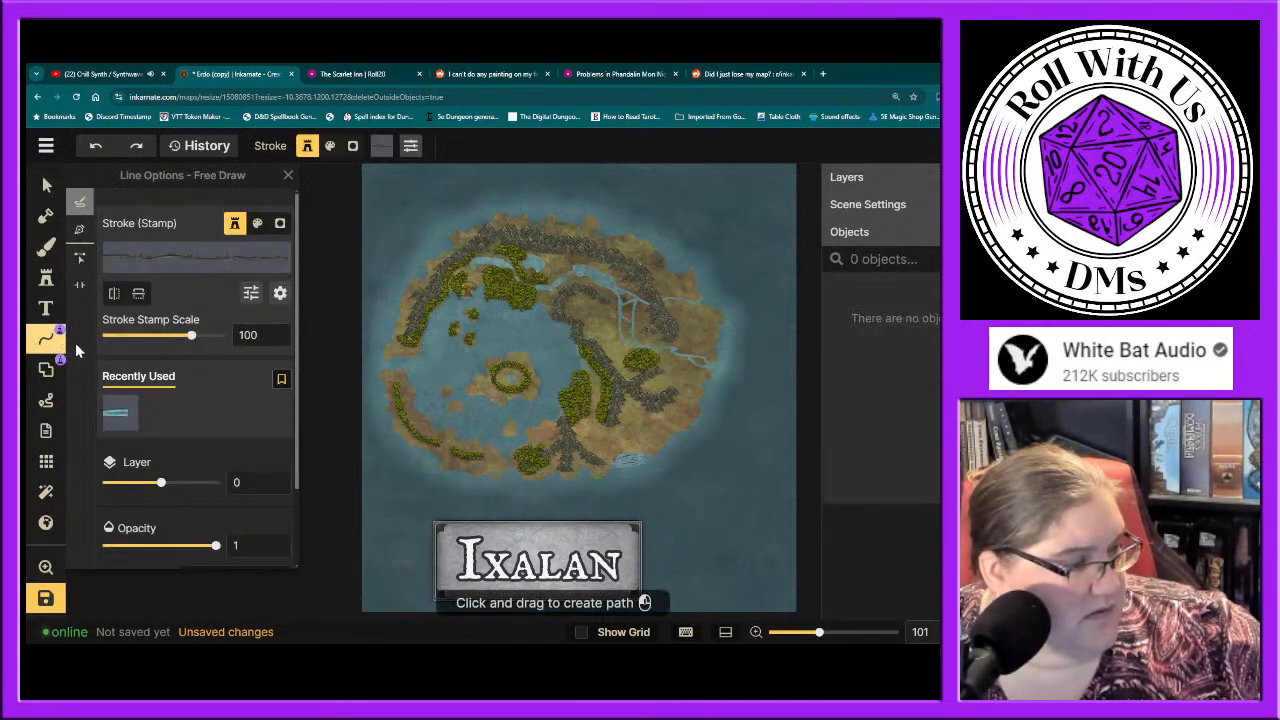
{"action": "left_click", "coordinate": [200, 258]}
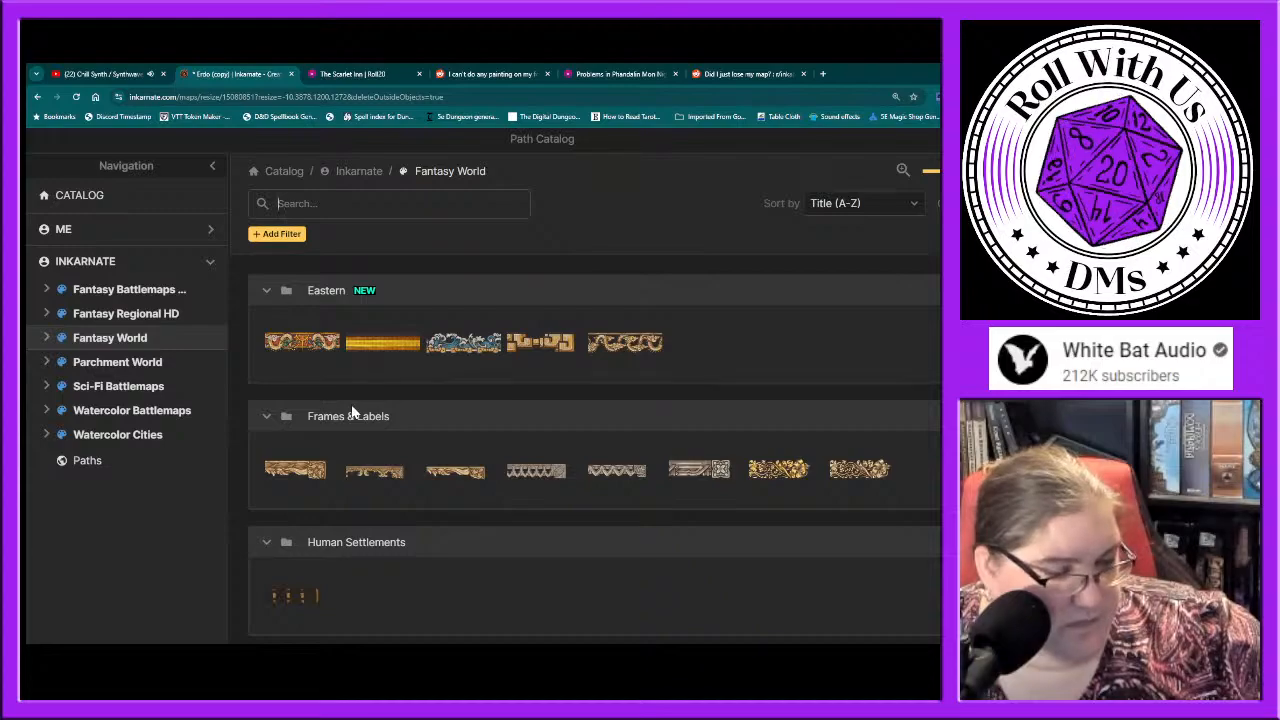
{"action": "scroll", "coordinate": [351, 411], "scroll_direction": "down", "scroll_amount": 2}
{"action": "scroll", "coordinate": [351, 411], "scroll_direction": "down", "scroll_amount": 1}
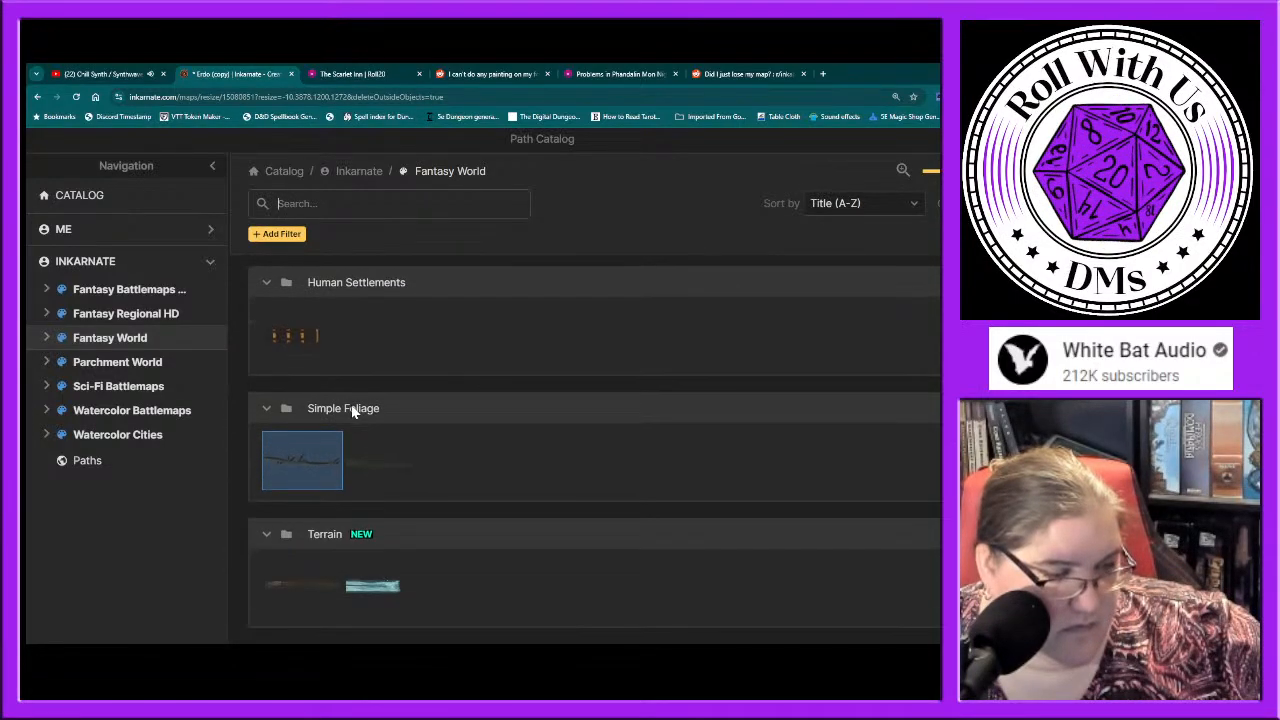
{"action": "scroll", "coordinate": [351, 411], "scroll_direction": "up", "scroll_amount": 2}
{"action": "scroll", "coordinate": [351, 404], "scroll_direction": "up", "scroll_amount": 1}
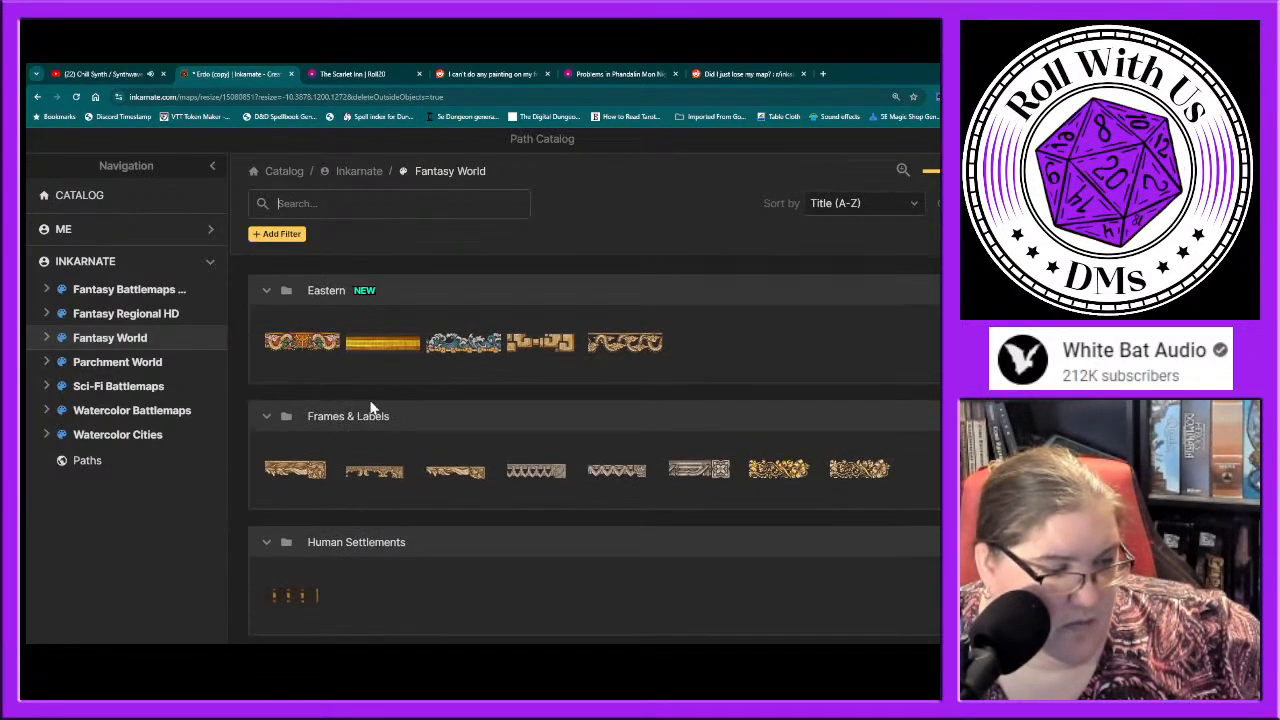
{"action": "left_click", "coordinate": [478, 345]}
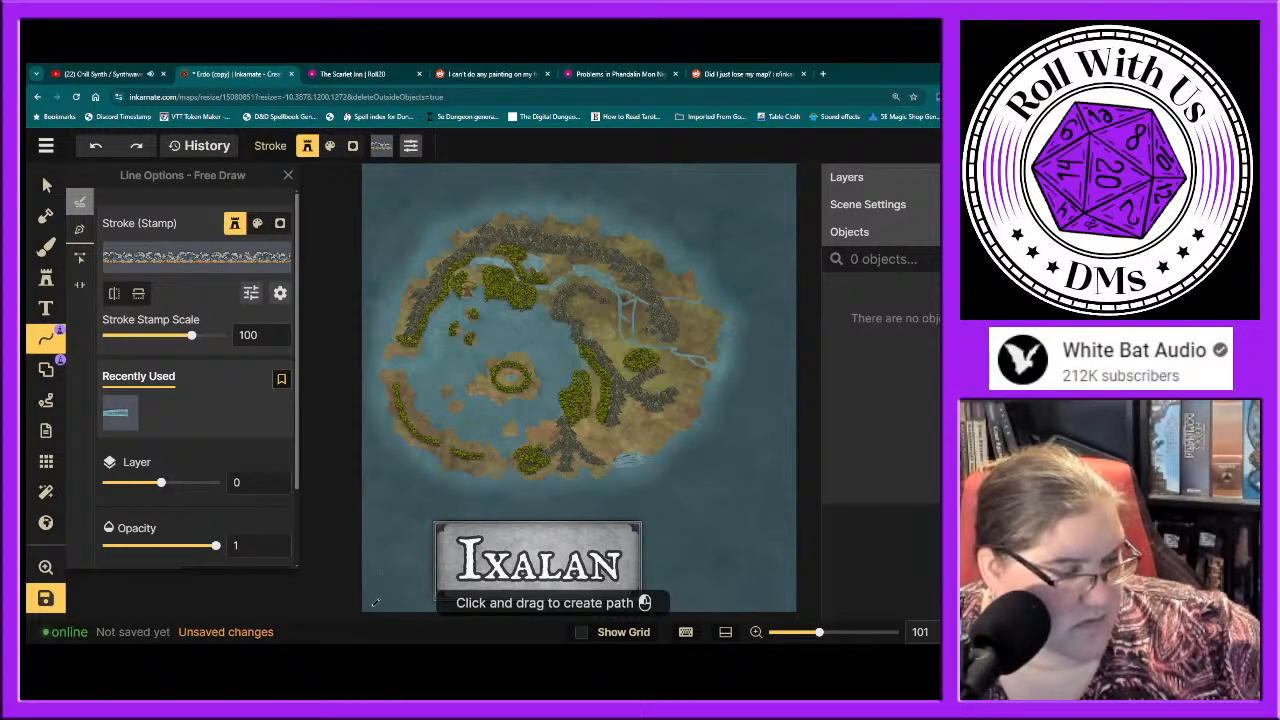
{"action": "mouse_move", "coordinate": [398, 607]}
{"action": "left_mouse_down"}
{"action": "mouse_move", "coordinate": [792, 606]}
{"action": "mouse_move", "coordinate": [792, 469]}
{"action": "mouse_move", "coordinate": [771, 370]}
{"action": "mouse_move", "coordinate": [785, 214]}
{"action": "mouse_move", "coordinate": [746, 164]}
{"action": "mouse_move", "coordinate": [435, 167]}
{"action": "mouse_move", "coordinate": [365, 186]}
{"action": "mouse_move", "coordinate": [374, 603]}
{"action": "left_mouse_up"}
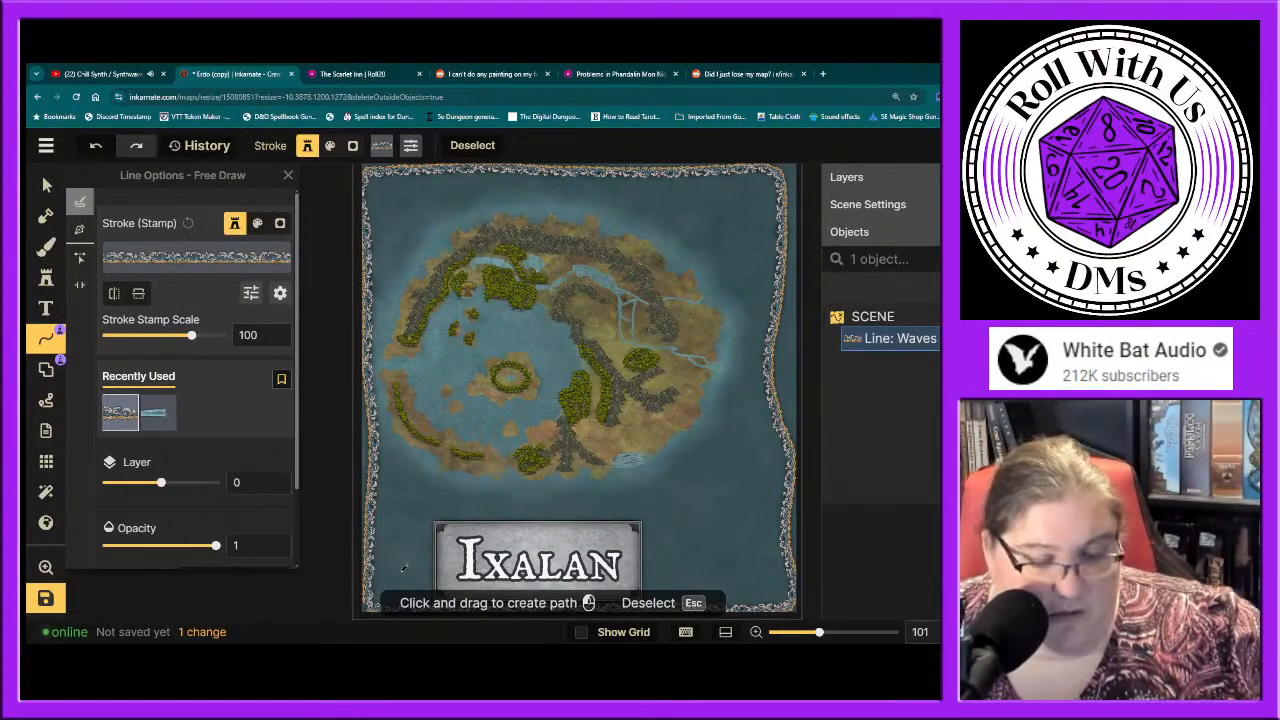
{"action": "key", "text": "Delete"}
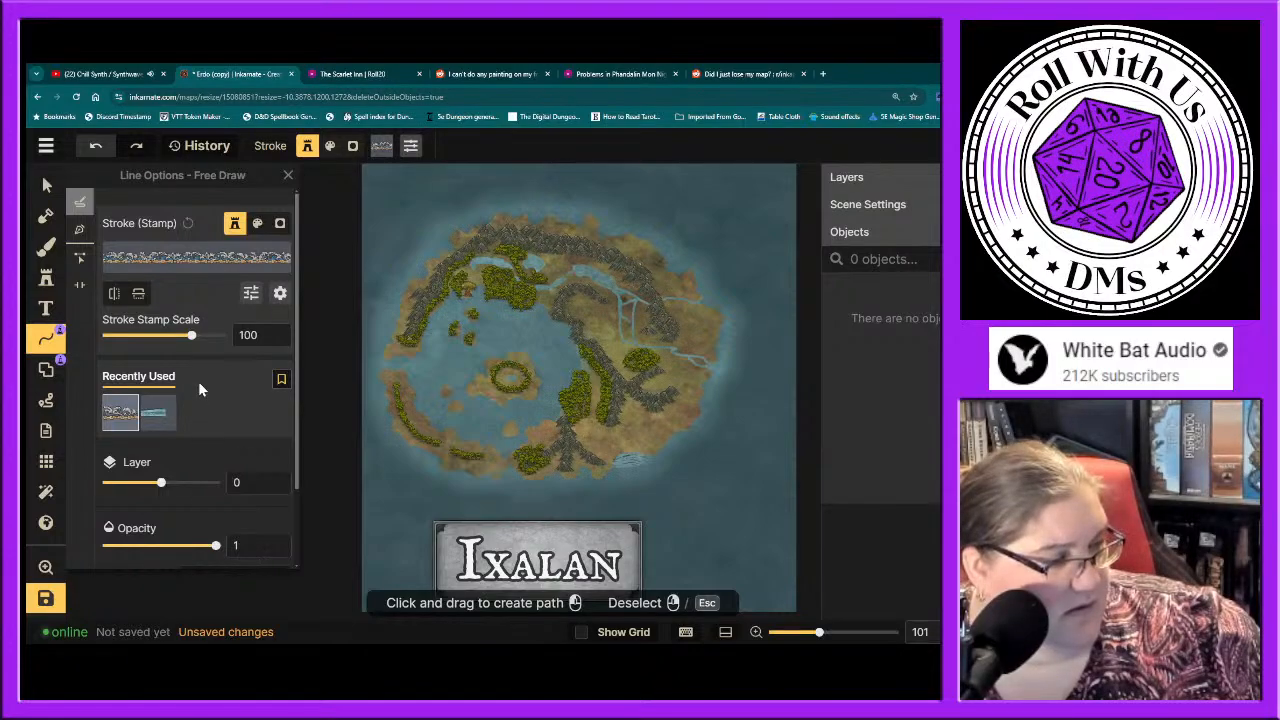
Step: Try a curved river line across the mouth of the inner bay with stroke stamp scale 373, and undo it
{"action": "left_click", "coordinate": [157, 418]}
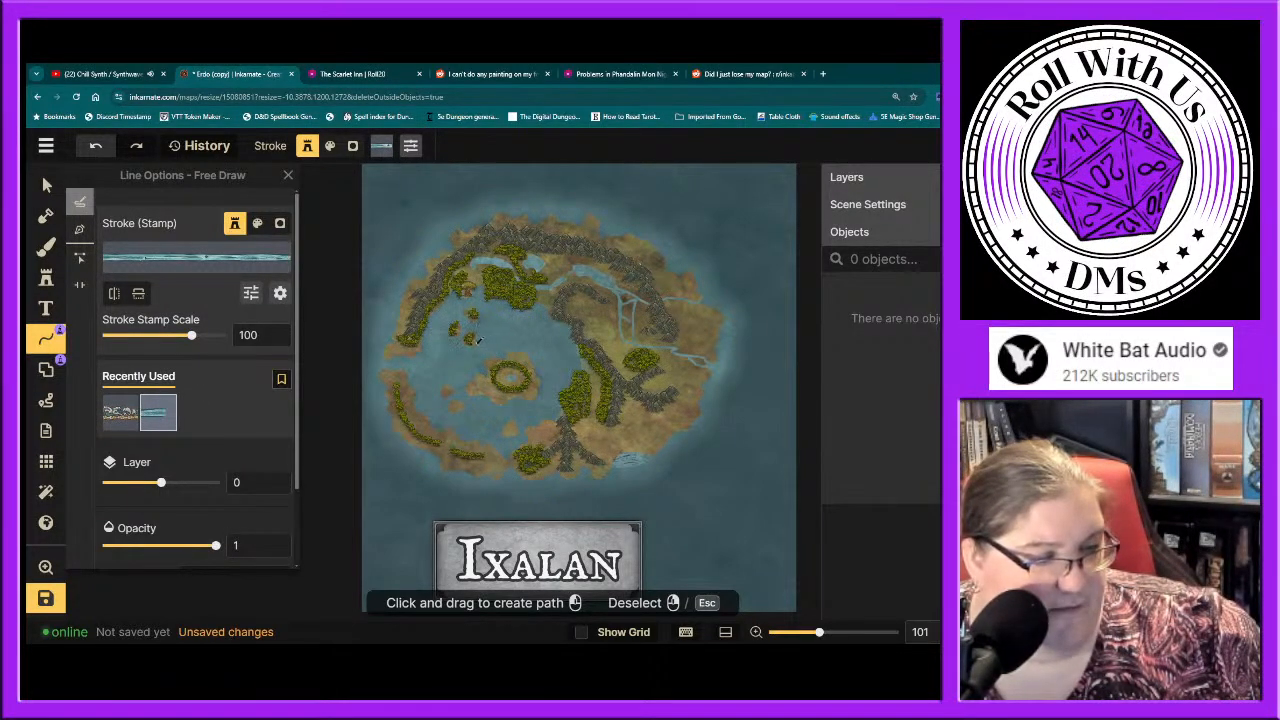
{"action": "left_click_drag", "start_coordinate": [516, 443], "coordinate": [516, 450]}
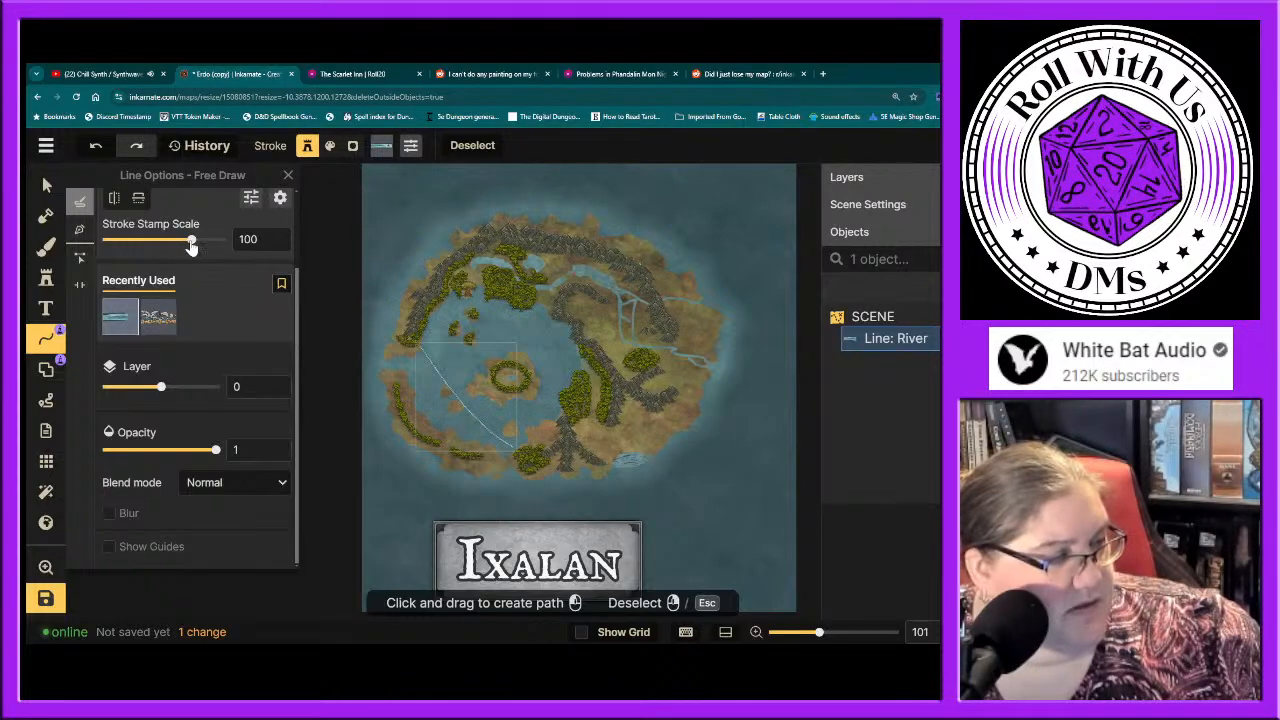
{"action": "left_click_drag", "start_coordinate": [191, 241], "coordinate": [224, 252]}
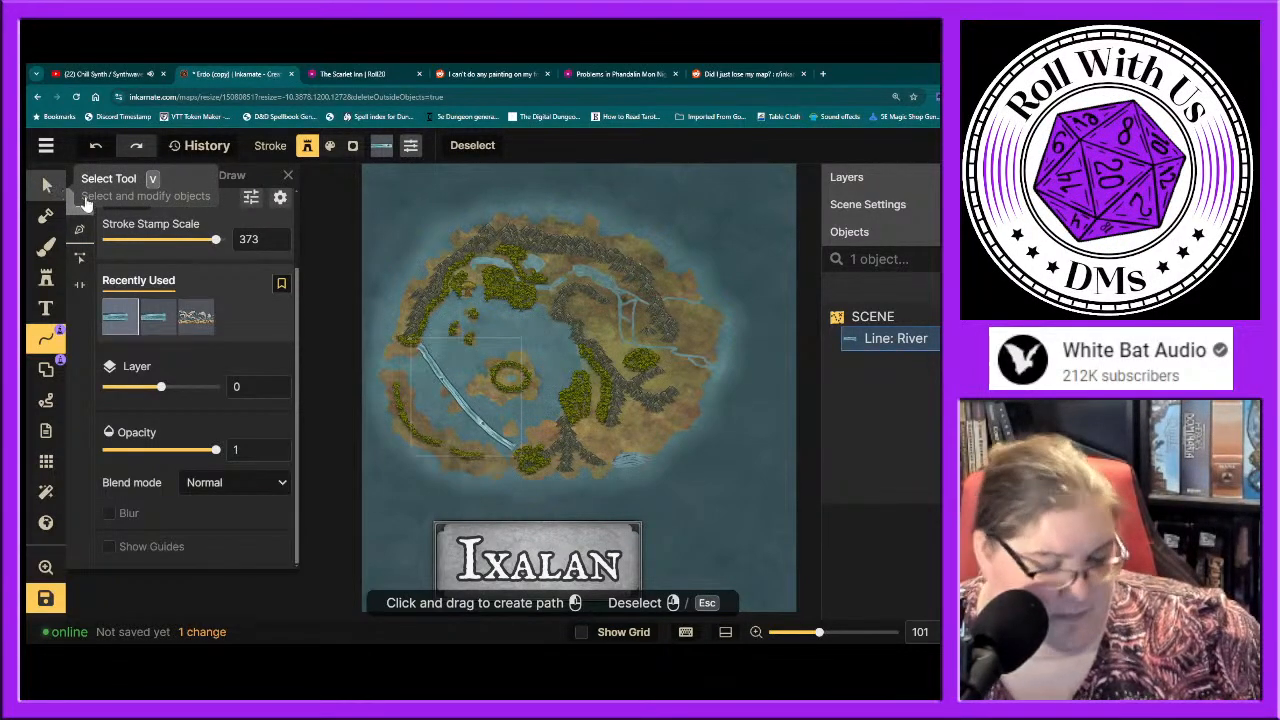
{"action": "key", "text": "ctrl+z"}
{"action": "key", "text": "ctrl+z"}
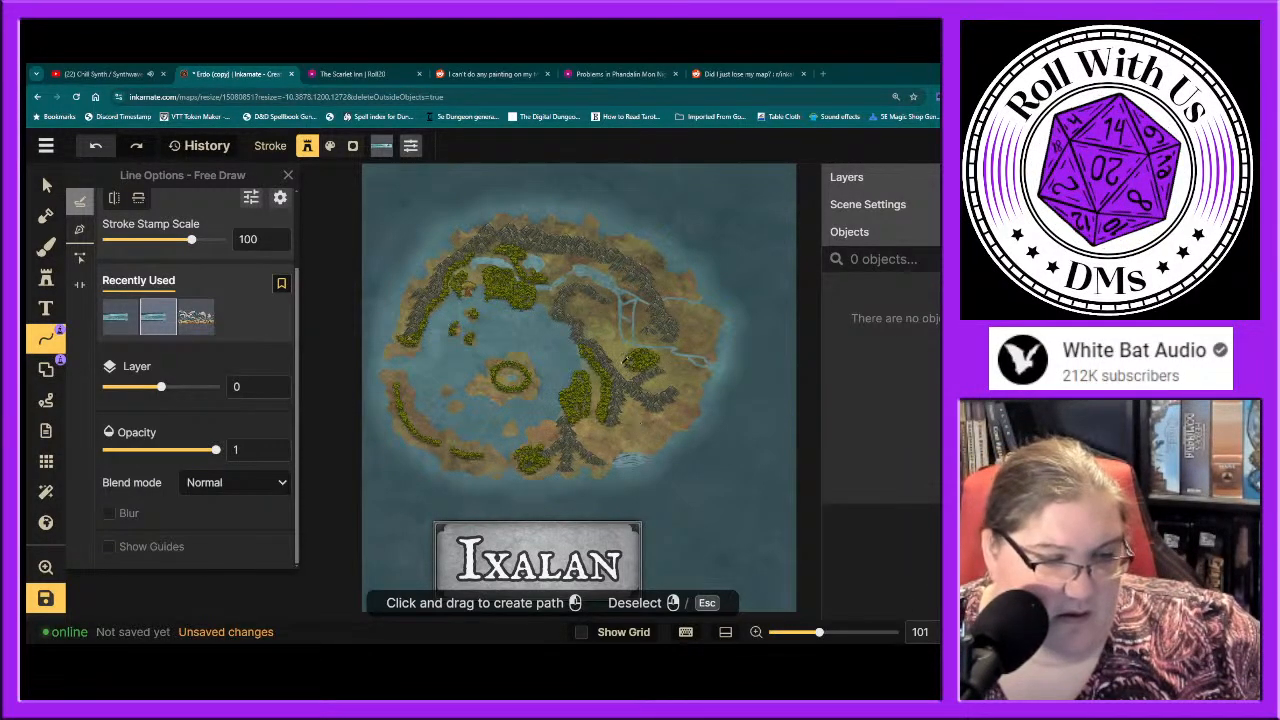
{"action": "left_click", "coordinate": [871, 233]}
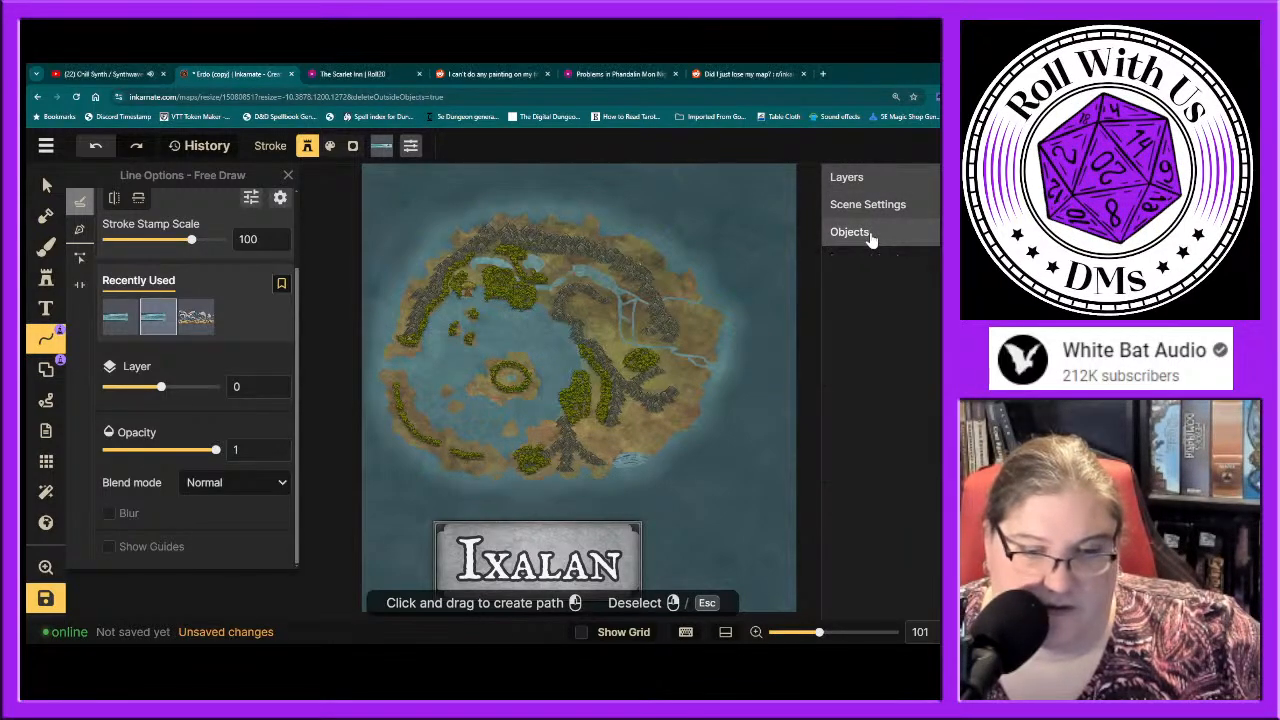
{"action": "left_click", "coordinate": [871, 234]}
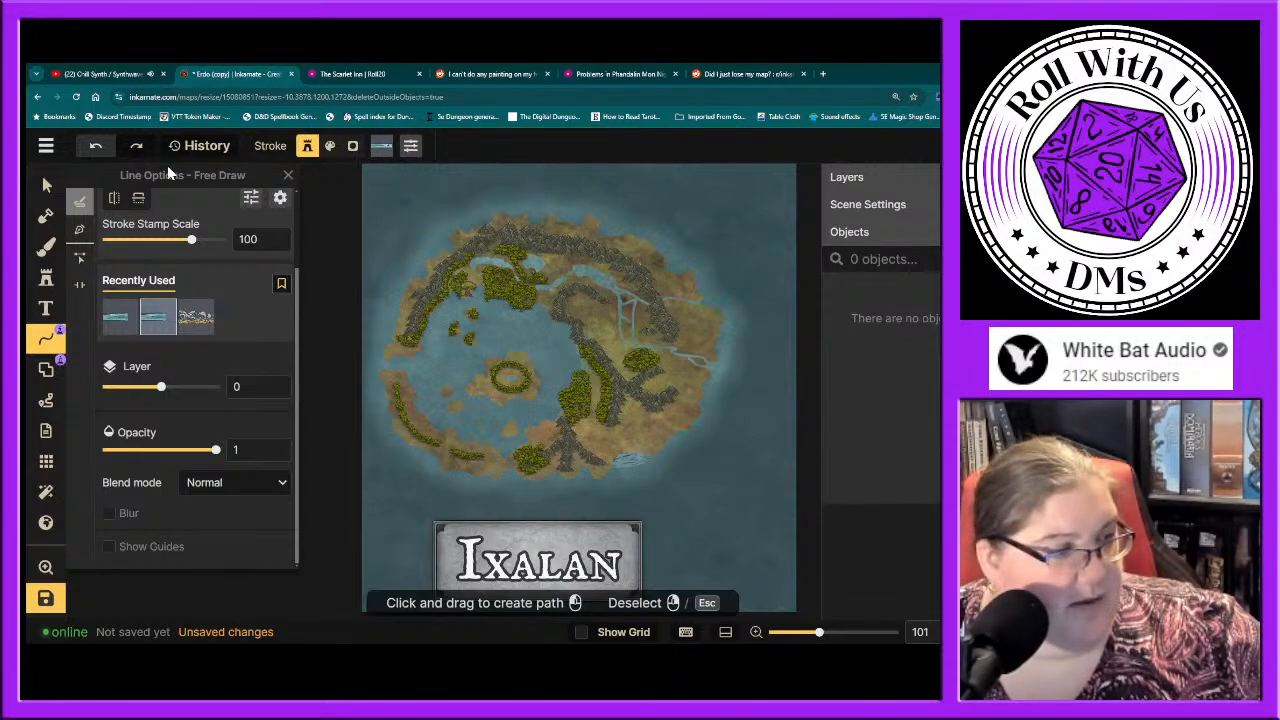
Step: Trace the painted rivers with scale 100 river lines: the western channel to the southeast coast, and the inner channel up to the northern river
{"action": "left_click", "coordinate": [47, 186]}
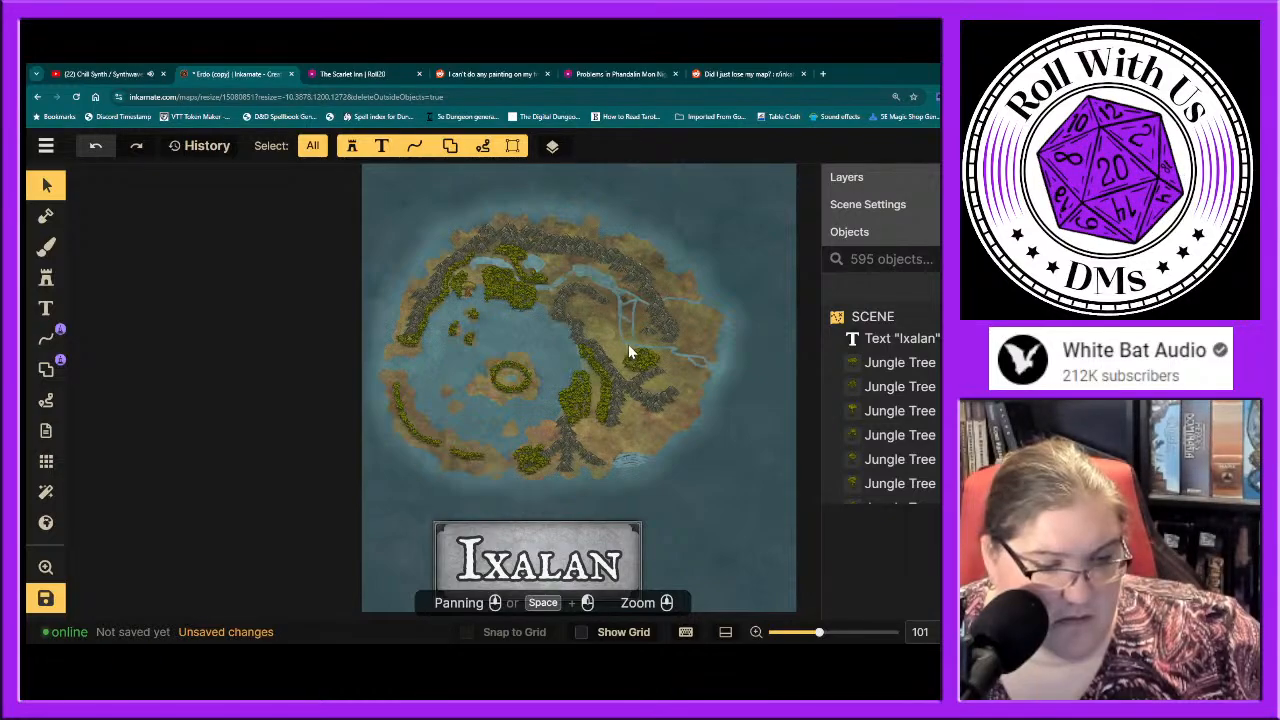
{"action": "scroll", "coordinate": [628, 344], "scroll_direction": "up", "scroll_amount": 3}
{"action": "scroll", "coordinate": [630, 352], "scroll_direction": "up", "scroll_amount": 6}
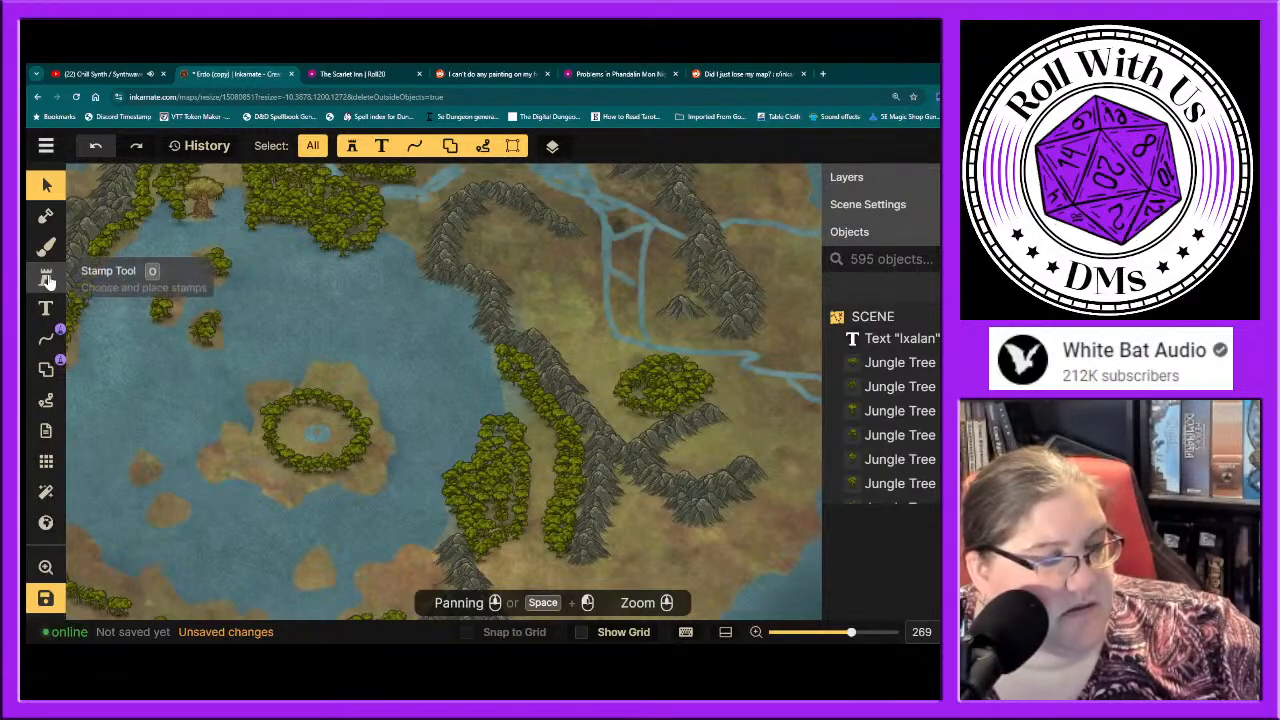
{"action": "left_click", "coordinate": [45, 341]}
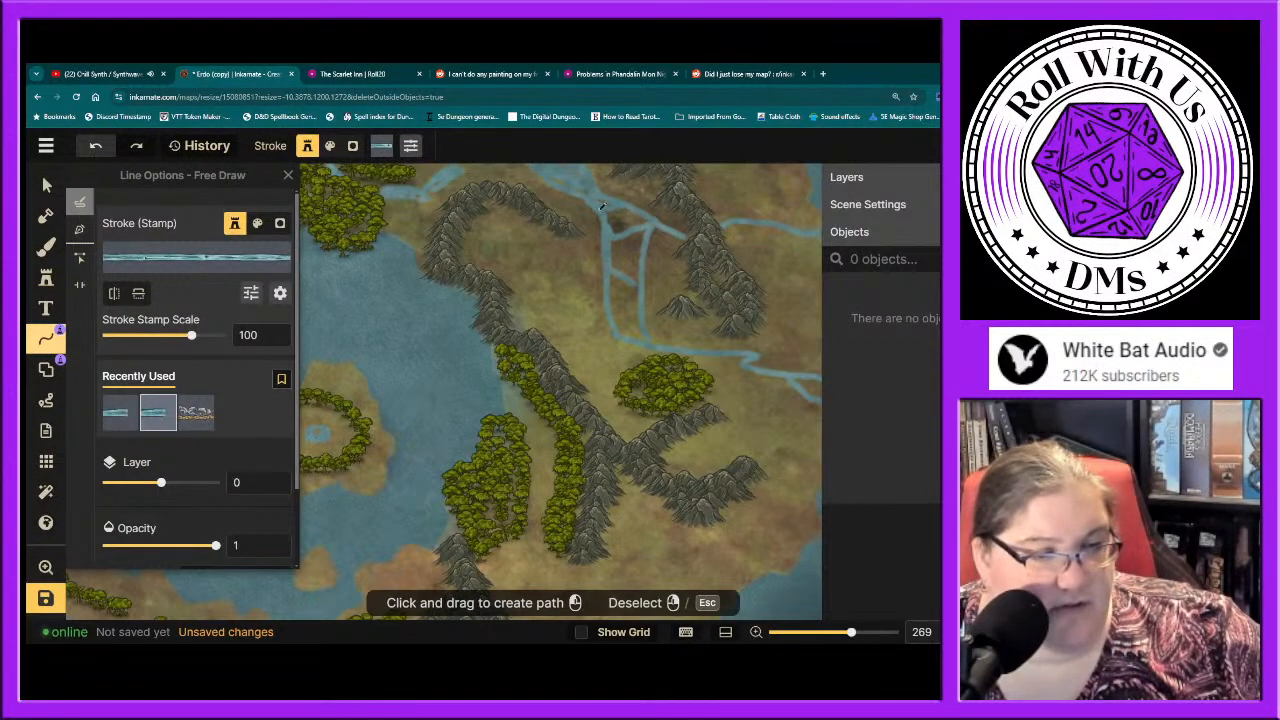
{"action": "mouse_move", "coordinate": [596, 206]}
{"action": "left_mouse_down"}
{"action": "mouse_move", "coordinate": [612, 225]}
{"action": "mouse_move", "coordinate": [616, 318]}
{"action": "mouse_move", "coordinate": [652, 347]}
{"action": "mouse_move", "coordinate": [762, 351]}
{"action": "mouse_move", "coordinate": [758, 364]}
{"action": "mouse_move", "coordinate": [848, 407]}
{"action": "left_mouse_up"}
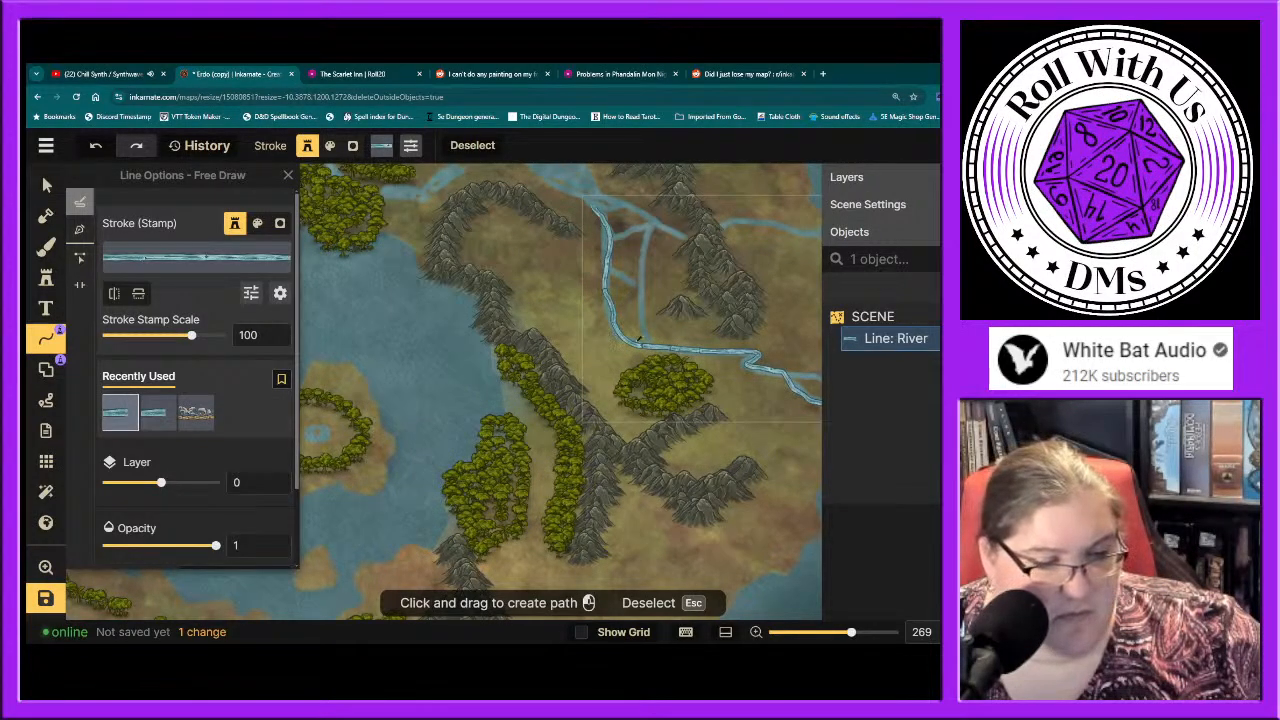
{"action": "mouse_move", "coordinate": [653, 340]}
{"action": "left_mouse_down"}
{"action": "mouse_move", "coordinate": [645, 260]}
{"action": "mouse_move", "coordinate": [660, 218]}
{"action": "mouse_move", "coordinate": [690, 236]}
{"action": "mouse_move", "coordinate": [752, 220]}
{"action": "mouse_move", "coordinate": [818, 229]}
{"action": "left_mouse_up"}
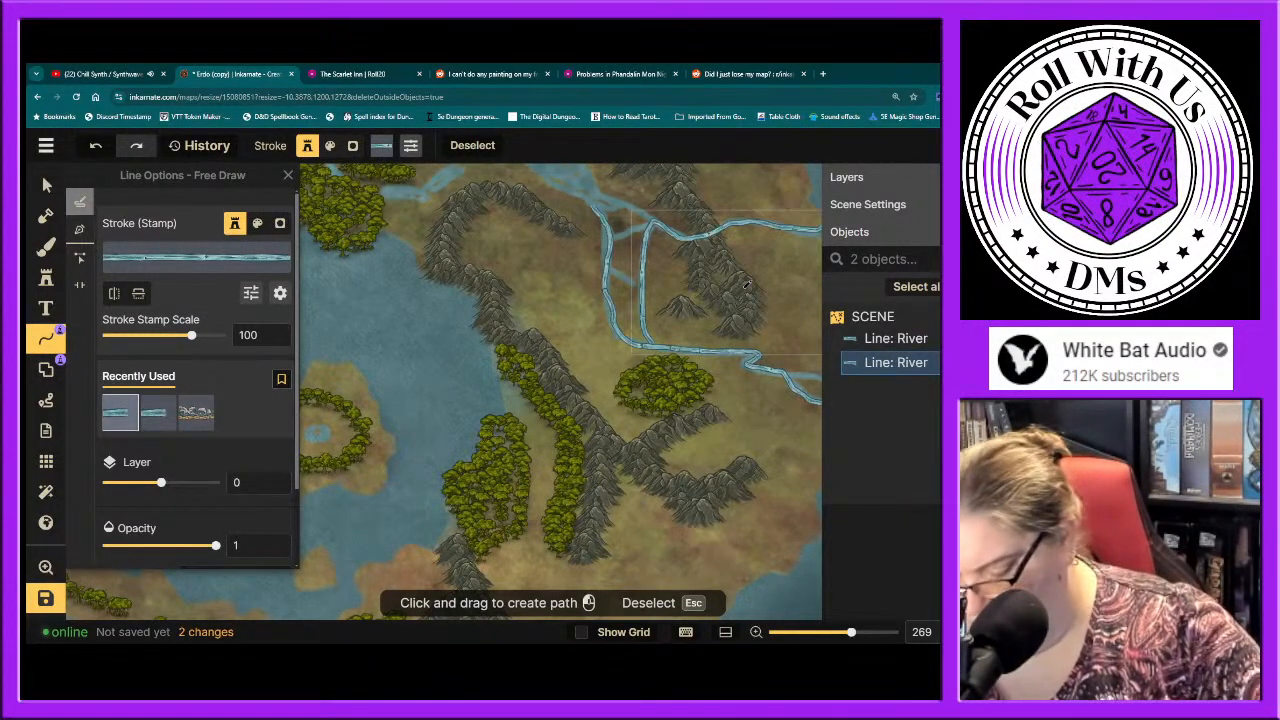
Step: Try extending the northern river line to the east coast with short overlapping river strokes at its mouth
{"action": "key", "text": "space"}
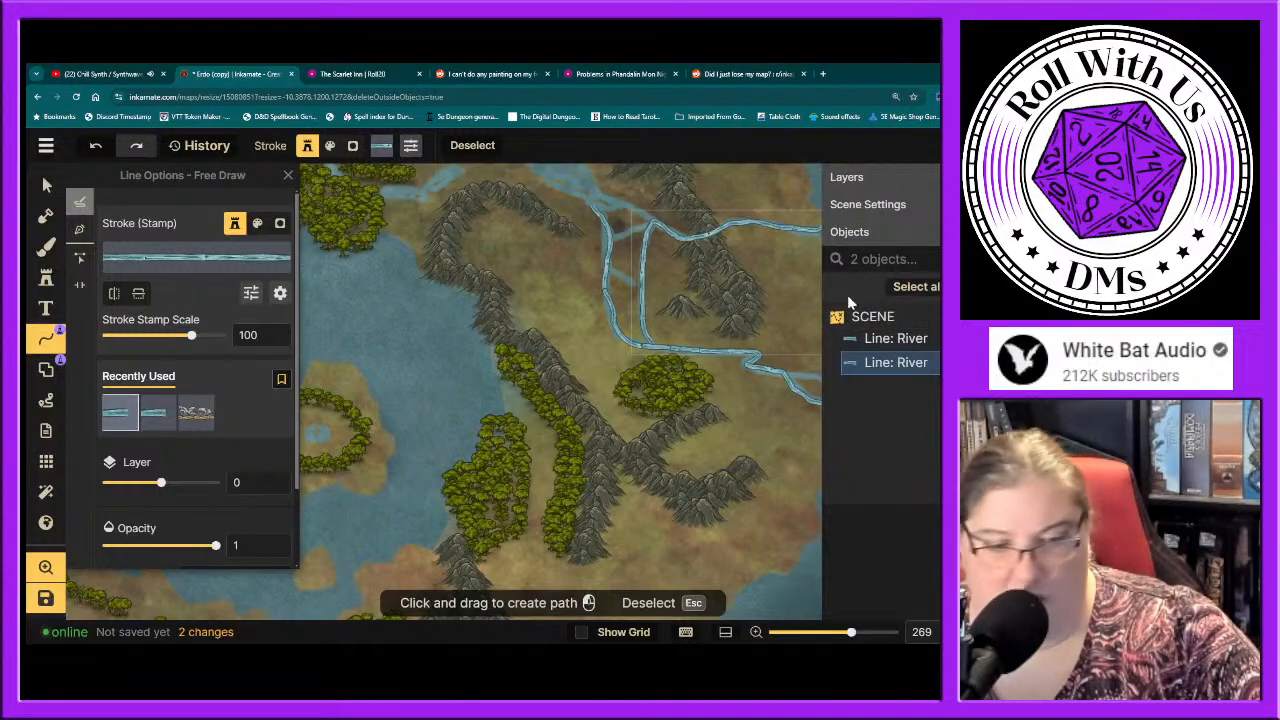
{"action": "left_click_drag", "start_coordinate": [780, 308], "coordinate": [563, 314]}
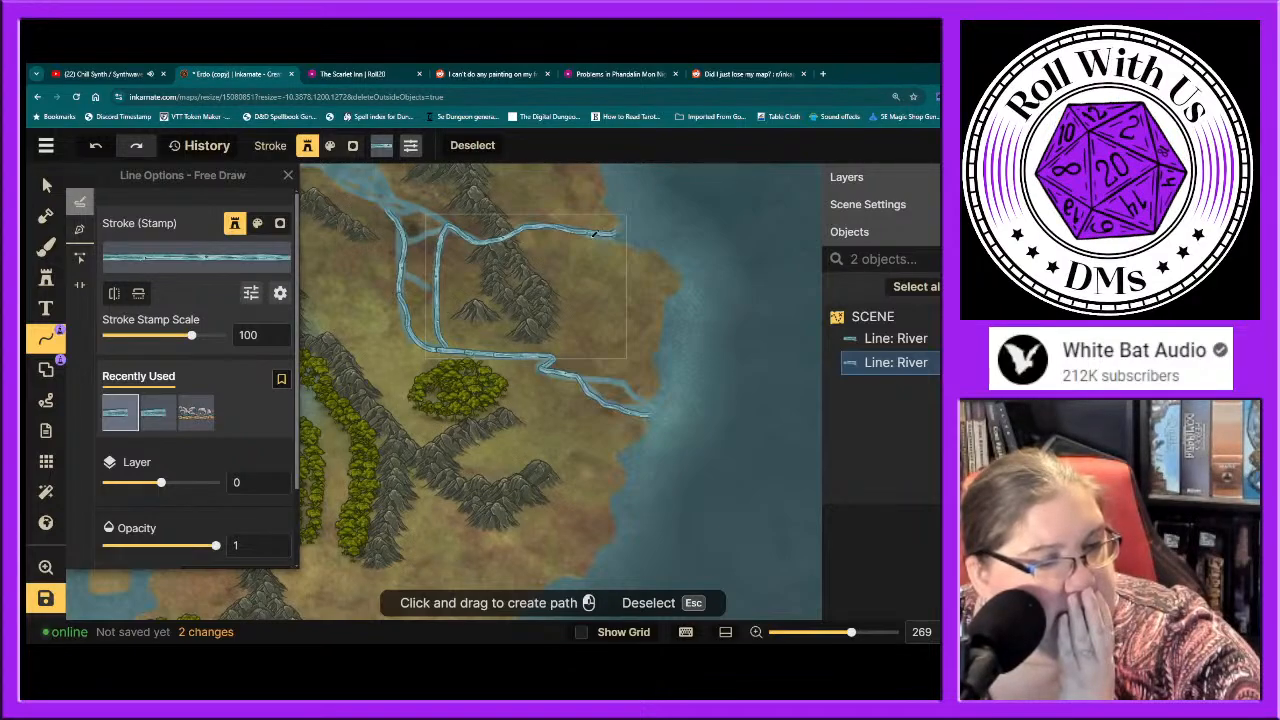
{"action": "left_click_drag", "start_coordinate": [588, 232], "coordinate": [620, 233]}
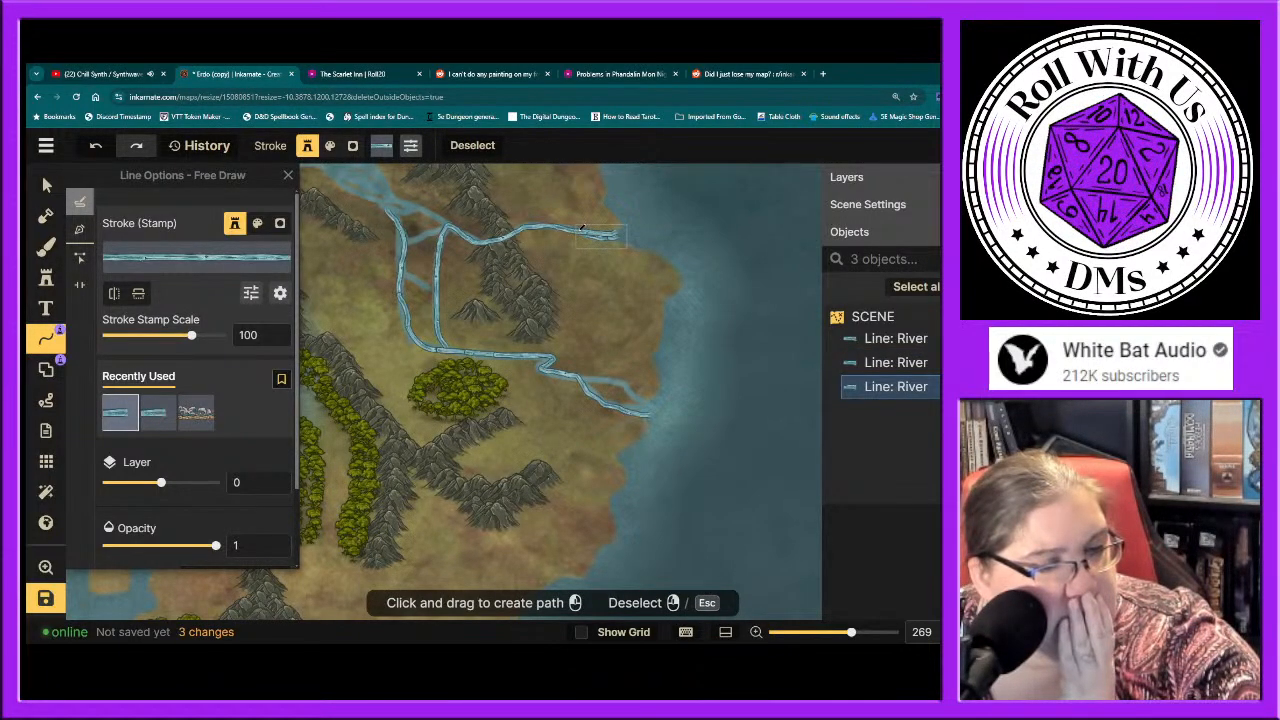
{"action": "mouse_move", "coordinate": [617, 236]}
{"action": "left_mouse_down"}
{"action": "mouse_move", "coordinate": [585, 282]}
{"action": "mouse_move", "coordinate": [618, 238]}
{"action": "left_mouse_up"}
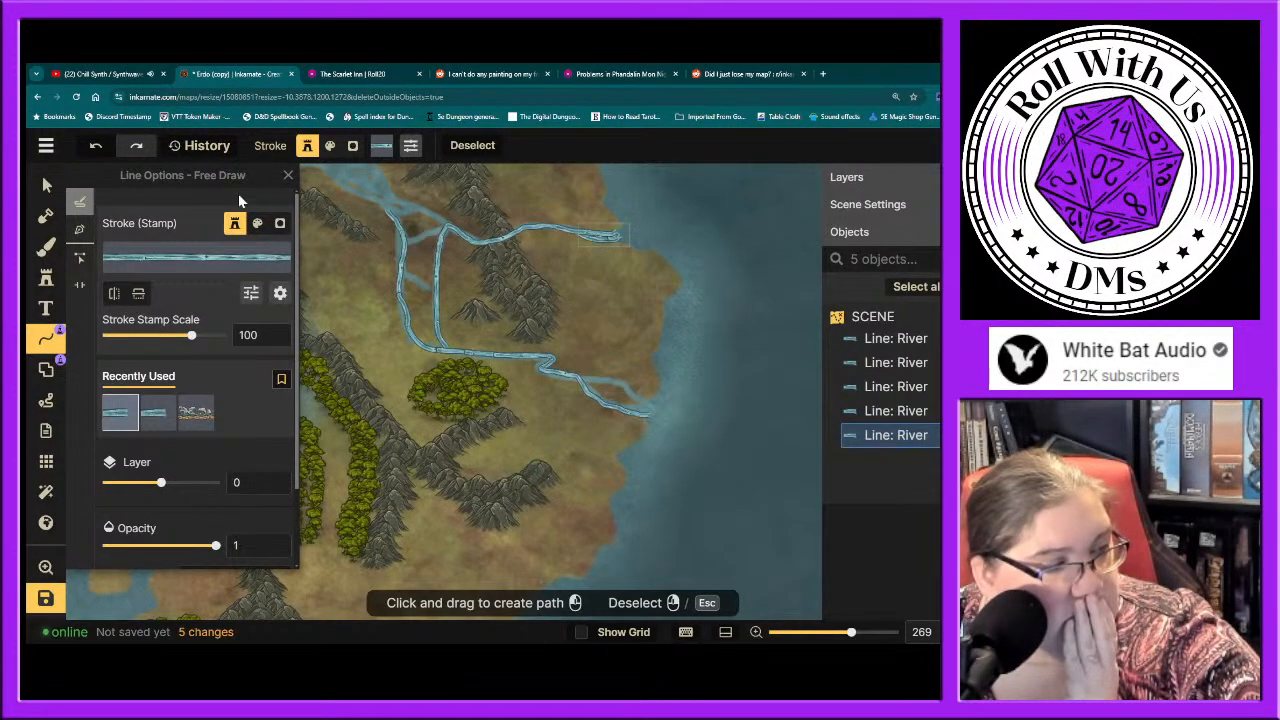
Step: Delete the river line that follows the western channel down to the southeast coast
{"action": "left_click", "coordinate": [46, 185]}
{"action": "left_click", "coordinate": [341, 197]}
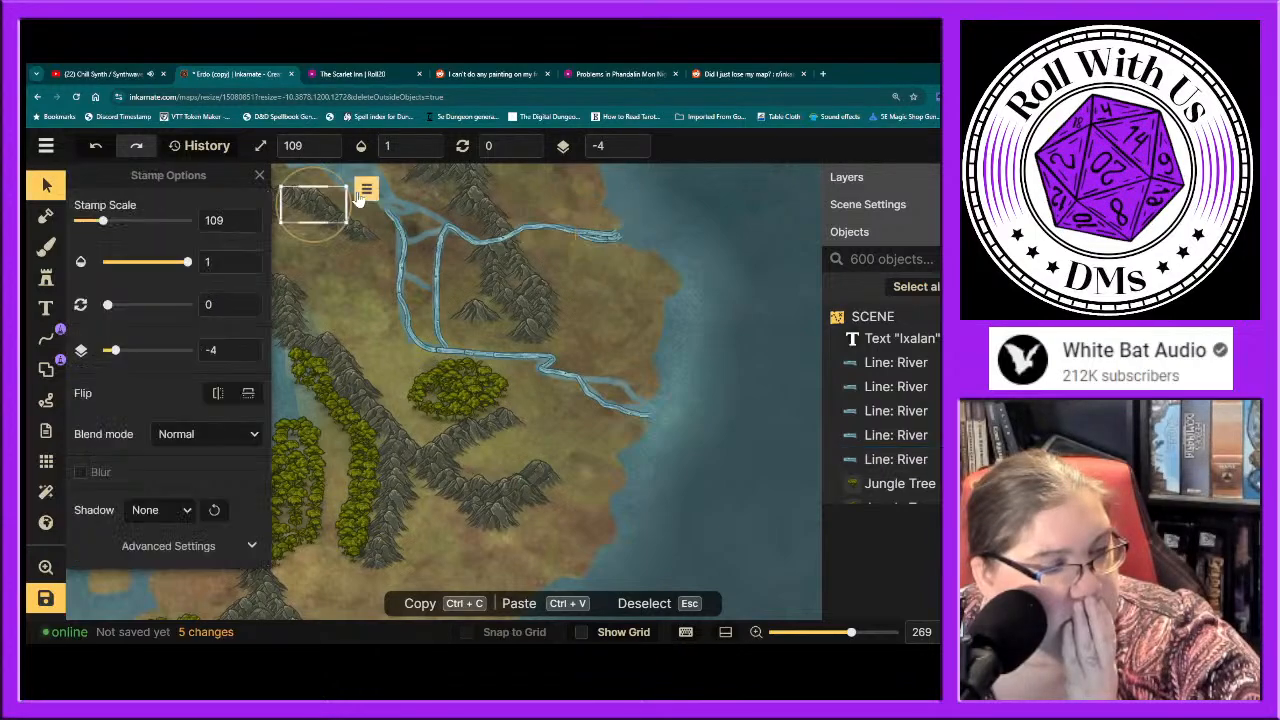
{"action": "left_click", "coordinate": [394, 214]}
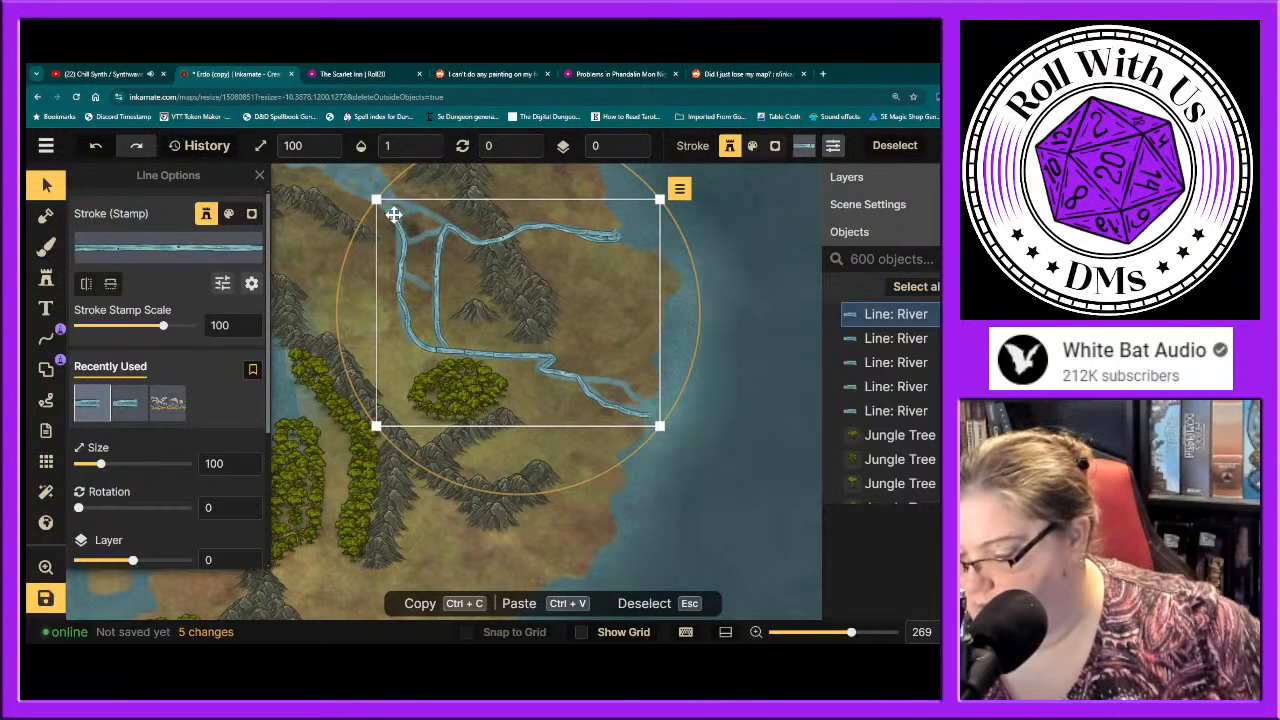
{"action": "key", "text": "Delete"}
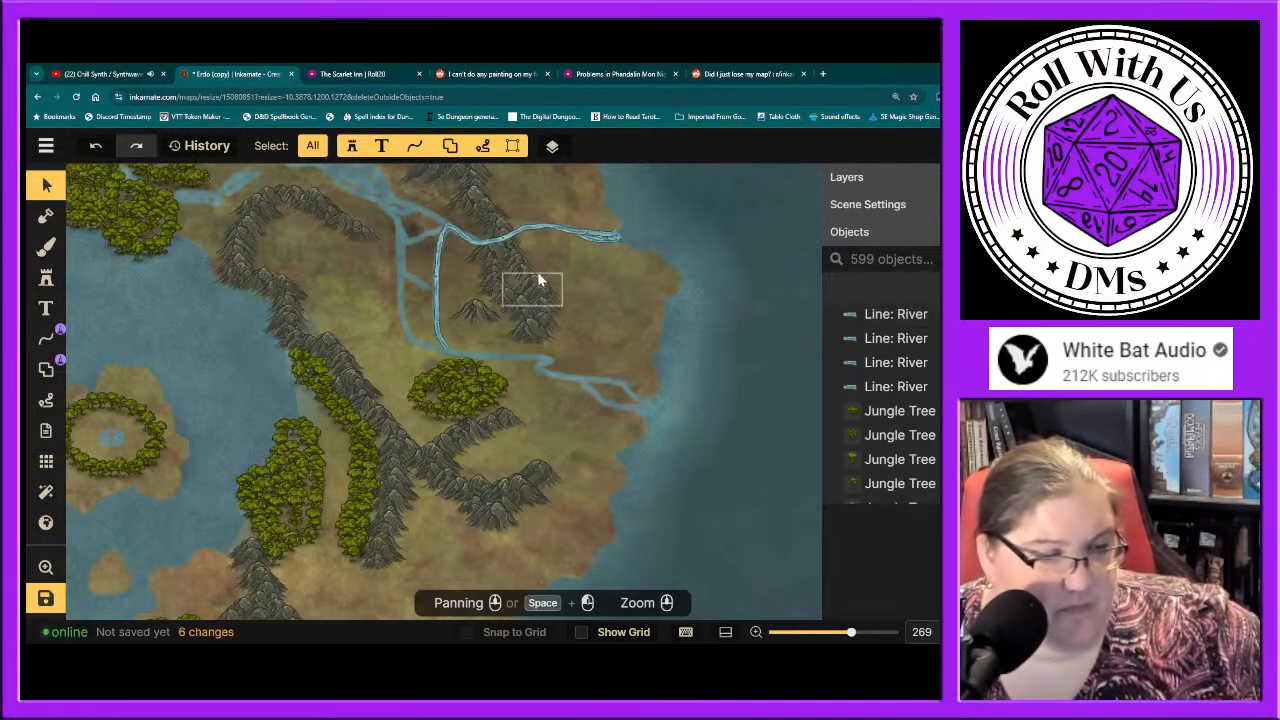
Step: Delete the three short river strokes at the mouth of the northern river
{"action": "left_click", "coordinate": [588, 235]}
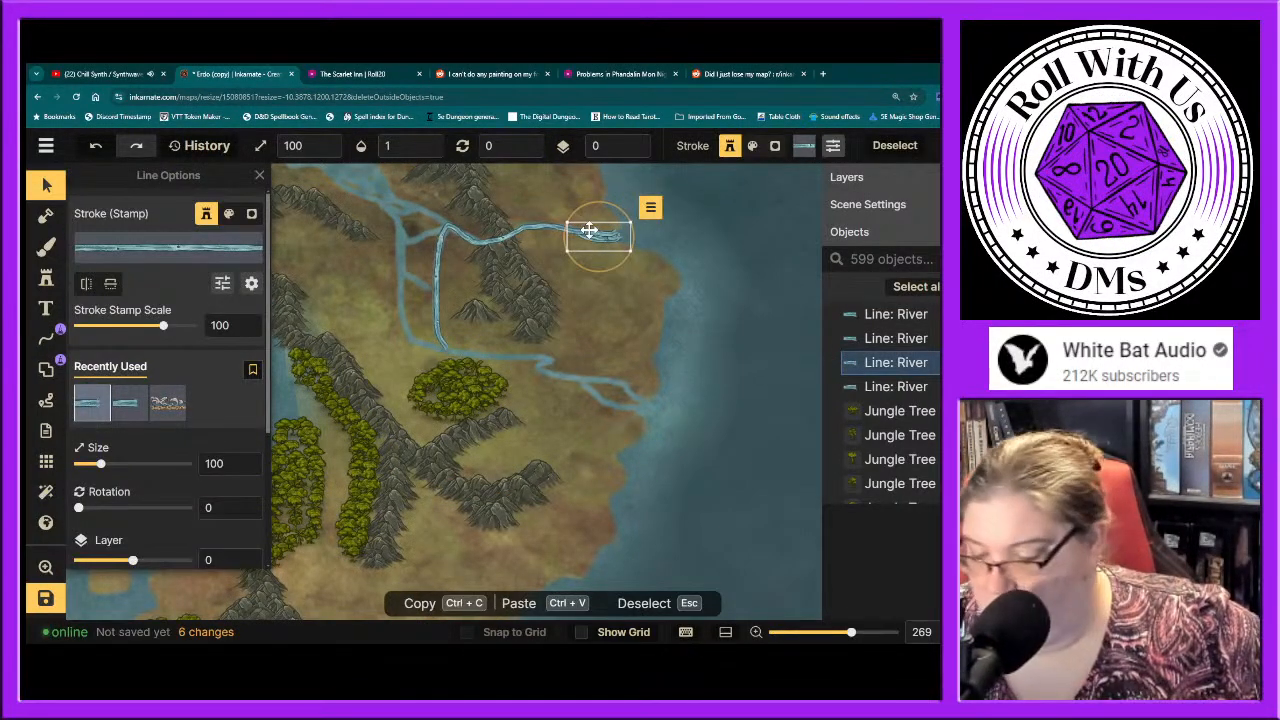
{"action": "key", "text": "Delete"}
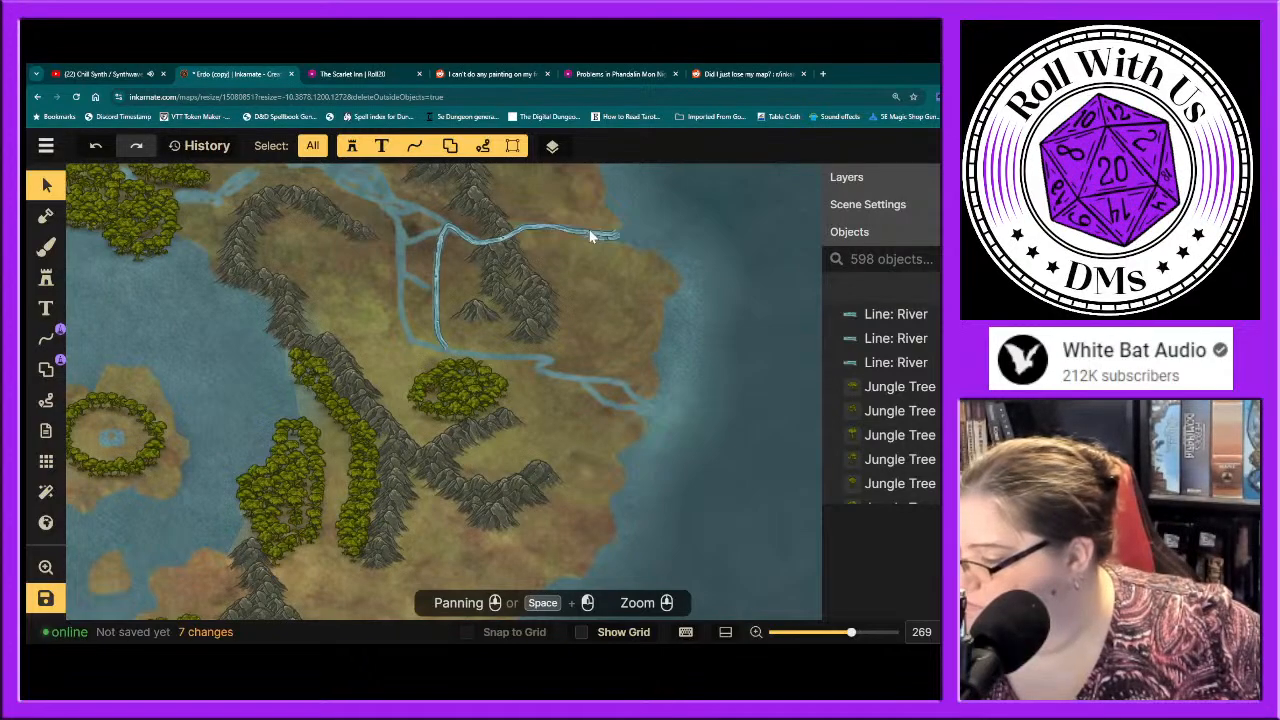
{"action": "left_click", "coordinate": [594, 235]}
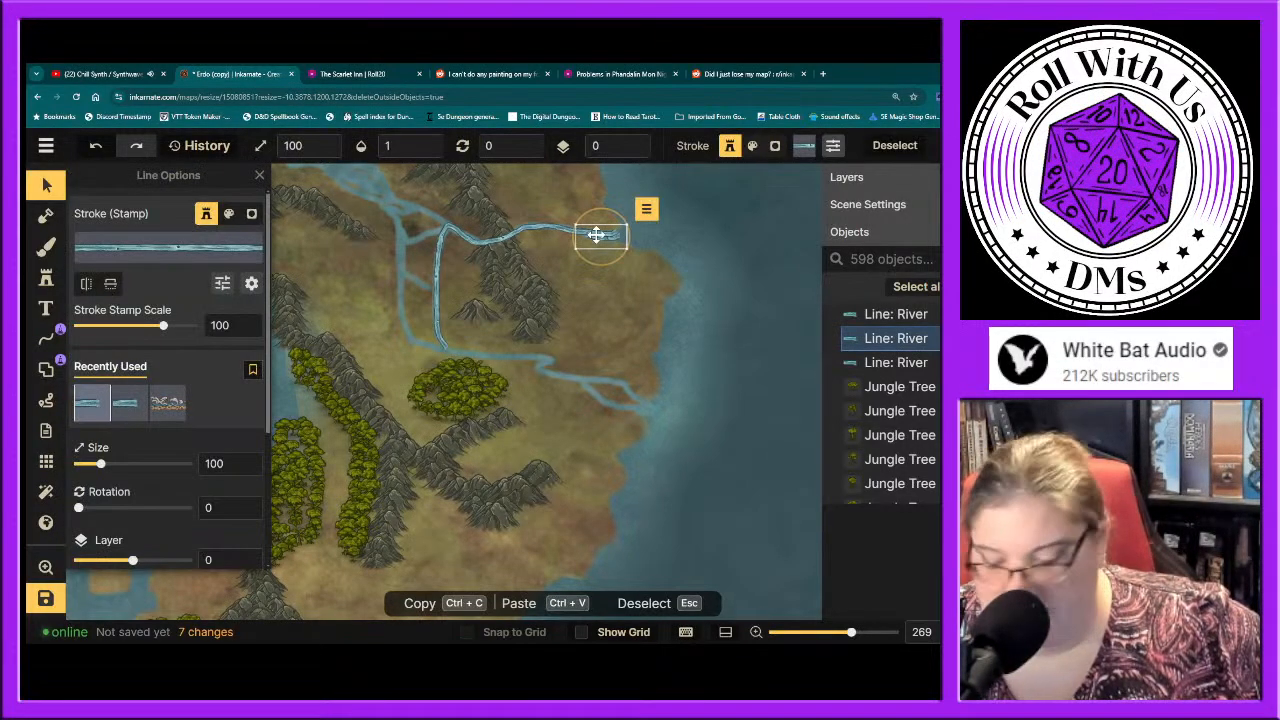
{"action": "key", "text": "Delete"}
{"action": "left_click", "coordinate": [595, 236]}
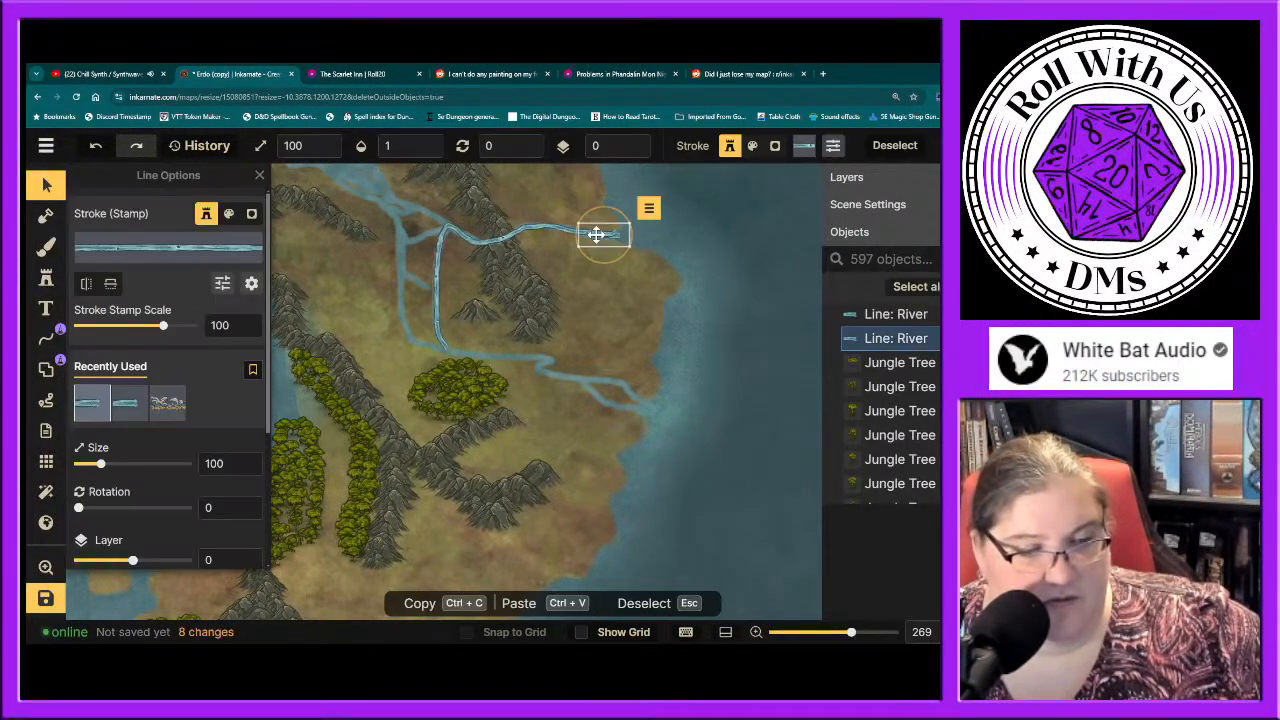
{"action": "key", "text": "Delete"}
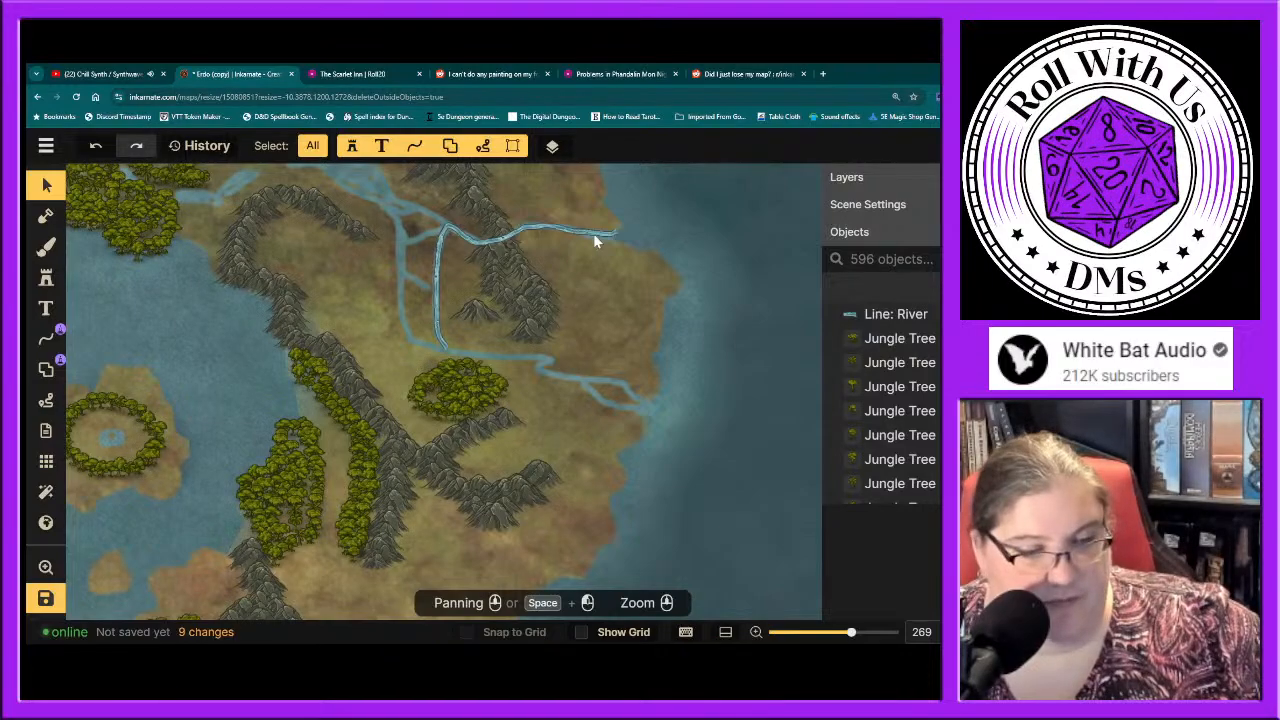
Step: Delete the remaining river line that follows the inner channel and the northern river to the east coast
{"action": "left_click", "coordinate": [590, 231]}
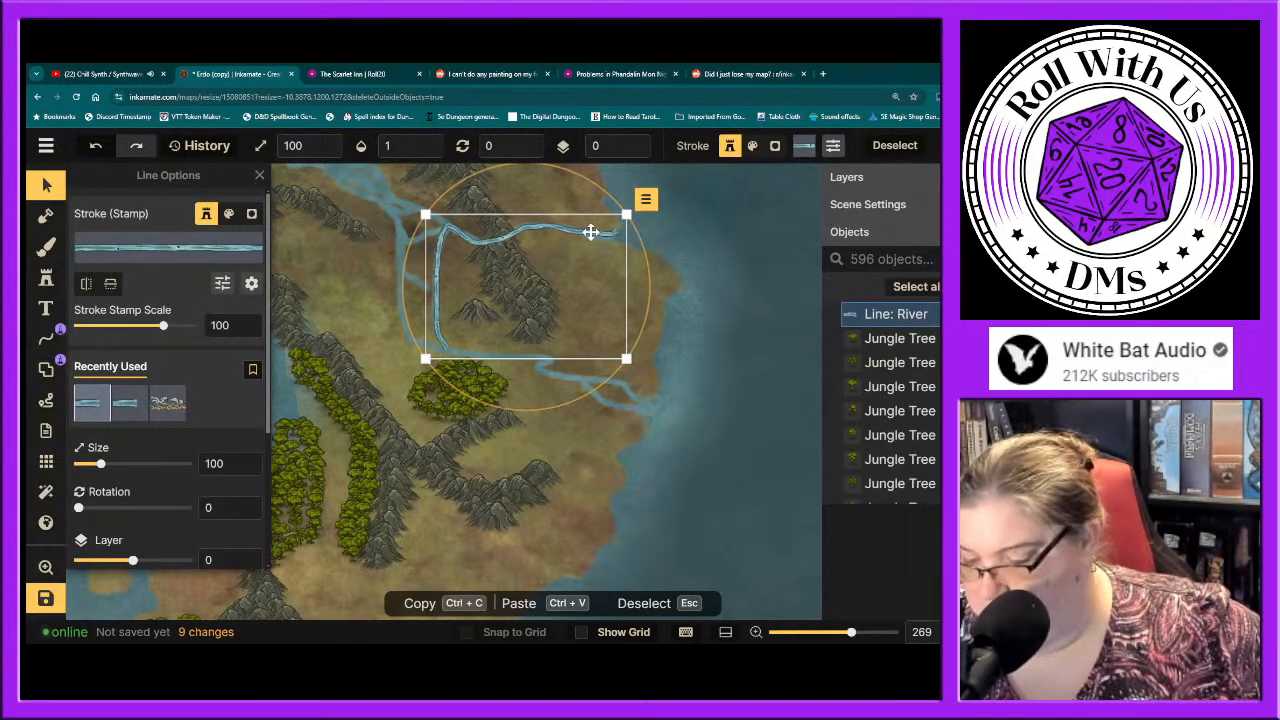
{"action": "key", "text": "Delete"}
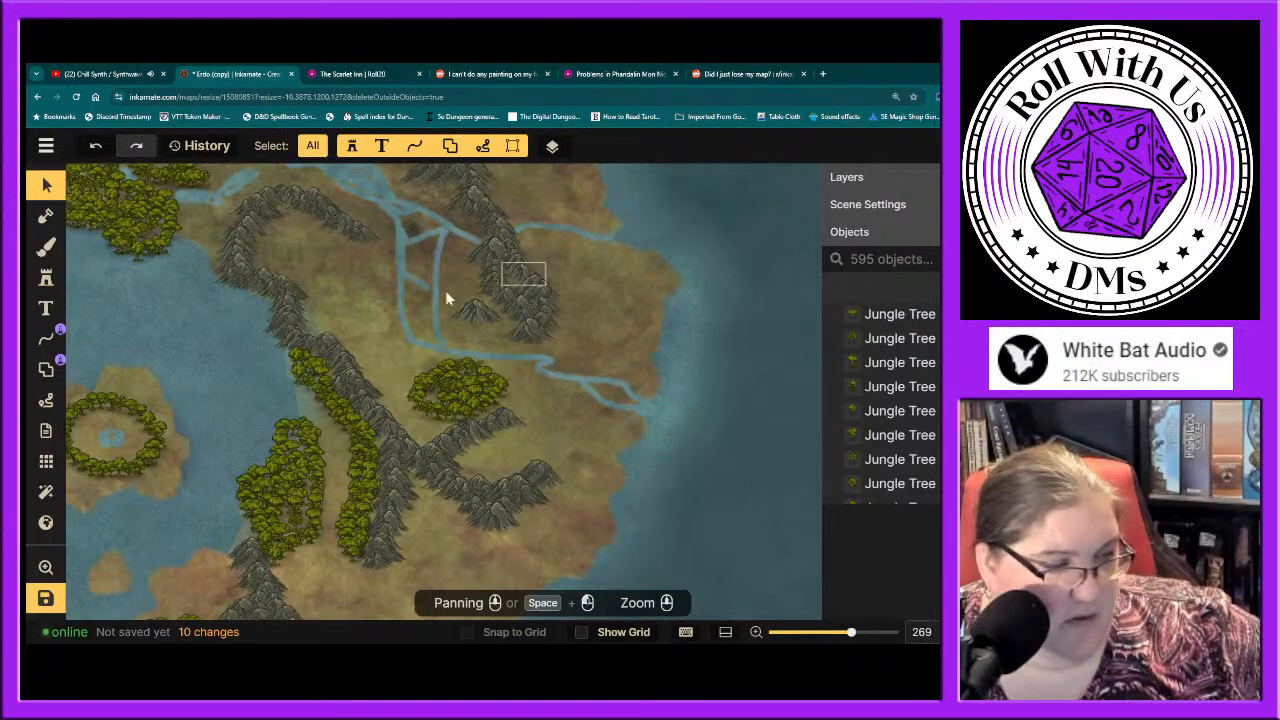
Step: Paint over the western river channel on the foreground layer with the olive grass texture and a size 80 round brush
{"action": "scroll", "coordinate": [364, 323], "scroll_direction": "down", "scroll_amount": 2}
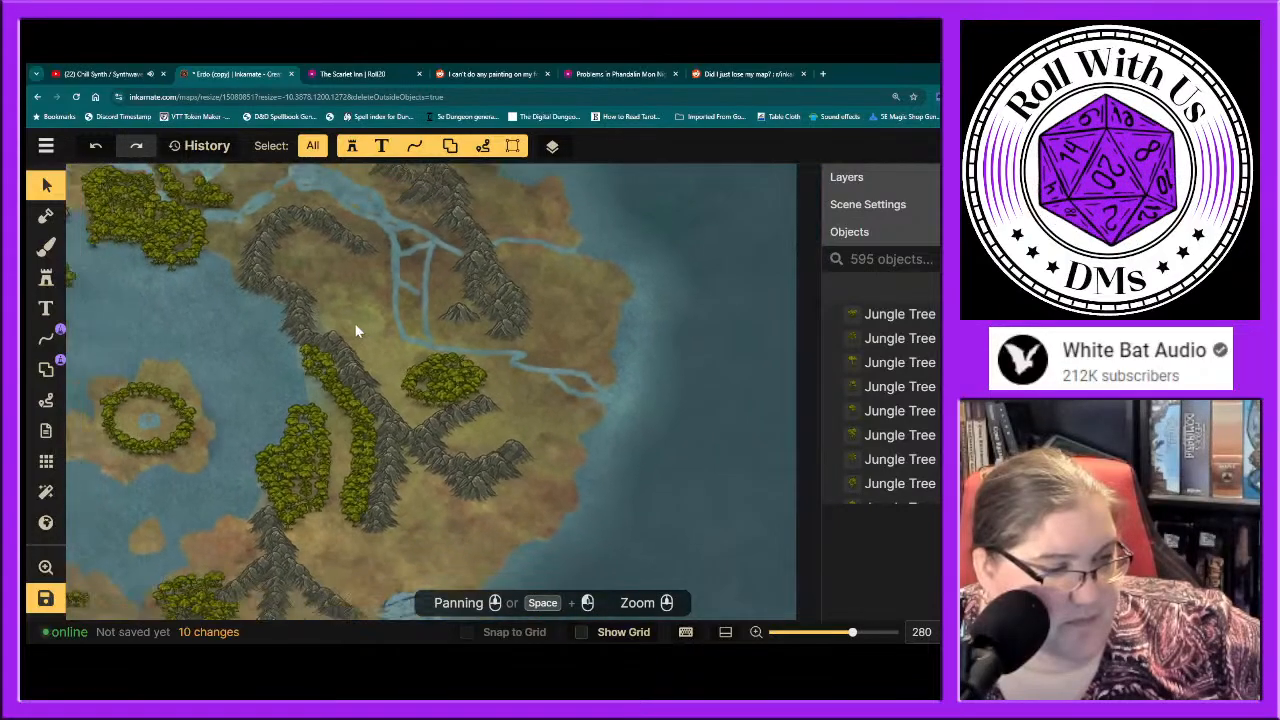
{"action": "left_click", "coordinate": [45, 248]}
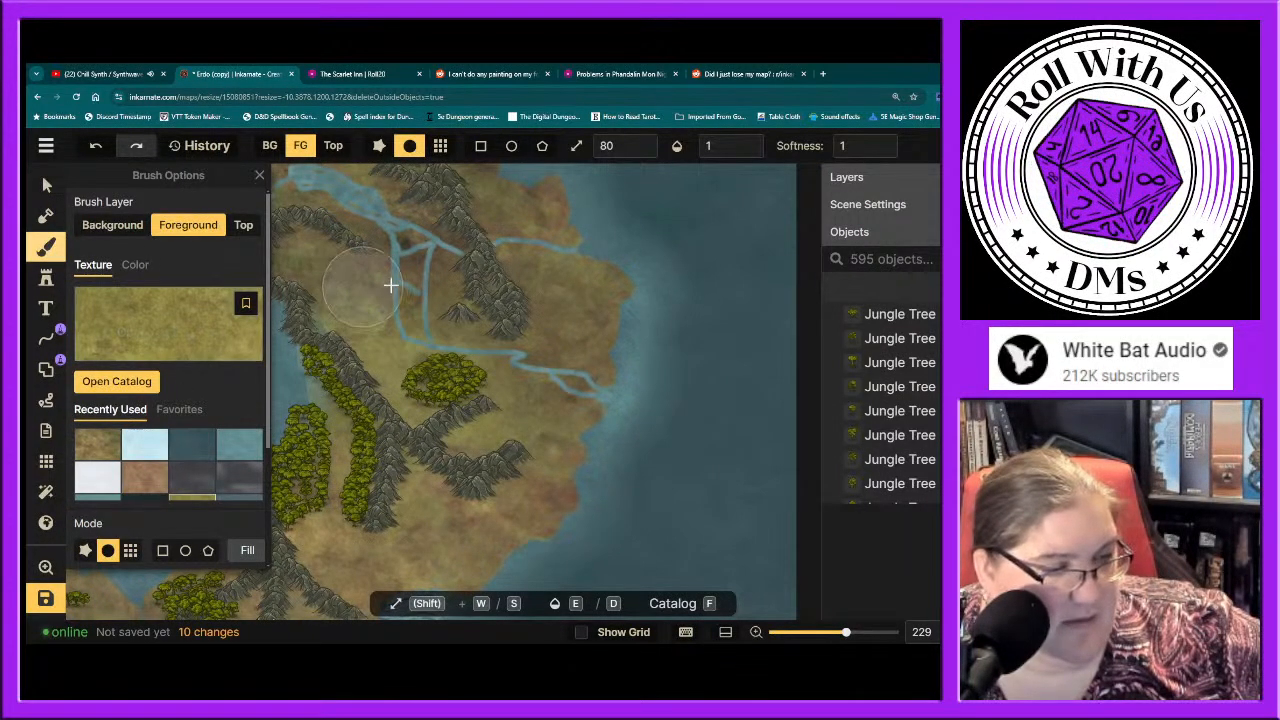
{"action": "left_click_drag", "start_coordinate": [404, 306], "coordinate": [400, 306]}
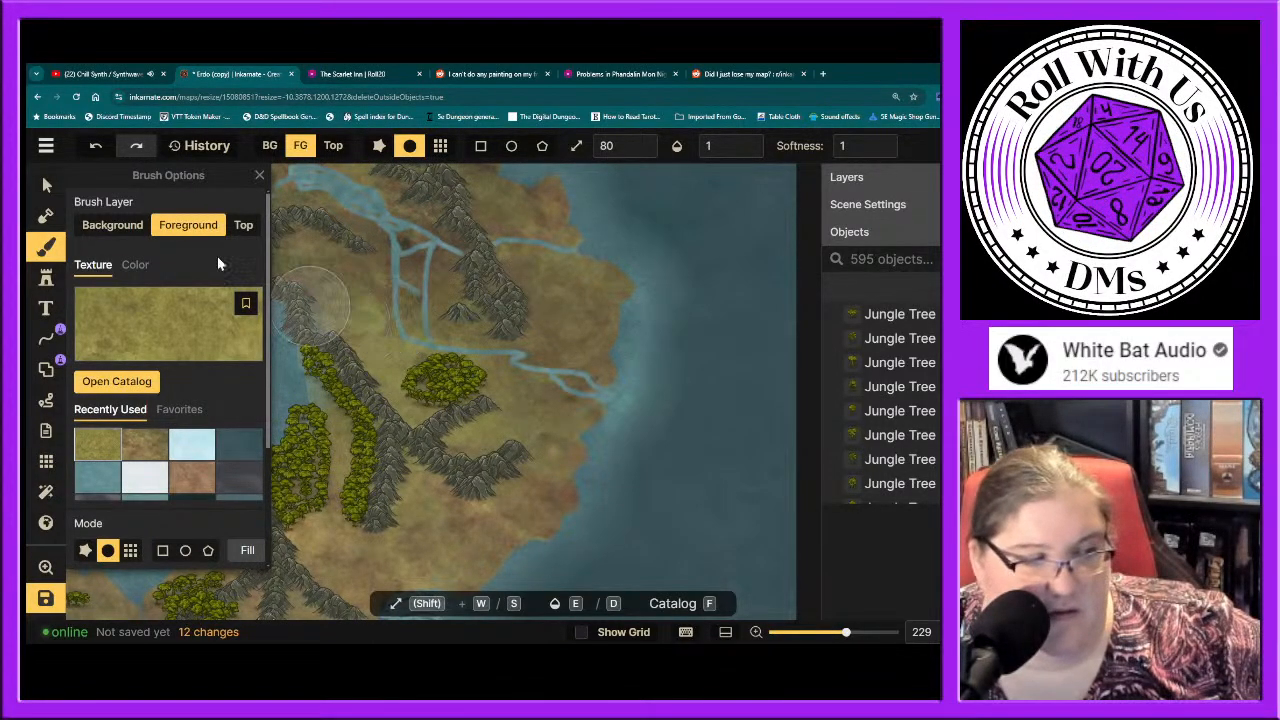
Step: Try covering the channels and the southeast river with the olive grass texture on the background layer, and undo the stroke
{"action": "left_click", "coordinate": [106, 225]}
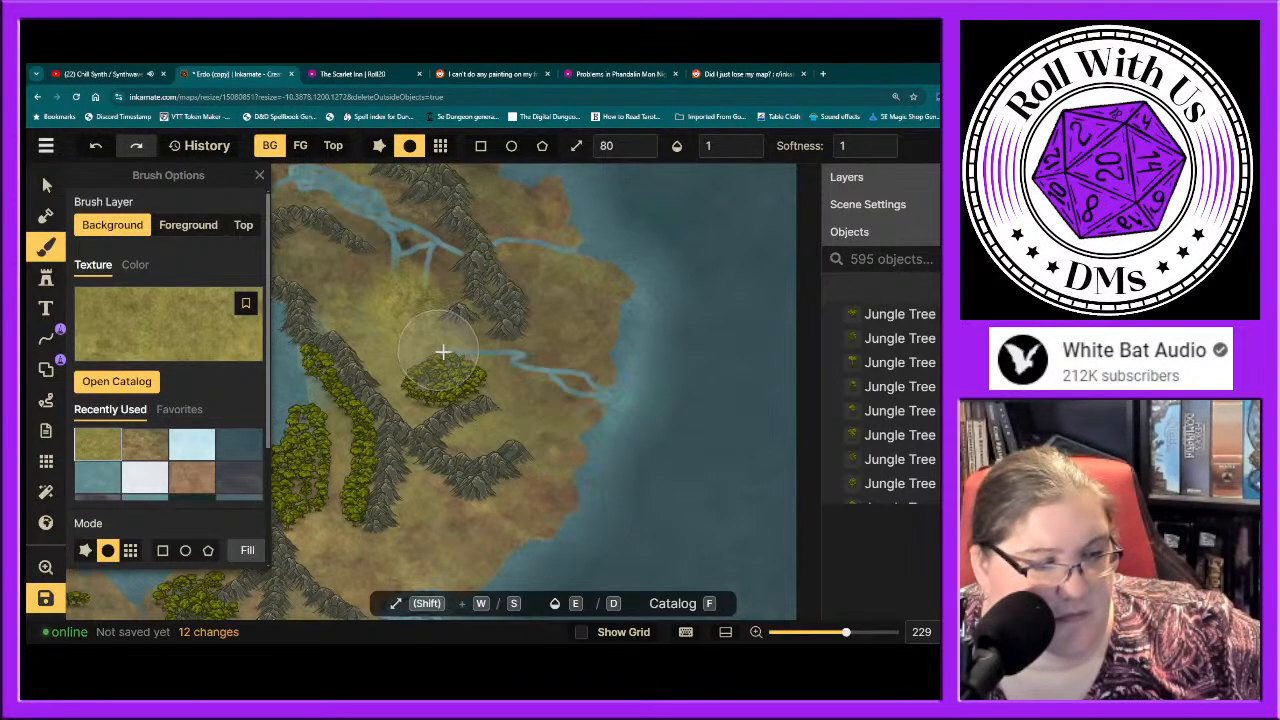
{"action": "mouse_move", "coordinate": [443, 352]}
{"action": "left_mouse_down"}
{"action": "mouse_move", "coordinate": [533, 364]}
{"action": "mouse_move", "coordinate": [625, 416]}
{"action": "mouse_move", "coordinate": [511, 439]}
{"action": "mouse_move", "coordinate": [429, 411]}
{"action": "mouse_move", "coordinate": [449, 380]}
{"action": "left_mouse_up"}
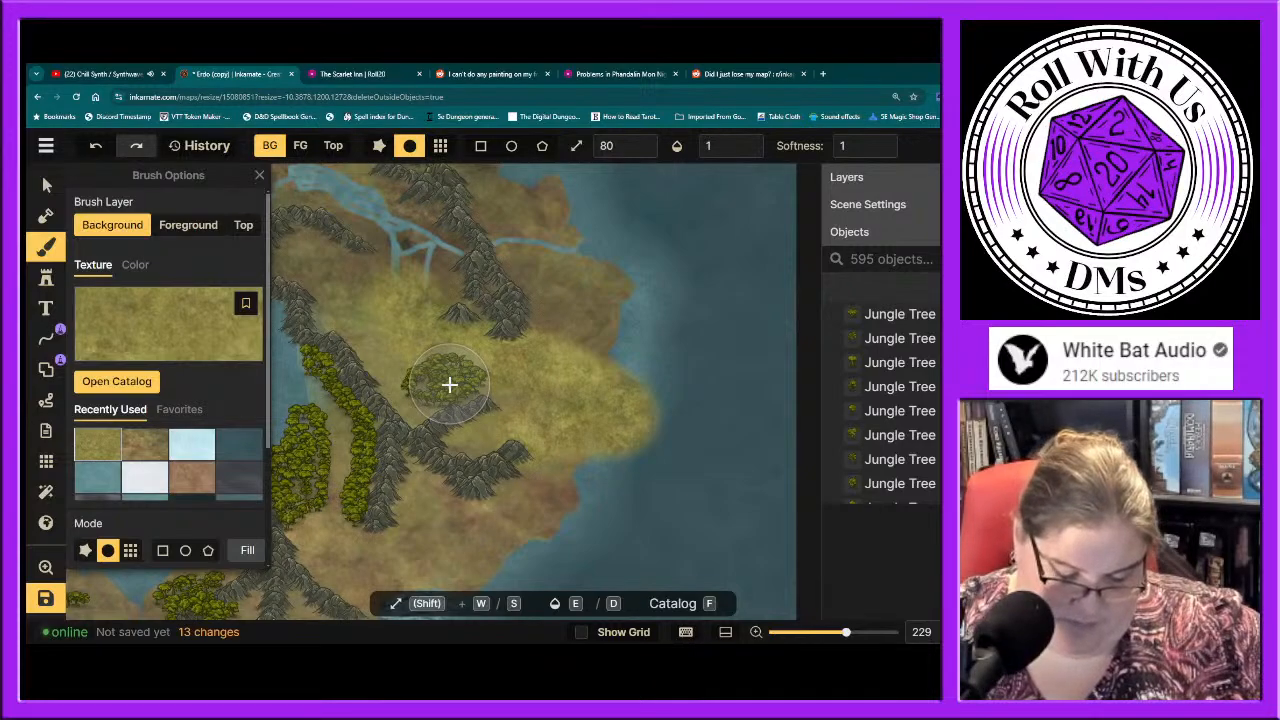
{"action": "key", "text": "ctrl+z"}
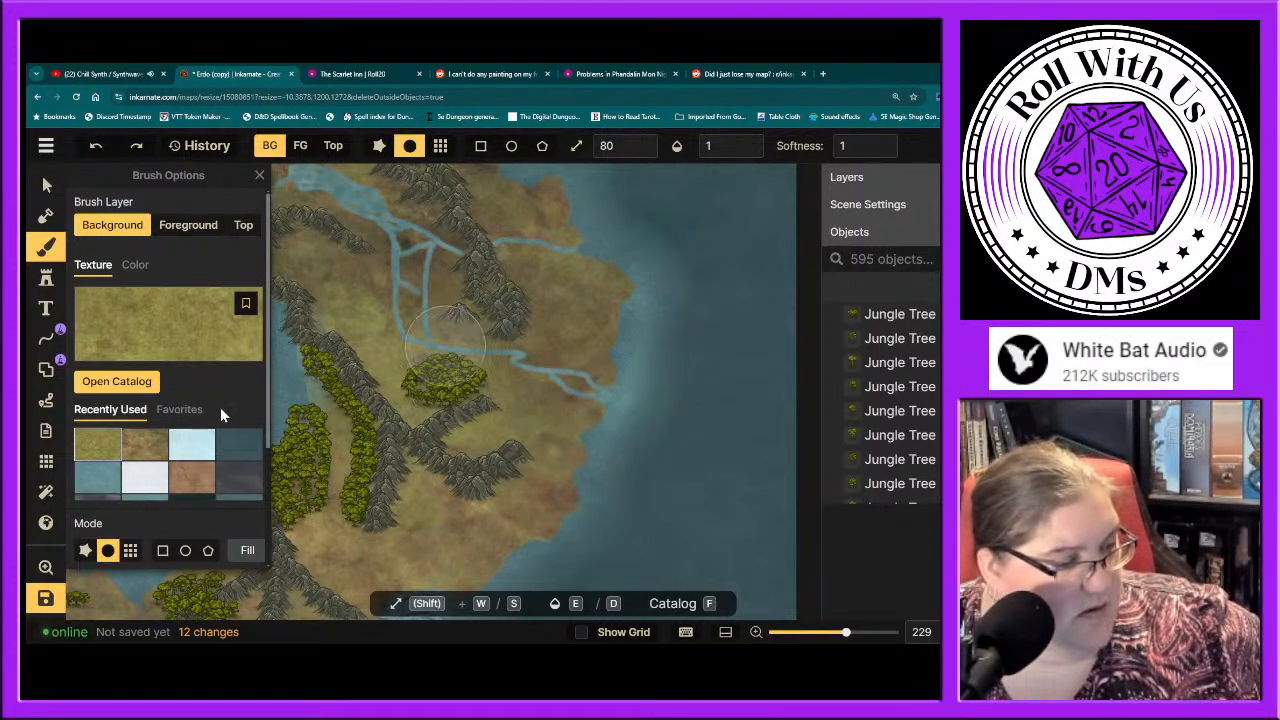
Step: Try covering all the painted rivers with the mottled brown-green land texture on the background layer, and undo both strokes
{"action": "left_click", "coordinate": [145, 444]}
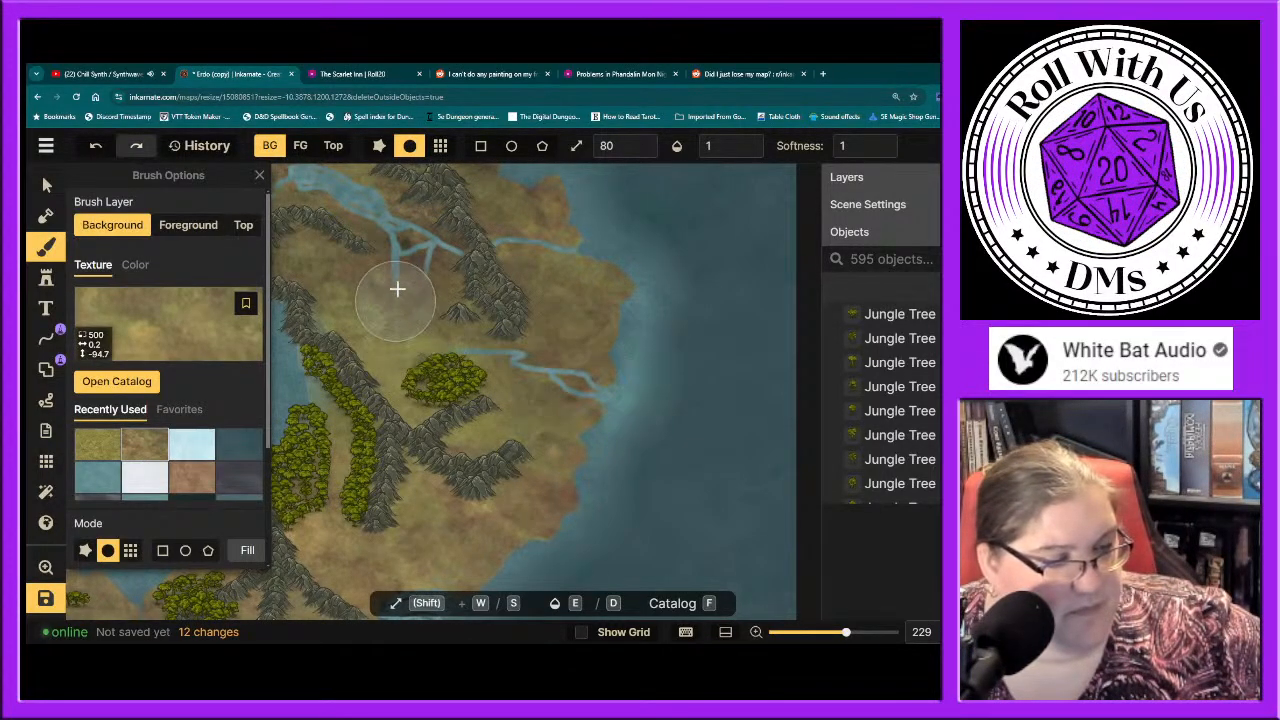
{"action": "mouse_move", "coordinate": [397, 289]}
{"action": "left_mouse_down"}
{"action": "mouse_move", "coordinate": [391, 259]}
{"action": "mouse_move", "coordinate": [438, 260]}
{"action": "mouse_move", "coordinate": [425, 276]}
{"action": "mouse_move", "coordinate": [410, 242]}
{"action": "mouse_move", "coordinate": [430, 258]}
{"action": "mouse_move", "coordinate": [397, 258]}
{"action": "mouse_move", "coordinate": [313, 193]}
{"action": "mouse_move", "coordinate": [380, 211]}
{"action": "mouse_move", "coordinate": [327, 185]}
{"action": "mouse_move", "coordinate": [295, 191]}
{"action": "mouse_move", "coordinate": [317, 212]}
{"action": "mouse_move", "coordinate": [428, 228]}
{"action": "mouse_move", "coordinate": [495, 268]}
{"action": "mouse_move", "coordinate": [529, 257]}
{"action": "left_mouse_up"}
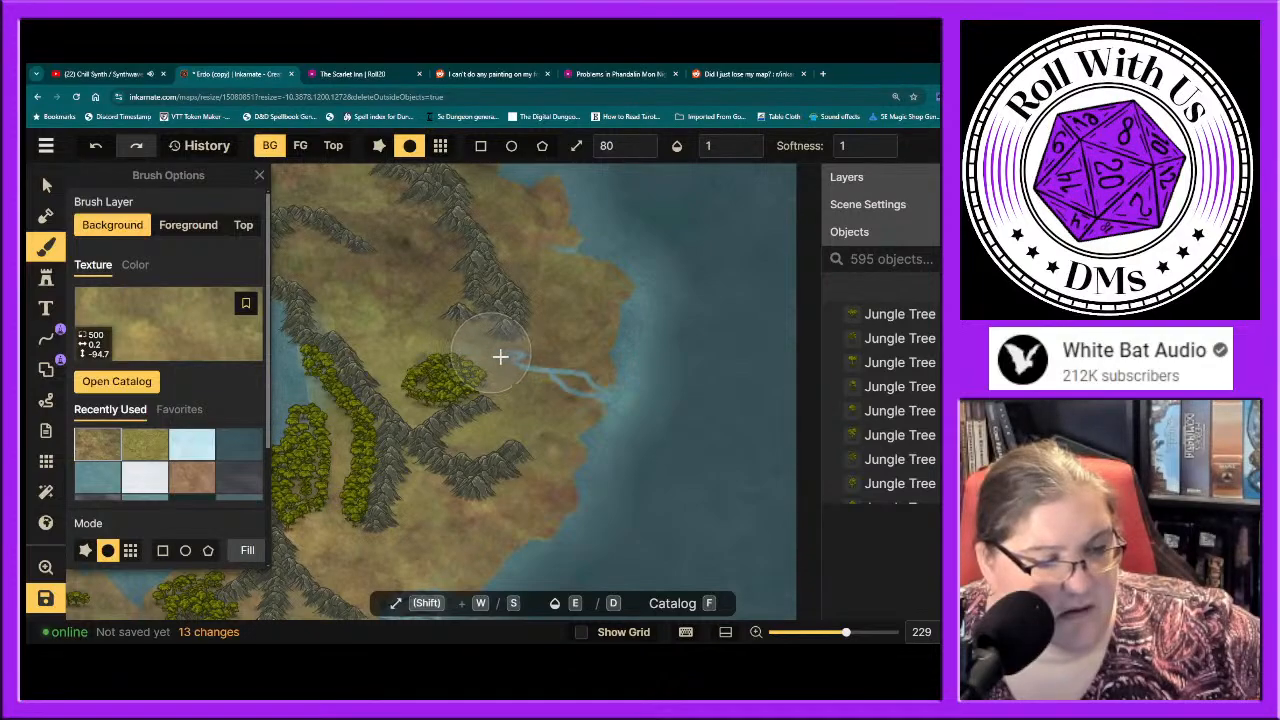
{"action": "mouse_move", "coordinate": [500, 356]}
{"action": "left_mouse_down"}
{"action": "mouse_move", "coordinate": [564, 378]}
{"action": "mouse_move", "coordinate": [508, 386]}
{"action": "left_mouse_up"}
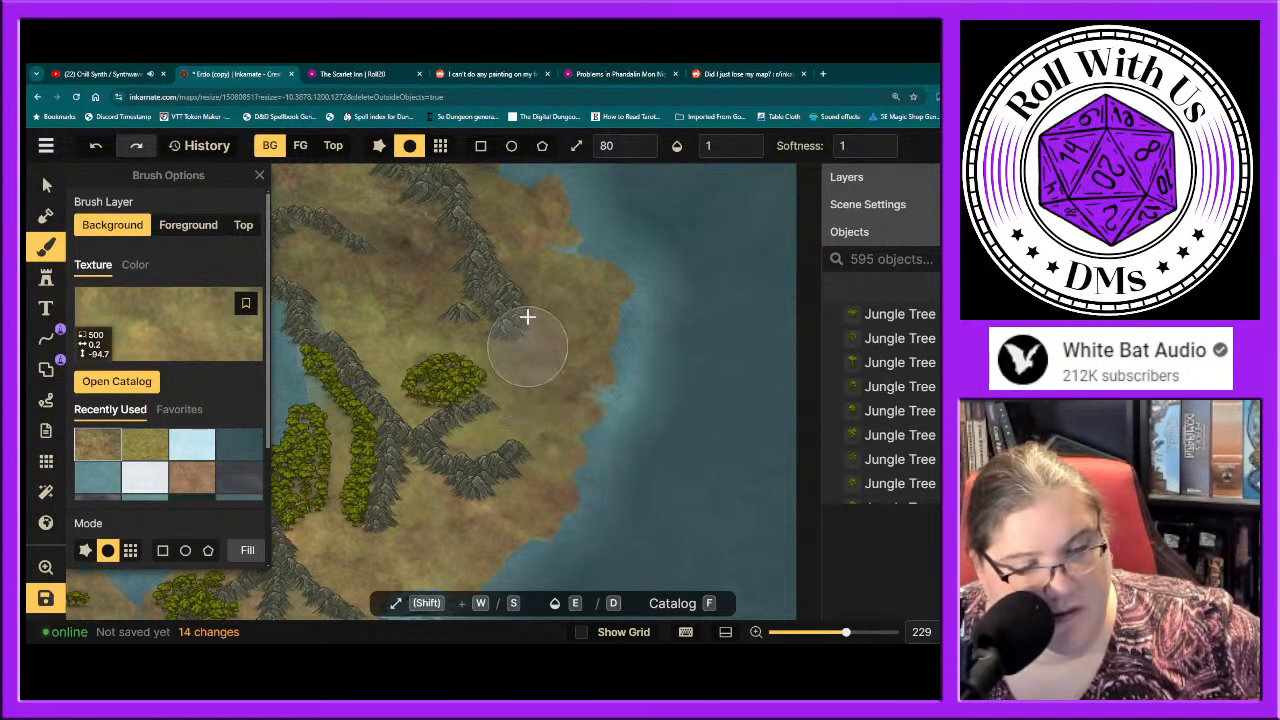
{"action": "scroll", "coordinate": [119, 470], "scroll_direction": "down", "scroll_amount": 1}
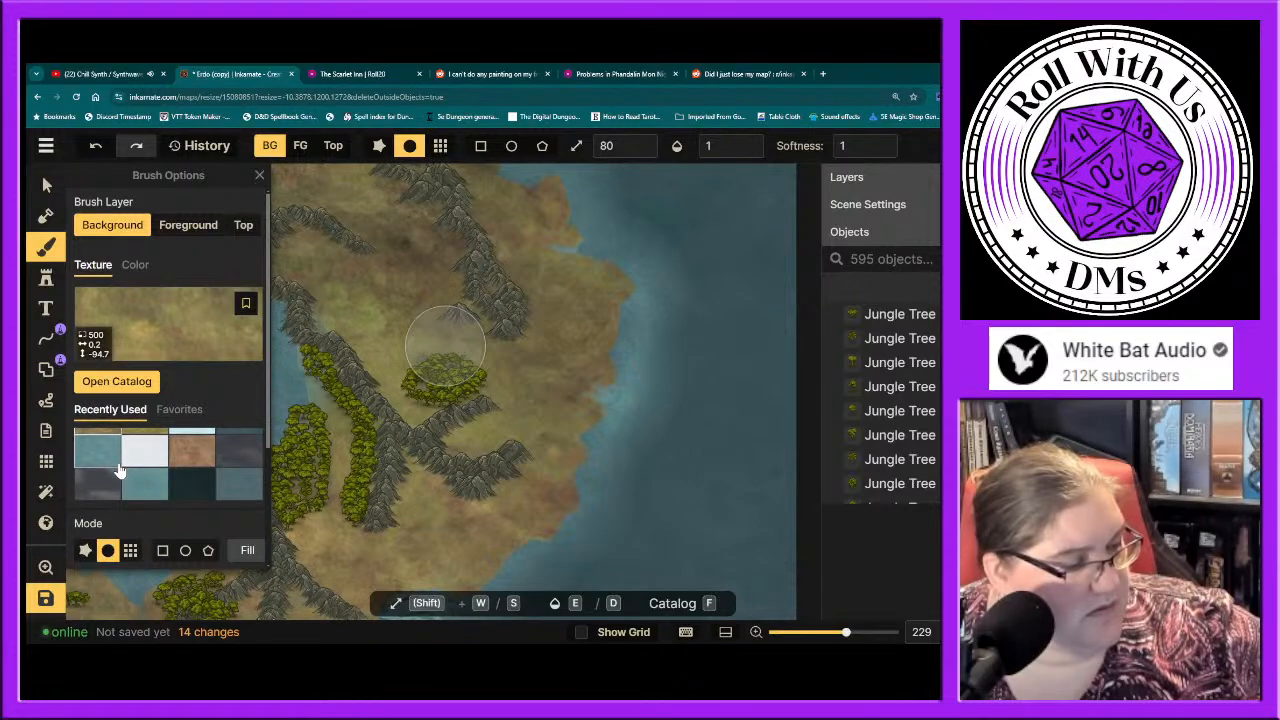
{"action": "key", "text": "ctrl+z"}
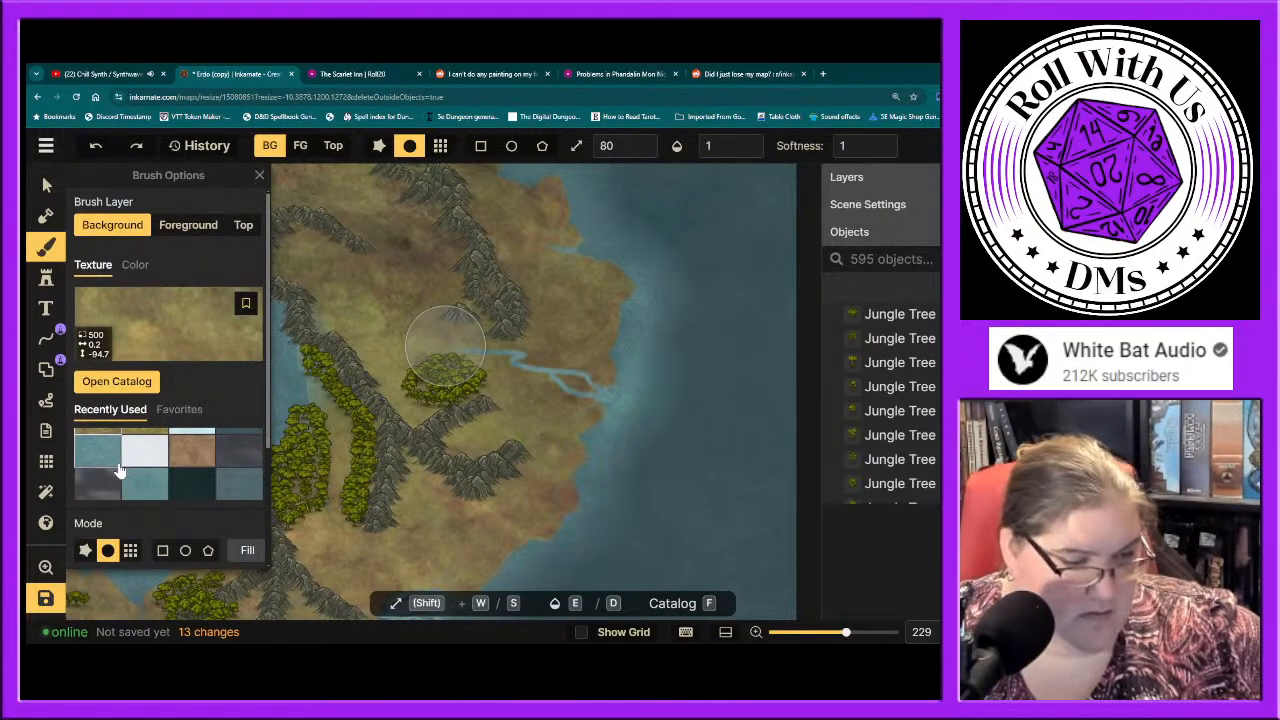
{"action": "key", "text": "ctrl+z"}
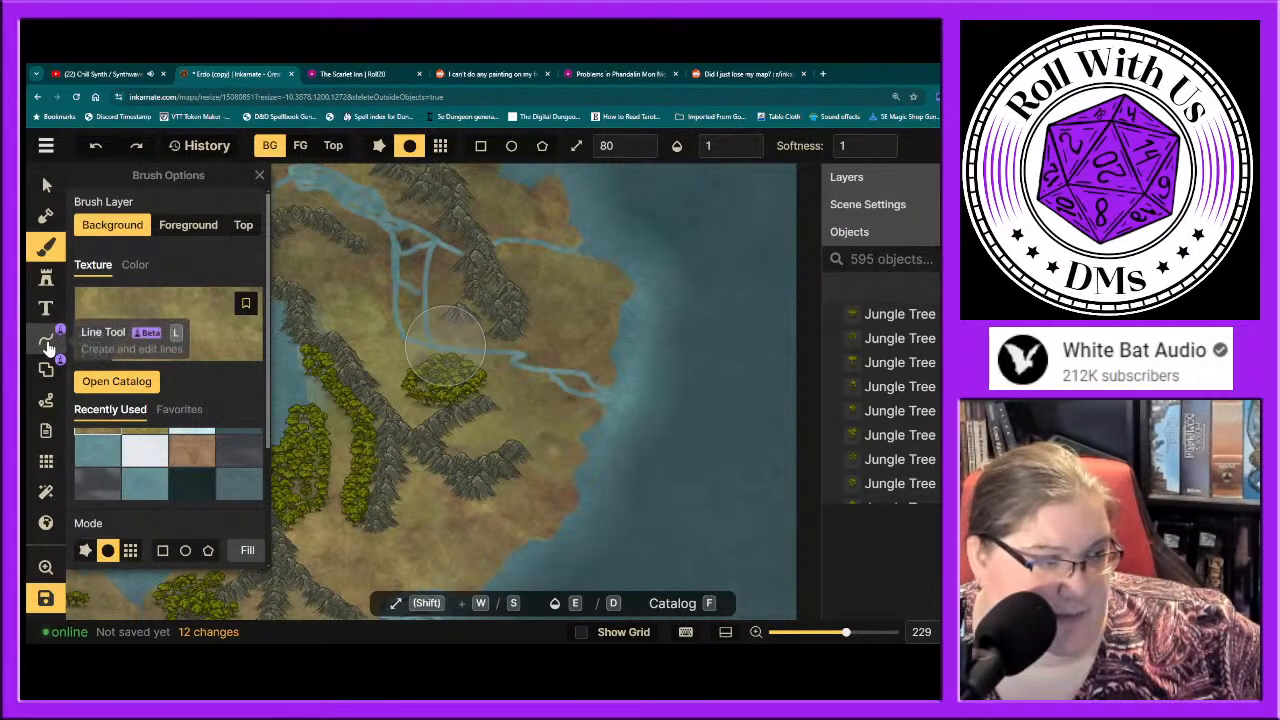
Step: Search the Fantasy World stamp catalog for "river"
{"action": "left_click", "coordinate": [44, 343]}
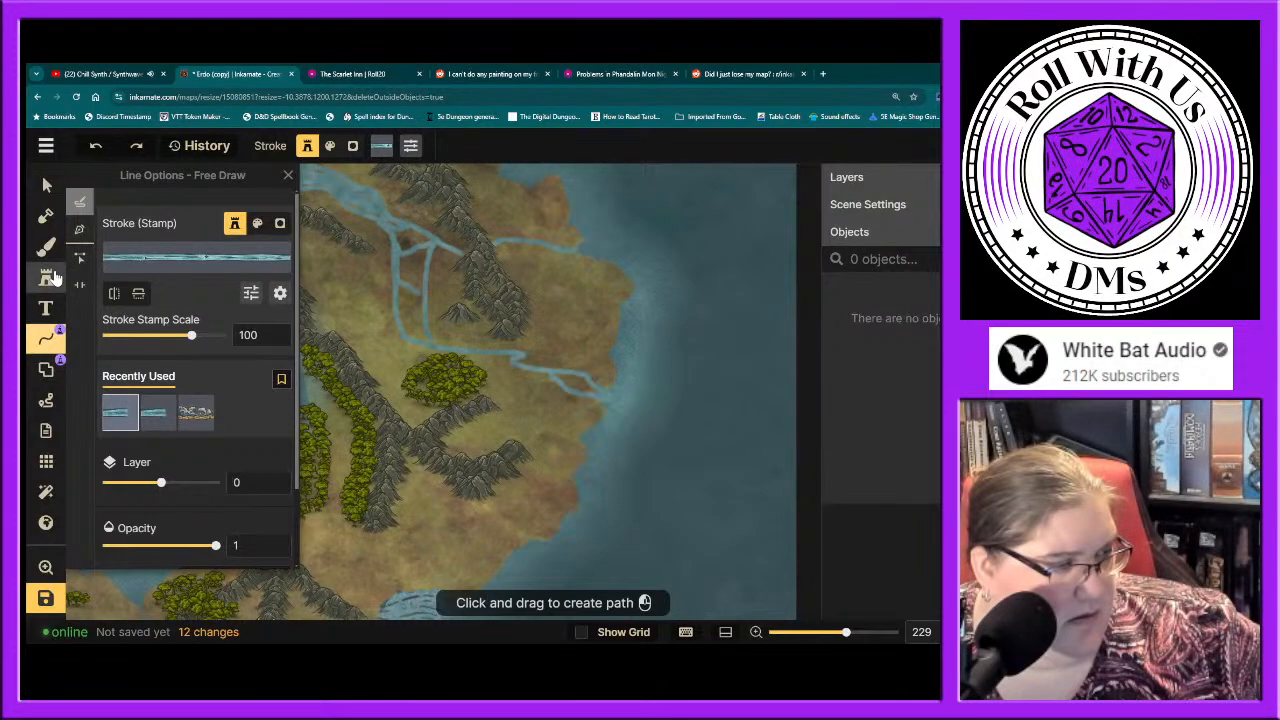
{"action": "left_click", "coordinate": [46, 277]}
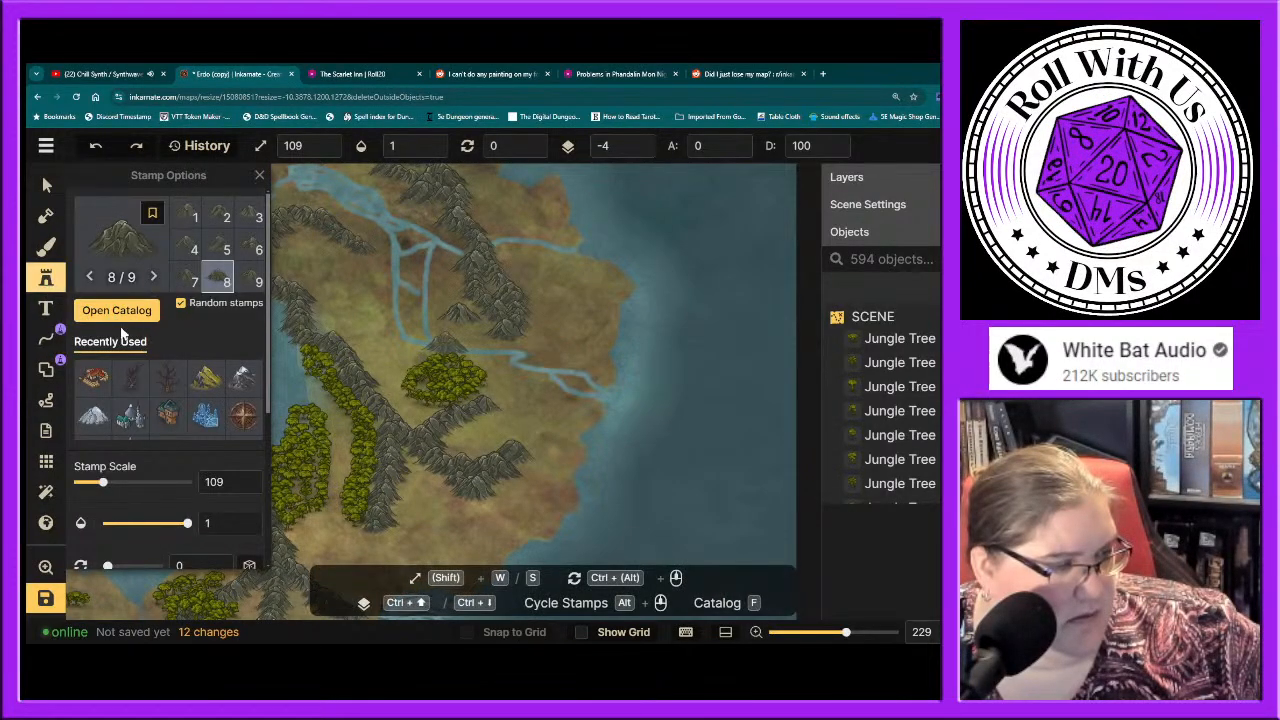
{"action": "left_click", "coordinate": [105, 245]}
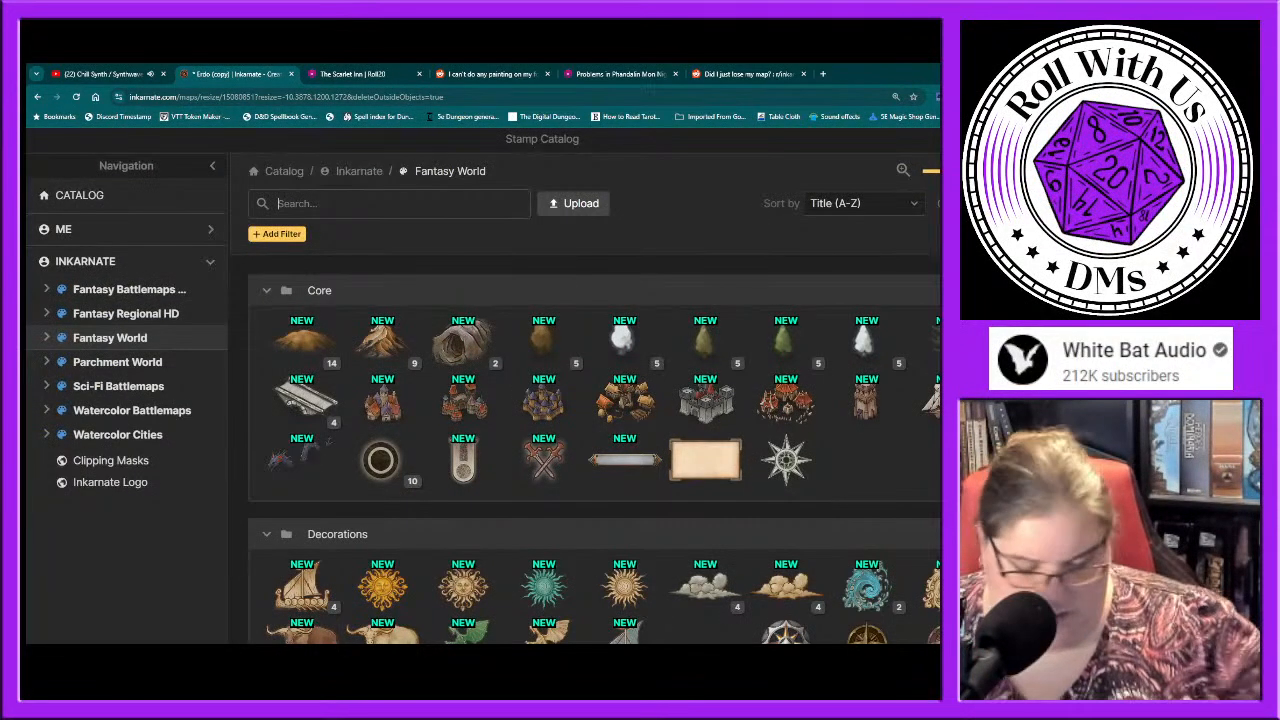
{"action": "type", "text": "river"}
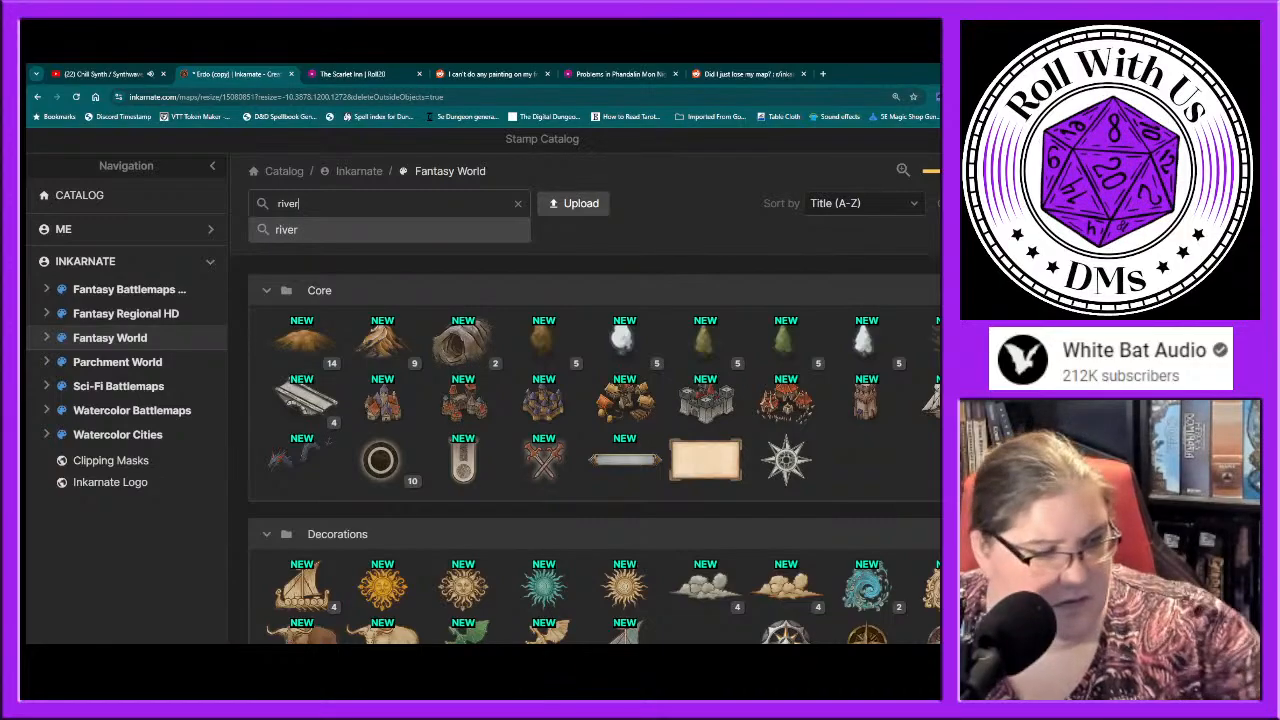
{"action": "key", "text": "Return"}
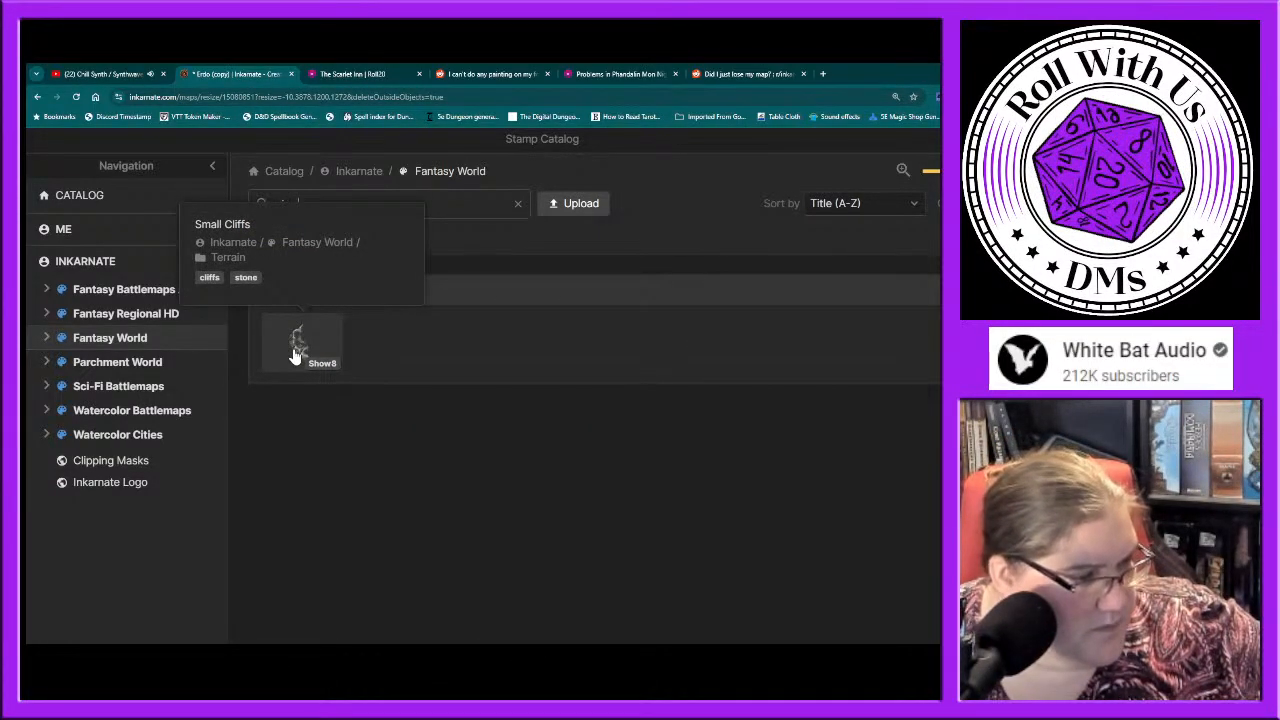
Step: Search the Fantasy World stamp catalog for "lake"
{"action": "left_click_drag", "start_coordinate": [302, 203], "coordinate": [231, 200]}
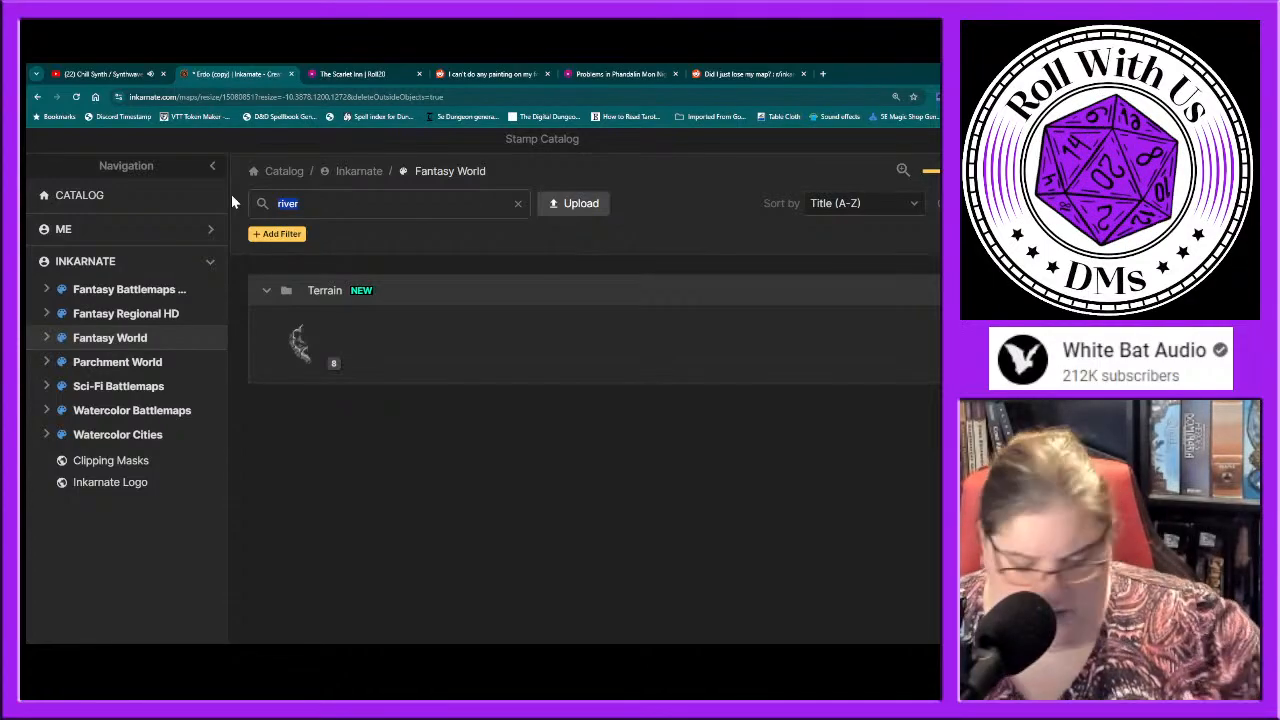
{"action": "type", "text": "lak"}
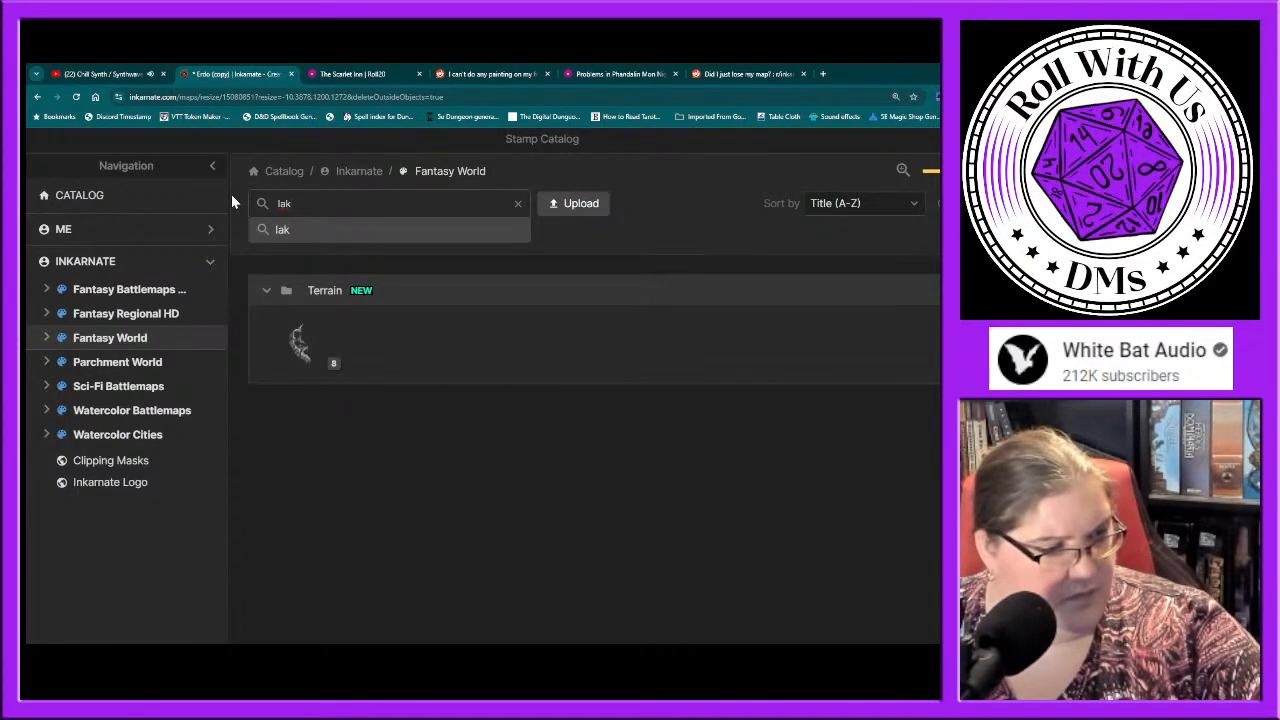
{"action": "type", "text": "e"}
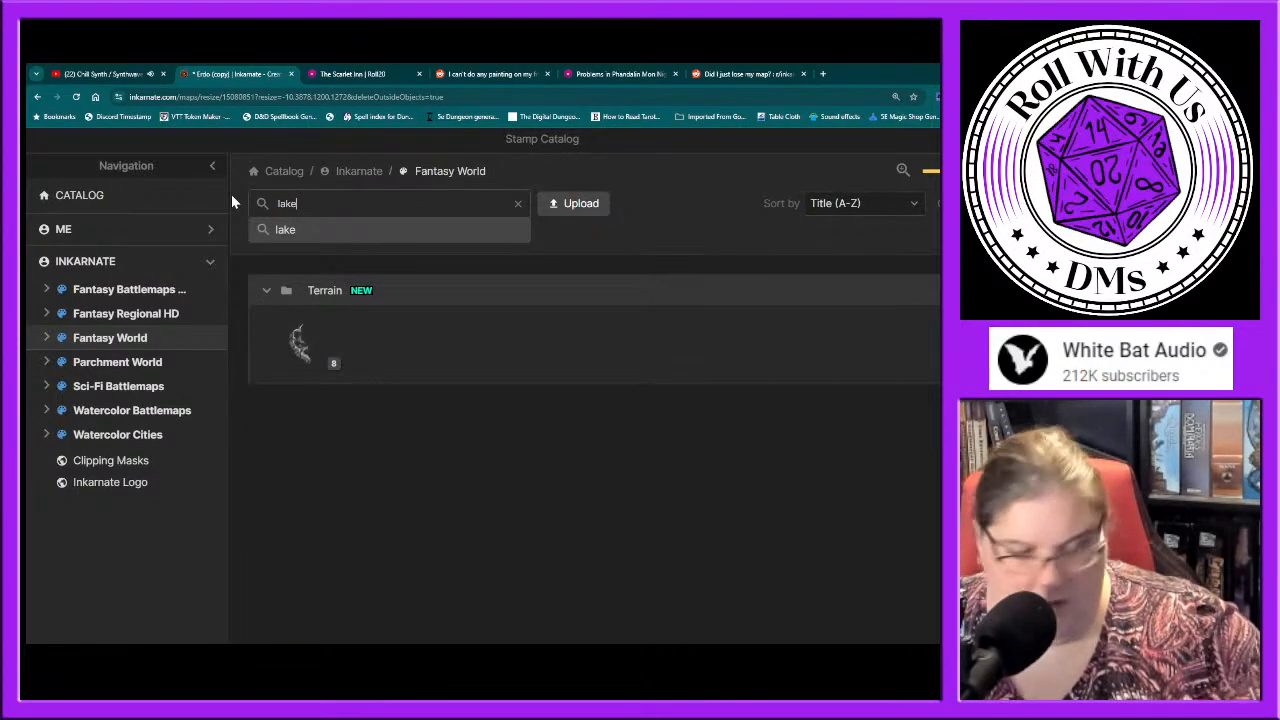
{"action": "key", "text": "Return"}
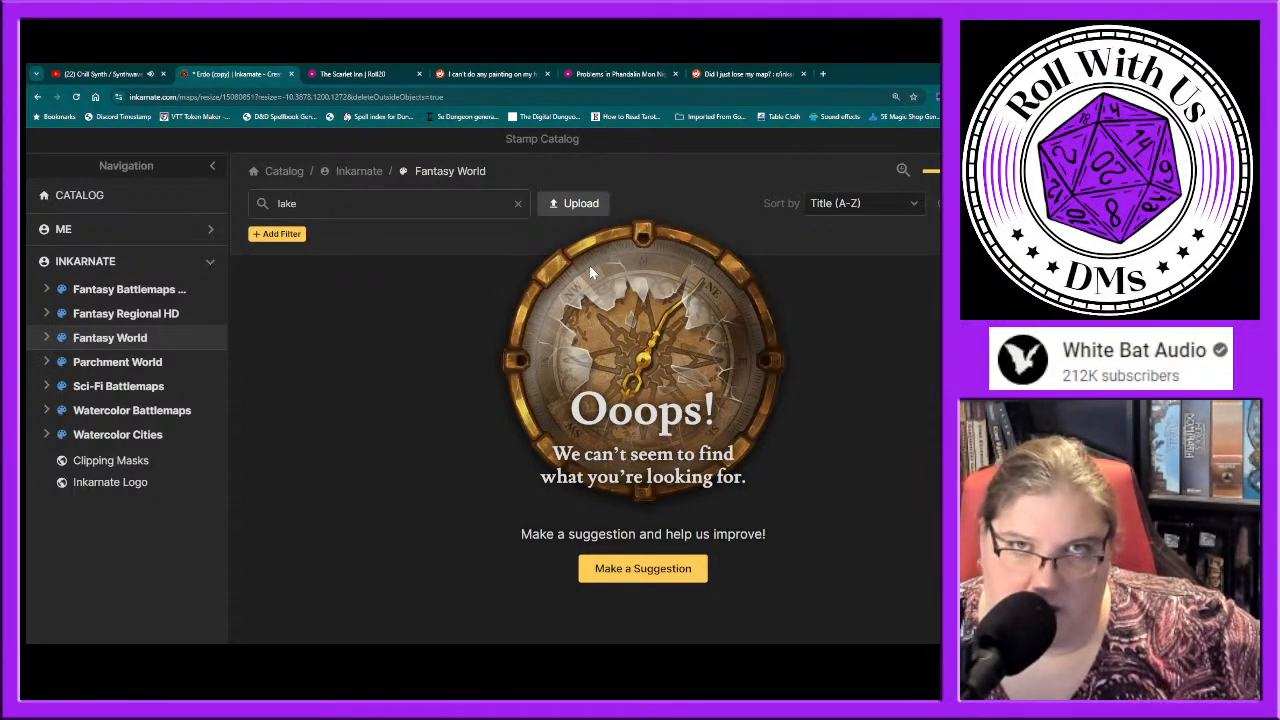
{"action": "double_click", "coordinate": [263, 203]}
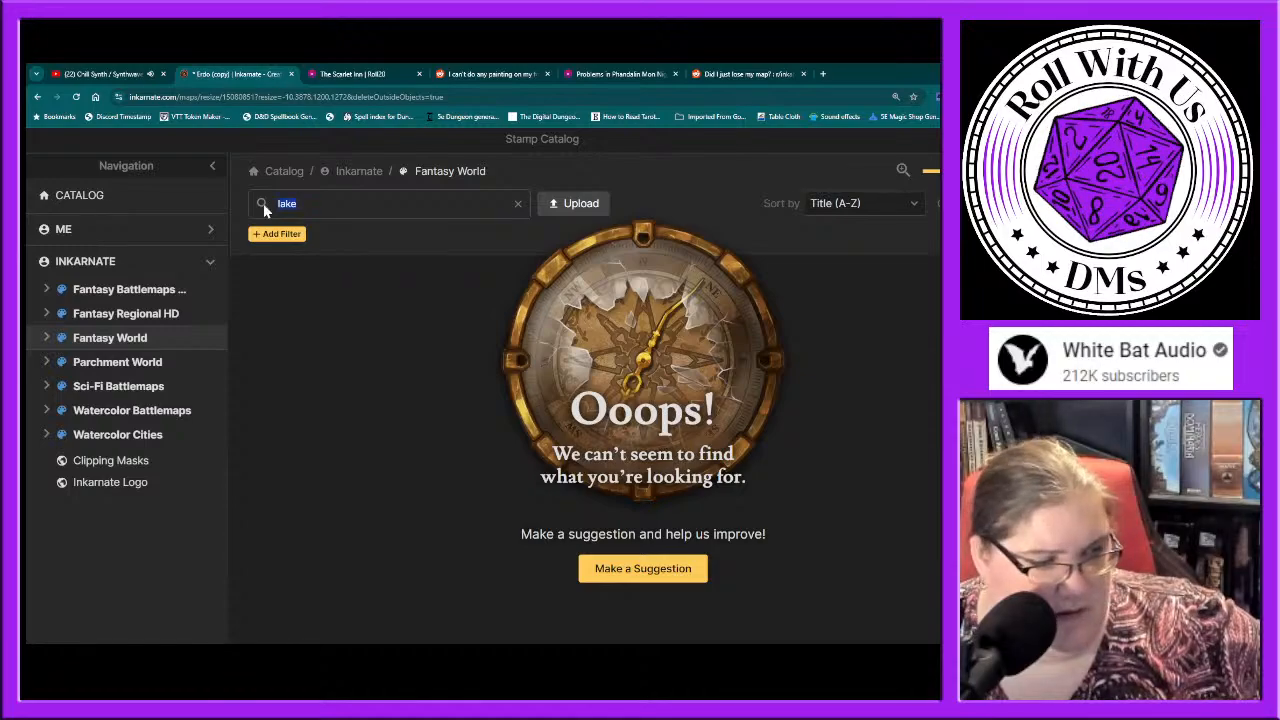
{"action": "key", "text": "BackSpace"}
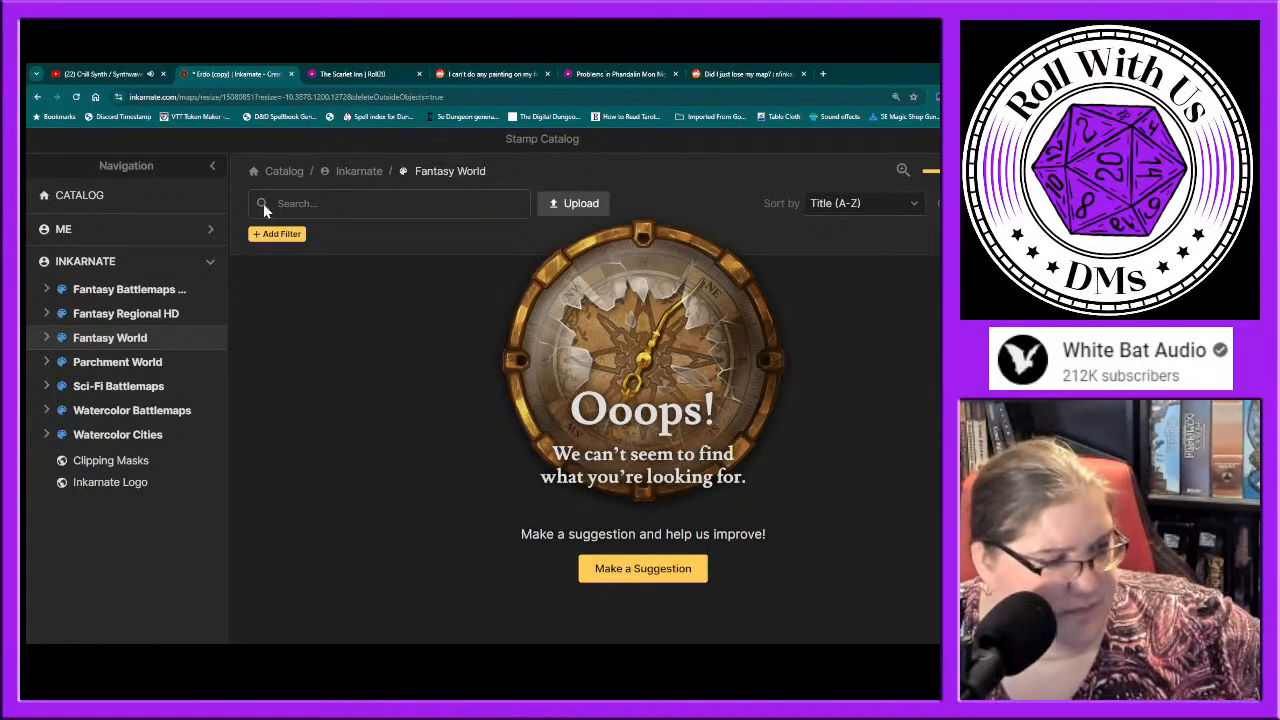
{"action": "type", "text": "lake"}
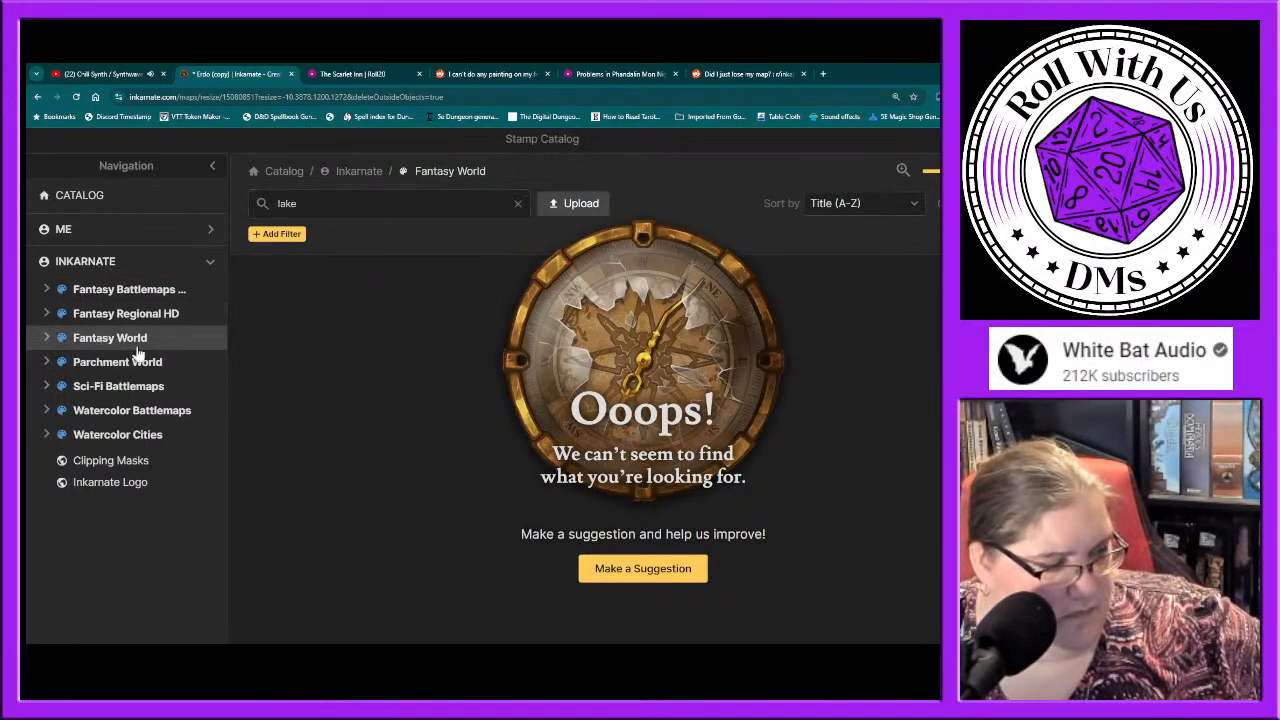
Step: Clear the search and look through the Fantasy World stamp categories, down to the terrain stamps, for water features
{"action": "left_click", "coordinate": [517, 206]}
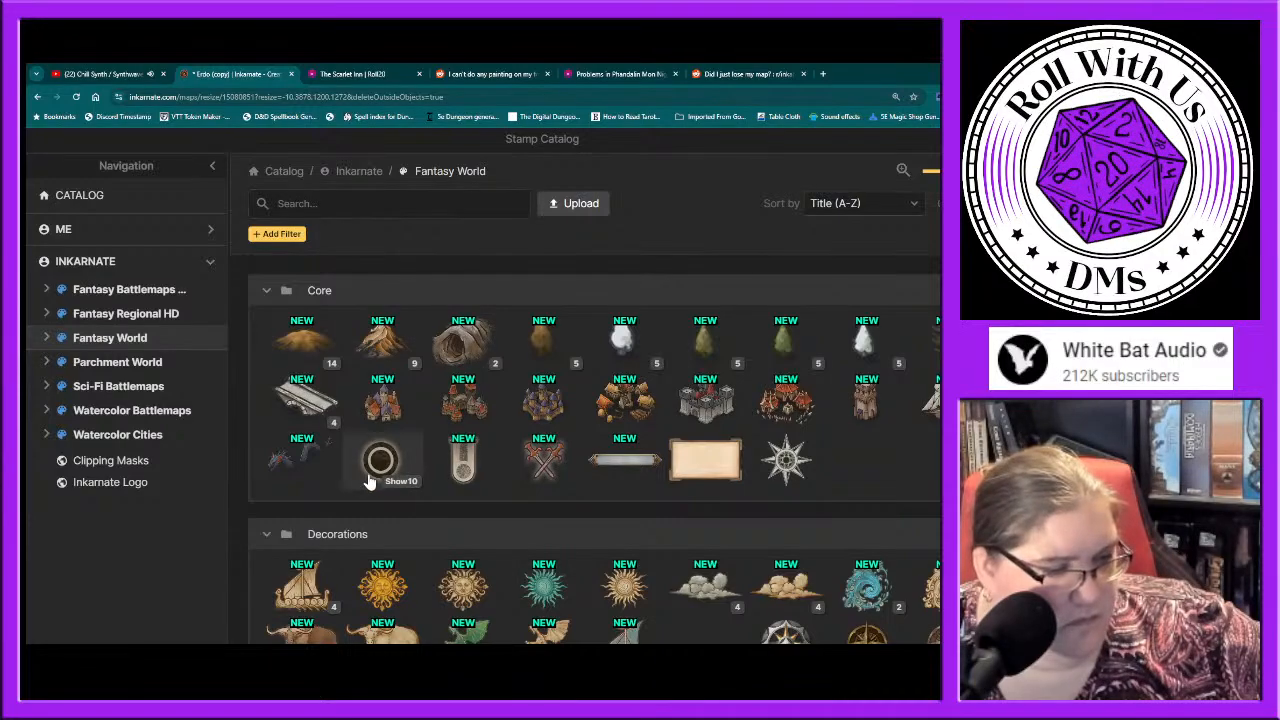
{"action": "scroll", "coordinate": [370, 482], "scroll_direction": "down", "scroll_amount": 3}
{"action": "scroll", "coordinate": [369, 481], "scroll_direction": "down", "scroll_amount": 1}
{"action": "scroll", "coordinate": [369, 481], "scroll_direction": "up", "scroll_amount": 1}
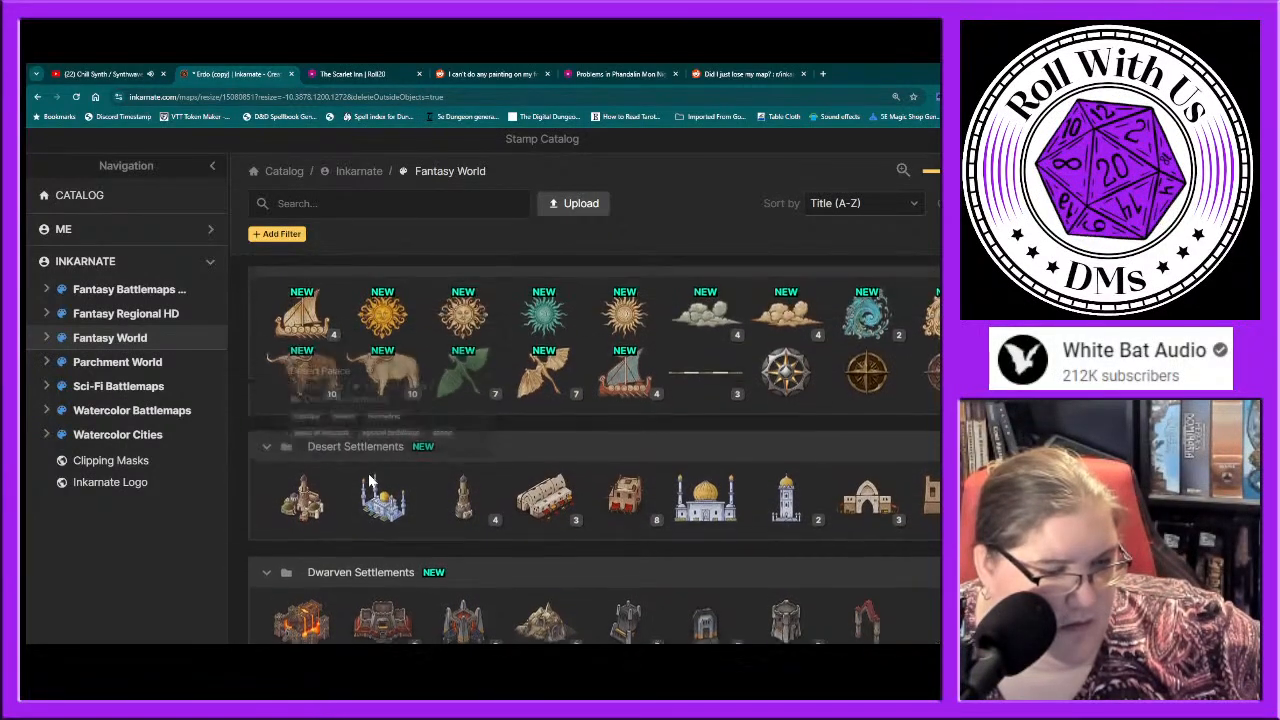
{"action": "scroll", "coordinate": [369, 482], "scroll_direction": "down", "scroll_amount": 8}
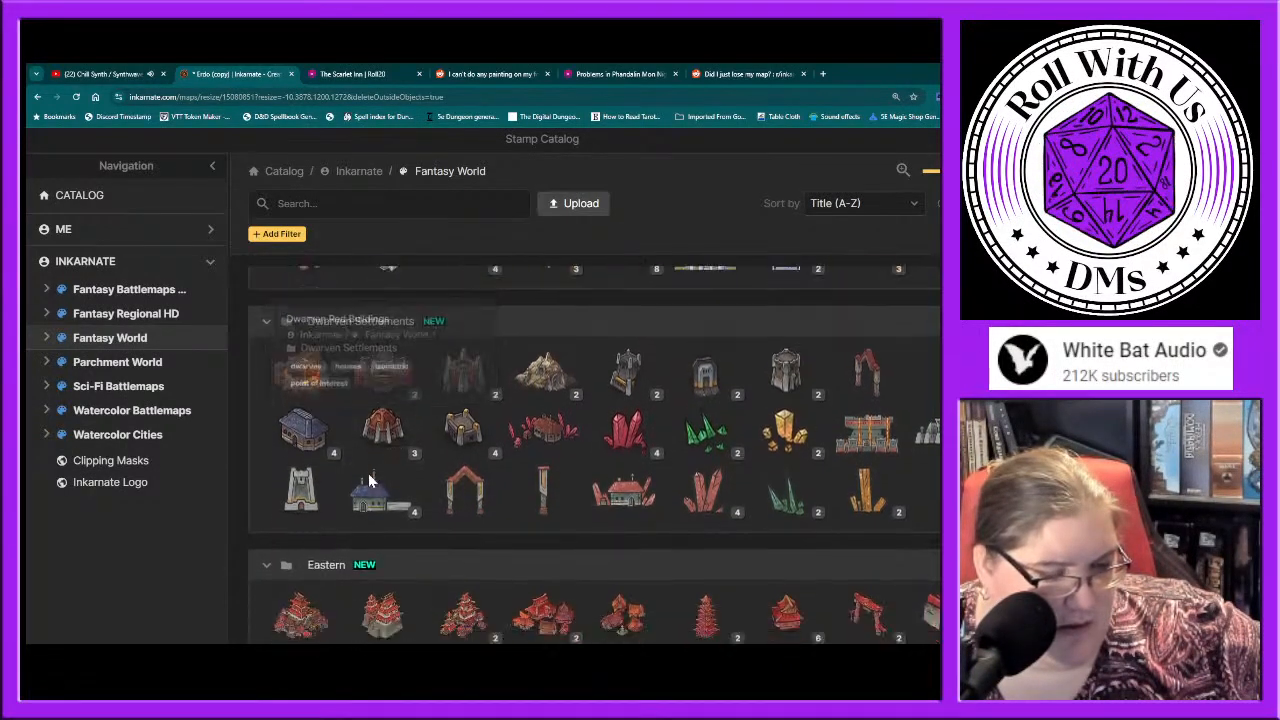
{"action": "scroll", "coordinate": [369, 482], "scroll_direction": "down", "scroll_amount": 10}
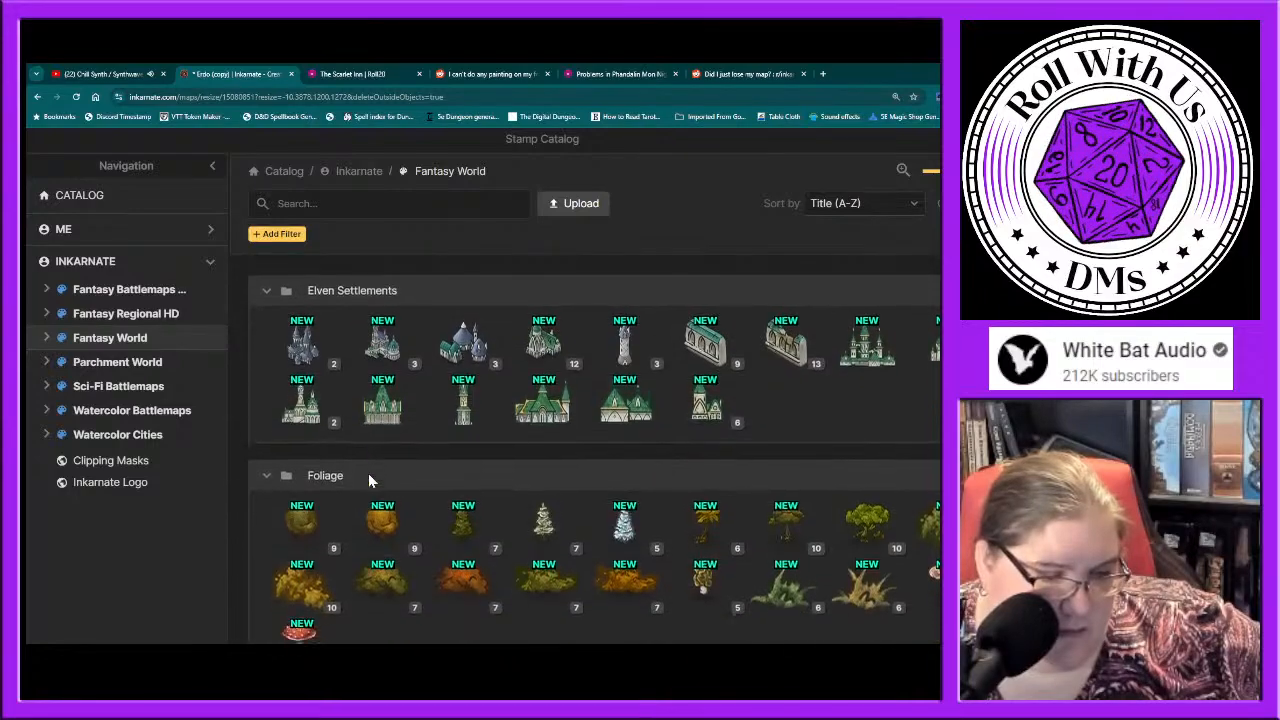
{"action": "scroll", "coordinate": [368, 481], "scroll_direction": "down", "scroll_amount": 1}
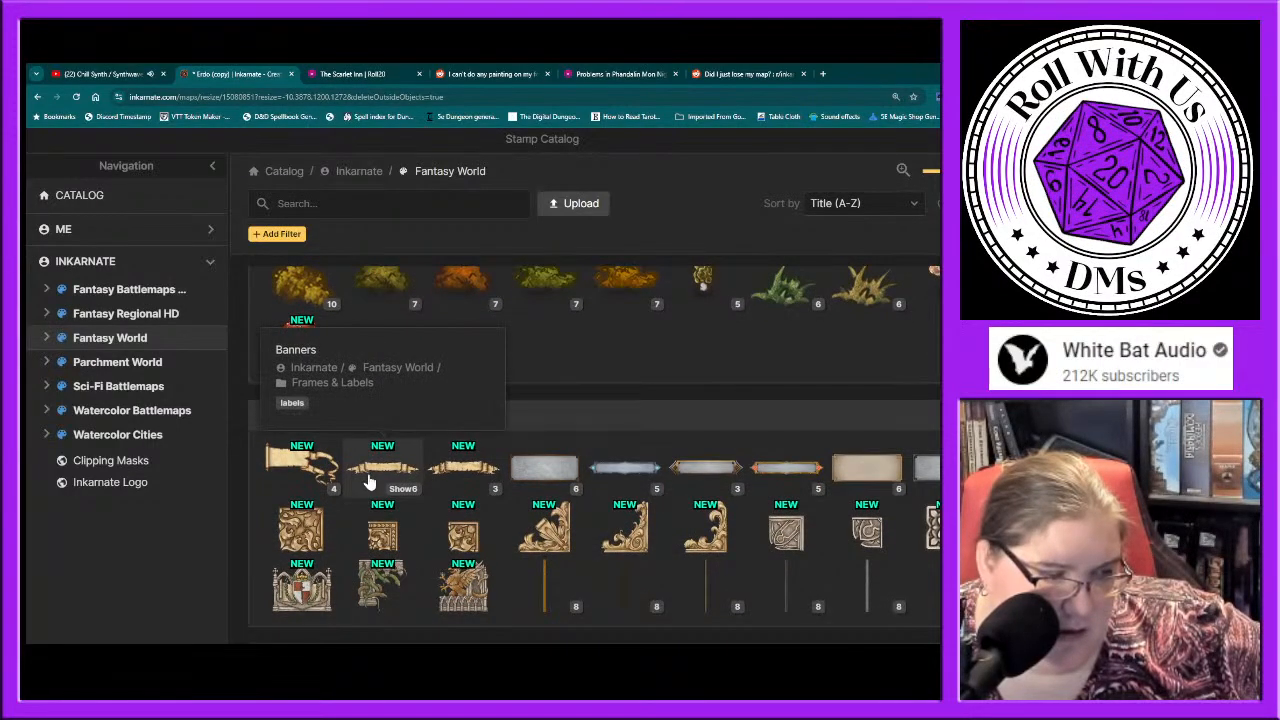
{"action": "scroll", "coordinate": [368, 480], "scroll_direction": "up", "scroll_amount": 2}
{"action": "scroll", "coordinate": [368, 480], "scroll_direction": "down", "scroll_amount": 6}
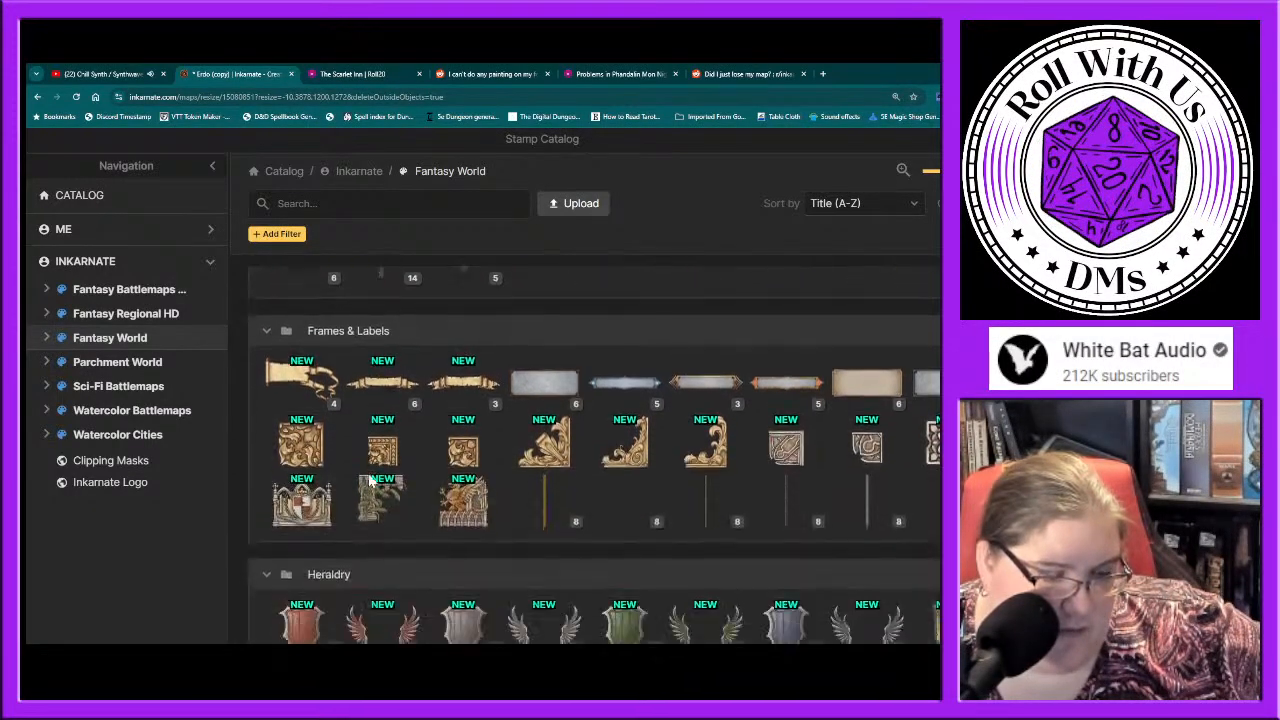
{"action": "scroll", "coordinate": [368, 481], "scroll_direction": "down", "scroll_amount": 10}
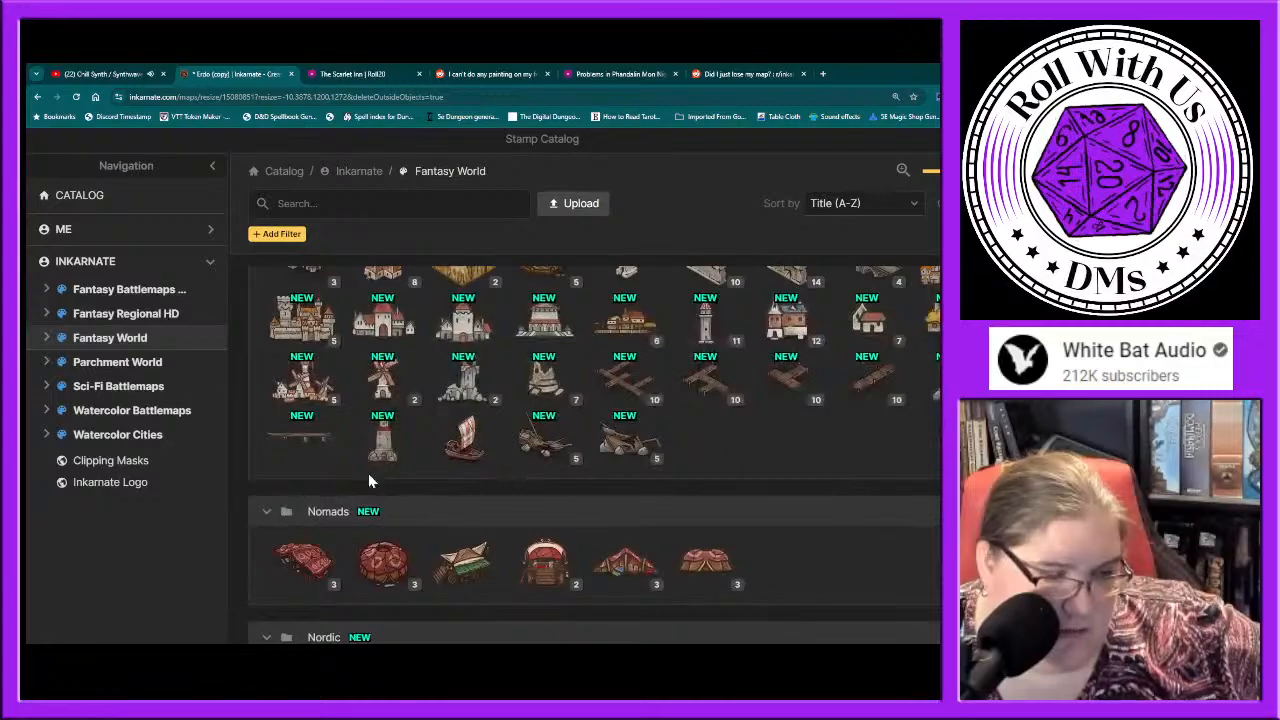
{"action": "scroll", "coordinate": [368, 481], "scroll_direction": "down", "scroll_amount": 10}
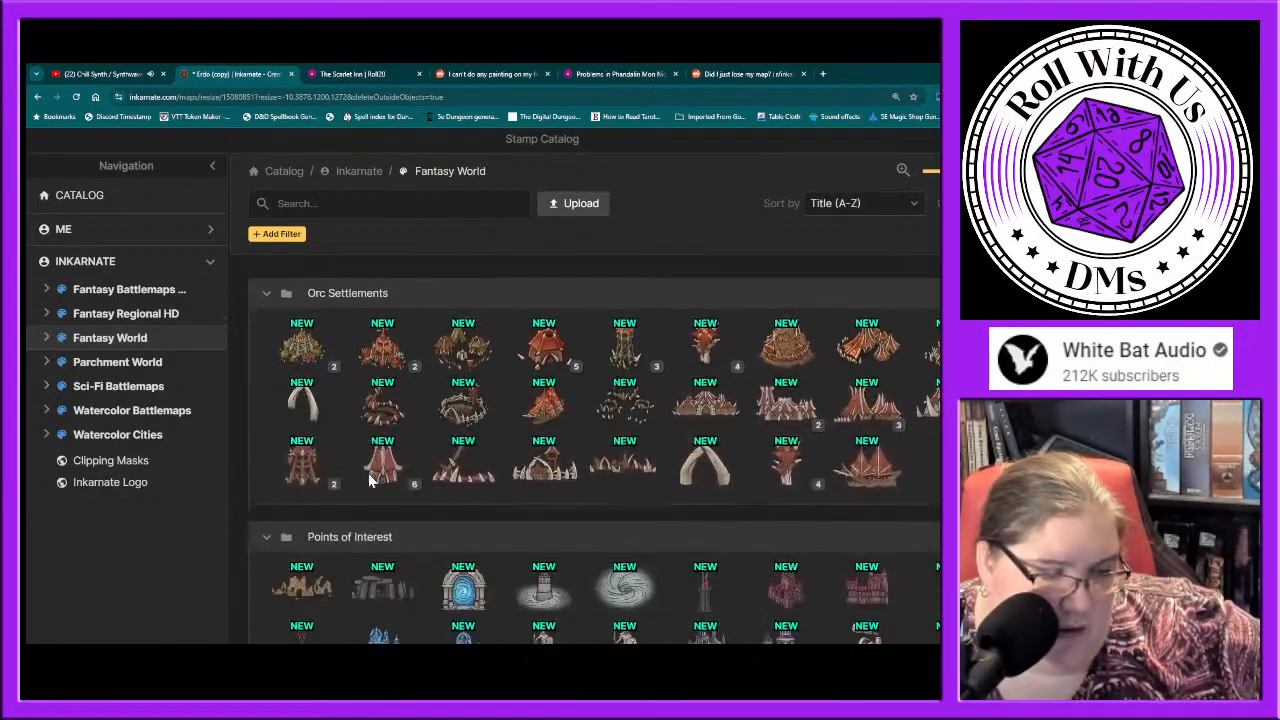
{"action": "scroll", "coordinate": [368, 481], "scroll_direction": "down", "scroll_amount": 1}
{"action": "scroll", "coordinate": [368, 481], "scroll_direction": "down", "scroll_amount": 10}
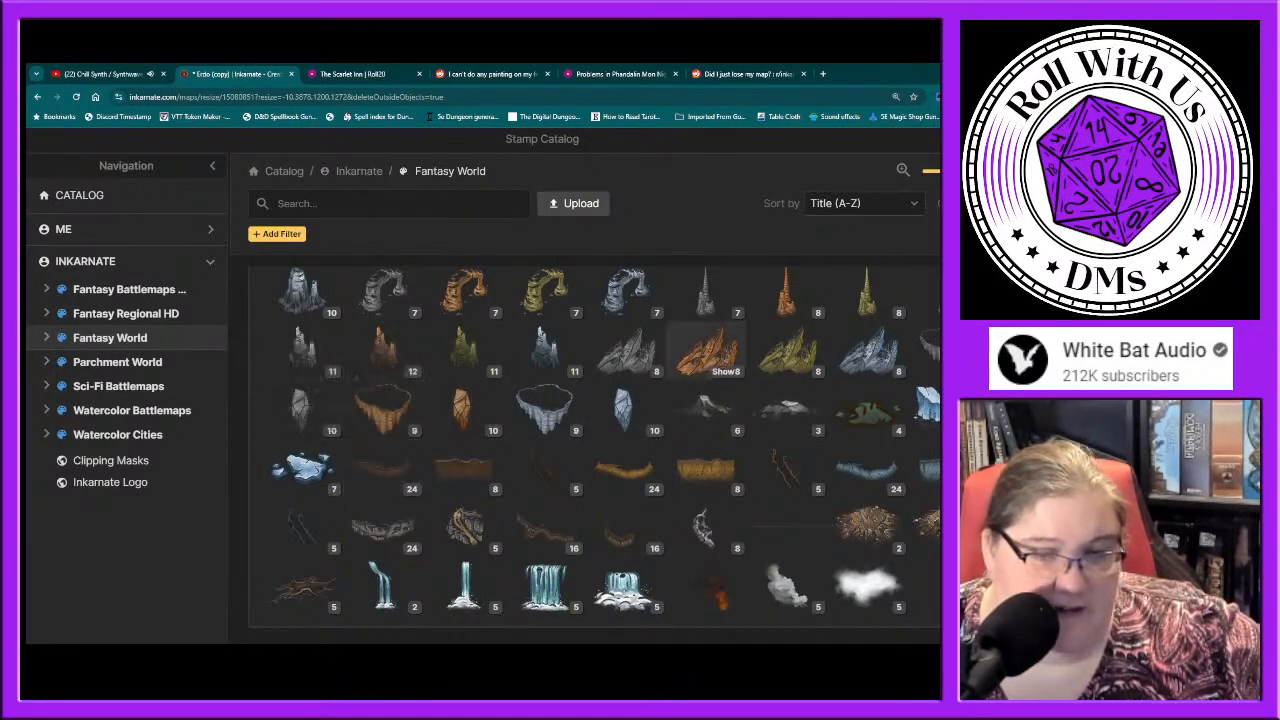
Step: Close the stamp catalog and save the work as a new map named Ixalan
{"action": "left_click", "coordinate": [1040, 139]}
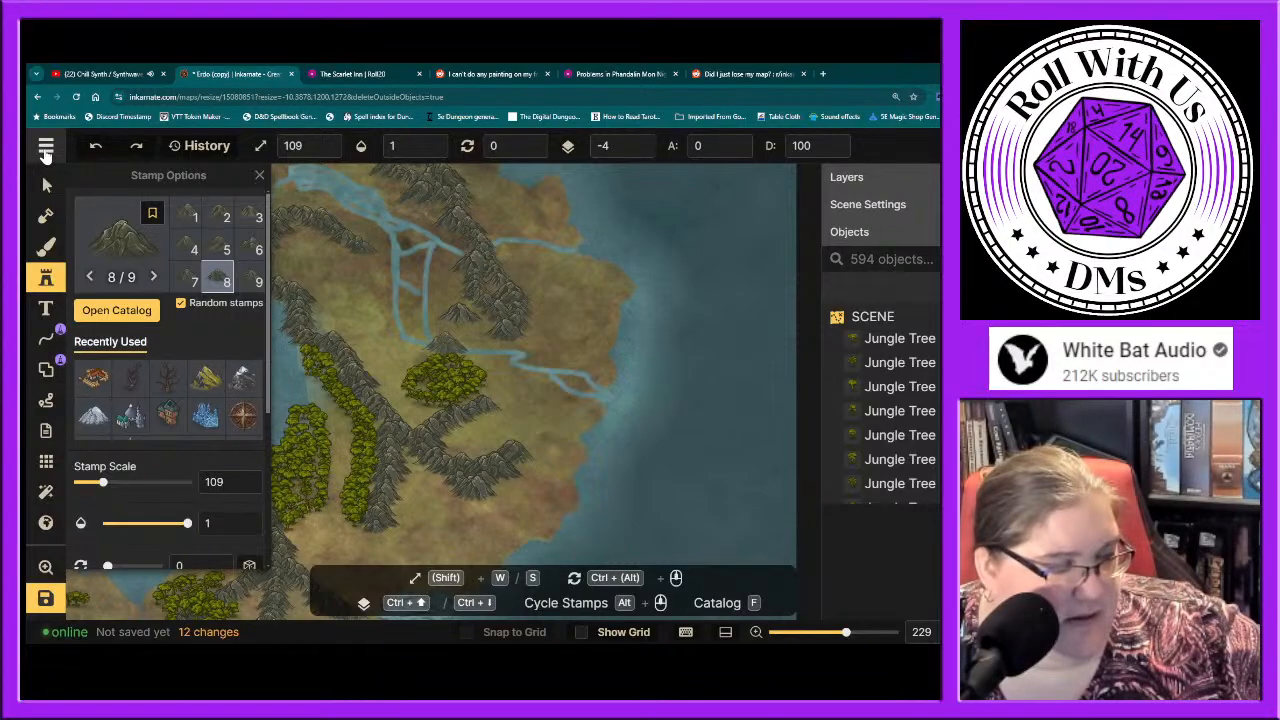
{"action": "left_click", "coordinate": [46, 145]}
{"action": "left_click", "coordinate": [99, 204]}
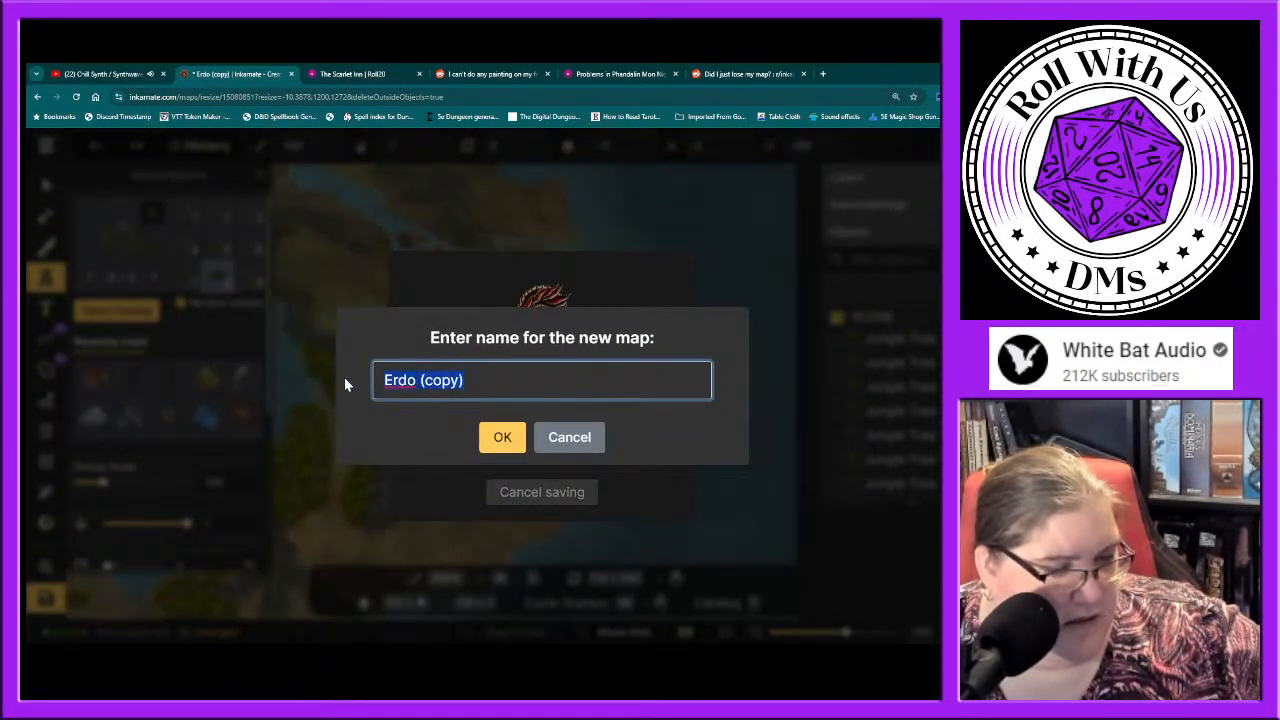
{"action": "key", "text": "ctrl+a"}
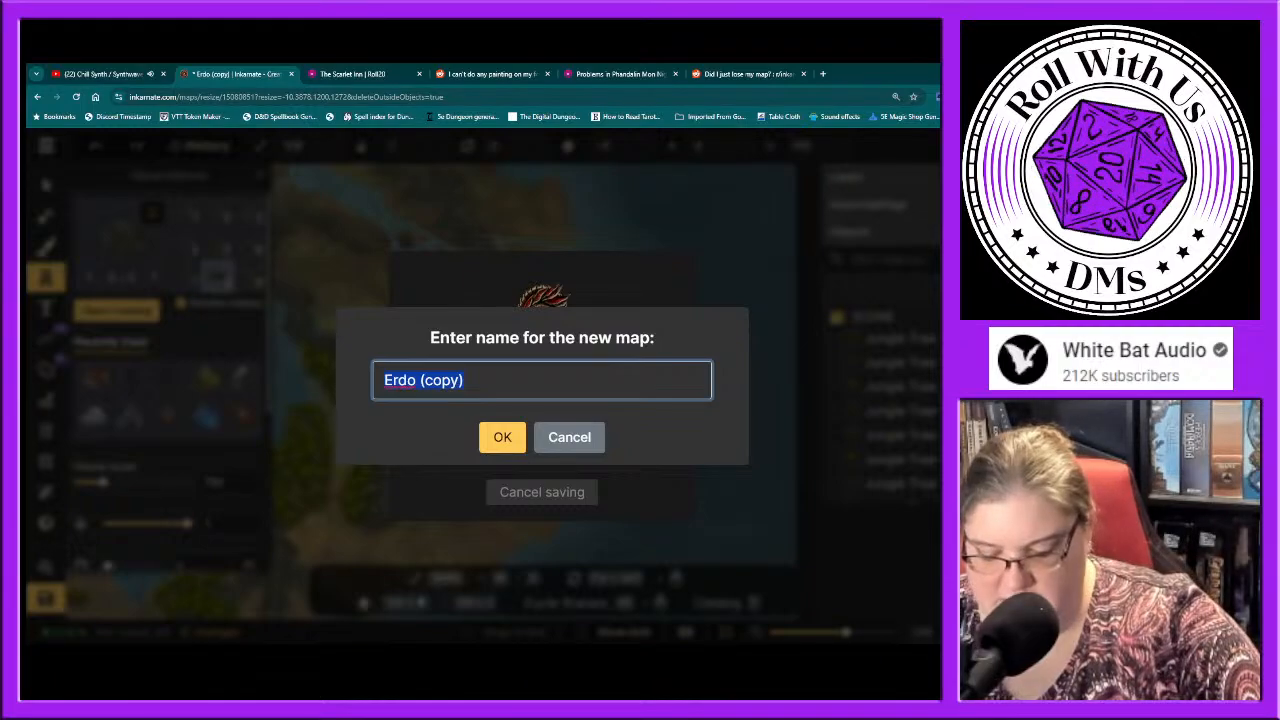
{"action": "key", "text": "BackSpace"}
{"action": "type", "text": "Ixa"}
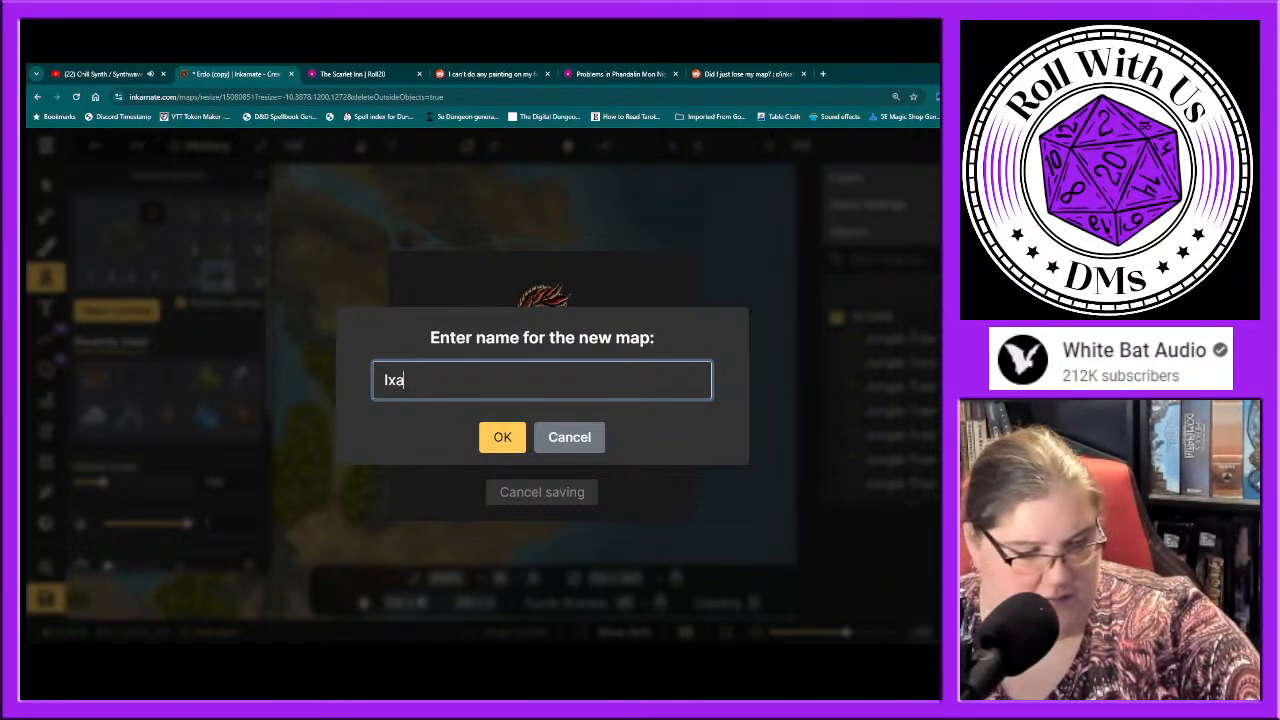
{"action": "type", "text": "lan"}
{"action": "left_click", "coordinate": [498, 436]}
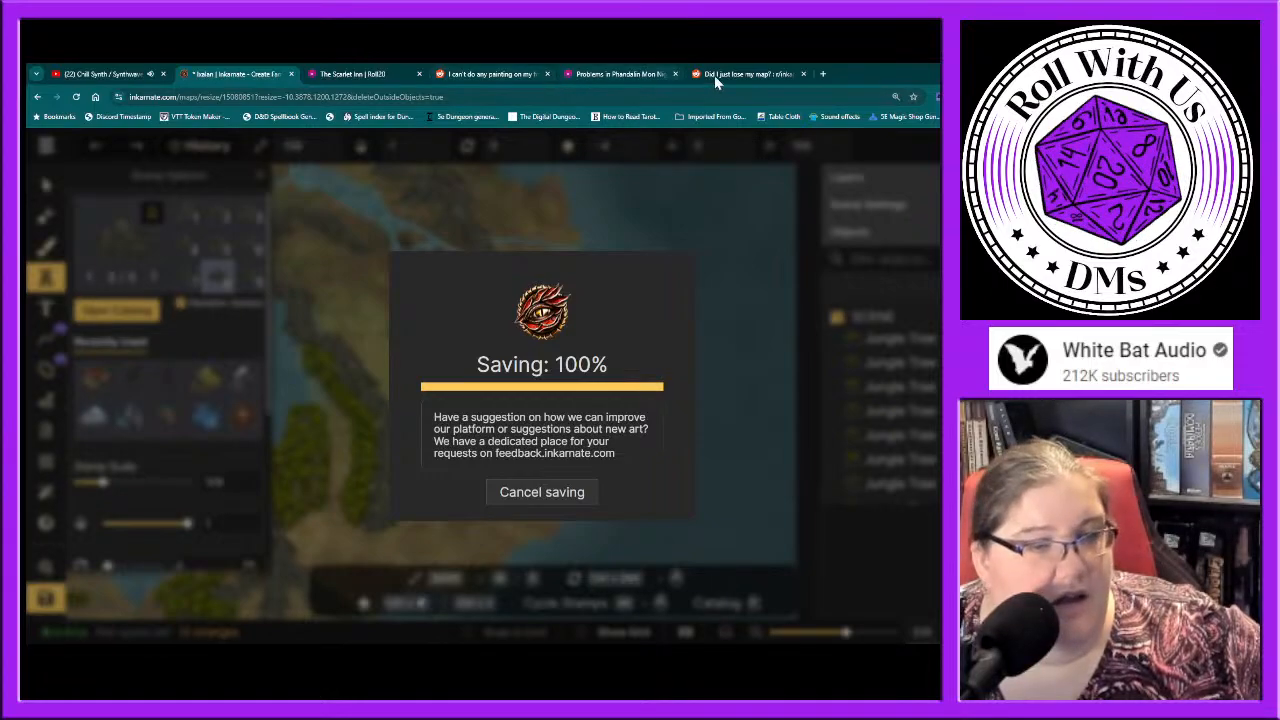
Step: Switch to the Reddit browser tab and run a Google search there for "the different types of terrain"
{"action": "left_click", "coordinate": [750, 74]}
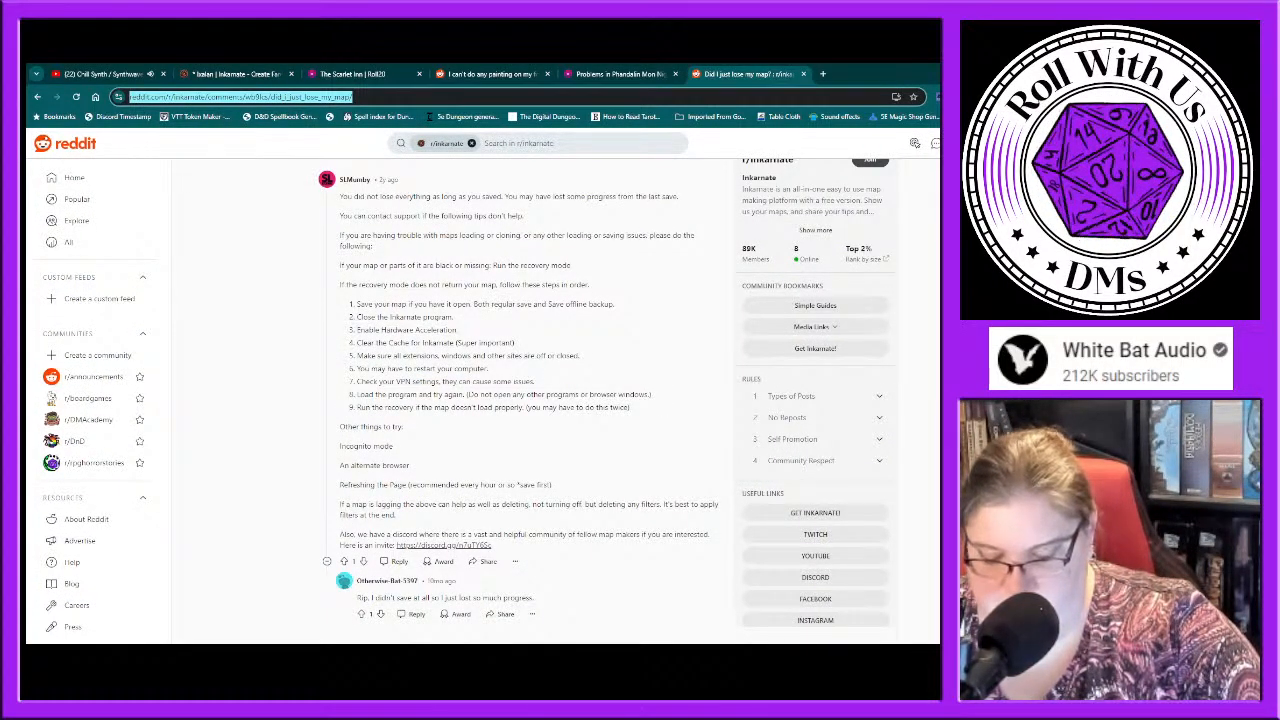
{"action": "type", "text": "the differen"}
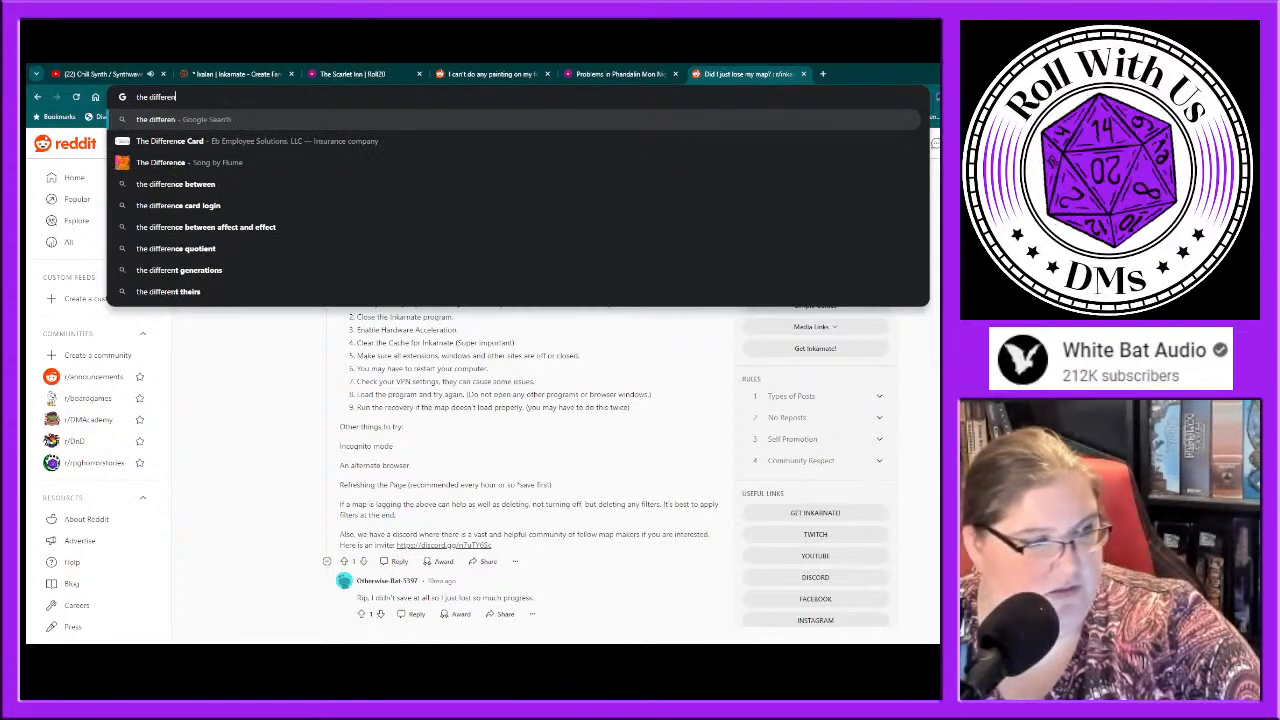
{"action": "type", "text": "t types of"}
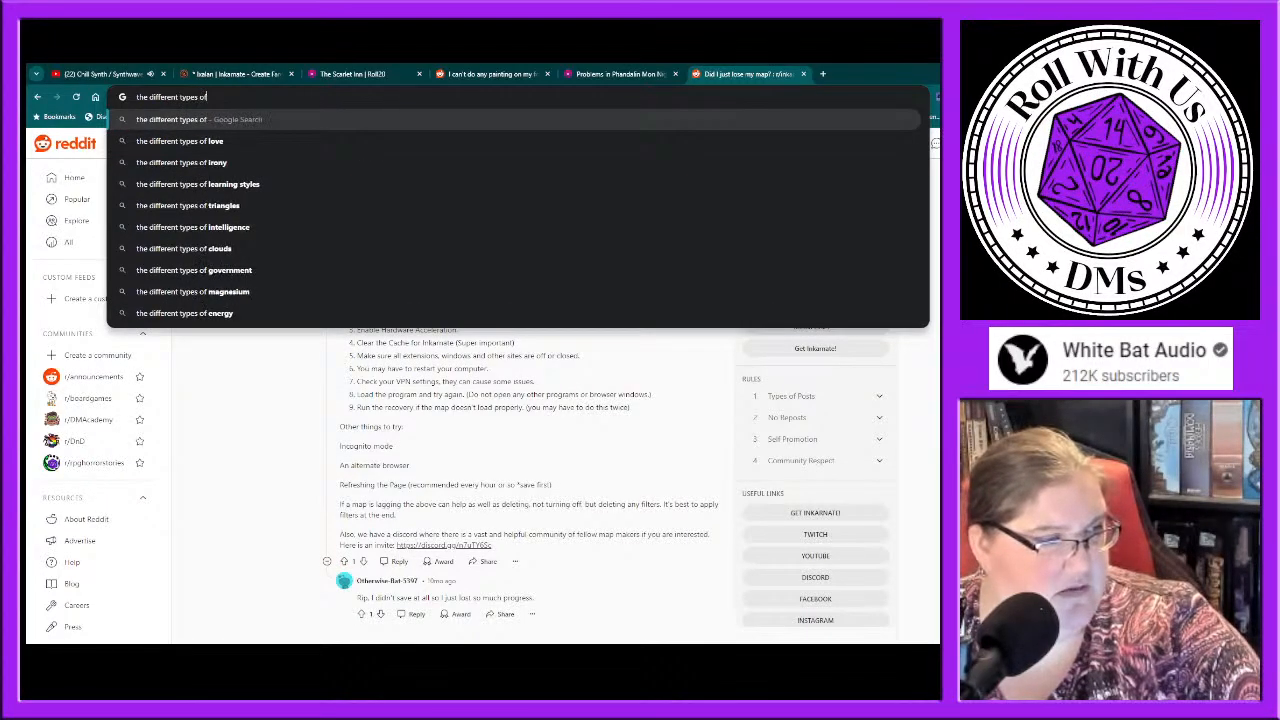
{"action": "type", "text": " terrain"}
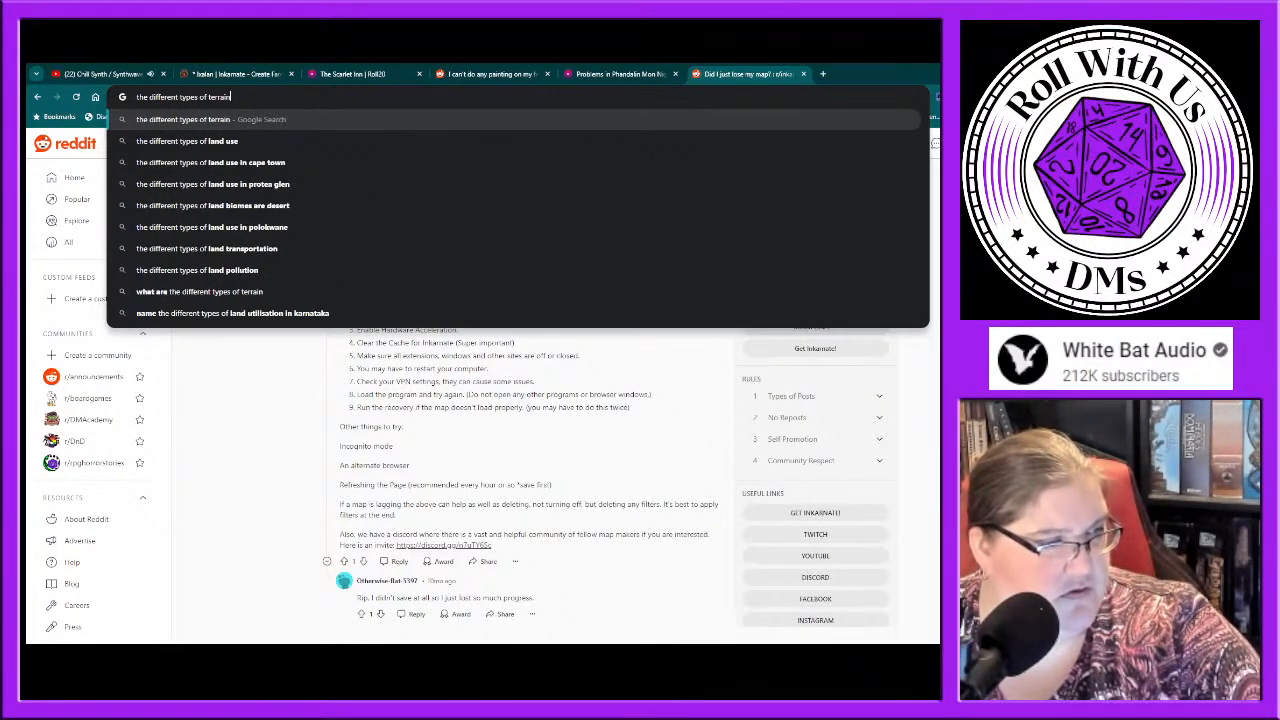
{"action": "key", "text": "Return"}
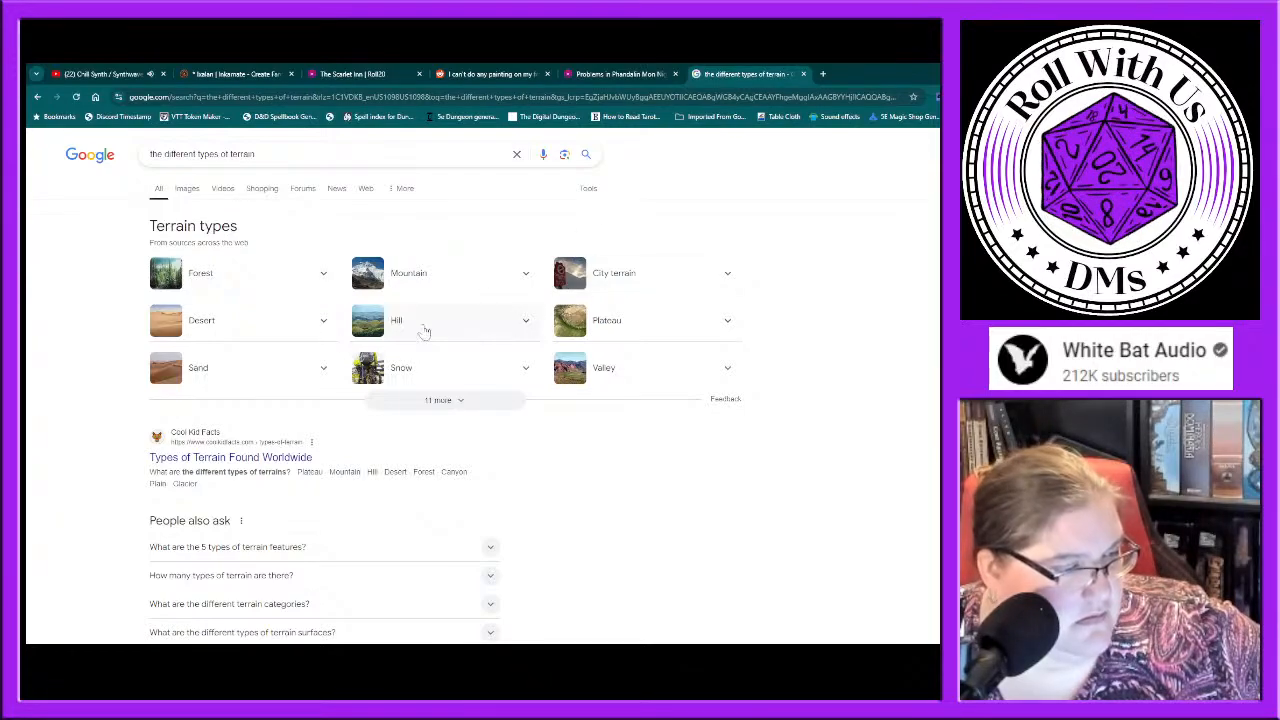
Step: Show the image results for the terrain search and open the Reddit post with the illustrated "Different types of Terrain" picture
{"action": "left_click", "coordinate": [187, 190]}
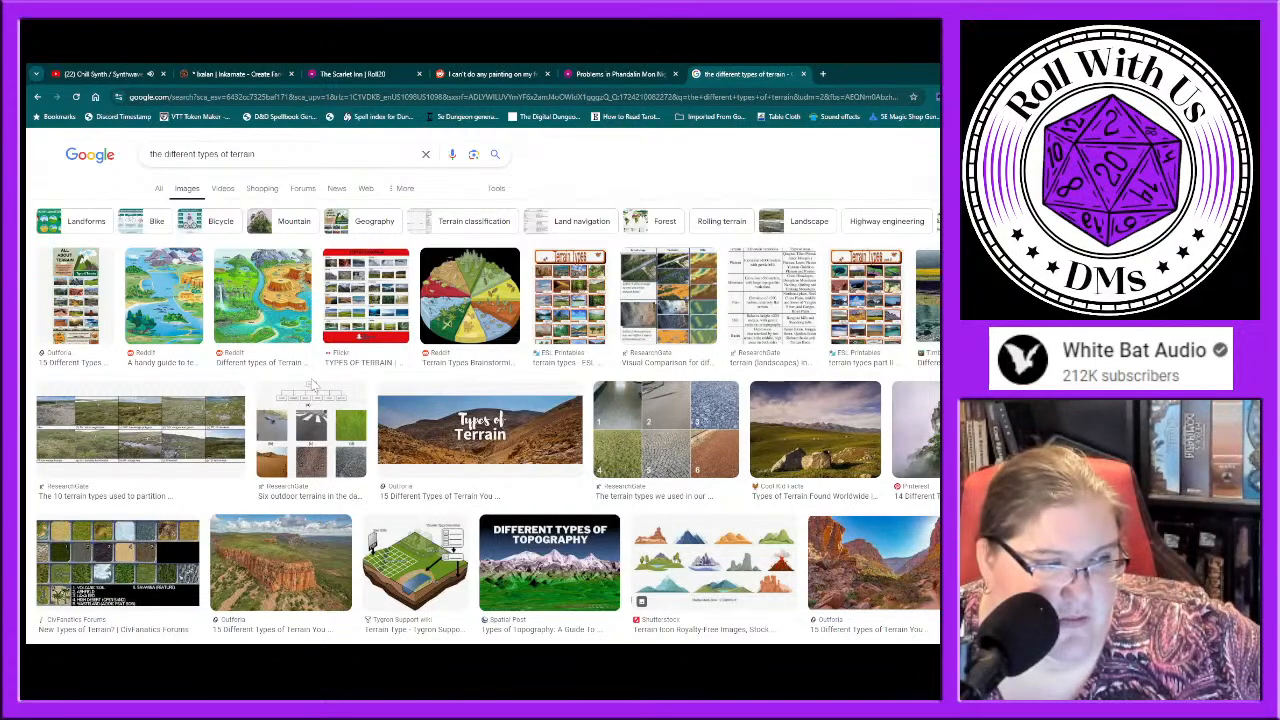
{"action": "left_click", "coordinate": [277, 312]}
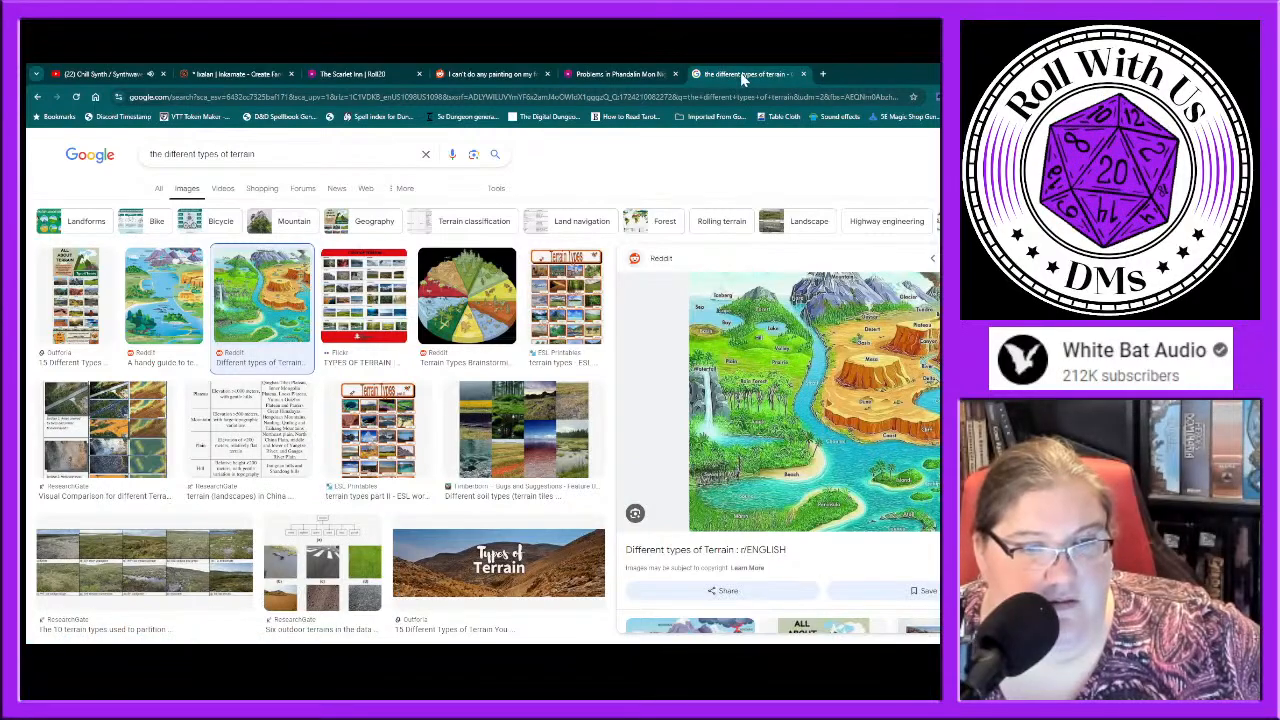
{"action": "left_click", "coordinate": [766, 331]}
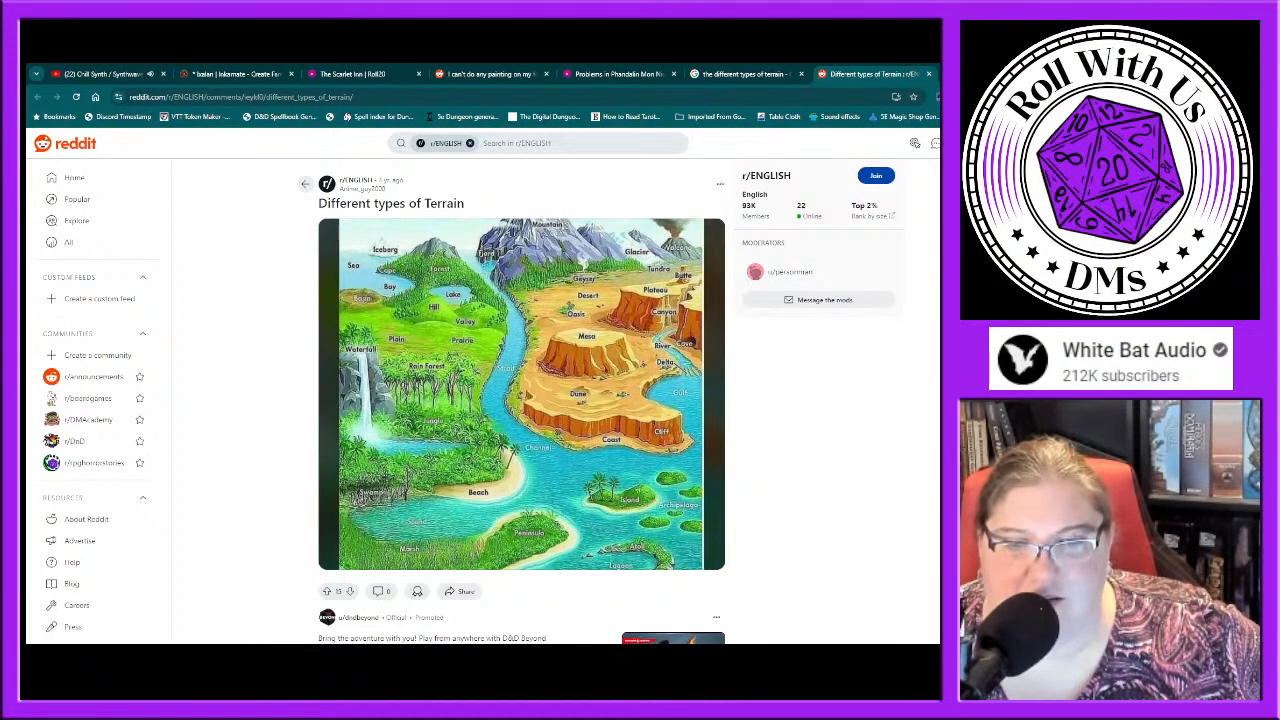
Step: Search Google for "estuary" in a new browser tab
{"action": "key", "text": "ctrl+t"}
{"action": "type", "text": "es"}
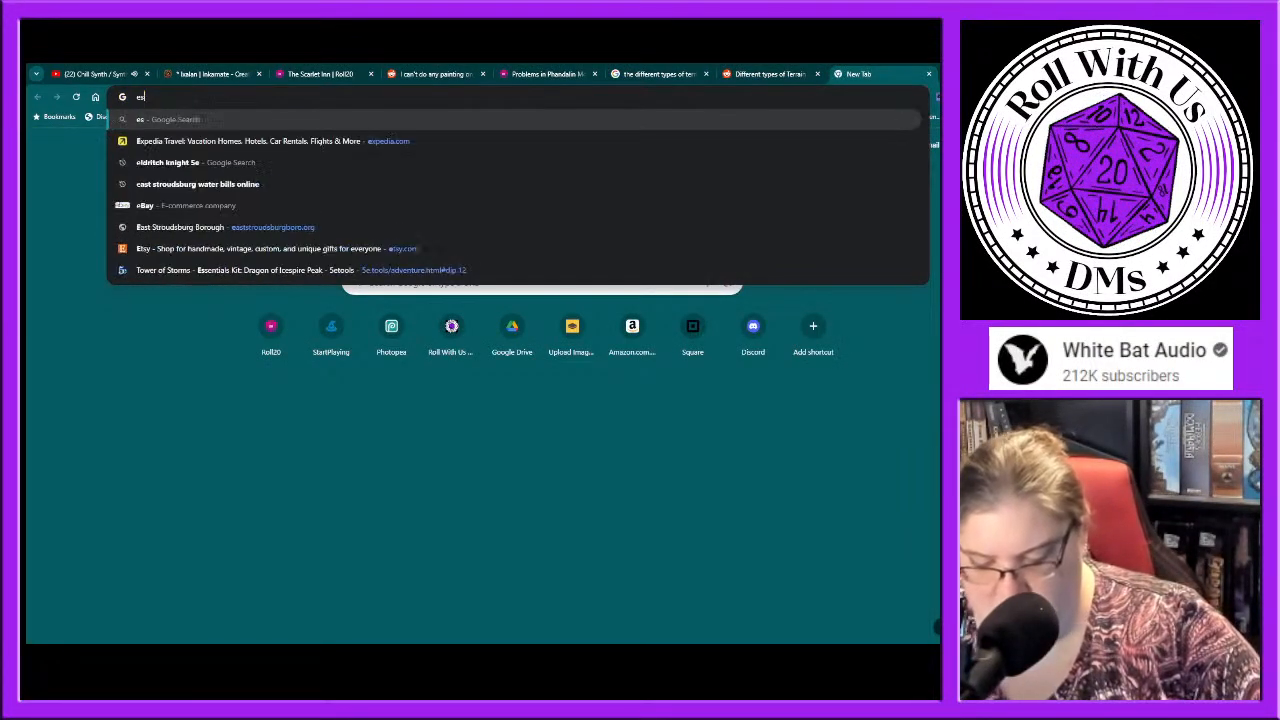
{"action": "type", "text": "tuary"}
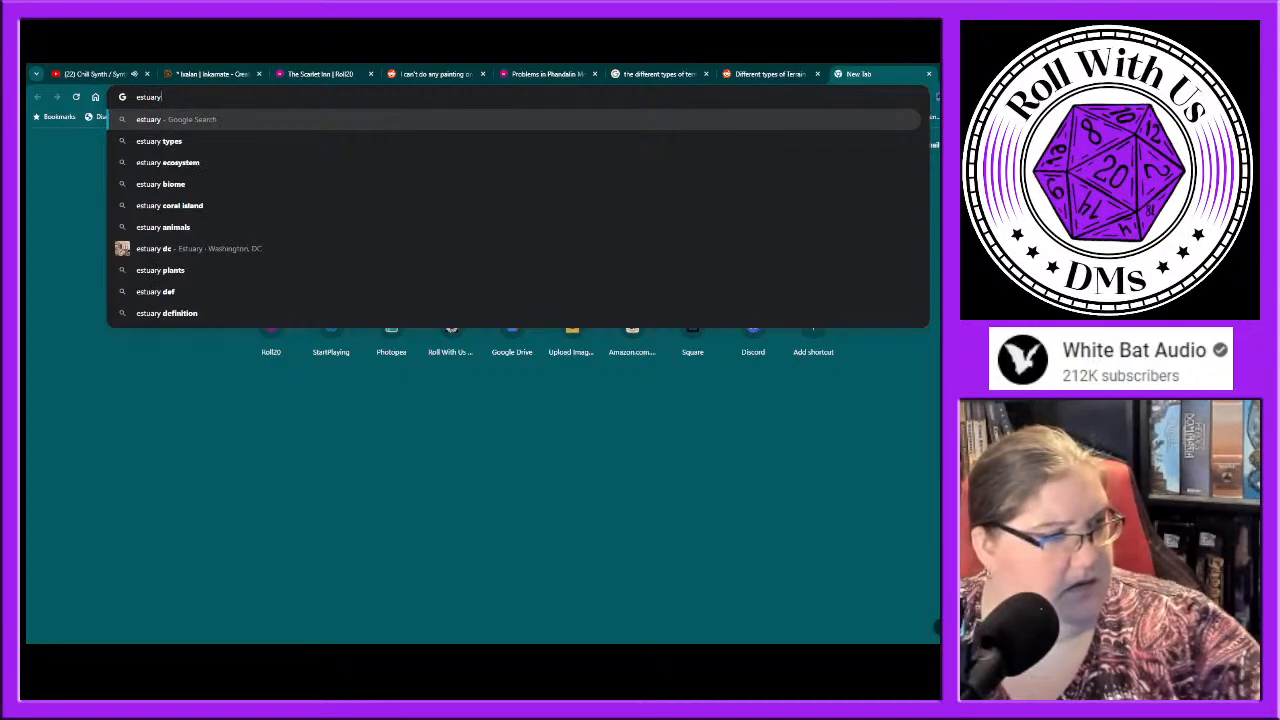
{"action": "key", "text": "Return"}
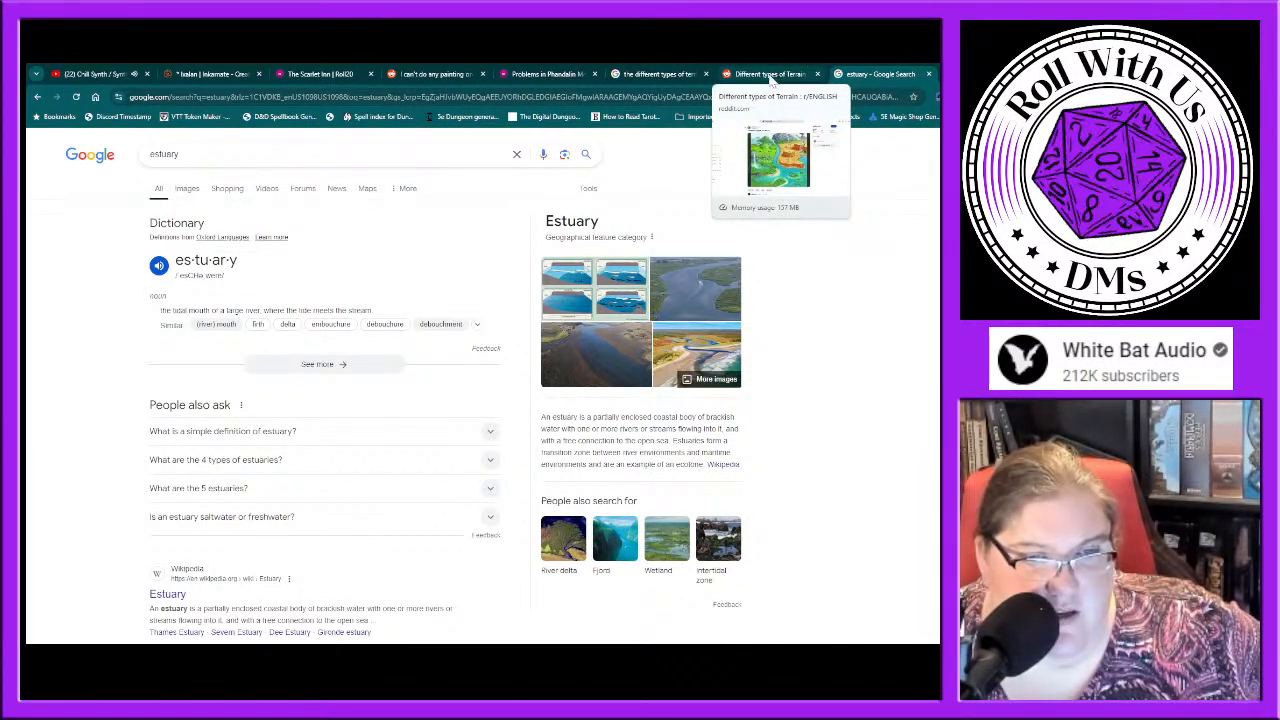
Step: Go back to the Reddit terrain post and examine the labelled landforms in the enlarged picture, then close the enlarged view
{"action": "left_click", "coordinate": [770, 76]}
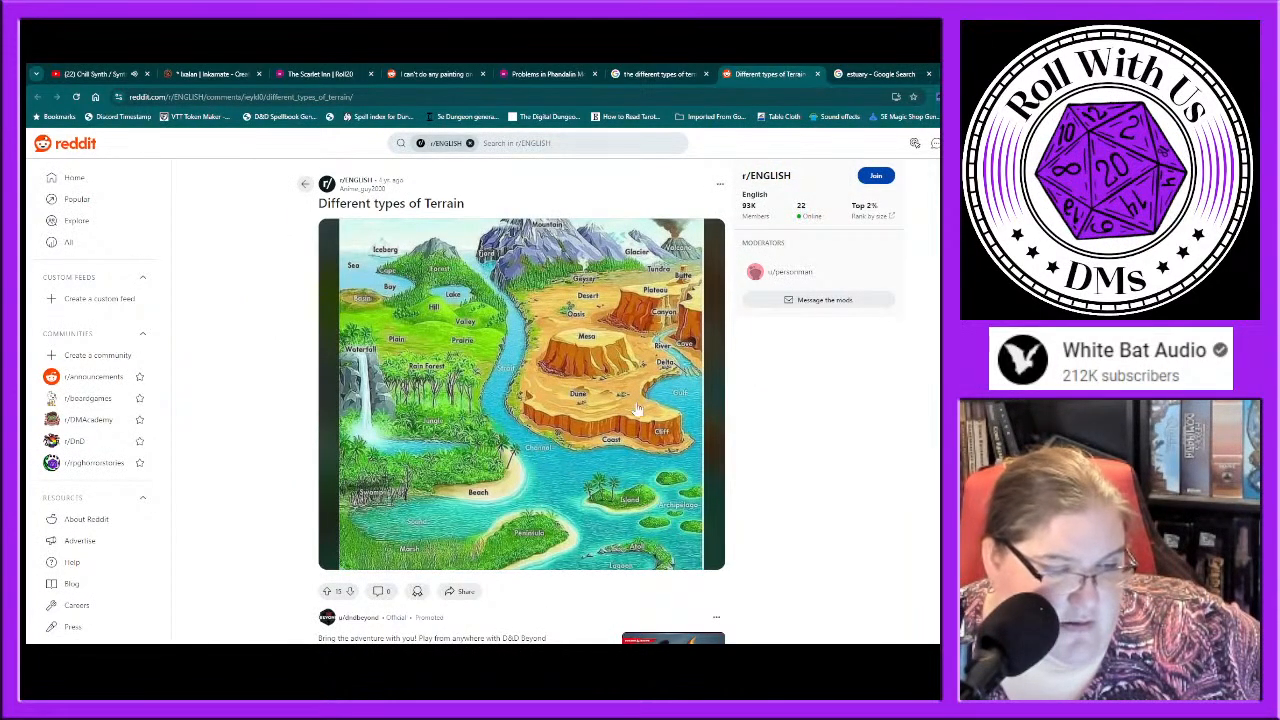
{"action": "scroll", "coordinate": [630, 440], "scroll_direction": "down", "scroll_amount": 1}
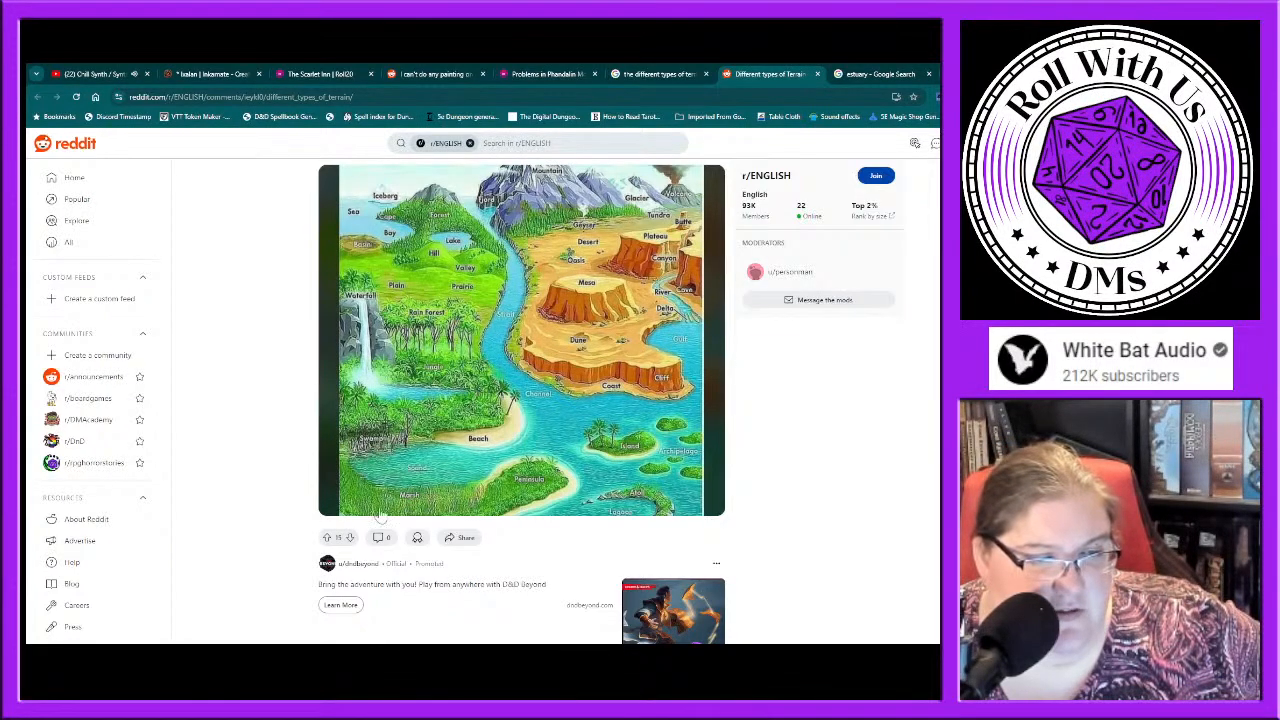
{"action": "left_click", "coordinate": [590, 426]}
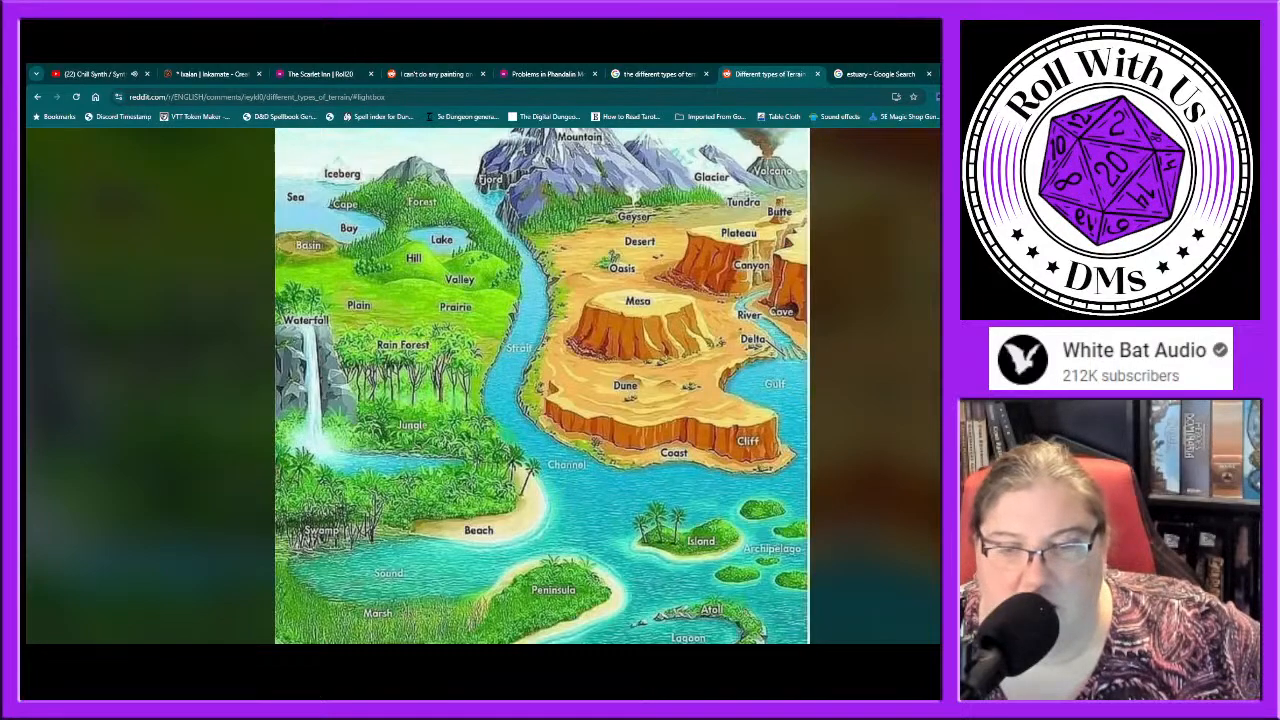
{"action": "key", "text": "Escape"}
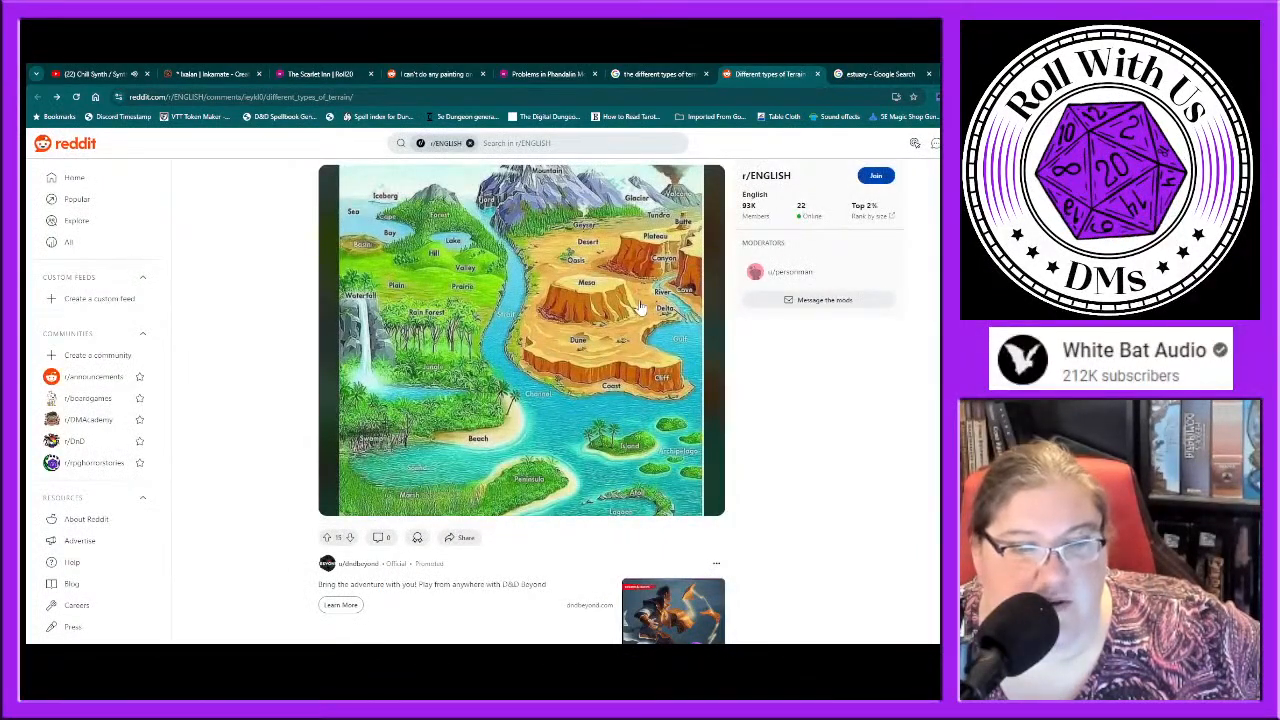
Step: Switch back to the Ixalan map in Inkarnate and leave the editor for the list of your maps
{"action": "left_click", "coordinate": [204, 74]}
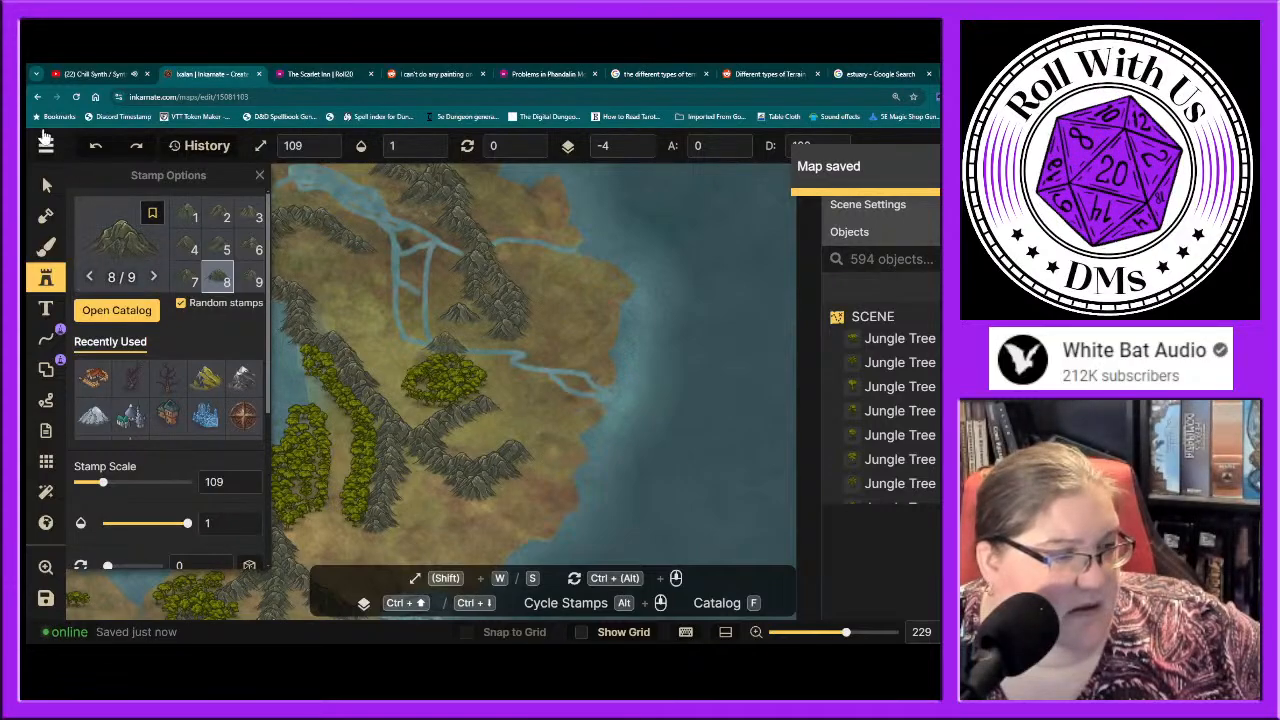
{"action": "left_click", "coordinate": [46, 145]}
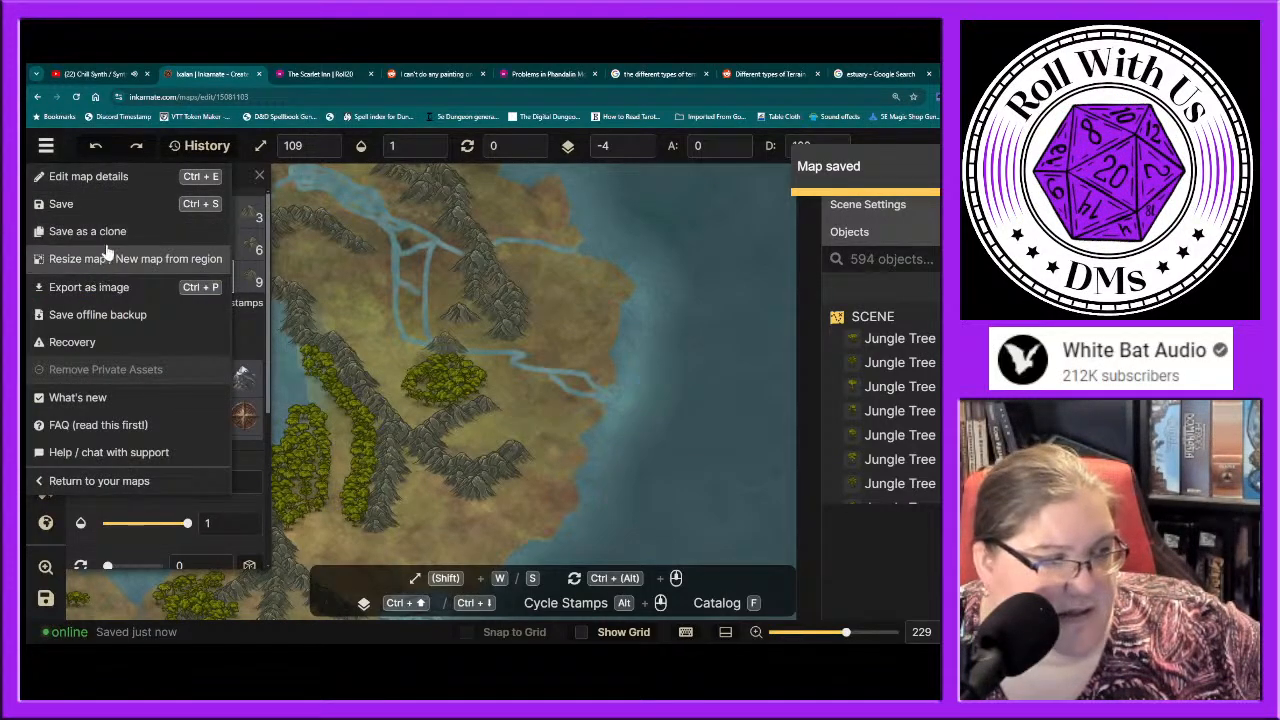
{"action": "left_click", "coordinate": [97, 482]}
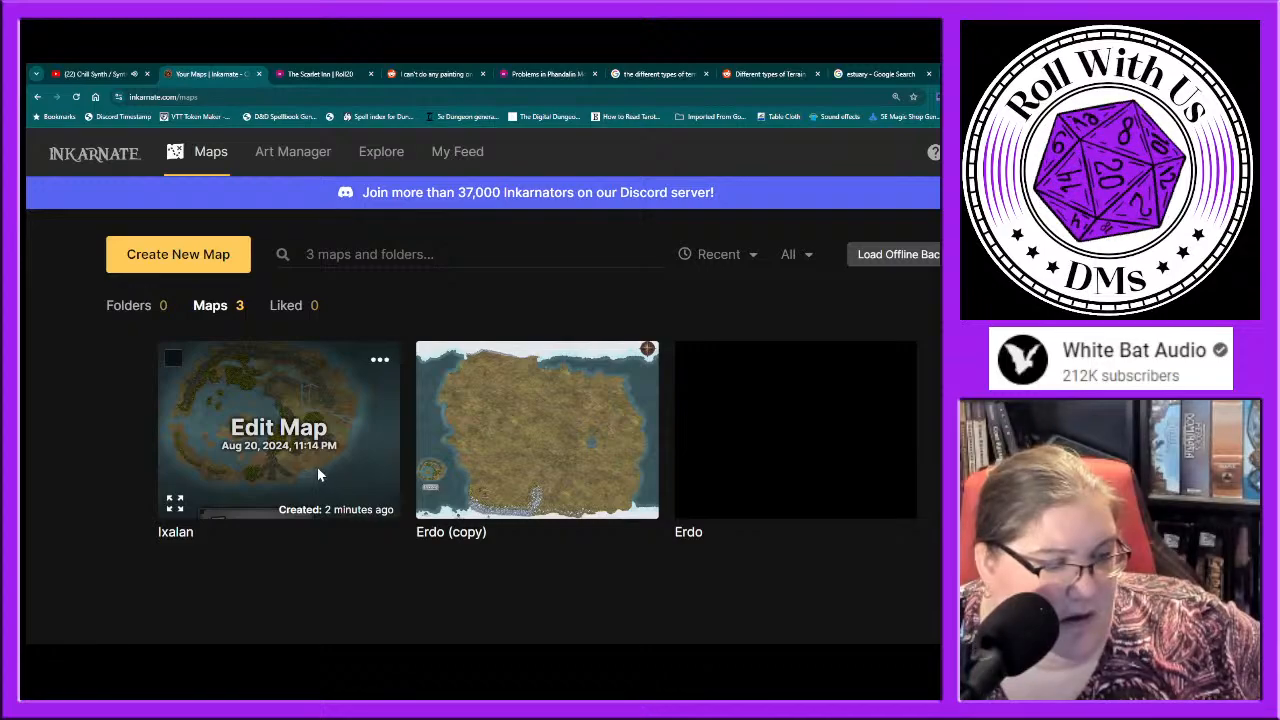